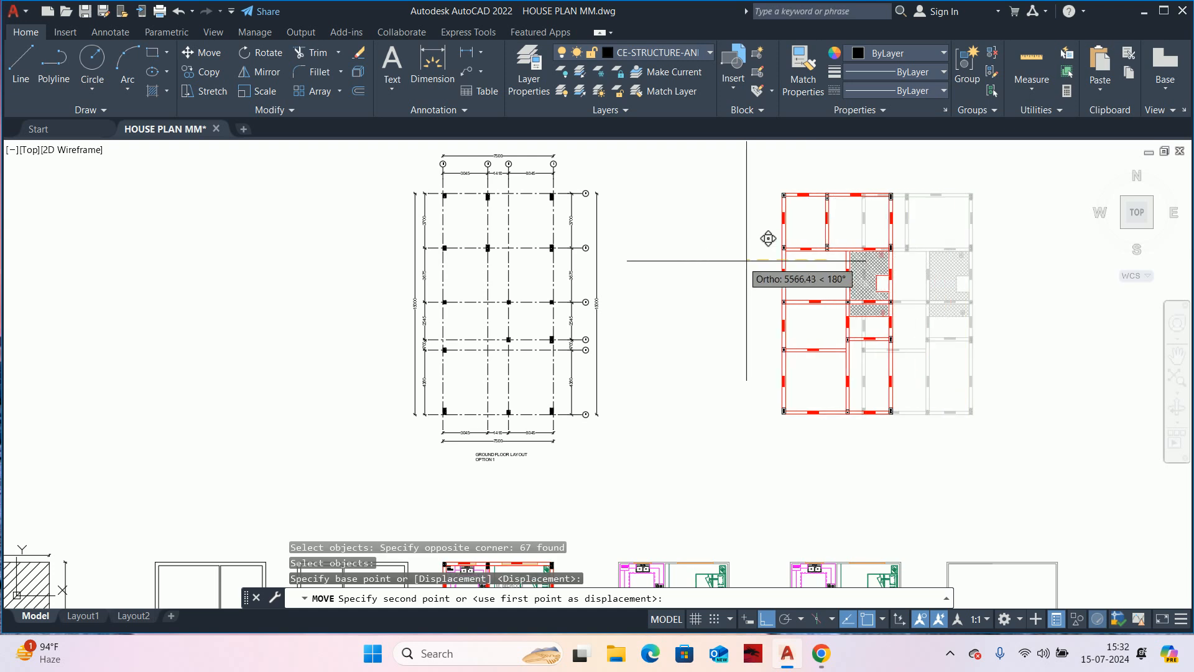
- Place the moved red beam framing plan beside the column grid layout, level with it, and end the move
key("Escape")
key("Escape")
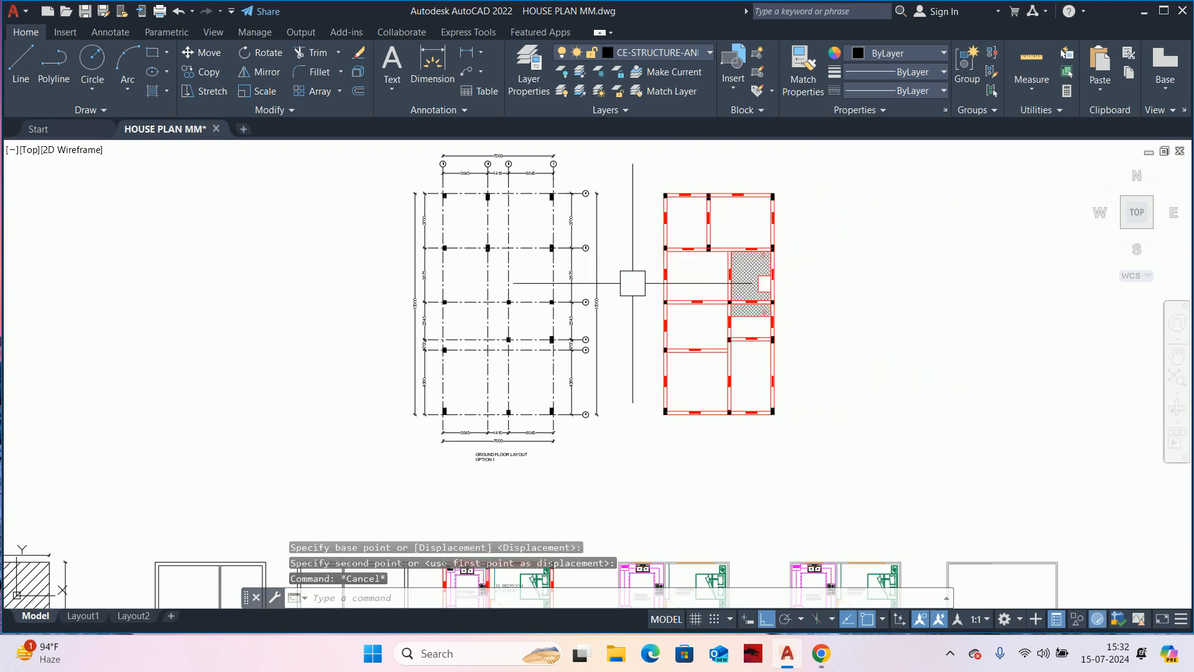
scroll(666, 315, "up", 2)
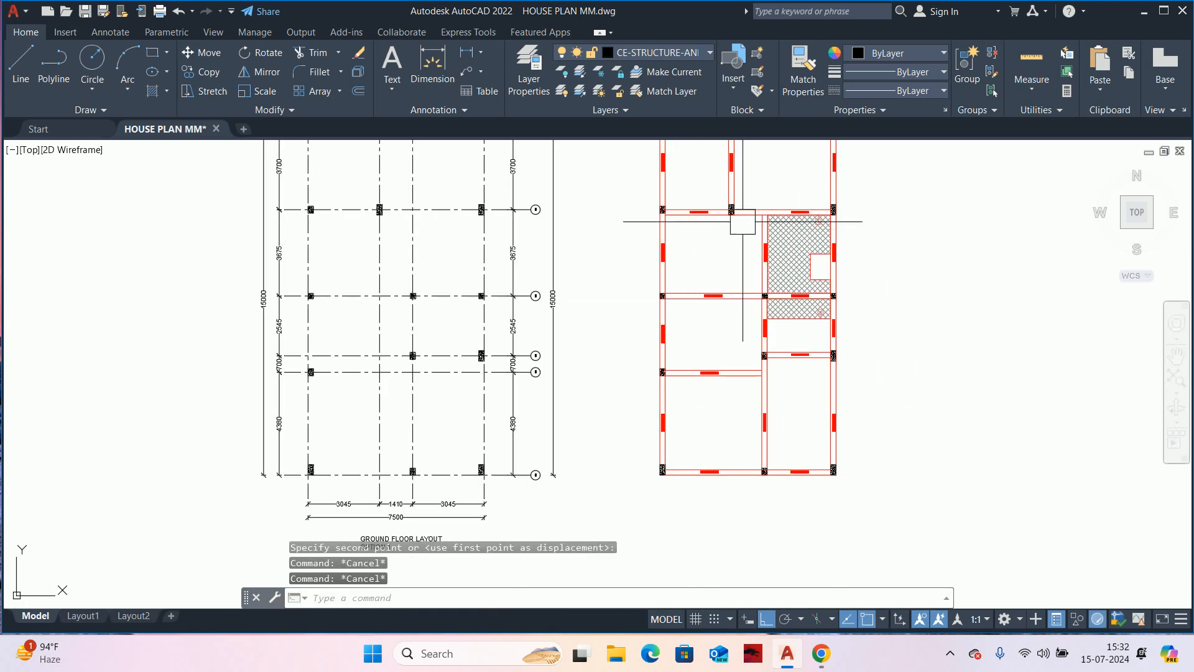
scroll(677, 212, "up", 5)
scroll(716, 232, "down", 6)
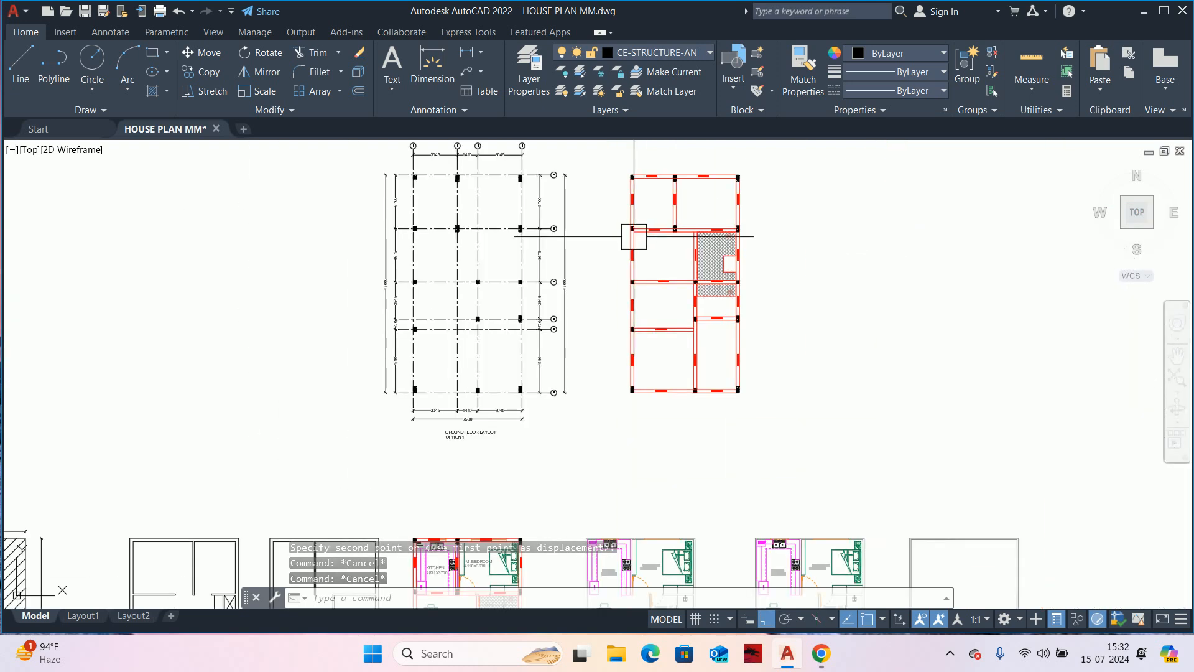
- Move the horizontal BP-230X400 beam along grid E, with both labels, so its lower edge meets the bottom corner of the outer column
middle_click_drag(634, 235, 776, 288)
scroll(767, 269, "up", 3)
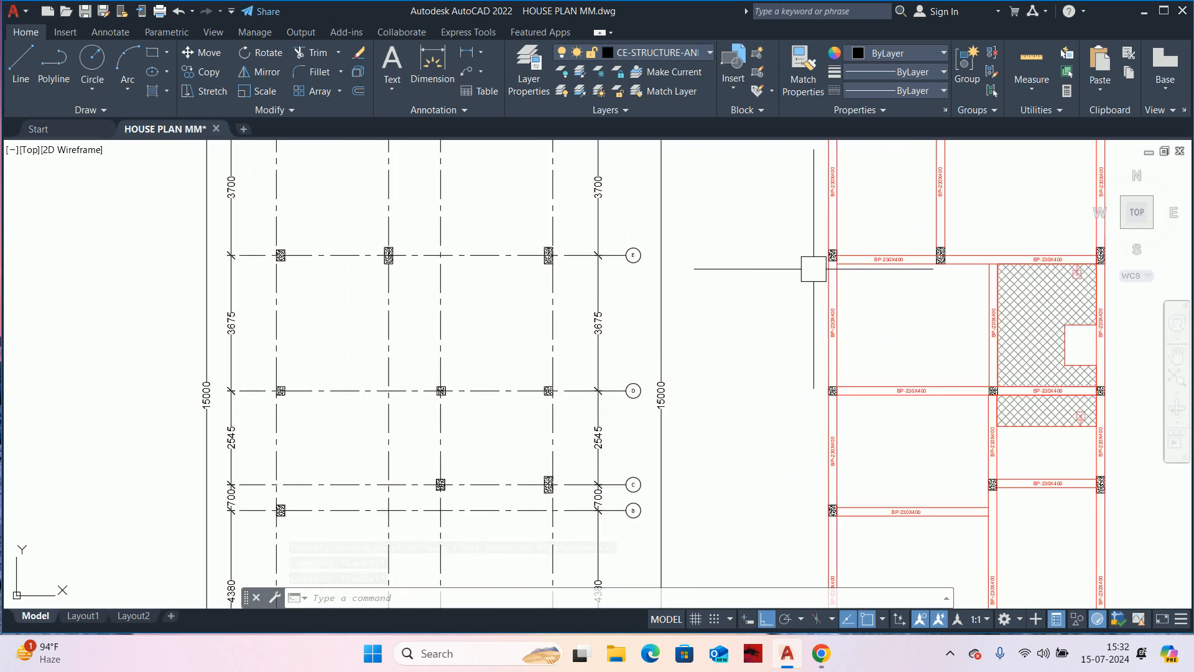
scroll(840, 269, "up", 2)
middle_click_drag(836, 267, 743, 308)
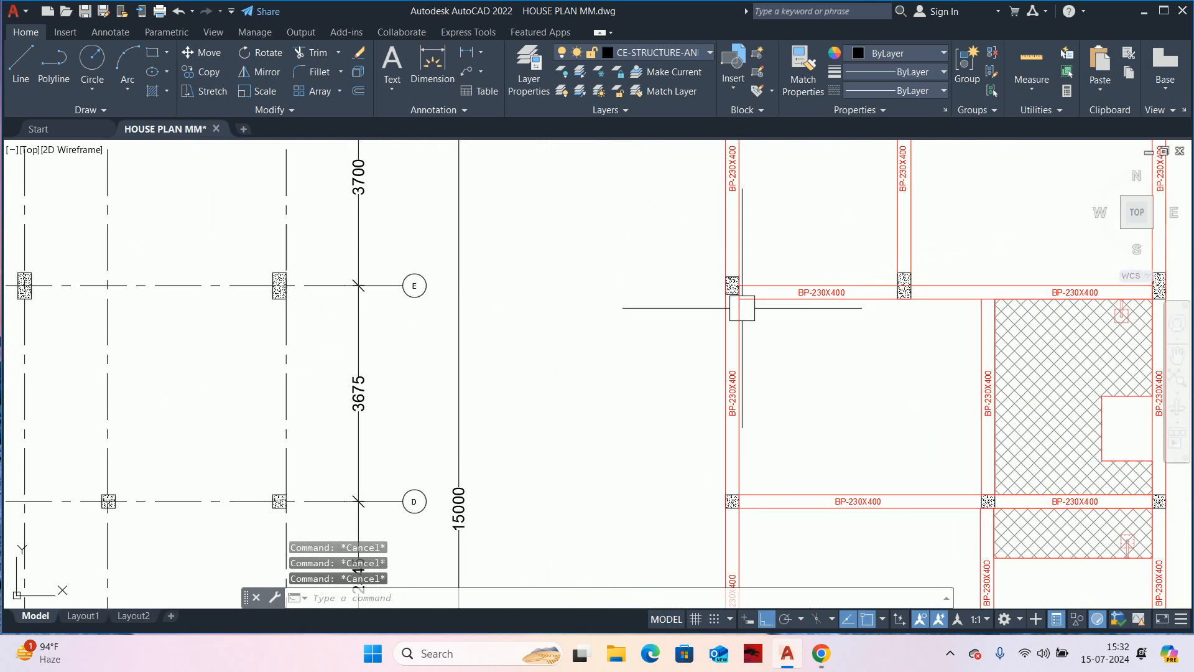
type("m")
key("Return")
scroll(747, 297, "up", 3)
left_click_drag(877, 318, 832, 245)
middle_click_drag(834, 282, 584, 294)
scroll(991, 319, "up", 4)
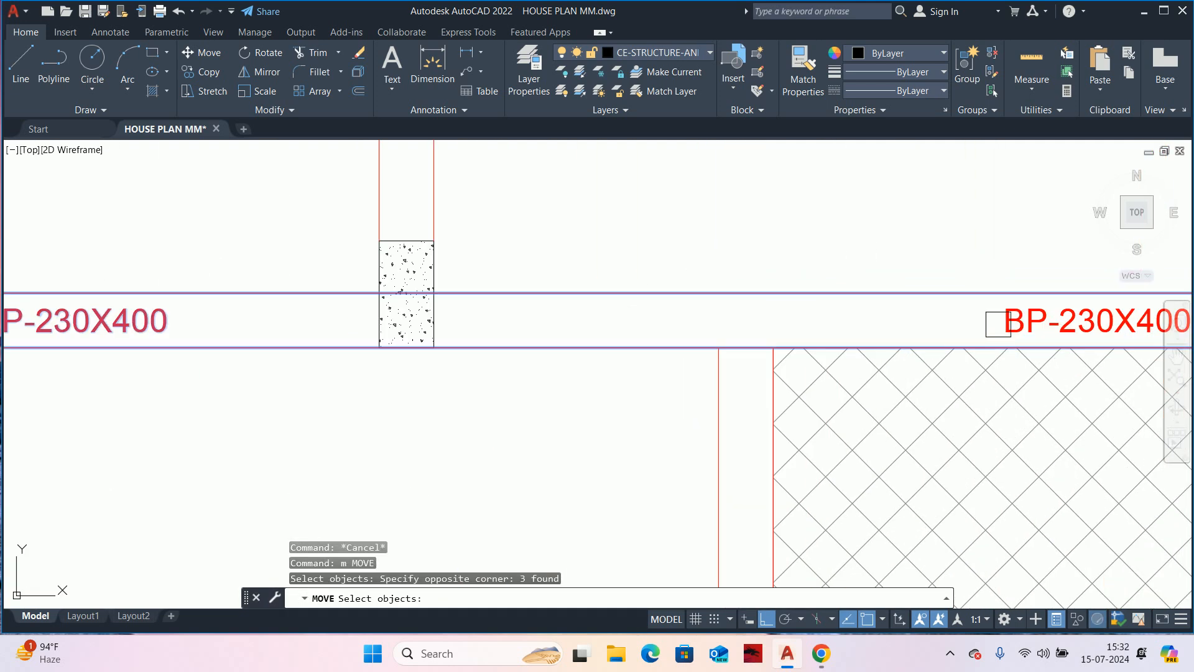
left_click(992, 320)
scroll(992, 320, "down", 7)
scroll(755, 346, "up", 6)
key("Return")
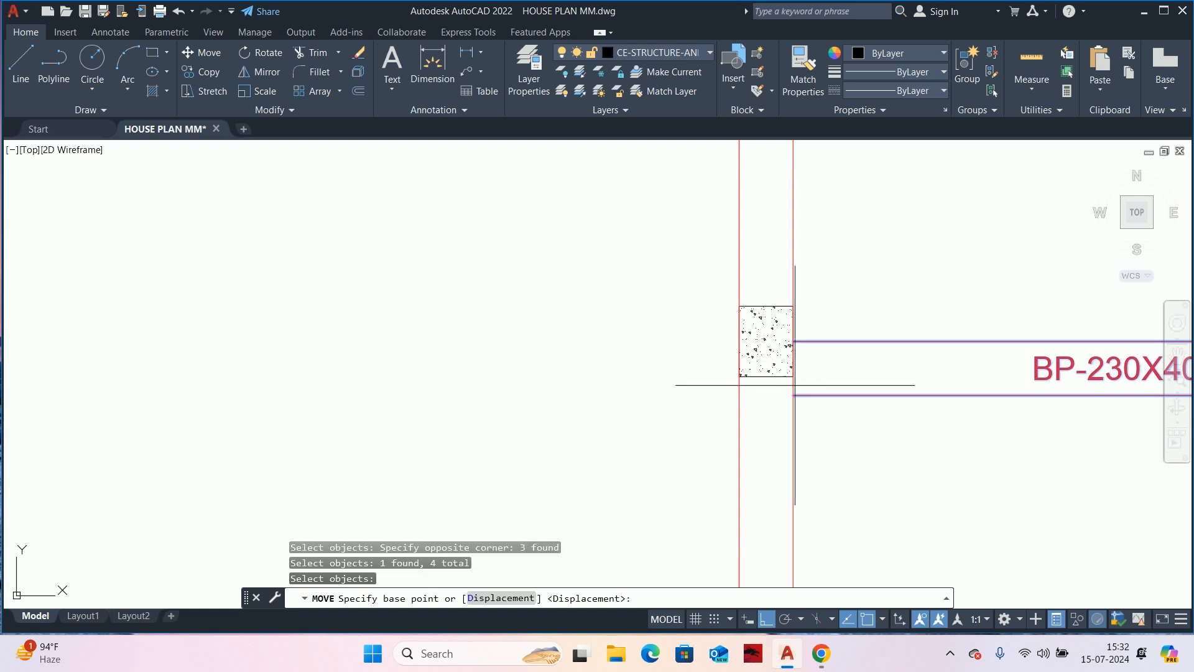
left_click(792, 394)
left_click(792, 375)
key("Escape")
key("Escape")
key("Escape")
scroll(793, 386, "down", 3)
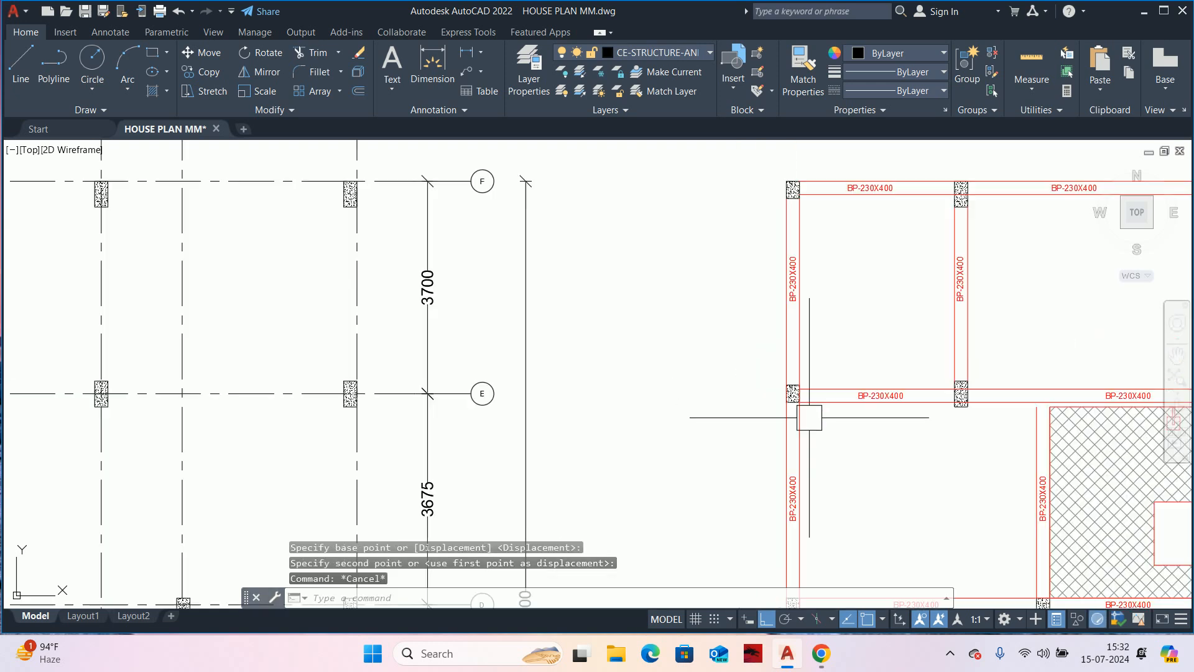
- Extend the vertical beam lines beside the hatched washroom area to meet the horizontal beam along grid E
scroll(901, 427, "down", 6)
middle_click_drag(901, 426, 903, 377)
scroll(904, 377, "up", 4)
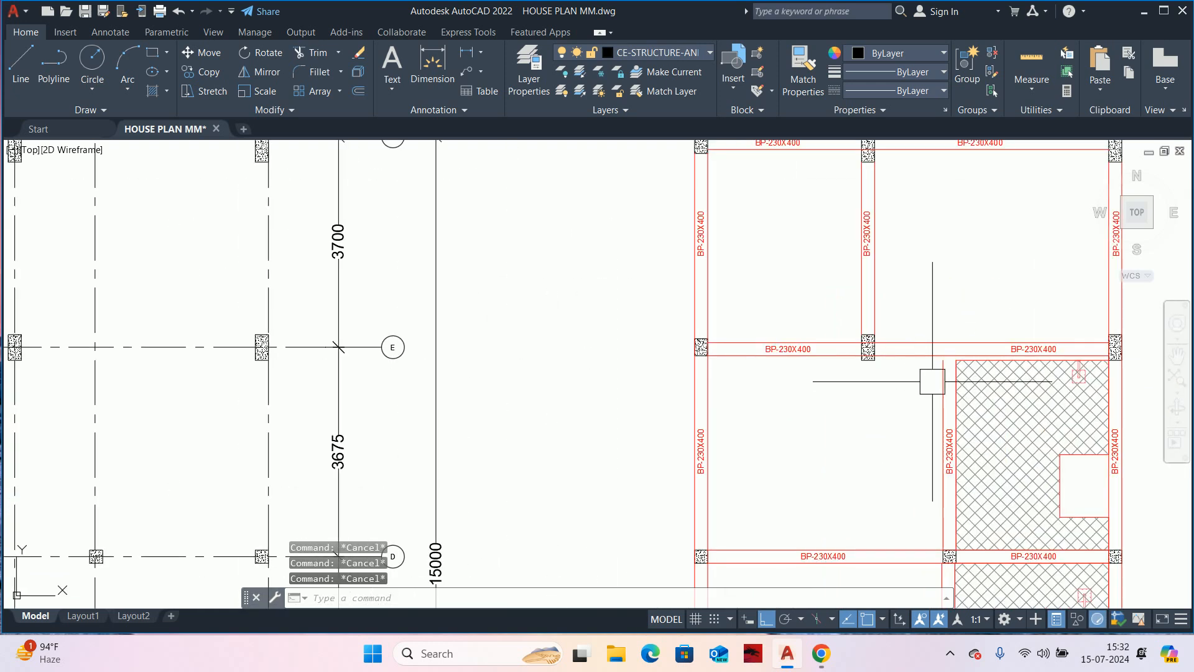
type("ex")
key("Return")
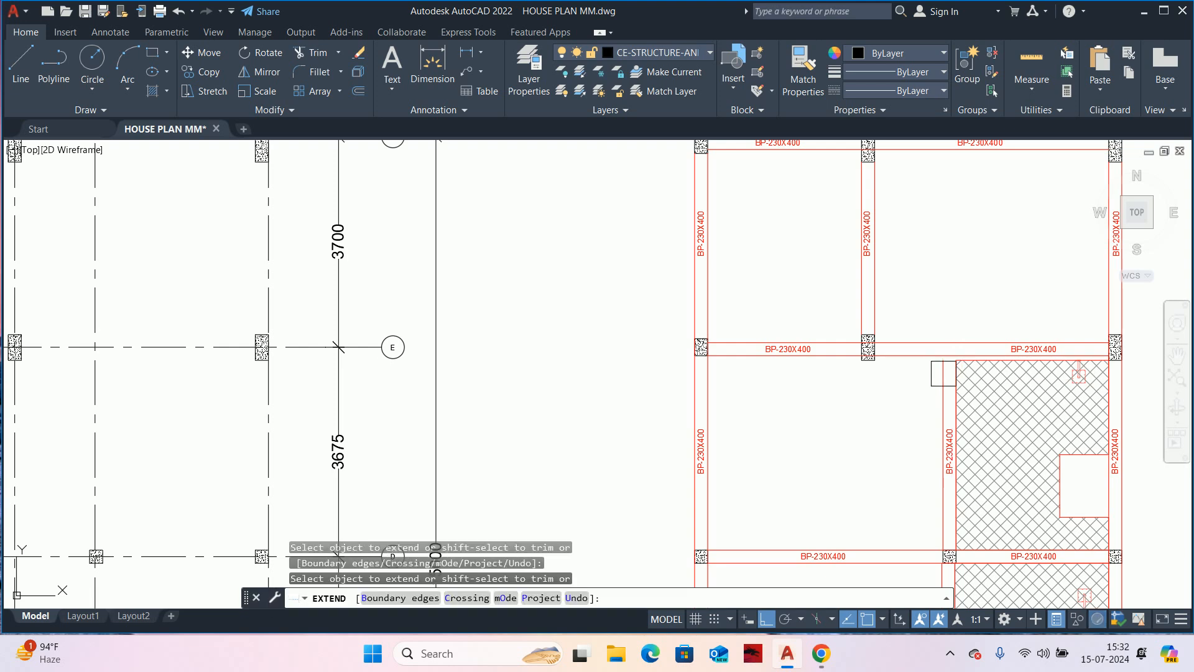
scroll(939, 376, "up", 3)
scroll(971, 364, "up", 3)
scroll(988, 352, "up", 2)
scroll(991, 354, "up", 4)
left_click(994, 352)
scroll(902, 384, "down", 4)
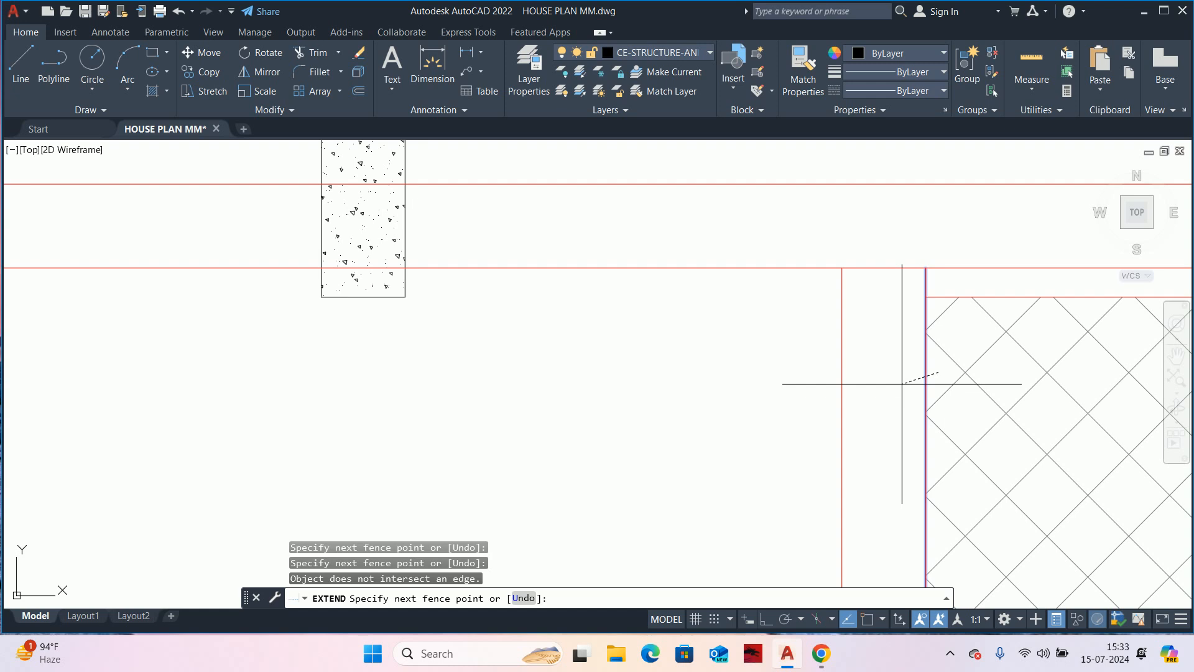
key("Escape")
key("Escape")
scroll(864, 344, "down", 5)
middle_click_drag(976, 370, 856, 362)
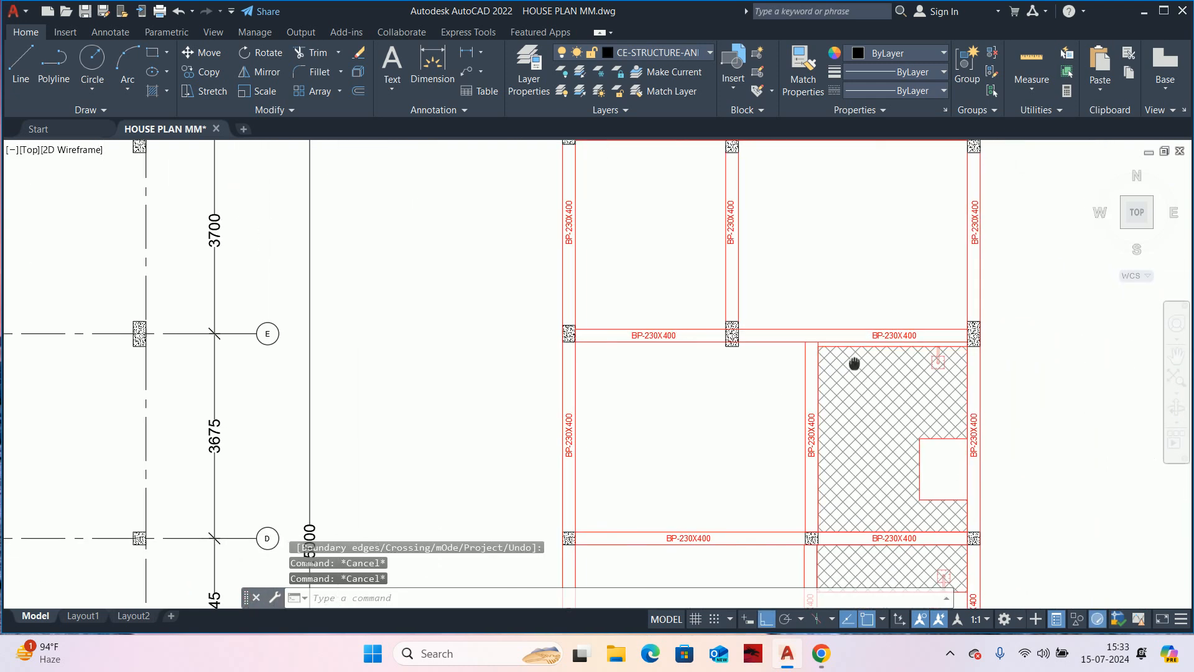
- Copy the GROUND FLOOR LAYOUT OPTION 1 title horizontally to a spot beneath the beam framing plan
scroll(852, 360, "down", 5)
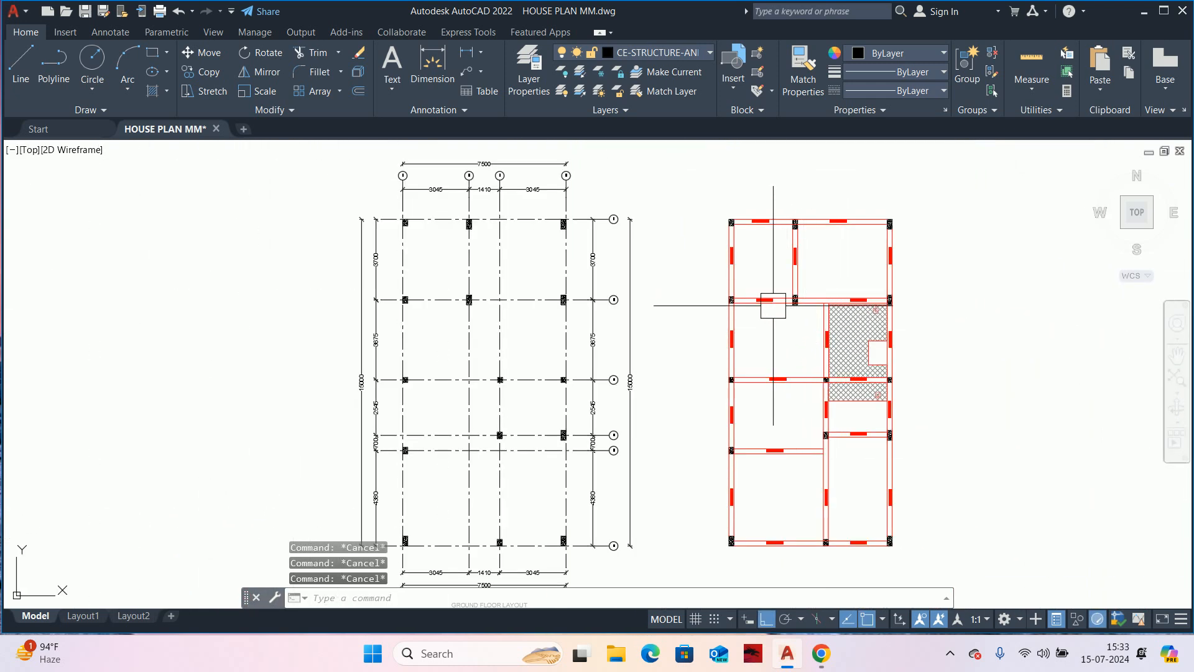
middle_click_drag(896, 226, 934, 138)
type("co")
key("Return")
left_click(525, 520)
key("Return")
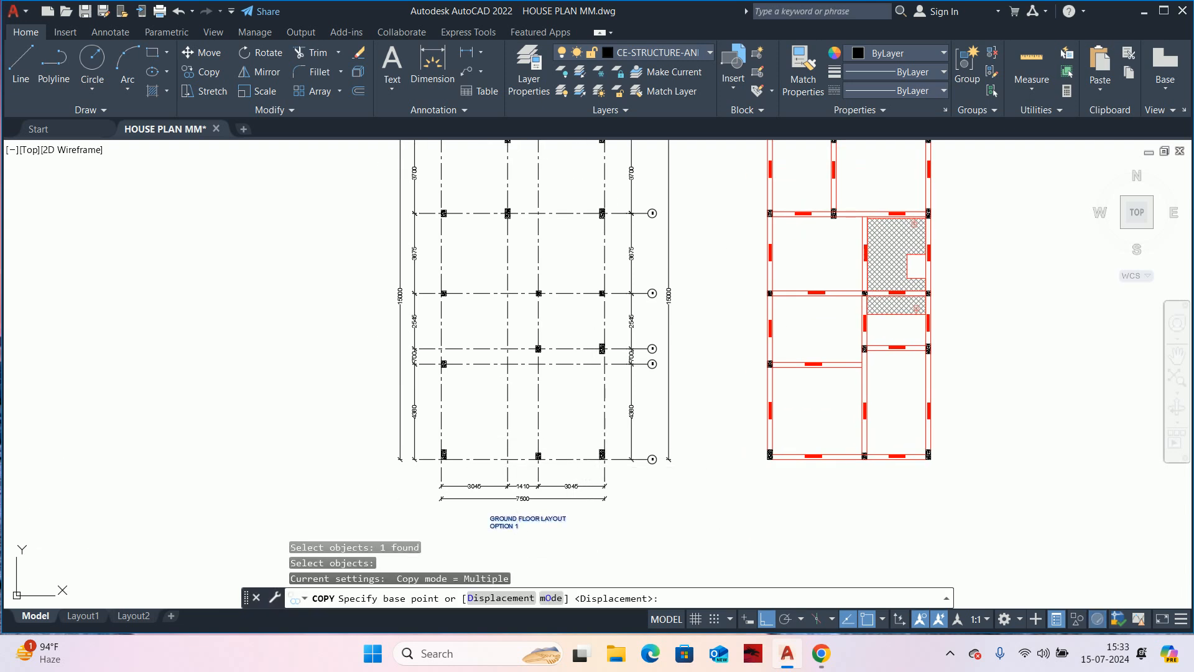
left_click(535, 531)
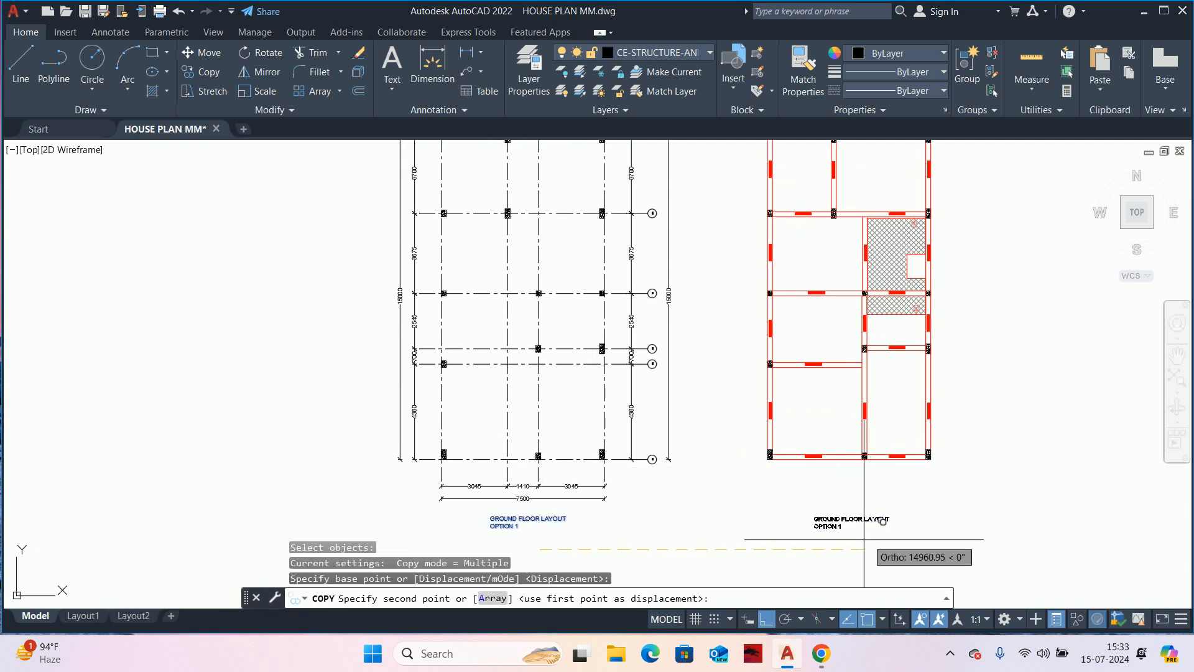
left_click(867, 539)
key("Return")
- Move the copied title straight up, closer to the framing plan's lower edge
type("m")
key("Return")
left_click(829, 535)
key("Return")
left_click(730, 537)
left_click(728, 510)
key("Escape")
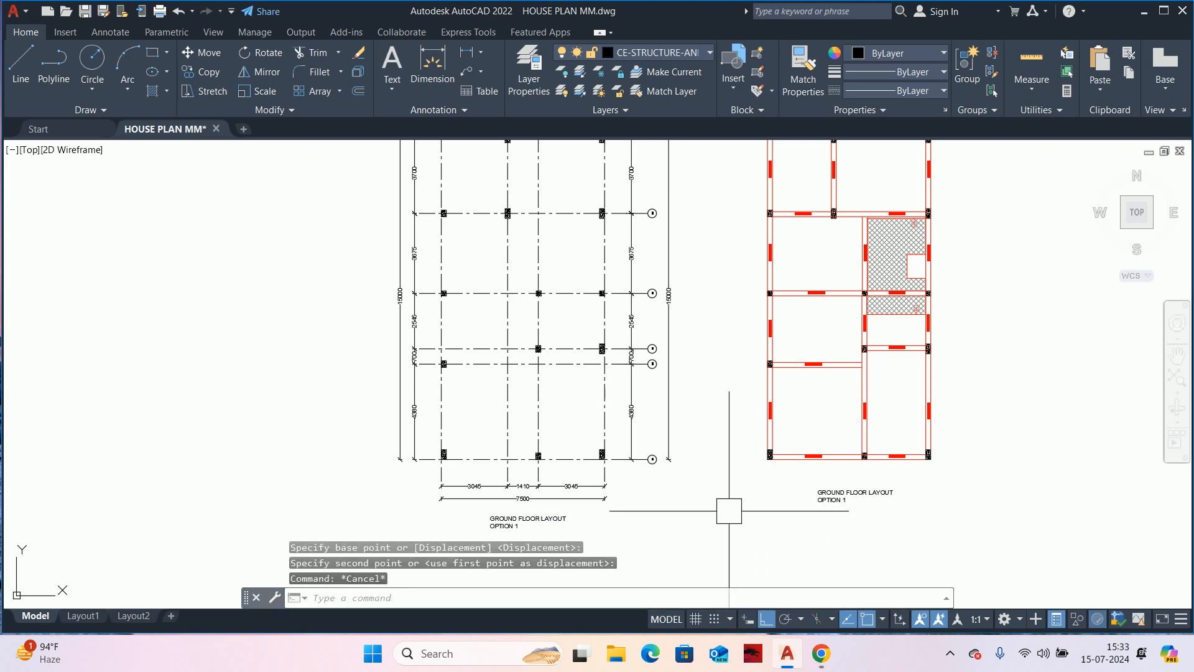
- Change the copied title to COLUMN & BEAM FRAMING LAYOUT and widen its text box to about 4946 to fit one line
double_click(837, 496)
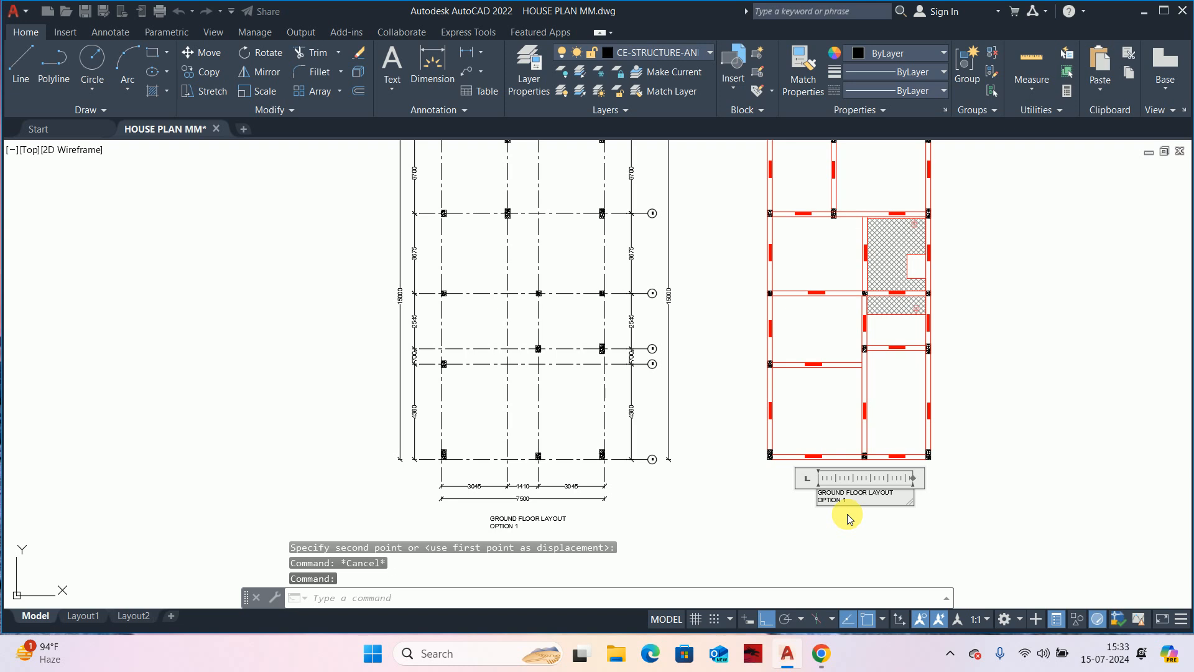
key("ctrl+a")
type("fr")
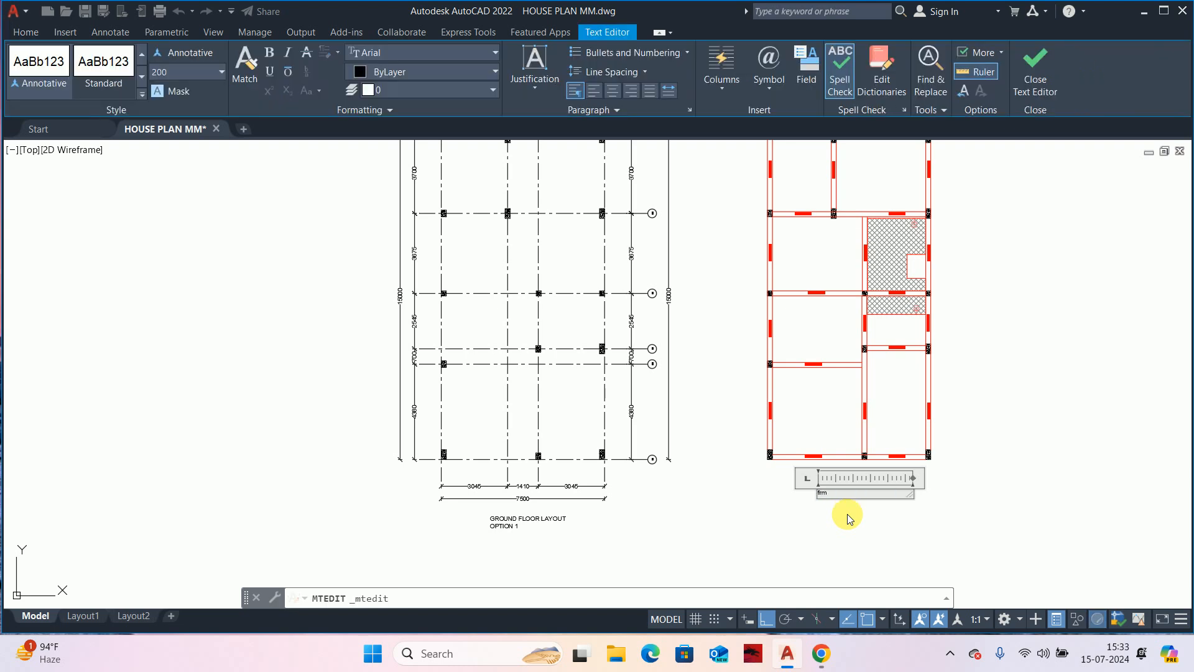
key("BackSpace")
key("BackSpace")
type("FRAMING")
type("LUMN &")
type(" BEA")
type("M")
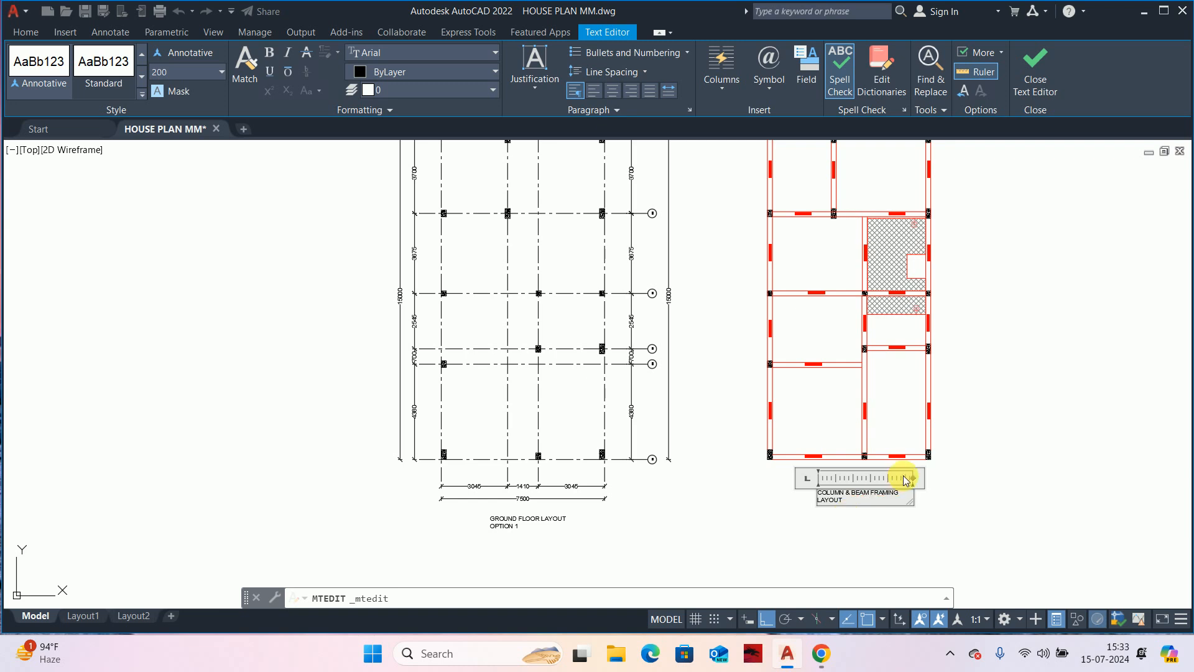
mouse_move(918, 479)
left_mouse_down()
mouse_move(968, 485)
mouse_move(931, 491)
left_mouse_up()
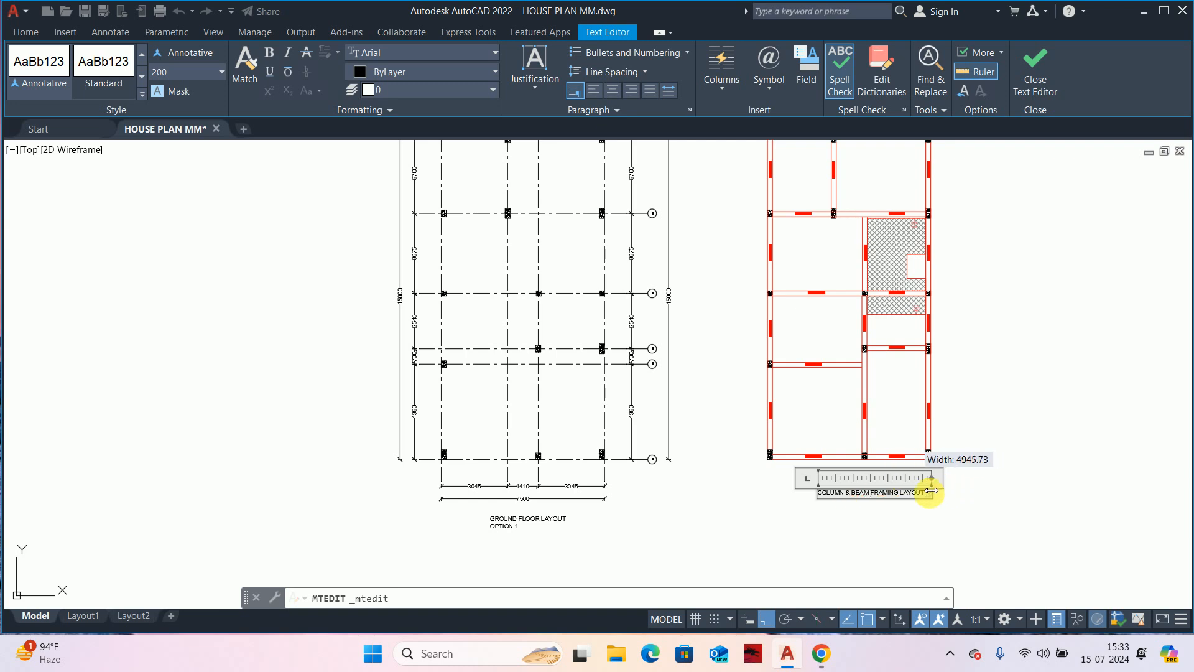
left_click(865, 524)
- Shift the COLUMN & BEAM FRAMING LAYOUT title horizontally to centre it under the framing plan
type("m")
key("Return")
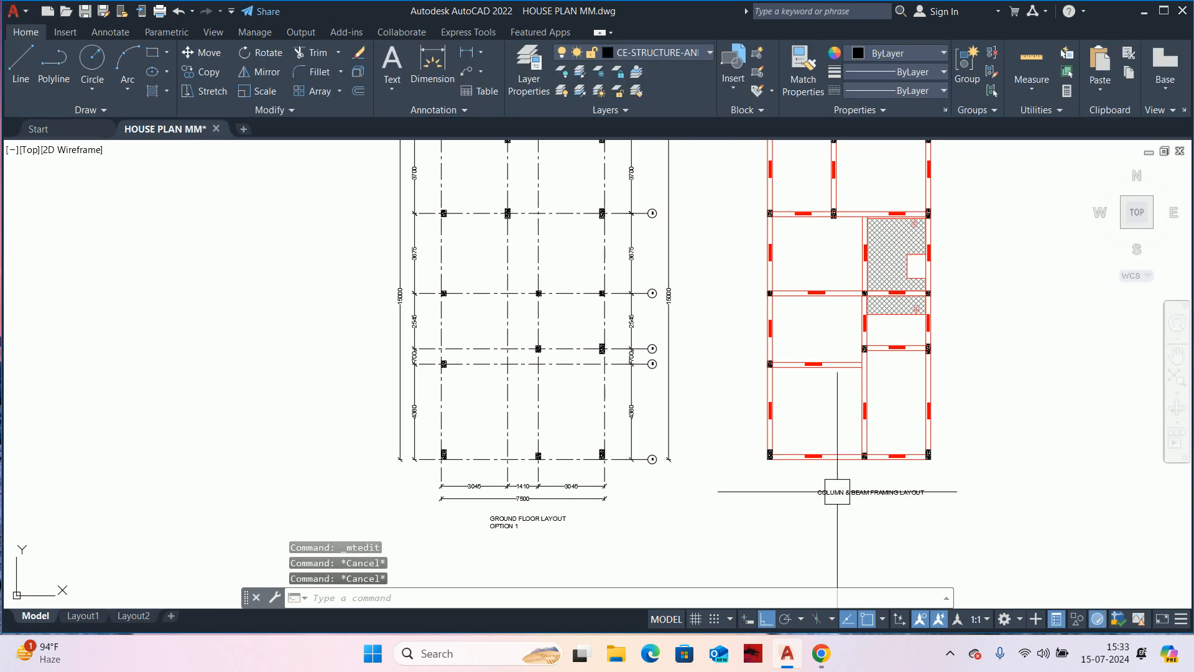
scroll(837, 496, "up", 2)
left_click(869, 500)
key("Return")
left_click(866, 536)
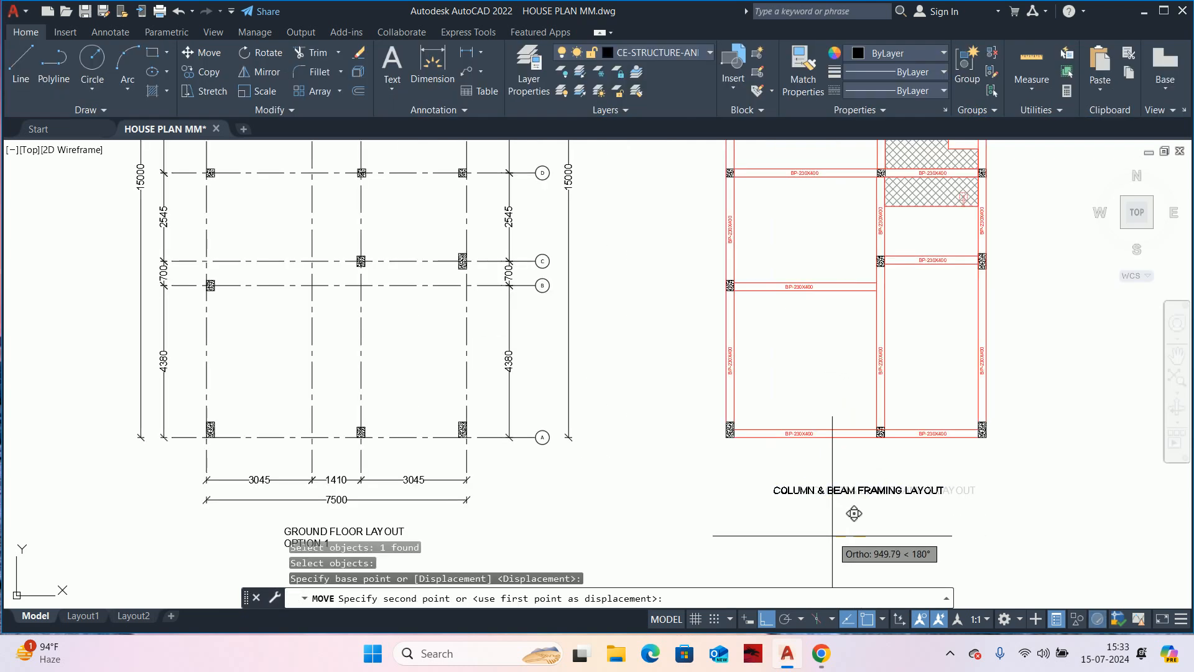
left_click(847, 513)
scroll(829, 495, "down", 2)
- Raise the COLUMN & BEAM FRAMING LAYOUT title vertically by about 175 units toward the plan
key("Return")
left_click(815, 460)
key("Return")
scroll(805, 481, "up", 3)
left_click(835, 506)
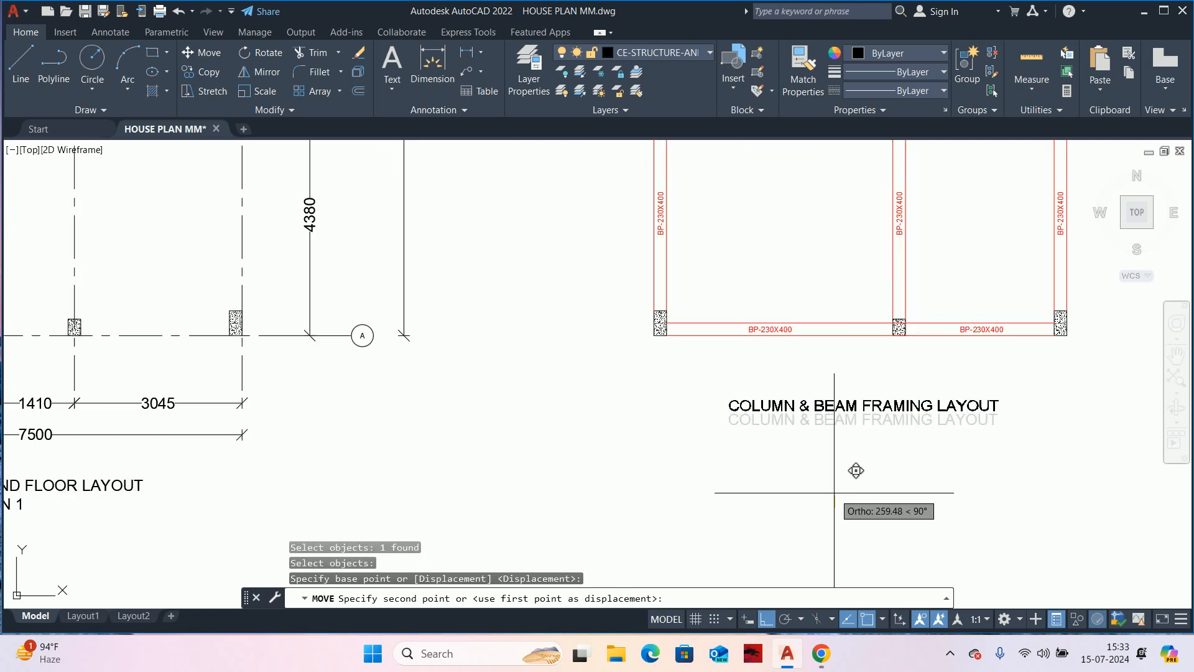
scroll(856, 471, "up", 3)
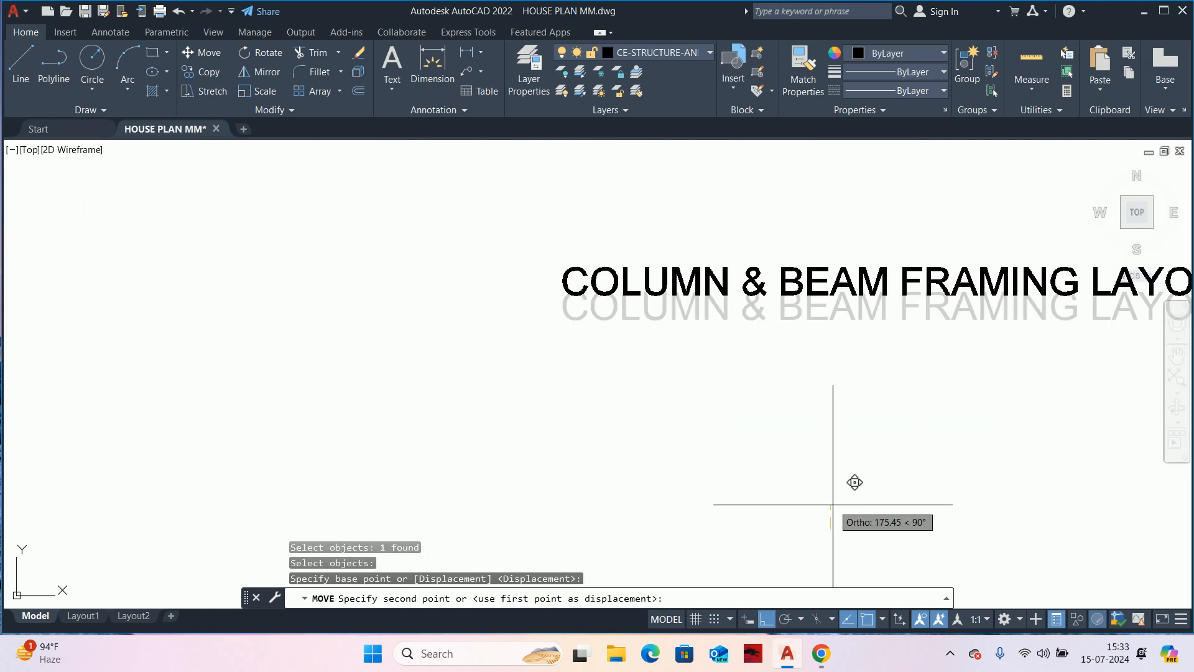
key("Escape")
key("Escape")
key("Escape")
- Check the selection of the master bedroom's corner column in the ground floor layout and turn group selection on
scroll(826, 493, "down", 6)
middle_click_drag(743, 359, 745, 357)
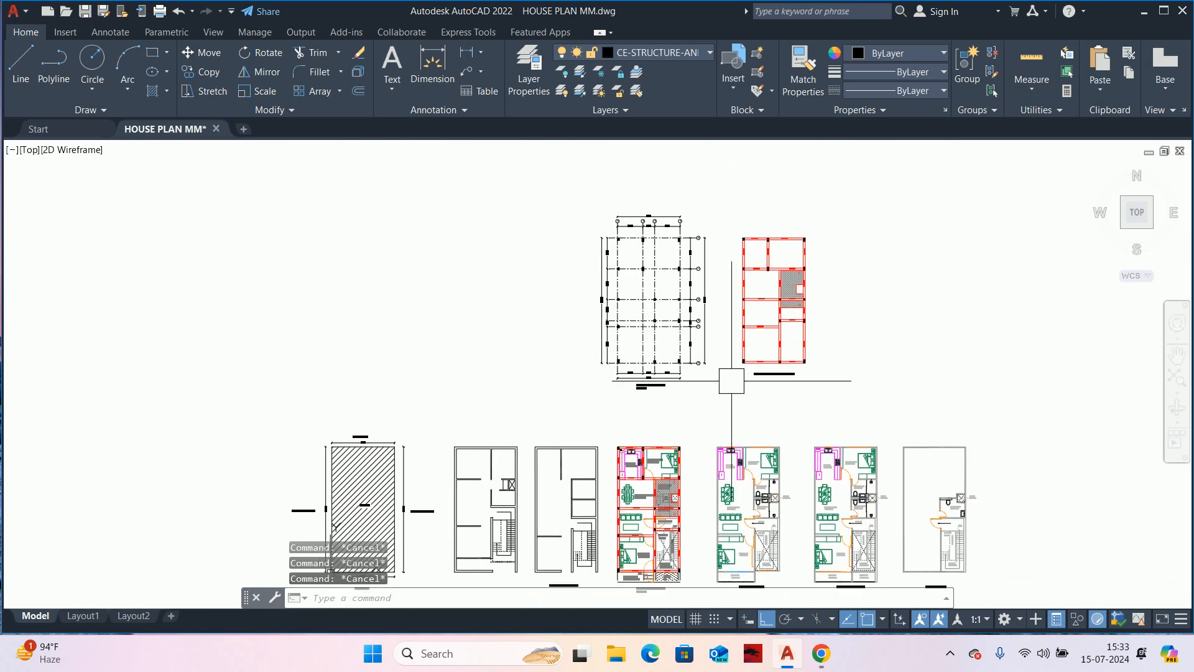
scroll(736, 381, "up", 4)
scroll(712, 374, "down", 4)
scroll(653, 429, "up", 4)
scroll(661, 376, "down", 2)
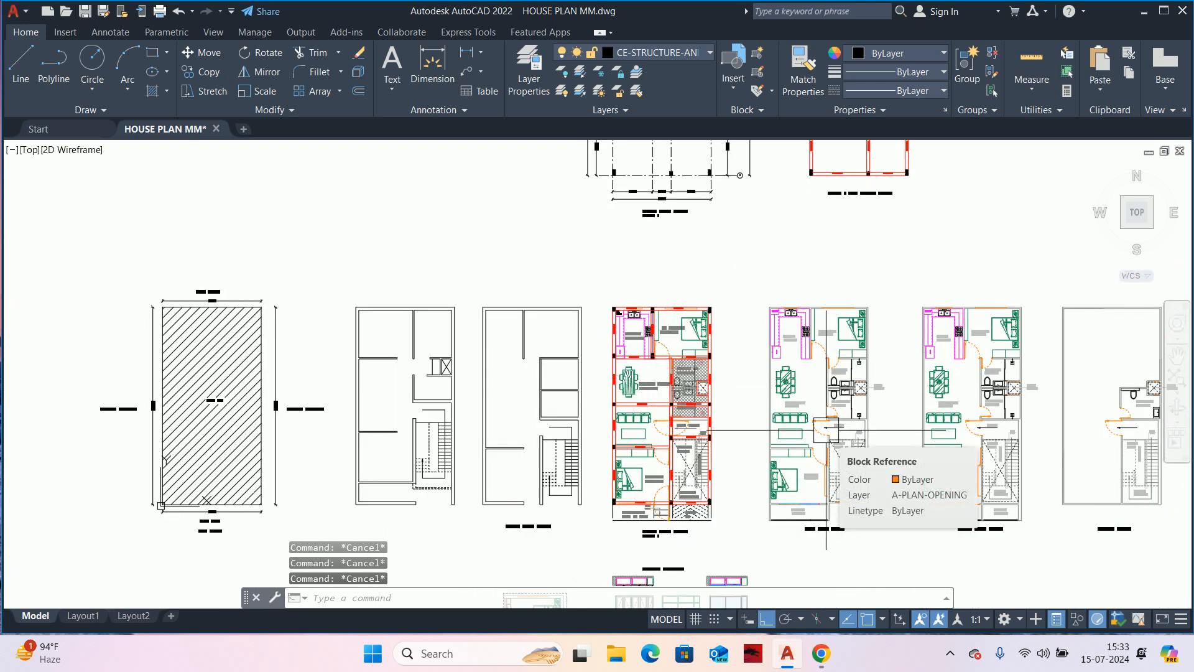
scroll(711, 308, "up", 10)
left_click(689, 348)
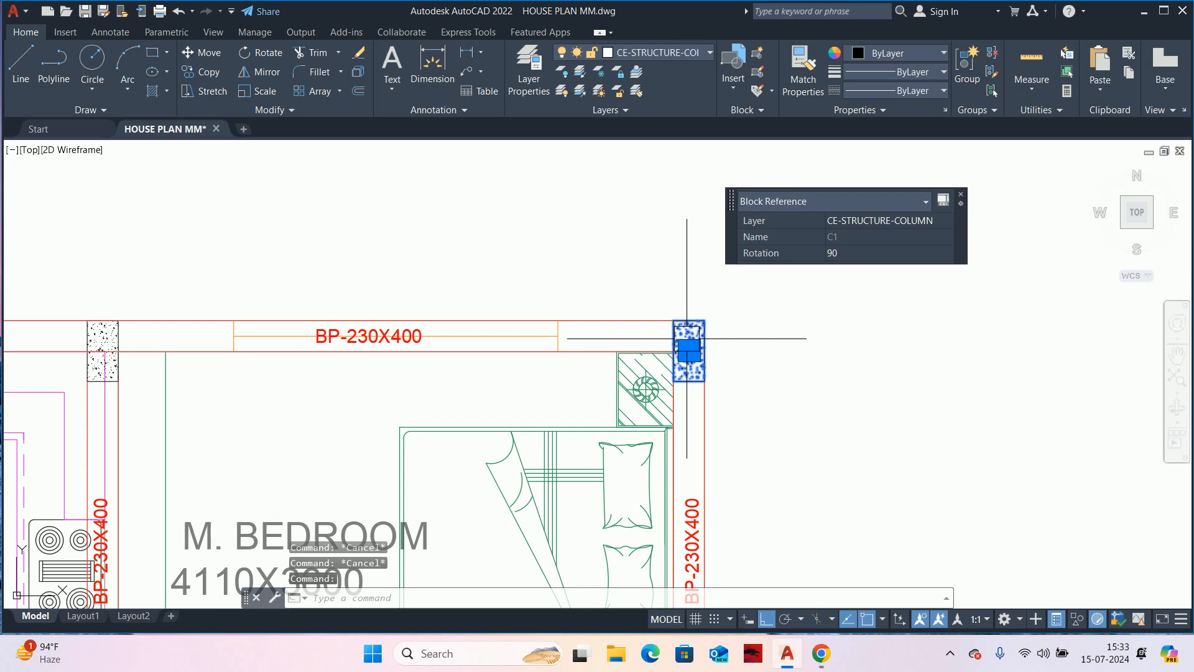
scroll(684, 339, "down", 10)
key("Escape")
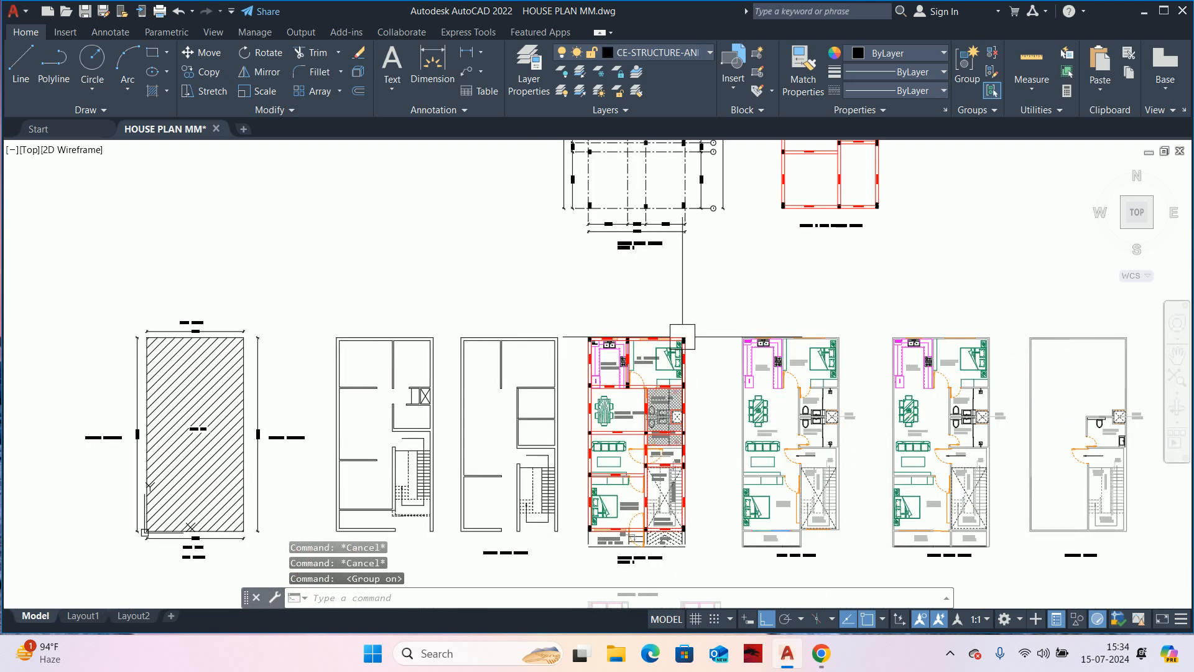
- Copy the grouped columns from their upper outer corner onto the matching bedroom corner of the adjacent furnished floor plan
scroll(682, 336, "up", 10)
left_click(731, 284)
scroll(730, 287, "down", 4)
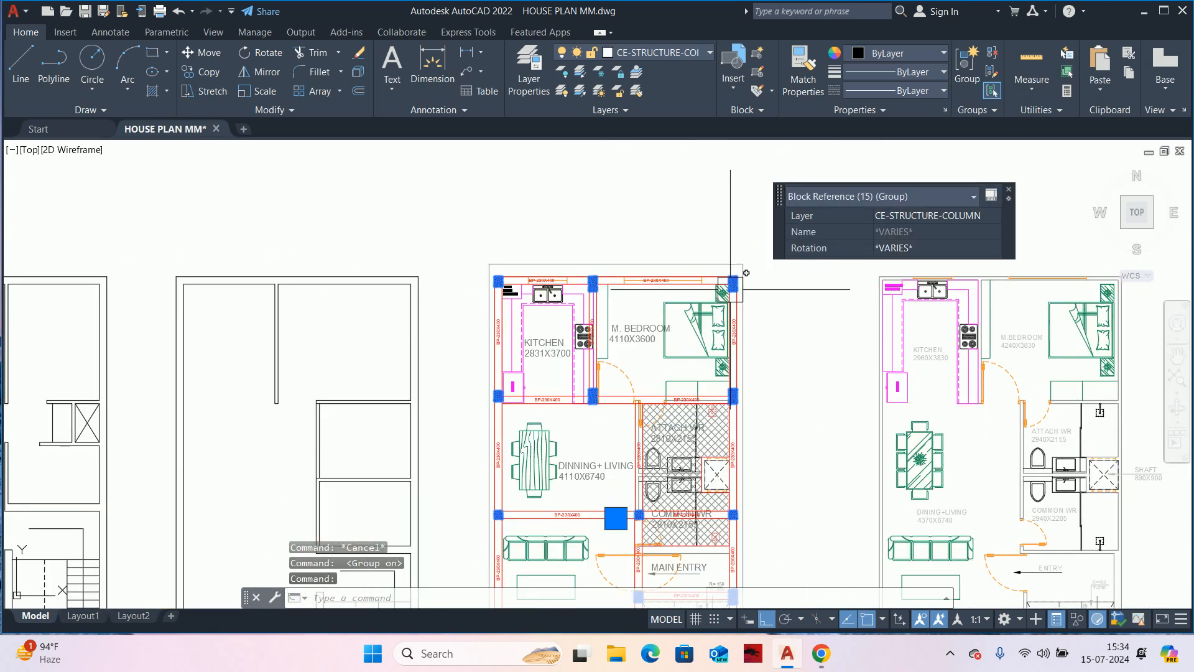
scroll(720, 325, "down", 5)
type("co")
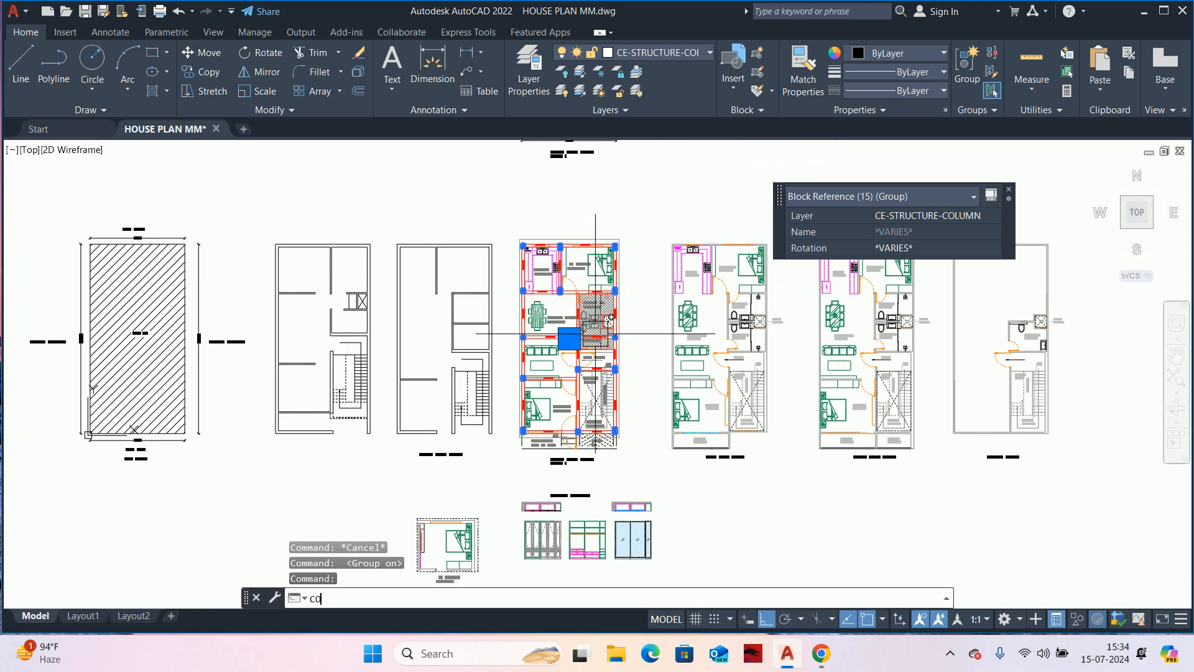
key("Return")
scroll(591, 249, "up", 8)
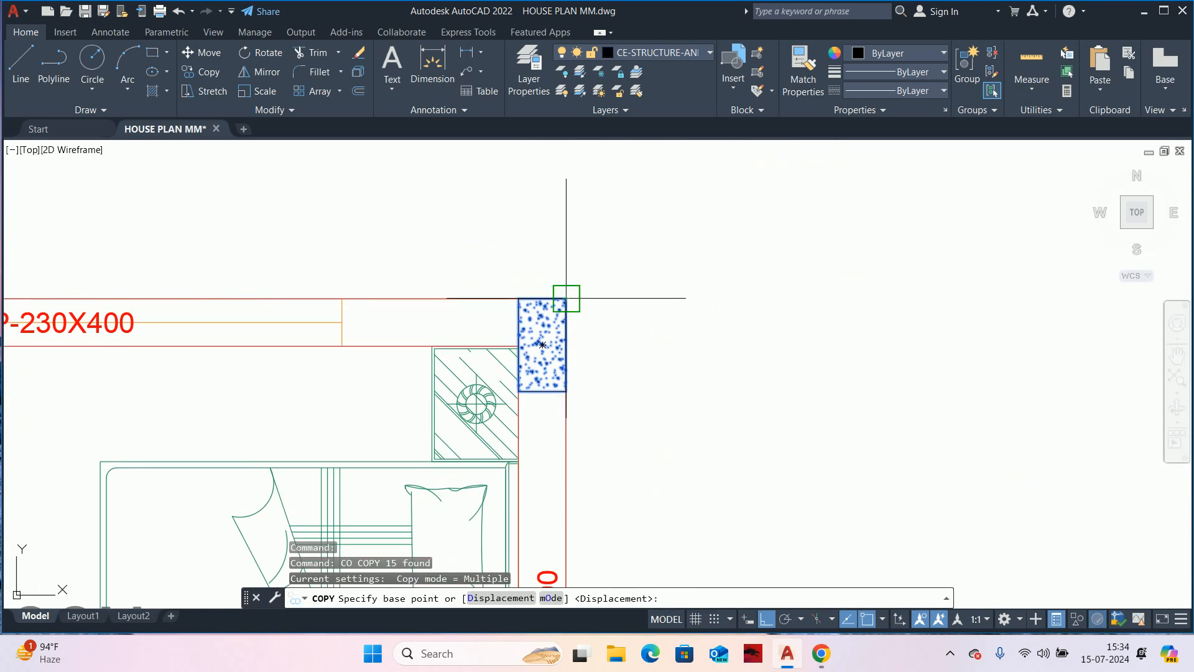
left_click(566, 298)
scroll(848, 331, "down", 6)
left_click_drag(848, 331, 858, 333)
middle_click_drag(858, 333, 224, 264)
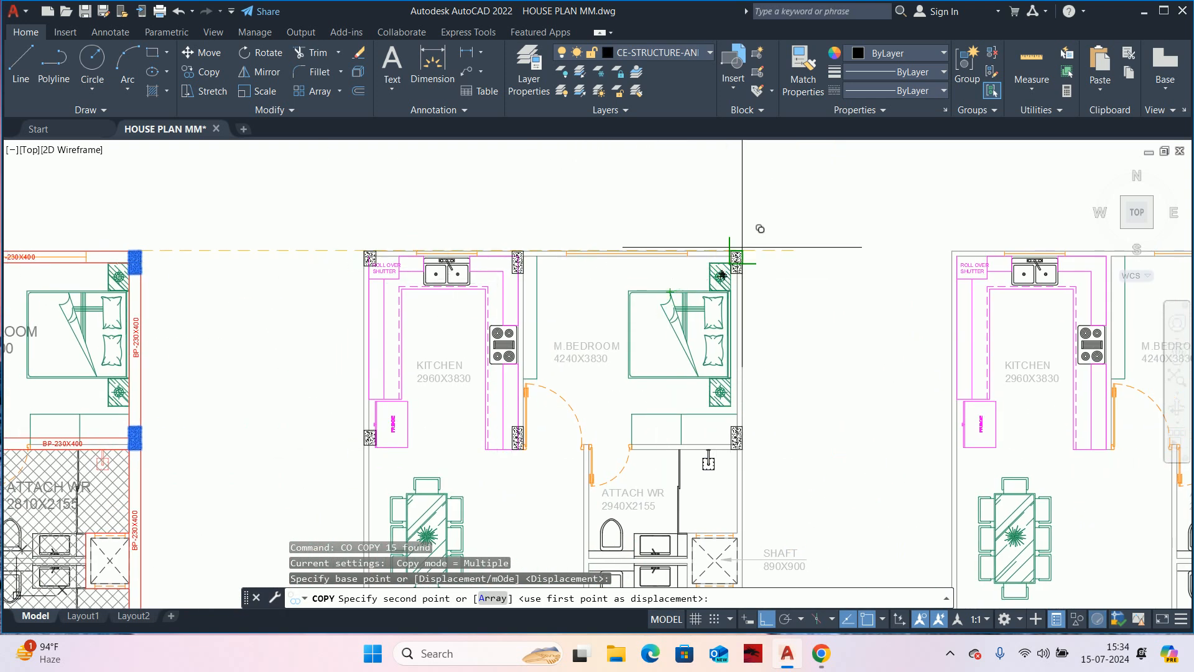
scroll(747, 236, "up", 6)
left_click(713, 298)
scroll(726, 277, "down", 5)
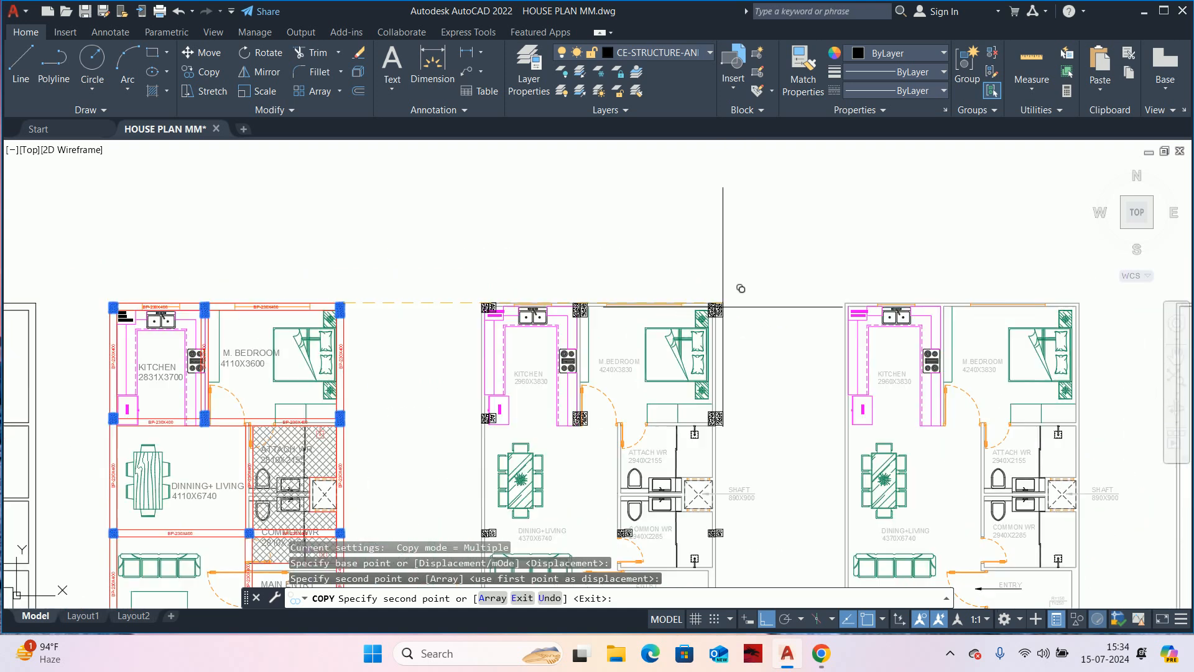
- Place another copy of the column group at the bedroom's outer corner of the next furnished floor plan
scroll(766, 267, "up", 5)
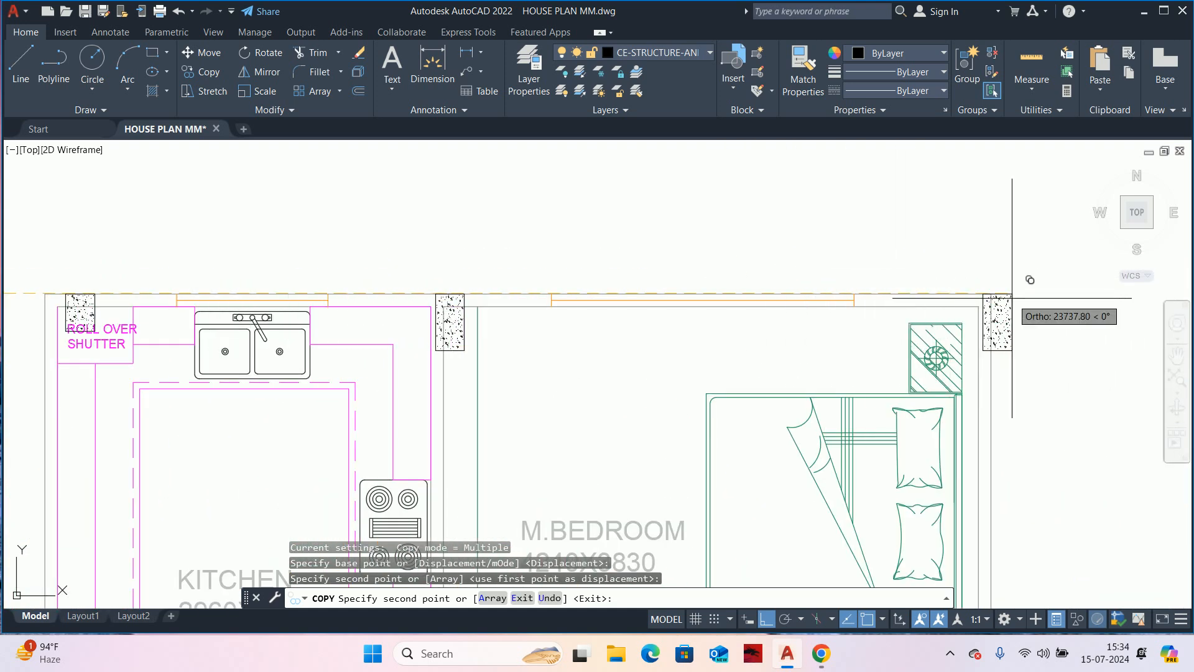
left_click(991, 294)
scroll(983, 299, "down", 5)
scroll(622, 187, "down", 2)
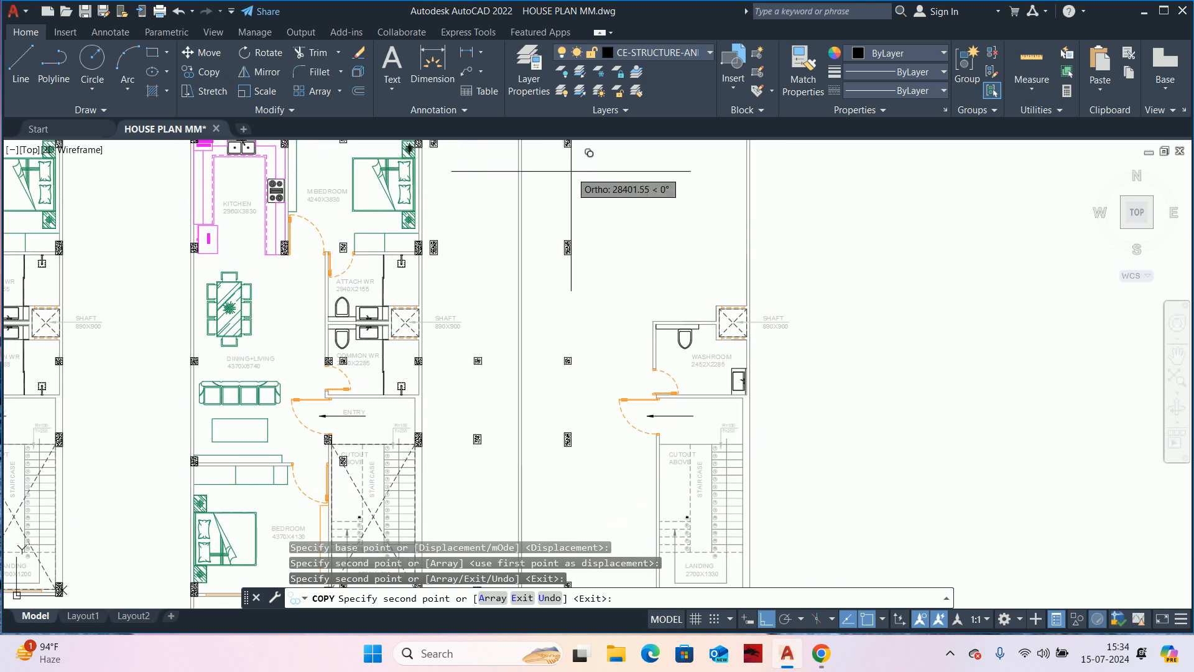
- Copy the column group onto the upper outer corner of the terrace layout and finish copying
scroll(587, 253, "up", 8)
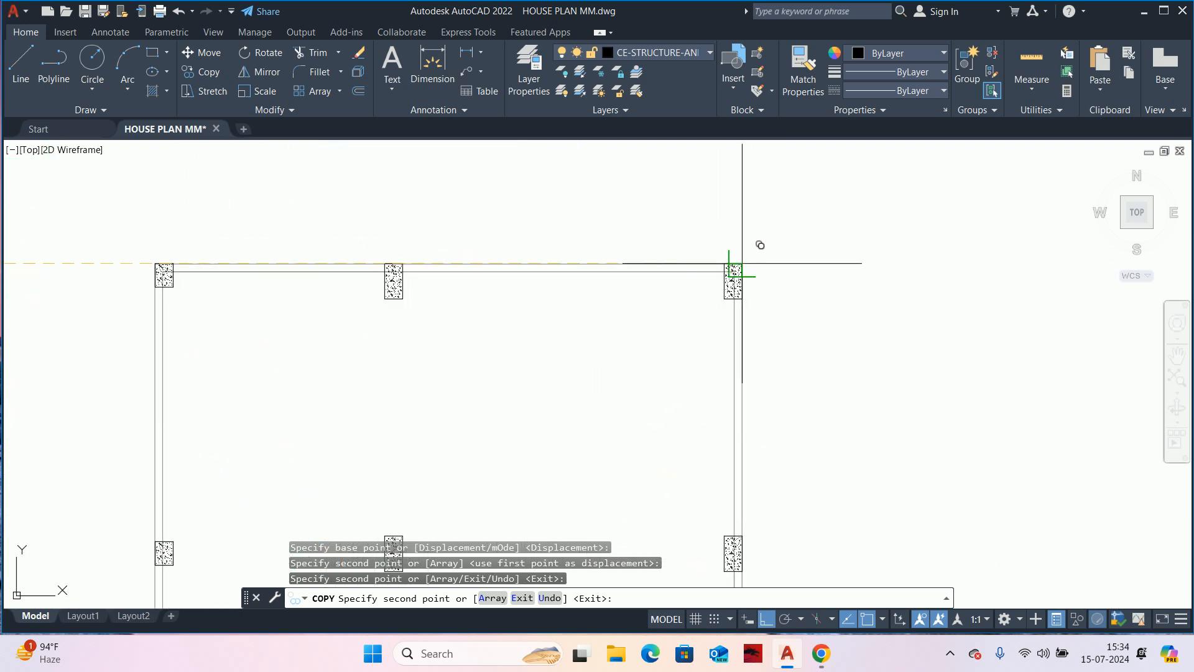
left_click(737, 264)
scroll(747, 242, "down", 3)
key("Escape")
middle_click_drag(697, 314, 705, 247)
key("Escape")
key("Escape")
- Turn group selection off and delete the freestanding interior column in the upper part of the terrace layout
scroll(653, 302, "up", 2)
middle_click_drag(653, 301, 659, 356)
key("ctrl+shift+a")
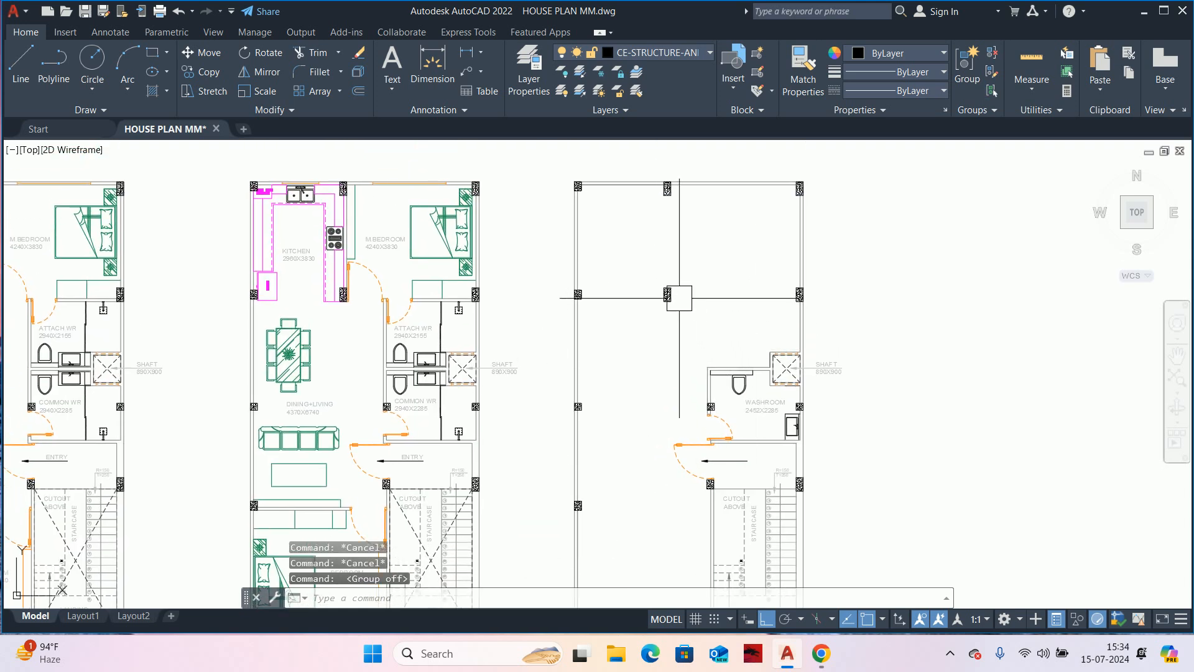
left_click(668, 294)
key("Delete")
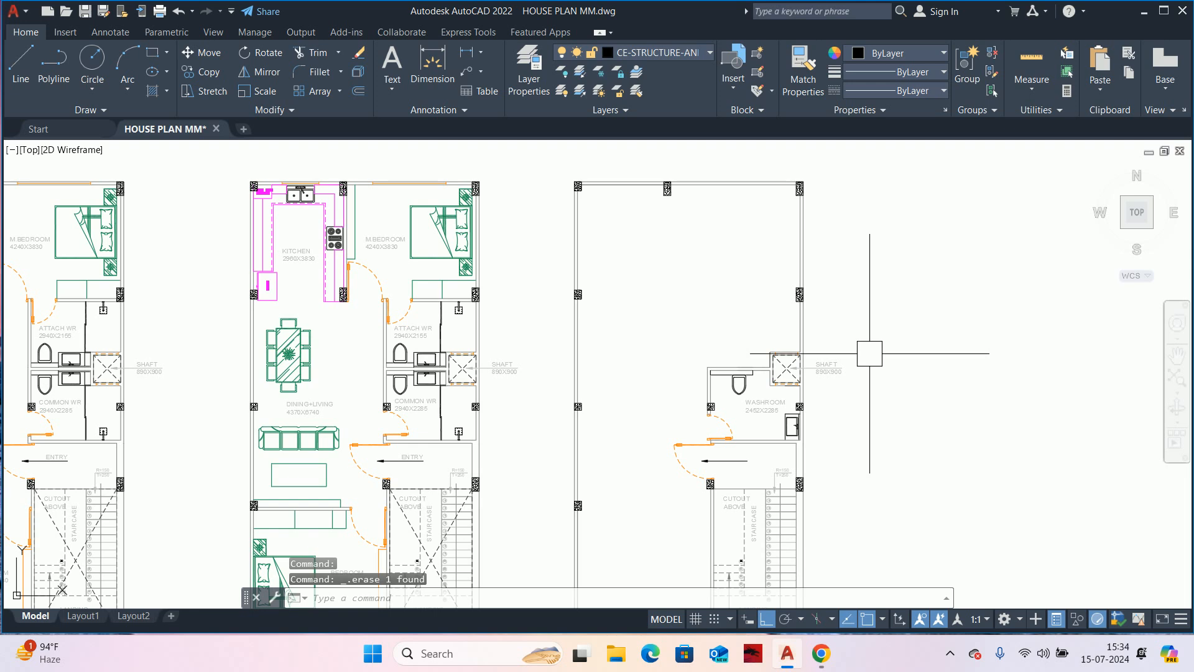
key("Escape")
key("Escape")
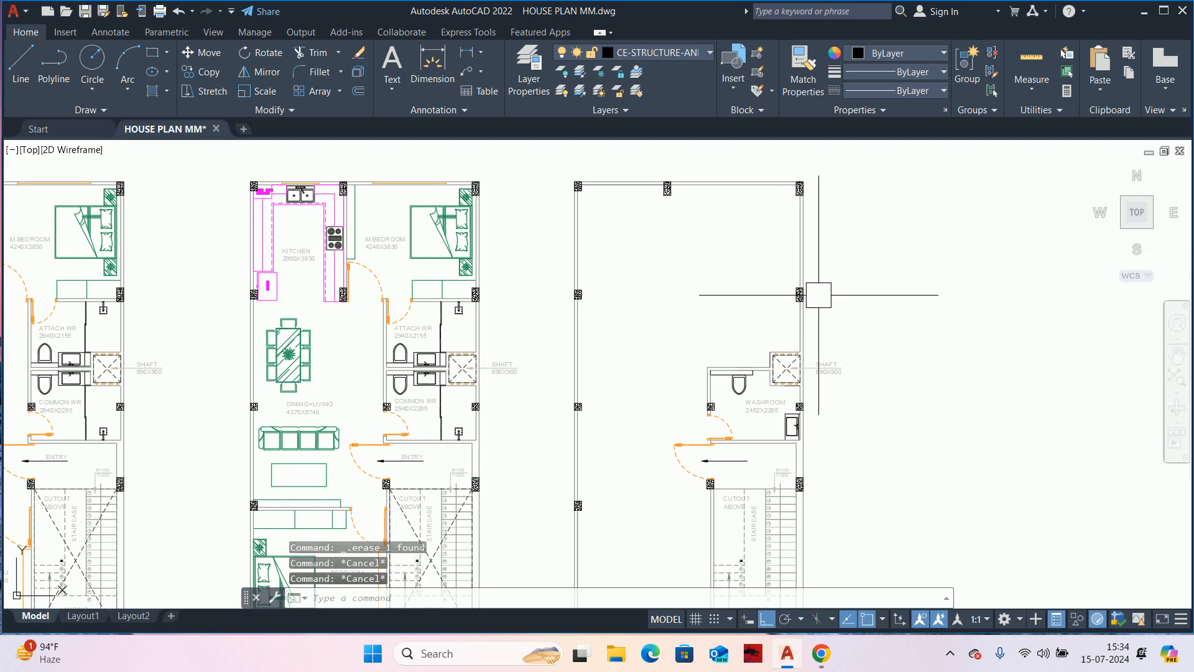
- Review the column positions in the terrace layout and compare them with the other floor plans and the site layout
middle_click_drag(777, 326, 786, 230)
scroll(777, 299, "down", 4)
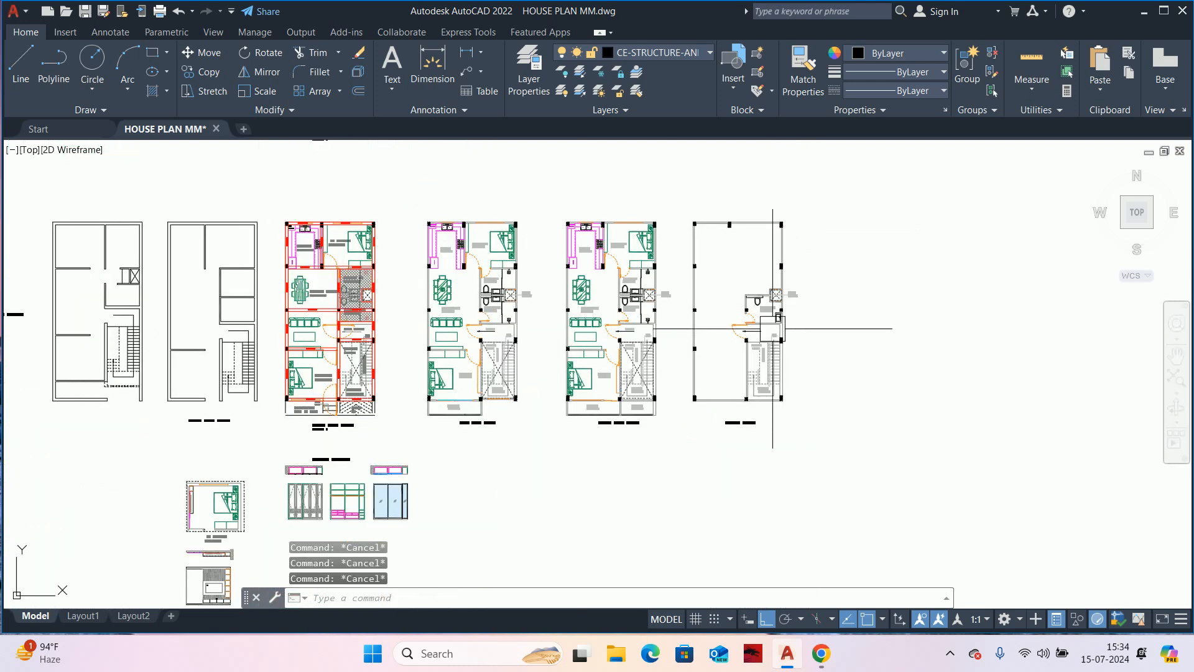
scroll(735, 237, "up", 2)
middle_click_drag(717, 264, 800, 331)
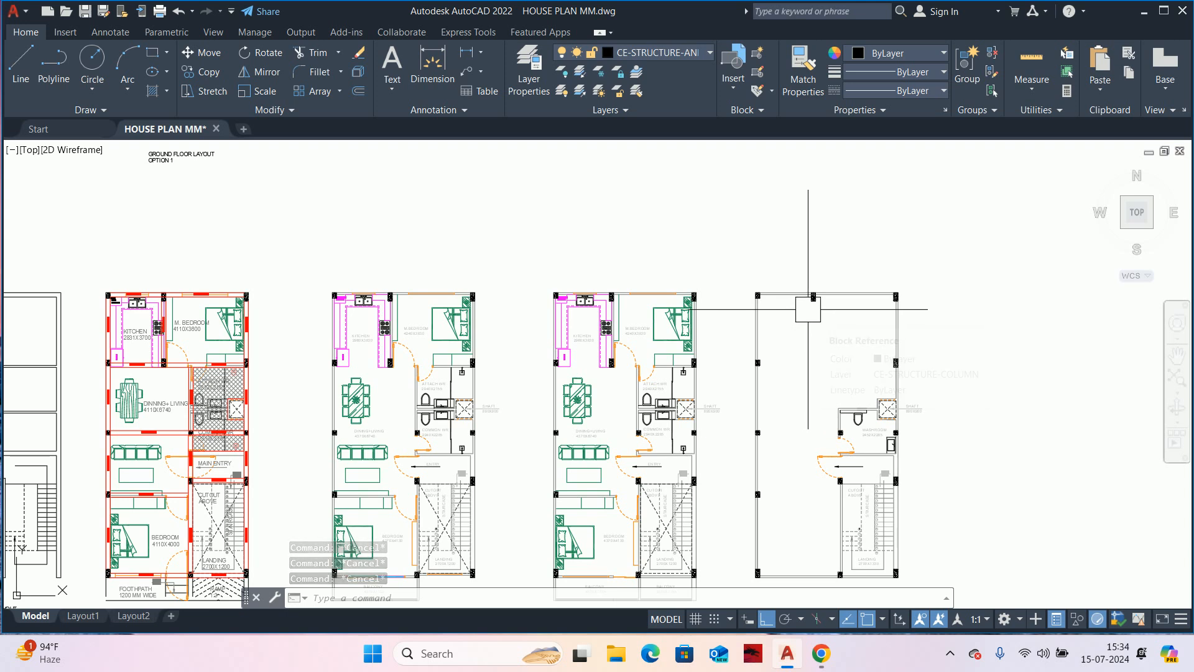
scroll(808, 309, "up", 4)
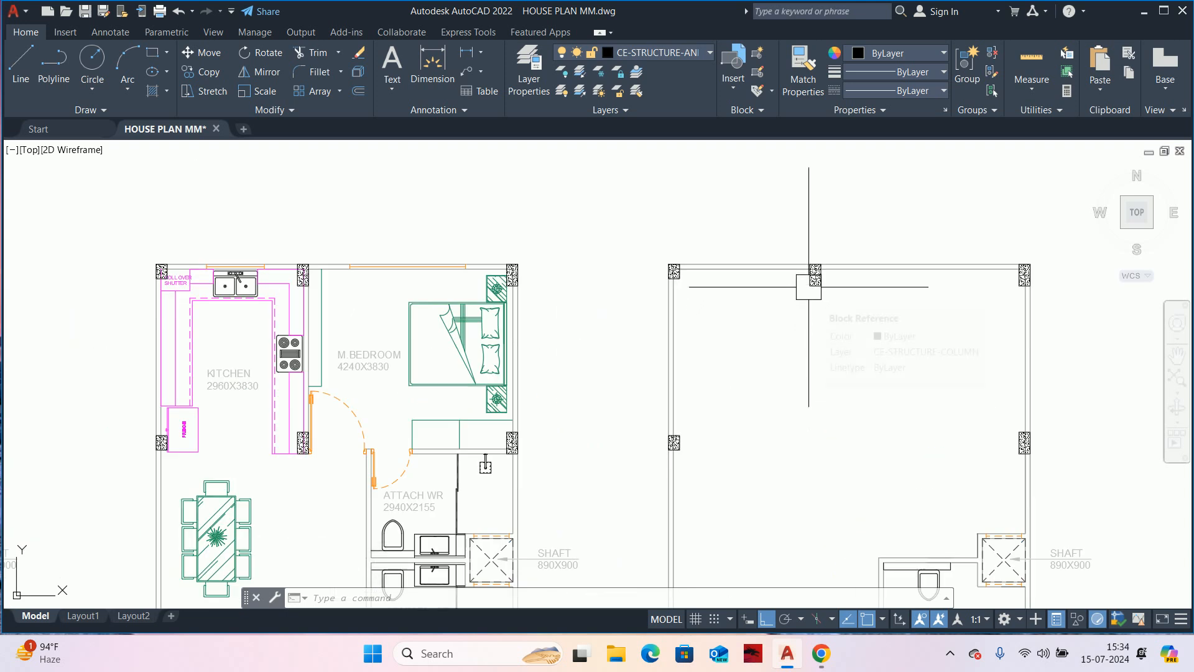
scroll(808, 286, "down", 2)
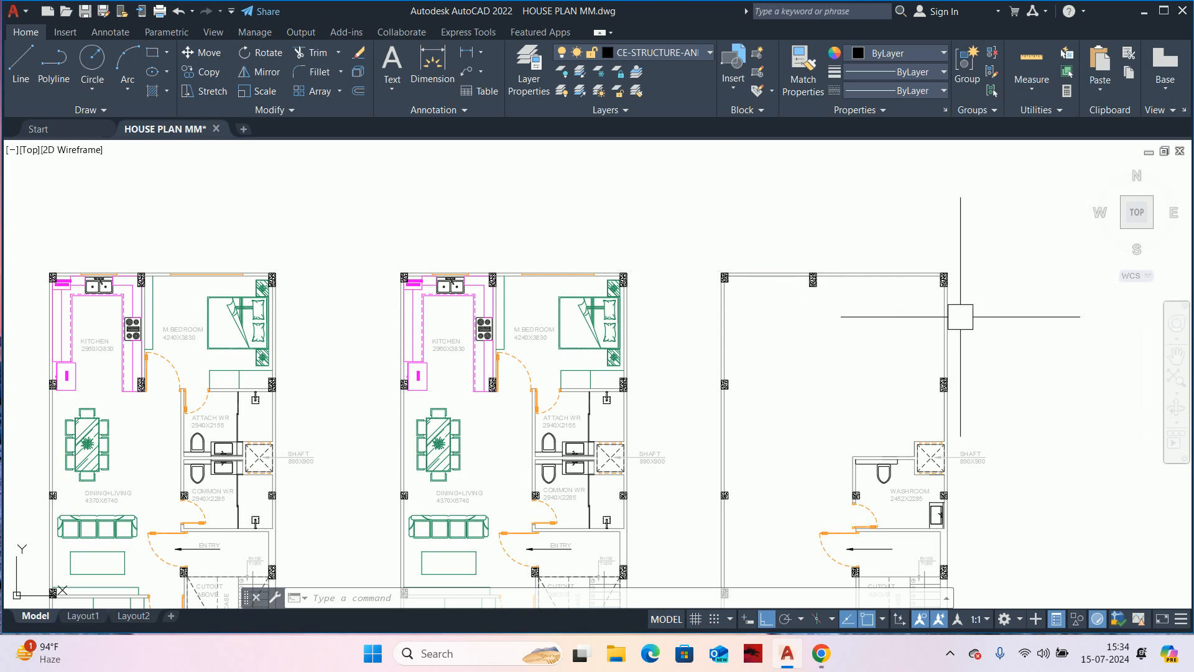
scroll(709, 398, "down", 2)
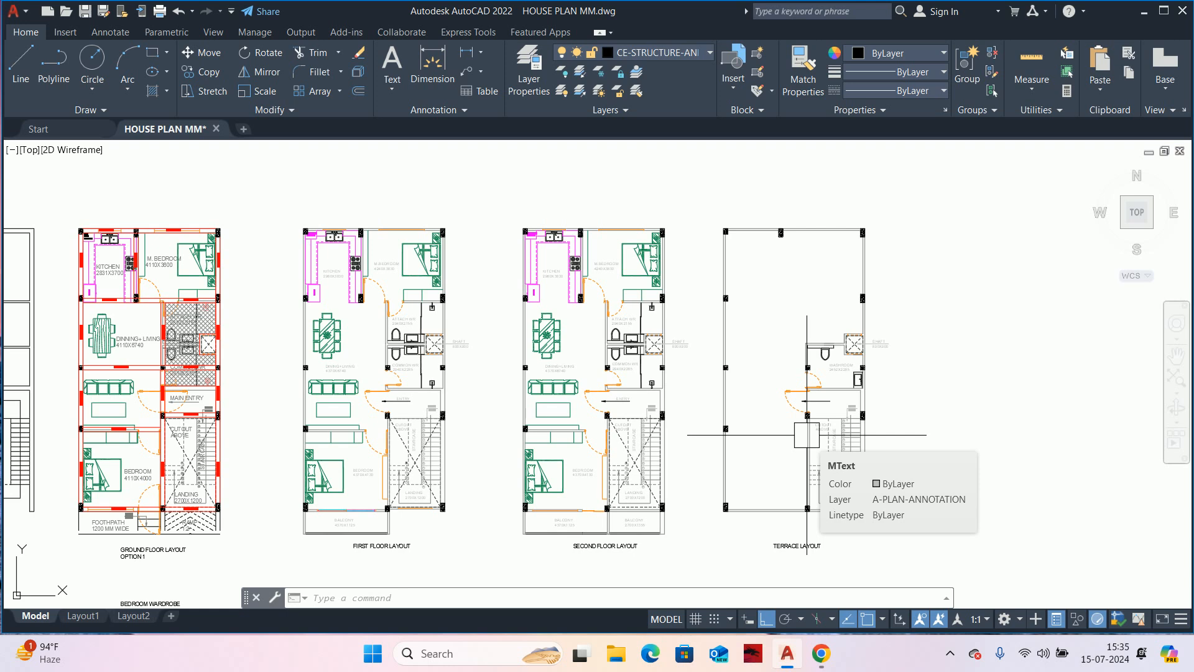
scroll(765, 541, "up", 3)
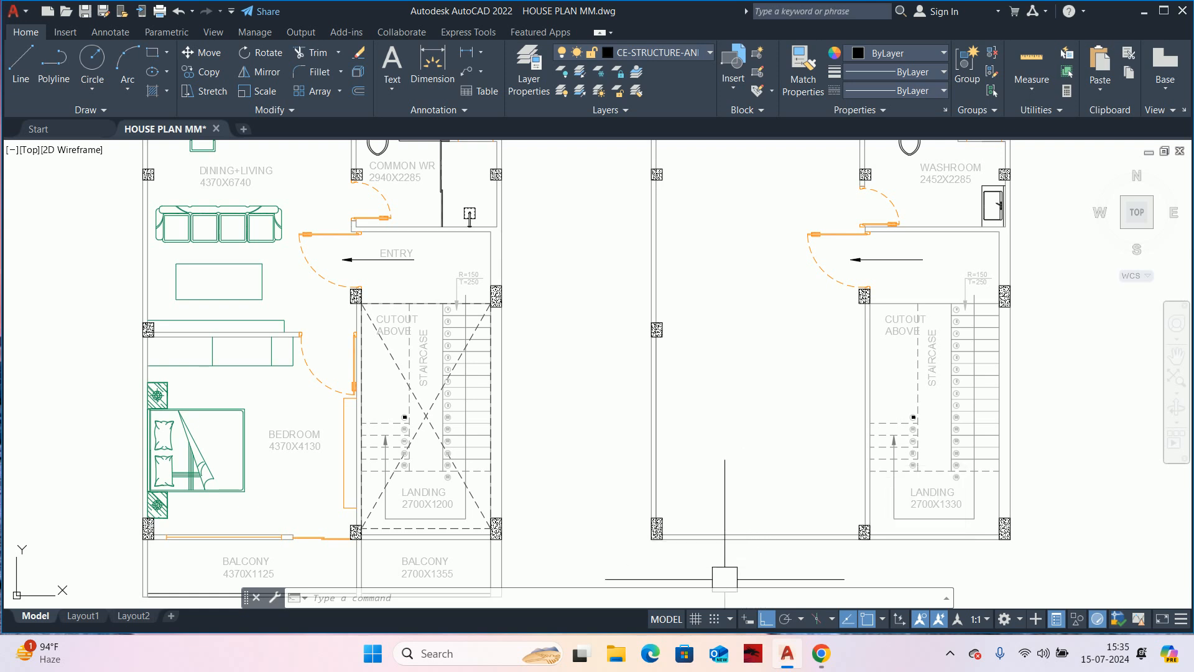
scroll(765, 541, "down", 5)
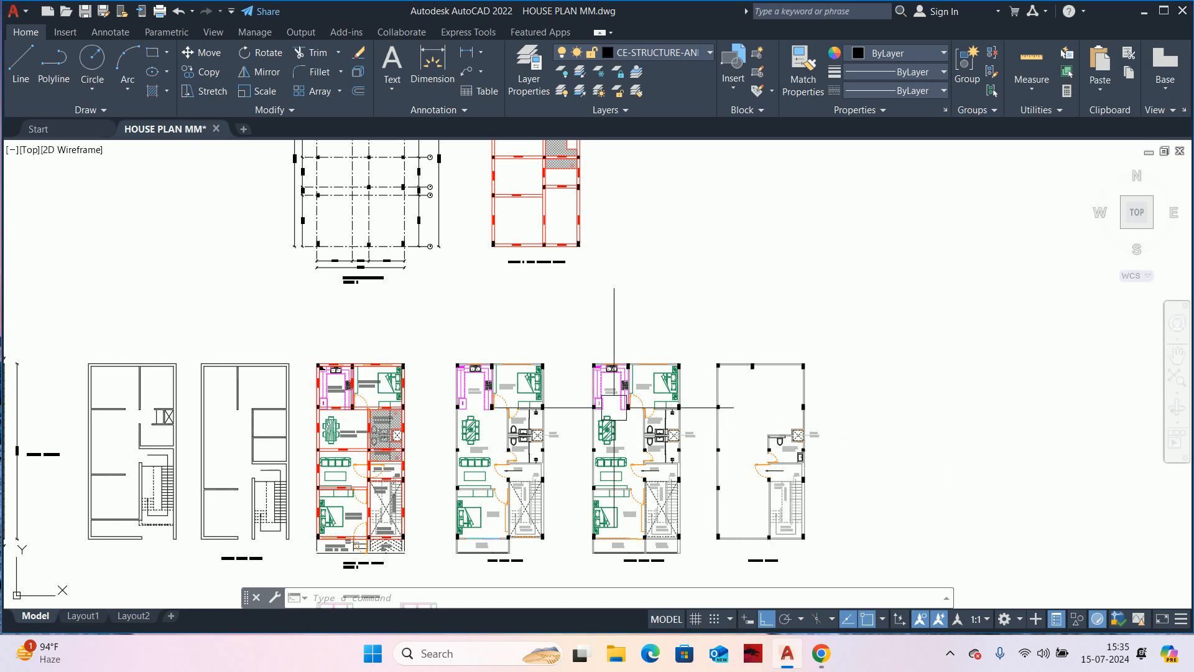
middle_click_drag(183, 392, 836, 392)
scroll(672, 367, "up", 6)
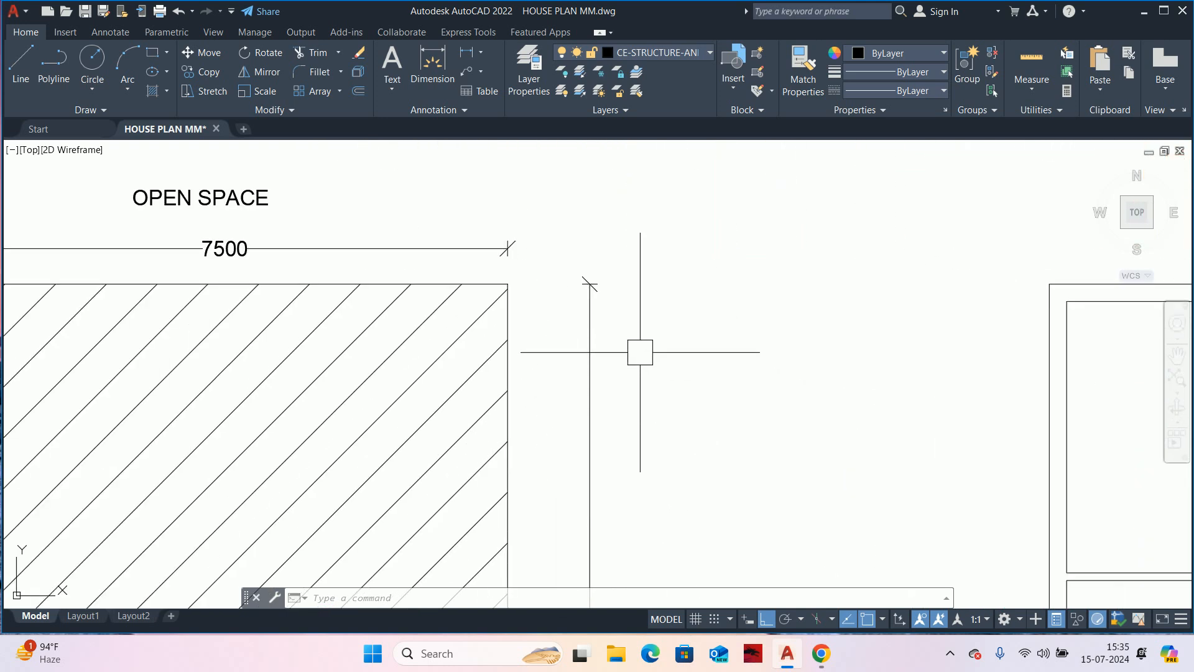
scroll(278, 317, "down", 8)
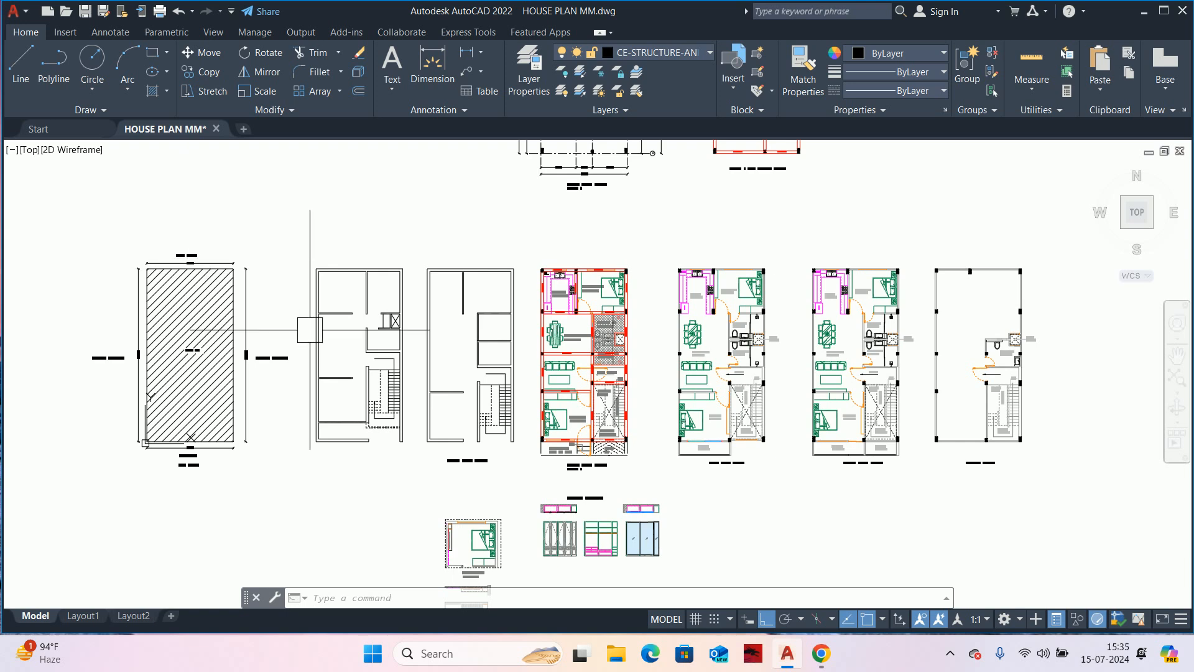
scroll(715, 321, "up", 4)
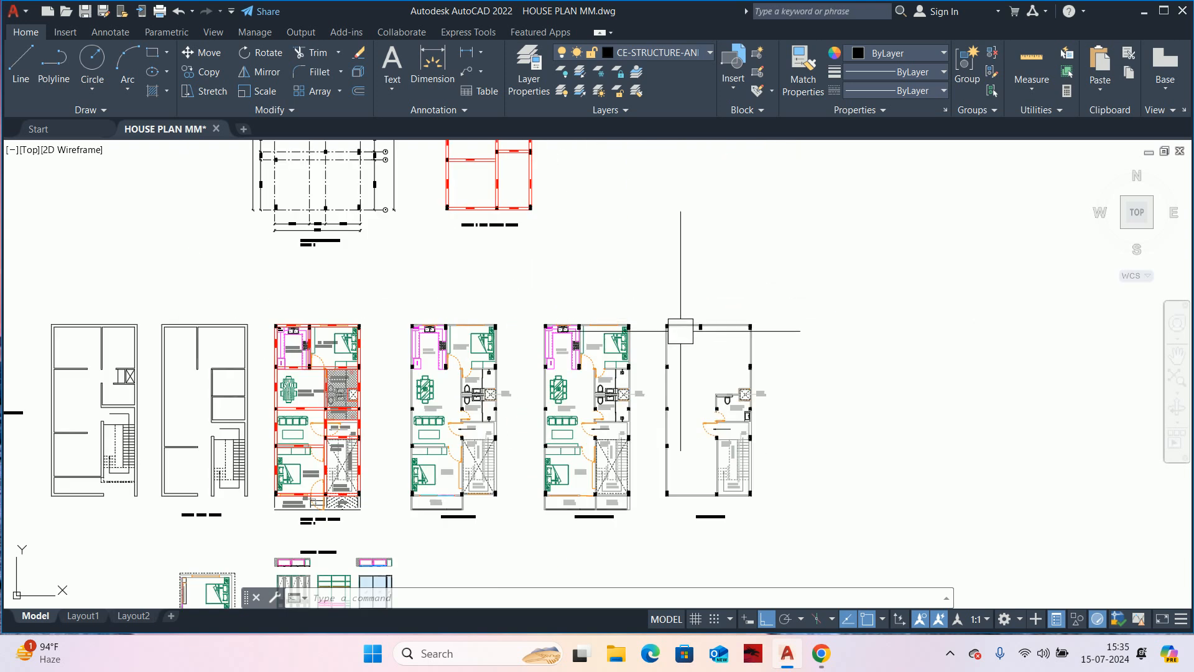
- Delete the intermediate column on the upper wall of the terrace layout, keeping the two corner columns
scroll(685, 327, "up", 8)
left_click(752, 307)
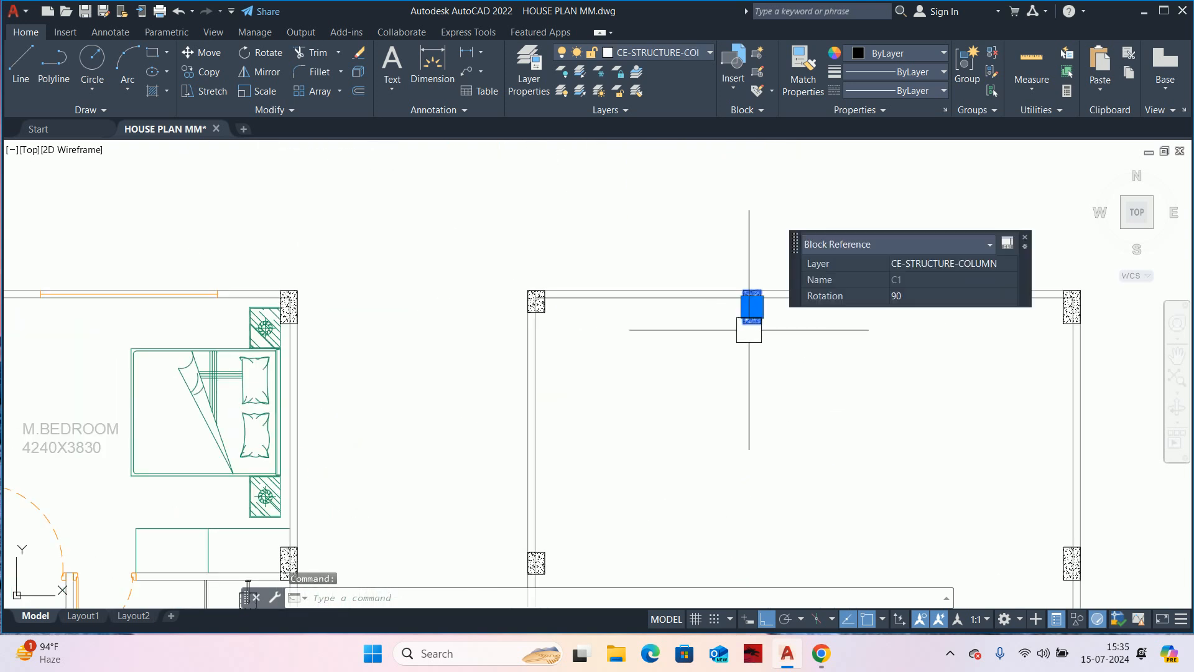
key("Delete")
scroll(742, 319, "down", 6)
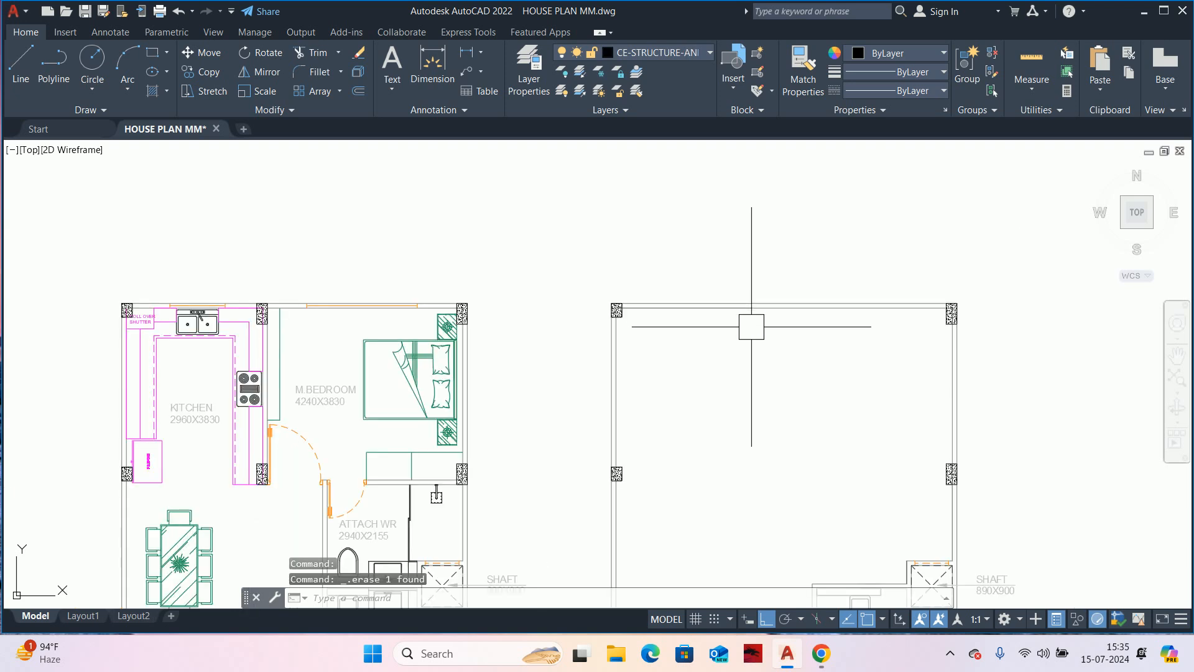
key("Escape")
key("Escape")
key("Escape")
- Examine the terrace layout's remaining columns along the outer walls, washroom and staircase against the first and second floor layouts
scroll(812, 398, "up", 2)
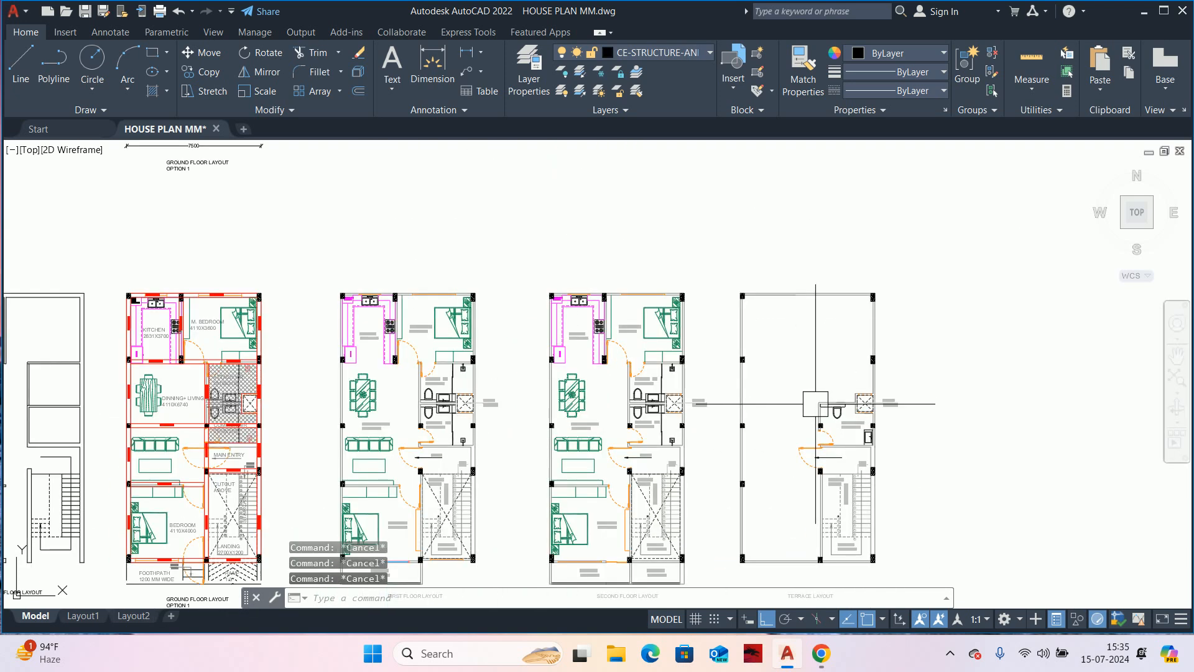
scroll(832, 436, "up", 2)
middle_click_drag(818, 318, 818, 317)
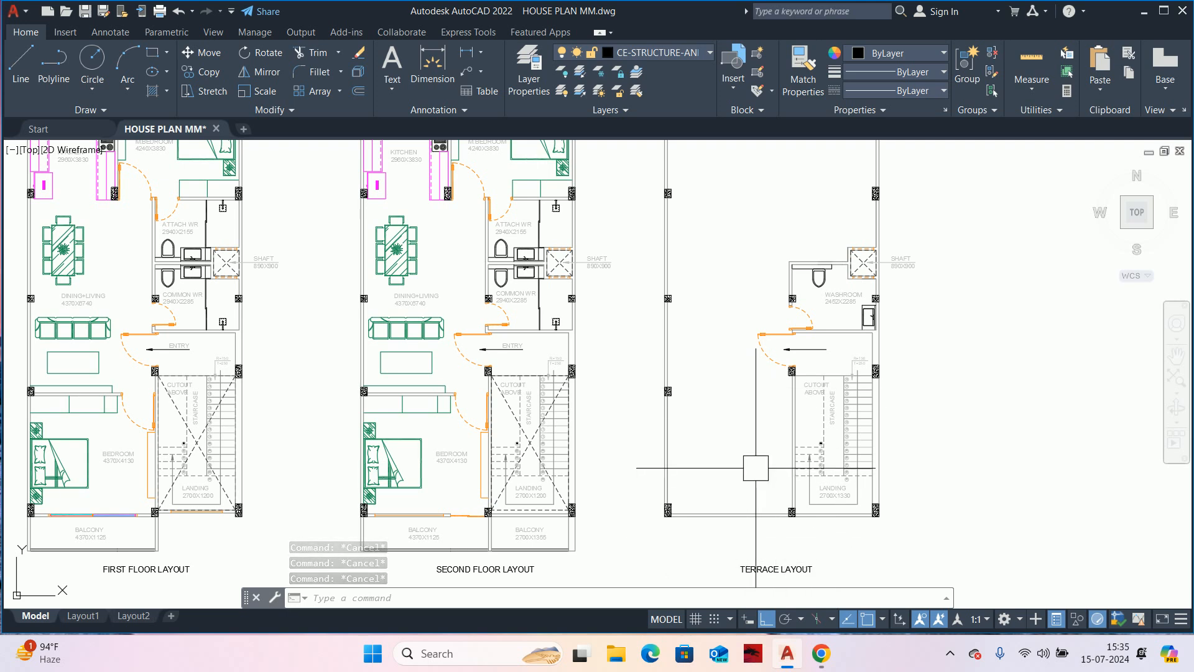
middle_click_drag(659, 352, 652, 481)
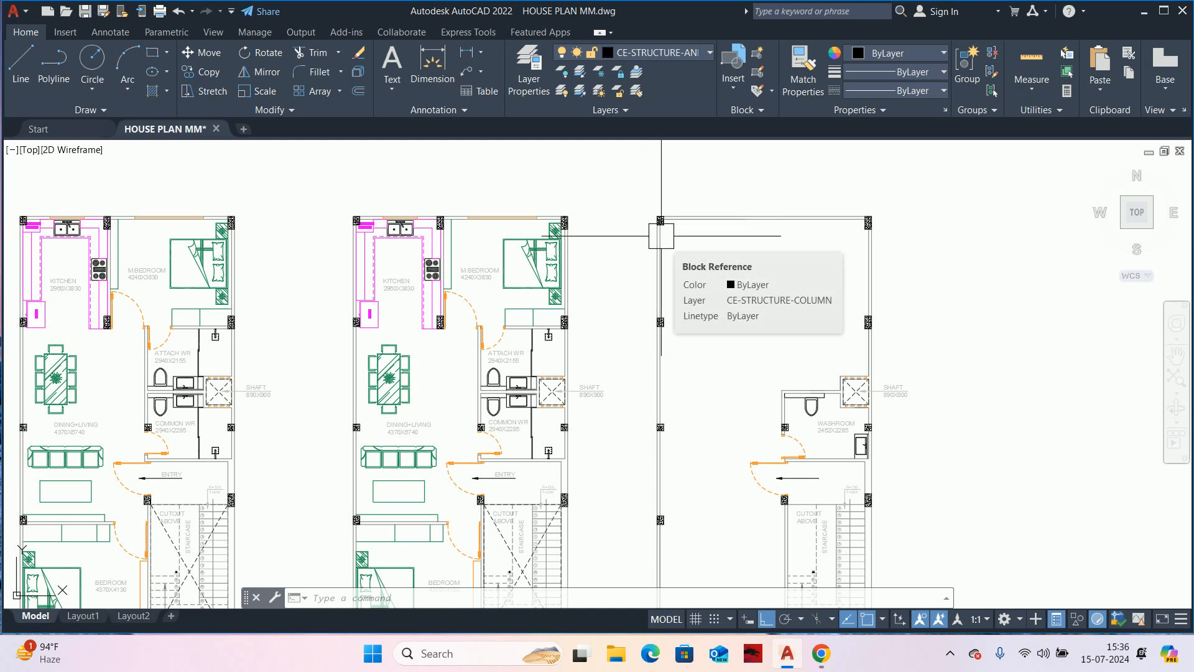
key("Escape")
key("Escape")
key("Escape")
scroll(716, 280, "down", 2)
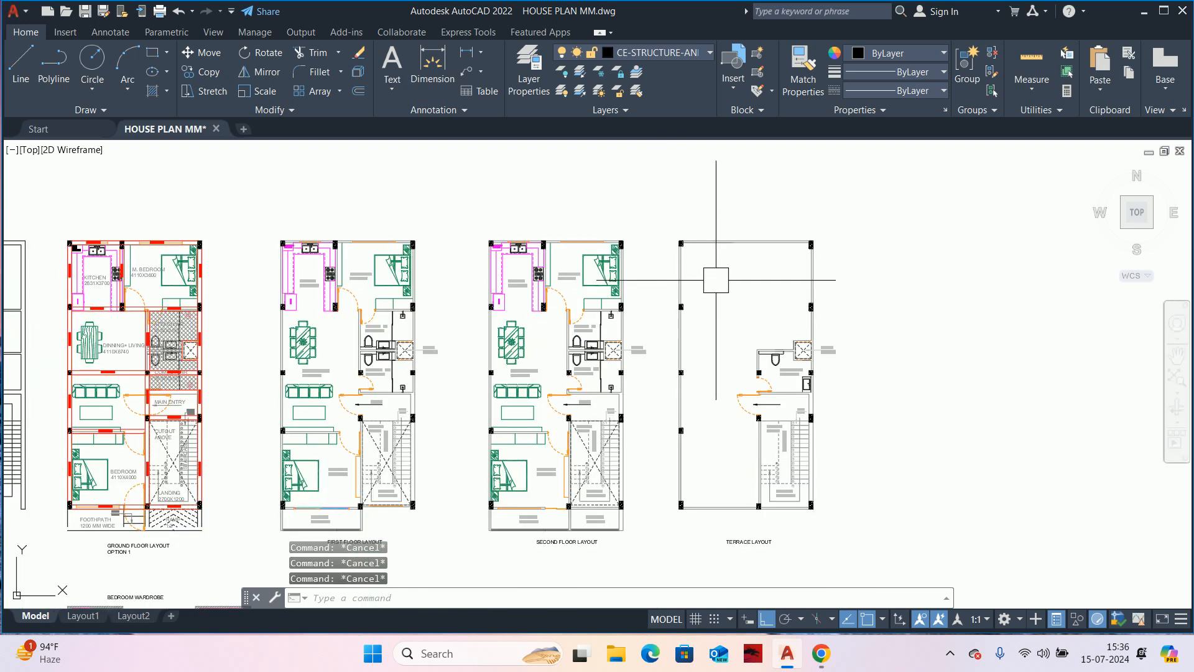
scroll(802, 336, "up", 2)
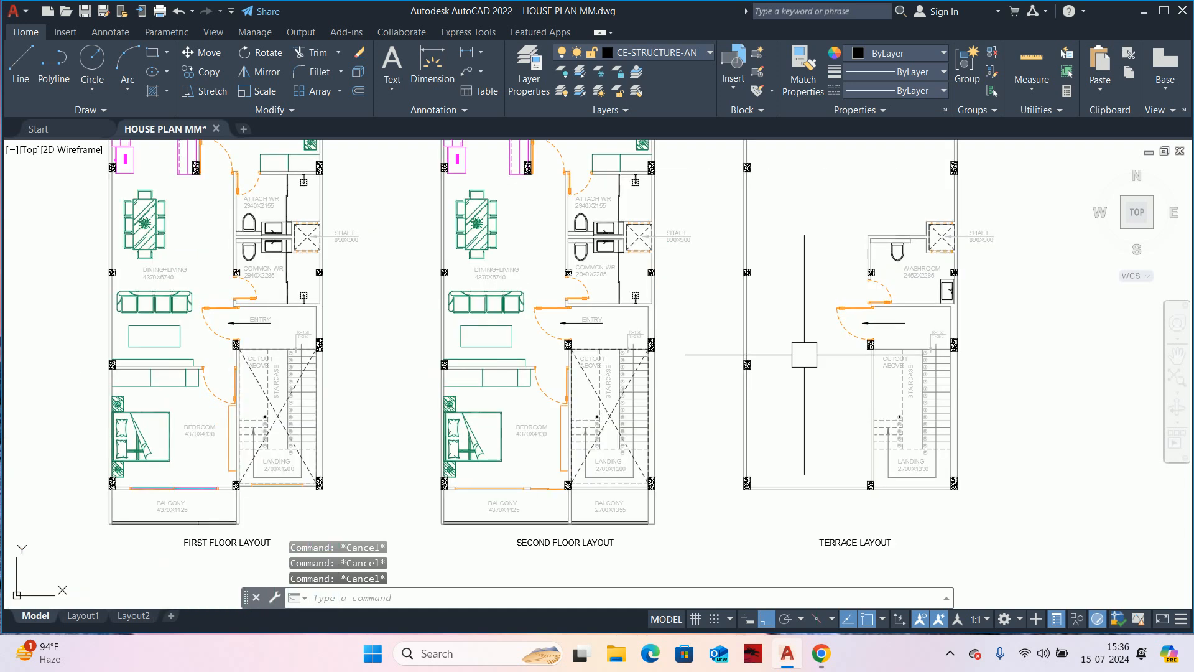
middle_click_drag(804, 355, 796, 336)
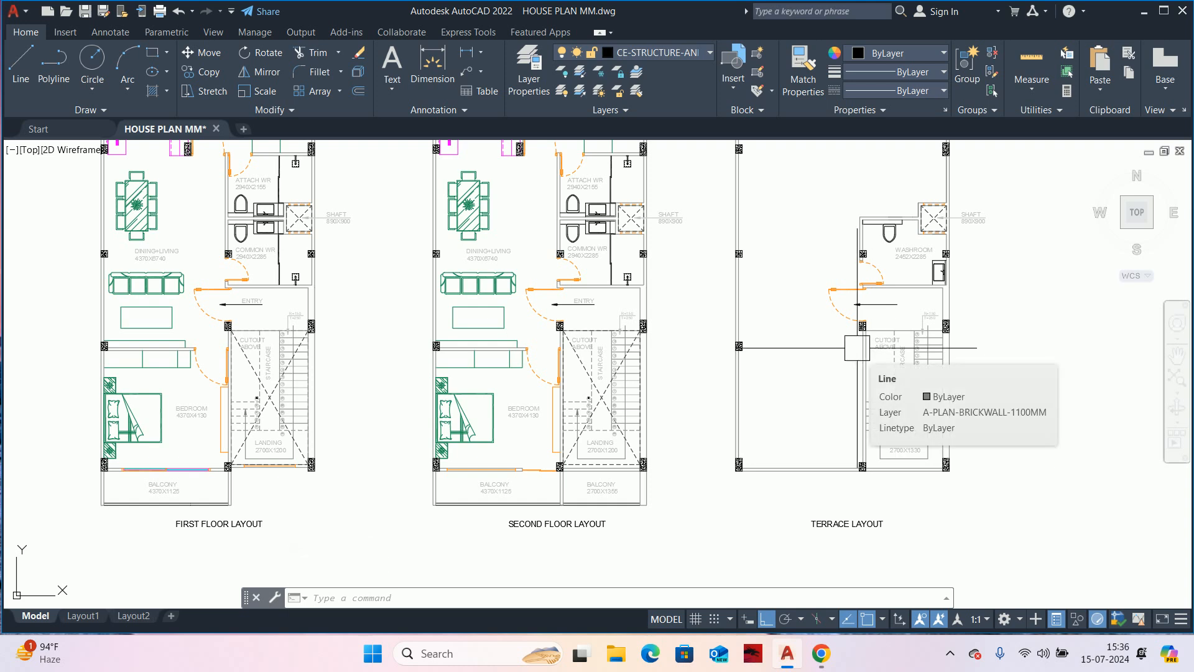
middle_click_drag(857, 348, 837, 476)
middle_click_drag(808, 269, 813, 304)
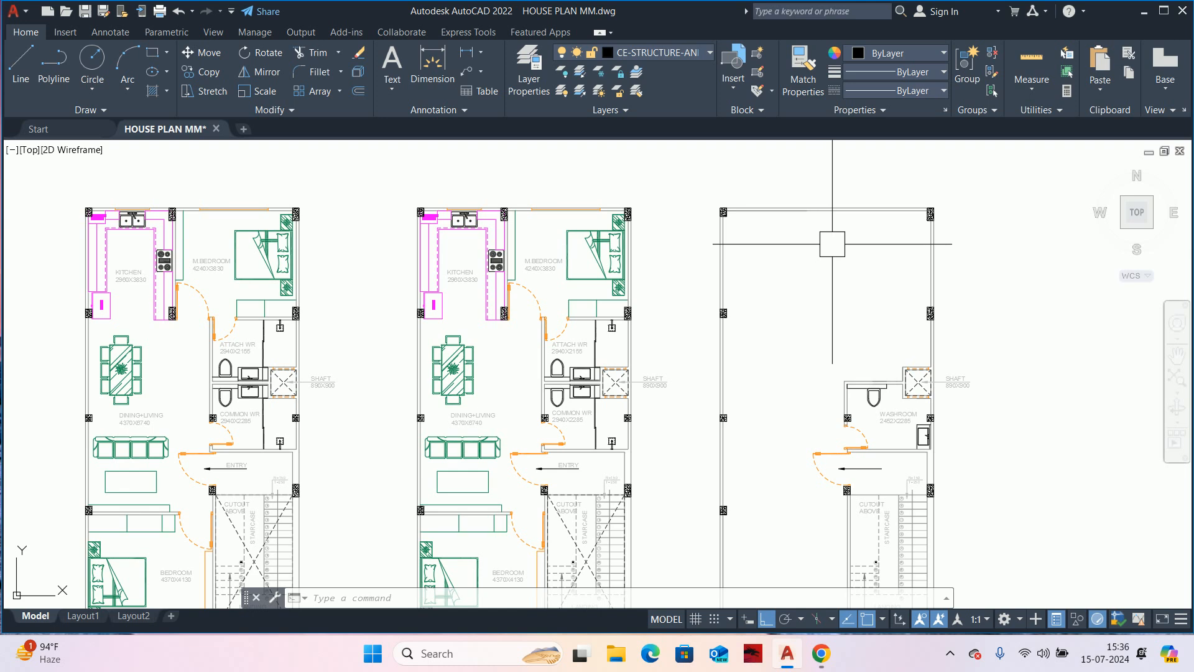
middle_click_drag(834, 243, 926, 210)
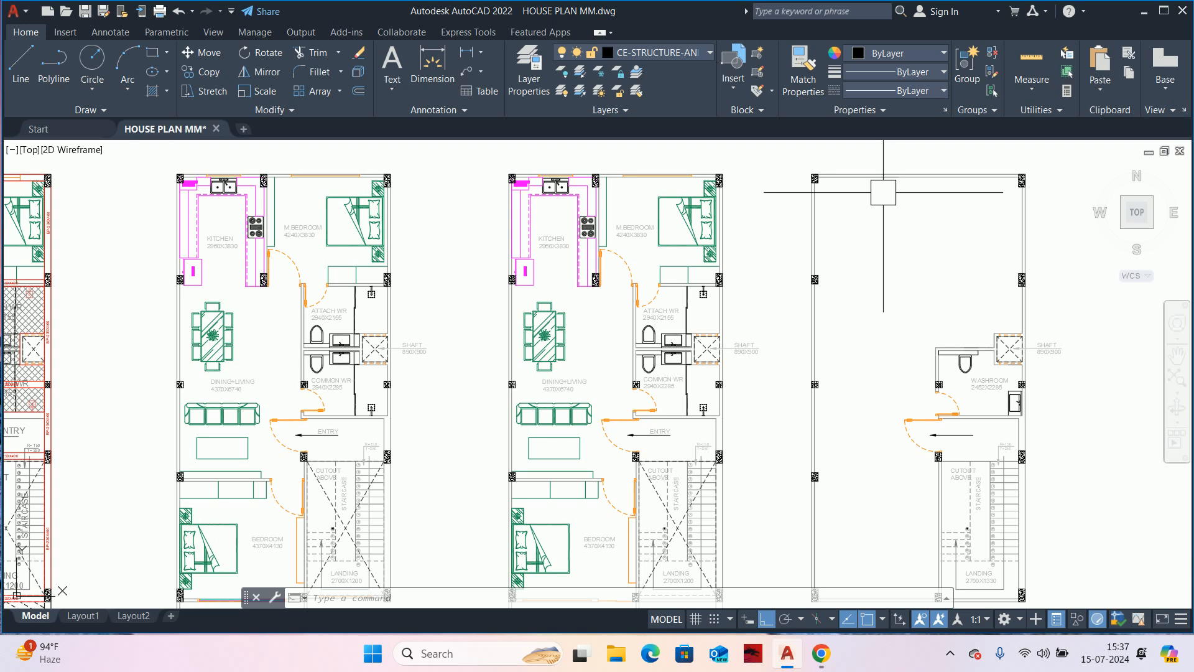
middle_click_drag(893, 200, 886, 195)
key("Escape")
key("Escape")
key("Escape")
scroll(877, 214, "down", 3)
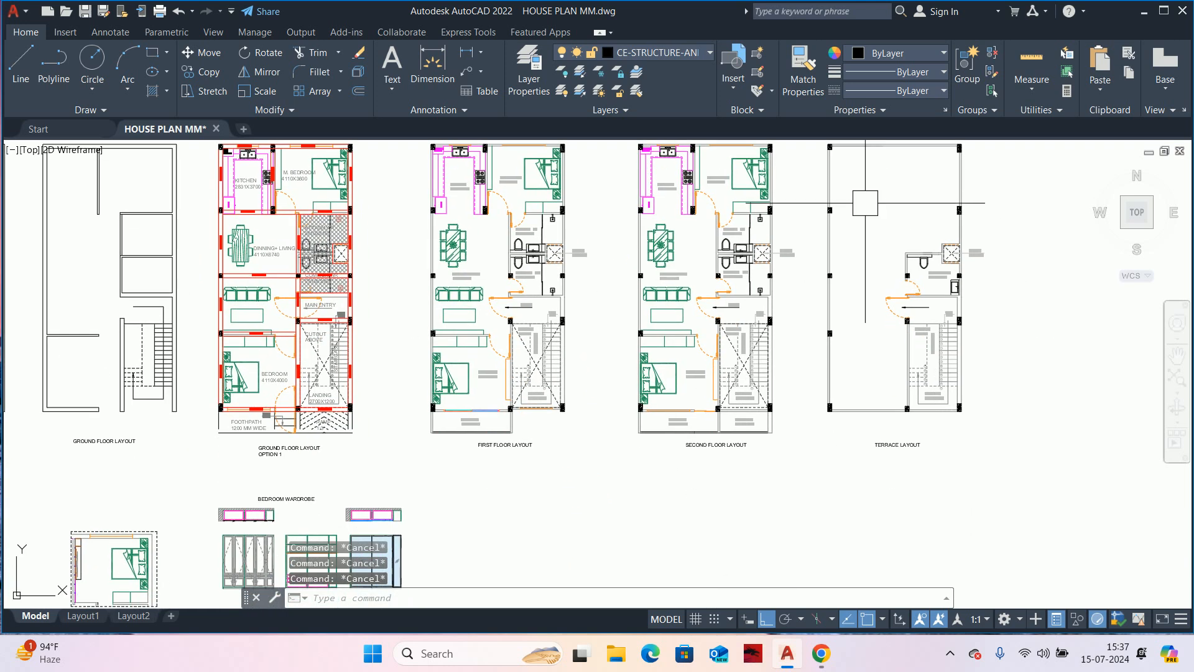
scroll(852, 294, "up", 2)
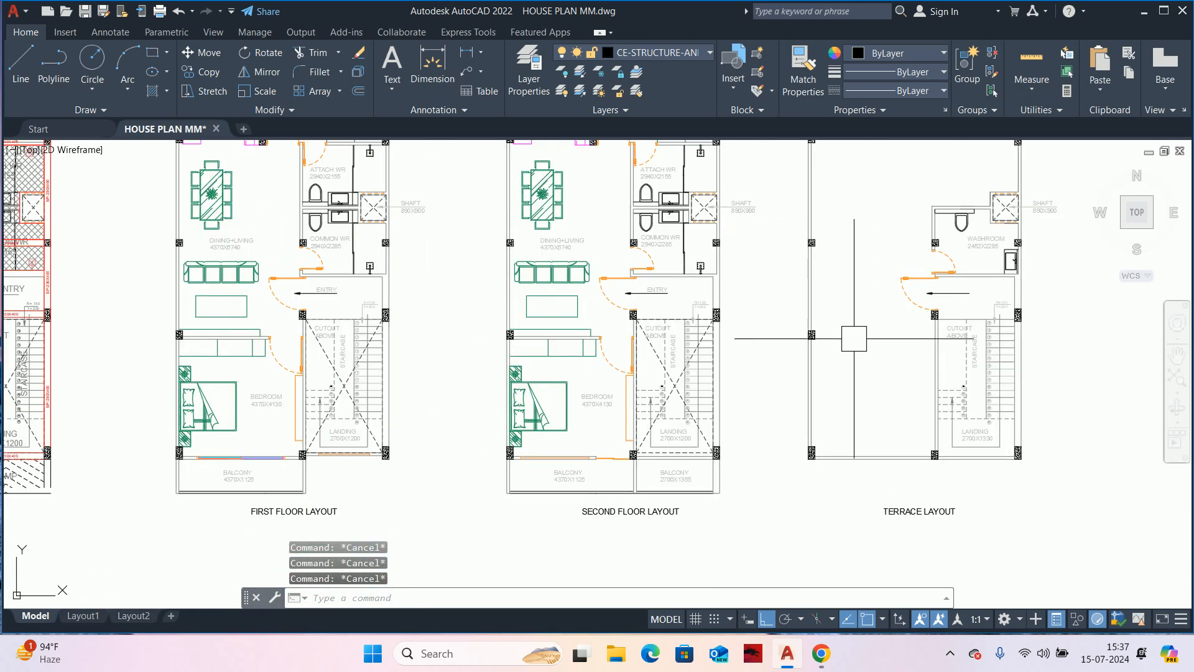
mouse_move(856, 341)
middle_mouse_down()
mouse_move(867, 338)
mouse_move(850, 315)
middle_mouse_up()
scroll(916, 442, "up", 1)
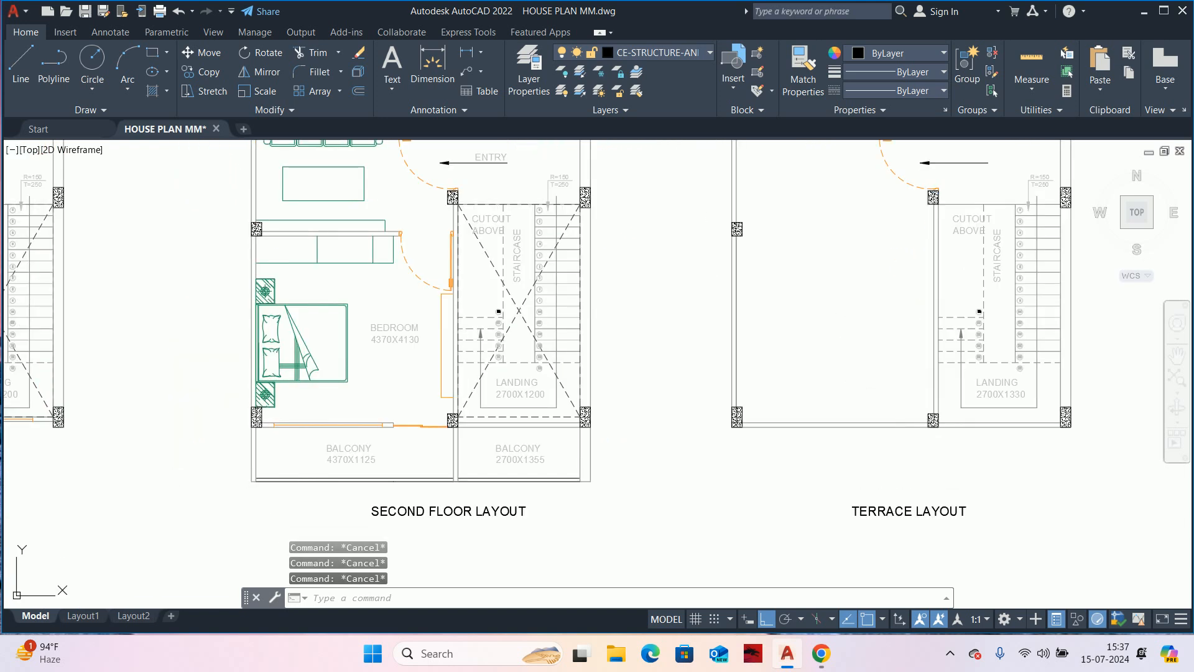
scroll(918, 437, "down", 2)
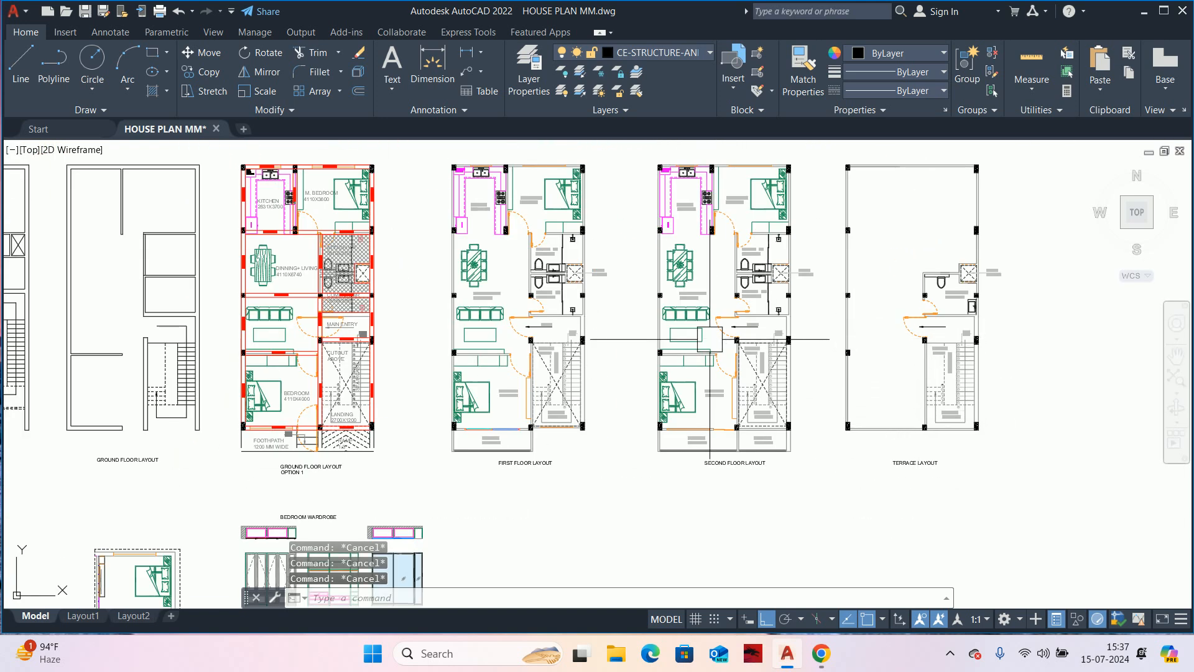
- Inspect the beams and columns overlaid on the furnished ground floor layout, option 1, from the footpath up to the kitchen
middle_click_drag(663, 346, 931, 369)
scroll(680, 456, "up", 3)
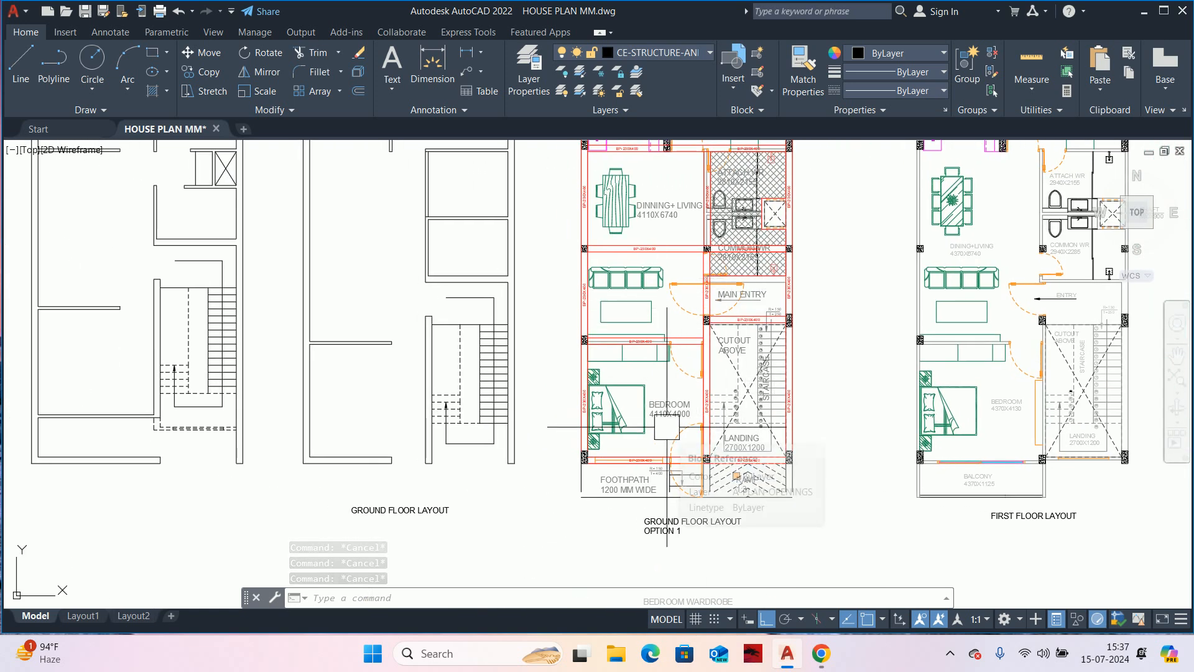
mouse_move(667, 427)
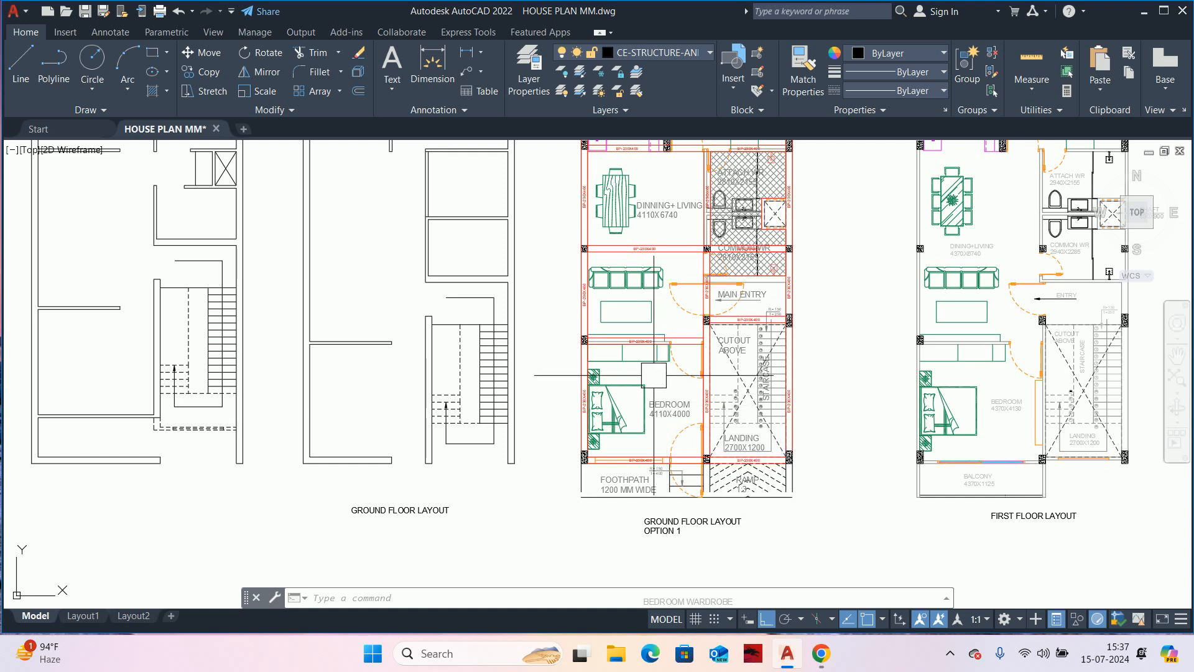
key("Escape")
key("Escape")
key("Escape")
scroll(674, 338, "up", 4)
scroll(681, 375, "down", 5)
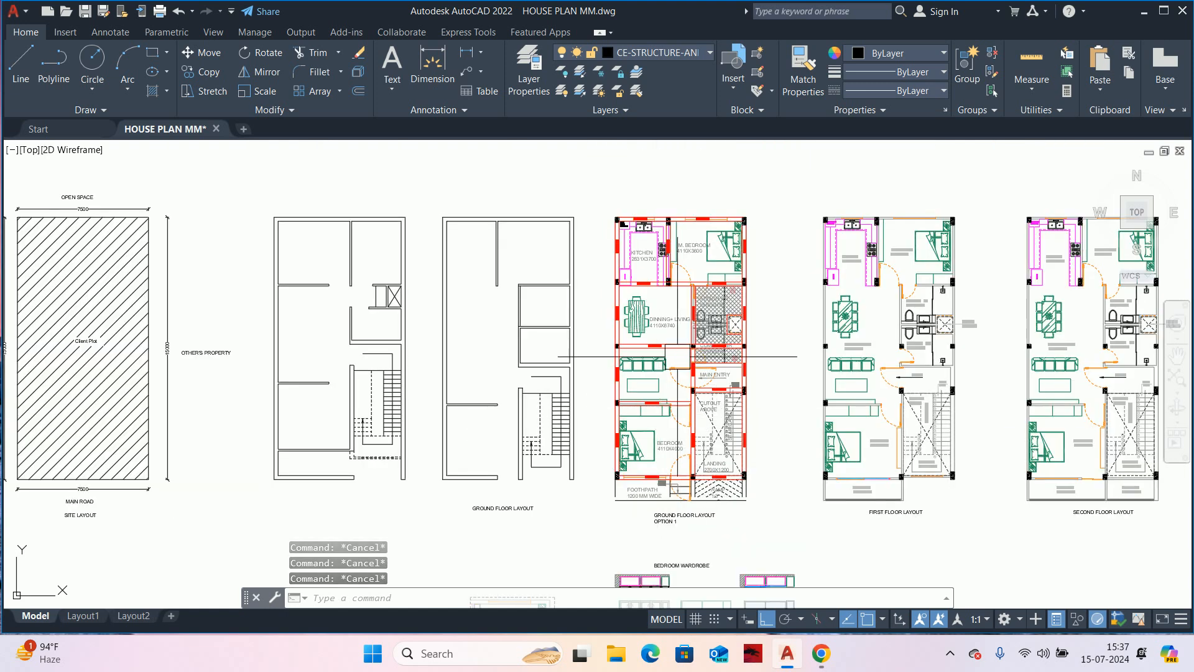
scroll(661, 479, "up", 2)
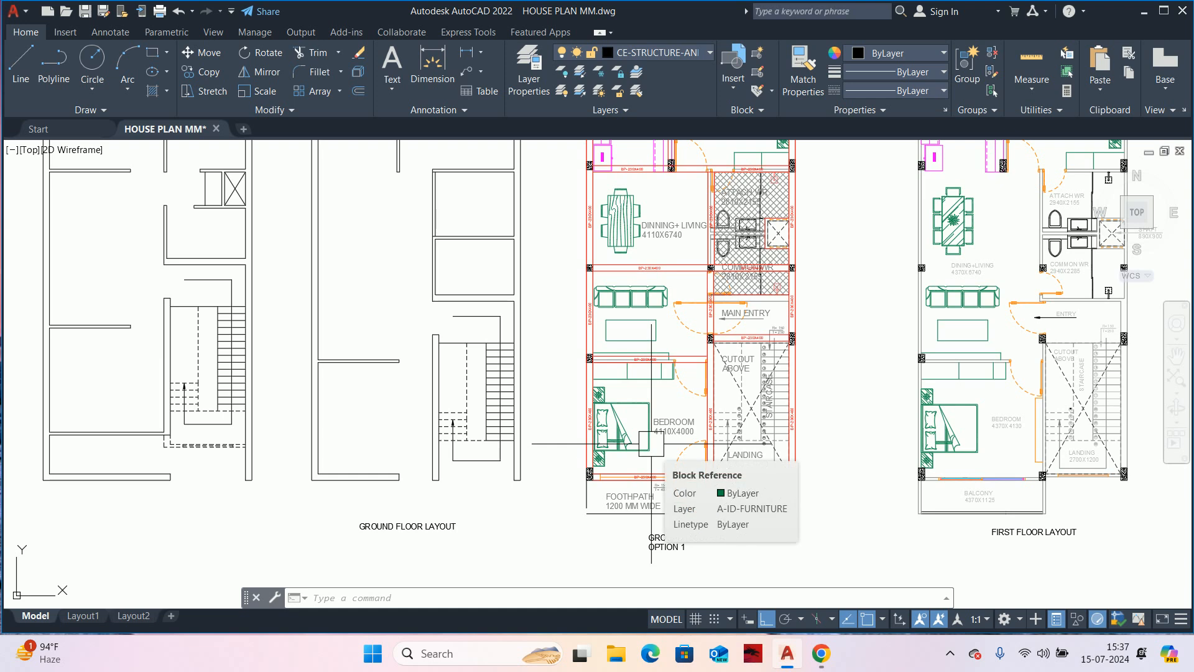
middle_click_drag(644, 413, 642, 436)
middle_click_drag(736, 381, 734, 441)
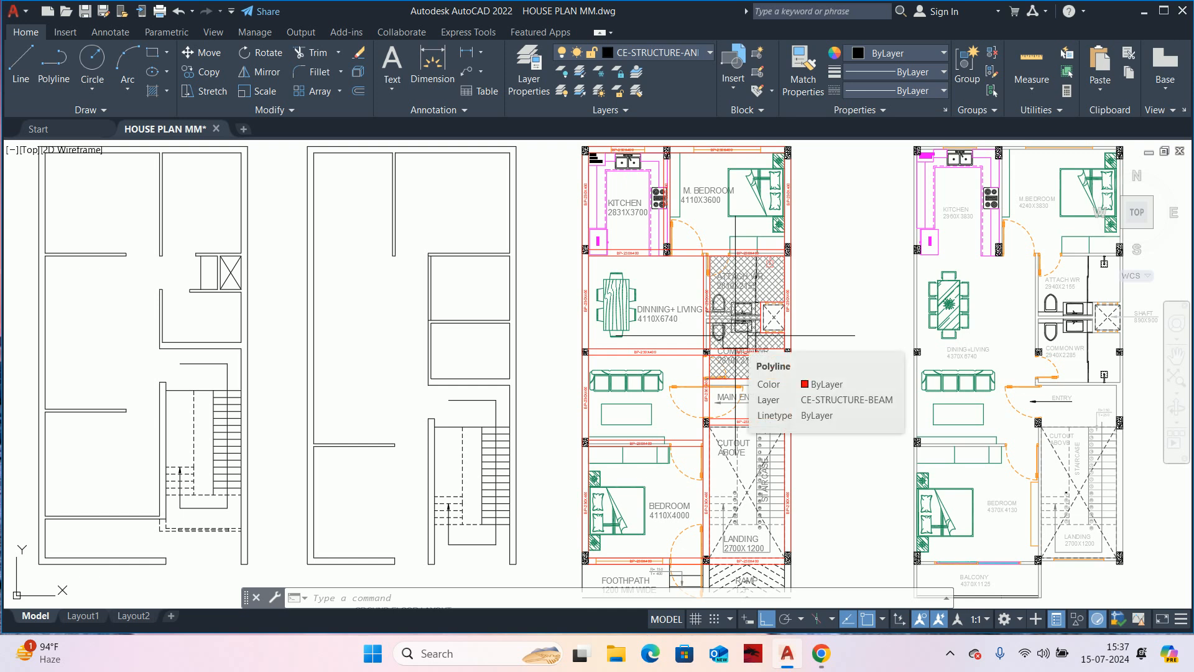
- Turn off the CE-STRUCTURE-BEAM layer by picking a beam line in the furnished ground floor layout
scroll(736, 336, "down", 4)
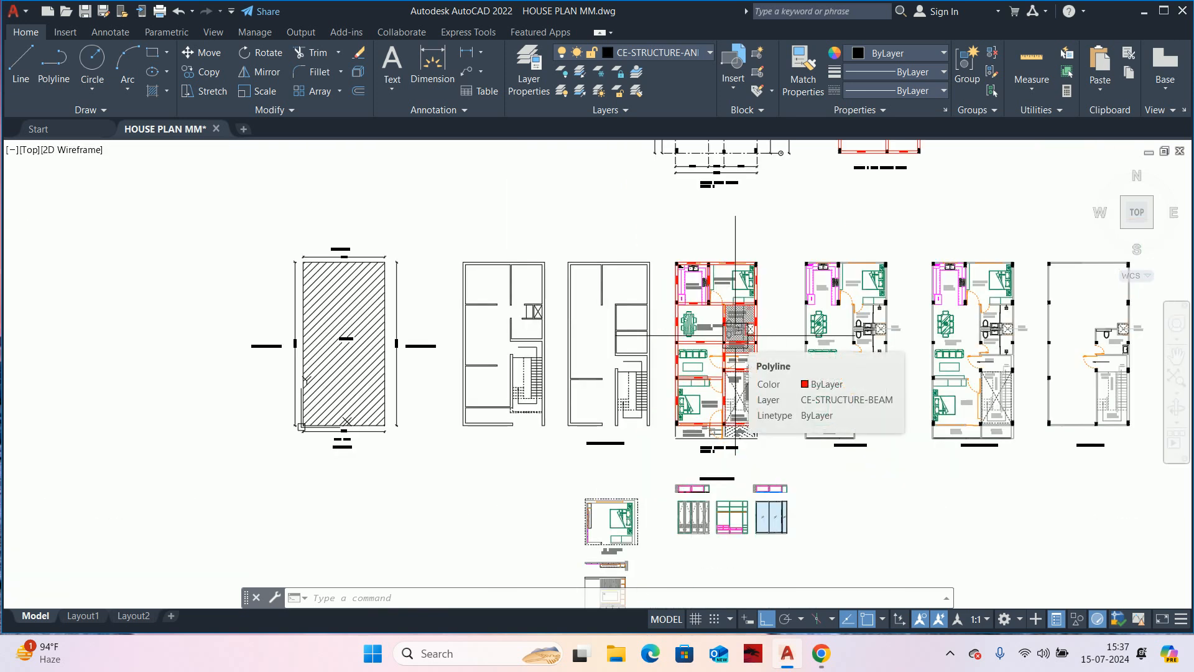
type("layoff")
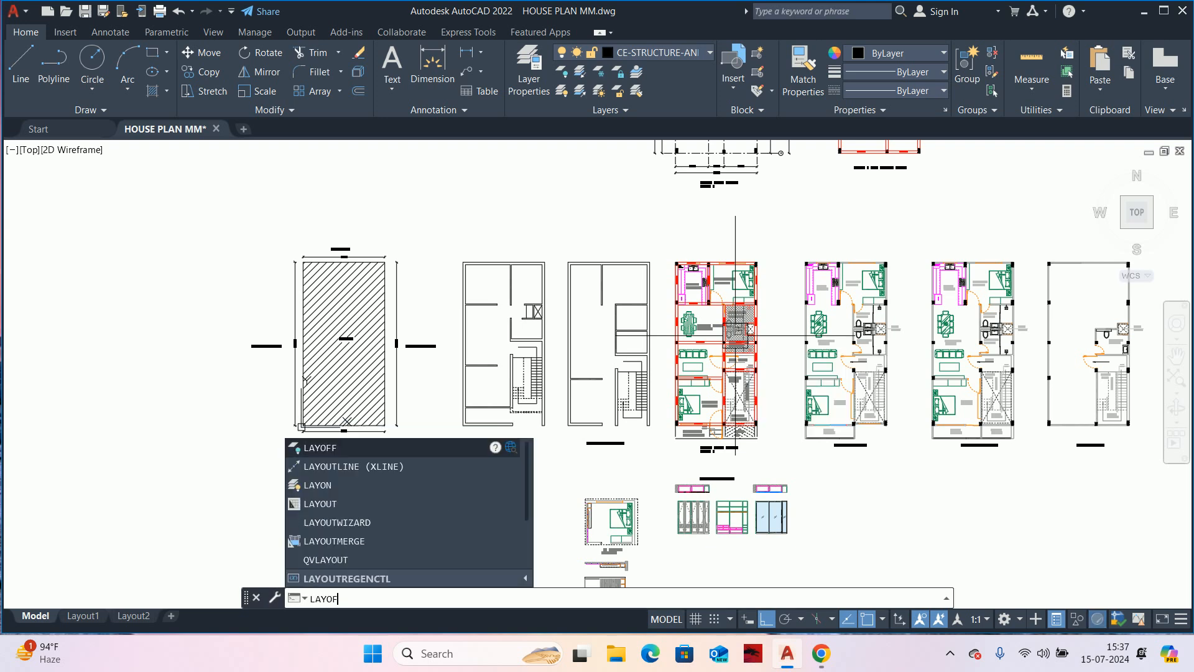
key("Return")
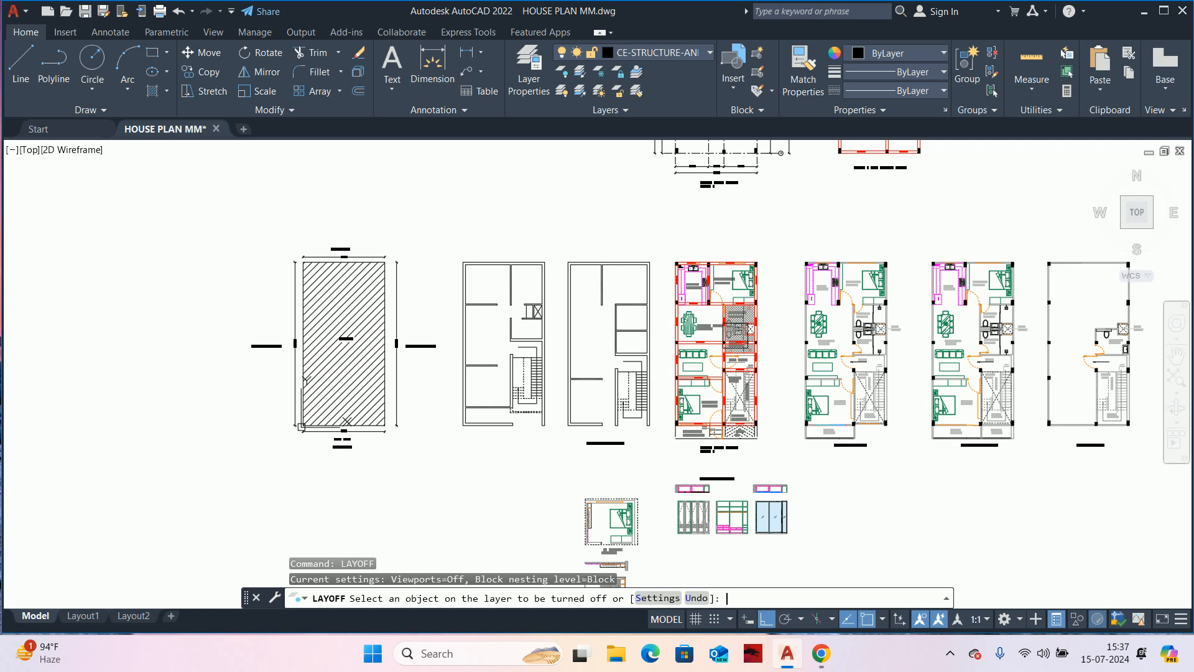
scroll(685, 292, "up", 6)
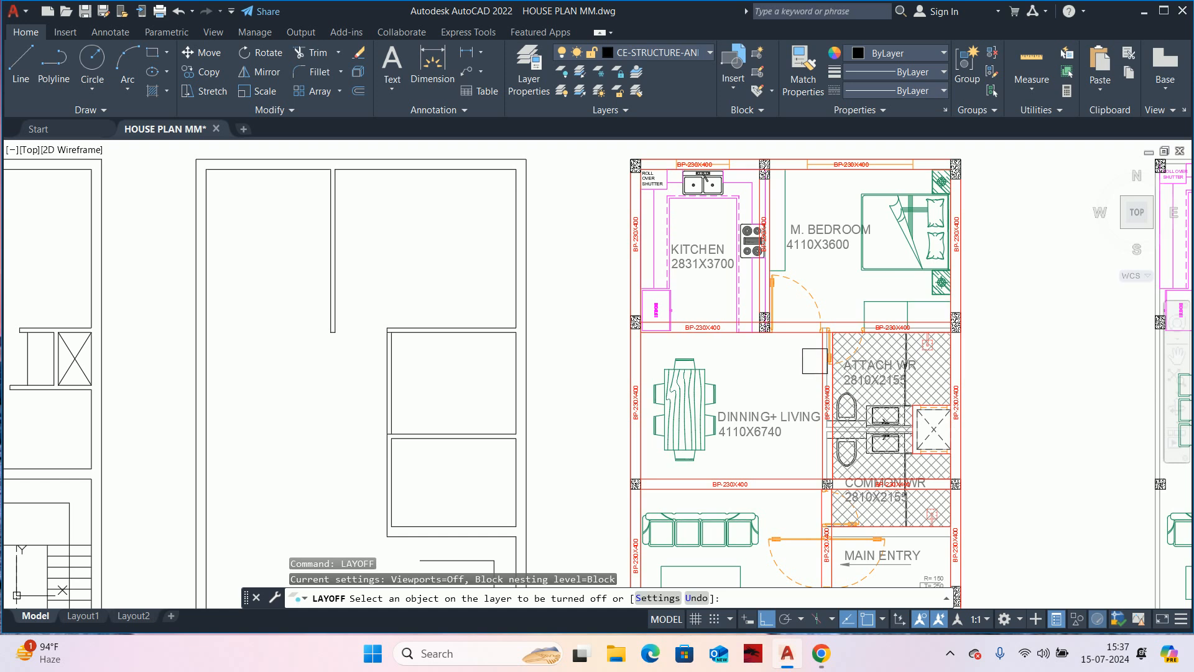
scroll(798, 359, "down", 2)
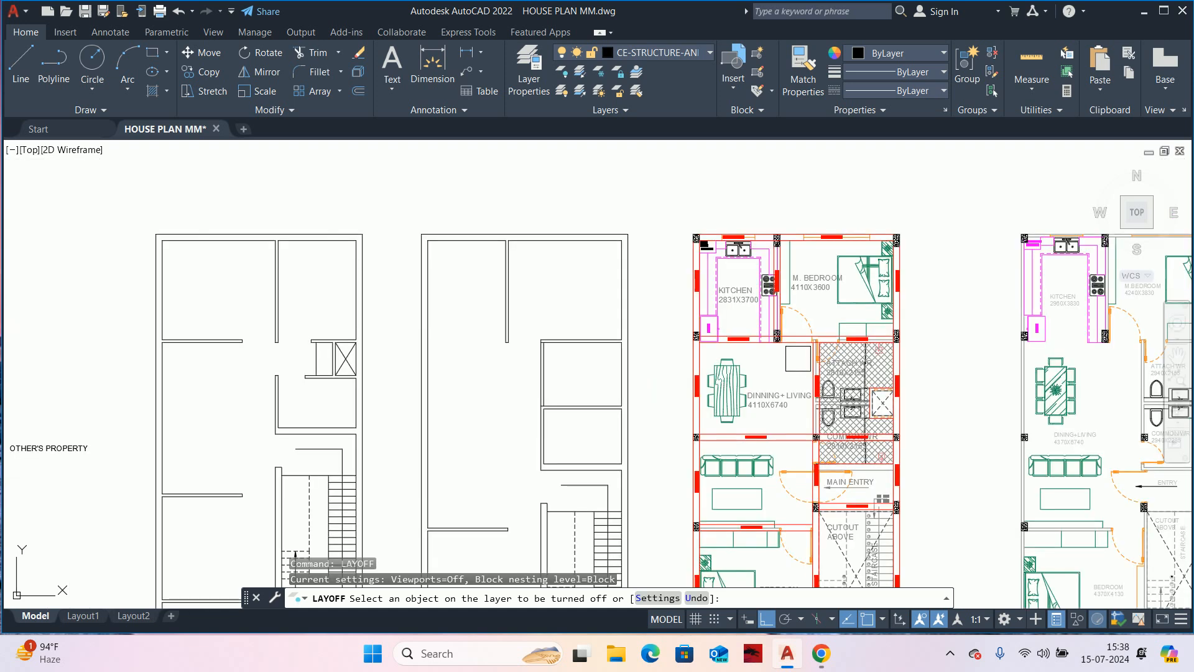
scroll(798, 359, "up", 4)
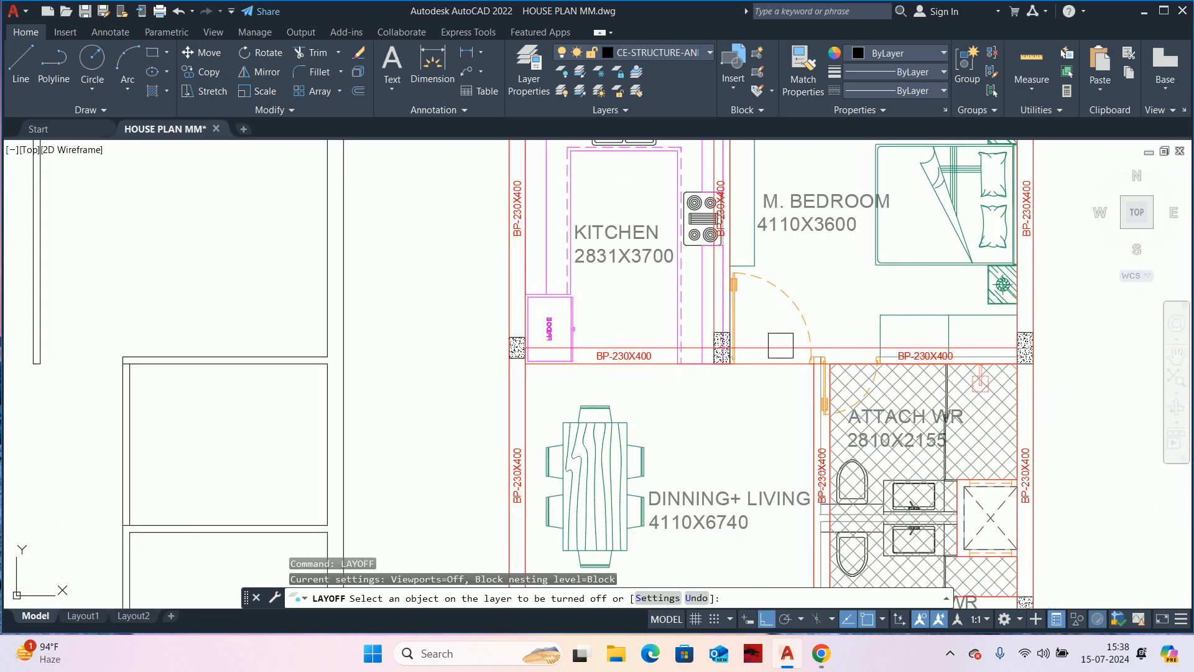
left_click(771, 343)
scroll(782, 356, "down", 5)
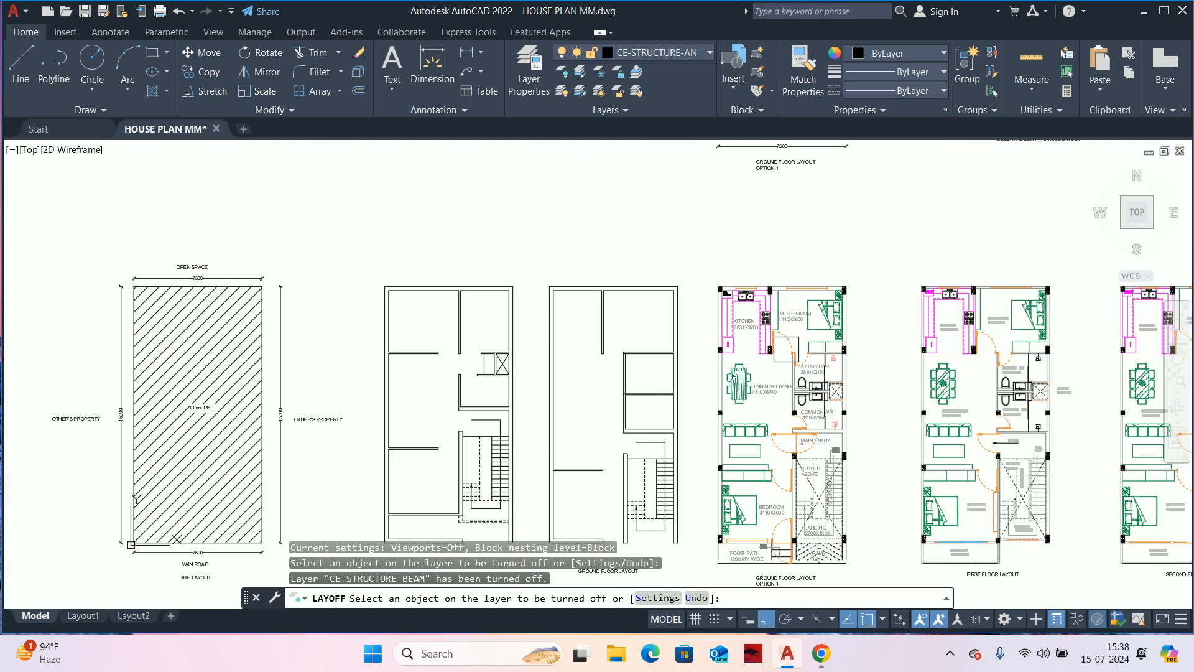
key("Escape")
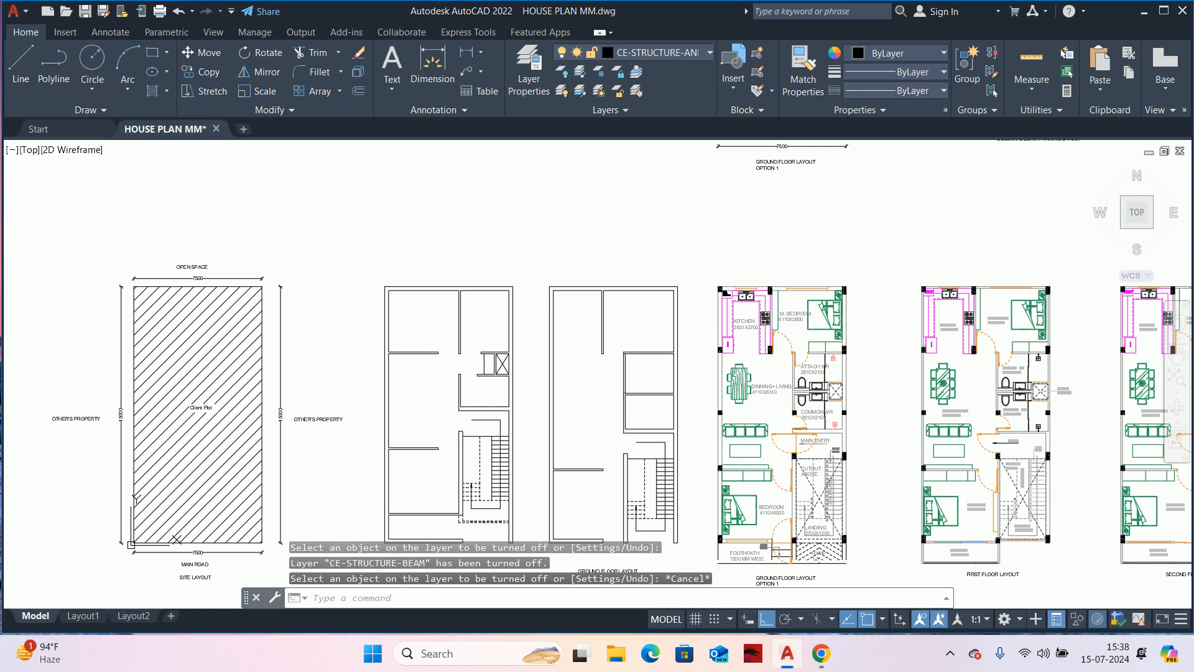
- Delete the two stray red shower symbols from the separate column plan above the floor layouts
scroll(982, 406, "down", 4)
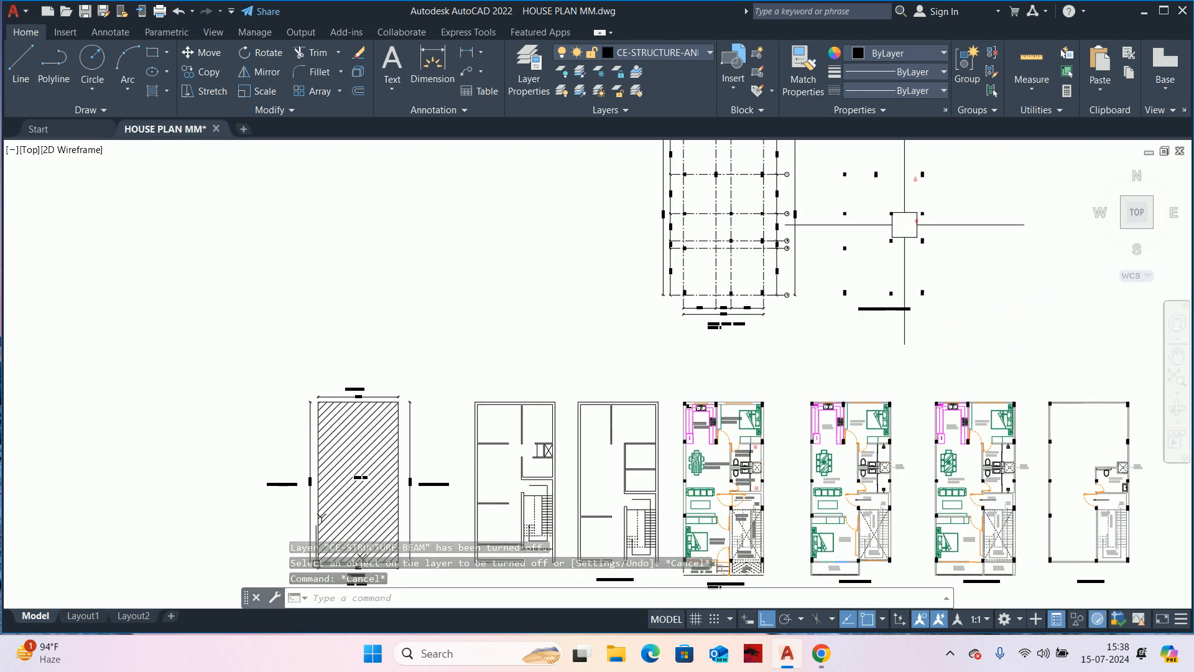
middle_click_drag(914, 214, 853, 360)
scroll(853, 360, "up", 5)
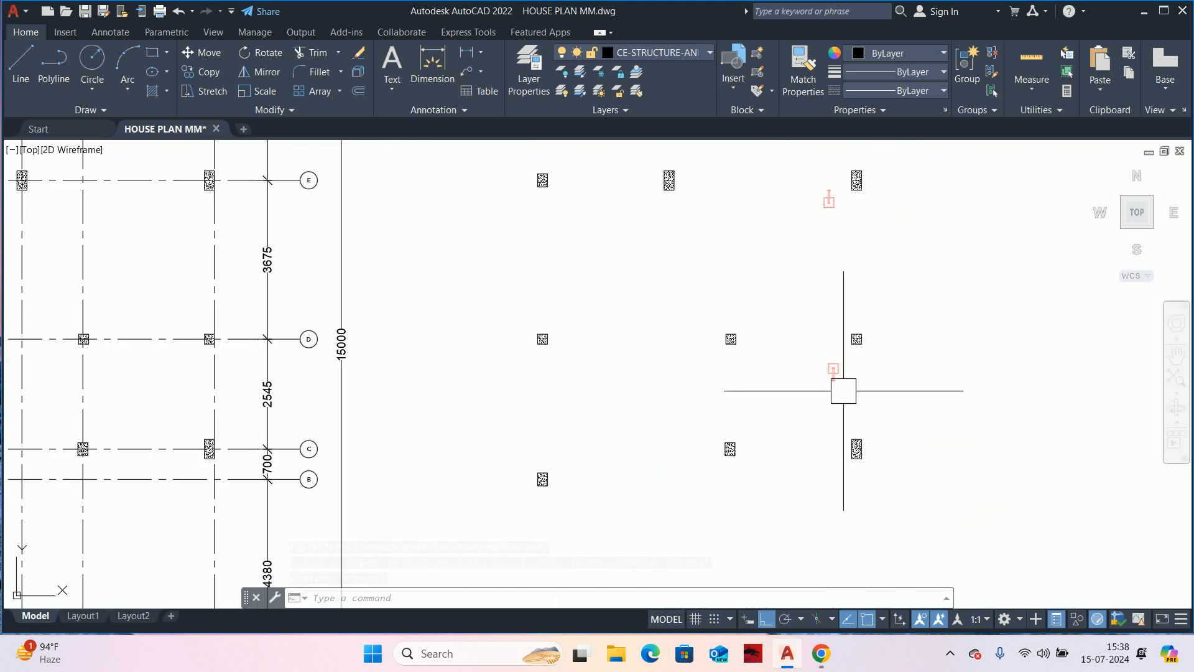
left_click(835, 368)
key("Delete")
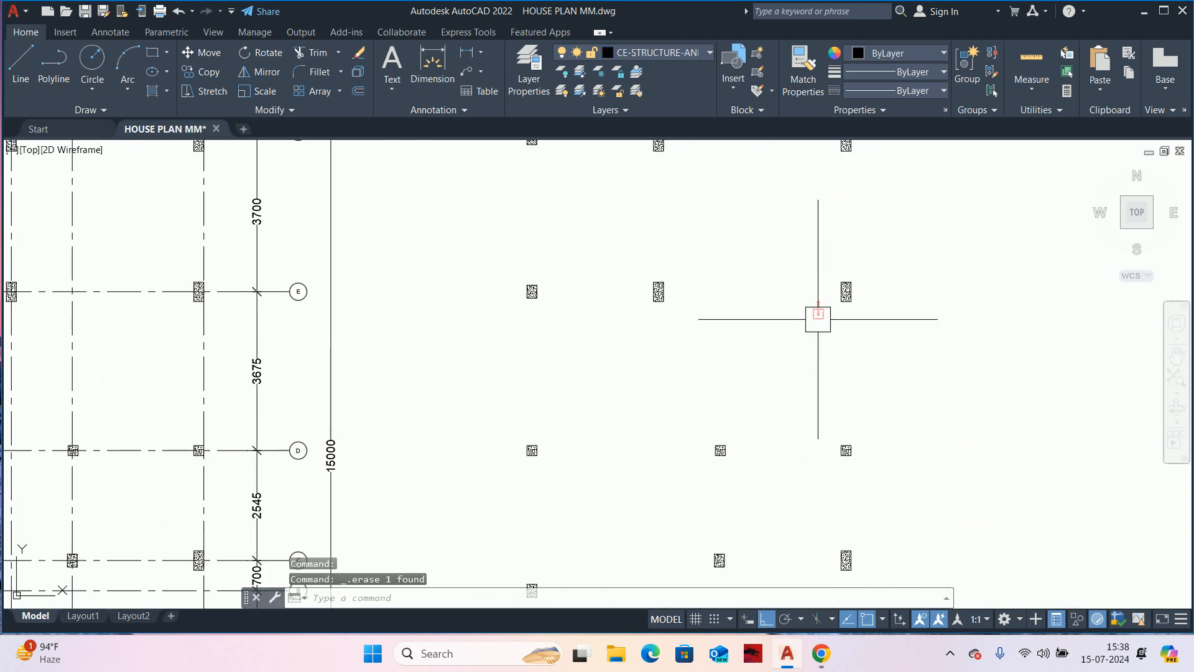
scroll(808, 311, "down", 5)
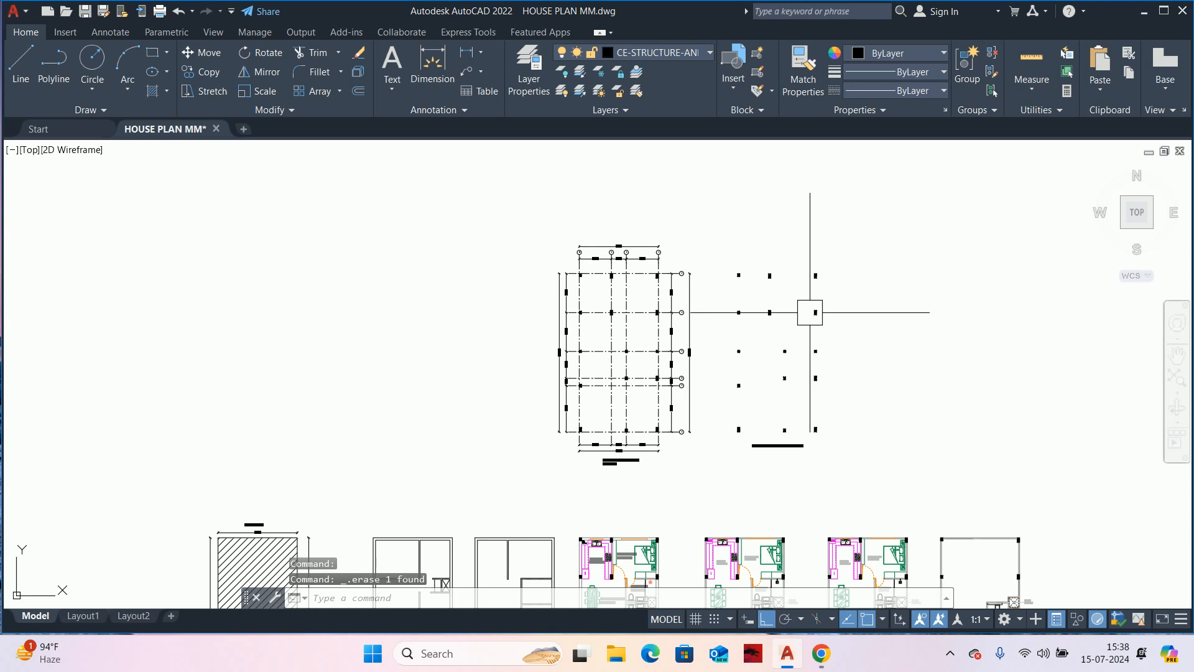
middle_click_drag(791, 332, 800, 277)
middle_click_drag(742, 456, 726, 328)
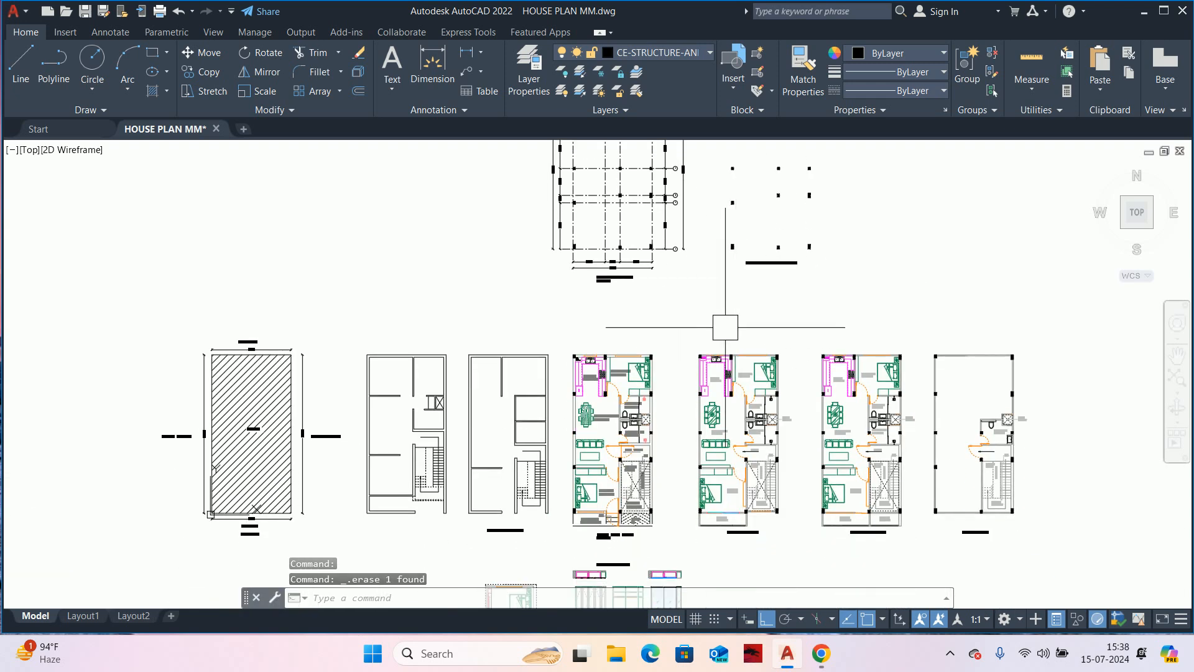
- Turn all layers back on with LAYON
scroll(663, 378, "up", 4)
middle_click_drag(579, 401, 678, 378)
type("LAYON")
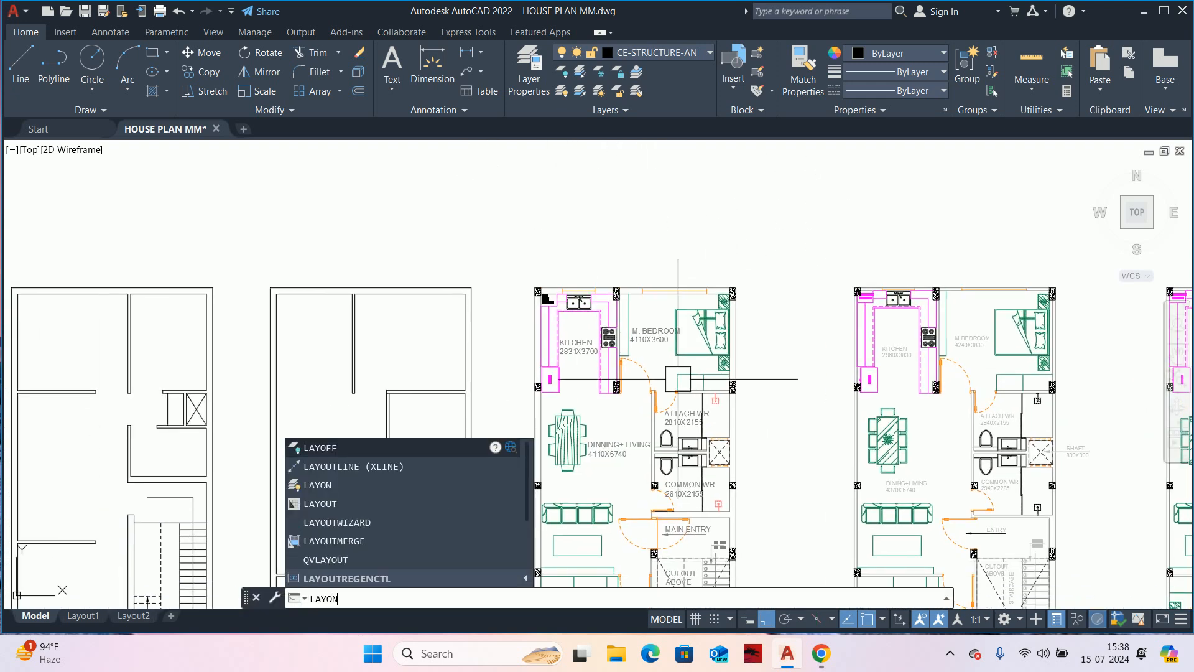
key("Return")
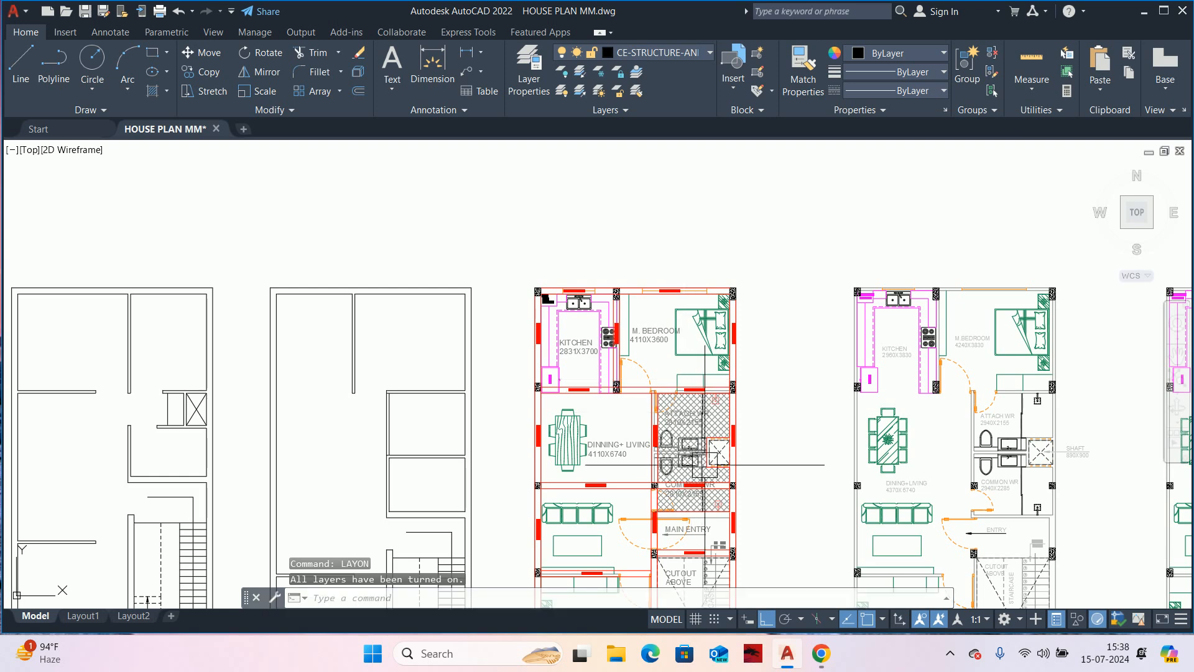
- Turn off layer 0 and the A-ID-FURNITURE layer with LAYOFF by picking a plan wall and a furniture item
scroll(705, 474, "down", 4)
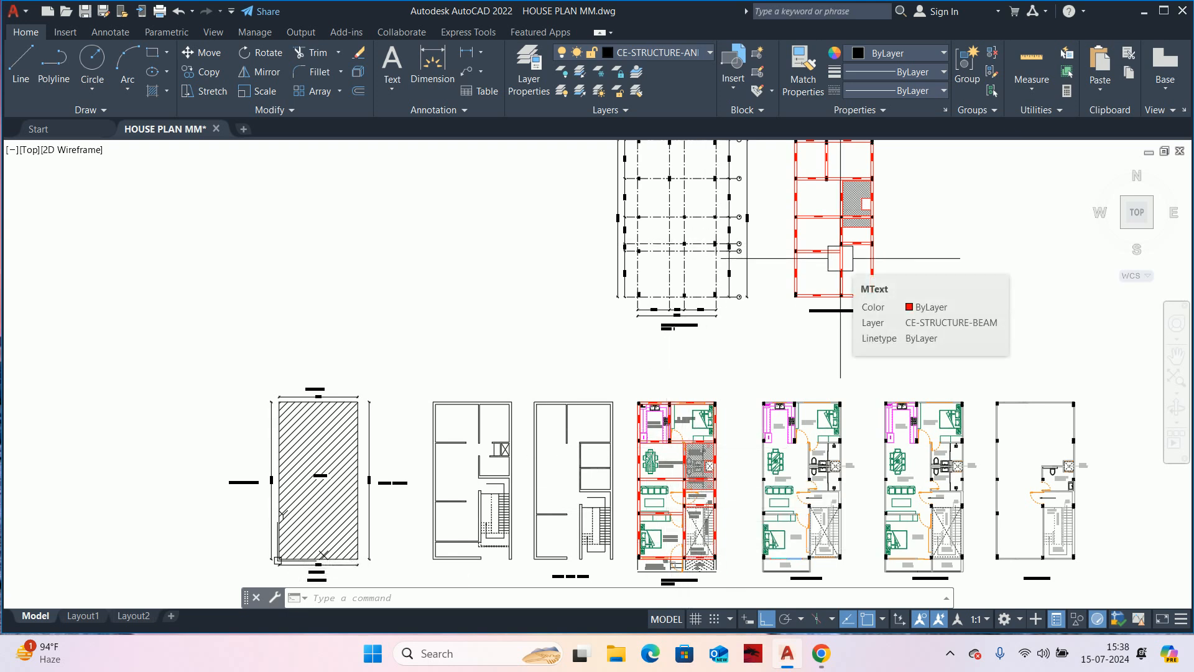
middle_click_drag(713, 401, 752, 306)
scroll(752, 306, "up", 4)
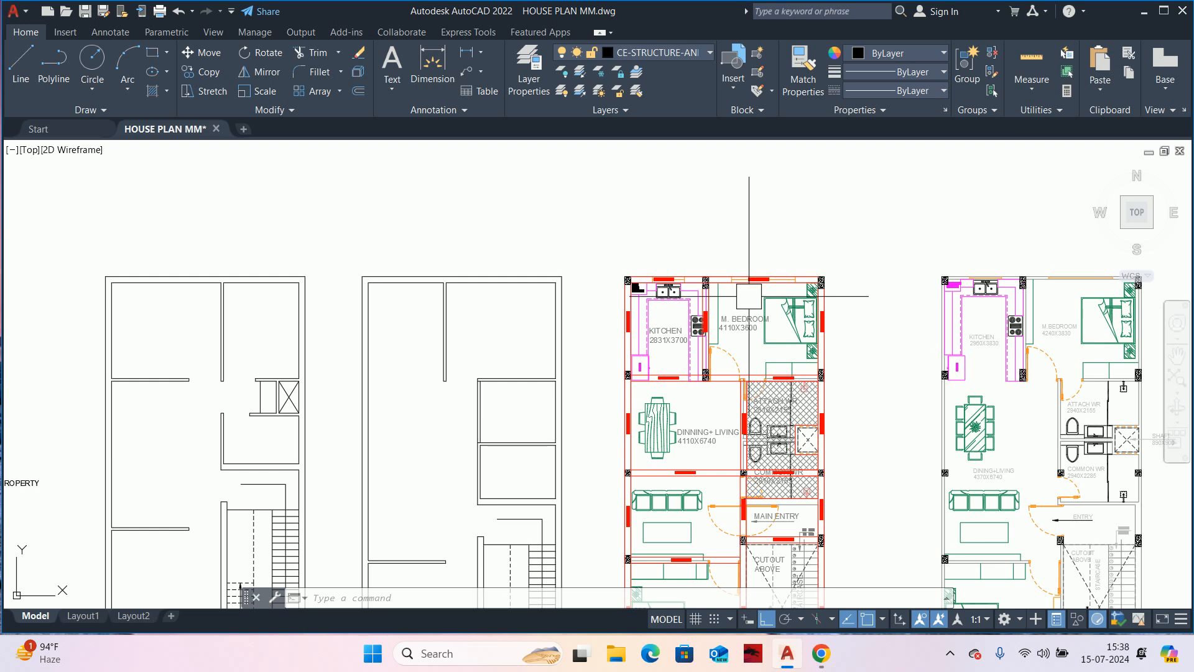
key("Escape")
type("LA")
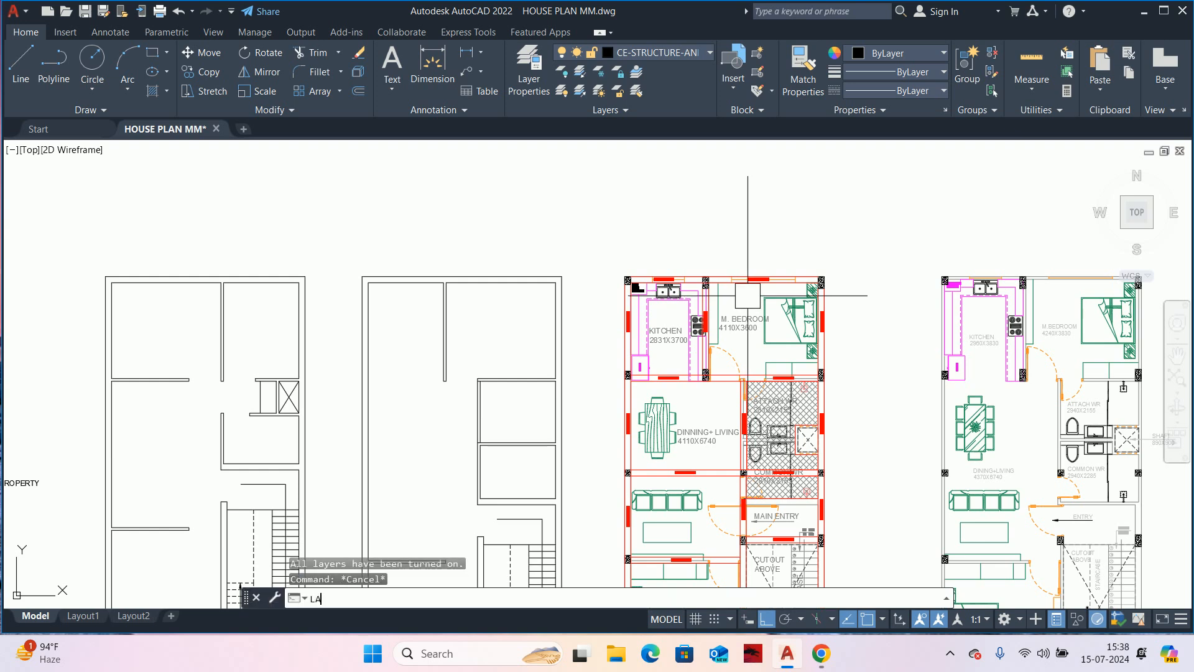
type("YOFF")
key("Return")
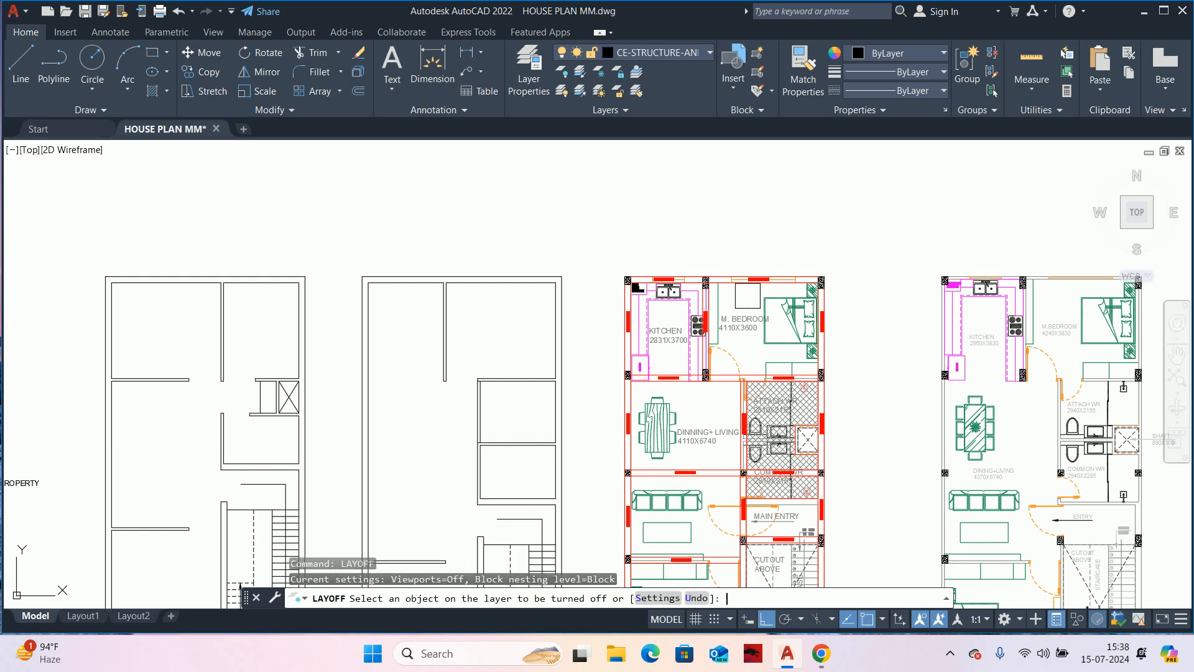
left_click(553, 271)
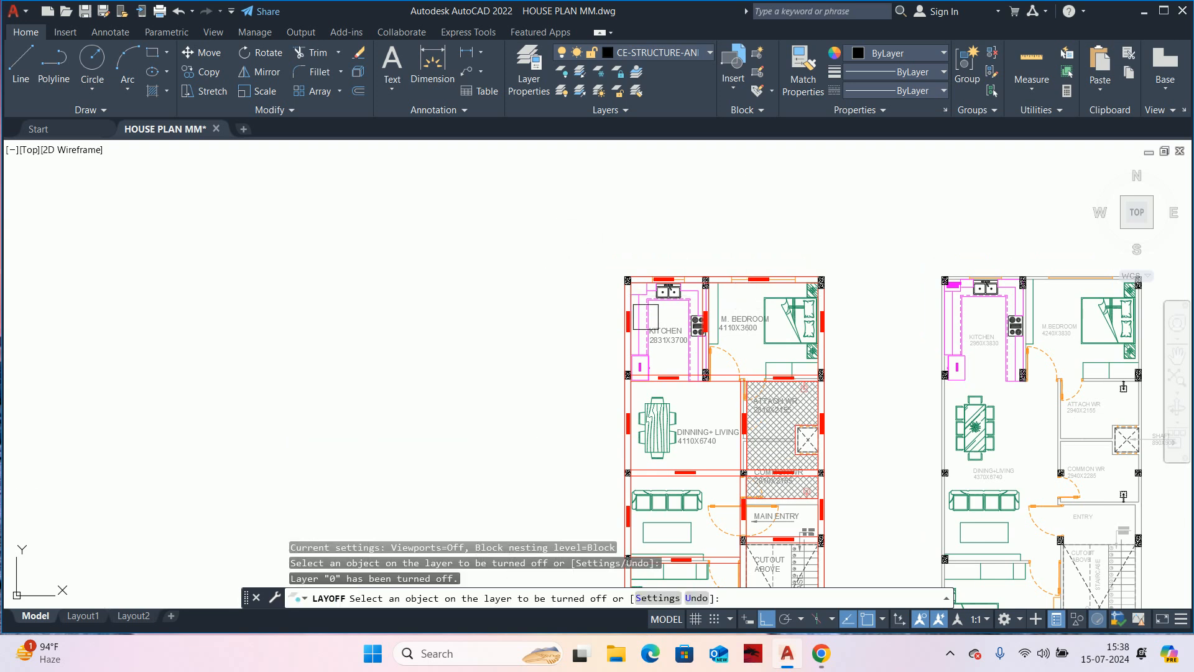
left_click(950, 431)
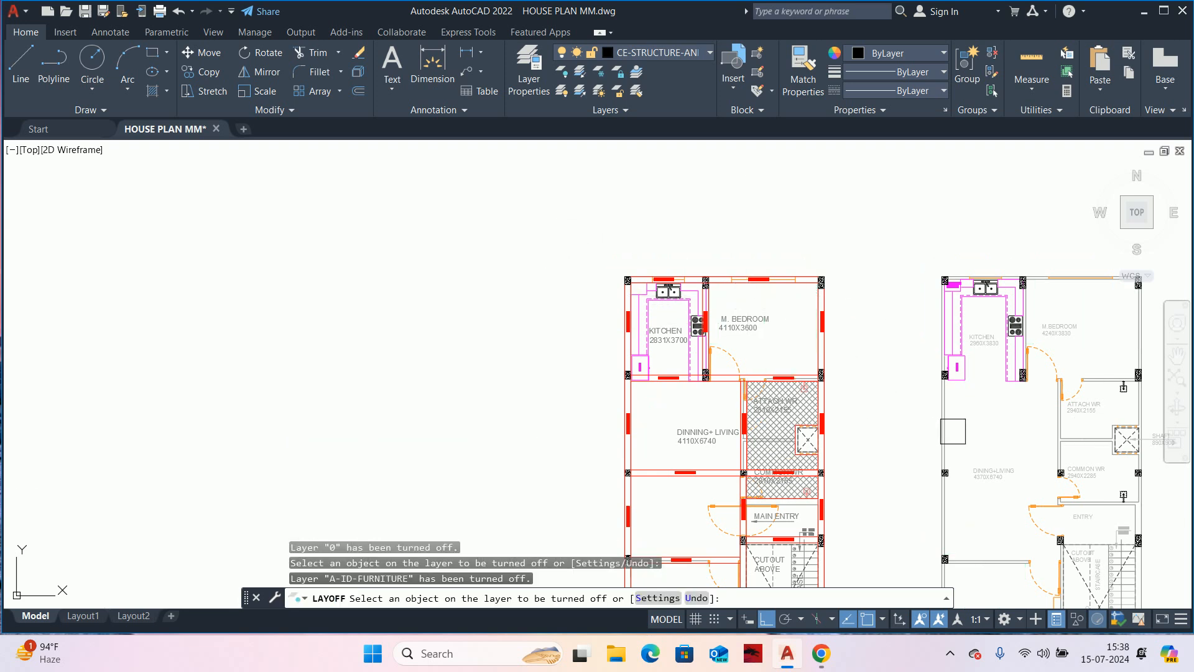
- Turn off the A-PLAN-BRICKWALL-1100MM, A-PLAN-OPENING, A-ID-KITCHEN and CE-STRUCTURE-COLUMN layers by picking their objects in the first floor layout
left_click(953, 428)
scroll(1030, 363, "up", 4)
left_click(1076, 357)
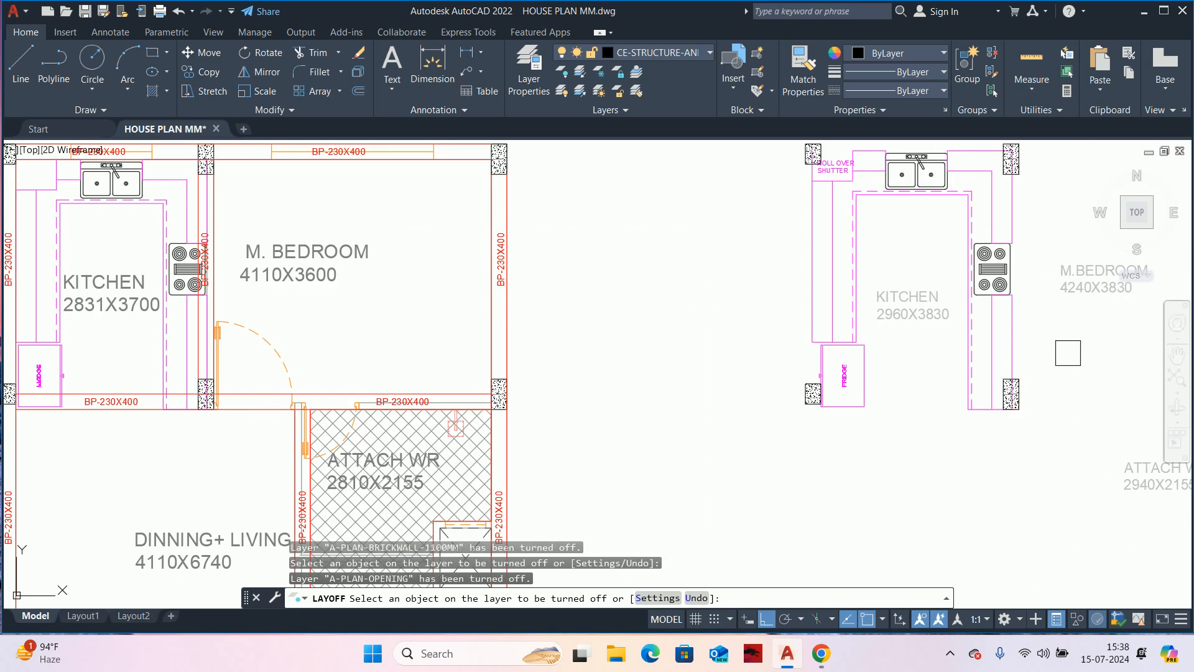
left_click(1005, 349)
left_click(1017, 378)
middle_click_drag(1017, 378, 692, 317)
scroll(691, 317, "down", 3)
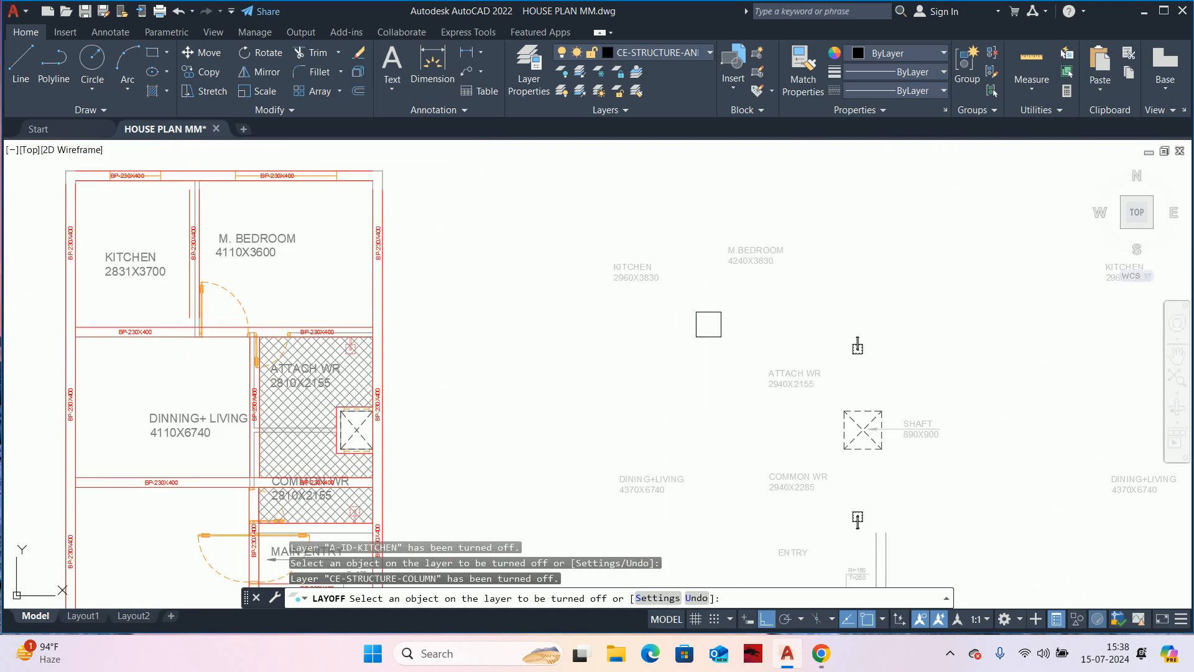
- Turn off the A-PLAN-ANNOTATION, A-PLAN-SLAB CUTOUT, A-PLAN-STAIRCASE and A-PLAN-BRICKWALL-230MM layers using objects in the first floor layout
left_click(802, 389)
left_click(859, 408)
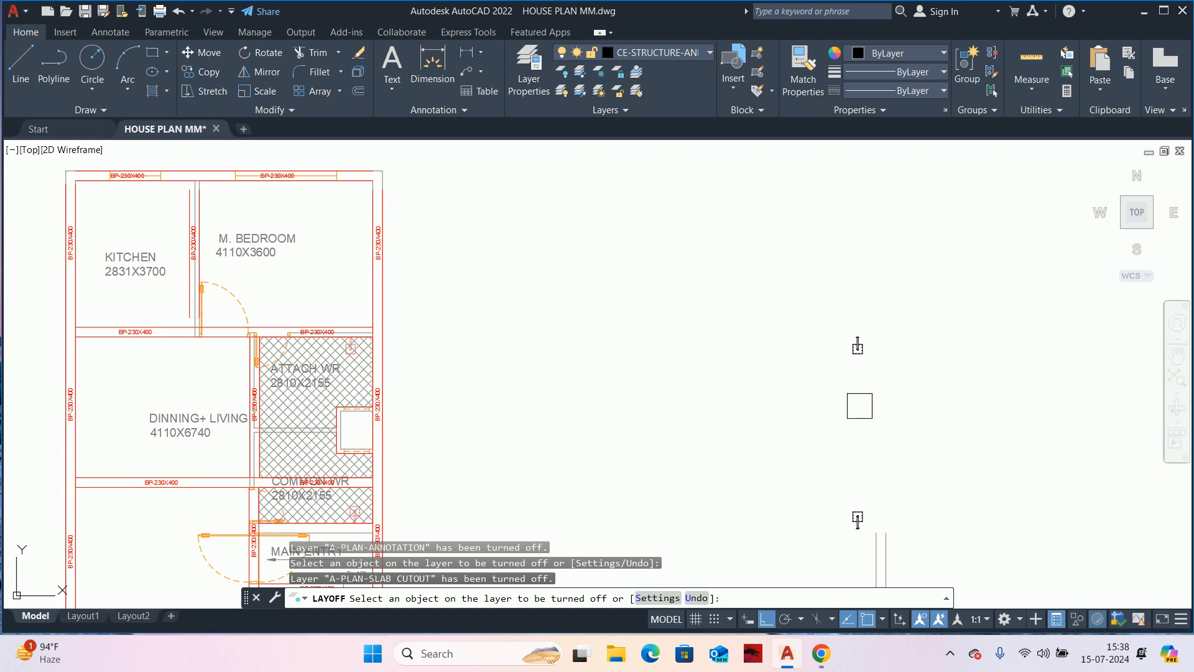
left_click(856, 359)
scroll(856, 365, "down", 4)
left_click(879, 488)
left_click(882, 485)
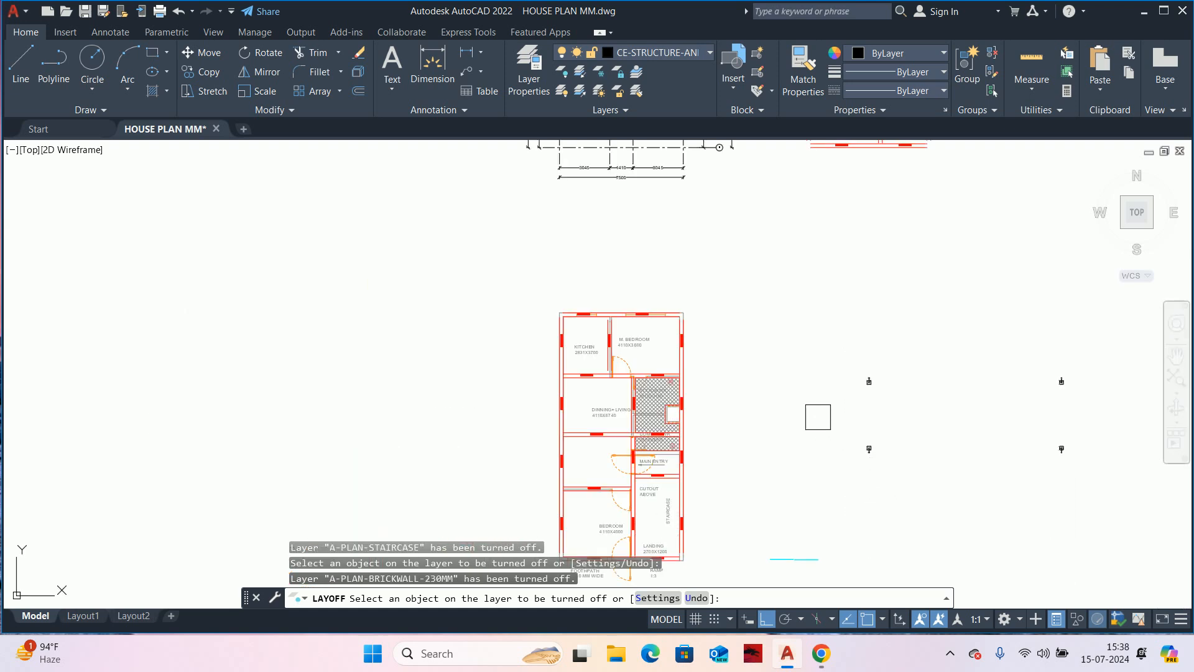
- Turn off the A-PLAN-OPENINGS and A-PLAN-BRICK WALL-100 MM layers by picking a door and a thin wall in the ground floor layout
scroll(778, 348, "down", 2)
scroll(684, 348, "up", 6)
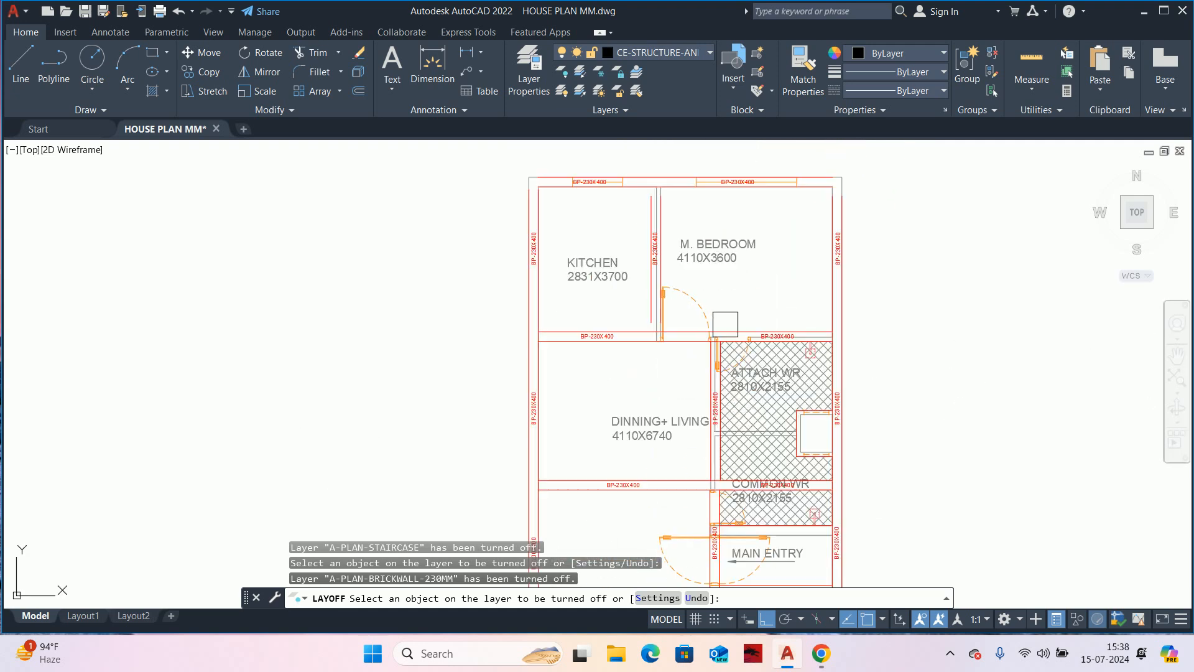
left_click(691, 297)
scroll(691, 297, "down", 4)
scroll(693, 278, "up", 6)
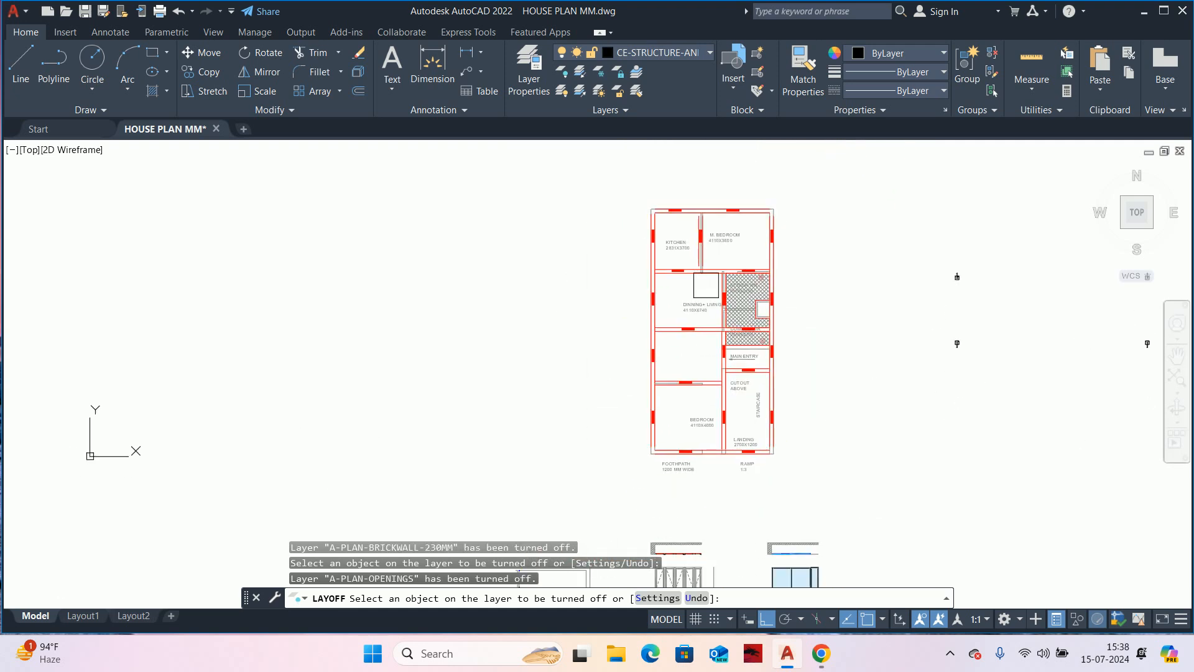
scroll(709, 219, "up", 5)
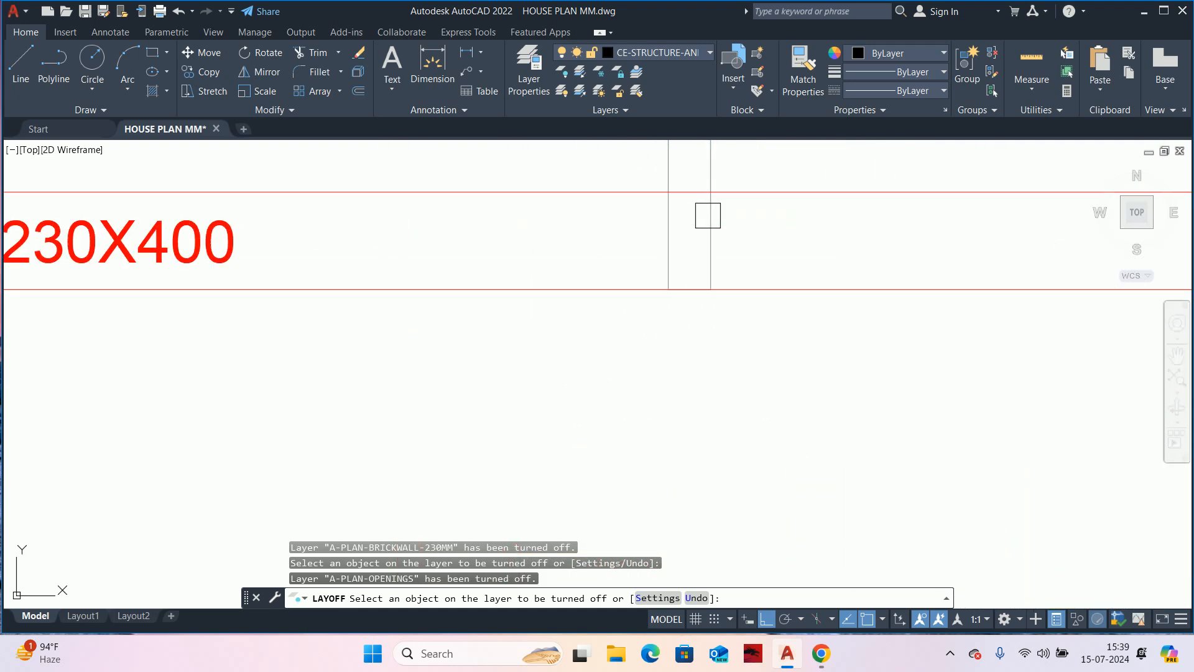
left_click(707, 226)
scroll(711, 245, "down", 6)
scroll(711, 249, "down", 5)
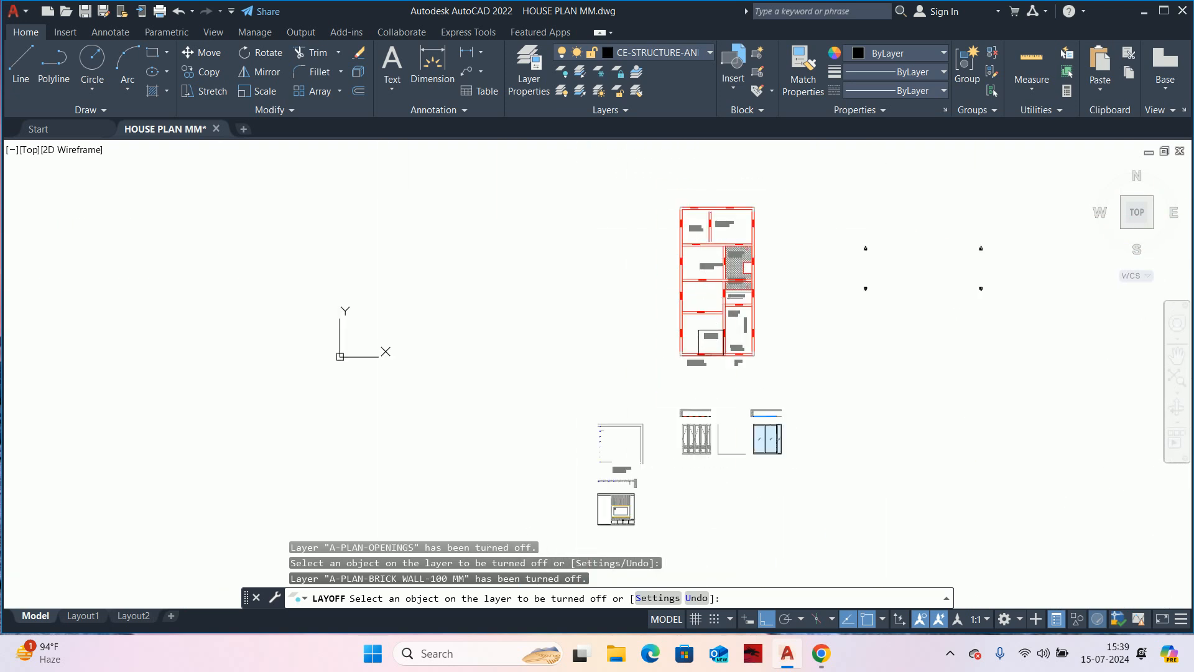
- Turn off the A-PLAN-ANNOTATIONS and A-PLAN-BRICK WALL-230 MM layers in the ground floor layout and end LAYOFF
scroll(715, 347, "up", 6)
left_click(659, 447)
scroll(653, 407, "down", 5)
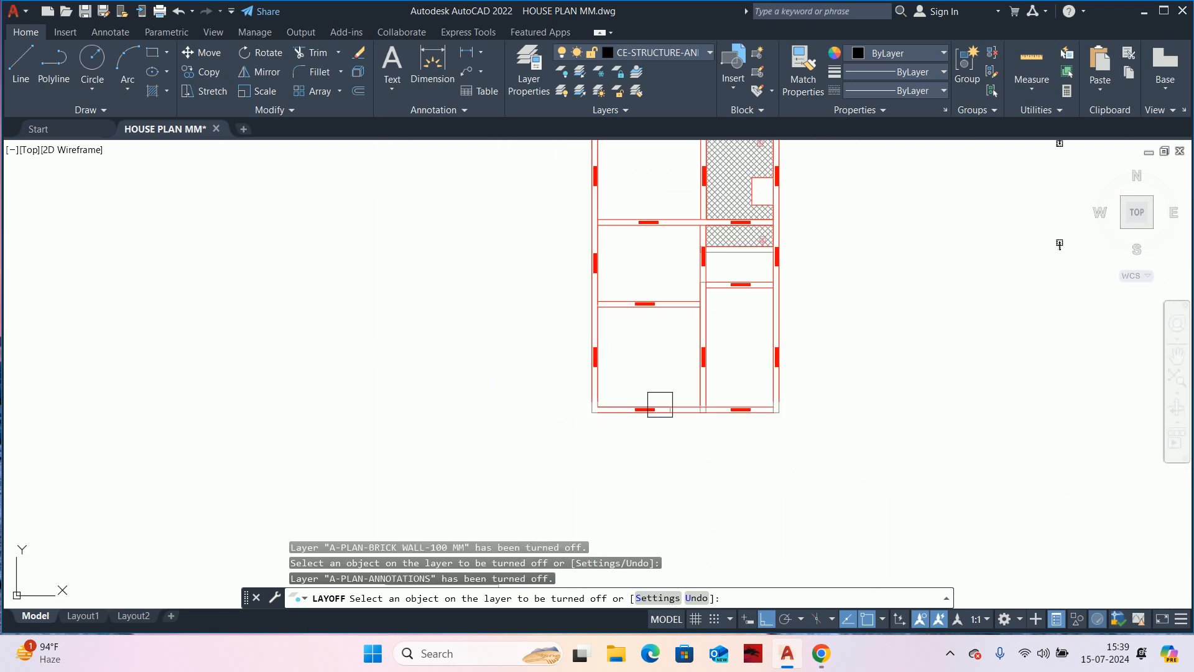
scroll(659, 401, "up", 6)
left_click(726, 463)
scroll(711, 429, "down", 5)
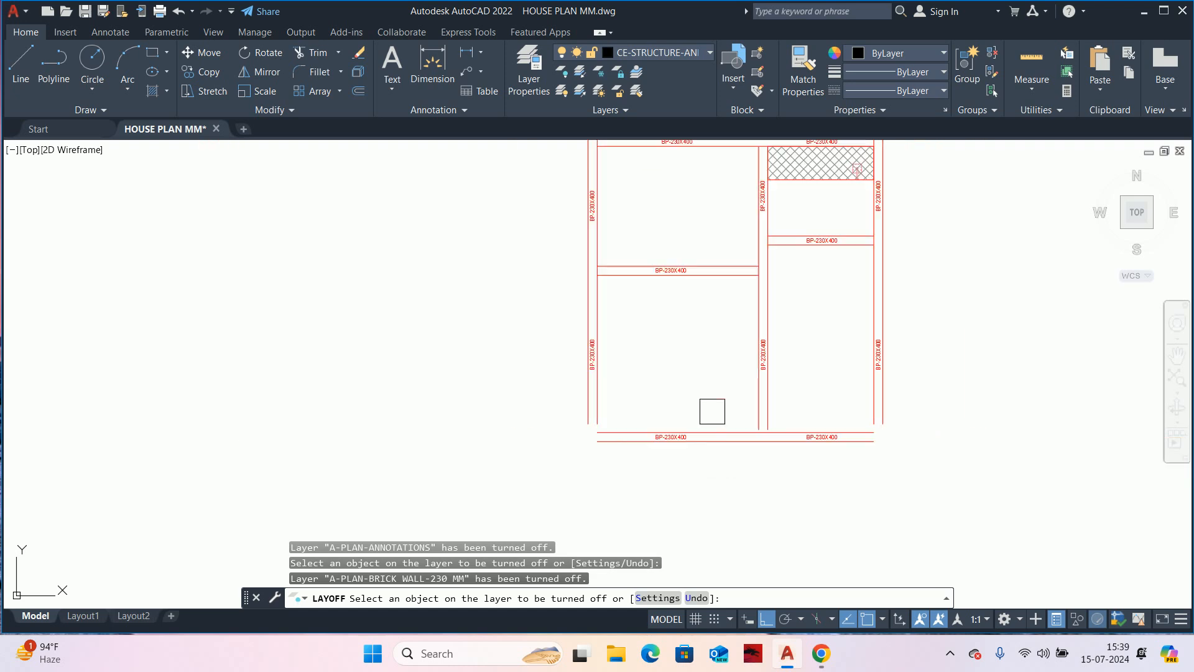
scroll(704, 351, "up", 2)
middle_click_drag(705, 356, 695, 414)
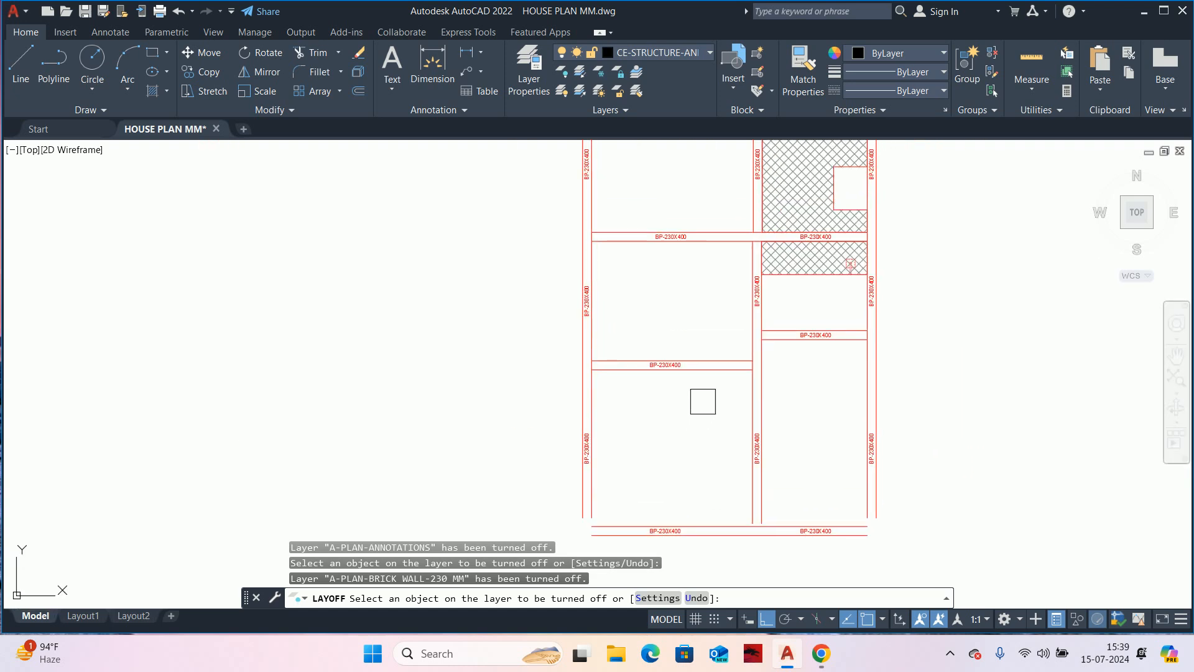
key("Escape")
key("Escape")
scroll(750, 404, "down", 5)
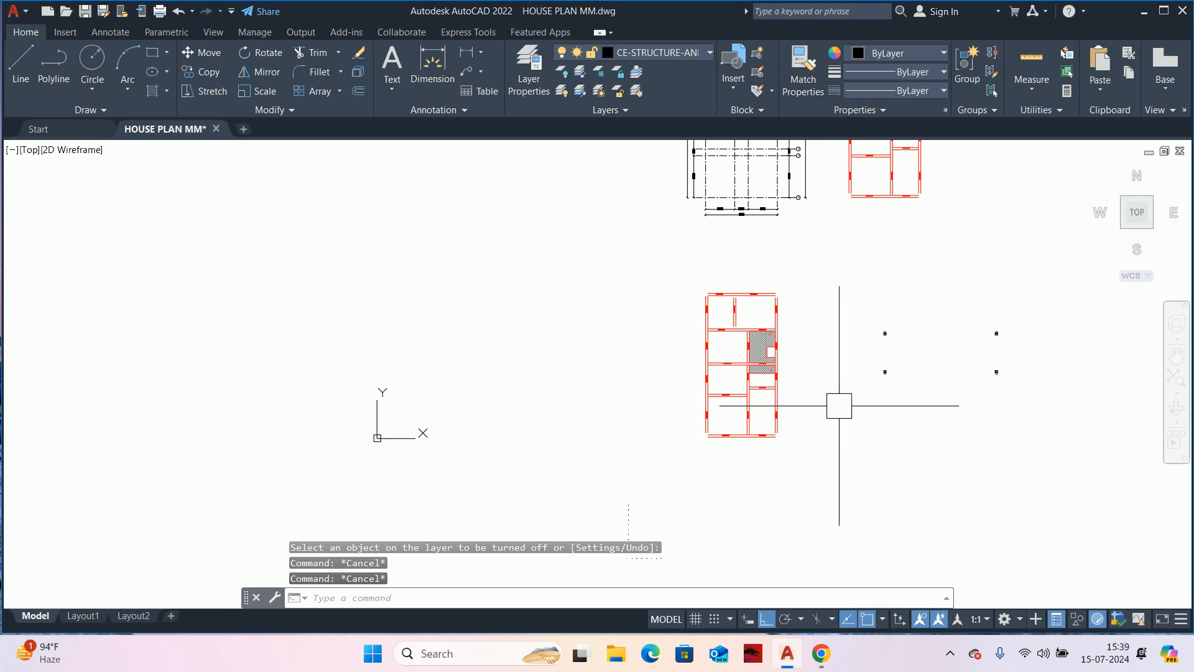
left_click(886, 373)
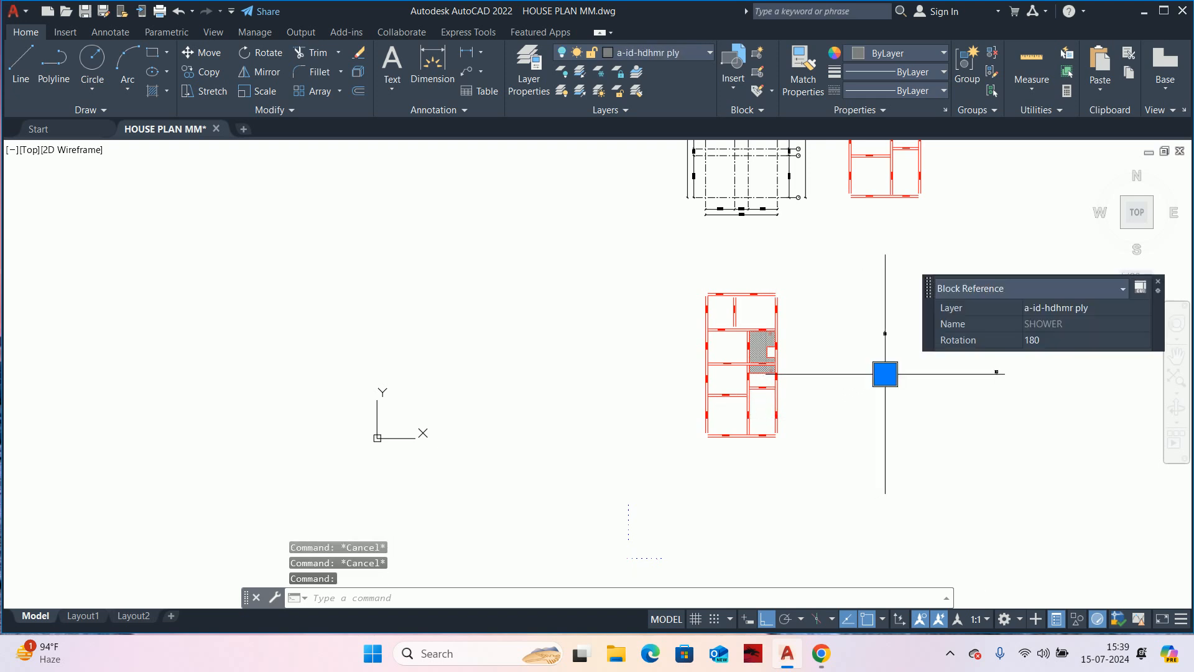
key("Escape")
type("LA")
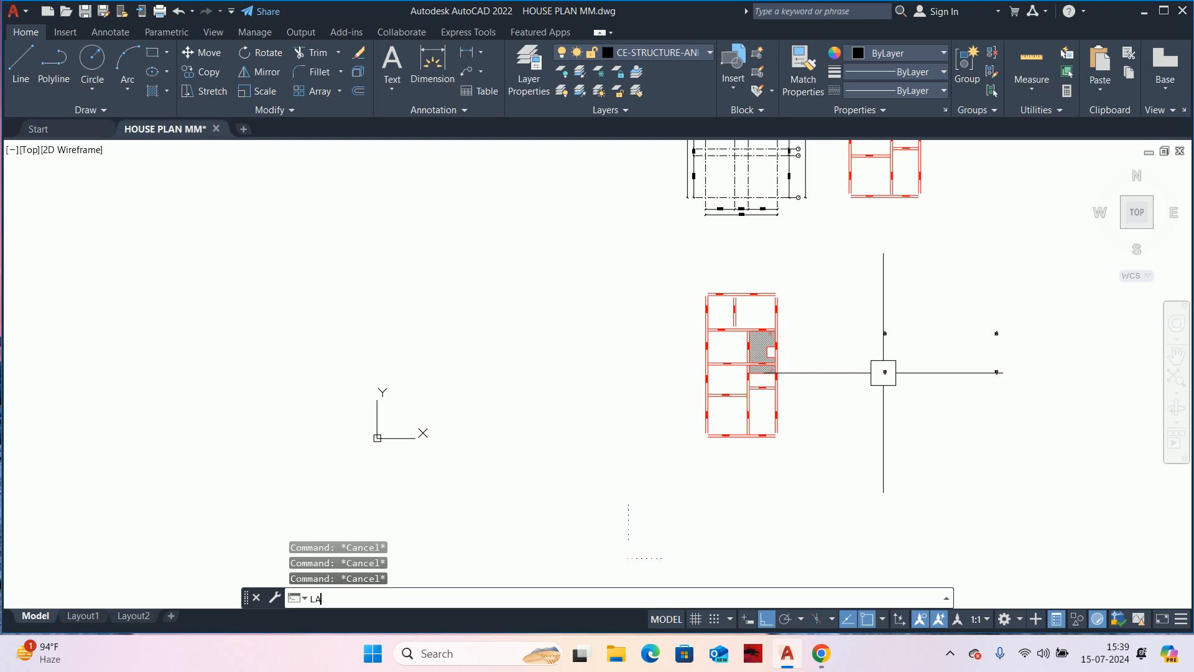
type("YOFF")
key("Return")
key("Escape")
key("Escape")
key("Escape")
scroll(803, 345, "up", 4)
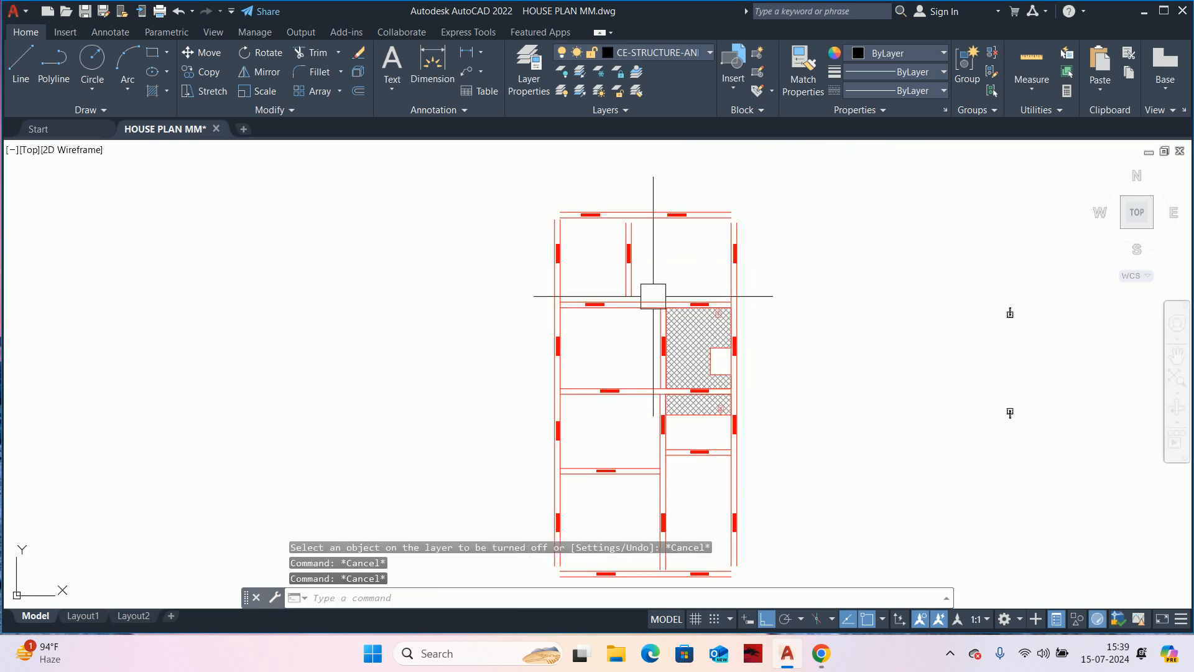
scroll(600, 299, "down", 2)
left_click(527, 221)
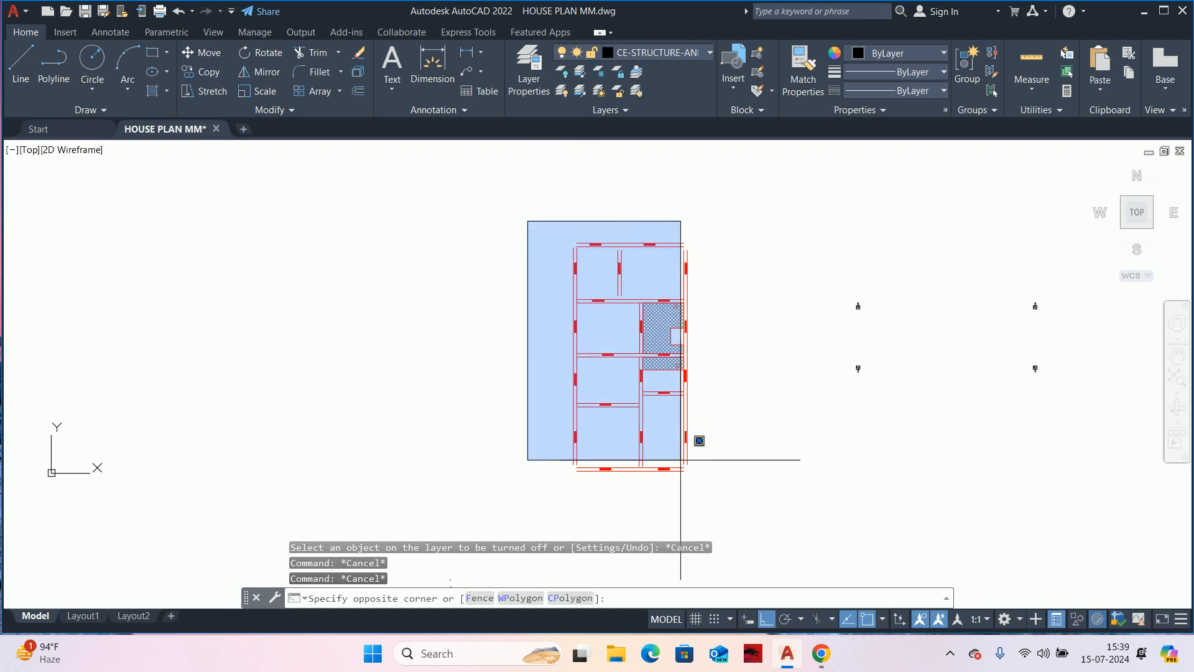
left_click(702, 507)
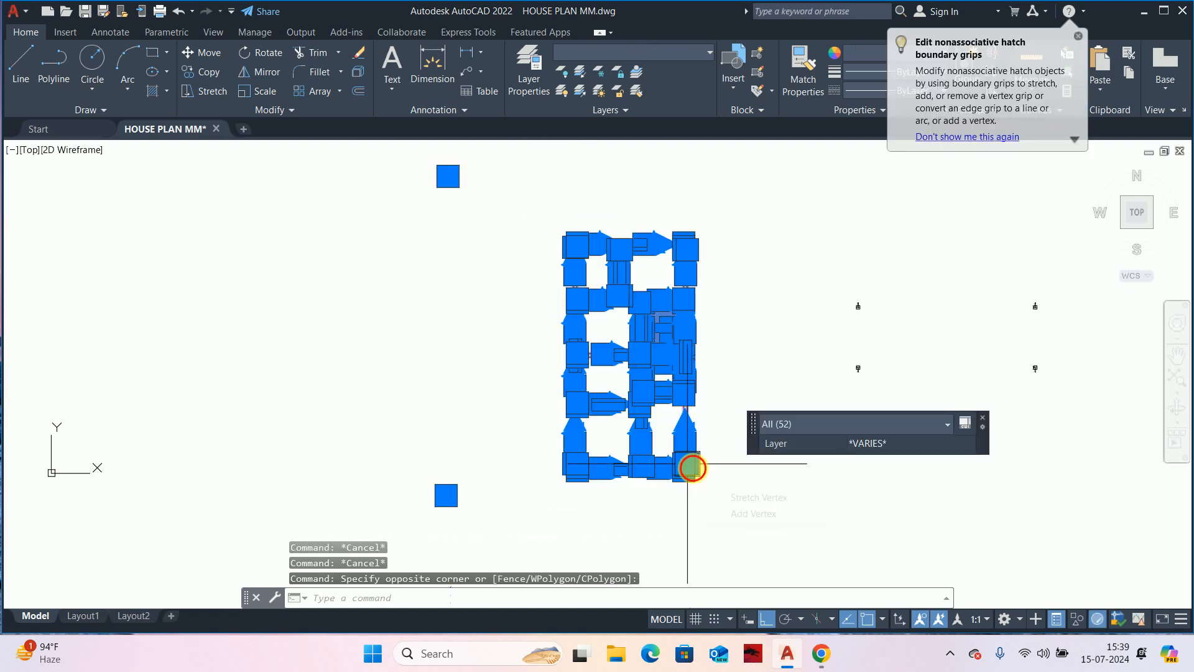
key("Escape")
key("Escape")
scroll(652, 388, "down", 4)
left_click(675, 344)
left_click(760, 464)
key("Escape")
key("Escape")
middle_click_drag(658, 465, 716, 309)
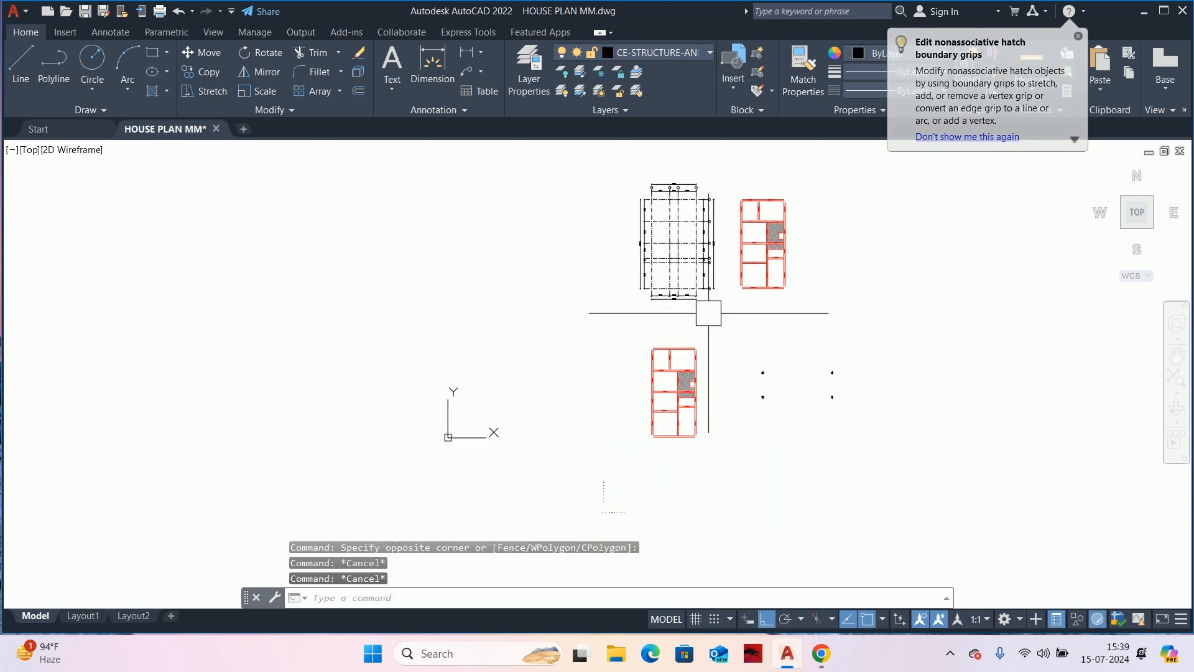
scroll(632, 367, "up", 6)
scroll(752, 418, "up", 2)
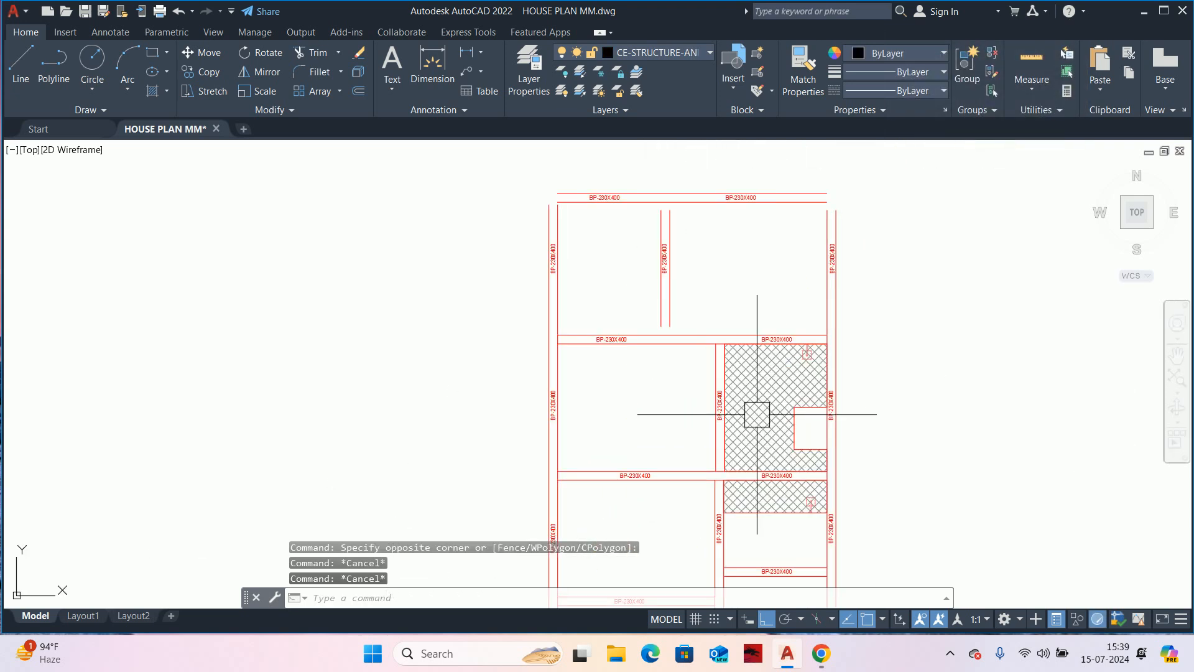
scroll(804, 393, "up", 5)
left_click(807, 355)
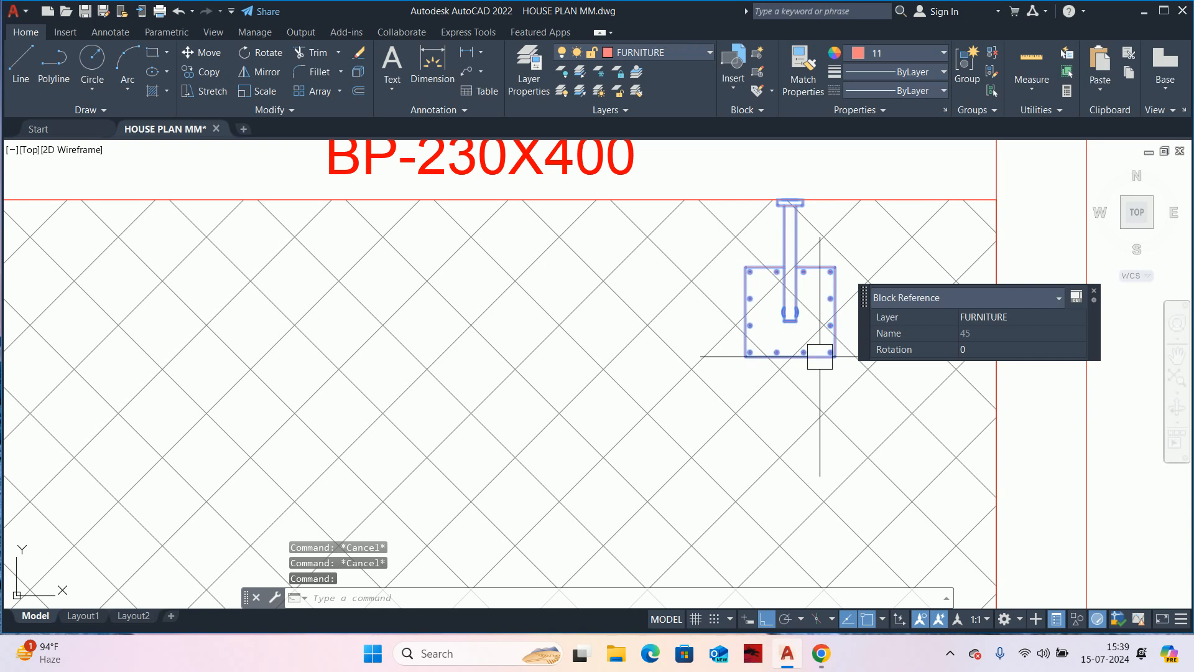
scroll(809, 435, "down", 1)
key("Escape")
- Erase the beams, beam labels and hatch overlaid on the ground floor layout option 1, keeping its two shower symbols
scroll(810, 437, "down", 8)
left_click(682, 344)
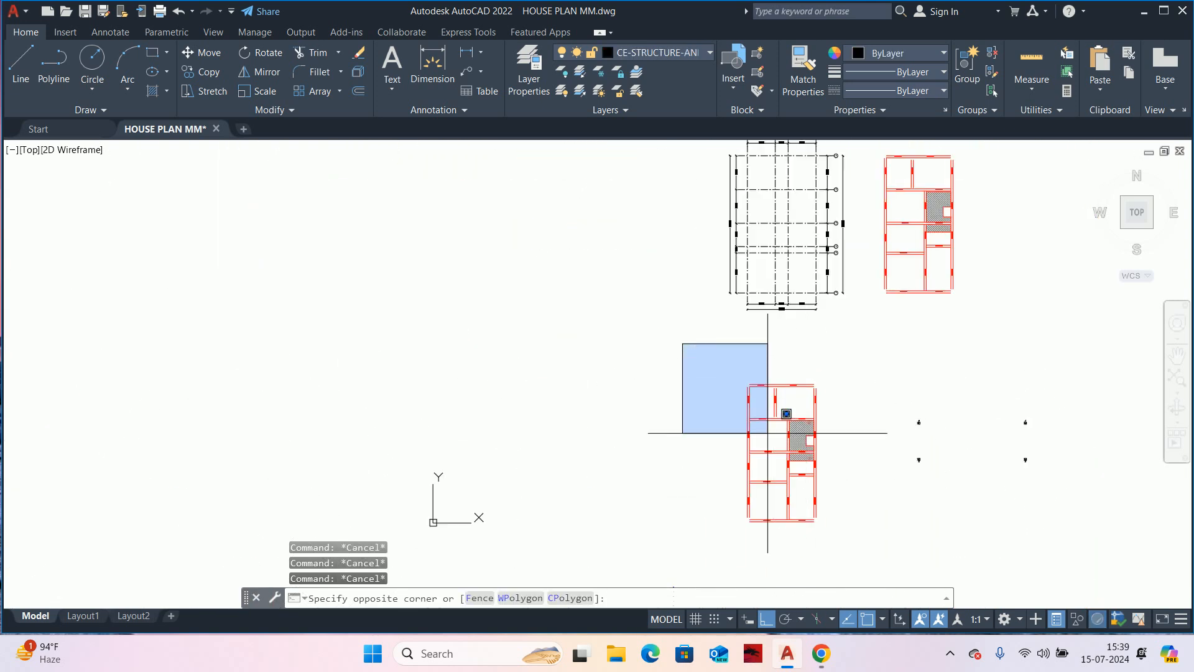
left_click(884, 560)
scroll(848, 547, "up", 6)
middle_click_drag(912, 494, 727, 343)
scroll(806, 526, "up", 4)
scroll(823, 474, "up", 2)
left_click(816, 472, "shift")
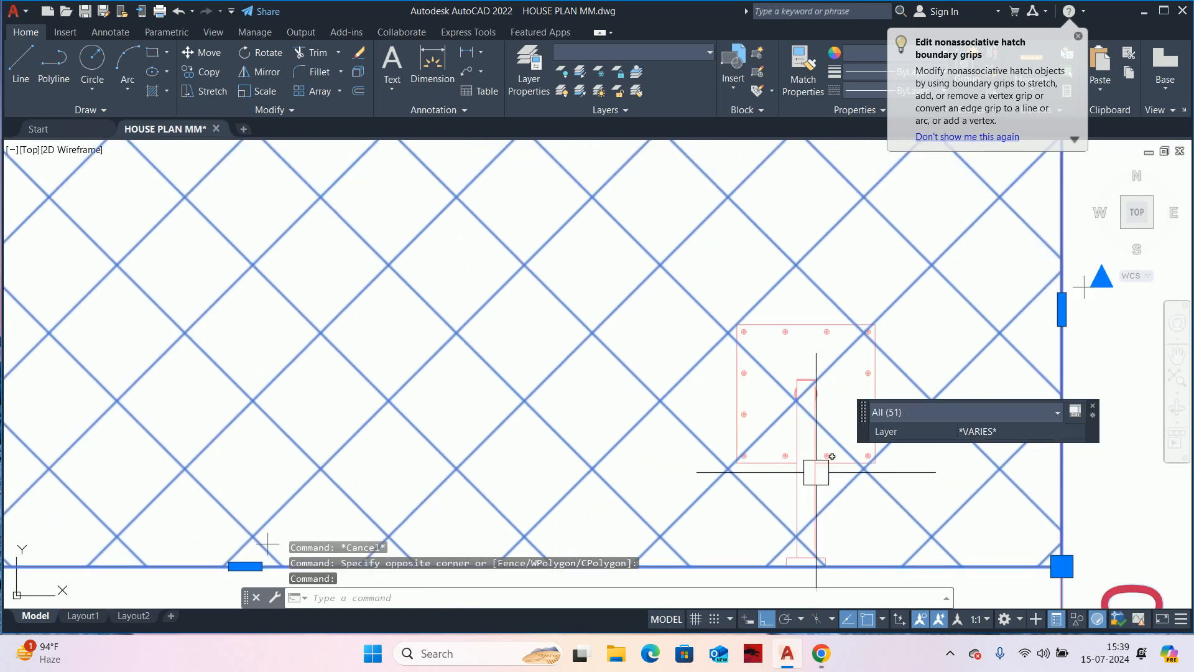
scroll(816, 472, "down", 8)
scroll(791, 428, "down", 3)
scroll(713, 423, "up", 10)
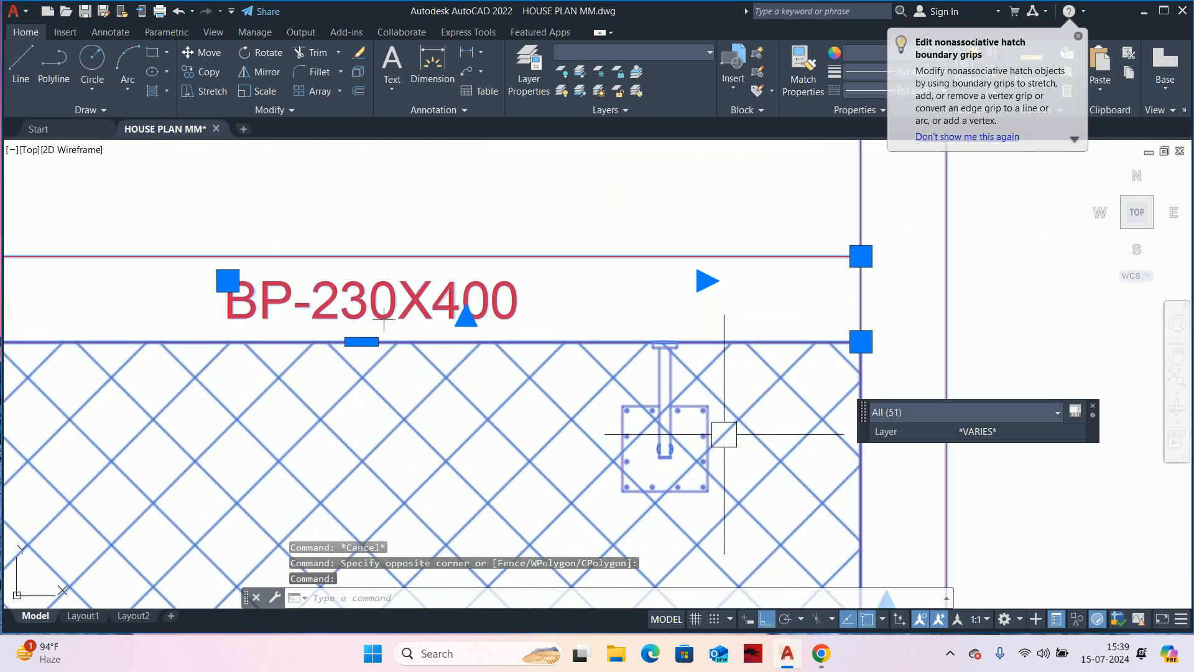
left_click(708, 415, "shift")
scroll(662, 383, "down", 8)
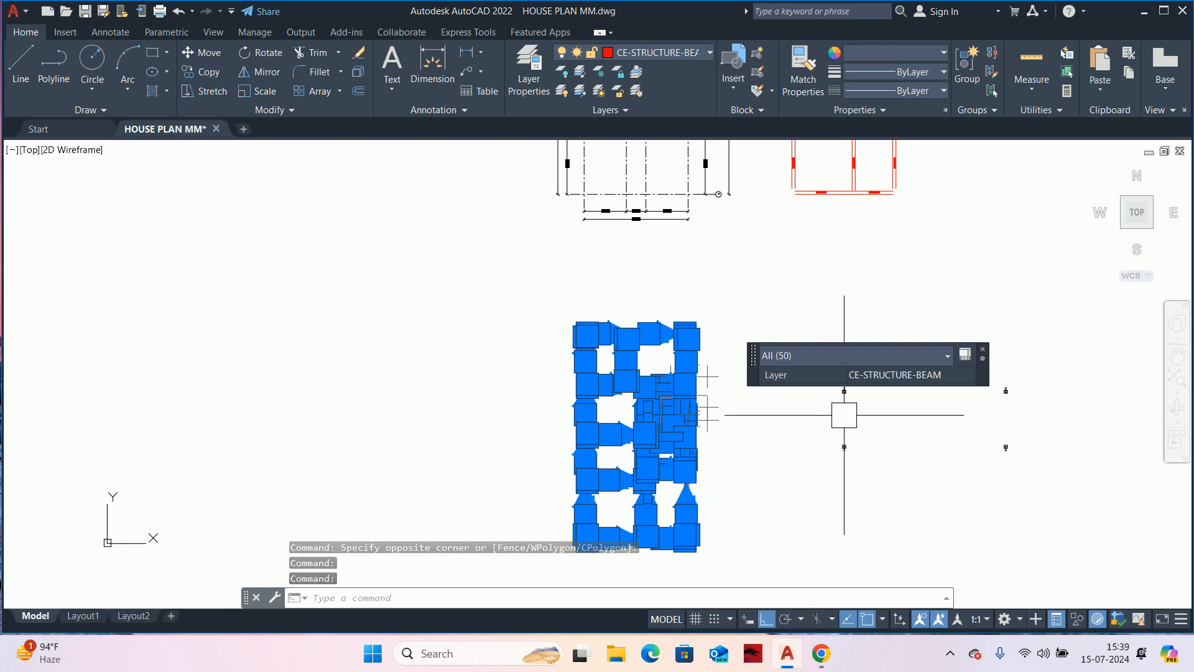
key("Delete")
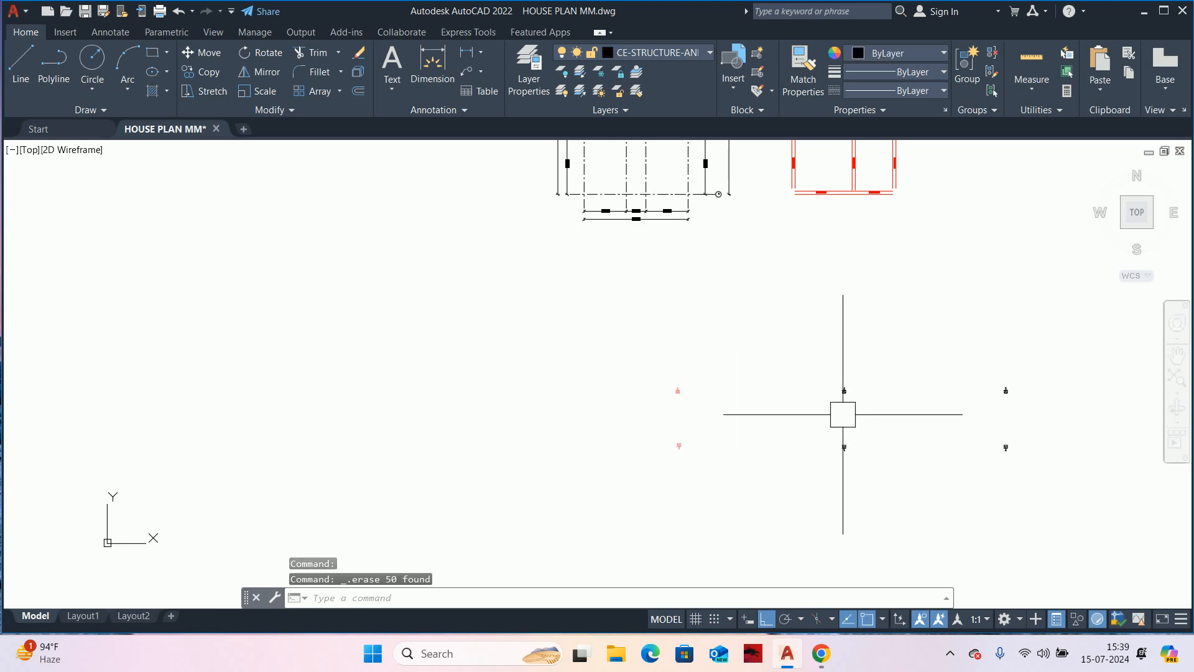
- Turn all layers of the drawing back on with LAYON
key("Escape")
key("Escape")
type("LAYON")
key("Return")
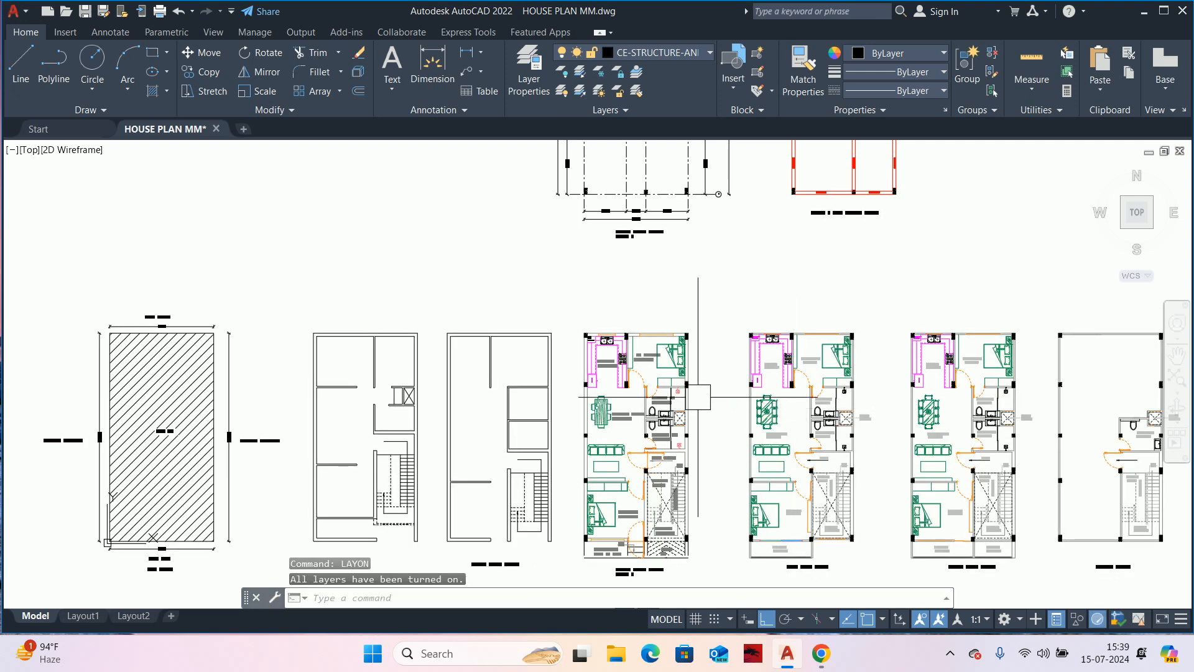
scroll(739, 445, "up", 3)
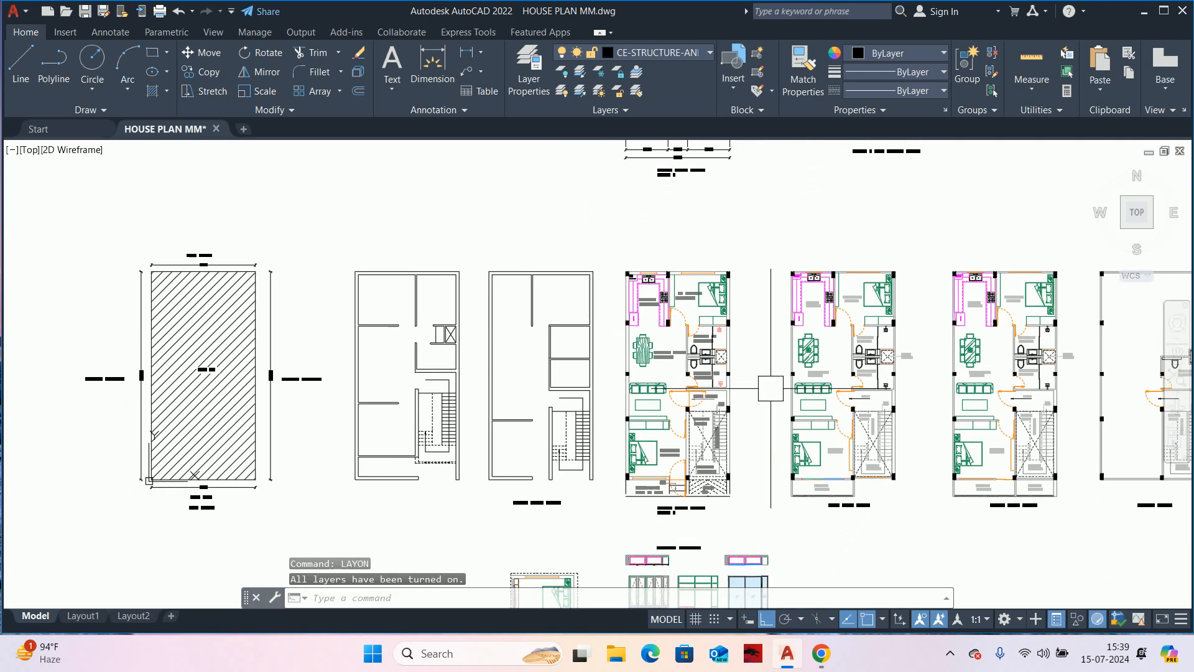
key("Escape")
key("Escape")
scroll(737, 353, "up", 5)
key("Escape")
scroll(845, 352, "up", 2)
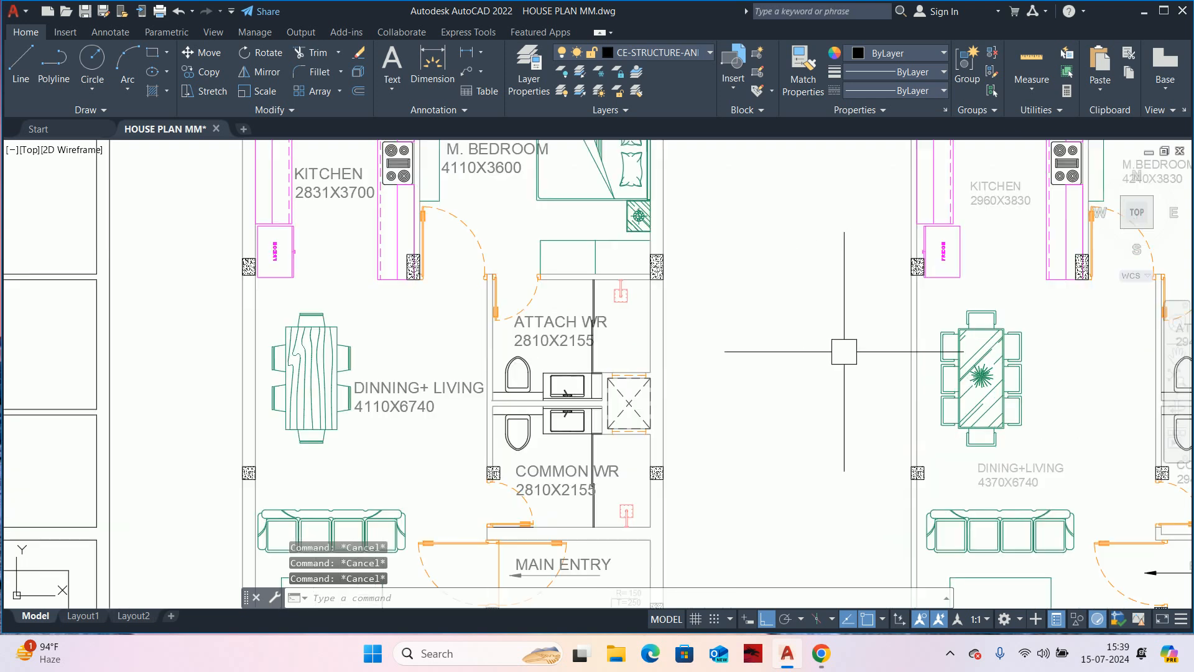
left_click(902, 352)
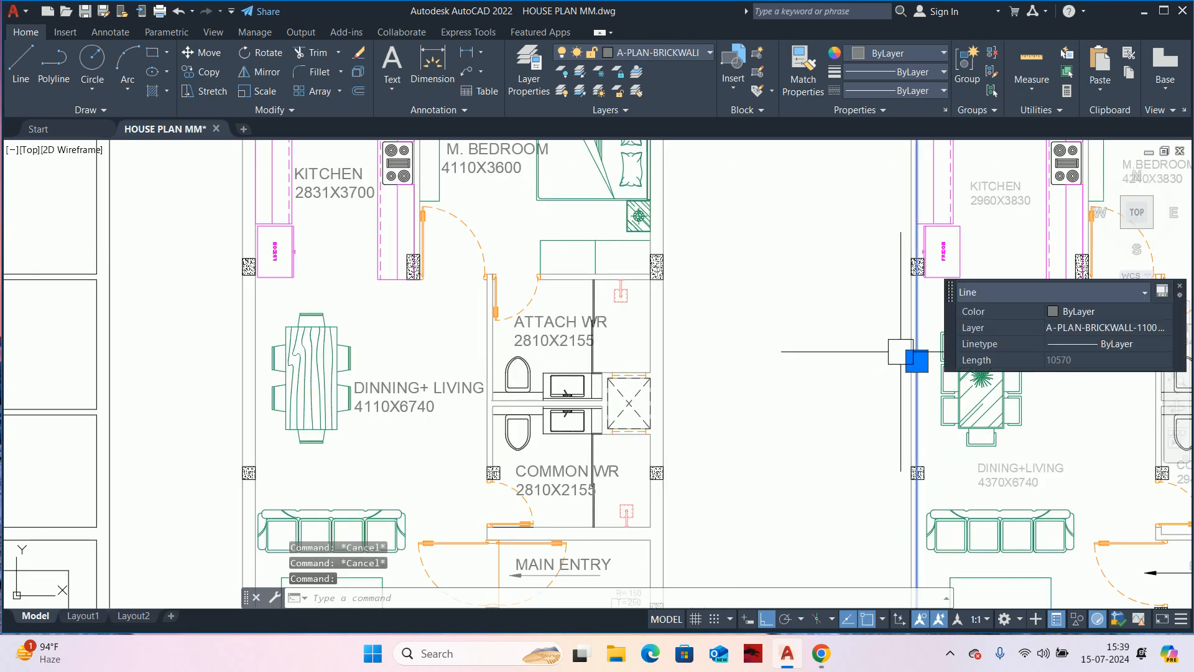
key("Escape")
left_click(663, 333)
key("Escape")
scroll(657, 333, "down", 2)
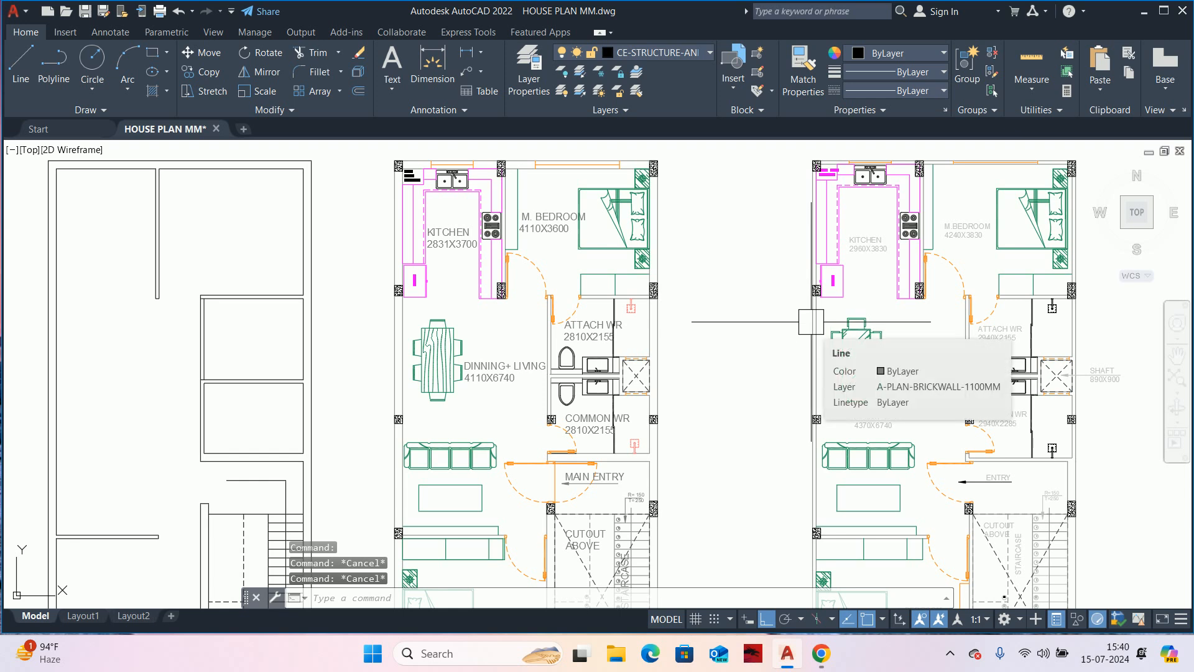
key("Escape")
type("LA")
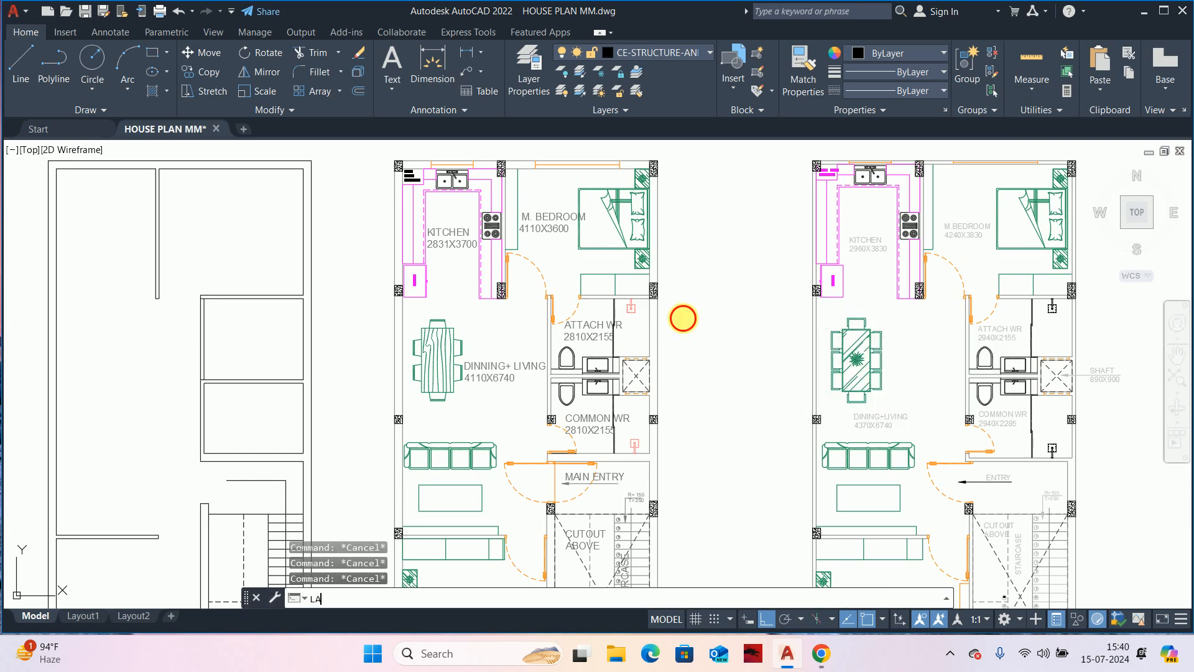
key("Return")
left_click(861, 186)
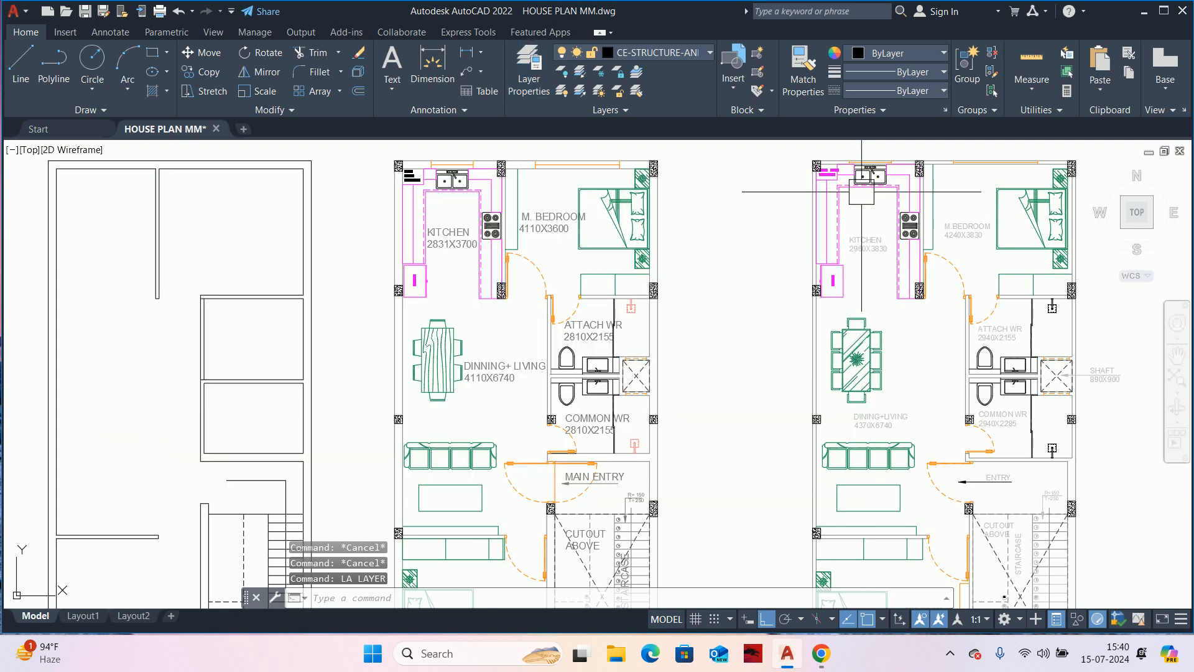
scroll(749, 326, "down", 8)
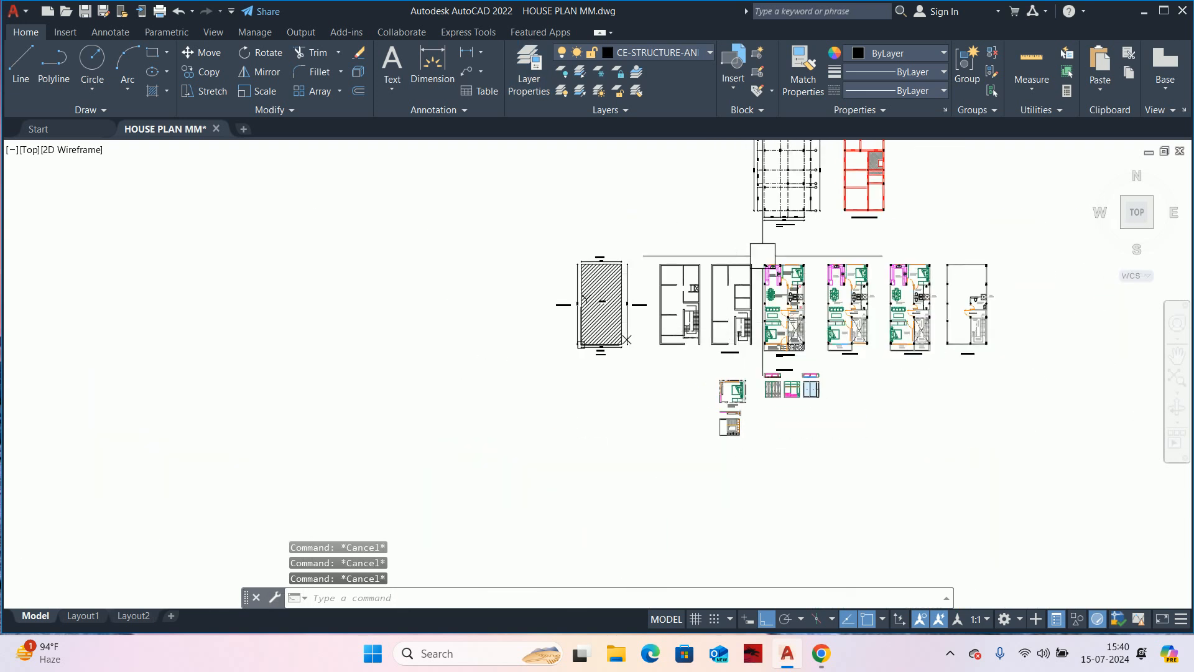
scroll(812, 211, "up", 2)
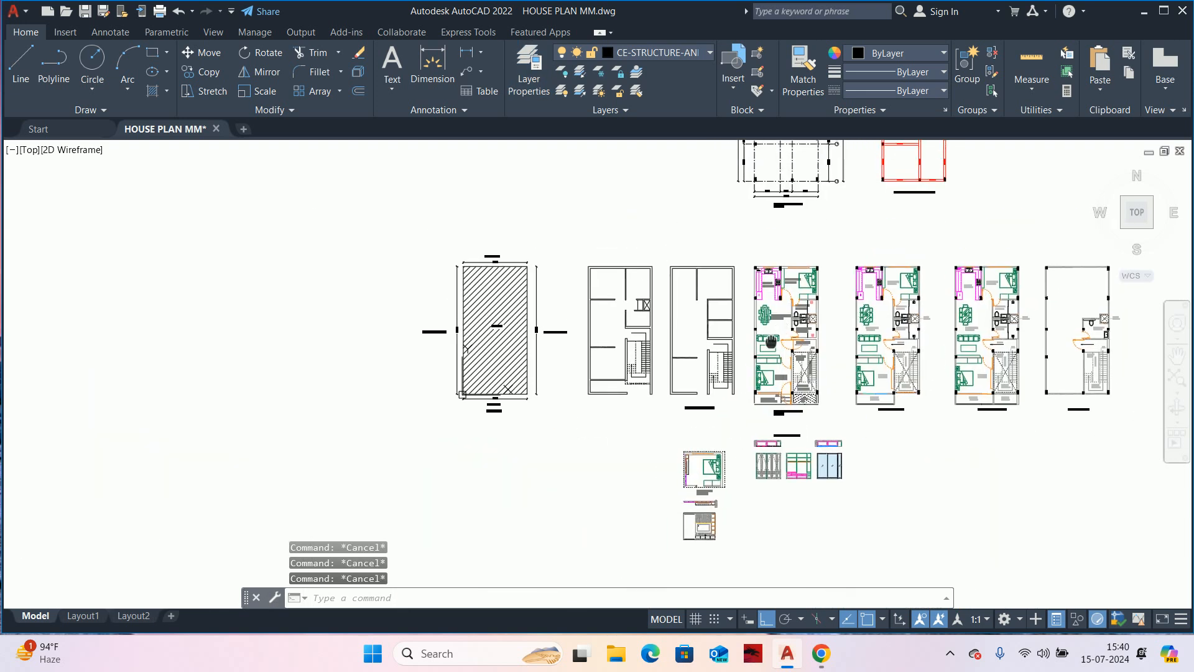
scroll(759, 406, "up", 3)
scroll(957, 448, "down", 3)
scroll(962, 448, "up", 2)
middle_click_drag(972, 448, 820, 435)
type("s")
key("Return")
middle_click_drag(979, 473, 881, 452)
key("Escape")
key("Escape")
- Move the first floor, second floor and terrace layouts together to the left, closer to the ground floor layout option 1
type("m")
key("Return")
left_click(1086, 519)
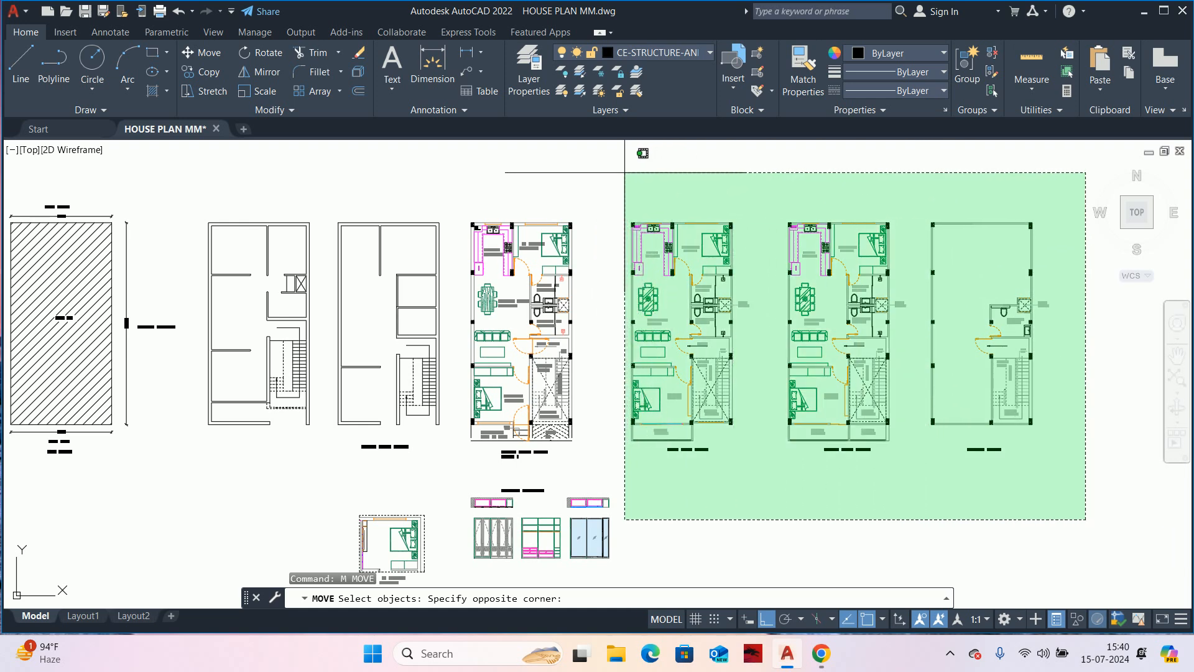
left_click(625, 172)
middle_click_drag(622, 191, 640, 245)
key("Return")
left_click(640, 246)
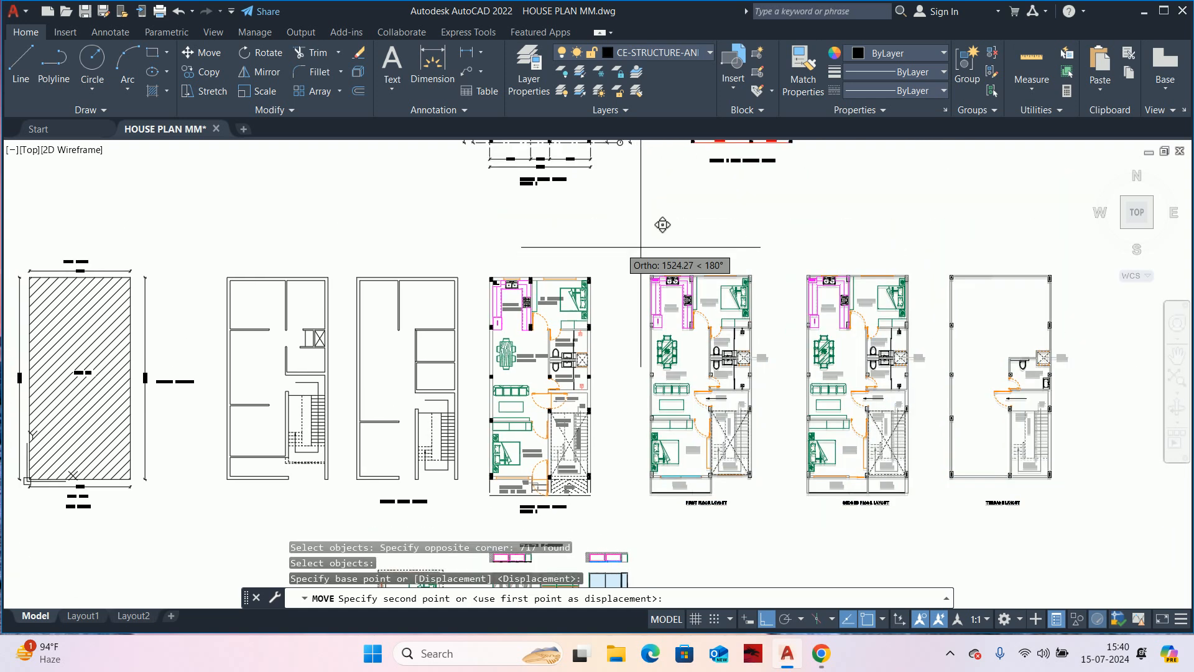
left_click(605, 245)
- Move the second floor and terrace layouts together to the left, closer to the first floor layout
middle_click_drag(869, 362, 791, 327)
key("Return")
left_click(1019, 496)
left_click(695, 182)
key("Return")
left_click(711, 193)
left_click(689, 193)
key("Escape")
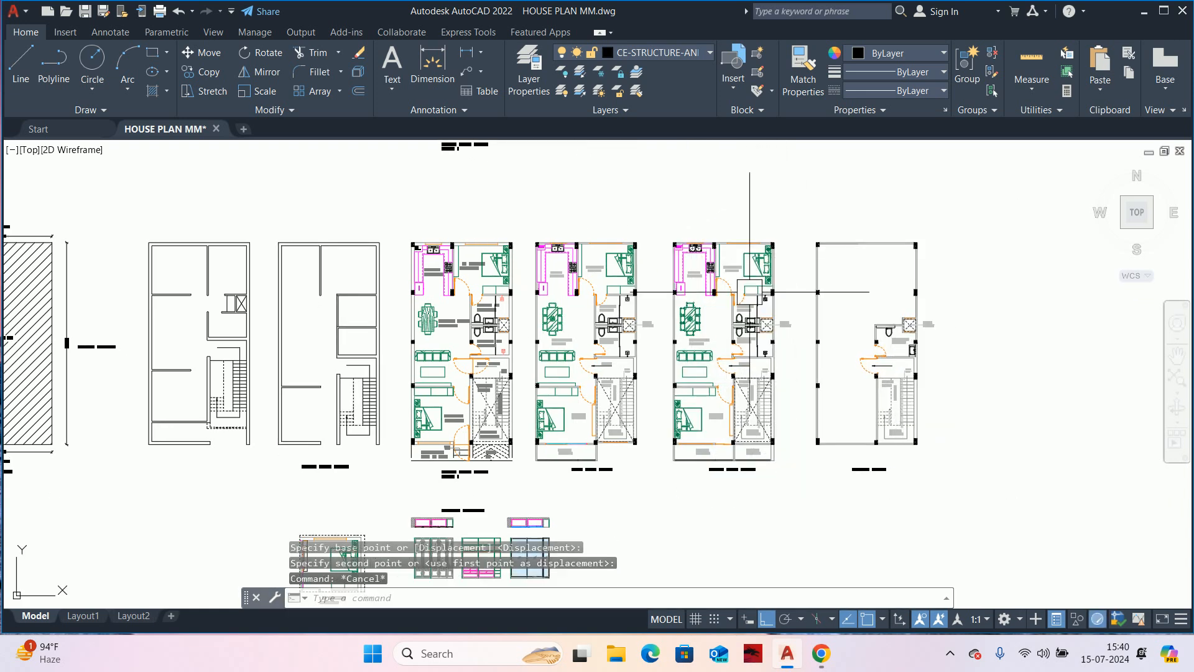
- Move the terrace layout alone to the left, closer to the second floor layout
middle_click_drag(831, 340, 813, 312)
key("Return")
left_click(984, 460)
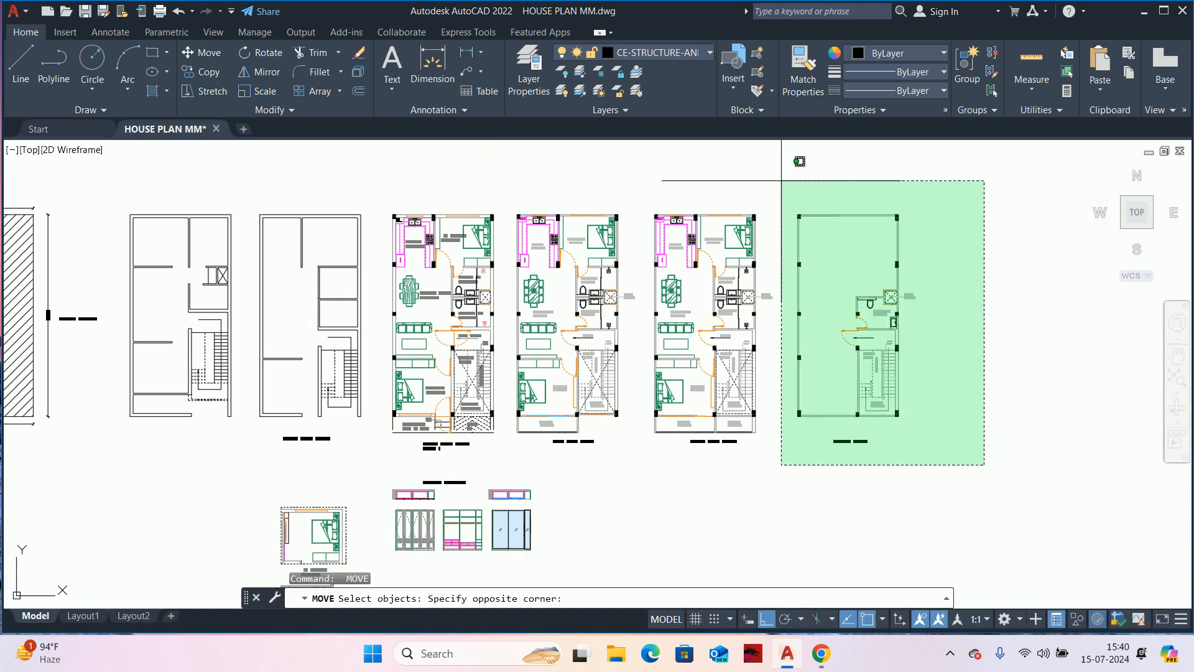
left_click(785, 180)
key("Return")
scroll(785, 181, "up", 2)
left_click(812, 169)
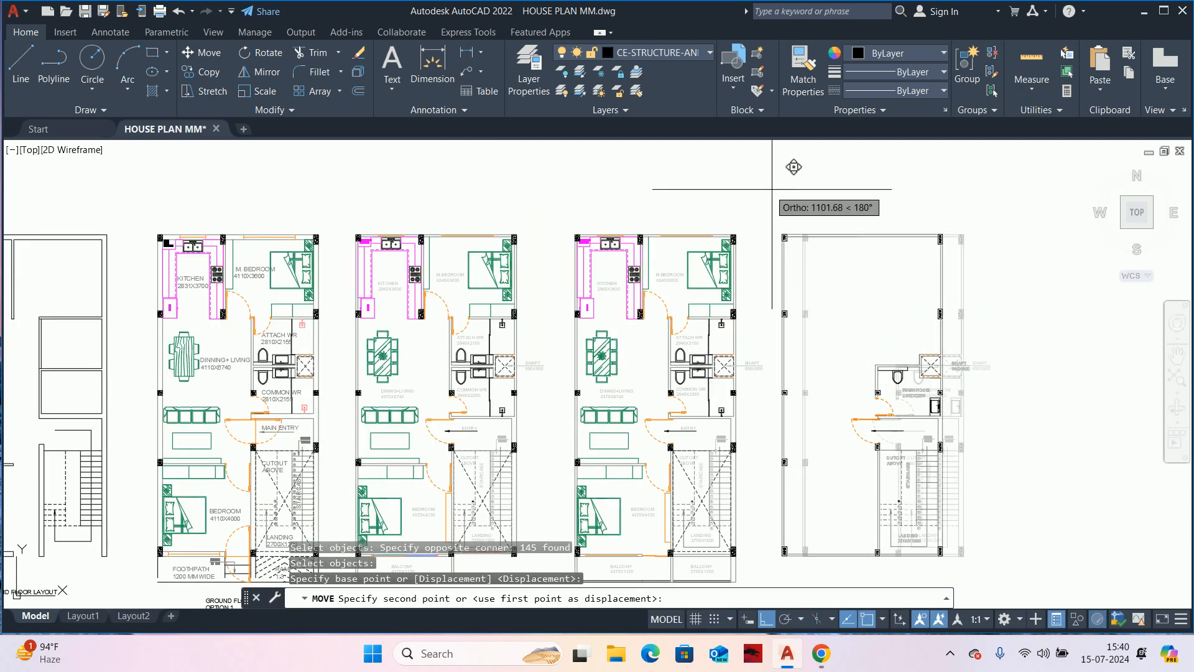
key("Escape")
key("Escape")
- Draw a rectangle around the main entry, staircase, landing and ramp of the ground floor layout option 1
scroll(783, 254, "down", 5)
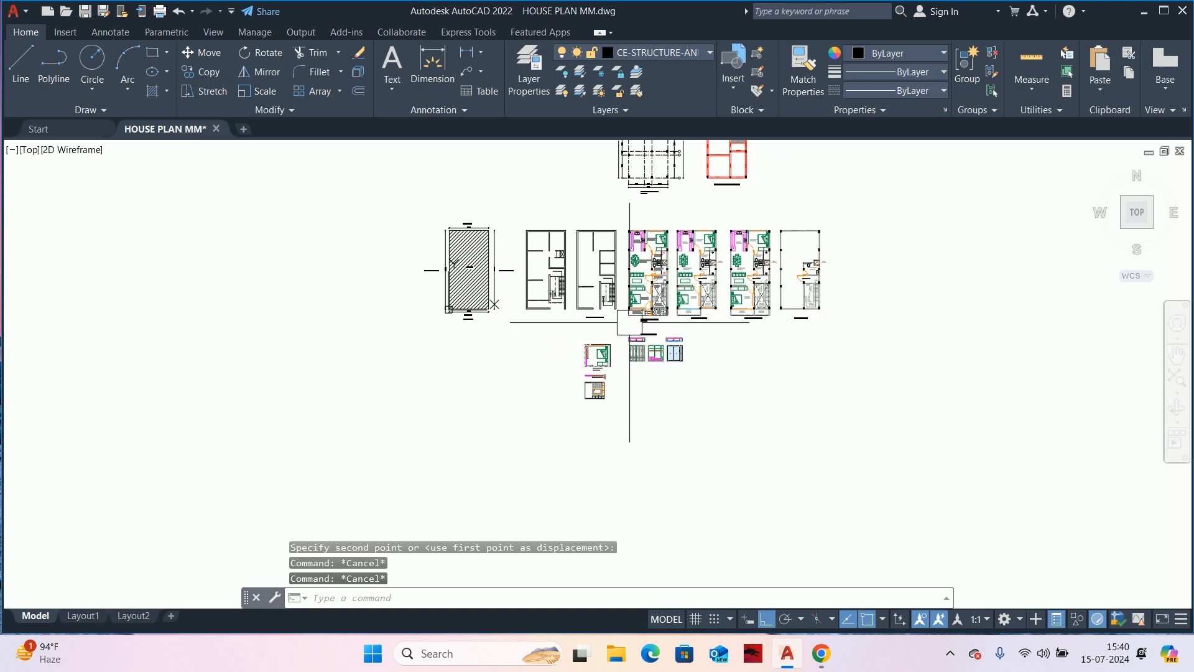
scroll(592, 320, "up", 3)
key("Escape")
scroll(736, 301, "up", 2)
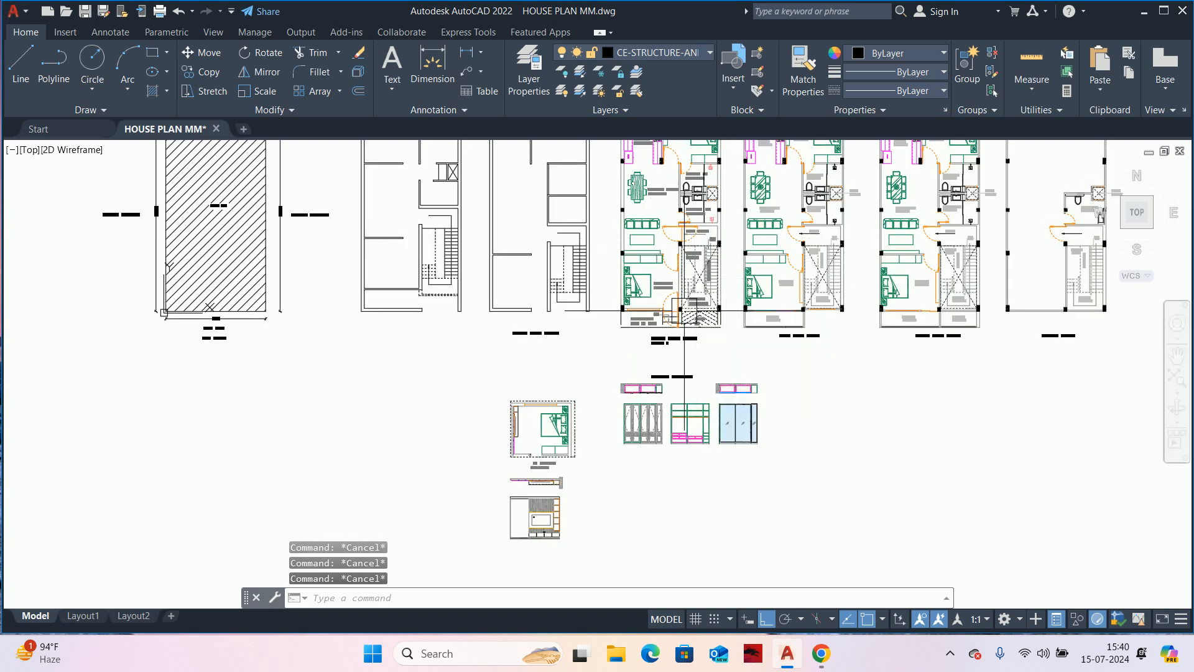
scroll(697, 274, "up", 4)
middle_click_drag(701, 267, 665, 292)
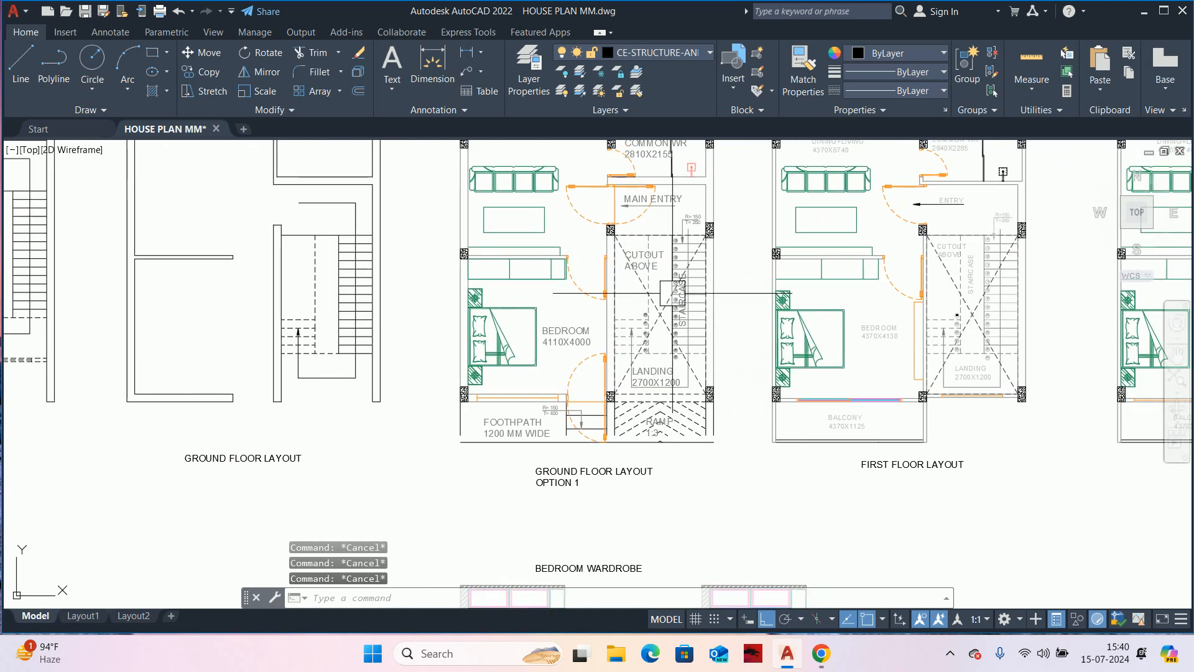
type("rec")
key("Return")
scroll(613, 218, "up", 4)
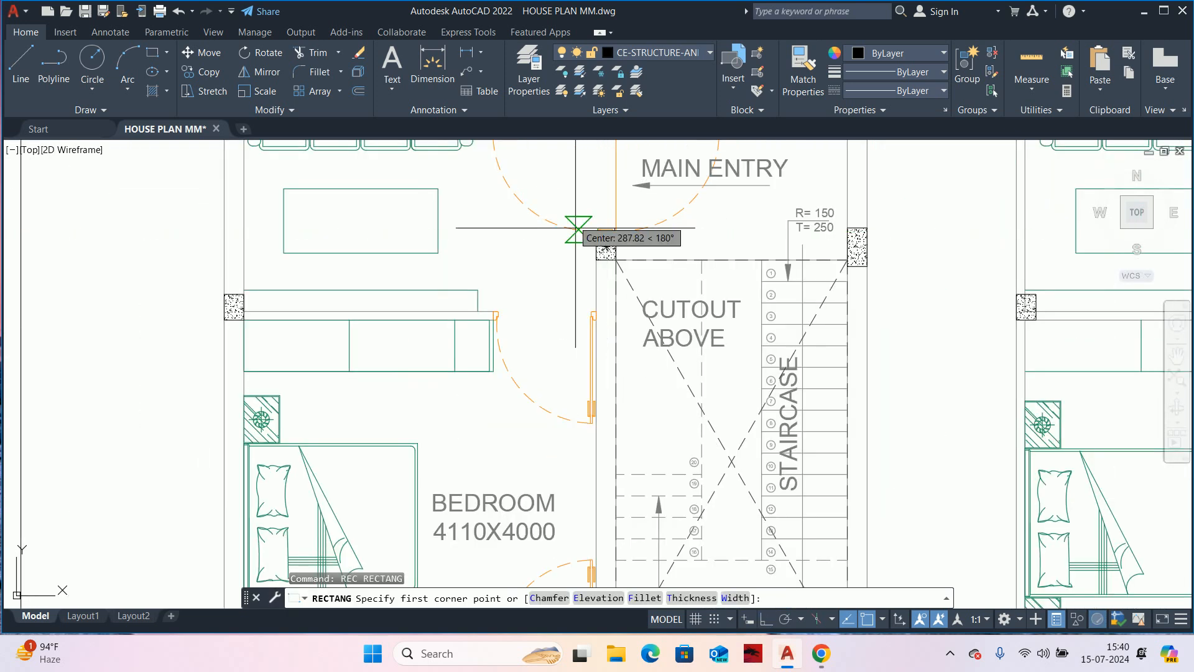
scroll(575, 227, "up", 2)
scroll(588, 221, "down", 5)
scroll(598, 249, "up", 5)
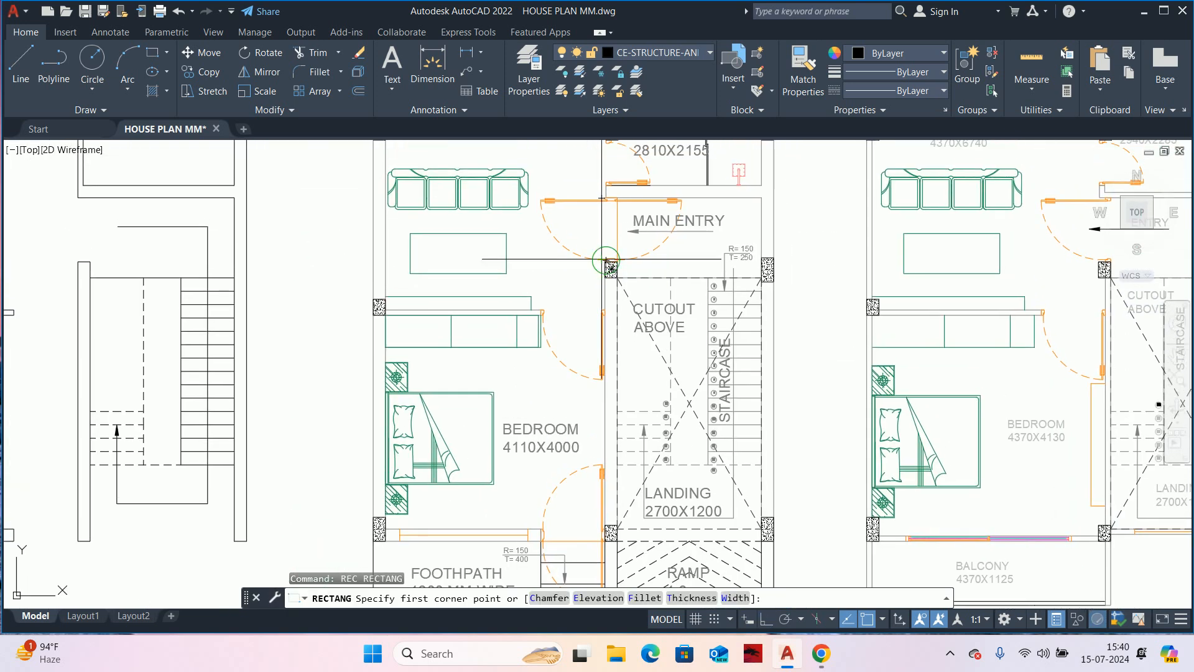
scroll(602, 216, "down", 2)
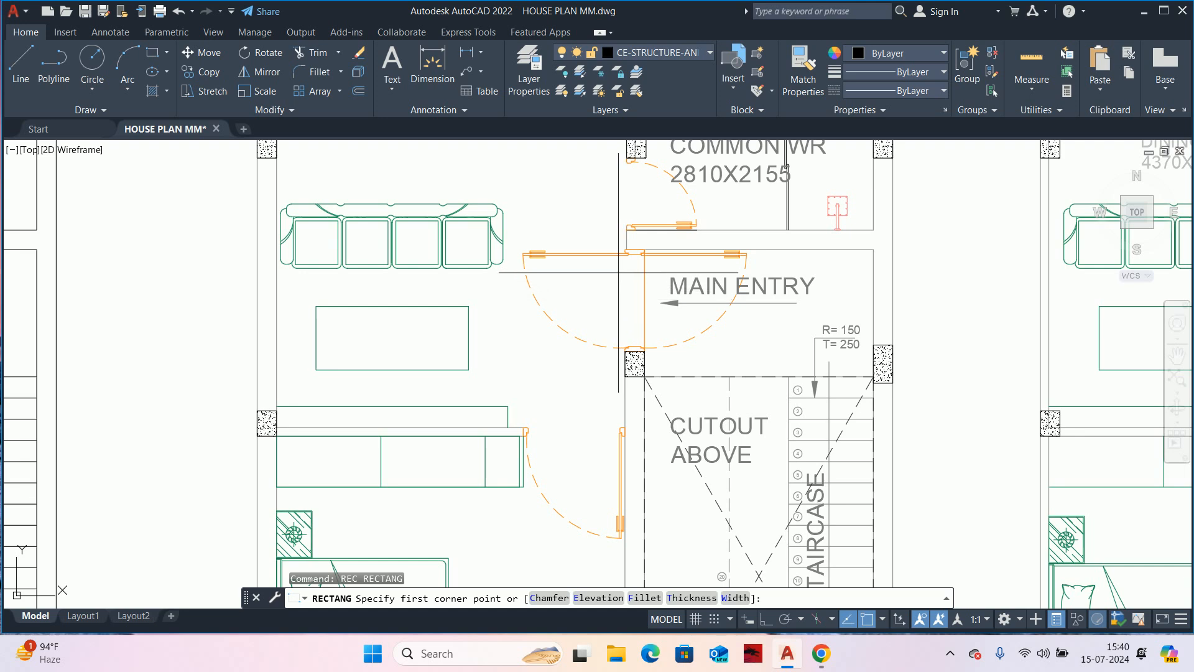
left_click(609, 200)
scroll(727, 167, "down", 2)
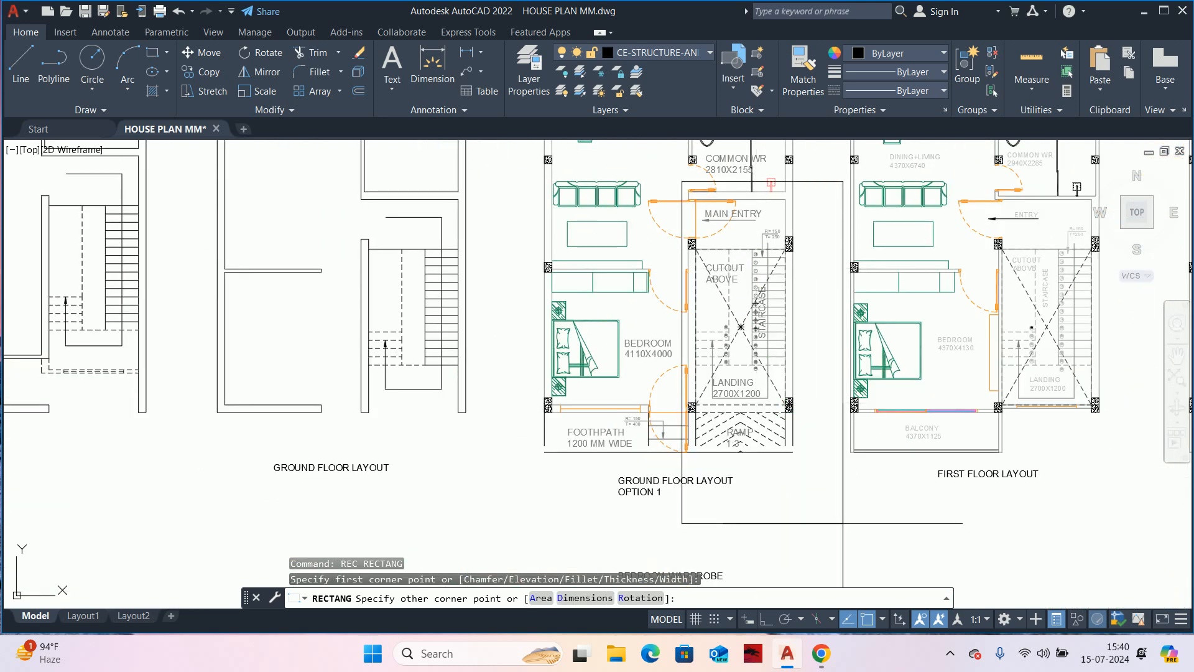
scroll(834, 479, "up", 2)
left_click(820, 444)
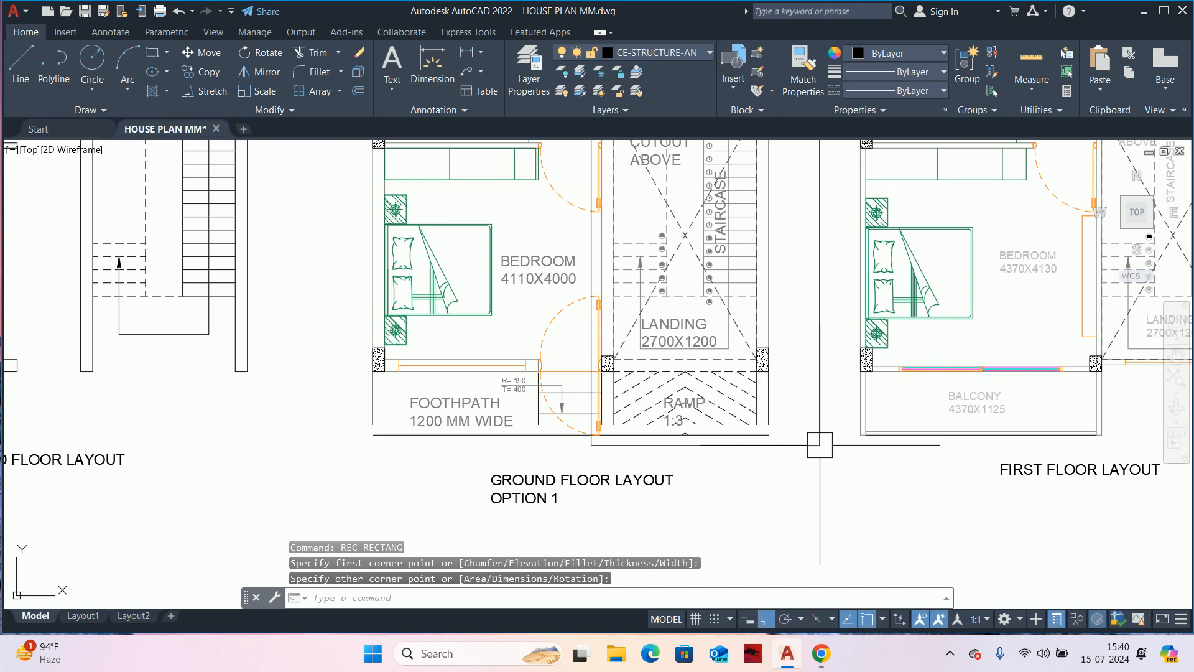
key("Escape")
key("Escape")
key("Escape")
- Extend the wall lines beside the ramp and entrance steps down to the front line of ground floor layout option 1
scroll(764, 438, "up", 2)
type("ex")
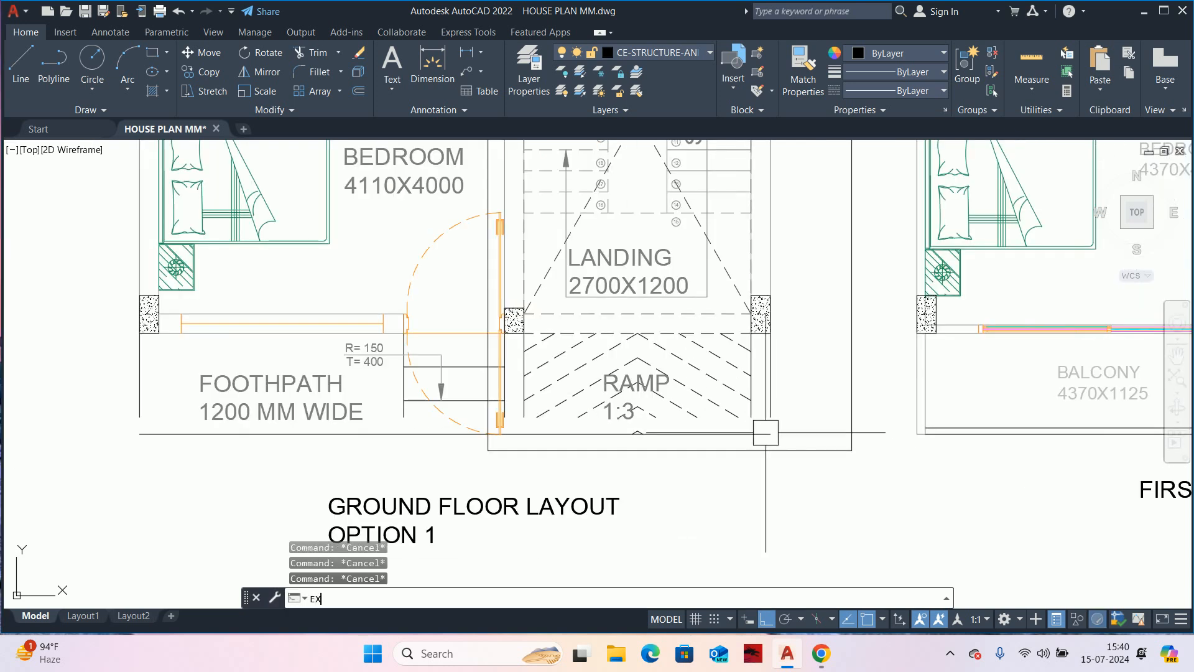
key("Return")
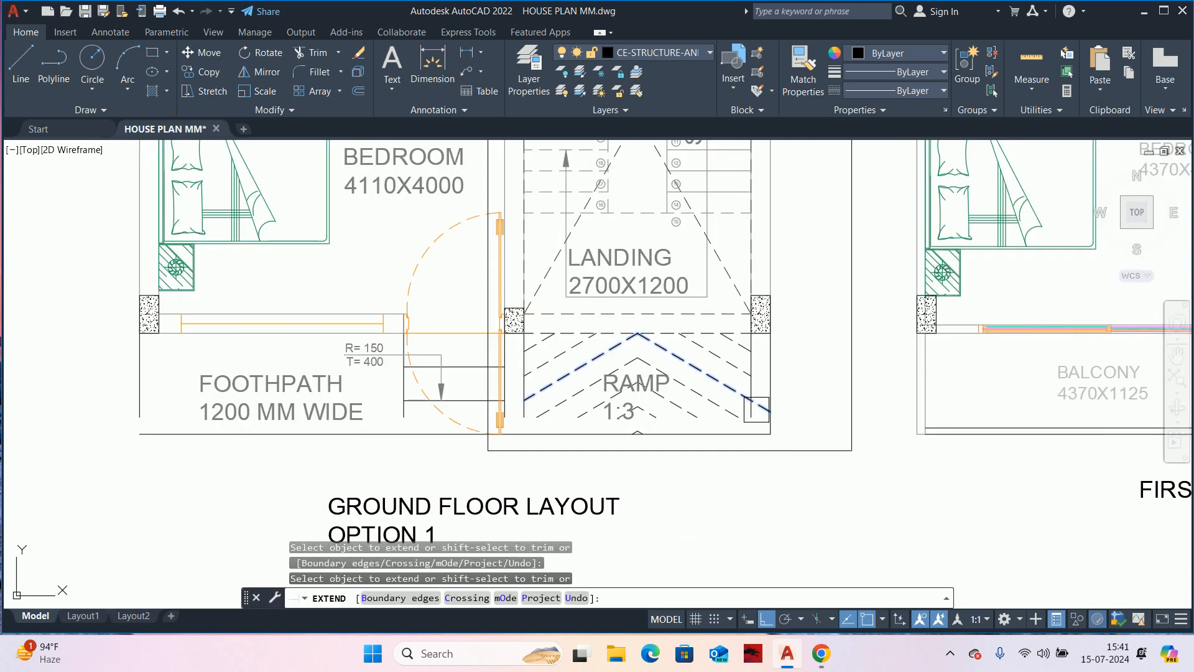
scroll(743, 421, "up", 4)
middle_click_drag(462, 446, 1065, 482)
scroll(1065, 483, "down", 2)
left_click(855, 450)
scroll(814, 440, "up", 4)
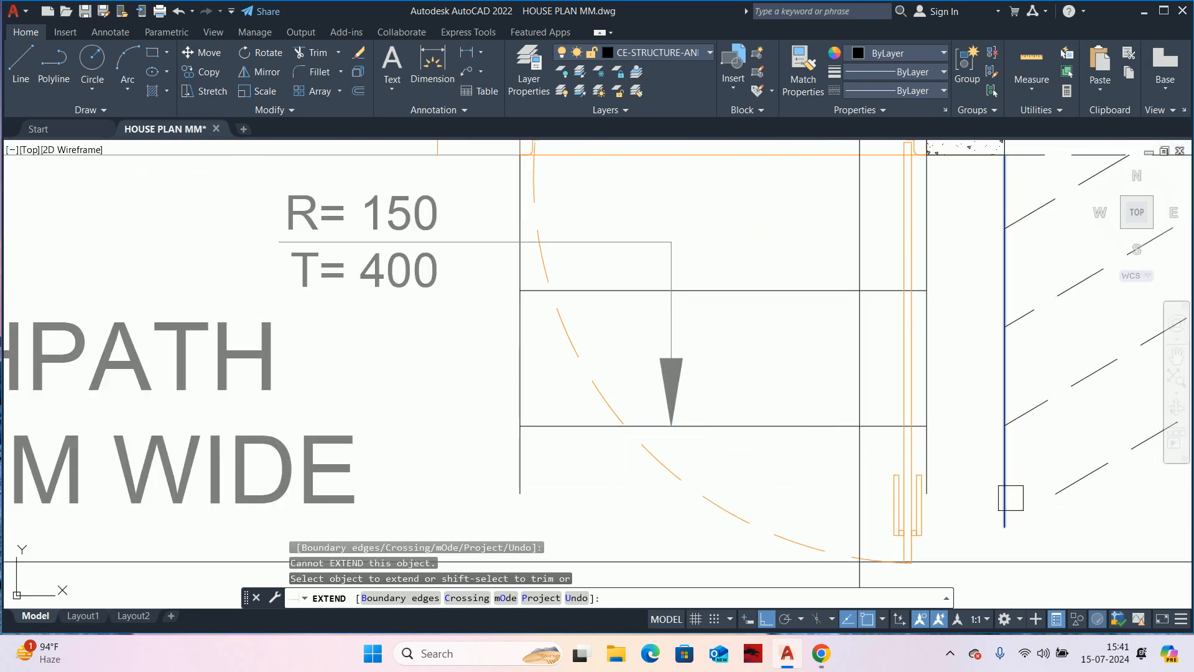
left_click(1006, 510)
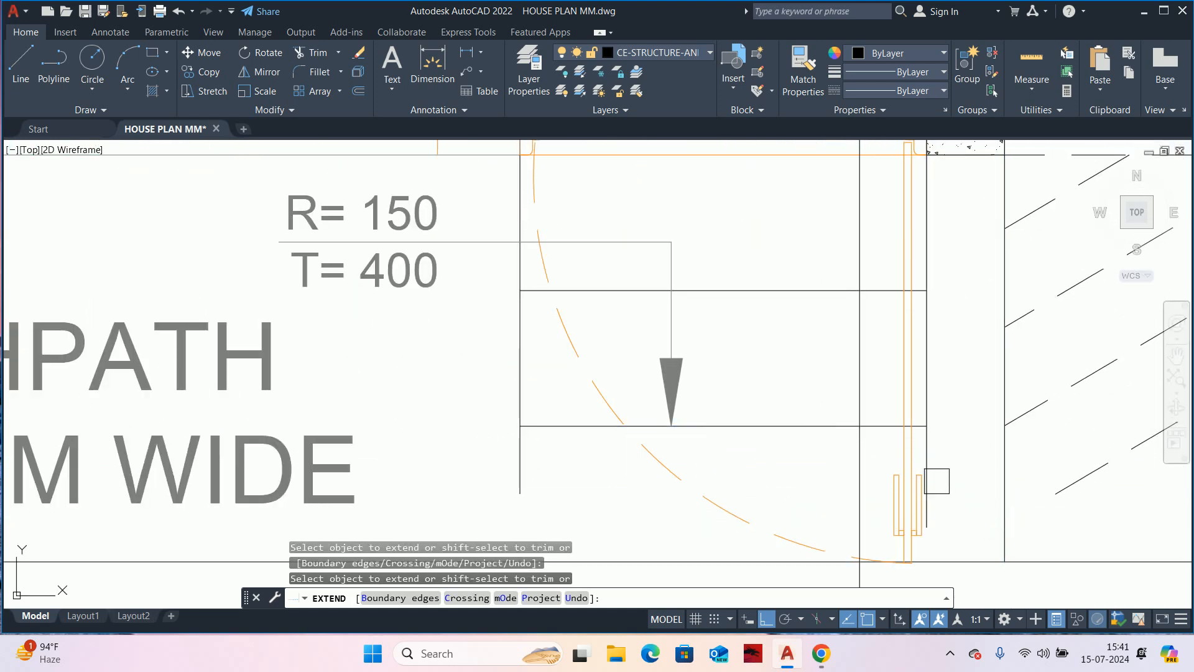
left_click(916, 472)
- Extend the side lines of the 1200 mm wide footpath down to the front line of the layout
scroll(899, 462, "down", 6)
middle_click_drag(616, 450, 863, 437)
scroll(863, 437, "up", 2)
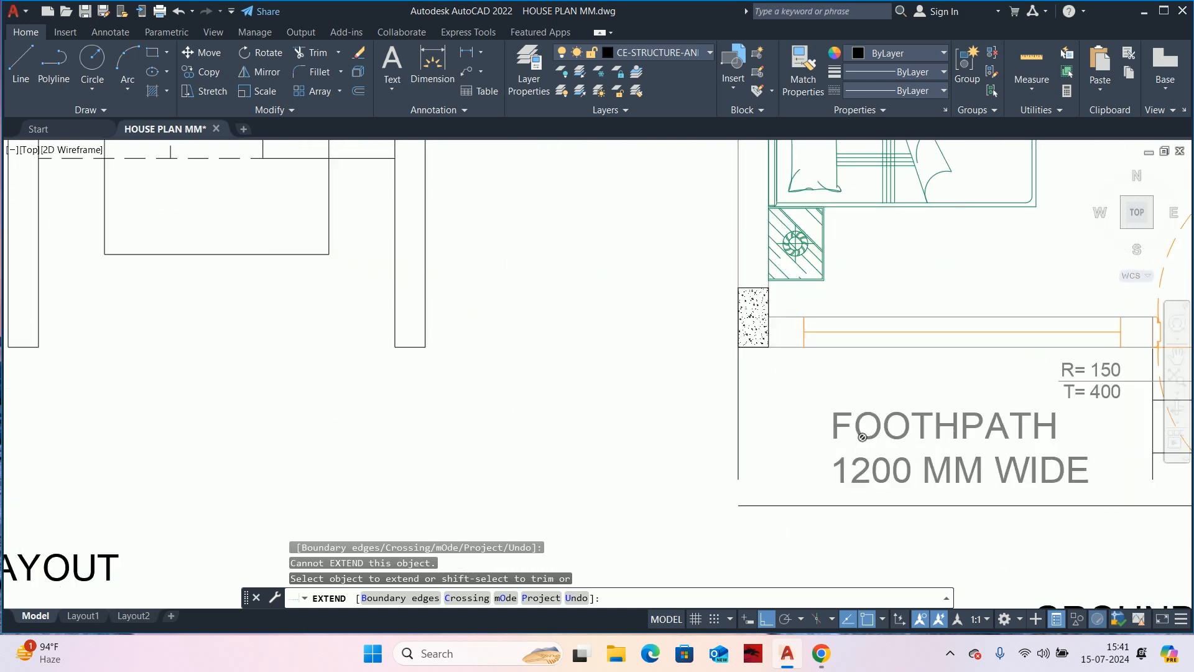
middle_click_drag(1031, 497, 701, 443)
left_click(826, 423)
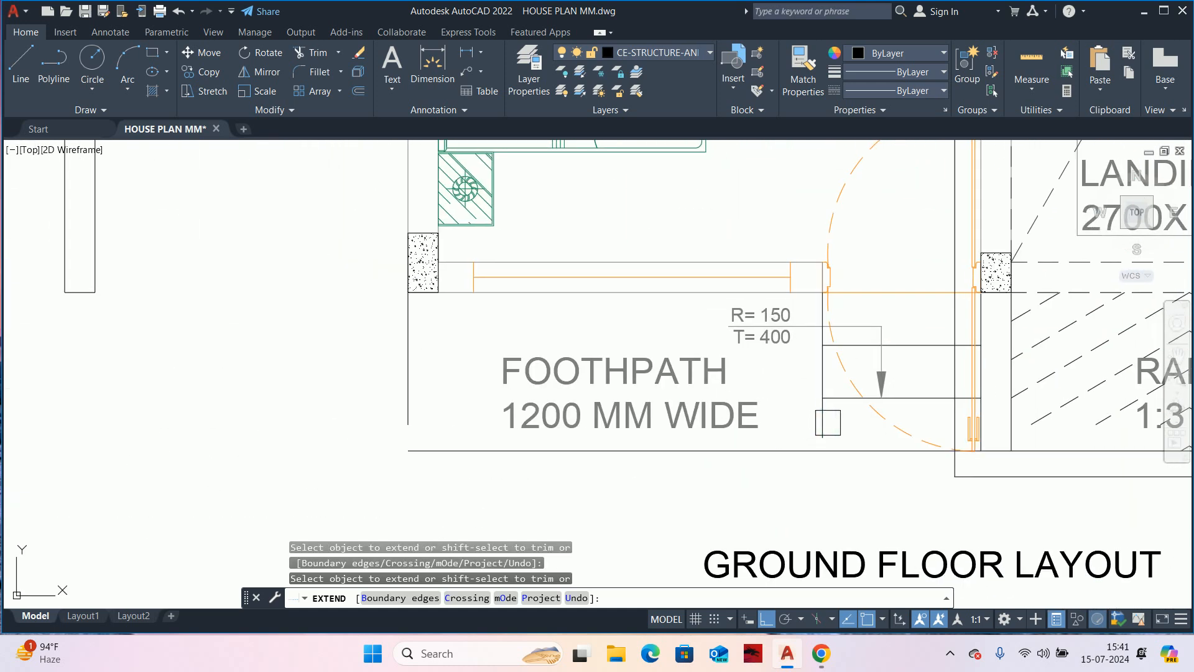
left_click(819, 432)
key("Escape")
key("Escape")
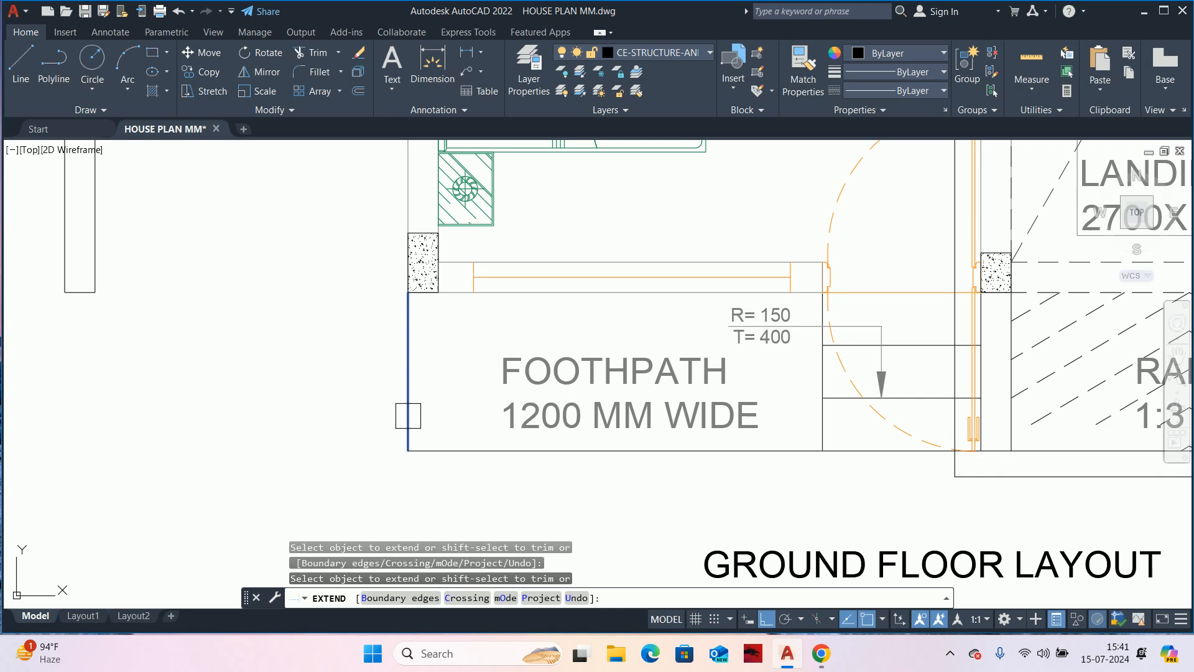
- Stretch the right edge of the staircase rectangle inward, closer to the outer wall
scroll(512, 433, "down", 6)
left_click(656, 382)
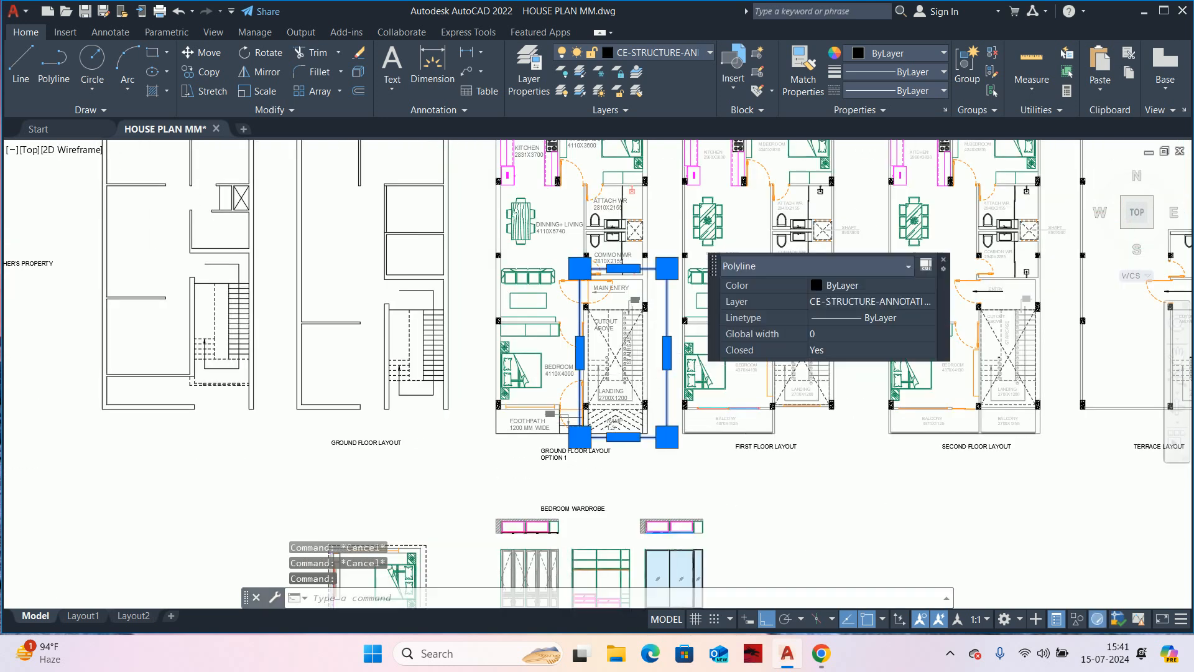
scroll(672, 365, "up", 4)
left_click(660, 328)
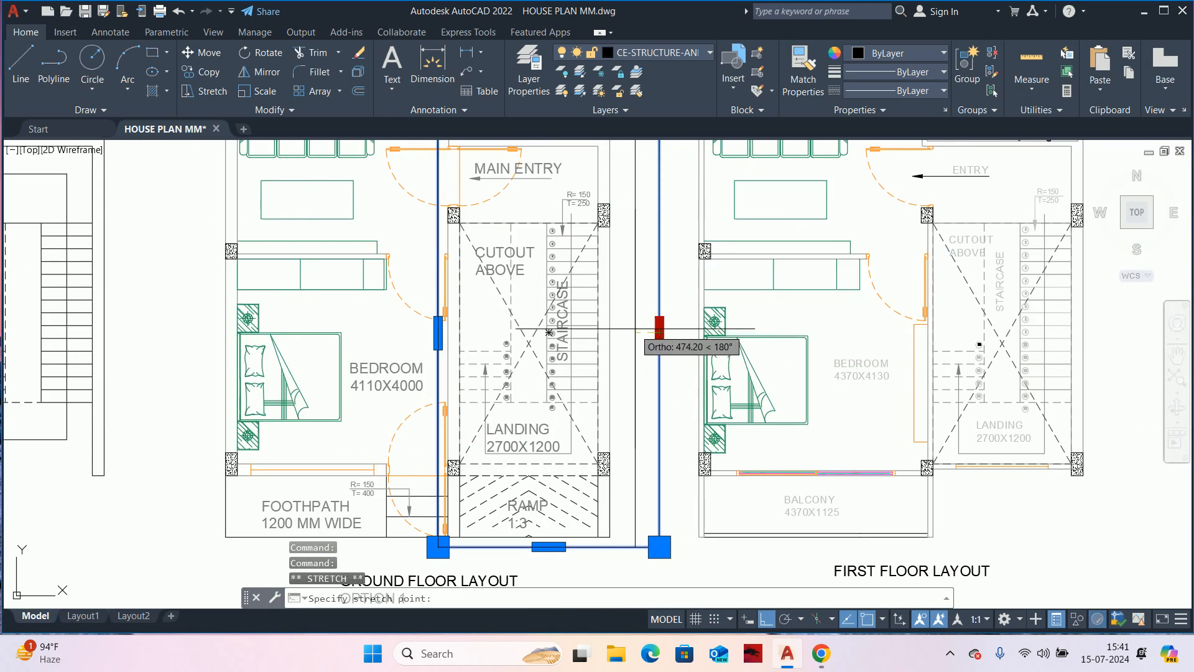
left_click(632, 332)
key("Escape")
key("Escape")
- Copy the ground floor layout option 1 with its staircase rectangle into the empty space right of the terrace layout
scroll(637, 343, "down", 4)
middle_click_drag(637, 345, 638, 403)
scroll(645, 348, "down", 2)
type("CO")
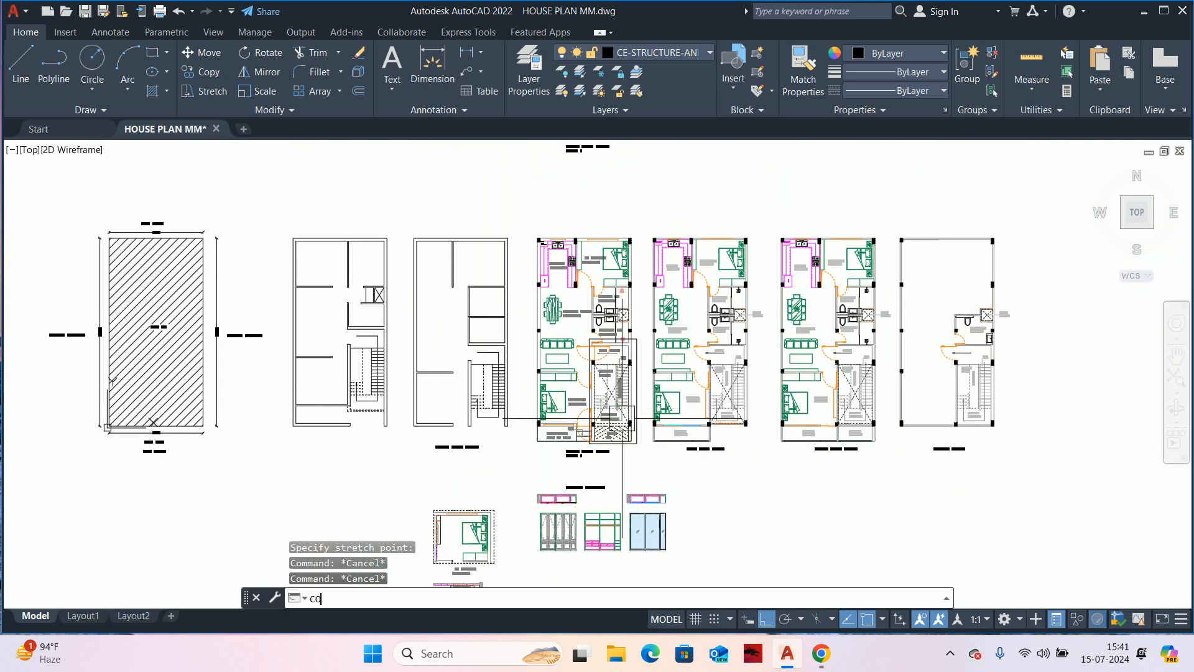
key("Return")
scroll(623, 423, "up", 4)
scroll(471, 371, "down", 2)
middle_click_drag(469, 355, 518, 440)
left_click(473, 199)
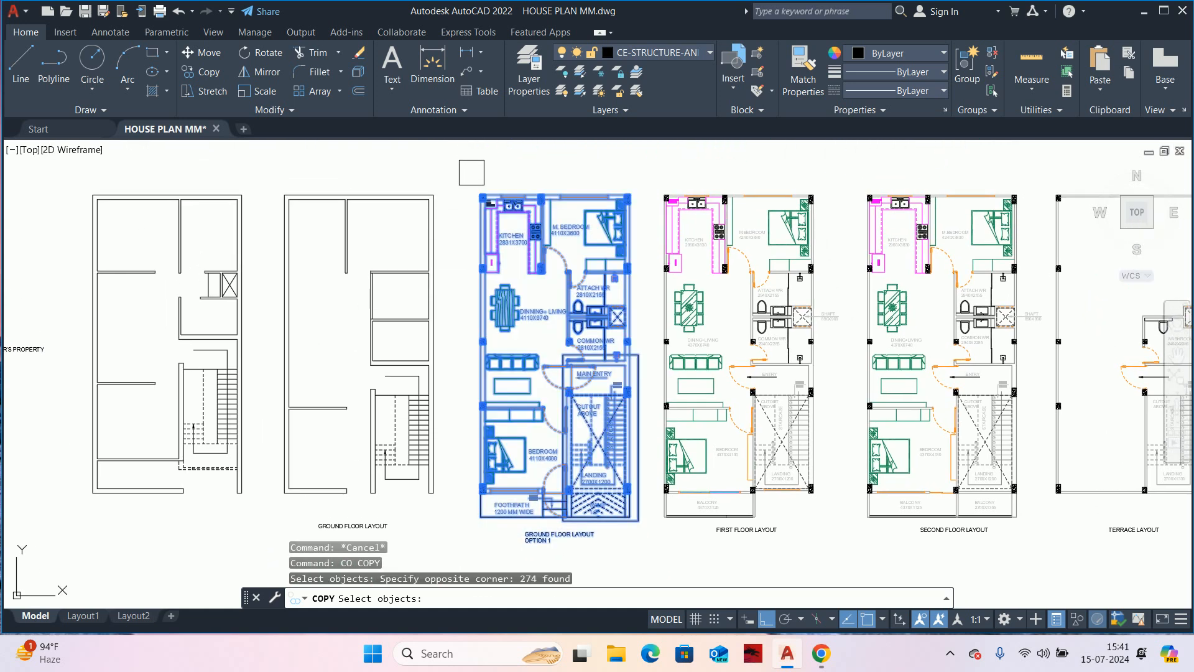
key("Return")
left_click(549, 423)
scroll(598, 463, "down", 4)
middle_click_drag(628, 467, 369, 383)
left_click(741, 367)
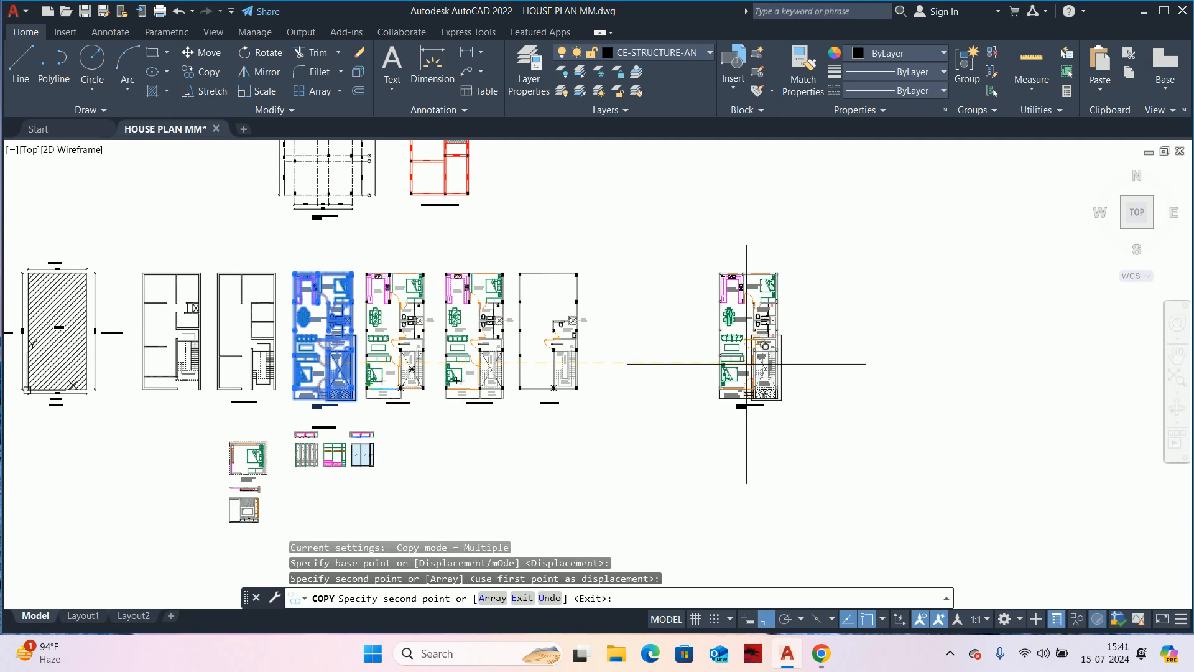
key("Escape")
key("Escape")
key("Escape")
- Stretch the right edge of the copied layout's staircase rectangle inward, closer to the outer wall
scroll(755, 380, "up", 6)
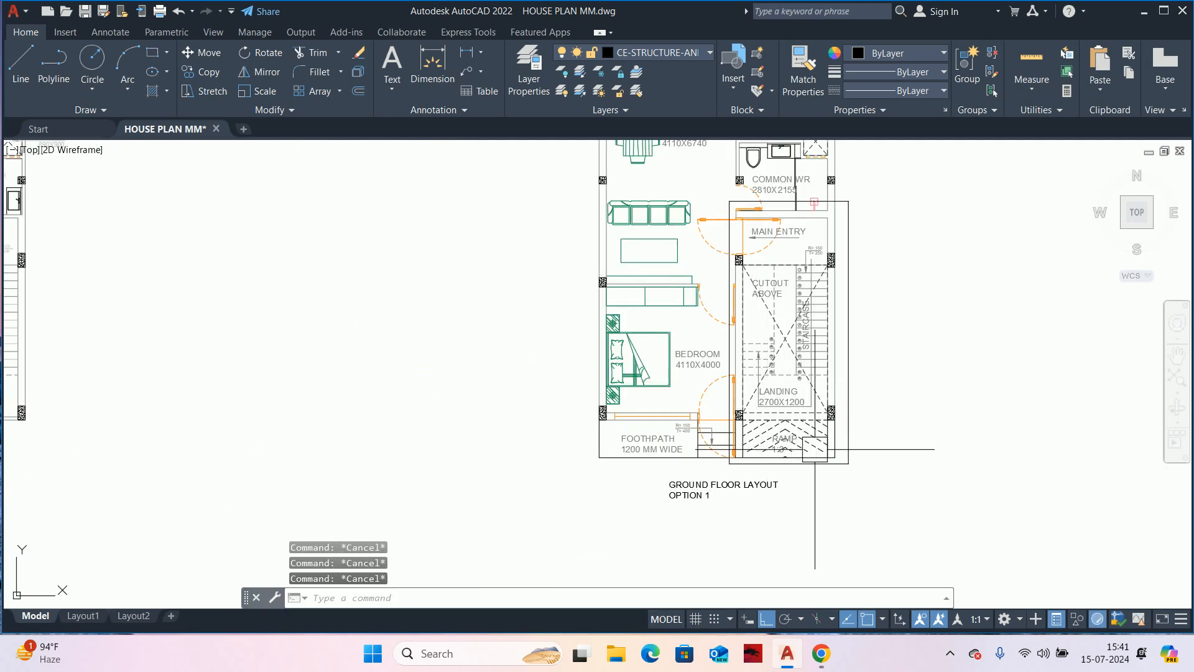
left_click(860, 414)
scroll(828, 329, "up", 5)
left_click(834, 339)
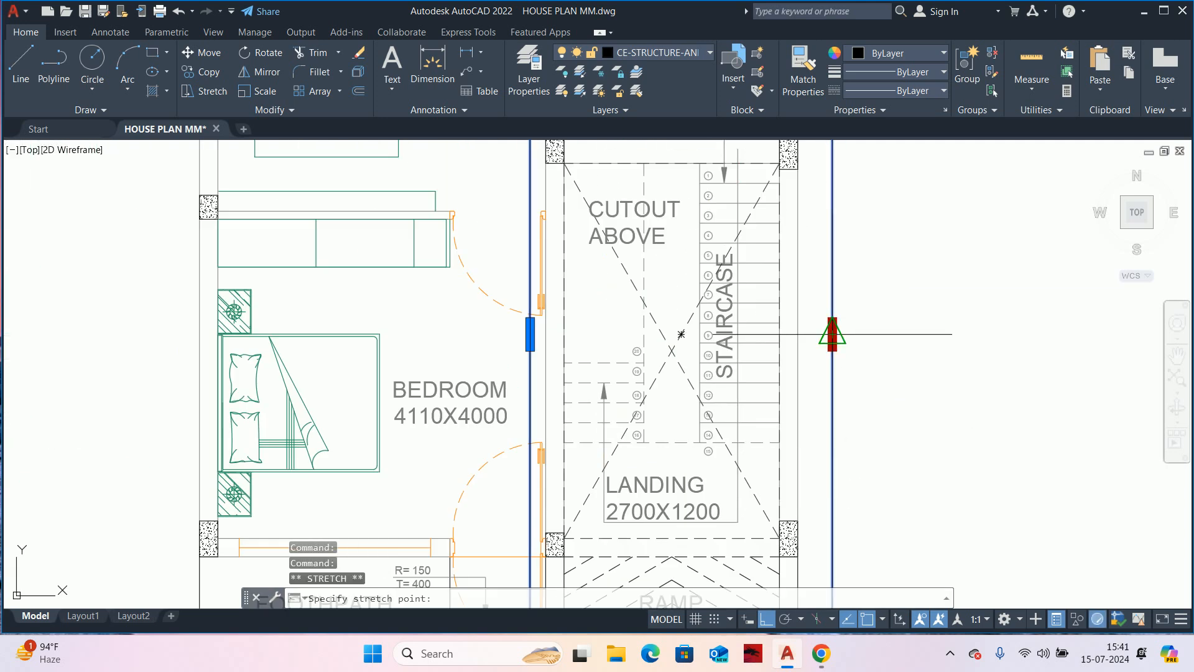
scroll(834, 338, "up", 2)
scroll(818, 325, "up", 2)
left_click(811, 325)
key("Escape")
key("Escape")
key("Escape")
- Trim everything crossing the copied staircase rectangle on its outer side with EXTRIM
scroll(810, 324, "down", 12)
scroll(810, 323, "up", 2)
mouse_move(810, 324)
middle_mouse_down()
mouse_move(775, 342)
mouse_move(718, 428)
middle_mouse_up()
type("extrim")
key("Return")
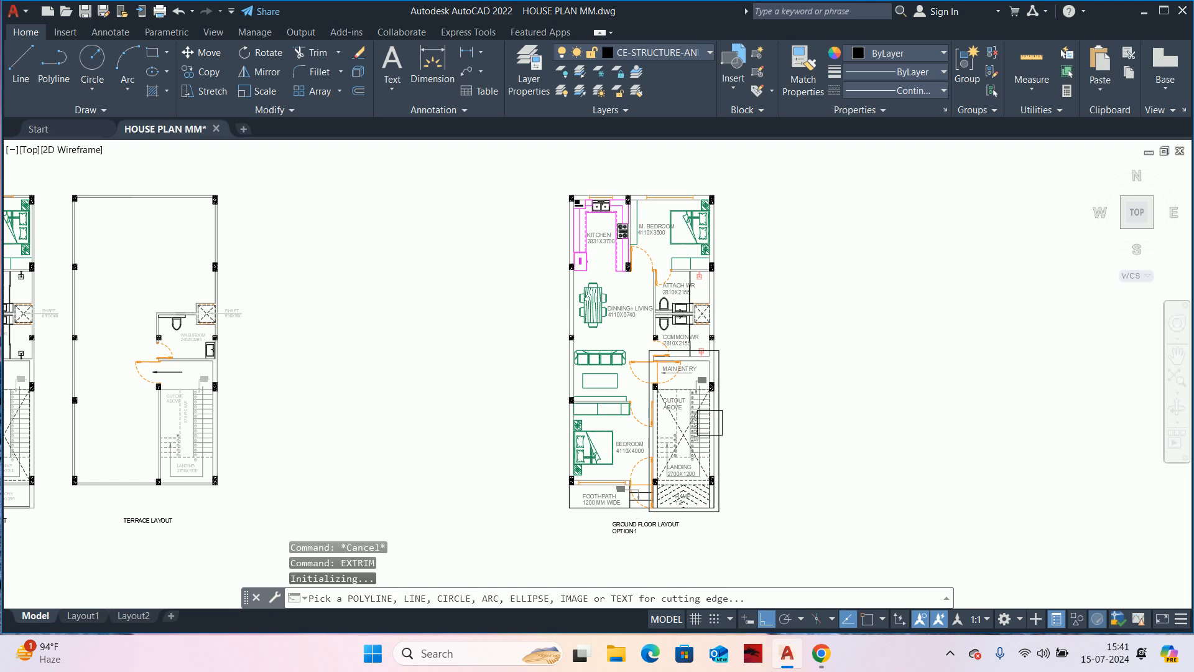
scroll(711, 425, "up", 4)
left_click(708, 342)
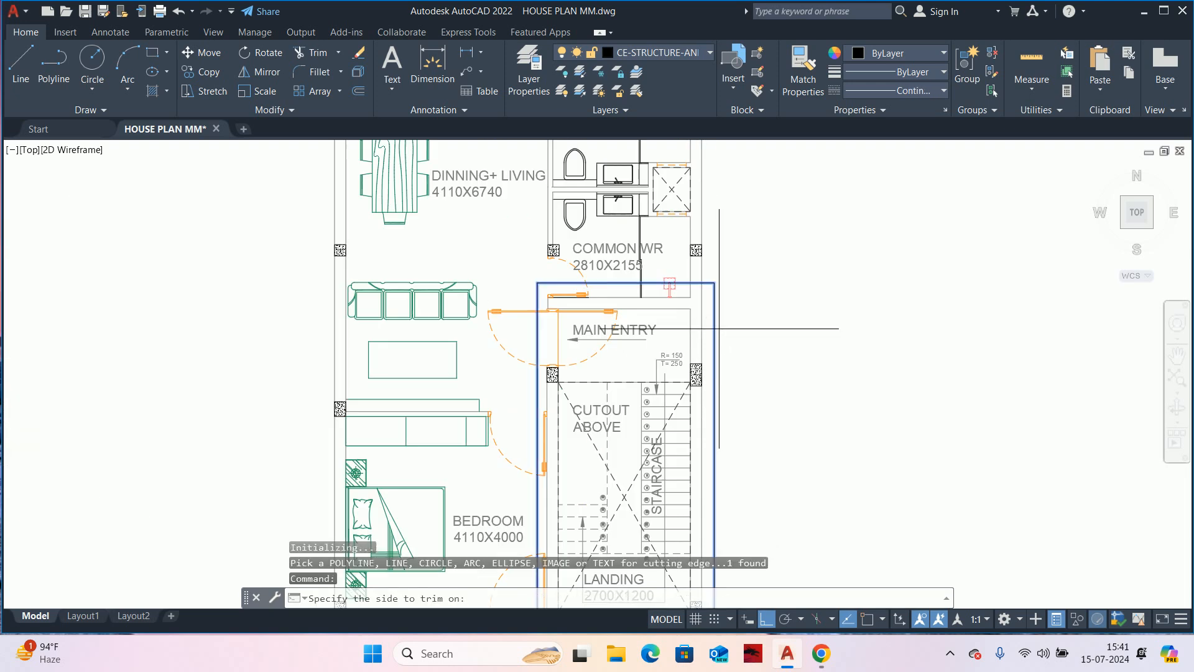
left_click(741, 225)
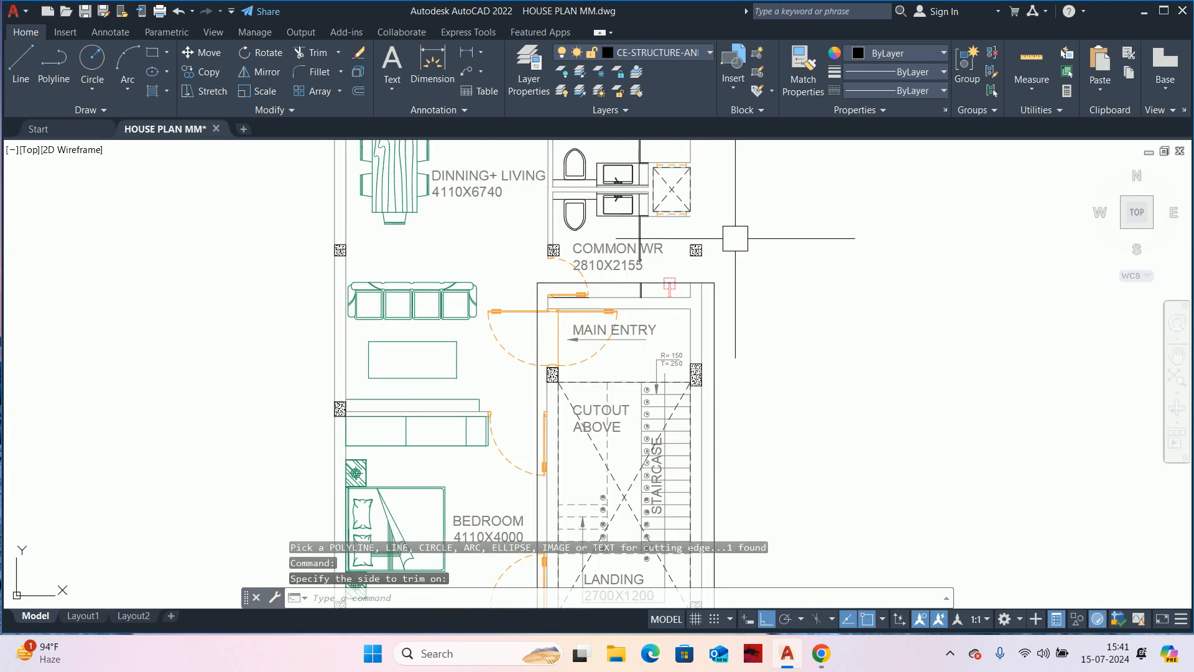
scroll(725, 258, "down", 2)
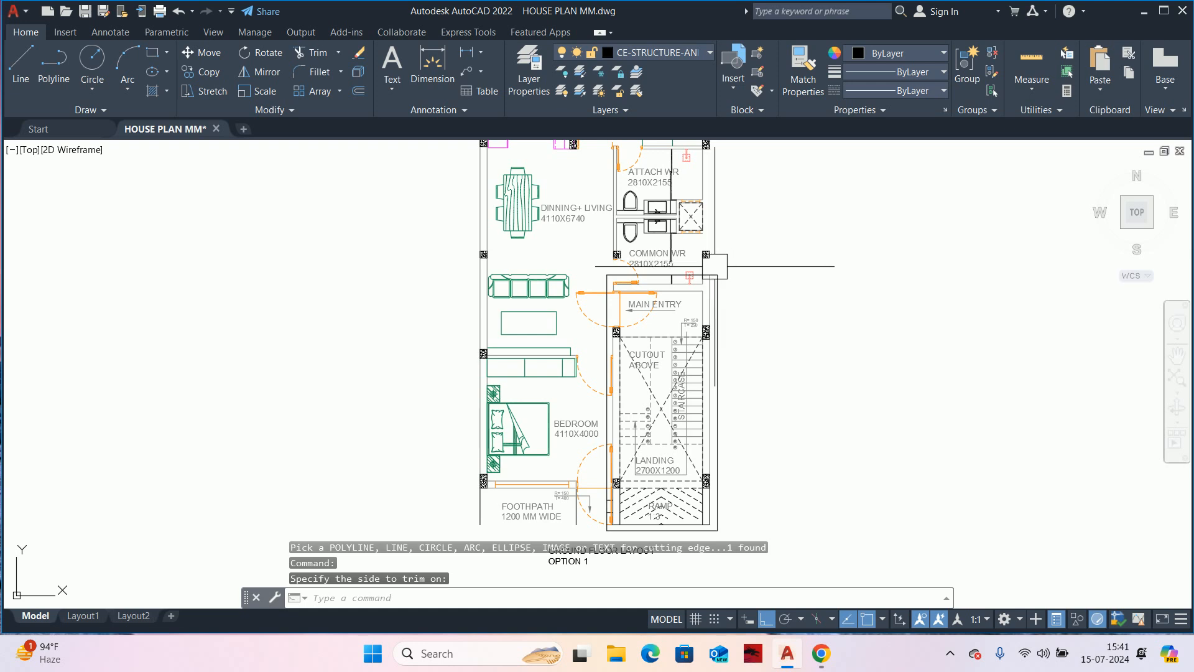
scroll(722, 299, "up", 2)
left_click(756, 330)
scroll(536, 230, "down", 2)
key("Escape")
scroll(585, 252, "up", 4)
key("Escape")
- Erase the master bedroom and most of the washroom area above the staircase rectangle in the copied layout
scroll(767, 310, "down", 2)
middle_click_drag(766, 310, 797, 388)
left_click(829, 397)
scroll(684, 236, "down", 2)
middle_click_drag(684, 236, 685, 238)
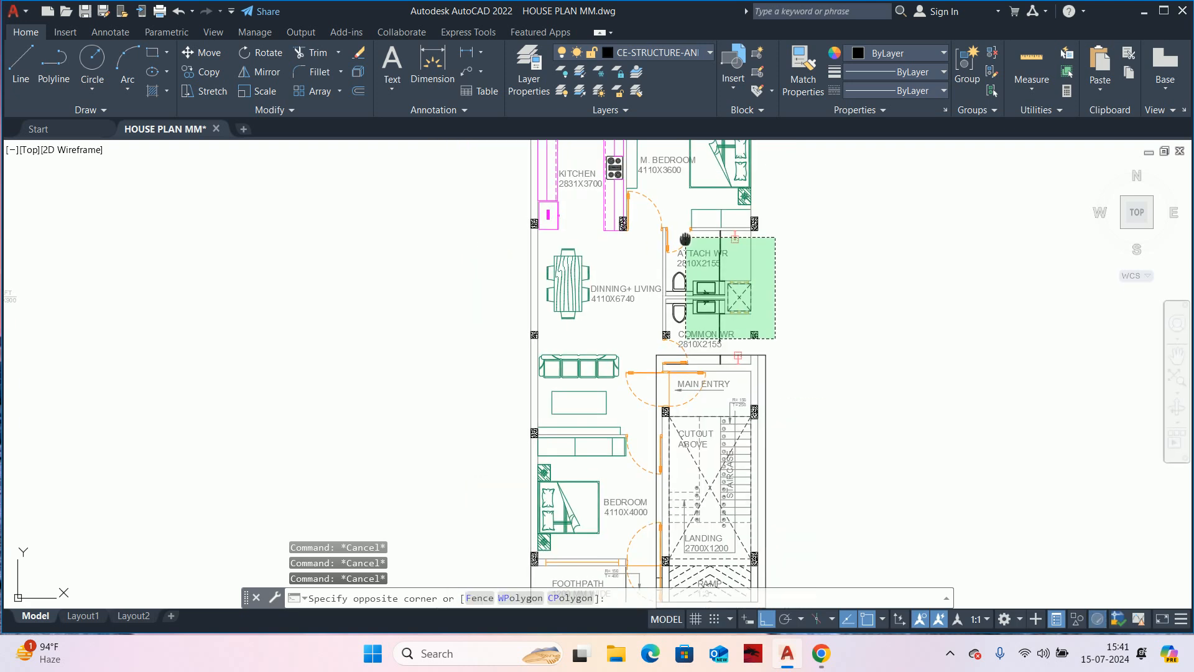
scroll(685, 238, "down", 2)
left_click(700, 260)
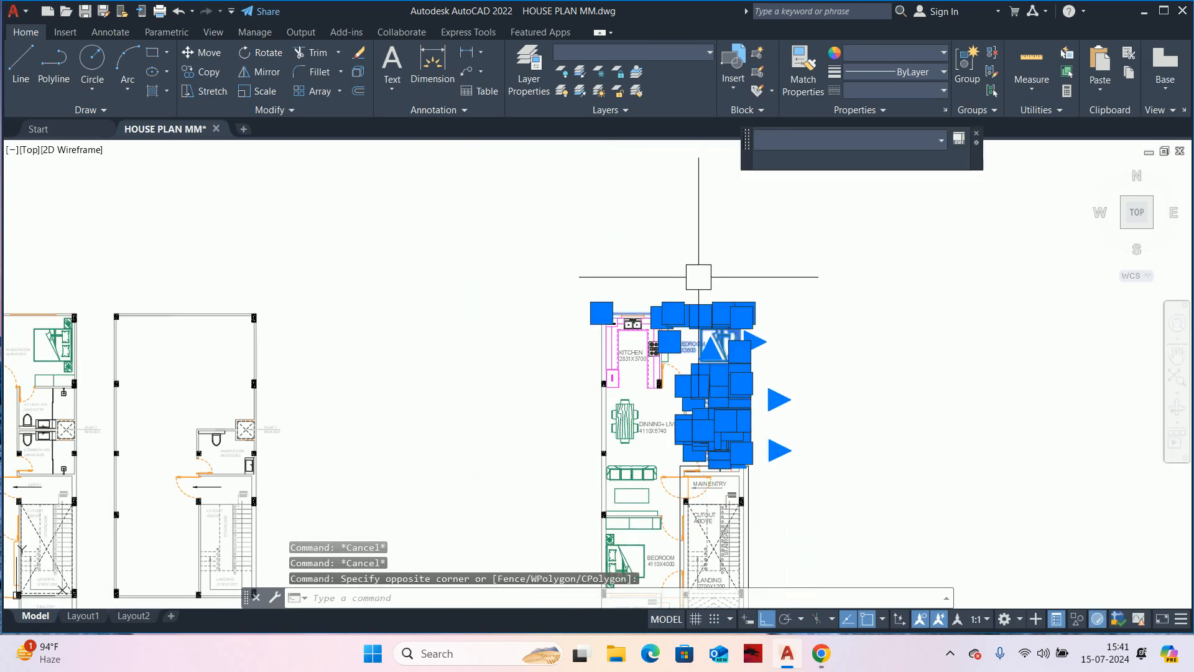
key("Delete")
- Erase the kitchen, dining, living and bedroom furniture left of the staircase rectangle in the copied layout
scroll(722, 318, "up", 3)
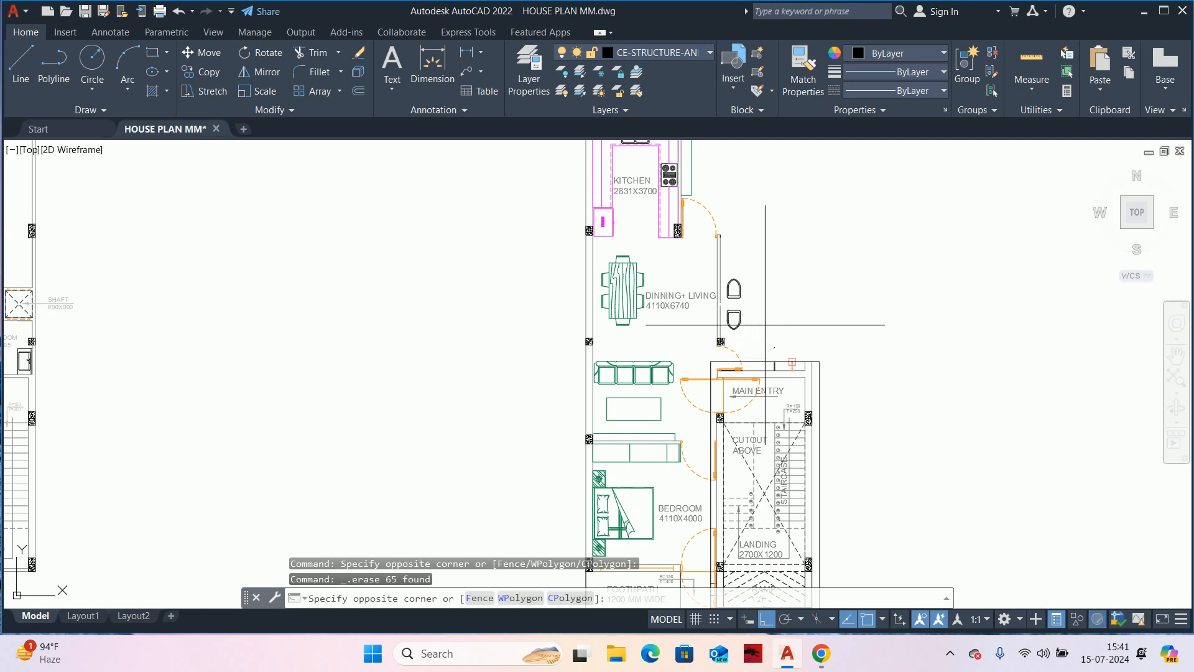
scroll(525, 221, "down", 2)
middle_click_drag(525, 222, 608, 339)
left_click(584, 264)
key("Delete")
middle_click_drag(608, 281, 626, 205)
middle_click_drag(640, 401, 639, 267)
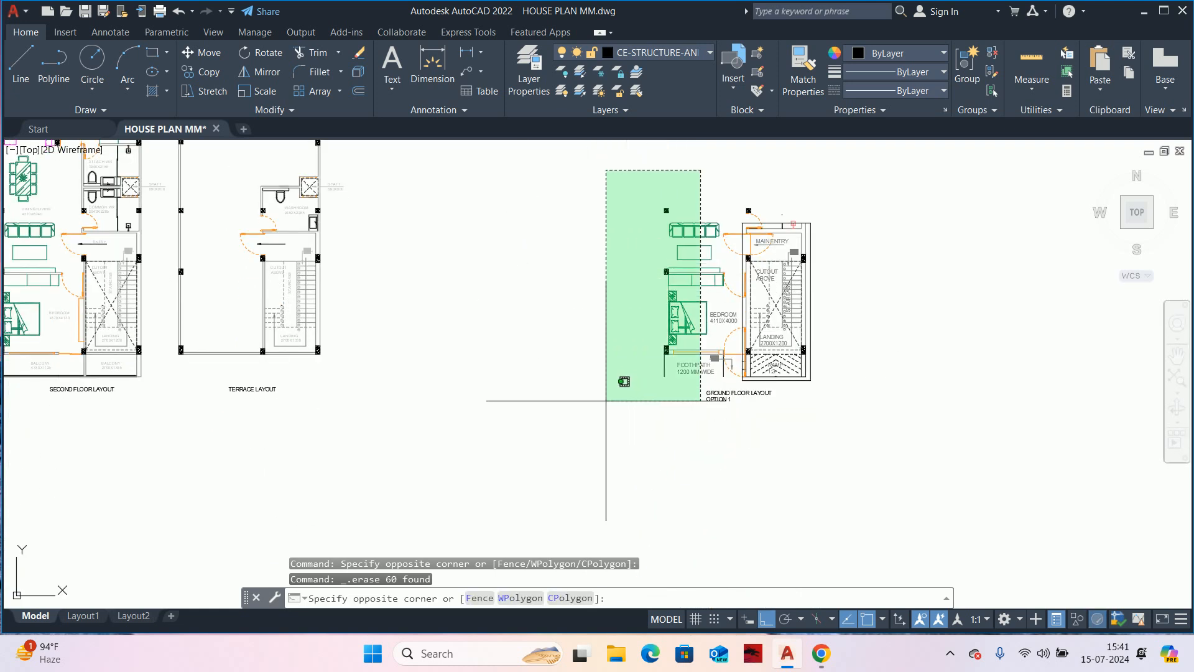
left_click(607, 400)
key("Delete")
- Erase the copied layout's title and the entrance door, step note and footpath remnants beside the ramp
scroll(687, 406, "up", 3)
left_click(760, 405)
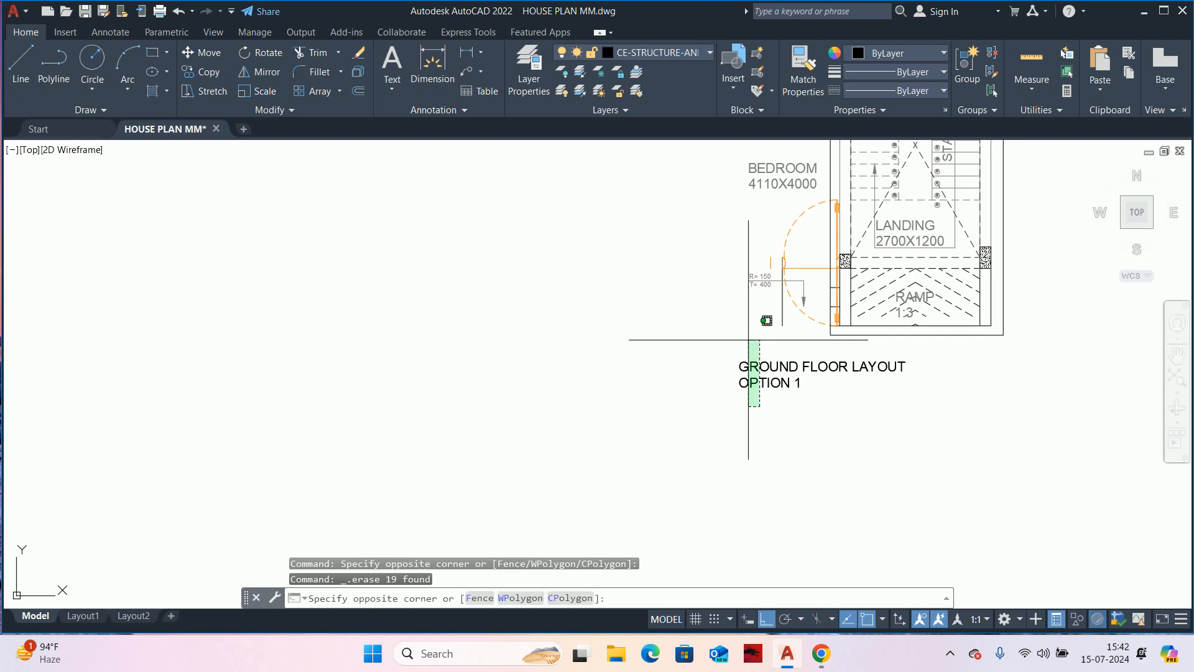
left_click(752, 341)
key("Delete")
scroll(737, 357, "up", 2)
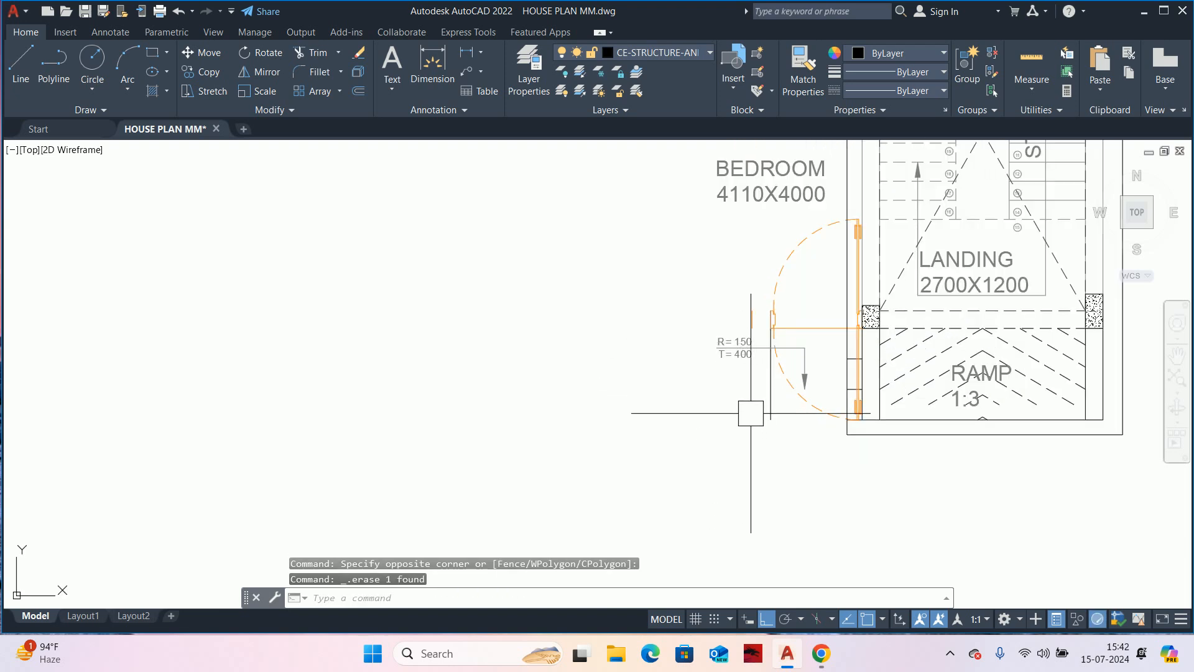
left_click(794, 458)
left_click(706, 305)
key("Delete")
- Erase the bedroom label and the leftover doors along the left side of the staircase rectangle
scroll(640, 259, "down", 2)
mouse_move(653, 295)
middle_mouse_down()
mouse_move(672, 368)
mouse_move(664, 450)
middle_mouse_up()
mouse_move(719, 372)
middle_mouse_down()
mouse_move(720, 360)
mouse_move(725, 445)
middle_mouse_up()
left_click(760, 439)
left_click(666, 301)
key("Delete")
middle_click_drag(648, 345, 581, 451)
left_click(685, 384)
key("Delete")
- Erase the small leftover fragments above the staircase rectangle
middle_click_drag(685, 333, 648, 352)
scroll(731, 318, "up", 4)
left_click(783, 276)
left_click(640, 313)
key("Delete")
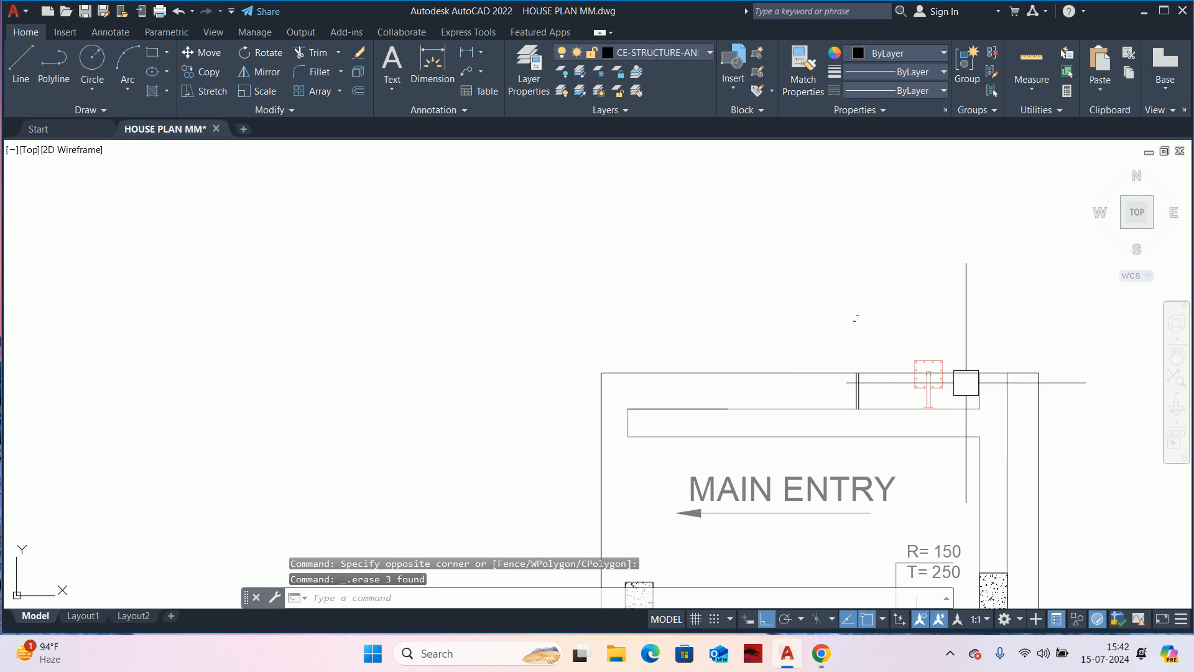
mouse_move(761, 392)
middle_mouse_down()
mouse_move(709, 321)
mouse_move(741, 245)
mouse_move(808, 307)
mouse_move(840, 361)
middle_mouse_up()
left_click(645, 334)
key("Delete")
- Erase the leftover washroom drain and short wall lines inside the rectangle above the main entry
scroll(760, 301, "down", 2)
scroll(814, 250, "up", 4)
left_click(815, 249)
key("Delete")
left_click(632, 178)
left_click(843, 317)
key("Delete")
scroll(789, 355, "down", 6)
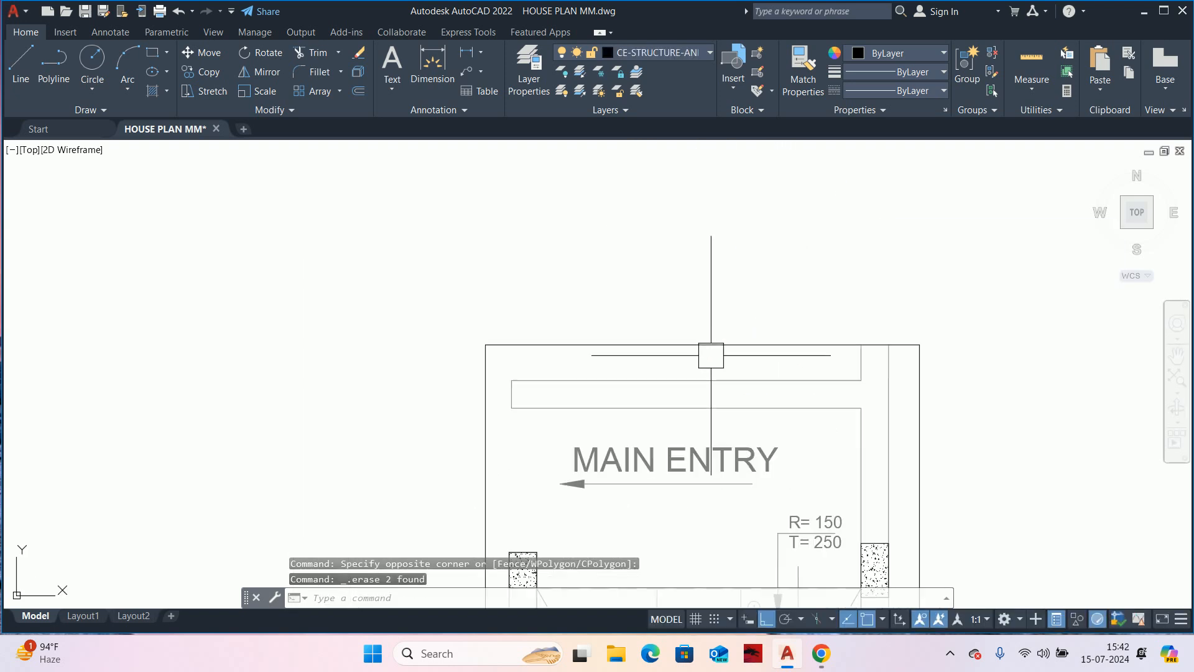
middle_click_drag(754, 390, 746, 297)
key("Escape")
key("Escape")
key("Escape")
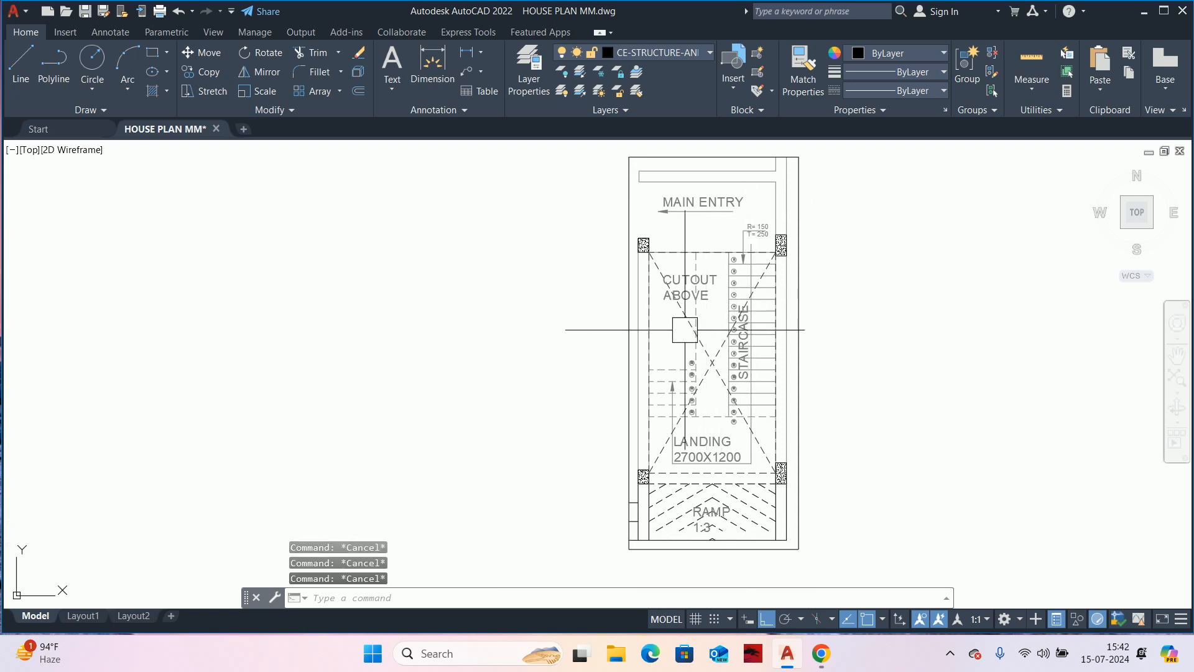
- Set the linetype of the rectangle enclosing the trimmed staircase copy to HIDDEN
key("Return")
left_click(670, 157)
key("Escape")
key("Escape")
left_click(698, 157)
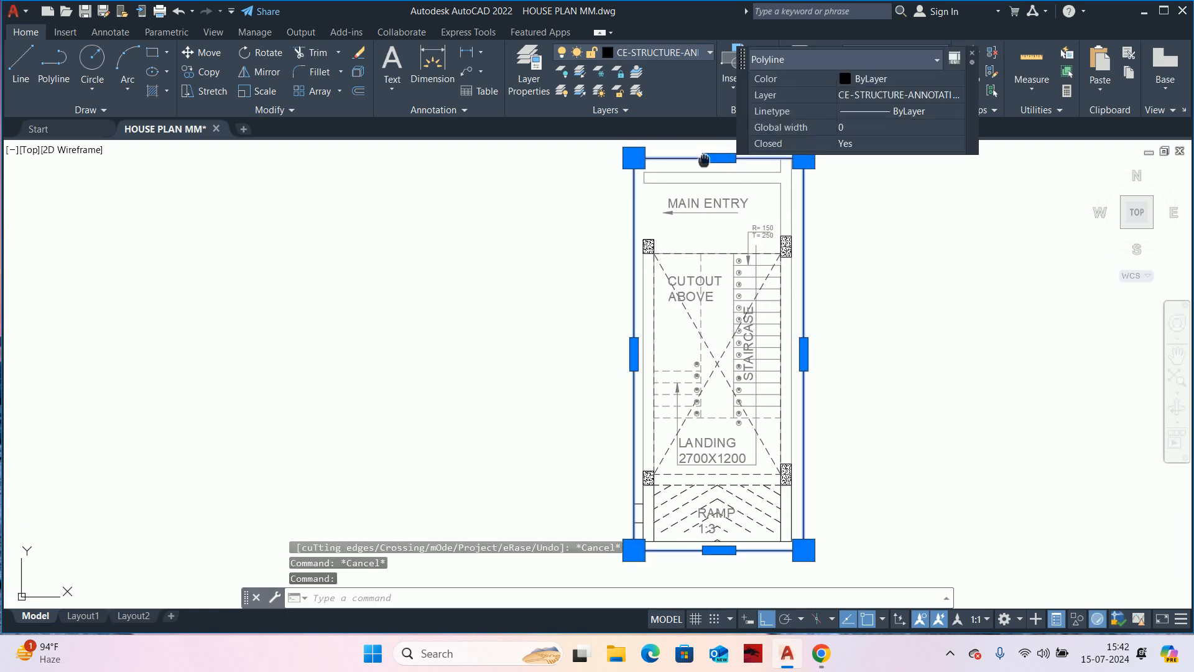
middle_click_drag(701, 160, 661, 246)
left_click(902, 112)
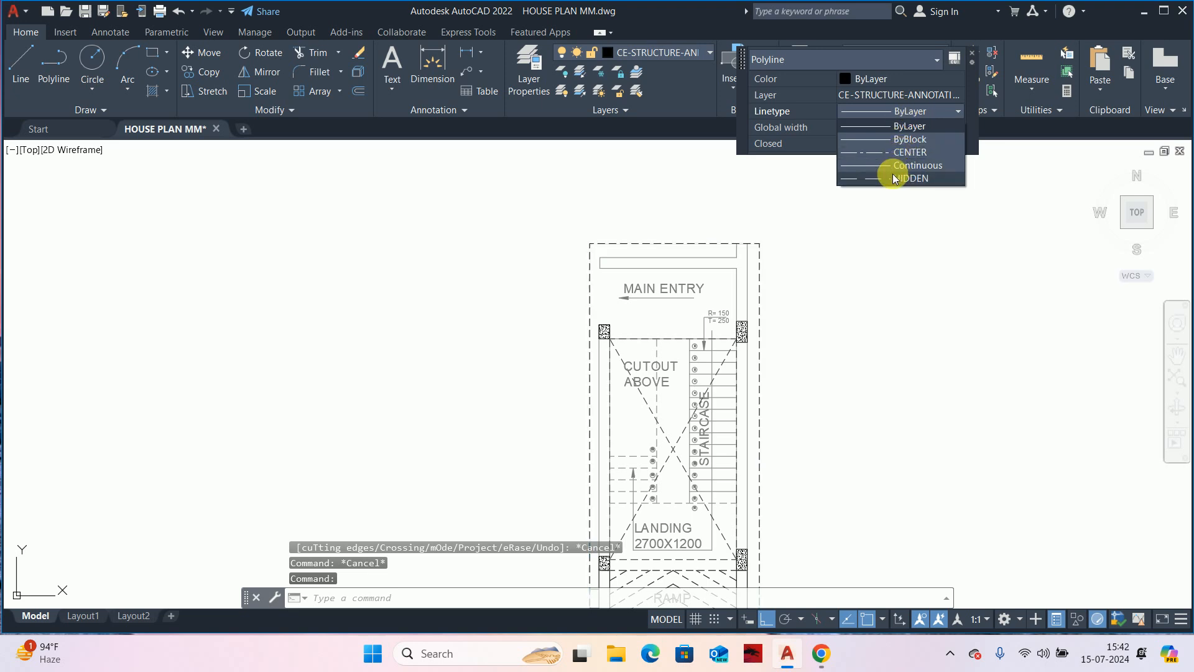
left_click(886, 165)
key("Escape")
key("Escape")
scroll(719, 280, "down", 3)
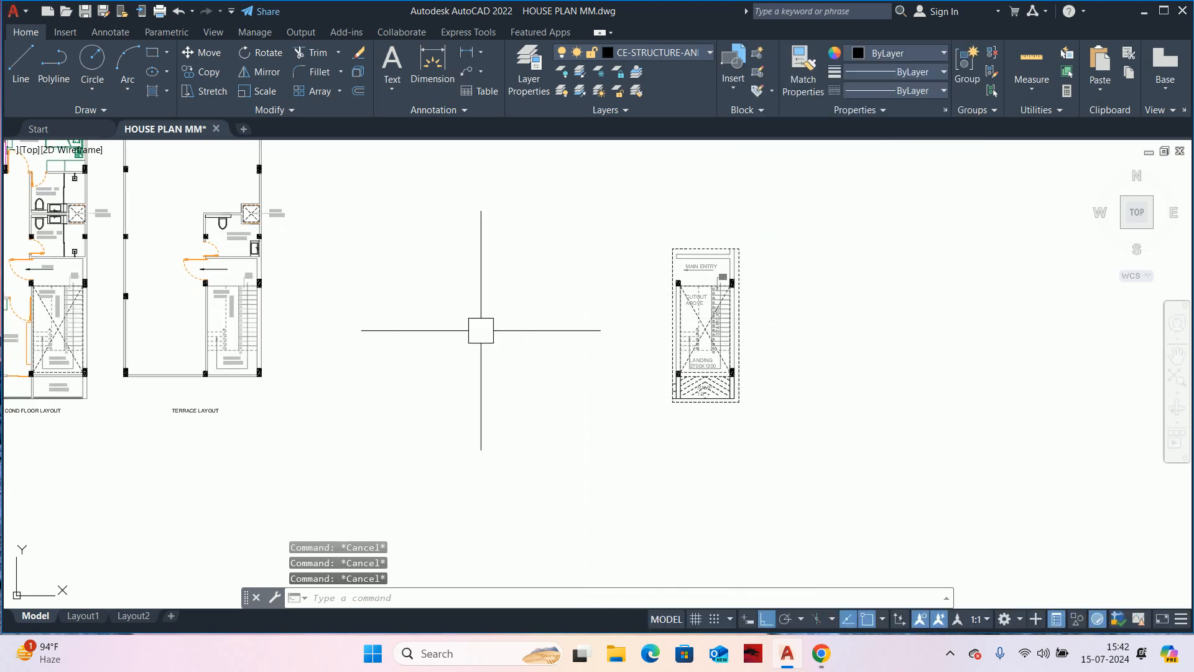
middle_click_drag(486, 347, 509, 359)
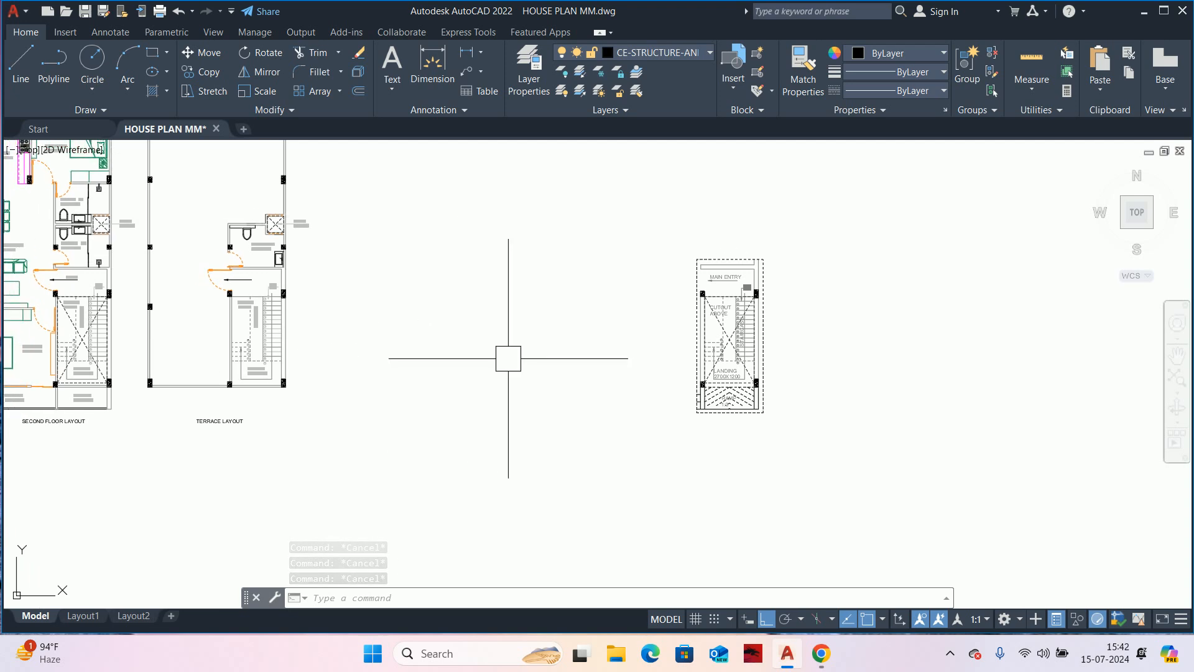
key("Escape")
key("Escape")
key("Escape")
scroll(548, 361, "down", 4)
scroll(251, 352, "up", 2)
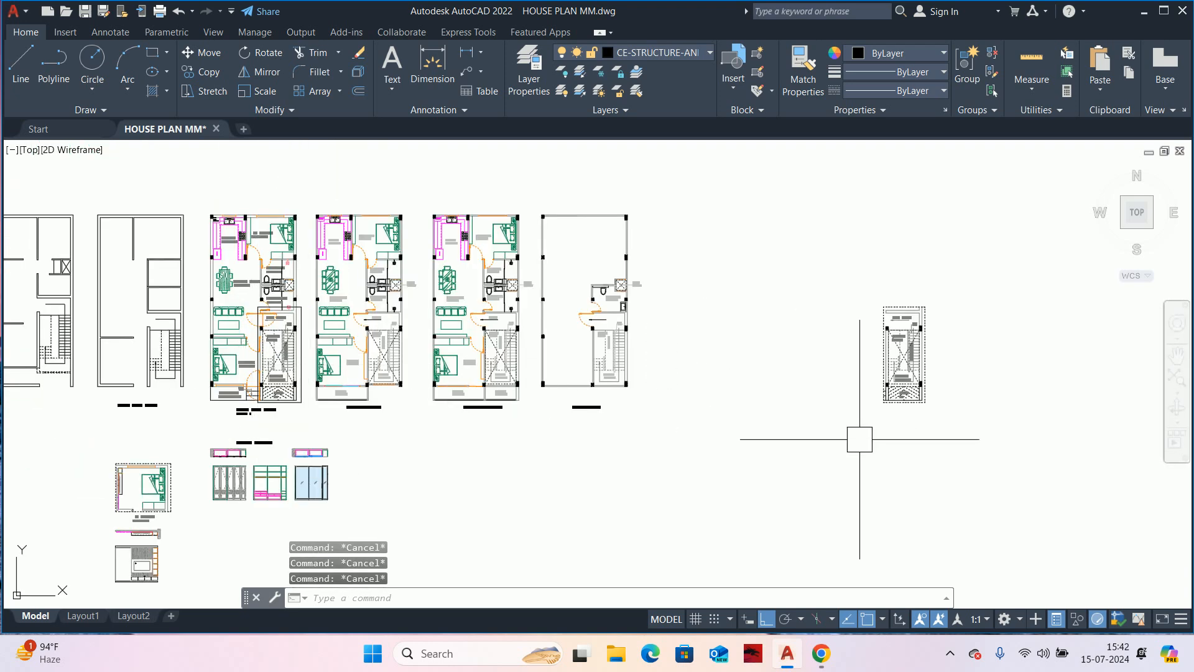
middle_click_drag(848, 435, 807, 446)
type("ro")
key("Return")
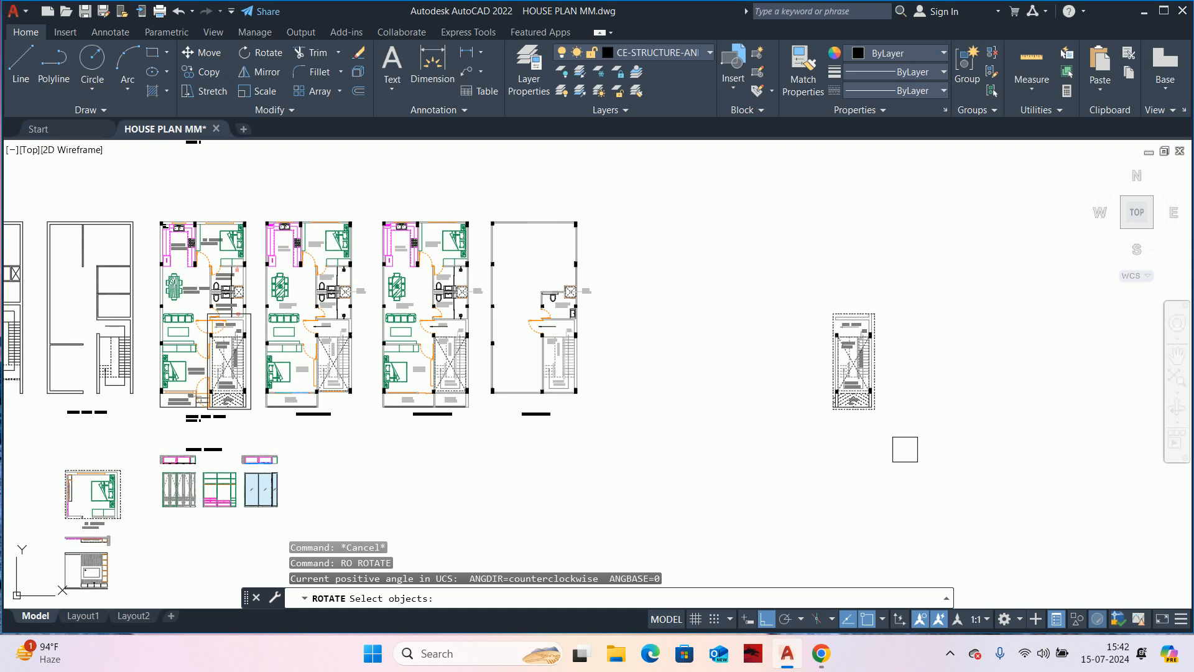
key("Escape")
key("Escape")
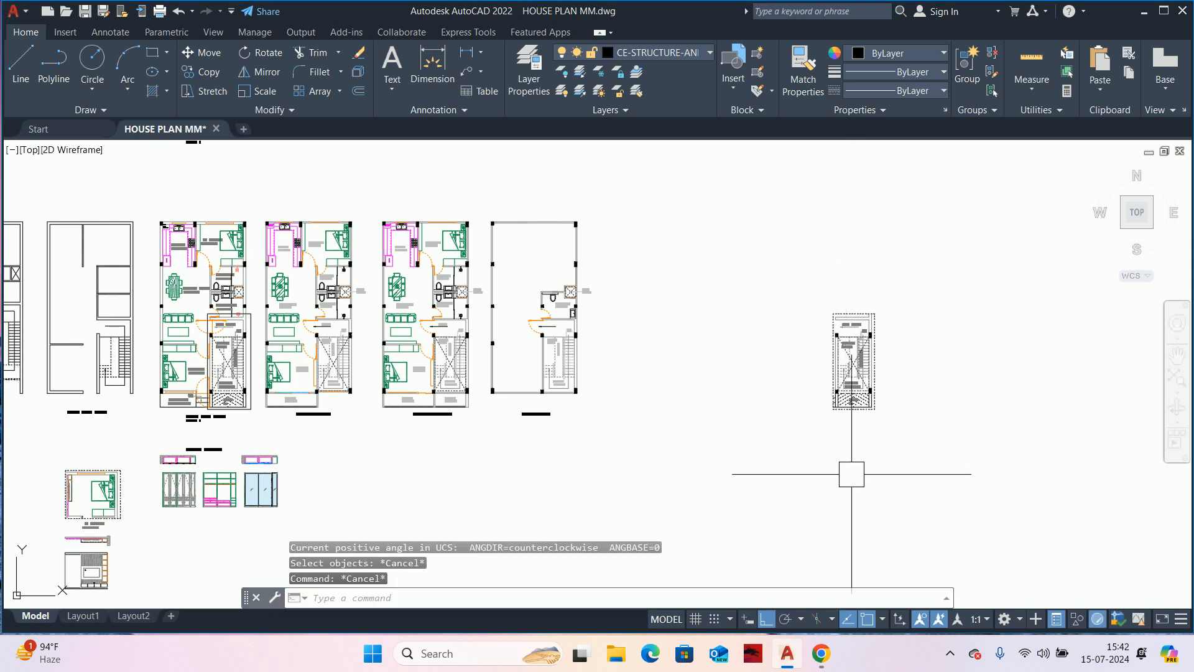
key("Escape")
key("Escape")
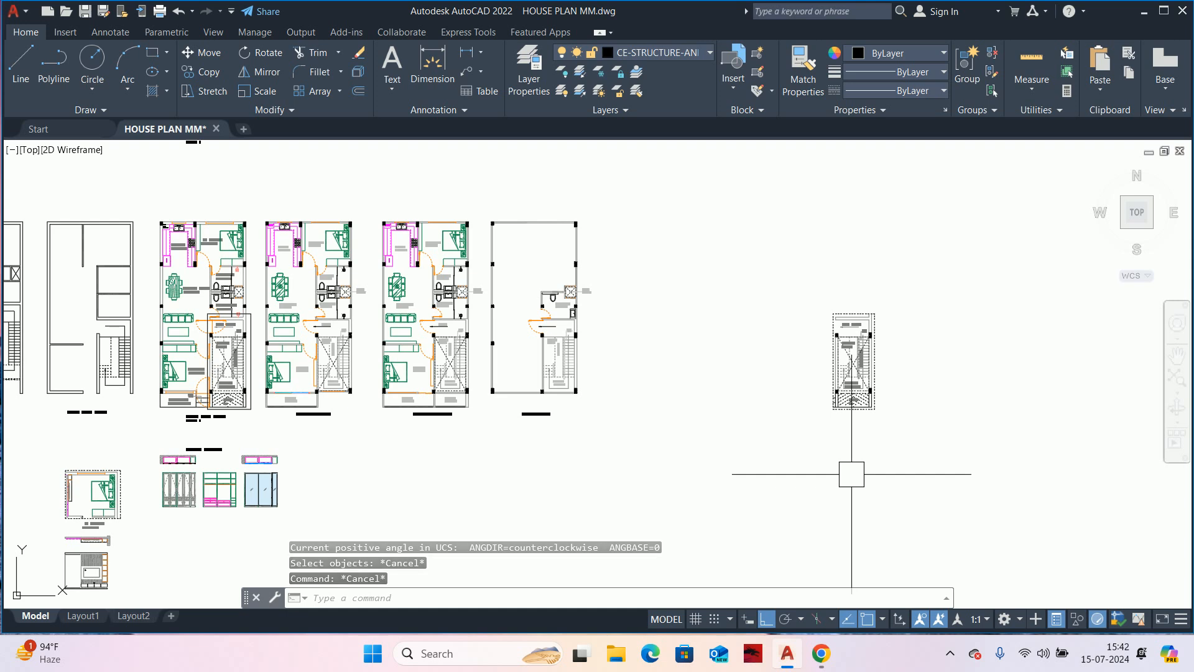
- Rotate the whole staircase copy with its dashed boundary 90° counterclockwise about the boundary's upper-left corner
type("ro")
key("Return")
left_click(792, 316)
left_click(916, 461)
left_click(932, 493)
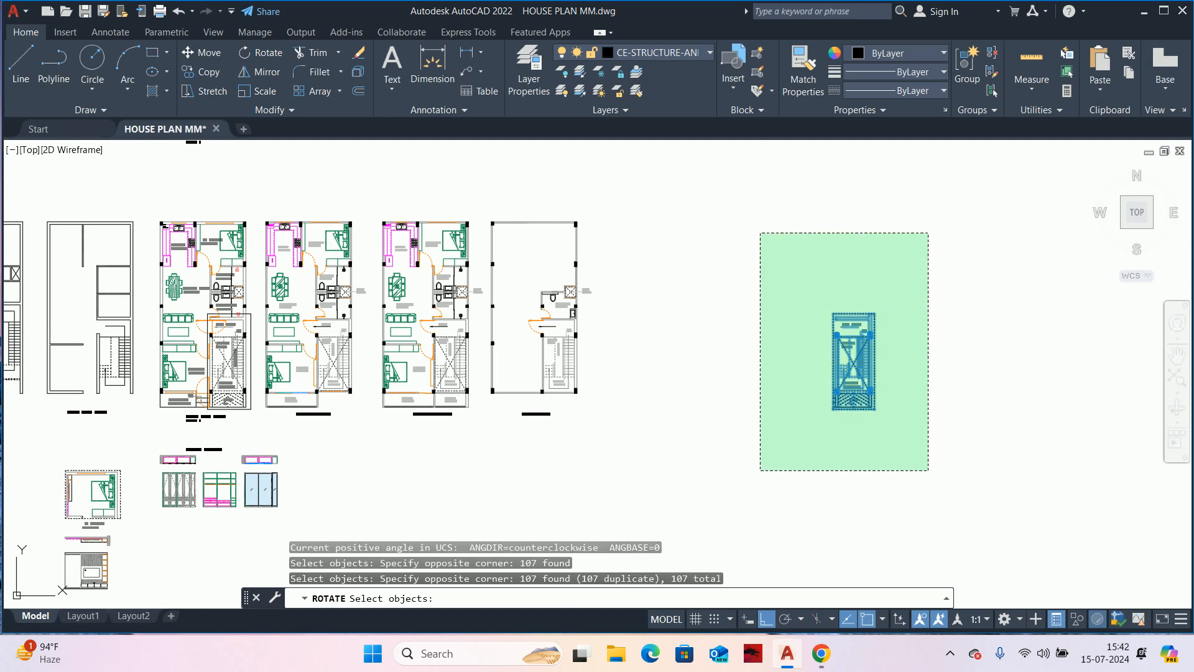
left_click(641, 235)
scroll(793, 277, "up", 2)
key("Return")
left_click(889, 363)
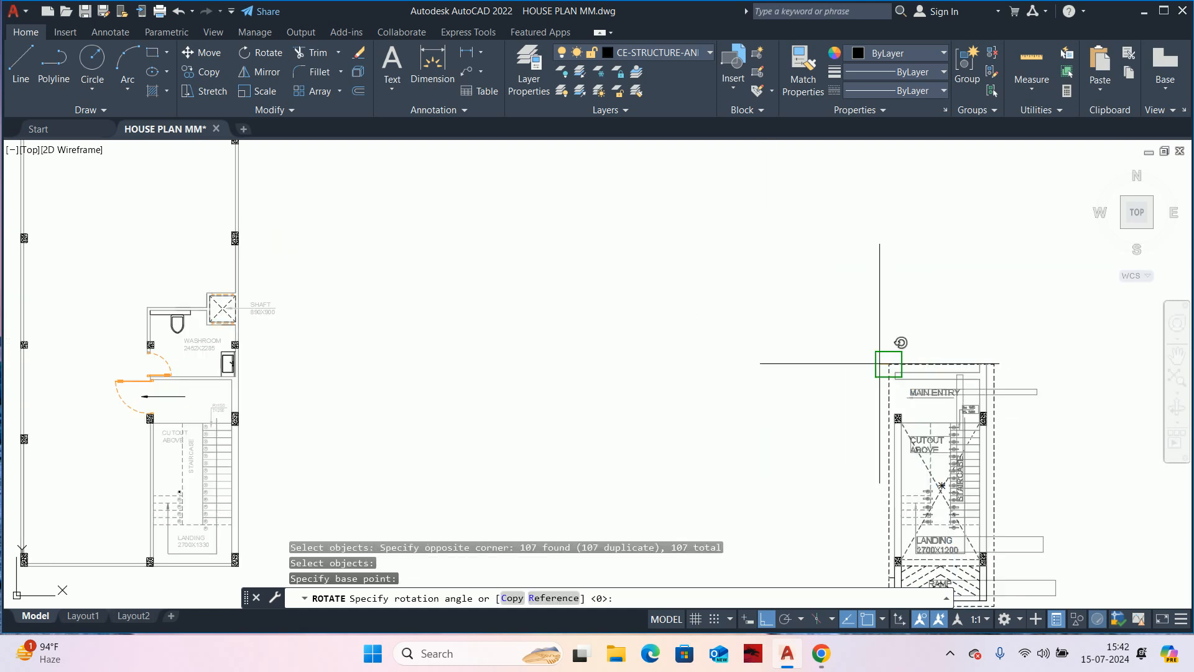
left_click(888, 235)
key("Escape")
key("Escape")
scroll(941, 328, "down", 2)
middle_click_drag(941, 328, 908, 340)
key("Escape")
- Extend the shortened ramp chevron lines around the RAMP 1:3 label out to the ramp's outer edge
scroll(986, 342, "up", 5)
middle_click_drag(996, 343, 823, 375)
scroll(959, 343, "up", 3)
type("ex")
key("Return")
left_click(923, 396)
left_click(907, 484)
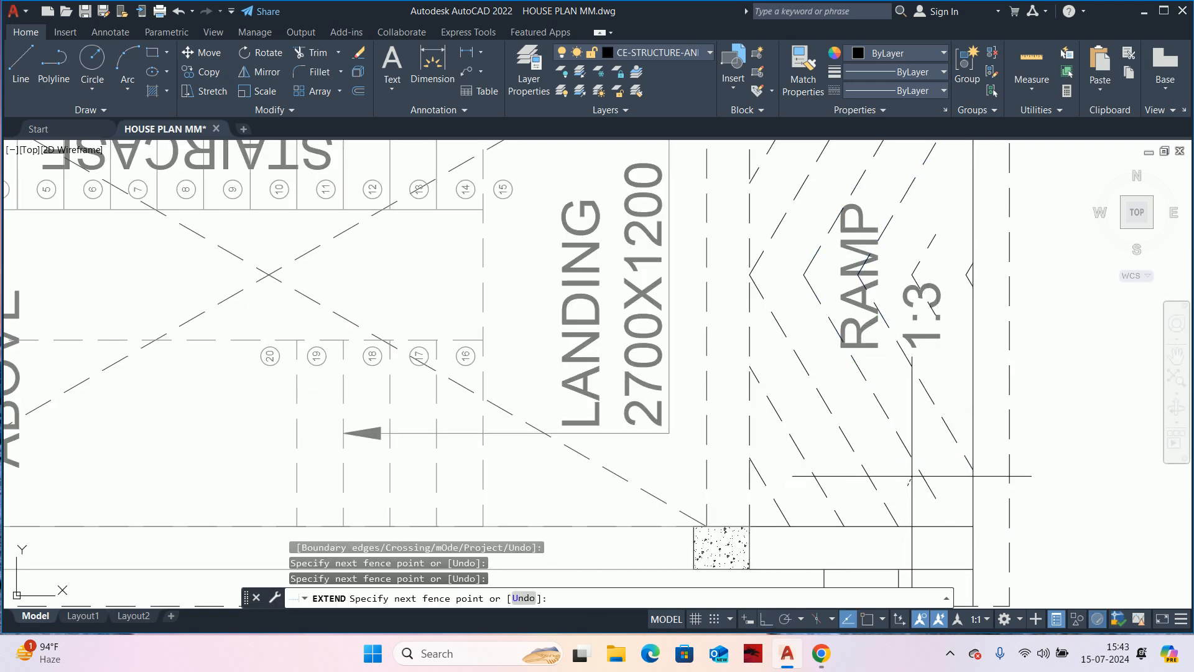
key("Return")
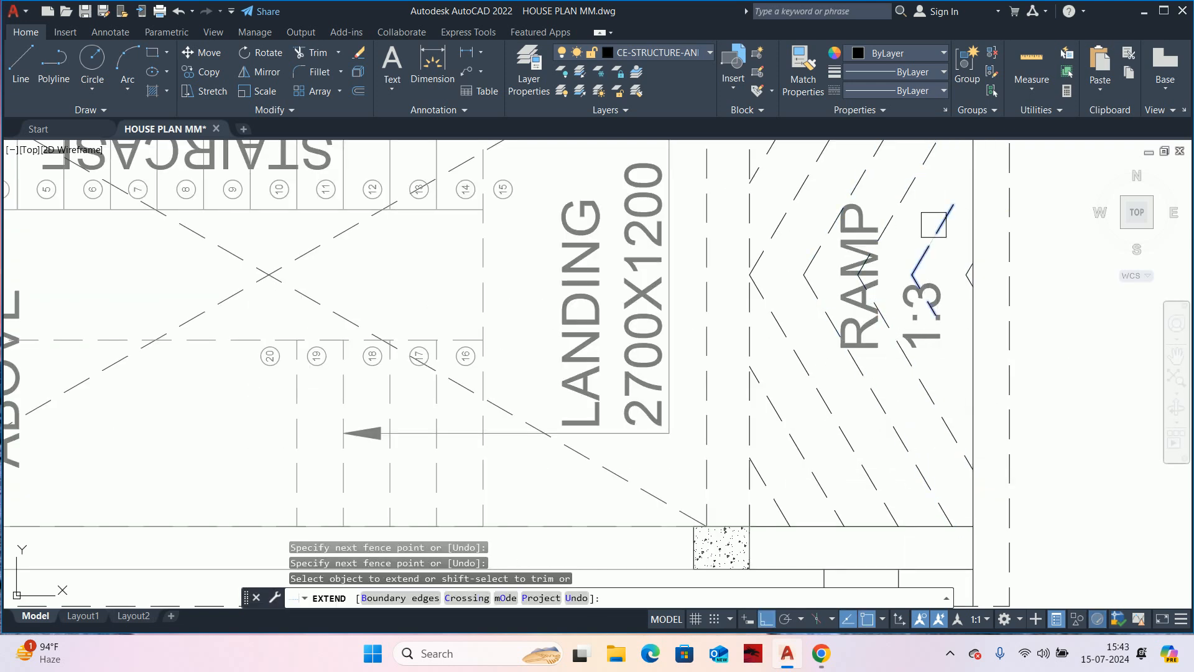
left_click(935, 224)
left_click(945, 214)
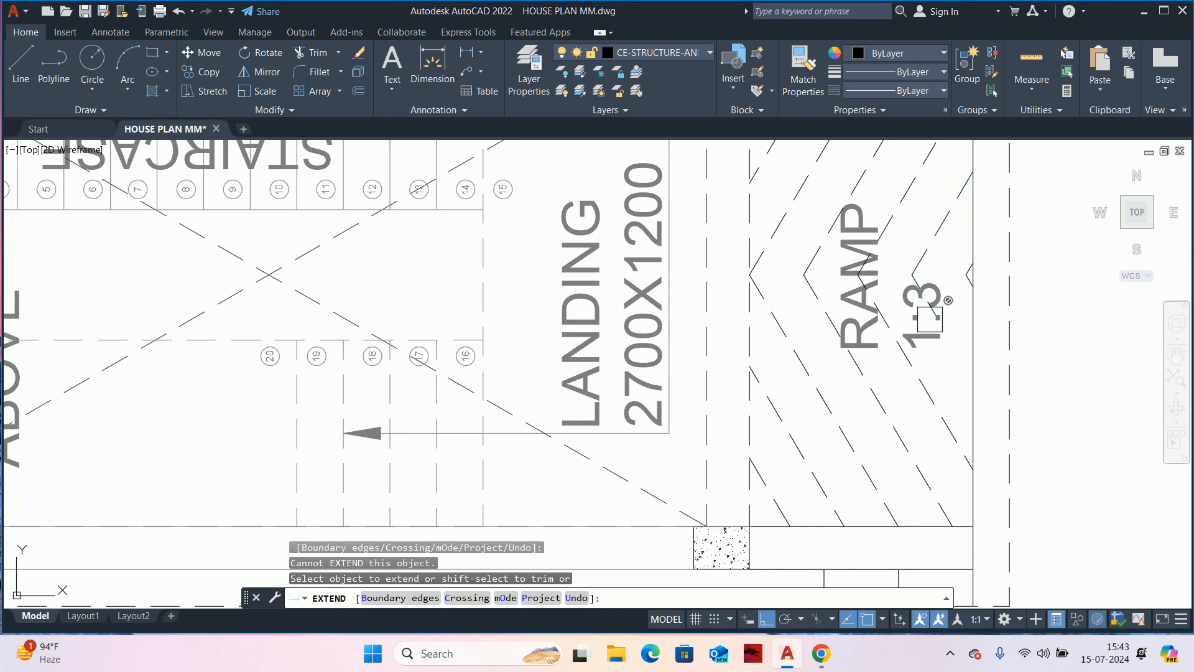
scroll(930, 317, "up", 5)
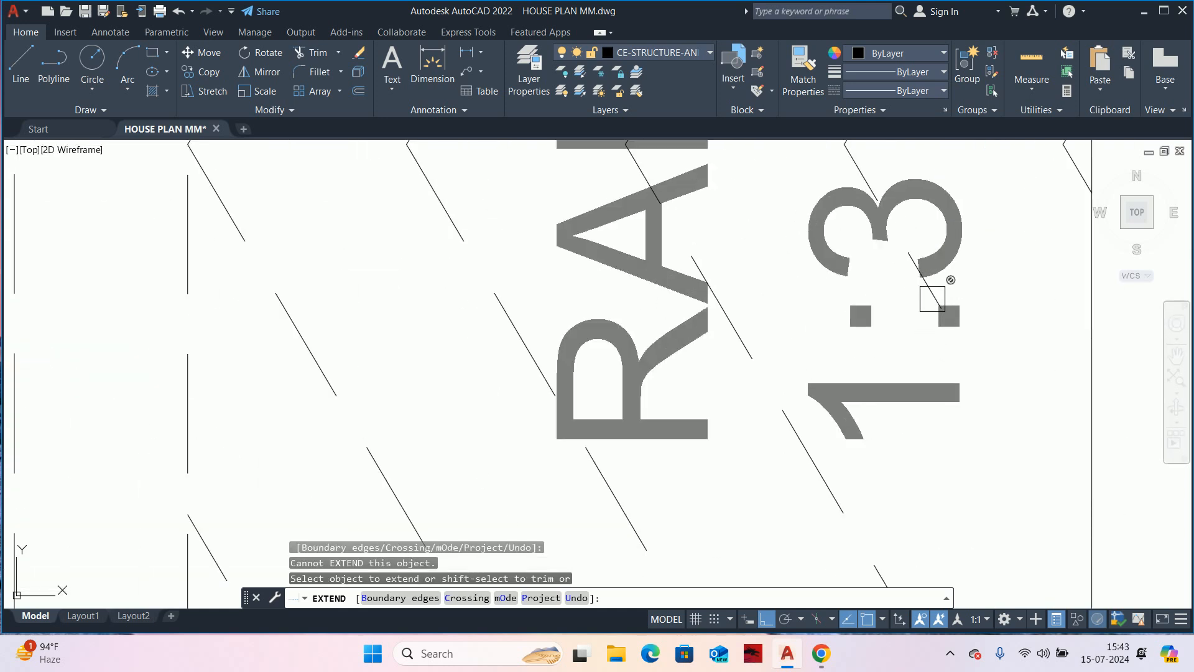
key("Escape")
left_click(932, 298)
key("Escape")
scroll(937, 315, "down", 5)
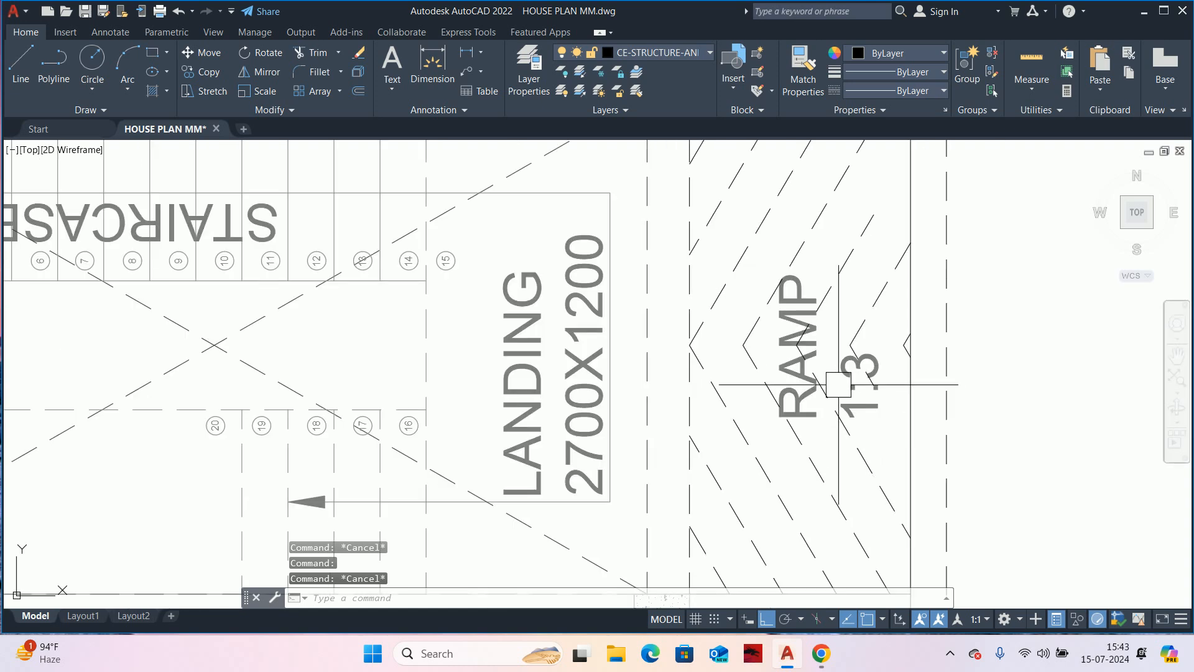
- Move the RAMP 1:3 label straight up, clear of the tips of the chevron lines
type("m")
key("Return")
left_click(1131, 490)
left_click(1030, 396)
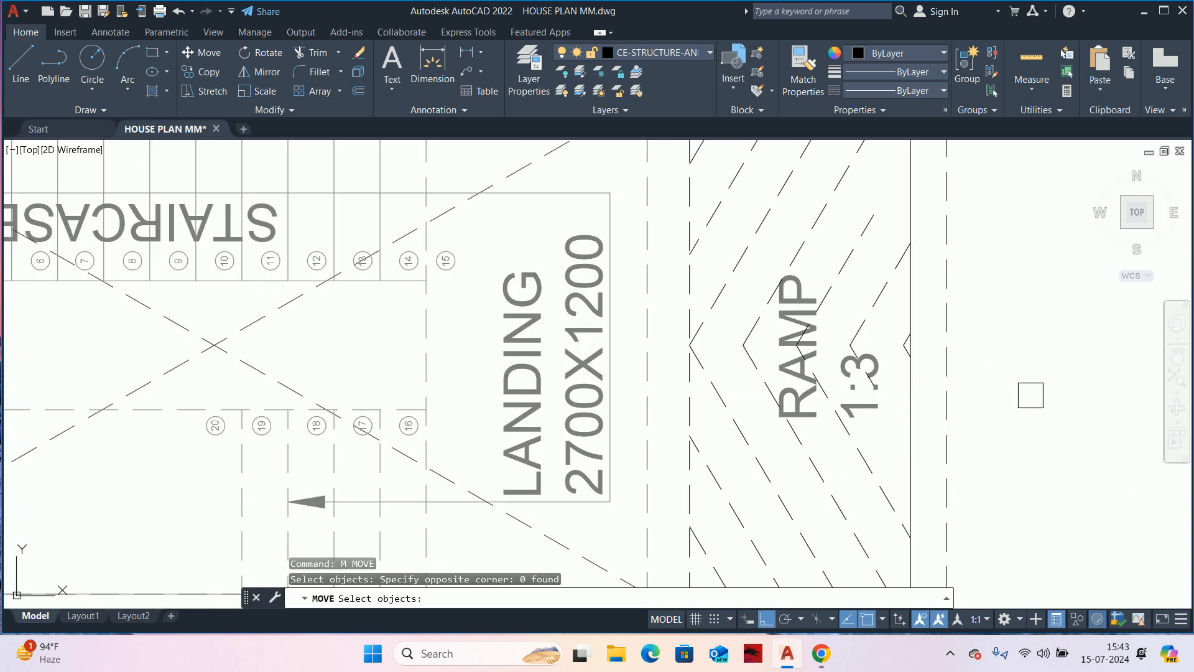
left_click(880, 405)
key("Return")
left_click(1042, 445)
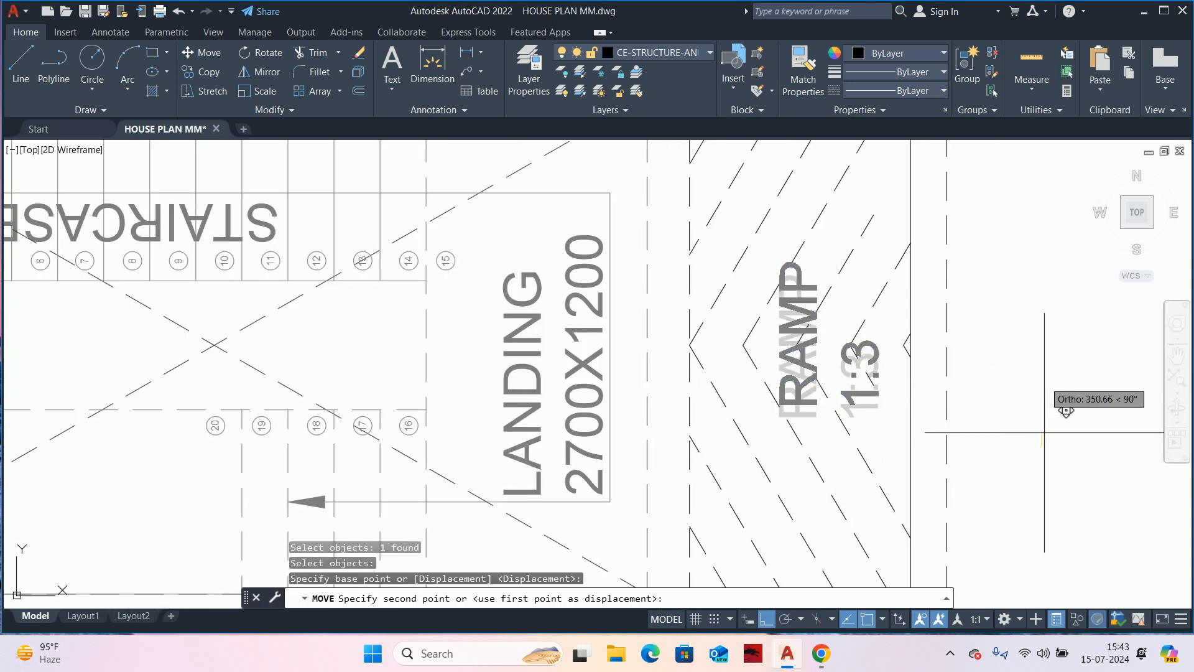
left_click(1044, 254)
key("Escape")
key("Escape")
key("Escape")
- Extend the remaining short chevron line, freed from the RAMP label, to the ramp's outer edge
type("ex")
key("Return")
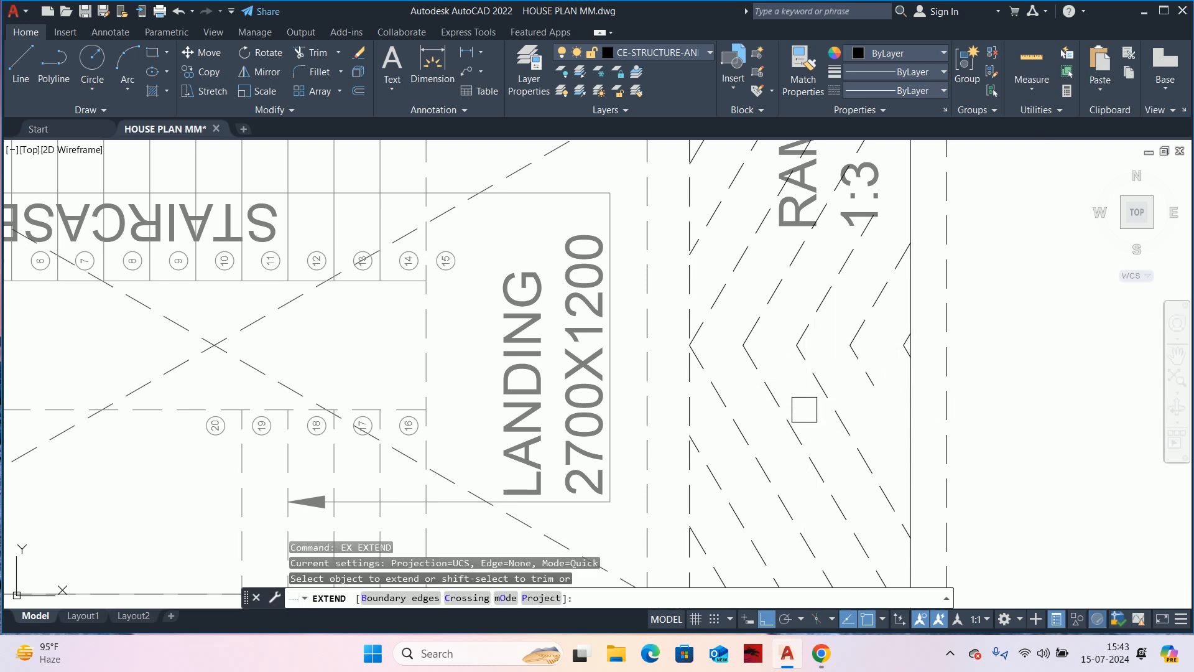
left_click(872, 380)
left_click(876, 378)
key("Return")
scroll(877, 379, "down", 7)
key("Escape")
key("Escape")
scroll(832, 379, "up", 4)
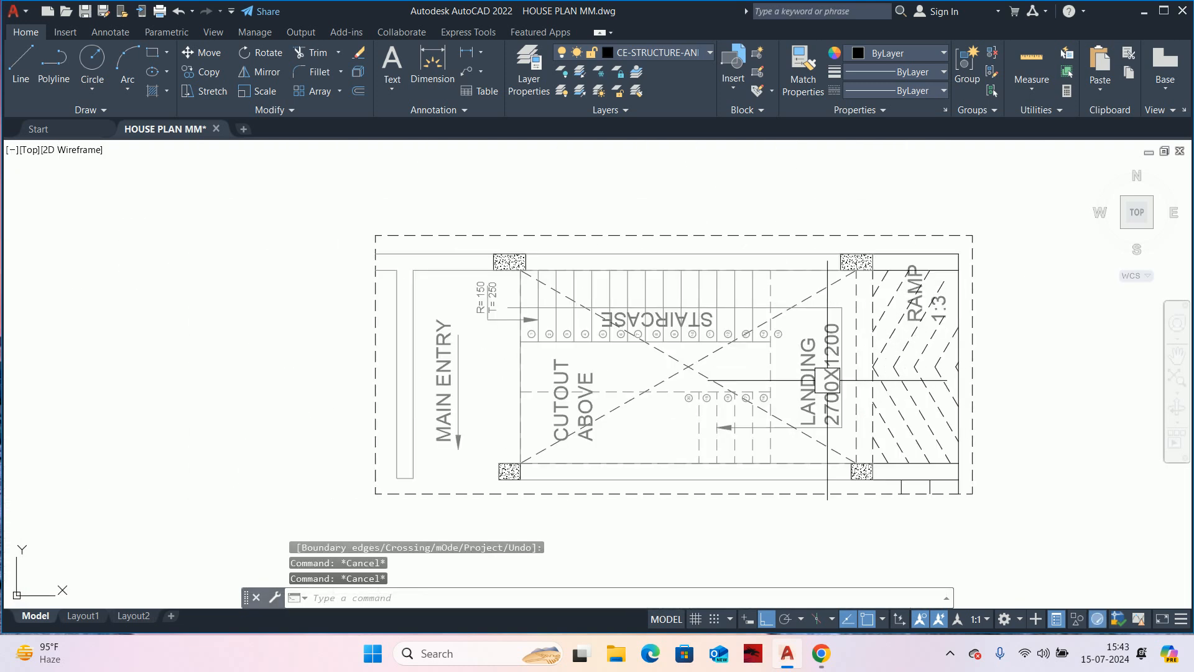
key("Escape")
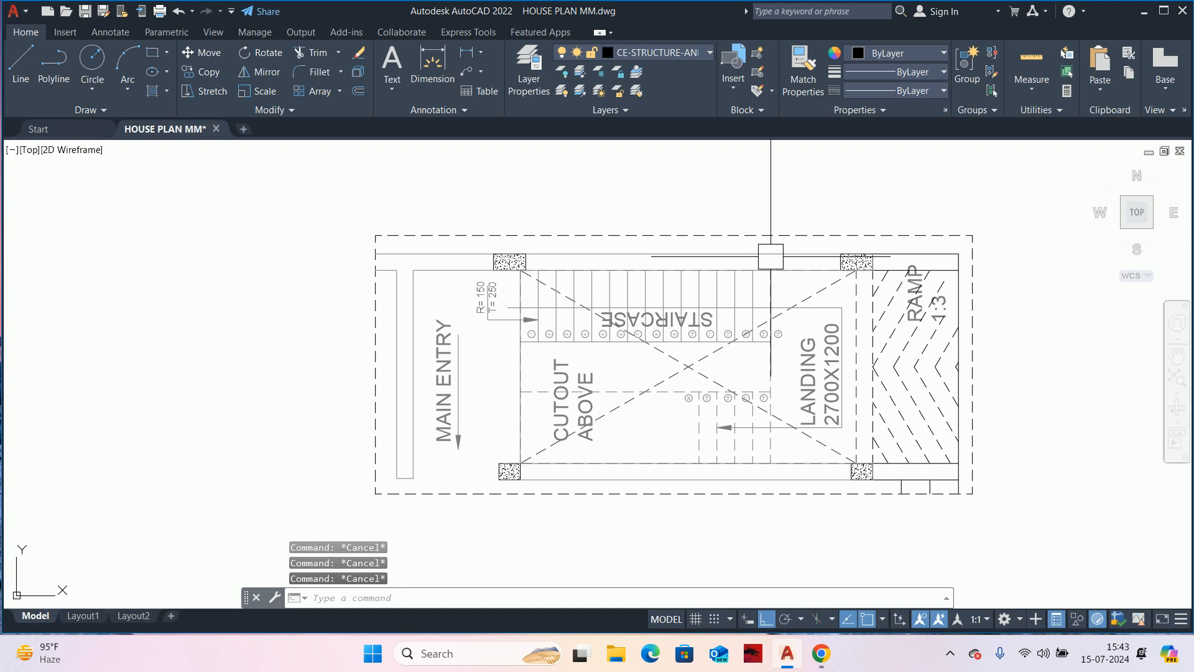
- Thicken the dashed boundary rectangle, trying global widths of 1, 5, 10 and 20 and settling on 40
left_click(771, 236)
left_click(942, 168)
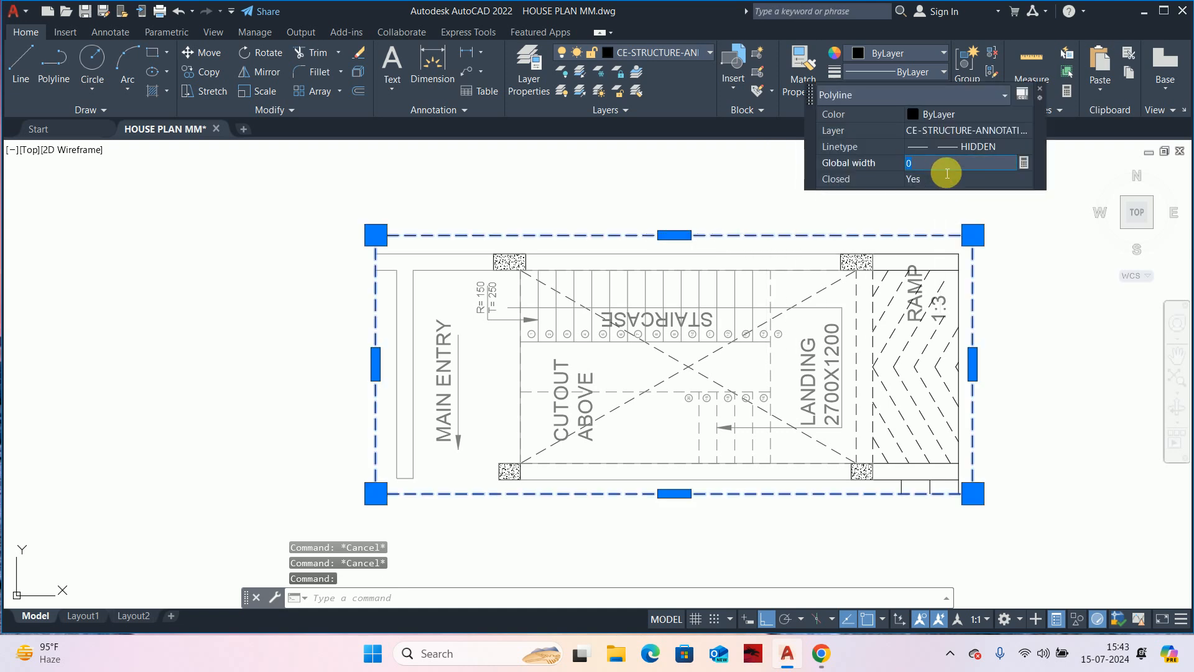
type("1")
key("Return")
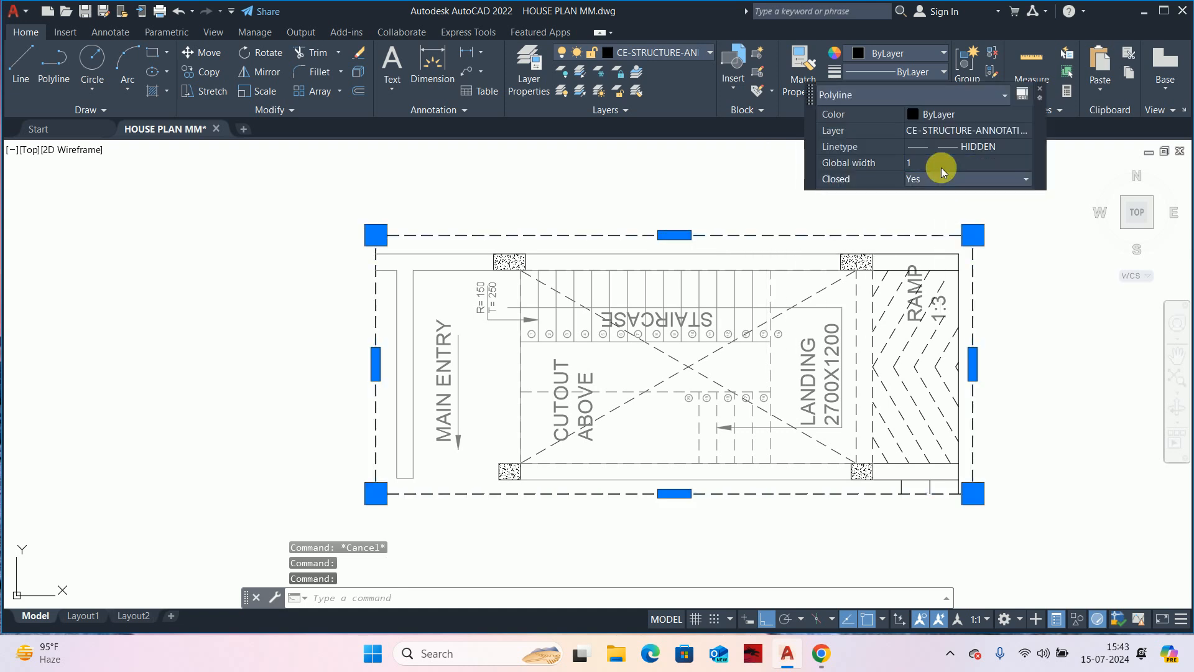
left_click(942, 167)
type("5")
key("Return")
left_click(943, 166)
key("Return")
left_click(942, 167)
type("10")
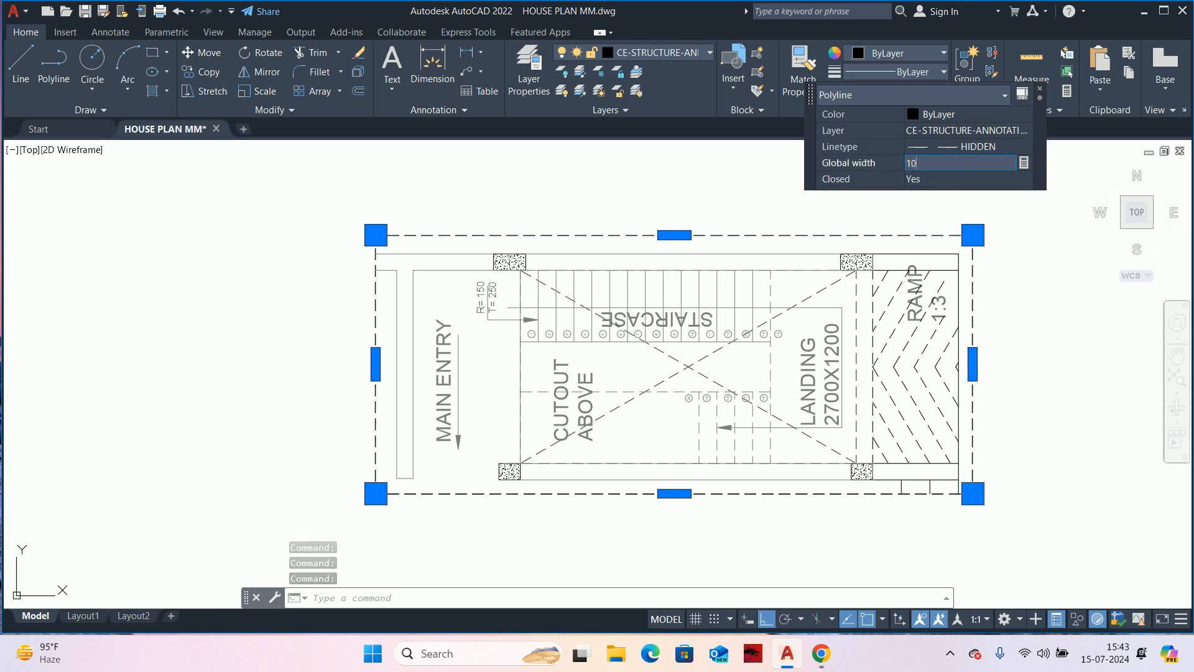
key("Return")
left_click(942, 164)
type("2")
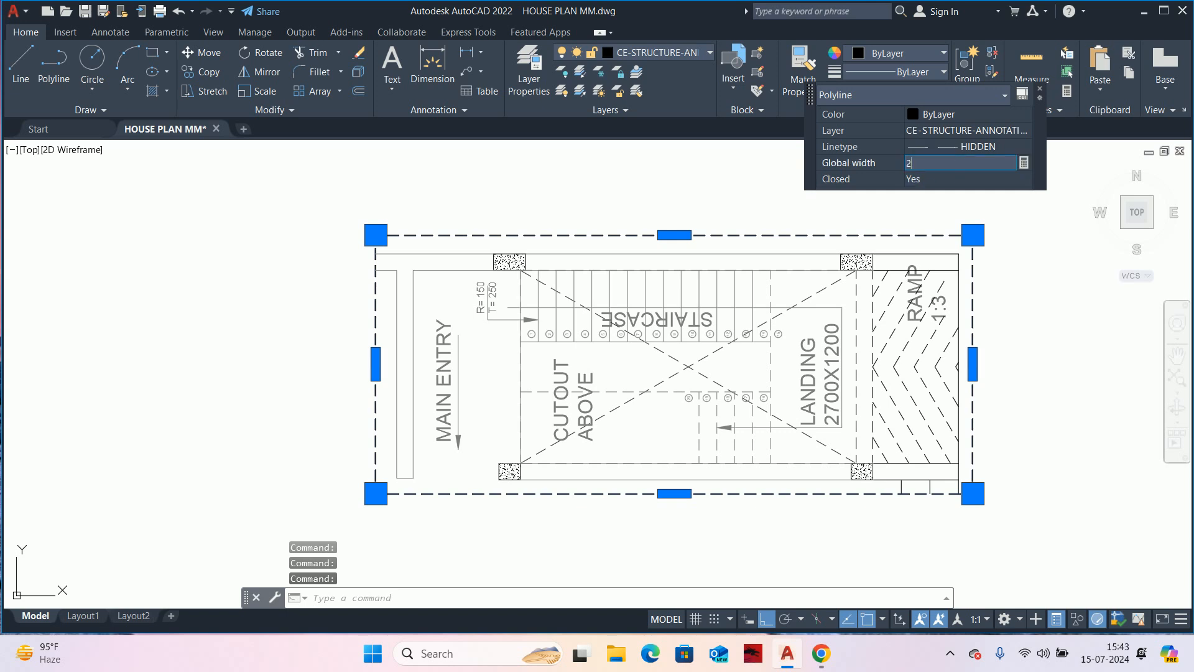
type("0")
key("Return")
left_click(942, 164)
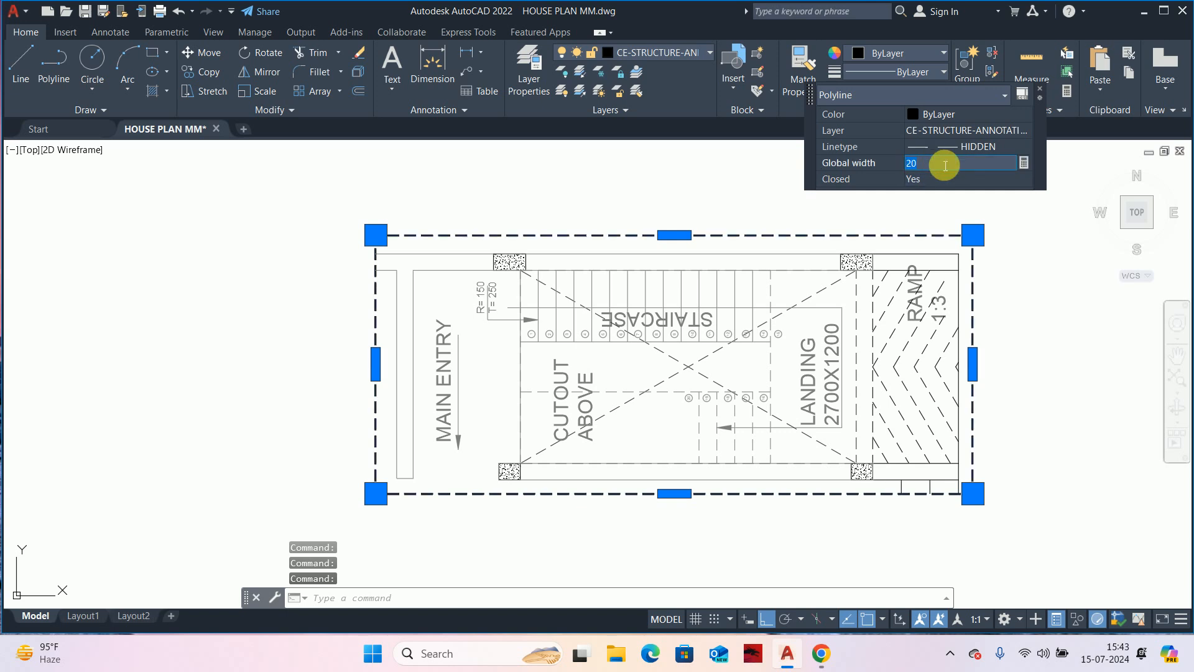
type("40")
key("Return")
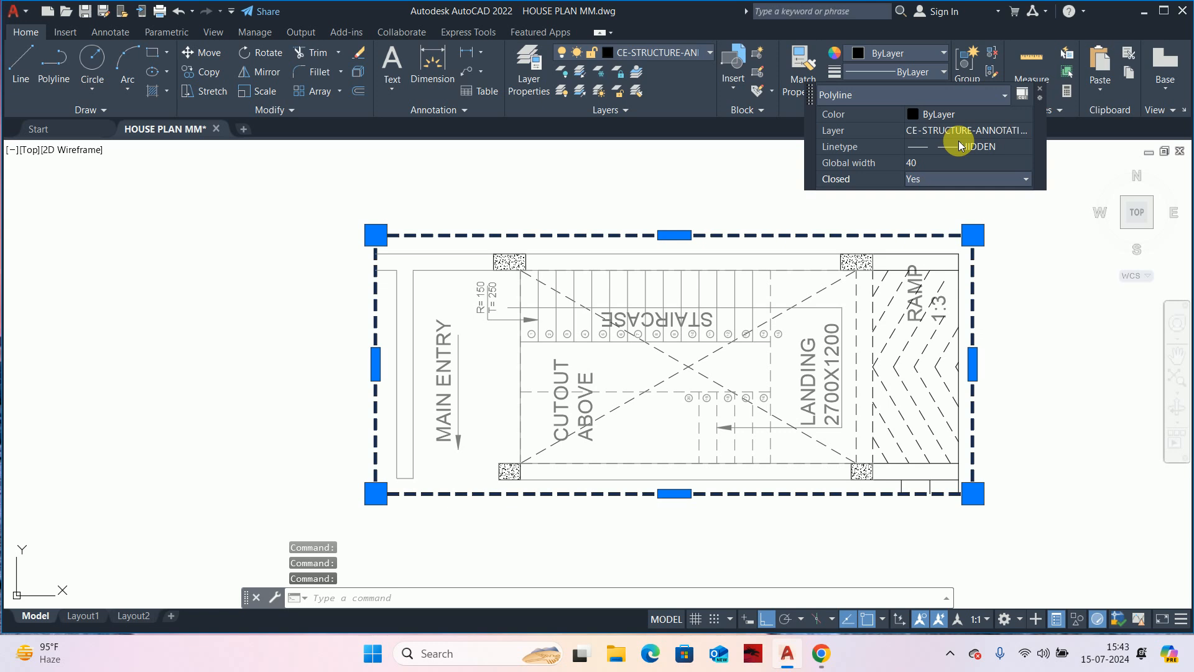
- Change the color of the dashed boundary rectangle to red
left_click(955, 148)
left_click(955, 149)
left_click(946, 118)
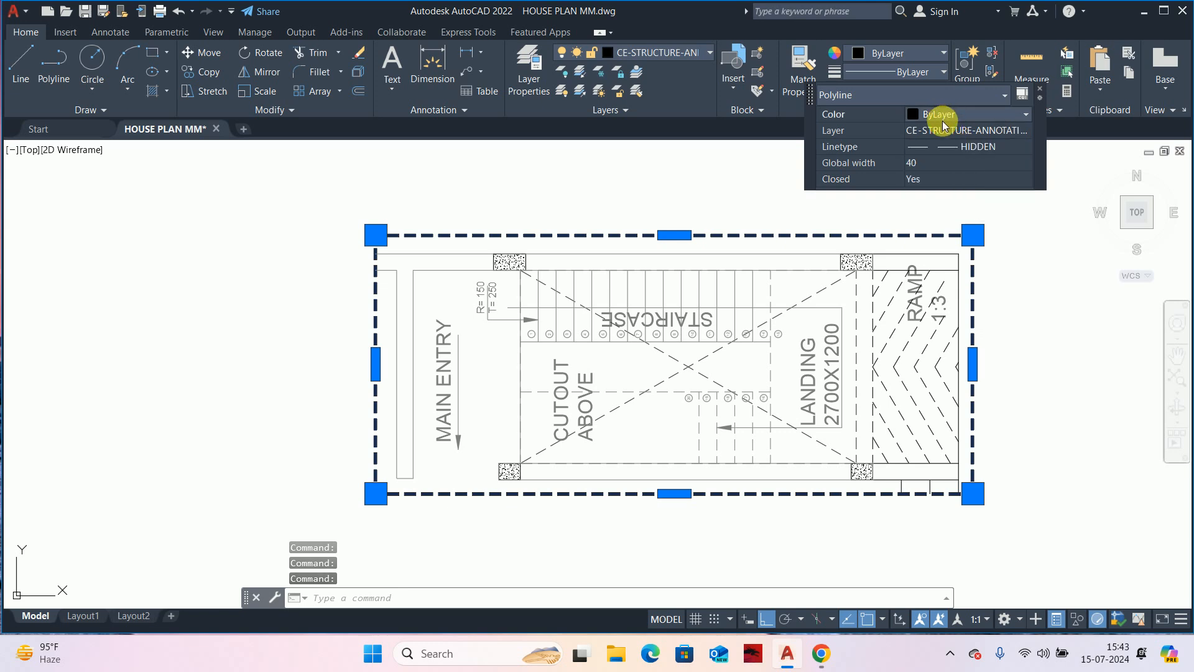
left_click(942, 121)
left_click(929, 157)
key("Escape")
key("Escape")
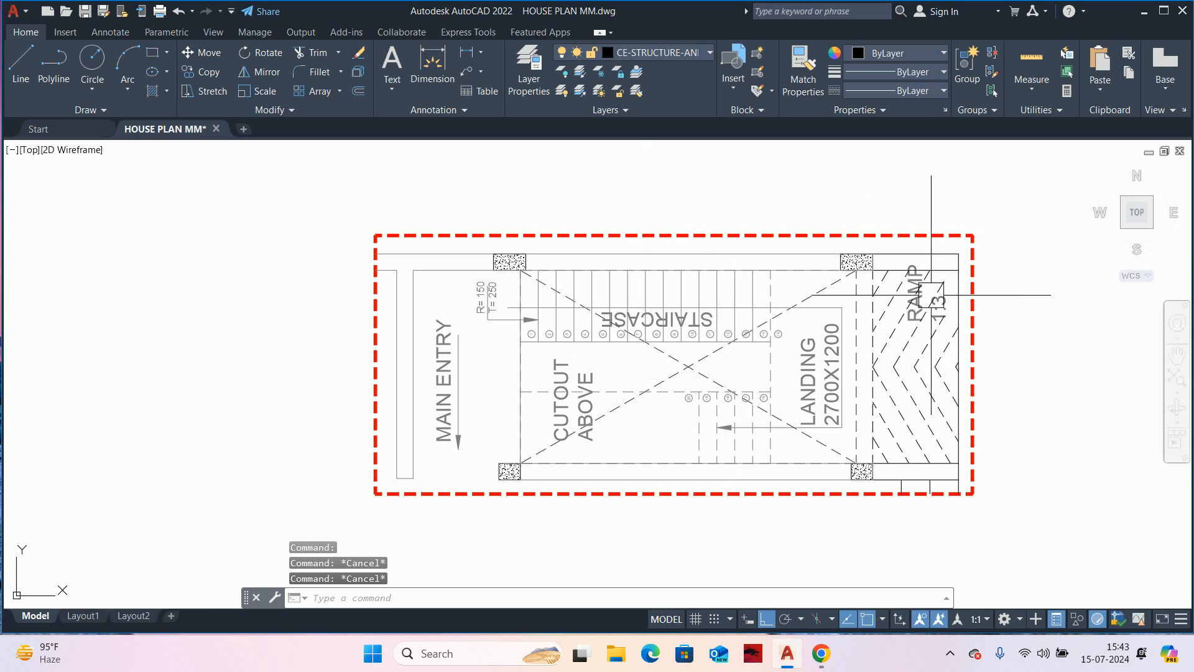
mouse_move(923, 308)
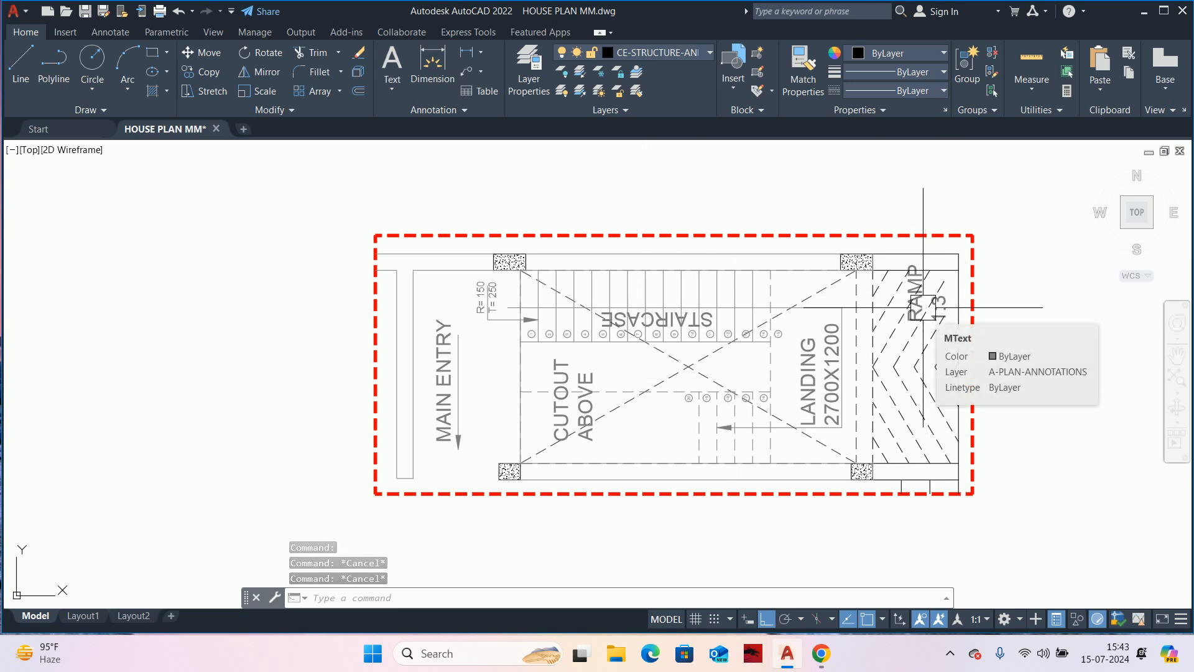
key("Escape")
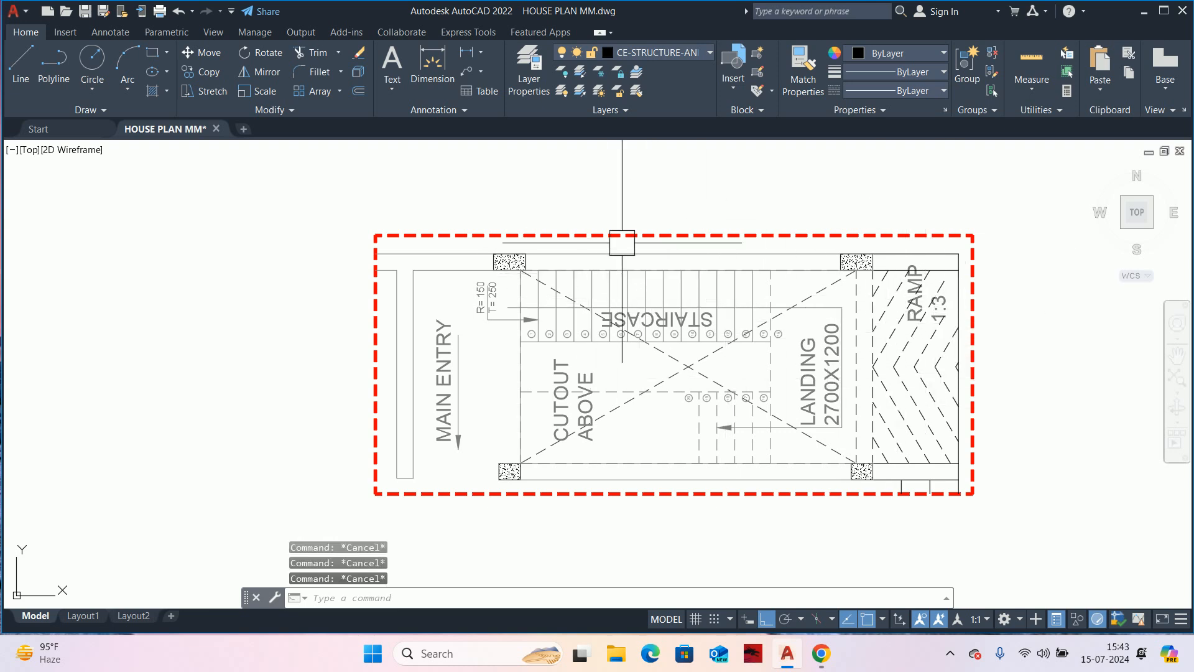
- Delete the two dashed diagonal lines crossing the staircase cutout
middle_click_drag(802, 430, 794, 398)
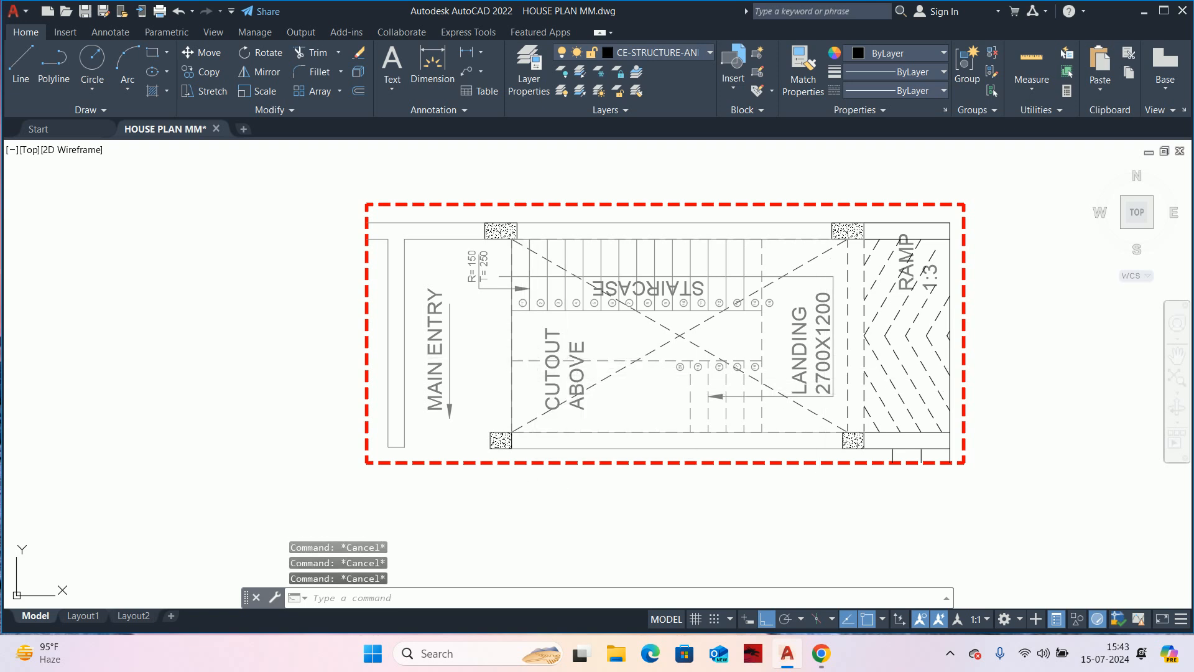
left_click(614, 384)
left_click(512, 432)
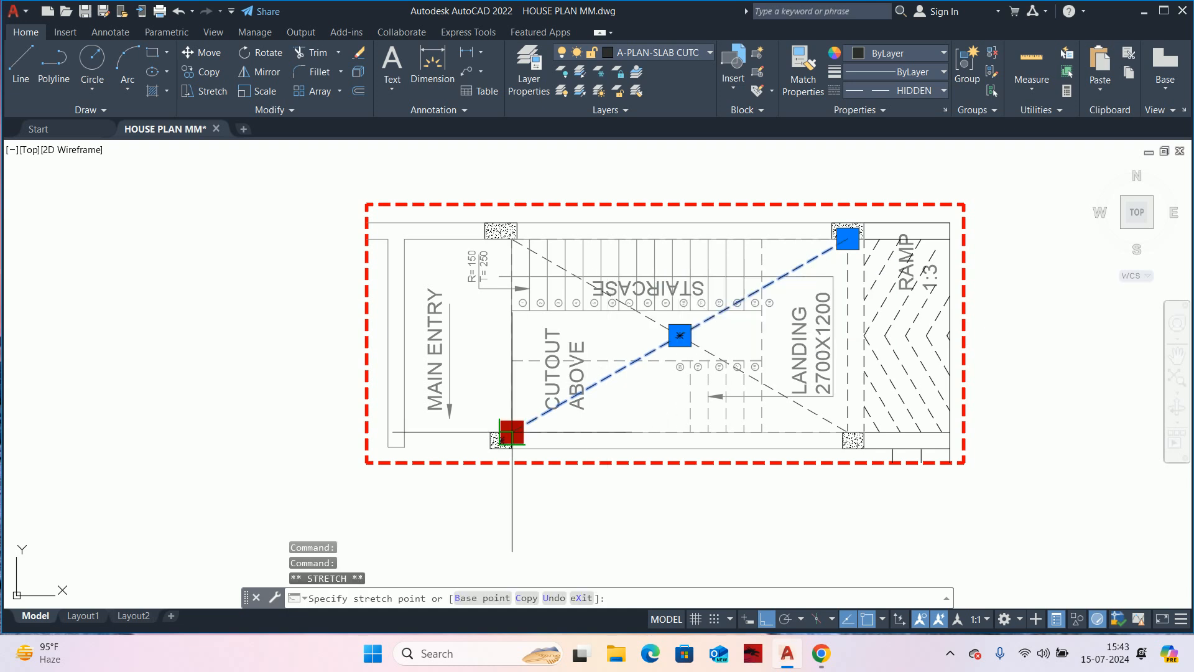
scroll(690, 361, "up", 4)
key("Escape")
key("Escape")
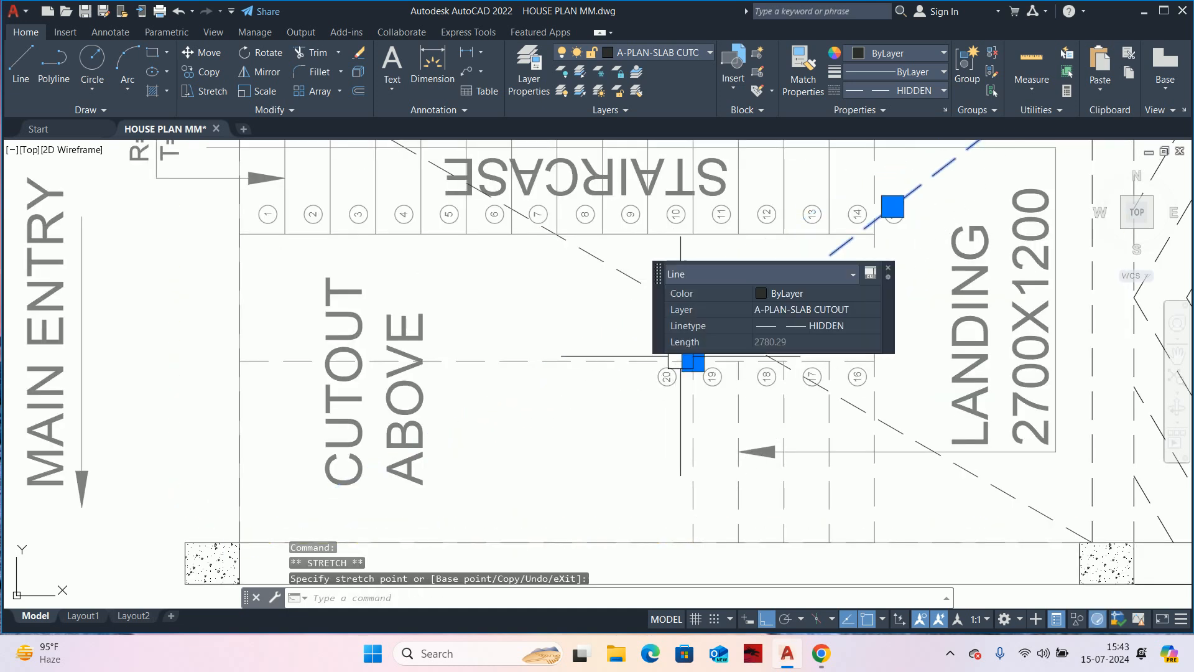
scroll(628, 342, "down", 5)
left_click(641, 322)
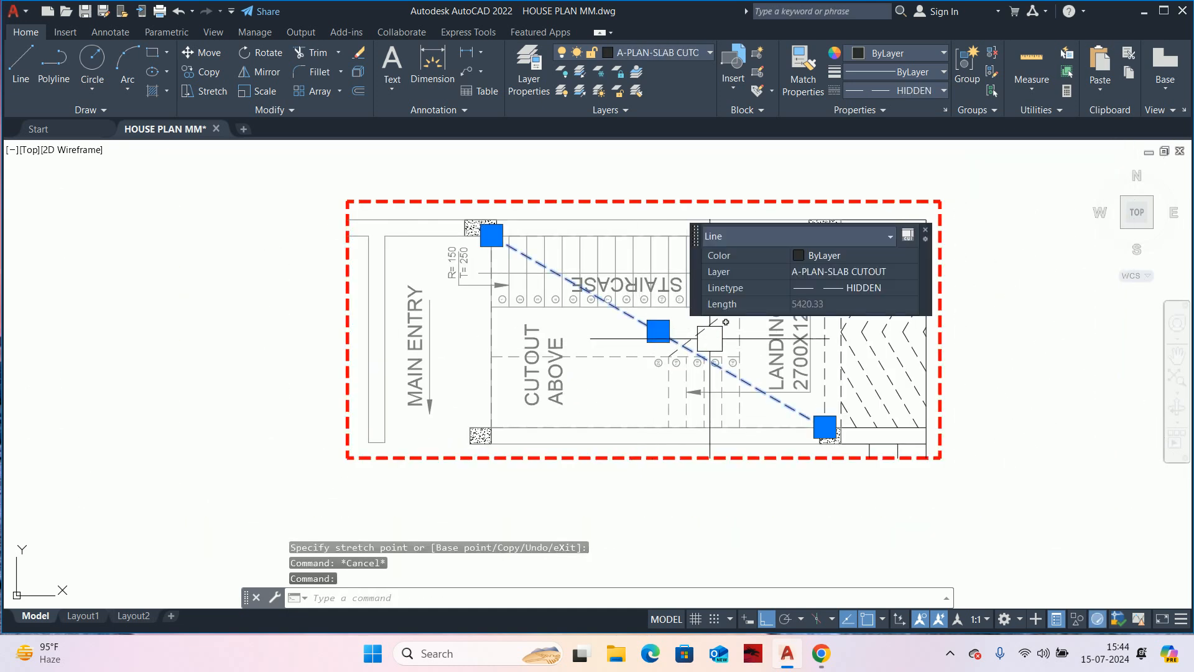
key("Delete")
scroll(668, 329, "up", 3)
left_click(560, 380)
key("Delete")
scroll(684, 298, "down", 4)
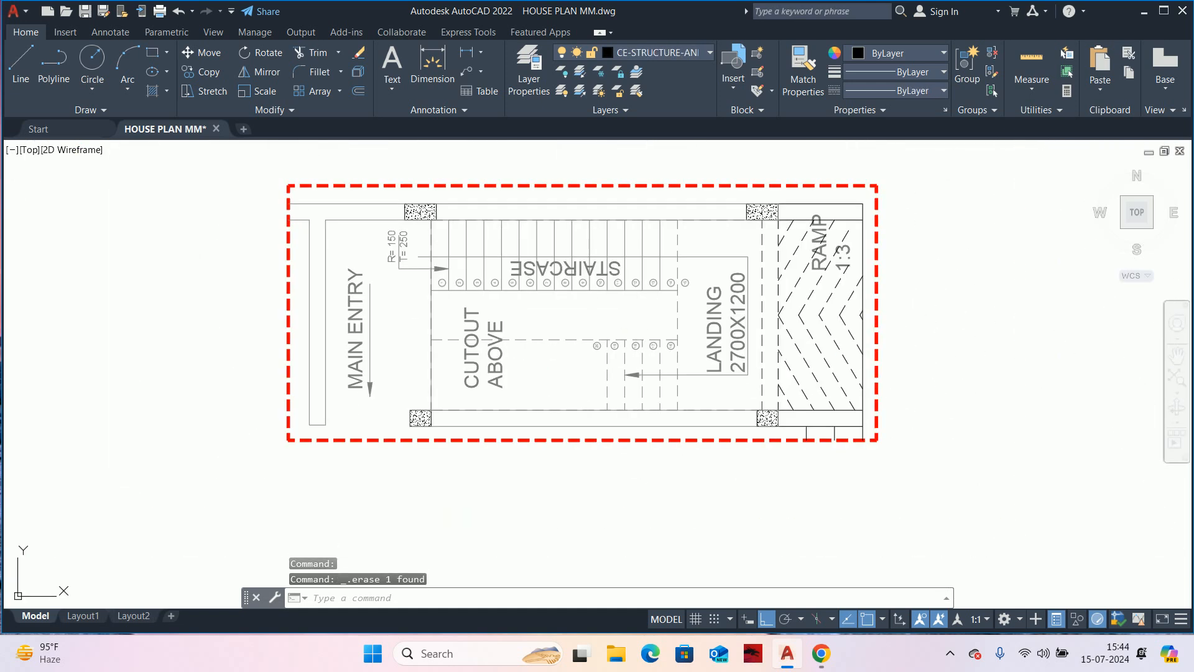
- Replace the rectangular slab cutout outline, starting a polyline along the staircase's upper wall edge and down the ramp edge to the lower wall
left_click(461, 367)
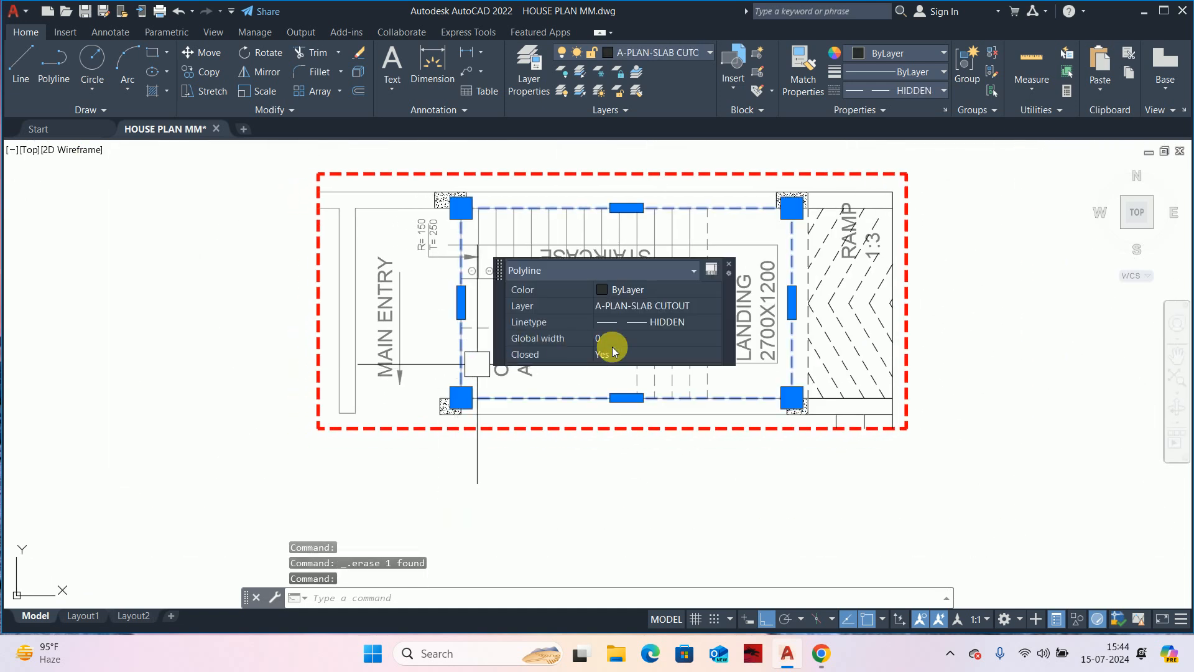
key("Escape")
type("PL")
key("Return")
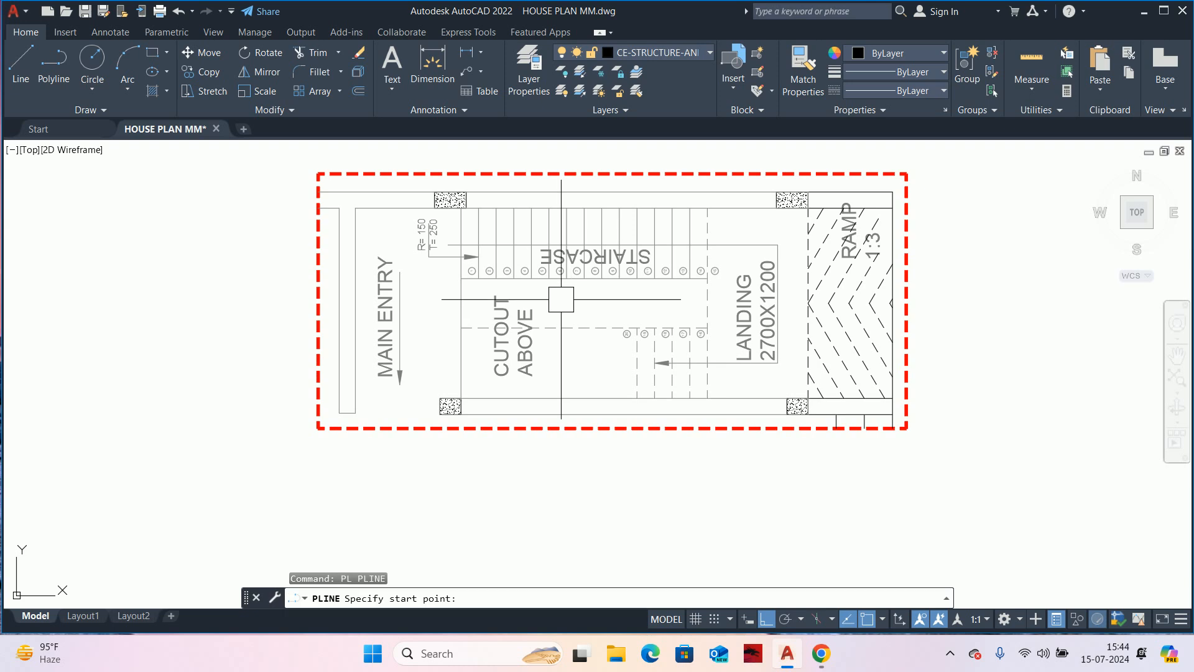
scroll(461, 214, "up", 3)
left_click(465, 189)
scroll(824, 277, "down", 2)
middle_click_drag(824, 277, 520, 278)
scroll(878, 272, "up", 2)
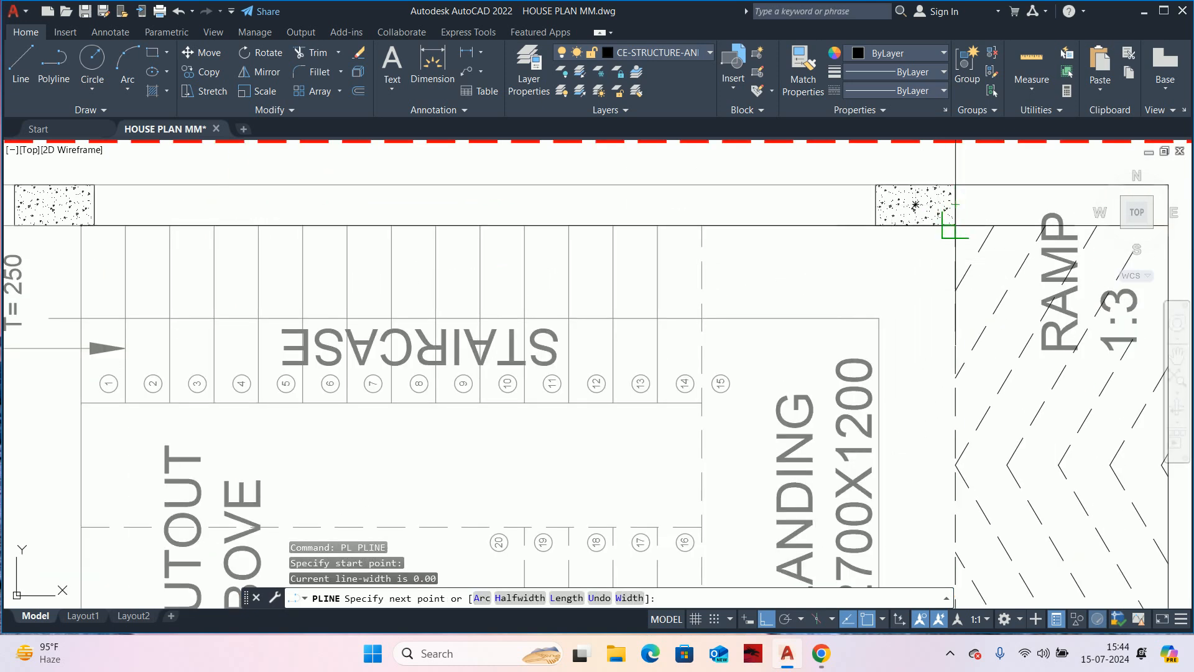
left_click(956, 224)
scroll(879, 435, "down", 4)
scroll(941, 457, "up", 4)
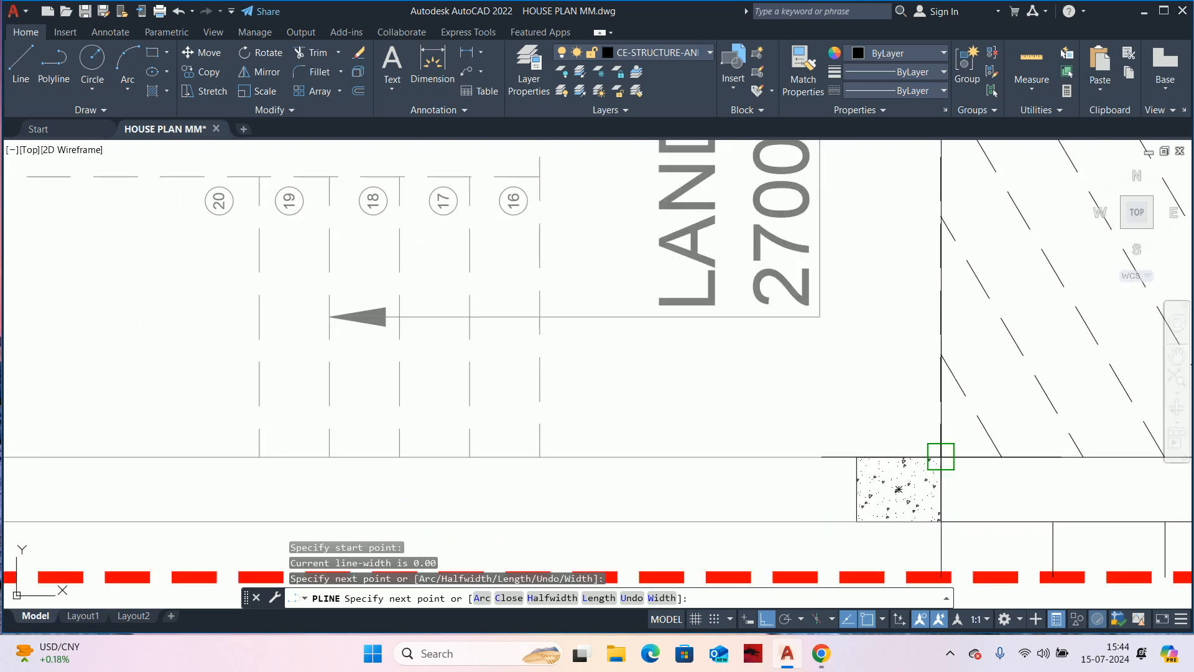
left_click(941, 457)
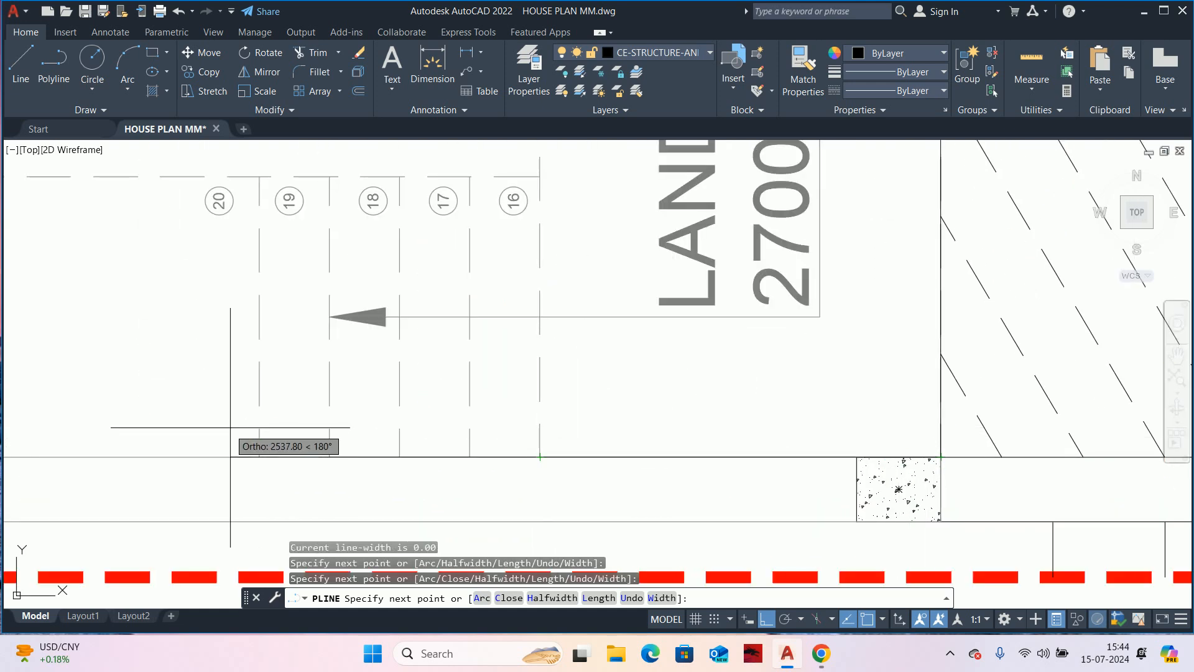
- Finish the cutout polyline along the lower wall, around the notch between steps 20 and 19, across to the entry-side edge, and close it
left_click(259, 457)
left_click(259, 176)
middle_click_drag(253, 205, 1182, 415)
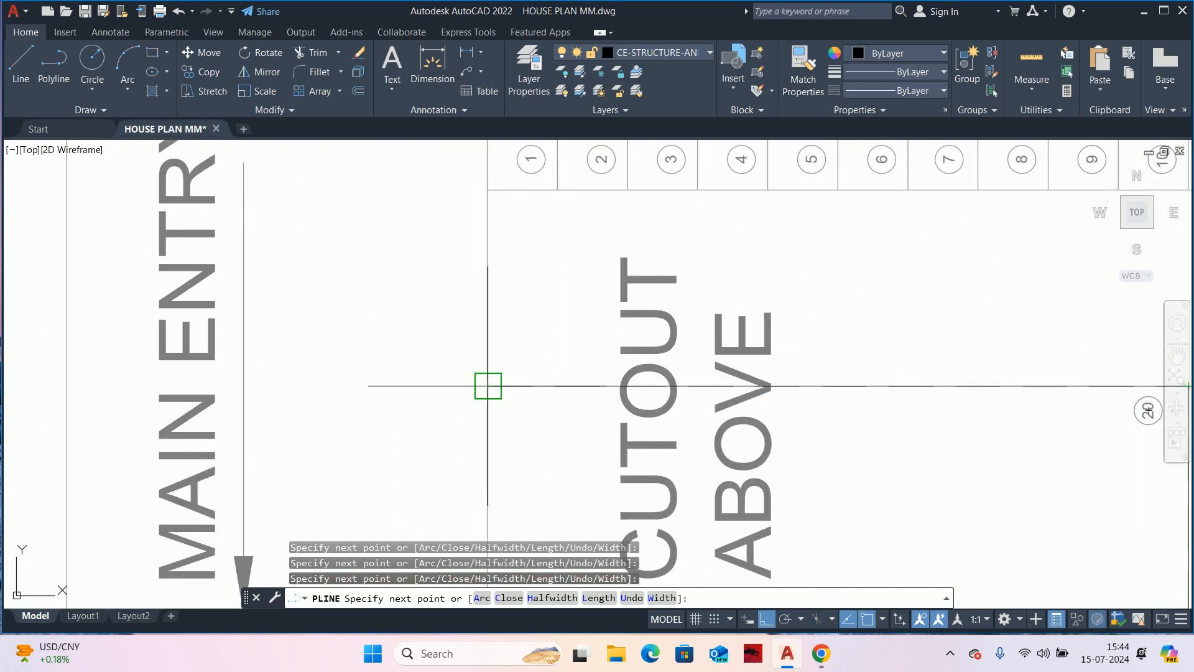
scroll(489, 386, "down", 2)
middle_click_drag(512, 355, 506, 391)
type("c")
key("Return")
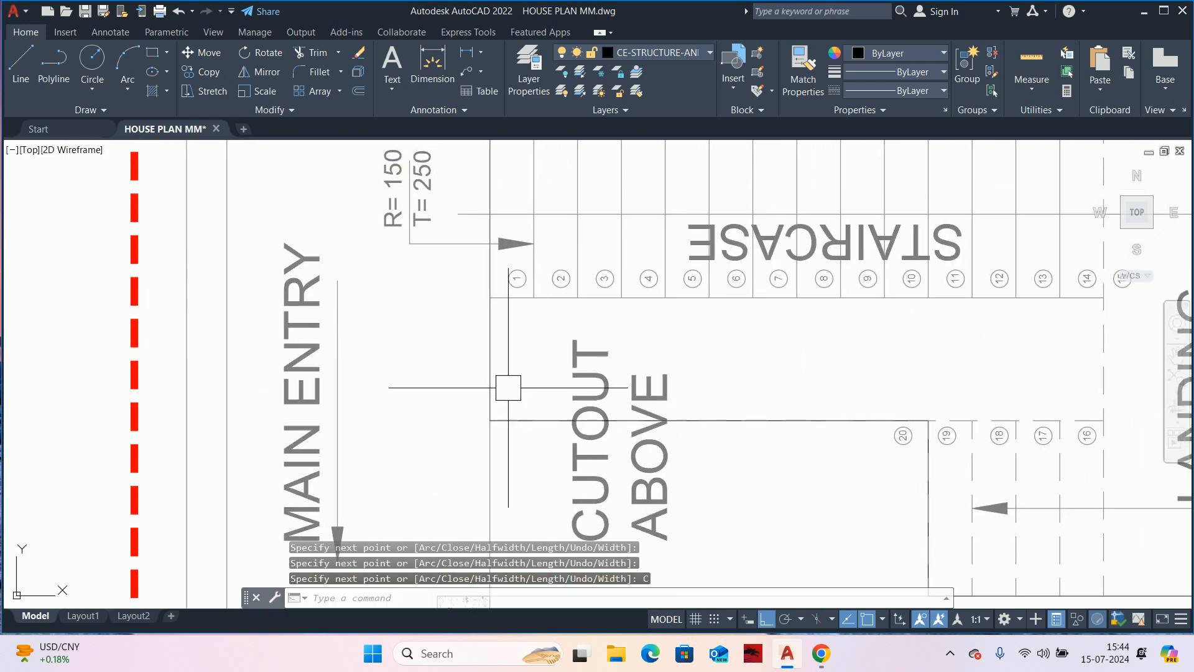
key("Escape")
scroll(579, 410, "down", 2)
middle_click_drag(644, 409, 590, 390)
key("Escape")
key("Escape")
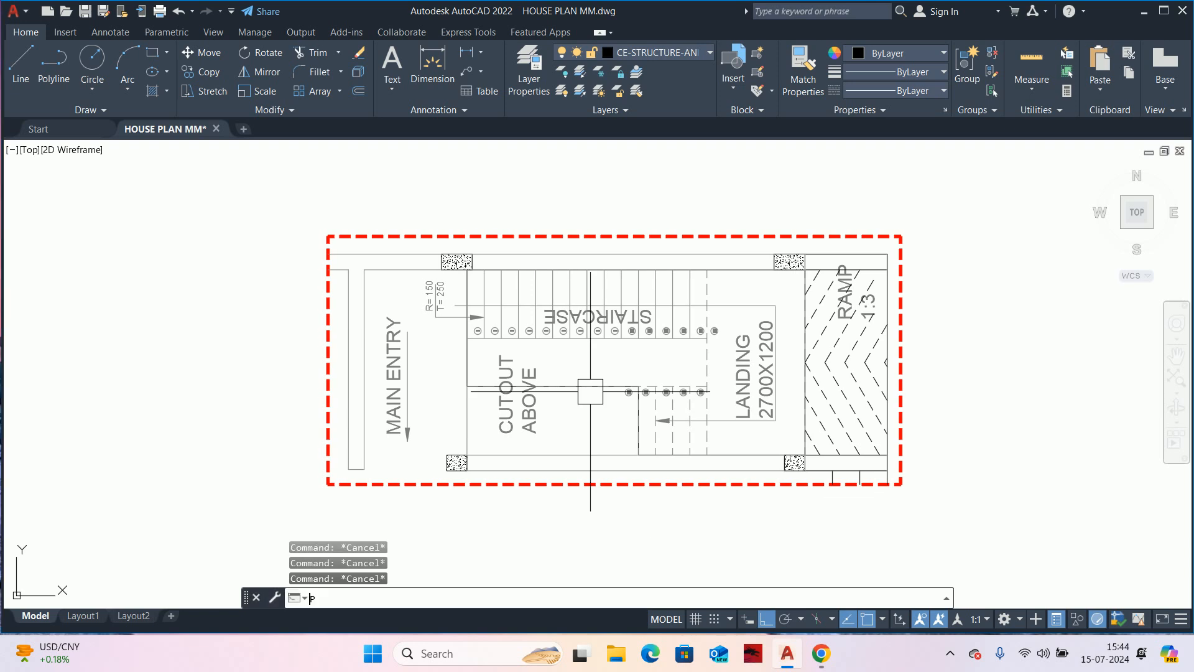
- Draw a diagonal polyline from the cutout's corner beside step 1 to the opposite corner at the lower wall and ramp
type("PL")
key("Return")
scroll(477, 267, "up", 4)
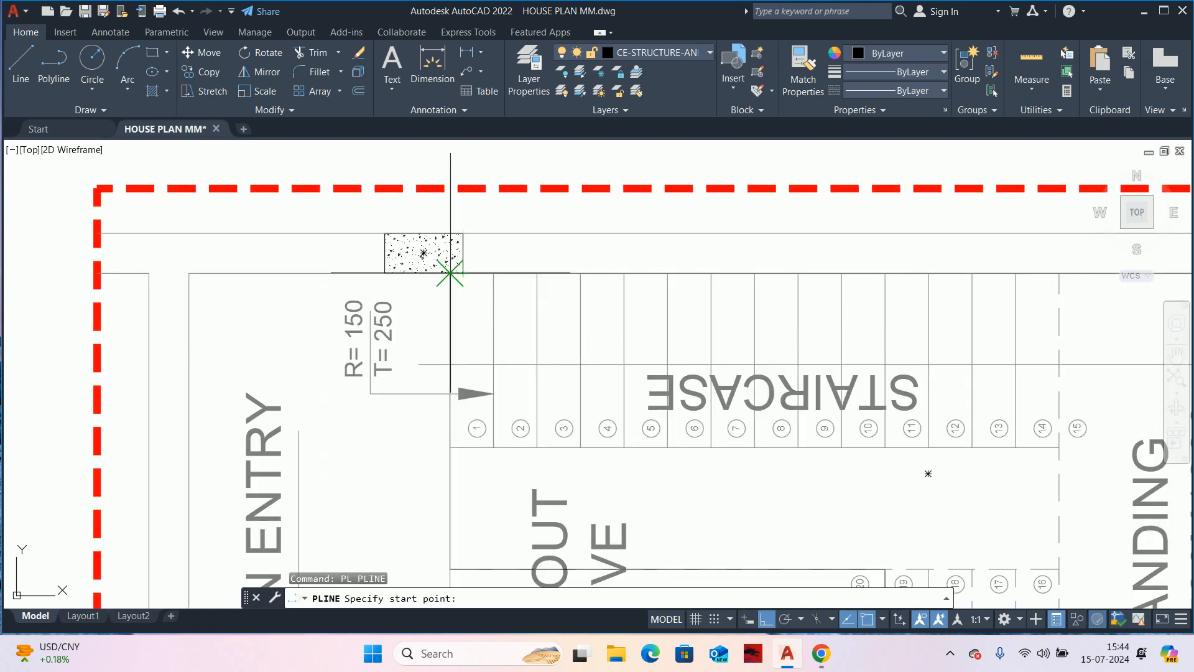
left_click(467, 269)
scroll(510, 333, "down", 4)
scroll(621, 373, "up", 2)
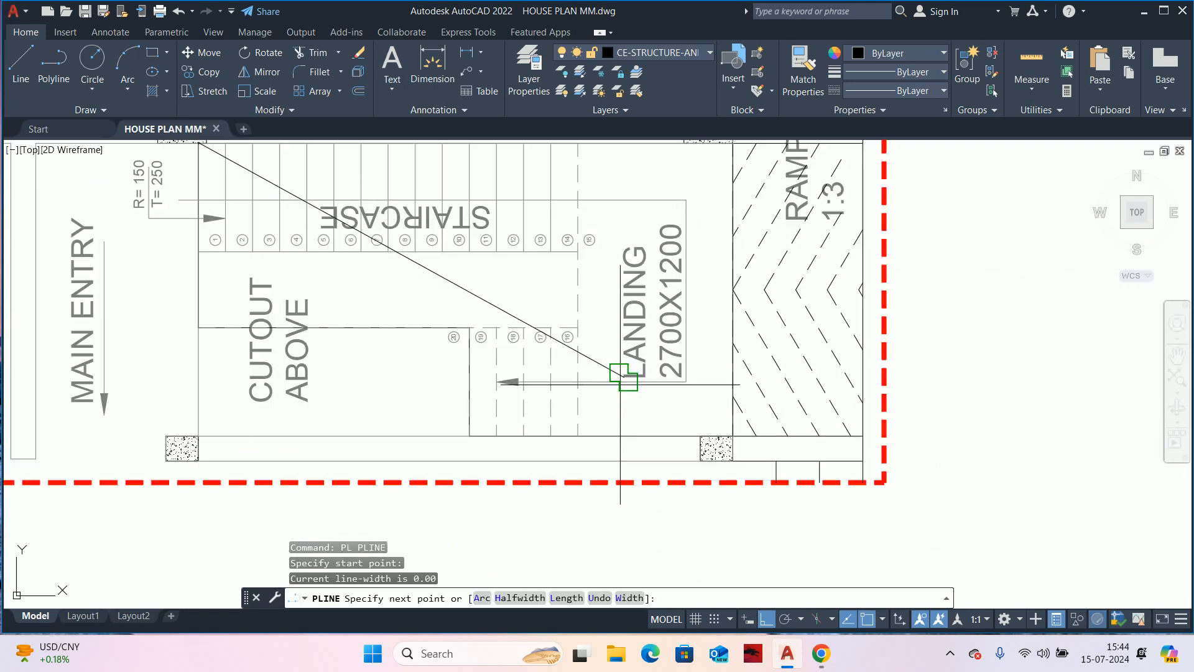
left_click(732, 436)
scroll(664, 465, "down", 2)
scroll(554, 368, "up", 2)
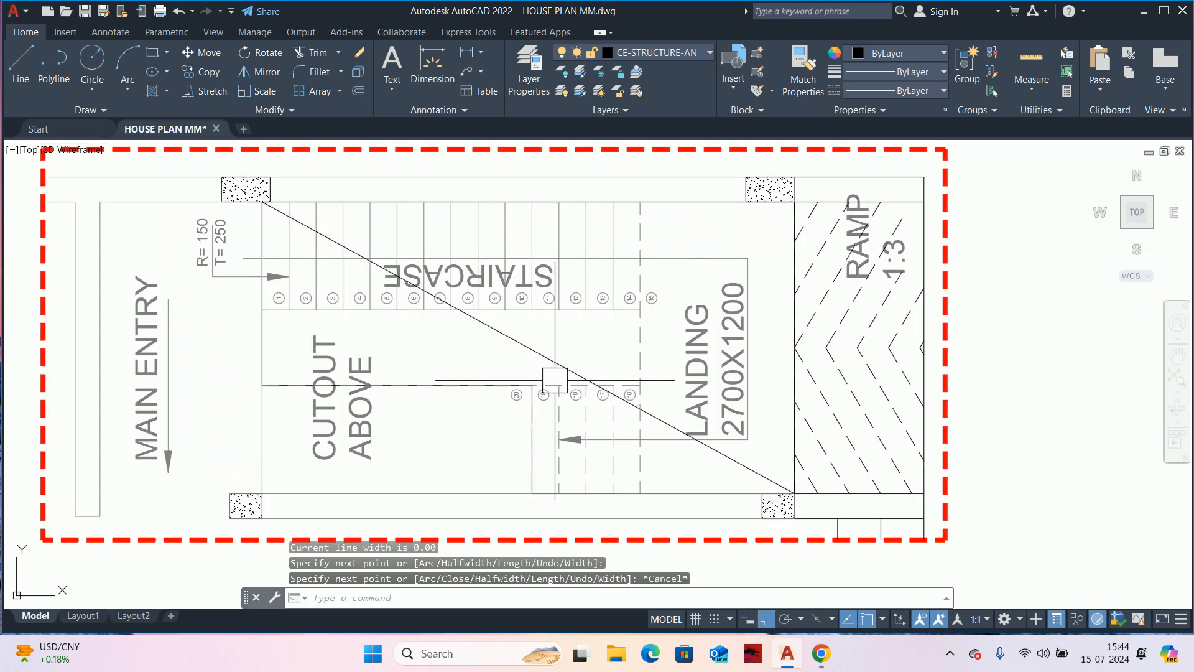
key("Return")
key("Return")
left_click(532, 384)
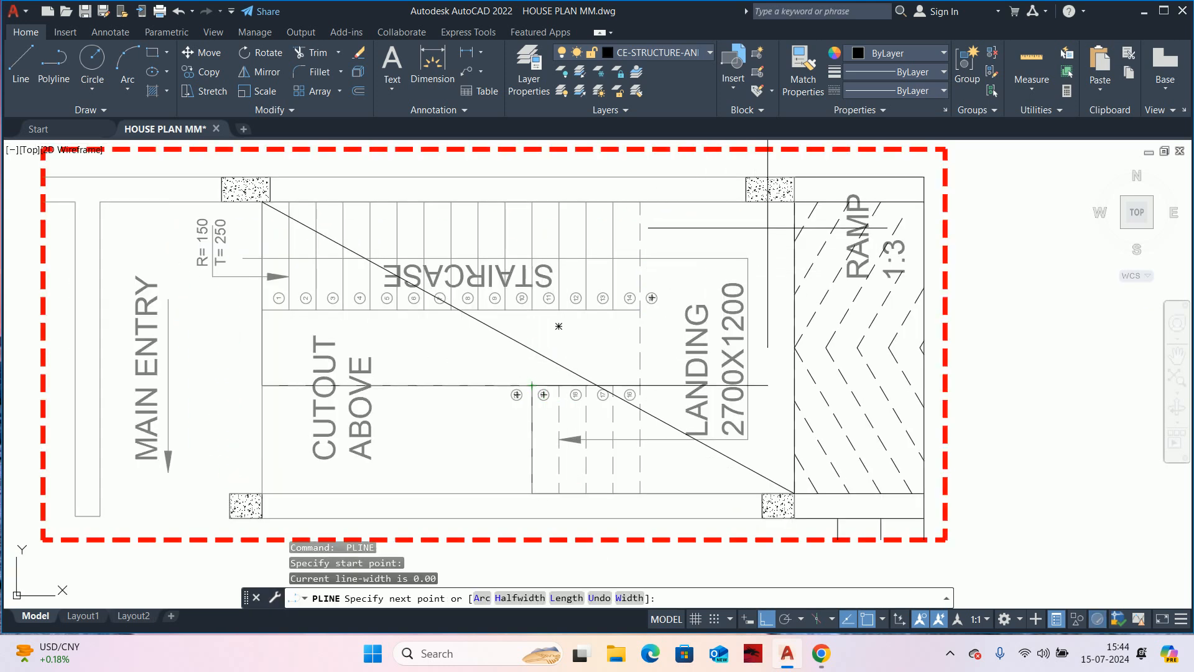
key("Escape")
key("Escape")
key("Escape")
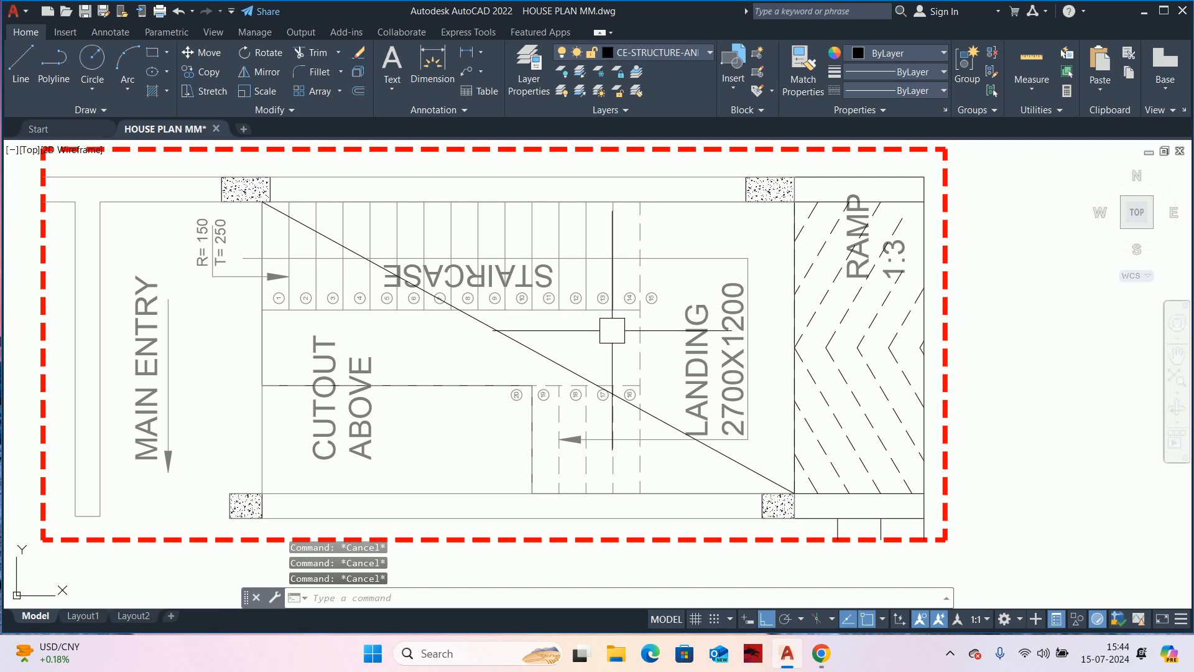
- Stretch the diagonal's ramp-side end to the inner notch corner of the cutout outline
left_click(641, 406)
left_click(794, 493)
left_click(531, 385)
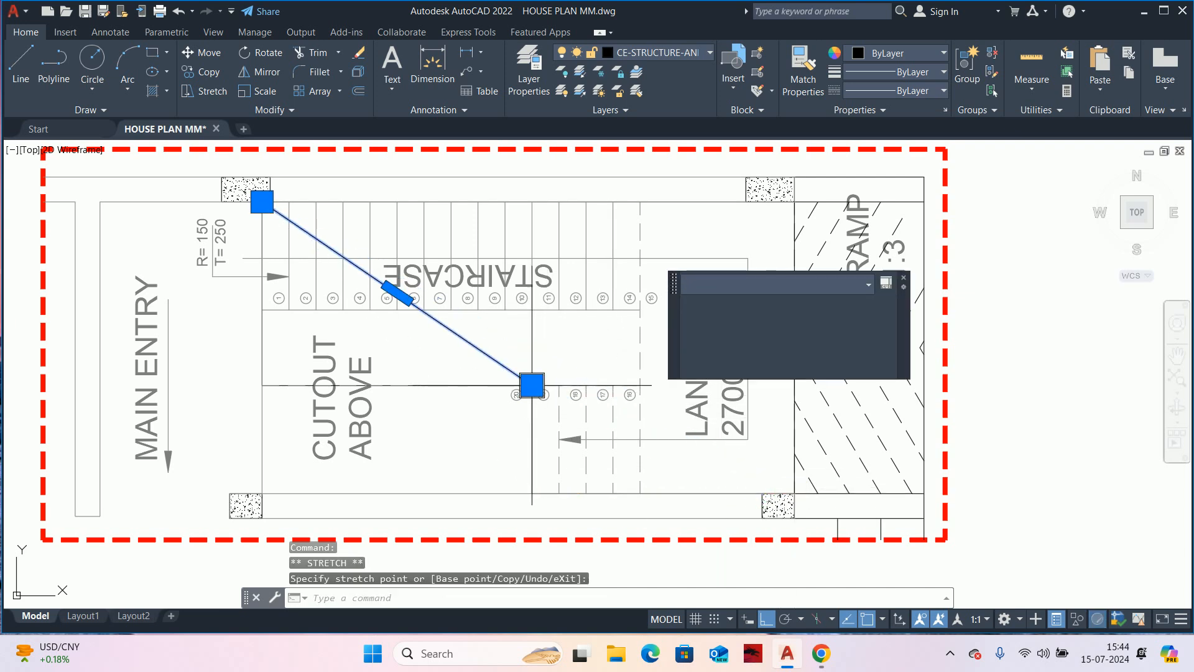
key("Escape")
key("Escape")
- Draw a line from the notch corner straight up to the upper wall and diagonally down to the cutout's lower ramp-side corner
key("Return")
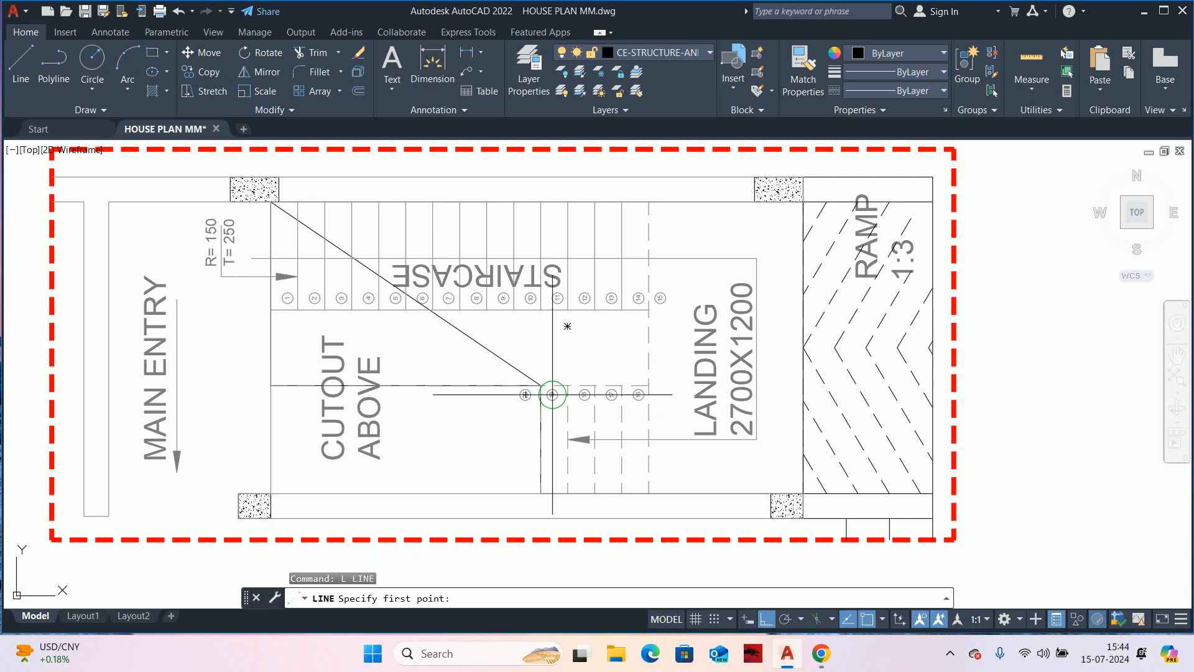
left_click(540, 385)
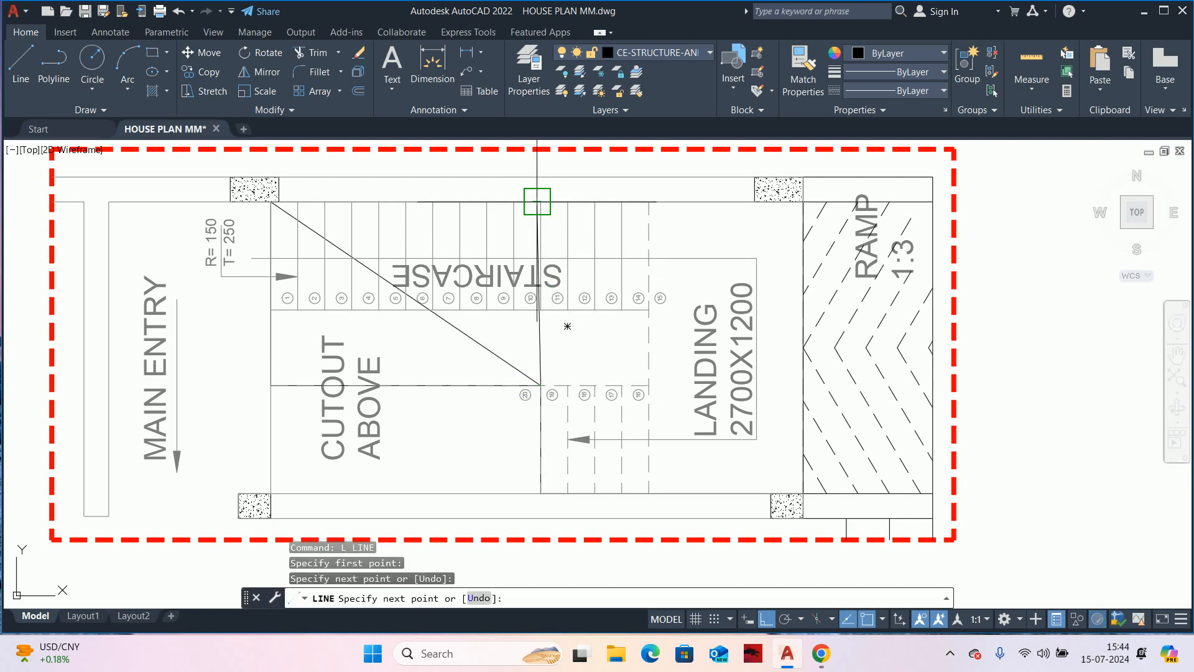
key("ctrl+z")
scroll(562, 195, "up", 3)
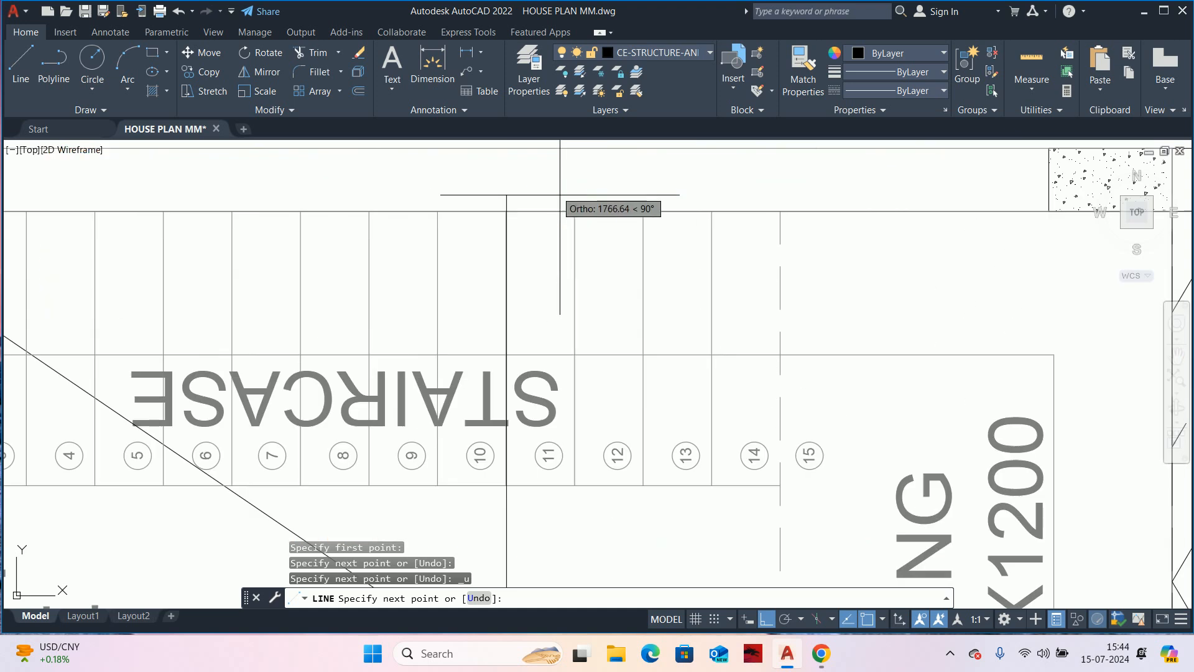
left_click(507, 211)
scroll(548, 210, "down", 3)
scroll(722, 421, "up", 4)
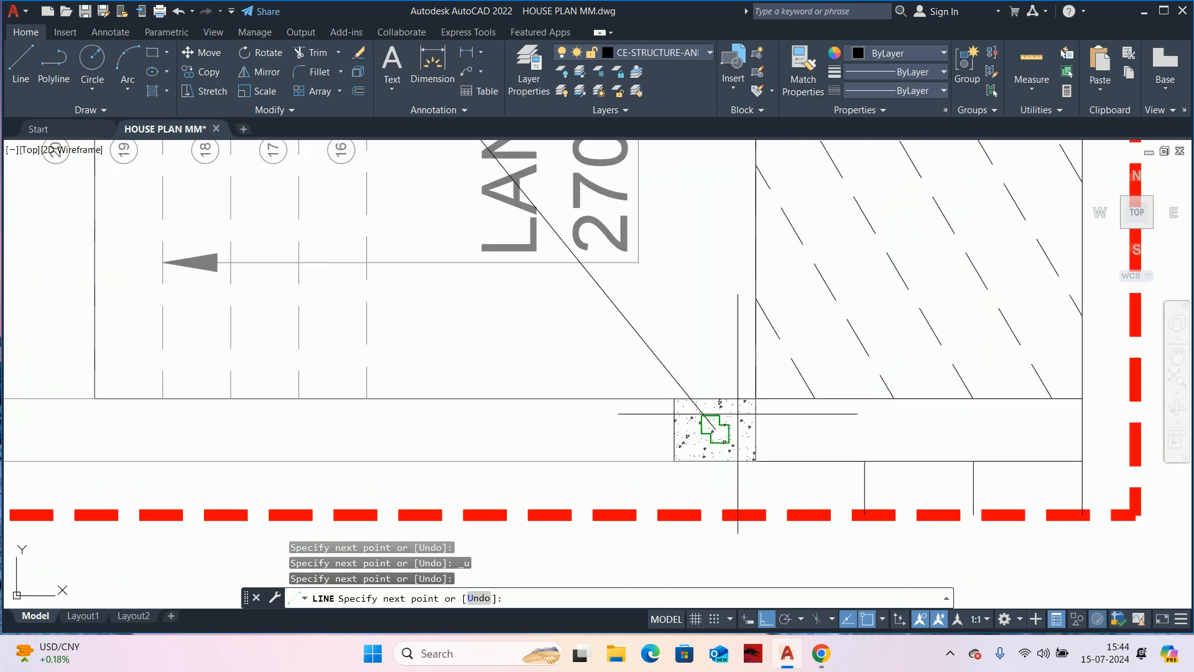
left_click(755, 400)
key("Escape")
key("Escape")
scroll(688, 341, "down", 3)
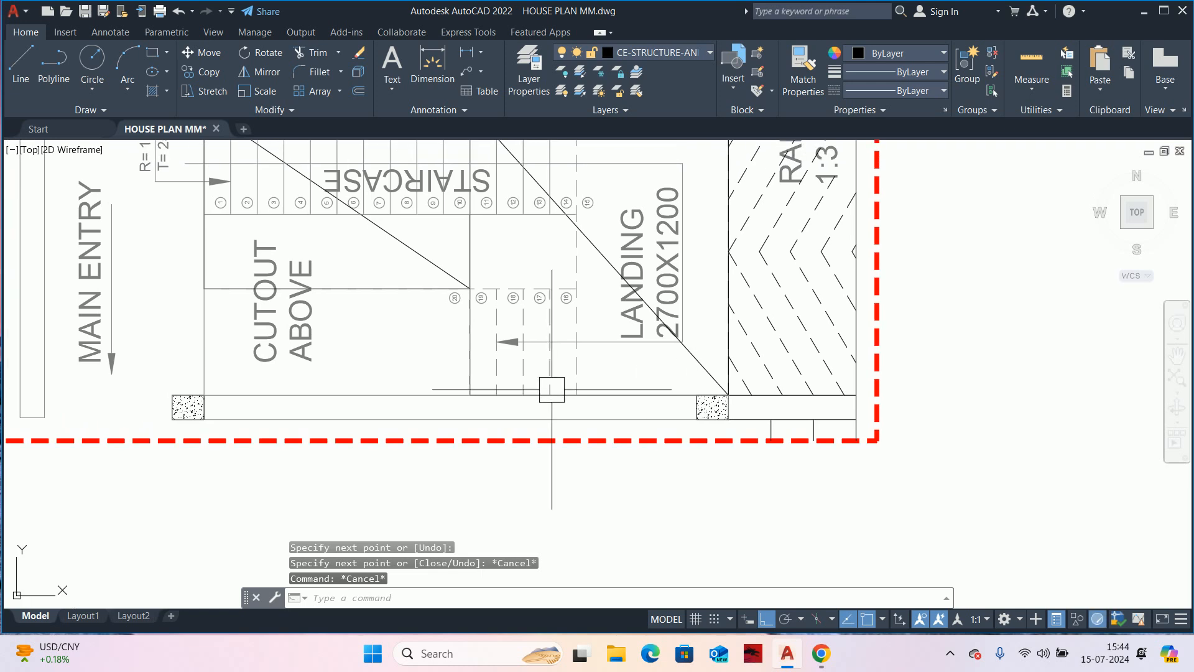
- Draw the crossing diagonal over the landing area from the notch's lower-wall corner to the cutout's upper ramp-side corner
key("space")
left_click(470, 395)
middle_click_drag(567, 239, 557, 420)
left_click(718, 290)
key("Escape")
key("Escape")
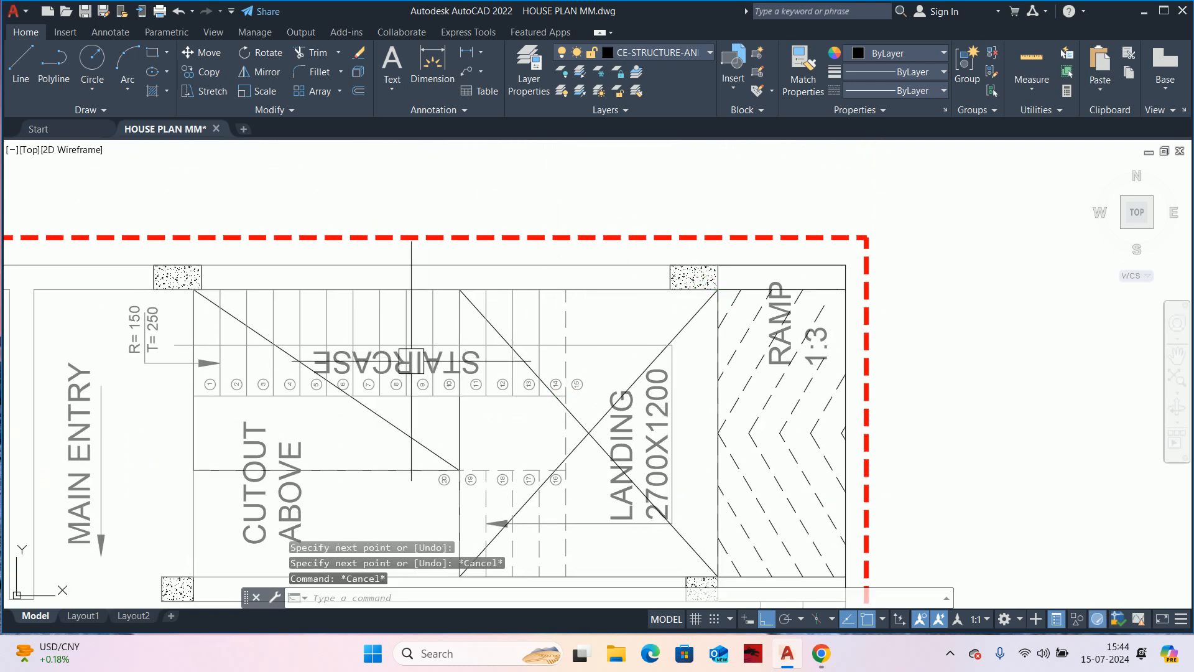
- Draw the crossing diagonal over the upper flight from the dividing line's wall end to the outline's lower entry-side corner
scroll(173, 402, "up", 2)
key("space")
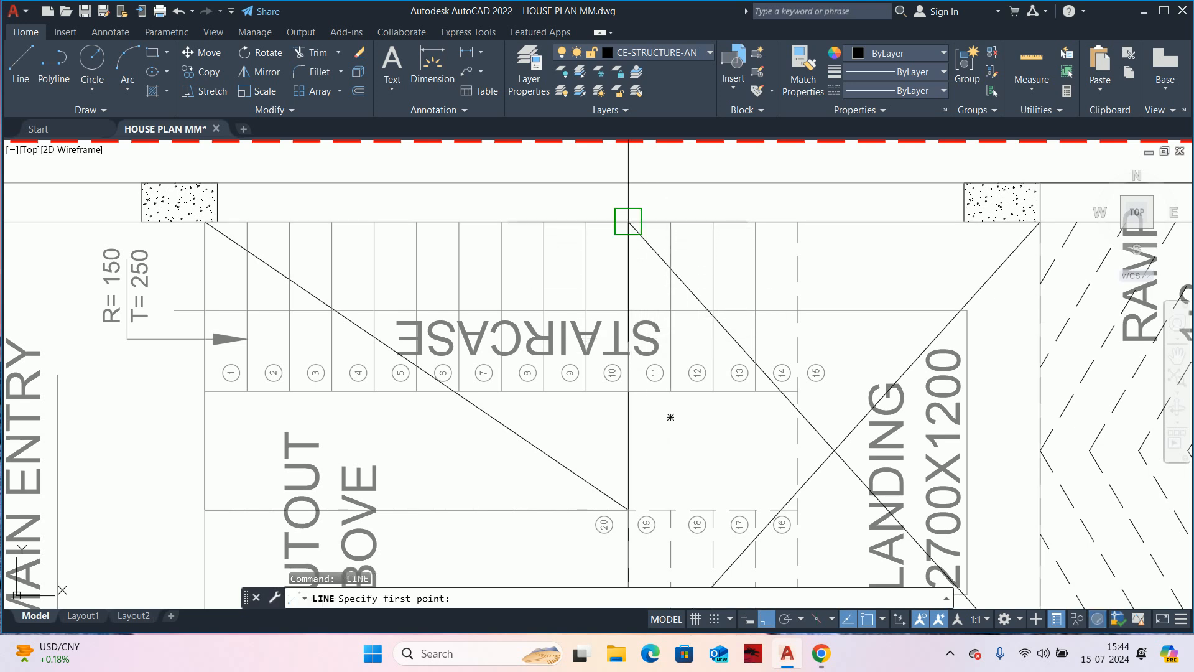
left_click(629, 224)
middle_click_drag(384, 382, 547, 317)
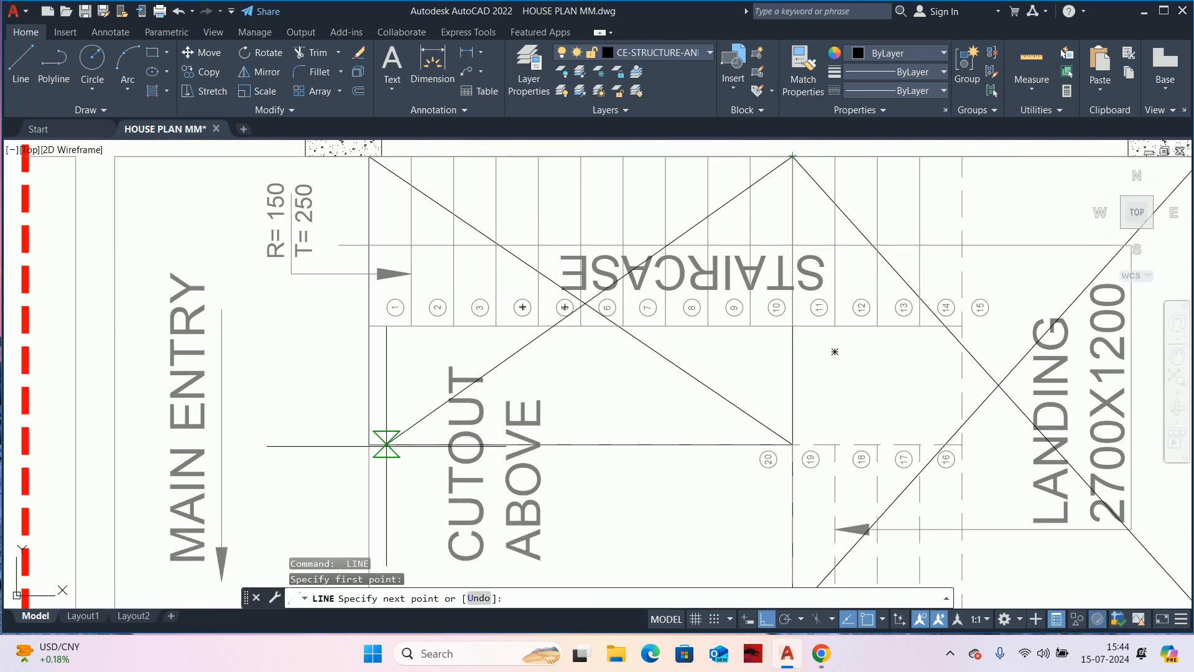
key("Escape")
key("Escape")
scroll(608, 392, "down", 6)
key("Escape")
key("Escape")
- Match the properties of the ground floor plan's dashed cutout outline to the new outline, dividing line and upper-flight diagonals
type("ma")
key("space")
scroll(604, 328, "down", 4)
middle_click_drag(123, 332, 417, 365)
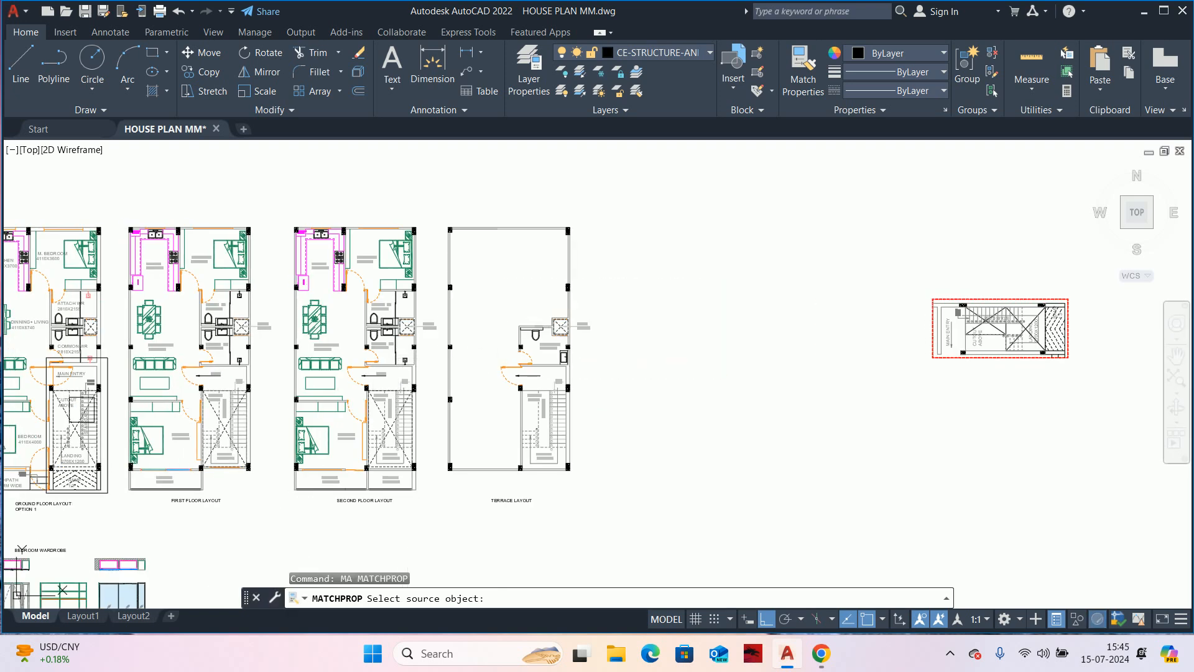
scroll(72, 408, "up", 8)
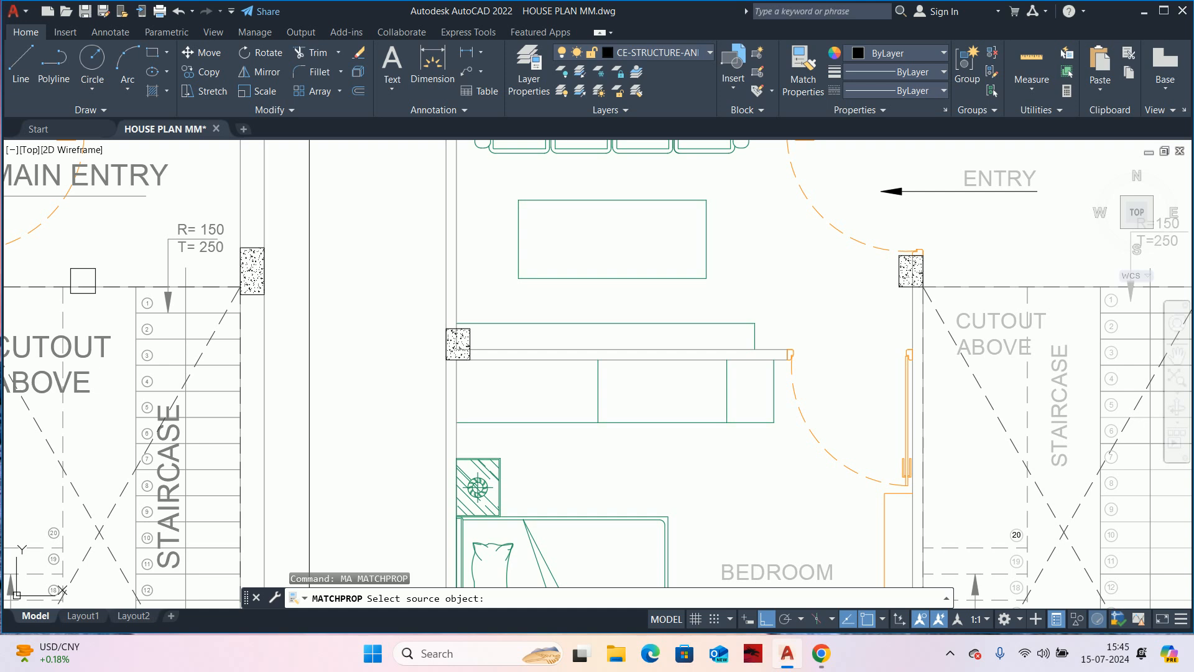
left_click(84, 282)
scroll(498, 342, "down", 8)
middle_click_drag(737, 343, 519, 344)
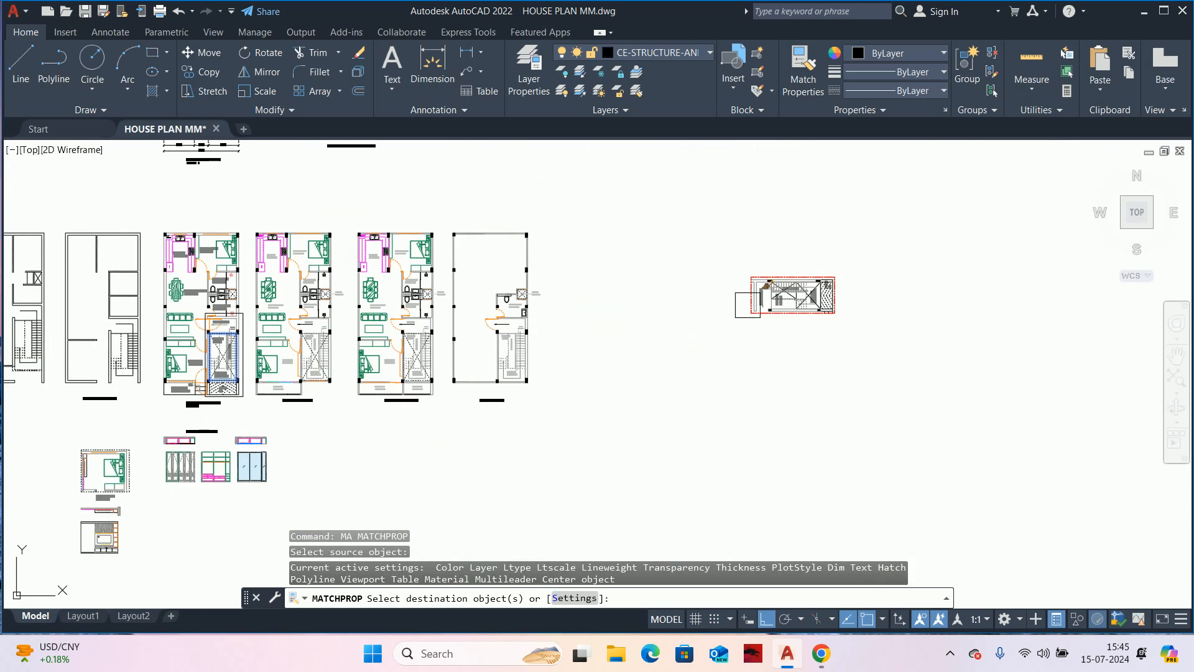
scroll(778, 303, "up", 8)
left_click(785, 235)
left_click(862, 225)
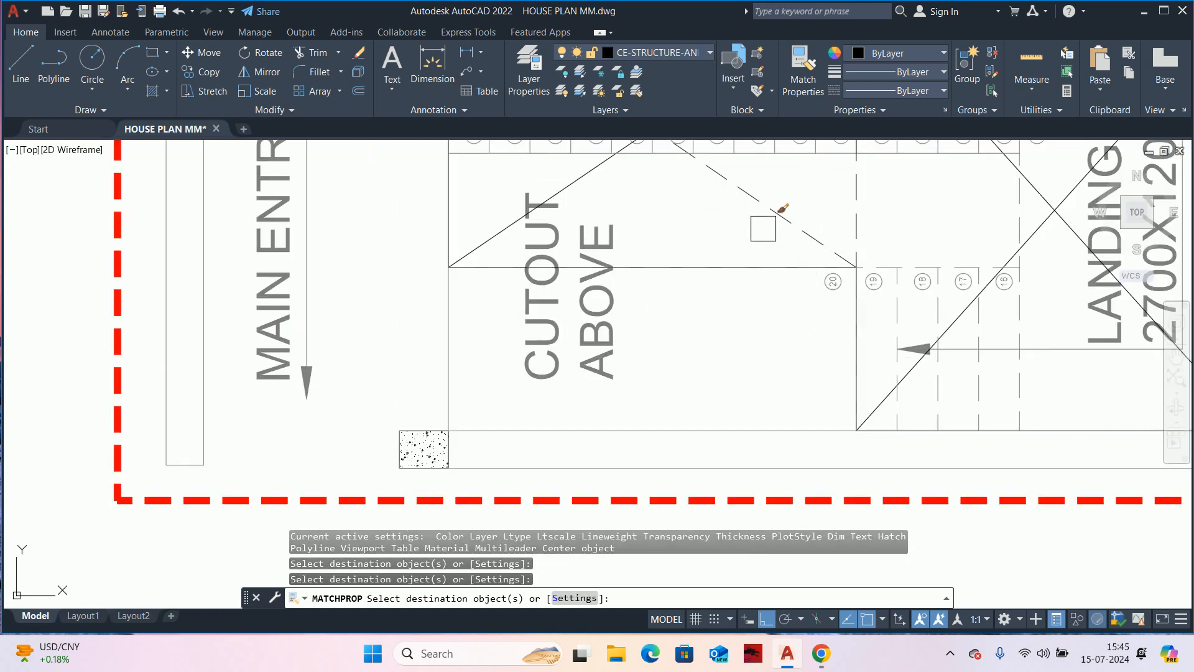
middle_click_drag(685, 242, 725, 311)
left_click(712, 334)
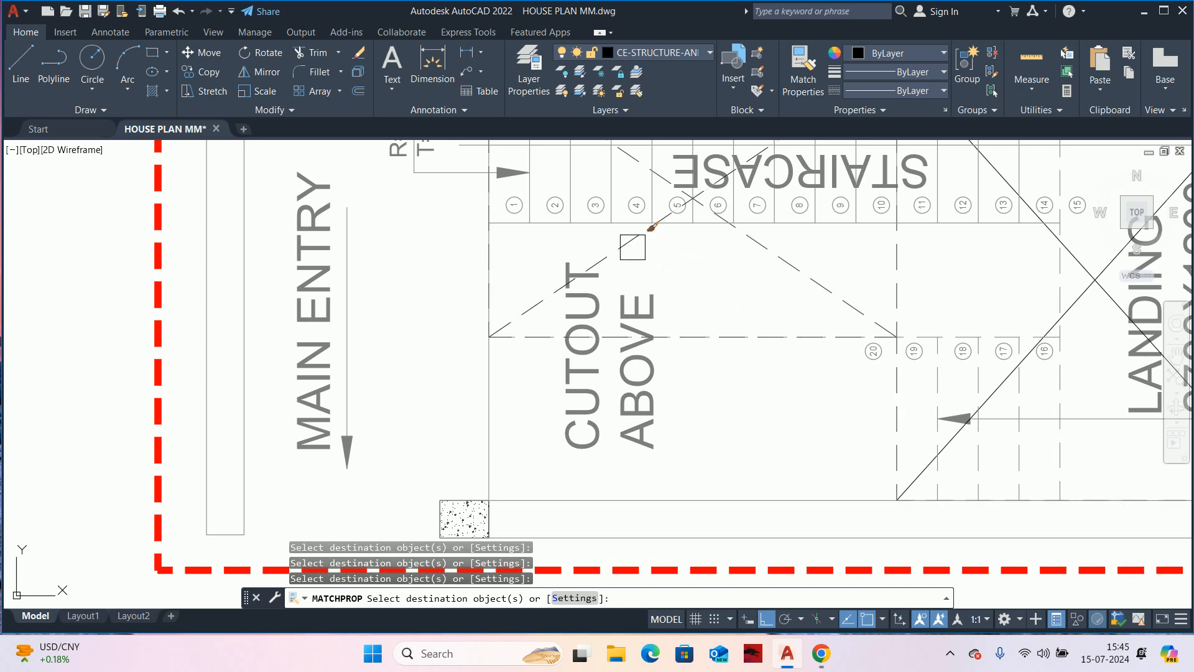
- Apply the same dashed cutout properties to the two crossing diagonals over the landing area
scroll(633, 247, "down", 5)
scroll(794, 300, "up", 5)
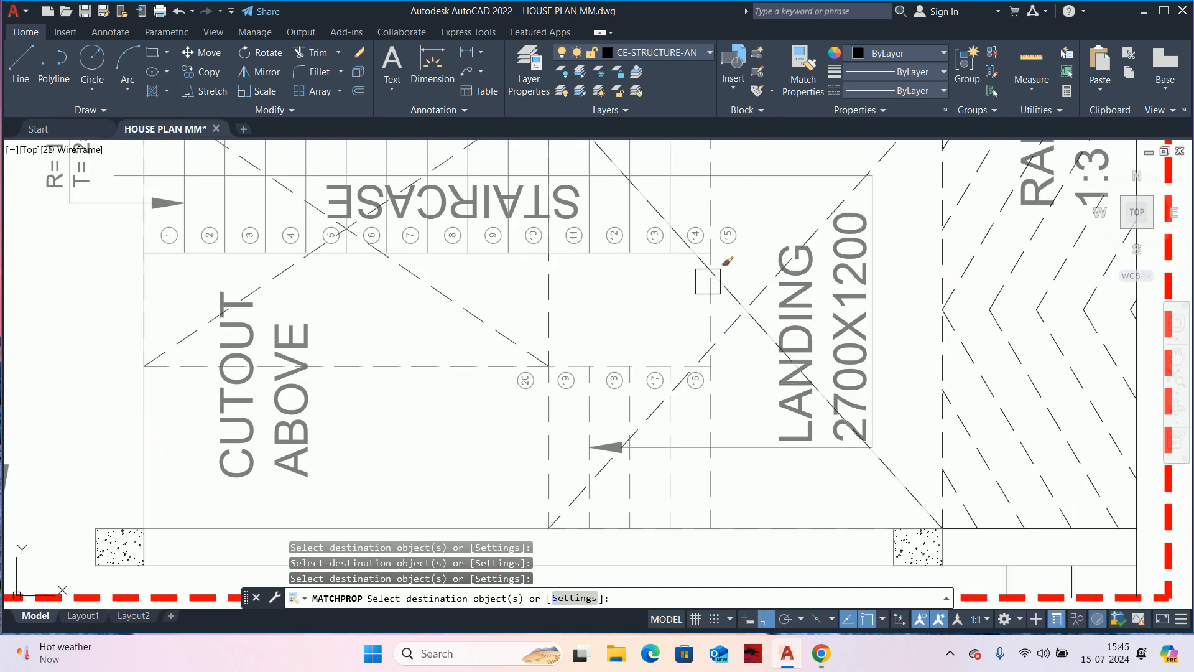
scroll(708, 278, "down", 6)
key("Escape")
key("Escape")
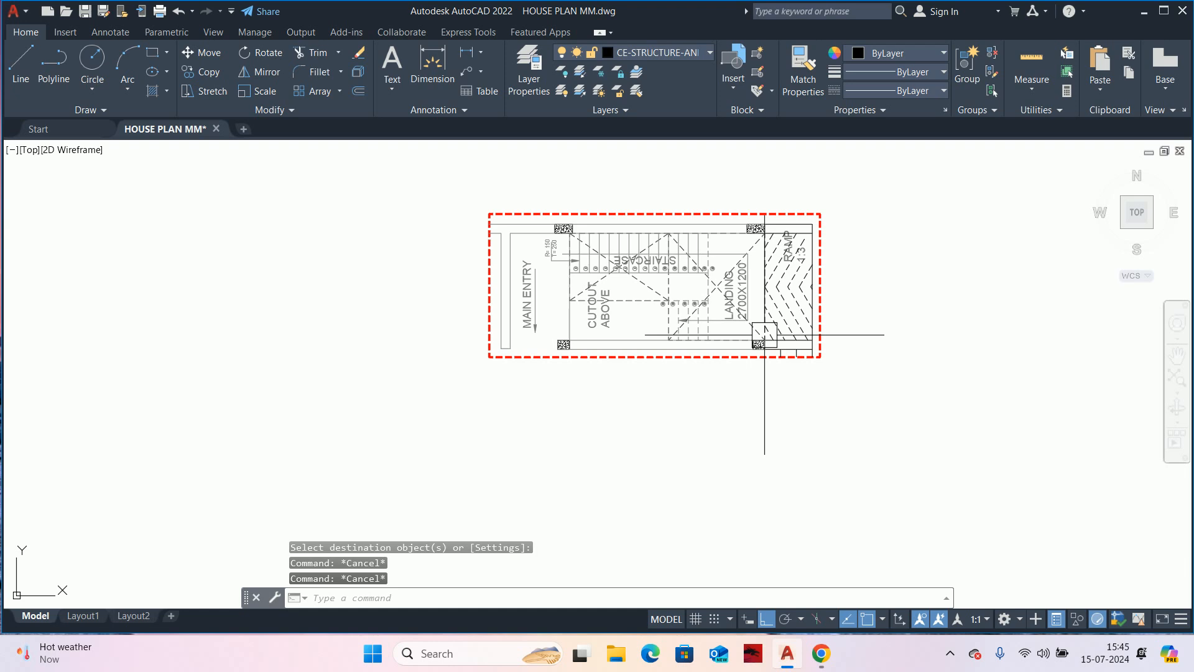
scroll(751, 324, "up", 2)
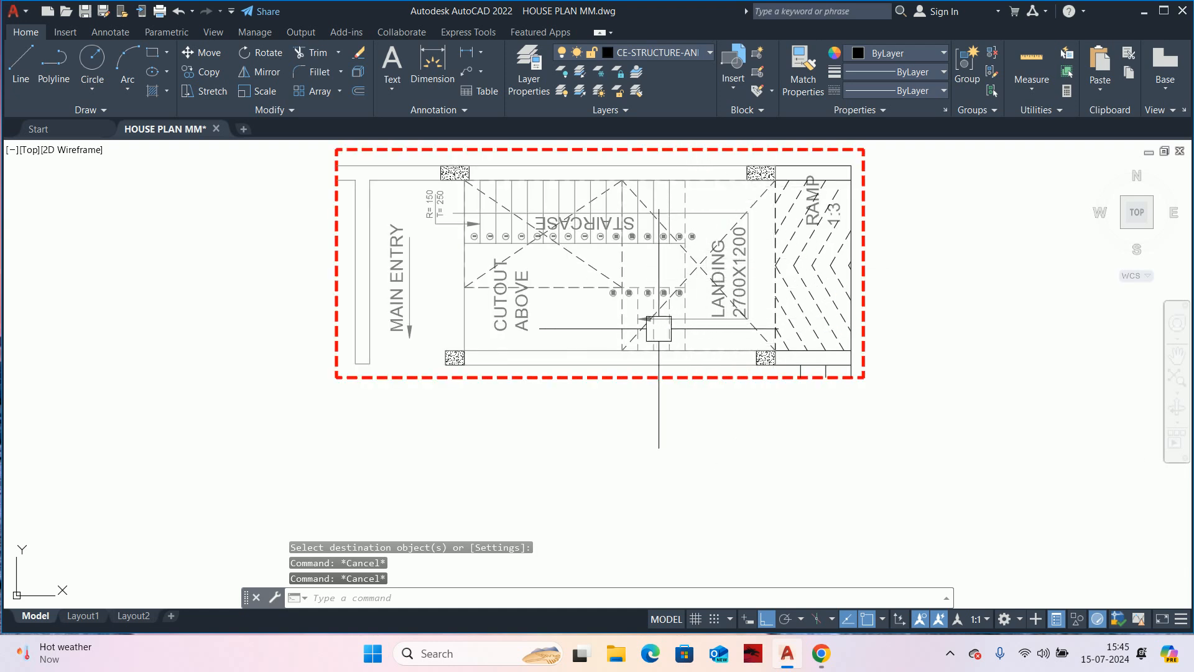
scroll(657, 324, "down", 2)
mouse_move(651, 323)
middle_mouse_down()
mouse_move(715, 308)
mouse_move(729, 328)
middle_mouse_up()
scroll(718, 312, "up", 2)
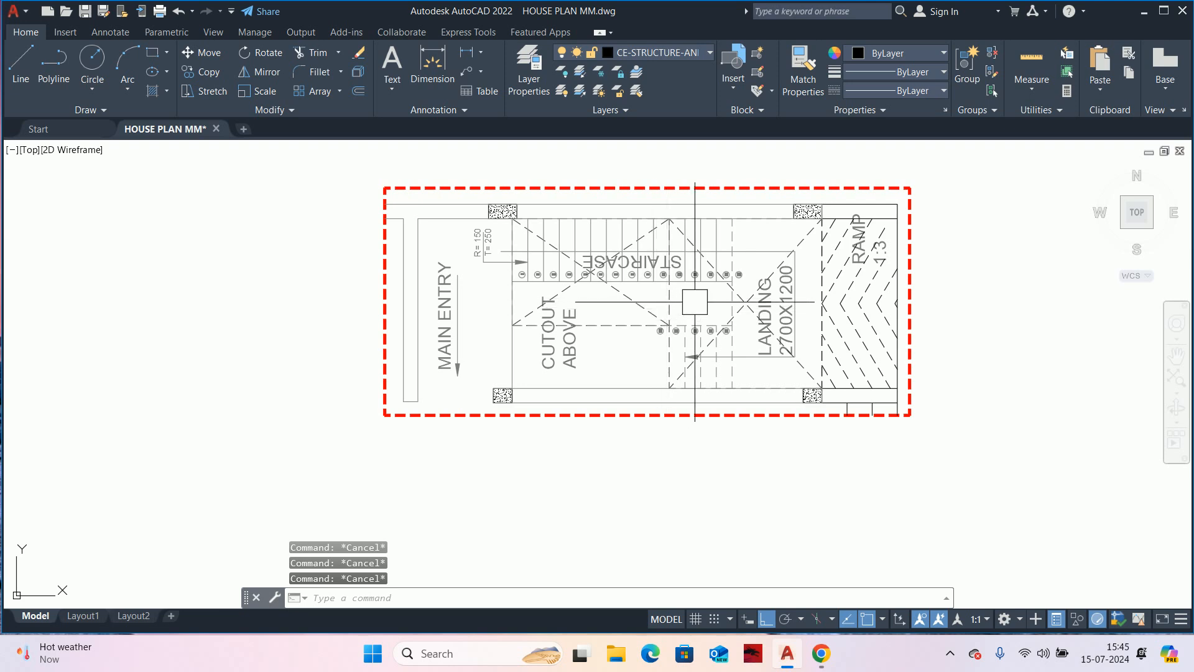
scroll(691, 307, "up", 4)
scroll(765, 307, "down", 4)
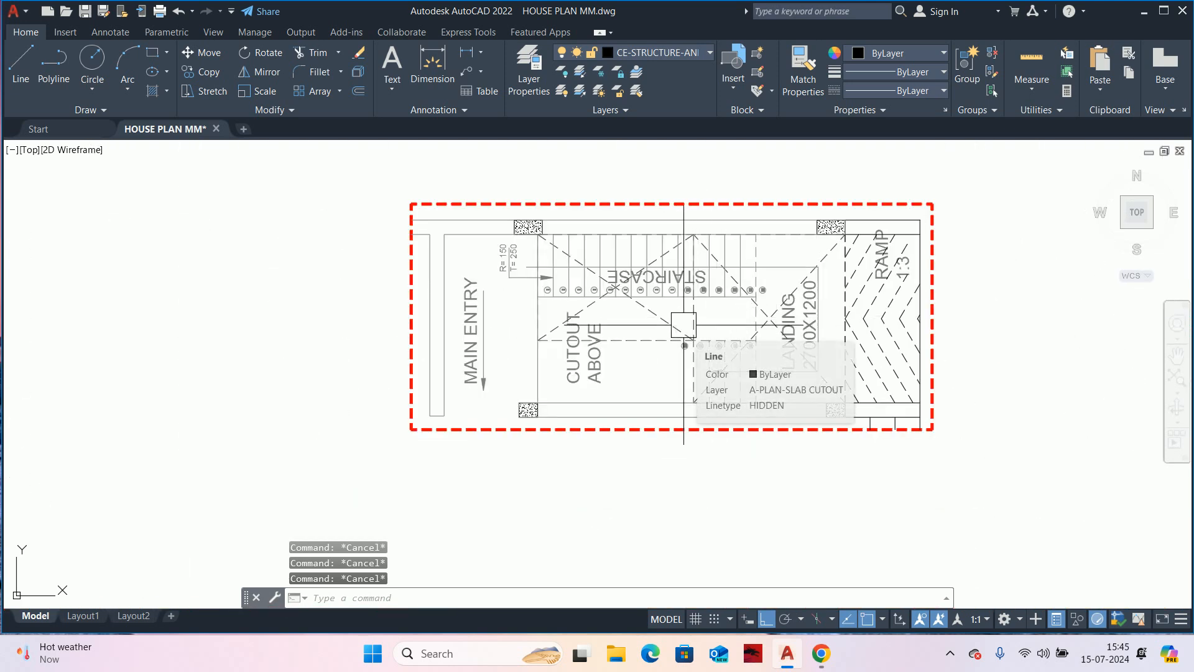
- Draw a horizontal section line across the lower flight, from outside the entry-side frame edge to beyond the ramp-side edge
type("pl")
key("Return")
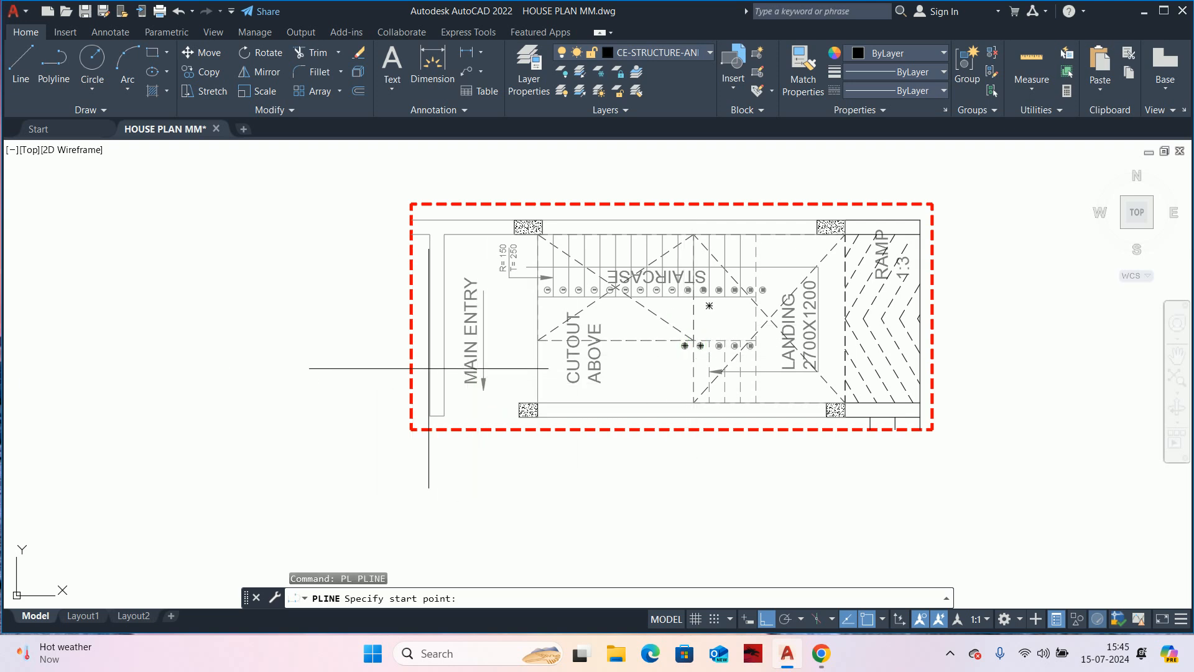
left_click(375, 352)
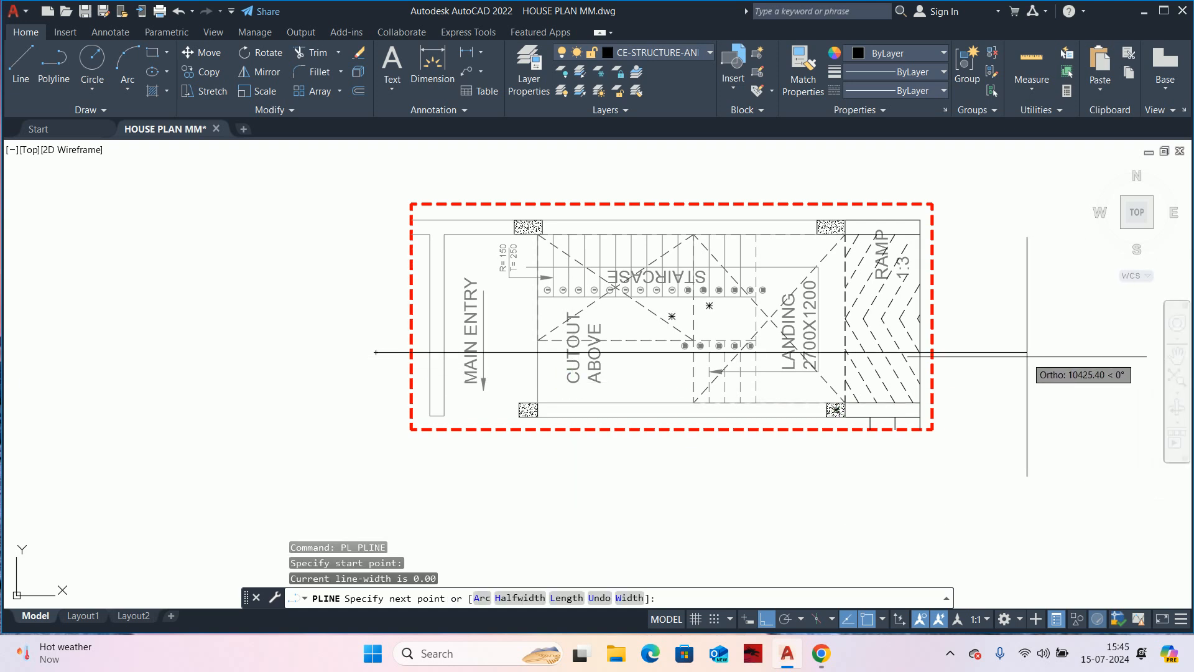
left_click(983, 352)
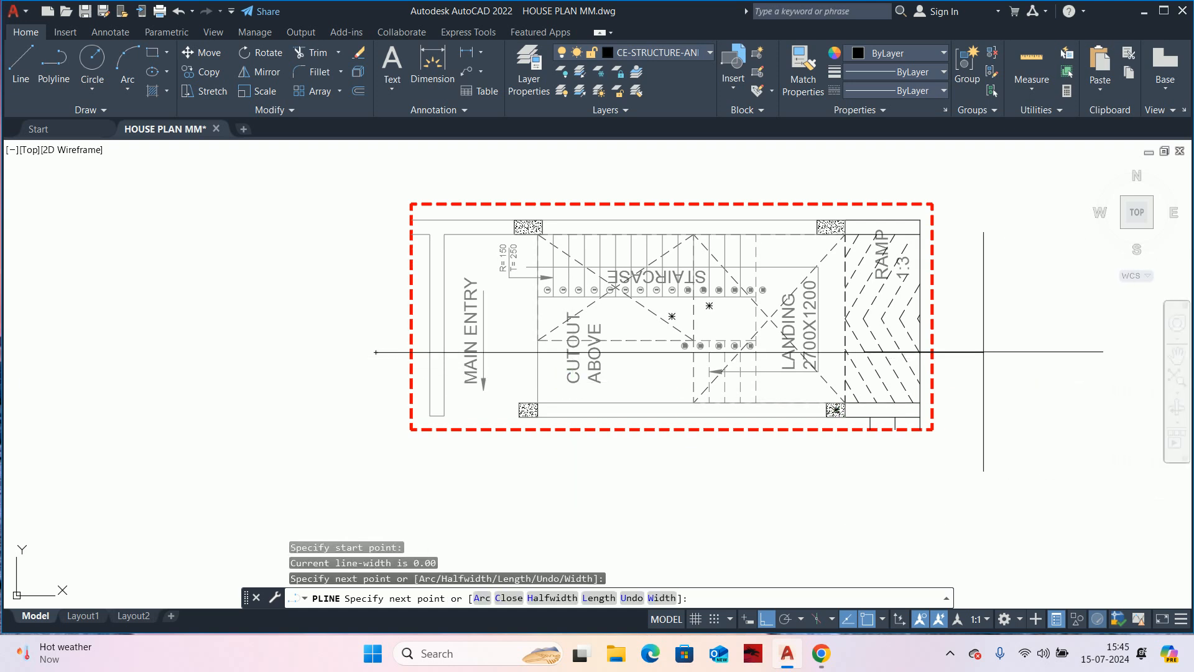
key("Escape")
key("Escape")
key("Escape")
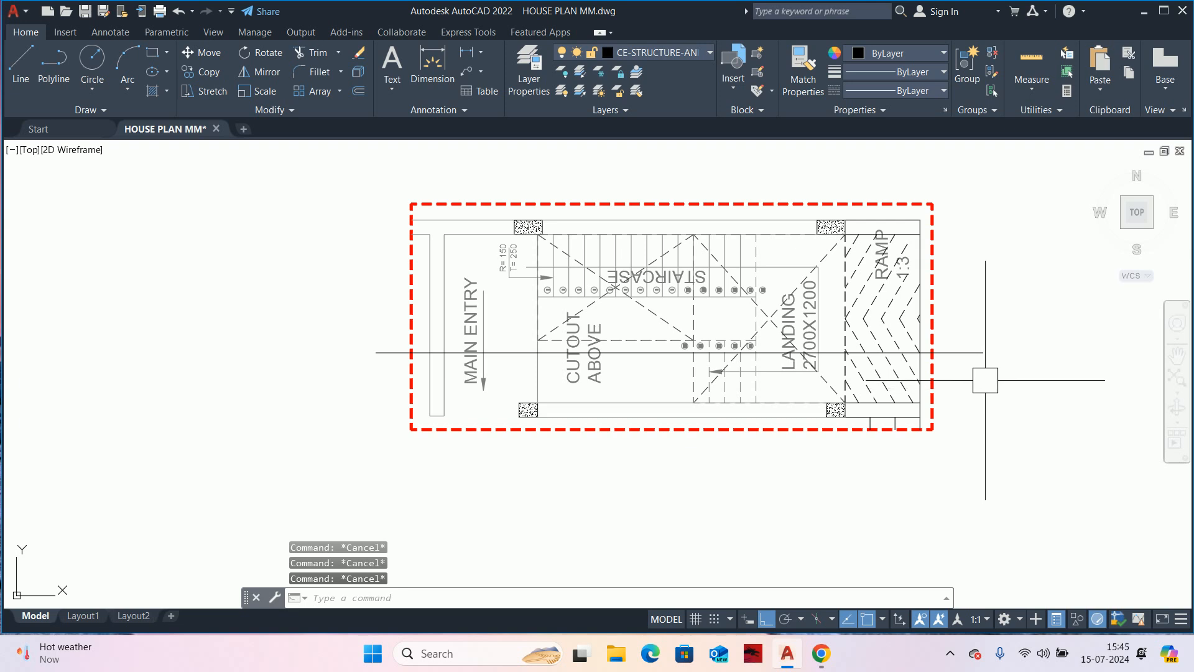
- Add a short vertical leader at the section line's ramp-side end, running downward from the line
type("LE")
key("Return")
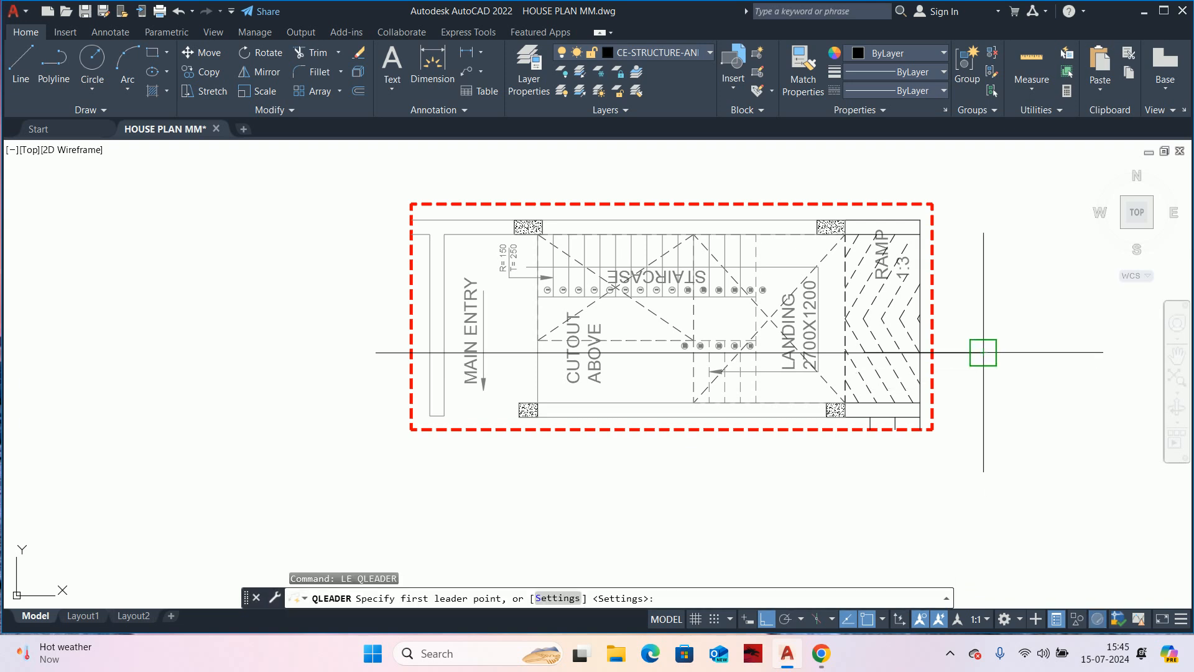
left_click(984, 352)
key("Escape")
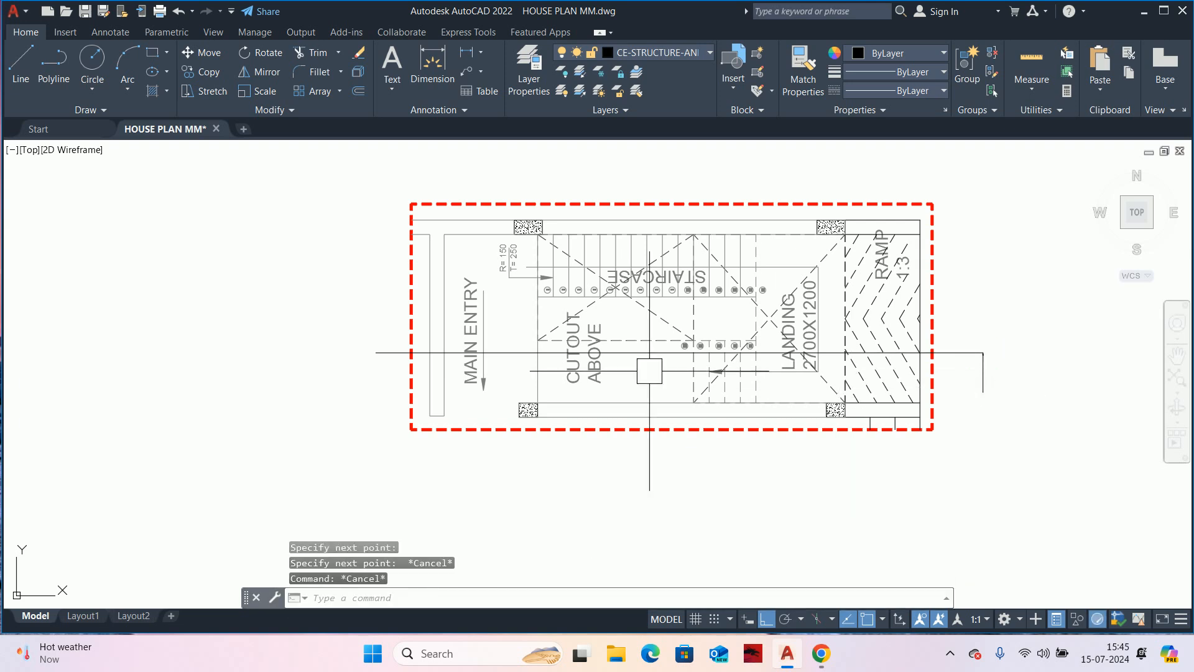
key("Return")
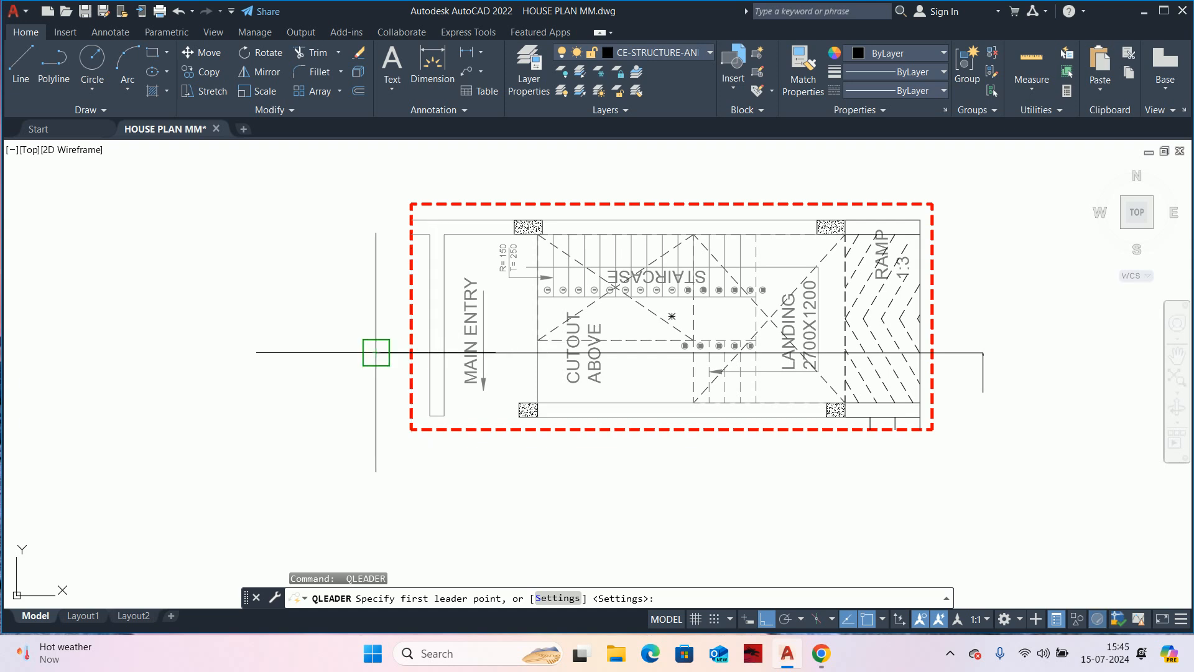
key("Escape")
key("Escape")
- Try an arrow size of 500 on the ramp-side leader
left_click(983, 389)
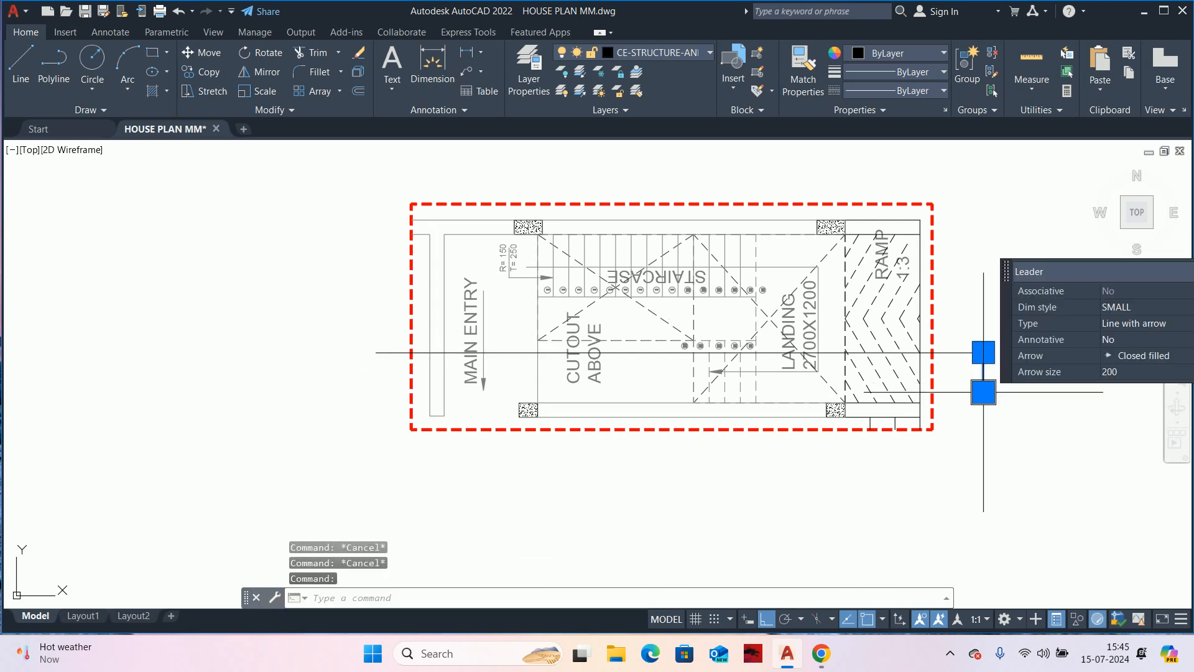
left_click(1111, 374)
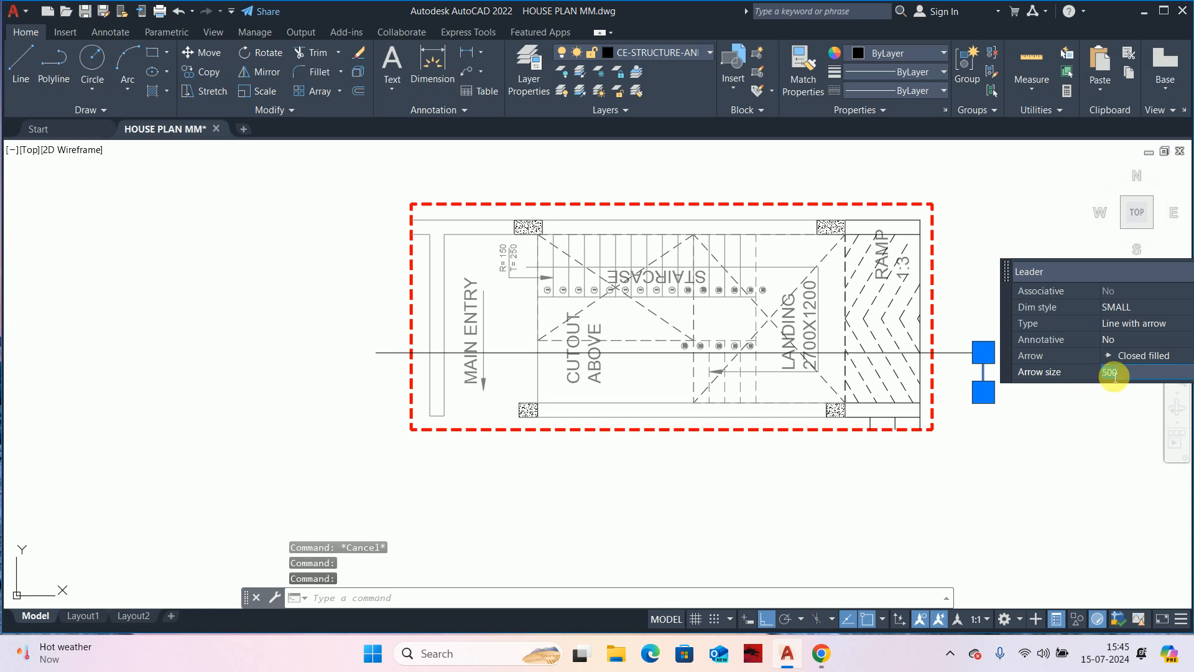
key("Escape")
- Set the ramp-side leader's arrow size to 75
left_click(984, 392)
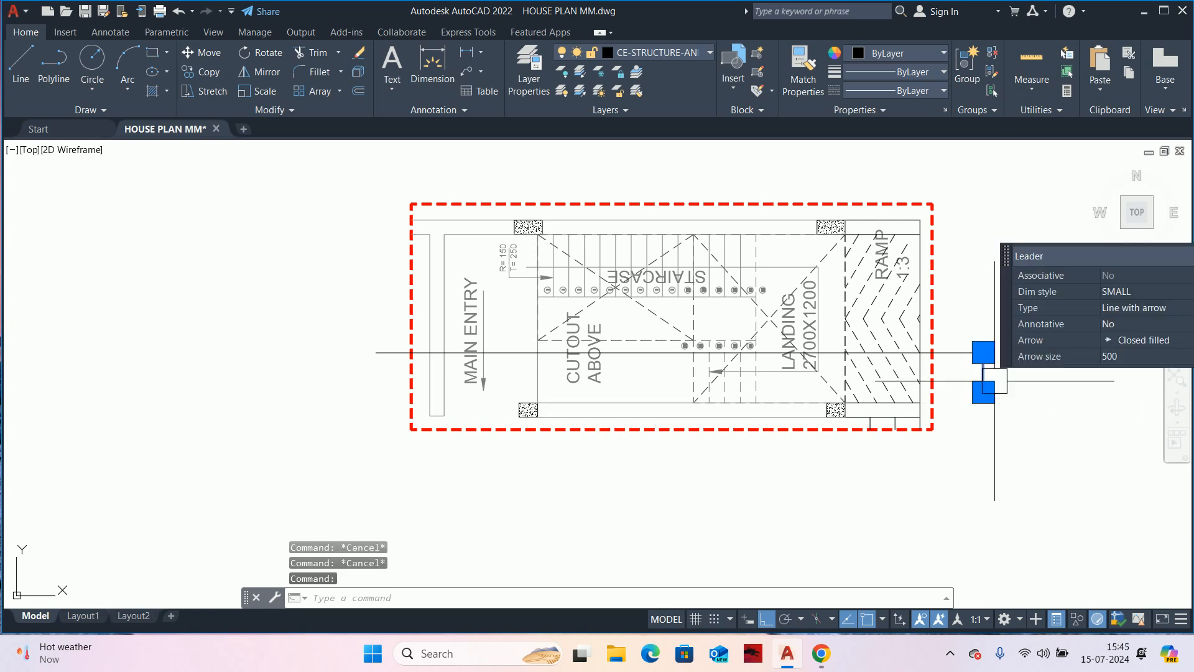
left_click(1119, 364)
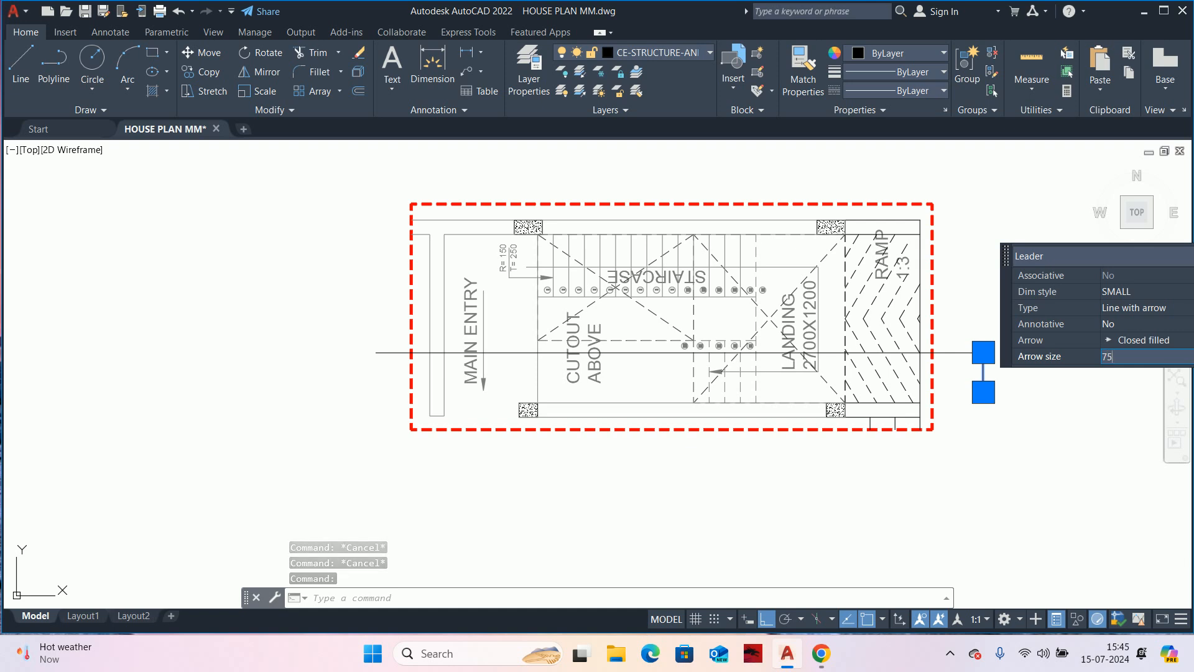
key("Return")
key("Escape")
- Stretch the section line's ramp-side end with its leader arrow about 300 mm inward, closer to the red frame
scroll(952, 373, "up", 2)
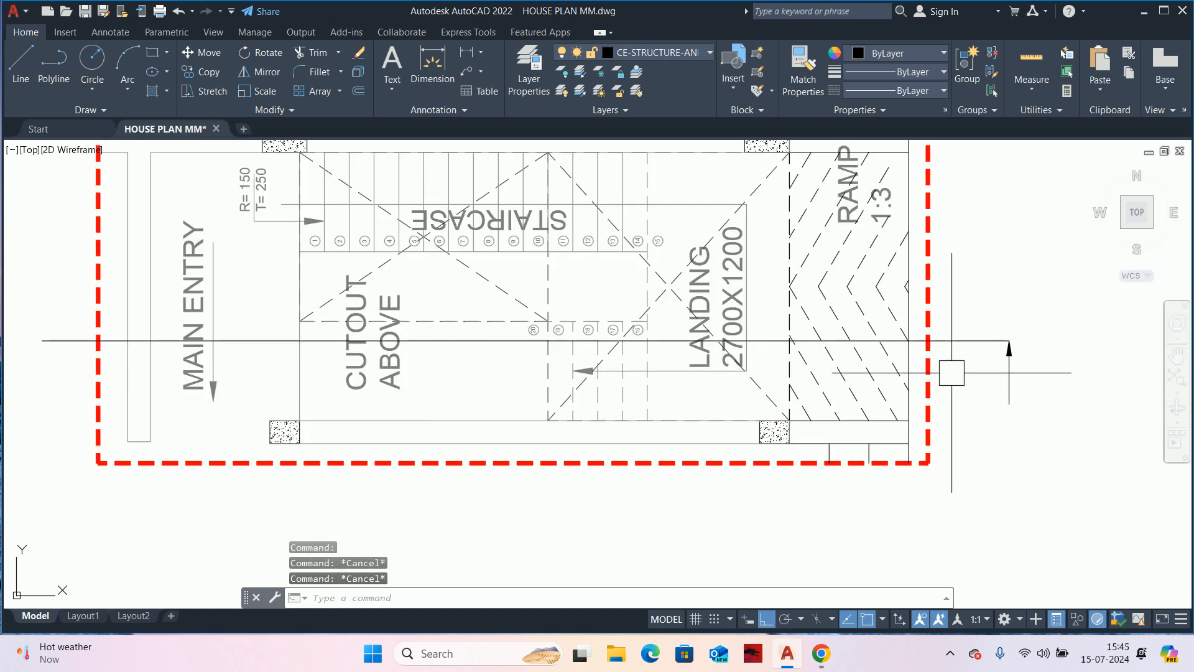
type("s")
key("Return")
left_click(1065, 448)
left_click(1009, 339)
key("Return")
left_click(1009, 280)
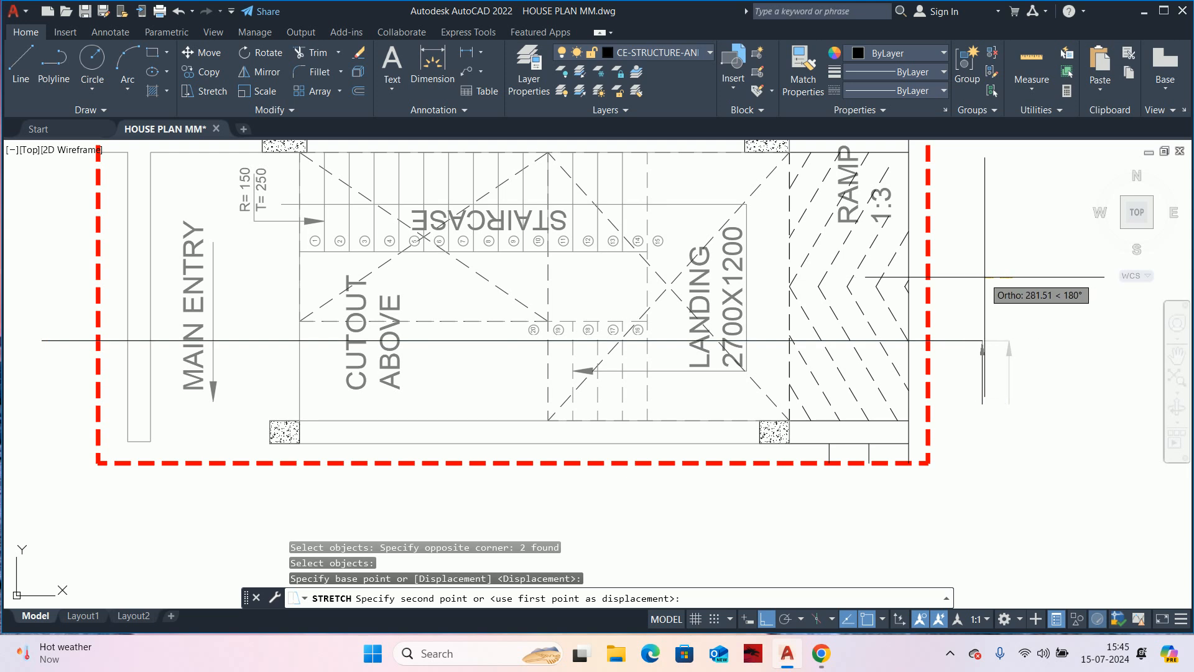
key("Escape")
key("Escape")
key("Escape")
- Mirror the leader arrow about the plan frame's vertical centre axis to the entry side, keeping the original
scroll(977, 336, "down", 2)
type("MI")
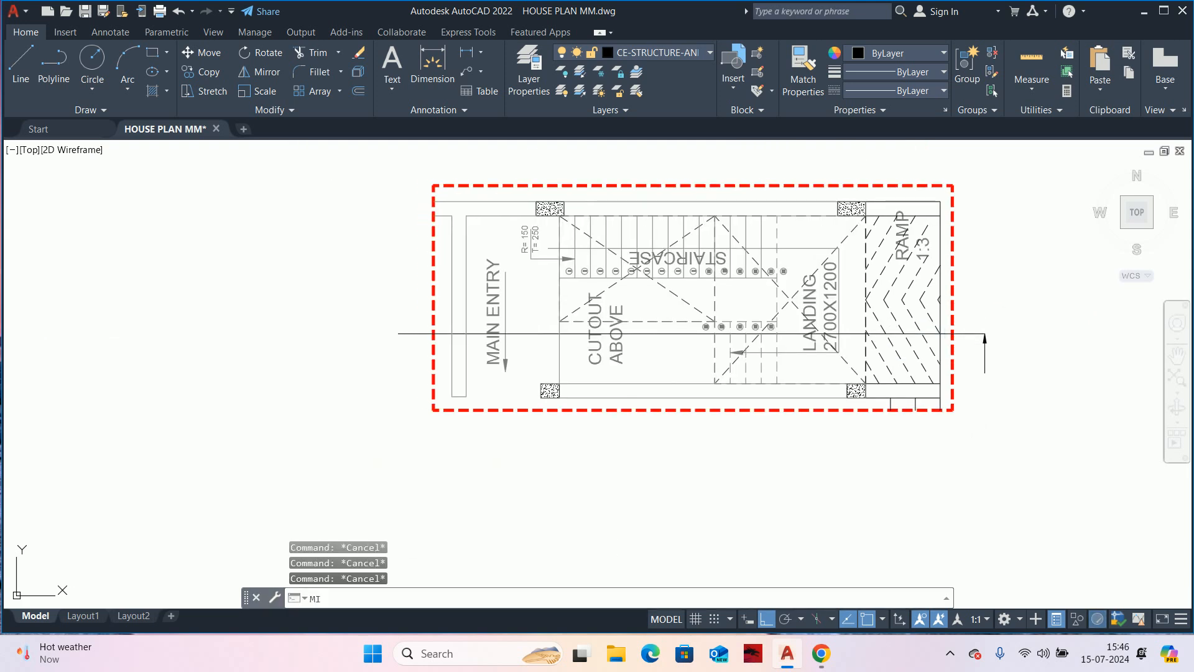
key("Return")
left_click(980, 366)
key("Return")
scroll(980, 357, "down", 1)
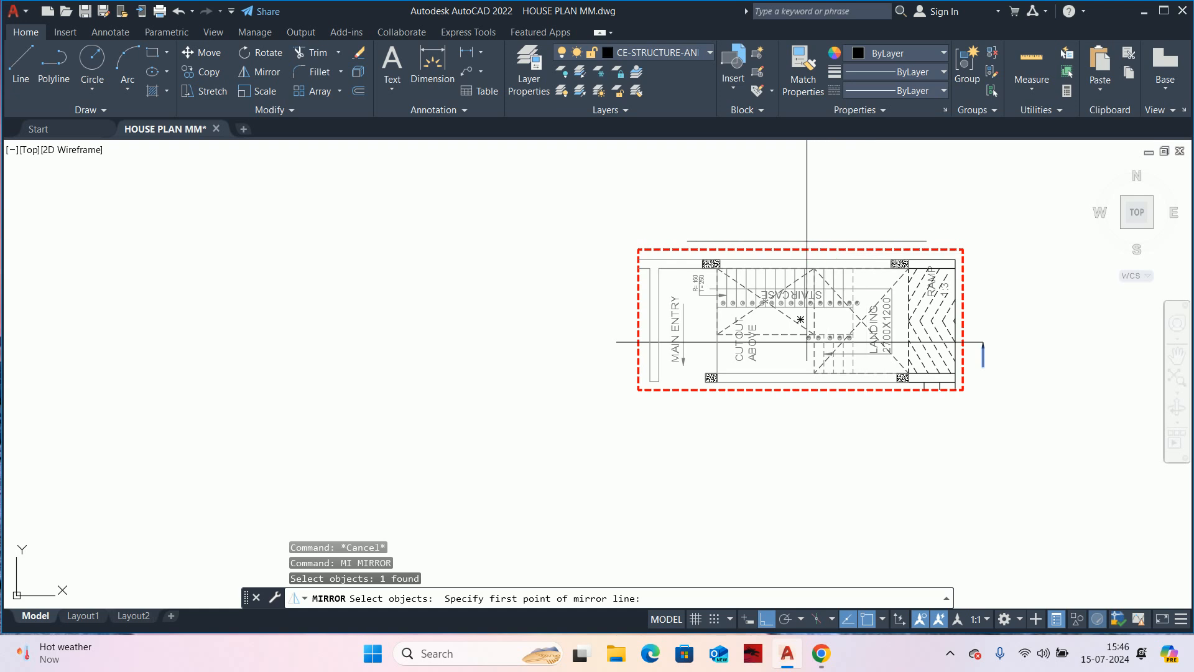
left_click(803, 240)
left_click(794, 199)
key("Escape")
key("Escape")
- Shorten the section line's entry-side end to meet the tip of the mirrored leader arrow
scroll(613, 334, "up", 6)
left_click(647, 357)
scroll(648, 352, "up", 5)
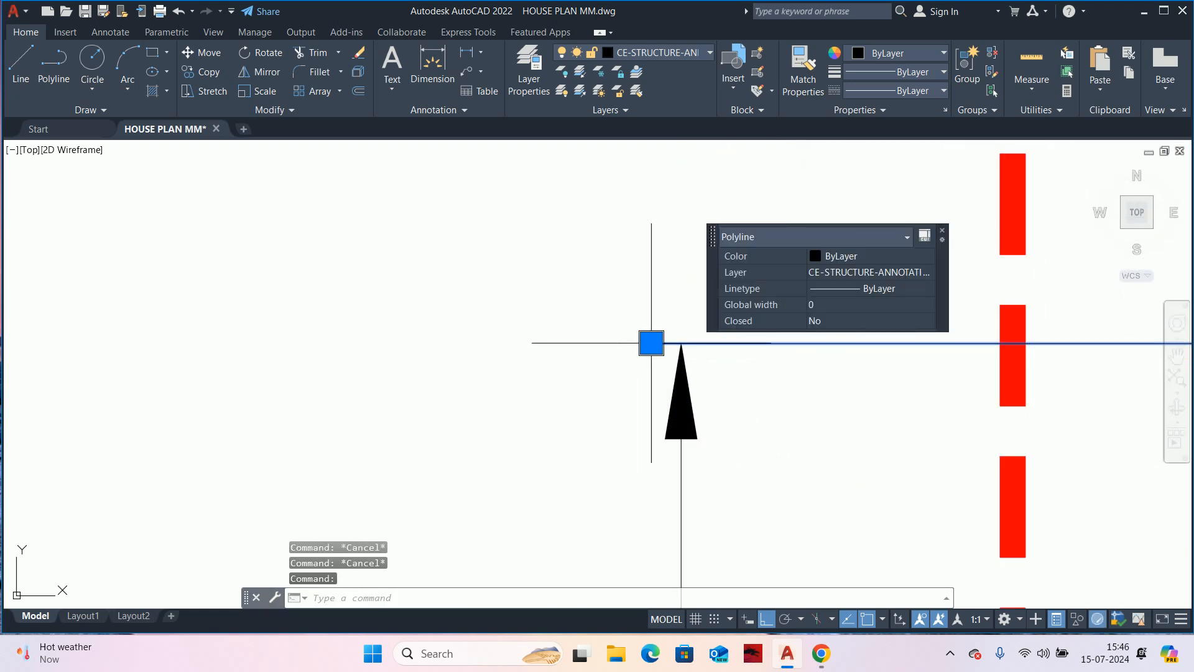
left_click(651, 342)
key("Escape")
key("Escape")
key("Escape")
- Move the section line and both leader arrows straight down a short distance within the lower stair flight
scroll(681, 343, "down", 8)
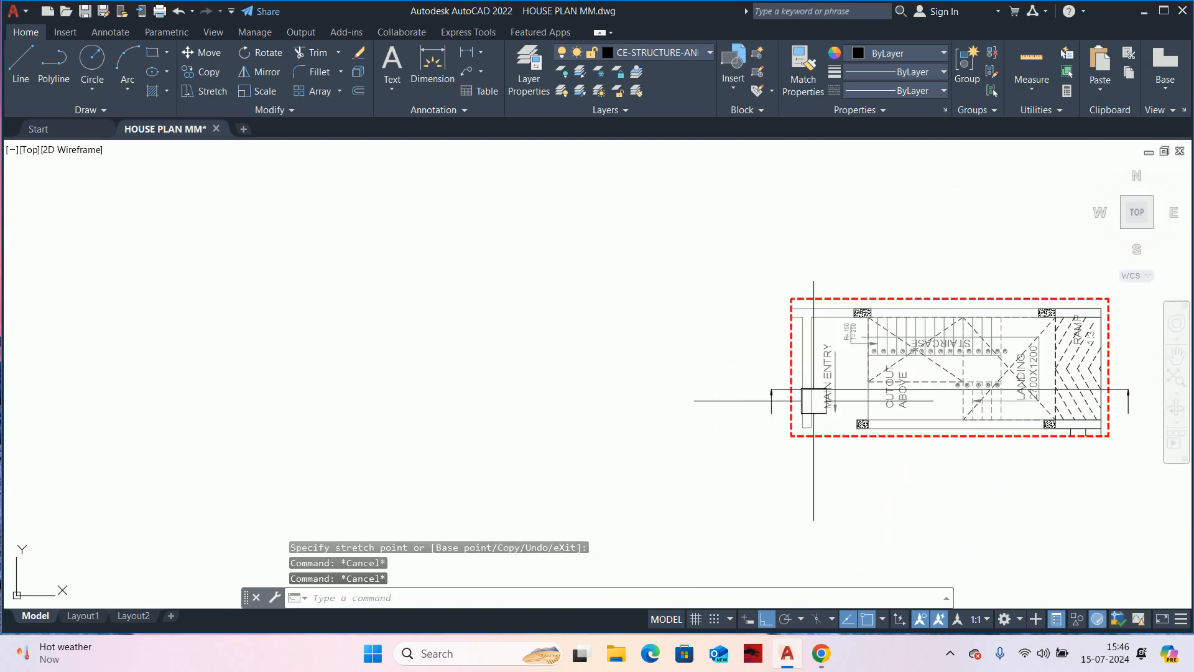
middle_click_drag(906, 376, 821, 367)
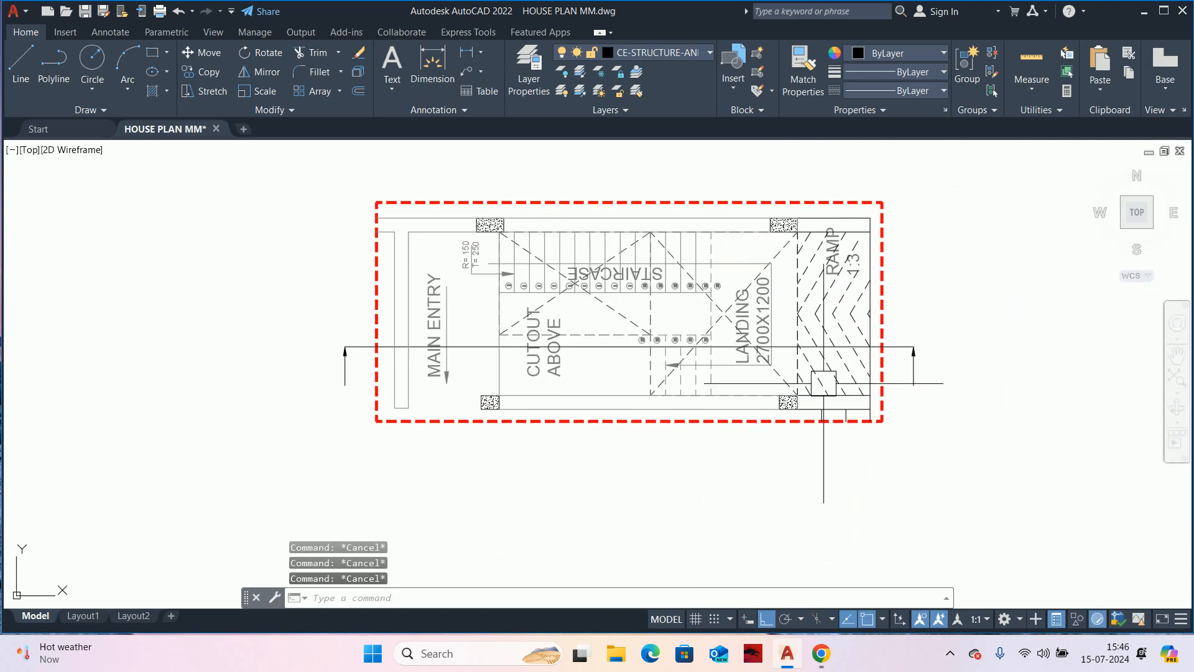
type("m")
key("Return")
left_click(958, 410)
left_click(912, 326)
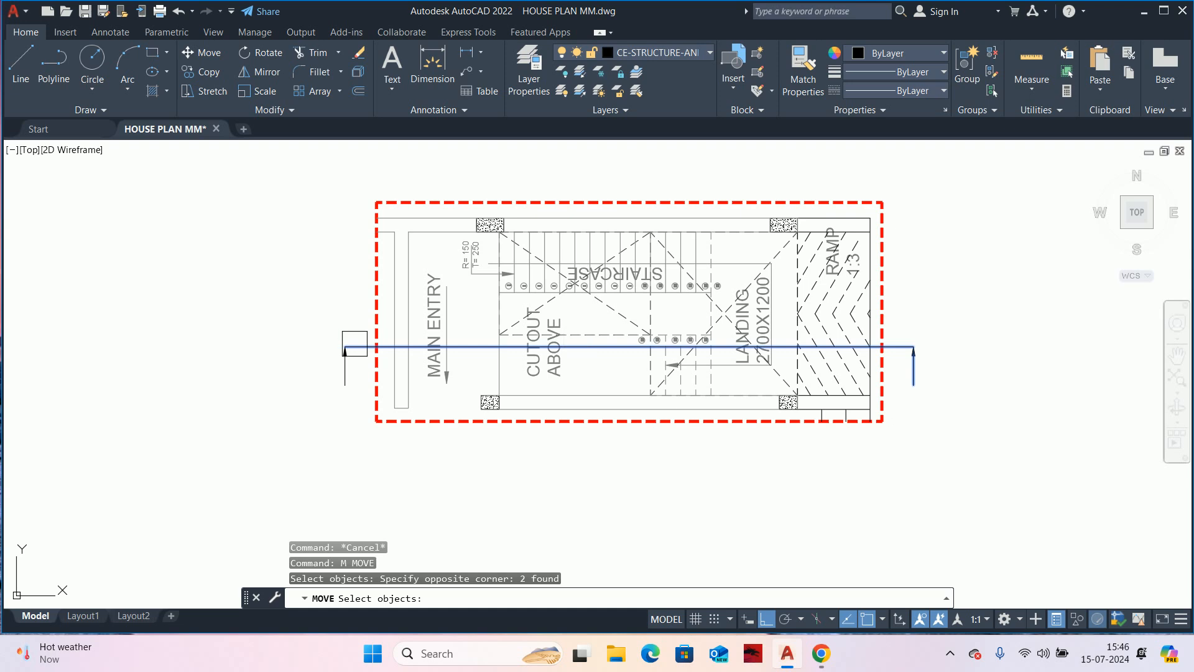
key("Return")
left_click(328, 343)
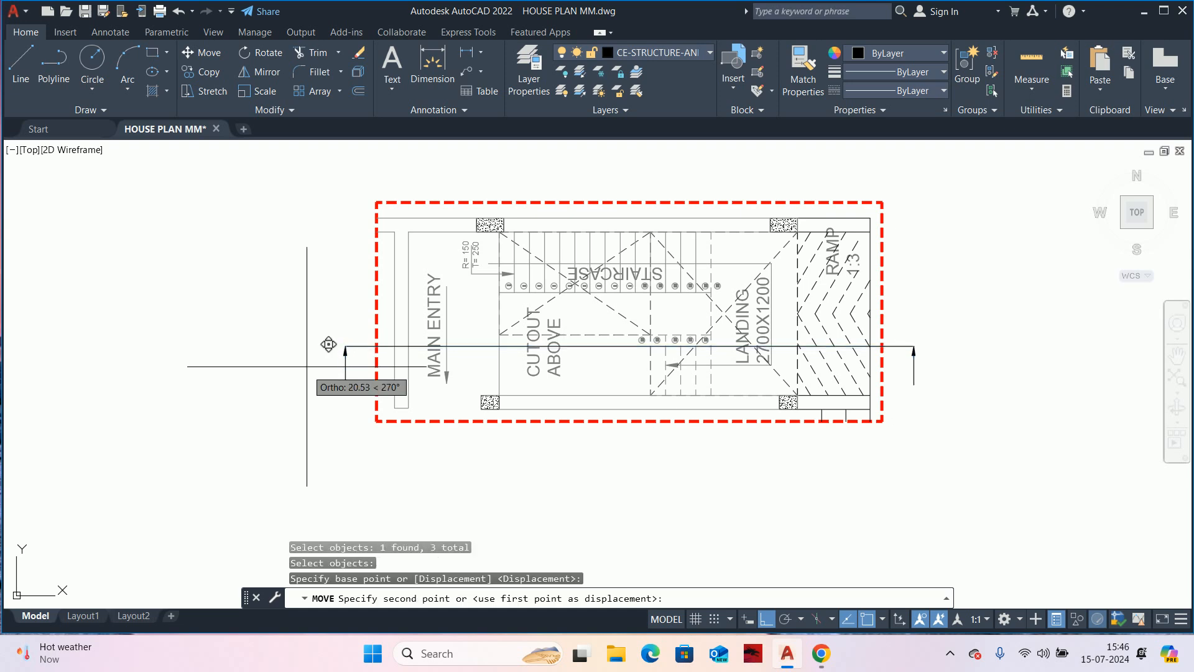
left_click(308, 379)
key("Escape")
key("Escape")
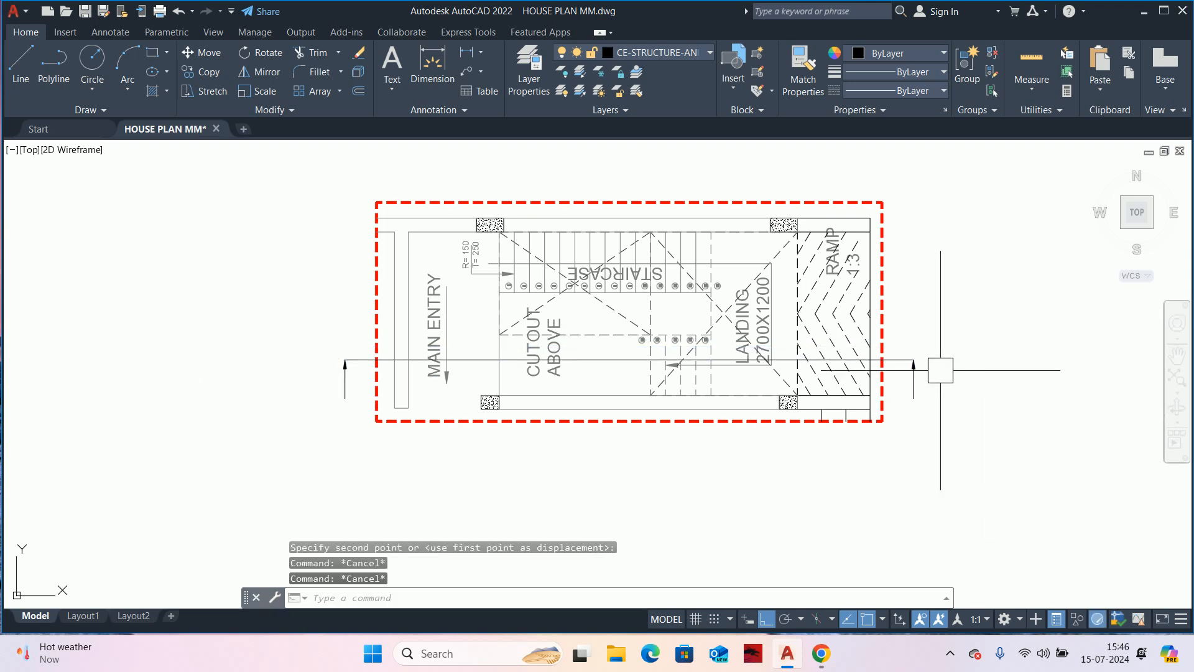
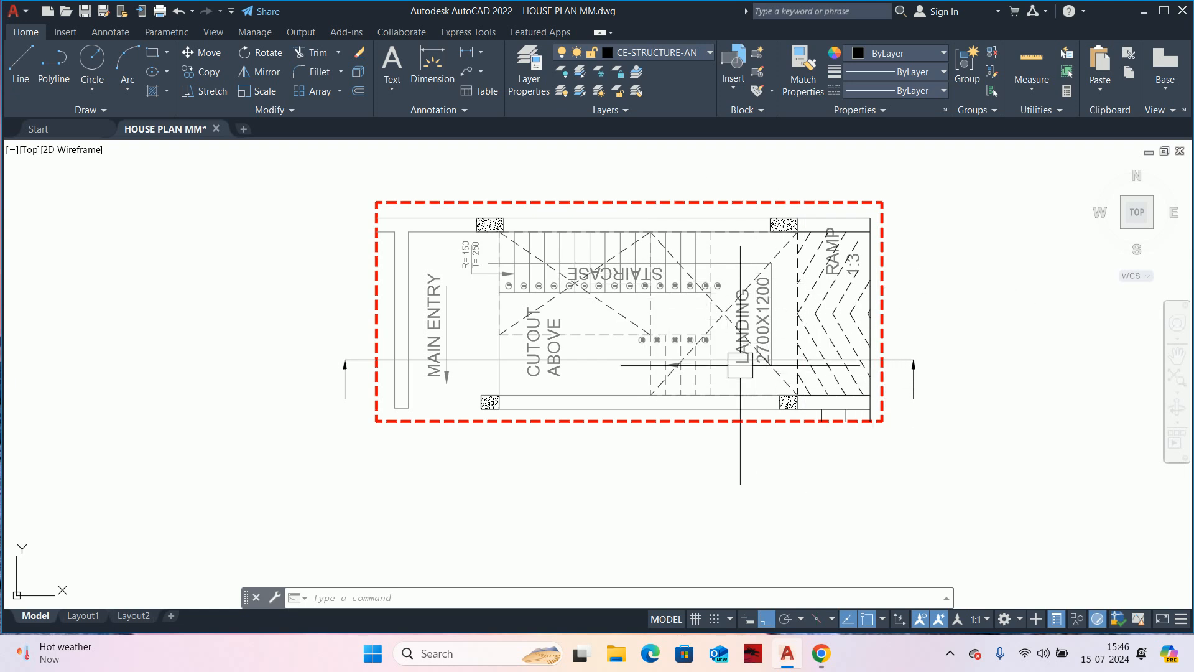
scroll(680, 367, "up", 2)
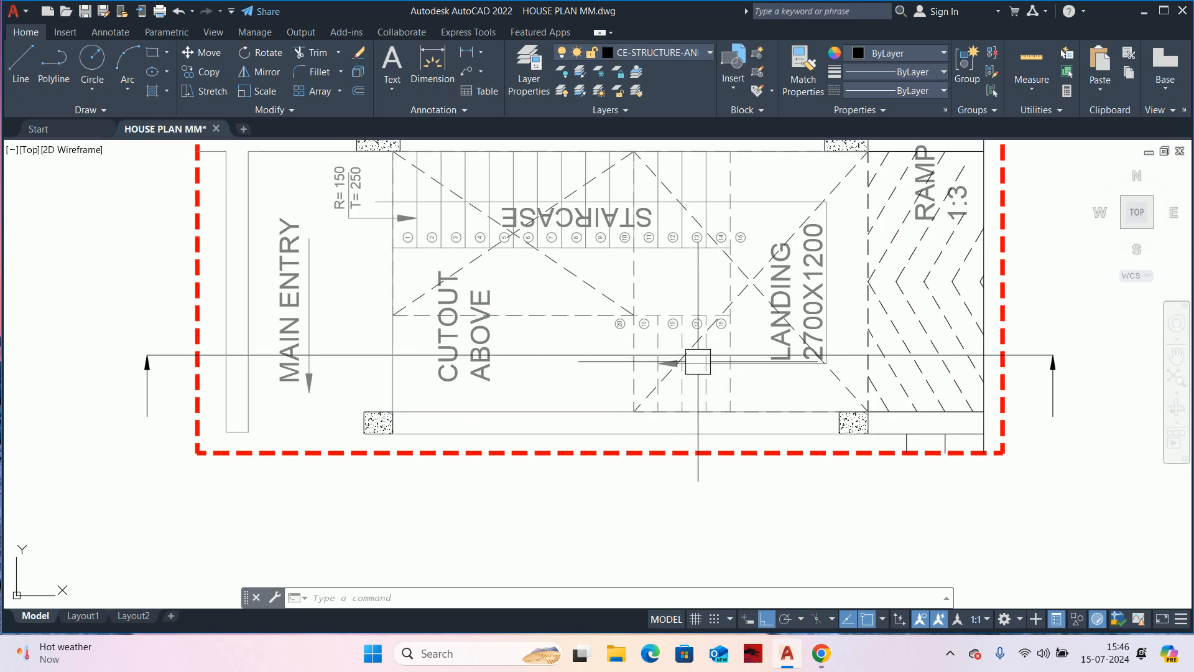
left_click(1086, 370)
left_click(1032, 320)
key("Escape")
key("Escape")
key("Escape")
- Create a new layer named CE-STRUCTURE-SECTION with colour 34
type("LA")
key("Return")
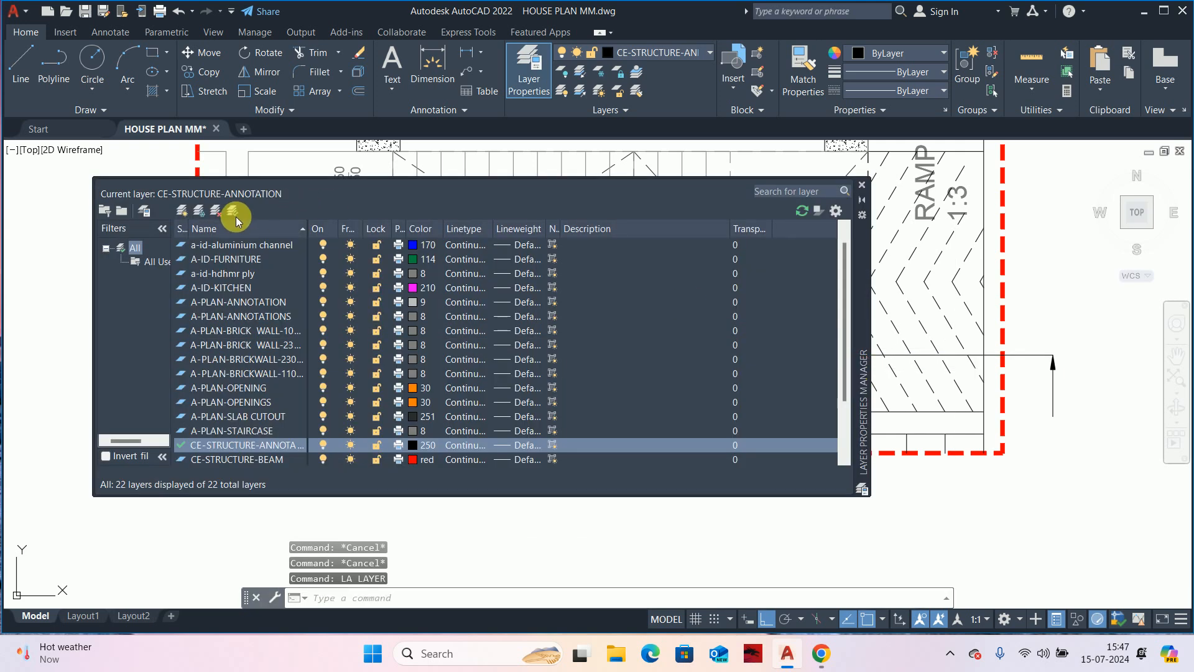
left_click(181, 210)
type("S")
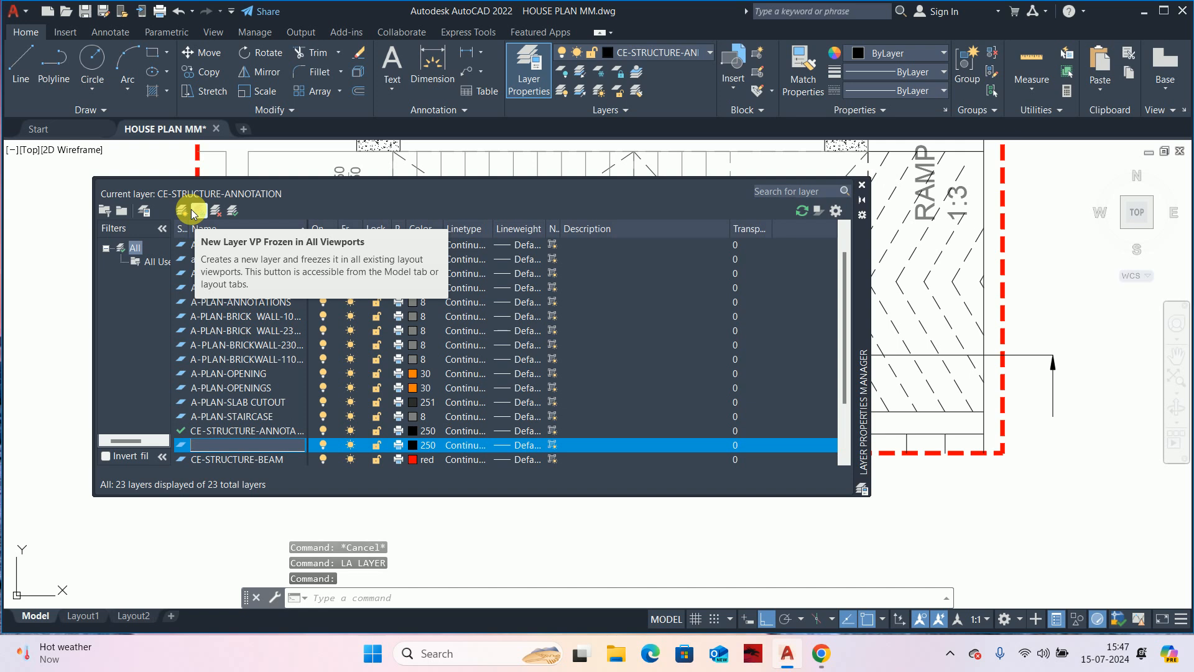
type("CE-STRUCTURE-SECTION")
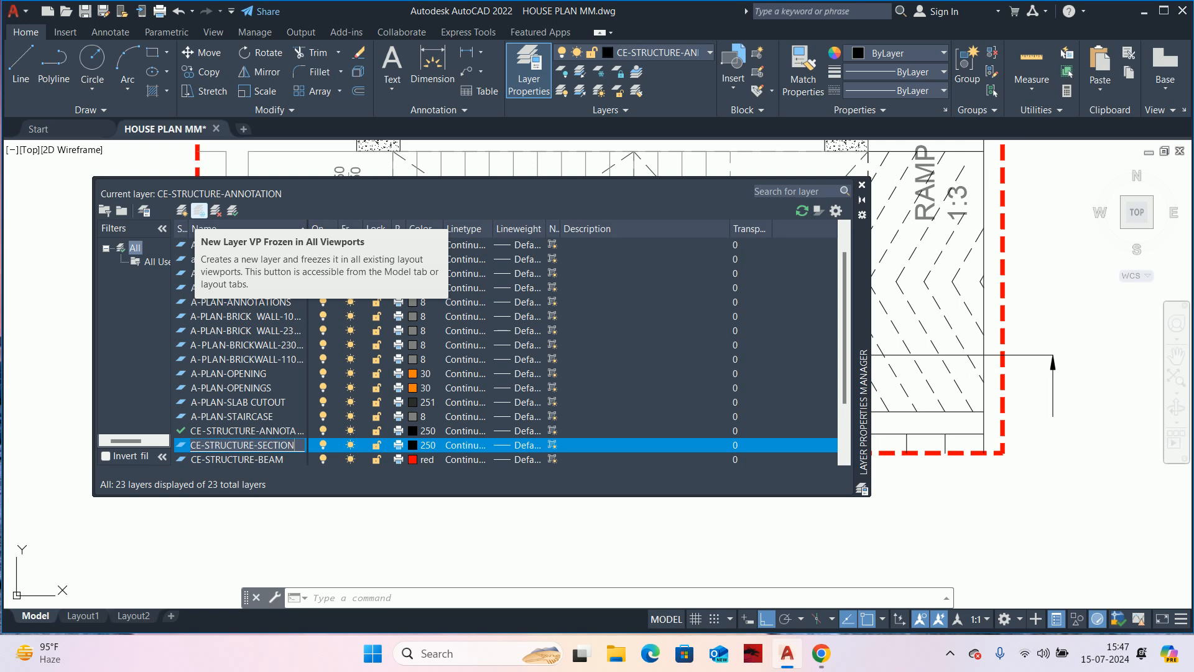
left_click(412, 446)
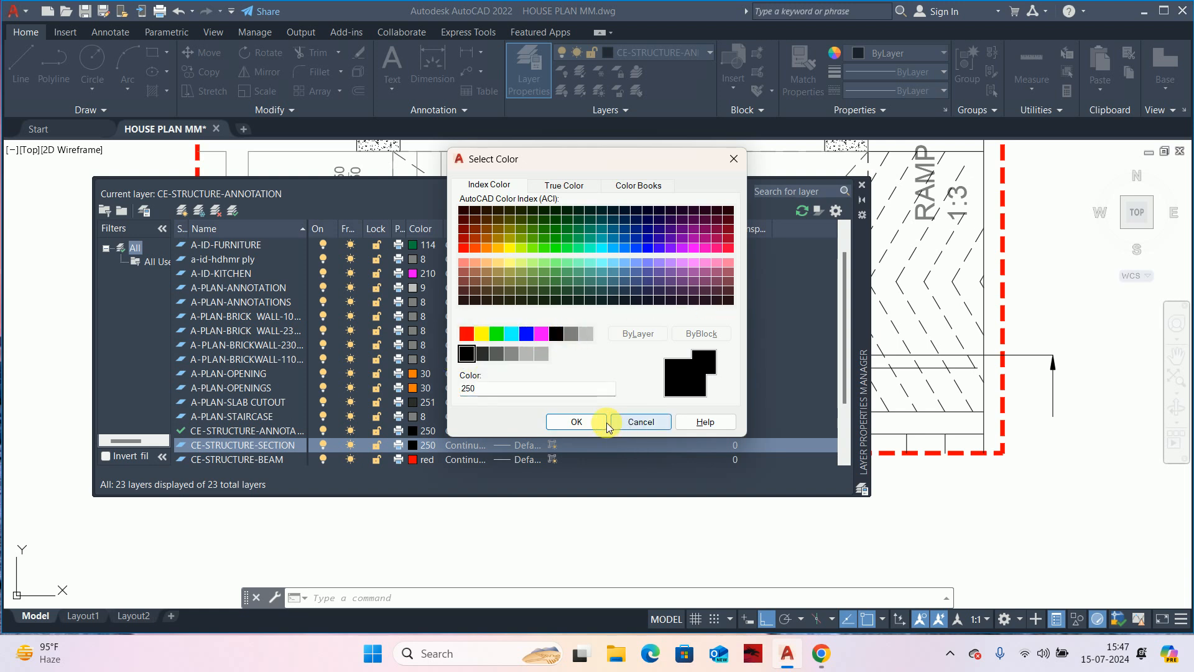
left_click(487, 249)
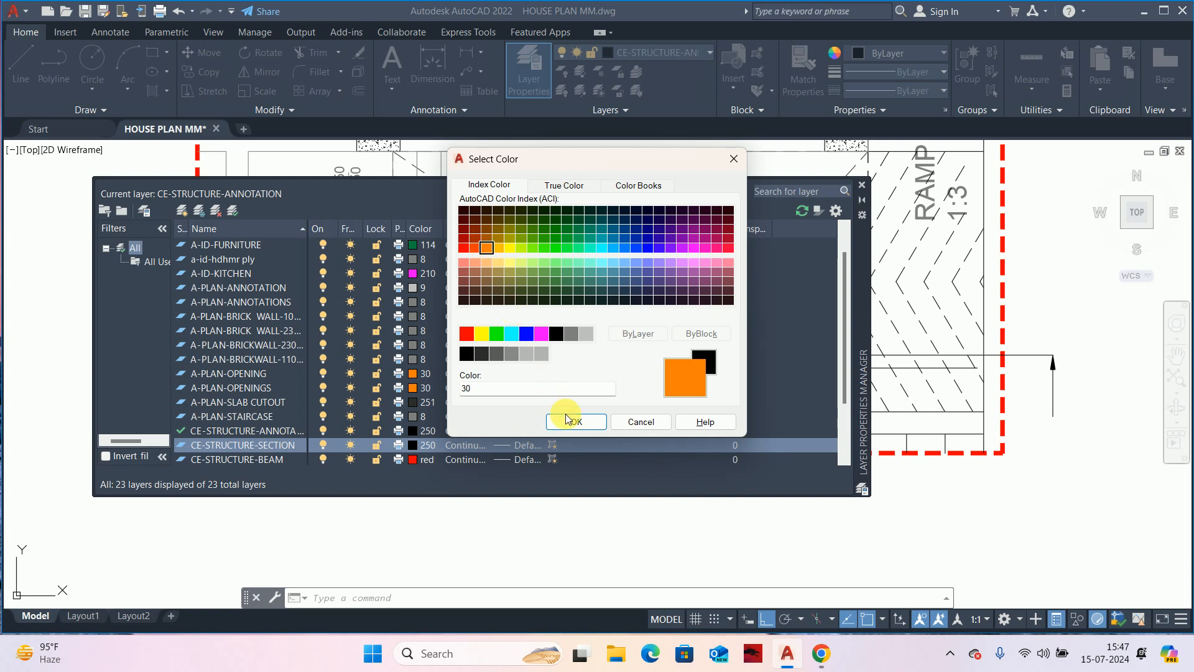
left_click(486, 230)
left_click(560, 425)
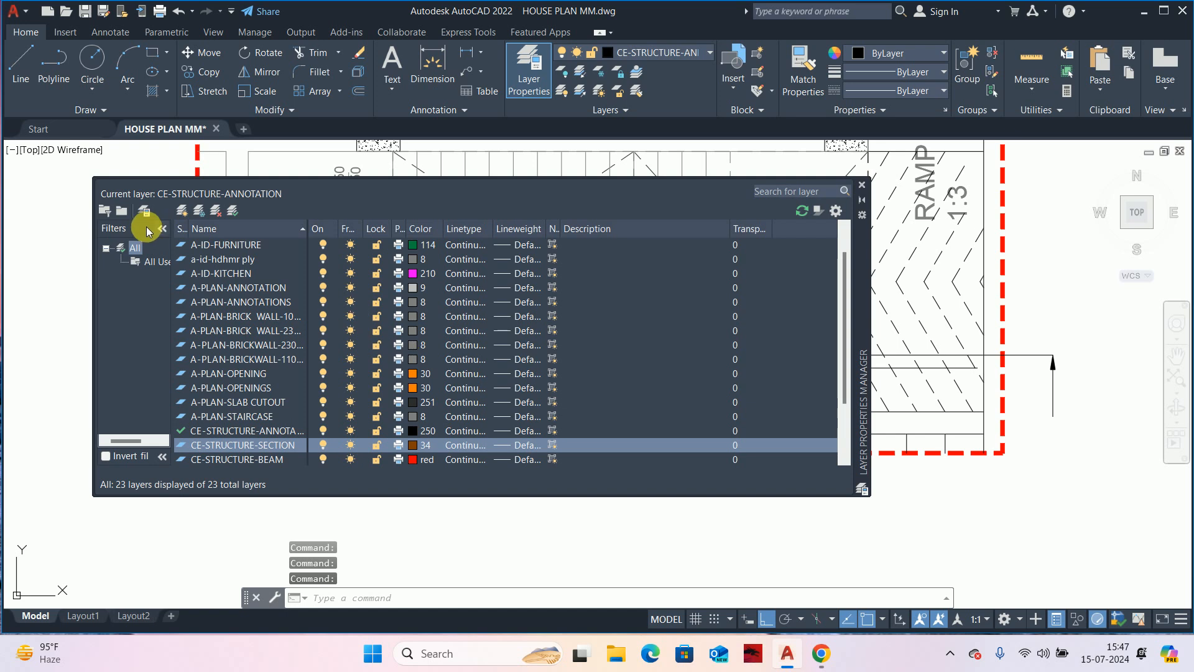
left_click(863, 186)
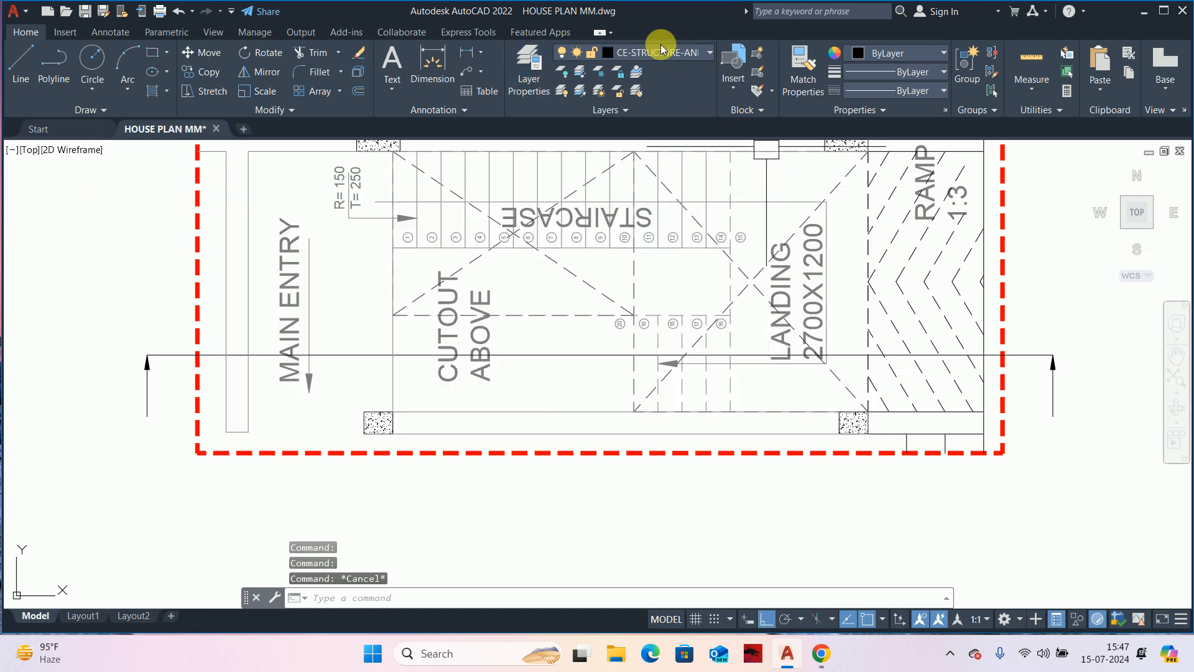
- Make CE-STRUCTURE-SECTION the current layer
left_click(663, 55)
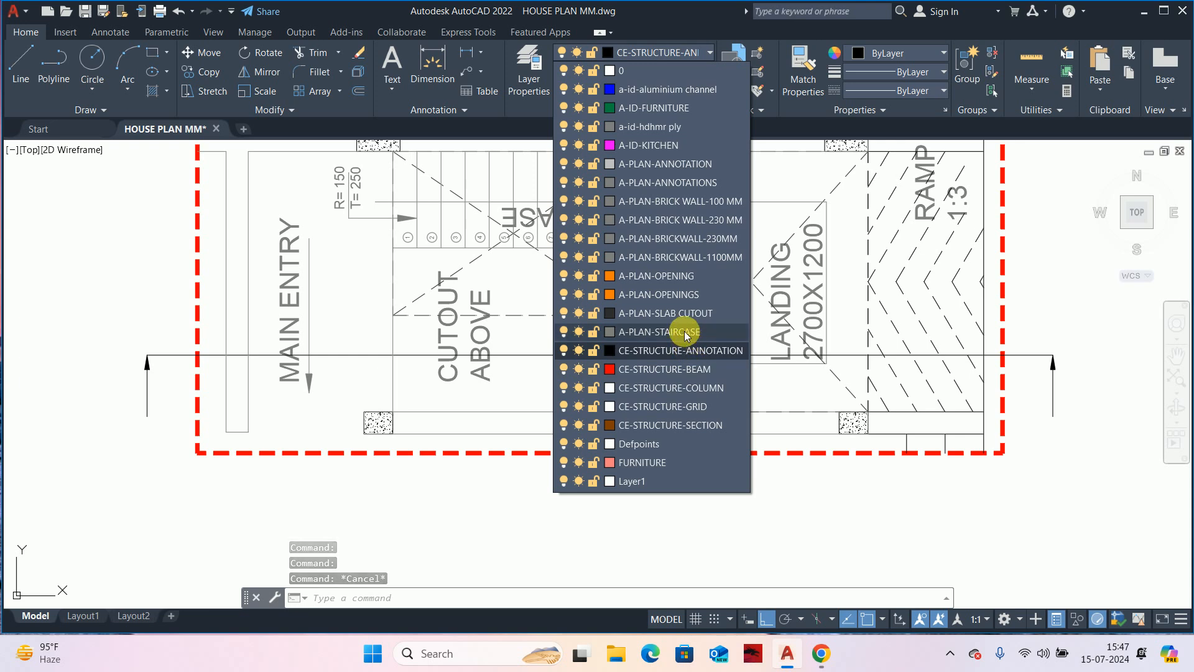
left_click(682, 425)
key("Escape")
key("Escape")
key("Escape")
- Assign the section line and both leader arrows to the CE-STRUCTURE-SECTION layer
left_click(1094, 429)
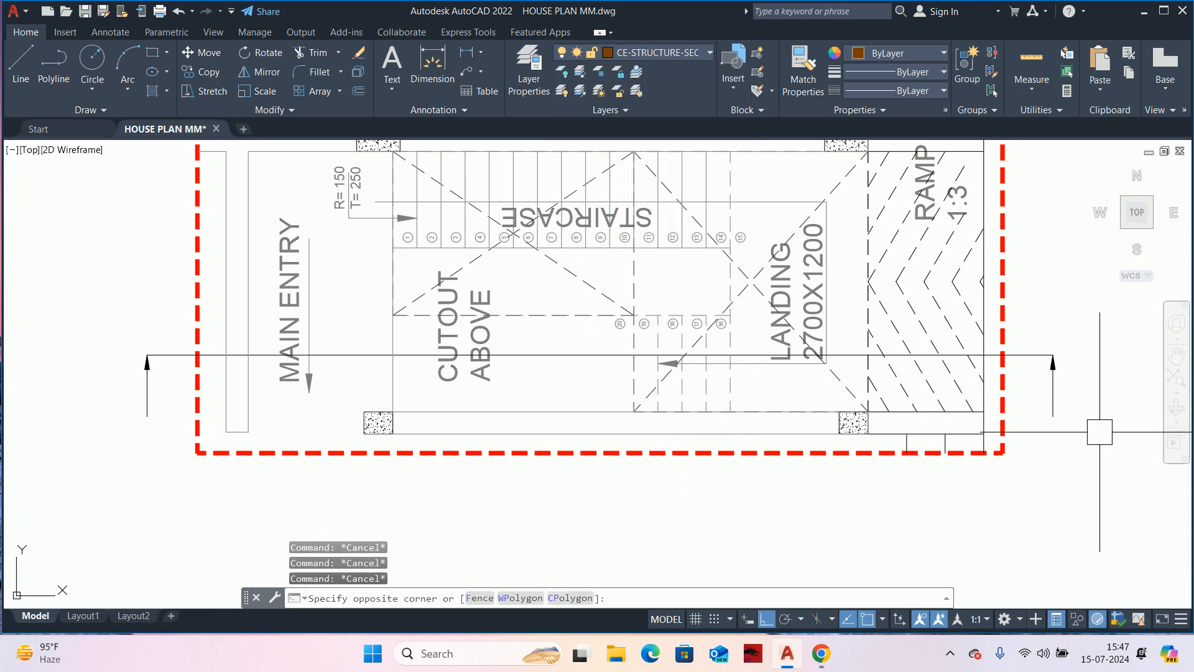
left_click(1039, 314)
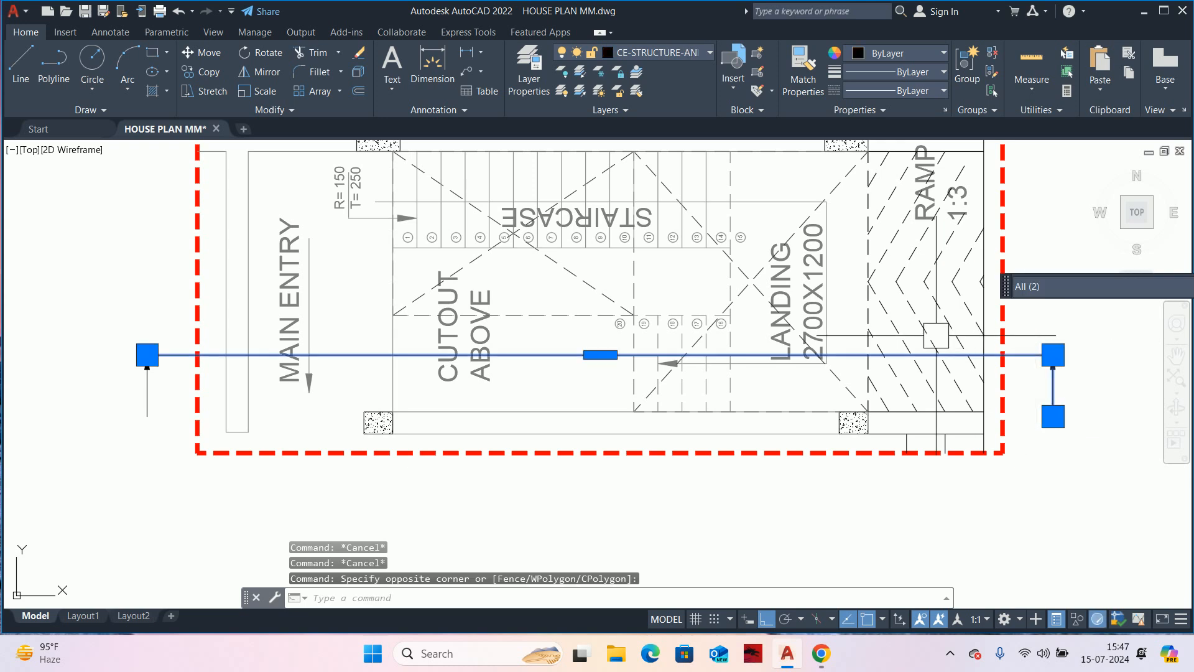
left_click(143, 407)
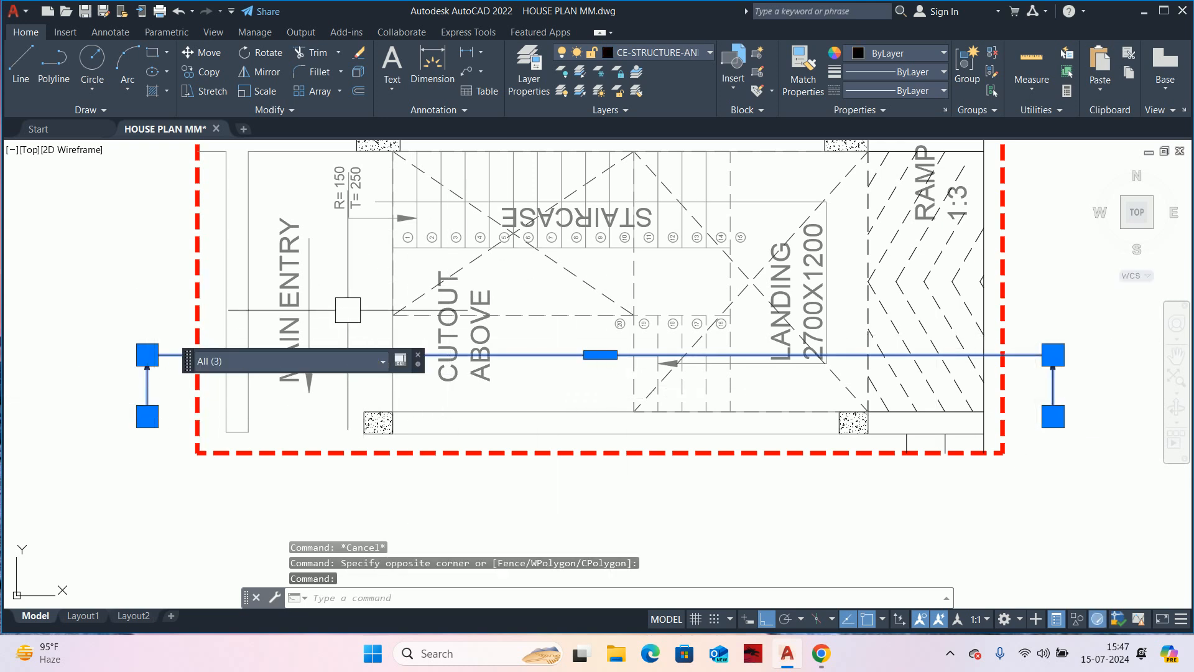
left_click(682, 55)
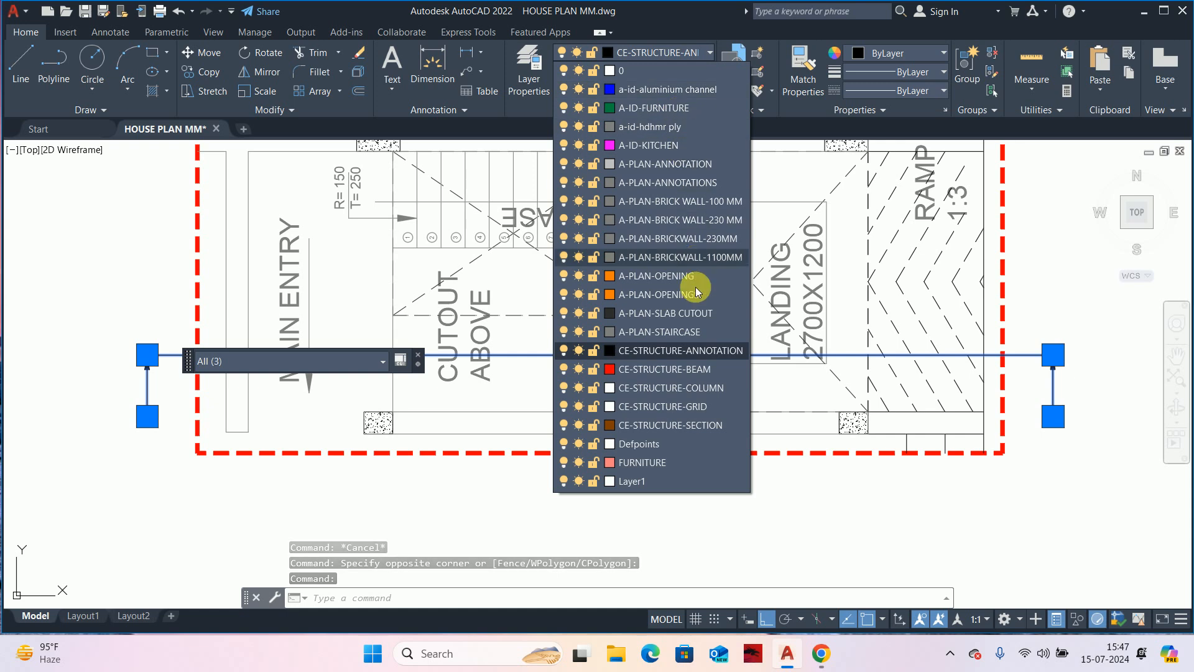
left_click(680, 425)
key("Escape")
key("Escape")
scroll(906, 372, "down", 2)
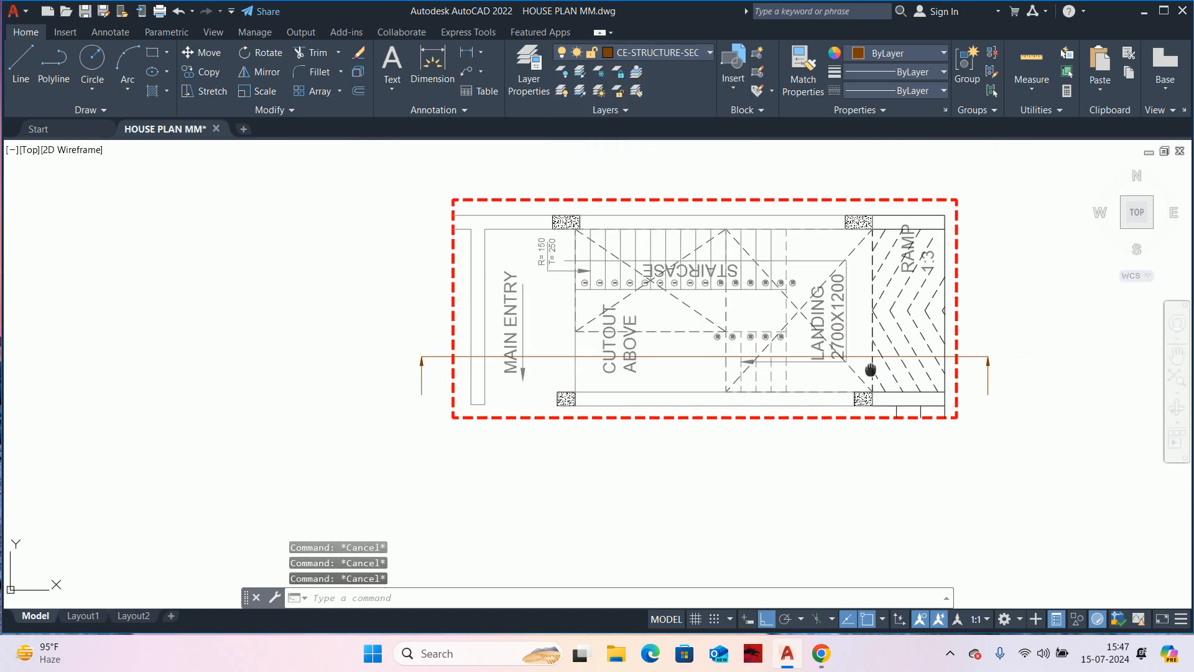
- Add the multiline text "A" with a height of 300 below the ramp-side section arrow
type("T")
key("Return")
scroll(952, 387, "up", 4)
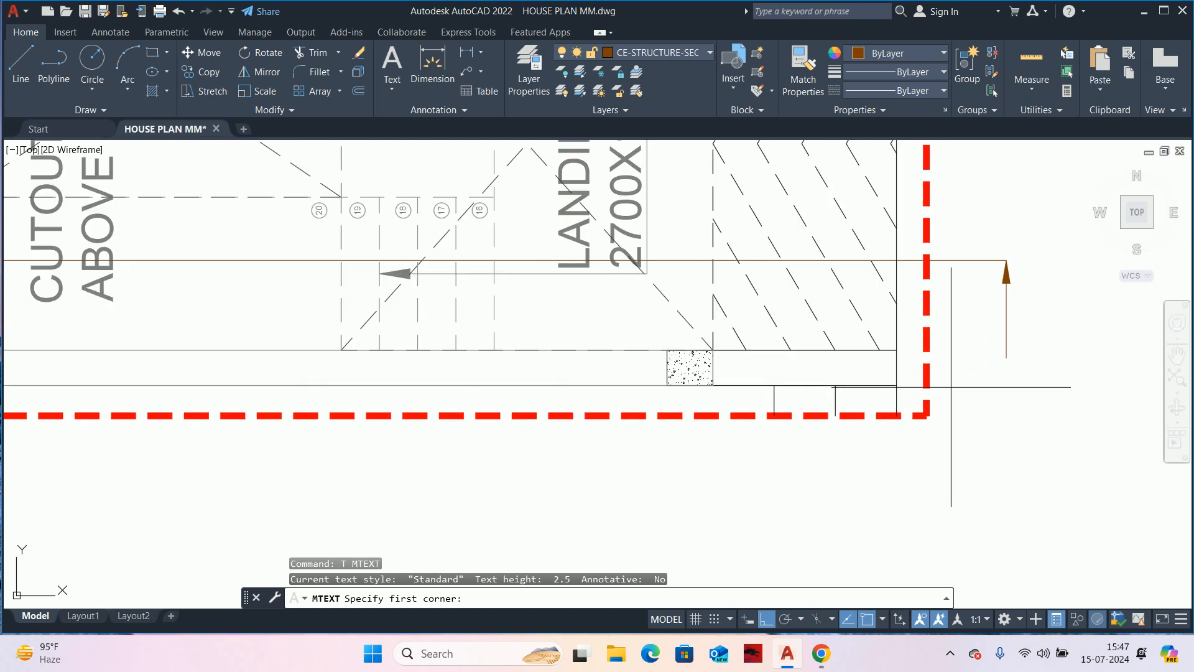
left_click(997, 371)
left_click(1062, 424)
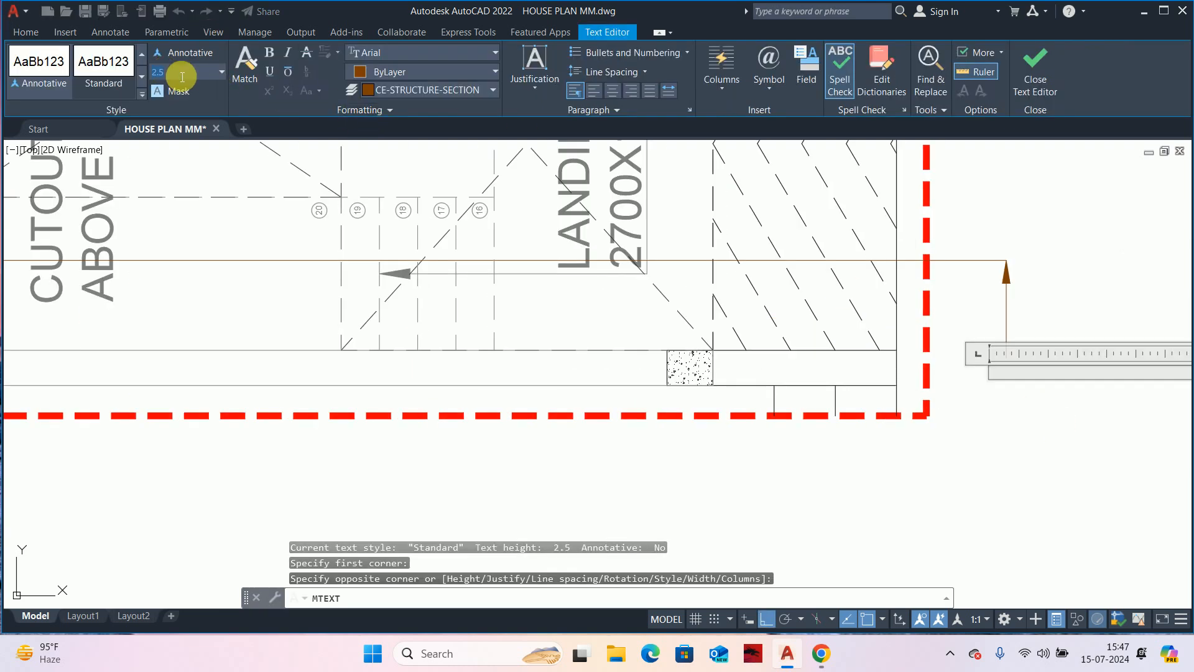
type("300")
key("Return")
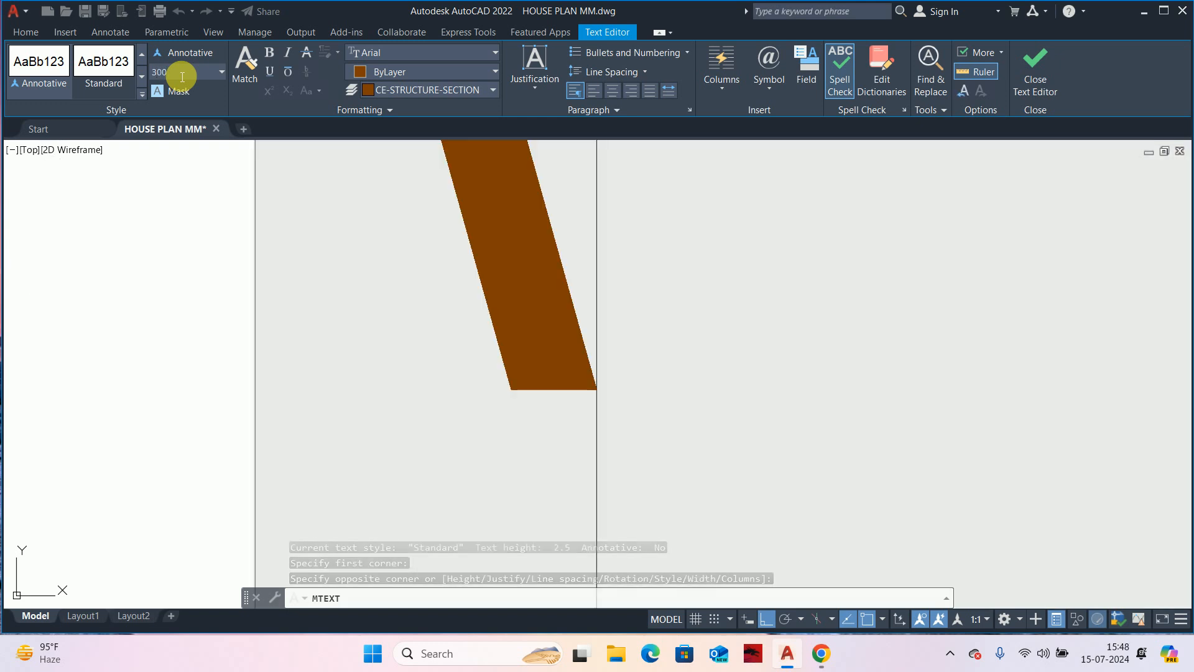
scroll(455, 368, "down", 2)
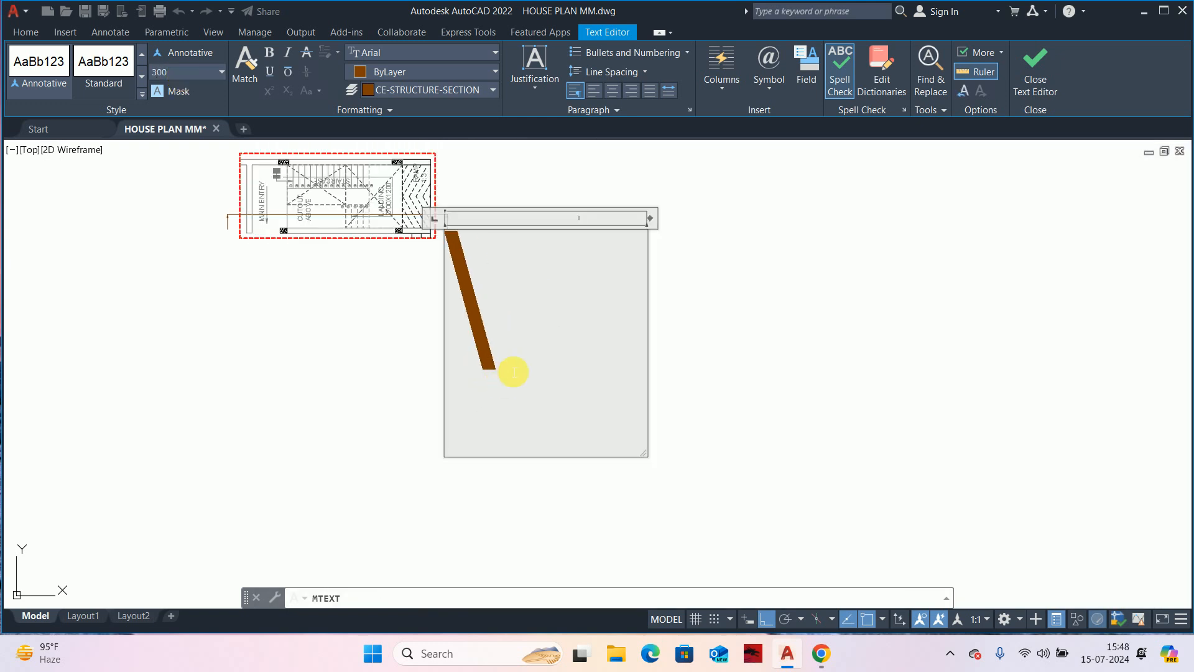
left_click(714, 365)
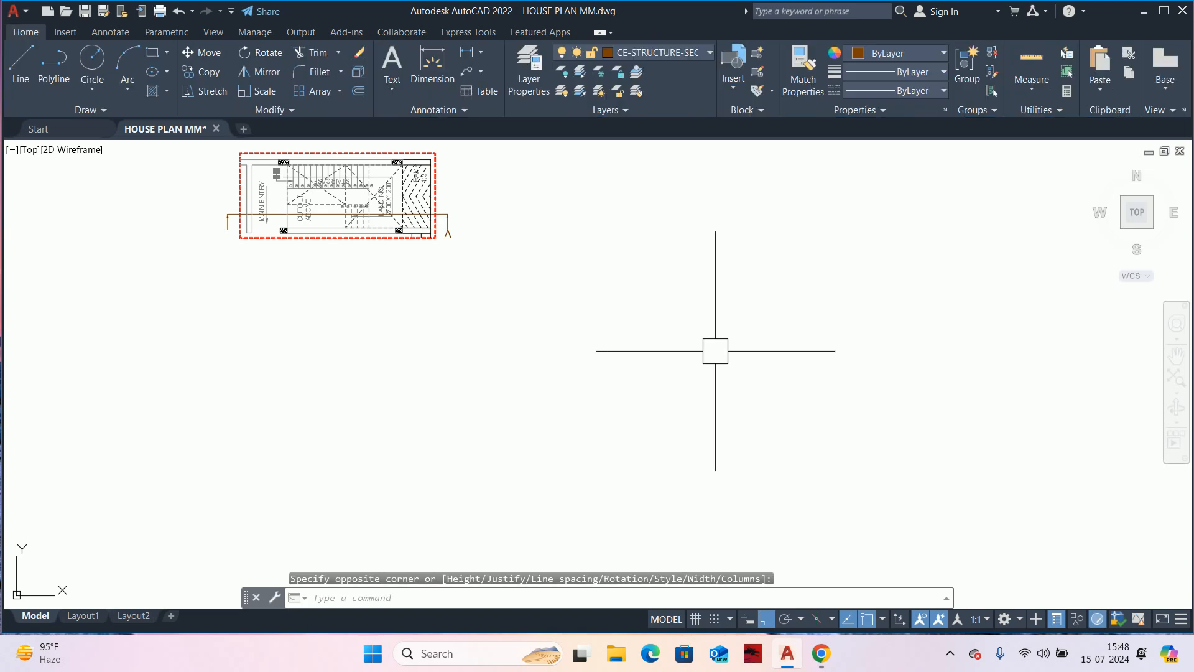
scroll(496, 264, "up", 3)
middle_click_drag(496, 264, 663, 359)
key("Escape")
key("Escape")
key("Escape")
middle_click_drag(634, 307, 696, 323)
type("CO")
key("Escape")
scroll(673, 308, "up", 1)
type("M")
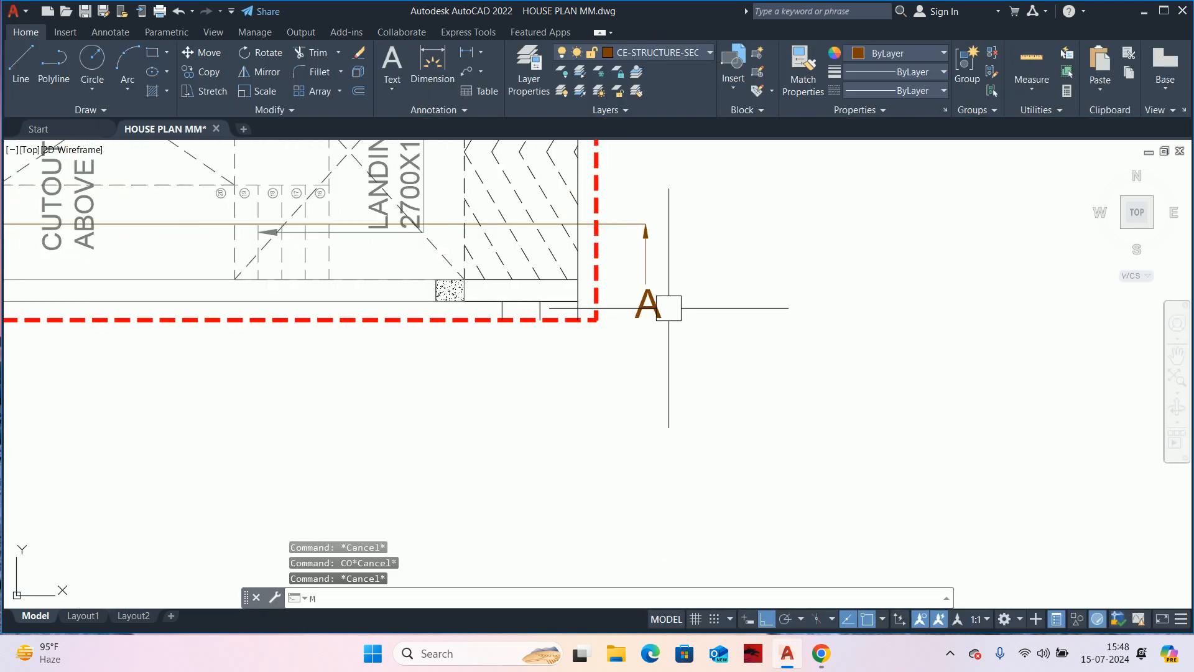
key("space")
scroll(670, 309, "up", 2)
left_click(637, 332)
key("space")
left_click(619, 384)
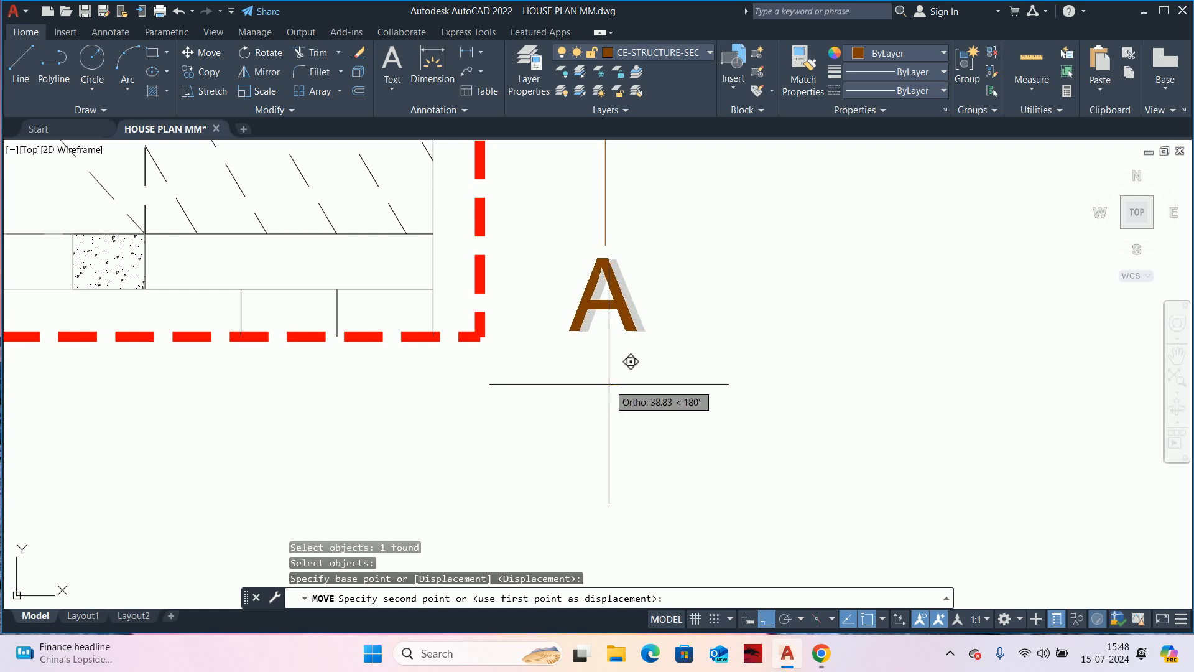
key("Escape")
key("Escape")
- Move the letter A sideways until it is centred under the ramp-side arrow's tail
scroll(608, 347, "up", 4)
key("space")
left_click(619, 259)
middle_click_drag(618, 259, 562, 341)
key("space")
left_click(677, 268)
left_click(683, 269)
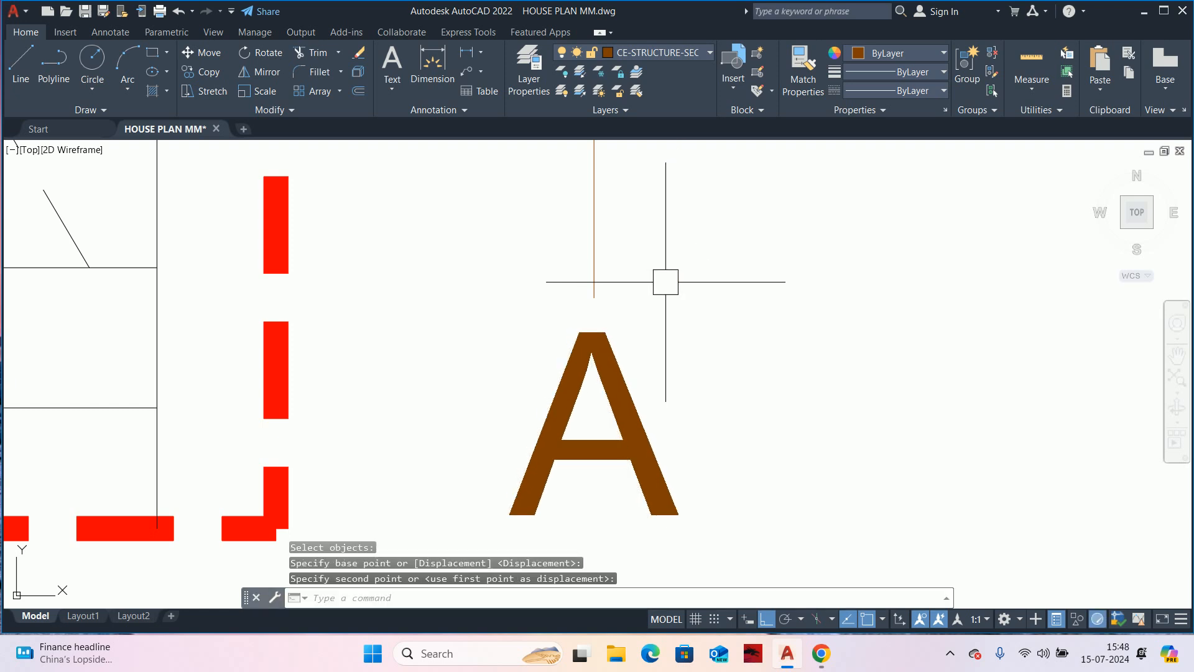
- Move the letter A straight up so it sits close beneath the ramp-side arrow's tail
scroll(644, 302, "down", 2)
key("space")
left_click(626, 339)
key("space")
left_click(704, 306)
left_click(707, 296)
key("Escape")
scroll(707, 296, "down", 5)
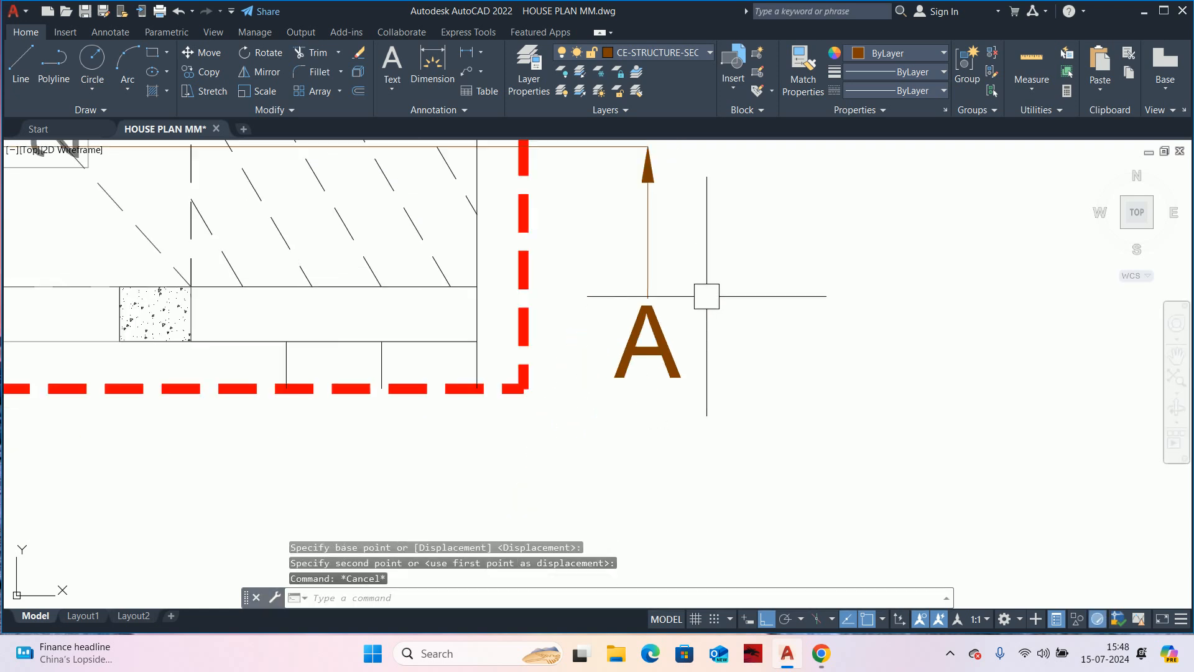
- Copy the letter A from the ramp-side arrow to the same place under the entry-side arrow
type("co")
key("space")
left_click(759, 337)
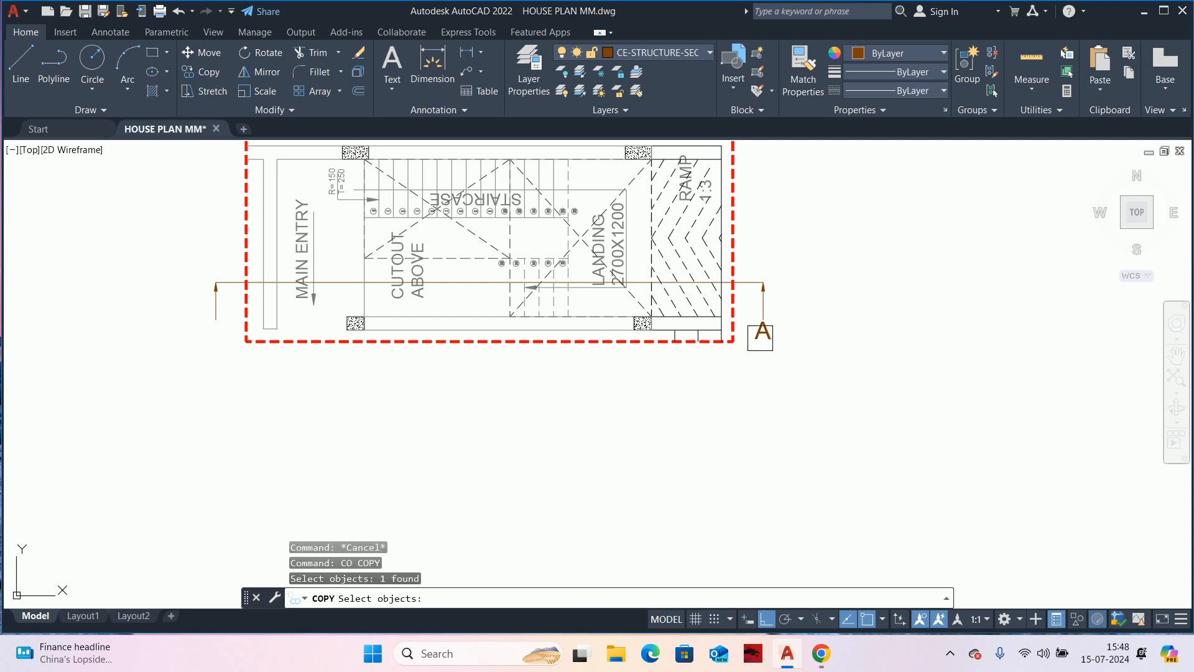
key("space")
scroll(759, 337, "up", 3)
left_click(755, 293)
scroll(602, 312, "up", 3)
middle_click_drag(150, 326, 452, 335)
left_click(375, 346)
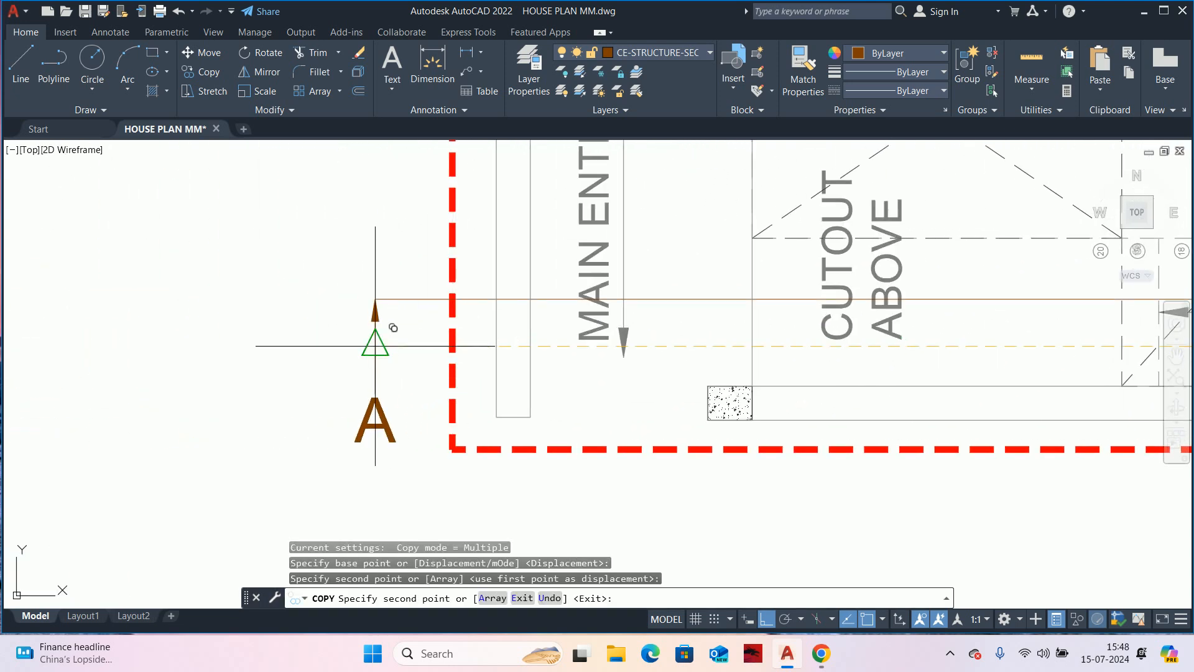
key("Escape")
- Edit the copied text under the entry-side arrow to read A'
double_click(406, 413)
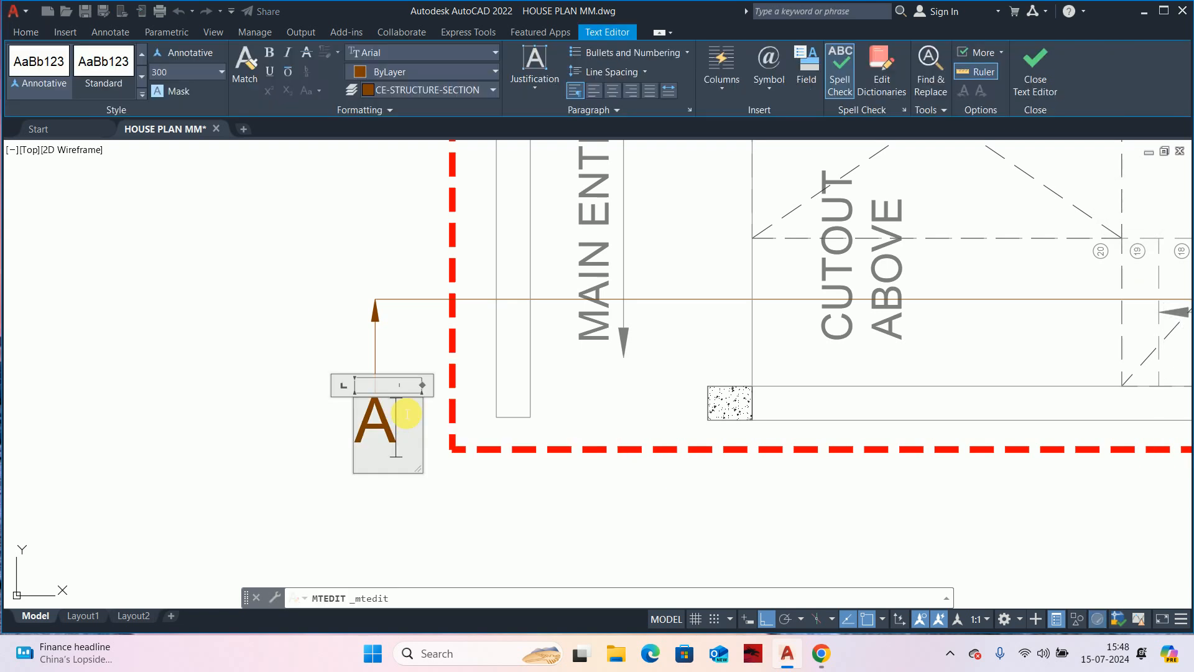
key("Escape")
key("Escape")
scroll(398, 399, "down", 4)
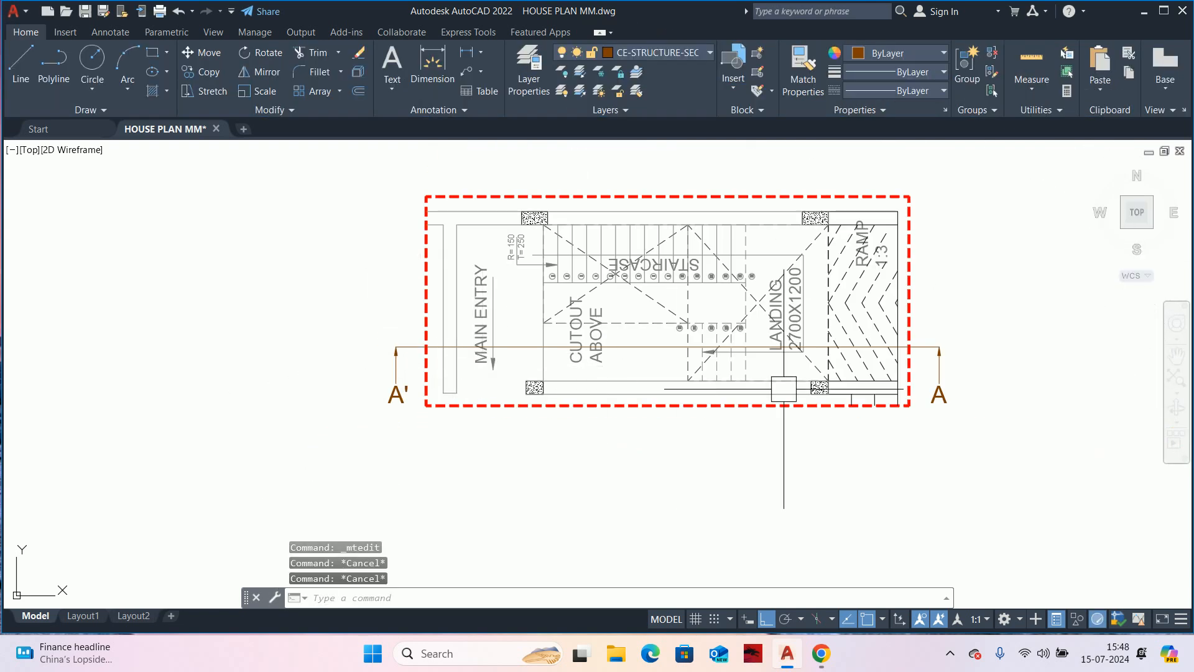
middle_click_drag(812, 388, 716, 385)
- Change the section line's linetype to CENTER
scroll(863, 357, "up", 2)
scroll(821, 337, "up", 2)
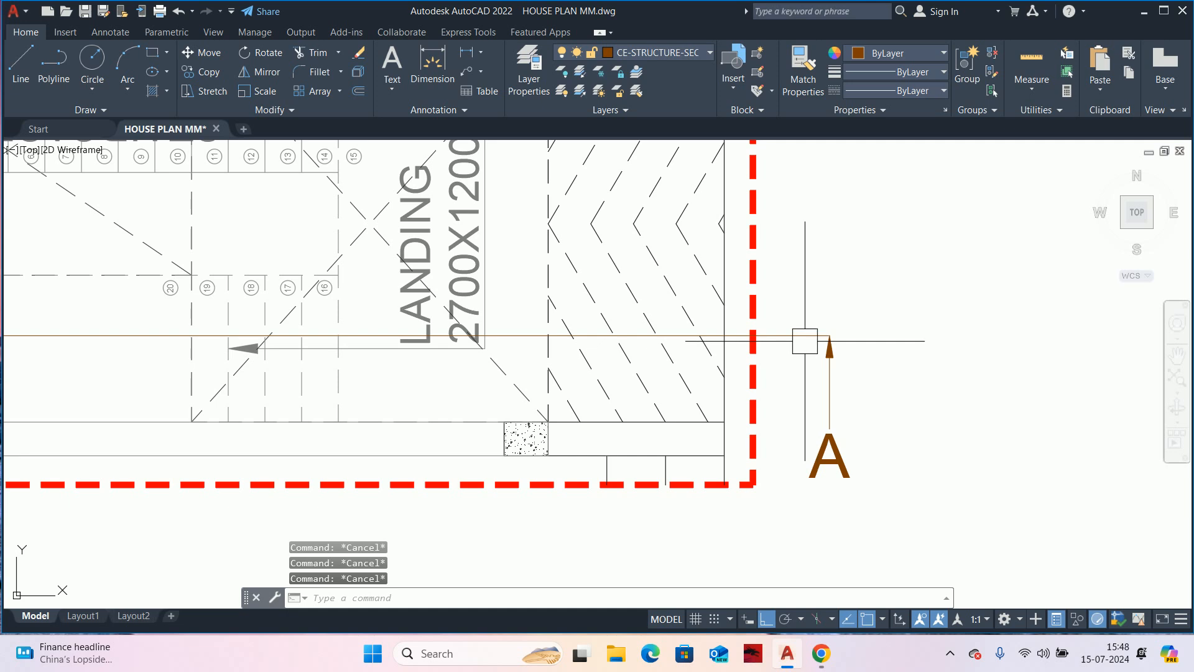
left_click(795, 334)
left_click(980, 248)
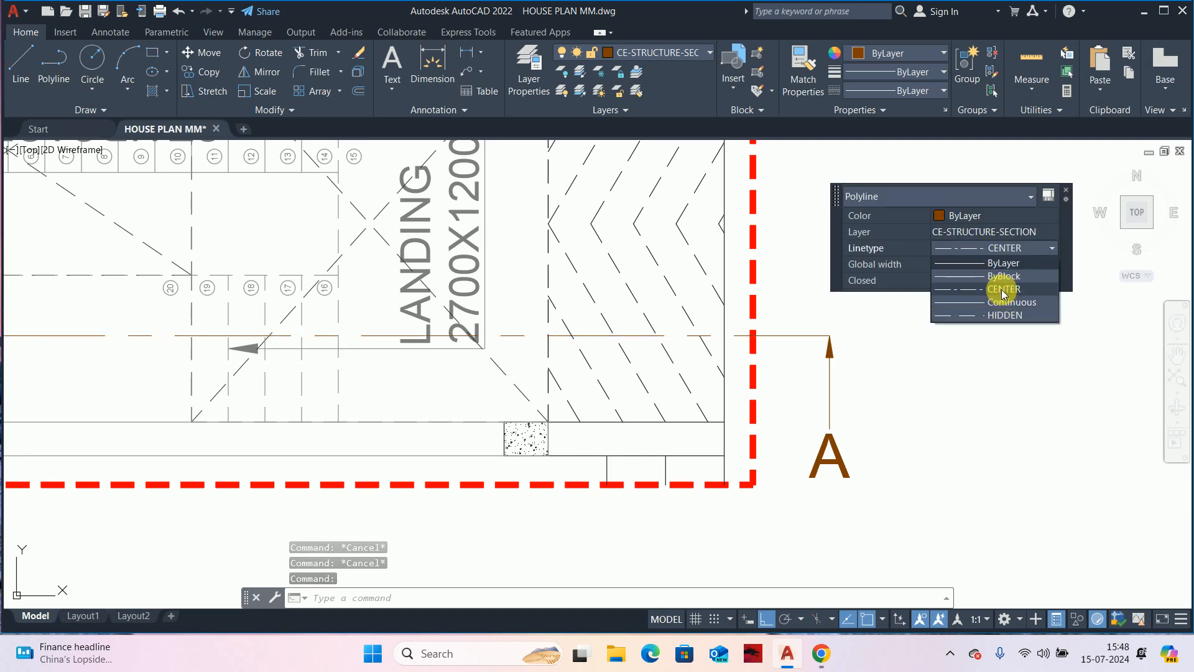
left_click(1004, 290)
scroll(847, 299, "down", 2)
- Set the section line's linetype scale to 0.5
type("pr")
key("Return")
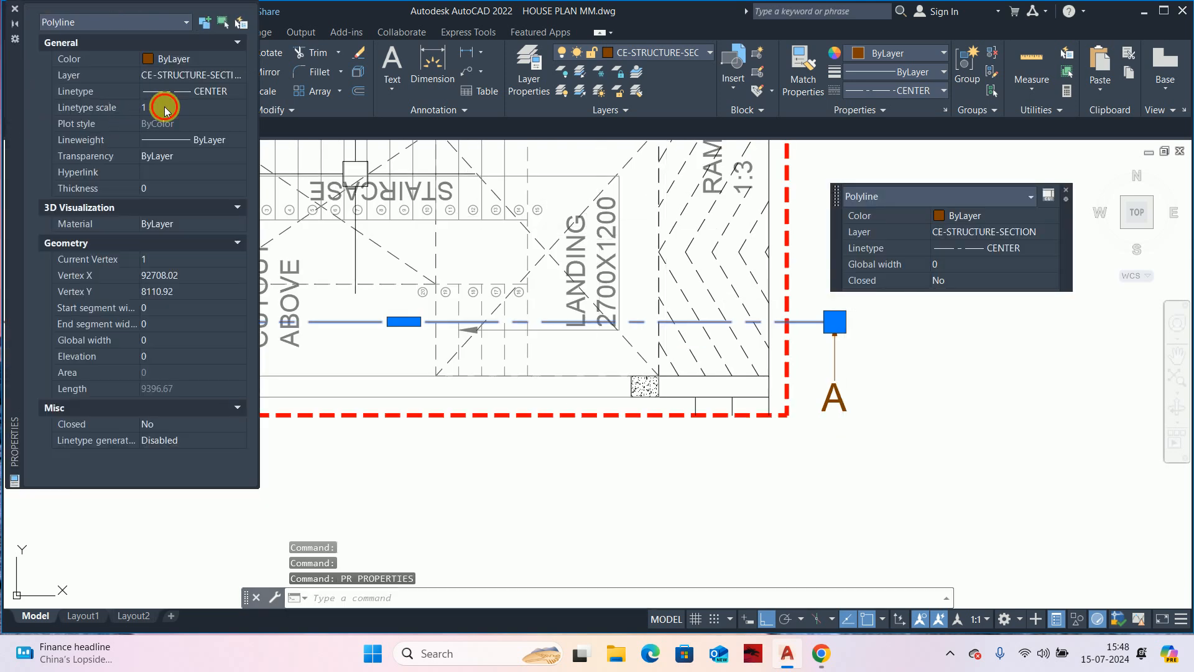
left_click(168, 108)
key("Return")
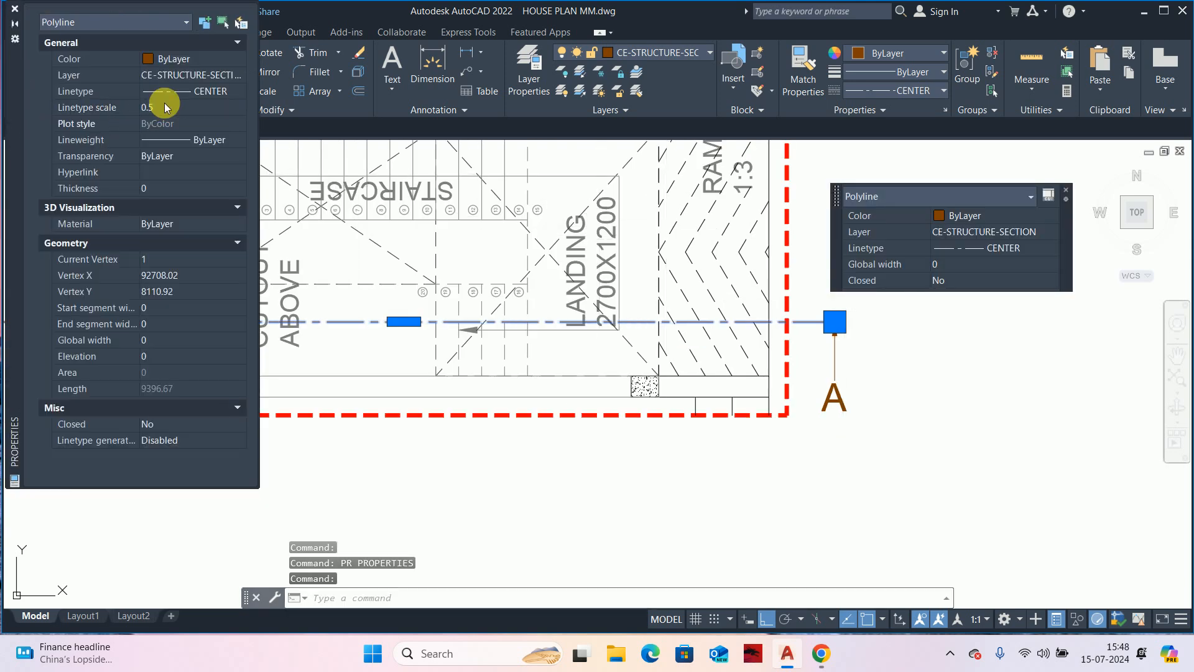
left_click(15, 12)
- Thicken the section line by entering a nonzero global width for the polyline
left_click(943, 269)
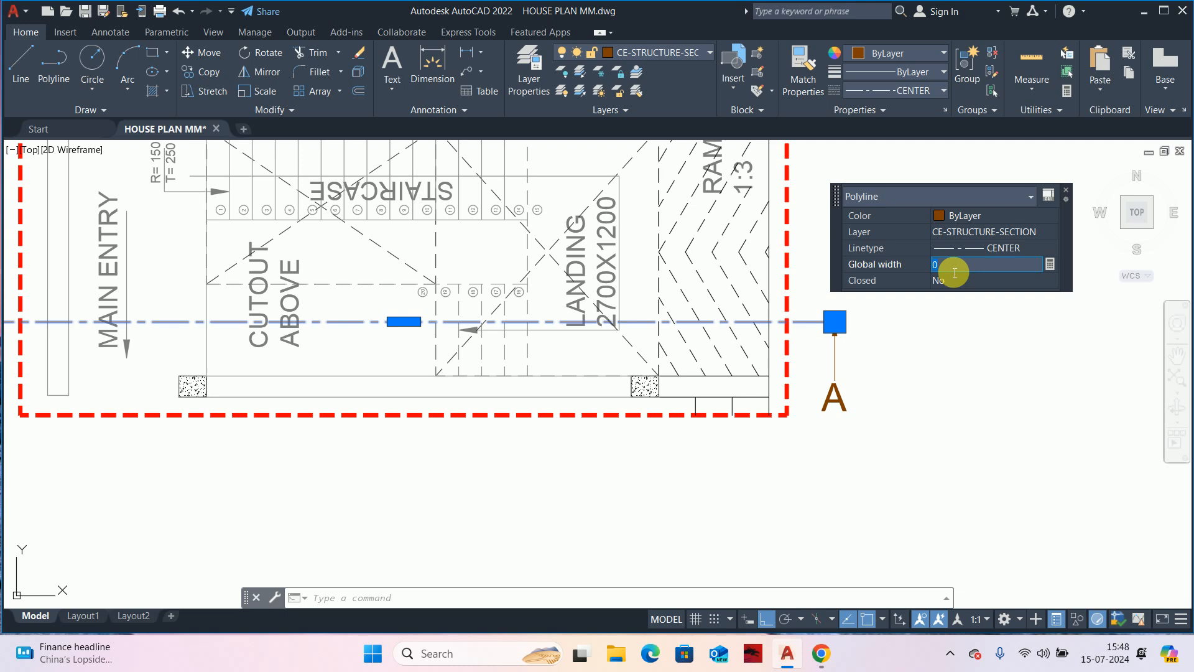
left_click(950, 269)
left_click(952, 271)
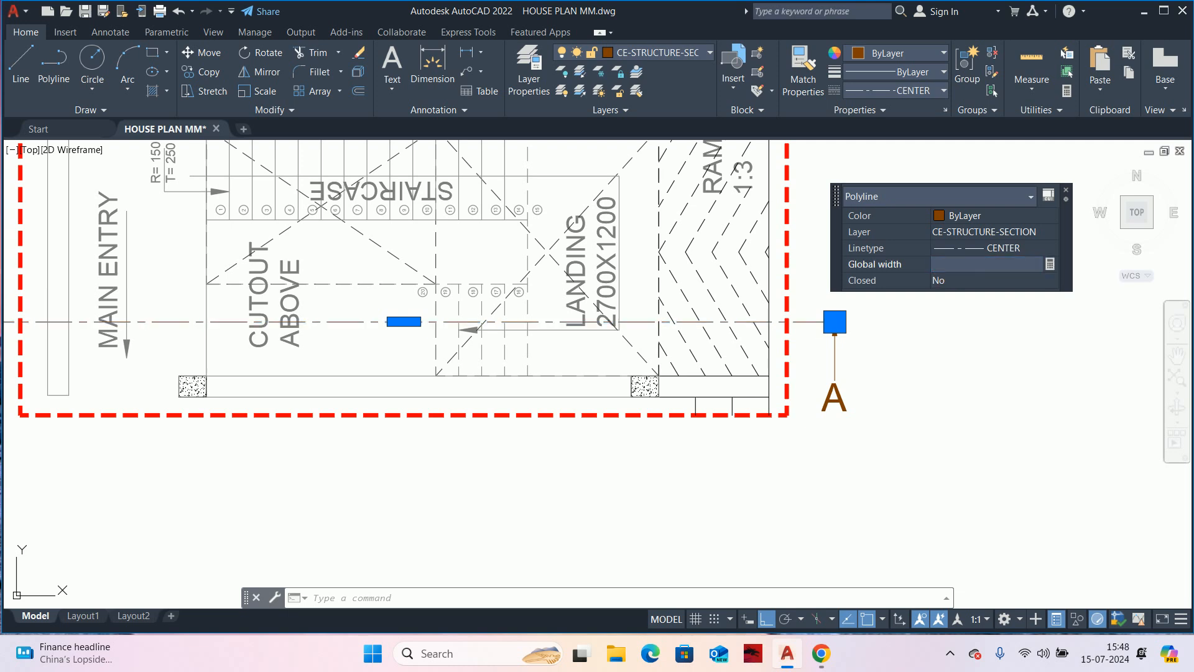
left_click(950, 269)
key("Escape")
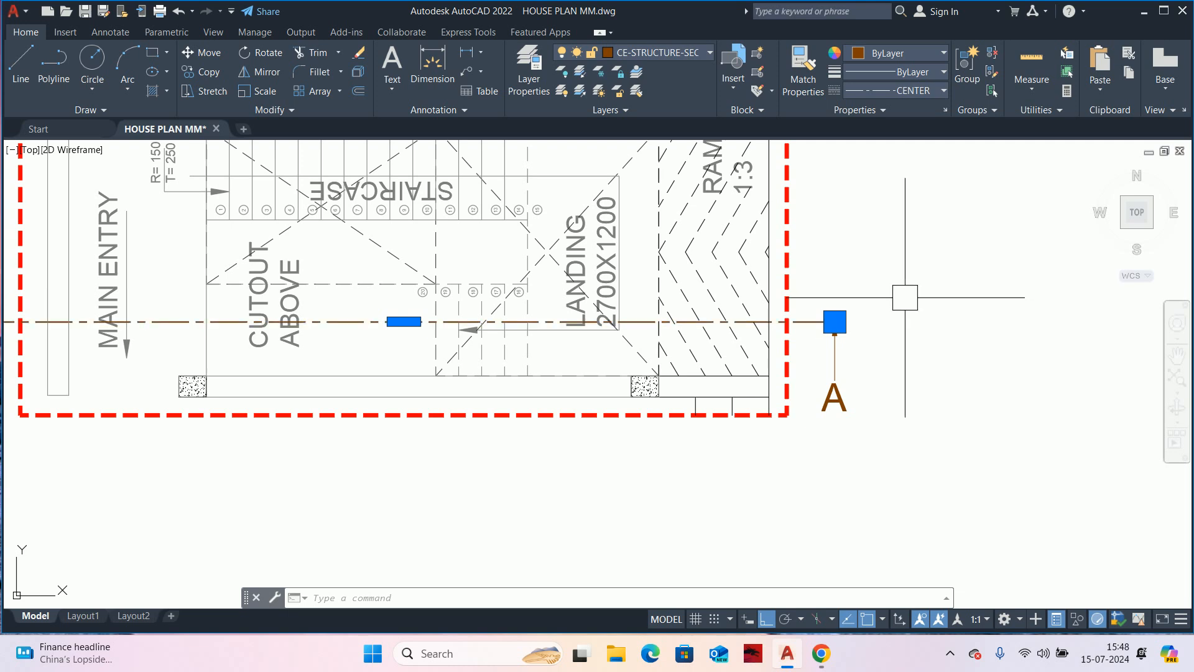
left_click(838, 347)
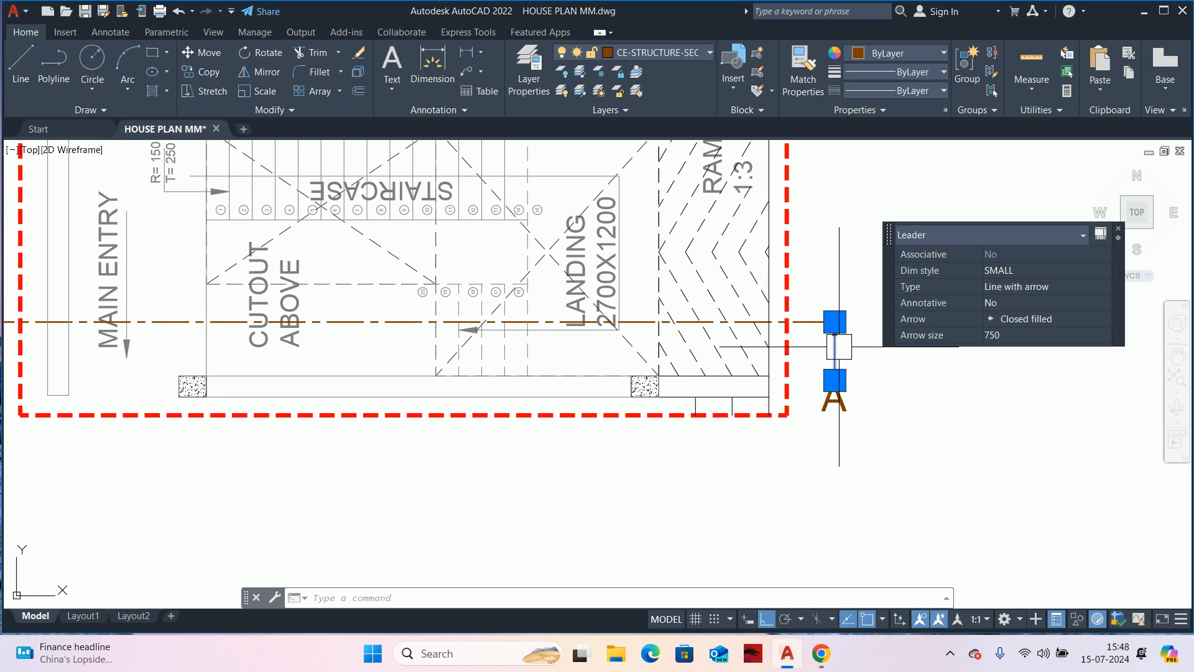
key("Escape")
scroll(839, 347, "down", 4)
scroll(649, 339, "up", 4)
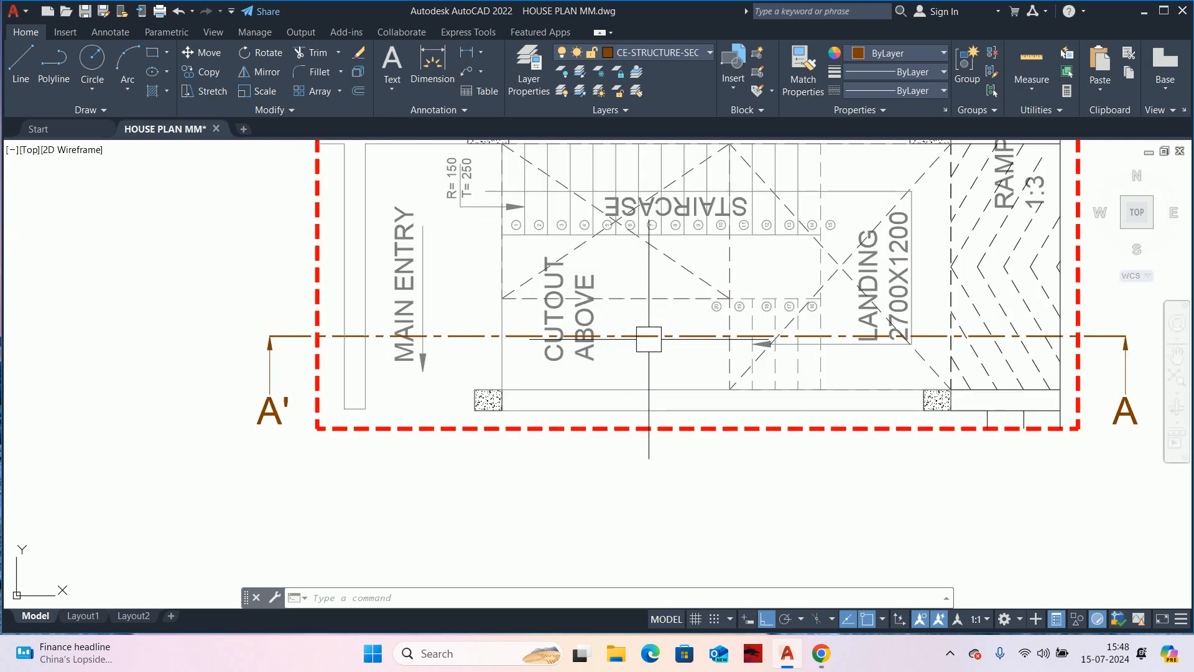
- Set the section line's global width to 20
left_click(649, 339)
left_click(849, 284)
type("20")
key("Return")
key("Escape")
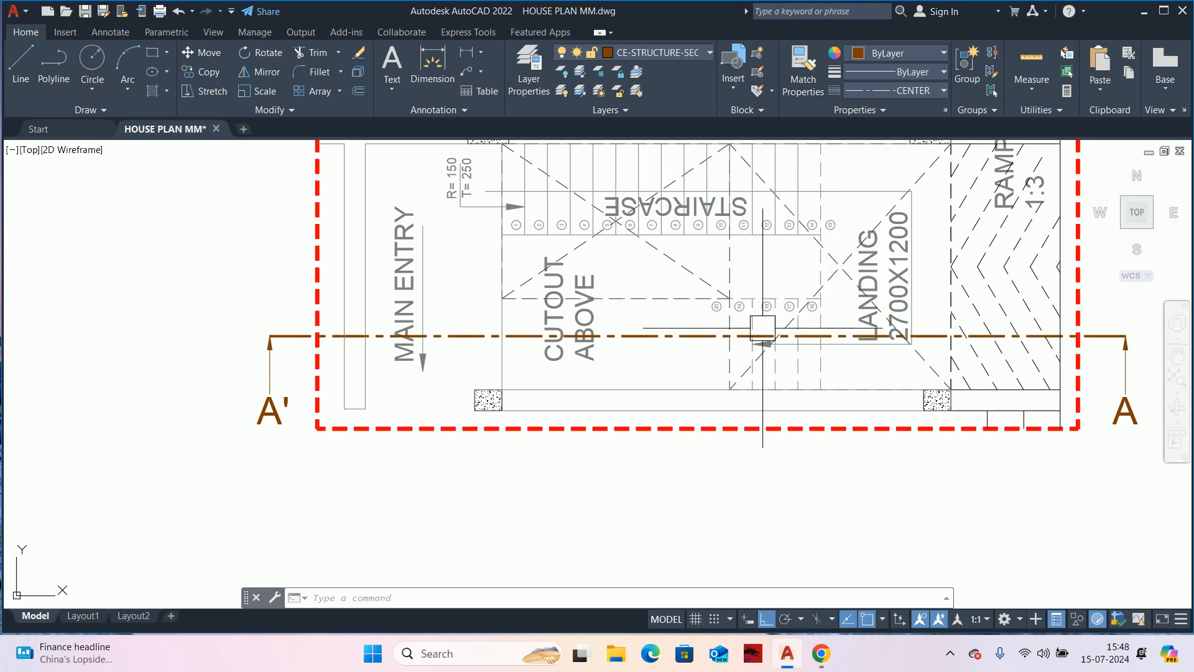
scroll(758, 331, "down", 2)
scroll(1005, 333, "up", 2)
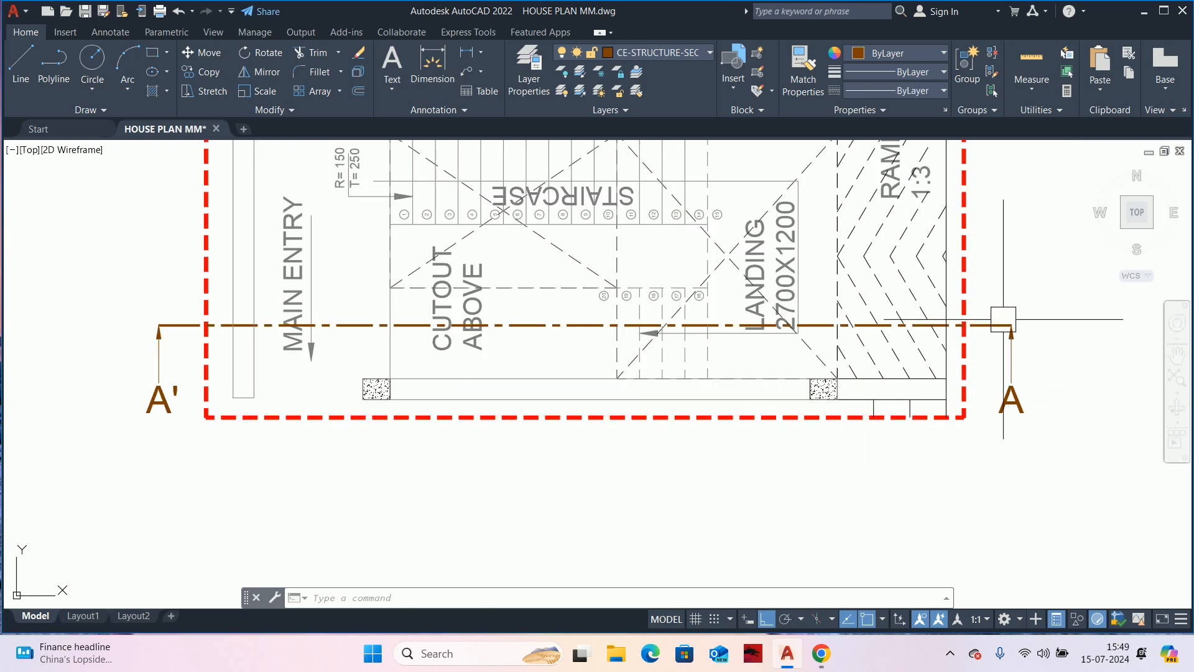
- Set the section line's global width to 15
scroll(988, 330, "up", 2)
left_click(988, 330)
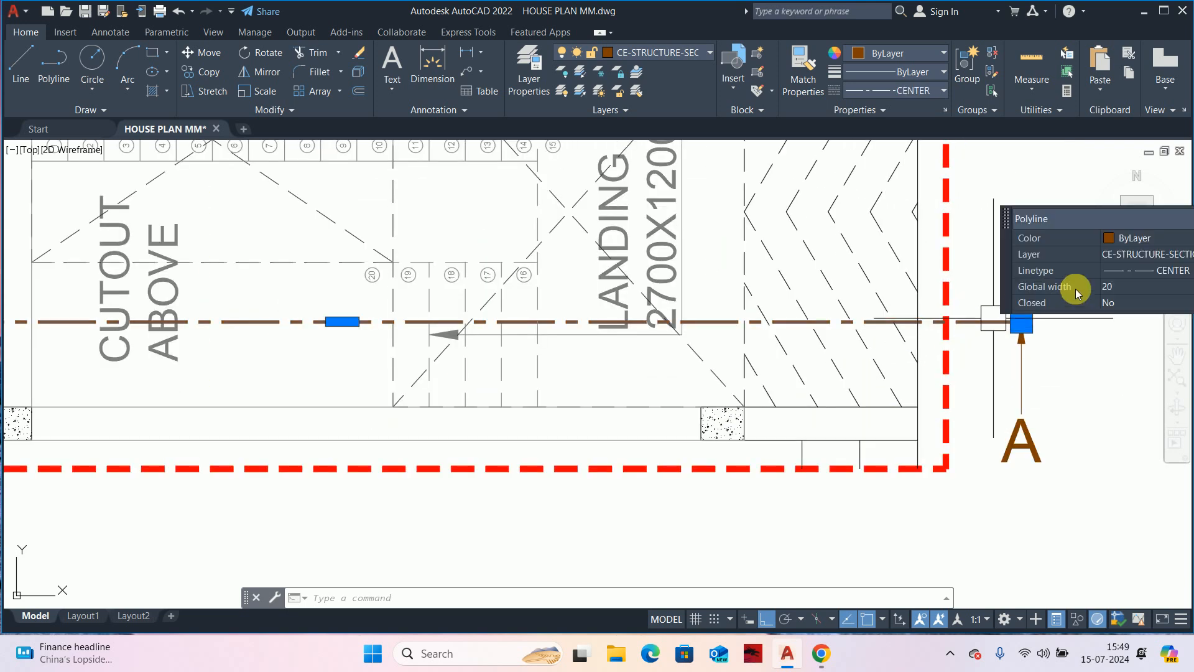
left_click(1123, 287)
key("Return")
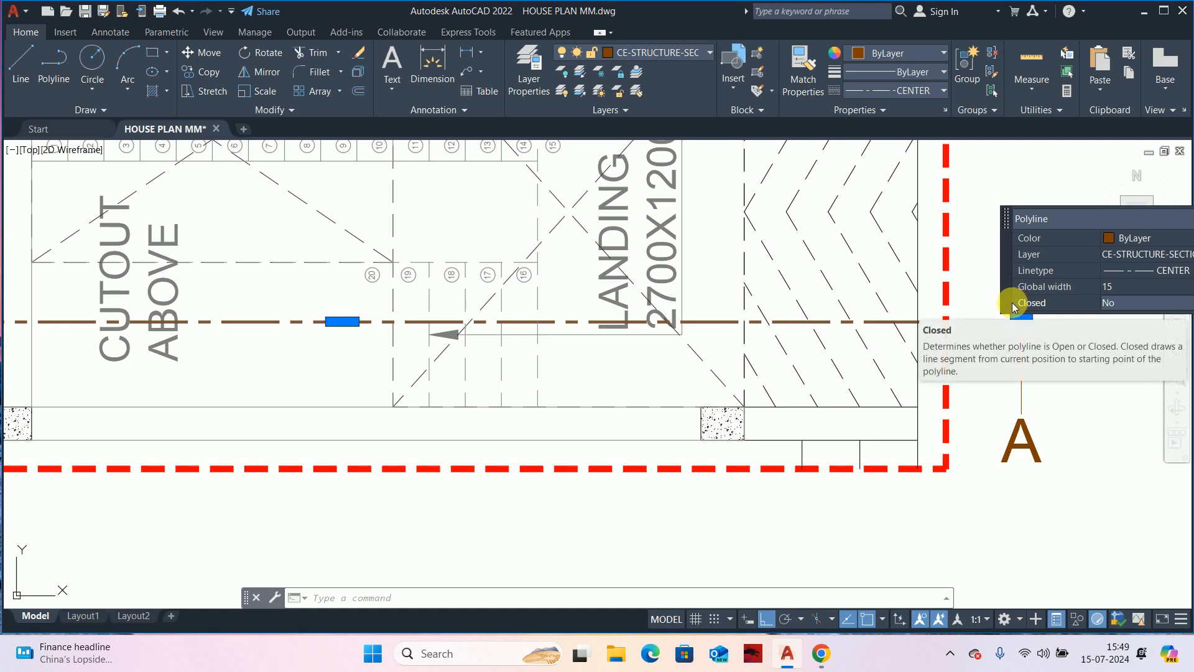
- Set the section line's linetype scale to 0.25
left_click(443, 604)
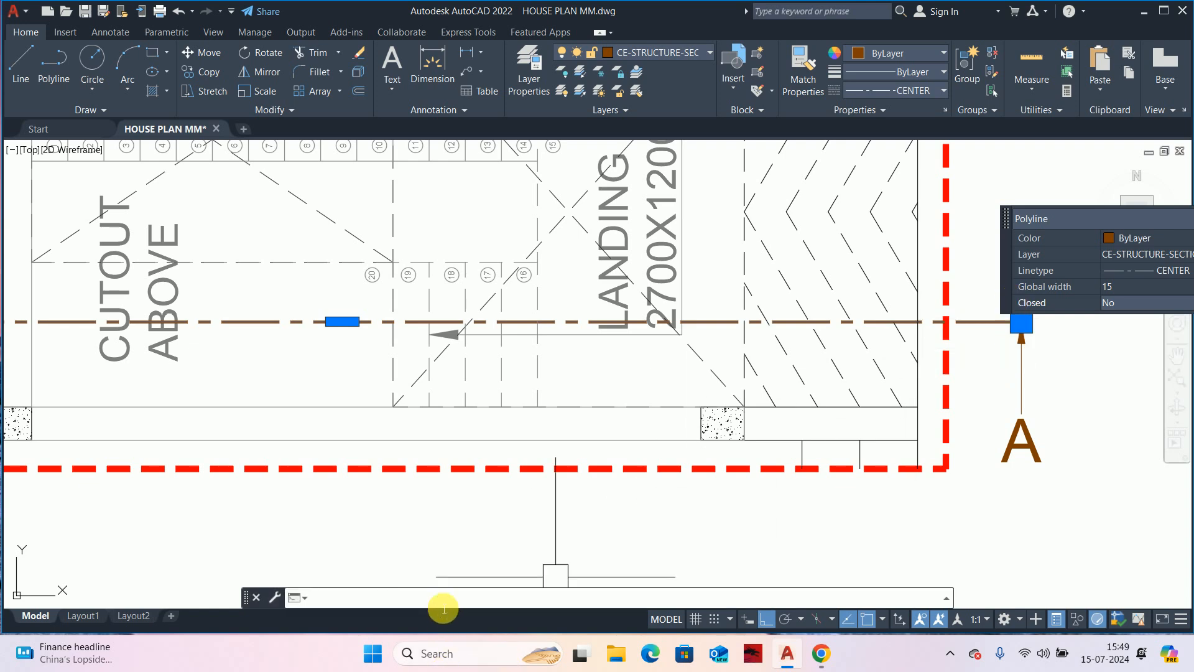
type("PR")
key("Return")
left_click(170, 114)
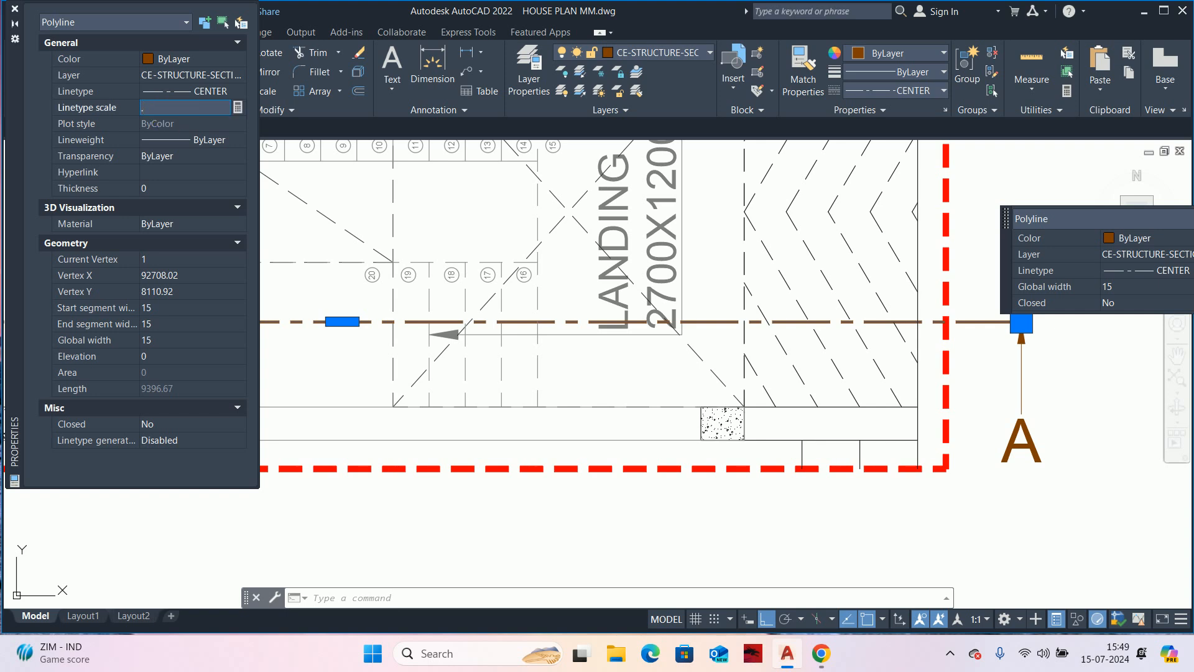
key("Return")
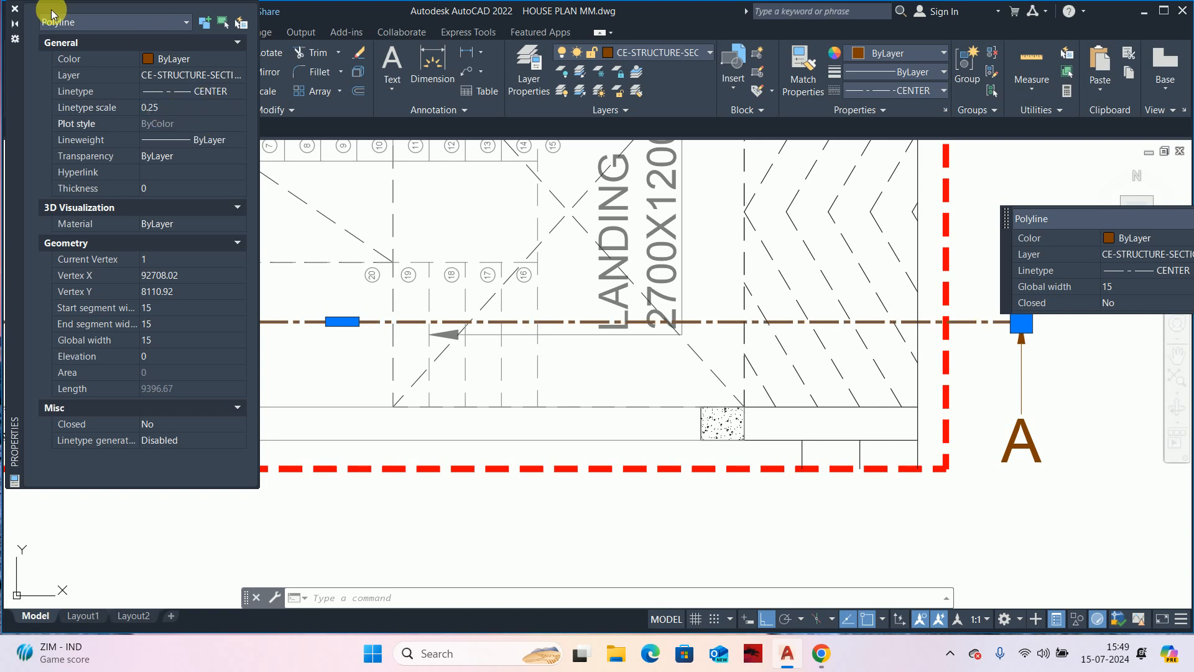
left_click(14, 9)
key("Escape")
scroll(644, 339, "down", 4)
middle_click_drag(687, 341, 739, 331)
scroll(853, 349, "up", 3)
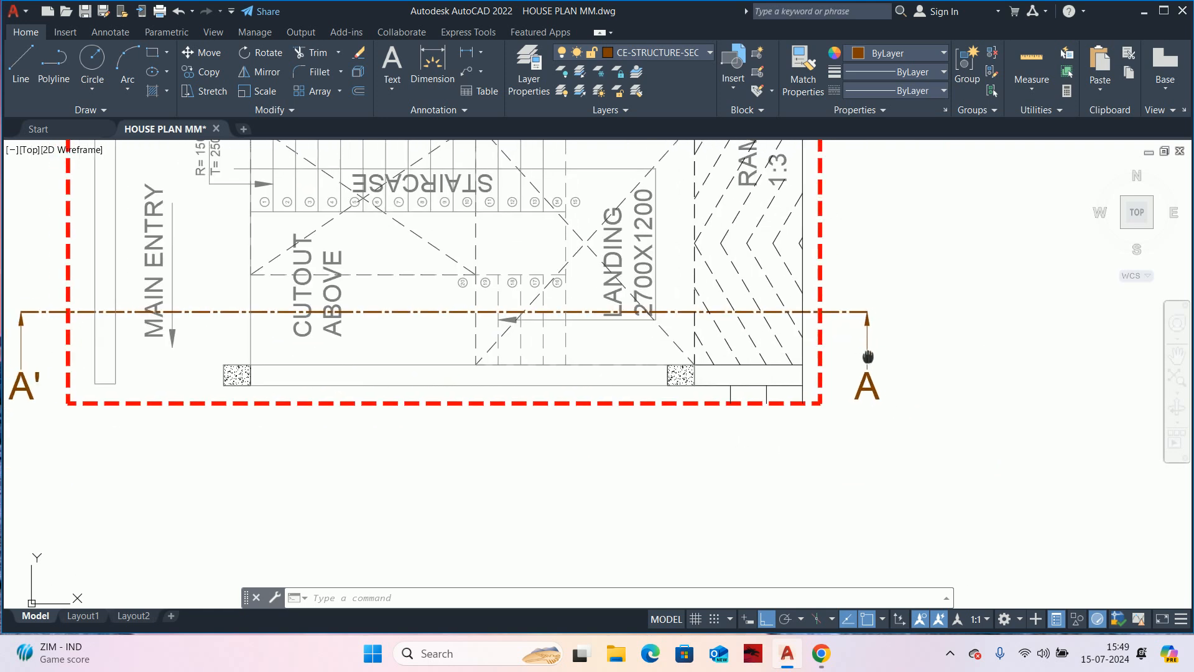
- Set the A–A' section line's linetype scale to 0.35
scroll(853, 315, "up", 2)
left_click(856, 309)
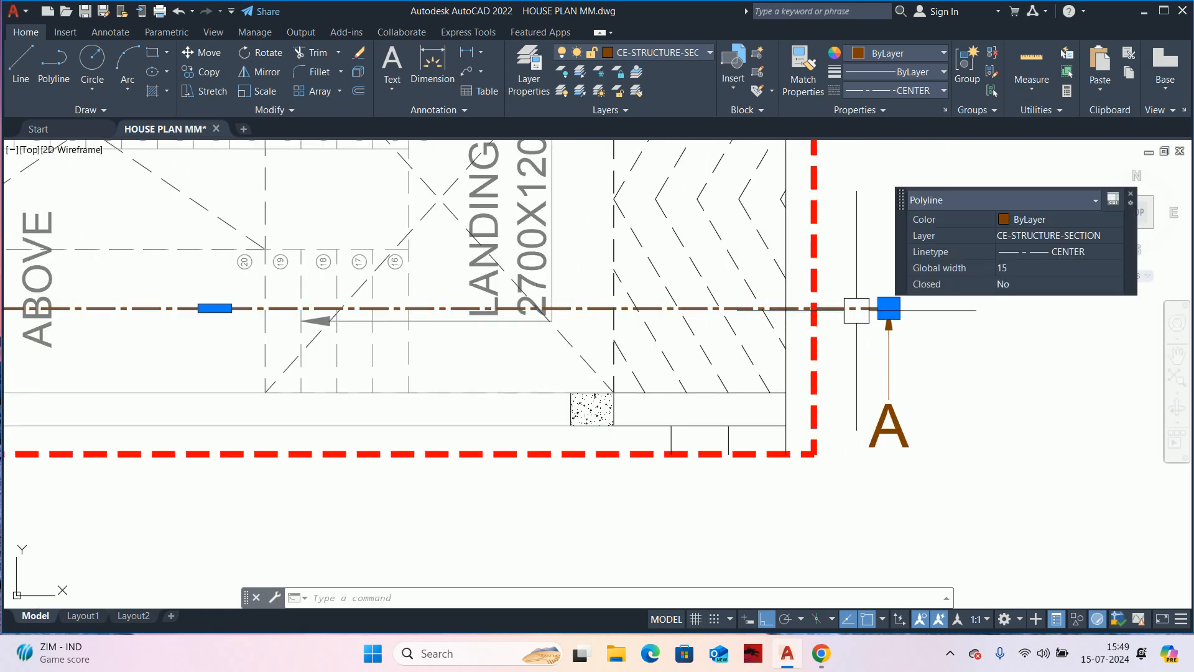
type("pr")
key("Return")
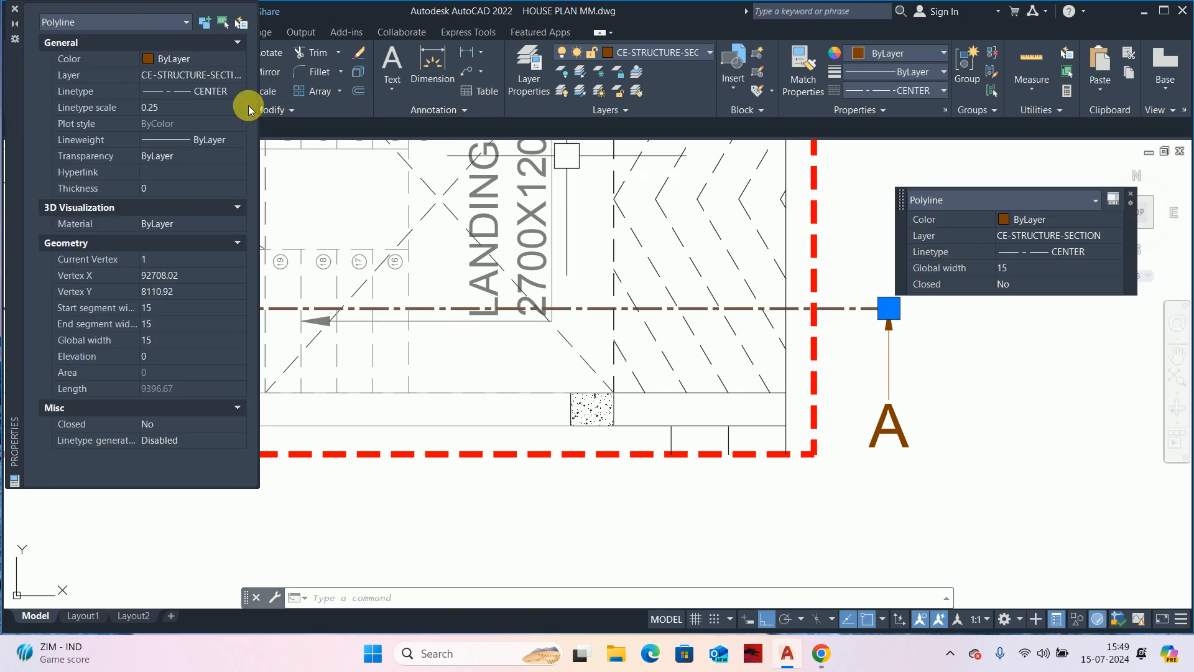
left_click(192, 107)
key("BackSpace")
type(".35")
key("Return")
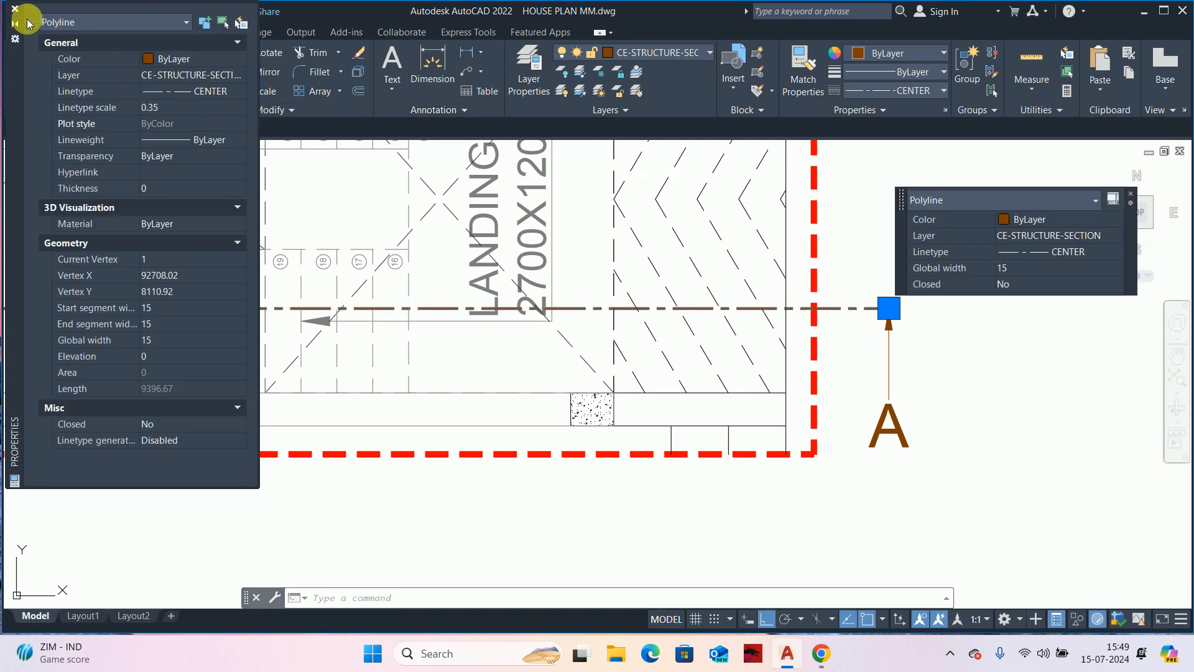
left_click(13, 11)
key("Escape")
scroll(328, 249, "down", 3)
middle_click_drag(329, 249, 524, 246)
scroll(650, 261, "up", 2)
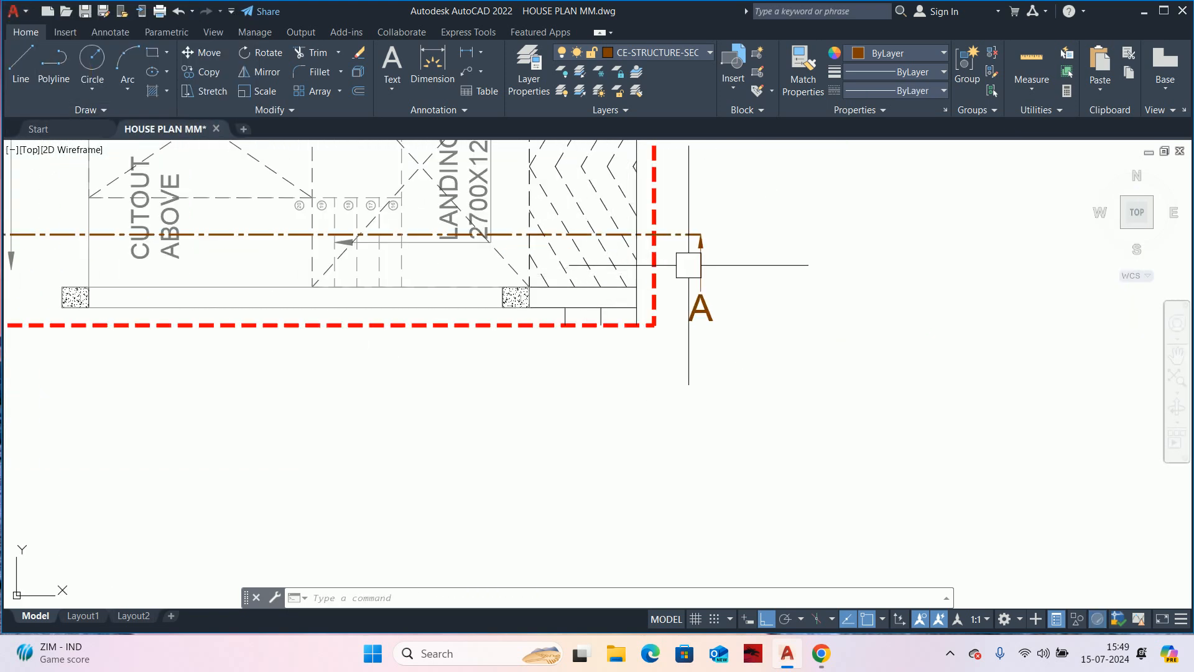
left_click(700, 263)
key("Escape")
scroll(693, 272, "down", 2)
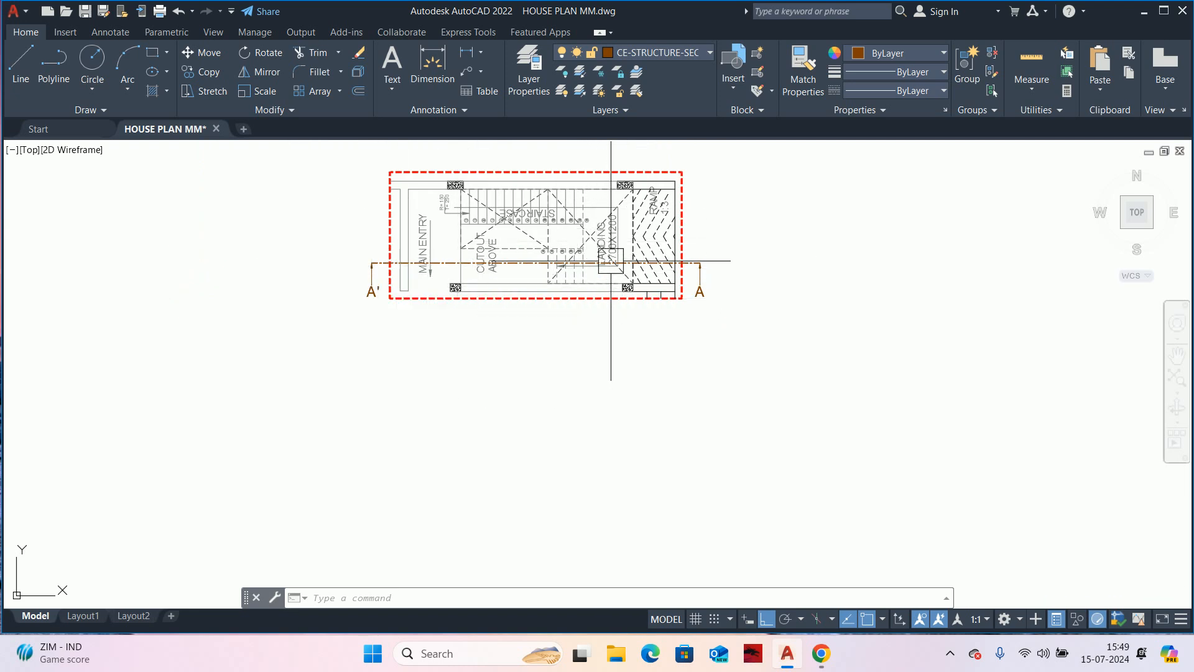
- Turn off the layers holding the room and staircase text labels and the hatched columns with LAYOFF
scroll(608, 246, "up", 1)
middle_click_drag(586, 256, 635, 266)
scroll(529, 271, "up", 1)
middle_click_drag(520, 273, 545, 285)
type("LAYOFF")
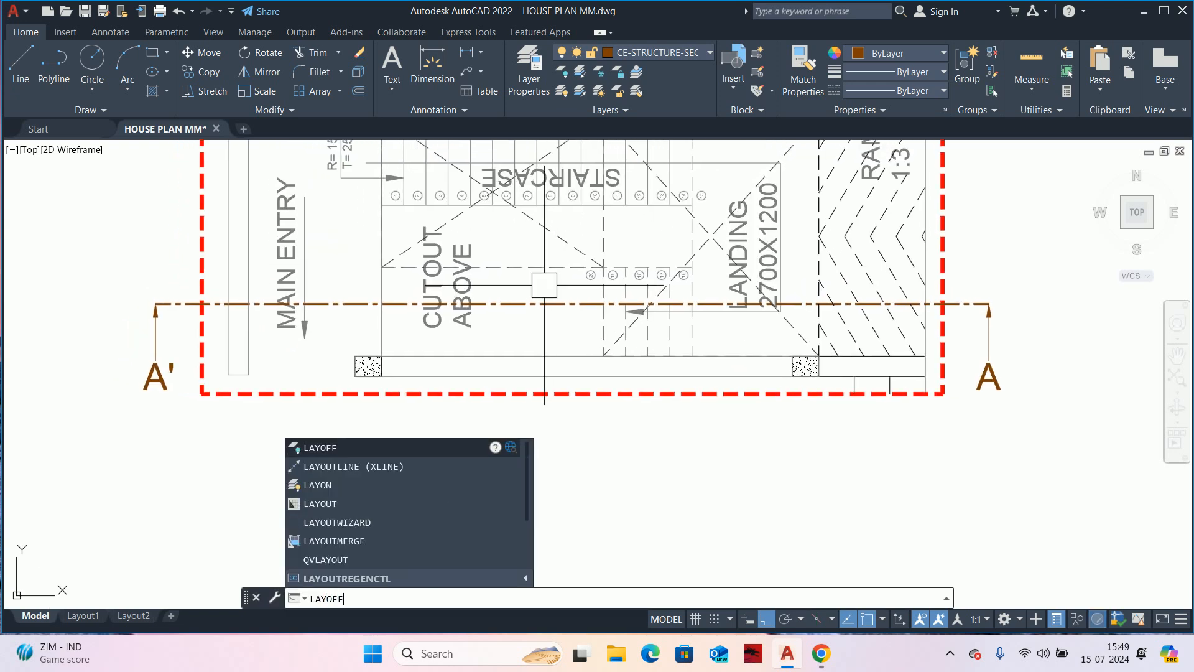
key("Return")
scroll(460, 292, "up", 1)
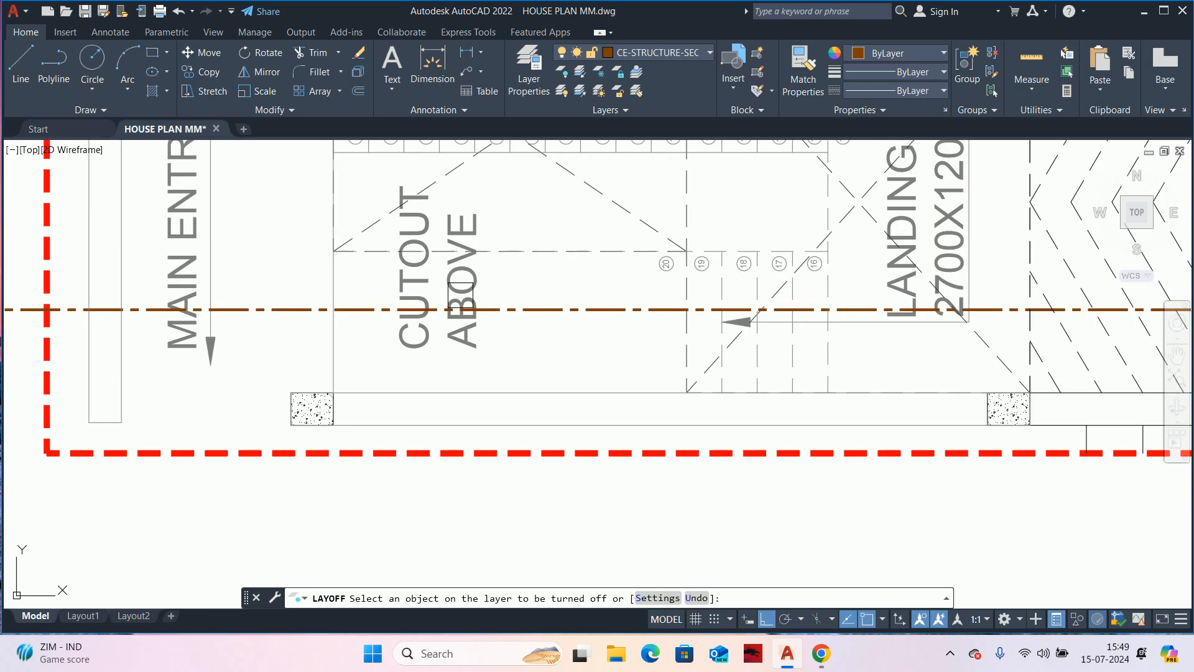
scroll(460, 294, "down", 2)
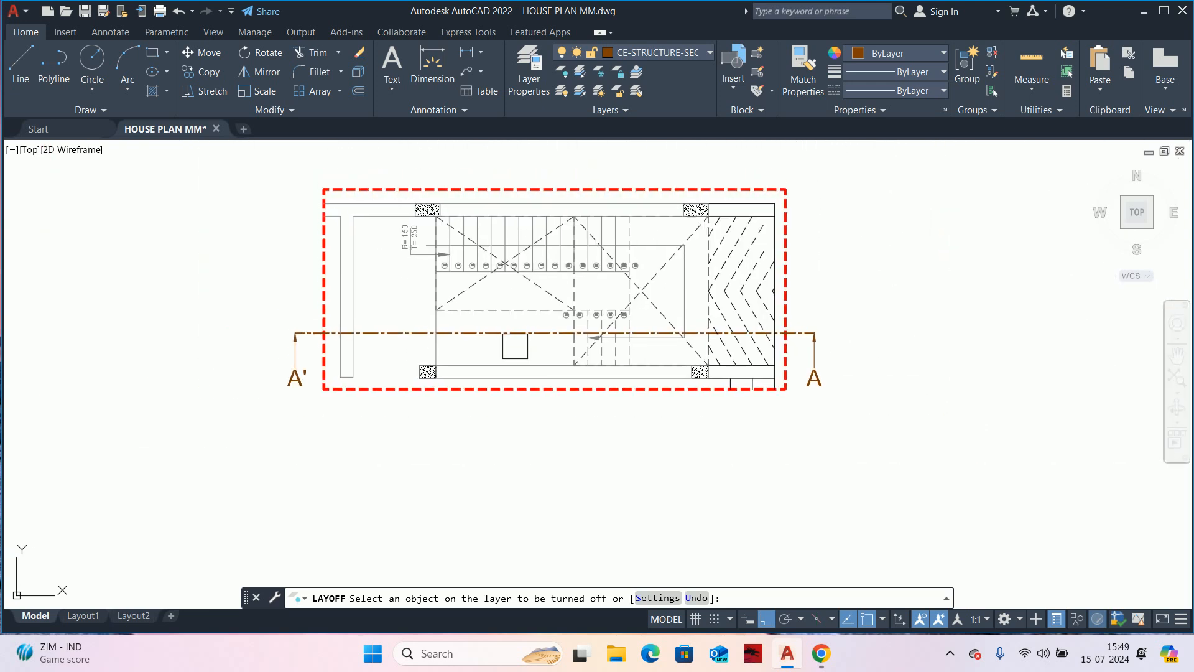
scroll(693, 205, "up", 3)
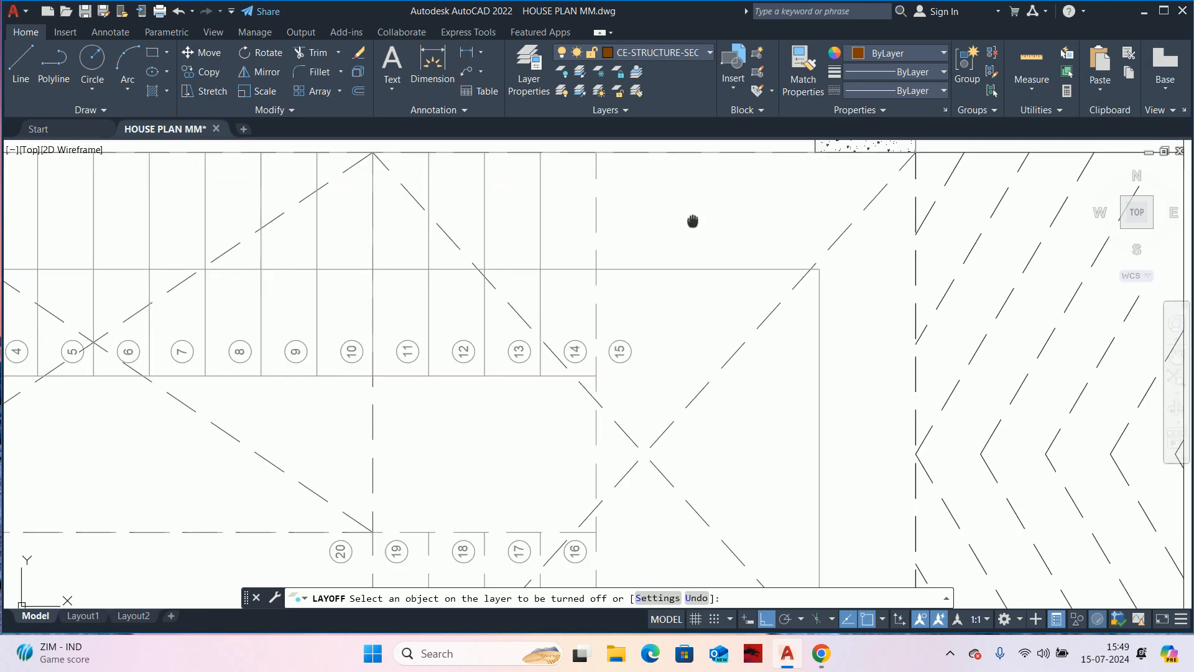
left_click(722, 402)
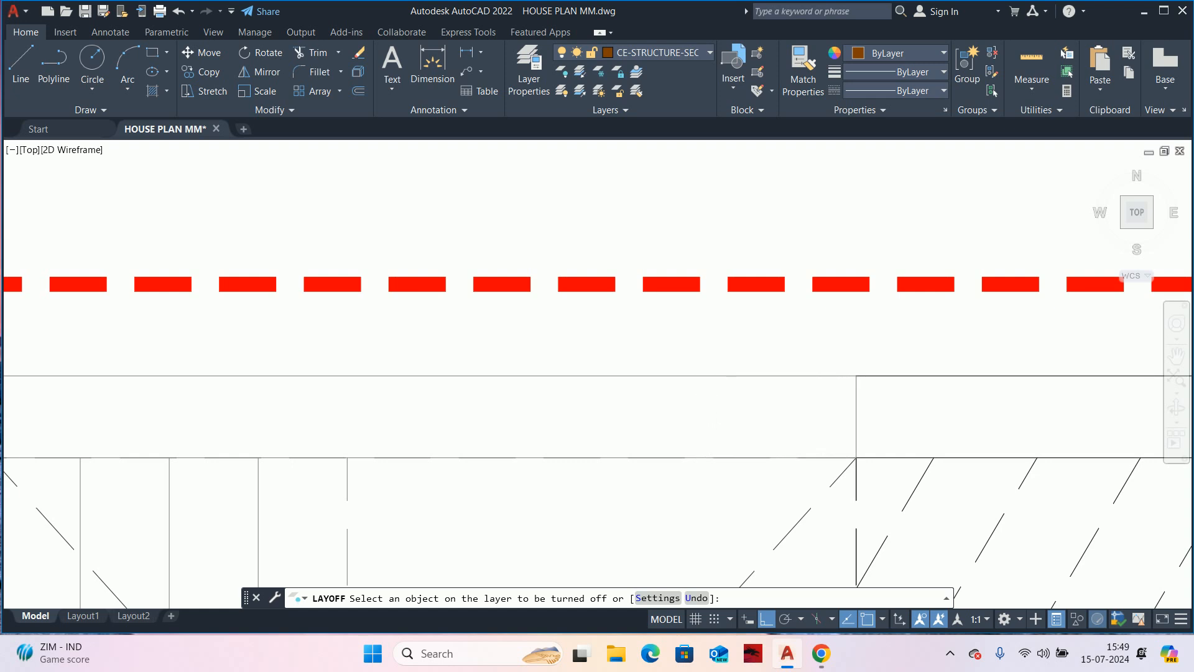
- Turn off the layer of the dashed diagonal cross lines over the cutout and landing
scroll(759, 421, "down", 3)
scroll(759, 421, "up", 1)
middle_click_drag(764, 422, 784, 326)
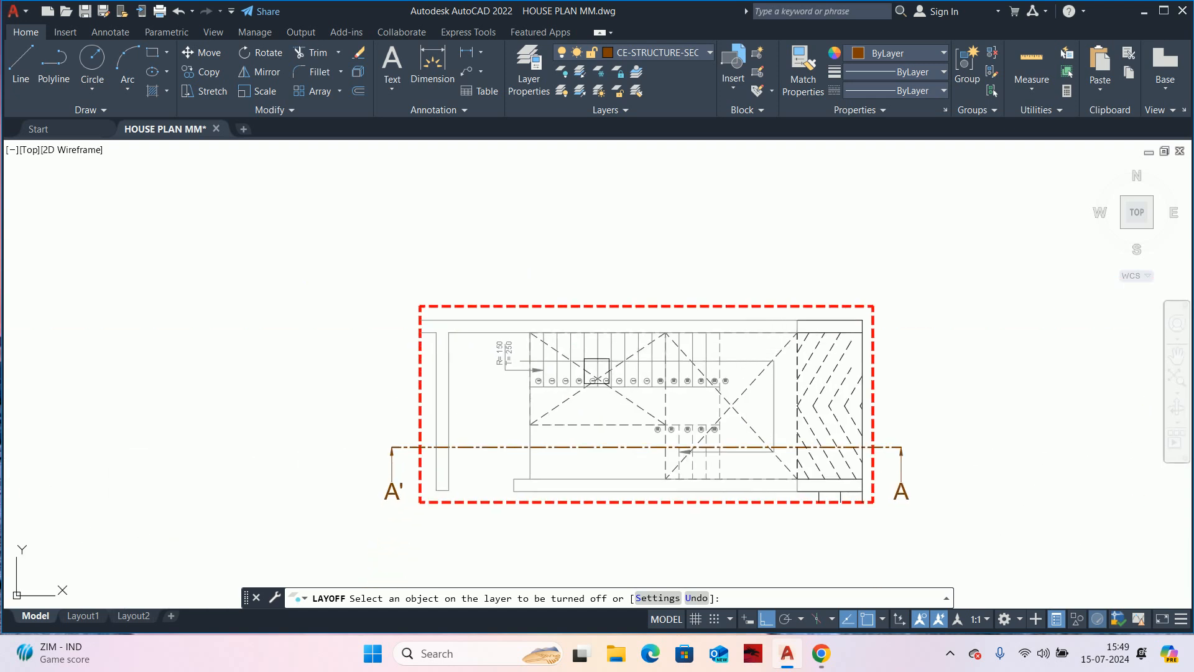
scroll(474, 351, "up", 1)
left_click(723, 430)
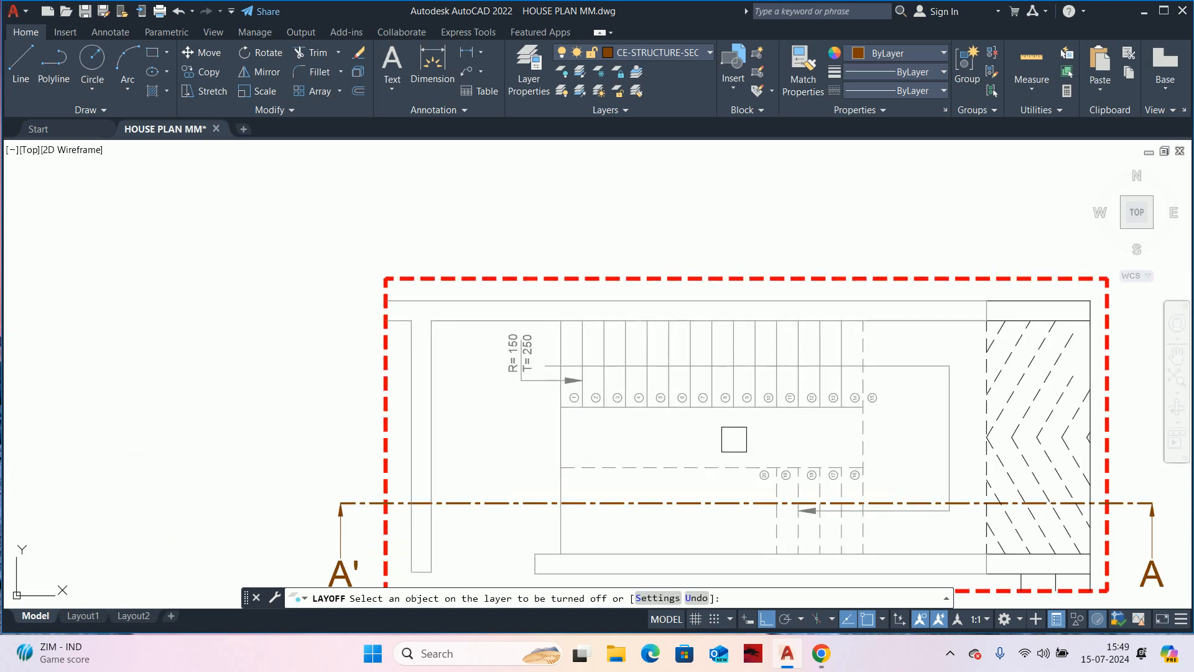
scroll(726, 431, "down", 1)
middle_click_drag(725, 431, 693, 372)
key("Escape")
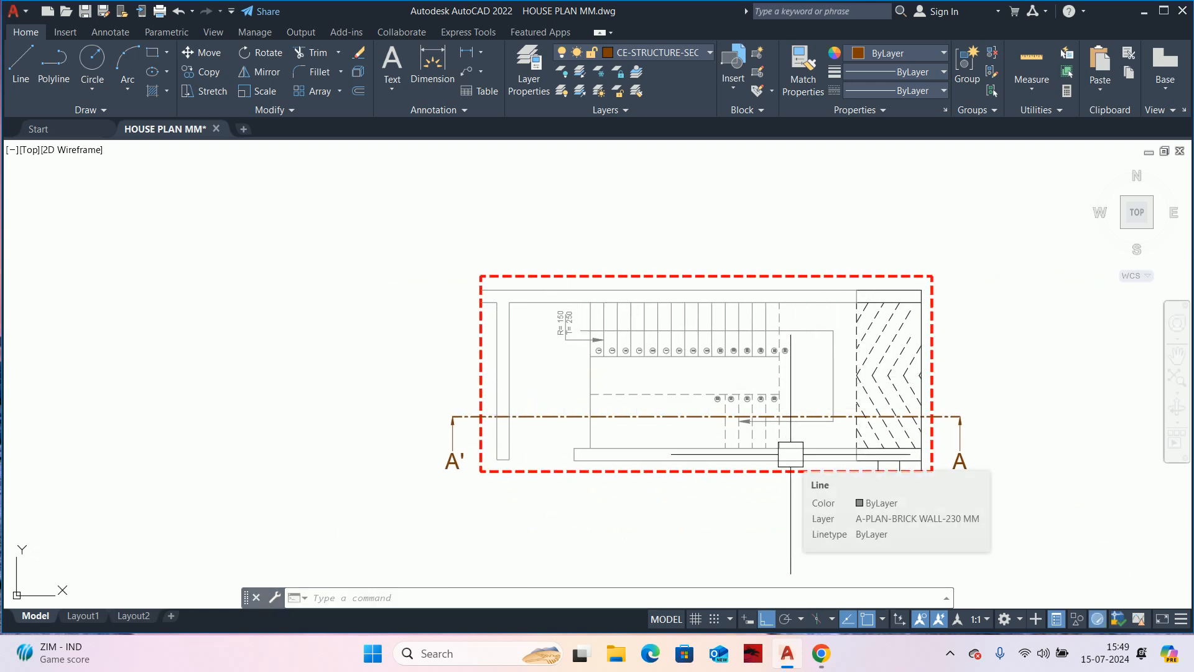
- Draw vertical construction lines through both faces of the wall at the main entry end of the staircase plan
middle_click_drag(731, 519, 716, 439)
type("xl")
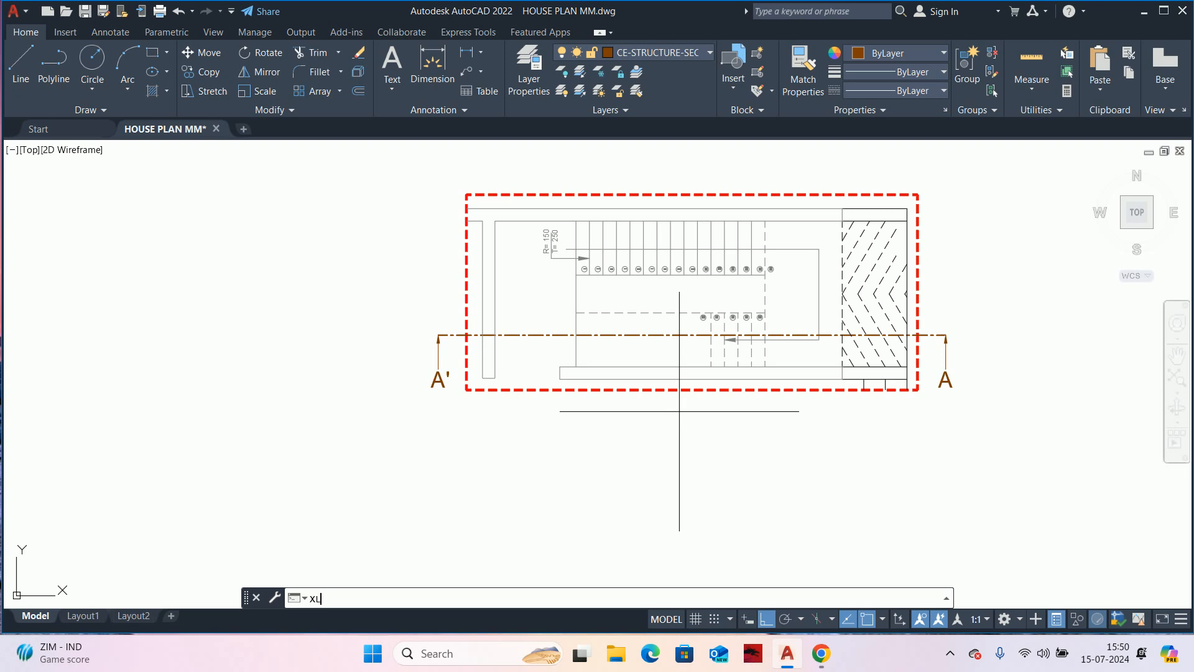
key("Return")
type("v")
key("Return")
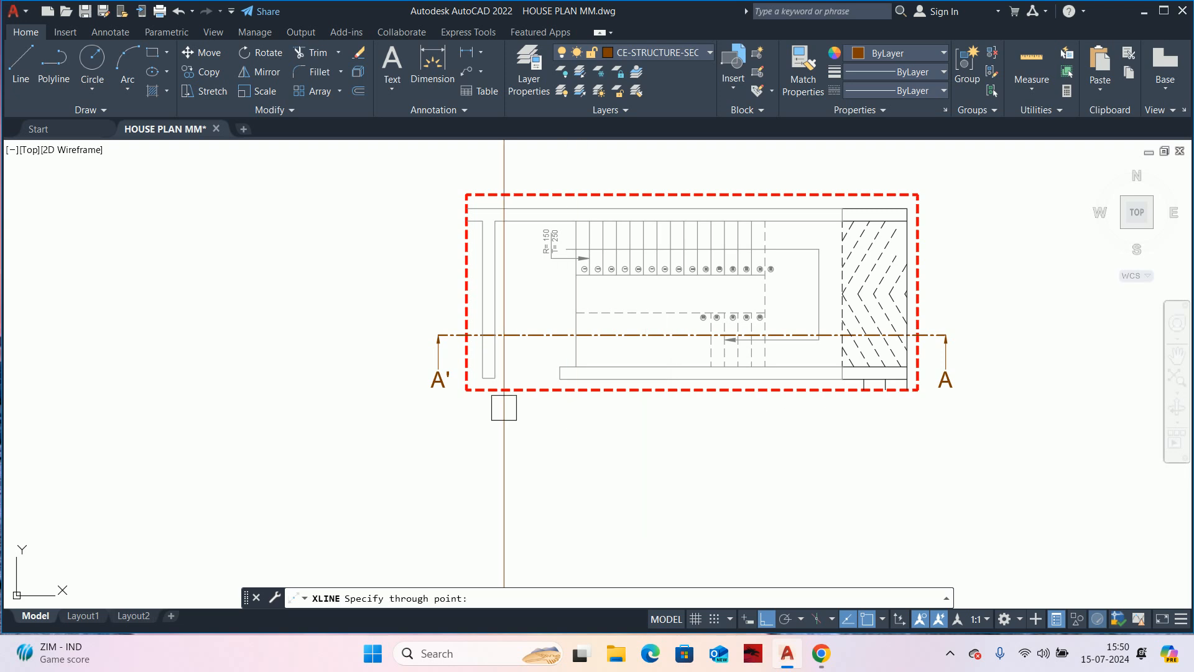
scroll(467, 391, "up", 2)
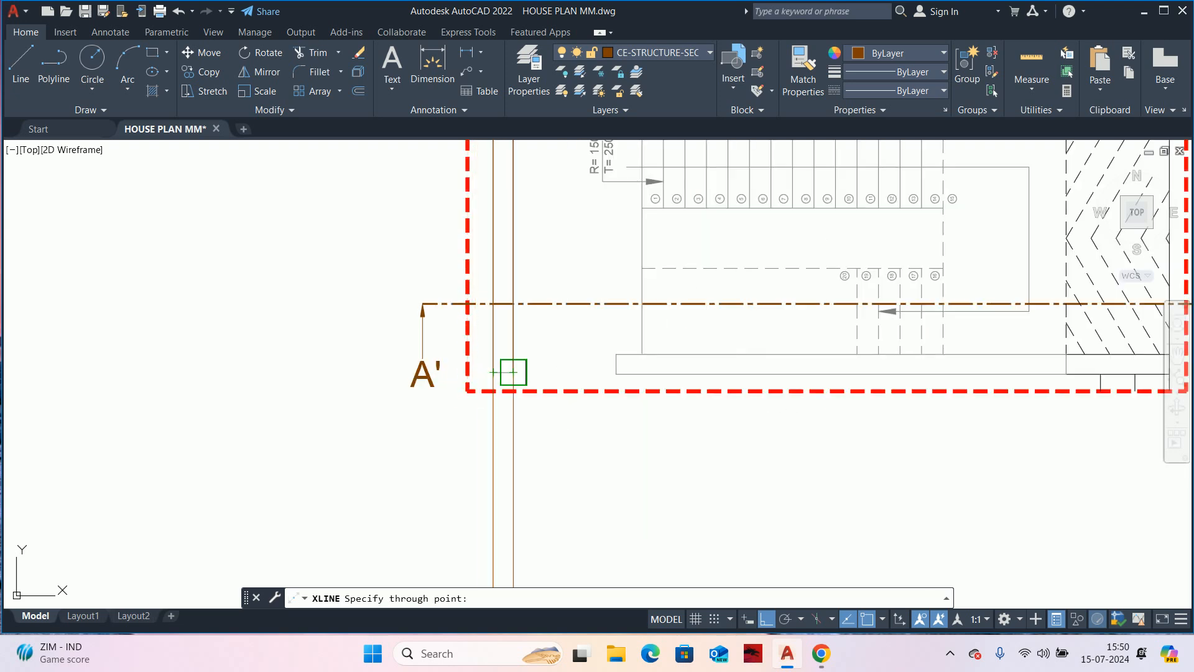
scroll(672, 435, "down", 2)
mouse_move(672, 436)
middle_mouse_down()
mouse_move(589, 475)
mouse_move(540, 475)
middle_mouse_up()
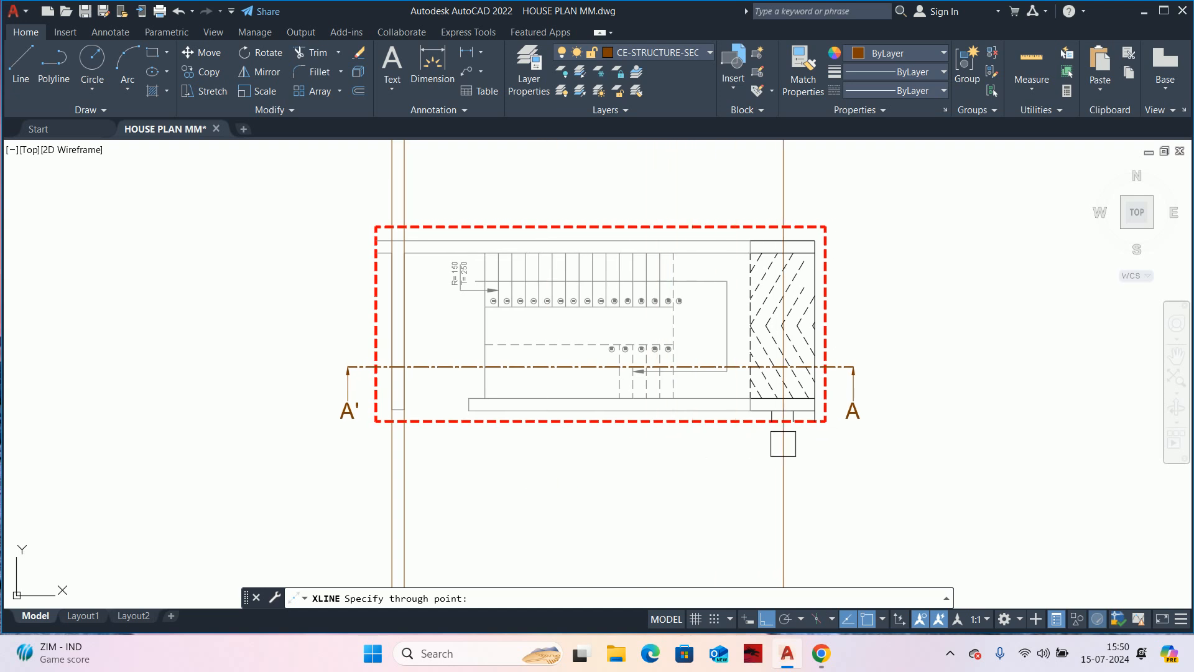
- Add vertical construction lines through the inner edge of the ramp and its outer edge
scroll(774, 442, "up", 2)
scroll(715, 395, "up", 2)
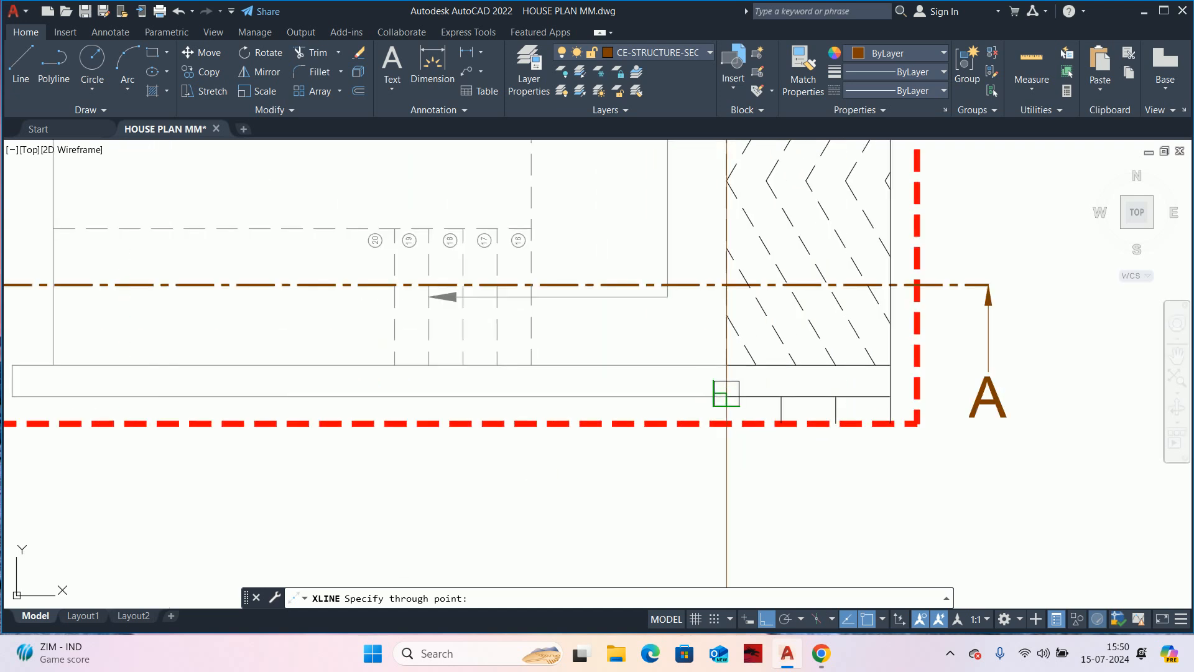
left_click(726, 397)
scroll(726, 397, "down", 3)
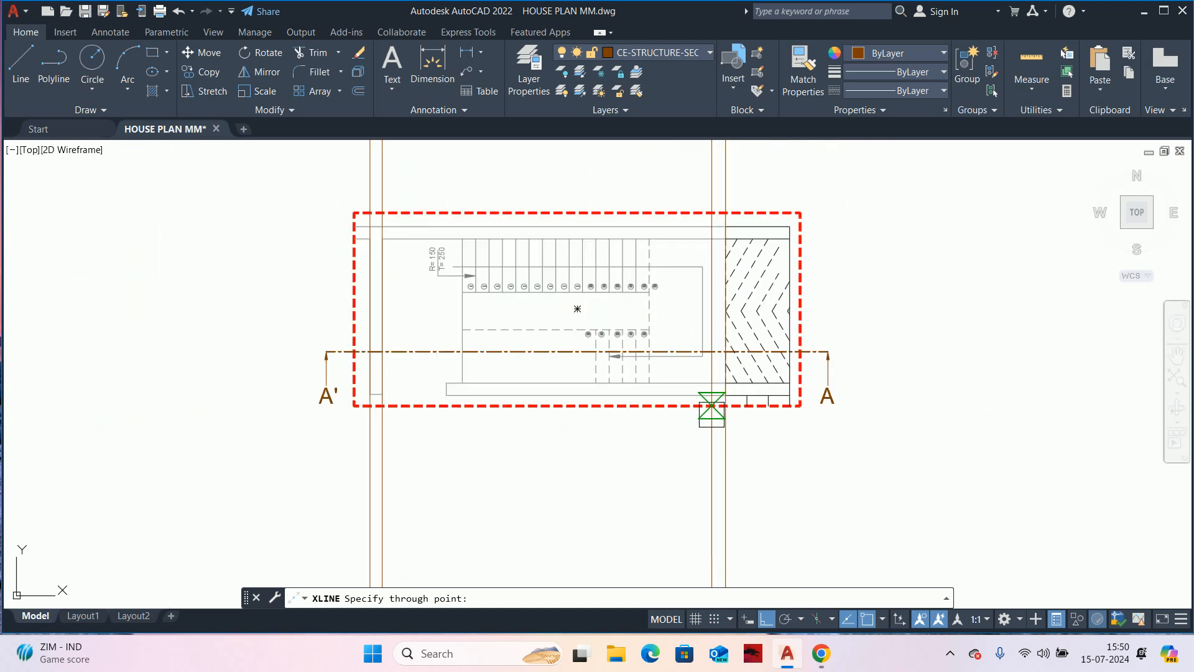
scroll(701, 419, "up", 2)
scroll(701, 420, "down", 2)
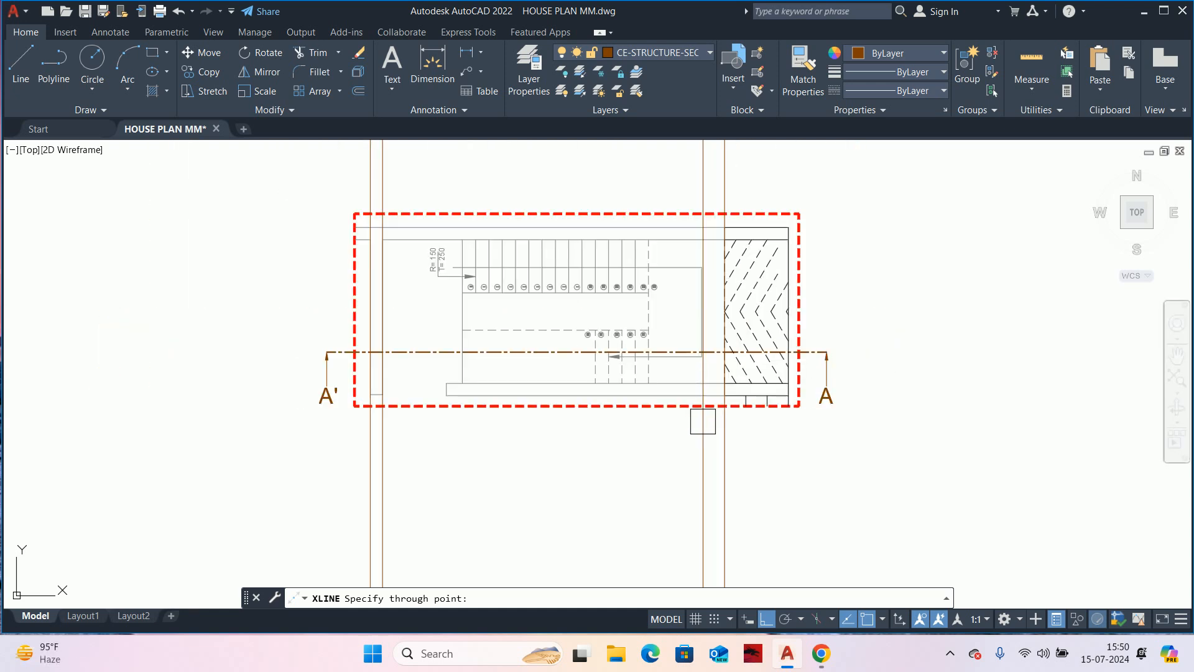
scroll(771, 373, "up", 3)
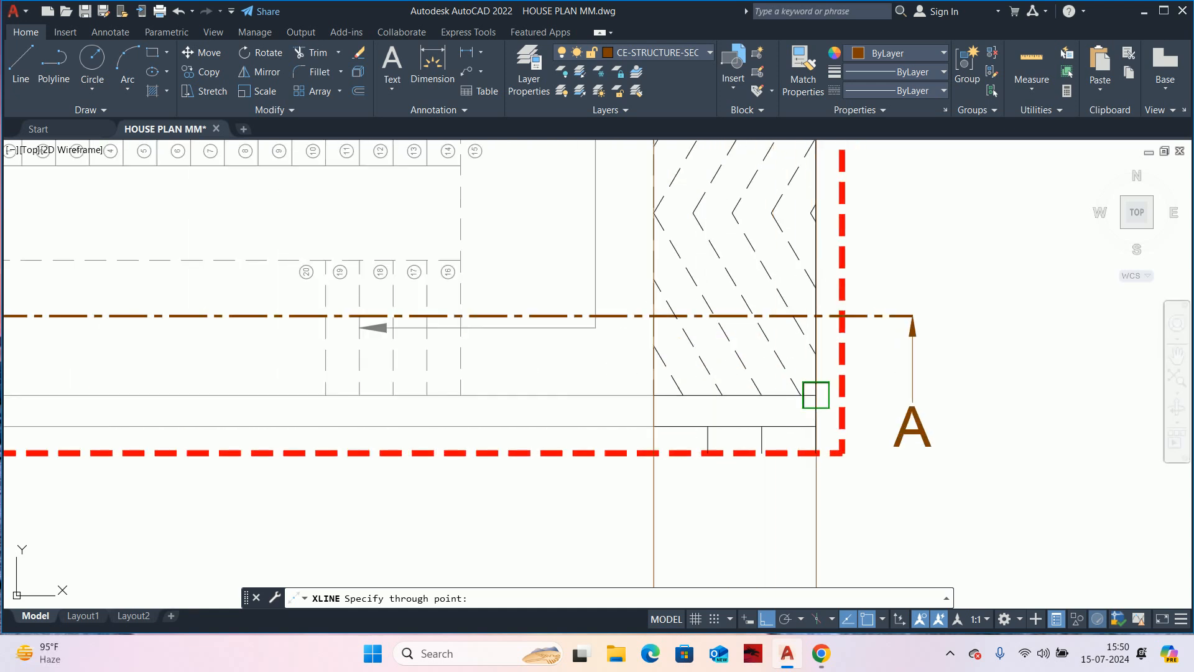
scroll(806, 401, "down", 2)
scroll(802, 417, "down", 2)
key("Escape")
- Examine the staircase and ramp area in the full ground floor layout
scroll(757, 489, "up", 2)
scroll(757, 489, "down", 4)
scroll(715, 448, "down", 4)
scroll(446, 458, "up", 3)
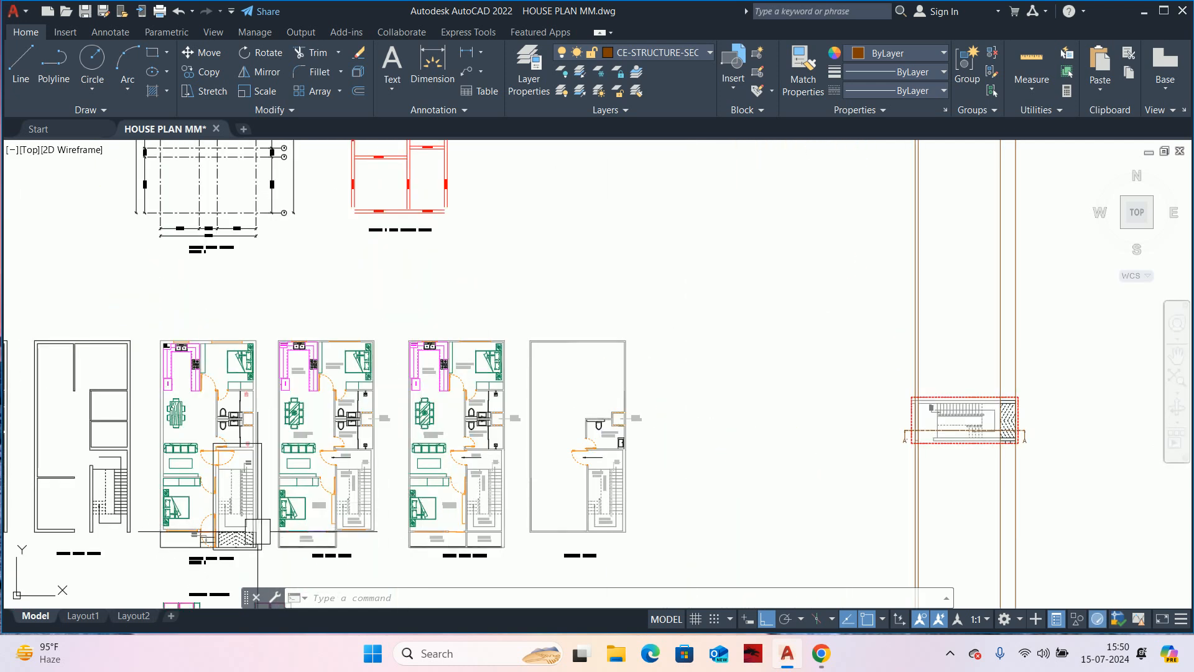
scroll(260, 530, "up", 5)
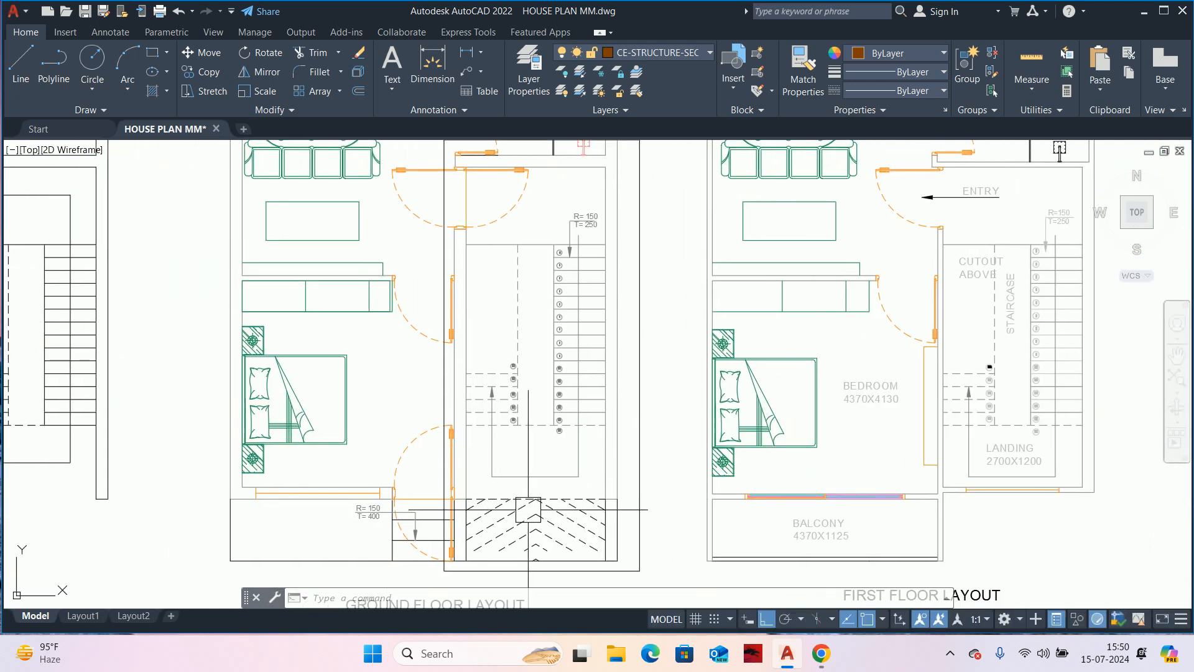
scroll(540, 495, "down", 5)
scroll(978, 445, "up", 3)
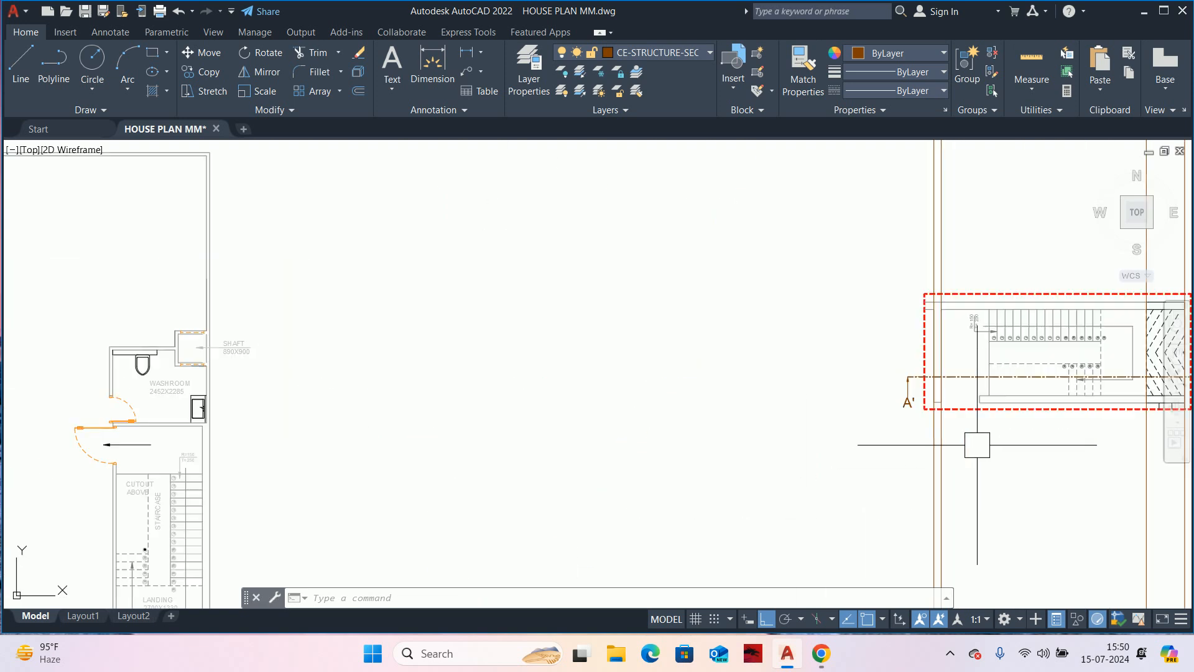
scroll(978, 444, "up", 2)
type("o")
key("Return")
type("9")
key("Return")
scroll(809, 474, "up", 2)
key("Escape")
key("Escape")
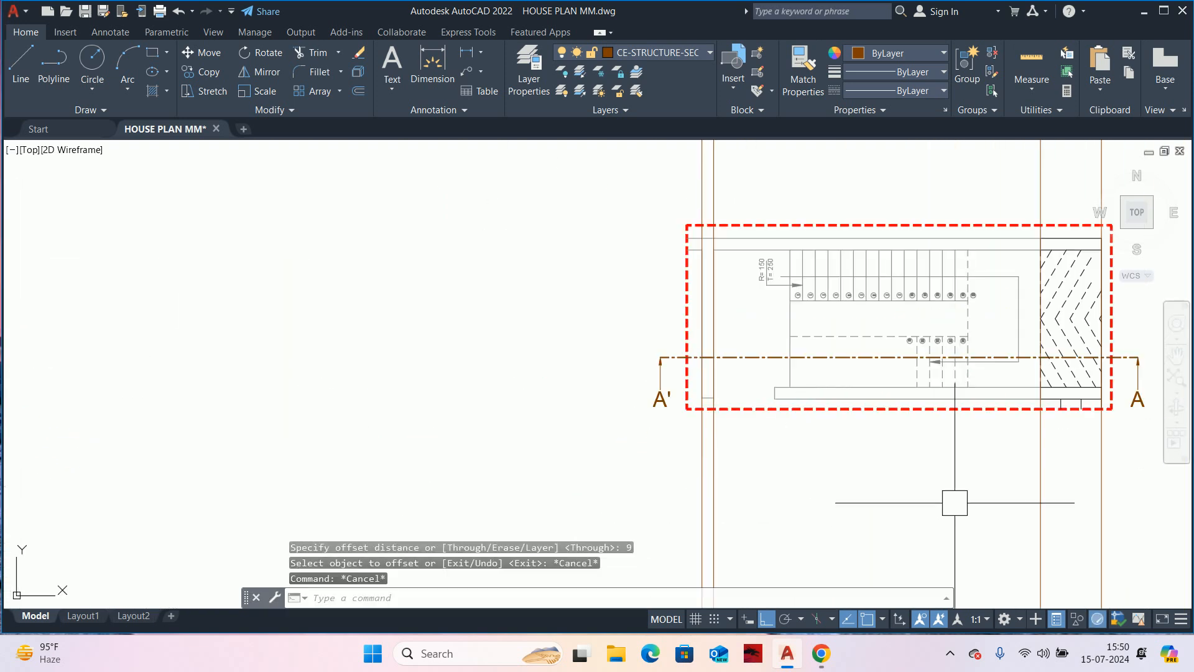
- Offset the construction line at the ramp's inner edge by 230 mm toward the staircase
type("o")
key("Return")
type("230")
key("Return")
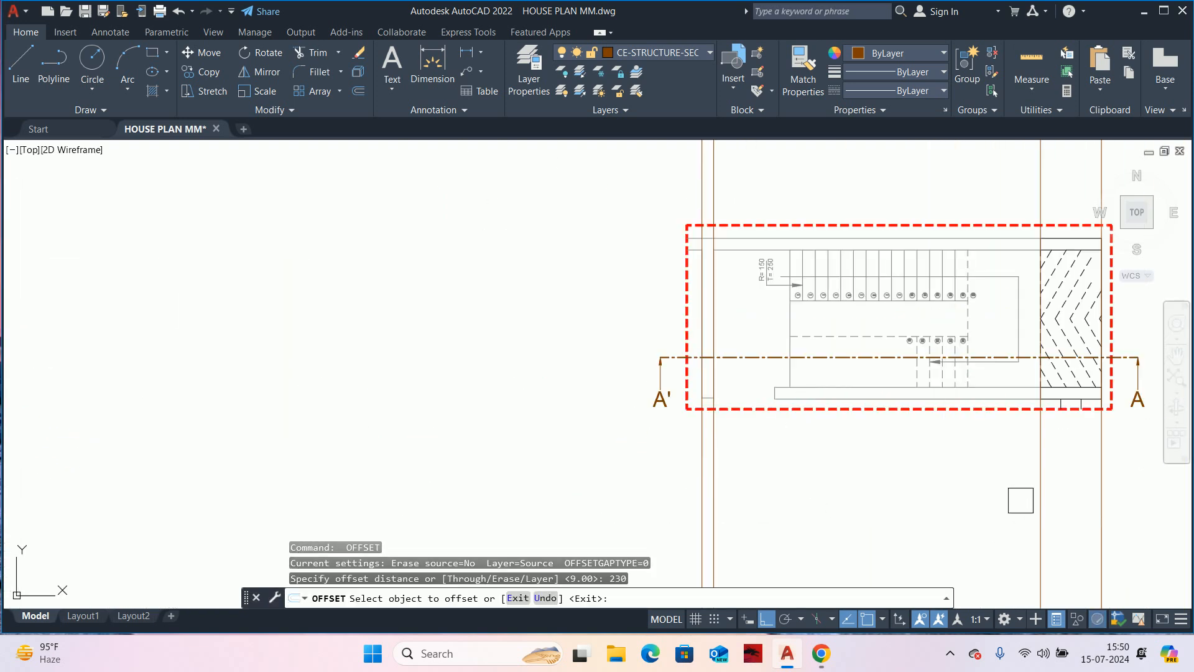
left_click(1036, 500)
left_click(947, 507)
key("Escape")
key("Escape")
key("Escape")
key("Escape")
- Draw a horizontal base line below the plan between the two outermost vertical construction lines
scroll(946, 507, "down", 2)
middle_click_drag(946, 508, 859, 467)
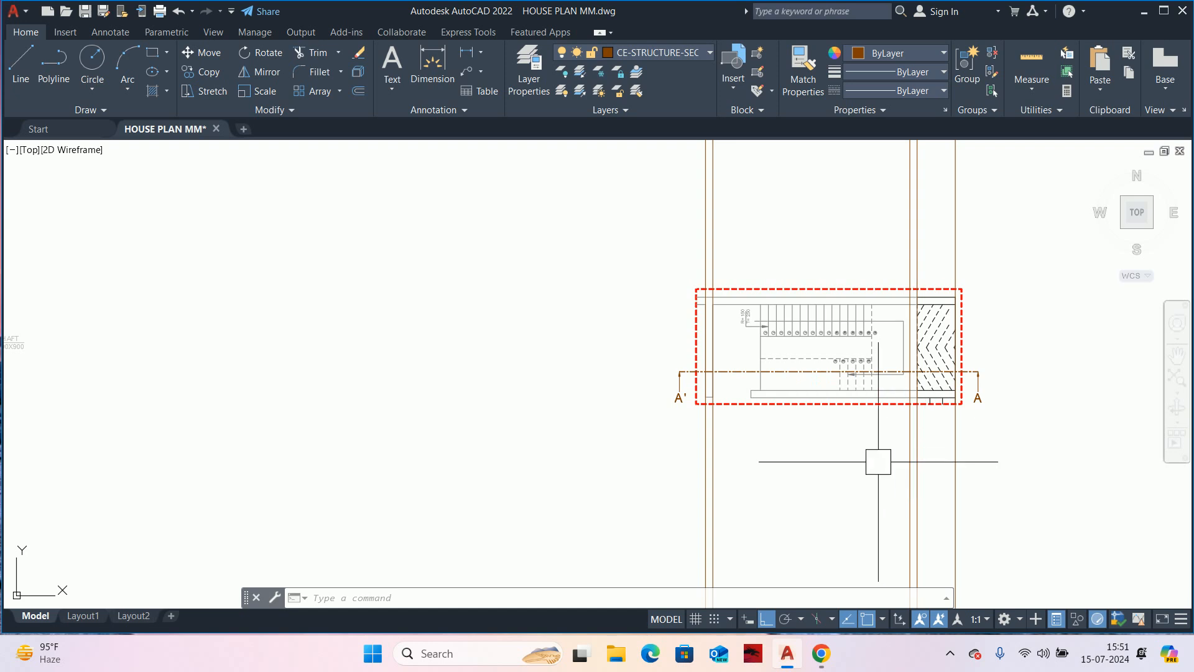
middle_click_drag(888, 448, 824, 259)
scroll(815, 282, "down", 2)
type("l")
key("Return")
scroll(787, 346, "up", 2)
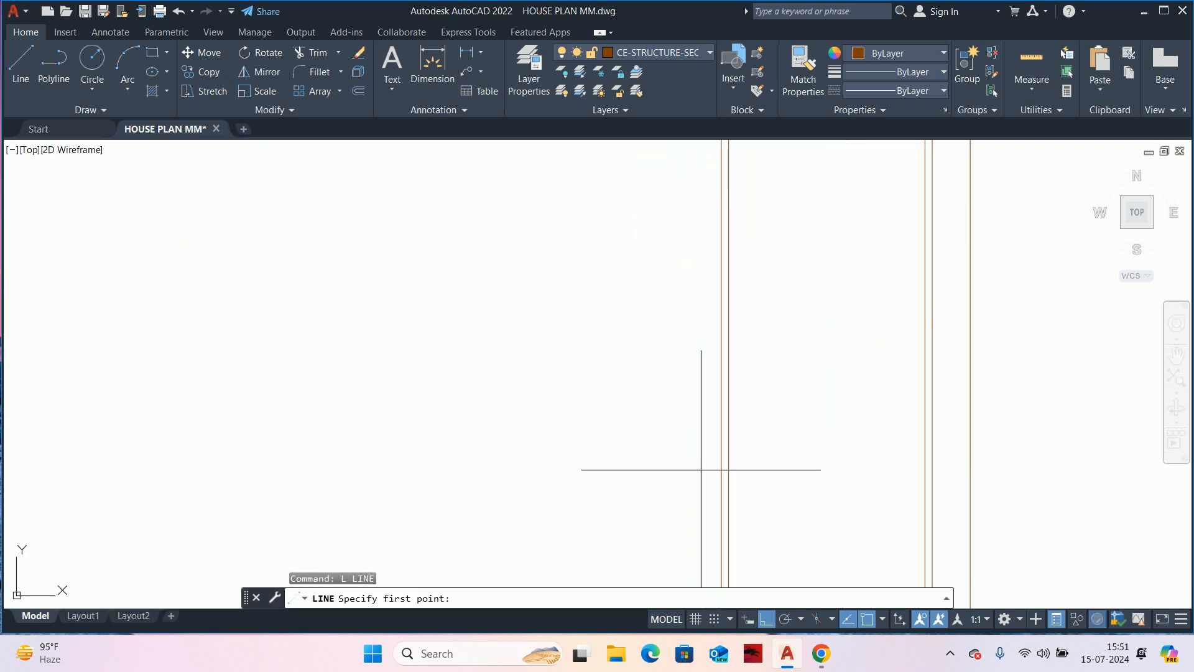
left_click(721, 449)
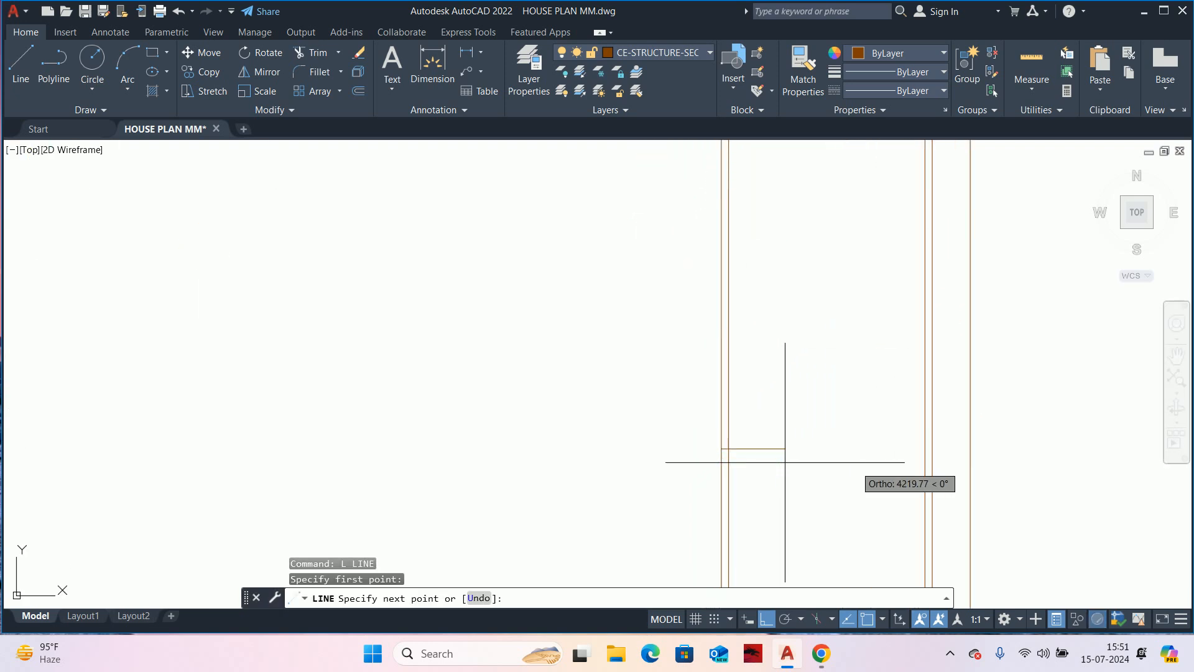
left_click(970, 449)
key("Escape")
key("Escape")
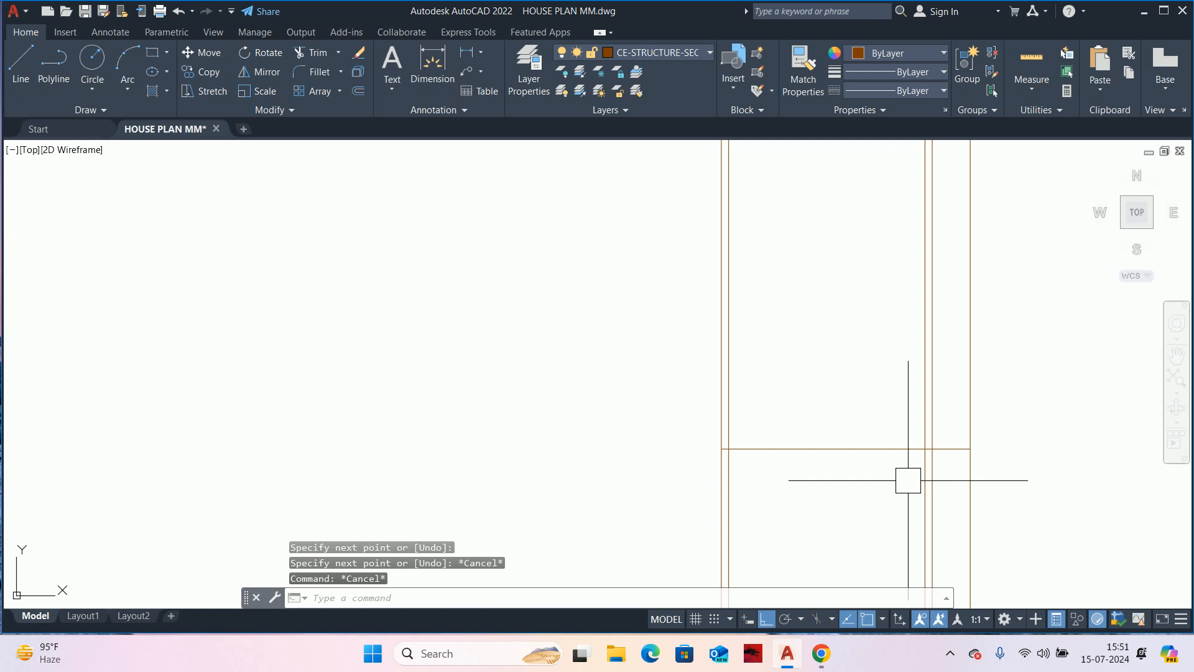
key("Escape")
key("Escape")
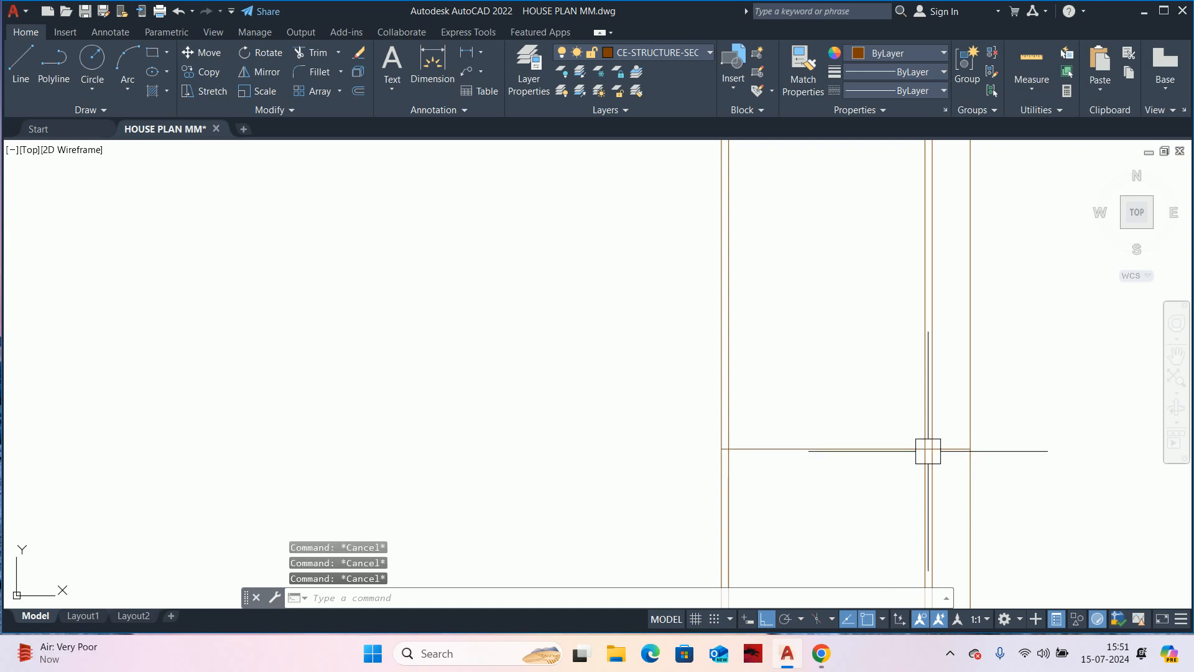
- Draw a 1200 mm horizontal line outward from the base line's end on the ramp side
scroll(901, 443, "down", 4)
scroll(905, 349, "up", 4)
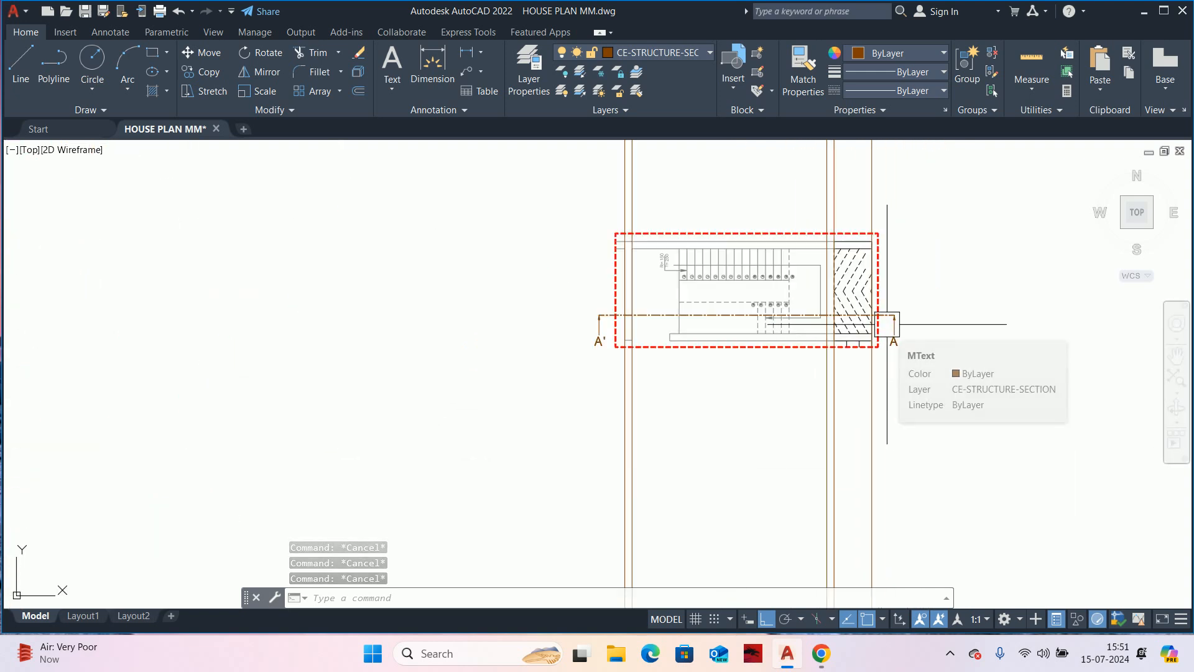
scroll(770, 395, "down", 4)
scroll(736, 373, "up", 1)
scroll(727, 371, "down", 3)
scroll(752, 404, "up", 10)
type("l")
key("Return")
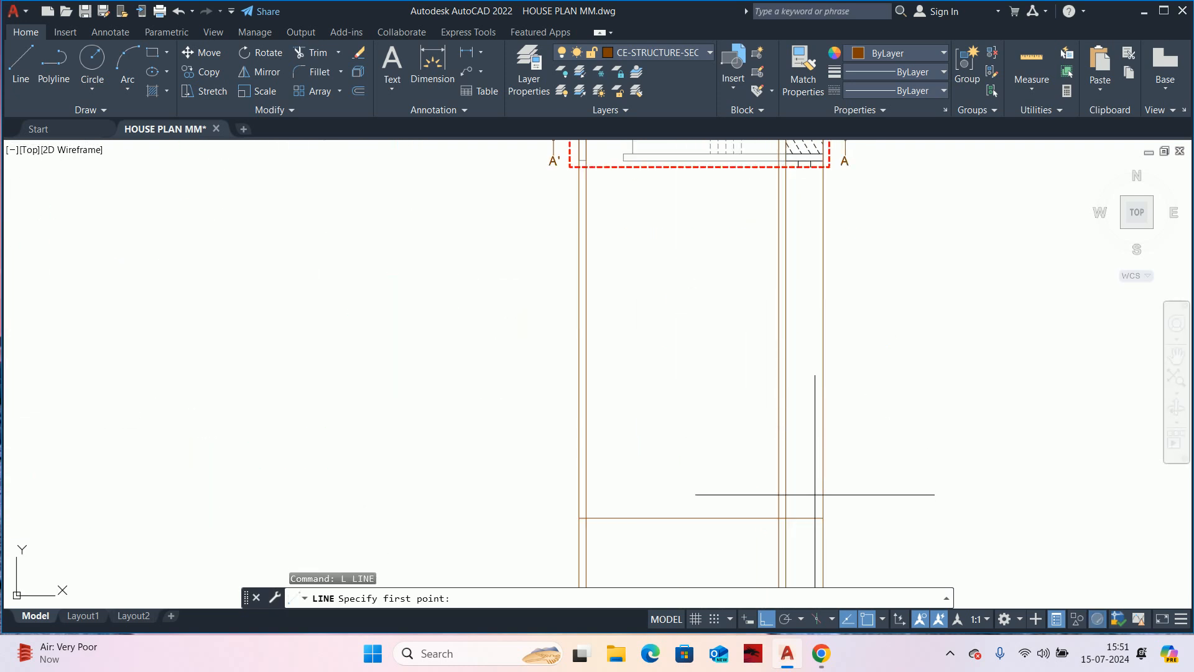
left_click(823, 517)
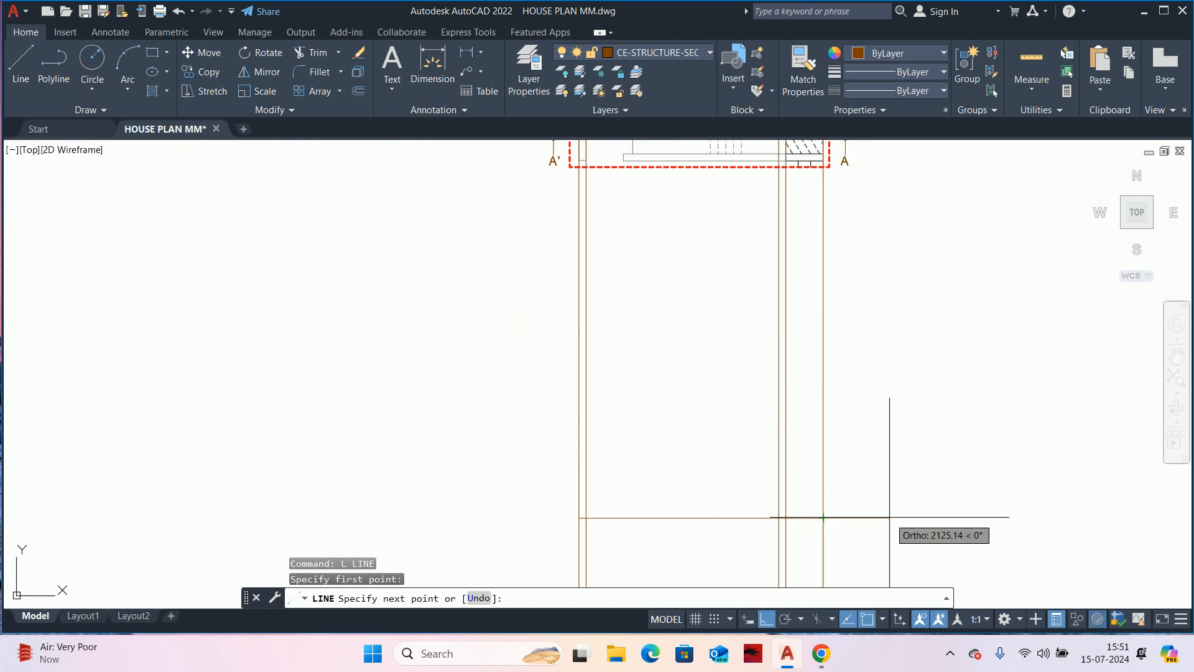
type("1200")
key("Return")
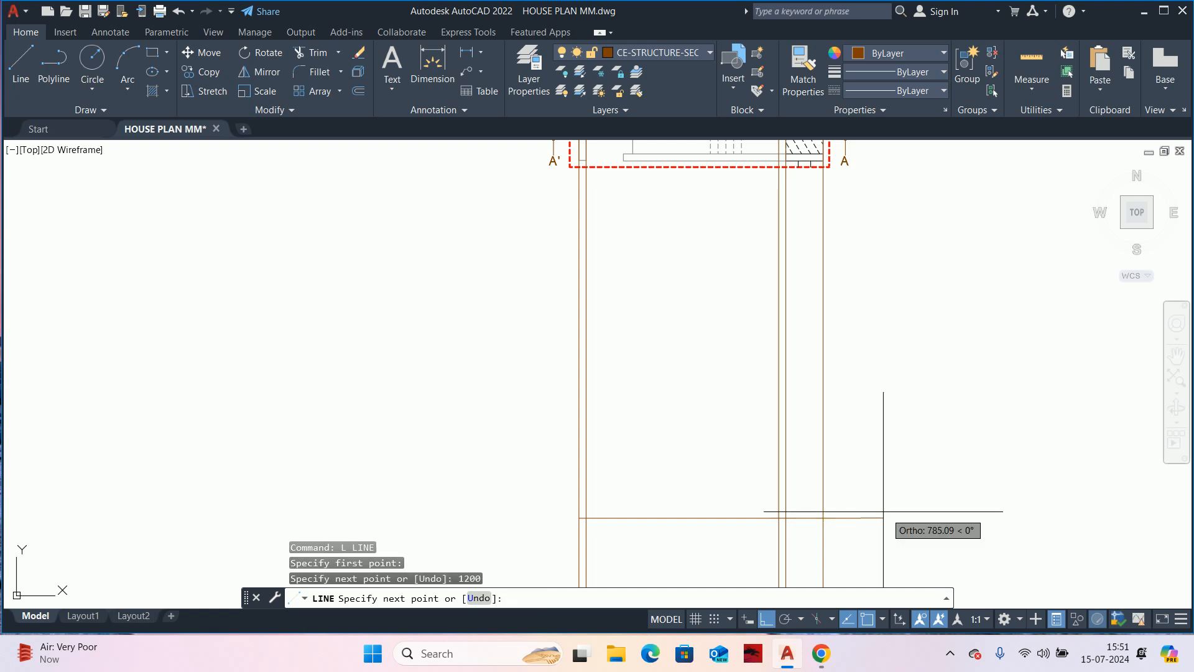
key("Escape")
key("Escape")
key("Escape")
scroll(875, 521, "up", 2)
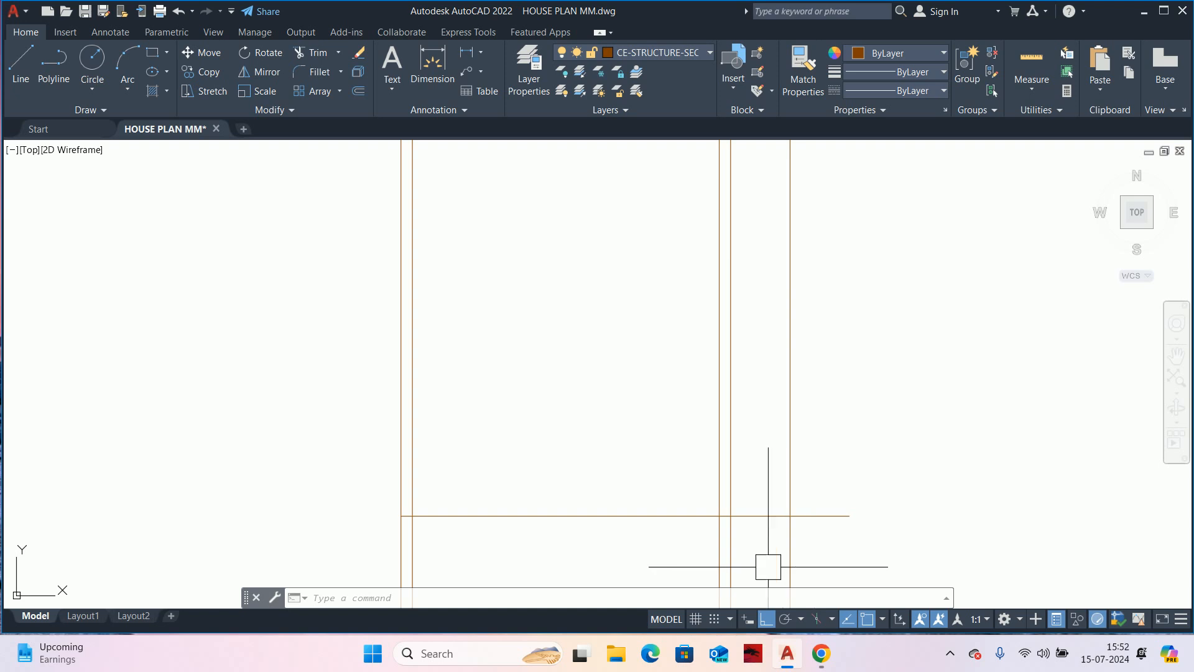
scroll(828, 434, "down", 5)
scroll(821, 455, "up", 5)
key("Escape")
key("Escape")
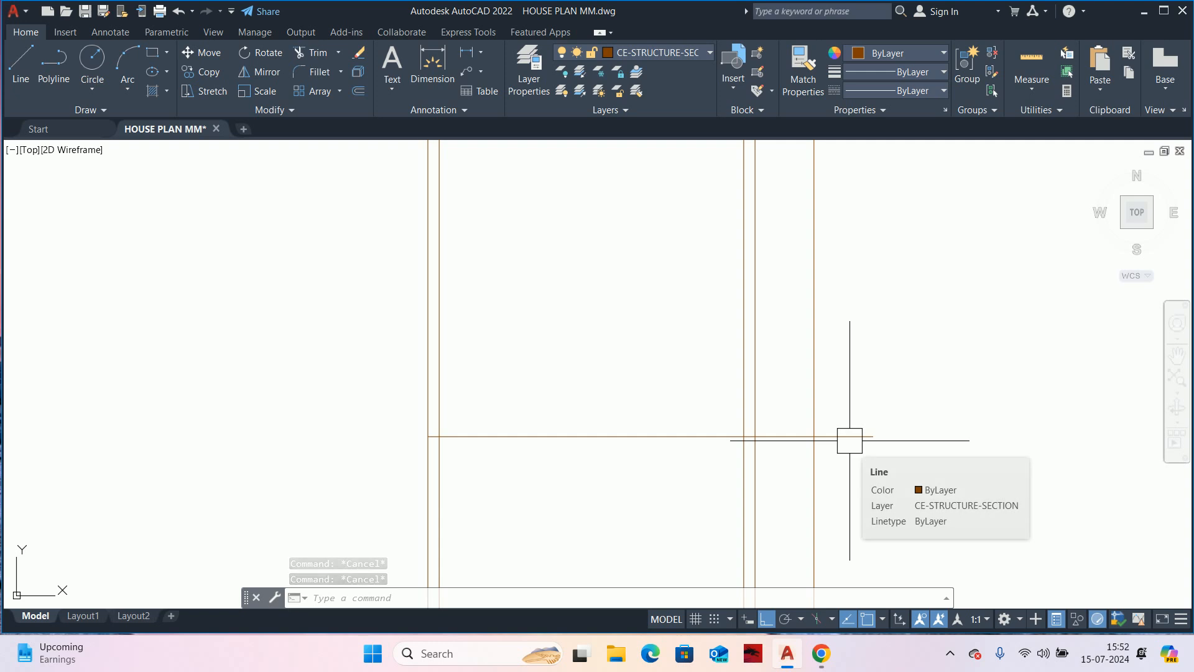
- Add the multiline text "NGL" near the ramp-side end of the ground line
type("T")
left_click(835, 410)
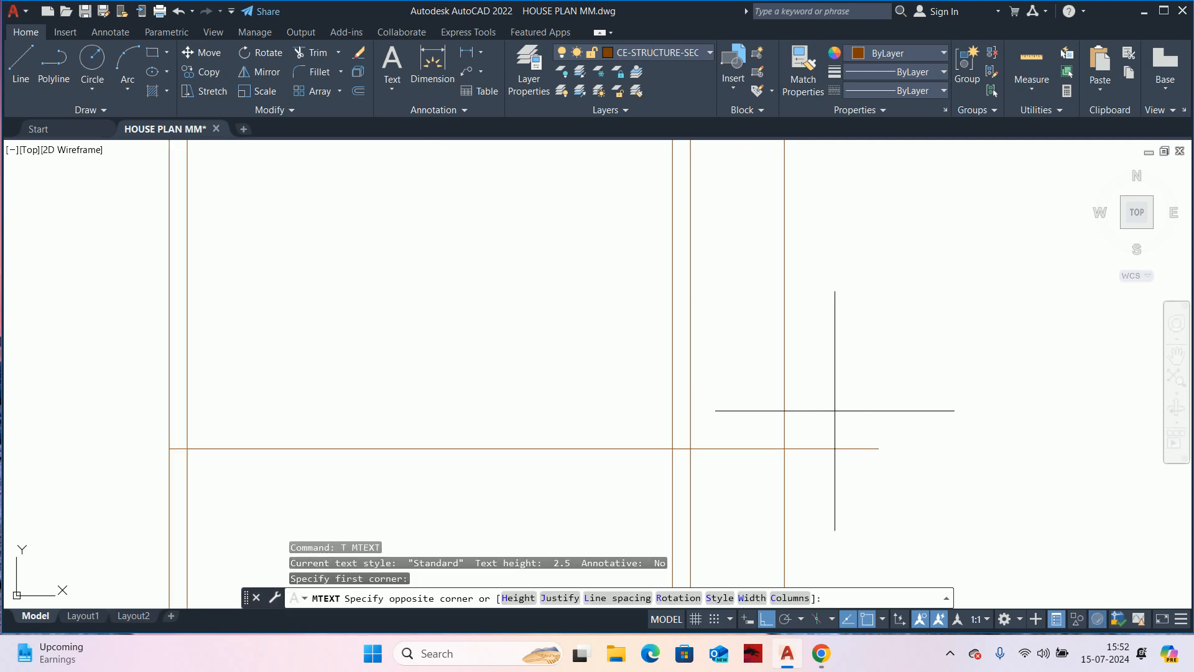
left_click(966, 444)
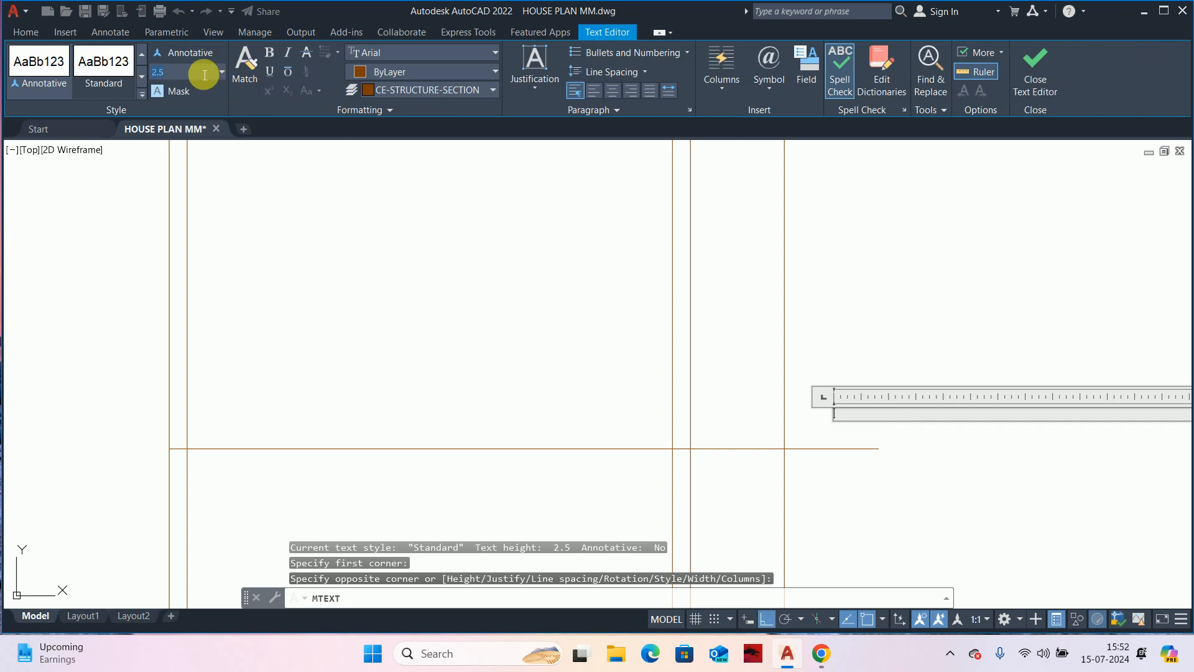
type("150")
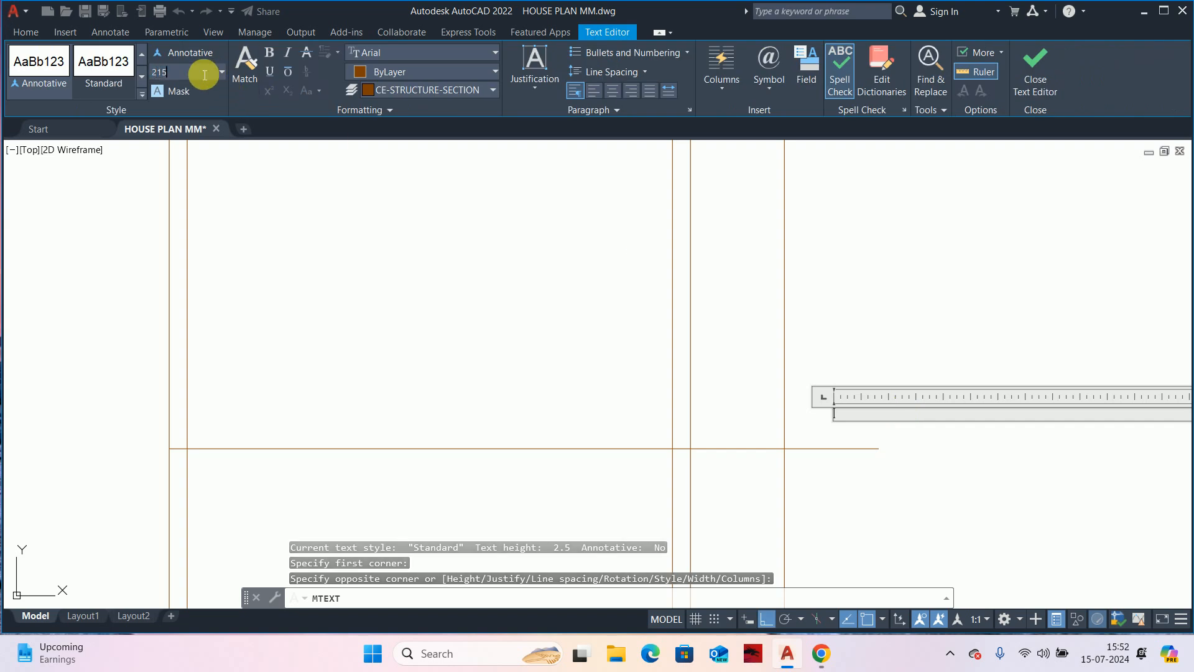
key("Return")
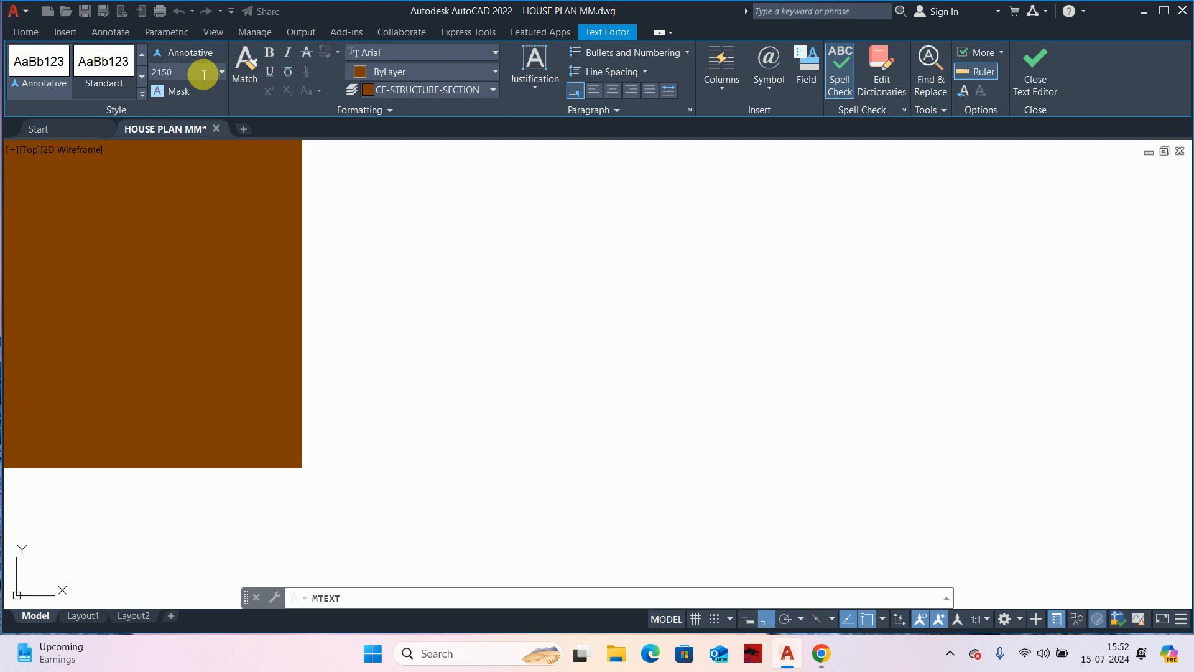
left_click(1035, 81)
- Set the text height of the NGL label to 150
scroll(771, 332, "down", 6)
scroll(569, 275, "up", 14)
middle_click_drag(1021, 449, 925, 440)
left_click(922, 405)
left_click(1095, 393)
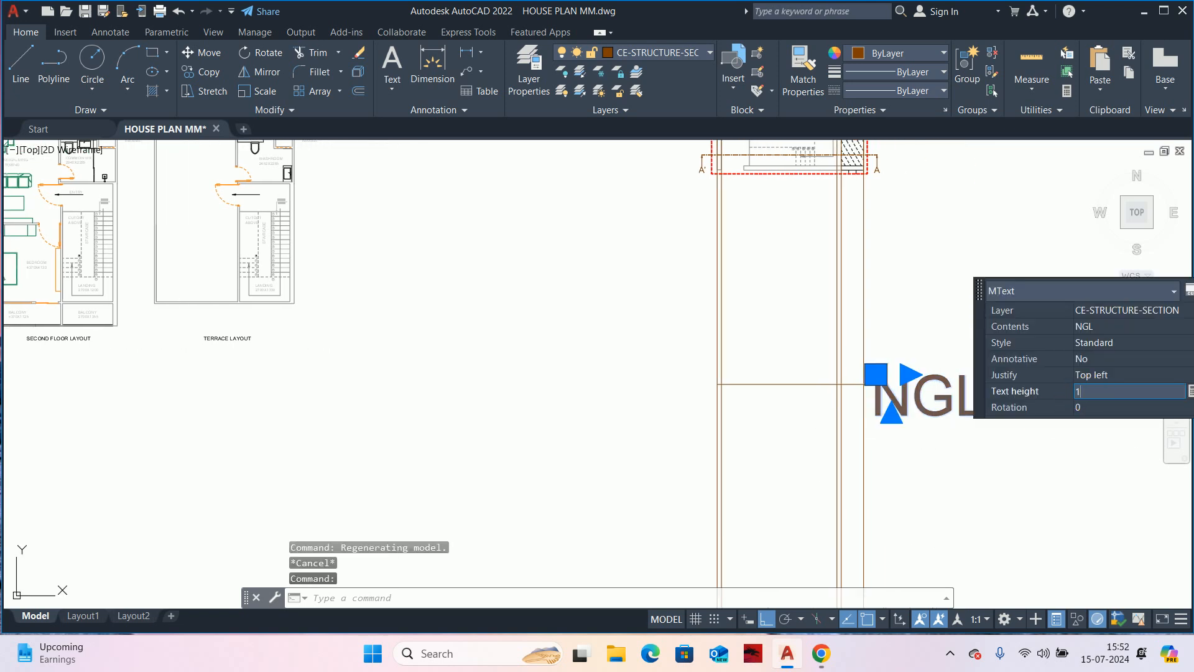
key("Return")
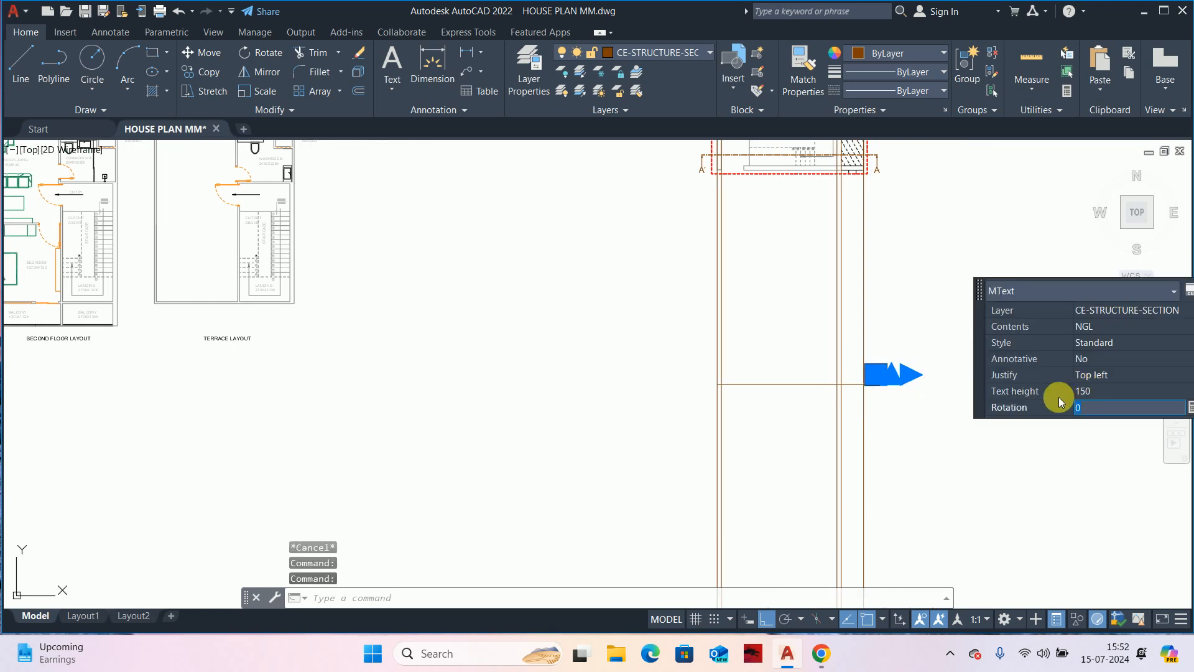
key("Escape")
key("Escape")
- Move the NGL label so it sits just above the ramp-side end of the ground line
scroll(908, 379, "up", 4)
key("Return")
left_click(803, 356)
key("Return")
left_click(943, 330)
left_click(951, 368)
key("Return")
left_click(809, 389)
key("Return")
left_click(831, 324)
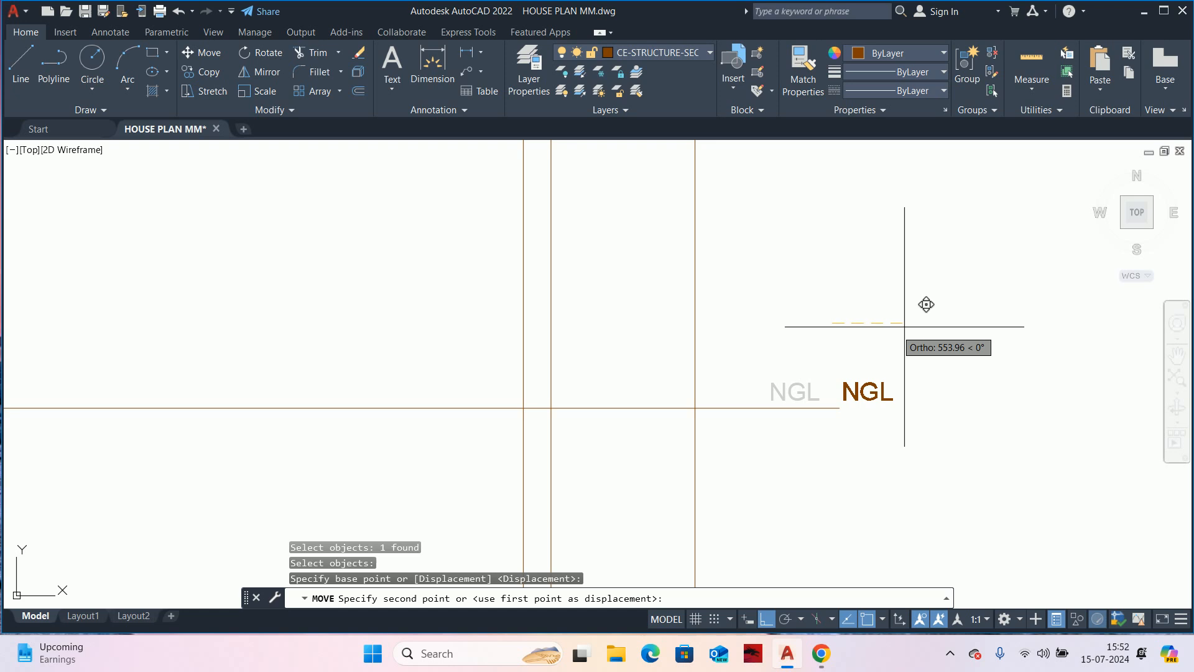
key("Escape")
key("Escape")
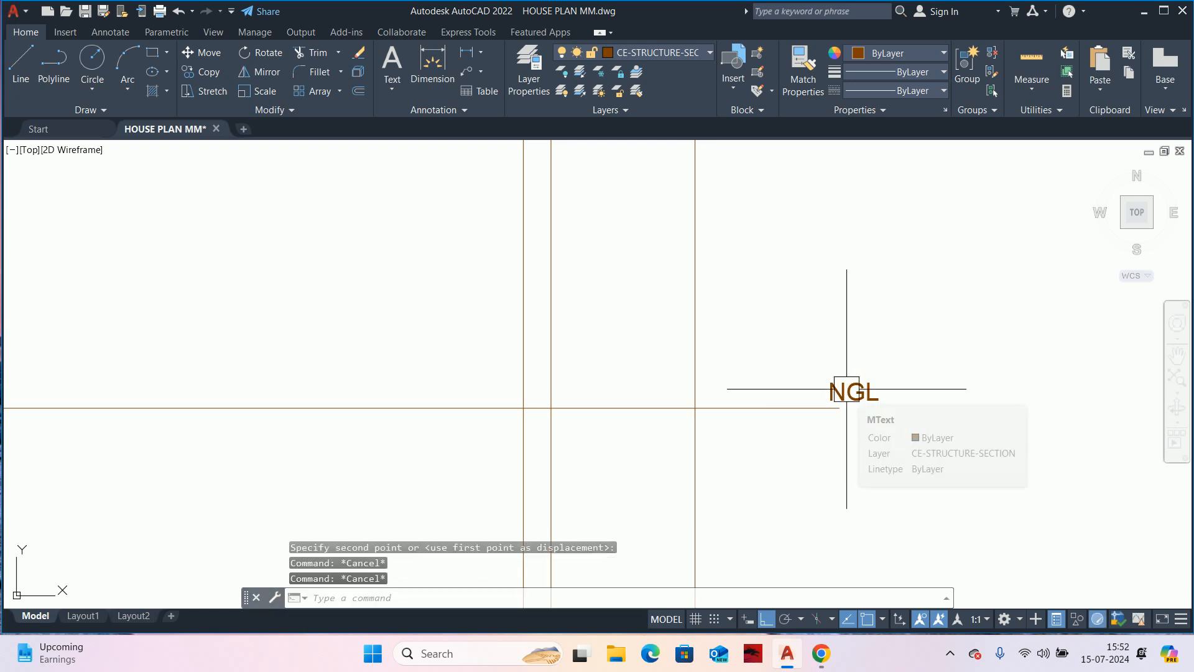
- Offset the ground line upward by 450 mm to form the plinth level line
scroll(846, 389, "down", 6)
middle_click_drag(736, 389, 814, 391)
scroll(800, 379, "up", 4)
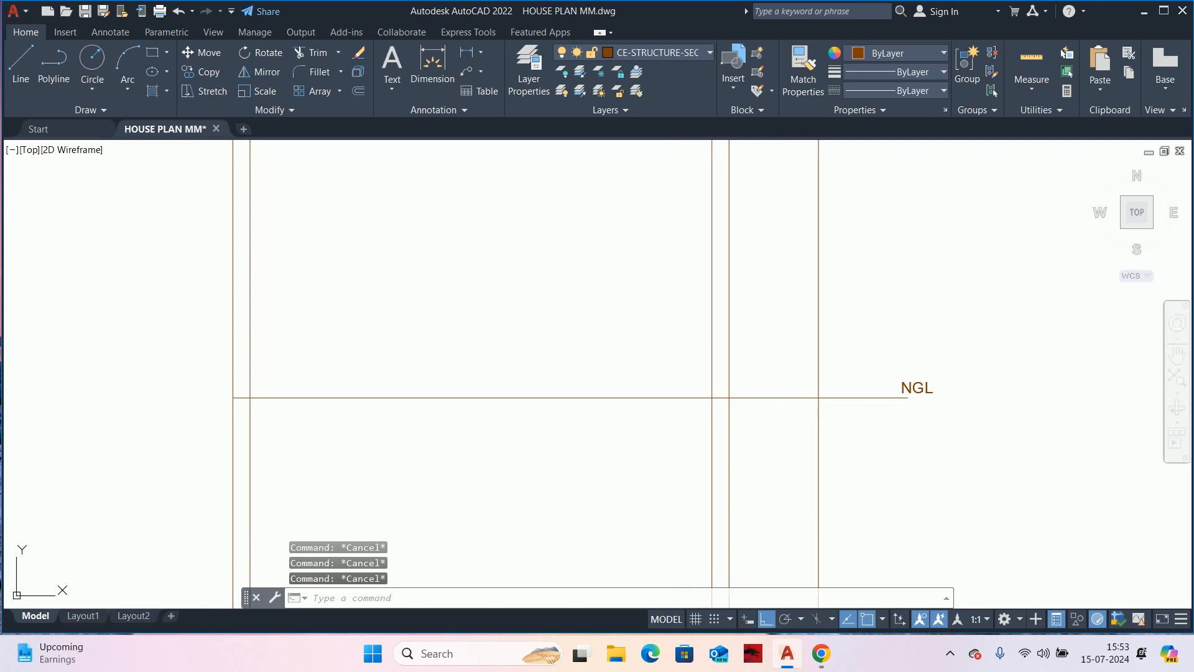
type("o")
key("Return")
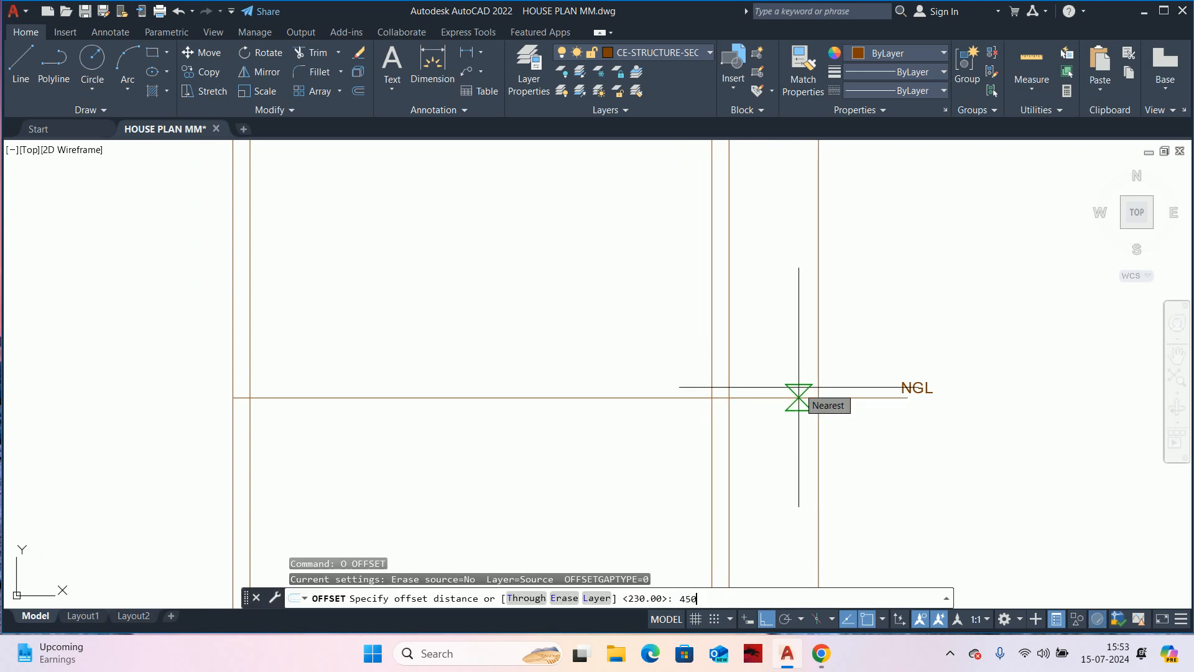
key("Return")
left_click(590, 397)
left_click(589, 335)
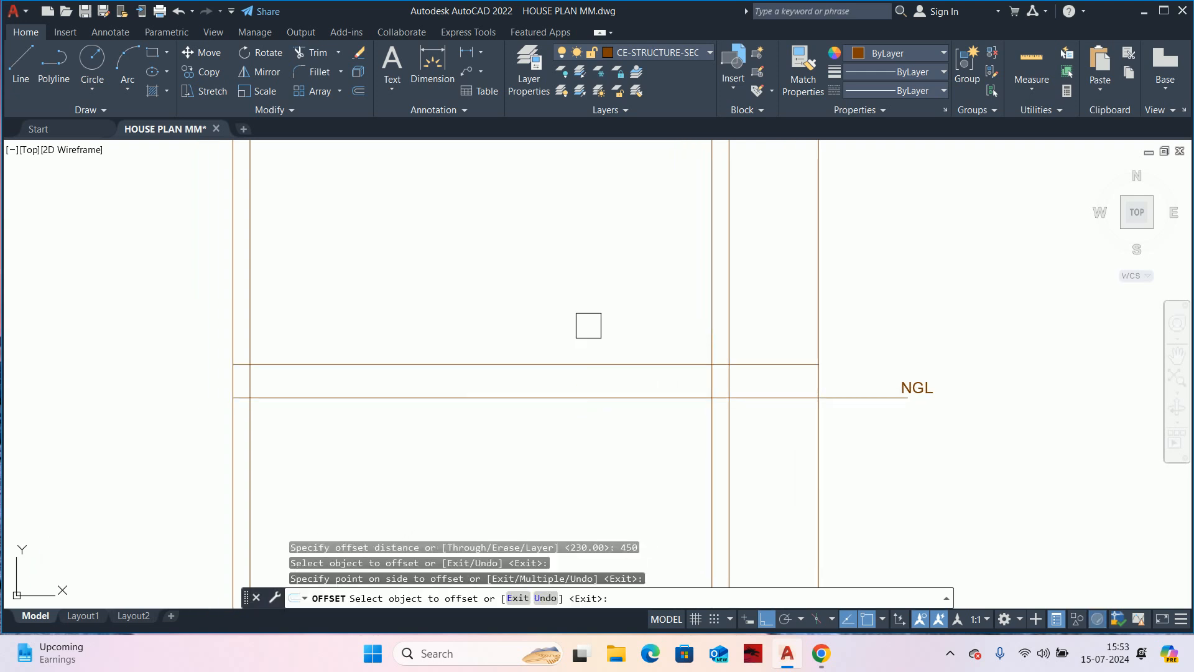
key("Escape")
key("Escape")
key("Escape")
key("Escape")
- Measure the ramp's horizontal run along the plinth line, between the wall's outer face and the outermost construction line
middle_click_drag(770, 392, 726, 385)
type("dli")
key("Return")
left_click(685, 357)
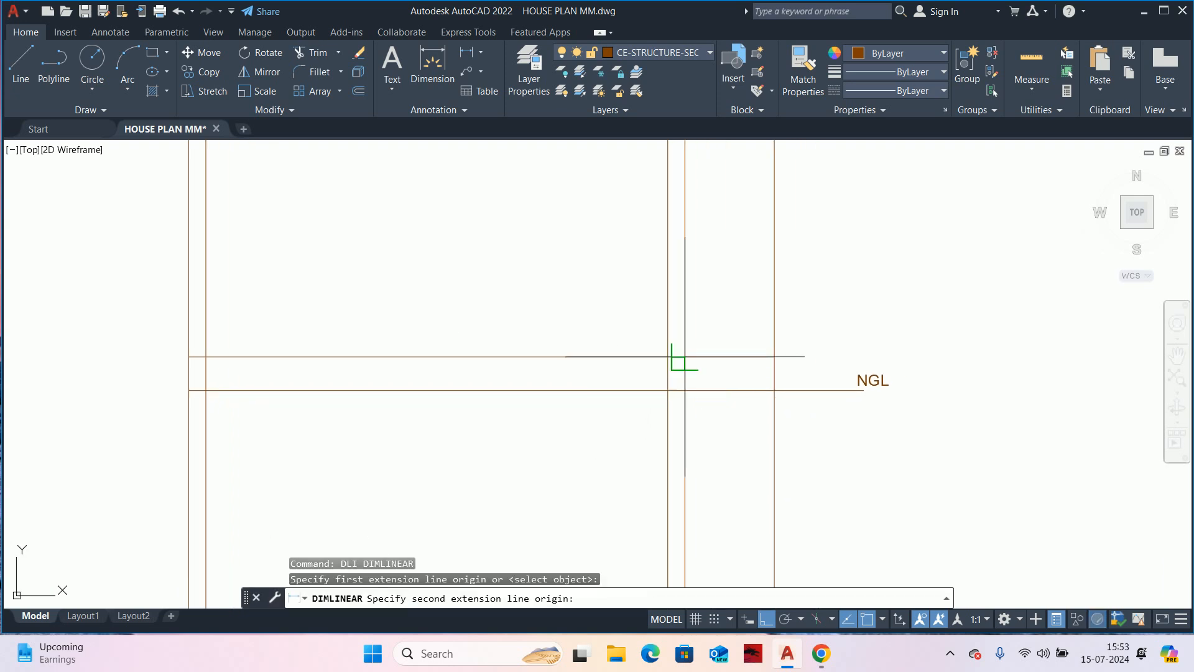
left_click(774, 356)
scroll(688, 322, "up", 6)
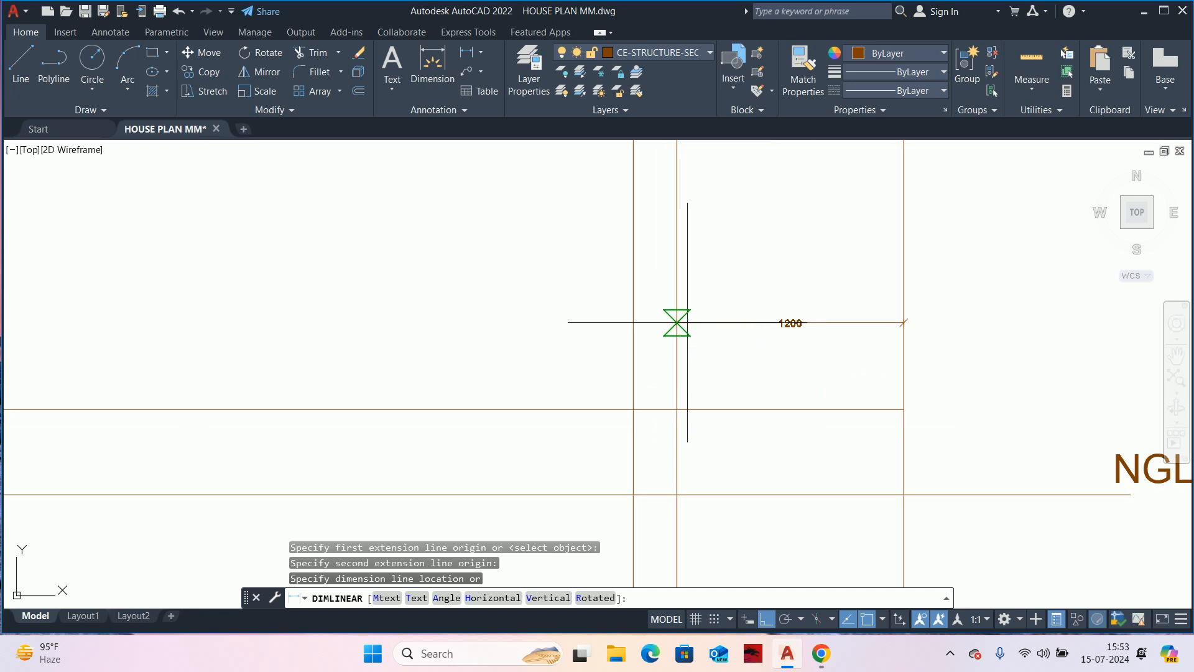
key("Escape")
key("Escape")
key("Escape")
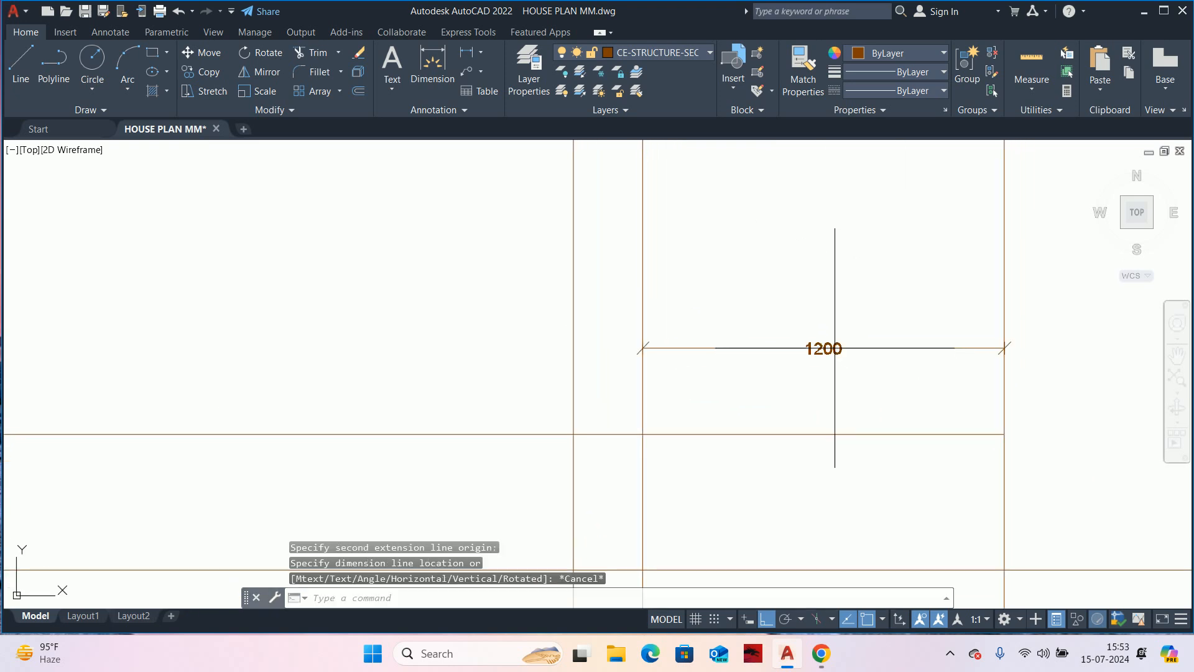
- Draw the sloping ramp line from the plinth level at the wall's outer face down to the ground line at the outermost construction line
scroll(827, 346, "down", 5)
middle_click_drag(826, 347, 719, 300)
type("l")
key("Return")
left_click(659, 333)
left_click(801, 385)
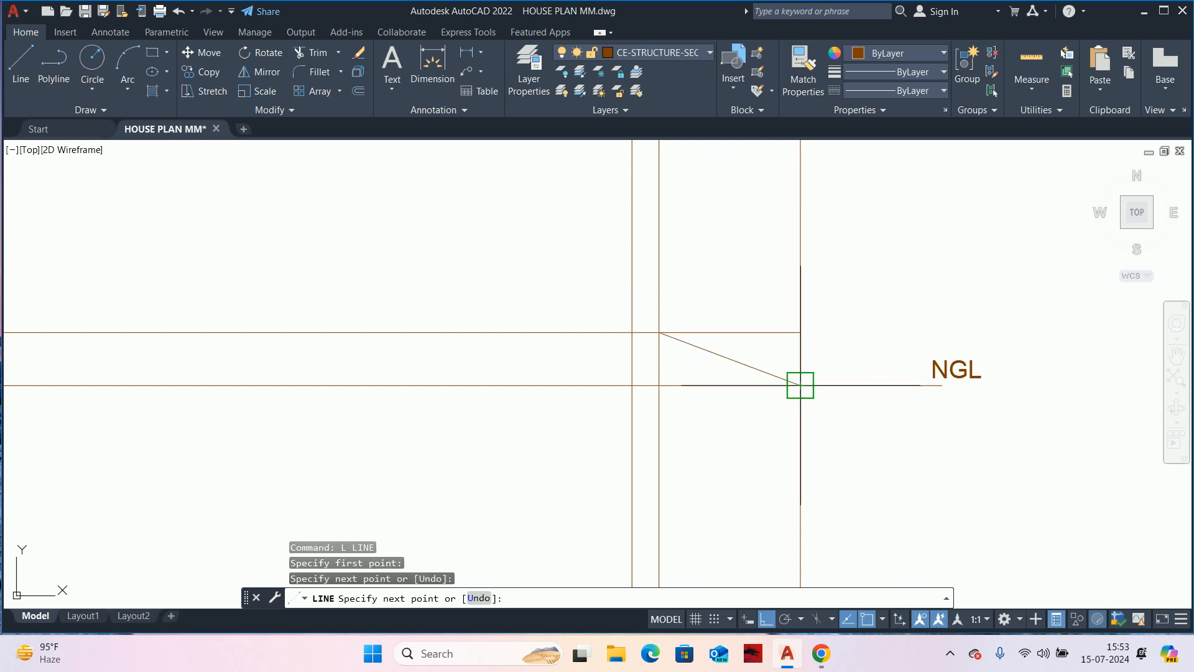
key("Escape")
- Trim the part of the plinth line that extends over the ramp slope
type("tr")
key("Return")
key("Escape")
key("Escape")
key("Escape")
key("Escape")
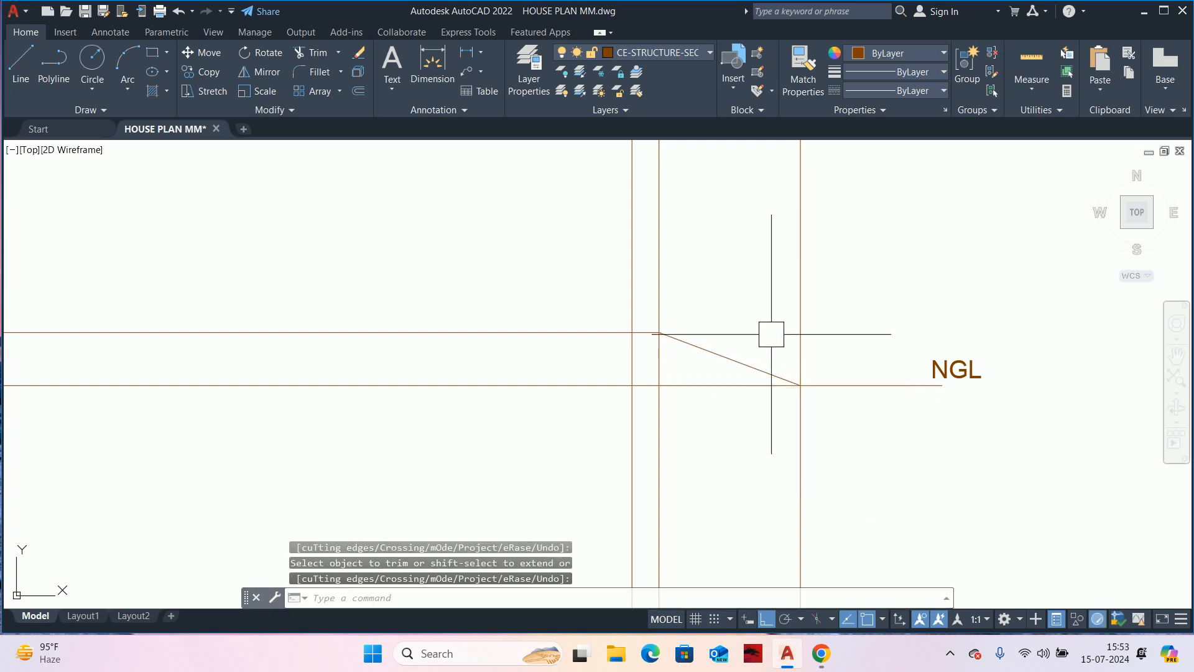
scroll(756, 368, "up", 2)
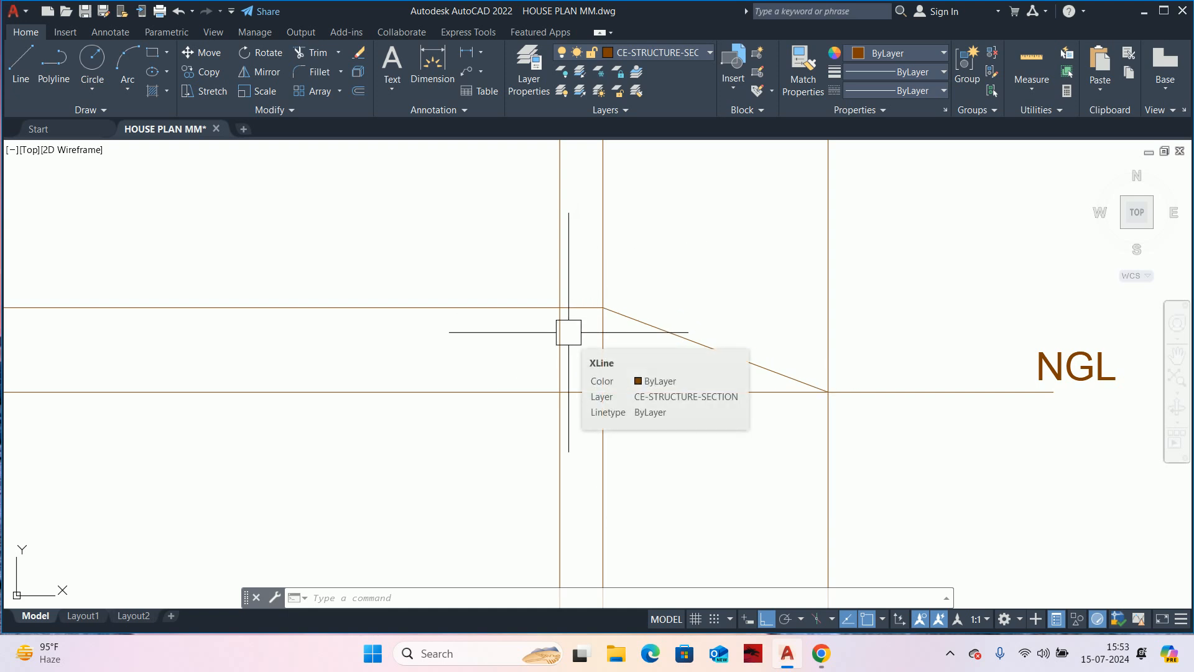
key("Escape")
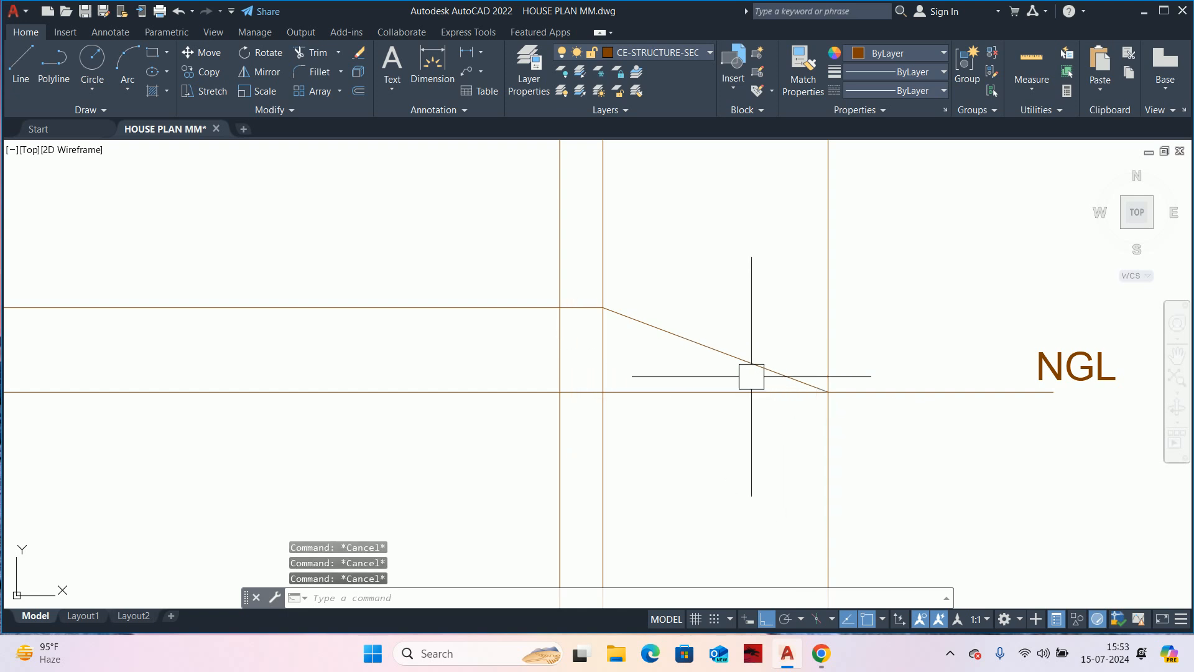
scroll(751, 376, "down", 2)
middle_click_drag(752, 376, 1049, 386)
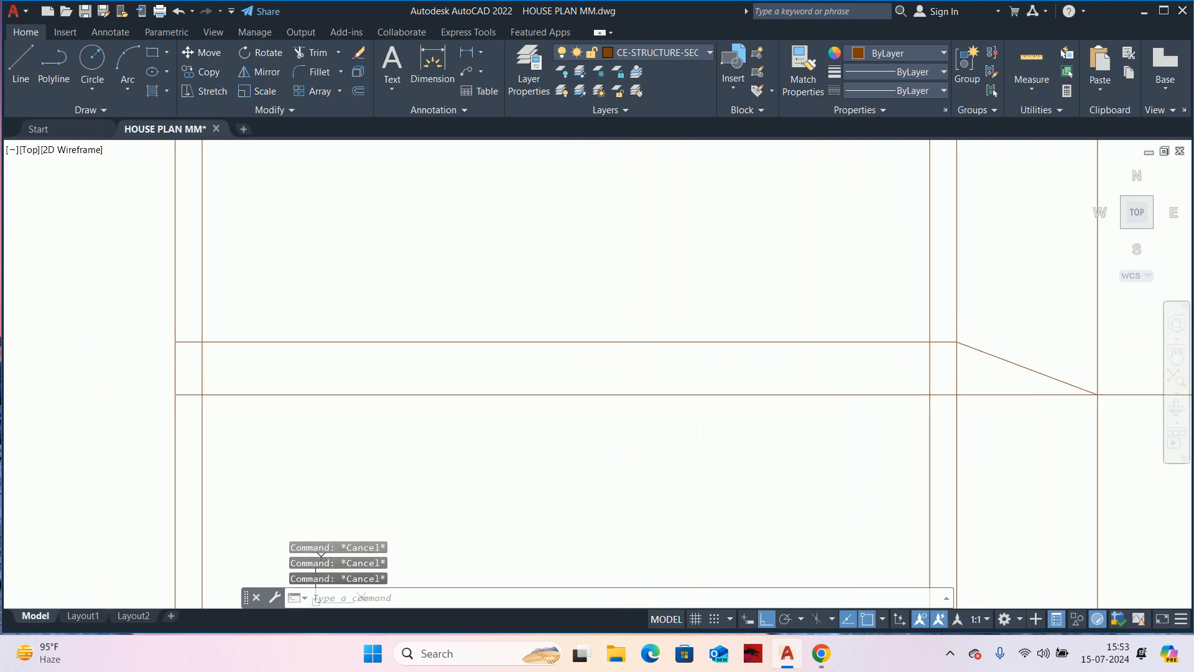
scroll(862, 375, "down", 2)
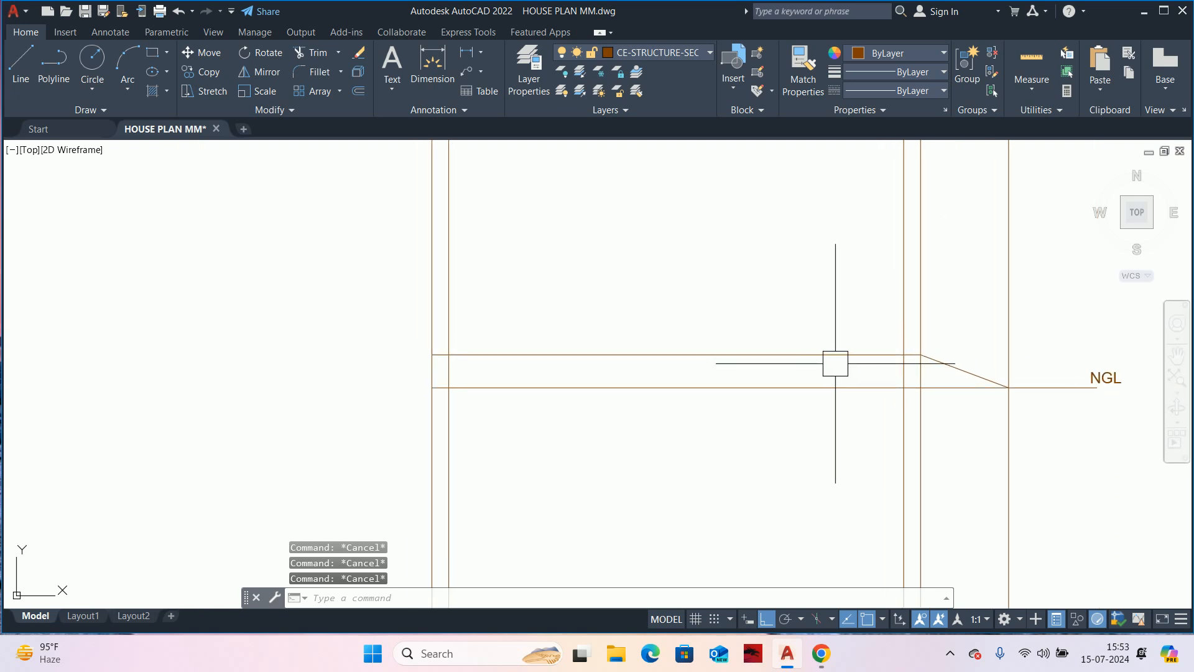
type("o")
key("Return")
key("Escape")
scroll(809, 349, "up", 3)
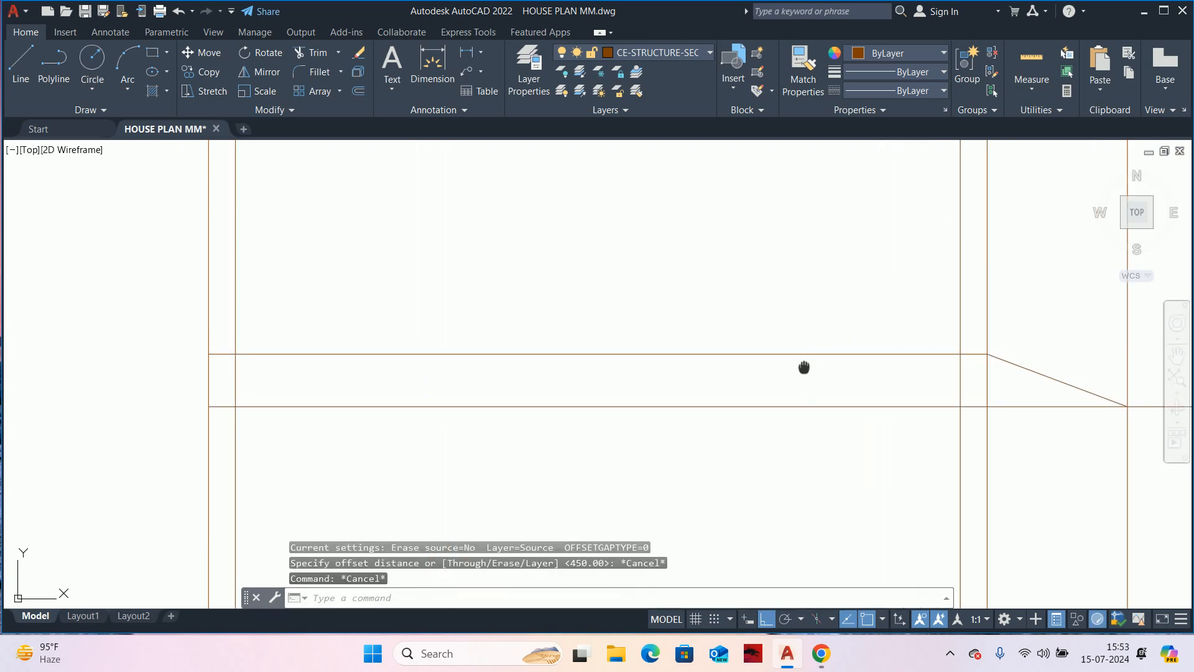
- Offset the upper horizontal floor line of the section 150 mm downward to form the slab thickness
key("Escape")
key("Escape")
key("Escape")
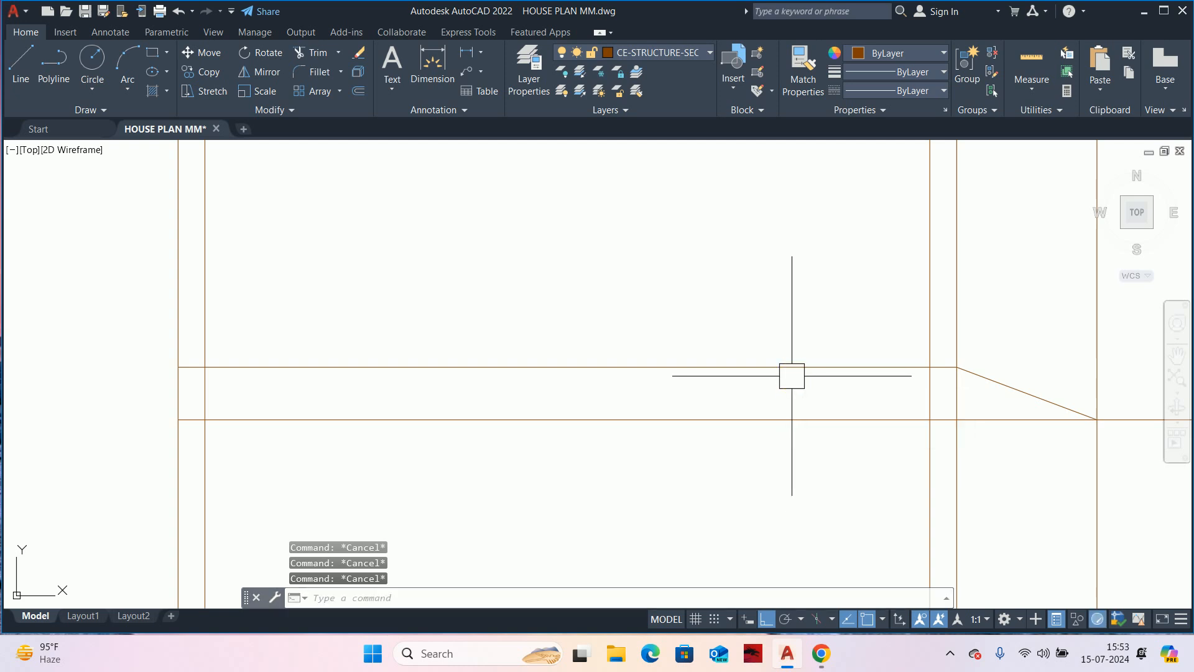
type("o")
key("Return")
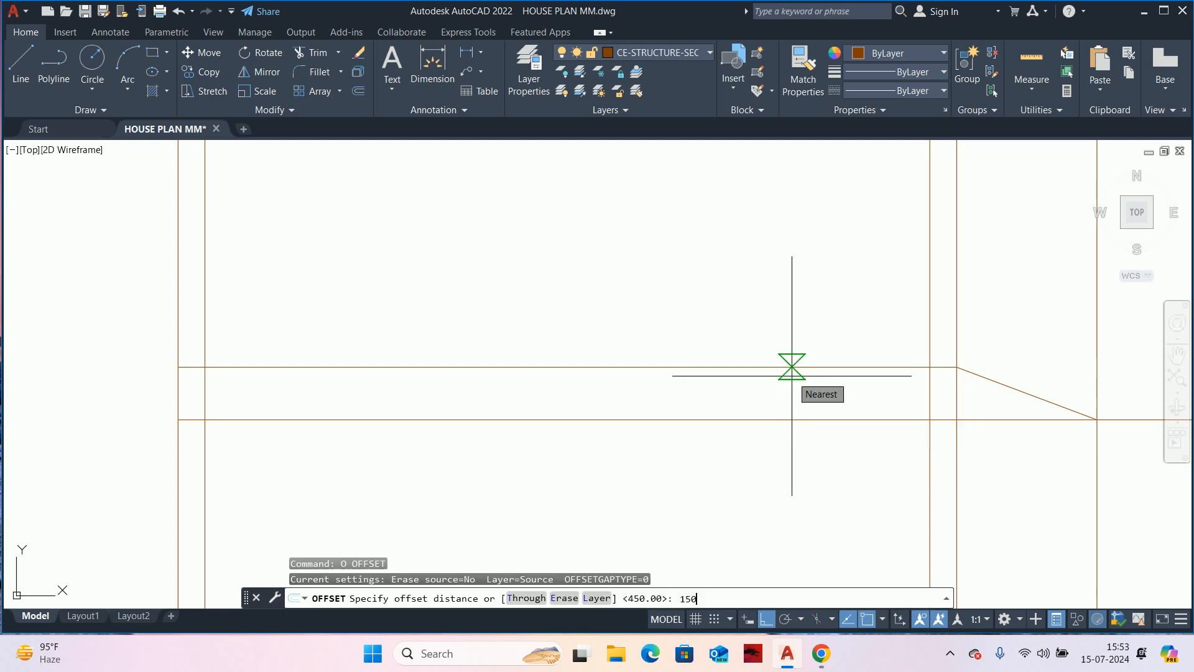
type("150")
key("Return")
left_click(792, 367)
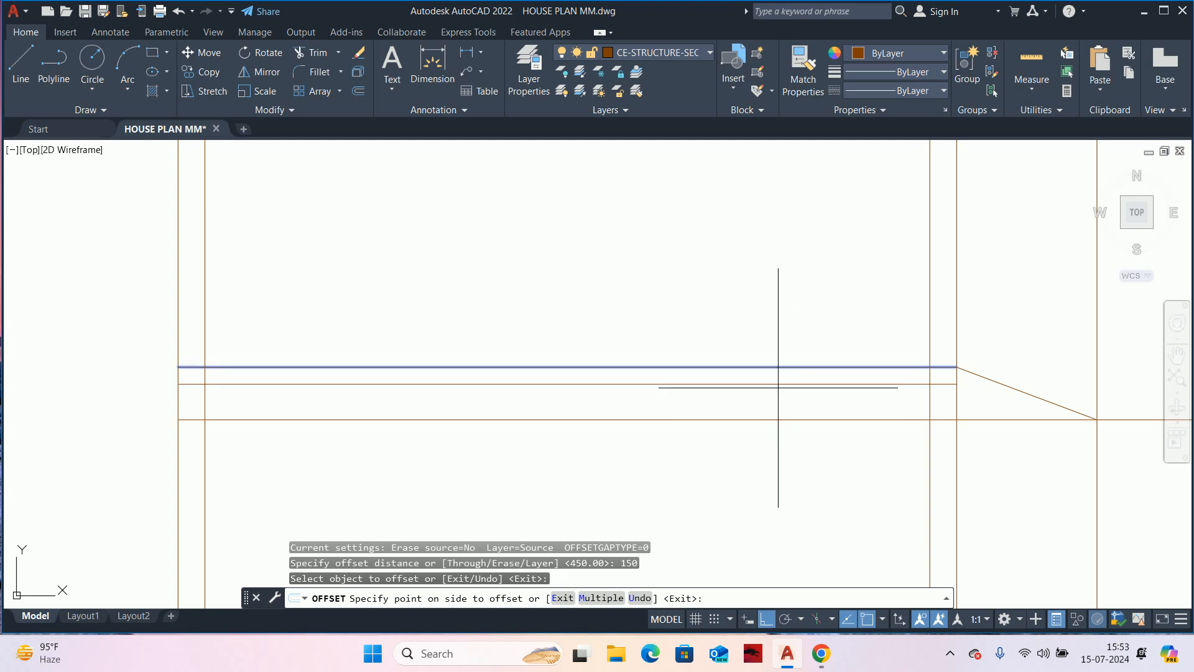
left_click(778, 388)
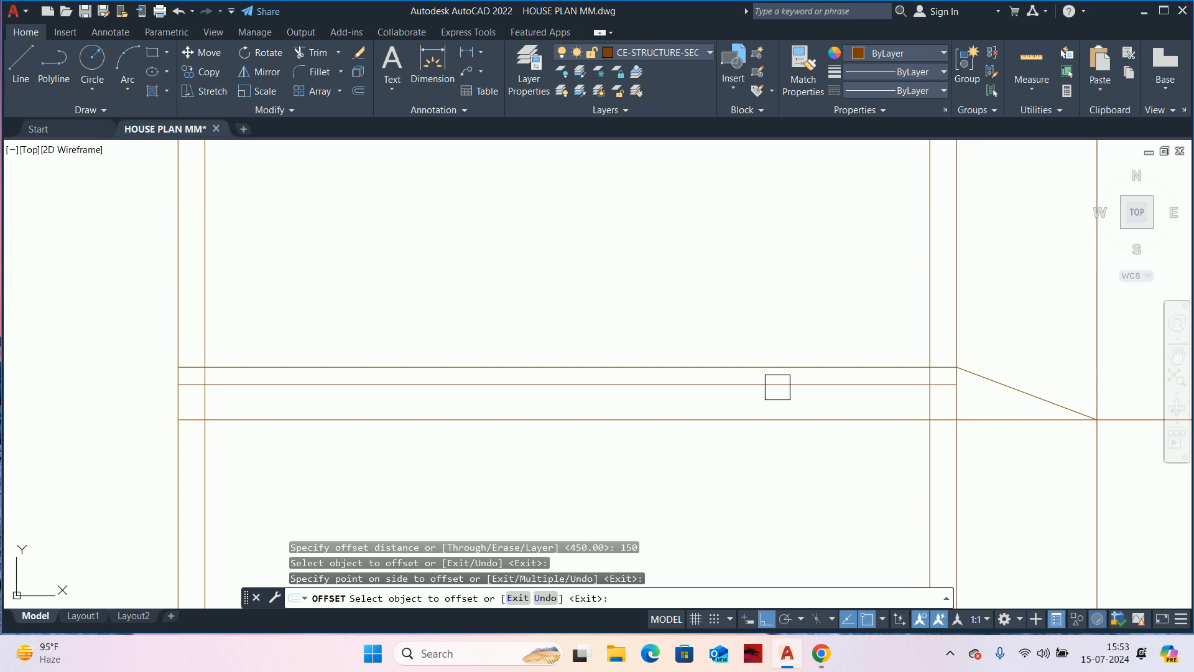
key("Escape")
key("Escape")
key("Escape")
- Trim the new slab underside line back to the inner face of the left wall in the section
scroll(777, 386, "down", 2)
type("TR")
key("Return")
scroll(412, 381, "up", 8)
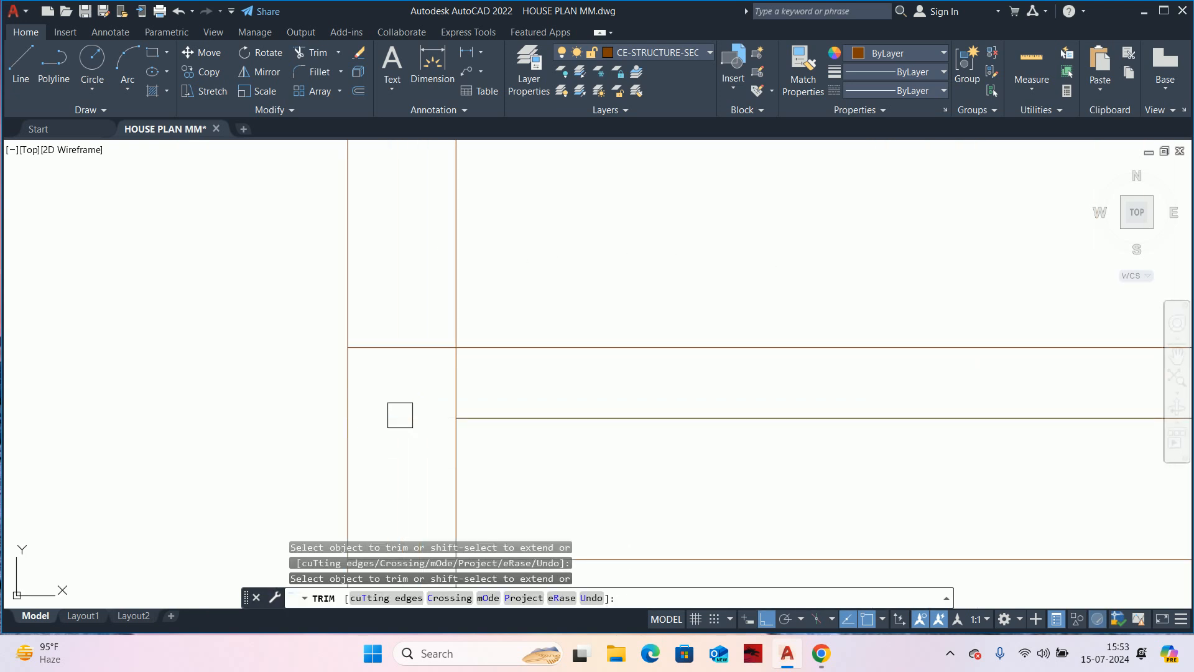
scroll(512, 392, "down", 10)
key("Escape")
key("Escape")
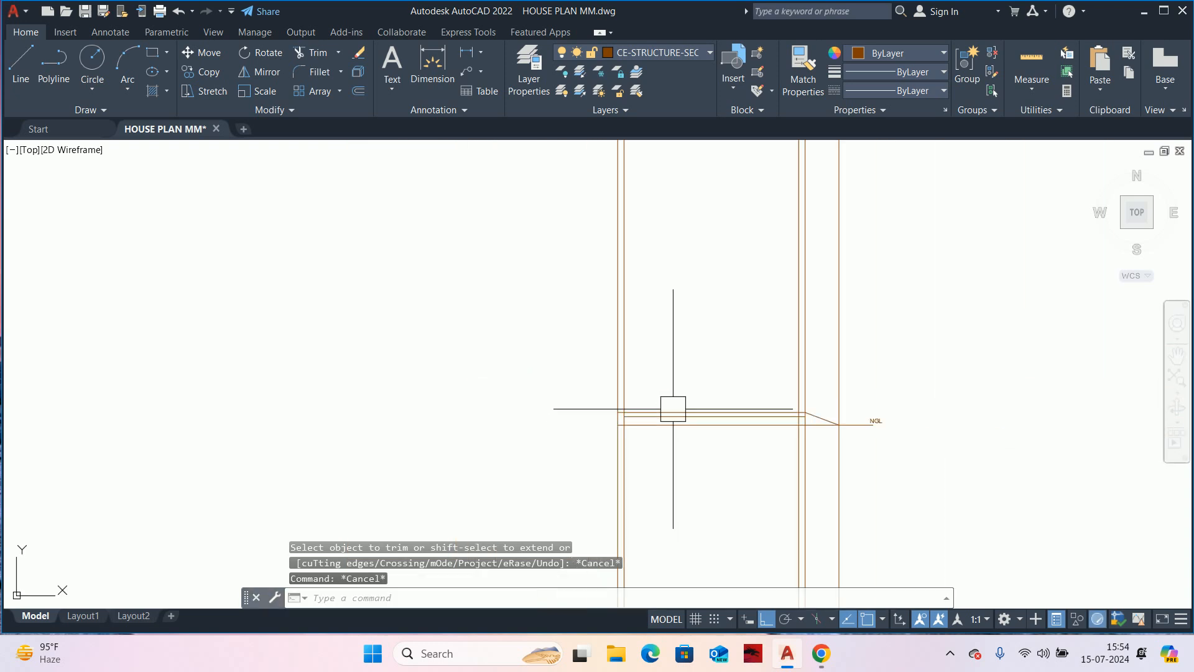
- Turn on all layers of the house plan drawing
scroll(754, 309, "up", 4)
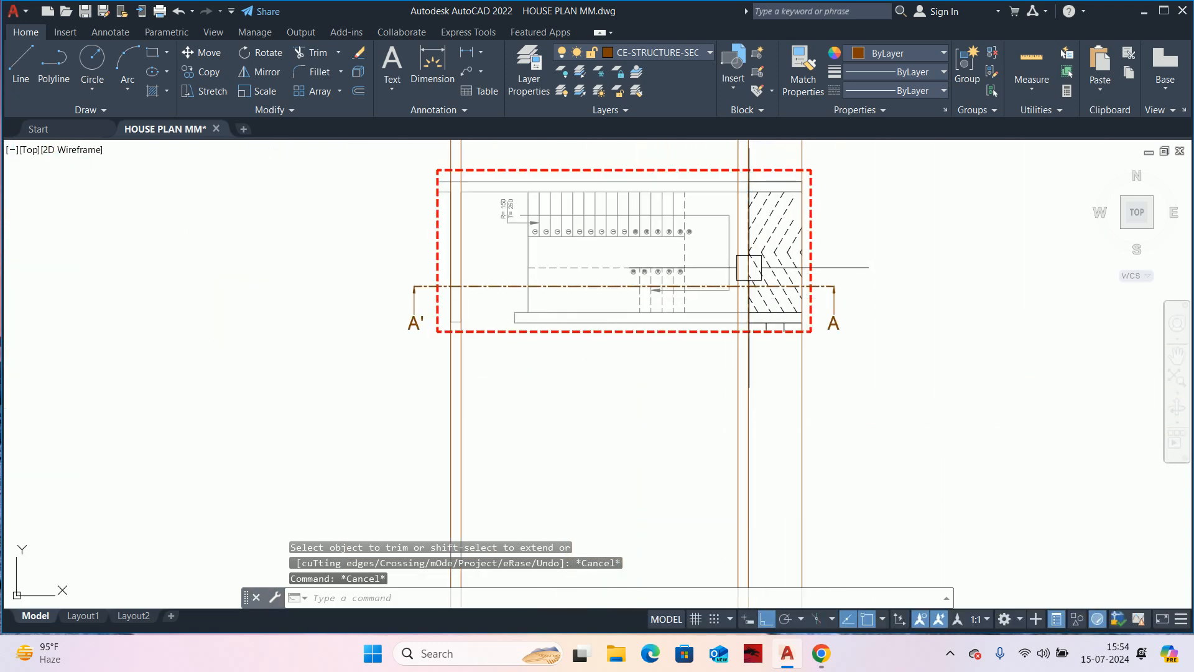
scroll(449, 361, "down", 2)
middle_click_drag(475, 344, 664, 110)
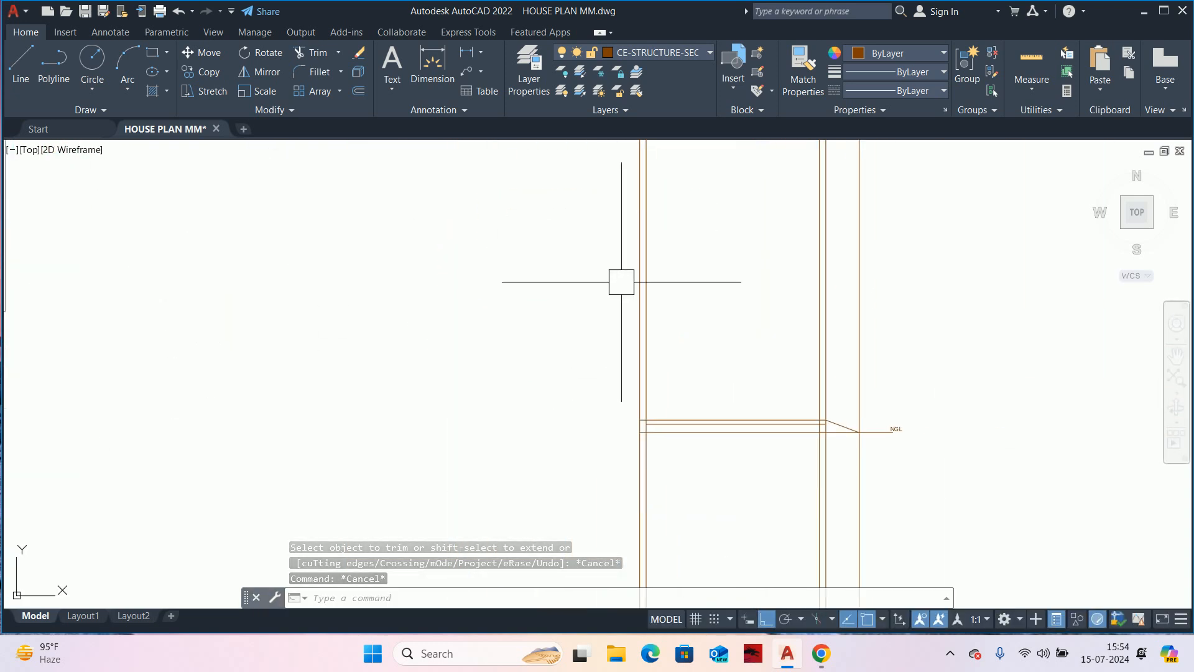
scroll(629, 305, "down", 4)
scroll(697, 217, "up", 2)
middle_click_drag(344, 243, 971, 321)
scroll(917, 323, "down", 2)
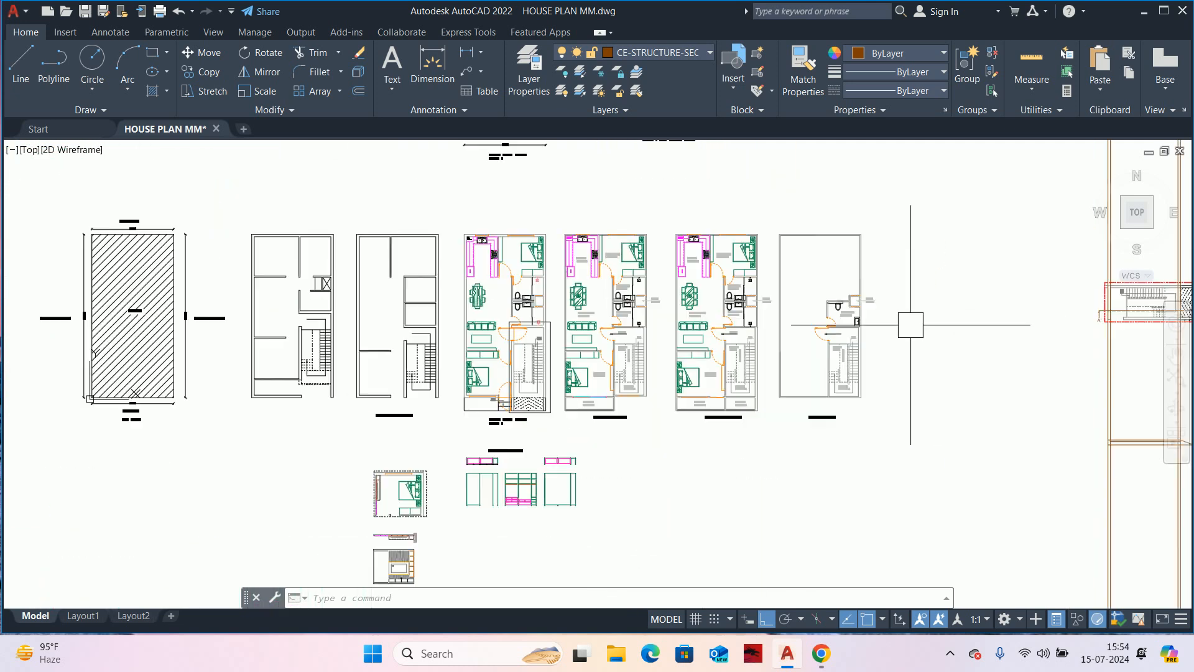
mouse_move(501, 314)
middle_mouse_down()
mouse_move(519, 478)
mouse_move(556, 366)
middle_mouse_up()
scroll(581, 438, "up", 4)
key("Escape")
key("Escape")
key("Escape")
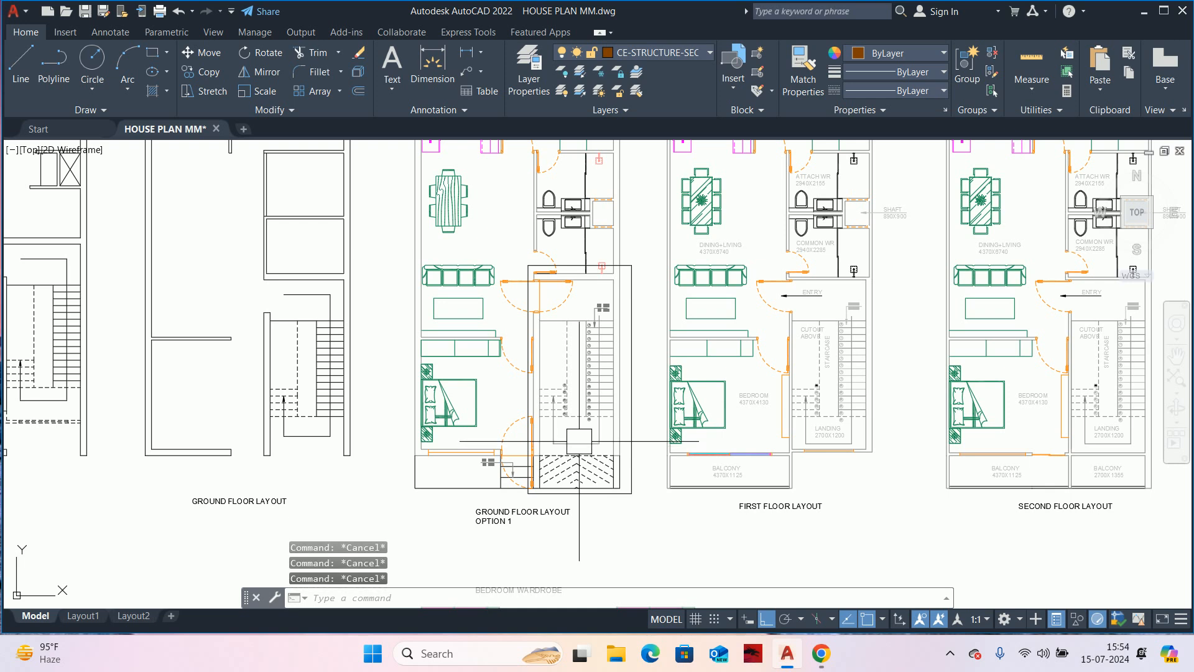
key("Return")
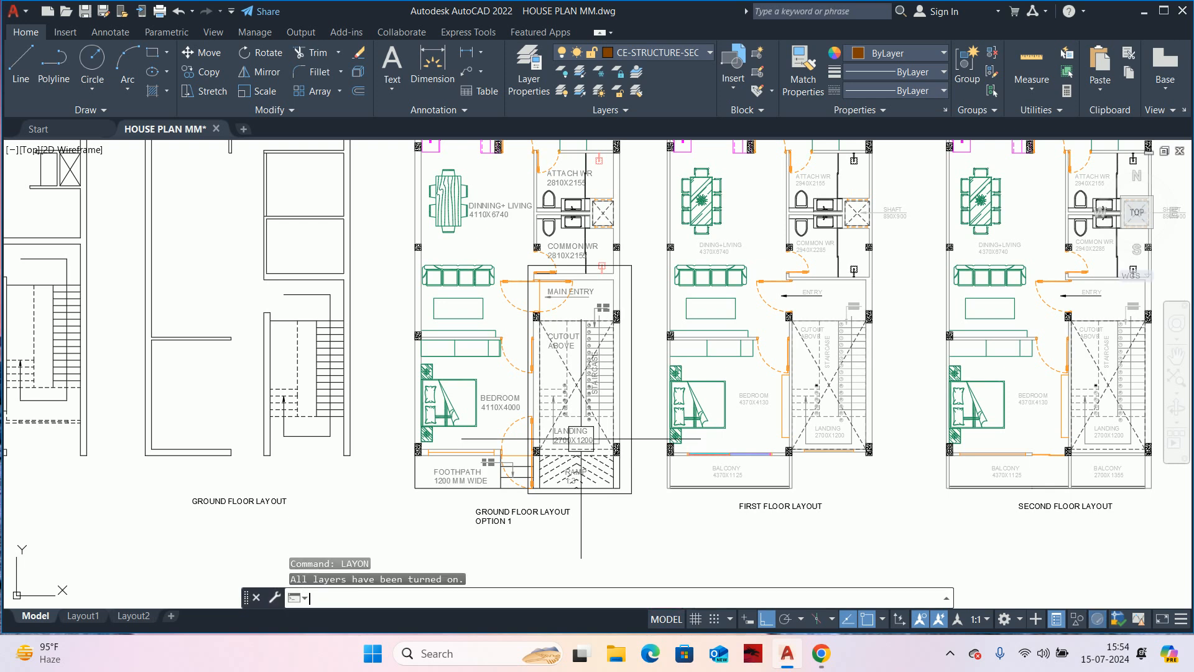
- Examine the staircase plan and the column and beam framing layout for the plinth beam size
scroll(602, 463, "down", 8)
middle_click_drag(778, 455, 565, 406)
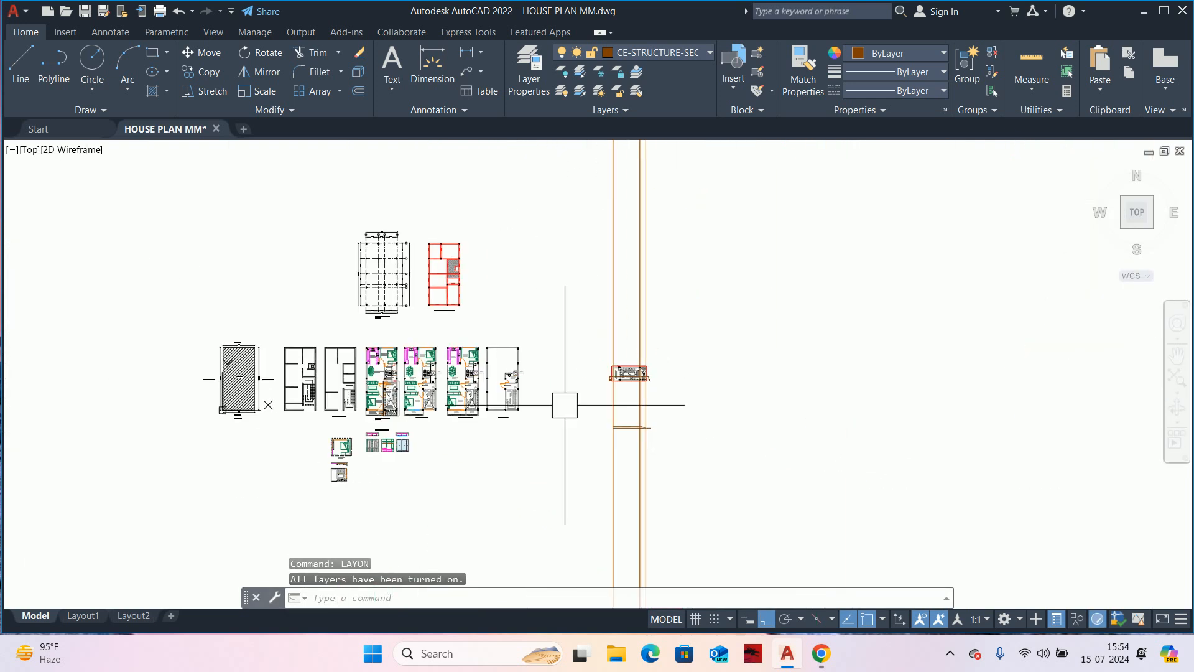
scroll(648, 364, "up", 6)
scroll(603, 375, "up", 4)
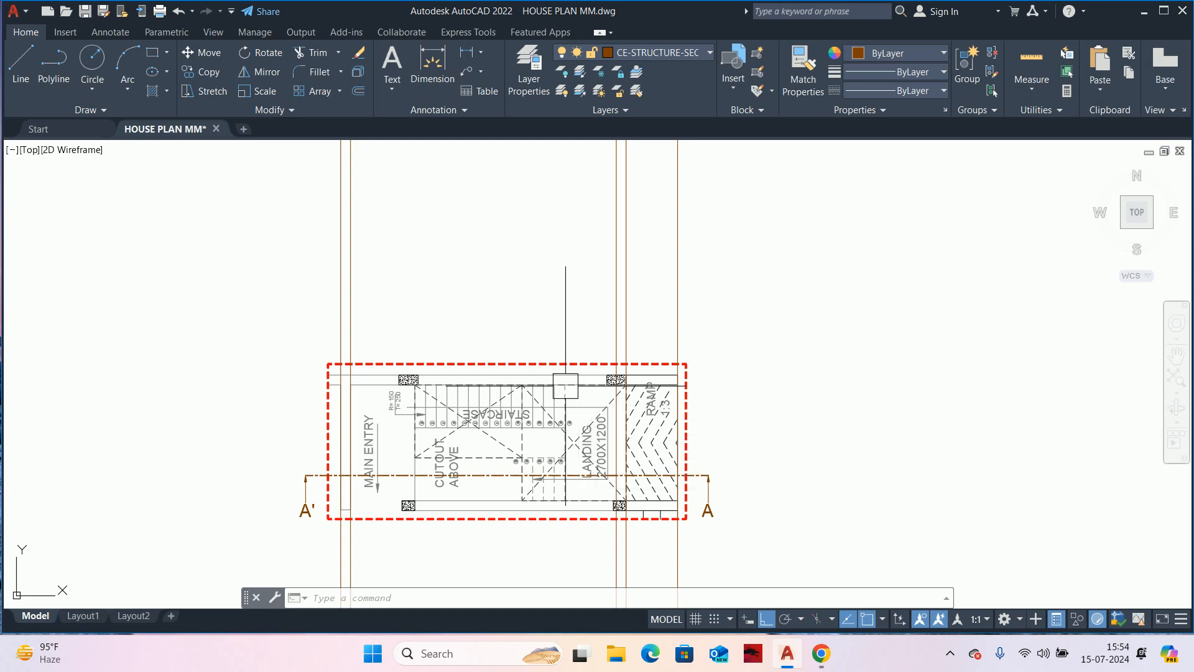
scroll(578, 386, "down", 4)
scroll(572, 423, "up", 5)
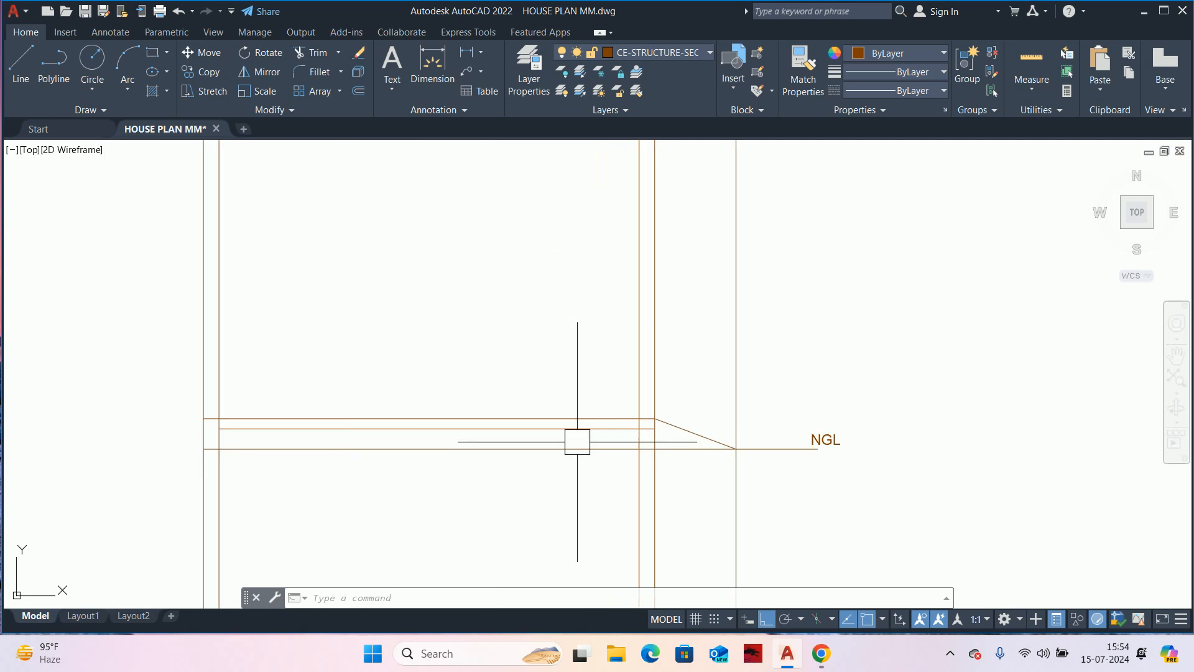
scroll(736, 420, "up", 2)
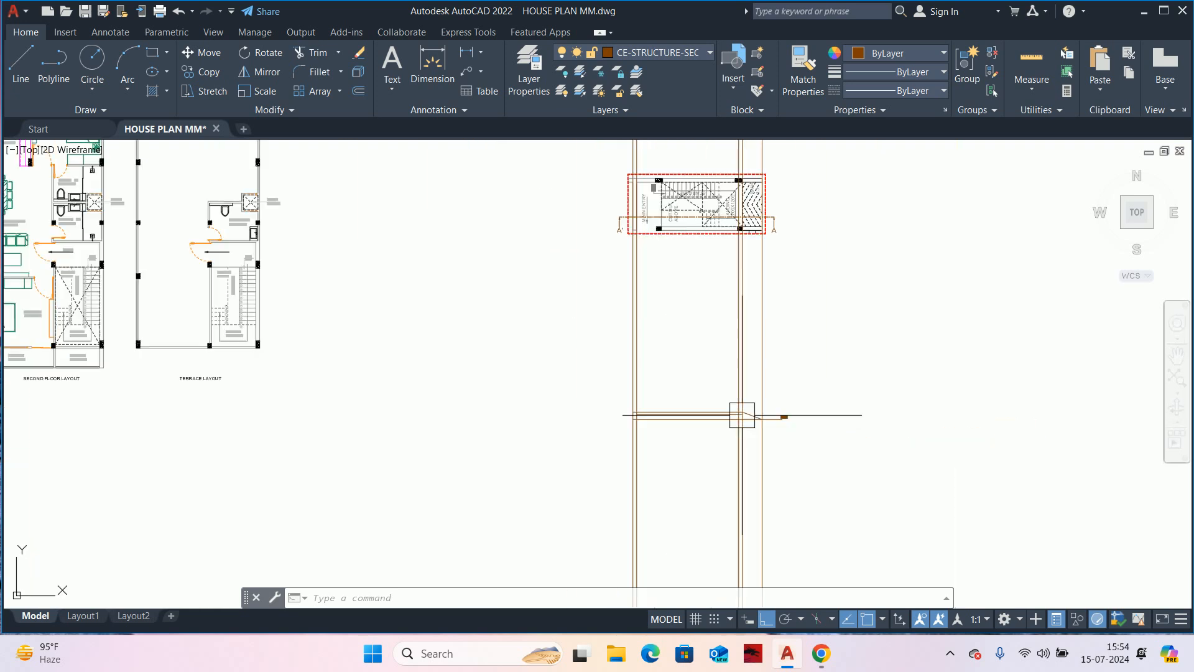
scroll(778, 417, "down", 6)
scroll(520, 292, "up", 3)
scroll(693, 320, "up", 5)
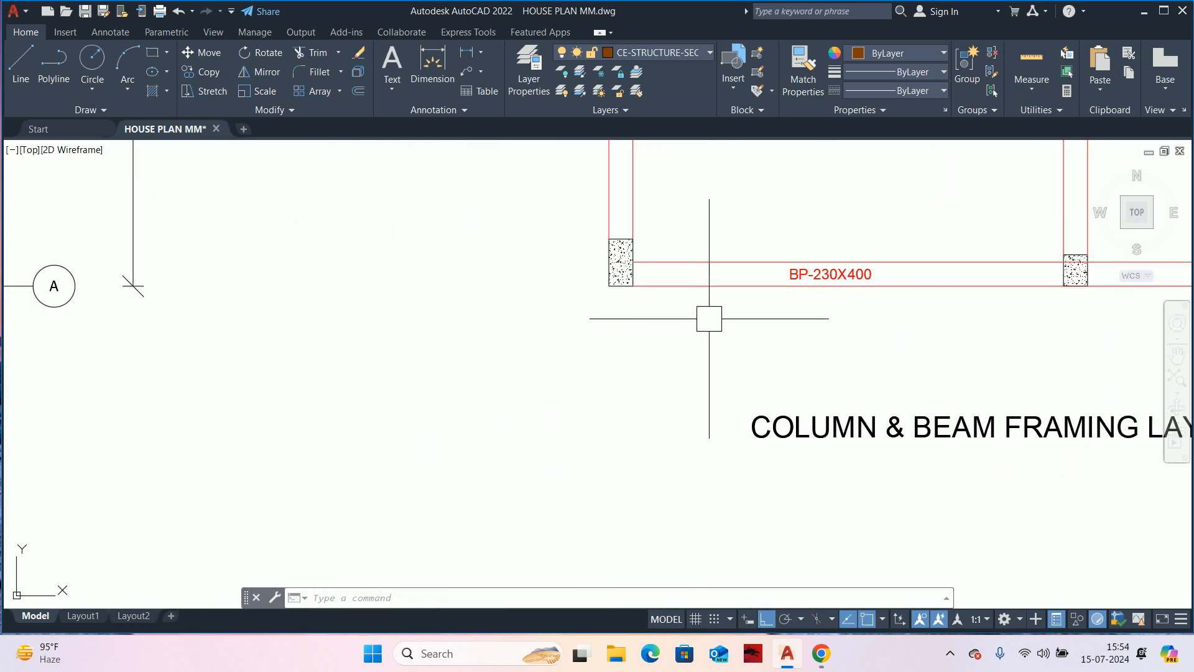
scroll(877, 281, "up", 2)
scroll(877, 281, "down", 8)
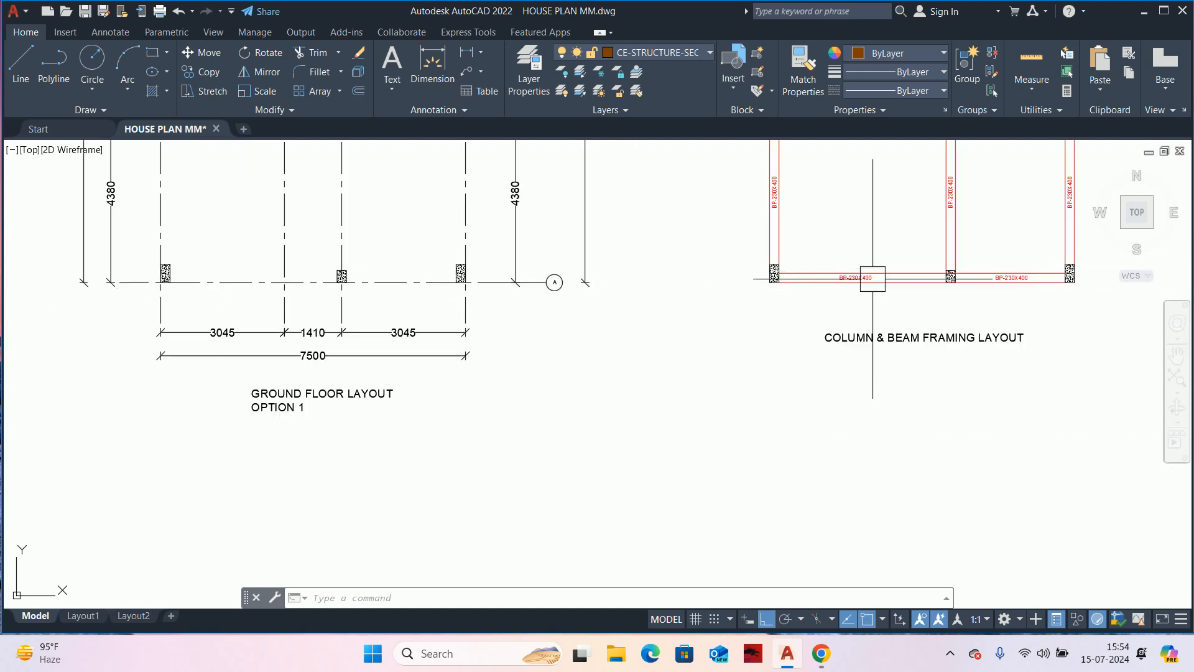
scroll(986, 356, "up", 2)
scroll(986, 355, "up", 6)
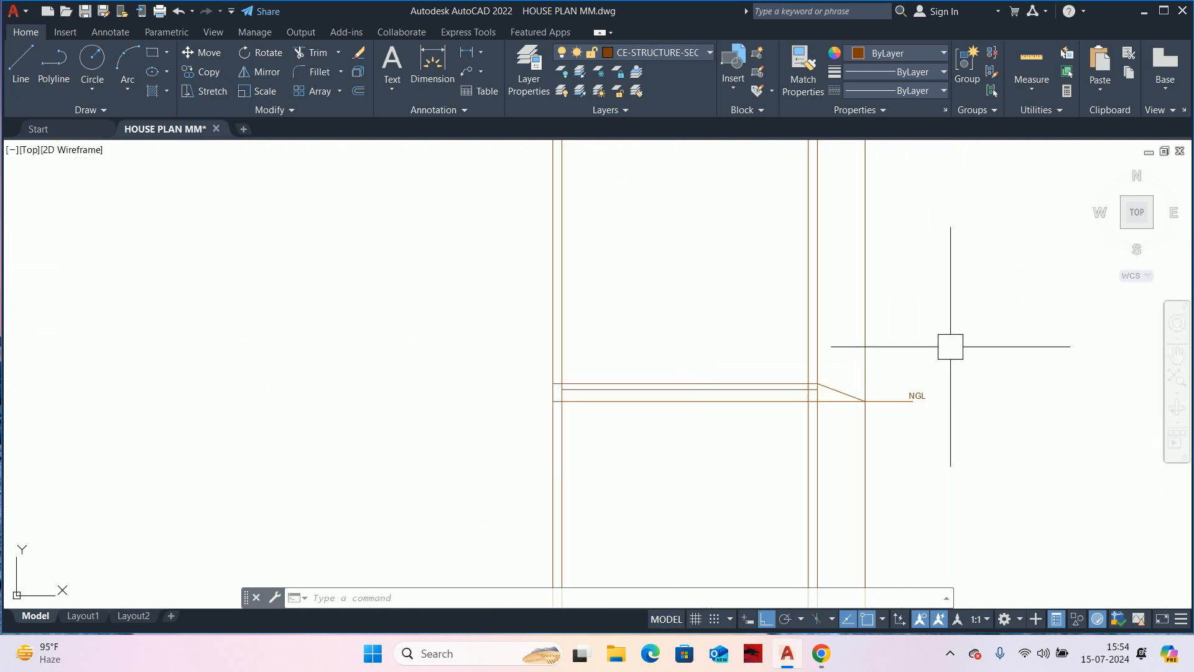
- Offset the section's top floor line 400 mm downward to mark the bottom of the plinth beam
type("o")
key("Return")
type("40")
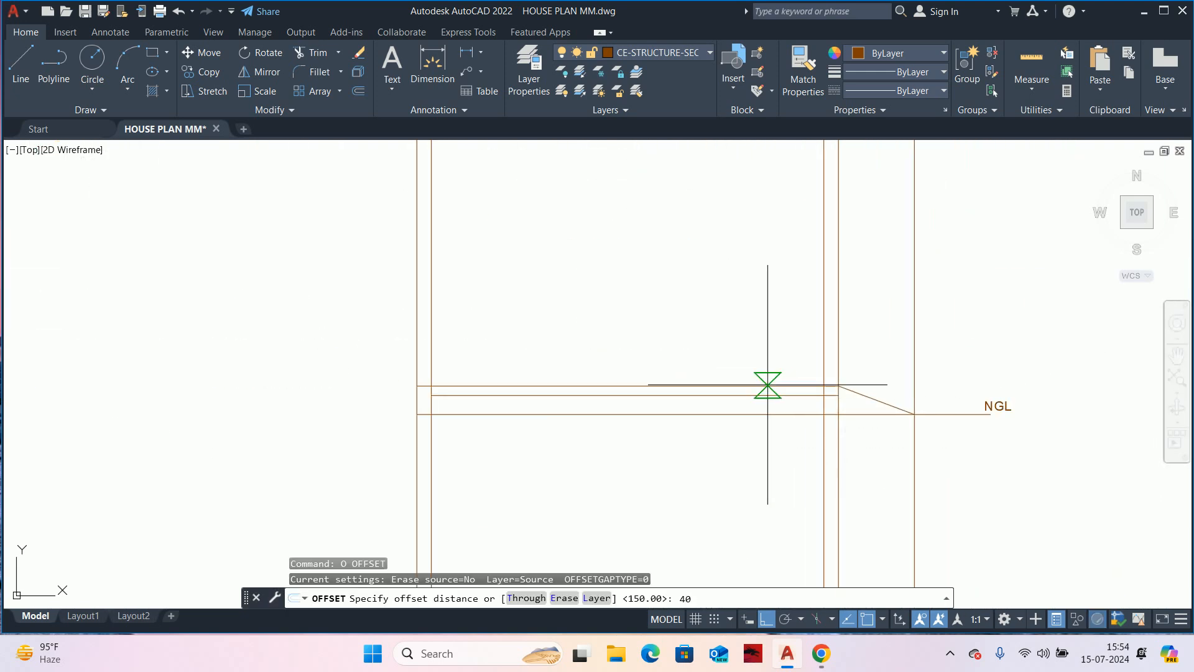
type("0")
key("Return")
scroll(795, 373, "up", 2)
left_click(790, 396)
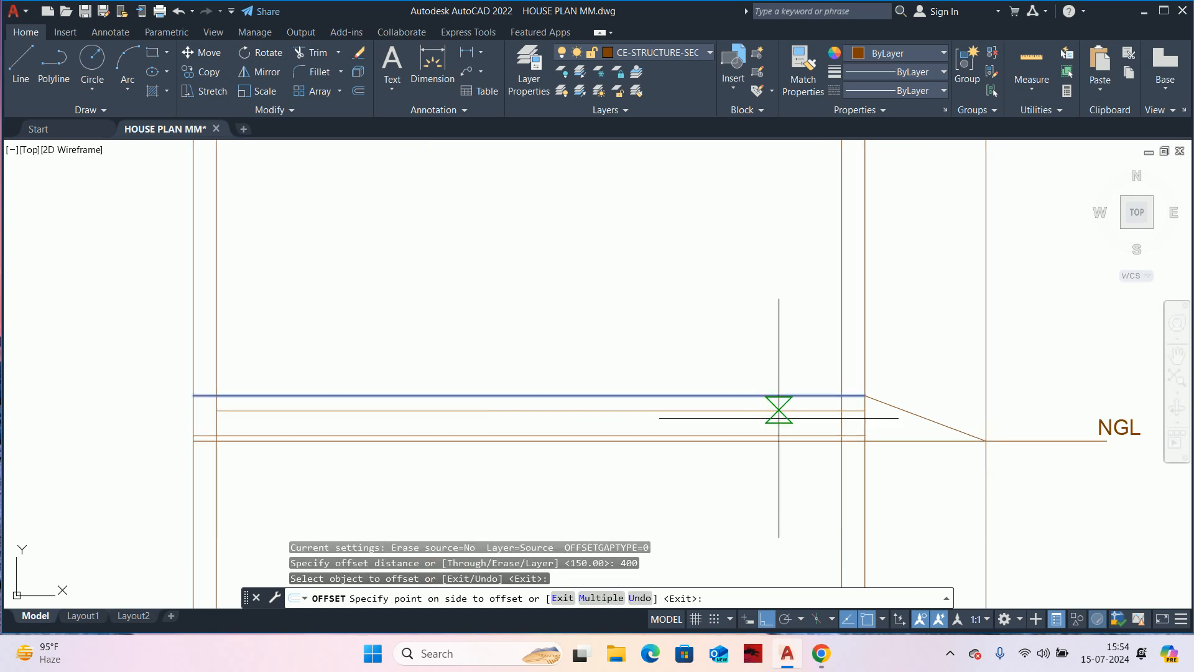
scroll(776, 429, "up", 4)
left_click(776, 429)
key("Return")
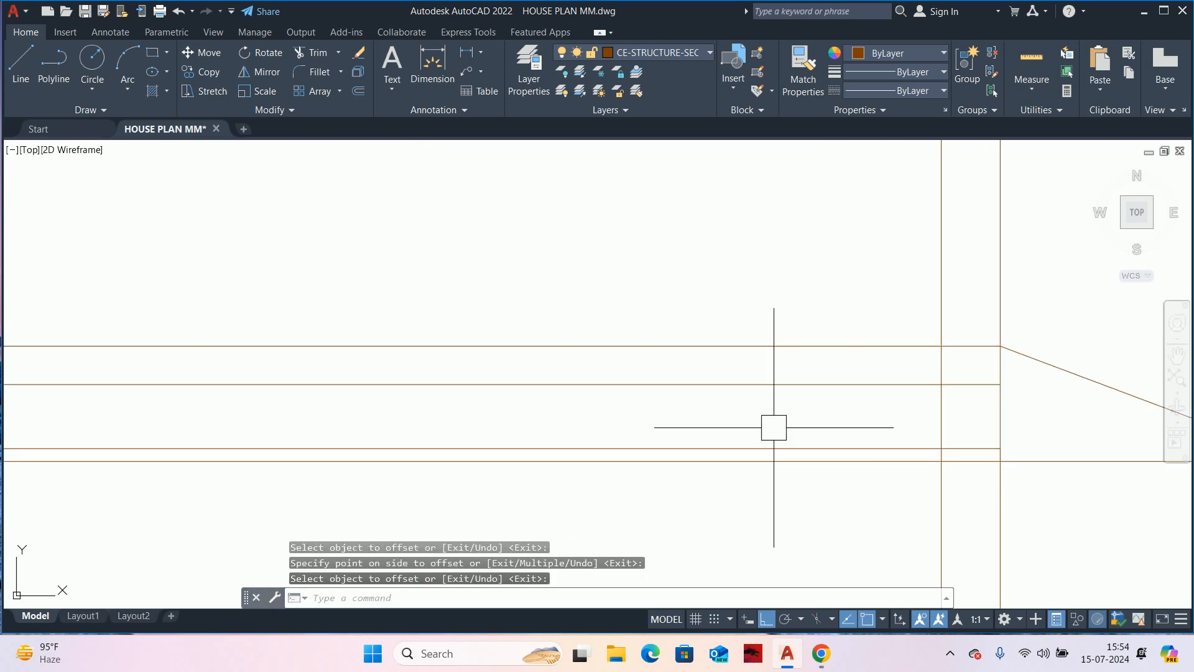
key("Escape")
key("Escape")
key("Escape")
- Trim the slab and beam lines around the right wall, keeping the beam bottom only between the wall faces
scroll(799, 428, "down", 4)
middle_click_drag(681, 421, 694, 413)
type("TR")
key("Return")
scroll(681, 414, "up", 2)
scroll(687, 423, "down", 6)
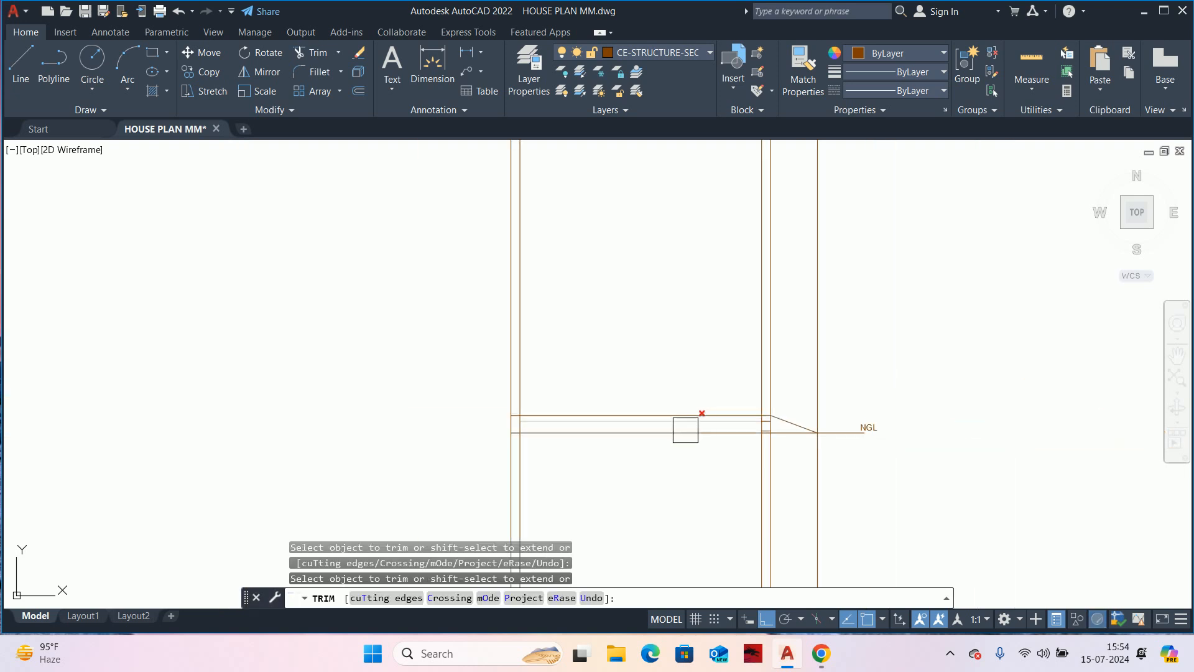
scroll(735, 452, "up", 3)
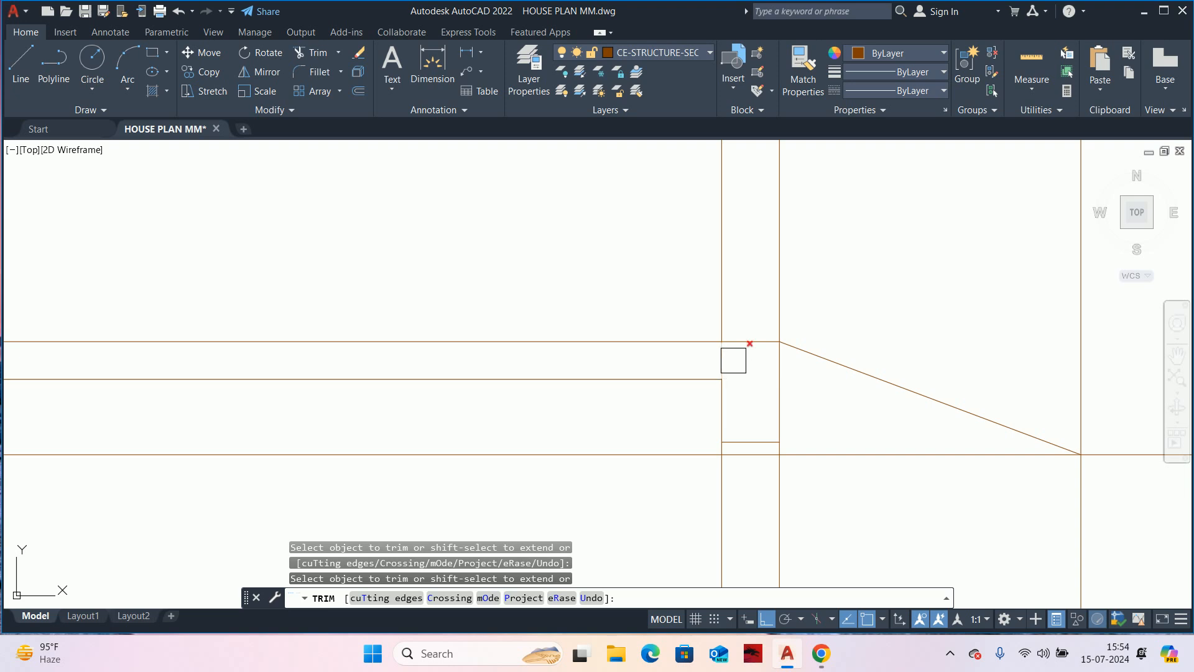
key("Escape")
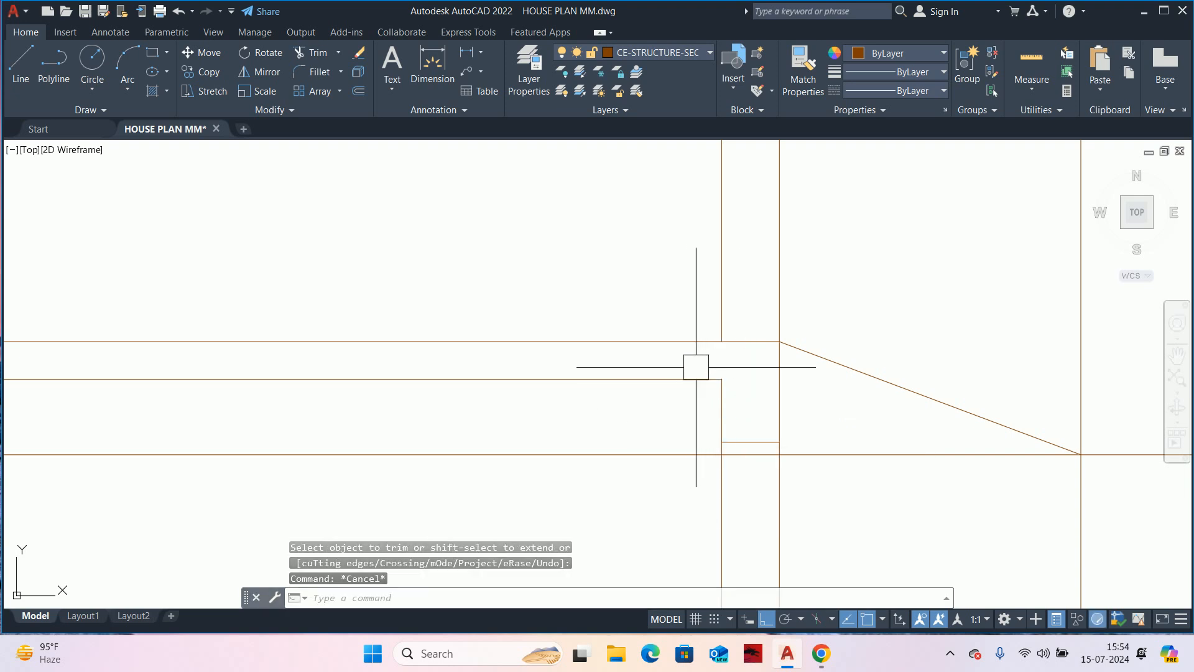
key("Escape")
key("Escape")
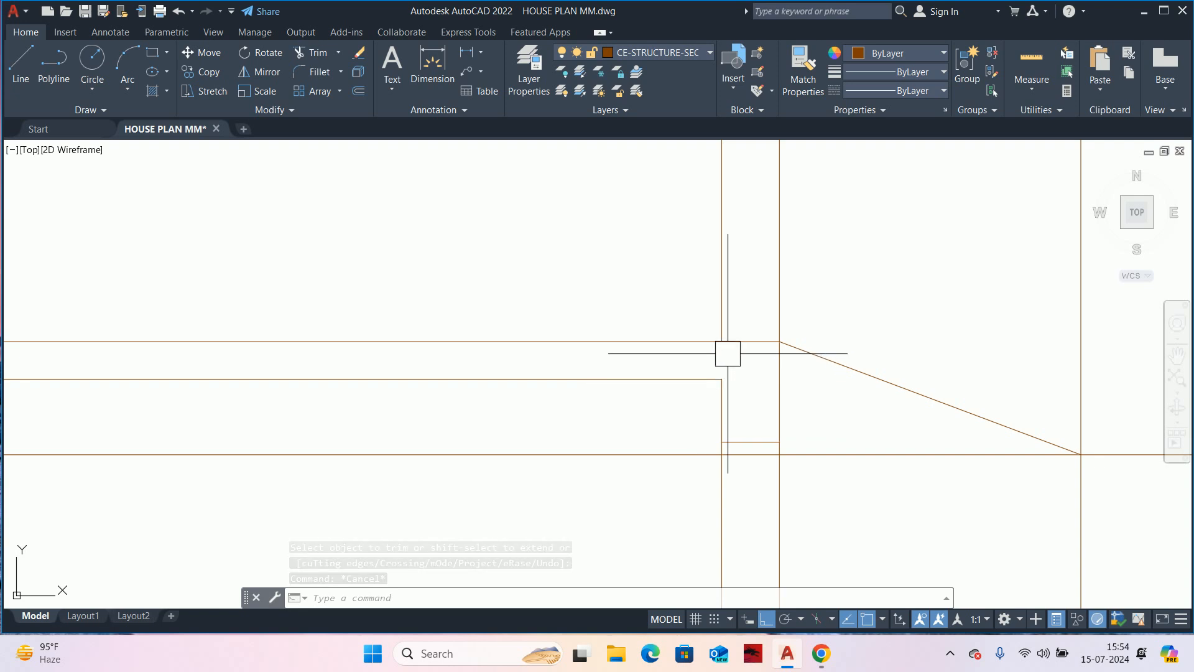
- Trim the NGL line where it crosses the left and right walls of the section
scroll(728, 356, "down", 4)
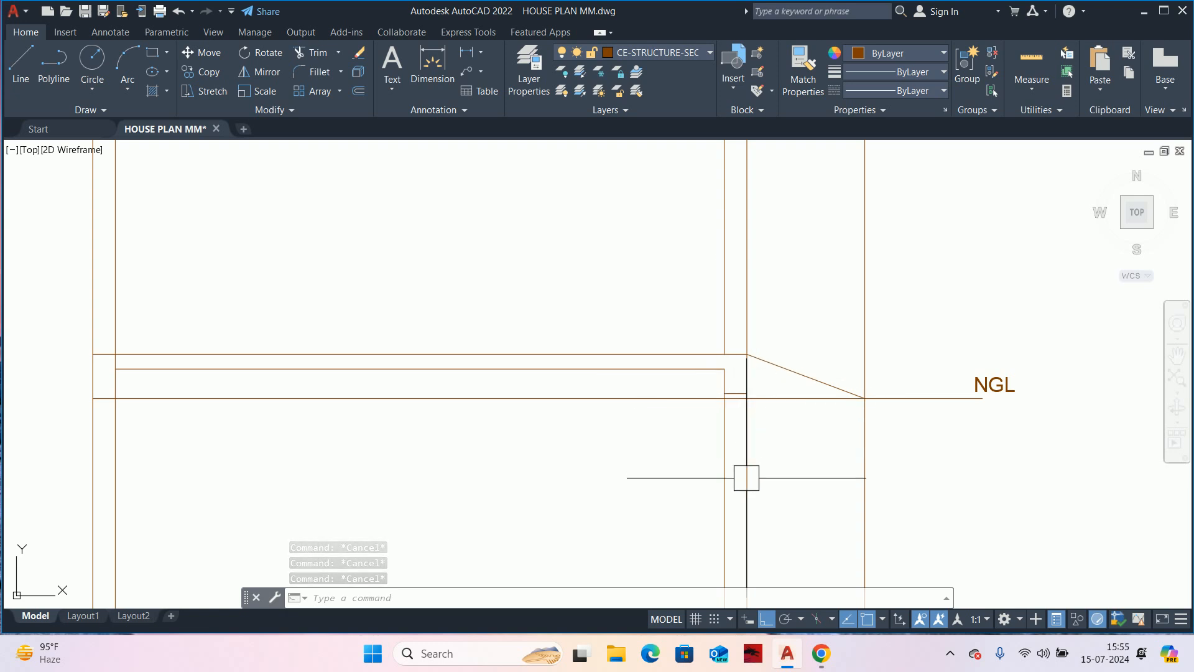
middle_click_drag(496, 467, 567, 470)
type("tr")
key("Return")
scroll(162, 402, "up", 2)
left_click(162, 404)
left_click(173, 407)
scroll(932, 539, "down", 2)
middle_click_drag(1048, 502, 842, 485)
scroll(886, 462, "up", 4)
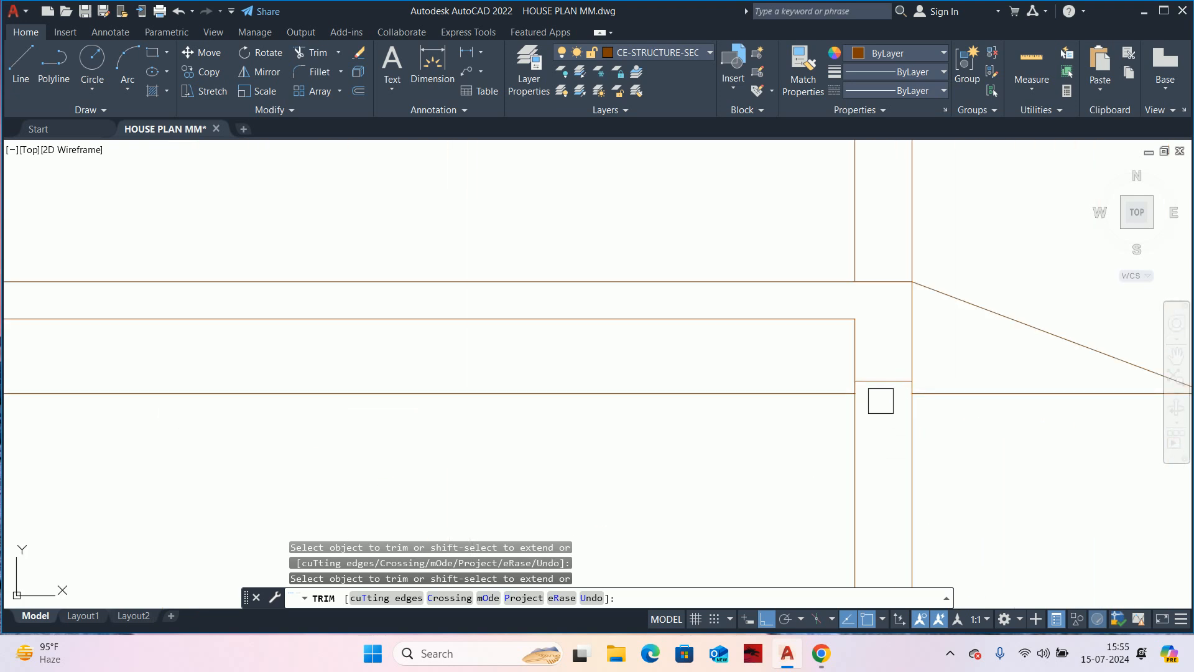
scroll(852, 452, "down", 2)
key("Escape")
key("Escape")
scroll(789, 487, "down", 3)
scroll(790, 479, "down", 5)
key("Escape")
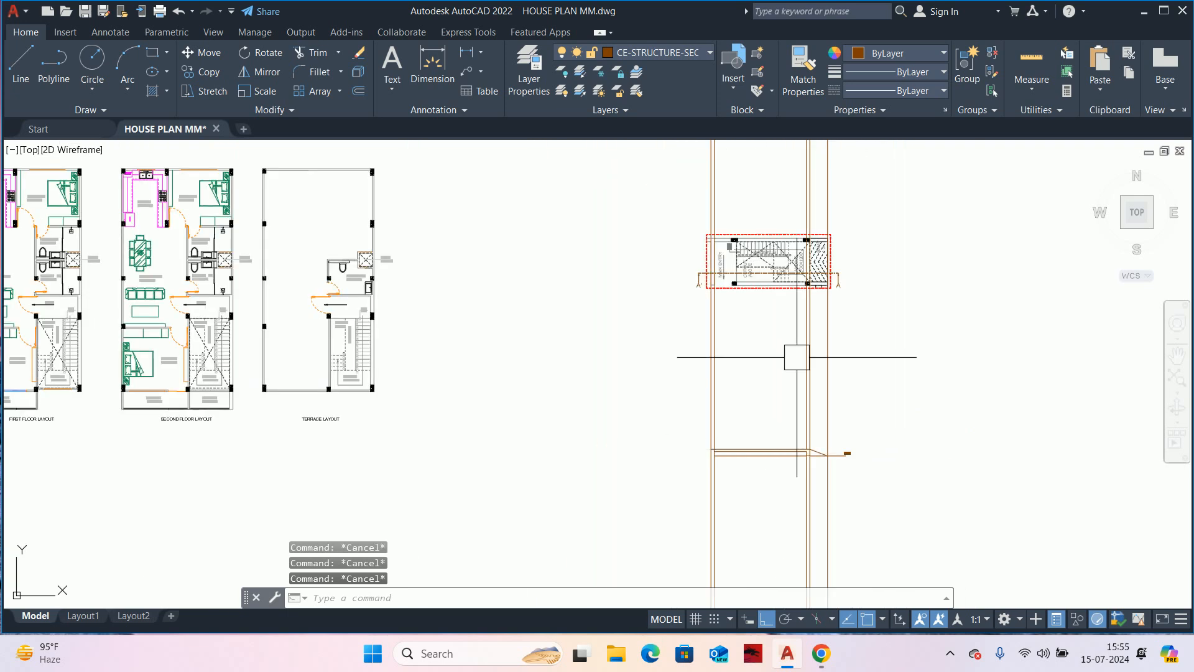
- Offset the top floor line 3000 mm upward to mark the next floor level
scroll(768, 438, "up", 2)
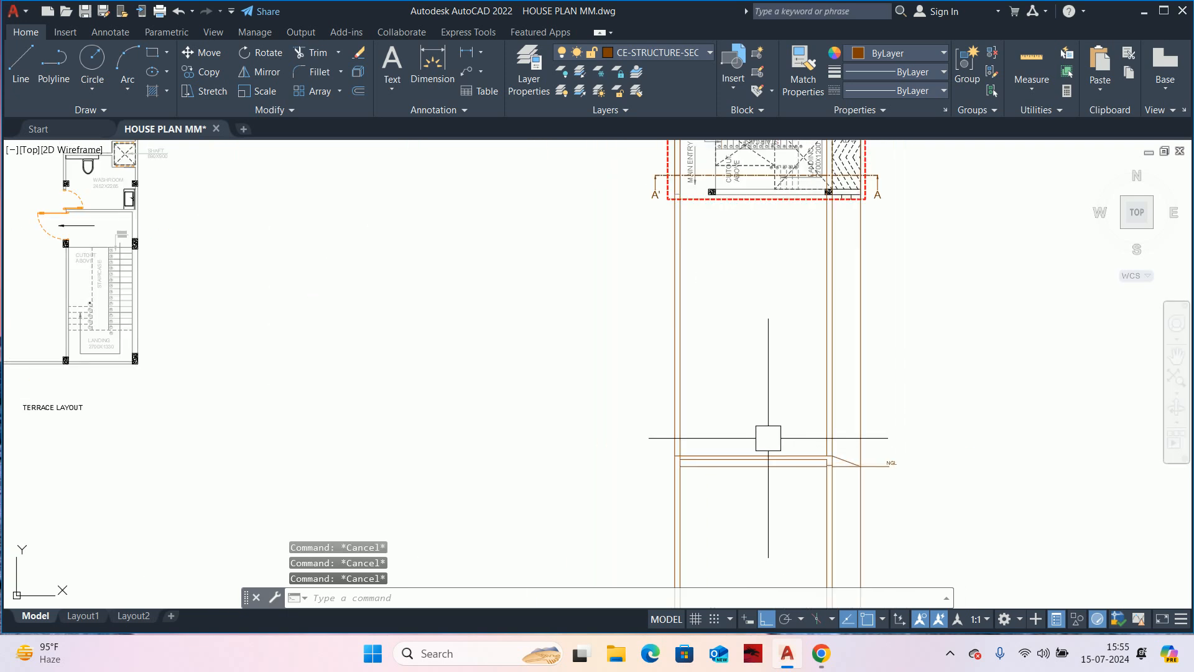
middle_click_drag(769, 438, 766, 482)
type("o")
key("Return")
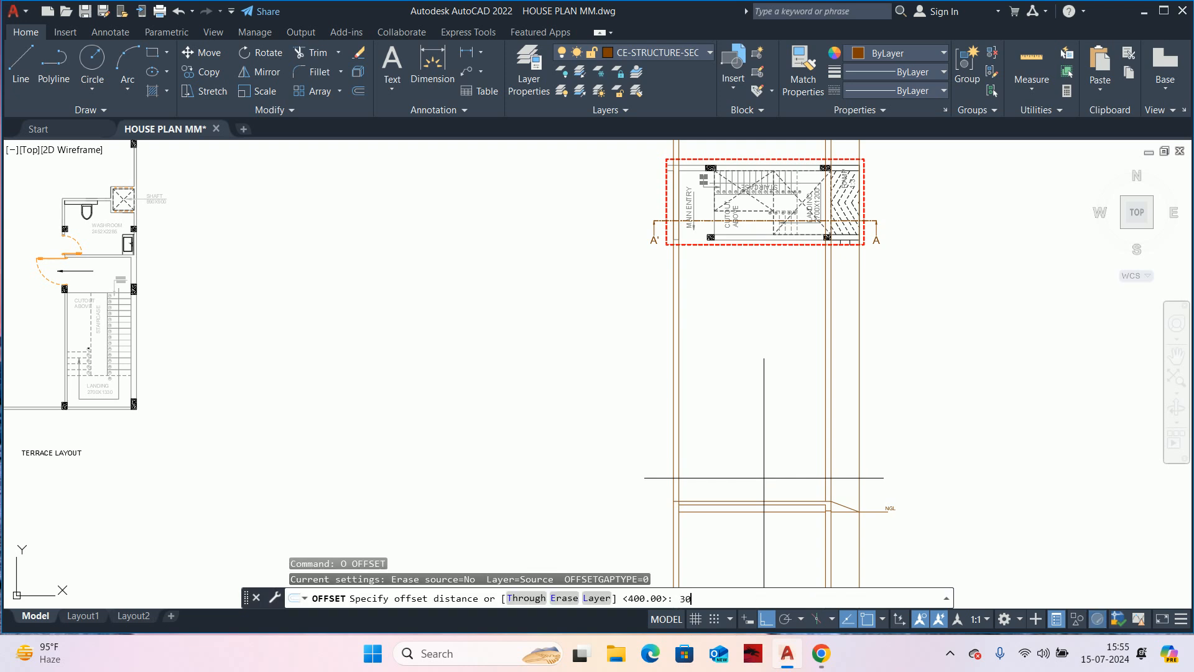
key("Return")
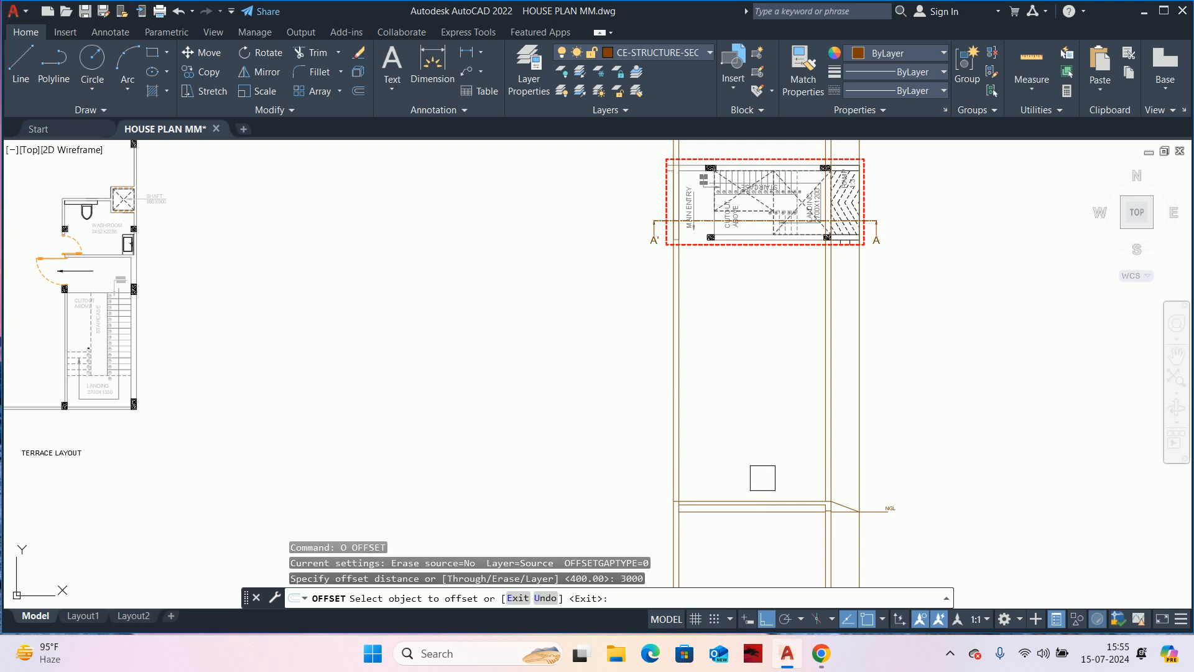
scroll(762, 478, "up", 4)
left_click(769, 532)
left_click(773, 408)
key("Escape")
key("Escape")
key("Escape")
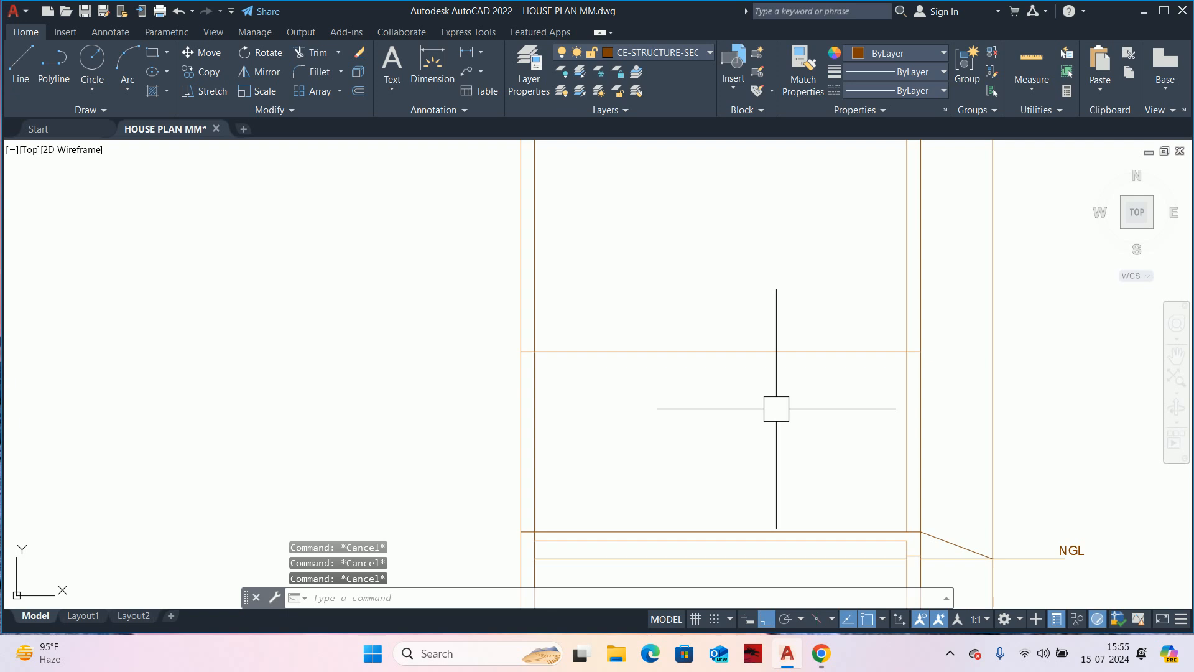
- Offset the upper floor level line 150 mm downward to form its slab thickness
type("o")
key("Return")
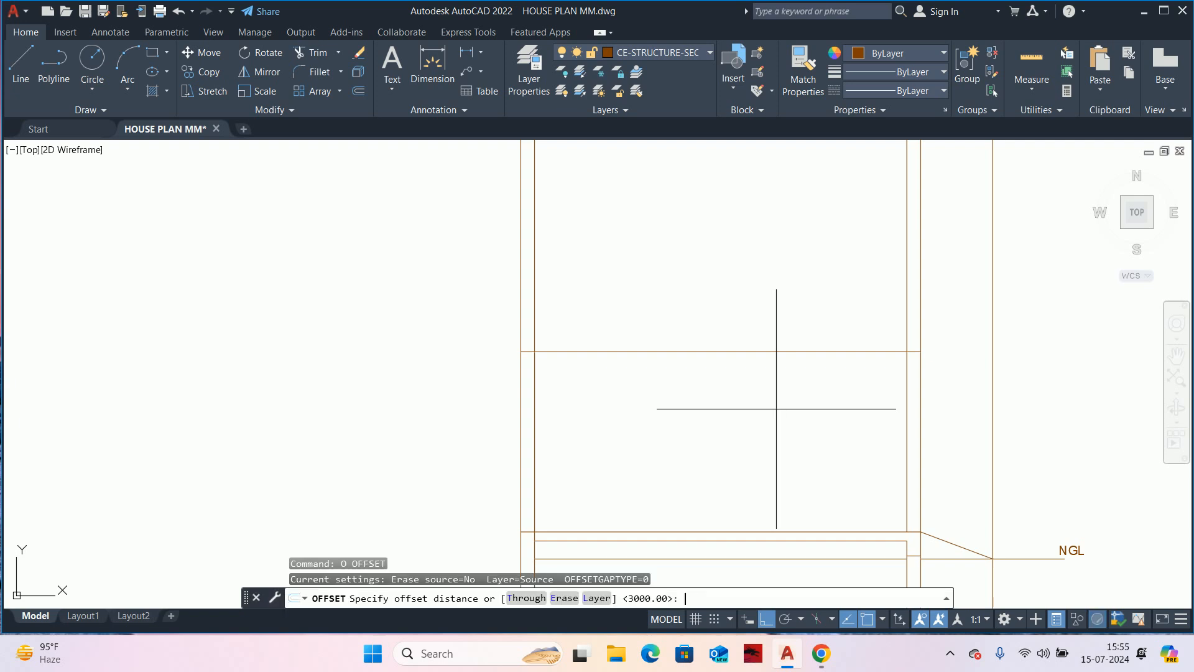
type("150")
key("Return")
left_click(792, 352)
left_click(776, 413)
key("Escape")
key("Escape")
key("Escape")
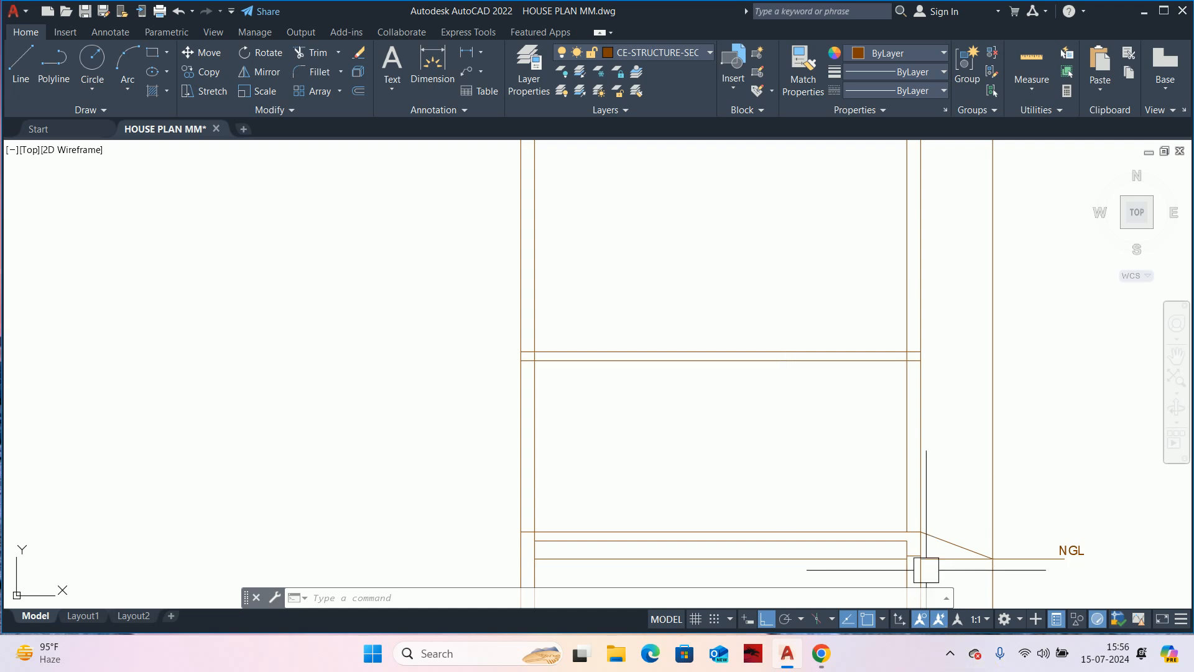
key("Escape")
key("Escape")
key("Escape")
scroll(905, 520, "up", 4)
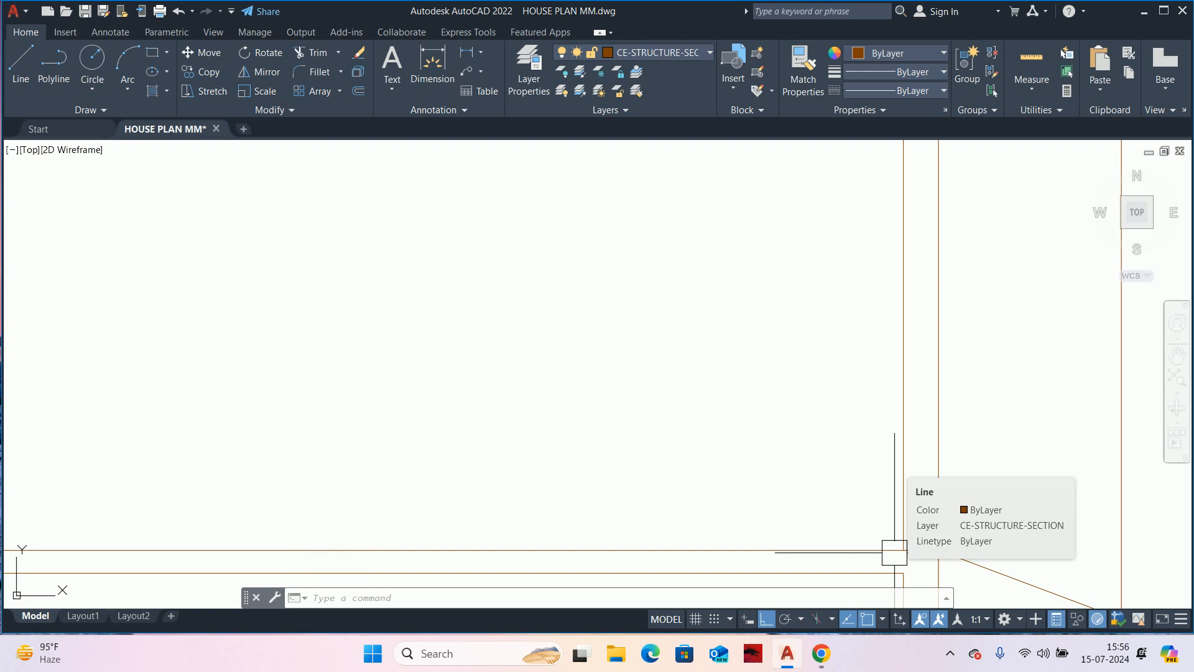
- Offset the top line of the lower floor slab 50 mm downward as a floor finish line
type("o")
key("Return")
type("50")
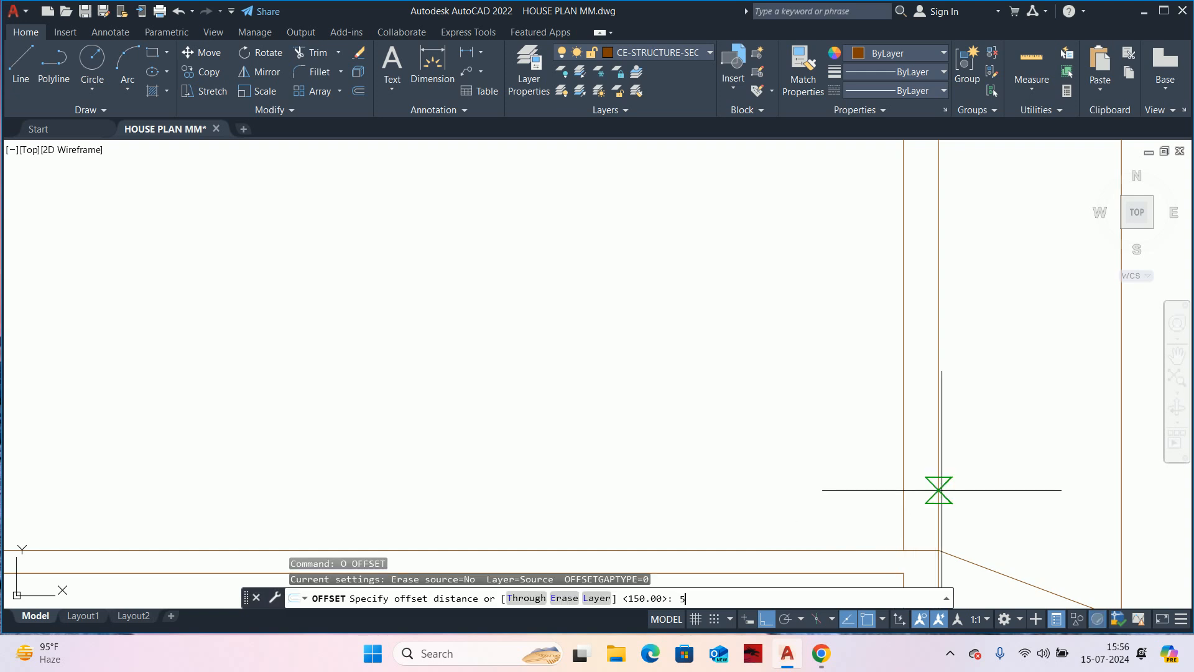
key("Return")
scroll(944, 360, "up", 2)
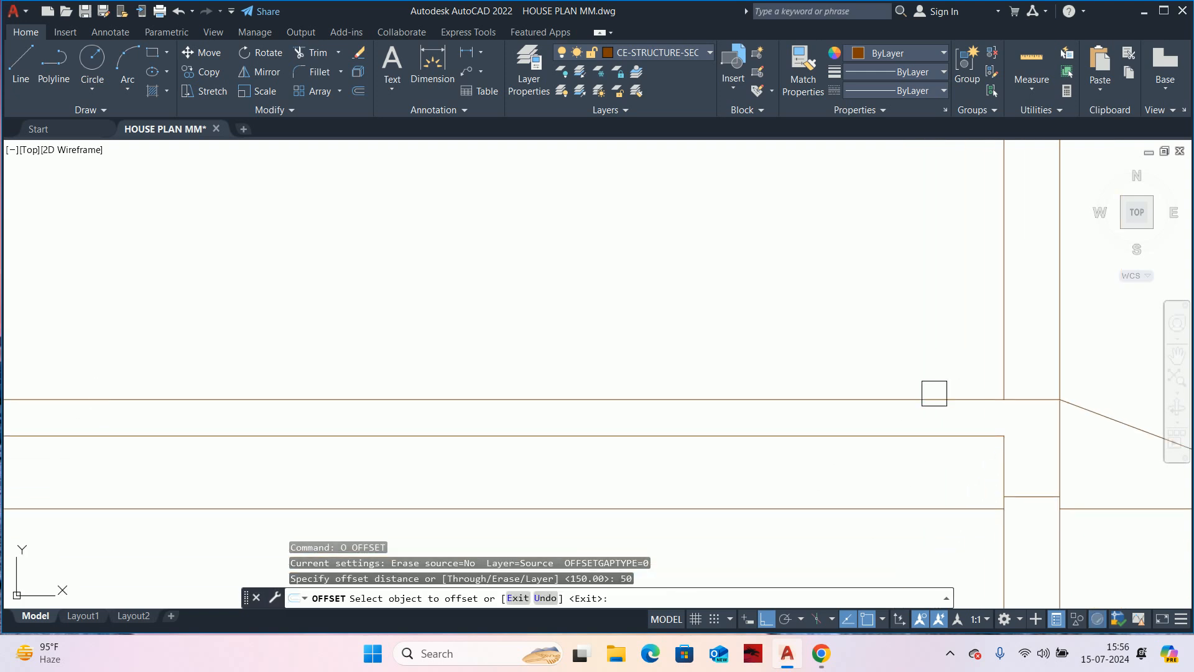
left_click(930, 399)
left_click(920, 455)
- Offset the top line of the upper floor slab 50 mm downward as well
scroll(925, 448, "up", 4)
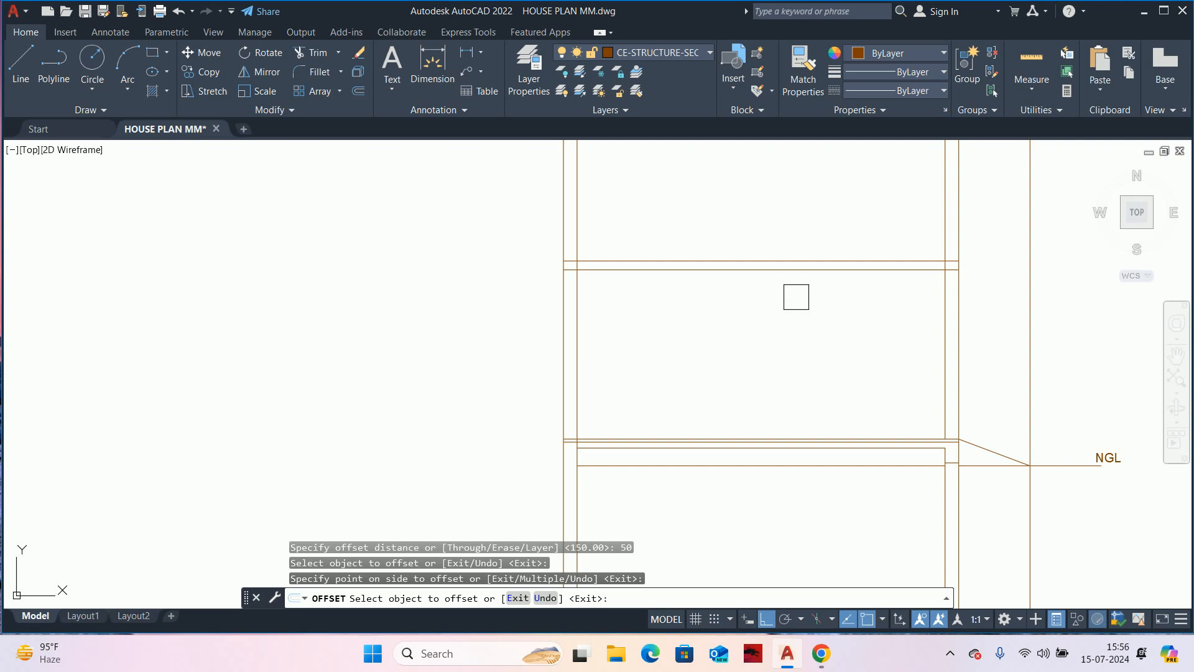
left_click(837, 247)
left_click(816, 357)
scroll(812, 361, "down", 4)
key("Escape")
key("Escape")
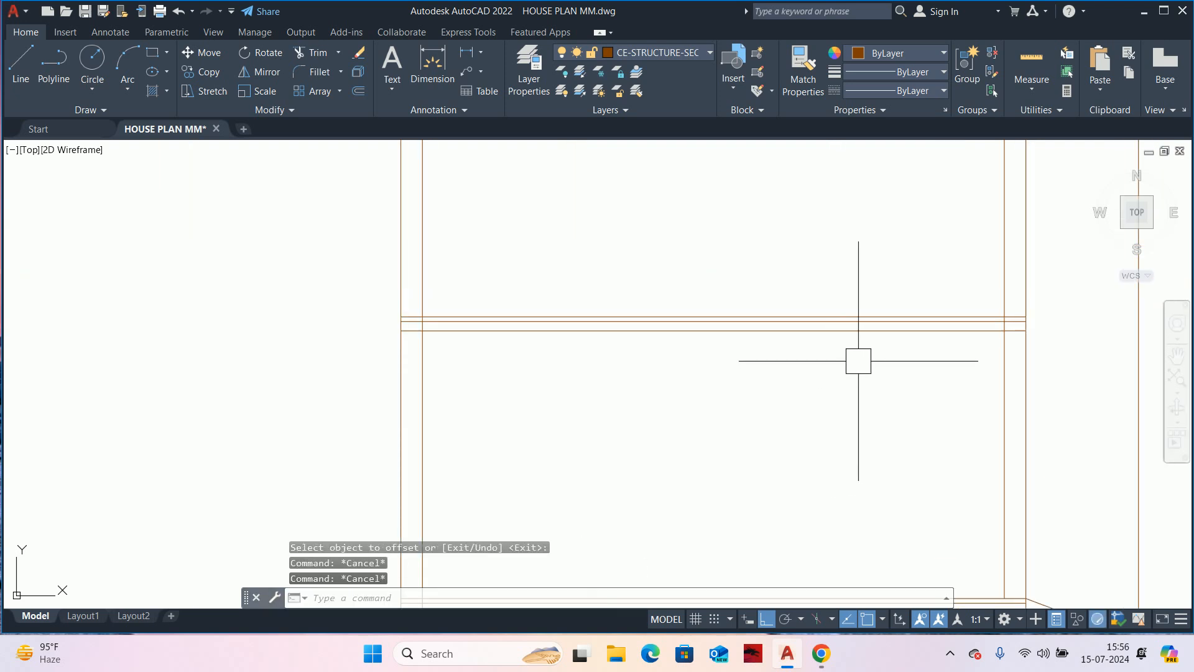
key("Escape")
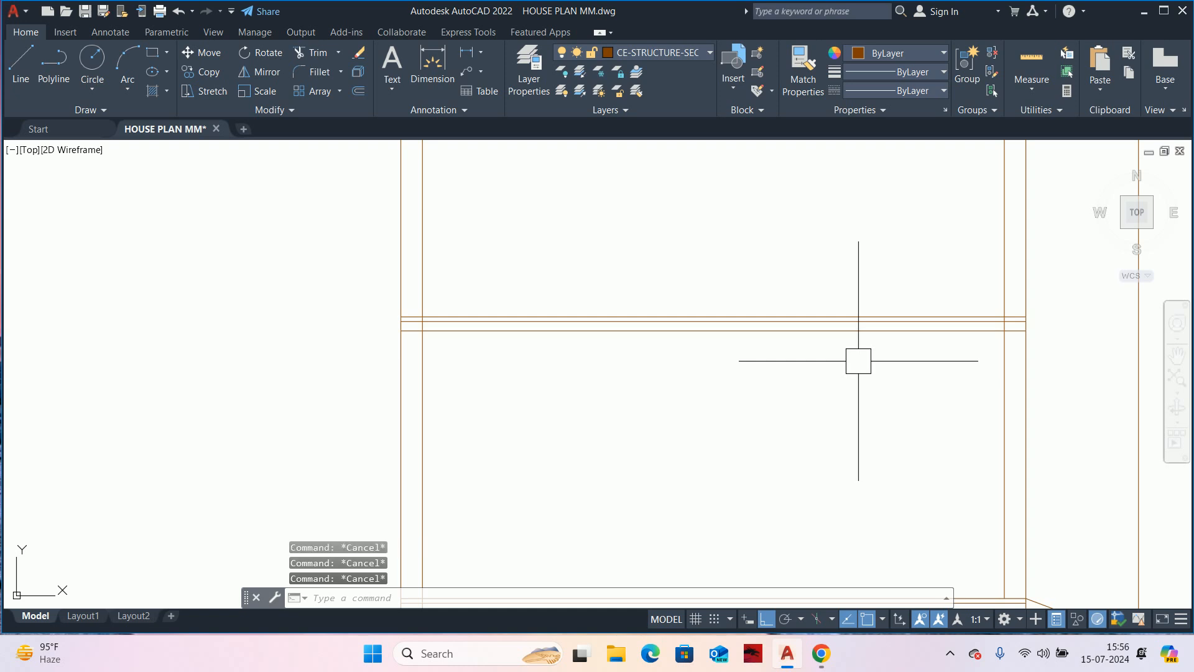
- Erase the two 50 mm offset lines inside the upper and lower floor slabs
mouse_move(877, 370)
middle_mouse_down()
mouse_move(880, 342)
mouse_move(828, 296)
middle_mouse_up()
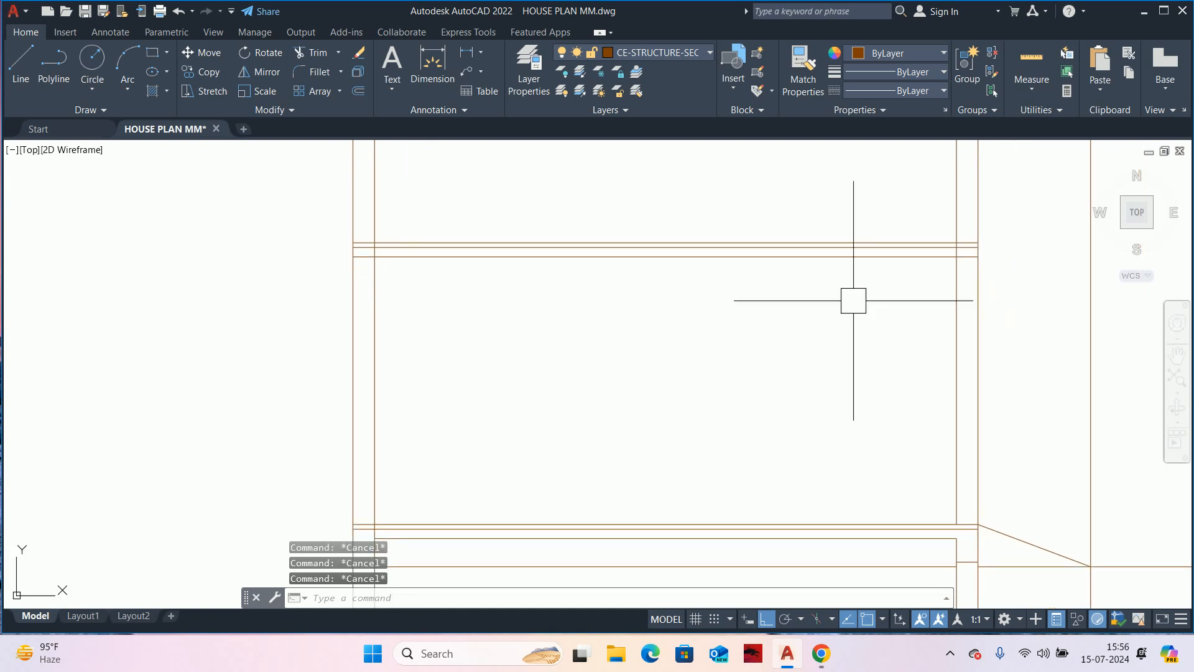
left_click(875, 247)
key("Delete")
middle_click_drag(874, 258, 887, 280)
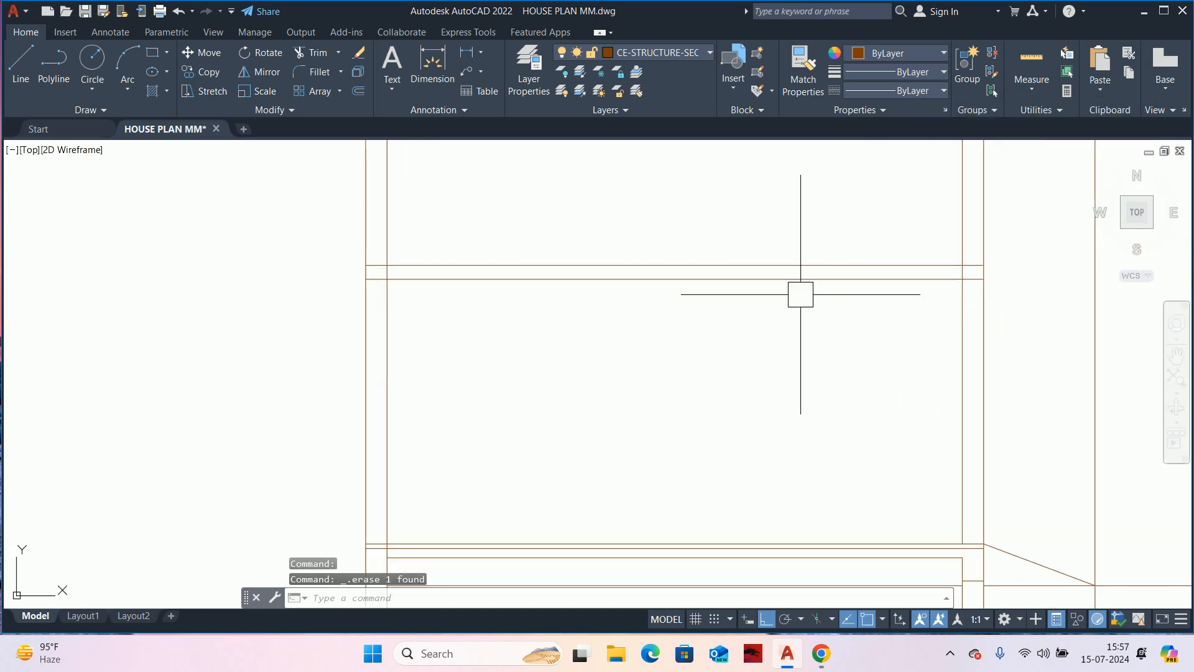
middle_click_drag(865, 400, 868, 383)
scroll(952, 485, "up", 6)
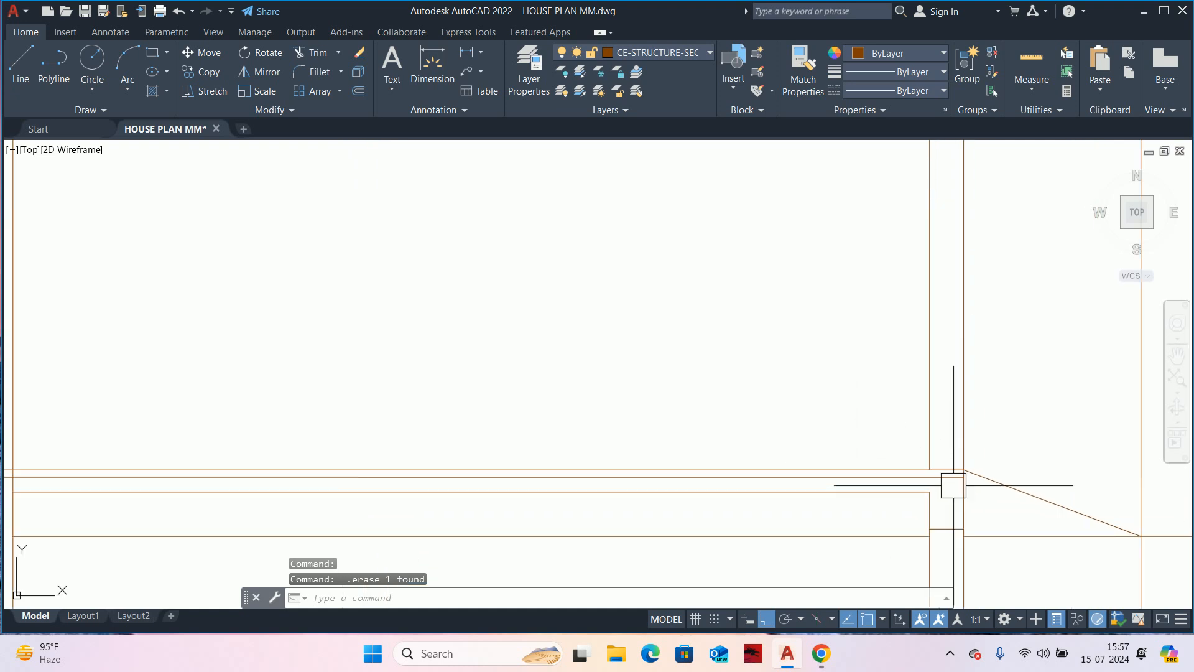
left_click(952, 475)
key("Delete")
scroll(948, 474, "down", 5)
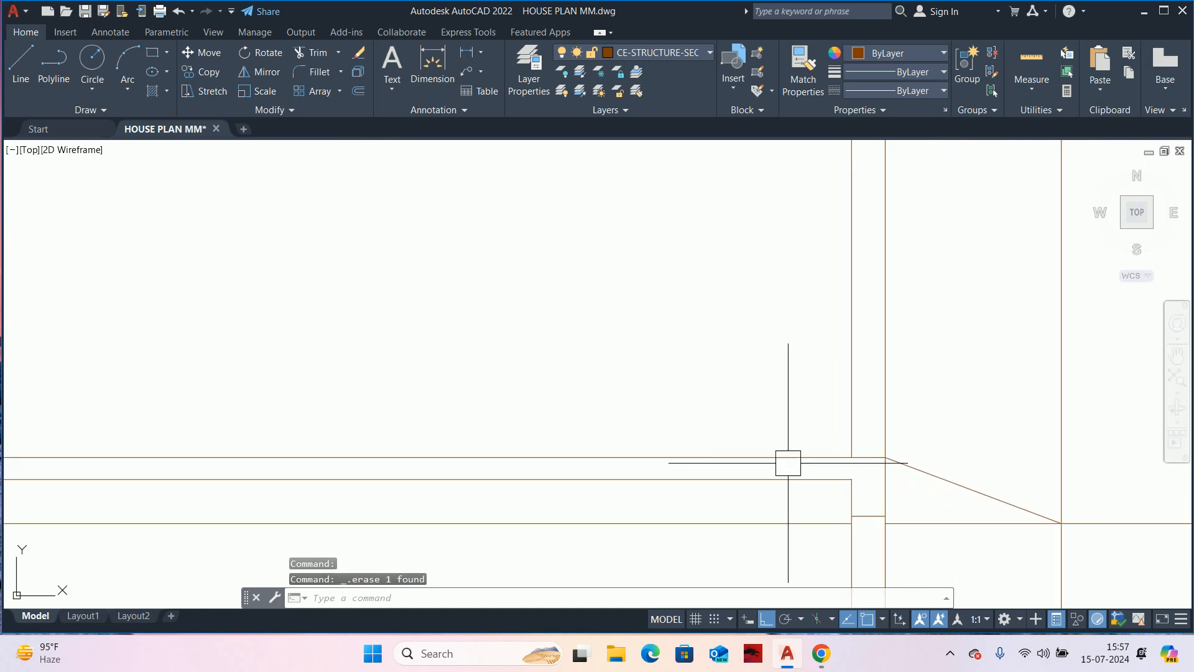
- Offset the top line of the lower floor slab 50 mm upward to add the floor finish
key("Escape")
key("Escape")
type("0")
key("Return")
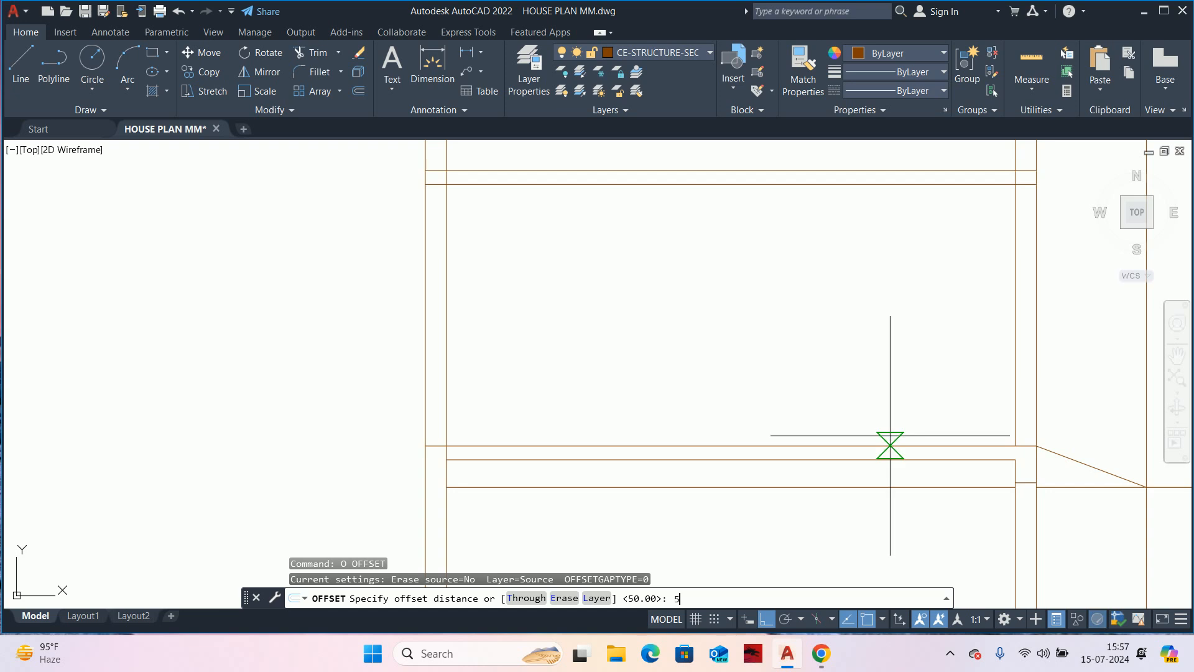
type("50")
key("Return")
scroll(892, 442, "up", 2)
left_click(892, 445)
left_click(876, 349)
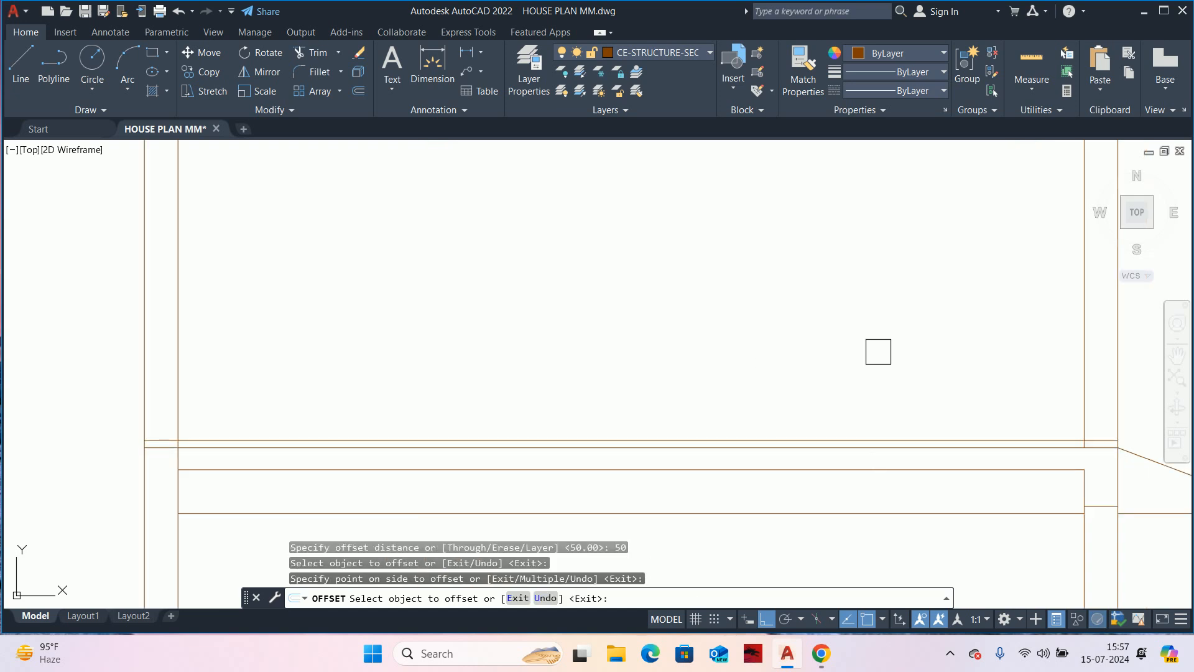
key("Escape")
scroll(871, 348, "down", 3)
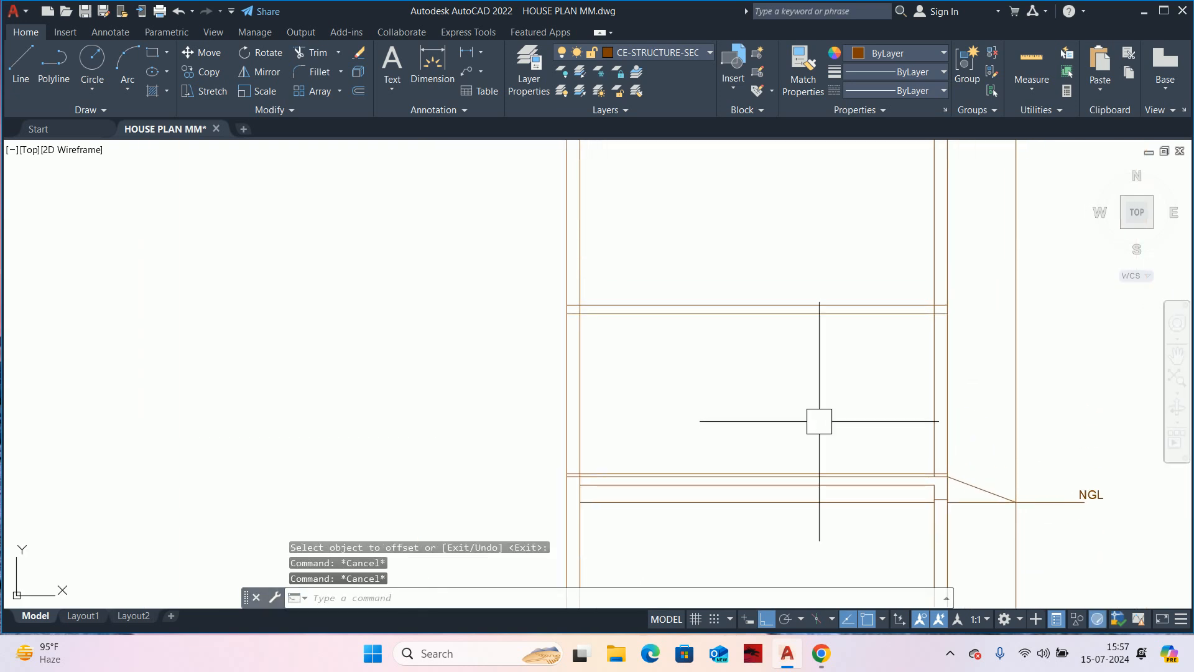
- Move the upper floor slab's top and bottom lines 50 mm upward
type("m")
key("Return")
left_click(843, 397)
left_click(757, 271)
key("Return")
left_click(744, 273)
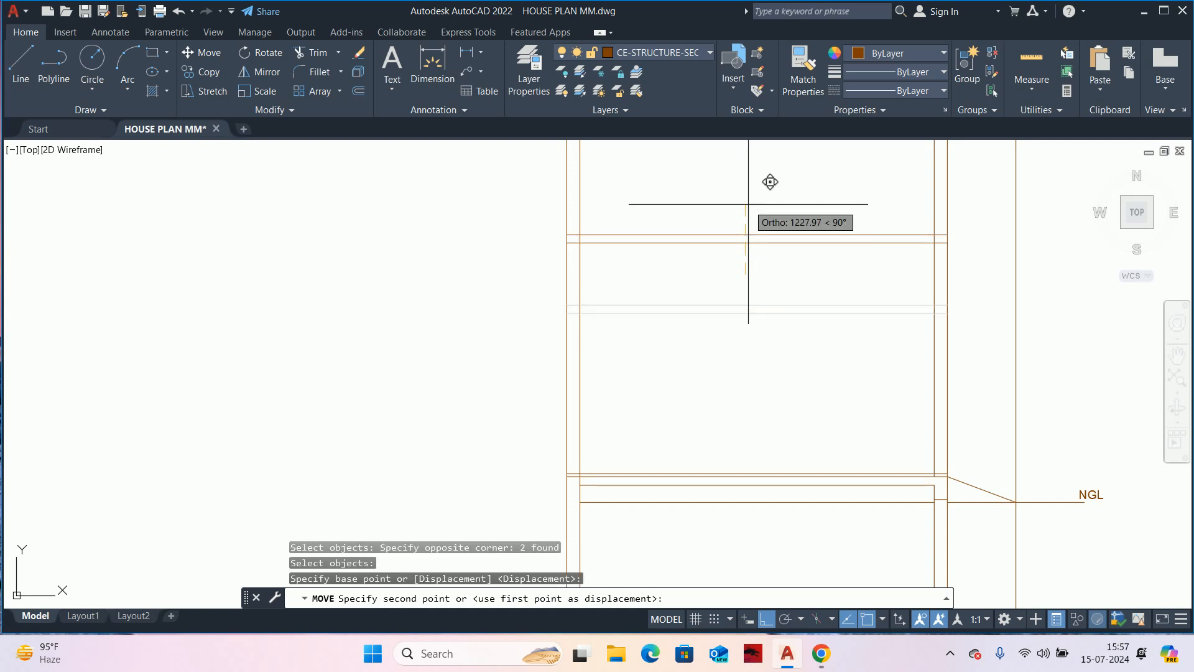
type("50")
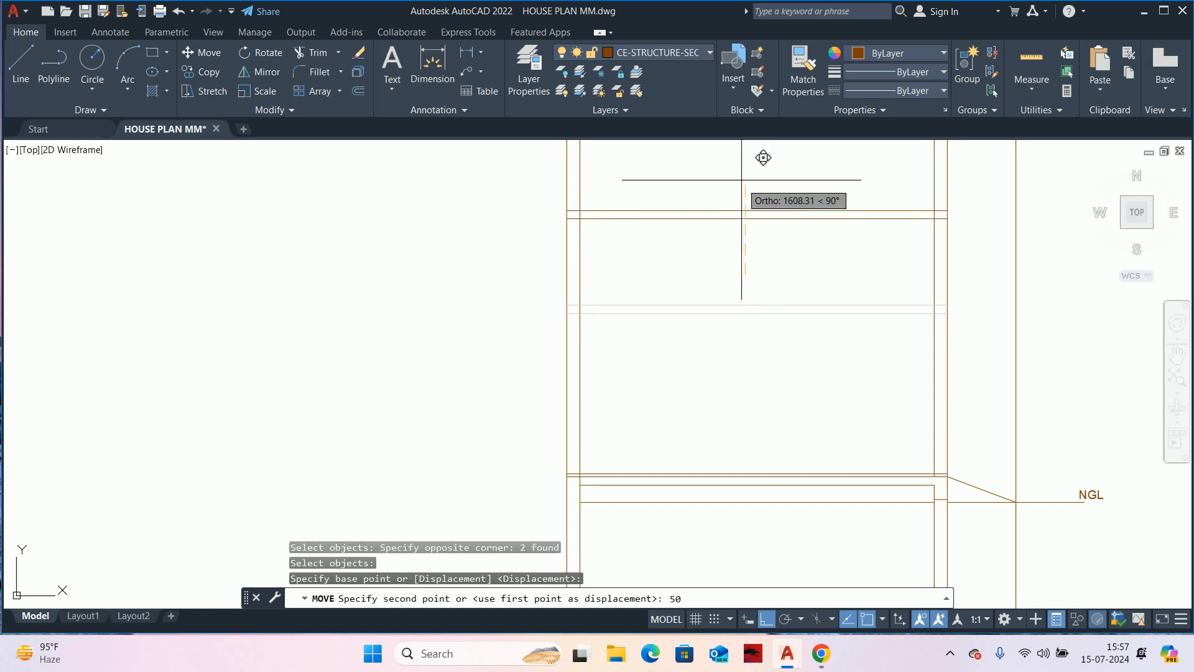
key("Return")
- Offset the top line of the upper floor slab 50 mm upward to add its floor finish
type("o")
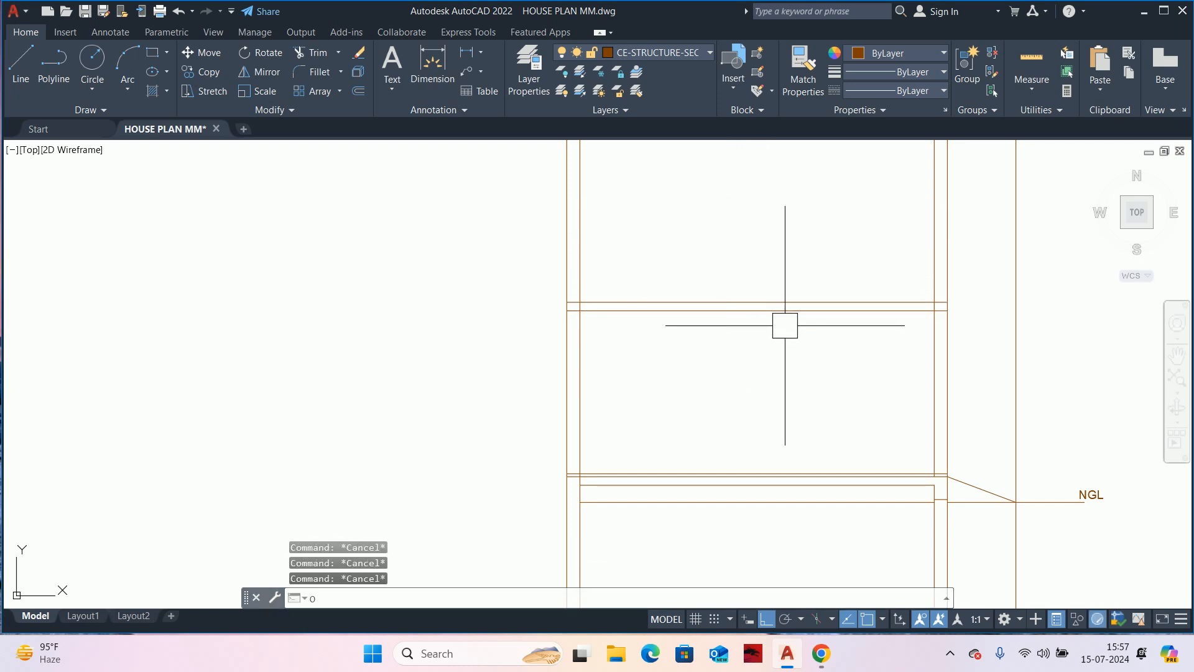
key("Return")
type("50")
key("Return")
scroll(800, 364, "up", 2)
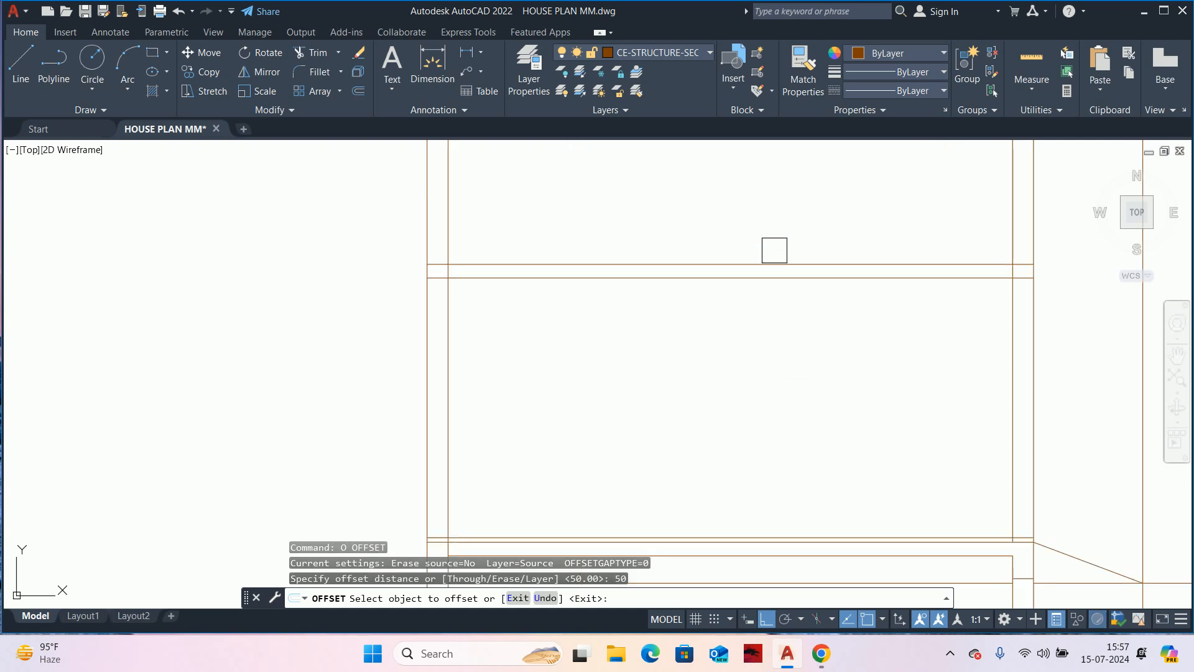
left_click(773, 251)
left_click(773, 265)
key("Escape")
key("Escape")
key("Escape")
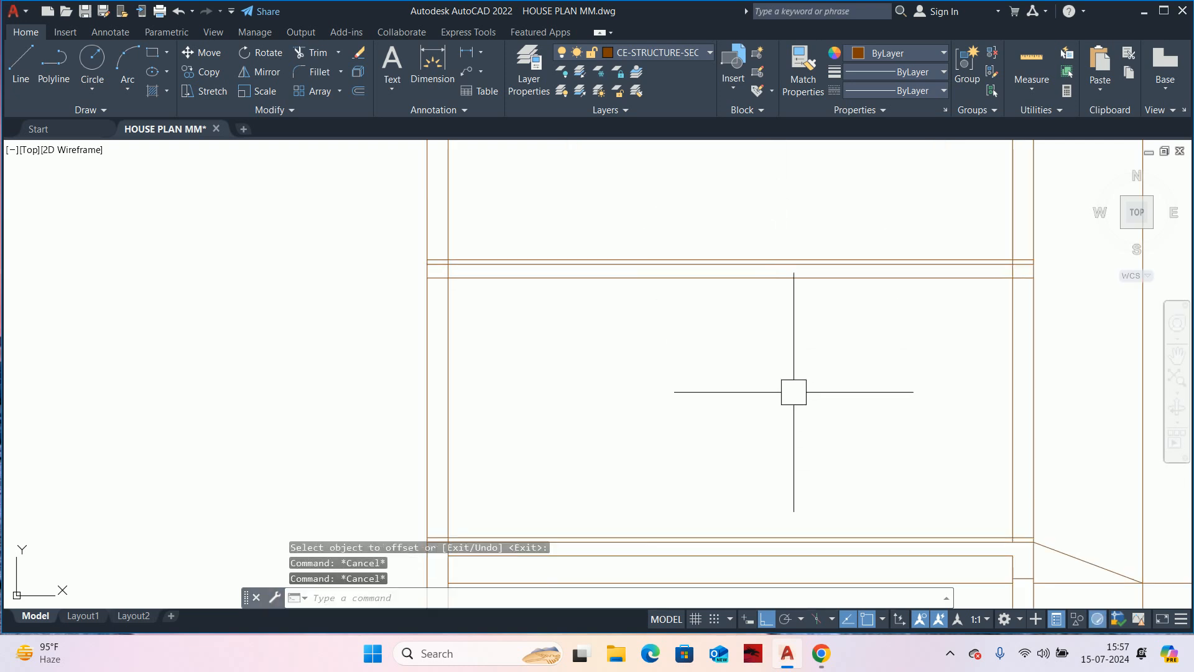
- Extend the upper slab's top and bottom lines past the right wall to the outermost vertical projection line
scroll(792, 392, "down", 2)
scroll(848, 395, "down", 6)
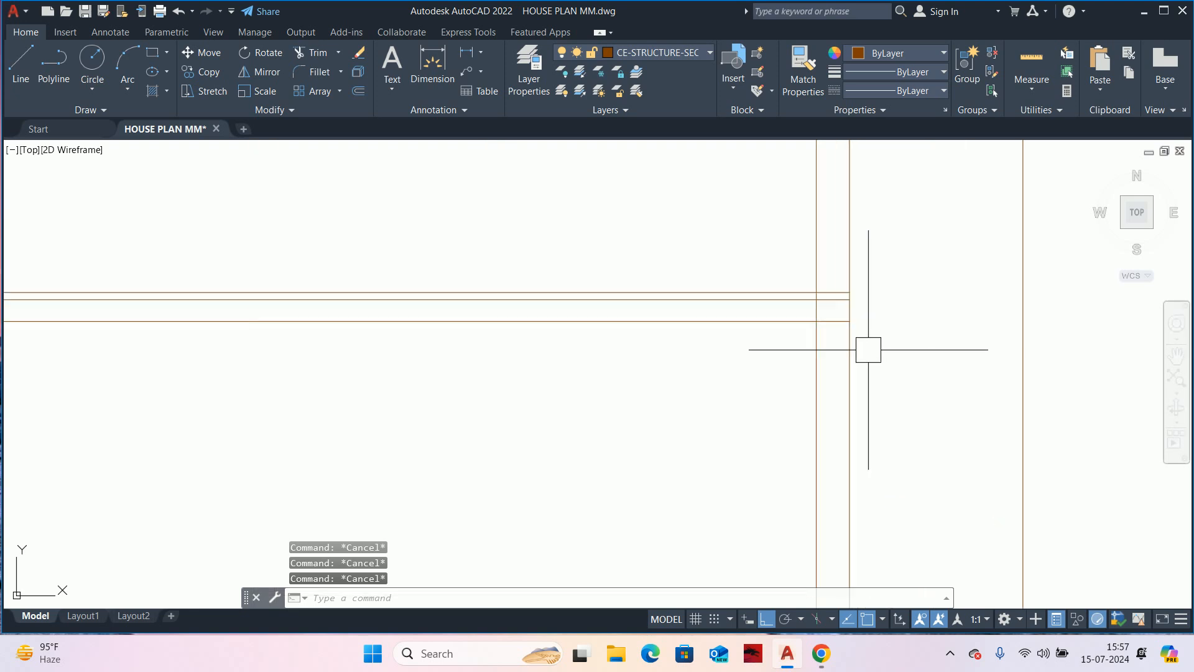
scroll(386, 352, "up", 4)
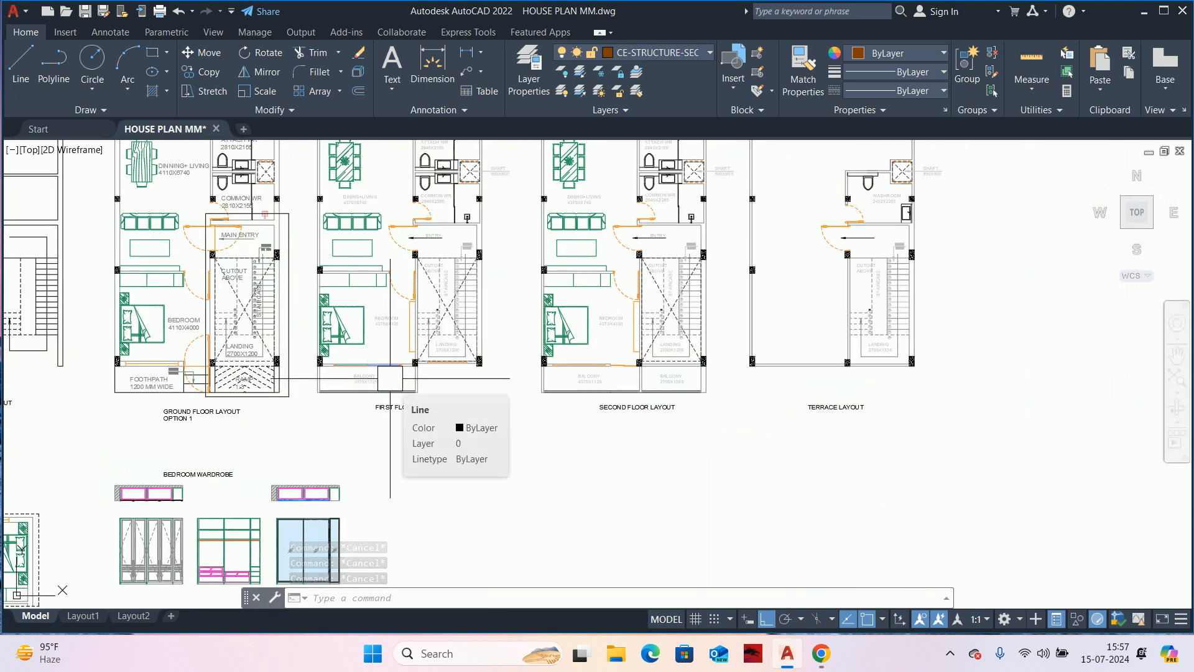
scroll(390, 378, "down", 6)
scroll(535, 373, "up", 10)
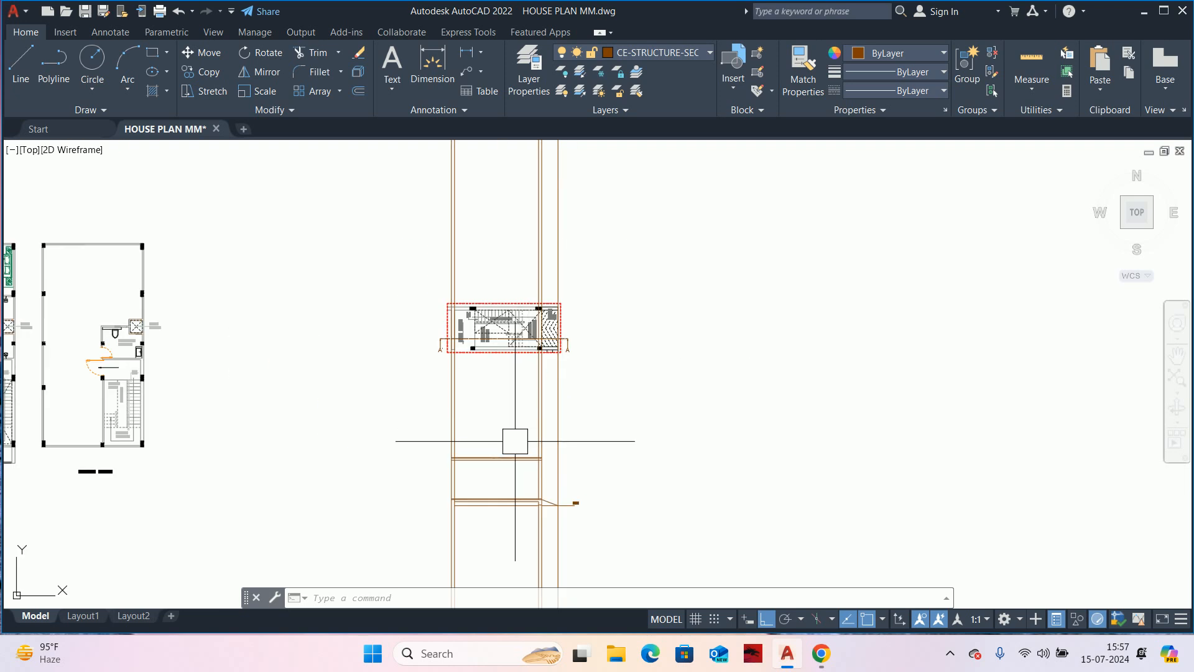
key("Escape")
key("Escape")
key("Escape")
scroll(626, 354, "up", 4)
type("ex")
key("Return")
left_click(551, 417)
scroll(572, 404, "up", 4)
scroll(569, 402, "down", 2)
left_click(568, 394)
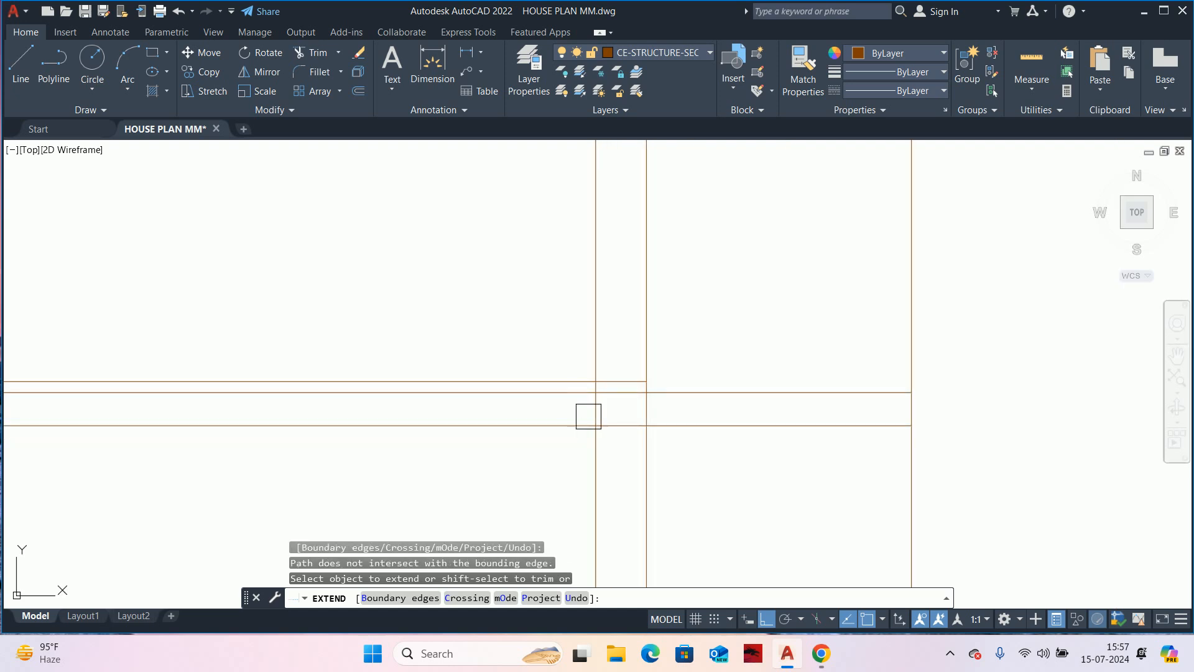
key("Escape")
key("Escape")
key("Escape")
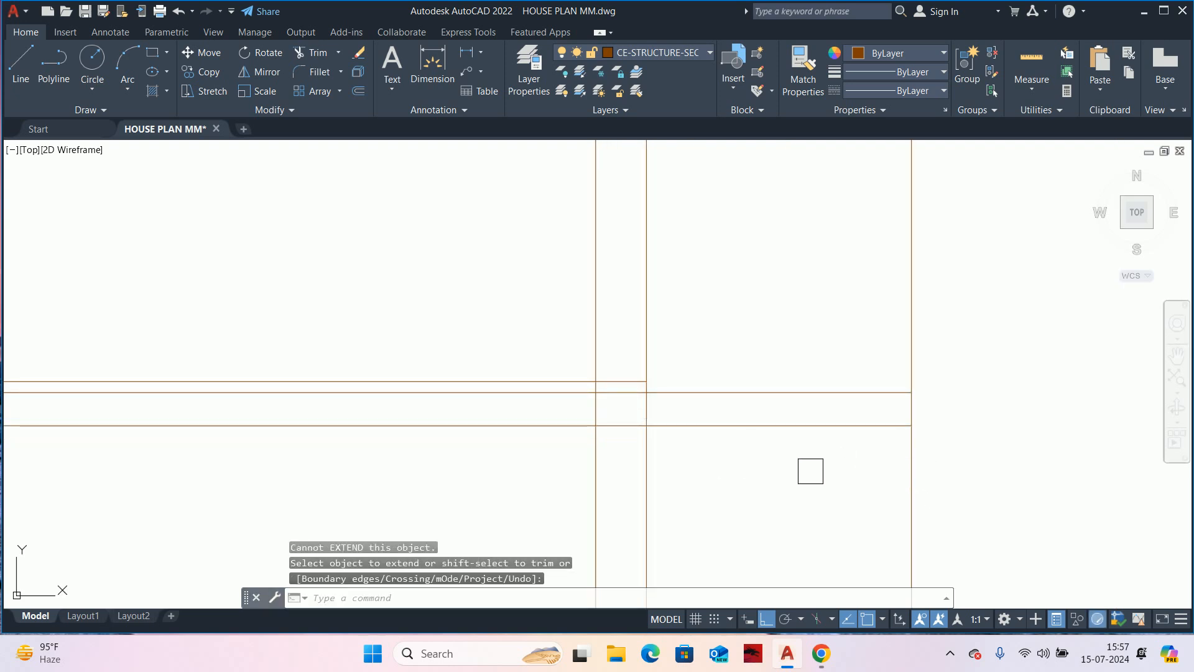
- Compare the section's projecting slab with the balconies beside the staircase on the first and second floor layouts
scroll(722, 467, "down", 1)
middle_click_drag(722, 466, 763, 448)
scroll(775, 420, "down", 4)
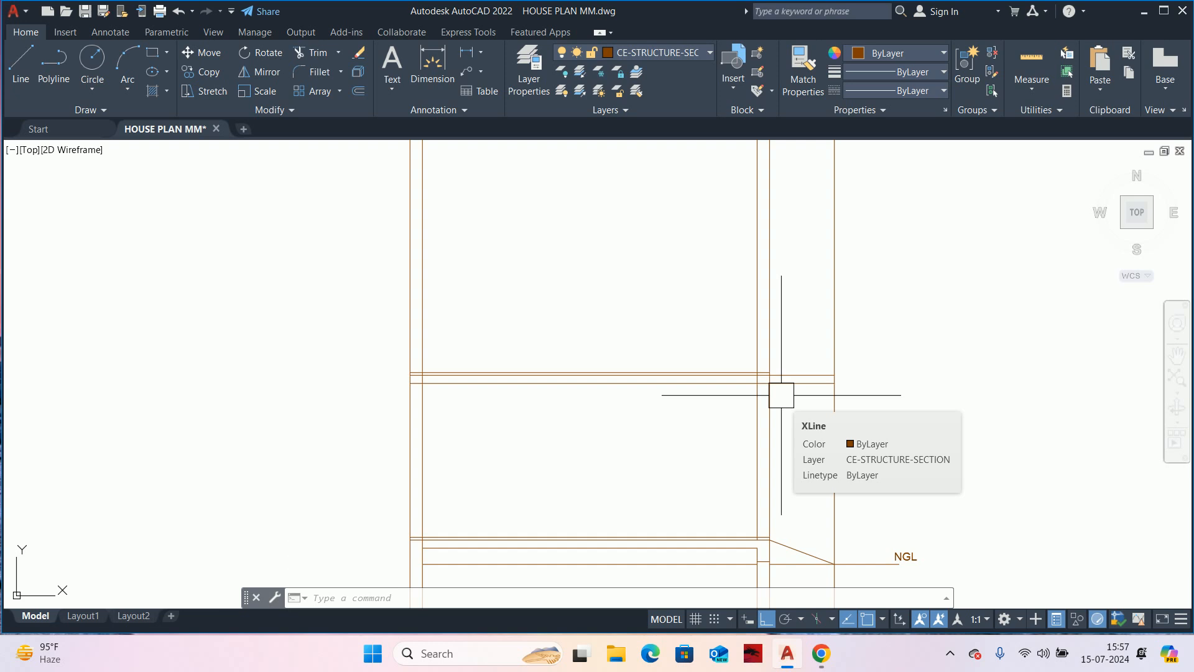
scroll(781, 395, "down", 5)
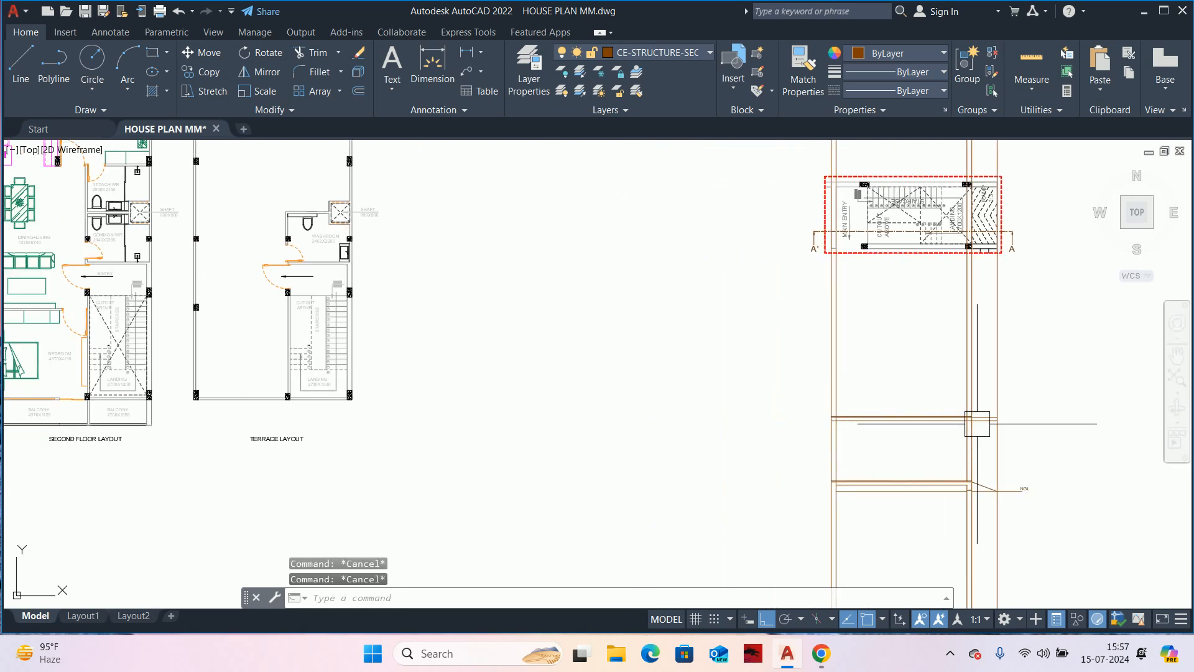
scroll(981, 400, "up", 4)
scroll(690, 422, "down", 6)
mouse_move(651, 408)
middle_mouse_down()
mouse_move(927, 446)
mouse_move(1163, 448)
middle_mouse_up()
scroll(578, 398, "up", 4)
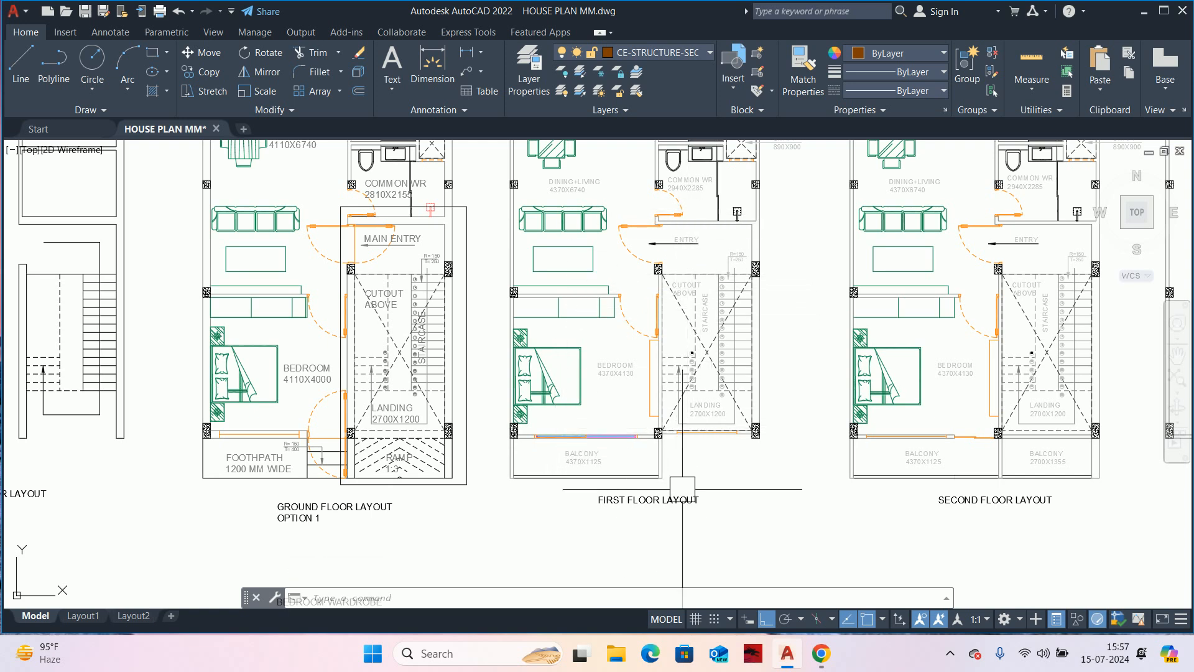
scroll(677, 510, "up", 2)
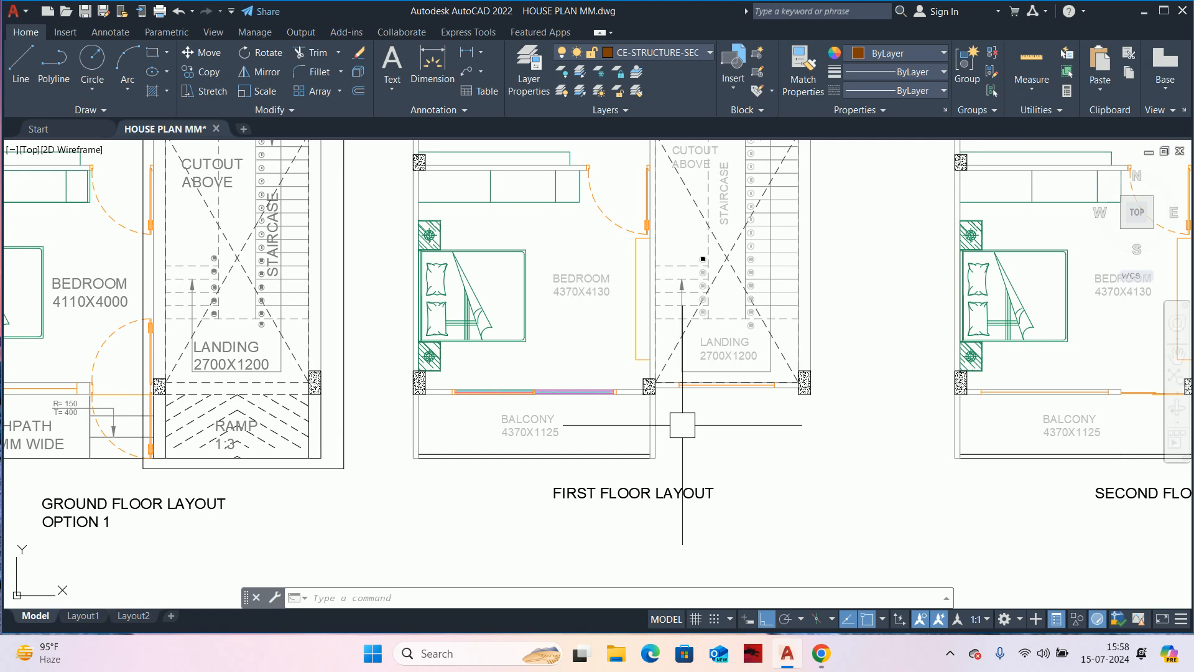
scroll(682, 425, "down", 5)
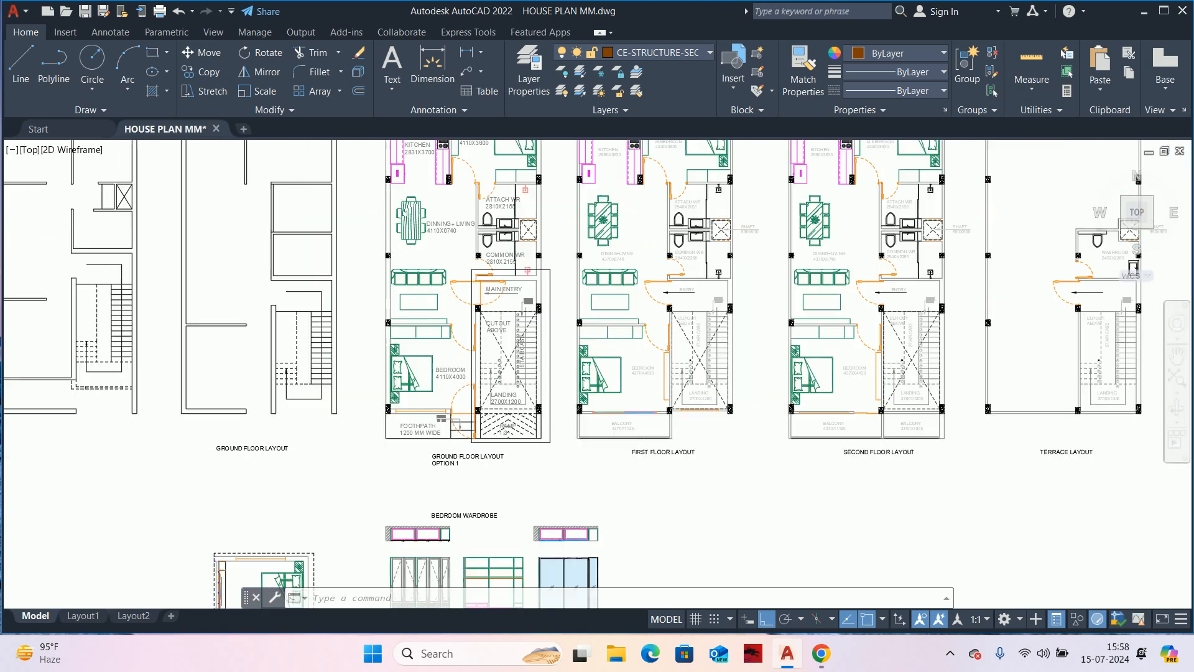
scroll(808, 450, "up", 5)
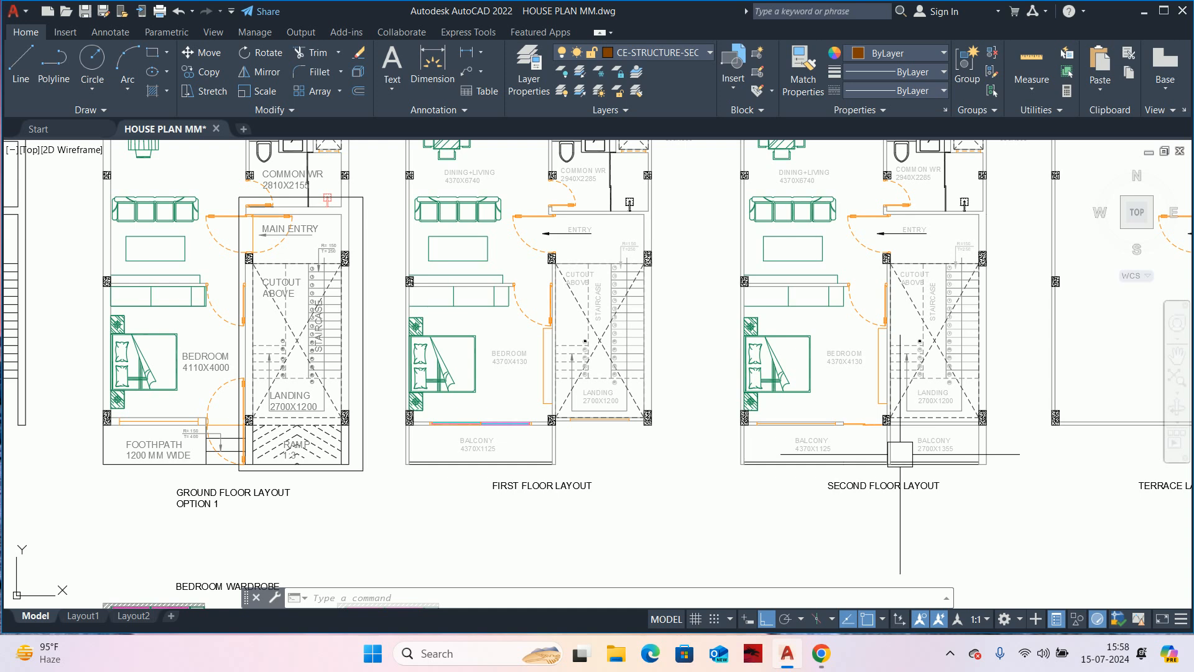
scroll(922, 455, "up", 2)
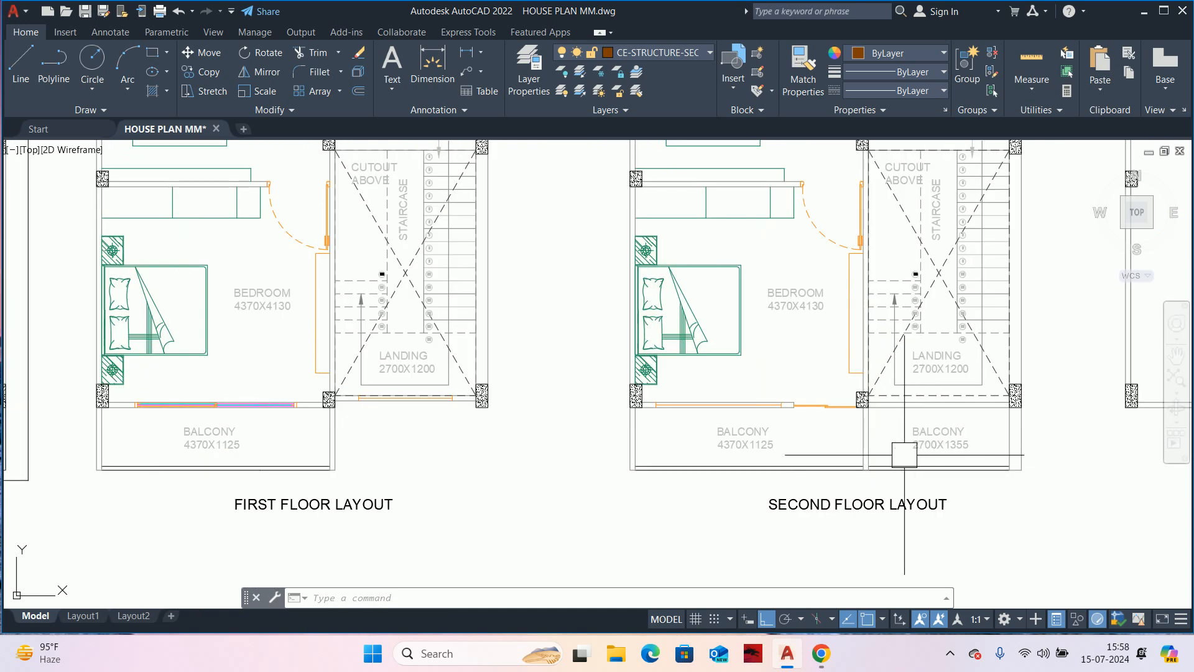
- Trim the partition wall lines between the two balconies on the second floor layout
type("tr")
key("Return")
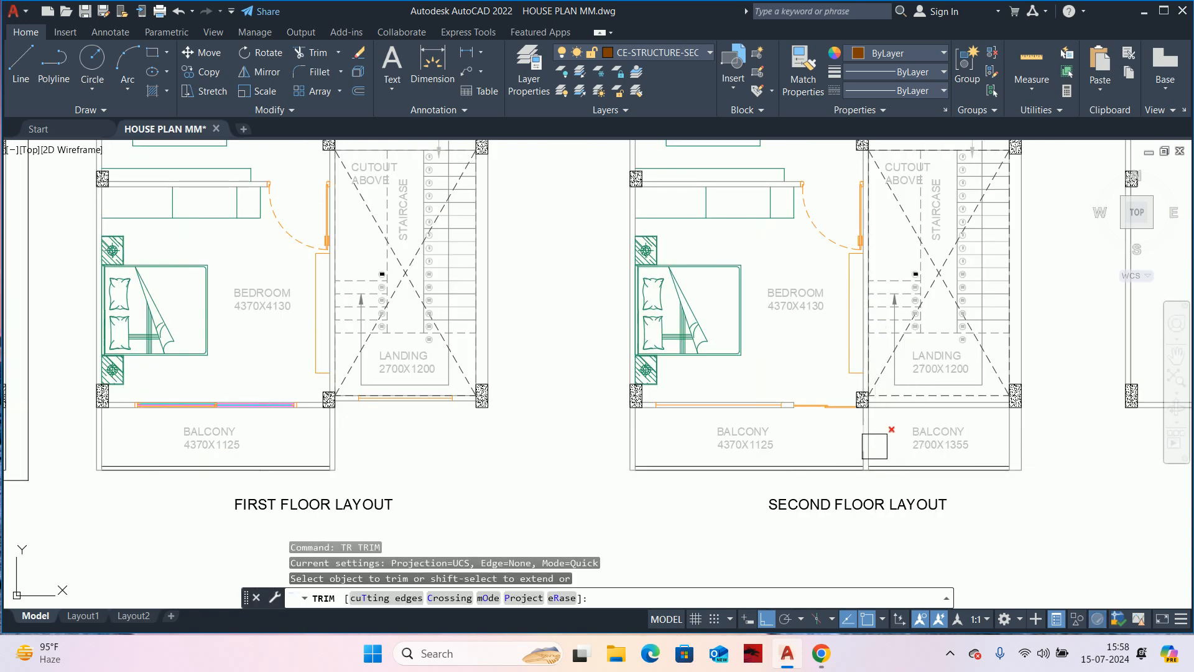
scroll(877, 444, "up", 2)
left_click(873, 436)
left_click(794, 437)
scroll(849, 460, "up", 3)
left_click(853, 463)
left_click(898, 466)
left_click(907, 334)
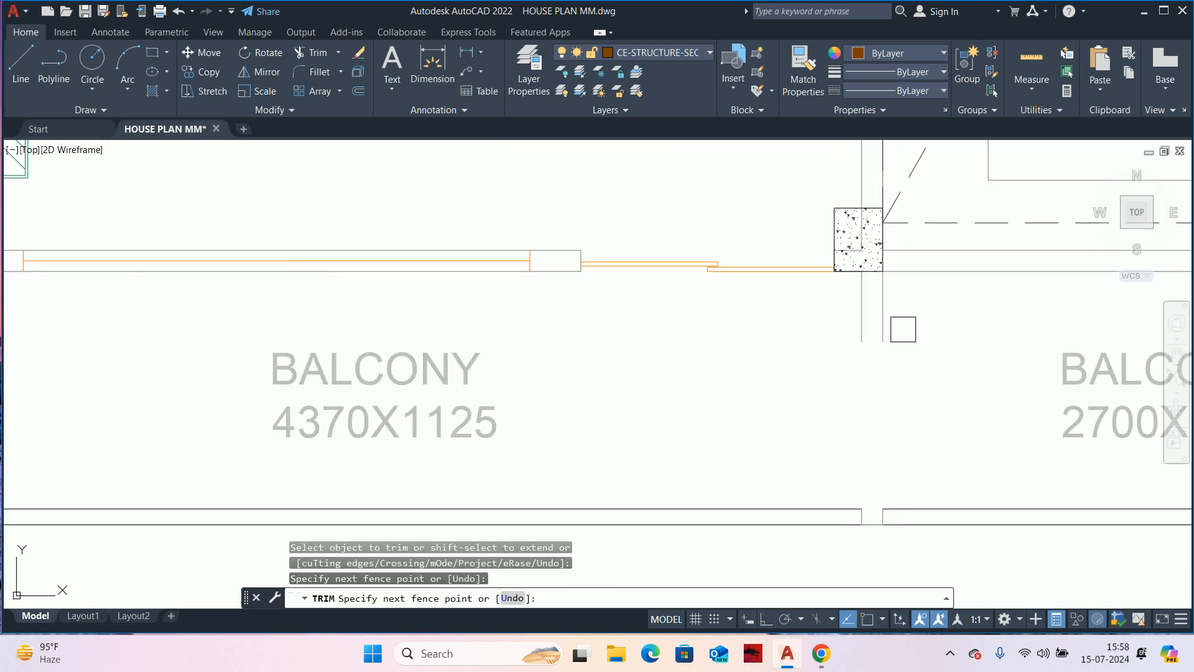
key("Escape")
key("Escape")
key("Escape")
scroll(835, 390, "down", 4)
scroll(852, 454, "up", 2)
type("j")
key("Return")
scroll(871, 435, "up", 4)
left_click(883, 437)
key("Escape")
- Erase the leftover line pieces where the partition met the balcony edge on the second floor layout
left_click(763, 392)
left_click(878, 454)
scroll(906, 464, "down", 3)
key("Delete")
scroll(876, 422, "down", 4)
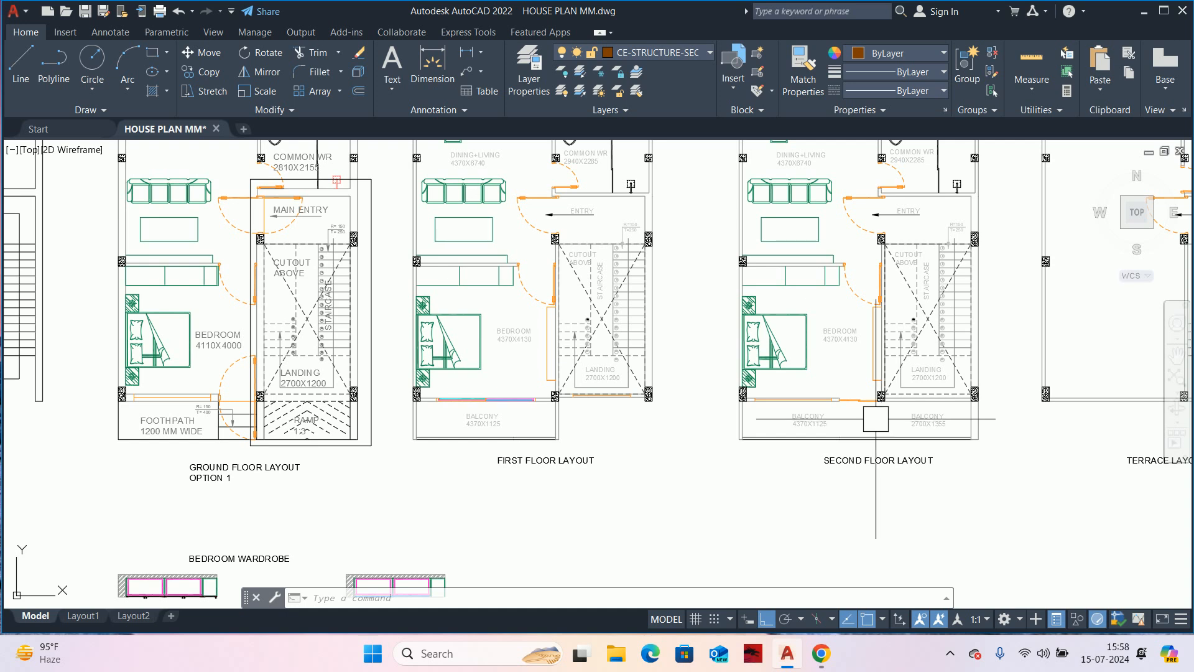
scroll(773, 485, "down", 3)
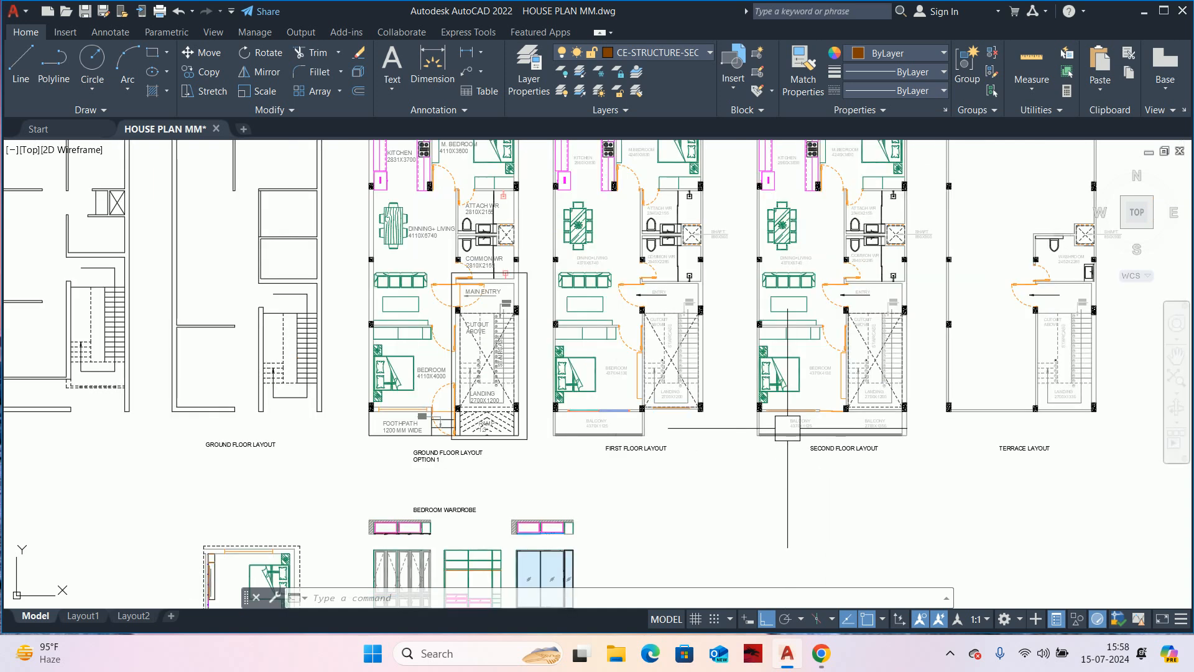
scroll(512, 399, "up", 1)
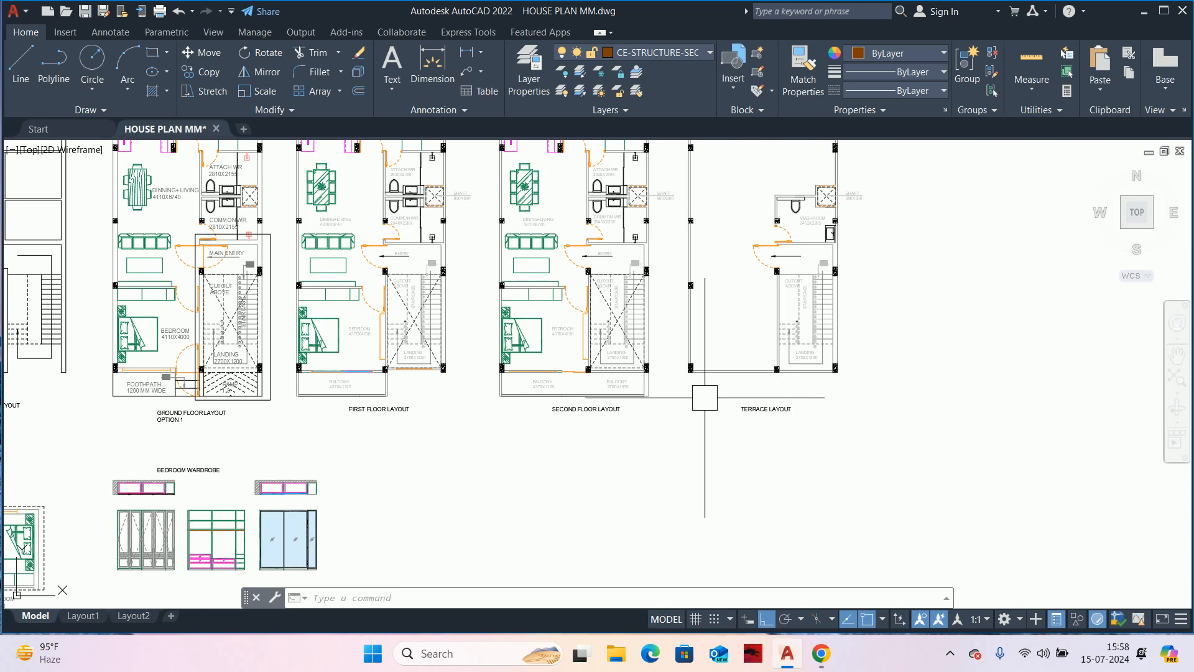
scroll(698, 405, "down", 4)
scroll(999, 440, "up", 10)
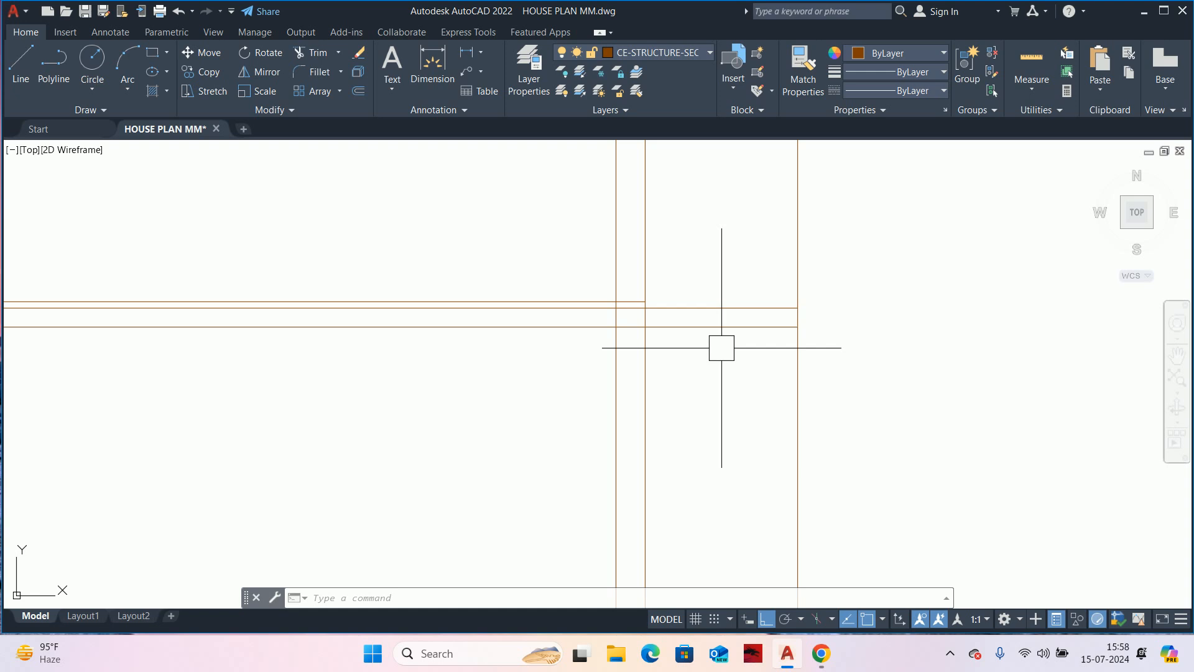
- Trim the first floor slab lines that project past the right wall in the section
middle_click_drag(721, 348, 746, 373)
type("tr")
key("Return")
left_click_drag(763, 304, 736, 390)
key("Escape")
key("Escape")
key("Escape")
scroll(736, 389, "down", 3)
middle_click_drag(733, 382, 867, 391)
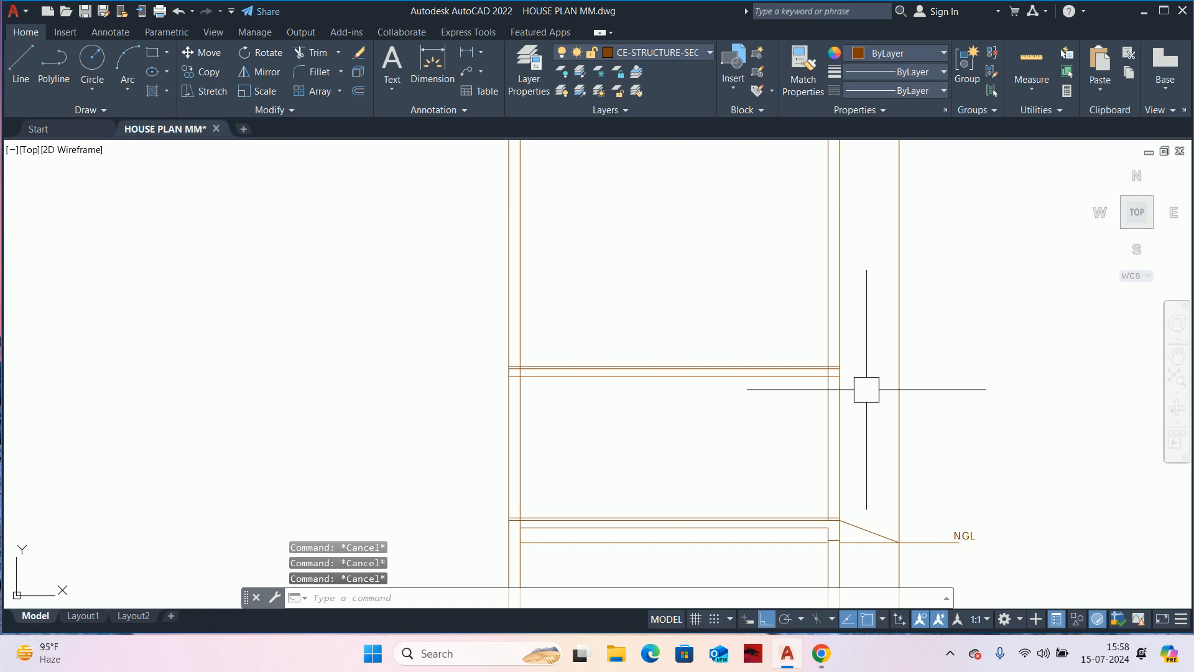
middle_click_drag(822, 420, 838, 500)
type("co")
key("Escape")
key("Escape")
- Measure the clear storey height, the slab thickness and the floor finish thickness in the section
scroll(651, 467, "down", 2)
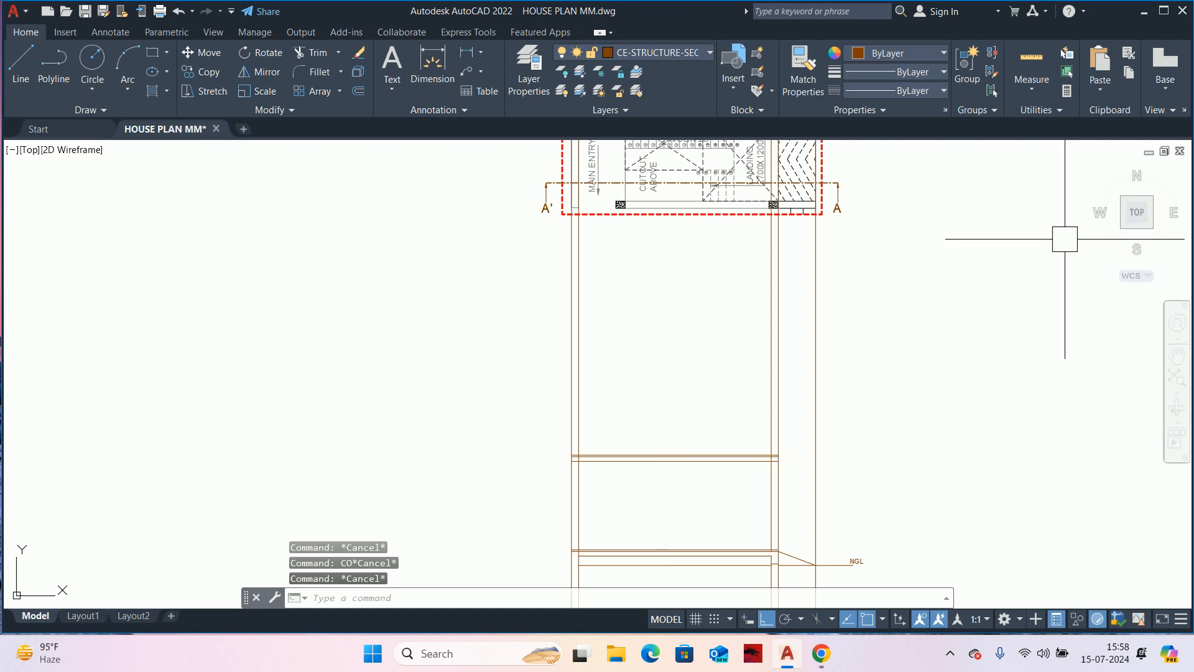
left_click(1031, 59)
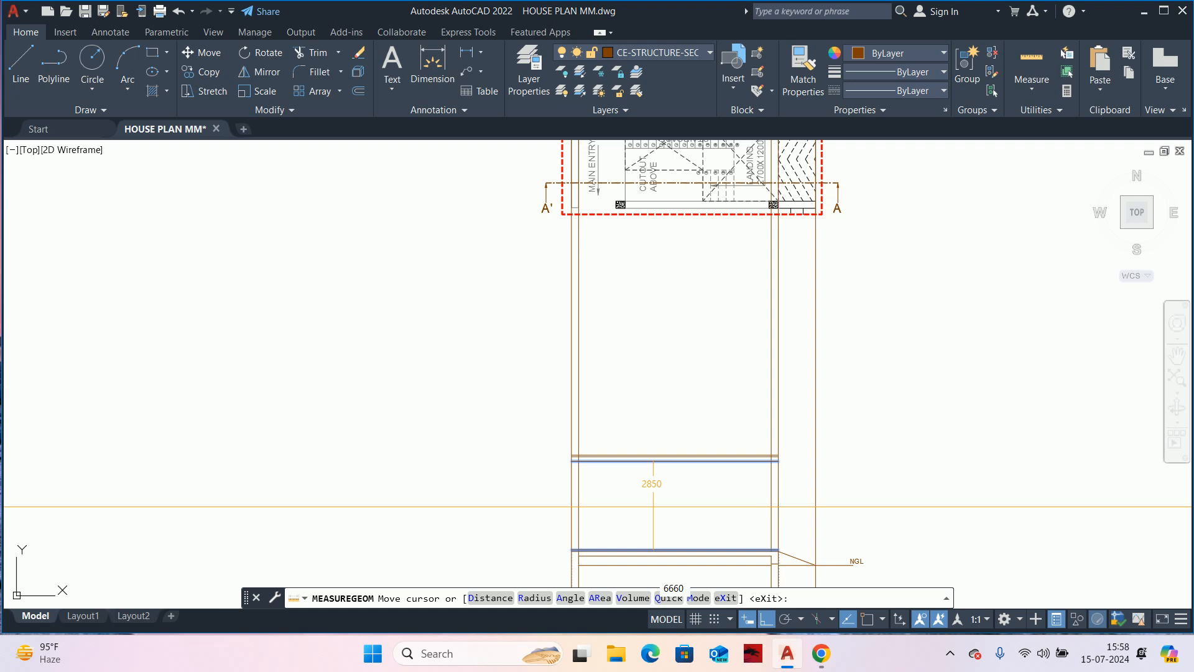
scroll(654, 501, "up", 8)
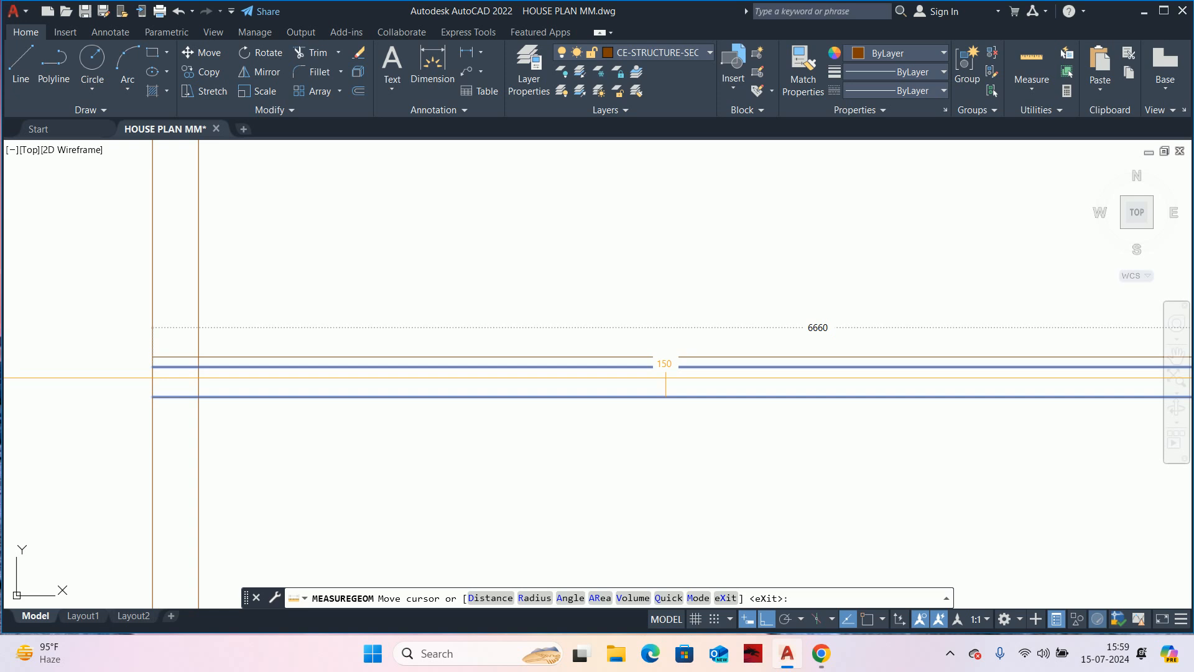
scroll(665, 378, "down", 2)
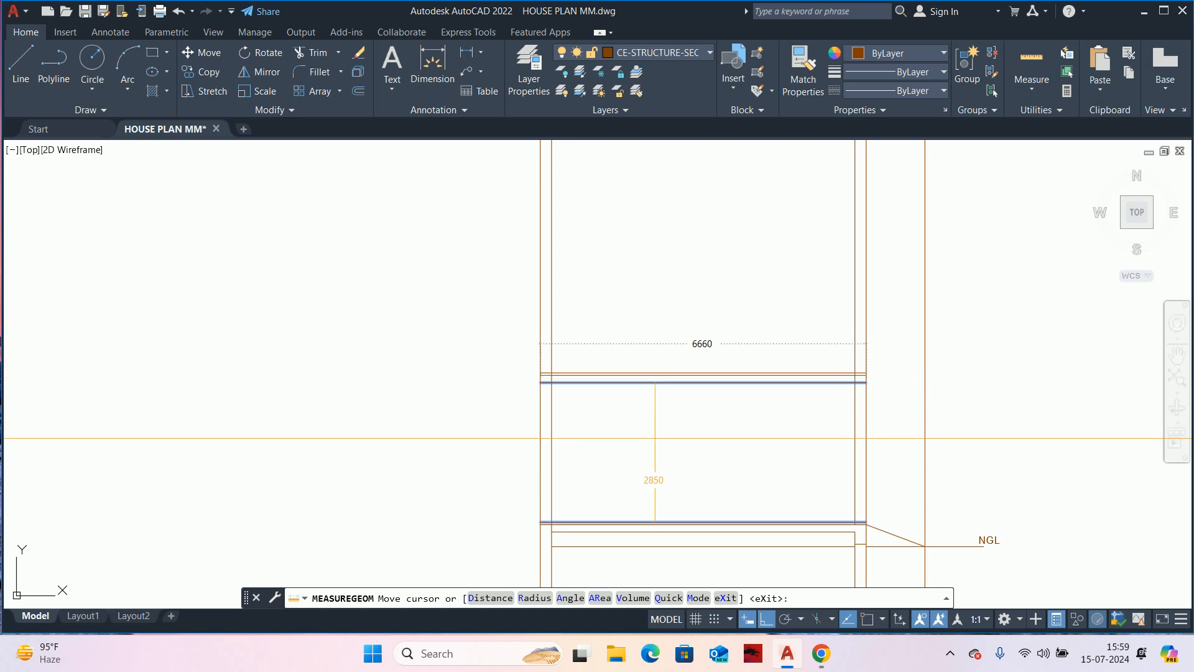
scroll(656, 398, "up", 4)
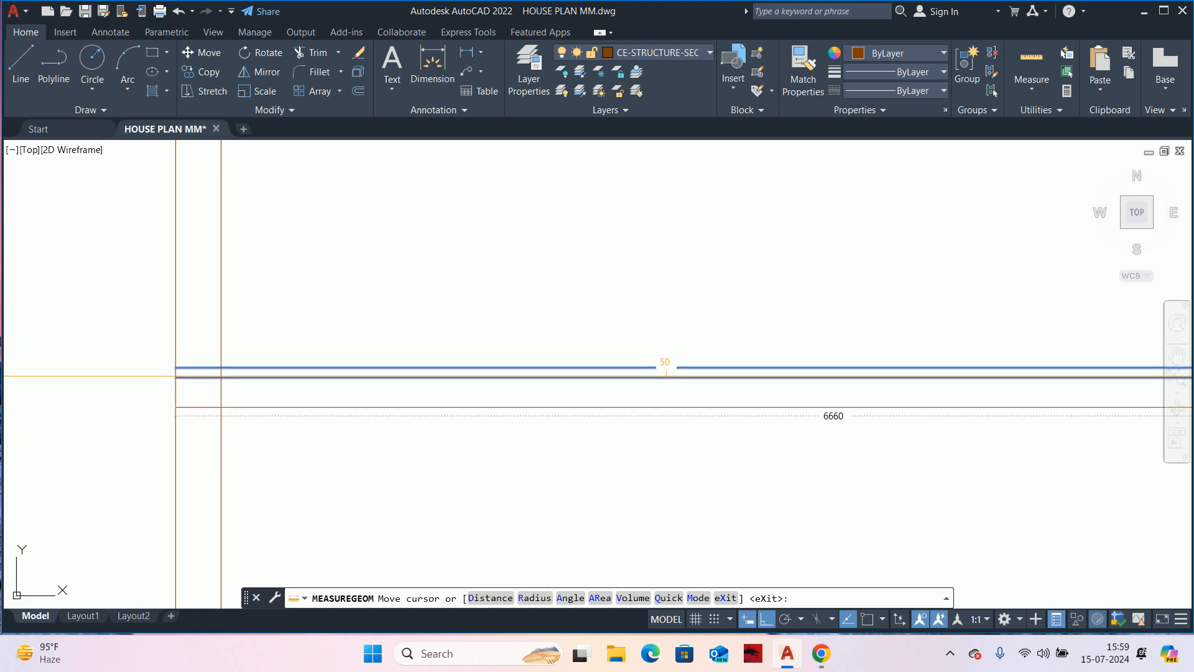
scroll(666, 373, "down", 3)
key("Escape")
key("Escape")
key("Escape")
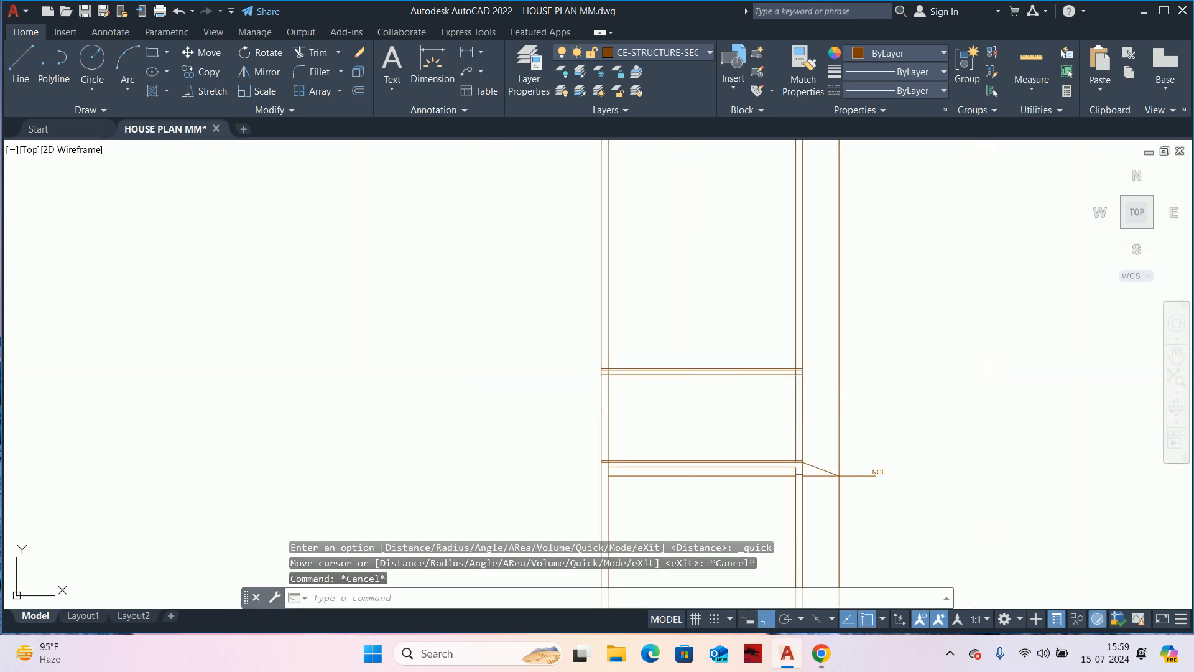
- Copy the three first floor slab and finish lines one storey up, from the ground floor finish level to the first floor finish level
scroll(698, 389, "down", 3)
type("co")
key("Return")
scroll(725, 420, "up", 2)
left_click(725, 418)
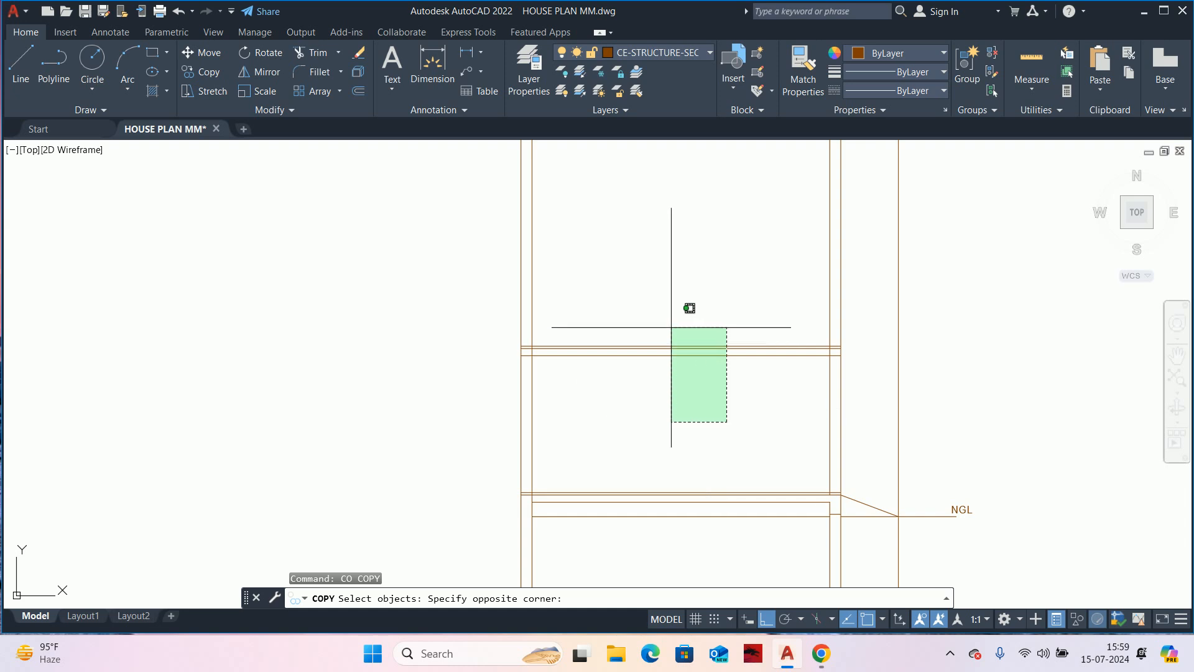
left_click(684, 327)
scroll(663, 436, "up", 2)
key("Return")
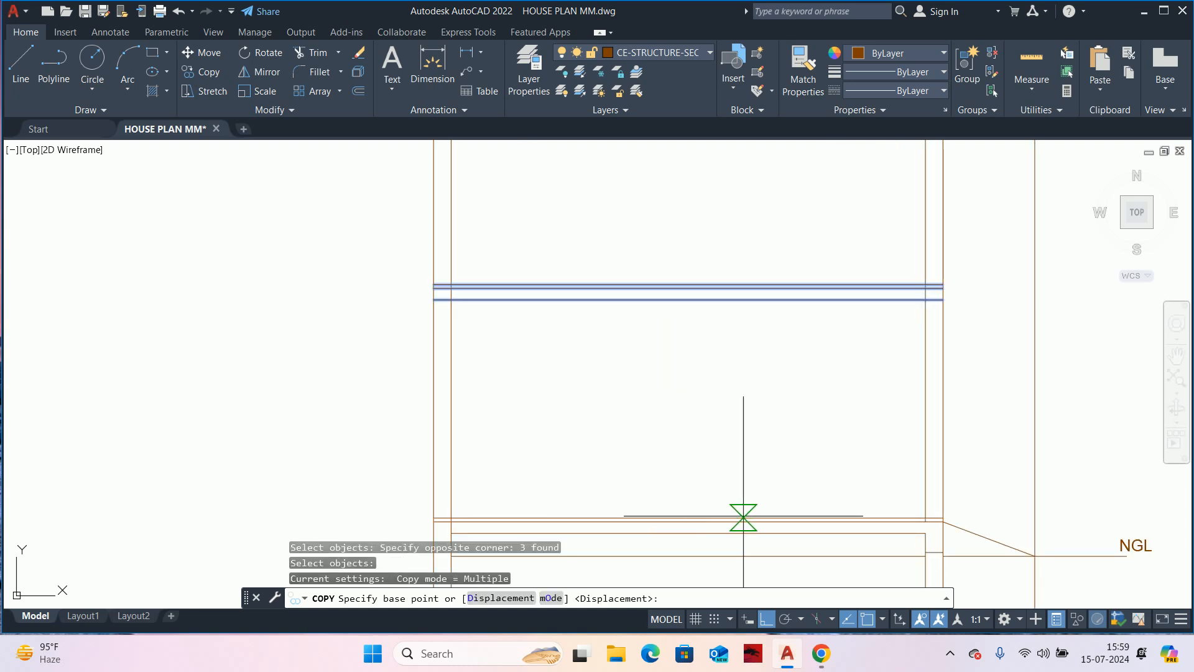
left_click(688, 517)
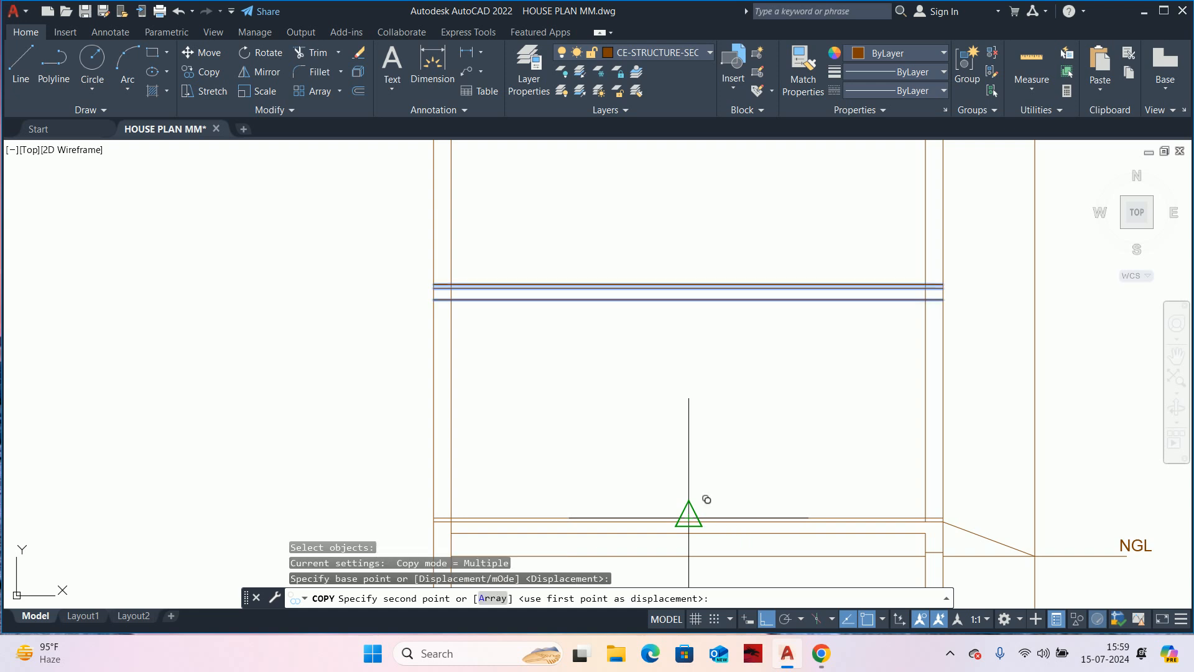
scroll(684, 274, "up", 3)
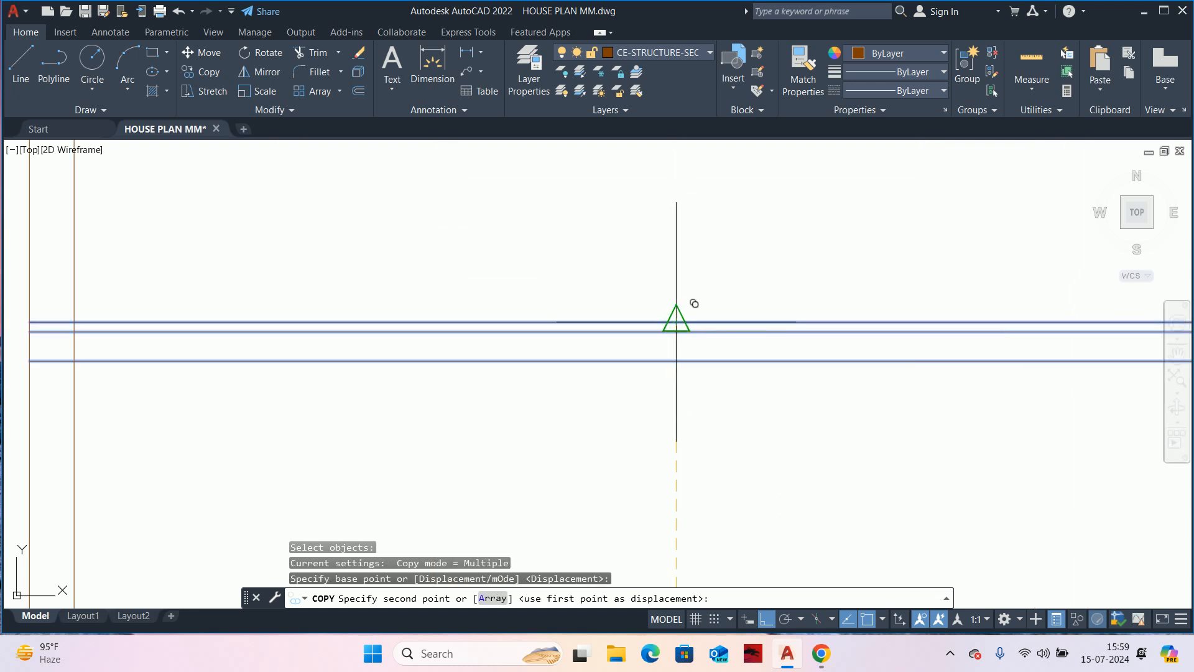
left_click(668, 330)
key("Escape")
key("Escape")
scroll(690, 301, "down", 5)
middle_click_drag(690, 252, 659, 382)
key("Escape")
key("Escape")
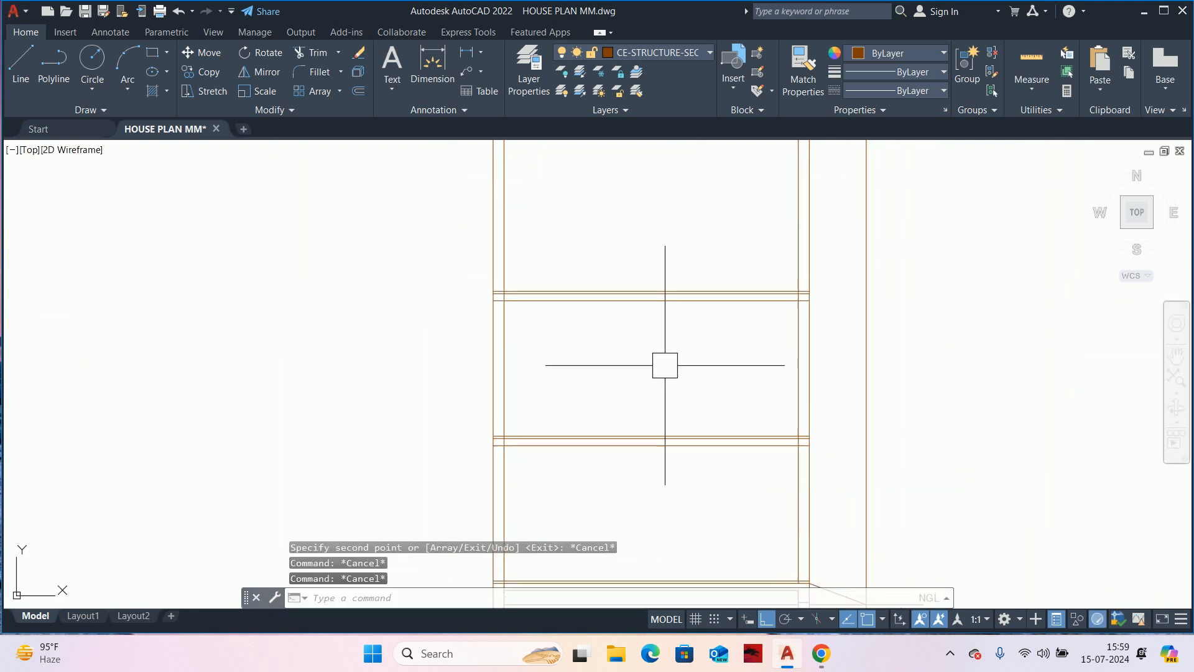
- Extend the second floor slab and finish lines past the right wall to the outermost vertical projection line
type("E")
key("Return")
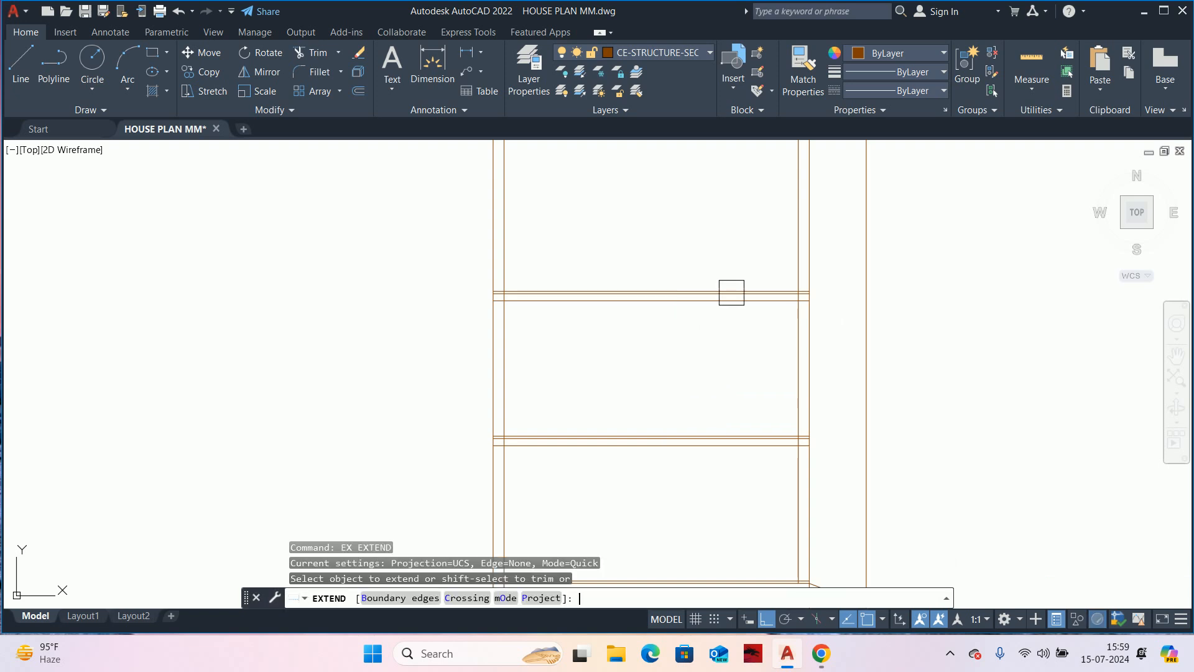
scroll(739, 268, "up", 2)
left_click(747, 257)
left_click(740, 381)
scroll(713, 352, "down", 2)
mouse_move(713, 353)
middle_mouse_down()
mouse_move(687, 377)
mouse_move(701, 338)
middle_mouse_up()
key("Escape")
key("Escape")
scroll(712, 349, "down", 3)
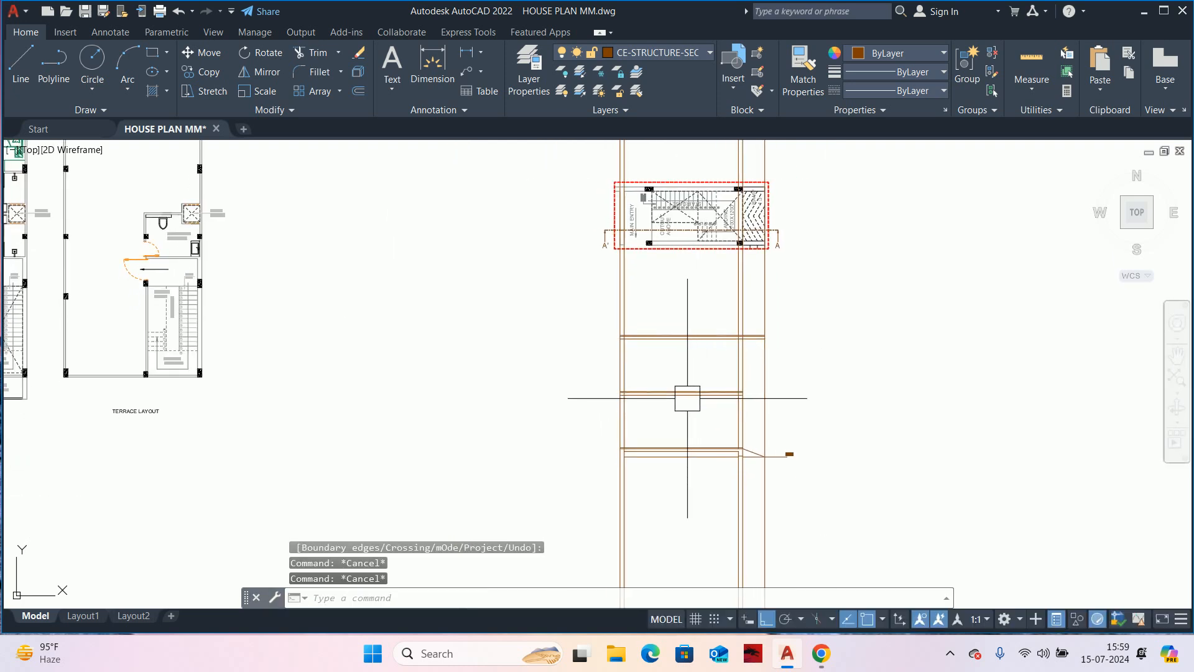
- Stretch the section's slabs, plinth and ground line straight down, away from the staircase plan
scroll(688, 395, "up", 2)
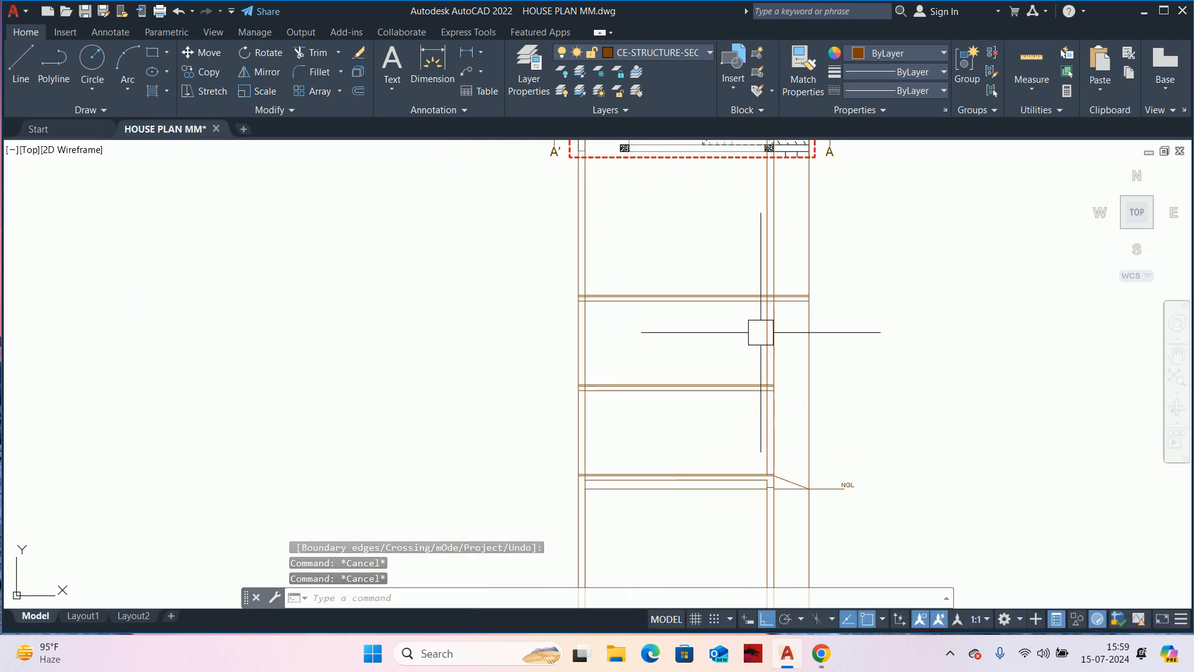
middle_click_drag(732, 350, 740, 377)
key("Escape")
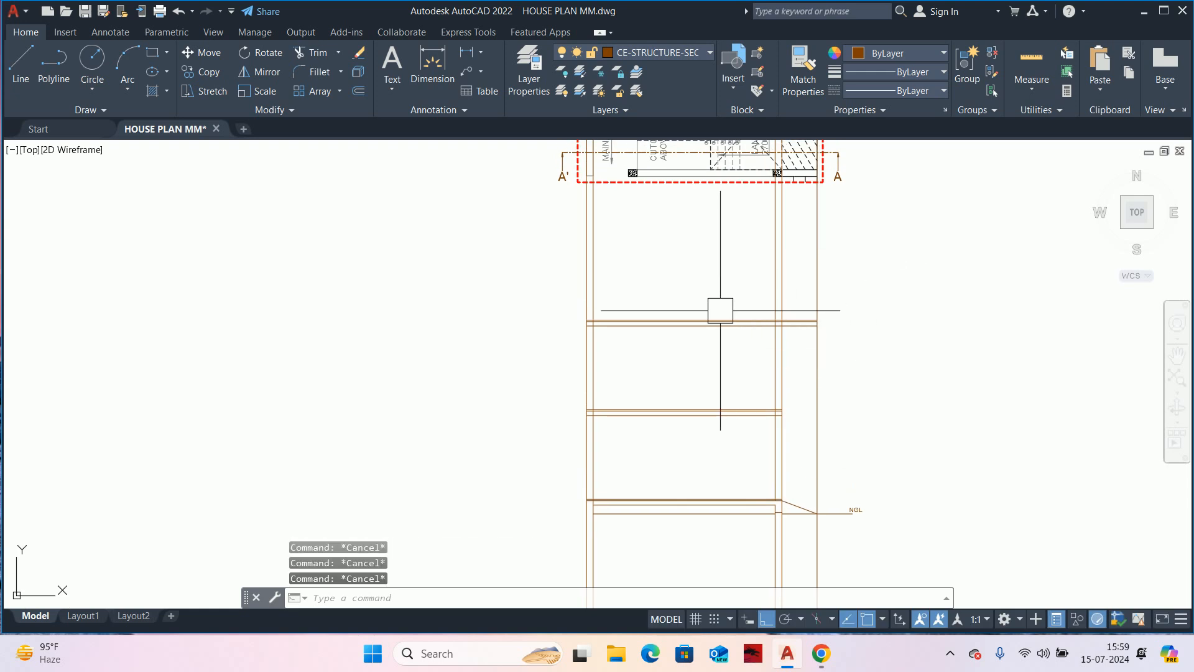
type("s")
key("Return")
scroll(739, 326, "down", 4)
left_click(898, 466)
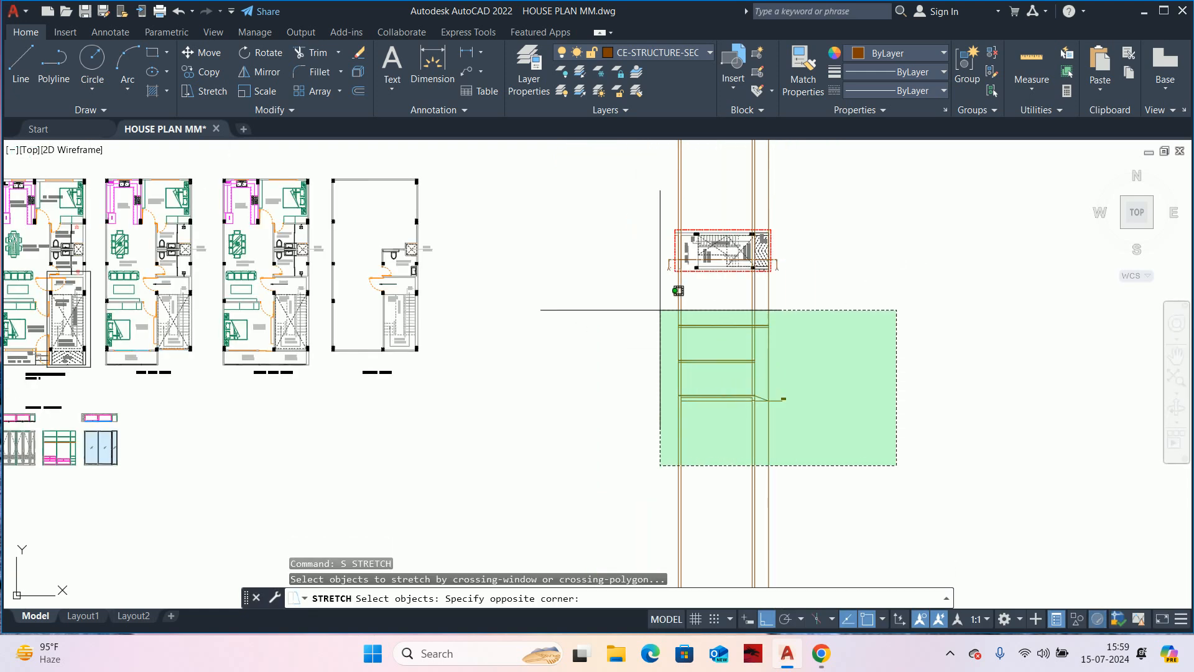
left_click(657, 314)
key("Return")
left_click(610, 319)
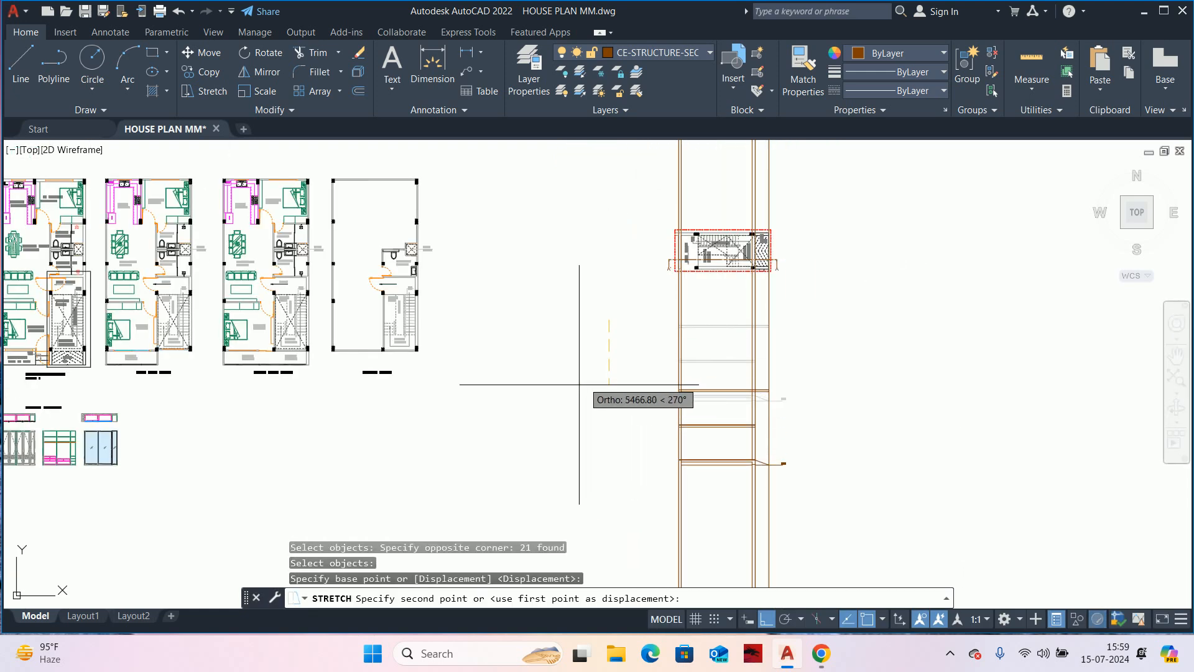
left_click(585, 370)
key("Escape")
key("Escape")
middle_click_drag(604, 372, 681, 352)
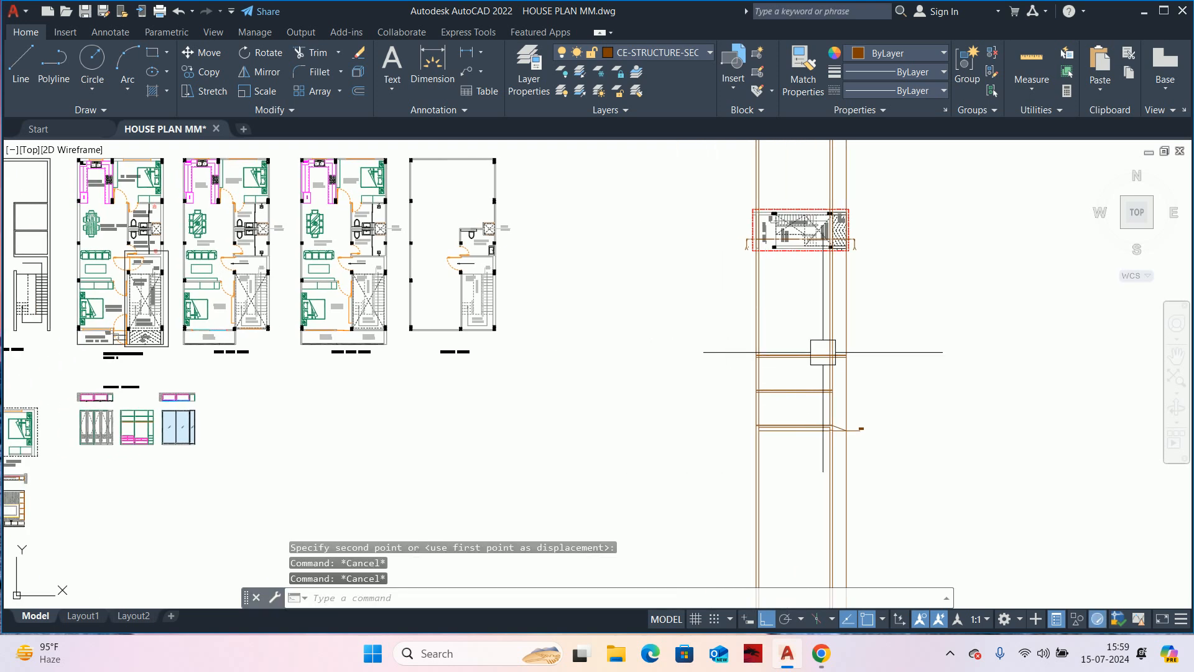
- Check the second floor layout's balcony, then copy the projecting second floor slab and its finish one storey up
scroll(386, 331, "up", 6)
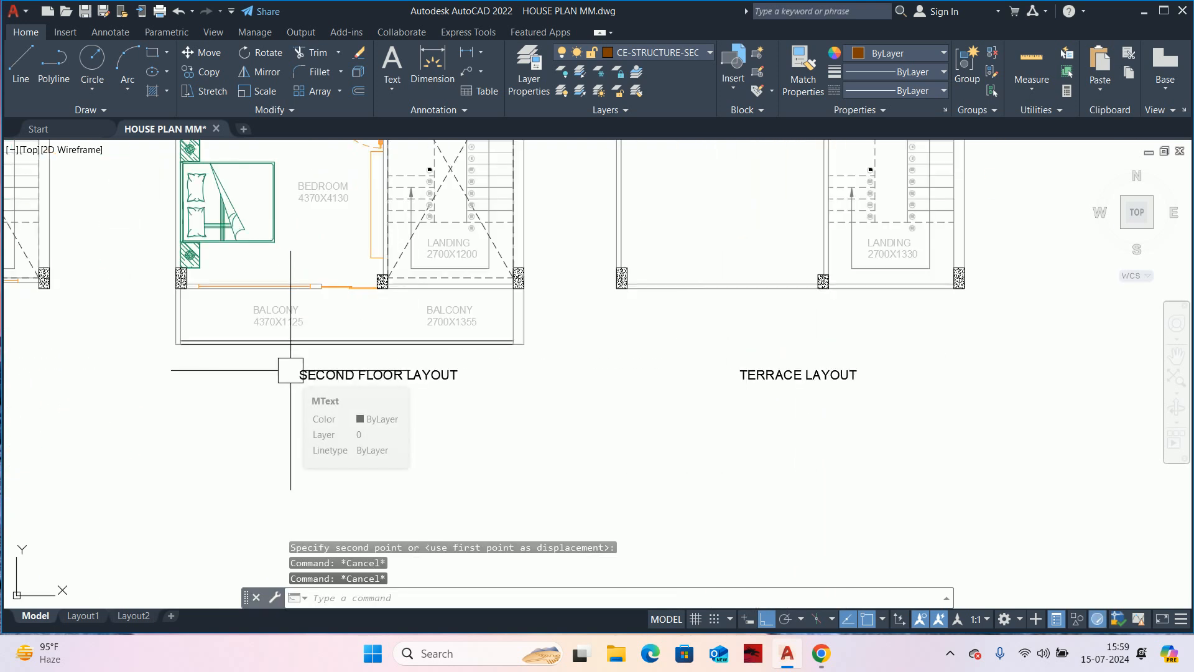
scroll(291, 371, "down", 4)
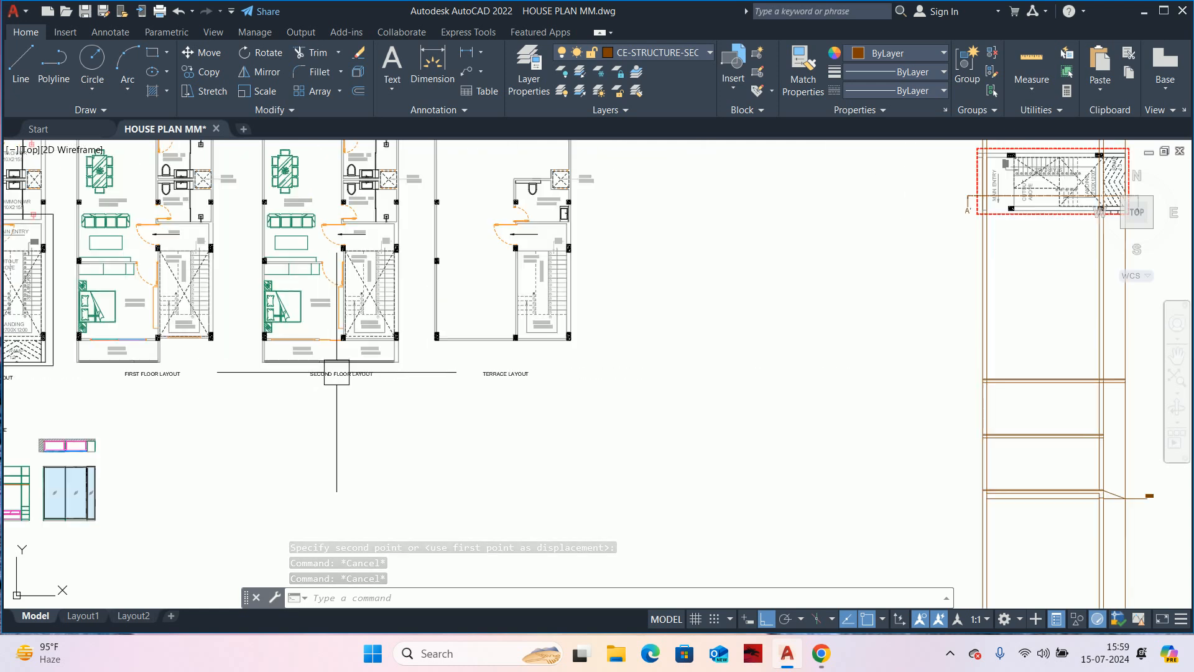
middle_click_drag(970, 379, 840, 405)
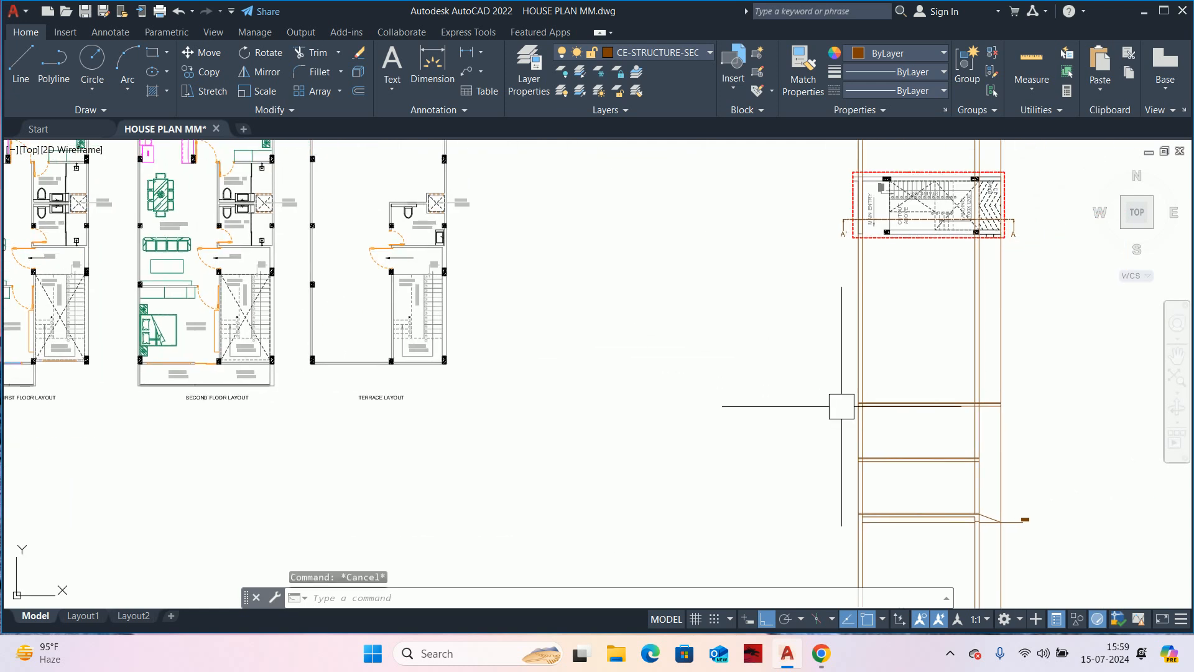
type("co")
key("Return")
left_click(814, 373)
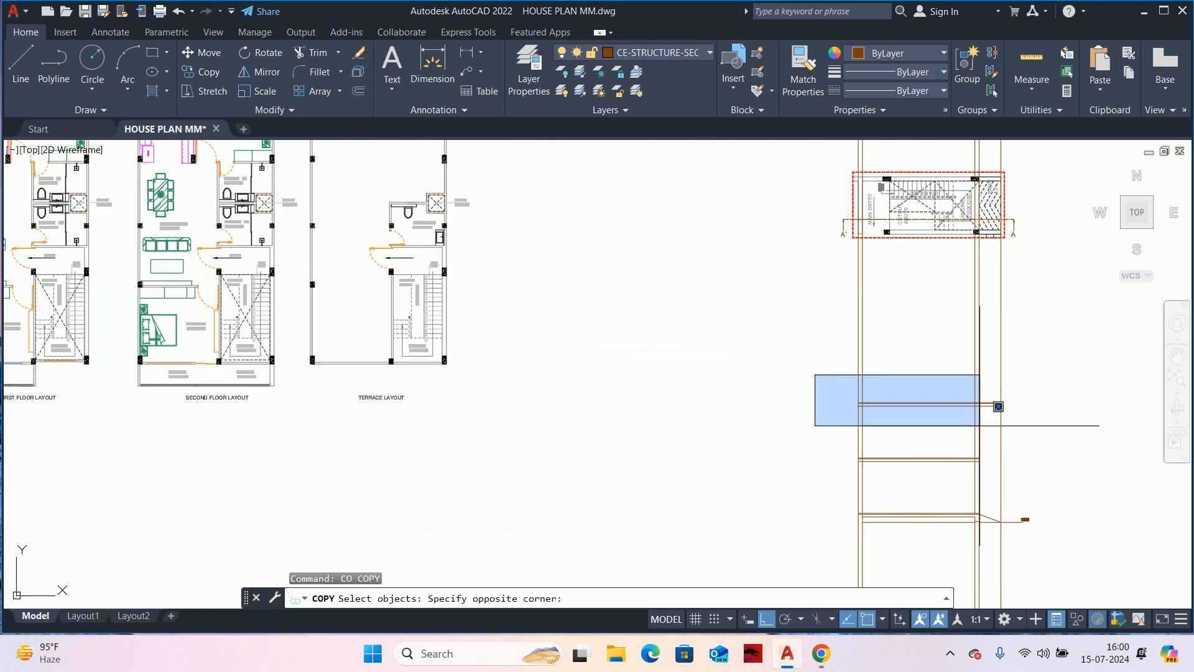
left_click(1040, 432)
key("Return")
scroll(928, 445, "up", 4)
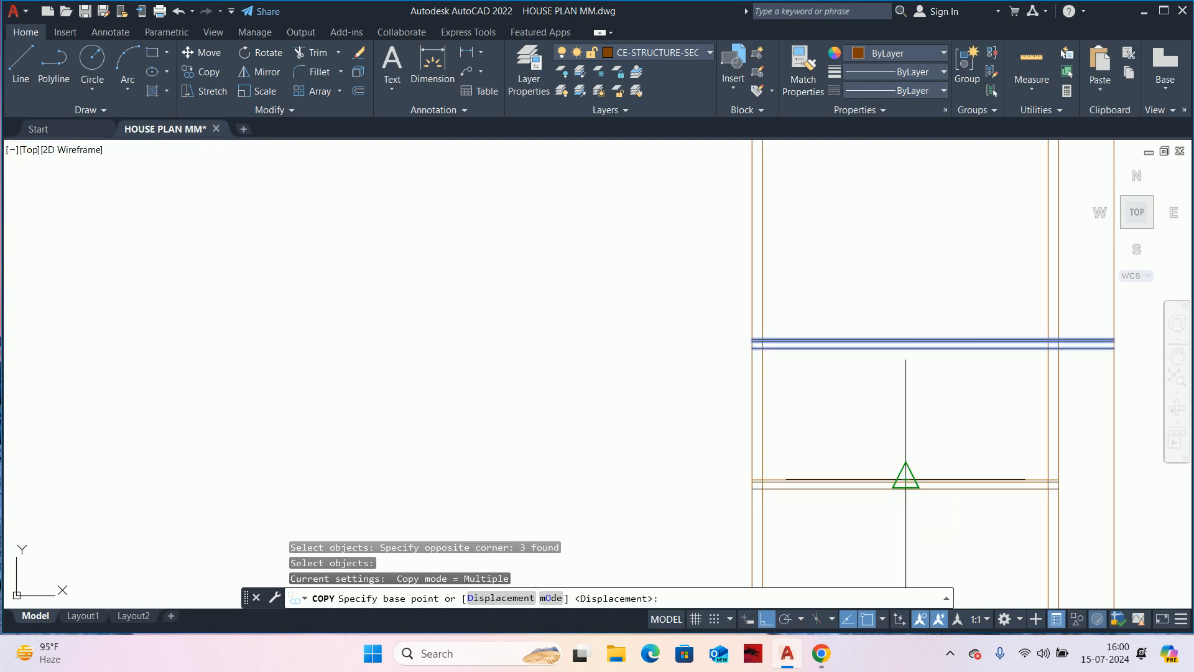
left_click(905, 480)
scroll(898, 331, "up", 4)
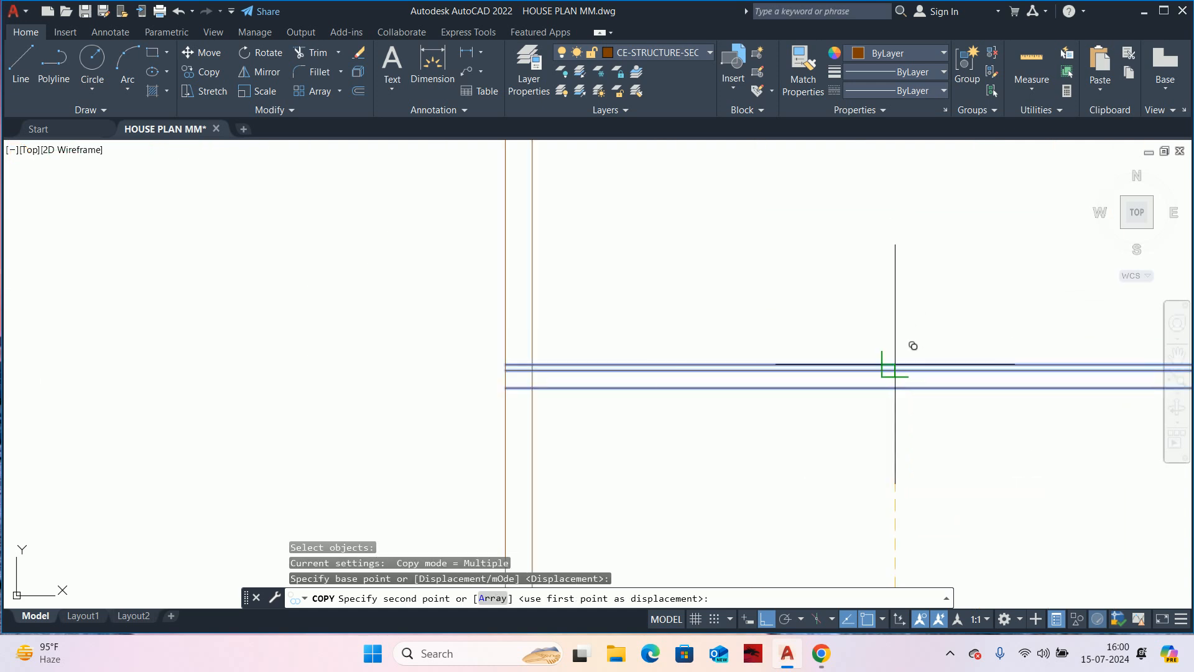
key("Escape")
scroll(871, 373, "down", 4)
scroll(859, 397, "down", 4)
middle_click_drag(859, 399, 868, 399)
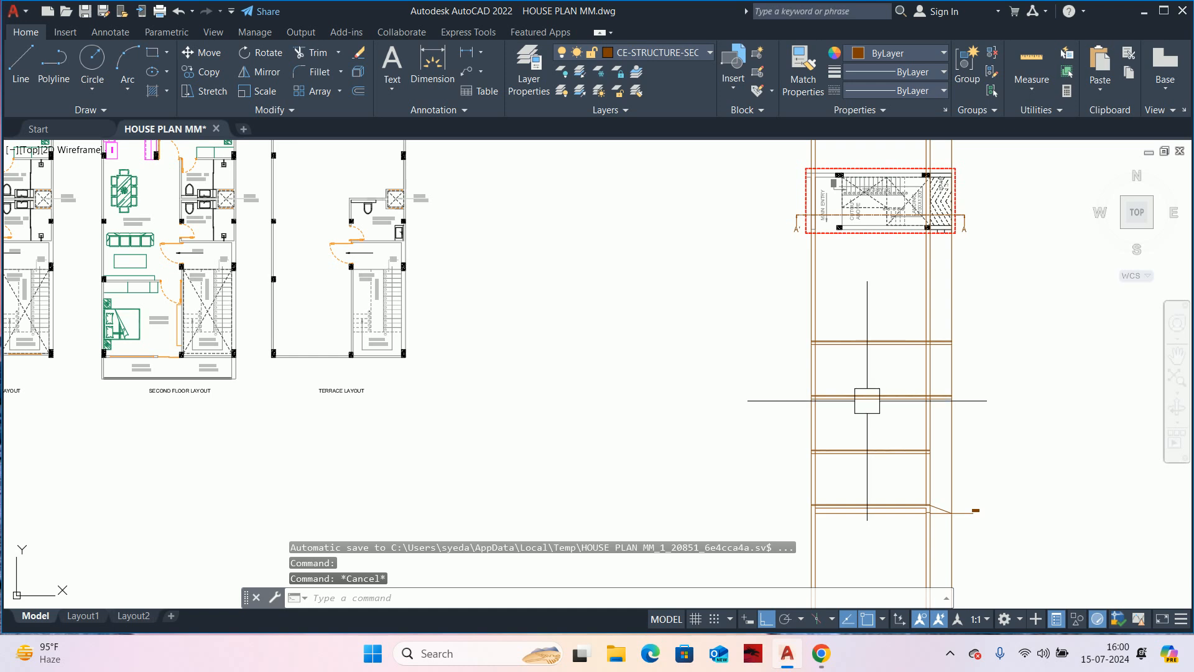
key("Escape")
key("Escape")
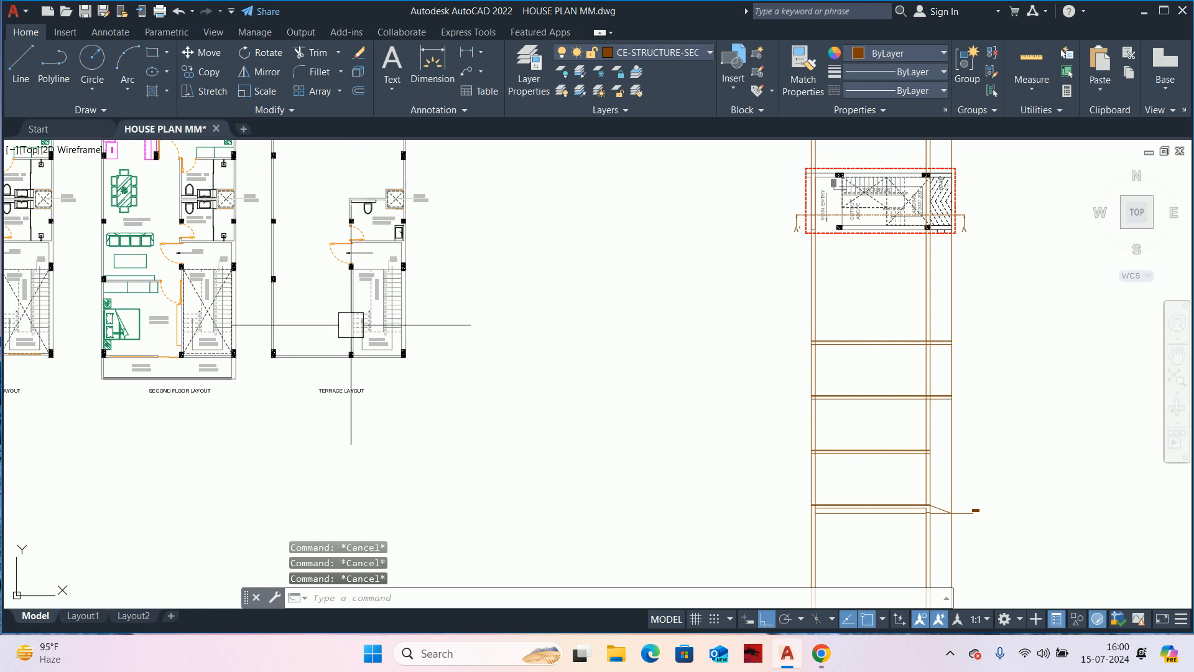
middle_click_drag(406, 346, 520, 352)
middle_click_drag(909, 344, 827, 338)
type("co")
key("Return")
scroll(809, 340, "up", 2)
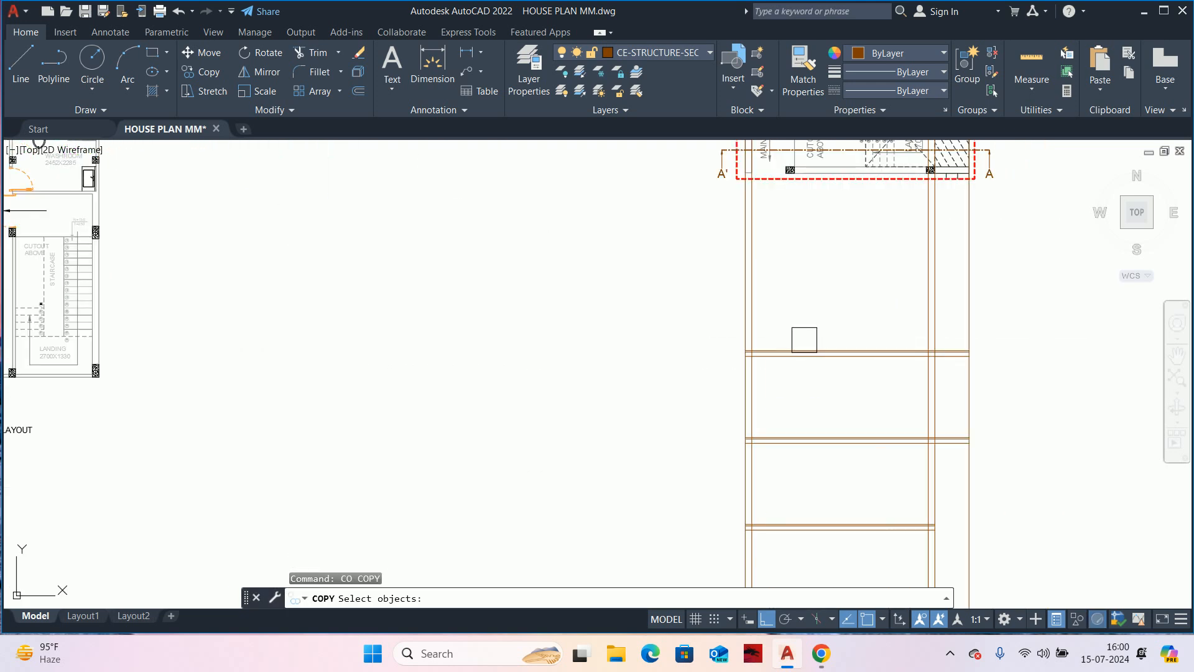
left_click(978, 367)
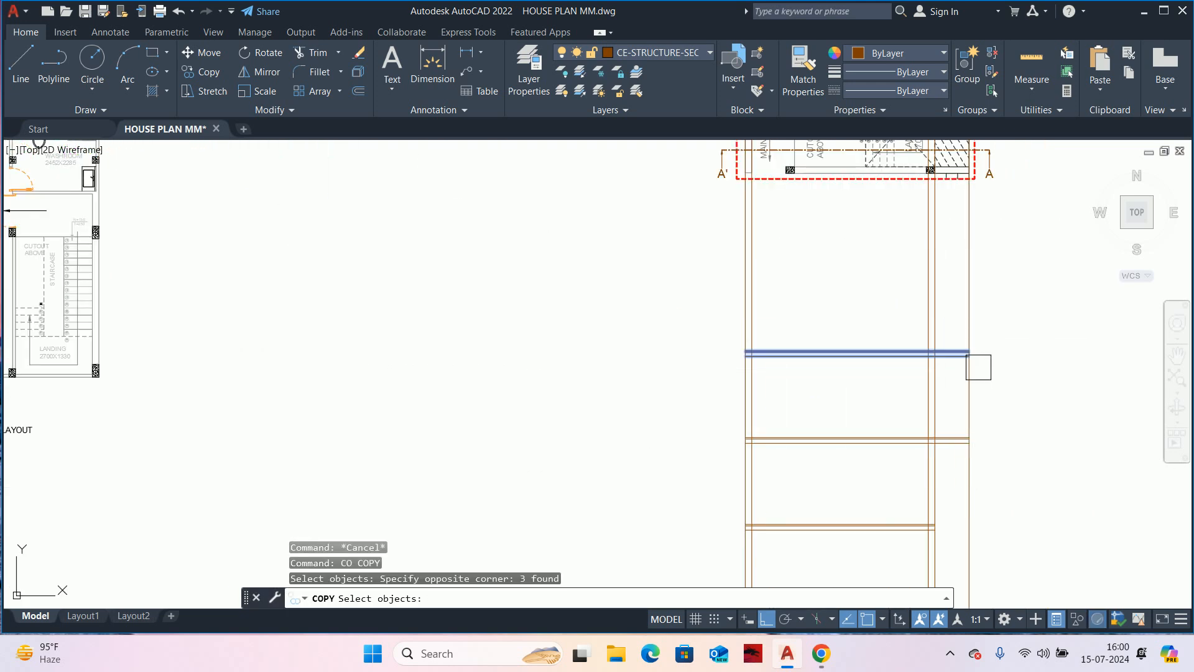
scroll(902, 345, "down", 4)
key("Escape")
- Move all section slabs, the plinth lines and the NGL line about 6000 mm straight down from the staircase plan
type("m")
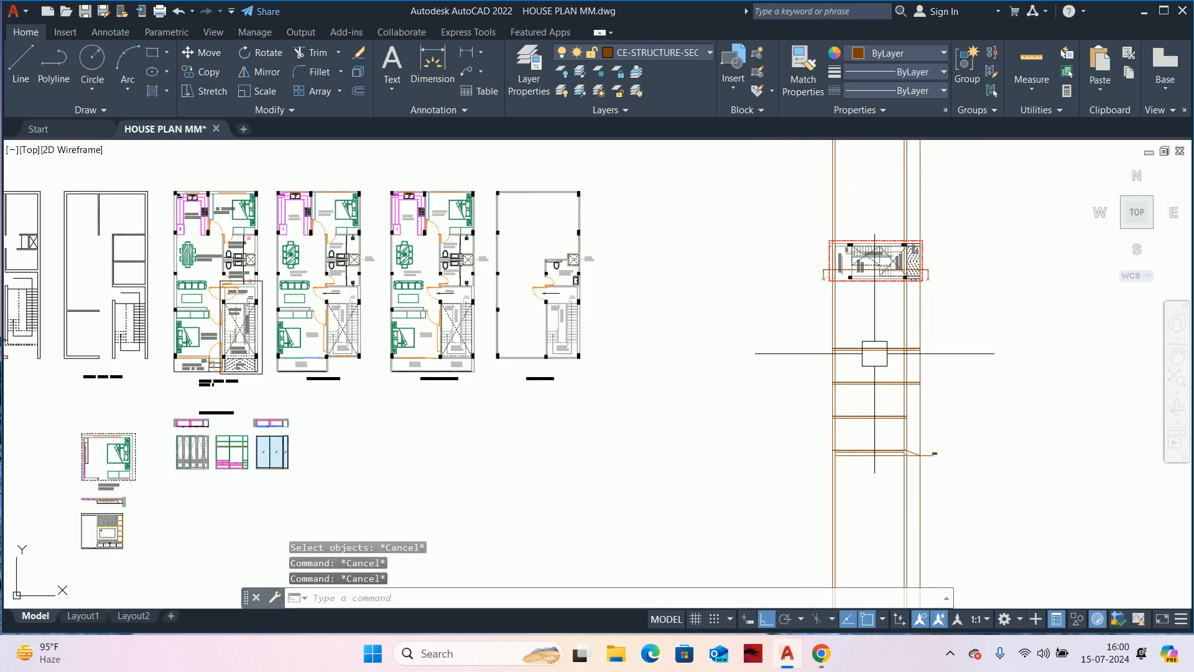
key("Return")
left_click(769, 322)
left_click(943, 465)
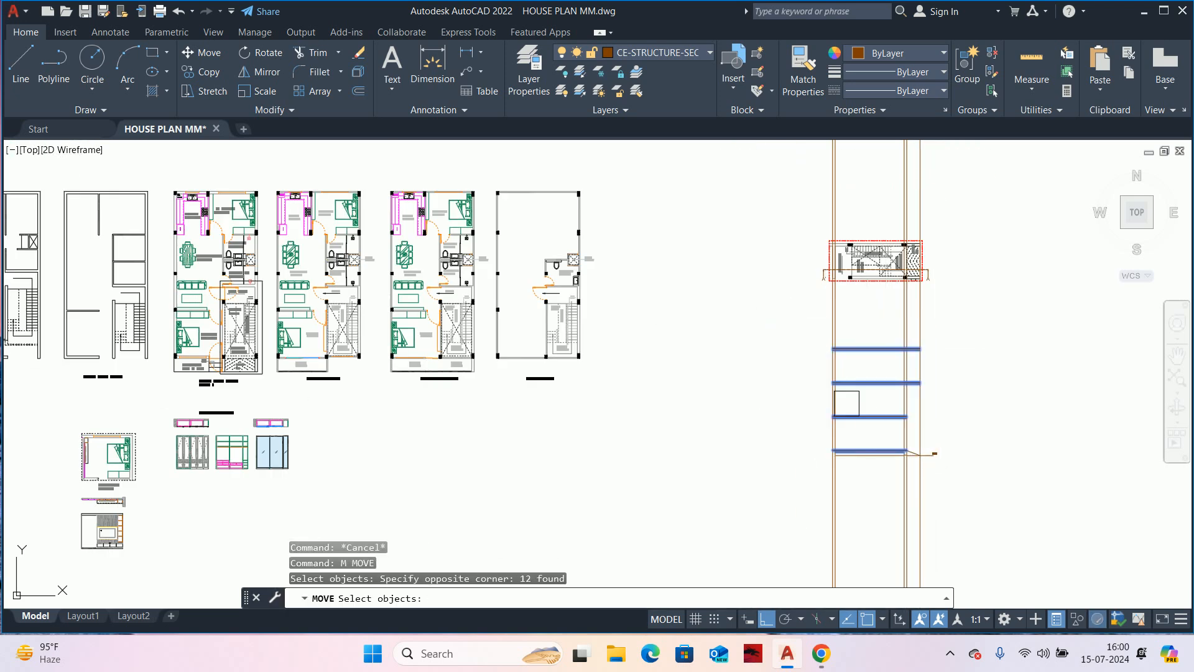
left_click(792, 301)
left_click(995, 483)
key("Return")
left_click(997, 378)
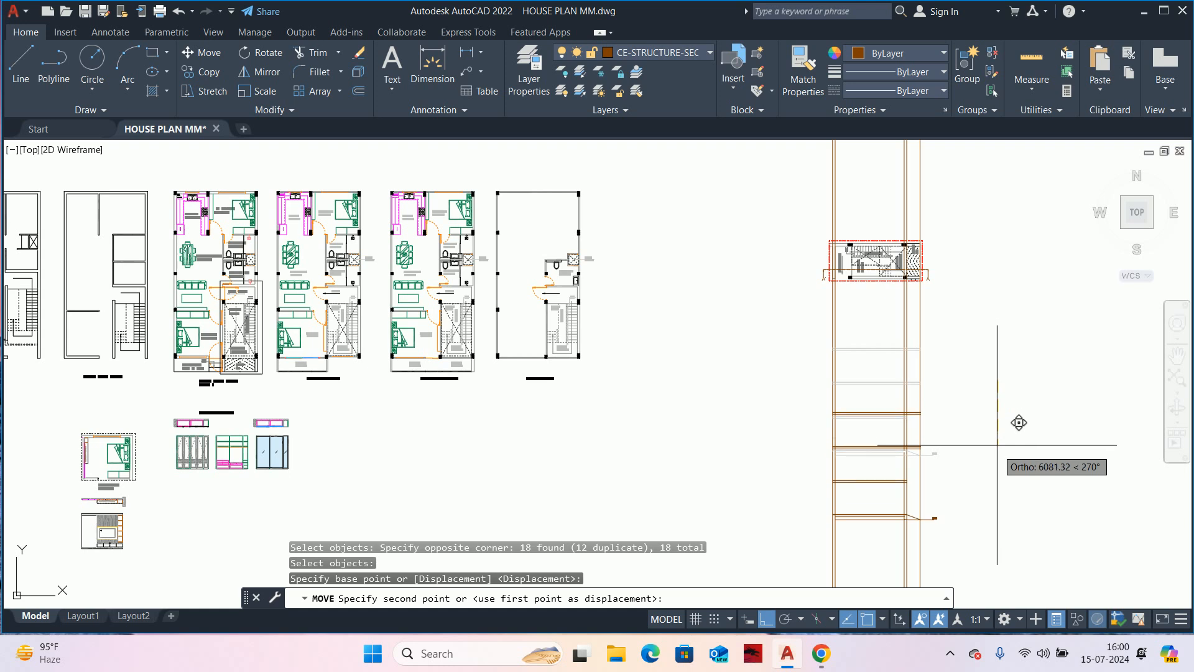
key("Escape")
key("Escape")
key("Escape")
- Copy the topmost projecting slab and its finish lines one storey up, using the spacing to the slab below
scroll(869, 430, "up", 4)
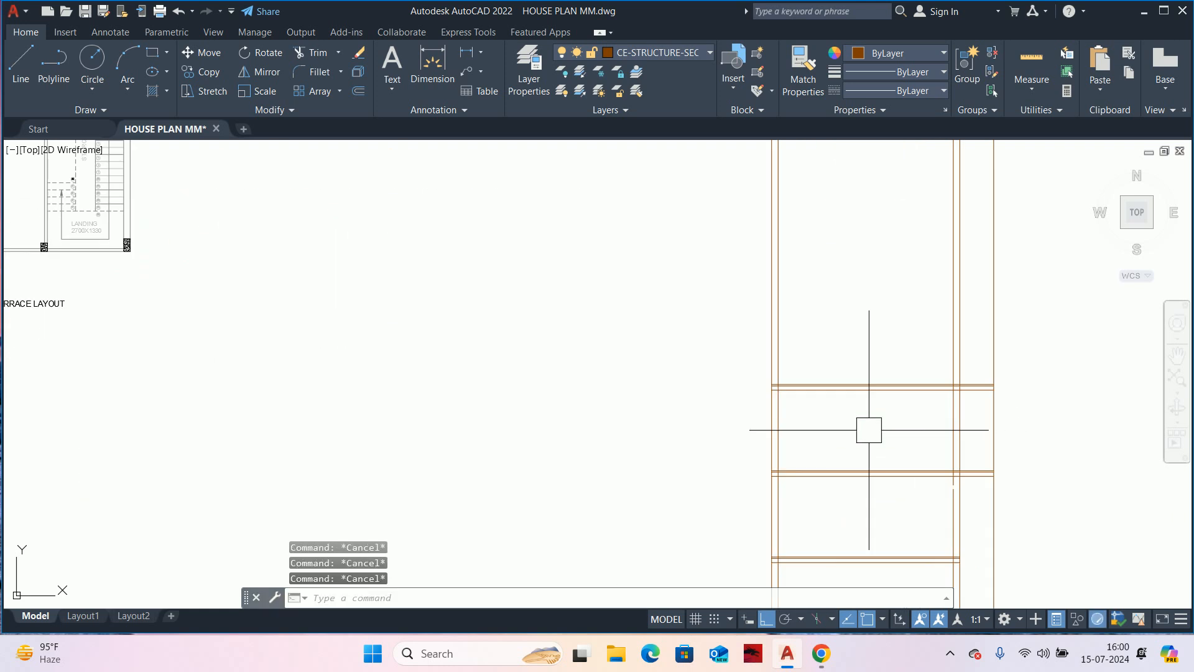
middle_click_drag(870, 430, 803, 368)
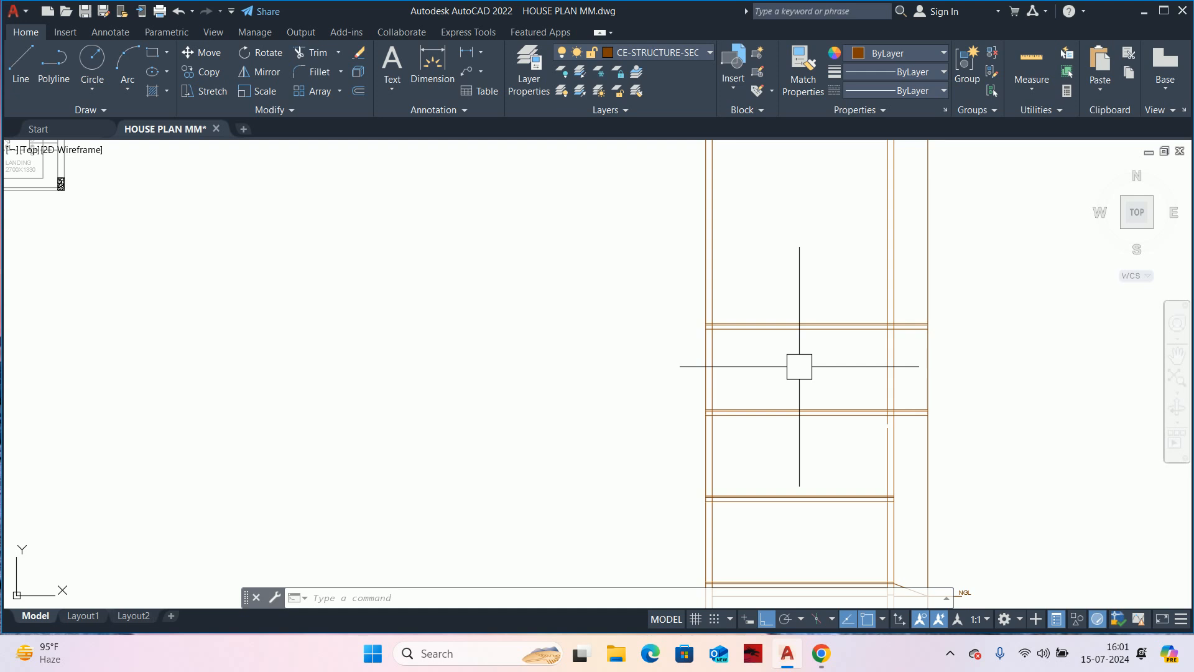
type("co")
key("Return")
left_click(594, 295)
left_click(949, 383)
key("Return")
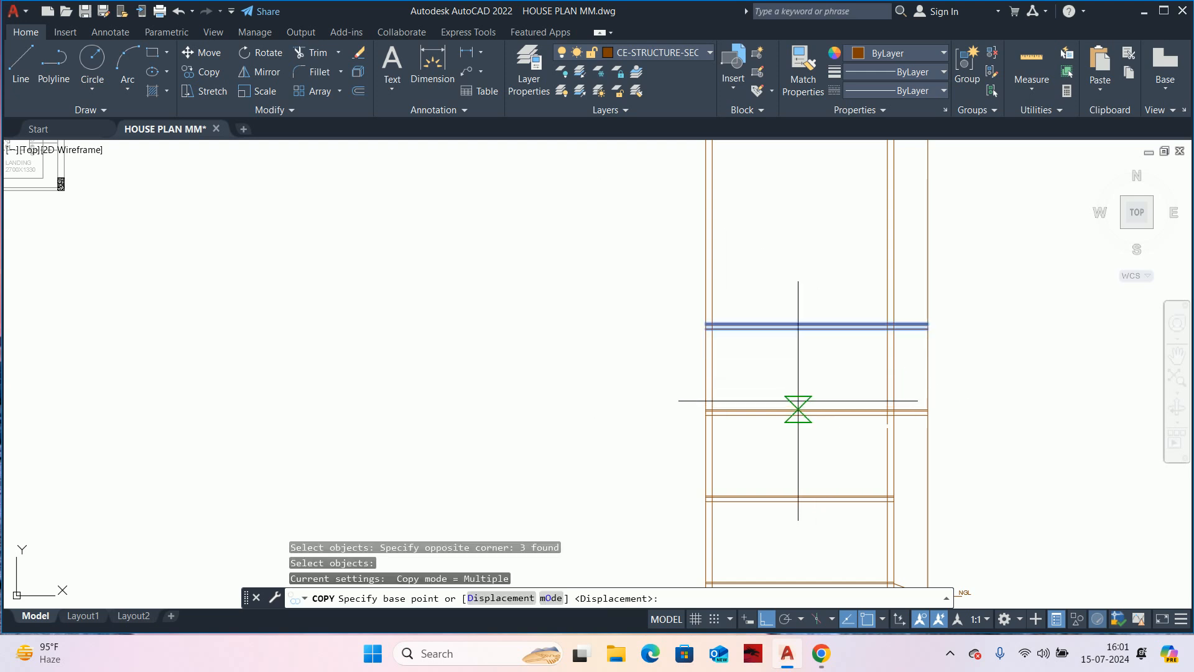
scroll(803, 407, "up", 2)
left_click(826, 408)
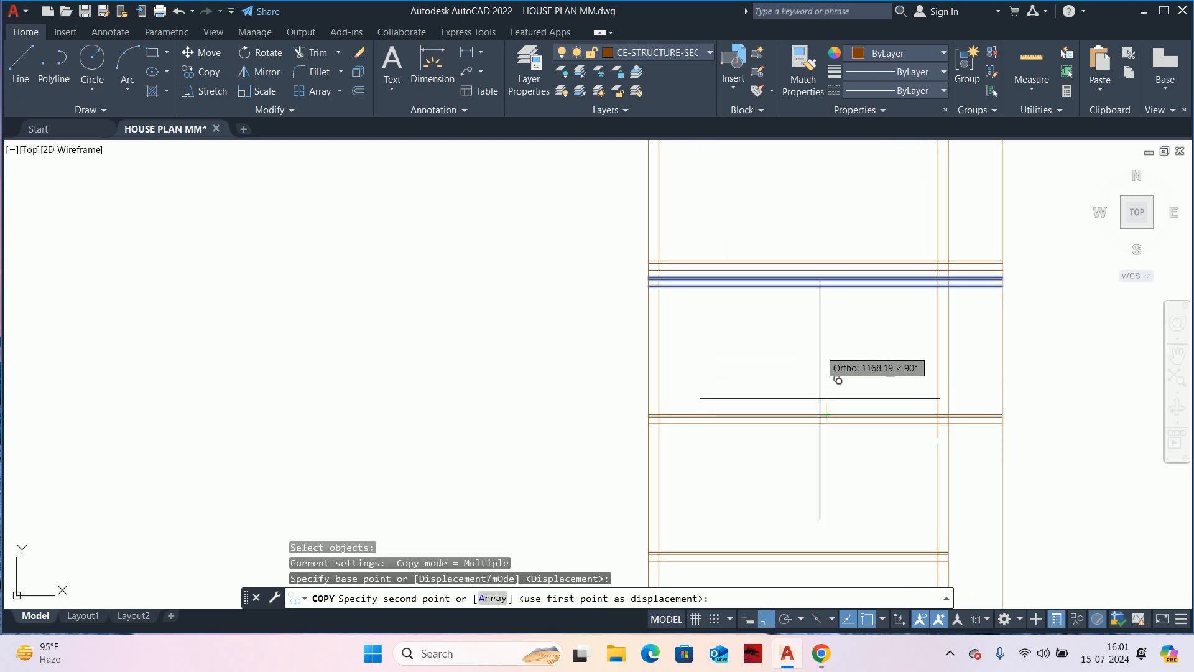
left_click(844, 259)
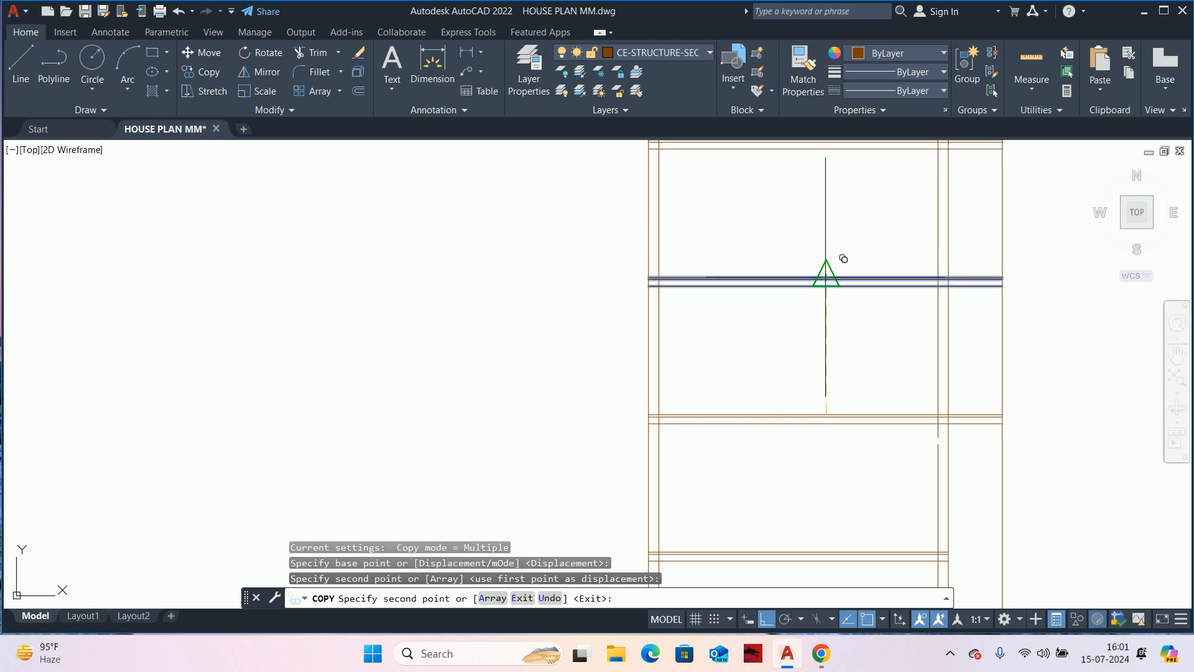
key("Escape")
key("Escape")
key("Escape")
scroll(833, 343, "down", 5)
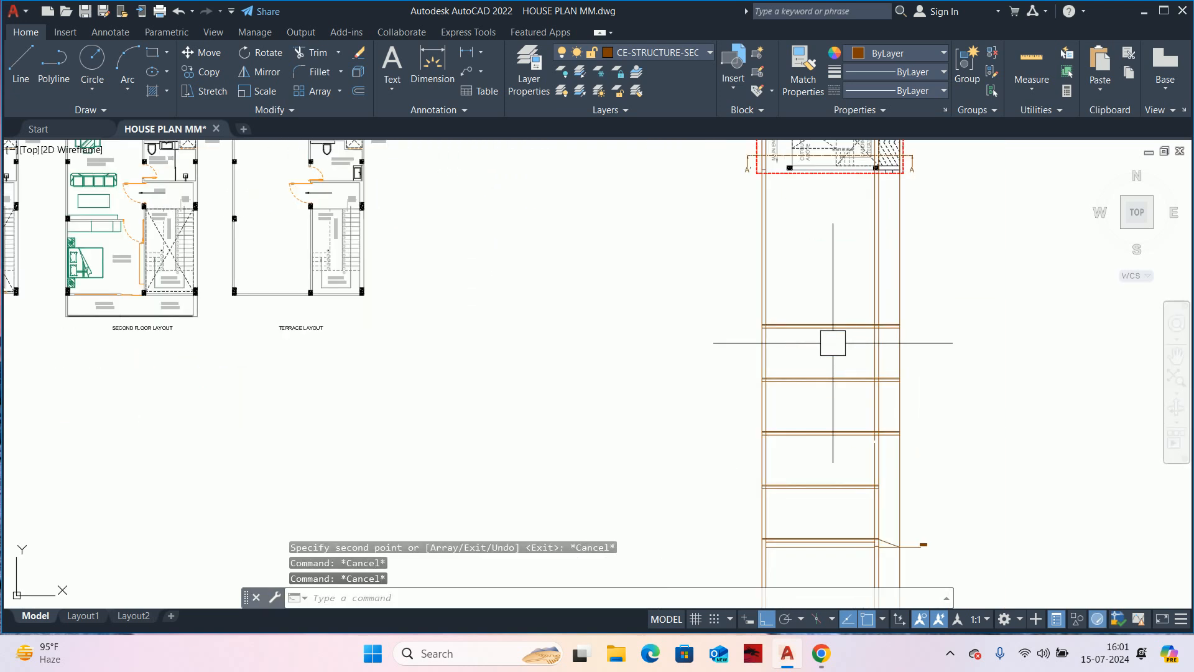
- Trim all vertical projection lines above the topmost slab with a fence across them
middle_click_drag(917, 359, 893, 311)
type("TR")
key("Return")
middle_click_drag(931, 251, 934, 225)
left_click(940, 201)
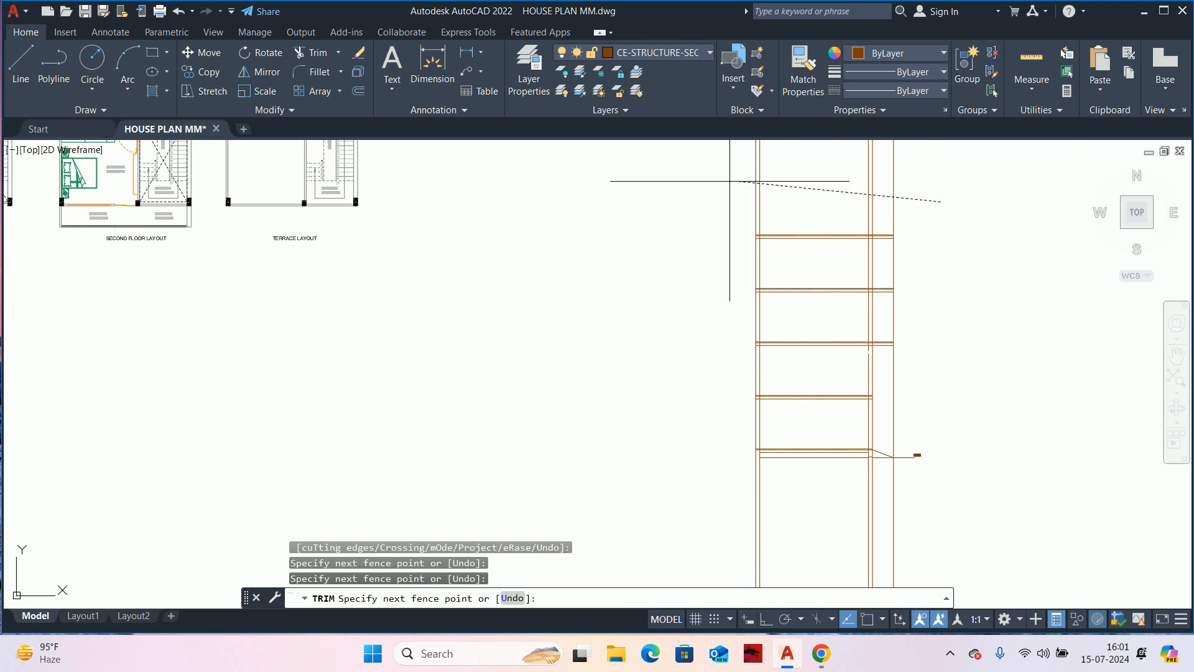
key("Return")
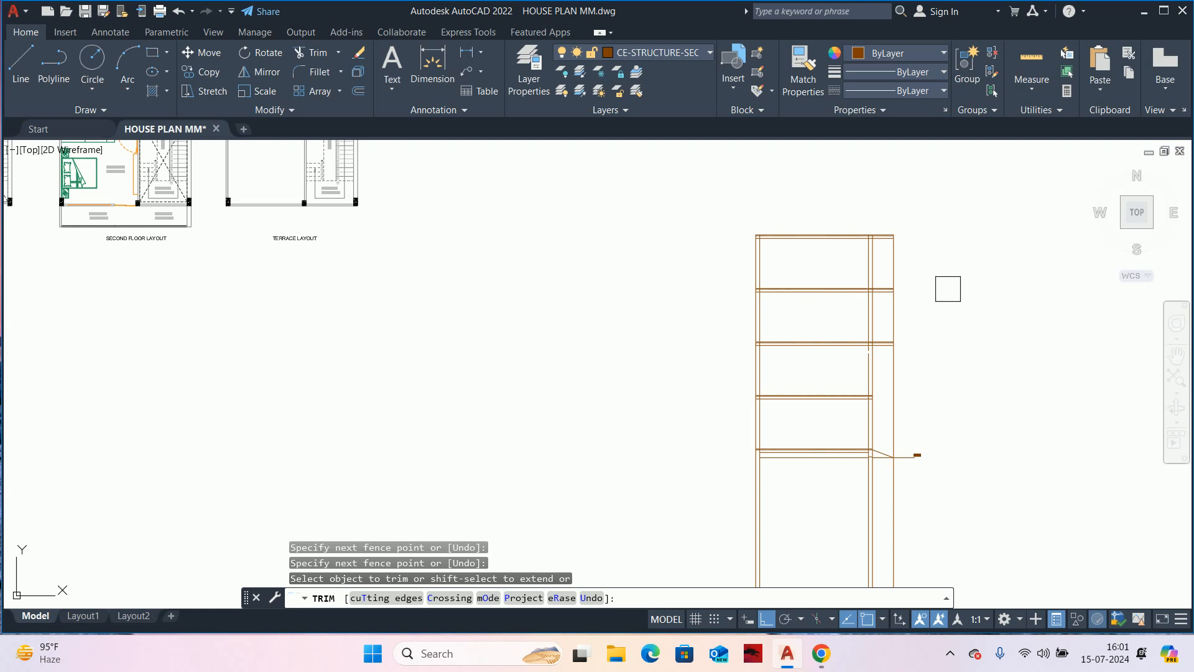
key("Escape")
key("Escape")
- Try to join the two broken pieces of the right wall's inner line across the gap
scroll(917, 330, "down", 2)
scroll(872, 334, "up", 6)
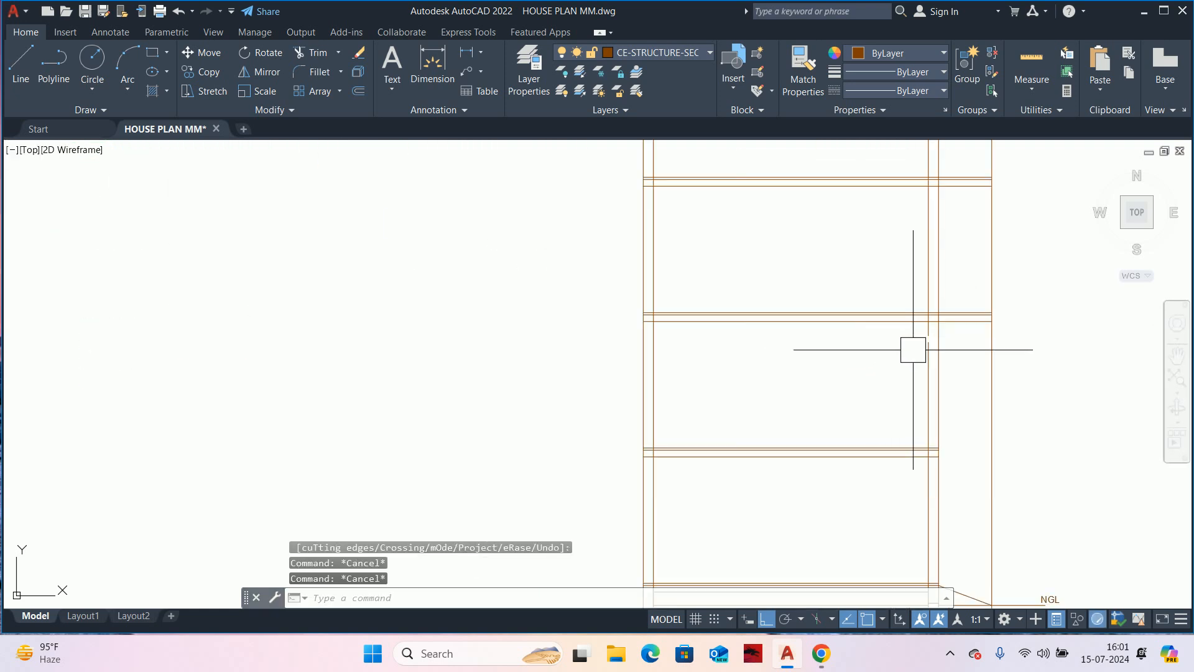
type("j")
key("Return")
left_click(935, 355)
scroll(935, 332, "up", 6)
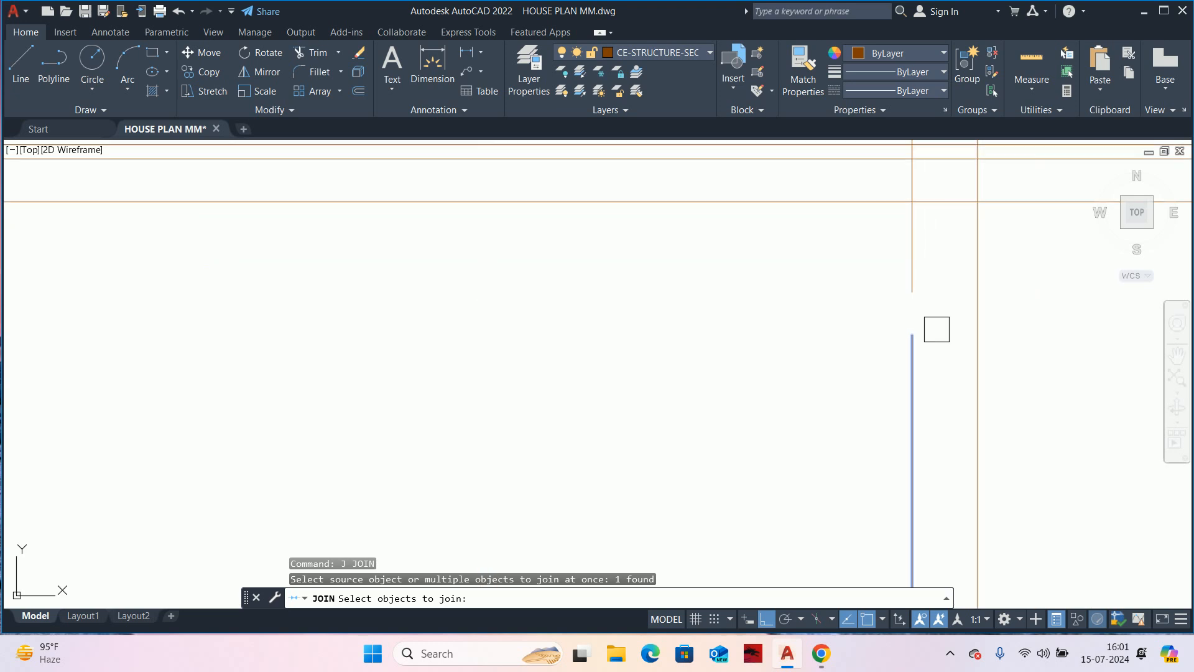
left_click(913, 293)
key("Return")
scroll(909, 292, "down", 3)
key("Escape")
key("Escape")
key("Escape")
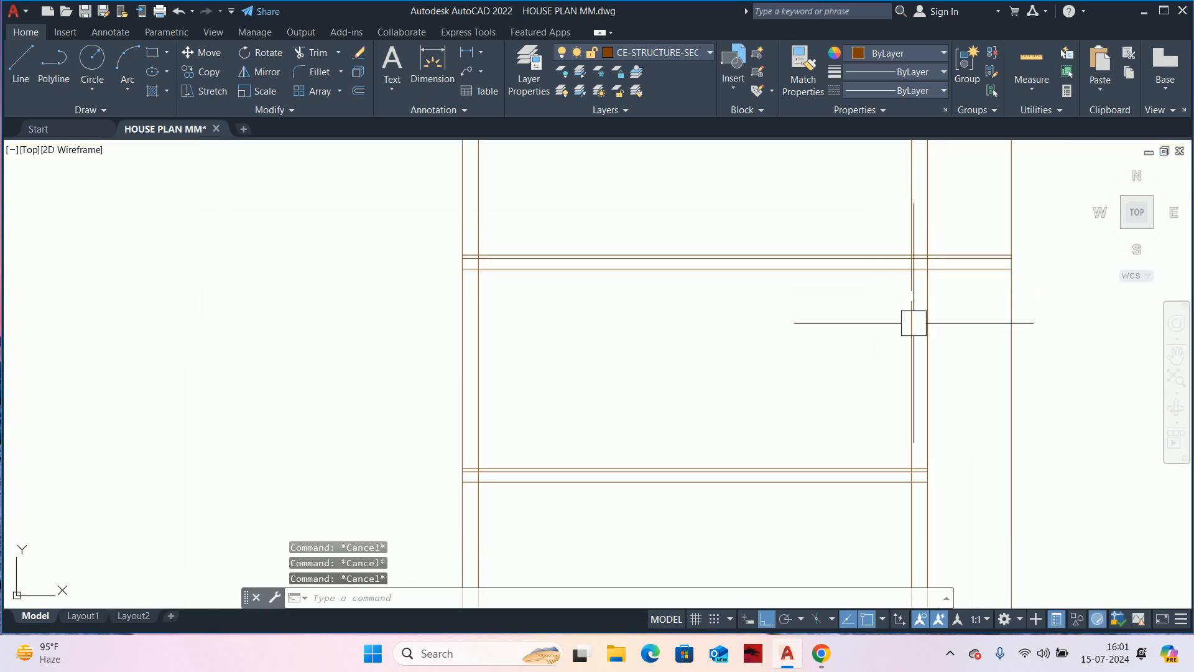
- Erase the lower piece of the right wall's broken inner line
left_click(910, 317)
scroll(906, 330, "down", 4)
mouse_move(902, 345)
middle_mouse_down()
mouse_move(882, 368)
mouse_move(767, 290)
middle_mouse_up()
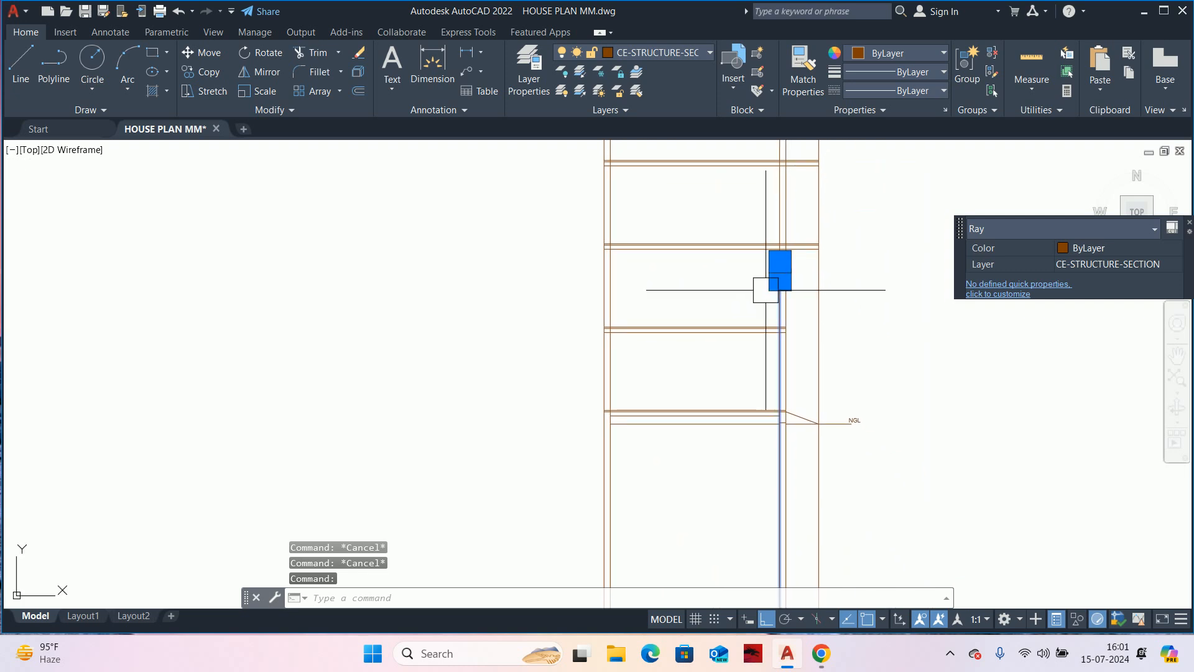
key("Delete")
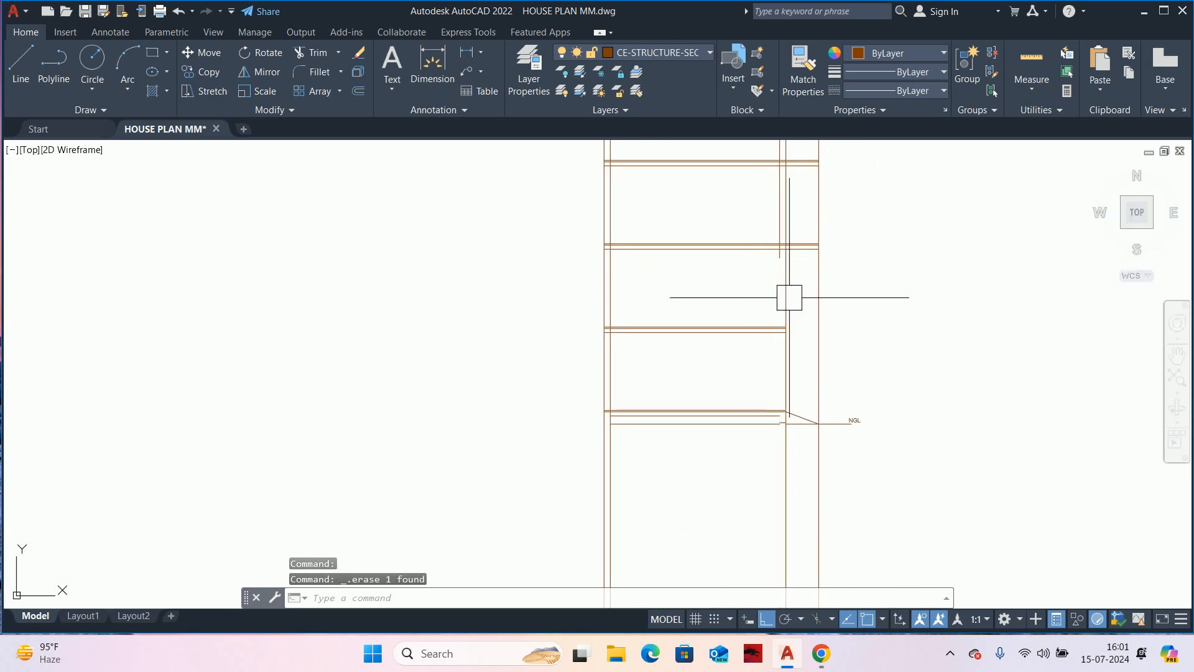
- Stretch the lower end of the right wall's remaining inner line straight down past the NGL level
scroll(787, 286, "up", 4)
left_click(764, 240)
left_click(736, 225)
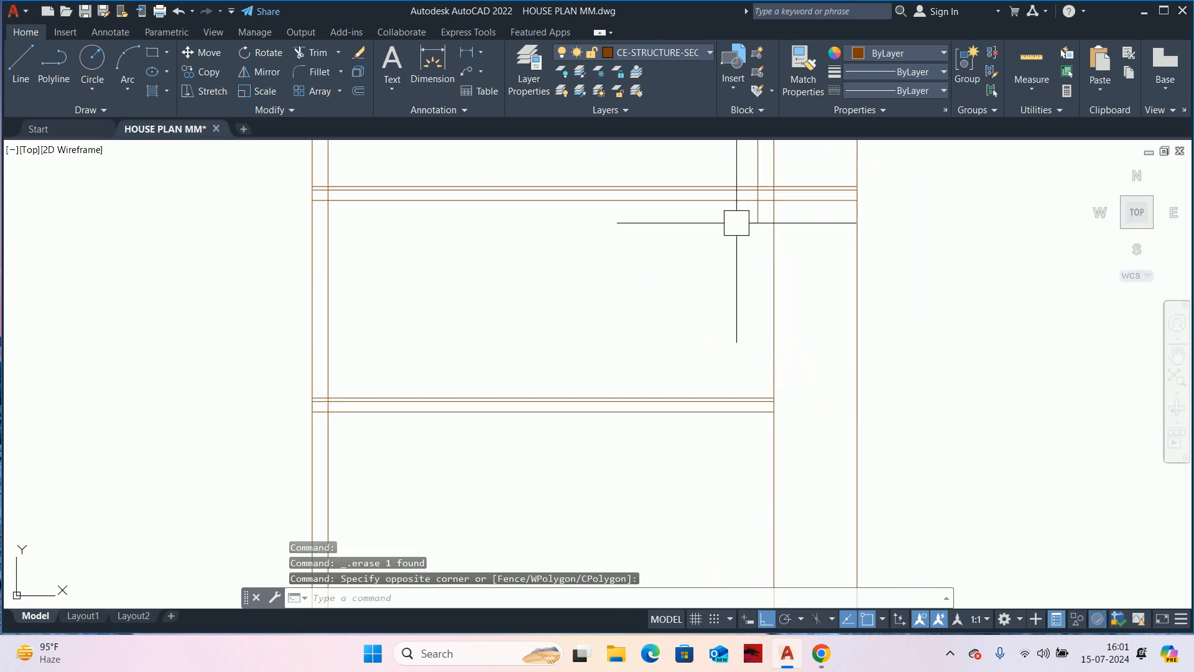
left_click(759, 223)
left_click(758, 222)
scroll(737, 510, "down", 2)
middle_click_drag(737, 511, 746, 240)
left_click(746, 568)
key("Escape")
key("Escape")
key("Escape")
scroll(709, 402, "down", 2)
scroll(739, 440, "up", 4)
middle_click_drag(650, 409, 717, 544)
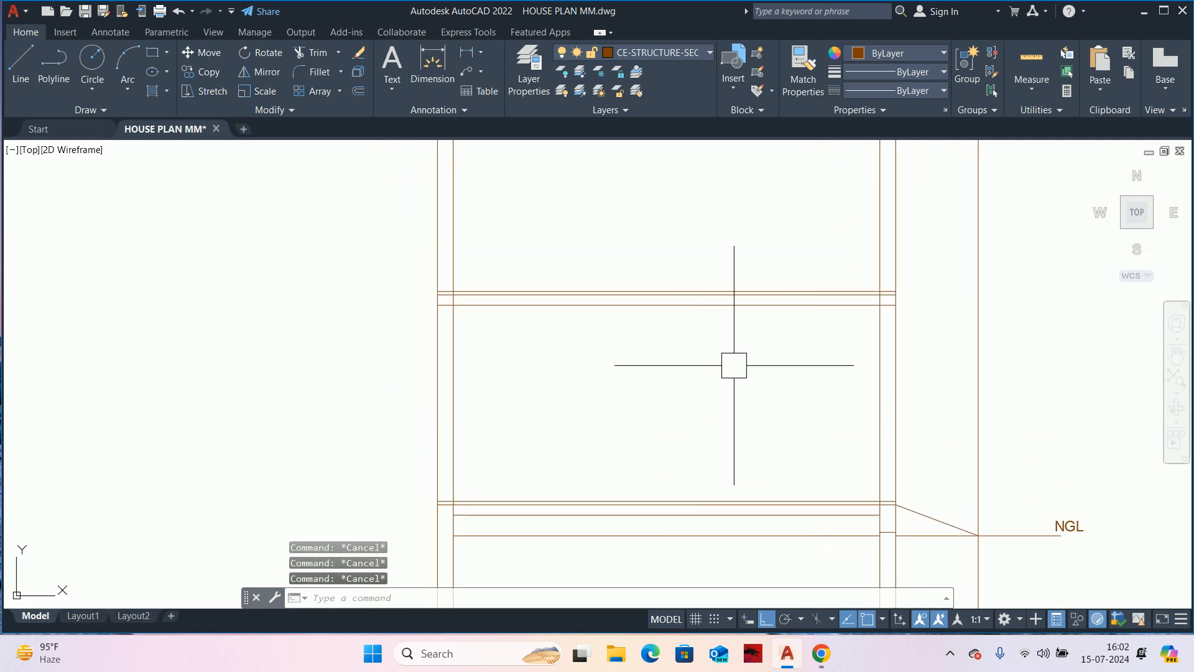
- Draw vertical construction lines through the start of tread 1 and the far edges of treads 1 to 5 in the staircase plan
scroll(751, 447, "down", 5)
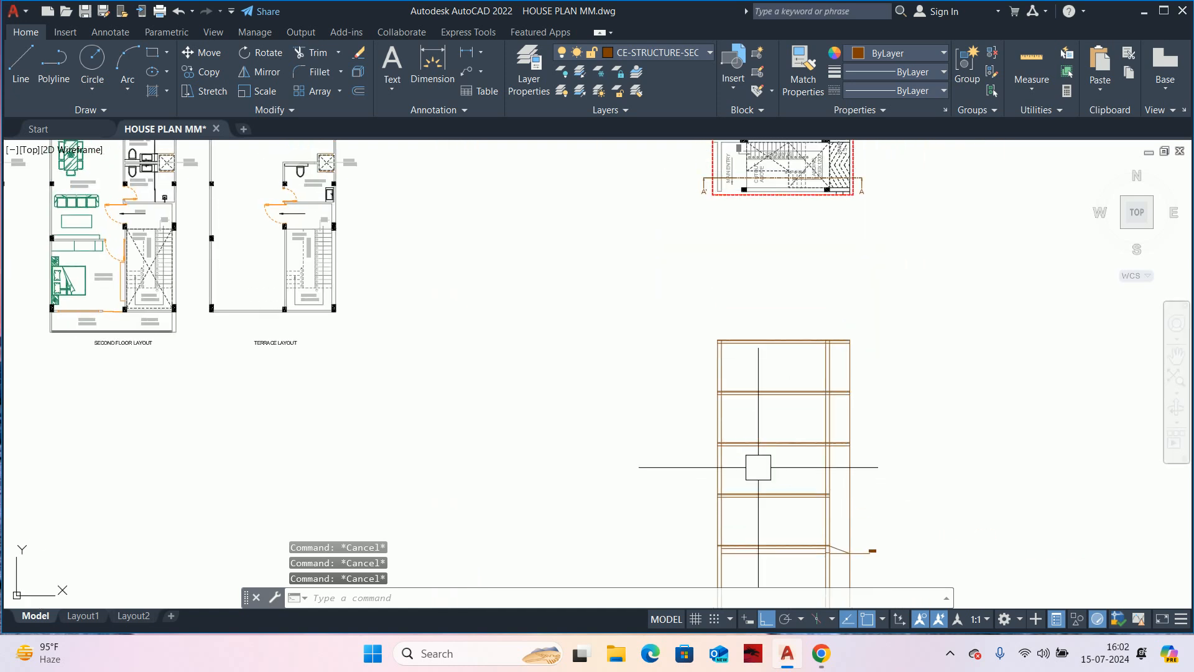
type("l")
key("Return")
type("v")
key("Return")
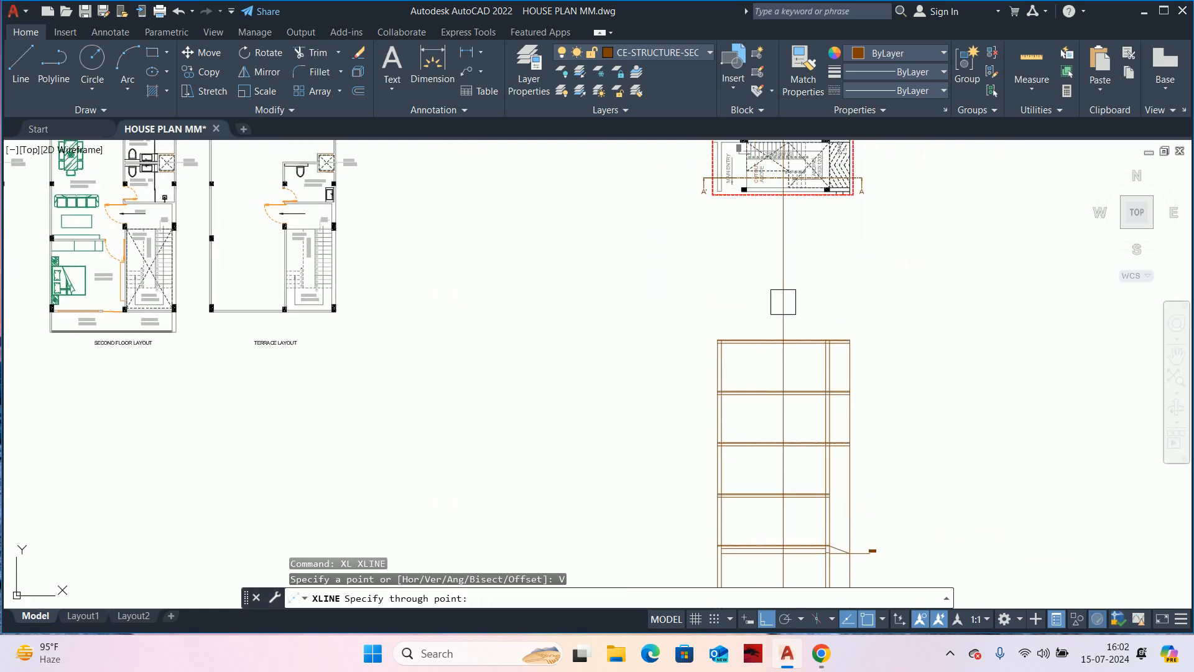
middle_click_drag(782, 298, 779, 453)
scroll(743, 351, "up", 6)
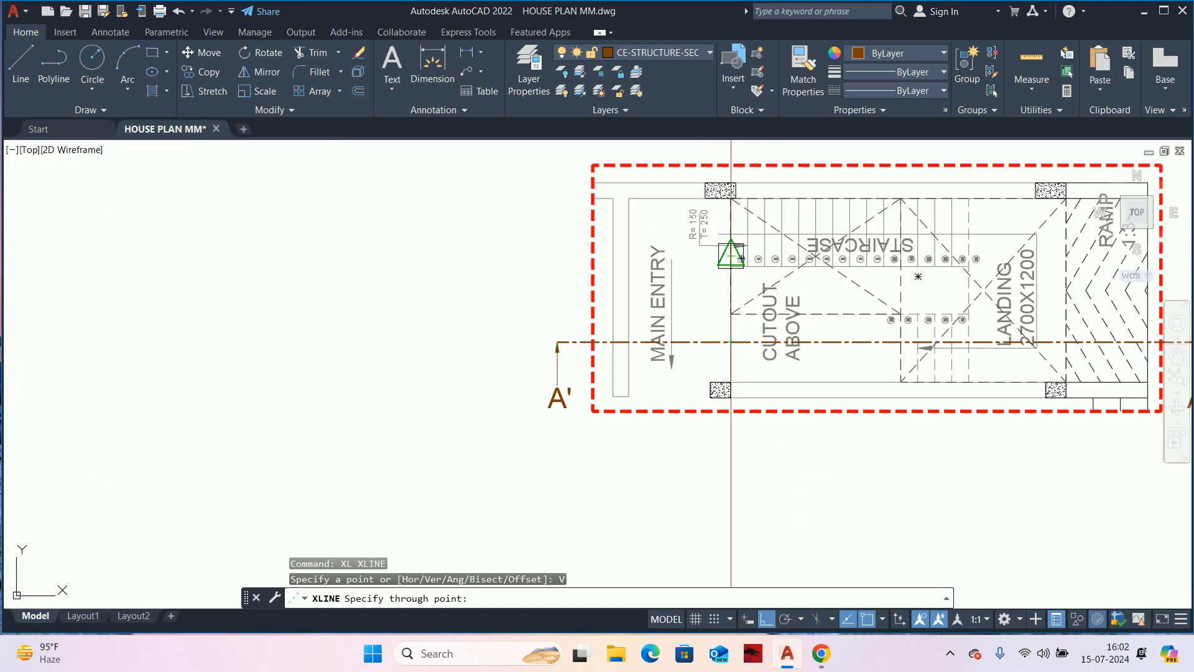
left_click(741, 259)
scroll(759, 199, "up", 4)
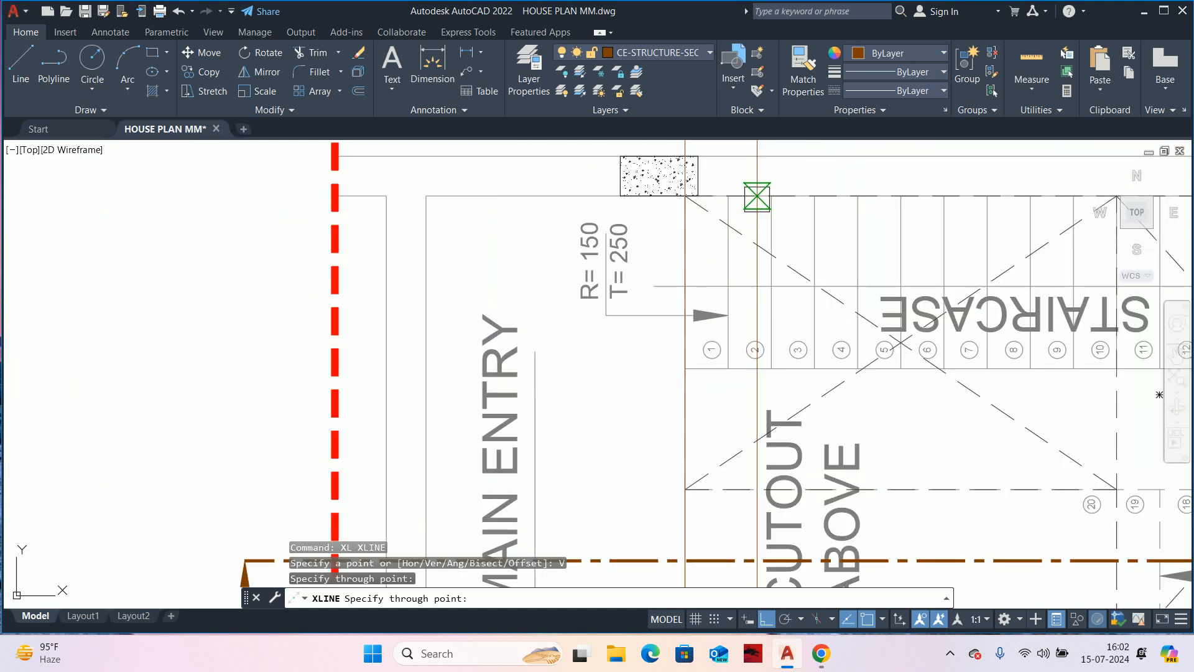
left_click(729, 196)
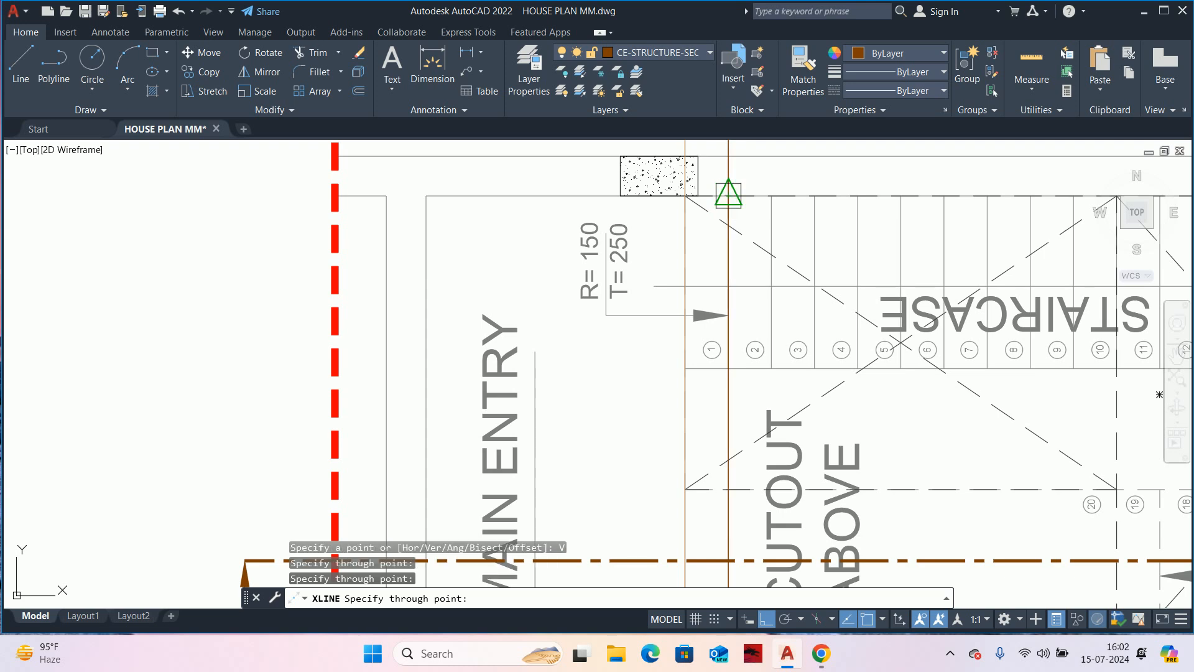
left_click(771, 196)
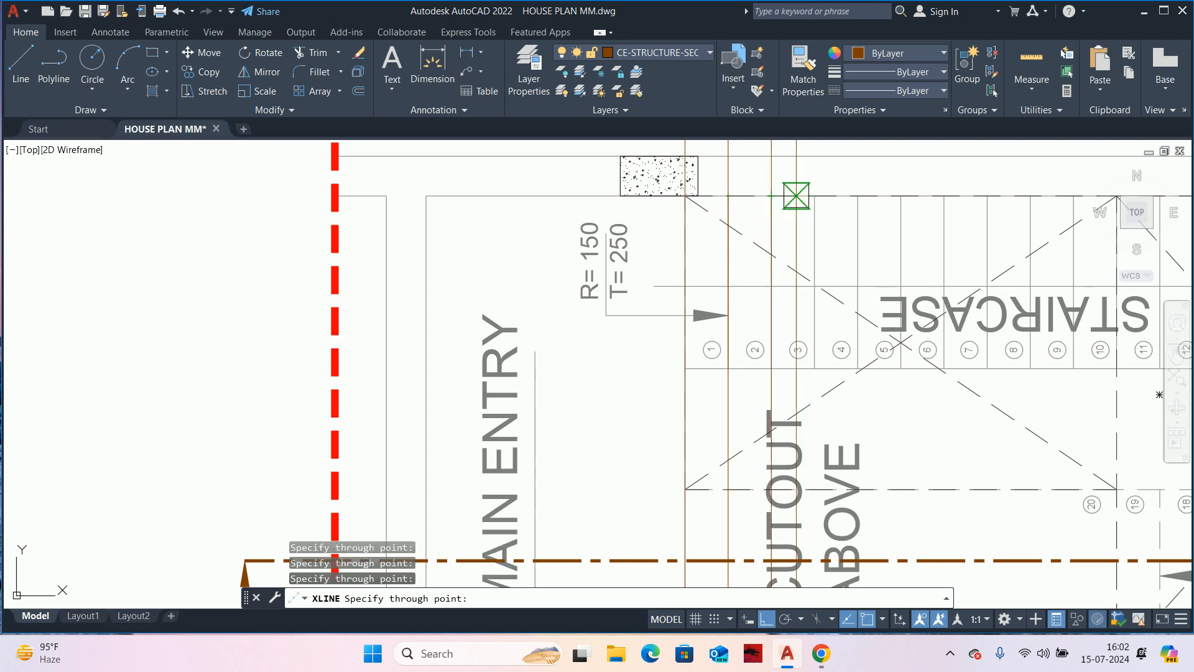
left_click(815, 196)
left_click(858, 194)
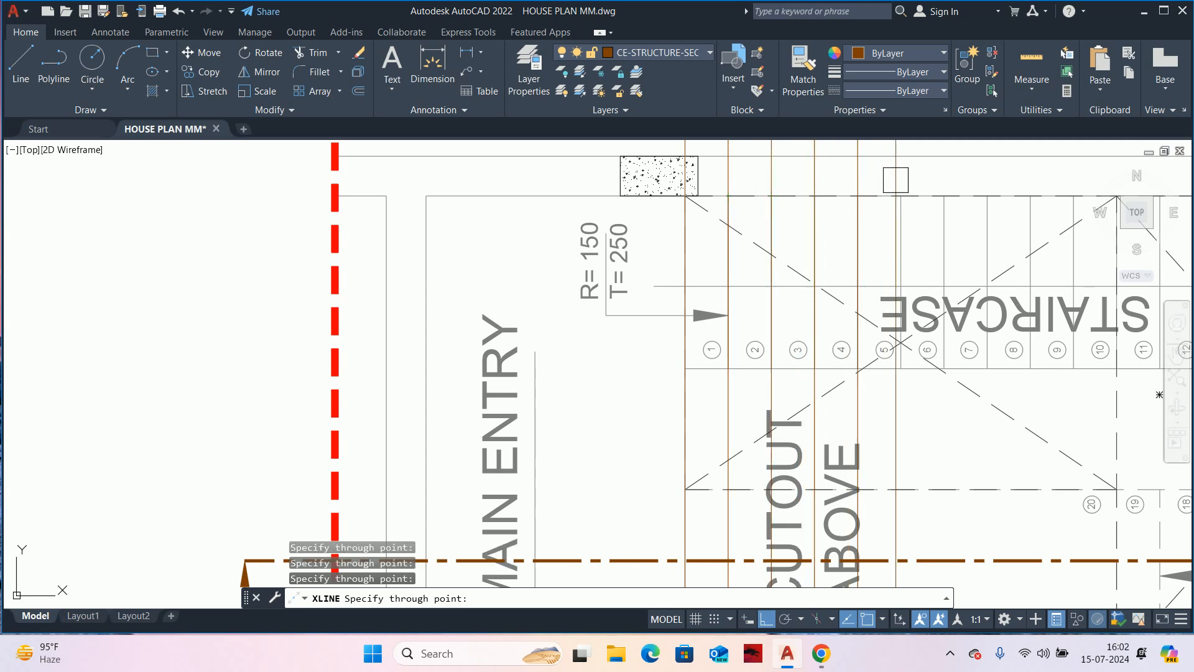
scroll(900, 187, "up", 5)
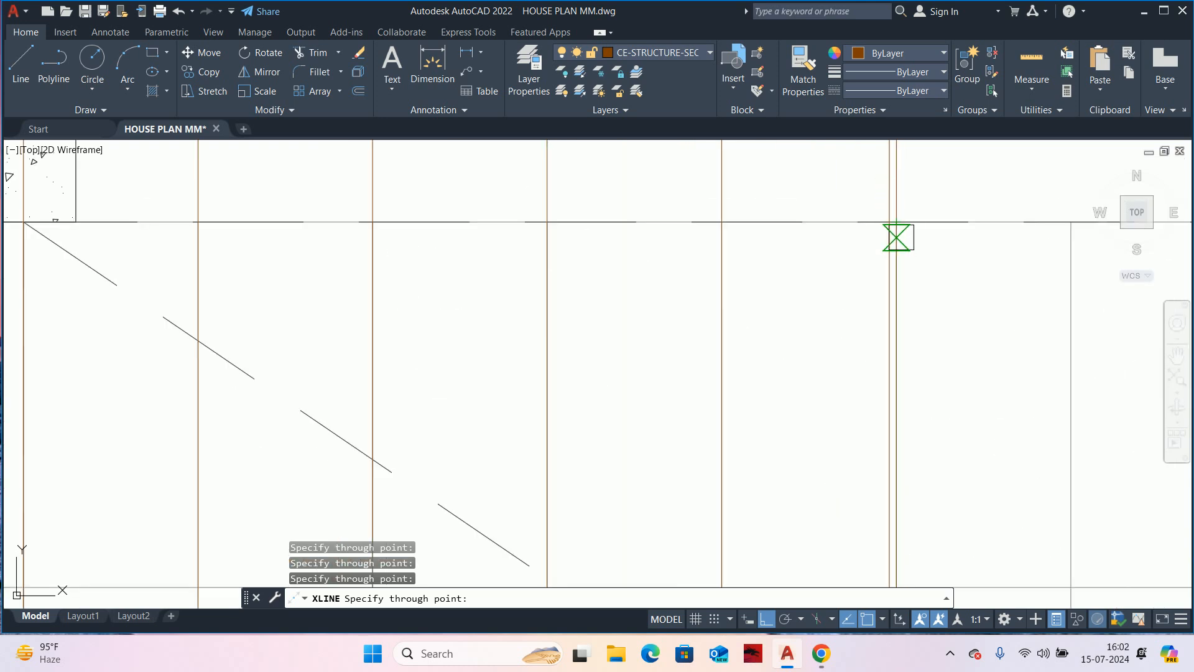
- Erase the misplaced vertical construction line just beside the far edge of tread 5
key("Escape")
key("Escape")
scroll(891, 200, "up", 4)
left_click(883, 201)
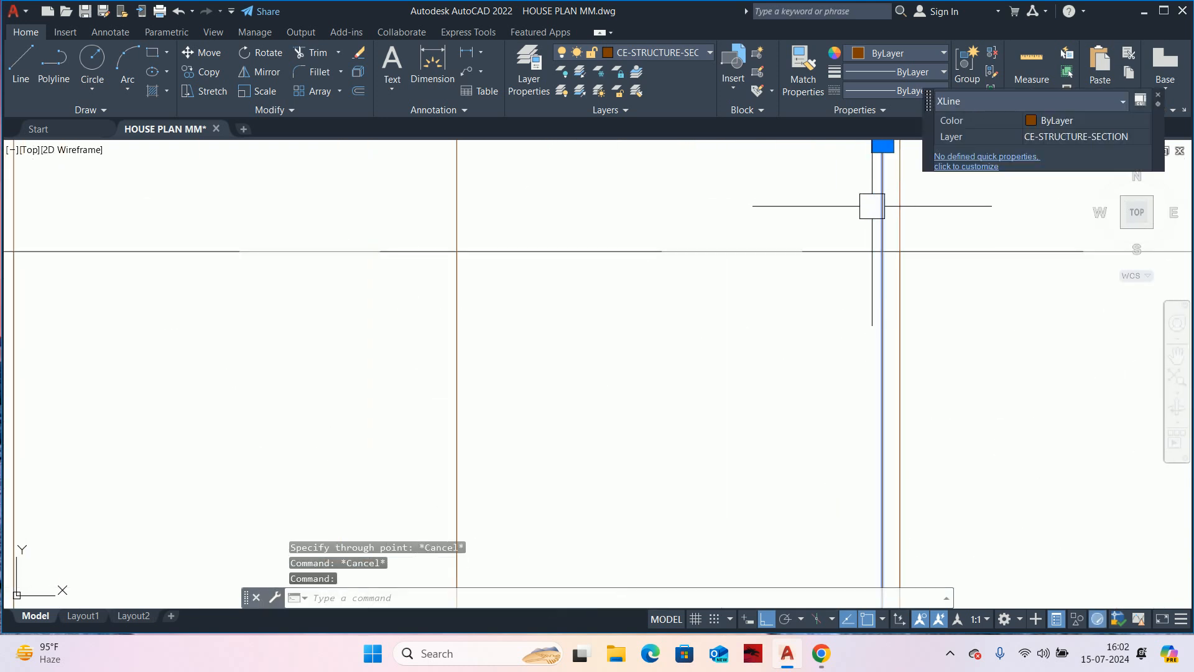
key("Delete")
- Draw vertical construction lines through the far edges of treads 6 to 9 in the staircase plan
scroll(856, 259, "down", 5)
mouse_move(856, 258)
middle_mouse_down()
mouse_move(770, 314)
mouse_move(631, 341)
middle_mouse_up()
type("xl")
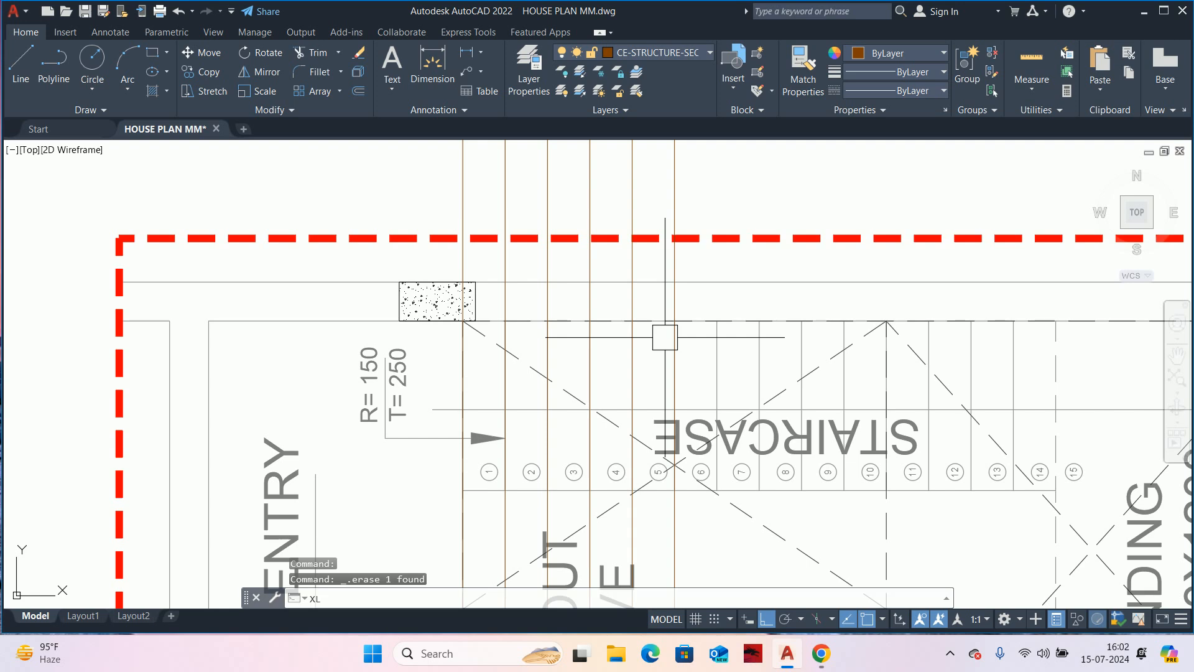
key("Return")
type("v")
key("Return")
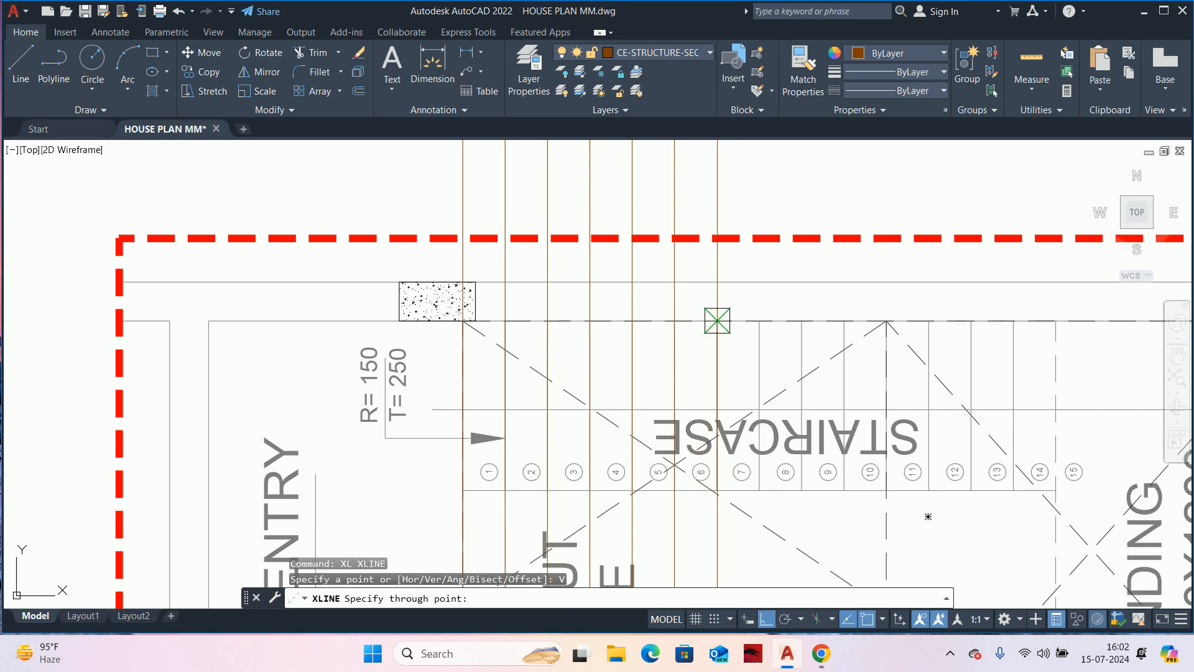
scroll(775, 319, "up", 2)
left_click(746, 320)
left_click(813, 320)
left_click(881, 319)
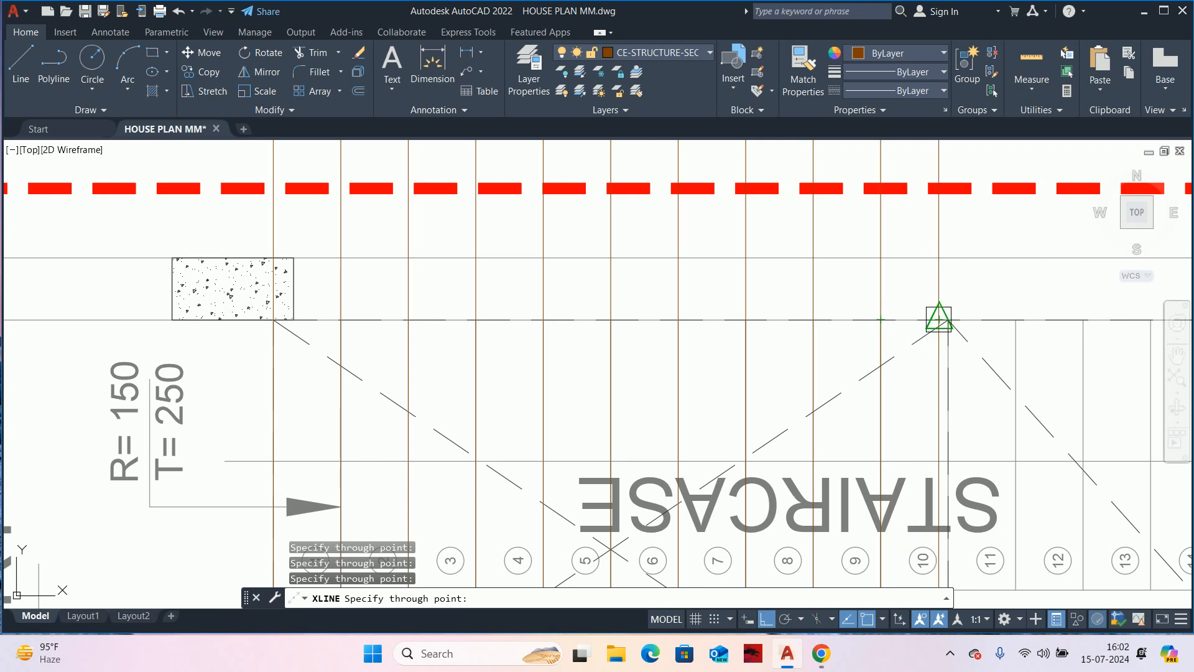
- Add vertical construction lines through the far edges of treads 10 to 14 in the staircase plan
middle_click_drag(1019, 335, 583, 355)
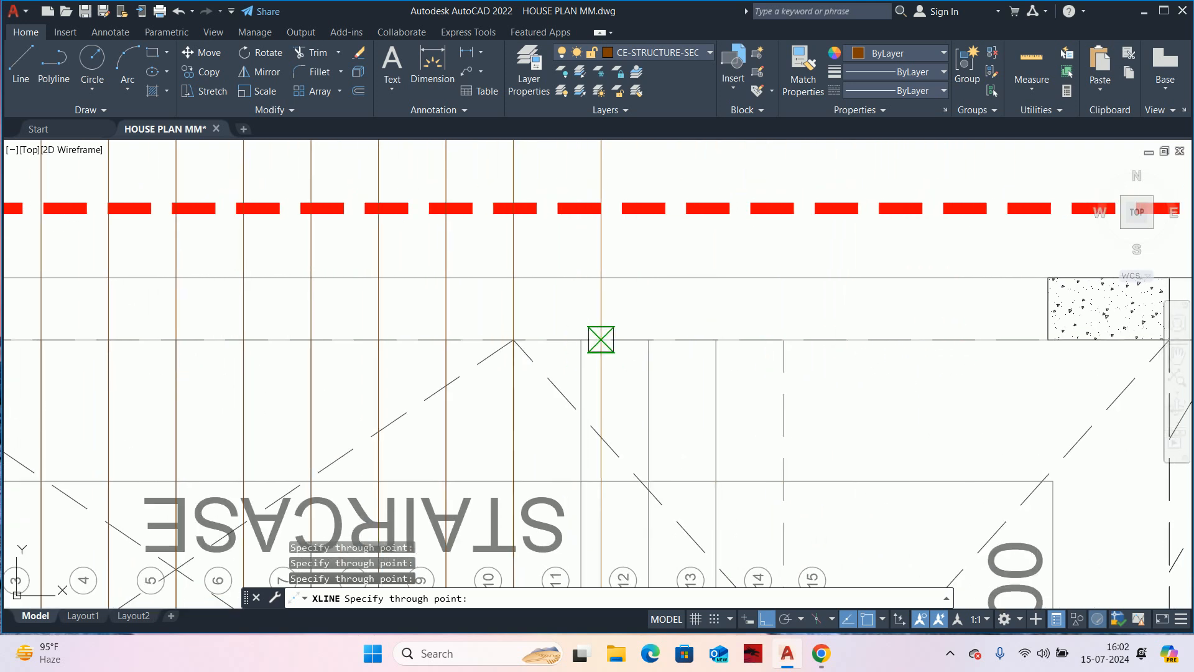
left_click(581, 340)
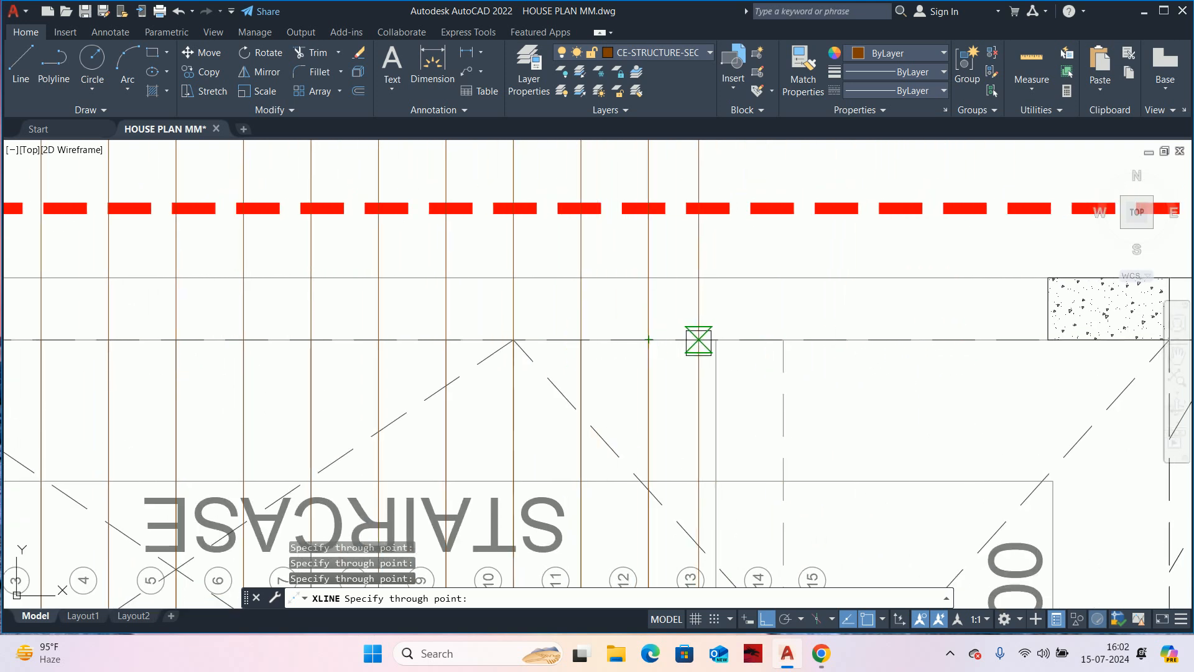
left_click(716, 340)
left_click(784, 340)
scroll(914, 352, "down", 2)
middle_click_drag(914, 352, 712, 354)
scroll(835, 360, "down", 4)
scroll(835, 361, "down", 4)
middle_click_drag(816, 380, 807, 189)
key("Escape")
key("Escape")
- Offset the ground floor's top finish line 150 mm upward in the section for the first riser
middle_click_drag(766, 524, 743, 277)
middle_click_drag(698, 433, 732, 249)
scroll(749, 374, "up", 5)
middle_click_drag(726, 331, 719, 392)
key("Escape")
key("Escape")
middle_click_drag(595, 386, 588, 412)
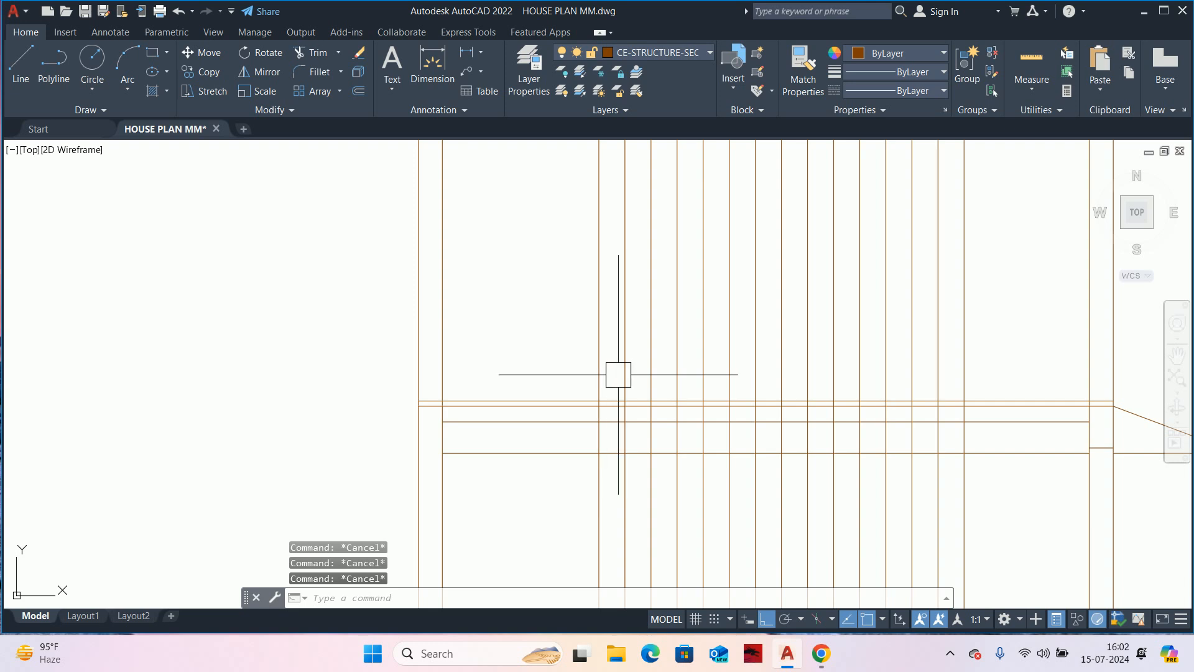
type("o")
key("Return")
type("15")
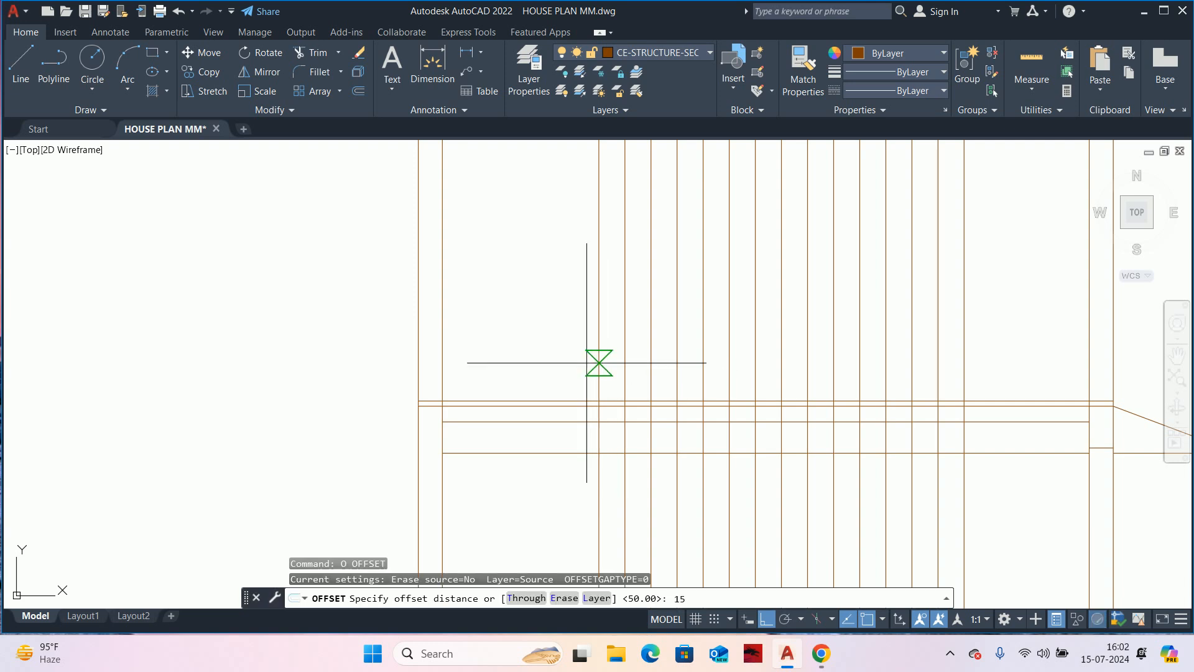
type("0")
key("Return")
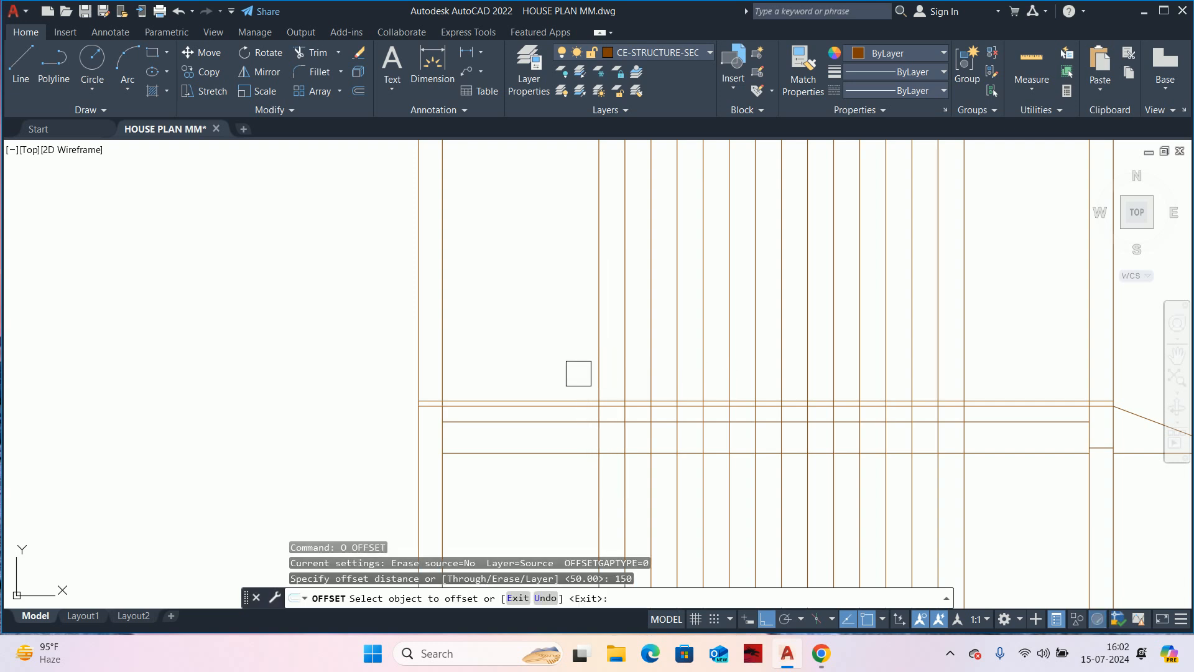
scroll(567, 381, "up", 2)
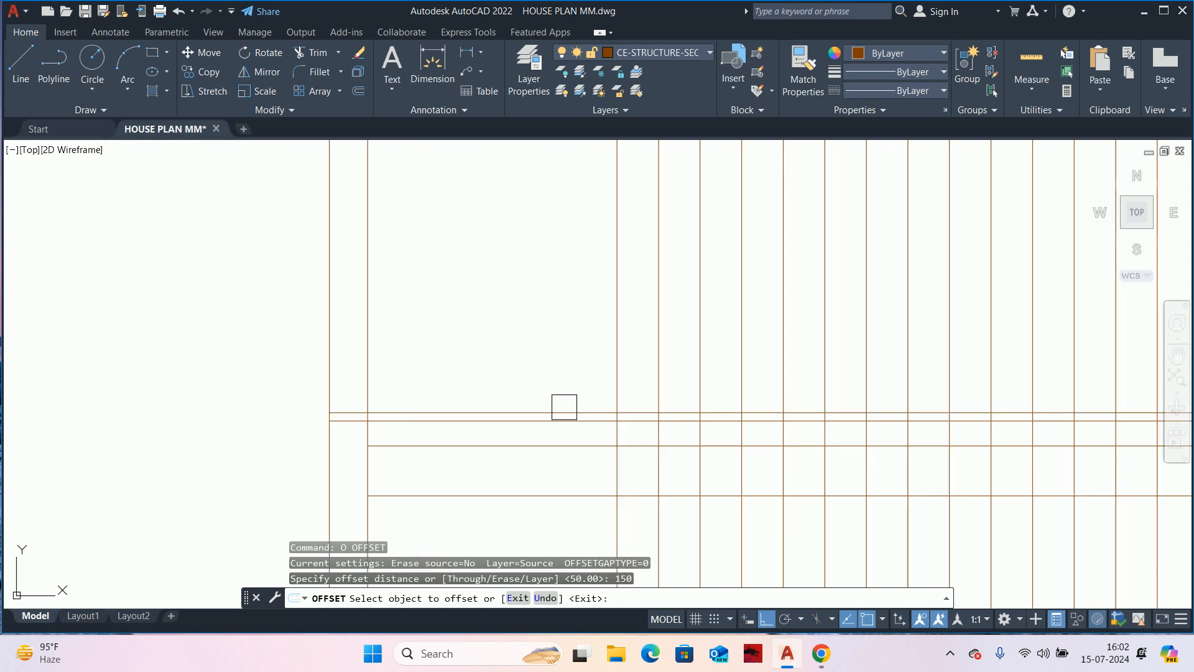
left_click(564, 410)
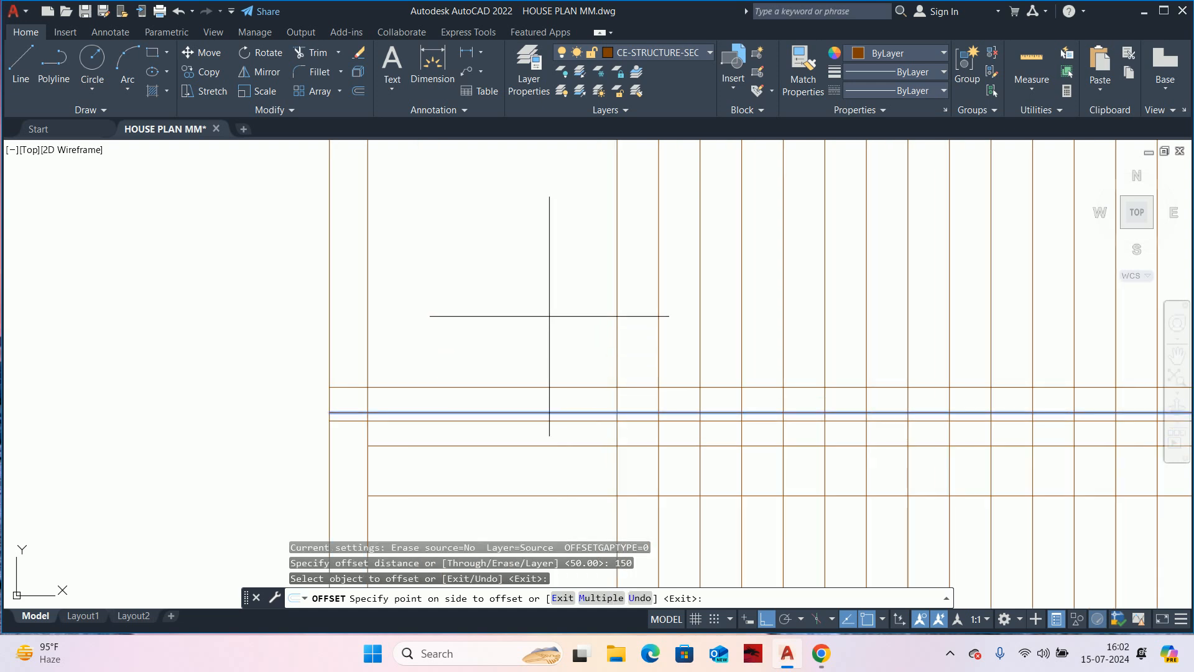
left_click(550, 312)
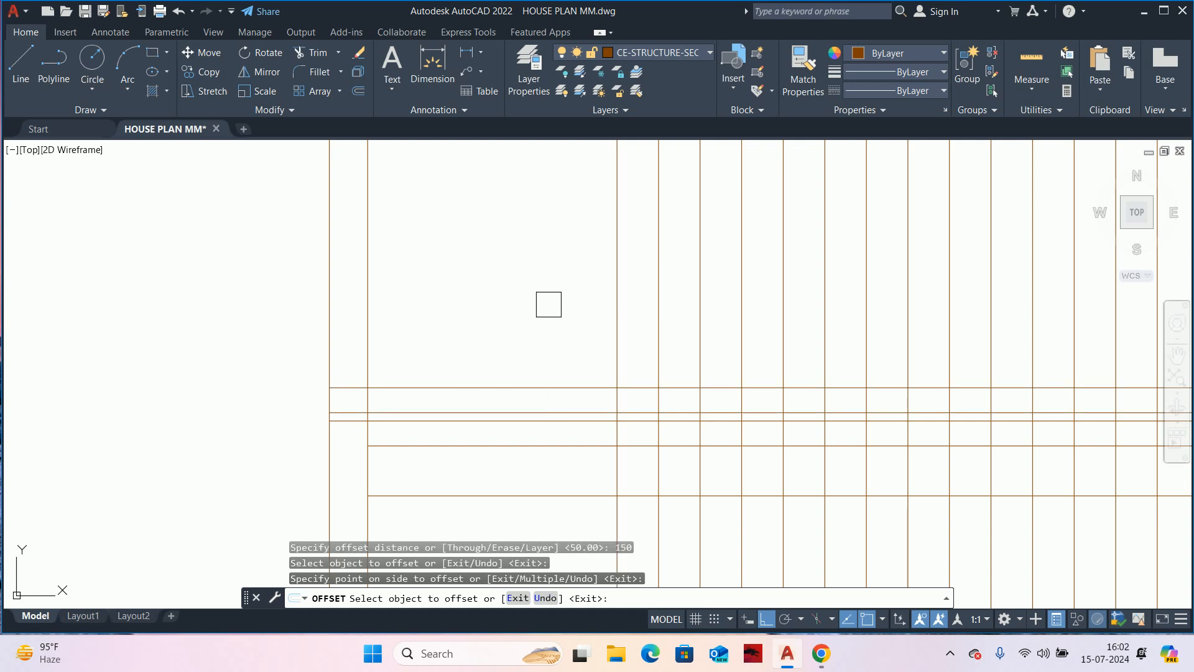
- Trim the first riser's horizontal line back to the first and last tread construction lines on both sides
key("Escape")
type("tr")
key("Return")
scroll(325, 390, "up", 2)
left_click(506, 381)
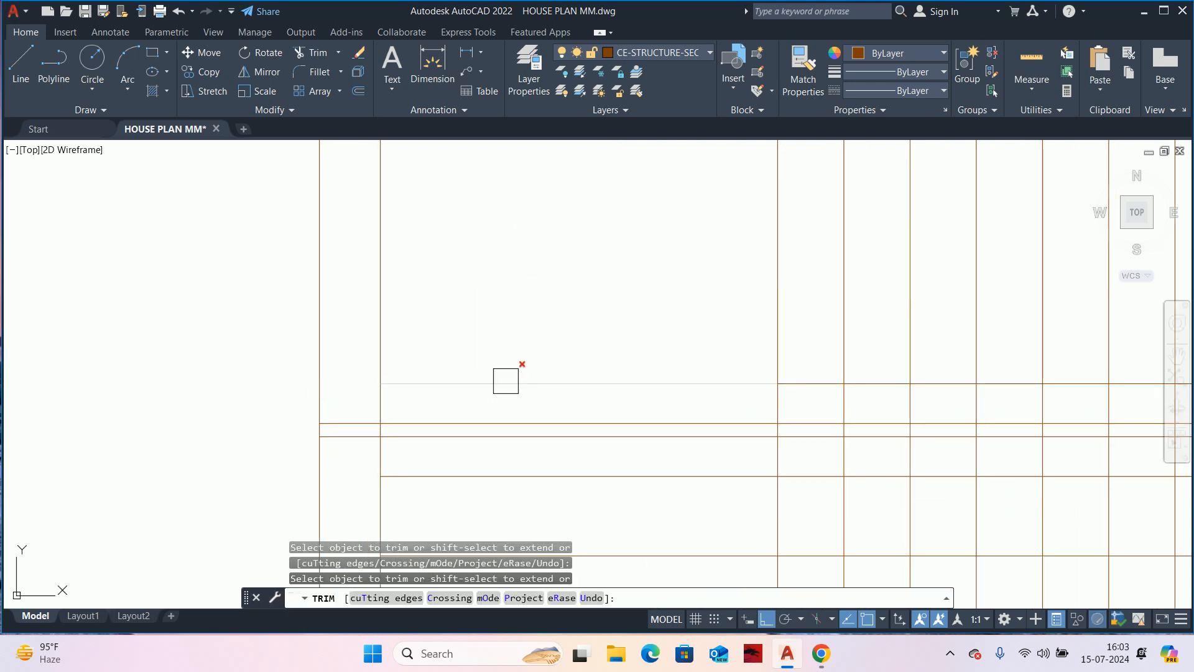
scroll(618, 376, "down", 4)
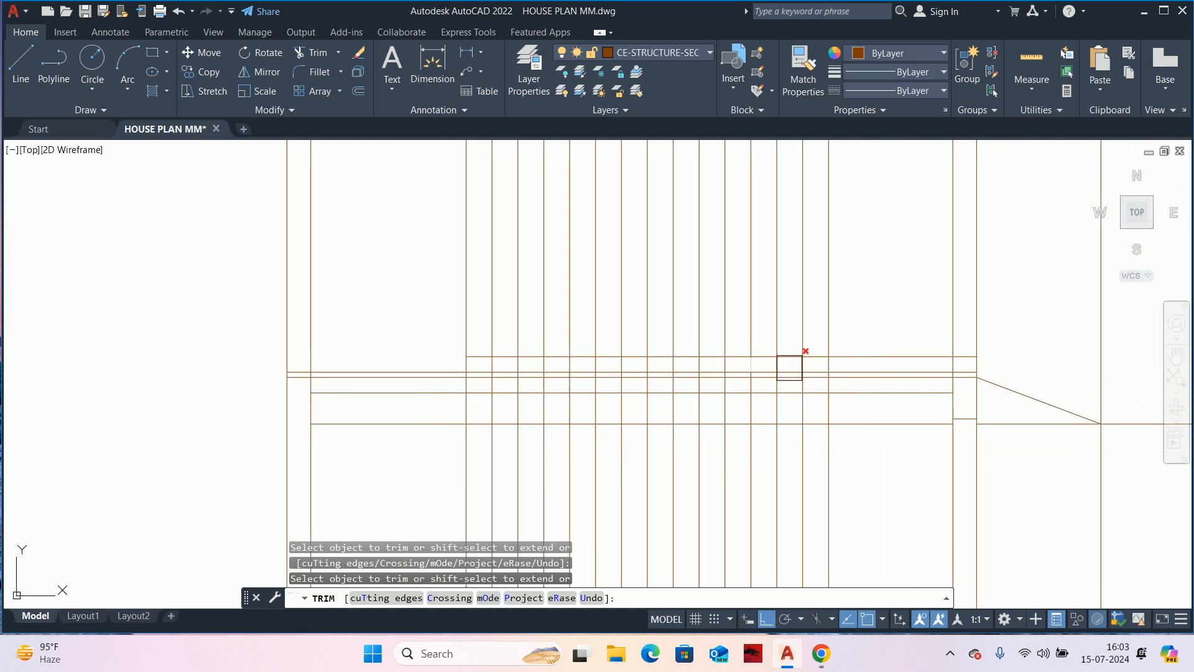
scroll(759, 370, "up", 6)
left_click(944, 420)
scroll(889, 395, "down", 4)
key("Escape")
key("Escape")
key("Escape")
key("Escape")
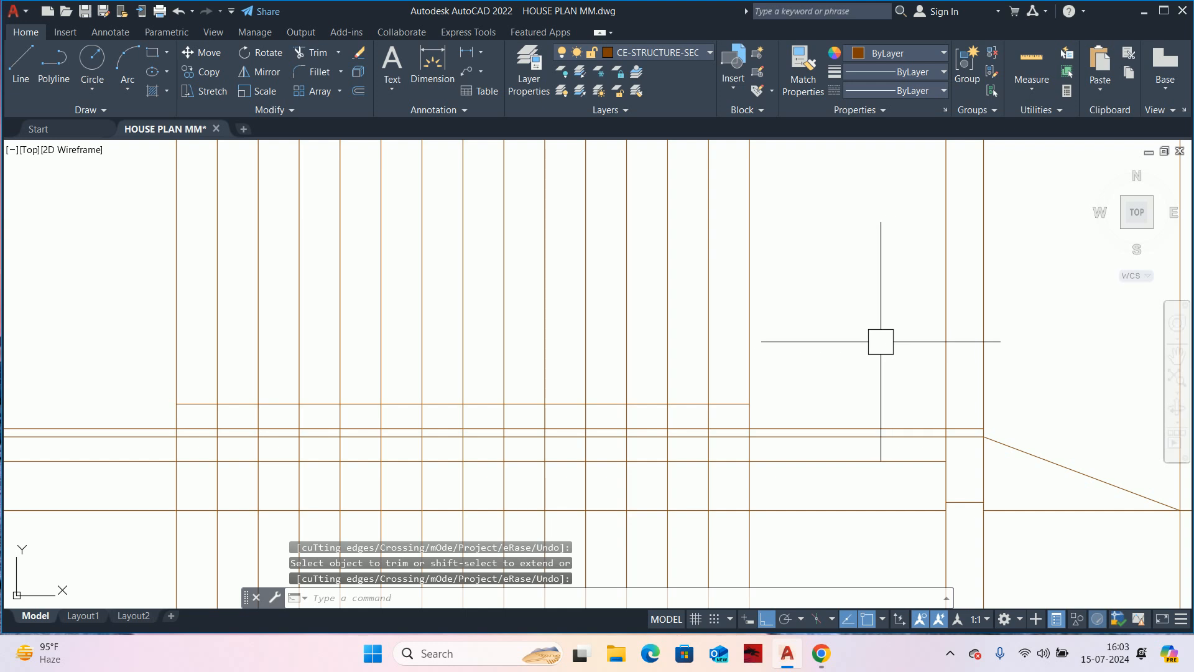
- Offset the first riser line upward repeatedly at 150 mm spacing until the copies reach the first floor slab
mouse_move(677, 366)
middle_mouse_down()
mouse_move(819, 403)
mouse_move(777, 406)
middle_mouse_up()
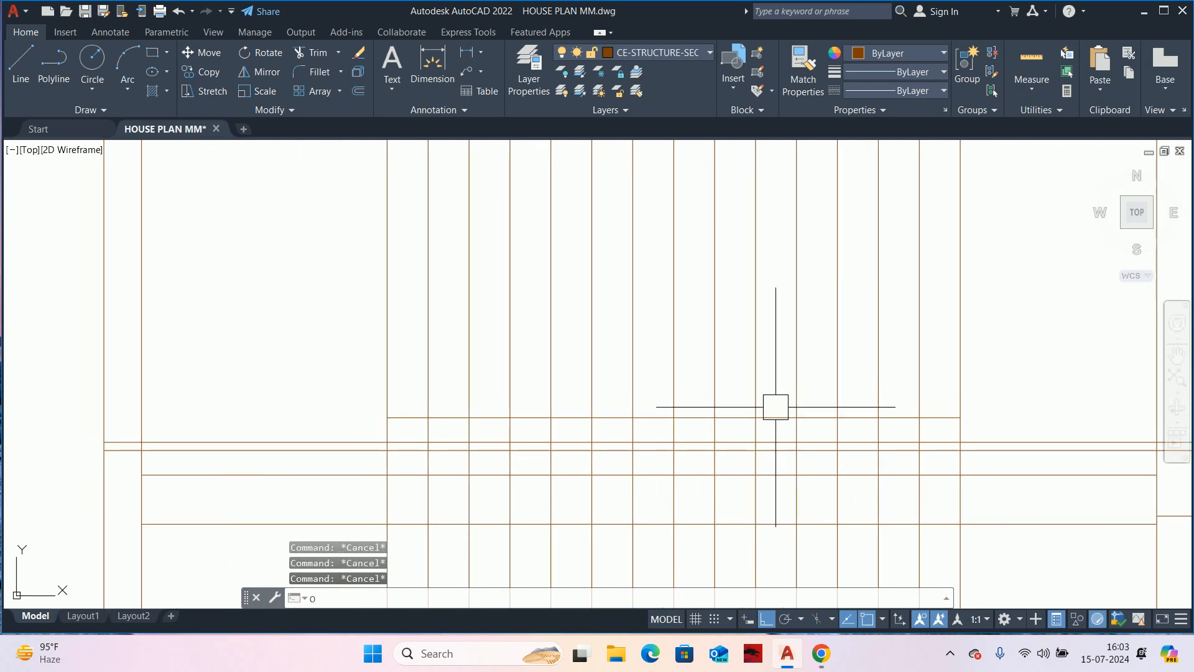
type("o")
key("Return")
type("150")
key("Return")
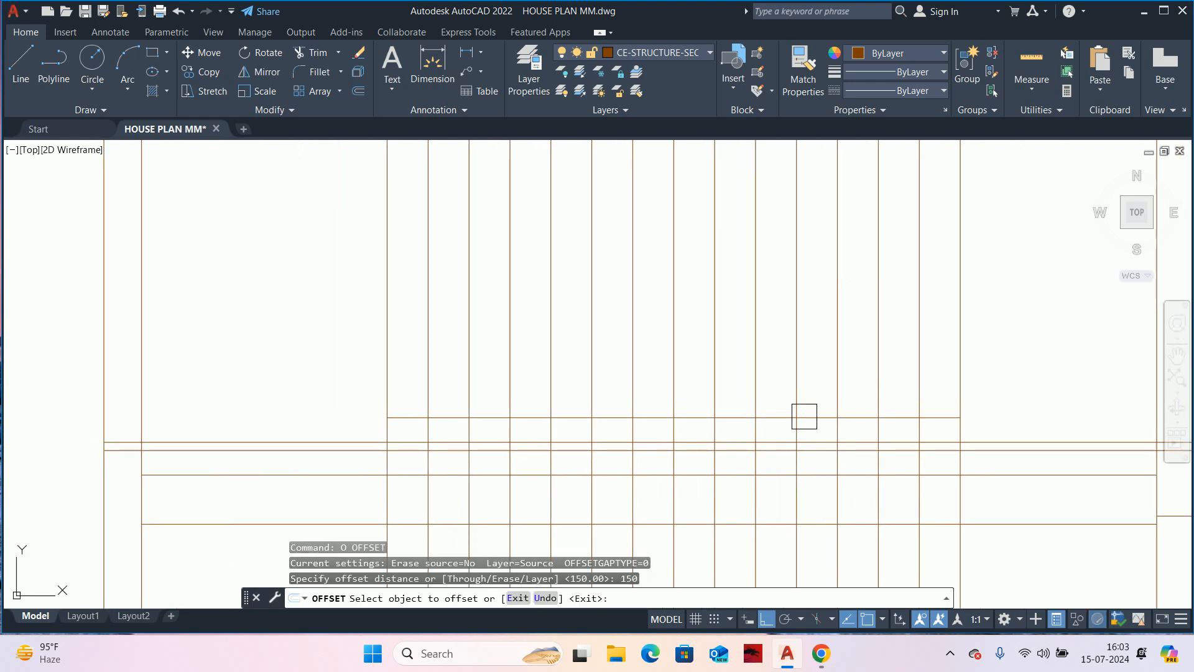
left_click(804, 417)
left_click(600, 597)
scroll(693, 414, "down", 4)
middle_click_drag(692, 407, 686, 503)
left_click(832, 371)
left_click(835, 368)
left_click(835, 364)
left_click(830, 313)
left_click(833, 298)
left_click(833, 294)
left_click(832, 271)
left_click(833, 269)
left_click(831, 270)
left_click(828, 272)
left_click(820, 274)
left_click(821, 278)
left_click(821, 280)
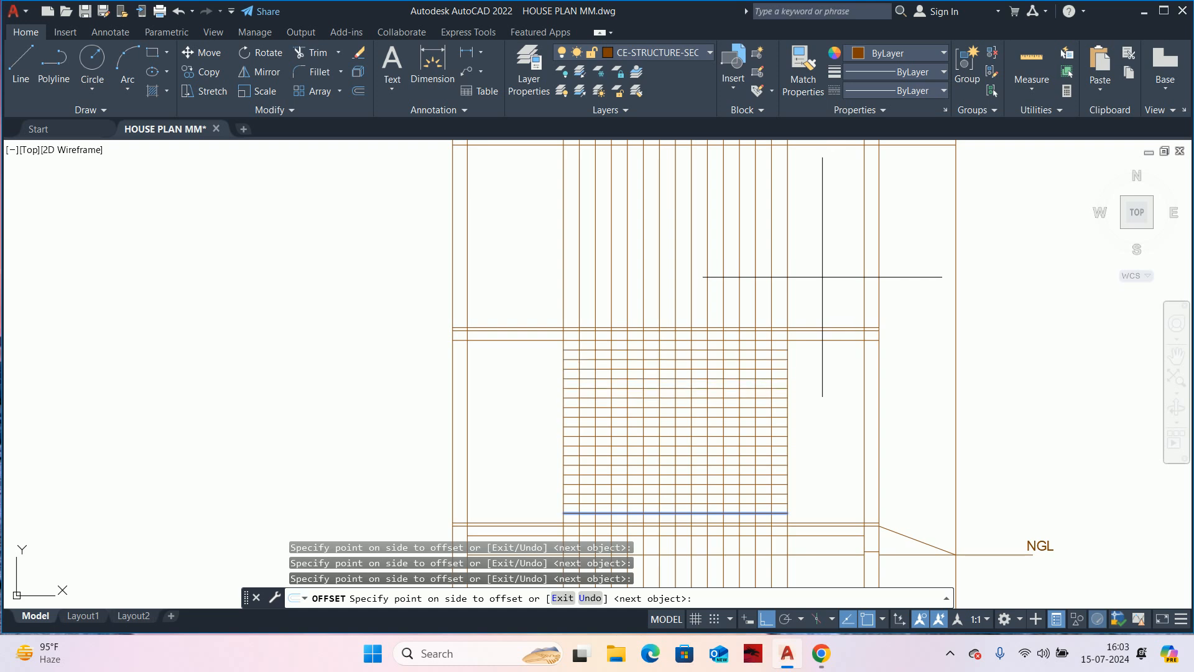
key("Escape")
key("Escape")
key("Escape")
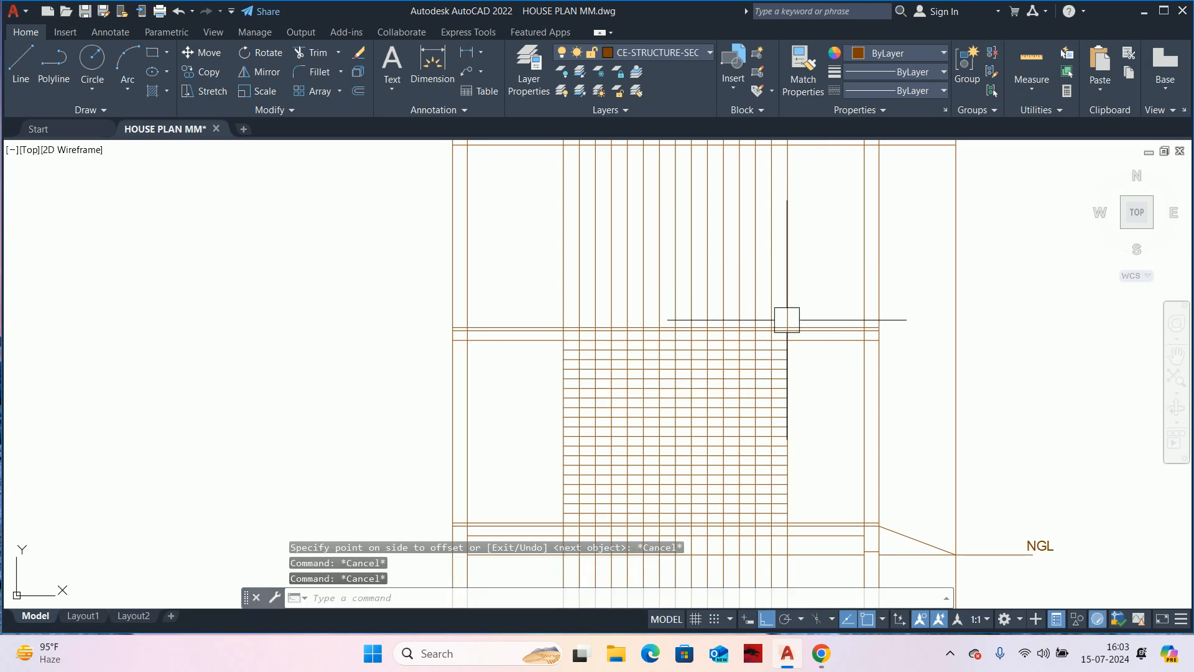
scroll(653, 489, "up", 2)
middle_click_drag(653, 488, 736, 297)
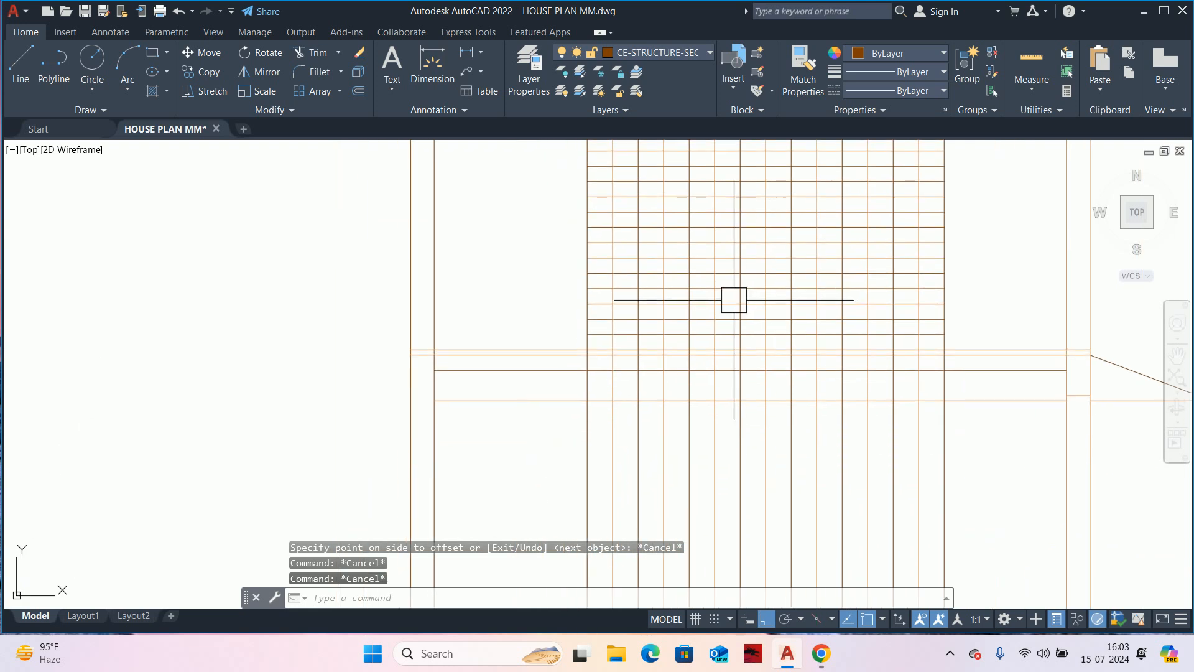
key("Escape")
key("Return")
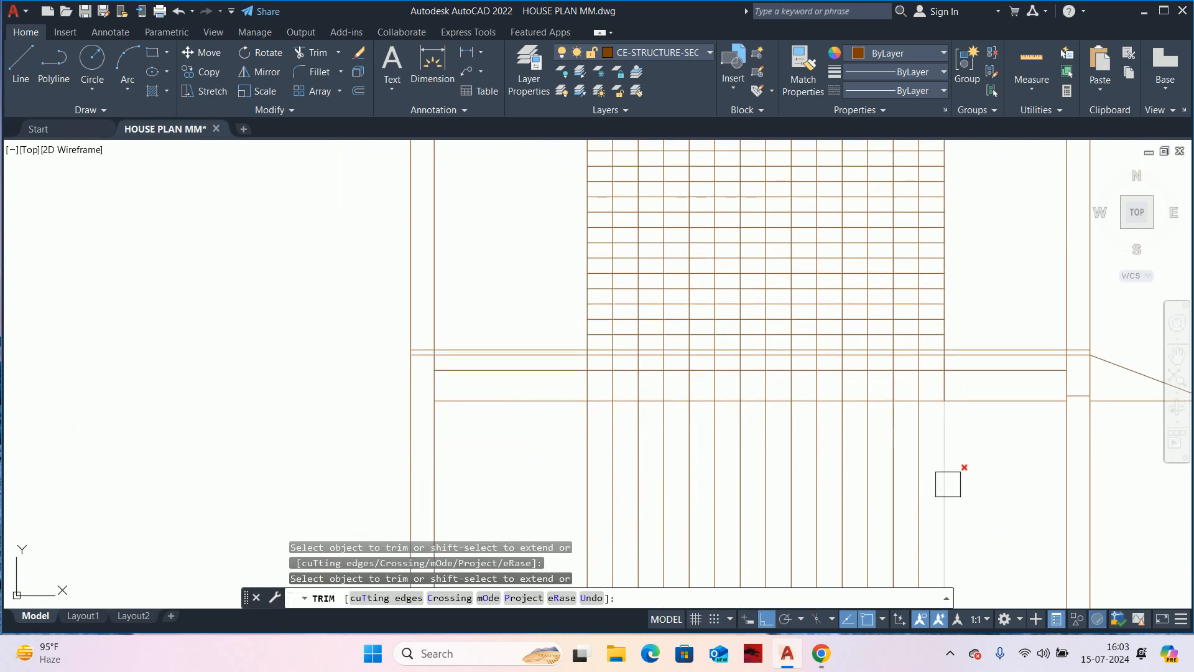
key("Escape")
key("Escape")
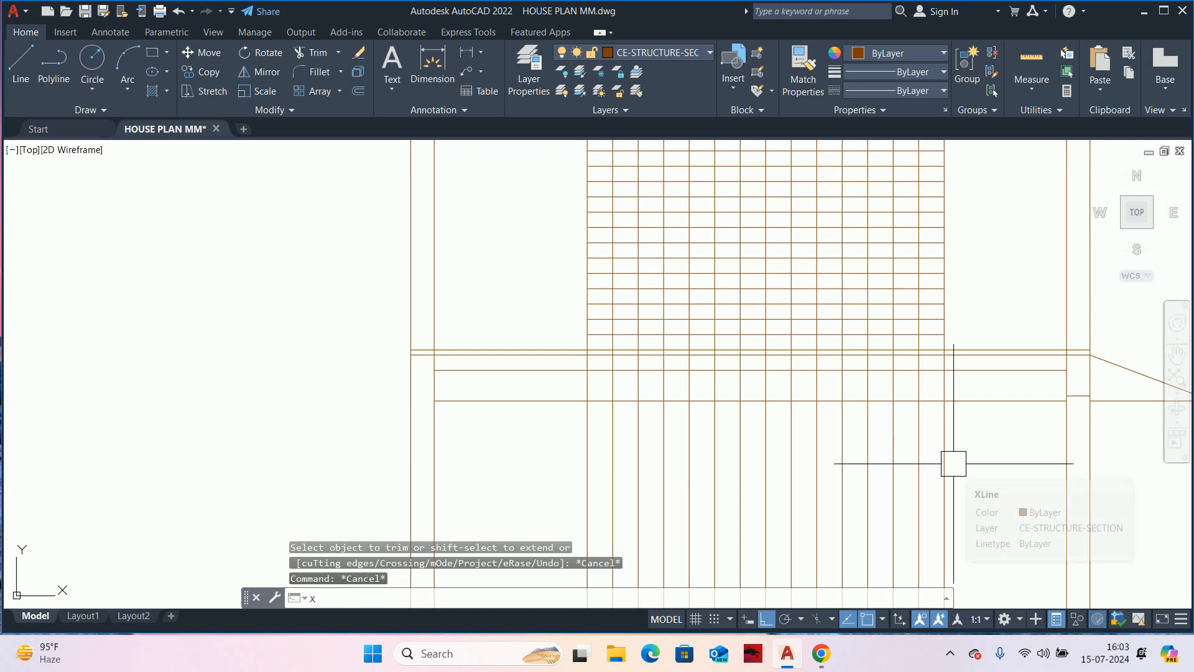
- Try to cut off all lines below the ground floor's top finish line with XTRIM, and undo the cut
type("x")
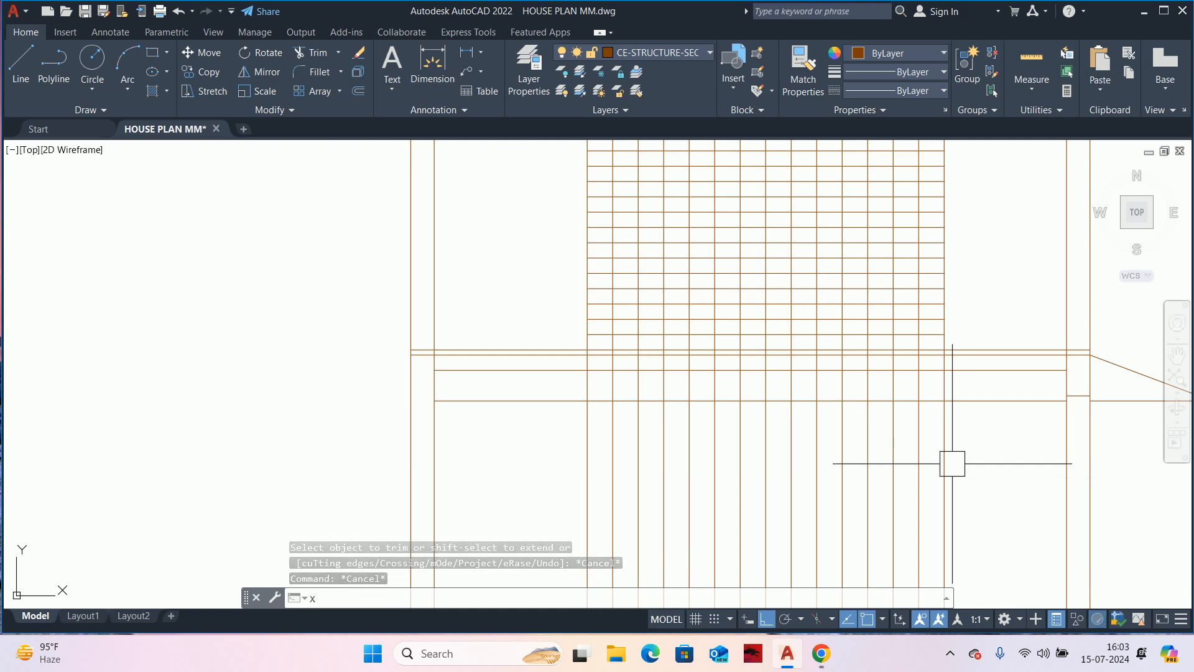
type("tr")
key("Return")
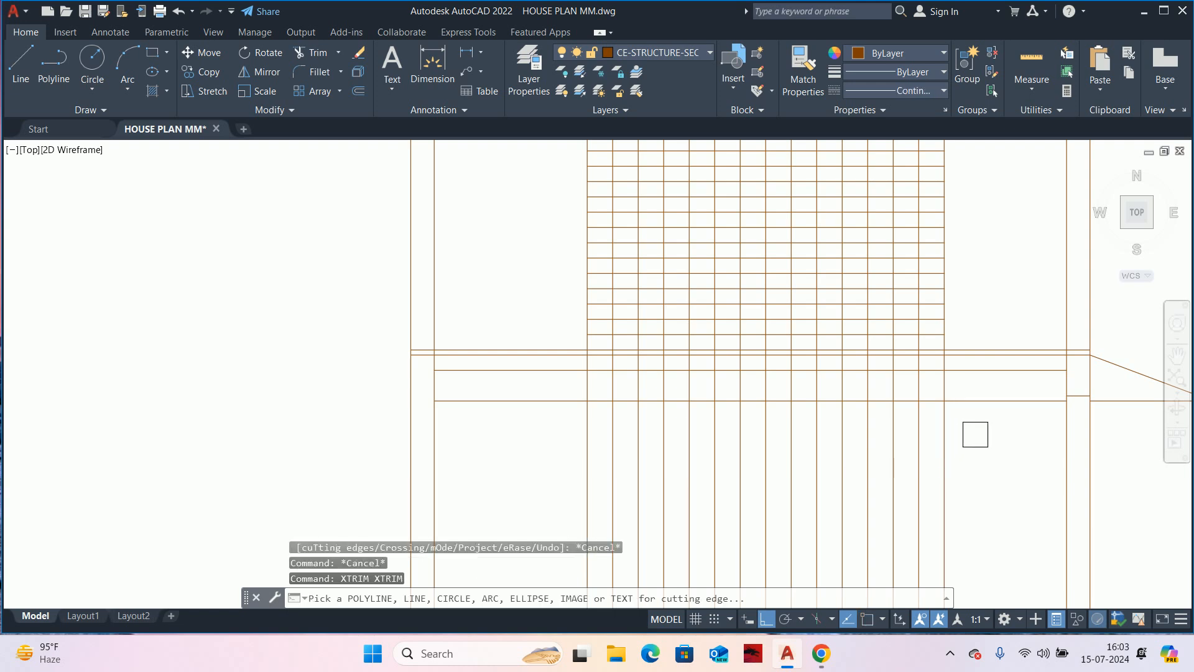
left_click(1003, 341)
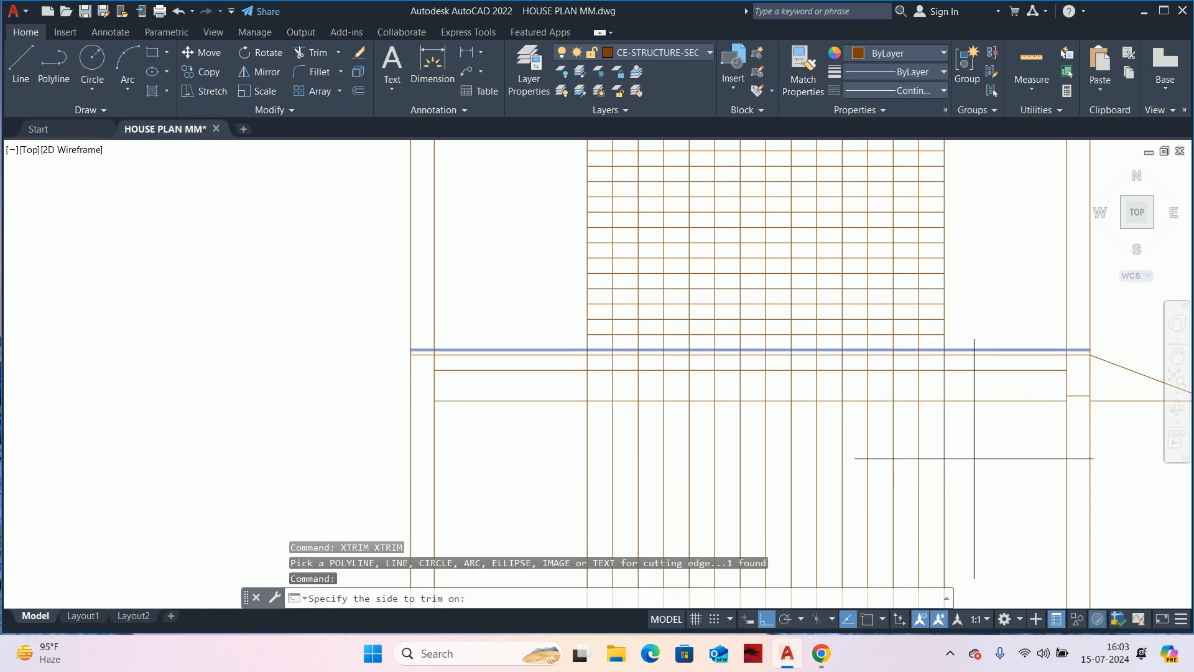
left_click(978, 481)
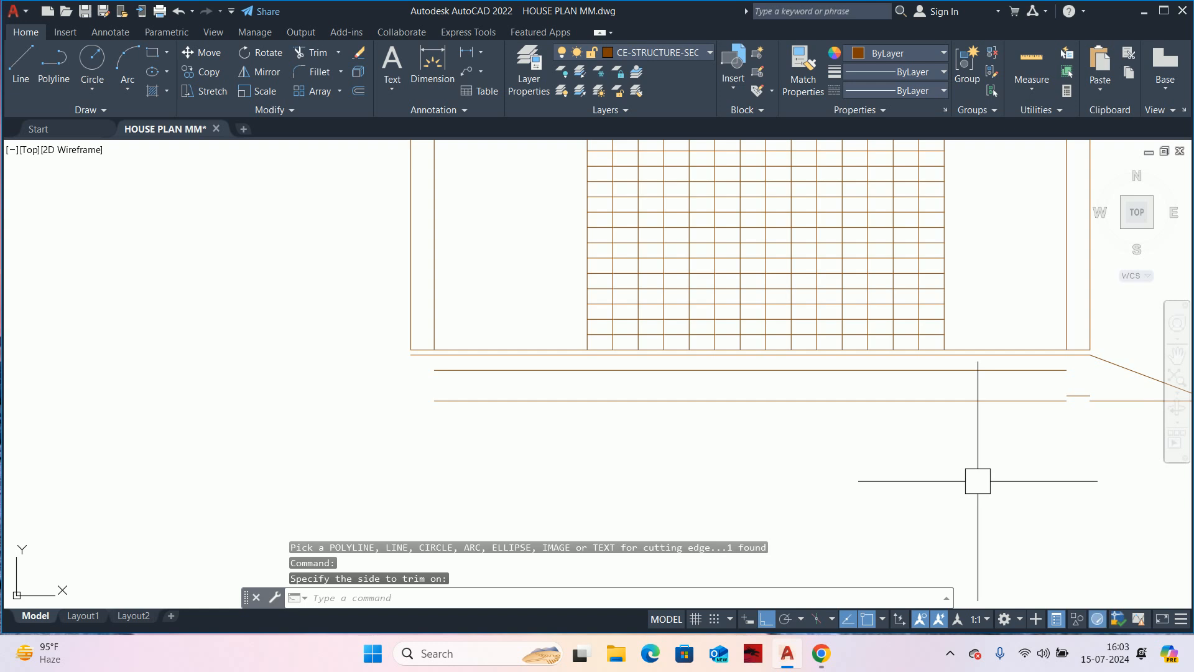
key("ctrl+z")
key("Escape")
key("Escape")
key("Escape")
middle_click_drag(916, 376, 880, 378)
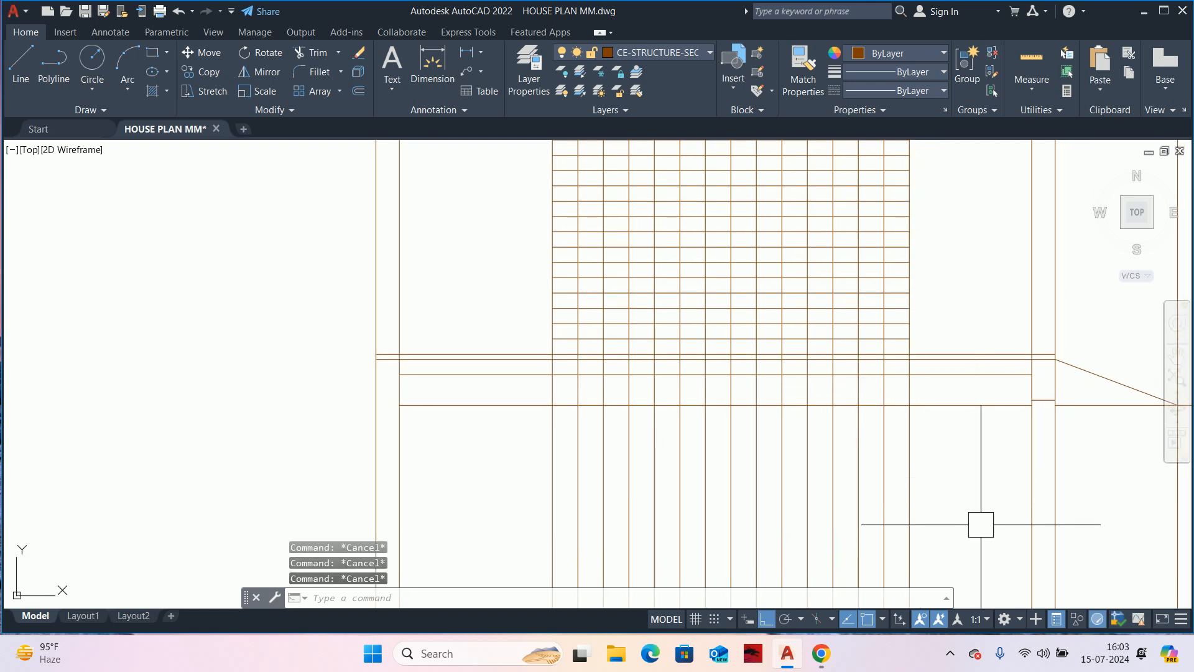
- Switch the Trim command's mode to Standard
type("tr")
key("Return")
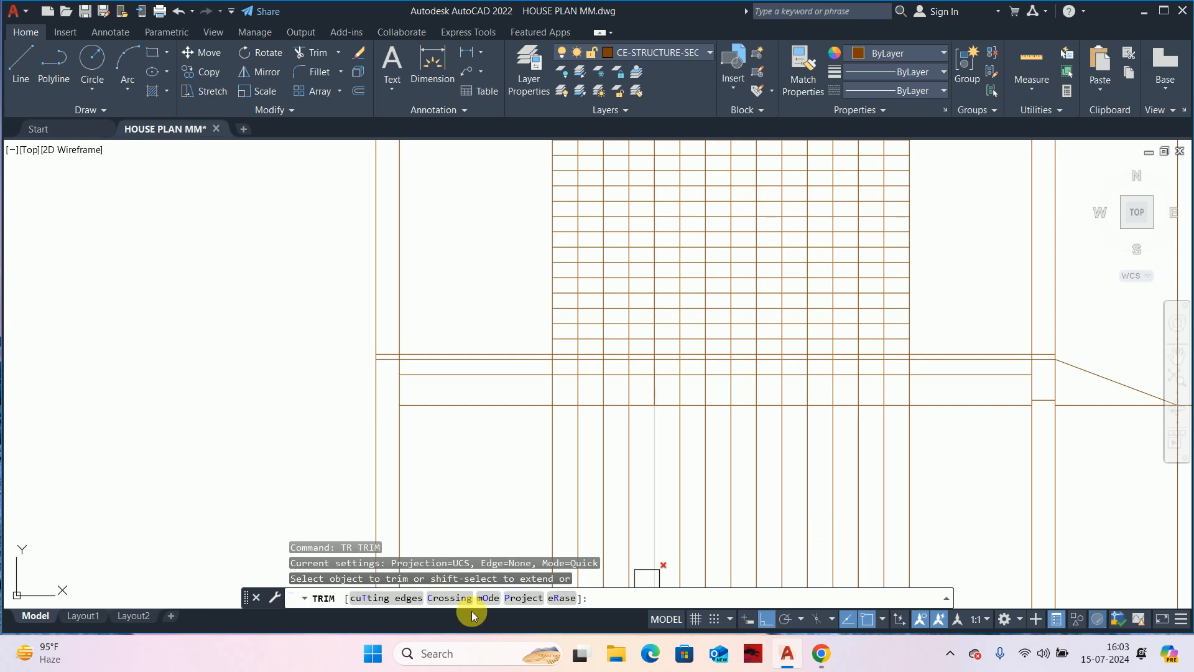
left_click(492, 601)
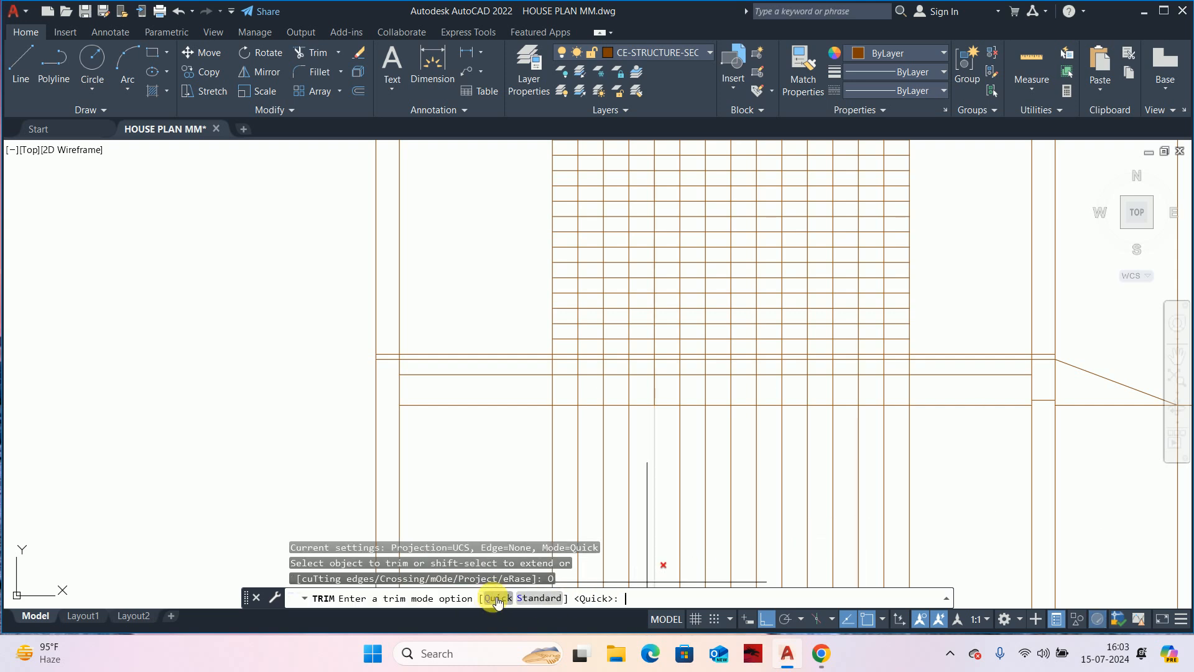
left_click(539, 598)
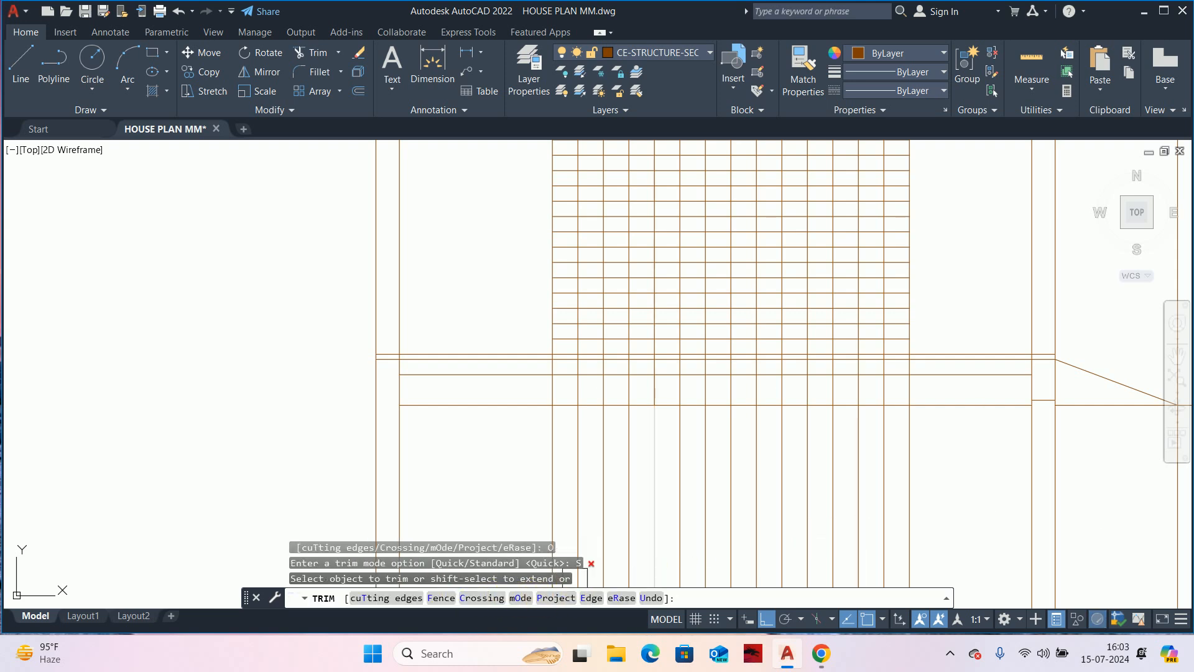
key("Escape")
key("Escape")
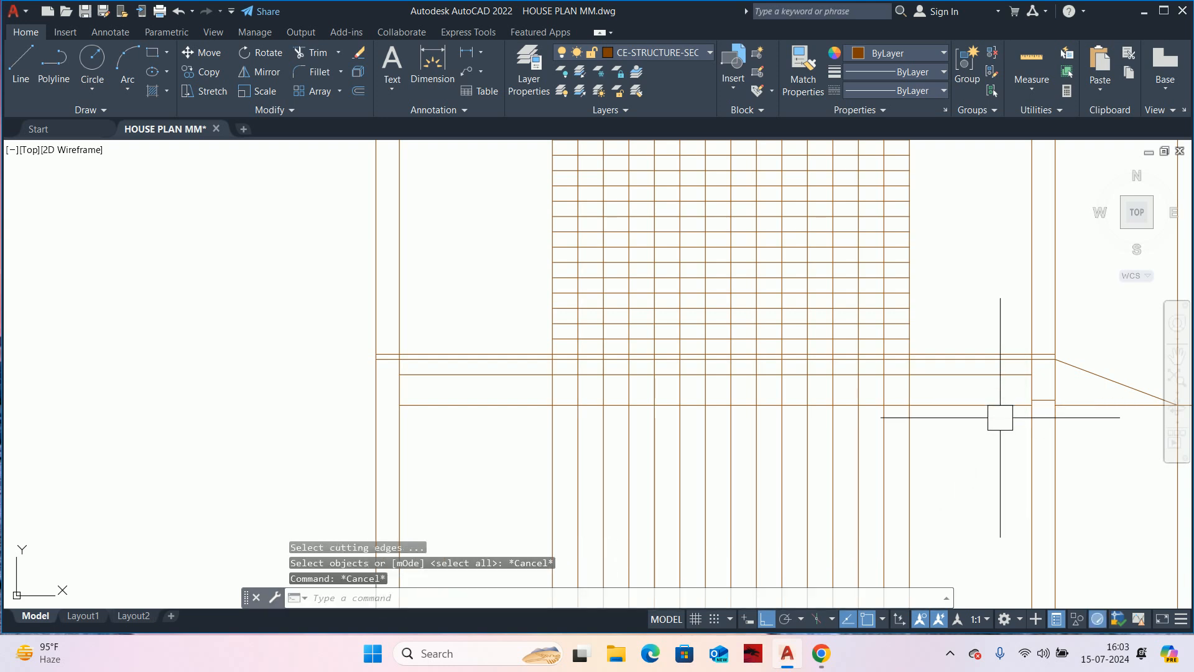
- Trim the stair construction lines below the ground floor's top finish line, using that line as the cutting edge
key("Return")
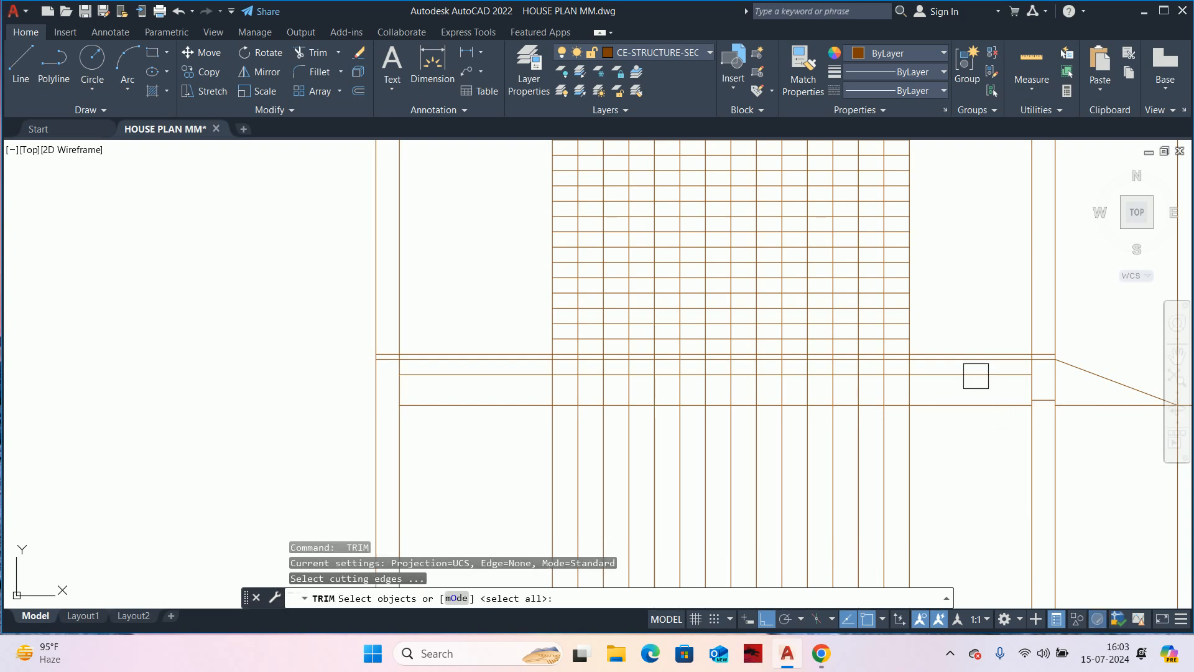
scroll(965, 342, "up", 4)
left_click(935, 364)
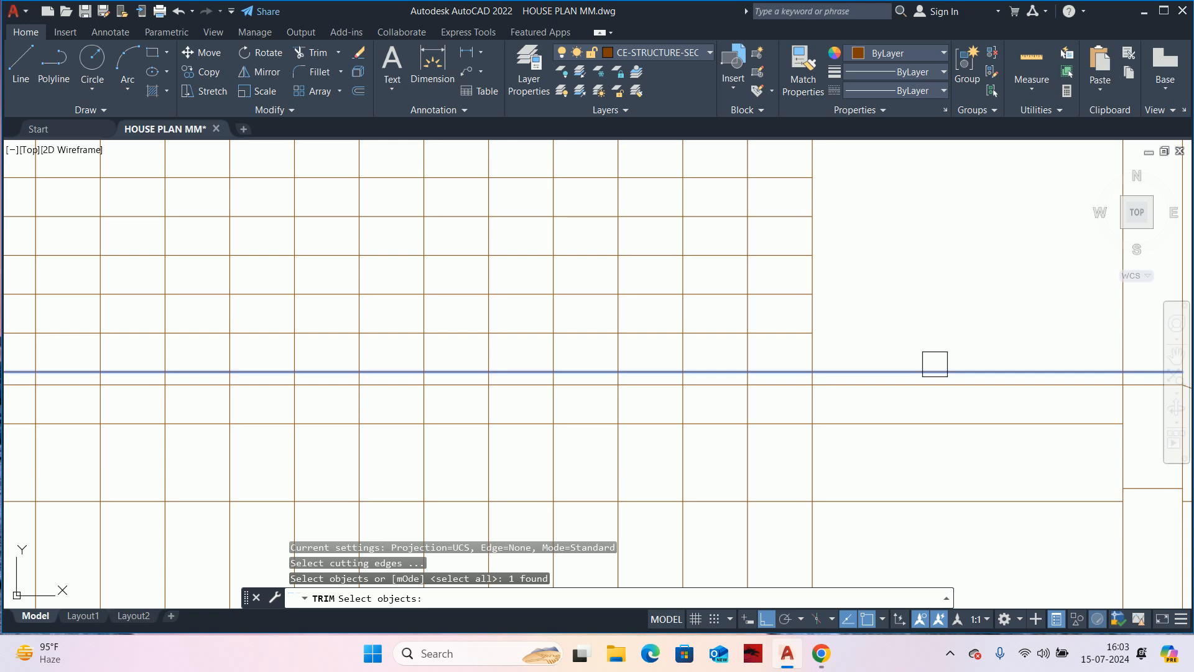
scroll(935, 364, "down", 4)
key("Return")
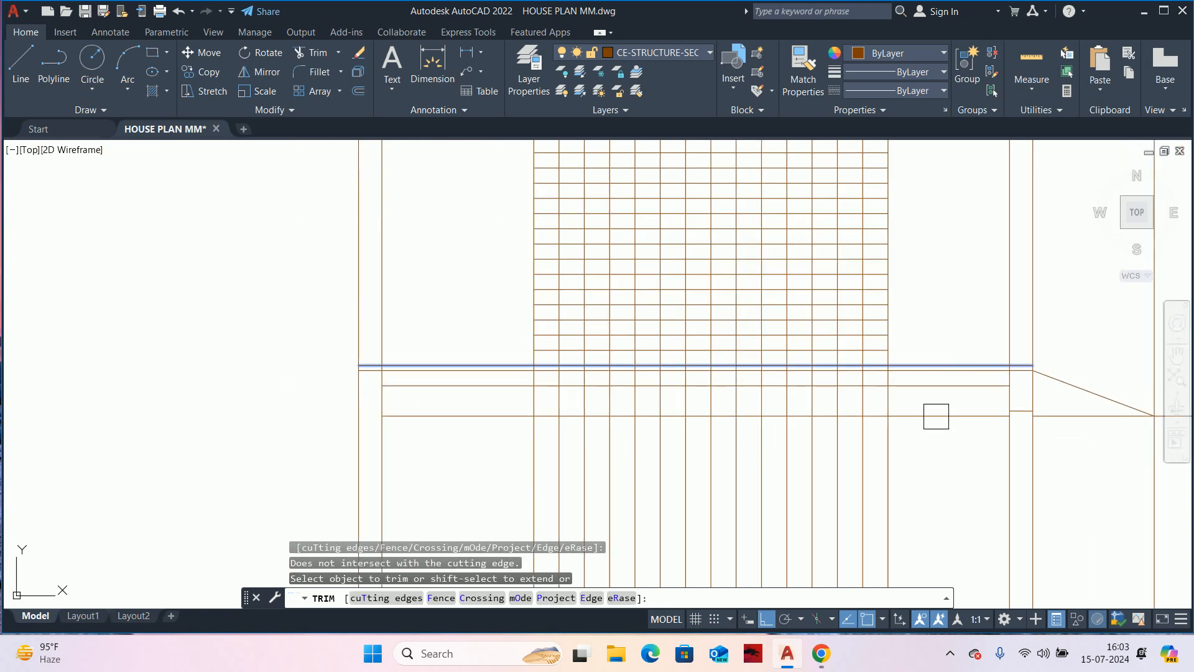
left_click(931, 489)
left_click(507, 466)
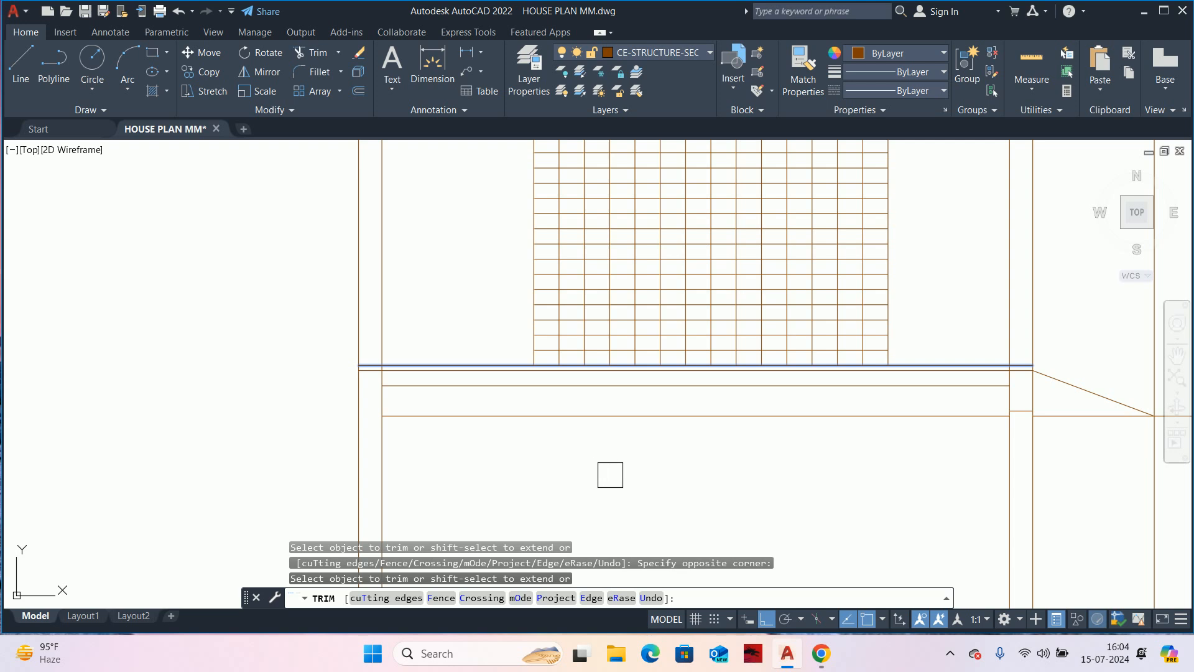
key("Escape")
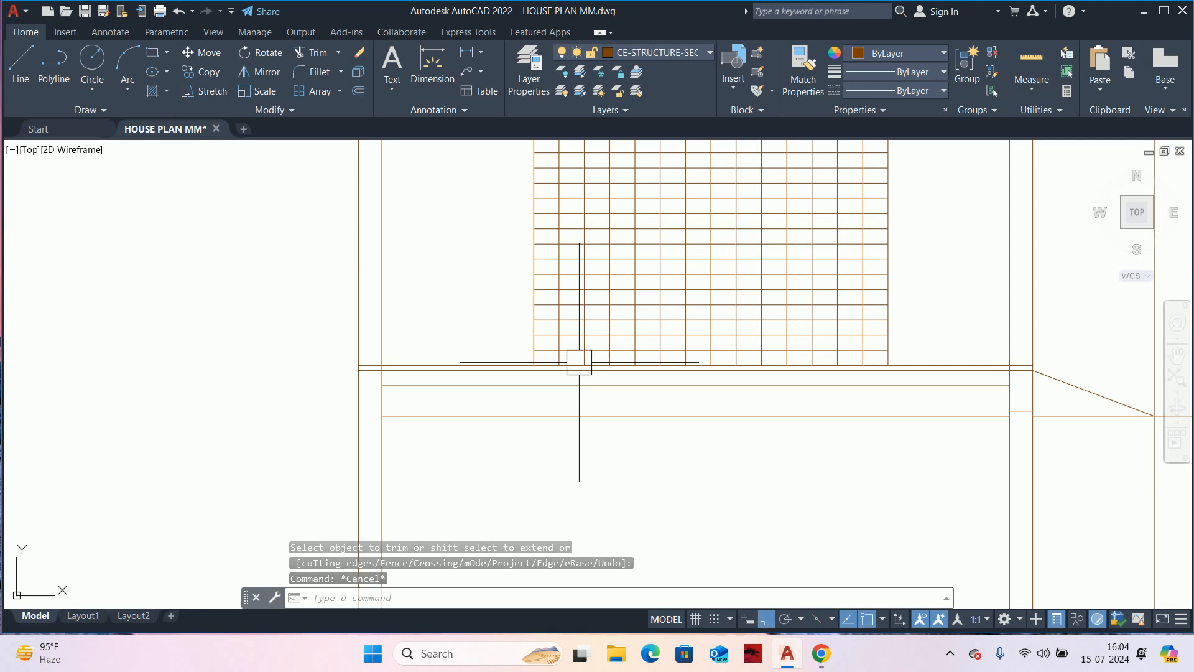
- Trim the grid segments directly above the first tread, using all lines as cutting edges, to expose the second riser
scroll(576, 361, "up", 4)
mouse_move(487, 315)
middle_mouse_down()
mouse_move(526, 408)
mouse_move(528, 395)
middle_mouse_up()
type("tr")
key("Return")
key("Return")
left_click(529, 396)
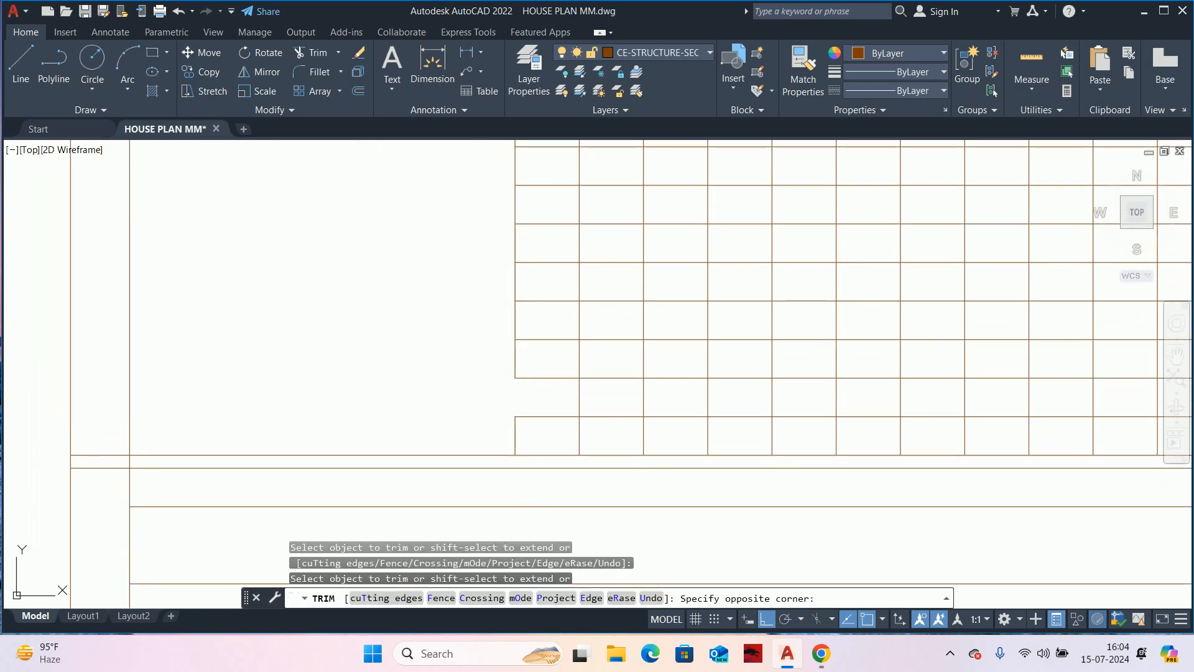
left_click(480, 340)
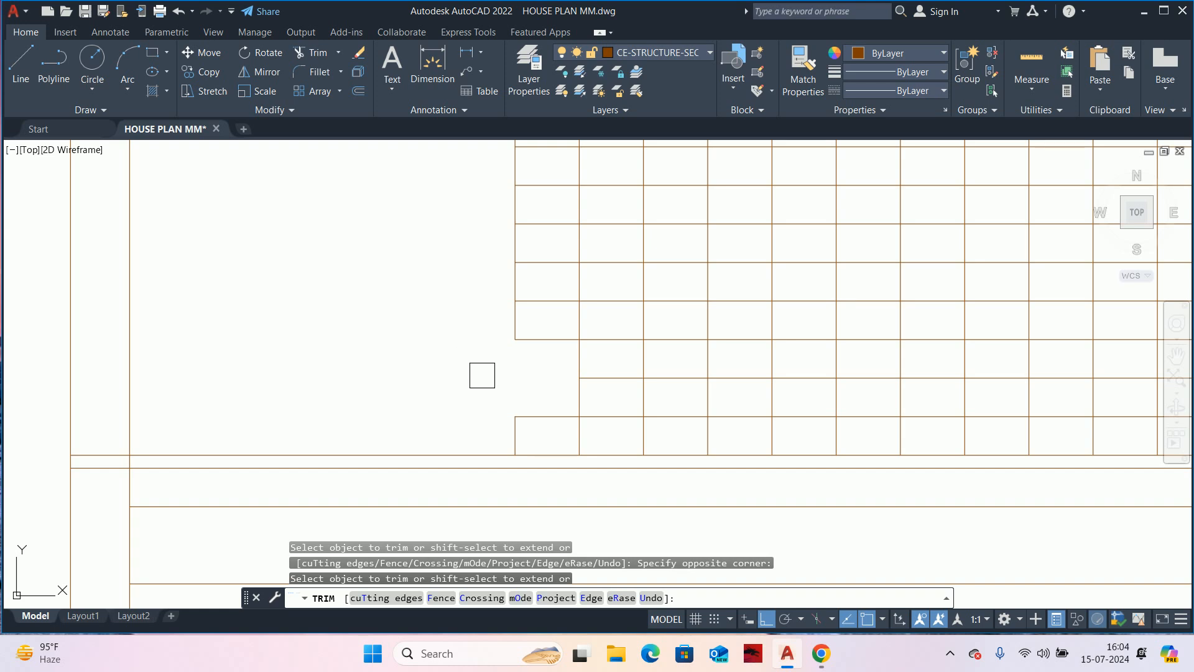
- Trim the grid segments directly above the following treads in the lower half of the flight to form its stepped profile
scroll(525, 413, "up", 3)
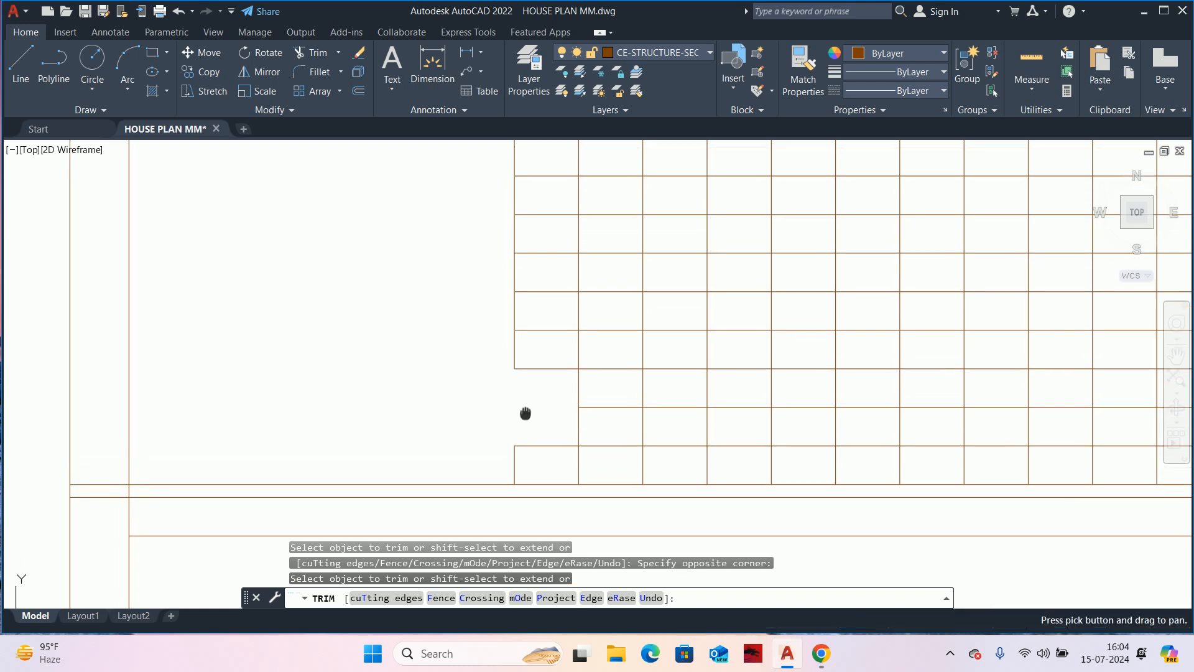
left_click(609, 399)
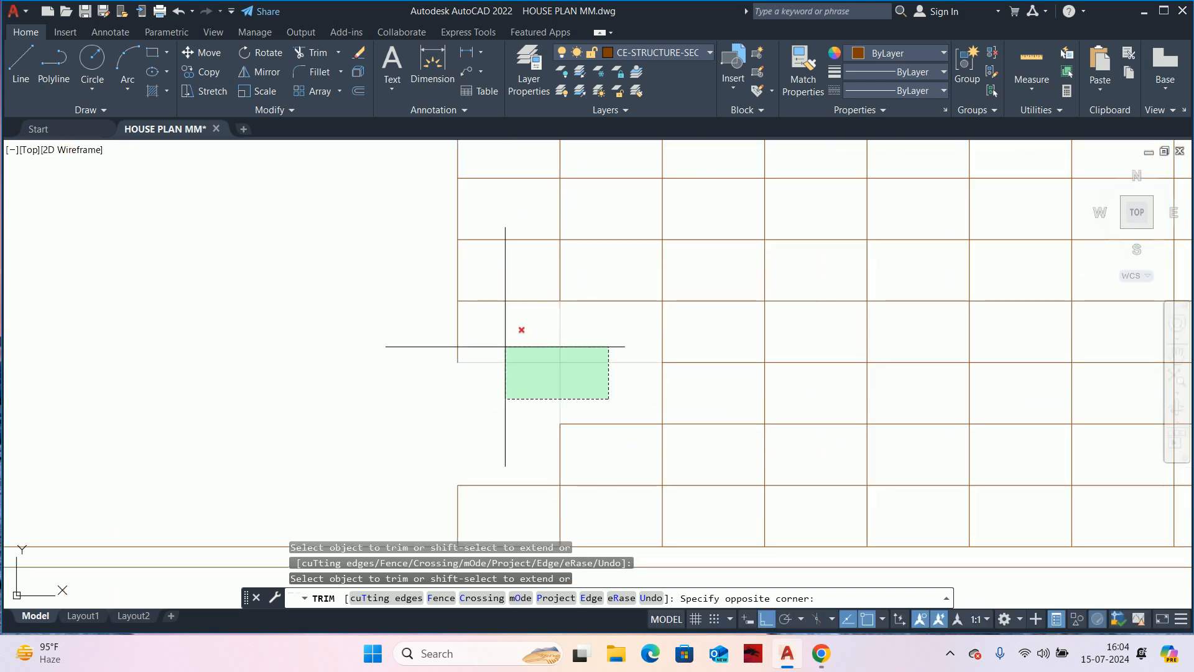
left_click(505, 346)
mouse_move(578, 351)
middle_mouse_down()
mouse_move(587, 330)
mouse_move(554, 334)
middle_mouse_up()
left_click(659, 306)
left_click(579, 255)
mouse_move(581, 259)
middle_mouse_down()
mouse_move(533, 283)
mouse_move(557, 294)
middle_mouse_up()
left_click(609, 290)
left_click(565, 226)
mouse_move(666, 222)
middle_mouse_down()
mouse_move(595, 301)
mouse_move(584, 274)
mouse_move(521, 363)
middle_mouse_up()
left_click(646, 301)
left_click(602, 280)
left_click(640, 360)
left_click(573, 315)
middle_click_drag(573, 315, 438, 397)
left_click(577, 374)
left_click(510, 332)
- Continue trimming the grid segments above the treads in the upper half of the flight, up to the next-to-last tread
middle_click_drag(512, 331, 349, 396)
left_click(511, 385)
left_click(458, 348)
middle_click_drag(458, 342, 330, 416)
left_click(490, 390)
left_click(420, 343)
middle_click_drag(478, 346, 405, 392)
left_click(512, 395)
left_click(458, 332)
middle_click_drag(627, 330, 424, 393)
left_click(424, 393)
left_click(372, 346)
middle_click_drag(408, 344, 342, 381)
left_click(447, 395)
left_click(422, 376)
left_click(485, 405)
left_click(456, 384)
middle_click_drag(457, 359, 412, 442)
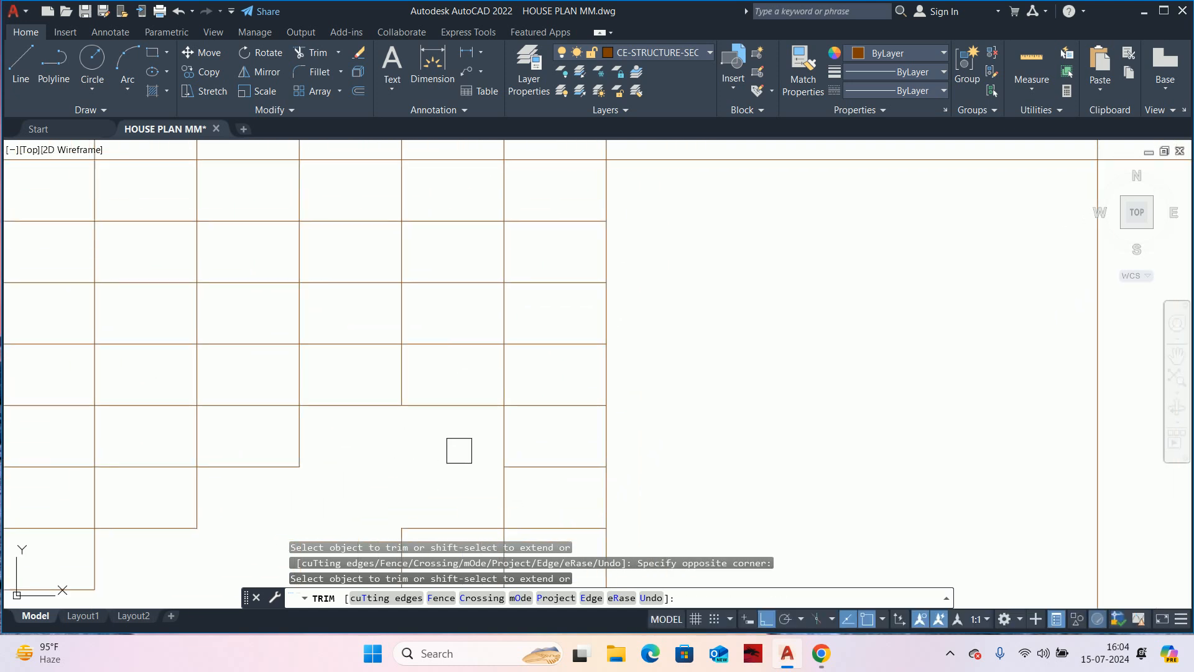
- Trim the leftover vertical segment above the front edge of the flight's last tread
left_click(514, 446)
middle_click_drag(539, 475, 659, 339)
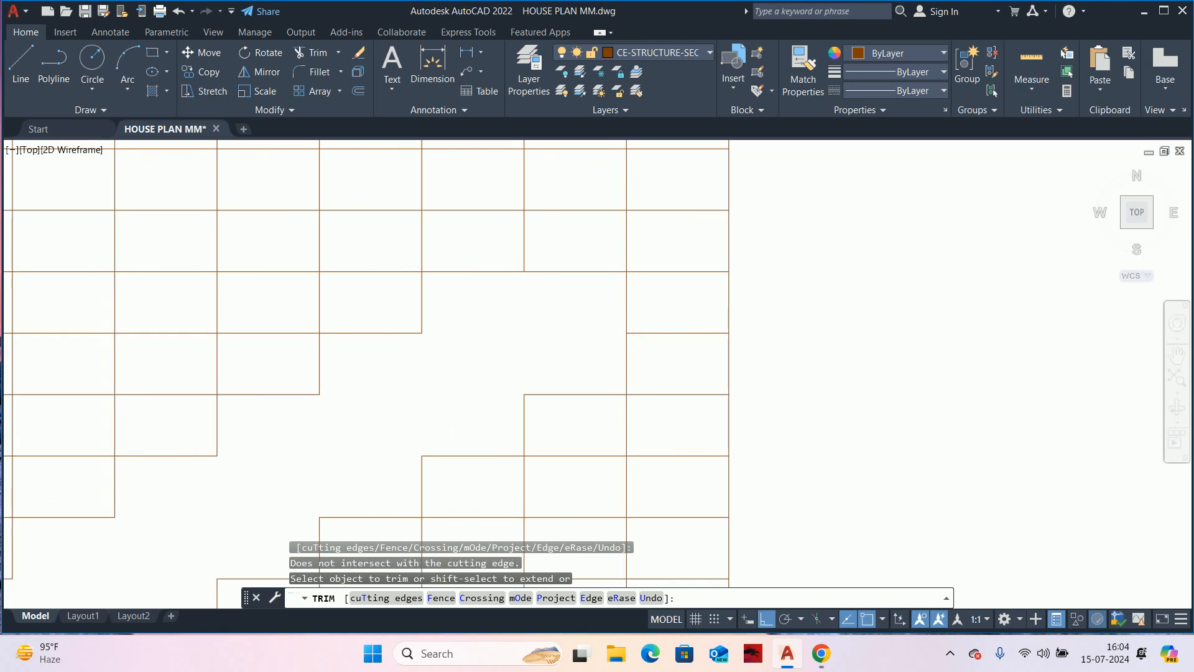
scroll(643, 335, "down", 2)
scroll(628, 320, "up", 4)
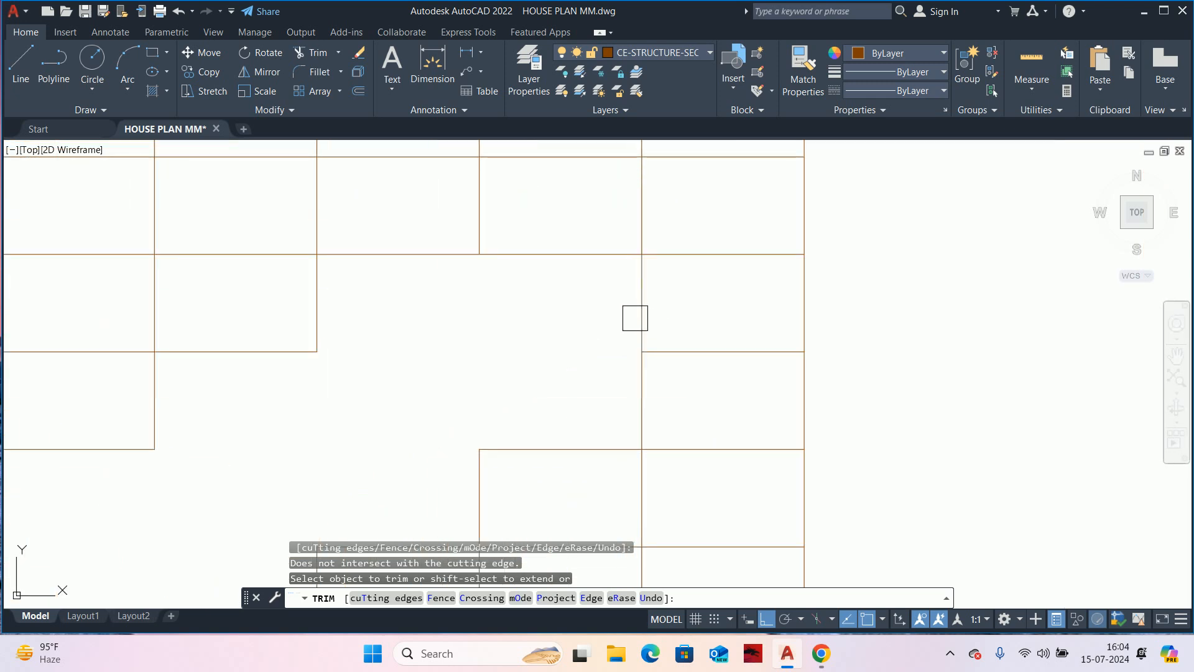
left_click(641, 313)
scroll(644, 318, "down", 3)
scroll(579, 363, "down", 1)
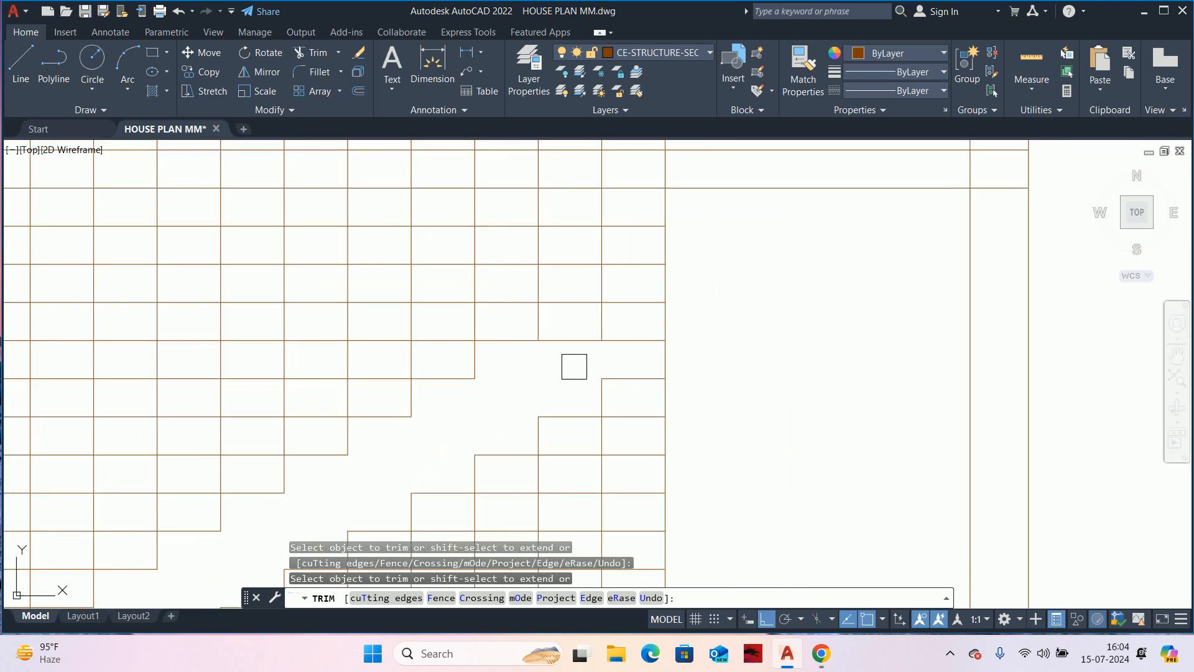
key("Escape")
scroll(570, 374, "down", 2)
middle_click_drag(577, 352, 676, 228)
middle_click_drag(266, 494, 342, 437)
key("Escape")
key("Escape")
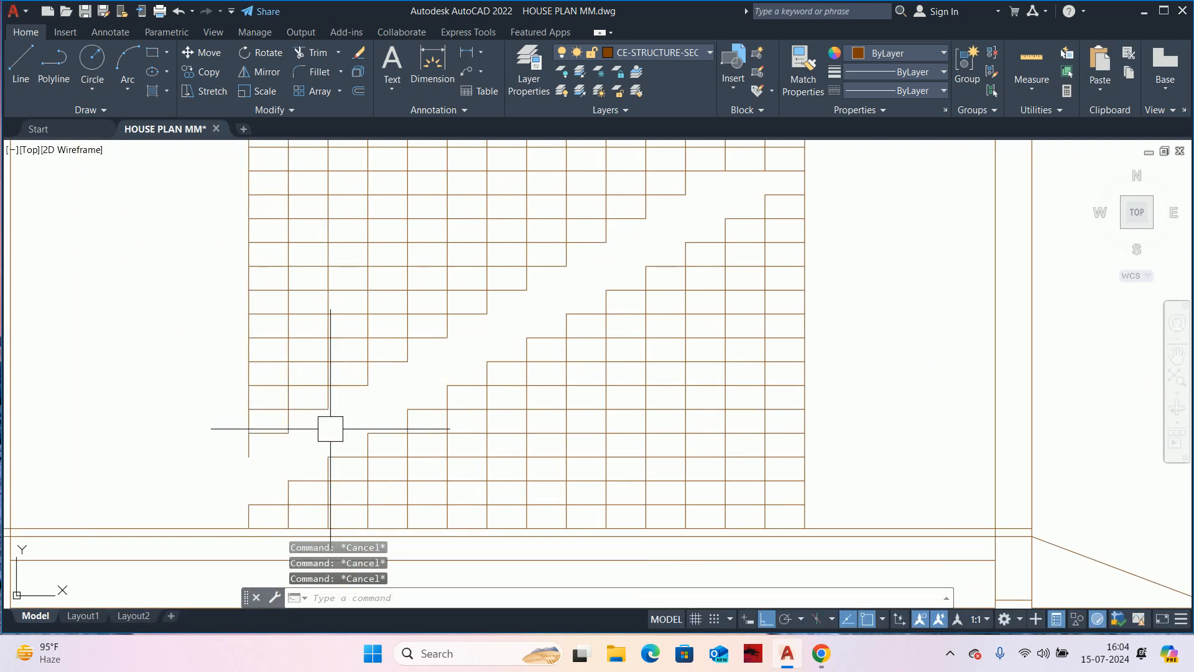
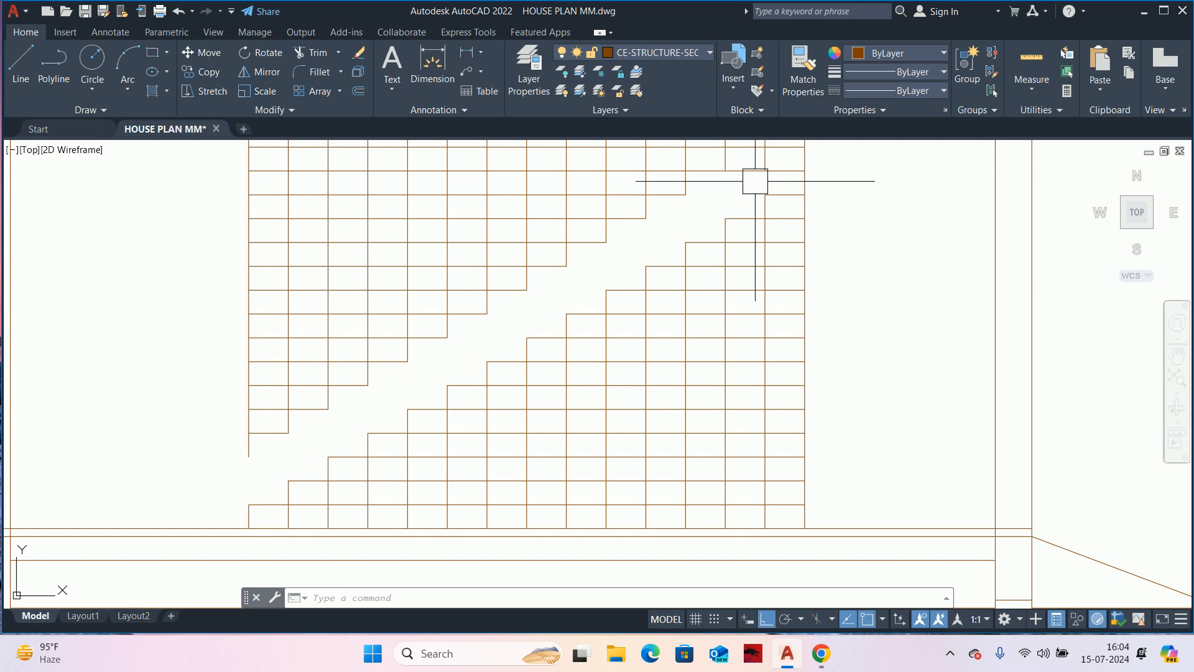
scroll(763, 192, "up", 4)
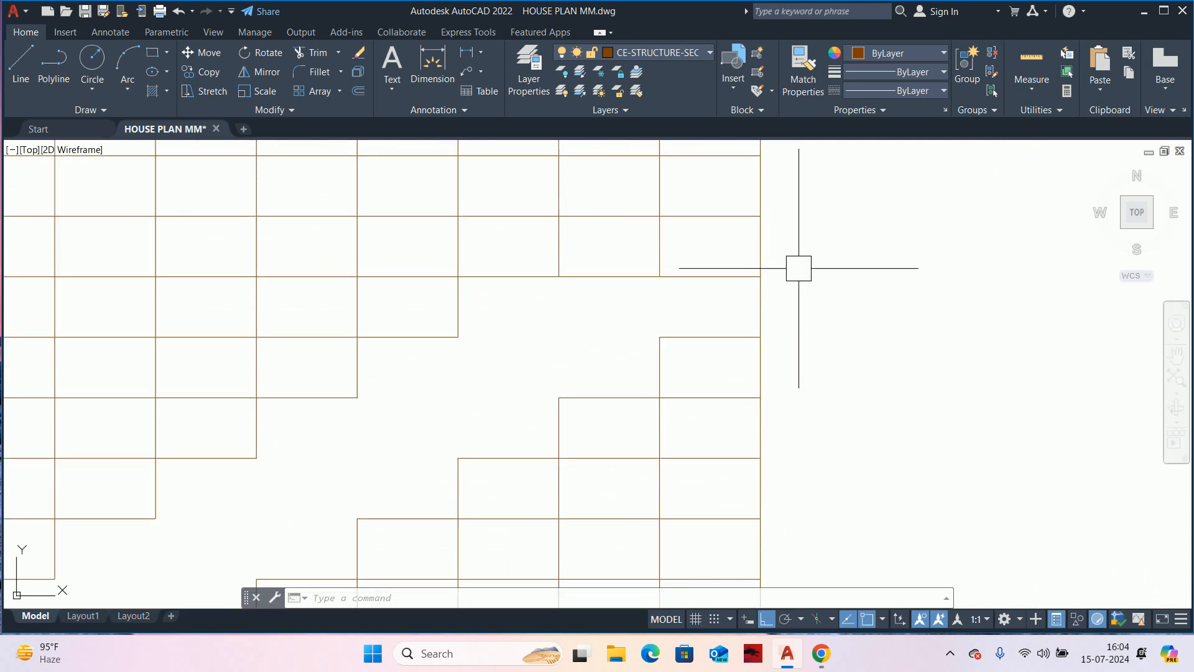
- Draw a horizontal landing line from the grid's edge to the wall line, one riser above the flight's last tread
type("l")
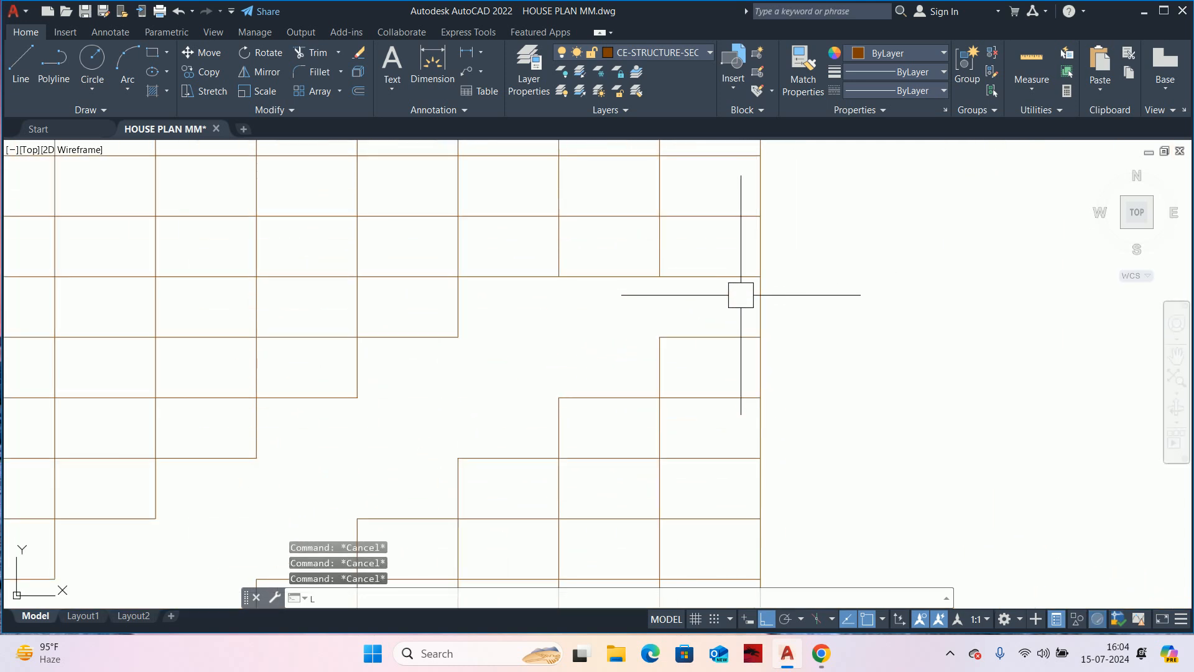
key("Return")
left_click(760, 277)
scroll(780, 285, "down", 4)
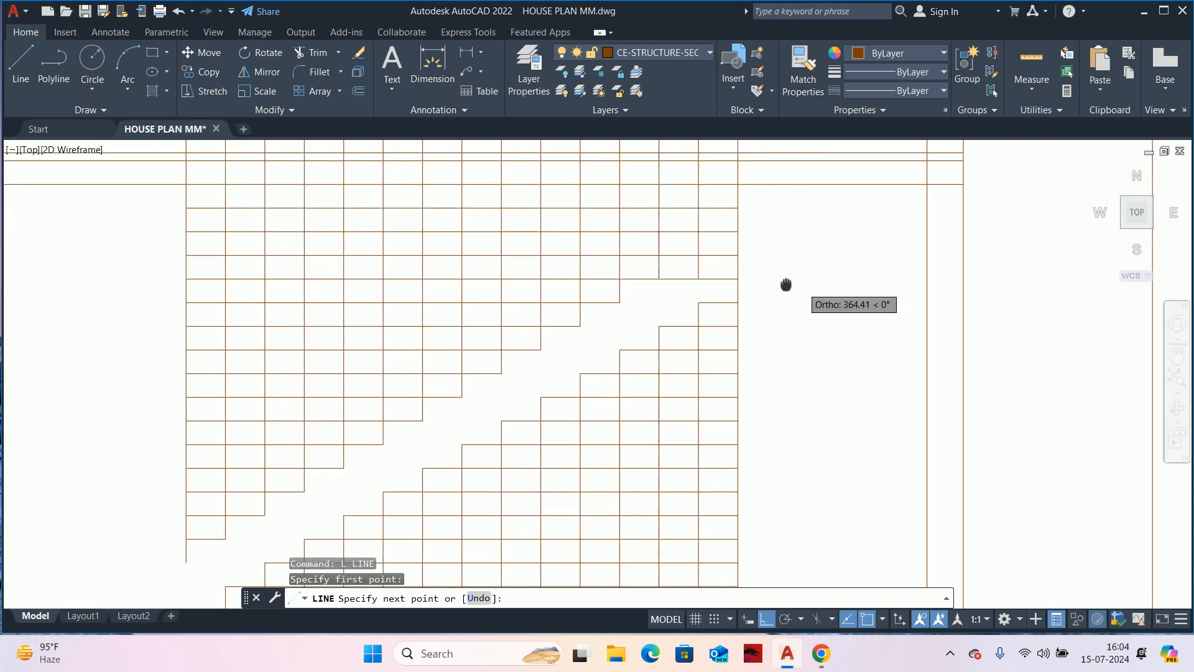
left_click(927, 278)
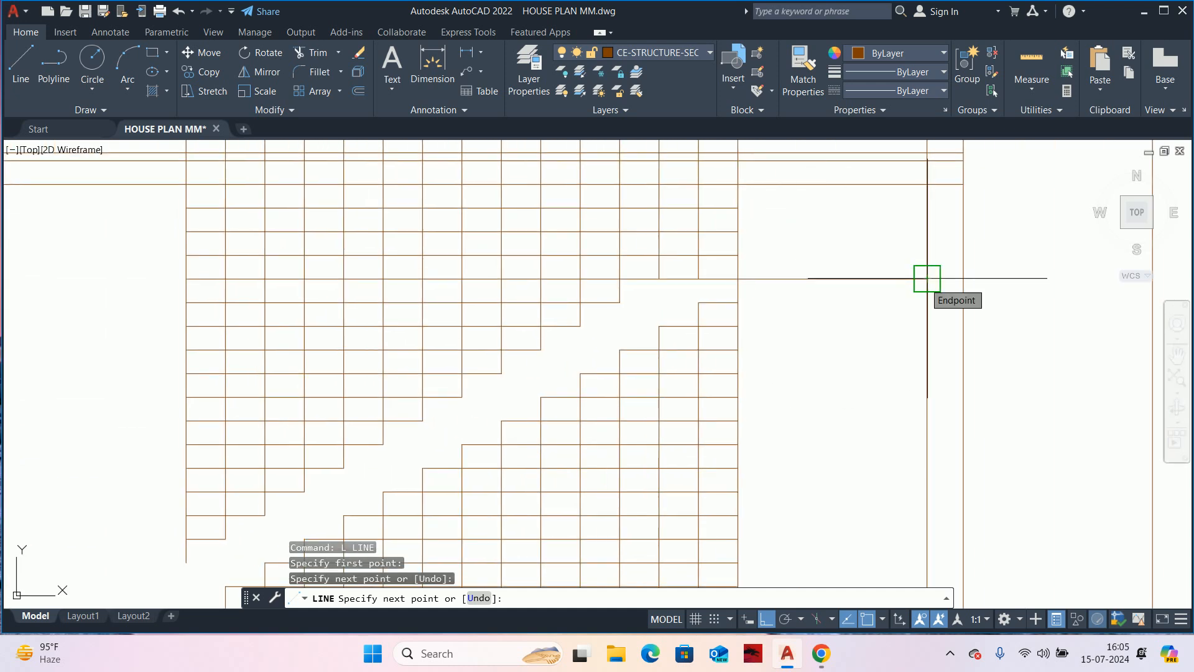
key("Escape")
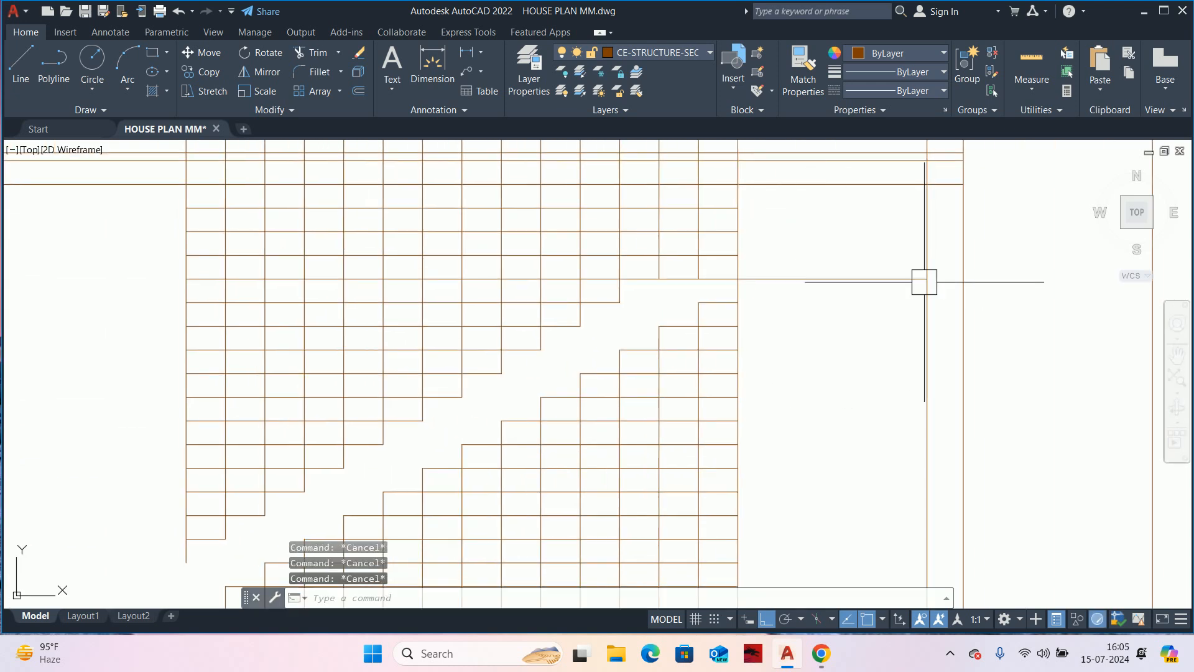
- Draw a second horizontal line to the wall line, extending the level of the flight's last tread
type("l")
key("Return")
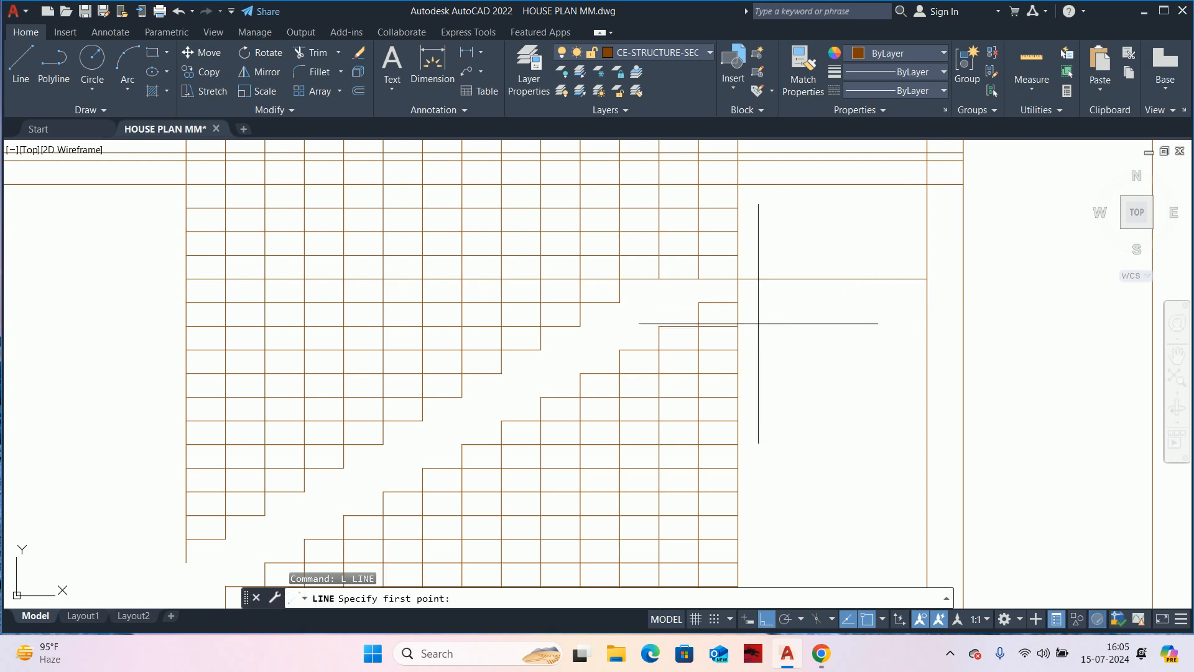
left_click(739, 302)
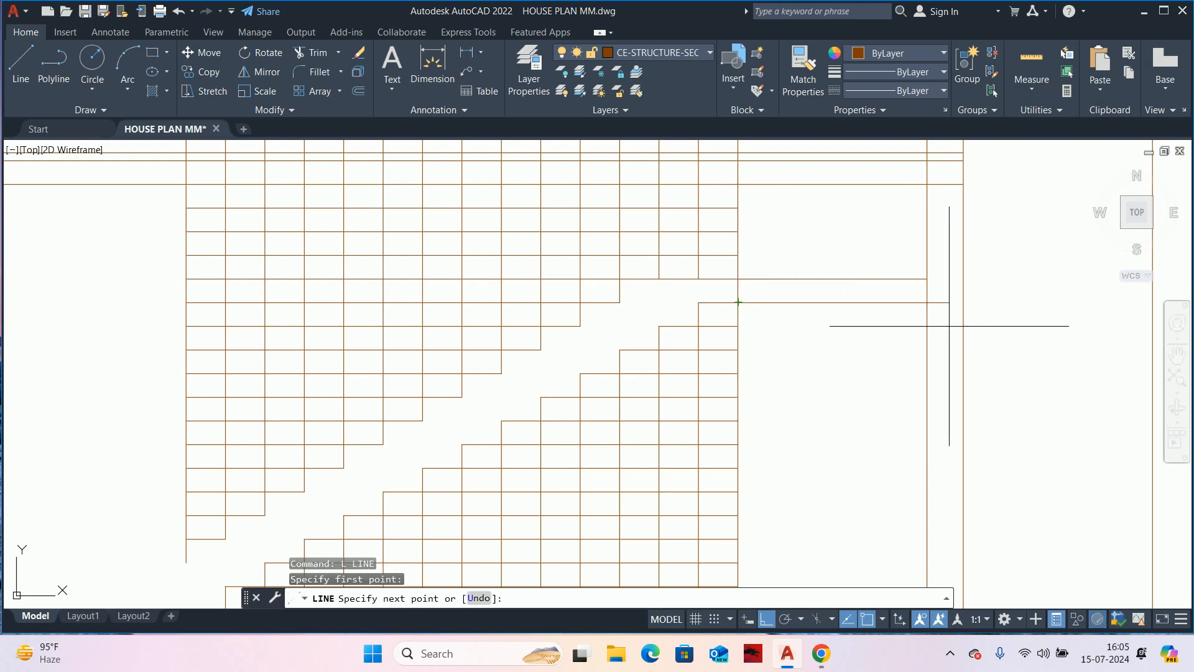
left_click(927, 302)
key("Escape")
key("Escape")
middle_click_drag(824, 336, 839, 309)
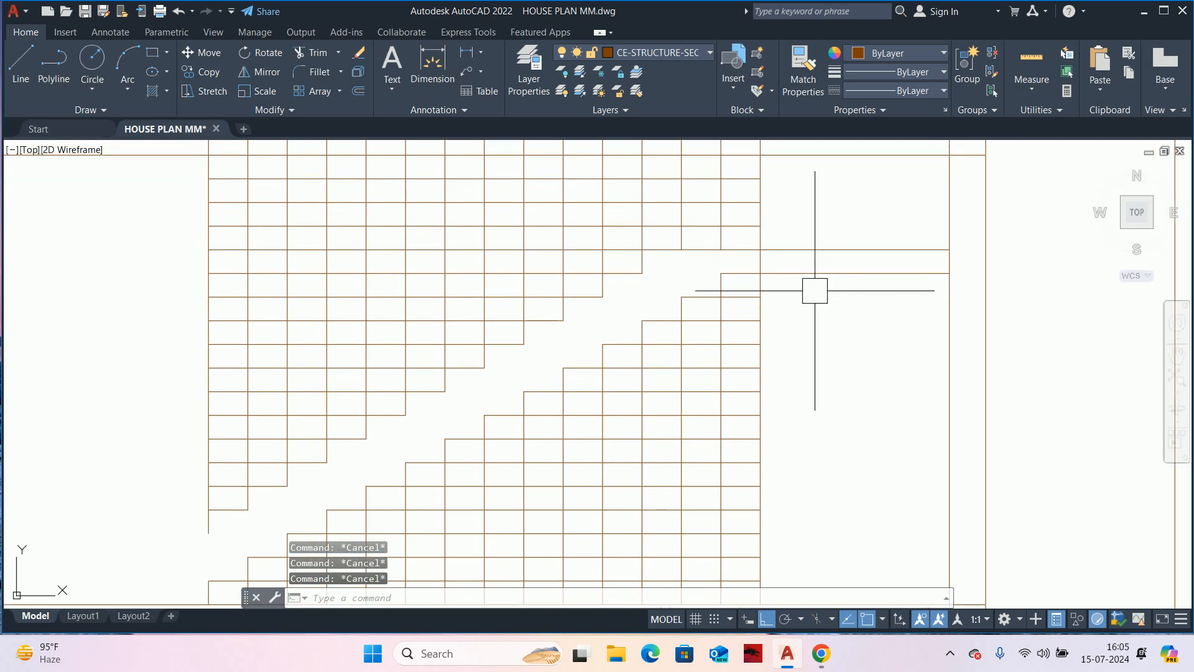
- Compare the section with the step numbering and landing of the staircase in the floor plan
scroll(749, 291, "down", 3)
scroll(510, 428, "up", 1)
scroll(684, 348, "up", 2)
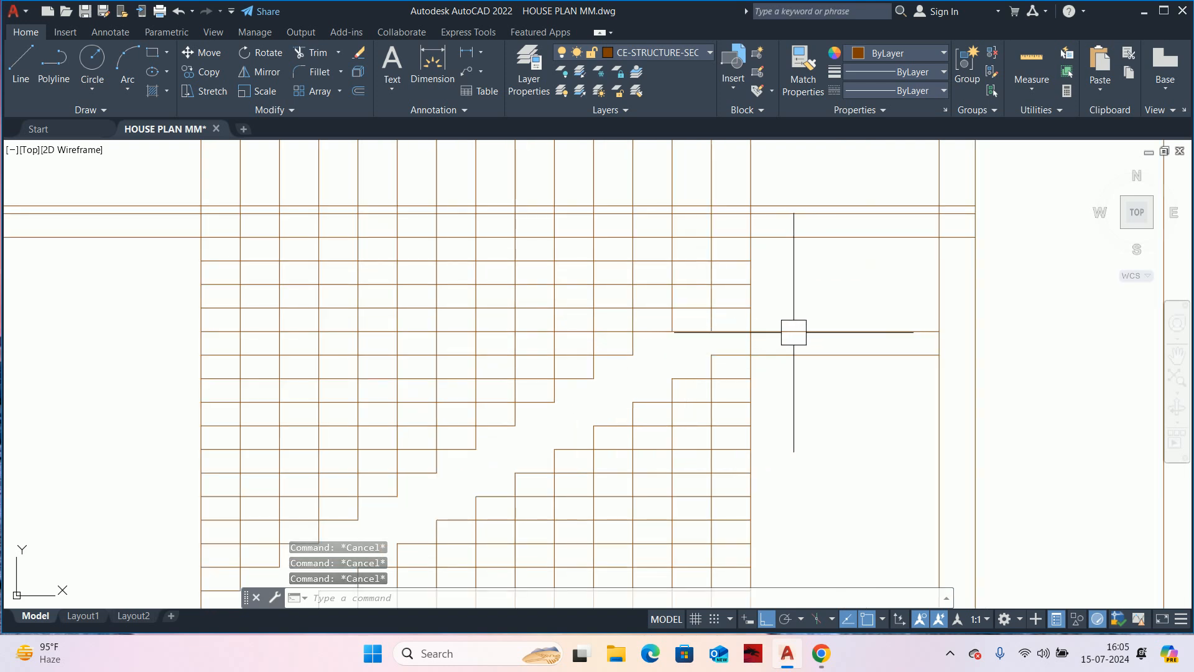
scroll(813, 327, "down", 5)
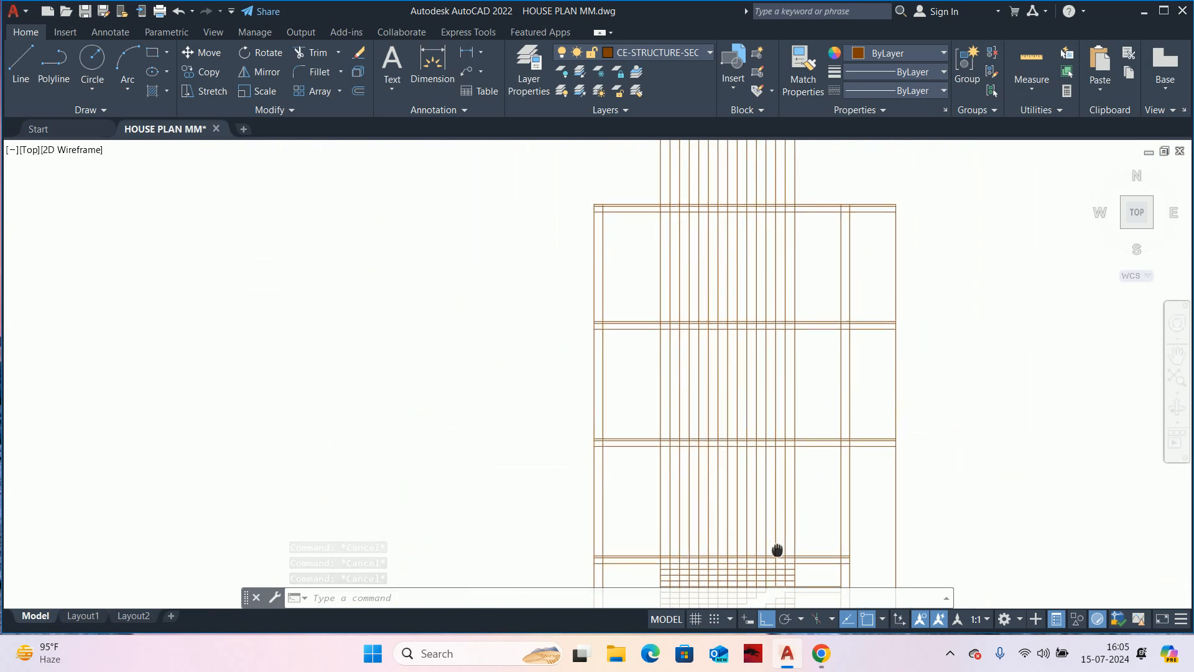
scroll(731, 162, "down", 3)
scroll(800, 168, "up", 8)
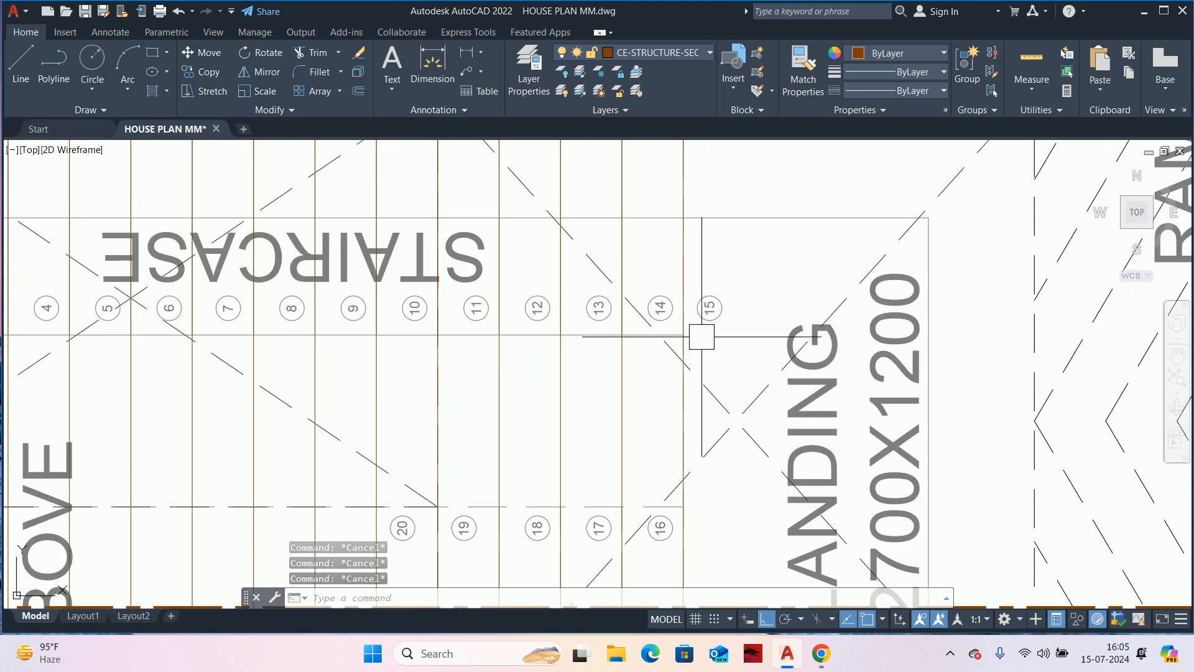
scroll(702, 348, "down", 8)
scroll(708, 426, "down", 2)
middle_click_drag(708, 426, 738, 142)
scroll(734, 476, "up", 2)
middle_click_drag(735, 471, 781, 177)
scroll(775, 294, "up", 3)
middle_click_drag(760, 457, 811, 126)
scroll(819, 203, "up", 2)
middle_click_drag(819, 203, 819, 208)
- Trim the grid segments just above the landing to expose the first risers and treads of the second flight
type("TR")
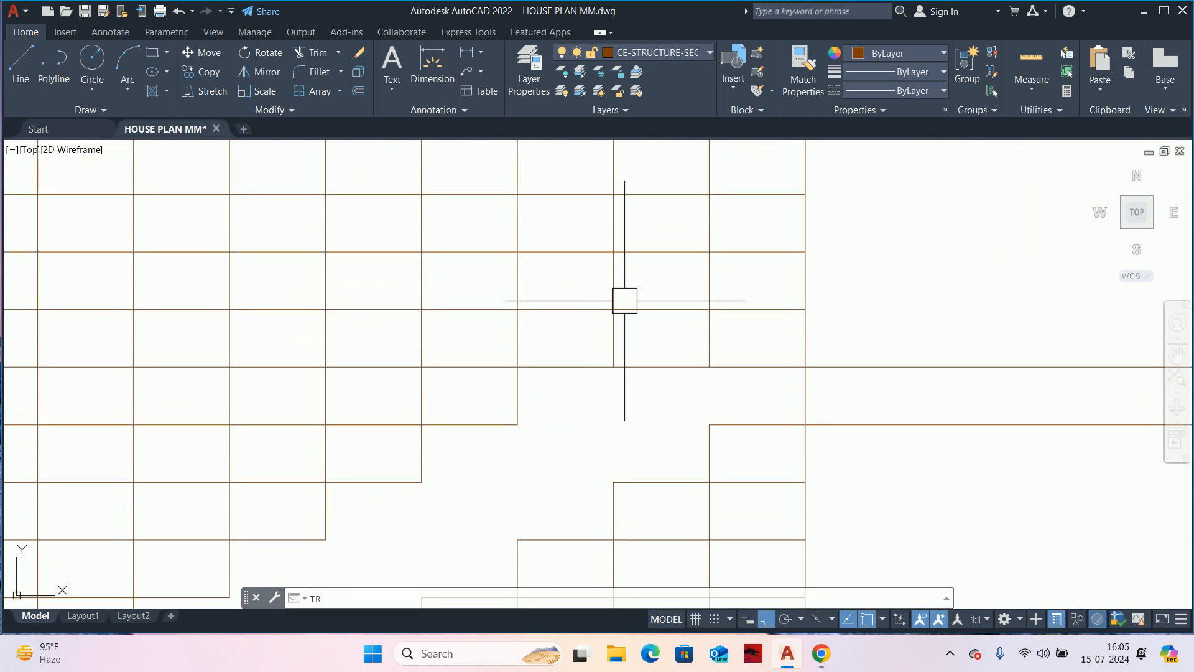
key("Return")
left_click(797, 275)
middle_click_drag(792, 278, 791, 298)
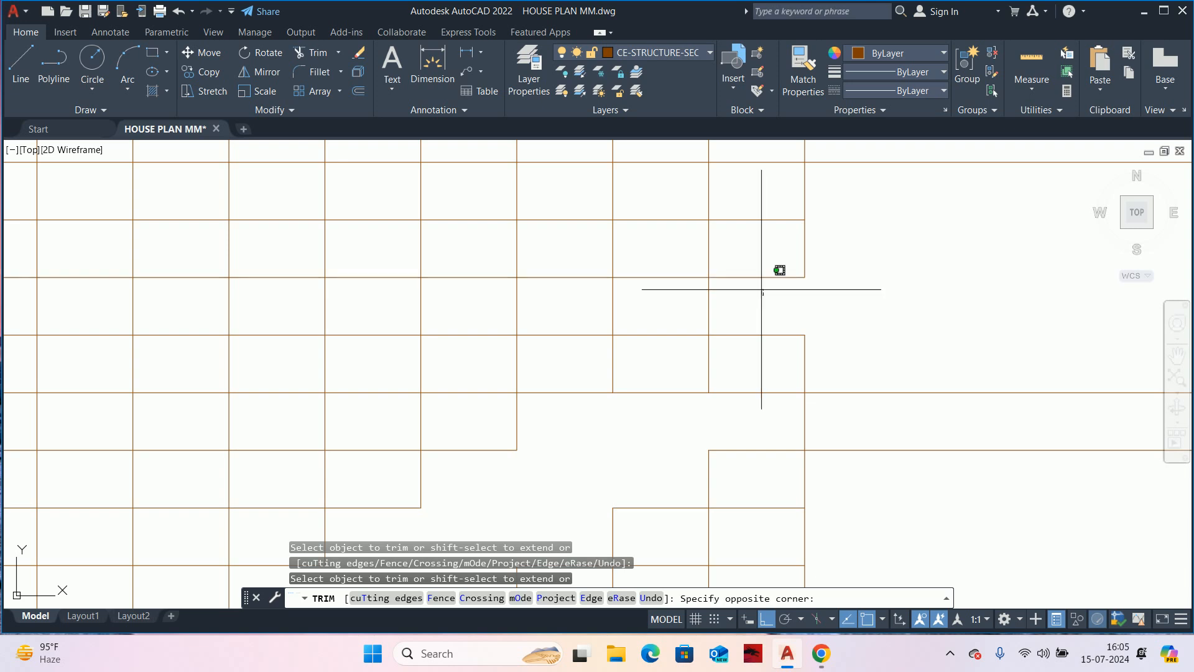
left_click(686, 216)
left_click(831, 253)
left_click(768, 219)
left_click(642, 170)
mouse_move(659, 193)
middle_mouse_down()
mouse_move(751, 252)
mouse_move(765, 281)
middle_mouse_up()
key("Escape")
- Switch the Trim command from Standard to Quick mode
type("tr")
key("Return")
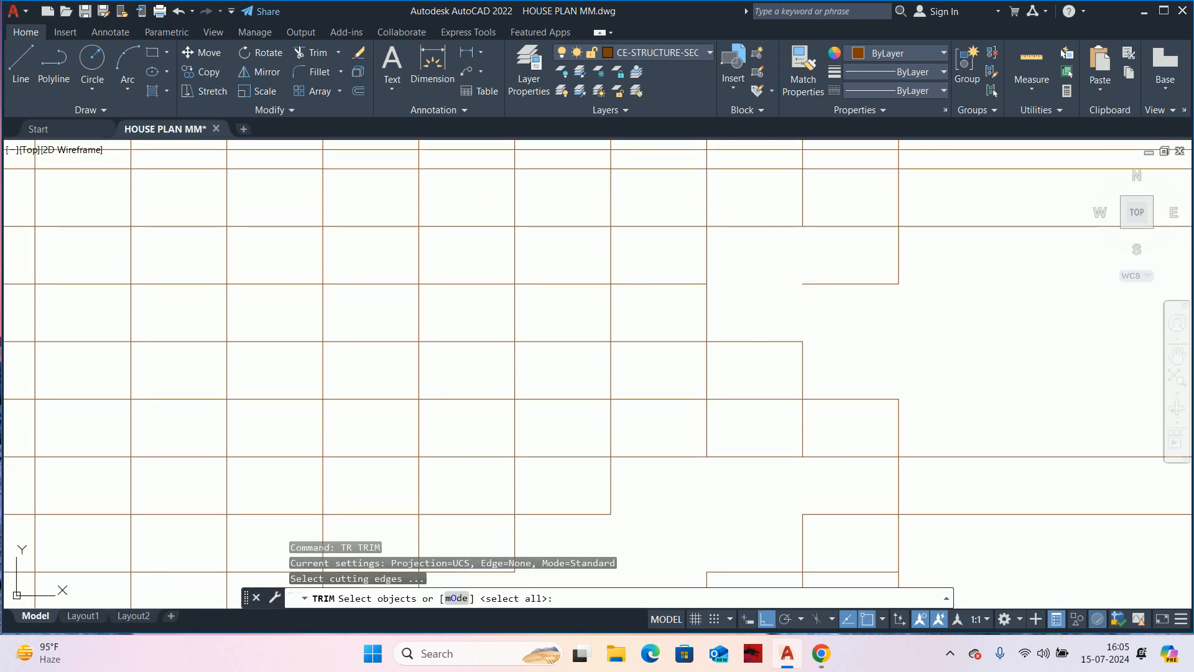
left_click(455, 598)
left_click(488, 598)
key("Escape")
key("Escape")
middle_click_drag(735, 302, 728, 330)
- Trim the grid segments above the second flight's next treads, up to the underside of the floor slab
key("Return")
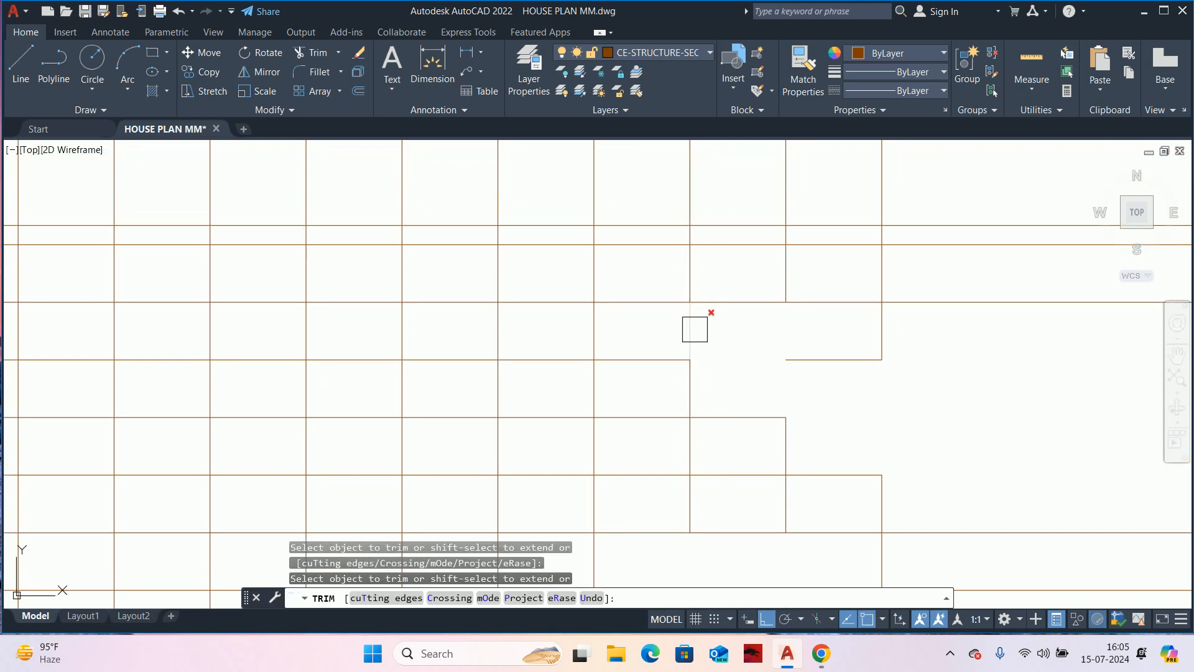
scroll(818, 401, "down", 3)
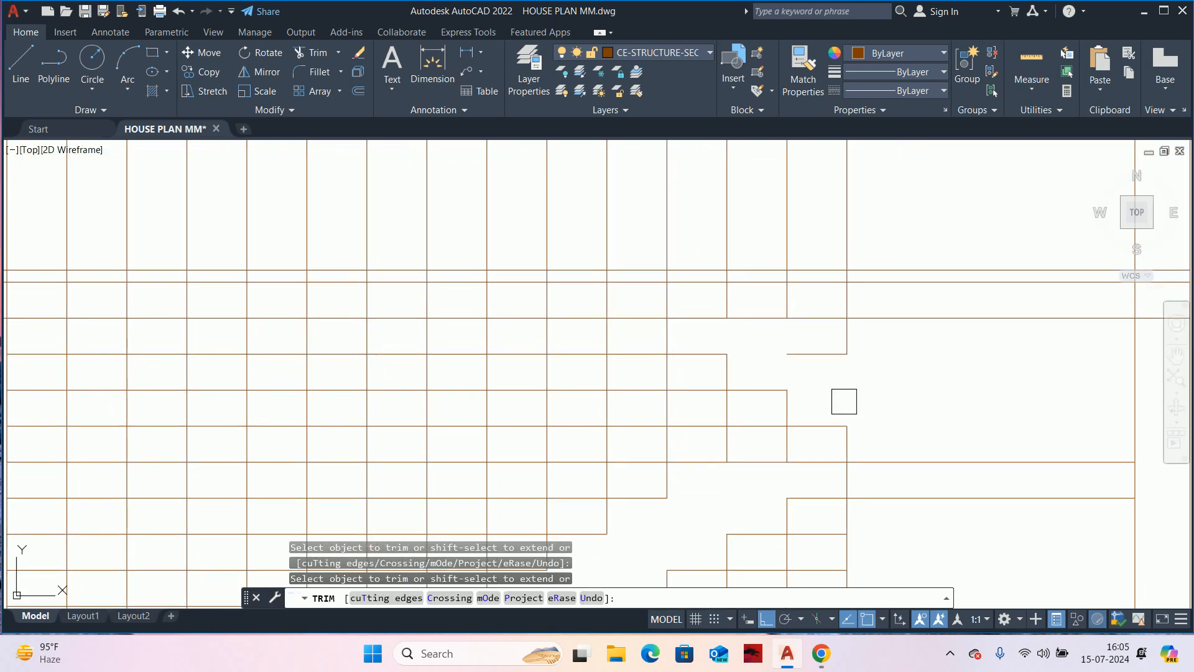
middle_click_drag(713, 339, 756, 417)
scroll(724, 392, "up", 4)
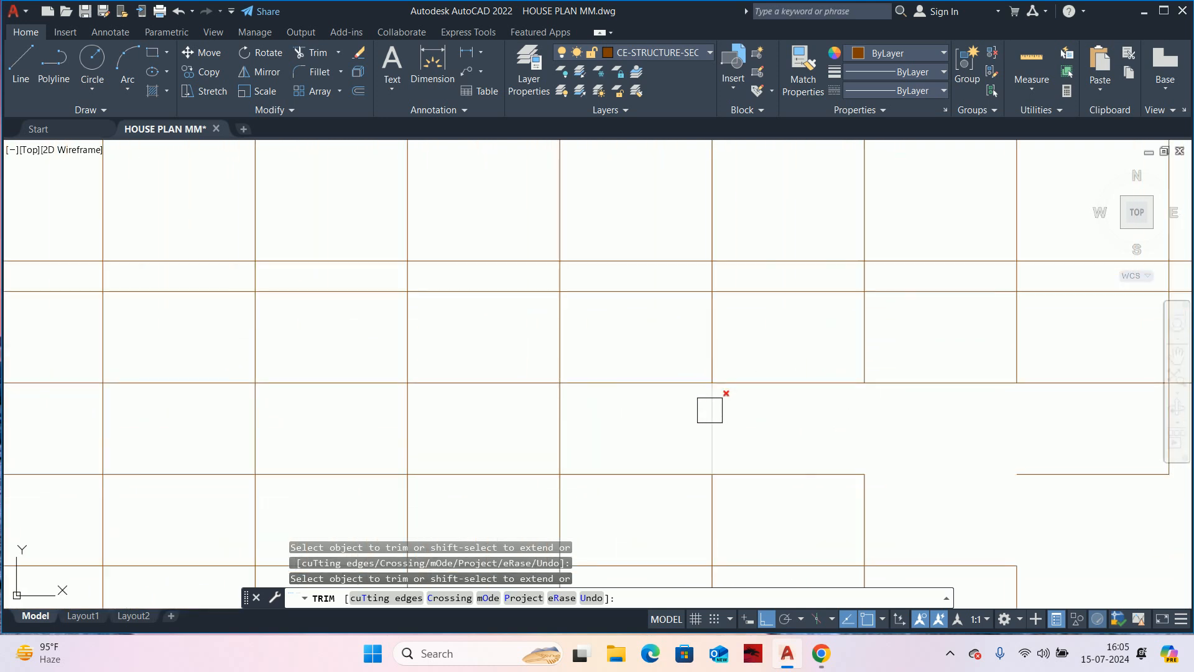
scroll(772, 387, "down", 4)
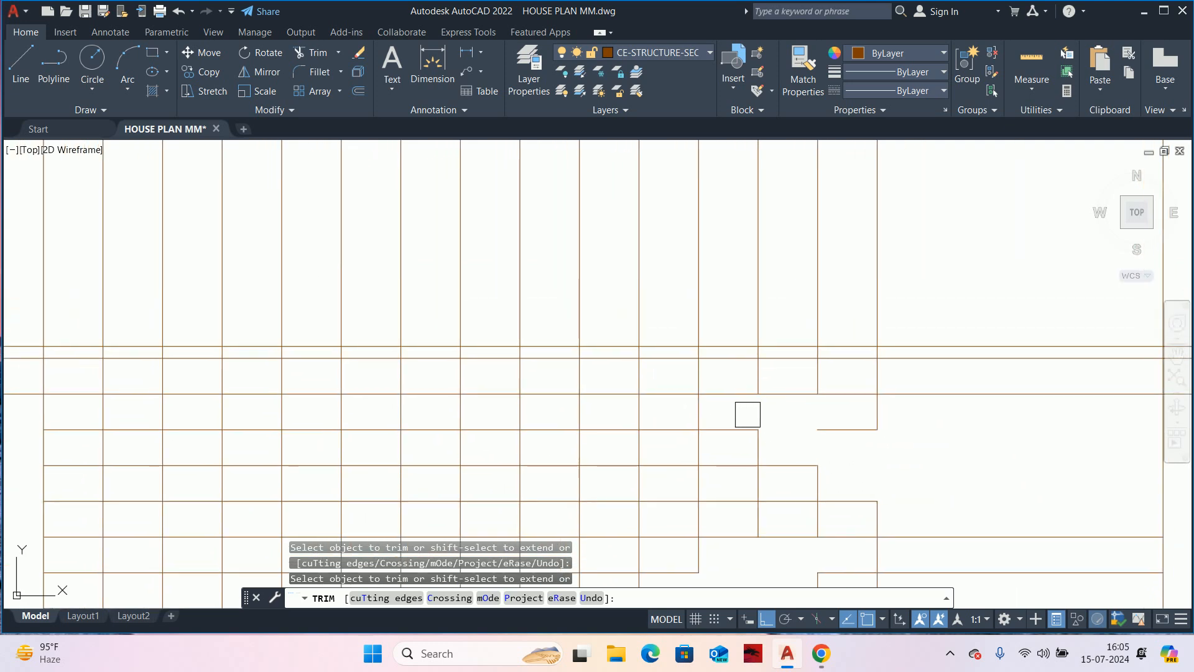
- Trim the slab lines and vertical grid segments directly above the second flight's upper treads, through the slab thickness
scroll(741, 414, "up", 2)
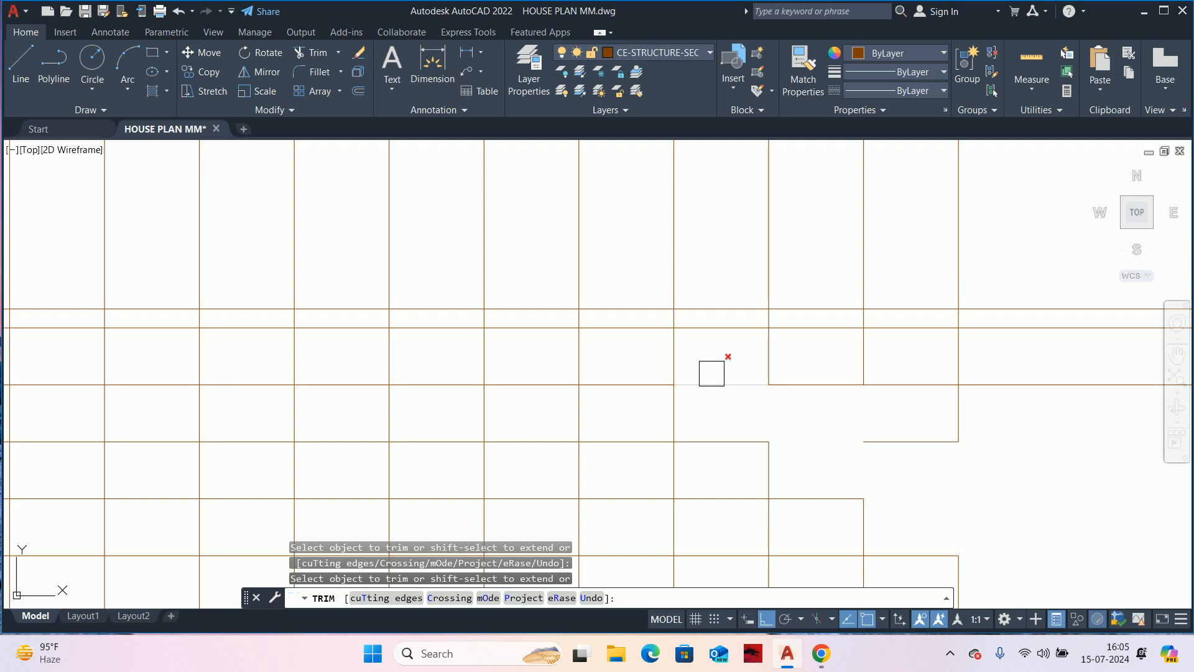
scroll(685, 361, "down", 3)
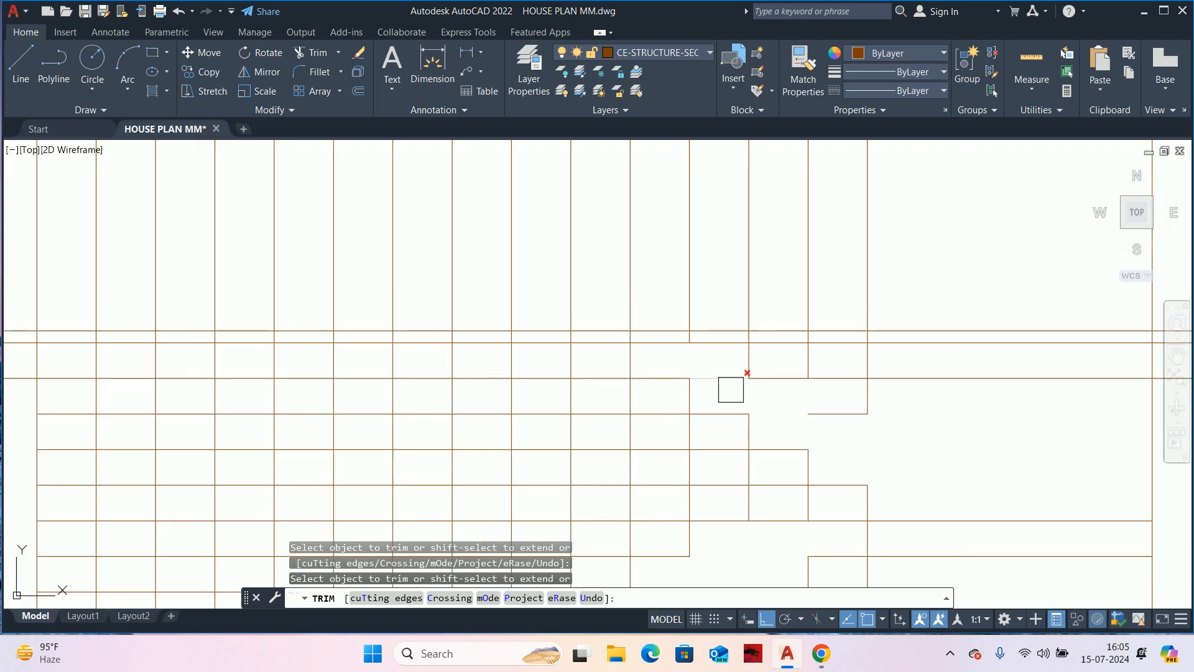
mouse_move(702, 361)
middle_mouse_down()
mouse_move(747, 382)
mouse_move(835, 387)
middle_mouse_up()
scroll(794, 362, "up", 2)
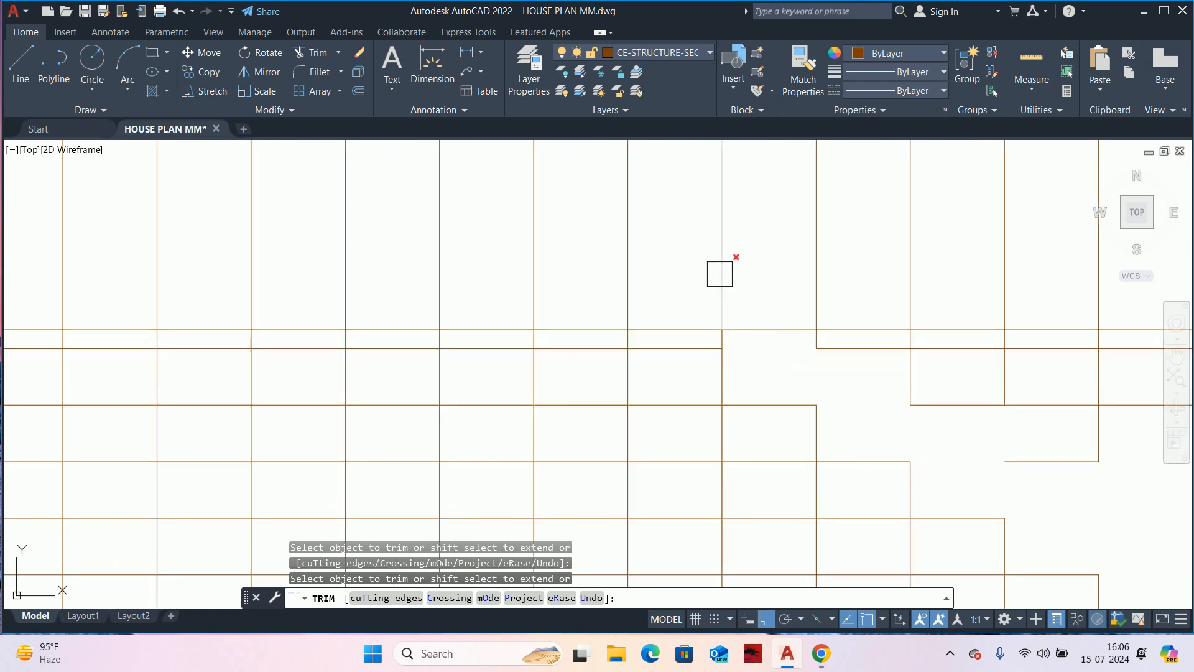
scroll(720, 277, "down", 2)
key("Return")
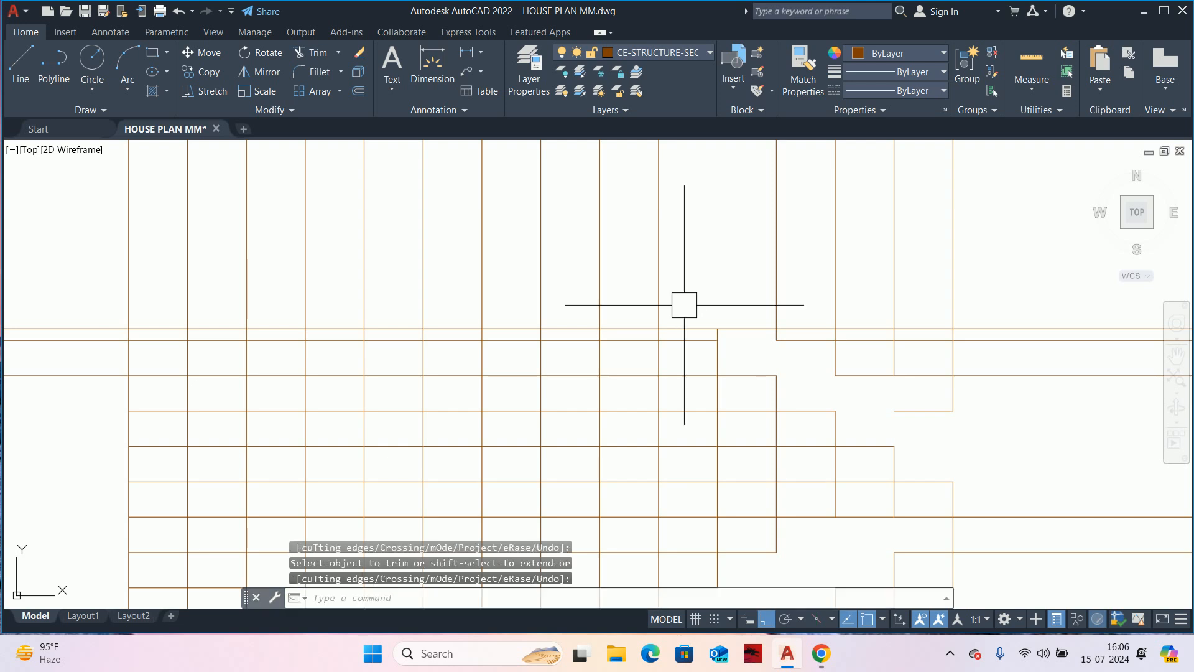
key("Escape")
key("Escape")
key("Escape")
- Trim all vertical grid lines rising above the floor slab beyond the second flight's top step, using a fence across them
scroll(696, 287, "down", 2)
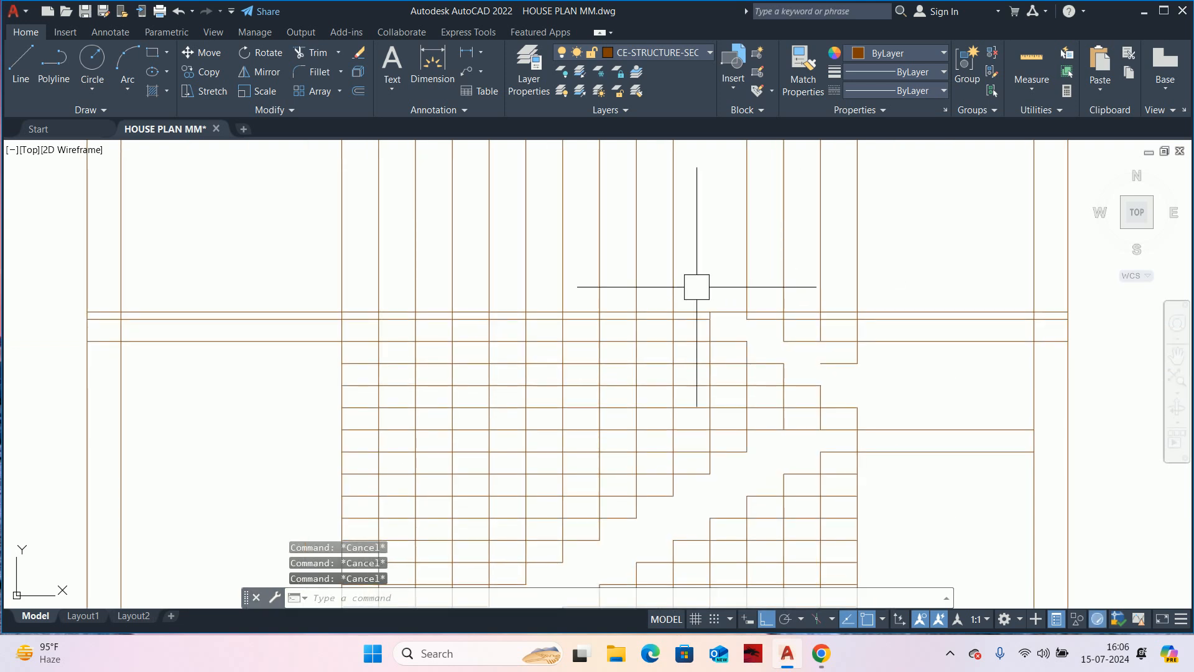
scroll(691, 292, "up", 2)
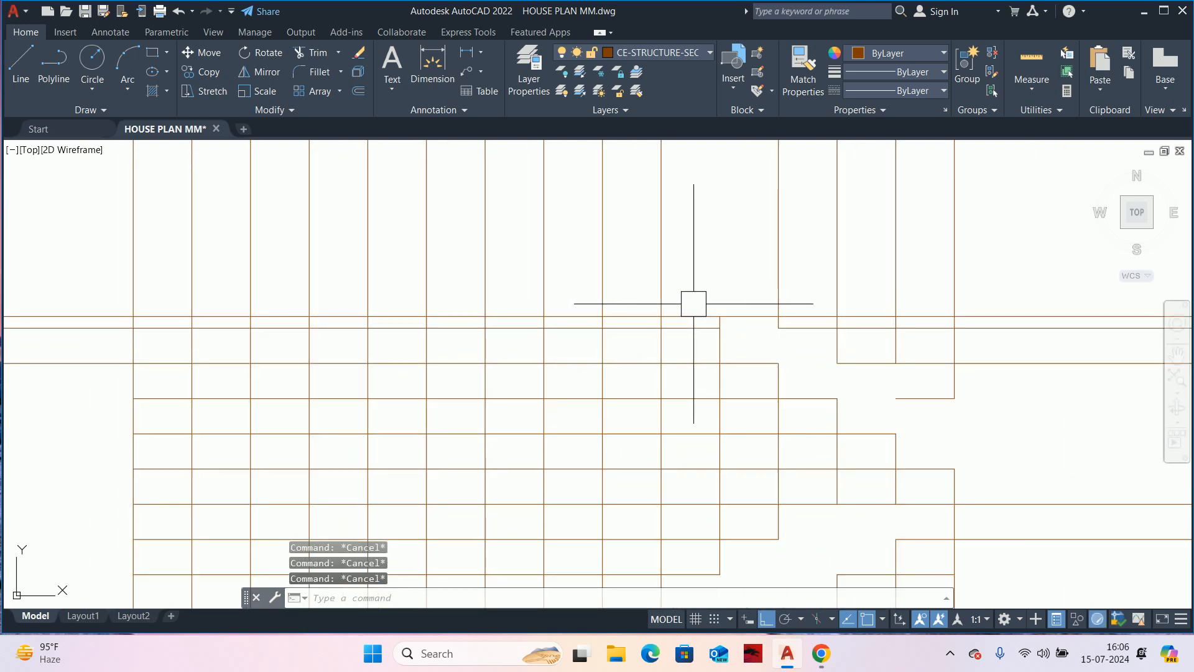
type("tr")
key("Return")
left_click(713, 261)
left_click(449, 228)
scroll(811, 266, "down", 2)
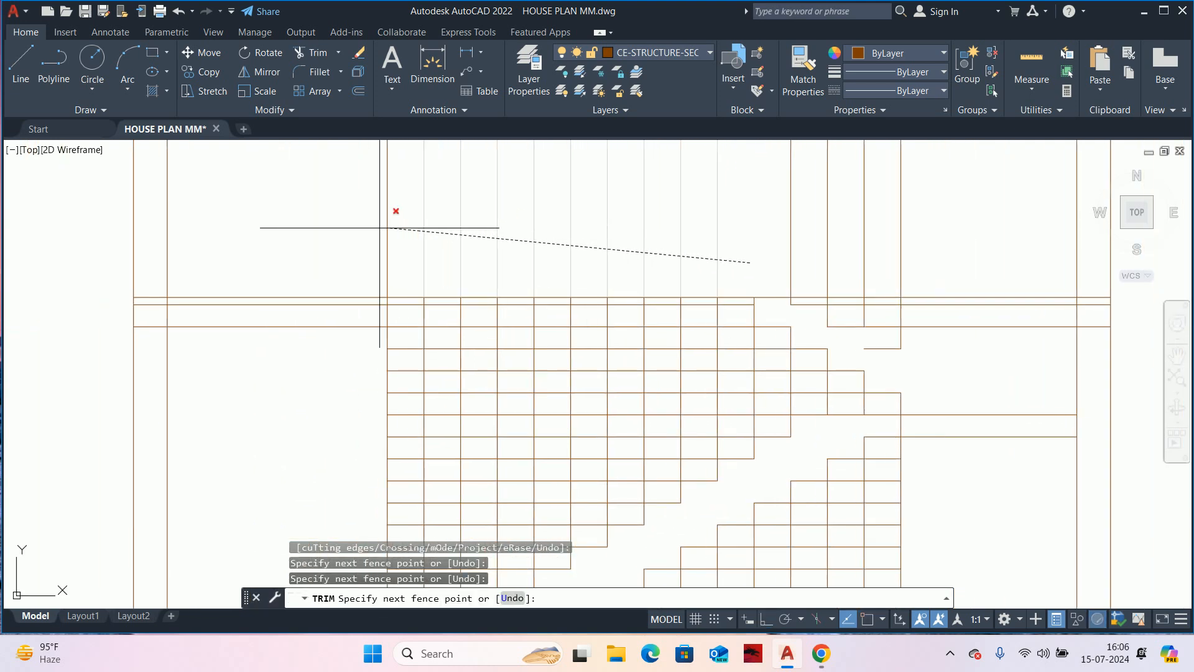
left_click(373, 211)
key("Return")
key("Escape")
key("Escape")
key("Escape")
scroll(827, 323, "up", 2)
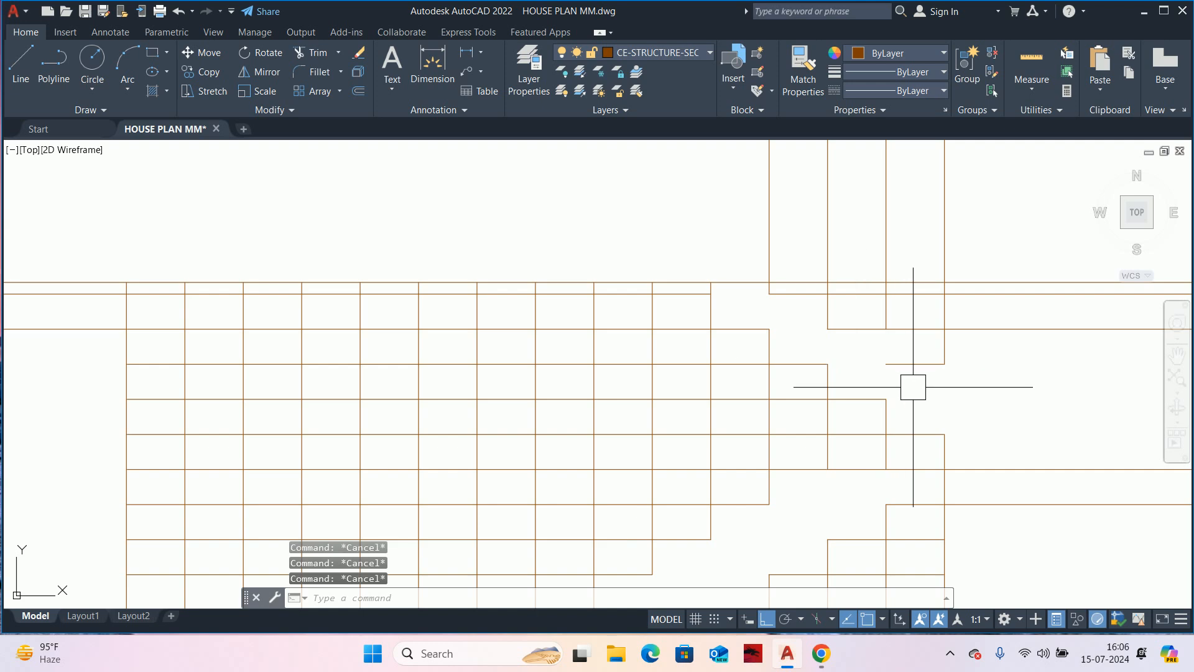
- Trim the landing line and vertical grid segments beneath the second flight's first treads
left_click(981, 384)
key("Escape")
scroll(880, 381, "down", 3)
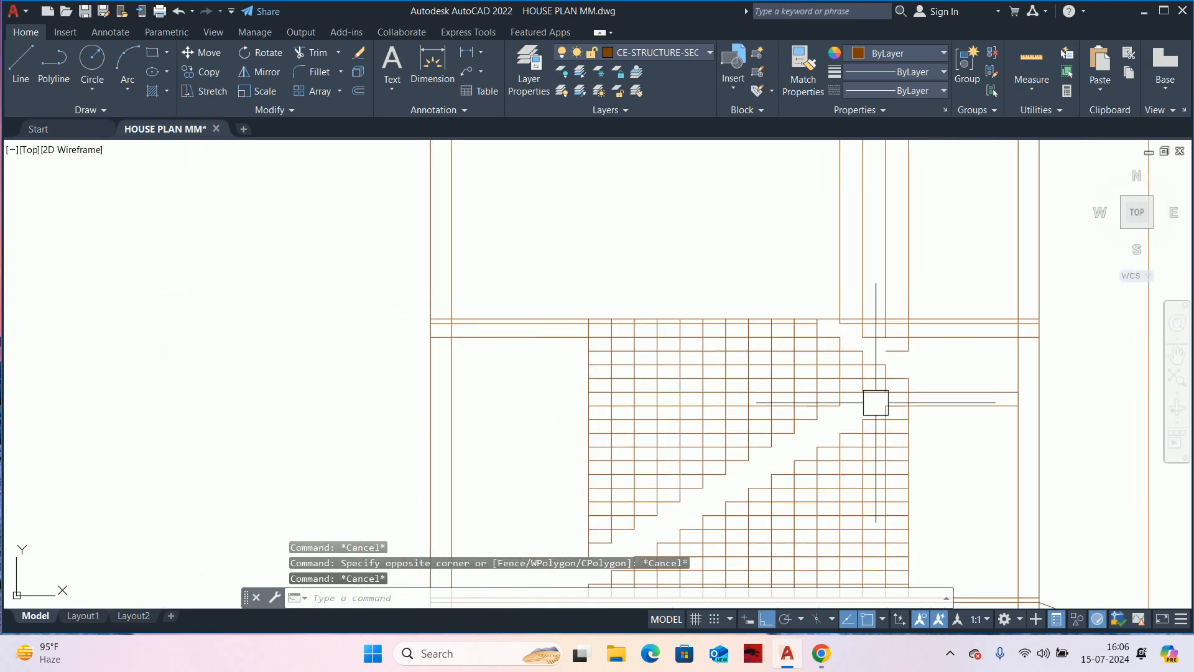
scroll(875, 411, "up", 3)
type("tr")
key("Return")
scroll(905, 374, "up", 4)
left_click(918, 350)
mouse_move(900, 351)
left_mouse_down()
mouse_move(813, 334)
mouse_move(799, 304)
left_mouse_up()
left_click(868, 316)
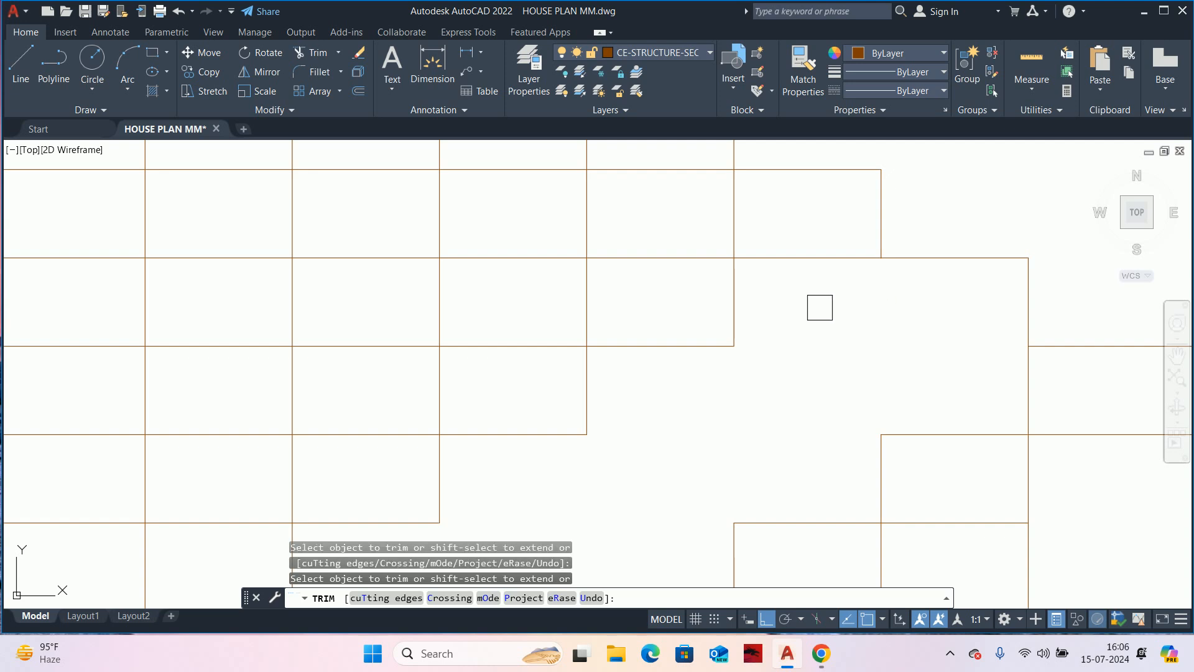
- Trim more grid segments beneath the second flight's lower treads beside the landing
middle_click_drag(764, 309, 775, 384)
scroll(777, 387, "down", 2)
mouse_move(800, 376)
left_mouse_down()
mouse_move(707, 334)
mouse_move(781, 375)
mouse_move(740, 336)
left_mouse_up()
key("Escape")
key("Escape")
type("RE")
key("Return")
left_click_drag(771, 363, 744, 342)
key("Return")
left_click(789, 376)
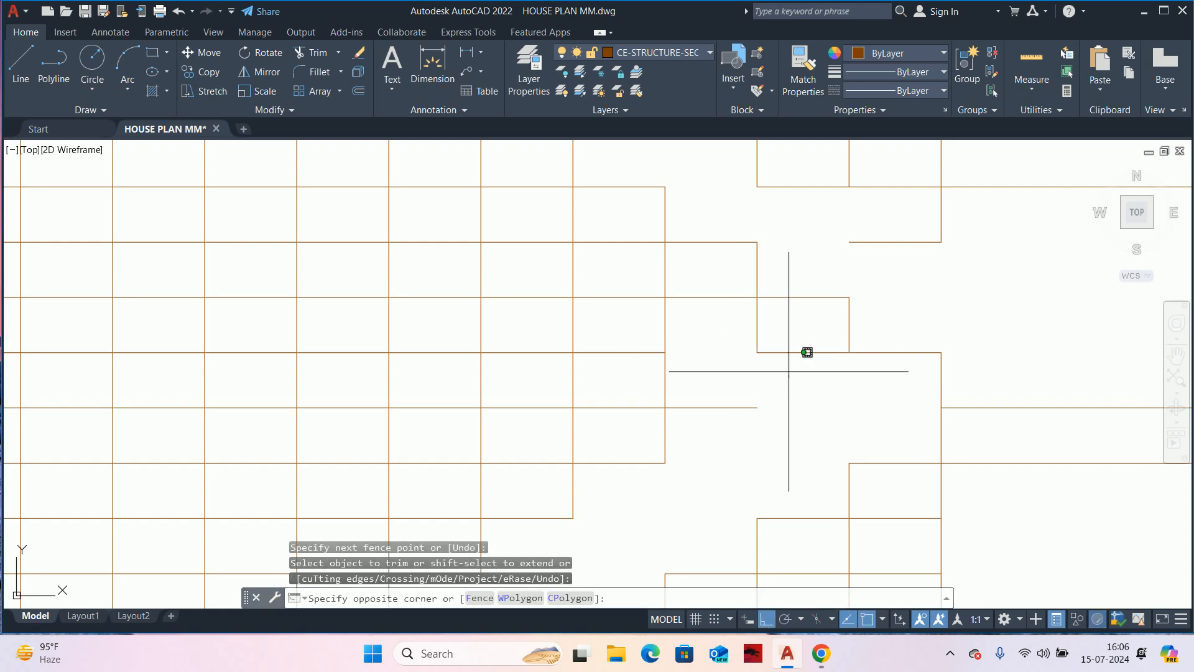
key("Escape")
- Trim the grid segments directly beneath the second flight's remaining treads with a fence that follows the steps up to the slab
type("TR")
key("Return")
scroll(777, 360, "up", 4)
left_click_drag(803, 371, 684, 311)
scroll(760, 418, "down", 4)
left_click(757, 416)
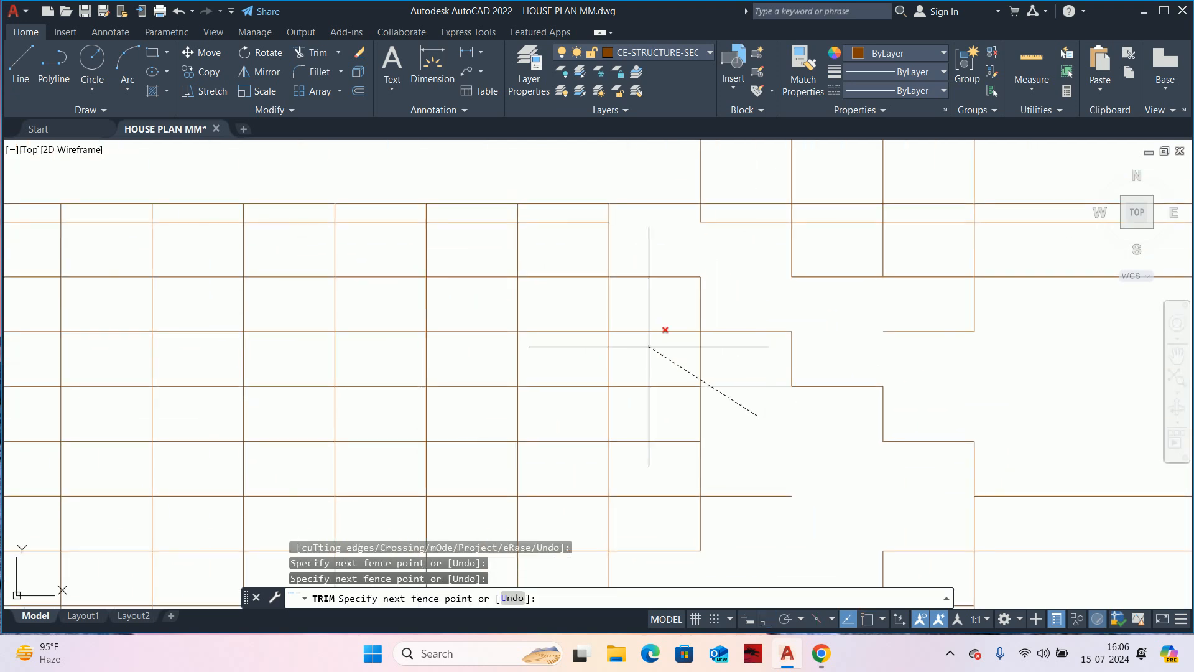
left_click(536, 268)
middle_click_drag(720, 404, 773, 417)
- Trim the grid segments directly beneath the first flight's lowest treads with a fence along the steps
scroll(714, 408, "down", 3)
scroll(589, 395, "up", 2)
scroll(774, 234, "up", 3)
scroll(582, 348, "up", 2)
left_click(609, 313)
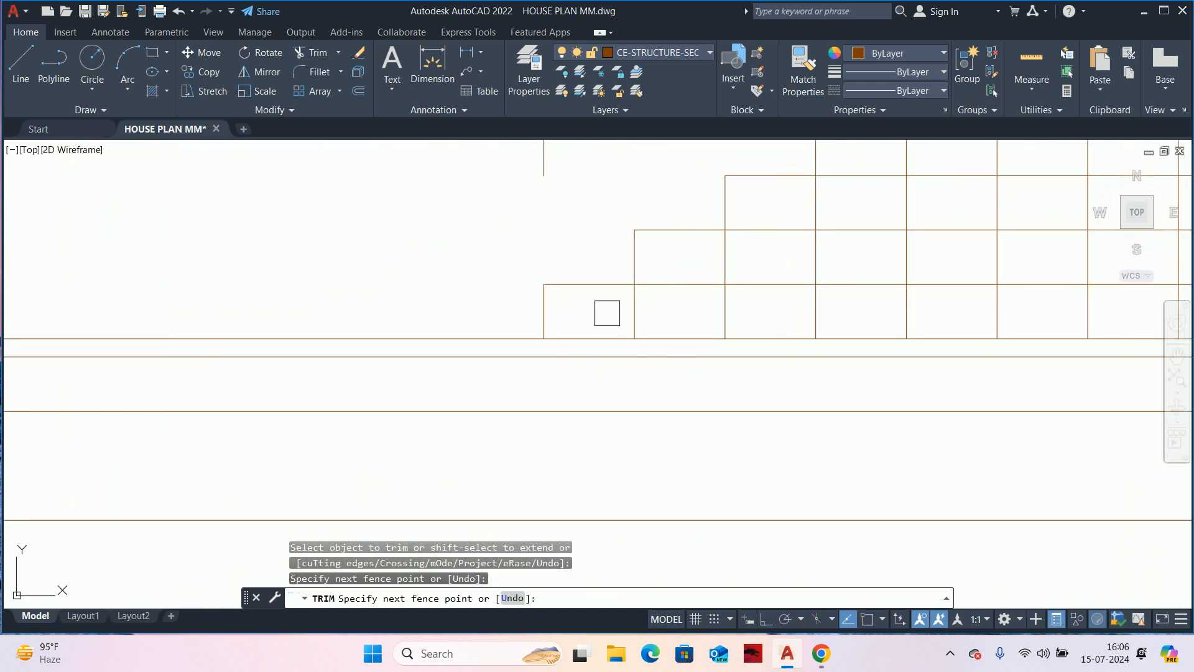
scroll(775, 237, "down", 2)
middle_click_drag(772, 238, 589, 356)
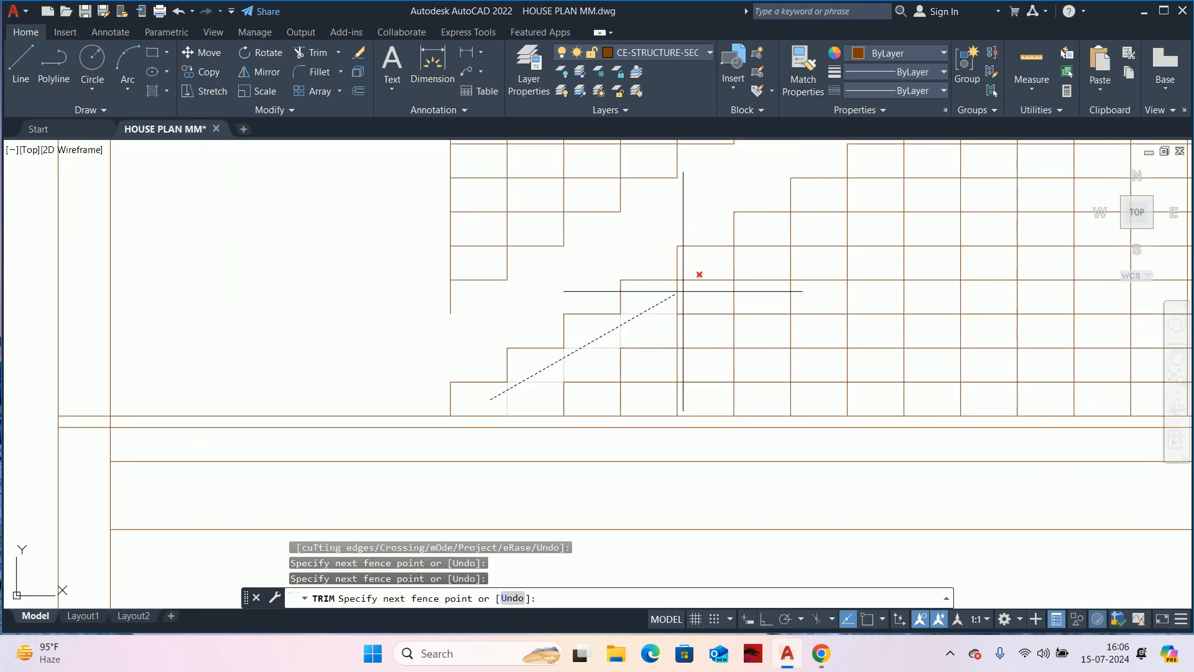
left_click(712, 275)
key("Return")
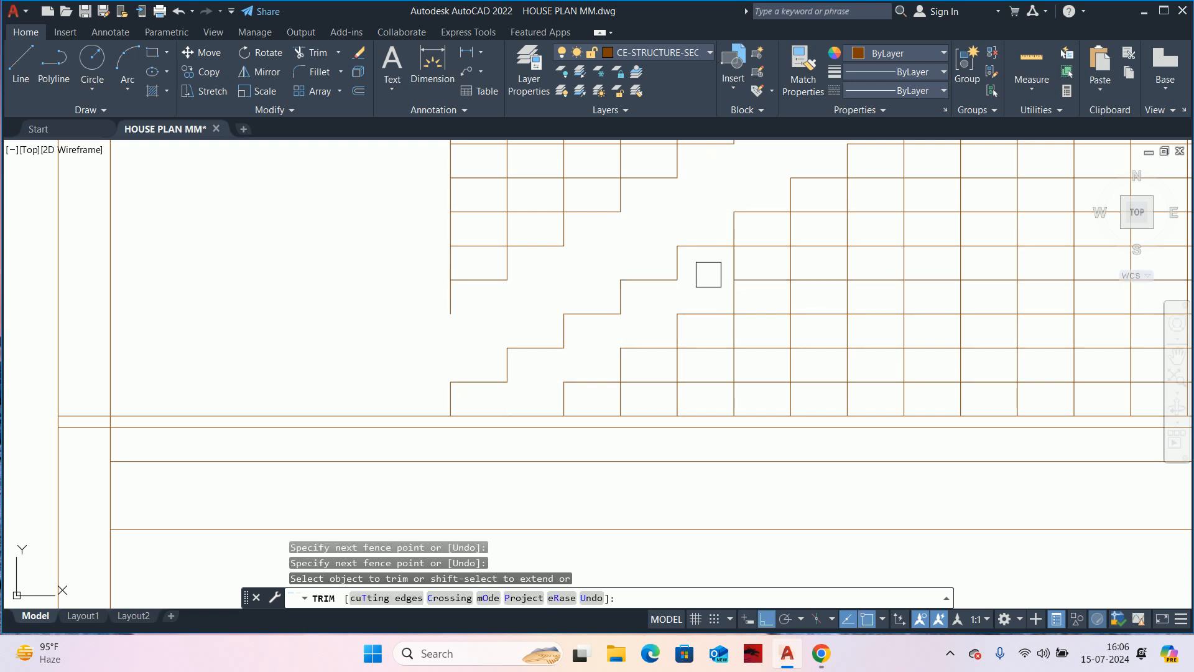
- Continue trimming the grid segments directly beneath the first flight's treads, up to the landing
left_click(709, 274)
scroll(579, 374, "down", 2)
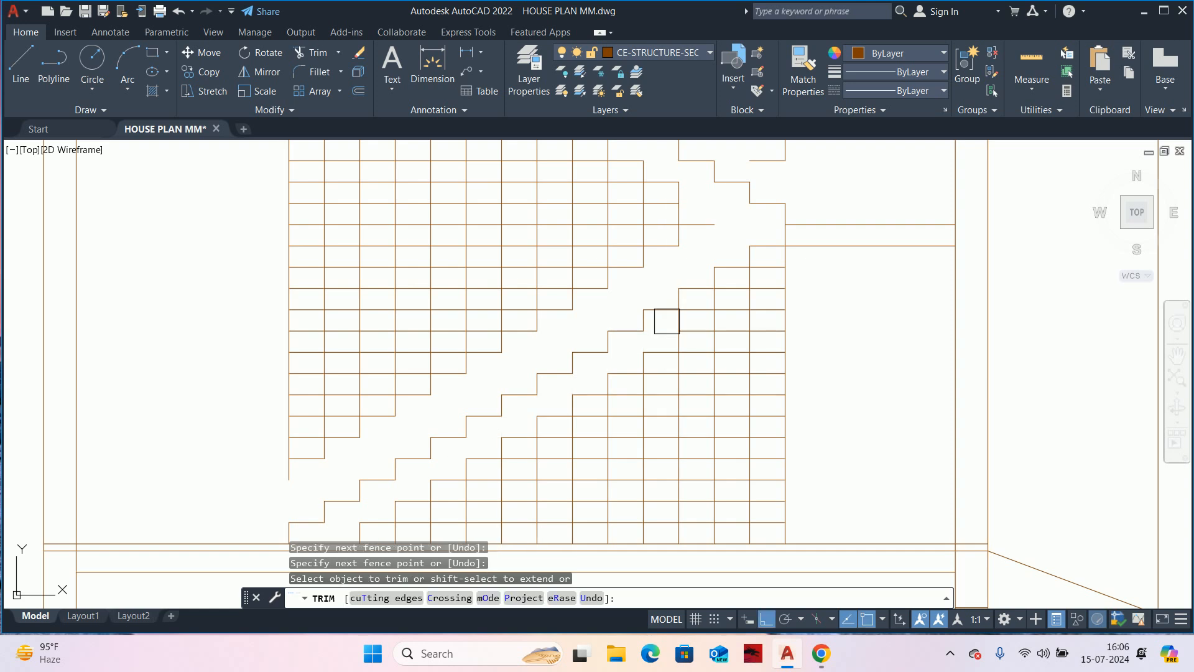
scroll(664, 321, "up", 4)
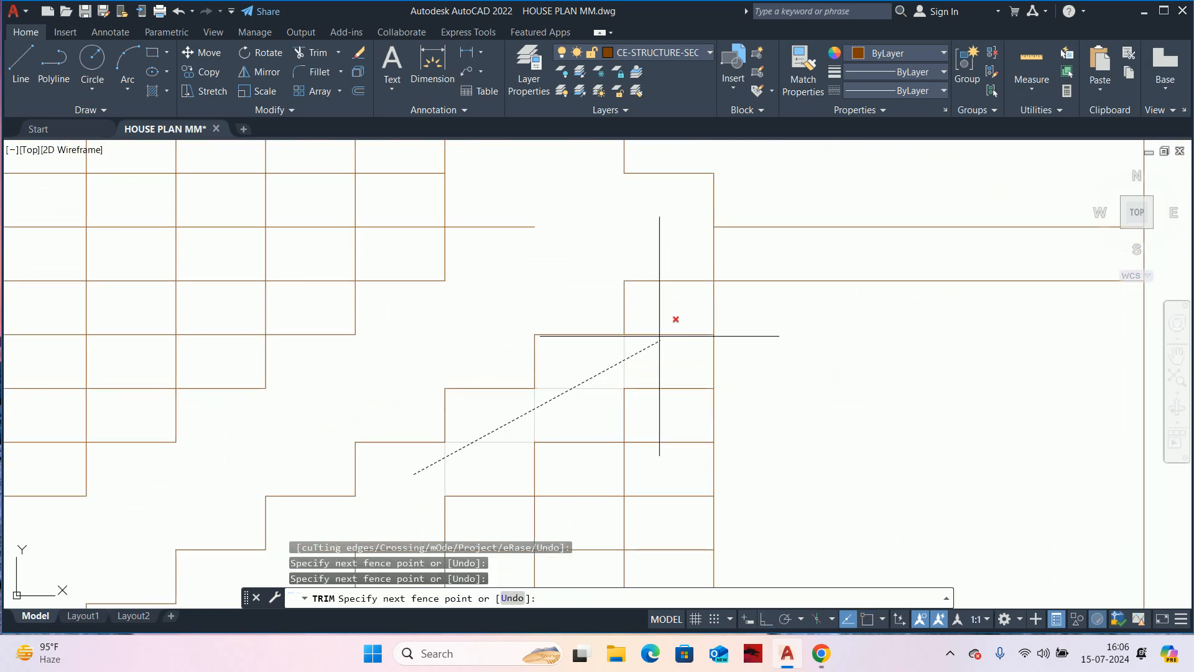
left_click(651, 320)
key("Return")
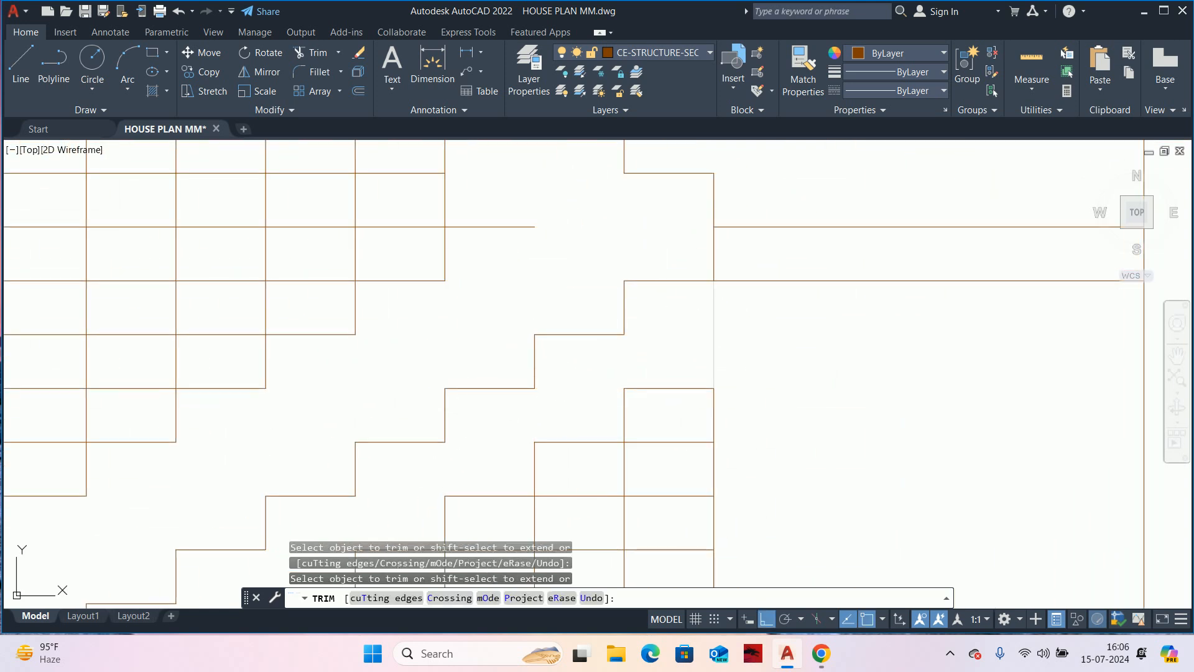
- Erase the leftover vertical grid lines beneath the first flight, along with the lowest horizontal one, using a crossing selection
scroll(704, 320, "down", 4)
key("Escape")
key("Escape")
scroll(682, 425, "up", 2)
mouse_move(733, 423)
middle_mouse_down()
mouse_move(746, 417)
mouse_move(789, 271)
middle_mouse_up()
left_click(814, 427)
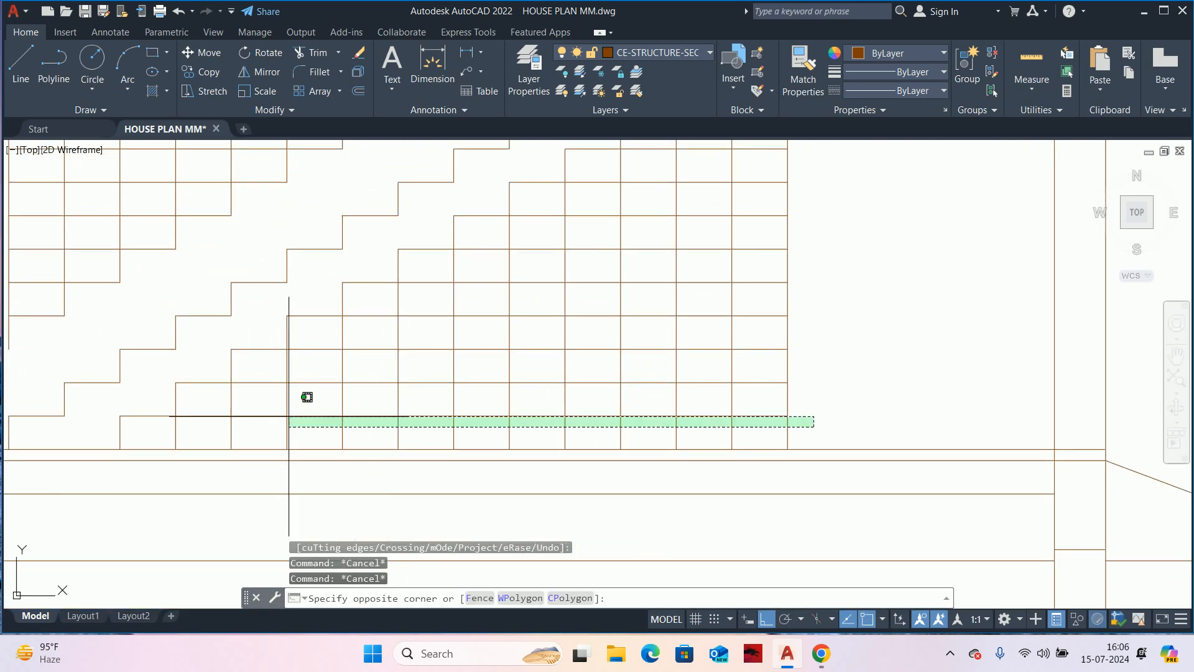
left_click(106, 415)
scroll(395, 432, "down", 2)
key("Delete")
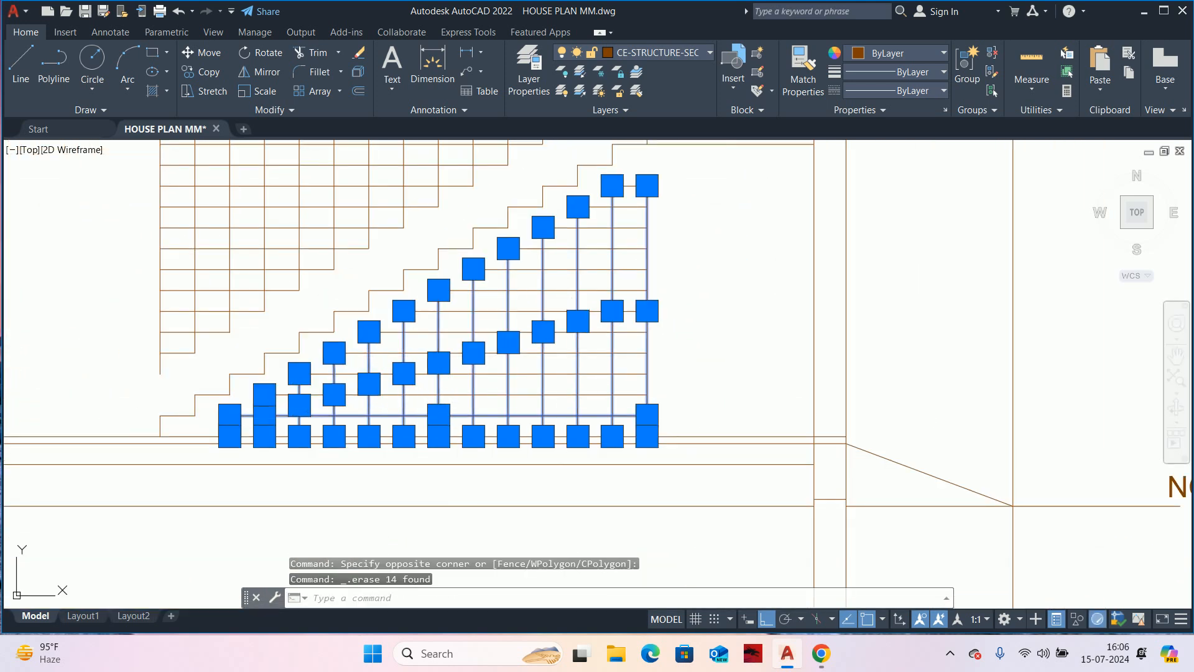
- Erase the remaining horizontal grid lines beneath the first flight, up to the landing
left_click(660, 419)
scroll(659, 419, "down", 2)
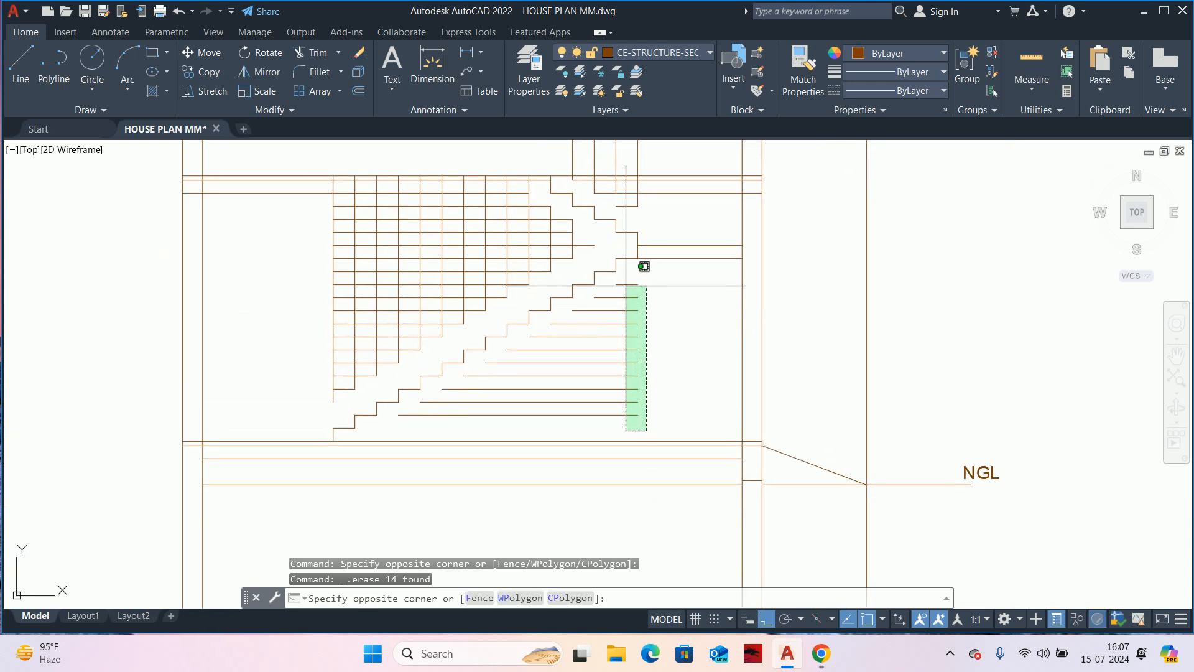
left_click(645, 288)
key("Delete")
middle_click_drag(633, 317, 644, 408)
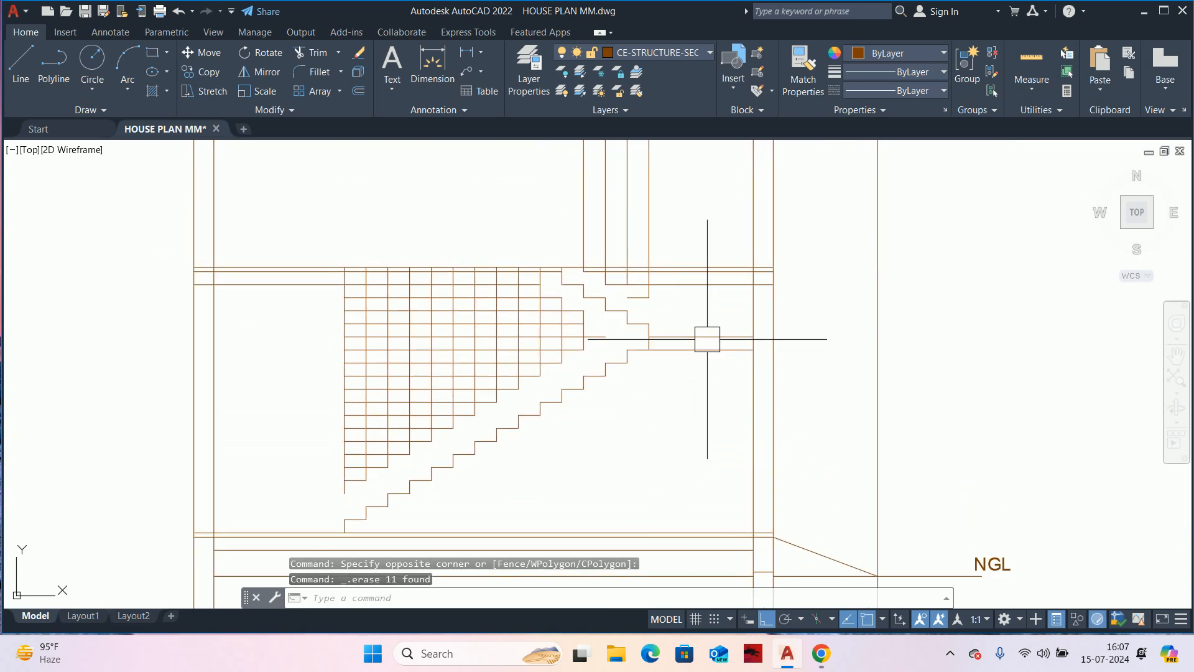
- Erase the leftover vertical grid lines between the first flight and the first-floor slab
scroll(520, 381, "up", 2)
left_click(647, 321)
mouse_move(485, 297)
middle_mouse_down()
mouse_move(366, 297)
mouse_move(635, 297)
middle_mouse_up()
left_click(448, 317)
key("Delete")
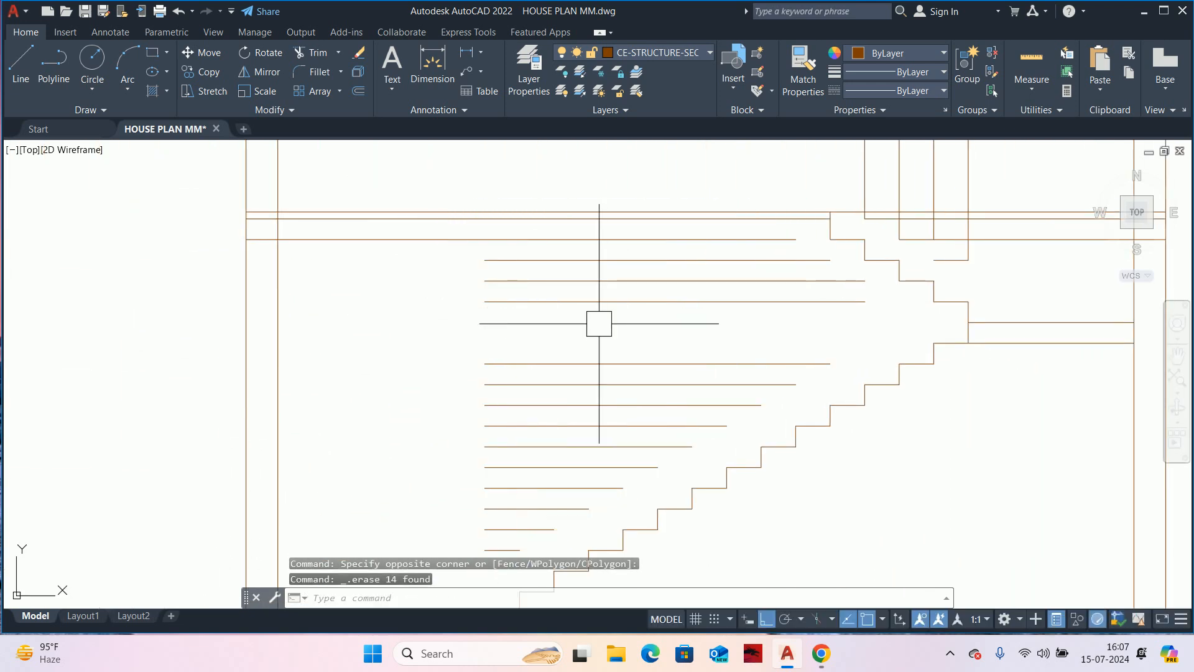
- Erase the leftover horizontal grid lines between the two flights and the first-floor slab
middle_click_drag(674, 369, 831, 256)
left_click(666, 465)
scroll(590, 307, "down", 2)
middle_click_drag(590, 308, 613, 443)
left_click(607, 346)
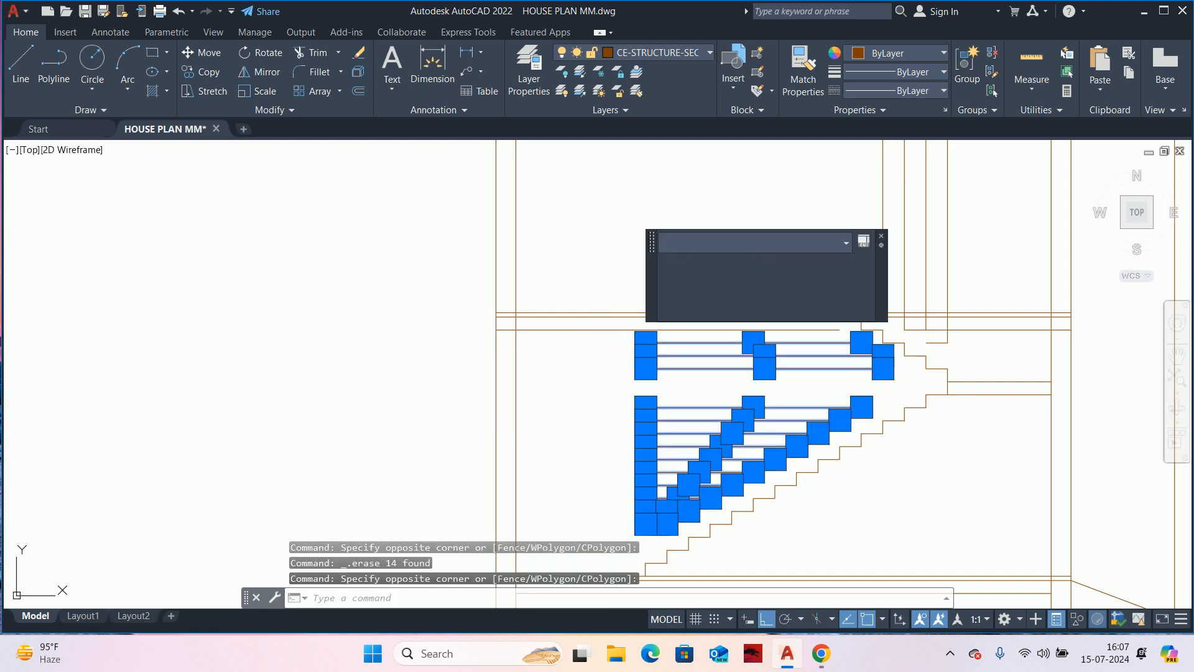
key("Delete")
- Erase the surplus vertical grid lines rising above the second flight and the stray leftover line near its upper steps
scroll(751, 360, "down", 2)
left_click(814, 317)
left_click(697, 285)
key("Delete")
scroll(793, 360, "up", 4)
left_click(629, 385)
key("Delete")
middle_click_drag(533, 351, 752, 365)
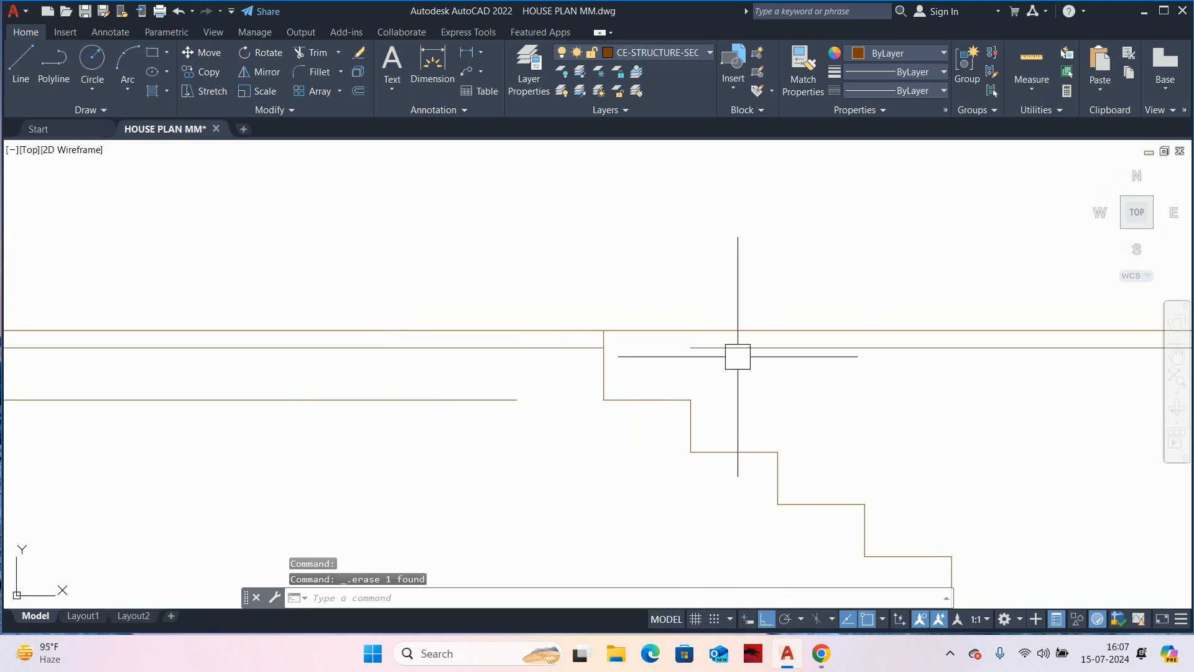
- Trim the first-floor slab lines beyond the second flight's top riser and extend the slab's bottom line to the stair
type("tr")
key("Return")
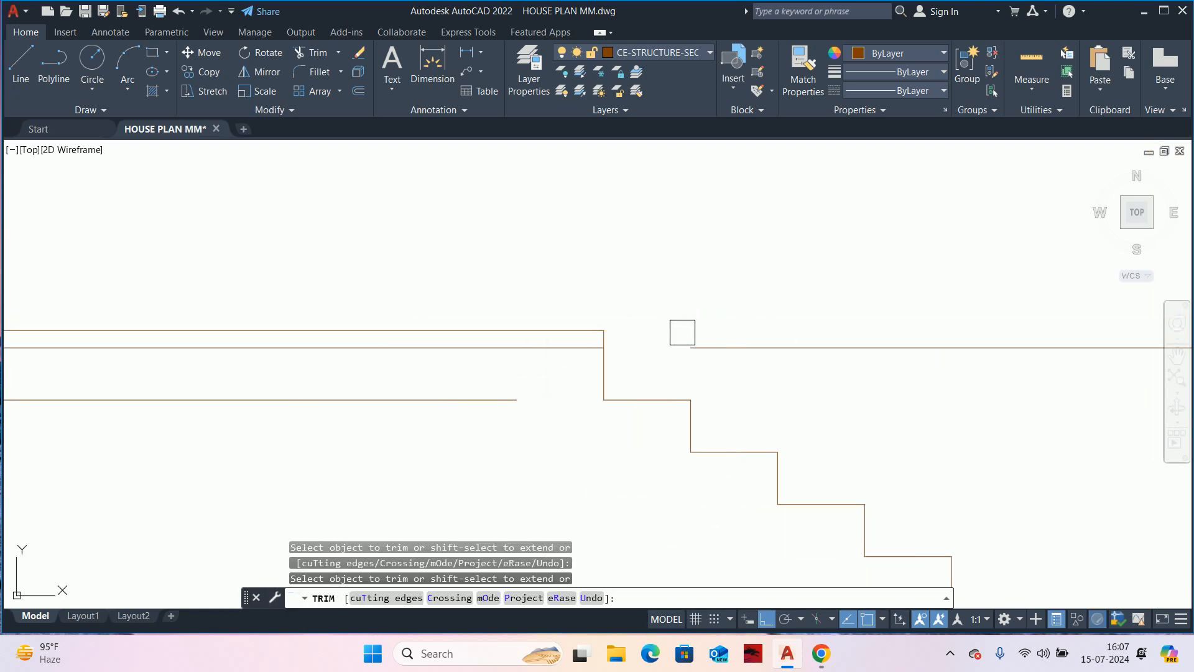
scroll(743, 354, "down", 4)
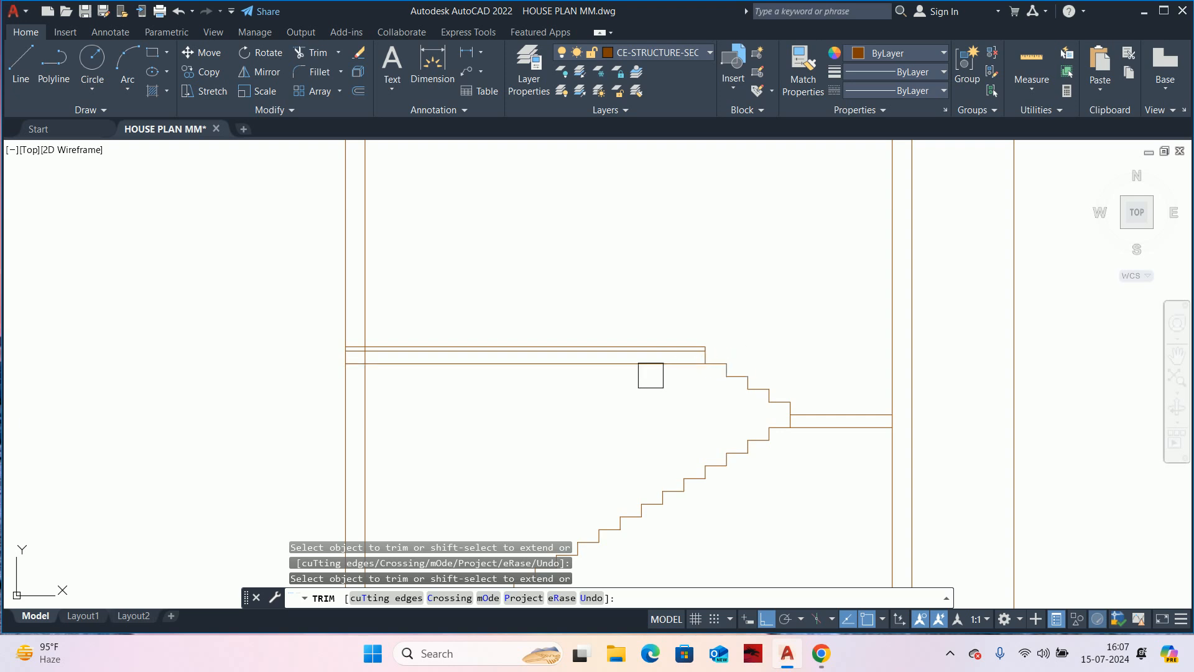
key("Escape")
key("Escape")
middle_click_drag(486, 400, 485, 376)
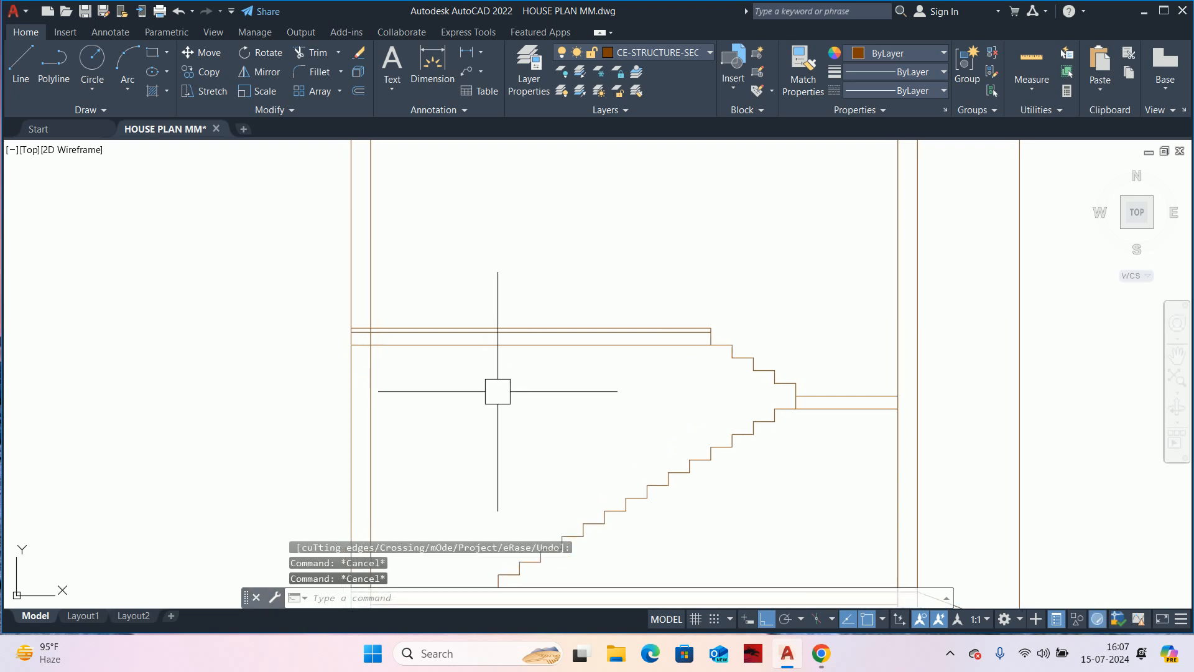
key("Escape")
- Examine where the second flight meets the slab and landing, and where the first flight meets the ground floor
scroll(697, 390, "up", 2)
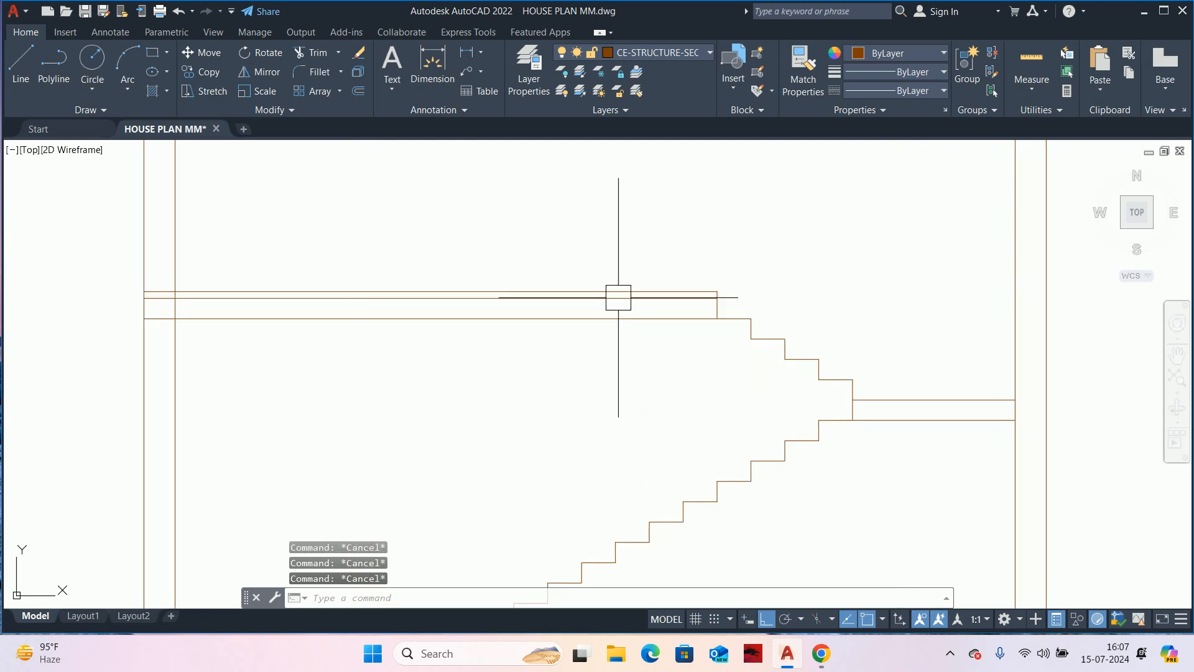
scroll(711, 292, "up", 2)
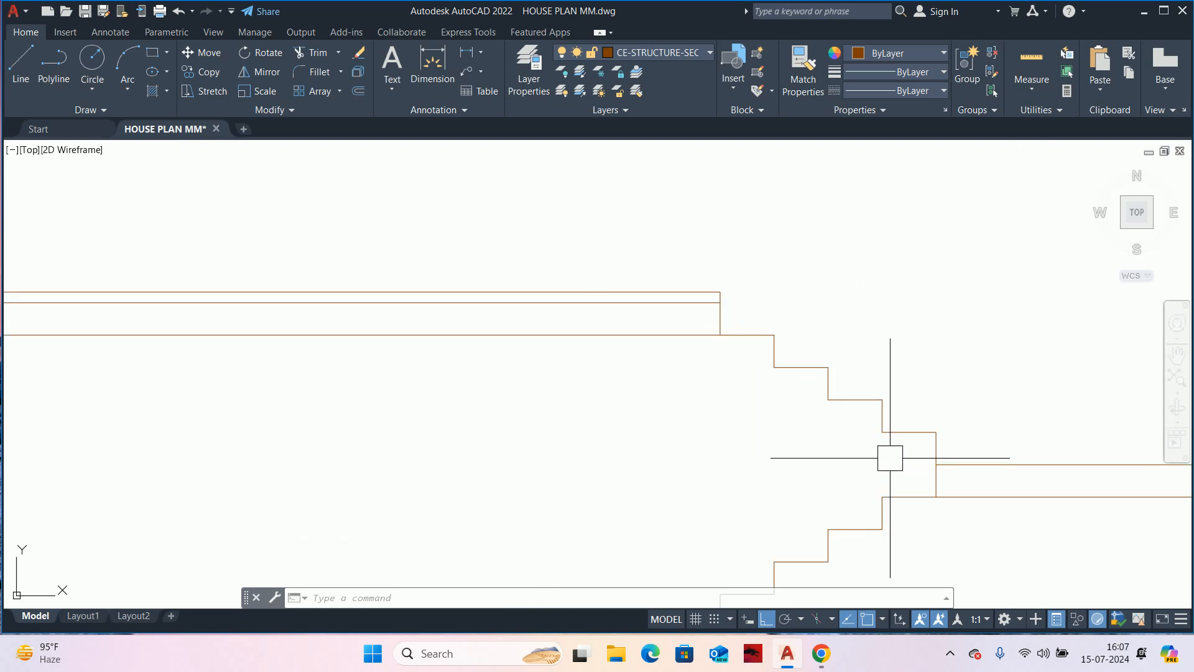
middle_click_drag(891, 454, 925, 315)
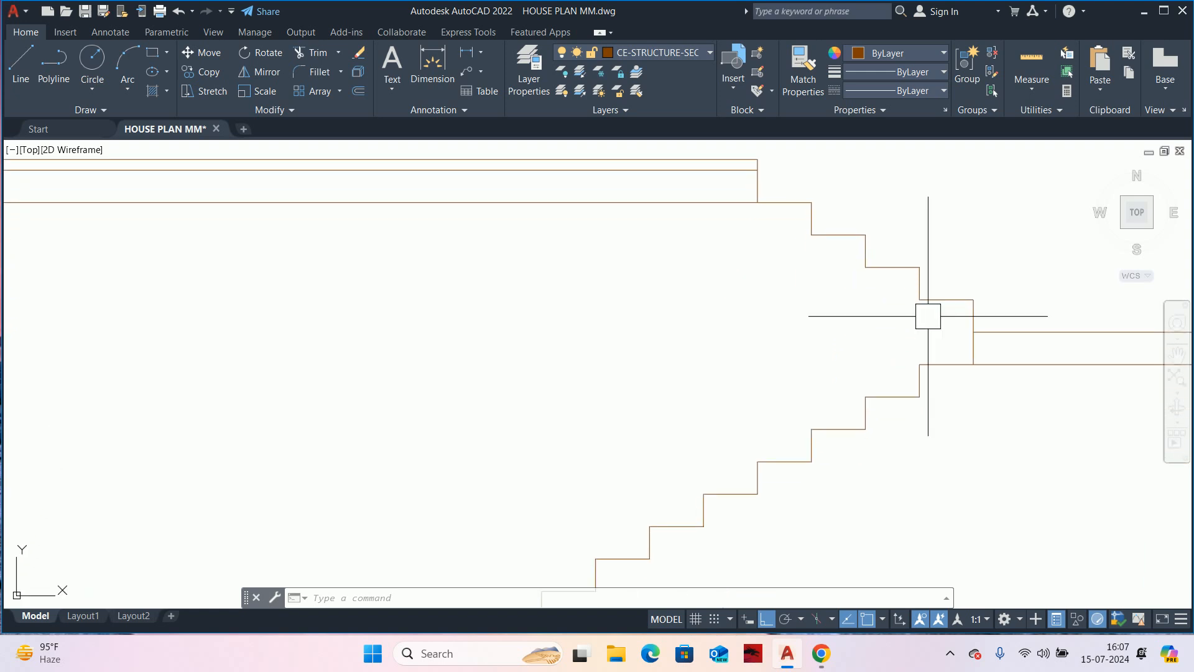
key("Escape")
key("Escape")
key("Escape")
middle_click_drag(739, 306, 739, 472)
scroll(752, 336, "up", 2)
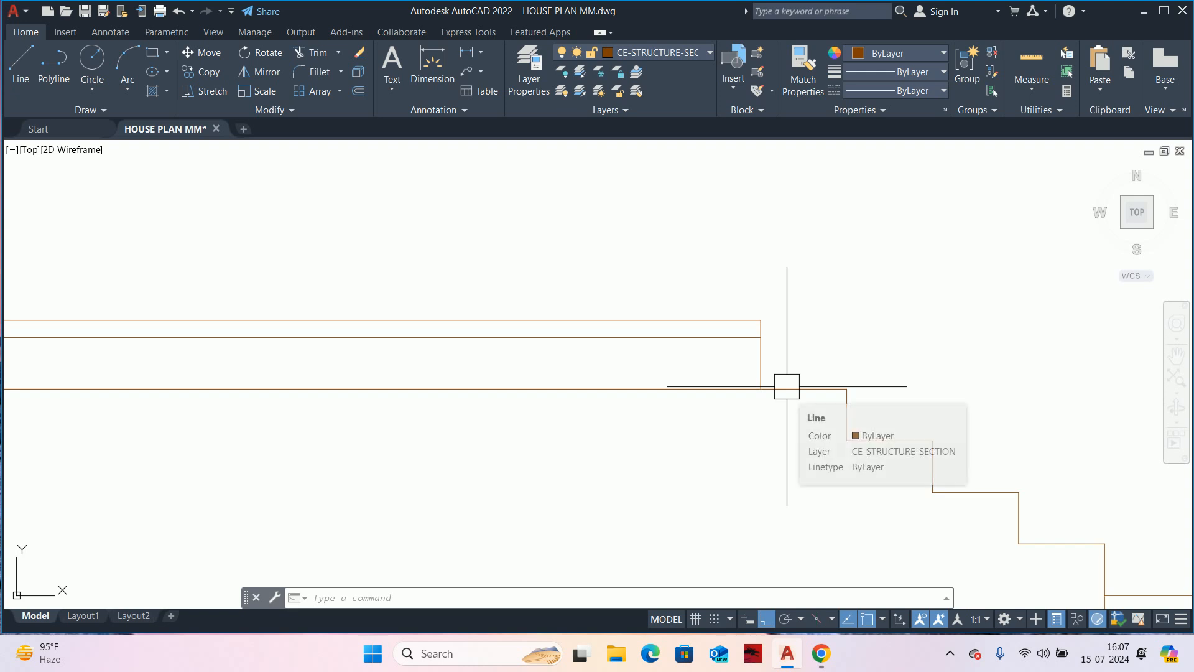
scroll(843, 396, "down", 4)
scroll(800, 381, "up", 4)
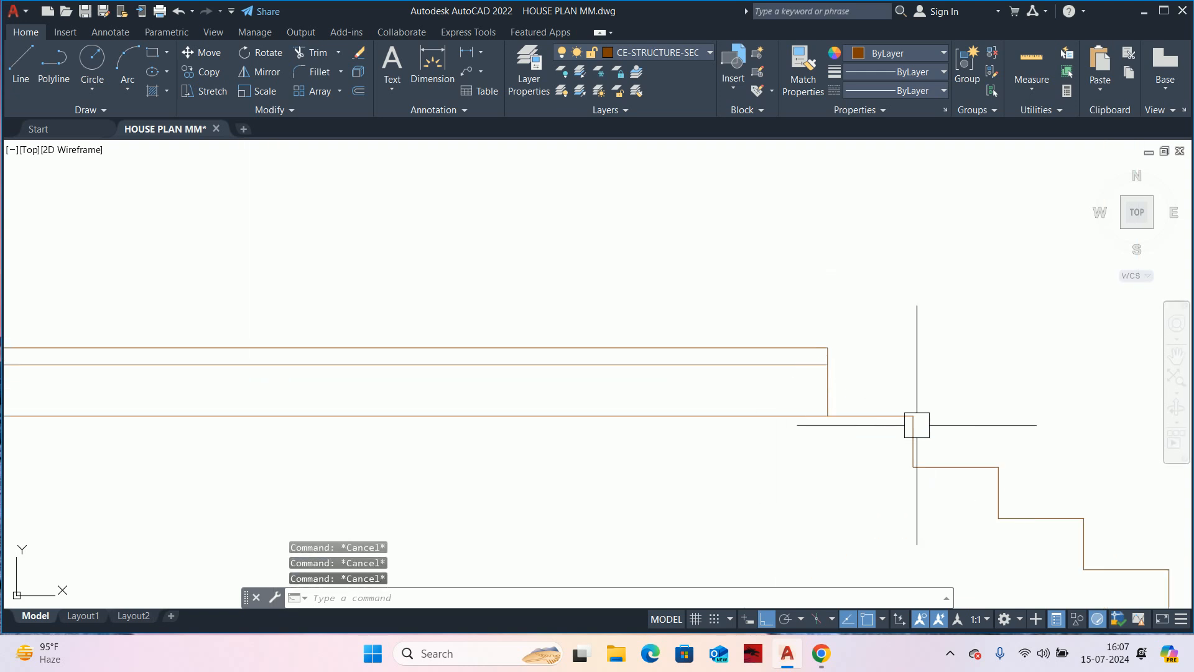
middle_click_drag(1009, 520, 981, 469)
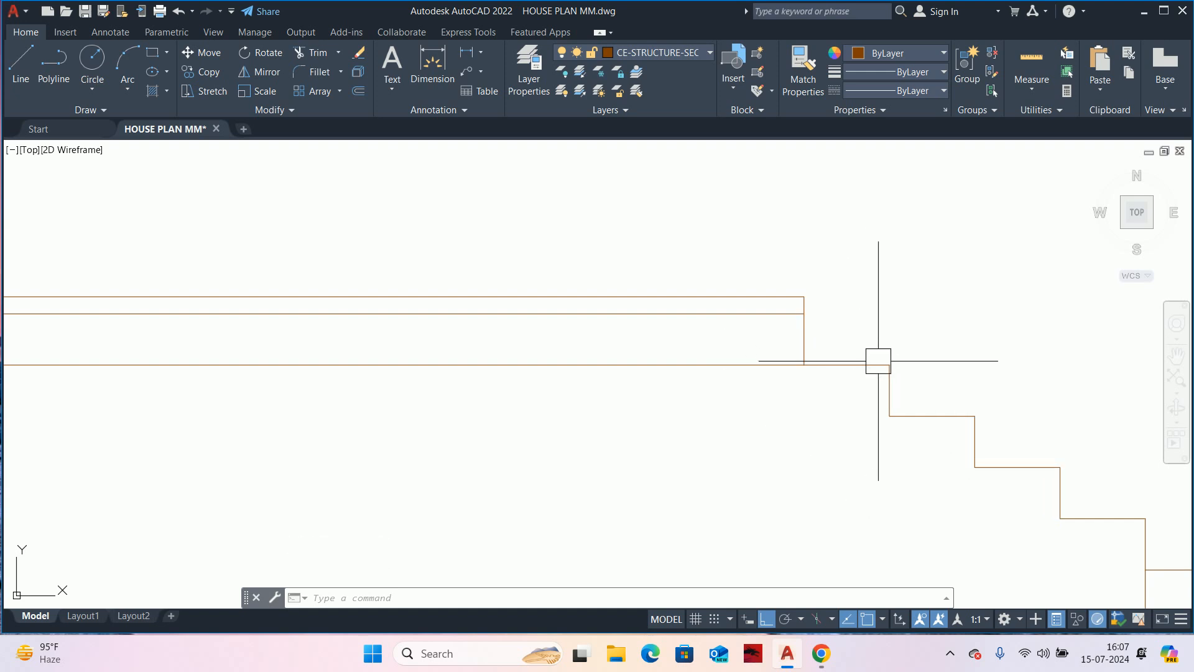
scroll(853, 417, "down", 6)
middle_click_drag(842, 476, 924, 249)
scroll(728, 387, "up", 4)
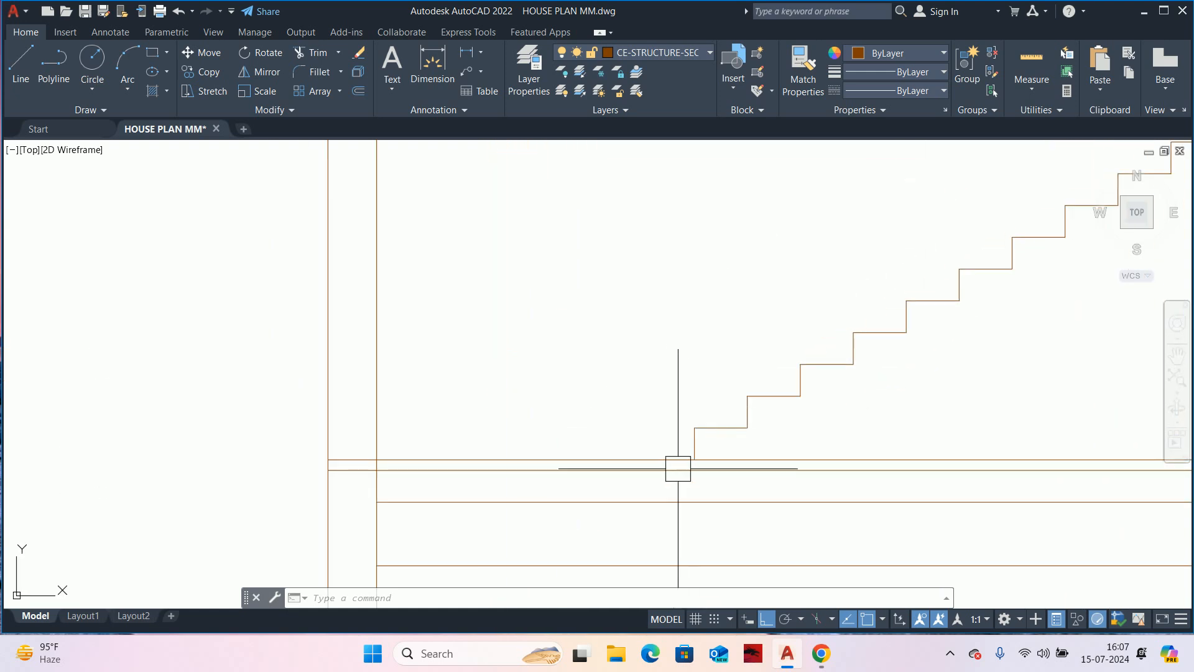
scroll(685, 446, "down", 3)
key("Escape")
key("Escape")
middle_click_drag(728, 394, 773, 320)
- Try trimming the first-floor slab lines where they cross the column opposite the landing
type("tr")
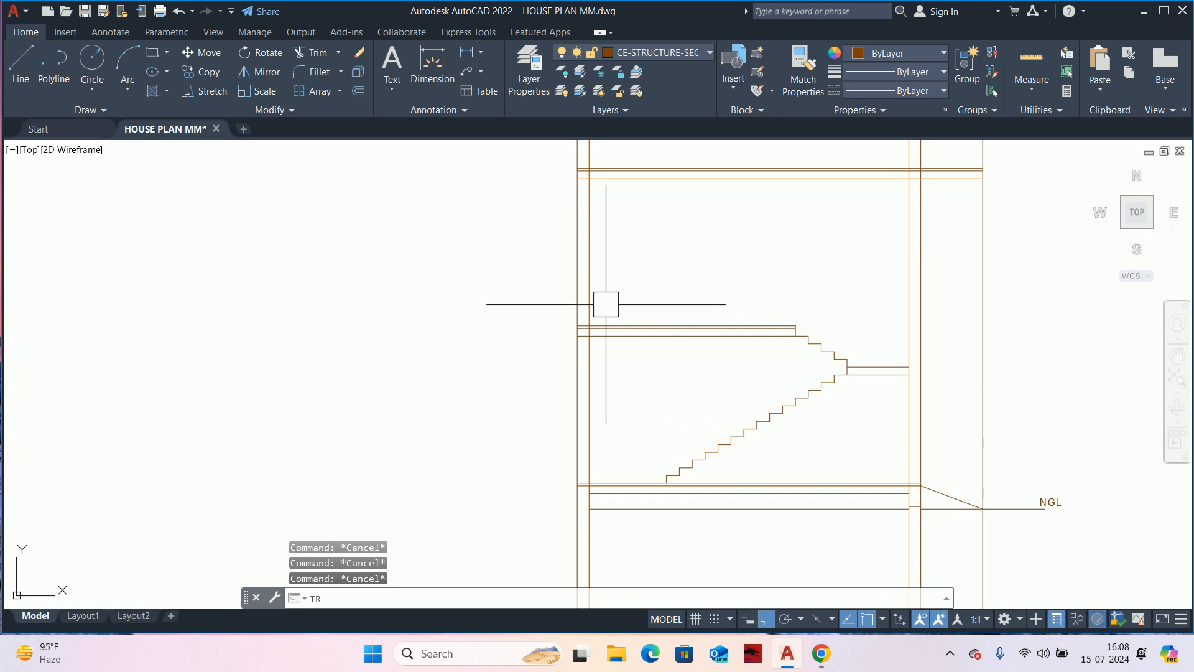
key("Return")
scroll(605, 299, "up", 6)
scroll(571, 331, "up", 2)
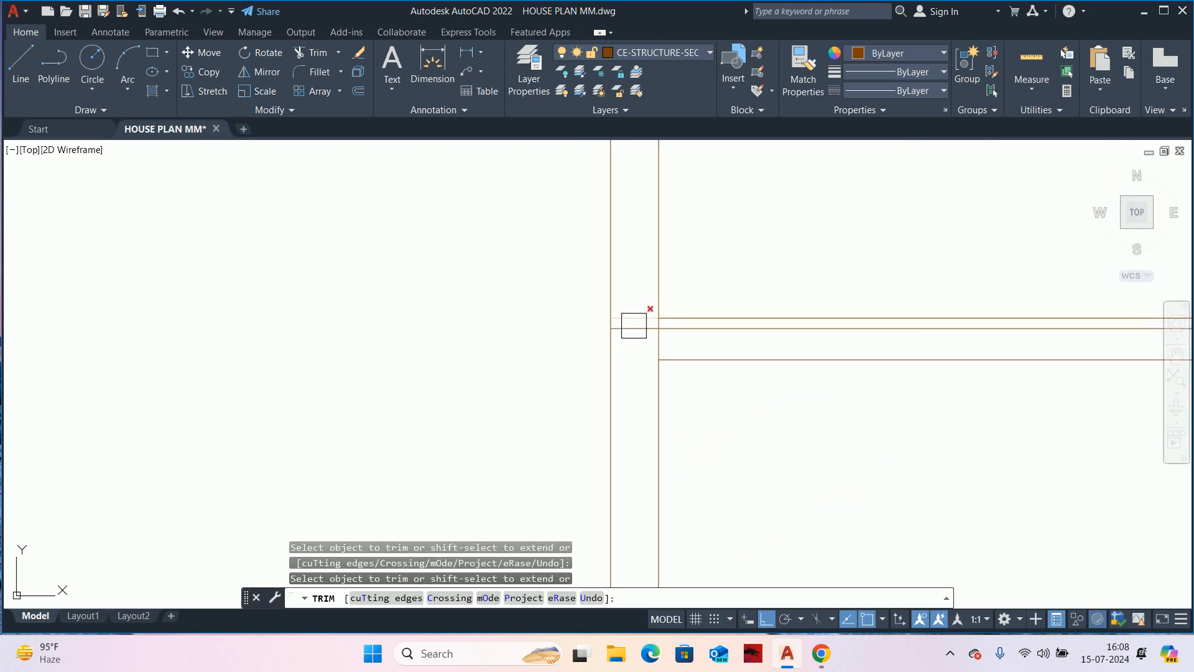
scroll(665, 376, "down", 3)
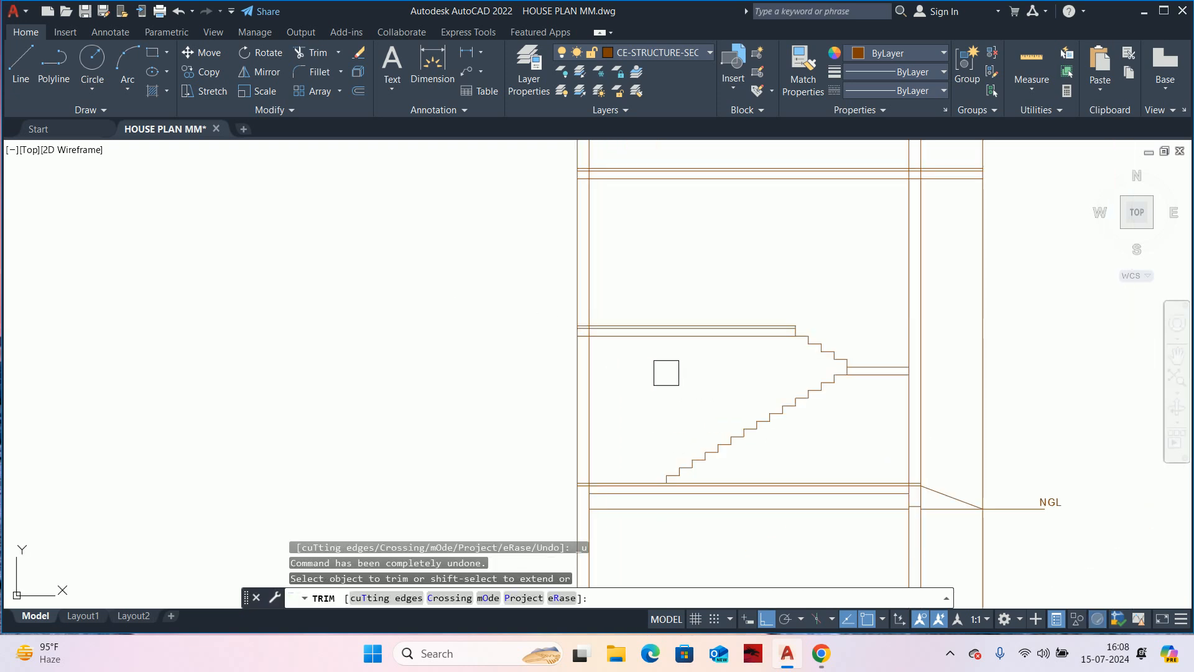
key("Escape")
key("Escape")
key("Escape")
key("Escape")
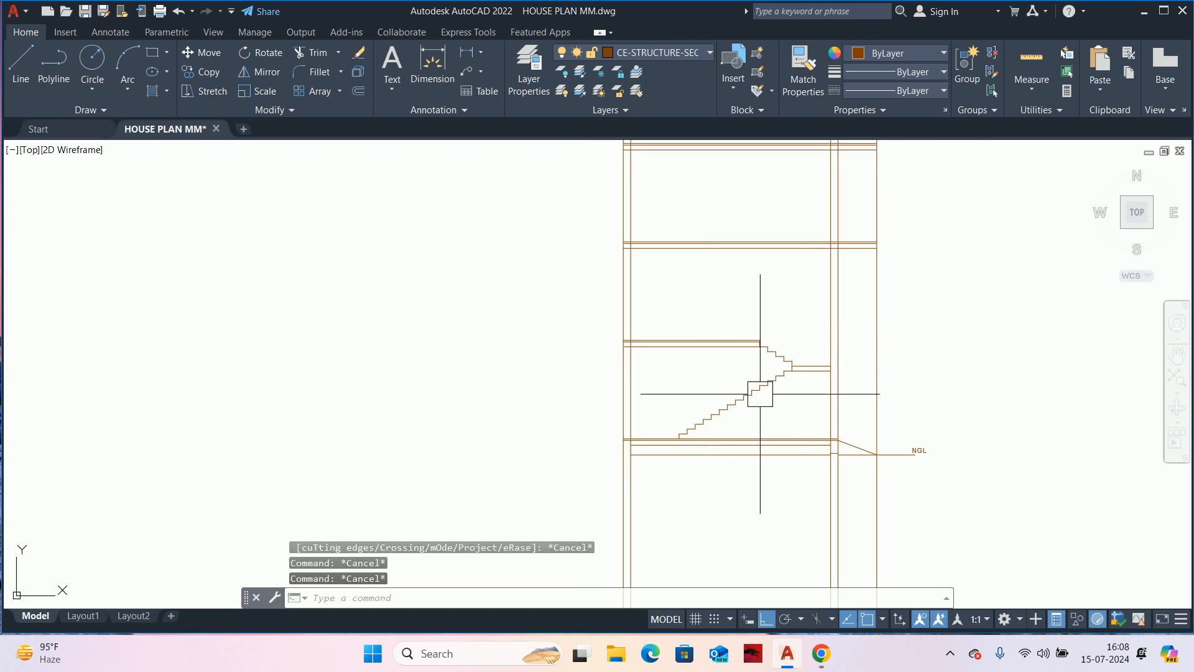
- Extend the landing slab lines to the adjoining column's outer face and trim the column's inner line across the slab
scroll(742, 374, "up", 4)
middle_click_drag(763, 372, 676, 399)
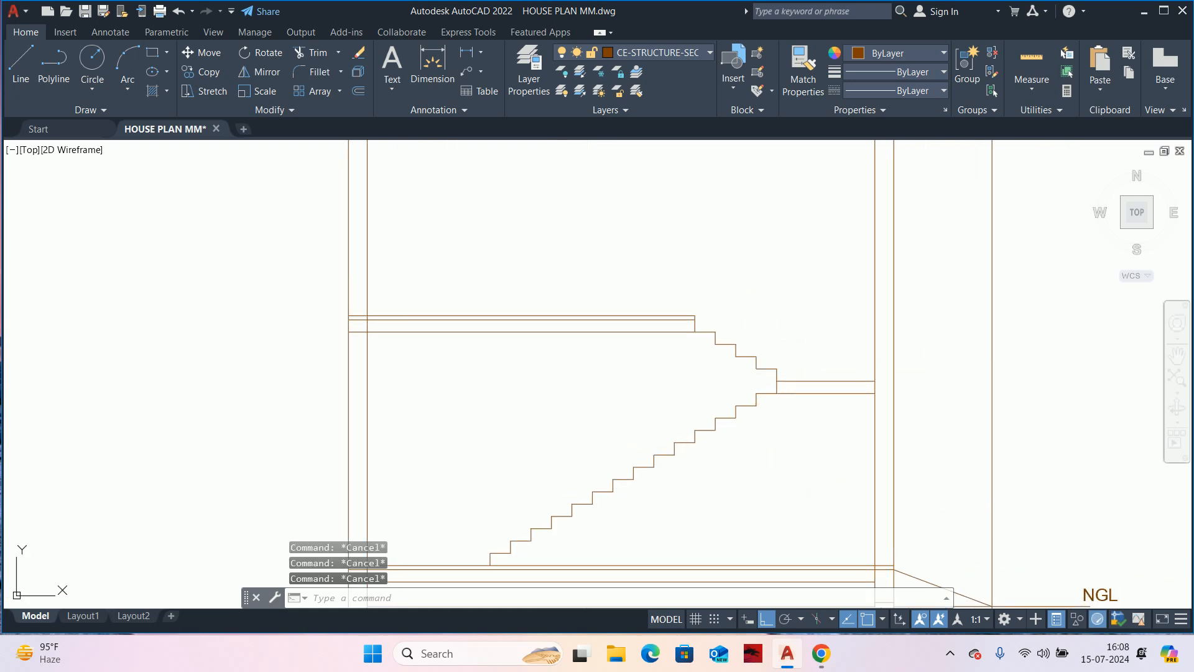
type("EX")
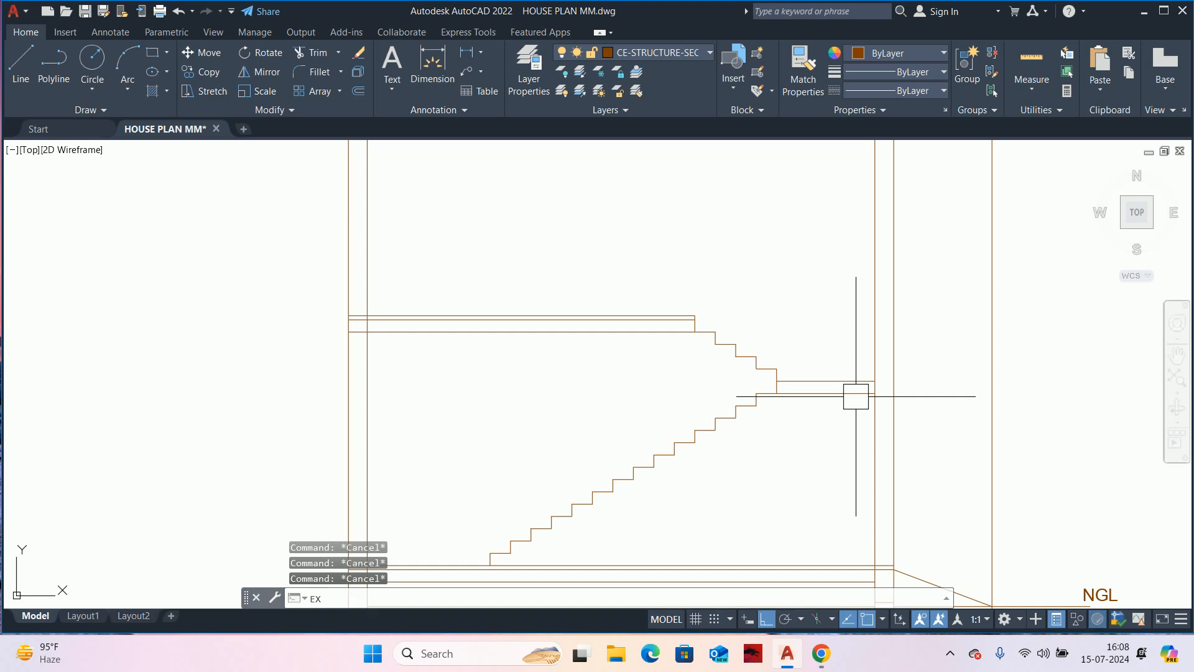
key("Return")
scroll(856, 397, "up", 4)
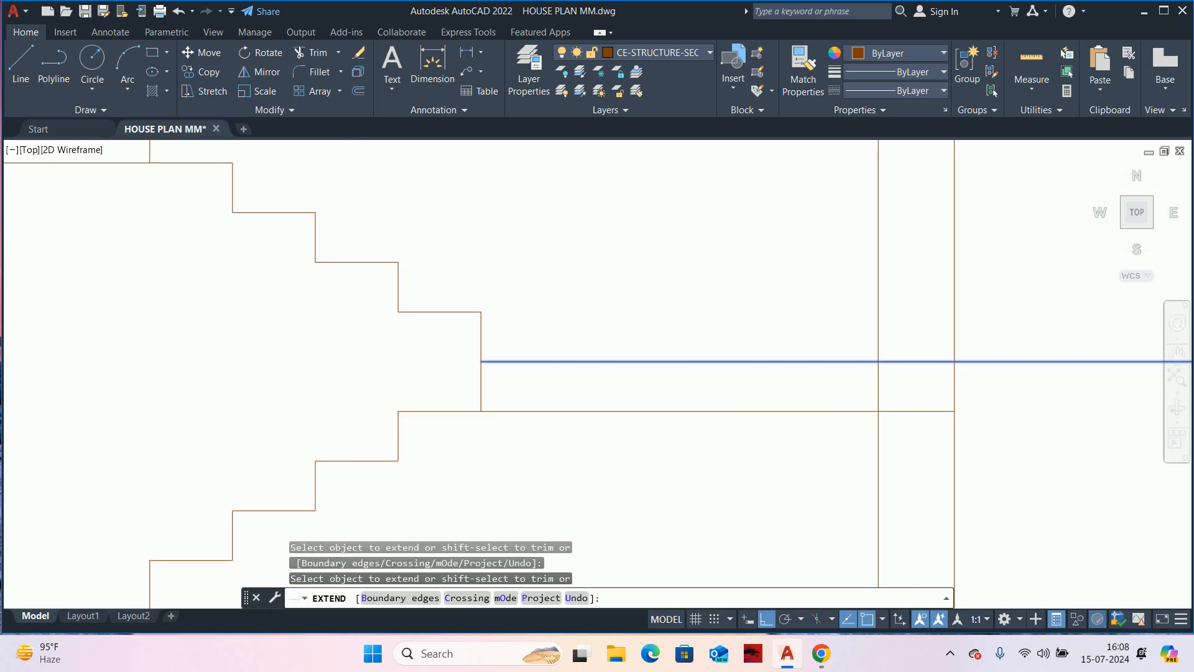
middle_click_drag(812, 432, 790, 469)
key("Escape")
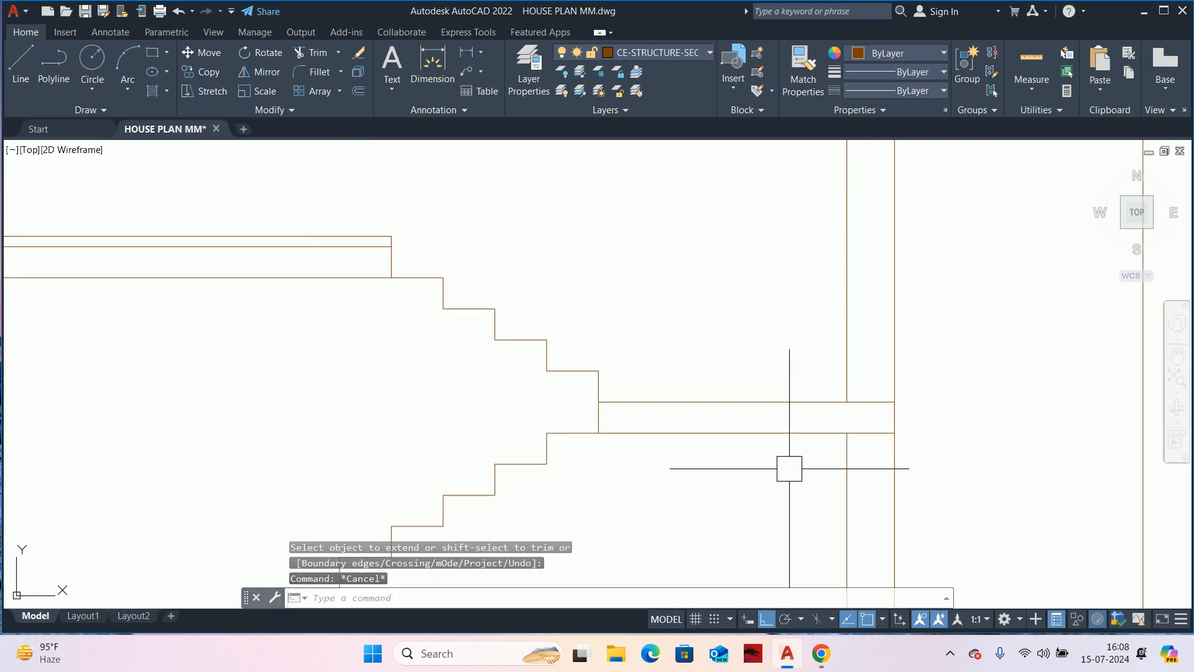
- Draw a sloping line beneath the first flight from the foot of its lowest riser to the landing's bottom corner
scroll(790, 469, "down", 4)
type("l")
key("Return")
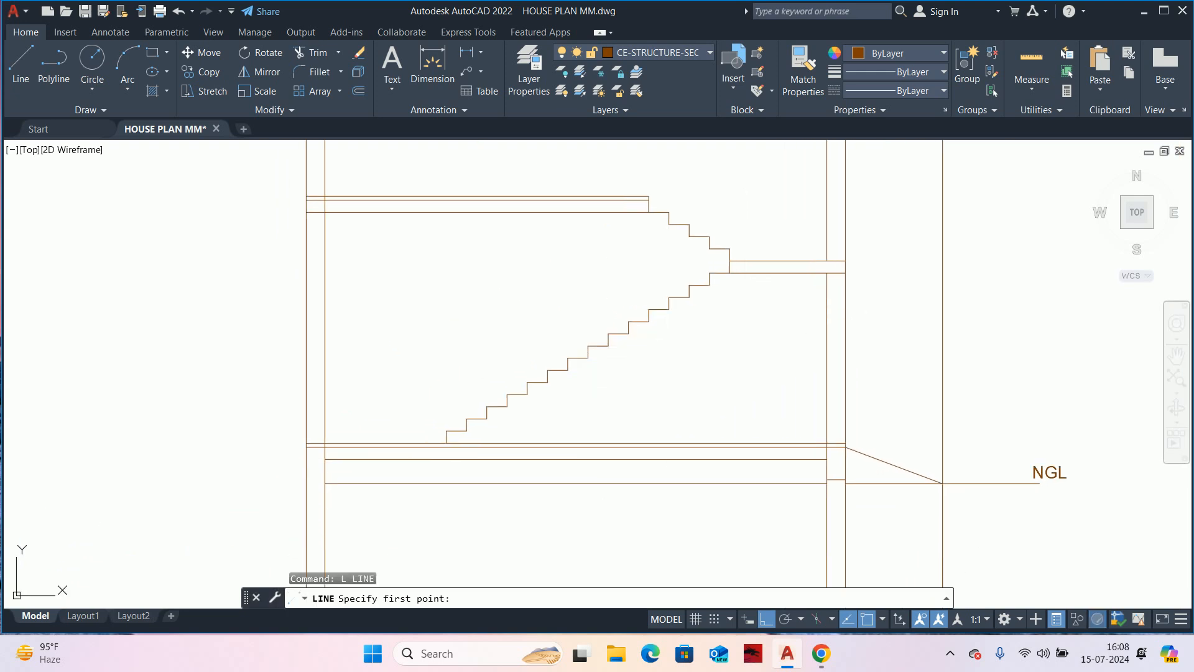
scroll(444, 436, "up", 4)
left_click(436, 460)
middle_click_drag(833, 298, 800, 381)
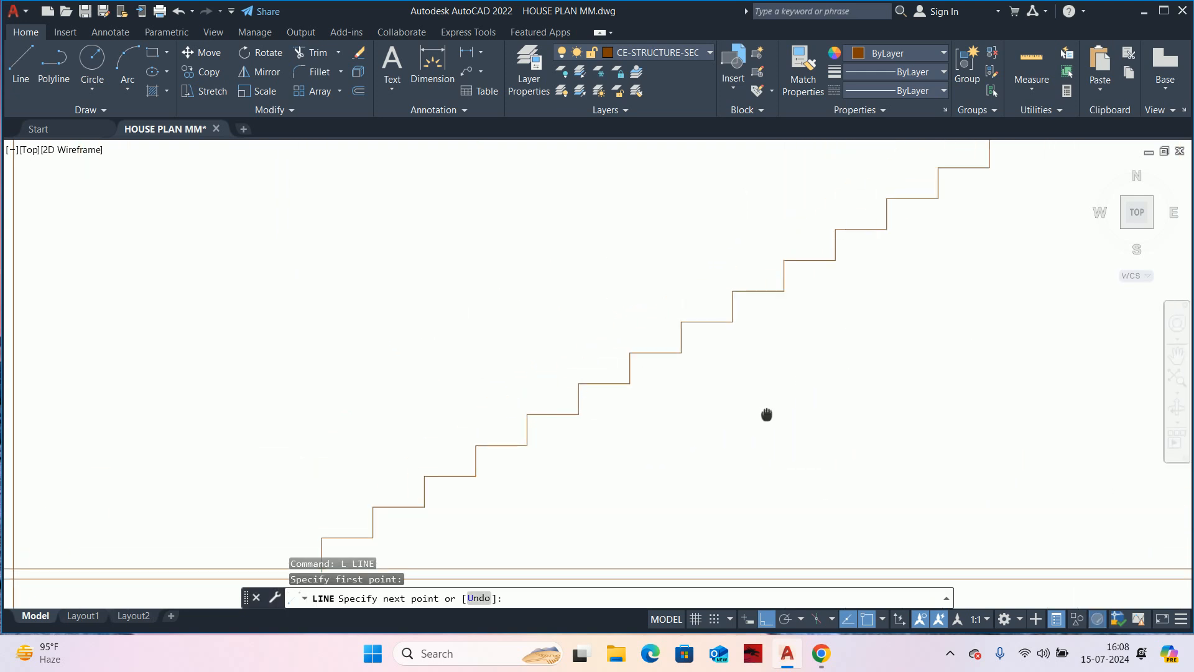
middle_click_drag(853, 315, 808, 408)
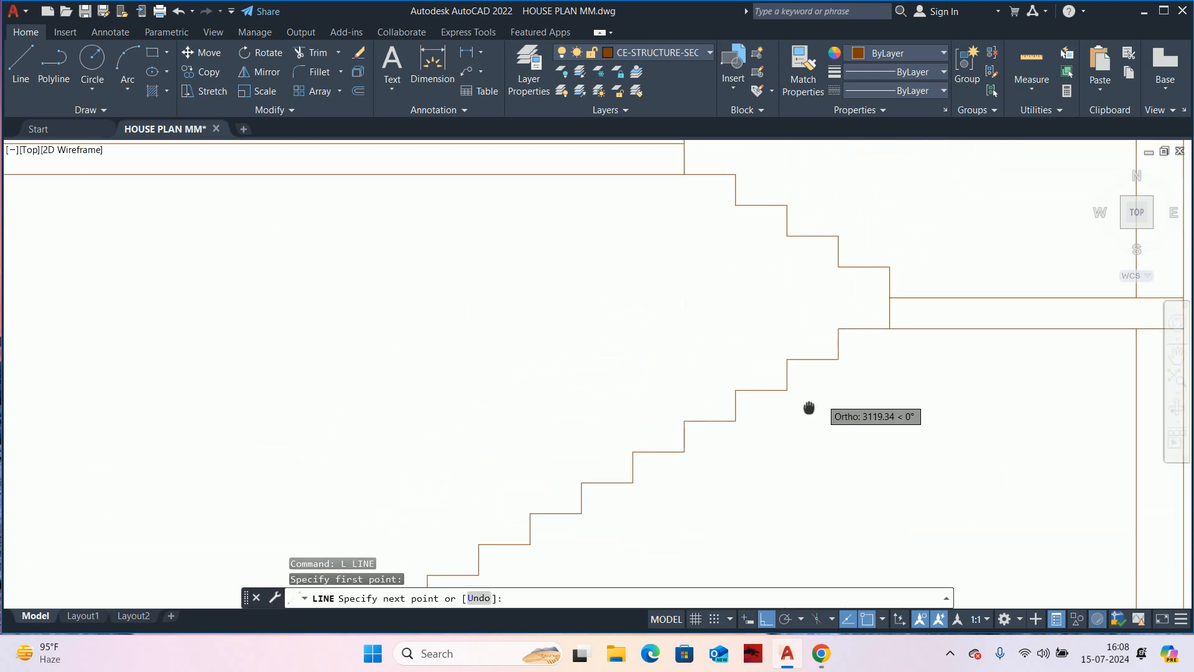
left_click(888, 328)
key("Escape")
key("Escape")
key("Escape")
key("Escape")
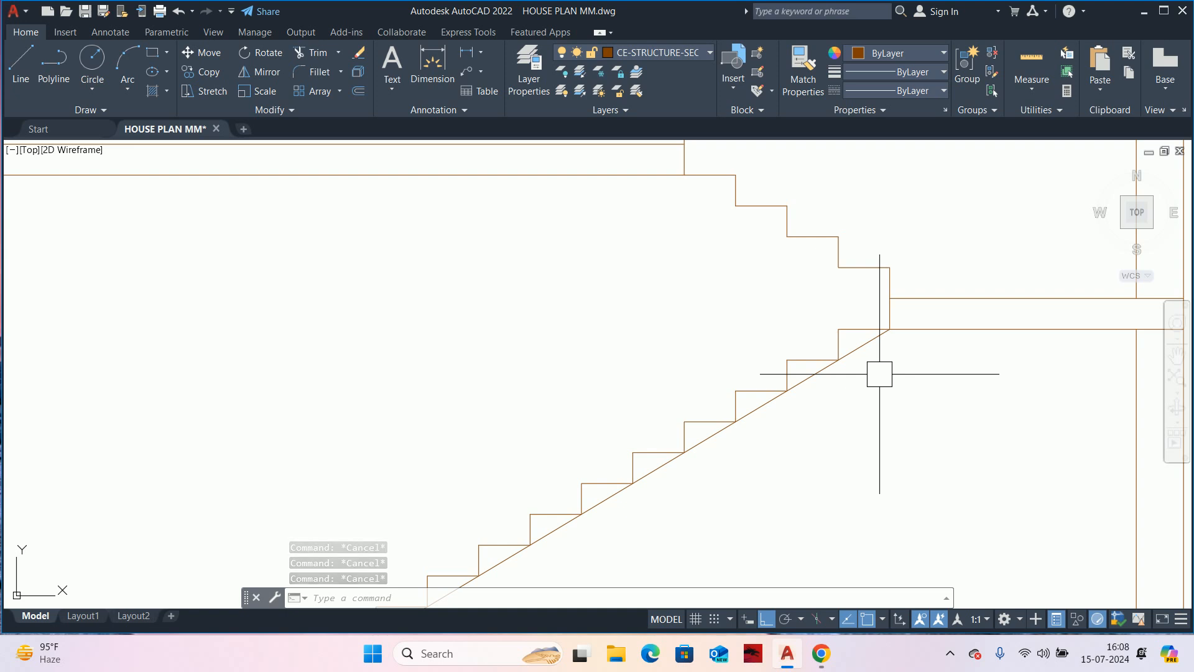
- Draw a sloping line beneath the second flight from the landing's top edge at the riser to the first-floor slab's bottom corner
scroll(880, 374, "down", 2)
middle_click_drag(879, 373, 867, 451)
key("Escape")
key("Escape")
key("Escape")
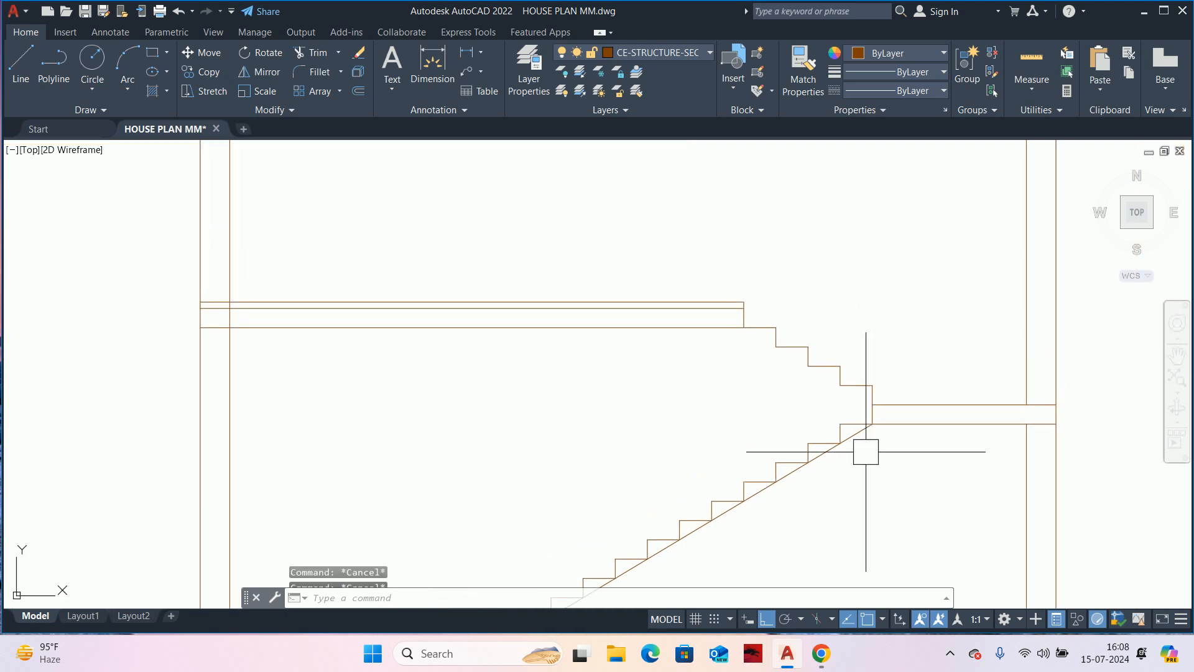
scroll(855, 400, "up", 2)
type("L")
key("Return")
scroll(855, 403, "up", 2)
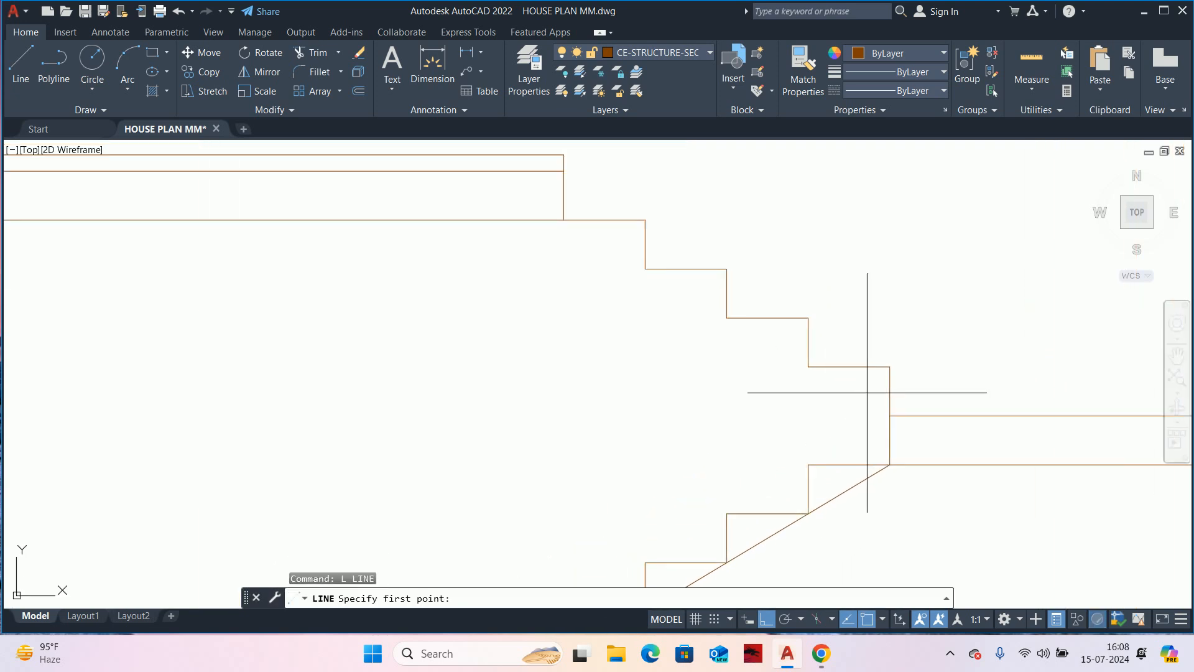
left_click(894, 412)
middle_click_drag(630, 336, 722, 418)
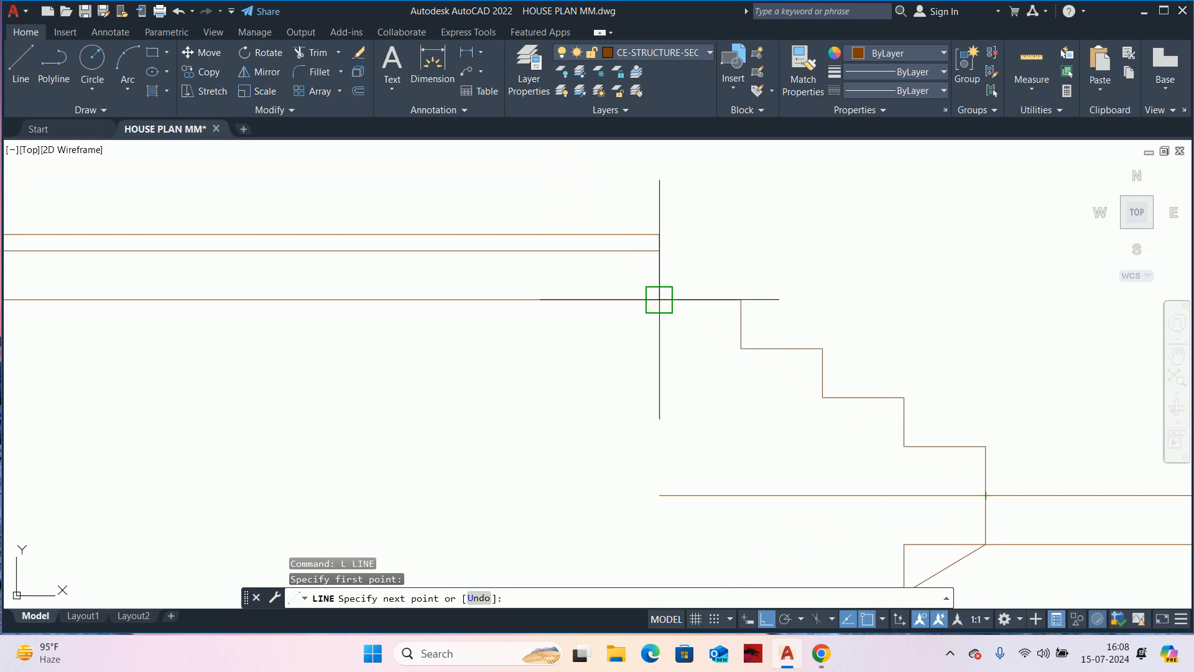
left_click(660, 300)
key("Escape")
key("Escape")
key("Escape")
- Examine the sloping lines at the first-floor slab edge and at the foot of the first flight
scroll(670, 353, "down", 2)
scroll(684, 362, "down", 2)
middle_click_drag(701, 373, 723, 408)
scroll(669, 357, "up", 4)
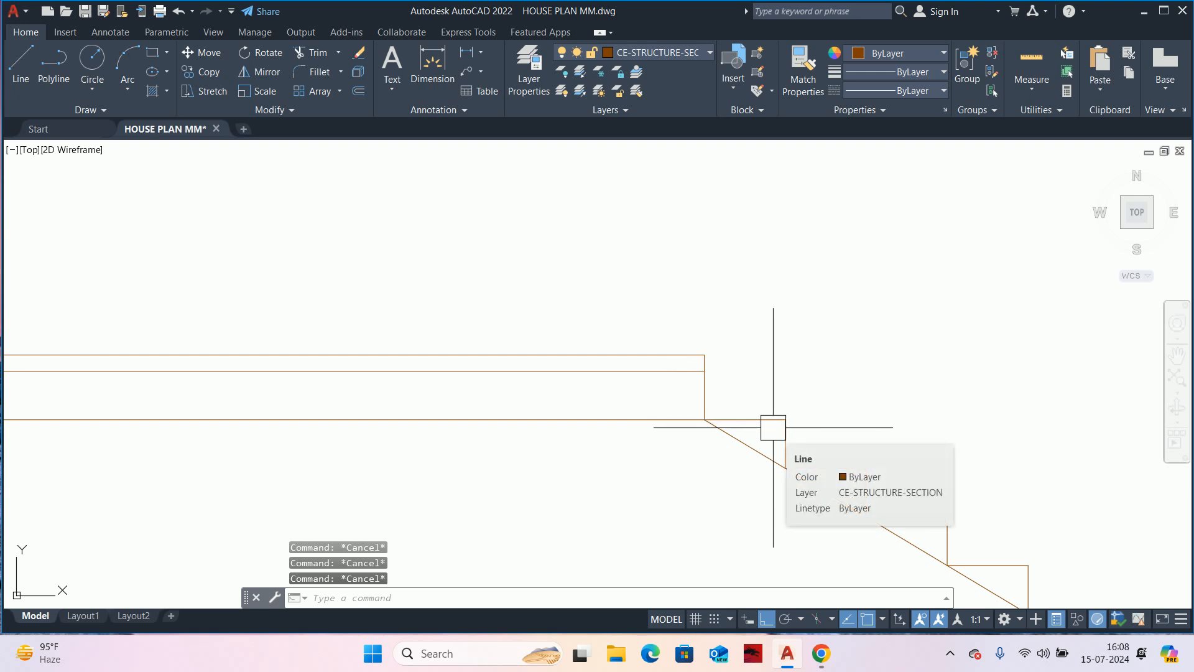
scroll(773, 427, "down", 3)
scroll(706, 467, "up", 4)
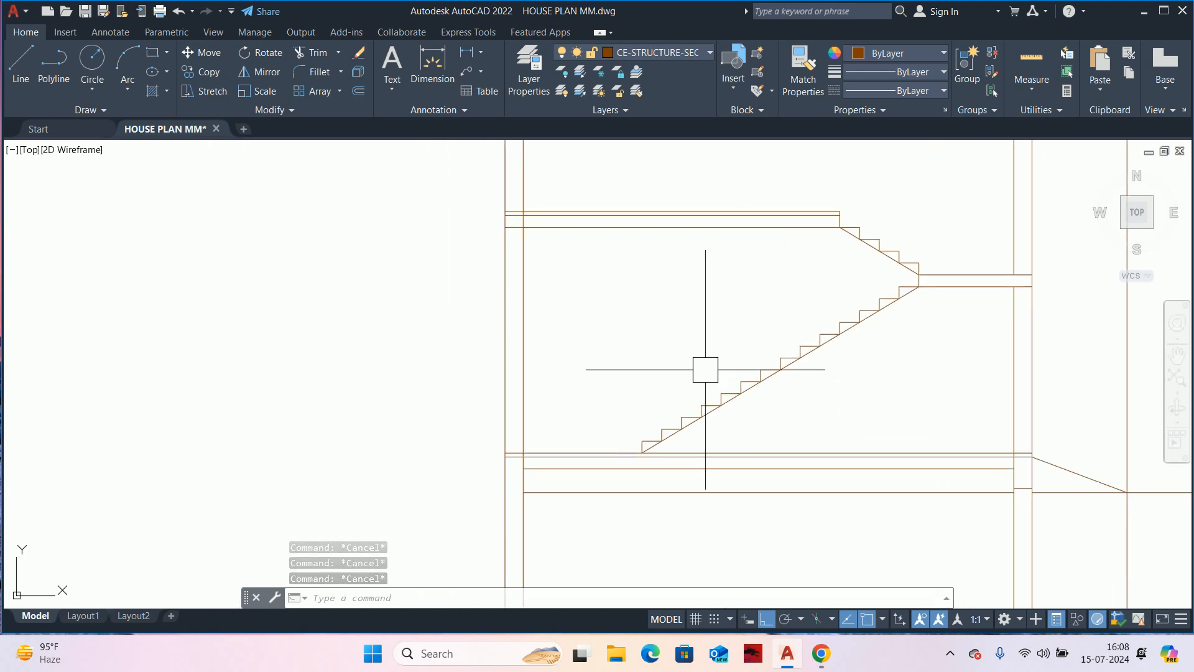
middle_click_drag(632, 431, 658, 416)
scroll(672, 401, "up", 2)
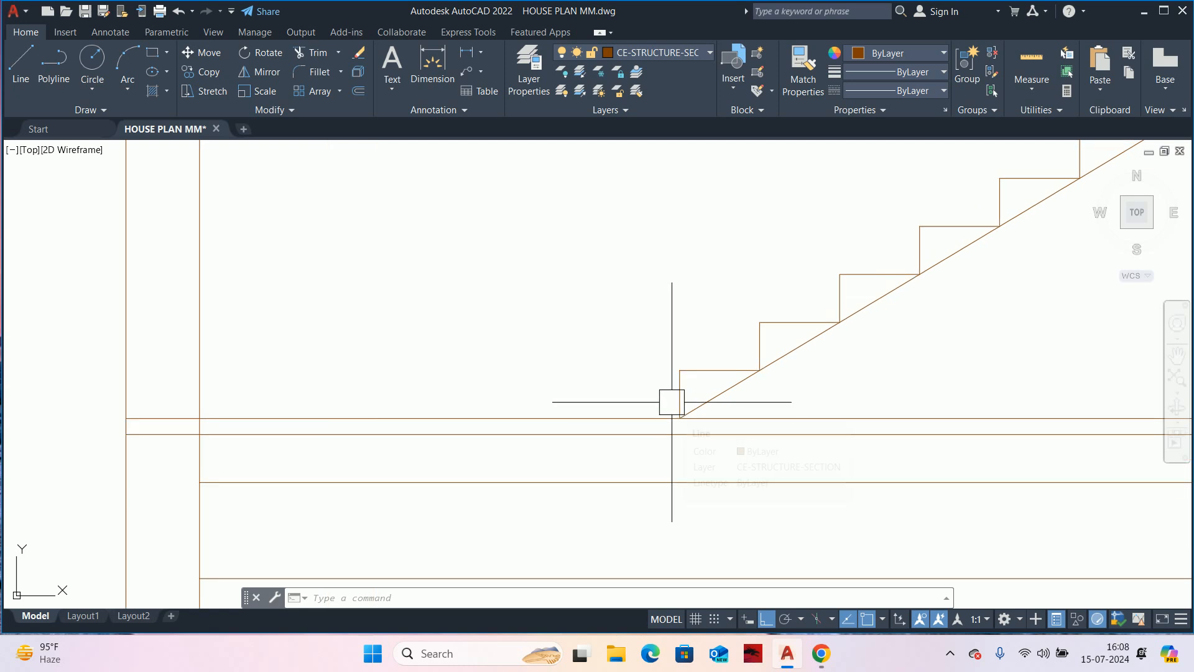
- Measure the height of the lowest risers of the first flight with a linear dimension, without placing it
scroll(678, 402, "down", 2)
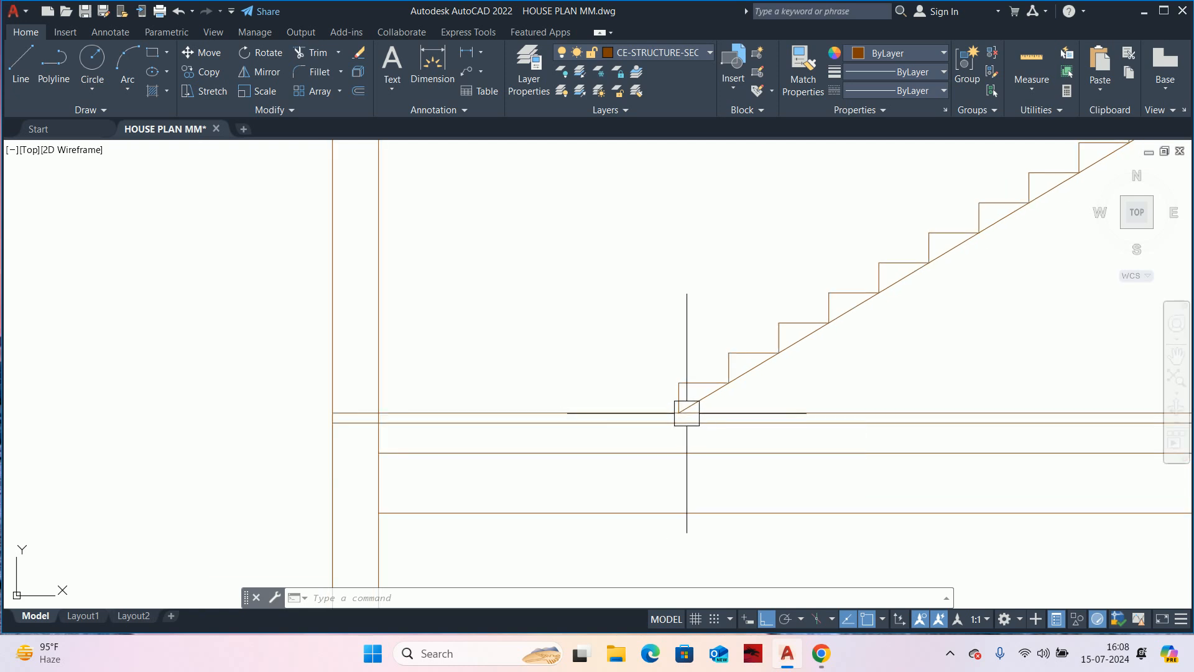
key("Escape")
key("Escape")
type("DLI")
key("Return")
key("Return")
scroll(681, 405, "up", 6)
left_click(672, 378)
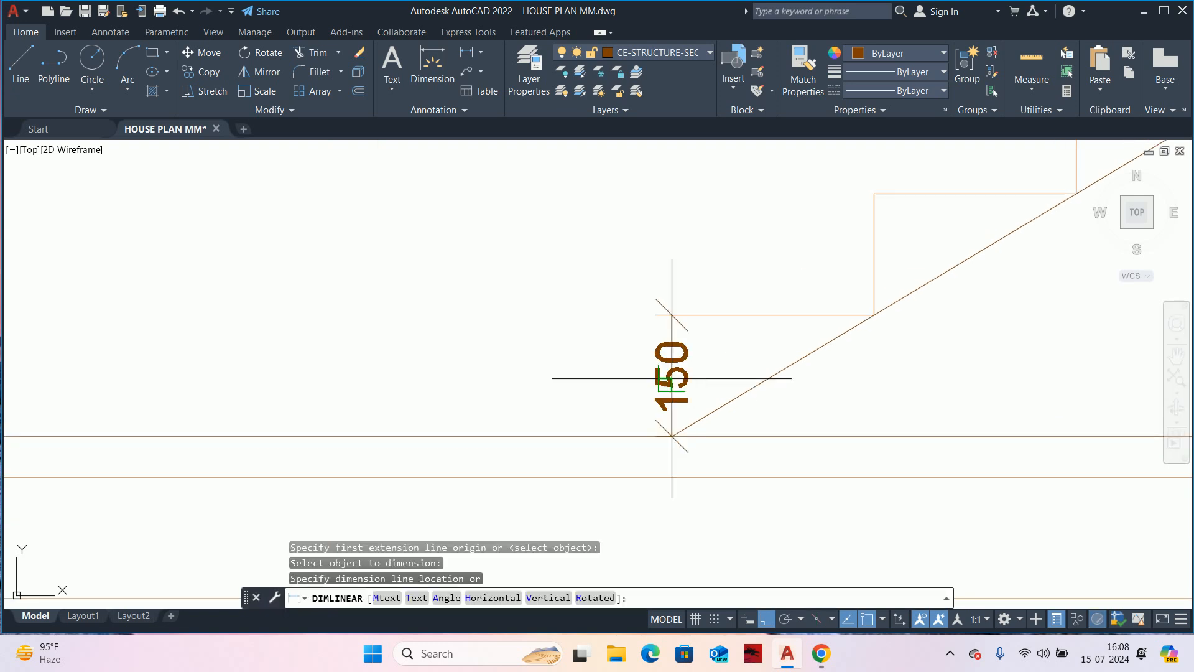
key("Escape")
scroll(654, 362, "down", 2)
middle_click_drag(660, 358, 624, 438)
scroll(669, 383, "up", 4)
key("Return")
key("Return")
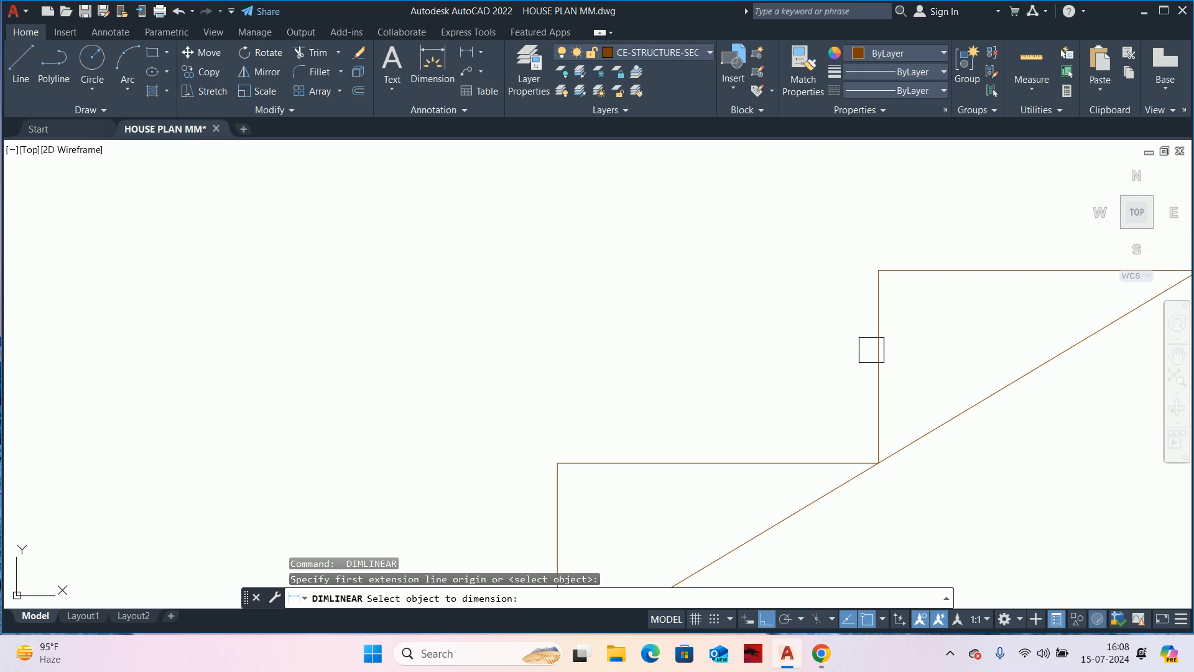
key("Escape")
key("Escape")
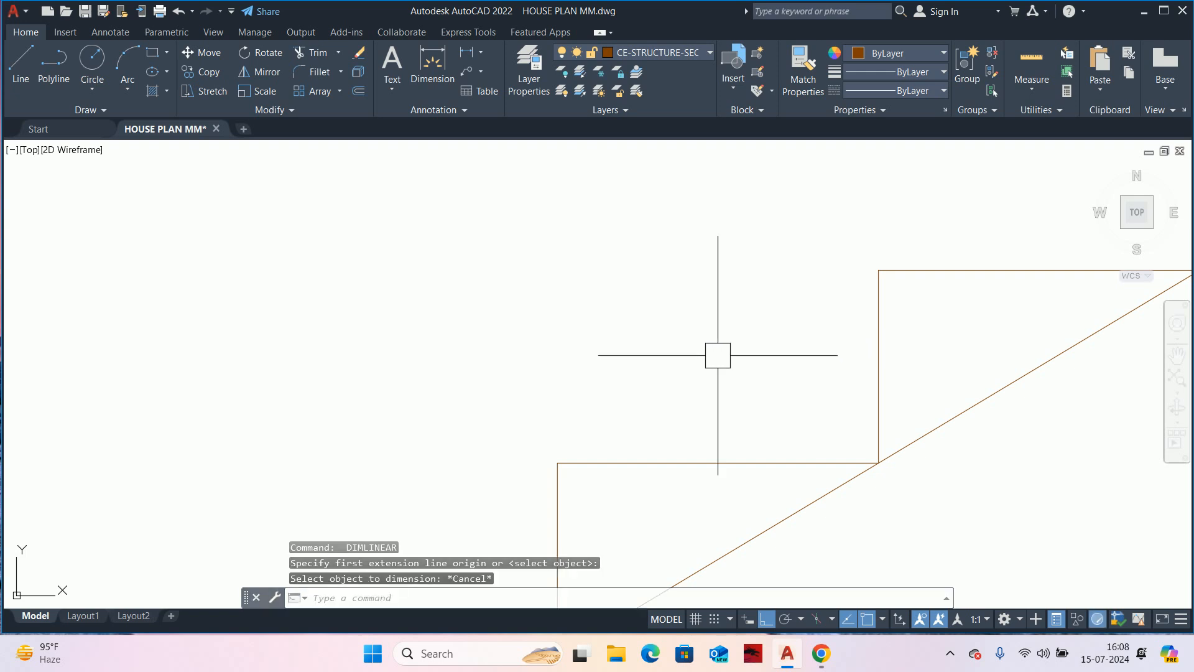
- Examine the foot of the first flight, the floor lines beneath it and the overall staircase outline
scroll(718, 355, "down", 4)
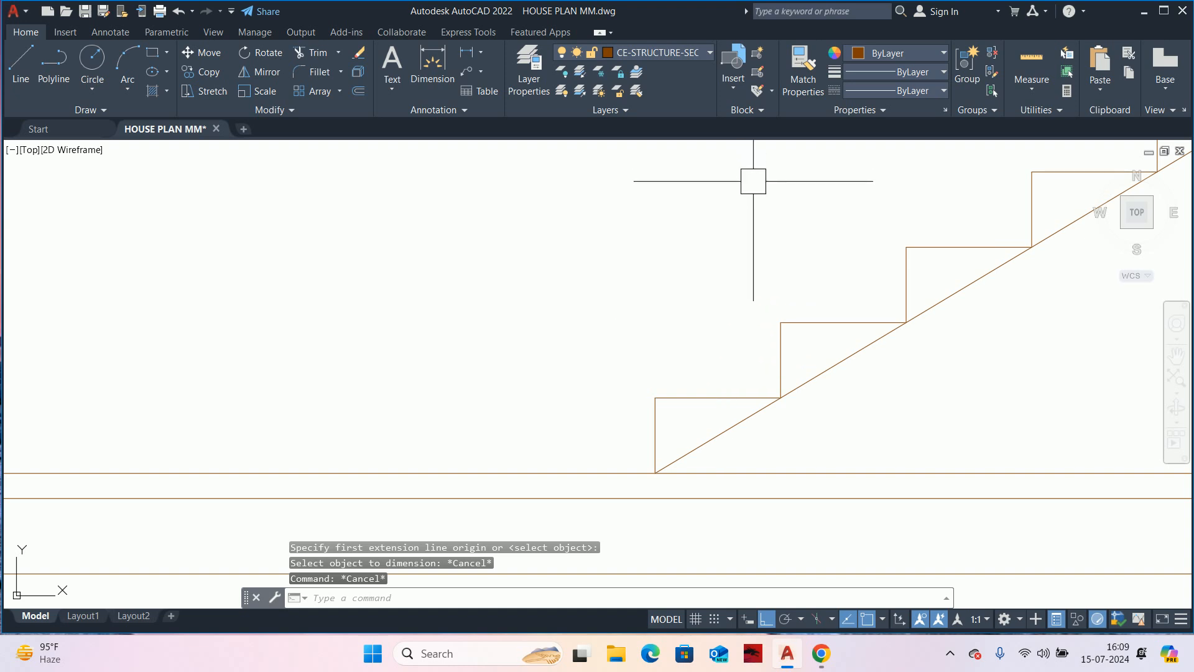
middle_click_drag(715, 356, 738, 247)
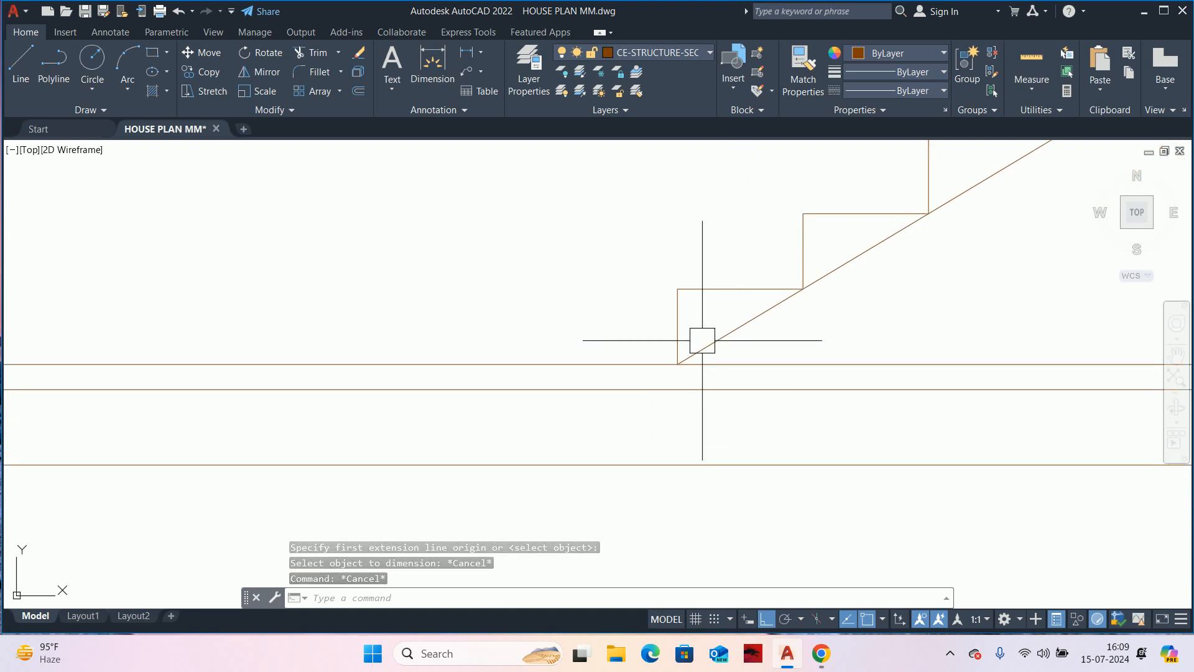
scroll(670, 397, "up", 2)
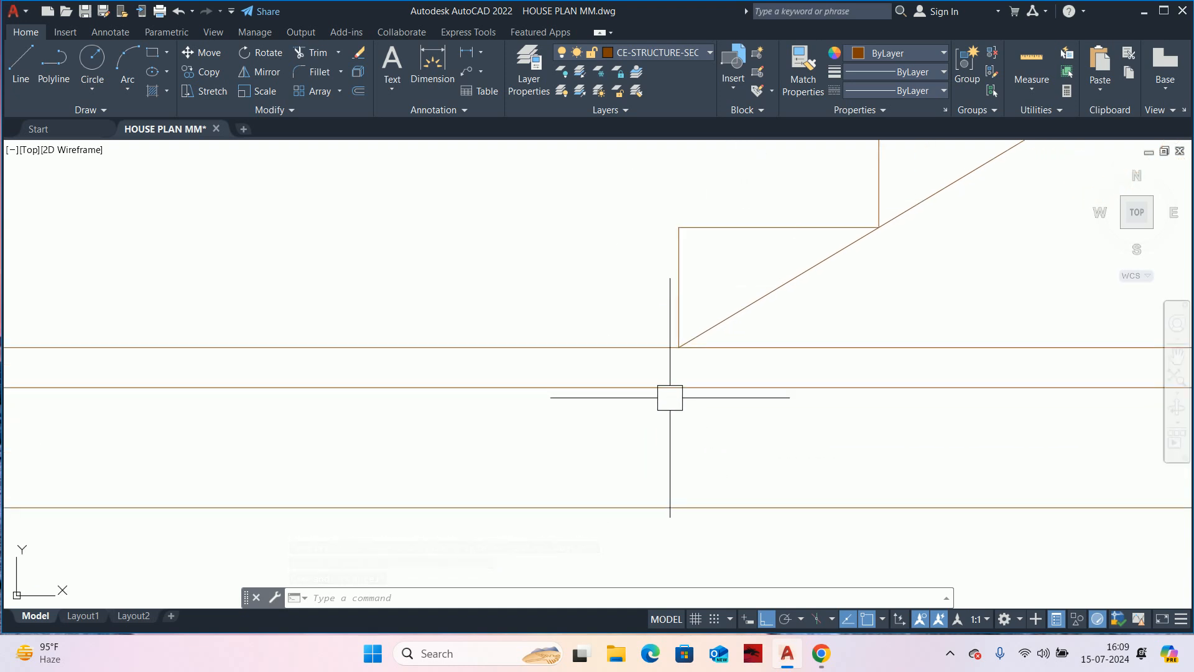
scroll(670, 397, "down", 3)
middle_click_drag(691, 375, 682, 469)
scroll(715, 376, "down", 2)
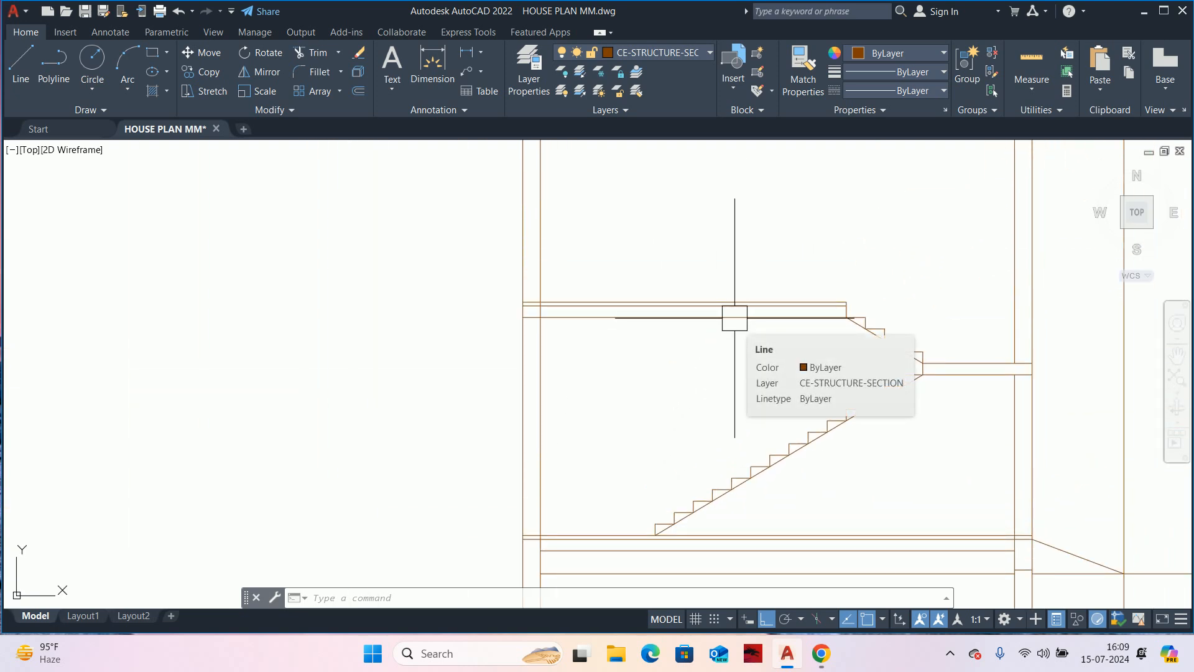
key("Escape")
key("Escape")
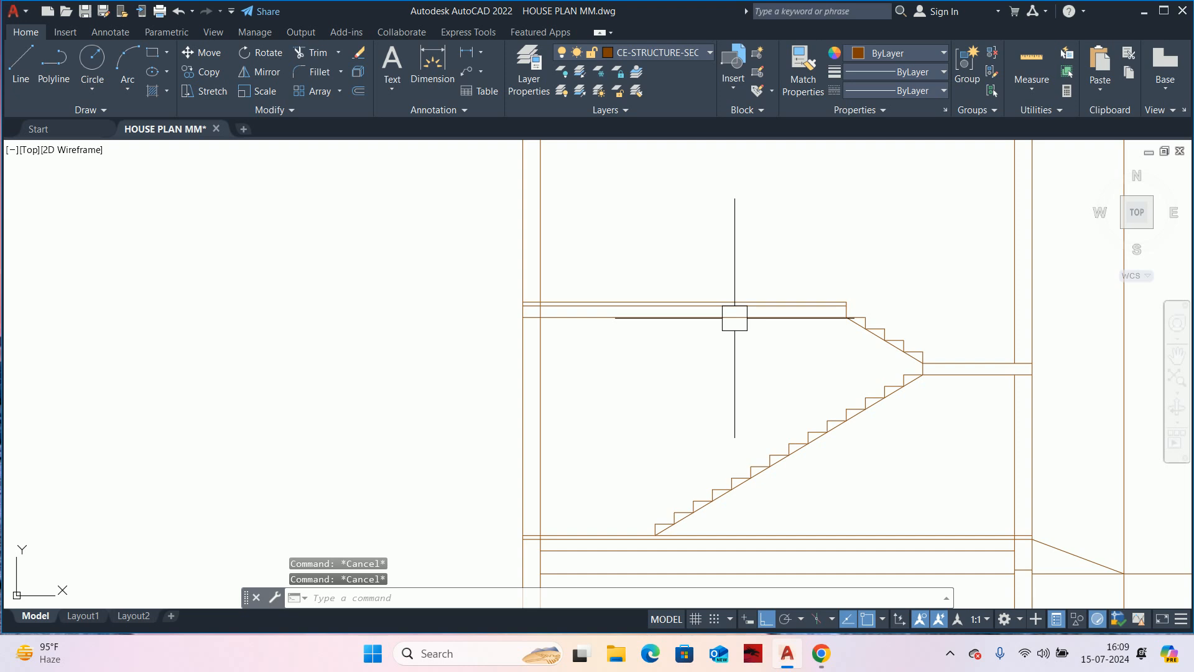
key("Escape")
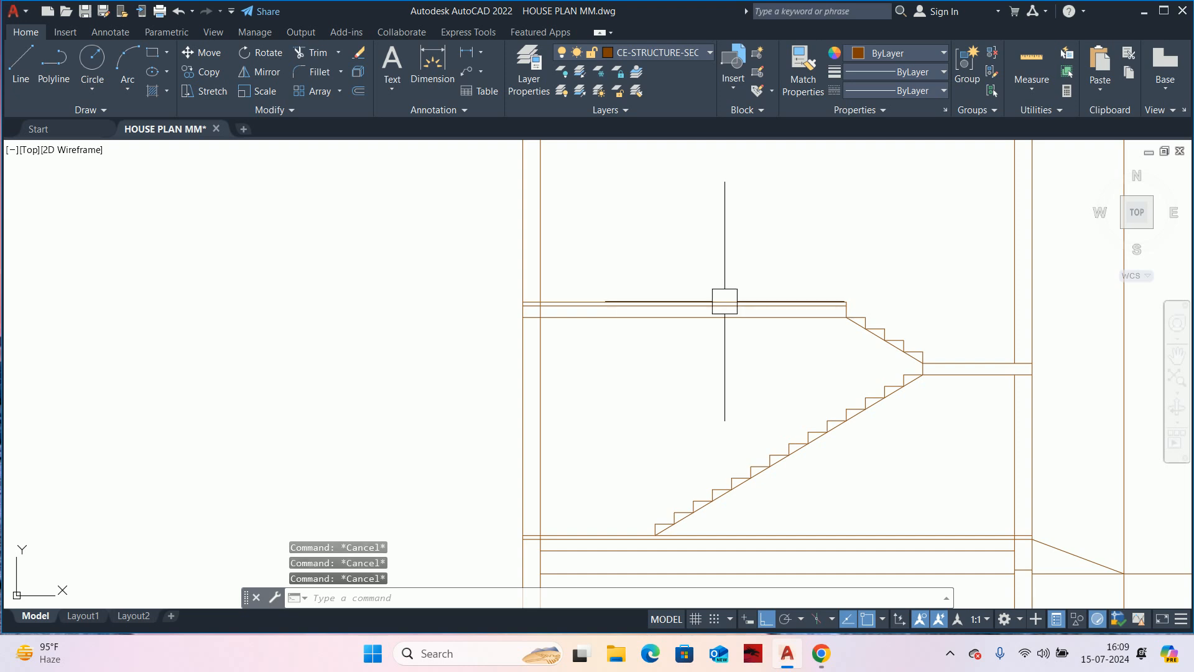
- Measure the vertical distance from the first-floor slab's top to the ground-floor line along the column's outer face
type("LI")
key("Return")
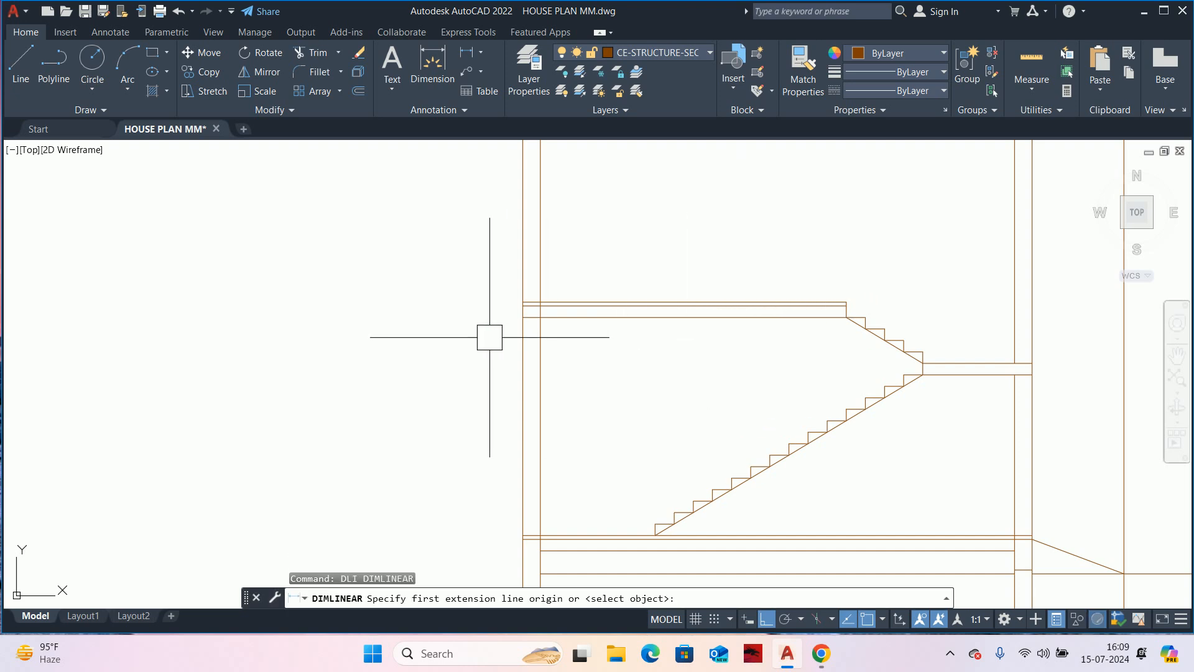
left_click(522, 302)
scroll(489, 543, "up", 2)
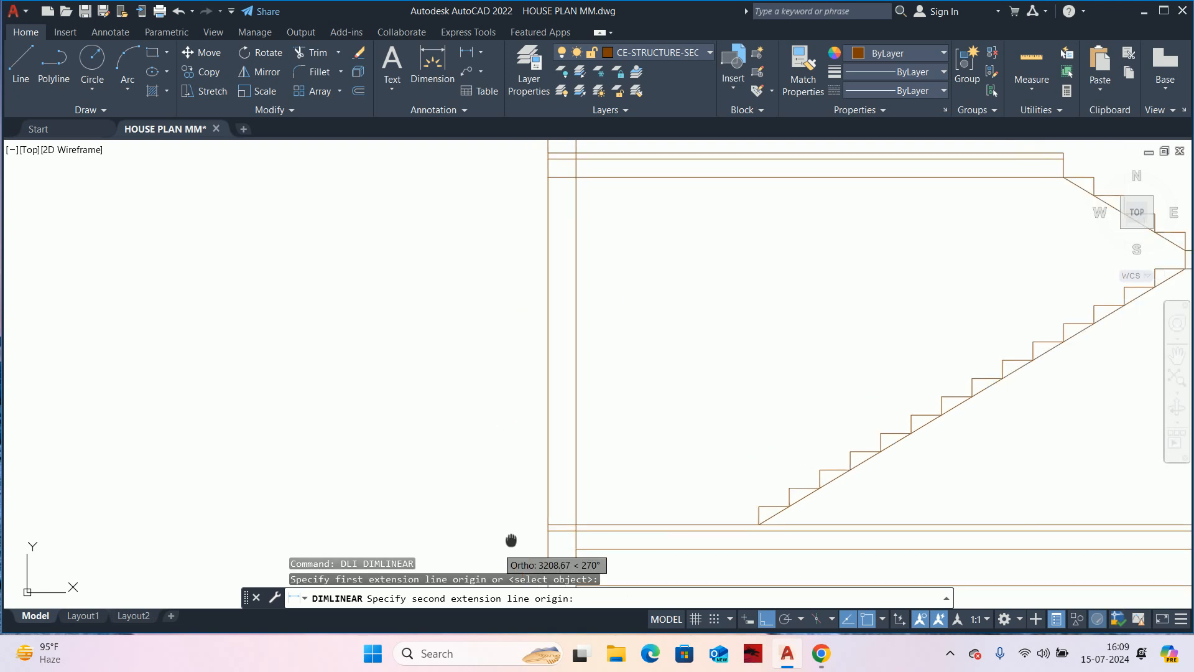
middle_click_drag(491, 544, 521, 409)
left_click(568, 394)
scroll(542, 365, "down", 2)
scroll(520, 319, "up", 7)
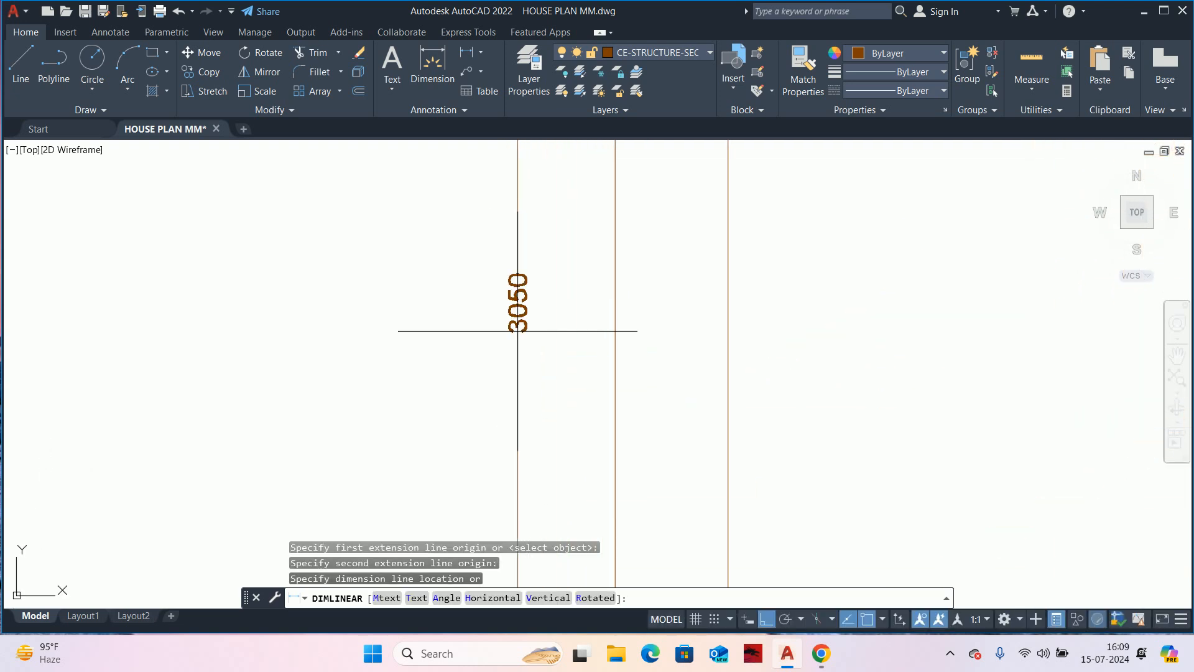
key("Escape")
key("Escape")
scroll(518, 331, "down", 6)
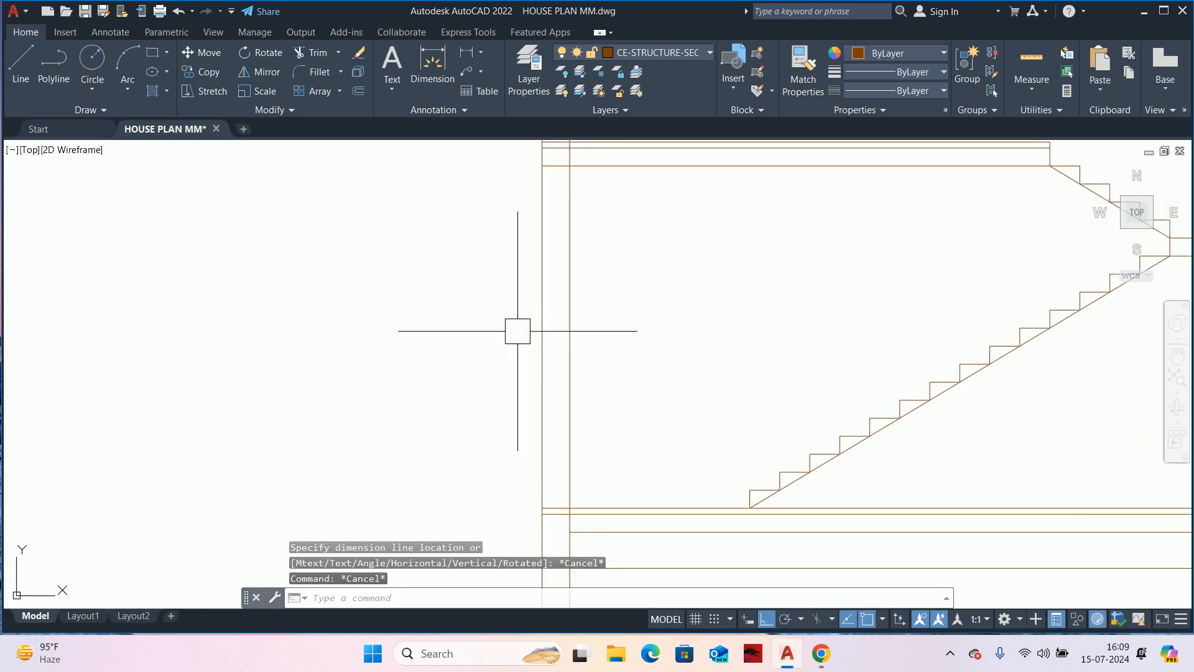
- Switch to Calculator, divide 3050 by 20 to check the riser height, and return to the drawing
key("super+r")
key("Return")
type("305")
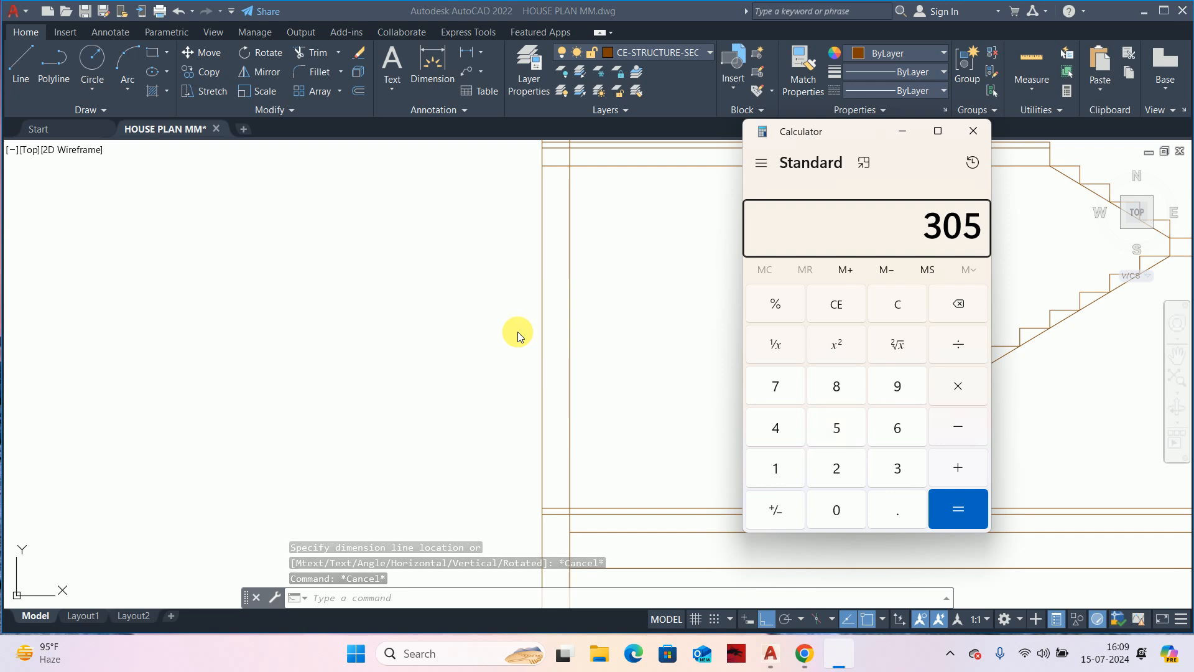
type("0/20")
key("Return")
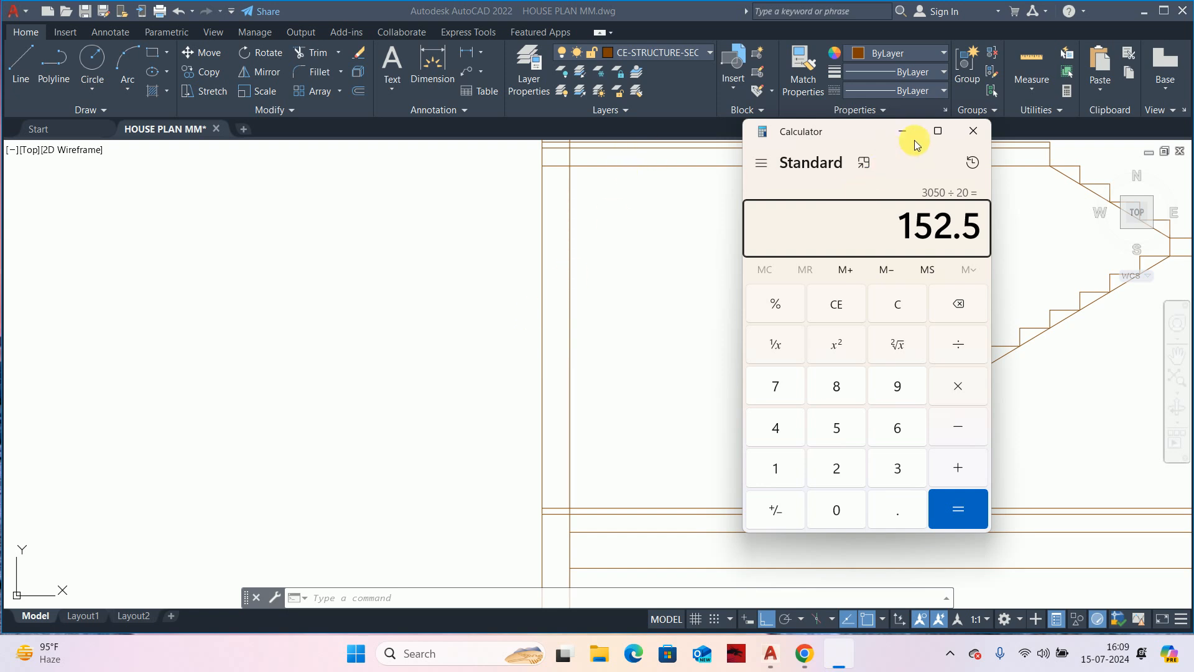
left_click(962, 134)
key("Escape")
key("Escape")
key("Escape")
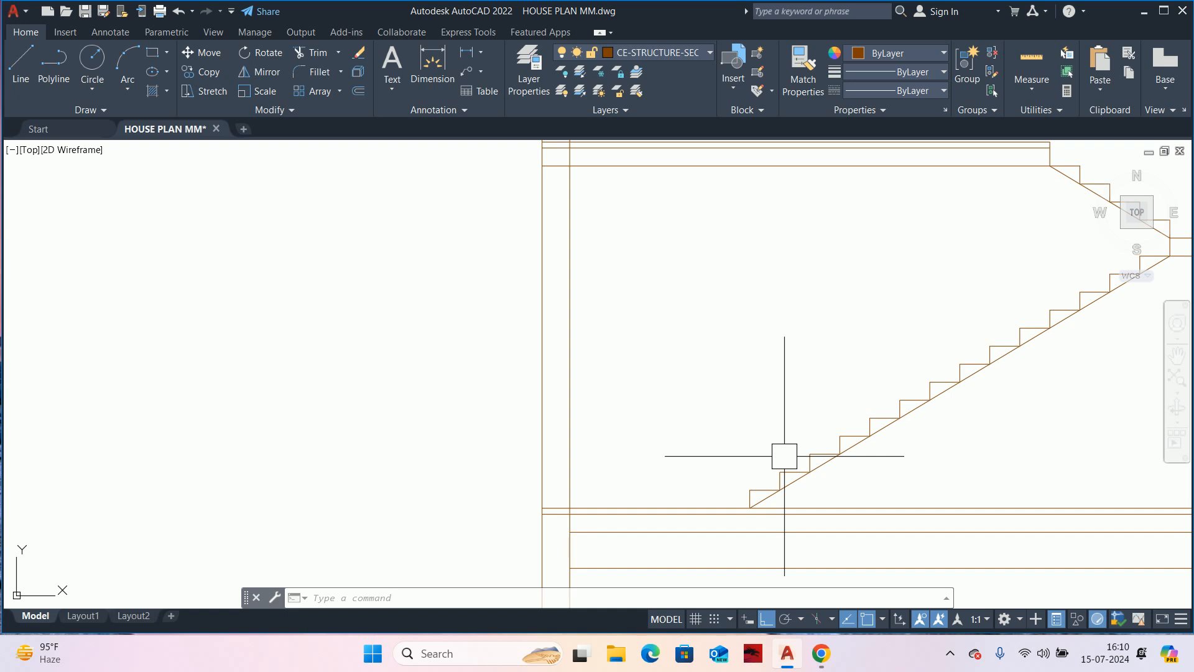
- Examine both flights and how their sloping lines meet the landing slab
key("Escape")
key("Escape")
key("Escape")
scroll(907, 373, "down", 4)
scroll(958, 342, "up", 2)
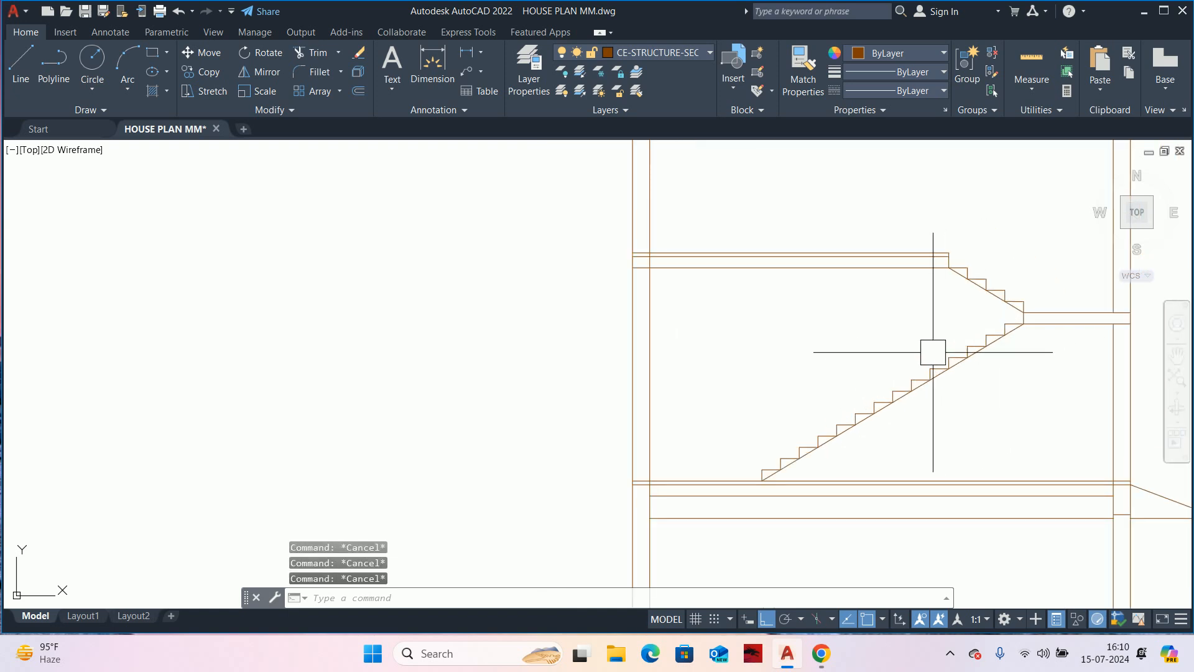
middle_click_drag(930, 372, 850, 397)
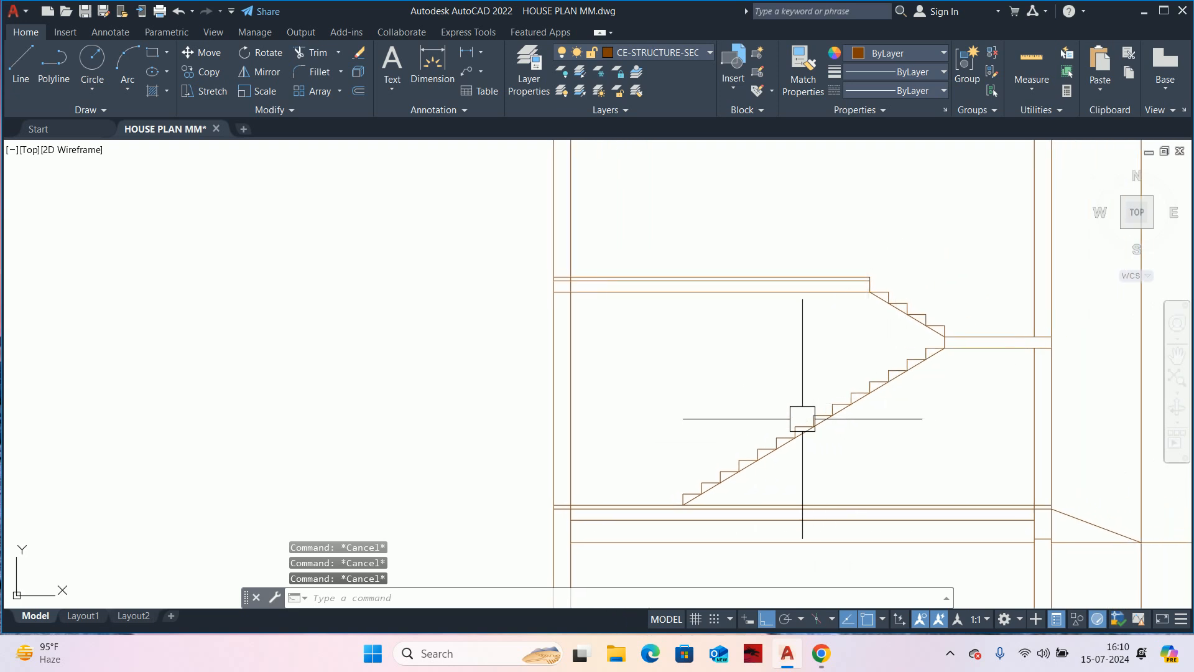
scroll(912, 381, "up", 3)
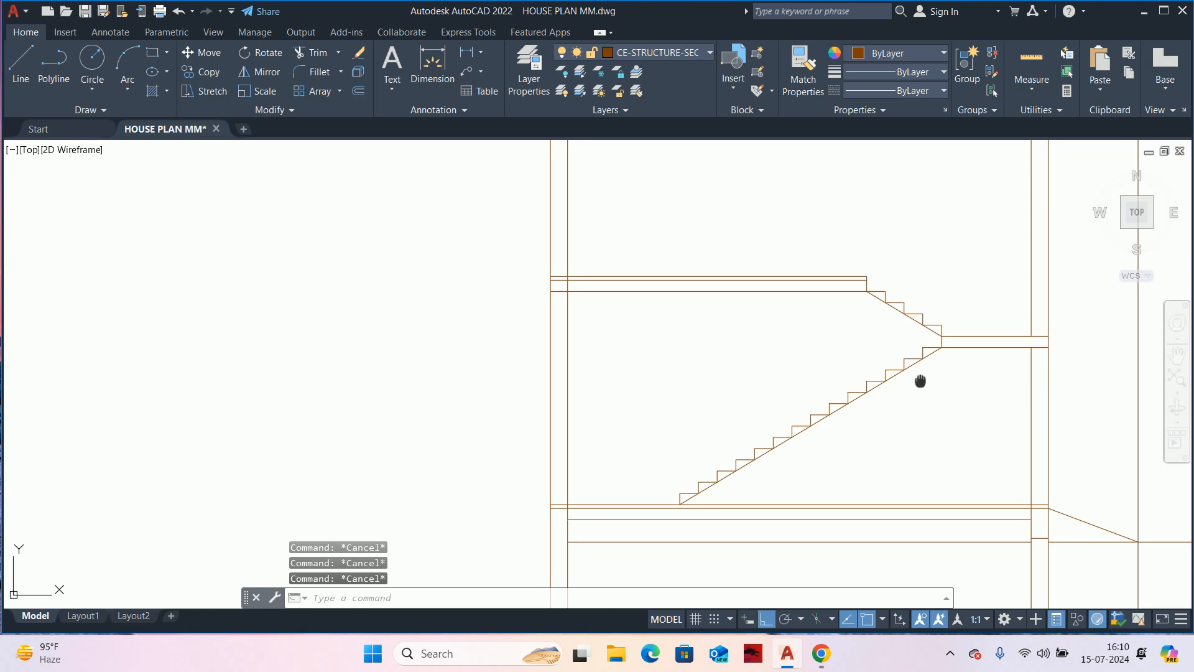
scroll(908, 333, "down", 2)
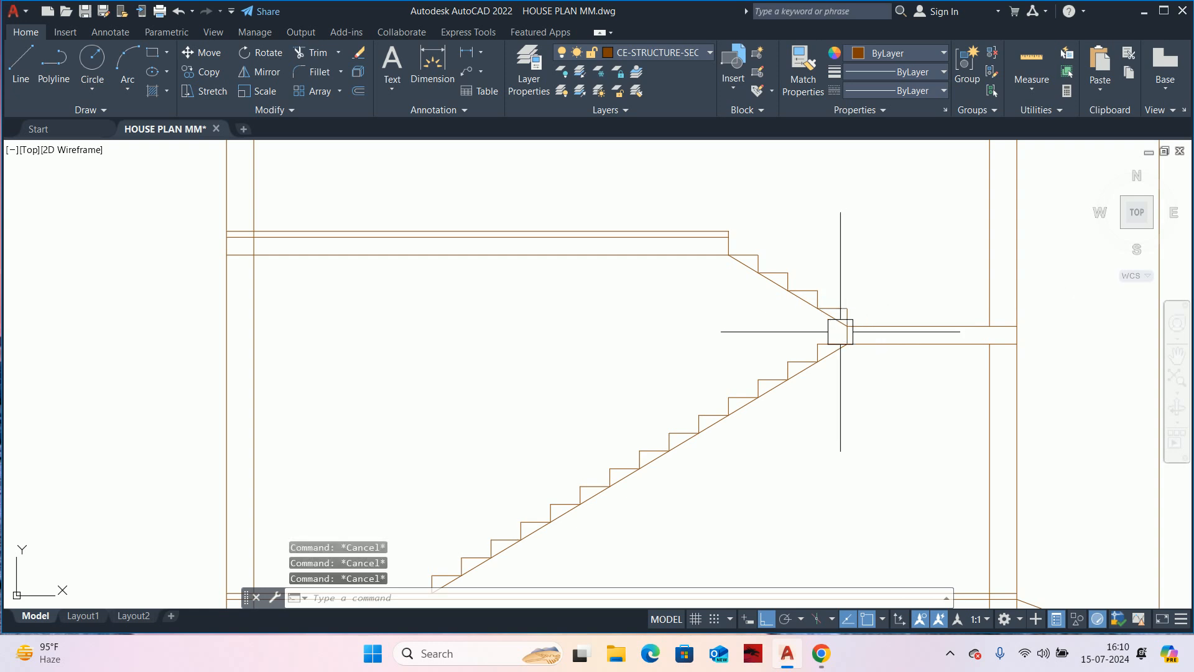
- Offset the first flight's sloping line 100 mm downward and delete the original line
scroll(823, 359, "up", 2)
scroll(822, 355, "down", 2)
middle_click_drag(821, 376, 818, 357)
type("o")
key("Return")
type("100")
key("Return")
scroll(818, 356, "up", 3)
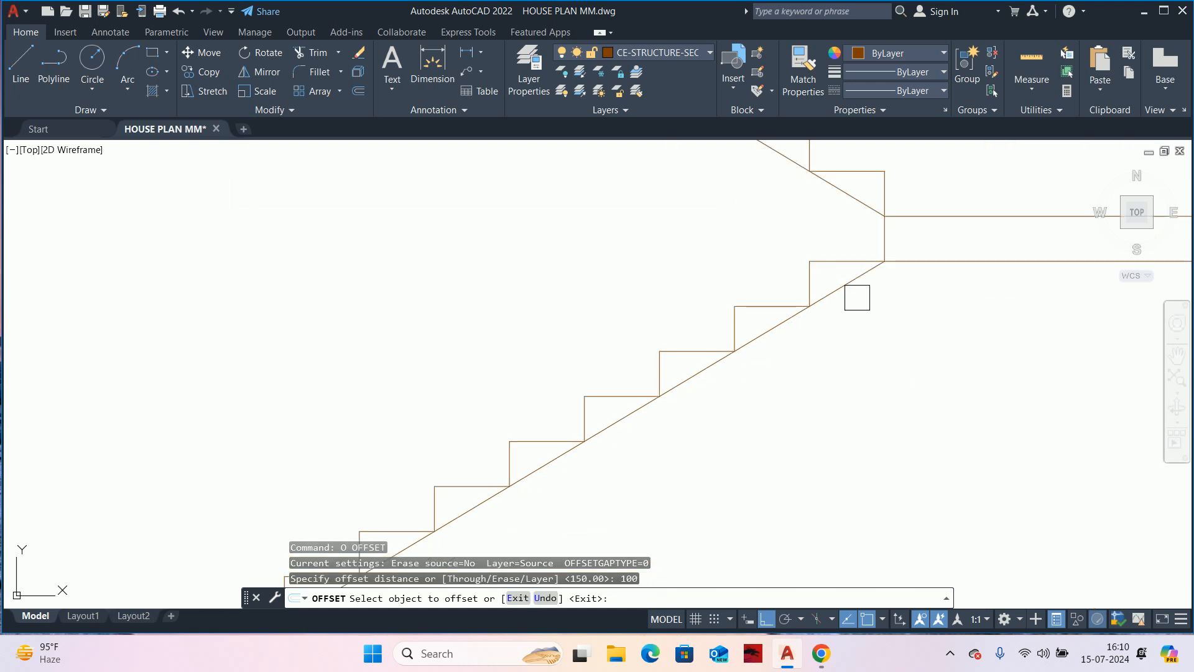
left_click(847, 283)
left_click(854, 297)
key("Escape")
scroll(848, 277, "up", 4)
left_click(846, 281)
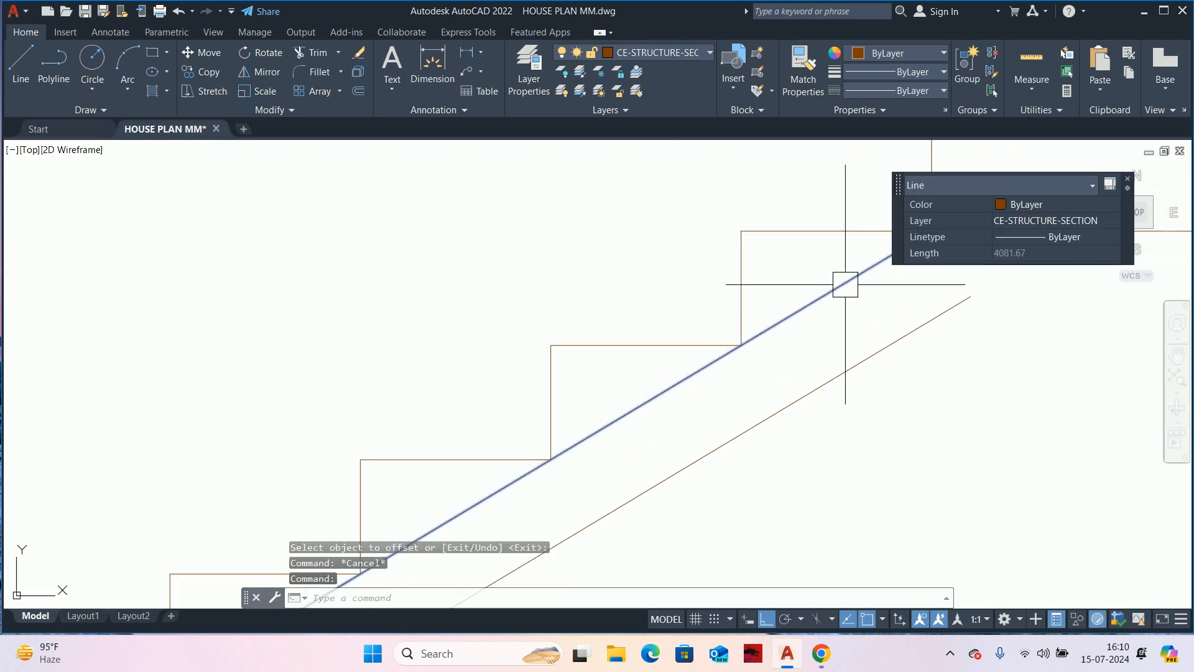
key("Delete")
- Extend the upper end of the first flight's offset line to the landing slab's underside
scroll(845, 283, "down", 5)
type("ex")
key("Return")
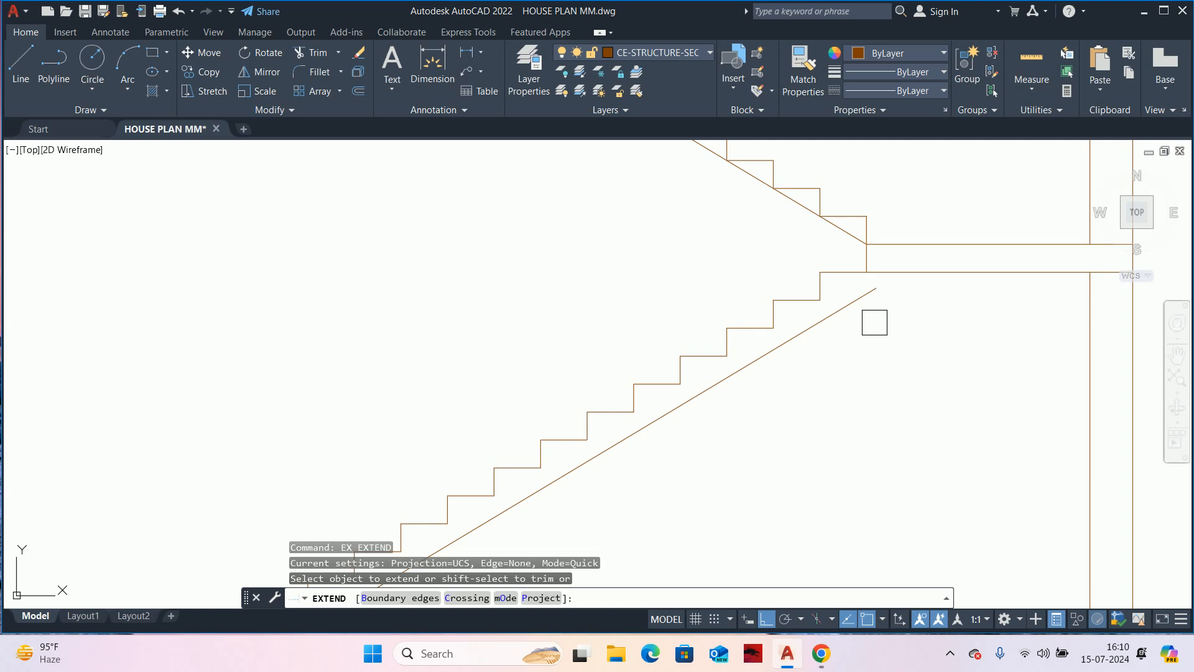
left_click(860, 308)
scroll(881, 289, "up", 3)
left_click(863, 244, "shift")
scroll(864, 247, "down", 6)
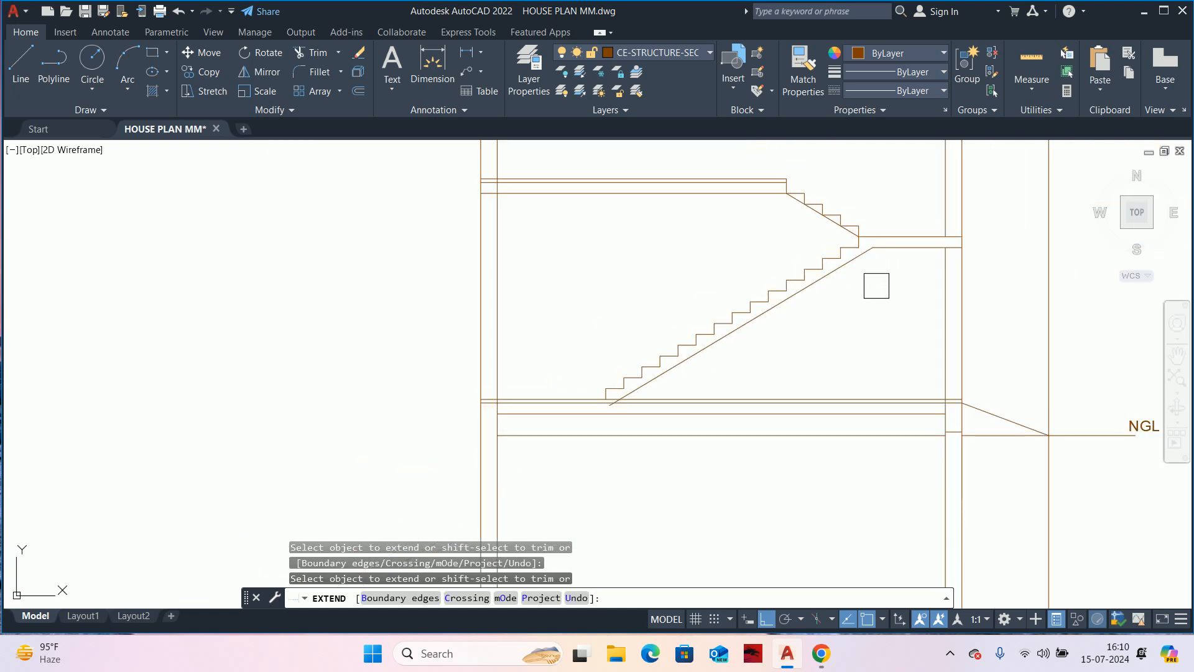
scroll(885, 247, "up", 4)
scroll(889, 242, "down", 1)
key("Escape")
scroll(971, 224, "down", 1)
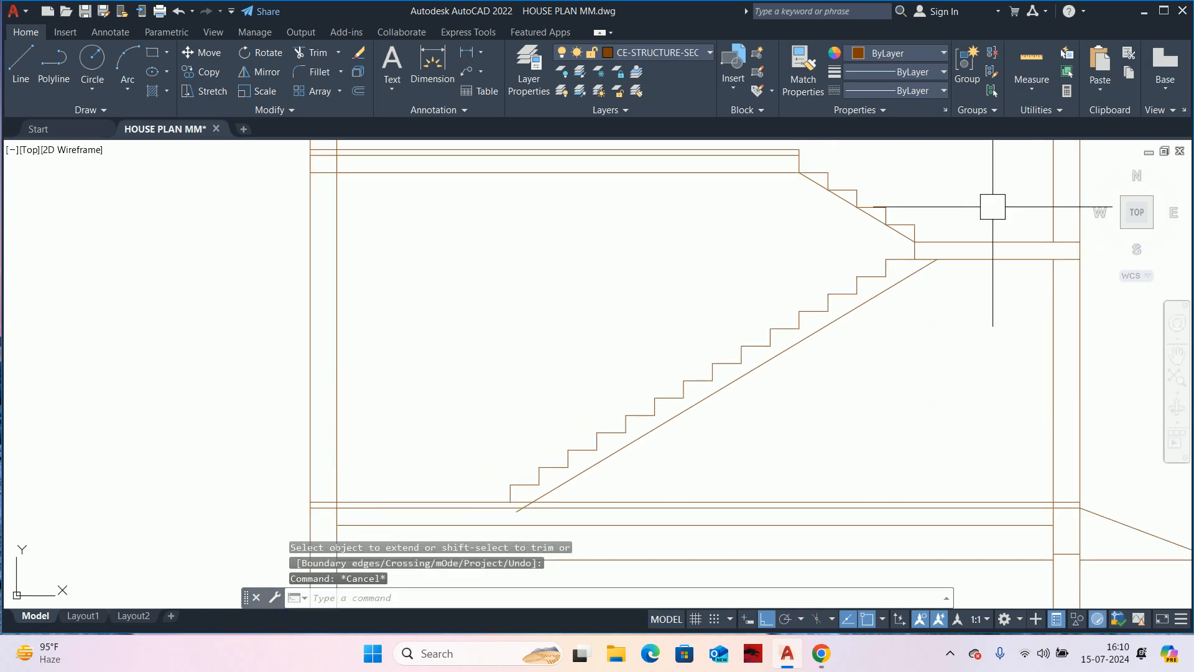
- Offset the second flight's sloping line 100 mm downward and delete the original line
scroll(934, 315, "down", 4)
scroll(939, 275, "up", 2)
type("o")
key("Return")
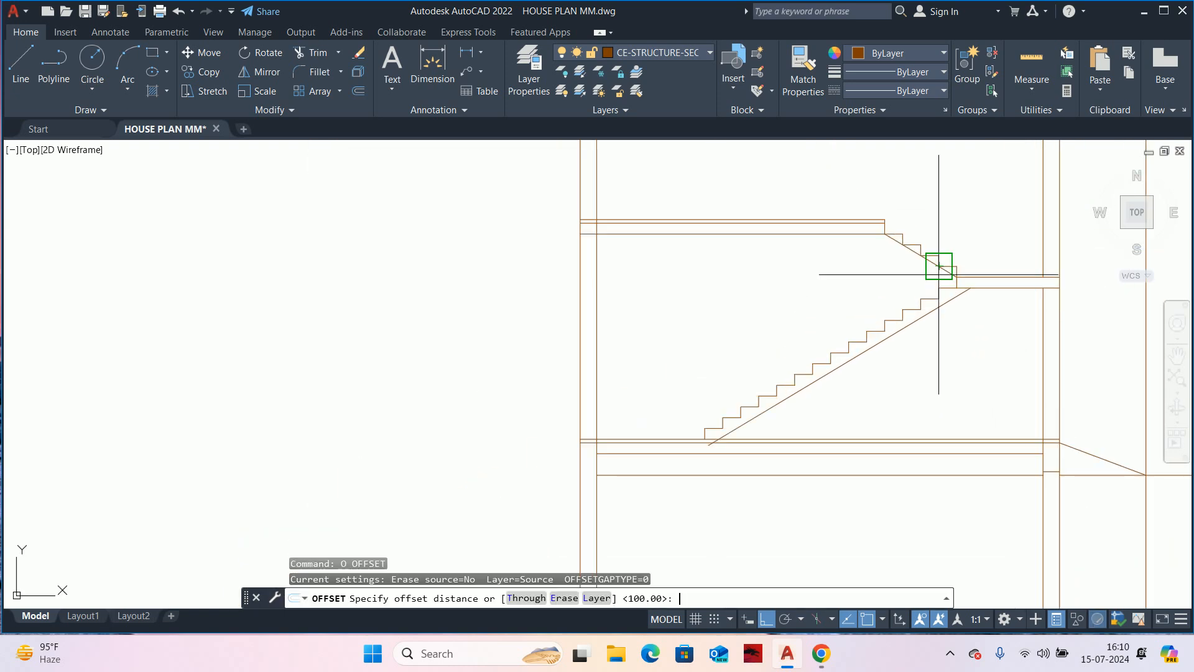
key("Return")
scroll(952, 271, "up", 5)
key("Escape")
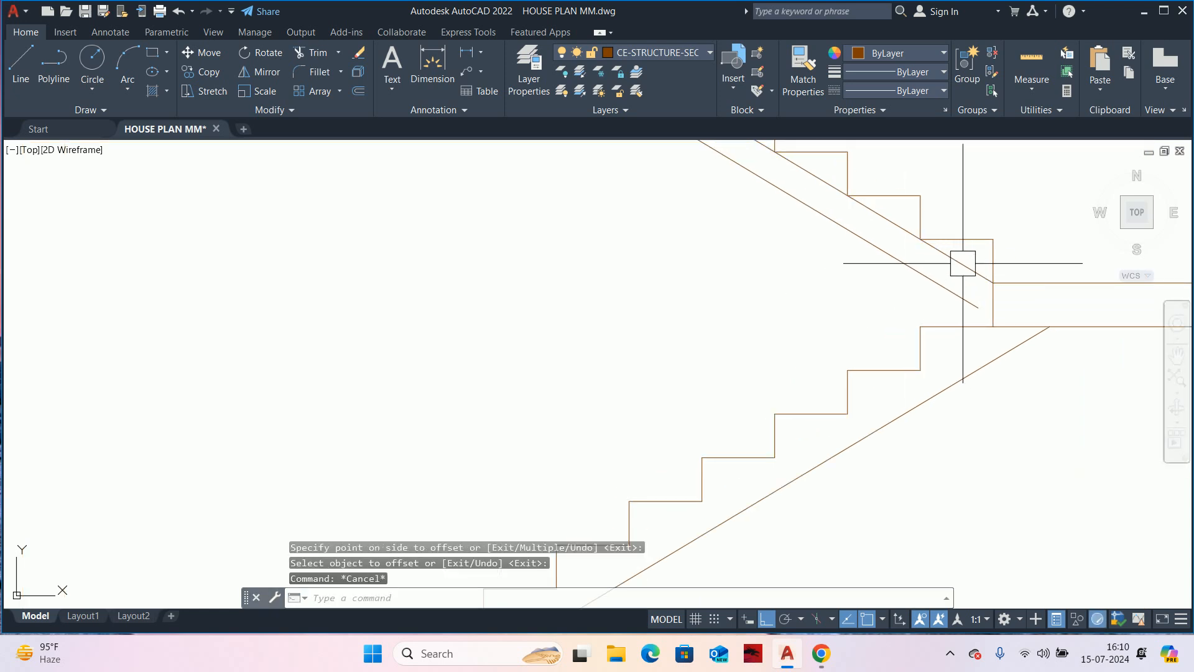
left_click(947, 266)
key("Delete")
- Extend the second flight's offset line to the vertical line at the landing's edge and to the first-floor slab's underside
type("ex")
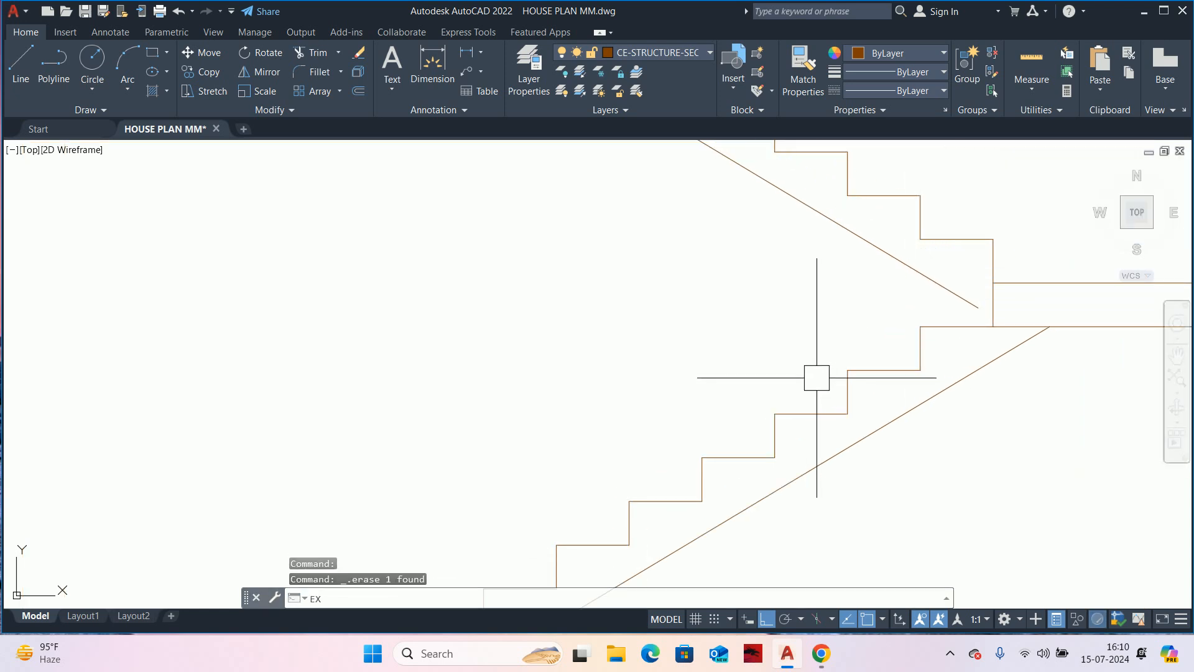
key("Return")
left_click(928, 298)
left_click(951, 275)
scroll(807, 283, "down", 2)
middle_click_drag(807, 283, 835, 438)
left_click(765, 355)
scroll(761, 336, "up", 2)
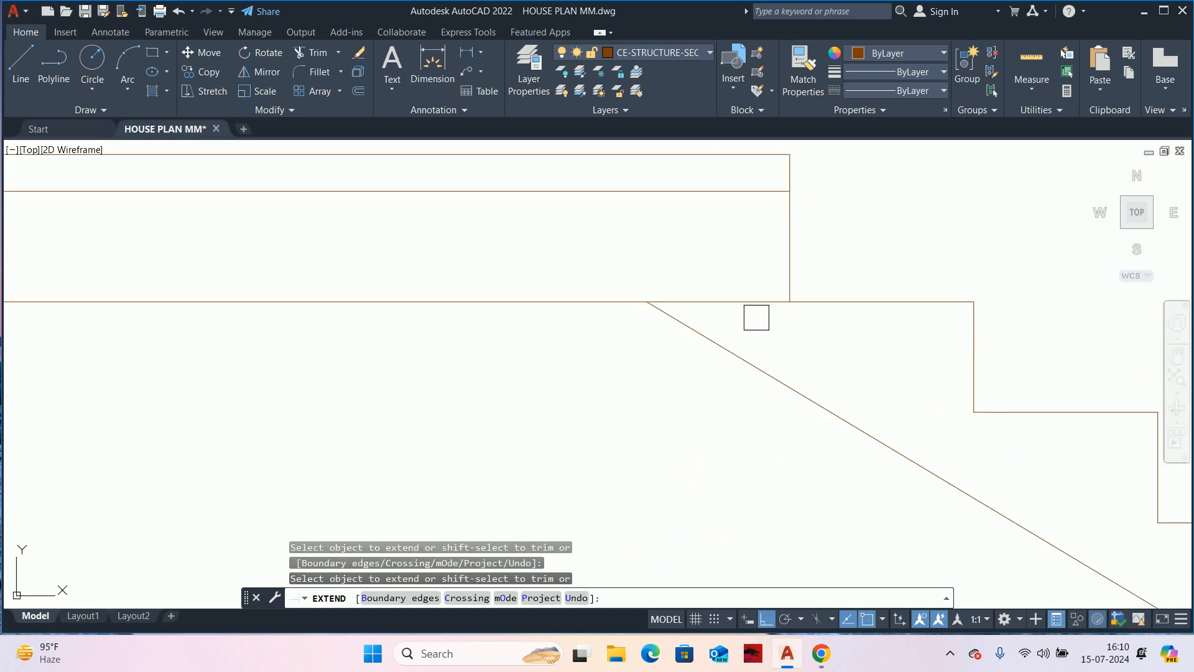
scroll(684, 261, "down", 4)
key("Escape")
key("Escape")
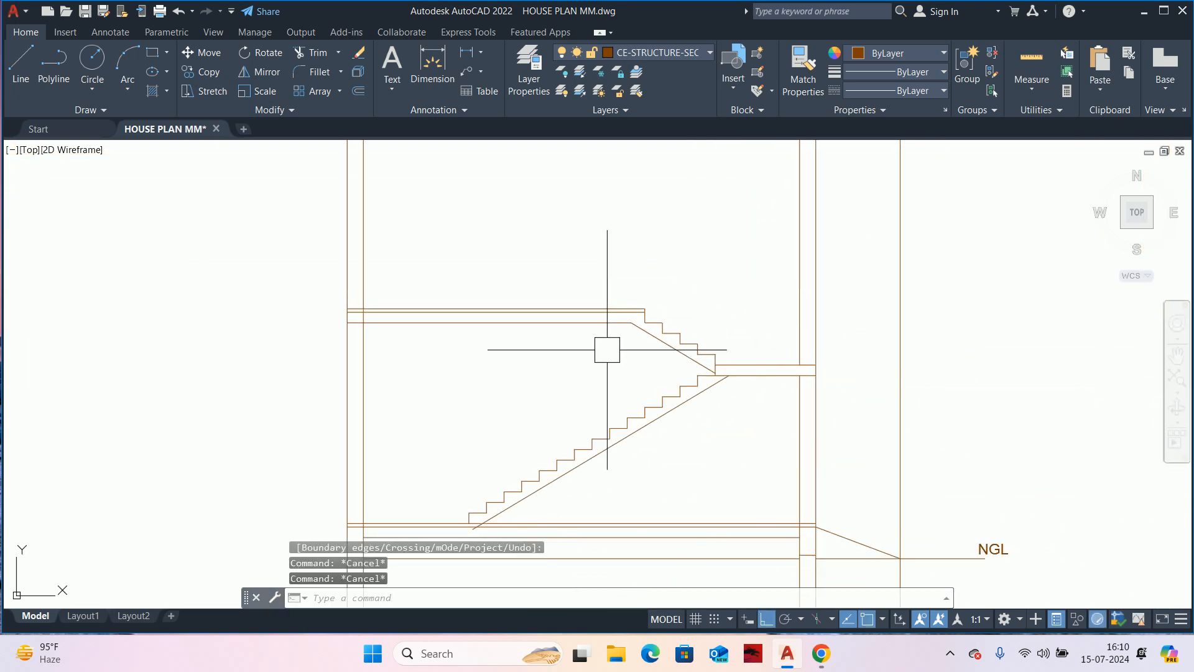
- Trim the vertical line at the landing's edge between the landing's top line and the second flight's sloping line
scroll(713, 356, "up", 3)
scroll(725, 352, "up", 2)
middle_click_drag(722, 355, 614, 409)
type("tr")
key("Return")
left_click(637, 413)
scroll(691, 436, "up", 2)
scroll(676, 431, "up", 2)
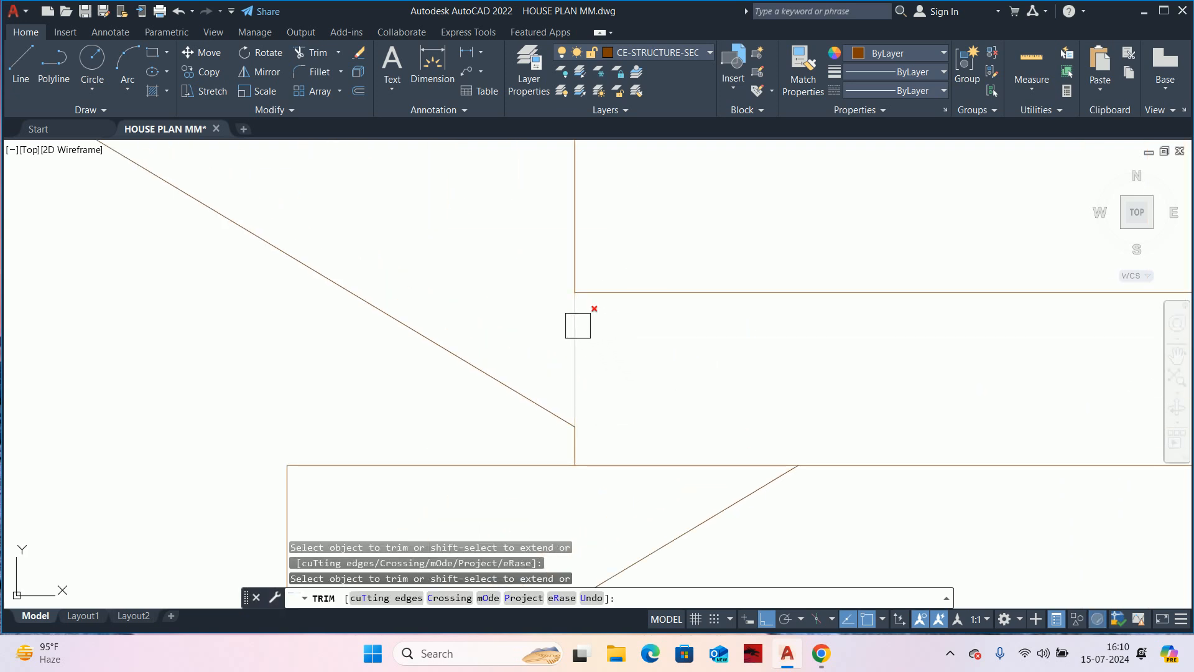
scroll(576, 334, "down", 6)
key("Escape")
key("Escape")
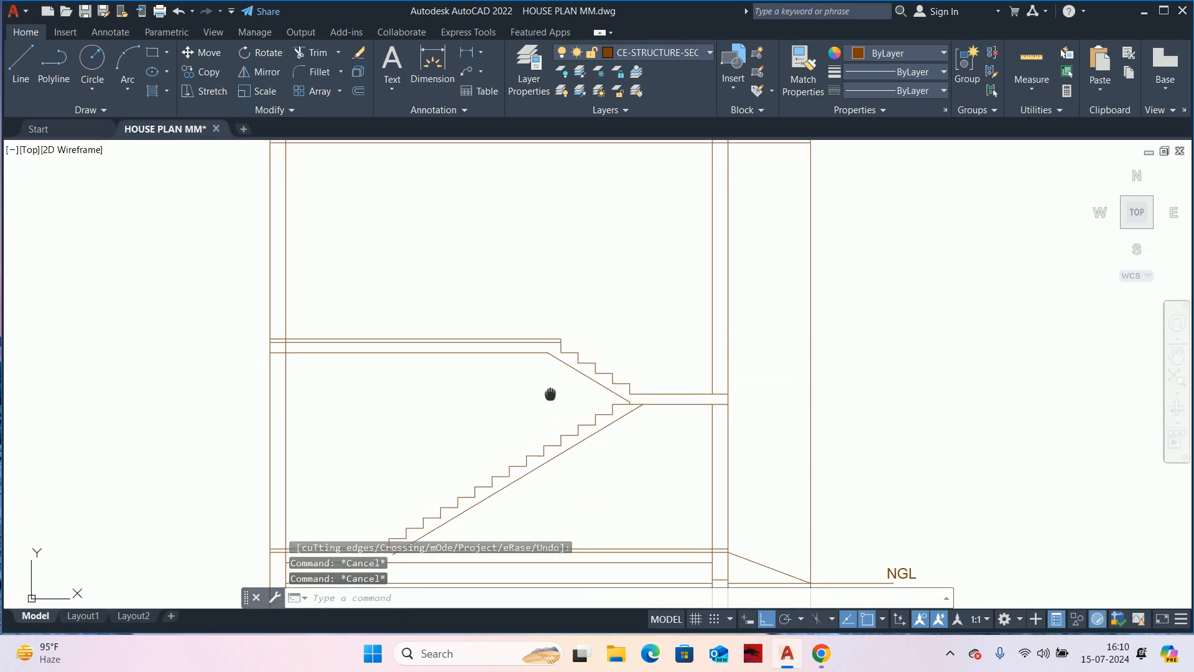
- Trim the lower end of the first flight's sloping line where it projects below the ground-floor slab's top line
scroll(621, 350, "up", 1)
key("Escape")
middle_click_drag(815, 451, 805, 343)
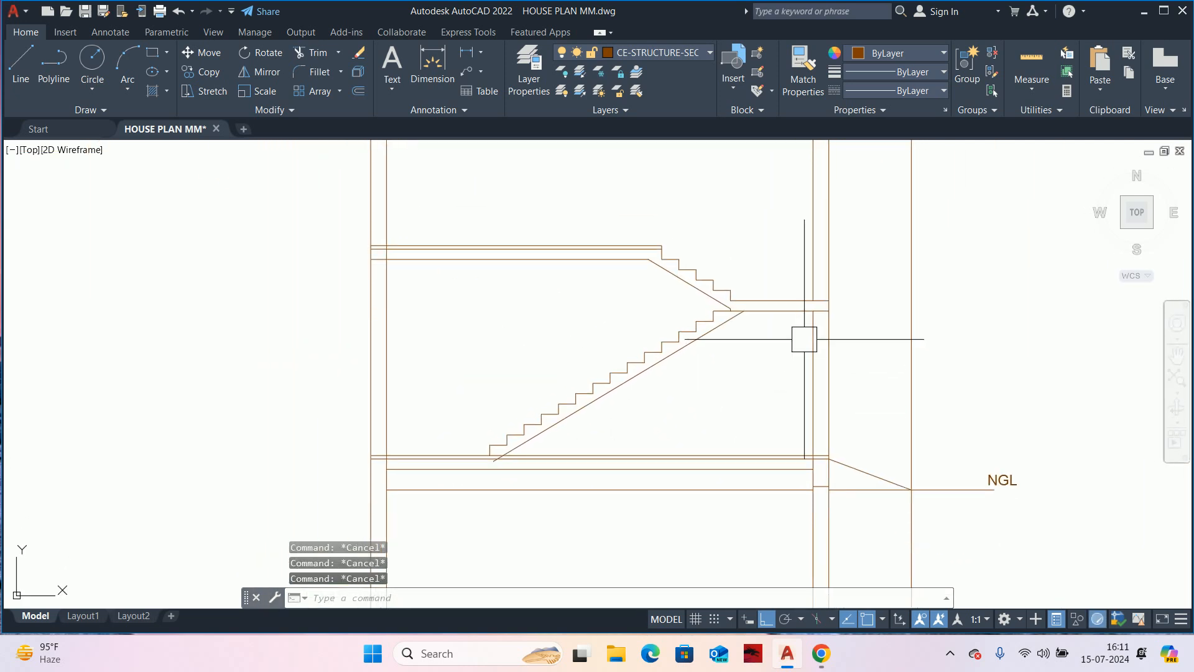
type("tr")
key("Return")
scroll(490, 483, "up", 9)
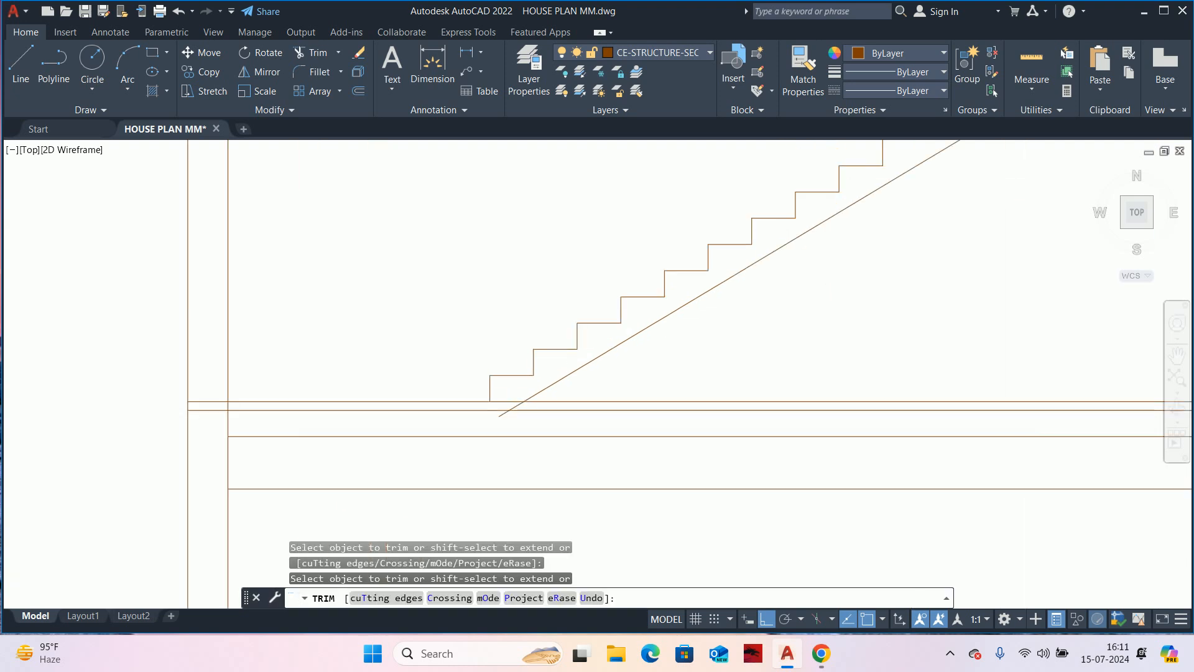
scroll(503, 405, "up", 2)
left_click(573, 311)
scroll(574, 315, "down", 10)
middle_click_drag(637, 354, 477, 498)
key("Escape")
scroll(719, 333, "up", 6)
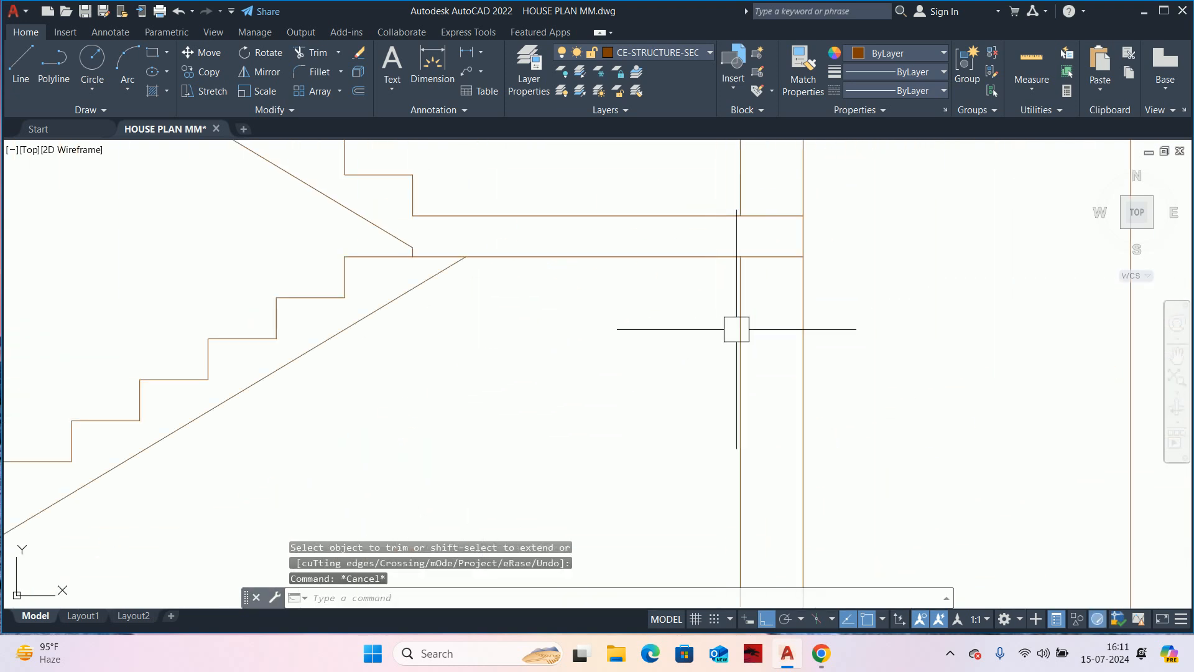
- Examine the landing in the section and the staircase area in the ground-floor plan
key("Escape")
scroll(790, 373, "down", 2)
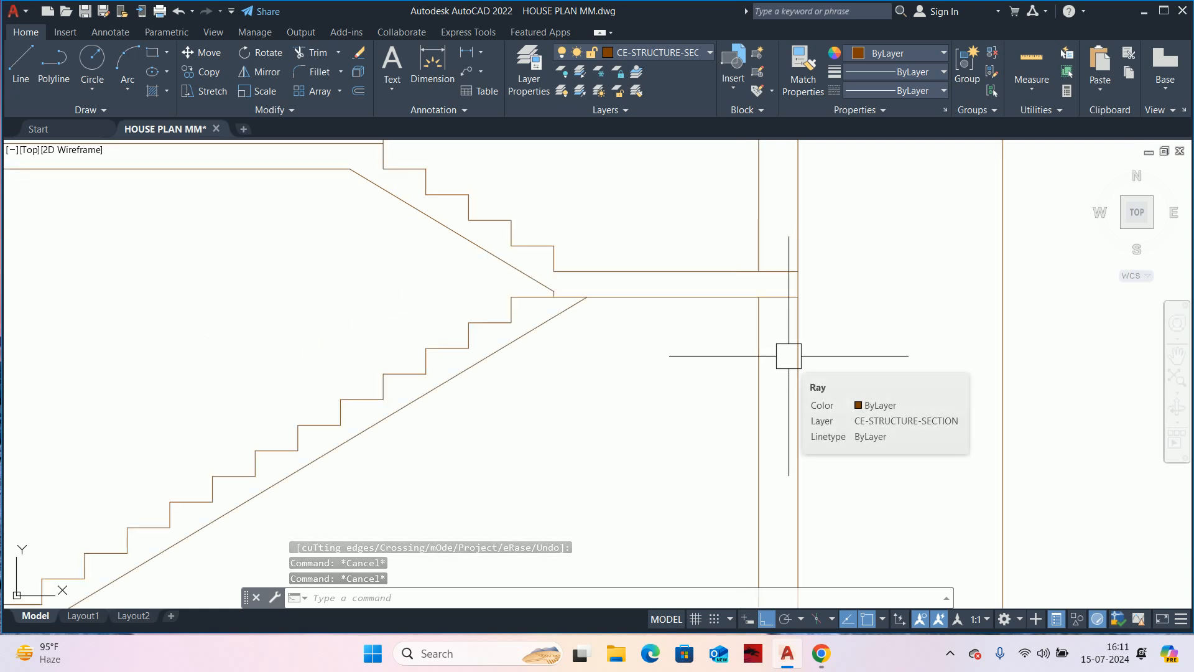
scroll(789, 356, "down", 2)
mouse_move(765, 326)
middle_mouse_down()
mouse_move(747, 307)
mouse_move(779, 509)
middle_mouse_up()
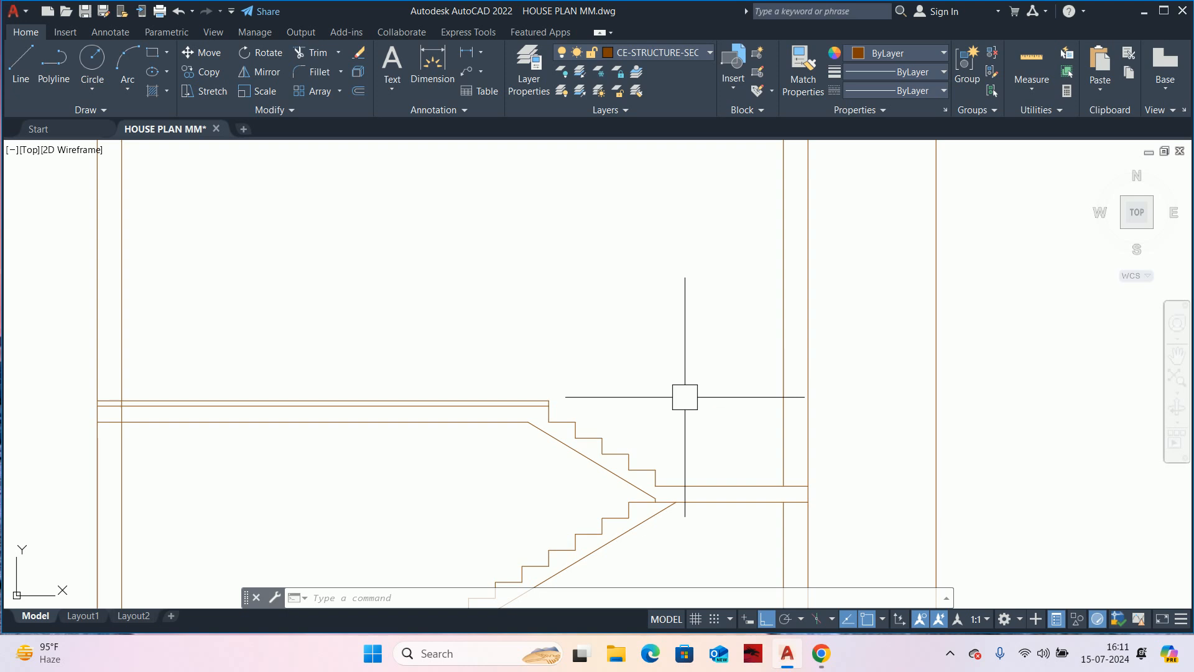
scroll(808, 410, "down", 5)
scroll(551, 394, "up", 5)
middle_click_drag(535, 363, 584, 527)
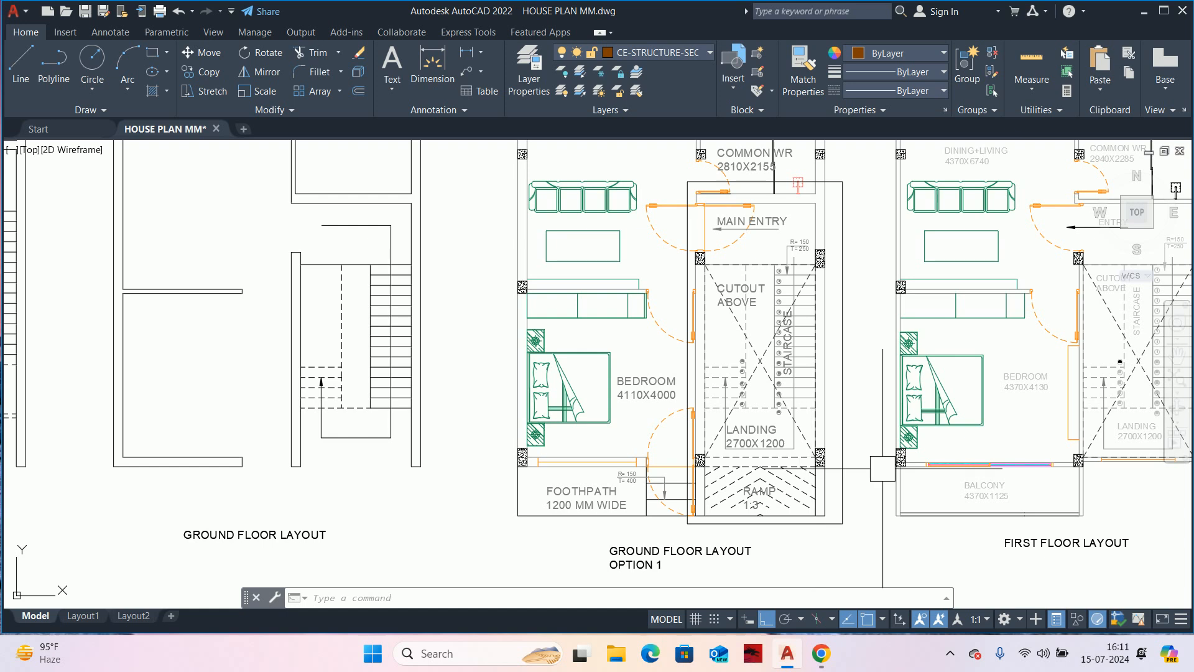
scroll(887, 470, "down", 8)
mouse_move(1058, 514)
middle_mouse_down()
mouse_move(753, 465)
mouse_move(413, 353)
middle_mouse_up()
scroll(608, 386, "up", 8)
key("Escape")
key("Escape")
scroll(803, 410, "up", 5)
- Offset the landing slab's top line 230 mm downward
type("o")
key("Return")
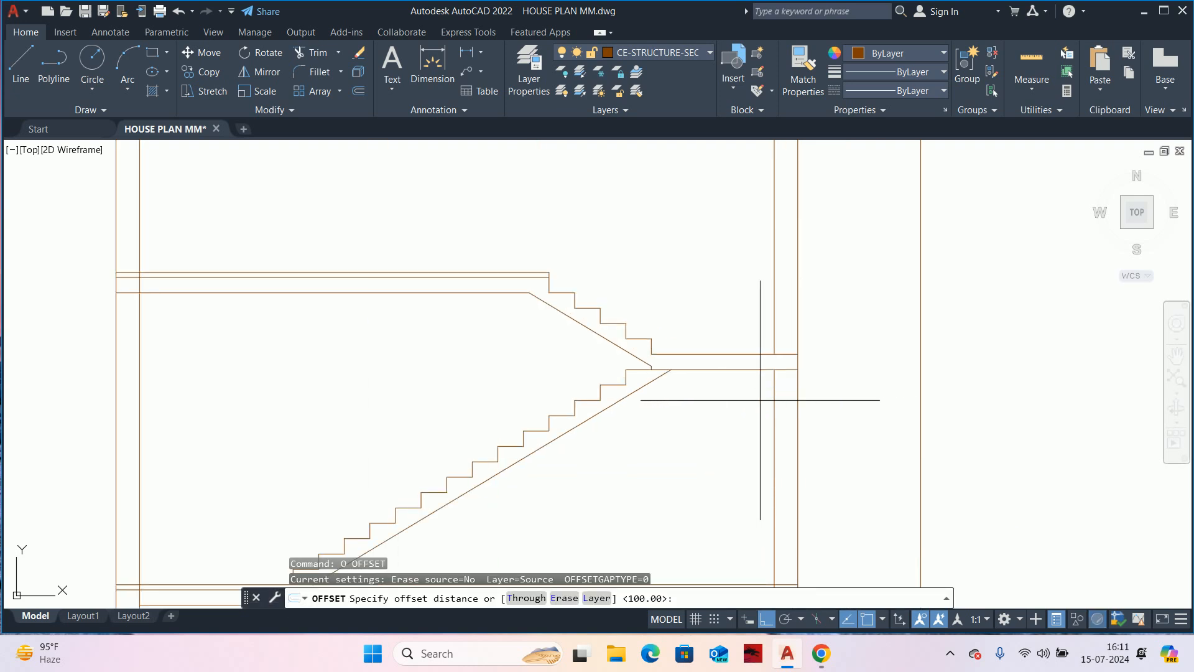
key("Return")
scroll(762, 373, "up", 2)
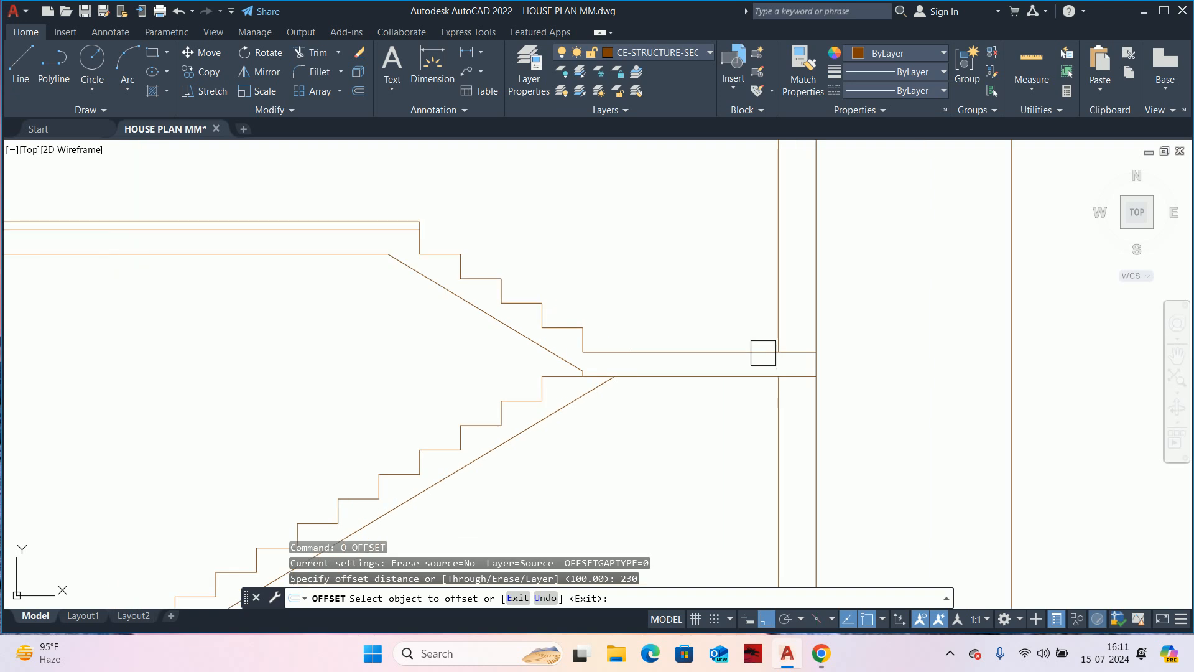
left_click(762, 354)
left_click(744, 392)
key("Escape")
key("Escape")
- Trim the offset line and the landing's underside to leave a beam outline between the two wall lines
scroll(769, 382, "up", 3)
type("tr")
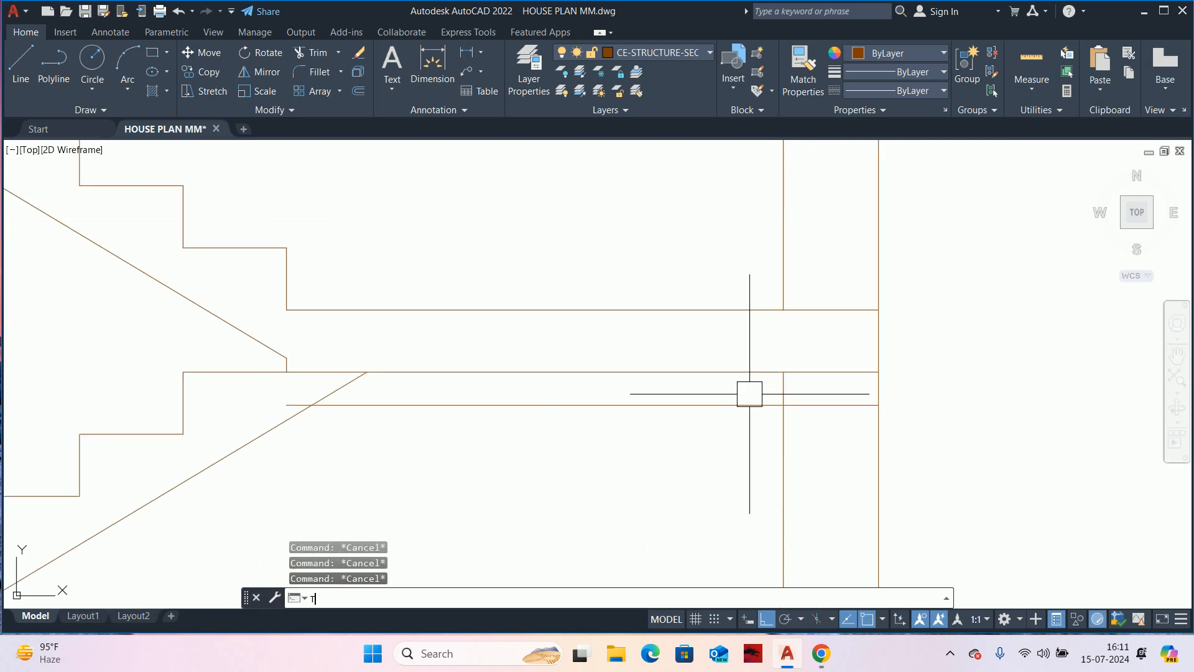
key("Return")
left_click(762, 404)
scroll(830, 365, "down", 4)
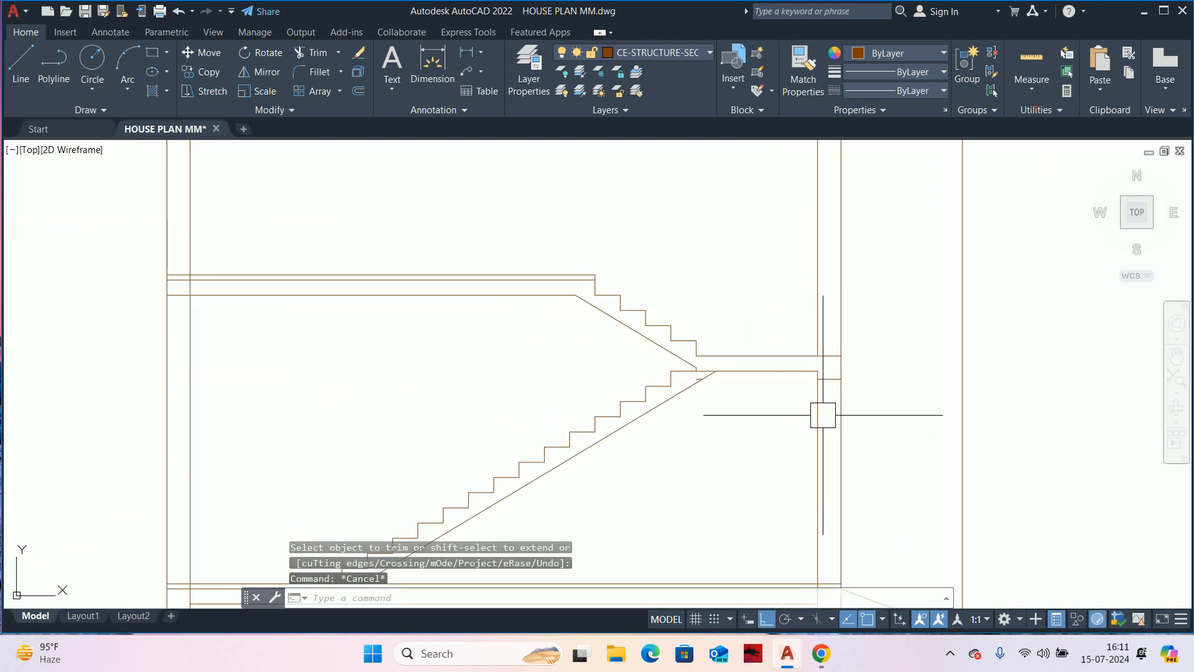
key("Escape")
key("Escape")
key("Escape")
- Measure the clear height from the ground floor to the underside of the landing beam
left_click(1034, 71)
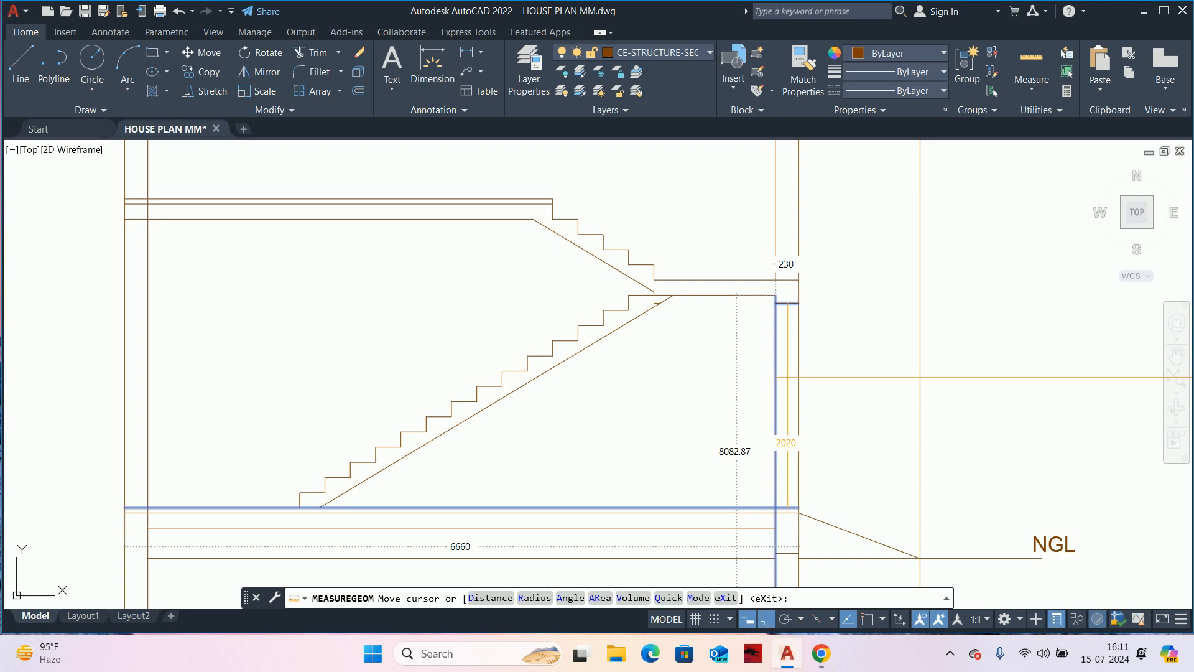
key("Escape")
key("Escape")
key("Escape")
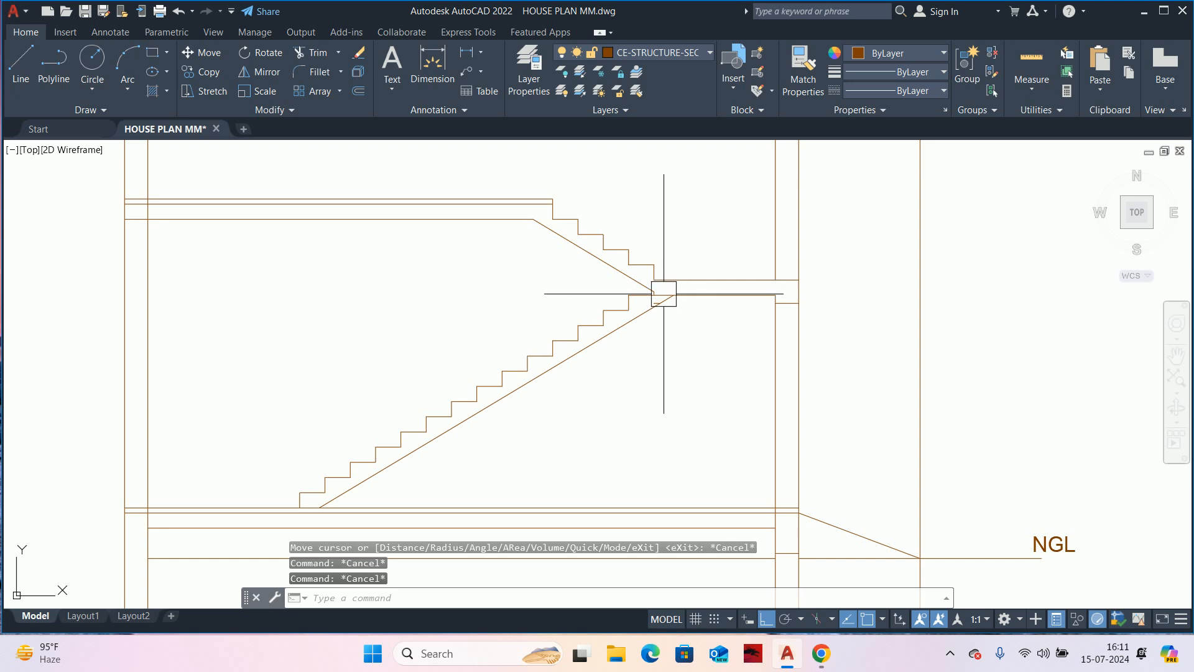
- Delete the short leftover line fragment where the first flight's sloping line meets the landing
scroll(622, 298, "up", 8)
left_click(570, 321)
left_click(645, 354)
key("Delete")
scroll(726, 391, "down", 6)
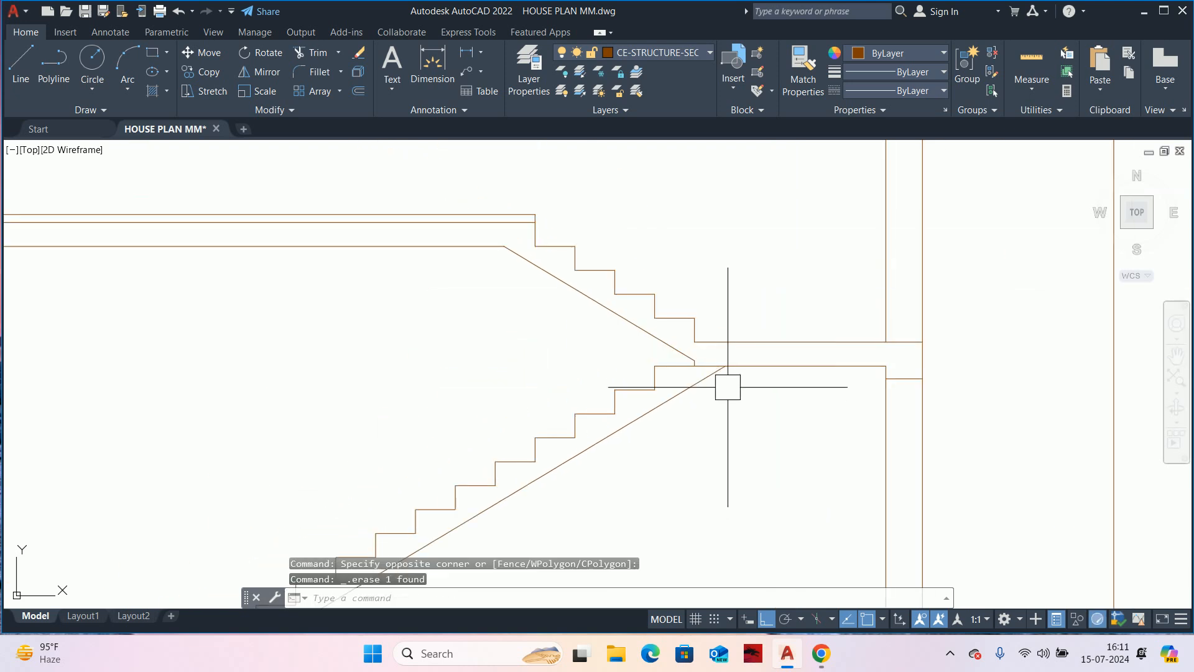
scroll(881, 325, "down", 6)
key("Escape")
key("Escape")
key("Escape")
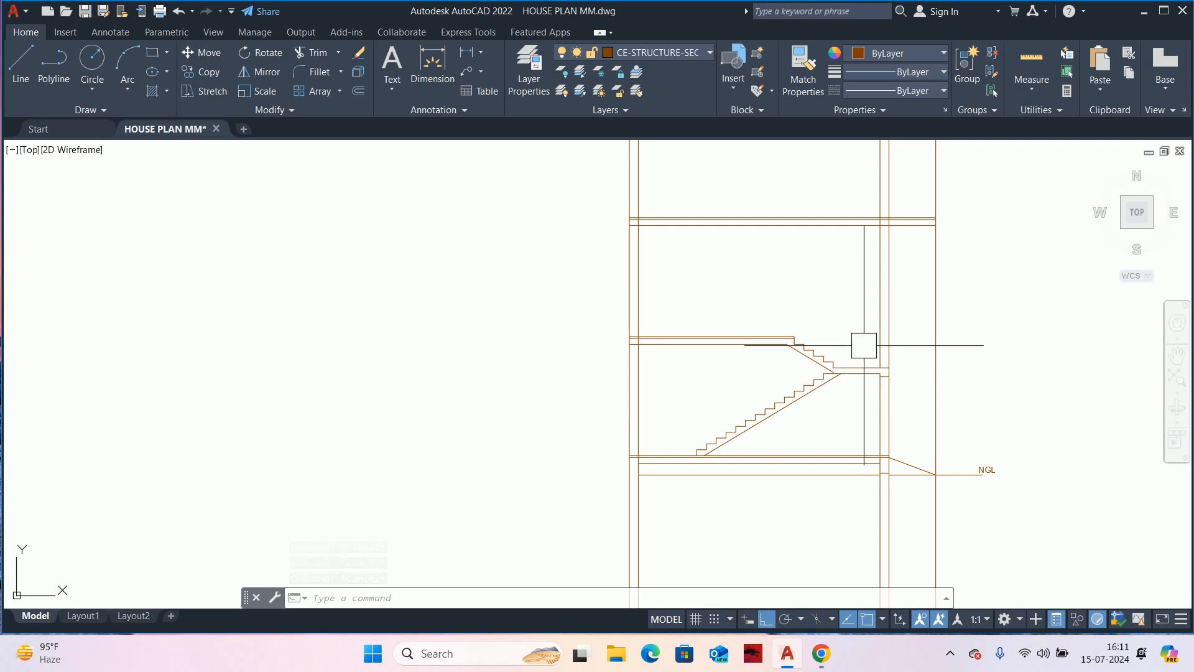
- Examine the foot of the first flight in the section and the main entry area of the ground-floor plan
scroll(880, 373, "up", 5)
scroll(883, 375, "down", 5)
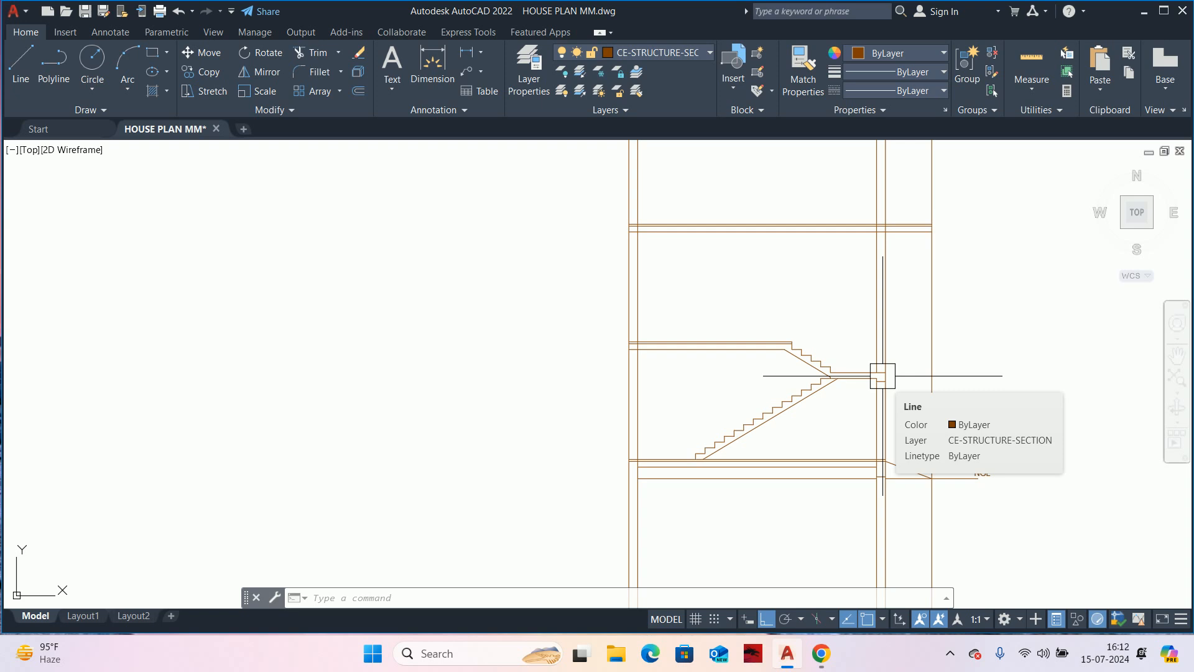
key("Escape")
key("Escape")
key("Escape")
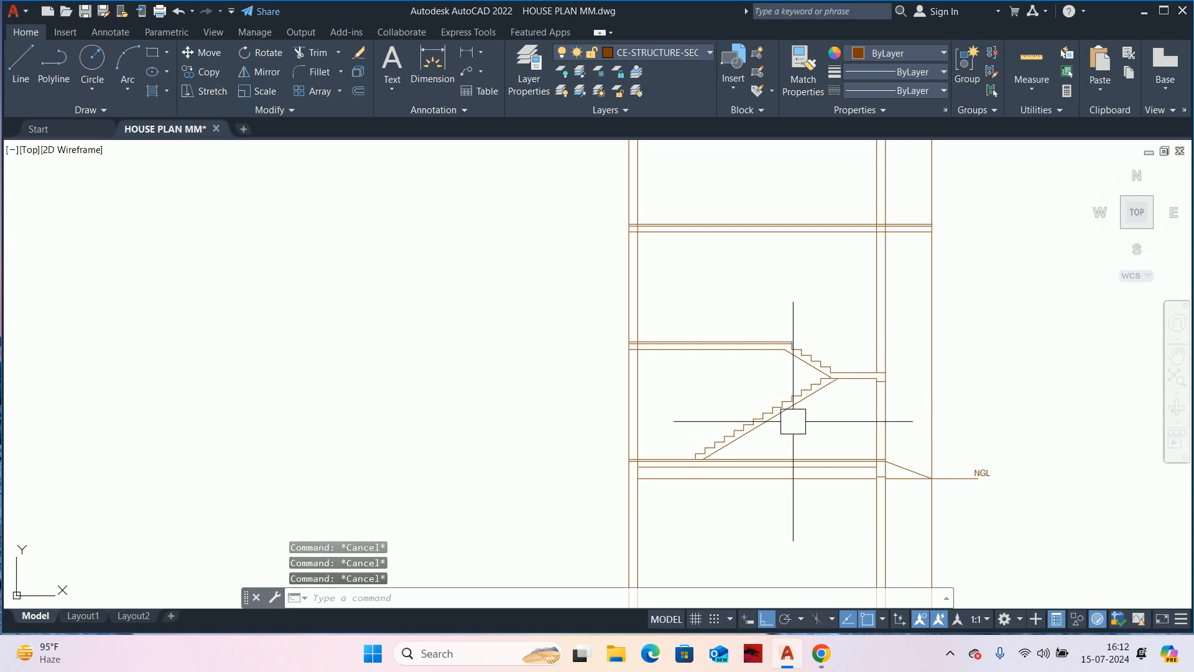
scroll(731, 458, "up", 4)
middle_click_drag(731, 459, 849, 473)
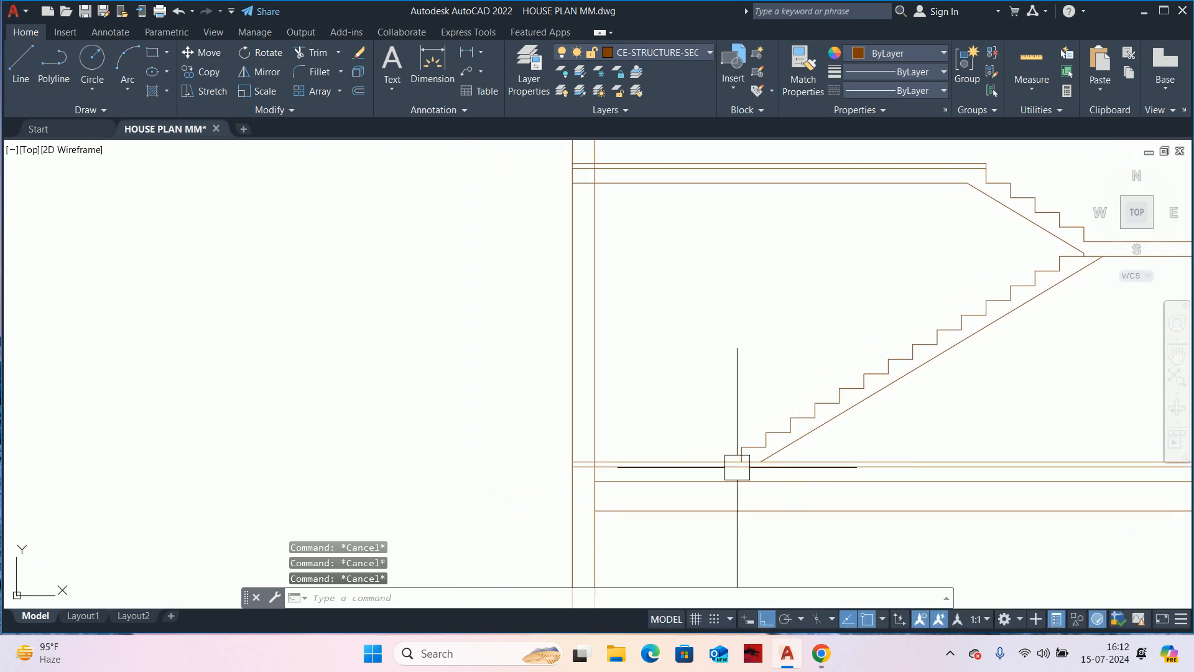
scroll(726, 426, "down", 6)
middle_click_drag(726, 426, 774, 454)
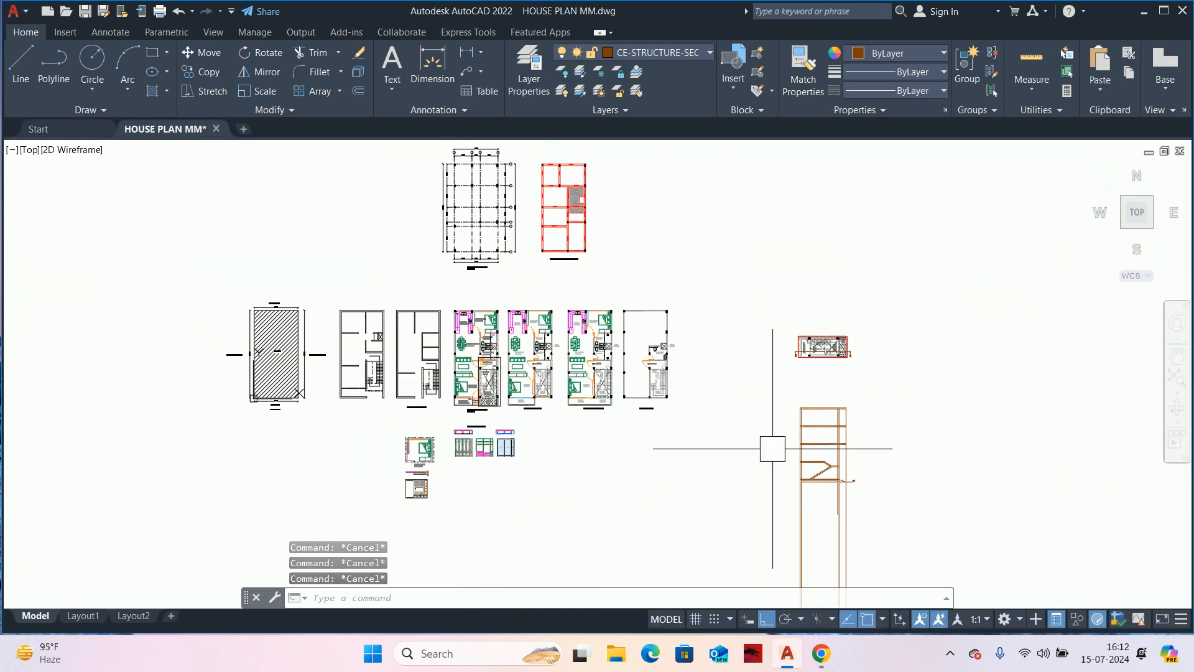
scroll(421, 376, "up", 8)
scroll(421, 376, "up", 4)
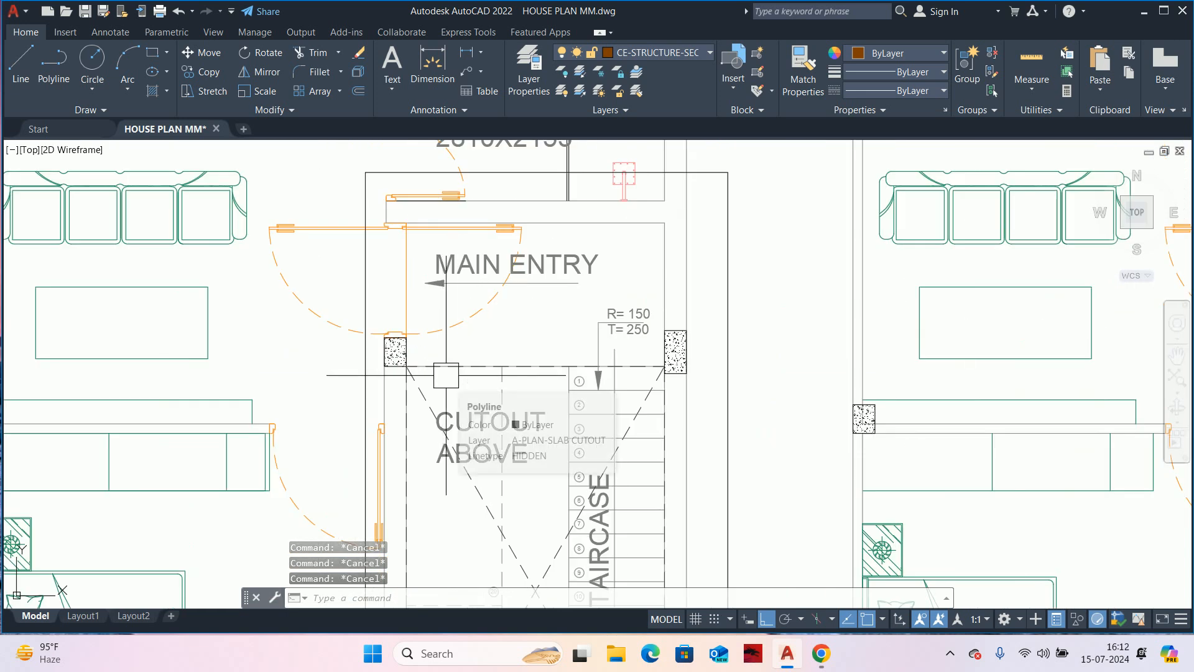
scroll(446, 375, "down", 8)
scroll(484, 392, "down", 2)
middle_click_drag(654, 414, 576, 274)
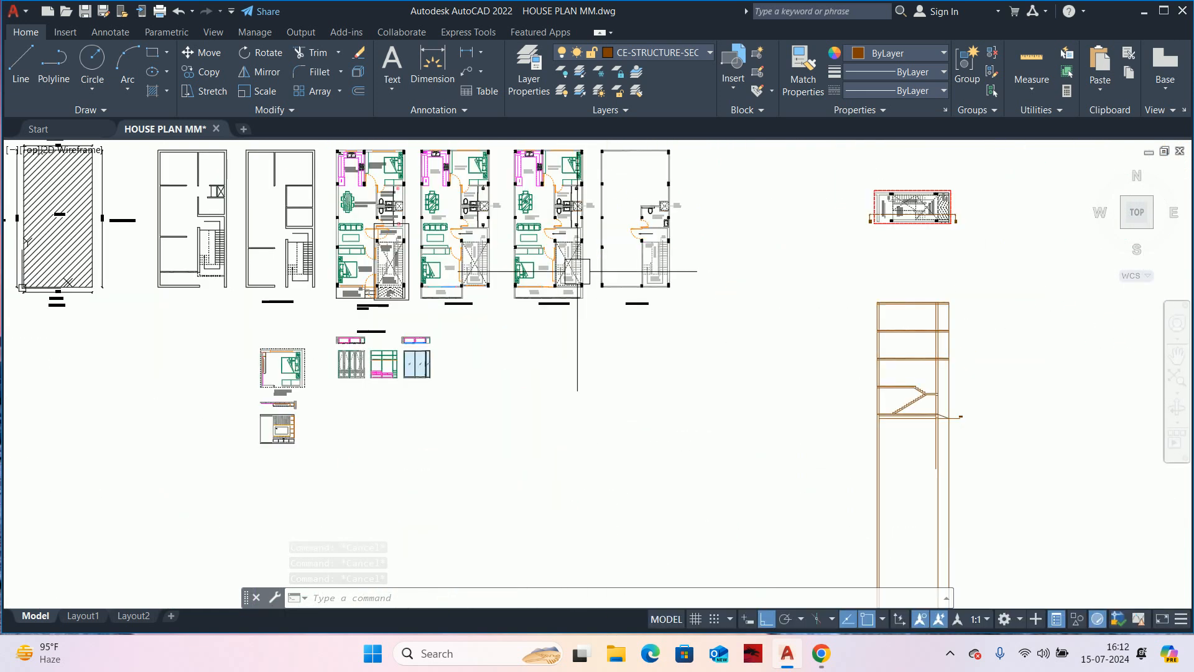
- Stretch the upper end of the sloping ramp line beside the NGL label 150 mm downward along the wall
scroll(877, 404, "up", 4)
scroll(1001, 427, "up", 6)
mouse_move(1078, 438)
middle_mouse_down()
mouse_move(1052, 426)
mouse_move(1056, 448)
middle_mouse_up()
scroll(1029, 424, "up", 2)
left_click(1029, 424)
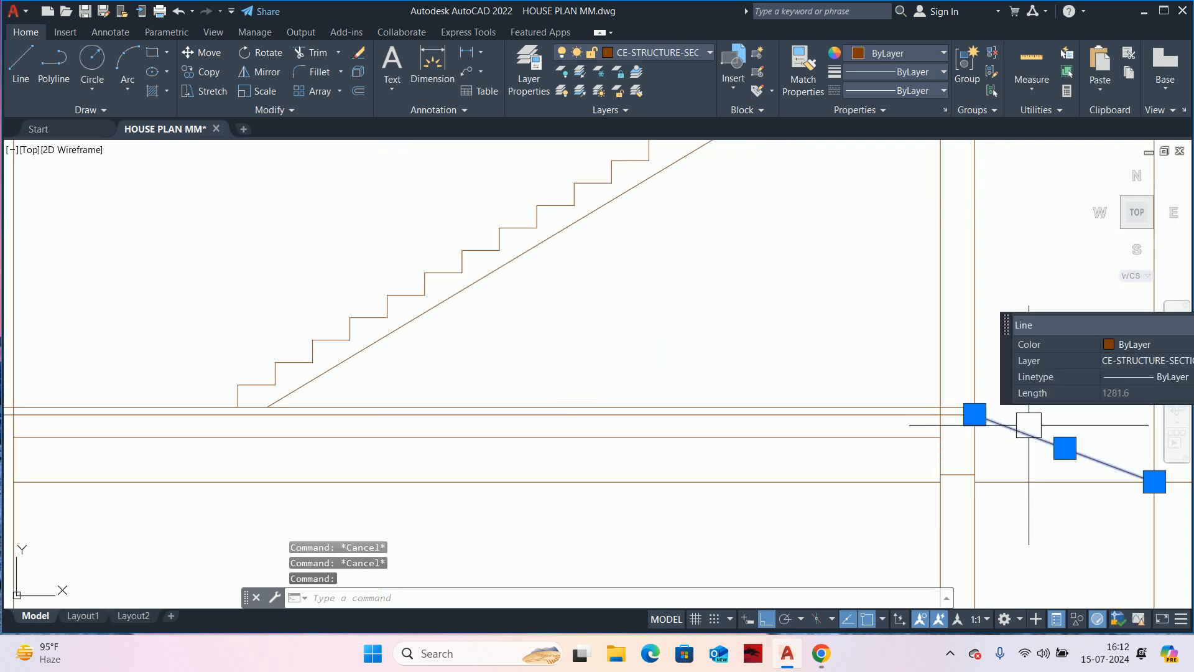
left_click(975, 414)
type("150")
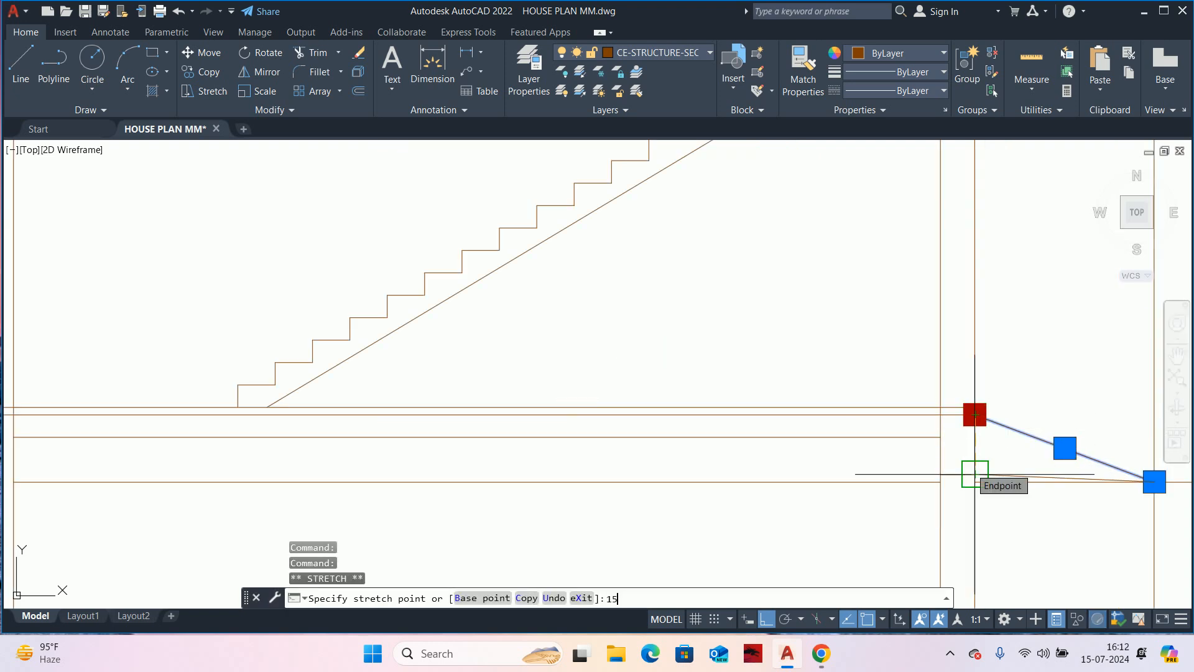
key("Return")
mouse_move(981, 445)
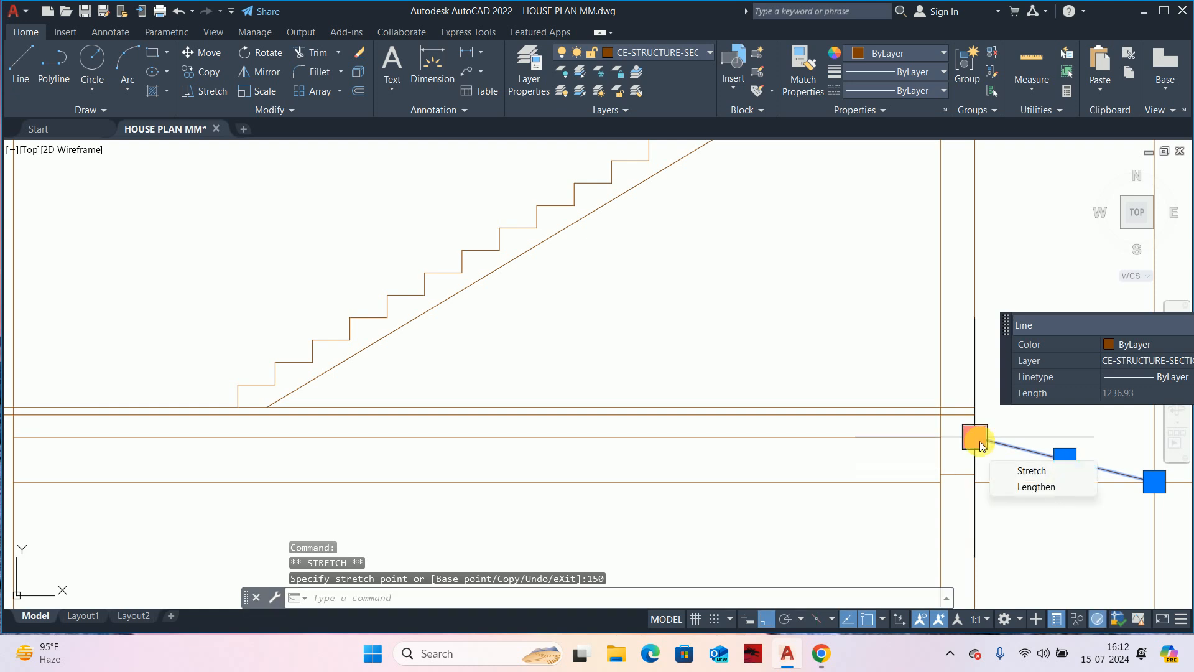
key("Escape")
- Draw a vertical line from the base of the first riser down to the ground-floor slab's underside
middle_click_drag(390, 437, 734, 451)
type("L")
key("Return")
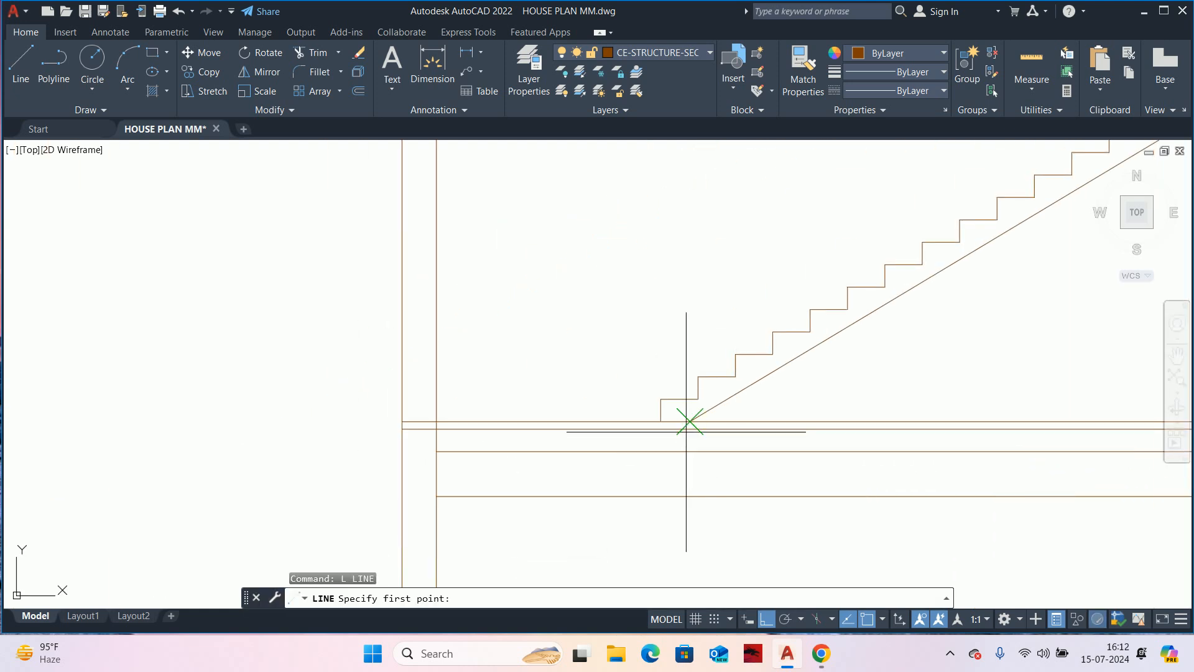
scroll(692, 435, "up", 4)
left_click(648, 419)
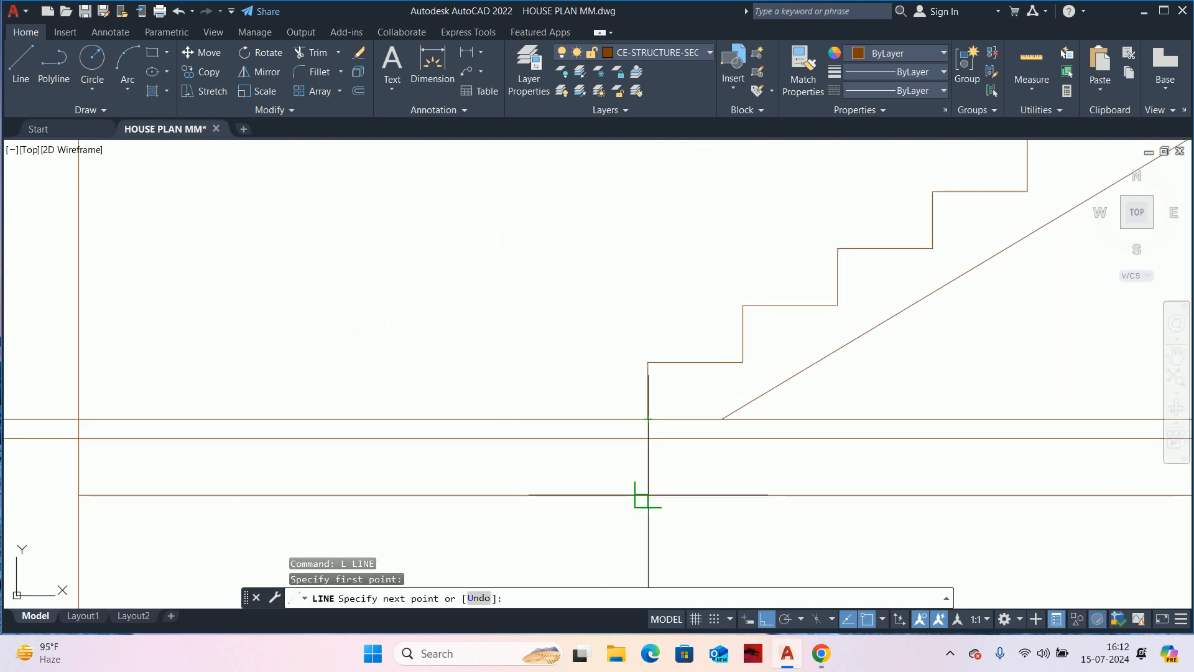
key("Escape")
key("Escape")
key("Escape")
- Trim the ground-floor slab's two lower lines between the new vertical line and the wall on the ramp side
scroll(644, 411, "down", 4)
middle_click_drag(710, 413, 464, 371)
type("O")
key("Return")
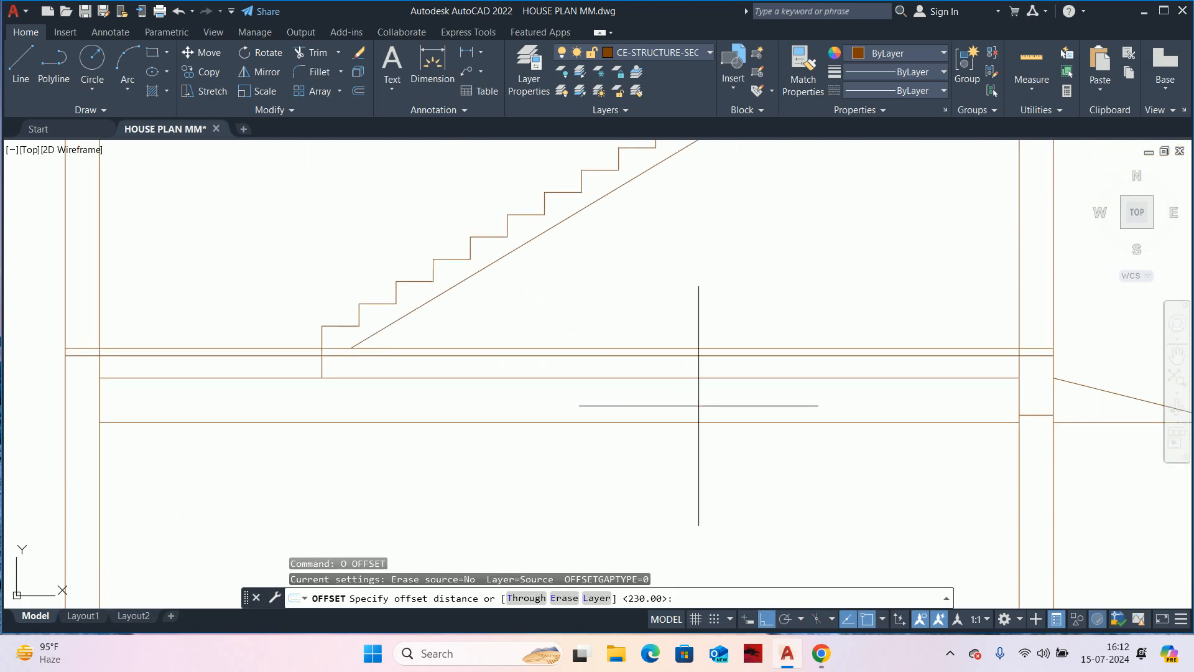
key("Escape")
type("tr")
key("Return")
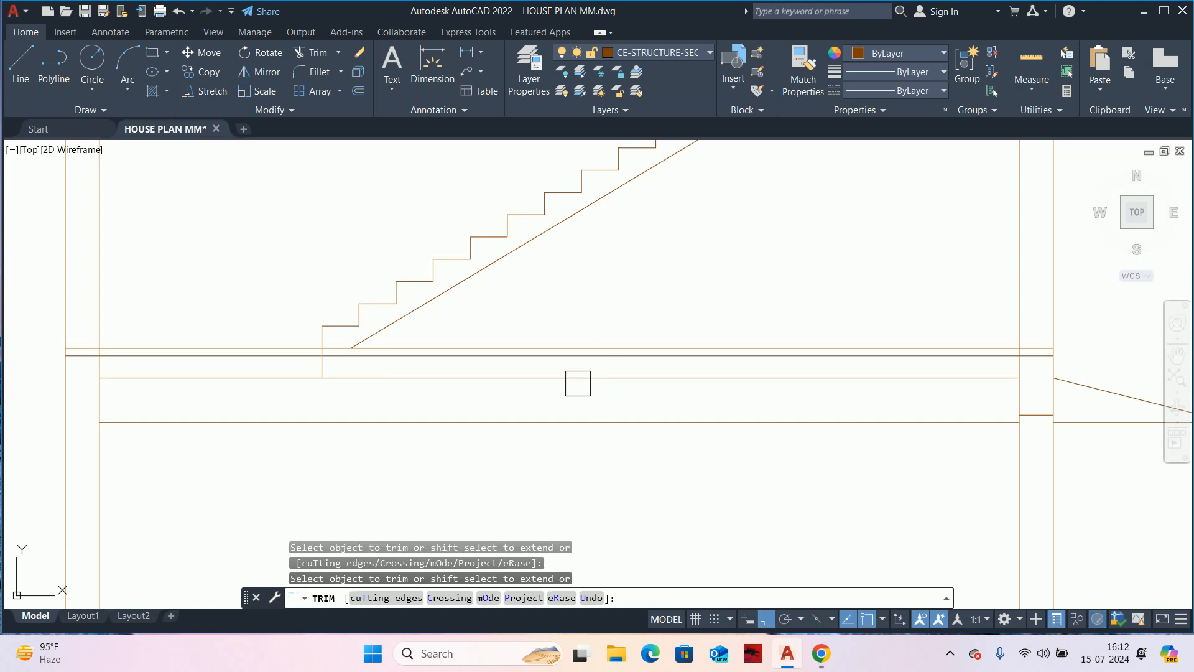
left_click(556, 385)
key("Escape")
key("Escape")
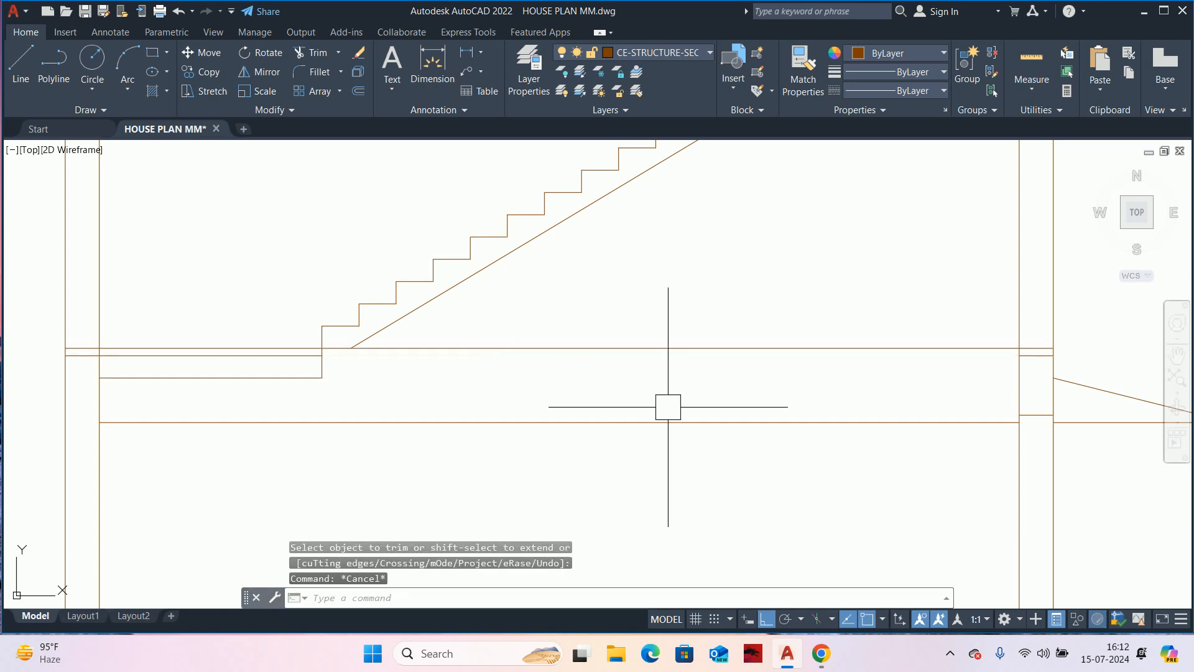
- Remove the leftover slab line segment between the two wall lines on the ramp side
scroll(1037, 376, "up", 4)
left_click(1035, 324)
key("Escape")
key("Escape")
scroll(933, 374, "down", 4)
- Offset the ground-floor top line 150 mm downward
type("o")
key("Return")
type("150")
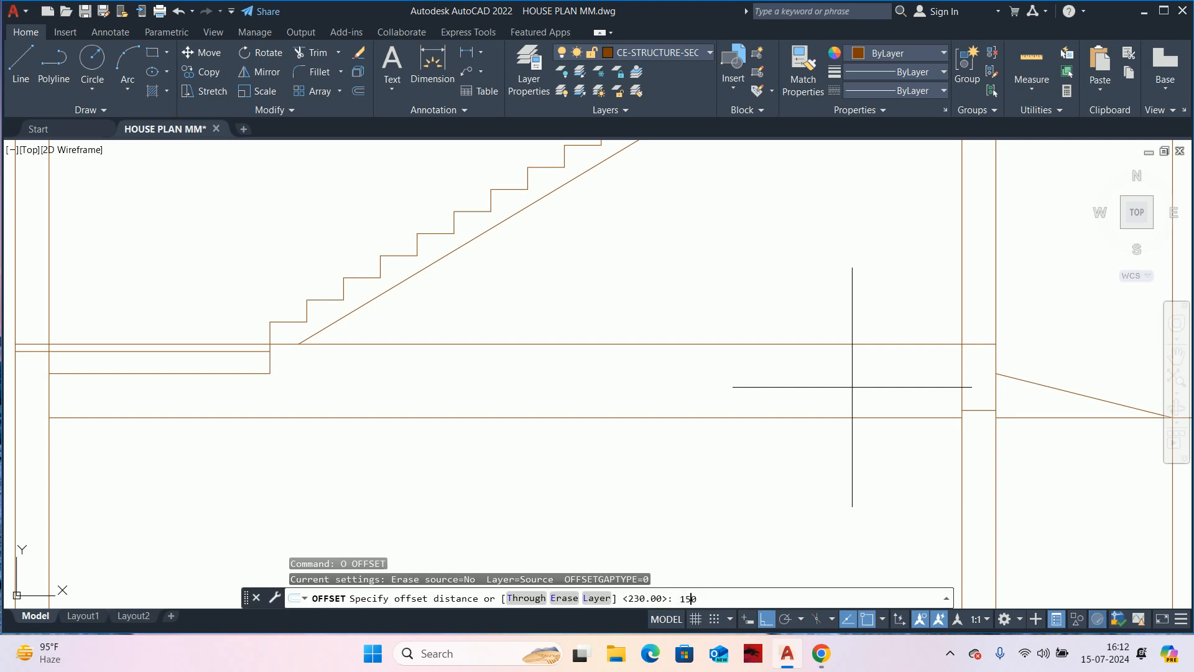
type("5")
key("Return")
left_click(722, 345)
left_click(705, 367)
key("Escape")
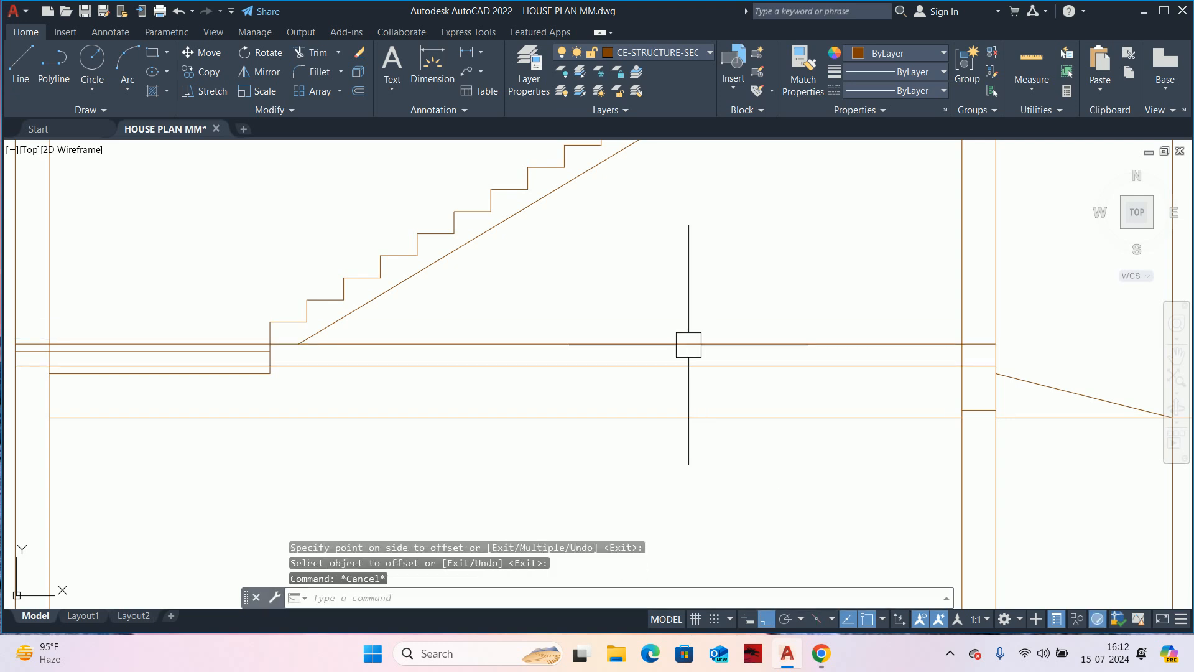
- Trim the original ground-floor top line from the foot of the waist slab through the wall on the ramp side
left_click(671, 344)
key("Escape")
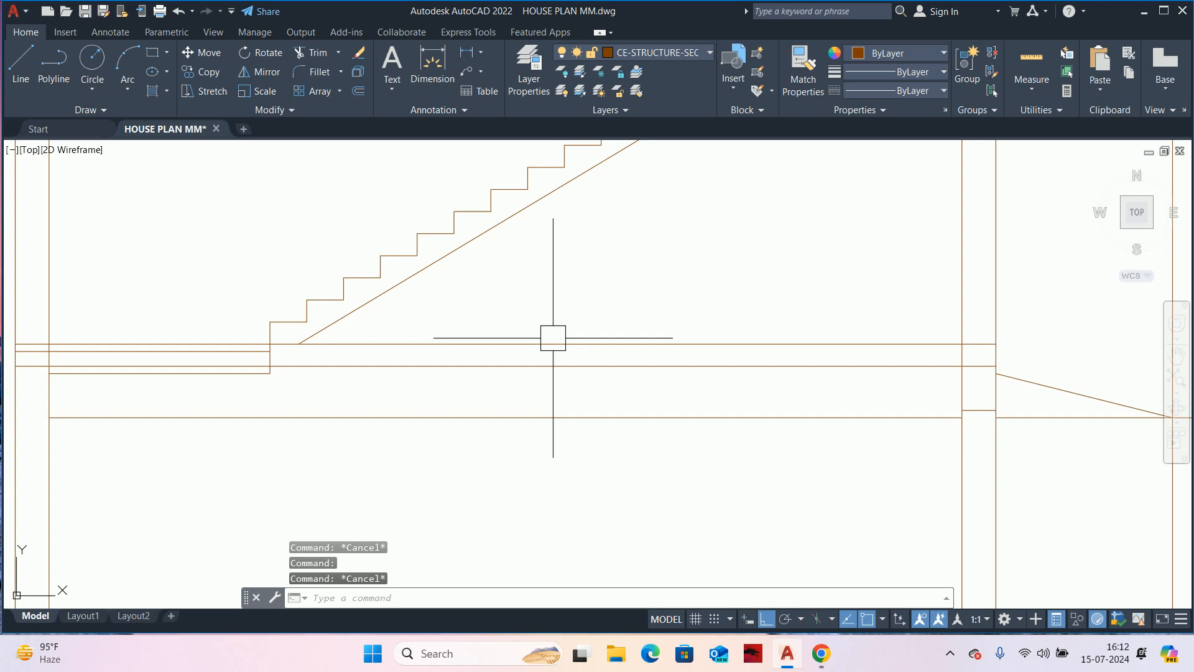
type("tr")
key("Return")
left_click(585, 341)
scroll(1042, 359, "up", 2)
left_click(893, 323)
- Trim the lowered floor line from the vertical line below the first riser through the wall opposite the ramp
scroll(882, 320, "down", 4)
scroll(585, 321, "up", 8)
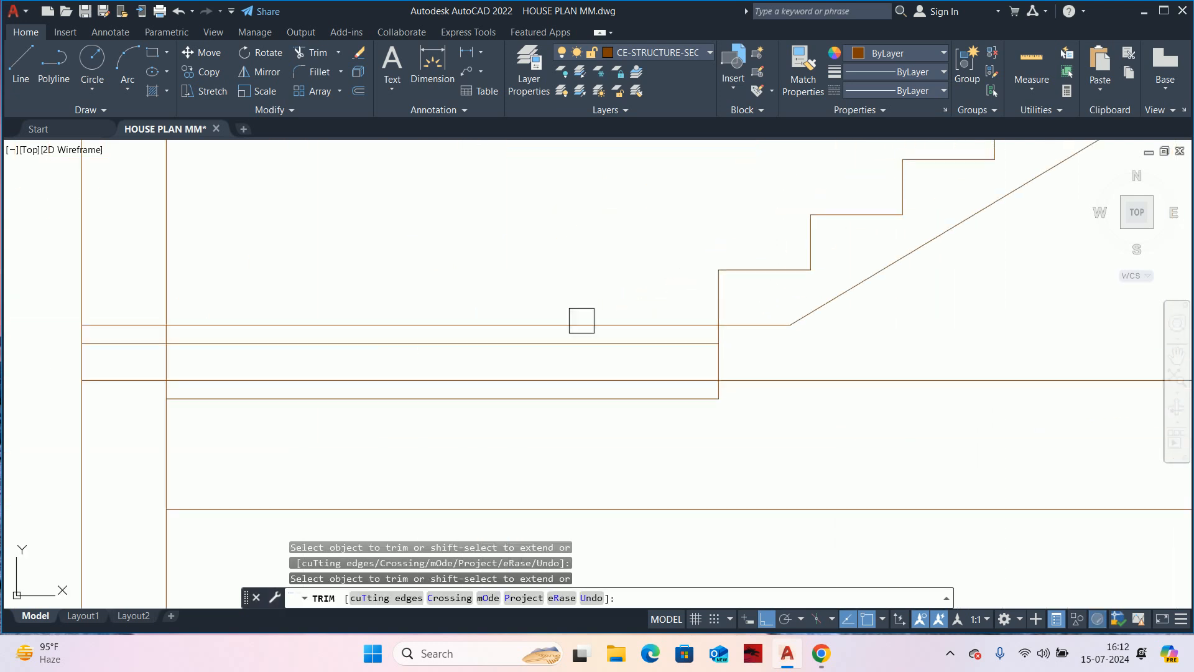
left_click(107, 393)
left_click(113, 372)
left_click(336, 379)
scroll(874, 430, "down", 3)
middle_click_drag(873, 431, 542, 381)
key("Escape")
key("Escape")
key("Escape")
key("Escape")
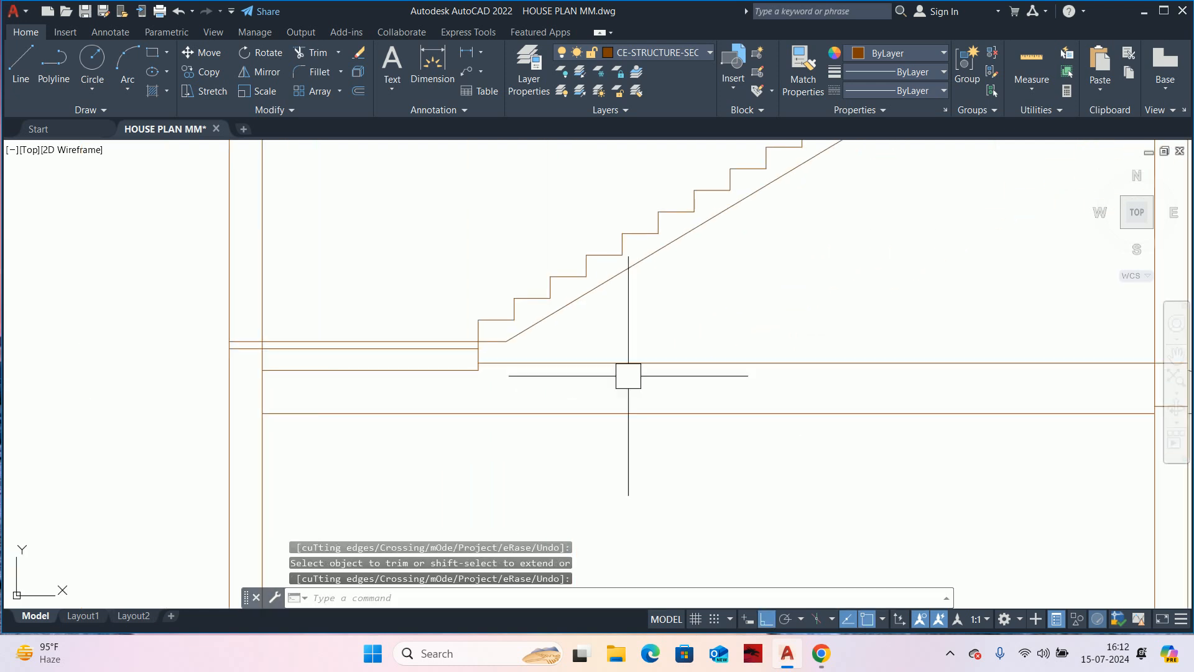
- Offset the lowered ground-floor line under the staircase 50 mm downward
scroll(681, 380, "down", 3)
middle_click_drag(702, 385, 596, 386)
type("o")
key("Return")
type("50")
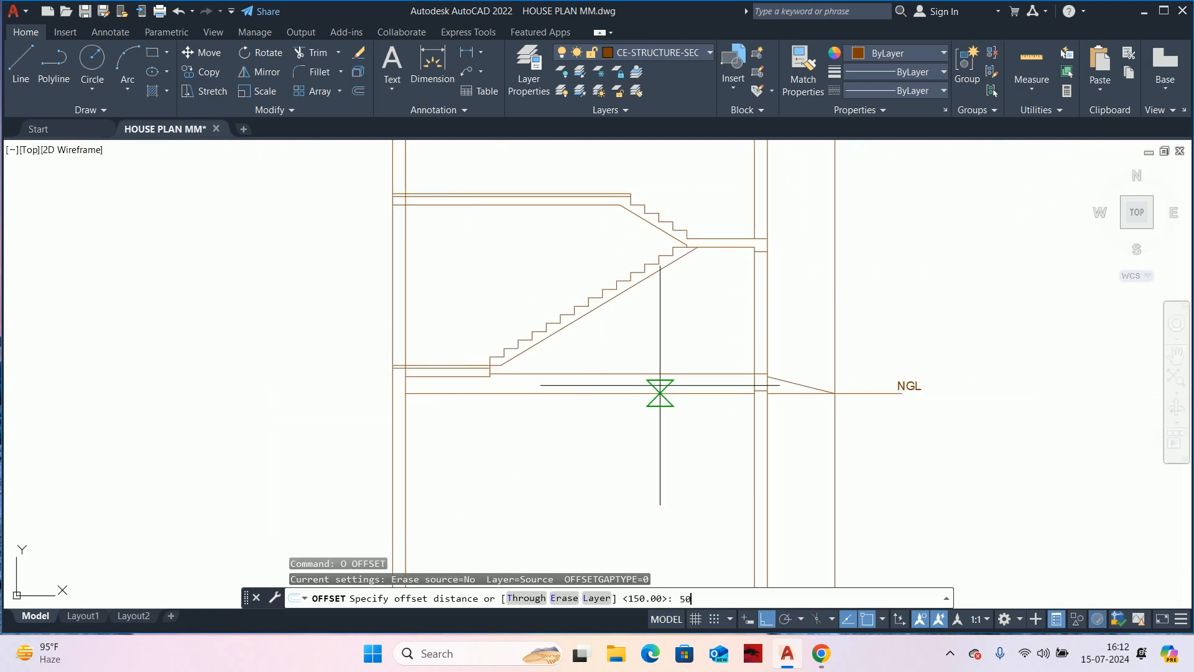
key("Return")
scroll(596, 393, "up", 4)
left_click(597, 368)
left_click(560, 398)
middle_click_drag(529, 393, 621, 380)
key("Return")
key("Return")
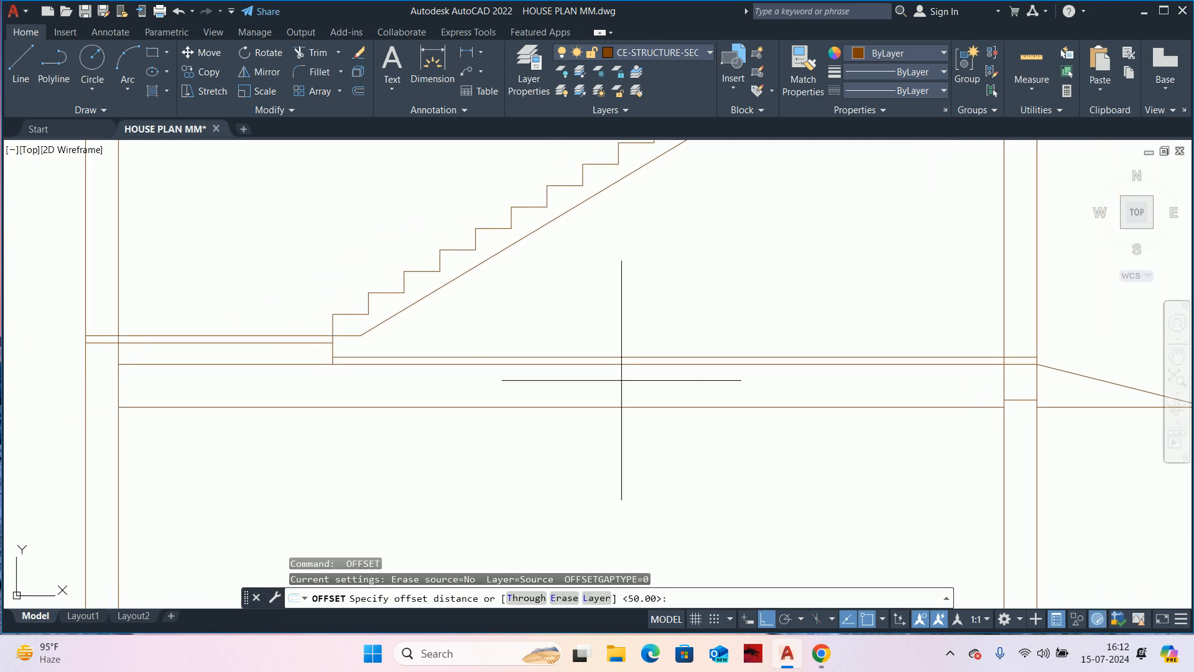
- Offset the lower of the two floor lines under the staircase 150 mm downward
type("150")
key("Return")
scroll(621, 380, "up", 2)
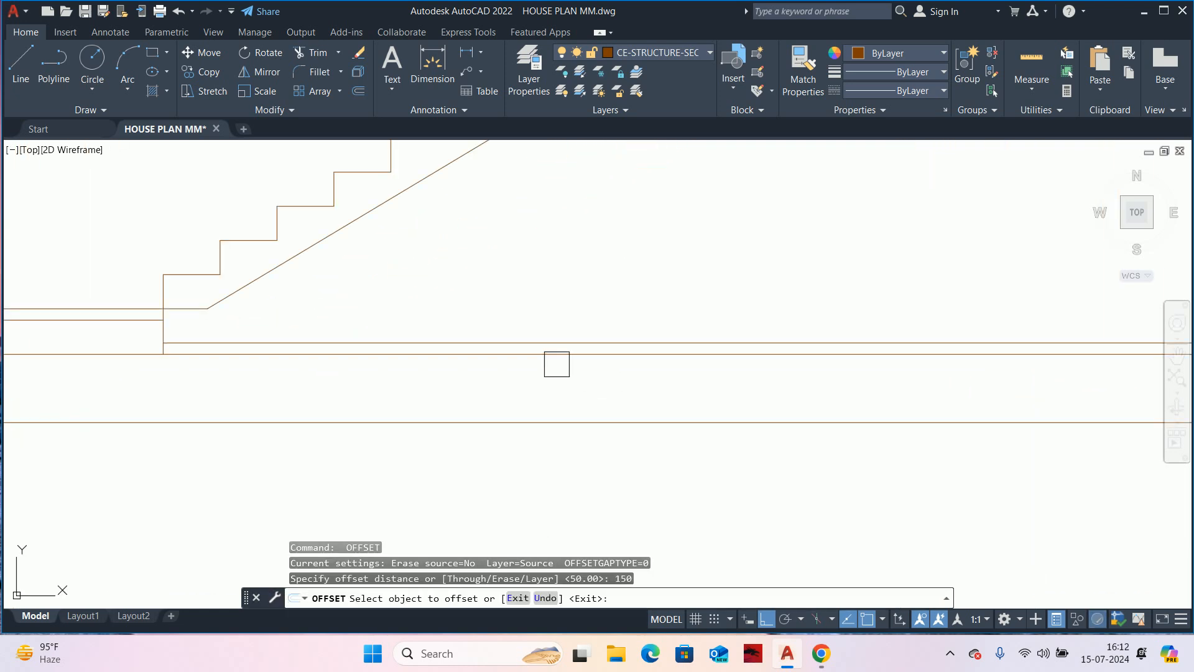
left_click(556, 365)
left_click(511, 393)
middle_click_drag(461, 398, 897, 406)
key("Escape")
- Try to trim the floor line and its 150 mm offset between the far wall and the first riser, and undo both trims
middle_click_drag(563, 400, 578, 401)
type("tr")
key("Return")
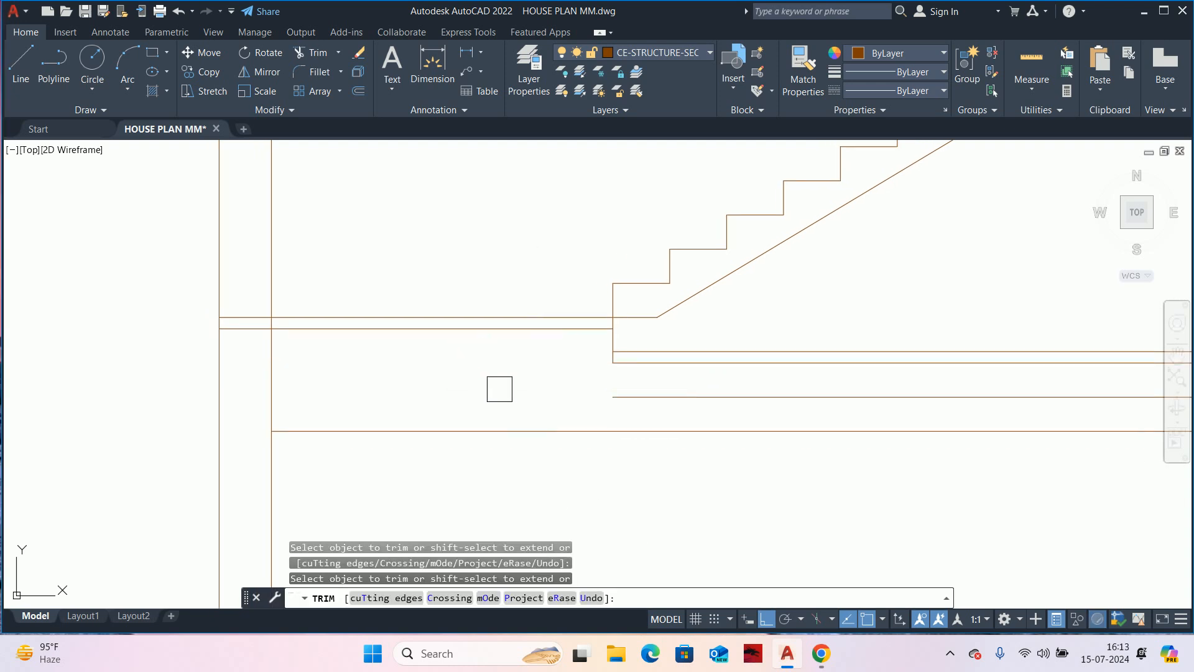
key("ctrl+z")
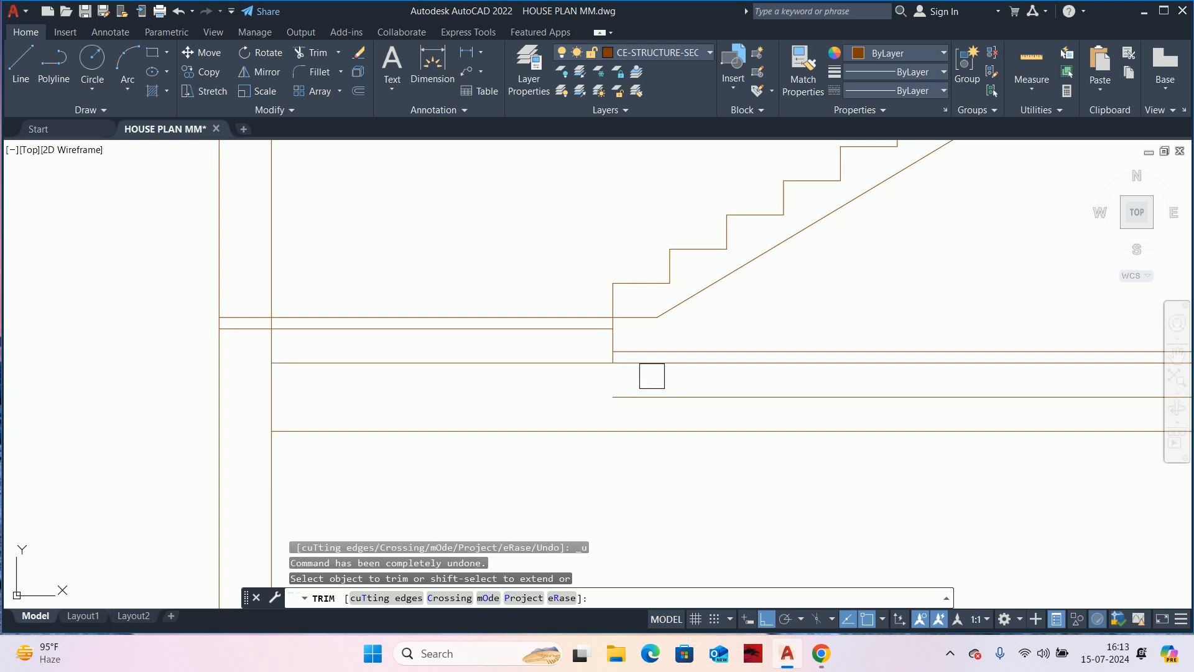
key("ctrl+z")
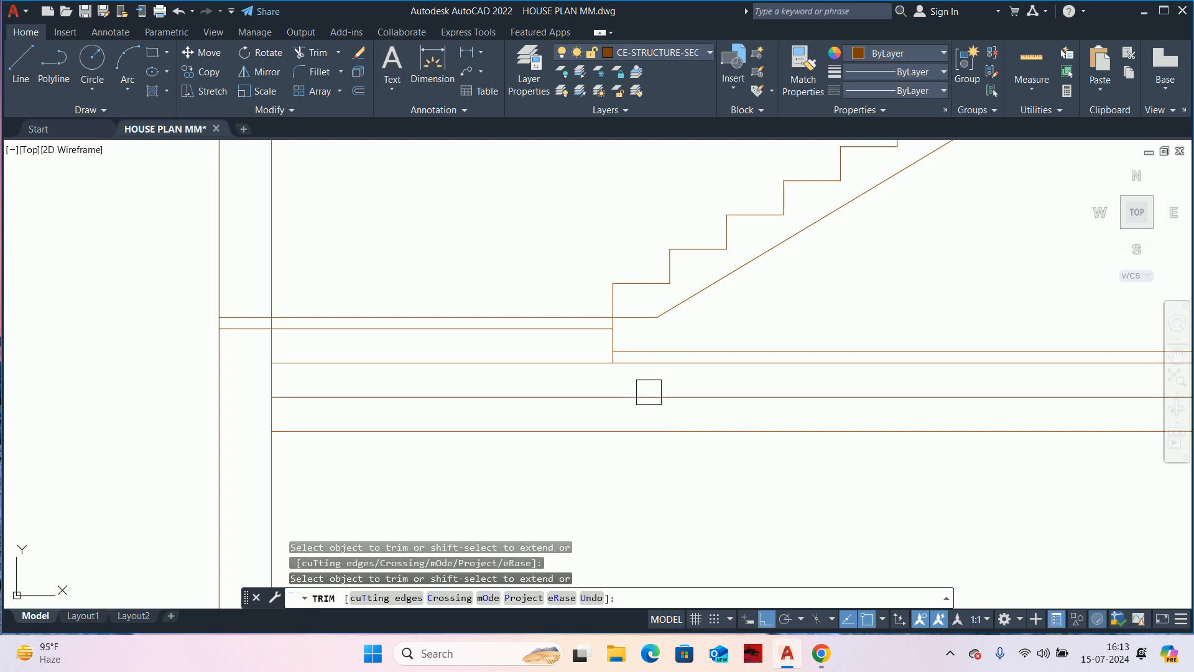
key("Escape")
key("Escape")
key("Escape")
type("o")
key("Return")
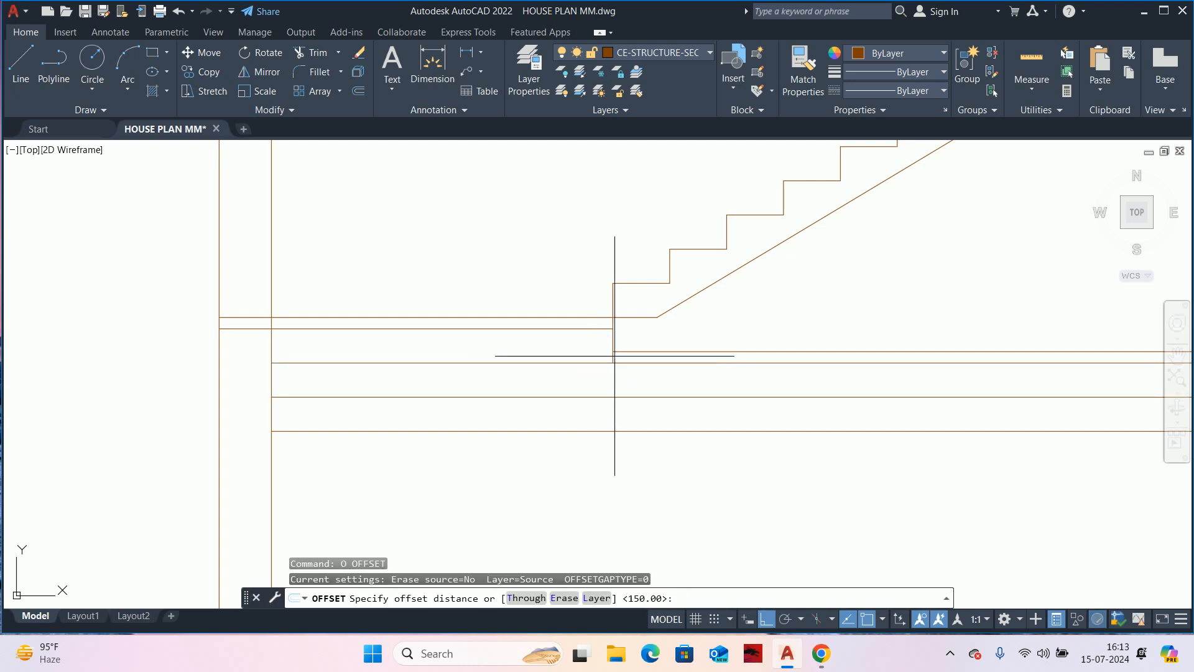
scroll(611, 341, "up", 2)
middle_click_drag(610, 341, 577, 370)
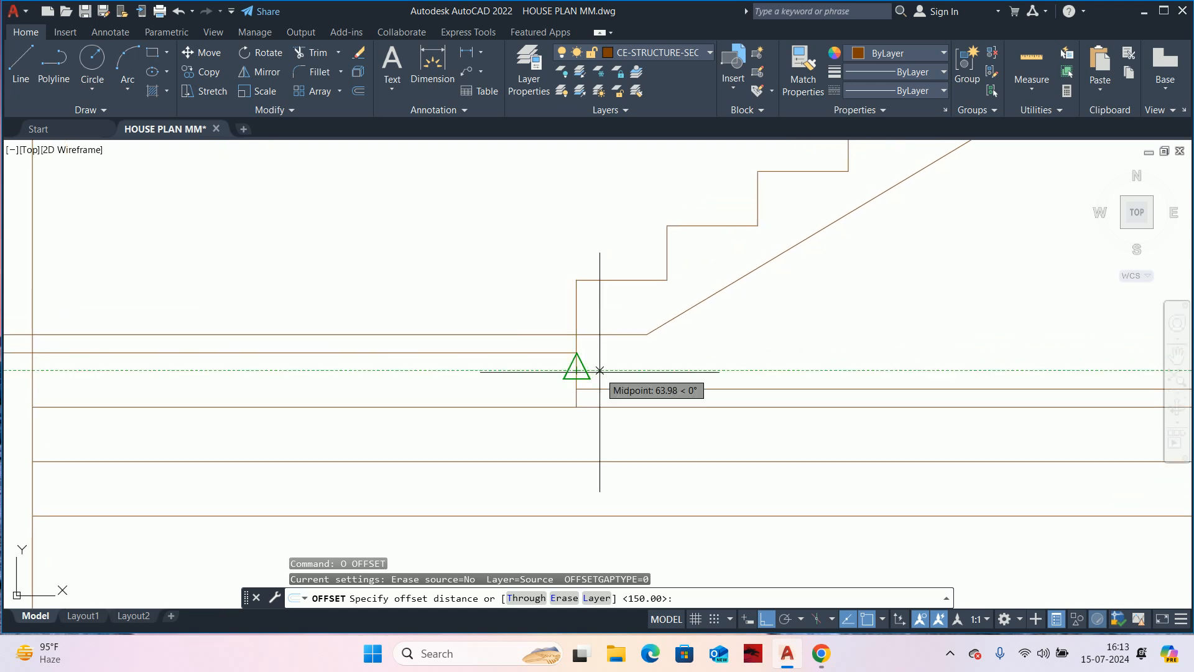
key("Escape")
- Draw a vertical line from the foot of the waist slab down to the lower floor line
type("l")
key("Return")
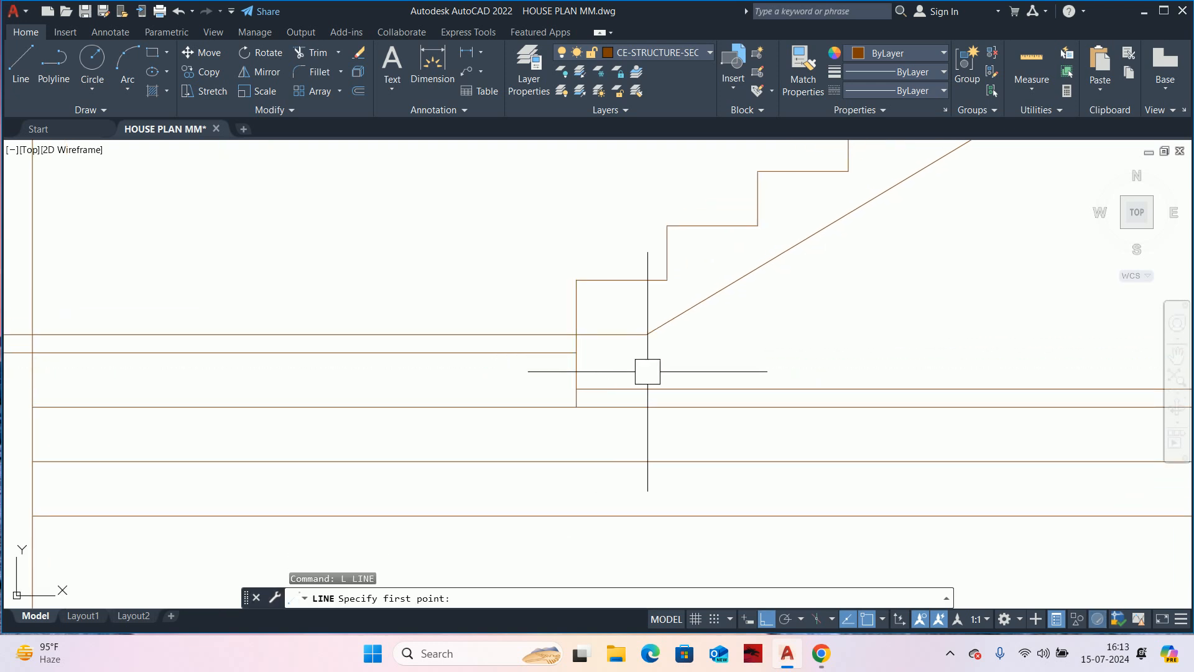
left_click(647, 334)
left_click(647, 407)
key("Escape")
key("Escape")
key("Escape")
key("Escape")
- Trim the riser line within the floor finish, extending the finish line to the new vertical and the riser line to the slab underside
scroll(553, 355, "up", 2)
type("tr")
key("Return")
scroll(591, 338, "up", 2)
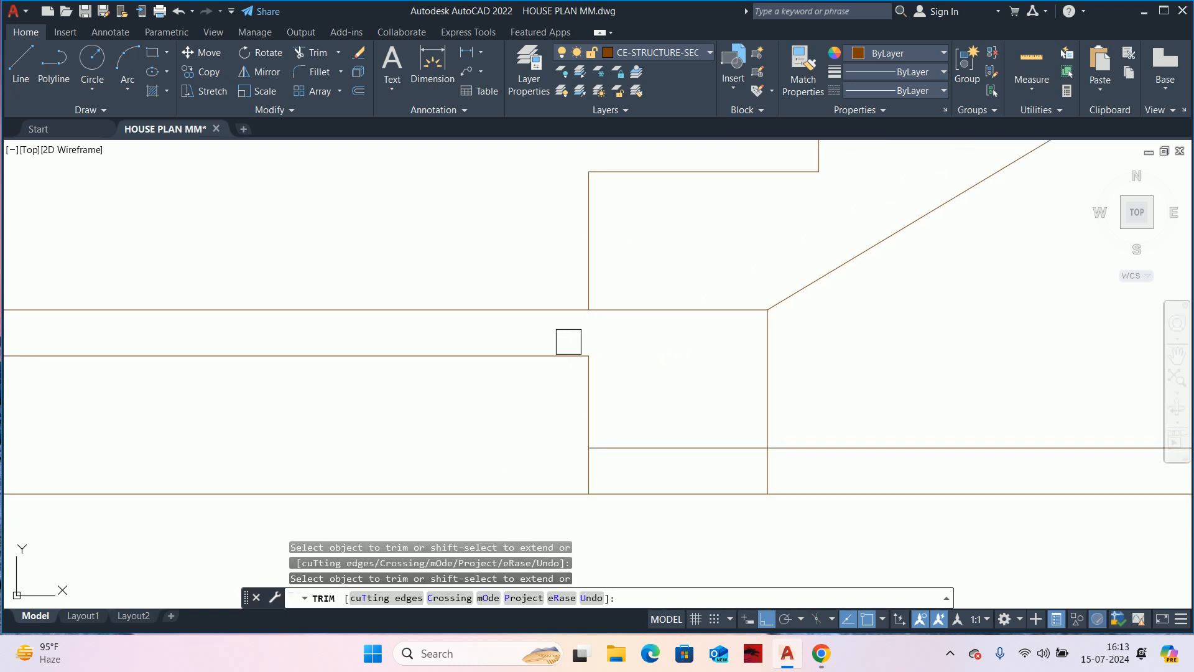
scroll(582, 428, "down", 4)
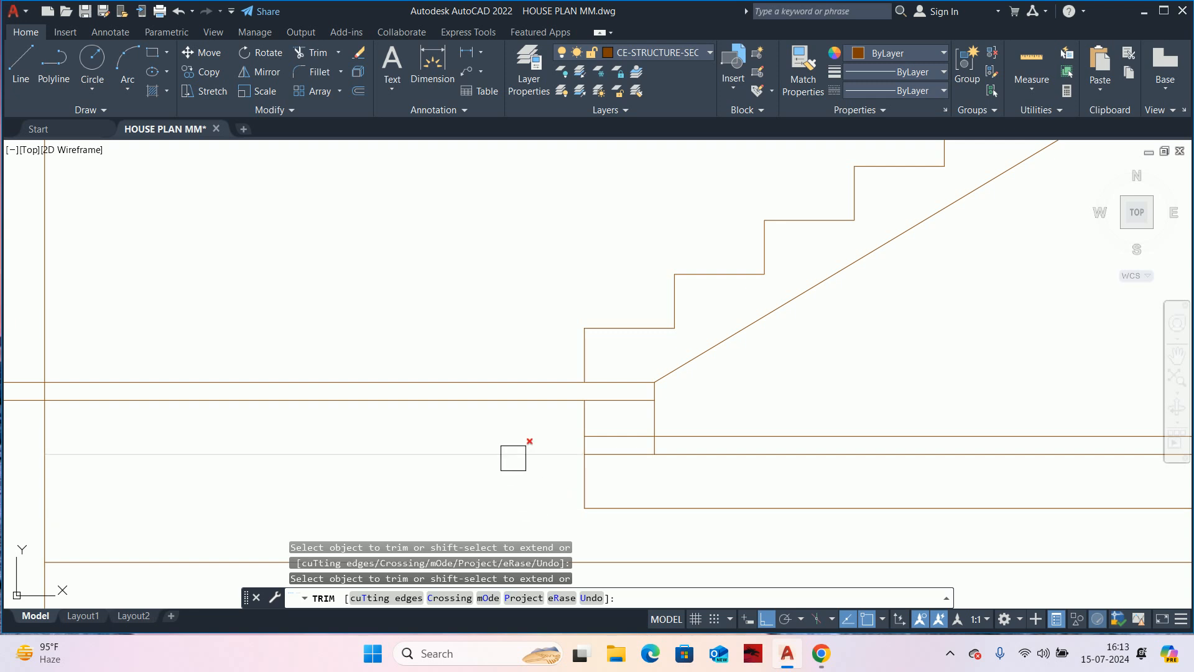
key("ctrl+z")
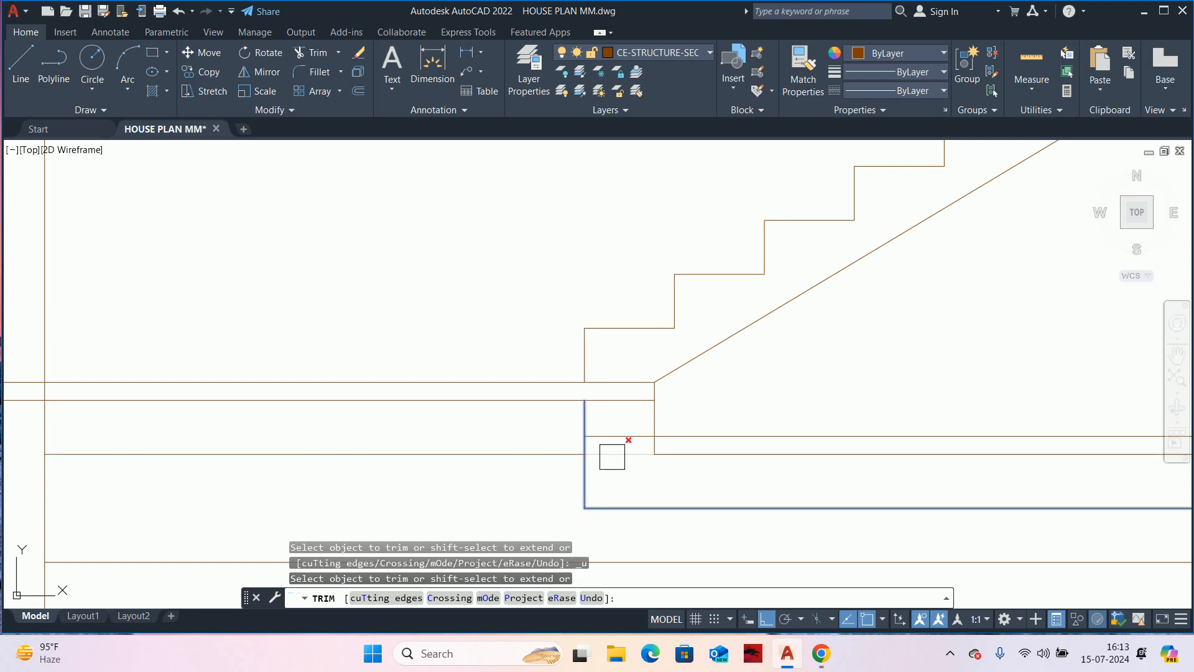
- Trim the leftover vertical and floor-line pieces between the first riser and the waist-slab foot to form the stepped slab
left_click(582, 409)
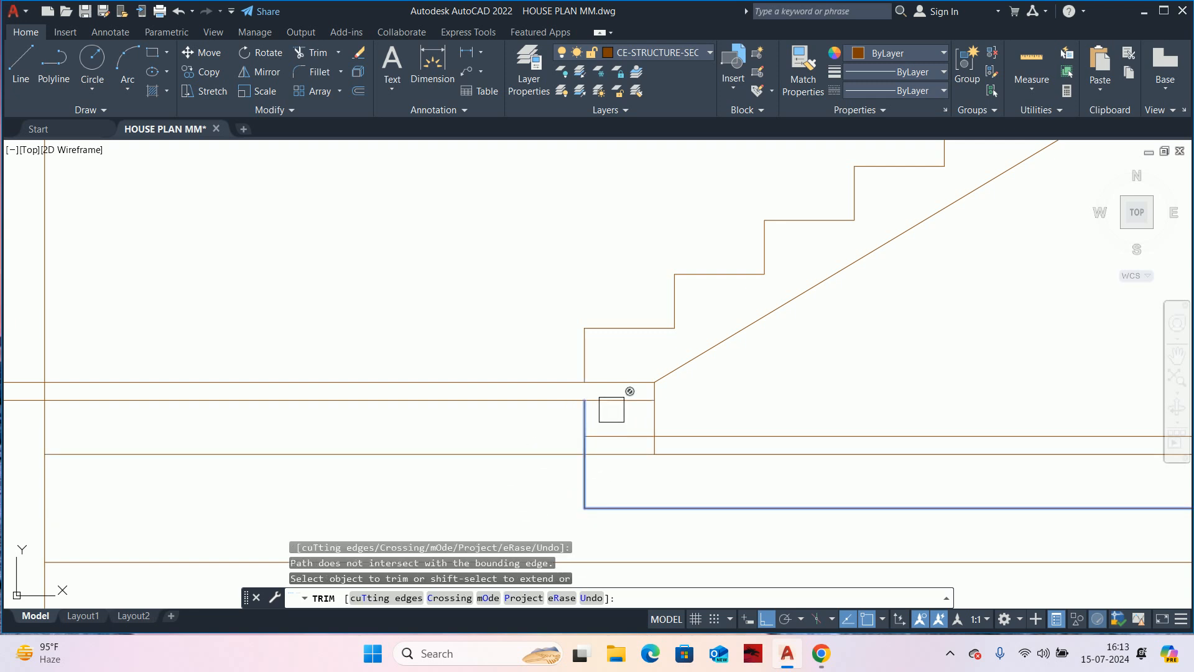
scroll(581, 423, "up", 2)
left_click(582, 418)
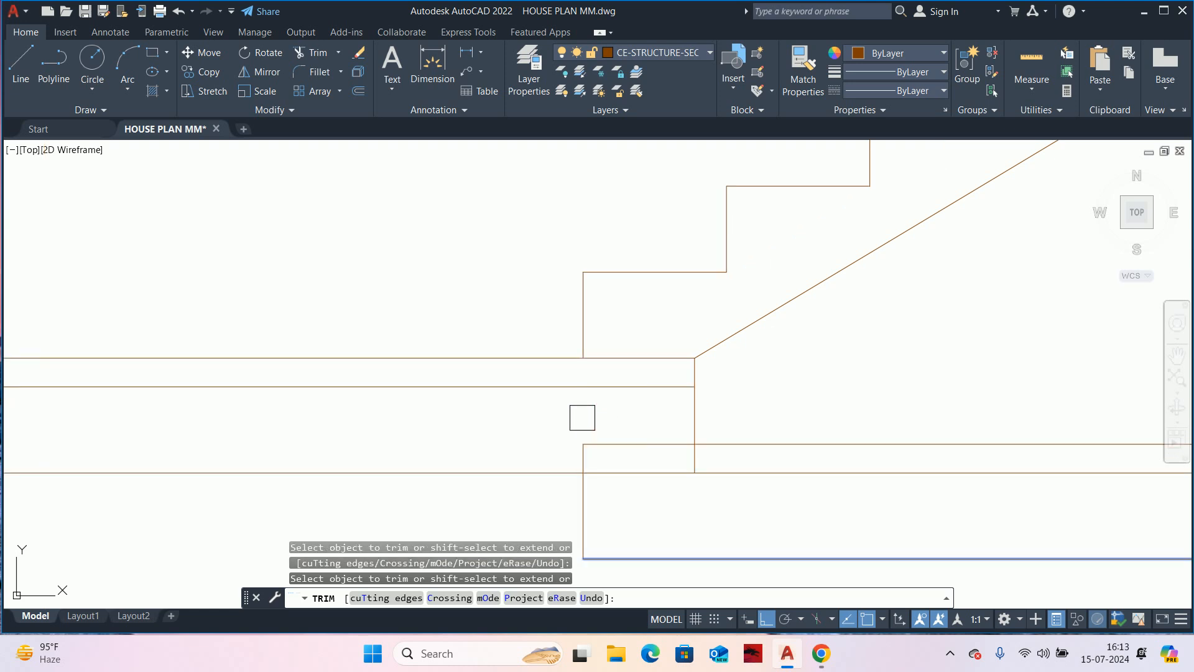
scroll(649, 451, "down", 6)
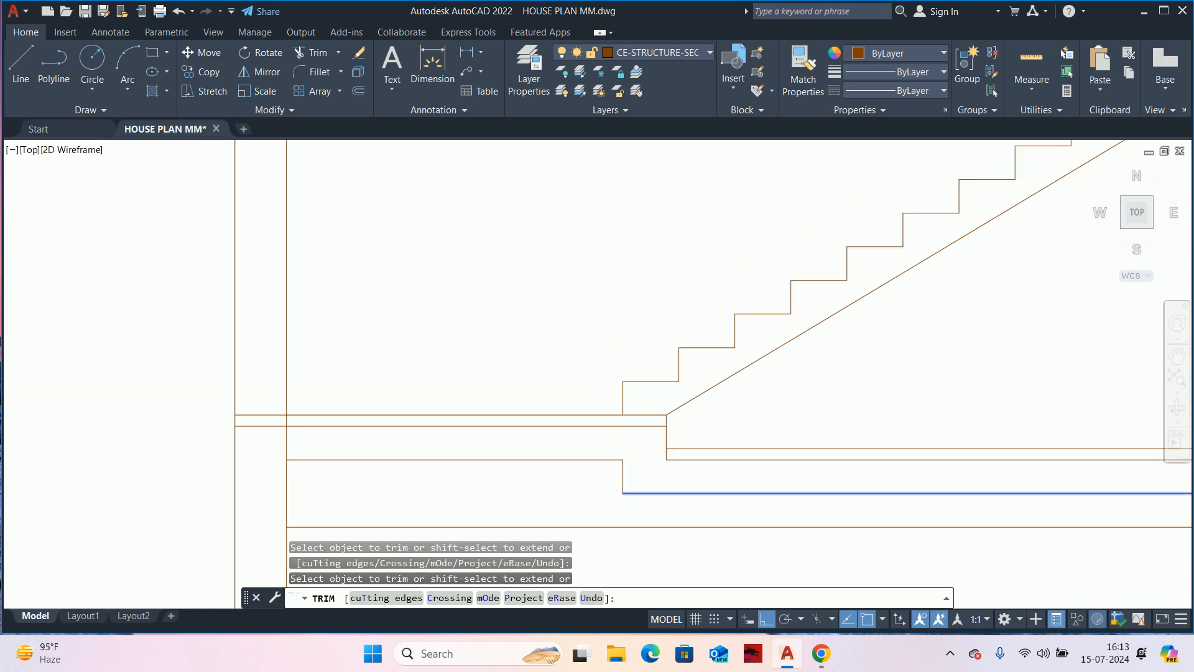
middle_click_drag(715, 448, 650, 414)
key("Return")
- Regenerate the drawing display
scroll(694, 415, "up", 2)
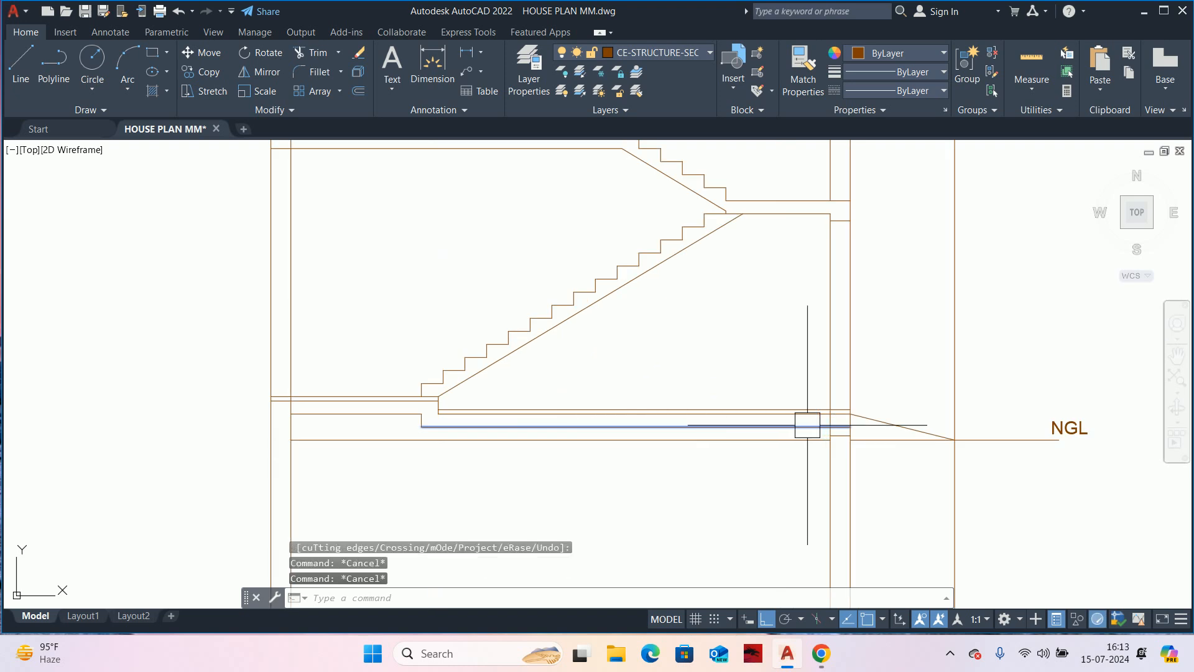
key("Escape")
key("Escape")
key("Escape")
type("RE")
key("Return")
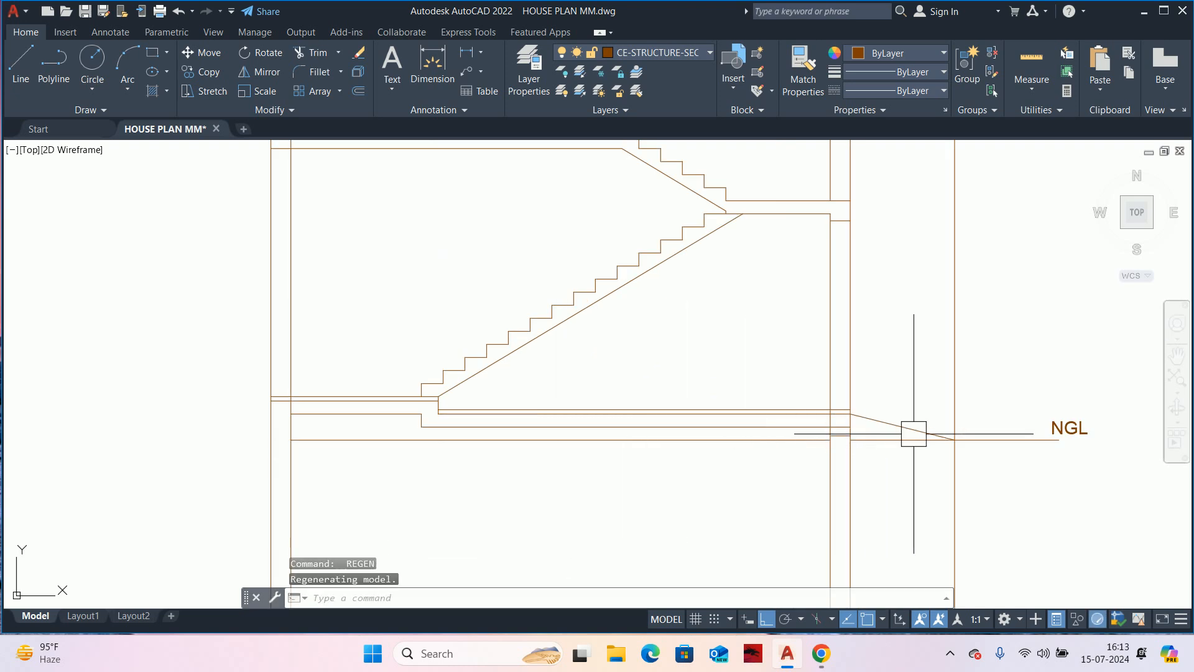
- Trim the lowered slab's underside line inside the ramp-side wall
scroll(768, 434, "up", 2)
type("tr")
key("Return")
scroll(774, 430, "up", 2)
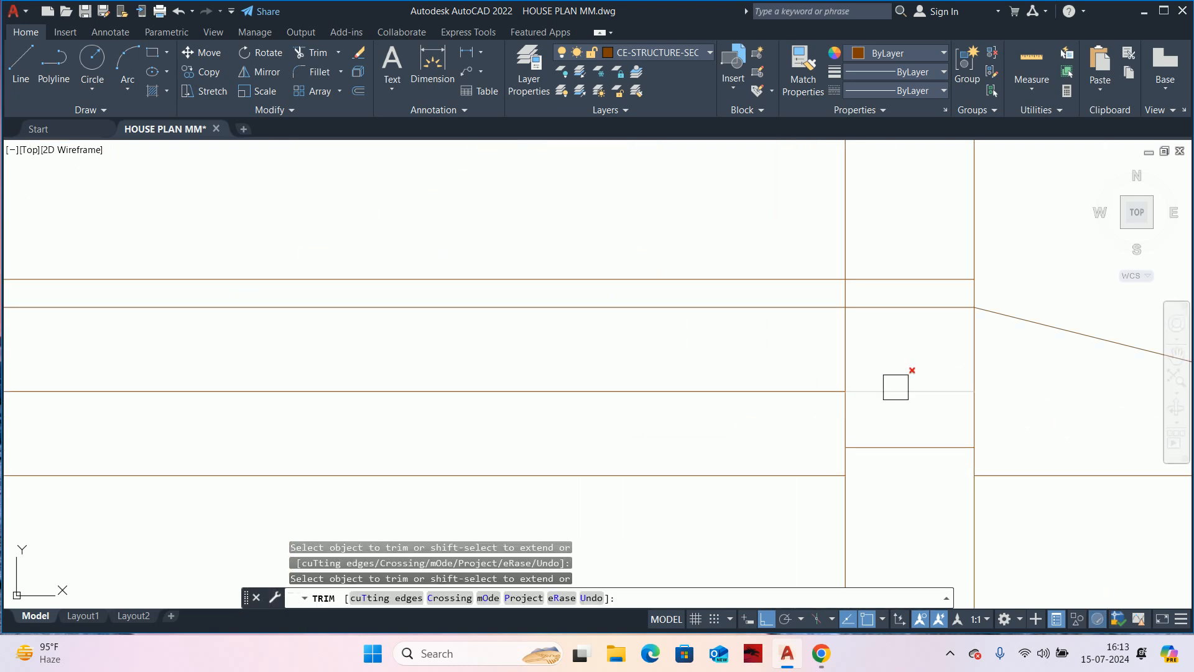
key("Escape")
key("Escape")
key("Escape")
- Move the beam's bottom line in the ramp-side wall 150 mm downward
scroll(877, 399, "down", 3)
type("m")
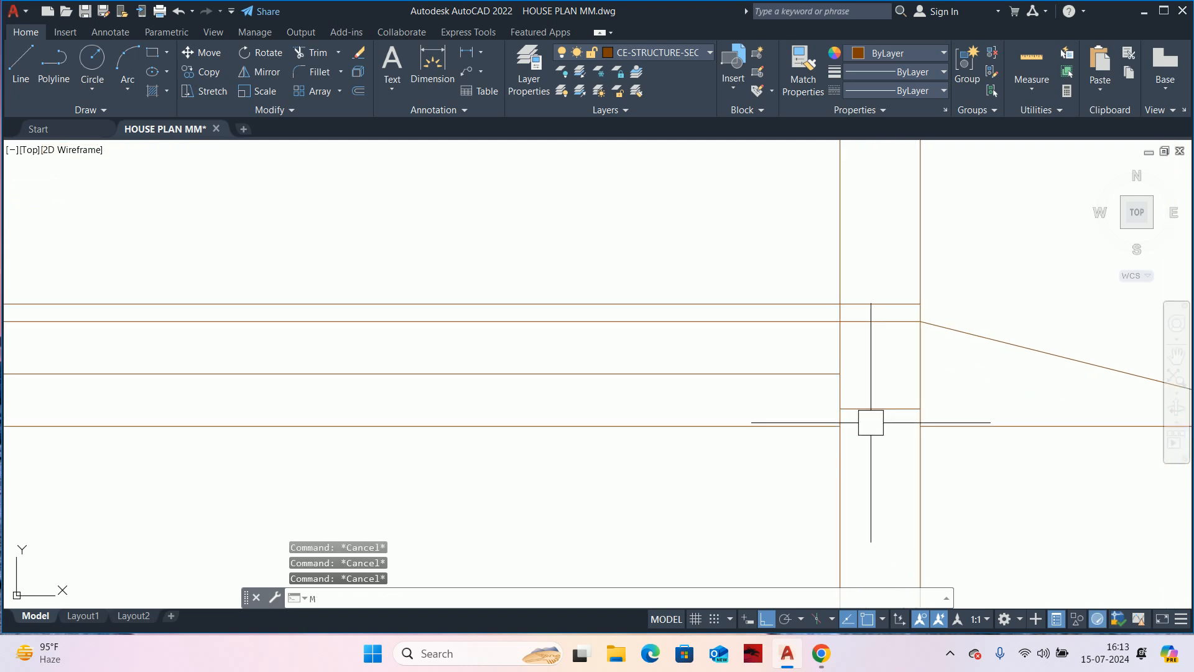
key("Return")
left_click(872, 418)
key("Return")
left_click(870, 439)
type("15")
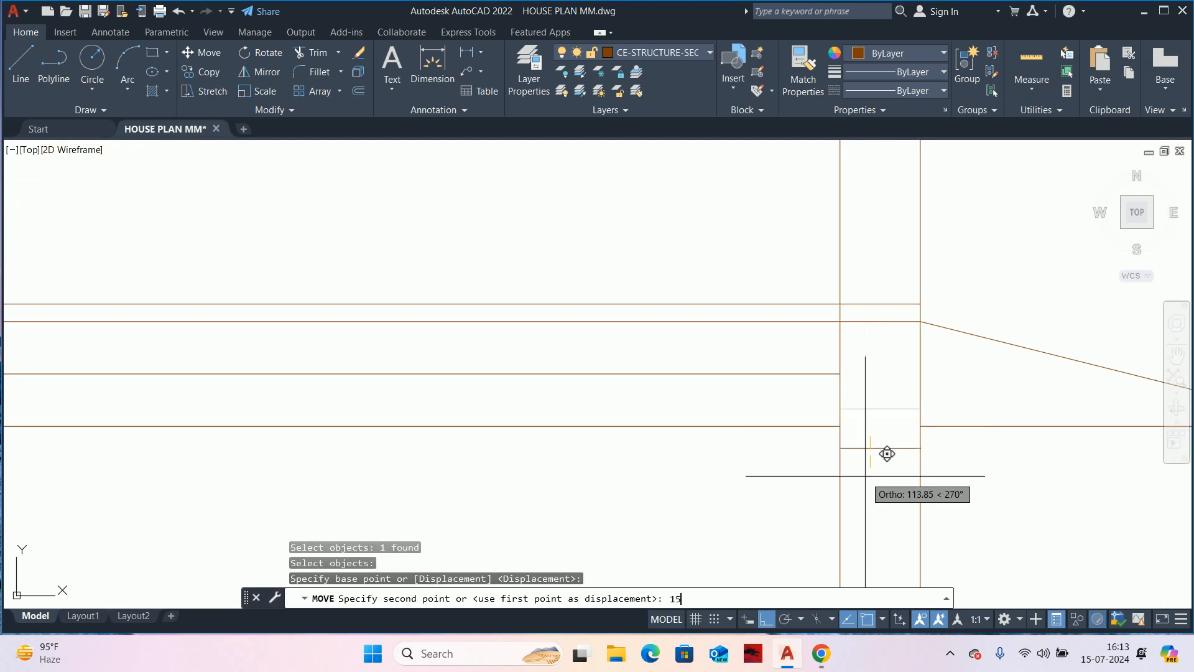
type("0")
key("Return")
key("Escape")
scroll(866, 434, "down", 6)
middle_click_drag(859, 405, 842, 492)
key("Escape")
key("Escape")
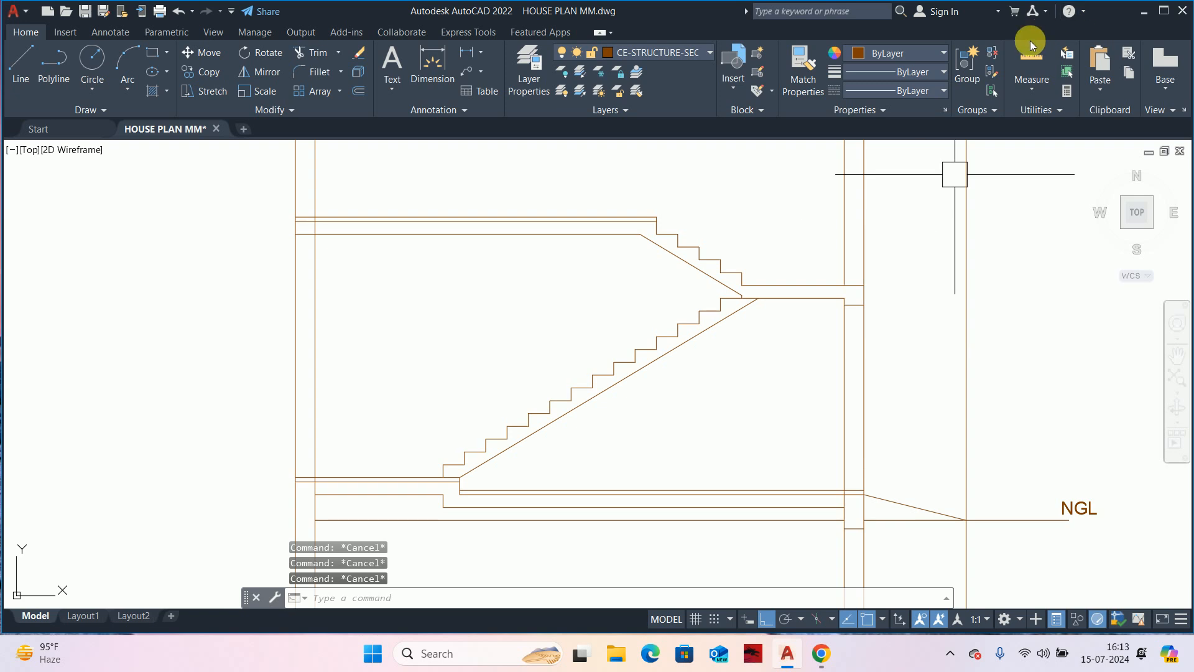
- Quick-measure the clear height between the lowered floor and the landing beam at the ramp-side wall
left_click(1032, 59)
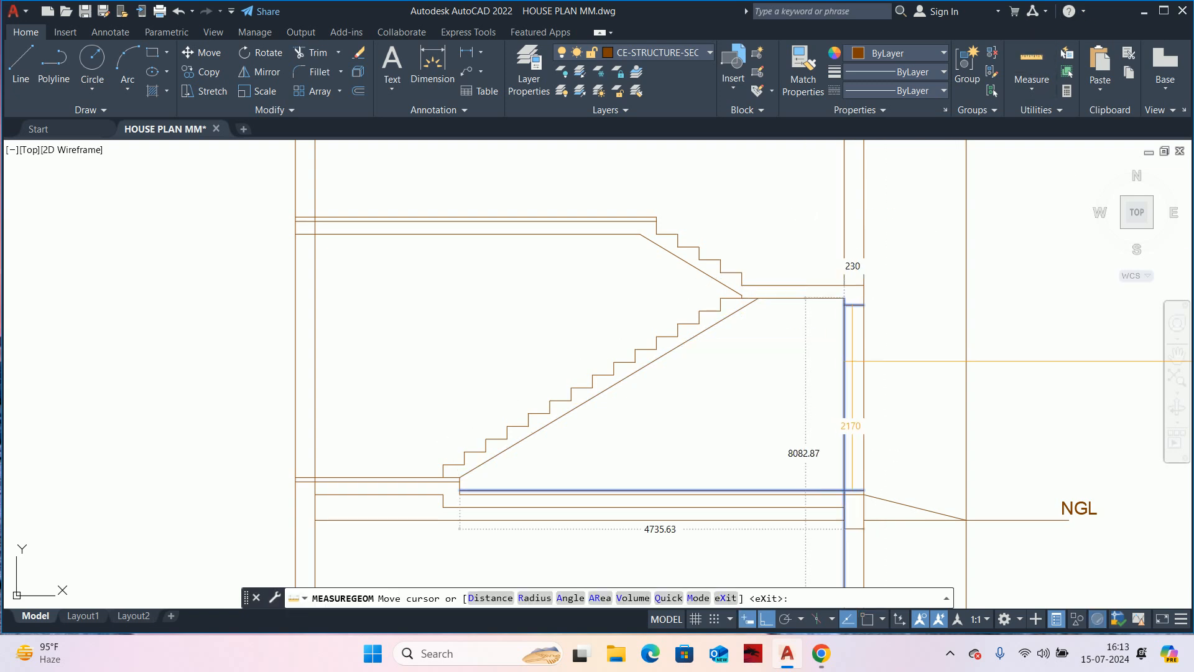
key("Escape")
key("Escape")
- Try to trim the floor finish line inside the ramp-side wall, and undo the trim
scroll(883, 436, "up", 5)
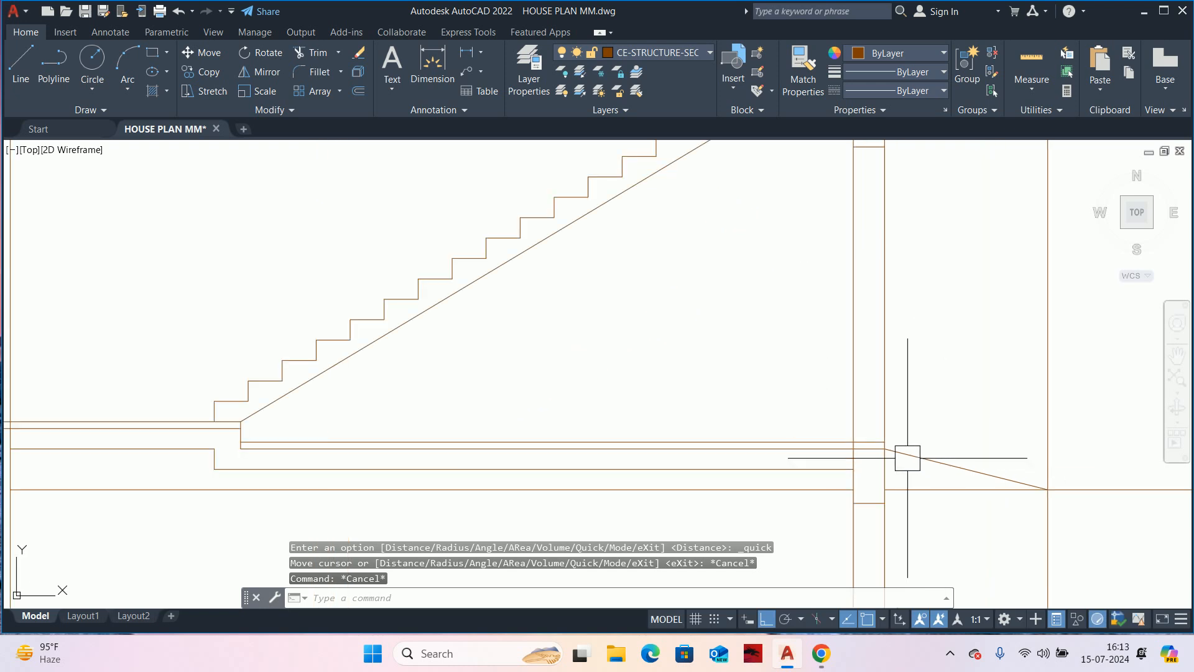
key("Escape")
type("tr")
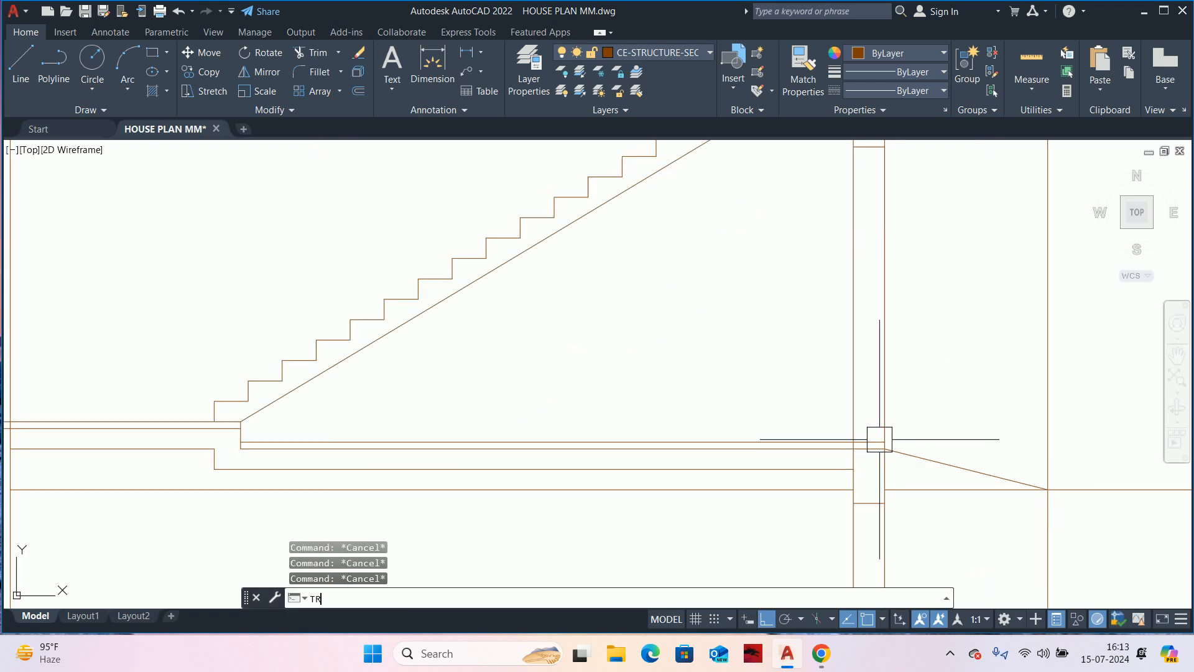
scroll(874, 442, "up", 5)
key("Escape")
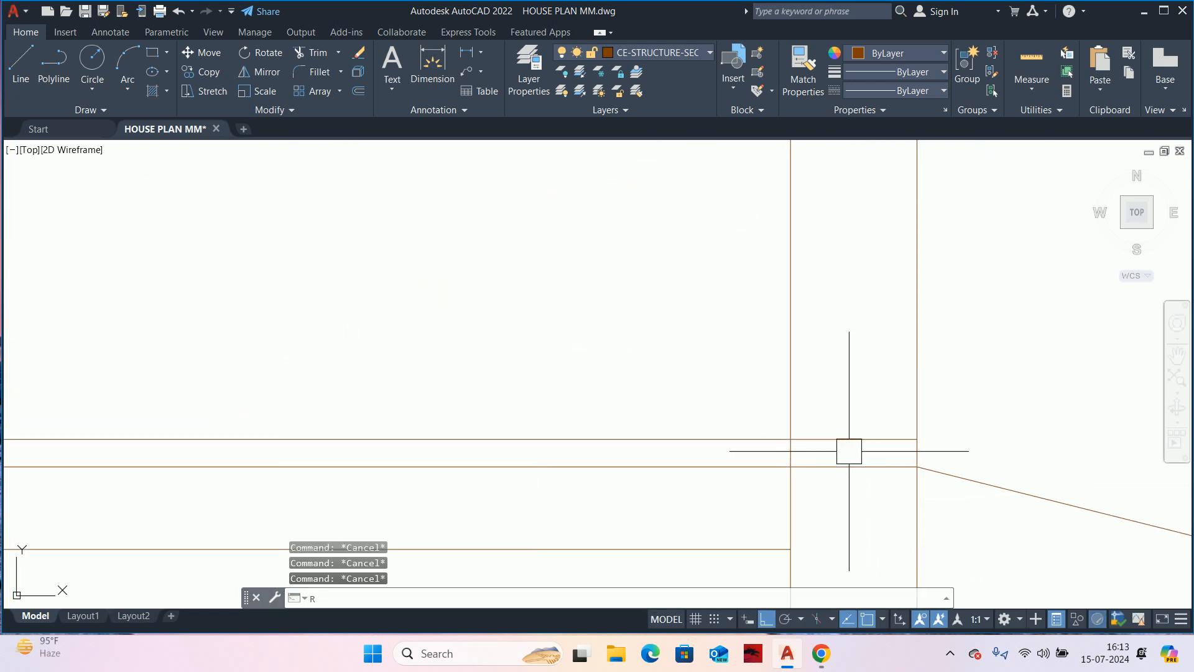
key("Return")
key("Escape")
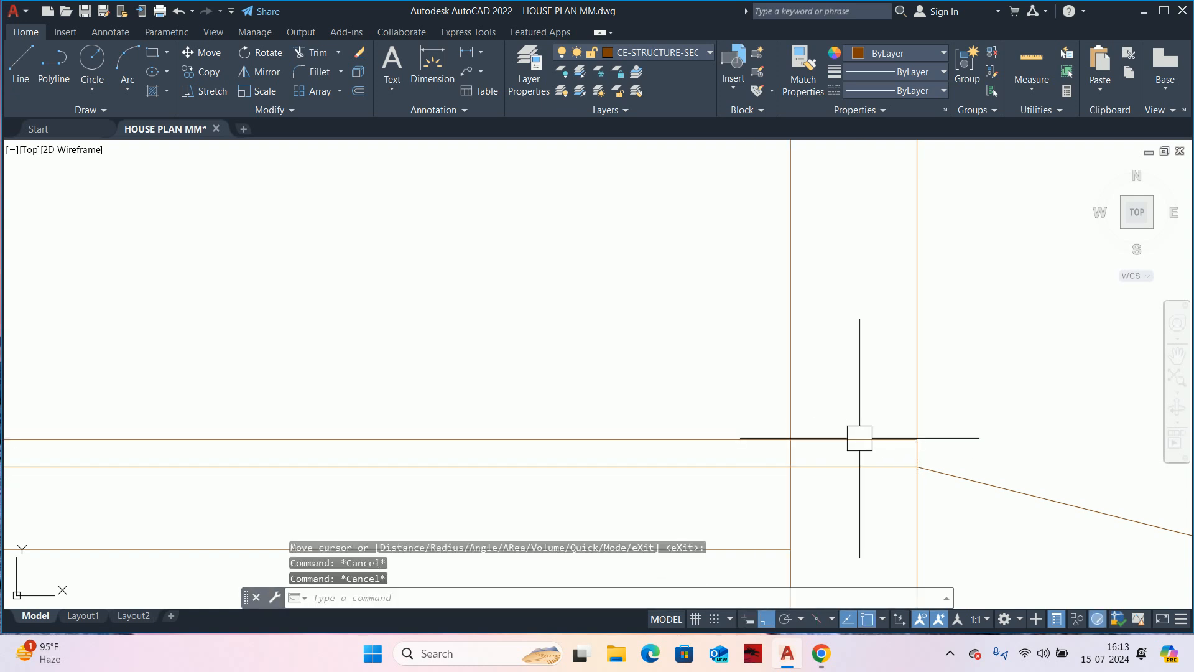
type("tr")
key("Return")
key("Escape")
scroll(827, 416, "down", 3)
key("Escape")
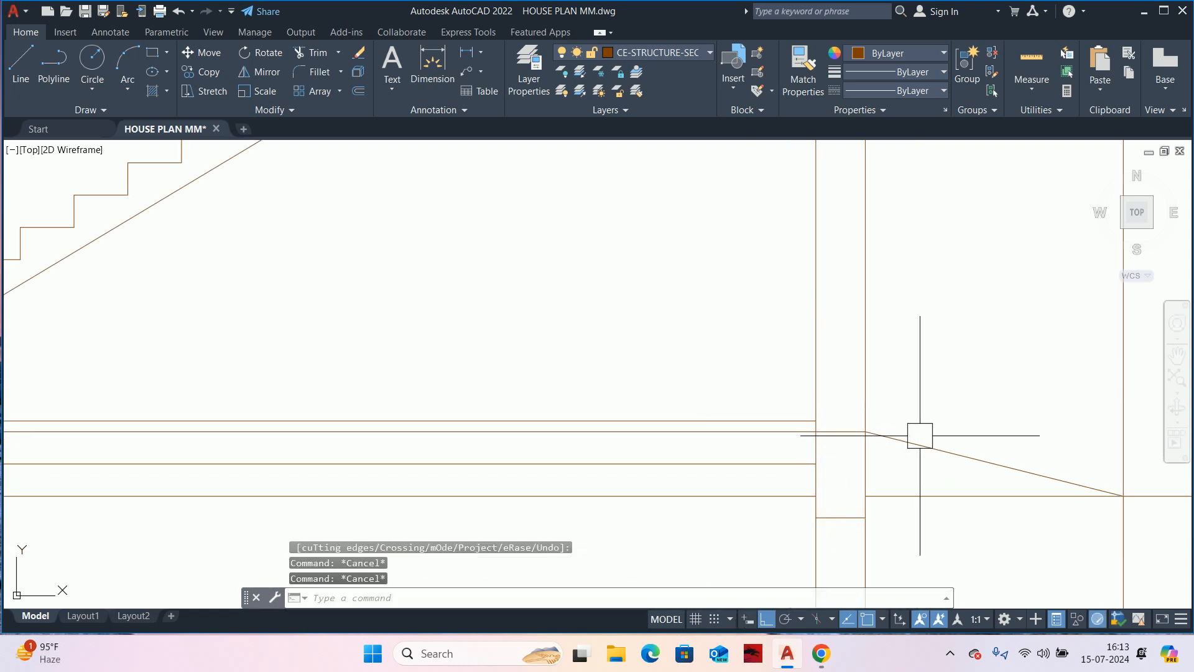
scroll(873, 422, "up", 2)
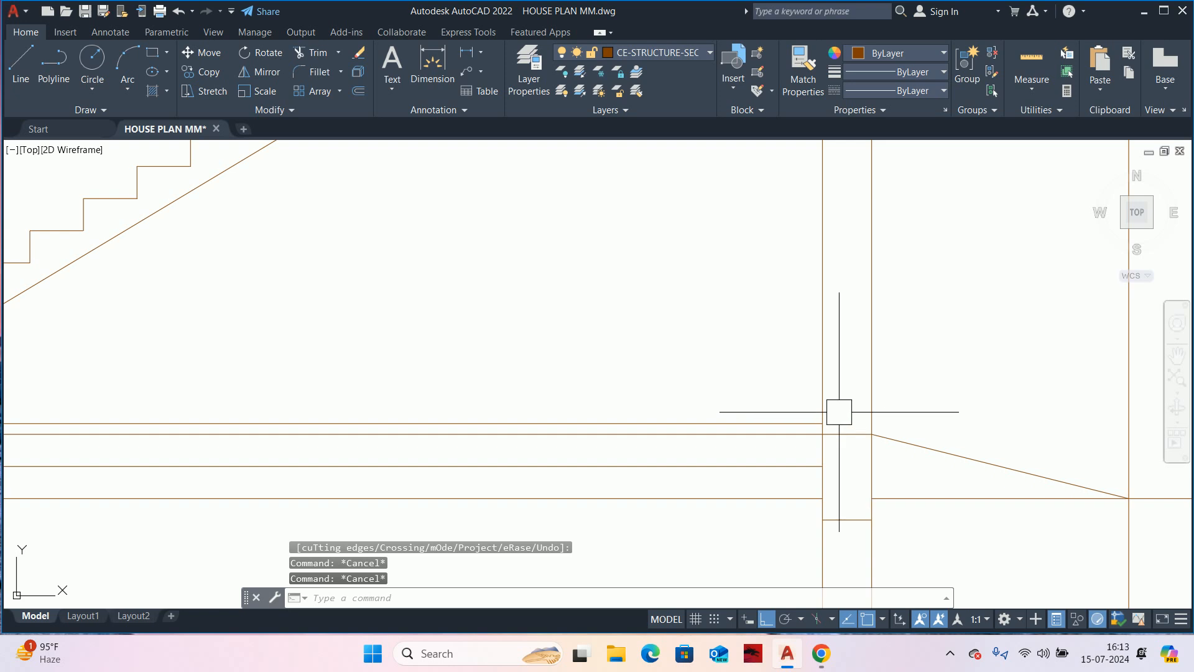
key("ctrl+z")
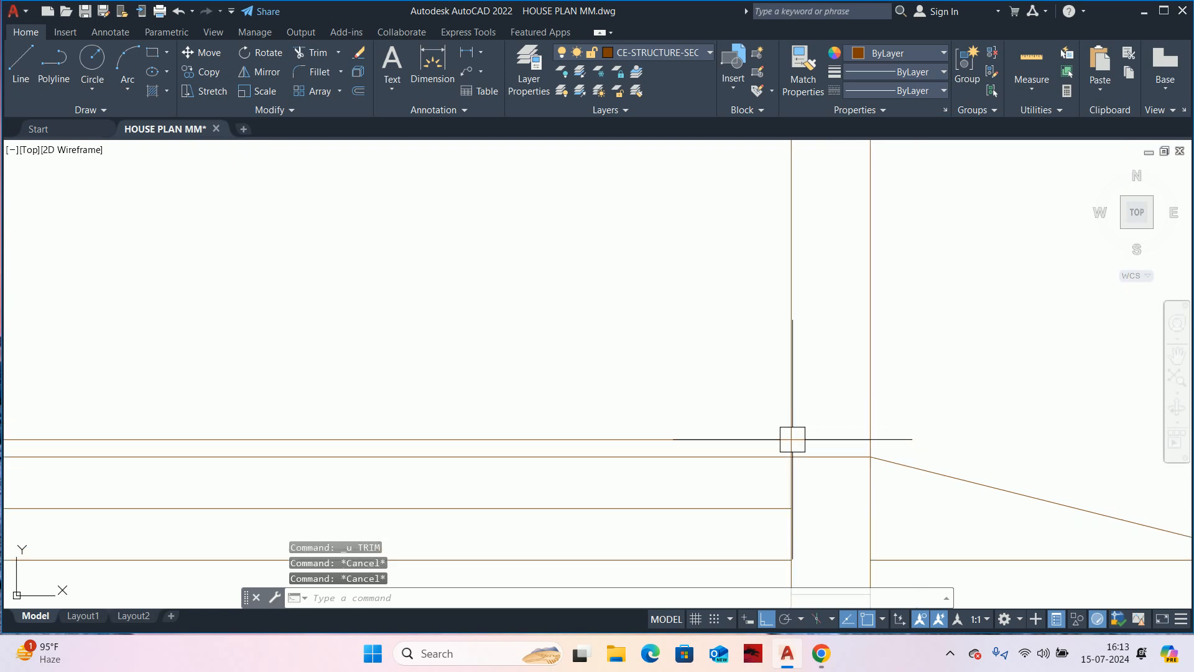
- Trim the inner face line of the ramp-side wall between the two upper floor lines
scroll(842, 432, "down", 3)
type("tr")
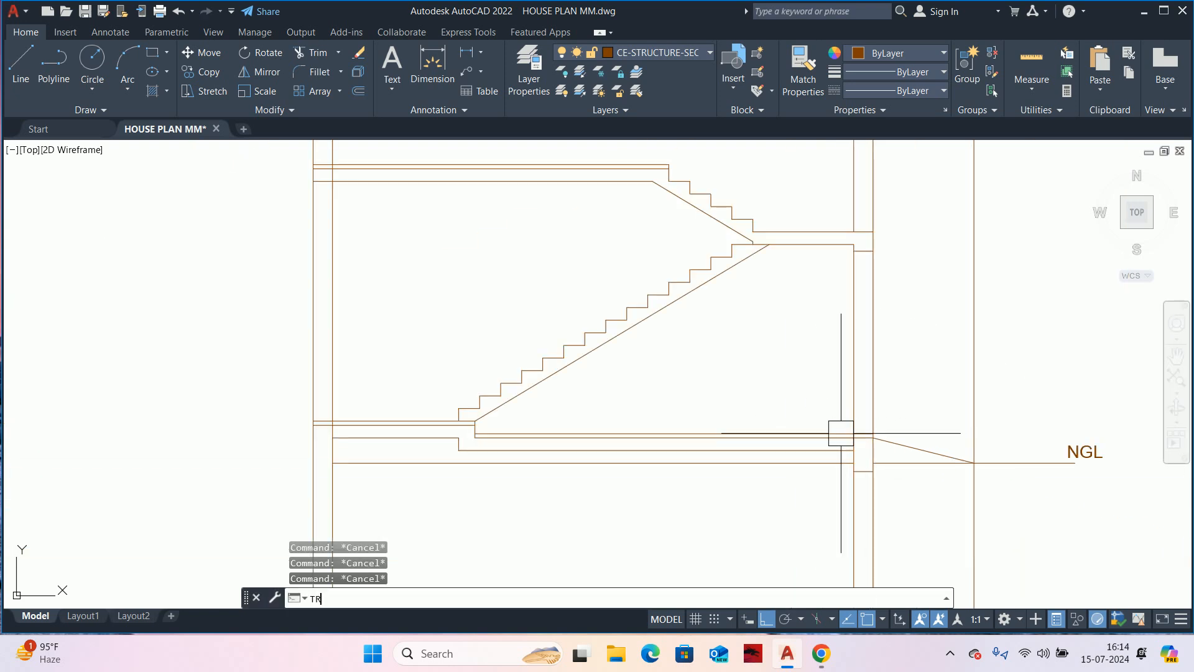
key("Return")
scroll(840, 434, "up", 3)
scroll(921, 446, "up", 2)
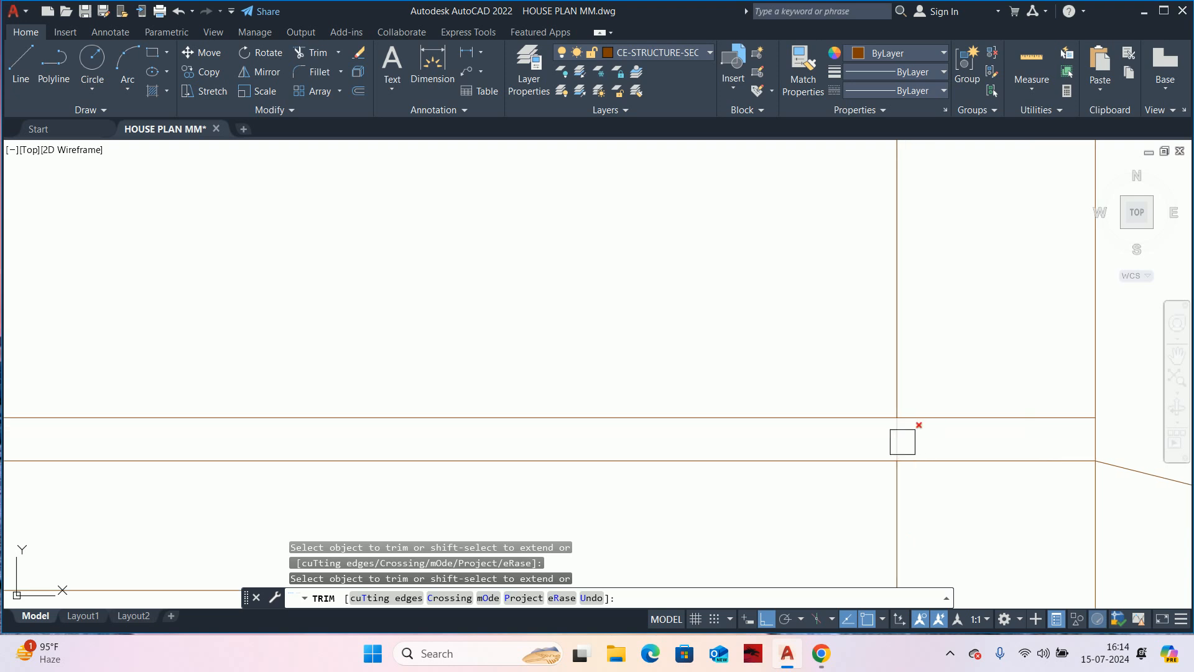
scroll(895, 442, "down", 5)
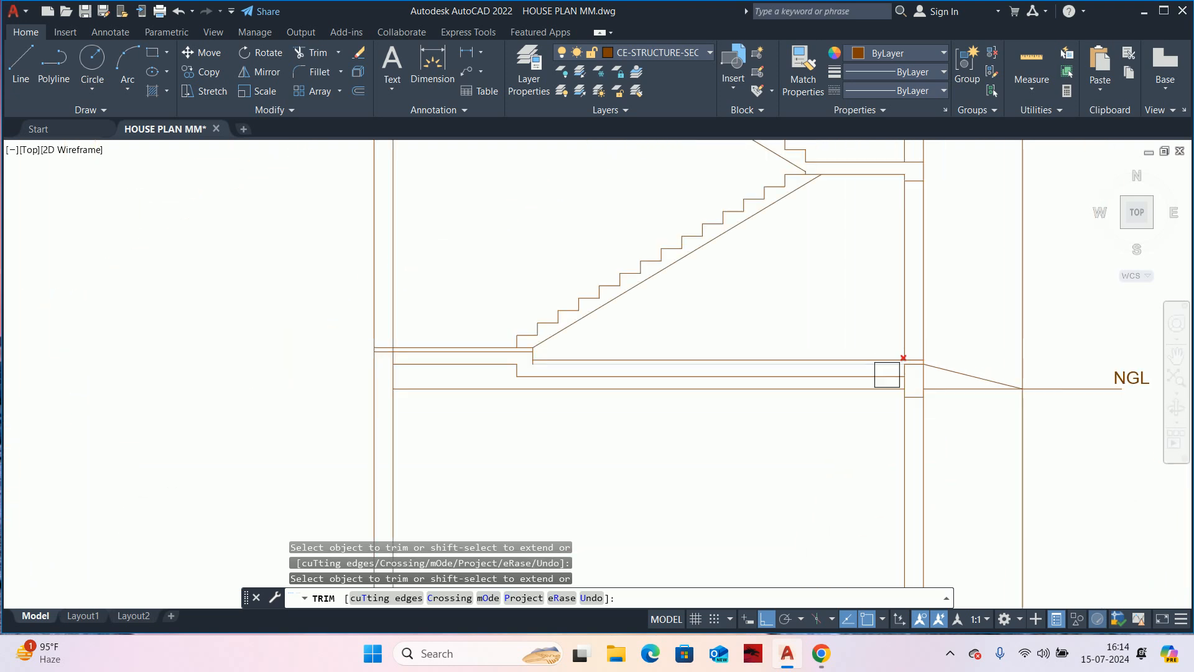
key("Escape")
key("Escape")
- Examine the stepped floor slab at the staircase foot and the plan strip with the A-A' section marks
scroll(373, 352, "up", 2)
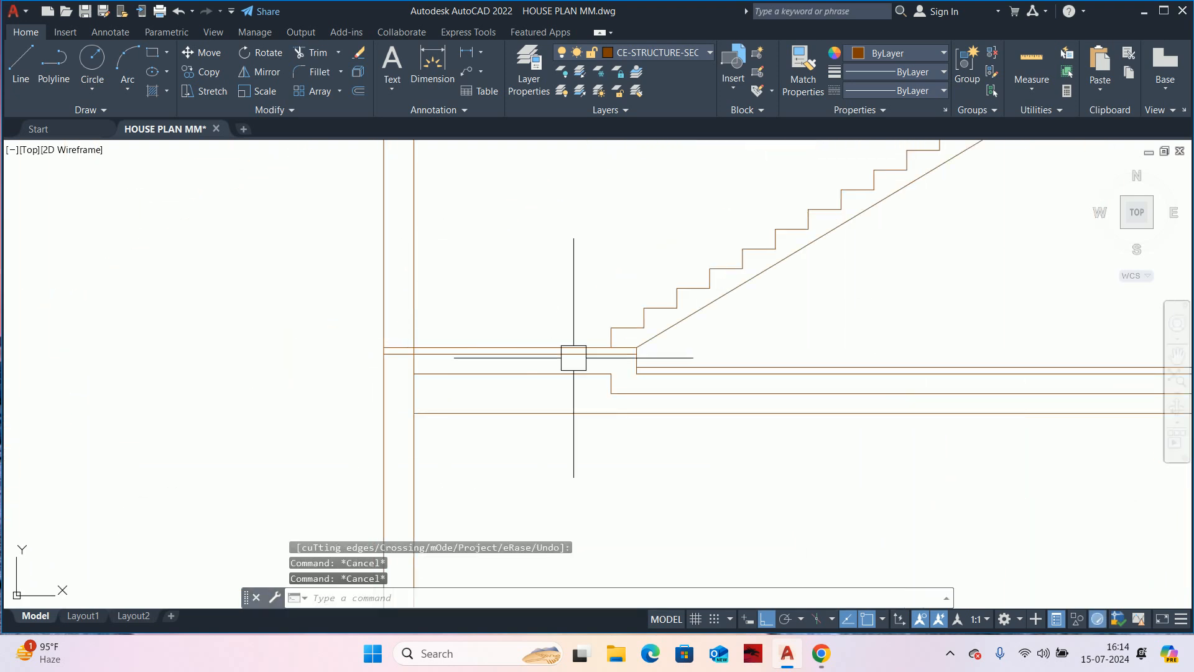
scroll(759, 403, "down", 1)
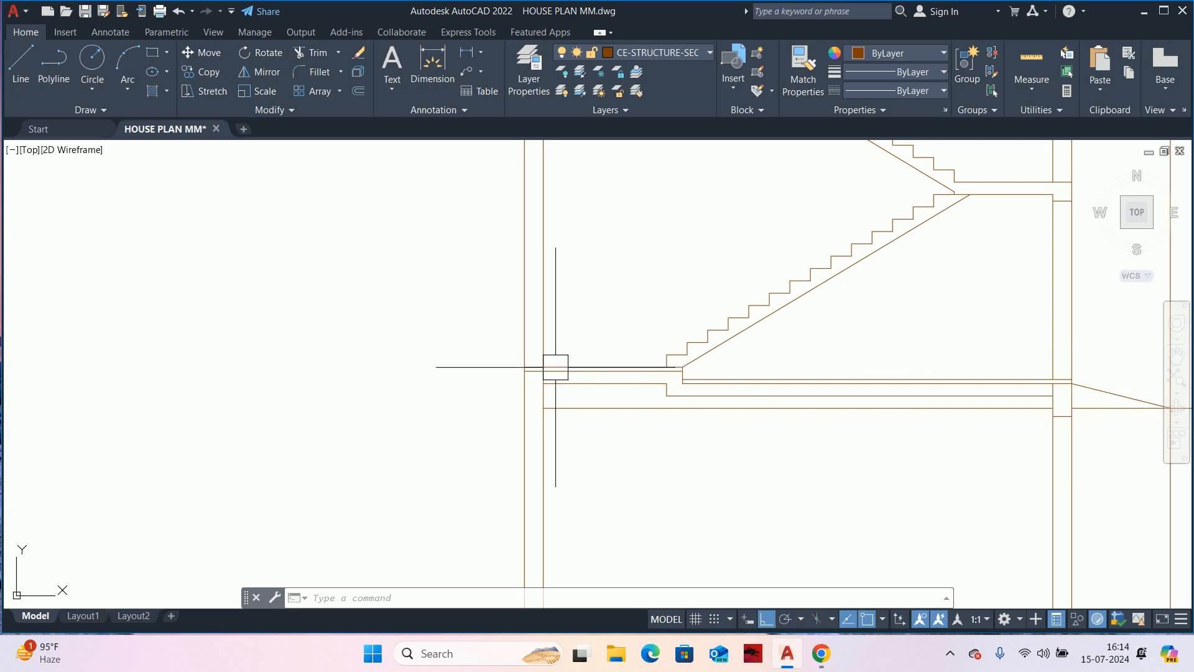
scroll(770, 352, "down", 4)
scroll(809, 336, "up", 4)
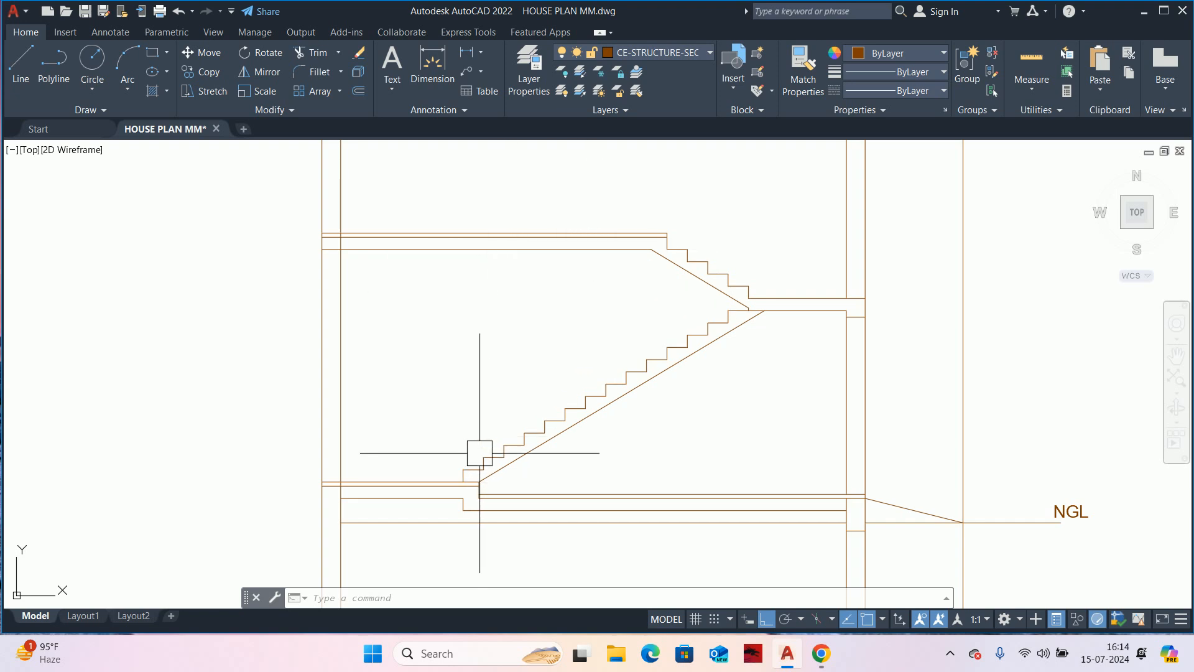
scroll(479, 240, "down", 5)
middle_click_drag(489, 257, 595, 488)
scroll(589, 343, "down", 4)
scroll(606, 202, "up", 6)
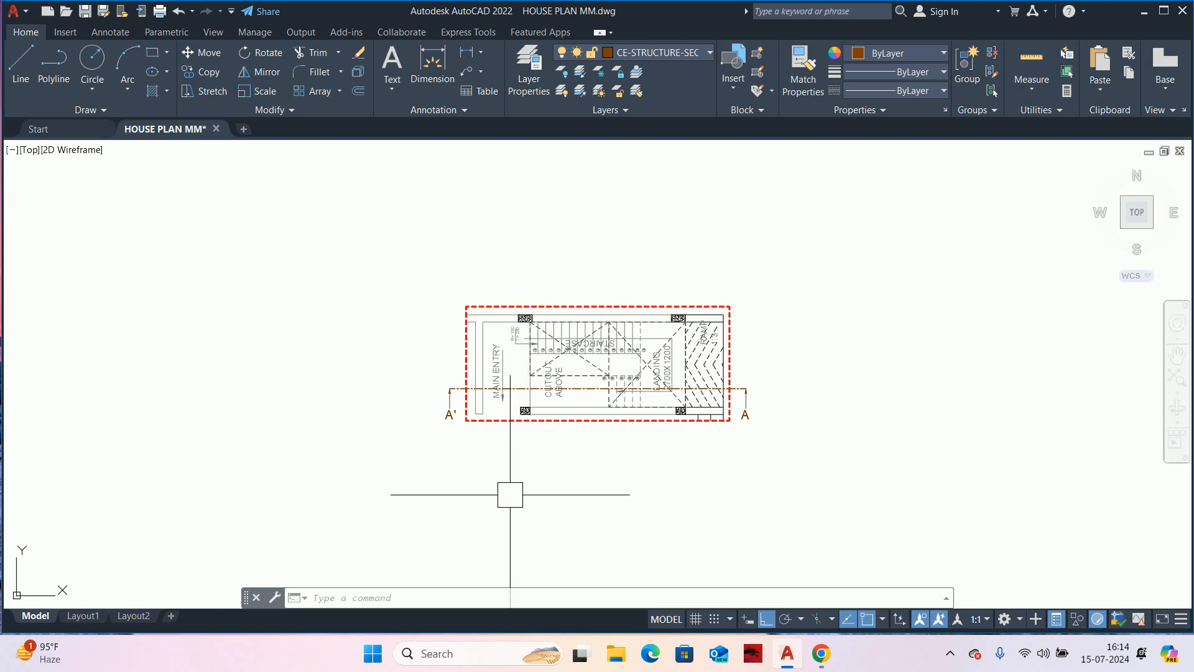
middle_click_drag(513, 492, 514, 373)
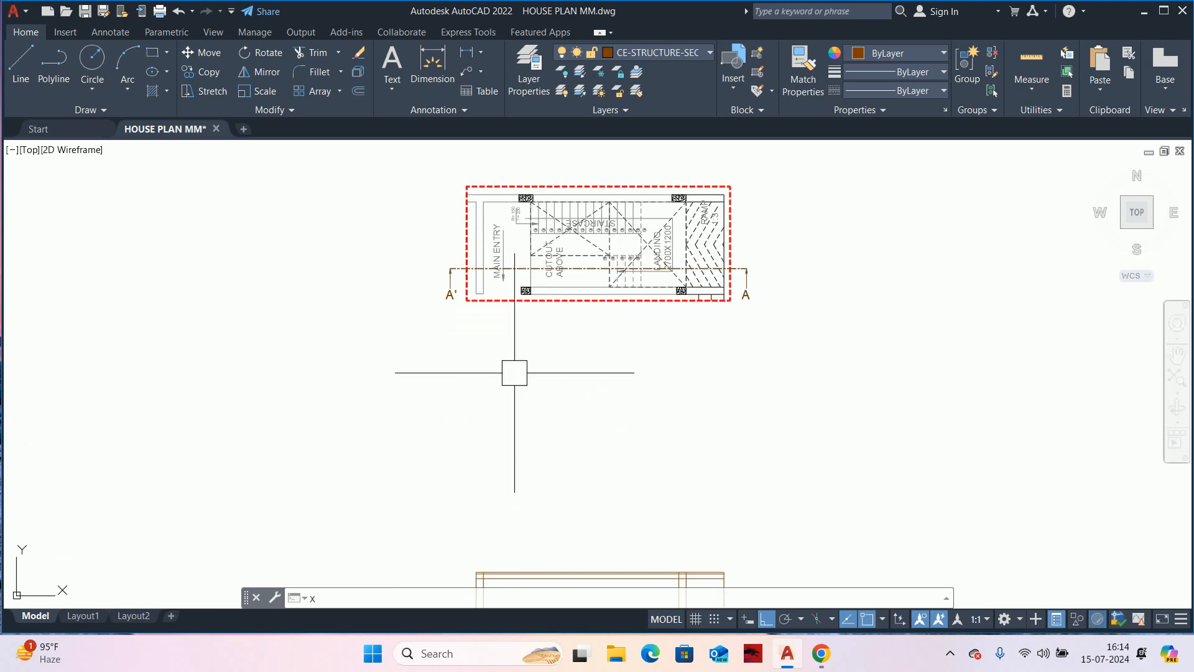
- Draw a vertical construction line through the main-entry-side face of the column near section mark A'
type("x")
key("Escape")
key("Escape")
type("xL")
key("Return")
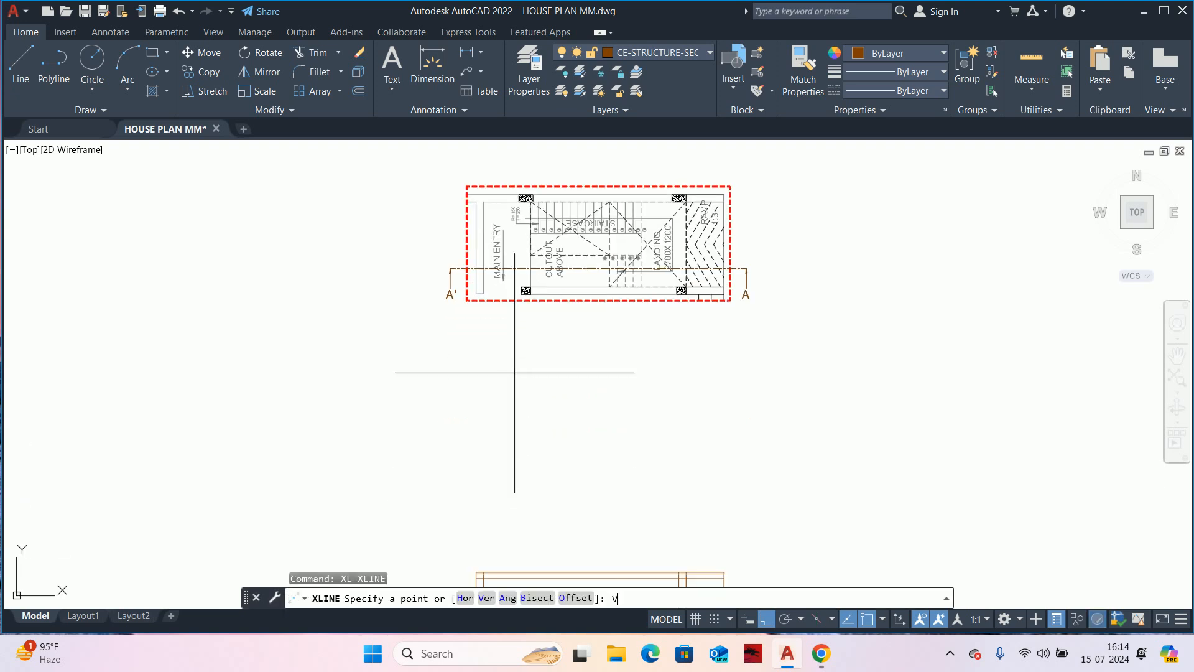
type("v")
key("Return")
scroll(516, 289, "up", 6)
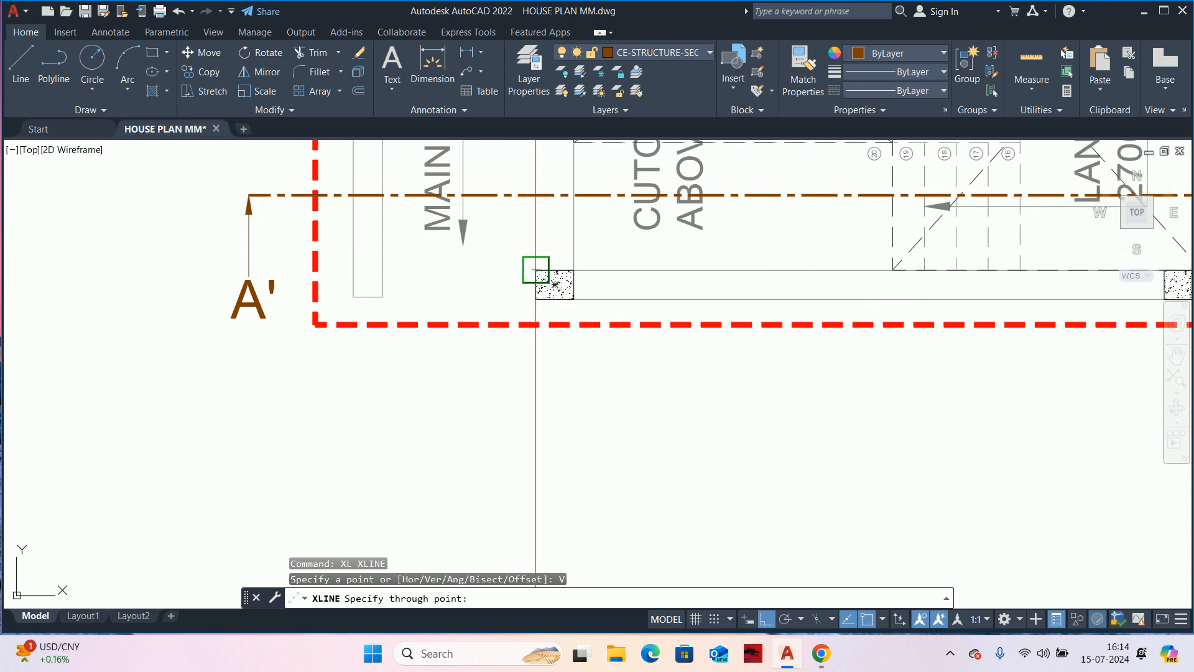
key("Escape")
key("Escape")
- Draw a vertical construction line through the cutout-side face of the column near section mark A'
scroll(560, 405, "down", 10)
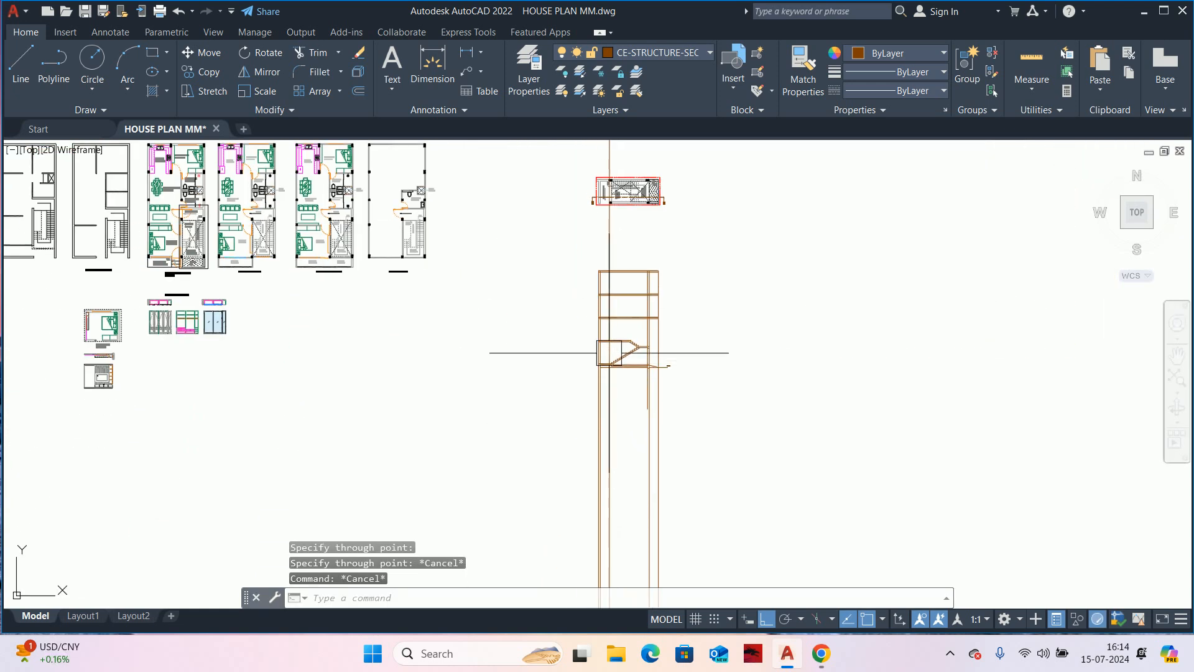
middle_click_drag(611, 251, 629, 401)
scroll(627, 350, "up", 10)
key("Return")
type("v")
key("Return")
scroll(613, 404, "up", 2)
key("Escape")
key("Escape")
key("Escape")
scroll(506, 448, "up", 1)
- Measure the horizontal distance between the two construction lines at the column faces with a temporary linear dimension
type("D")
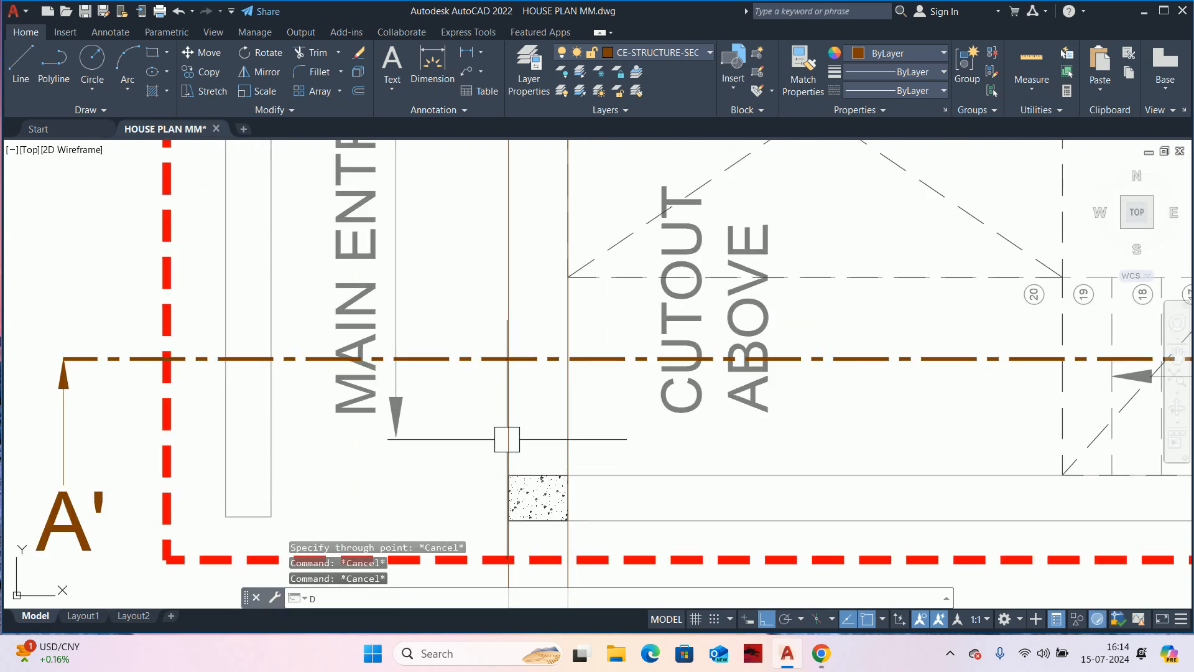
type("LI")
key("Return")
left_click(514, 430)
left_click(568, 430)
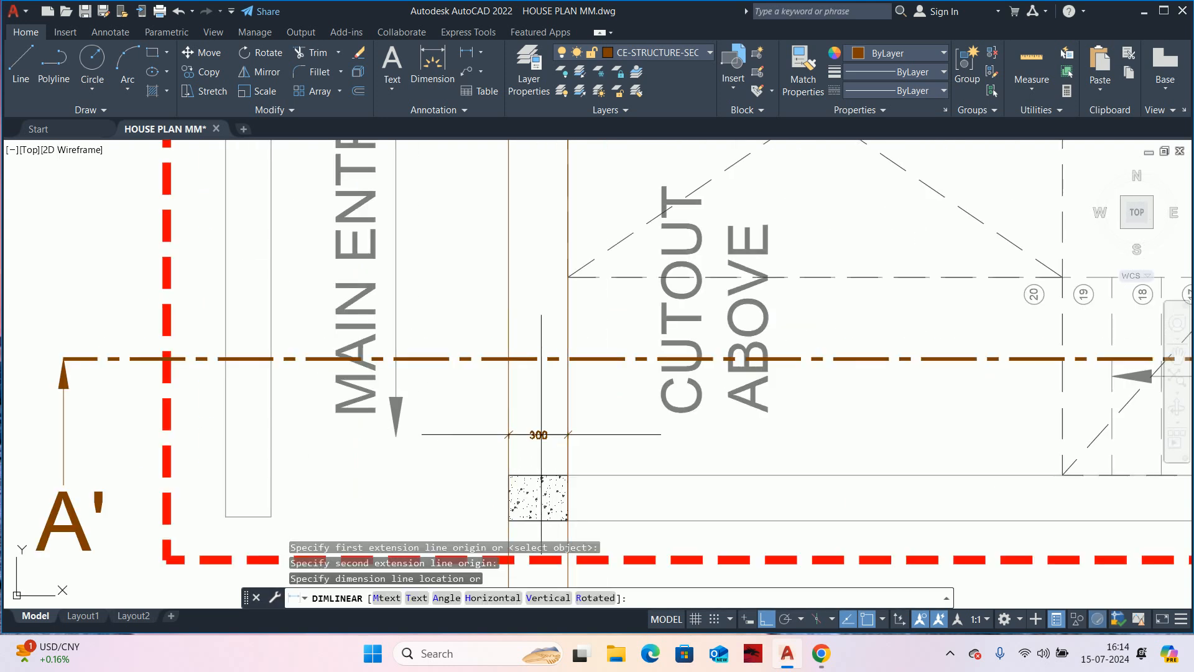
scroll(560, 429, "up", 3)
scroll(551, 414, "down", 5)
key("Escape")
key("Escape")
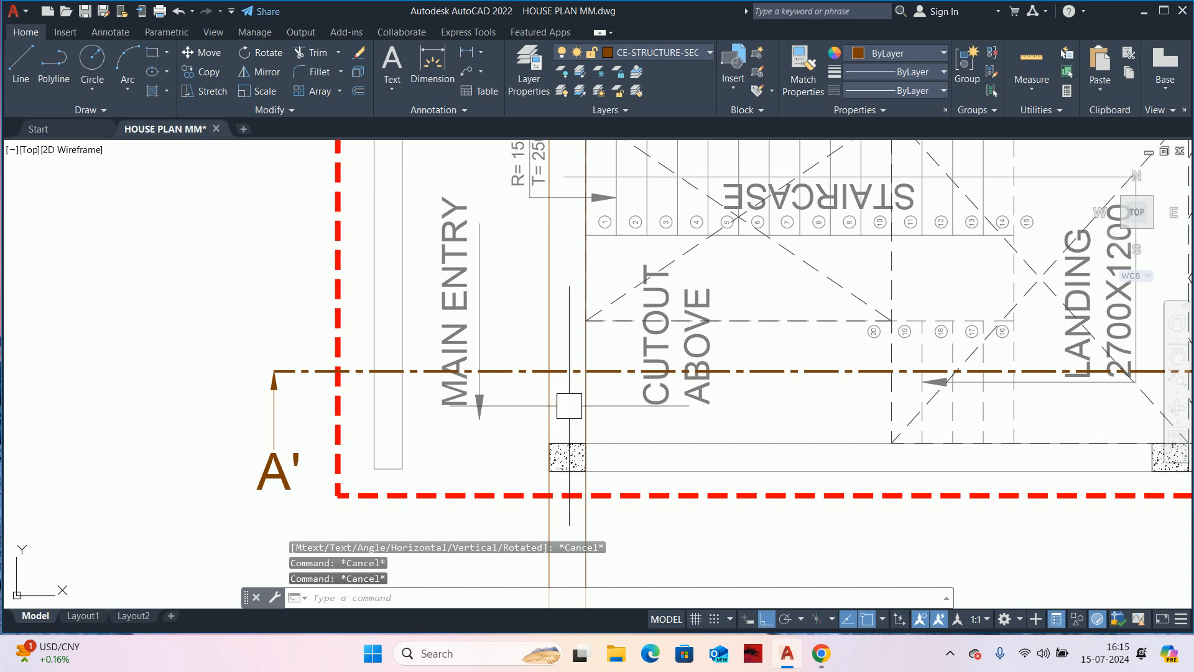
- Delete the vertical construction line on the column's main-entry-side face
left_click(574, 406)
left_click(533, 407)
key("Escape")
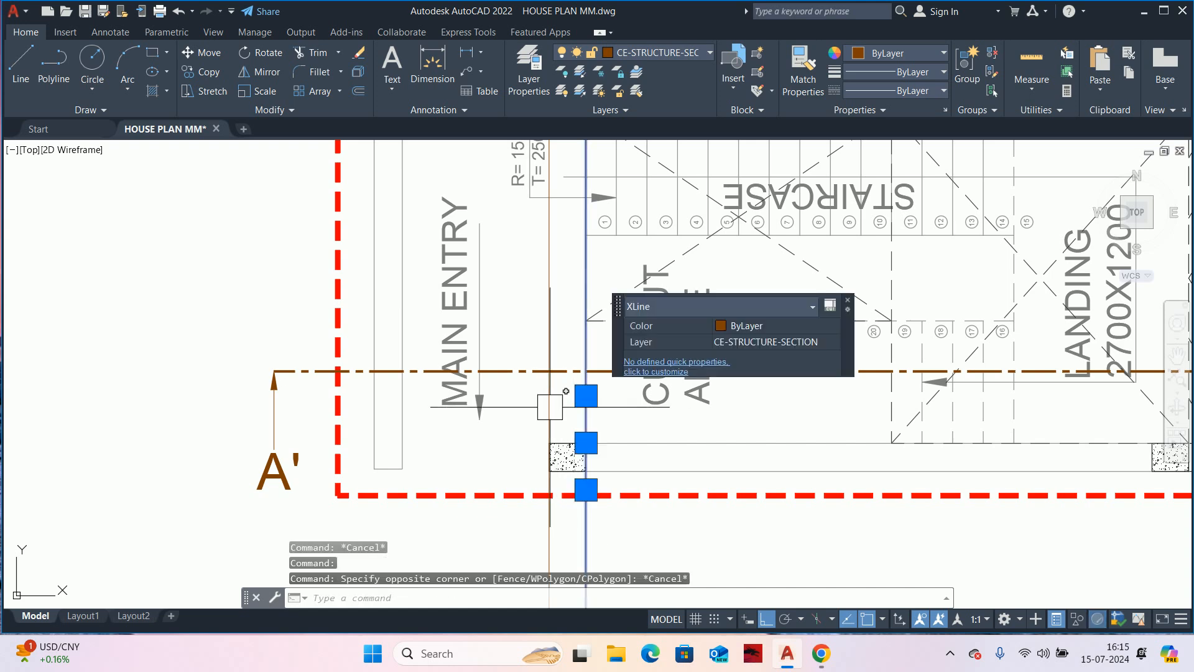
left_click(550, 412)
key("Escape")
left_click(548, 406)
key("Delete")
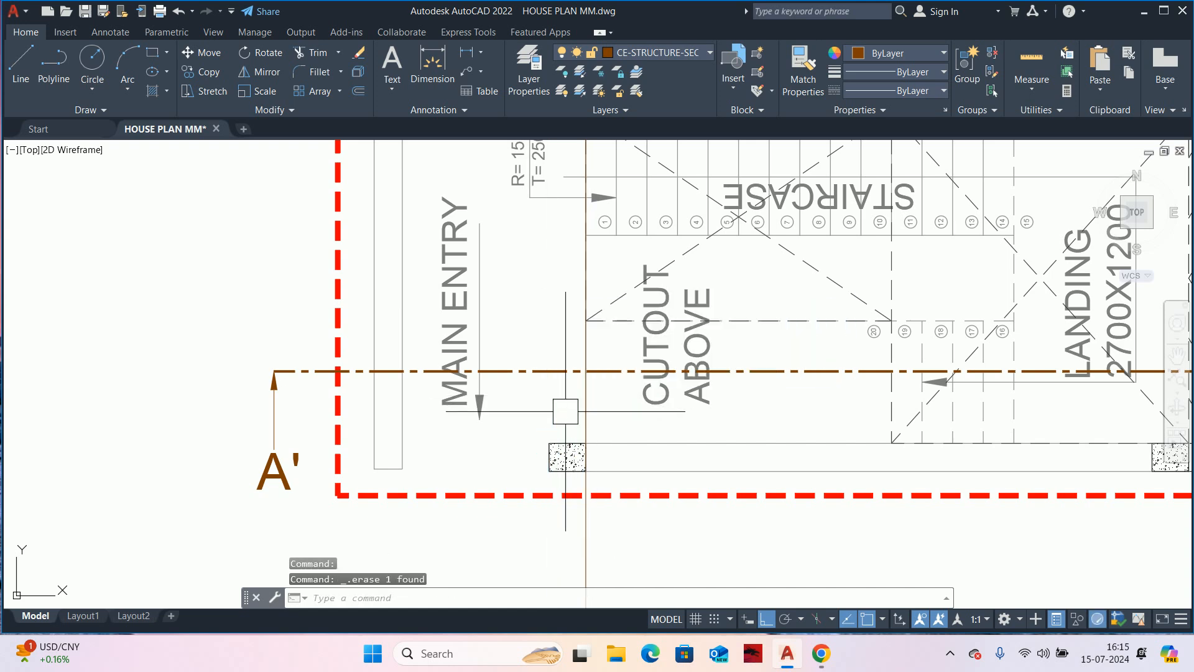
type("o")
key("Return")
type("24")
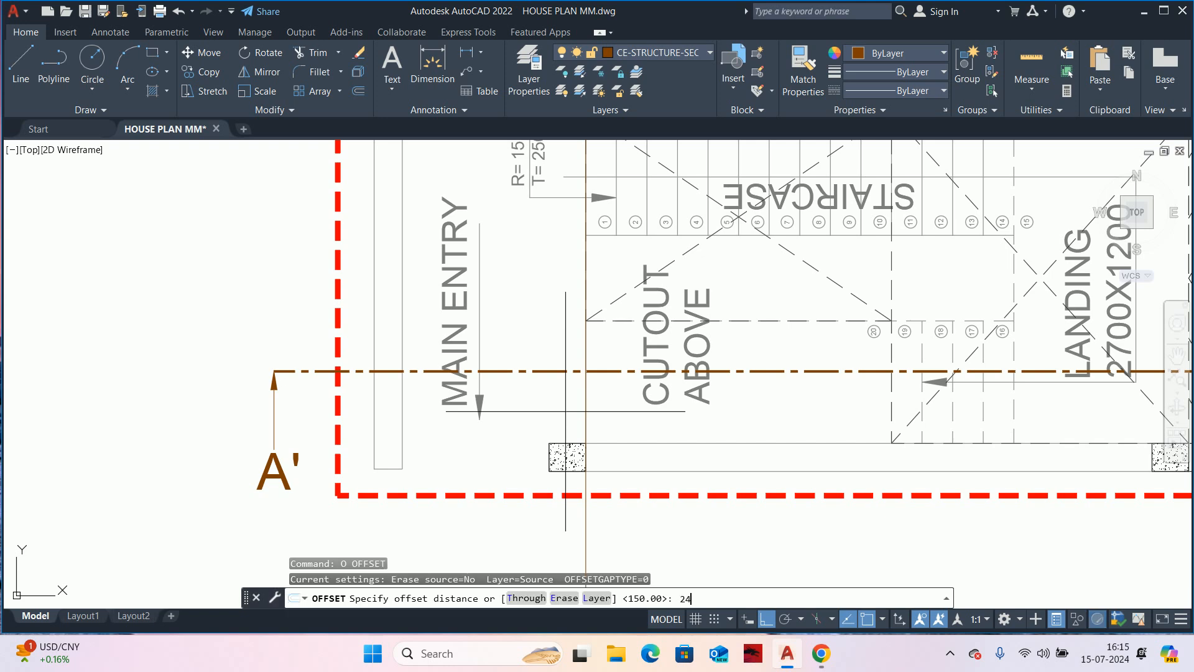
type("320")
key("Return")
key("Escape")
key("Escape")
- Offset the vertical construction line at the column's cutout-side face by 230 mm
type("o")
key("Return")
type("0")
key("Return")
scroll(582, 399, "up", 2)
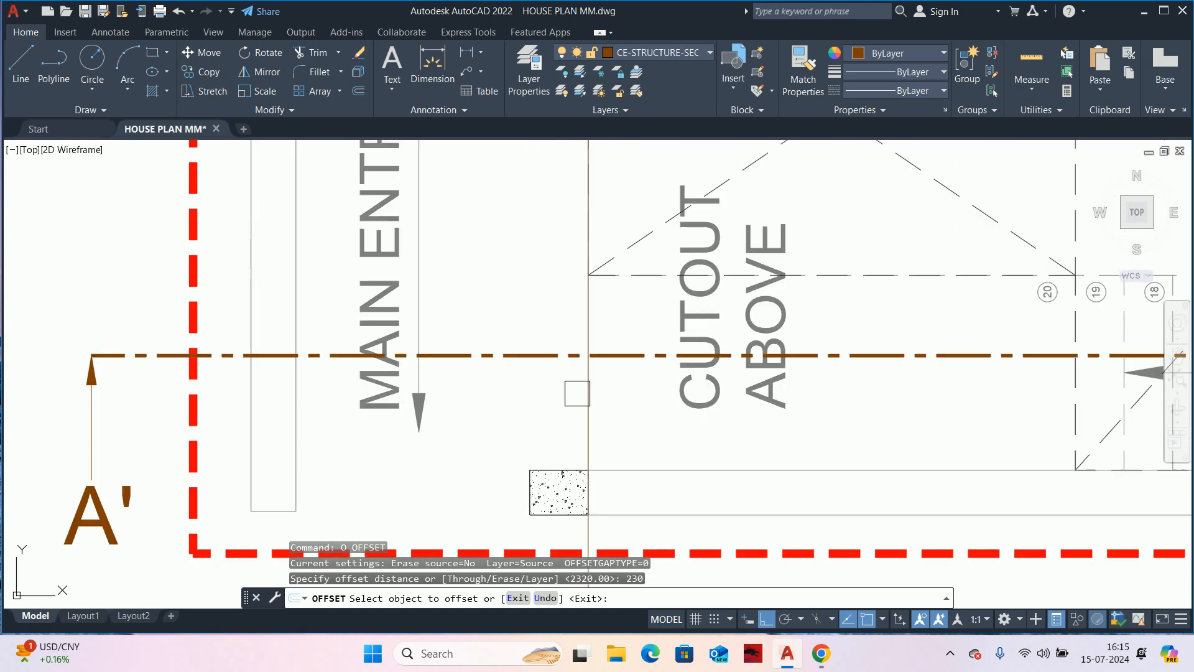
- Offset the vertical projection line at the cutout edge 230 mm toward the main entry
left_click(577, 400)
left_click(477, 405)
key("Return")
key("Escape")
scroll(556, 440, "down", 6)
scroll(560, 445, "up", 2)
middle_click_drag(561, 446, 566, 173)
scroll(575, 289, "down", 6)
middle_click_drag(576, 482, 595, 230)
scroll(593, 302, "up", 8)
middle_click_drag(588, 367, 580, 237)
scroll(621, 400, "up", 2)
key("Escape")
key("Escape")
scroll(621, 400, "up", 2)
middle_click_drag(629, 390, 591, 315)
type("o")
key("Return")
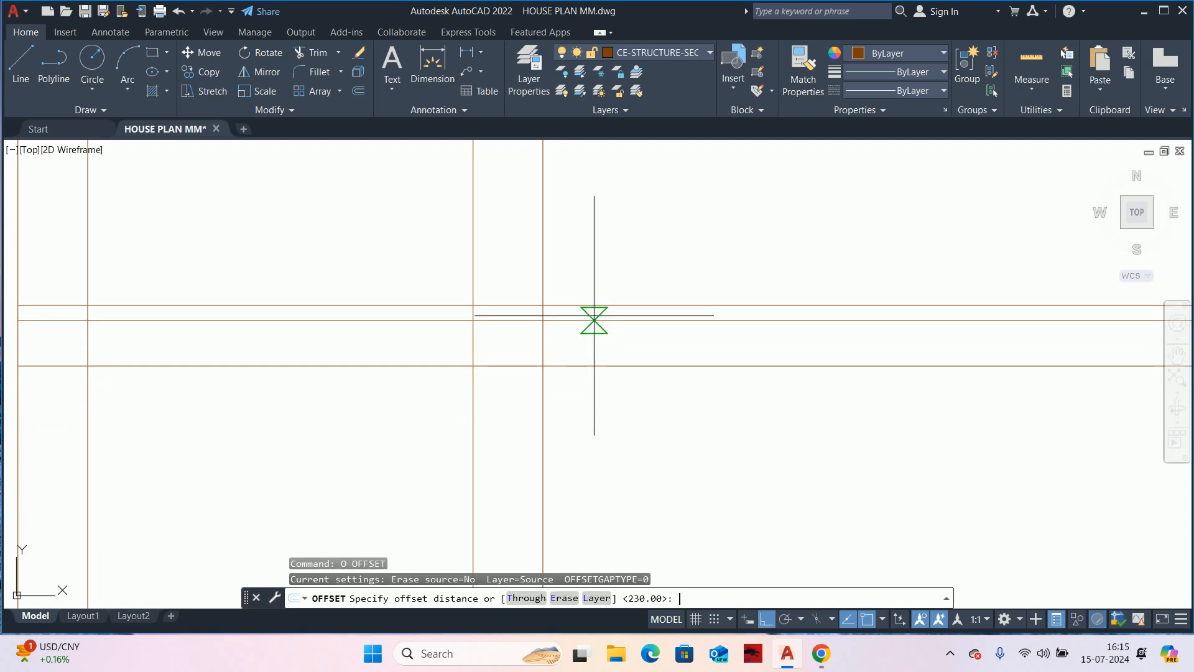
scroll(591, 328, "down", 2)
key("Escape")
key("Escape")
key("Escape")
key("Escape")
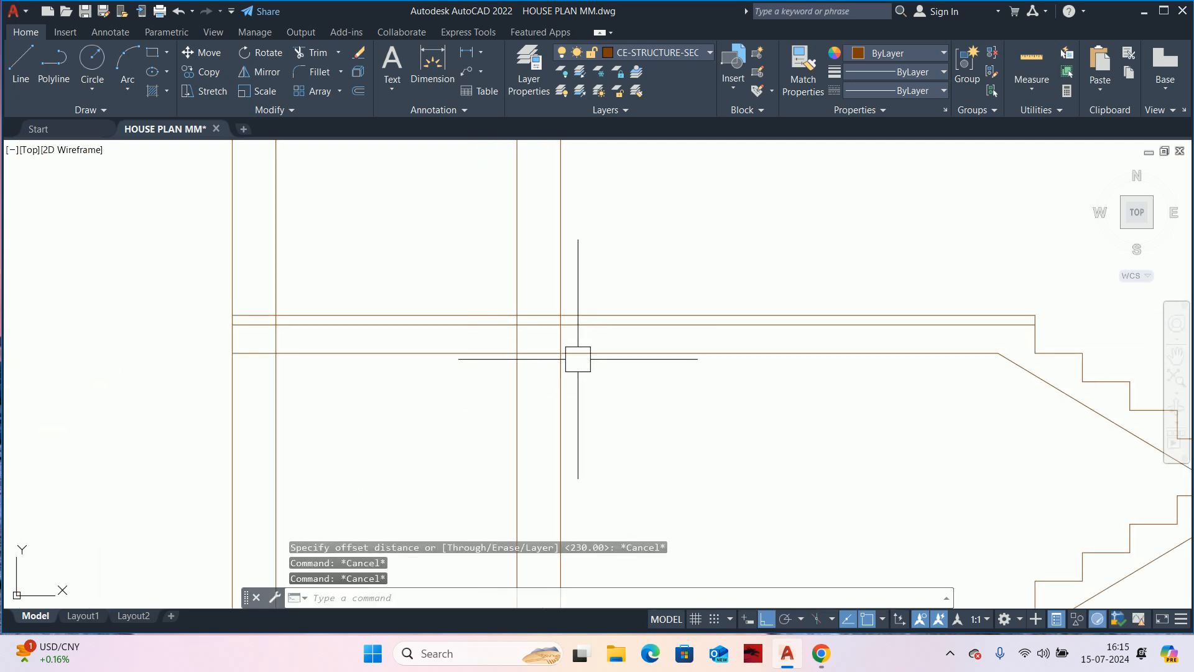
- Trim the two beam projection lines below the upper slab's underside and above its structural top line
scroll(576, 379, "down", 2)
middle_click_drag(577, 379, 554, 389)
type("tr")
key("Return")
scroll(546, 387, "up", 4)
left_click(546, 386)
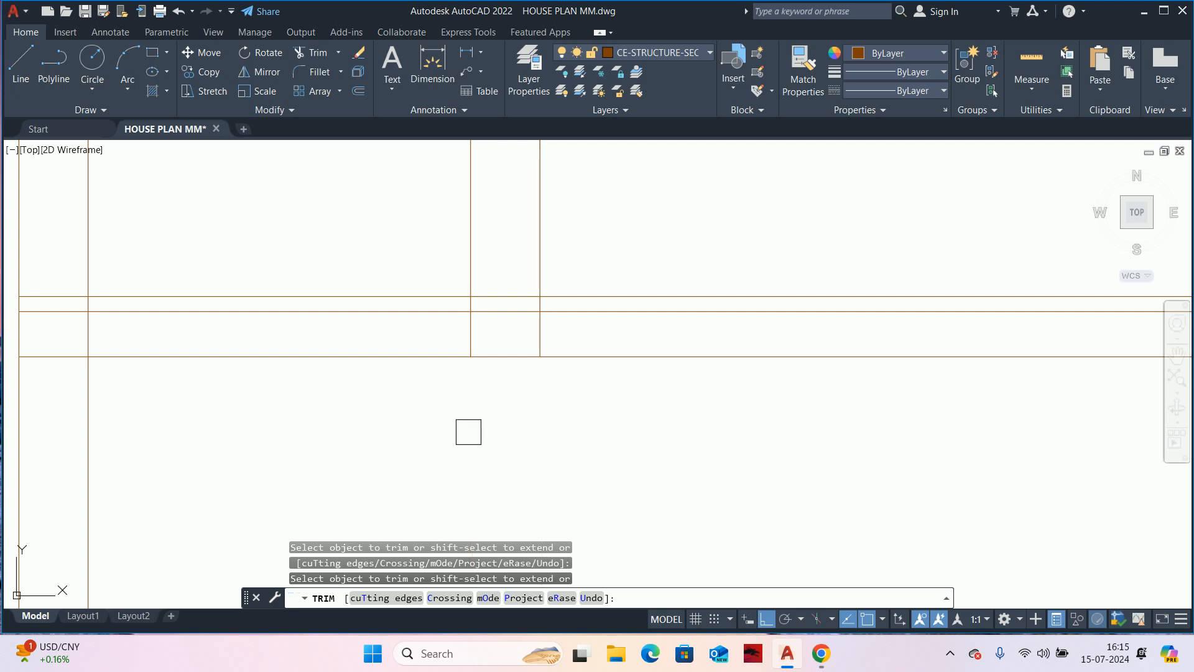
scroll(480, 378, "down", 4)
left_click(503, 308)
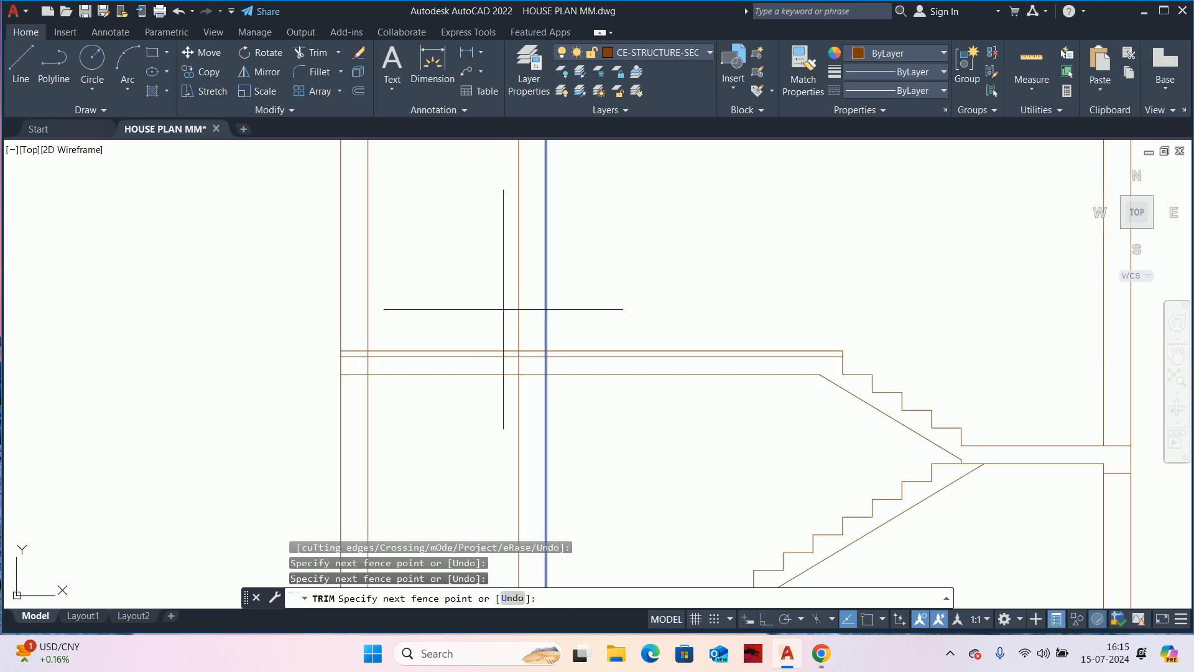
key("Return")
scroll(552, 308, "up", 5)
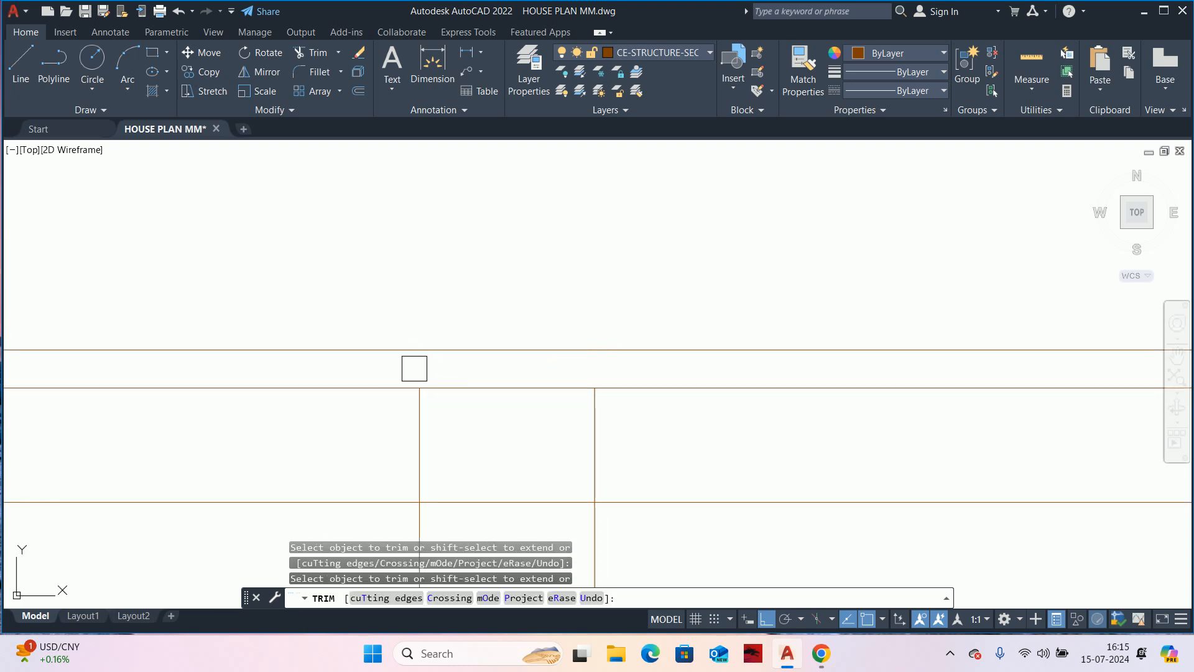
scroll(451, 389, "down", 8)
key("Escape")
key("Escape")
key("Escape")
- Stretch the underside of the stair landing's end beam 70 mm downward, measuring the beam before and after the change
middle_click_drag(756, 424, 615, 369)
key("Escape")
scroll(873, 427, "up", 2)
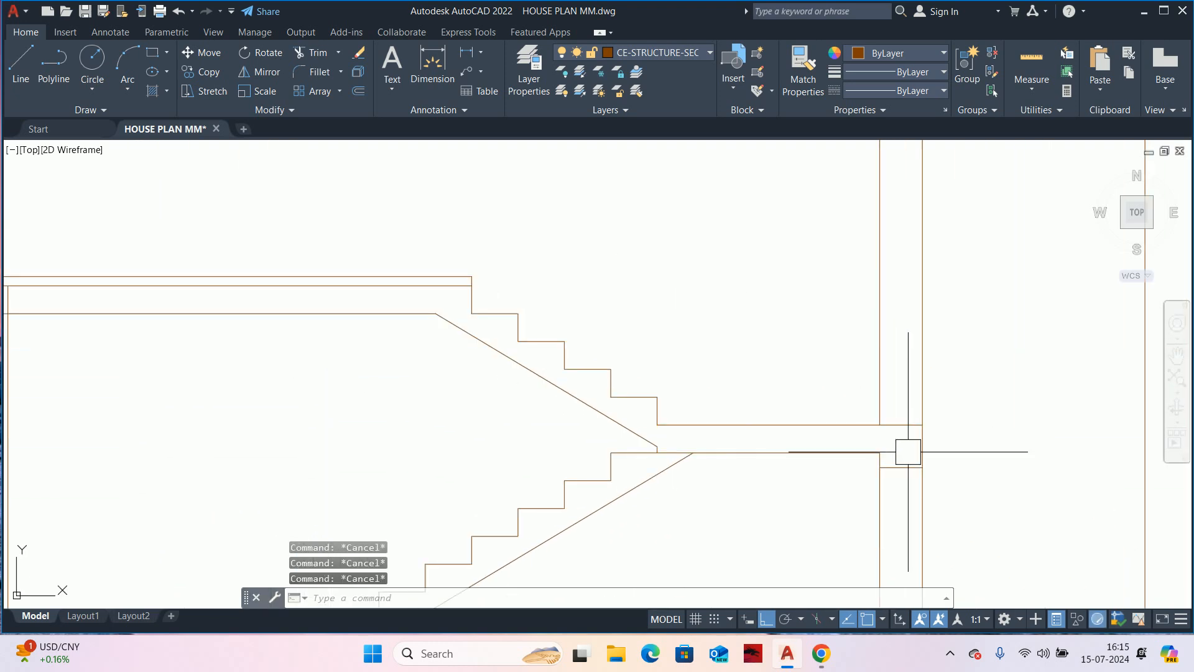
left_click(1042, 54)
scroll(928, 440, "up", 2)
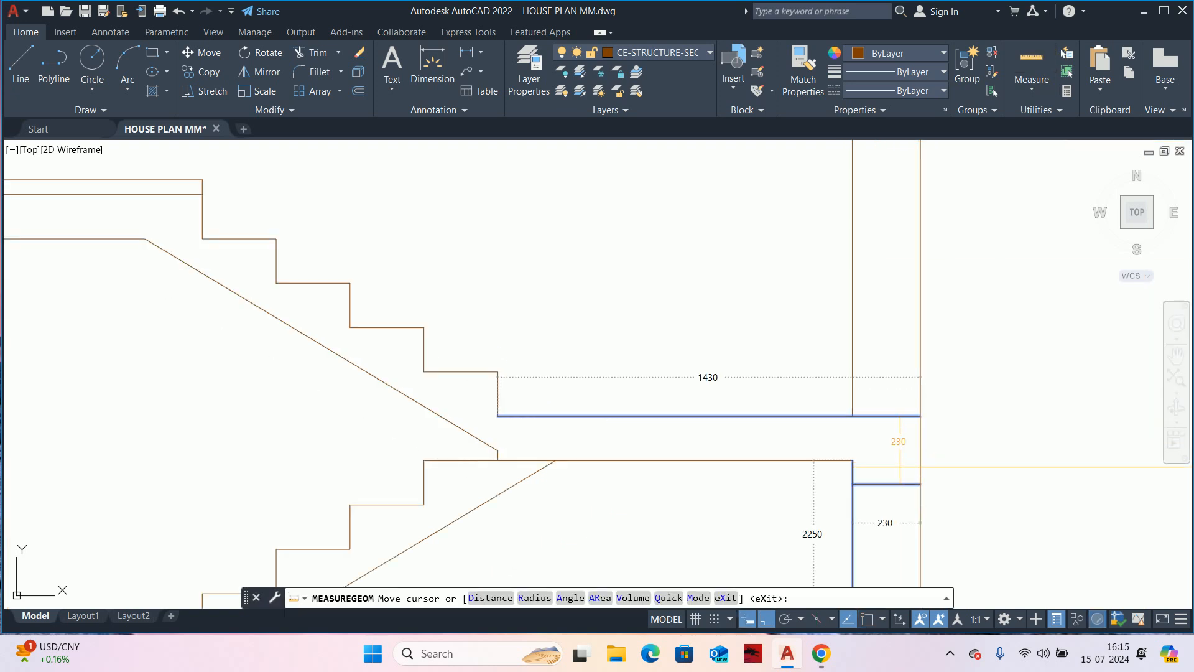
key("Escape")
type("s")
key("space")
left_click(973, 506)
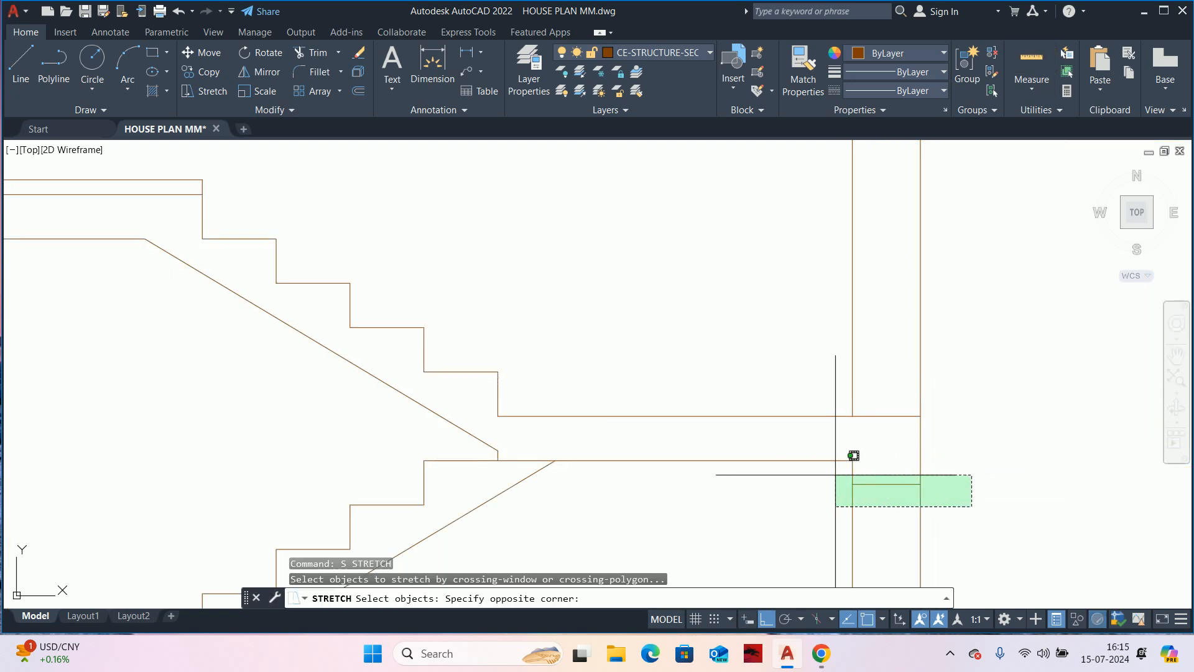
left_click(835, 476)
key("space")
left_click(772, 480)
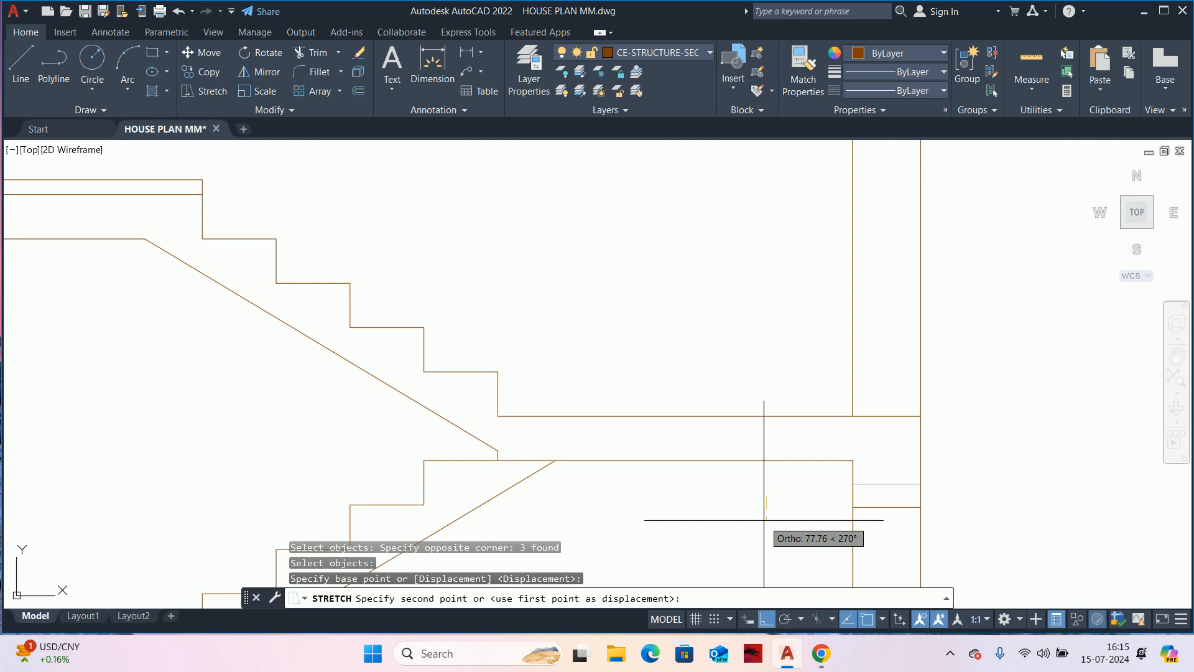
type("70")
key("Escape")
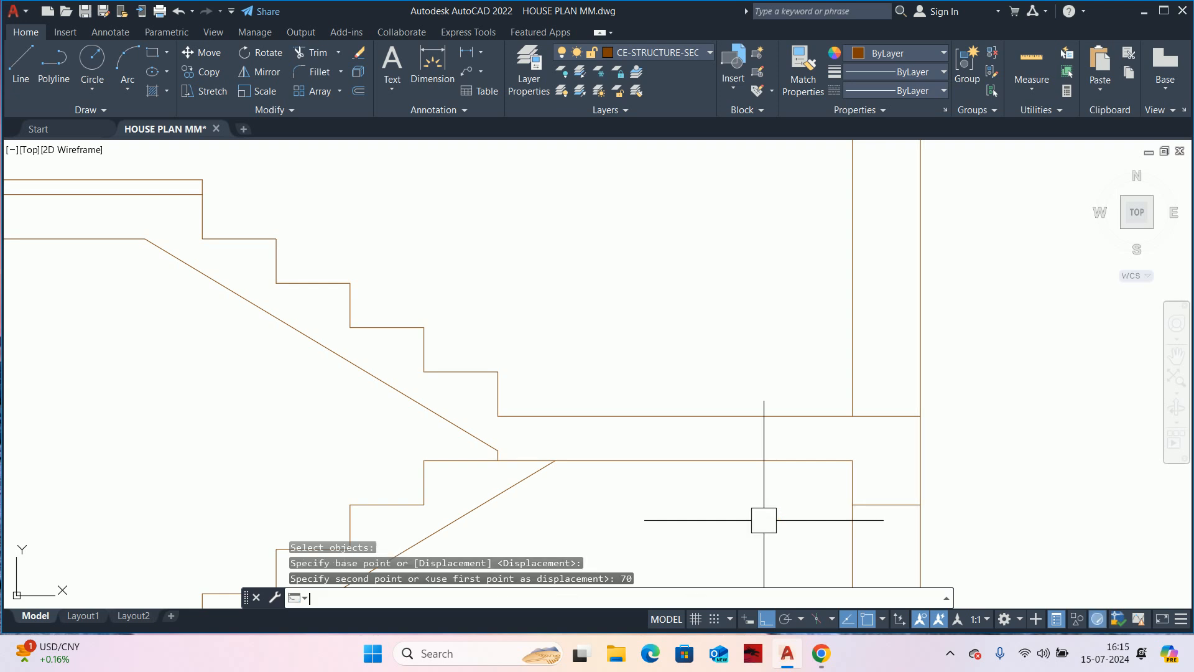
key("Escape")
left_click(1035, 66)
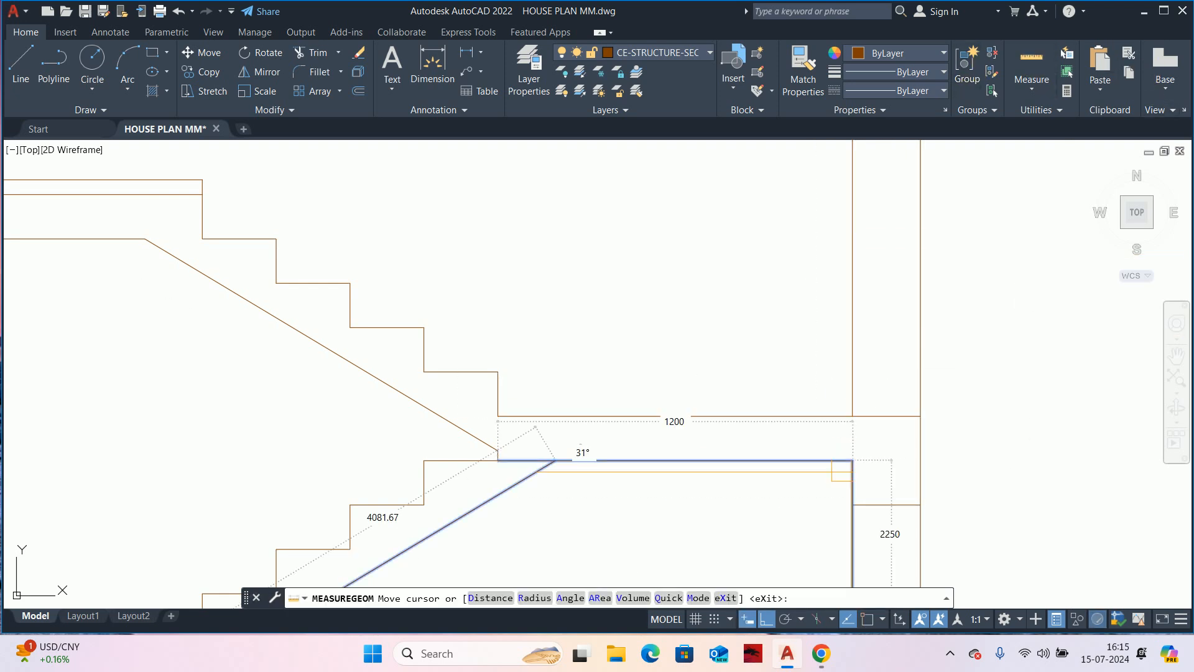
key("Escape")
key("Escape")
- Offset the upper slab's structural top line 300 mm downward across the two beam faces
scroll(743, 428, "down", 2)
middle_click_drag(593, 428, 844, 428)
key("Escape")
key("Escape")
scroll(701, 353, "up", 4)
middle_click_drag(709, 350, 677, 378)
type("o")
key("Return")
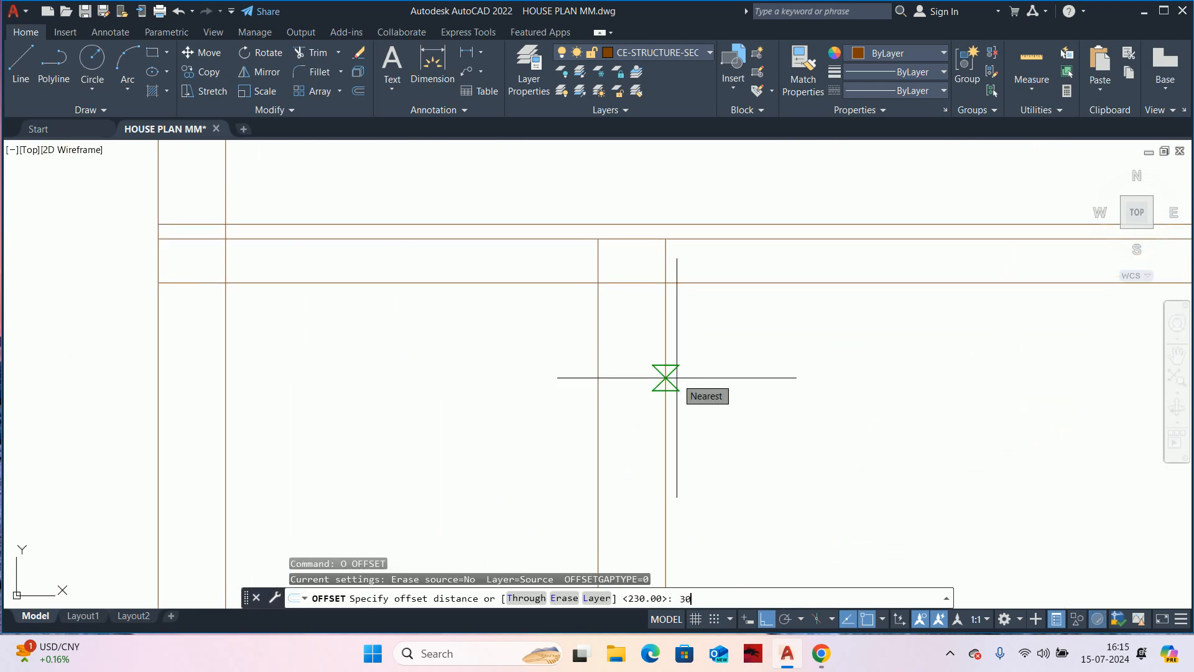
key("Return")
left_click(716, 244)
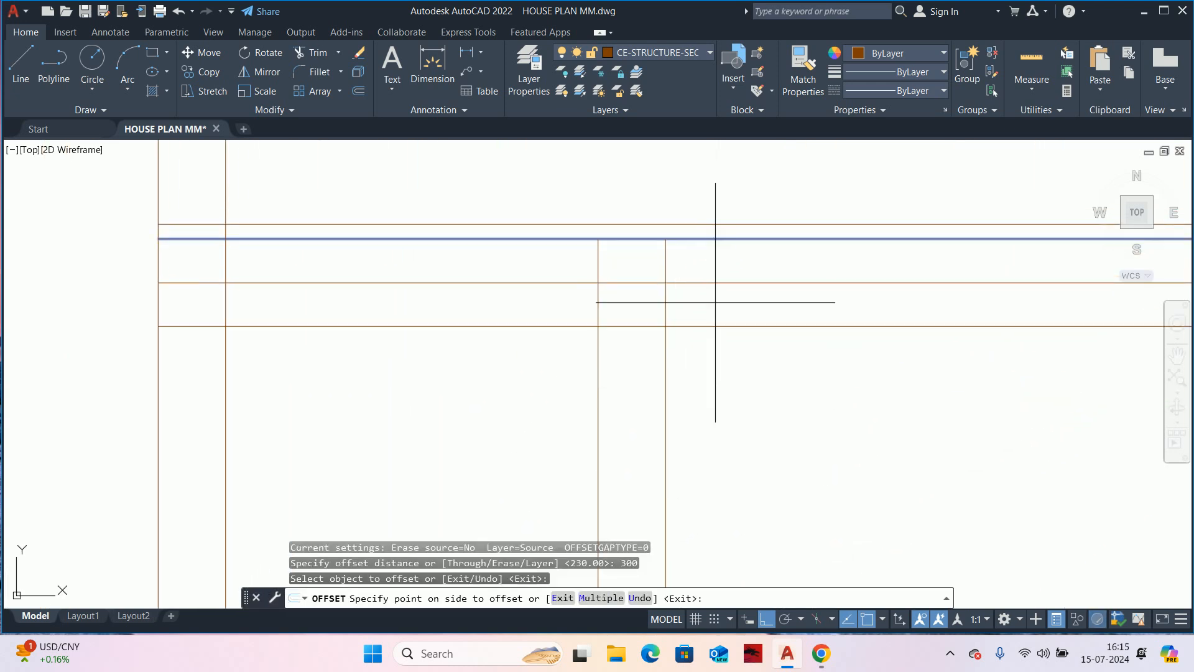
left_click(714, 285)
key("Escape")
key("Escape")
- Trim the offset line and beam faces to leave only the beam's drop below the slab, open to the slab above
middle_click_drag(696, 316, 682, 360)
type("tr")
key("Return")
scroll(701, 364, "up", 4)
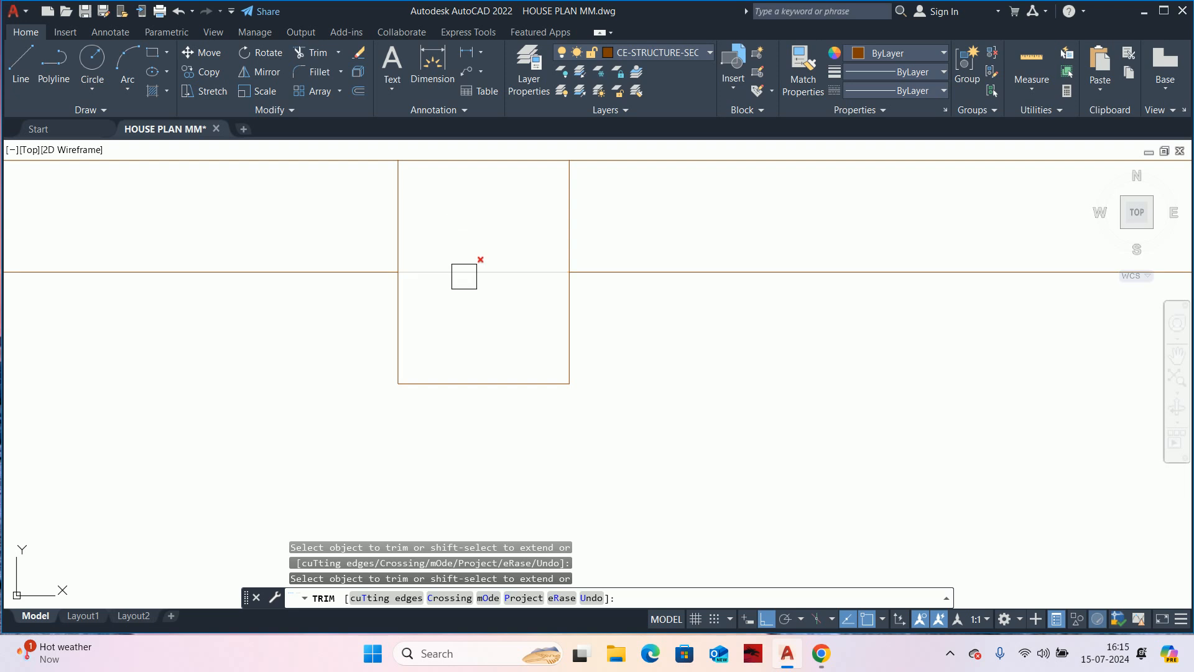
left_click(397, 227)
key("Escape")
key("Escape")
key("Escape")
- Examine the staircase section's floors, beams and columns and compare them with the plan along section line A-A'
scroll(637, 196, "down", 12)
scroll(620, 193, "down", 2)
scroll(619, 213, "up", 2)
key("Escape")
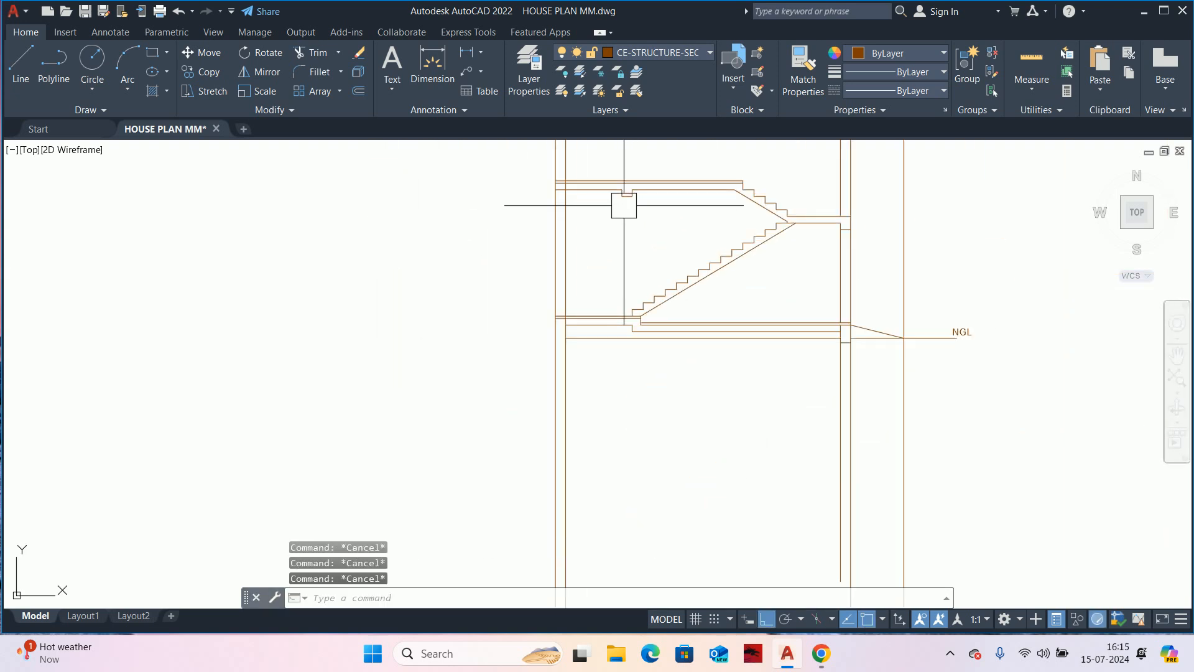
middle_click_drag(641, 215, 652, 283)
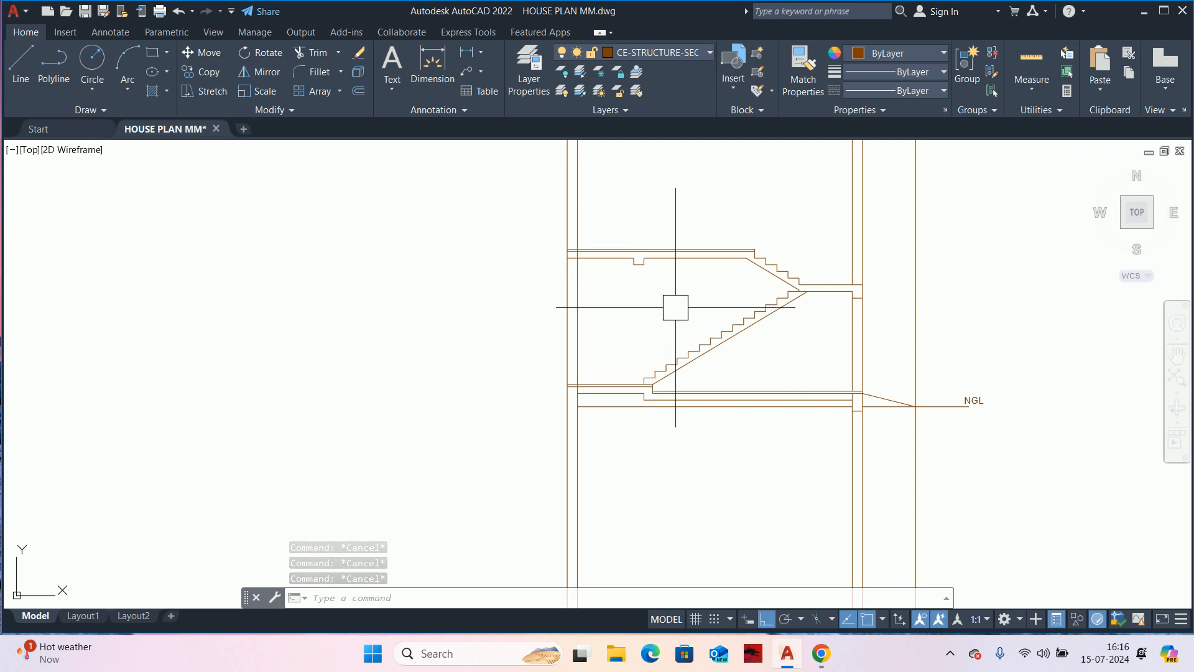
scroll(676, 307, "down", 4)
mouse_move(671, 318)
middle_mouse_down()
mouse_move(652, 377)
mouse_move(665, 321)
middle_mouse_up()
scroll(672, 350, "up", 2)
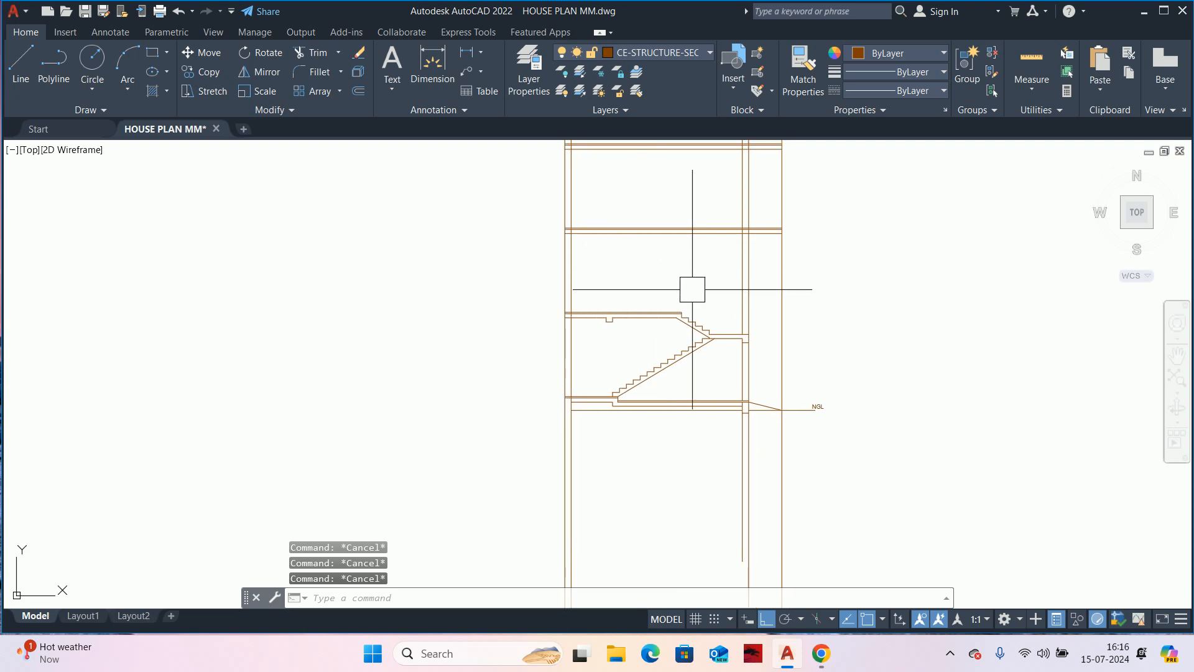
scroll(628, 254, "up", 2)
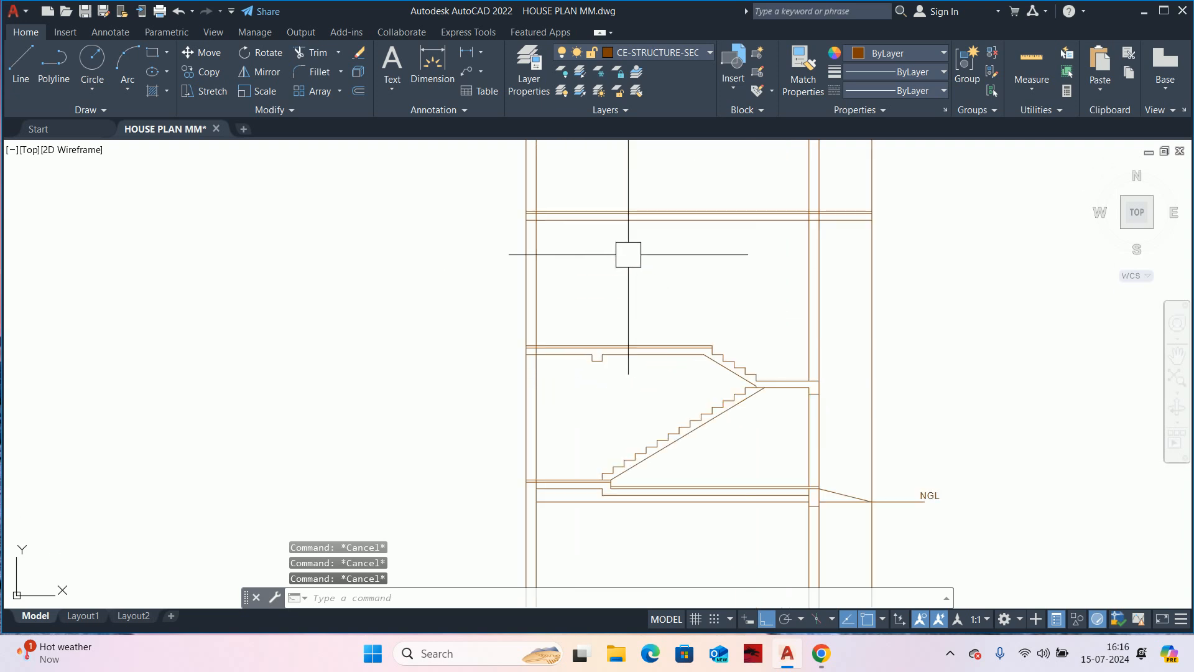
scroll(611, 267, "down", 5)
scroll(606, 298, "up", 4)
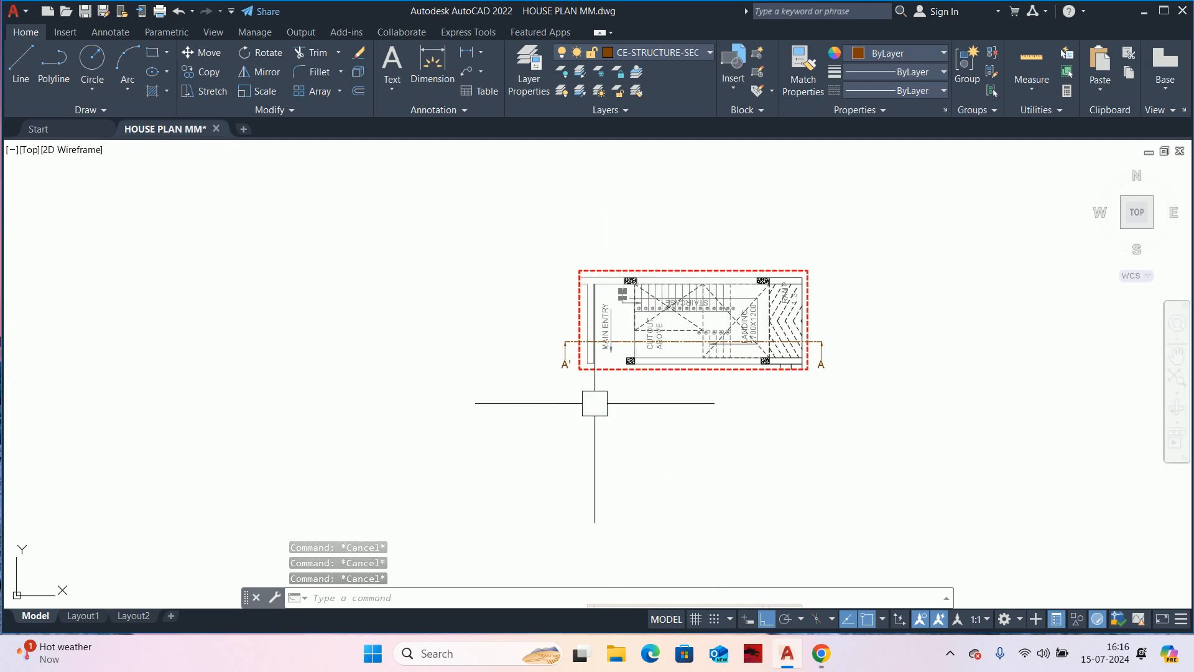
middle_click_drag(676, 458, 677, 229)
scroll(696, 394, "down", 3)
scroll(669, 421, "up", 5)
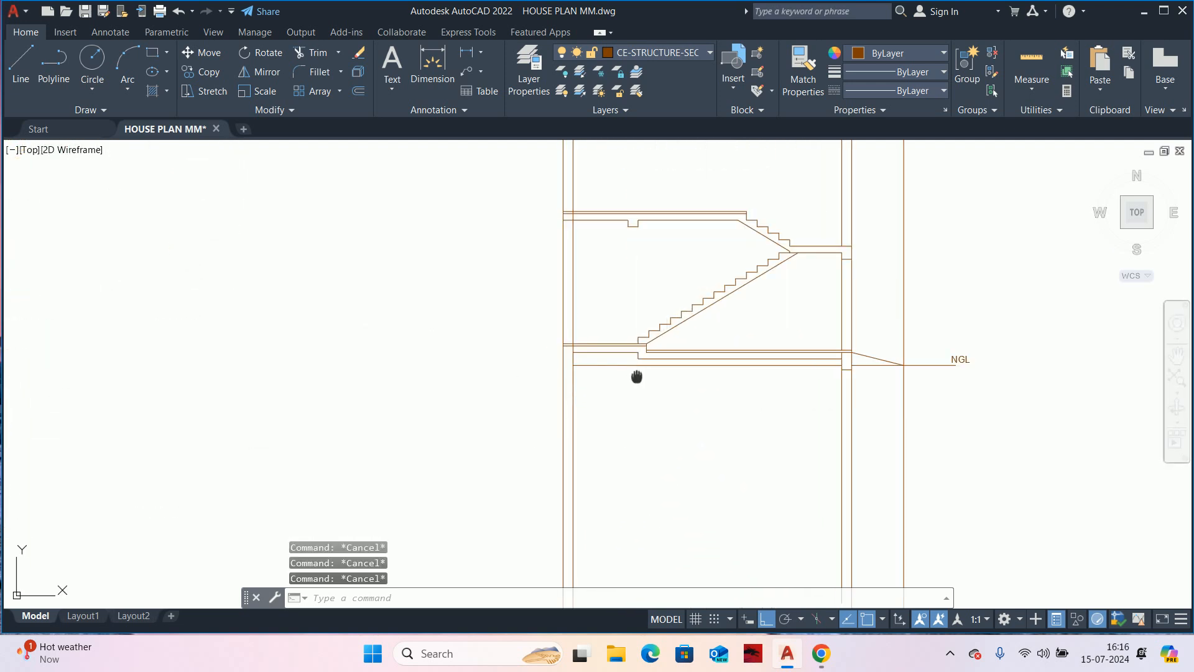
- Offset the ground level line between the two columns 1000 mm downward
scroll(794, 403, "up", 2)
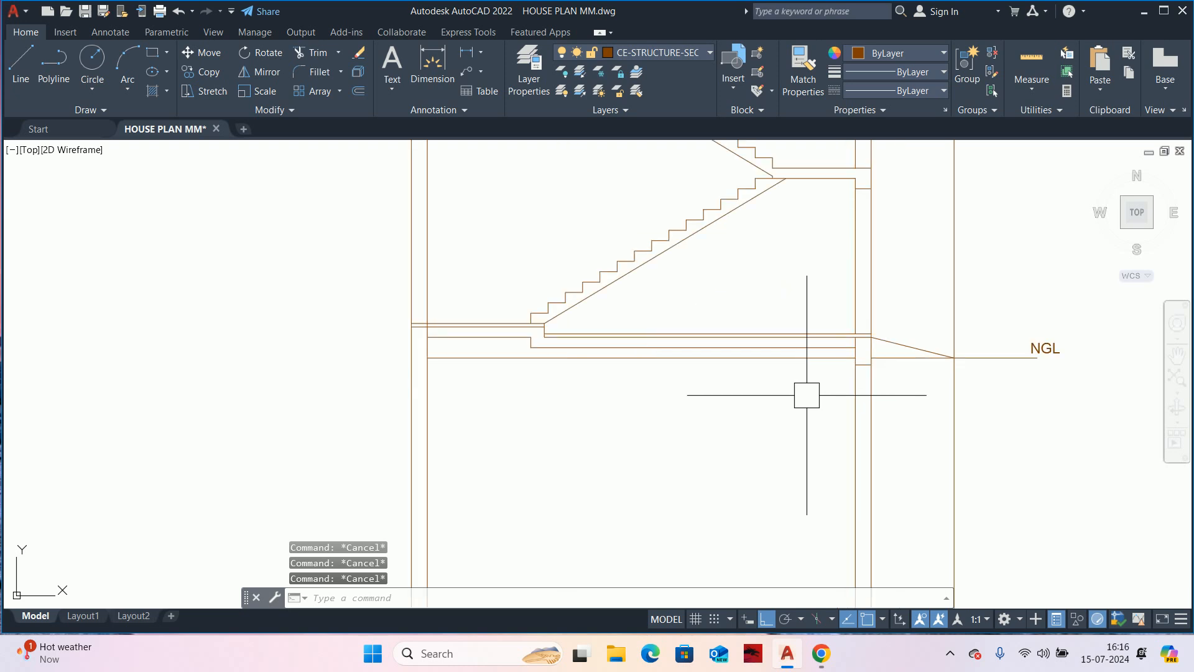
type("o")
key("Return")
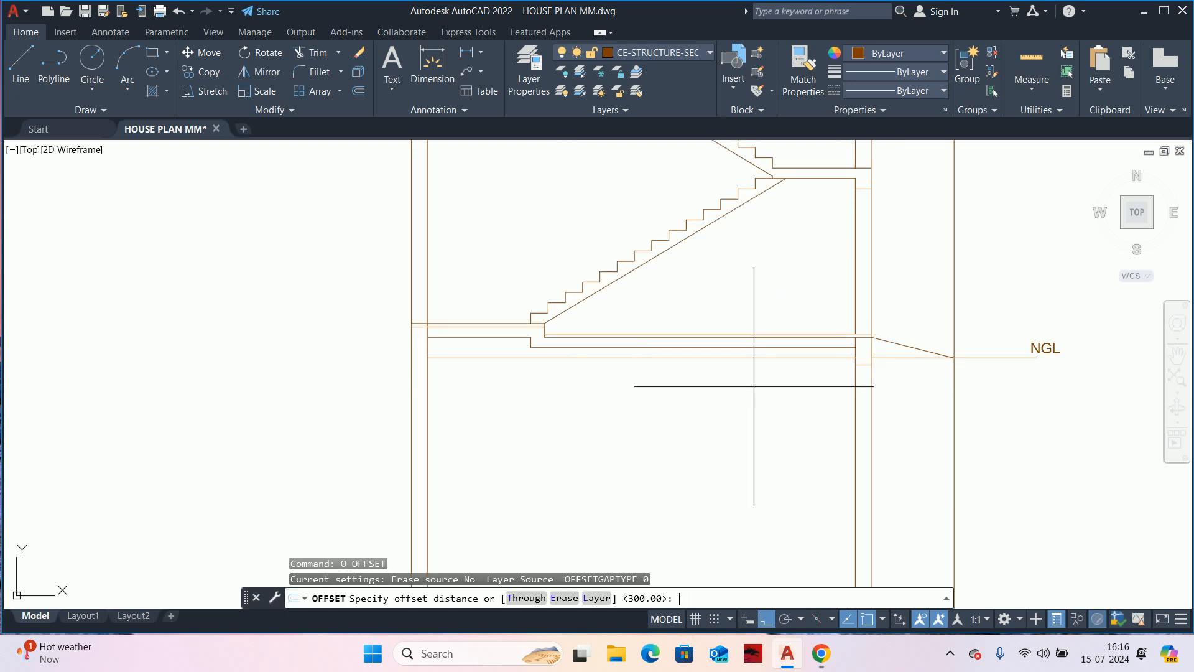
type("1000")
key("Return")
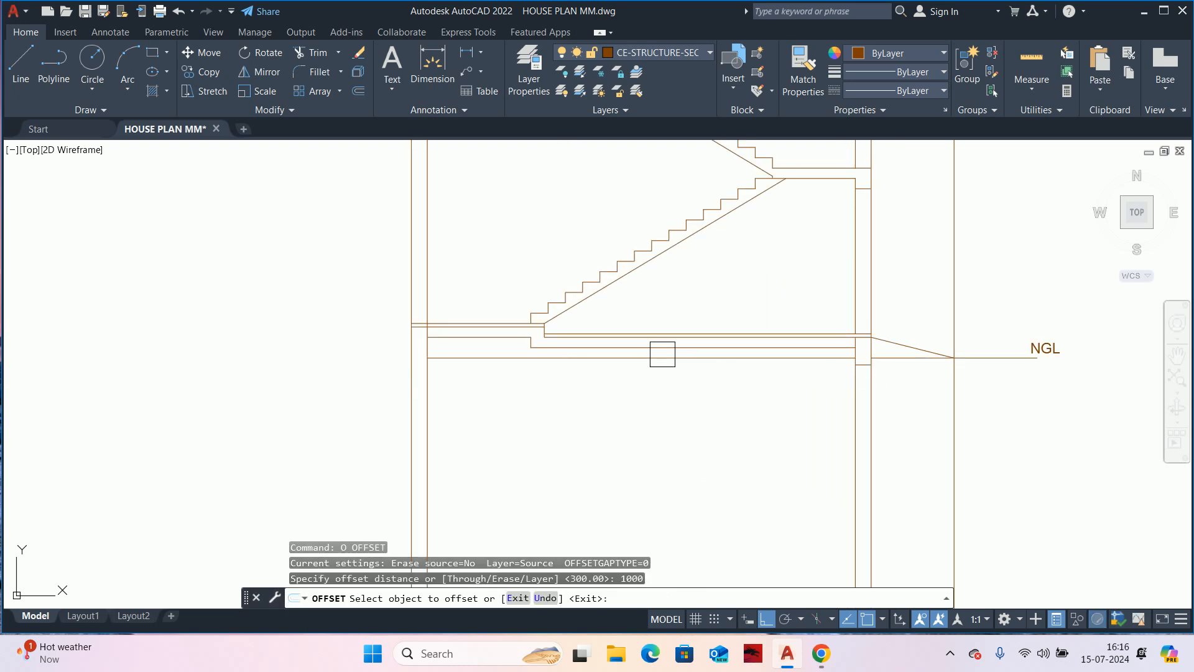
left_click(662, 356)
left_click(622, 473)
key("Escape")
key("Escape")
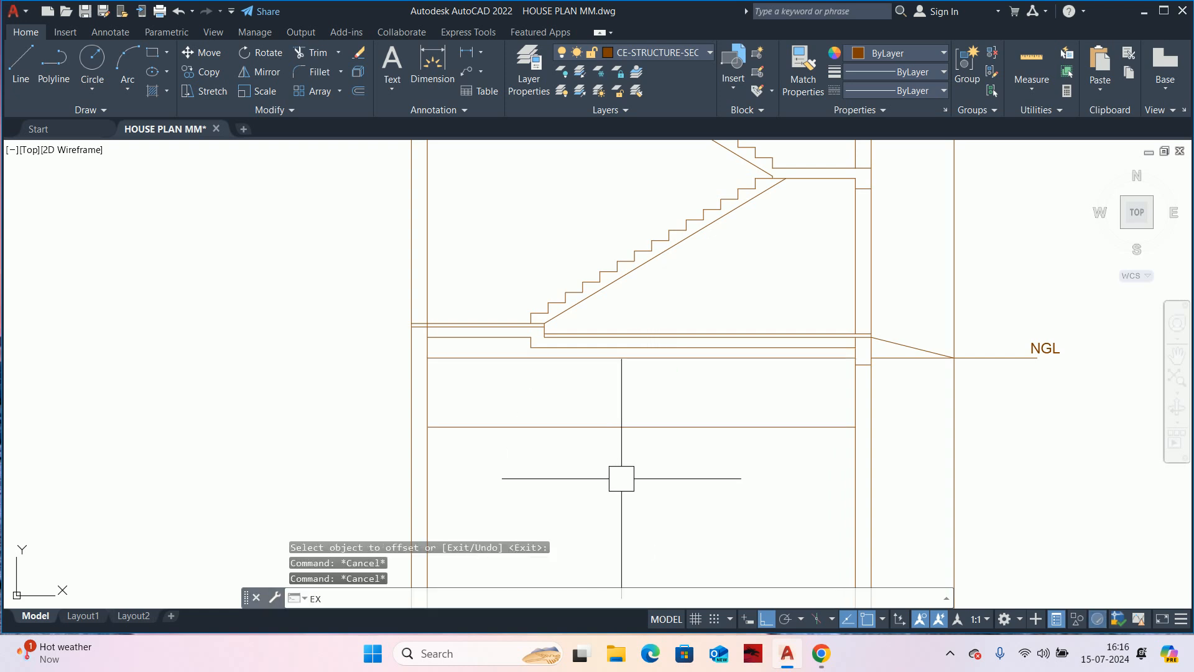
- Extend the new lower line to the left column's outer face and to the outermost vertical line on the right
type("ex")
key("Return")
left_click(507, 420)
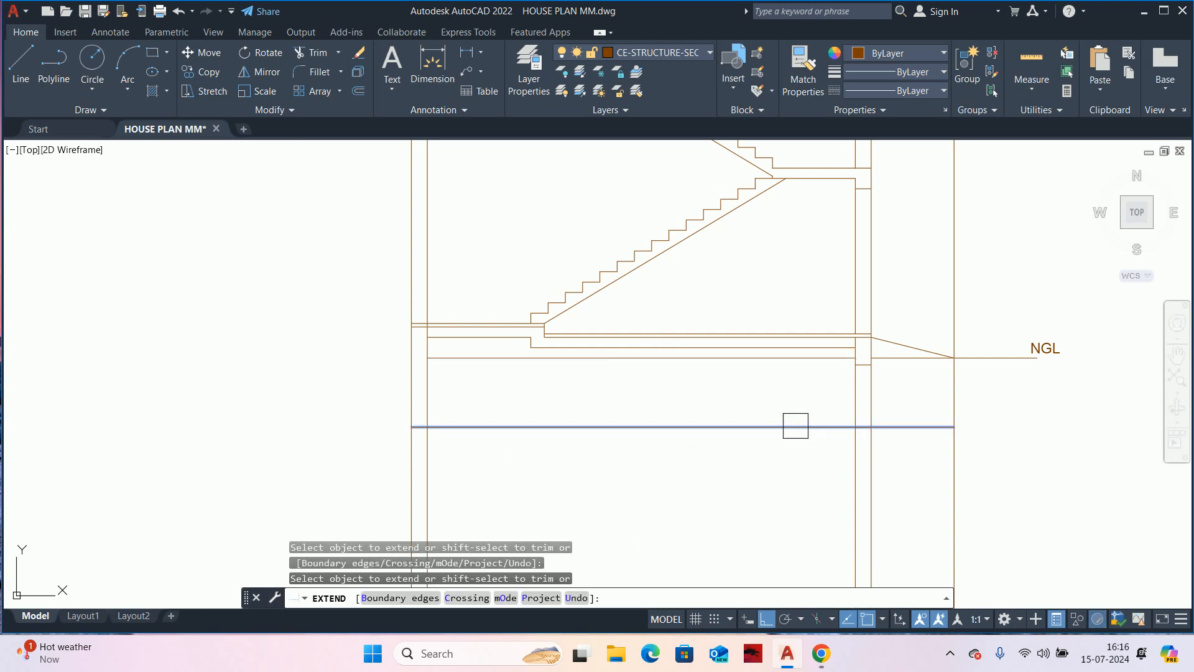
- Trim the verticals at the lower line, remove that line outside the column bases, and cut the outer vertical line back to NGL
left_click(1056, 471, "shift")
left_click(365, 472, "shift")
left_click(591, 452, "shift")
left_click(587, 414, "shift")
key("Return")
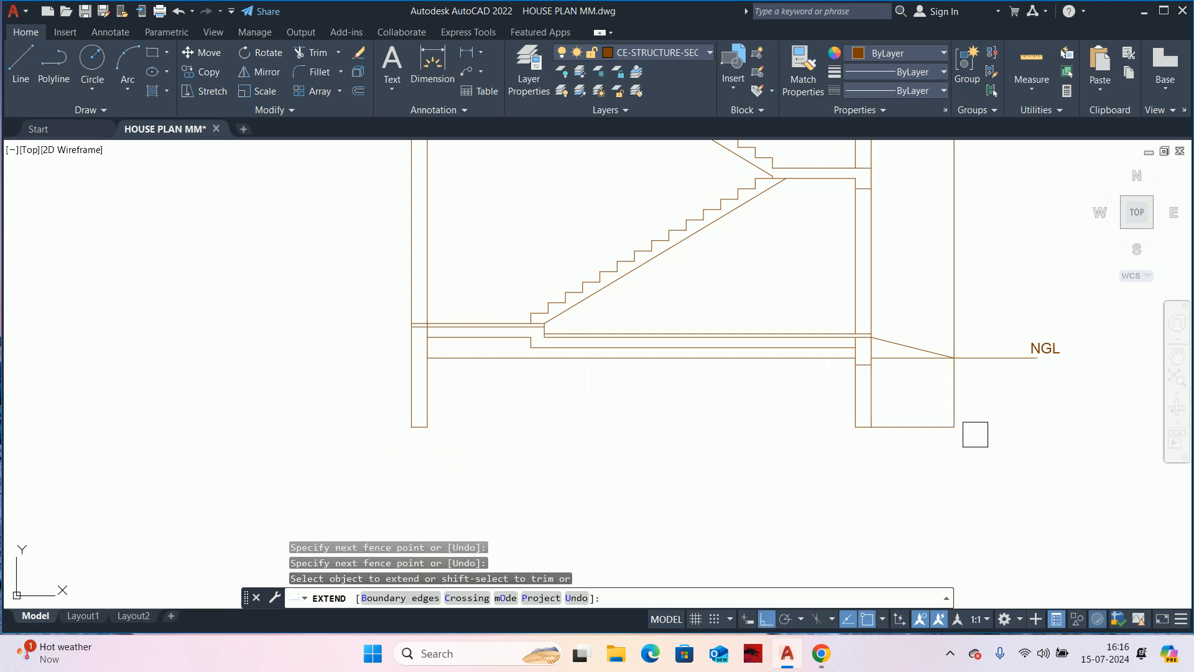
left_click(941, 432, "shift")
mouse_move(950, 423)
middle_mouse_down()
mouse_move(939, 427)
mouse_move(985, 435)
middle_mouse_up()
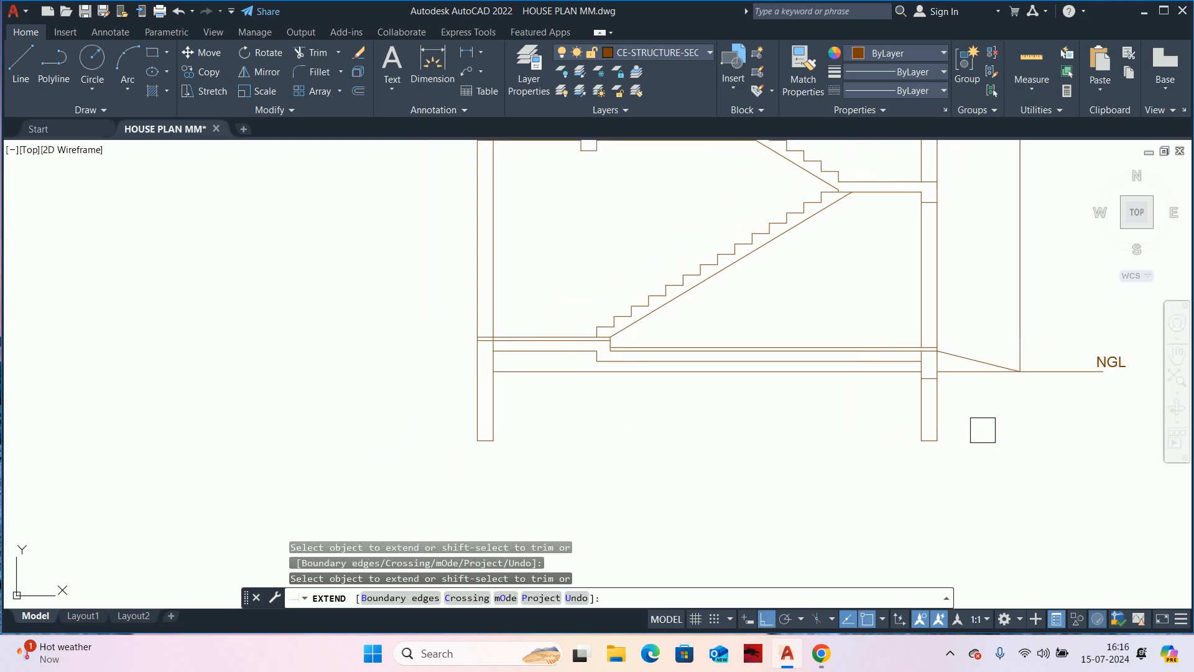
key("Escape")
key("Escape")
key("Escape")
- Trim the lower floor lines that cross inside the left column
middle_click_drag(660, 413, 626, 425)
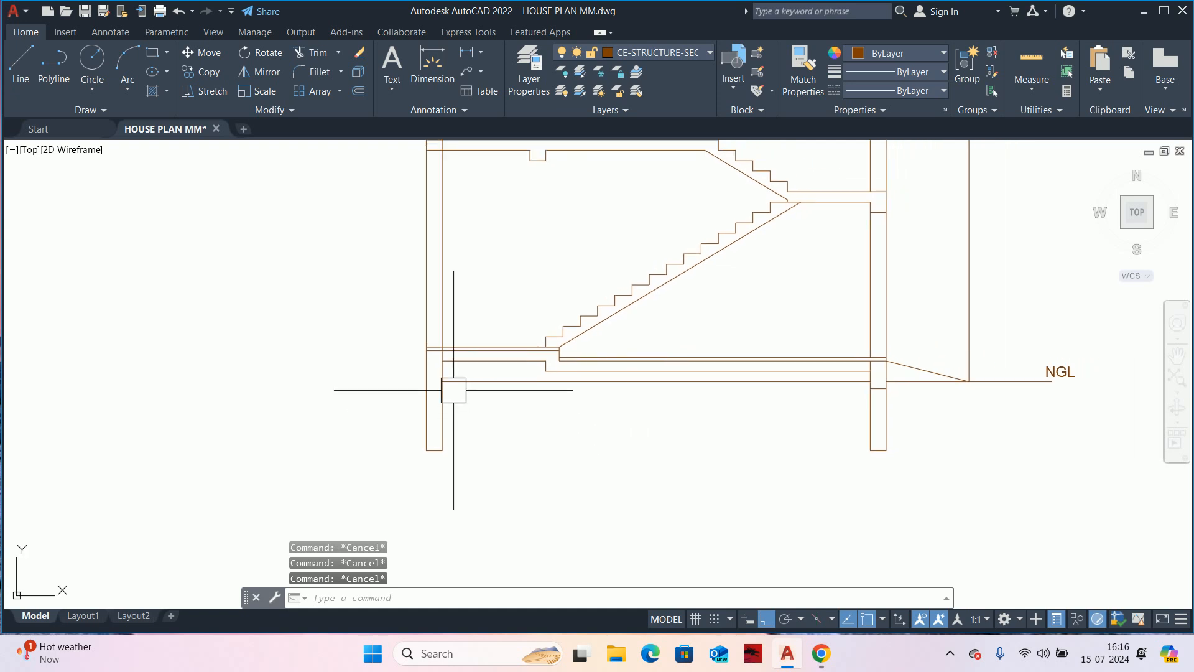
scroll(384, 344, "up", 2)
type("TR")
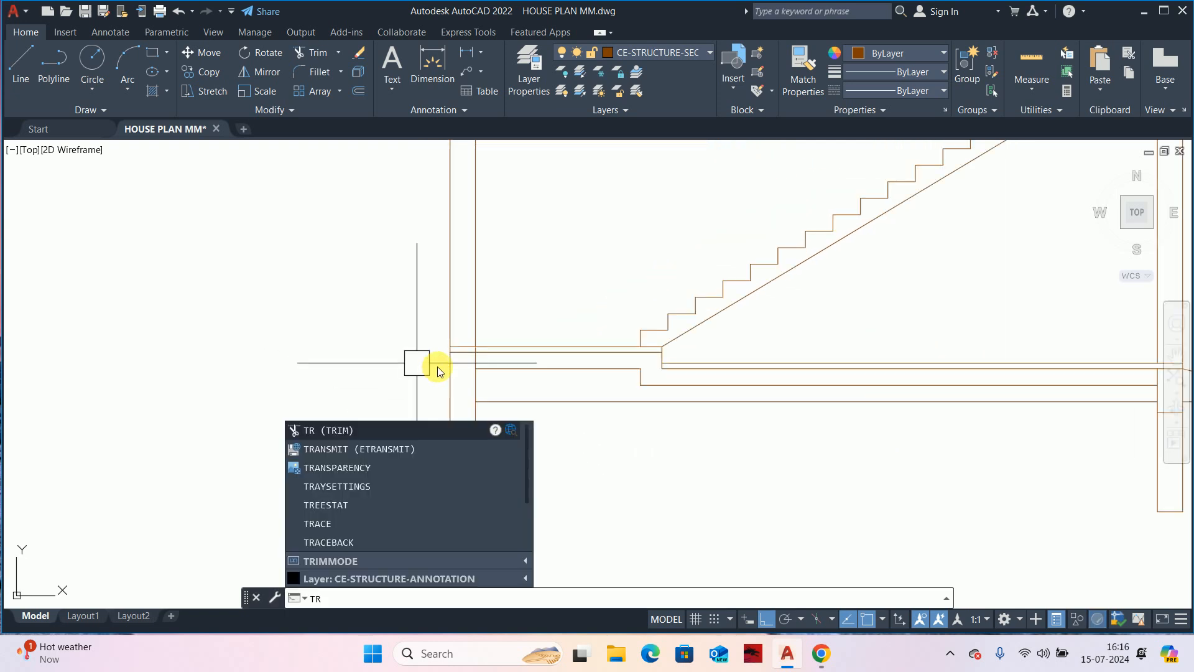
key("Return")
scroll(435, 373, "up", 3)
scroll(488, 344, "down", 4)
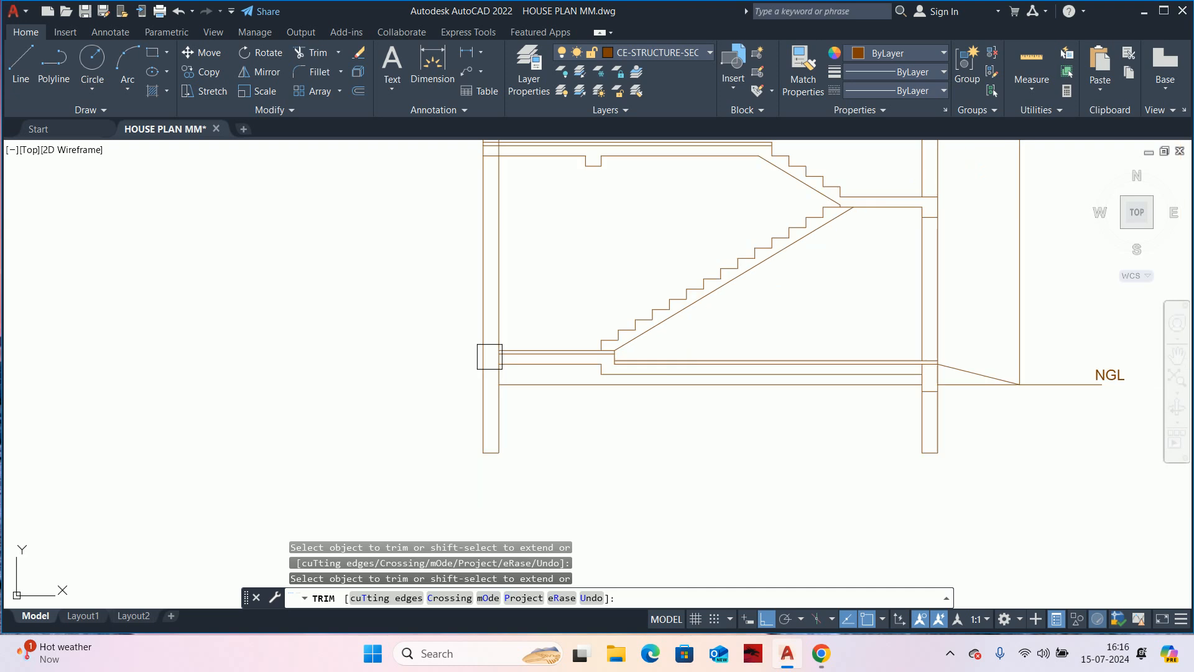
key("Escape")
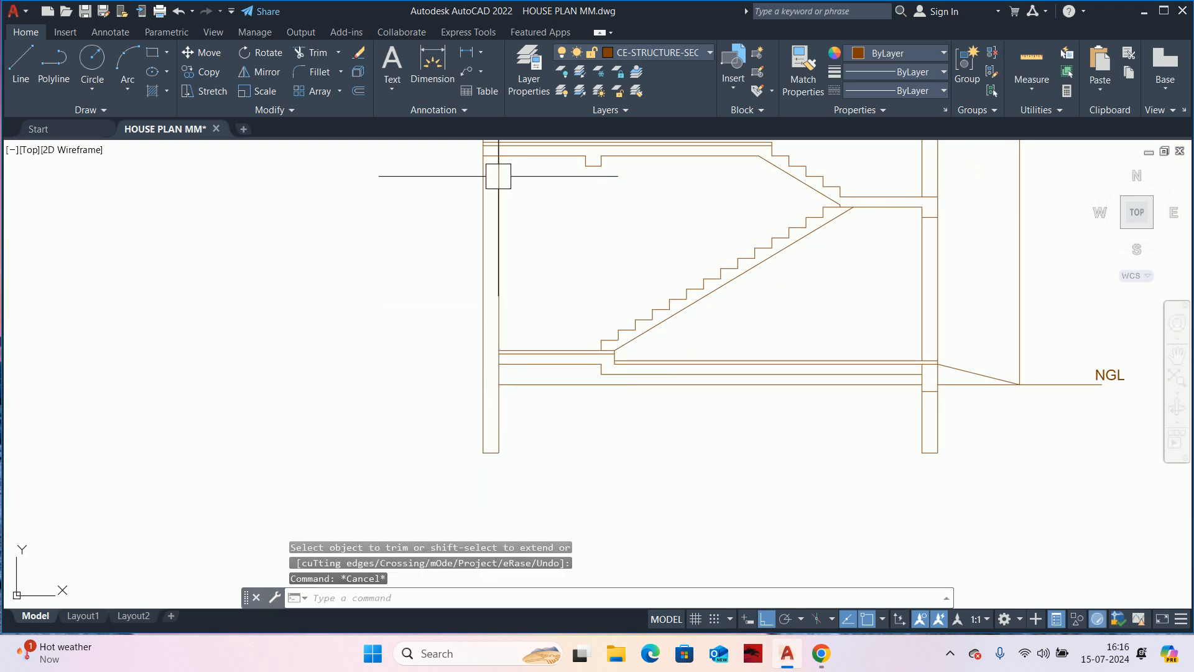
key("Escape")
- Hatch the left column and the right column's base below the ground beam with the ANSI31 pattern
type("H")
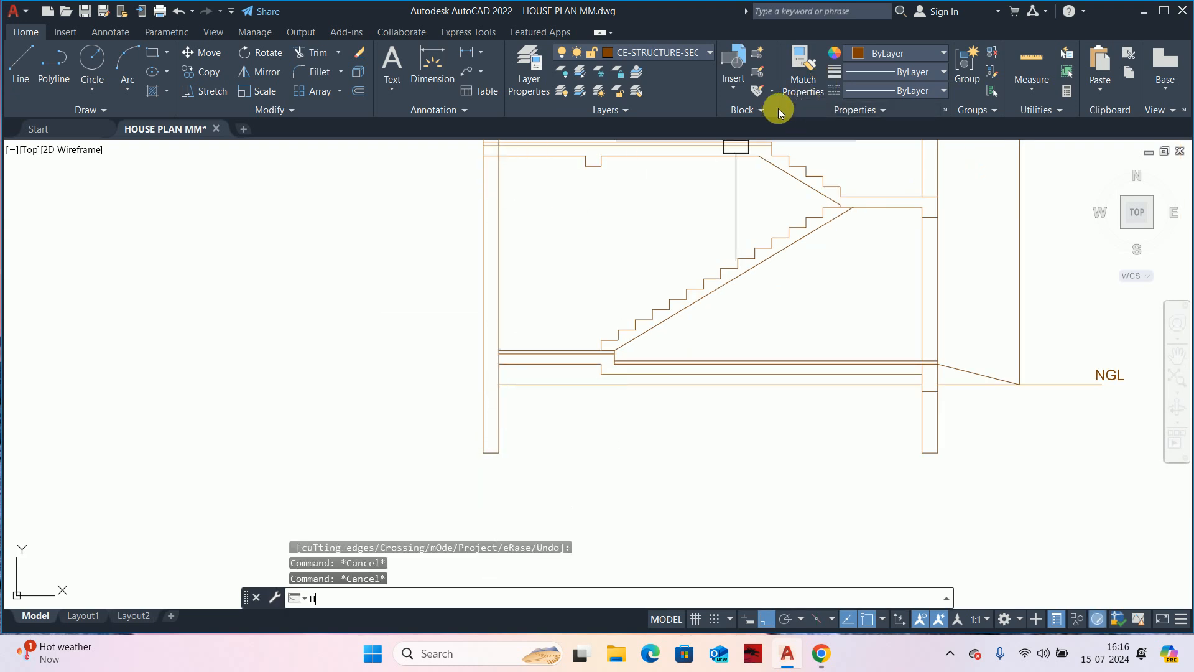
key("Return")
left_click(277, 82)
left_click(491, 315)
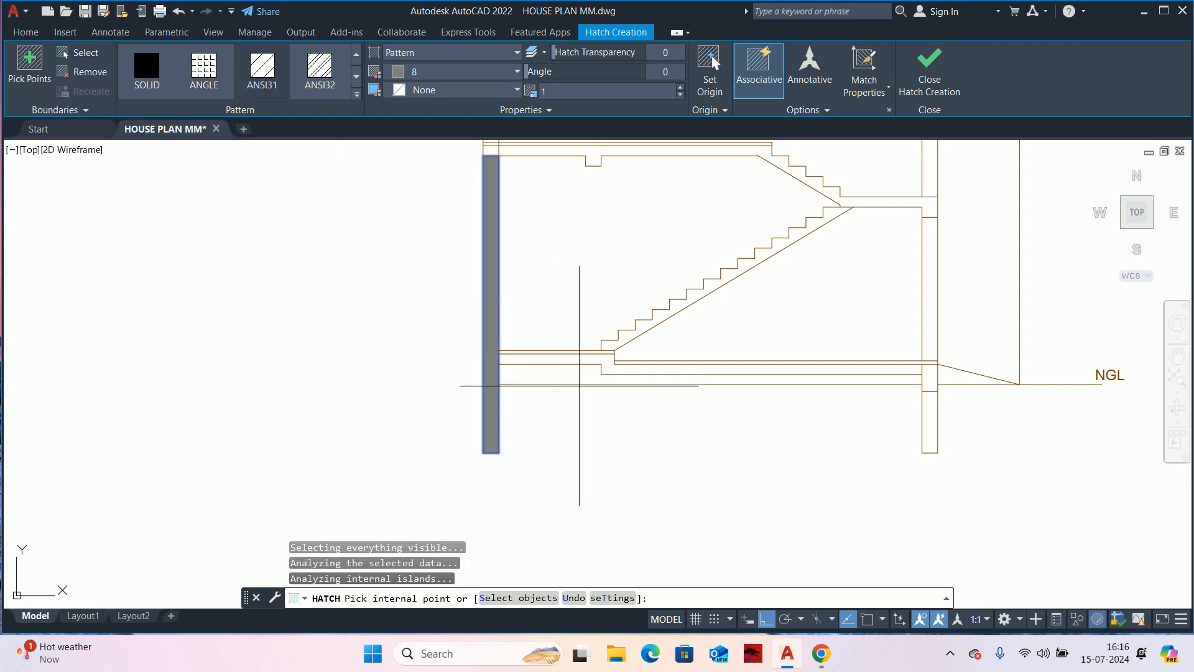
left_click(930, 423)
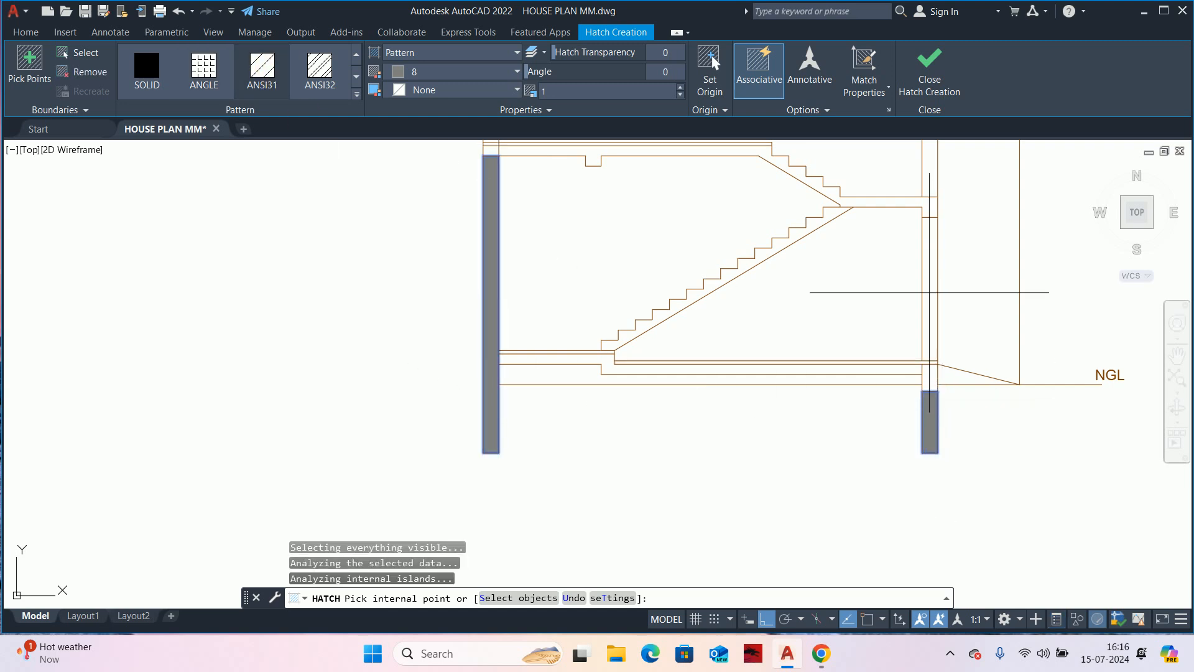
middle_click_drag(930, 292, 764, 454)
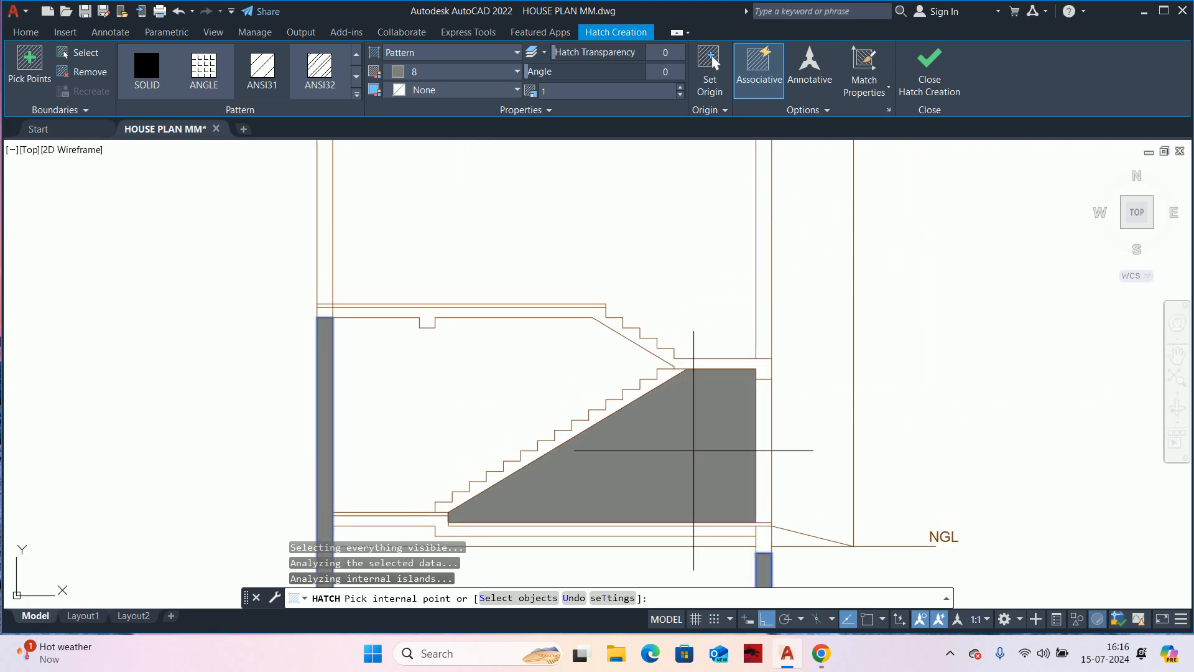
middle_click_drag(664, 474, 757, 415)
middle_click_drag(515, 416, 514, 387)
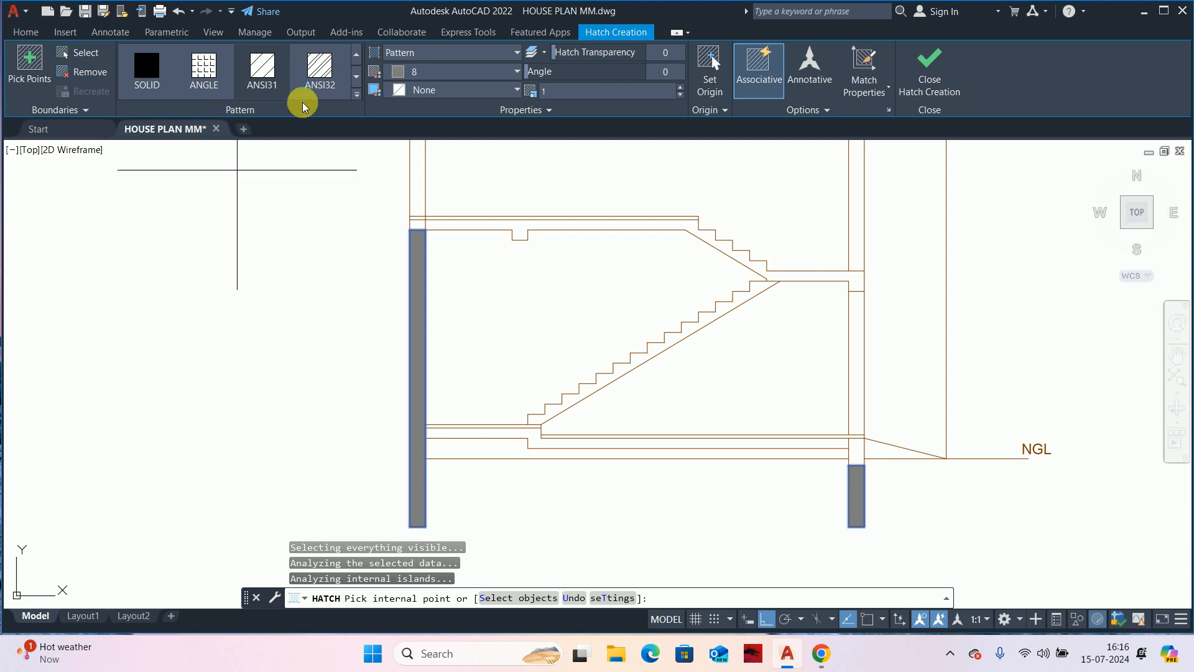
- Set the column hatch scale to 10 and finish the hatch
left_click(561, 93)
type("0")
key("Return")
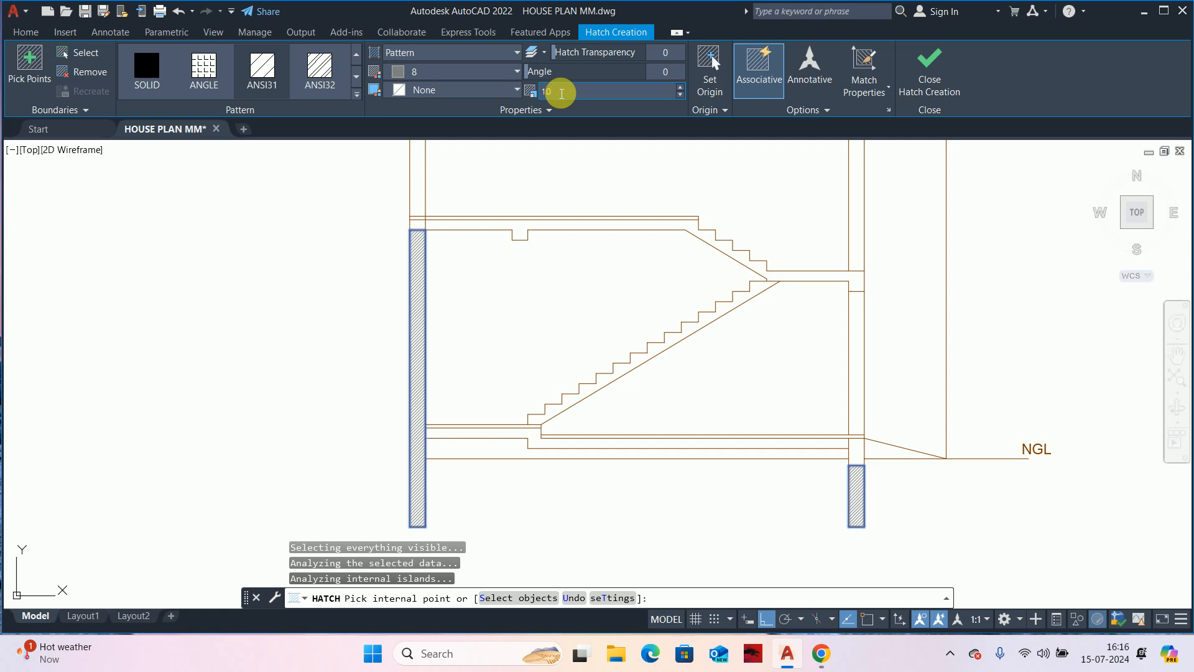
key("Escape")
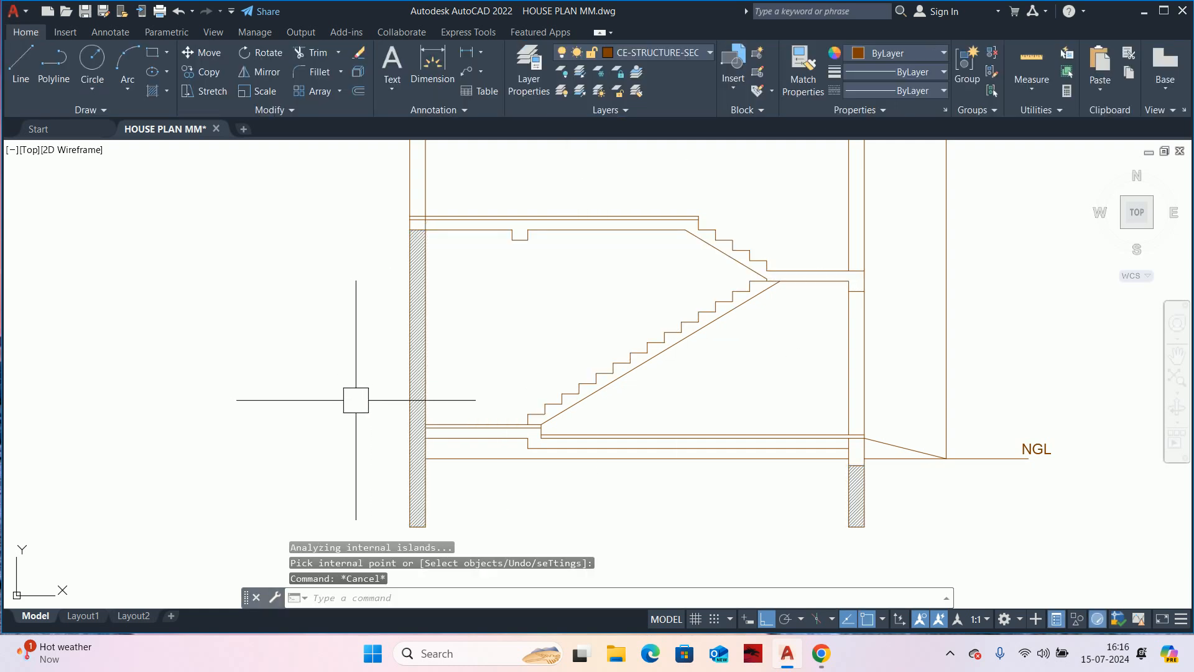
key("Escape")
key("Escape")
- Hatch the stepped ground-floor slab, the beam at the right column and the sloped wedge beside it with the AR-CONC pattern
type("H")
key("Return")
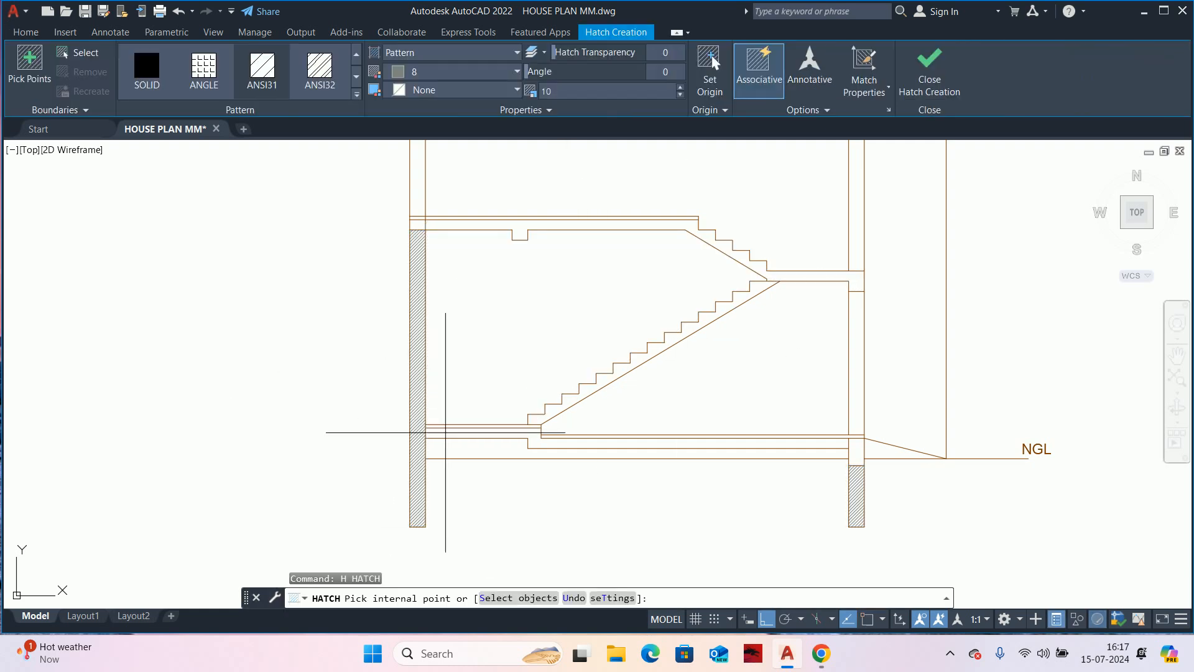
scroll(441, 442, "up", 2)
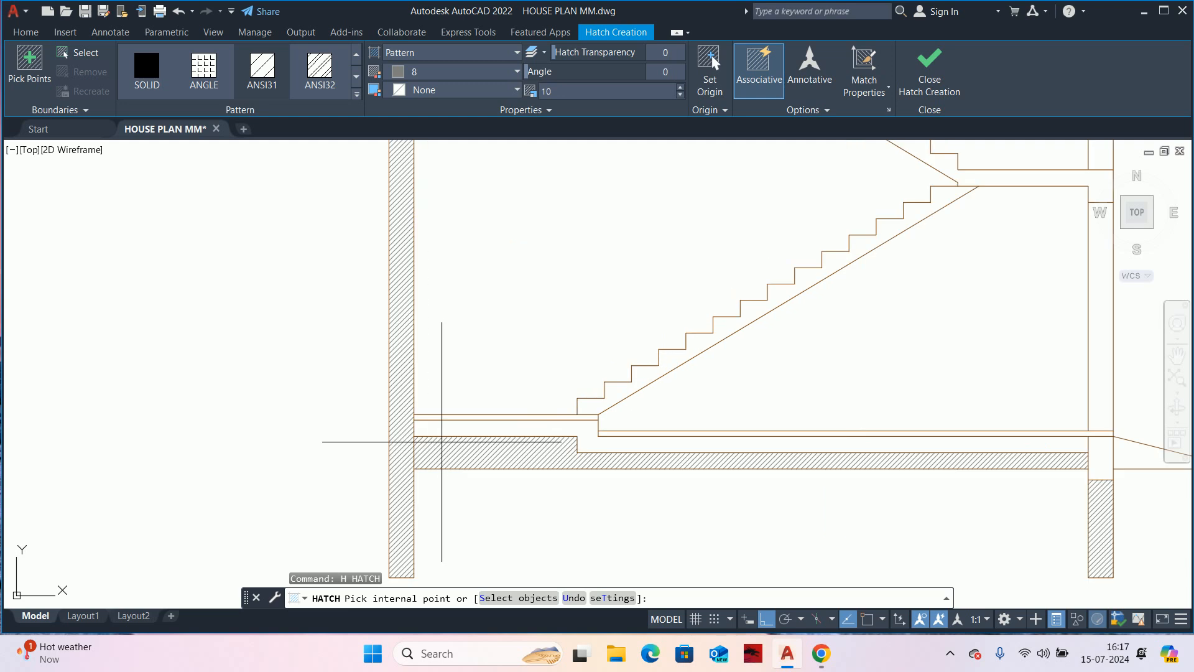
left_click(357, 94)
left_click(319, 241)
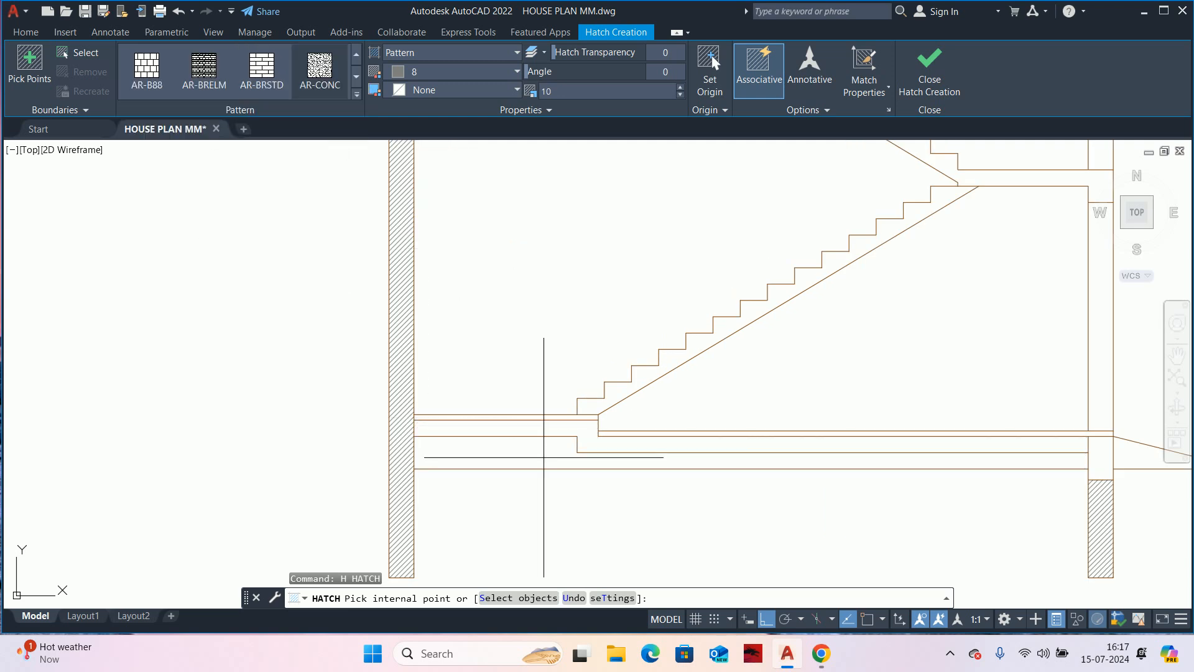
left_click(536, 430)
scroll(993, 448, "up", 2)
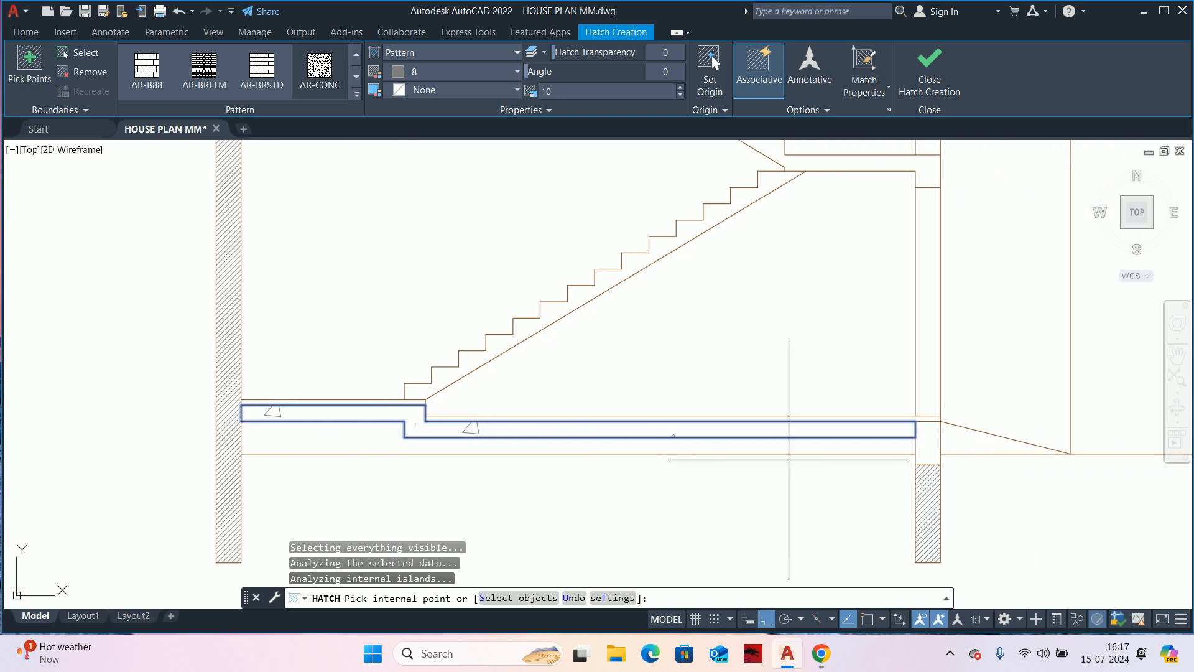
left_click(888, 425)
left_click(922, 429)
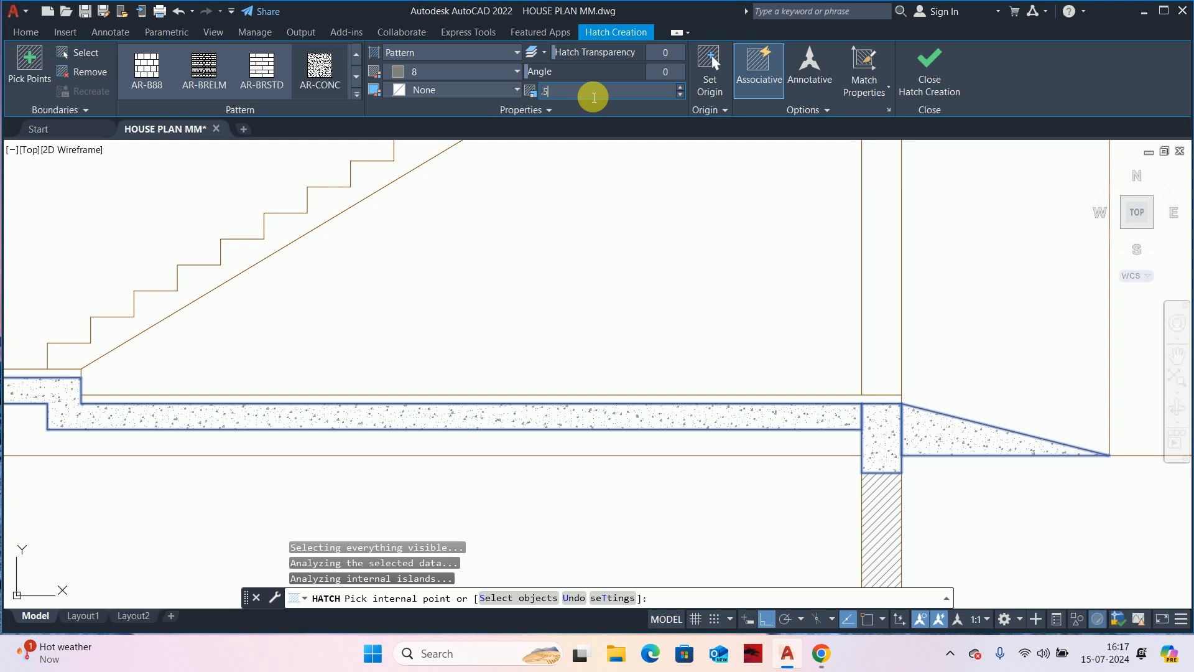
- Set the concrete hatch scale to 0.5 and finish the hatch
scroll(754, 316, "down", 2)
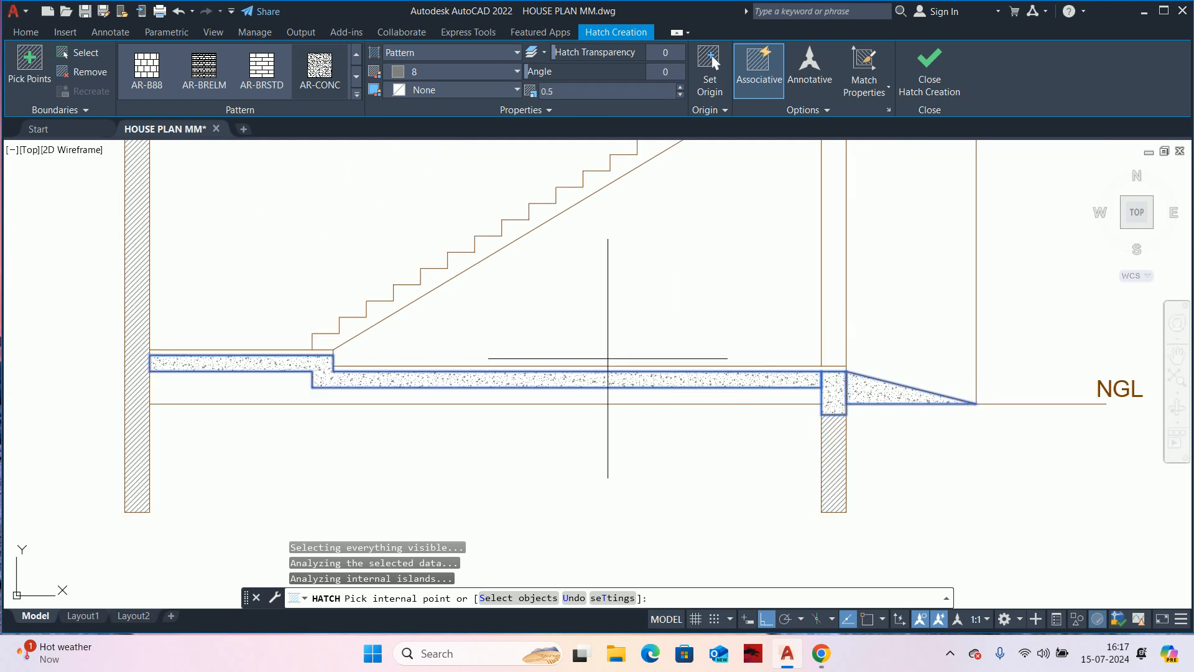
key("Return")
key("Escape")
key("Escape")
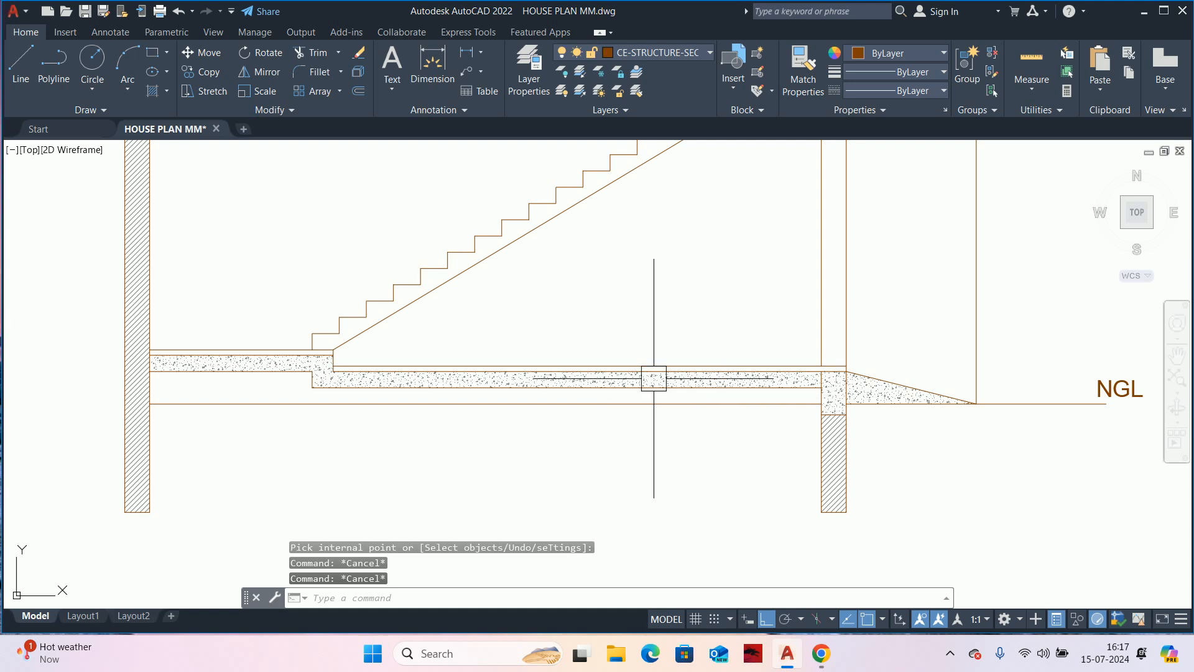
- Offset the vertical line at the ground-floor level change, below the first stair step, 50 mm to the right
middle_click_drag(442, 389, 583, 396)
scroll(497, 387, "up", 4)
type("o")
key("Return")
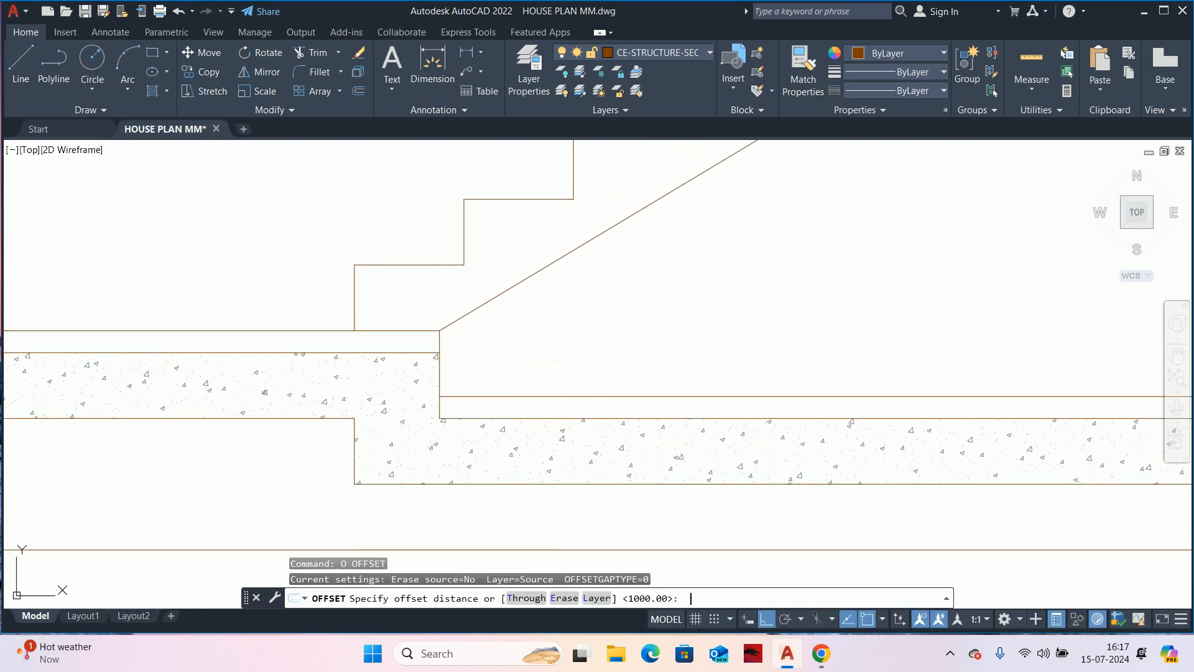
type("50")
key("Return")
scroll(457, 370, "up", 4)
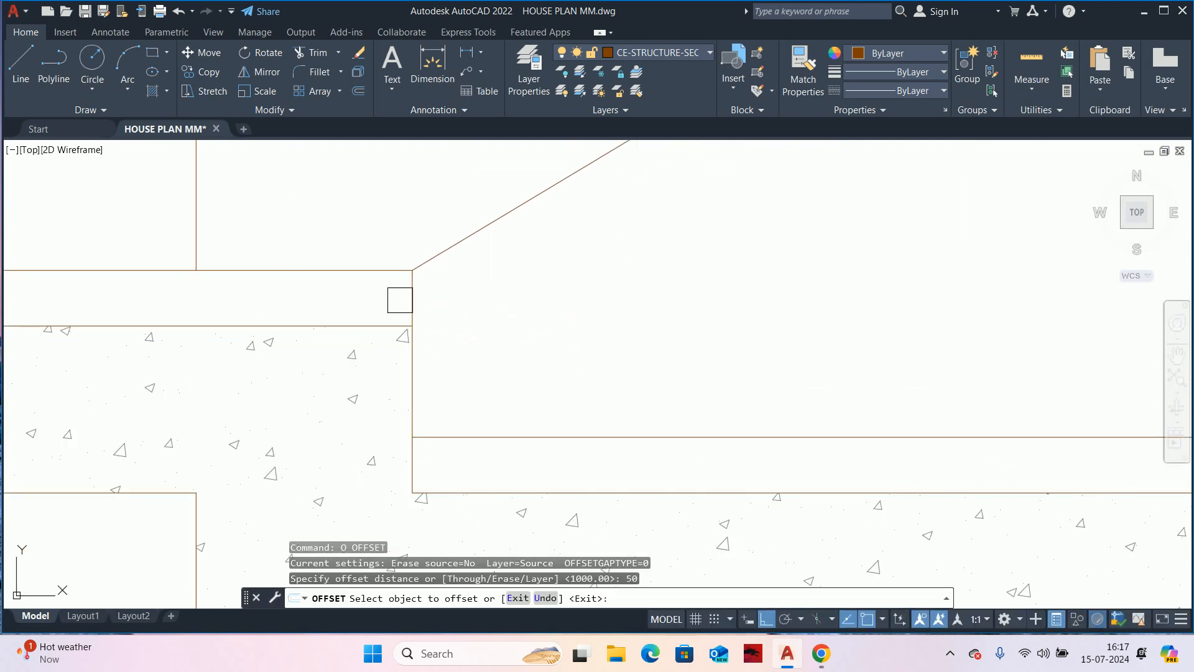
left_click(412, 303)
left_click(470, 303)
key("Escape")
middle_click_drag(468, 299, 480, 379)
key("Escape")
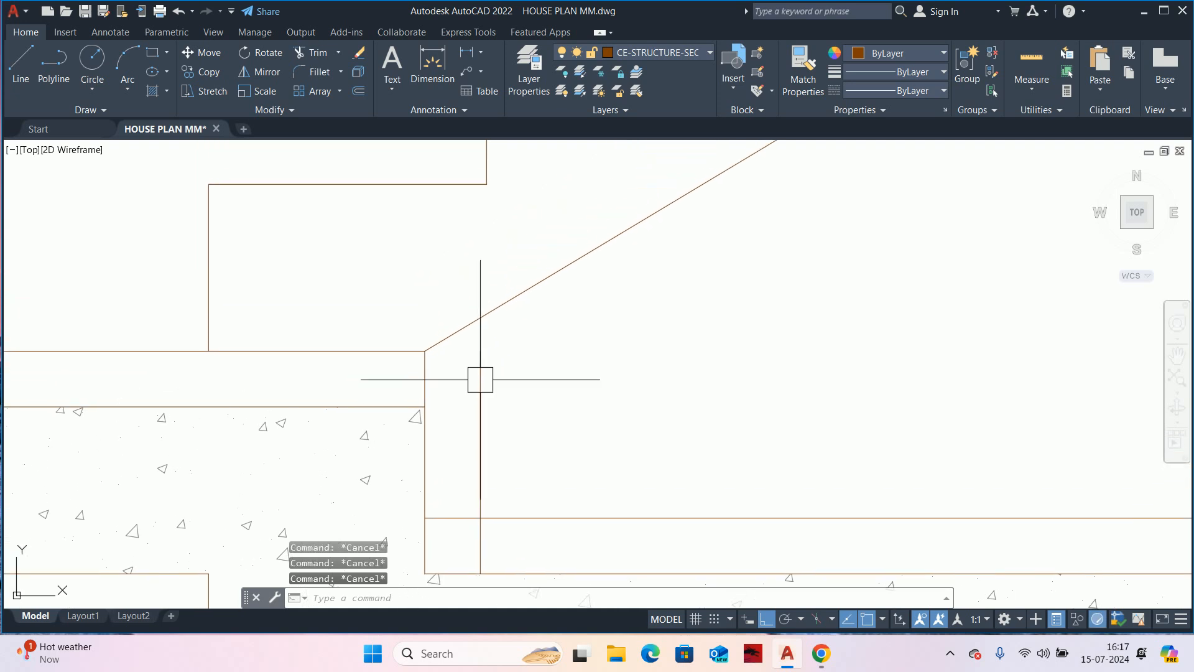
scroll(440, 429, "down", 2)
middle_click_drag(451, 406, 495, 320)
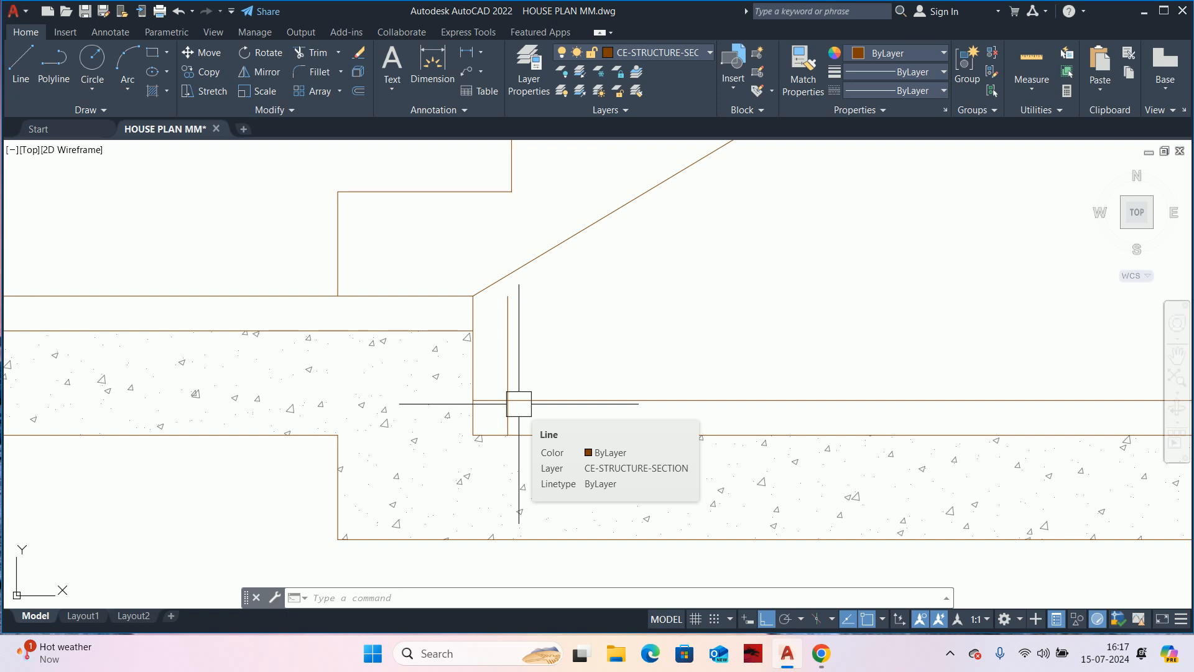
key("Escape")
key("Escape")
key("Escape")
scroll(508, 416, "up", 3)
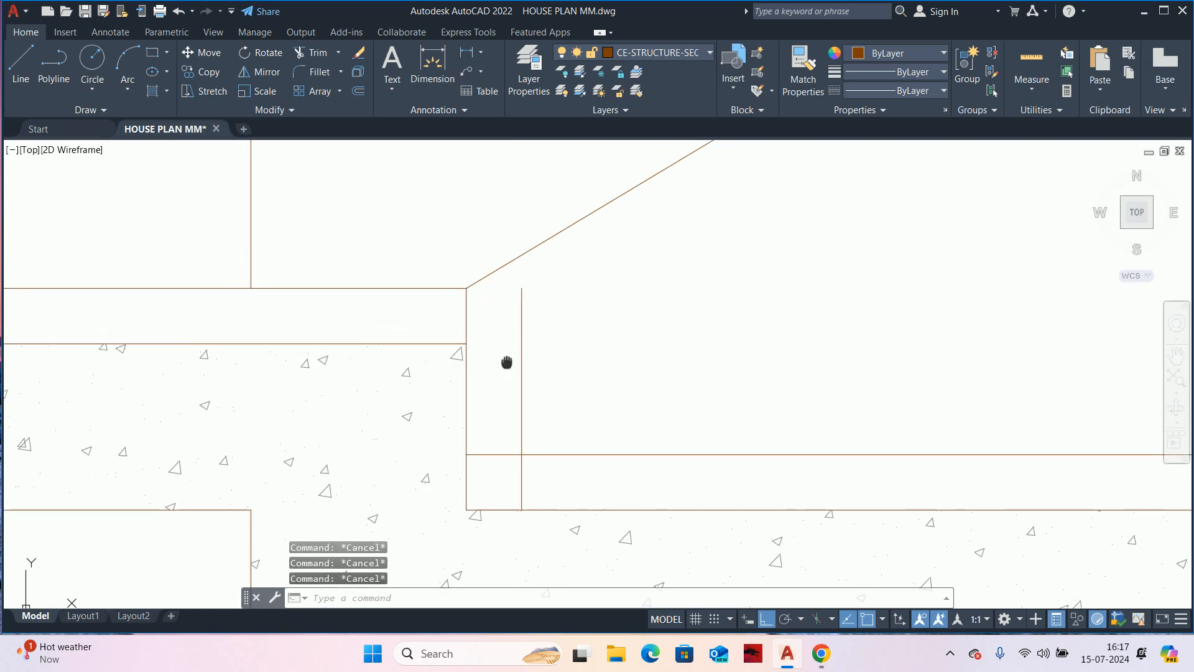
type("F")
key("Return")
type("R")
key("Return")
type("O")
key("Return")
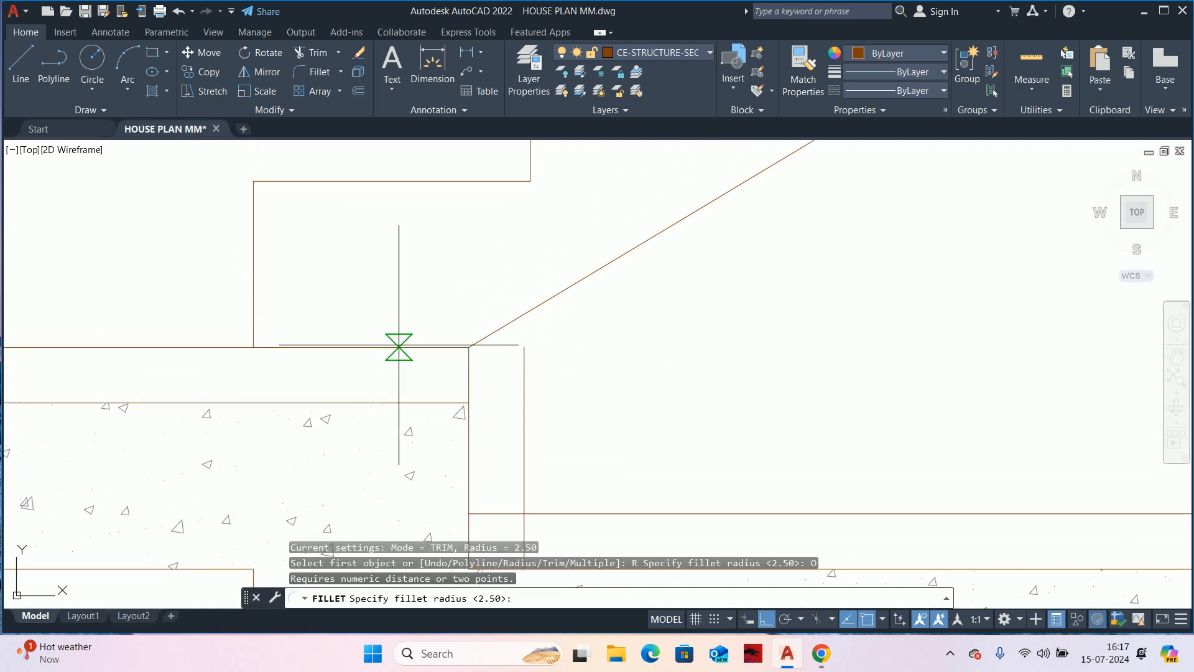
type("O")
key("Return")
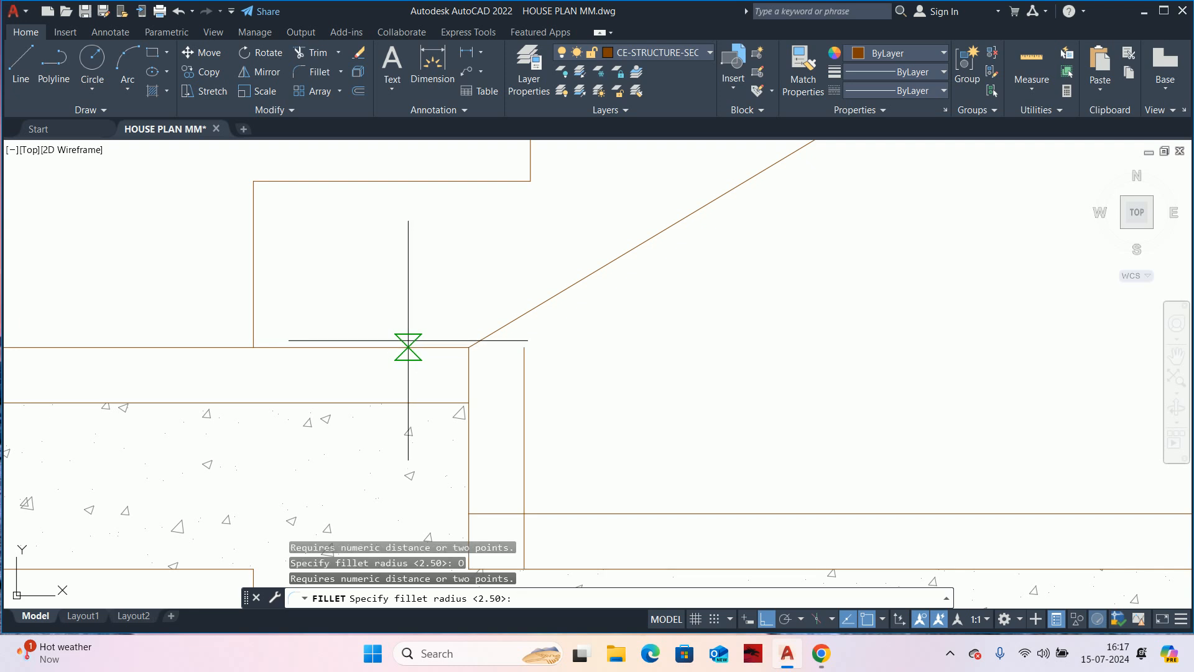
key("Escape")
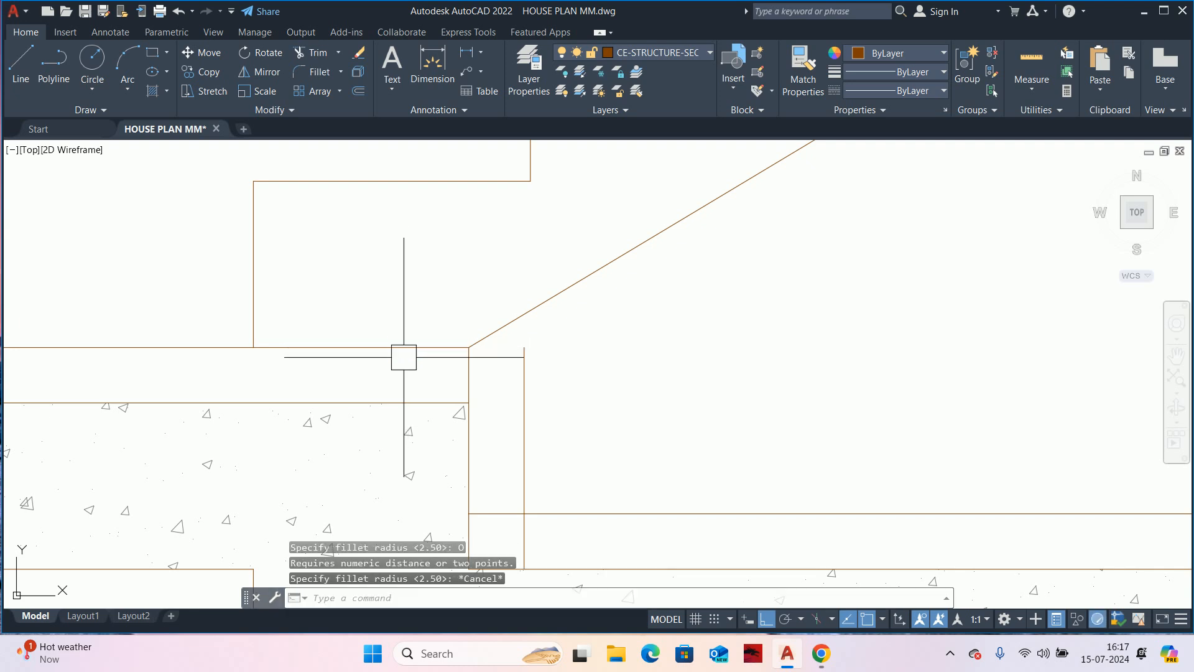
- Fillet the upper floor line to the offset vertical line with radius 0 so they meet in a sharp corner
type("F")
key("Return")
type("R")
key("Return")
type("0")
key("Return")
left_click(413, 354)
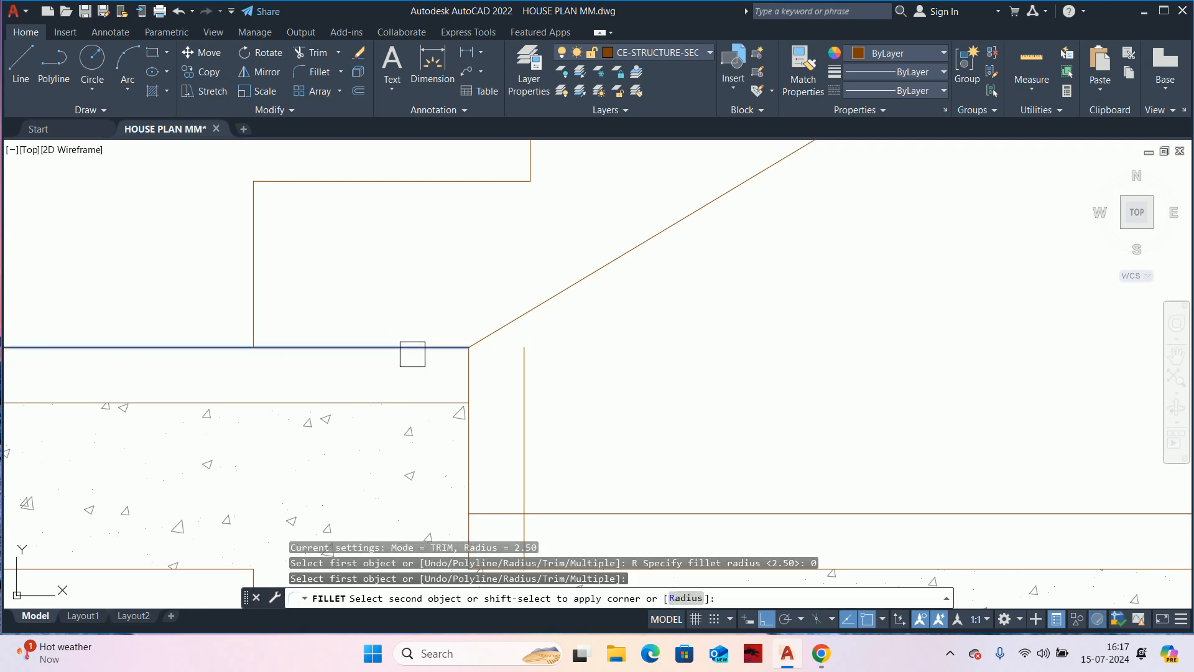
key("Escape")
key("Escape")
key("Escape")
- Trim the offset vertical below the lower floor line and clear the overlapping line pieces inside the 50 mm finish strip
scroll(499, 473, "up", 3)
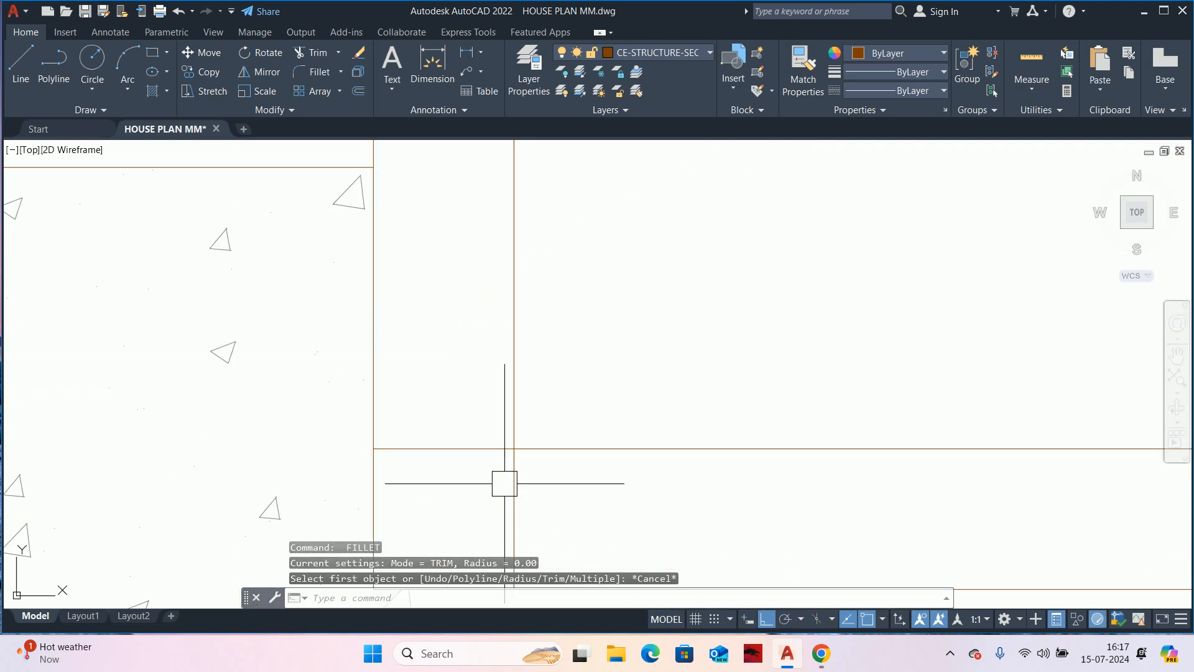
type("TR")
key("Return")
left_click_drag(498, 508, 520, 478)
scroll(488, 471, "down", 3)
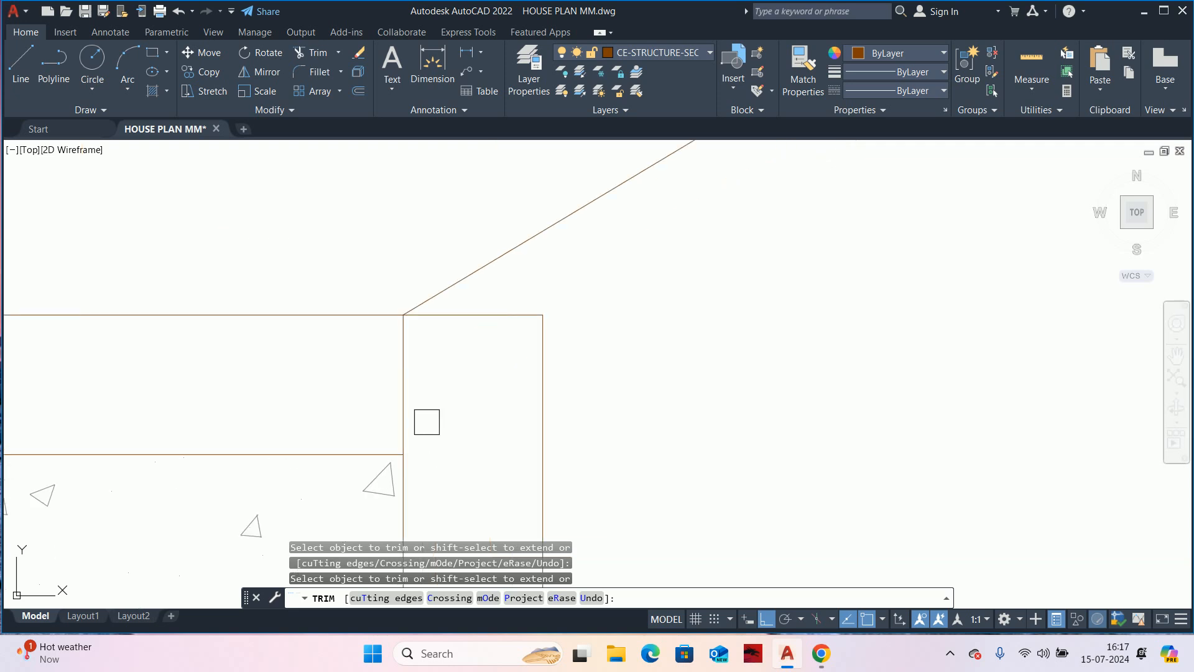
scroll(421, 390, "down", 8)
key("Escape")
key("Escape")
key("Escape")
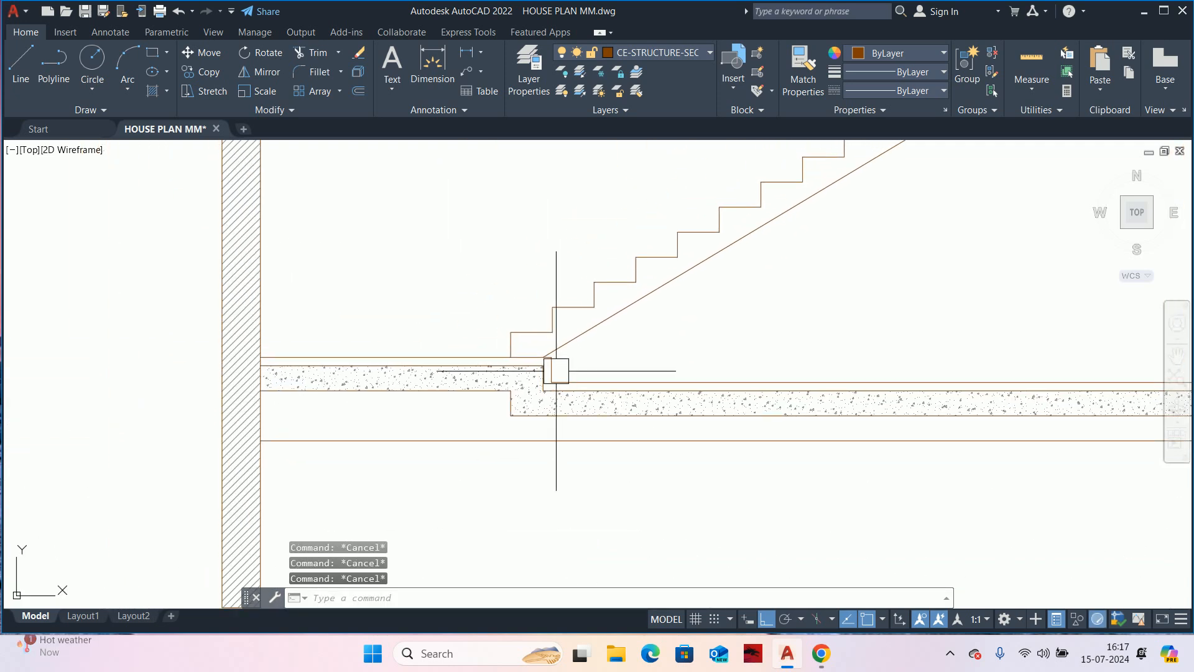
- Set up a solid hatch with the true color 82,82,82
middle_click_drag(555, 379, 449, 380)
type("h")
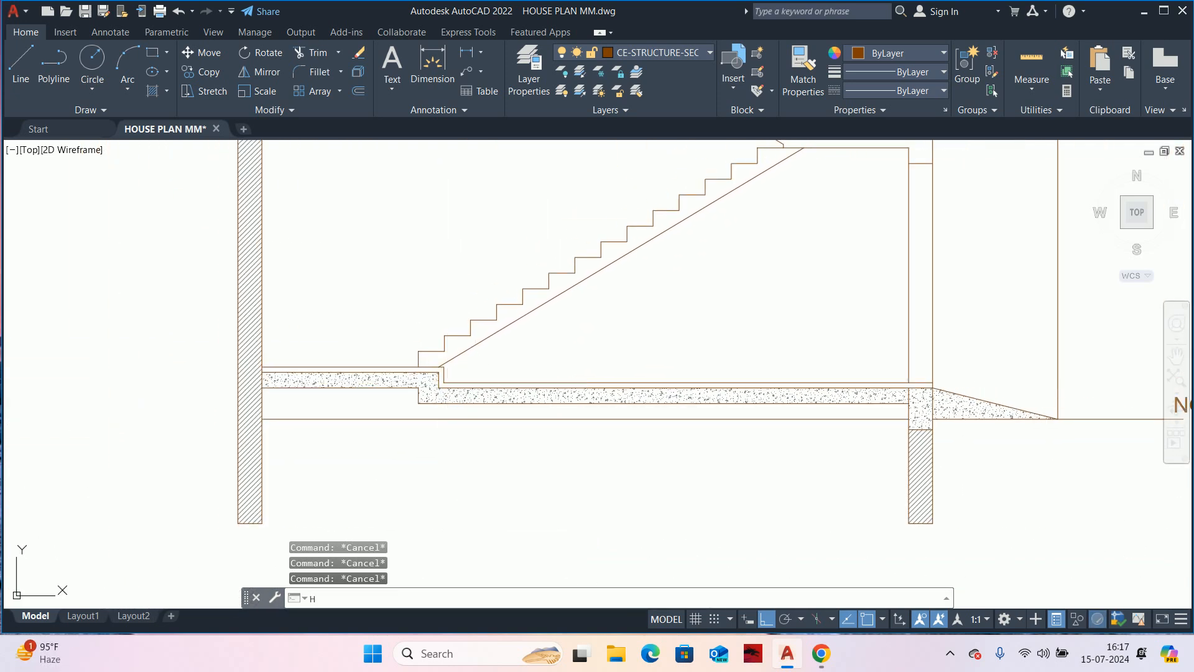
key("Return")
scroll(164, 76, "up", 2)
left_click(164, 76)
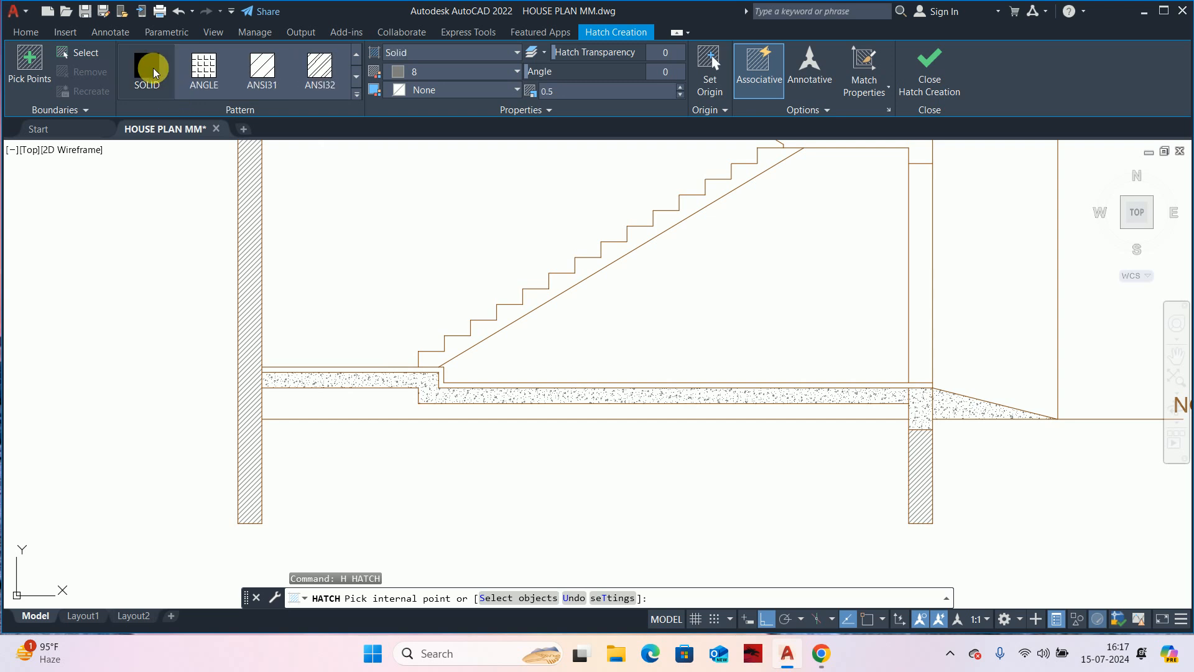
left_click(439, 73)
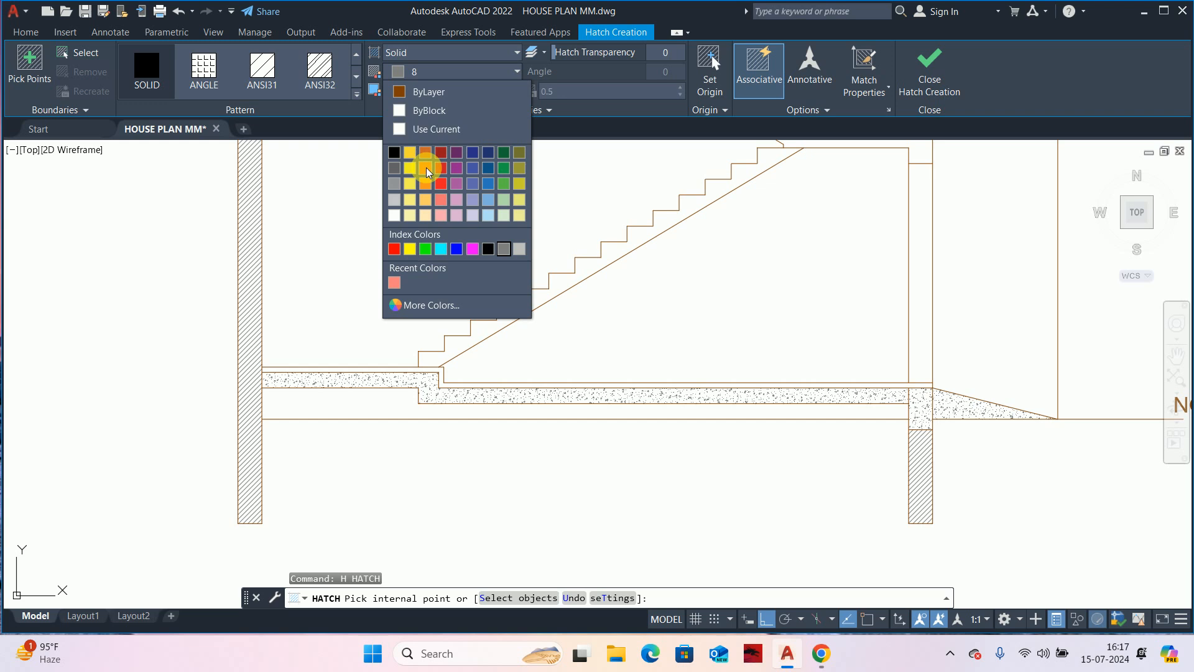
left_click(432, 91)
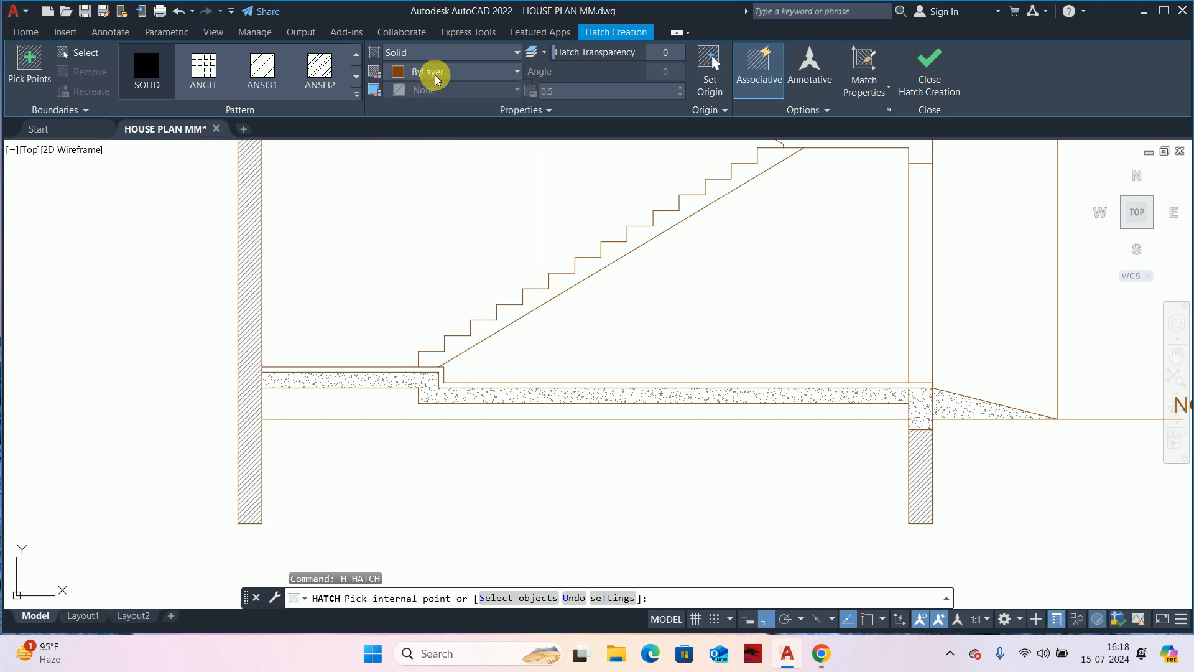
left_click(436, 75)
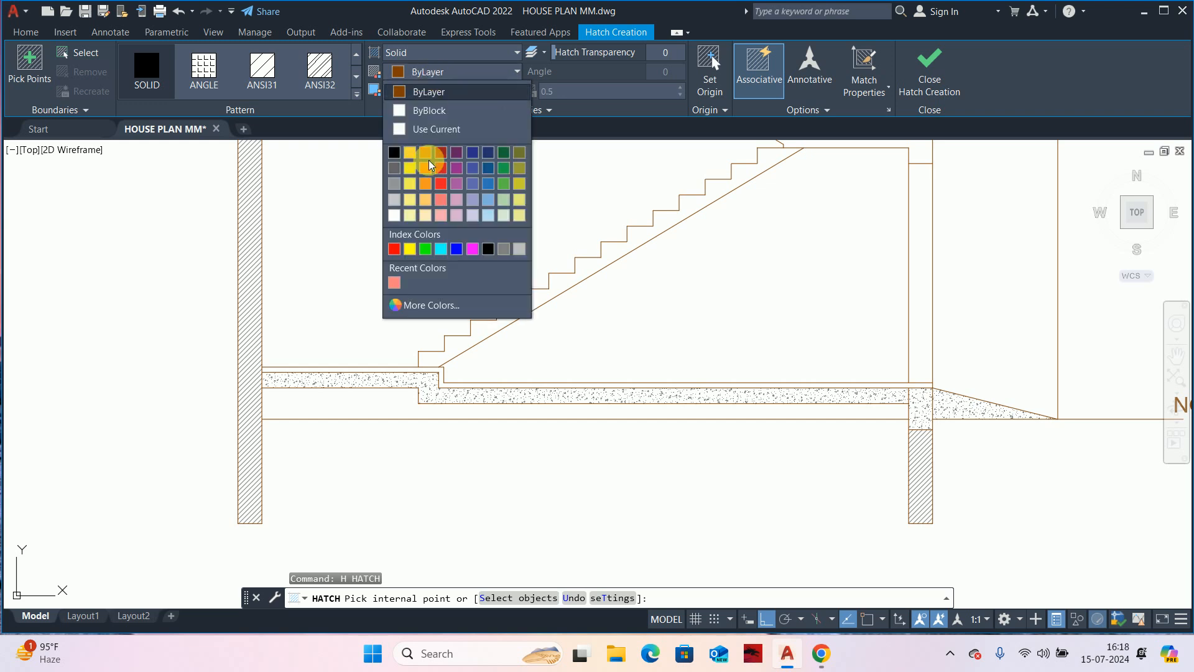
left_click(431, 305)
left_click(553, 187)
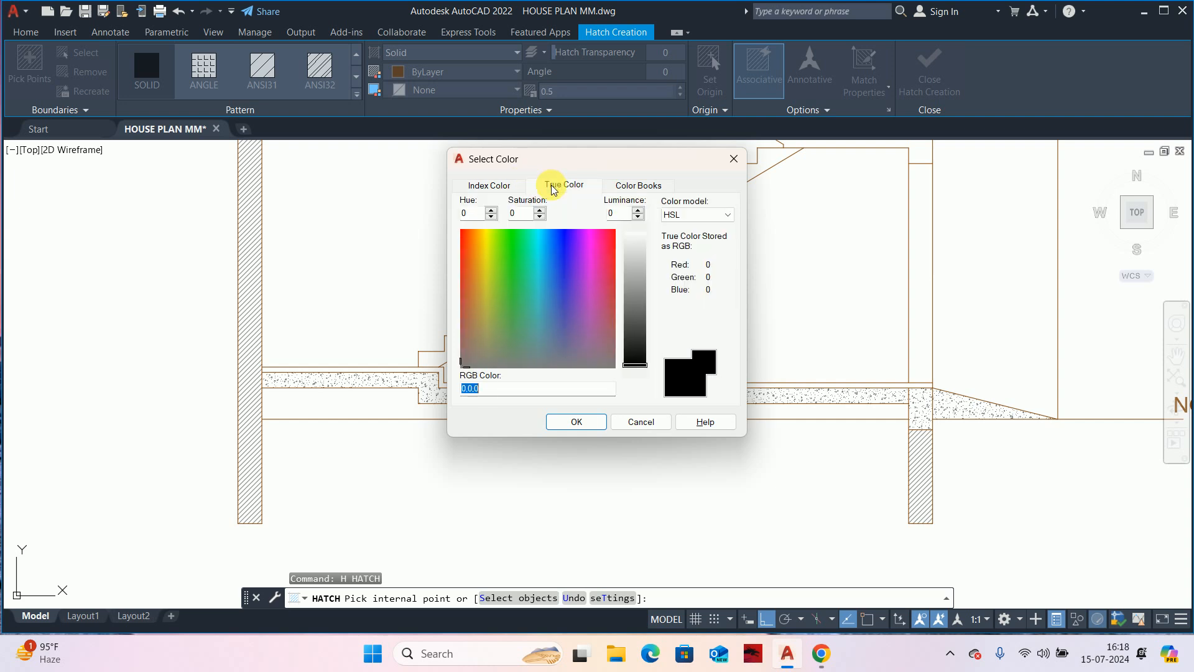
left_click_drag(627, 326, 638, 326)
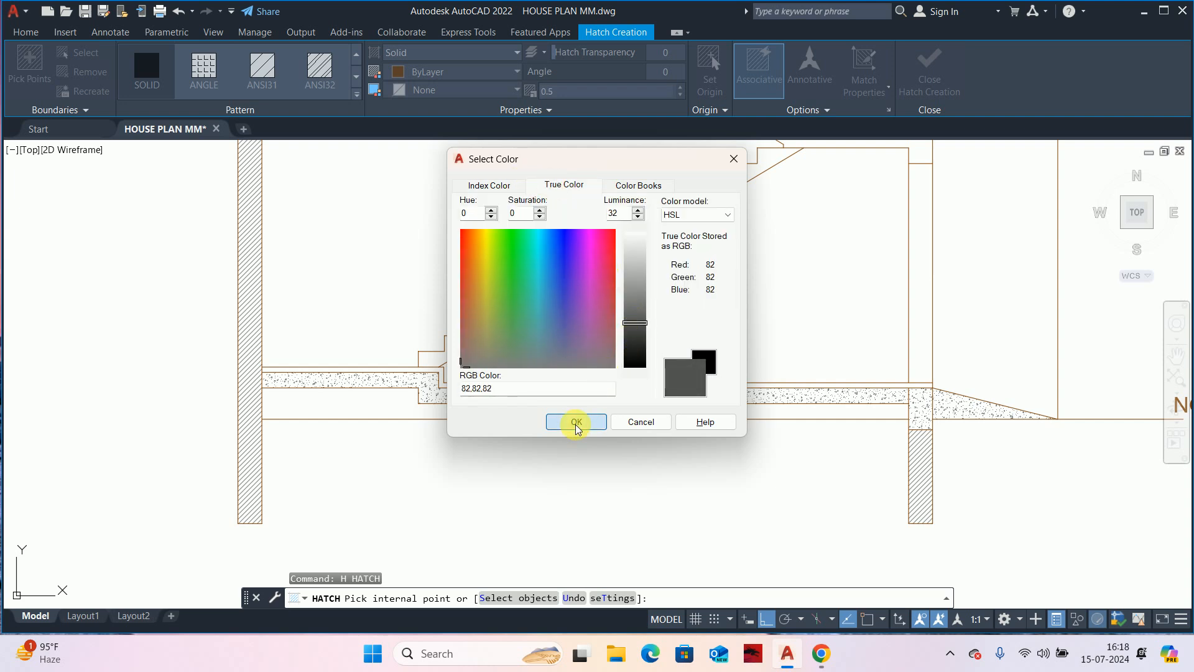
left_click(577, 423)
- Fill the stepped 50 mm ground-floor finish strip with the solid 82,82,82 hatch
scroll(400, 367, "up", 6)
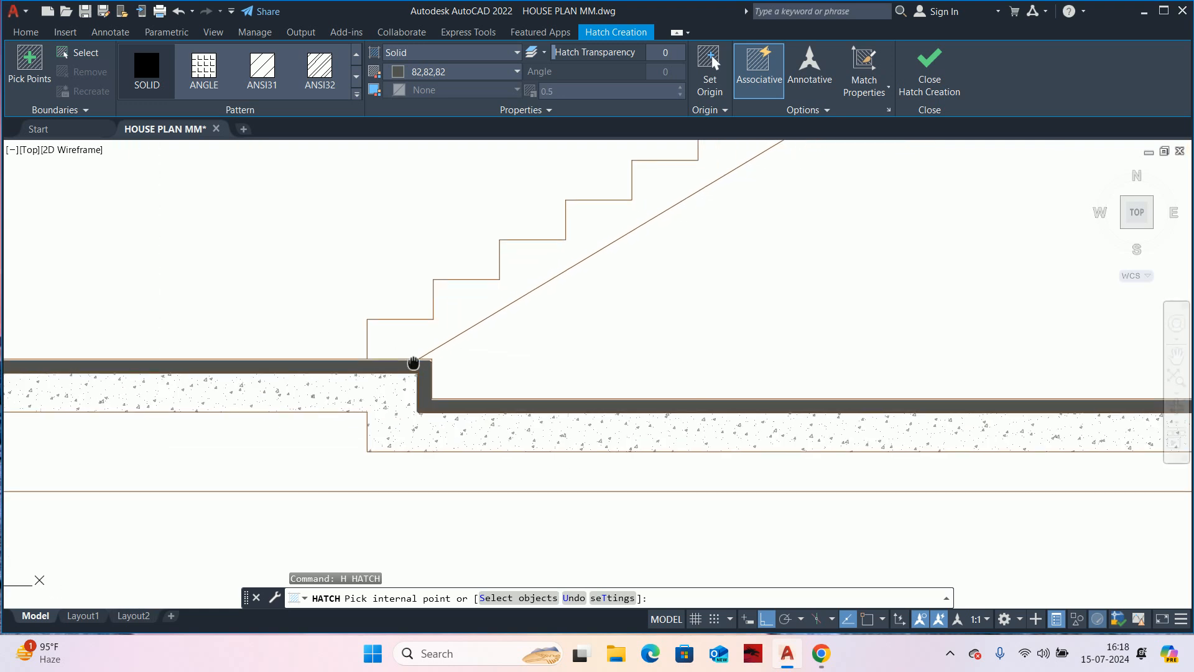
scroll(413, 365, "down", 3)
scroll(420, 367, "down", 4)
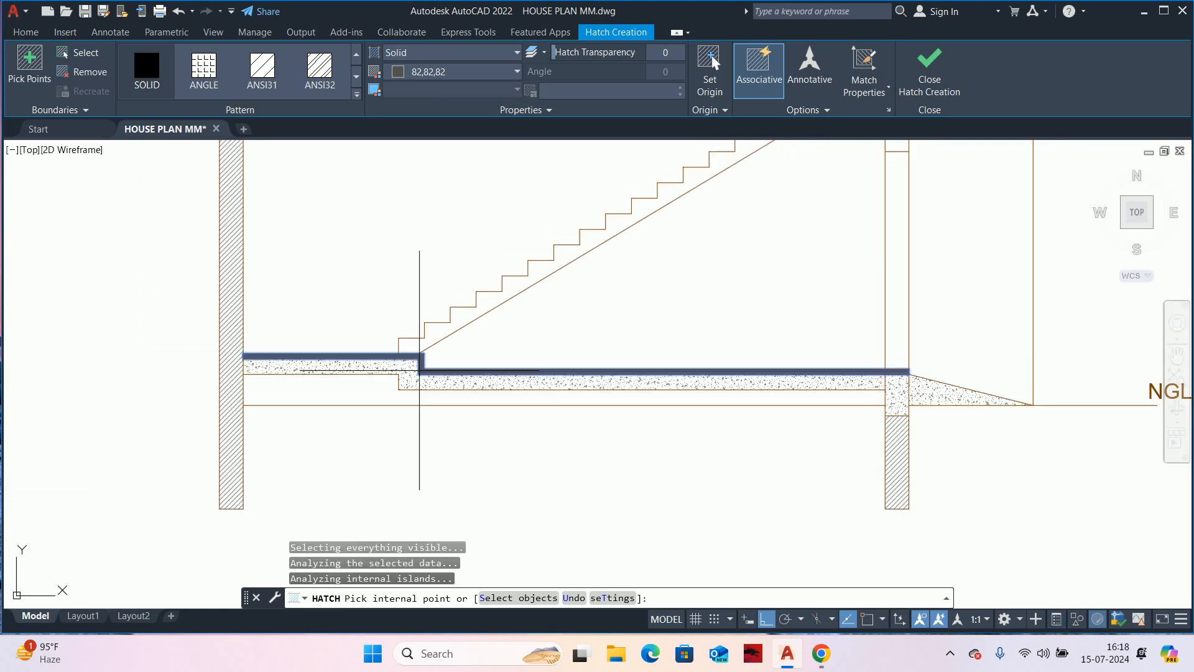
key("Escape")
key("Escape")
middle_click_drag(525, 379, 644, 411)
key("Escape")
- Draw a vertical line midway between the right wall's faces, from the landing beam's underside to the floor
type("l")
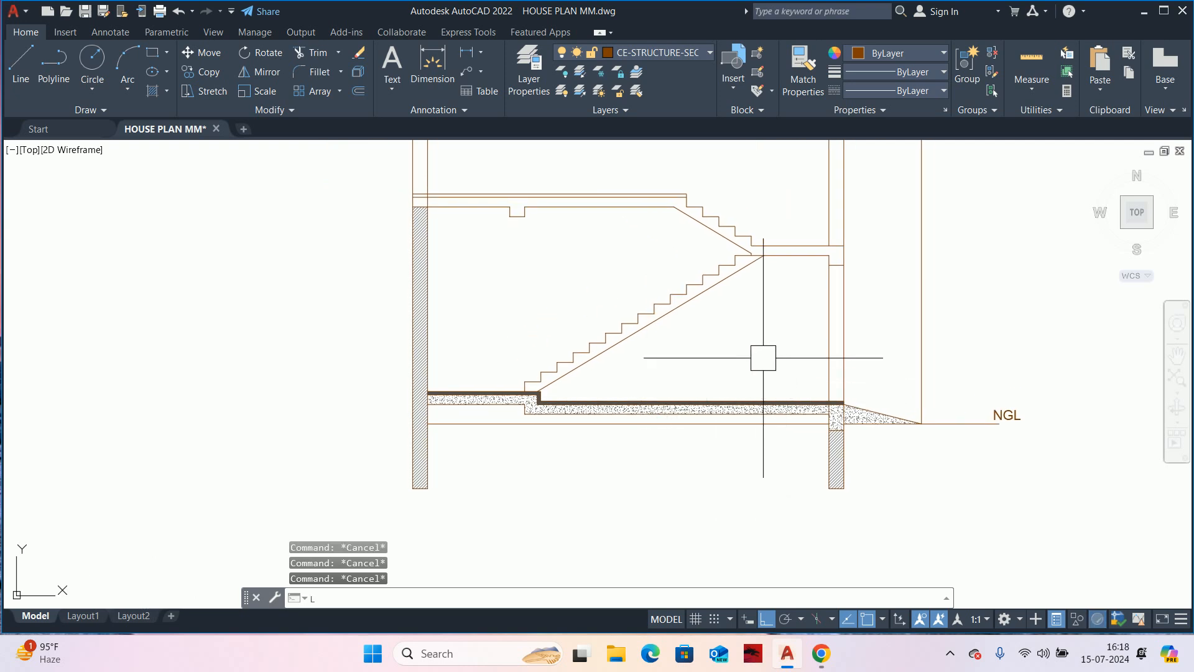
key("Return")
scroll(890, 261, "up", 4)
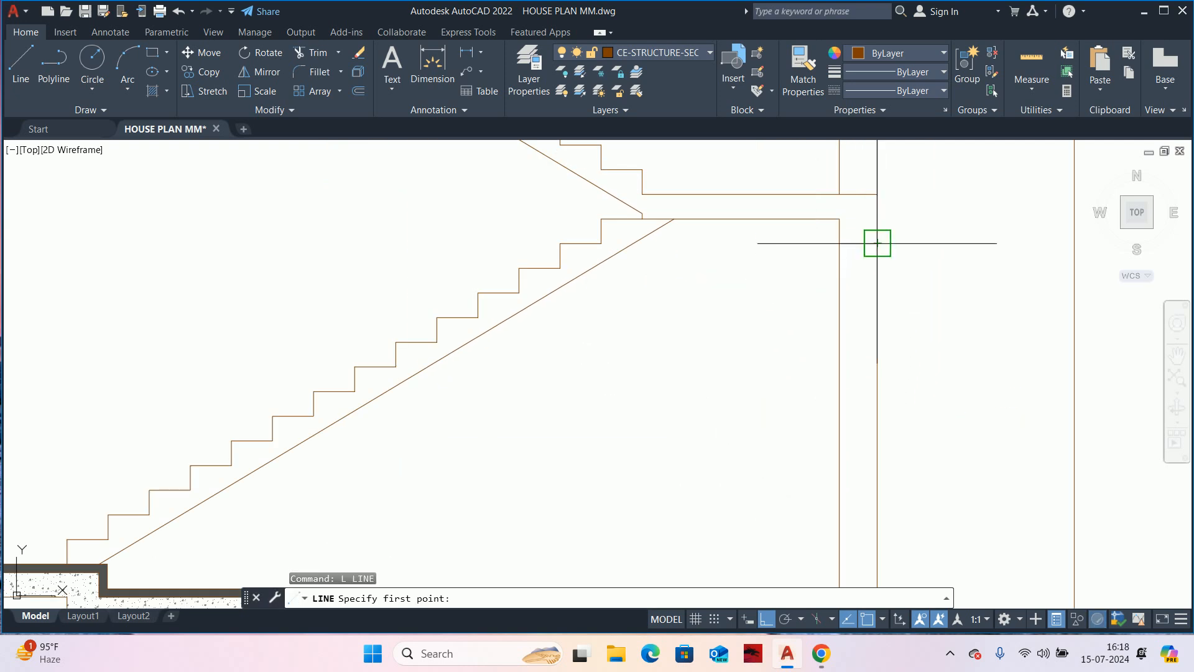
left_click(858, 243)
scroll(837, 498, "down", 4)
scroll(786, 299, "up", 5)
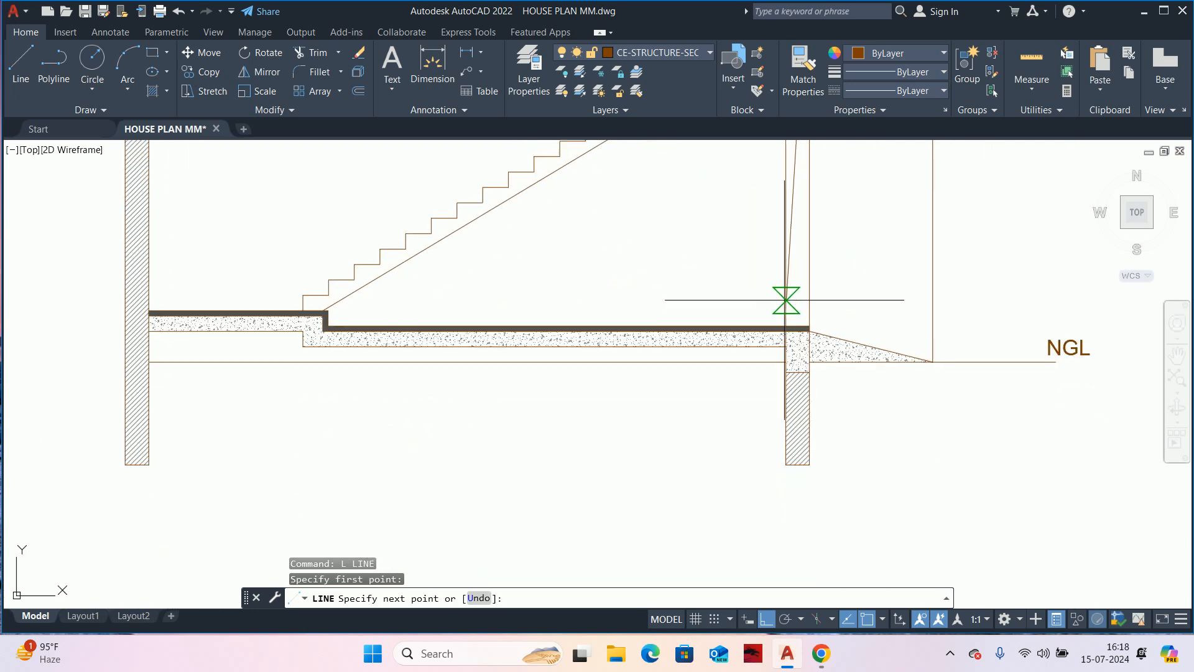
key("Escape")
key("Escape")
key("Escape")
- Examine the staircase plan along section line A-A', comparing the flights, landing and cutout with the section
scroll(811, 334, "down", 6)
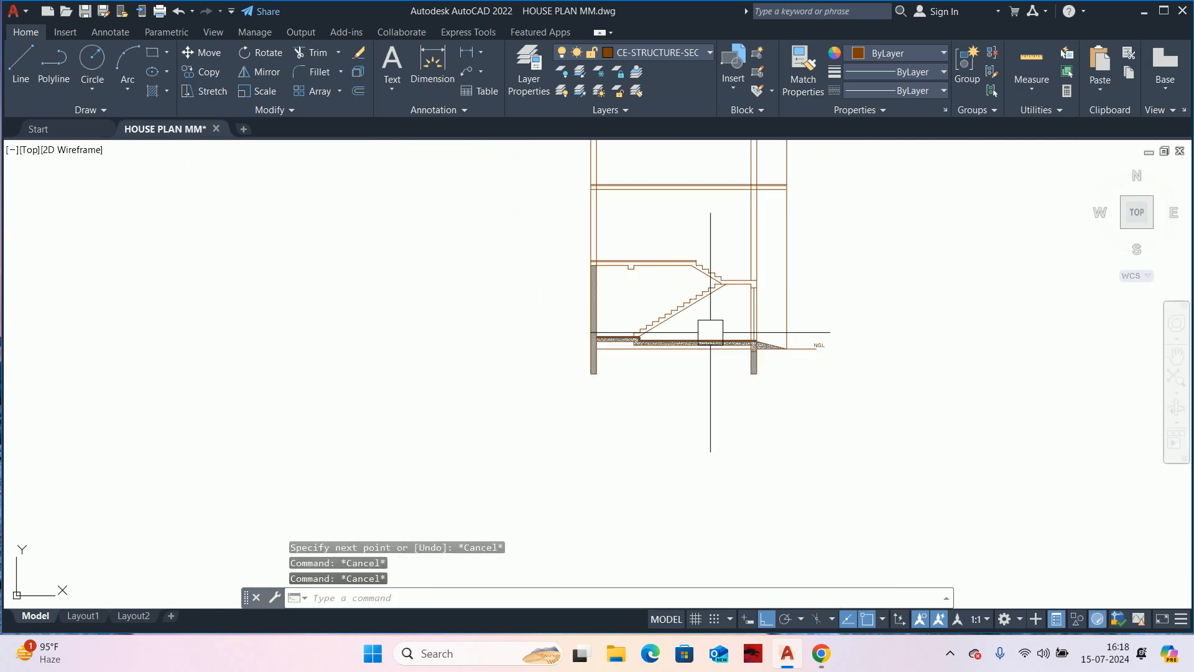
scroll(764, 308, "up", 2)
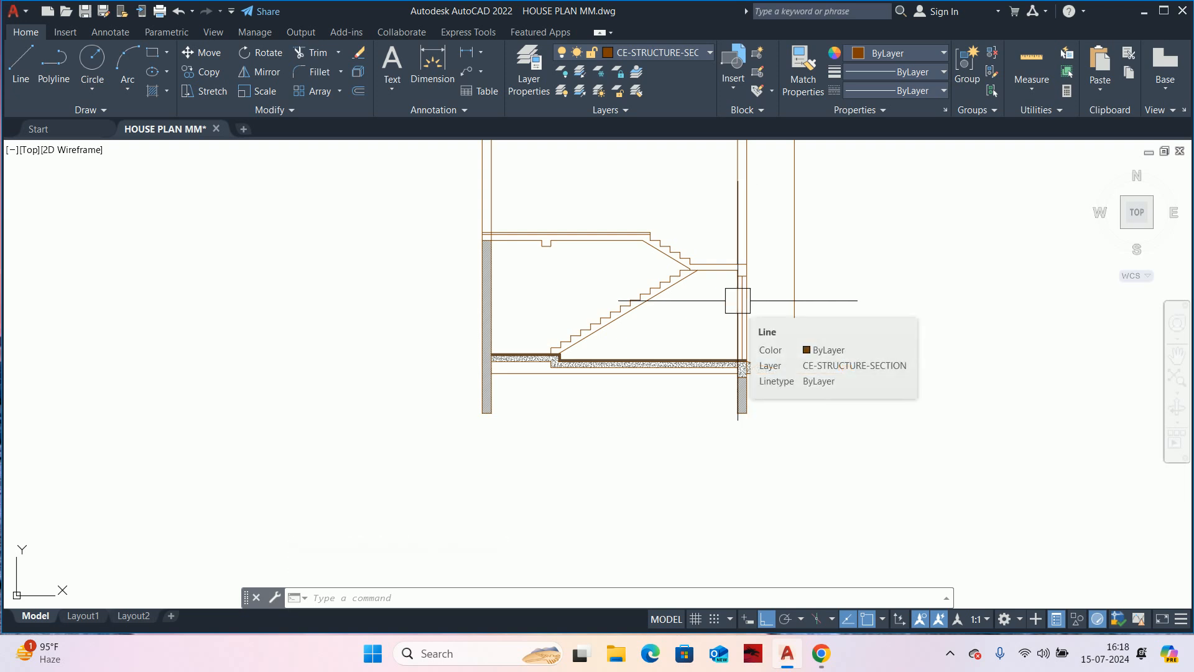
scroll(702, 252, "down", 4)
mouse_move(696, 252)
middle_mouse_down()
mouse_move(722, 288)
mouse_move(722, 411)
middle_mouse_up()
middle_click_drag(678, 301, 694, 491)
scroll(698, 293, "up", 8)
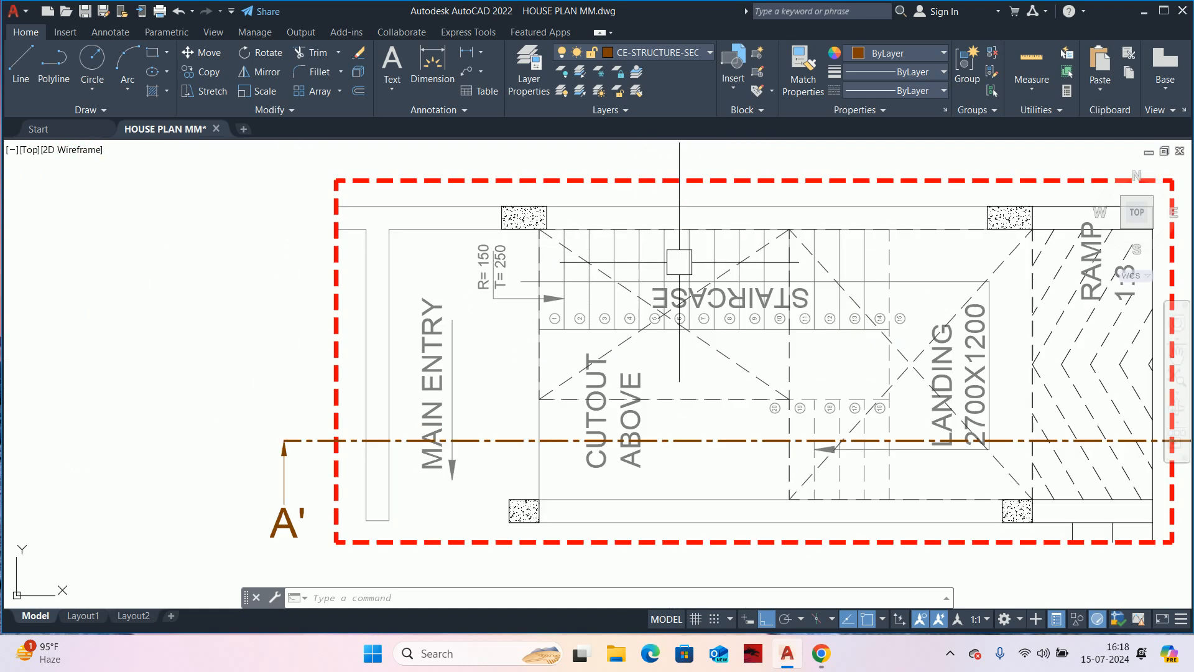
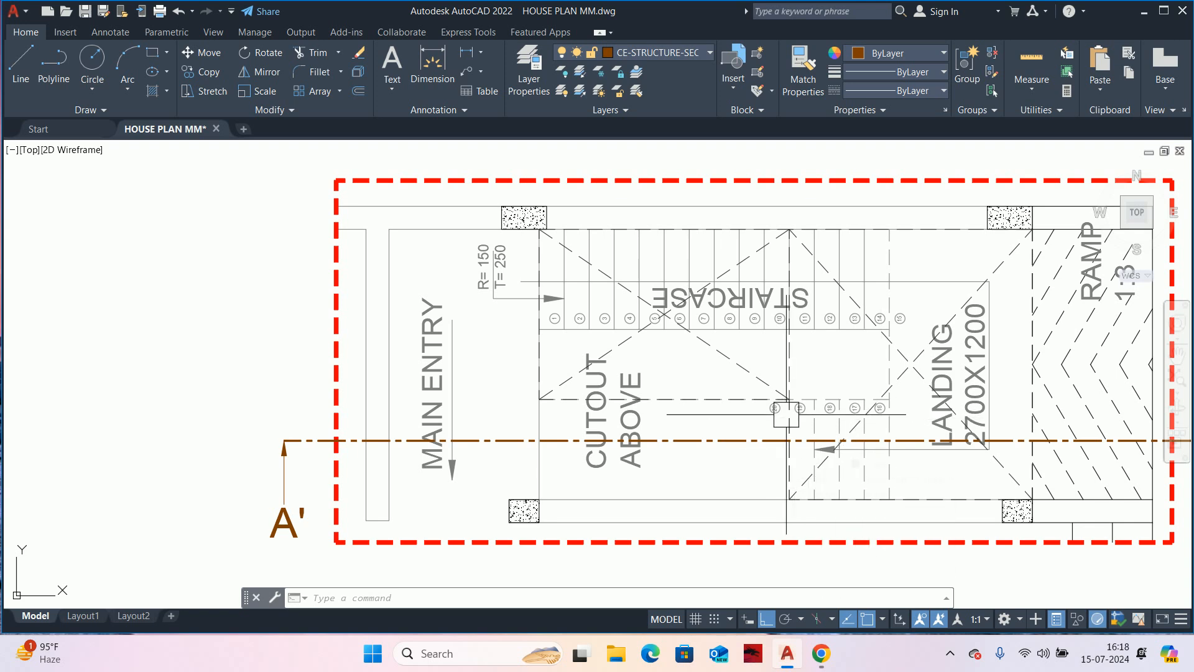
scroll(786, 414, "down", 8)
middle_click_drag(819, 500, 723, 198)
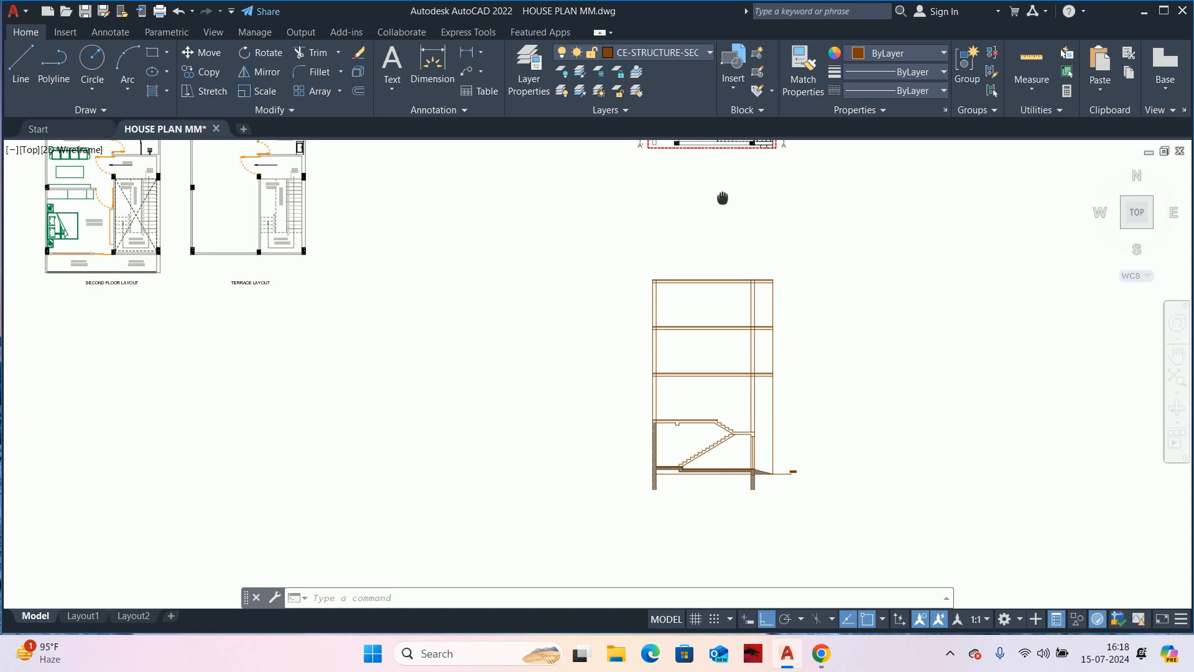
scroll(713, 410, "up", 4)
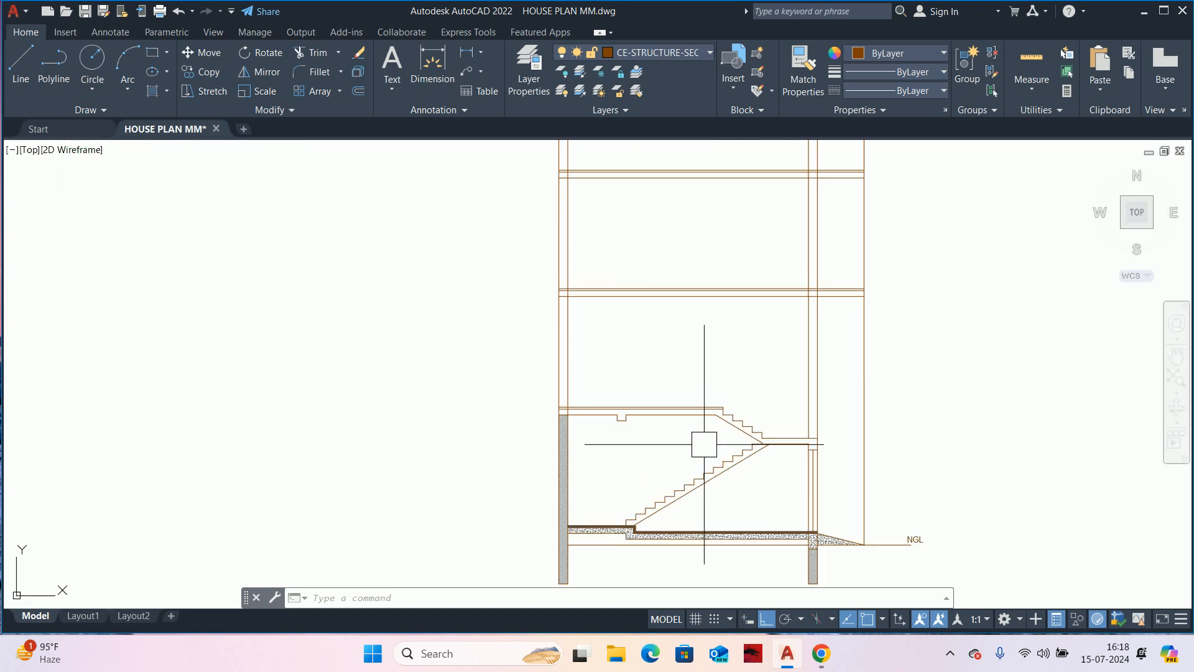
type("h")
key("Return")
scroll(647, 385, "up", 3)
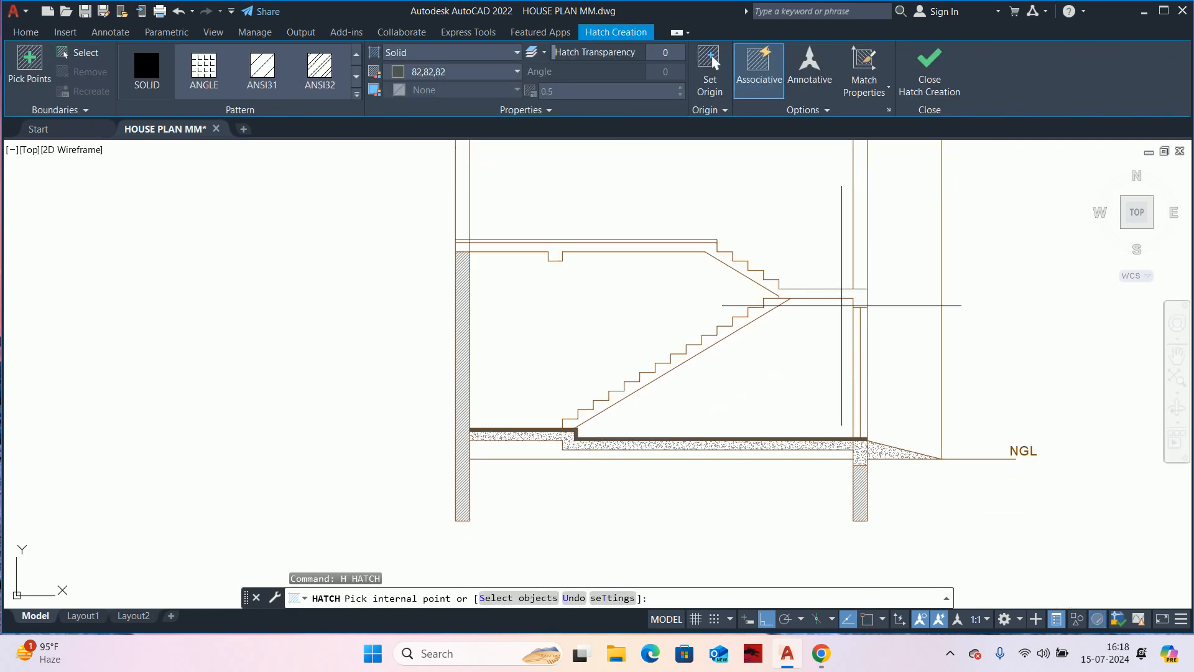
scroll(705, 264, "up", 4)
key("Escape")
key("Escape")
scroll(674, 283, "up", 8)
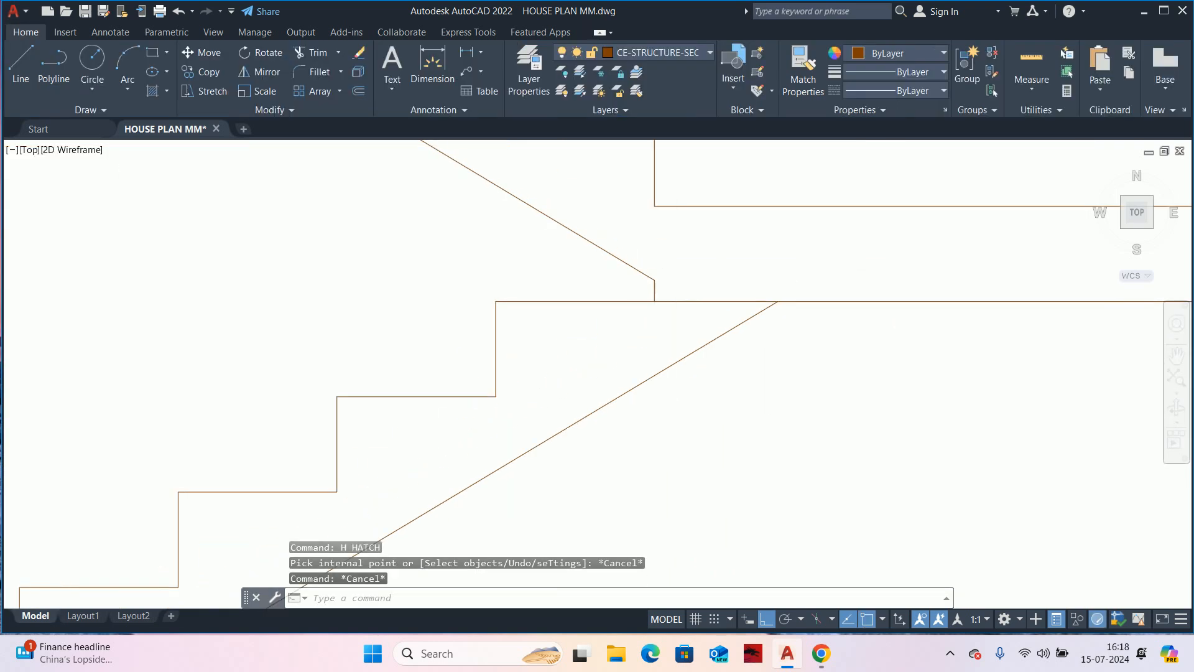
scroll(675, 291, "down", 10)
middle_click_drag(674, 293, 781, 331)
type("TR")
key("Escape")
- Regenerate the drawing and fill the first-floor slab, upper stair flight and landing with the solid 82,82,82 hatch
type("RE")
key("Return")
type("H")
key("Return")
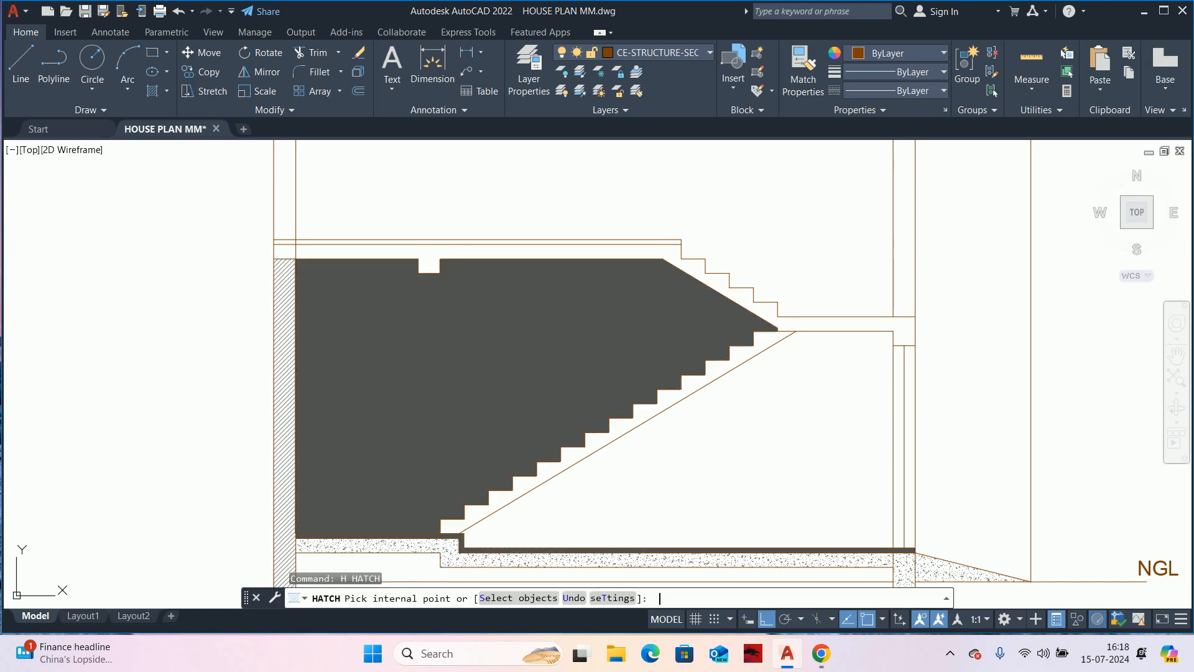
type("T")
key("Return")
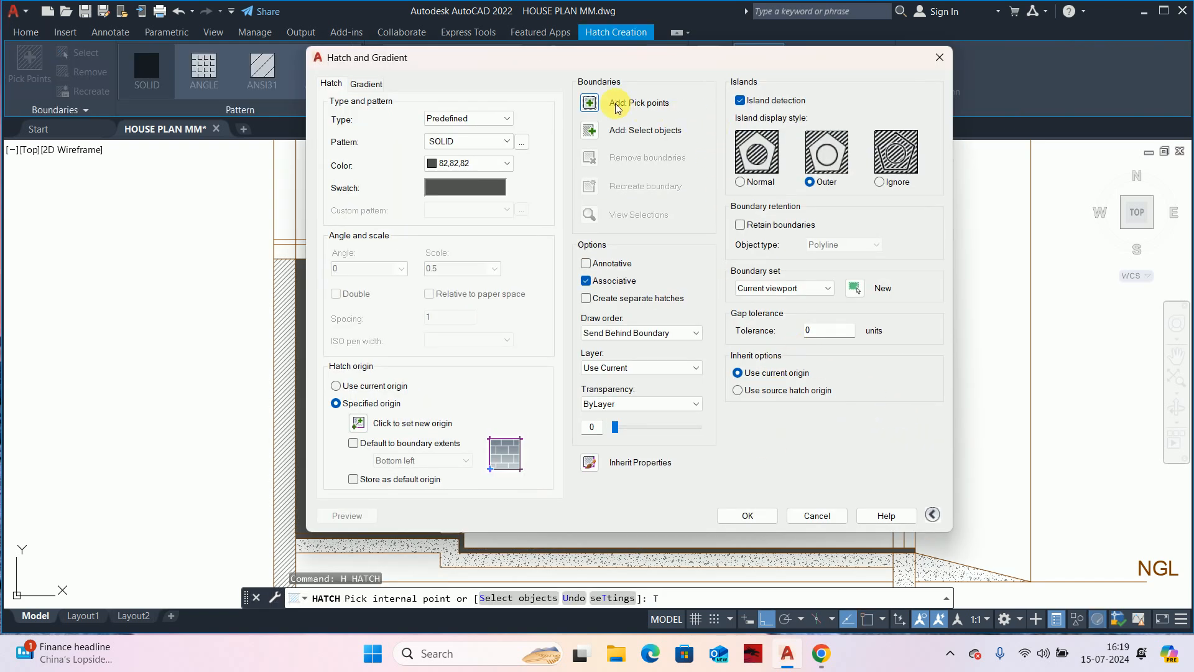
left_click(590, 103)
left_click(726, 293)
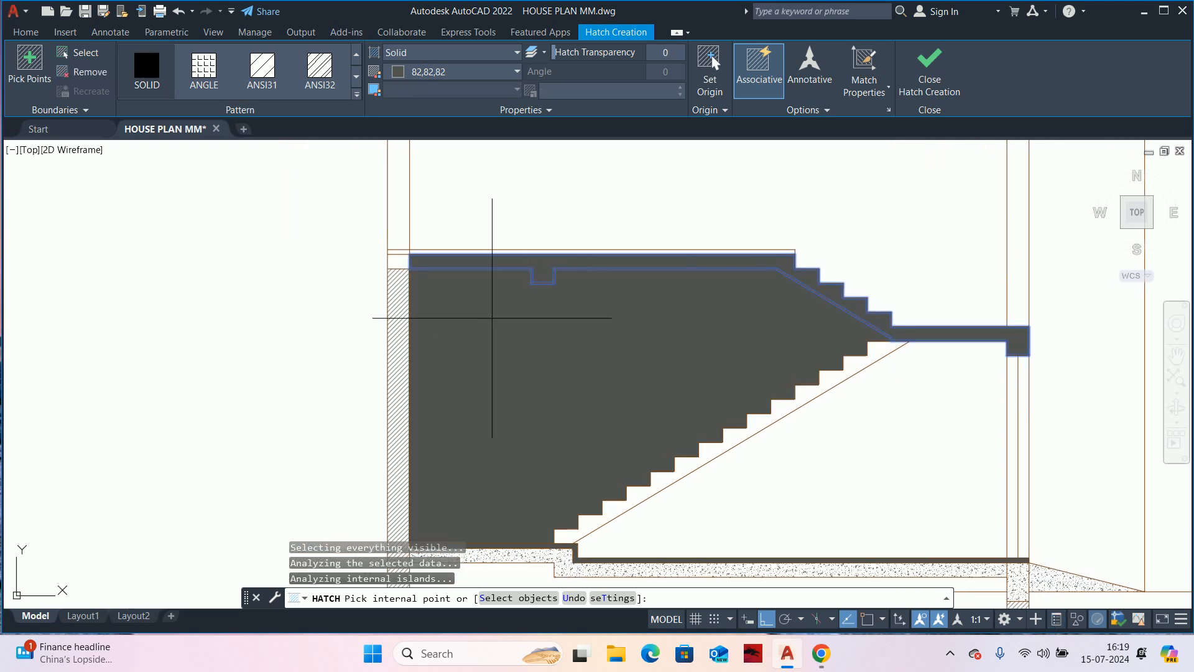
scroll(473, 342, "down", 2)
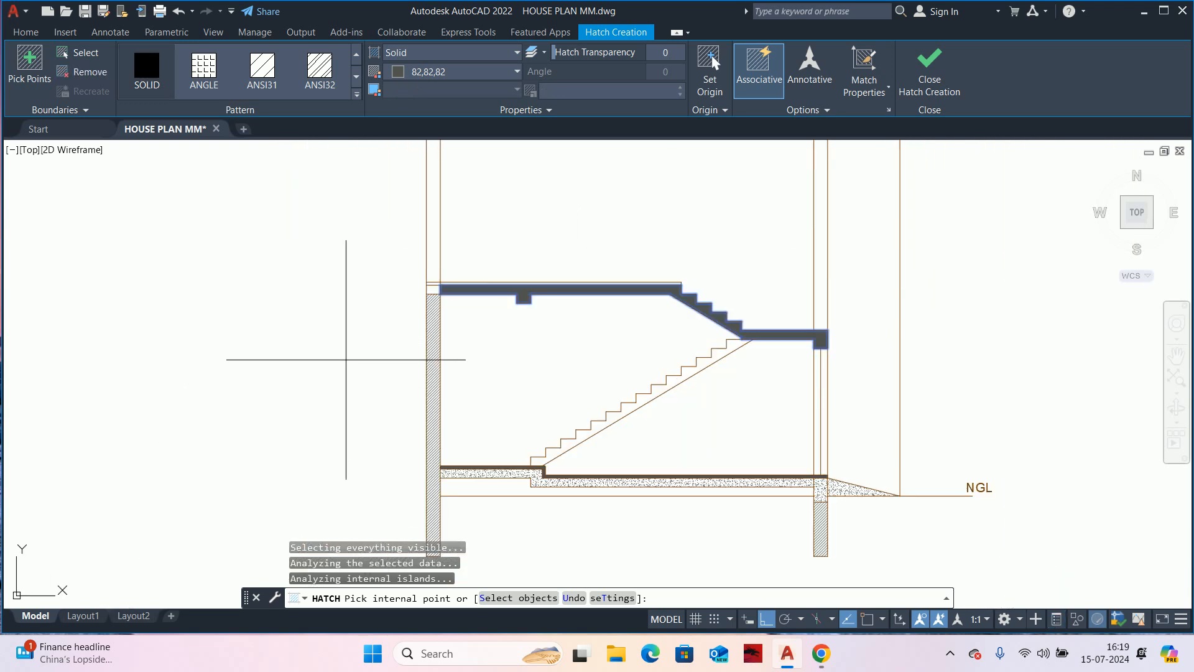
scroll(393, 306, "up", 4)
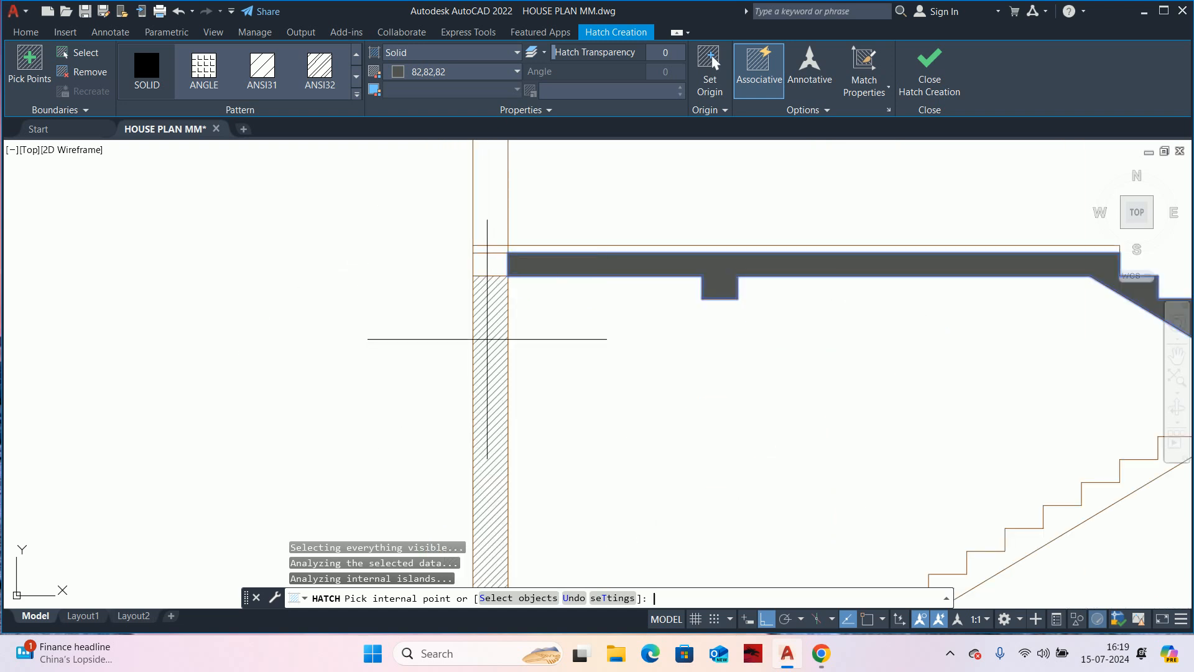
- Fill the first-floor slab's end above the left wall with the same solid 82,82,82 hatch
key("Return")
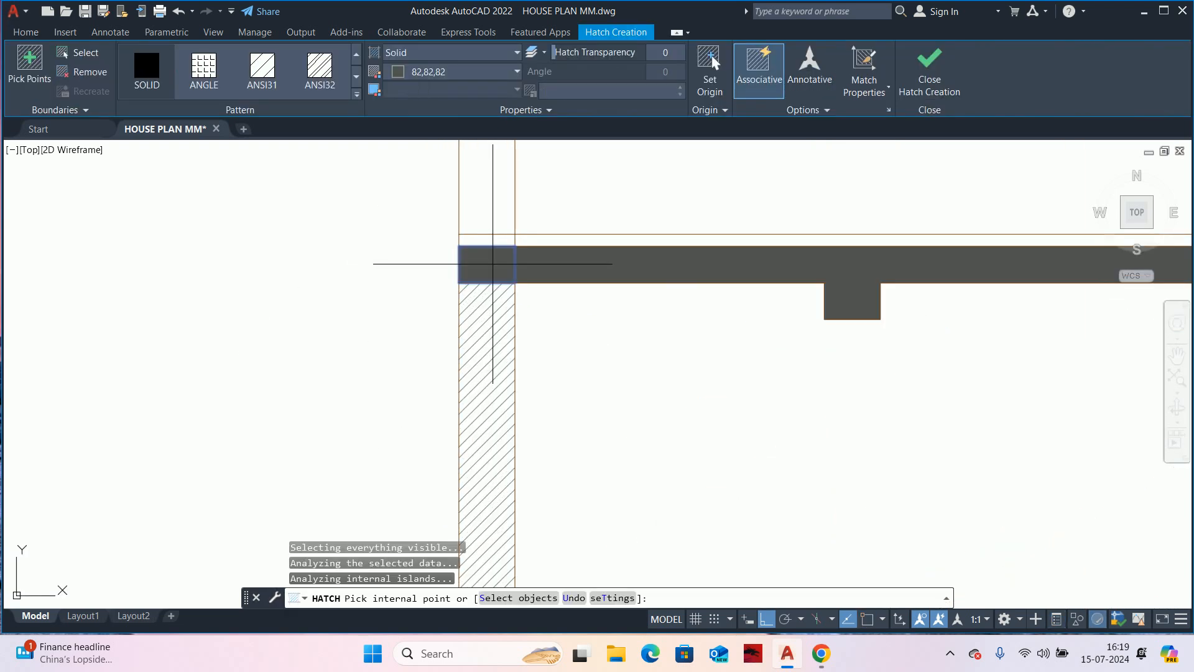
key("Escape")
key("Escape")
key("Escape")
scroll(484, 295, "down", 4)
middle_click_drag(484, 295, 486, 320)
scroll(499, 475, "up", 2)
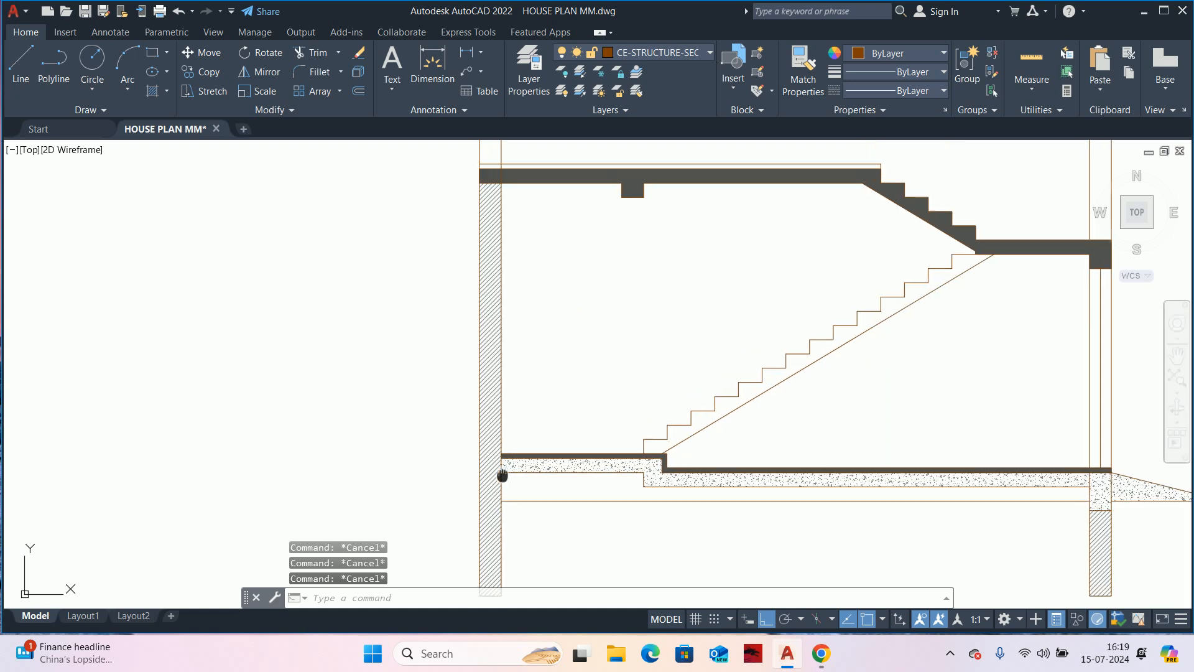
- Extend the ground slab's top and underside lines across the left wall to its outer face
type("EX")
left_click(541, 435)
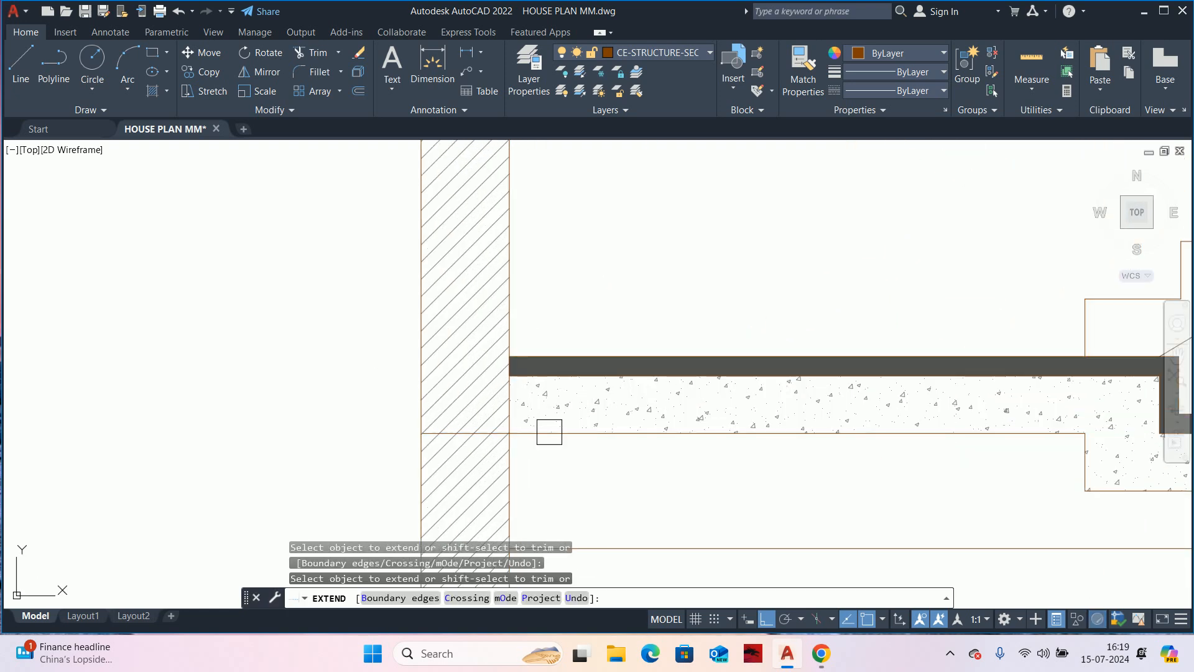
left_click(536, 376)
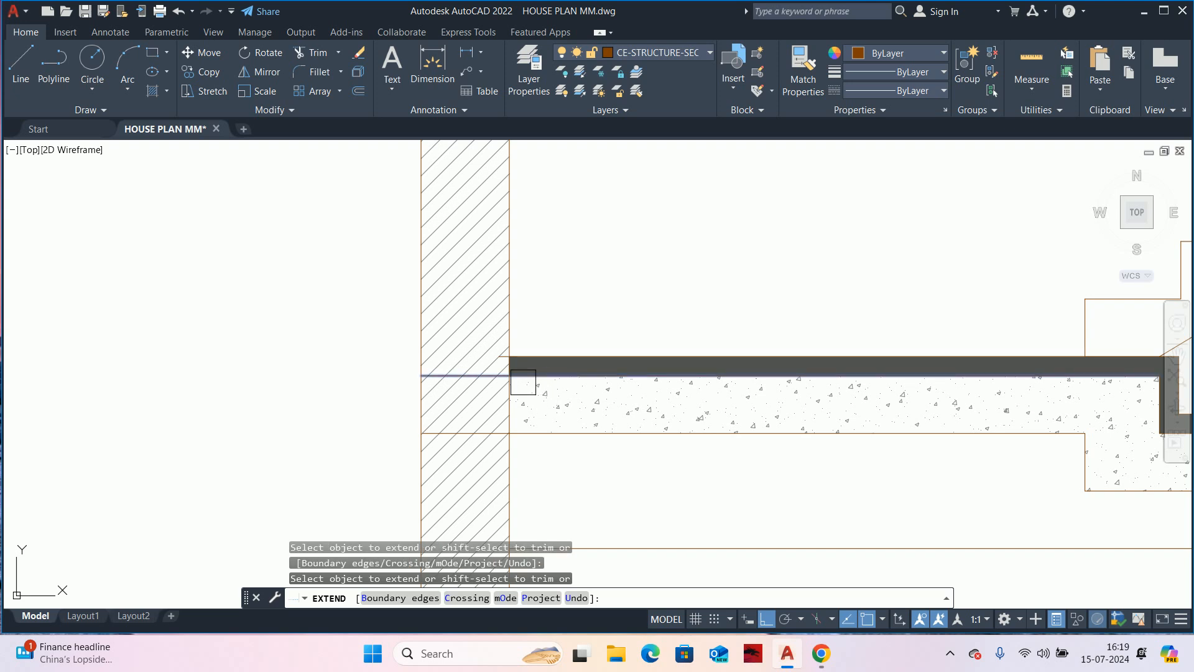
scroll(520, 374, "up", 6)
left_click(418, 292)
left_click(458, 298, "shift")
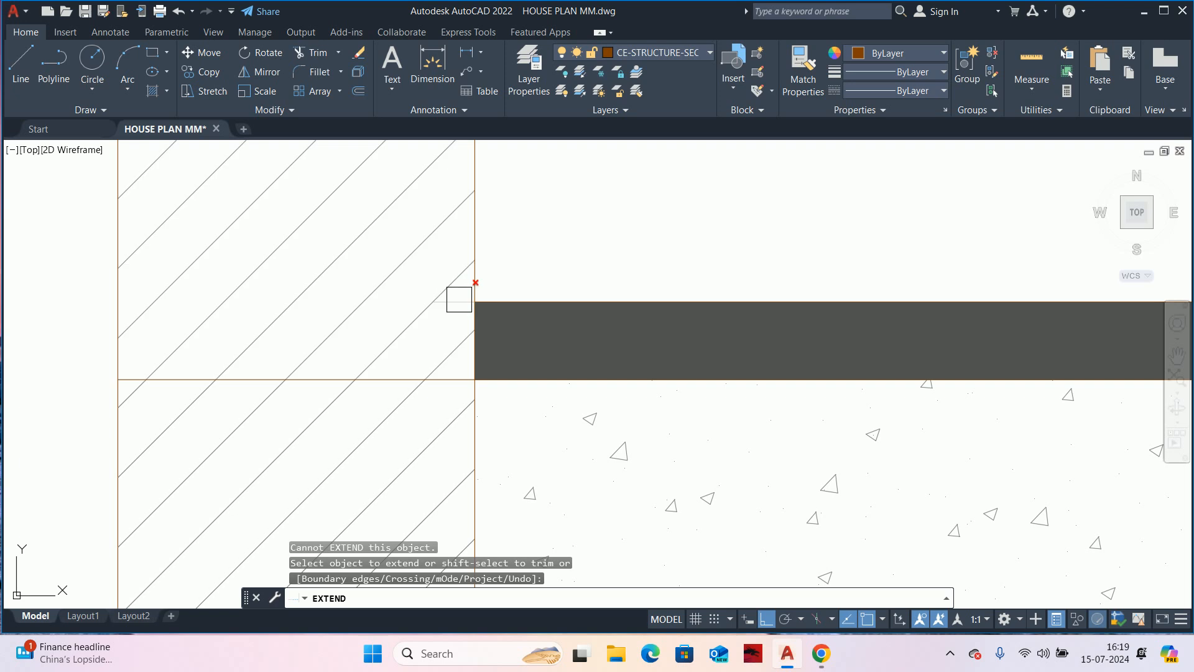
scroll(463, 306, "down", 10)
left_click(437, 318)
scroll(437, 318, "up", 4)
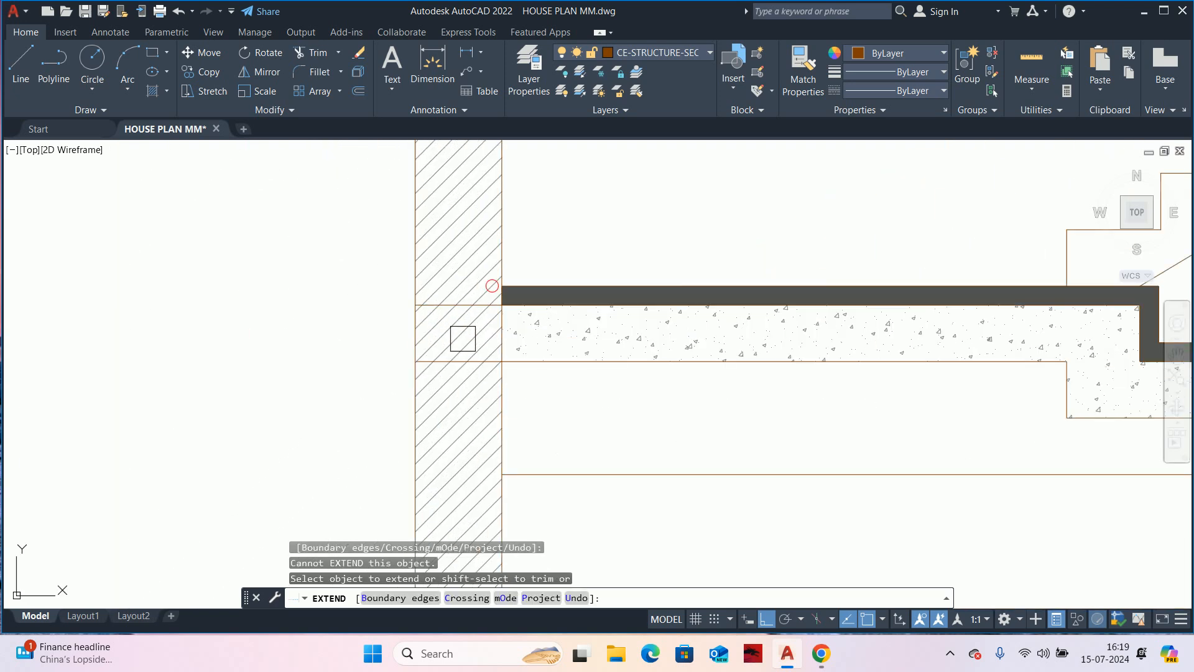
- Regenerate the drawing and trim away the left wall's hatch below the ground slab's top line
key("Escape")
type("regen")
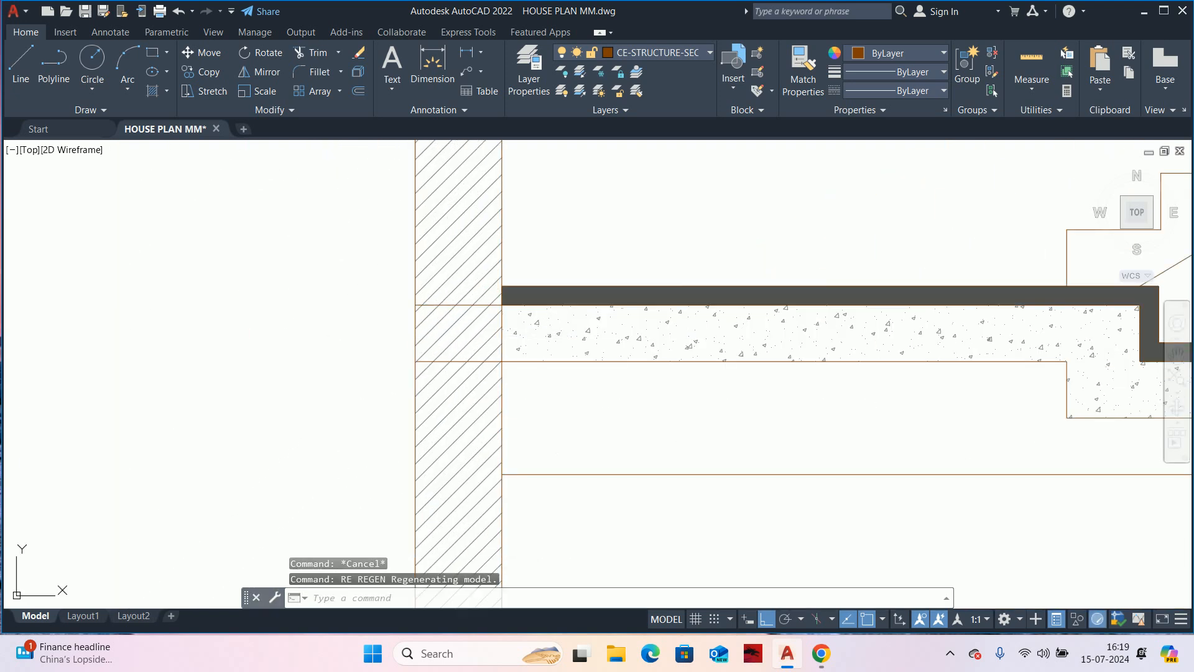
key("Return")
scroll(460, 339, "up", 4)
type("TR")
key("Return")
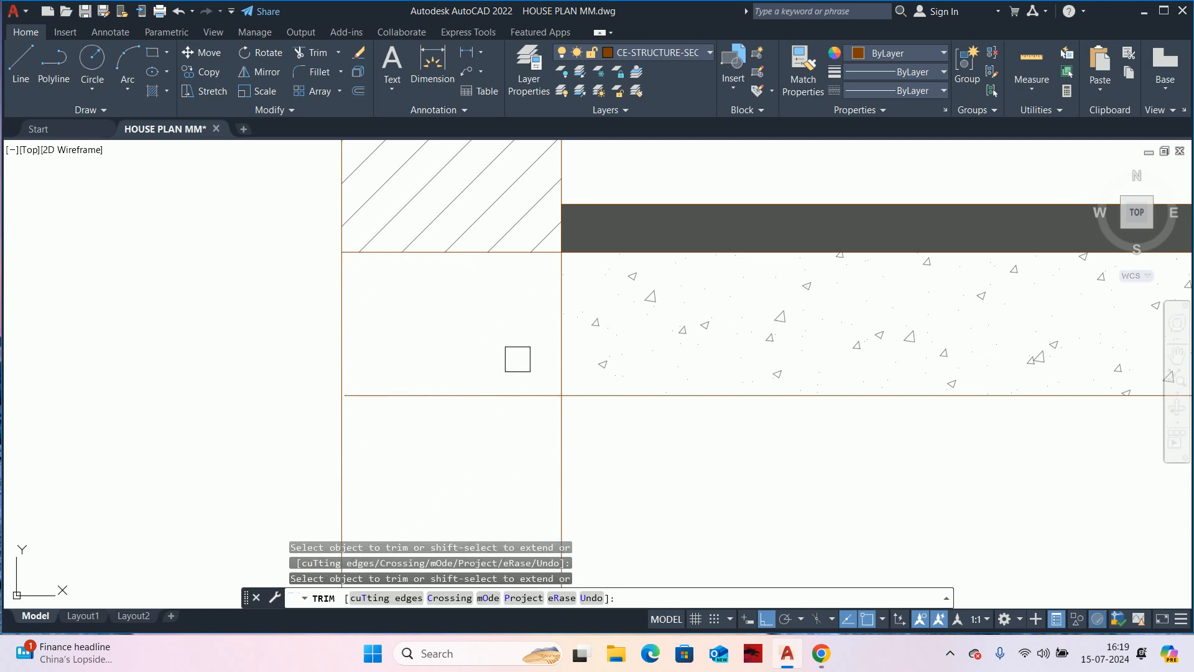
scroll(509, 365, "down", 8)
key("Escape")
key("Escape")
- Fill the left wall portion below the ground slab with the solid 82,82,82 hatch
type("H")
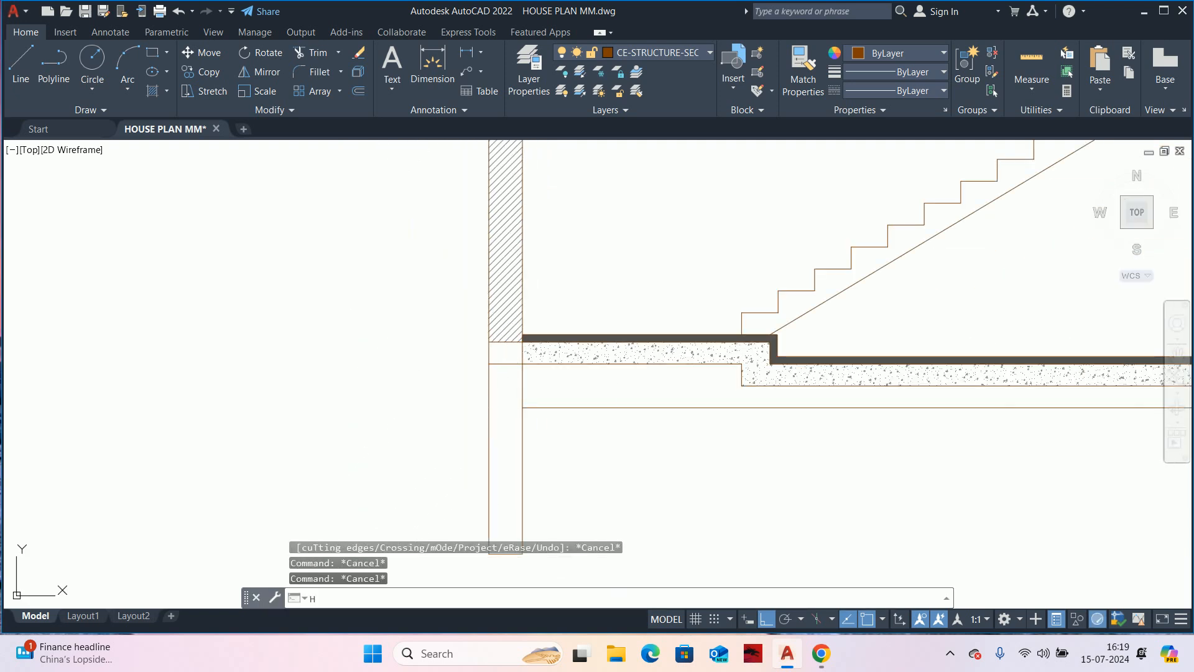
key("Return")
left_click(500, 423)
key("Return")
- Match the solid hatch below the ground slab to the diagonal hatch of the left wall above it
type("M")
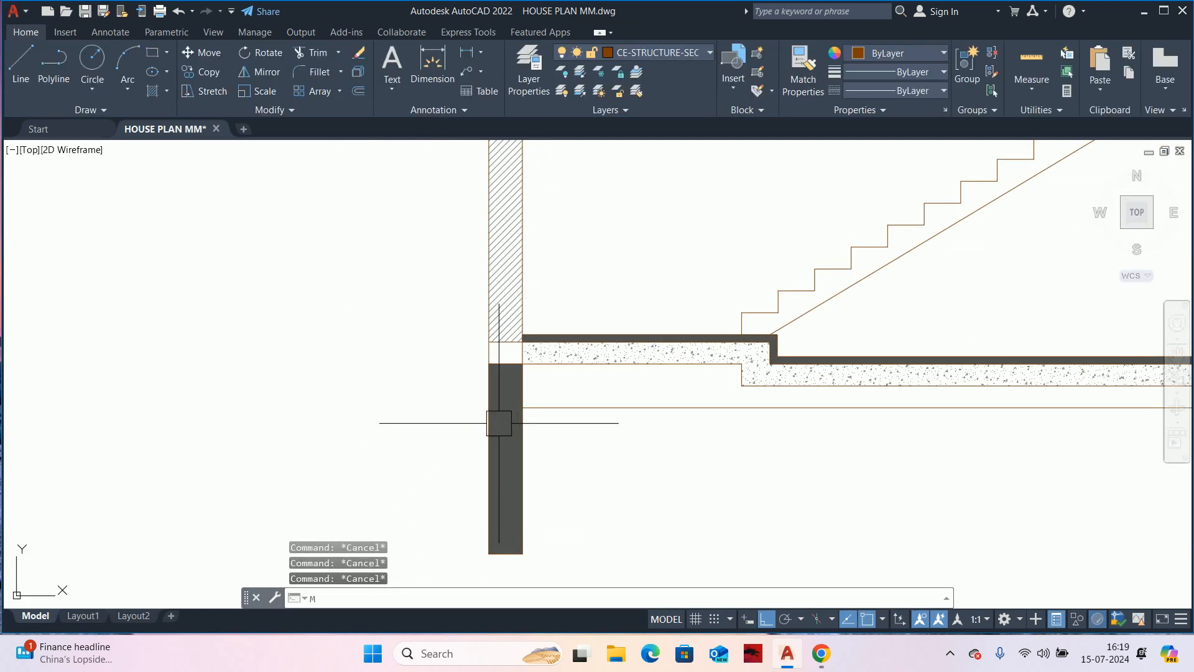
type("A")
key("Return")
scroll(501, 298, "up", 4)
left_click(507, 307)
scroll(485, 314, "down", 2)
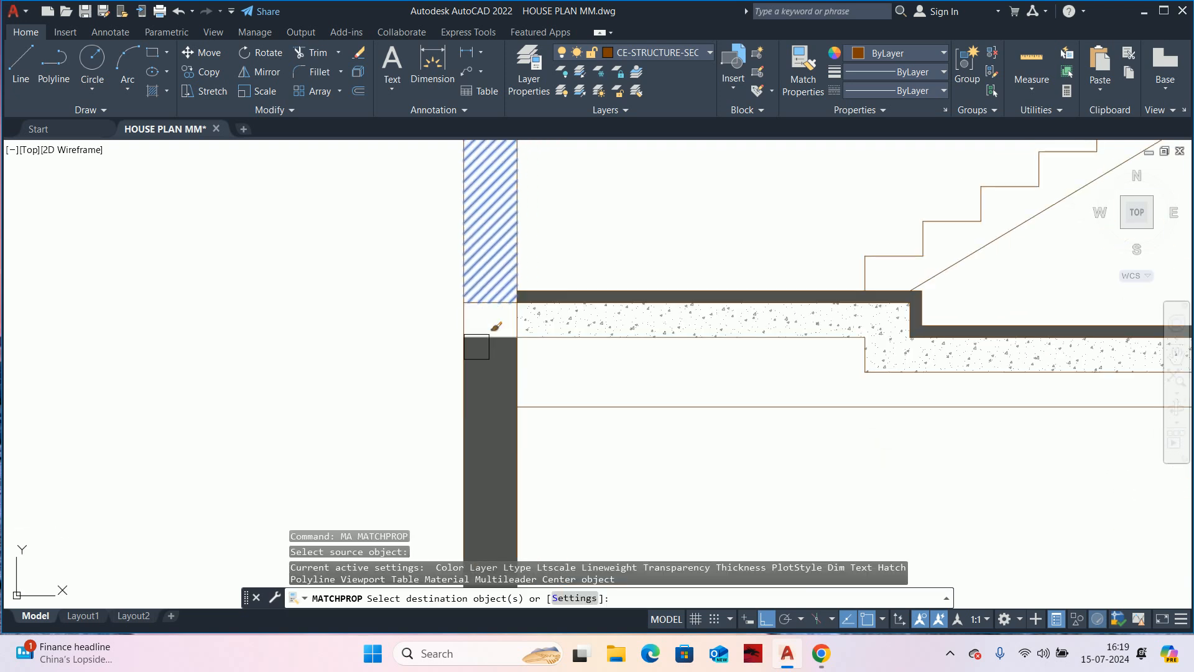
left_click(483, 404)
key("Return")
key("Escape")
key("Escape")
scroll(488, 312, "down", 2)
key("Escape")
scroll(488, 311, "up", 2)
middle_click_drag(487, 310, 473, 350)
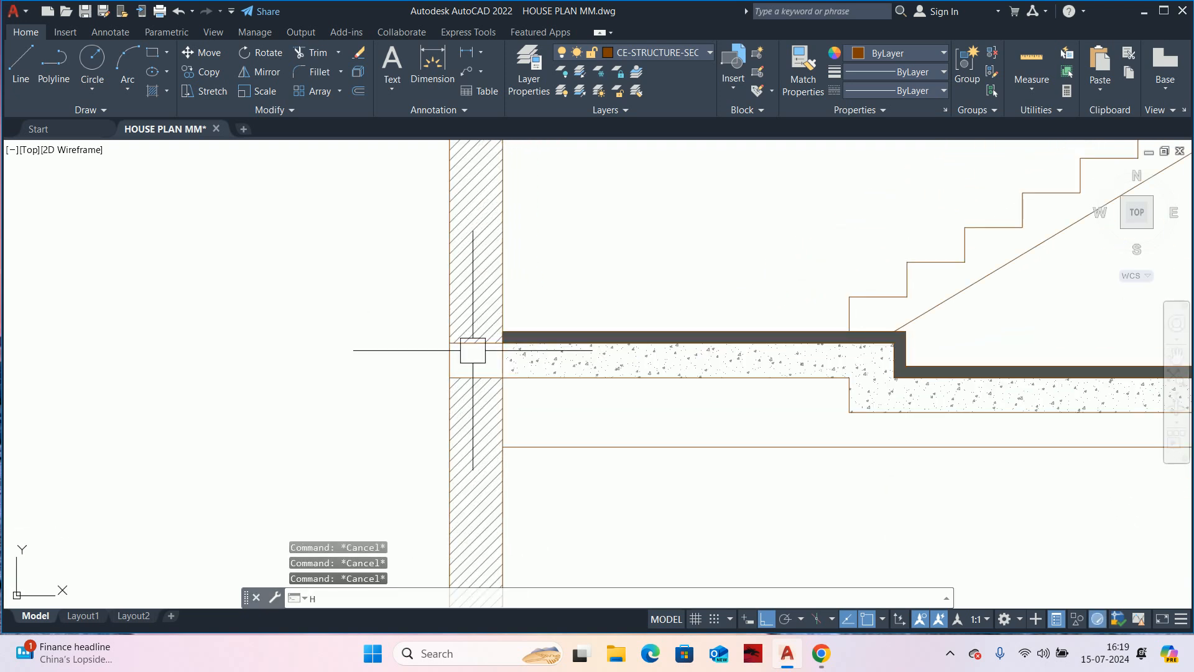
- Try to fill the ground slab's end inside the left wall with the solid hatch, and delete that fill
type("H")
scroll(473, 350, "up", 2)
key("Return")
left_click(525, 393)
key("Return")
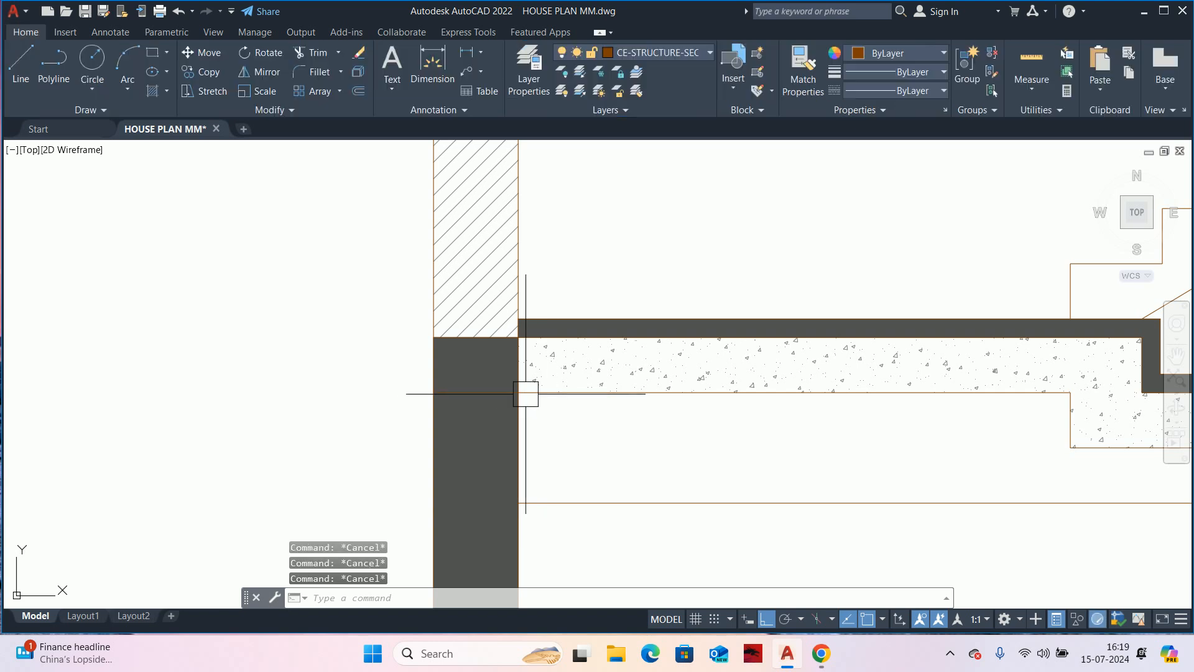
left_click(496, 394)
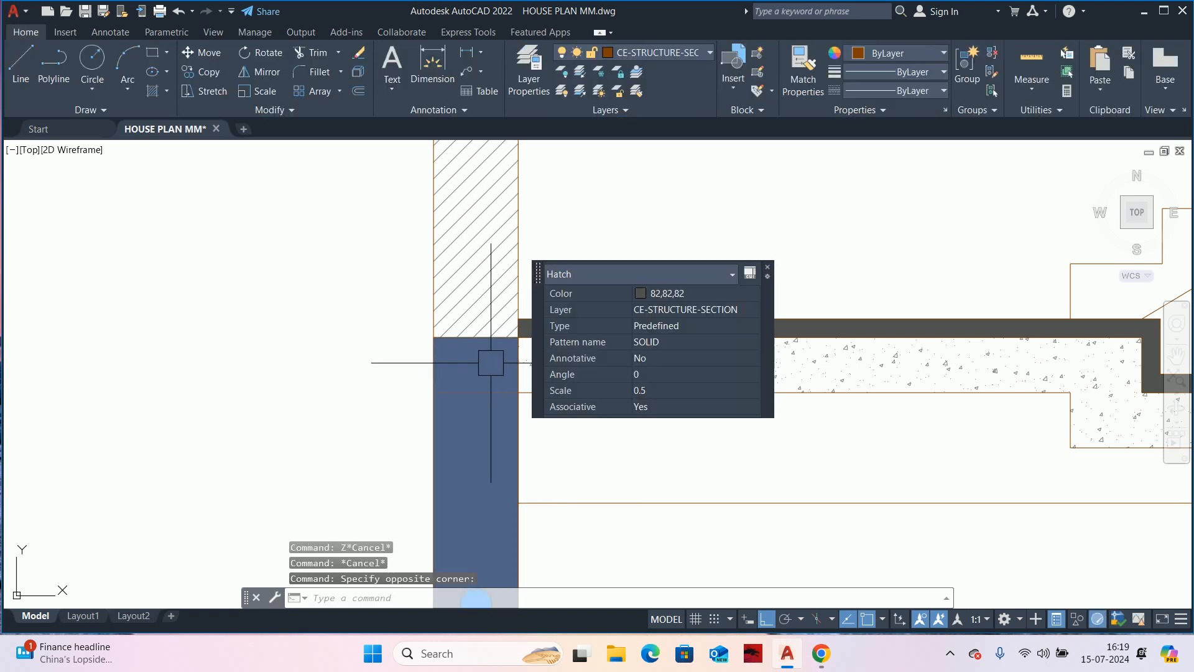
key("Delete")
- Apply the solid 82,82,82 hatch once more from inside the ground slab's end within the left wall
key("Return")
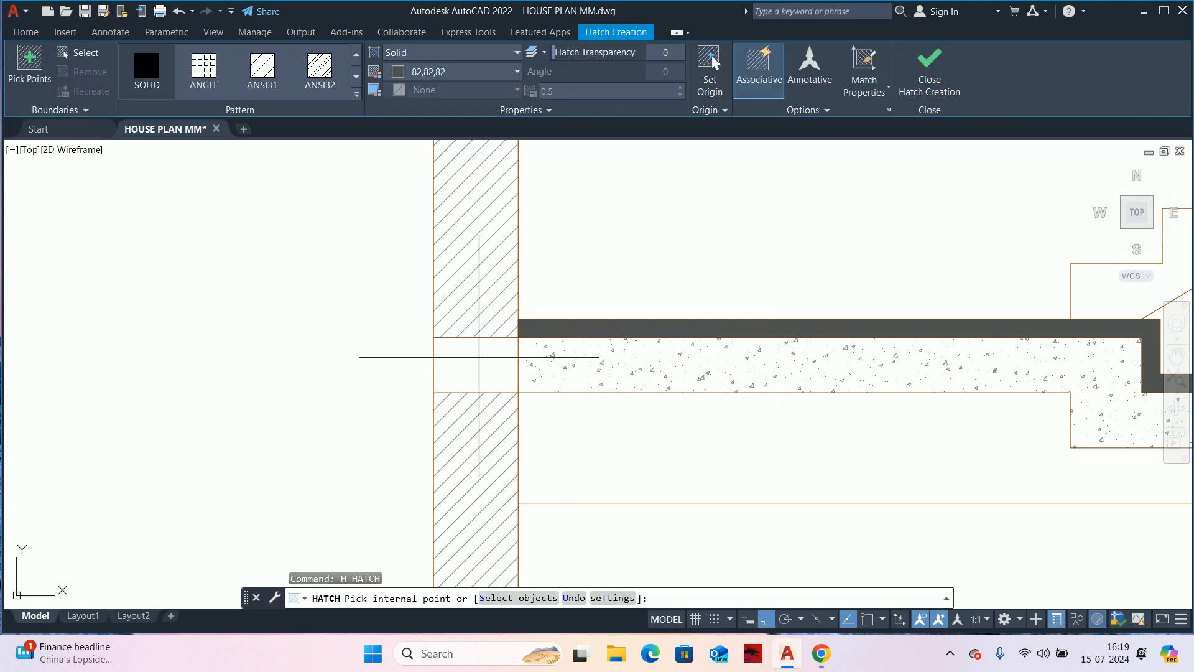
left_click(479, 357)
key("ctrl+z")
scroll(479, 357, "down", 4)
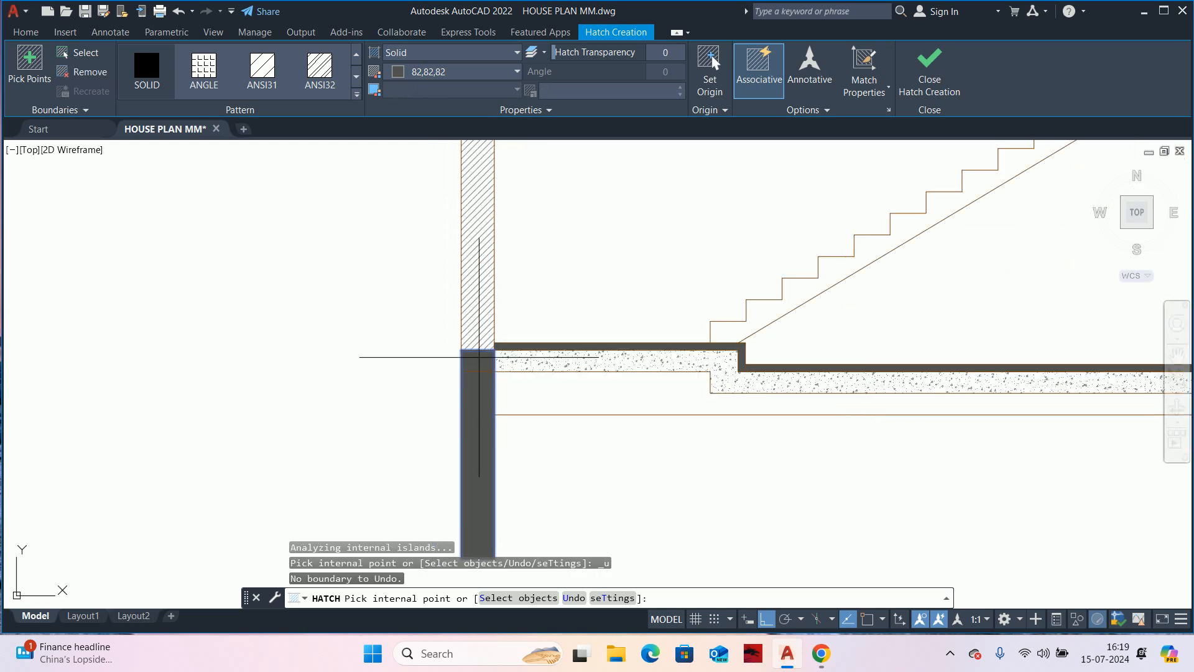
key("Escape")
key("Escape")
key("Escape")
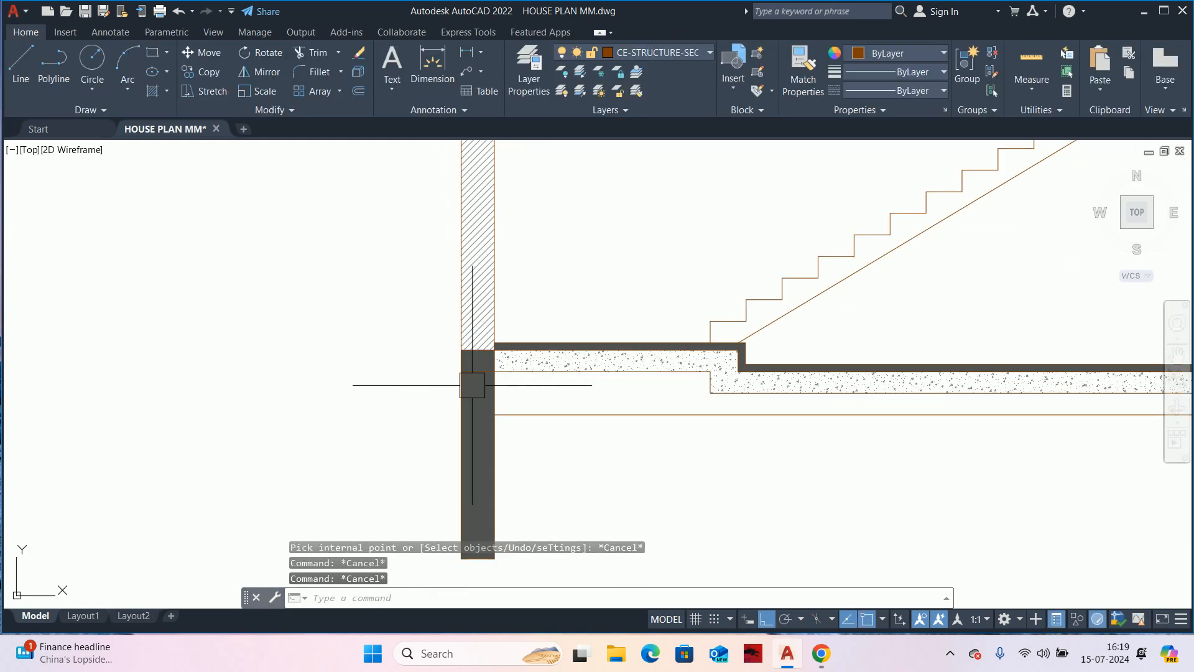
- Delete the solid hatch covering the ground slab's end and the left wall below it
scroll(439, 387, "up", 4)
left_click(477, 364)
key("Delete")
scroll(477, 364, "down", 3)
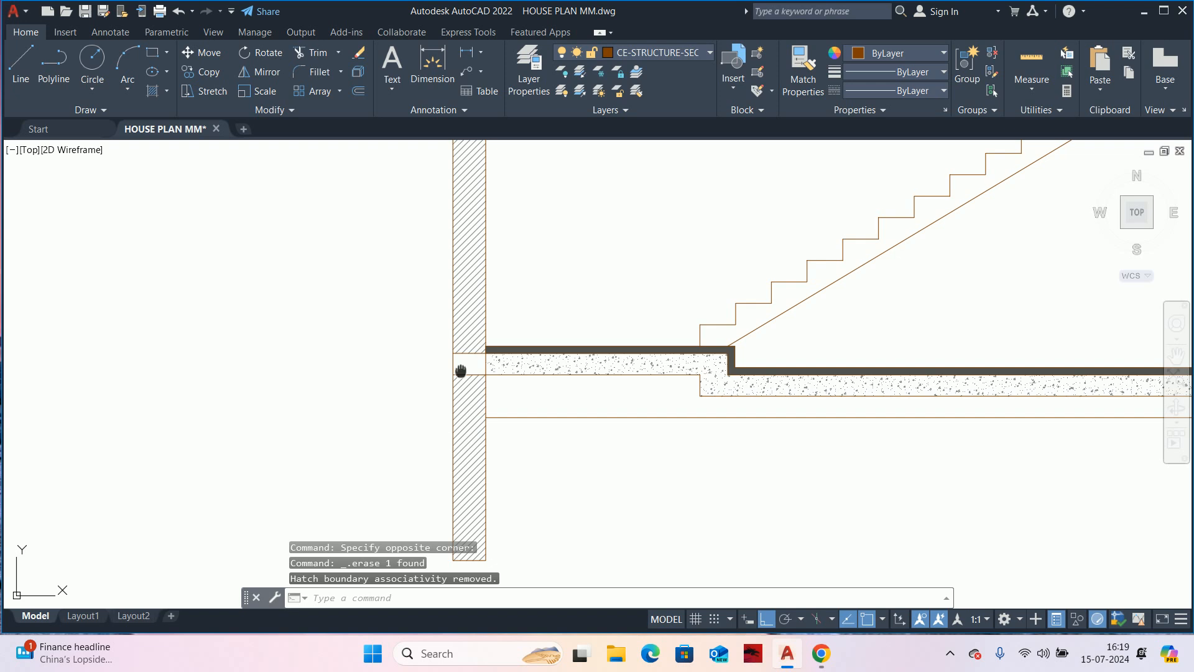
- Hatch only the ground slab's end inside the left wall with the current solid fill
scroll(514, 349, "down", 2)
type("H")
key("Return")
left_click(523, 348)
key("Escape")
key("Escape")
key("Escape")
- Match the fill of the ground slab's end to the slab's concrete hatch
scroll(531, 334, "up", 3)
type("MA")
key("Return")
scroll(555, 360, "up", 2)
left_click(554, 364)
left_click(458, 373)
scroll(522, 383, "up", 2)
scroll(522, 384, "up", 3)
key("Escape")
- Trim the left wall's inner line where it crosses the ground slab
type("TR")
key("Return")
left_click(491, 365)
scroll(491, 365, "down", 5)
key("Escape")
key("Escape")
key("Escape")
scroll(527, 364, "up", 2)
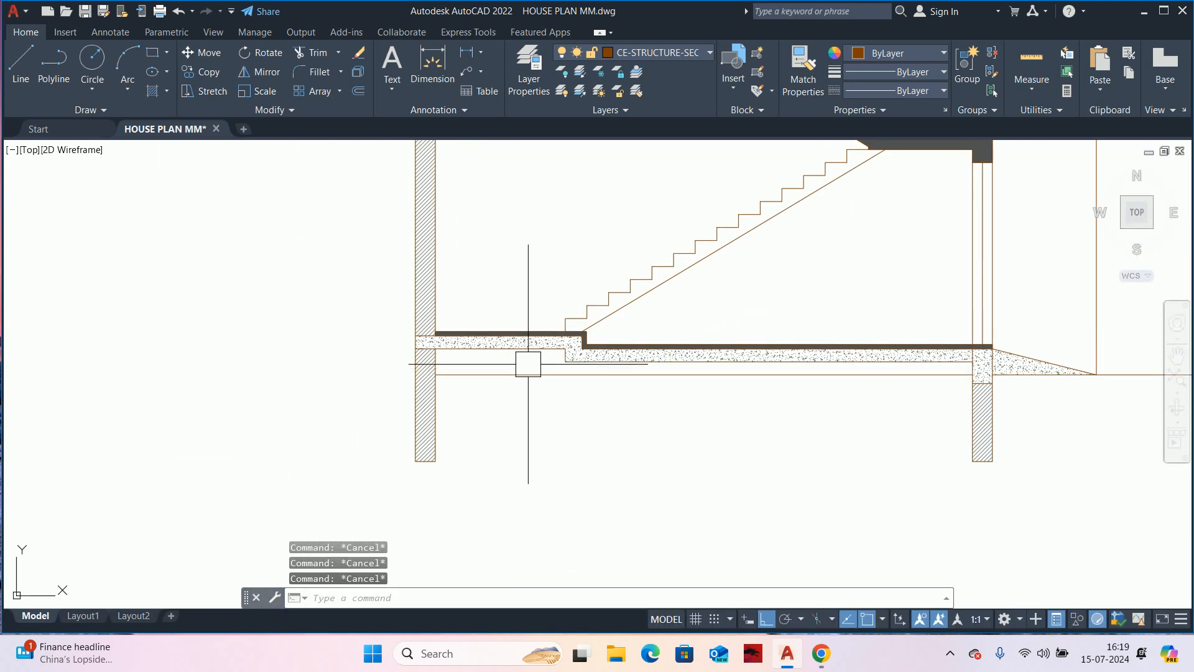
- Start a new hatch with the AR-SAND pattern
middle_click_drag(530, 366, 483, 372)
type("H")
key("Return")
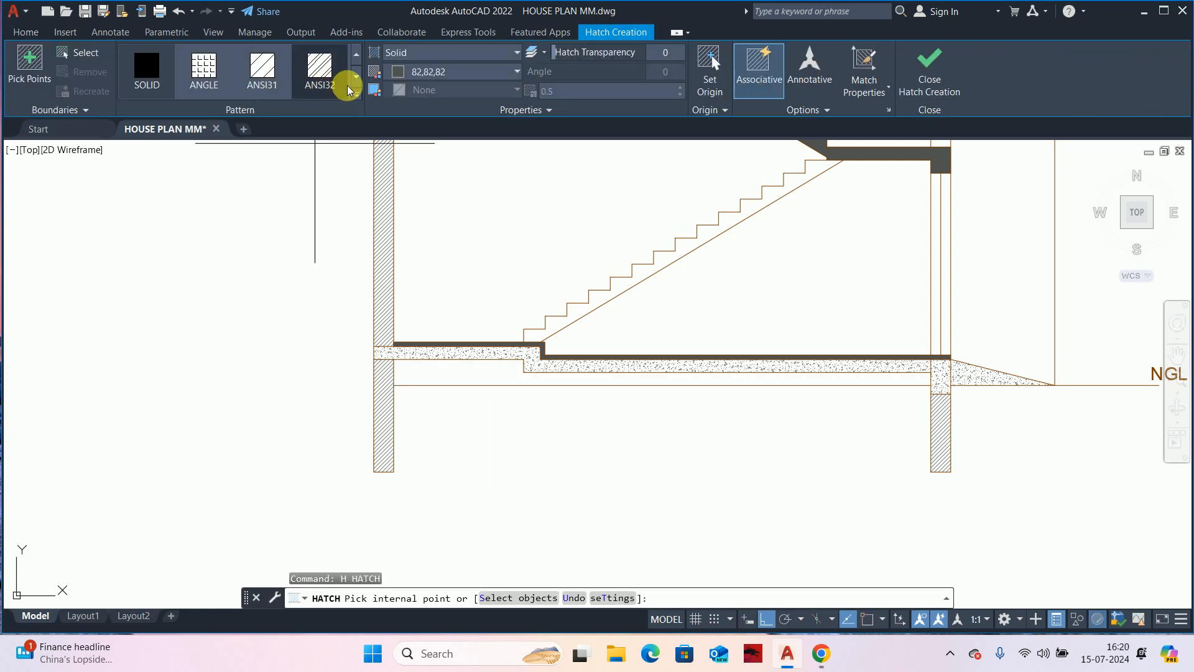
left_click(358, 98)
scroll(311, 199, "down", 1)
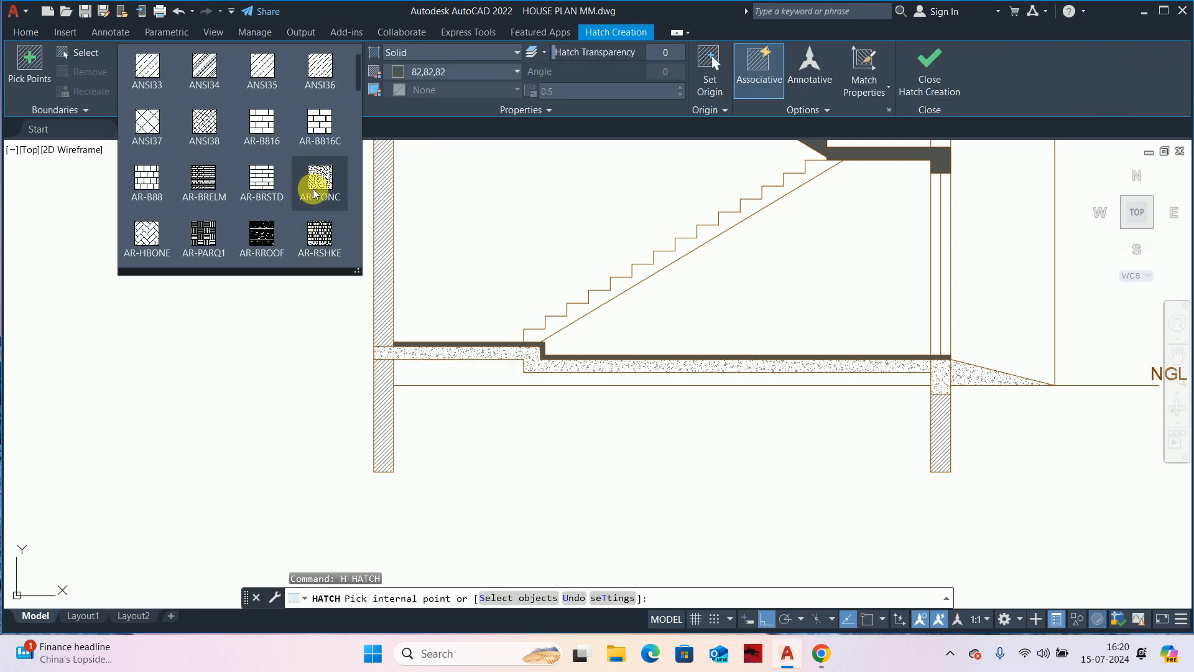
scroll(253, 209, "down", 1)
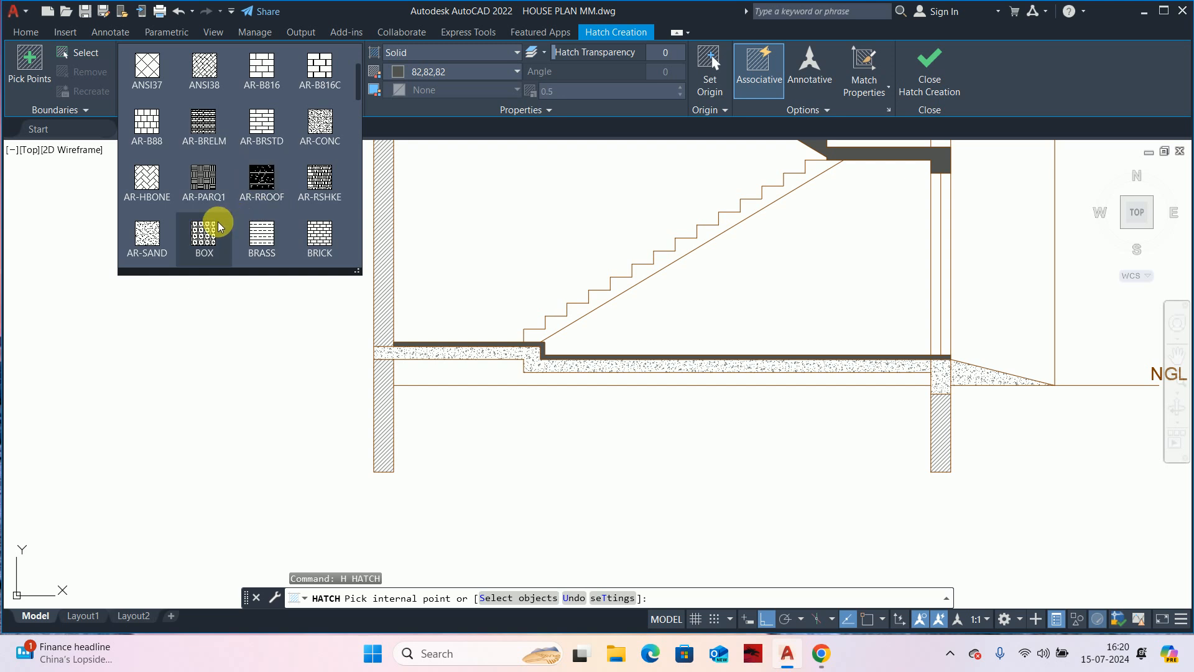
left_click(149, 236)
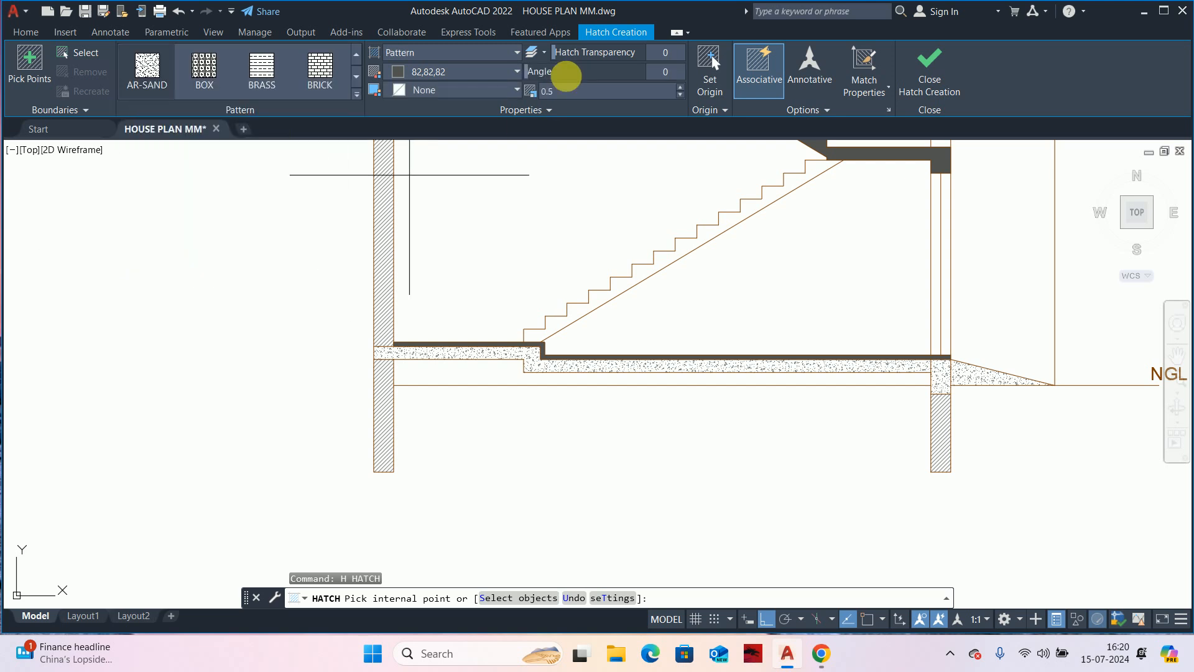
- Set the hatch color to index 32 and fill the layer between the ground slab's underside and the NGL line
left_click(430, 73)
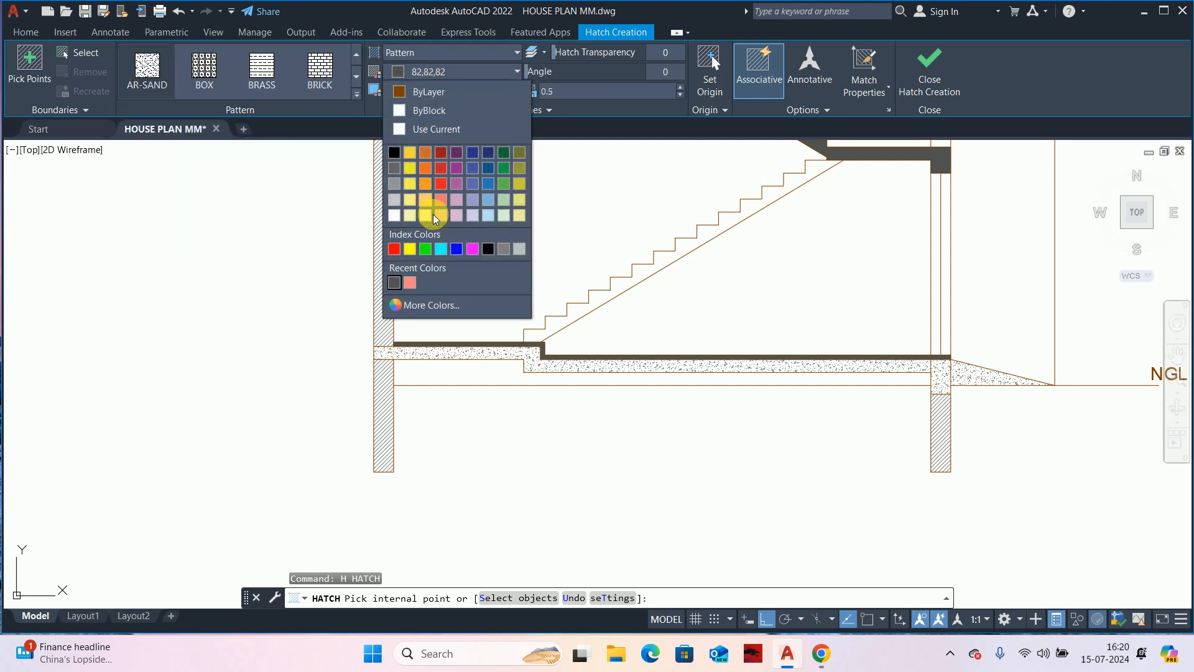
left_click(428, 306)
left_click(494, 184)
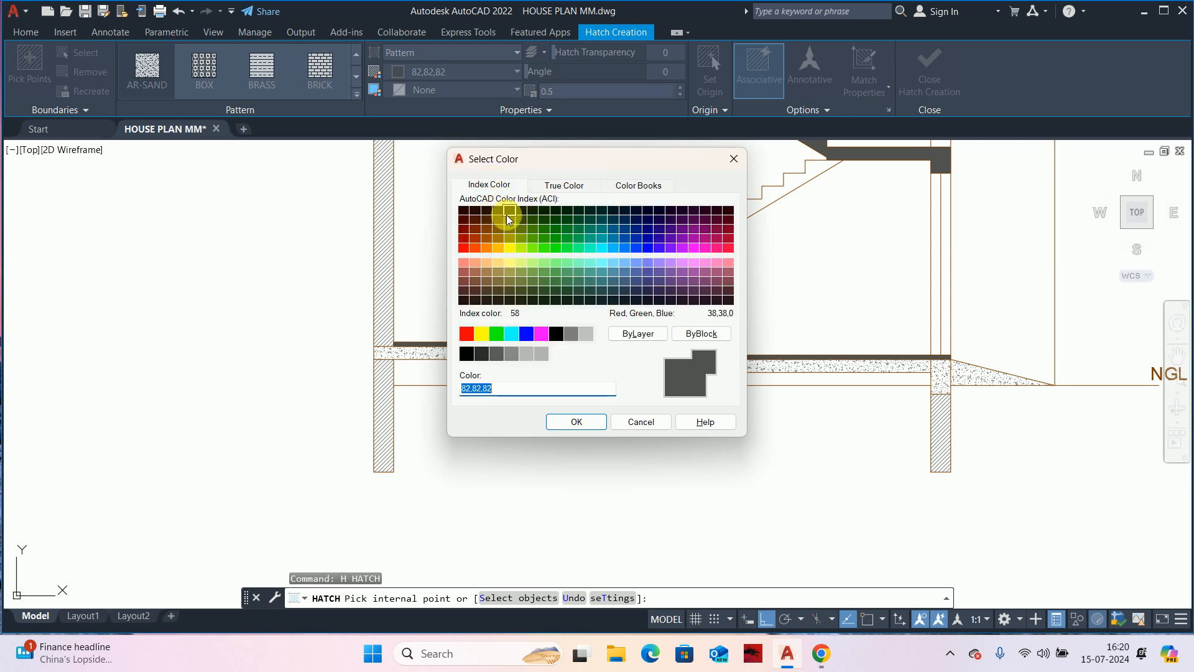
left_click(487, 237)
left_click(573, 423)
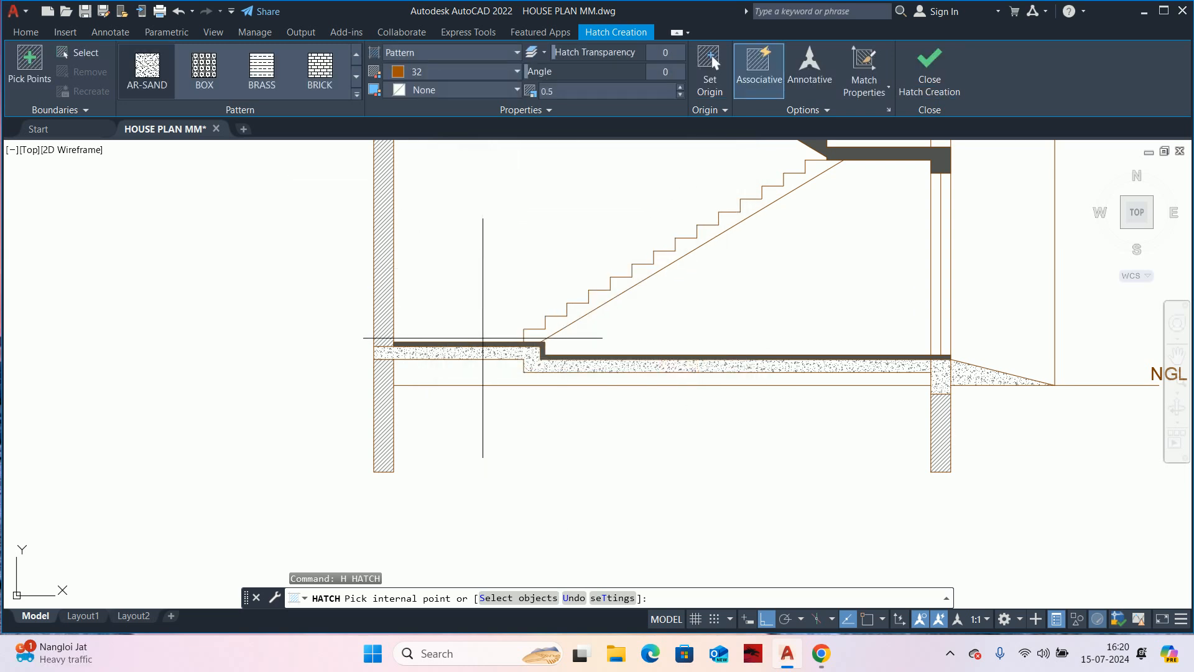
left_click(484, 369)
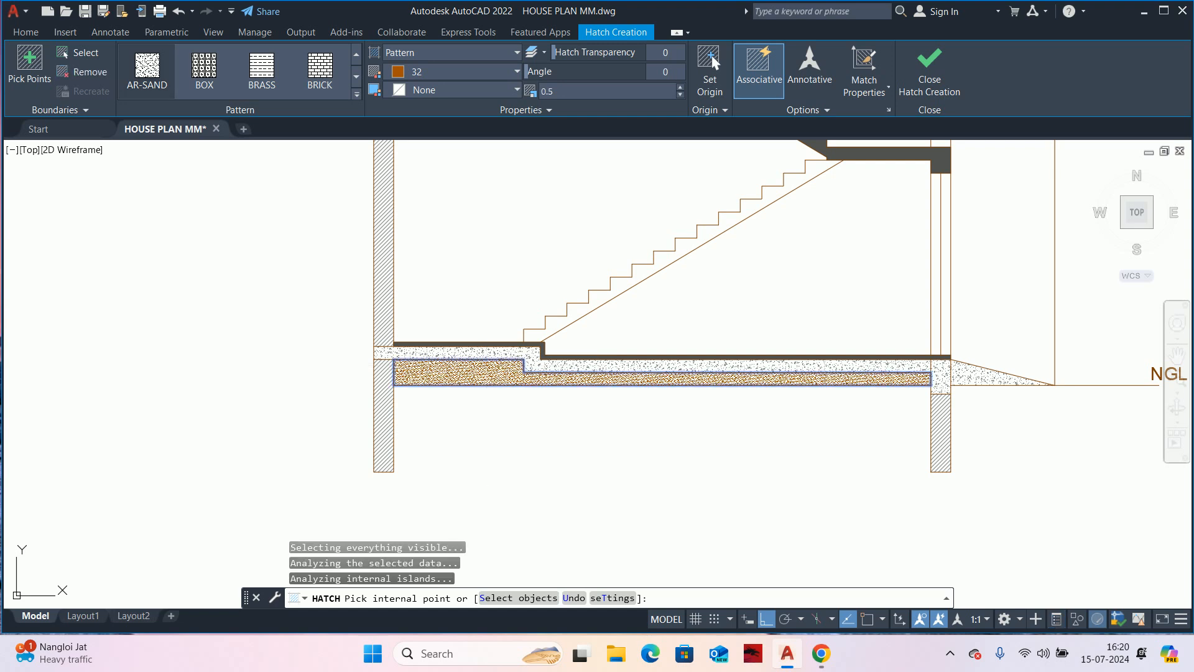
key("Escape")
- Match the solid hatch of the upper slab, upper stair flight and landing to the ground slab's concrete hatch
middle_click_drag(534, 351, 426, 484)
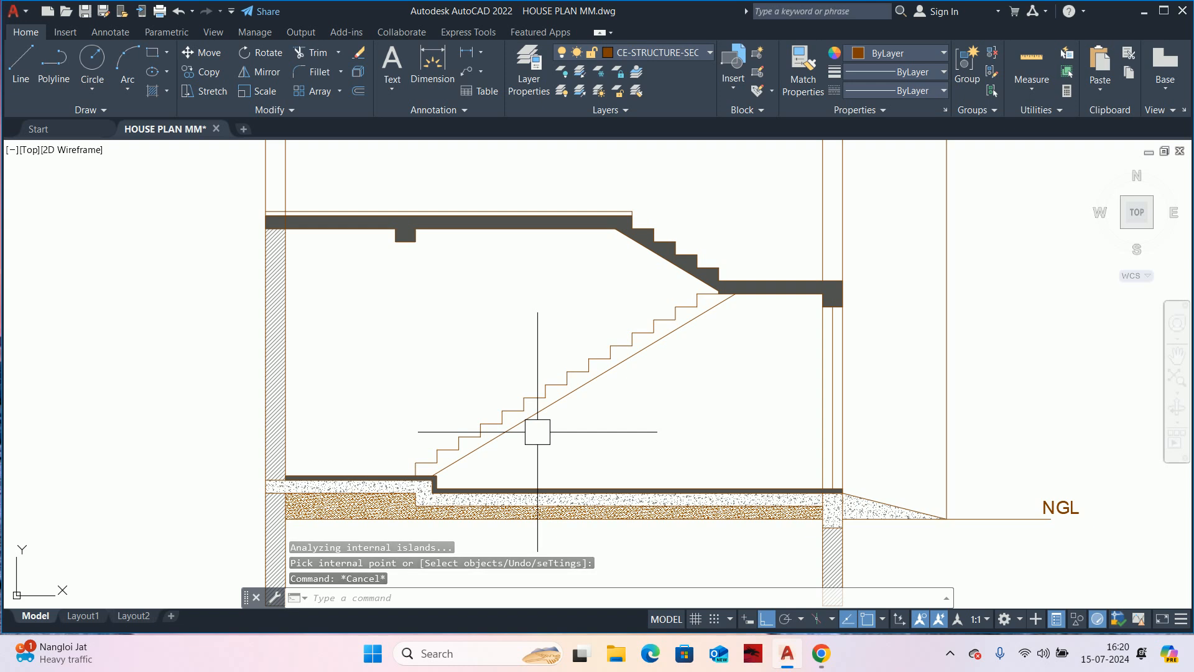
type("ma")
key("Return")
scroll(687, 515, "up", 5)
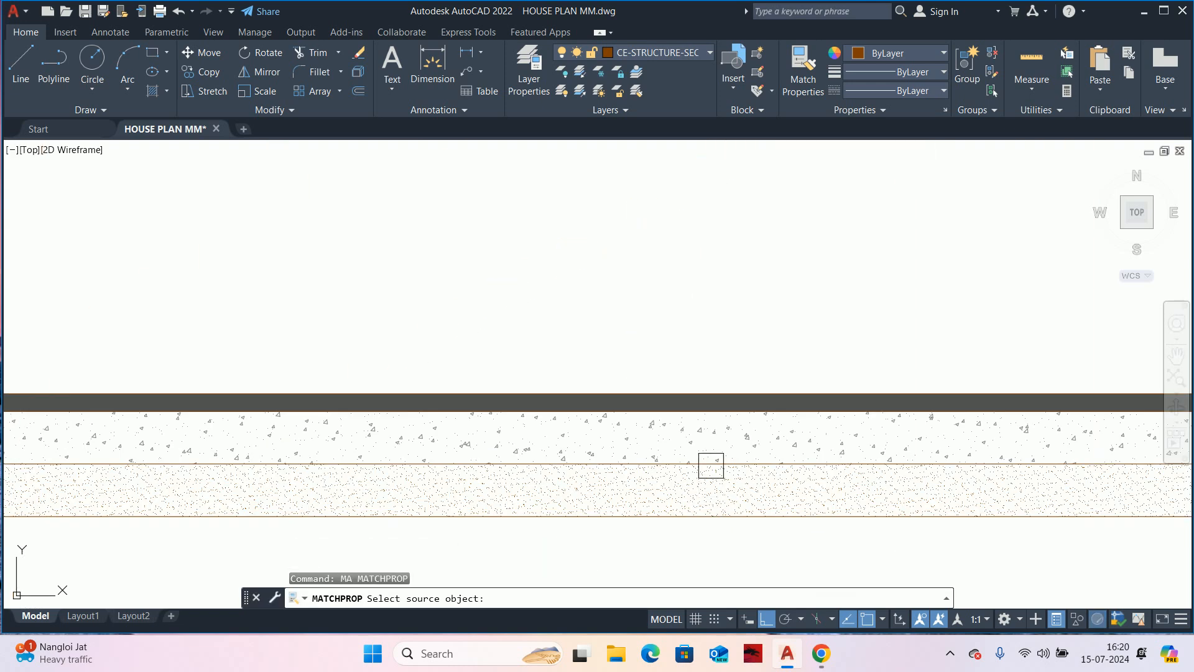
left_click(708, 447)
scroll(715, 398, "down", 5)
scroll(705, 412, "up", 4)
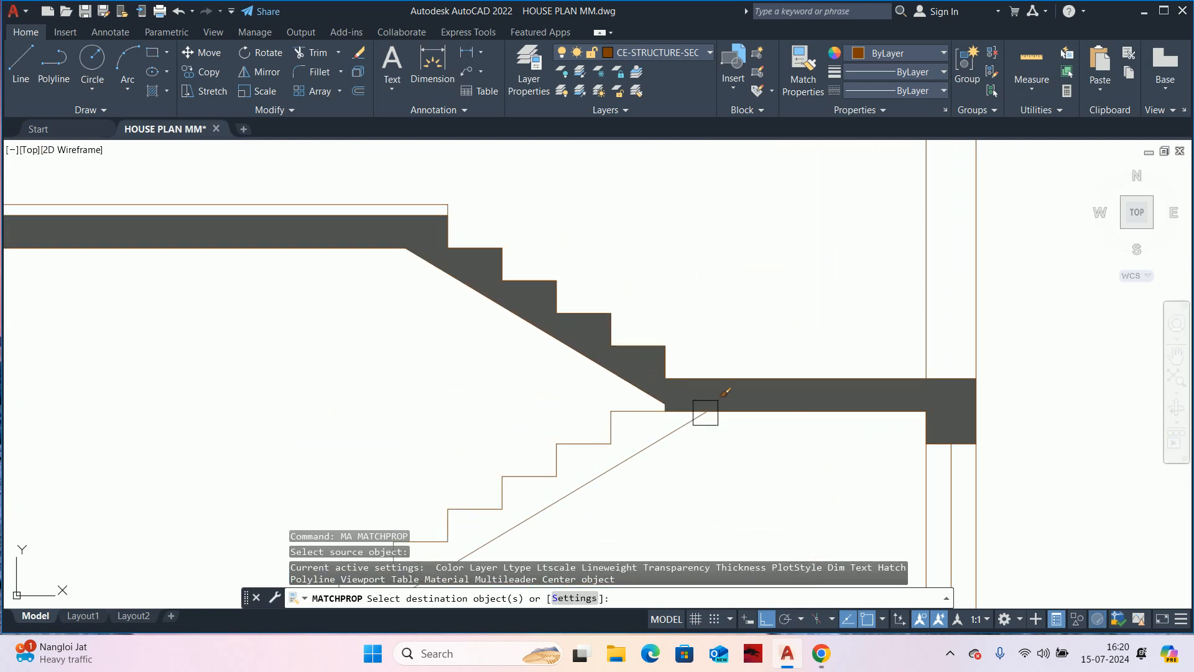
left_click(706, 392)
key("Escape")
scroll(560, 413, "down", 4)
middle_click_drag(560, 413, 566, 418)
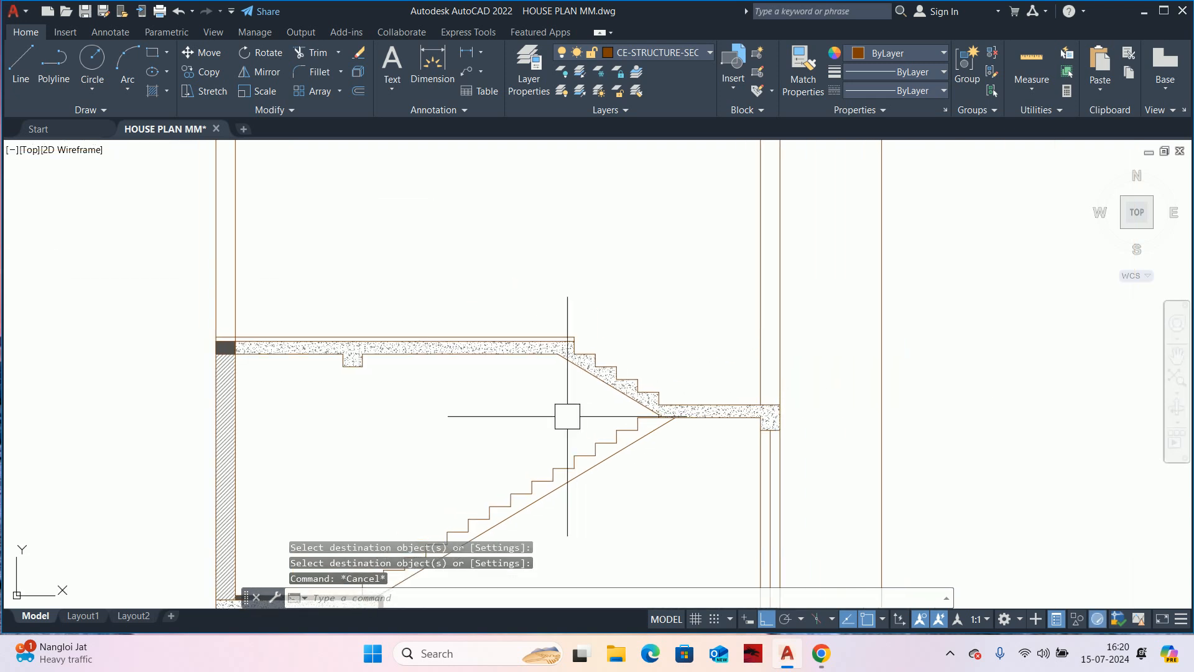
key("Escape")
key("Escape")
scroll(527, 359, "down", 3)
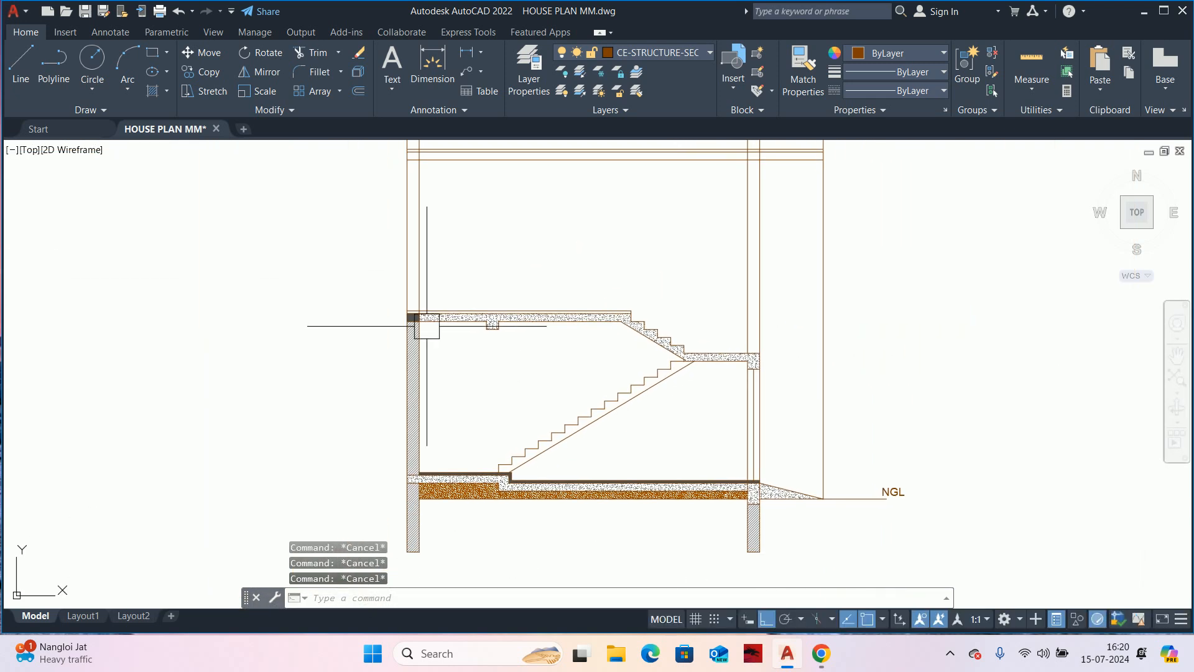
- Match the solid fill of the upper slab's end over the left wall to the slab's concrete hatch
type("MA")
key("Return")
scroll(412, 327, "up", 8)
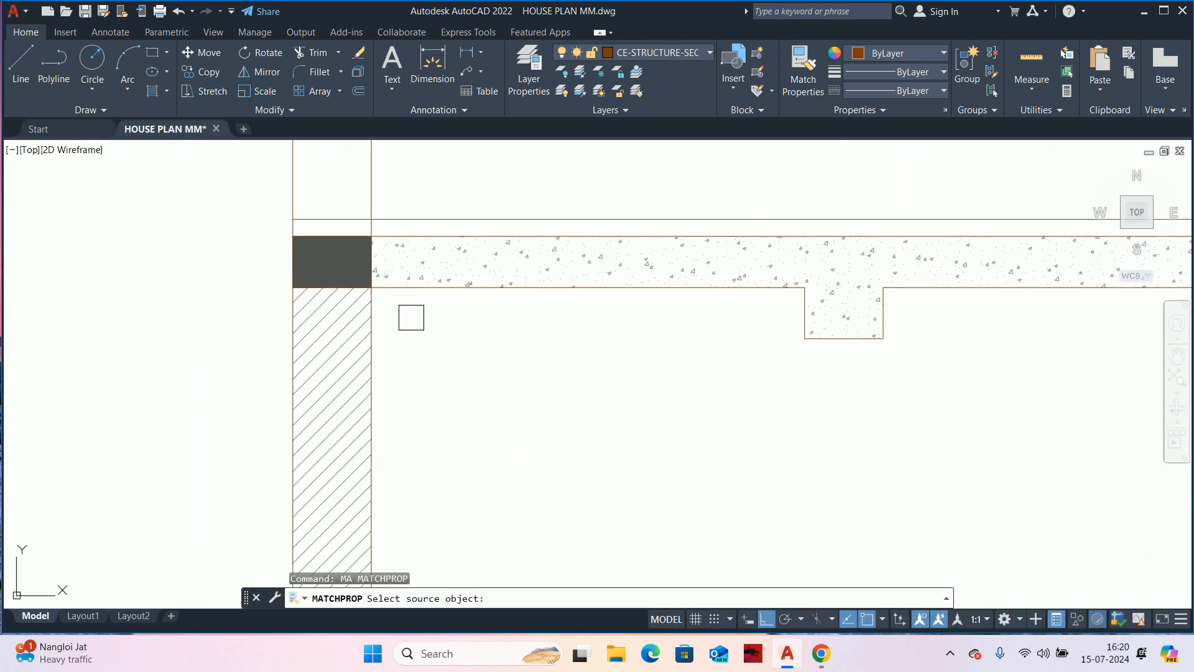
left_click(414, 240)
left_click(297, 230)
key("Escape")
middle_click_drag(333, 245, 368, 352)
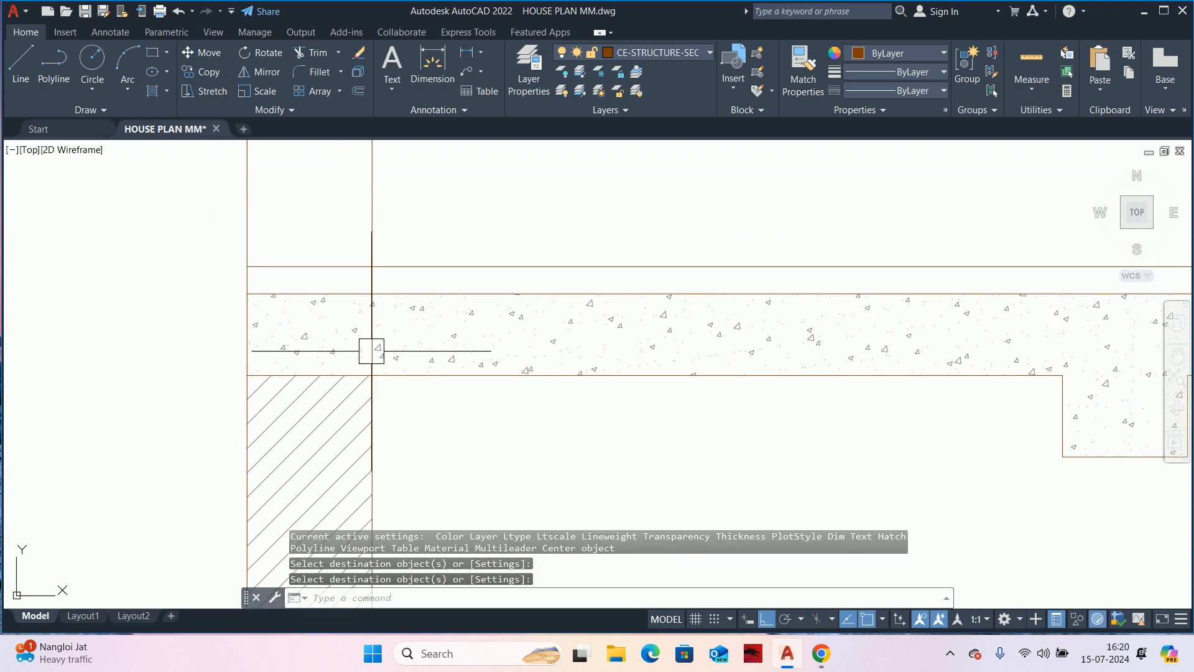
- Trim the left wall's inner line where it crosses the upper slab
type("TR")
key("Return")
key("Escape")
key("Escape")
key("Escape")
scroll(374, 329, "down", 4)
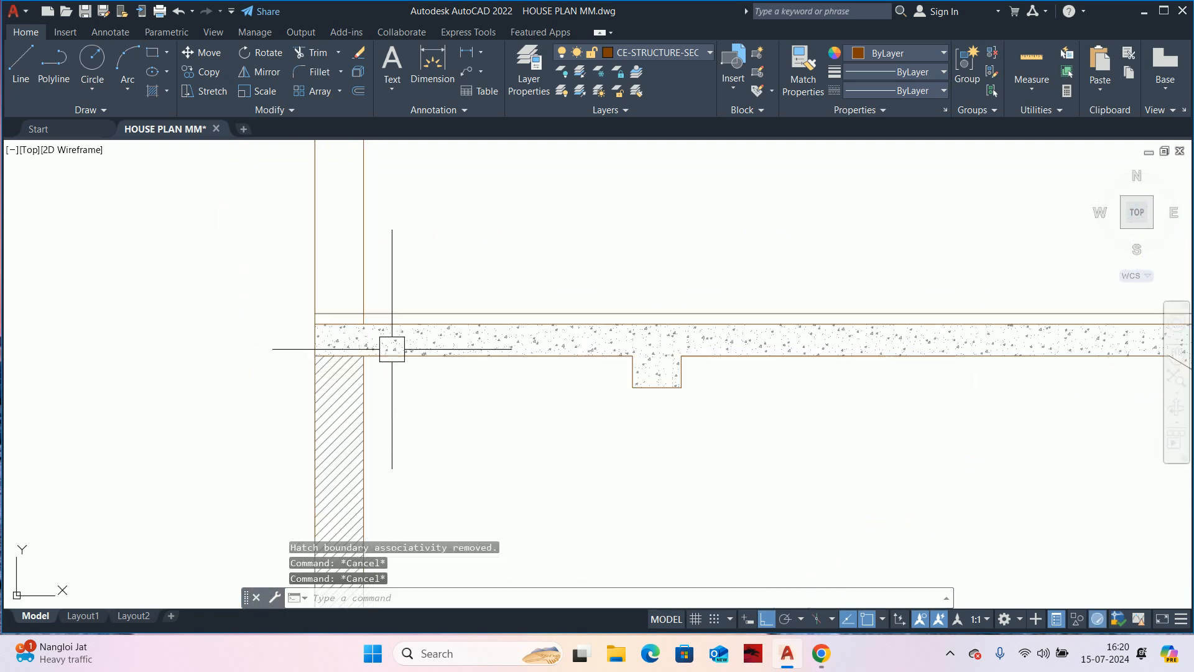
- Trim the upper slab's floor finish line back to the inner face of the left wall
scroll(386, 342, "up", 4)
type("TR")
key("Return")
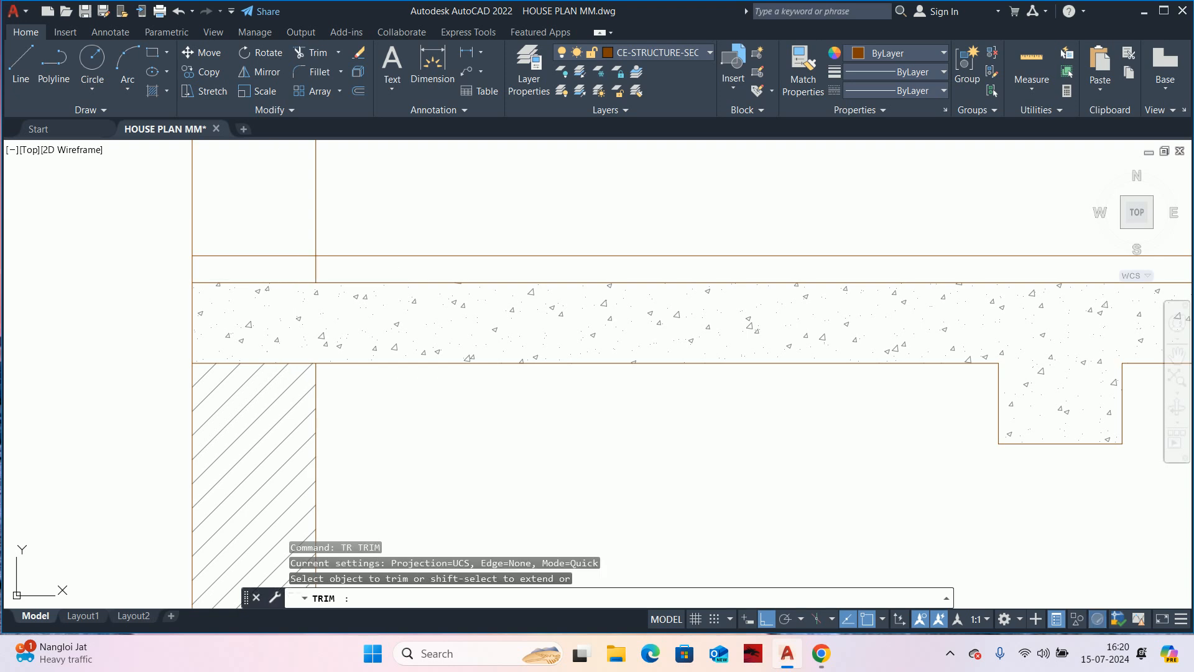
key("Escape")
key("Escape")
key("Escape")
scroll(467, 365, "down", 5)
scroll(392, 380, "up", 1)
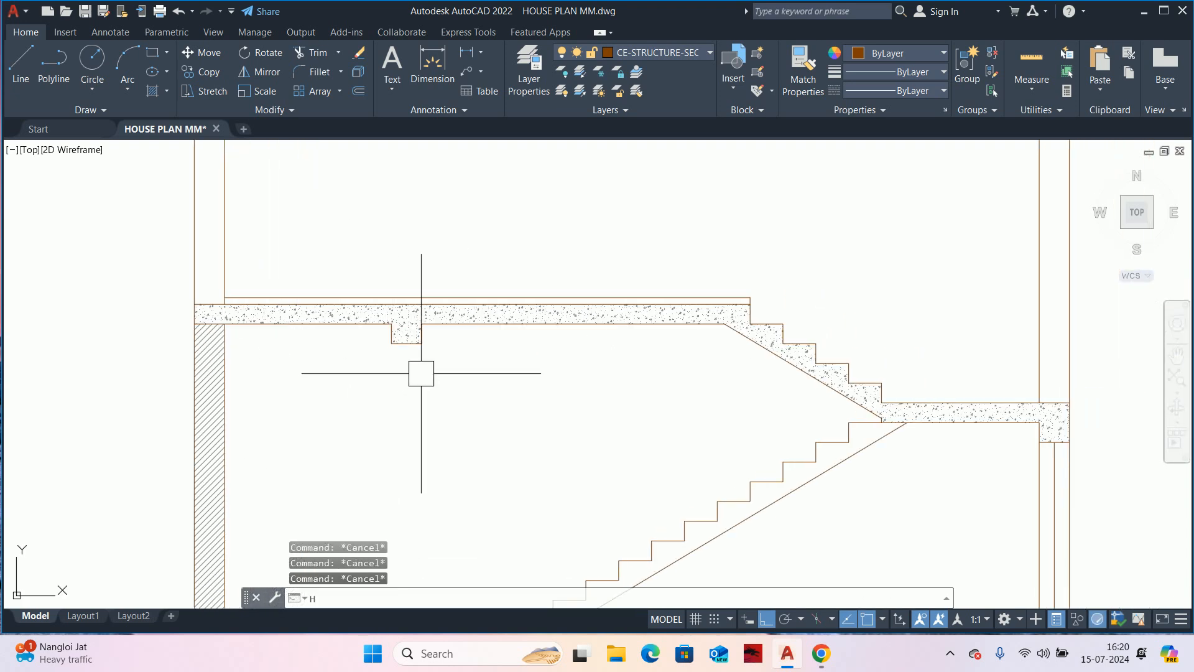
type("H")
key("Return")
scroll(746, 311, "up", 2)
key("Escape")
- Offset the top riser, first tread and second riser of the upper stair flight outward by 50
middle_click_drag(763, 323, 587, 344)
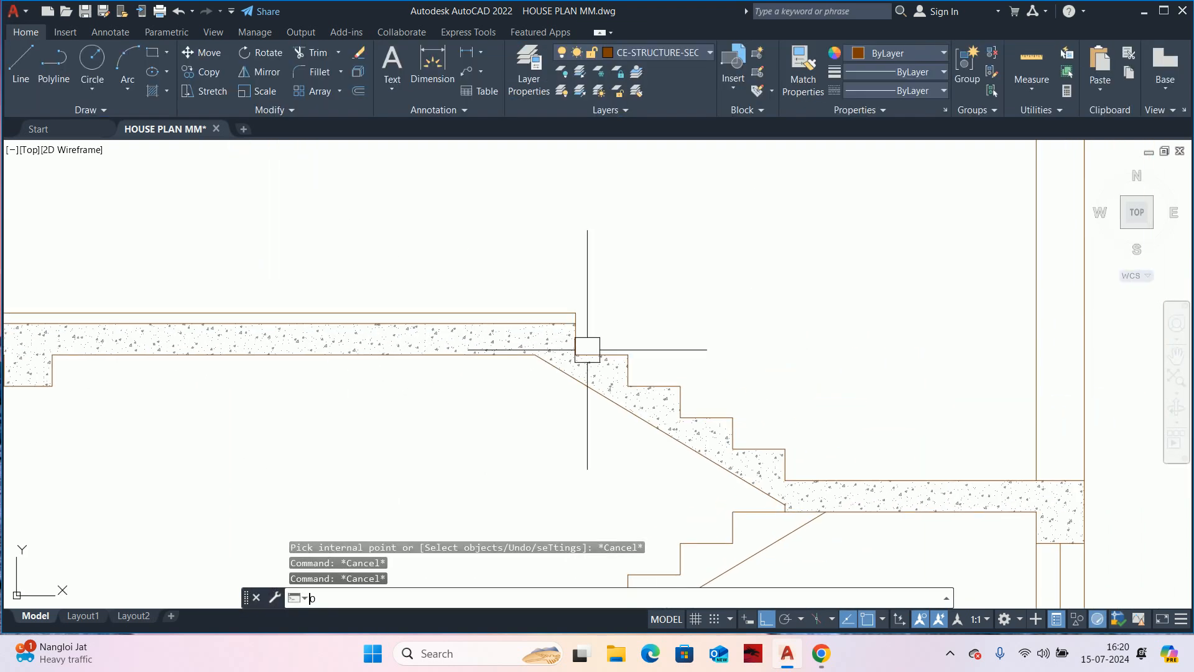
type("O")
key("Return")
type("50")
key("Return")
scroll(558, 288, "up", 2)
scroll(549, 322, "up", 3)
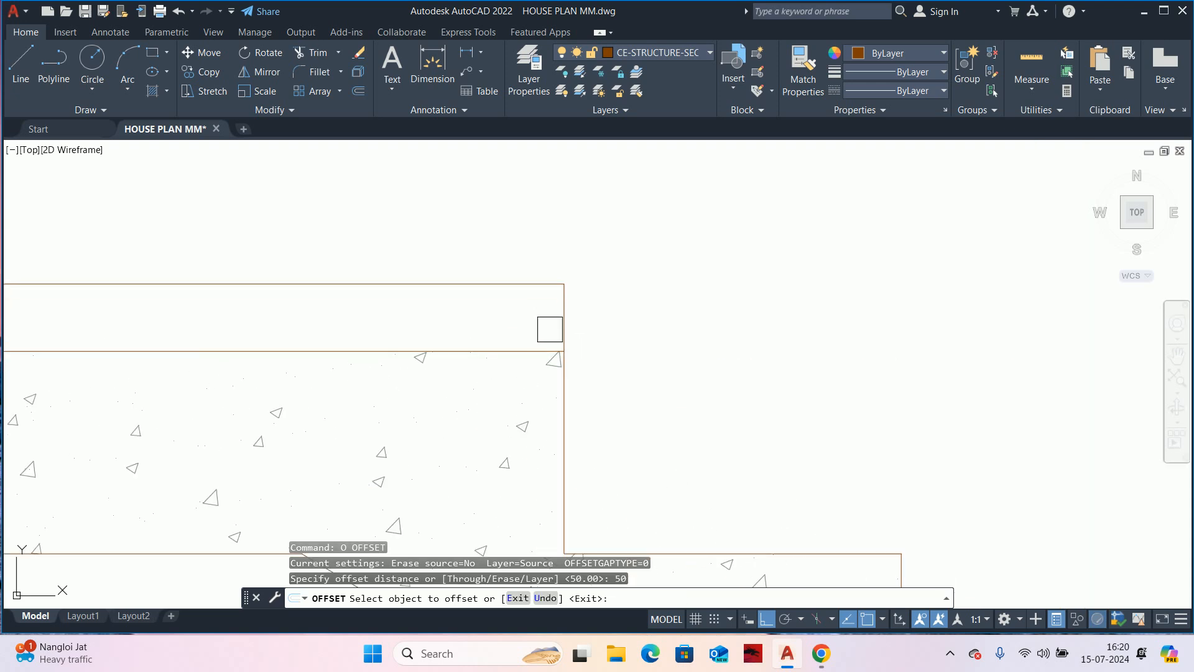
left_click(560, 334)
left_click(642, 357)
scroll(622, 357, "down", 2)
left_click(658, 401)
left_click(650, 348)
left_click(722, 430)
left_click(760, 426)
- Offset the remaining treads and the third and fourth risers of the upper stair flight outward by 50
middle_click_drag(760, 427, 625, 349)
left_click(732, 441)
left_click(733, 411)
middle_click_drag(800, 467, 679, 373)
left_click(657, 373)
left_click(734, 384)
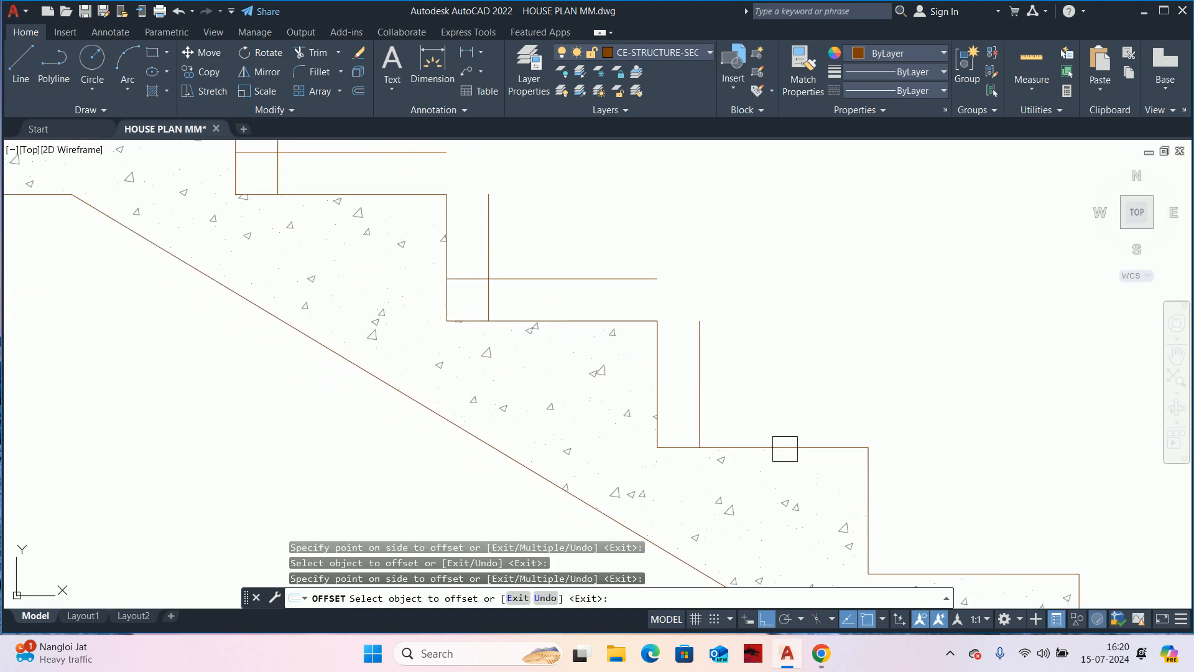
middle_click_drag(682, 330, 608, 315)
left_click(595, 361)
left_click(677, 363)
left_click(681, 432)
left_click(709, 375)
- Offset the upper flight's lowest riser outward and the landing's top line upward by 50
middle_click_drag(784, 419, 552, 269)
left_click(560, 336)
left_click(648, 376)
middle_click_drag(648, 376, 667, 309)
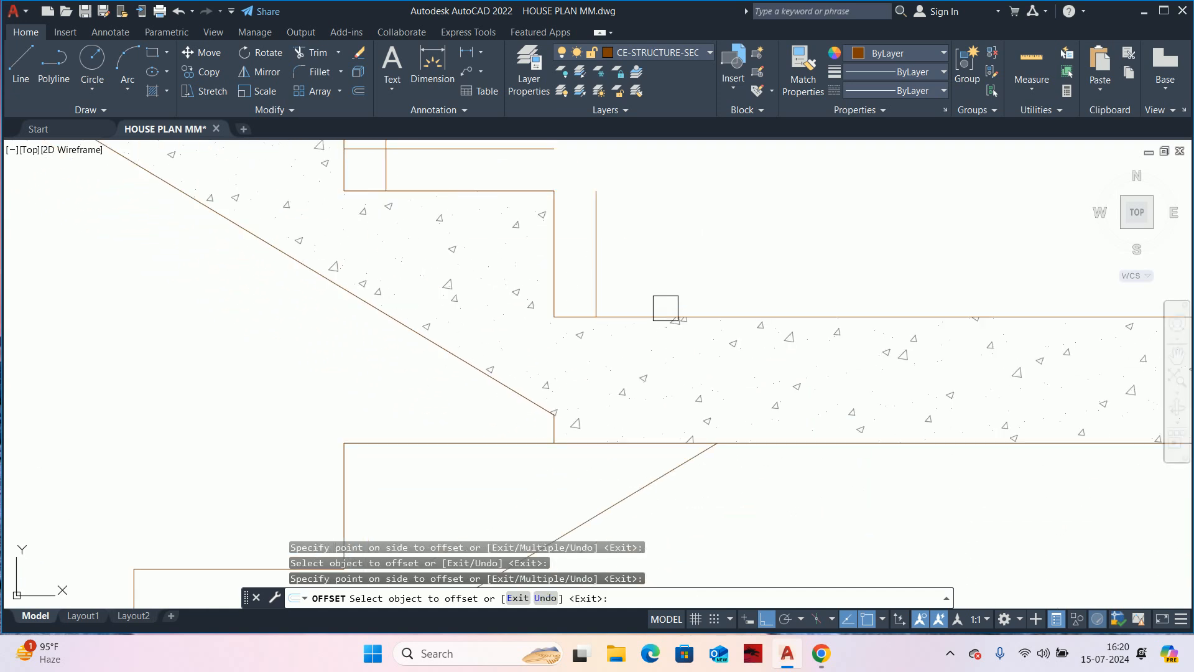
left_click(661, 317)
left_click(659, 258)
- Offset the top riser of the lower stair flight and the tread below it outward by 50
scroll(635, 308, "down", 3)
middle_click_drag(513, 323, 744, 277)
scroll(676, 325, "down", 1)
middle_click_drag(672, 328, 670, 268)
scroll(775, 253, "up", 4)
left_click(700, 201)
left_click(622, 190)
middle_click_drag(587, 233, 666, 285)
left_click(678, 310)
left_click(555, 374)
left_click(546, 346)
- Offset the second and third risers from the top of the lower flight, with their treads, outward by 50
middle_click_drag(482, 435, 563, 326)
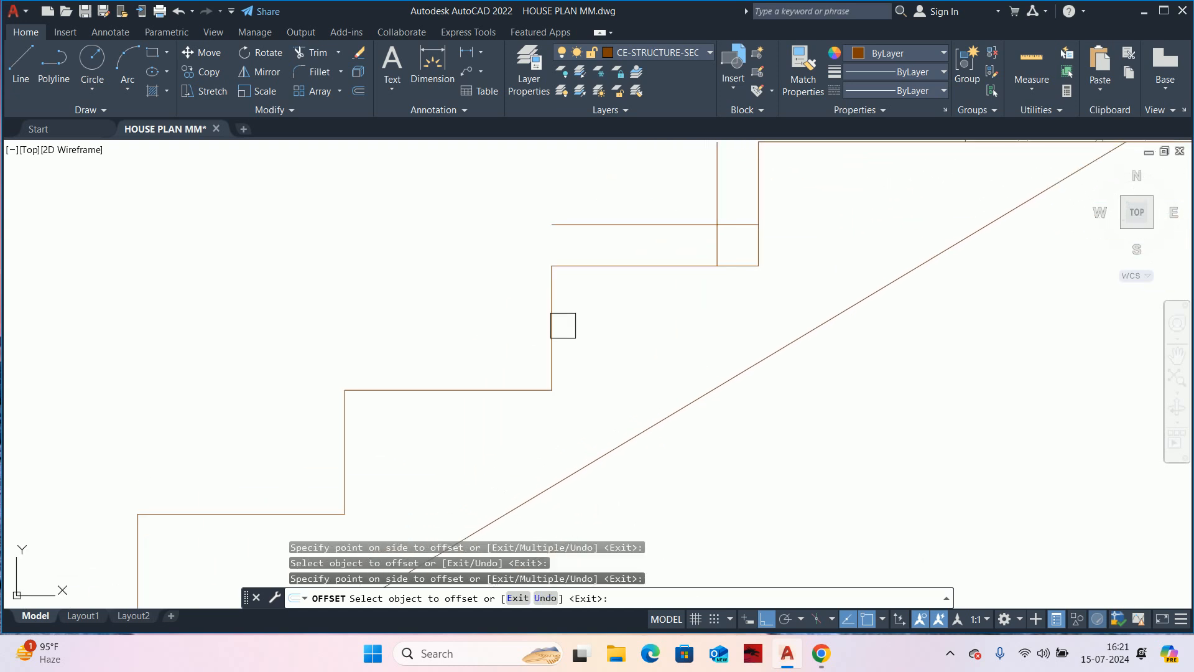
left_click(563, 325)
left_click(506, 333)
left_click(434, 390)
left_click(424, 339)
middle_click_drag(551, 326, 594, 315)
left_click(594, 315)
left_click(467, 376)
left_click(451, 344)
- Offset the fourth and fifth risers from the top of the lower flight, with their treads, outward by 50
middle_click_drag(410, 407, 585, 252)
left_click(552, 293)
left_click(482, 293)
left_click(443, 348)
left_click(438, 272)
middle_click_drag(325, 420, 569, 297)
left_click(569, 297)
left_click(591, 297)
left_click(541, 306)
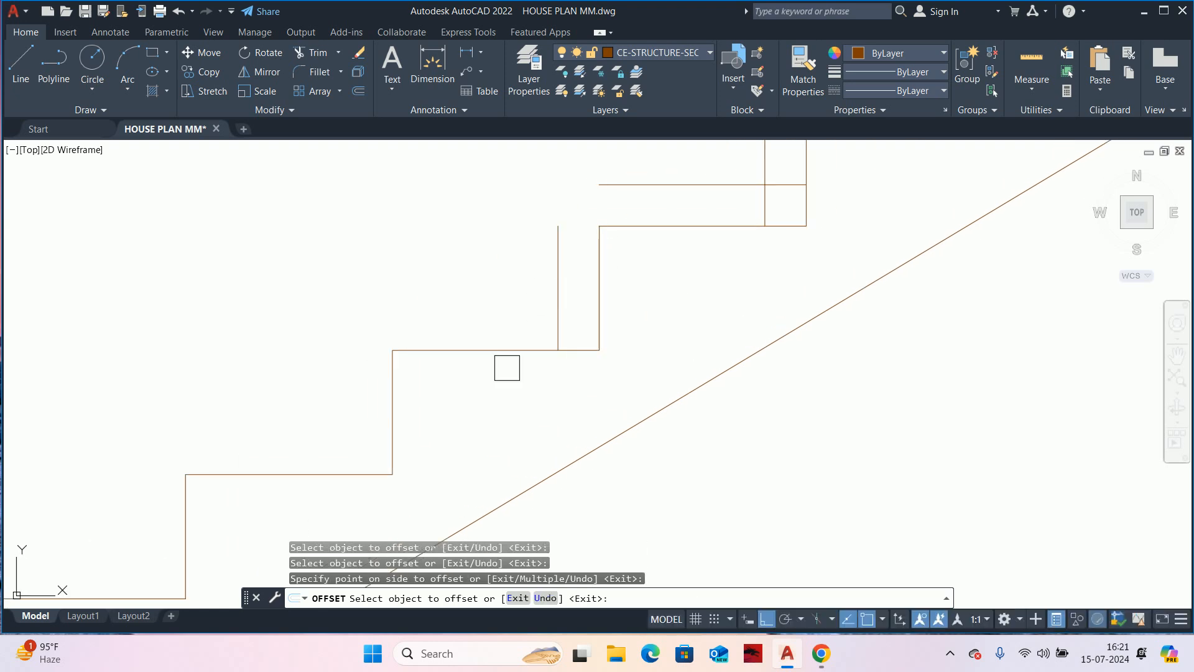
left_click(471, 344)
left_click(458, 292)
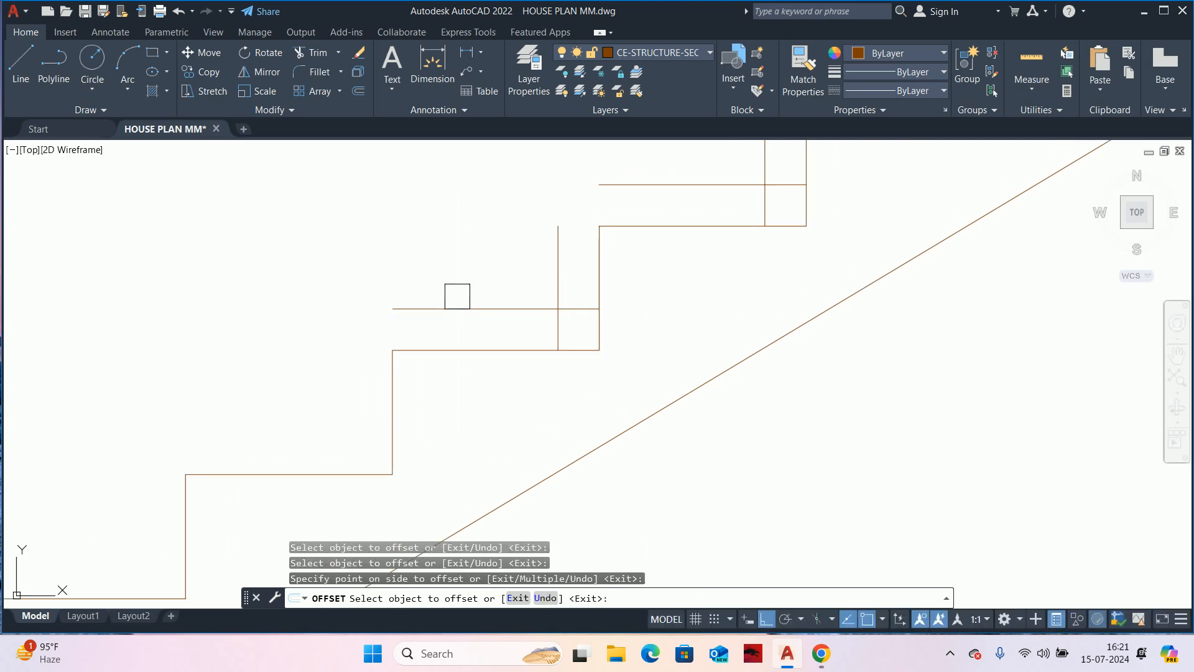
- Offset the sixth riser from the top of the lower flight and its tread outward by 50
middle_click_drag(436, 344, 693, 195)
left_click(650, 278)
left_click(527, 330)
mouse_move(371, 384)
middle_mouse_down()
mouse_move(378, 373)
mouse_move(448, 376)
middle_mouse_up()
left_click(547, 315)
left_click(536, 289)
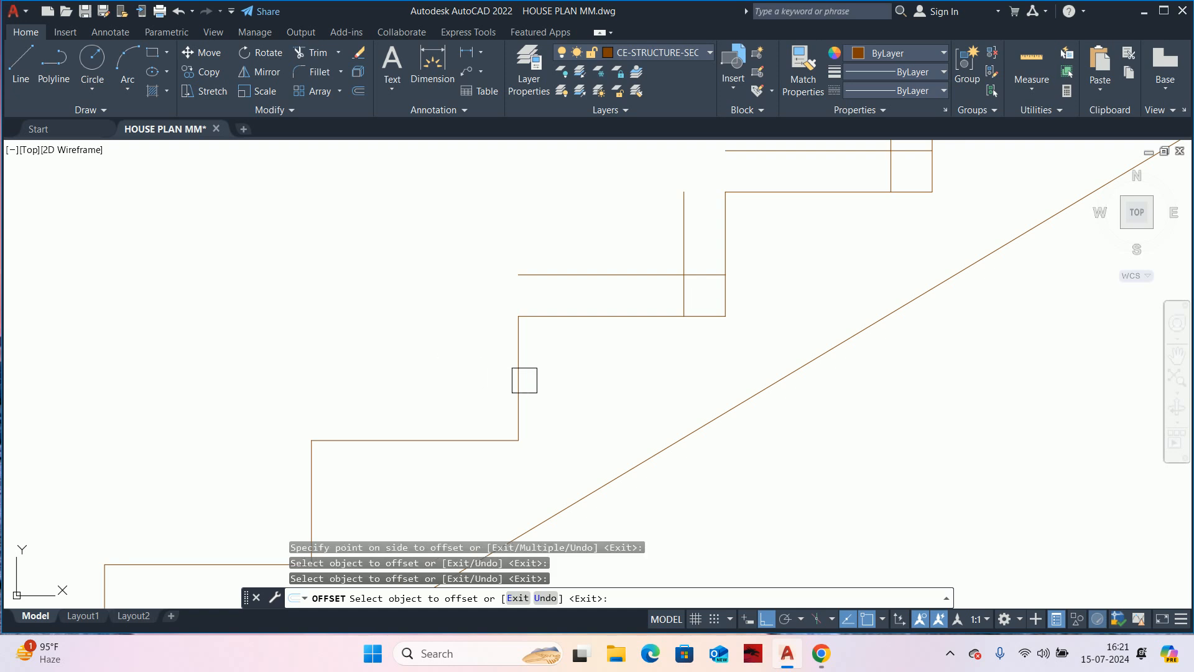
- Offset the next three risers of the lower flight, with the two treads between them, outward by 50
left_click(518, 379)
left_click(438, 377)
middle_click_drag(401, 423, 697, 340)
left_click(656, 314)
left_click(641, 277)
left_click(572, 377)
left_click(557, 377)
left_click(690, 353)
left_click(672, 330)
left_click(646, 391)
left_click(616, 392)
- Offset the remaining risers and treads of the lower flight, down to the second-lowest riser, outward by 50
mouse_move(572, 394)
middle_mouse_down()
mouse_move(605, 359)
mouse_move(524, 358)
middle_mouse_up()
left_click(589, 344)
left_click(553, 346)
middle_click_drag(632, 277, 634, 259)
left_click(629, 298)
left_click(606, 261)
left_click(594, 327)
left_click(580, 331)
middle_click_drag(483, 340, 706, 199)
left_click(652, 277)
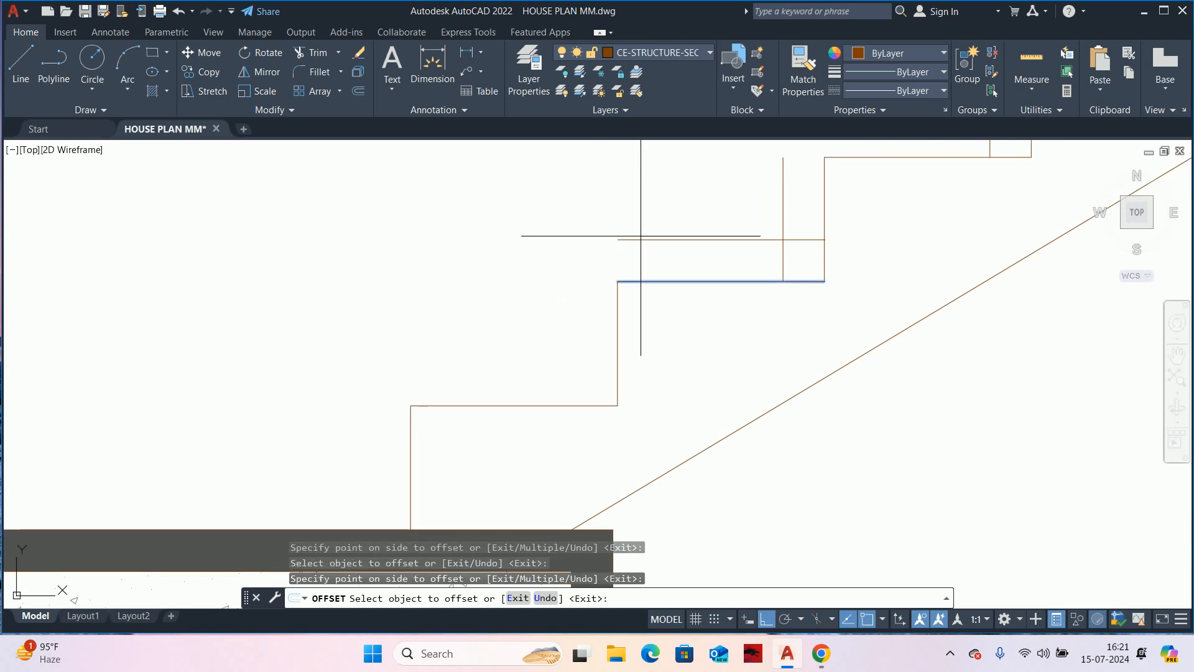
- Offset the two lowest risers of the lower flight and the tread between them outward by 50
left_click(624, 302)
left_click(520, 307)
left_click(482, 405)
left_click(482, 375)
middle_click_drag(481, 374, 570, 290)
left_click(498, 370)
left_click(401, 351)
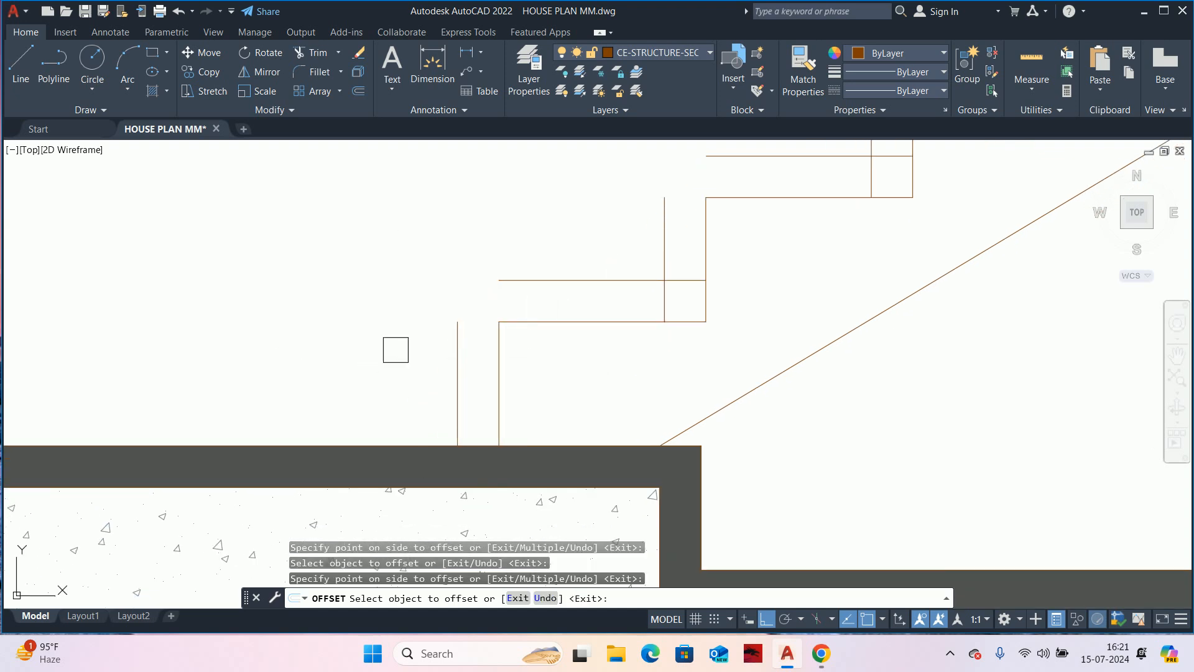
key("Escape")
key("Escape")
scroll(568, 283, "down", 6)
middle_click_drag(645, 213, 579, 392)
scroll(735, 301, "up", 3)
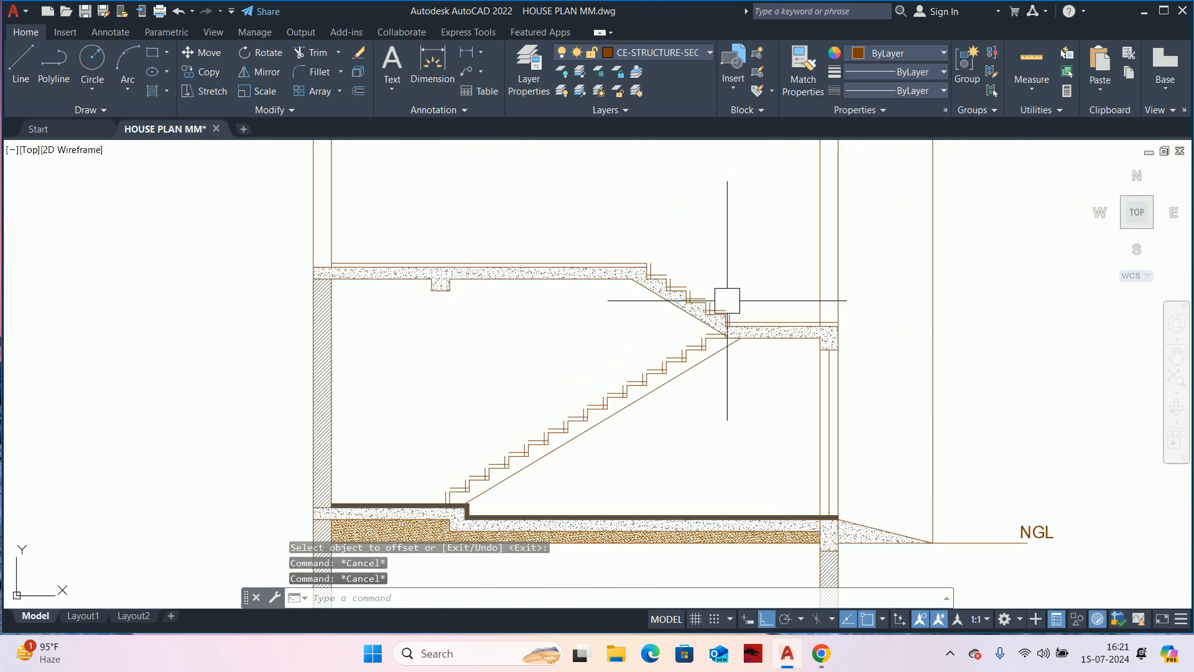
- Trim the mid-landing's floor finish line where it runs into the wall
key("Escape")
type("TR")
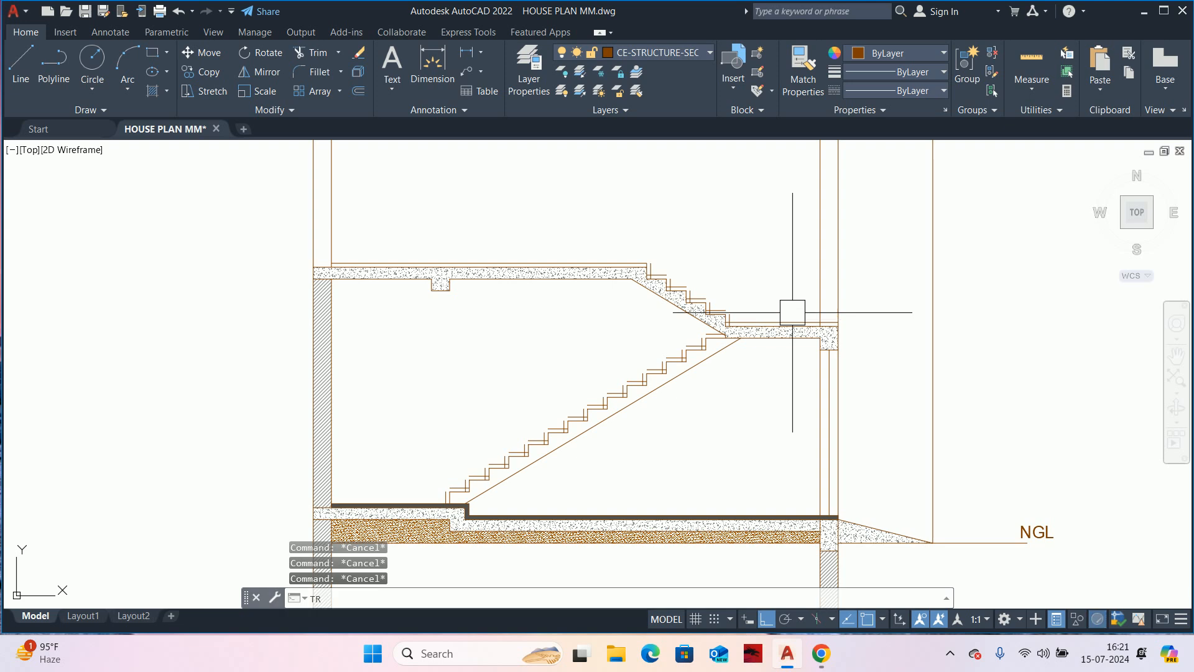
key("Return")
scroll(769, 319, "up", 5)
scroll(799, 391, "down", 8)
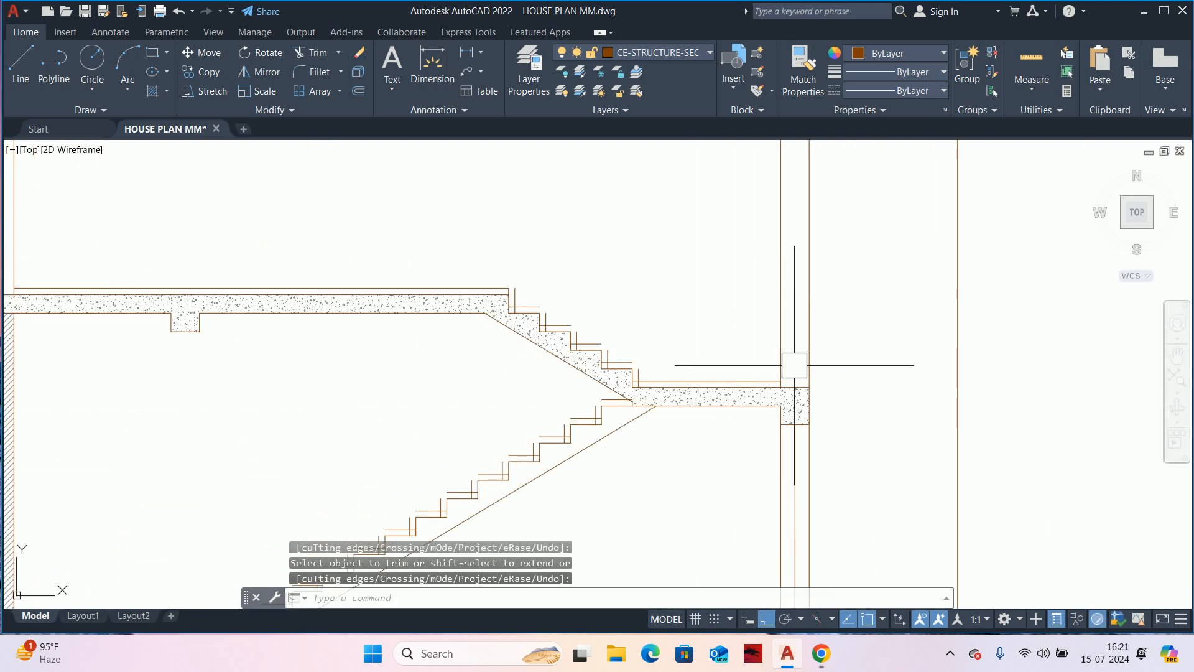
key("Escape")
key("Escape")
scroll(795, 367, "up", 5)
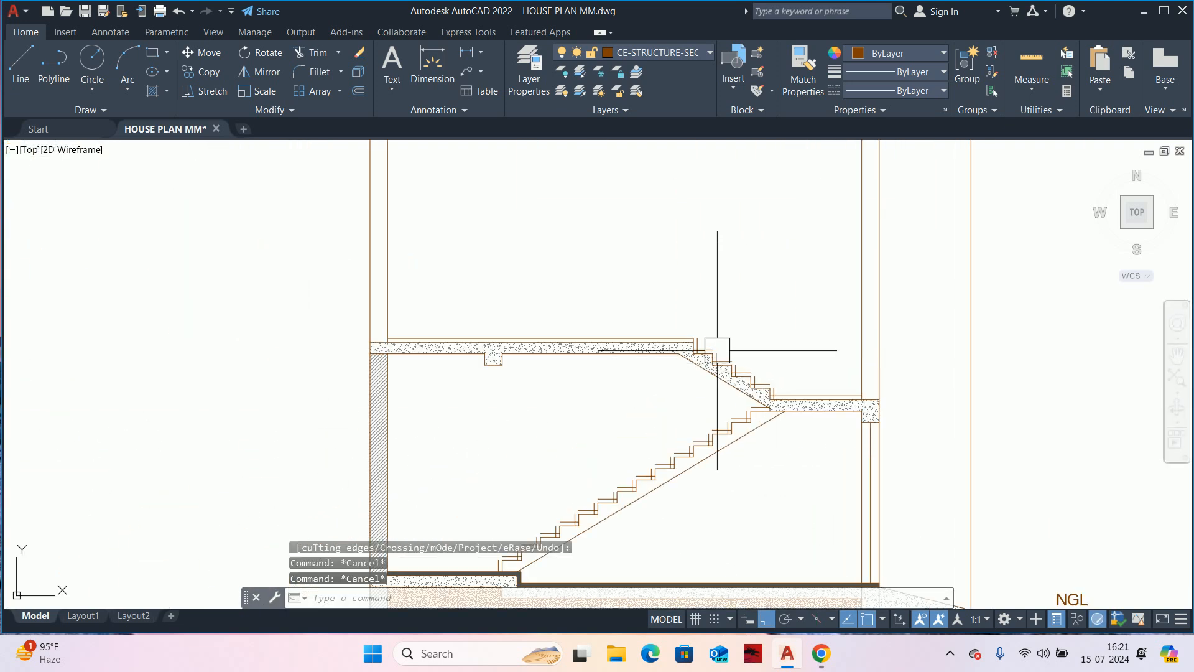
- Draw a nosing outline from the upper floor finish corner, projecting 100 and closing back to the offset riser at slab level
key("Escape")
key("Return")
scroll(698, 334, "up", 3)
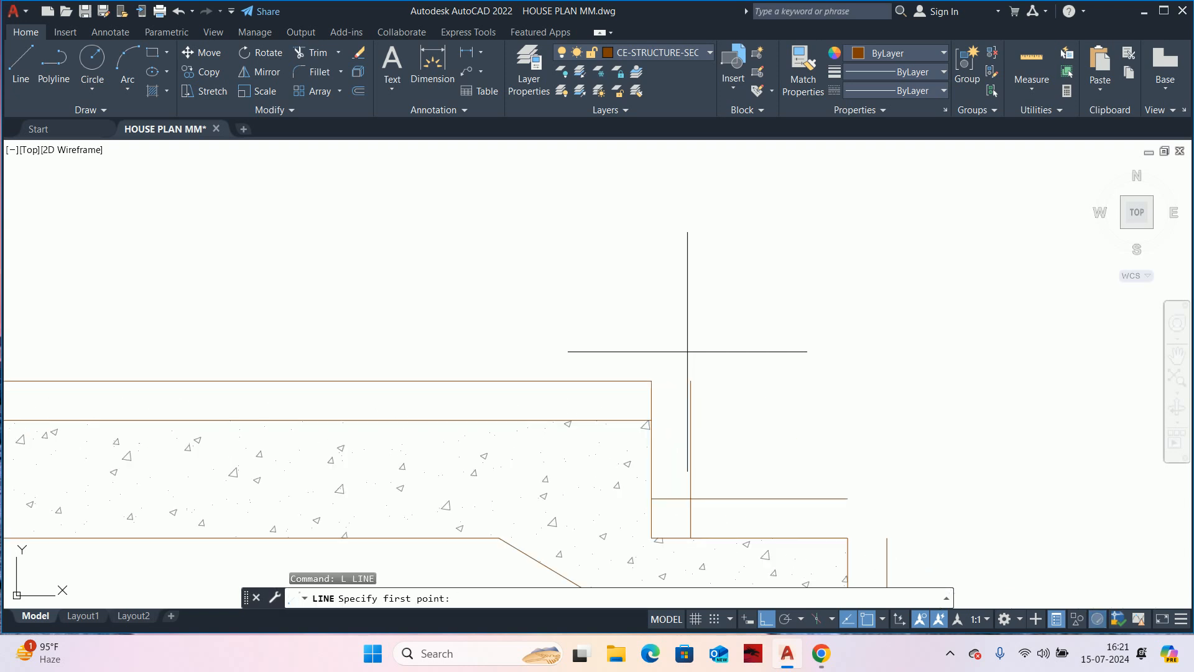
left_click(651, 380)
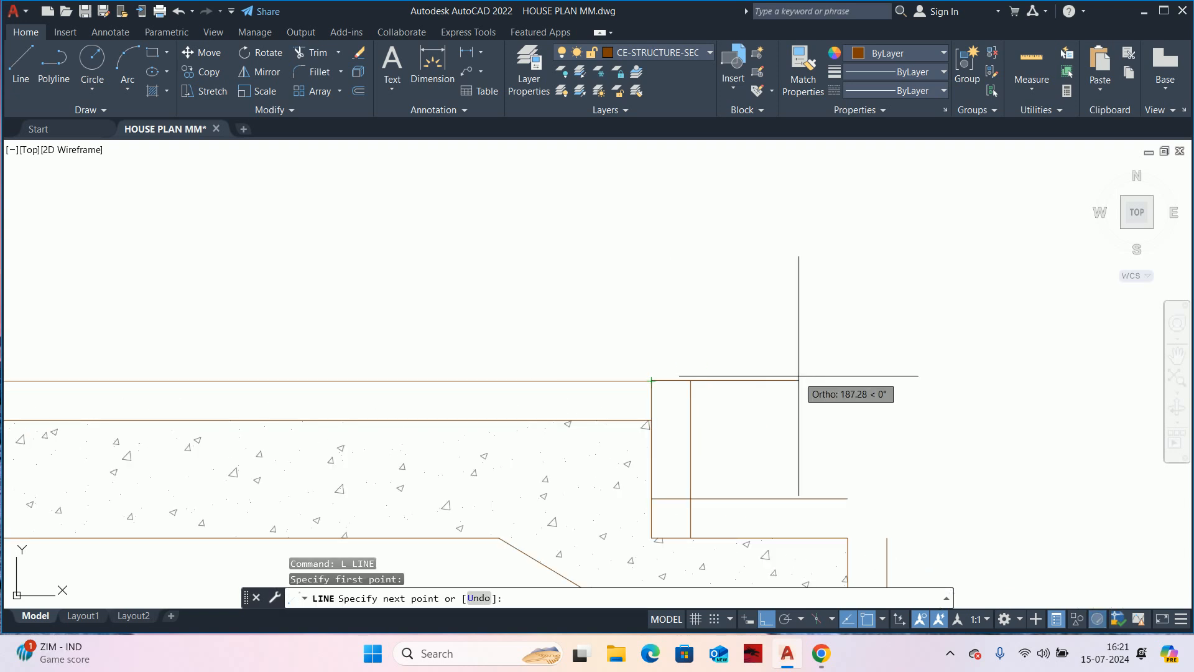
left_click(691, 380)
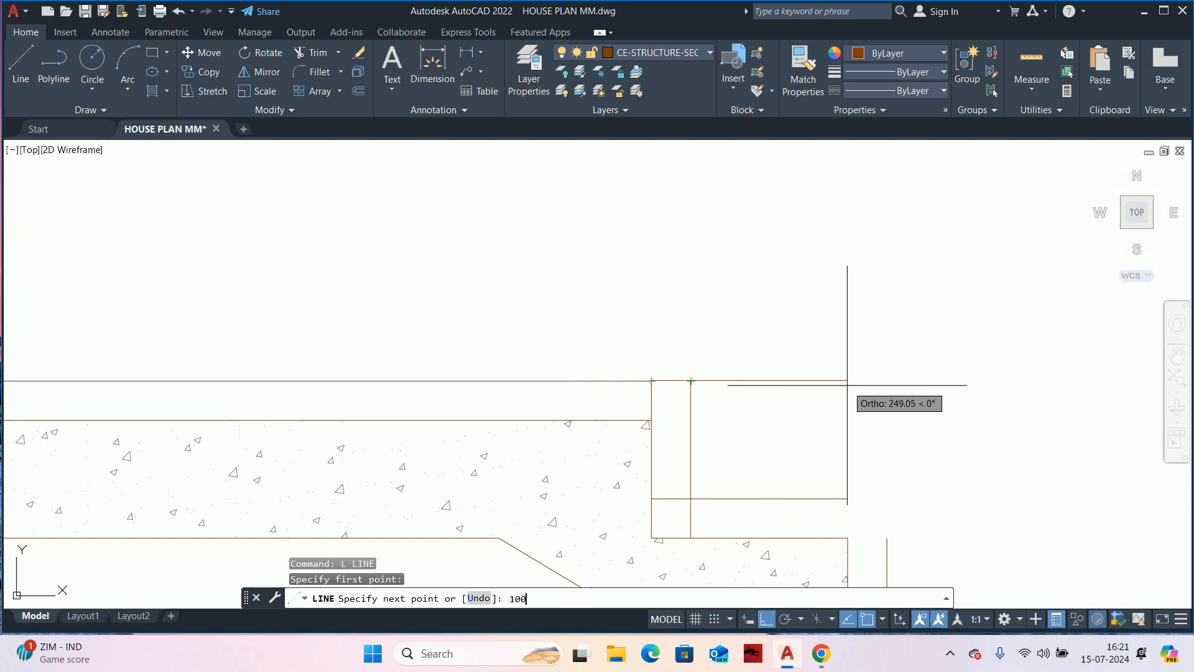
key("Return")
scroll(755, 392, "up", 2)
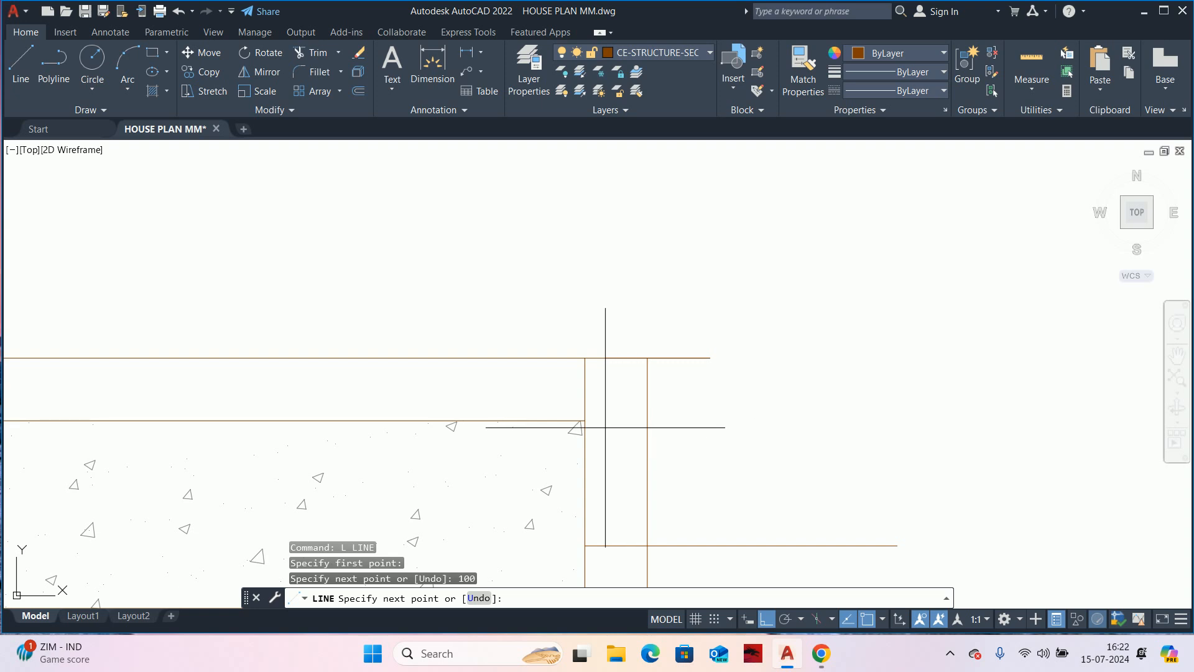
left_click(691, 423)
key("Escape")
- Trim the riser lines inside the nosing outline so it joins the floor finish
type("tr")
key("Return")
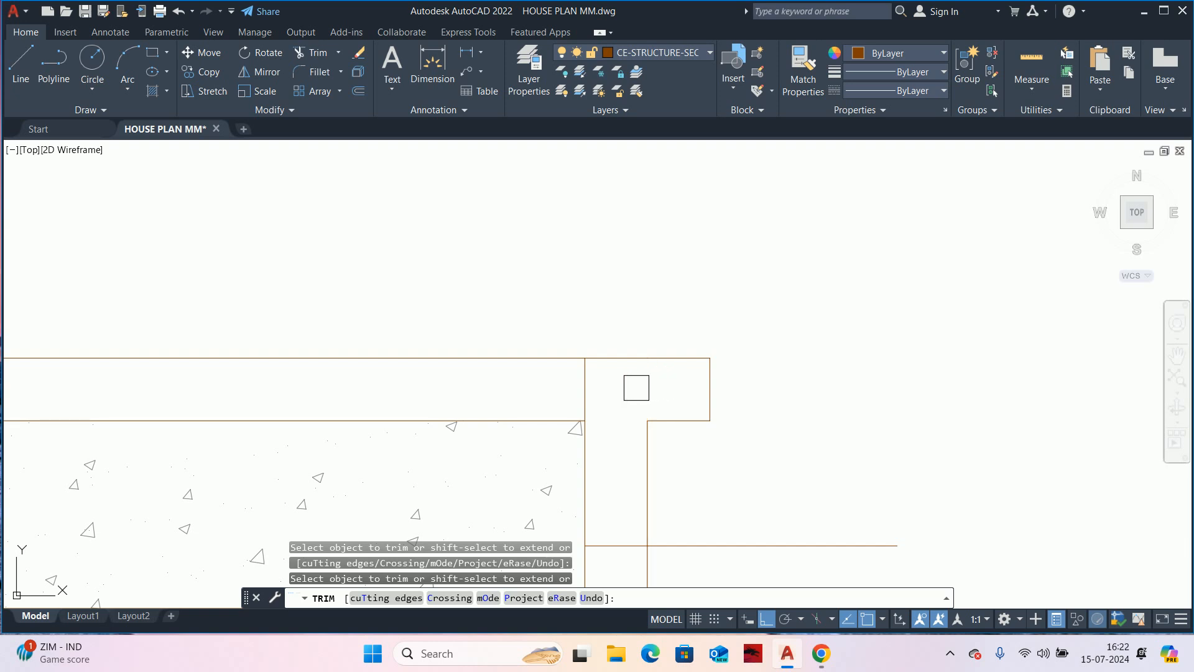
key("Escape")
- Stretch the end of the nosing inward by 10
type("s")
key("Return")
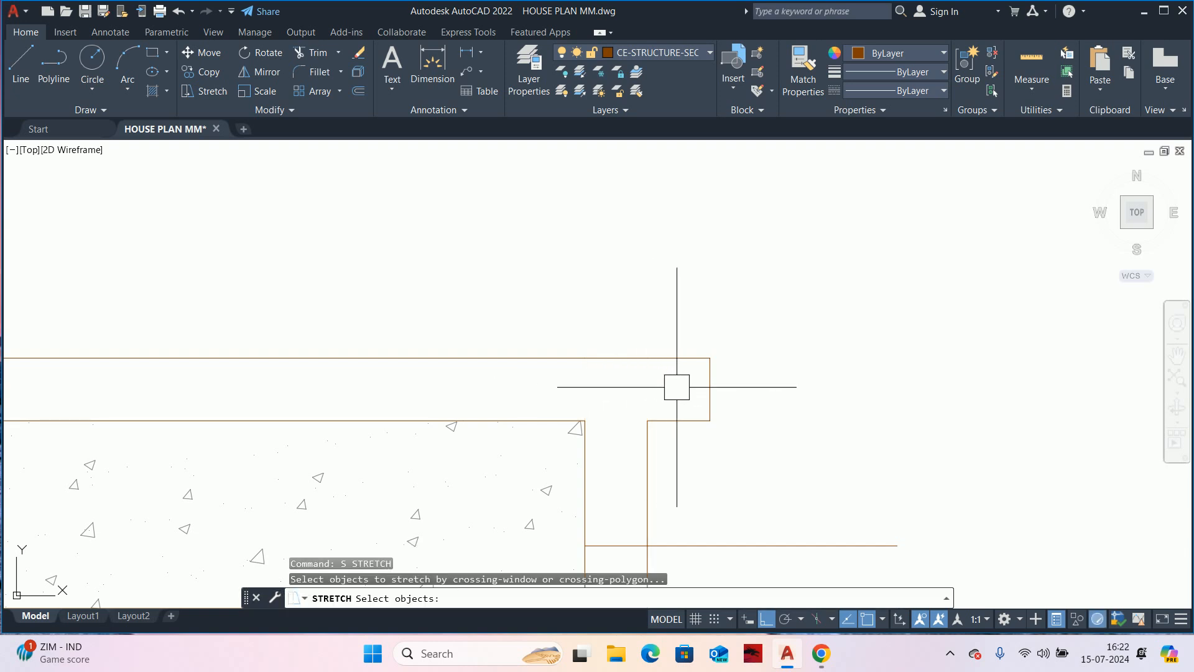
left_click(721, 341)
left_click(677, 434)
key("Return")
left_click(708, 467)
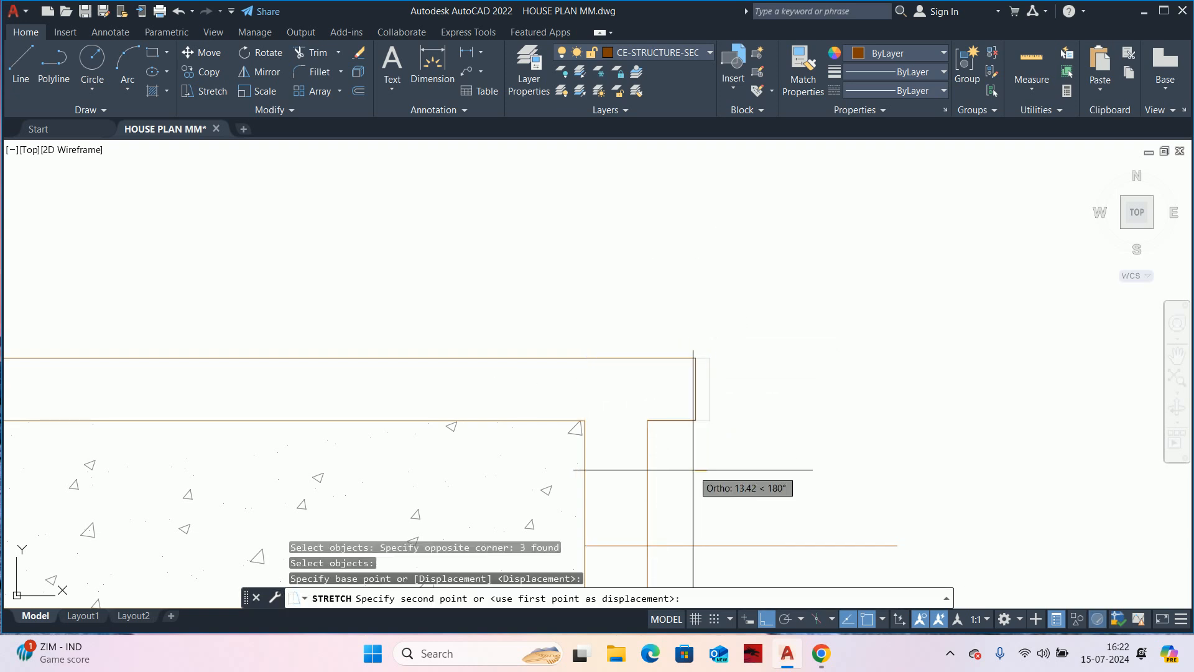
type("10")
key("Escape")
key("Escape")
key("Escape")
key("Escape")
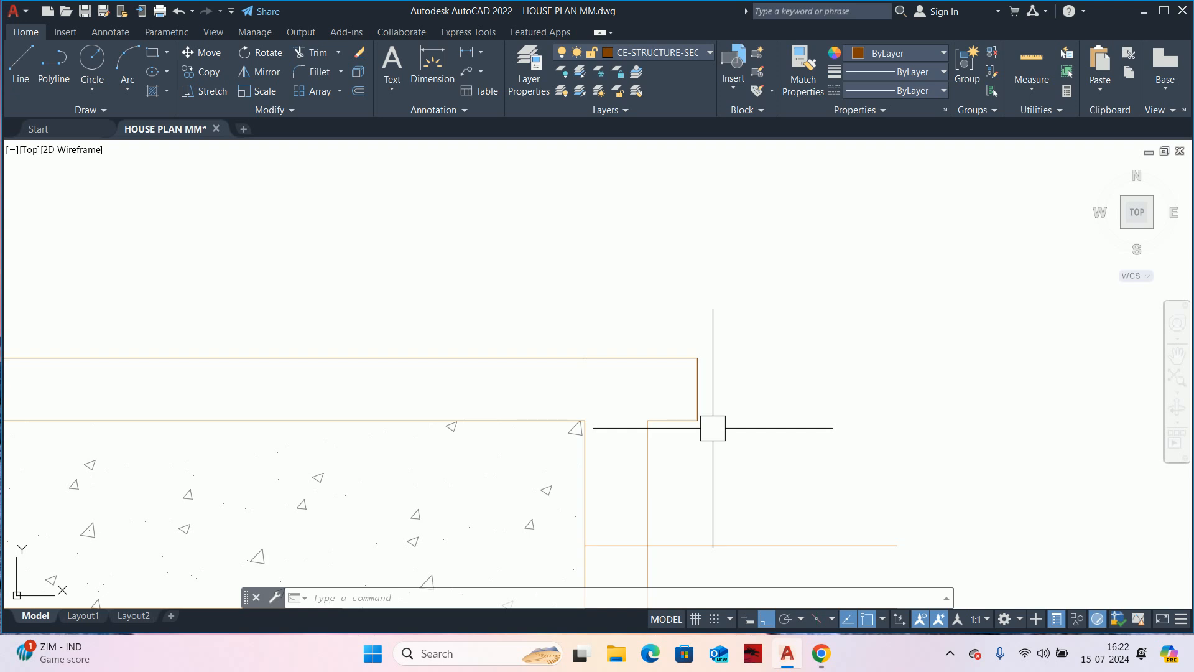
- Stretch the nosing's end inward by another 10
type("s")
key("Return")
left_click(736, 275)
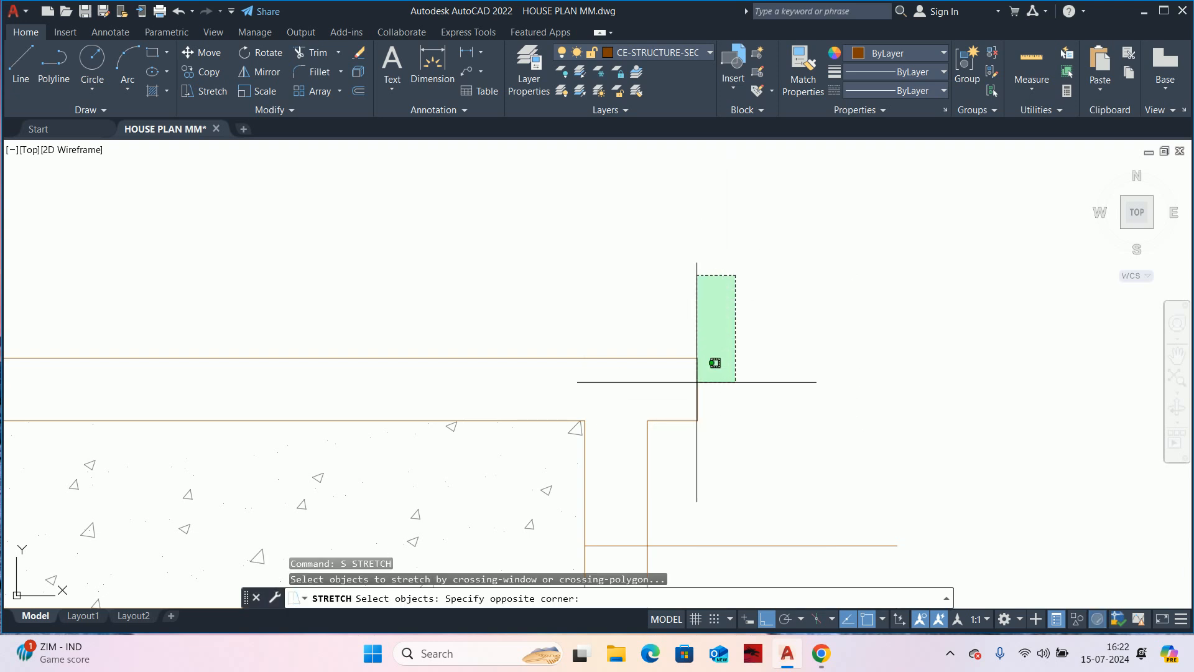
left_click(685, 444)
key("Return")
left_click(777, 456)
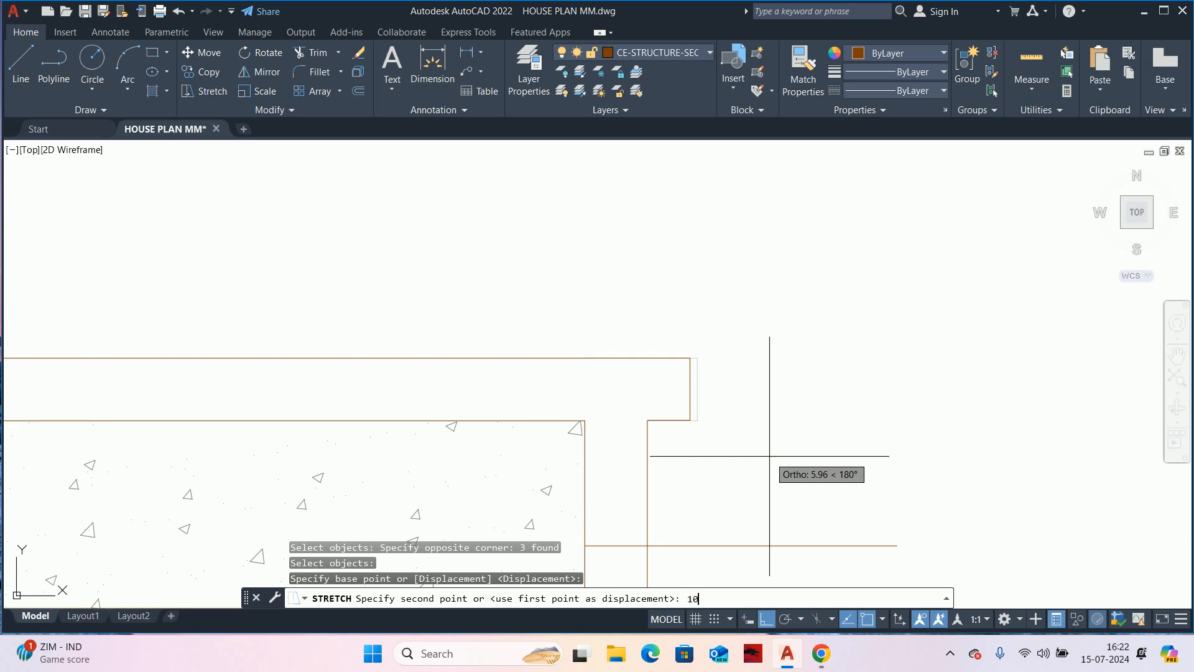
key("Return")
key("Escape")
key("Escape")
key("Escape")
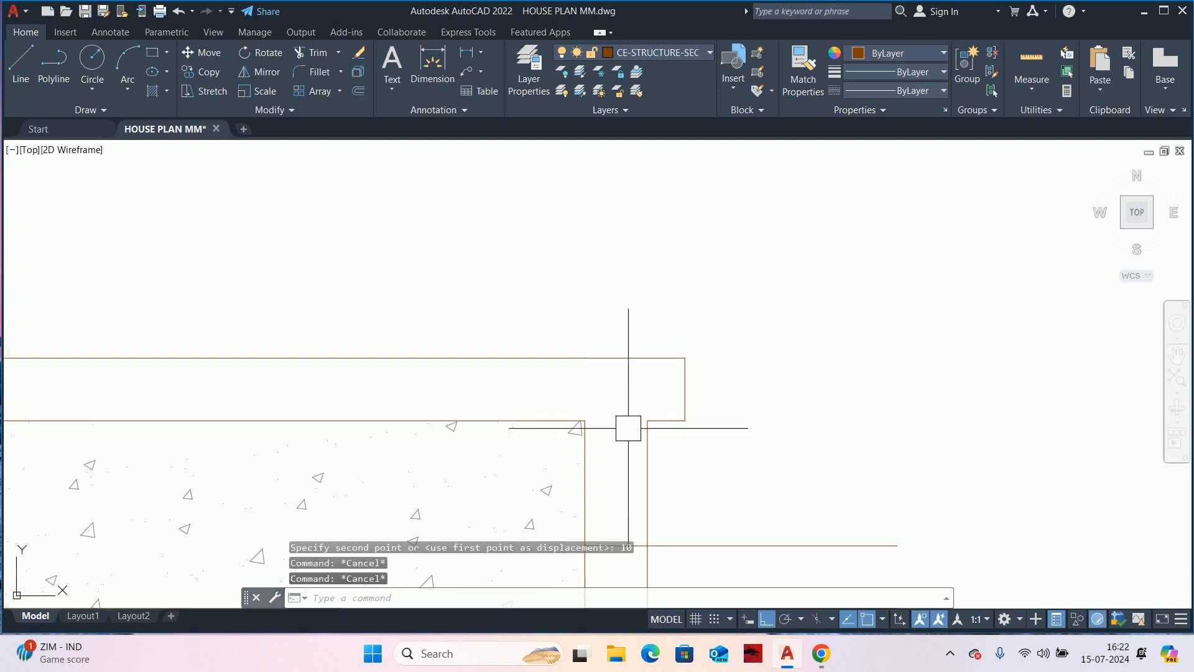
- Check the nosing's overhang beyond the riser finish and shorten it by a further 10 with Stretch
scroll(675, 404, "up", 4)
type("DLI")
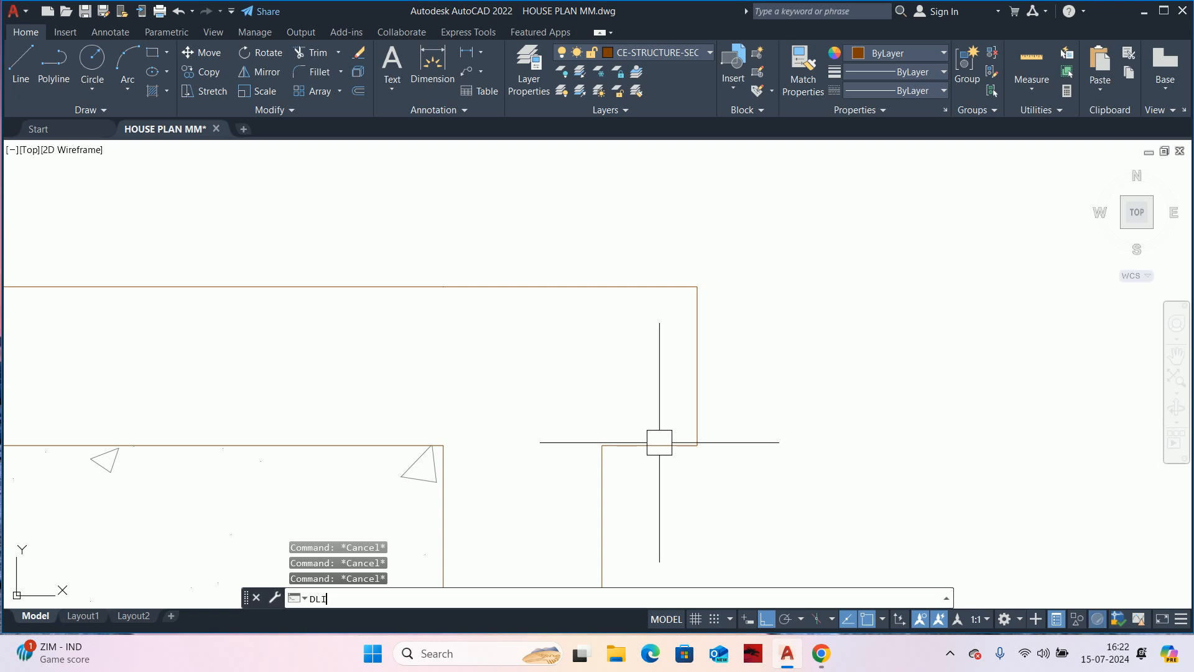
key("Return")
key("Escape")
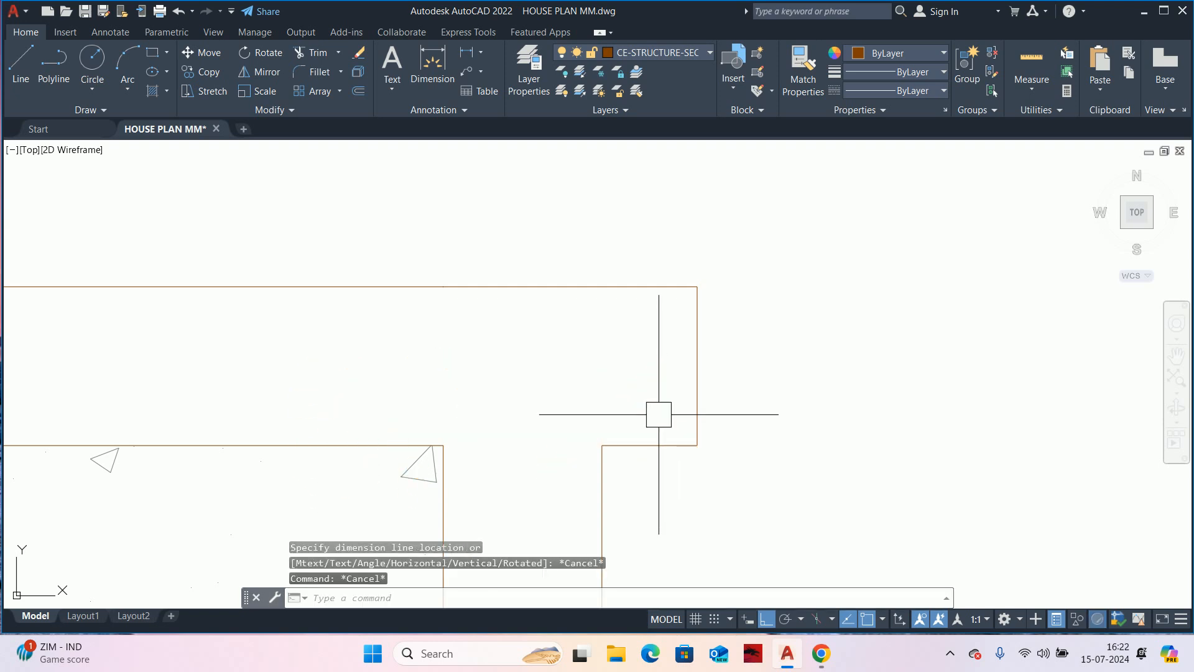
type("s")
key("Return")
left_click(742, 249)
left_click(714, 283)
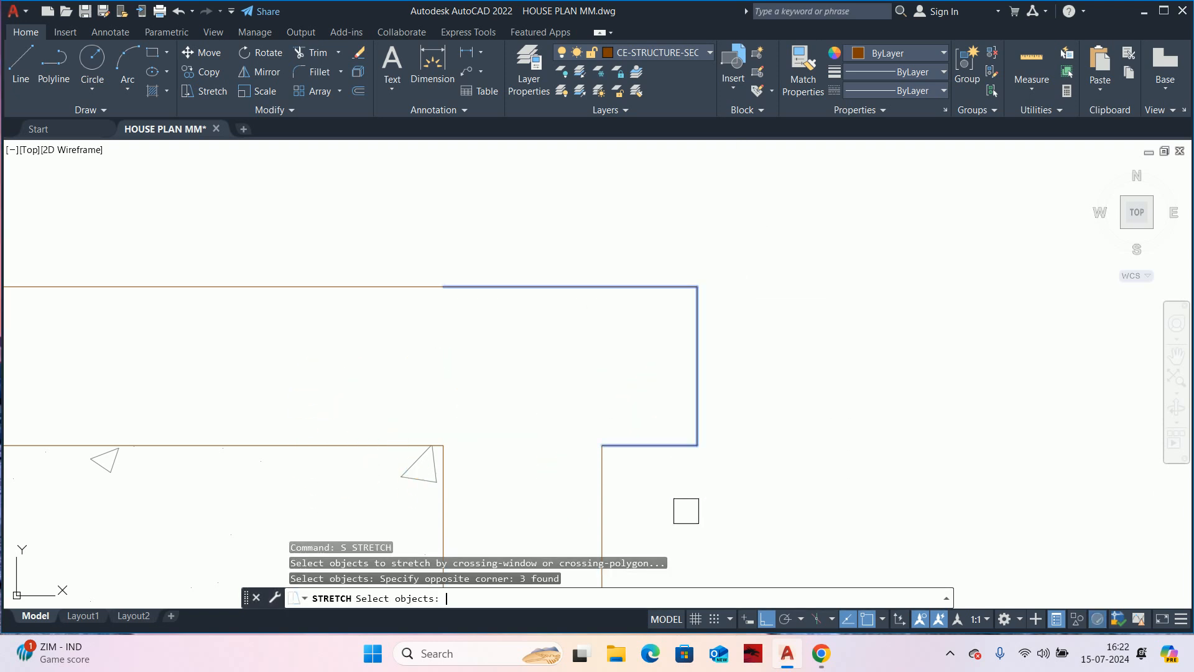
key("Return")
left_click(767, 507)
type("10")
key("Return")
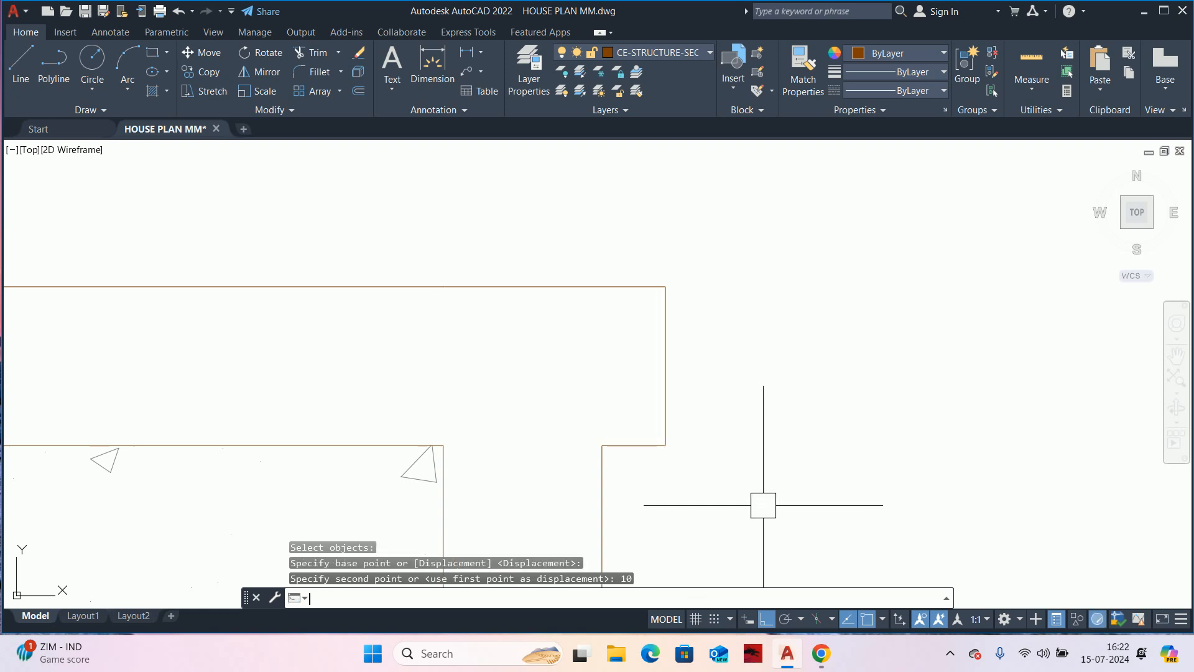
- Fillet the nosing's lower outer corner with a radius of 5
type("f")
key("Return")
type("r")
key("Return")
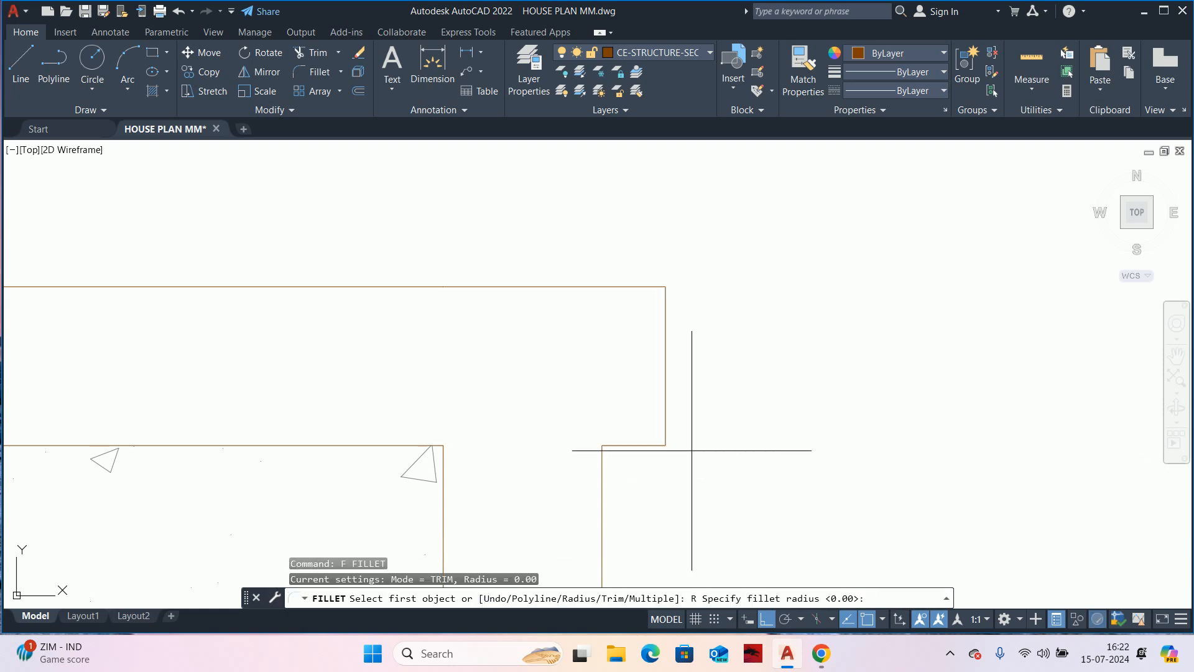
key("Return")
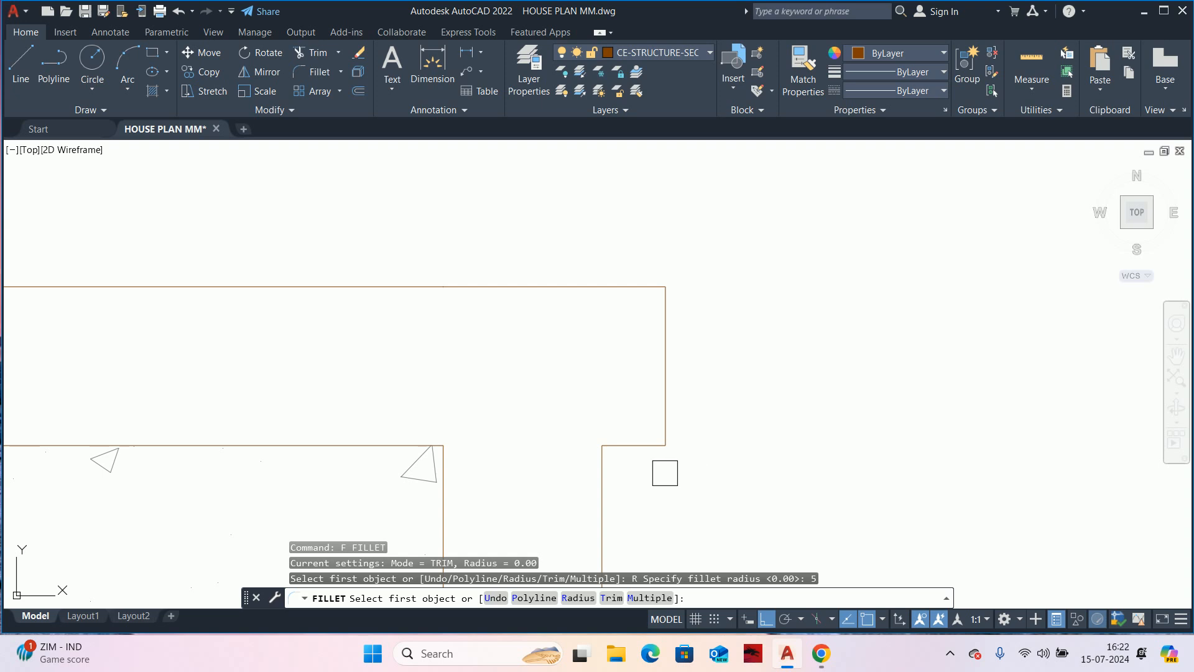
type("M")
key("Return")
left_click(632, 446)
left_click(665, 396)
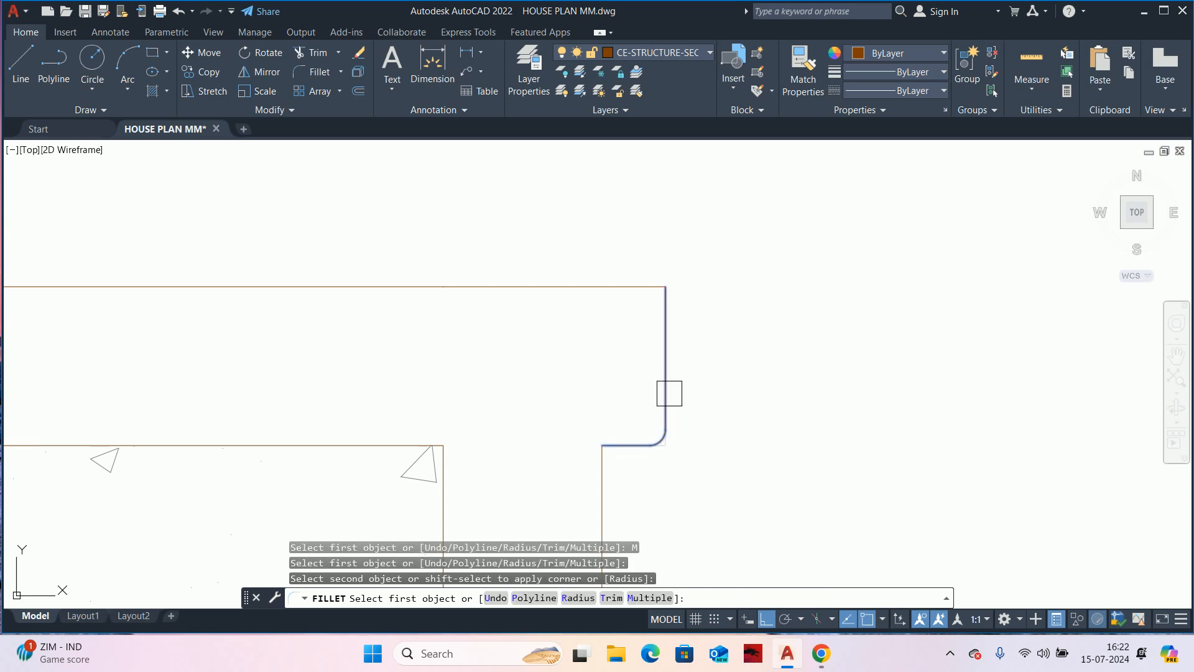
- Set the fillet radius to 10 and round the nosing's lower and upper outer corners
key("Escape")
key("Escape")
type("F")
key("Return")
type("R")
key("Return")
type("10")
key("Return")
type("M")
key("Return")
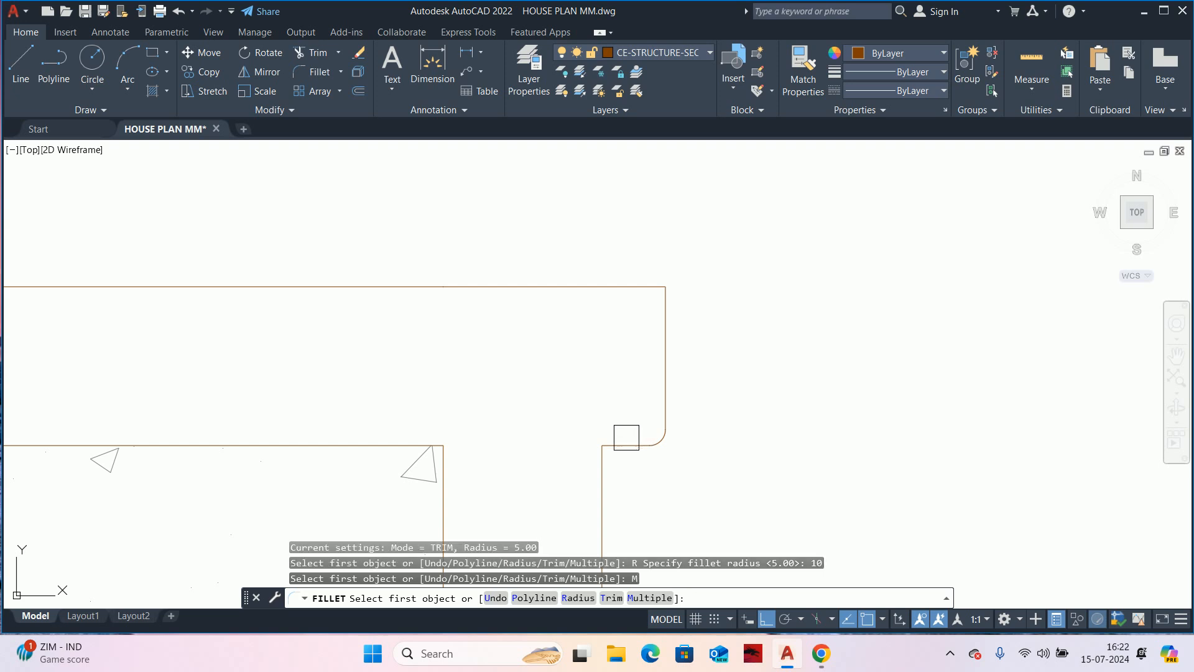
left_click(625, 439)
left_click(666, 372)
key("Escape")
key("Return")
left_click(663, 337)
left_click(594, 288)
key("Return")
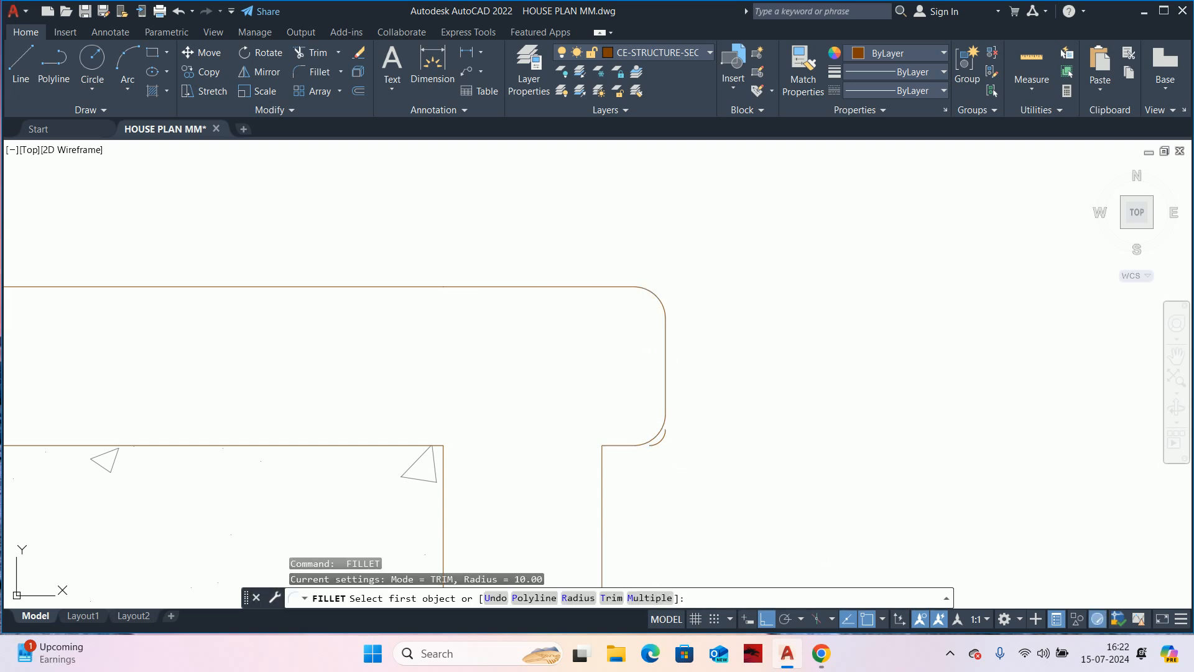
- Delete the leftover radius 5 arc at the nosing's lower corner
key("Escape")
key("Escape")
scroll(635, 427, "up", 4)
left_click(690, 464)
scroll(728, 451, "down", 2)
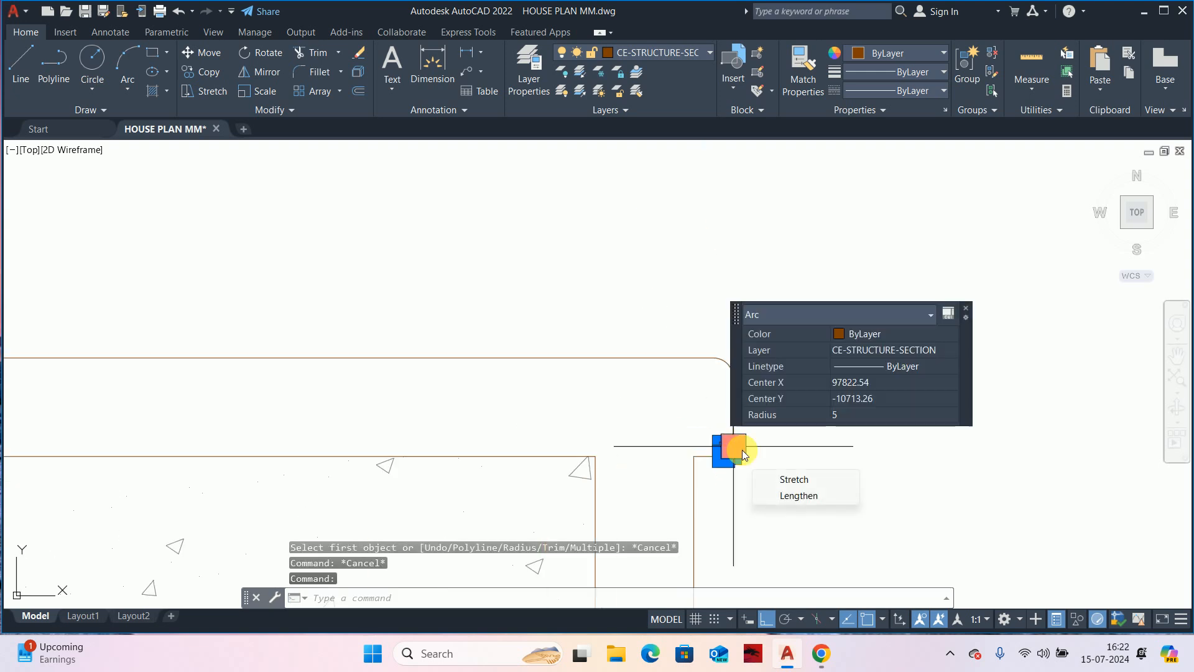
key("Delete")
- Trim the overlapping riser and tread finish lines at the first step below the nosing
scroll(750, 466, "up", 2)
scroll(740, 456, "down", 6)
middle_click_drag(738, 451, 648, 245)
key("Escape")
key("Escape")
key("Escape")
scroll(637, 319, "up", 4)
middle_click_drag(637, 319, 565, 405)
type("tr")
key("Return")
key("Escape")
scroll(650, 389, "down", 4)
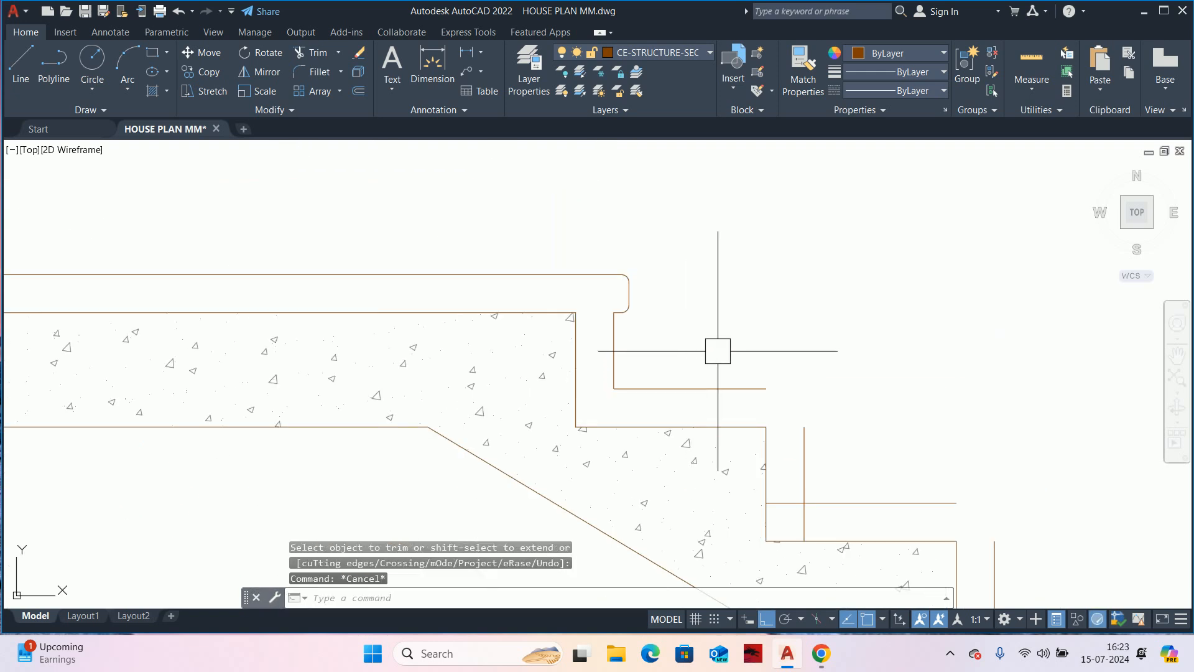
key("Escape")
key("Escape")
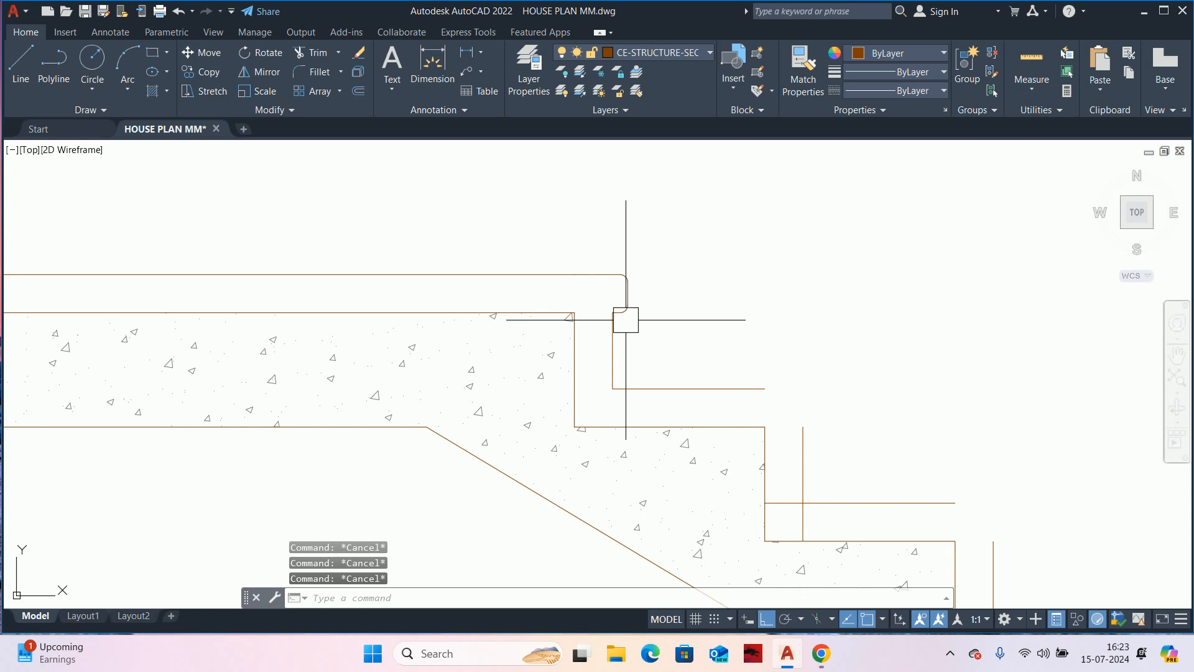
- Erase the nosing's vertical end line, lower arc and underside line
scroll(613, 311, "up", 2)
scroll(647, 327, "up", 2)
left_click(662, 335)
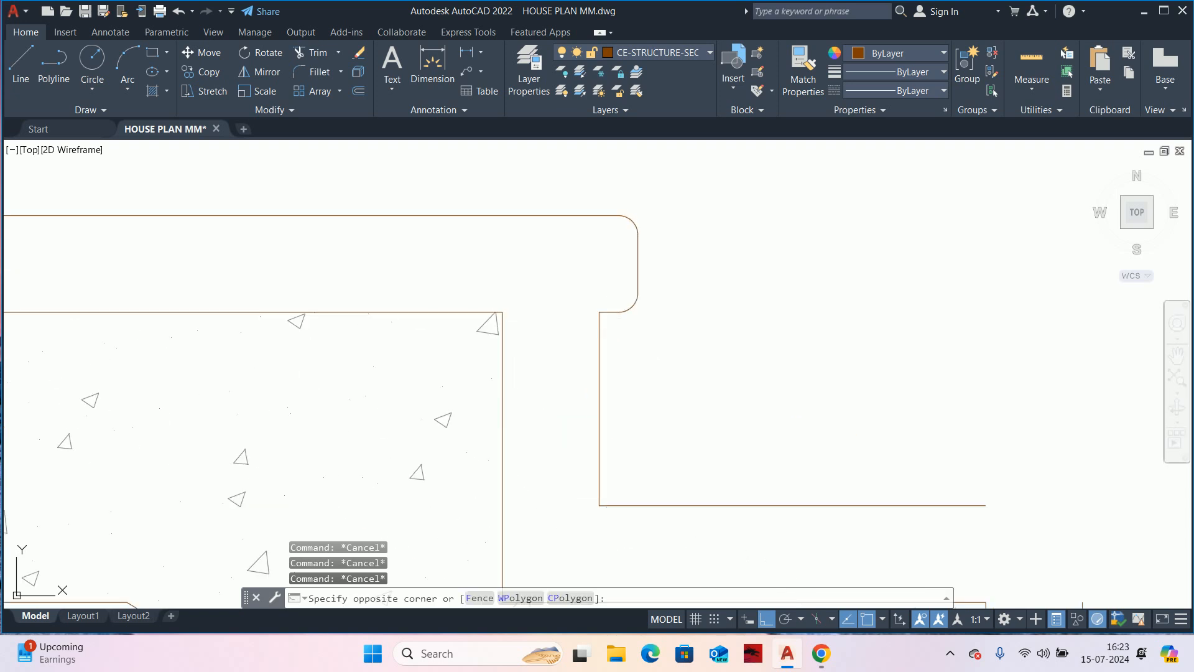
left_click(632, 274)
key("Delete")
middle_click_drag(644, 312, 659, 352)
key("Escape")
key("Escape")
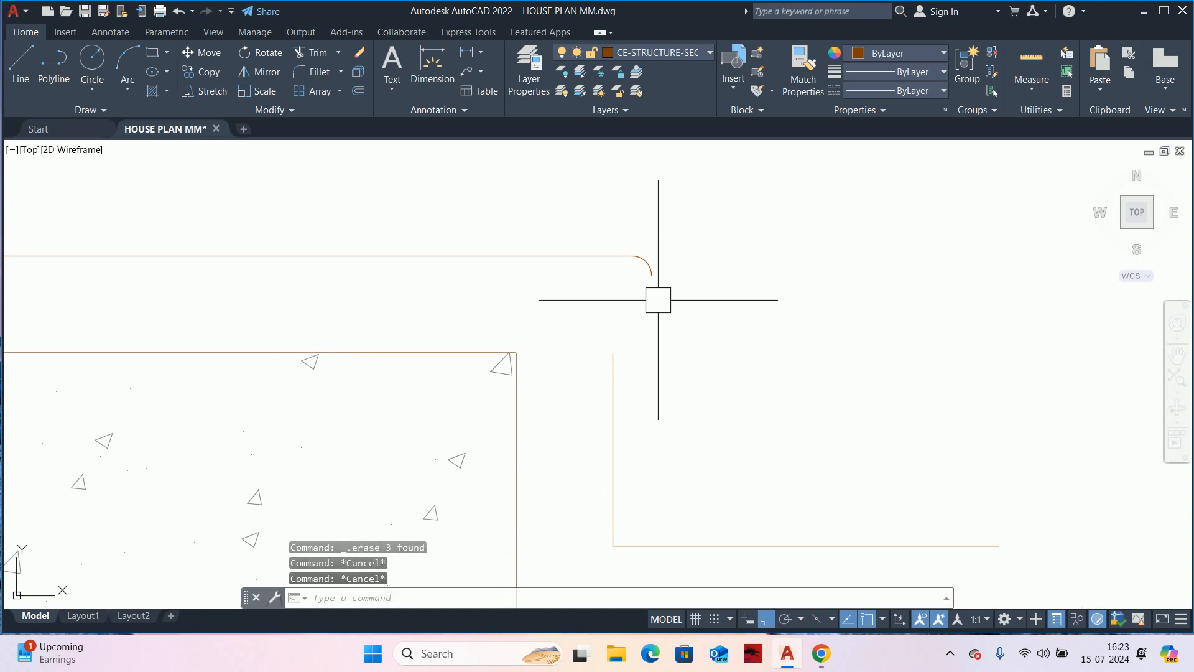
- Offset the nosing's top line downward by 20
type("o")
key("Return")
type("20")
key("Return")
left_click(591, 255)
left_click(579, 312)
key("Escape")
key("Escape")
key("Escape")
scroll(628, 295, "up", 4)
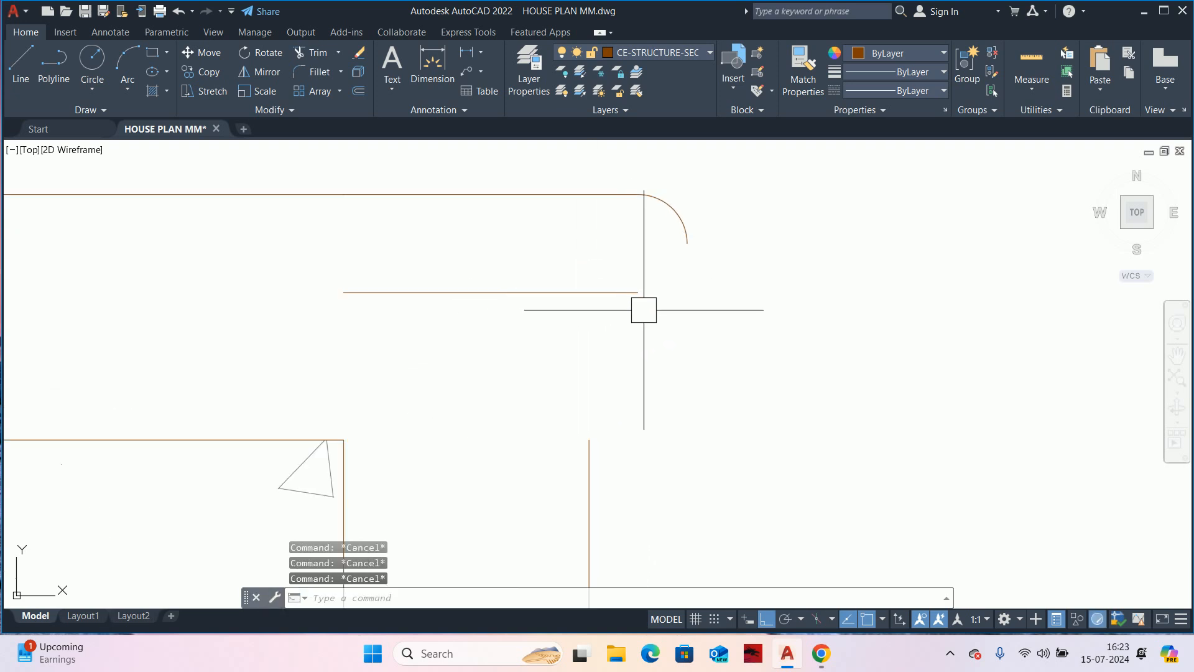
- Fillet the nosing's underside line to its top edge with radius 10 to complete the rounded nose
type("f")
key("Return")
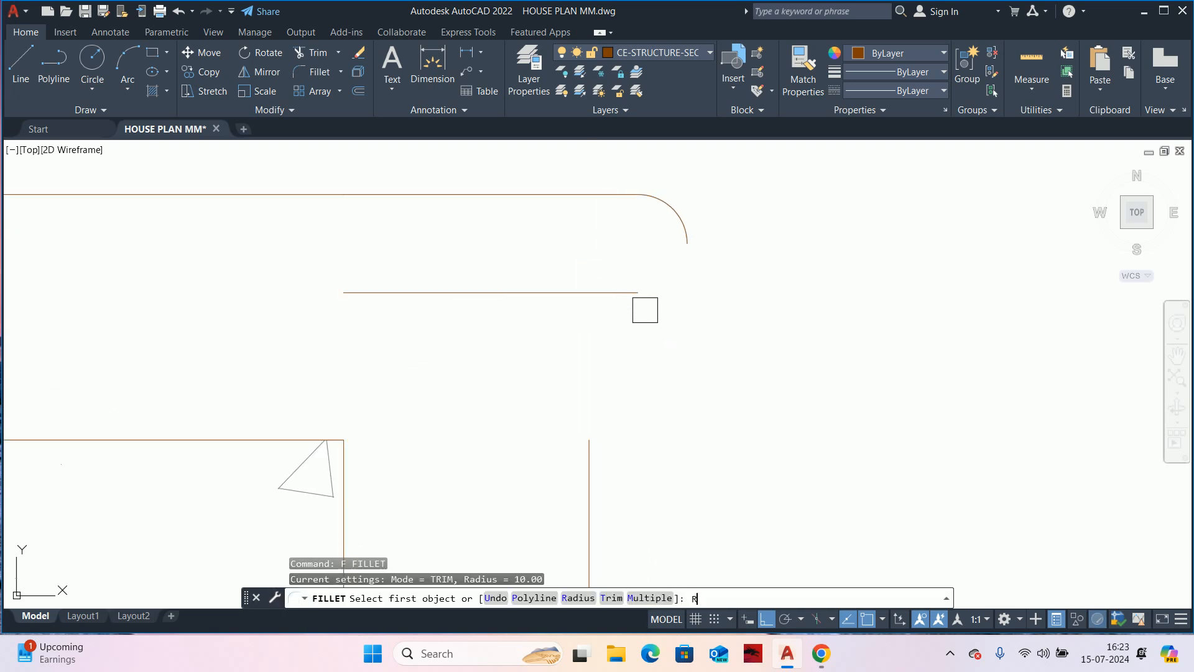
type("r")
key("Return")
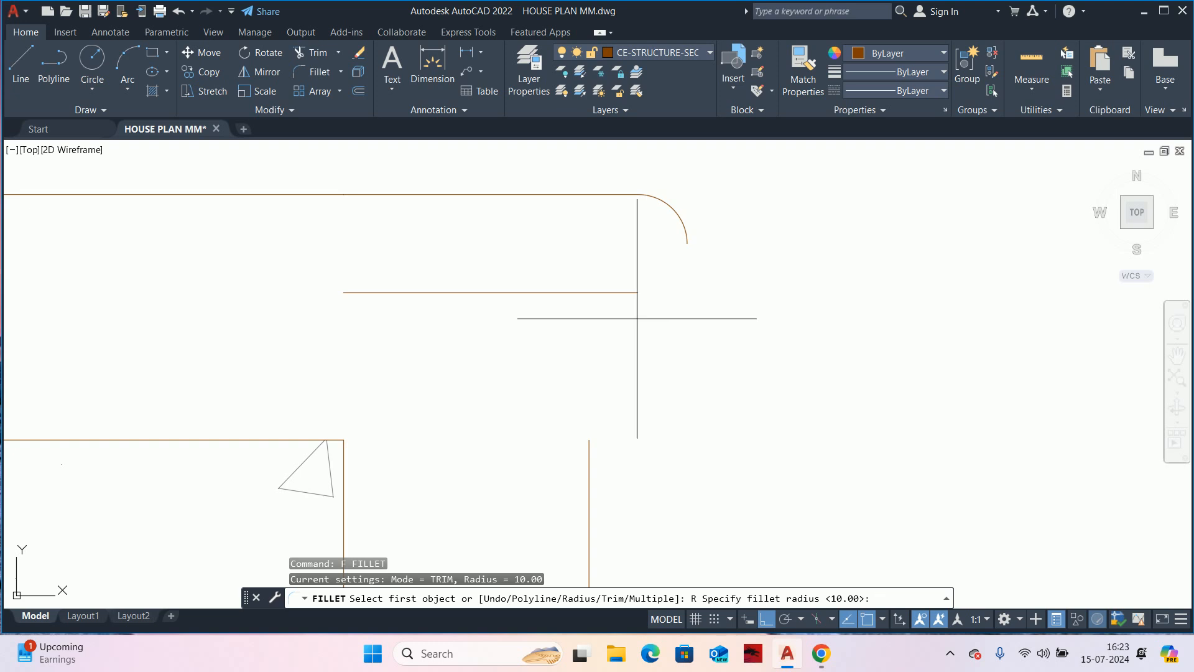
key("Return")
left_click(629, 293)
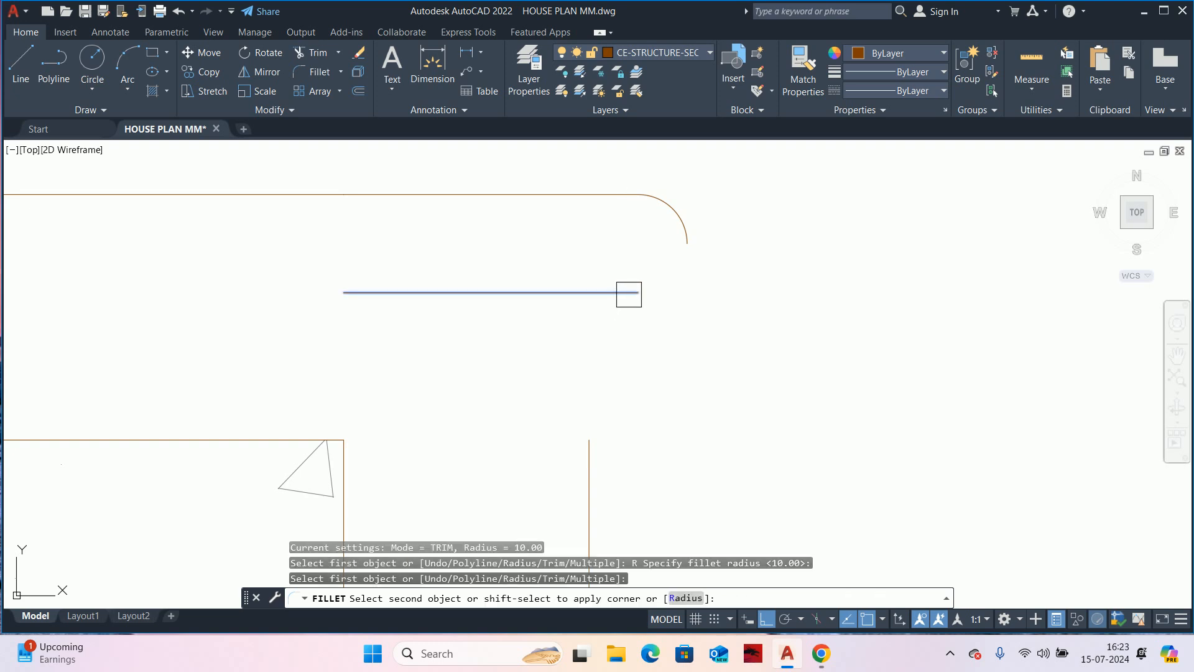
key("Escape")
key("Escape")
key("Escape")
scroll(595, 367, "down", 2)
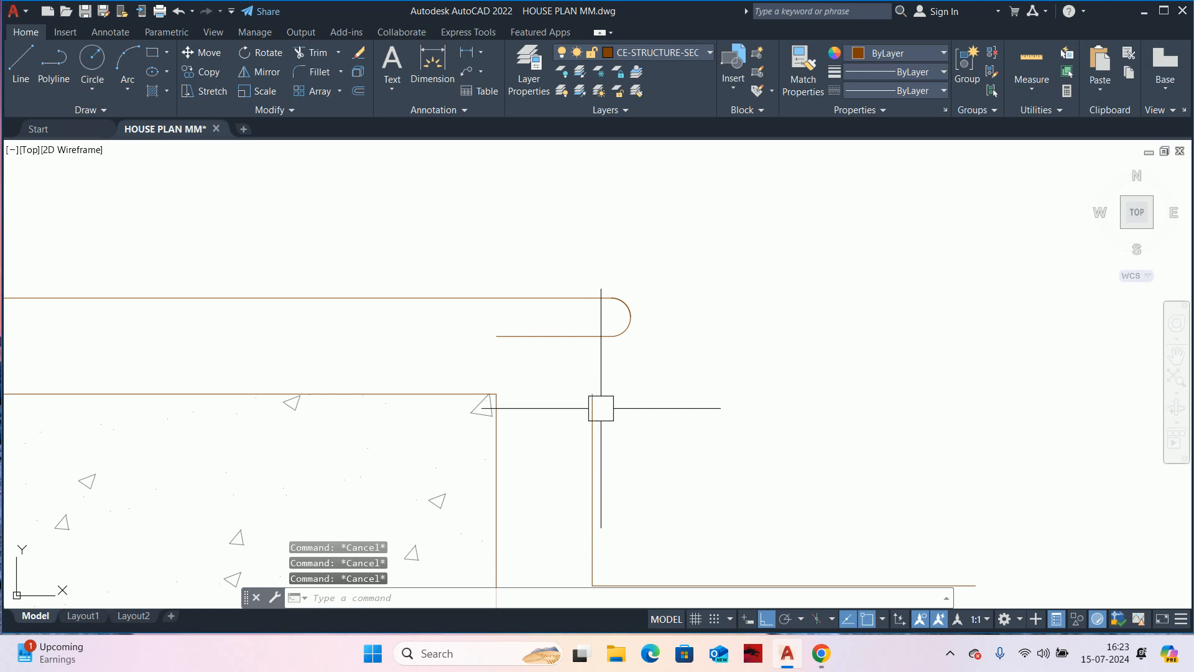
- Extend the first riser finish line up to the nosing's underside and trim the underside's excess behind it
type("e")
key("Return")
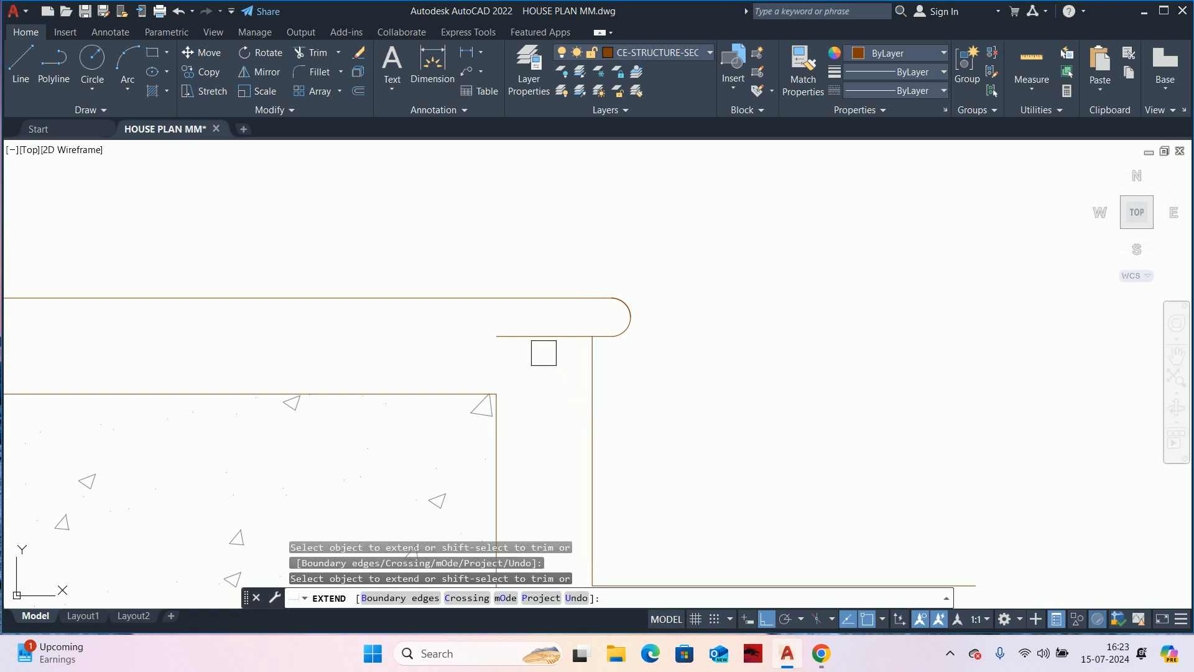
scroll(647, 349, "down", 3)
key("Return")
middle_click_drag(674, 355, 720, 301)
key("Escape")
key("Escape")
key("Escape")
scroll(726, 315, "up", 1)
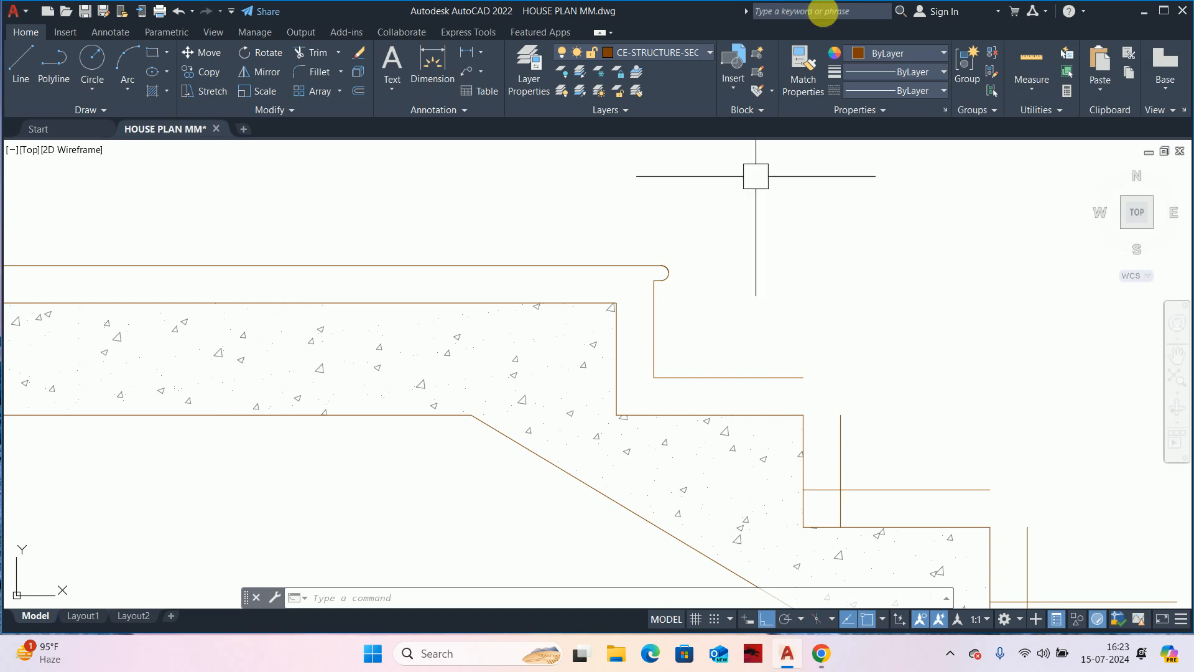
key("Escape")
key("Escape")
key("Escape")
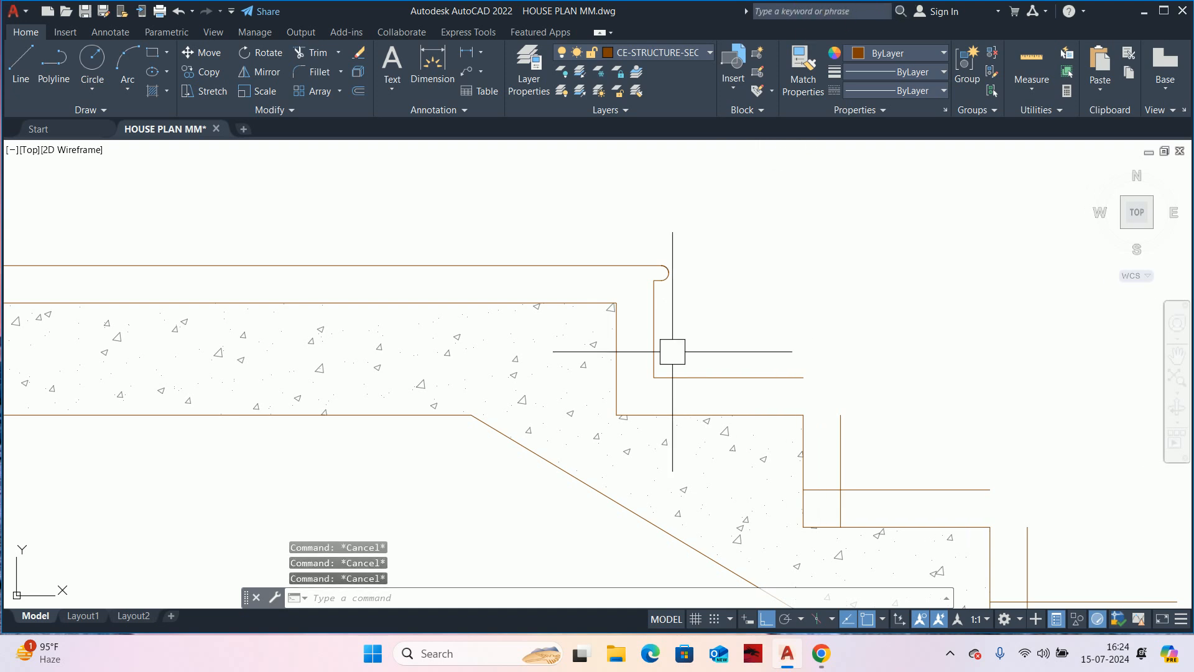
- Copy the rounded nosing from the top landing edge onto the tread finish ends of the next four steps
type("co")
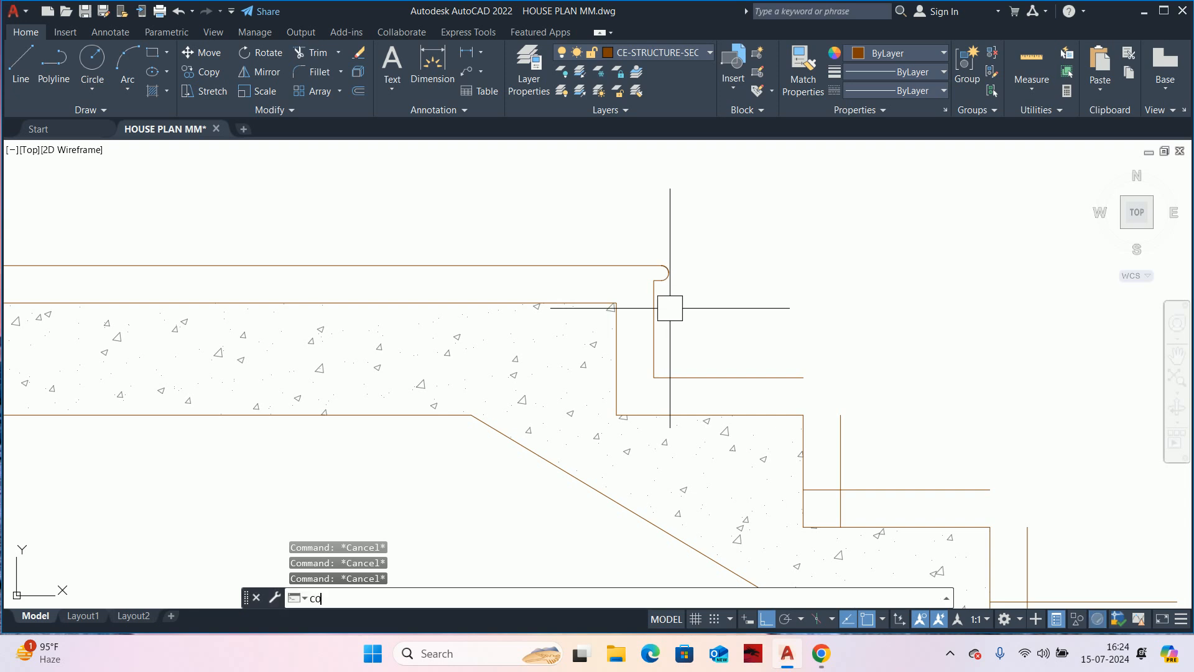
key("Return")
scroll(674, 291, "up", 2)
left_click(706, 298)
left_click(659, 235)
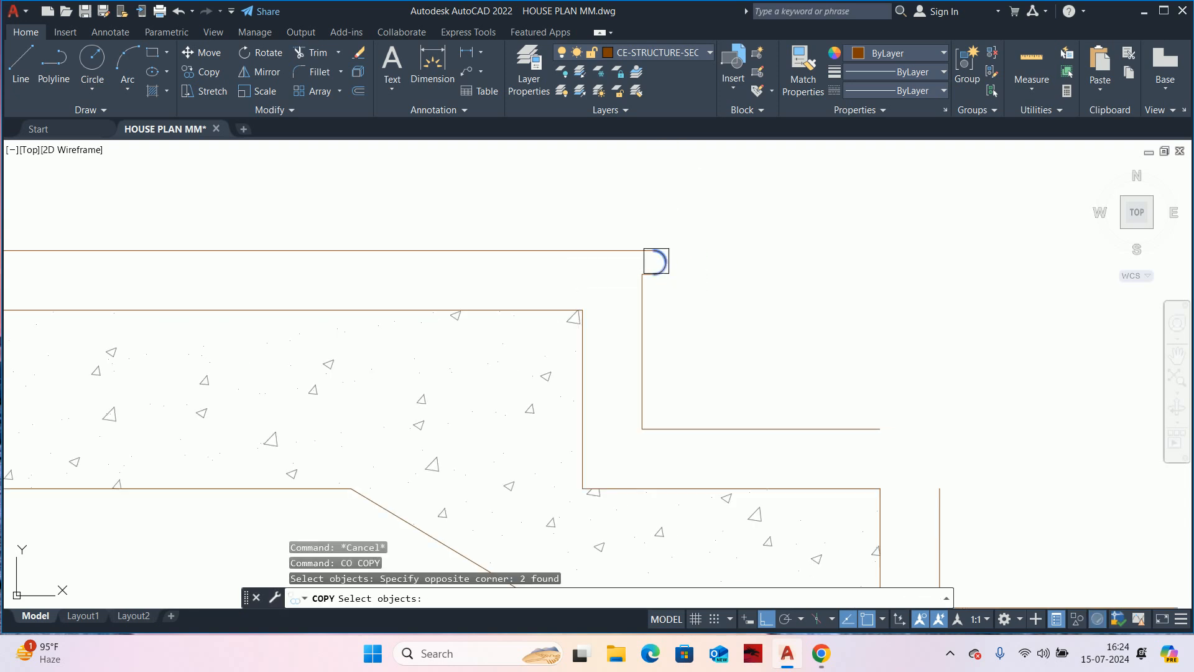
scroll(657, 257, "up", 3)
left_click(653, 267)
left_click(652, 192)
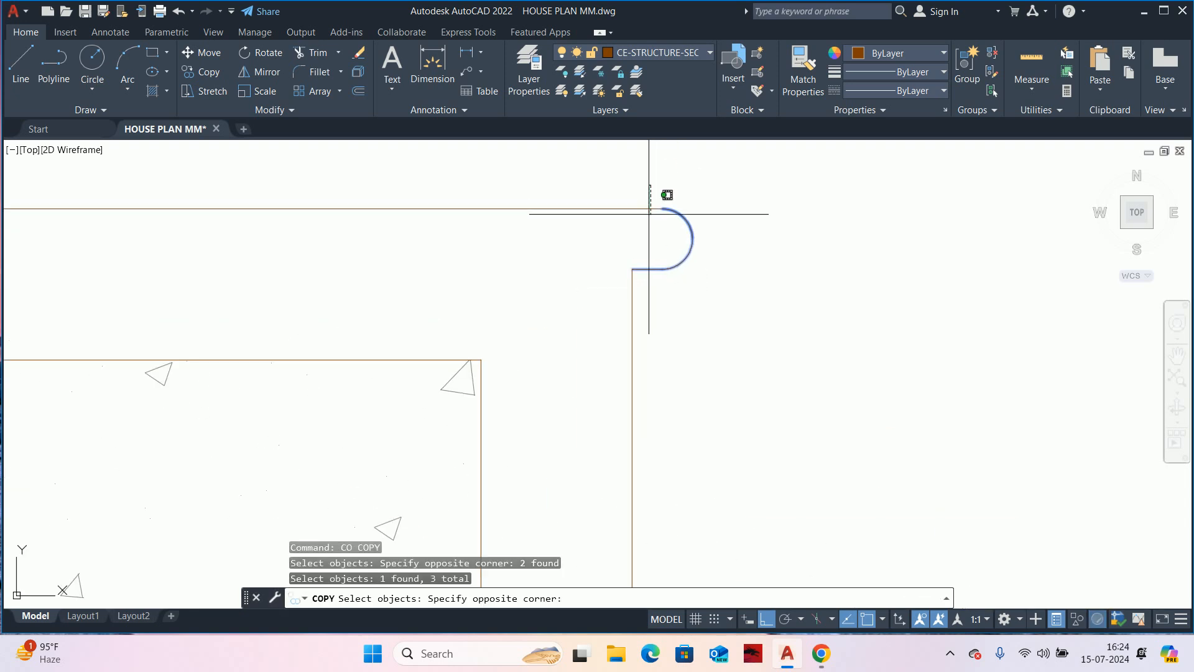
left_click(649, 218)
scroll(667, 209, "down", 3)
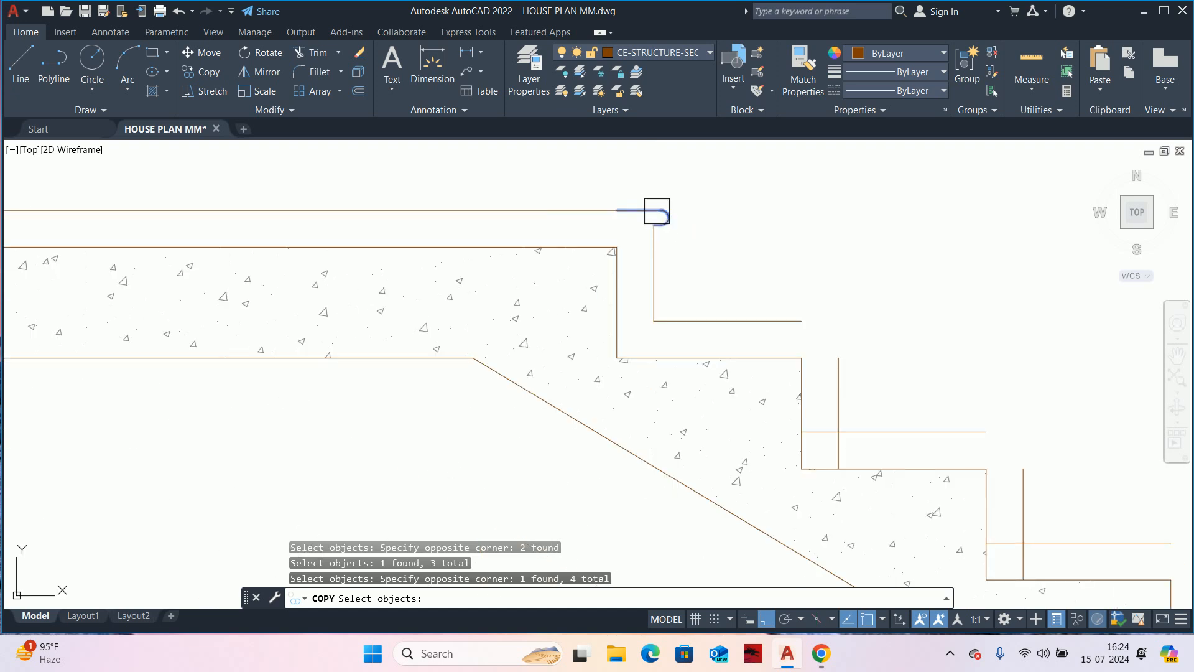
key("Return")
left_click(617, 210)
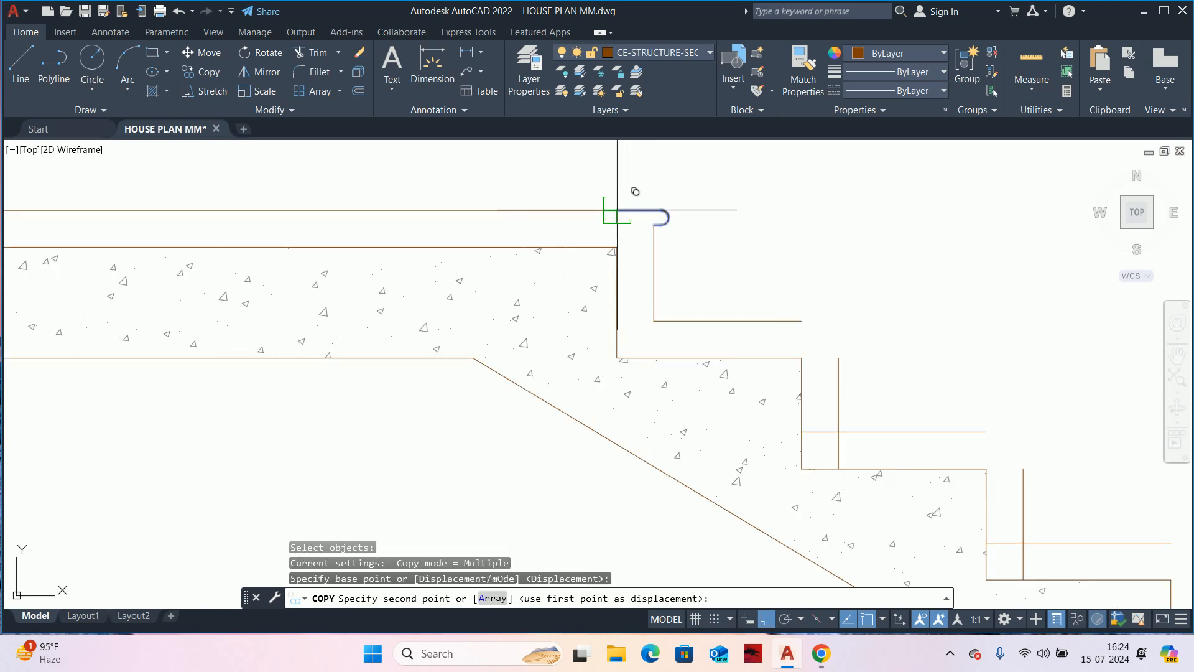
left_click(802, 321)
middle_click_drag(802, 321, 703, 302)
left_click(703, 302)
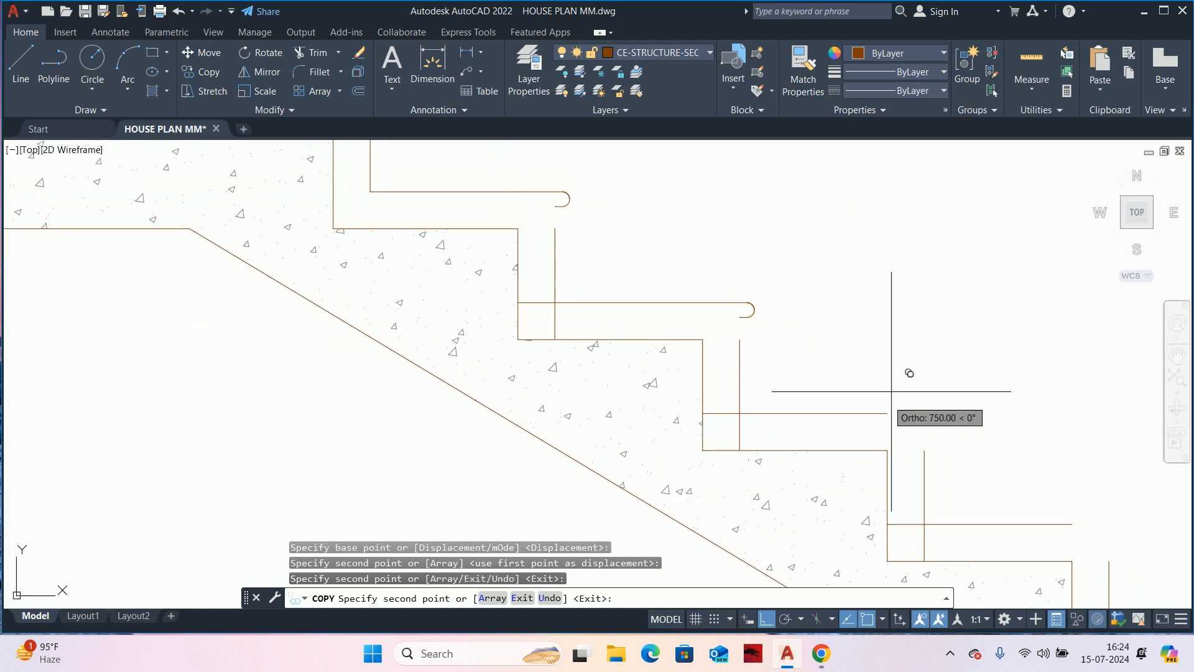
left_click(888, 413)
middle_click_drag(917, 425, 847, 344)
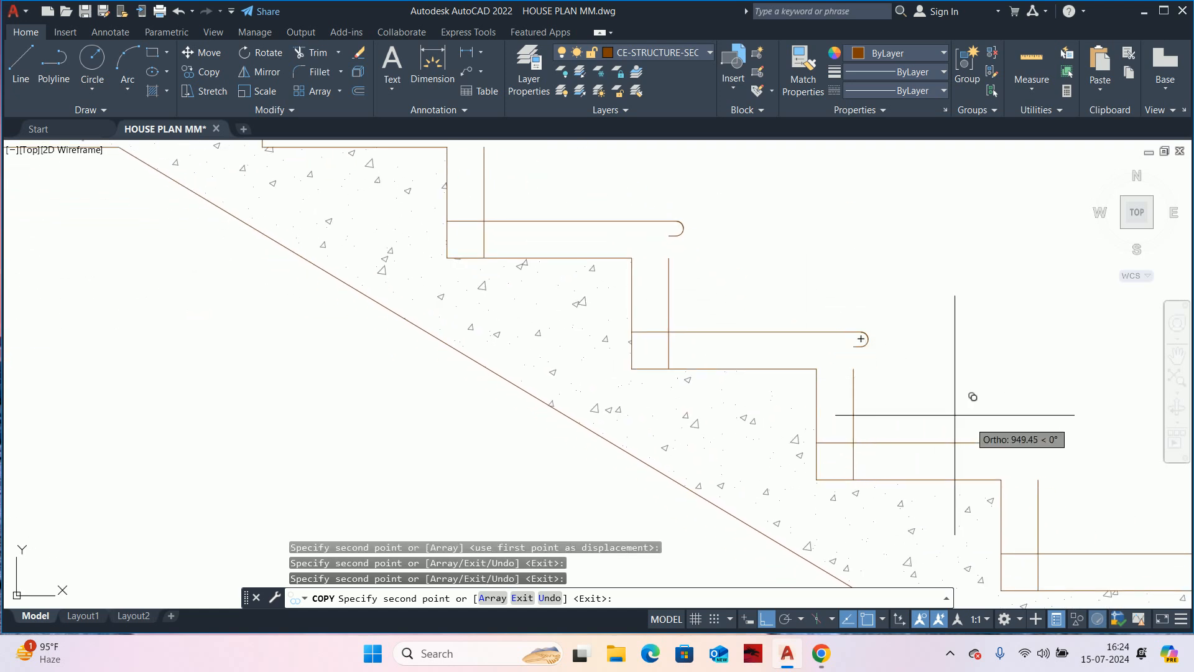
left_click(1002, 443)
key("Escape")
key("Escape")
key("Escape")
key("Escape")
middle_click_drag(1001, 442, 660, 251)
- Undo the nosing copies and riser extension, and erase the rounded nosing with its underside line
key("ctrl+z")
key("ctrl+z")
key("ctrl+z")
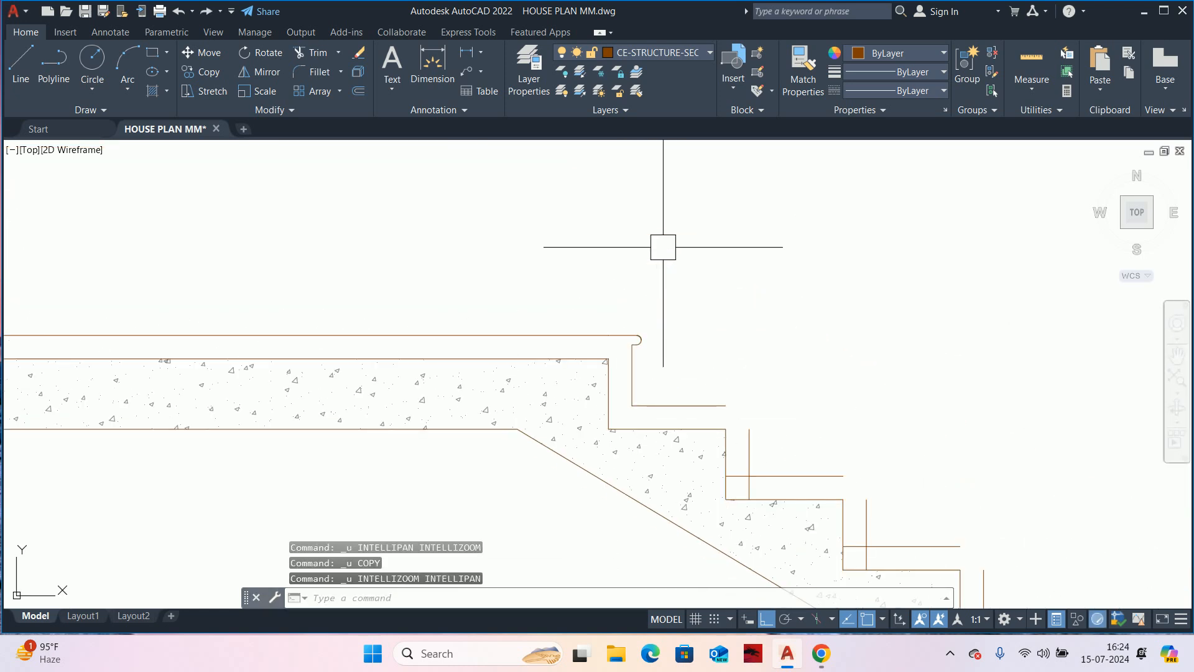
left_click(707, 360)
left_click(622, 183)
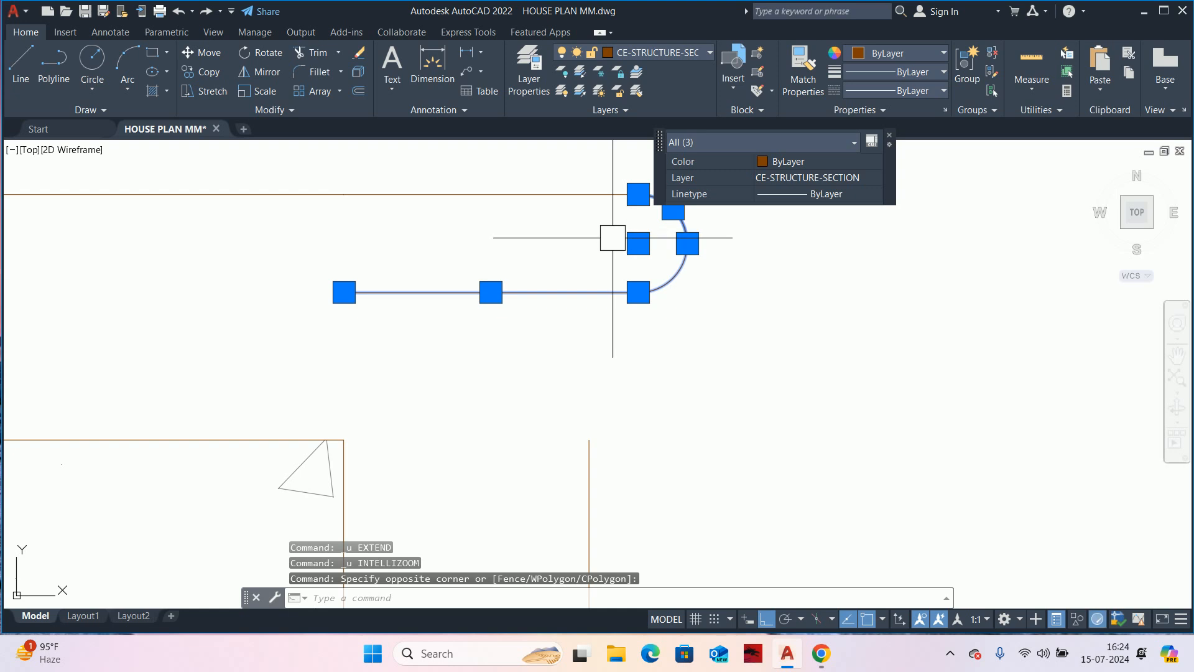
key("Delete")
- Extend the first riser finish line up to the landing finish level and erase the leftover nosing top line
scroll(596, 360, "down", 4)
type("ex")
key("Return")
left_click(594, 406)
key("Escape")
left_click(614, 296)
key("Delete")
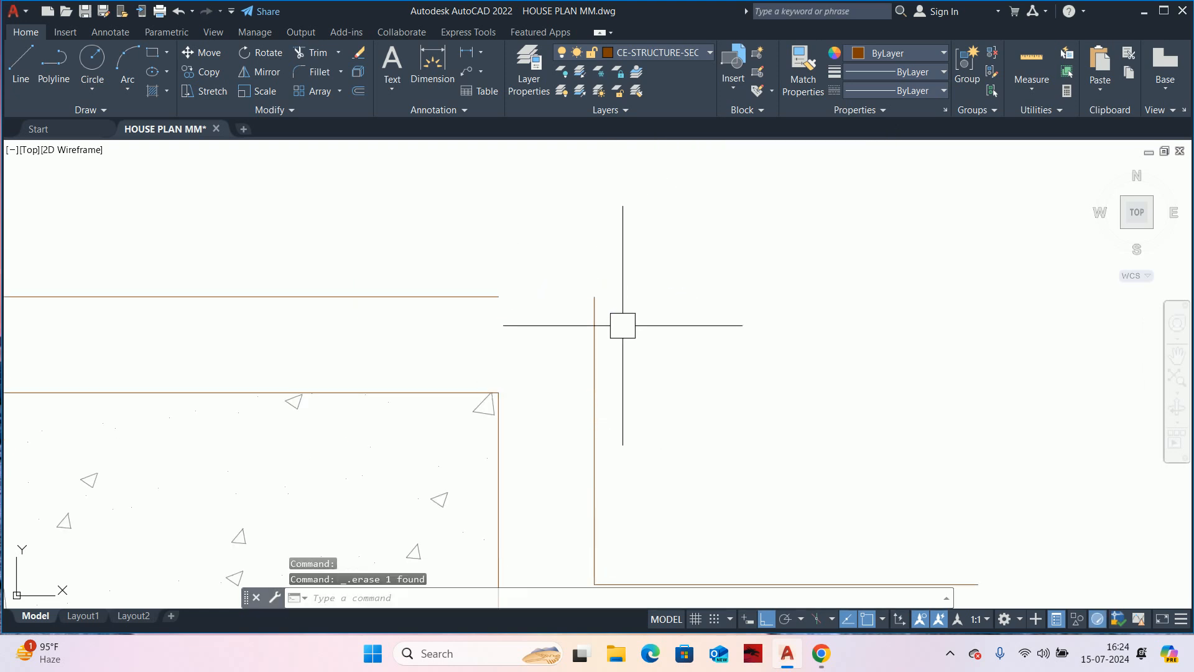
- Fillet the corner between the landing finish line and the first riser finish line with radius 10
type("c")
key("BackSpace")
type("f")
key("Return")
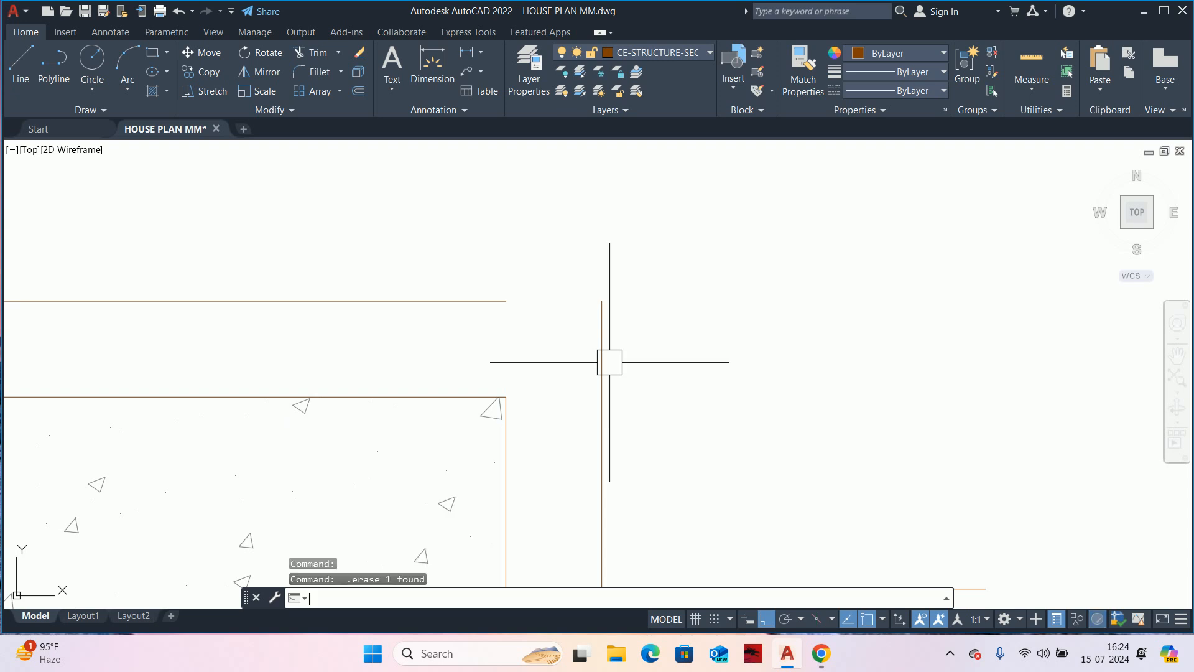
type("r")
key("Return")
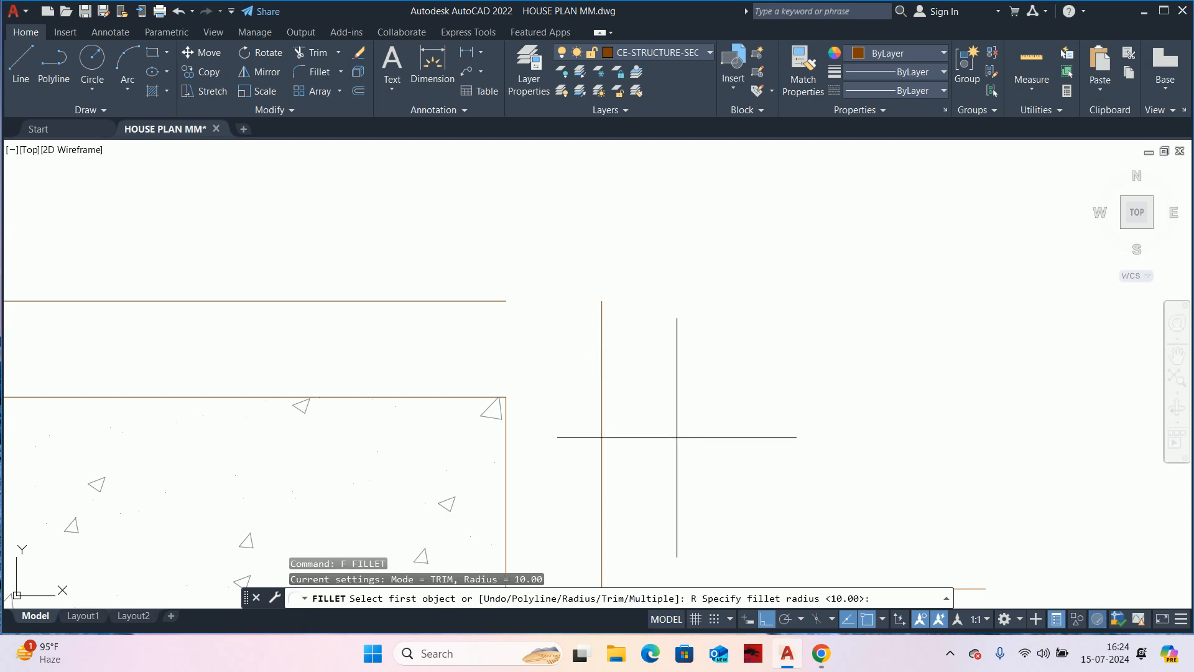
type("10")
key("Return")
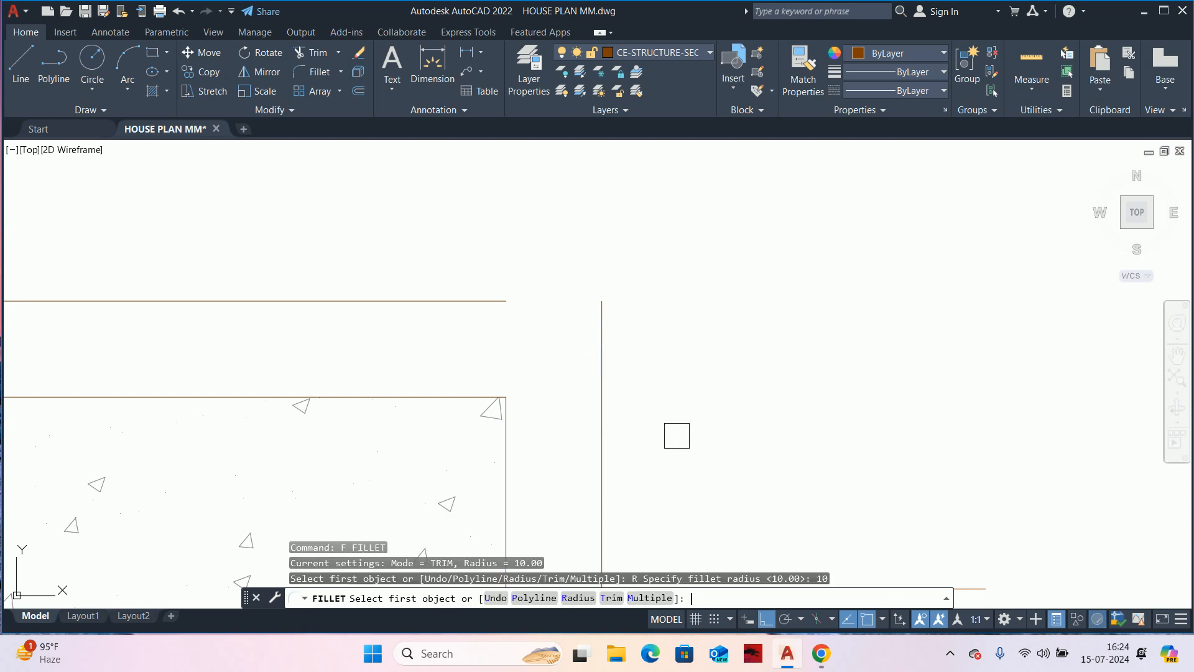
key("Return")
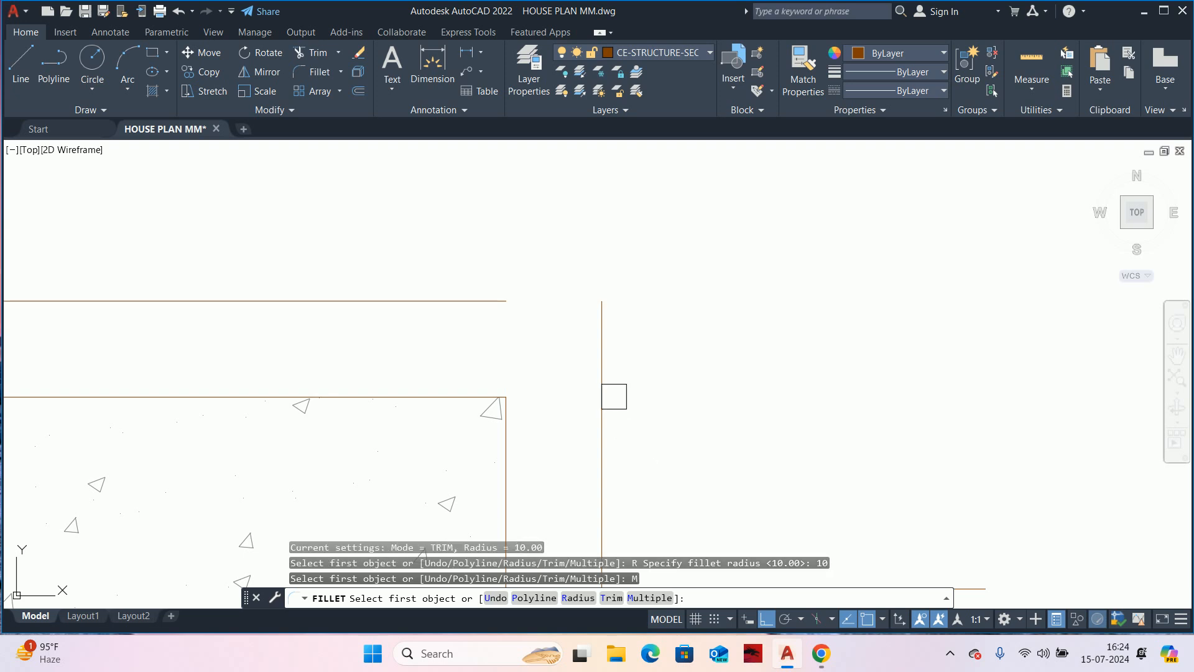
left_click(602, 391)
left_click(474, 302)
key("Escape")
key("Escape")
scroll(653, 330, "down", 3)
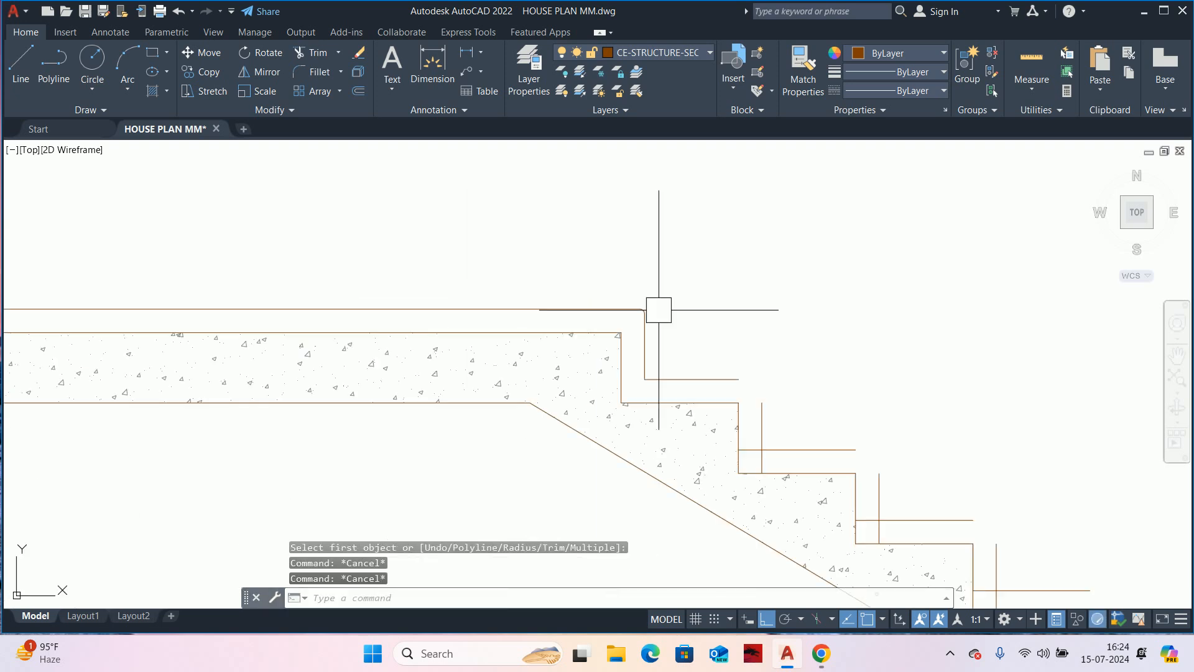
- Chamfer the first step's finish corner with both distances at 10, using the Multiple option
scroll(731, 414, "up", 5)
type("cha")
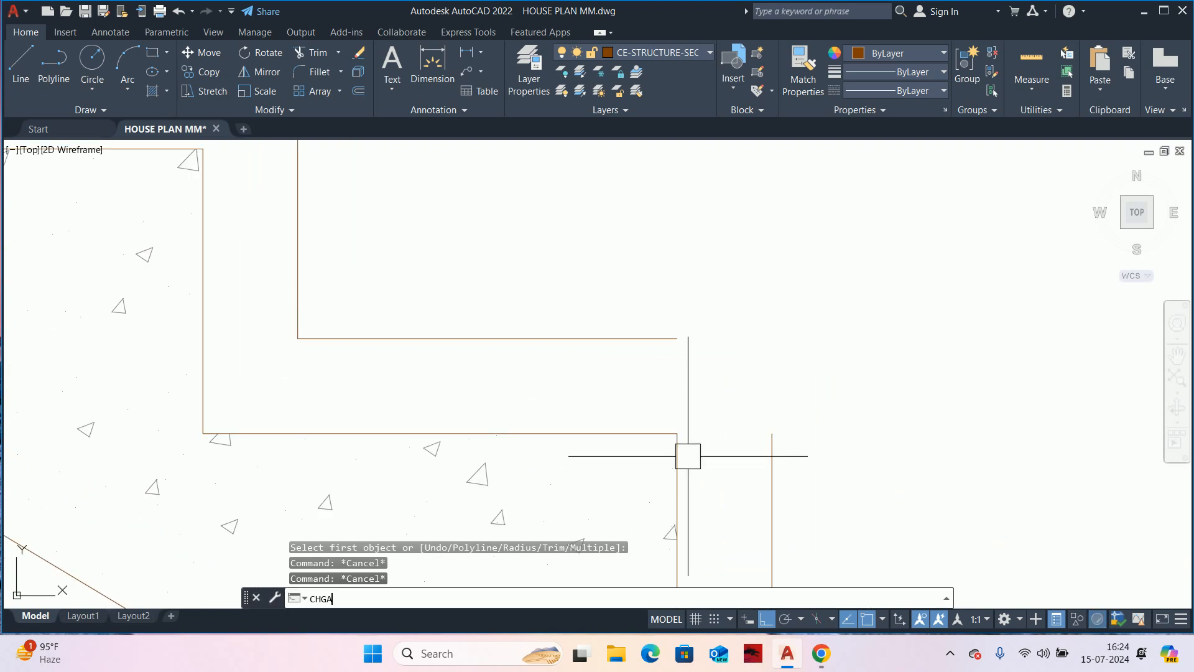
key("Return")
type("d")
key("Return")
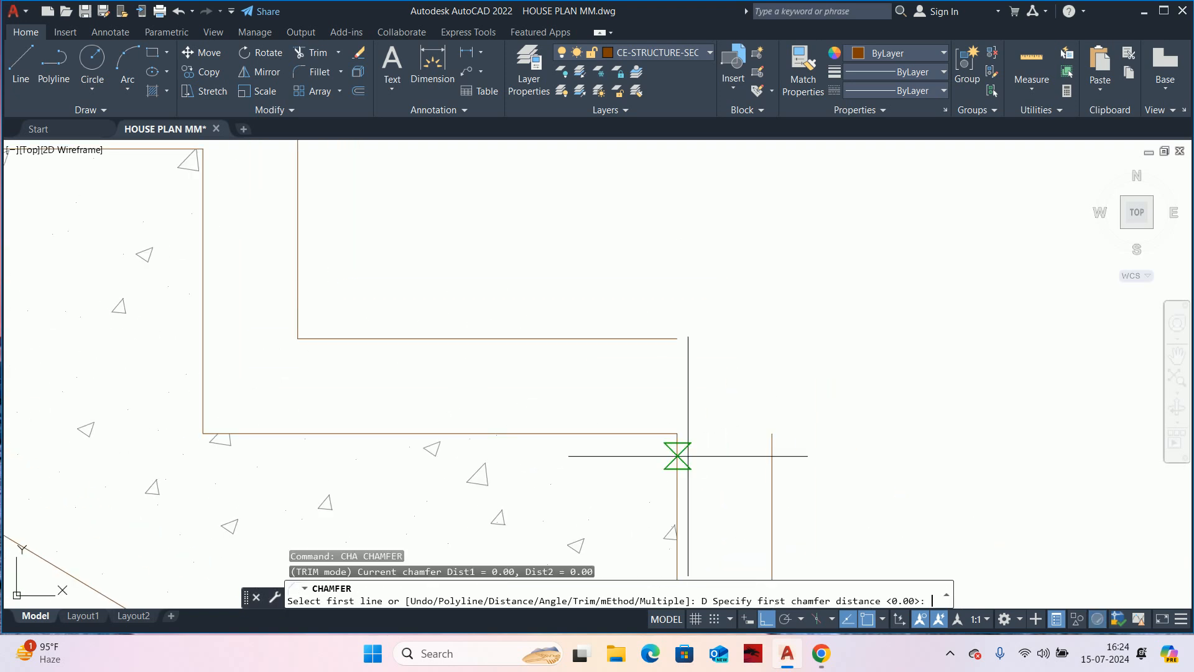
type("10")
key("Return")
type("1")
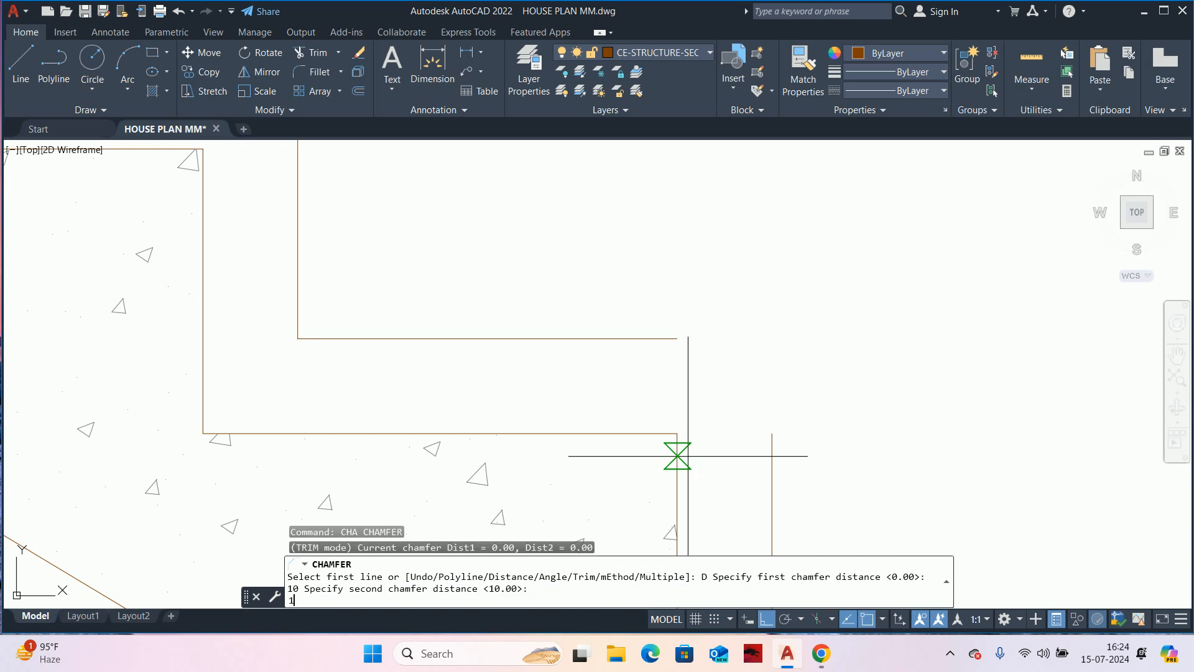
key("Return")
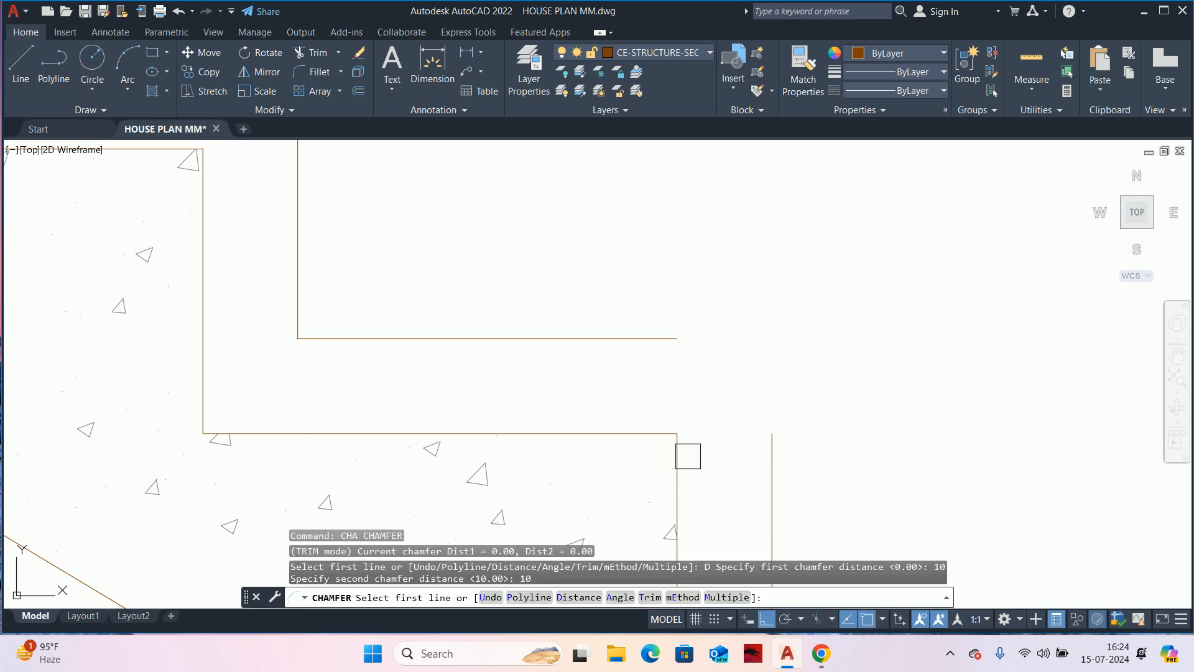
type("M")
key("Return")
left_click(770, 448)
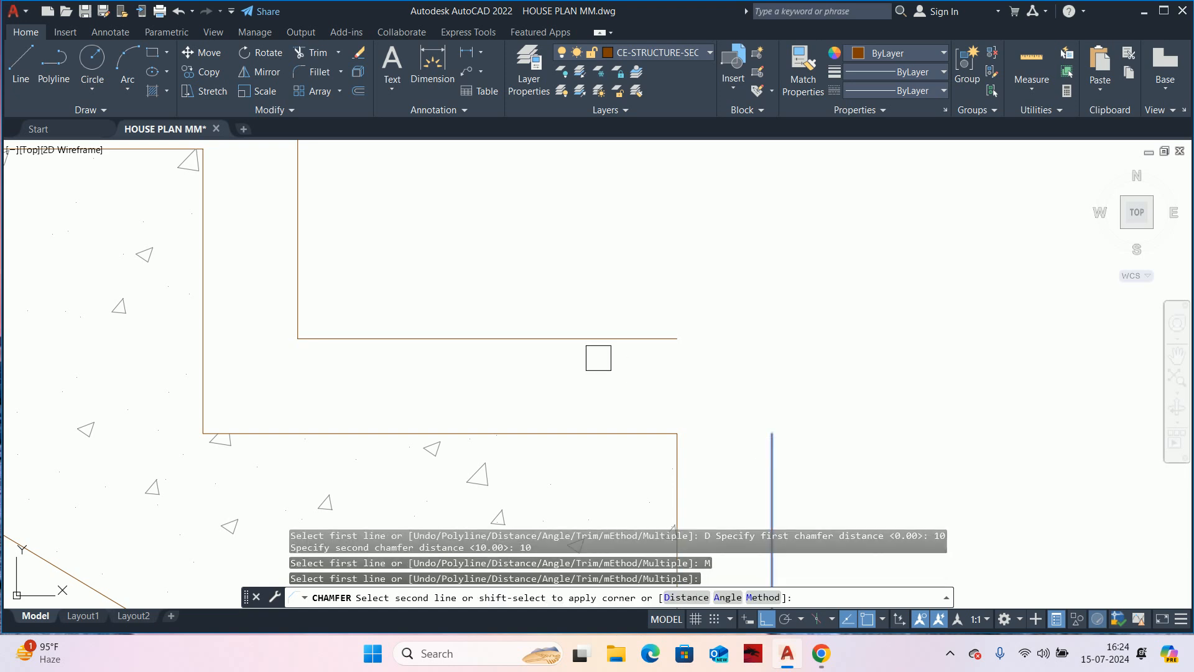
left_click(578, 339)
scroll(871, 397, "down", 5)
middle_click_drag(864, 387, 819, 320)
middle_click_drag(723, 316, 781, 359)
- Chamfer the top landing's finish corner 10 by 10 and erase the leftover fillet arc
left_click(674, 283)
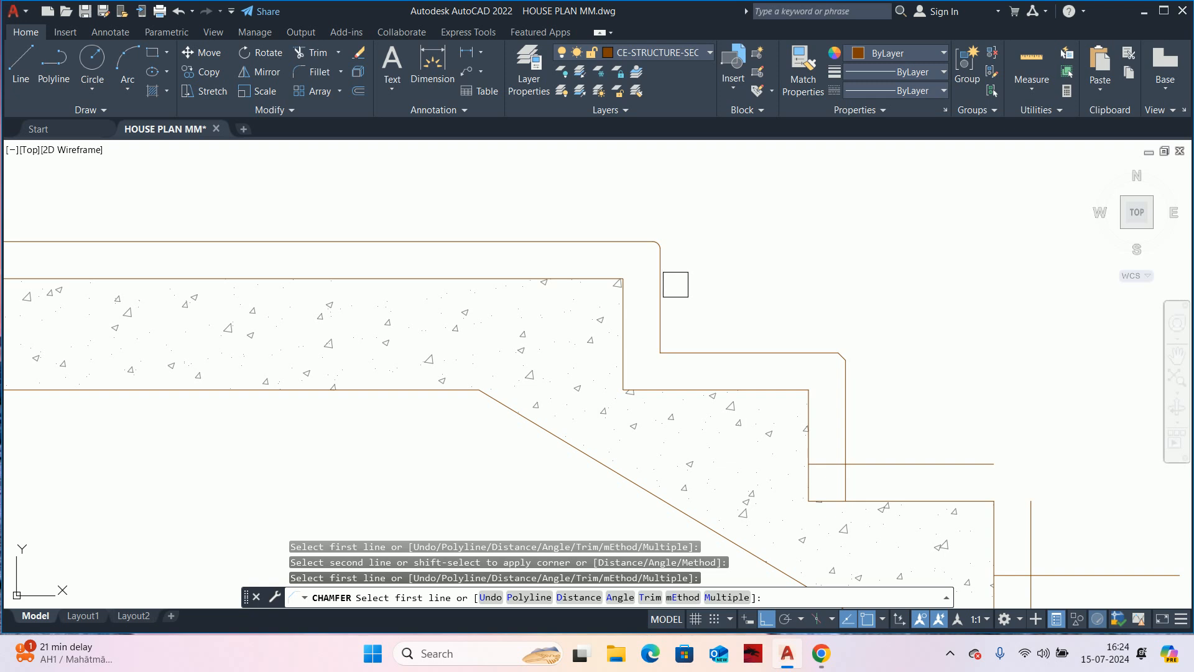
left_click(672, 289)
key("Escape")
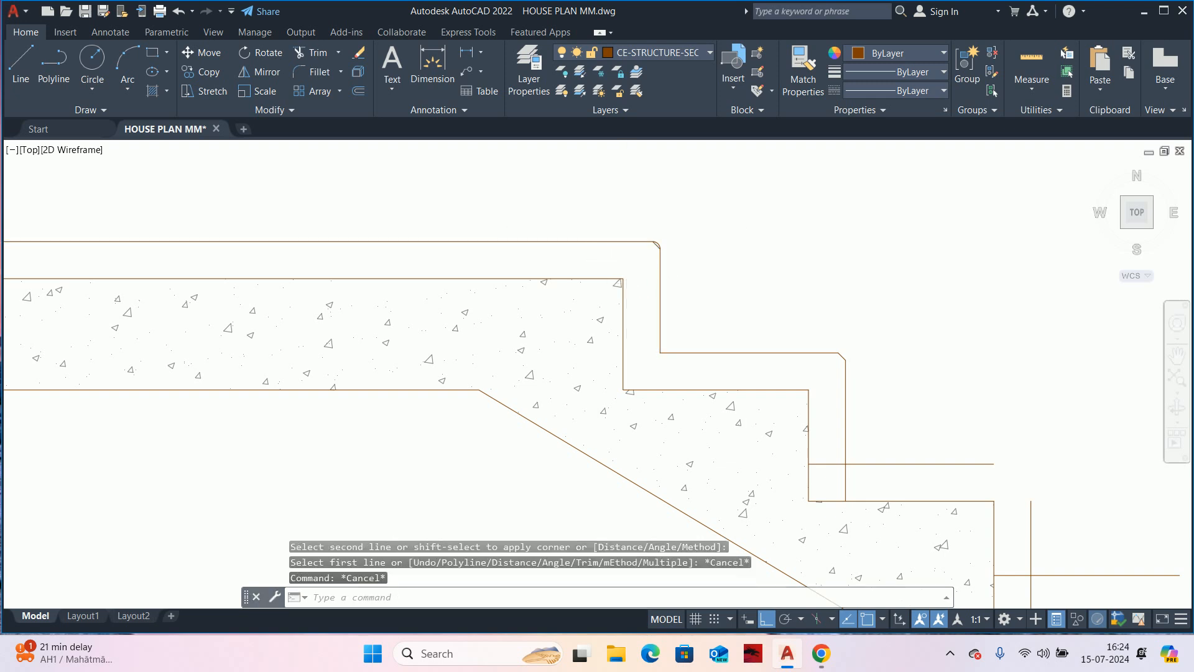
scroll(695, 273, "up", 5)
scroll(695, 272, "up", 2)
left_click(695, 272)
key("Delete")
scroll(805, 370, "down", 3)
scroll(808, 372, "down", 2)
middle_click_drag(823, 385, 582, 243)
key("Escape")
key("Escape")
key("Escape")
middle_click_drag(787, 387, 621, 272)
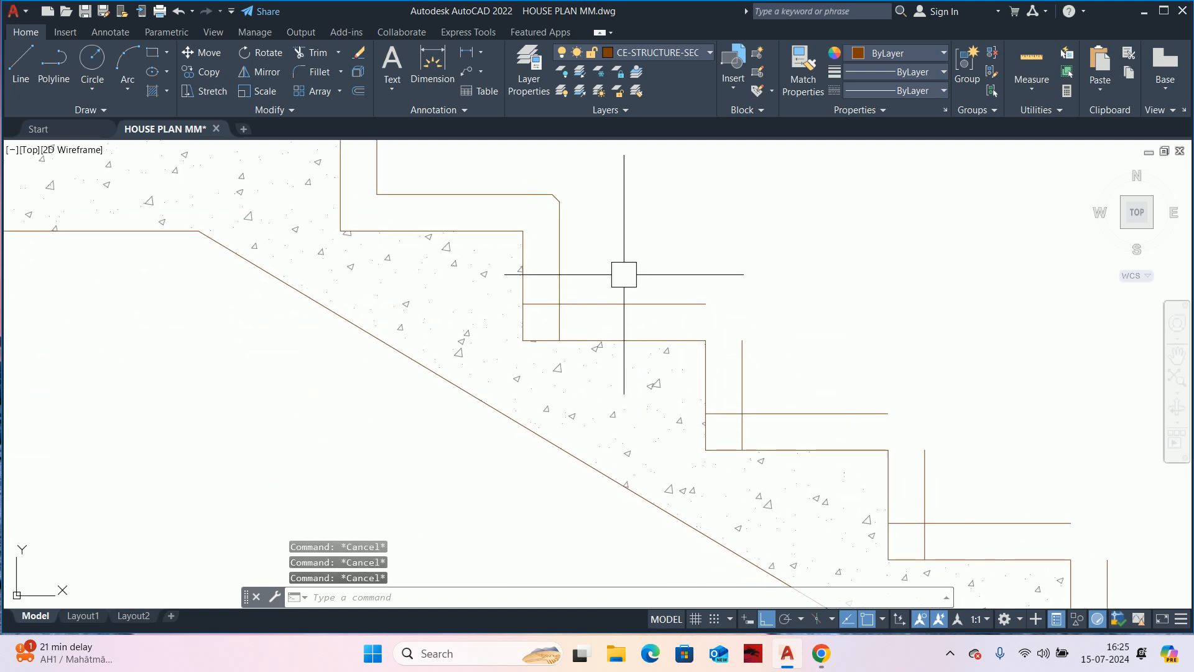
type("tr")
key("Return")
middle_click_drag(824, 393, 767, 400)
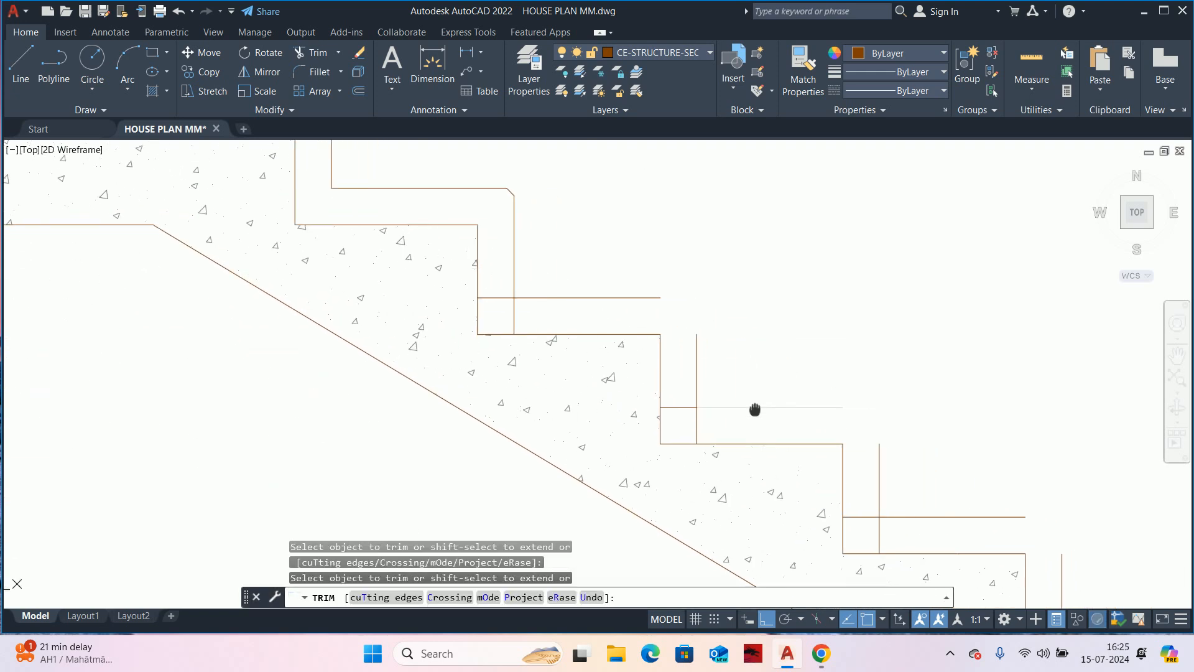
key("Escape")
- Chamfer the finish corners of the next two steps down the flight 10 by 10, using the Multiple option
type("cha")
key("Return")
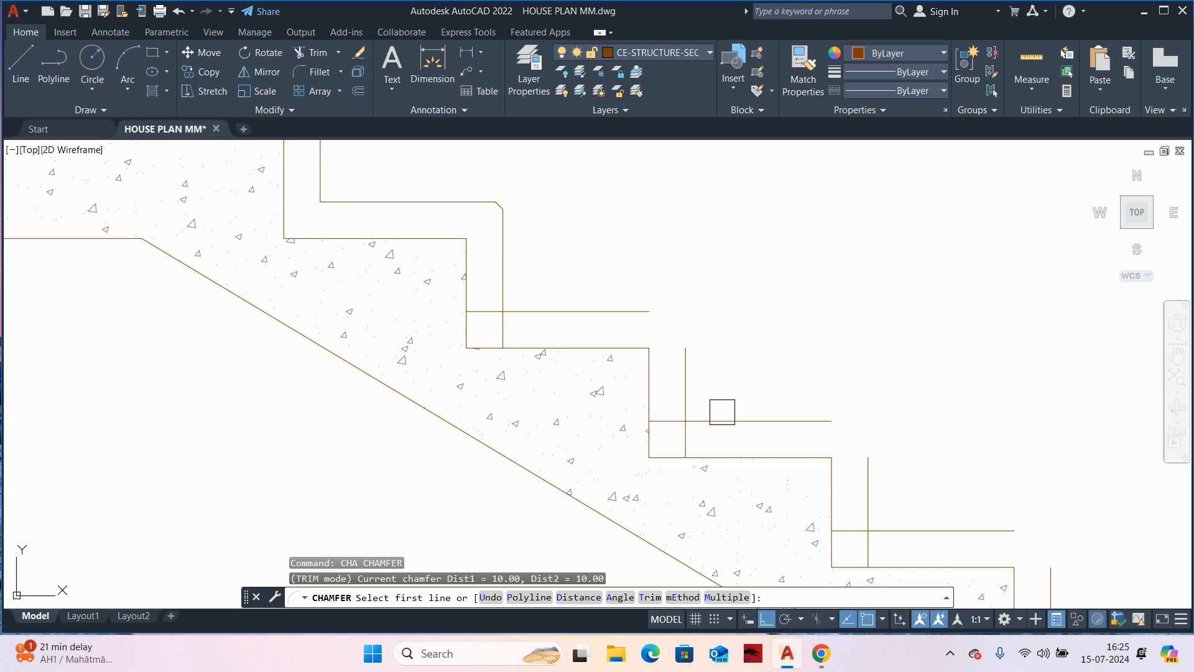
type("m")
key("Return")
left_click(686, 359)
left_click(683, 357)
left_click(611, 316)
middle_click_drag(781, 399, 634, 325)
left_click(716, 389)
left_click(653, 347)
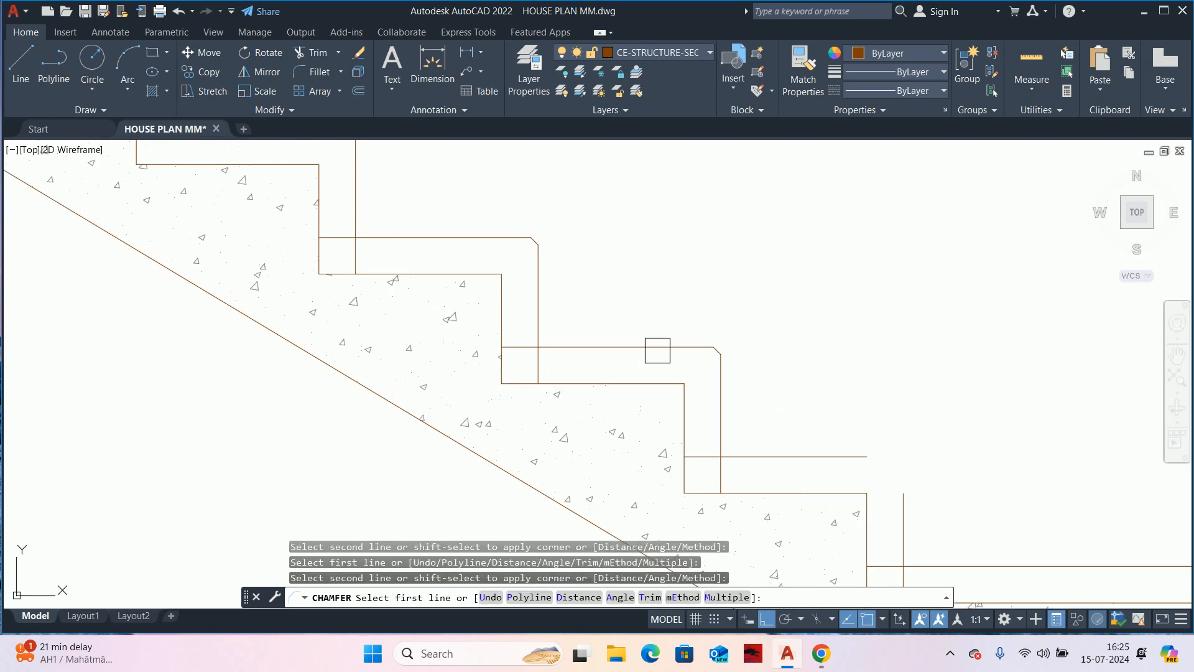
- Chamfer the remaining finish corners of the upper flight 10 by 10 down to the mid landing
scroll(714, 373, "down", 2)
scroll(779, 388, "up", 1)
scroll(685, 339, "up", 1)
left_click(689, 352)
left_click(617, 304)
scroll(720, 353, "down", 2)
middle_click_drag(762, 375, 542, 336)
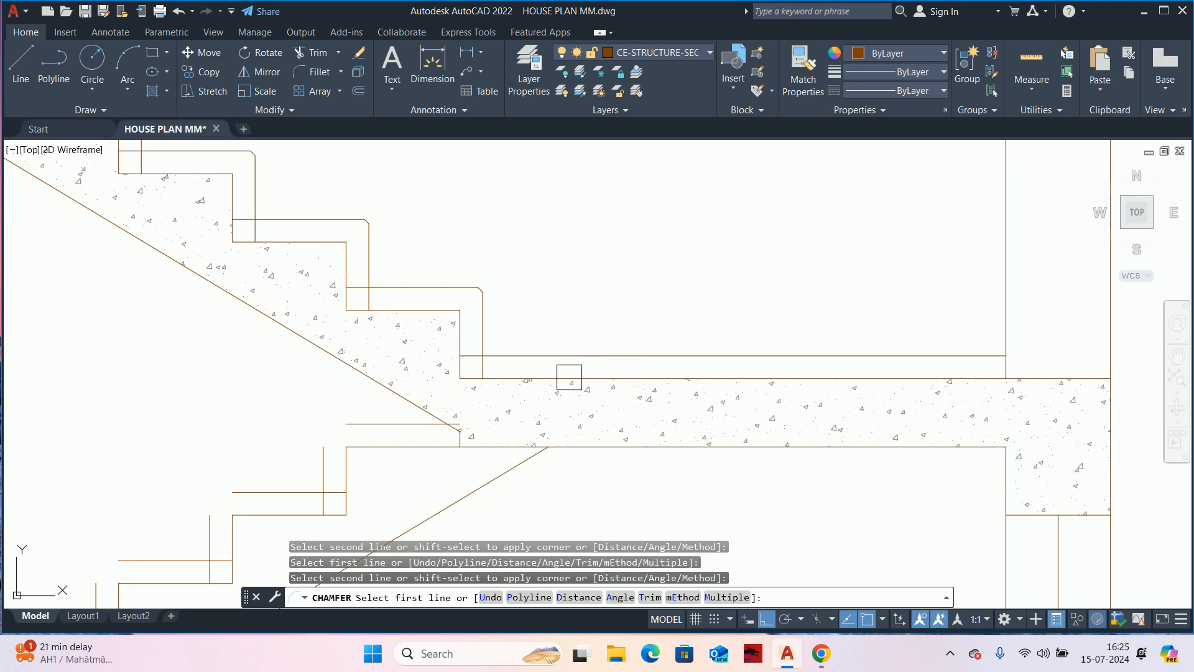
middle_click_drag(535, 378, 741, 396)
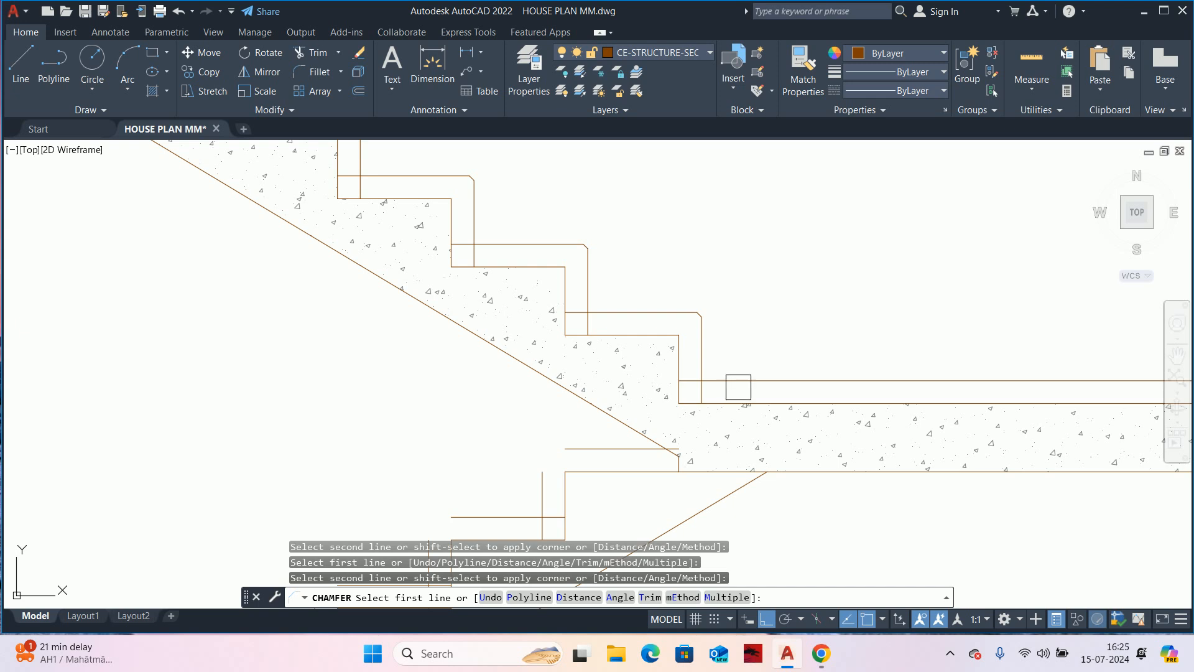
key("Escape")
type("tr")
key("Return")
scroll(695, 400, "up", 4)
scroll(703, 389, "up", 2)
scroll(682, 329, "down", 6)
scroll(618, 208, "up", 3)
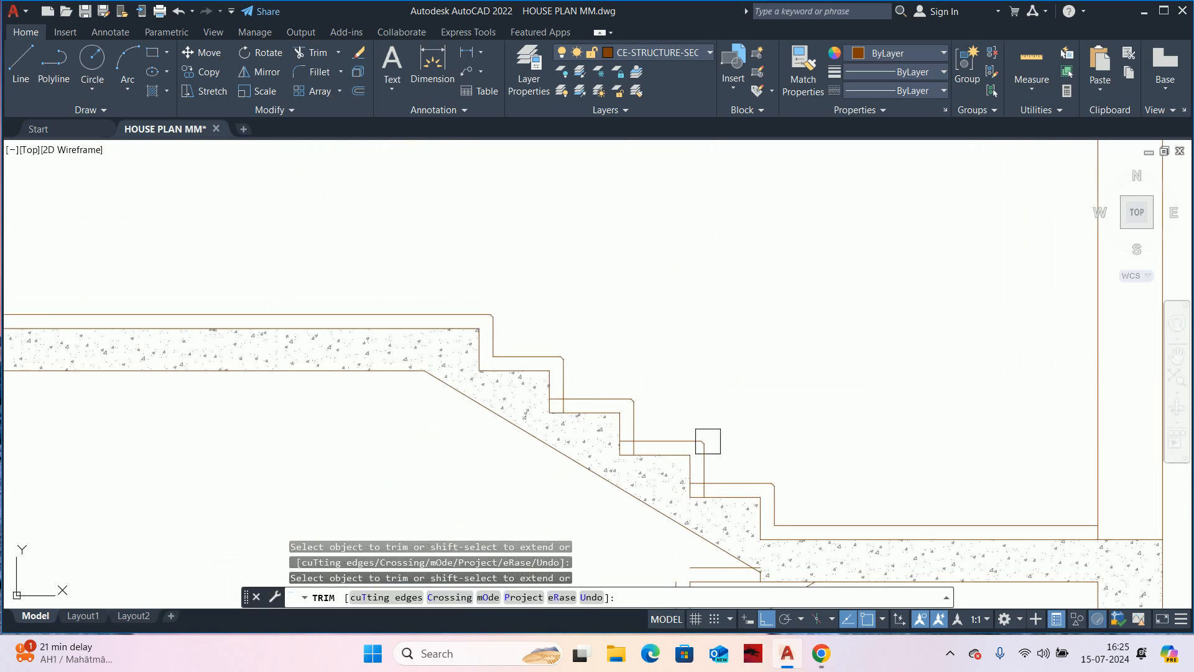
scroll(707, 440, "up", 3)
key("Escape")
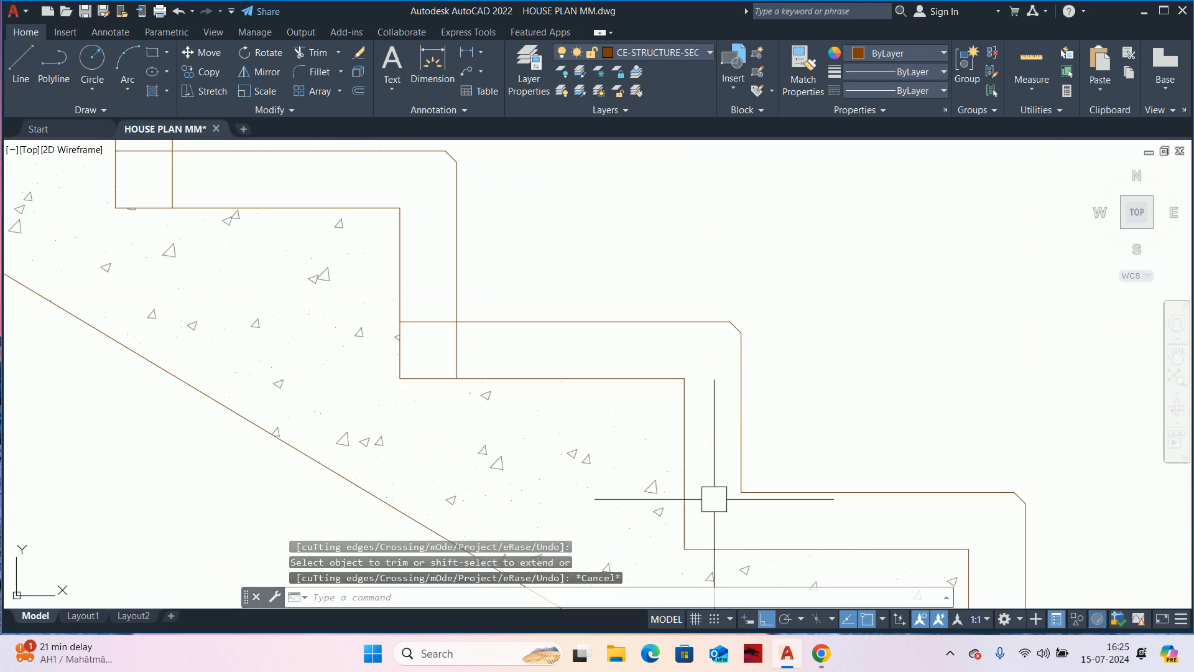
- Fillet an overlapping inner finish corner of the upper flight with radius 0, using the Multiple option
type("F")
key("Return")
type("R")
key("Return")
type("0")
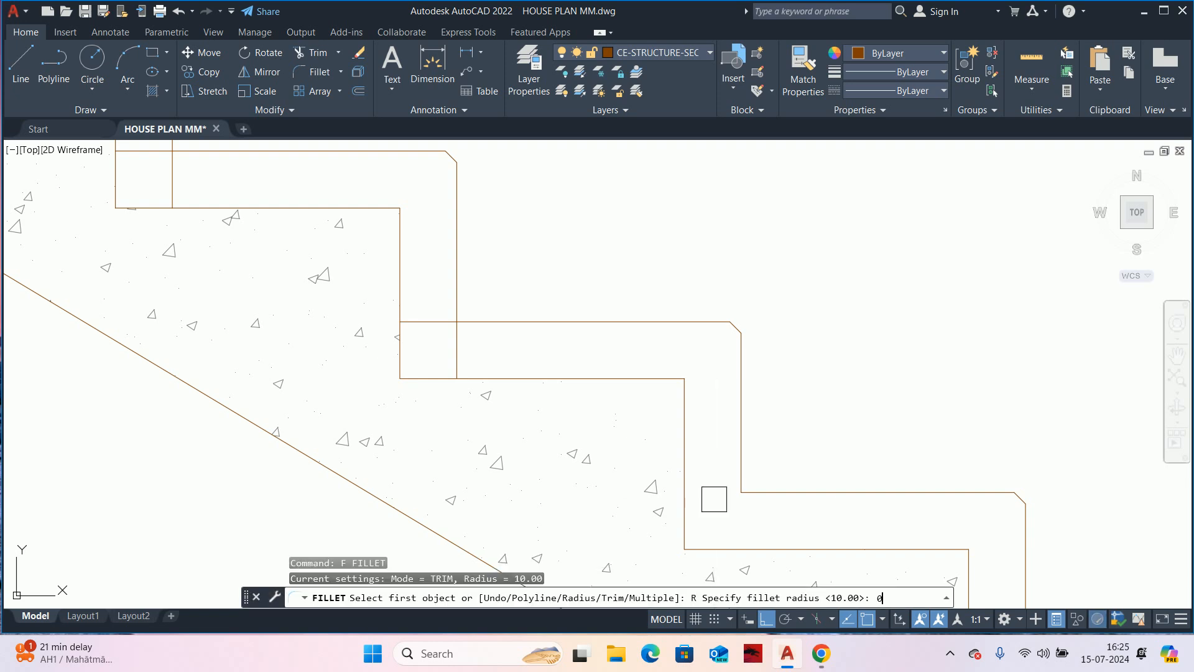
key("Return")
type("M")
key("Return")
left_click(551, 330)
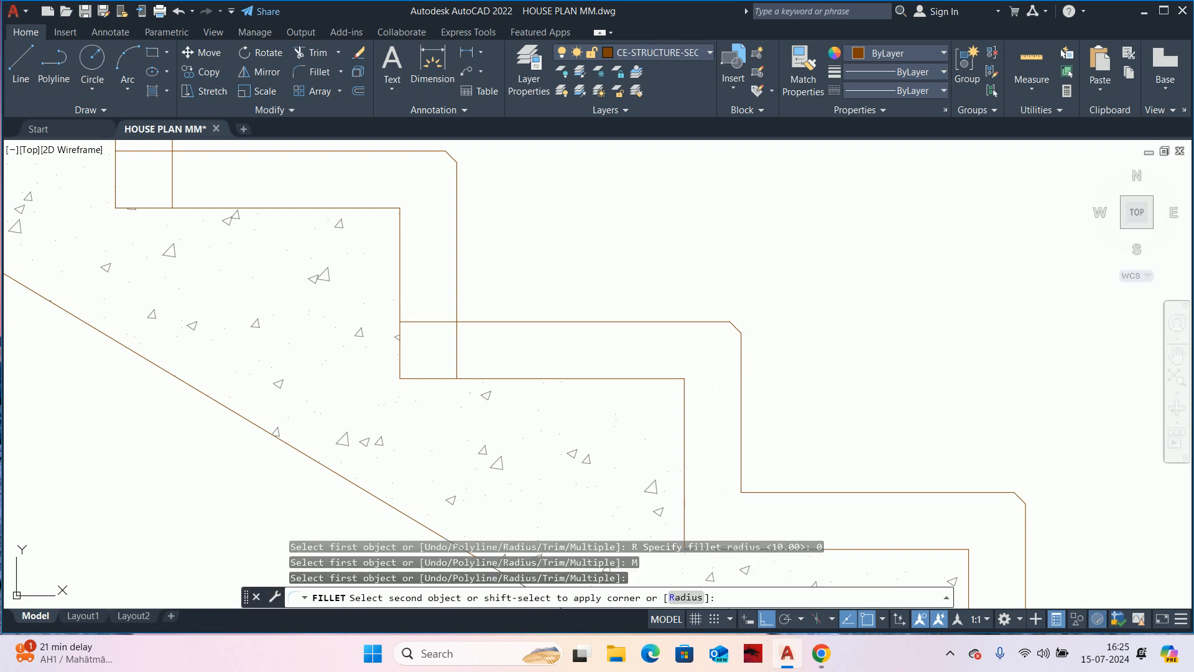
left_click(459, 267)
- Join the next finish riser and tread up the upper flight into a sharp inner corner with the radius 0 fillet
middle_click_drag(724, 431, 939, 456)
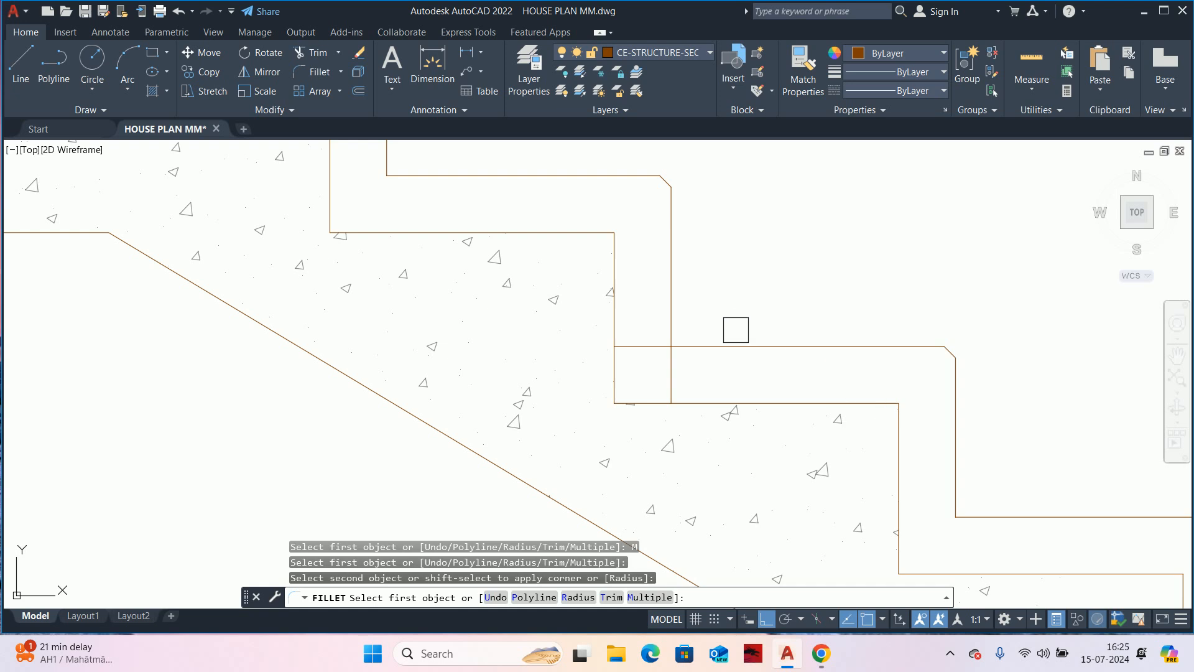
left_click(730, 341)
left_click(688, 299)
left_click(680, 301)
middle_click_drag(532, 301, 830, 506)
scroll(794, 383, "down", 2)
key("Escape")
key("Escape")
key("Escape")
key("Escape")
scroll(771, 405, "down", 3)
middle_click_drag(836, 461, 771, 378)
scroll(817, 411, "up", 2)
- Chamfer the top three finish corners of the lower flight 10 by 10, using the Multiple option
type("CH")
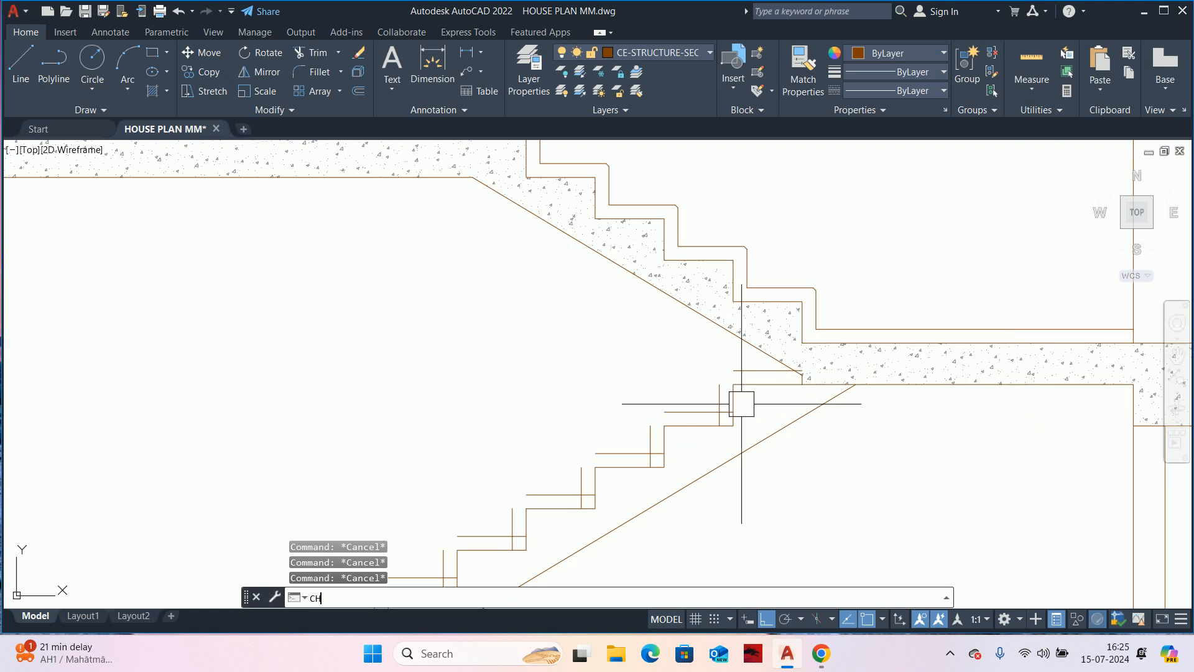
key("Return")
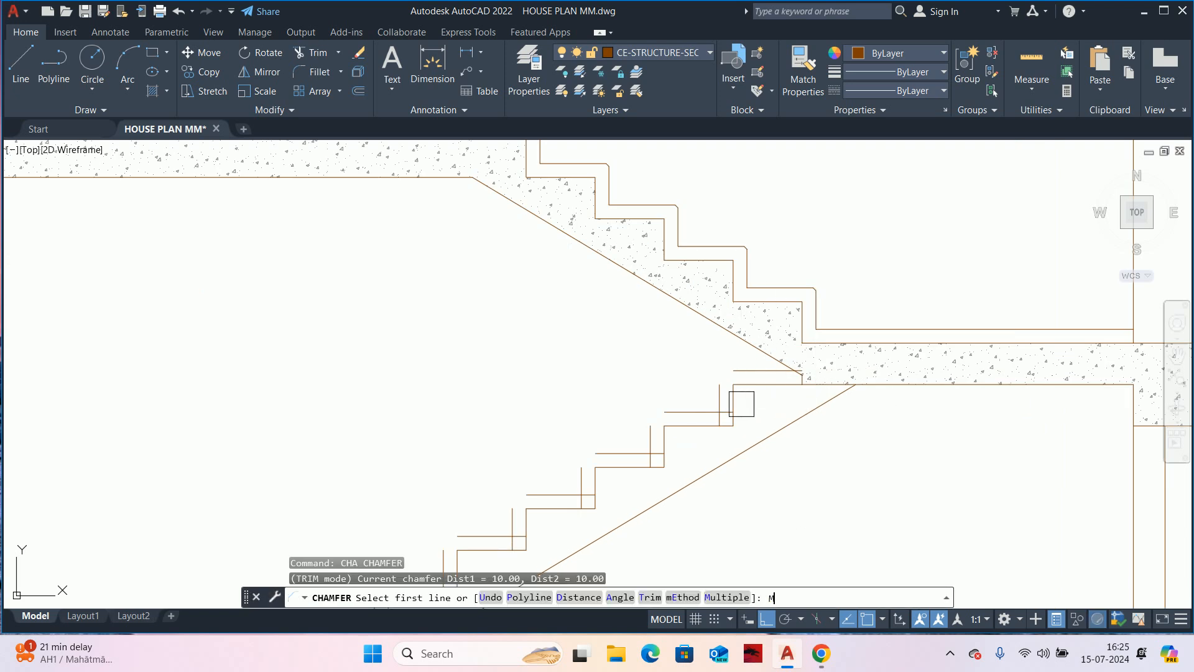
key("Return")
scroll(719, 396, "up", 4)
left_click(720, 390)
left_click(722, 387)
left_click(773, 339)
middle_click_drag(674, 415, 821, 296)
left_click(720, 317)
left_click(690, 355)
left_click(573, 423)
left_click(510, 459)
- Chamfer the finish corners of the next four steps down the lower flight 10 by 10
middle_click_drag(684, 318, 810, 168)
left_click(688, 269)
left_click(636, 311)
middle_click_drag(543, 353, 827, 249)
left_click(786, 278)
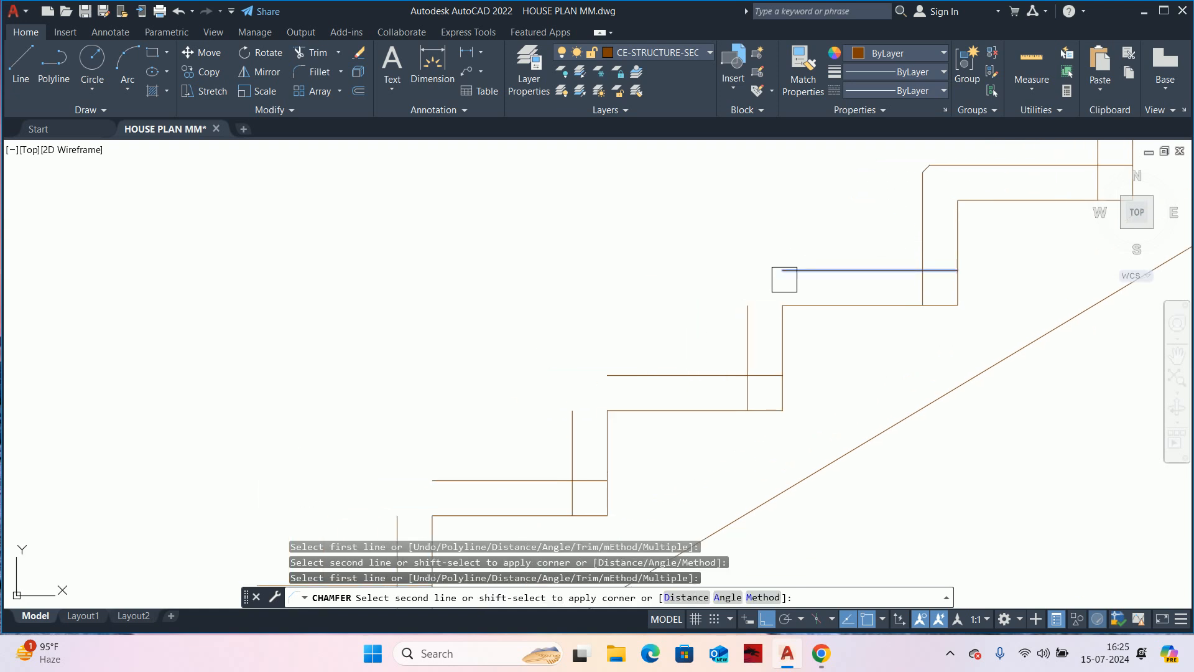
left_click(745, 307)
left_click(605, 381)
left_click(568, 413)
middle_click_drag(568, 413, 889, 205)
left_click(778, 278)
left_click(718, 315)
- Continue the 10 by 10 chamfers on the following finish corners of the lower flight, stopping short of its bottom steps
middle_click_drag(746, 264, 725, 253)
left_click(723, 260)
left_click(684, 311)
middle_click_drag(801, 222, 784, 224)
left_click(727, 263)
left_click(671, 307)
middle_click_drag(670, 308, 852, 202)
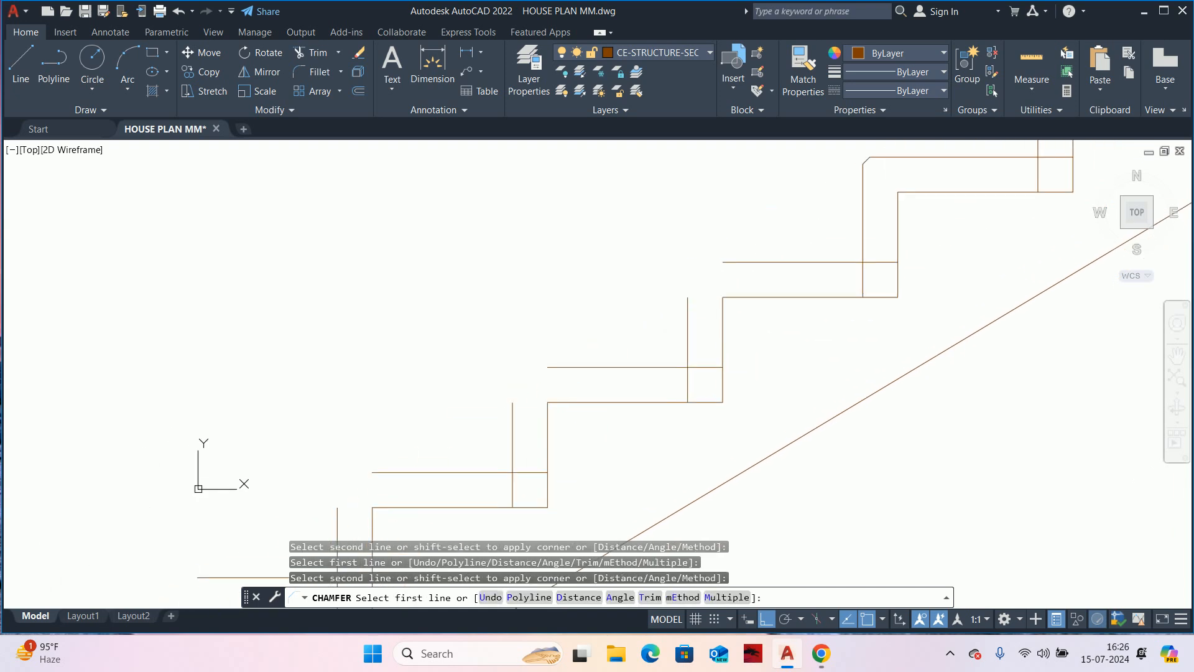
left_click(735, 263)
left_click(678, 296)
left_click(681, 308)
mouse_move(688, 263)
middle_mouse_down()
mouse_move(712, 237)
mouse_move(760, 221)
mouse_move(692, 267)
middle_mouse_up()
left_click(792, 223)
left_click(763, 259)
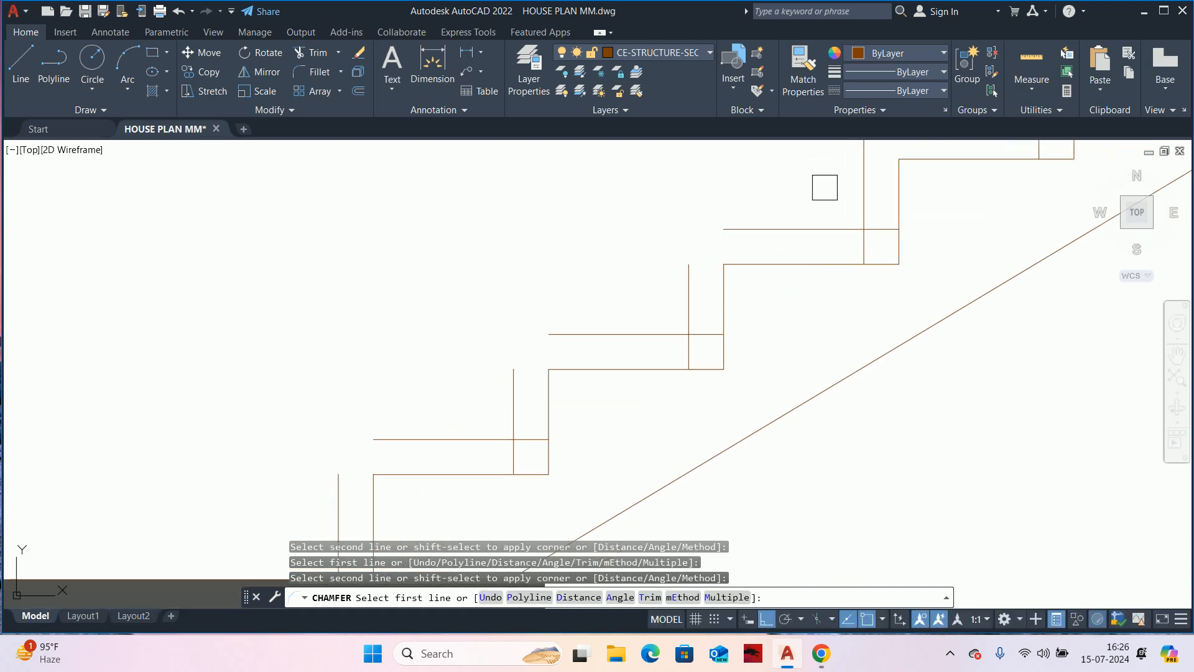
- Chamfer the last finish corners of the lower flight 10 by 10 down to the ground floor
left_click(750, 233)
left_click(689, 261)
middle_click_drag(608, 301, 597, 293)
left_click(707, 222)
left_click(679, 255)
left_click(553, 324)
left_click(504, 370)
scroll(573, 328, "down", 4)
middle_click_drag(573, 328, 734, 320)
scroll(740, 330, "up", 6)
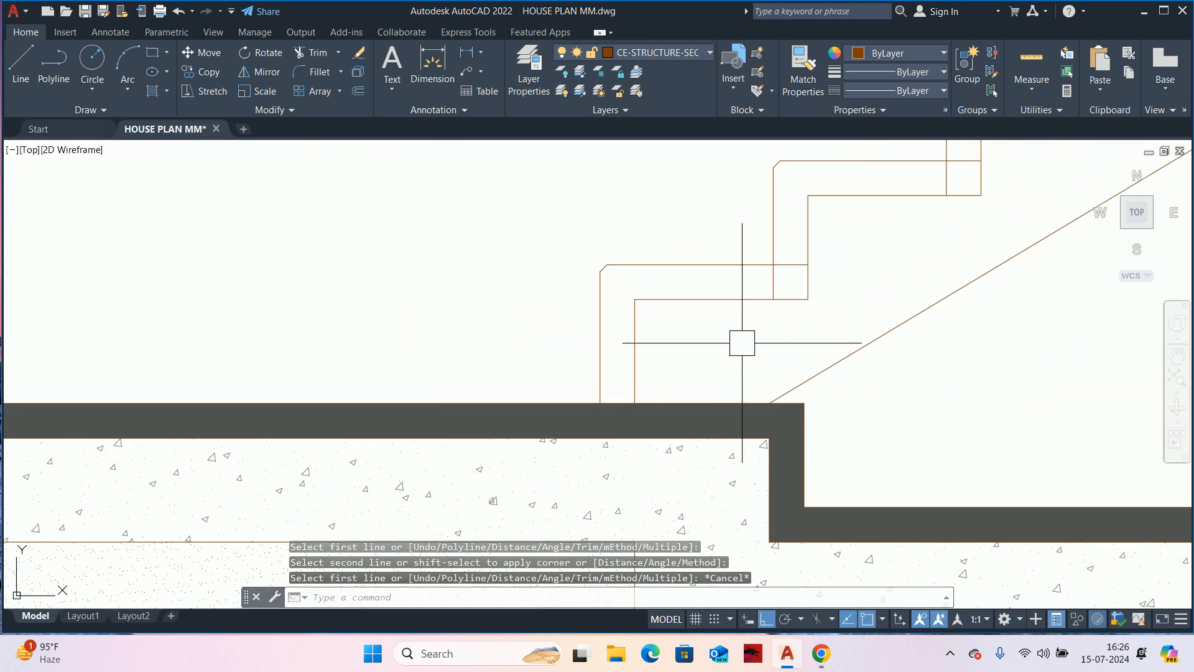
key("Escape")
key("Escape")
key("Escape")
mouse_move(656, 374)
middle_mouse_down()
mouse_move(644, 415)
mouse_move(656, 367)
middle_mouse_up()
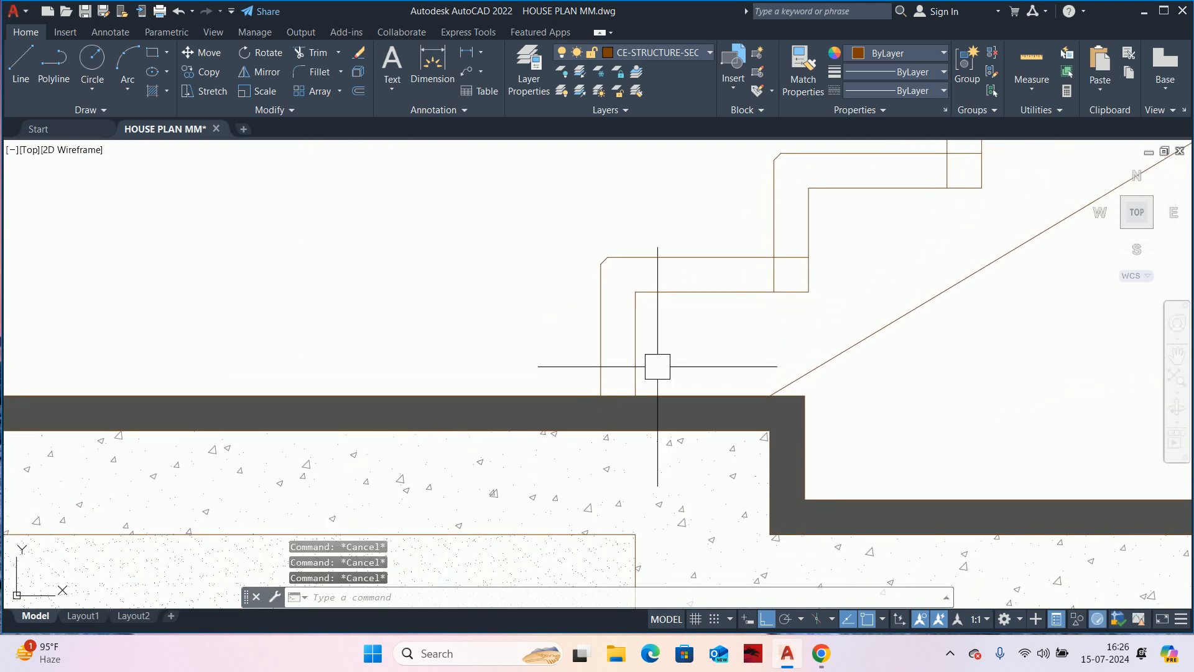
- Try to trim the dark floor finish beneath the lower flight's first step
type("tr")
key("Return")
left_click(652, 411)
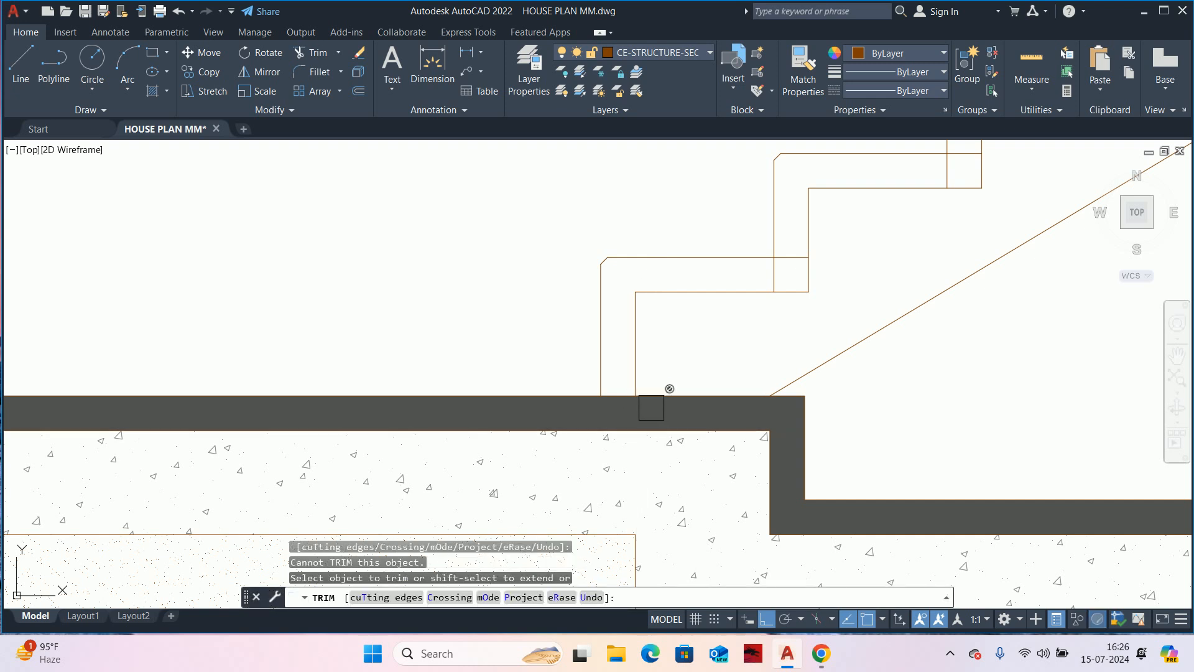
scroll(650, 380, "down", 4)
key("Escape")
key("Escape")
key("Escape")
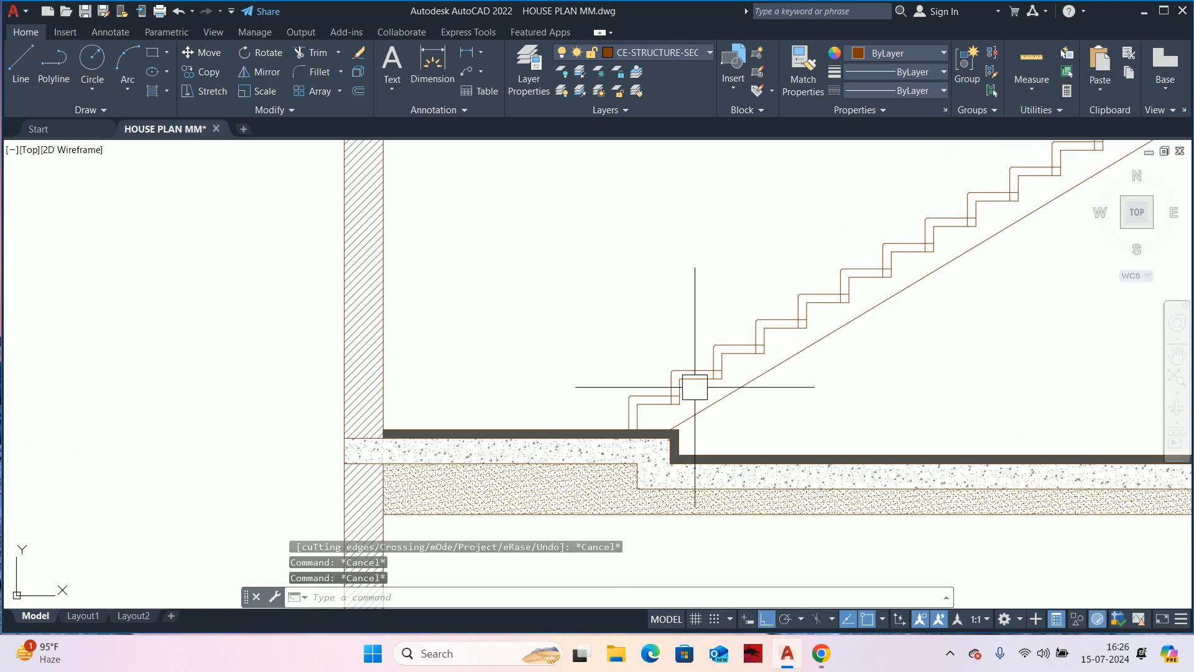
- Fillet the lowest four inner finish corners of the lower flight with radius 0, using the Multiple option
scroll(671, 393, "up", 4)
type("f")
key("Return")
type("M")
key("Return")
left_click(573, 414)
left_click(607, 376)
left_click(702, 315)
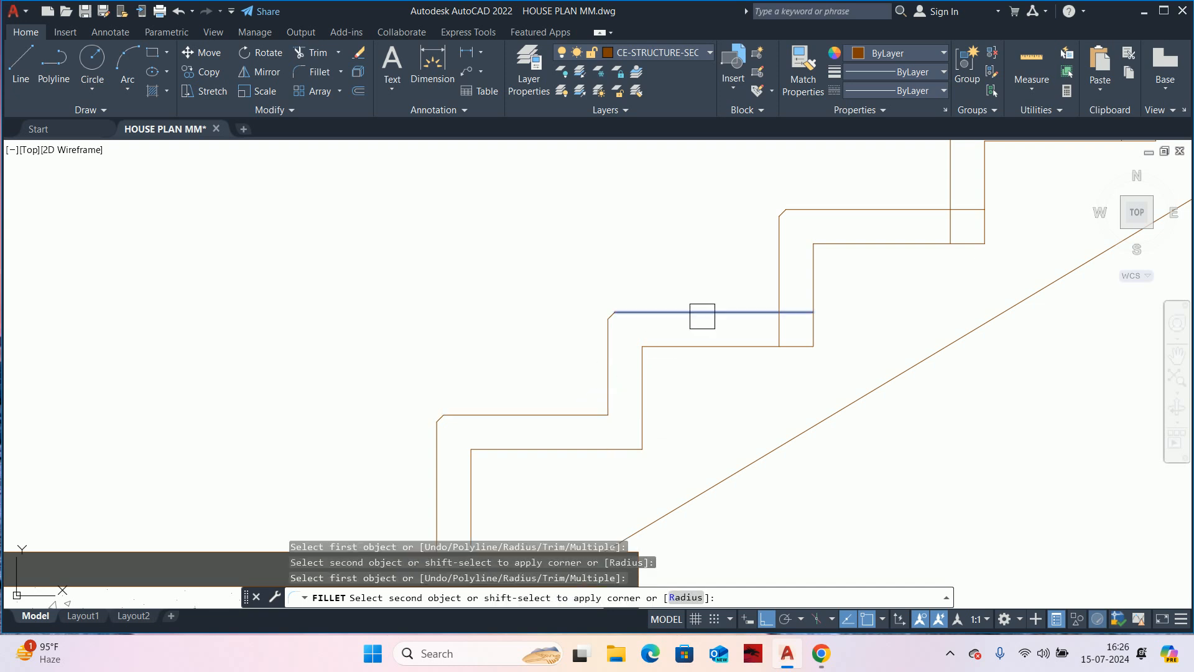
left_click(776, 278)
middle_click_drag(756, 295, 734, 299)
left_click(726, 315)
left_click(761, 275)
left_click(884, 222)
left_click(933, 181)
- Square off the next overlapping inner finish corners up the lower flight with the radius 0 fillet
scroll(933, 181, "down", 2)
middle_click_drag(927, 182, 672, 357)
scroll(743, 325, "up", 3)
left_click(714, 336)
left_click(746, 308)
scroll(889, 185, "down", 1)
middle_click_drag(893, 181, 743, 293)
left_click(647, 352)
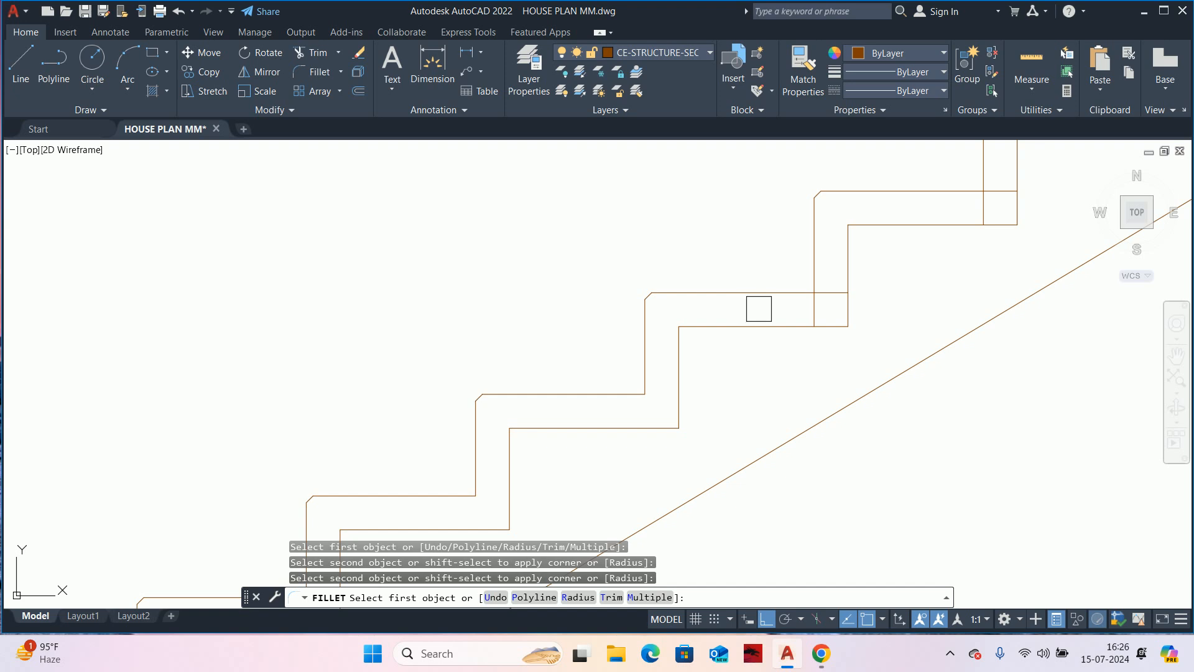
left_click(771, 296)
left_click(816, 264)
- Join the finish risers and treads of the following upper-middle steps of the lower flight with radius 0 fillets
middle_click_drag(746, 299, 600, 338)
left_click(600, 336)
left_click(669, 292)
middle_click_drag(769, 232, 573, 349)
left_click(575, 349)
left_click(644, 298)
middle_click_drag(764, 247, 665, 316)
left_click(665, 316)
left_click(714, 268)
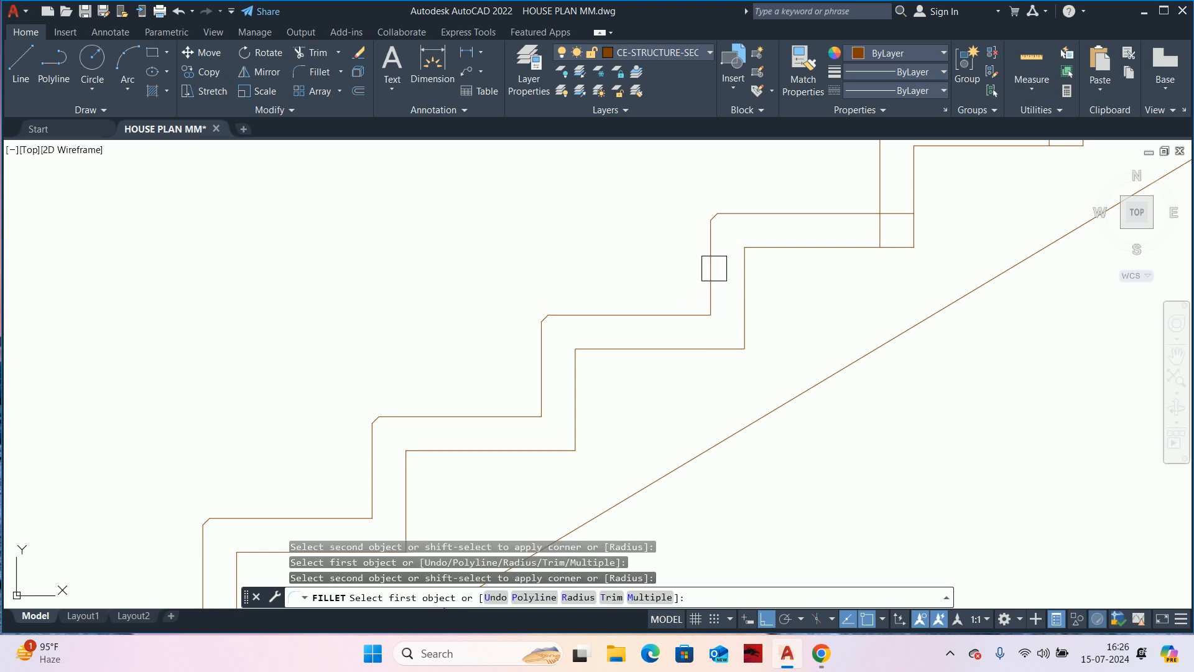
left_click(866, 217)
left_click(884, 193)
- Fillet the remaining inner finish corners of the lower flight with radius 0 up to the mid landing
scroll(879, 190, "down", 4)
middle_click_drag(877, 189, 731, 361)
scroll(793, 340, "up", 4)
left_click(800, 323)
left_click(820, 283)
middle_click_drag(751, 321, 495, 387)
left_click(514, 384)
left_click(554, 352)
left_click(687, 287)
left_click(730, 253)
scroll(727, 254, "down", 6)
key("Return")
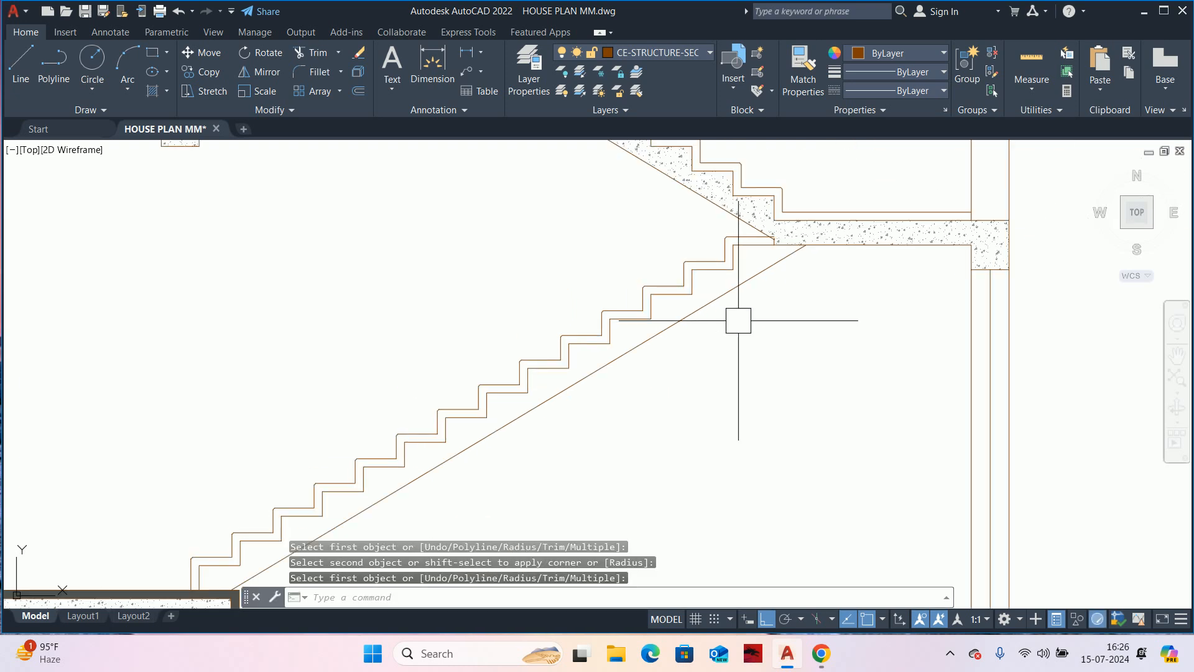
key("Escape")
key("Escape")
key("Escape")
- Hatch the lower flight's step finish with the AR-SAND pattern in colour 32 at scale 0.5
scroll(737, 322, "down", 4)
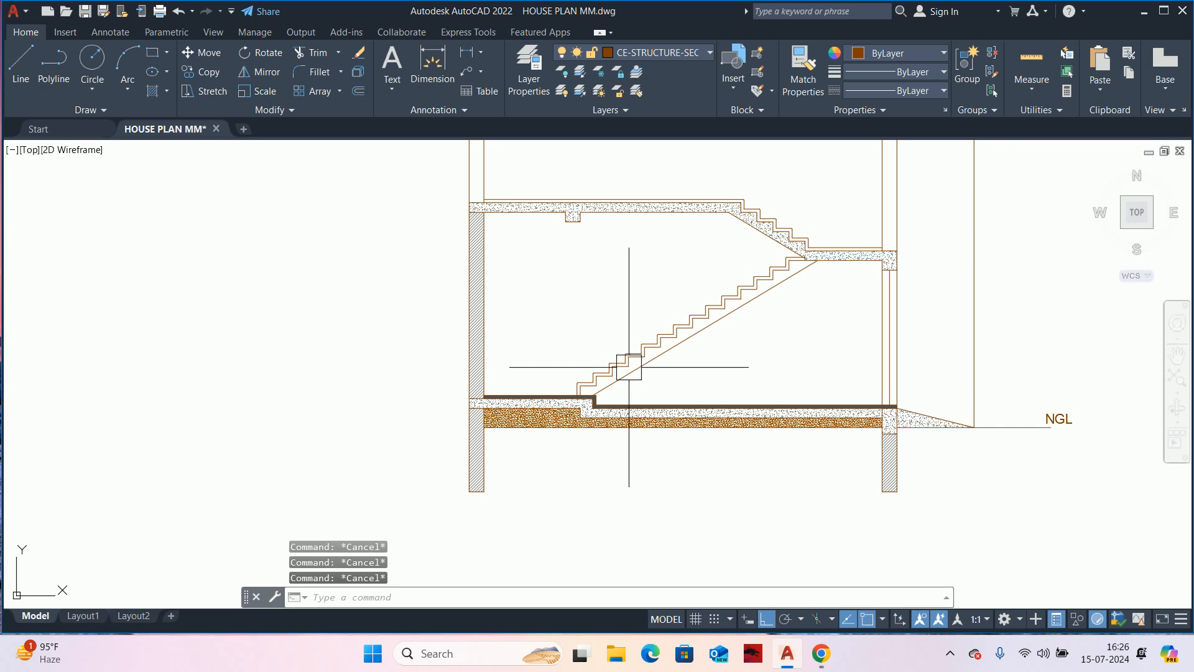
type("h")
key("Return")
scroll(631, 367, "up", 6)
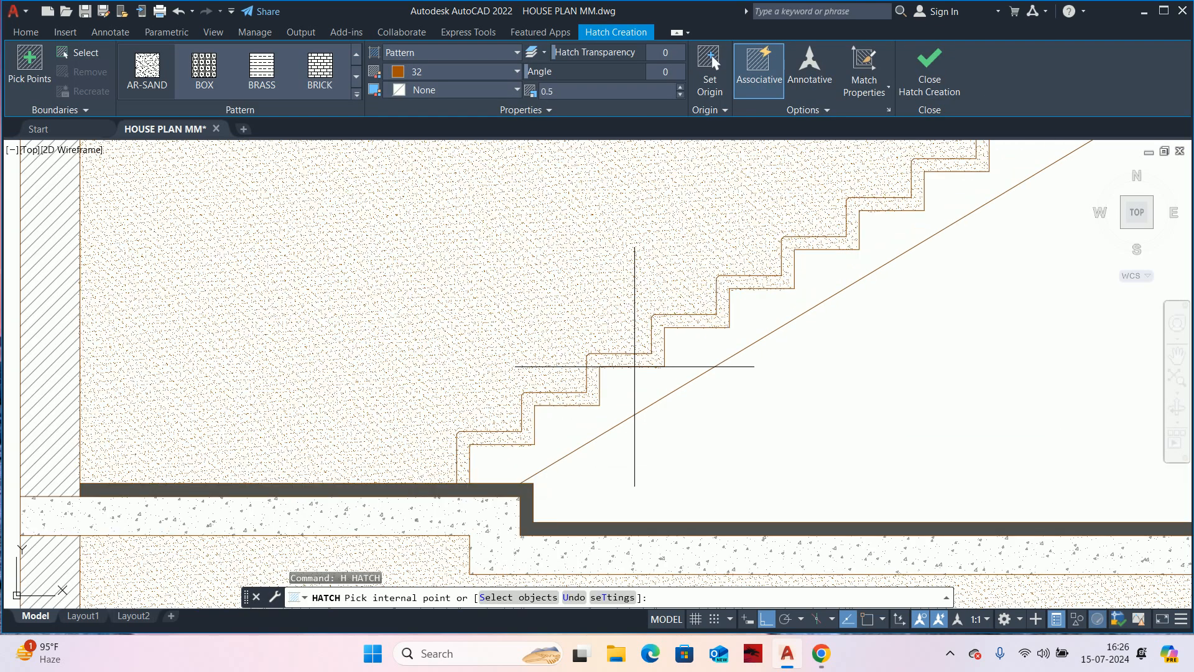
scroll(633, 366, "down", 4)
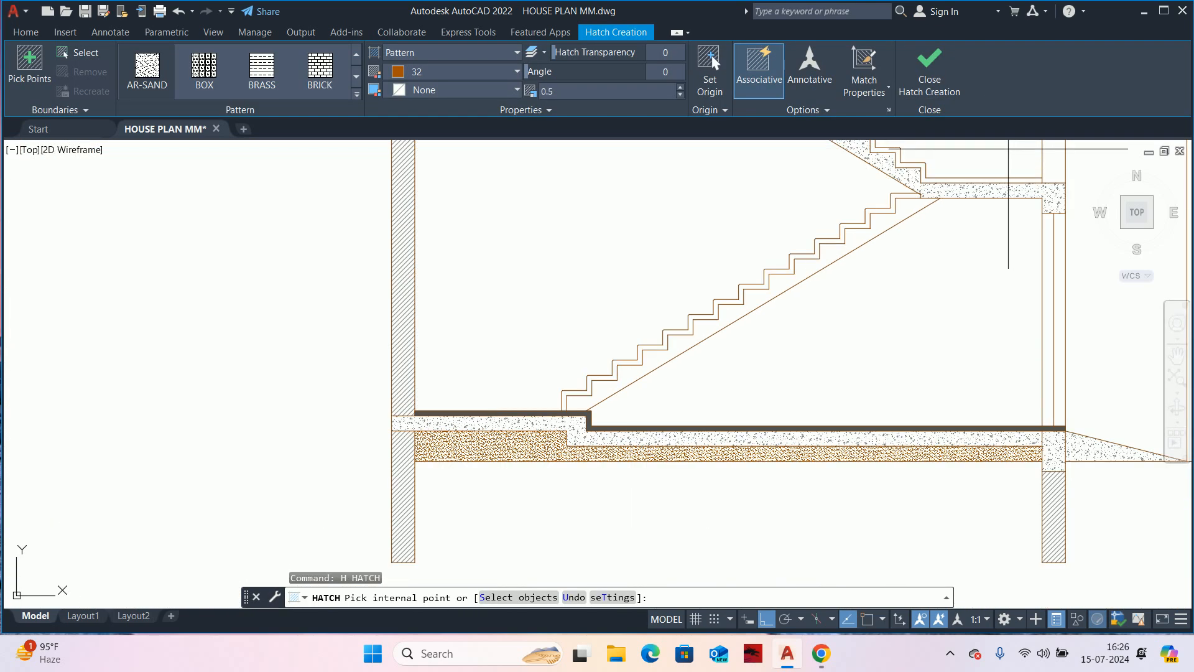
left_click(914, 195)
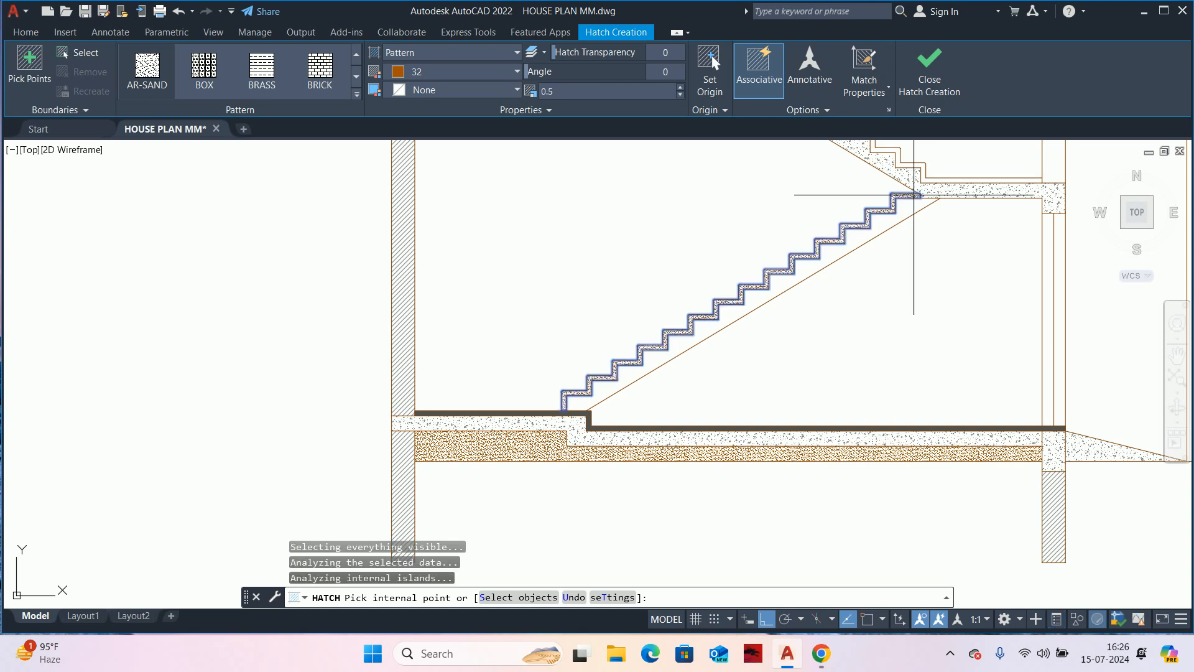
key("Return")
scroll(827, 285, "down", 2)
middle_click_drag(827, 286, 807, 348)
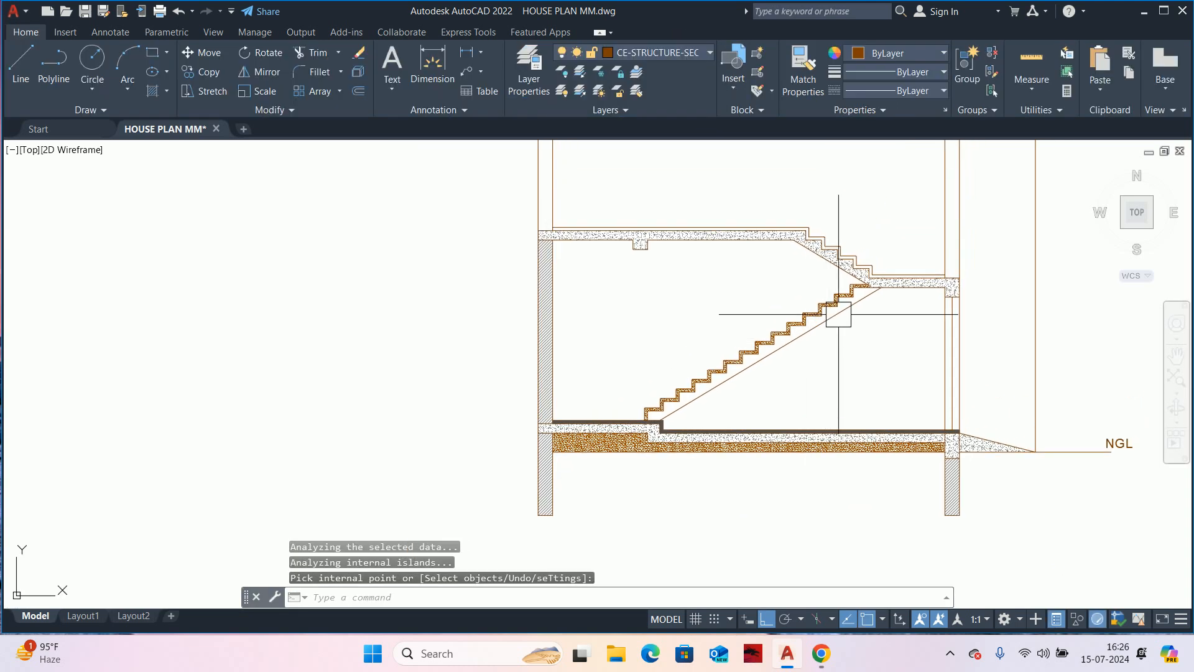
- Erase the AR-SAND hatch from the lower flight's step finish
key("Escape")
key("Escape")
scroll(839, 315, "up", 8)
left_click(799, 357)
scroll(799, 357, "down", 5)
key("Delete")
- Hatch the finish of the first floor slab, upper steps and mid landing with AR-SAND in colour 32 at scale 0.5
scroll(833, 335, "up", 2)
type("h")
key("Return")
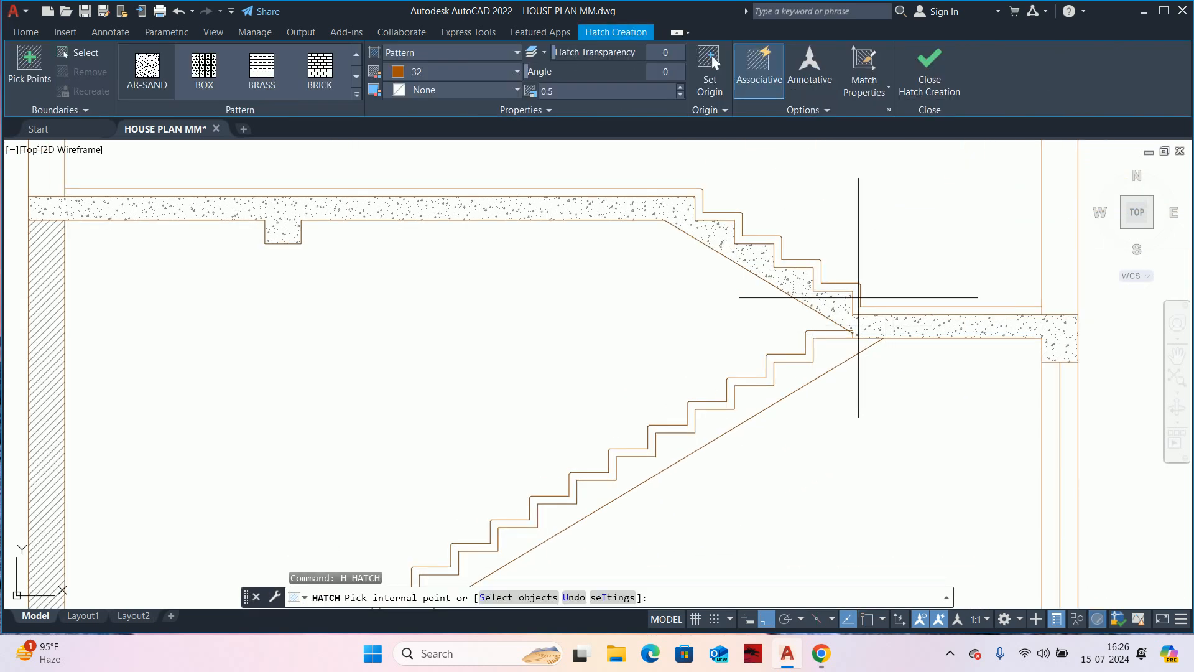
left_click(859, 297)
scroll(847, 306, "down", 3)
key("Escape")
key("Escape")
key("Escape")
key("Escape")
type("ma")
key("Return")
scroll(865, 312, "up", 6)
left_click(860, 313)
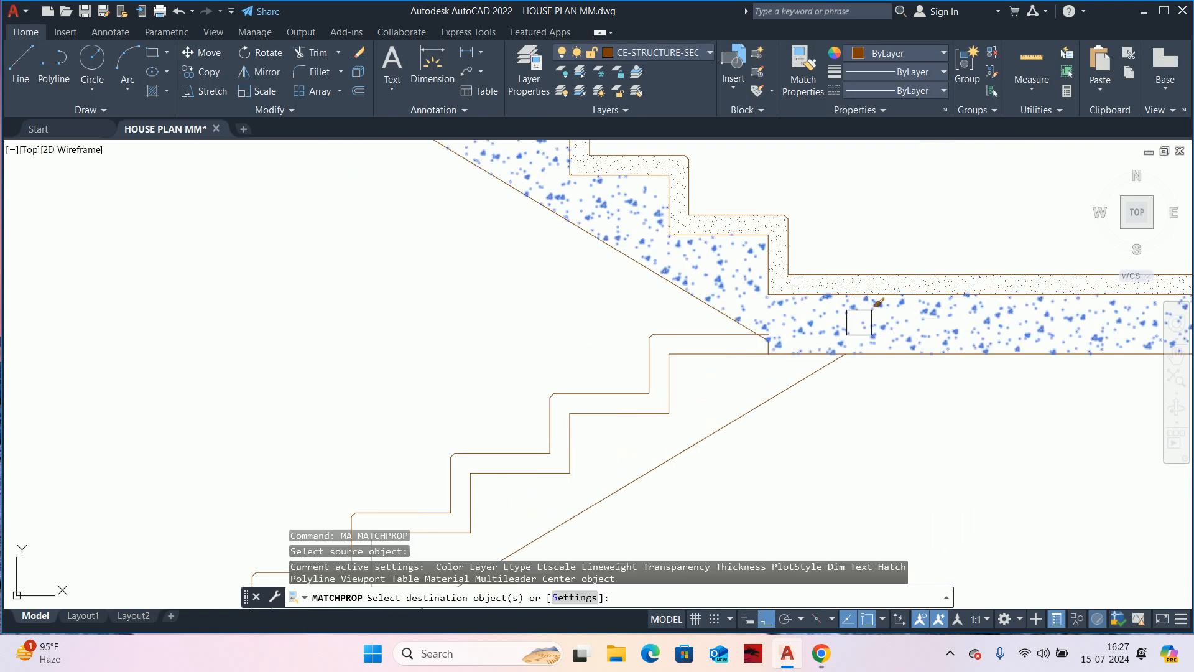
key("Escape")
key("Escape")
scroll(822, 311, "down", 6)
- Match the ground floor finish's dark solid hatch properties onto the hatch of the first floor, upper step and mid landing finish
key("Return")
middle_click_drag(809, 507, 876, 364)
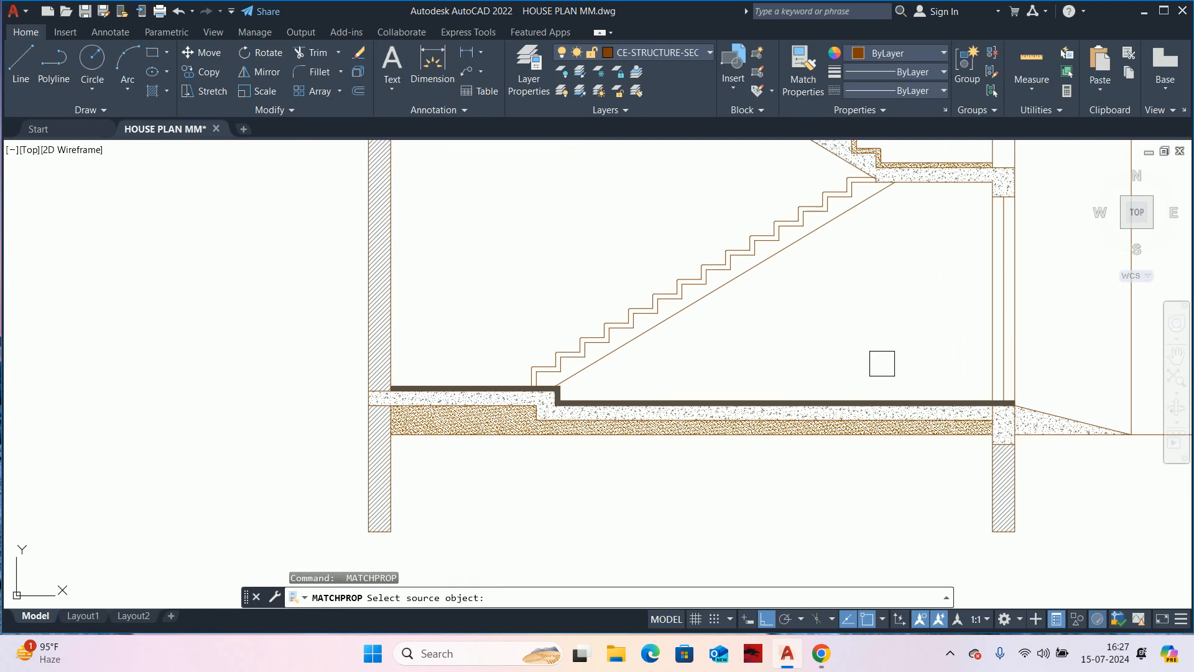
scroll(986, 402, "up", 8)
left_click(960, 426)
scroll(933, 324, "down", 8)
scroll(905, 328, "down", 3)
scroll(914, 311, "up", 10)
left_click(810, 402)
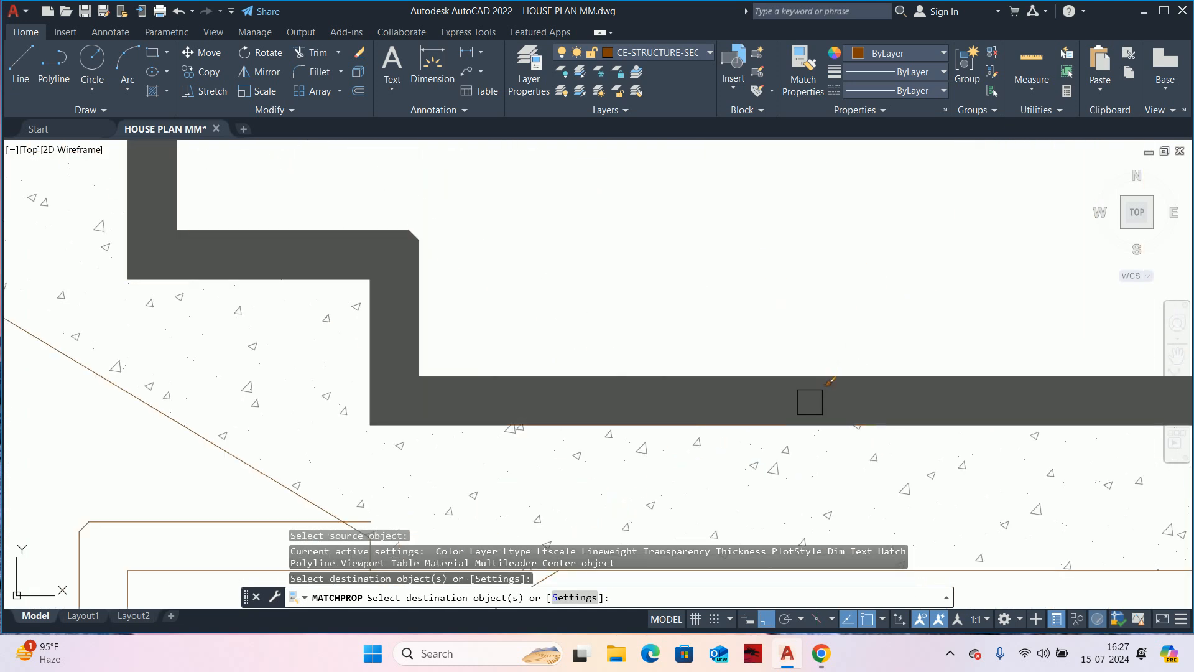
key("Escape")
key("Escape")
key("Escape")
scroll(810, 401, "down", 6)
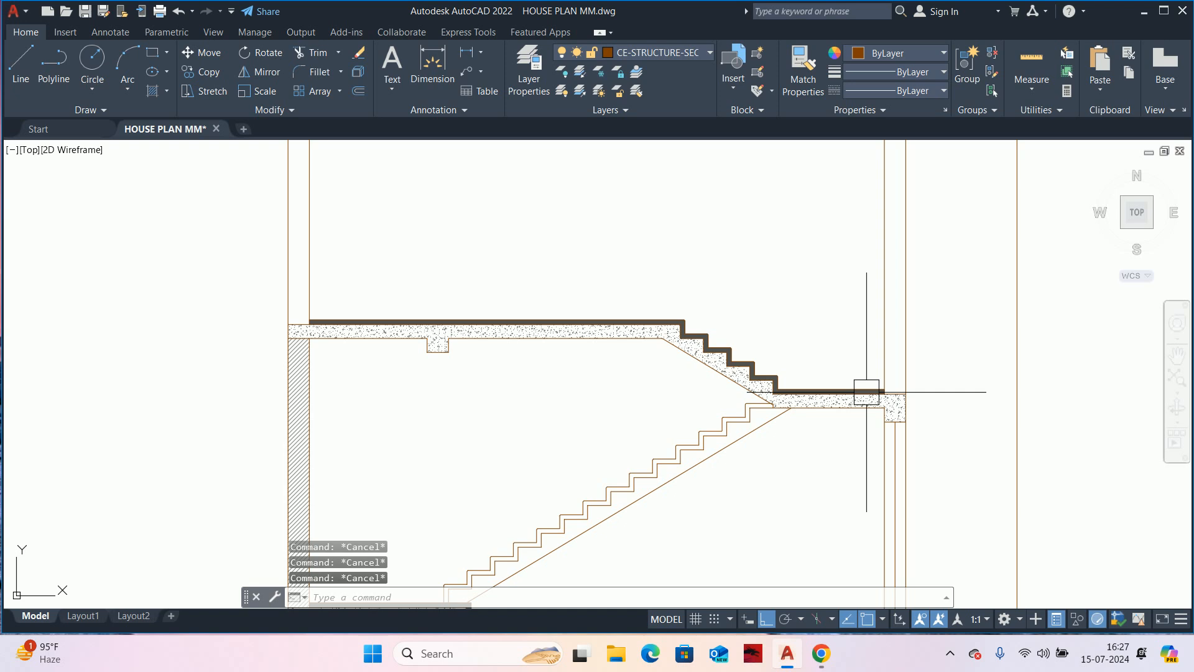
- Move the inner line of the right wall above the mid landing 120 mm outward and measure the surrounding geometry
scroll(886, 373, "down", 2)
middle_click_drag(887, 373, 882, 425)
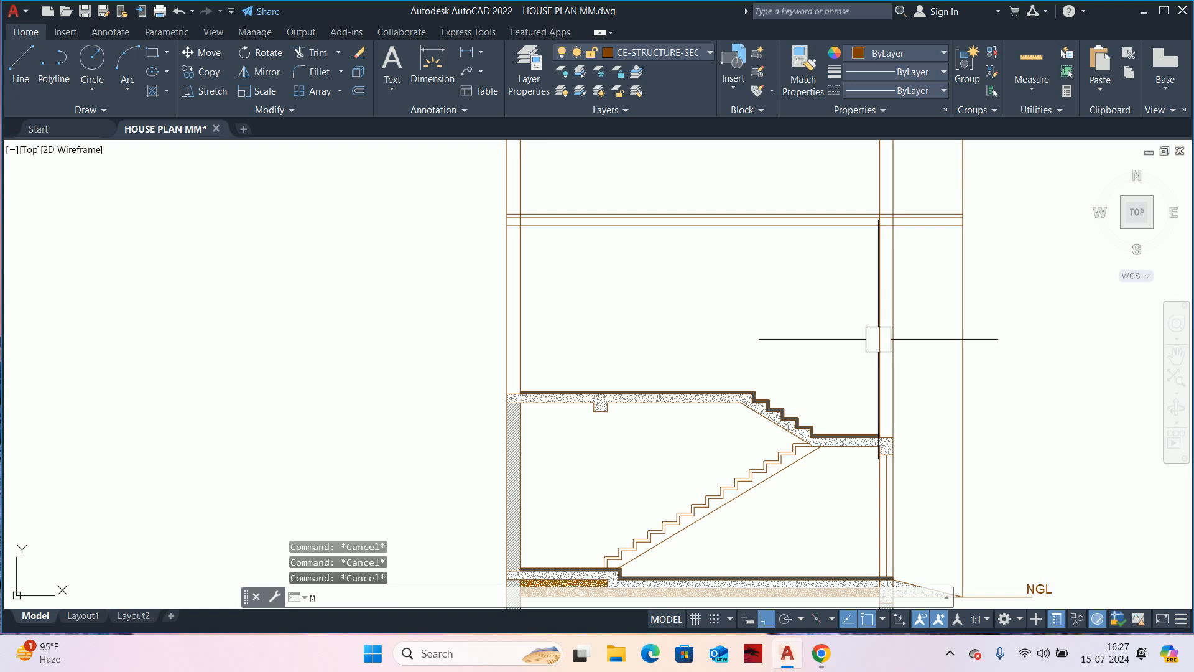
key("Return")
left_click(878, 343)
key("Return")
left_click(877, 349)
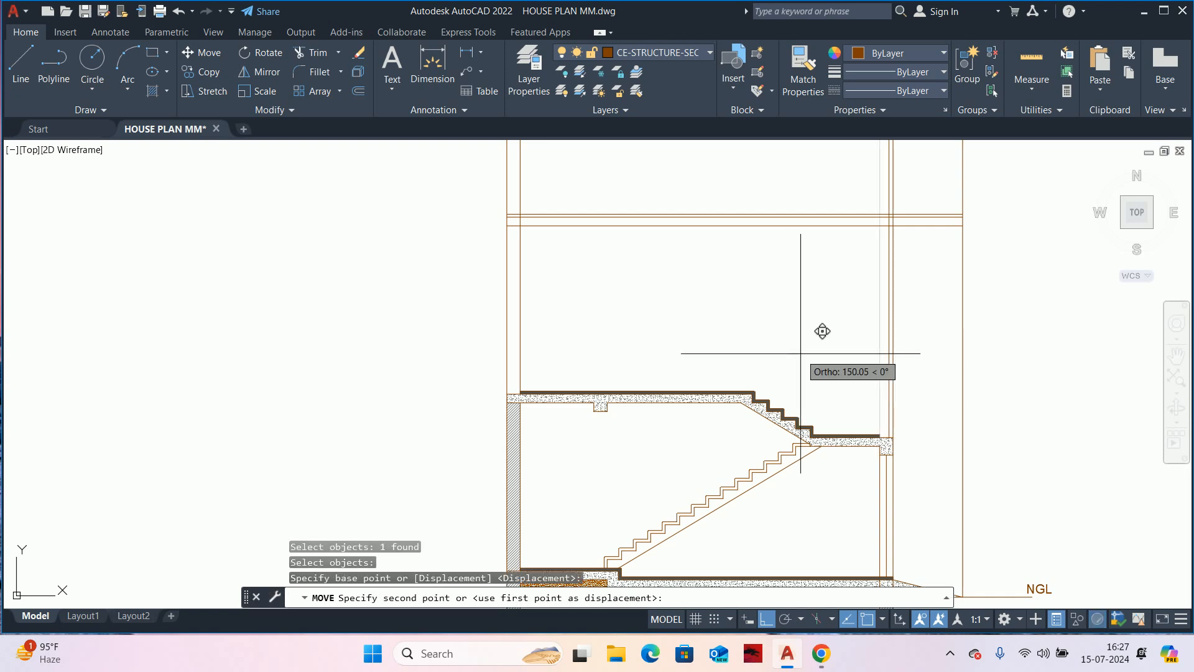
type("120")
key("Return")
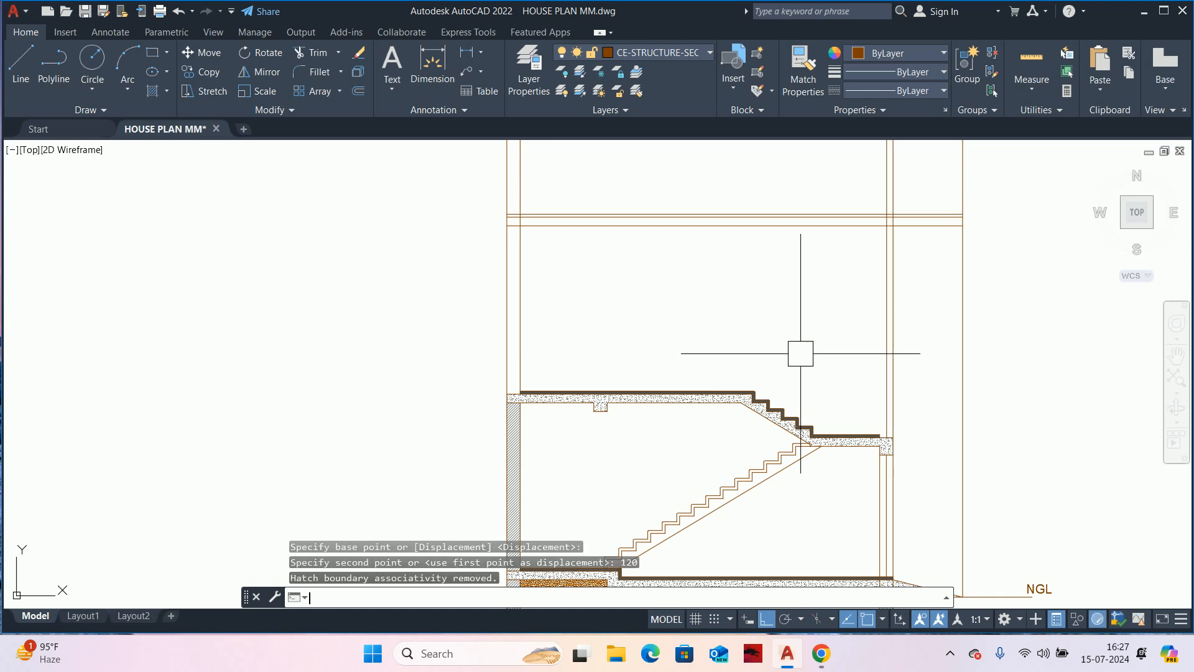
left_click(1032, 62)
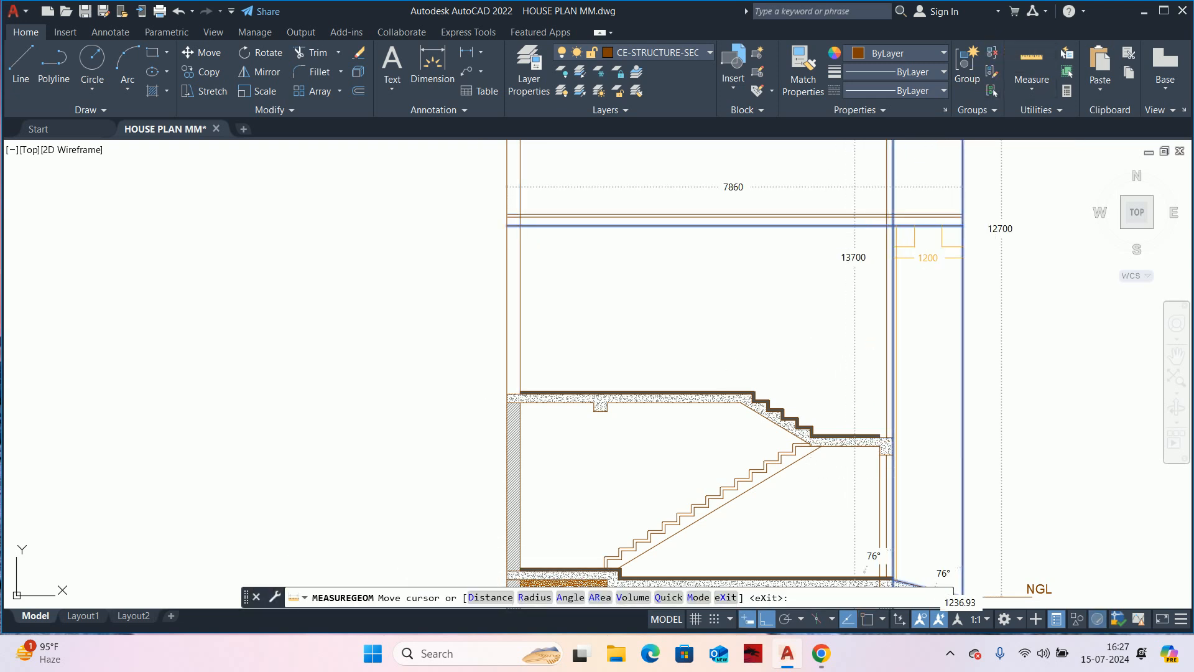
key("Escape")
key("Escape")
key("Escape")
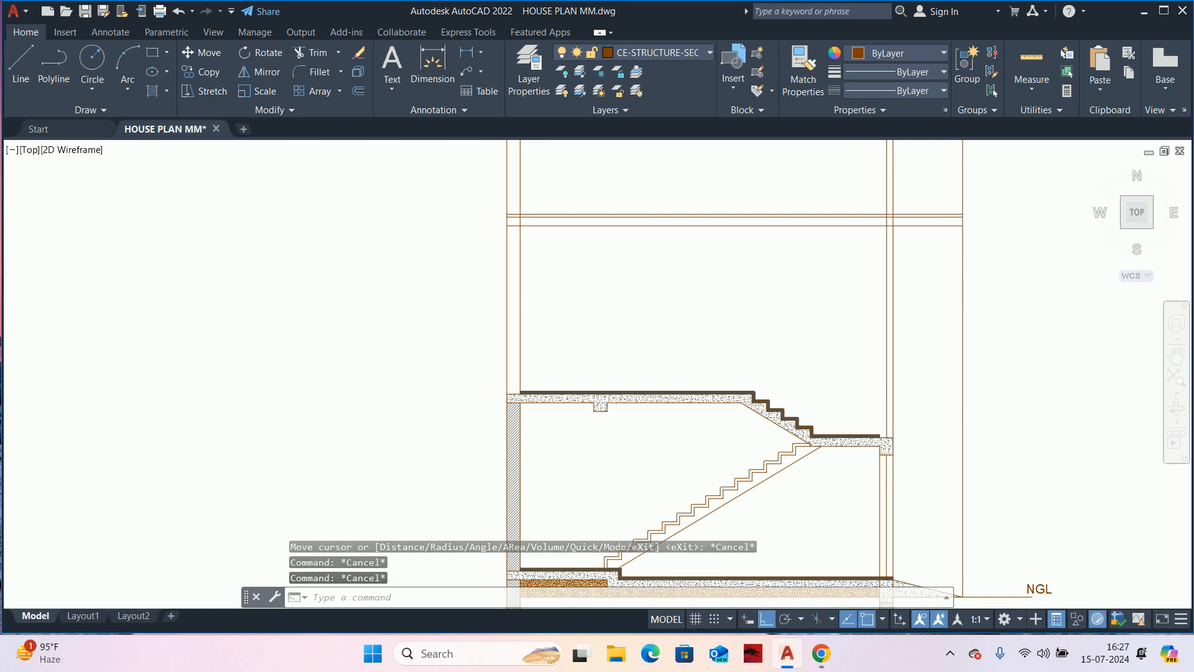
- Extend the mid landing's top finish line to the relocated inner line of the right wall
scroll(871, 429, "up", 5)
middle_click_drag(880, 440, 778, 349)
type("EX")
key("Return")
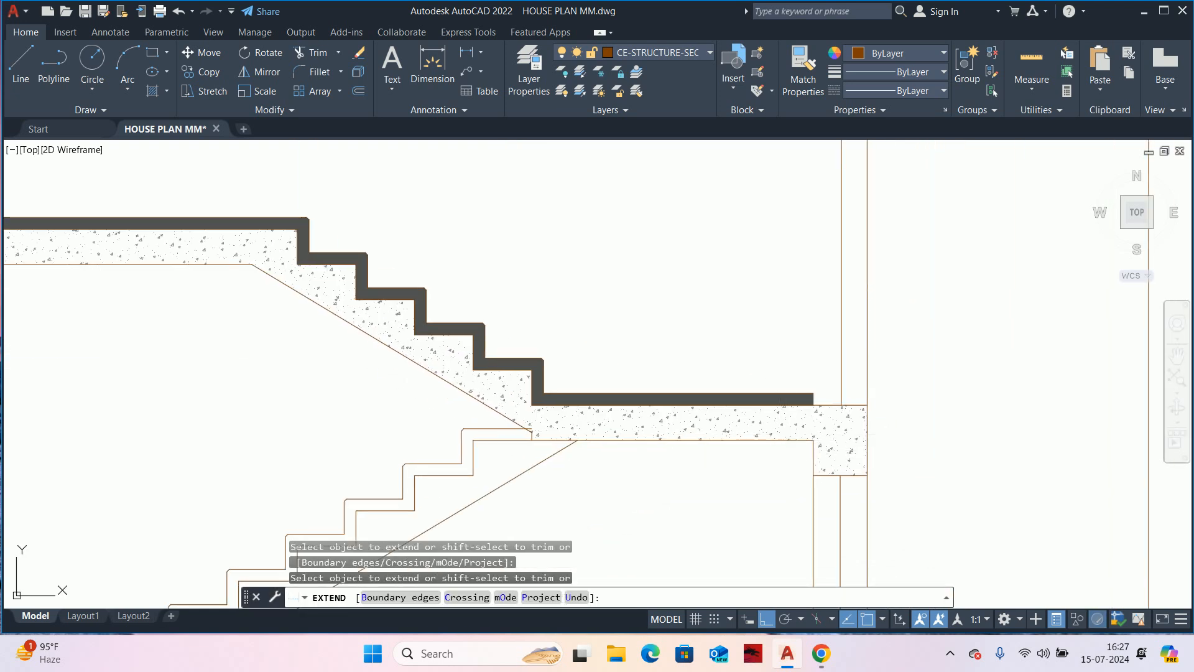
key("Escape")
key("Escape")
- Stretch the end edge of the mid landing's solid finish hatch to the right wall's inner line
scroll(803, 394, "up", 6)
left_click(827, 400)
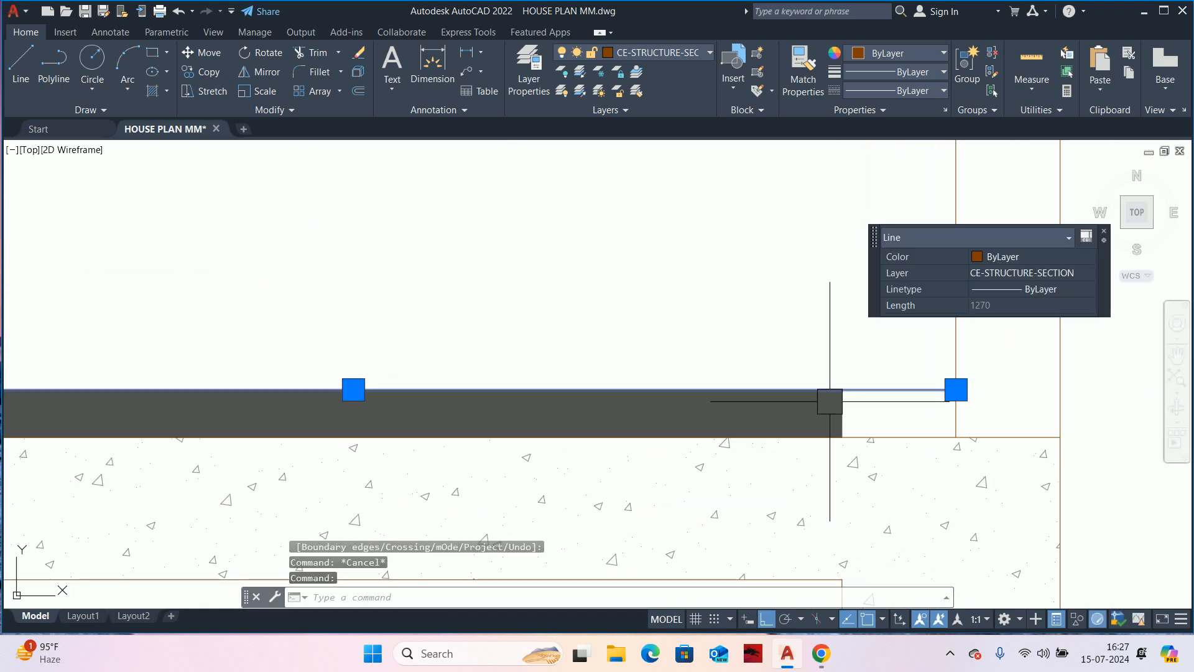
left_click(831, 411)
left_click(841, 414)
left_click(955, 405)
key("Escape")
key("Escape")
scroll(913, 400, "down", 5)
scroll(913, 400, "down", 2)
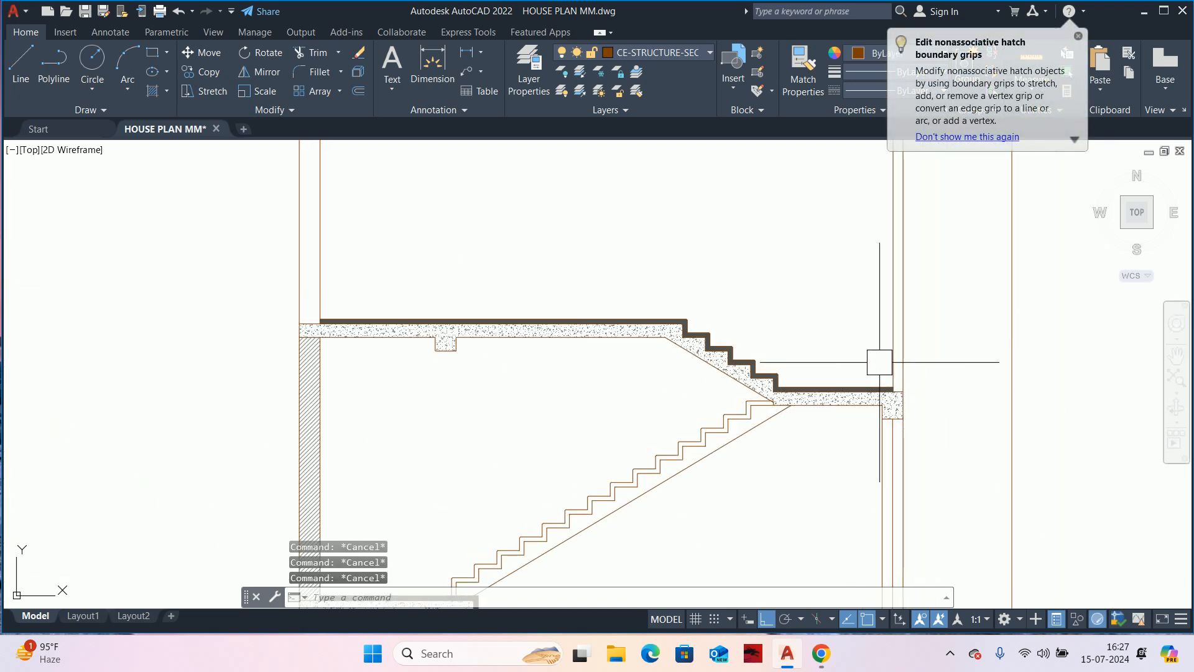
- Examine the walls around the entry and staircase in the floor layout plans
scroll(798, 348, "down", 6)
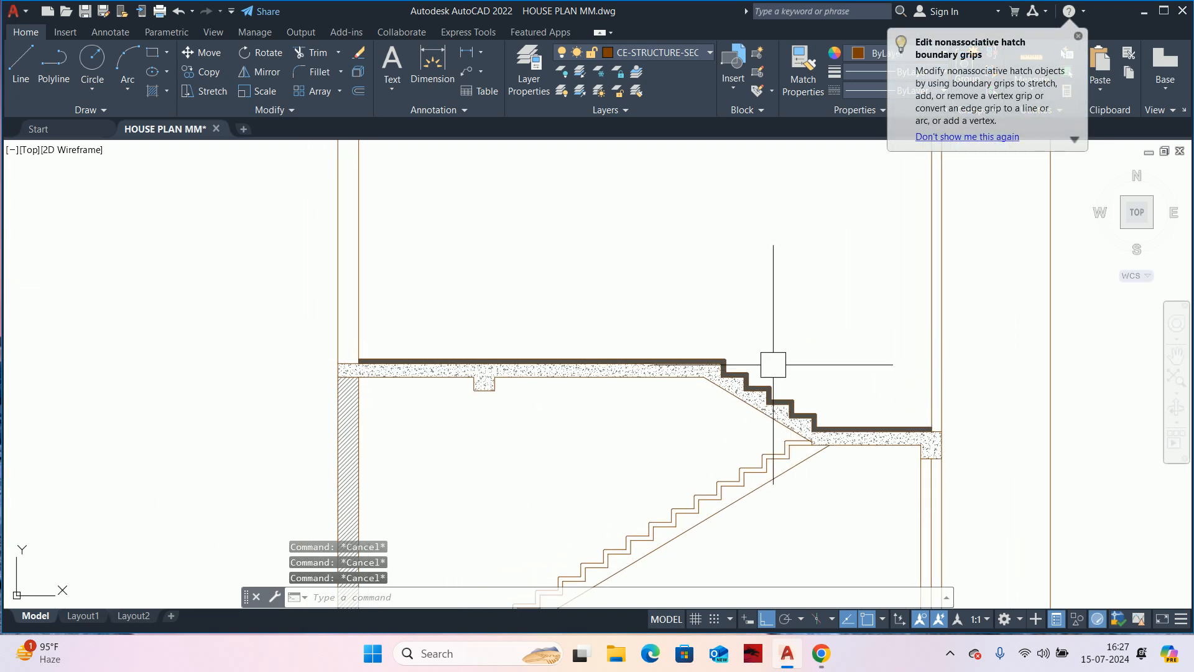
scroll(691, 304, "down", 2)
middle_click_drag(698, 296, 733, 563)
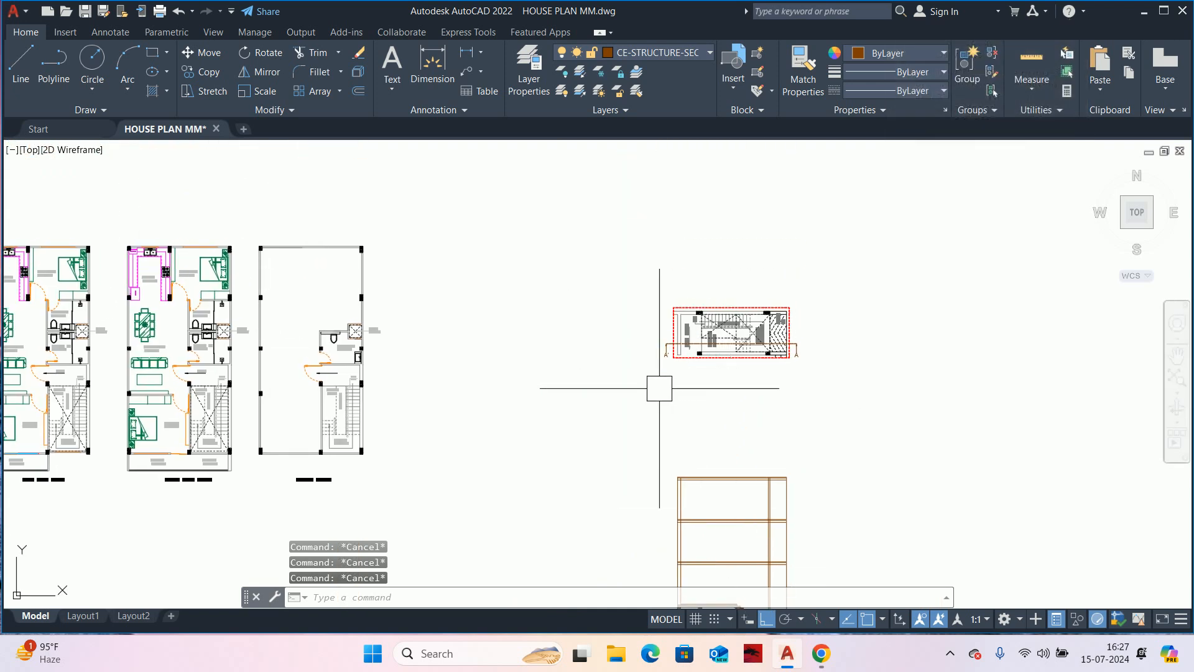
middle_click_drag(334, 396, 700, 367)
scroll(702, 366, "down", 2)
scroll(529, 348, "up", 5)
scroll(464, 373, "up", 3)
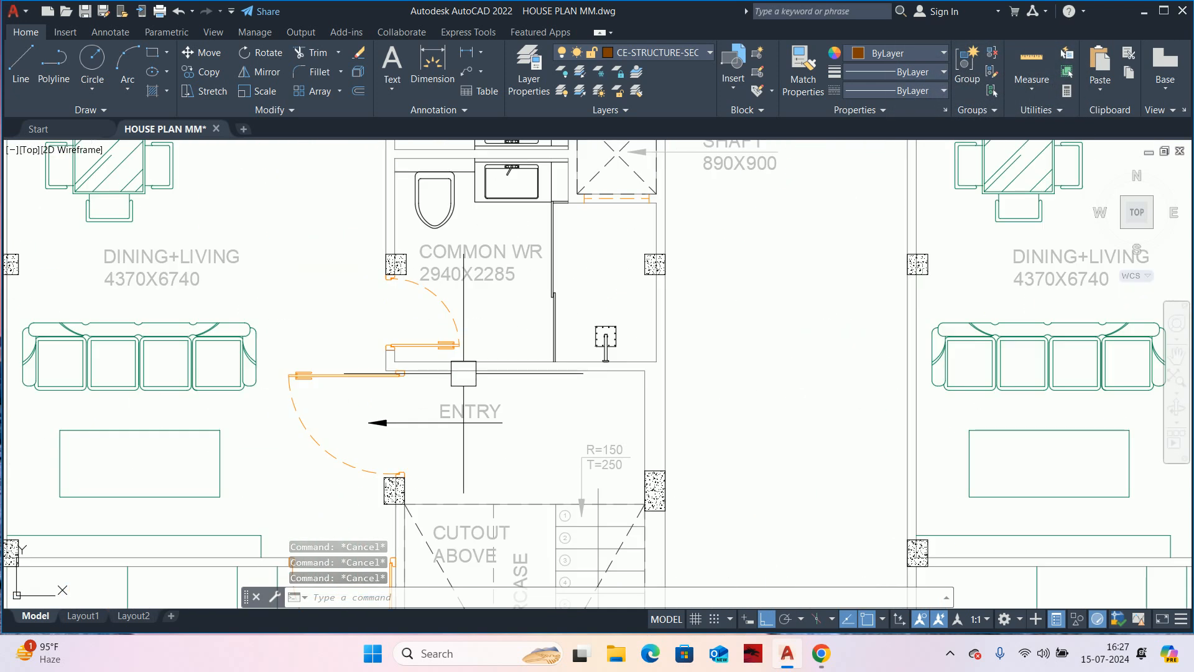
scroll(464, 373, "down", 5)
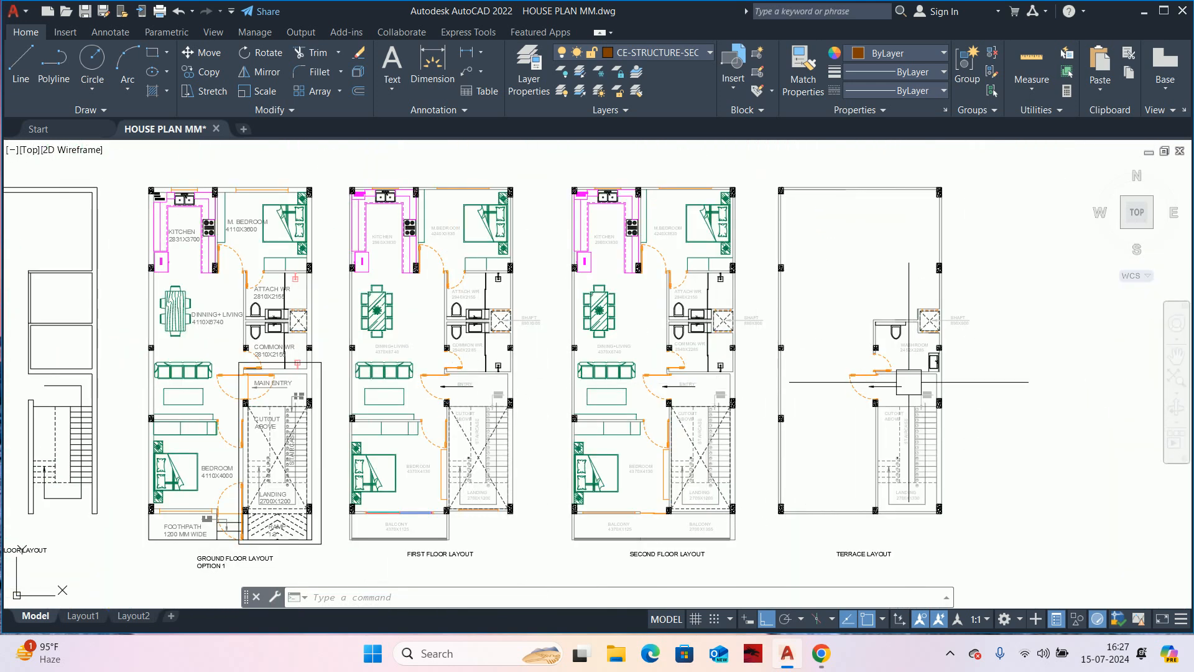
scroll(909, 382, "down", 5)
key("Escape")
key("Escape")
- Move the inner line of the left wall above the first floor slab 120 mm outward
scroll(1130, 439, "up", 3)
middle_click_drag(880, 537, 892, 396)
scroll(892, 395, "up", 5)
type("m")
key("Return")
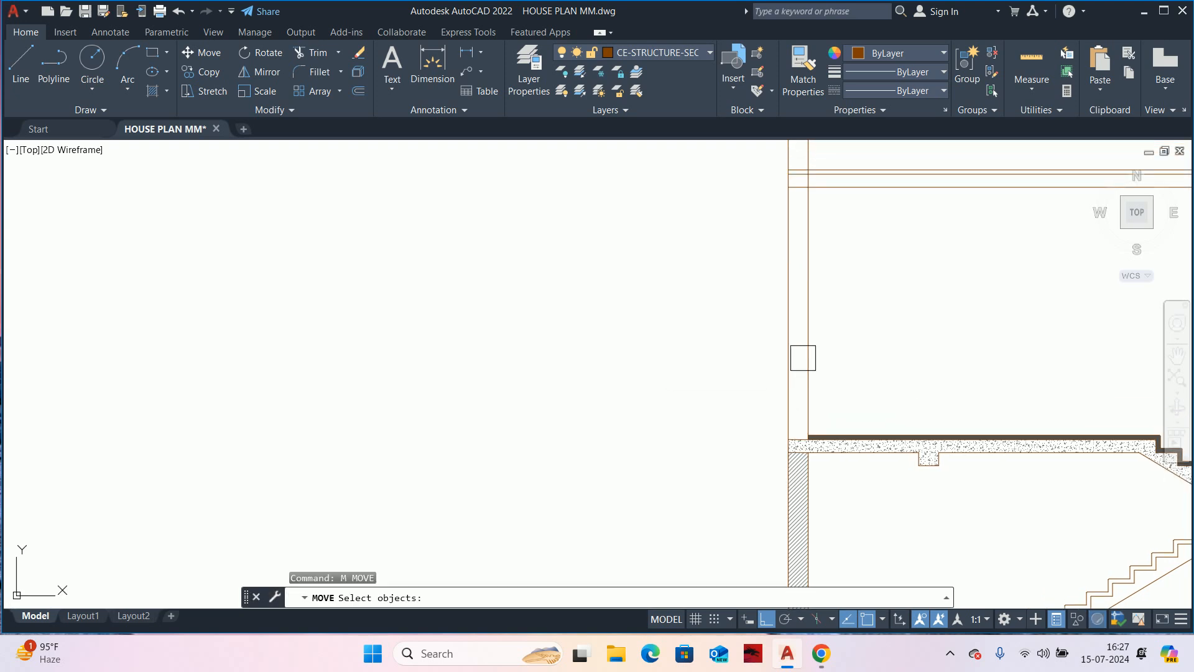
left_click(809, 359)
key("Return")
left_click(950, 360)
type("120")
key("Return")
key("Escape")
key("Escape")
key("Escape")
- Extend the first floor's top finish line to the relocated inner line of the left wall
scroll(759, 451, "up", 3)
type("e")
key("Return")
scroll(756, 442, "up", 2)
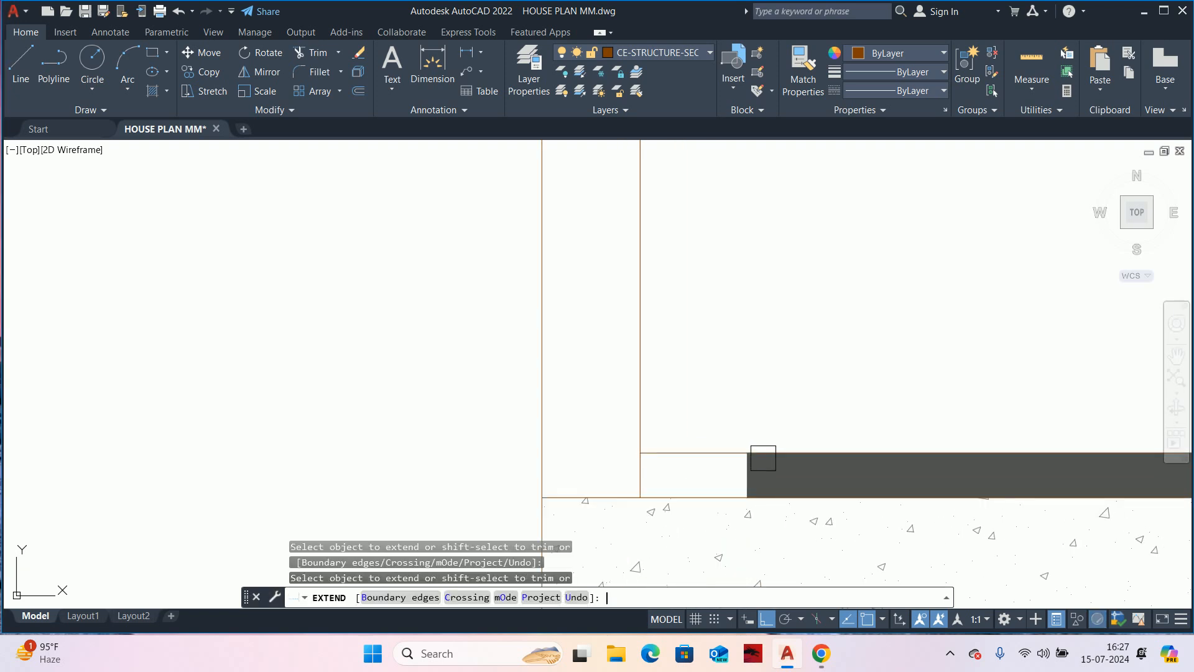
key("Escape")
- Stretch the end edge of the first floor's solid finish hatch to the left wall's inner line
left_click(747, 475)
left_click(747, 475)
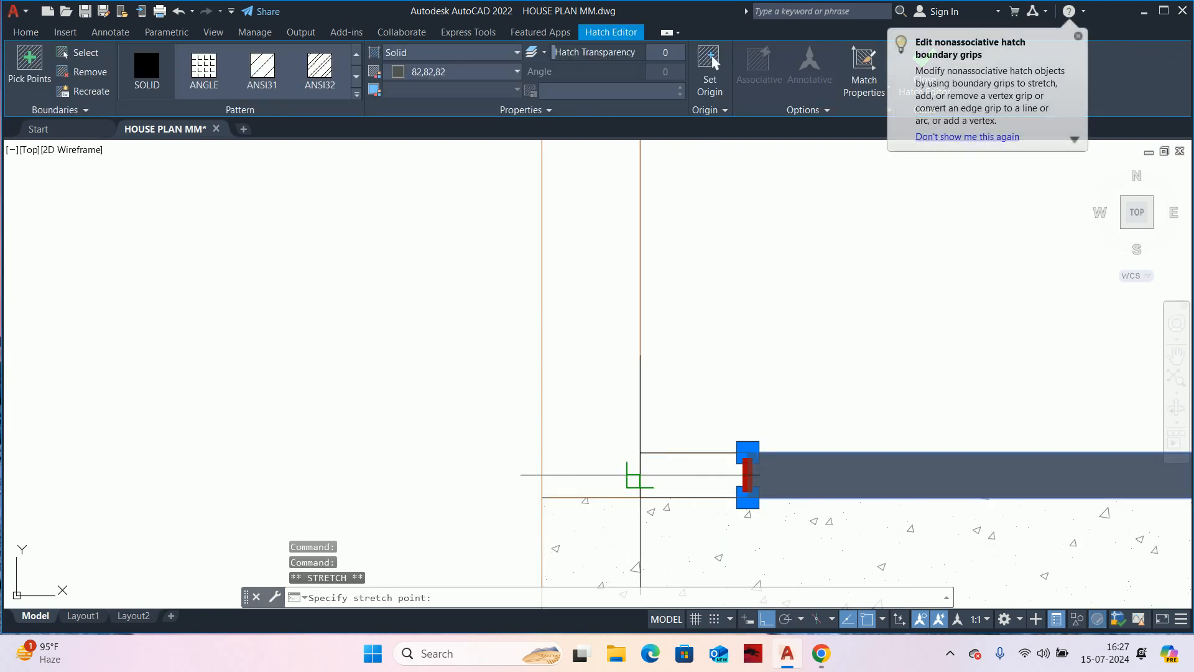
left_click(636, 460)
key("Escape")
key("Escape")
key("Escape")
scroll(771, 383, "down", 5)
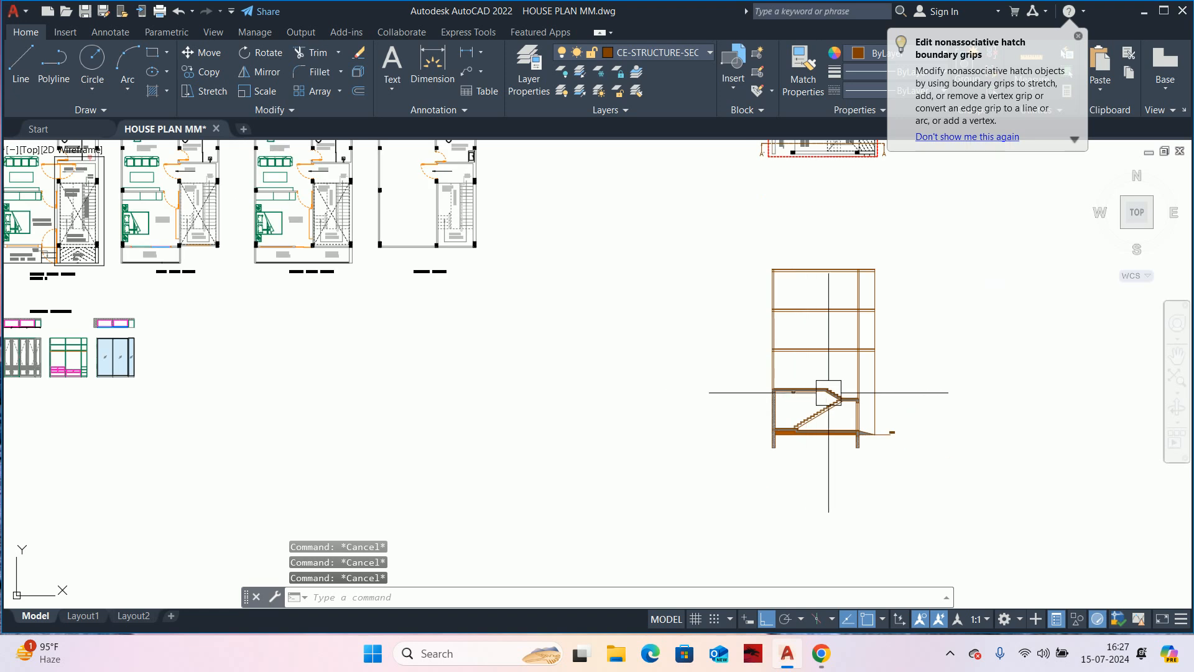
- Offset the first floor's top finish line 75 mm upward
scroll(823, 392, "up", 8)
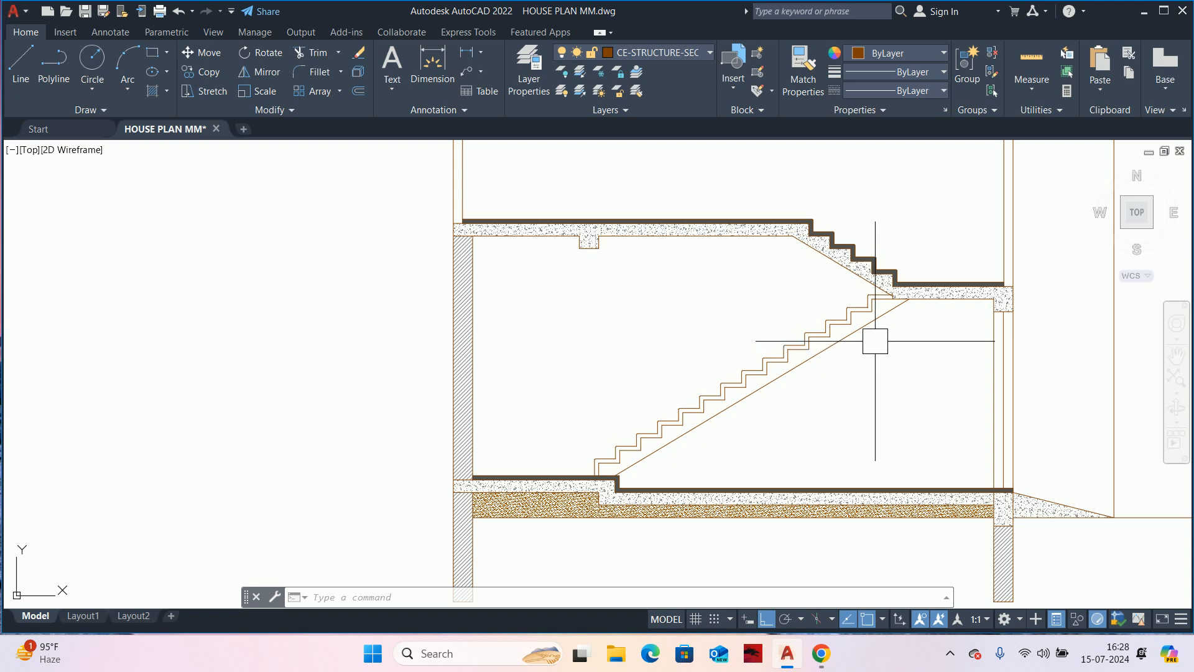
middle_click_drag(836, 214, 821, 279)
scroll(722, 283, "up", 2)
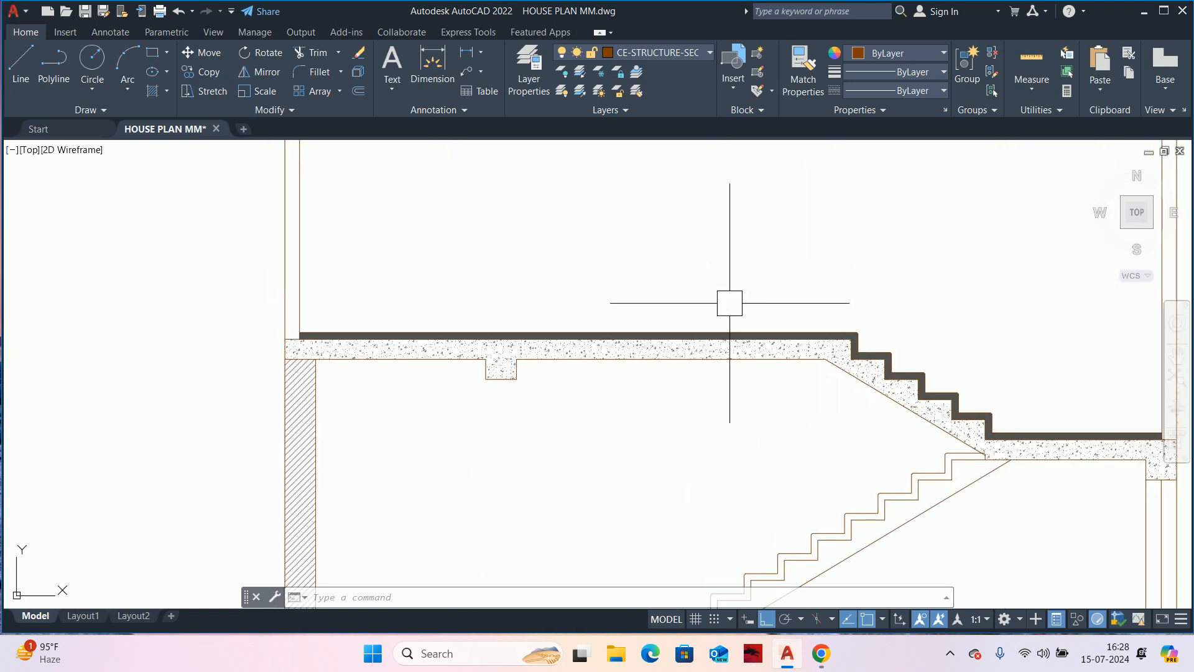
type("o")
key("Return")
key("Escape")
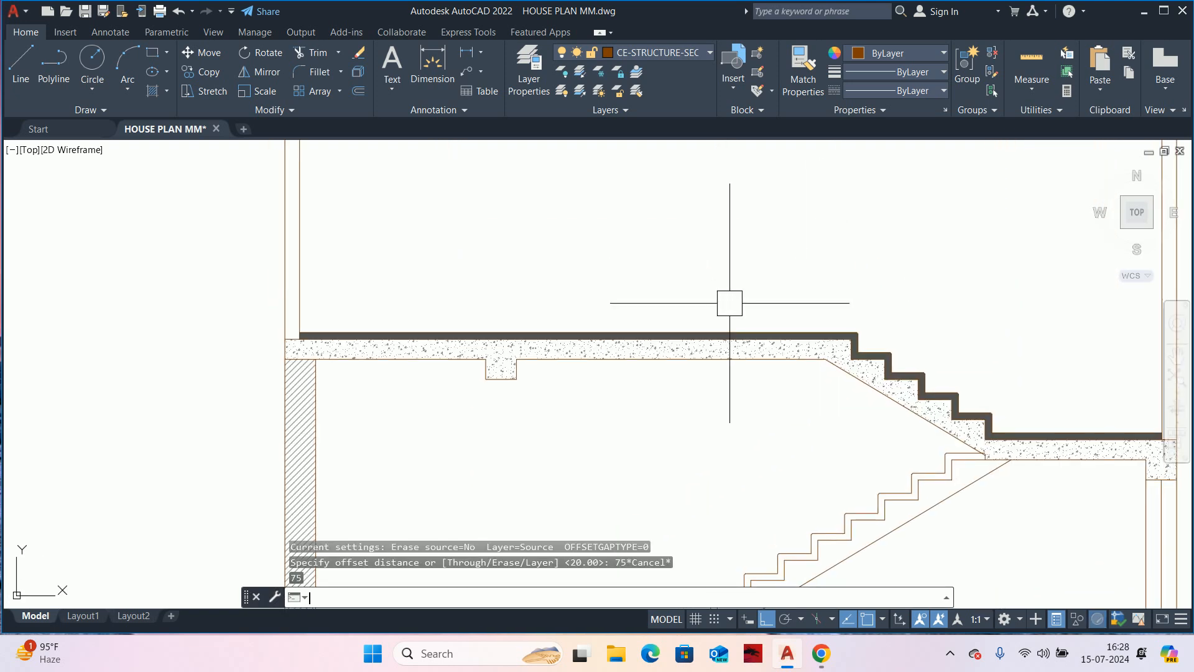
key("Return")
type("75")
key("Return")
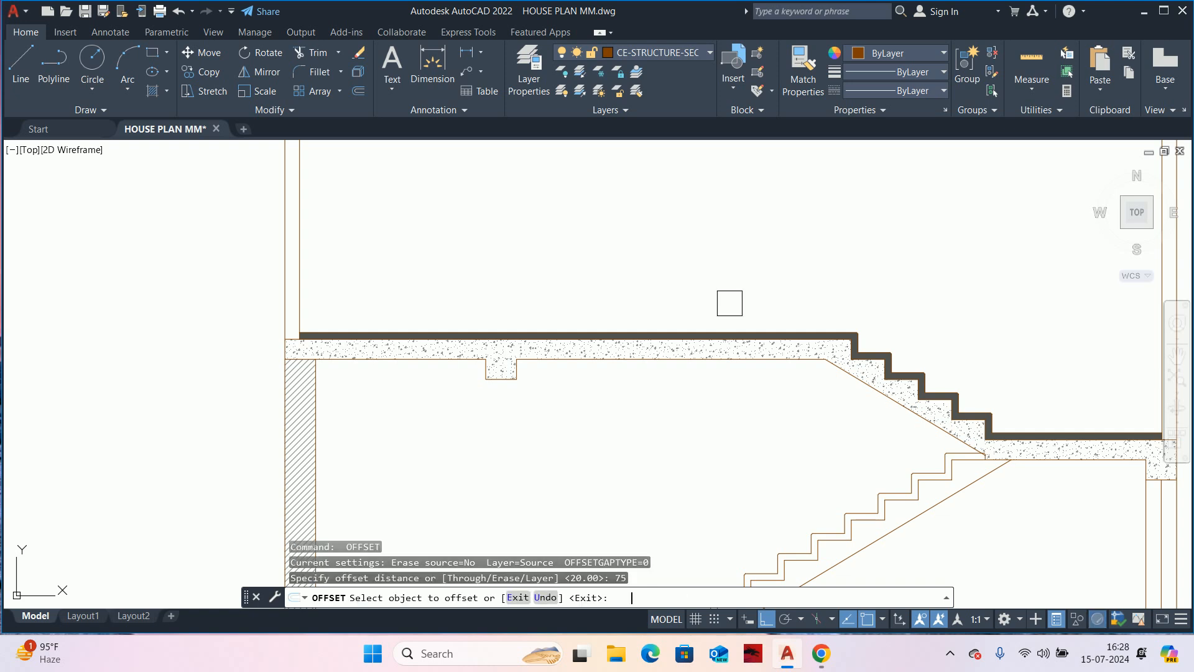
left_click(740, 333)
left_click(760, 259)
- Offset the mid landing's top finish line upward by the same 75 mm
middle_click_drag(759, 259, 565, 290)
scroll(566, 291, "up", 2)
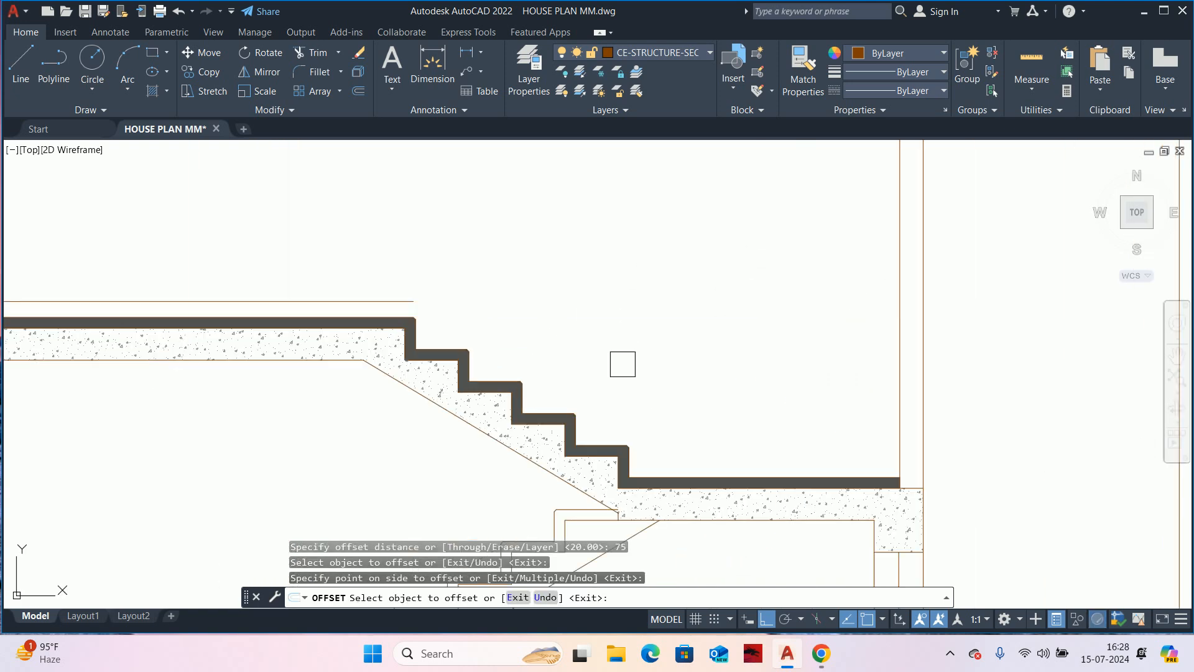
left_click(641, 464)
left_click(681, 354)
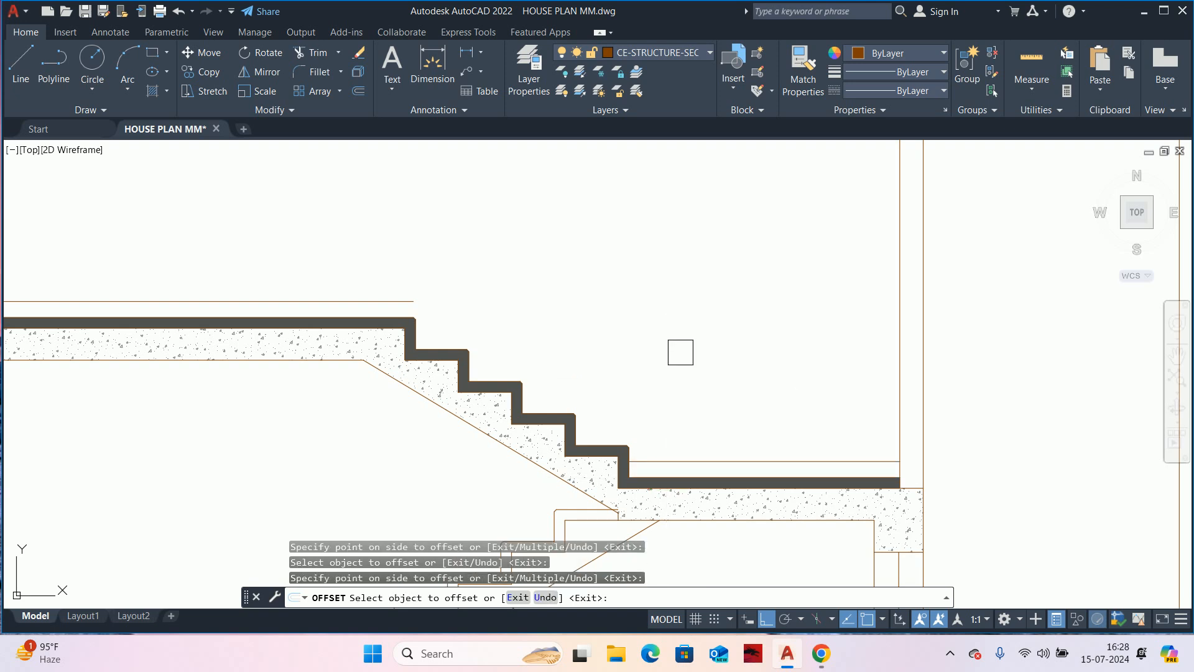
key("Escape")
key("Escape")
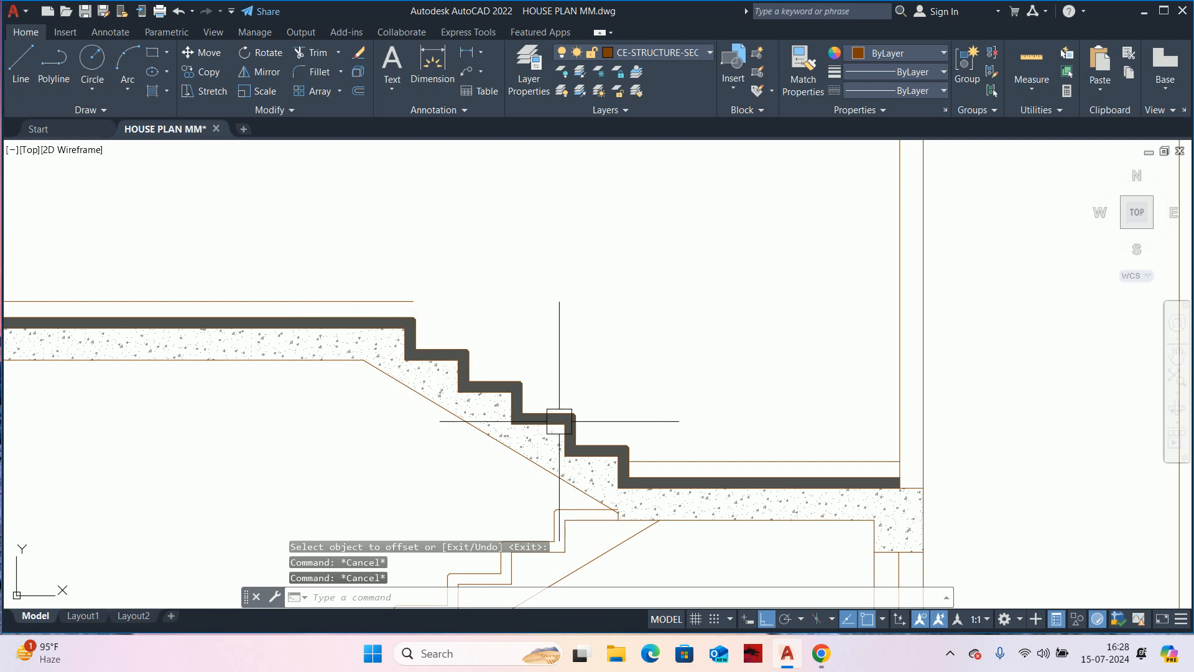
key("Escape")
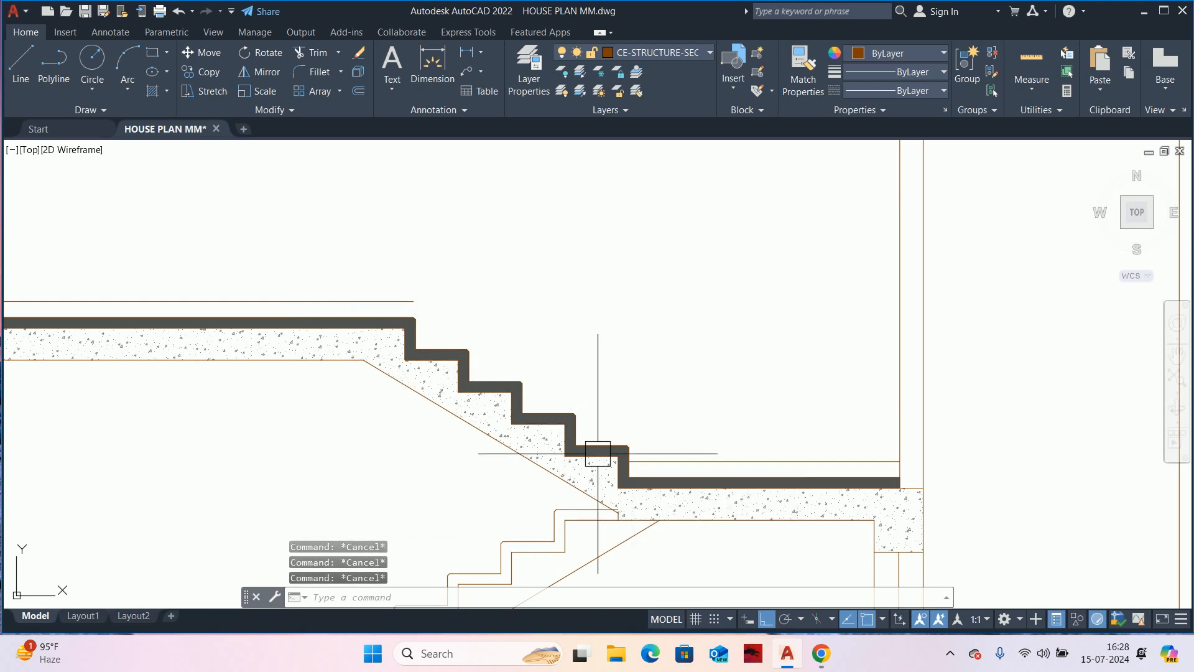
type("l")
key("Return")
key("Escape")
key("Escape")
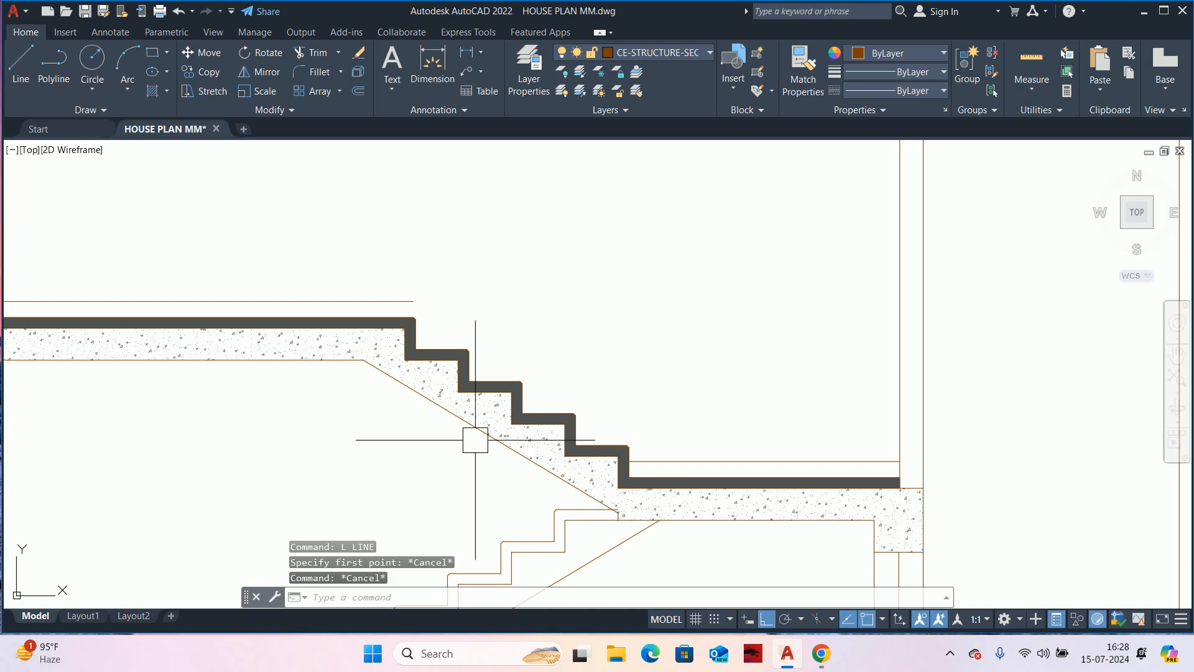
key("Escape")
key("Escape")
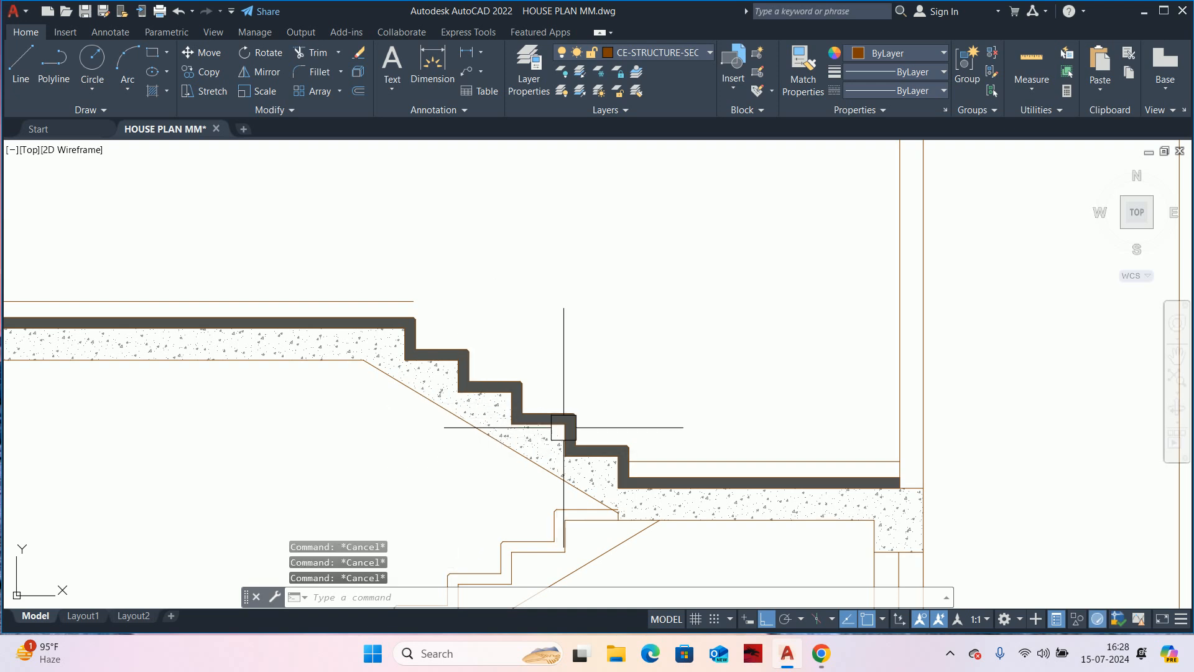
- Draw a sloped line along the upper flight's step nosings, from the first floor edge to the lowest step
type("l")
key("Return")
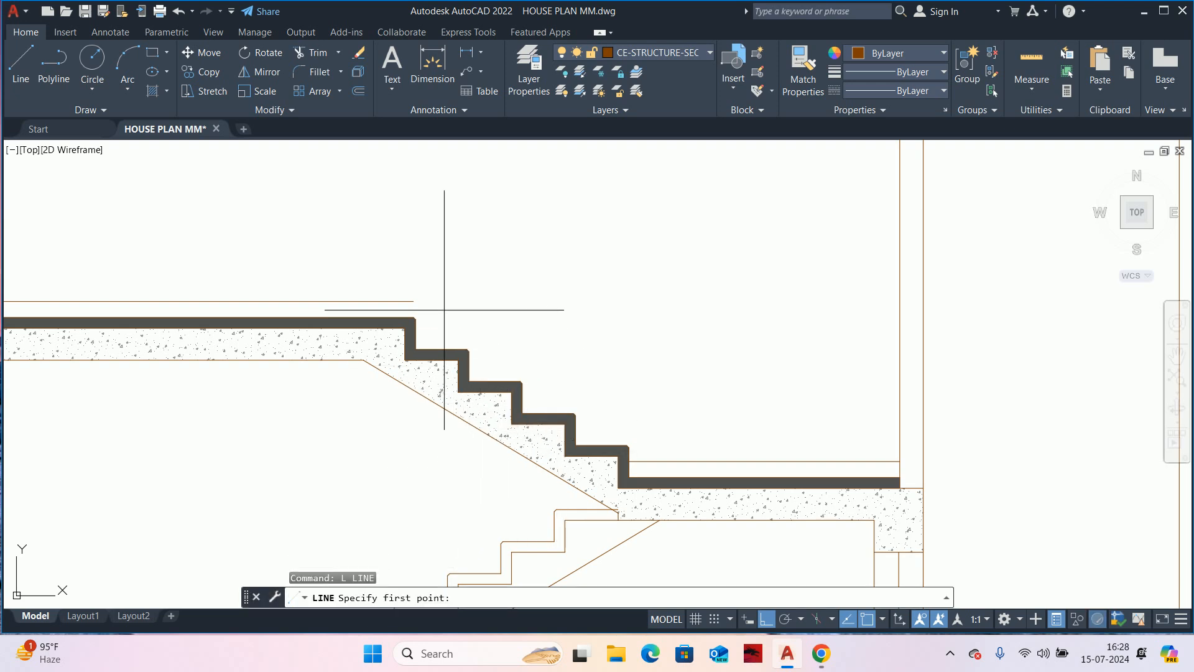
scroll(416, 319, "up", 2)
left_click(406, 316)
mouse_move(596, 409)
middle_mouse_down()
mouse_move(689, 433)
mouse_move(614, 347)
middle_mouse_up()
scroll(667, 400, "up", 3)
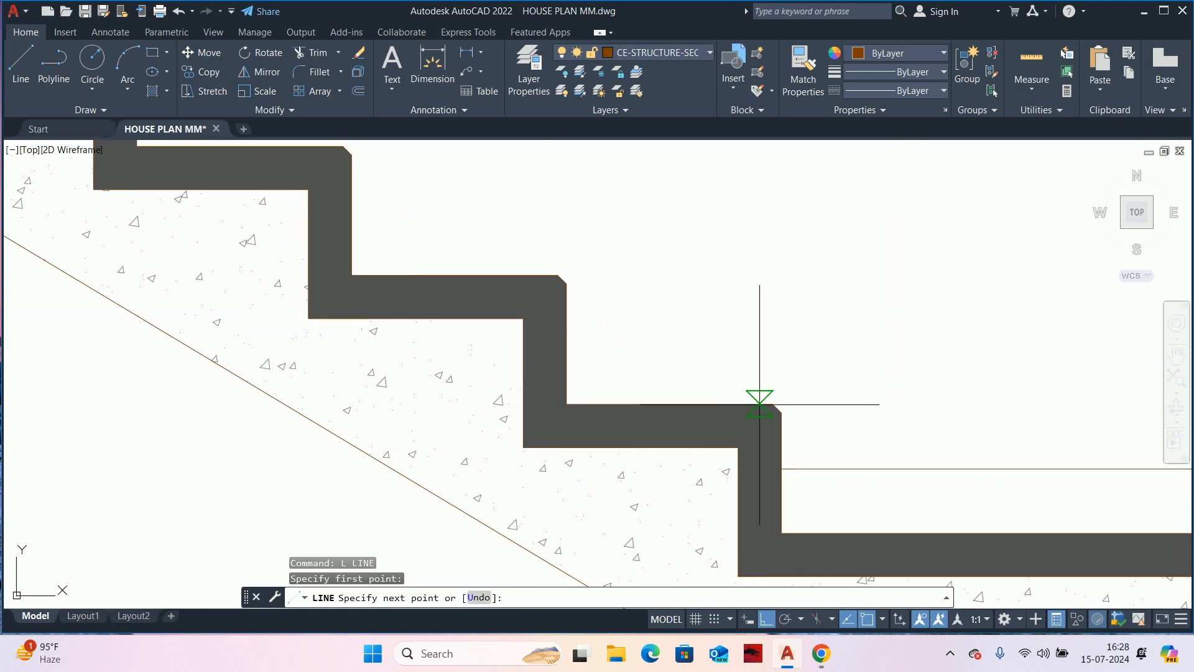
scroll(773, 404, "down", 5)
key("Escape")
key("Escape")
key("Escape")
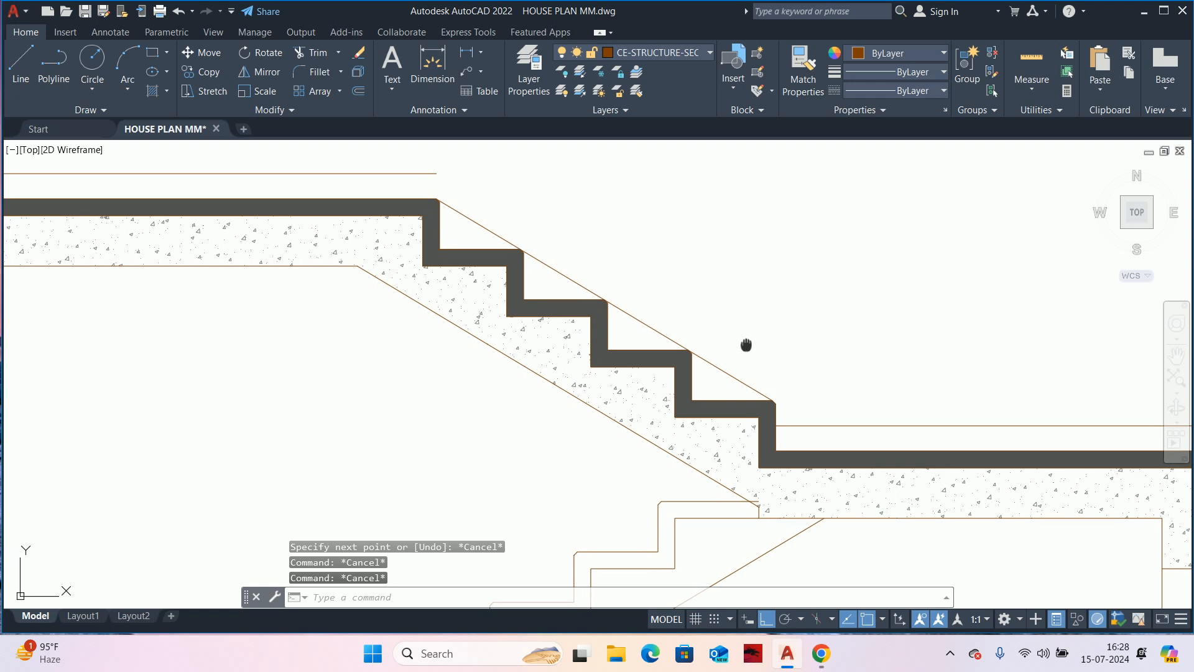
- Offset the upper flight's sloped nosing line 75 mm upward and erase the original sloped line
type("o")
key("Return")
type("7")
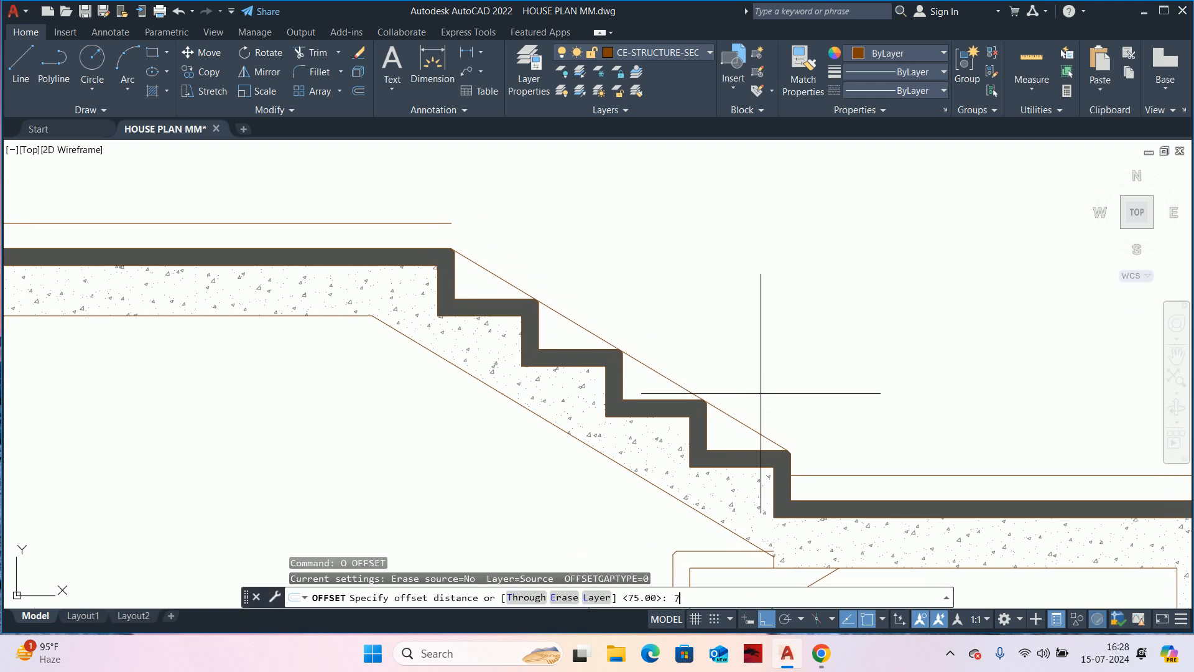
type("5")
key("Return")
left_click(701, 400)
left_click(693, 341)
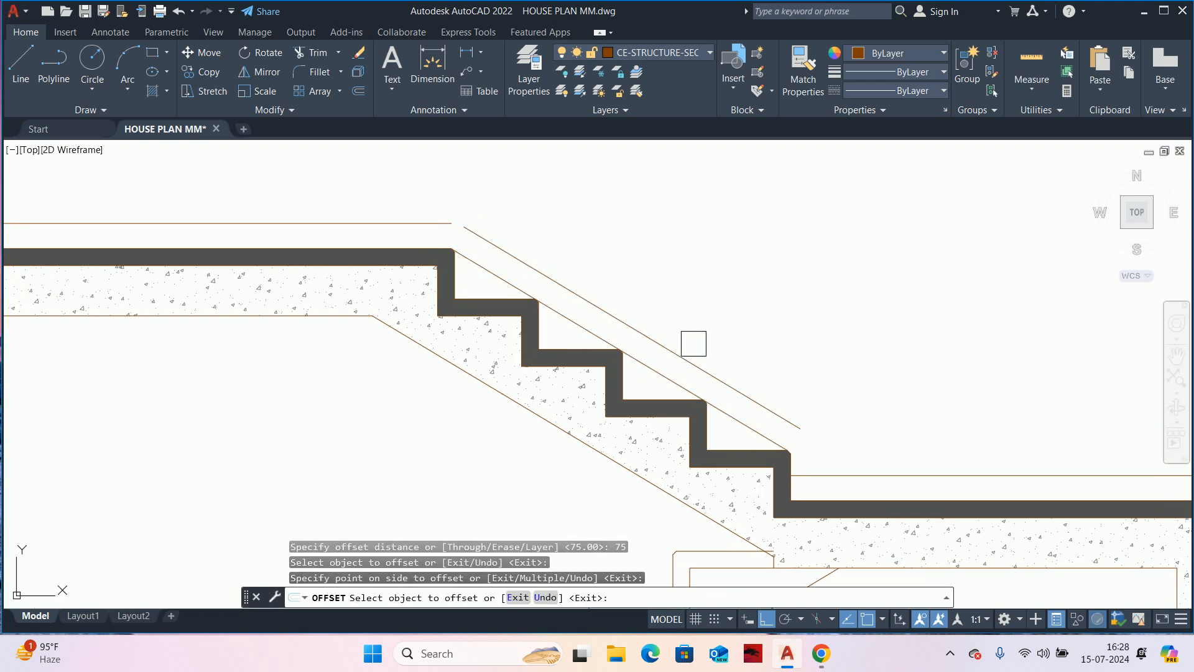
key("Escape")
left_click(721, 420)
key("Delete")
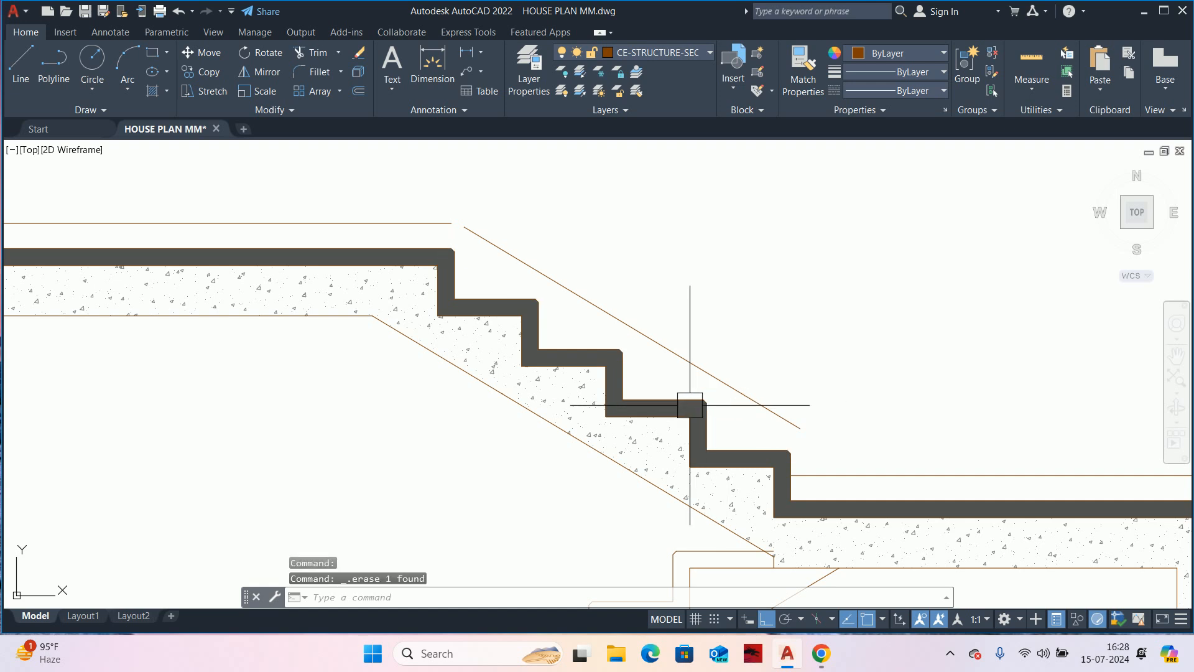
key("Escape")
- Join the sloped skirting line to the first floor and mid landing skirting lines with radius 0 fillets
scroll(685, 400, "down", 3)
type("f")
key("Return")
type("R")
key("Return")
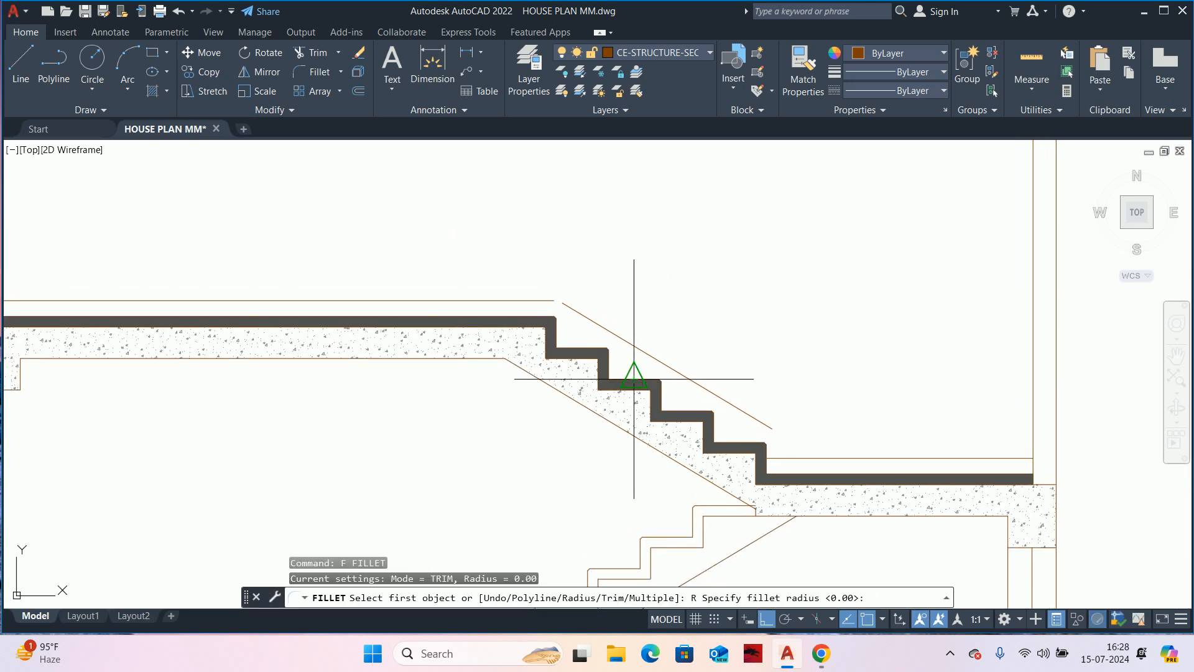
type("0")
key("Return")
left_click(584, 302)
left_click(493, 290)
middle_click_drag(651, 324, 565, 267)
key("Return")
left_click(641, 347)
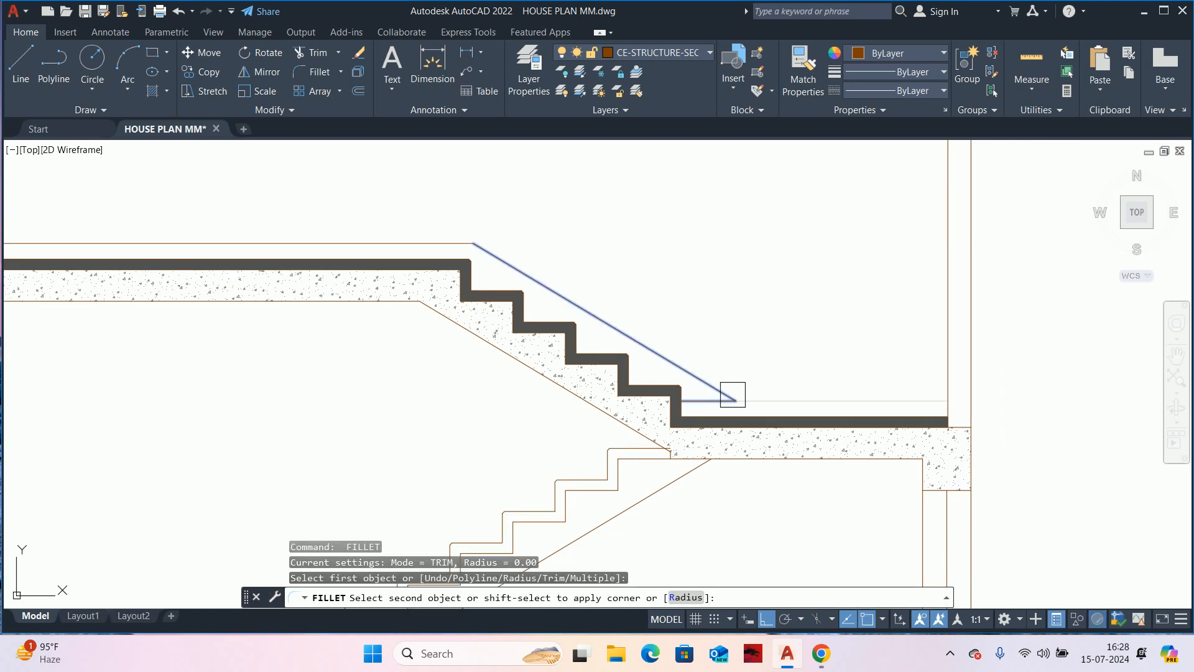
key("Escape")
key("Escape")
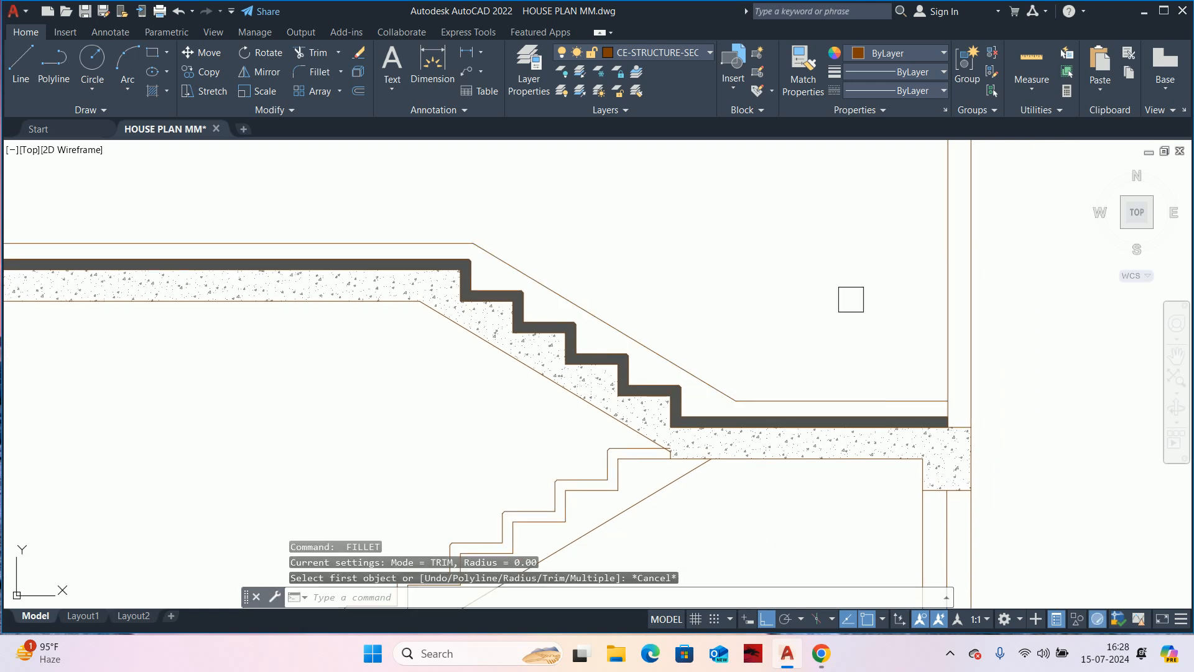
scroll(843, 325, "down", 4)
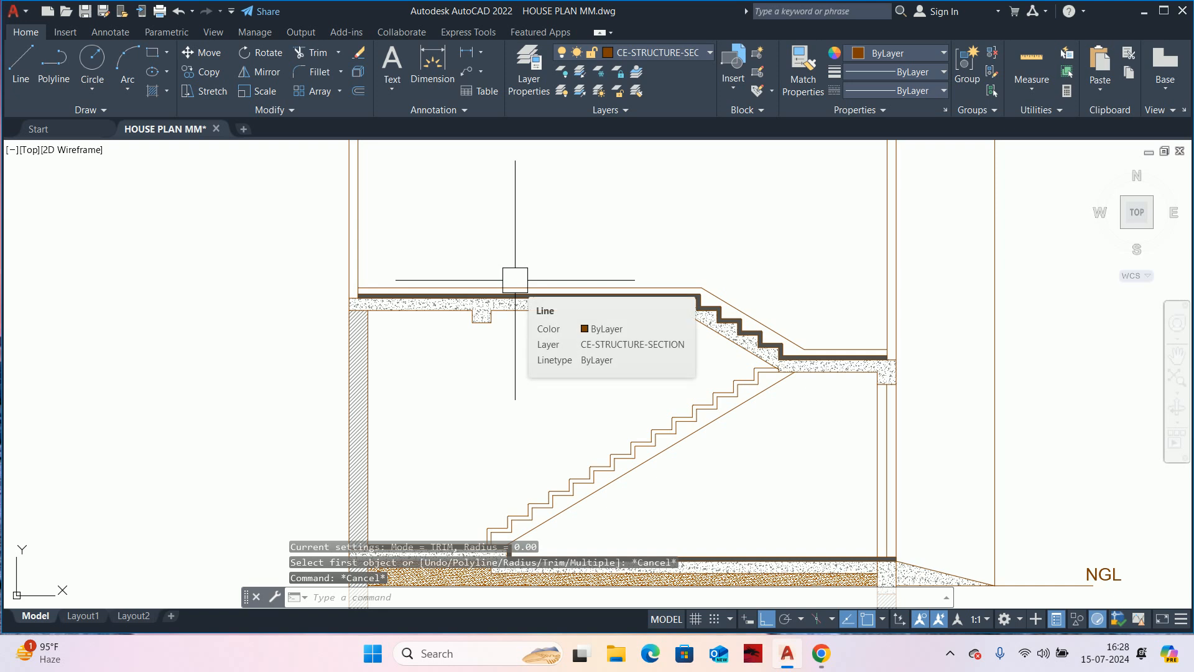
key("Escape")
scroll(555, 283, "up", 2)
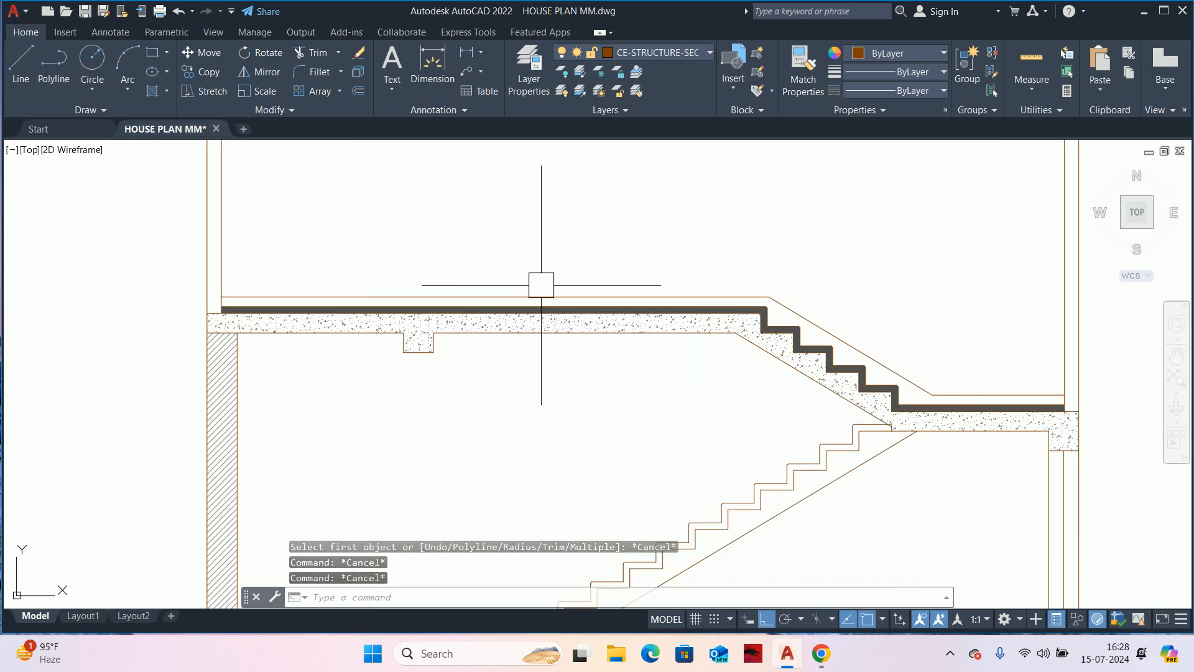
scroll(899, 399, "up", 4)
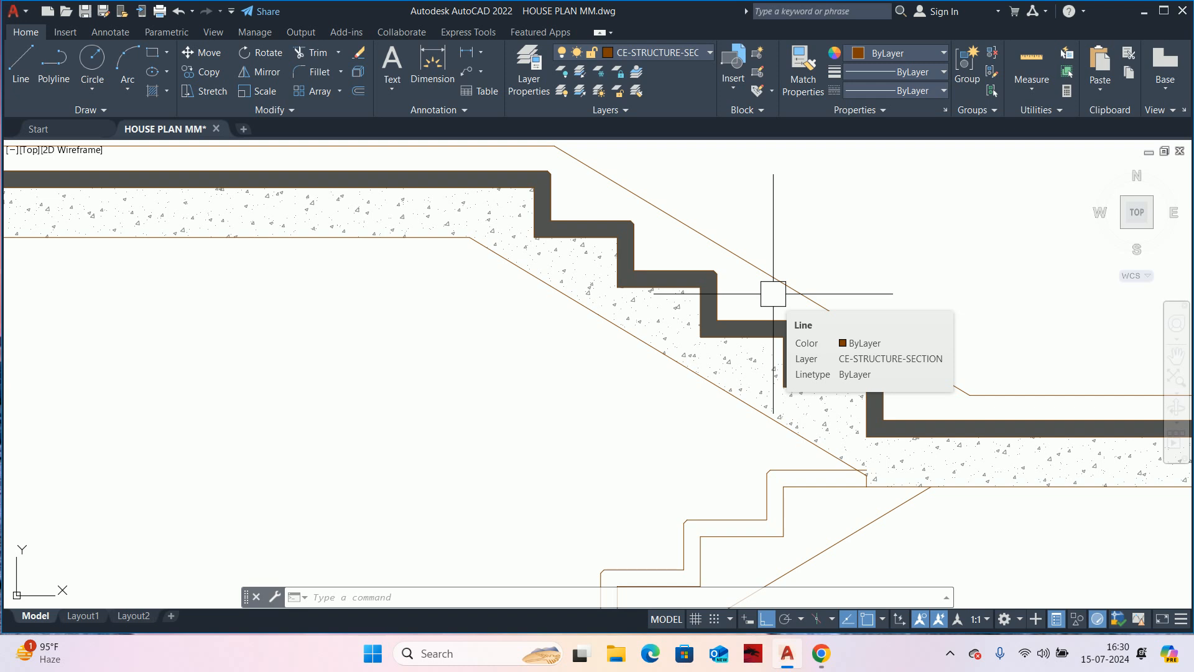
scroll(772, 292, "down", 3)
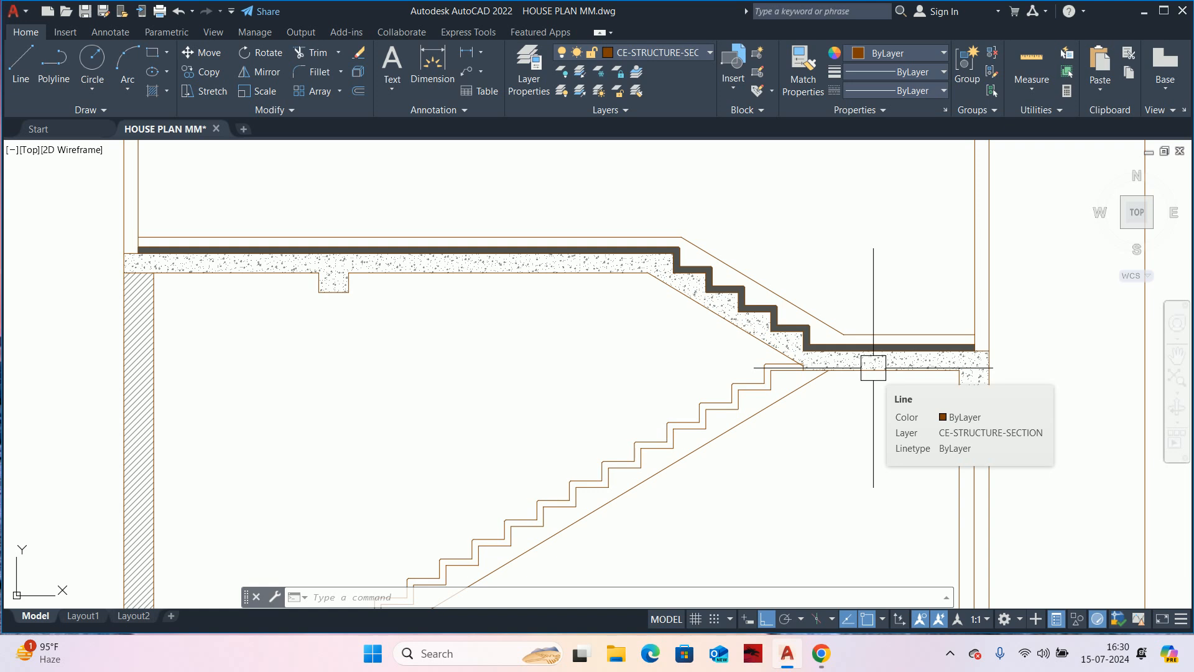
scroll(697, 296, "up", 4)
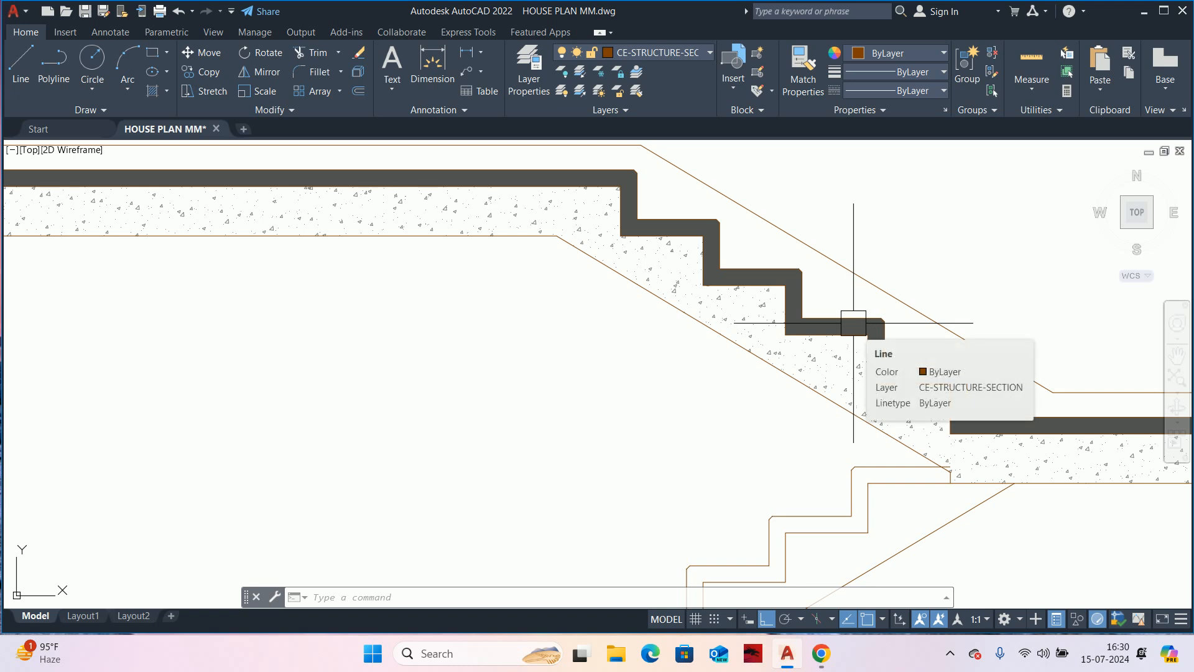
scroll(895, 339, "down", 4)
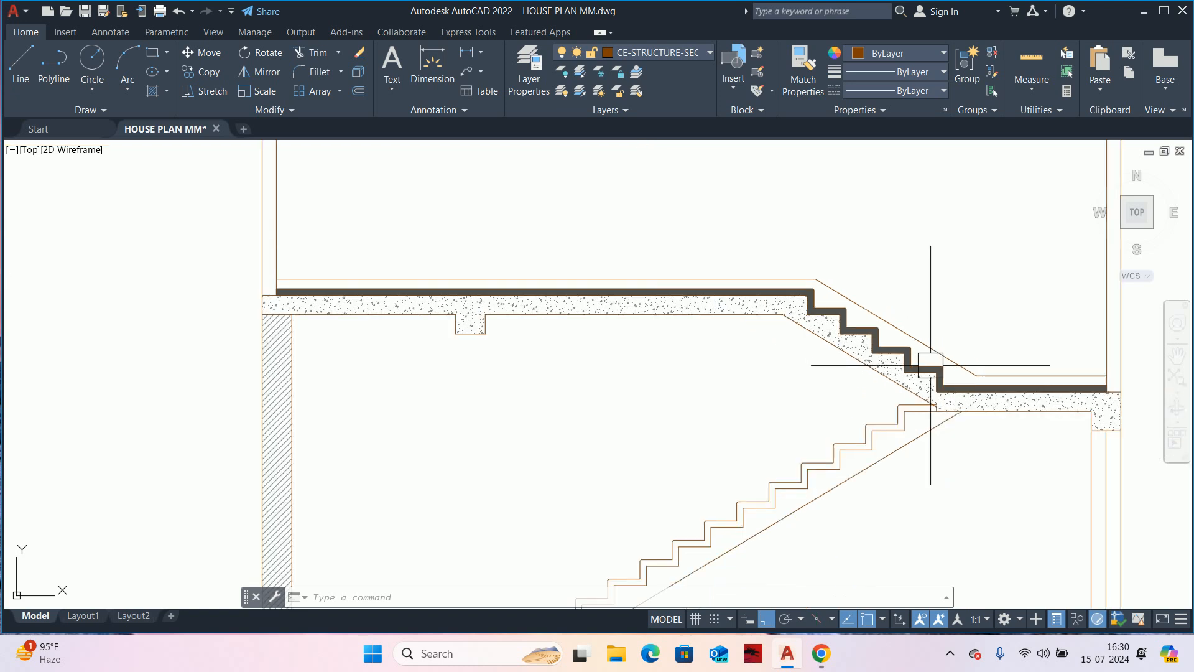
- Offset the inner line of the wall beside the mid landing 50 mm toward the room
type("O")
key("Return")
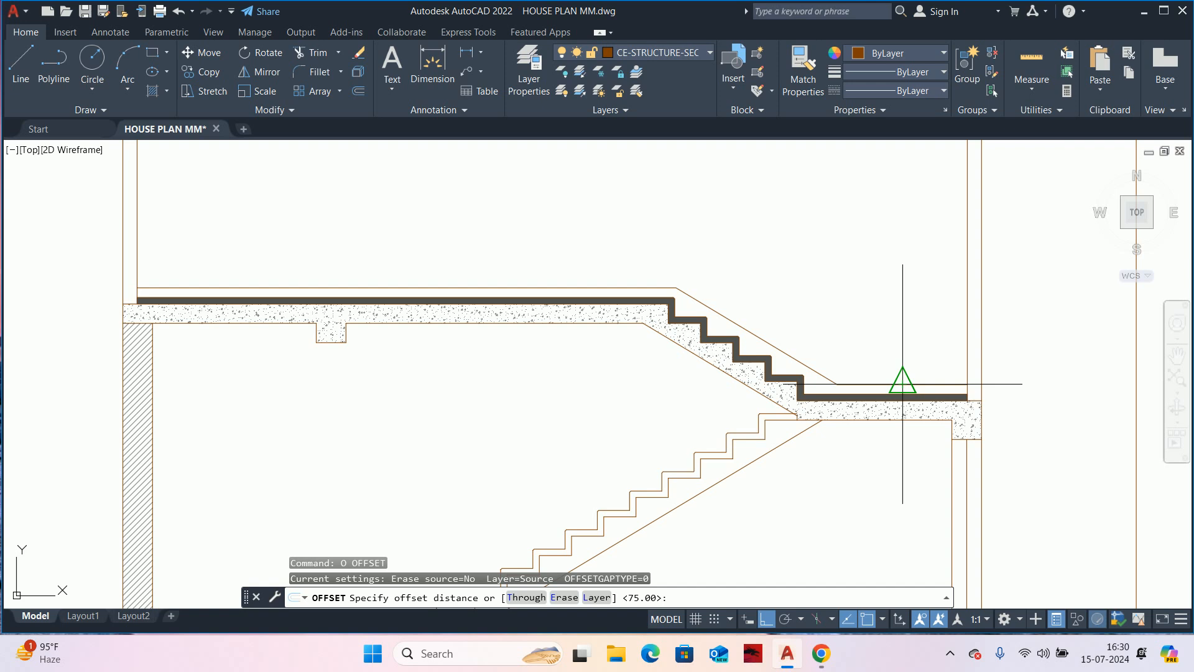
type("50")
key("Return")
scroll(933, 374, "up", 3)
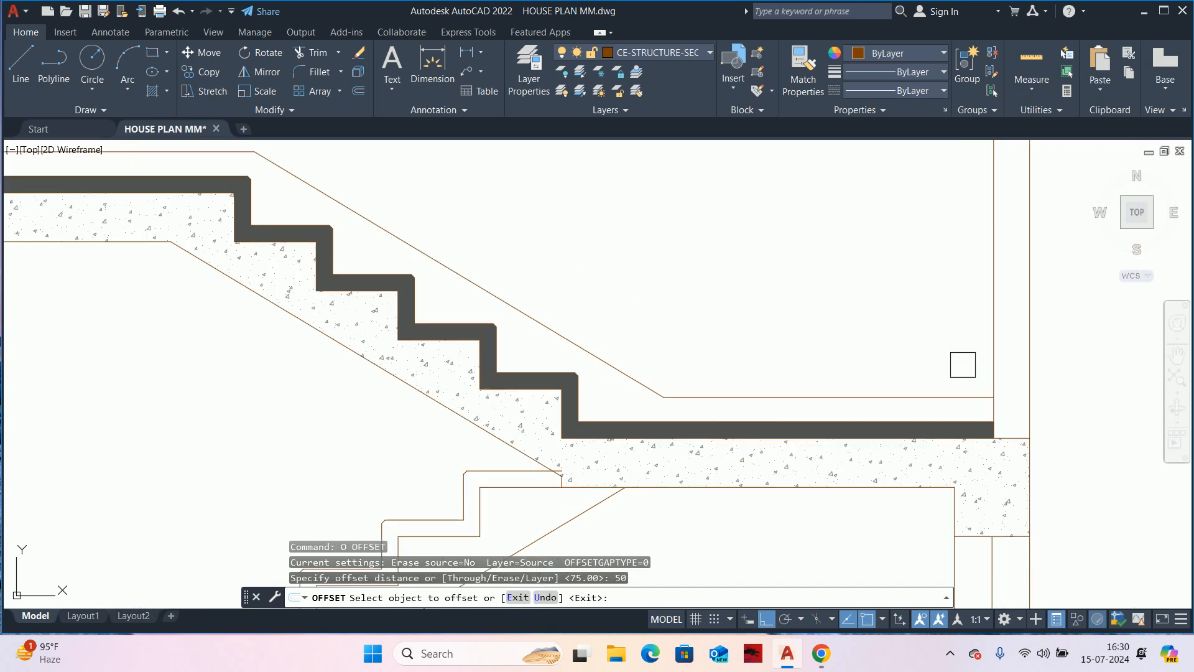
left_click(991, 354)
left_click(933, 359)
key("Return")
scroll(929, 358, "down", 8)
key("Escape")
key("Escape")
- Offset the inner line of the wall at the first floor's far end 50 mm toward the room
scroll(634, 311, "up", 2)
scroll(628, 310, "up", 2)
key("Return")
key("Return")
left_click(607, 317)
left_click(648, 316)
key("Return")
- Trim the two offset wall lines above the skirting lines, leaving only short pieces at skirting height
scroll(636, 348, "up", 5)
type("tr")
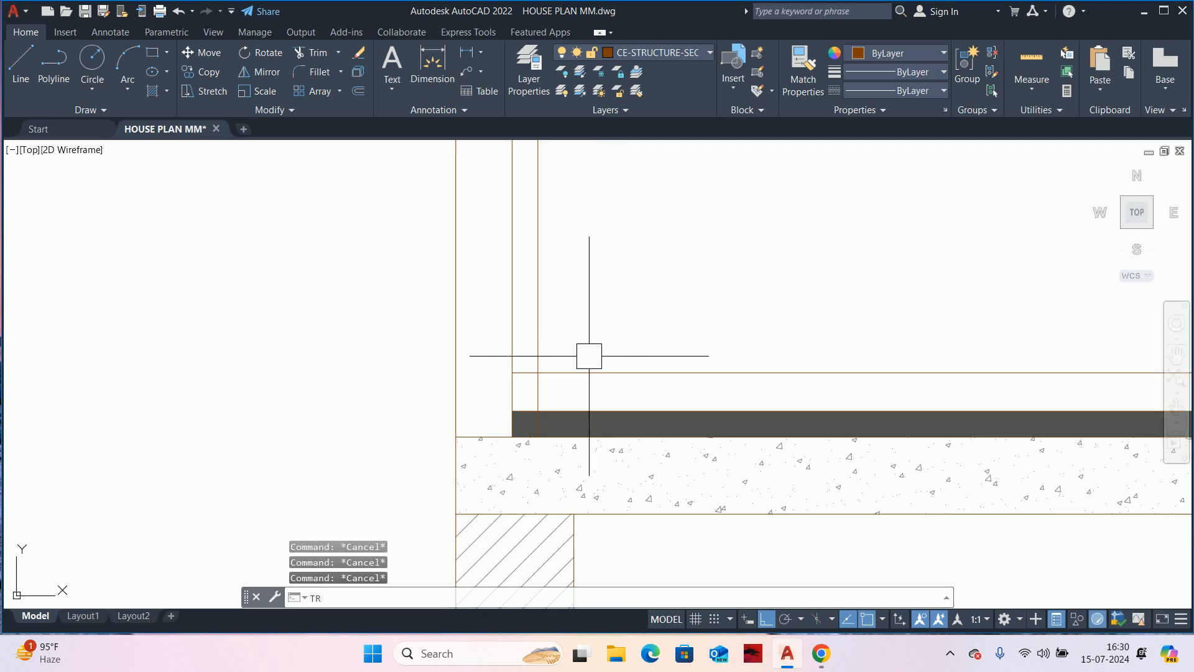
key("Return")
scroll(550, 333, "down", 5)
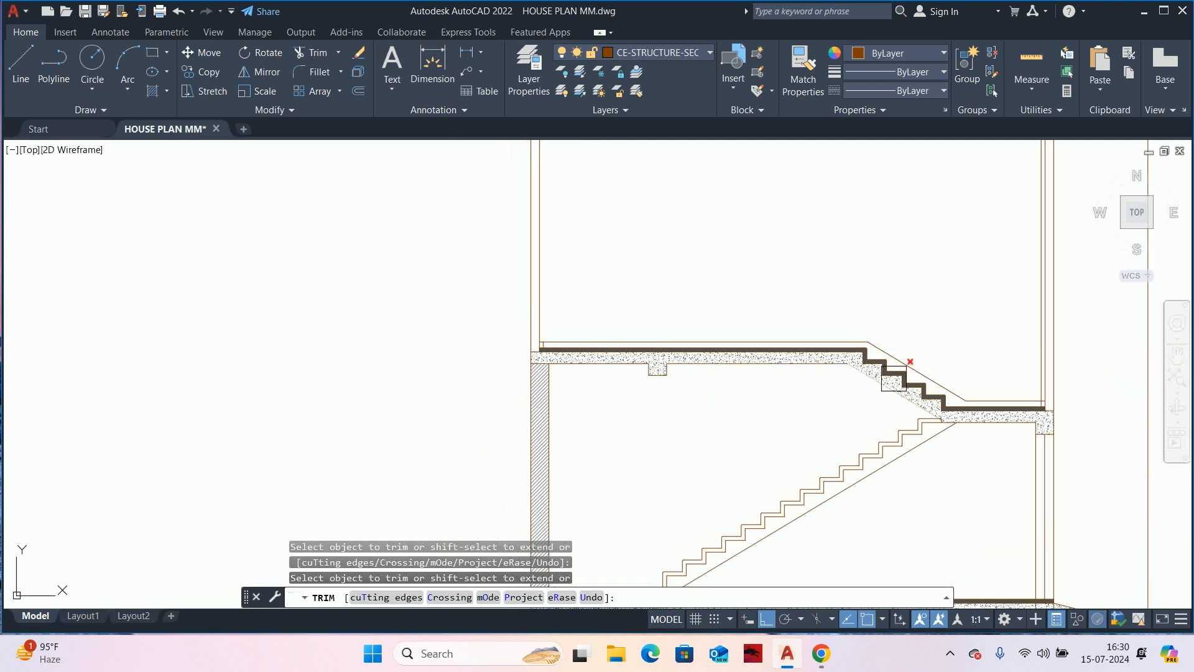
scroll(1004, 370, "up", 4)
left_click(1081, 407)
key("Return")
key("Escape")
- Hatch the small cut skirting areas at the mid landing wall and the first floor's far wall
middle_click_drag(1036, 427, 1004, 346)
type("h")
key("Return")
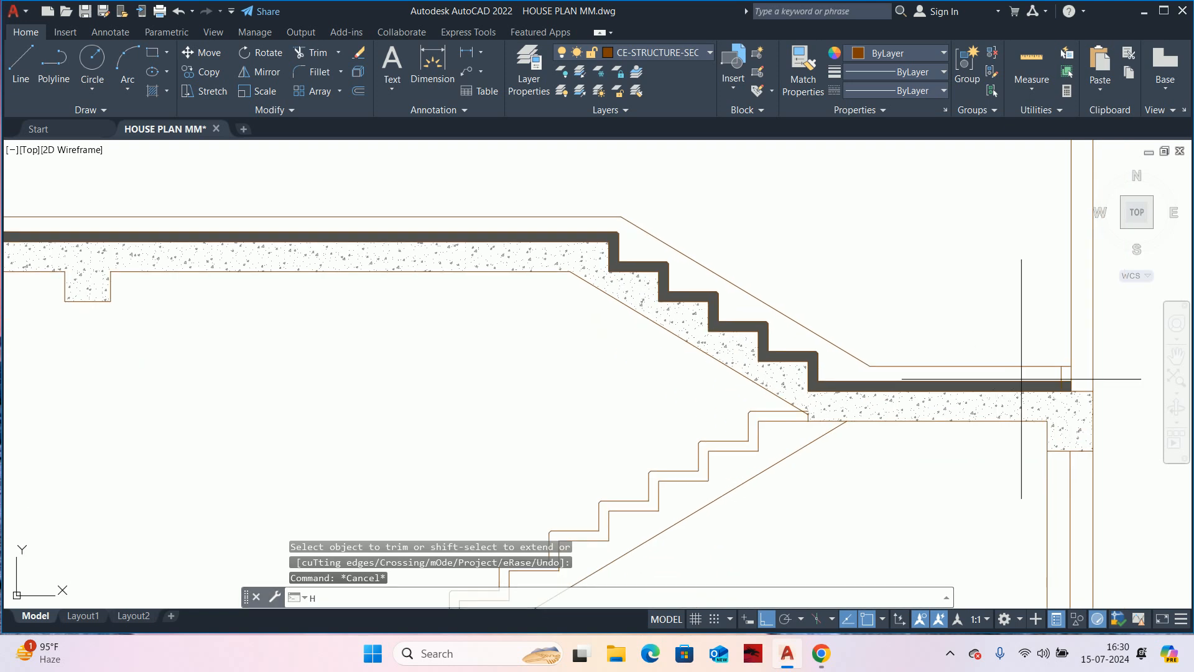
scroll(1051, 373, "up", 2)
left_click(1055, 365)
scroll(1056, 365, "down", 2)
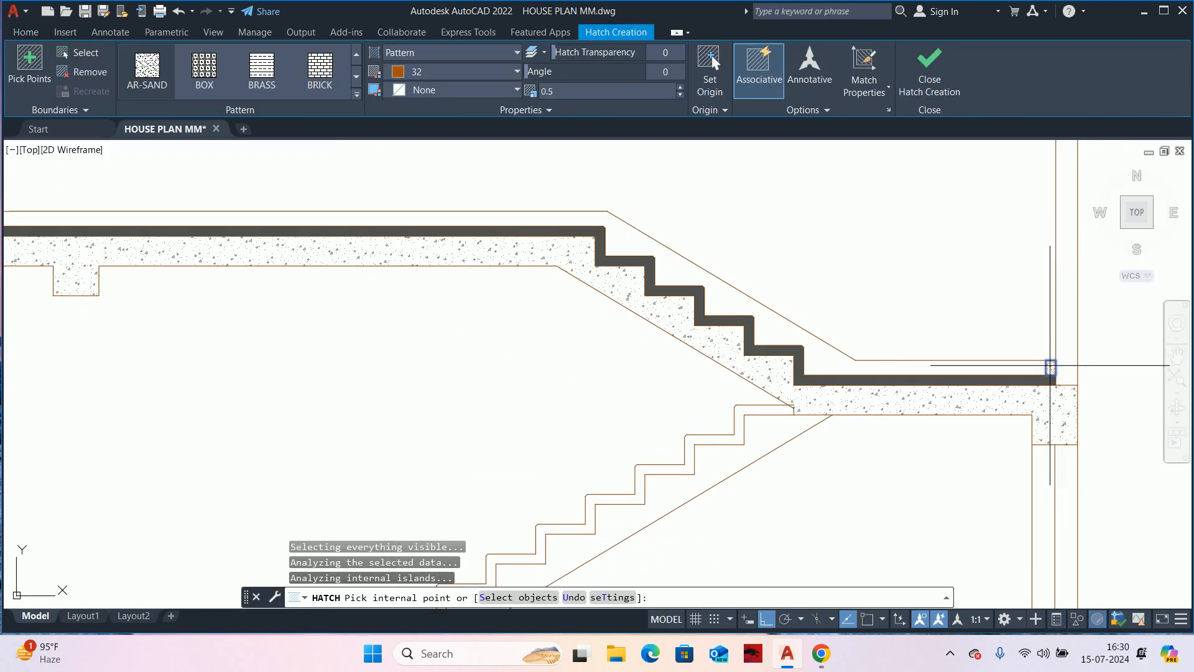
mouse_move(399, 262)
middle_mouse_down()
mouse_move(976, 394)
mouse_move(1055, 400)
middle_mouse_up()
scroll(448, 330, "up", 3)
scroll(553, 344, "down", 5)
key("Return")
- Match the new skirting hatch to the properties of the first floor's solid finish hatch
scroll(552, 344, "up", 5)
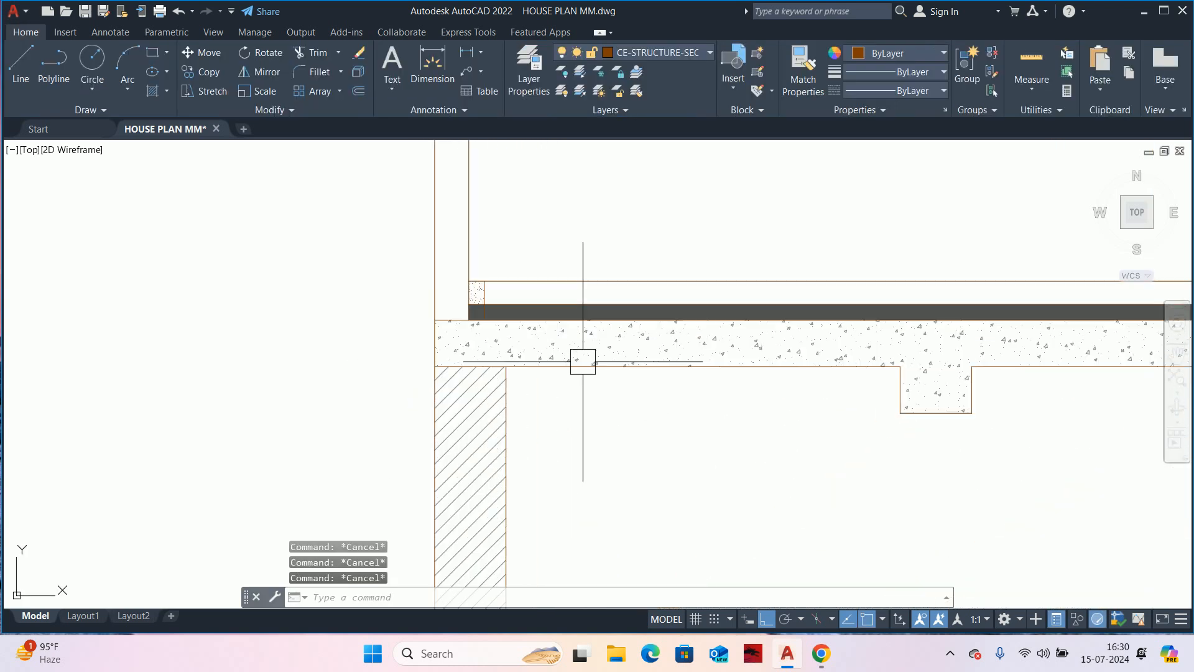
type("ma")
key("Return")
scroll(423, 311, "up", 3)
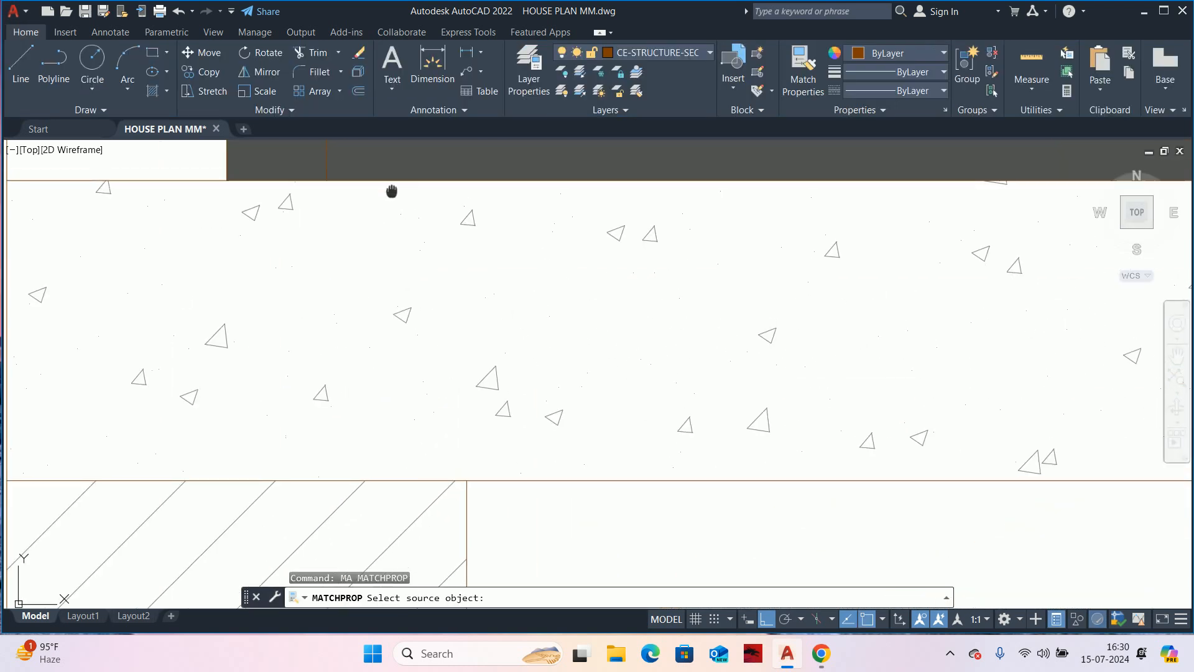
middle_click_drag(384, 173, 421, 364)
left_click(417, 336)
left_click(286, 234)
key("Return")
scroll(289, 224, "down", 3)
key("Escape")
key("Escape")
scroll(440, 267, "down", 4)
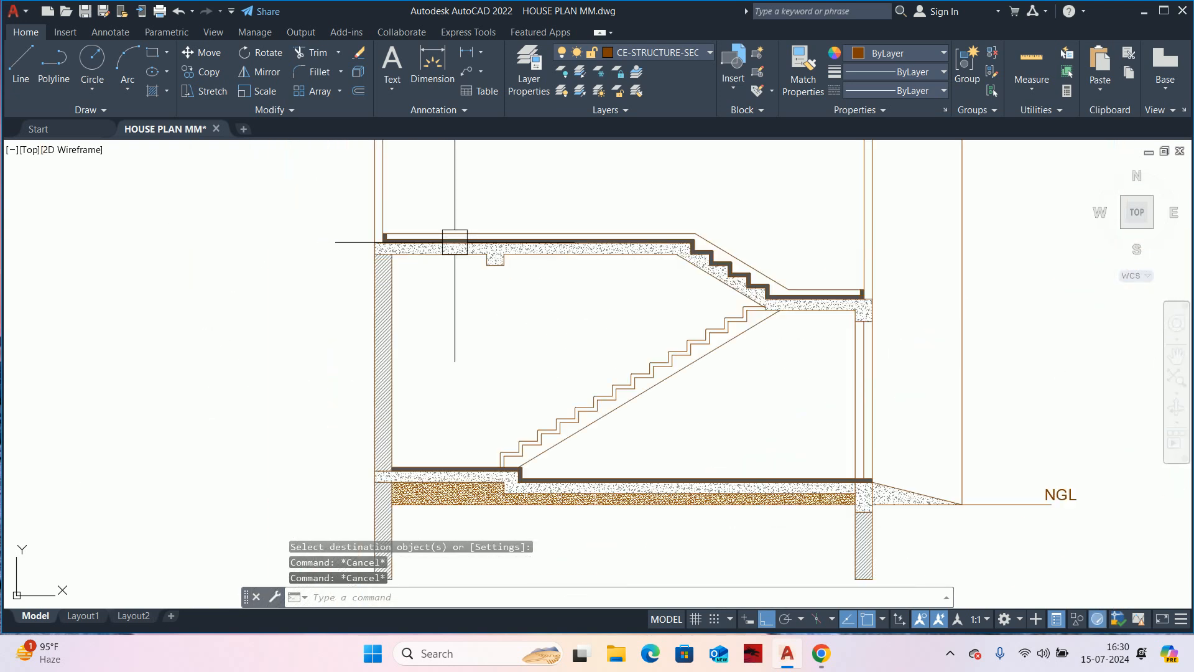
- Examine the staircase plan along section line A-A', including the steps and landing it crosses
scroll(786, 287, "up", 4)
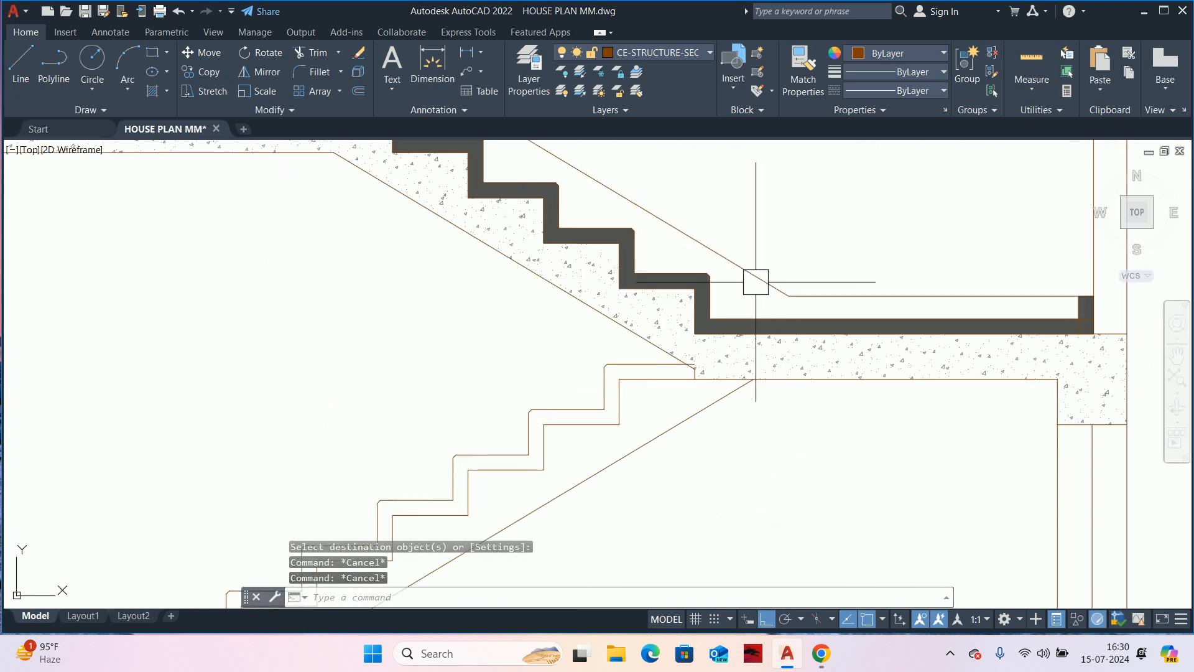
mouse_move(756, 282)
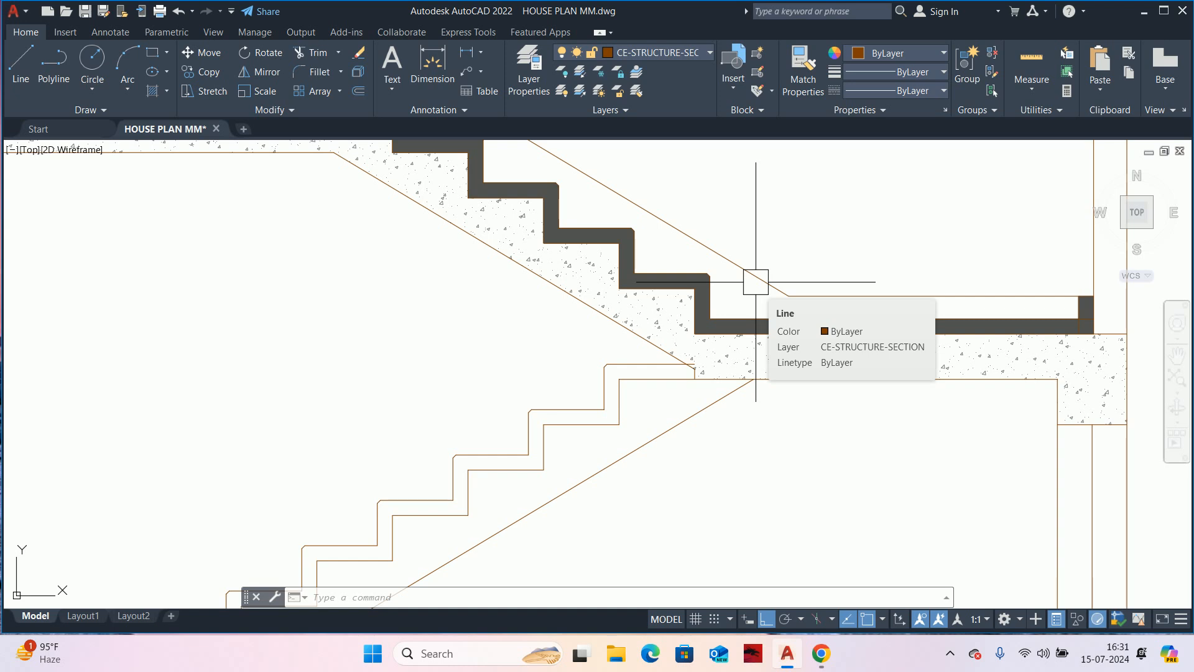
key("Escape")
key("Escape")
key("Escape")
scroll(771, 312, "down", 7)
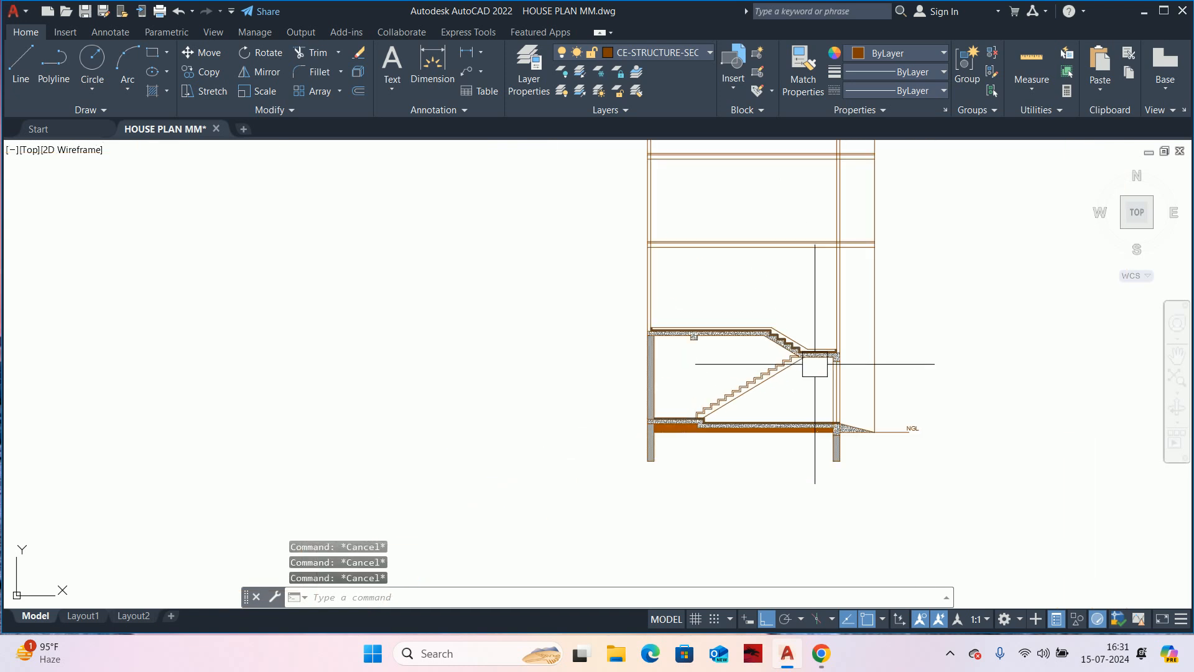
scroll(693, 342, "down", 3)
scroll(709, 480, "up", 2)
scroll(805, 360, "up", 3)
scroll(662, 242, "up", 2)
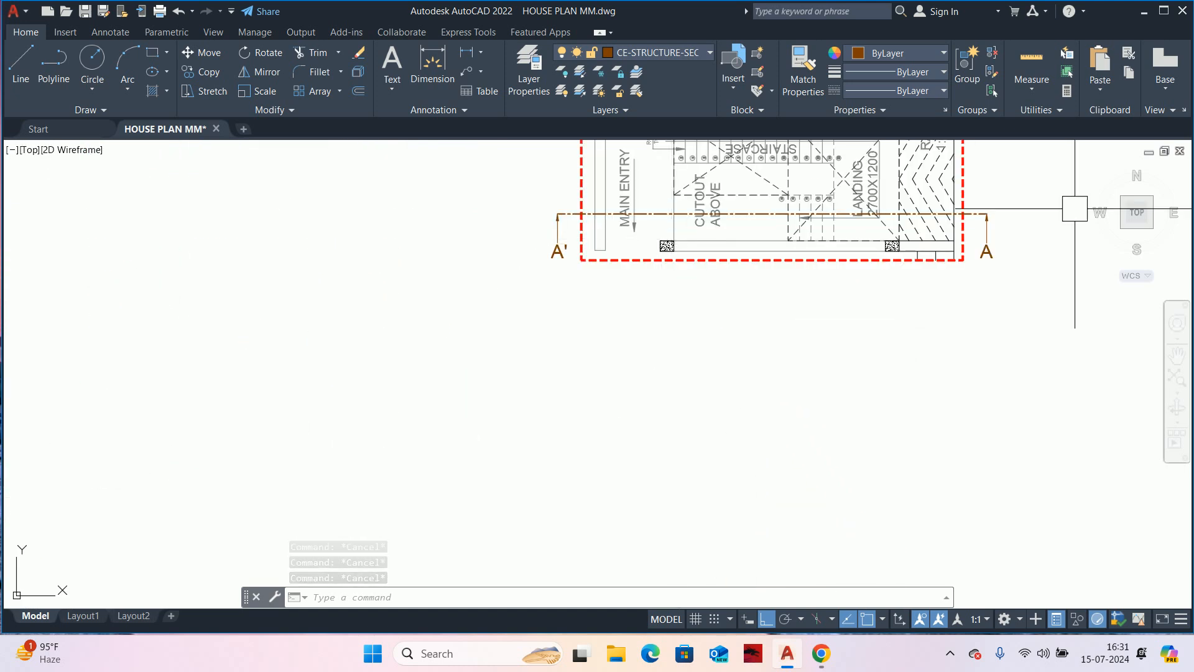
middle_click_drag(1075, 209, 1100, 246)
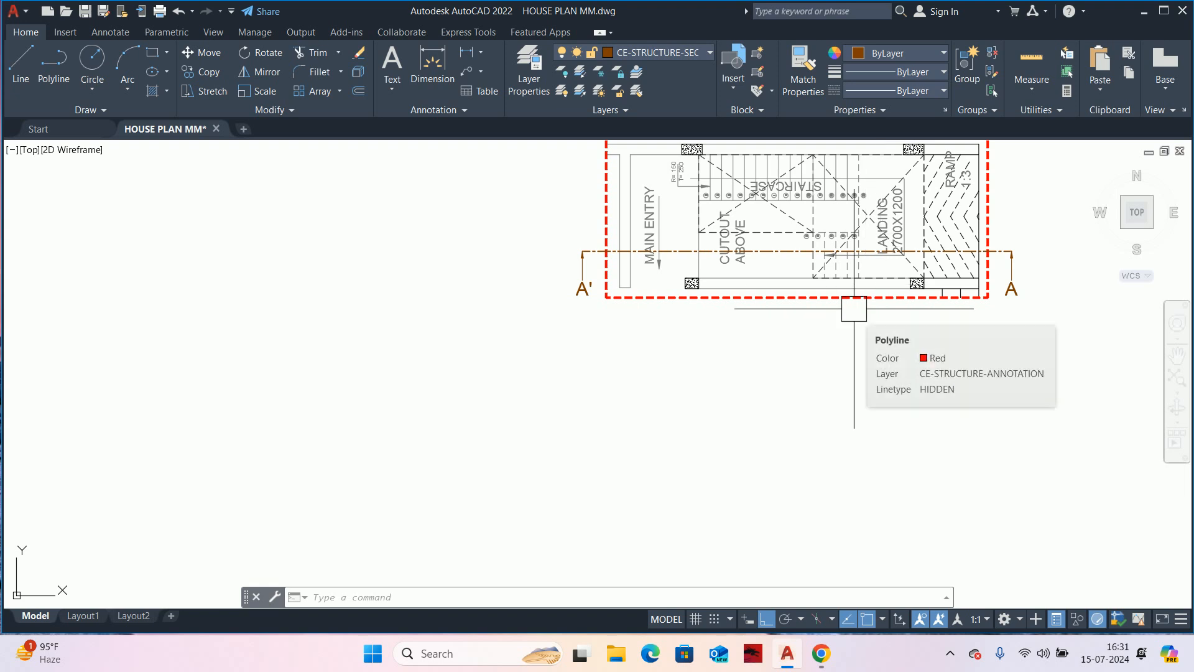
middle_click_drag(856, 310, 877, 379)
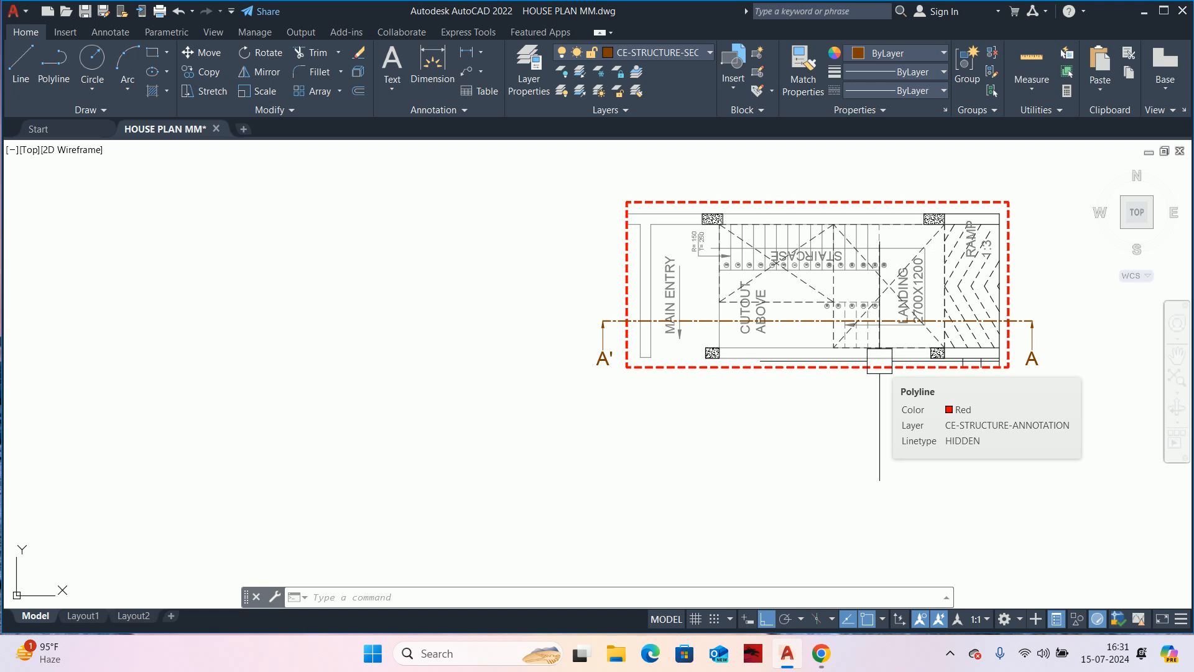
scroll(880, 360, "up", 4)
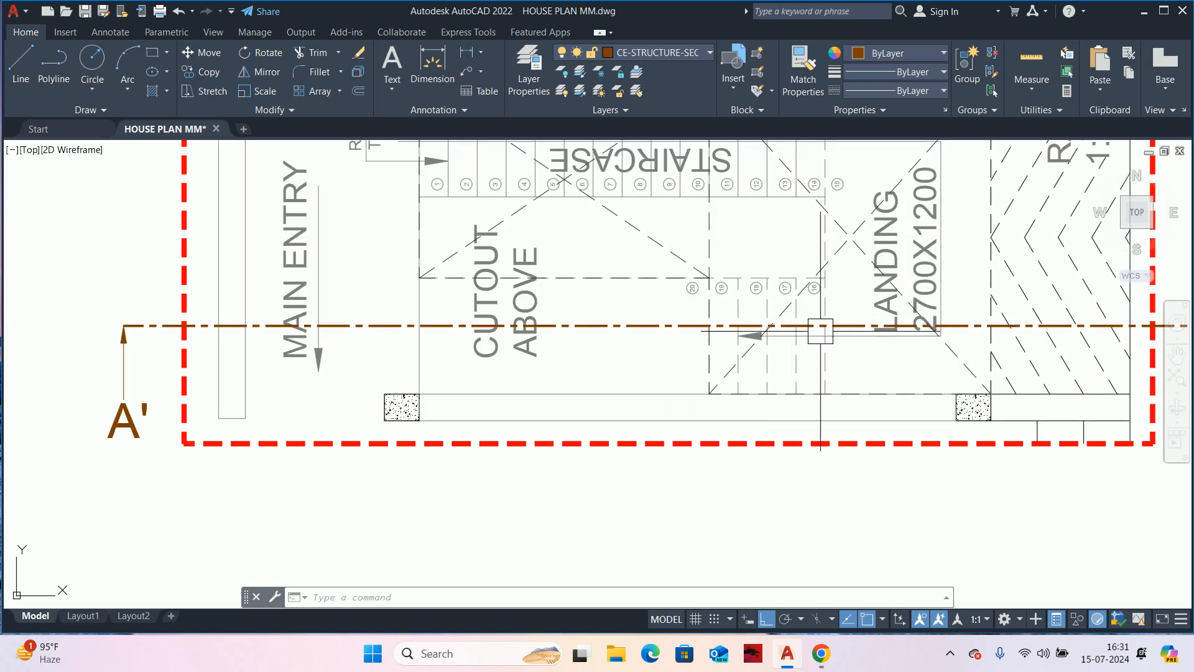
scroll(911, 396, "down", 3)
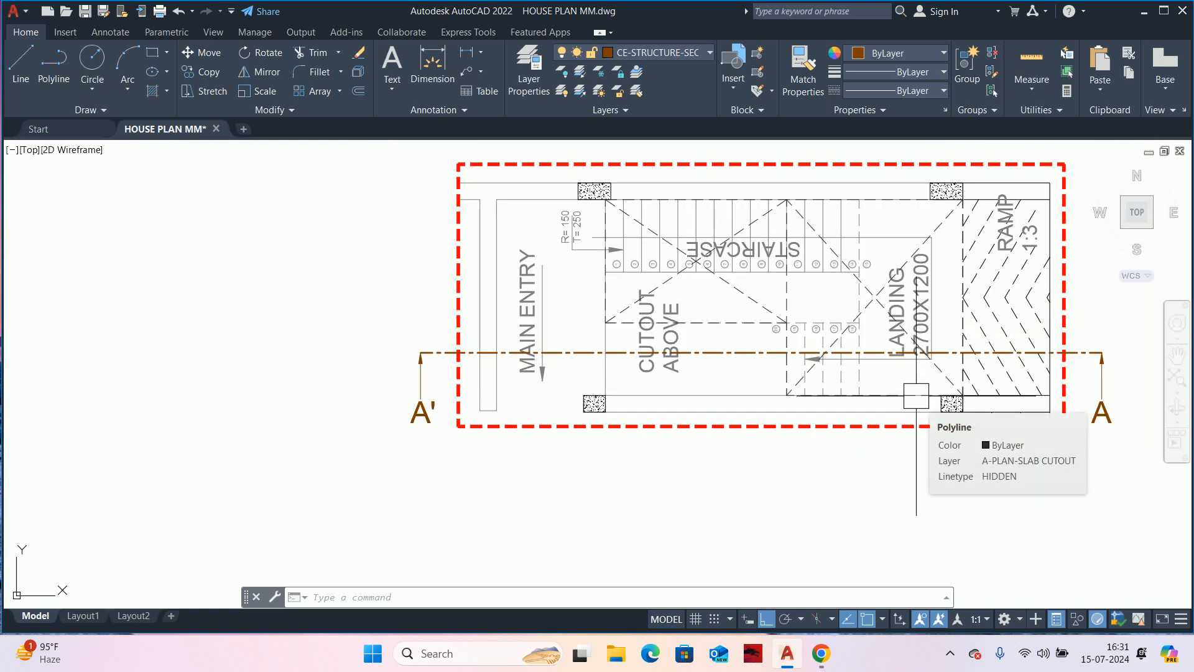
- Review the section's upper flight, mid landing and lower flight against the plan
scroll(956, 465, "down", 4)
middle_click_drag(965, 475, 922, 324)
middle_click_drag(905, 529, 858, 306)
scroll(862, 501, "up", 2)
middle_click_drag(858, 502, 853, 325)
scroll(846, 380, "up", 5)
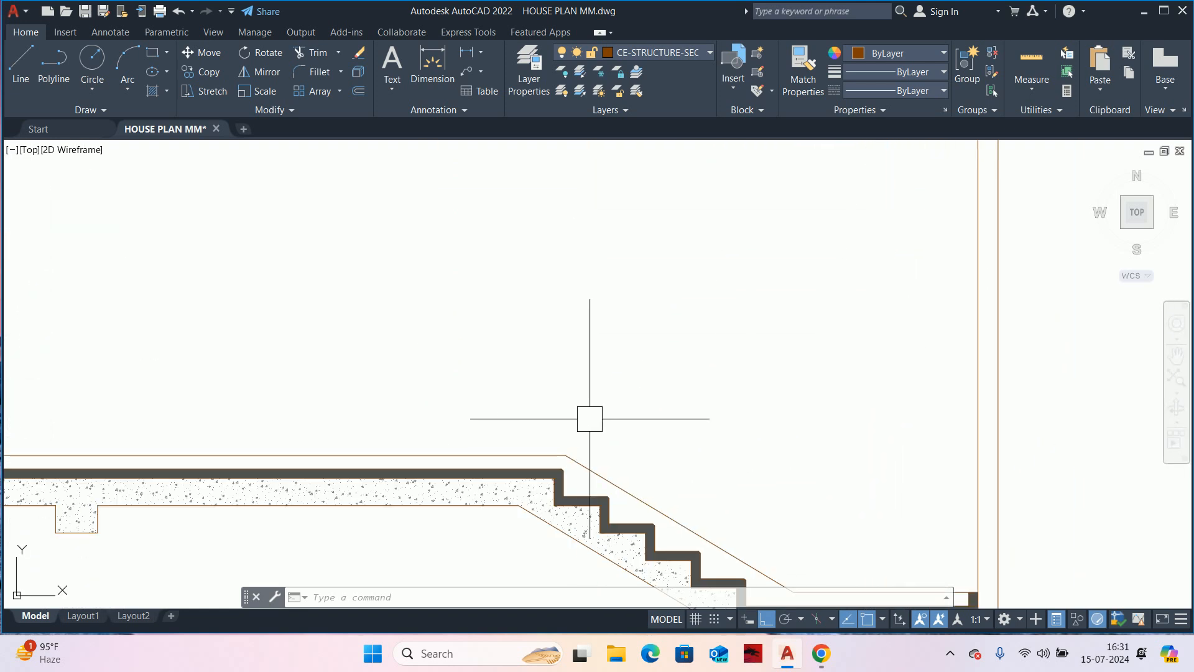
mouse_move(576, 435)
middle_mouse_down()
mouse_move(648, 403)
mouse_move(674, 366)
middle_mouse_up()
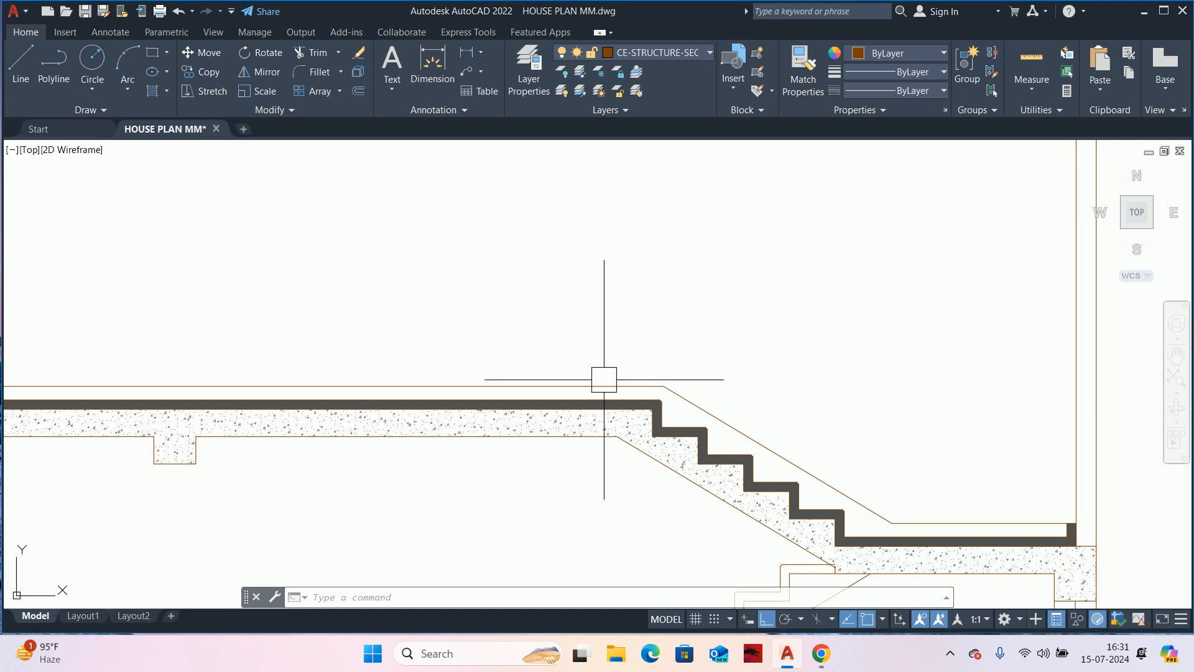
scroll(664, 404, "down", 2)
scroll(672, 413, "up", 2)
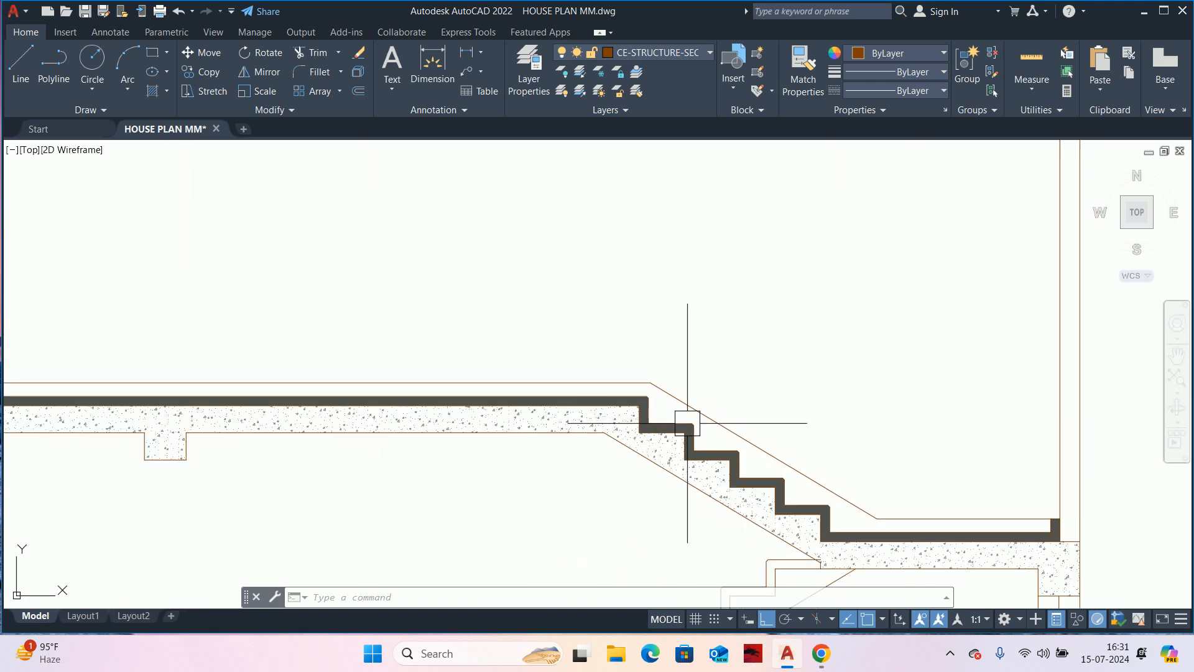
middle_click_drag(772, 473, 866, 102)
scroll(782, 242, "down", 2)
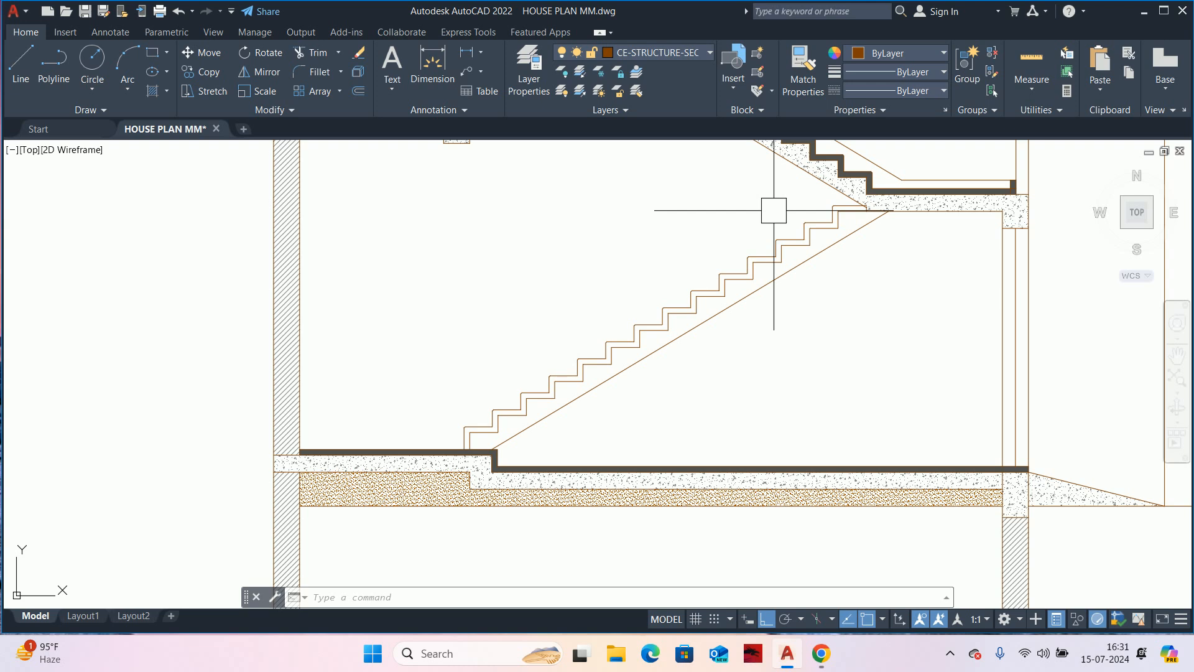
- Compare the plan's numbered steps and 2700X1200 landing with the section's flights and mid landing
mouse_move(774, 212)
middle_mouse_down()
mouse_move(819, 328)
mouse_move(818, 301)
mouse_move(835, 378)
middle_mouse_up()
scroll(821, 311, "down", 4)
scroll(782, 269, "down", 8)
middle_click_drag(773, 242, 778, 365)
scroll(783, 331, "up", 13)
middle_click_drag(799, 234, 764, 508)
middle_click_drag(986, 278, 735, 250)
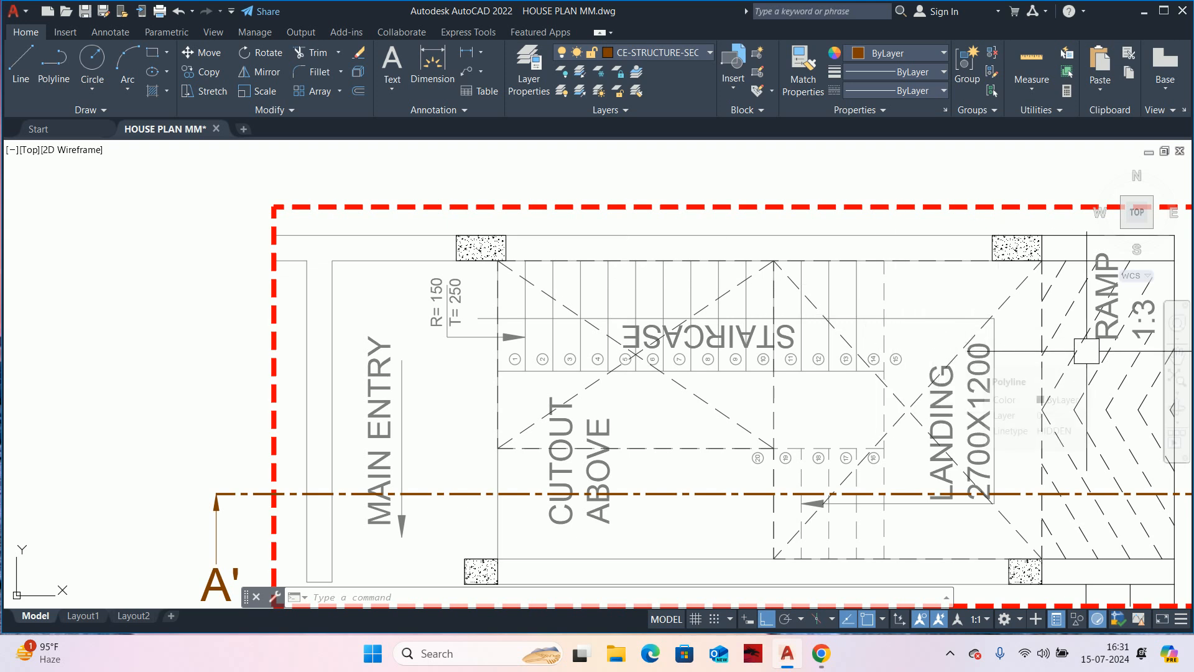
scroll(1074, 355, "down", 4)
mouse_move(1047, 436)
middle_mouse_down()
mouse_move(1048, 456)
mouse_move(952, 213)
middle_mouse_up()
scroll(936, 247, "down", 2)
mouse_move(909, 423)
middle_mouse_down()
mouse_move(827, 250)
mouse_move(840, 235)
middle_mouse_up()
scroll(841, 234, "down", 2)
middle_click_drag(846, 469, 861, 414)
scroll(867, 395, "up", 4)
scroll(840, 407, "up", 2)
scroll(839, 406, "up", 5)
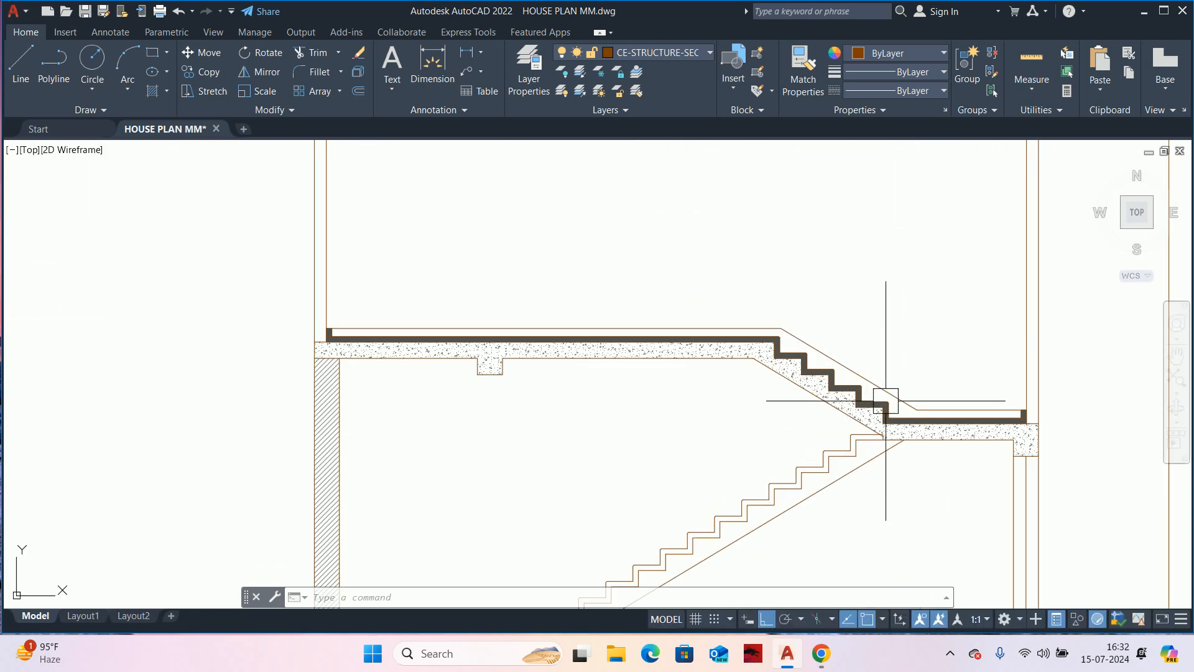
key("Escape")
key("Escape")
left_click(921, 392)
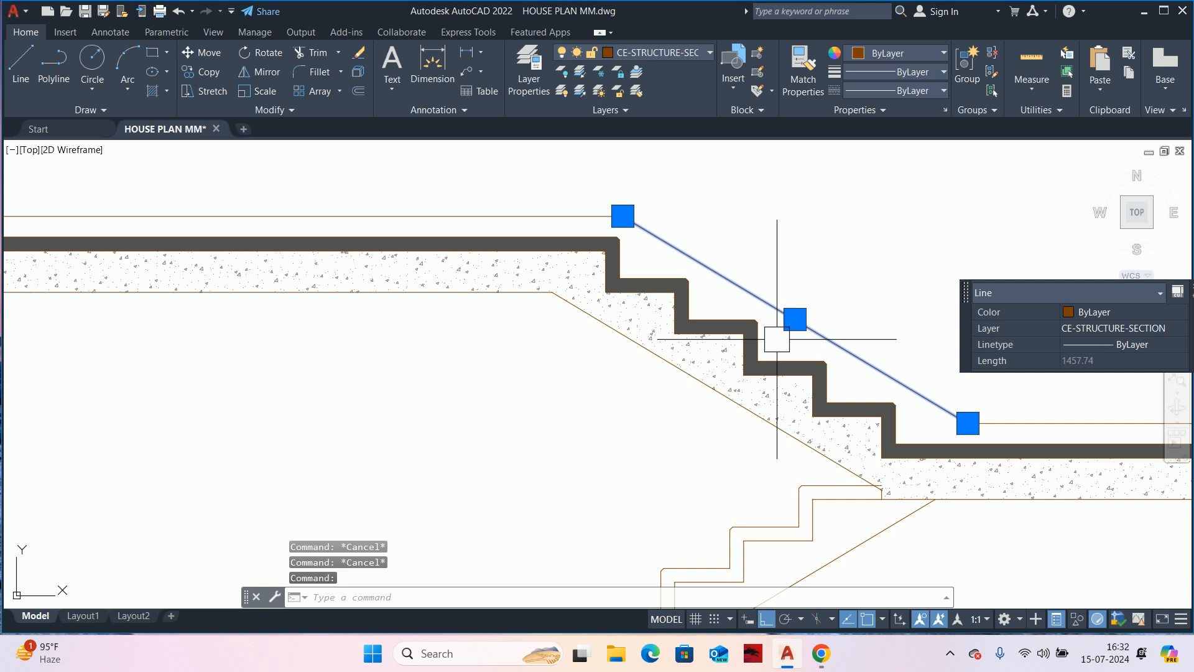
middle_click_drag(781, 314, 796, 321)
key("Escape")
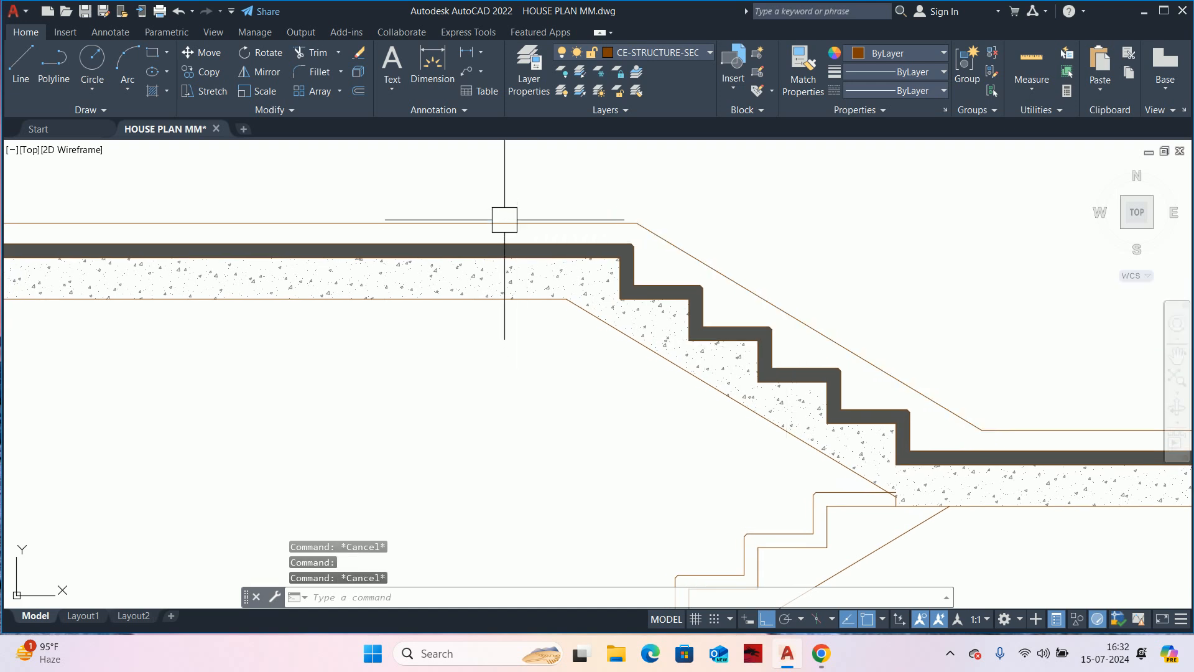
type("L")
key("Return")
key("Escape")
key("Escape")
- Try erasing the sloped skirting line and the first-floor horizontal skirting line, and undo the erasure
left_click(715, 269)
left_click(606, 224)
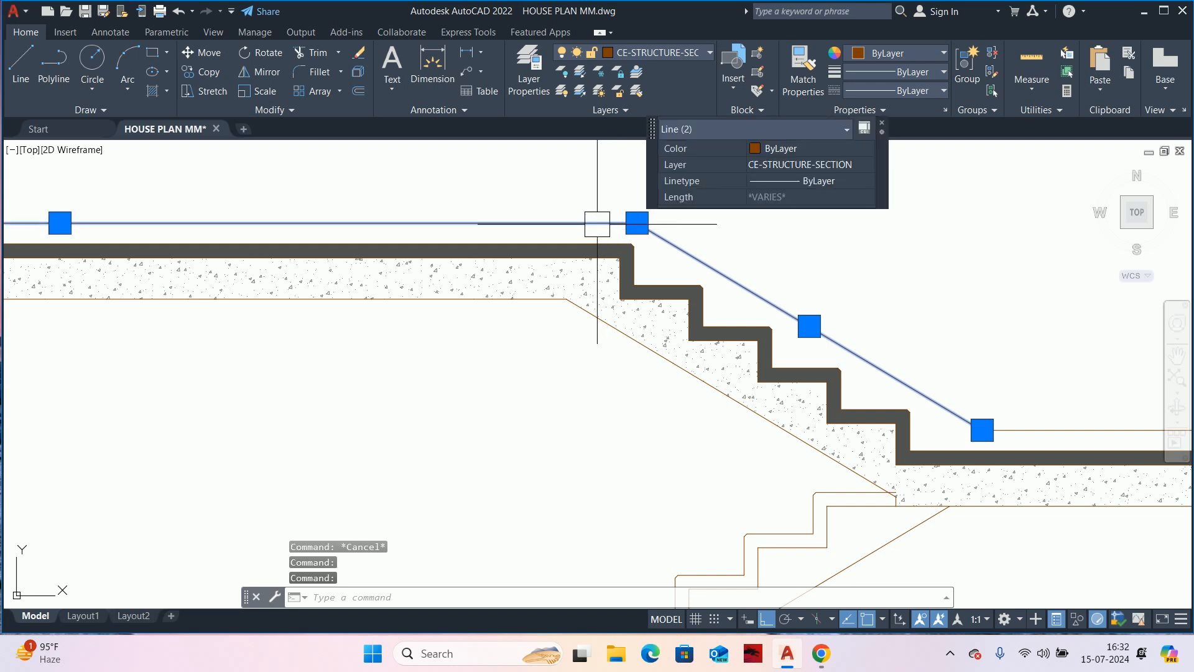
key("Delete")
scroll(924, 390, "down", 2)
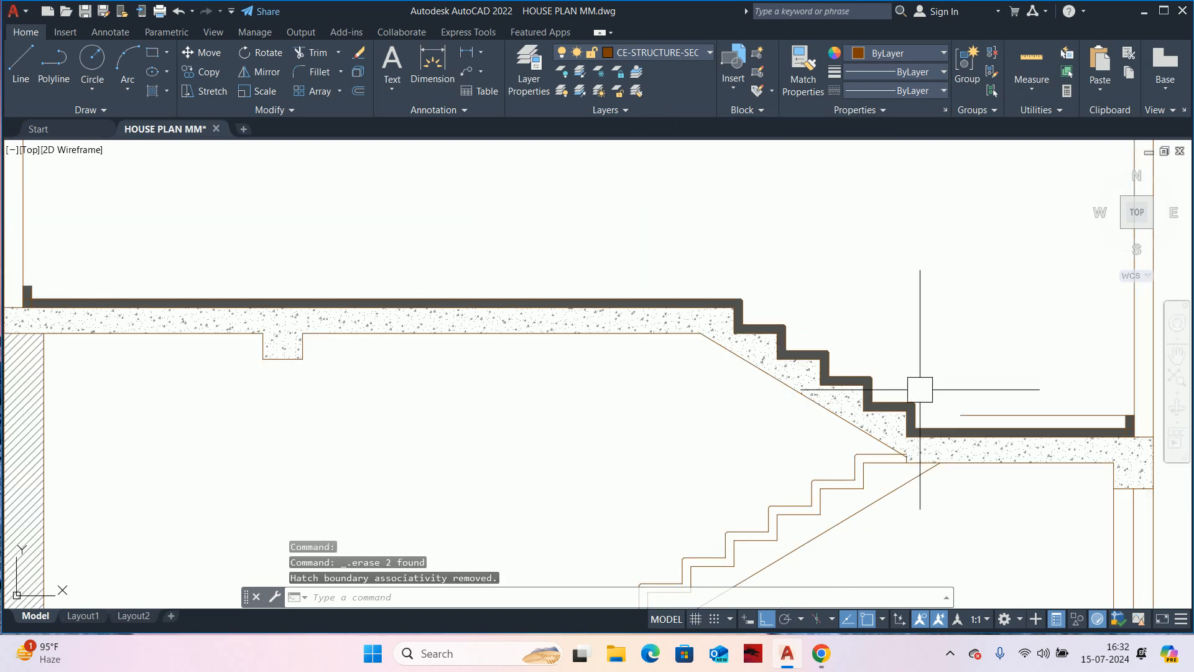
key("ctrl+z")
key("ctrl+z")
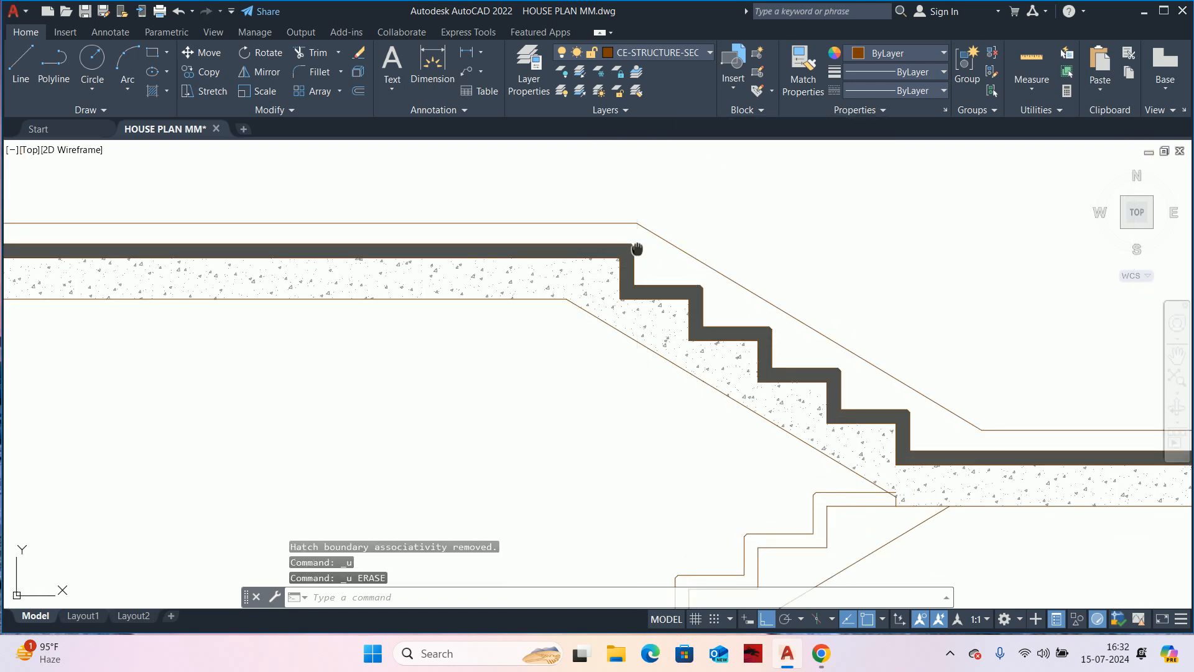
- Draw a vertical skirting end line from the finish nosing at the top of the upper flight to the first-floor skirting line's level
middle_click_drag(637, 249, 663, 310)
type("l")
key("Return")
scroll(661, 315, "up", 2)
scroll(654, 306, "up", 6)
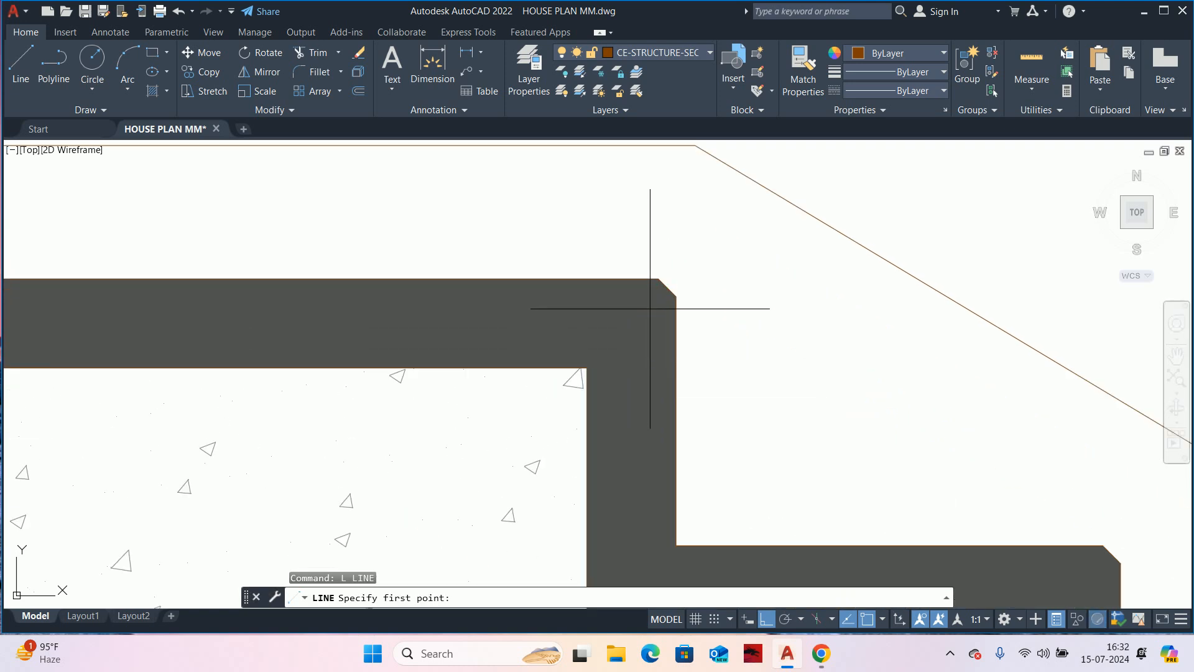
left_click(677, 297)
middle_click_drag(688, 249, 700, 398)
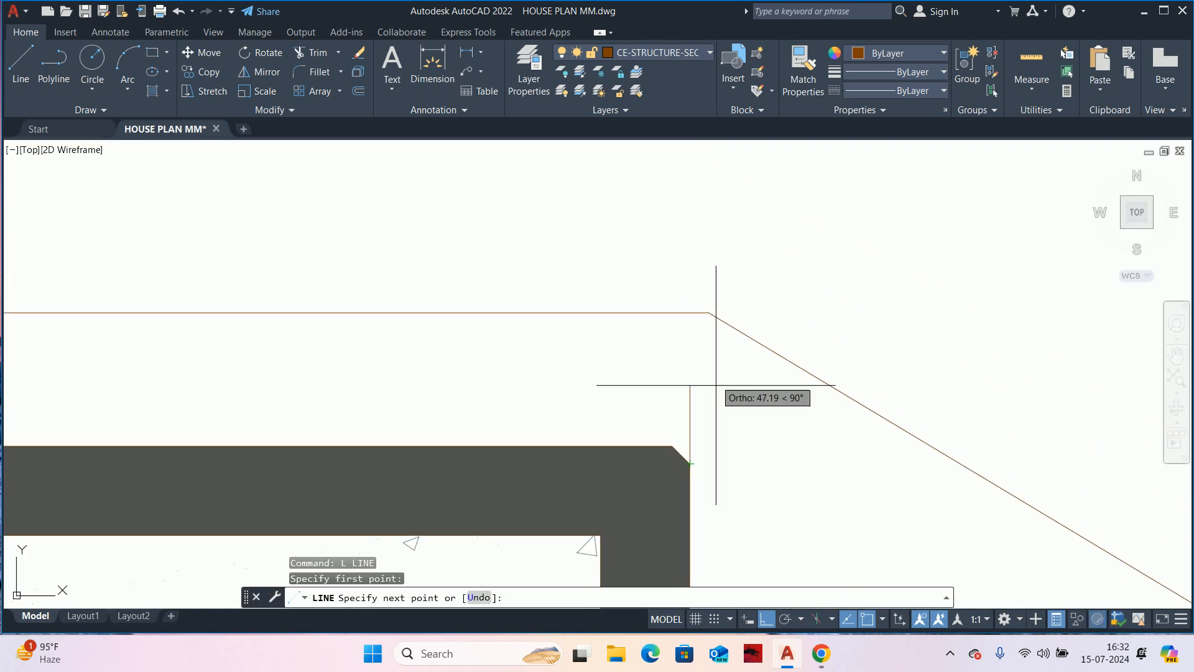
left_click(709, 312)
key("Escape")
- Trim the first-floor skirting line at the new vertical end line and remove the sloped skirting line over the upper flight
type("tr")
key("Return")
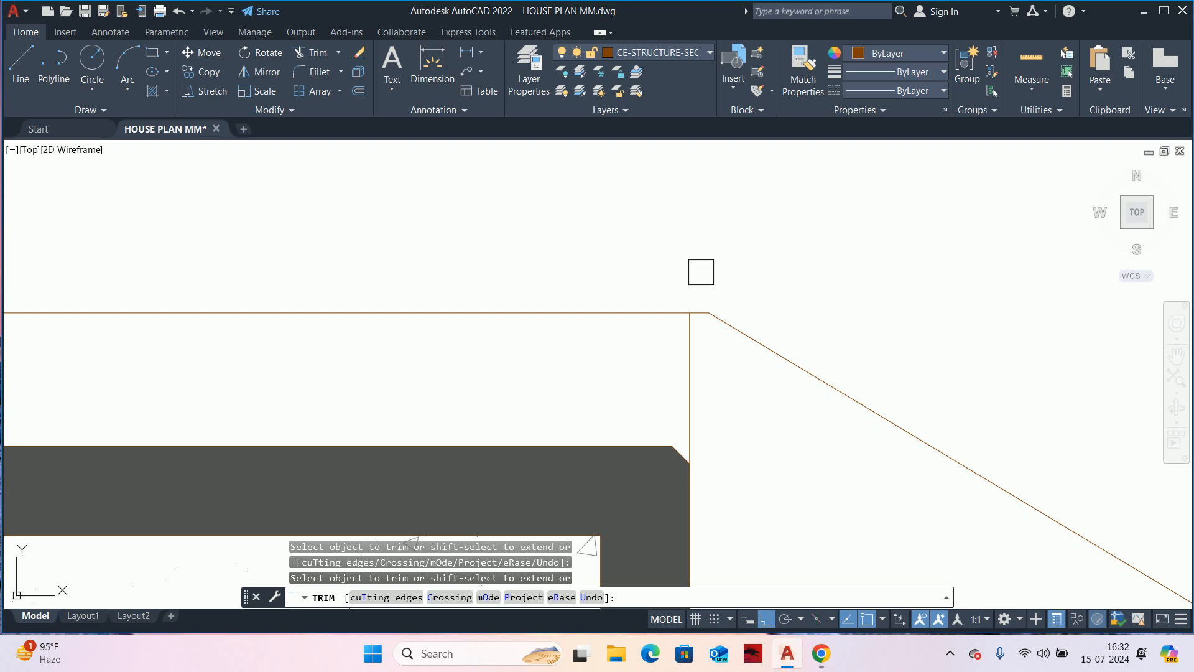
left_click(705, 303)
scroll(709, 307, "down", 5)
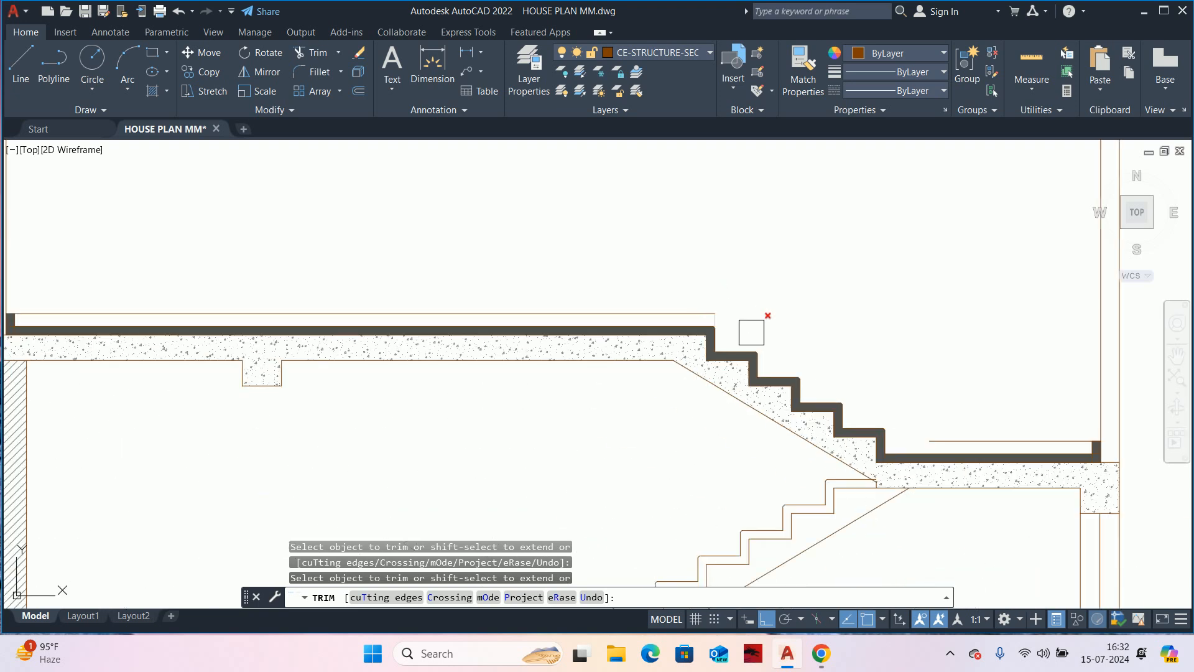
- Extend the mid-landing skirting line to the finish face of the upper flight's lowest riser
scroll(896, 411, "up", 2)
scroll(879, 390, "down", 4)
key("Escape")
key("Escape")
key("Escape")
- Join all riser, tread and chamfered nosing segments of the lower flight's outer finish line into one polyline
middle_click_drag(780, 414, 858, 296)
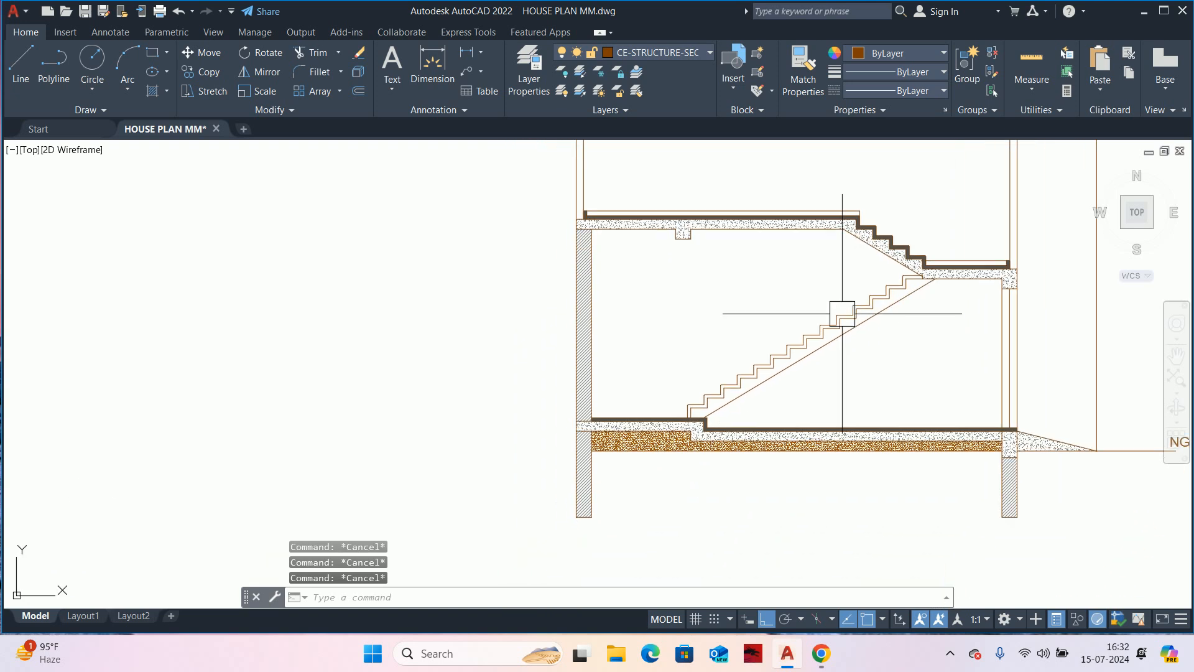
scroll(740, 401, "up", 4)
middle_click_drag(530, 429, 560, 425)
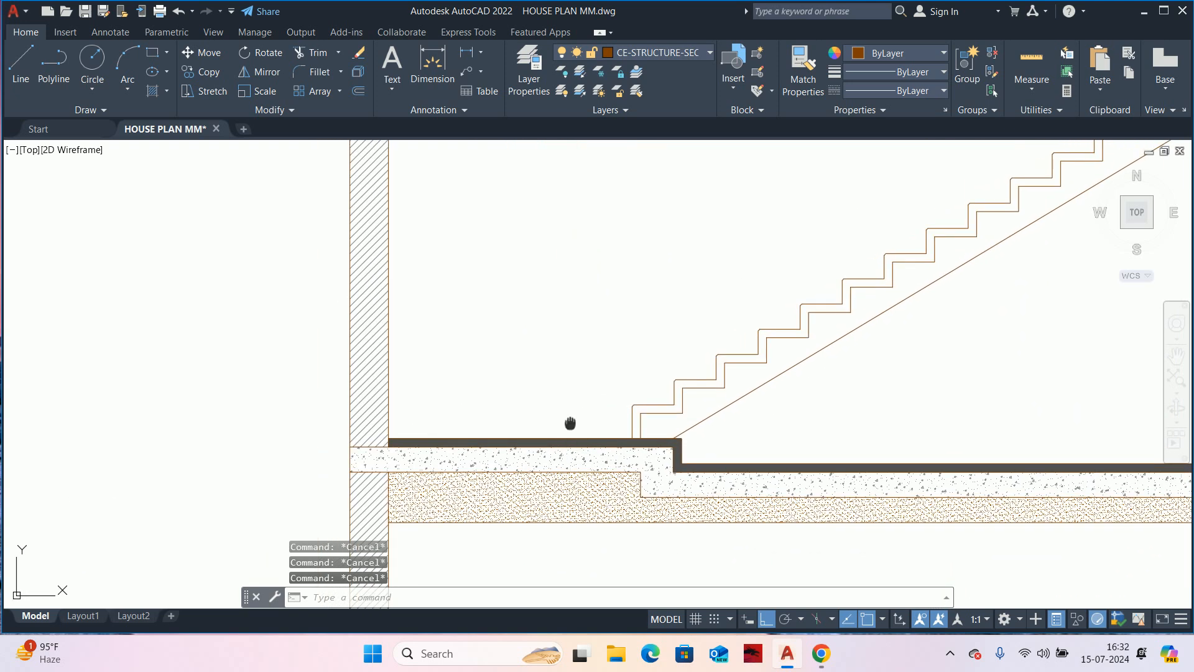
scroll(570, 422, "up", 4)
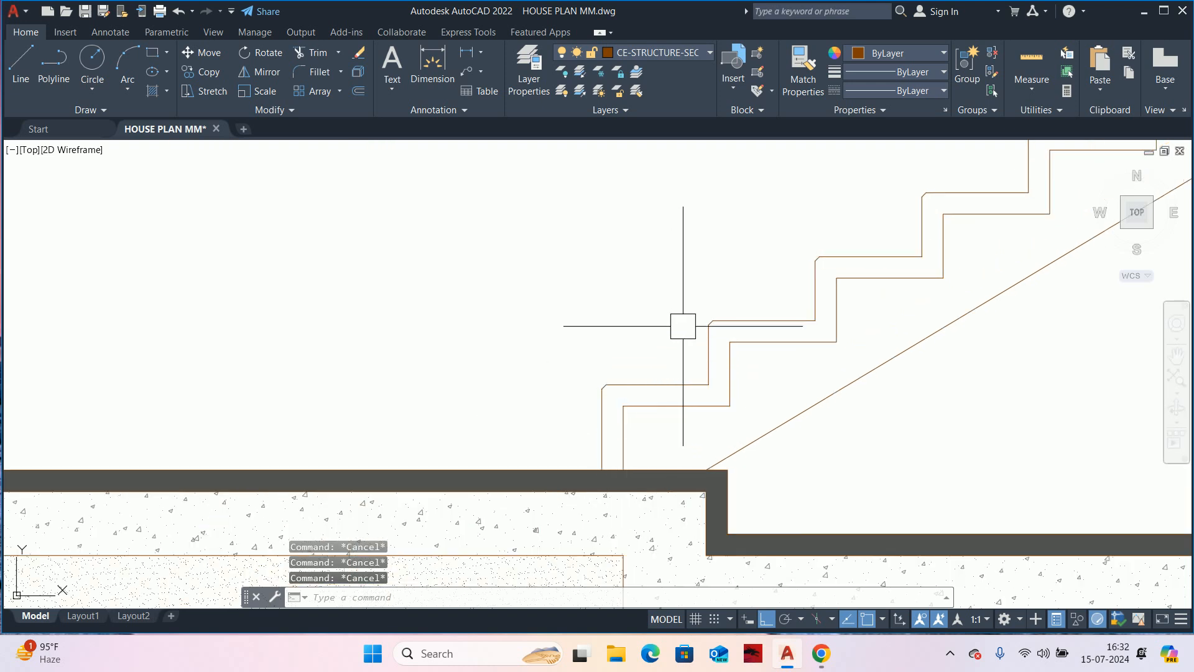
key("Escape")
type("j")
key("Return")
scroll(684, 367, "up", 5)
left_click(582, 407)
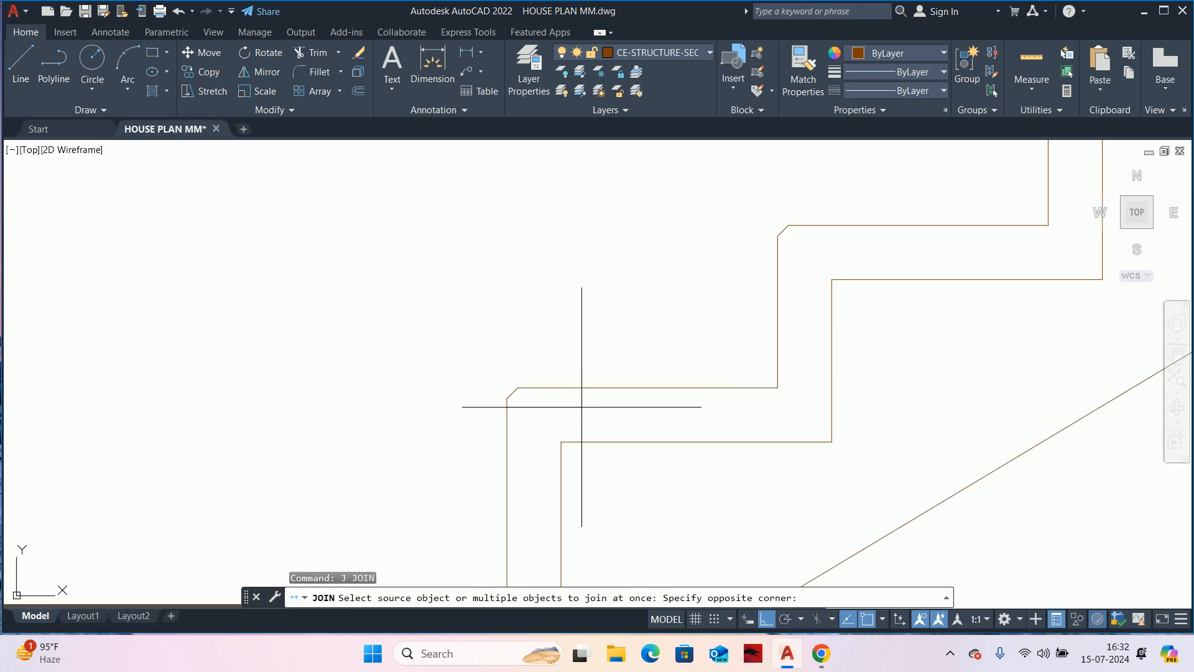
left_click(383, 330)
middle_click_drag(795, 270, 627, 356)
scroll(691, 344, "up", 2)
left_click(690, 344)
left_click(227, 192)
scroll(585, 222, "down", 4)
middle_click_drag(586, 222, 637, 334)
scroll(639, 427, "up", 2)
left_click(638, 427)
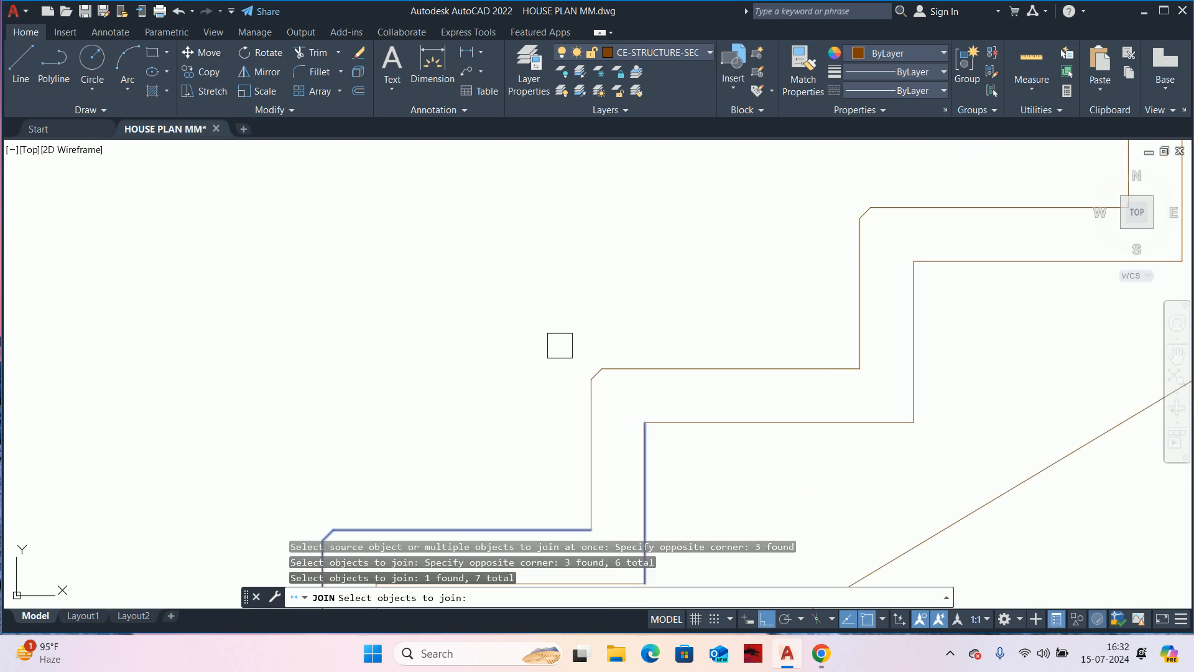
left_click(637, 464, "shift")
left_click(621, 404)
left_click(554, 328)
middle_click_drag(530, 464, 616, 447)
scroll(685, 399, "up", 2)
left_click(733, 398)
left_click(496, 183)
scroll(581, 272, "down", 4)
middle_click_drag(581, 272, 363, 468)
scroll(683, 395, "up", 4)
left_click(315, 341)
middle_click_drag(915, 203, 845, 401)
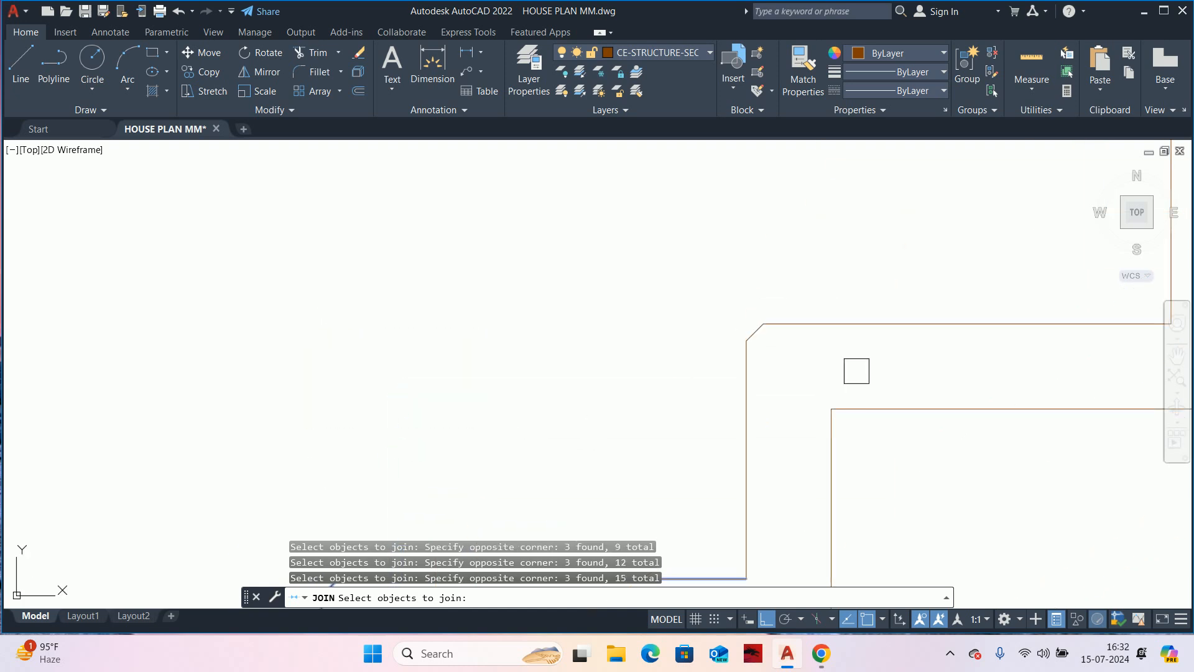
left_click(650, 296)
middle_click_drag(567, 578, 535, 505)
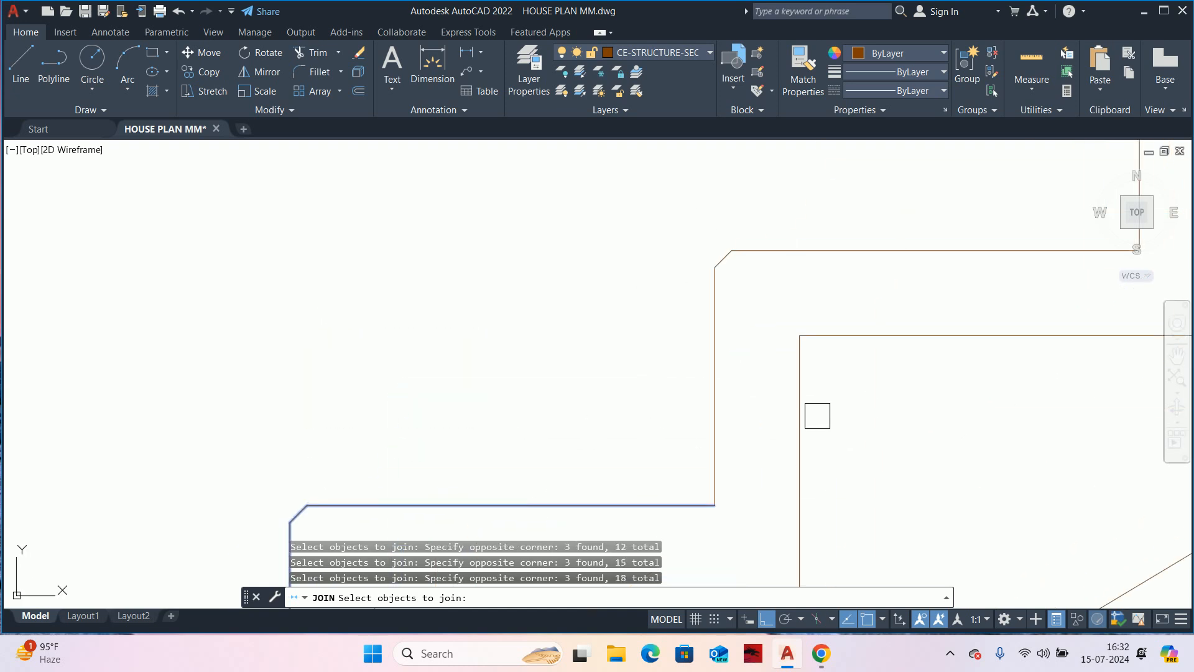
left_click(796, 338)
left_click(801, 437, "shift")
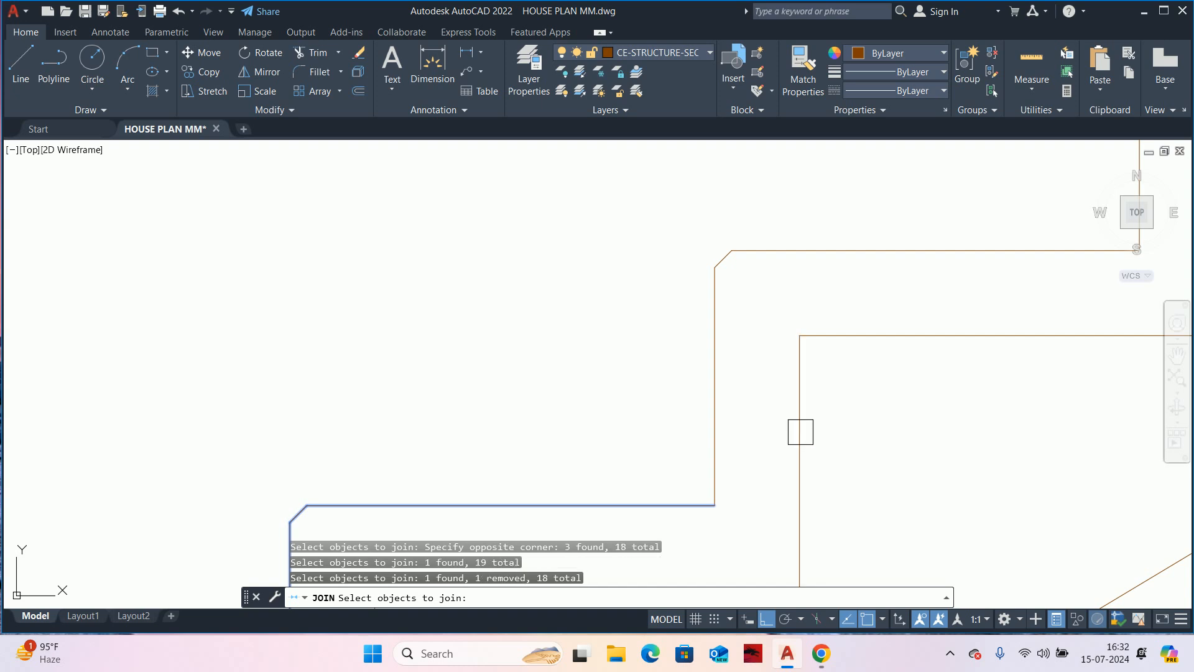
left_click(597, 197)
middle_click_drag(683, 421, 763, 435)
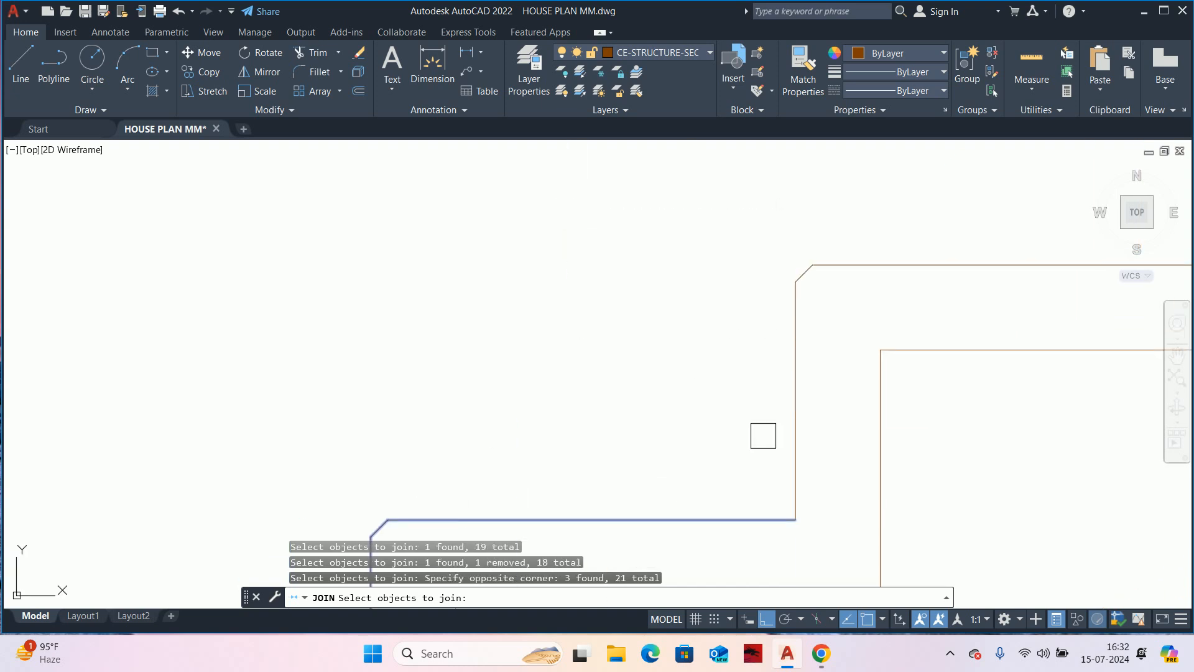
left_click(777, 258)
scroll(777, 259, "down", 3)
scroll(728, 484, "up", 3)
left_click(840, 379)
left_click(746, 269)
scroll(760, 299, "down", 3)
middle_click_drag(760, 298, 349, 435)
scroll(385, 423, "up", 3)
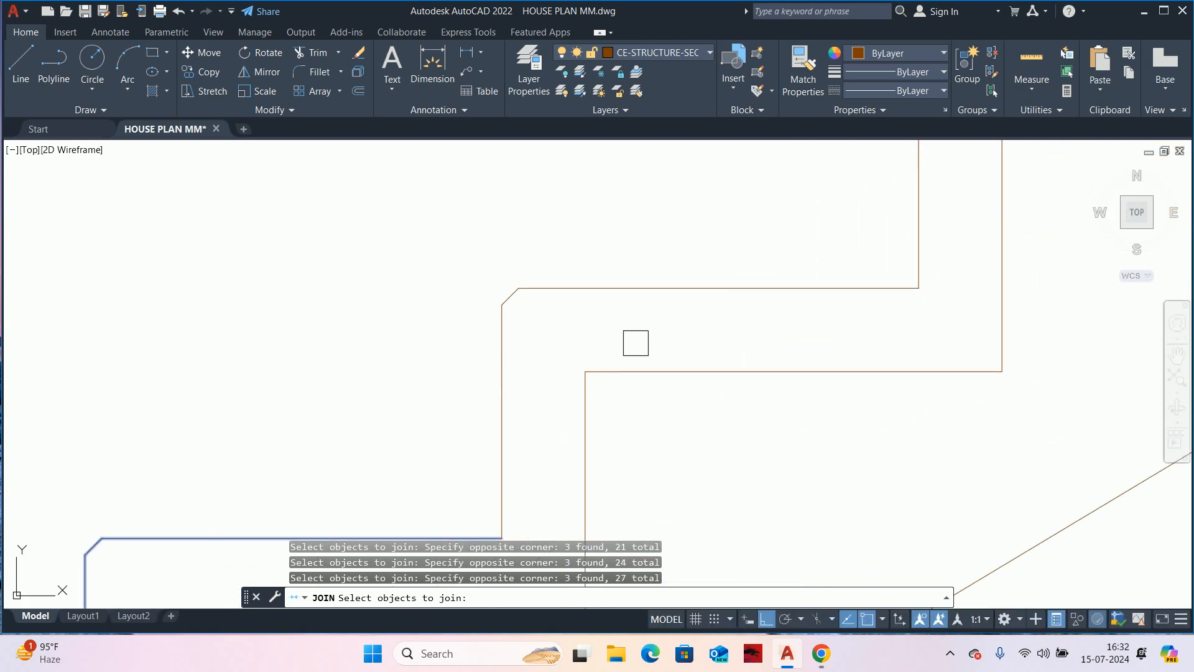
left_click(398, 272)
scroll(1007, 217, "down", 2)
middle_click_drag(1007, 216, 807, 569)
scroll(776, 497, "up", 2)
left_click(777, 491)
left_click(542, 297)
middle_click_drag(455, 583, 610, 448)
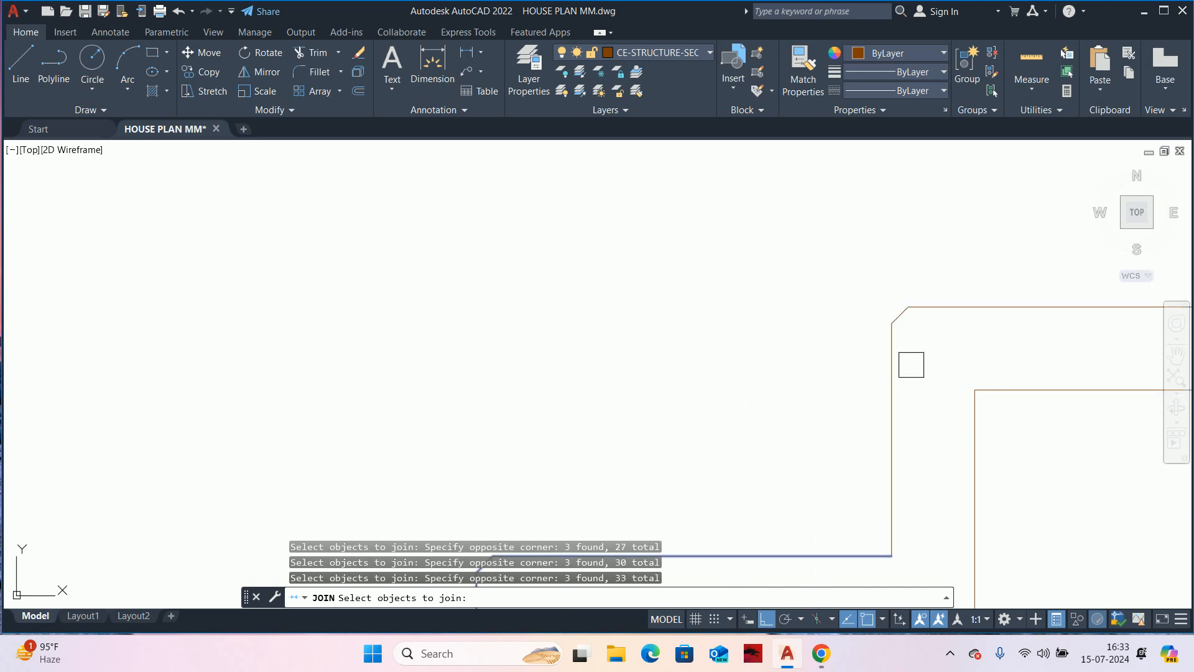
left_click(927, 361)
scroll(848, 341, "down", 3)
scroll(551, 483, "up", 4)
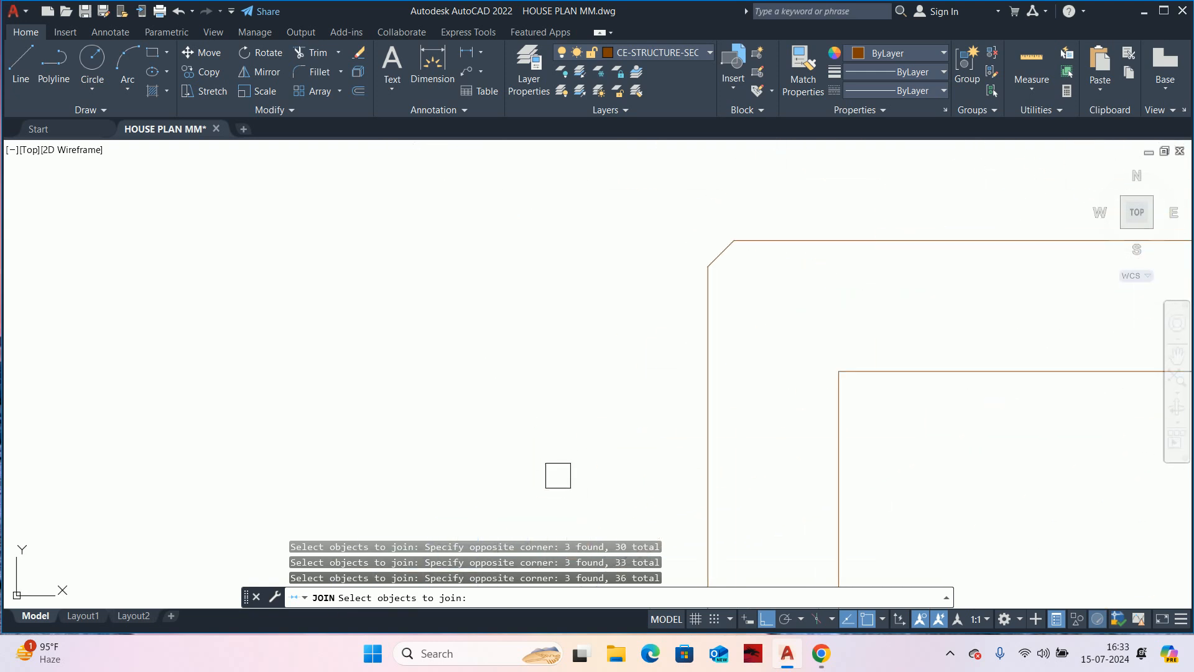
left_click(853, 295)
mouse_move(354, 163)
middle_mouse_down()
mouse_move(402, 288)
mouse_move(414, 503)
middle_mouse_up()
left_click(410, 298)
scroll(410, 299, "down", 2)
scroll(415, 503, "down", 4)
scroll(615, 448, "up", 4)
left_click(666, 355)
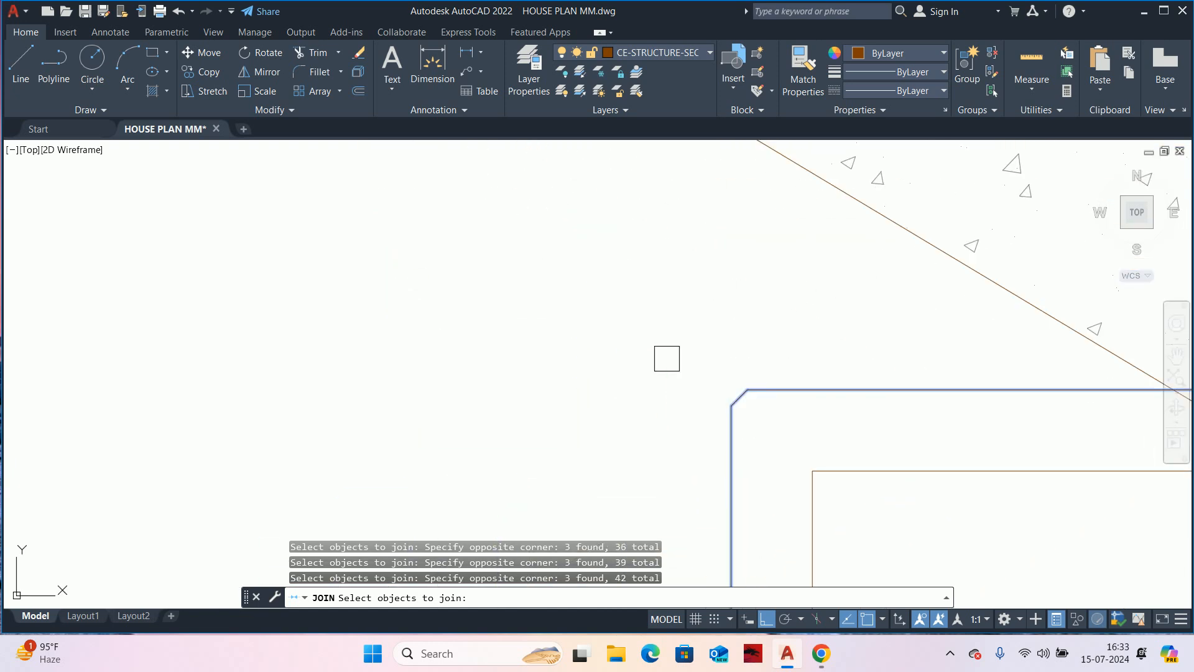
key("Return")
key("Escape")
- Trim the end of the lower flight's joined finish outline where it passes the upper flight's sloped soffit
scroll(902, 427, "down", 3)
middle_click_drag(921, 427, 836, 430)
type("tr")
key("Return")
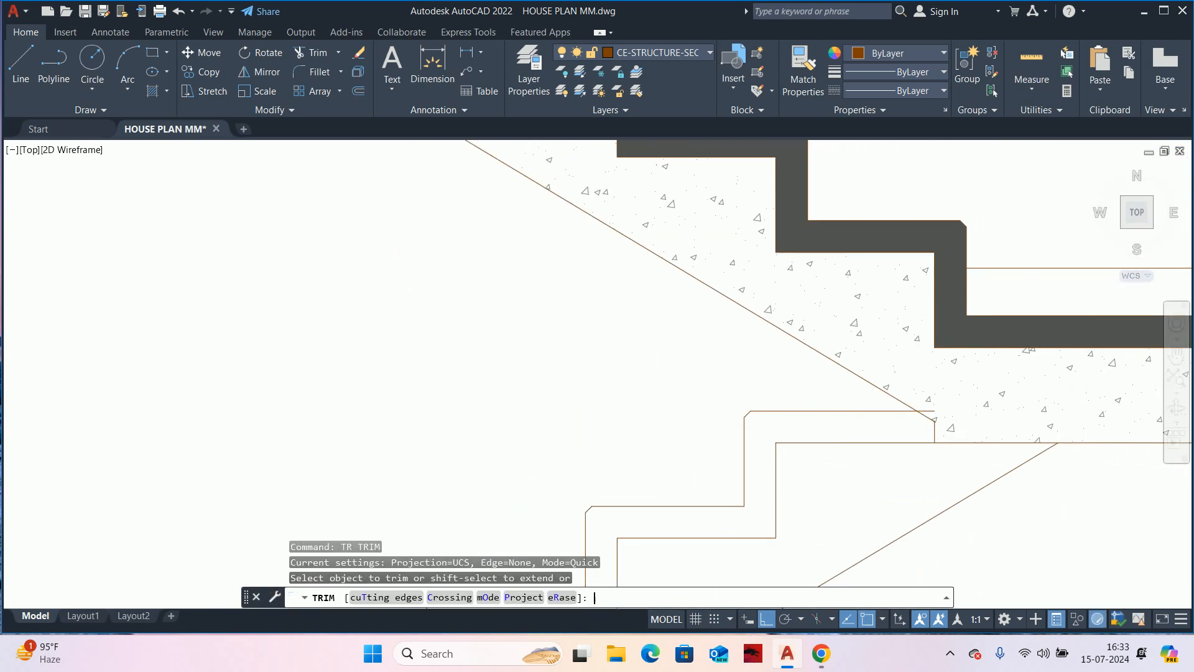
scroll(980, 399, "up", 5)
key("Escape")
key("Escape")
key("Escape")
key("Escape")
- Offset the lower flight's joined finish outline outward by 75 mm to form the skirting line
scroll(1027, 395, "down", 5)
type("o")
key("Return")
type("75")
key("Return")
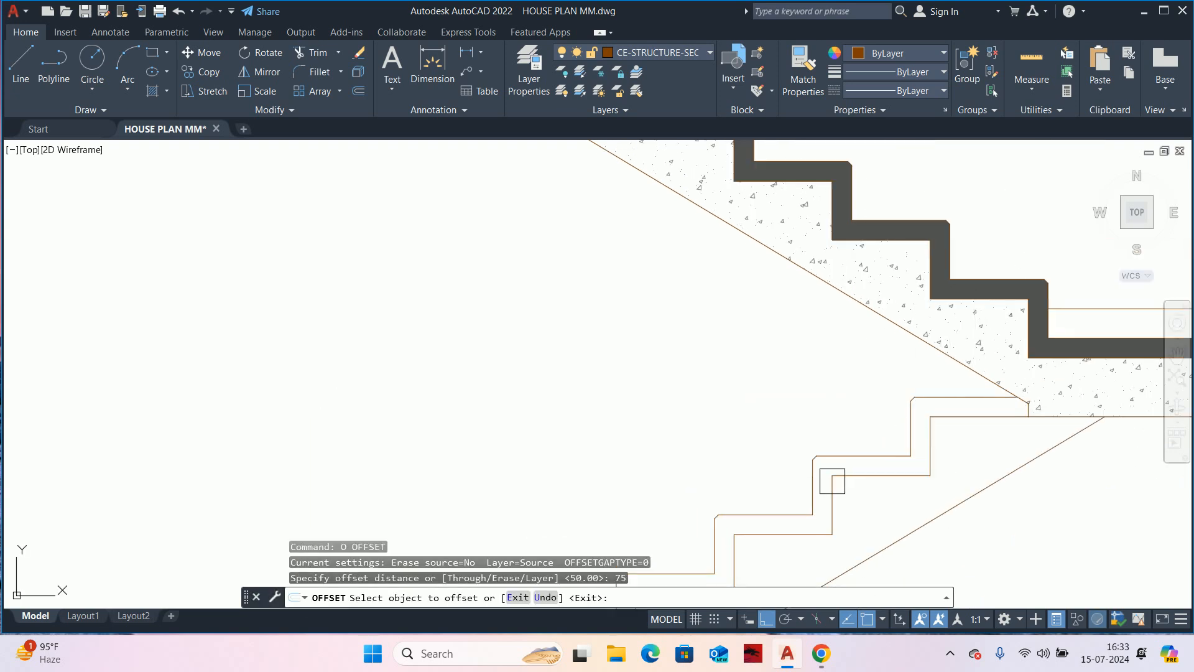
left_click(832, 460)
left_click(728, 388)
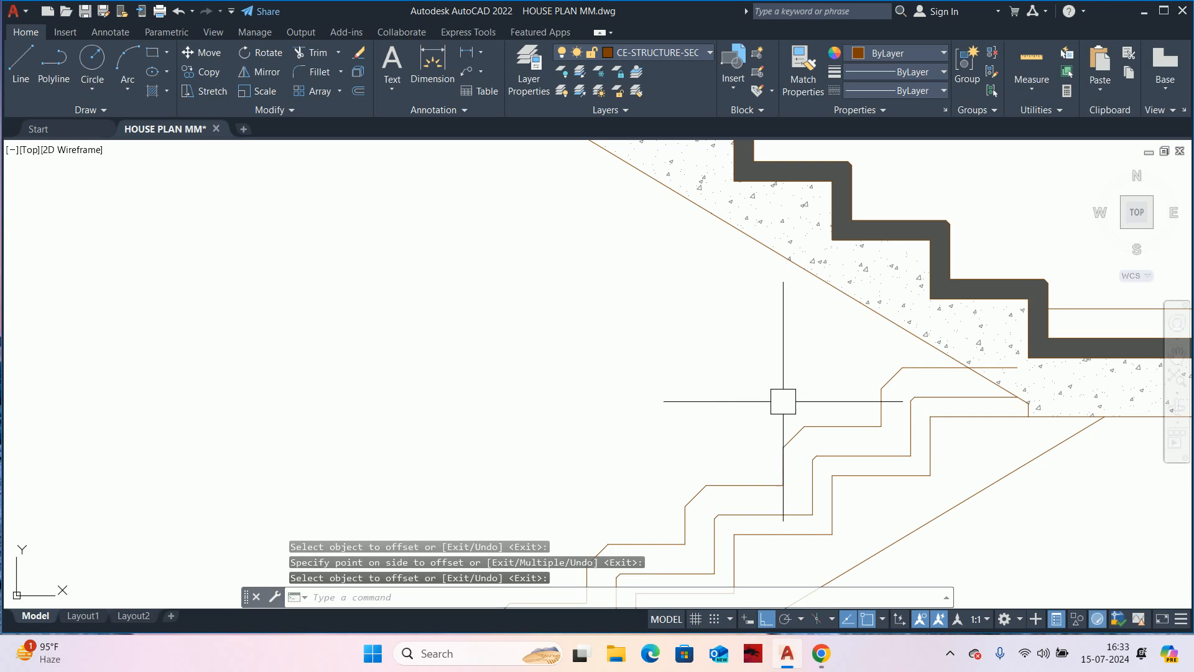
key("Escape")
- Trim the upper end of the lower flight's offset skirting line at the upper flight's sloped soffit
middle_click_drag(790, 402, 738, 341)
type("tr")
key("Return")
scroll(898, 266, "up", 3)
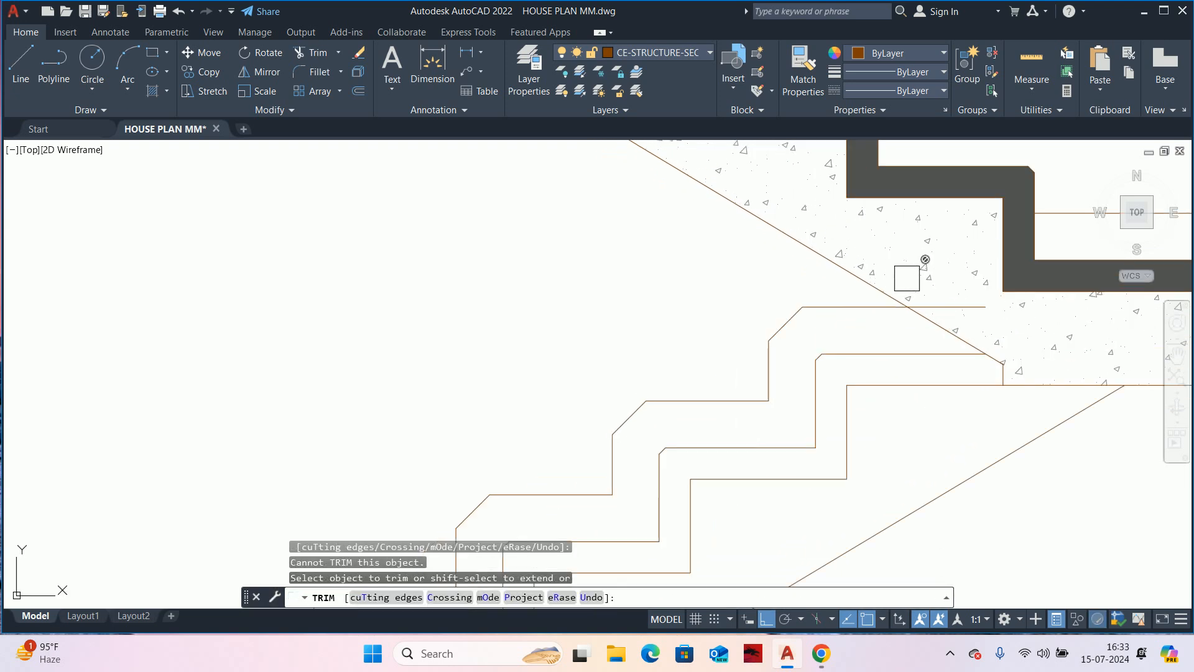
key("Escape")
- Try to square the bevelled corners of the lower flight's skirting line with a polyline fillet of radius 0
scroll(827, 328, "down", 5)
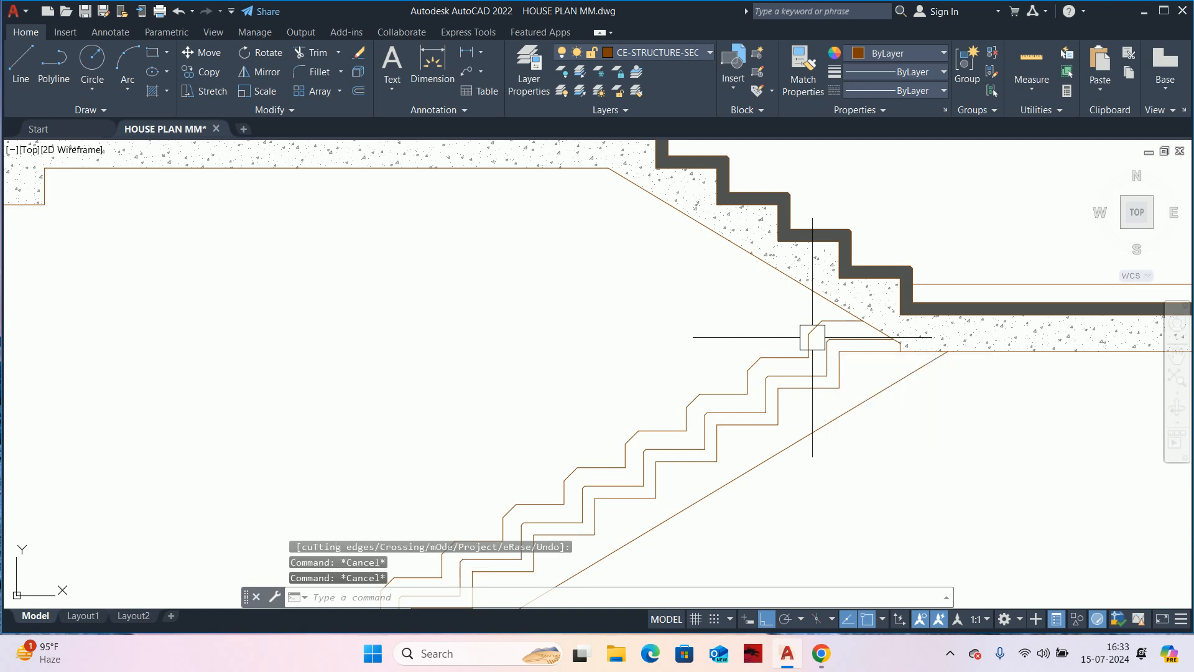
type("f")
key("Return")
type("r")
key("Return")
key("Return")
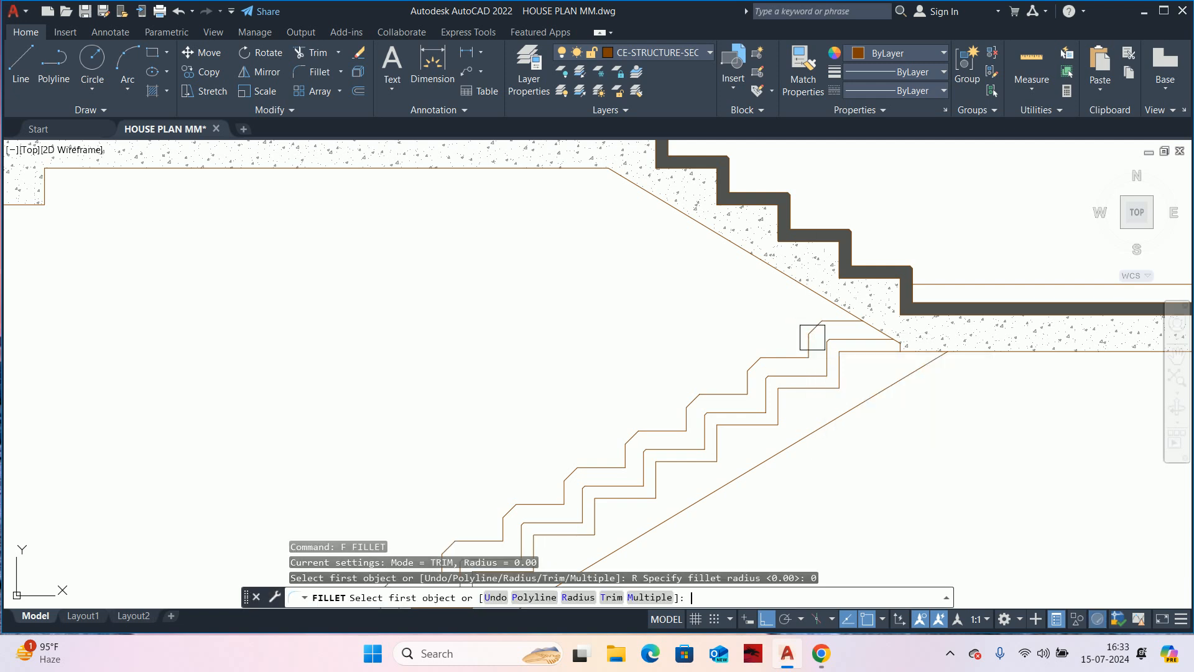
type("p")
key("Return")
scroll(827, 329, "up", 3)
left_click(860, 292)
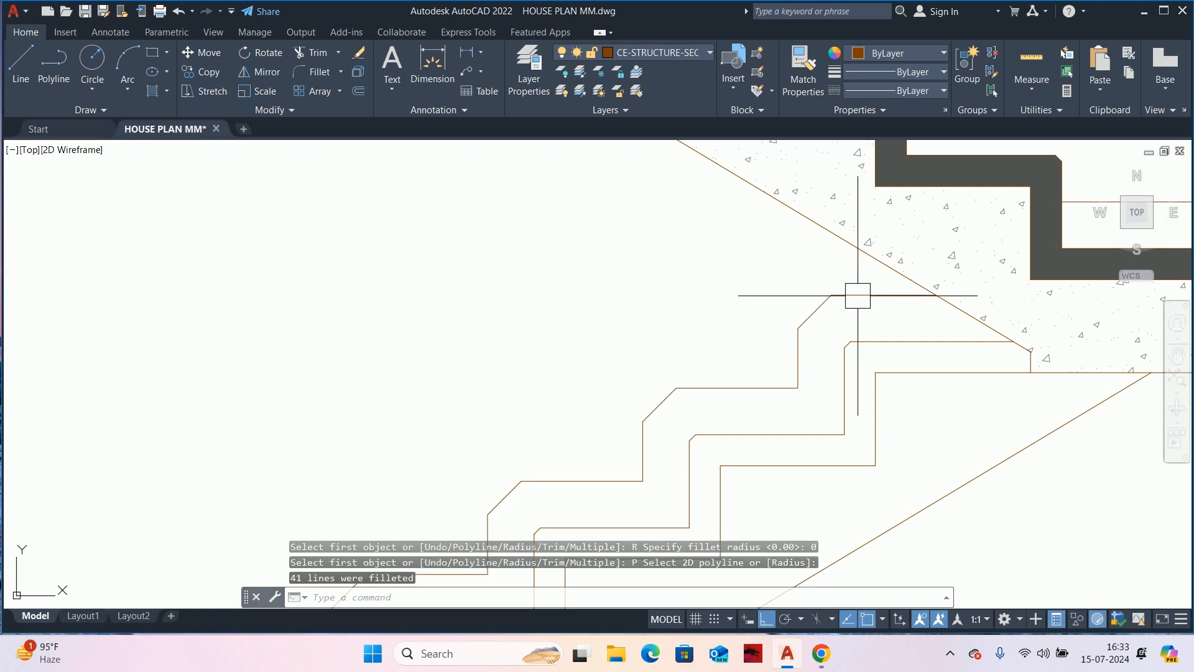
key("Escape")
key("Escape")
left_click(856, 297)
key("Escape")
scroll(783, 351, "down", 3)
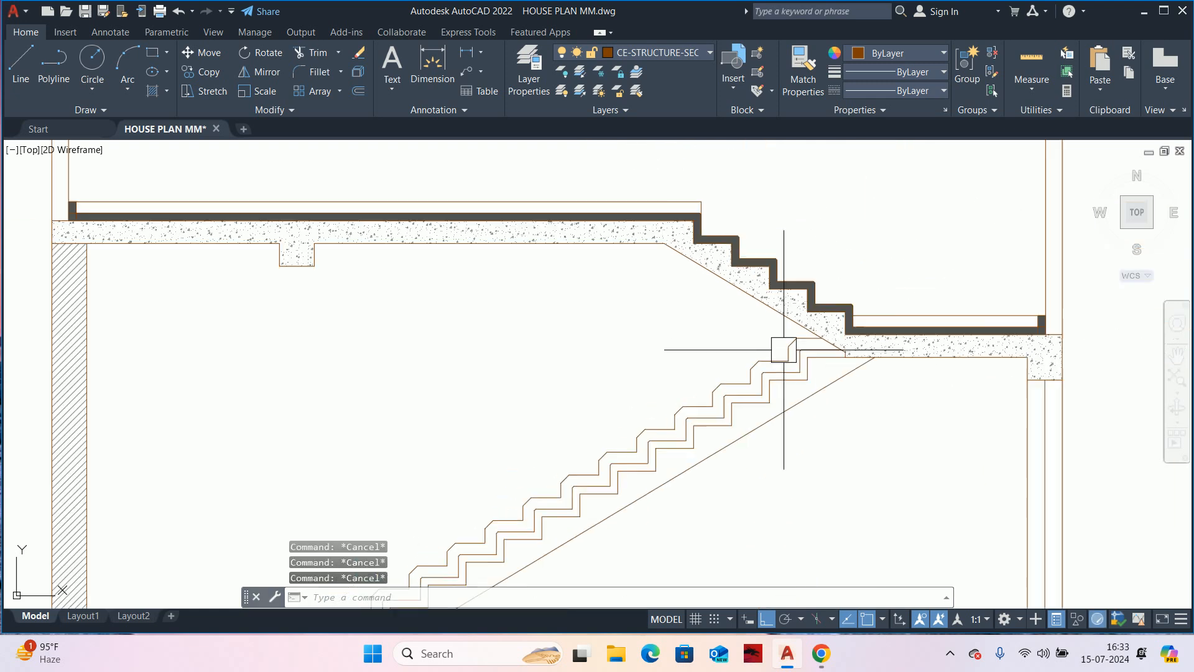
middle_click_drag(784, 351, 674, 293)
type("f")
key("Return")
type("r")
key("Escape")
scroll(674, 294, "down", 4)
key("Escape")
type("x")
key("Escape")
key("Escape")
scroll(673, 306, "up", 5)
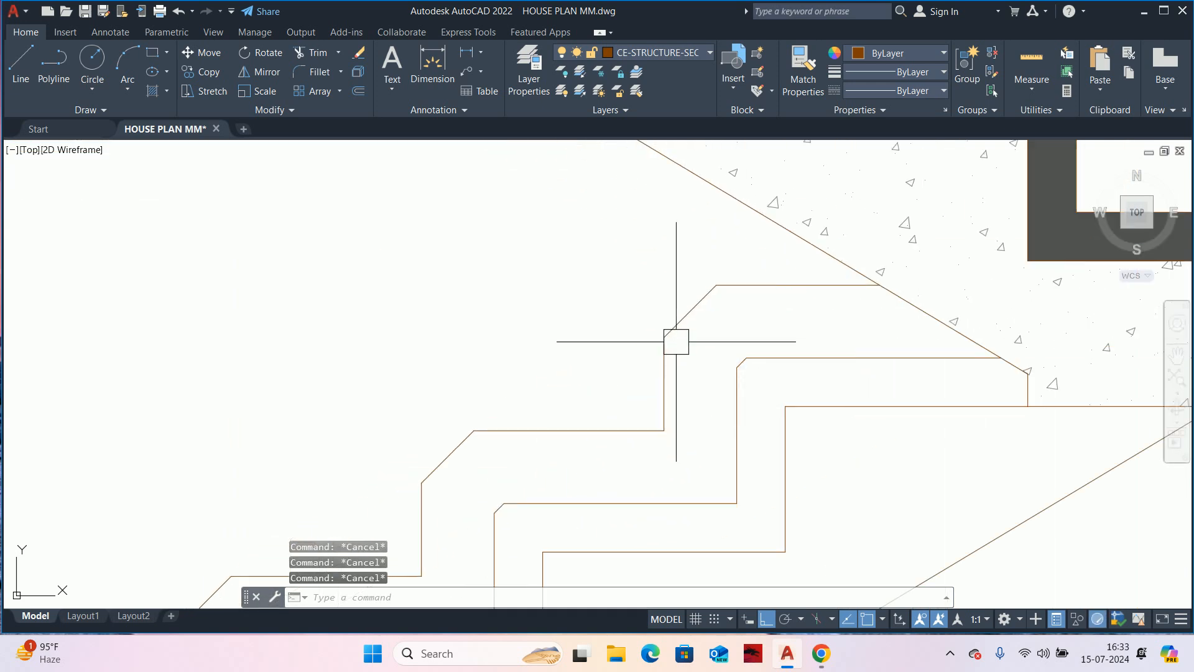
type("f")
key("space")
type("r")
key("Escape")
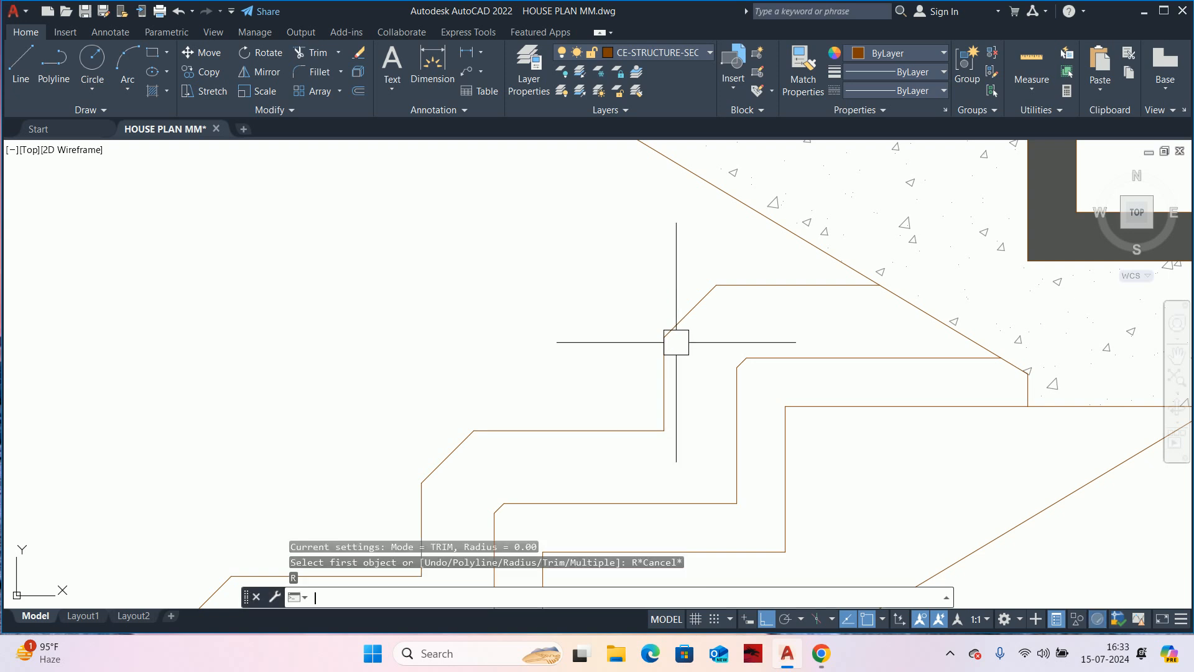
key("Escape")
- Try to square the bevelled corners of the lower flight's skirting line with a polyline chamfer, both distances 0
type("cha")
key("space")
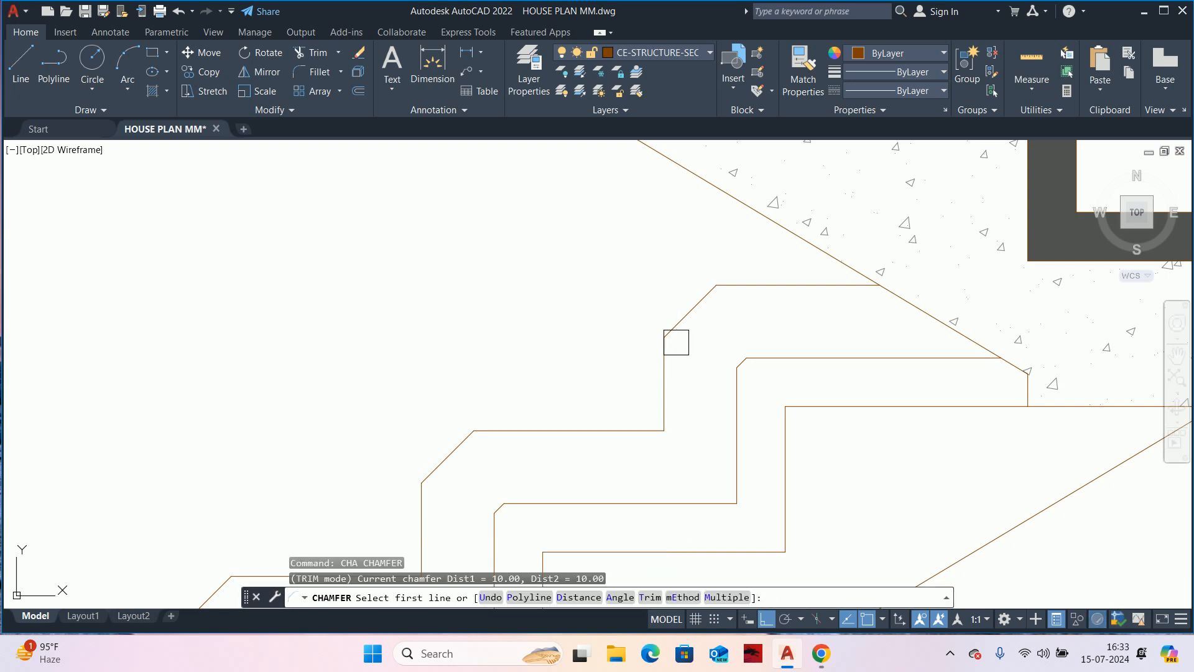
type("d")
key("space")
type("0")
key("space")
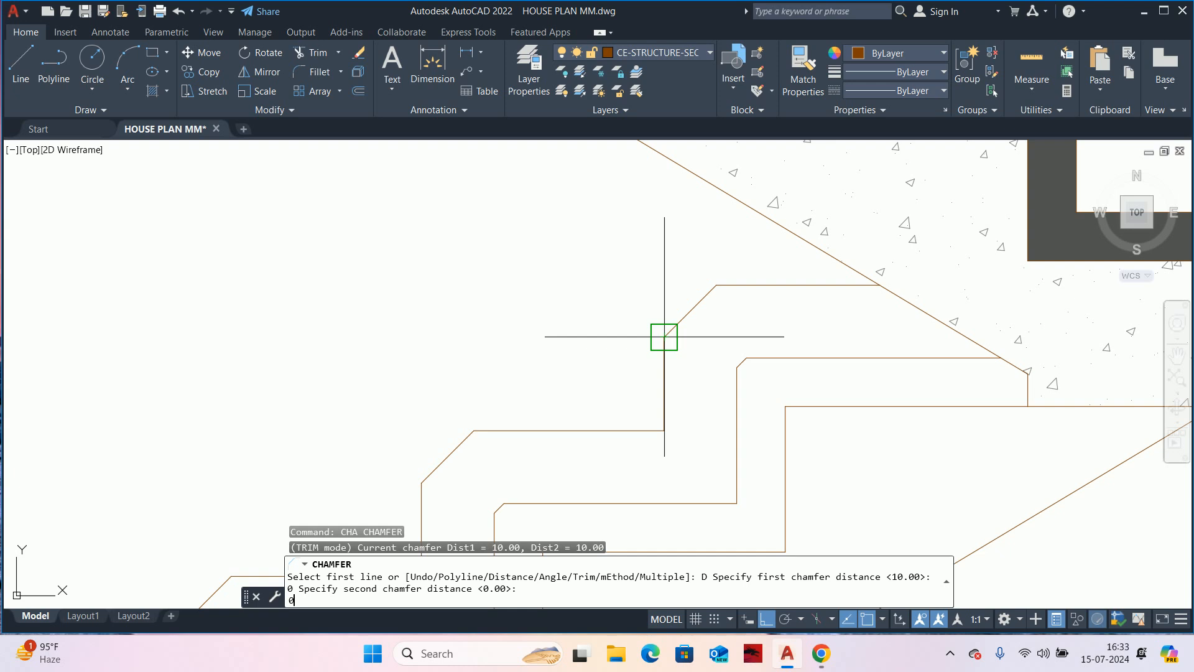
type("0")
key("space")
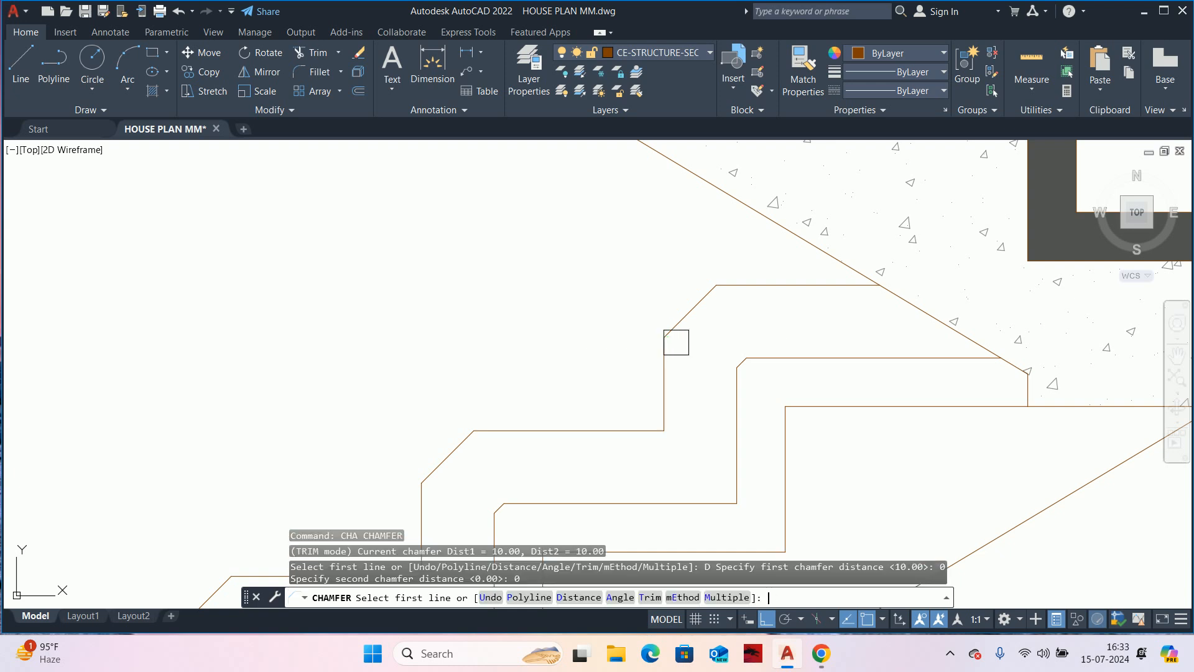
type("p")
key("space")
left_click(744, 290)
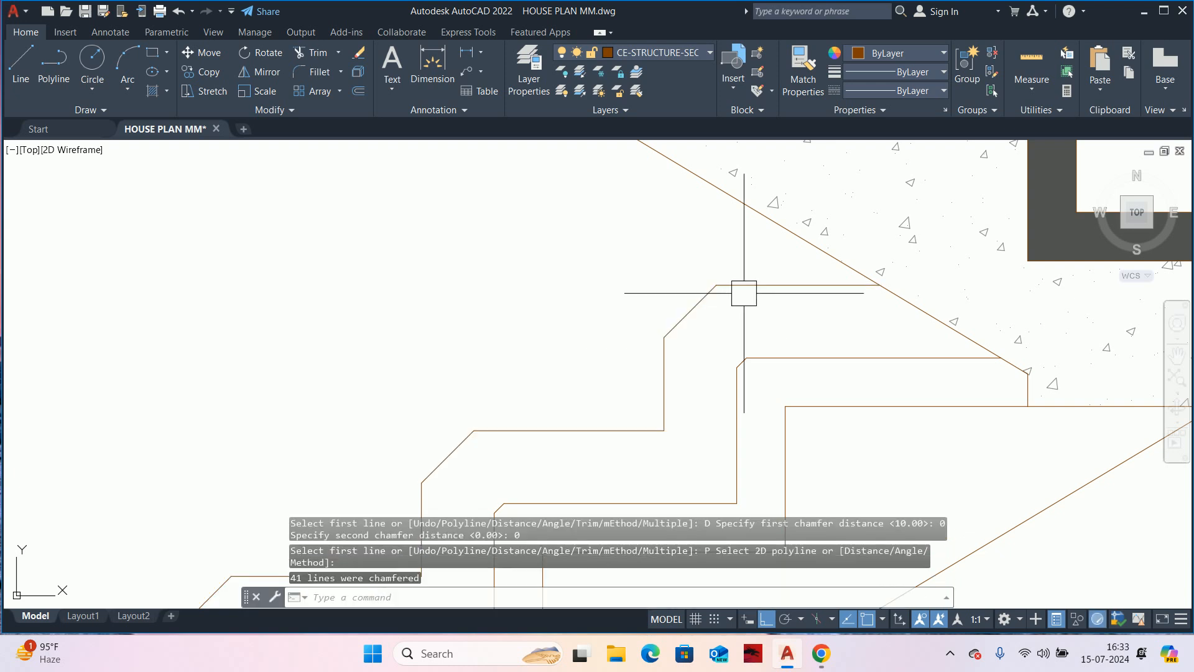
key("Escape")
key("Escape")
left_click(716, 285)
key("Escape")
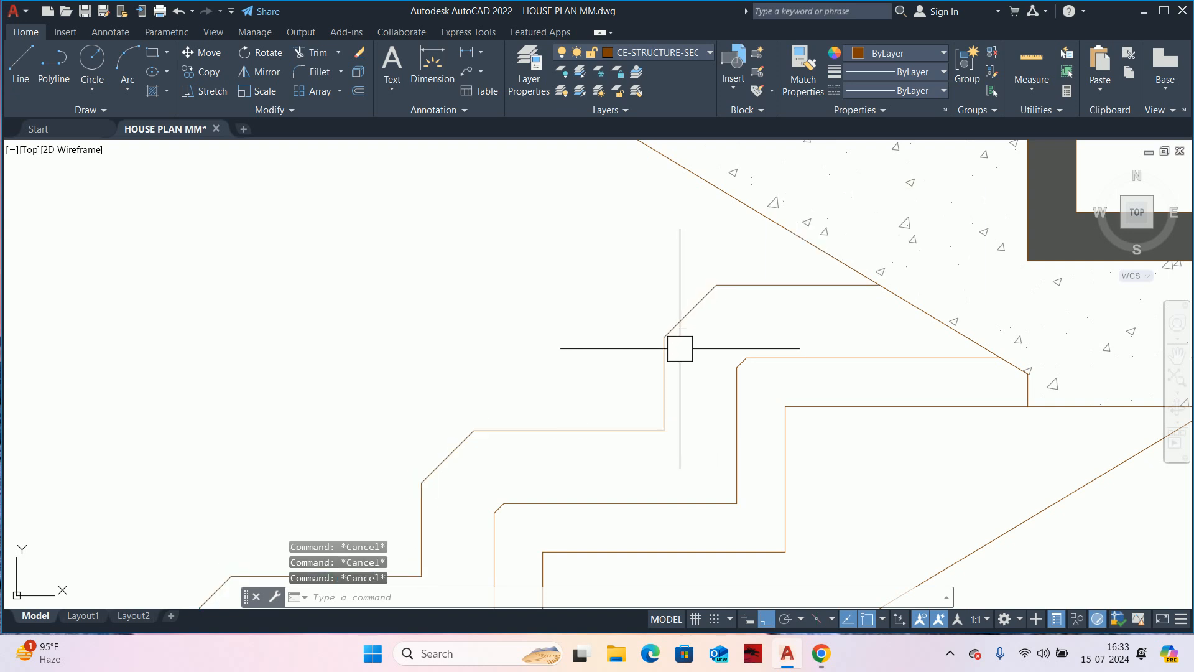
- Square the topmost bevelled corner of the lower flight's skirting line with a fillet of radius 0
type("f")
key("space")
type("r")
key("space")
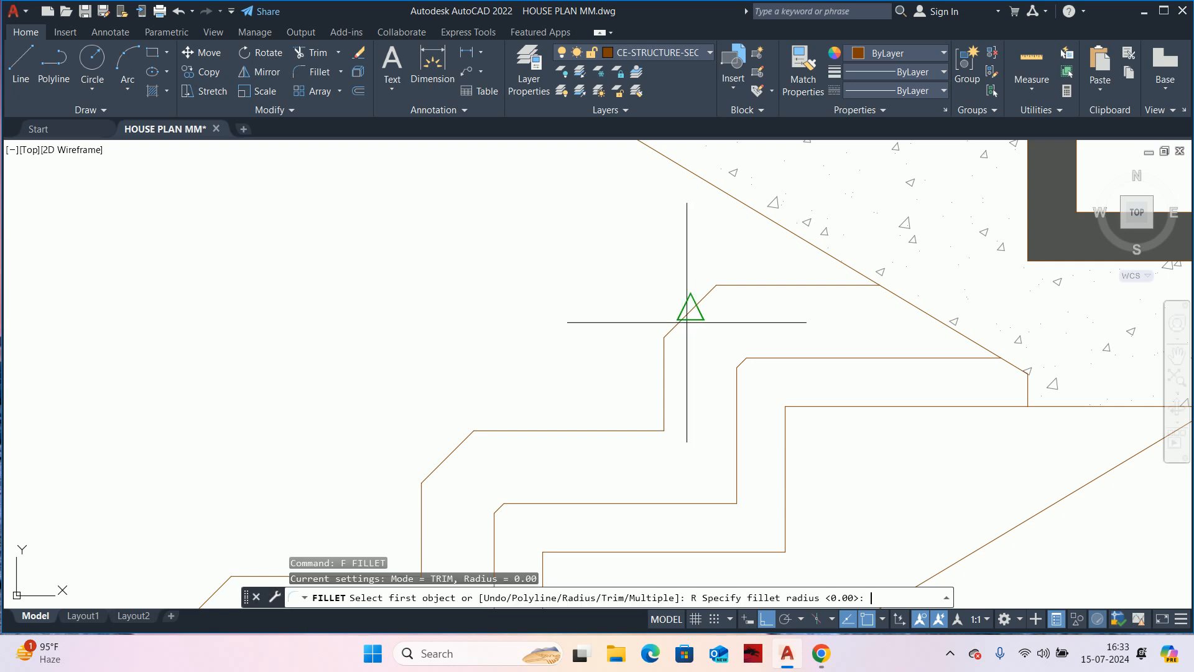
key("space")
left_click(662, 361)
left_click(744, 282)
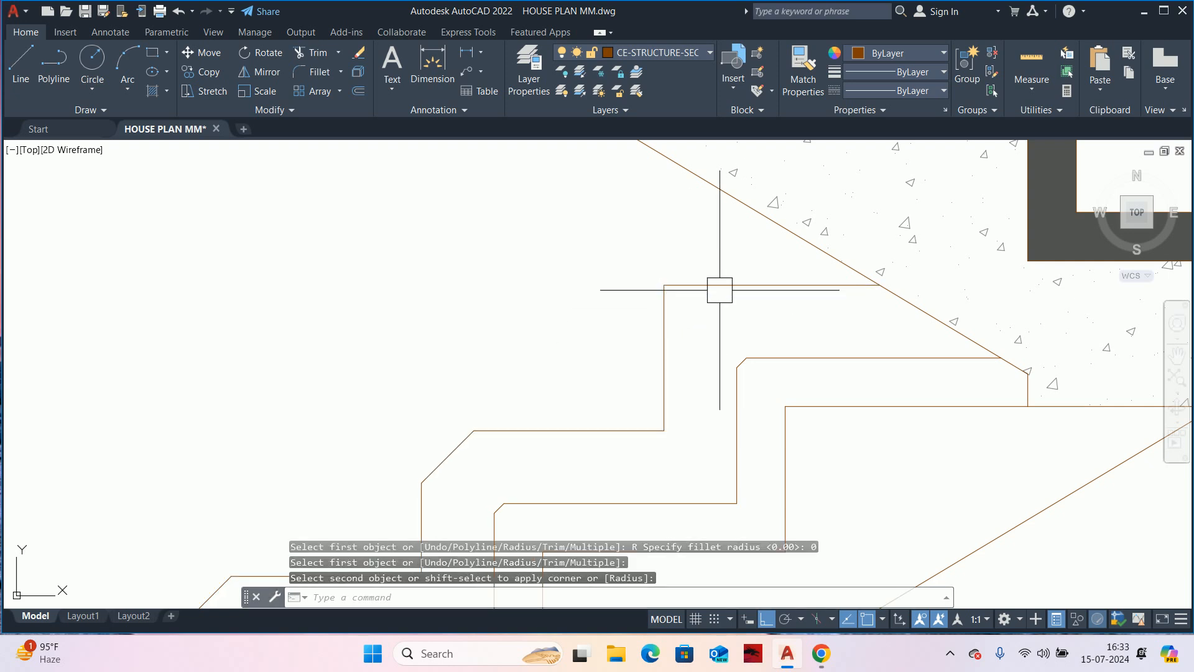
- Square the next five bevelled corners down the lower flight's skirting line, using the multiple fillet option with radius 0
scroll(667, 297, "down", 2)
middle_click_drag(667, 297, 704, 244)
key("space")
left_click(661, 290)
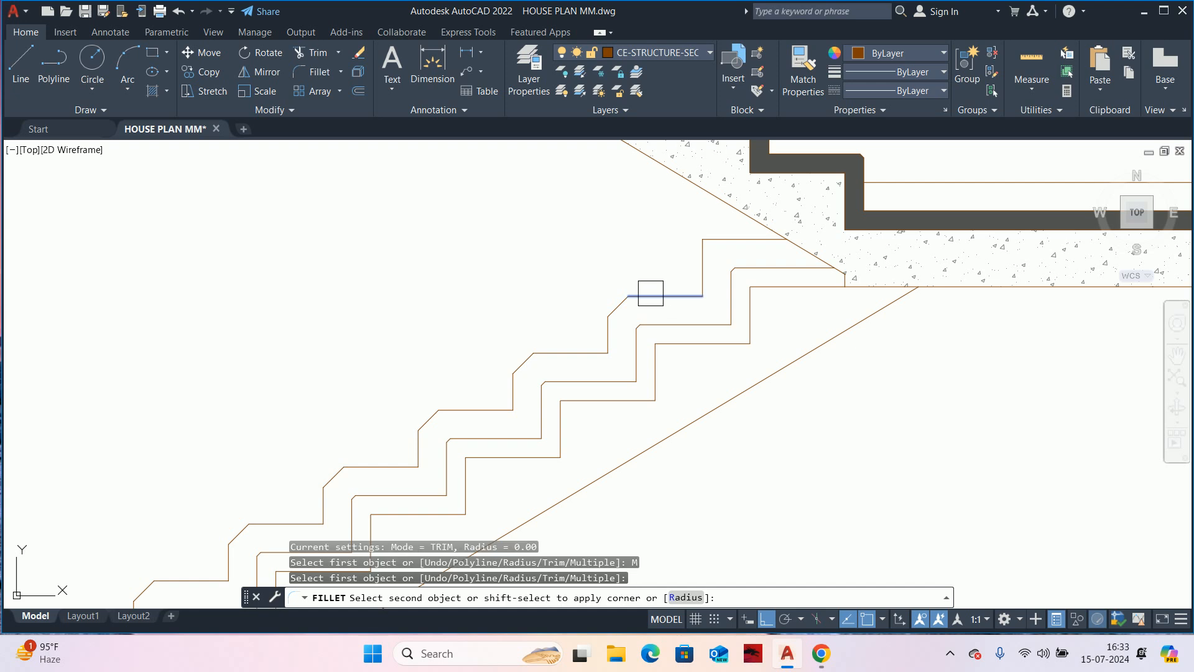
left_click(591, 347)
scroll(603, 342, "up", 5)
left_click(611, 333)
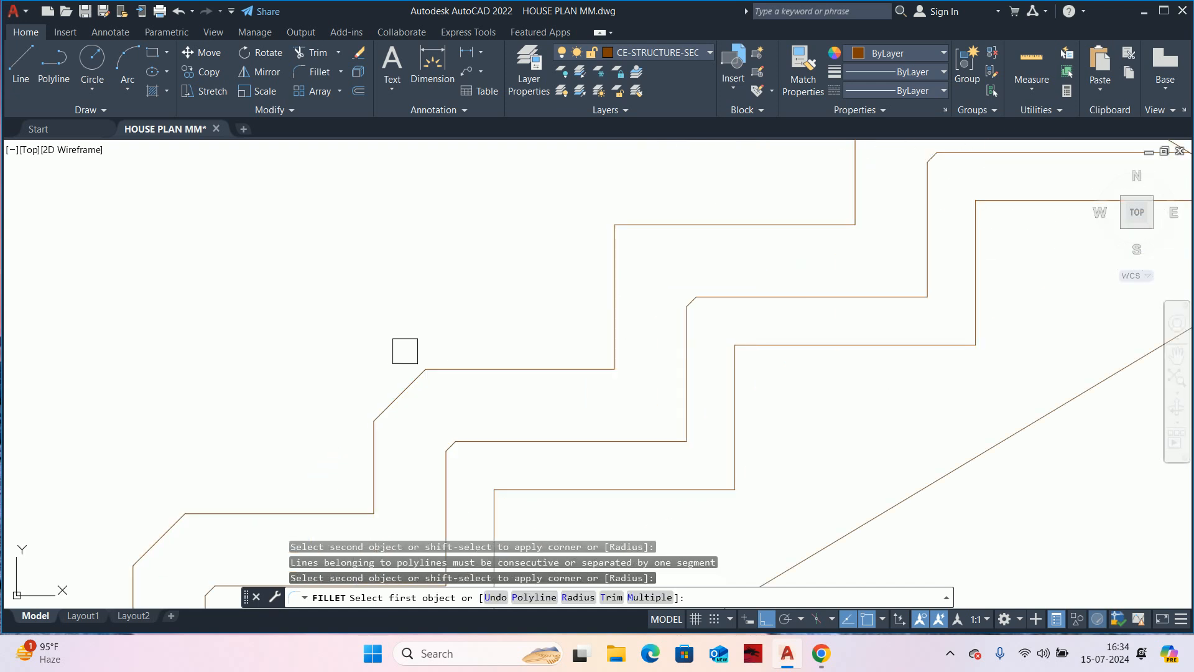
left_click(477, 369)
left_click(375, 459)
scroll(559, 346, "down", 2)
middle_click_drag(559, 346, 670, 293)
left_click(641, 305)
left_click(542, 371)
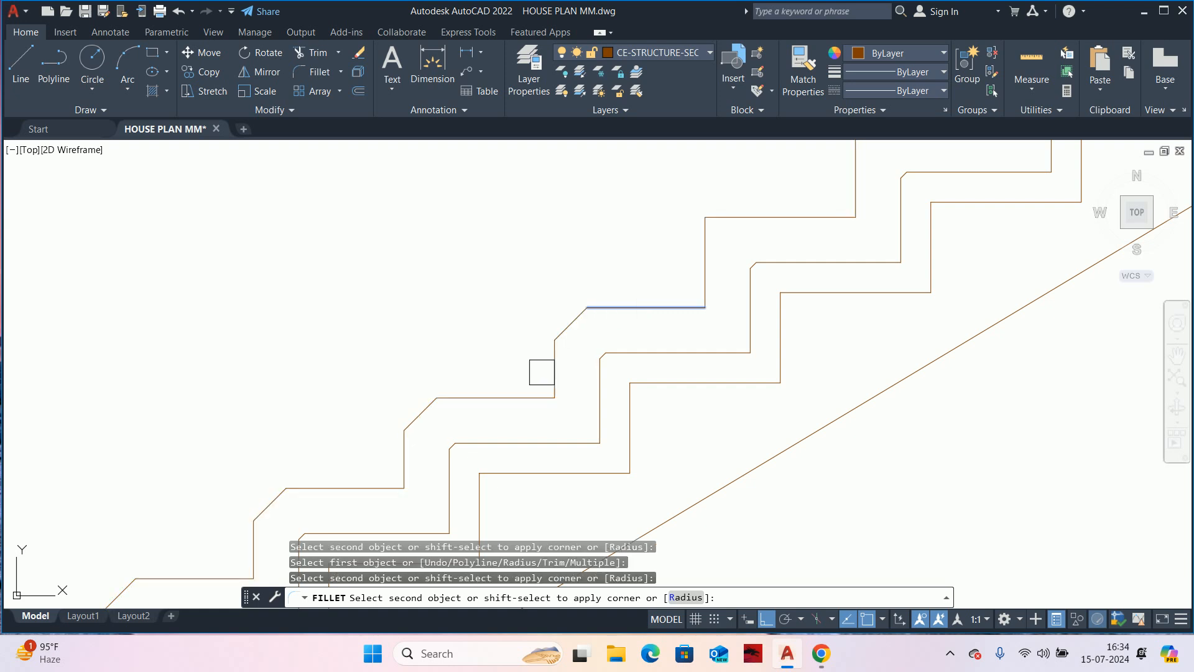
left_click(554, 372)
middle_click_drag(554, 372, 792, 227)
left_click(729, 245)
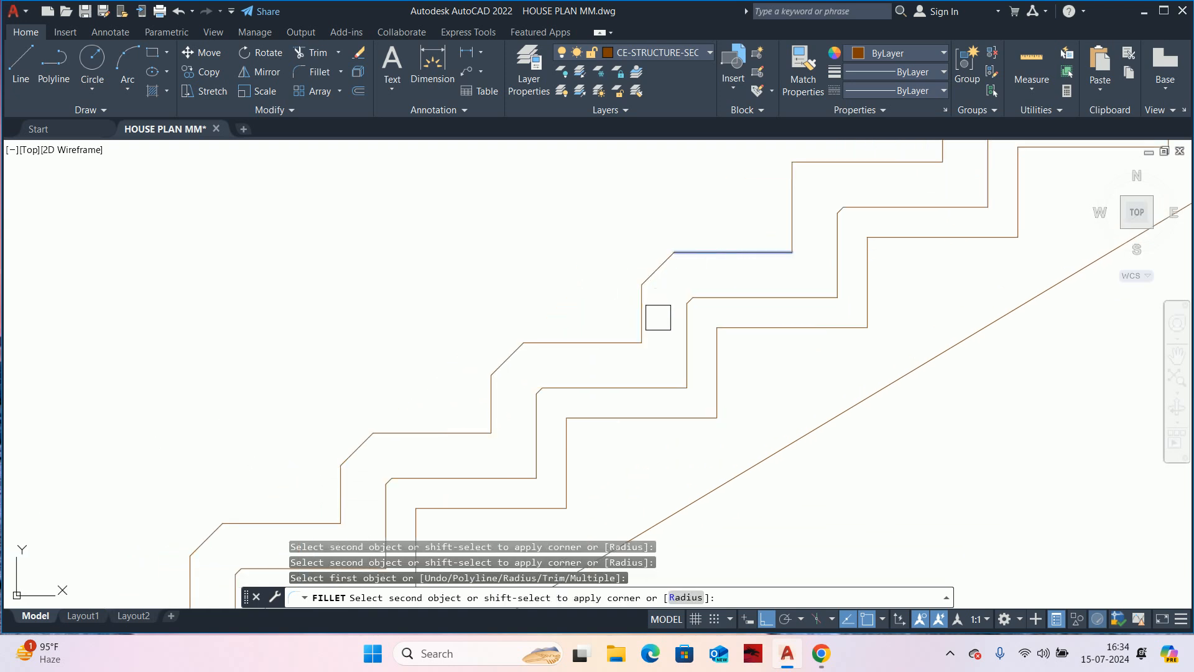
left_click(634, 319)
left_click(541, 339)
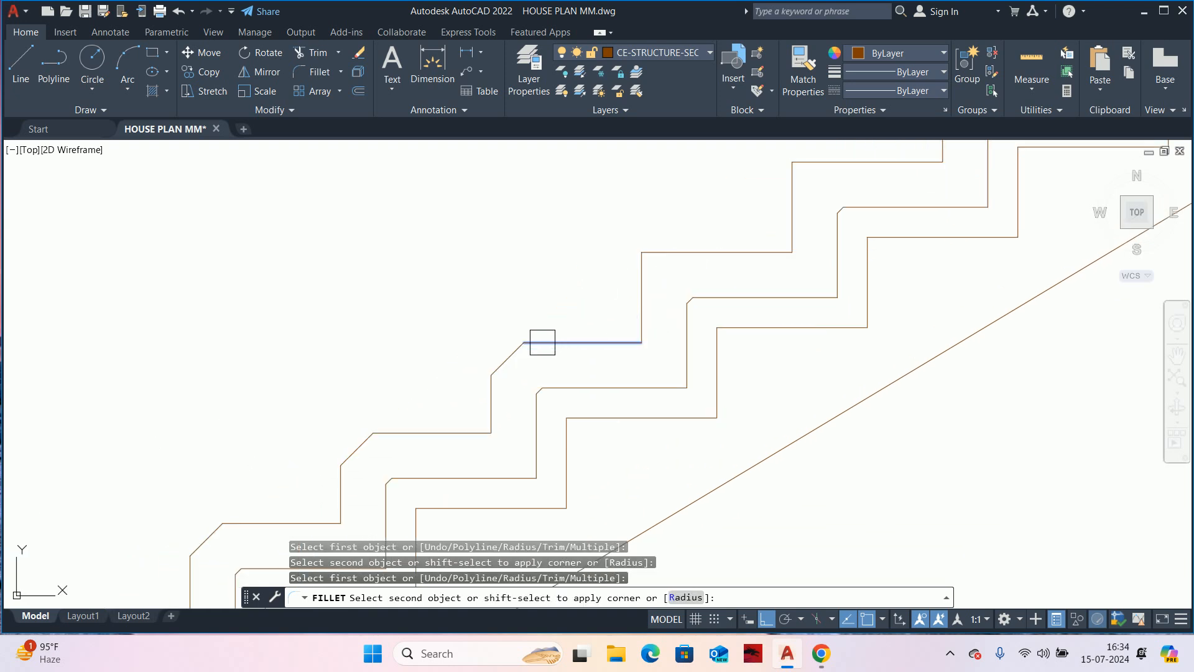
left_click(485, 395)
- Square all remaining bevelled corners of the lower flight's skirting line down to the bottom riser with radius 0 fillets
middle_click_drag(485, 394, 799, 158)
left_click(746, 189)
left_click(643, 253)
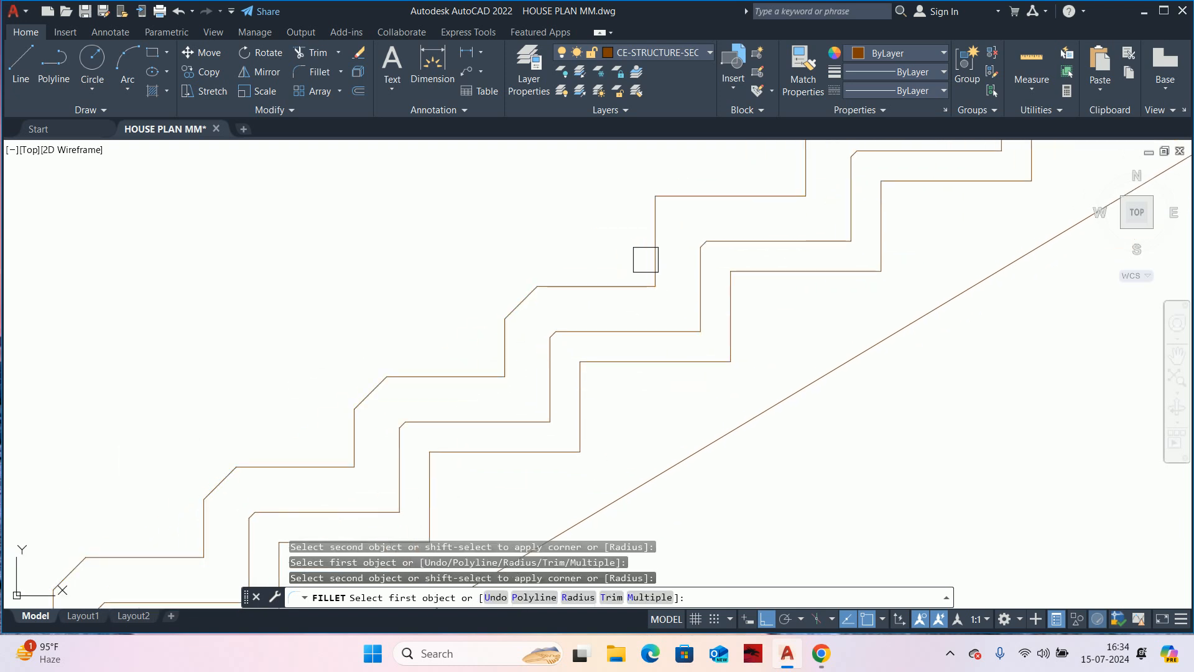
left_click(584, 288)
left_click(492, 347)
left_click(508, 349)
scroll(508, 349, "down", 1)
middle_click_drag(497, 349, 859, 271)
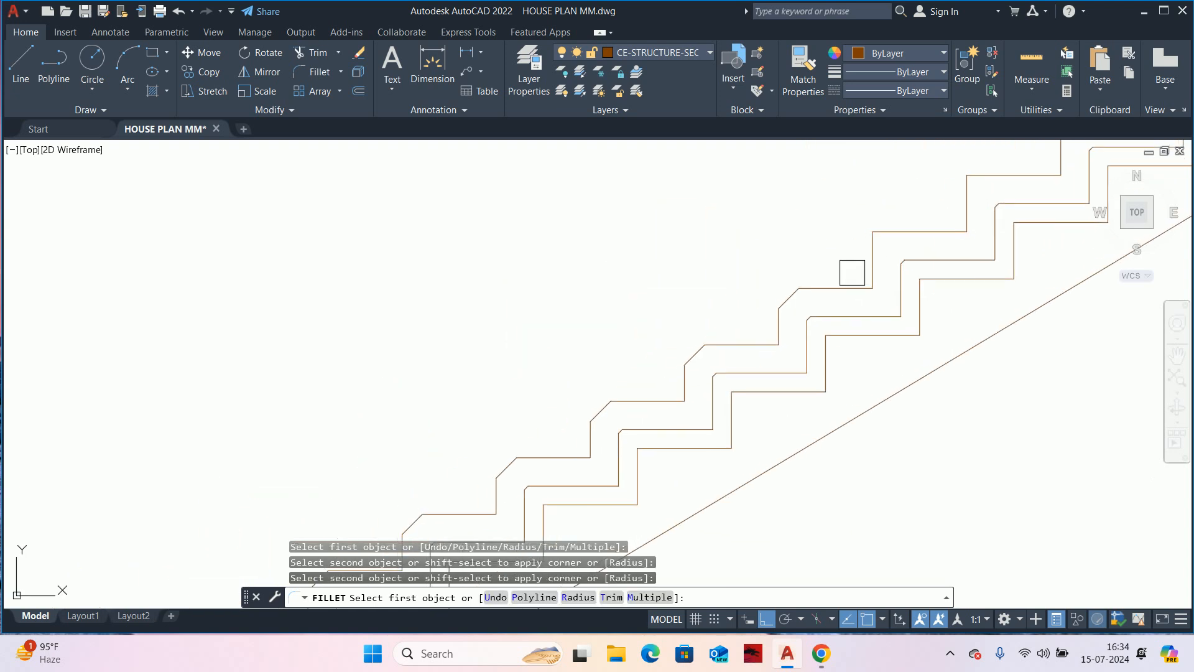
left_click(840, 285)
scroll(798, 312, "up", 2)
left_click(768, 334)
left_click(708, 366)
left_click(608, 423)
middle_click_drag(685, 373, 771, 227)
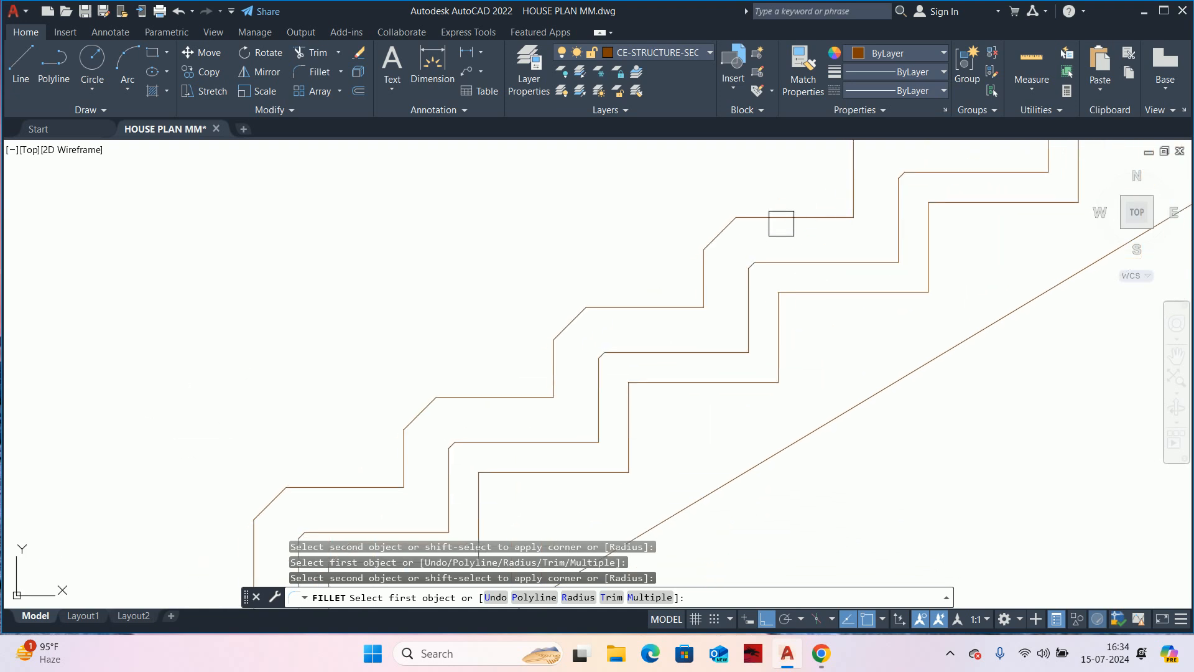
left_click(782, 224)
left_click(705, 283)
left_click(609, 309)
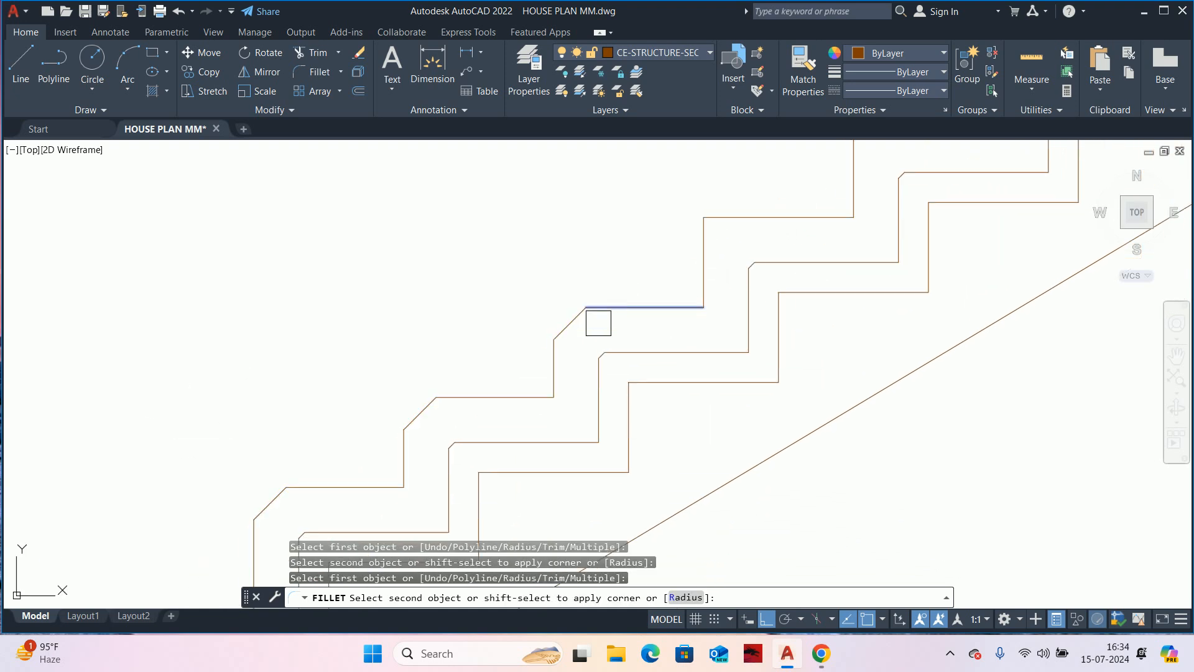
left_click(559, 365)
left_click(472, 396)
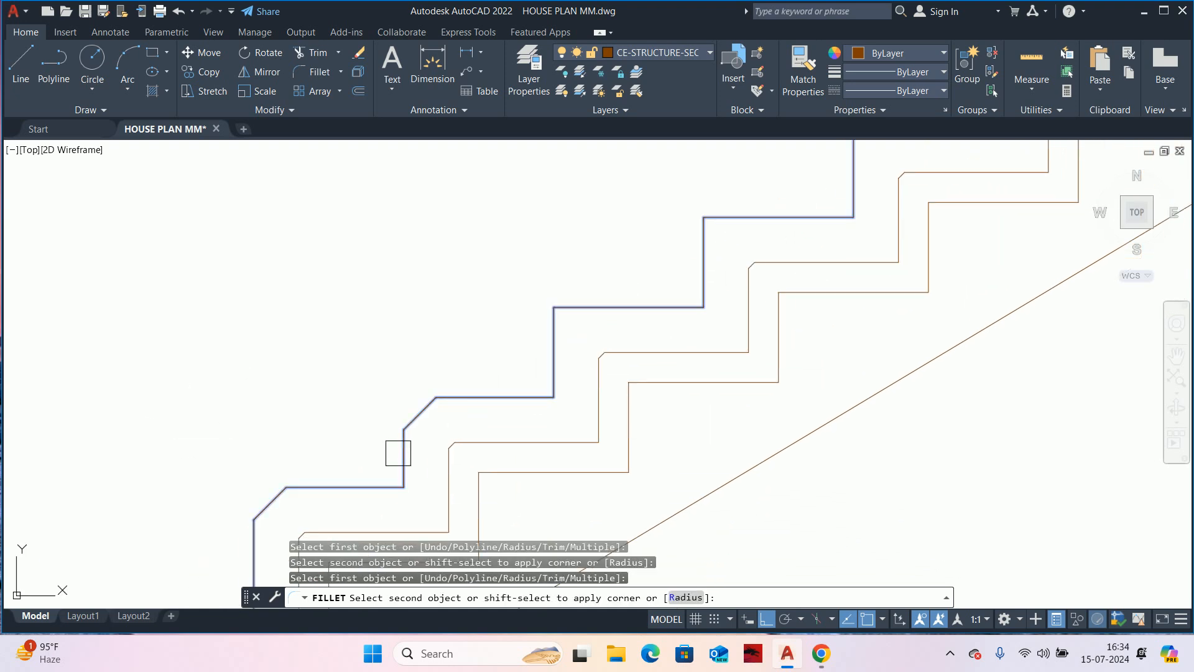
left_click(396, 455)
middle_click_drag(394, 457, 770, 136)
left_click(684, 174)
left_click(613, 264)
key("Escape")
key("Escape")
key("Escape")
- Offset the top line of the raised ground floor finish upward by 75 mm to form its skirting line
scroll(560, 274, "down", 3)
middle_click_drag(507, 280, 592, 341)
scroll(596, 339, "up", 1)
type("o")
key("Return")
type("7")
key("Return")
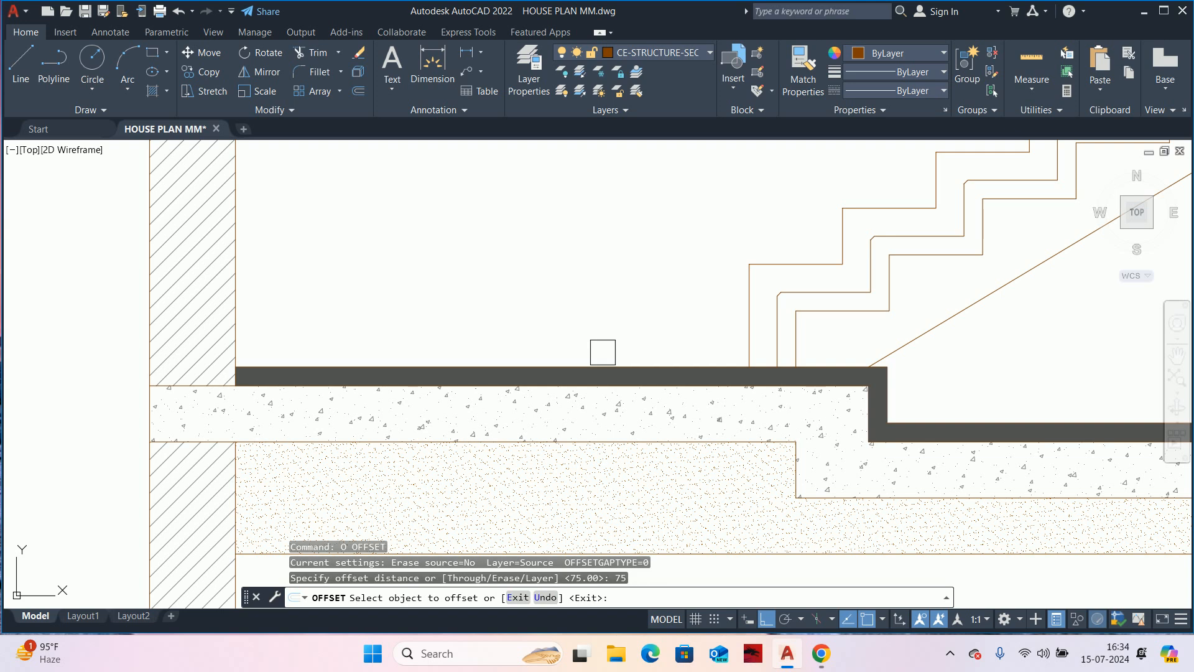
left_click(599, 366)
left_click(596, 292)
key("Return")
key("Escape")
key("Escape")
- Trim the raised floor's skirting line where it runs past the lower flight's first skirting riser
scroll(810, 330, "up", 4)
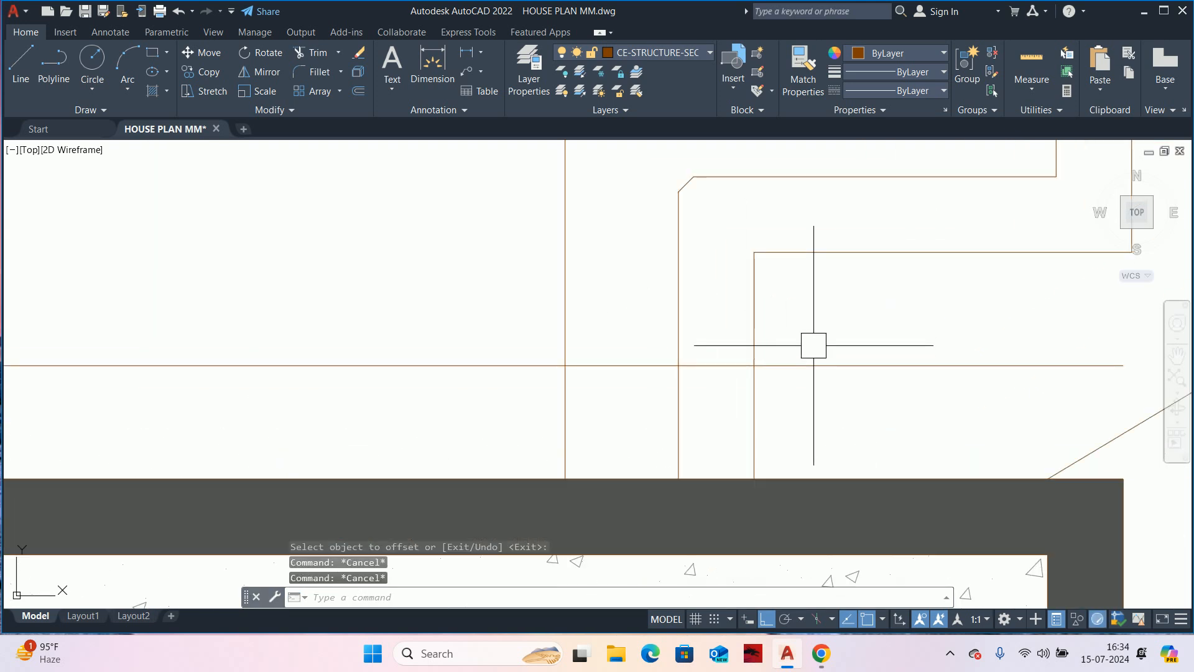
scroll(848, 421, "down", 2)
type("tr")
key("Return")
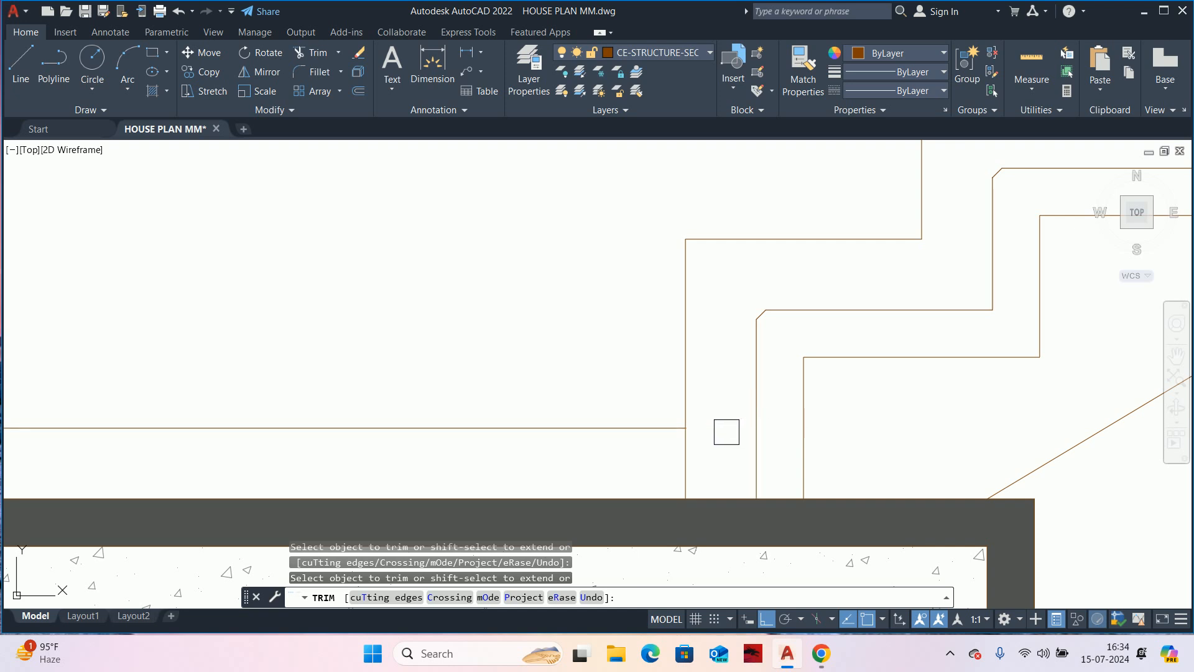
key("Escape")
key("Escape")
key("Escape")
scroll(573, 320, "down", 5)
scroll(587, 365, "up", 4)
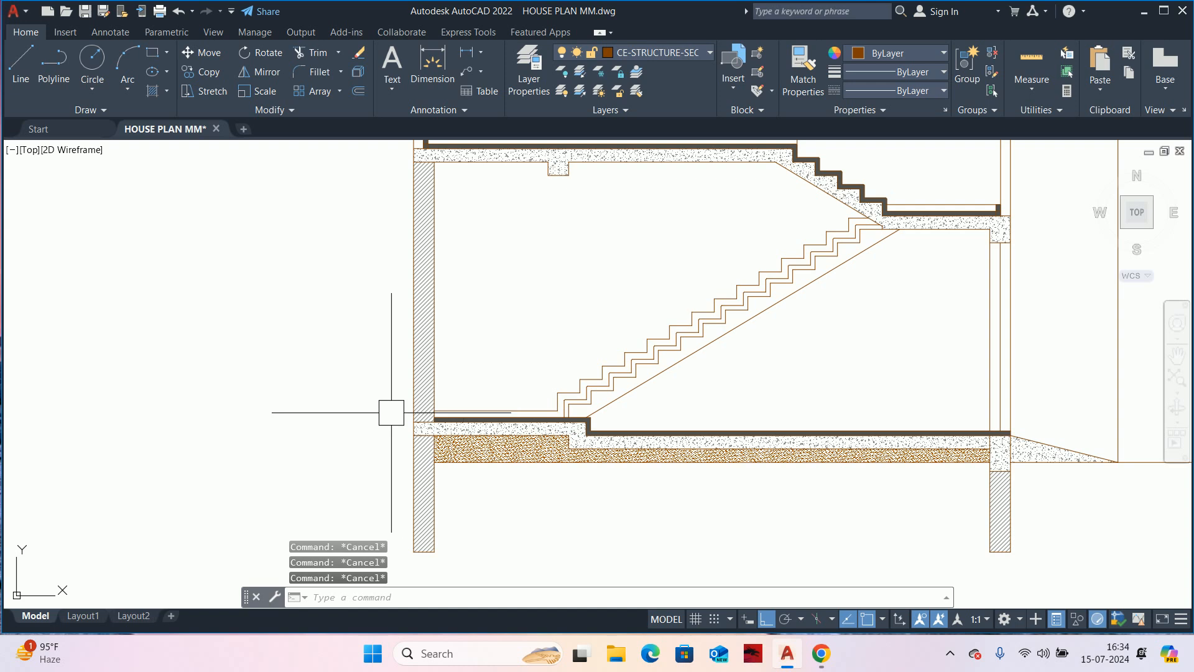
middle_click_drag(422, 392, 533, 475)
type("l")
key("Return")
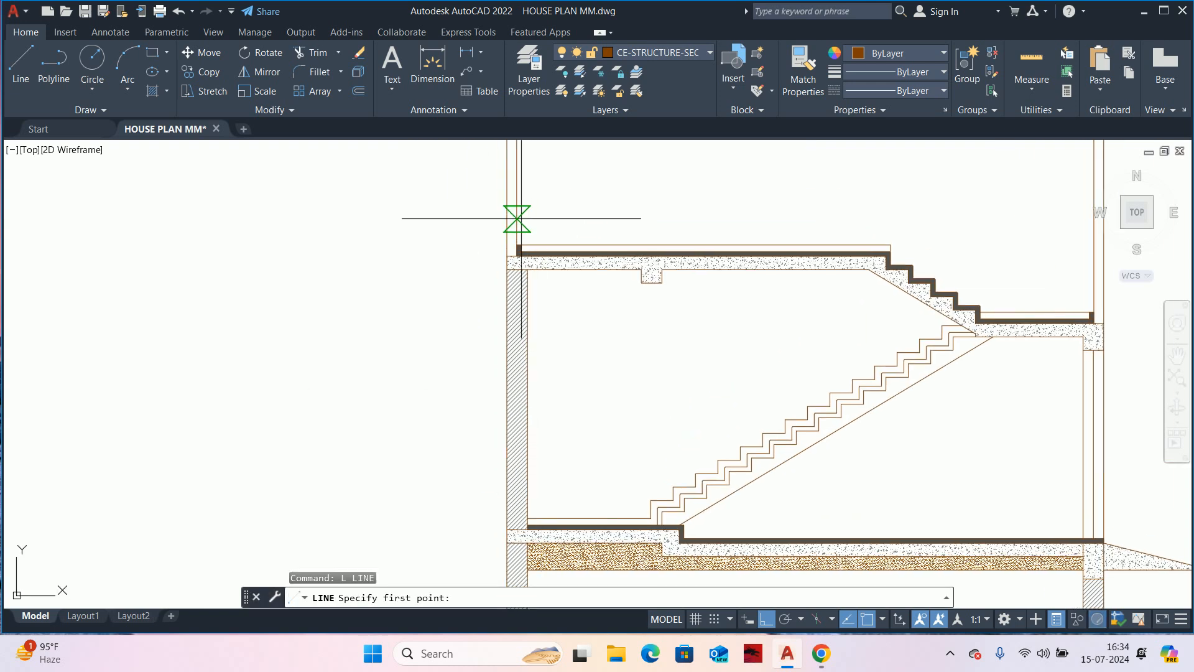
key("Escape")
- Offset the hatched wall's inner face into the room by 50 mm at the raised ground floor
scroll(527, 535, "up", 4)
middle_click_drag(525, 554, 459, 418)
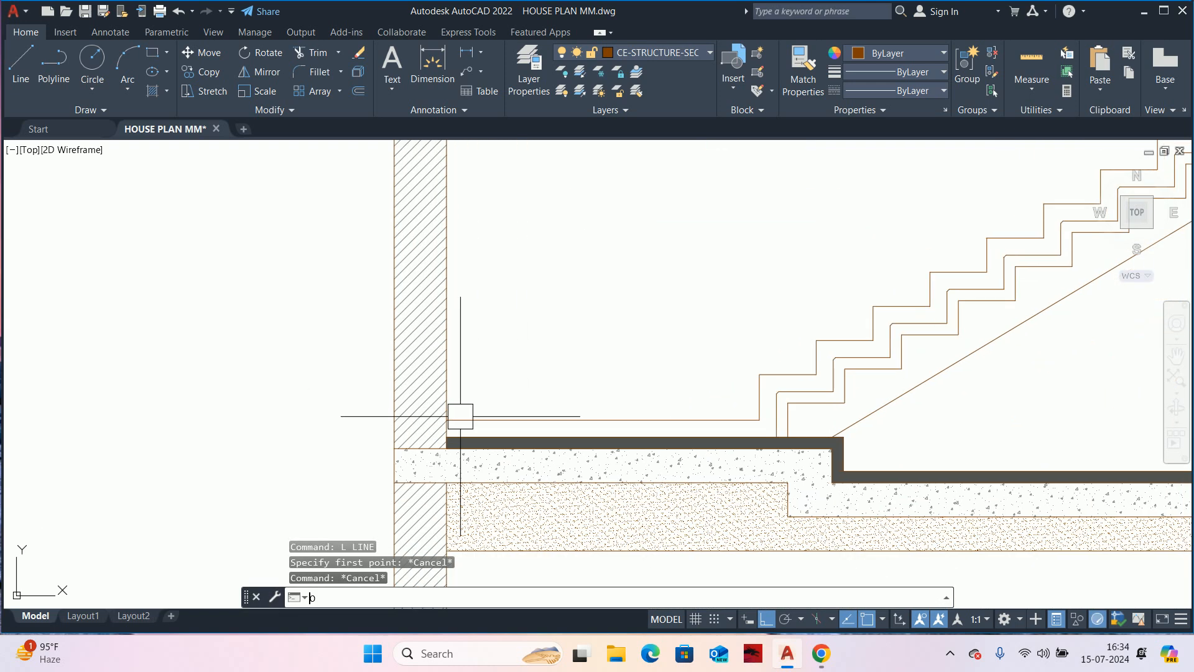
type("o")
key("Return")
type("50")
key("Return")
left_click(445, 390)
left_click(492, 390)
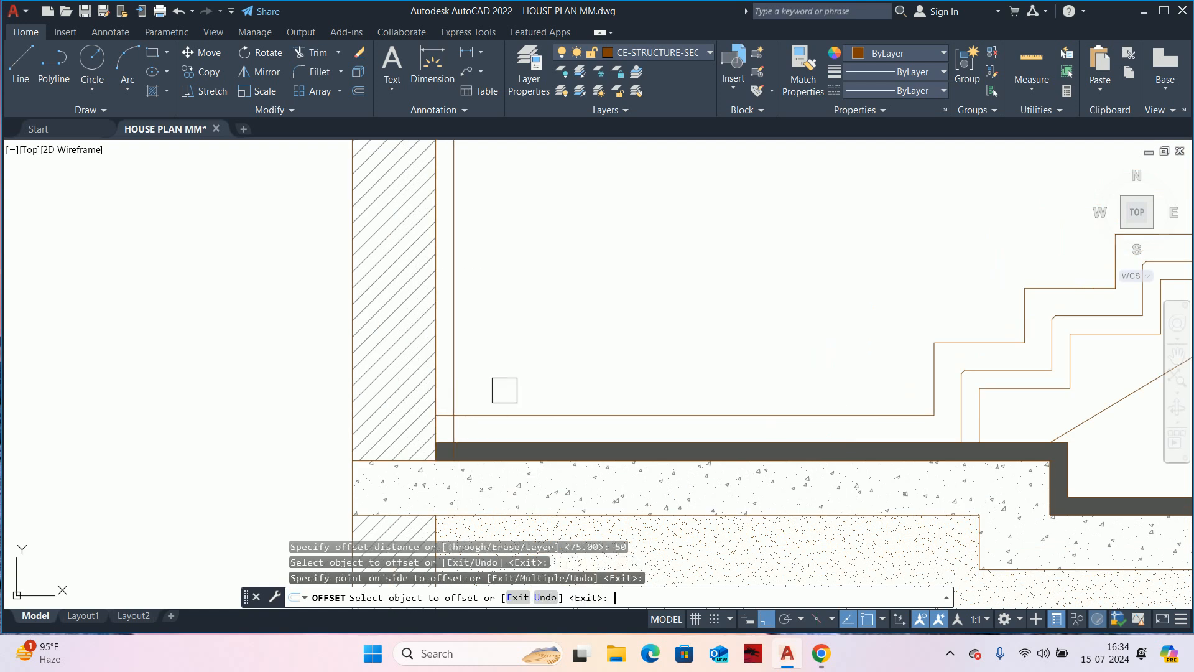
key("Escape")
key("Escape")
key("Escape")
scroll(452, 442, "up", 6)
key("Escape")
type("h")
key("Return")
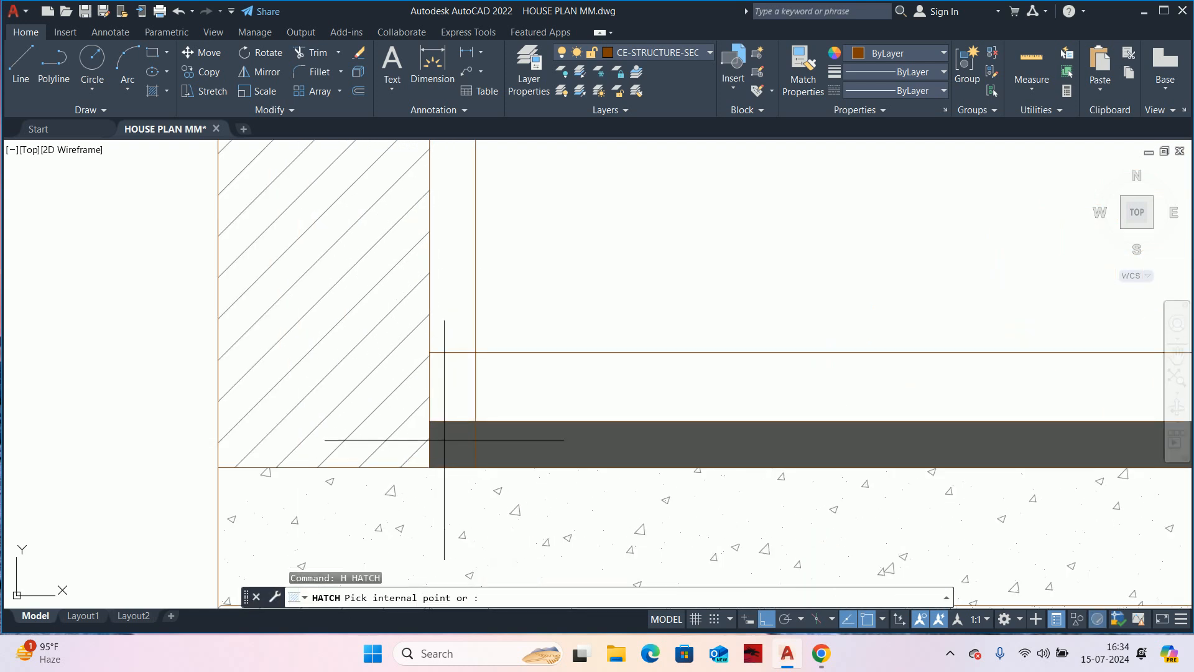
key("Escape")
- Trim the offset wall face line above the floor's skirting line
type("tr")
key("Return")
left_click(476, 288)
- Give the cut skirting piece at the wall the solid dark hatch by matching properties from the floor finish hatch
type("Ma")
key("Return")
left_click(493, 440)
left_click(467, 374)
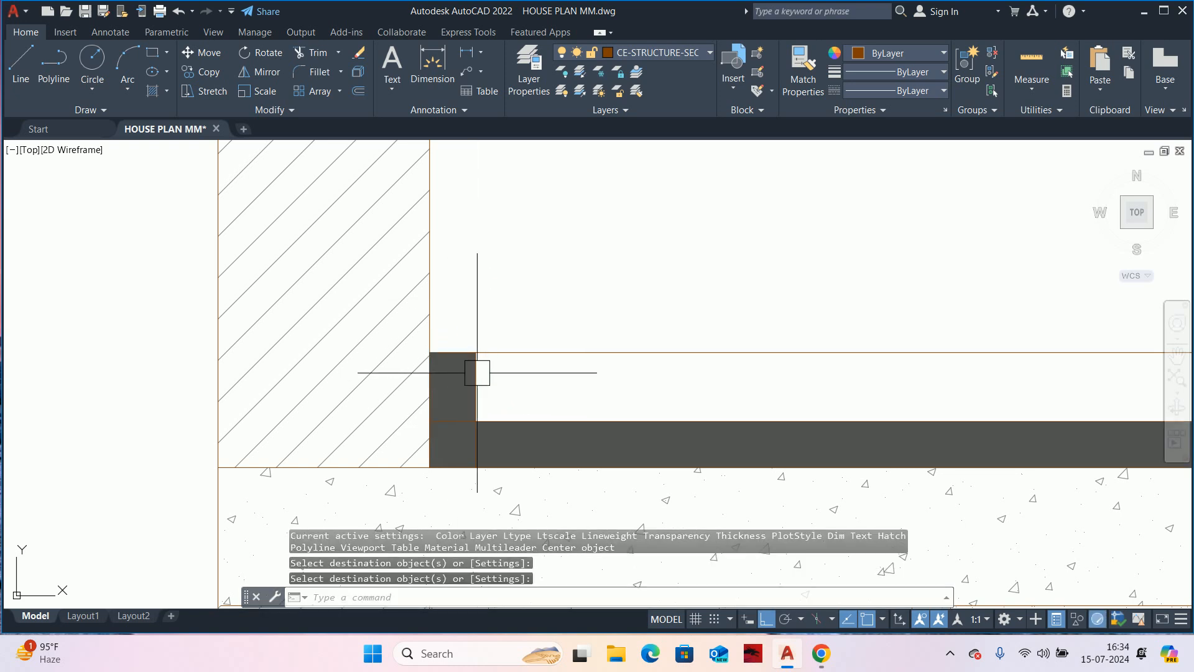
key("Escape")
scroll(468, 375, "down", 5)
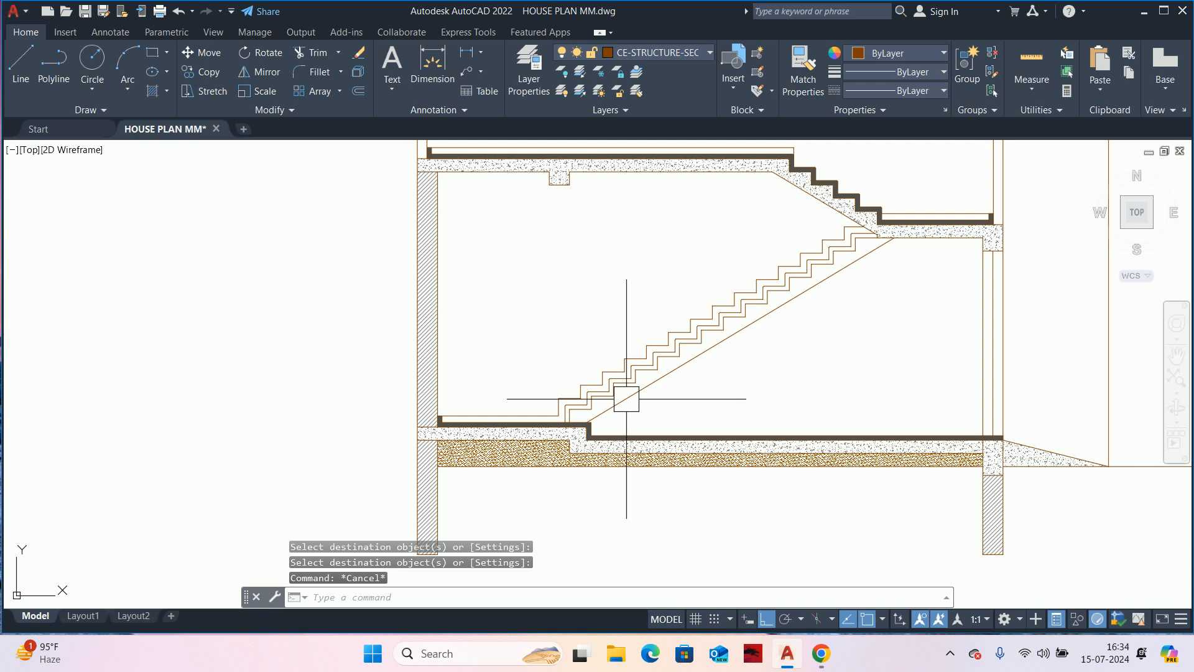
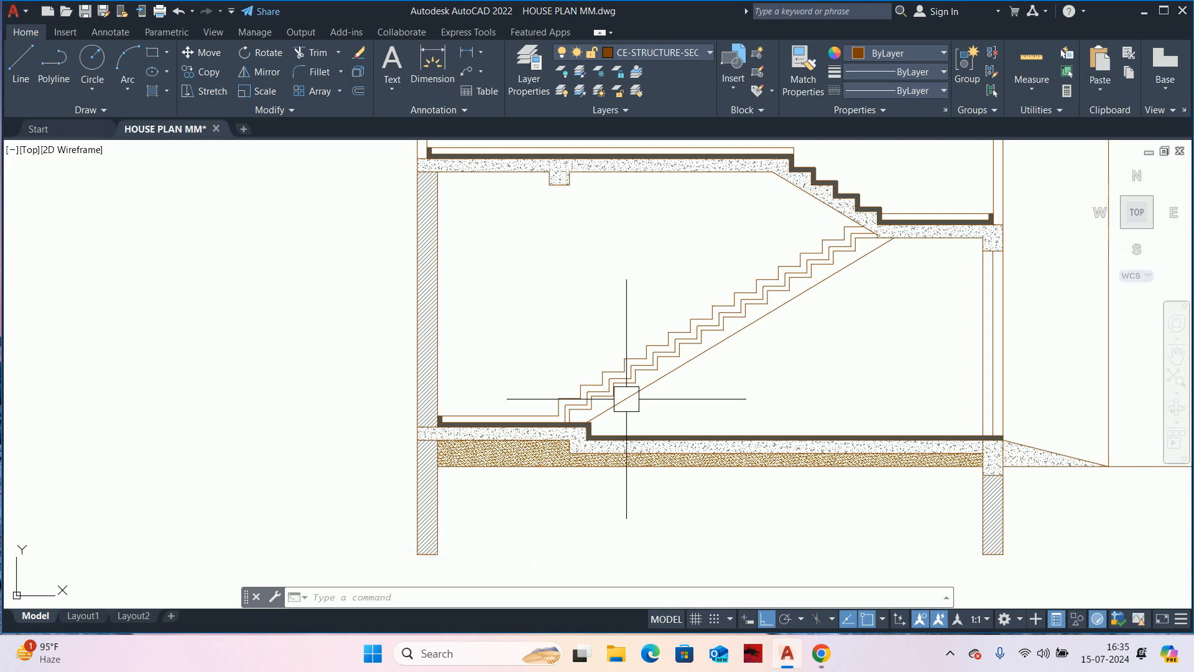
key("Escape")
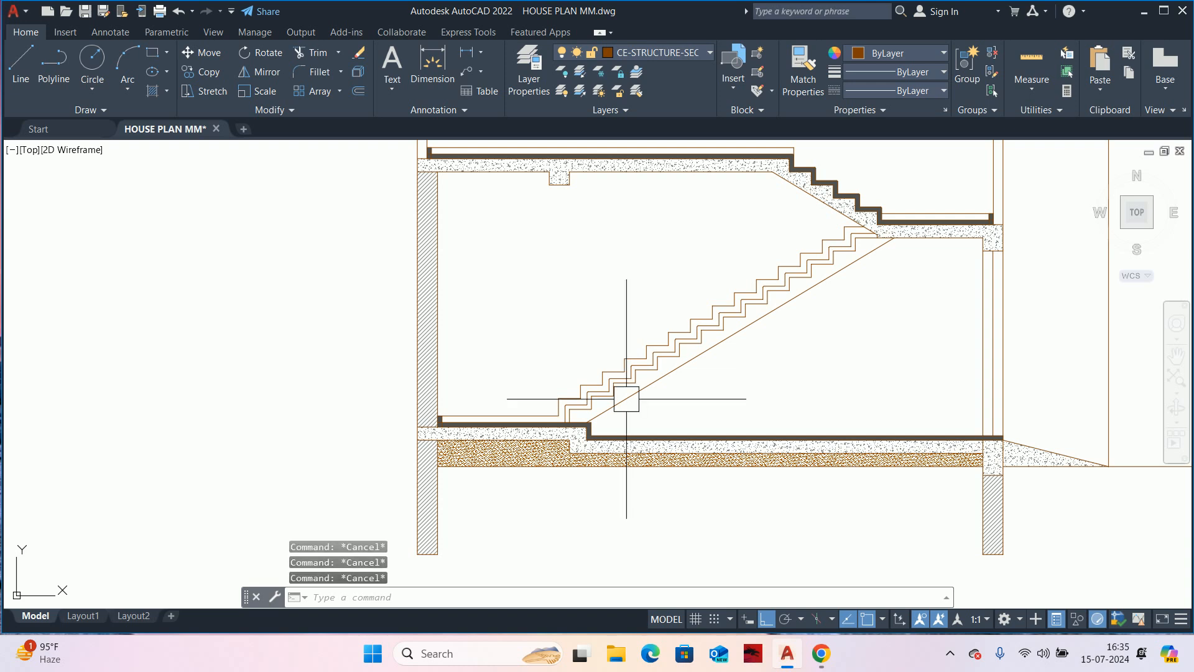
- Draw a horizontal line from the top corner of the floor finish drop across the lower floor to the opposite wall's outer face
scroll(626, 399, "up", 3)
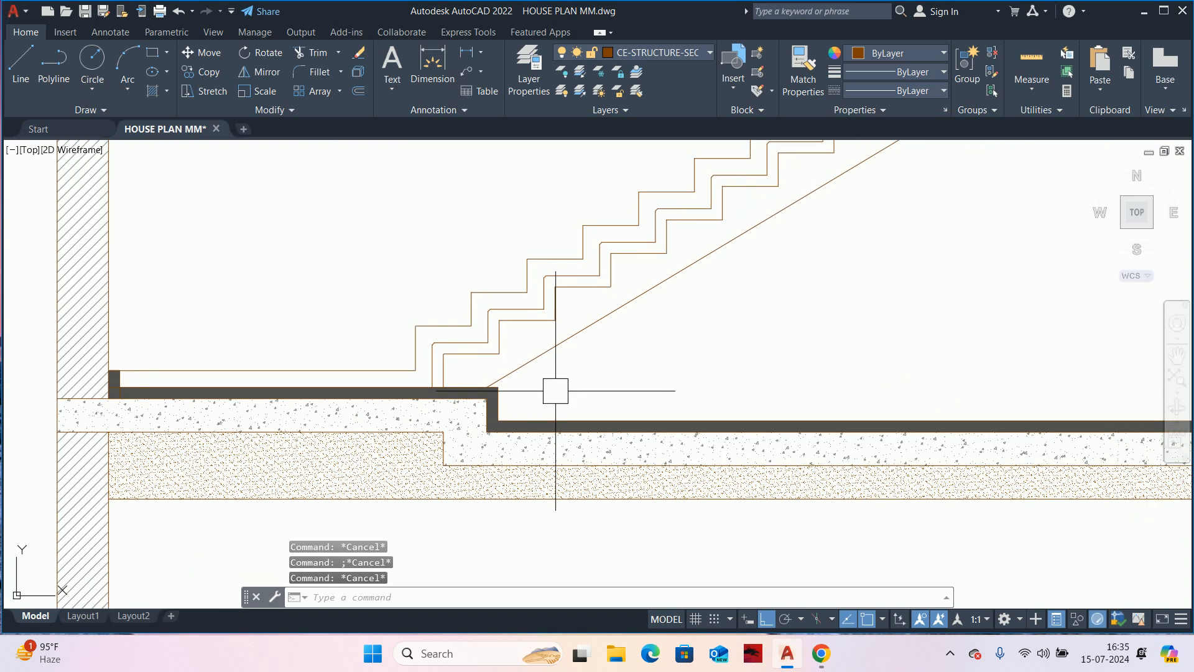
type("l")
key("Return")
left_click(498, 387)
scroll(971, 391, "down", 2)
middle_click_drag(973, 390, 637, 375)
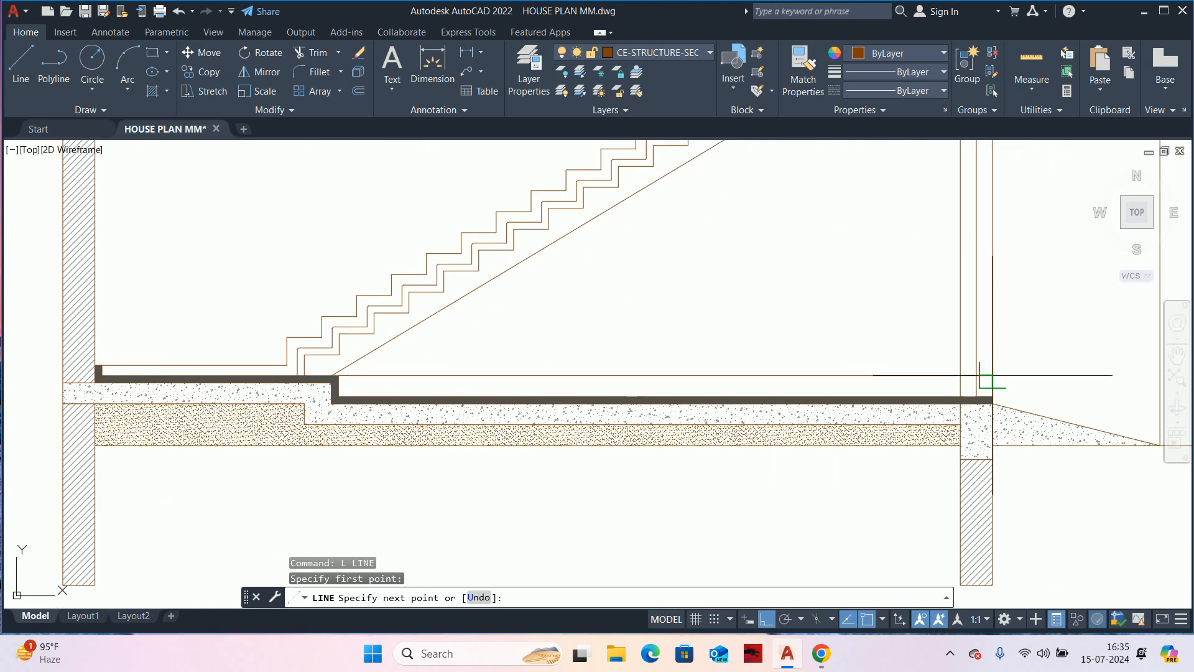
left_click(983, 375)
key("Escape")
type("tr")
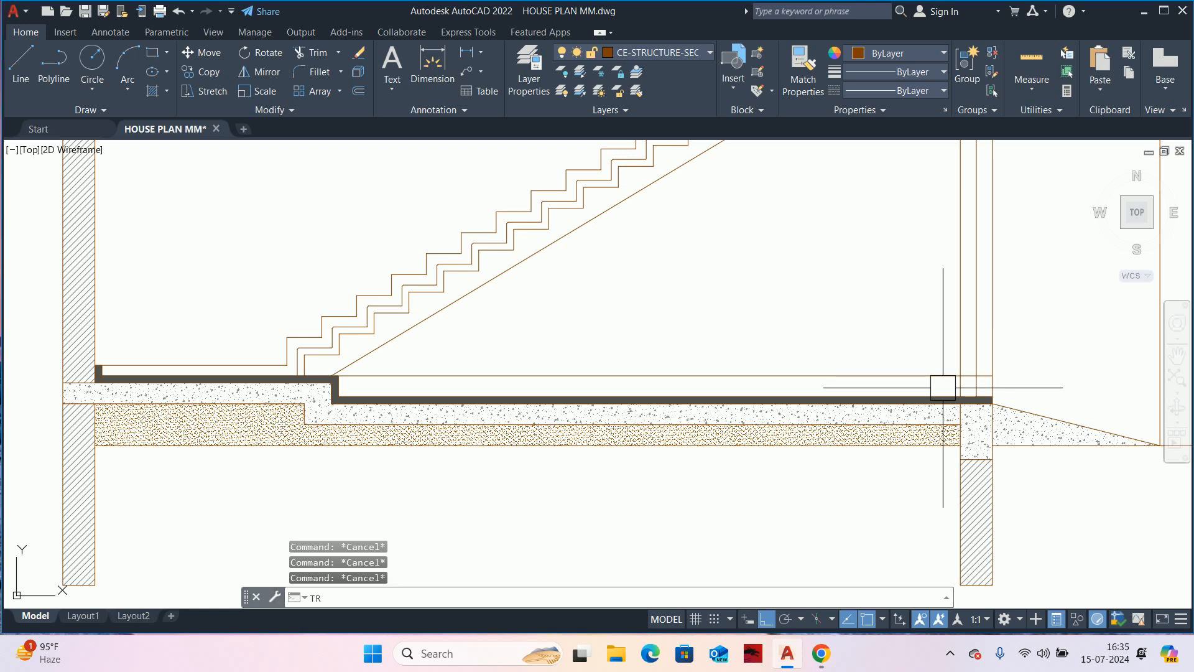
key("Return")
scroll(967, 382, "up", 3)
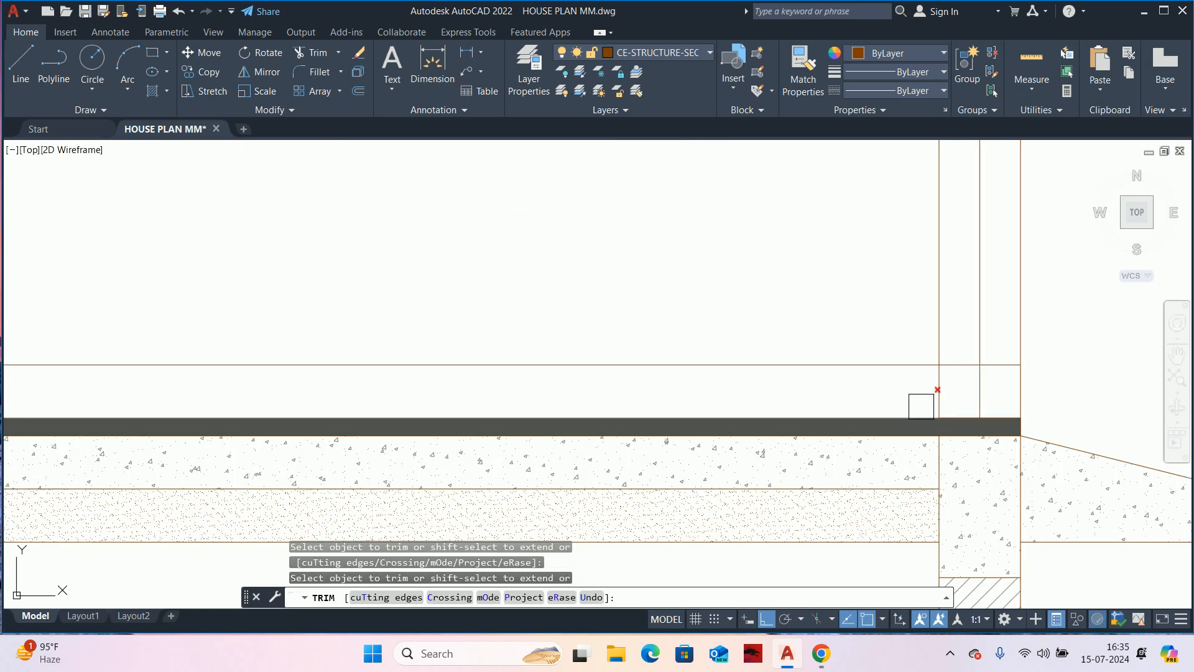
scroll(912, 391, "down", 3)
scroll(918, 387, "up", 4)
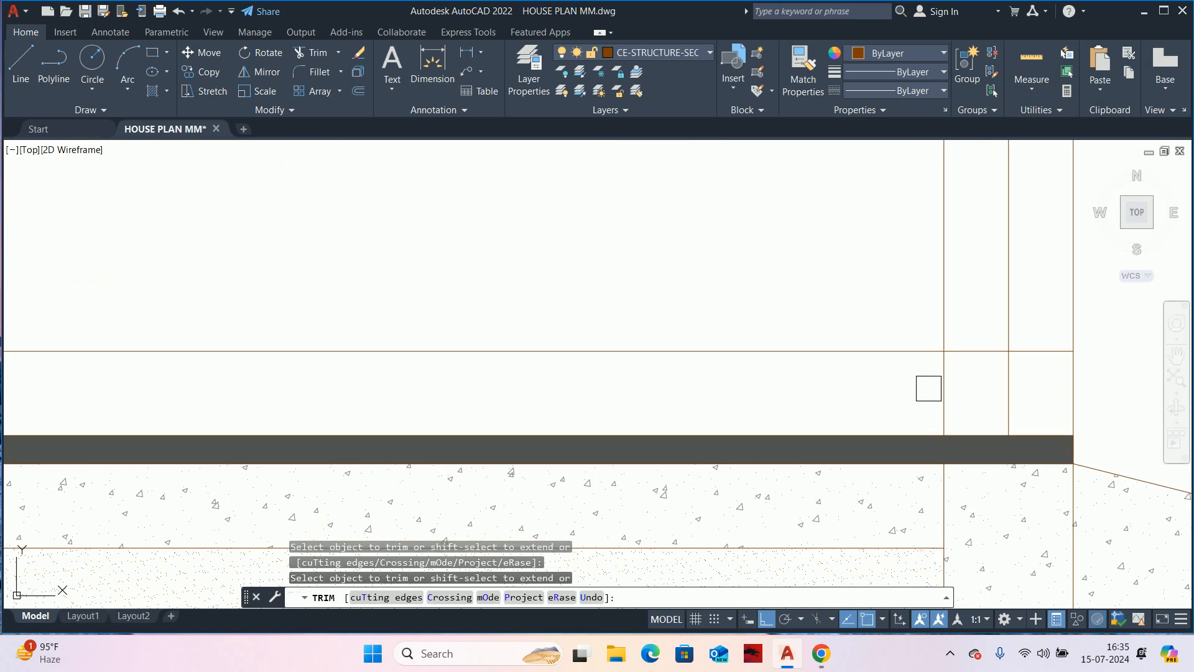
scroll(945, 386, "down", 3)
key("Escape")
key("Escape")
key("Escape")
scroll(762, 303, "up", 2)
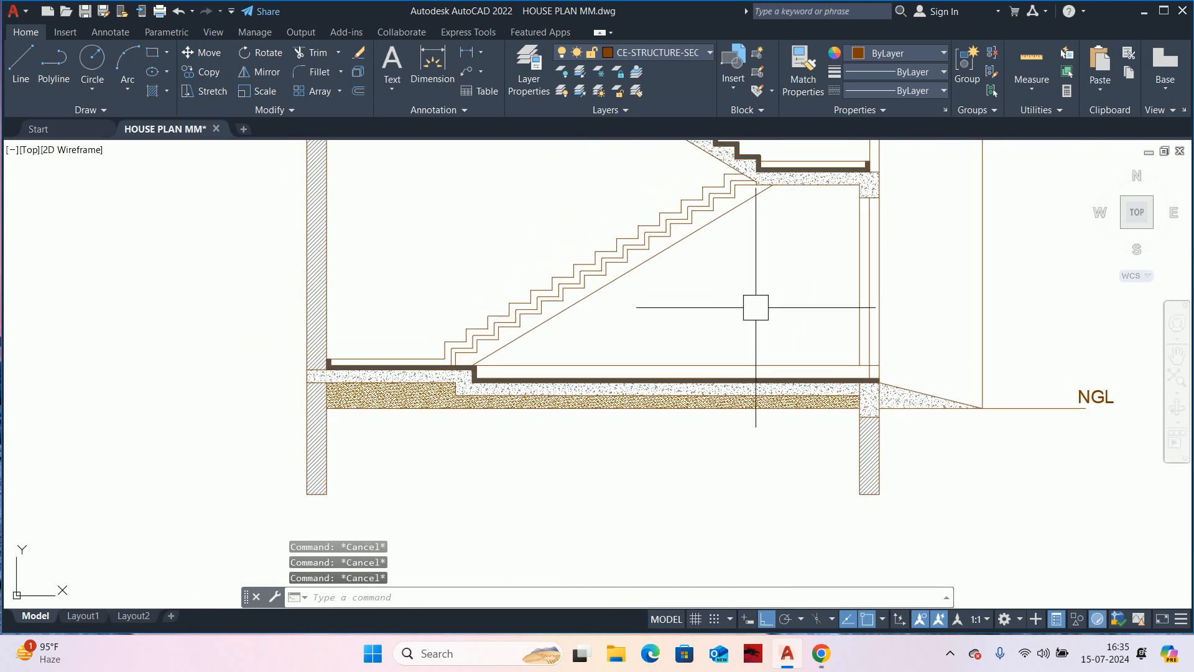
mouse_move(540, 366)
middle_mouse_down()
mouse_move(840, 370)
mouse_move(518, 357)
middle_mouse_up()
scroll(662, 355, "up", 4)
scroll(861, 379, "down", 2)
middle_click_drag(787, 377, 659, 375)
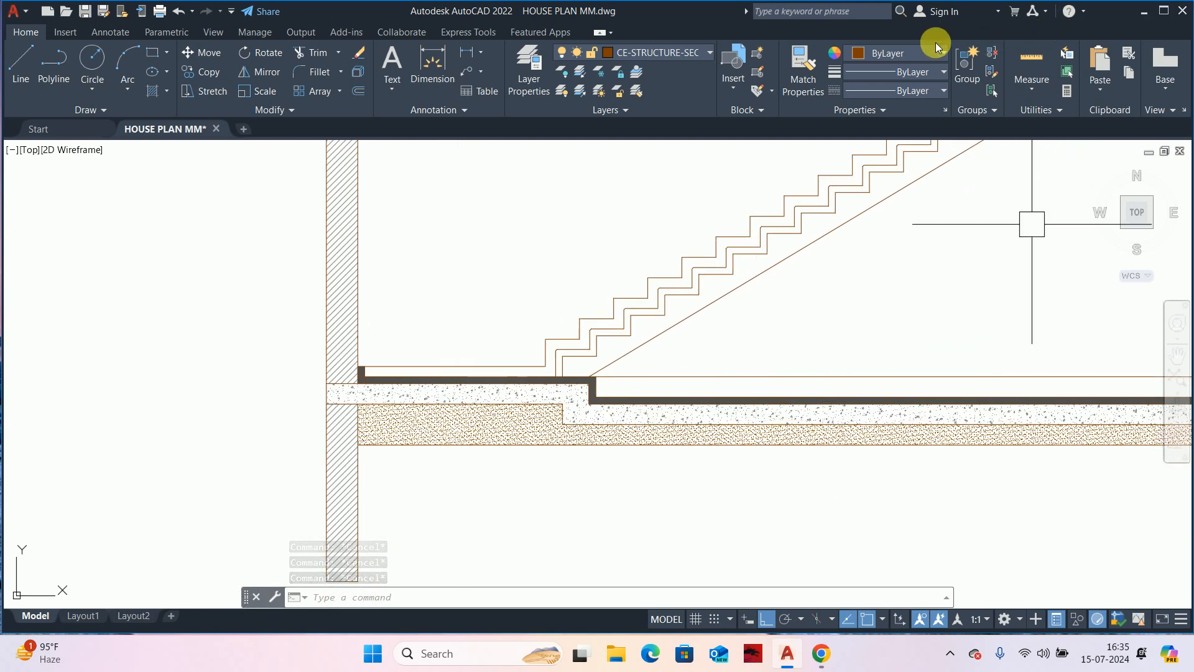
- Measure the height between the ground floor finish and the horizontal line above it in the staircase section
left_click(1027, 62)
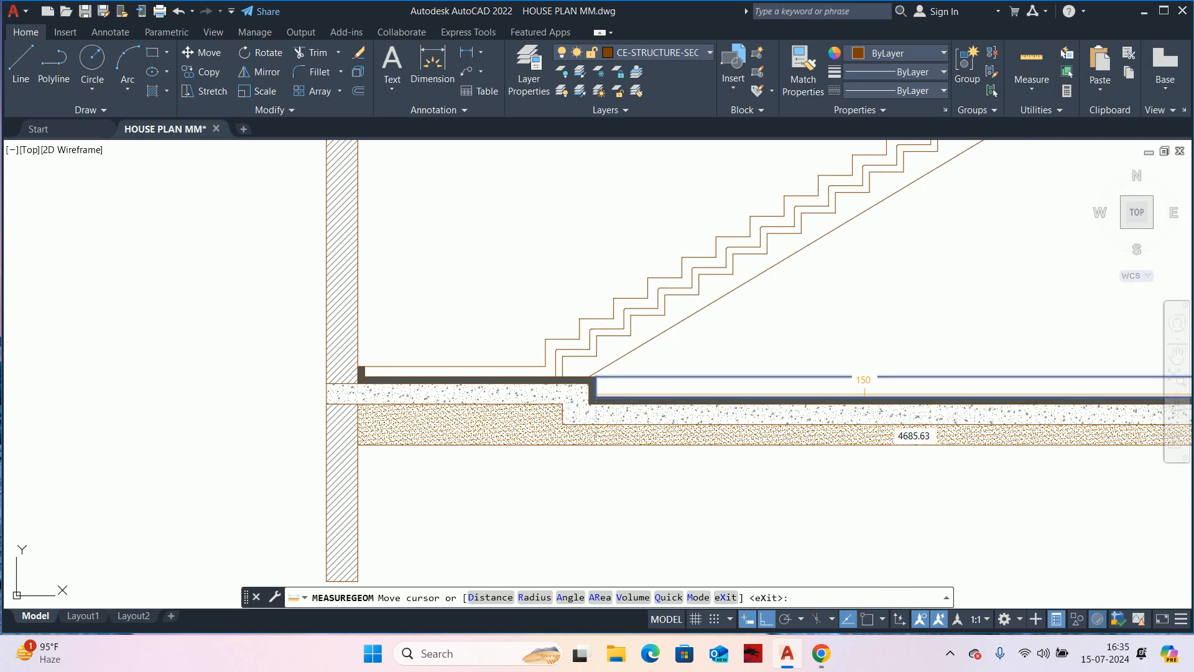
scroll(590, 330, "down", 3)
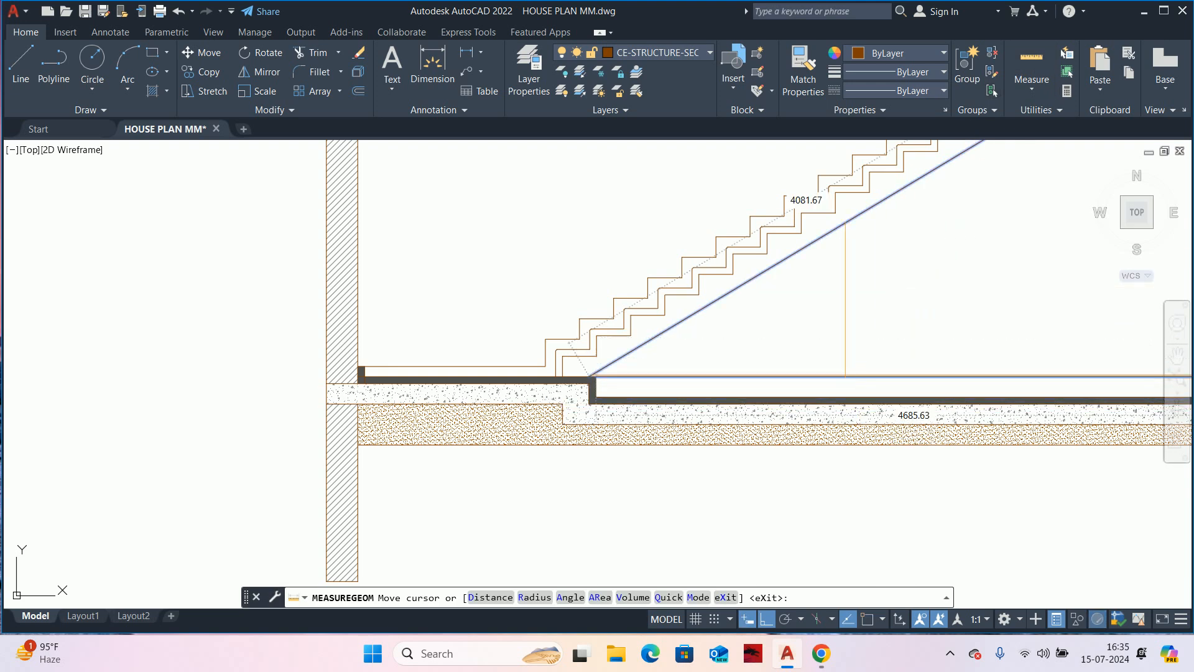
key("Escape")
key("Escape")
key("Escape")
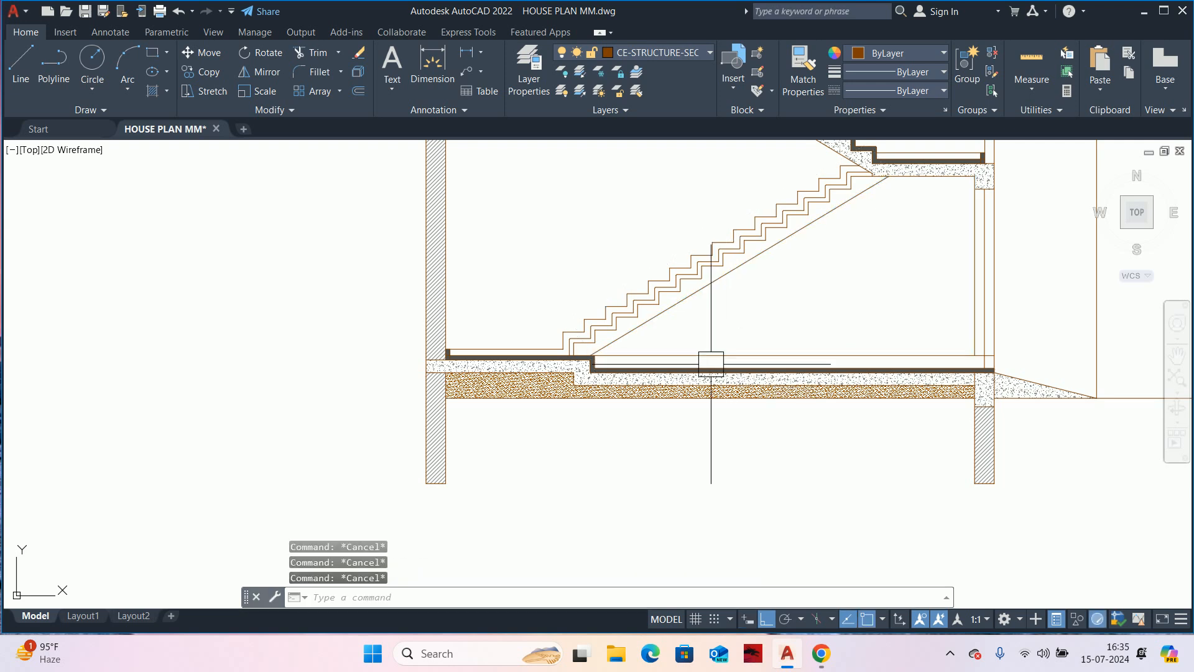
- Offset the horizontal line above the lower ground floor 50 mm downward and delete the original line
scroll(713, 361, "up", 2)
type("o")
key("Return")
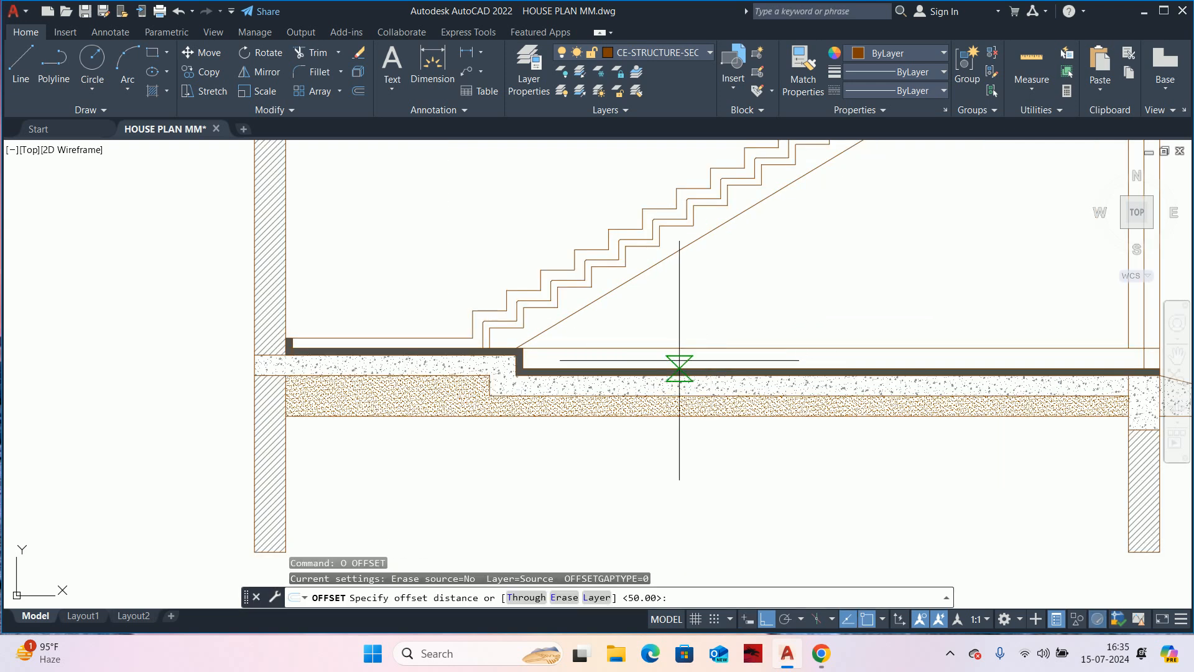
scroll(678, 355, "up", 3)
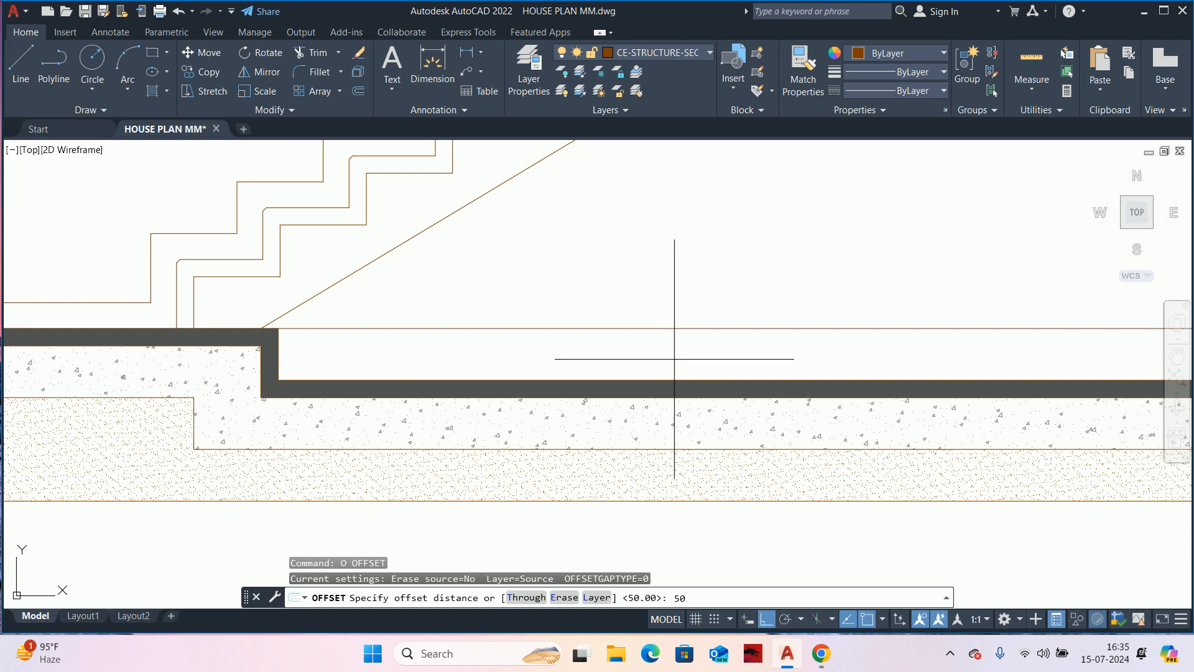
type("50")
key("Return")
left_click(653, 326)
left_click(638, 351)
key("Escape")
left_click(638, 319)
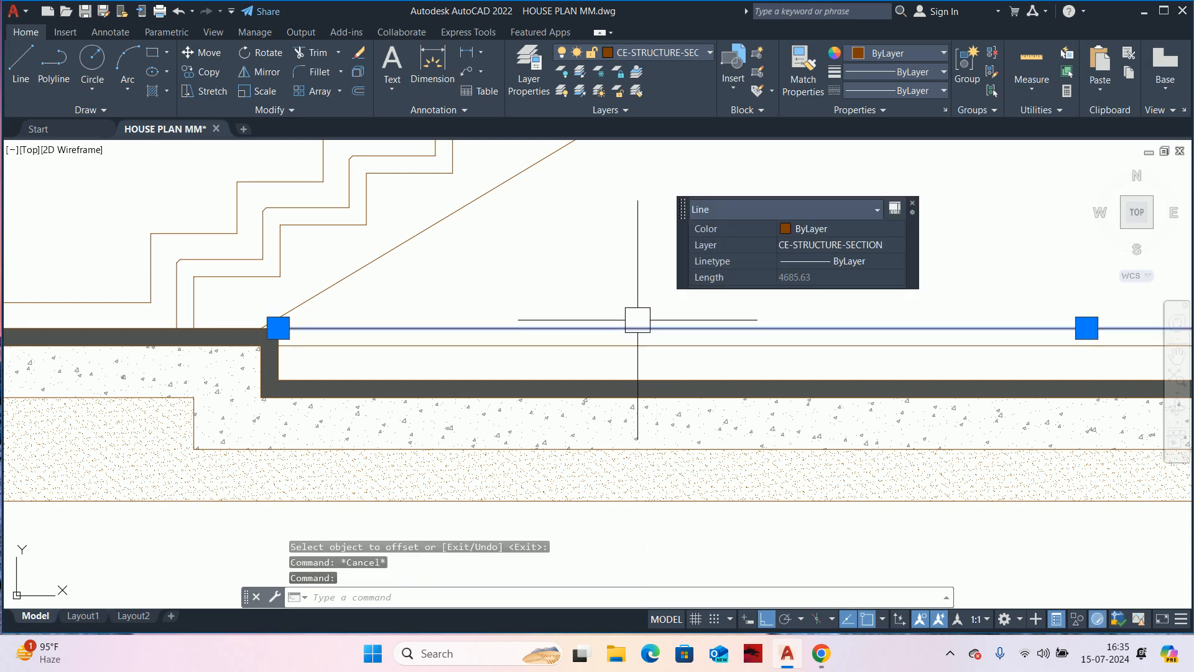
scroll(637, 320, "down", 4)
key("Delete")
- Extend the vertical lines at the outer wall opening down to the lowered skirting line and the floor
scroll(737, 337, "up", 3)
type("ex")
key("Return")
scroll(851, 345, "up", 3)
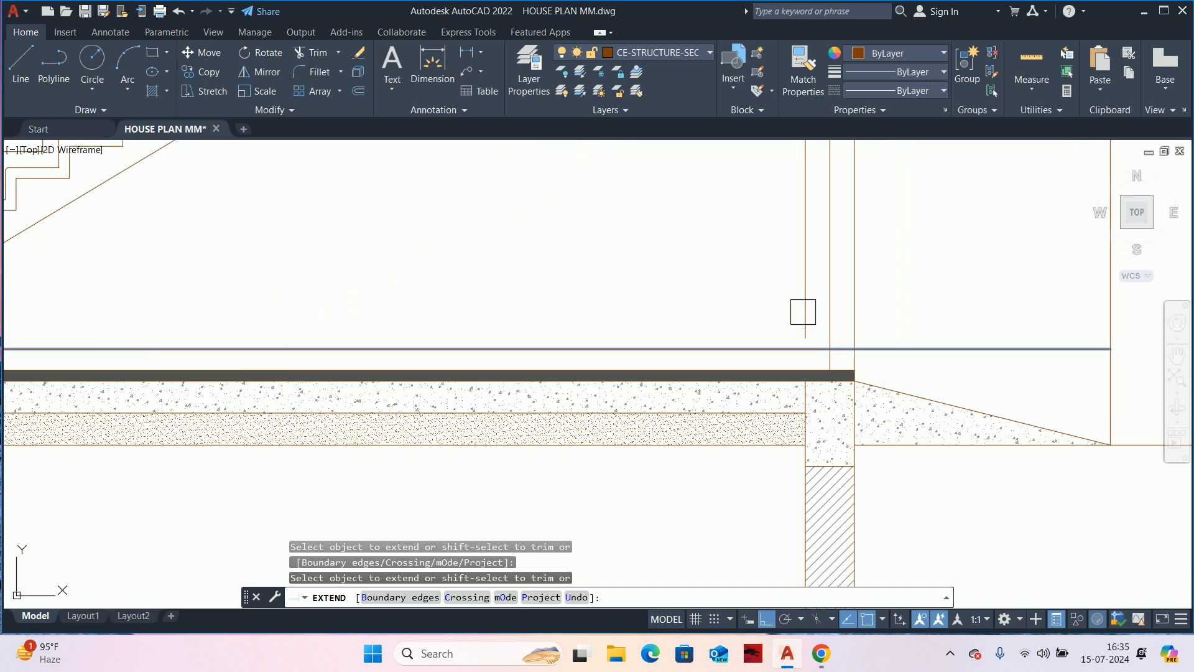
scroll(798, 314, "down", 5)
key("Escape")
key("Escape")
middle_click_drag(720, 346, 924, 385)
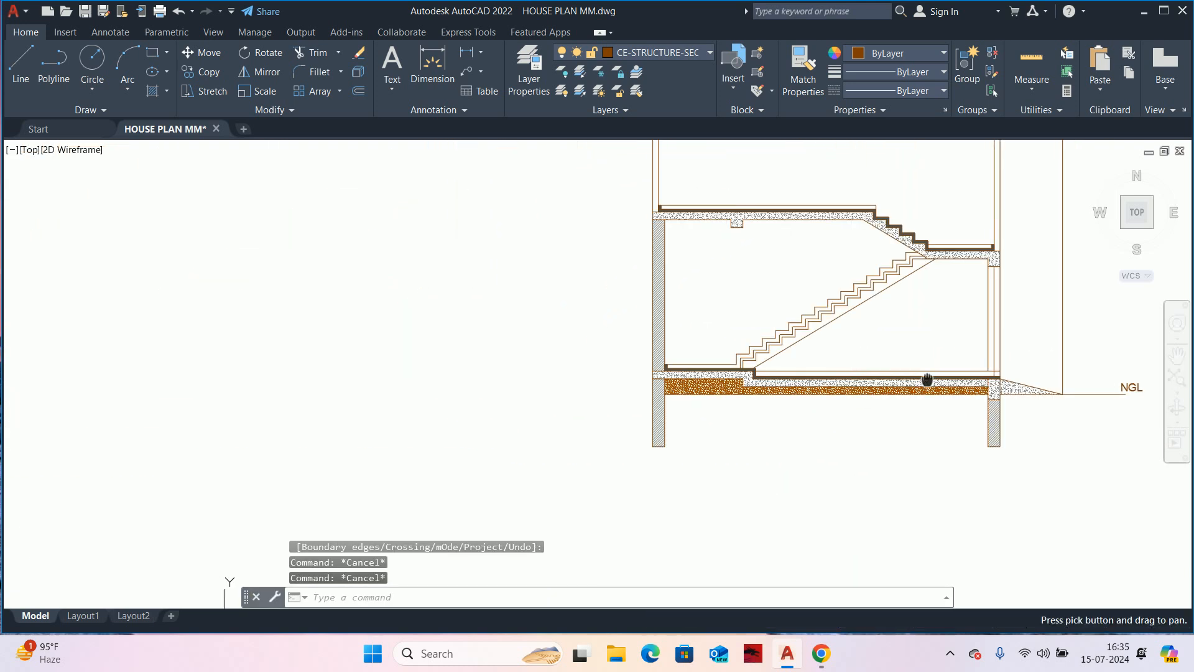
key("Escape")
scroll(973, 349, "up", 4)
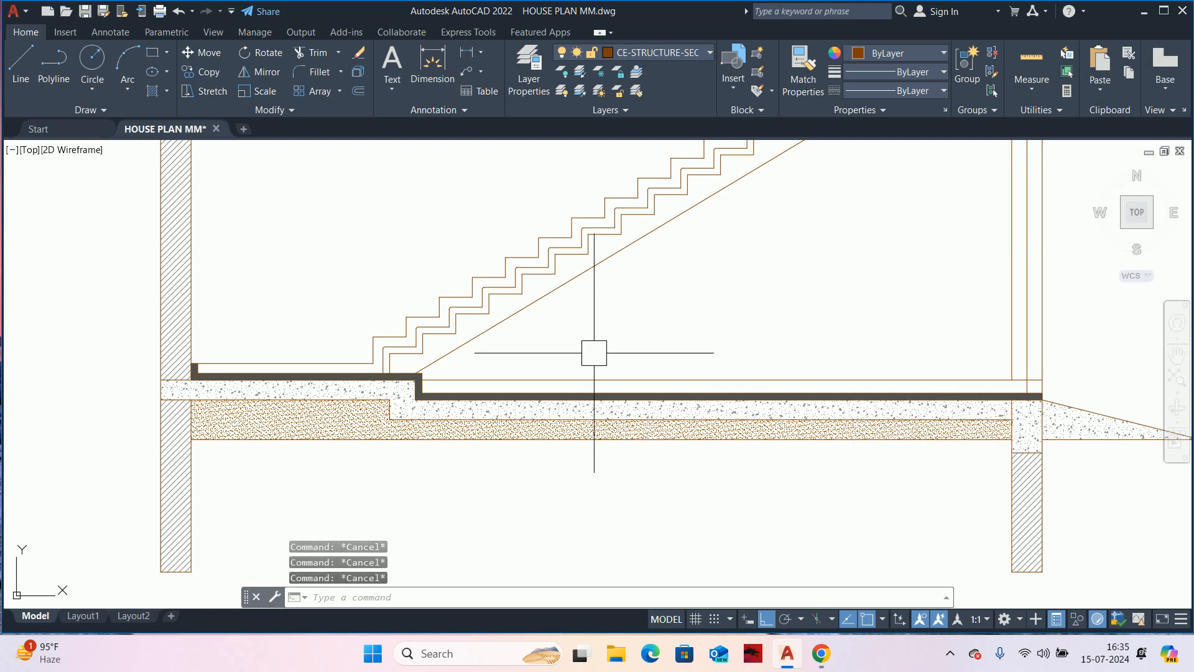
scroll(600, 353, "down", 4)
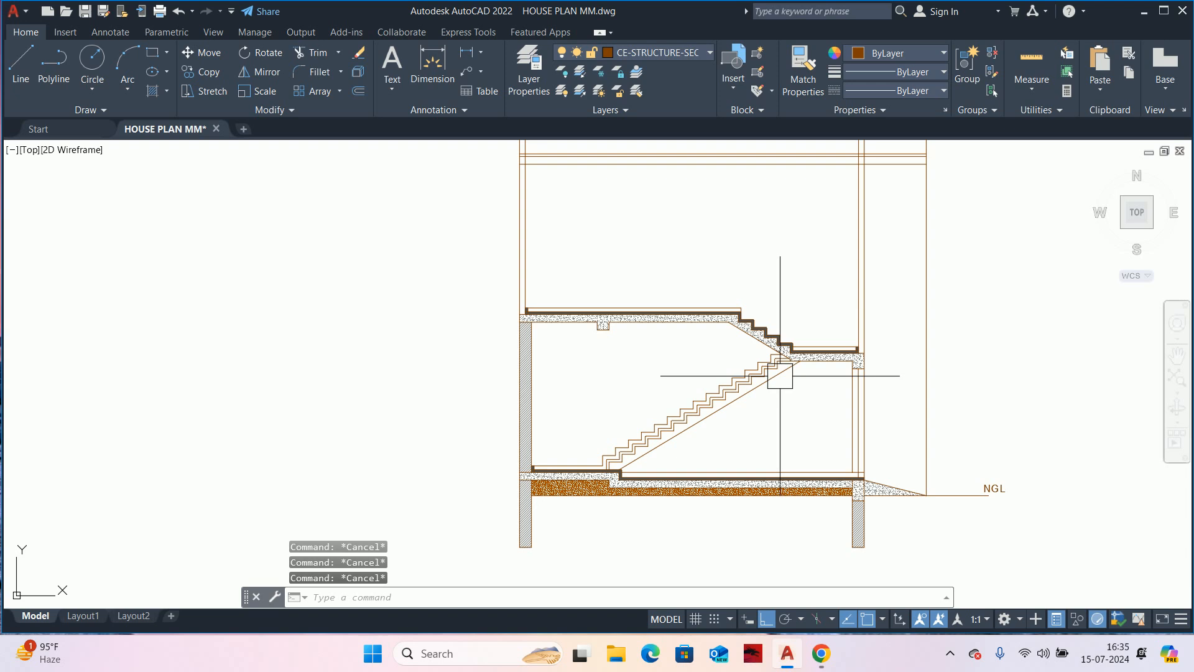
middle_click_drag(788, 312, 765, 386)
scroll(800, 381, "up", 3)
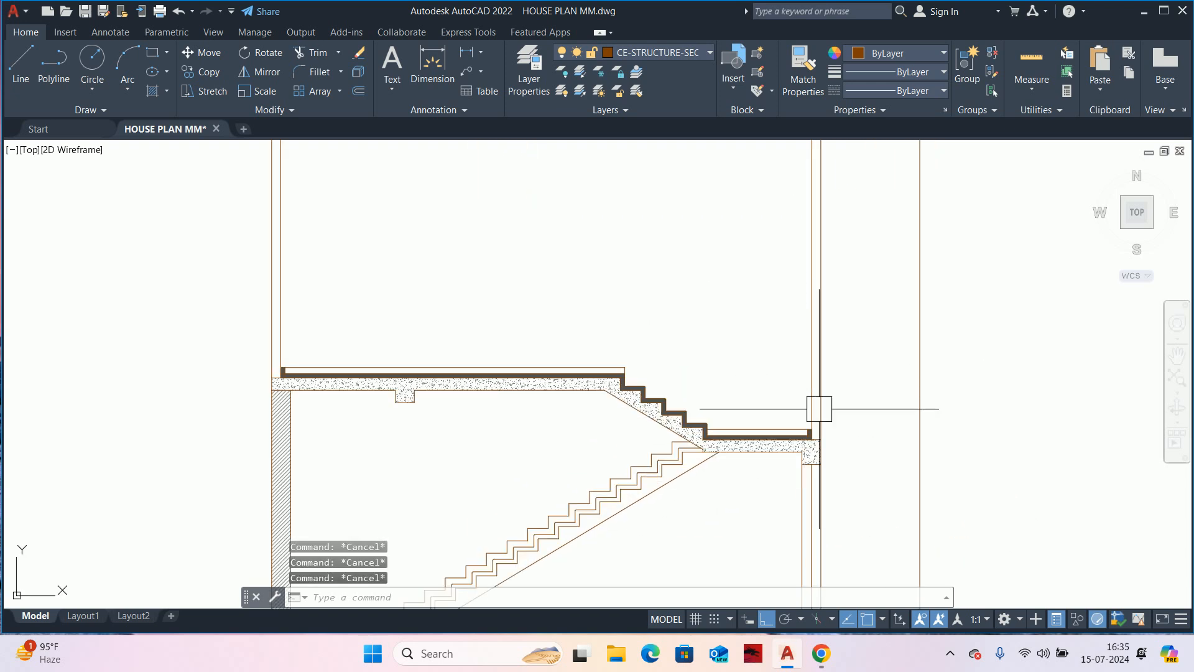
scroll(815, 417, "up", 10)
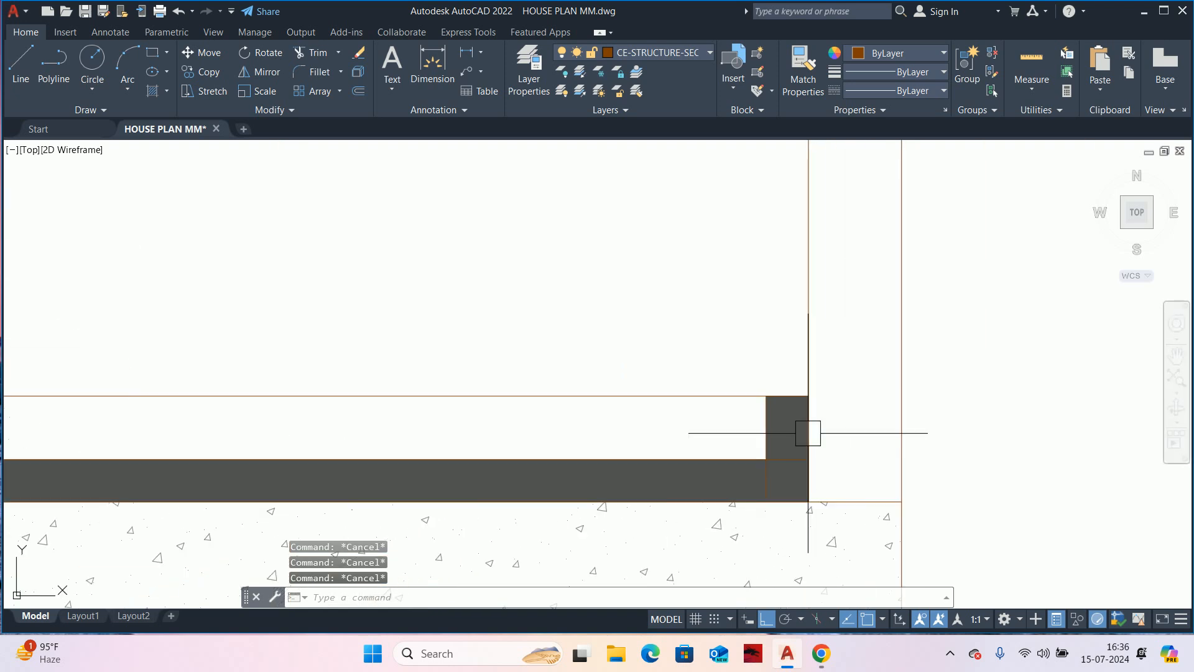
key("Return")
left_click(766, 459)
key("Escape")
key("Escape")
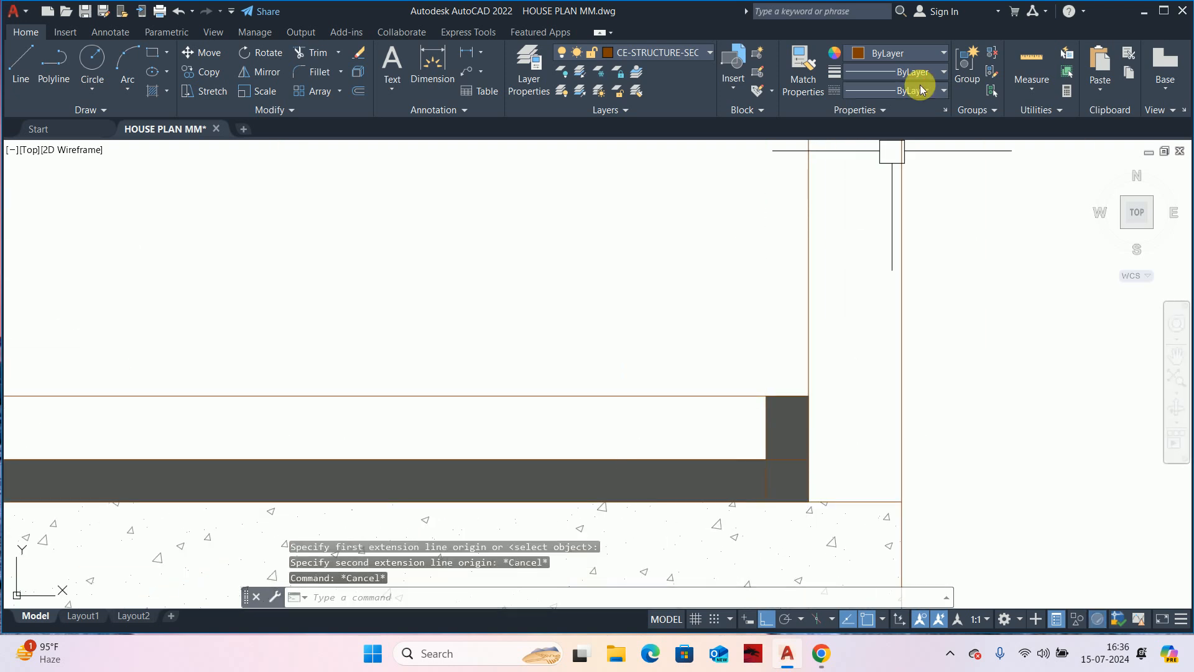
- Measure the skirting heights at the mid-landing and at the ground floor beside the hatched wall
left_click(1031, 63)
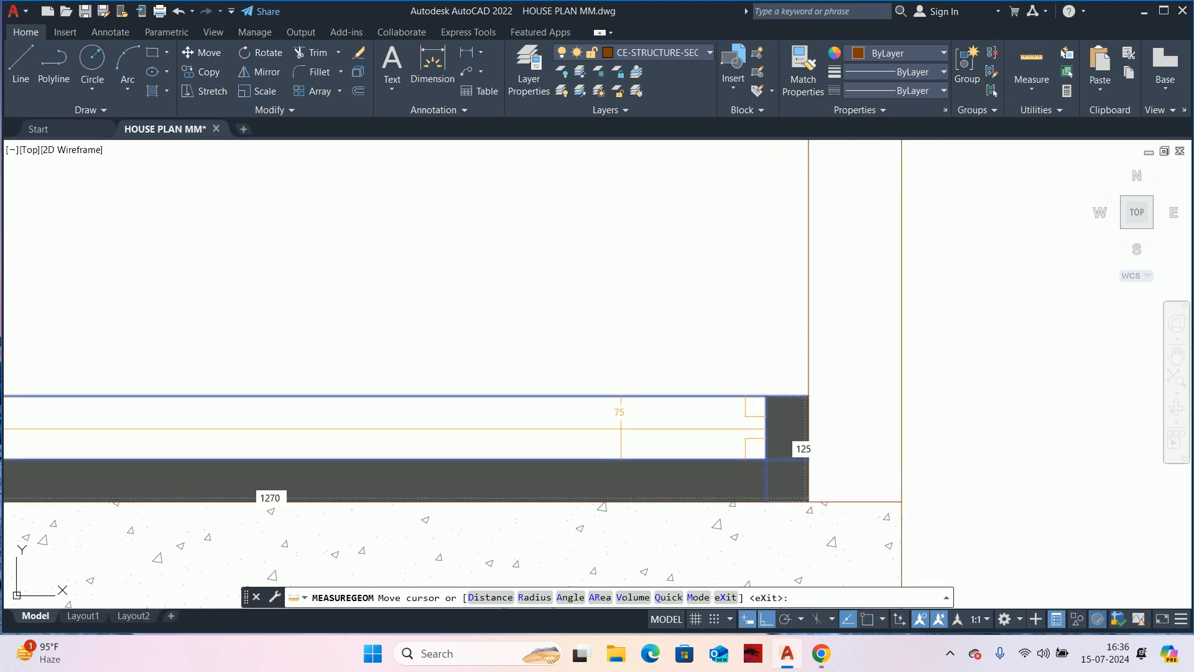
scroll(621, 429, "down", 8)
scroll(545, 490, "up", 6)
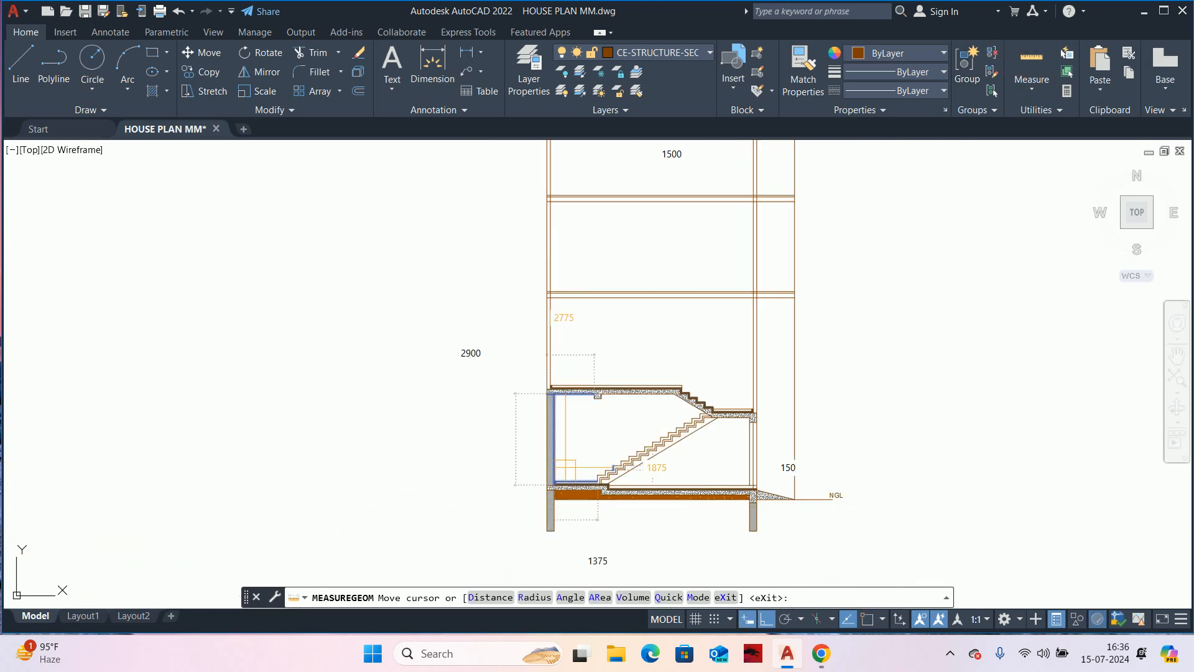
scroll(545, 489, "up", 5)
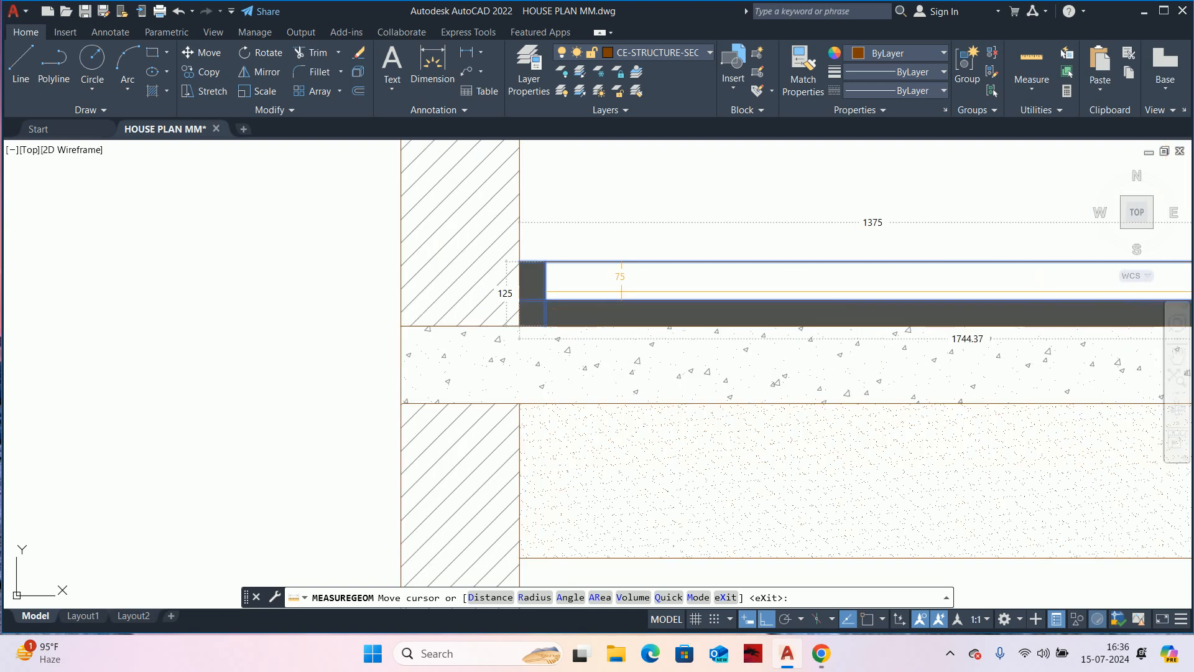
key("Escape")
key("Escape")
scroll(622, 290, "down", 12)
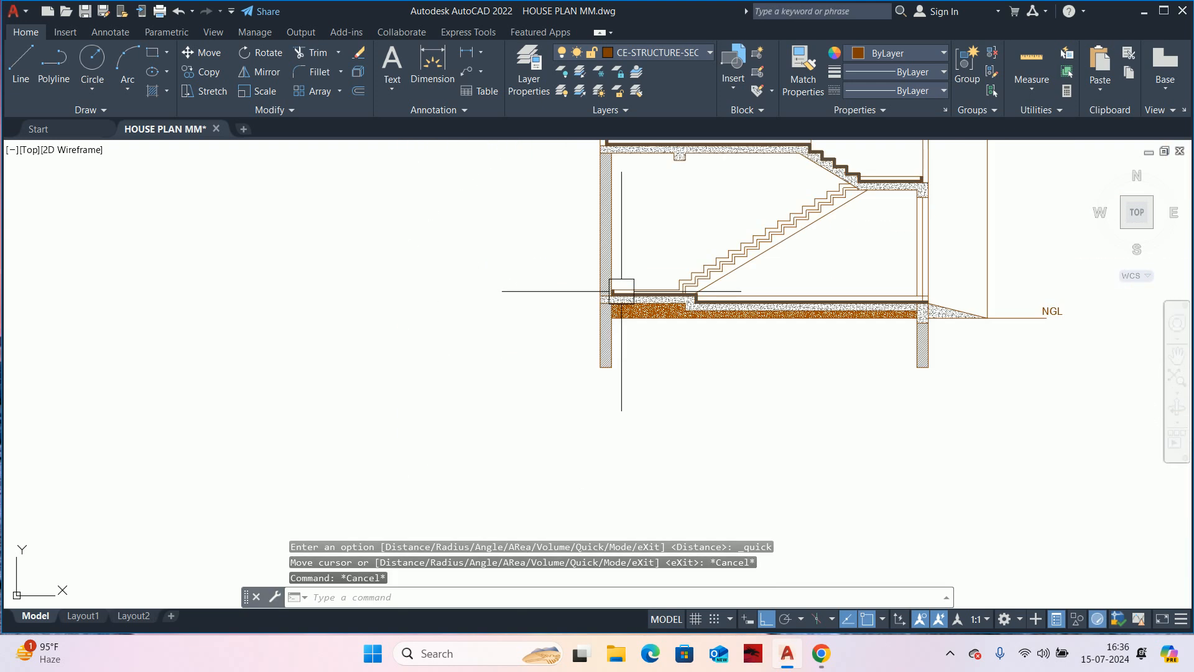
scroll(719, 249, "up", 6)
middle_click_drag(666, 277, 850, 303)
scroll(848, 304, "down", 2)
middle_click_drag(811, 316, 810, 368)
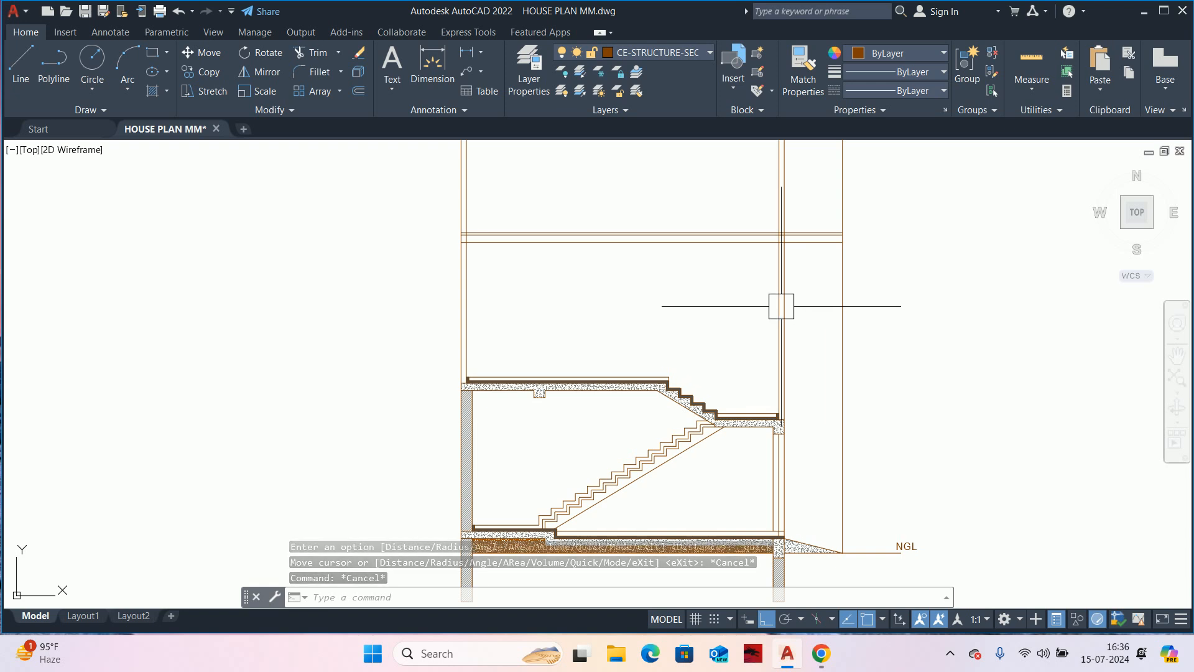
scroll(788, 318, "down", 5)
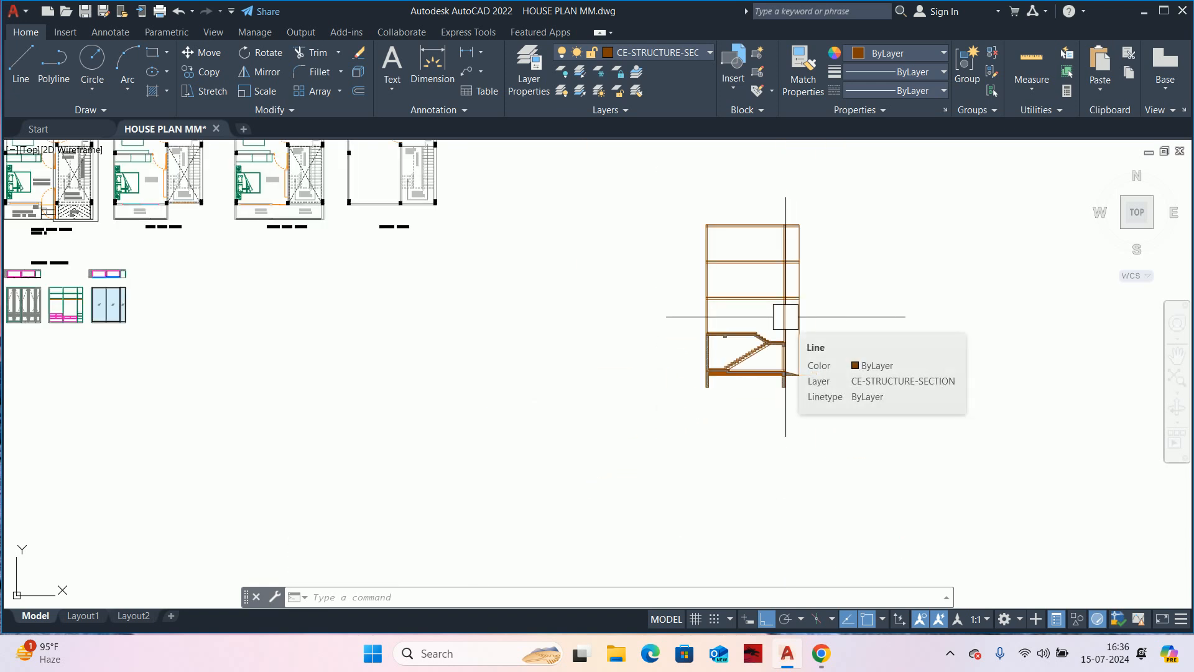
scroll(776, 329, "up", 4)
key("Escape")
scroll(775, 330, "up", 4)
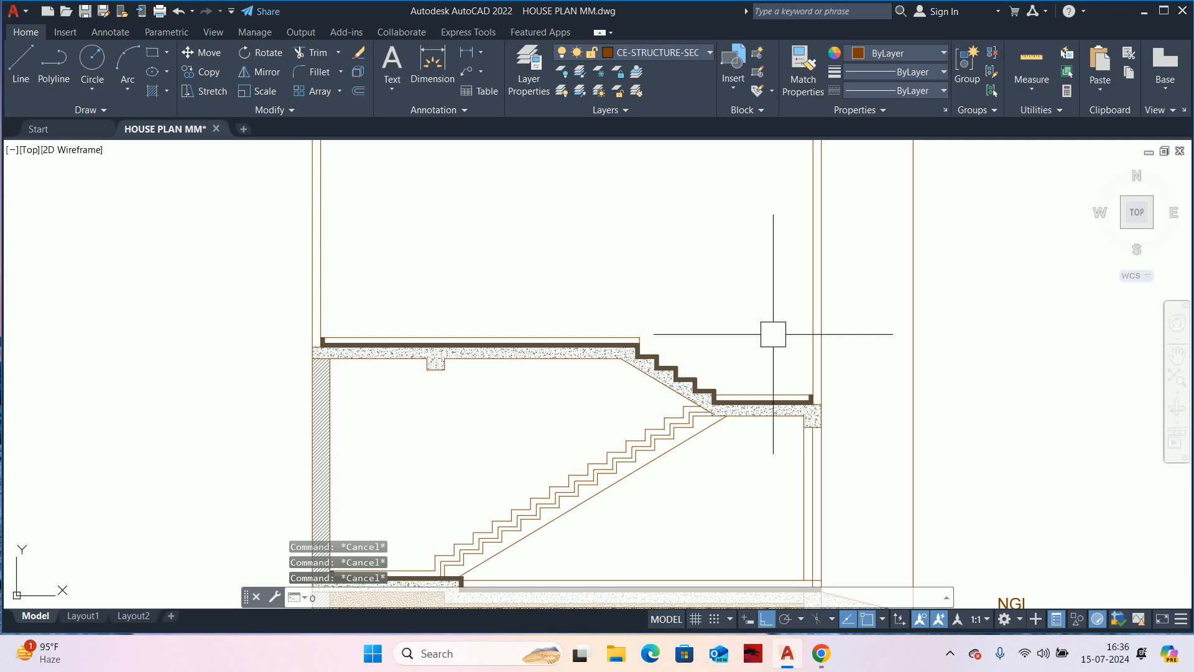
- Offset the top line of the mid-landing slab 1000 mm upward
type("o")
key("Return")
type("1000")
key("Return")
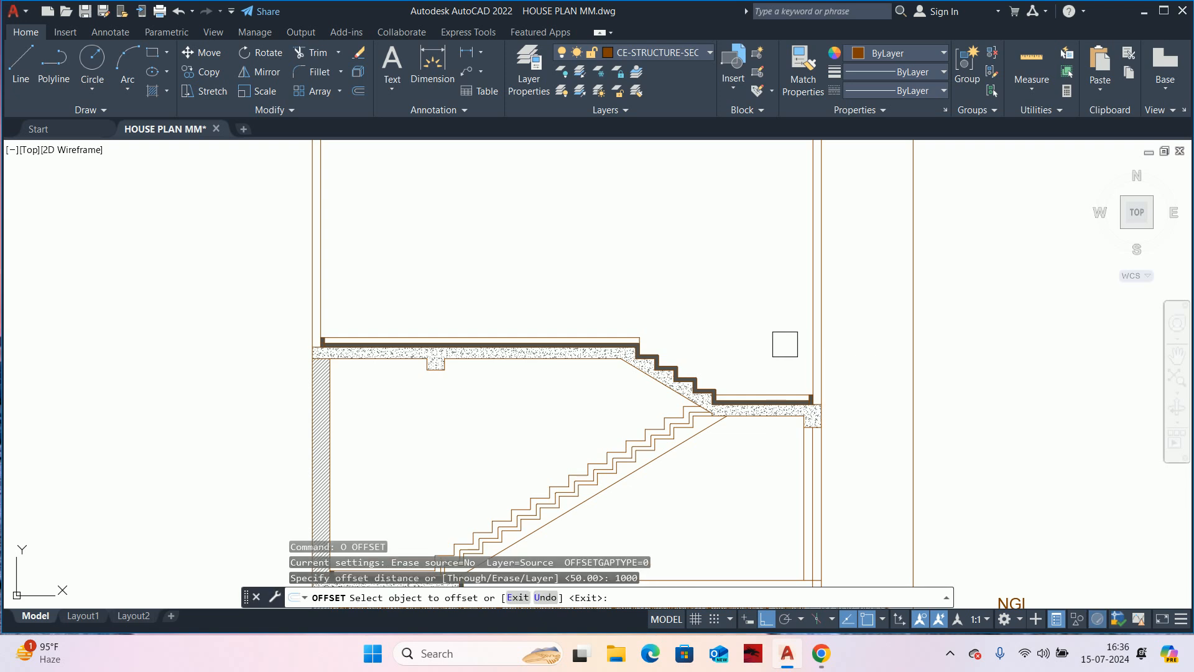
scroll(790, 361, "up", 4)
left_click(759, 463)
key("Escape")
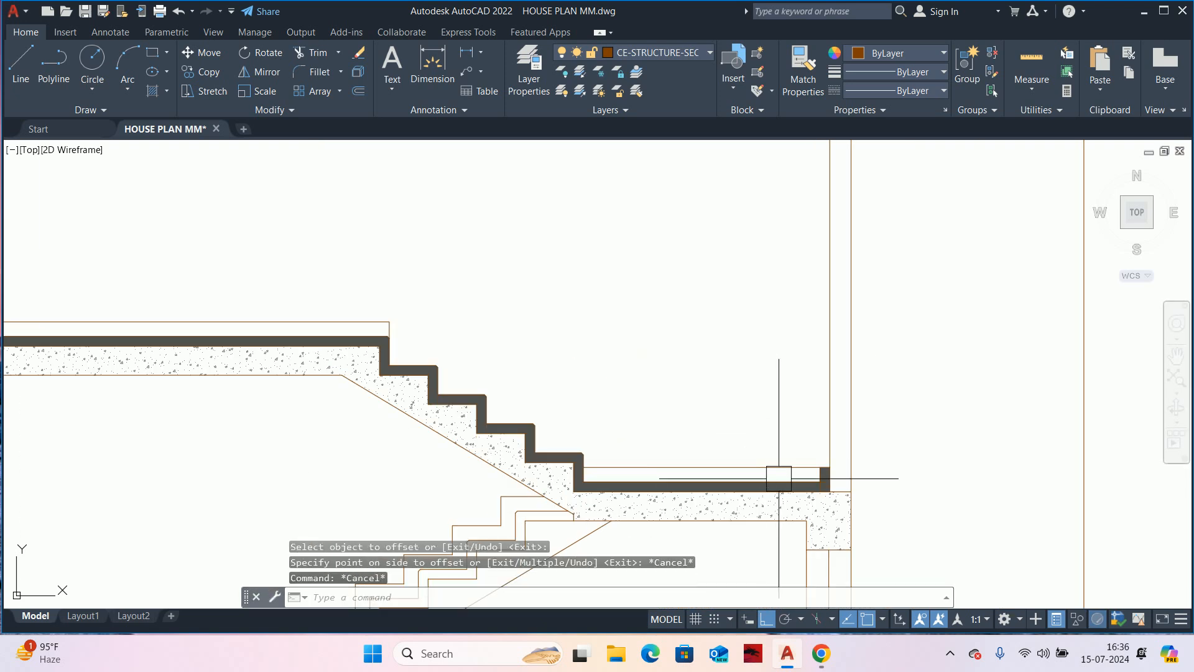
key("Return")
scroll(845, 478, "up", 4)
key("Return")
left_click(823, 476)
scroll(864, 439, "down", 4)
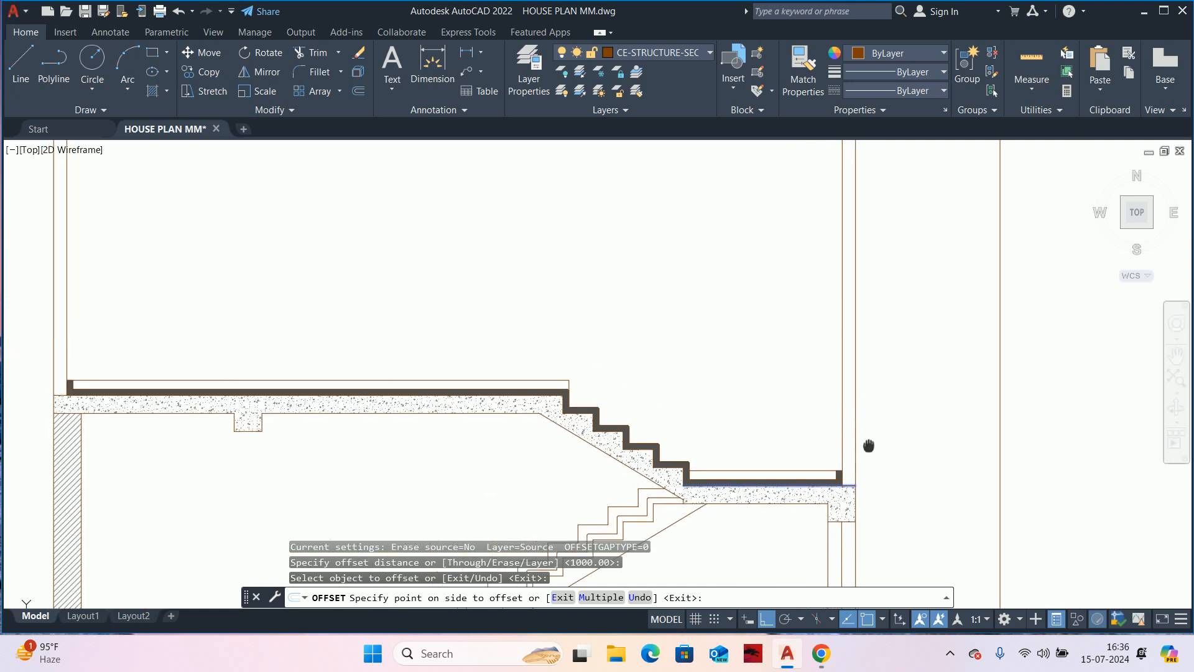
middle_click_drag(872, 410, 860, 462)
left_click(915, 374)
key("Return")
- Trim the offset line above the landing so that only the piece within the outer wall's thickness remains
scroll(808, 394, "up", 4)
middle_click_drag(807, 394, 554, 418)
type("tr")
key("Return")
left_click(487, 375)
key("Return")
scroll(489, 373, "down", 2)
scroll(489, 371, "down", 2)
key("Escape")
middle_click_drag(485, 373, 544, 505)
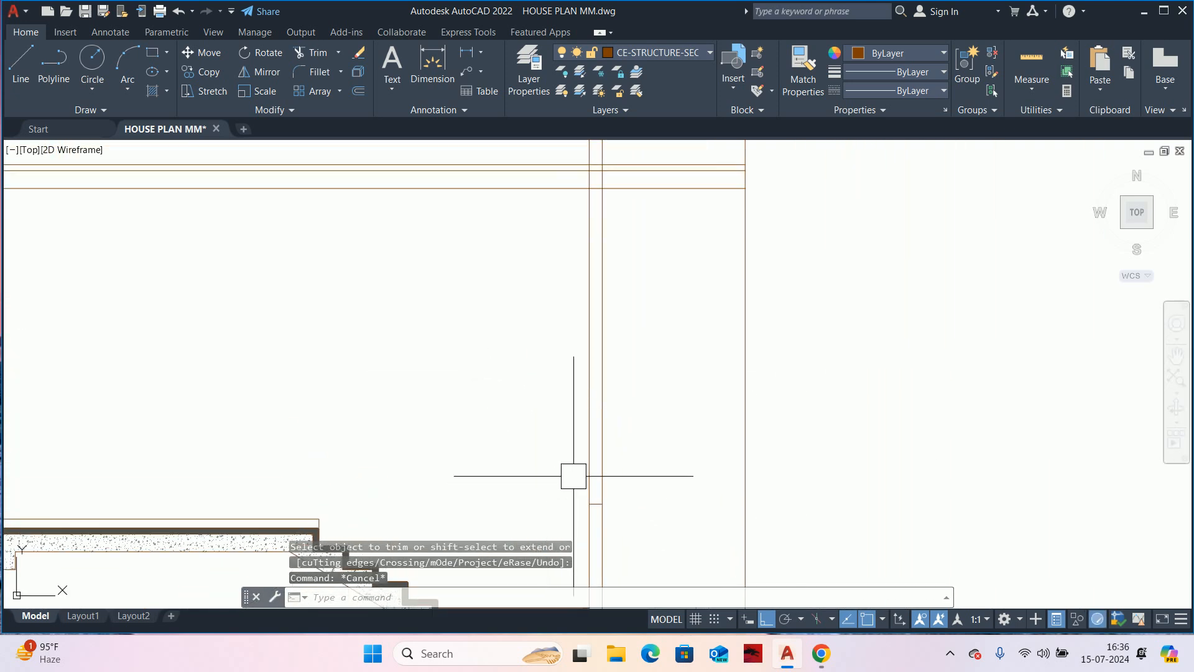
key("Escape")
- Examine the staircase and landing area in the floor plans and compare it with the section
scroll(582, 443, "down", 1)
mouse_move(591, 435)
middle_mouse_down()
mouse_move(687, 288)
mouse_move(665, 410)
middle_mouse_up()
key("Escape")
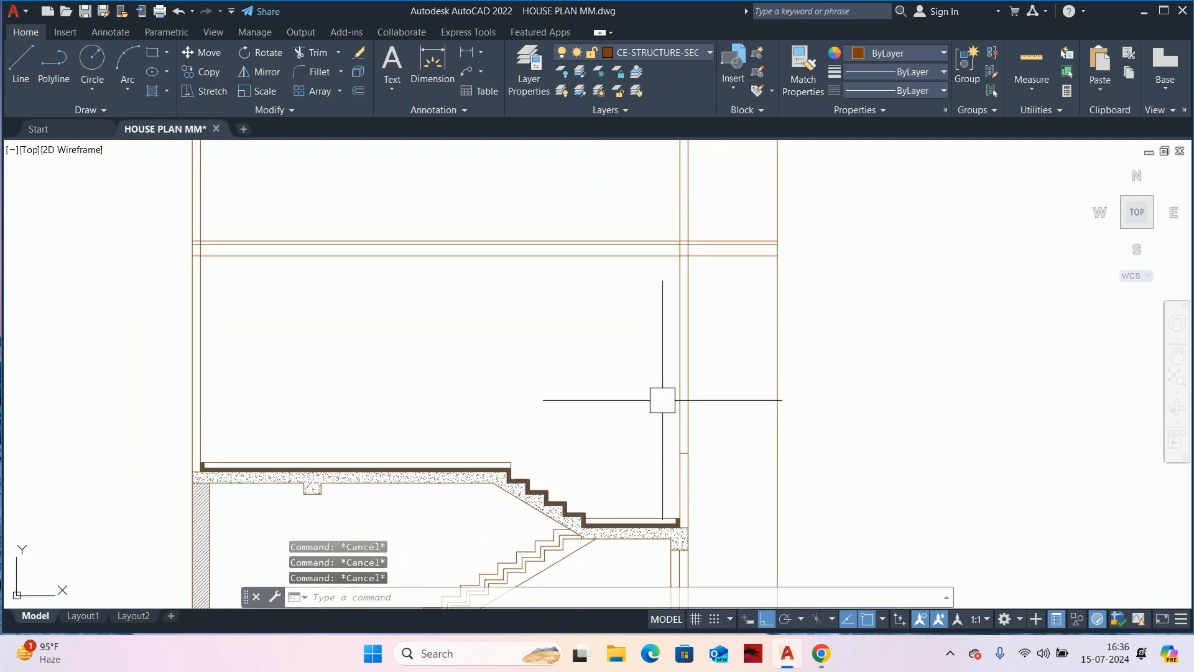
mouse_move(552, 432)
middle_mouse_down()
mouse_move(638, 269)
mouse_move(647, 334)
middle_mouse_up()
scroll(651, 361, "down", 2)
scroll(635, 304, "down", 2)
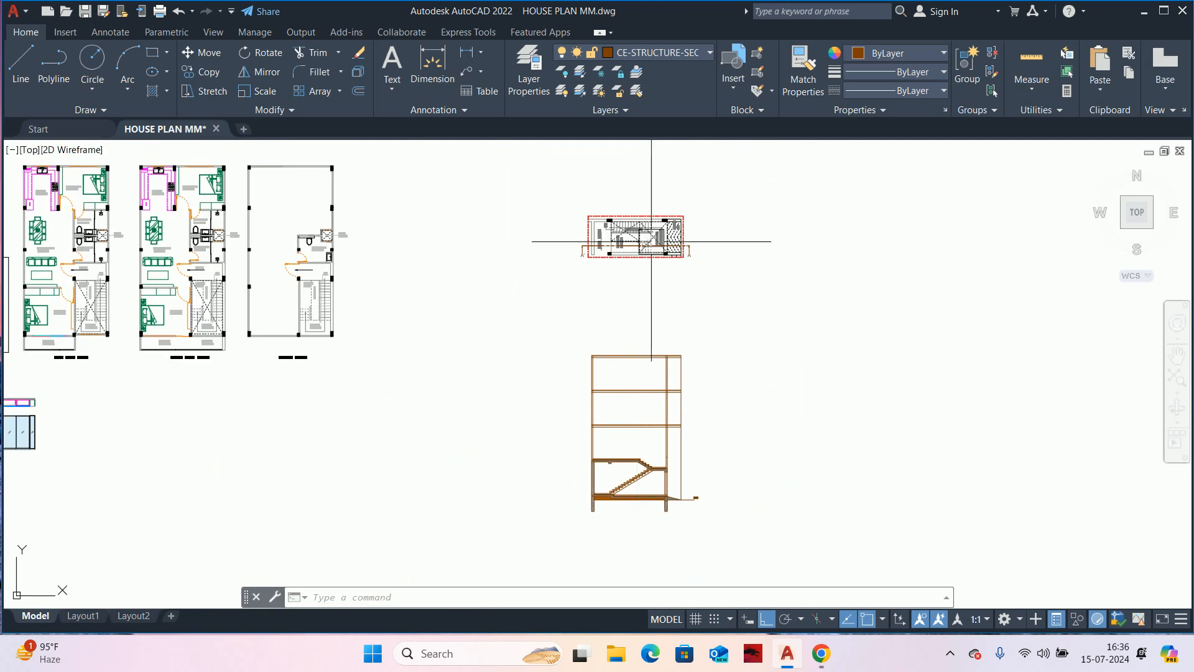
mouse_move(399, 335)
middle_mouse_down()
mouse_move(419, 344)
mouse_move(596, 299)
middle_mouse_up()
scroll(300, 257, "up", 3)
middle_click_drag(299, 258, 615, 307)
scroll(616, 307, "up", 4)
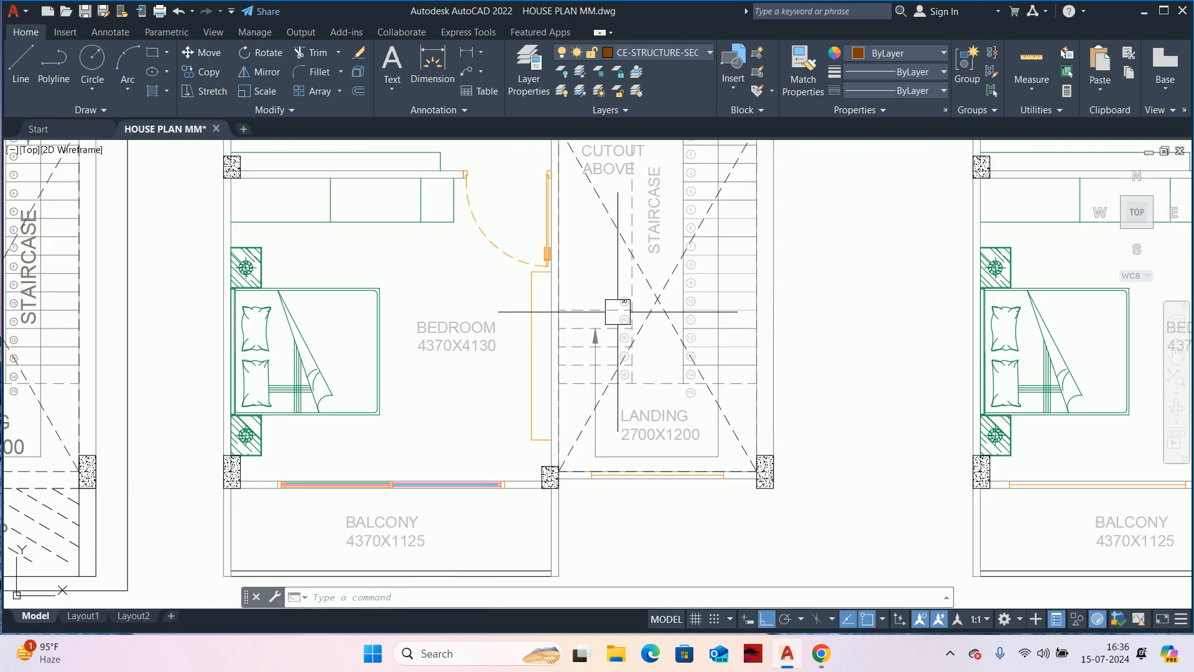
scroll(618, 311, "down", 4)
scroll(678, 324, "down", 3)
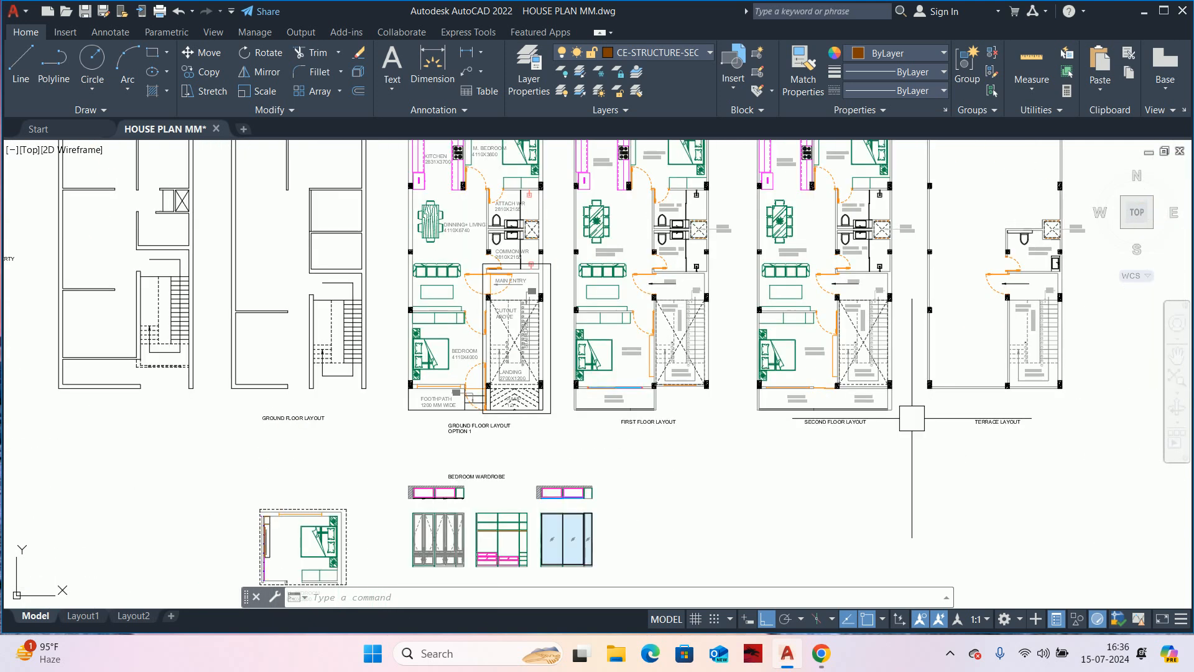
middle_click_drag(678, 324, 493, 280)
key("Escape")
scroll(803, 398, "up", 5)
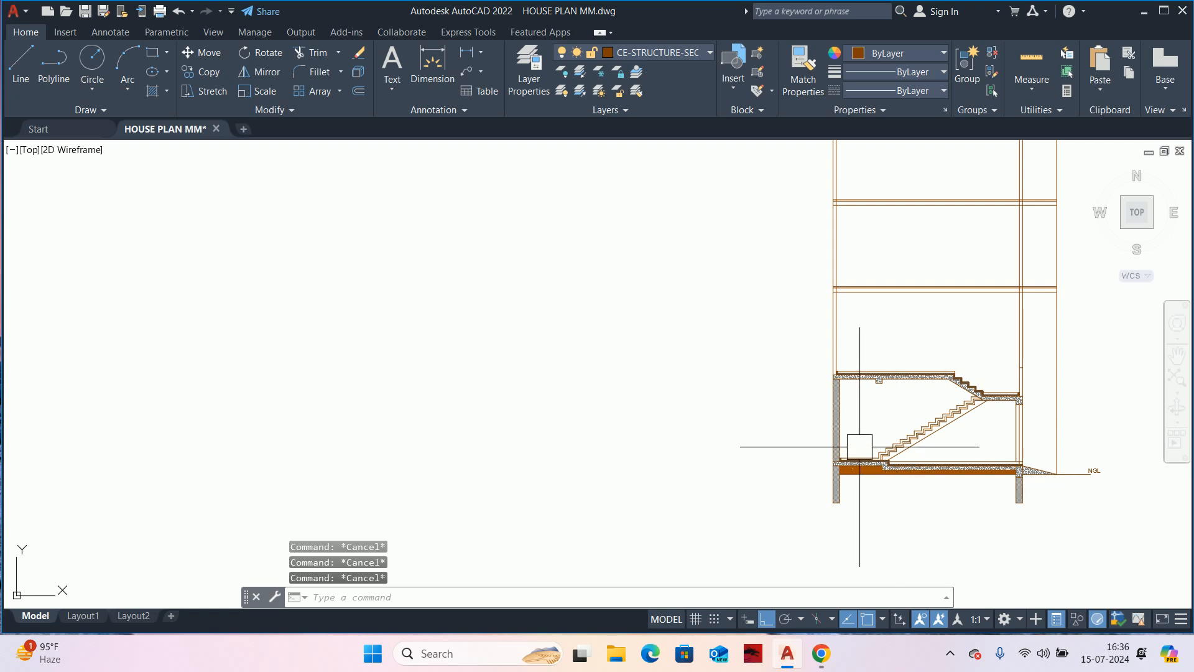
- Start a copy with the lower stair flight and the hatched upper slab, steps and landing in the selection
scroll(884, 458, "up", 7)
type("c")
key("Return")
scroll(832, 462, "down", 3)
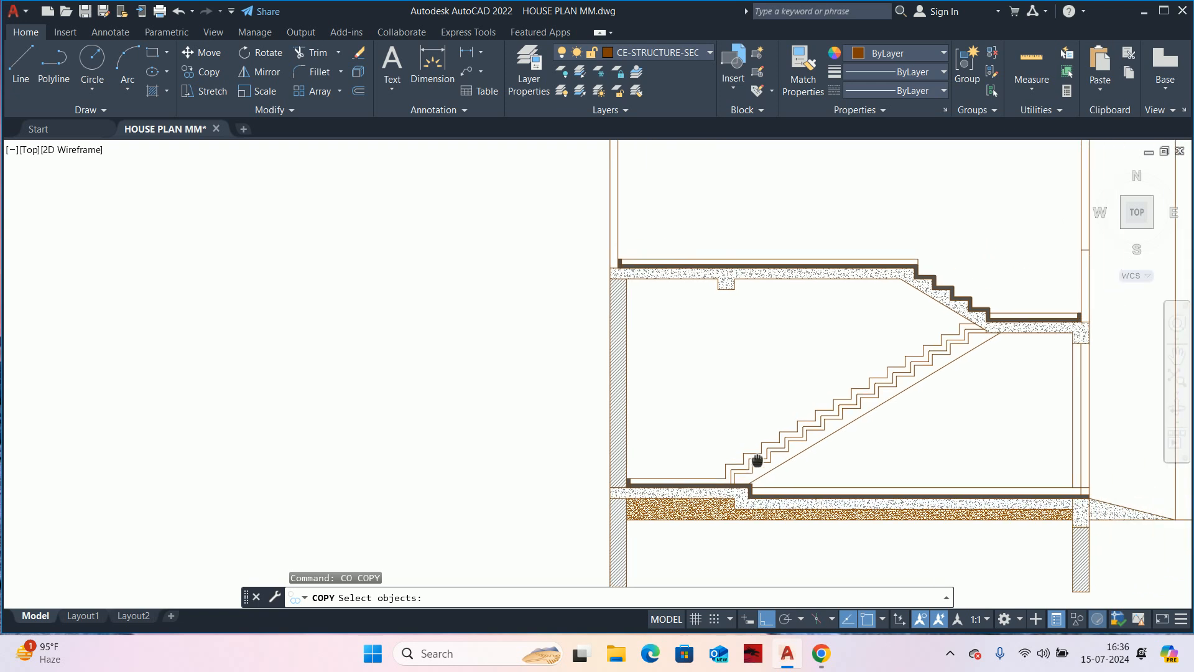
left_click(943, 449)
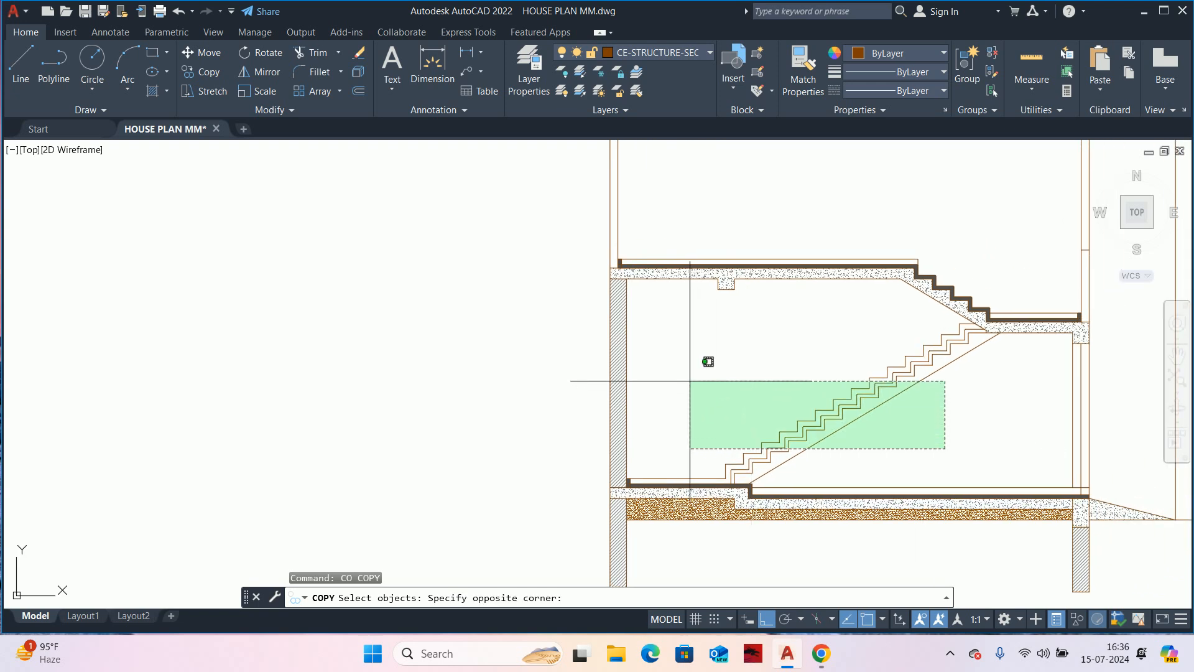
left_click(675, 381)
scroll(929, 387, "up", 2)
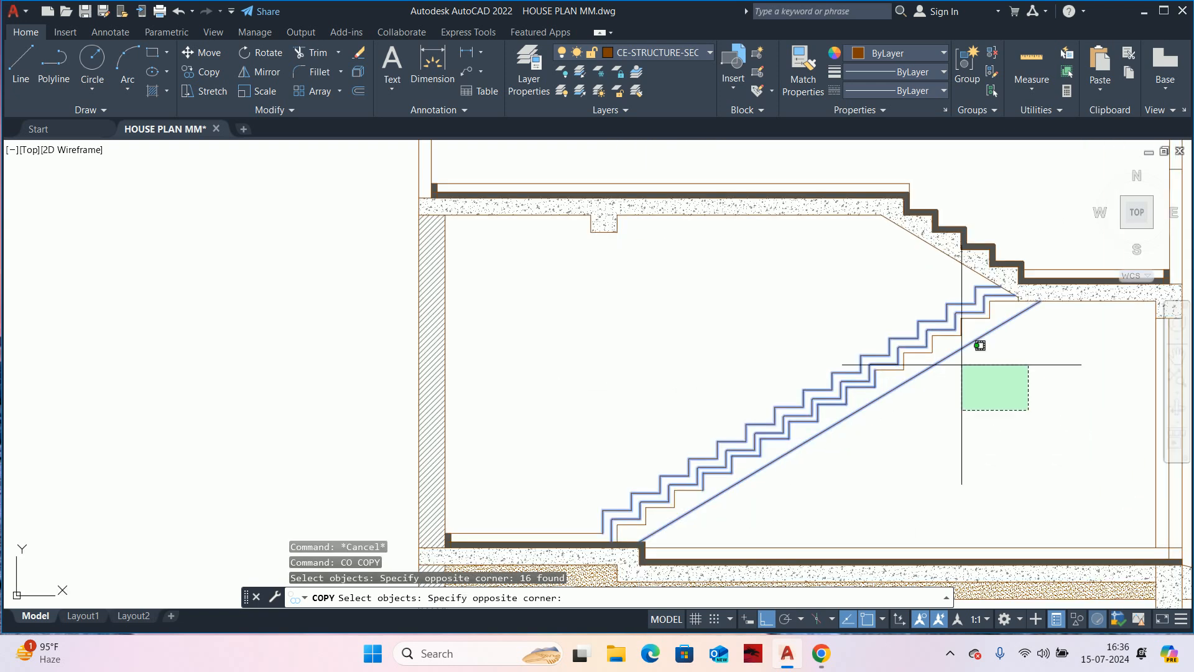
left_click(819, 297)
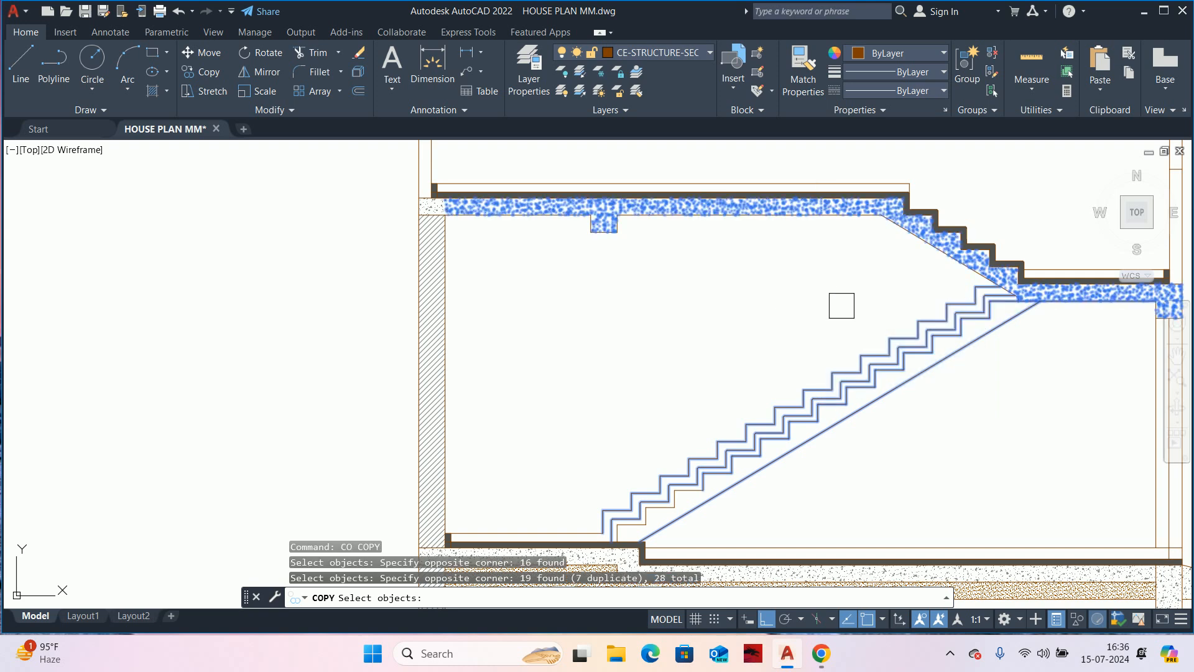
scroll(829, 301, "up", 2)
scroll(755, 402, "up", 2)
left_click(788, 385)
scroll(800, 395, "down", 3)
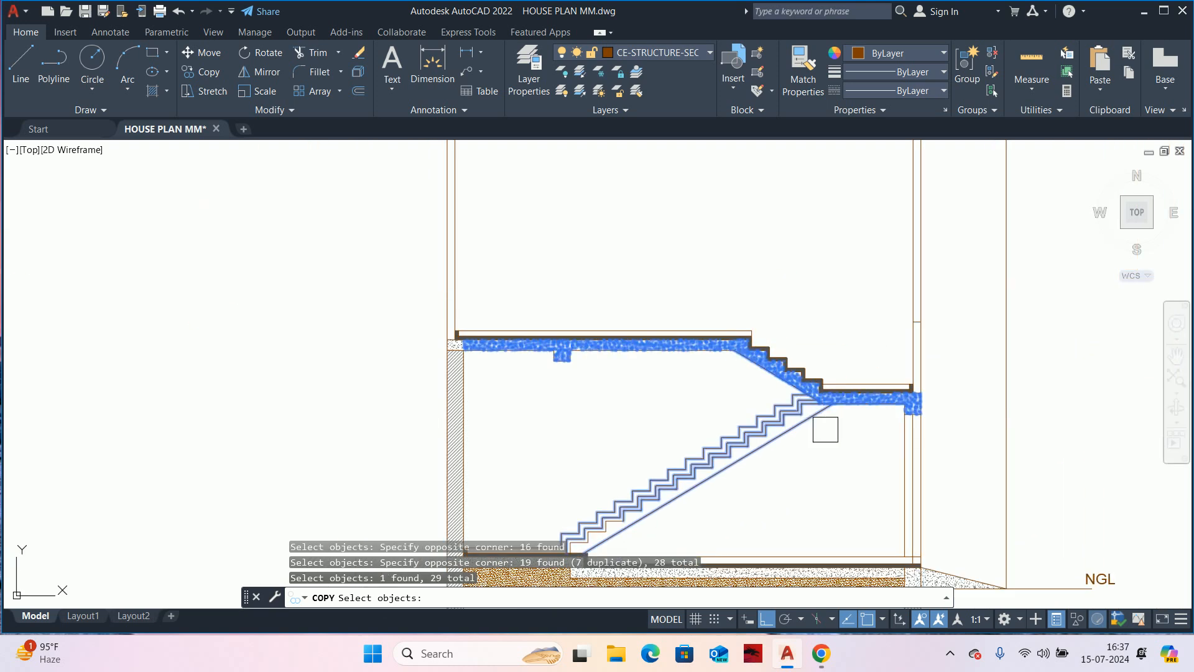
- Add the upper slab outlines, finishes and skirting, plus the ground-floor skirting line and lowest step lines, to the copy selection
left_click(1080, 473)
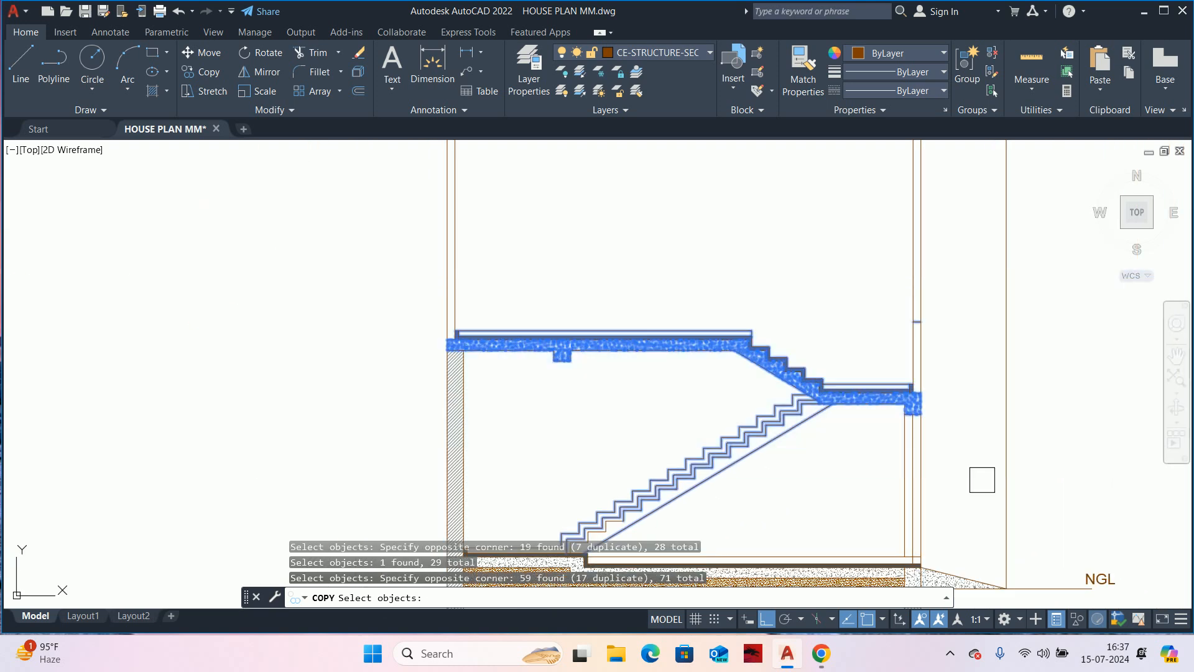
middle_click_drag(1029, 480, 1061, 395)
scroll(634, 438, "up", 2)
left_click(532, 468)
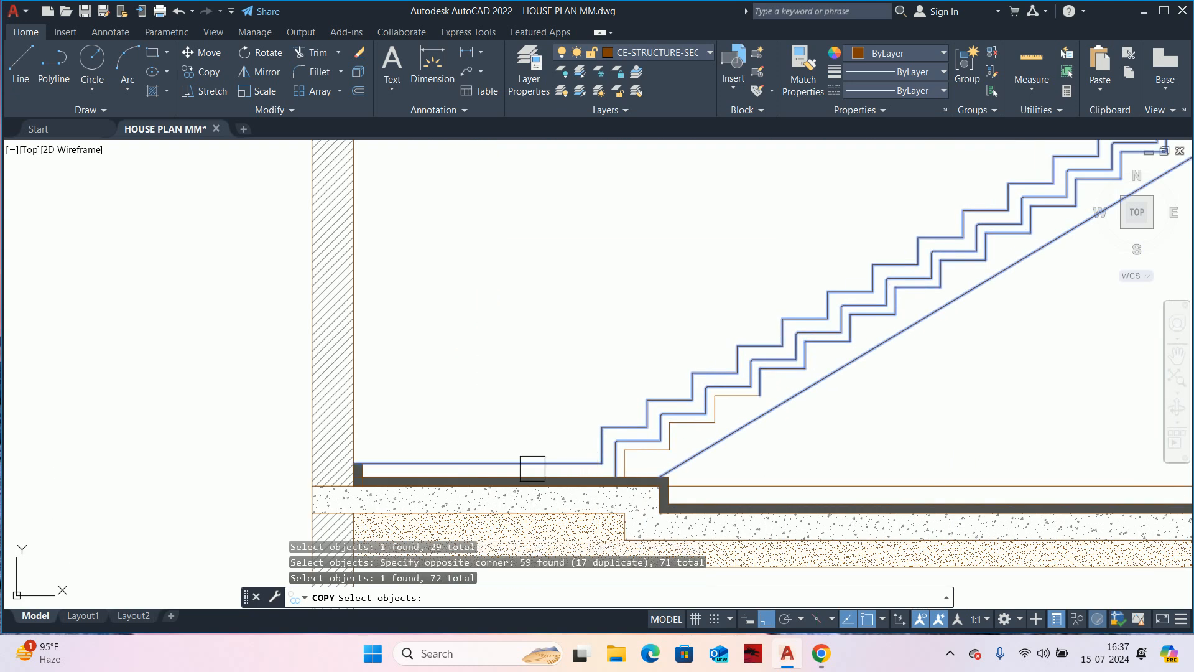
scroll(690, 456, "up", 3)
left_click(342, 183)
scroll(662, 377, "down", 5)
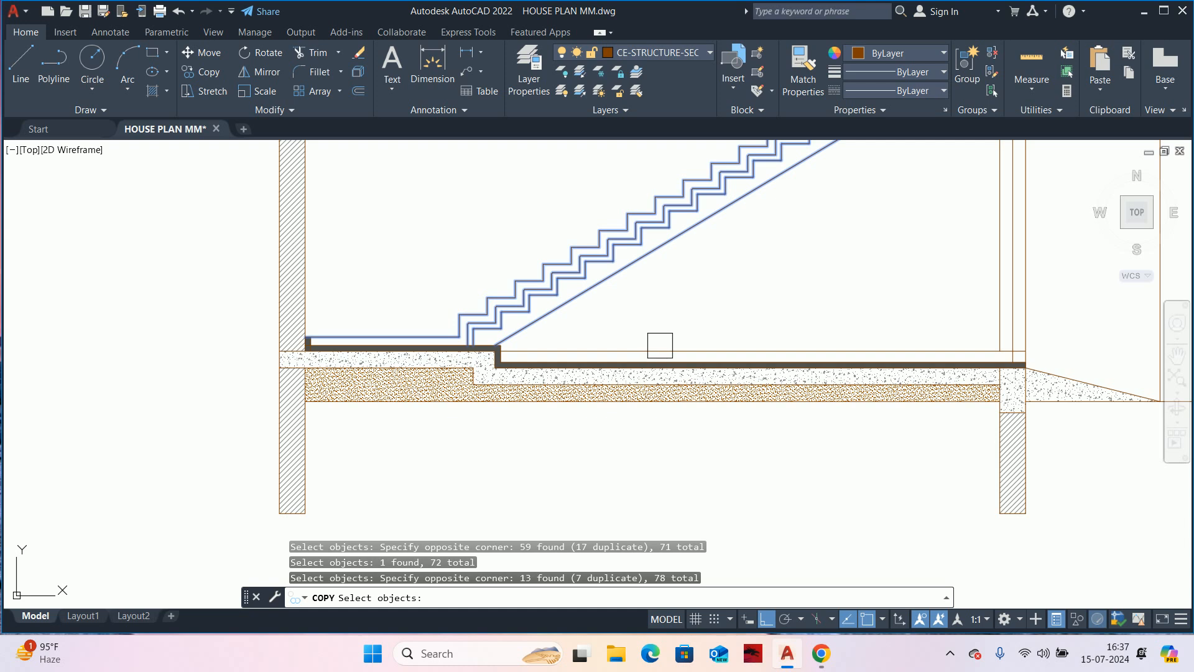
- Try including the long skirting line and the ground-floor slab and finish lines in the copy selection
left_click(660, 345)
scroll(647, 348, "down", 2)
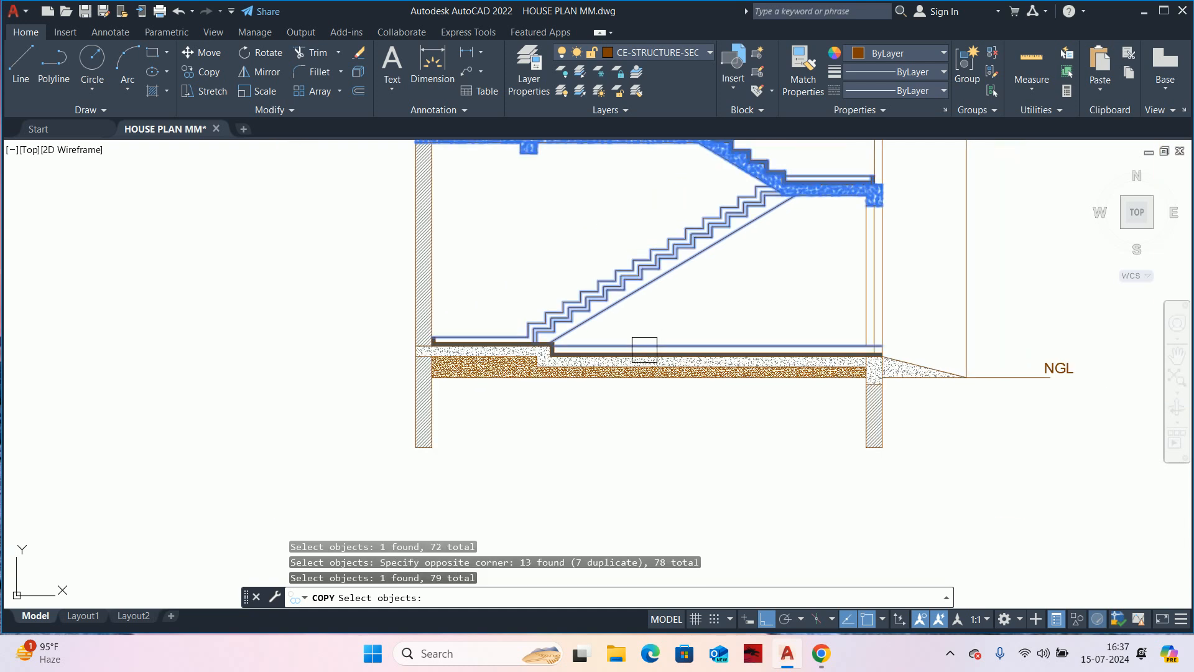
left_click(658, 344, "shift")
scroll(659, 344, "down", 2)
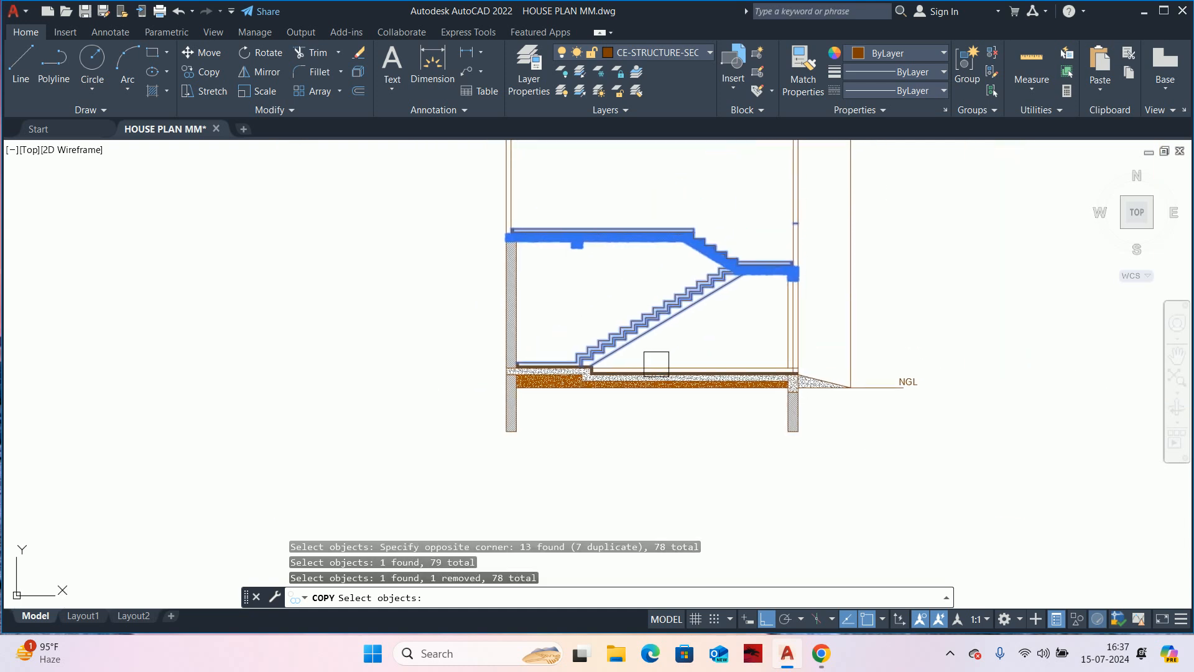
scroll(611, 371, "up", 2)
middle_click_drag(611, 371, 625, 440)
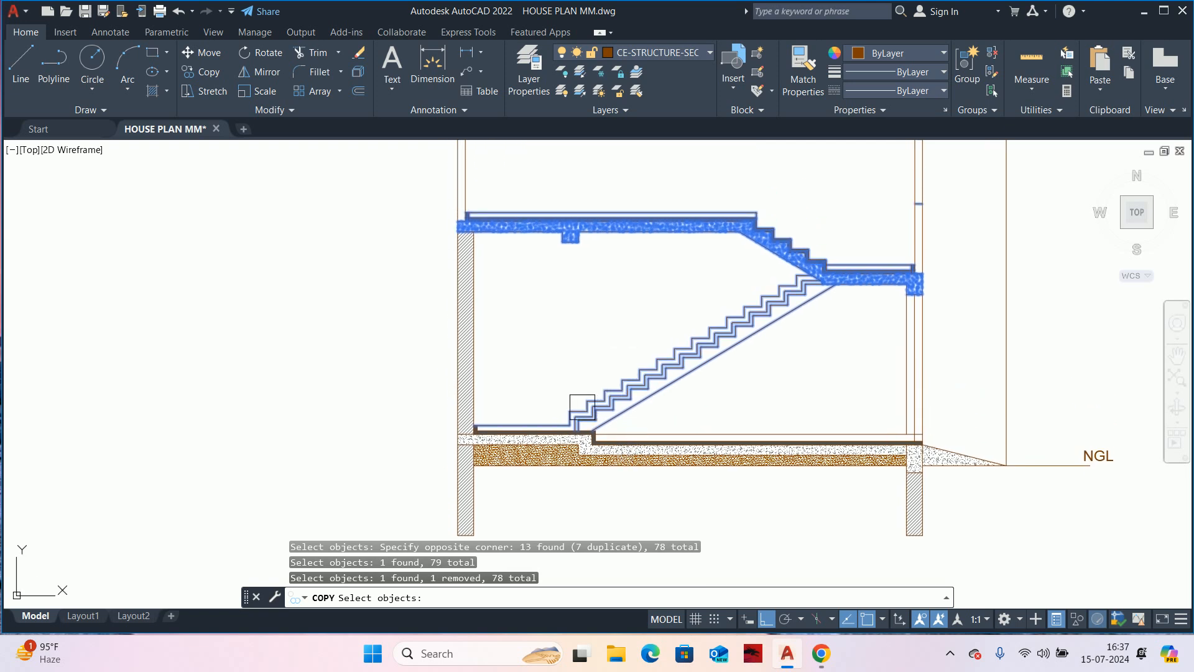
scroll(663, 467, "up", 2)
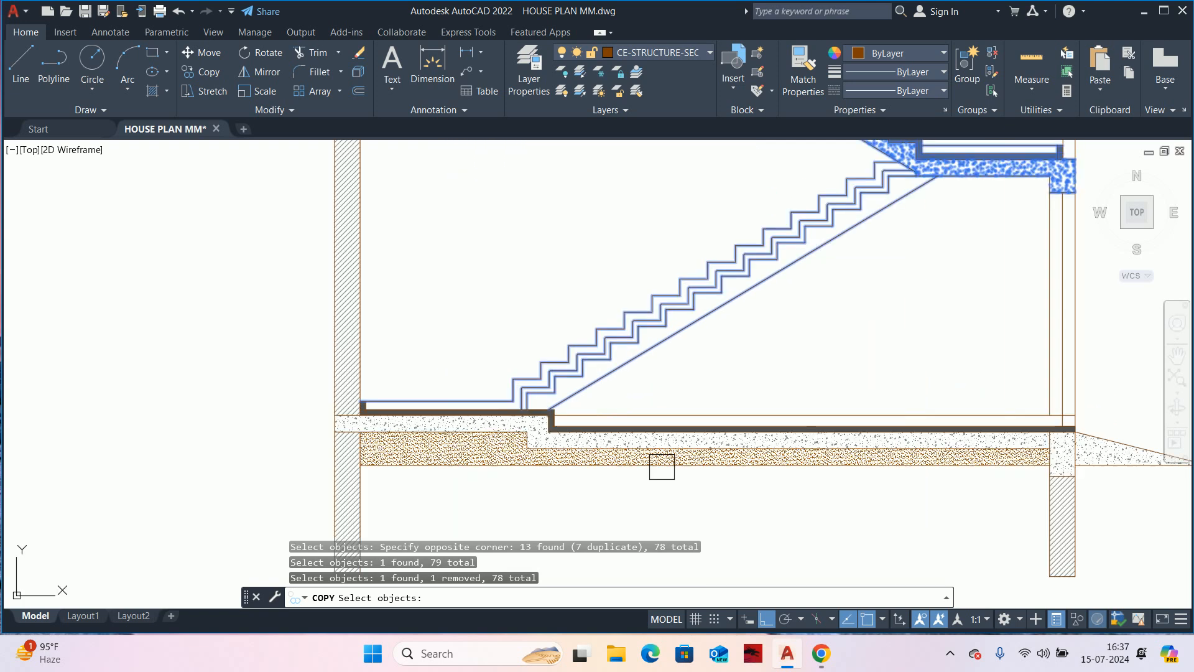
scroll(497, 438, "up", 2)
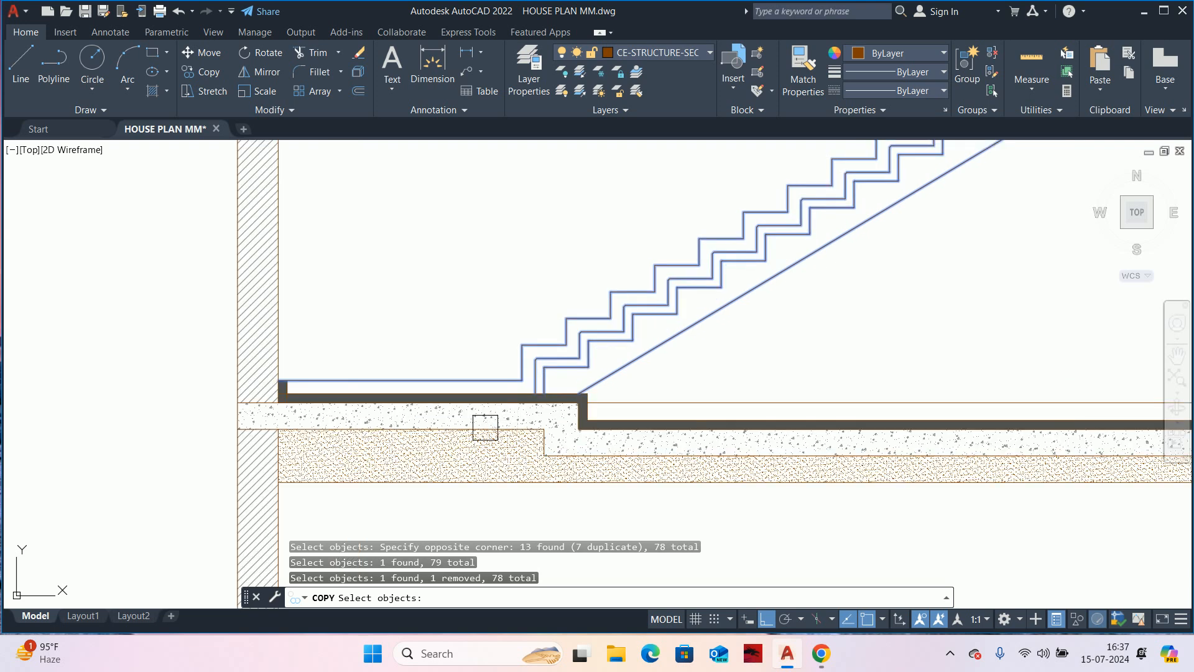
left_click(485, 428)
left_click(485, 405)
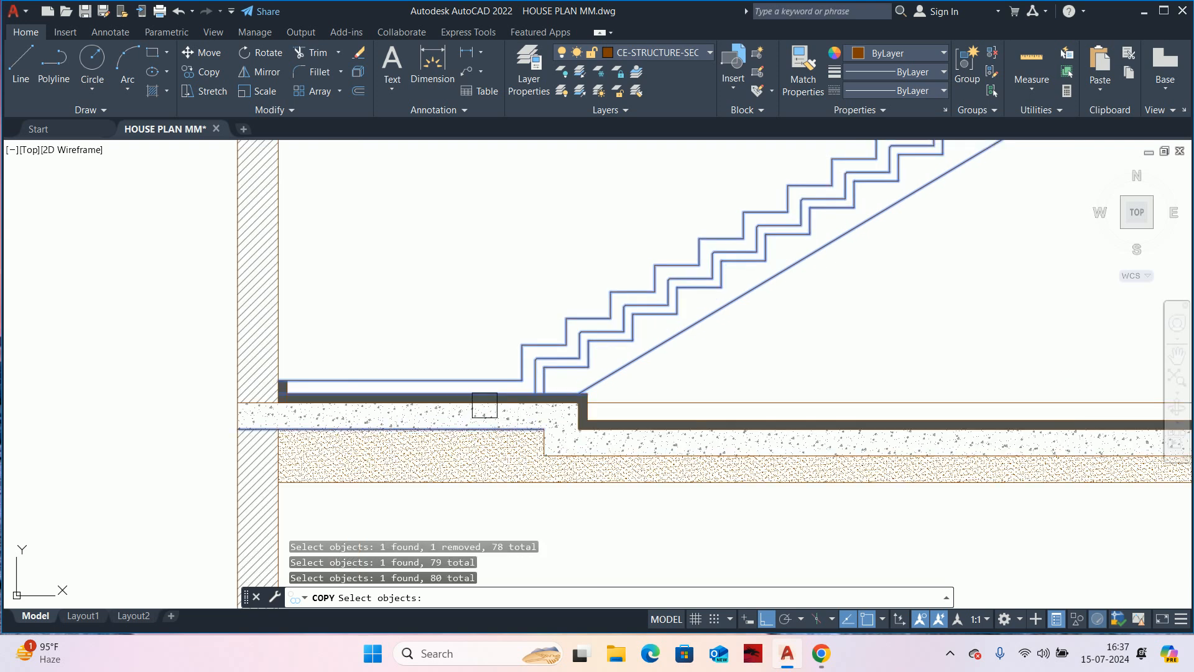
scroll(484, 403, "up", 4)
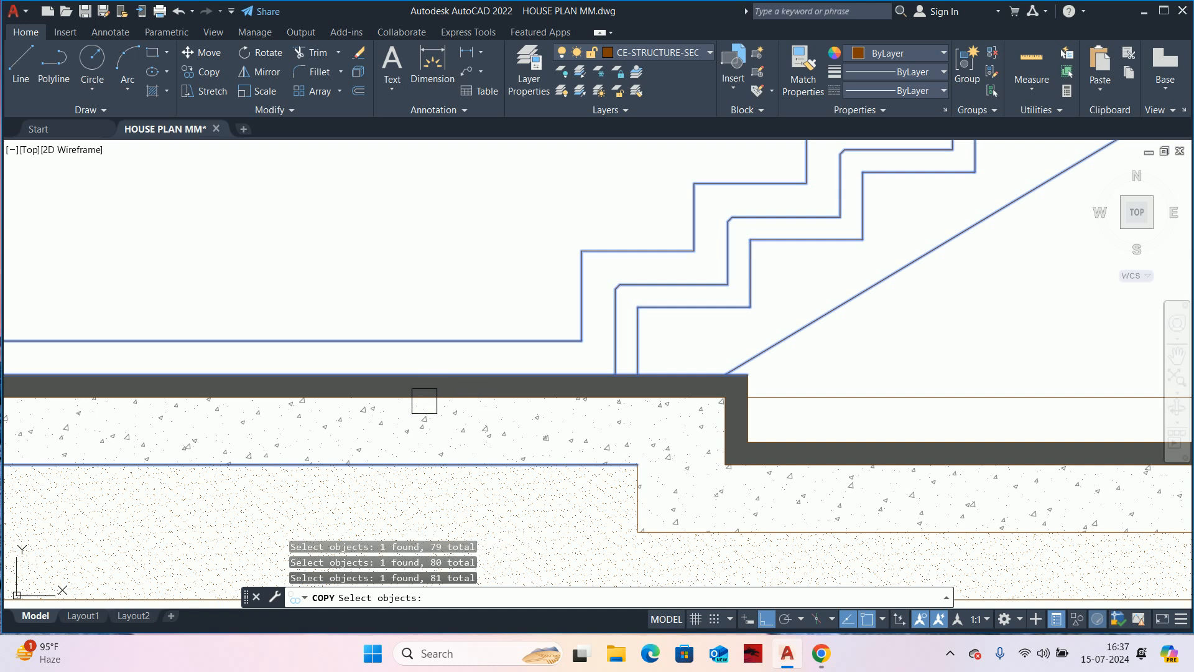
scroll(424, 401, "down", 6)
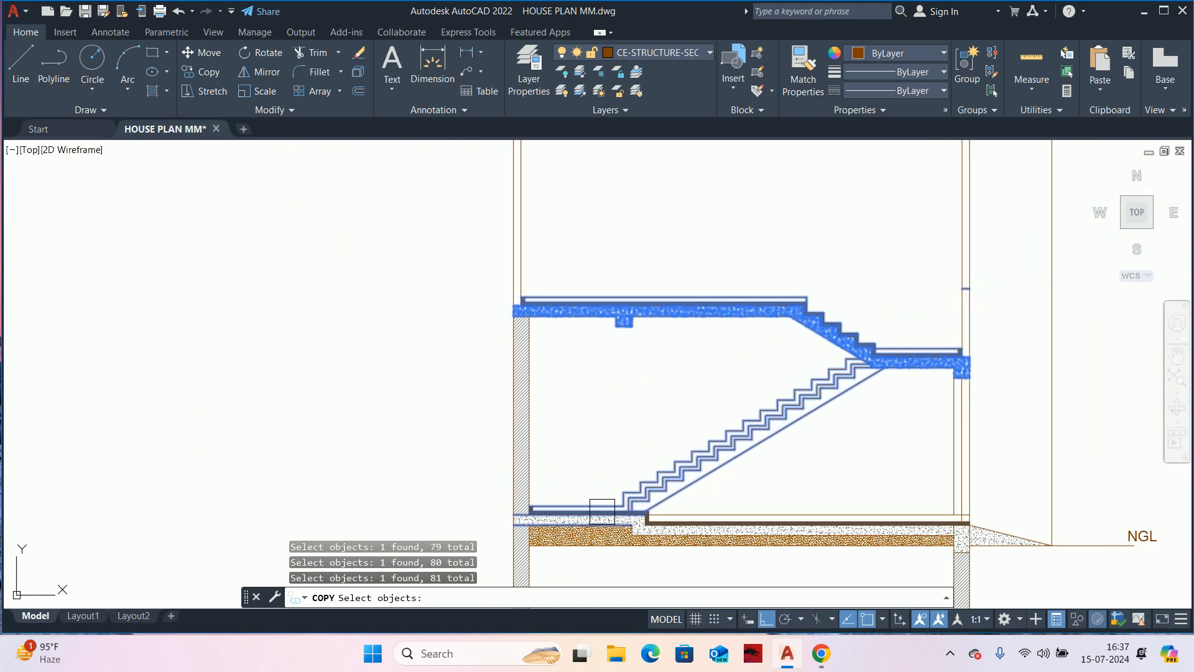
scroll(592, 505, "up", 5)
- Remove the ground-floor slab, finish and skirting lines beside the hatched wall from the copy selection
left_click(549, 519, "shift")
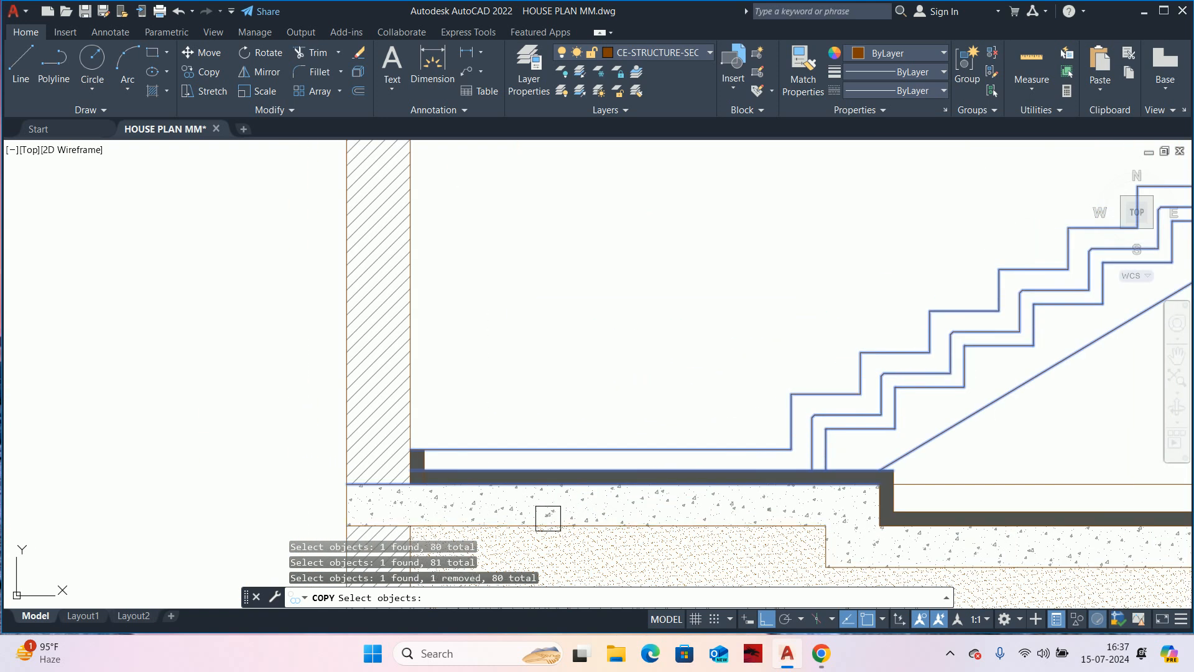
left_click(514, 488, "shift")
scroll(507, 485, "down", 5)
scroll(504, 482, "up", 5)
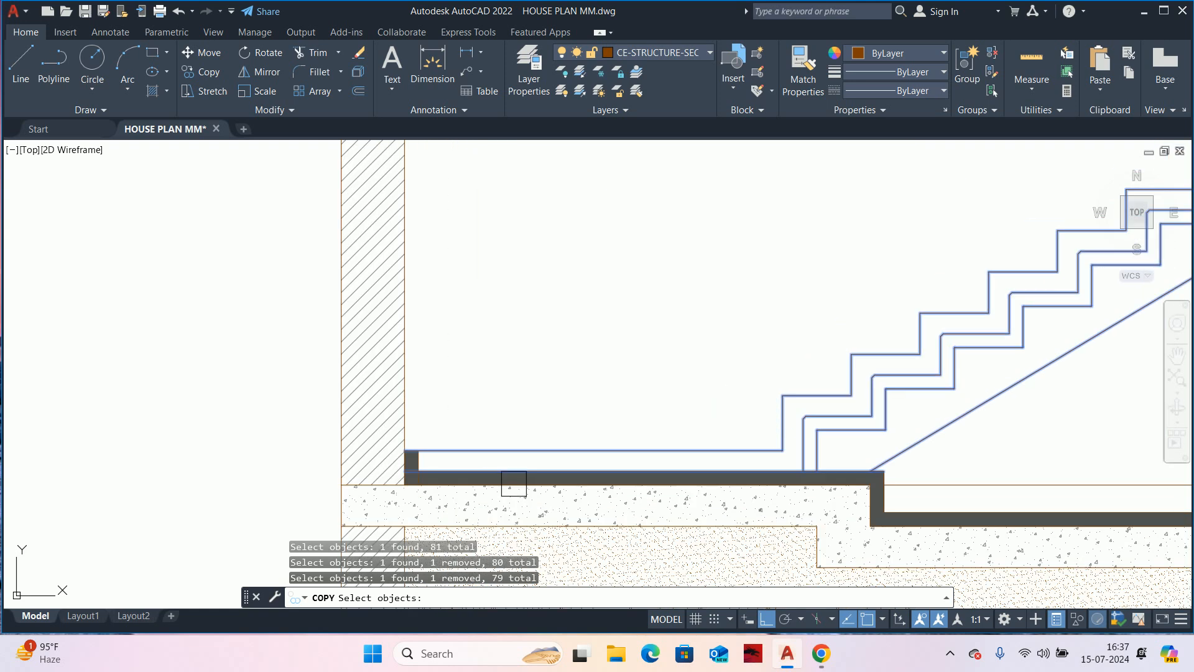
left_click(509, 478, "shift")
left_click(521, 449, "shift")
scroll(523, 448, "down", 5)
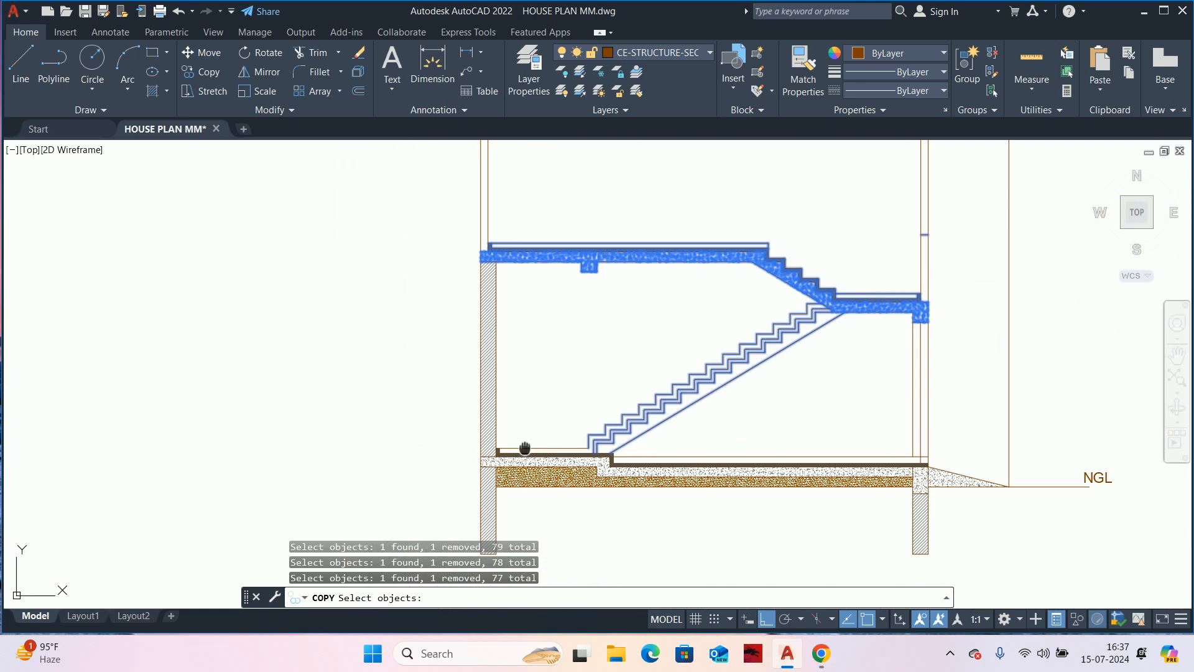
- Add the small upright skirting piece beside the hatched wall to the copy selection, leaving out the short line within the wall
scroll(457, 429, "up", 5)
left_click(457, 429)
left_click(627, 574)
scroll(622, 560, "down", 5)
scroll(599, 487, "up", 5)
left_click(582, 489, "shift")
scroll(580, 491, "down", 3)
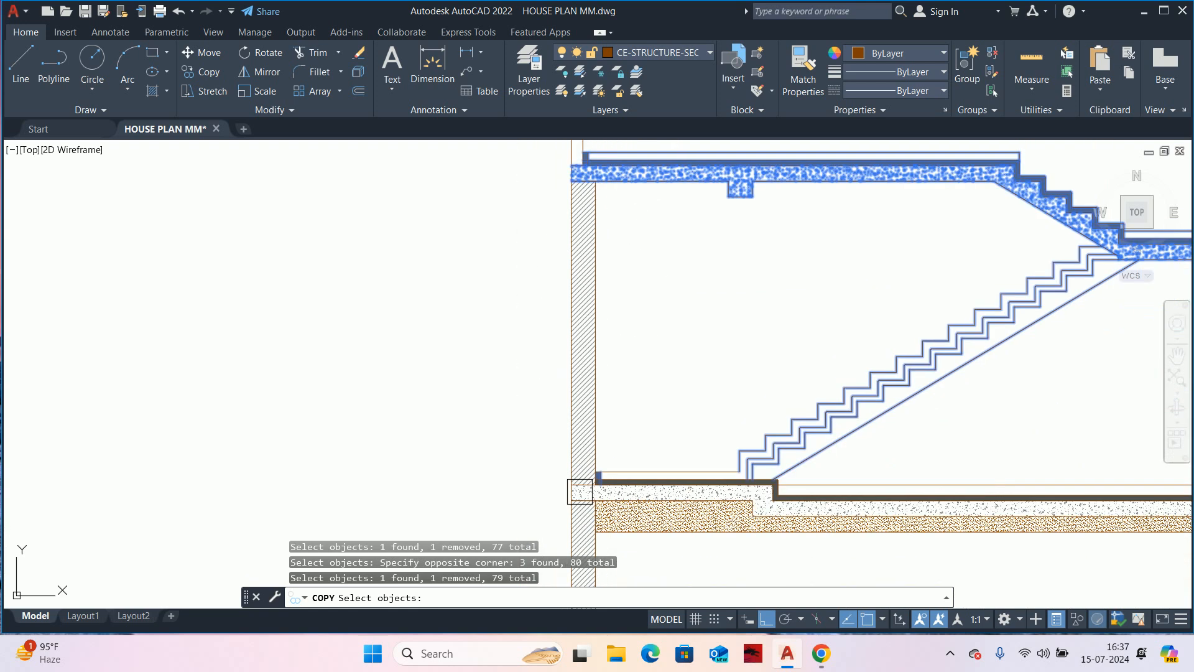
middle_click_drag(885, 512, 412, 447)
scroll(679, 439, "down", 4)
middle_click_drag(584, 428, 588, 429)
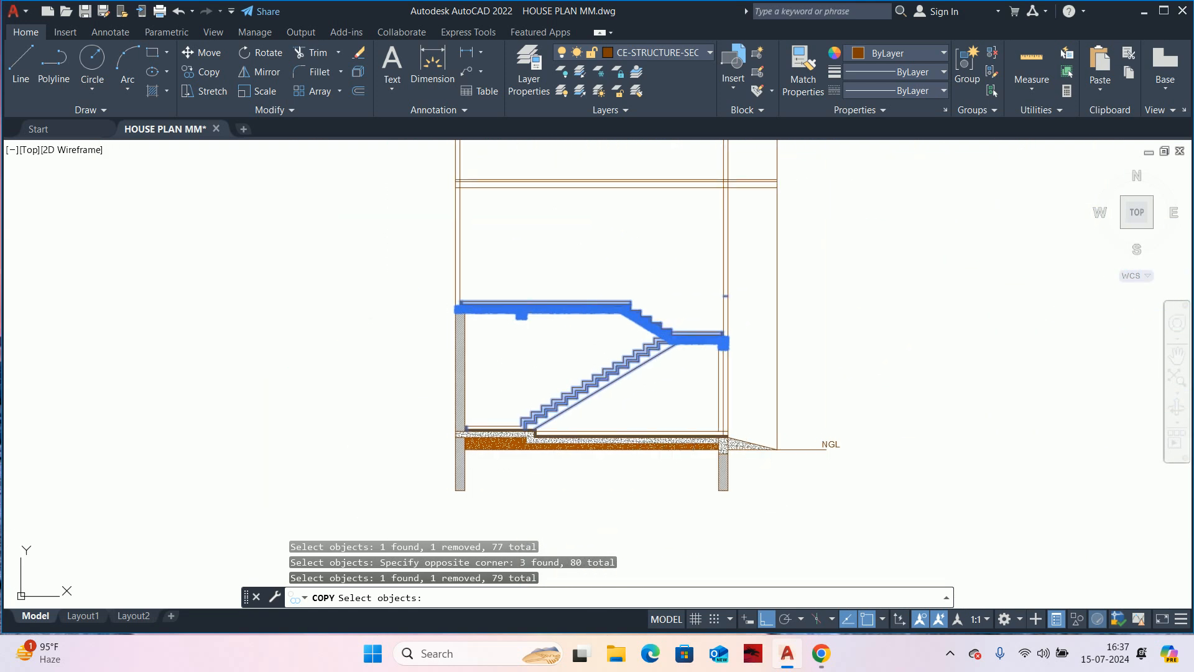
scroll(510, 425, "up", 5)
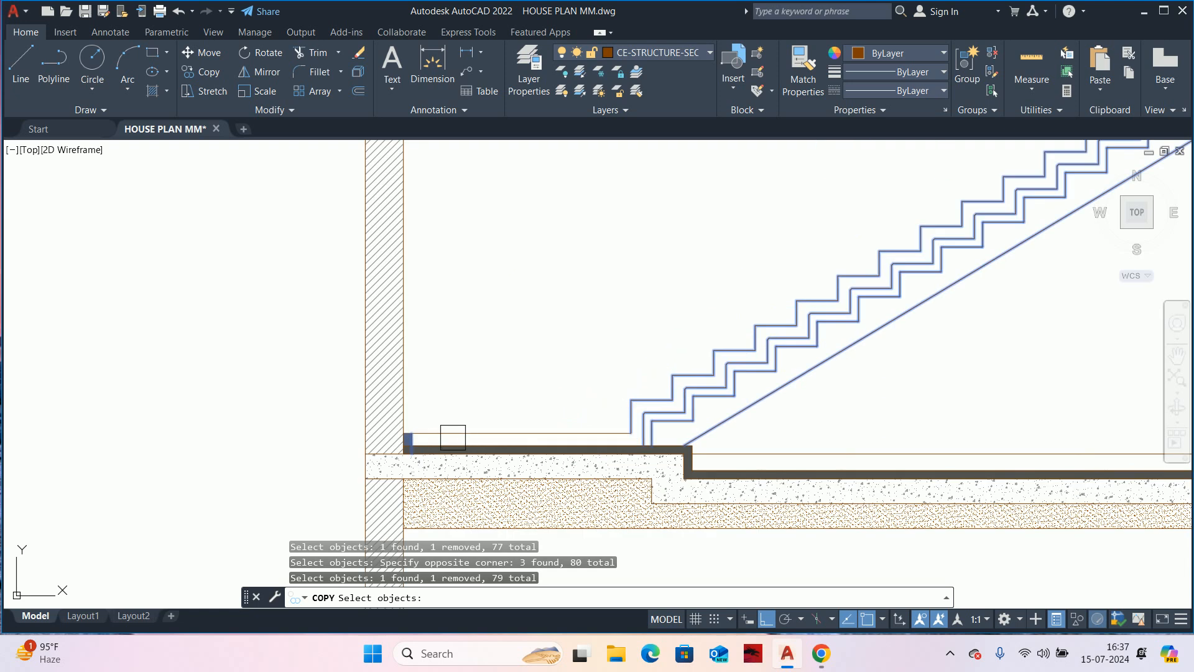
scroll(460, 451, "down", 4)
scroll(495, 453, "up", 4)
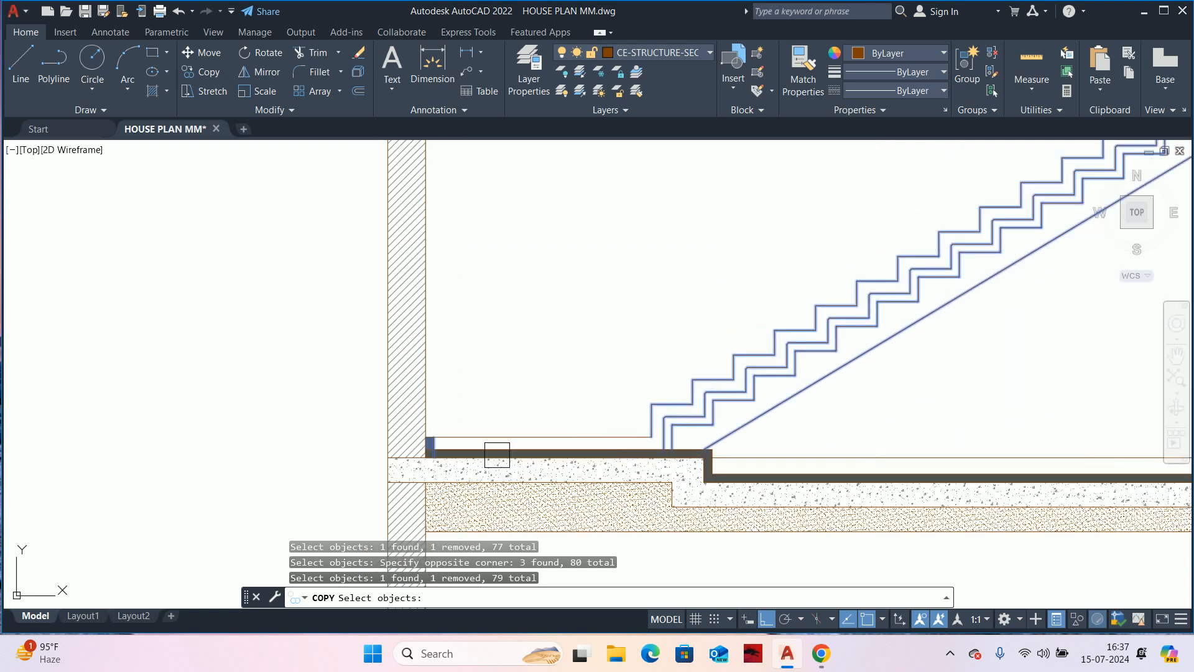
- Copy the selected stair assembly from the foot of the ground-floor flight to the finished floor line directly above the first-floor beam
key("Return")
scroll(685, 459, "up", 4)
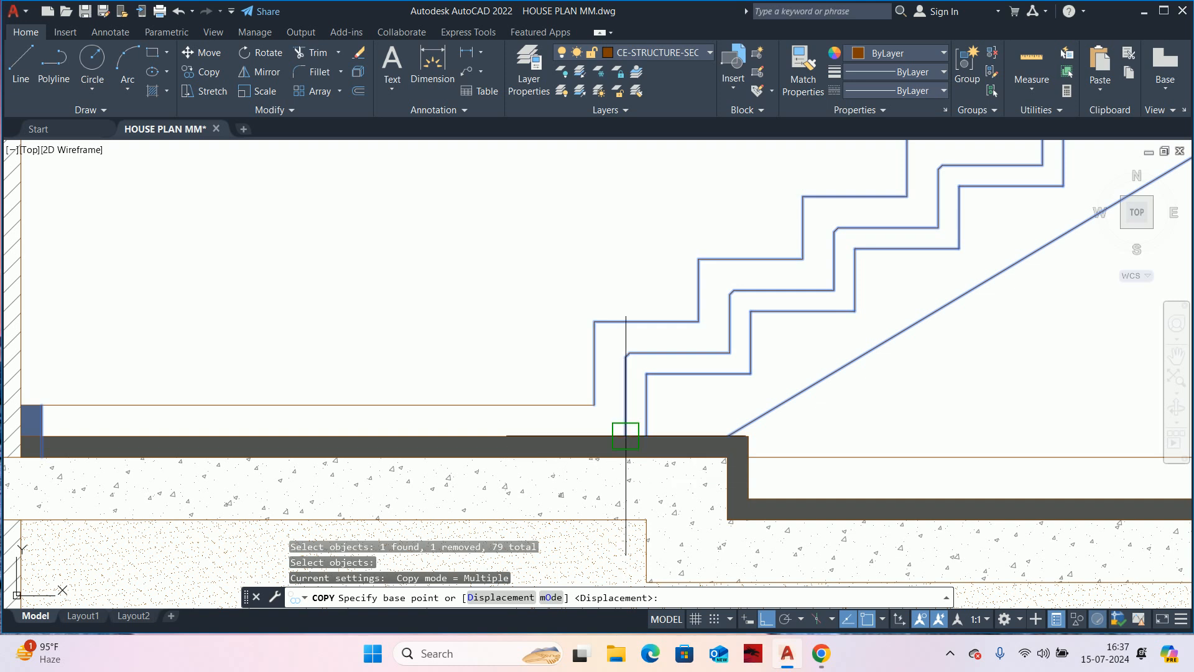
left_click(626, 436)
scroll(626, 436, "down", 5)
middle_click_drag(631, 250, 624, 419)
scroll(598, 355, "up", 5)
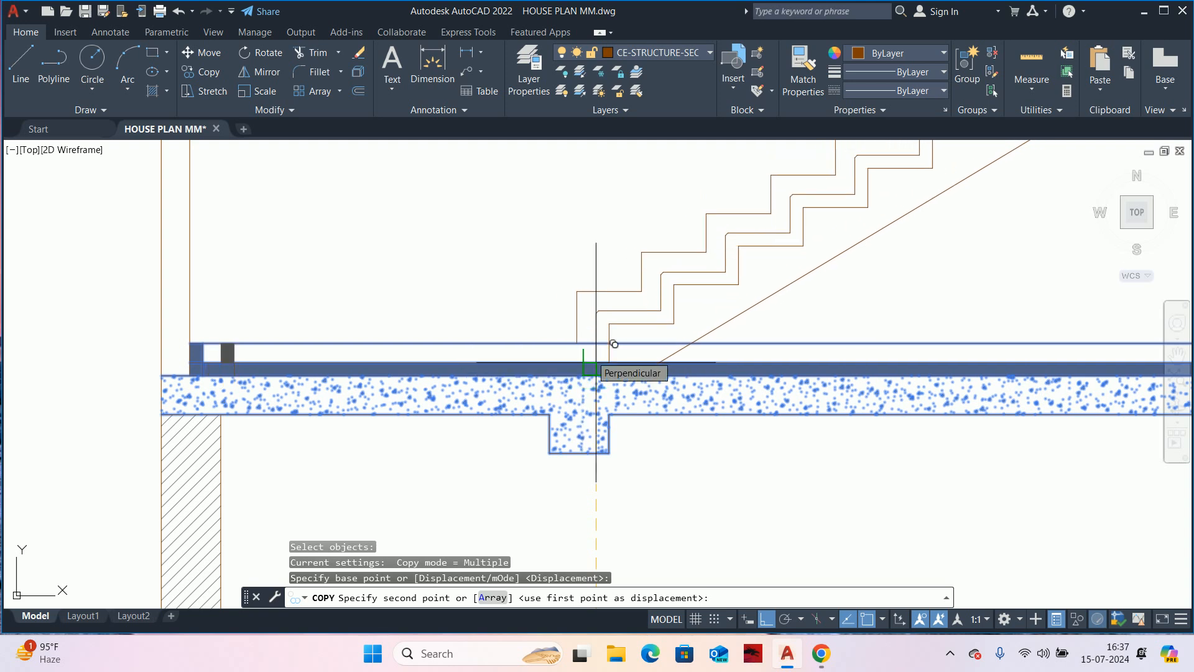
left_click(596, 362)
key("Escape")
scroll(434, 384, "down", 8)
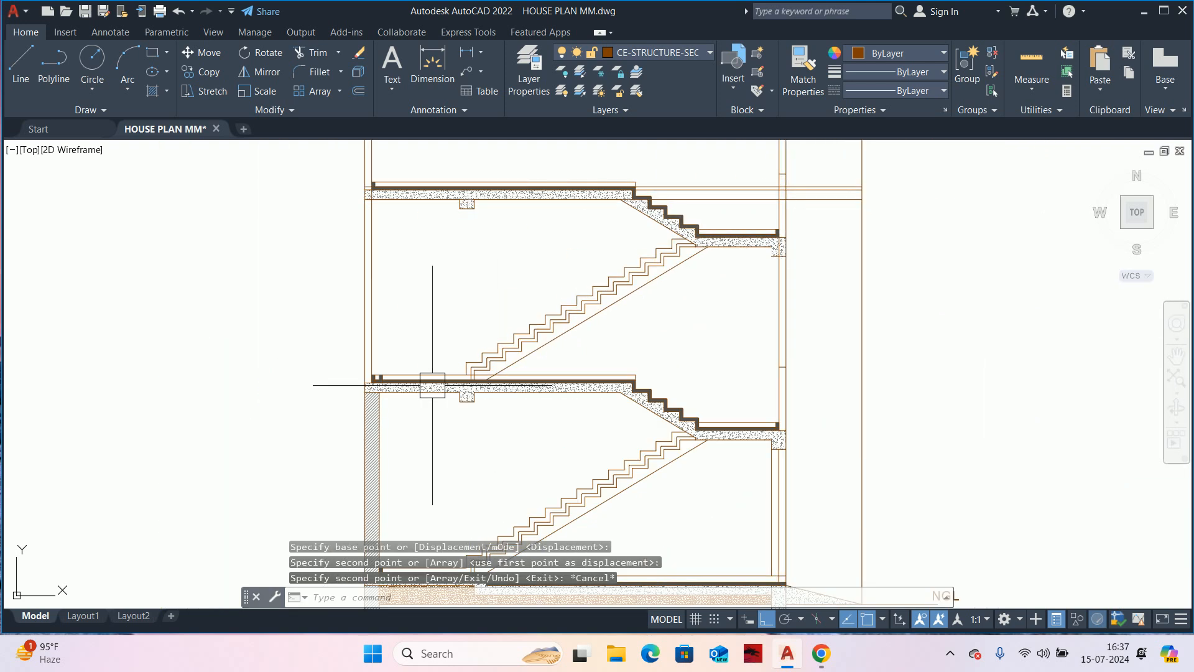
key("Escape")
middle_click_drag(484, 398, 560, 435)
key("Escape")
key("Escape")
- Delete the horizontal floor guide lines at the three upper levels of the section
scroll(768, 320, "up", 3)
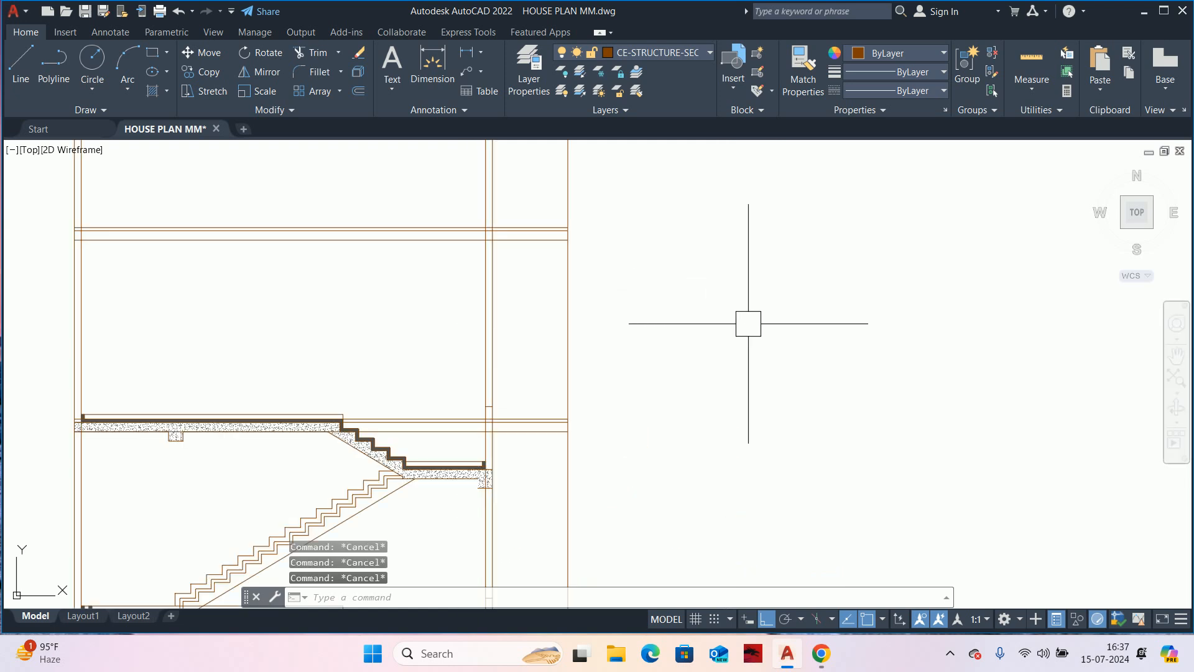
scroll(520, 433, "up", 2)
left_click(555, 468)
scroll(538, 279, "down", 2)
middle_click_drag(539, 278, 531, 408)
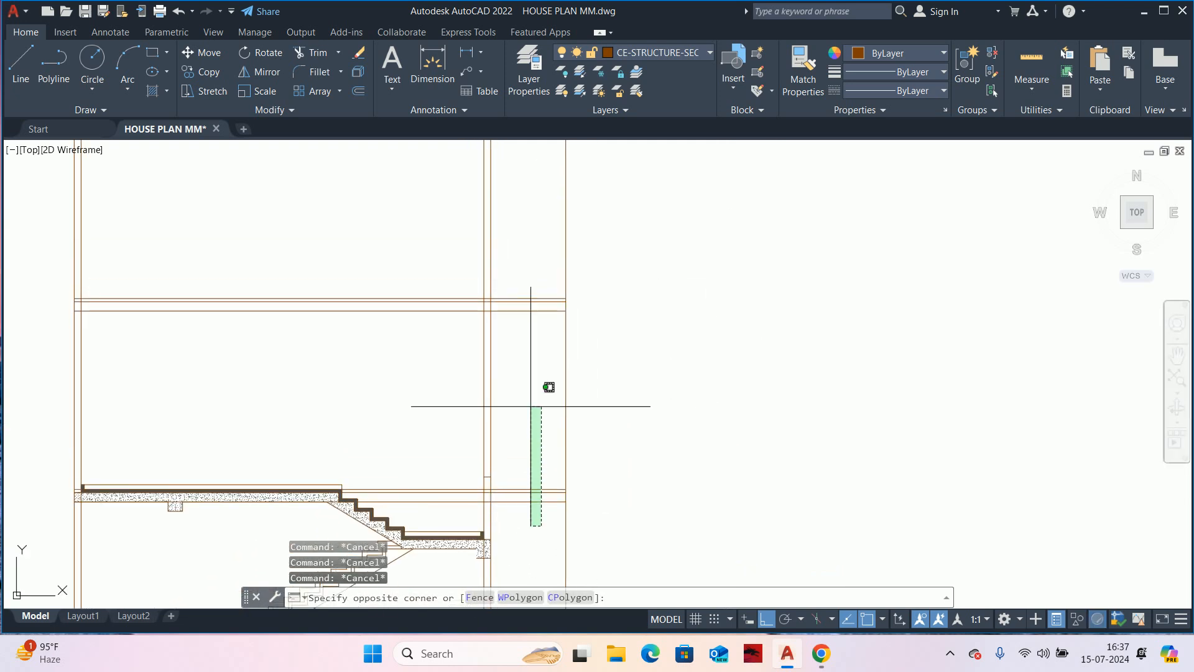
left_click(528, 263)
scroll(525, 263, "down", 2)
middle_click_drag(517, 268, 546, 439)
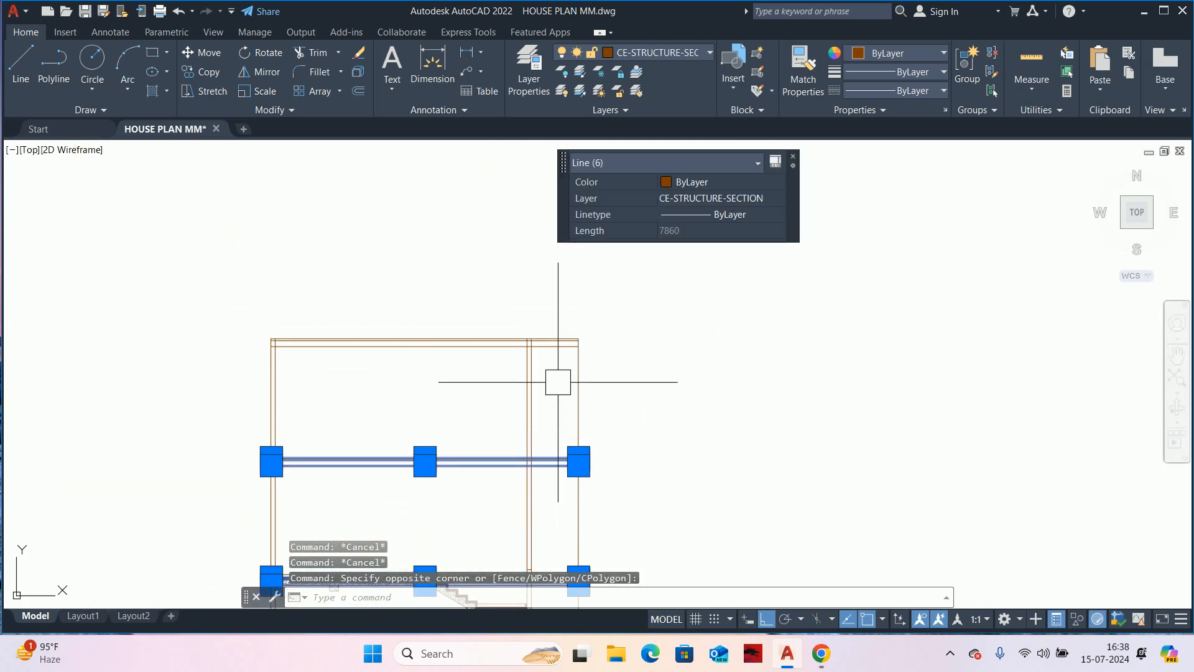
key("Delete")
left_click(557, 297)
left_click(543, 361)
key("Delete")
- Trim the foot of the copied stair flight on the first floor so its lines end at the skirting line
scroll(537, 367, "down", 2)
scroll(537, 376, "down", 2)
middle_click_drag(537, 376, 591, 232)
scroll(542, 327, "up", 6)
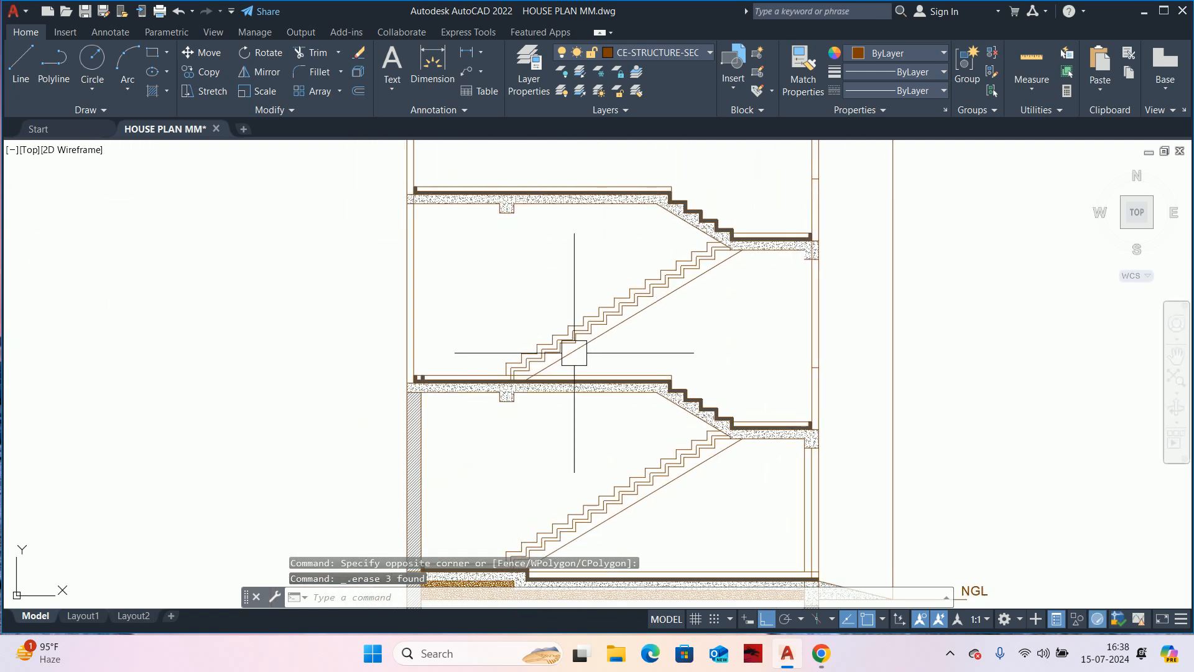
key("Escape")
key("Escape")
scroll(517, 381, "up", 4)
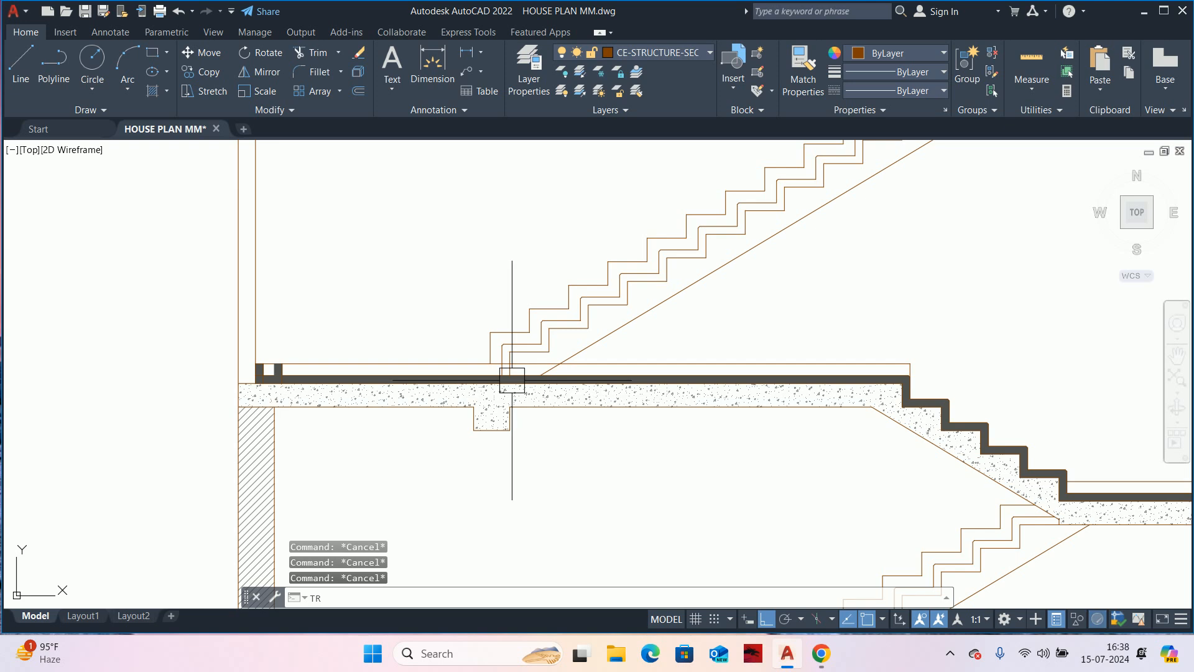
key("Return")
scroll(471, 370, "up", 5)
scroll(497, 365, "down", 5)
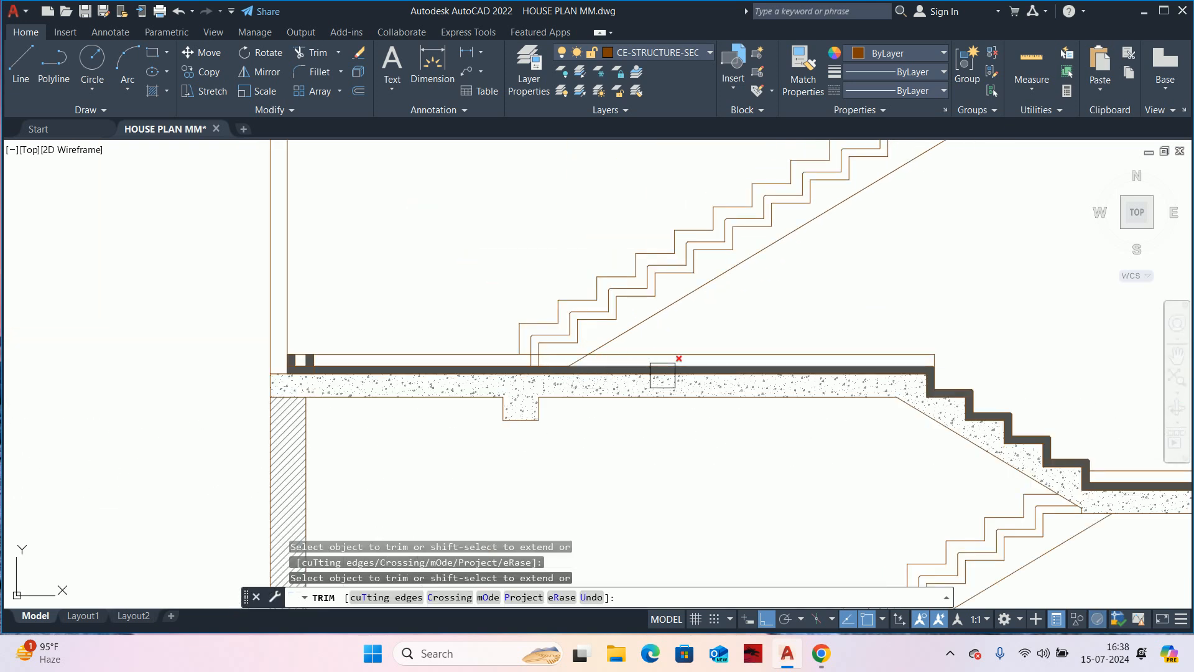
scroll(529, 355, "up", 2)
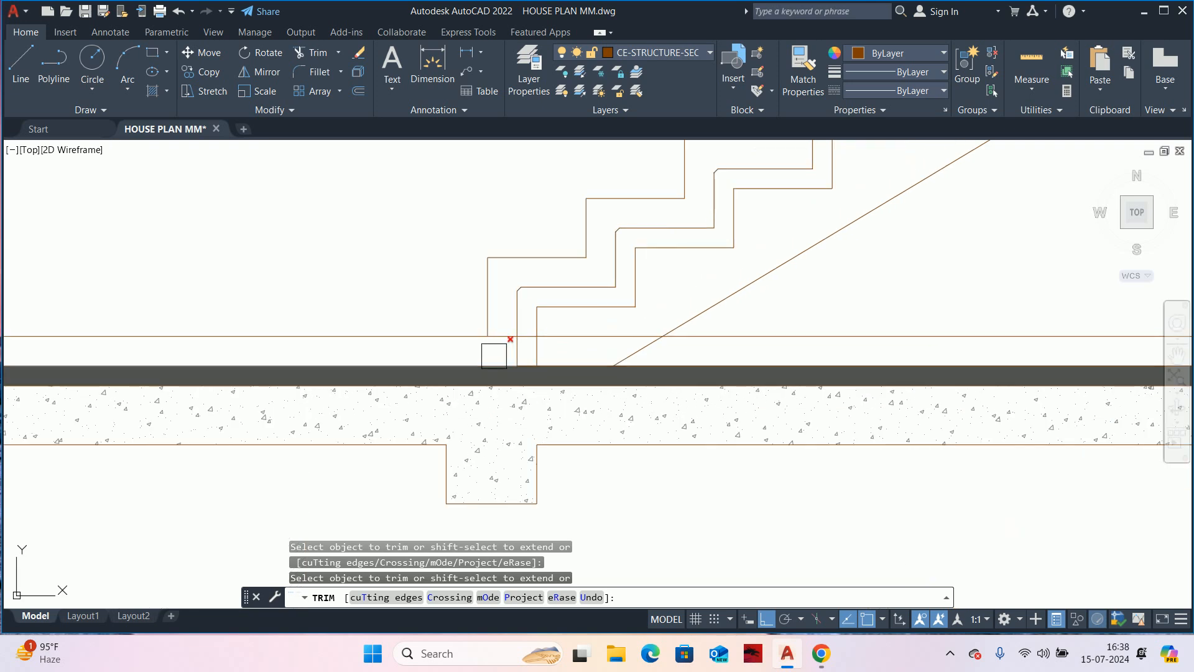
scroll(497, 349, "up", 3)
left_click(490, 353)
key("Return")
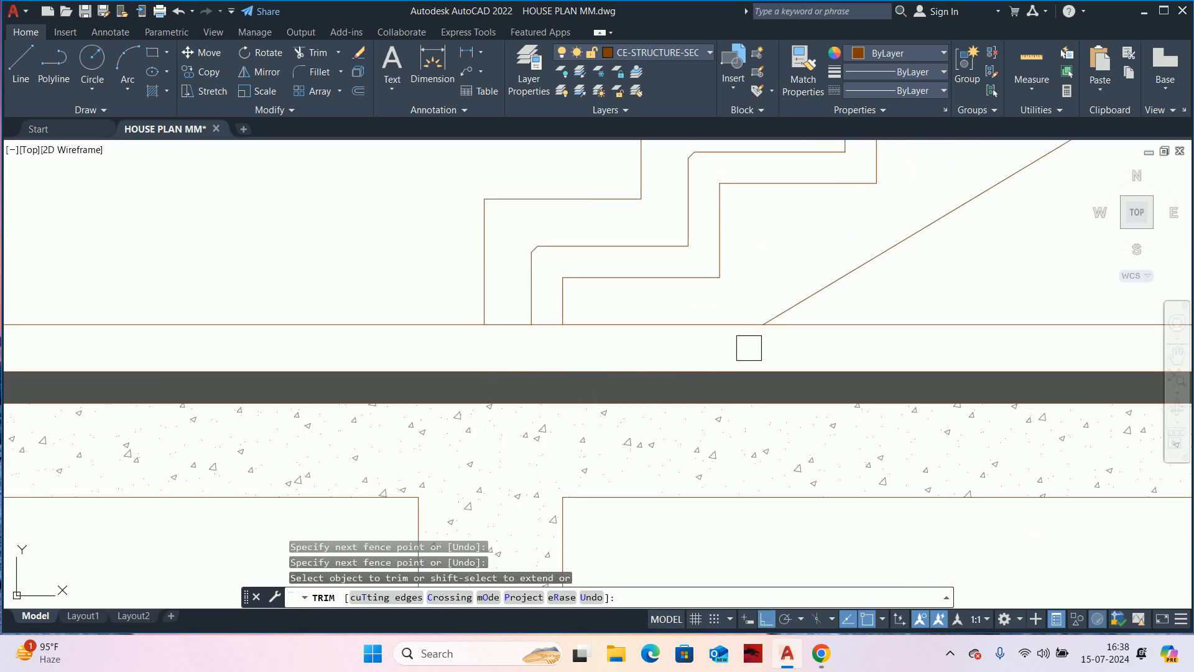
scroll(525, 334, "down", 5)
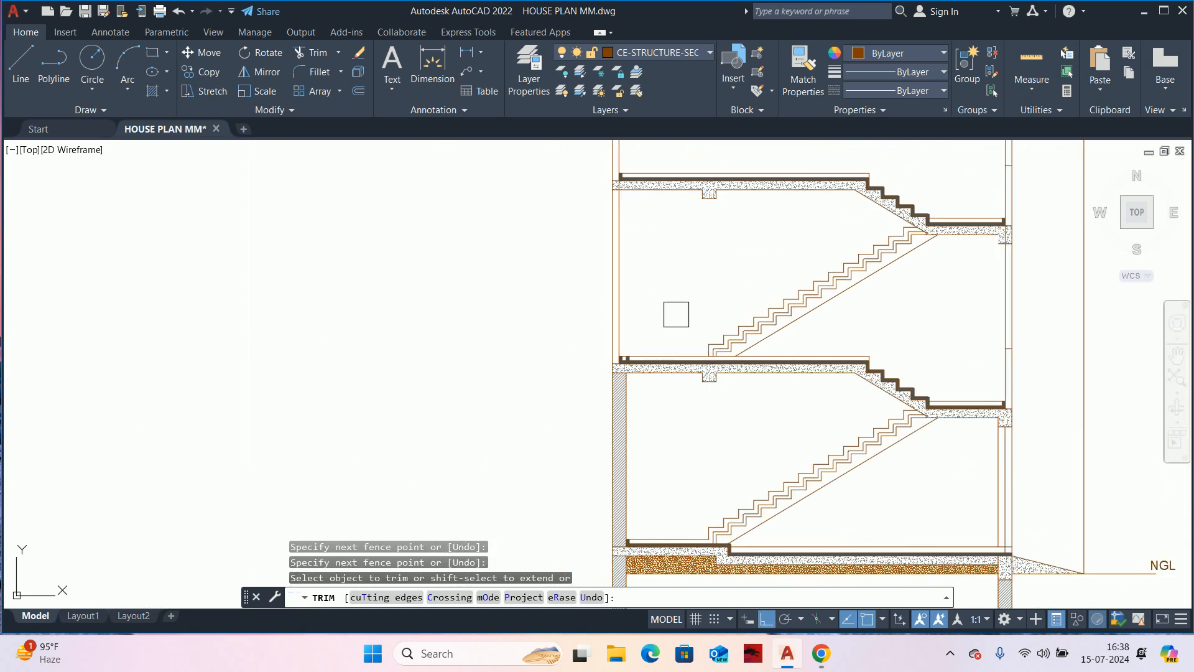
- Delete the duplicate small upright skirting piece and its hatch beside the wall on the first-floor slab
key("Escape")
key("Escape")
key("Escape")
middle_click_drag(560, 328, 530, 355)
scroll(588, 383, "up", 6)
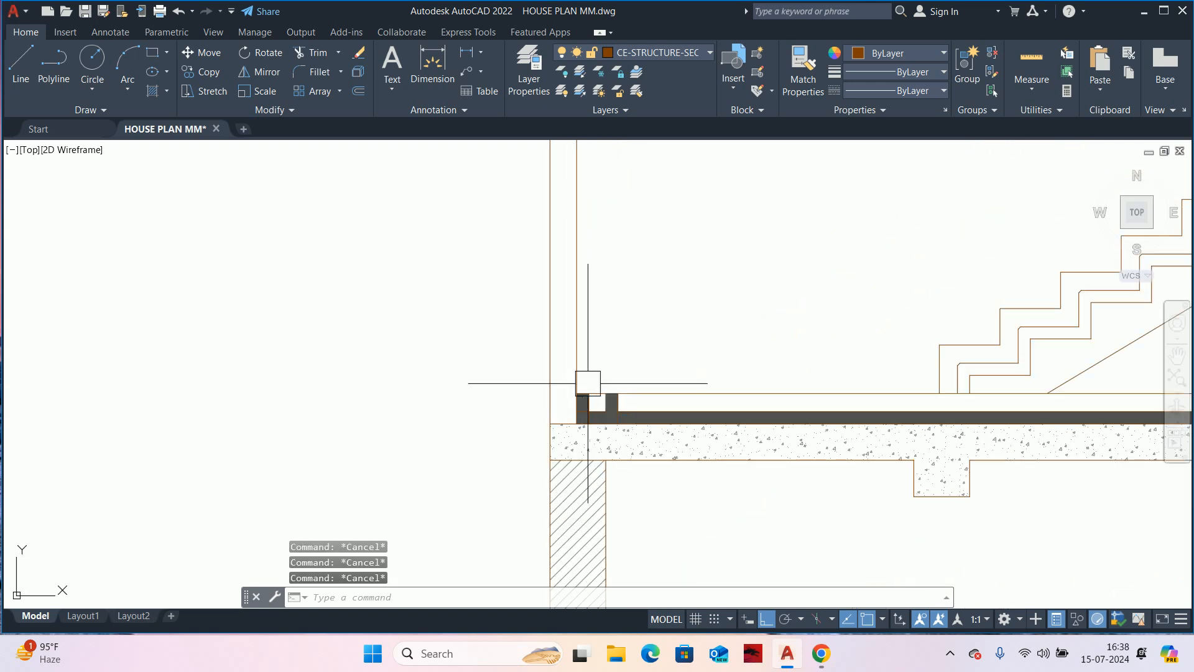
scroll(588, 383, "up", 3)
left_click(591, 379)
left_click(703, 487)
key("Delete")
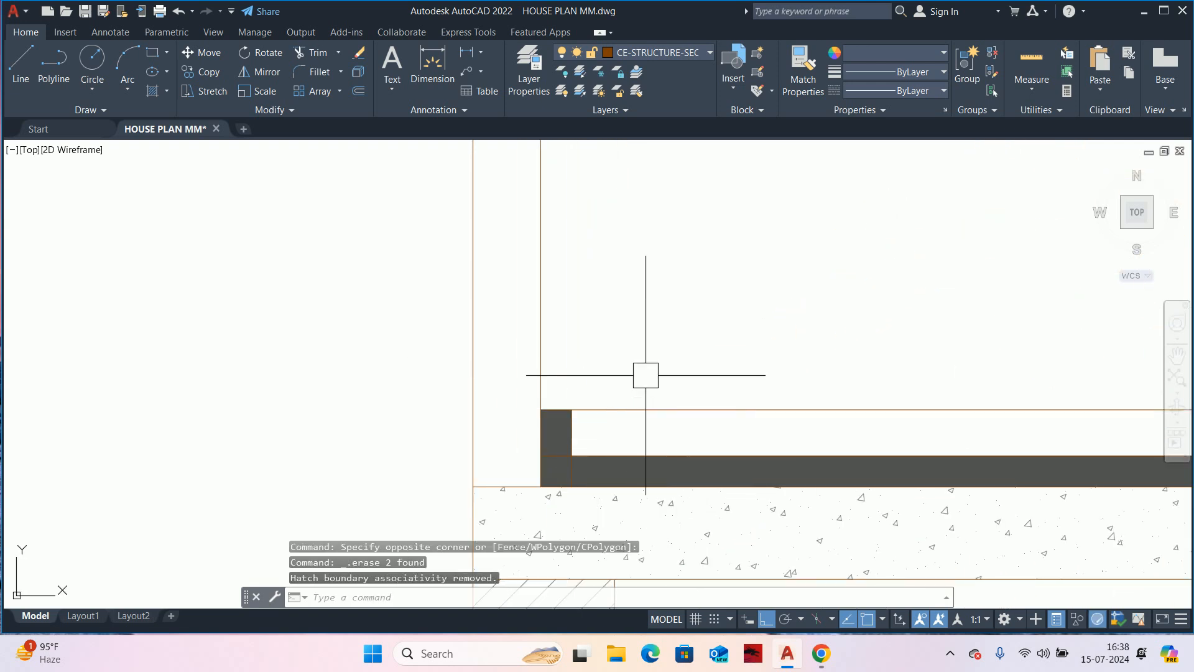
scroll(659, 305, "down", 3)
scroll(617, 352, "up", 4)
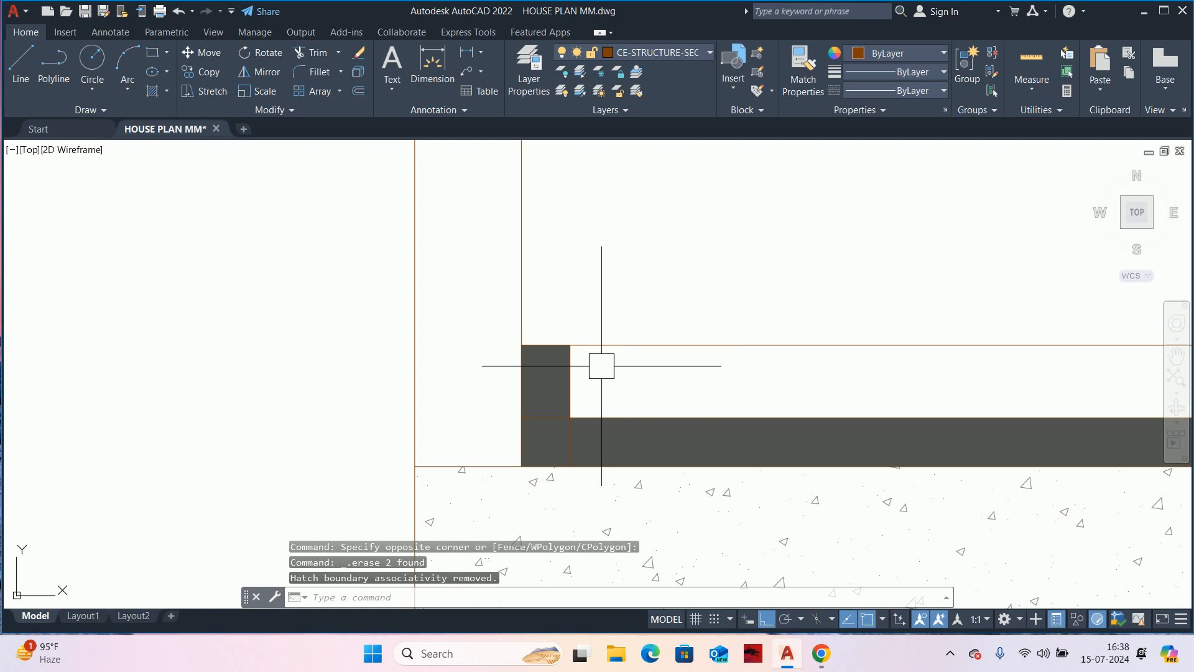
left_click(565, 373)
key("Escape")
key("Escape")
key("Escape")
scroll(703, 335, "down", 5)
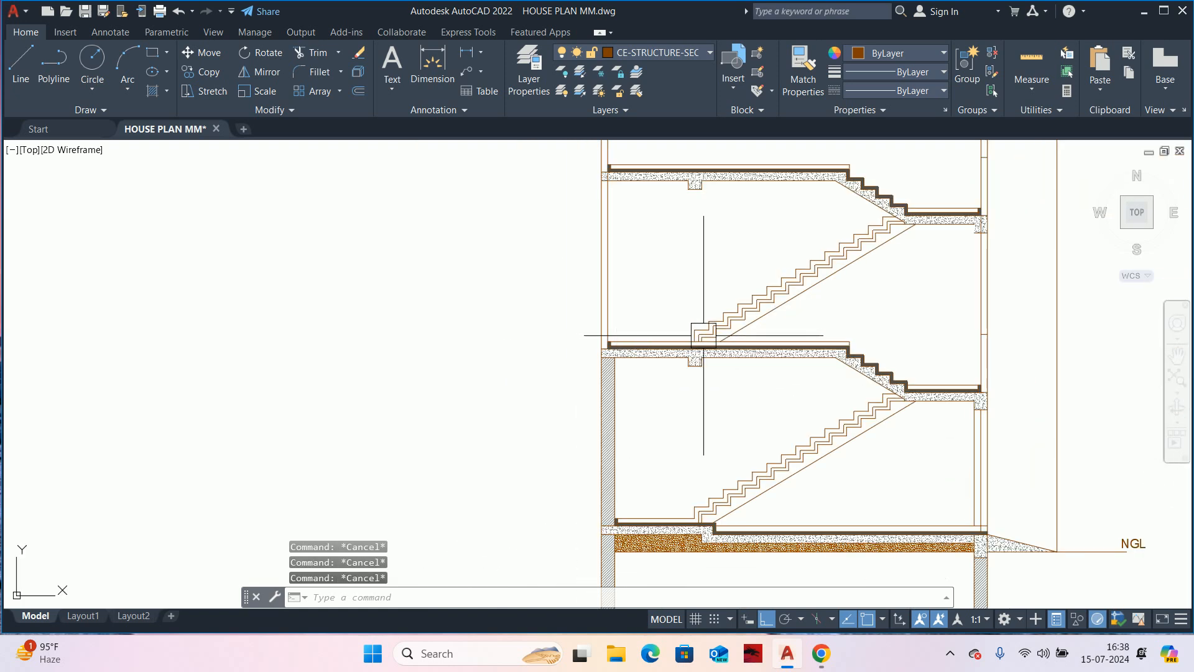
middle_click_drag(702, 335, 667, 371)
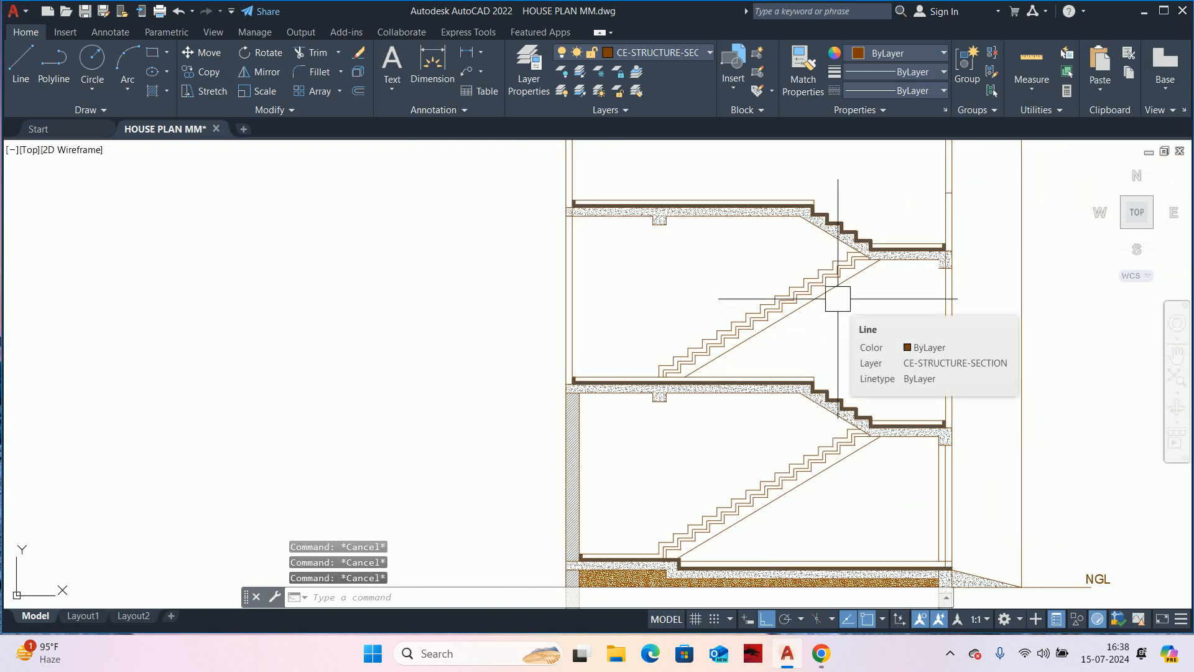
- Try to trim the inner wall line running through the hatched landing beam of the upper stair
scroll(946, 267, "up", 6)
middle_click_drag(937, 304, 771, 516)
type("tr")
key("Return")
scroll(775, 452, "up", 4)
left_click(775, 450)
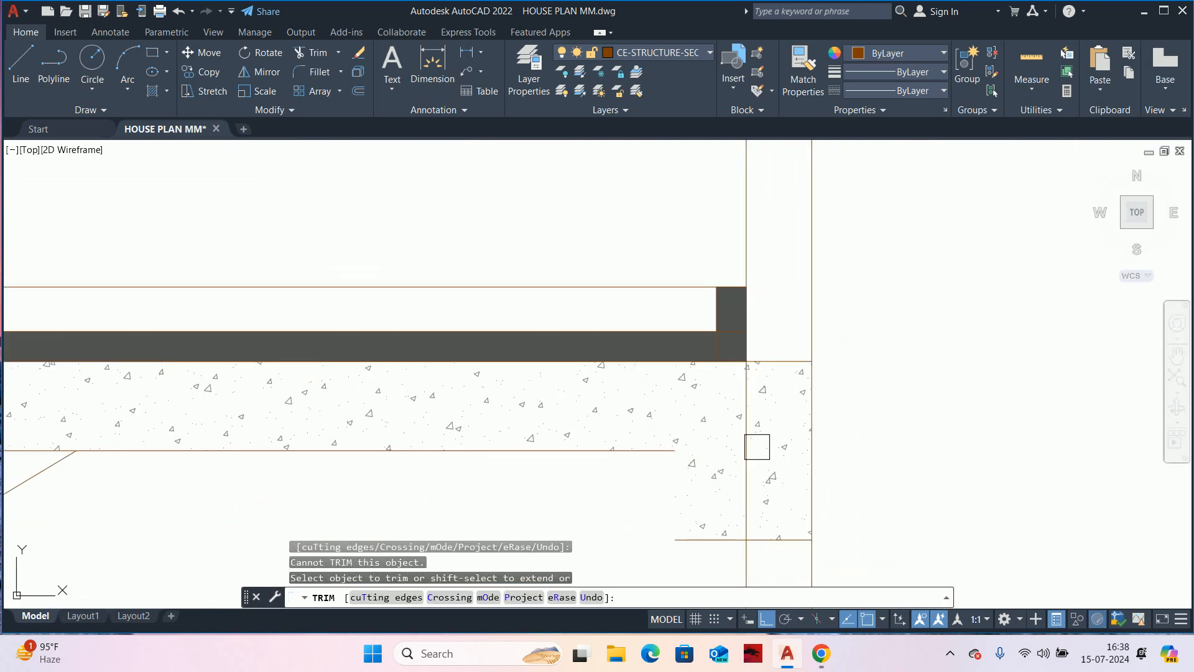
middle_click_drag(744, 459, 748, 369)
key("Escape")
left_click(749, 368)
key("Escape")
key("Escape")
left_click(738, 500)
left_click(768, 494)
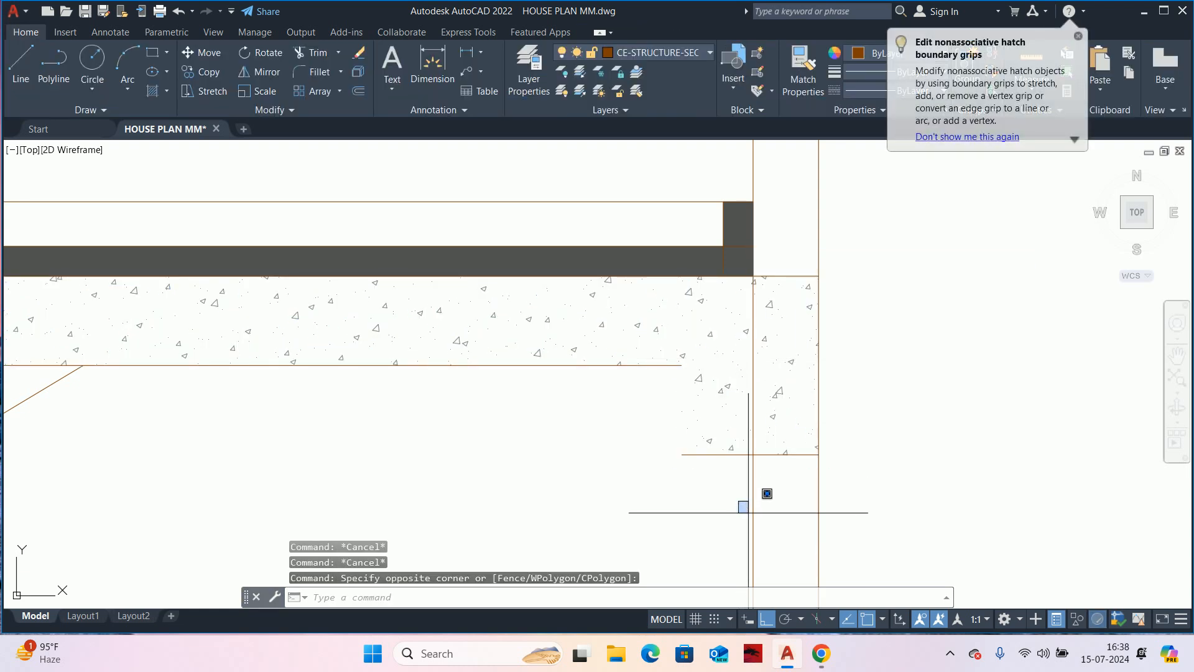
key("Escape")
- Trim the inner wall line out of the hatched landing beam, undoing the accidental trim of the concrete hatch
middle_click_drag(746, 512, 694, 457)
type("tr")
key("Return")
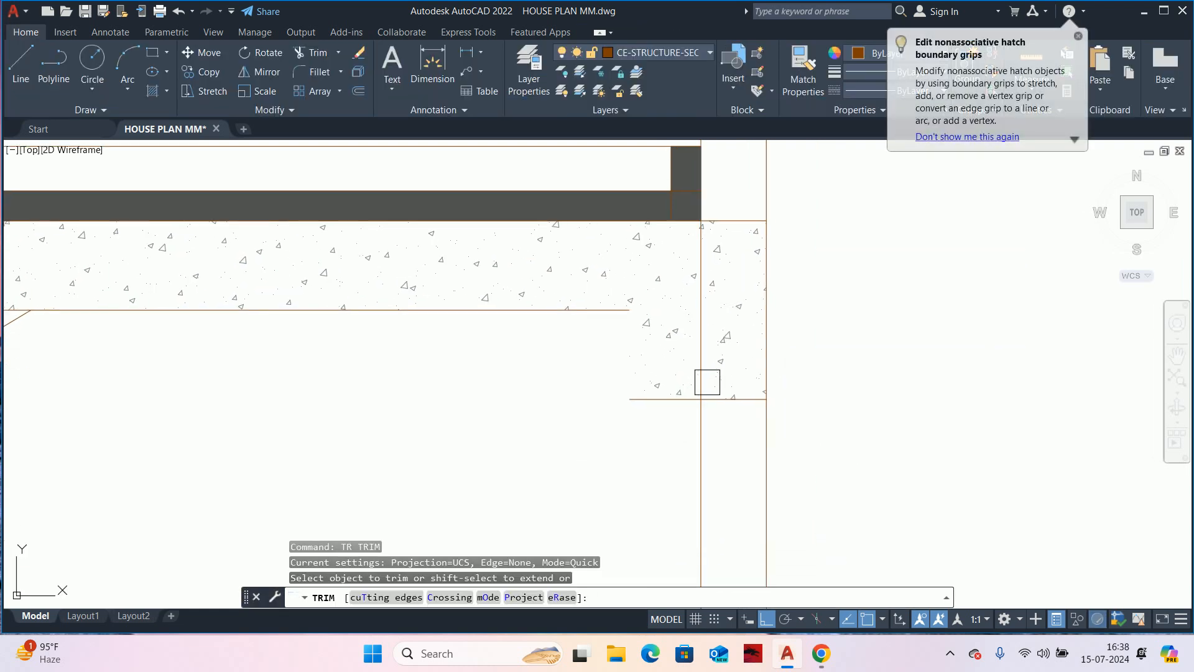
scroll(706, 374, "up", 4)
left_click(695, 361)
scroll(695, 361, "down", 6)
key("ctrl+z")
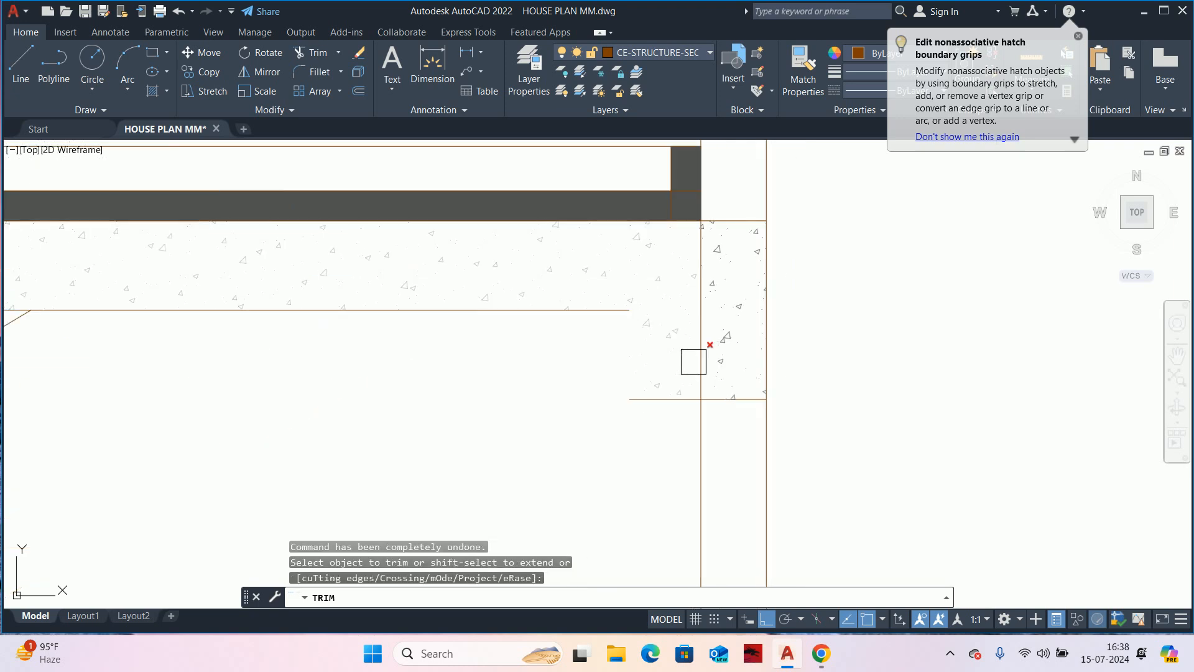
scroll(705, 377, "up", 5)
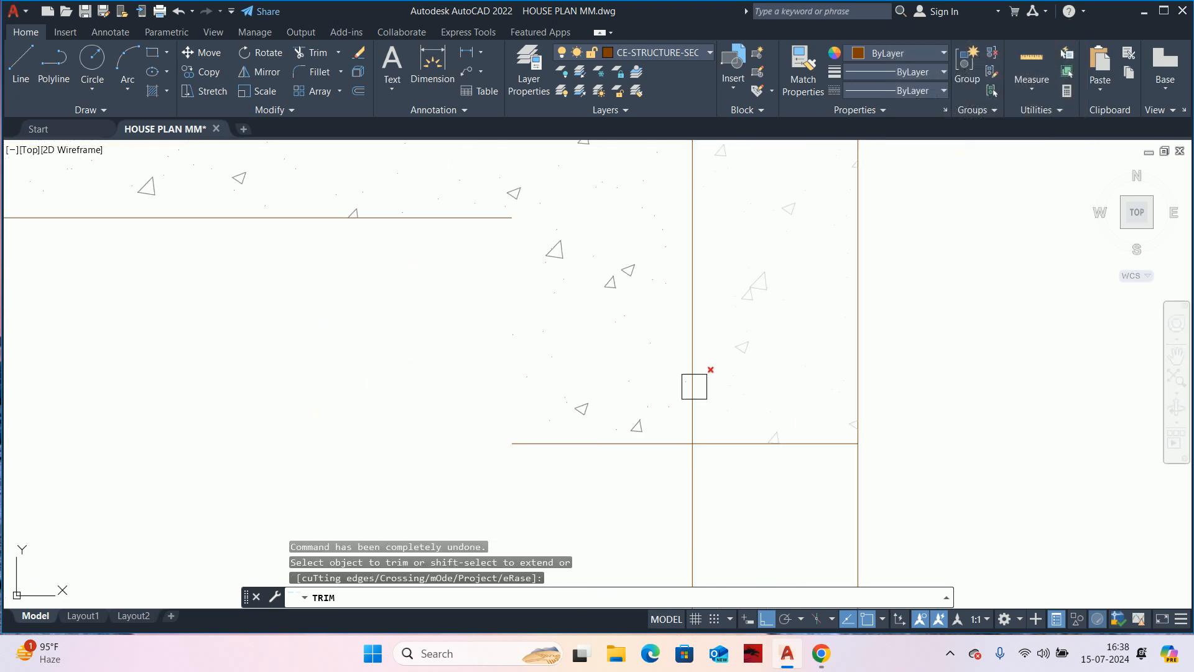
scroll(692, 378, "down", 2)
middle_click_drag(692, 379, 693, 466)
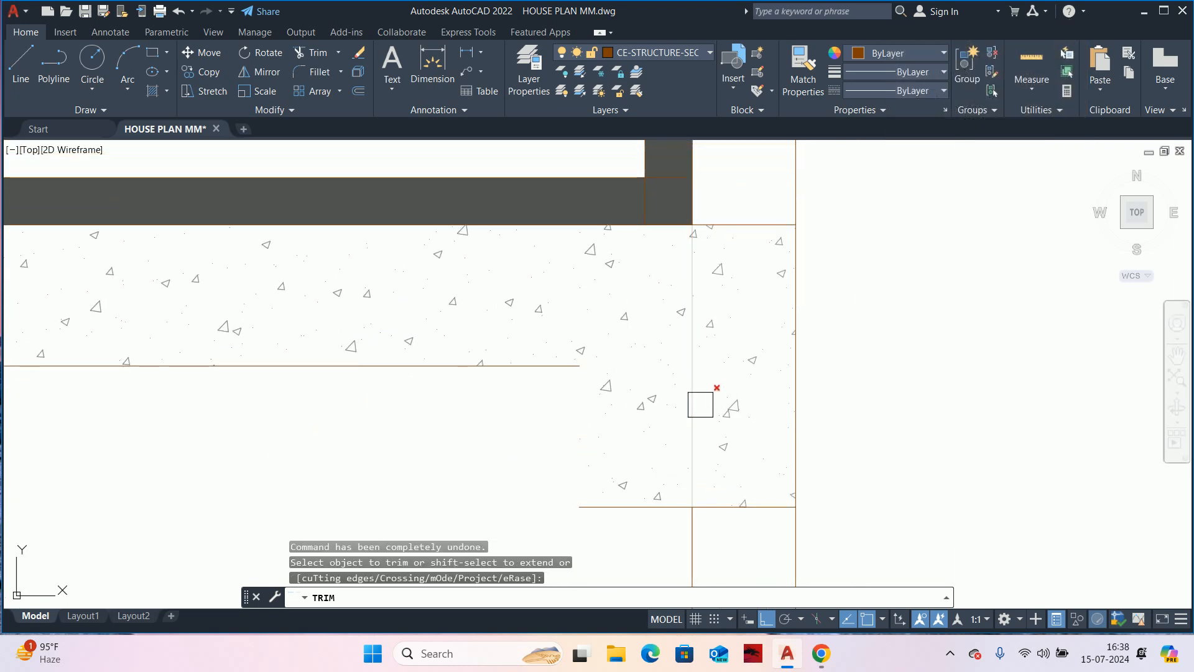
scroll(701, 407, "up", 2)
left_click(692, 438)
scroll(690, 438, "down", 5)
key("Escape")
key("Escape")
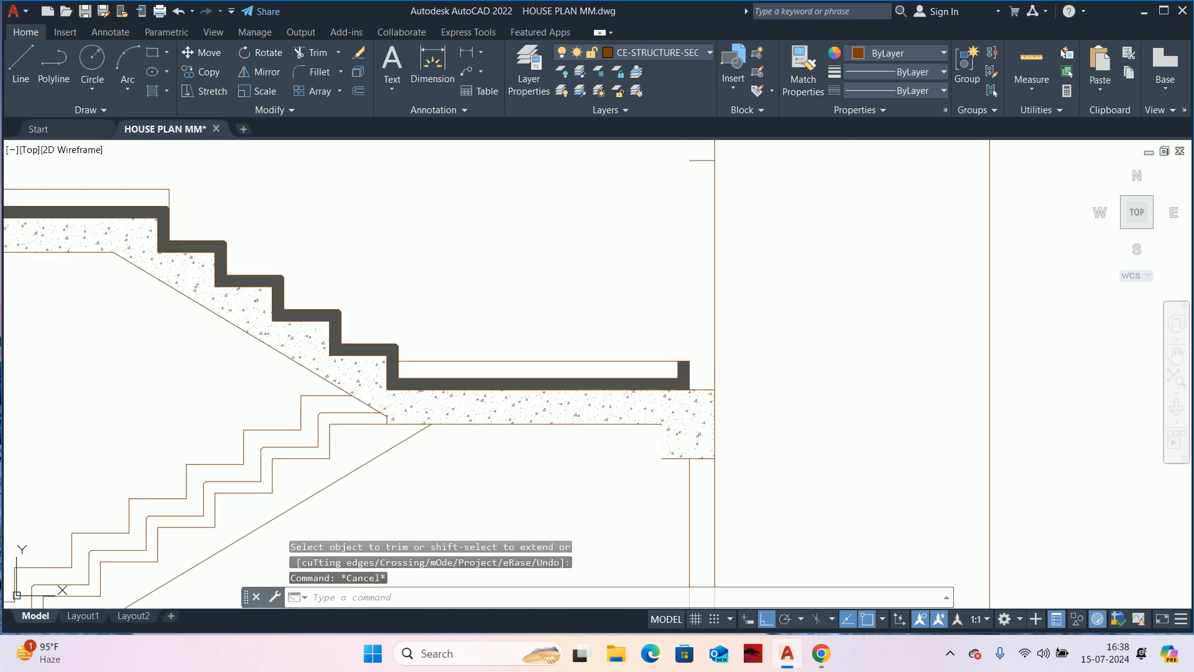
- Draw the missing vertical beam edge from the underside of the upper landing slab to the bottom of its beam
type("L")
key("Return")
left_click(662, 425)
left_click(663, 458)
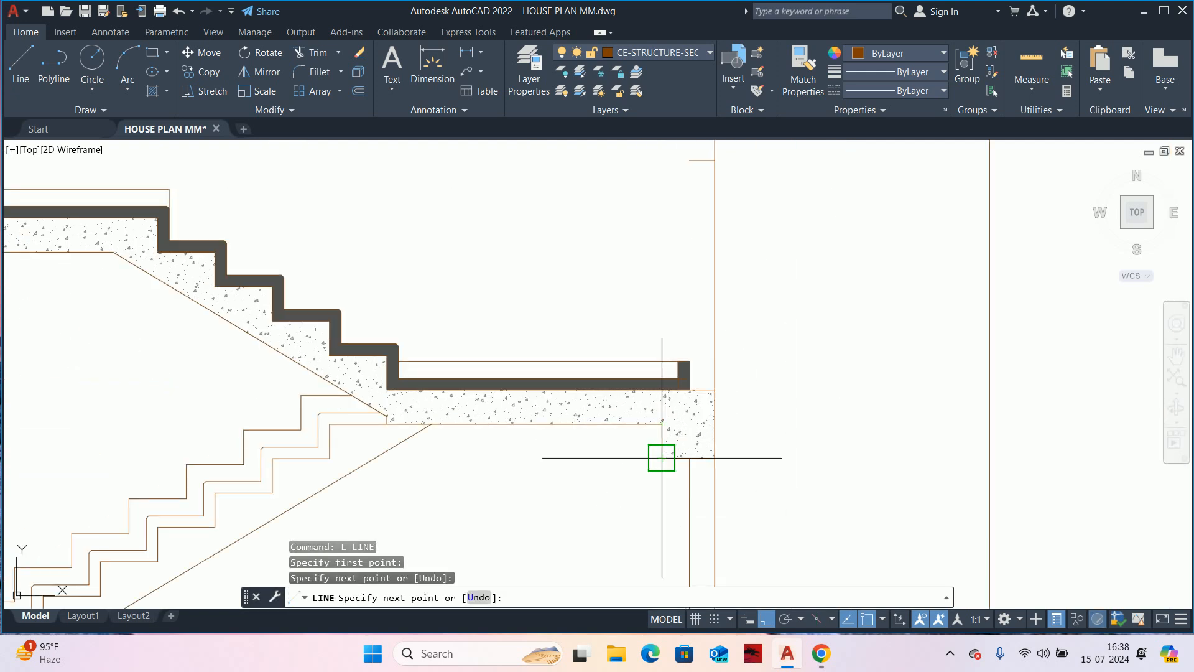
key("Escape")
key("Escape")
scroll(754, 463, "down", 2)
middle_click_drag(754, 463, 784, 361)
key("Escape")
scroll(760, 422, "down", 2)
middle_click_drag(760, 422, 788, 280)
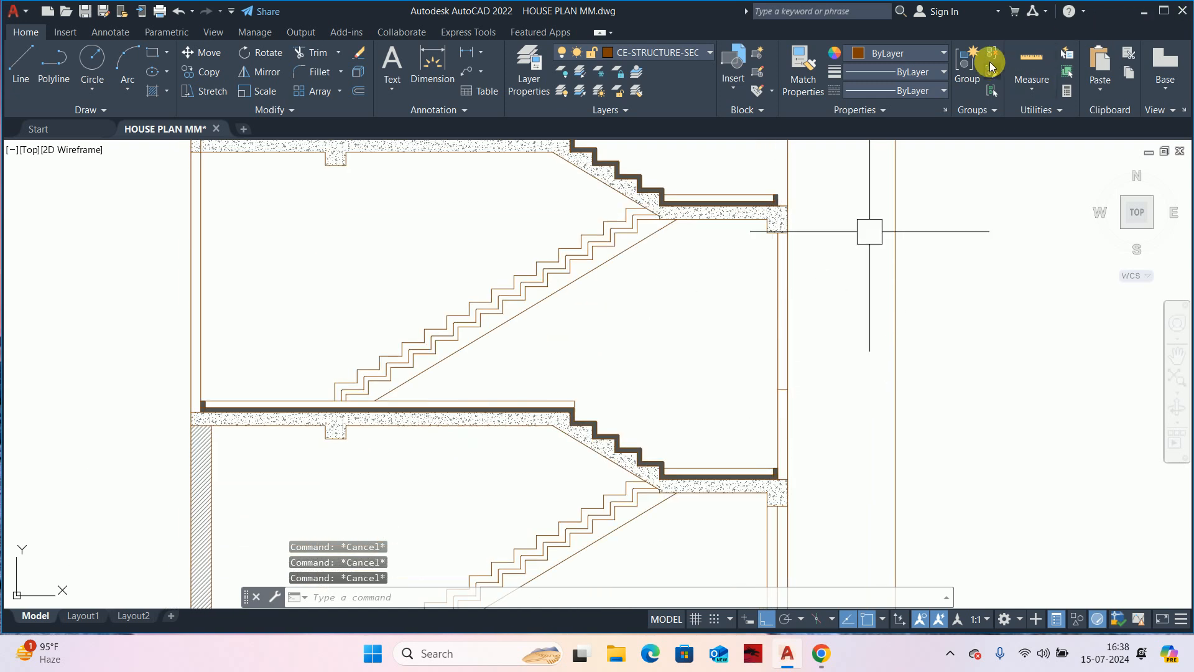
- Measure the landing wall's height between the sill line and the beam above it
left_click(1028, 57)
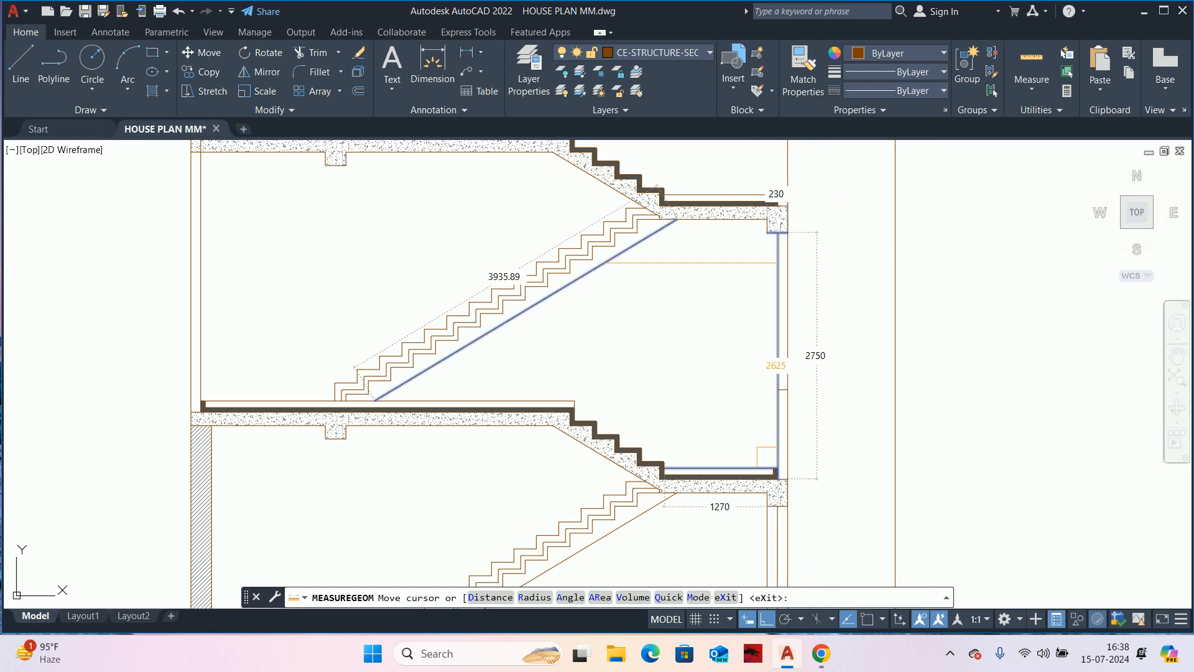
scroll(780, 261, "up", 4)
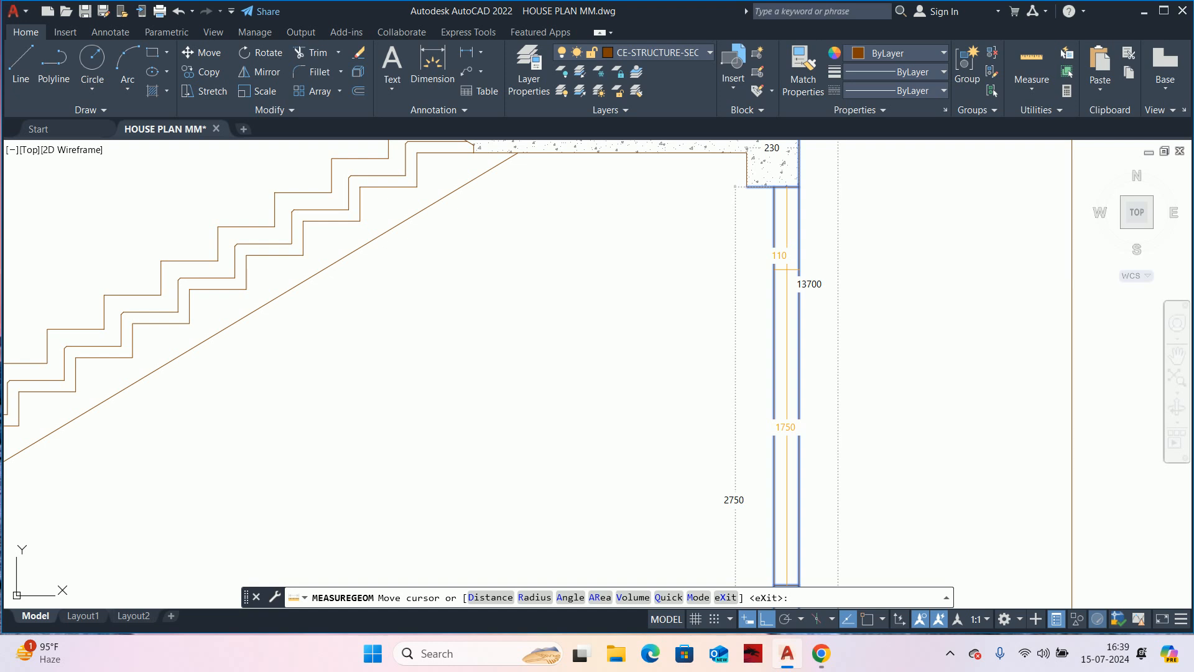
key("Escape")
scroll(778, 335, "down", 2)
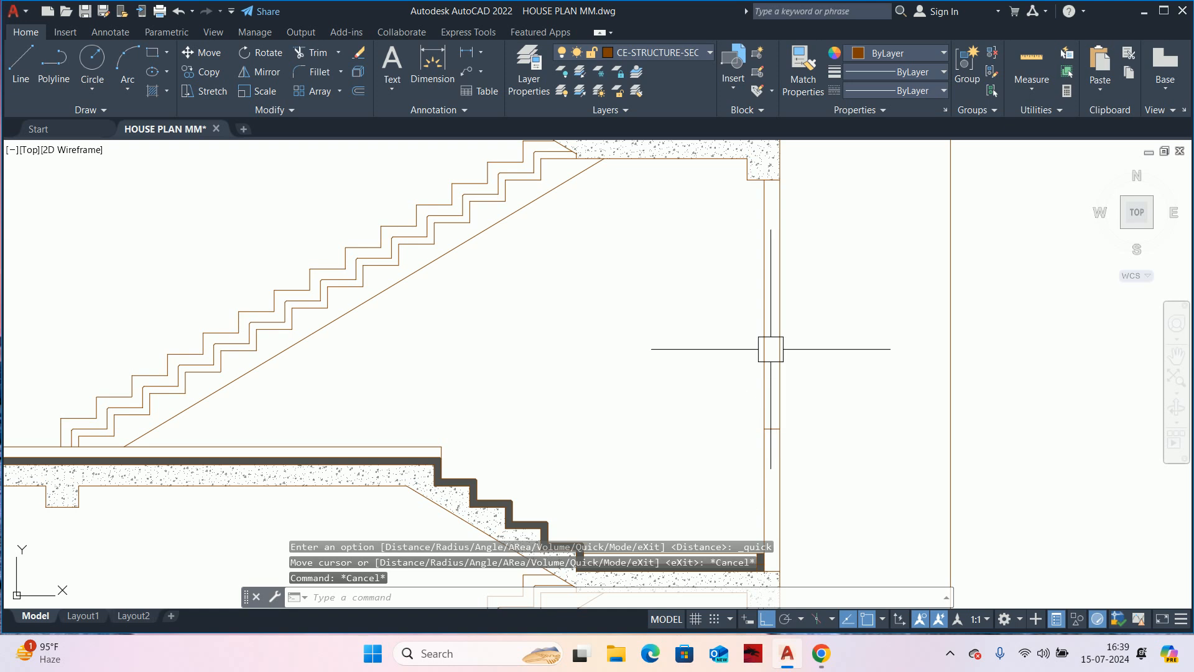
- Stretch the sill line in the wall above the lower landing down by 250 mm
mouse_move(790, 350)
middle_mouse_down()
mouse_move(835, 269)
mouse_move(824, 259)
middle_mouse_up()
key("Escape")
type("s")
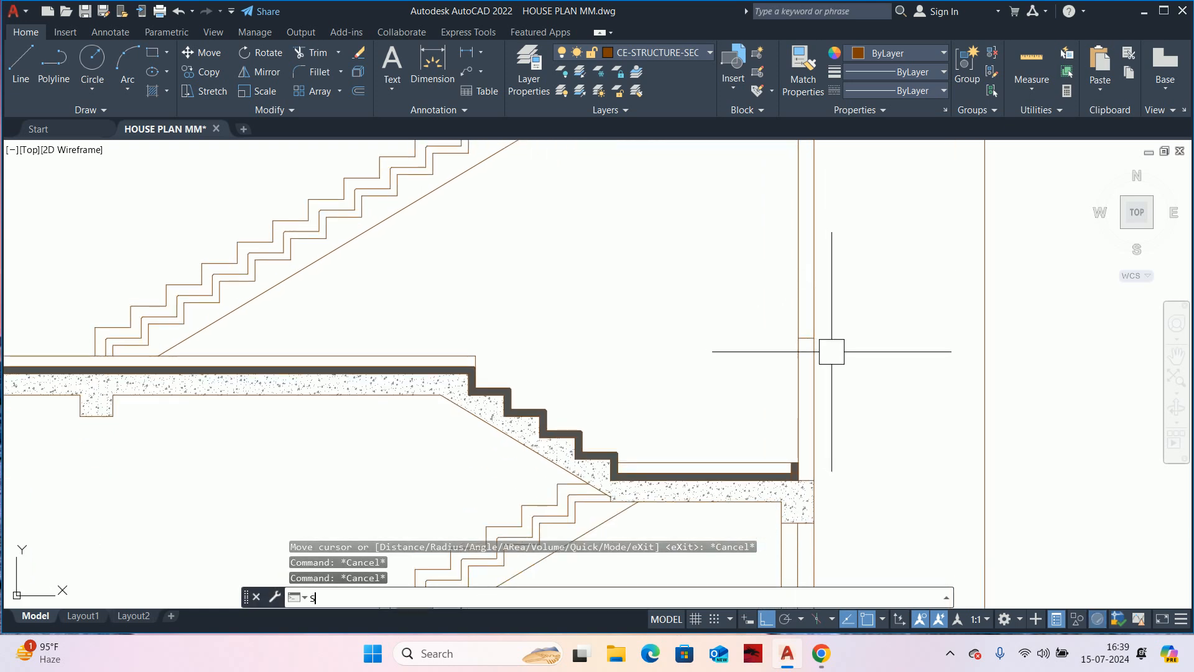
key("Return")
scroll(831, 351, "up", 2)
left_click(832, 338)
left_click(701, 296)
key("Return")
left_click(939, 316)
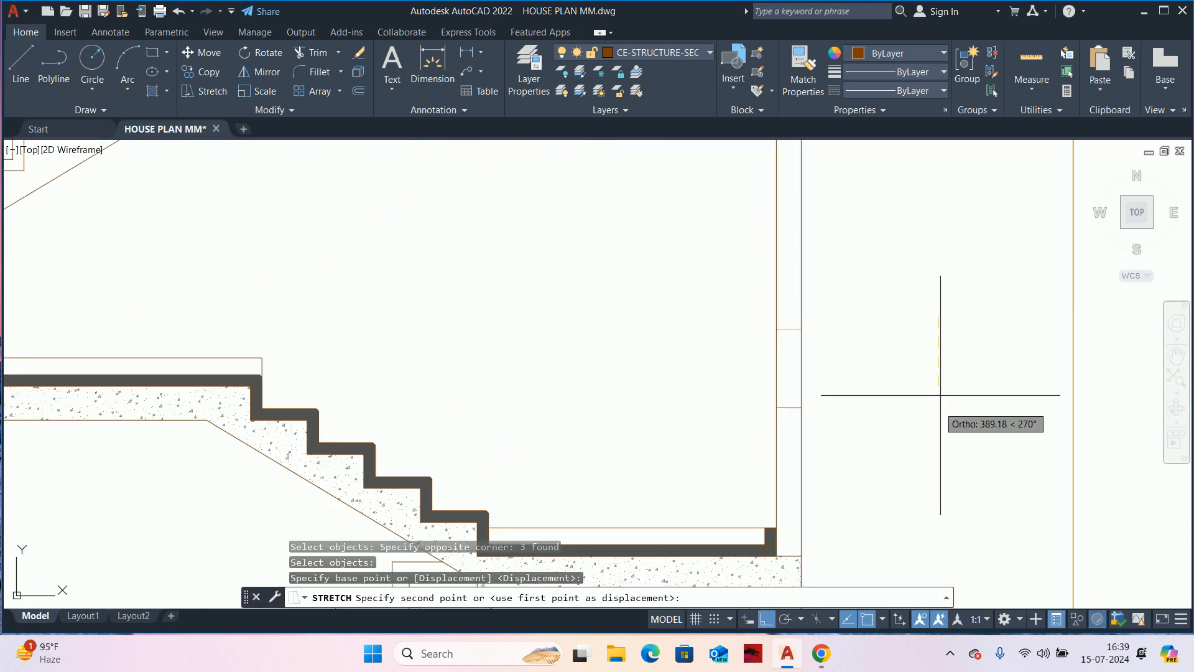
type("250")
key("Return")
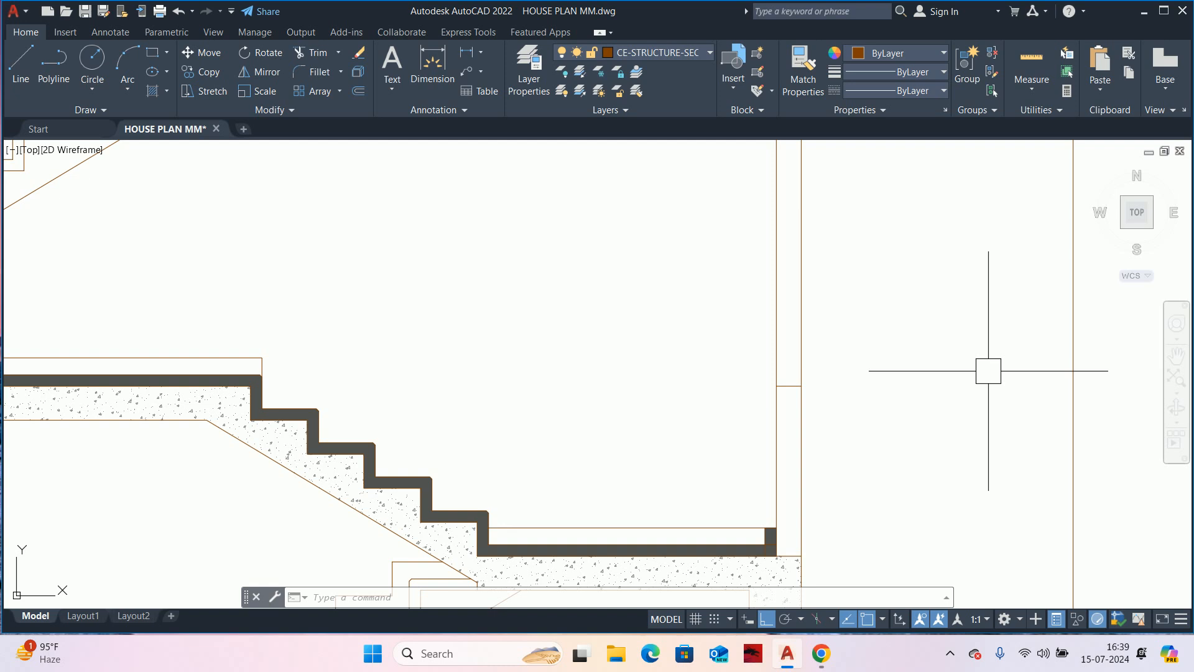
scroll(1012, 382, "down", 4)
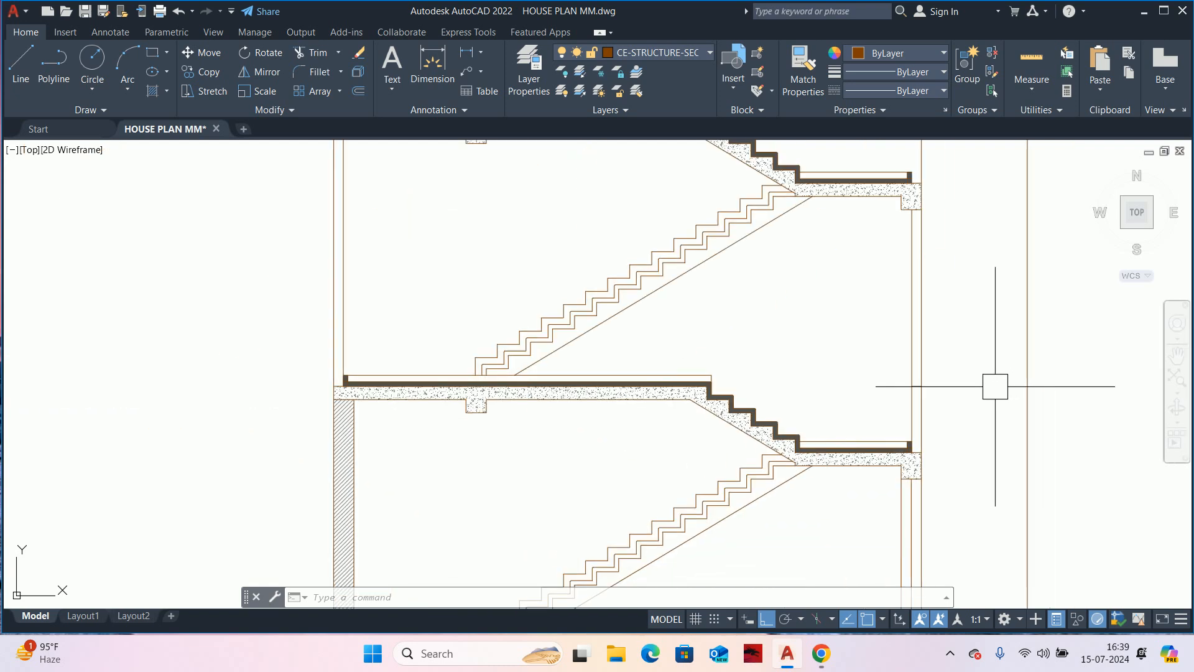
middle_click_drag(984, 385, 971, 452)
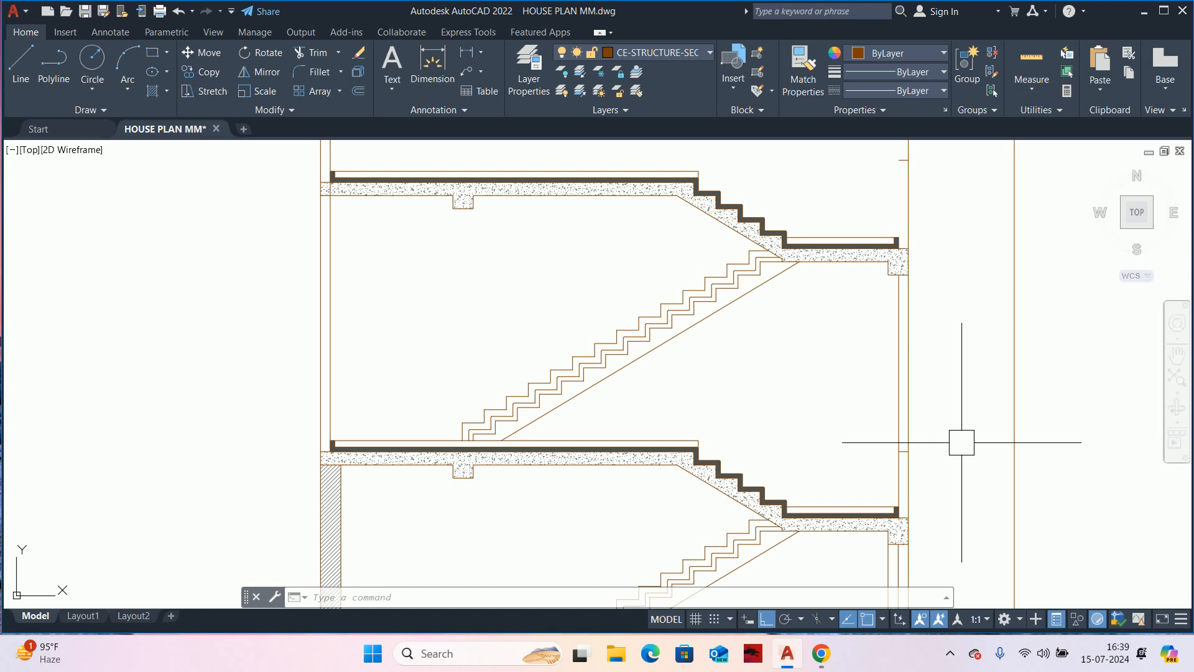
middle_click_drag(968, 430, 910, 469)
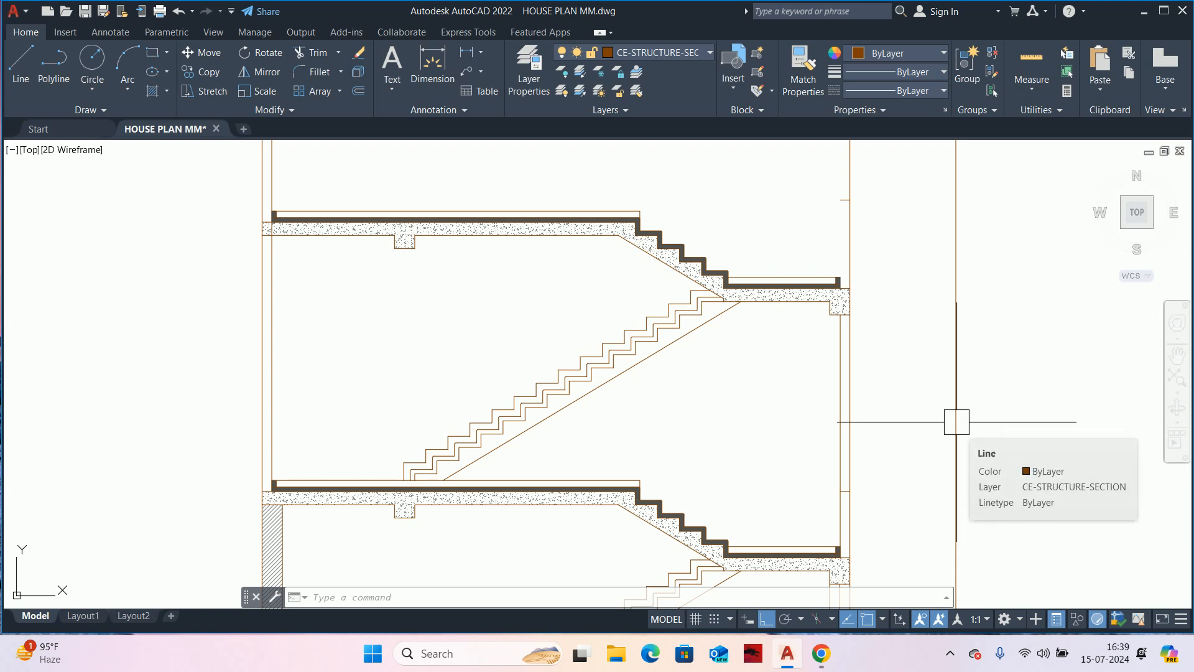
key("Escape")
key("Escape")
key("Escape")
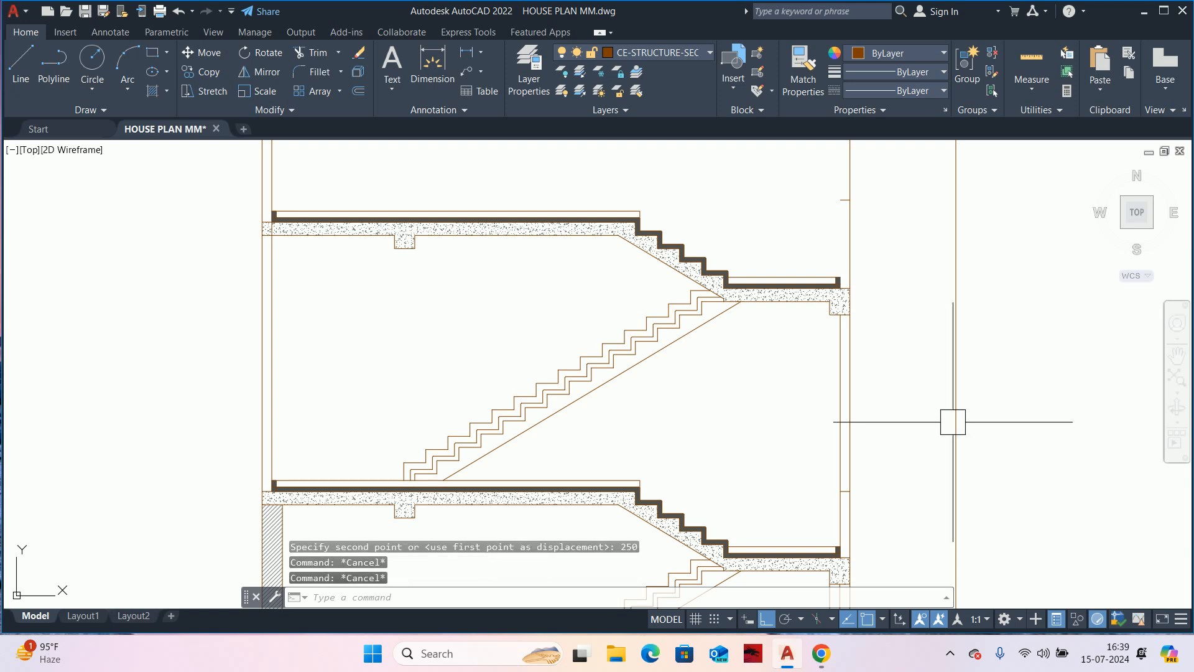
scroll(837, 501, "up", 4)
scroll(828, 516, "down", 4)
scroll(829, 515, "up", 3)
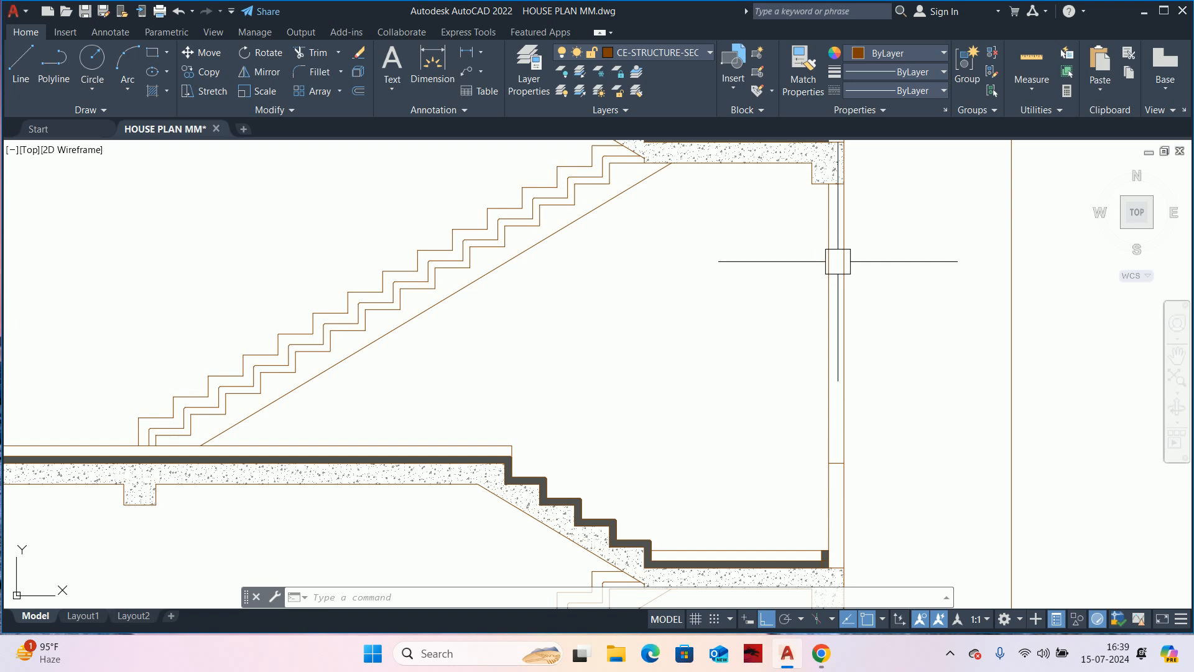
- Draw the inner face of the short wall on the upper landing, from the sill line down to the landing
scroll(841, 274, "down", 5)
scroll(844, 548, "up", 3)
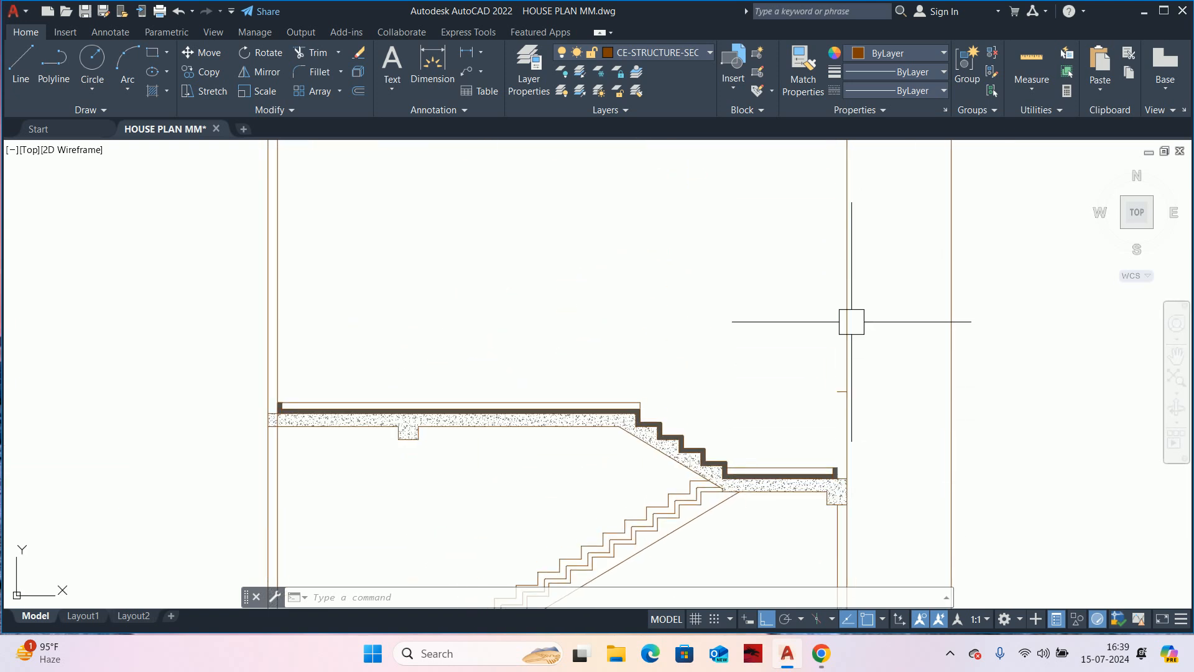
type("l")
key("Return")
scroll(835, 367, "up", 2)
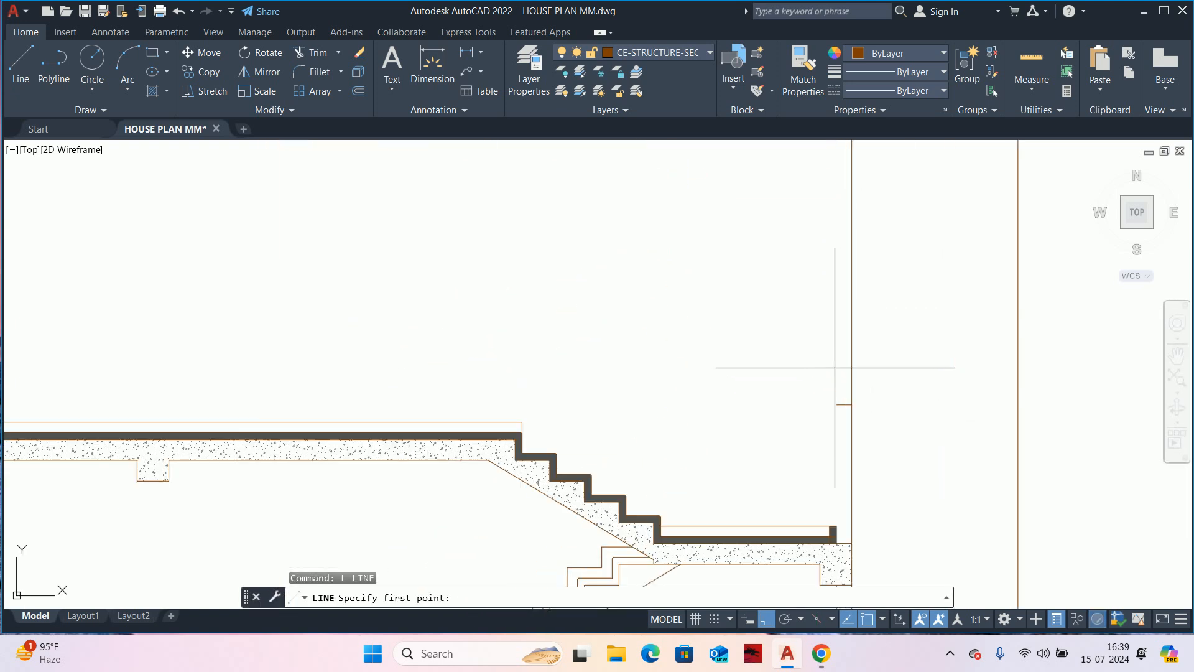
left_click(837, 404)
scroll(830, 528, "up", 4)
key("Escape")
key("Escape")
key("Escape")
- Measure the outer wall around the sill lines at the upper and lower landings
left_click(1023, 70)
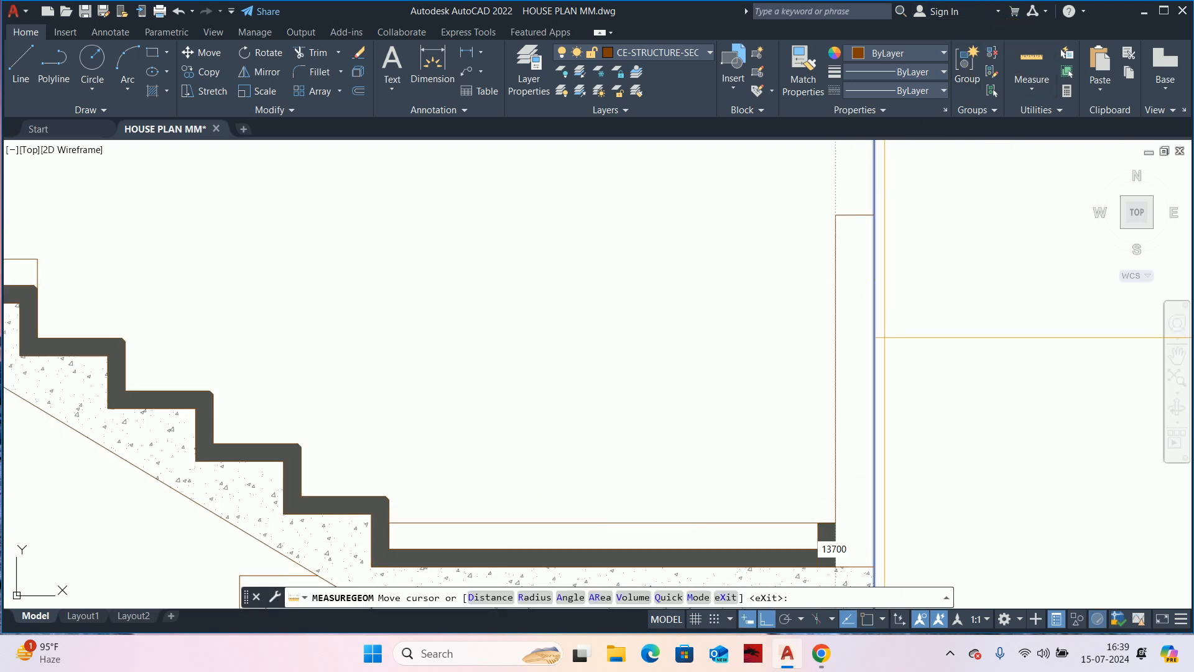
scroll(842, 242, "down", 6)
key("Escape")
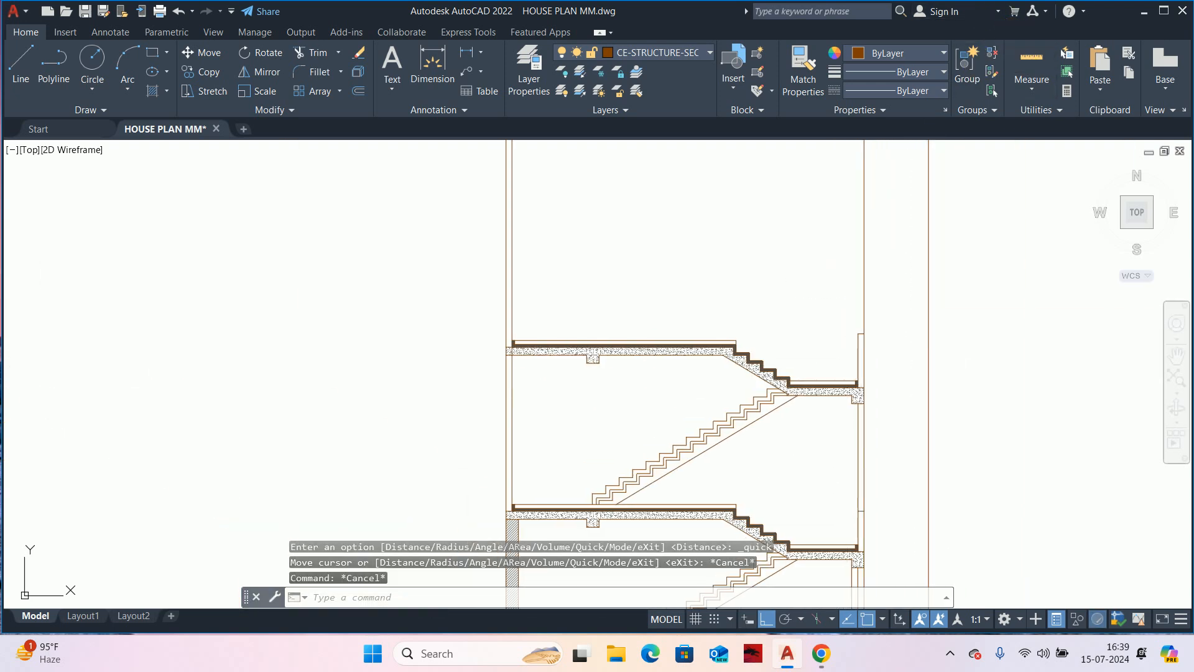
left_click(1008, 55)
scroll(860, 287, "up", 4)
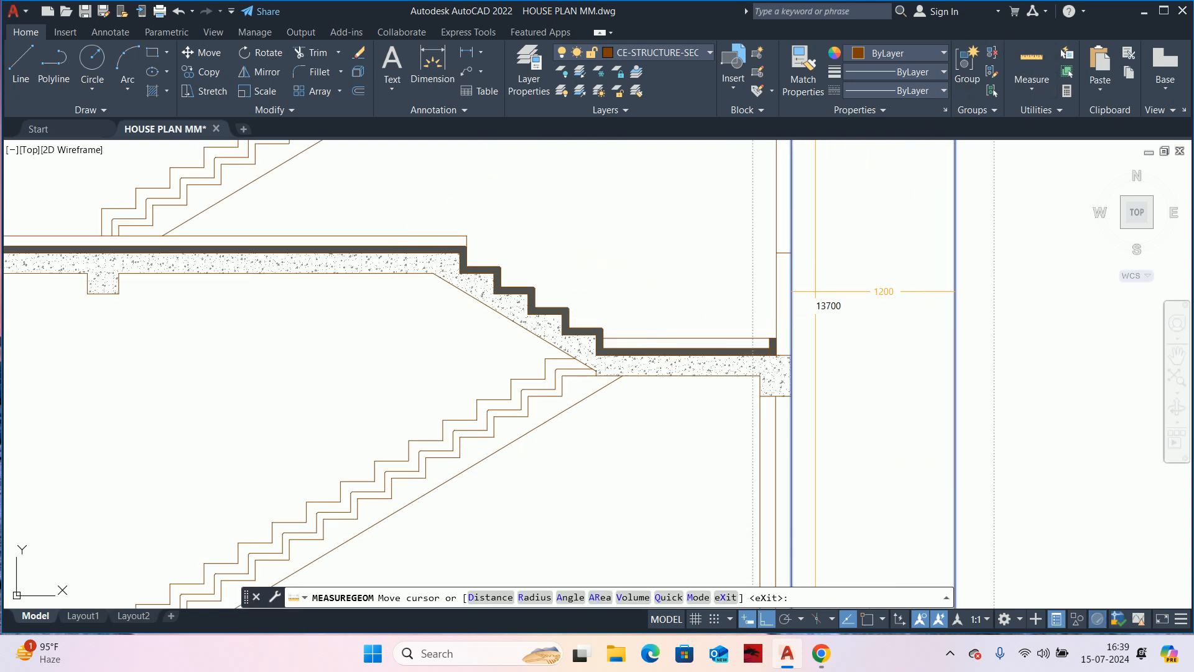
scroll(783, 305, "down", 5)
key("Escape")
key("Escape")
- Stretch the top of the short wall on the upper landing down by 250 mm
scroll(779, 426, "up", 6)
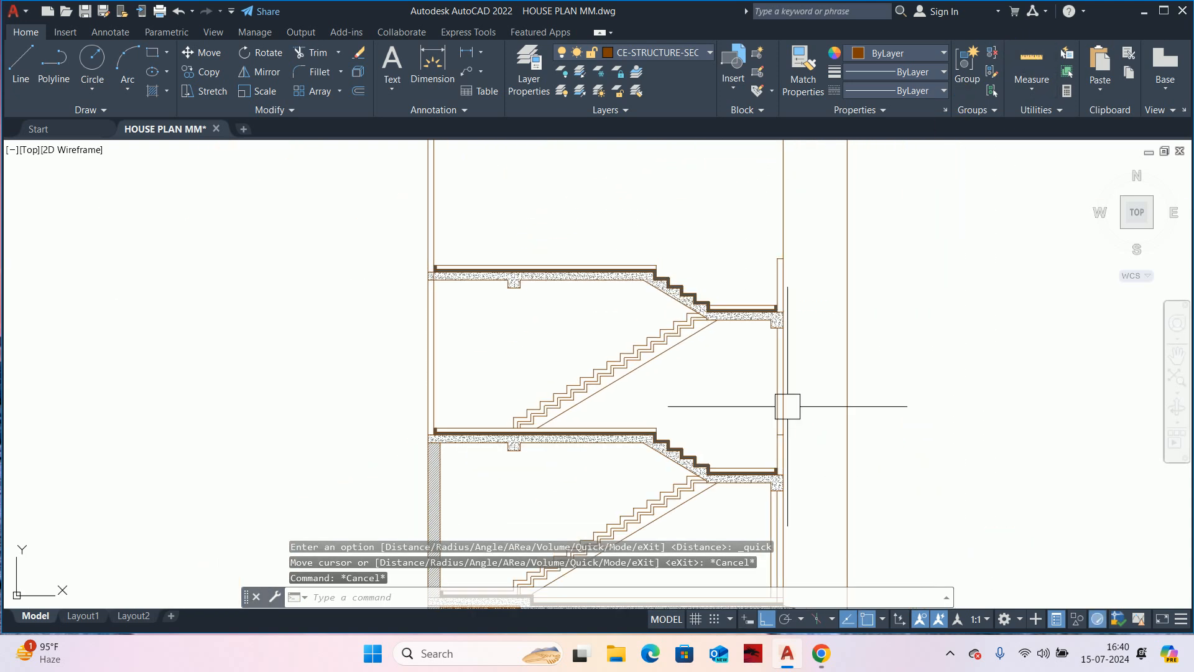
type("s")
key("Return")
left_click(851, 405)
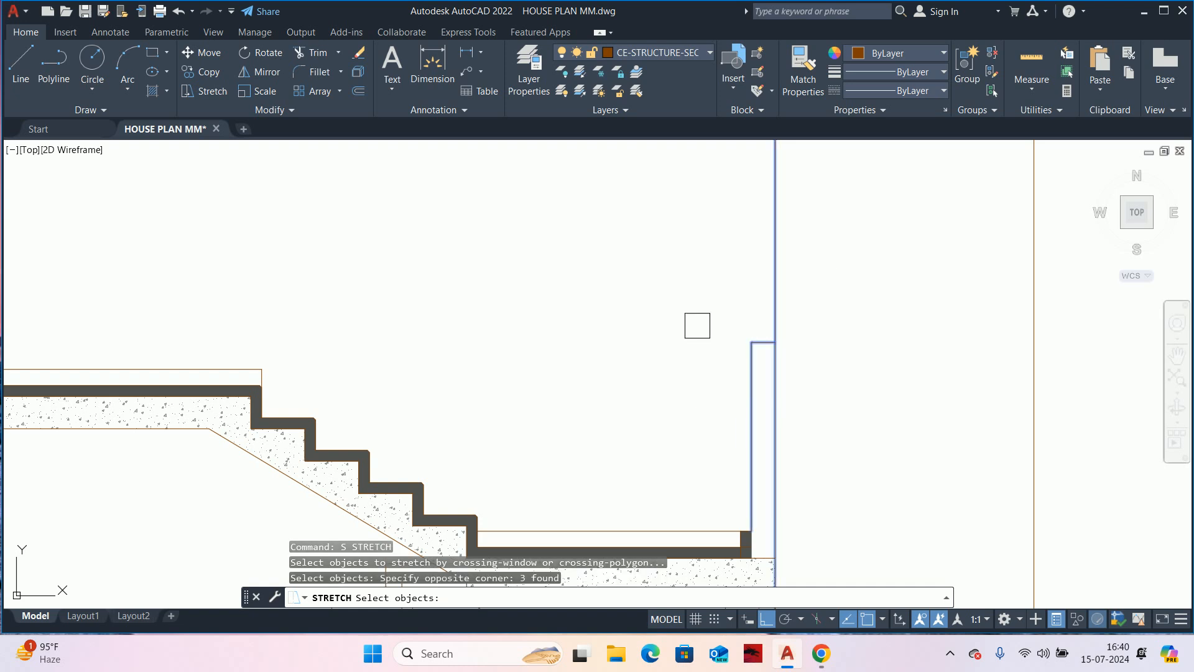
left_click(699, 328)
left_click(978, 356)
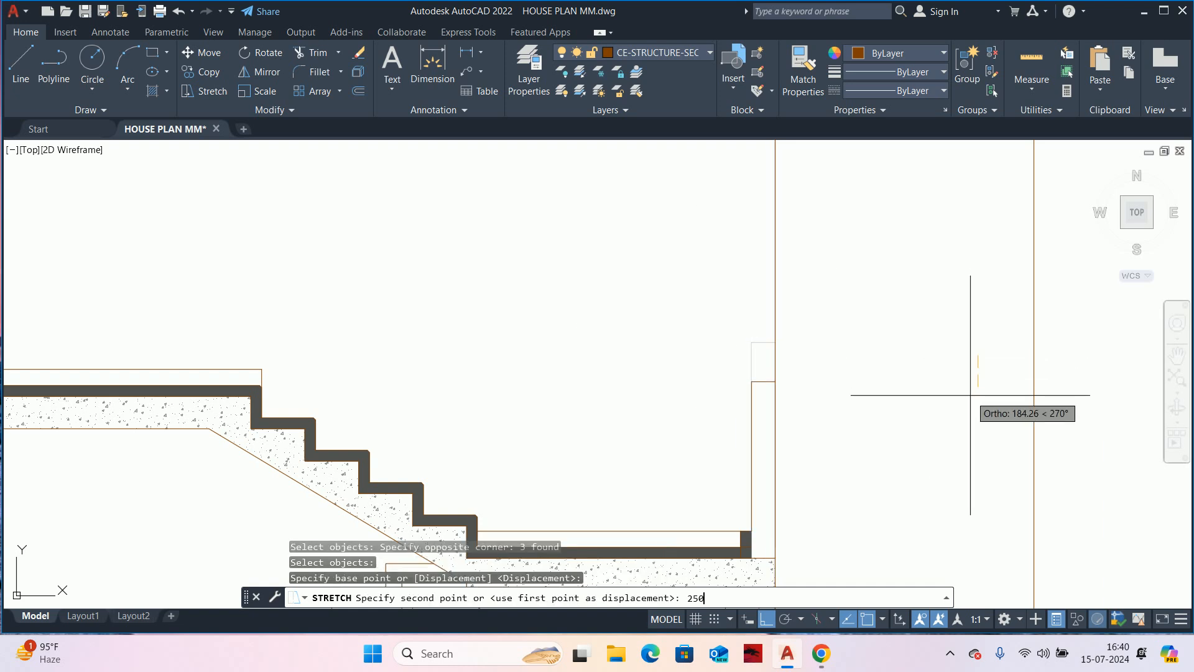
type("250")
key("Return")
key("Escape")
scroll(967, 395, "down", 5)
middle_click_drag(858, 386, 807, 311)
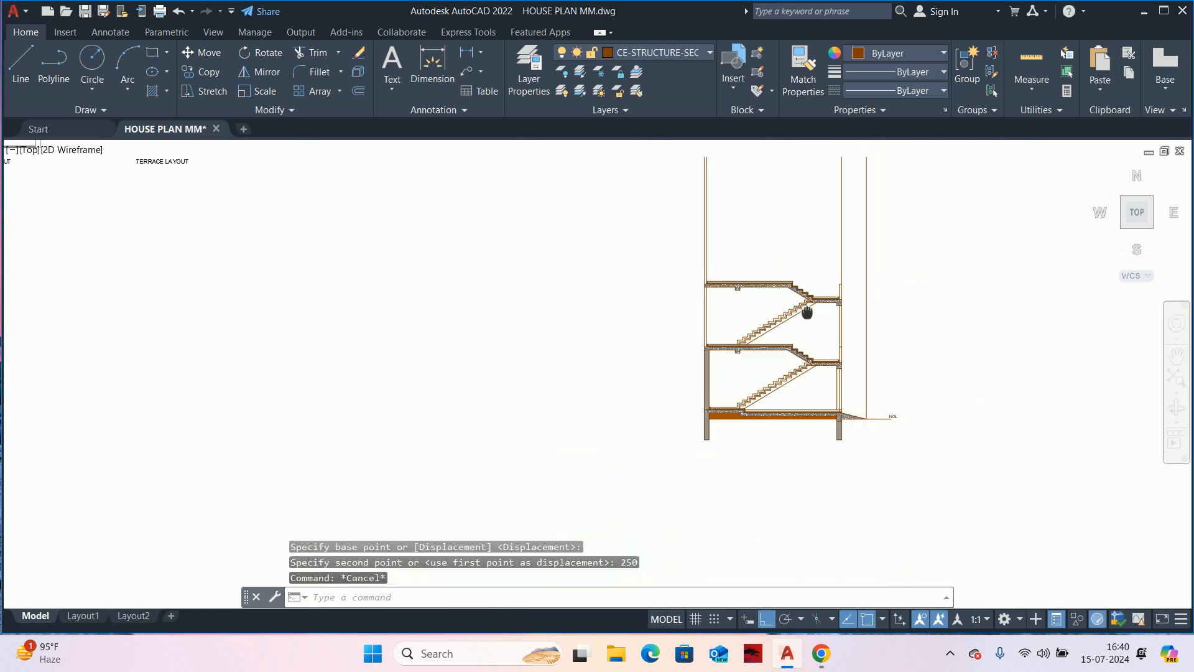
scroll(785, 333, "up", 2)
key("Escape")
key("Escape")
middle_click_drag(667, 307, 682, 338)
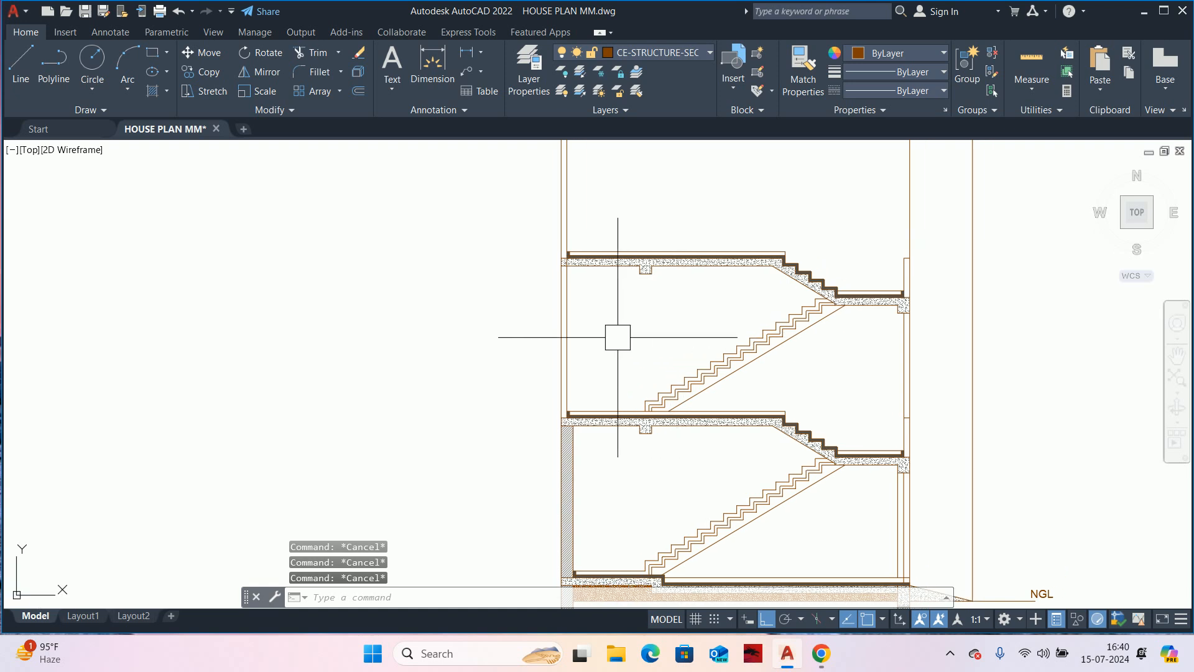
- Copy the upper floor slab, landing and stair flight vertically twice, from the slab's edge corner, to form two more storeys
key("Return")
left_click(386, 201)
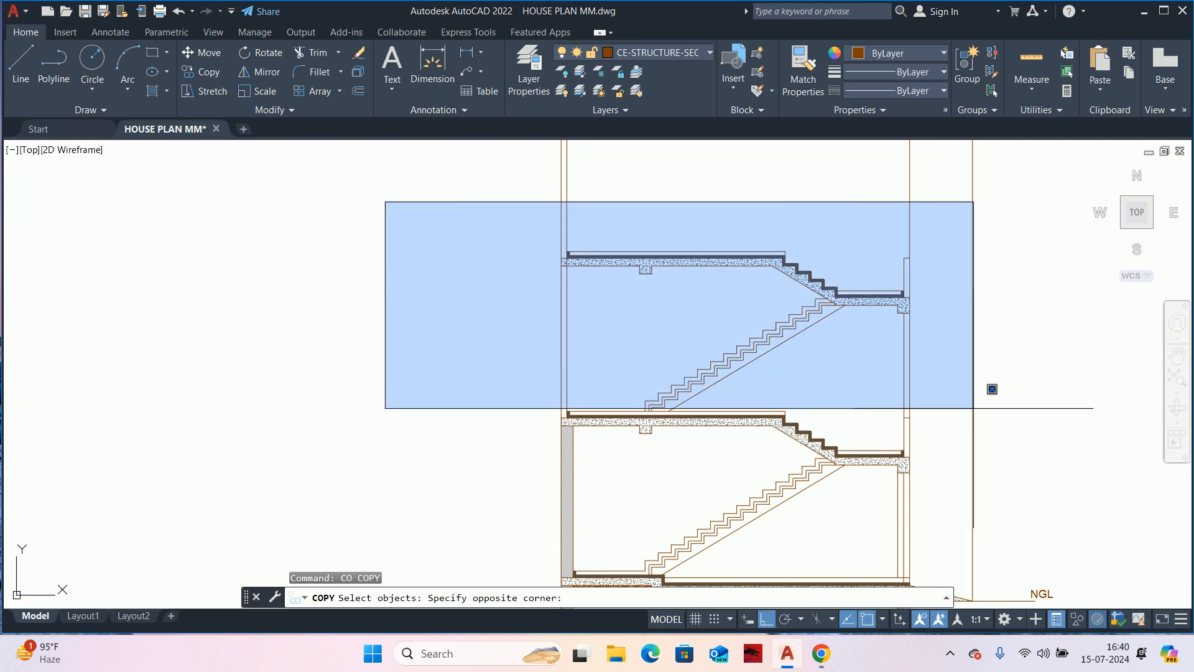
left_click(974, 408)
scroll(797, 370, "up", 2)
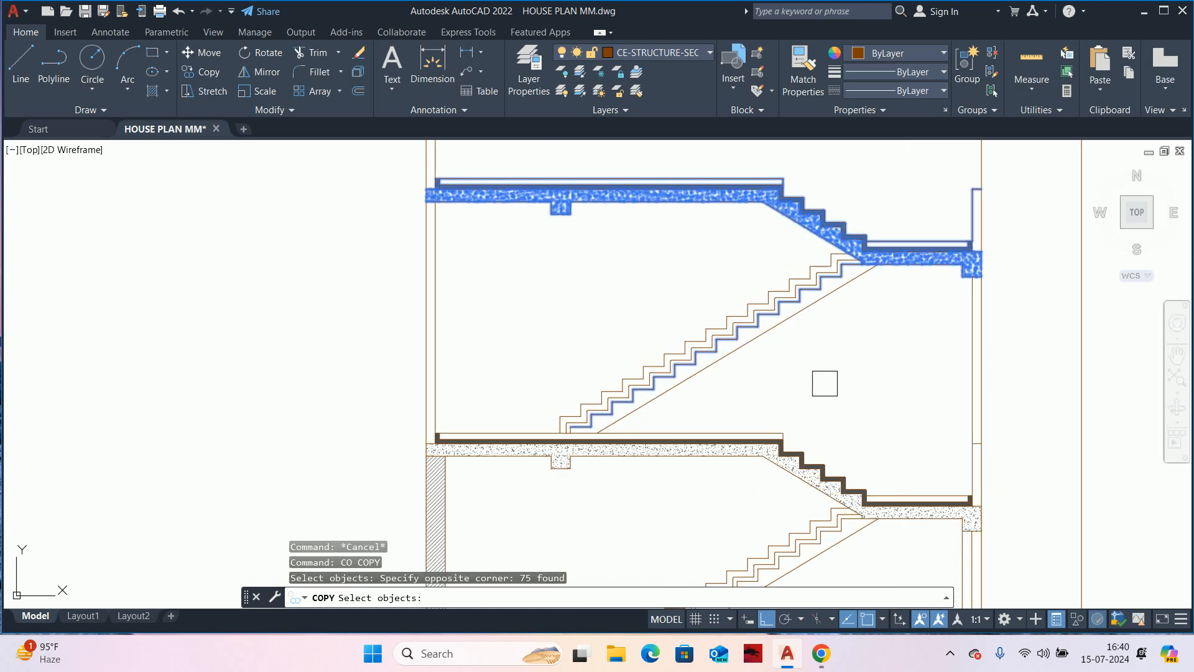
left_click(522, 245)
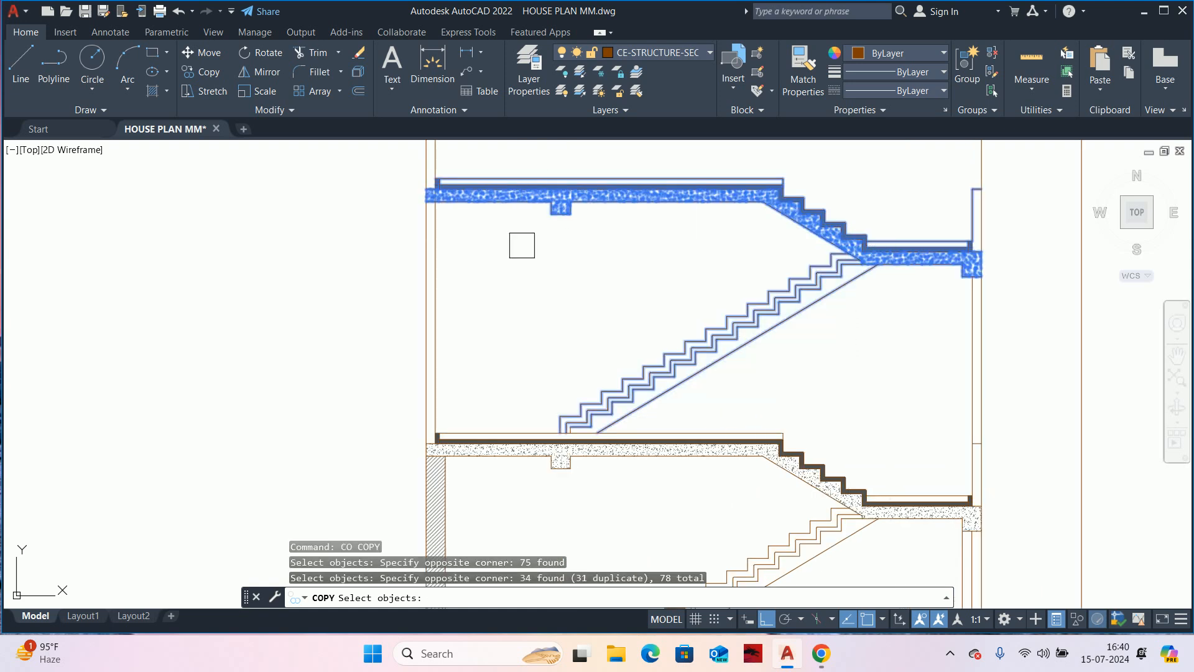
middle_click_drag(708, 352, 712, 353)
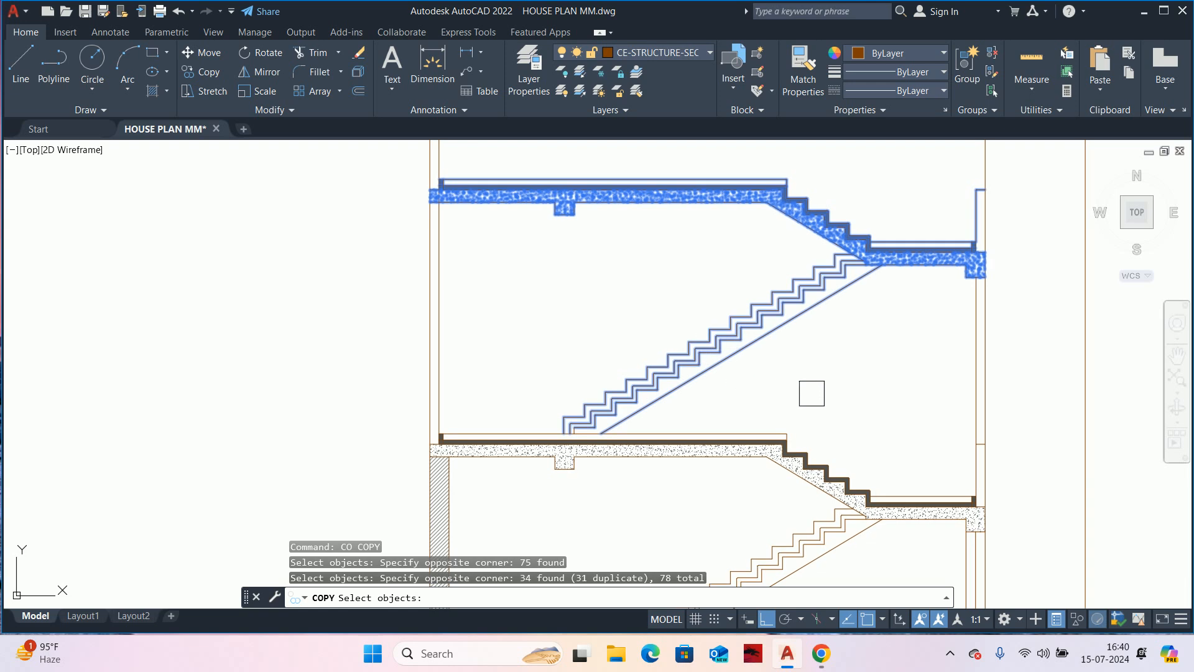
middle_click_drag(851, 364, 854, 384)
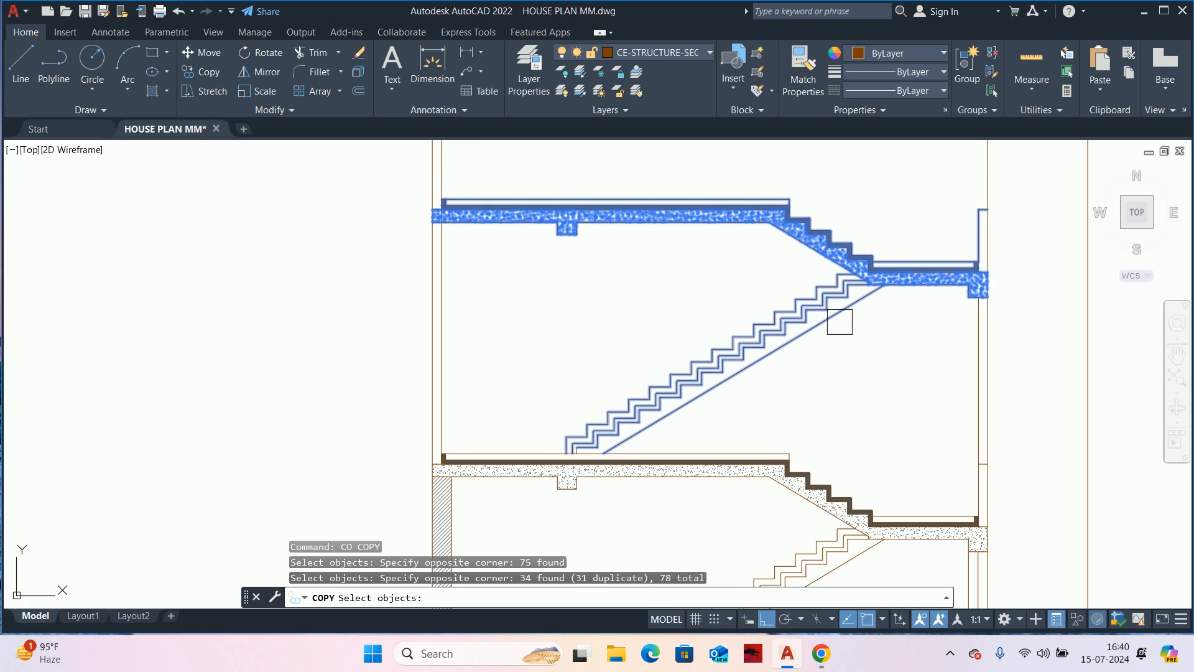
scroll(840, 321, "down", 2)
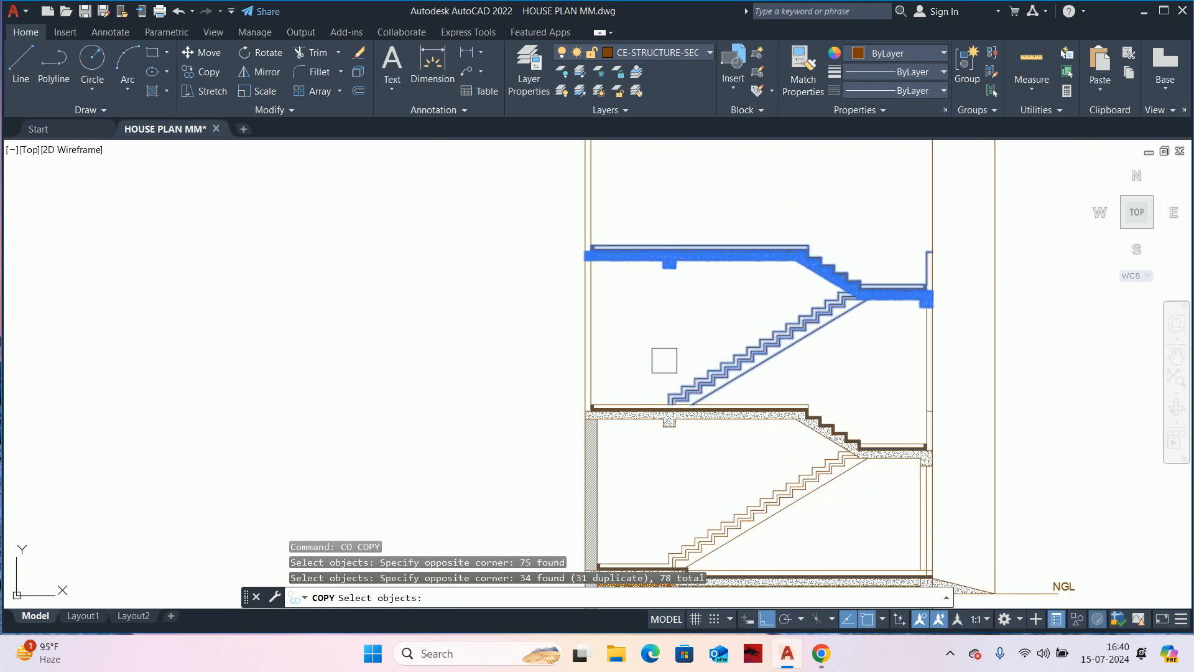
scroll(727, 386, "up", 2)
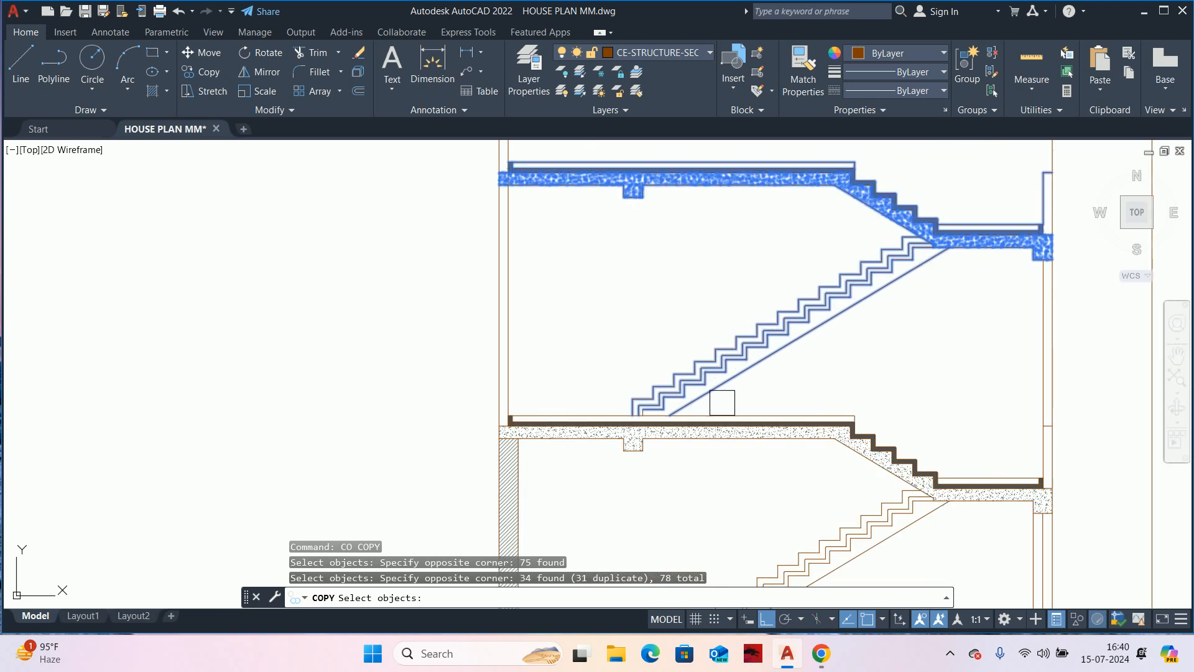
key("Return")
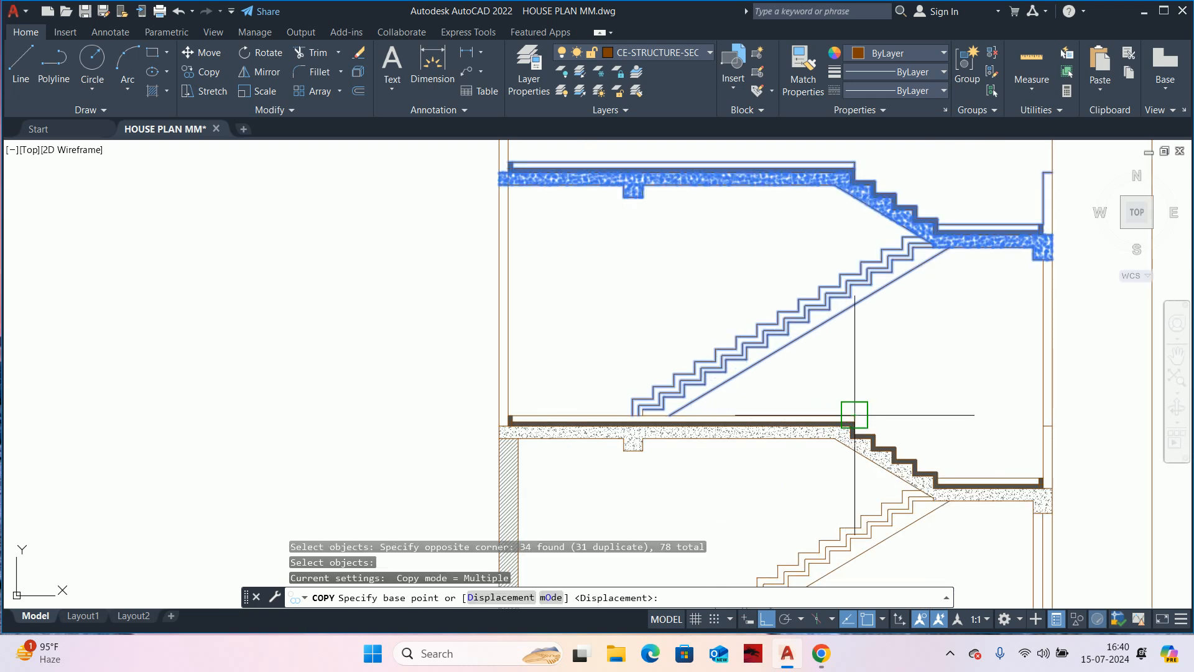
left_click(855, 415)
scroll(857, 348, "up", 3)
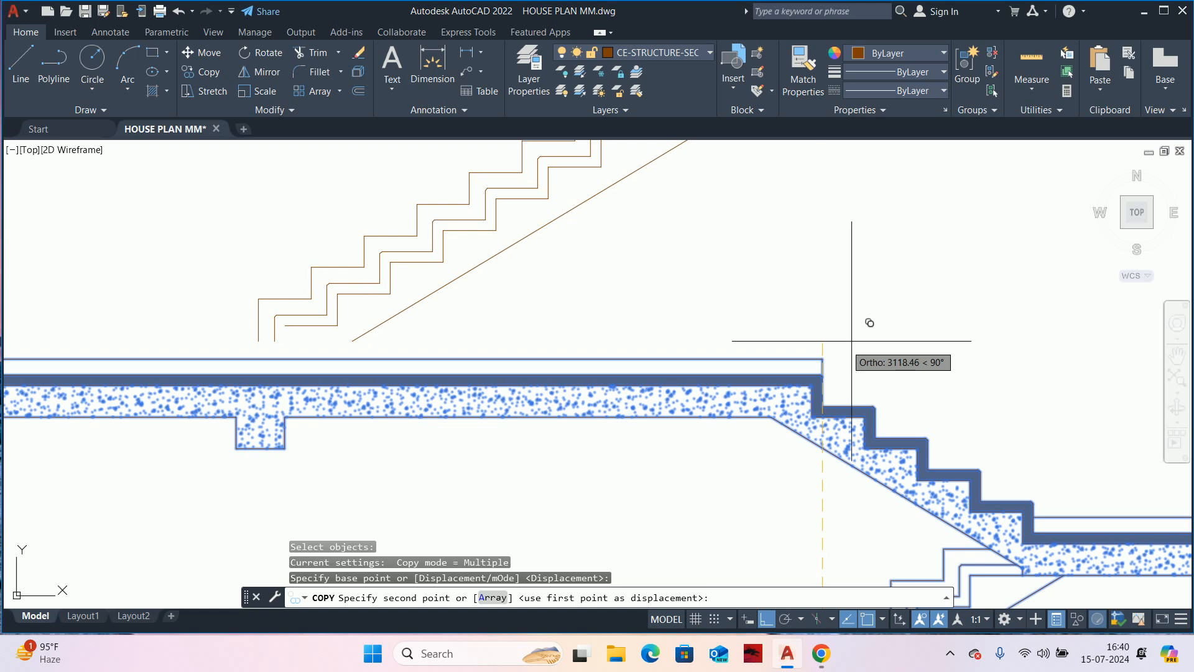
left_click(823, 358)
scroll(823, 373, "down", 5)
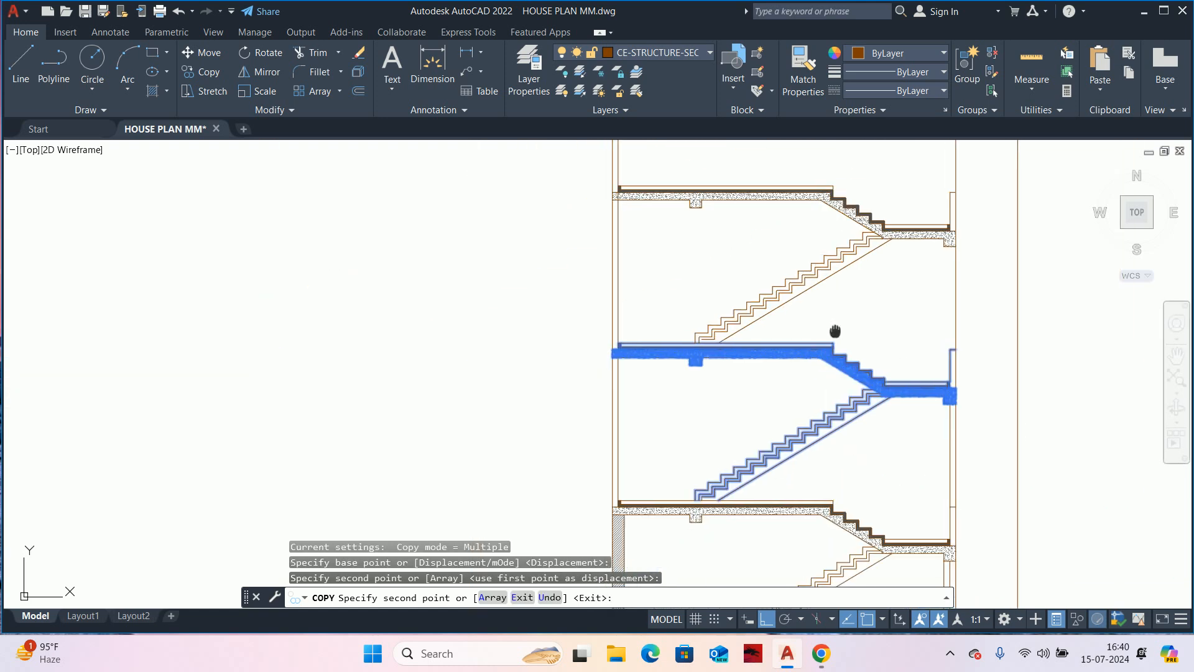
scroll(834, 355, "up", 6)
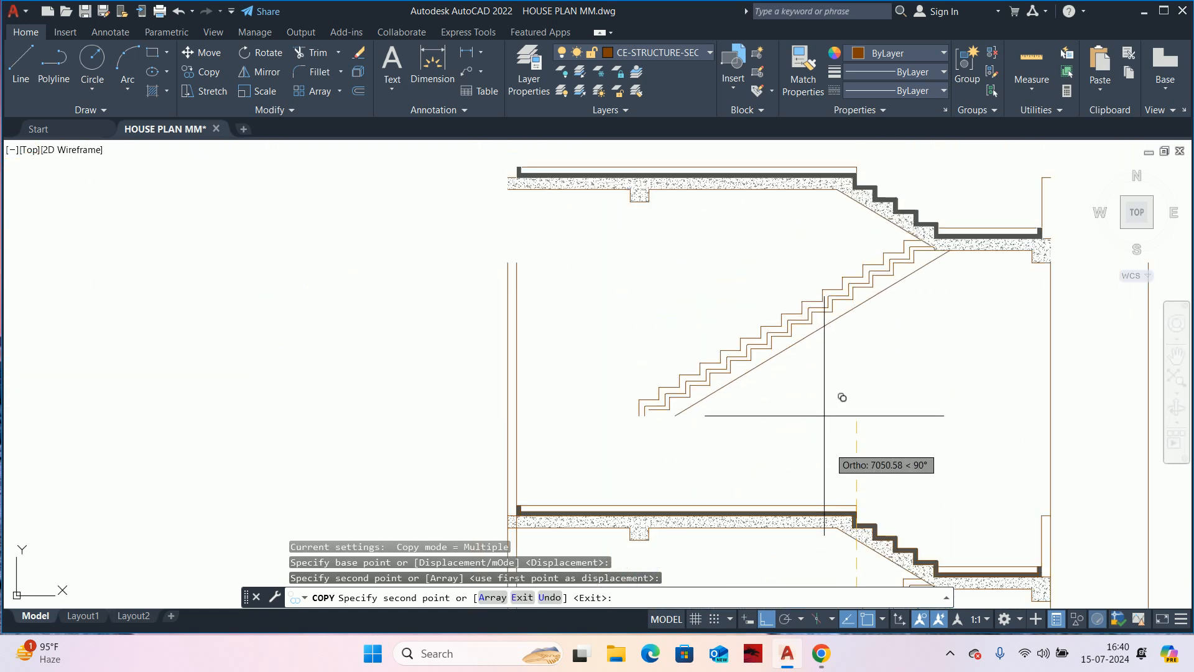
scroll(856, 466, "down", 5)
key("Escape")
key("Escape")
key("Escape")
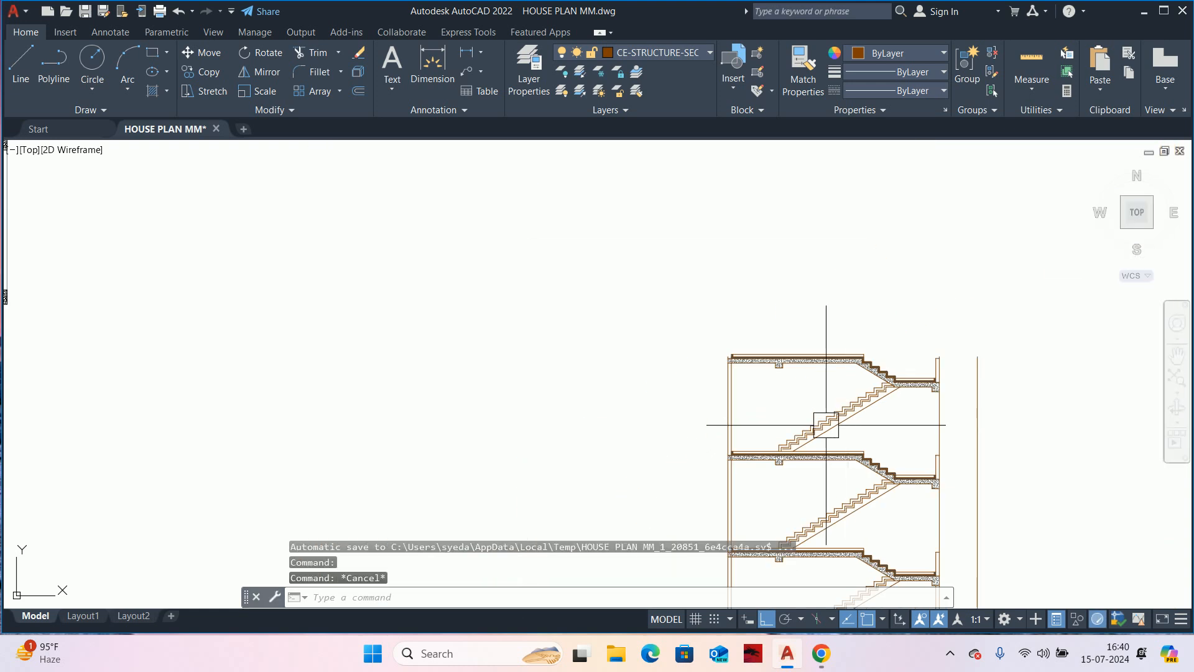
- Examine the copied slabs, landings and stair flights on the new upper storeys
mouse_move(770, 399)
middle_mouse_down()
mouse_move(725, 375)
mouse_move(757, 317)
middle_mouse_up()
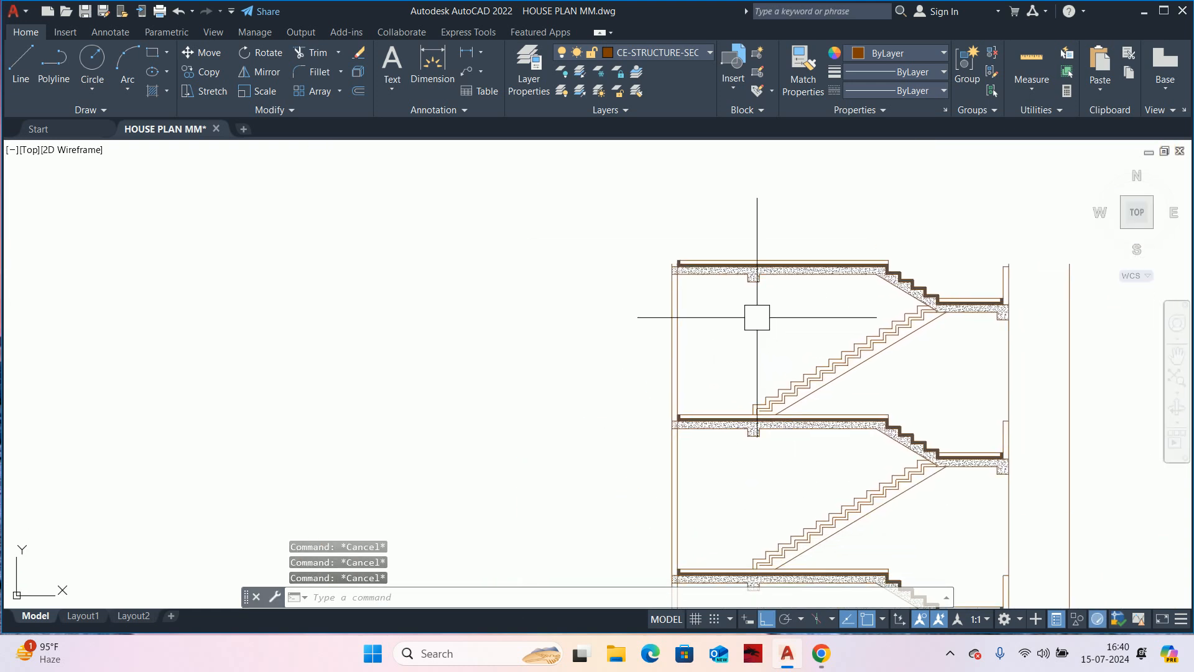
middle_click_drag(829, 286, 755, 337)
scroll(824, 322, "up", 8)
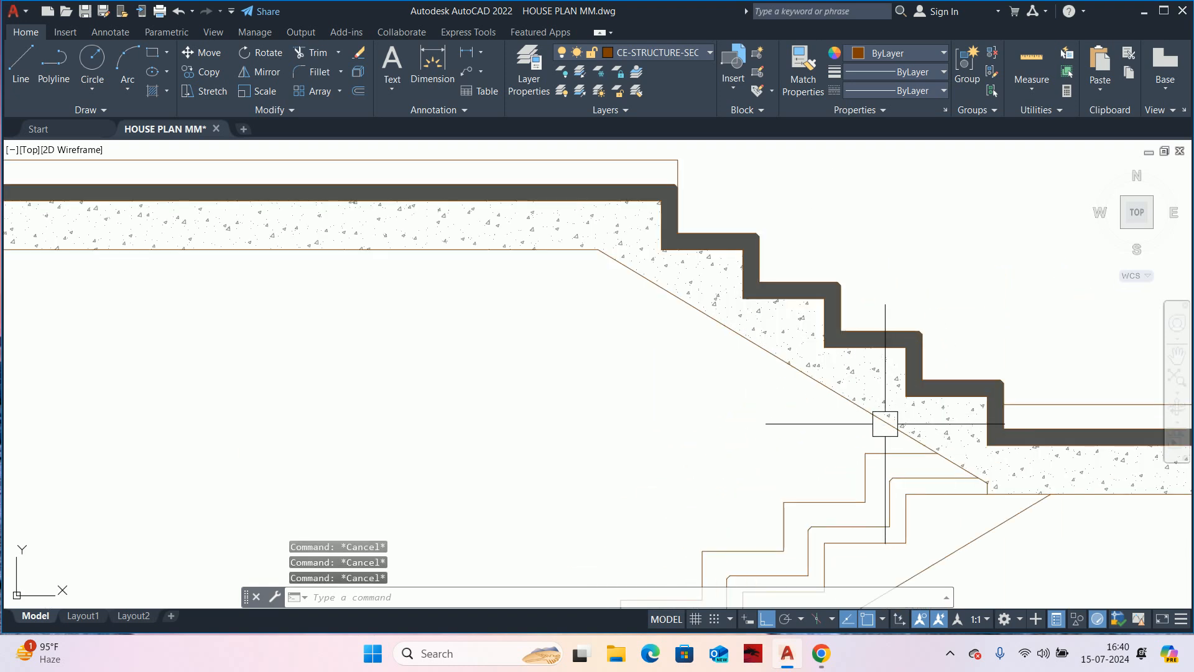
scroll(879, 421, "down", 3)
scroll(868, 402, "down", 4)
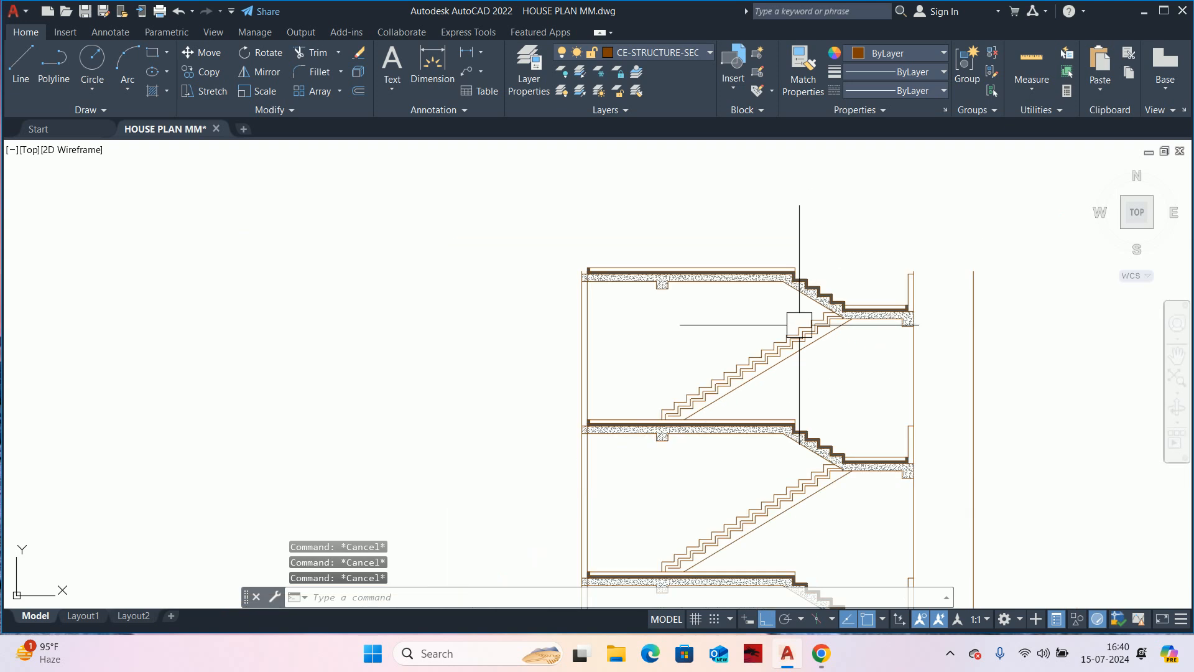
scroll(797, 345, "down", 2)
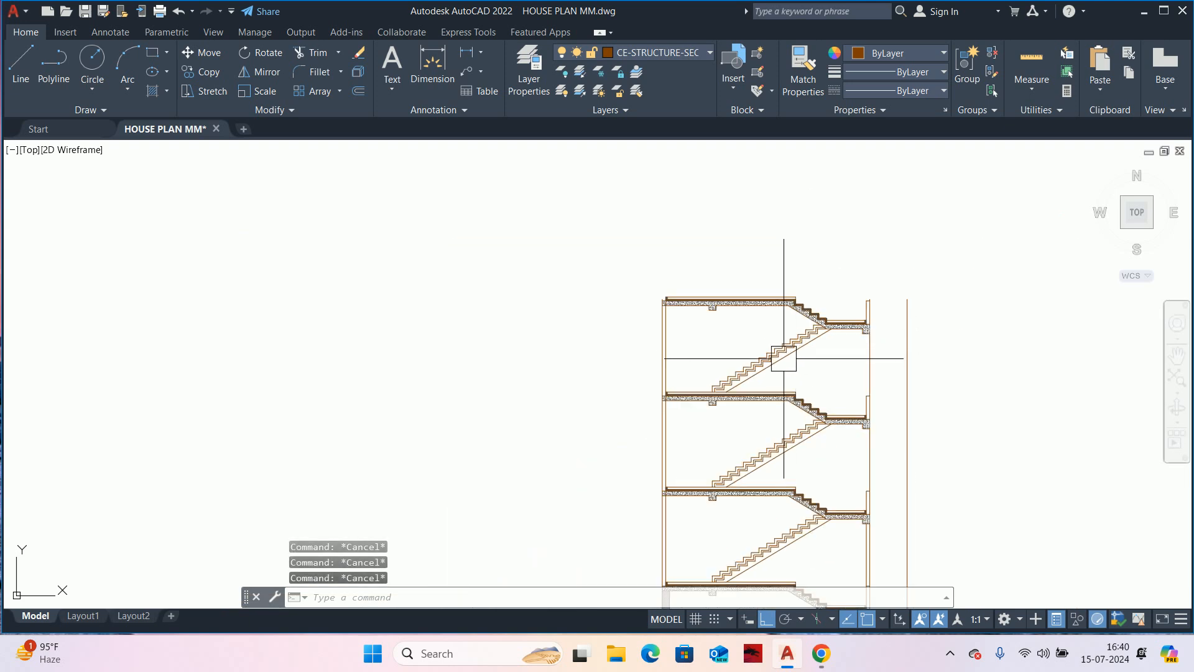
scroll(866, 358, "down", 2)
scroll(862, 368, "up", 4)
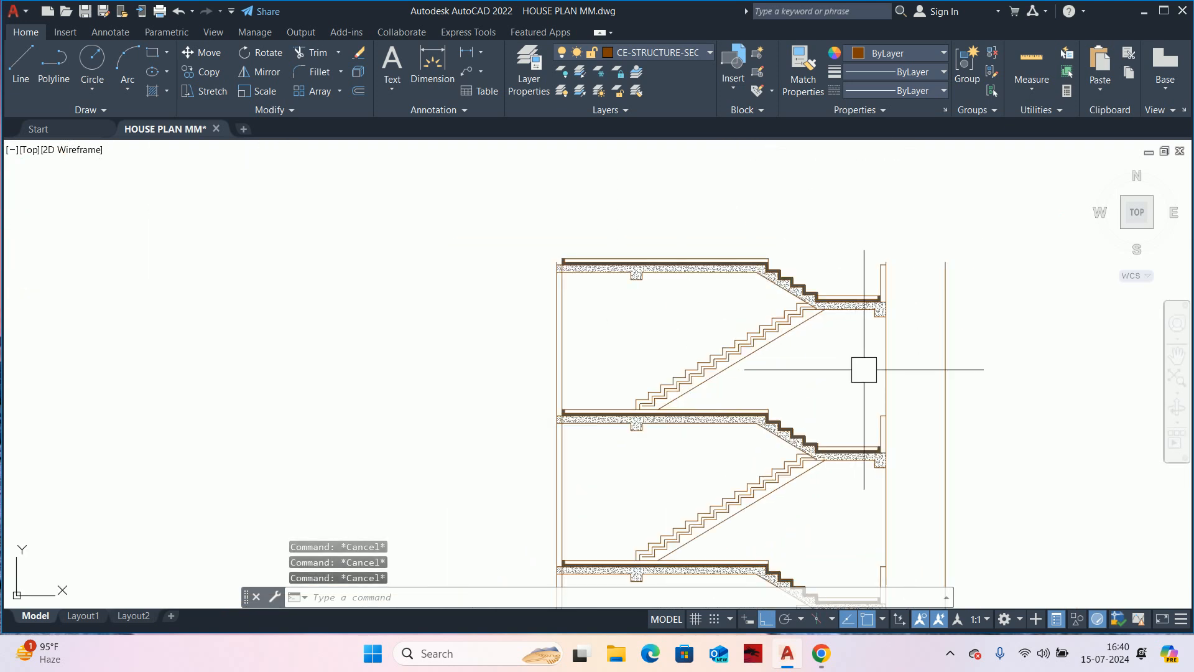
left_click(474, 219)
left_click(994, 371)
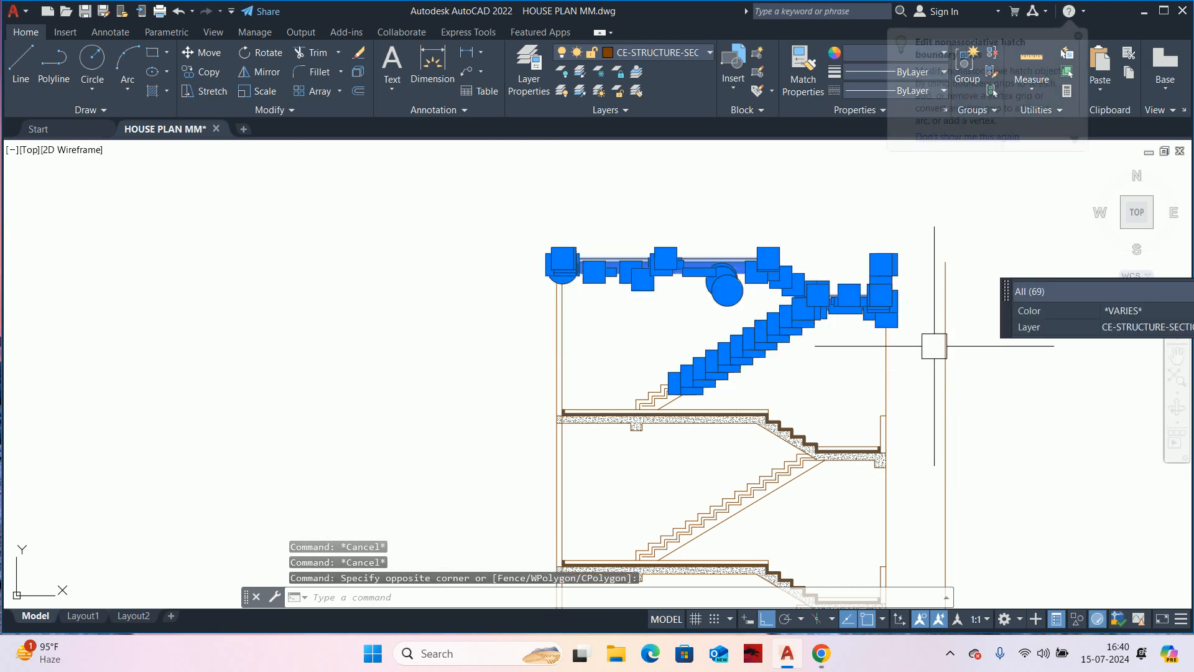
key("Escape")
- Erase the topmost copied stair flight, landing slab and slab hatches, including the leftover step lines of the flight
scroll(896, 329, "up", 2)
left_click(899, 418)
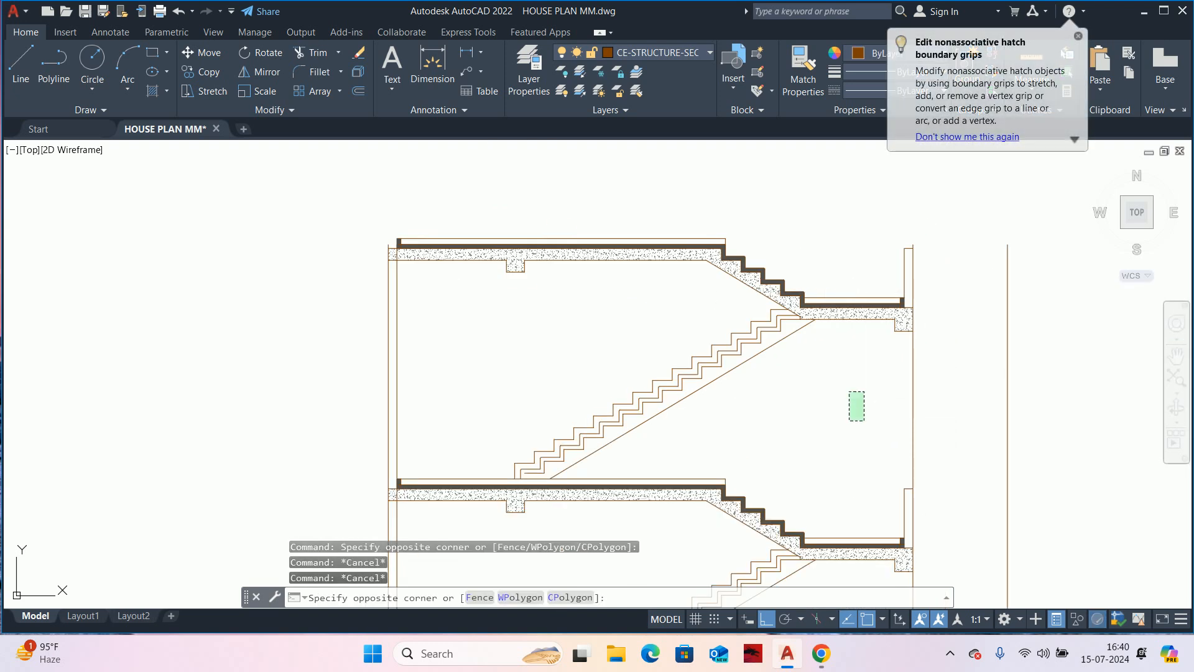
left_click(680, 289)
key("Delete")
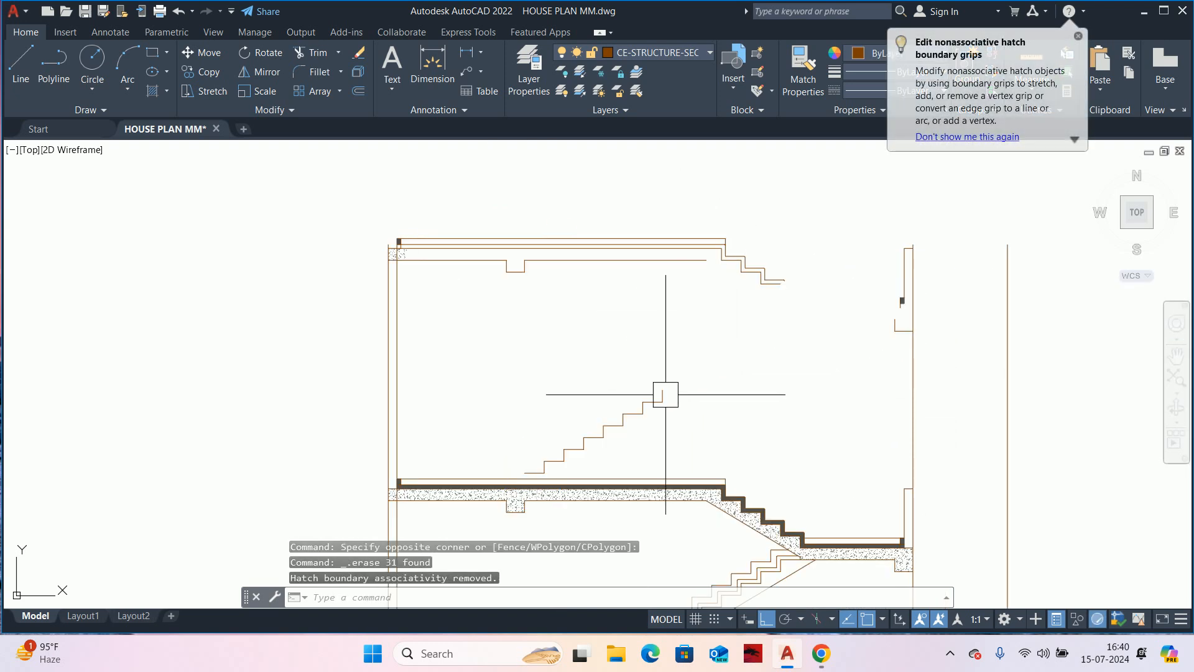
left_click(584, 429)
key("Delete")
scroll(634, 379, "down", 2)
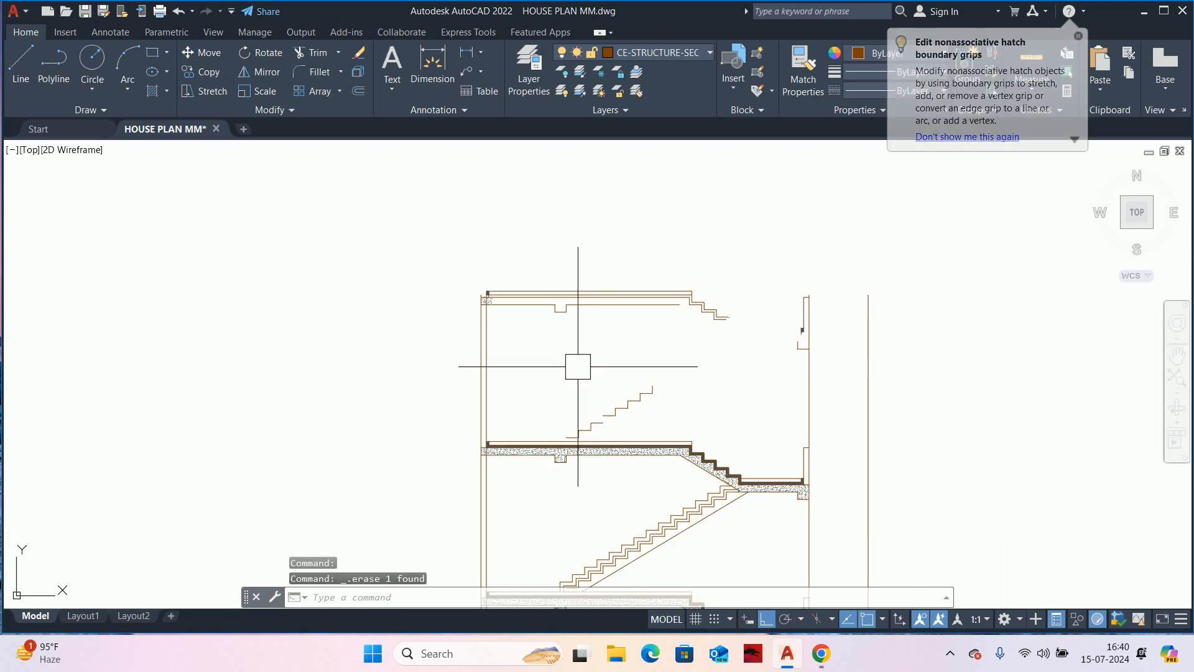
left_click(535, 363)
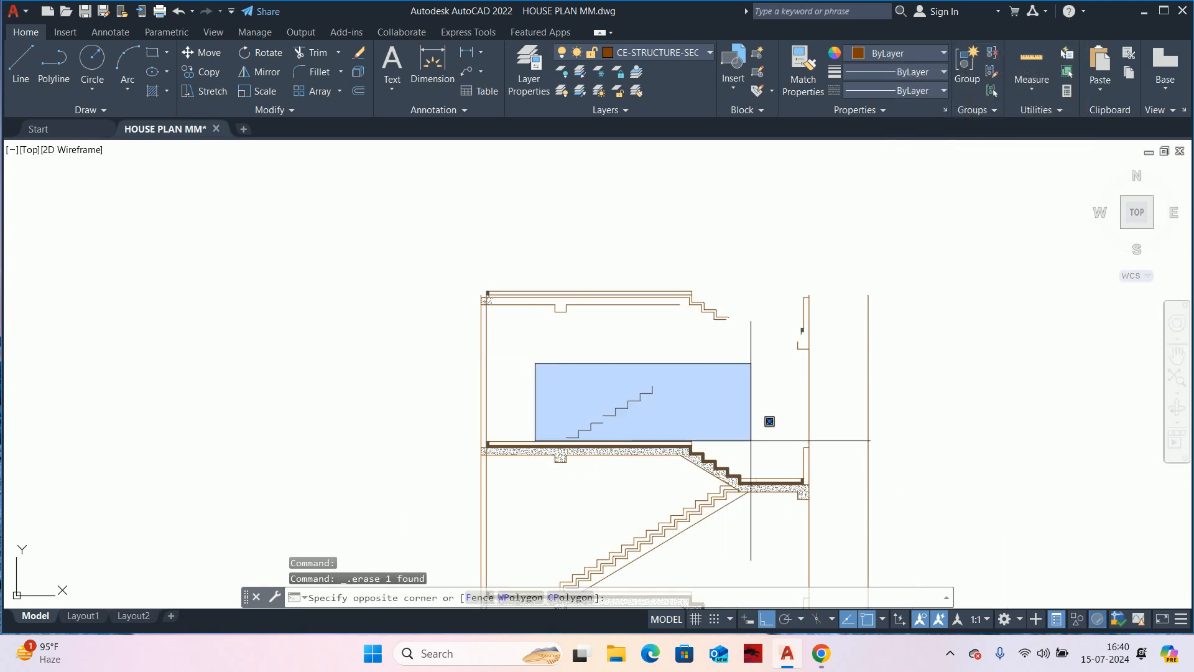
left_click(686, 438)
key("Delete")
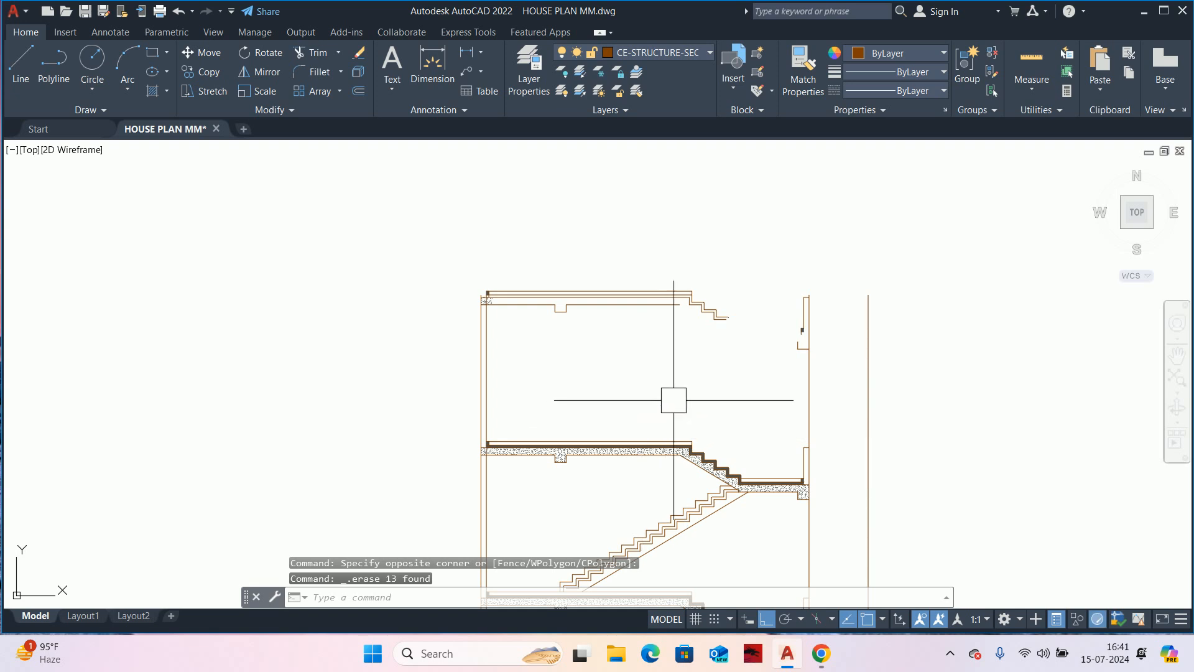
- Erase the leftover landing beam lines beside the outer wall on the top storey
left_click(790, 323)
left_click(848, 405)
key("Delete")
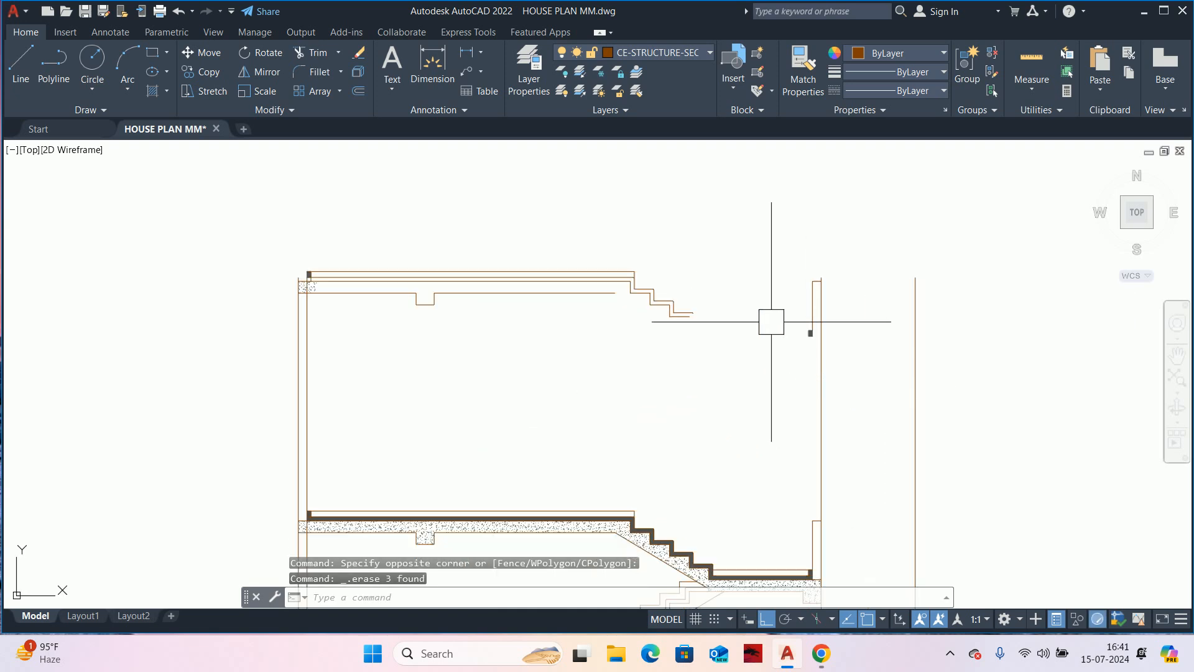
scroll(792, 324, "up", 4)
left_click(840, 390)
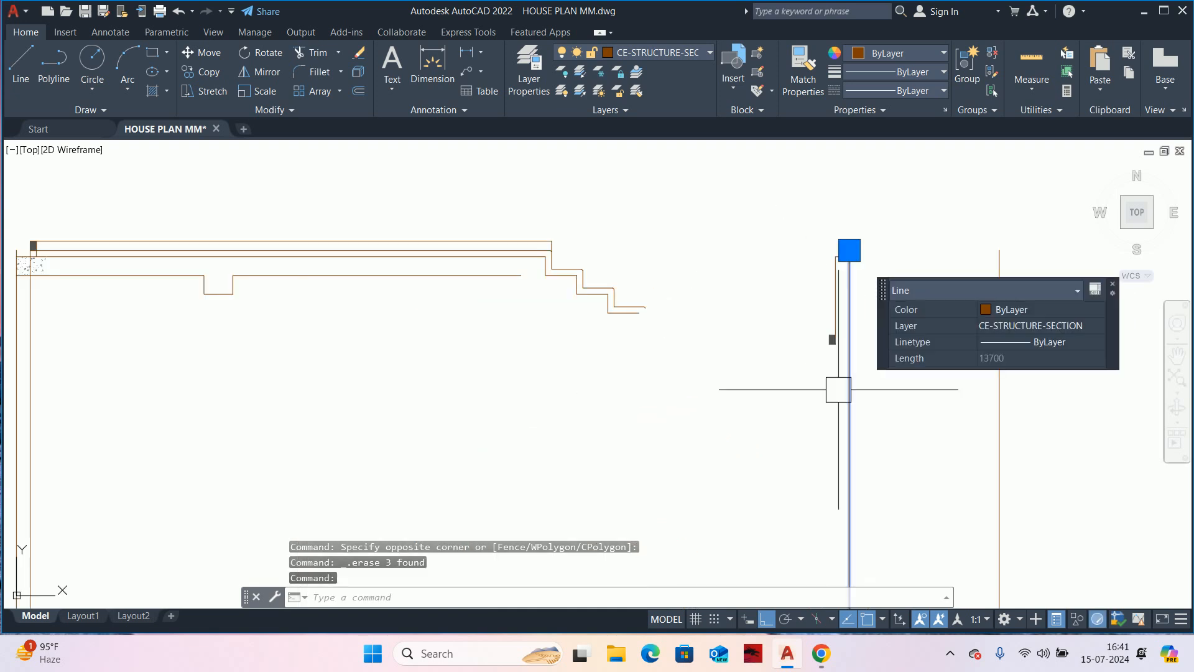
scroll(775, 262, "down", 6)
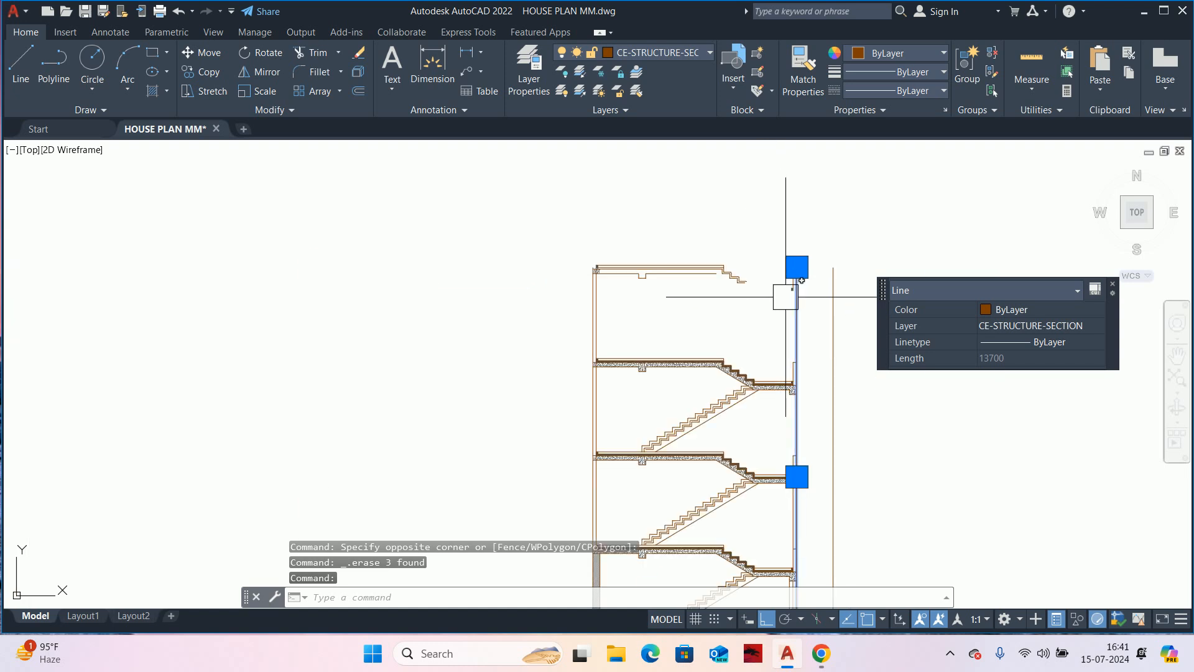
scroll(812, 306, "up", 2)
key("Escape")
key("Escape")
left_click(813, 318)
left_click(751, 321)
key("Escape")
key("Escape")
- Erase the short landing wall lines and the remaining floor finish hatch on the top storey
scroll(788, 277, "up", 2)
left_click(739, 213)
left_click(819, 361)
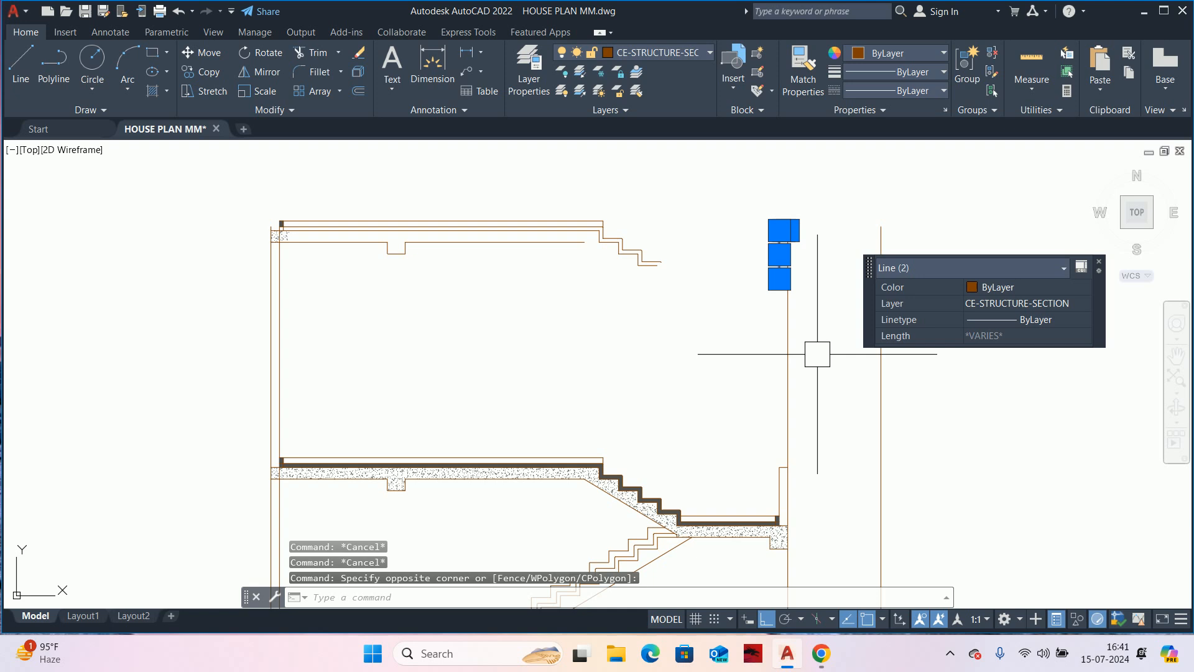
key("Delete")
middle_click_drag(602, 268, 621, 279)
scroll(767, 315, "up", 3)
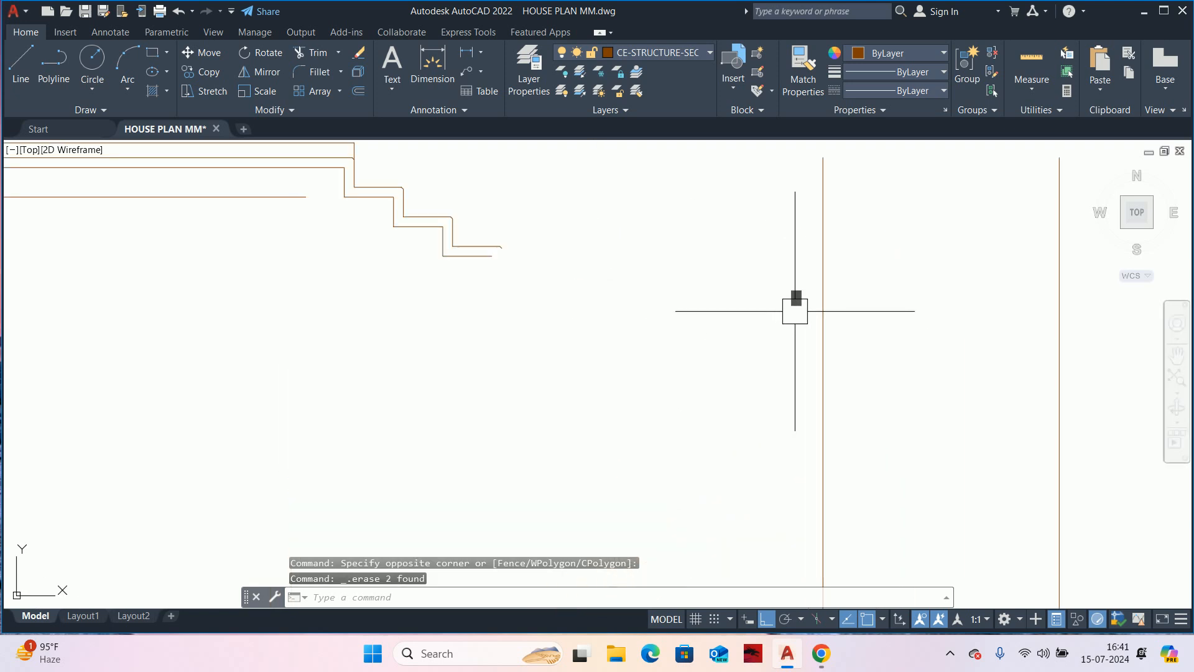
left_click(794, 305)
scroll(765, 311, "down", 5)
key("Delete")
- Erase the remaining step lines at the stair end of the topmost slab
scroll(752, 305, "up", 3)
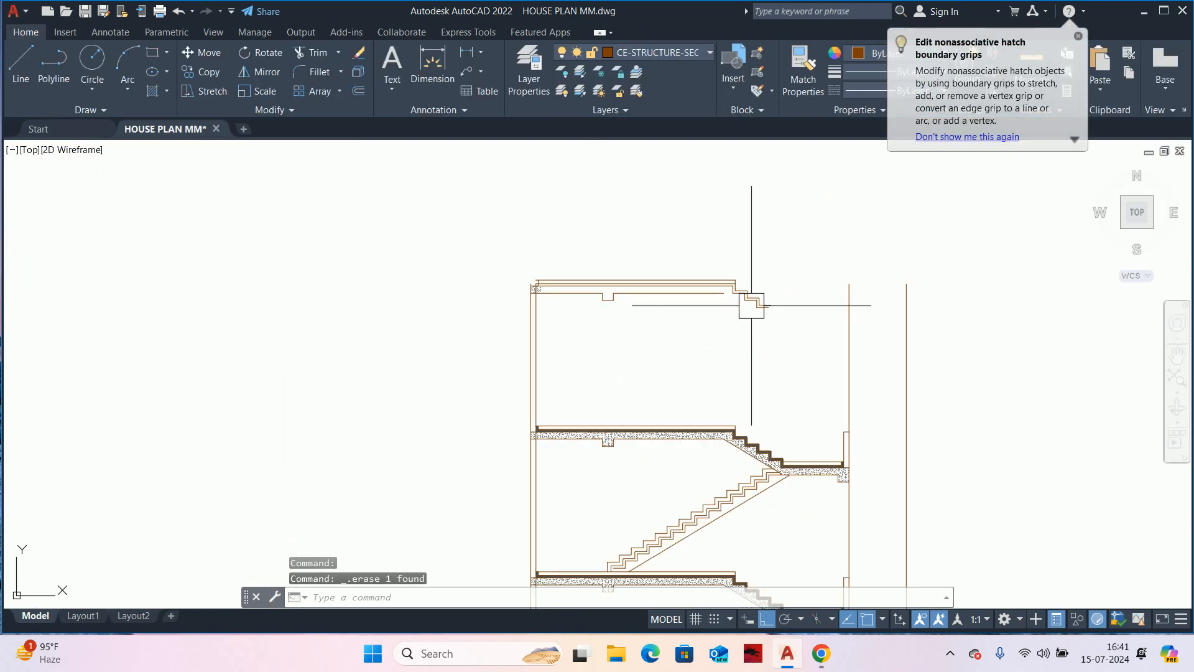
scroll(734, 313, "up", 2)
key("Escape")
left_click(842, 343)
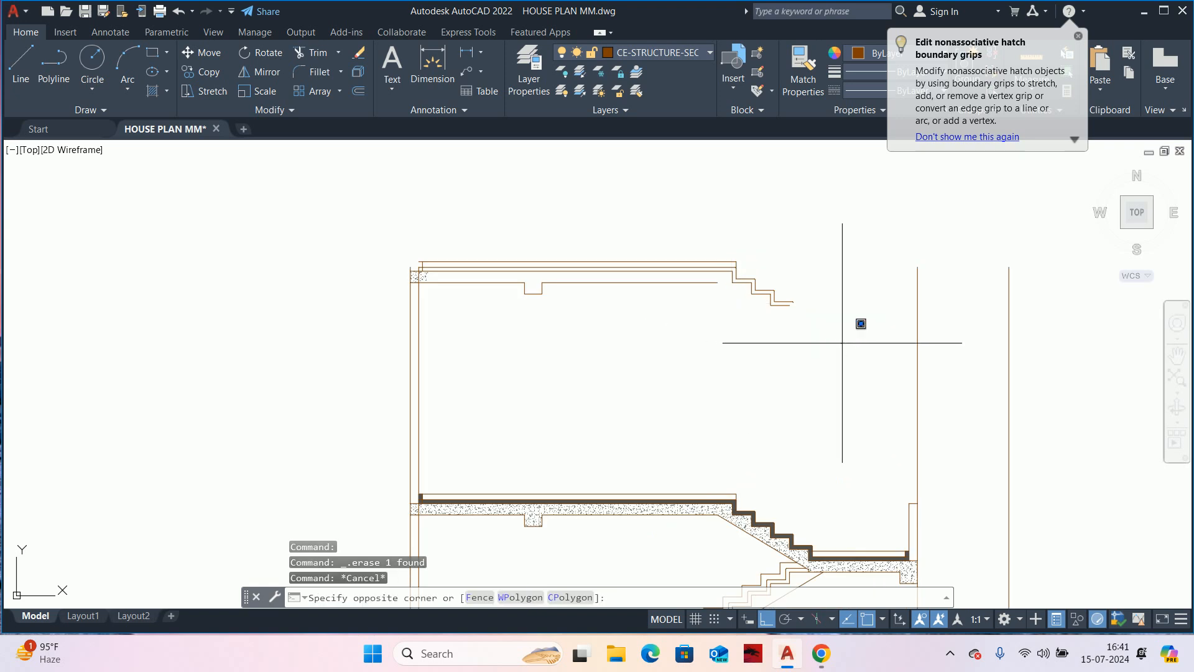
left_click(726, 278)
key("Delete")
left_click(706, 219)
left_click(784, 326)
key("Delete")
scroll(698, 283, "up", 2)
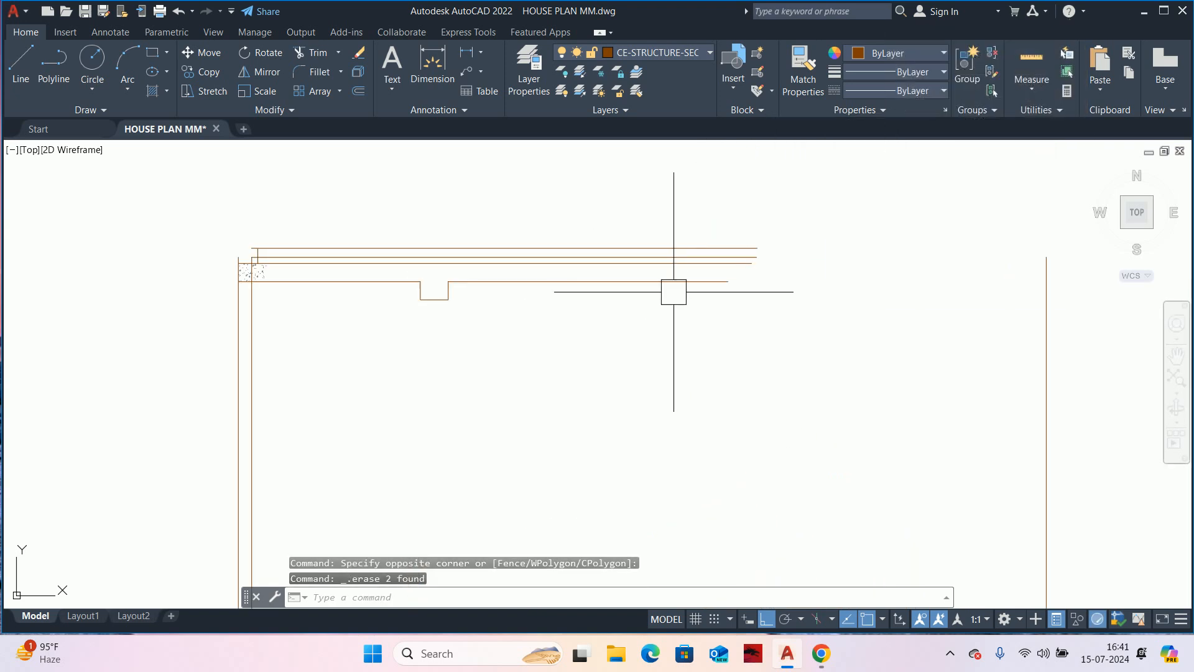
- Extend the topmost slab's top, underside and finish lines to the outer wall on the stair side
scroll(685, 331, "down", 2)
type("ex")
key("Return")
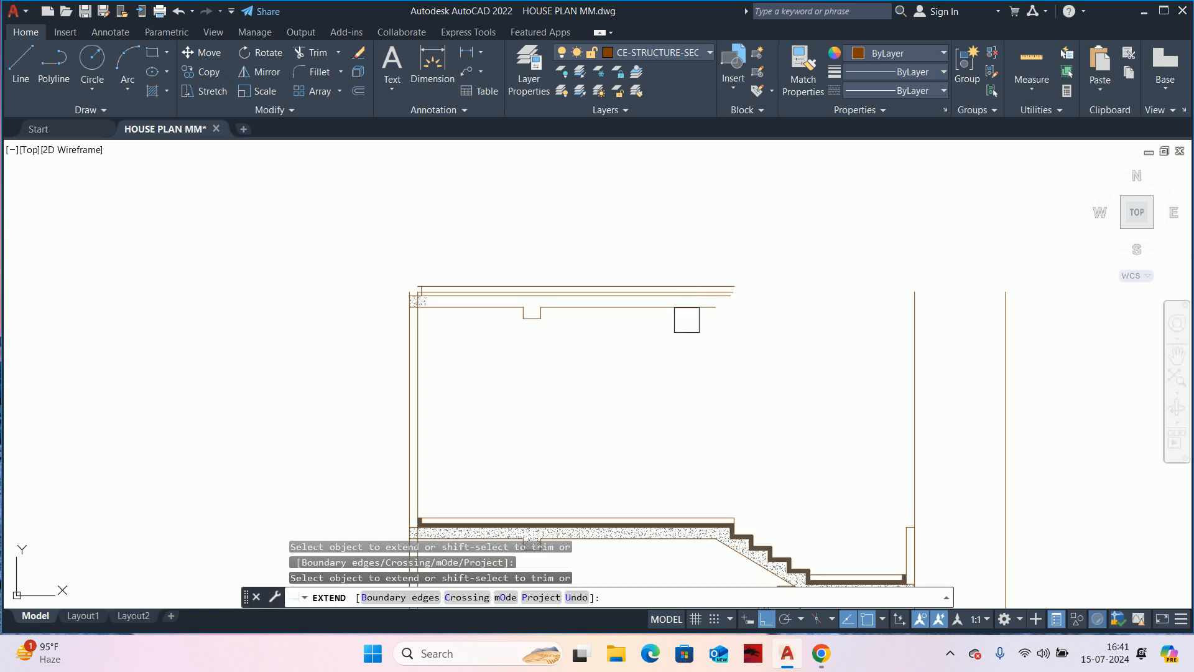
left_click(700, 259)
left_click(675, 355)
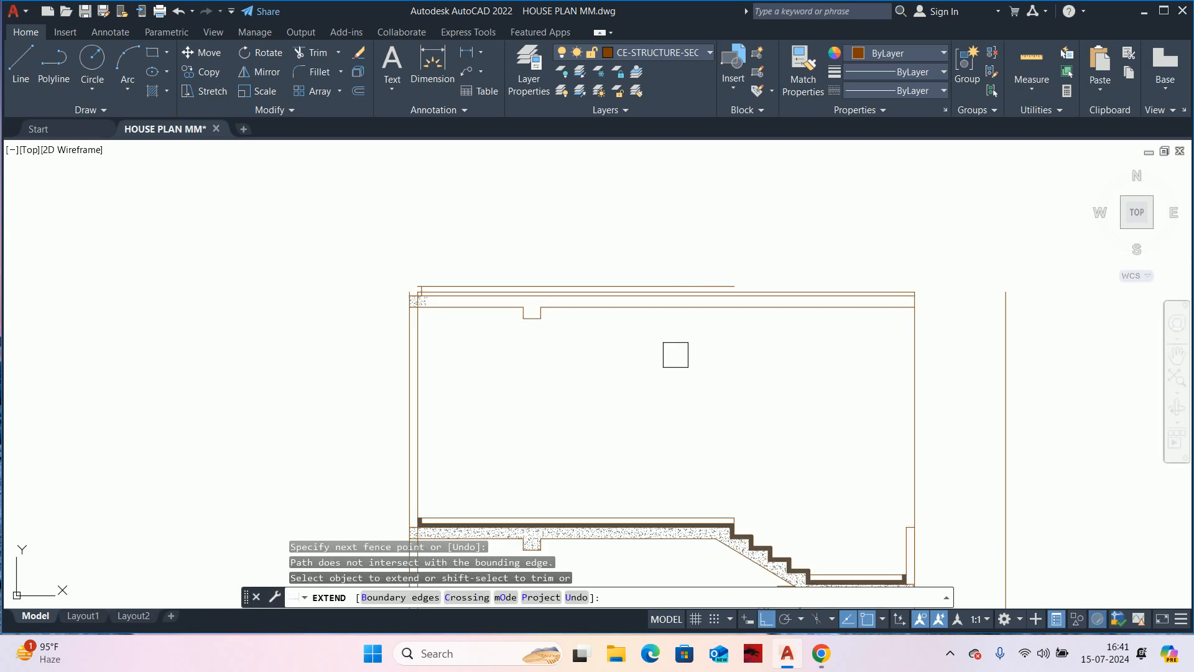
key("Escape")
key("Escape")
- Erase the floor finish line, the line above it and the short upright left on top of the topmost slab
scroll(693, 268, "up", 2)
left_click(732, 242)
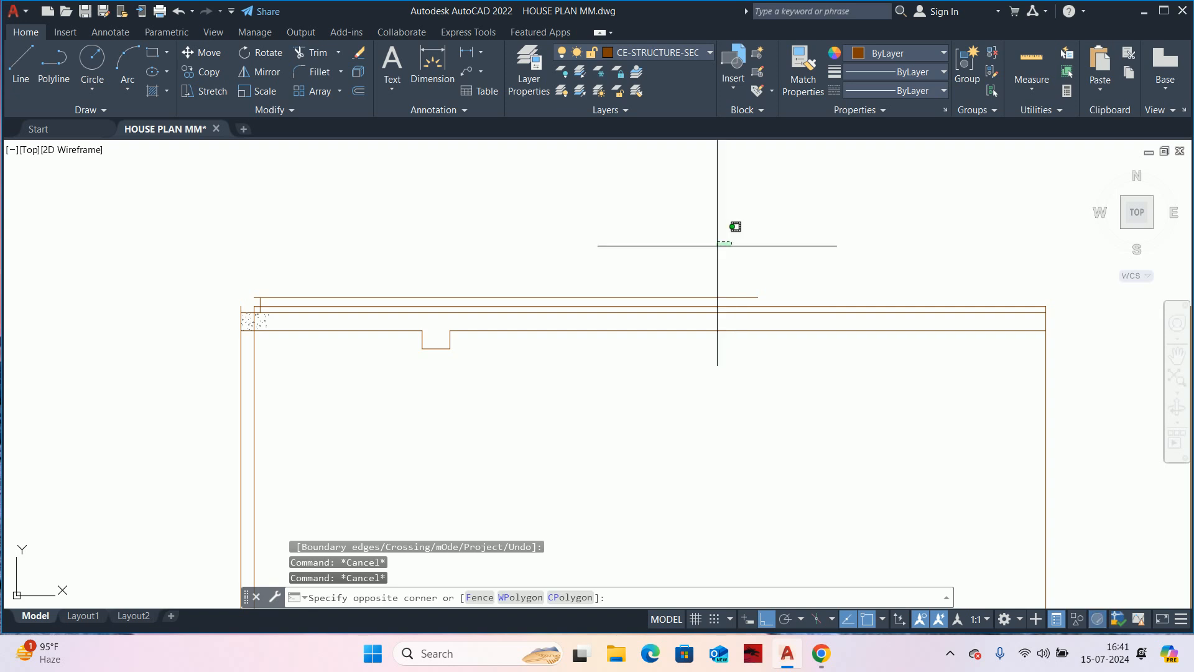
left_click(181, 286)
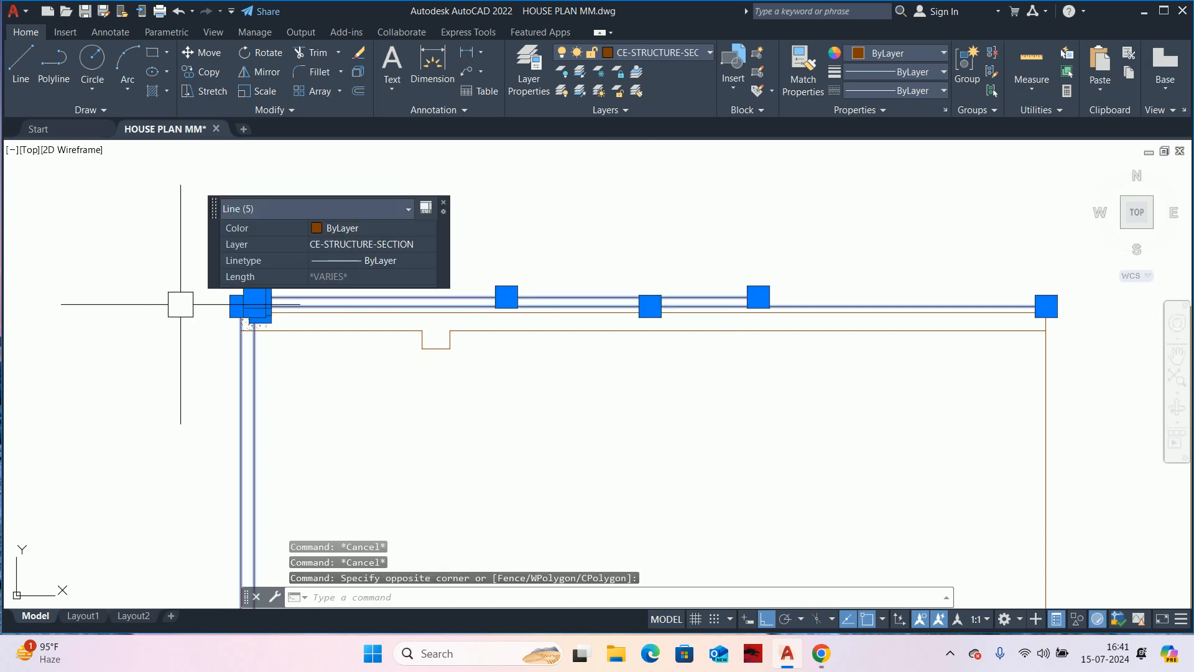
key("Escape")
scroll(267, 303, "up", 4)
left_click(374, 241)
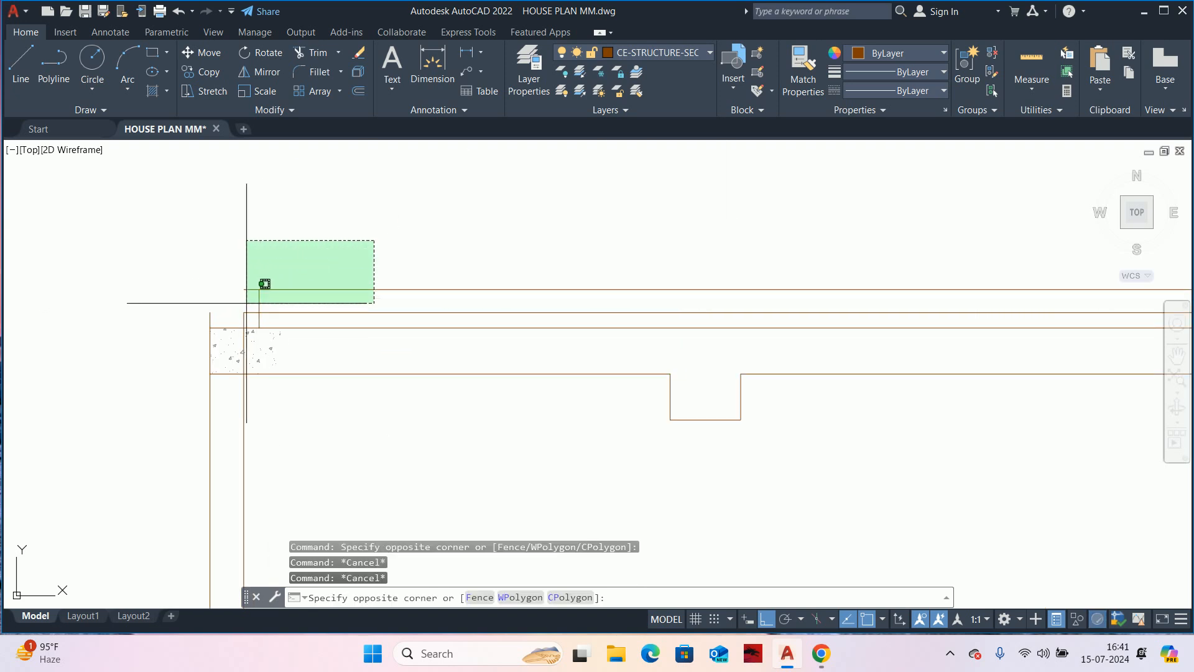
left_click(281, 297)
key("Delete")
scroll(264, 288, "up", 2)
left_click(279, 282)
left_click(250, 301)
key("Delete")
- Trim the outer wall line stub projecting above the slab's top edge at the end away from the stair
middle_click_drag(272, 308, 539, 266)
key("Escape")
type("tr")
key("Return")
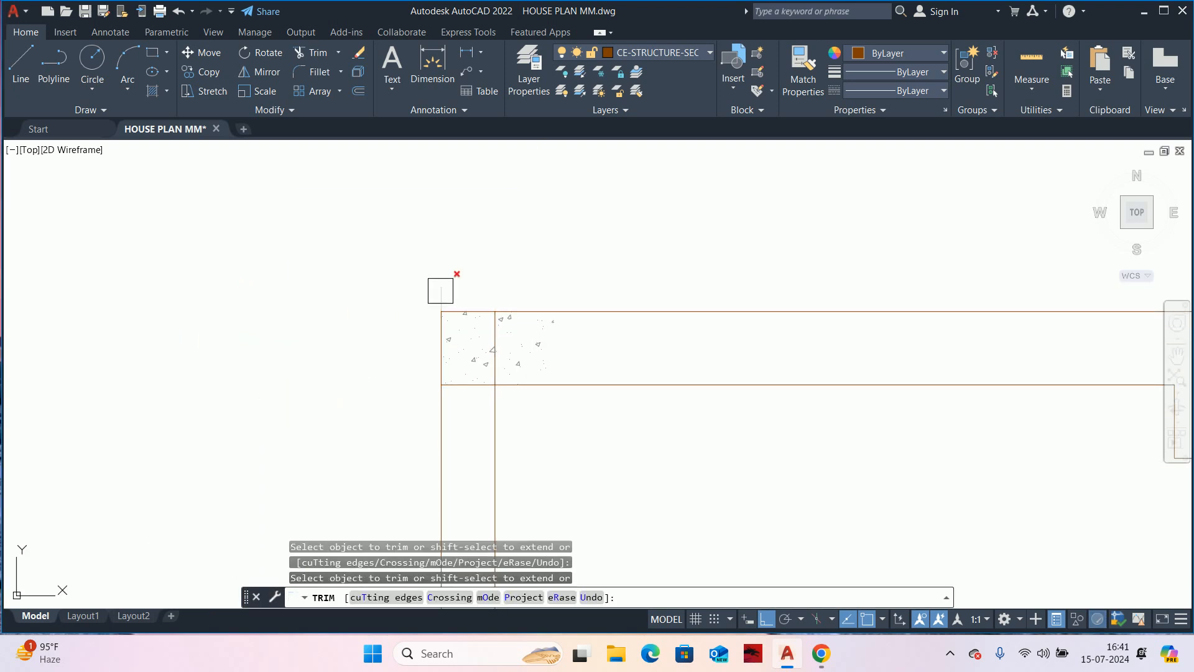
left_click(442, 290)
key("Escape")
scroll(464, 285, "down", 6)
key("Escape")
key("Escape")
key("Escape")
- Erase the small leftover AR-CONC hatch patch at the slab's outer wall corner
scroll(476, 305, "up", 6)
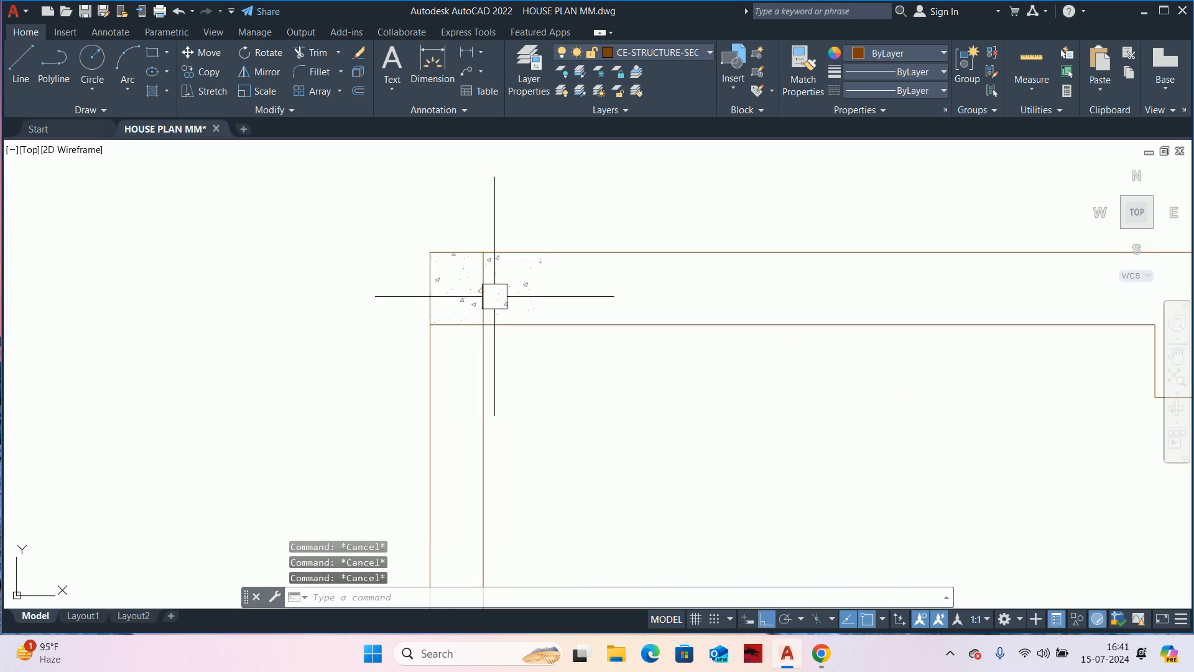
left_click(492, 296)
middle_click_drag(492, 297, 191, 317)
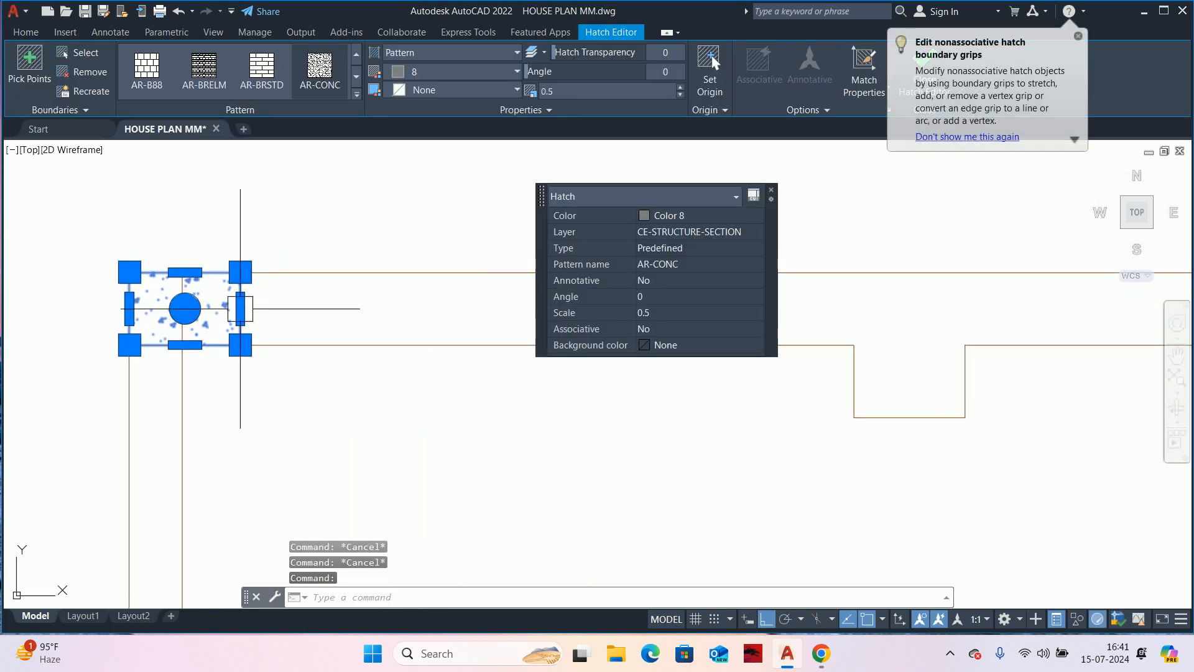
key("Delete")
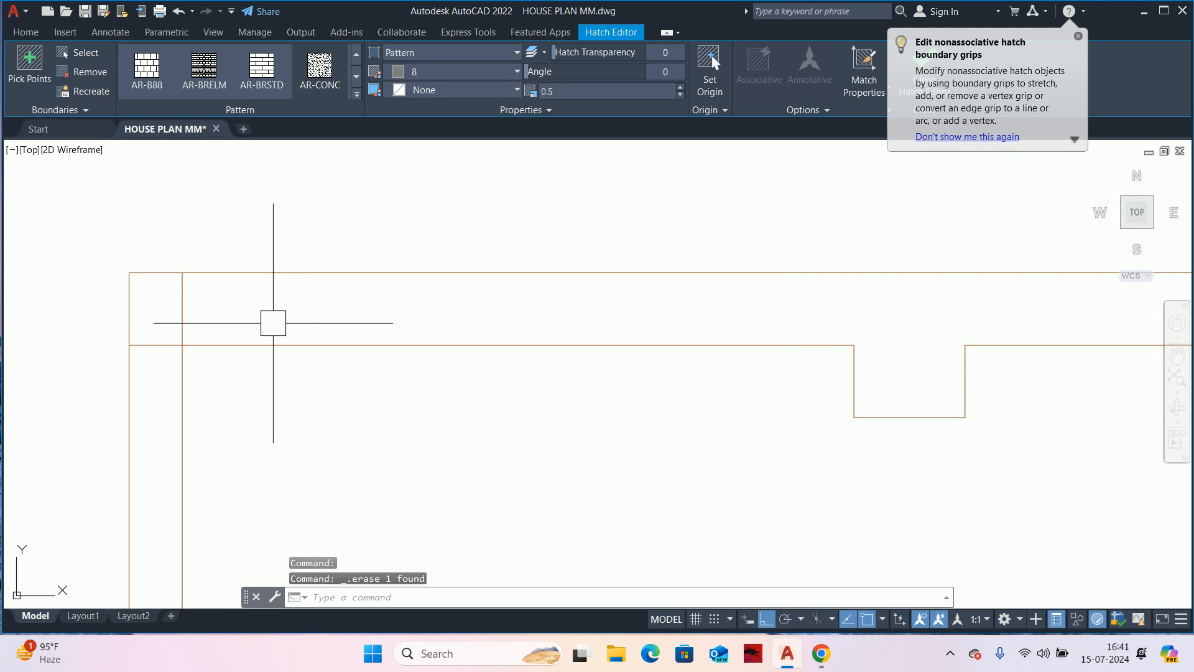
- Trim the inner wall line passing through the slab thickness at the same corner
scroll(298, 336, "down", 3)
type("tr")
key("Return")
scroll(293, 315, "down", 3)
scroll(380, 352, "down", 5)
key("Escape")
- Extend the roof slab's top and underside lines past the stair-side wall to the outermost vertical line
middle_click_drag(435, 381, 488, 285)
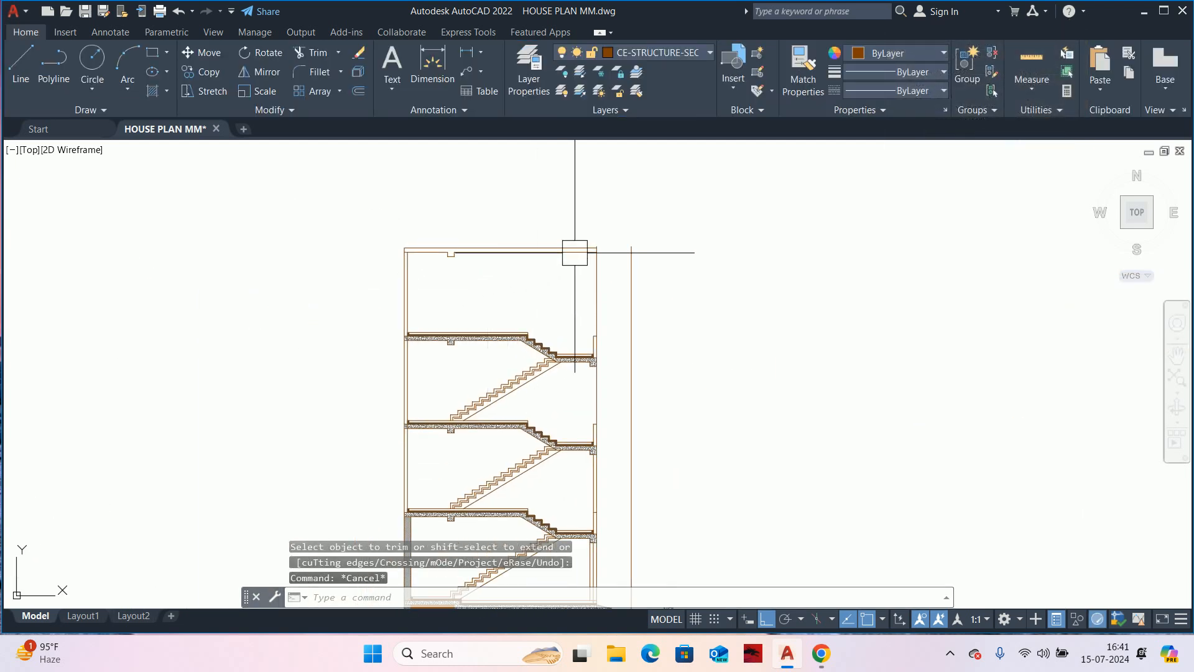
scroll(575, 252, "up", 4)
middle_click_drag(595, 288, 591, 381)
type("ex")
key("Return")
left_click(594, 317)
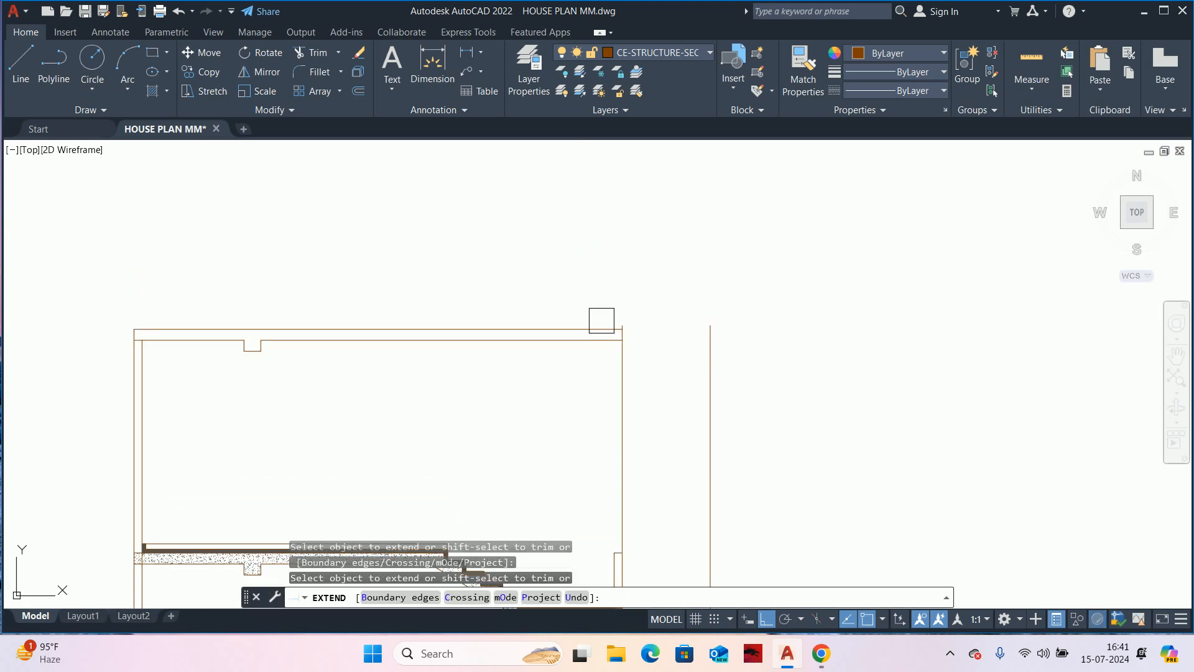
left_click(587, 358)
- Trim the stair-side wall line where it crosses and projects above the roof slab
scroll(612, 334, "up", 4)
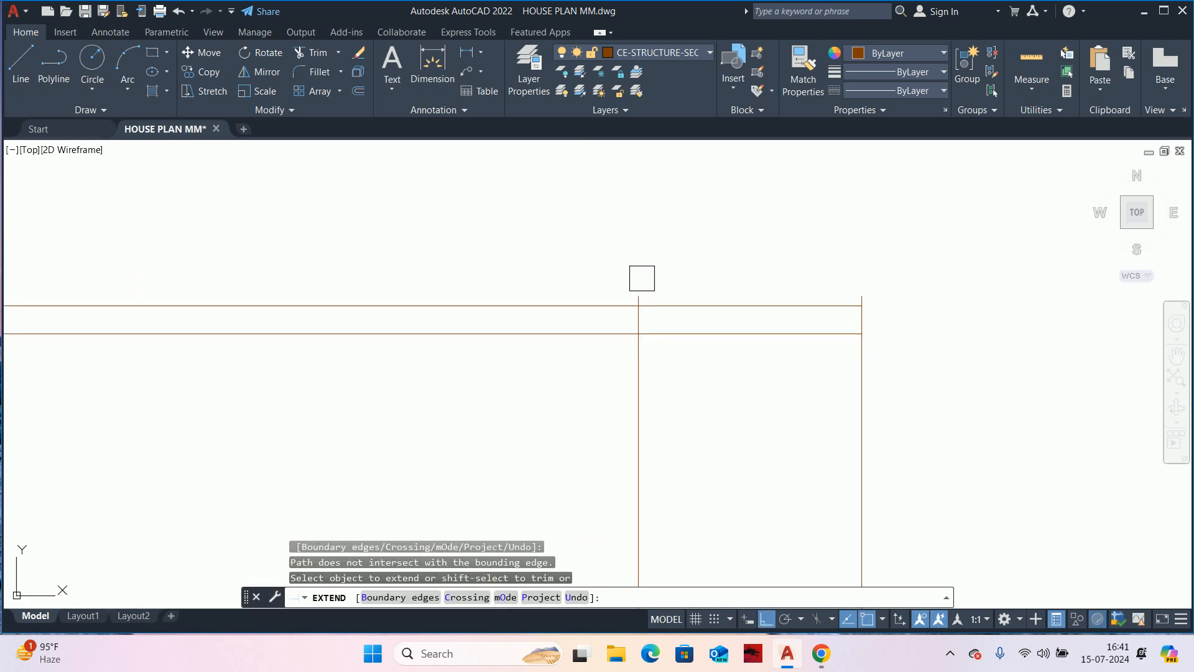
scroll(631, 333, "down", 10)
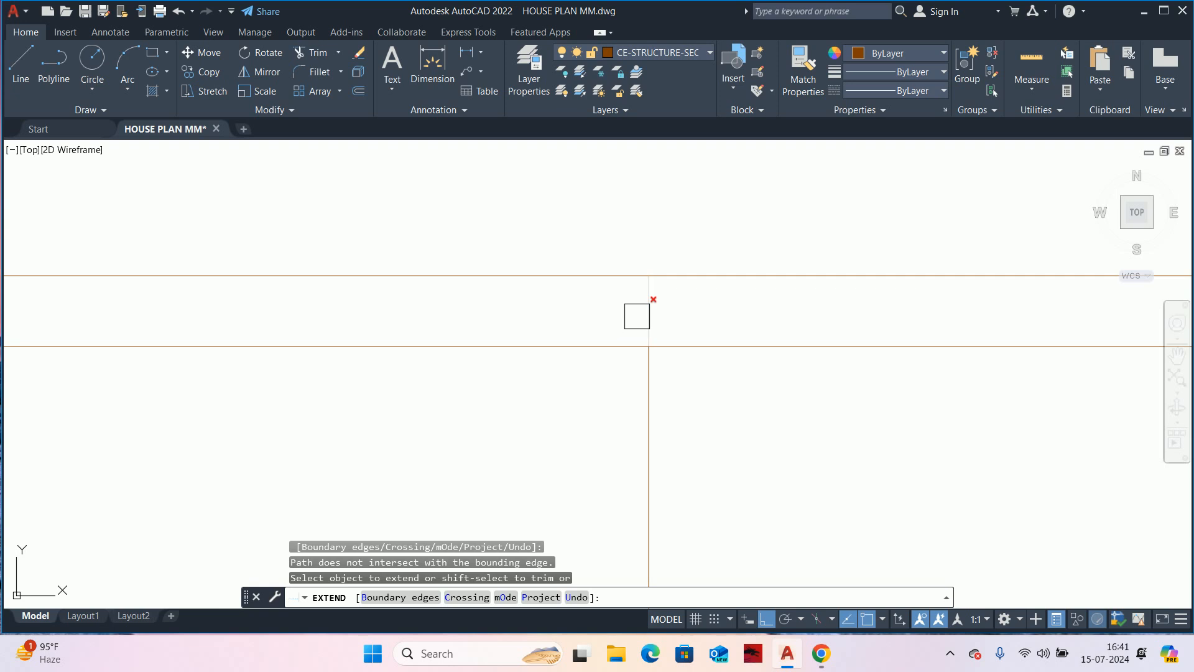
middle_click_drag(585, 385, 639, 379)
scroll(639, 379, "up", 6)
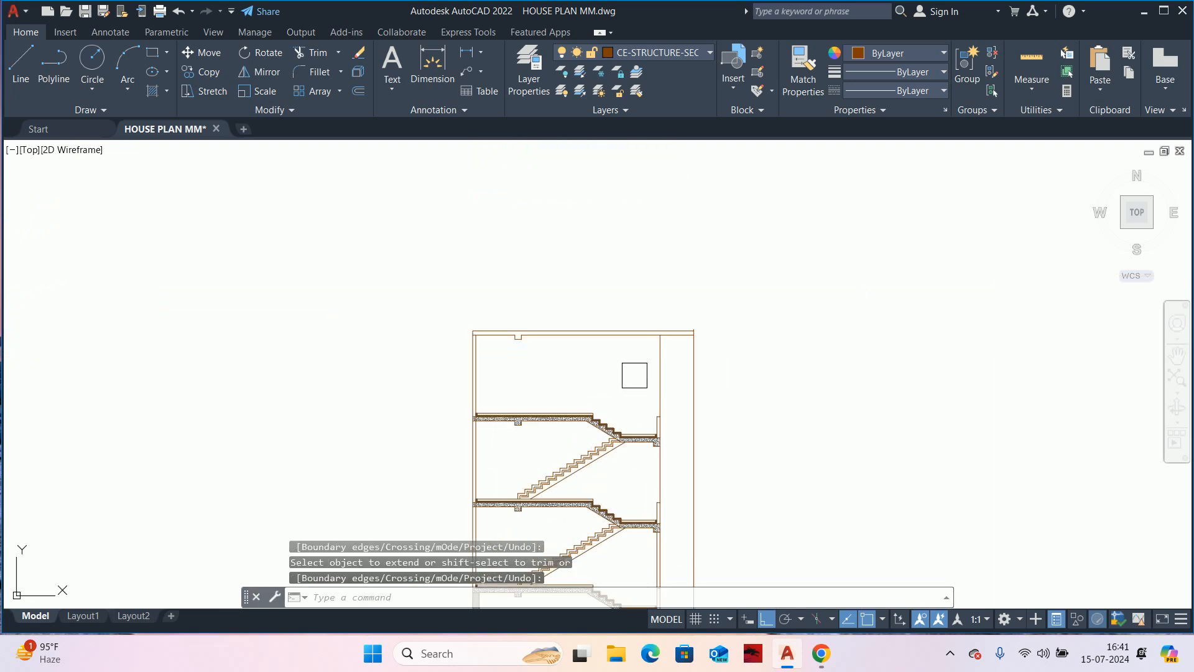
key("Escape")
key("Escape")
- Copy the landing beam outline from the storey below to the roof slab at the stair-side wall
middle_click_drag(669, 466, 658, 474)
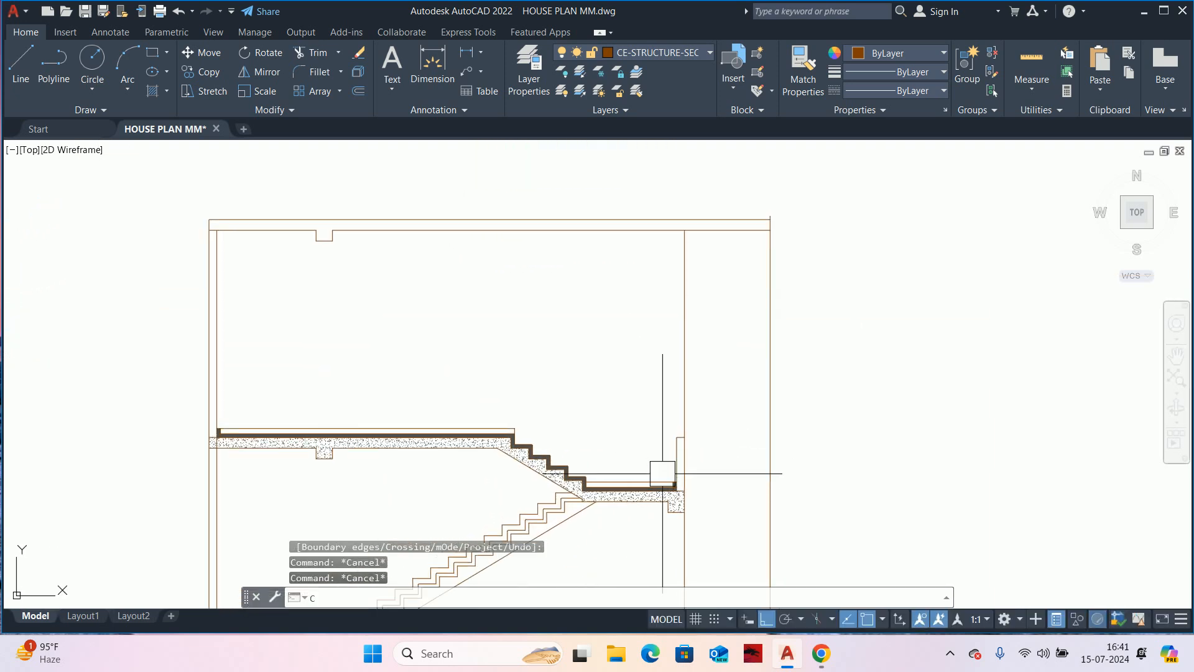
type("co")
key("Return")
scroll(658, 474, "up", 4)
left_click(671, 509)
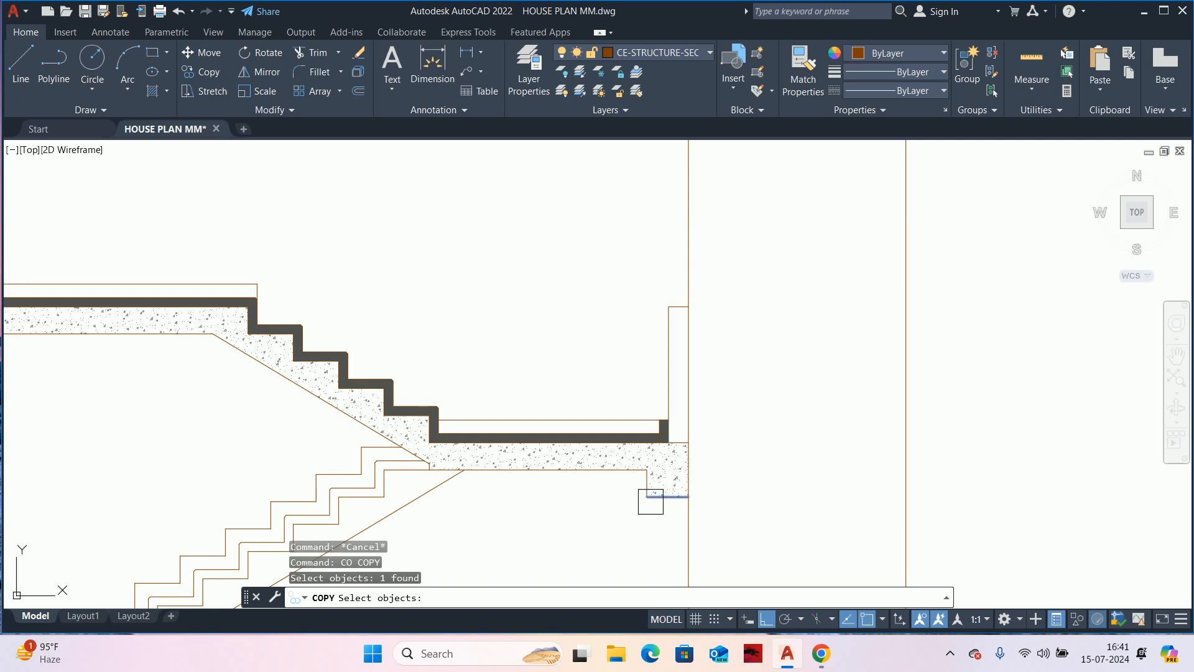
key("Return")
left_click(688, 443)
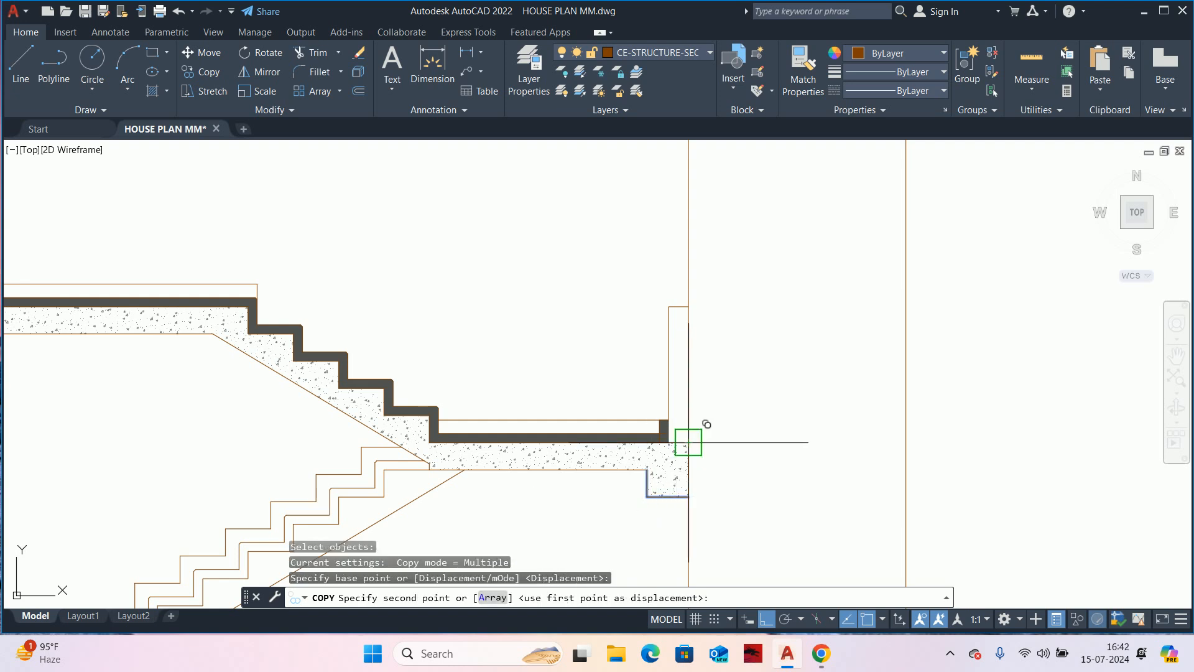
scroll(697, 373, "down", 3)
middle_click_drag(696, 323, 701, 582)
scroll(702, 582, "down", 2)
scroll(711, 431, "up", 4)
left_click(694, 498)
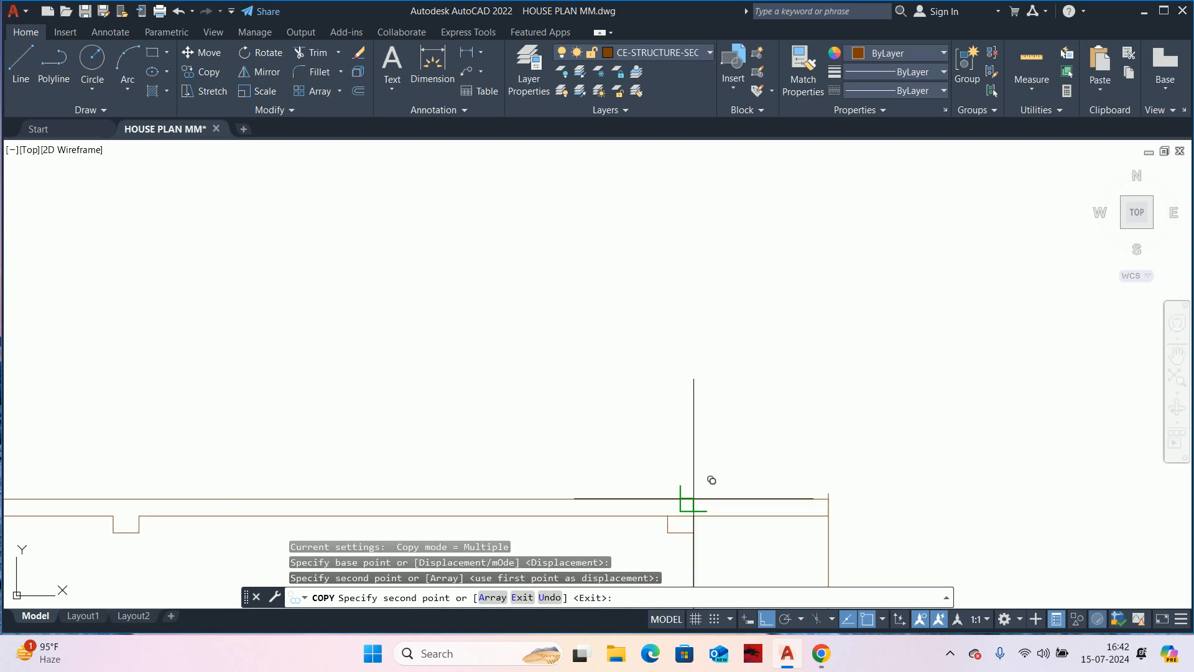
key("Escape")
- Trim the slab underside line across the copied beam so beam and slab form one outline
scroll(685, 520, "up", 4)
type("tr")
key("Return")
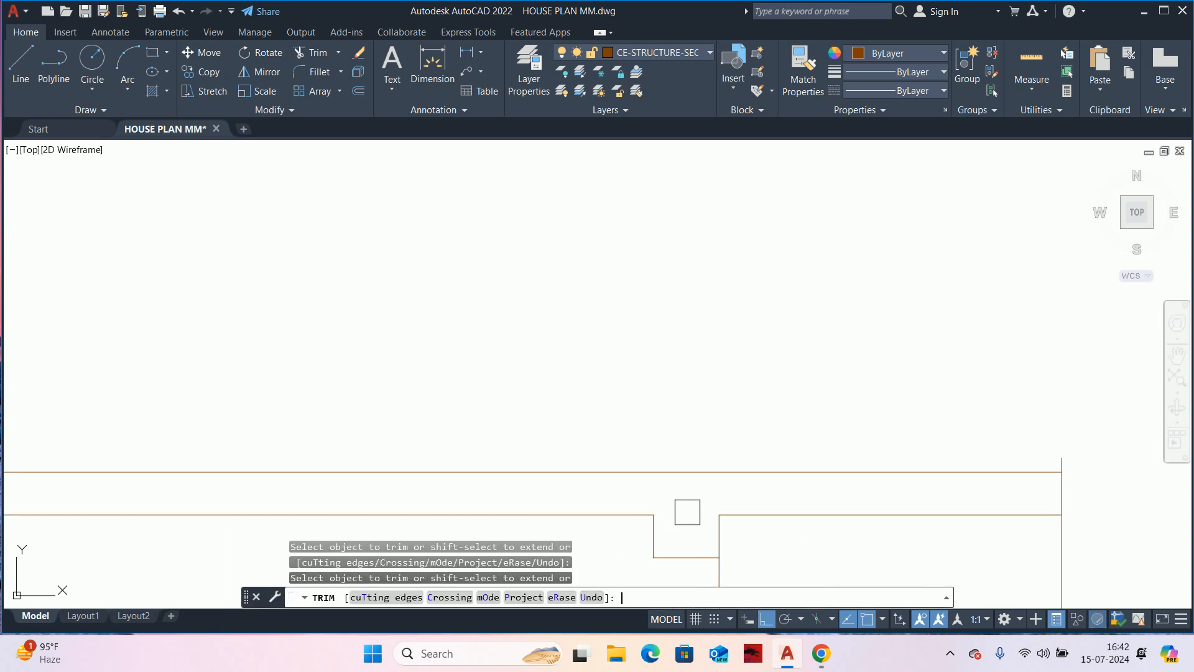
scroll(684, 504, "down", 5)
key("Escape")
key("Escape")
key("Escape")
- Trim away the outermost vertical line below the projecting end of the roof slab
type("TR")
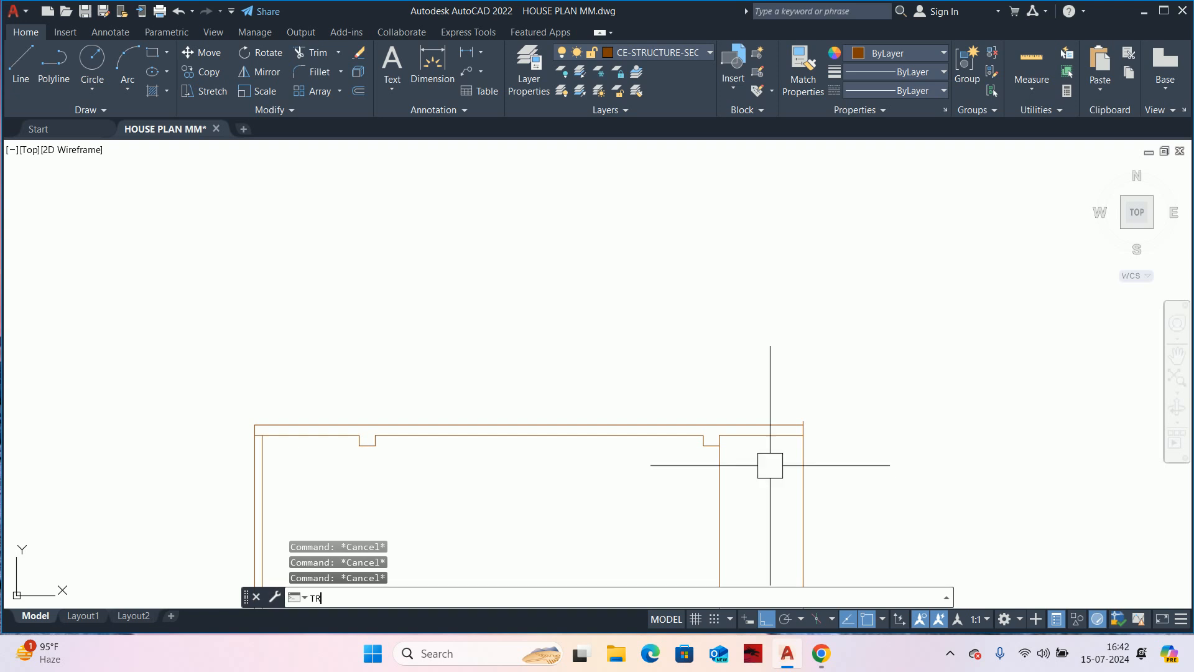
key("Return")
key("Escape")
key("Escape")
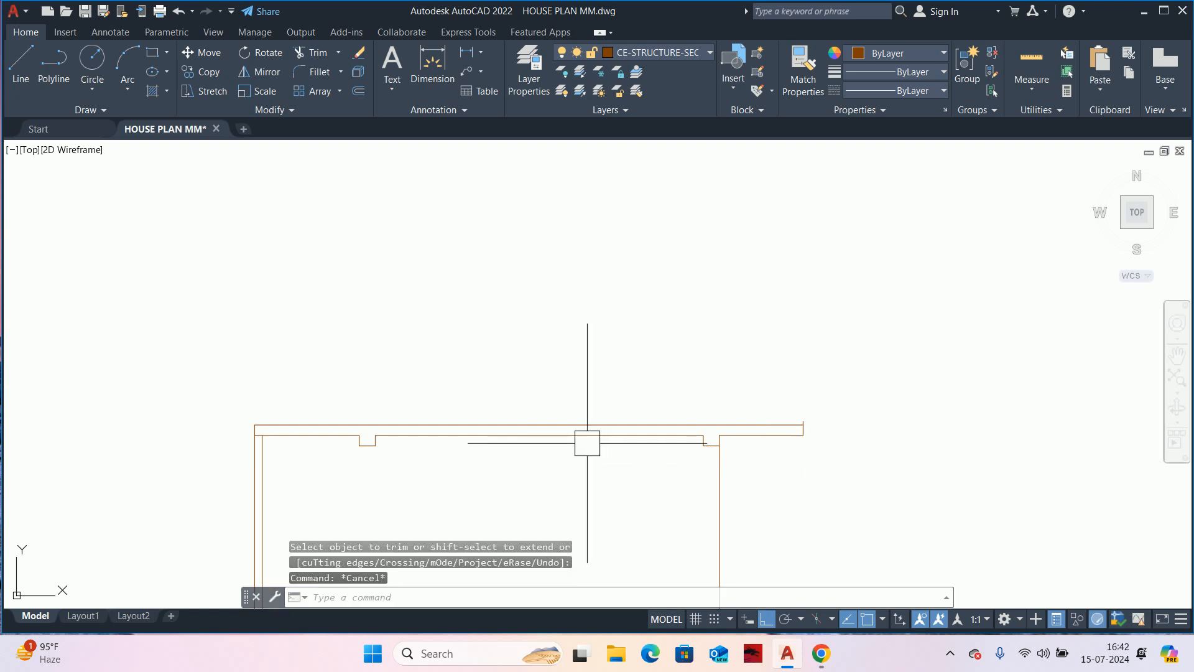
- Measure the area and perimeter enclosed by the roof slab outline
left_click(1030, 57)
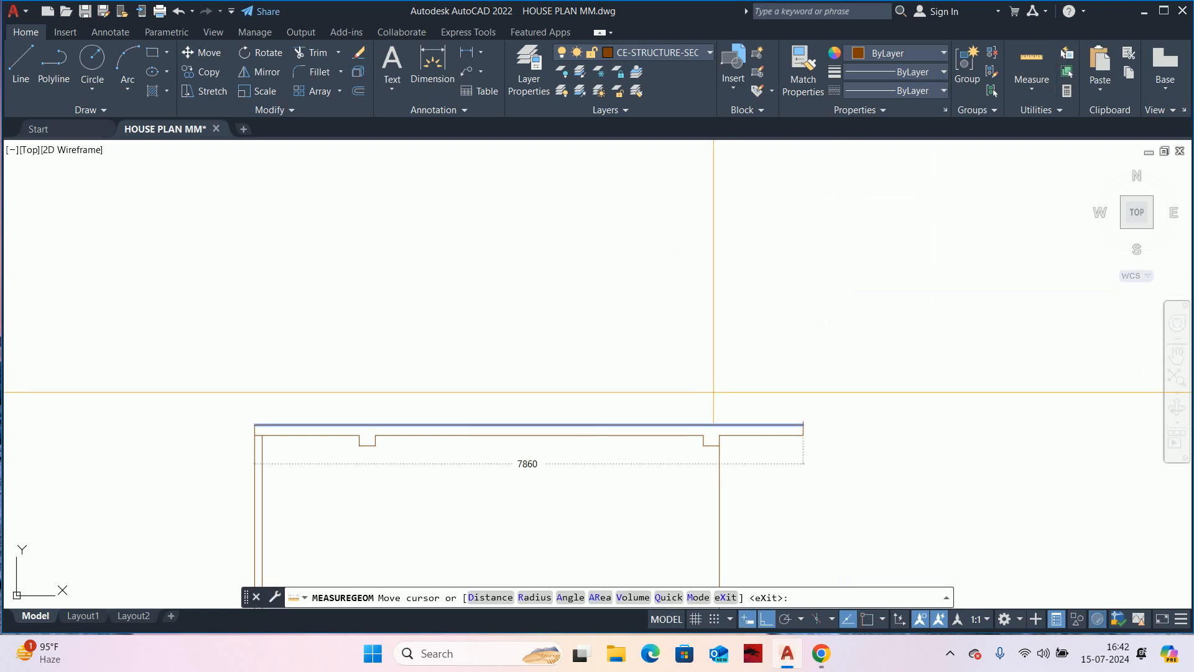
left_click(710, 429)
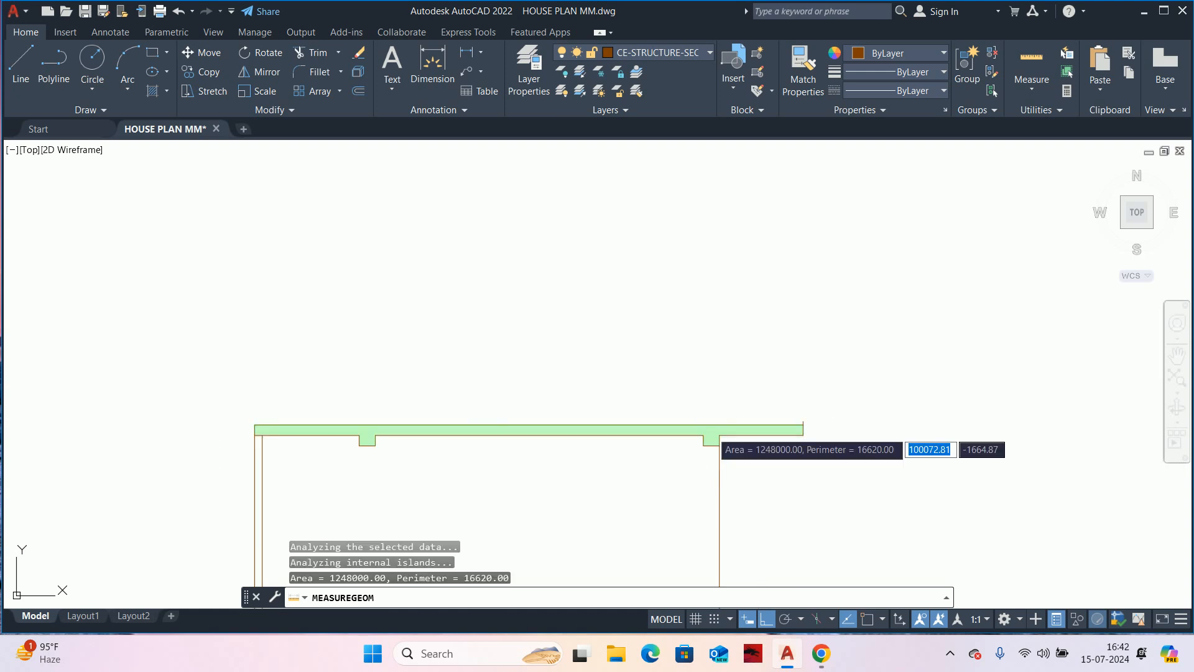
scroll(710, 407, "down", 2)
mouse_move(712, 393)
middle_mouse_down()
mouse_move(724, 387)
mouse_move(722, 346)
middle_mouse_up()
key("Escape")
- Hatch the closed outline of the roof slab and its two beams
scroll(680, 365, "up", 4)
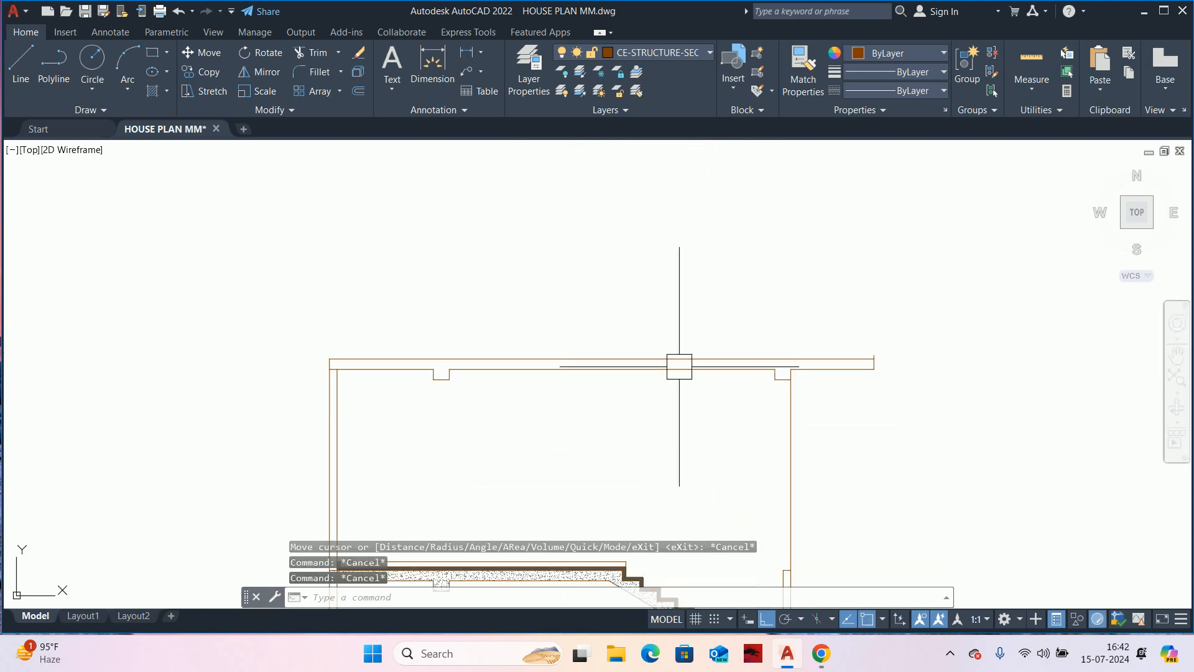
type("h")
key("Return")
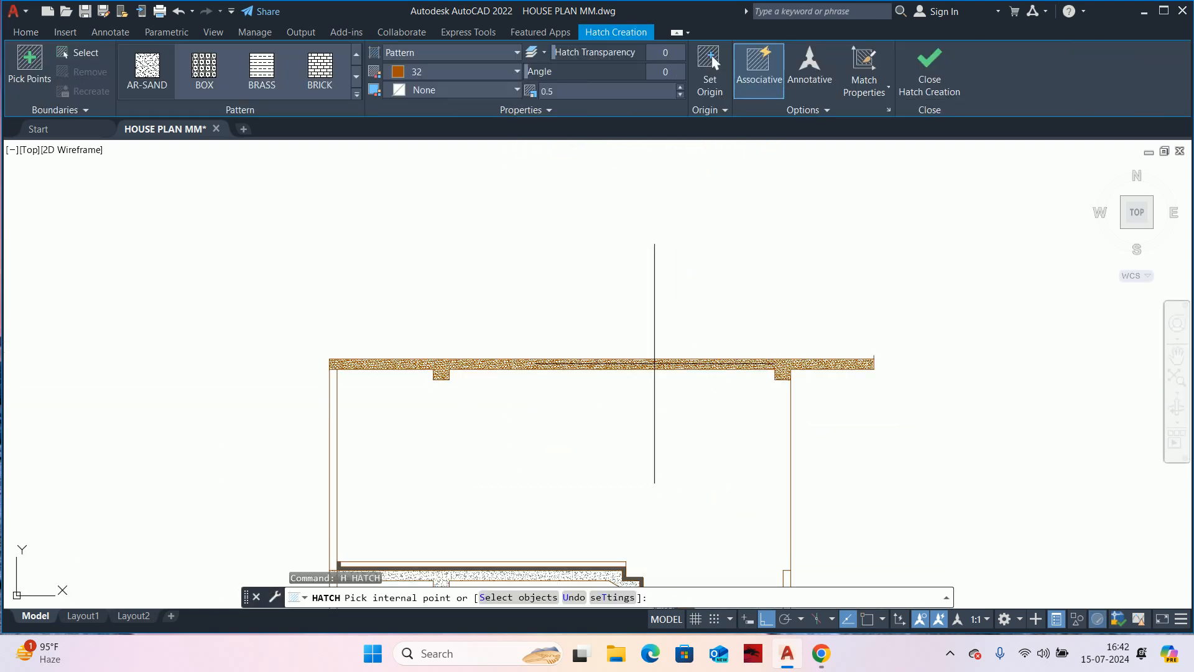
left_click(657, 362)
key("Escape")
- Match the roof slab's hatch properties to the concrete hatch of the floor slab below
scroll(660, 372, "down", 4)
middle_click_drag(661, 372, 642, 301)
type("ma")
key("Return")
scroll(614, 358, "up", 7)
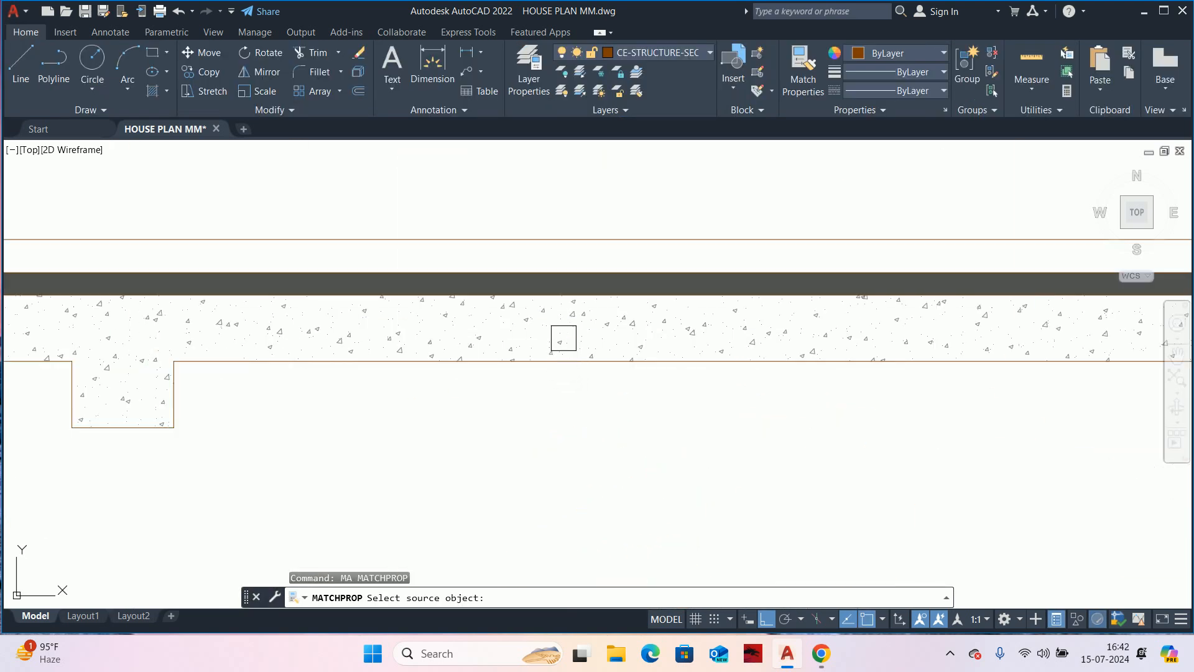
left_click(552, 311)
scroll(553, 315, "down", 4)
scroll(563, 320, "down", 2)
scroll(670, 299, "up", 6)
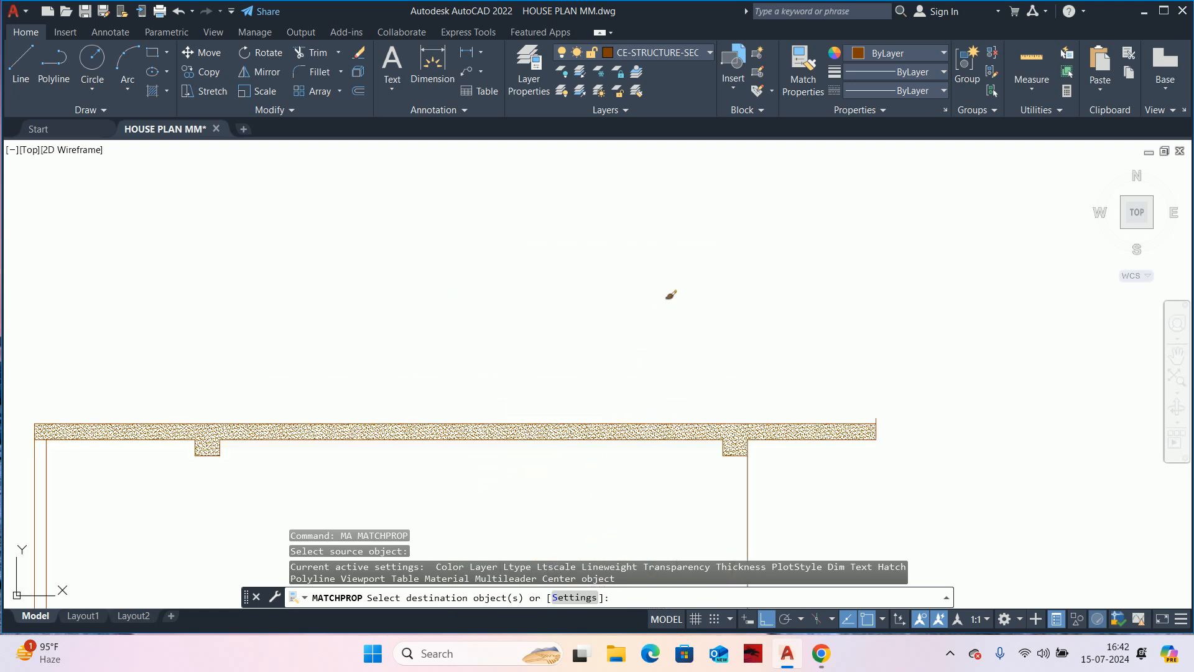
scroll(765, 461, "down", 5)
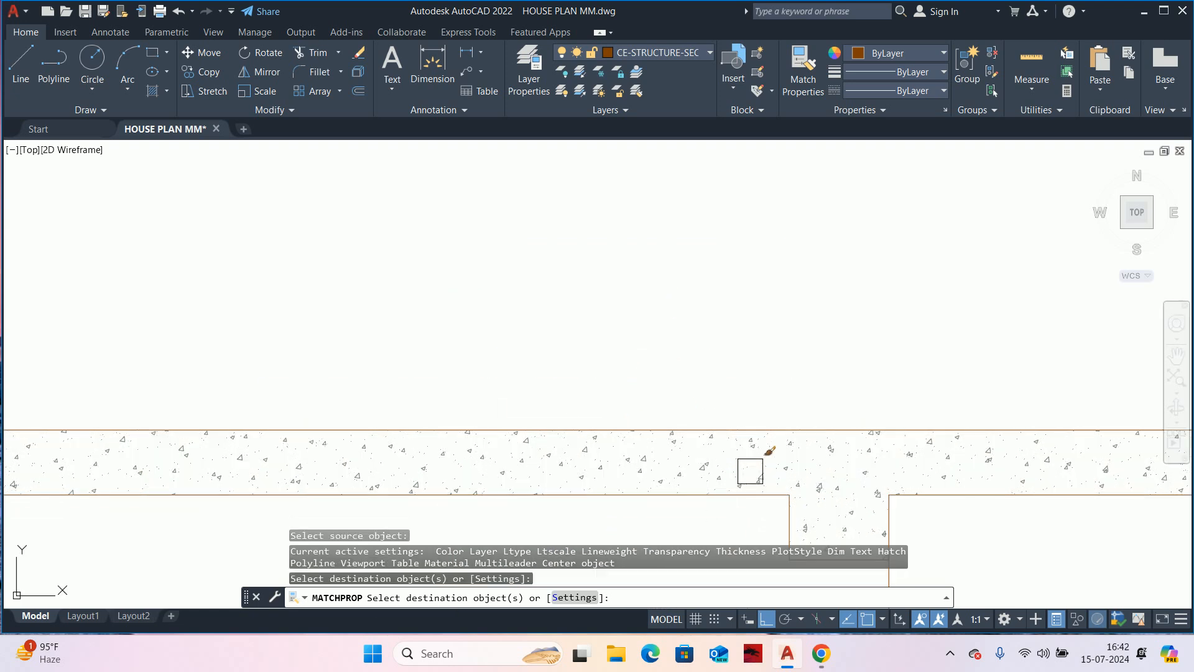
key("Escape")
key("Escape")
middle_click_drag(749, 448, 746, 378)
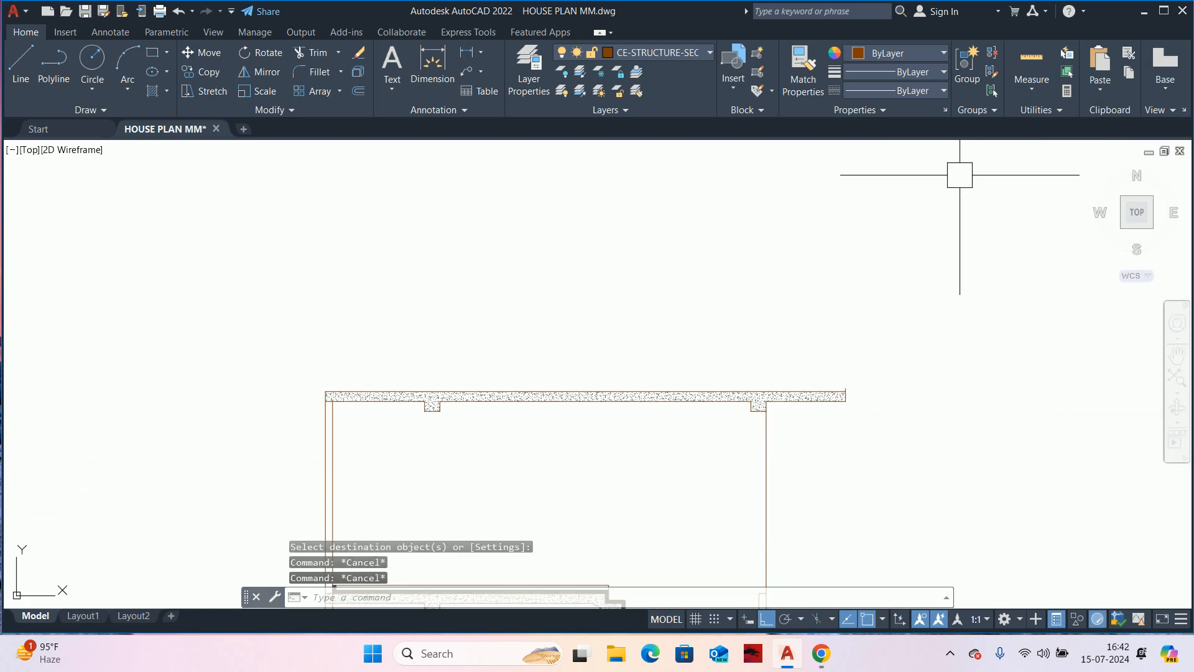
- Check the roof slab's thickness at its projecting end with a linear dimension, without placing it
type("DLI")
key("Return")
scroll(853, 400, "up", 8)
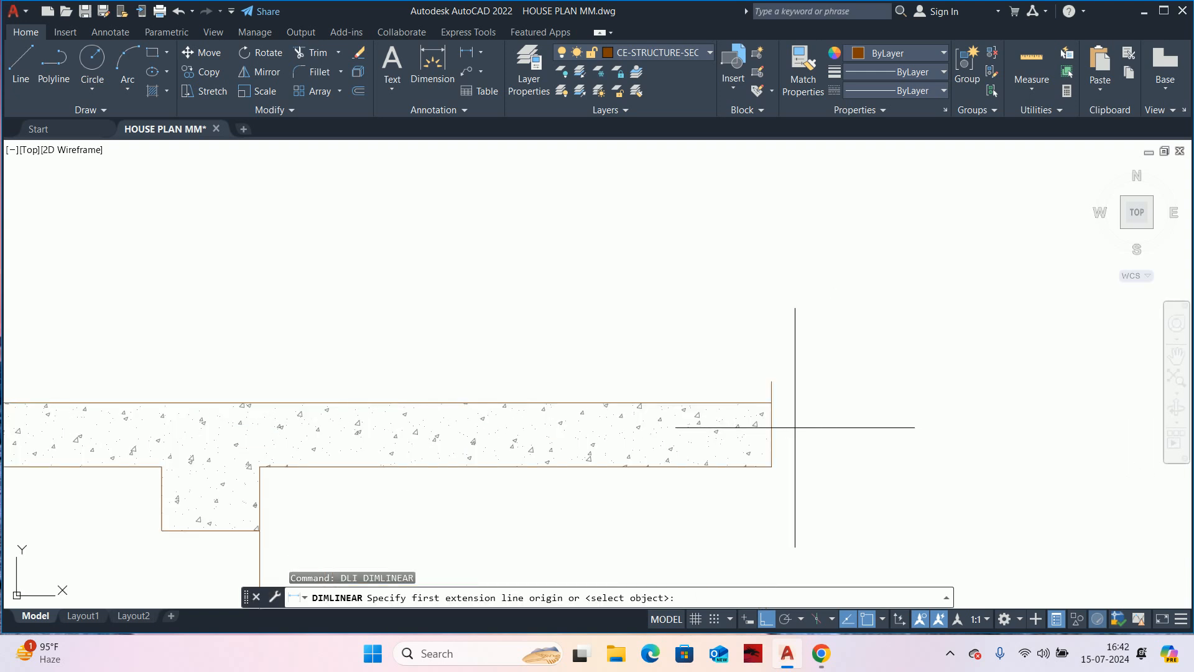
left_click(772, 402)
left_click(771, 466)
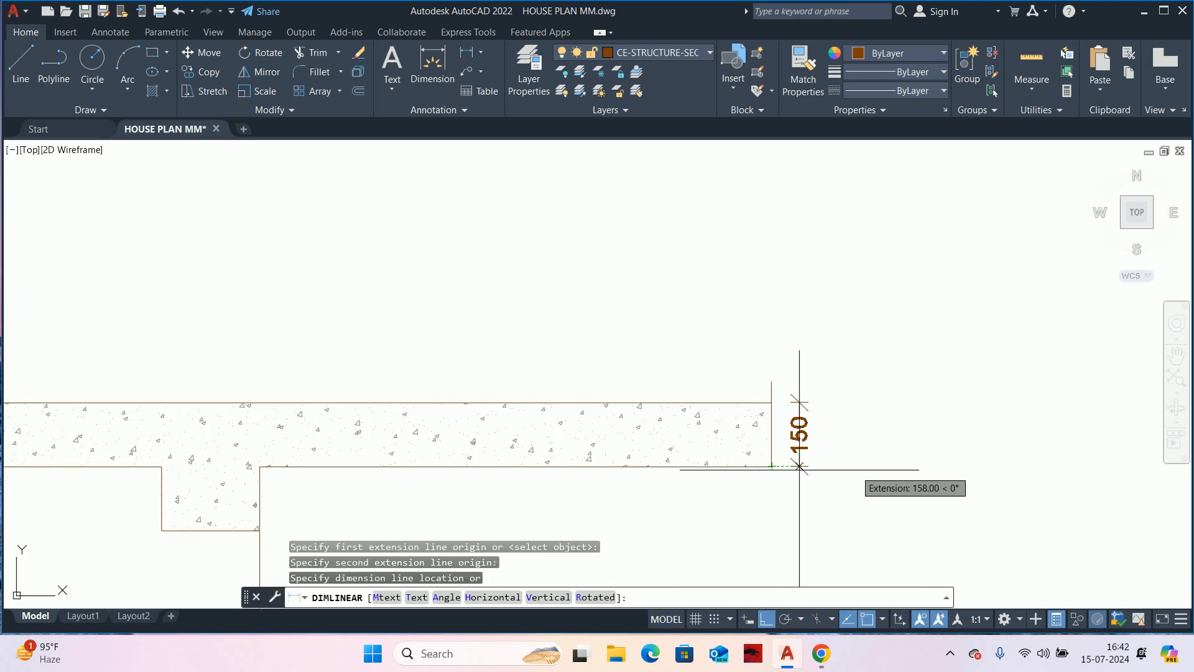
scroll(848, 460, "down", 2)
key("Escape")
scroll(849, 459, "down", 2)
key("Escape")
key("Escape")
scroll(818, 445, "up", 4)
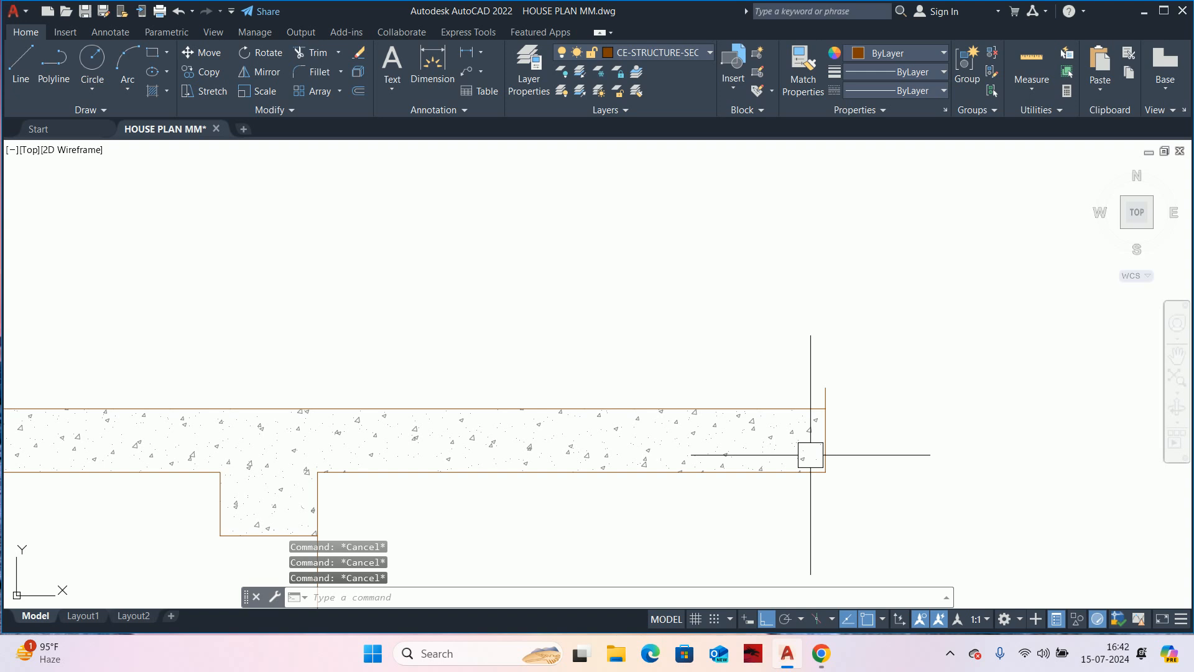
scroll(810, 455, "down", 2)
type("o")
key("Return")
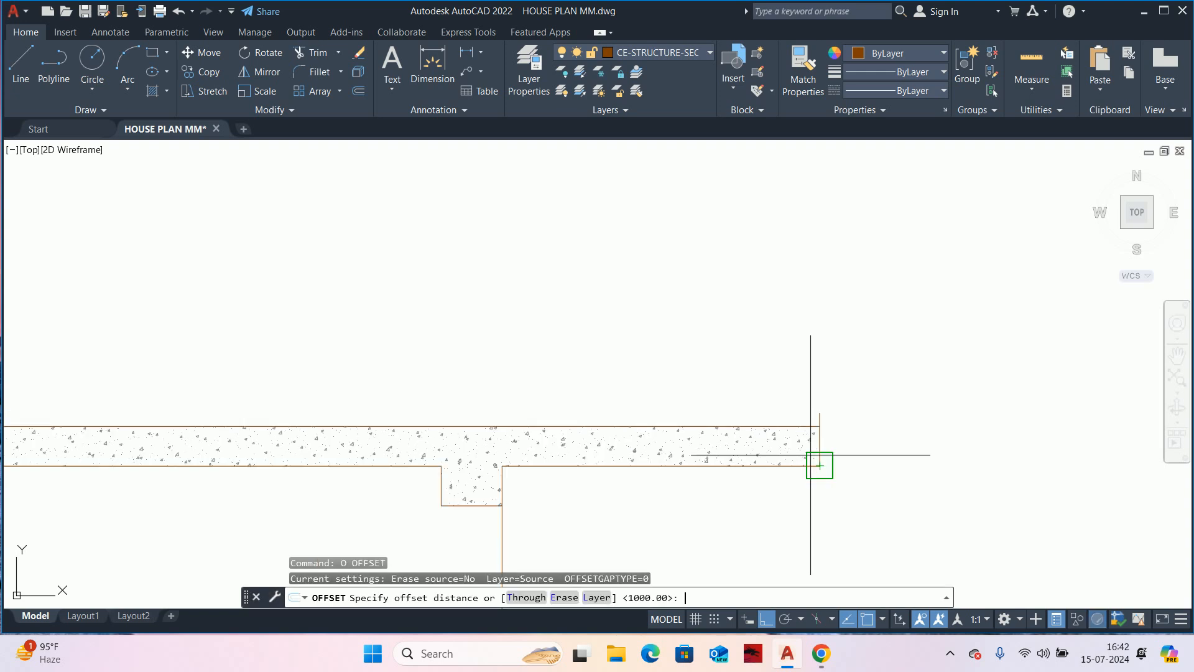
type("9")
key("Return")
key("Escape")
- Offset the roof slab's top line upward by 230
key("Return")
type("2")
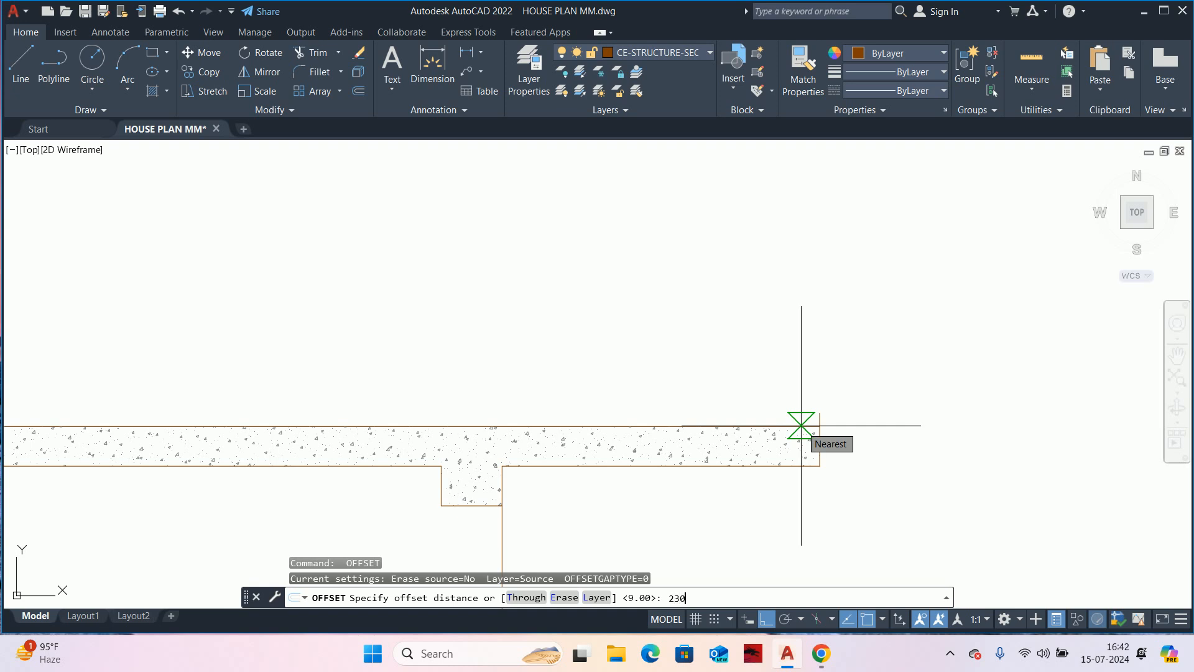
type("30")
key("Return")
left_click(786, 426)
left_click(800, 331)
key("Escape")
- Extend the vertical line at the slab's projecting end up to the offset line above the slab
middle_click_drag(832, 410, 882, 425)
key("Escape")
type("EX")
key("Return")
scroll(852, 428, "up", 2)
left_click(882, 427)
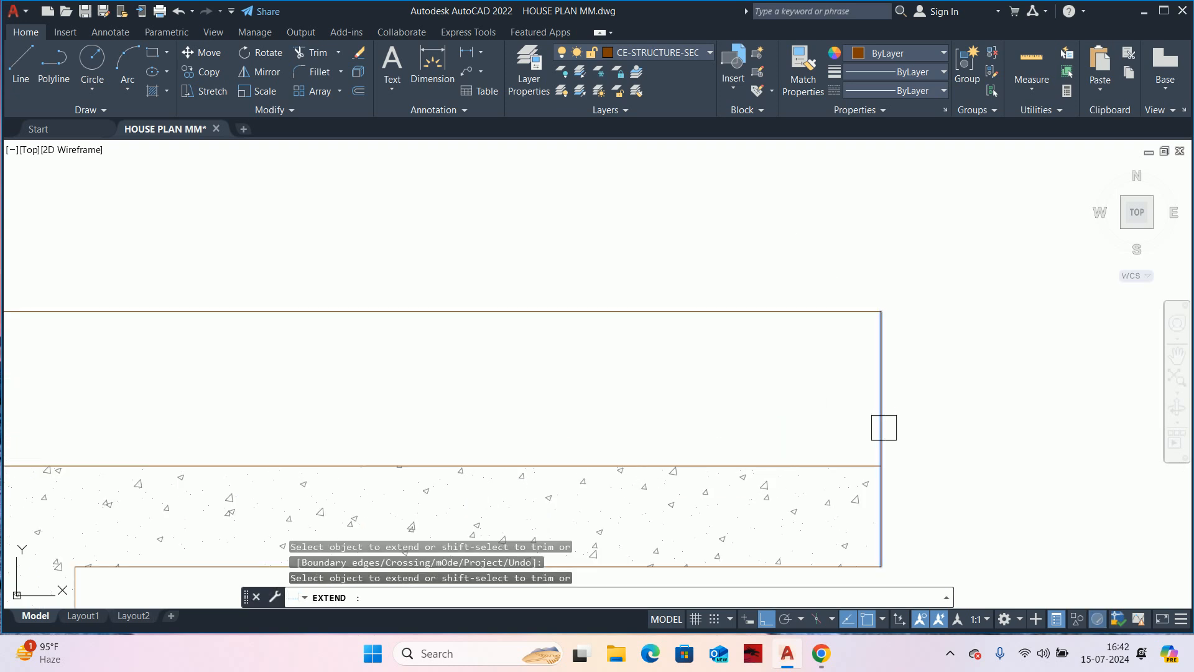
key("Return")
key("Escape")
- Extend the outer face line of the section's full-height wall up to the line above the roof slab
scroll(886, 392, "down", 6)
key("Escape")
scroll(872, 387, "down", 2)
scroll(717, 390, "up", 2)
key("Escape")
scroll(930, 412, "up", 2)
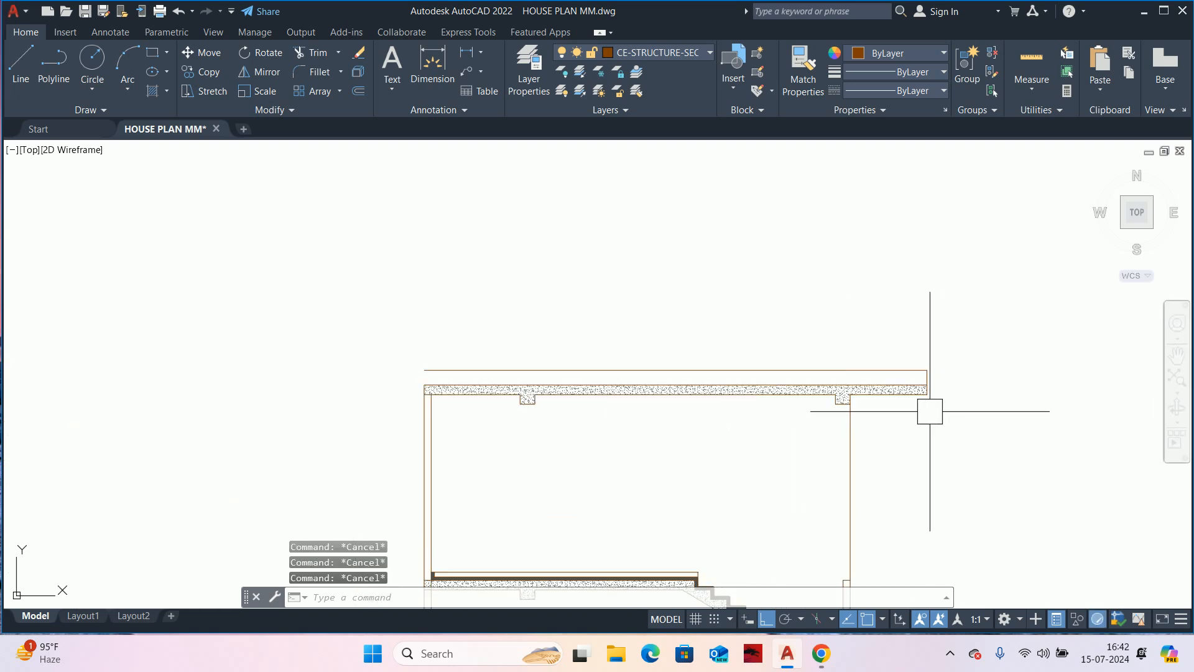
type("EX")
key("Return")
scroll(413, 427, "up", 3)
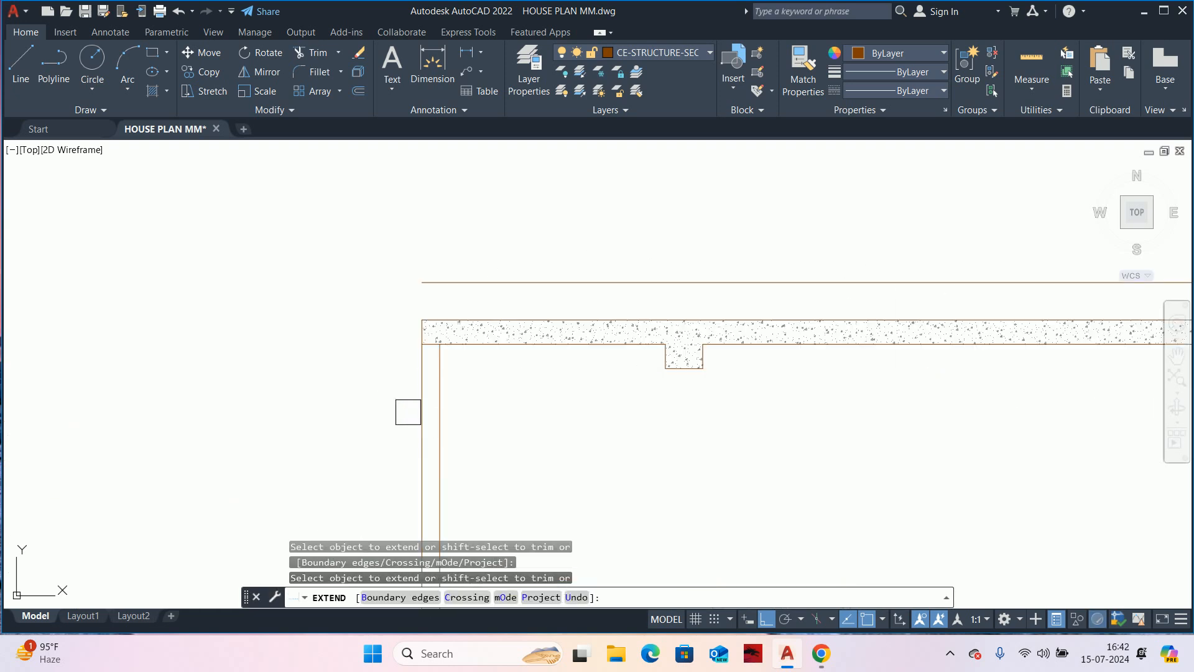
left_click(407, 411)
left_click(441, 400)
key("Return")
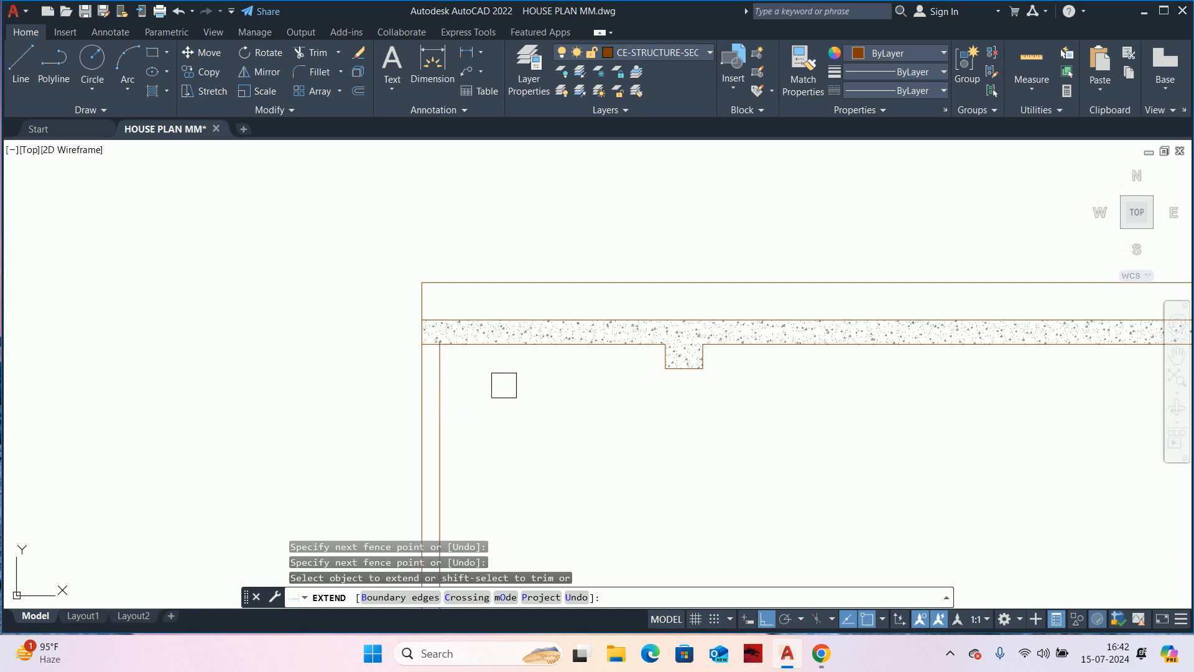
scroll(530, 395, "down", 3)
key("Escape")
key("Escape")
key("Escape")
key("Escape")
- Offset the vertical end line of the roof slab's projection inward by 230 to form the upstand
scroll(843, 405, "up", 3)
middle_click_drag(842, 387, 839, 421)
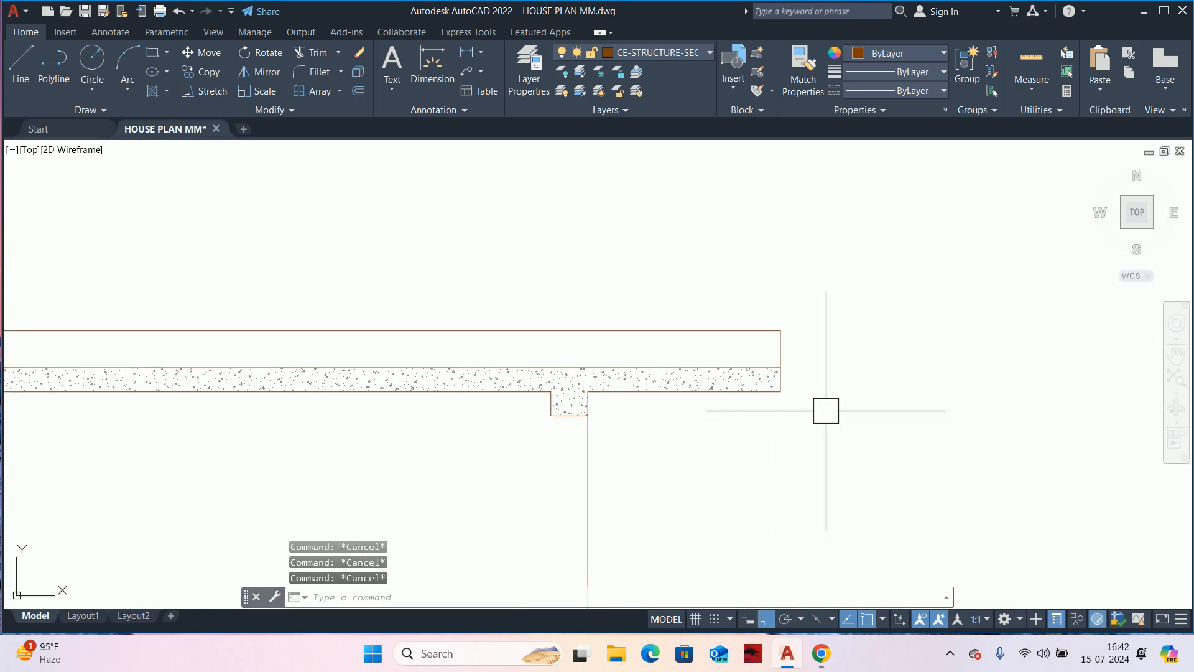
type("O")
key("Return")
type("230")
key("Return")
scroll(825, 407, "up", 1)
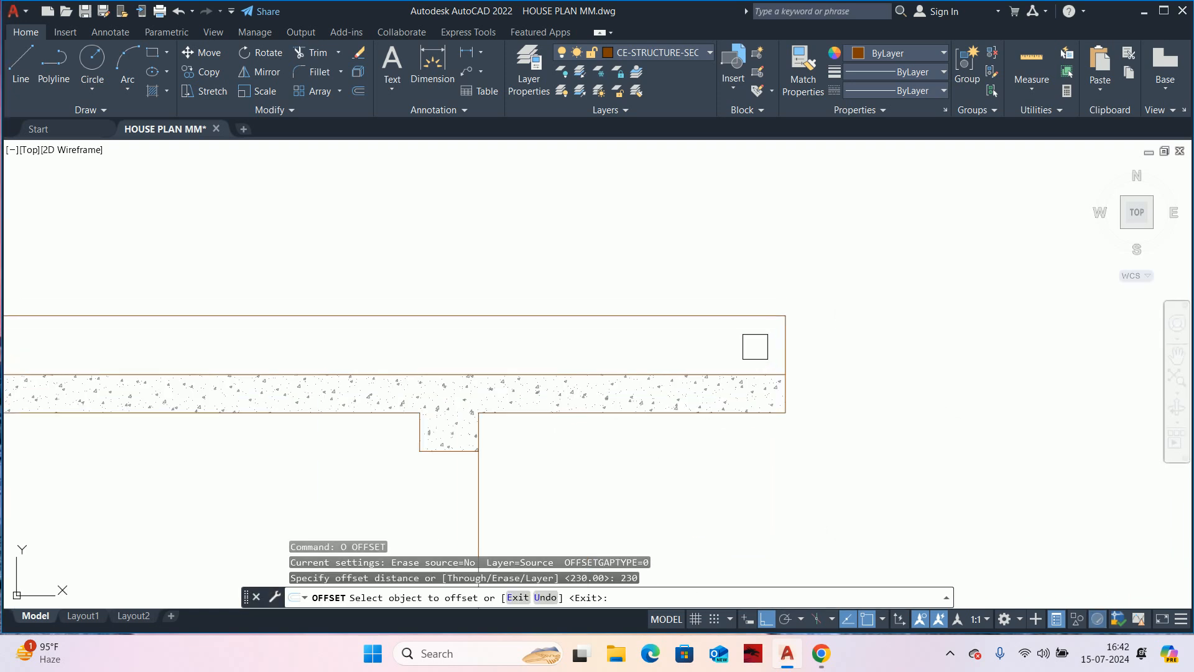
left_click(781, 349)
left_click(726, 346)
key("Escape")
key("Escape")
scroll(718, 385, "up", 3)
type("TR")
key("Return")
scroll(756, 386, "down", 3)
- Hatch the upstand area above the roof slab's projecting end
type("H")
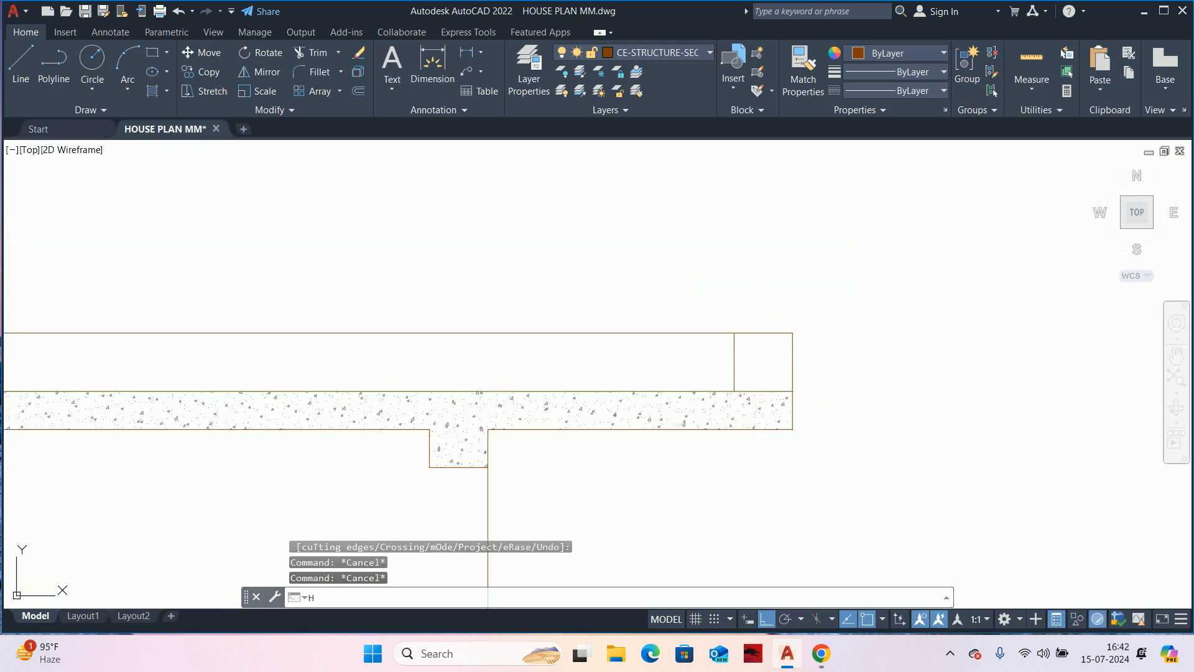
key("Return")
left_click(763, 366)
key("Return")
- Match the roof upstand's hatch to the diagonal hatch of the ground-floor wall
type("MA")
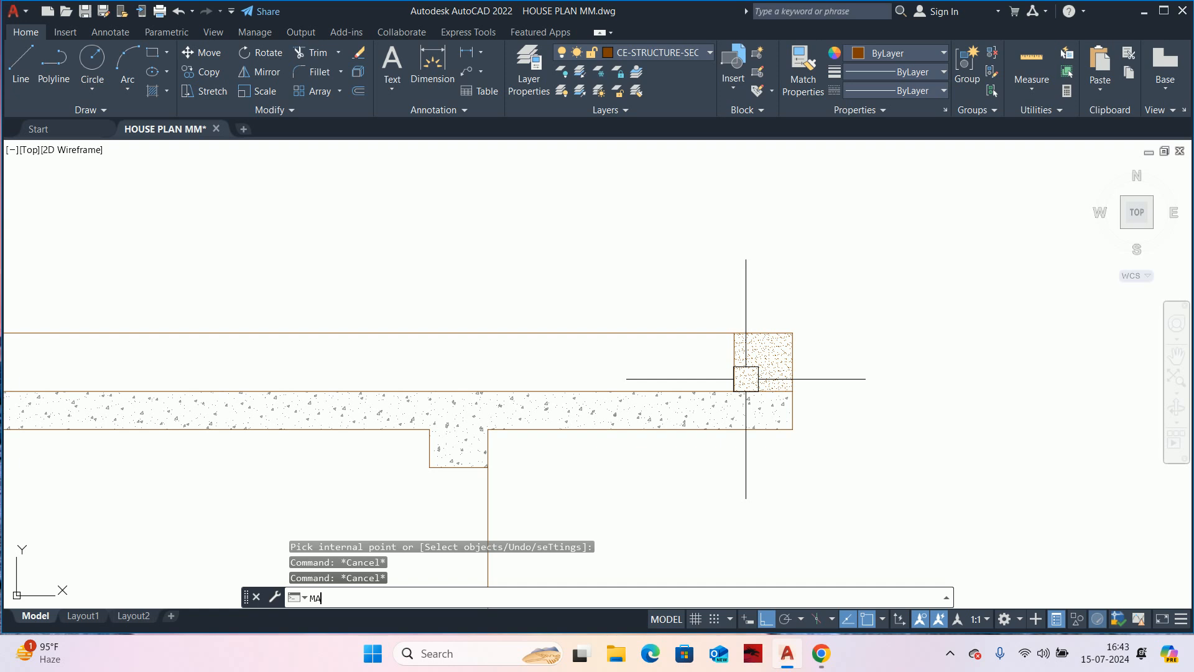
key("Return")
scroll(746, 379, "down", 8)
middle_click_drag(486, 504, 509, 198)
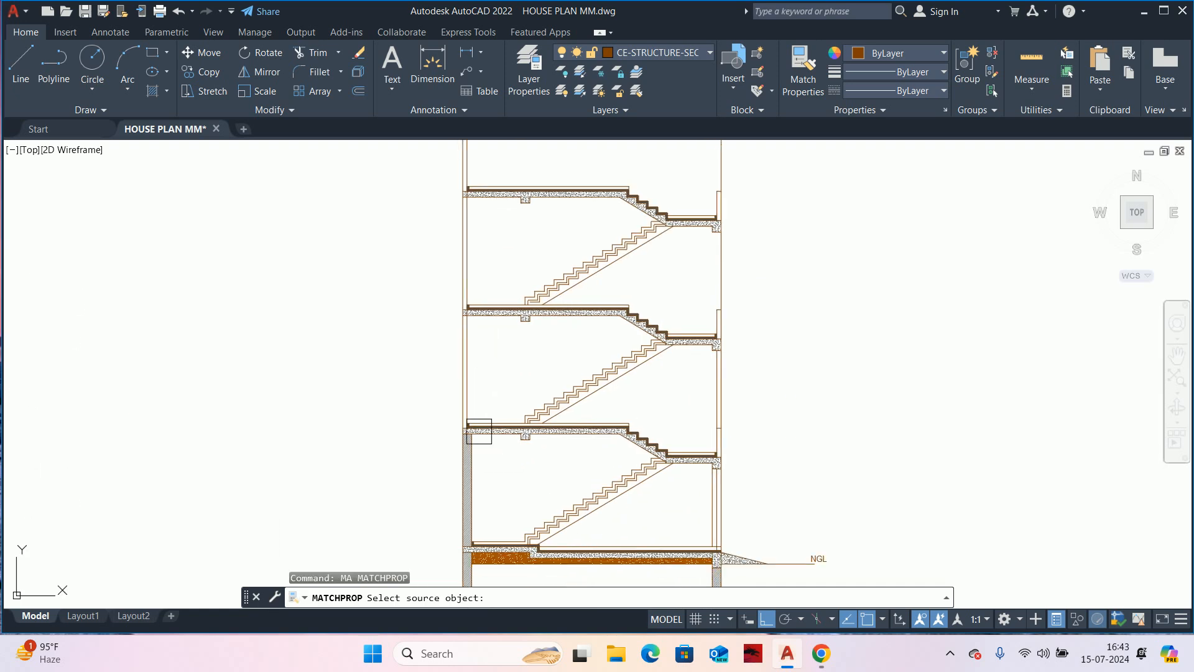
scroll(479, 431, "up", 5)
left_click(491, 413)
scroll(495, 396, "down", 8)
middle_click_drag(607, 270, 594, 371)
scroll(599, 371, "up", 8)
middle_click_drag(668, 207, 682, 373)
scroll(680, 280, "up", 4)
left_click(681, 277)
scroll(673, 278, "down", 8)
key("Escape")
- Hatch the low walls standing above the landing beams on all three levels
mouse_move(641, 522)
middle_mouse_down()
mouse_move(647, 353)
mouse_move(659, 416)
middle_mouse_up()
scroll(647, 352, "up", 6)
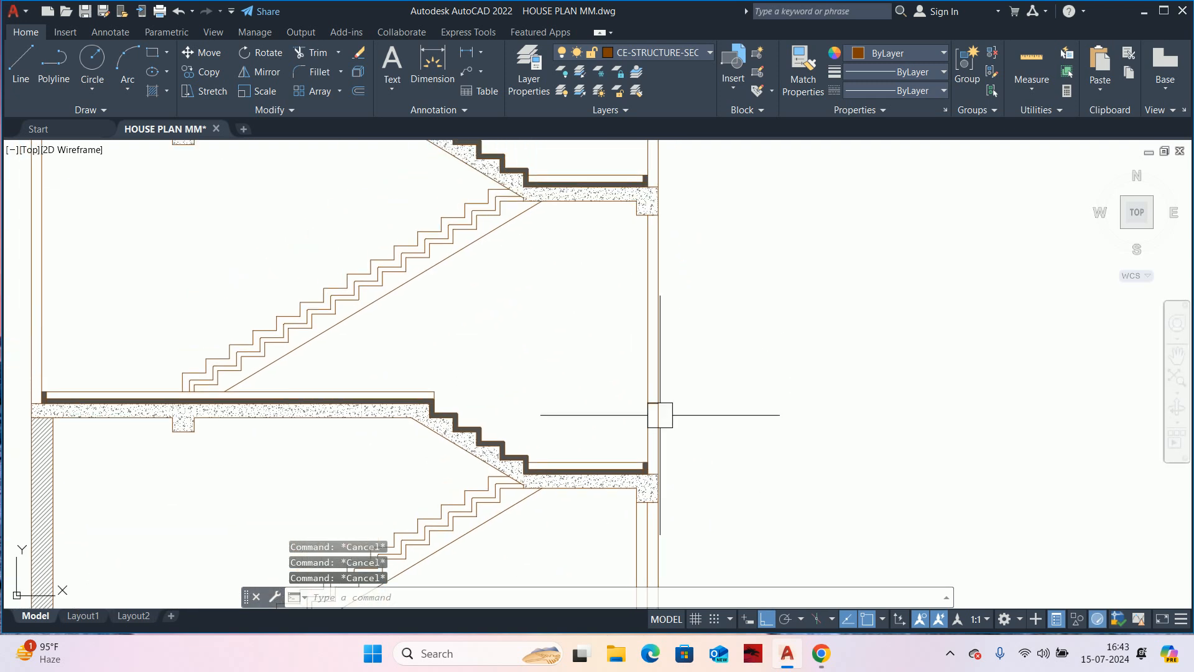
type("h")
scroll(652, 420, "up", 5)
key("Return")
left_click(651, 443)
scroll(651, 443, "down", 6)
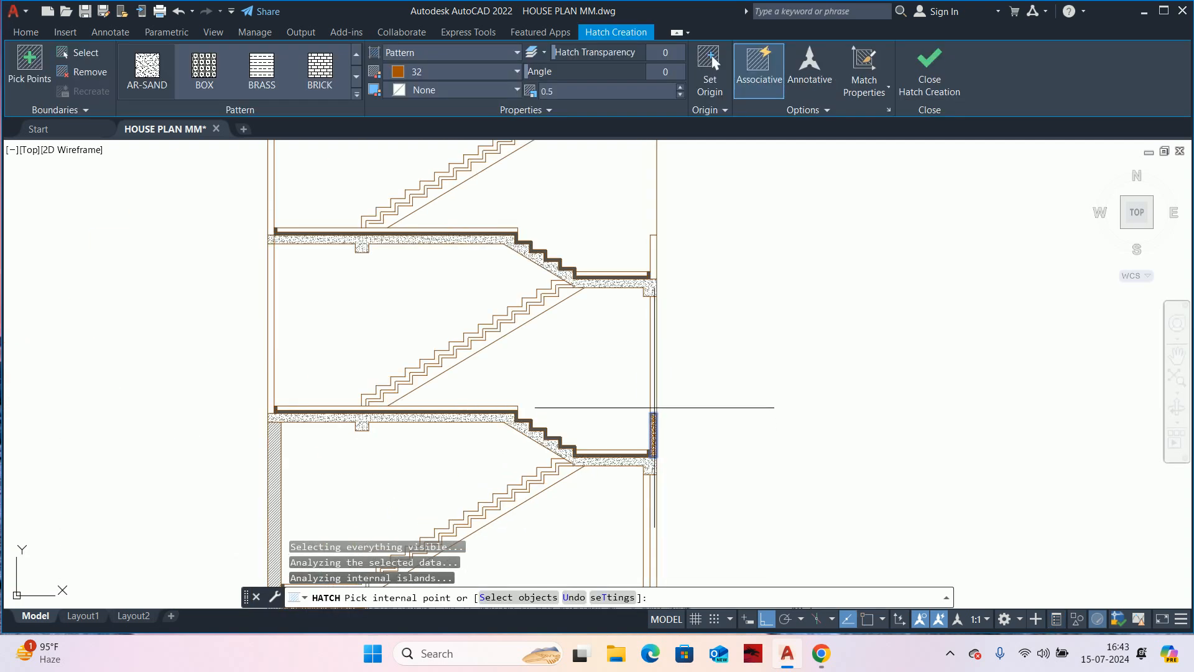
scroll(659, 292, "up", 2)
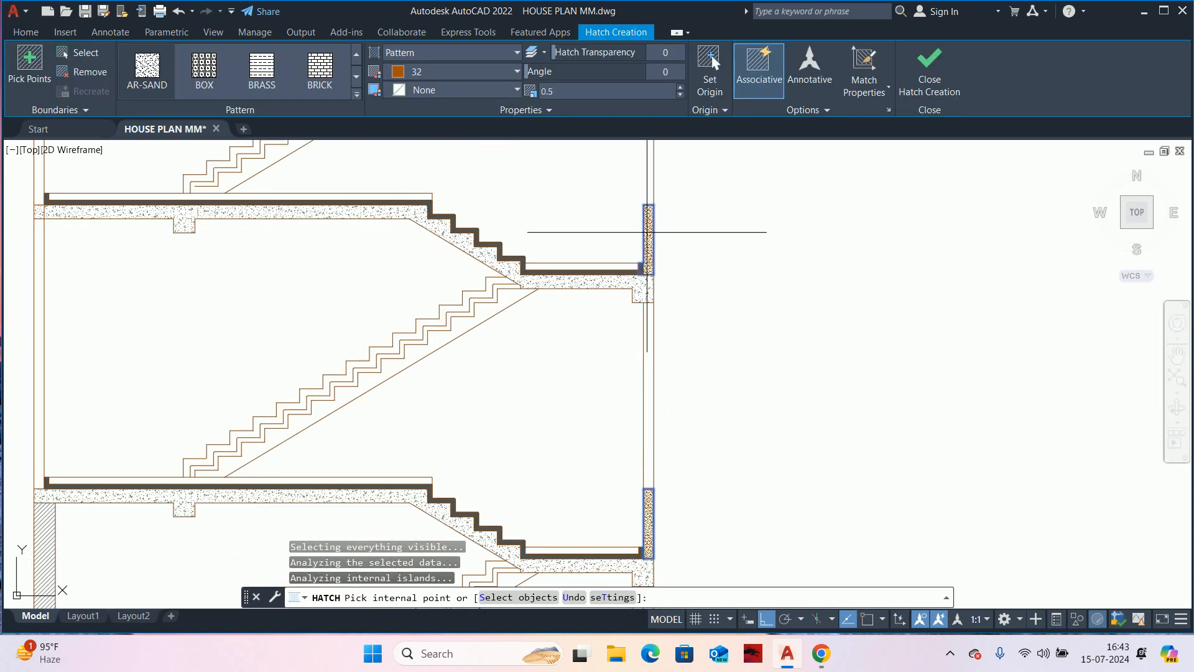
scroll(647, 233, "down", 3)
scroll(655, 341, "up", 5)
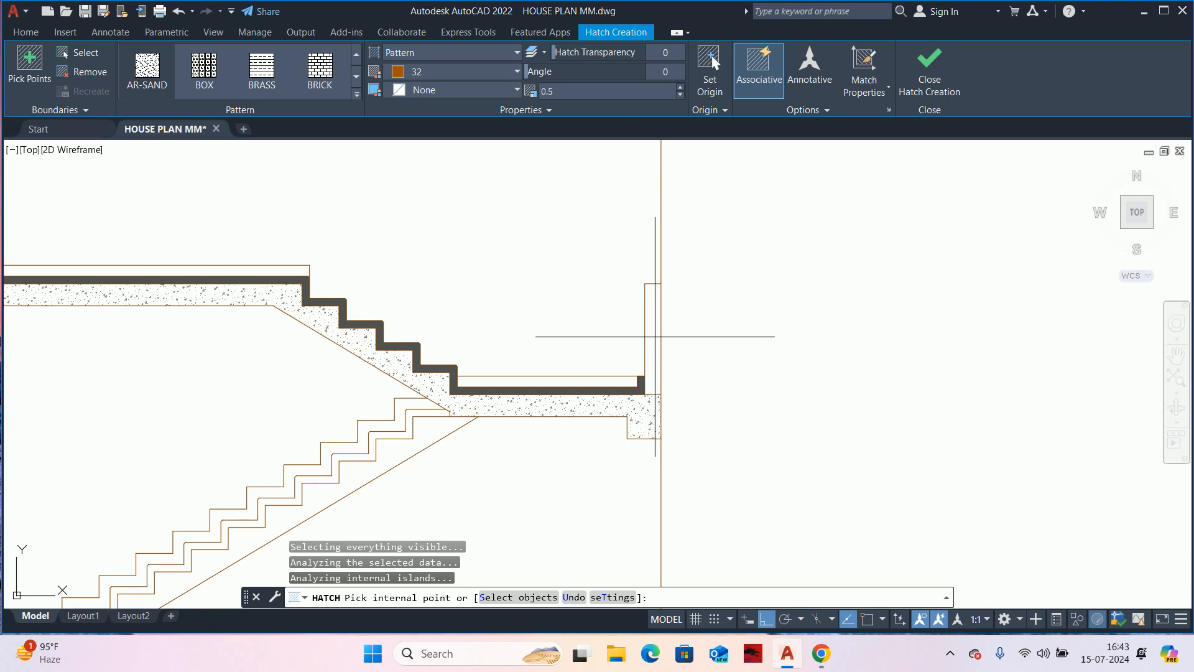
scroll(660, 329, "down", 3)
key("Return")
mouse_move(672, 496)
middle_mouse_down()
mouse_move(692, 271)
mouse_move(650, 233)
middle_mouse_up()
key("Escape")
key("Escape")
key("Escape")
- Match the low landing walls' hatch to the diagonal hatch of the ground-floor wall
type("MA")
key("Return")
scroll(332, 289, "up", 3)
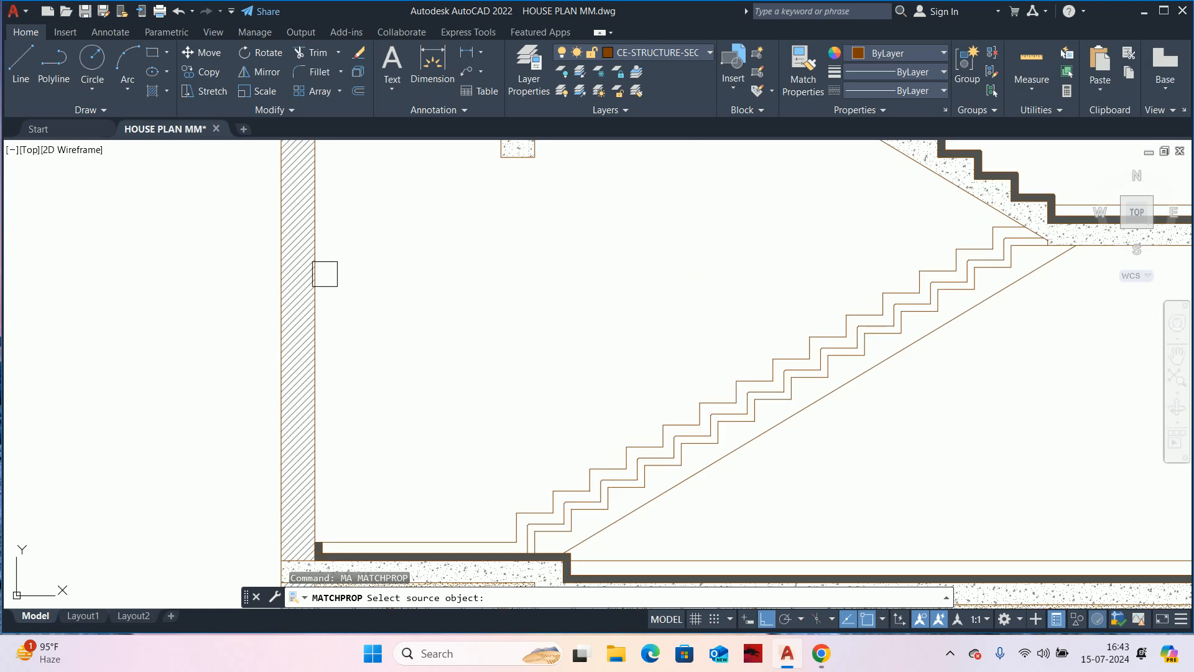
left_click(300, 291)
scroll(463, 293, "down", 3)
scroll(789, 259, "up", 3)
scroll(760, 255, "up", 2)
scroll(684, 250, "up", 2)
left_click(648, 247)
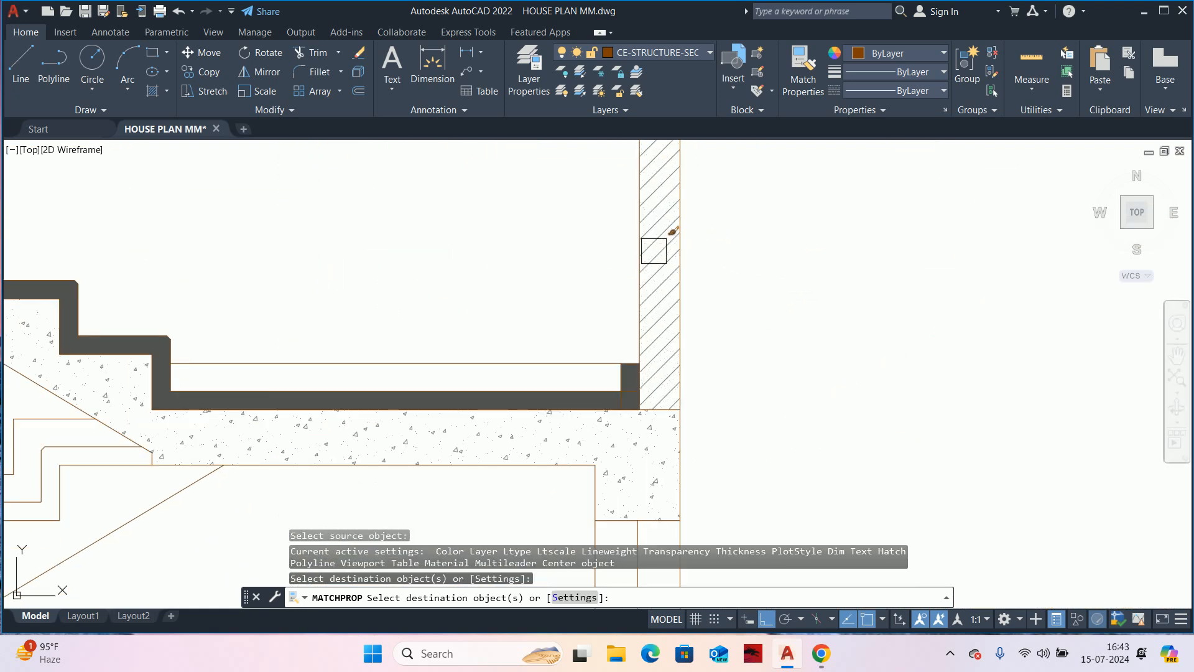
scroll(654, 251, "down", 10)
key("Escape")
mouse_move(650, 257)
middle_mouse_down()
mouse_move(679, 315)
mouse_move(626, 365)
mouse_move(582, 479)
middle_mouse_up()
key("Escape")
key("Escape")
- Hatch the full-height wall beside the floor slabs on each upper storey up to the roof slab
scroll(545, 287, "up", 4)
type("H")
key("Return")
scroll(614, 444, "up", 2)
left_click(620, 414)
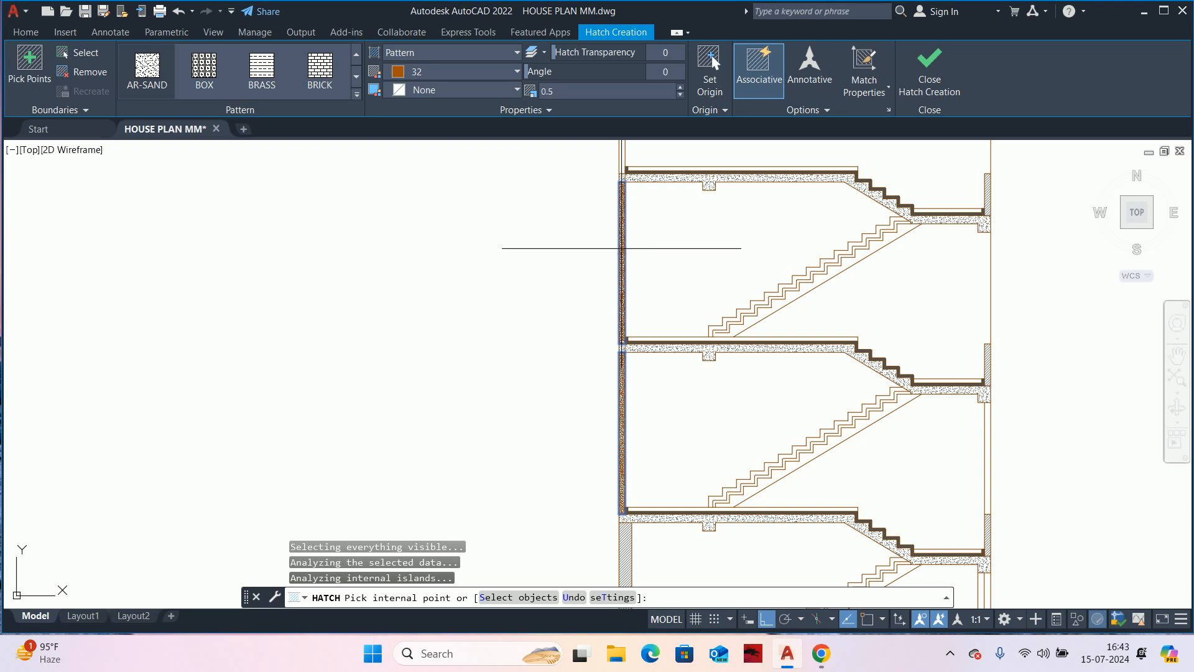
middle_click_drag(621, 248, 593, 447)
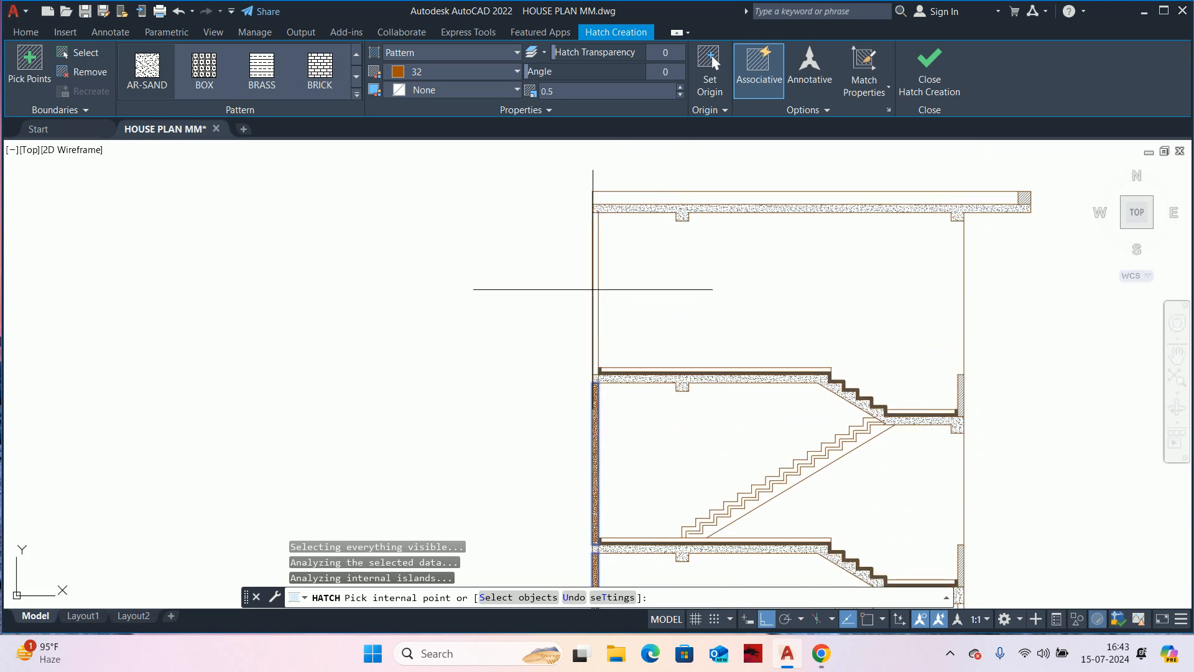
scroll(593, 290, "down", 6)
key("Return")
scroll(592, 290, "up", 6)
key("Escape")
key("Escape")
key("Escape")
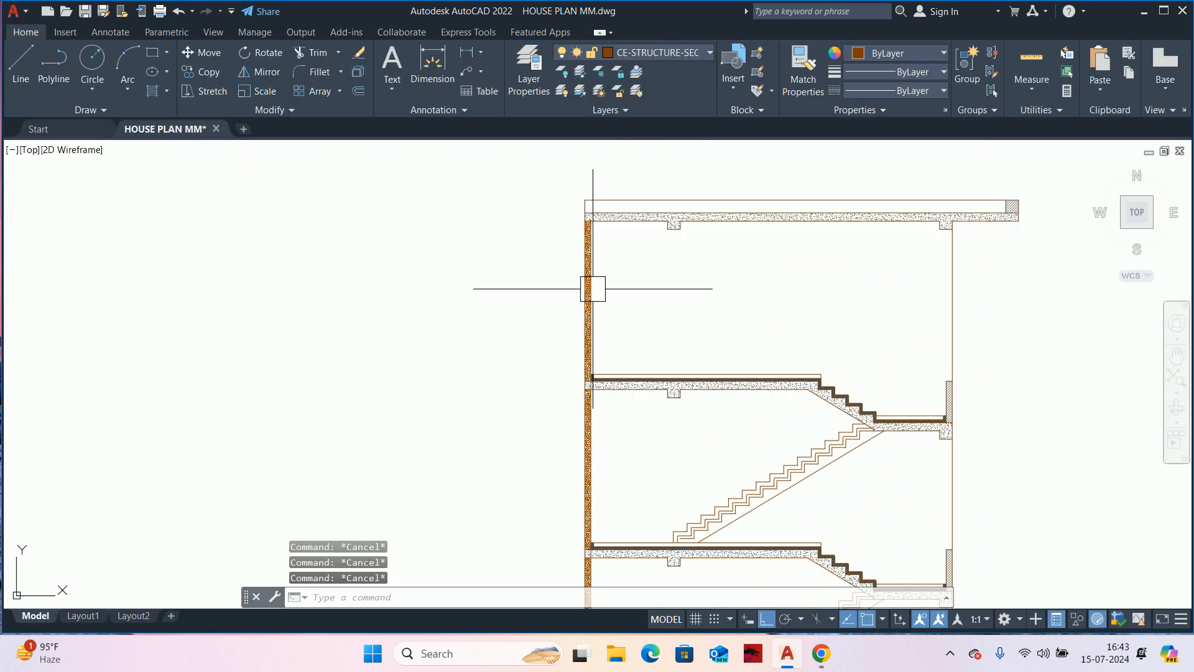
- Match the upper-storey wall hatch to the diagonal hatch of the low landing wall
type("MA")
key("Return")
scroll(891, 426, "up", 5)
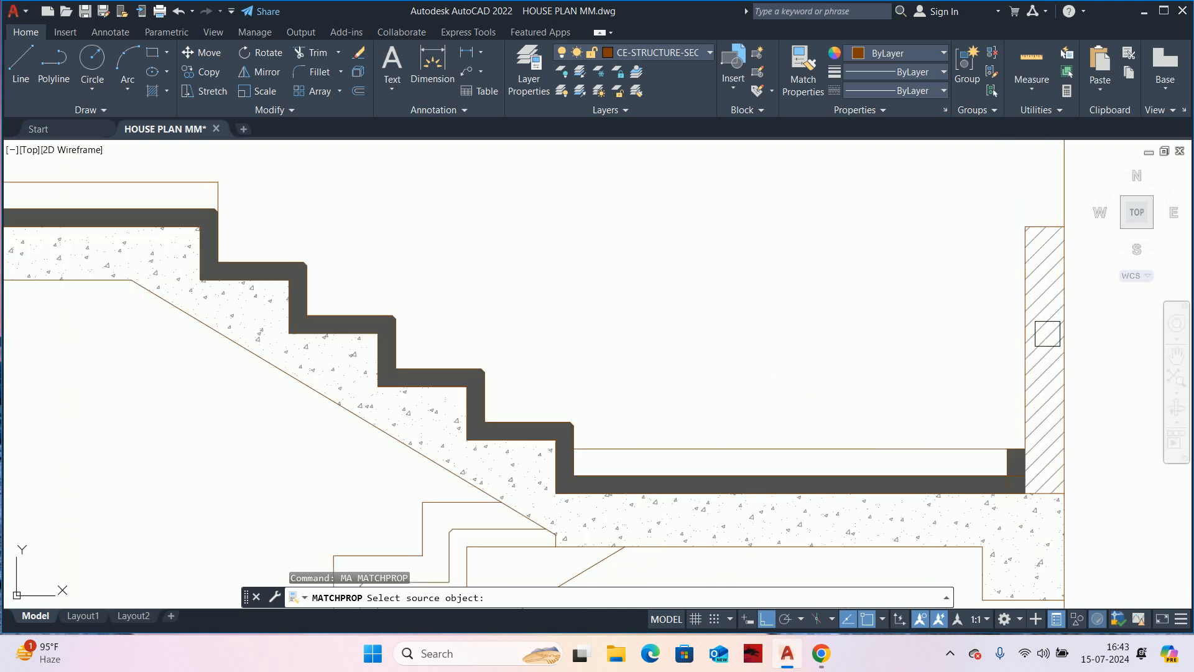
left_click(1054, 328)
scroll(999, 315, "down", 5)
scroll(807, 291, "up", 5)
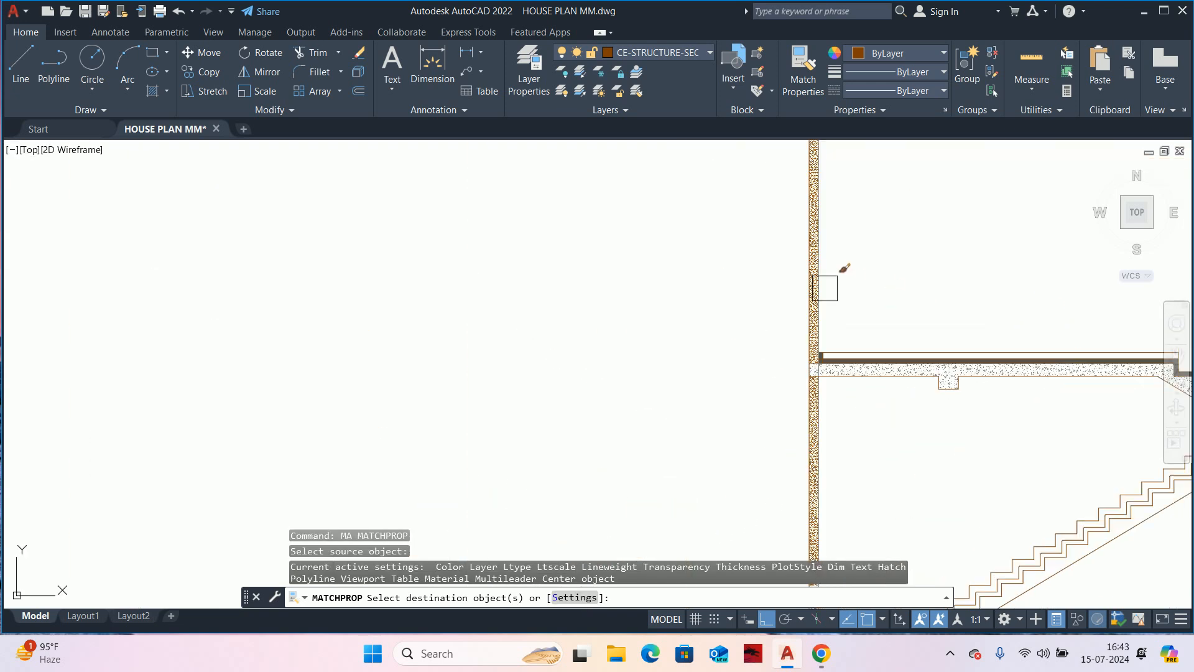
scroll(806, 291, "up", 4)
left_click(774, 314)
key("Return")
scroll(773, 314, "down", 10)
key("Escape")
key("Escape")
mouse_move(908, 339)
middle_mouse_down()
mouse_move(758, 361)
mouse_move(707, 341)
middle_mouse_up()
key("Escape")
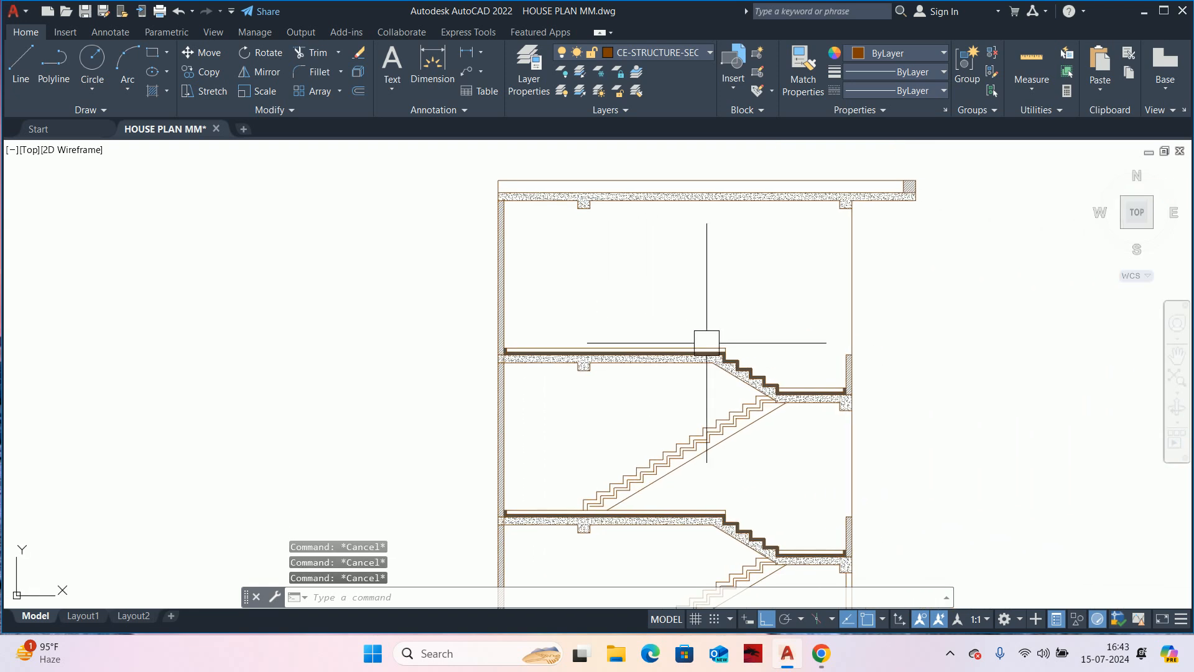
- Draw a vertical line from the middle landing's low wall, at its inner face, up to the landing beam above
type("l")
key("Return")
scroll(853, 439, "up", 5)
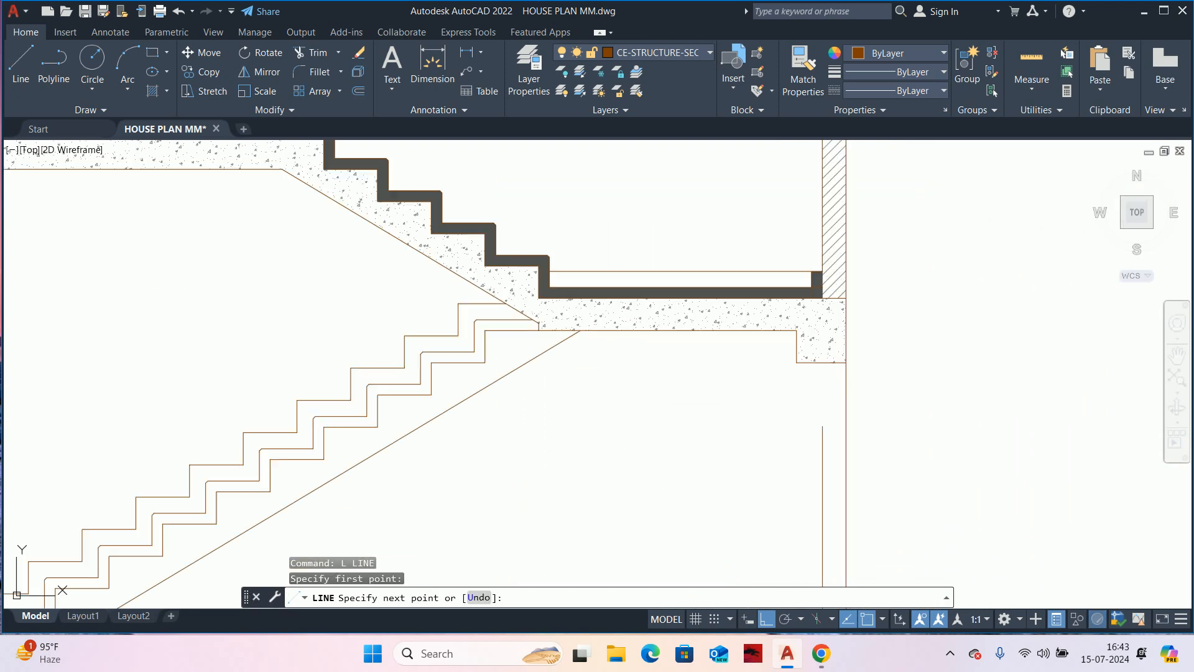
key("Escape")
key("Escape")
scroll(825, 355, "down", 2)
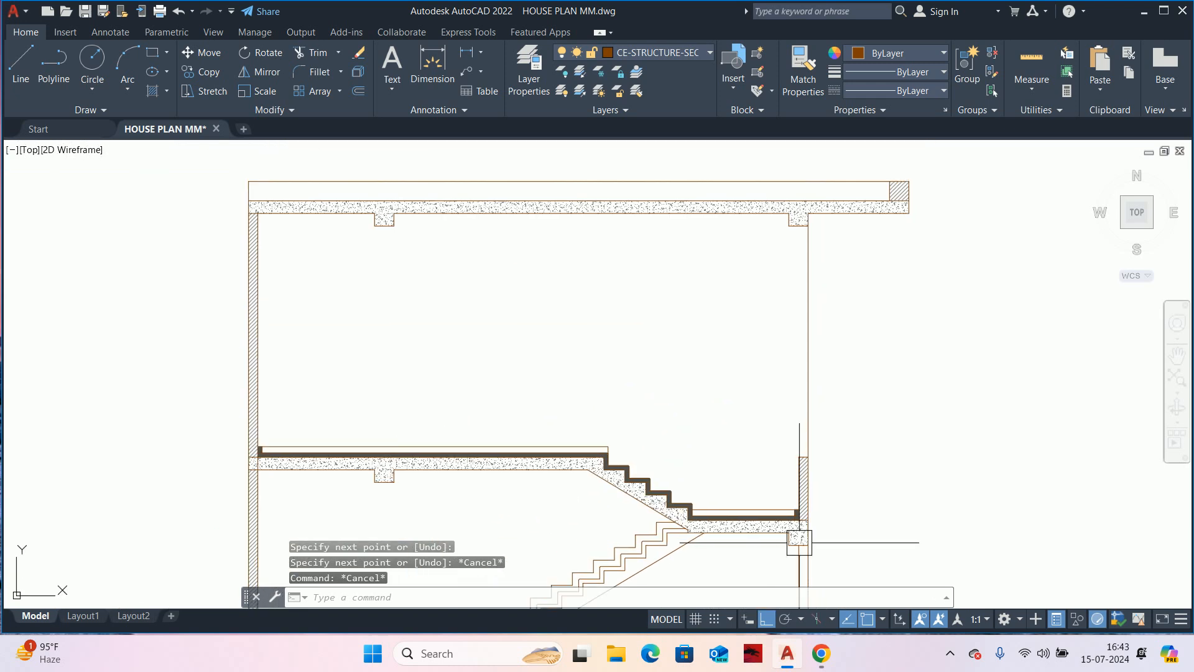
- Draw a vertical line from the inner top corner of the uppermost landing's low wall up to the roof beam
type("l")
key("Return")
left_click(799, 457)
scroll(790, 215, "up", 4)
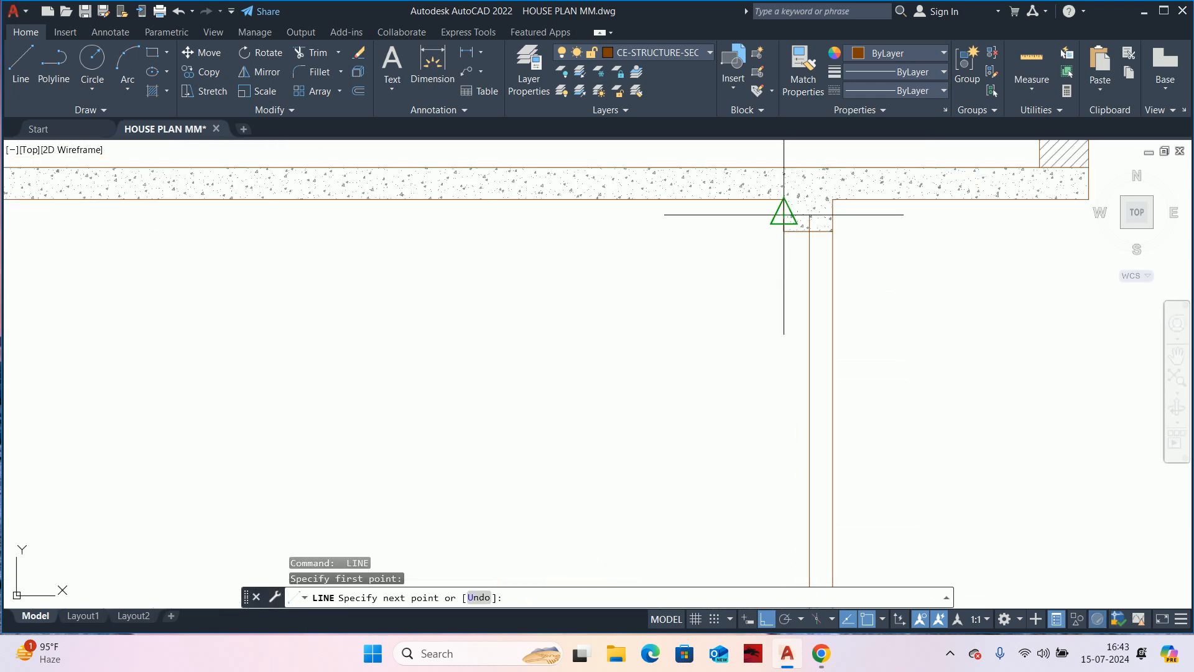
key("Escape")
key("Escape")
key("Escape")
scroll(815, 237, "down", 5)
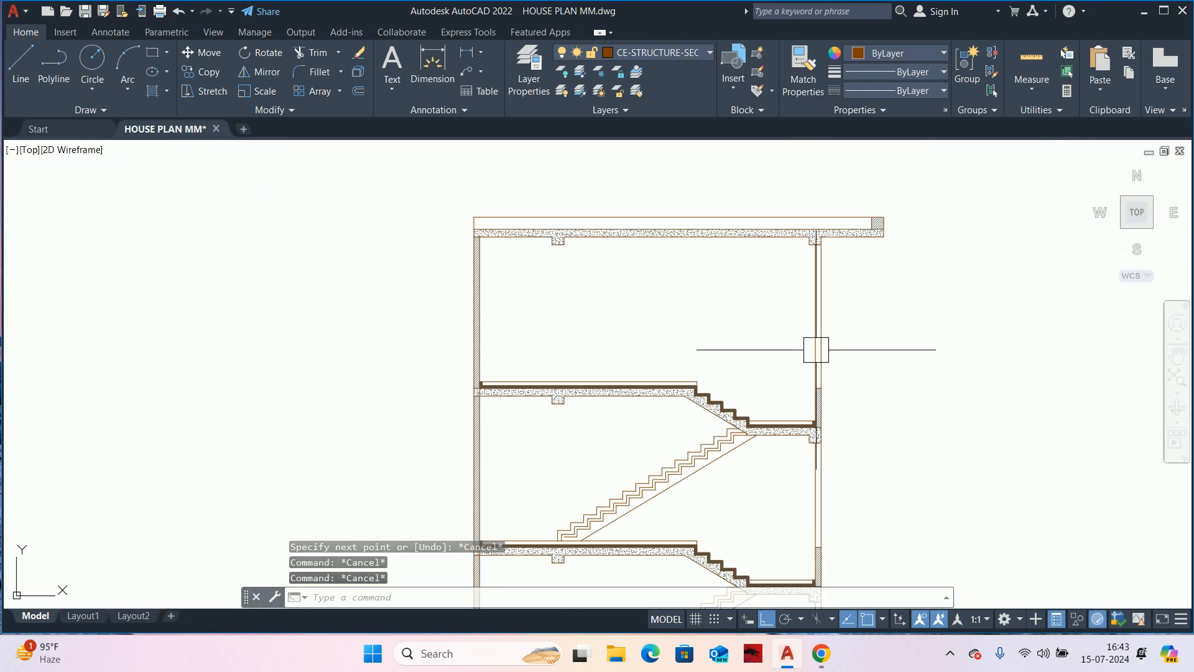
- Offset the inner vertical lines above the low landing walls outward by 55 on each upper storey
type("o")
key("Return")
scroll(819, 418, "up", 3)
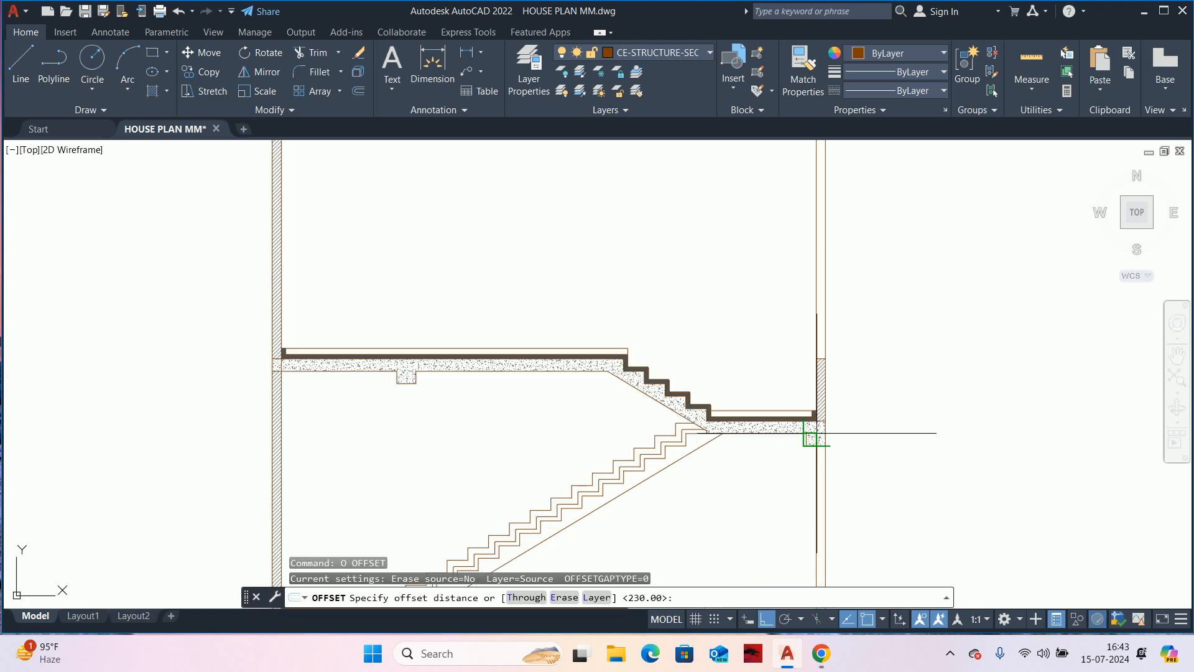
type("55")
key("Return")
scroll(816, 411, "up", 3)
left_click(809, 288)
left_click(872, 250)
scroll(842, 334, "down", 5)
scroll(809, 383, "up", 5)
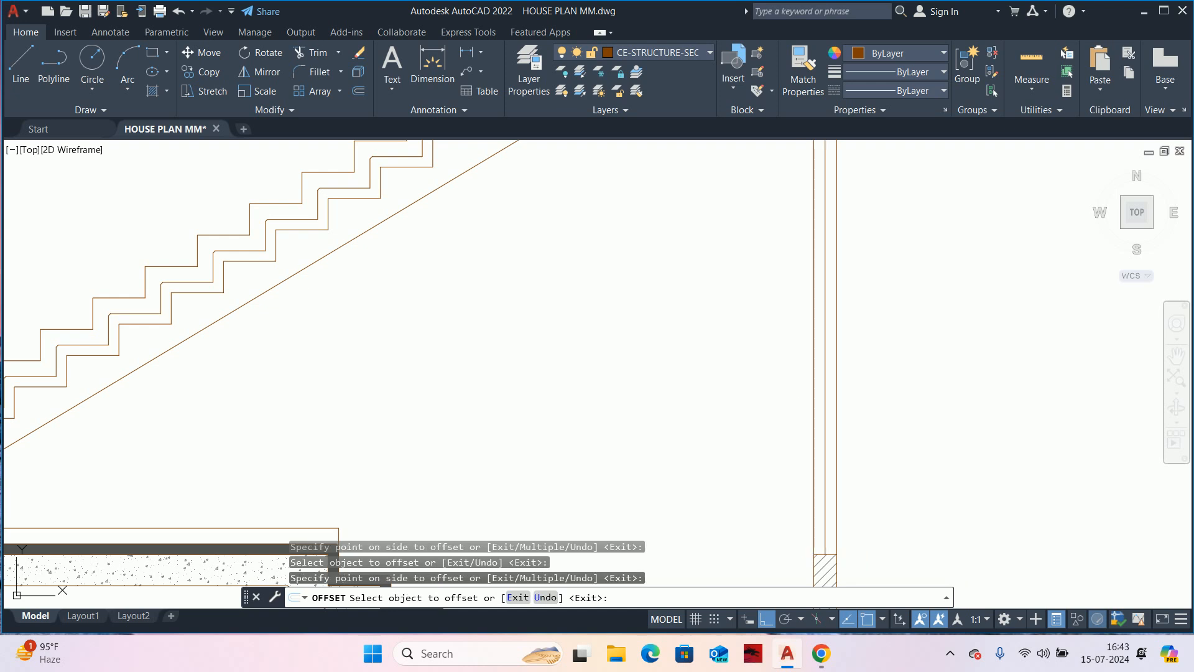
scroll(925, 469, "down", 6)
left_click(842, 377)
left_click(871, 378)
key("Escape")
key("Escape")
key("Escape")
mouse_move(894, 472)
middle_mouse_down()
mouse_move(898, 594)
mouse_move(898, 549)
middle_mouse_up()
key("Escape")
- Examine the whole staircase section and compare it with the floor layouts and wardrobe drawings
middle_click_drag(738, 435, 768, 580)
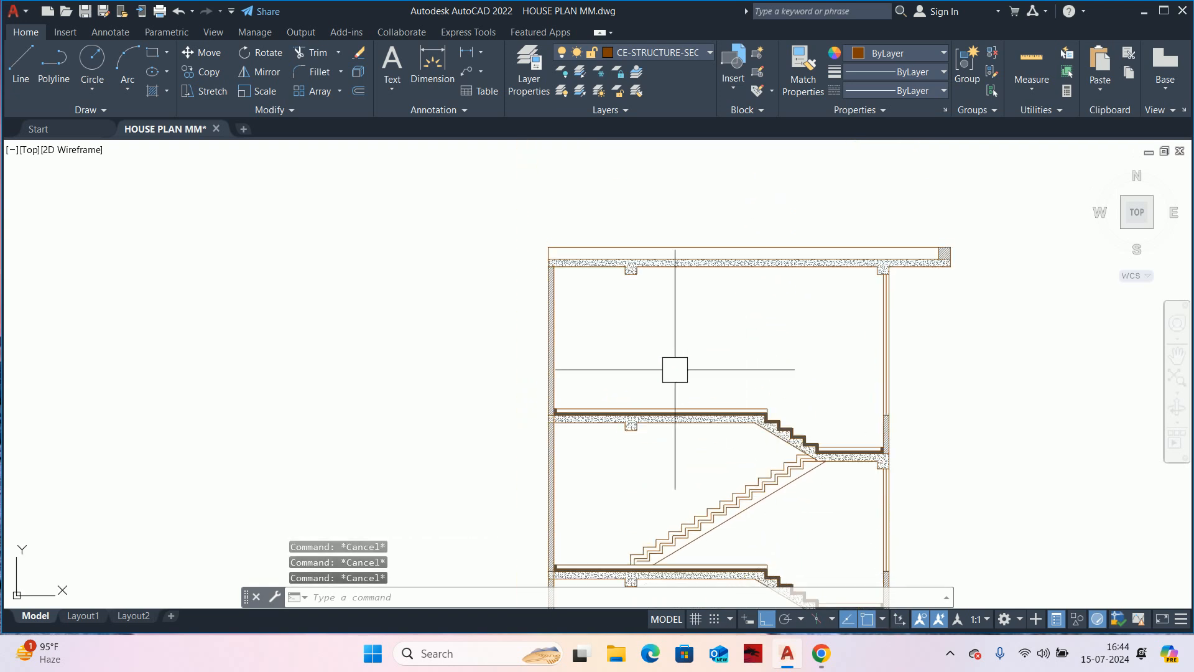
scroll(834, 274, "down", 4)
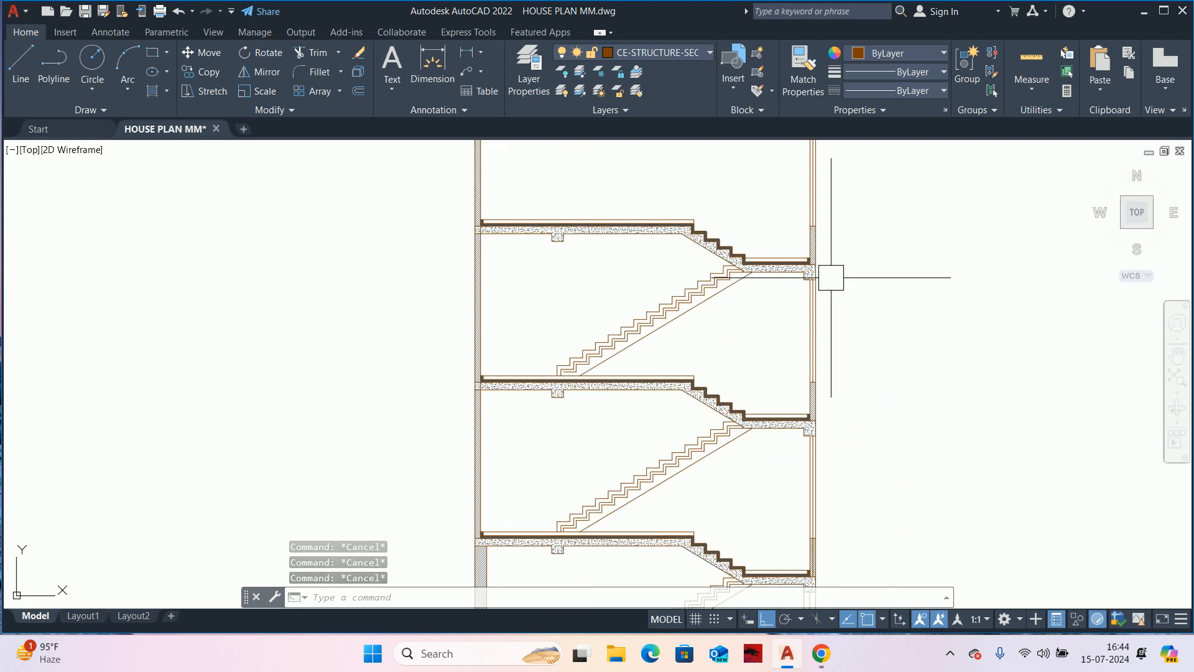
middle_click_drag(830, 284, 807, 354)
scroll(806, 330, "down", 3)
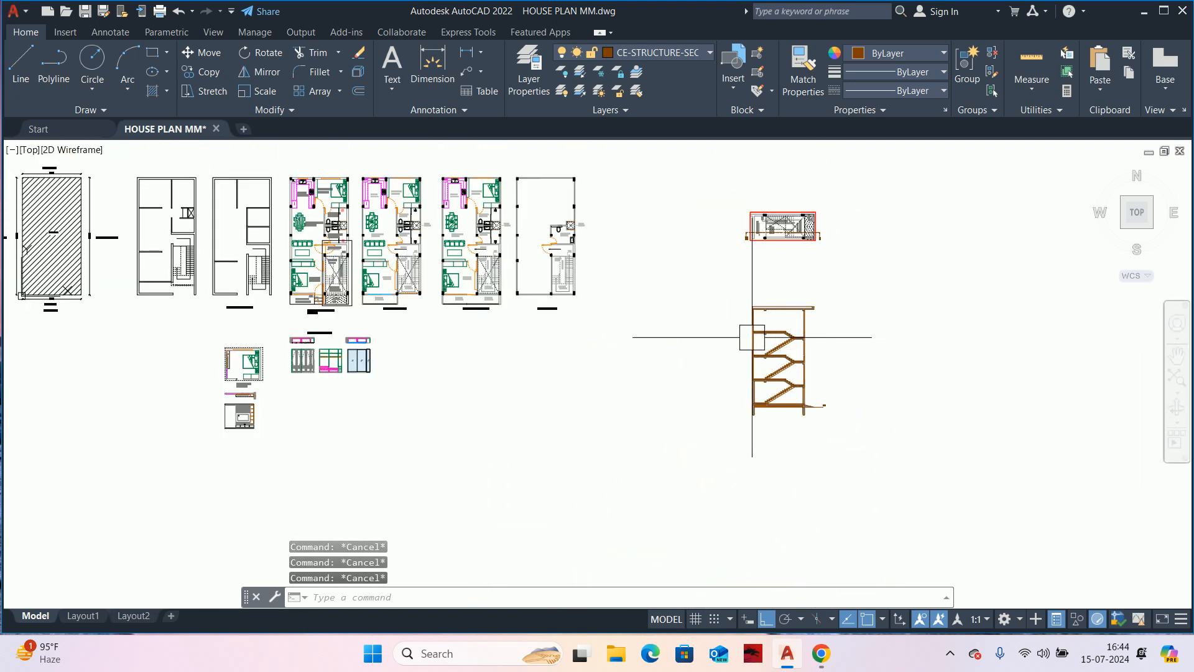
scroll(423, 297, "up", 4)
middle_click_drag(236, 364, 391, 378)
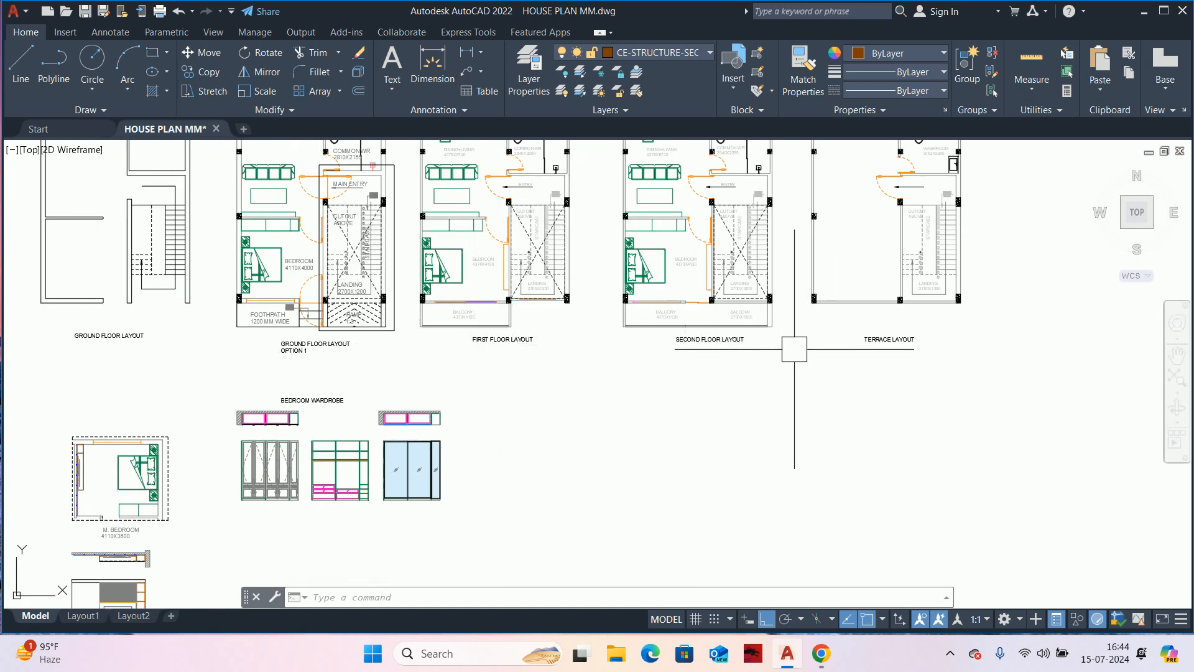
scroll(795, 349, "down", 4)
middle_click_drag(882, 413, 792, 392)
key("Escape")
key("Escape")
key("Escape")
scroll(863, 346, "up", 4)
scroll(761, 397, "up", 2)
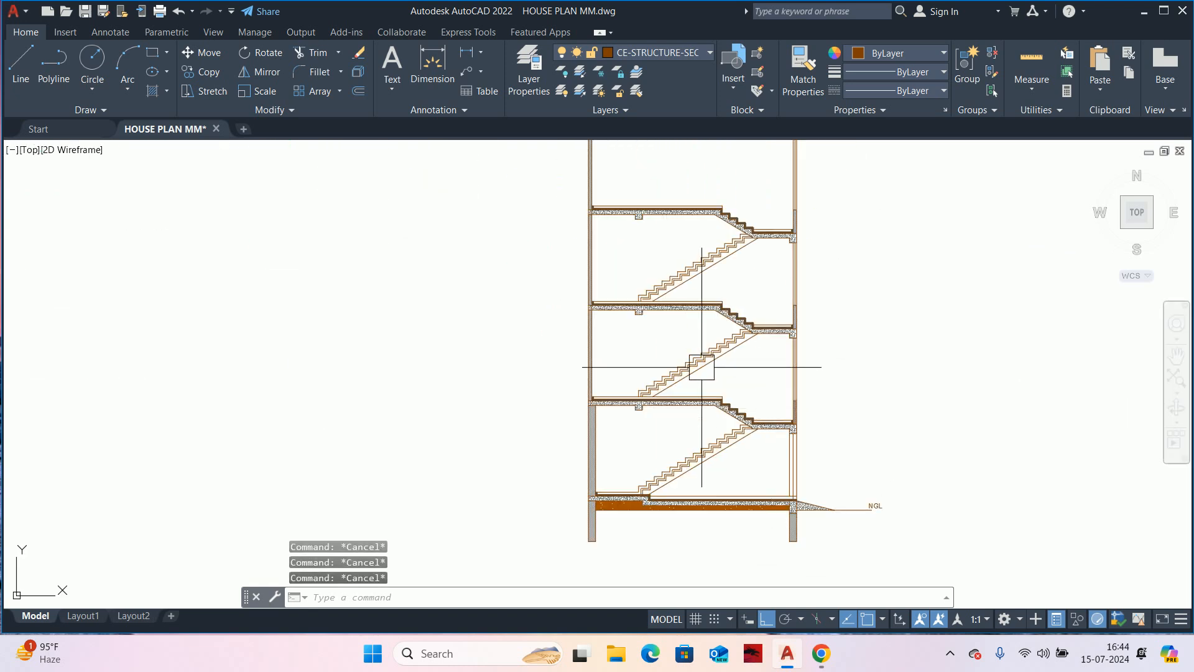
middle_click_drag(701, 386, 699, 435)
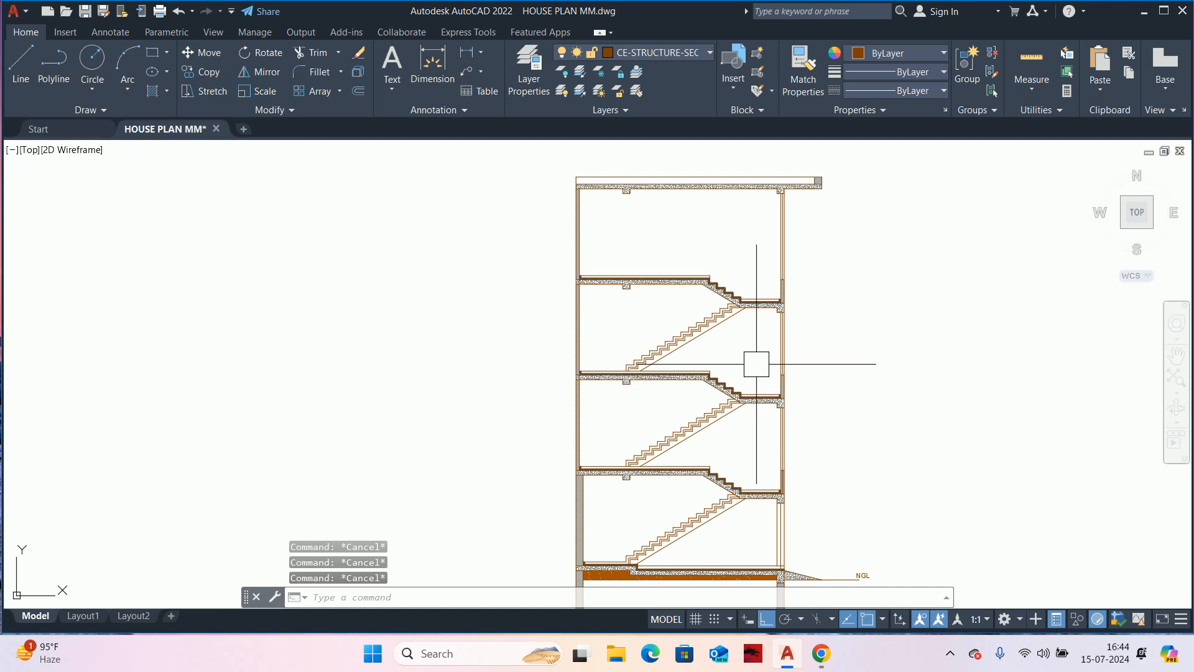
scroll(749, 360, "up", 3)
type("l")
key("Return")
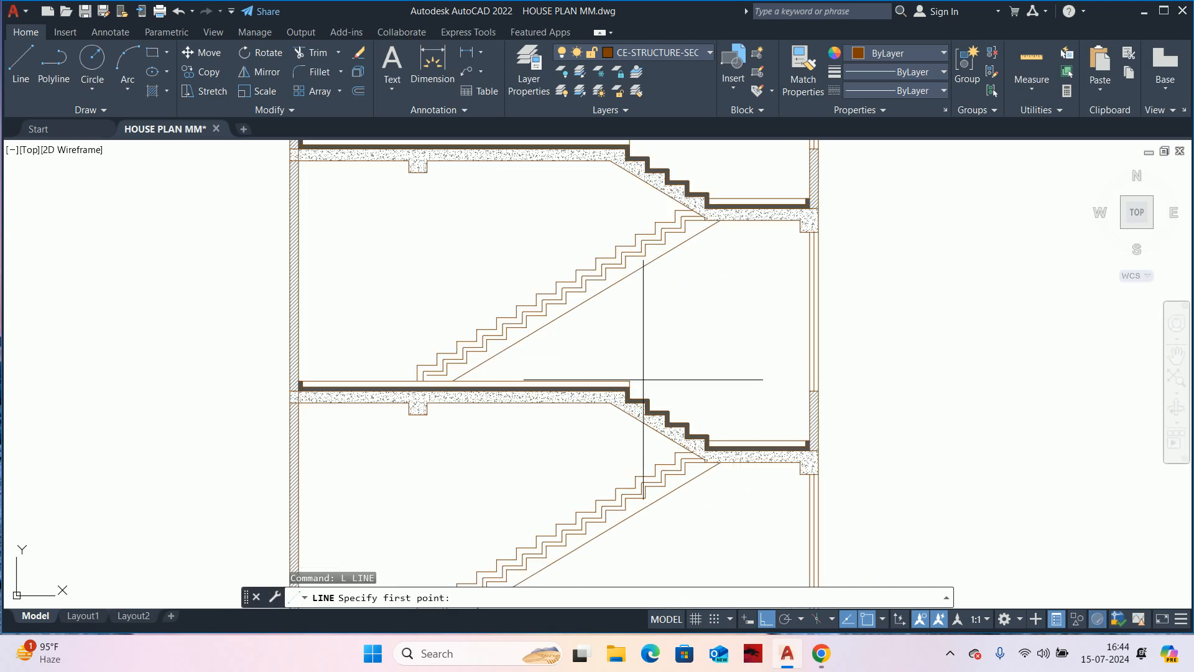
scroll(629, 384, "up", 5)
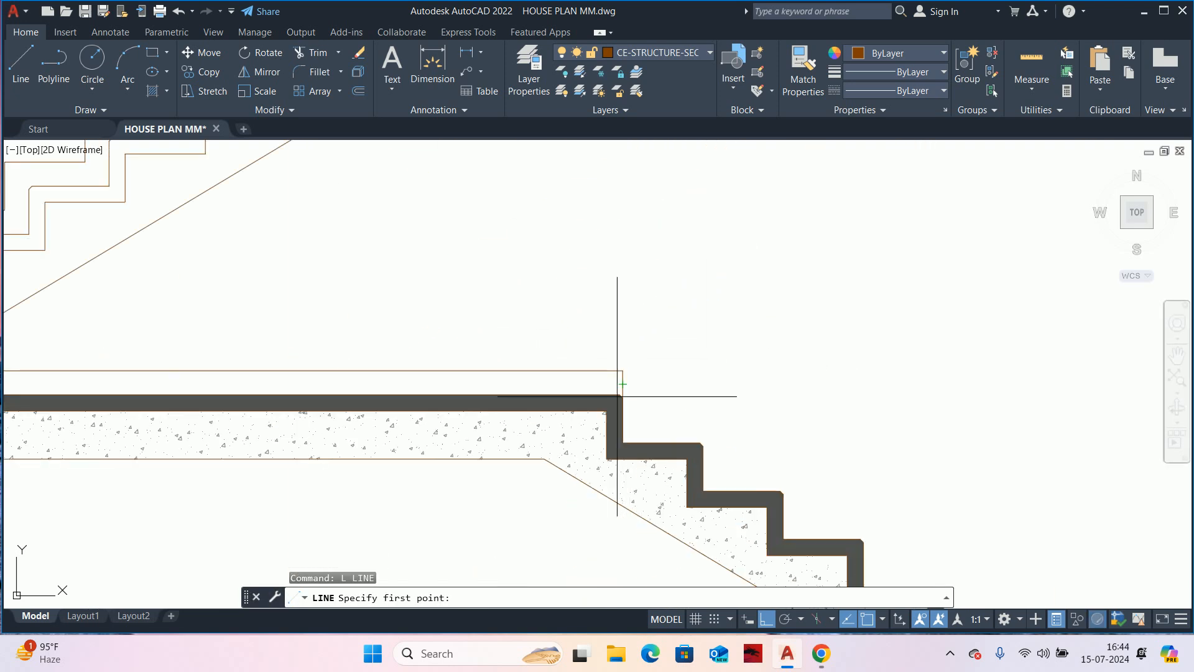
scroll(612, 397, "up", 3)
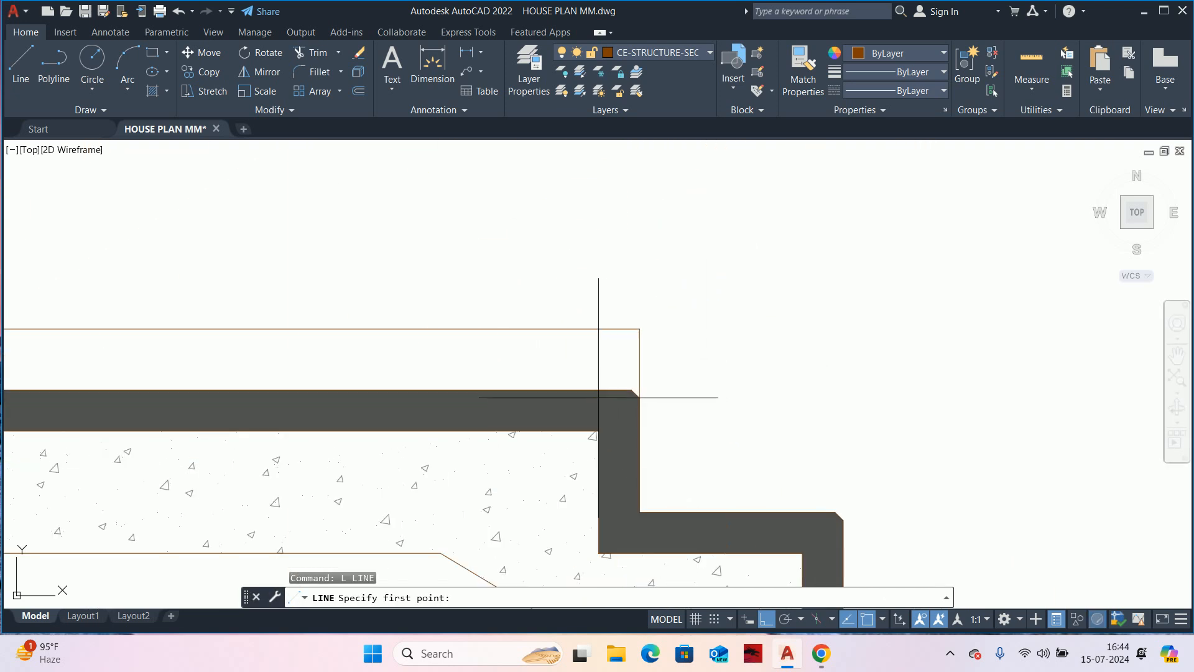
left_click(631, 389)
scroll(631, 389, "down", 3)
key("Escape")
key("Return")
scroll(688, 416, "up", 1)
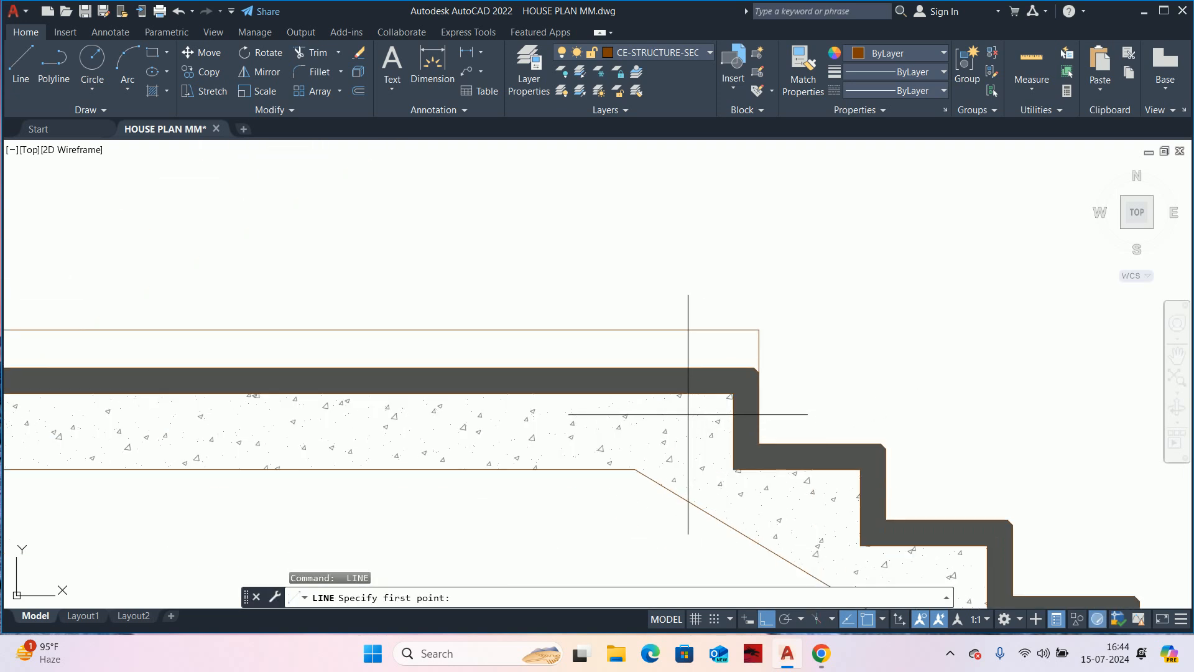
left_click(734, 393)
scroll(964, 380, "down", 4)
middle_click_drag(970, 380, 166, 386)
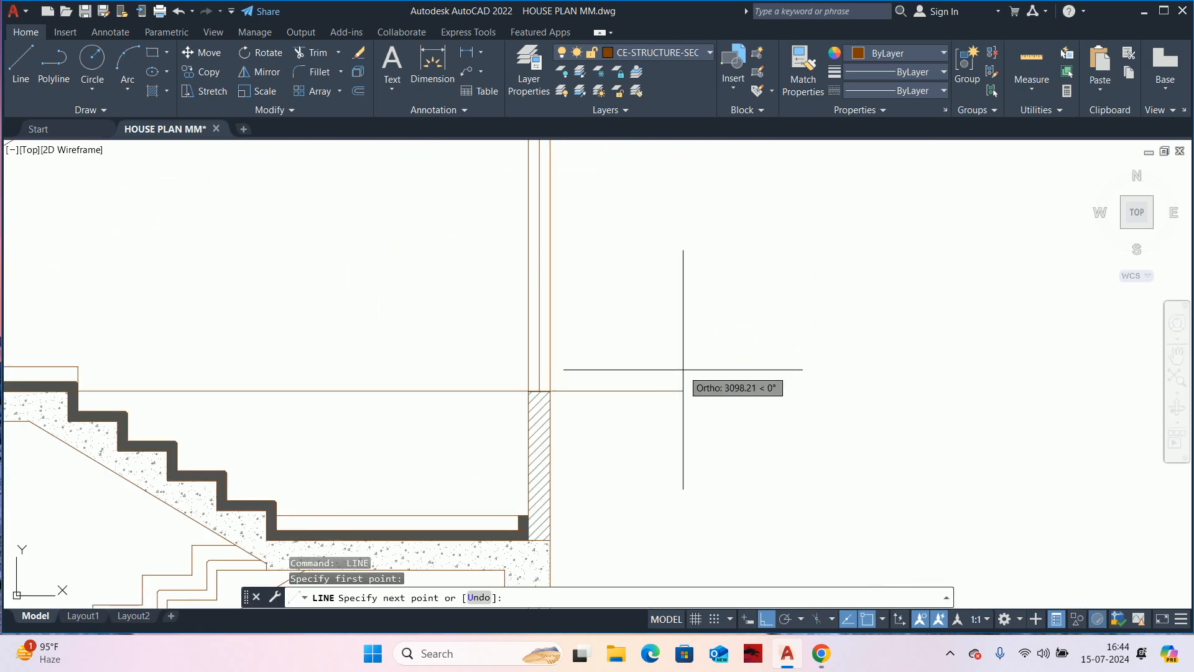
scroll(533, 394, "up", 3)
key("Escape")
key("Escape")
key("Escape")
- Draw a horizontal line outward from the low landing wall's outer top corner until it aligns with the roof slab's outer edge
key("Return")
left_click(563, 396)
scroll(716, 410, "down", 4)
scroll(643, 467, "up", 3)
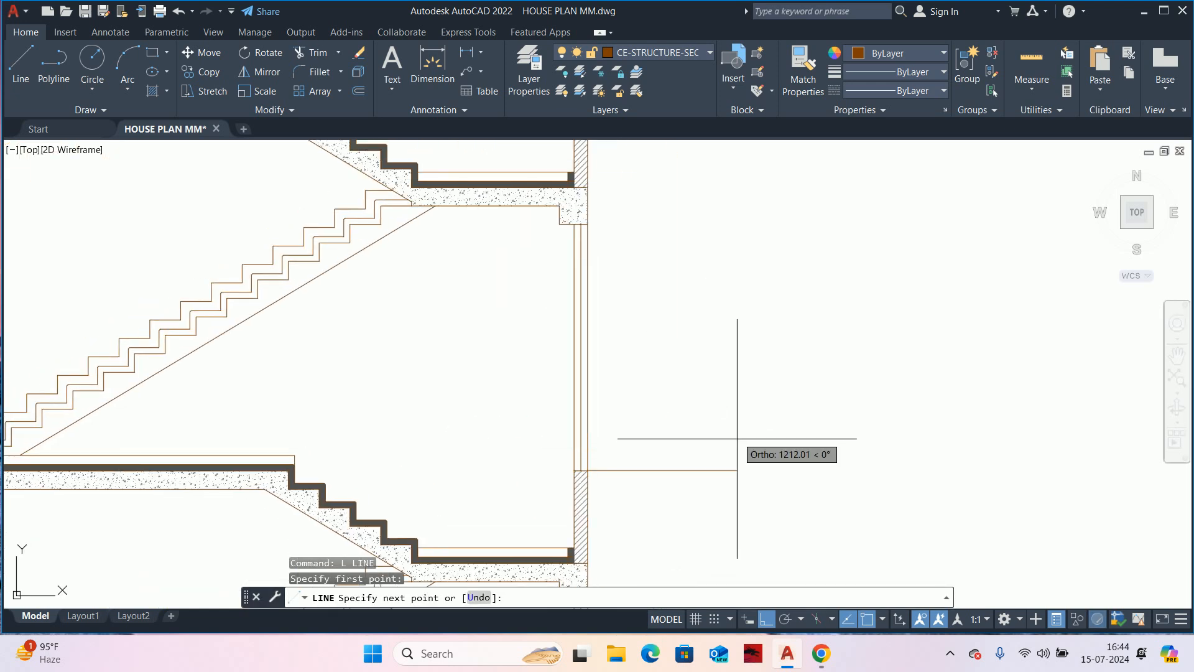
scroll(738, 440, "down", 5)
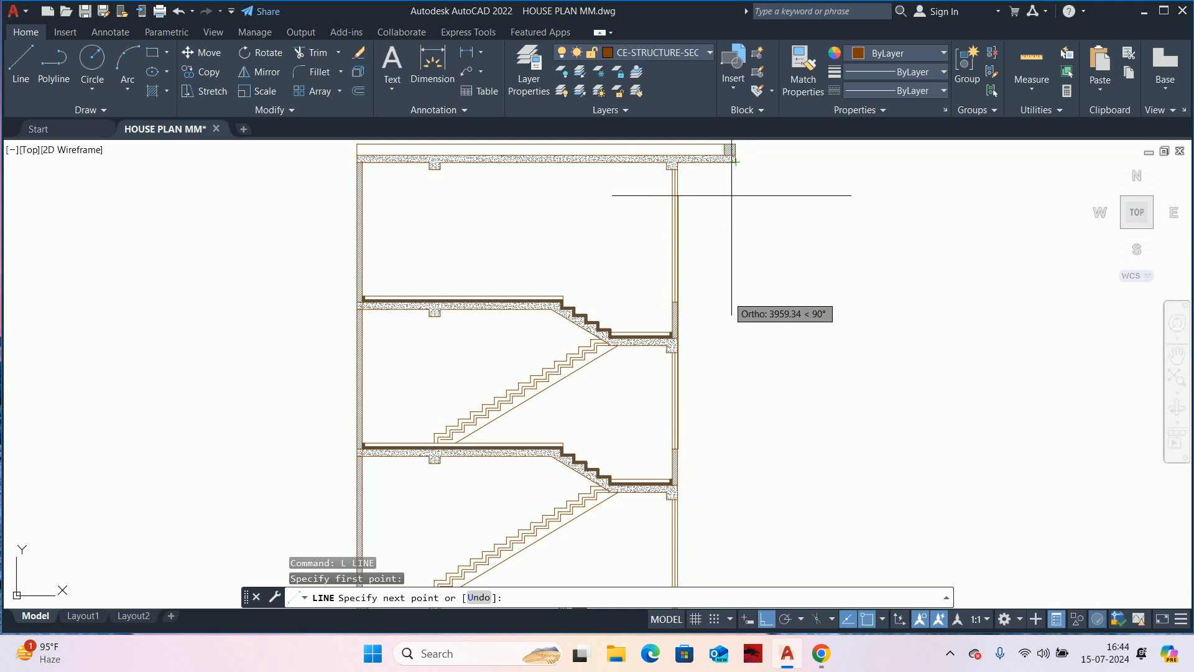
key("Escape")
scroll(729, 453, "up", 3)
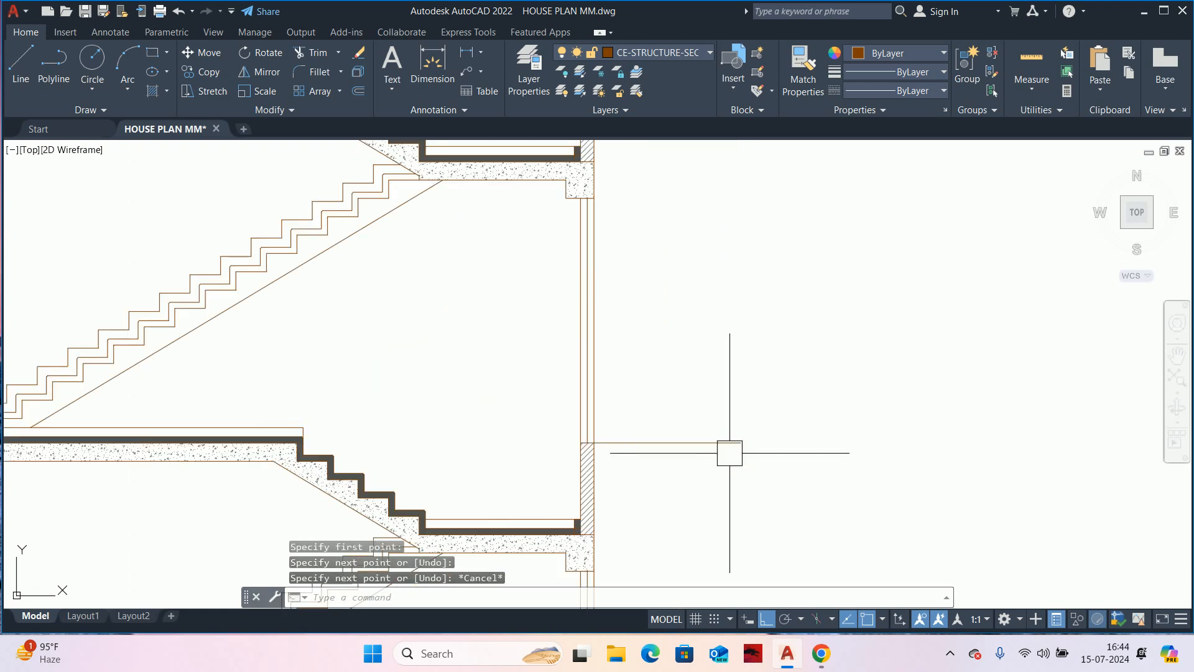
- Offset the projecting horizontal line 50 downward
type("o")
key("Return")
type("1")
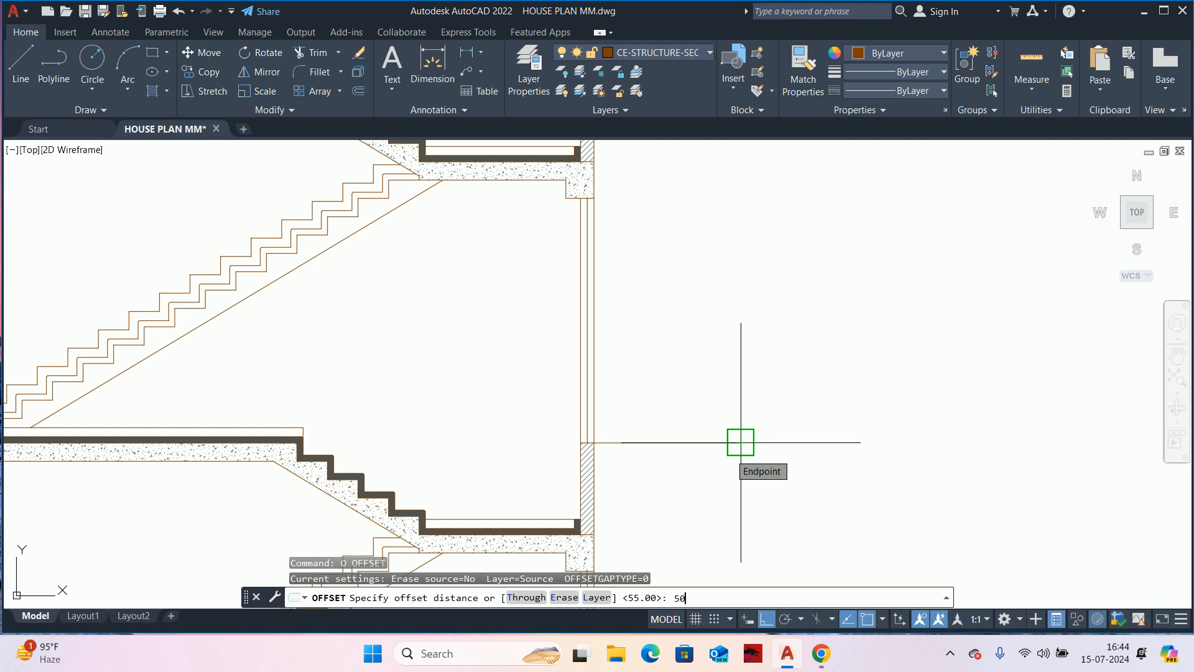
type("0")
key("Return")
left_click(678, 452)
left_click(680, 452)
key("Escape")
- Offset the lower projecting line another 100 downward to form the slab's underside
scroll(682, 452, "up", 3)
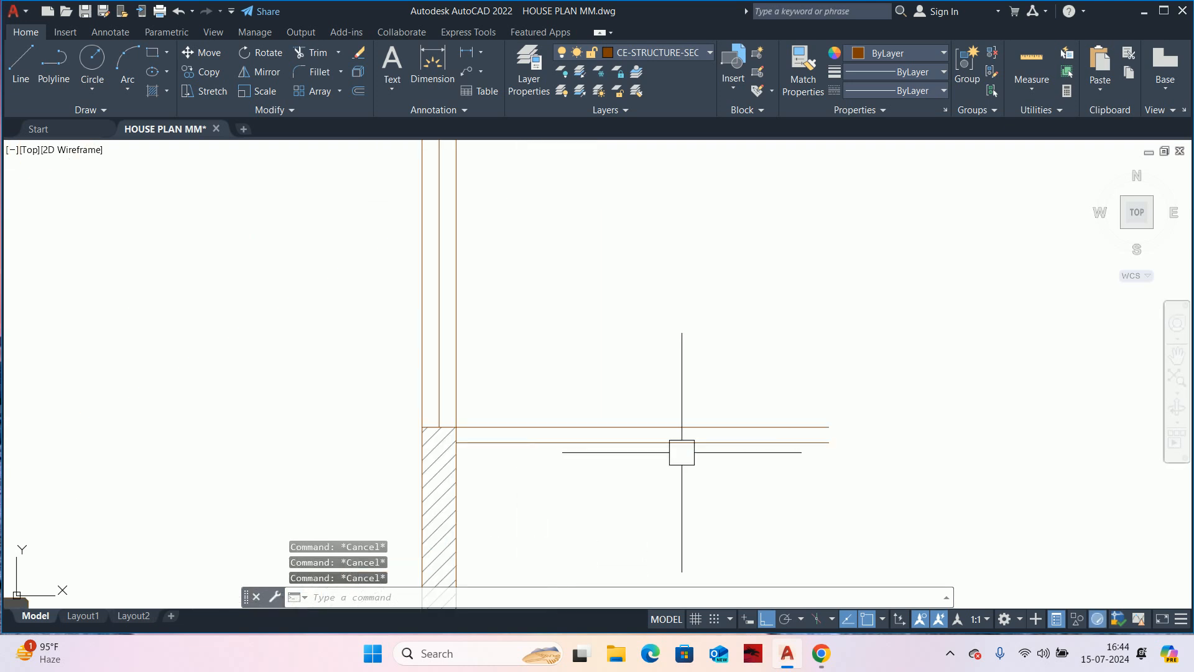
key("Return")
type("100")
key("Return")
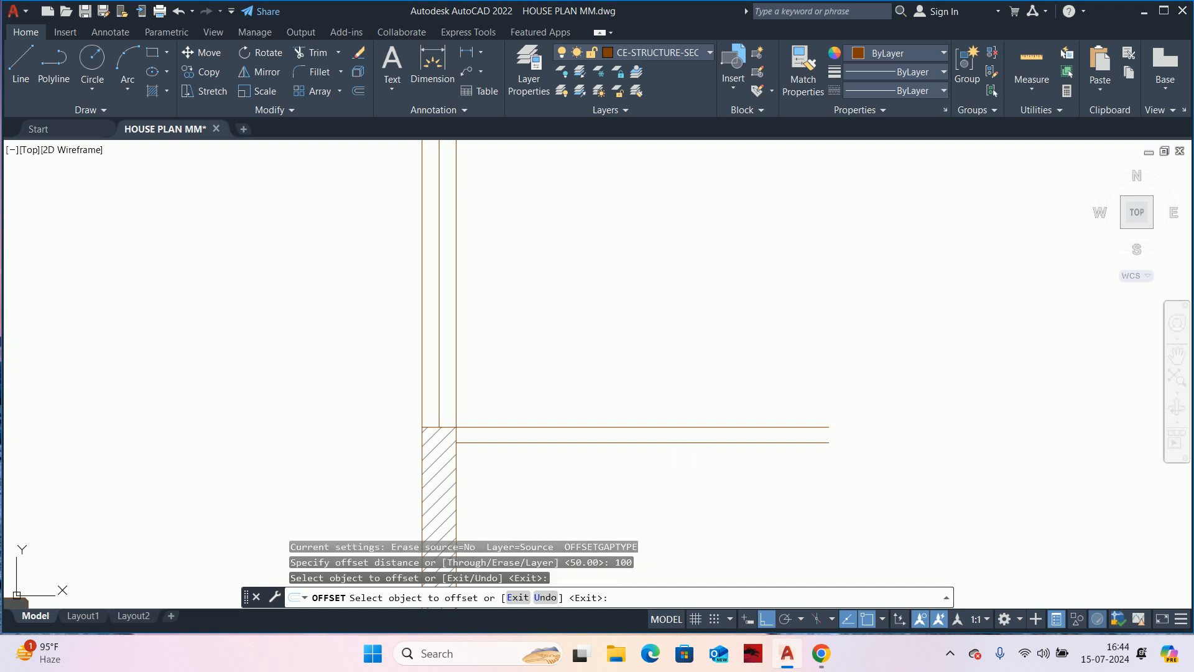
left_click(693, 450)
left_click(690, 482)
key("Escape")
key("Escape")
scroll(688, 498, "down", 4)
middle_click_drag(688, 497, 699, 366)
key("Escape")
key("Escape")
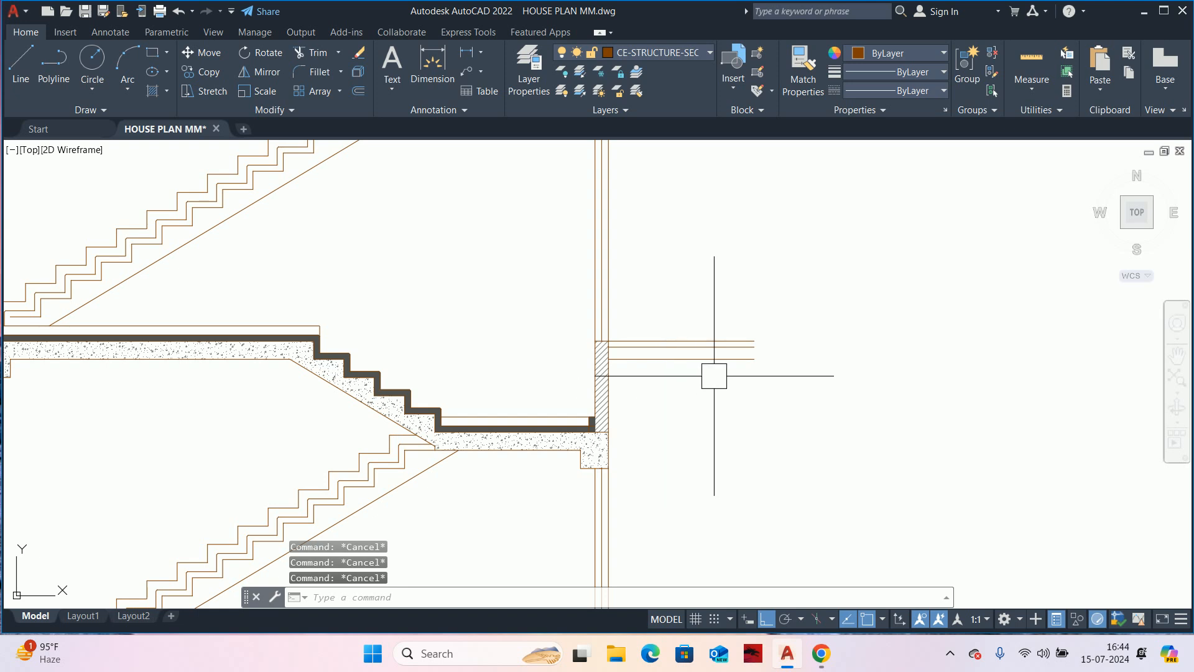
- Close the projecting slab's outer end with a vertical line from its top line to its underside
scroll(713, 377, "up", 2)
key("Return")
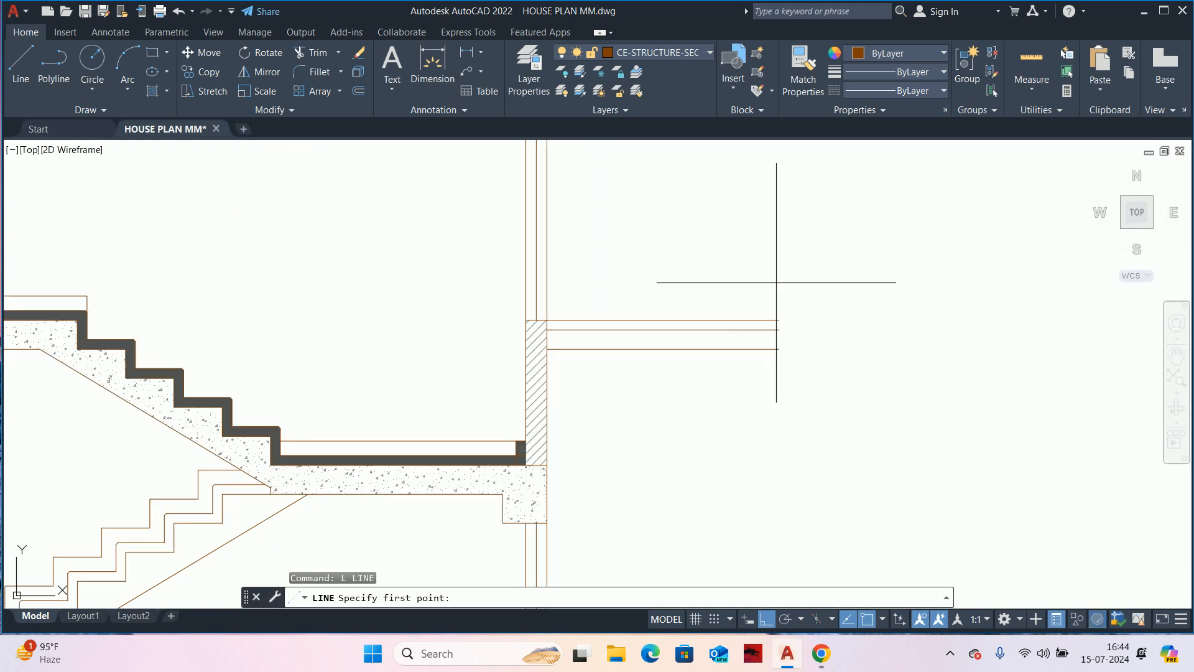
left_click(779, 320)
key("Escape")
key("Escape")
key("Escape")
- Offset the projecting slab's top line 250 upward to set the upstand height
scroll(780, 323, "up", 2)
mouse_move(782, 304)
middle_mouse_down()
mouse_move(755, 429)
mouse_move(787, 331)
mouse_move(788, 408)
middle_mouse_up()
type("O")
key("Return")
scroll(736, 445, "up", 3)
scroll(798, 357, "down", 3)
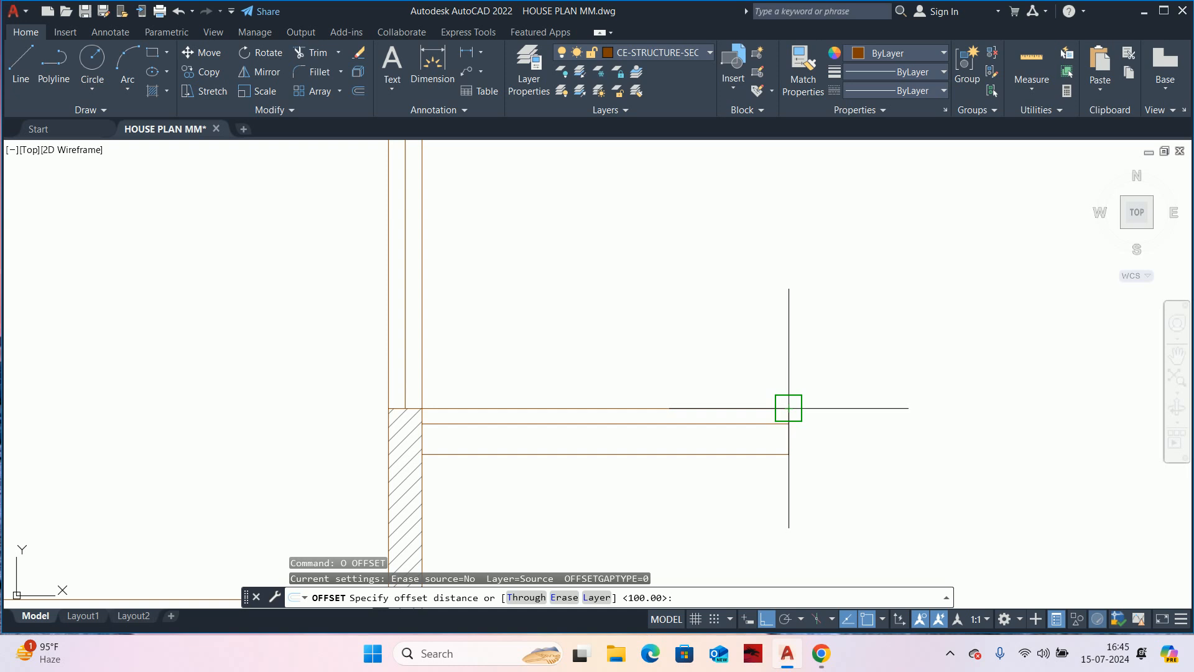
type("1")
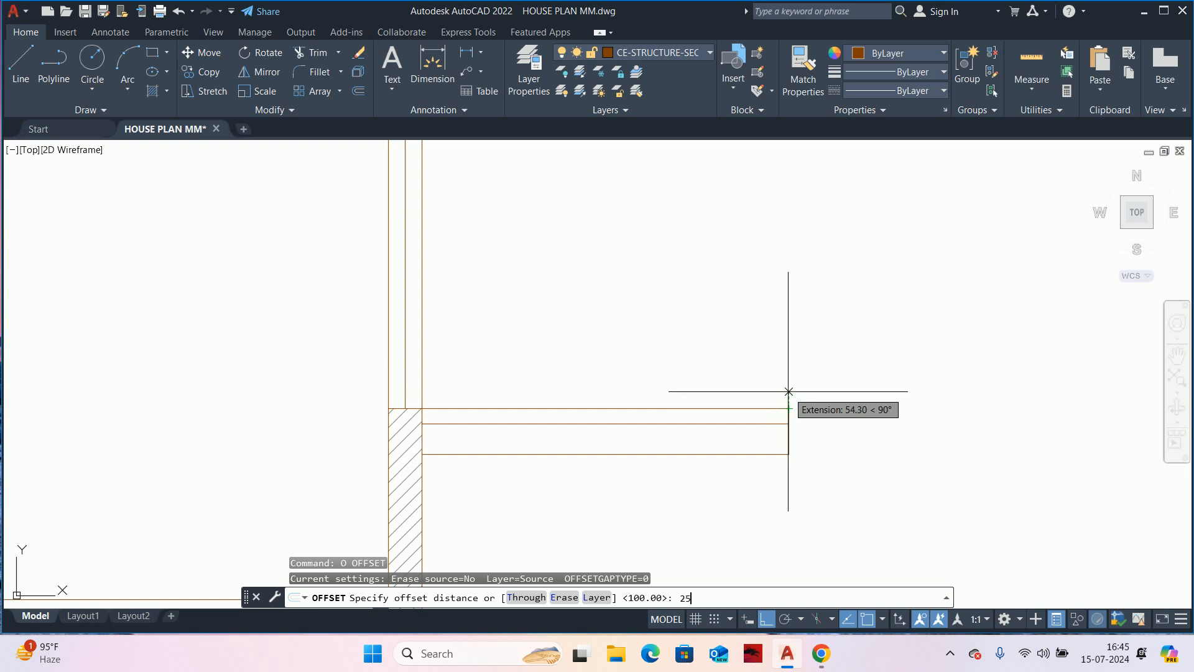
key("Return")
scroll(750, 391, "up", 2)
left_click(759, 415)
left_click(758, 342)
key("Escape")
key("Escape")
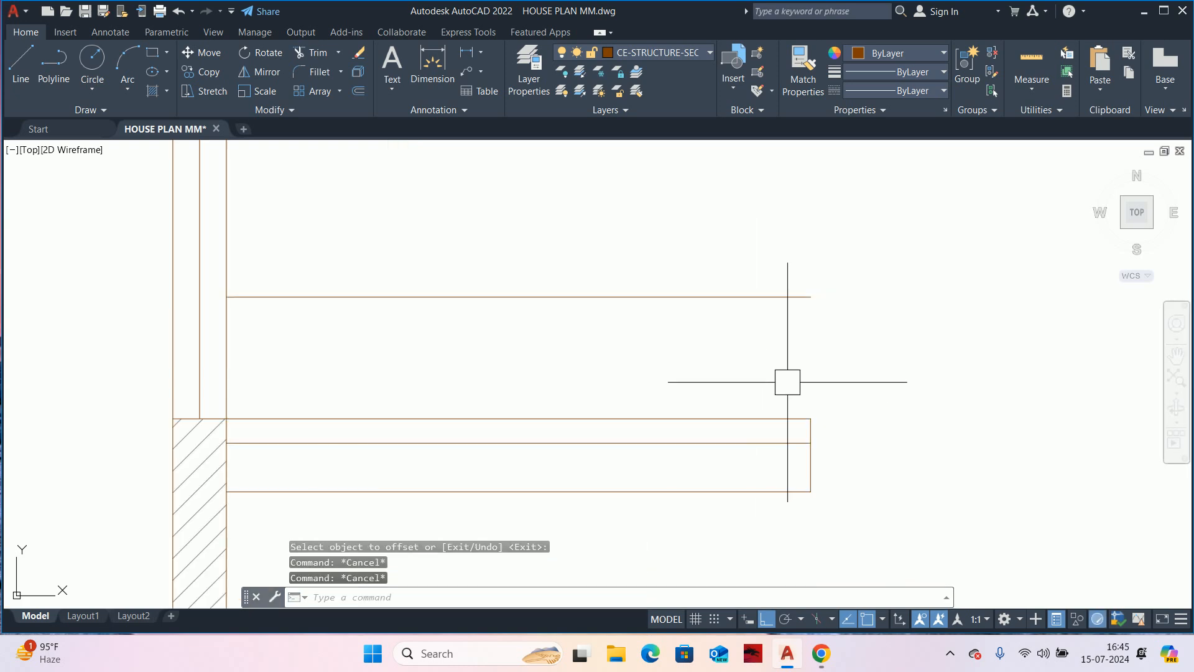
- Draw the upstand's outer vertical edge from the slab's outer top corner to the end of the line above
middle_click_drag(786, 382, 785, 435)
type("l")
key("Return")
left_click(810, 473)
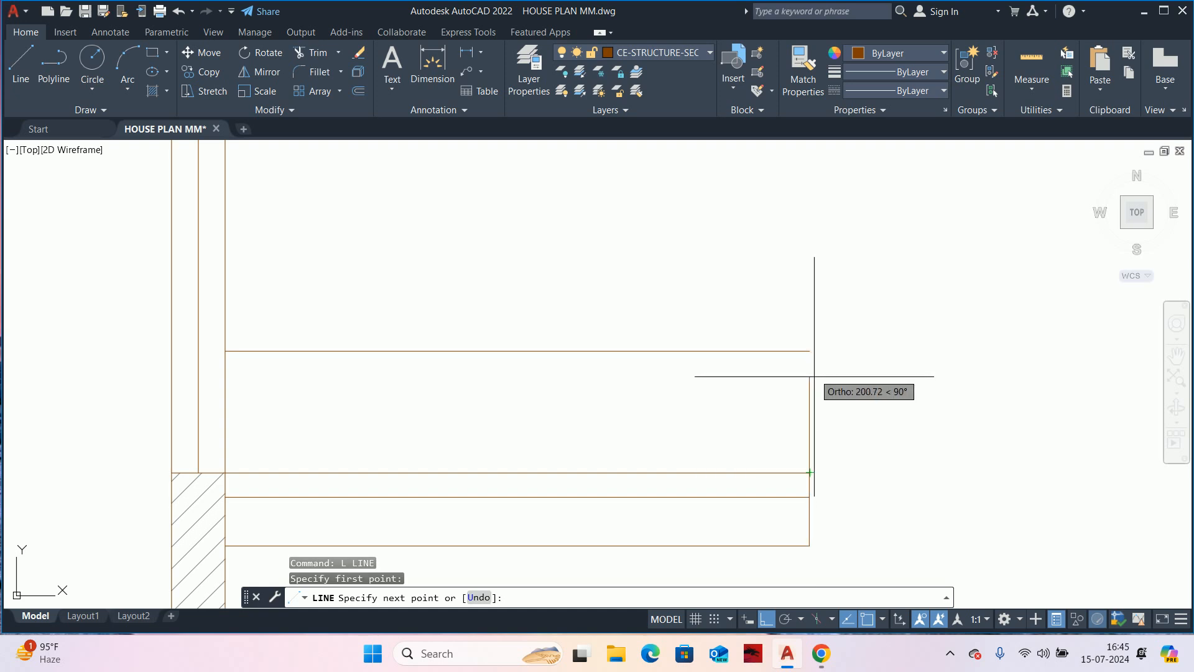
left_click(810, 351)
key("Escape")
- Offset the upstand's outer vertical edge 110 inward toward the wall
type("o")
key("Return")
type("1")
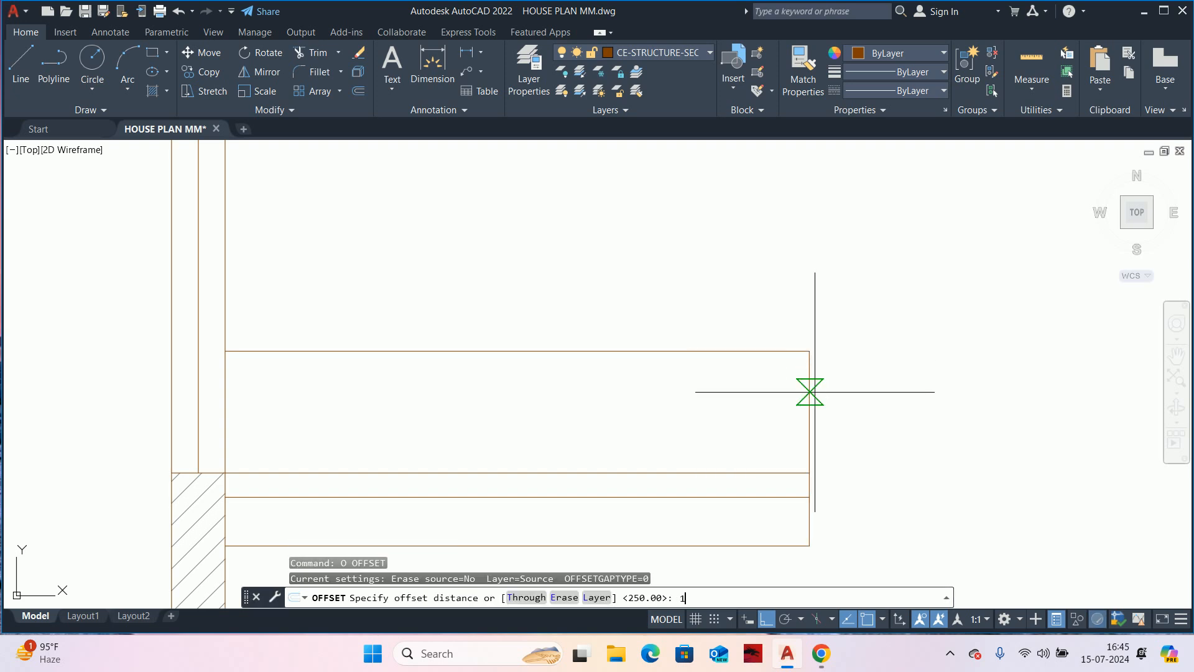
type("10")
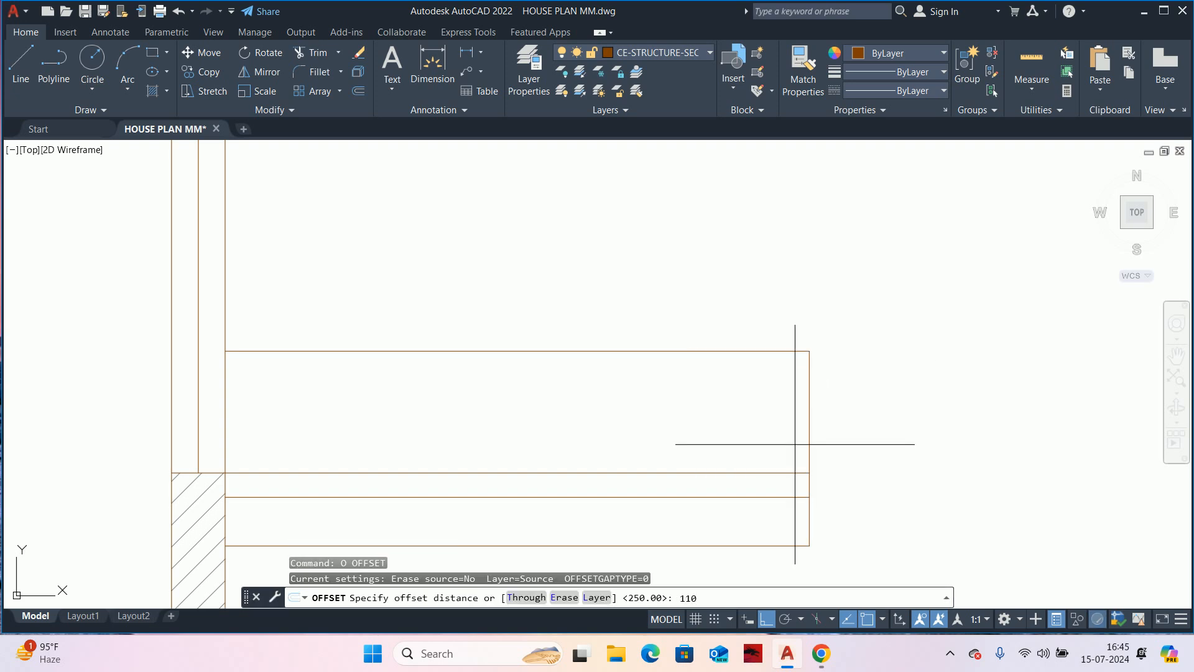
key("Return")
left_click(809, 399)
left_click(734, 400)
key("Escape")
key("Escape")
- Trim the upstand's top line back to its inner vertical edge
middle_click_drag(795, 418, 751, 448)
type("tr")
key("Return")
left_click(636, 383)
key("Return")
scroll(701, 448, "down", 2)
key("Escape")
key("Escape")
- Offset the upstand's top line 50 upward for a coping cap
scroll(696, 416, "up", 4)
type("o")
key("Return")
type("5")
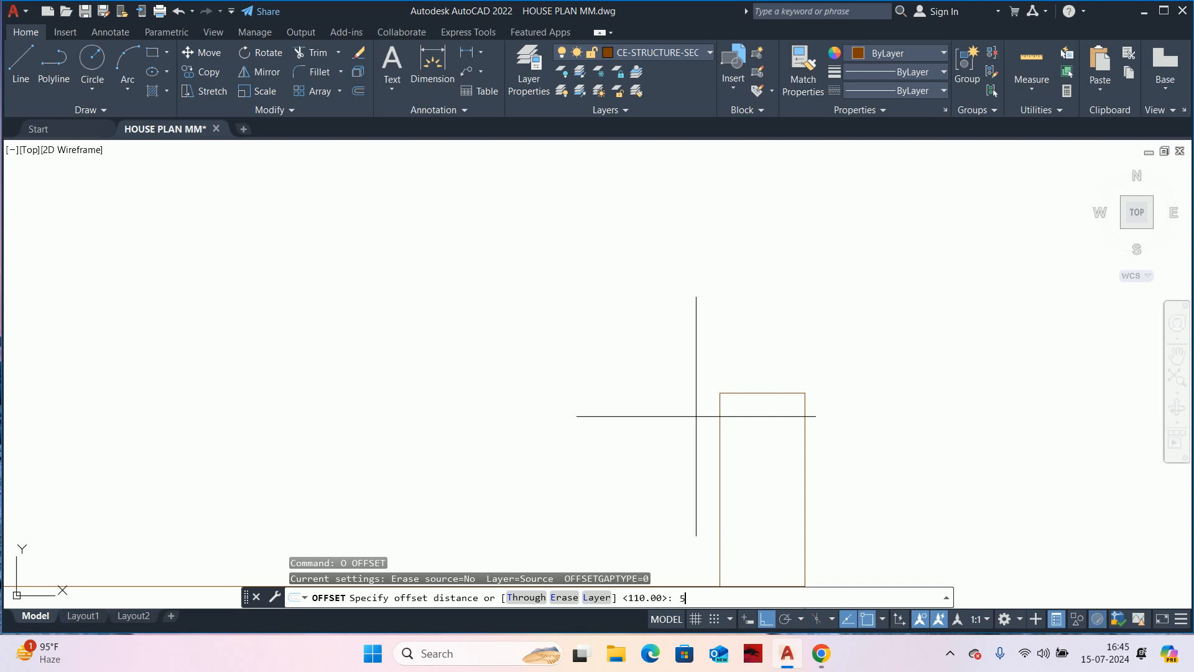
type("0")
key("Return")
left_click(746, 389)
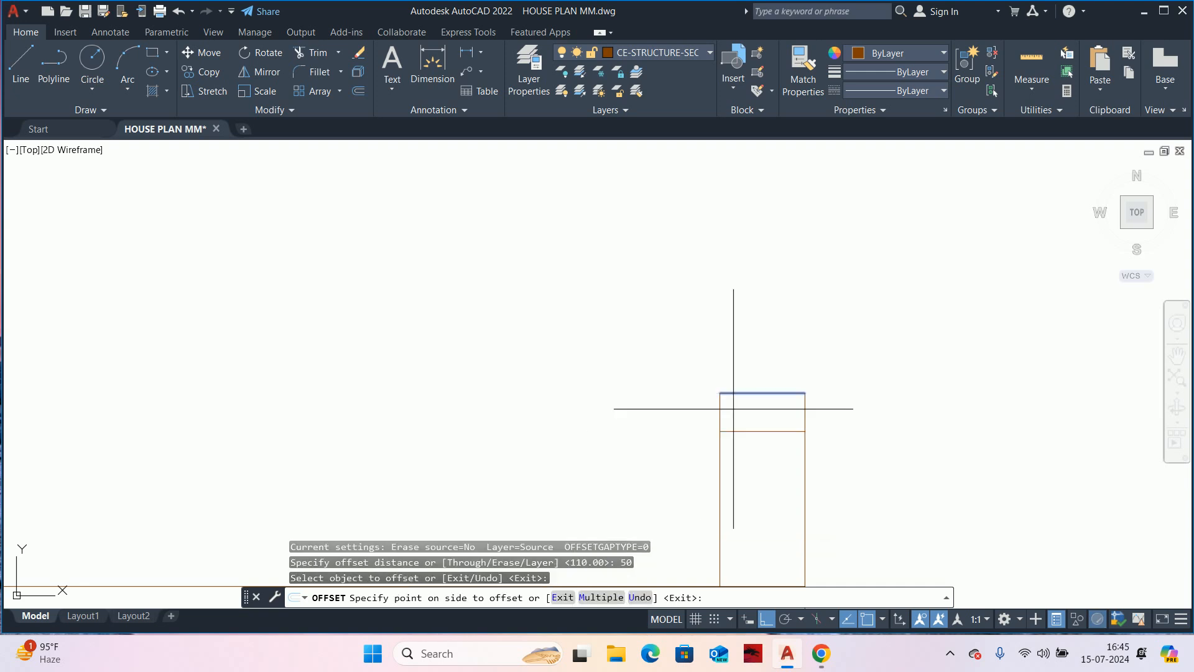
left_click(744, 446)
key("ctrl+z")
left_click(746, 400)
left_click(734, 352)
key("Return")
middle_click_drag(734, 352, 747, 359)
- Offset the upstand's inner vertical edge 50 toward the wall for the cap's overhang
key("Return")
type("50")
key("Return")
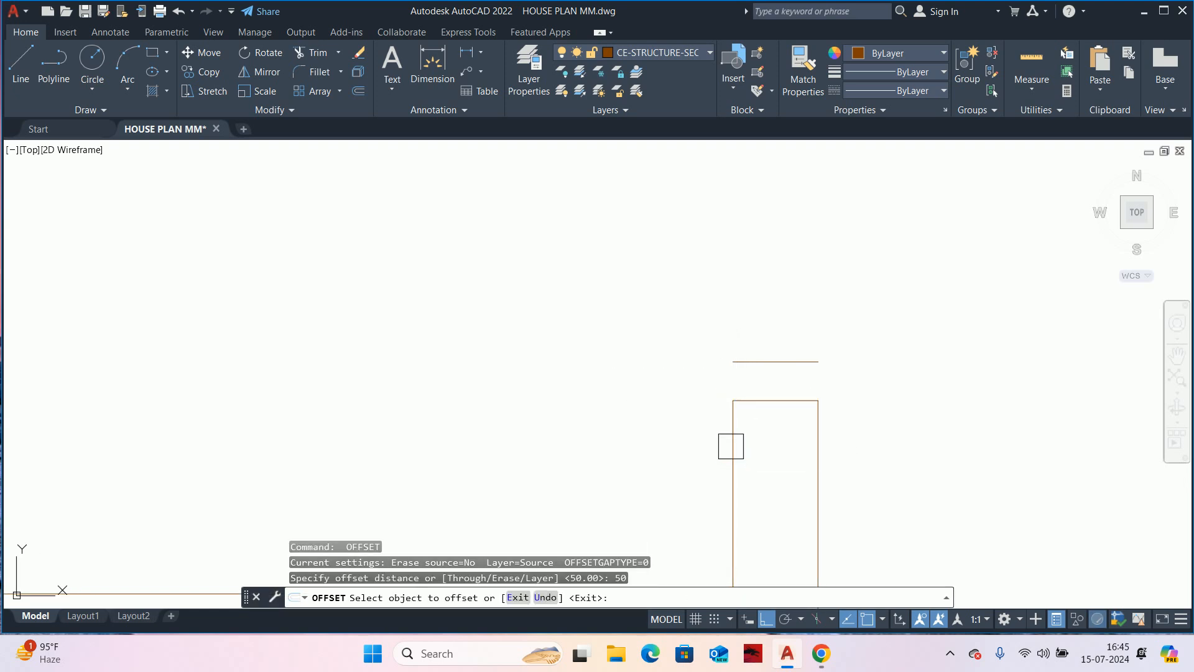
left_click(731, 443)
left_click(700, 443)
key("space")
key("Escape")
middle_click_drag(682, 438, 680, 483)
key("Escape")
- Join the offset lines and the upstand's top line into a closed cap outline using multiple fillets with radius 0
type("F")
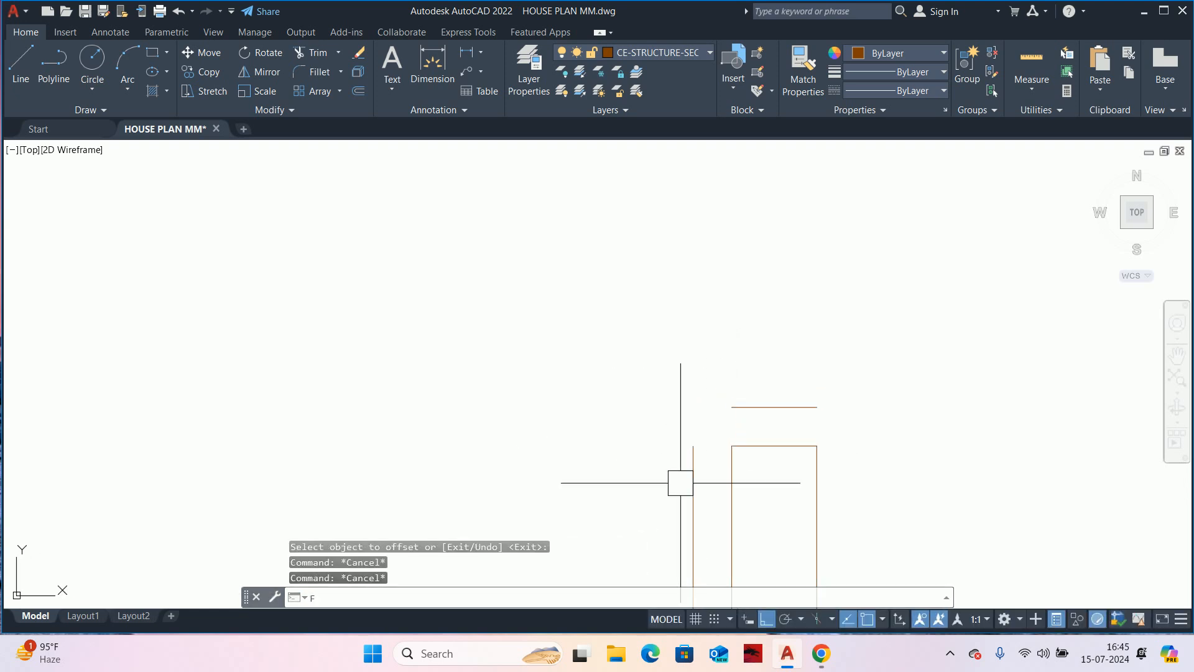
type(" R 0")
key("Return")
type("M")
key("Return")
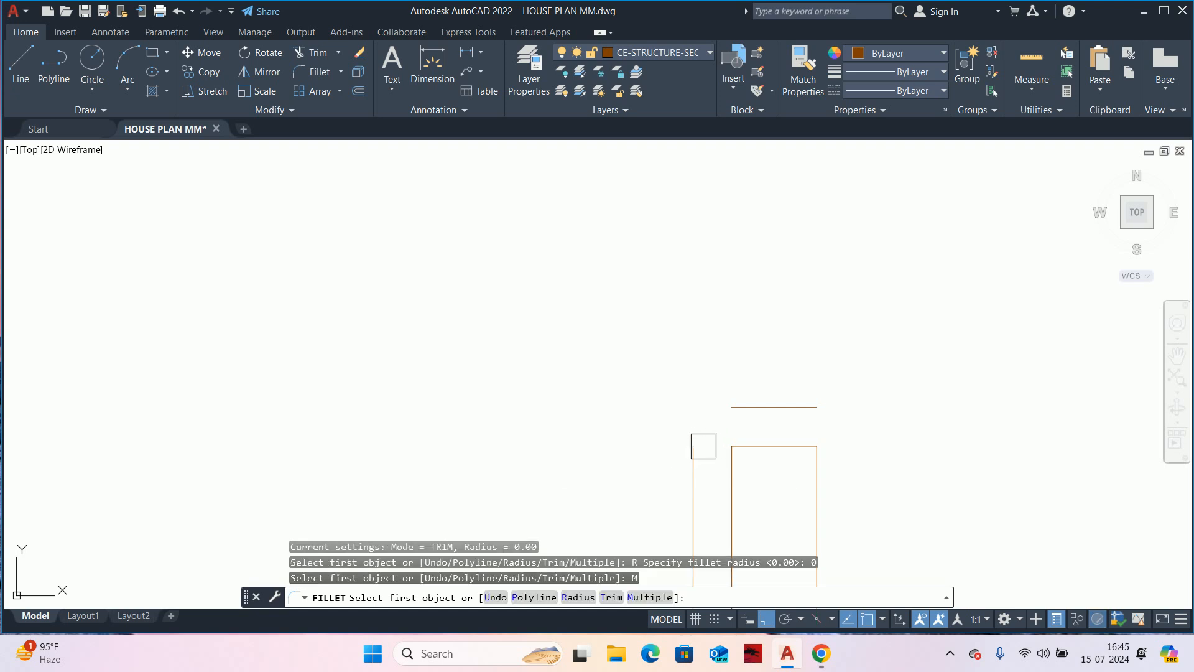
left_click(703, 450)
left_click(744, 411)
scroll(694, 435, "up", 4)
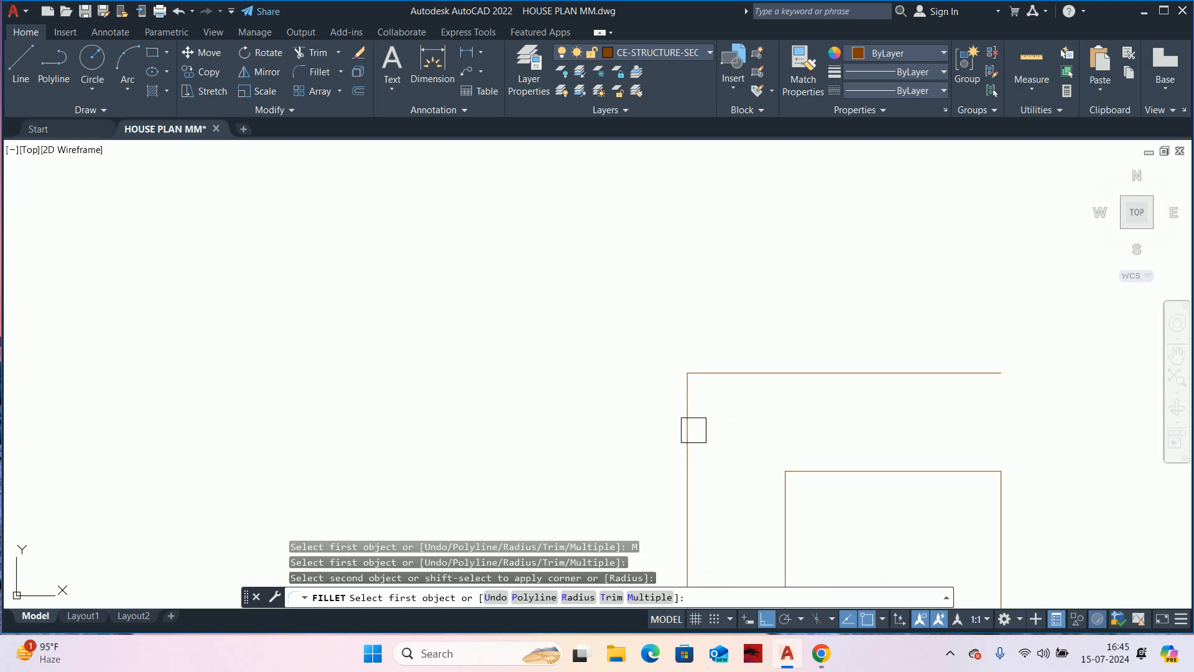
left_click(692, 421)
left_click(809, 467)
scroll(813, 465, "down", 4)
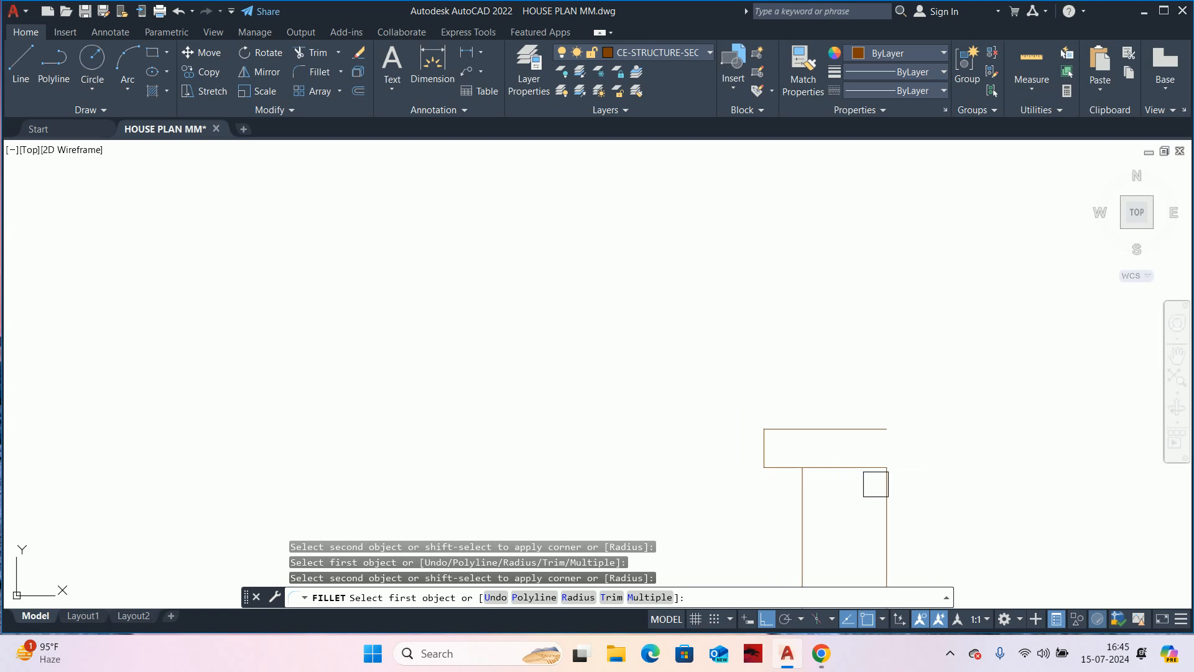
left_click(879, 496)
key("Escape")
key("Escape")
key("Escape")
- Chamfer the upper and lower corners of the cap's overhanging end with both distances set to 10
scroll(846, 436, "down", 5)
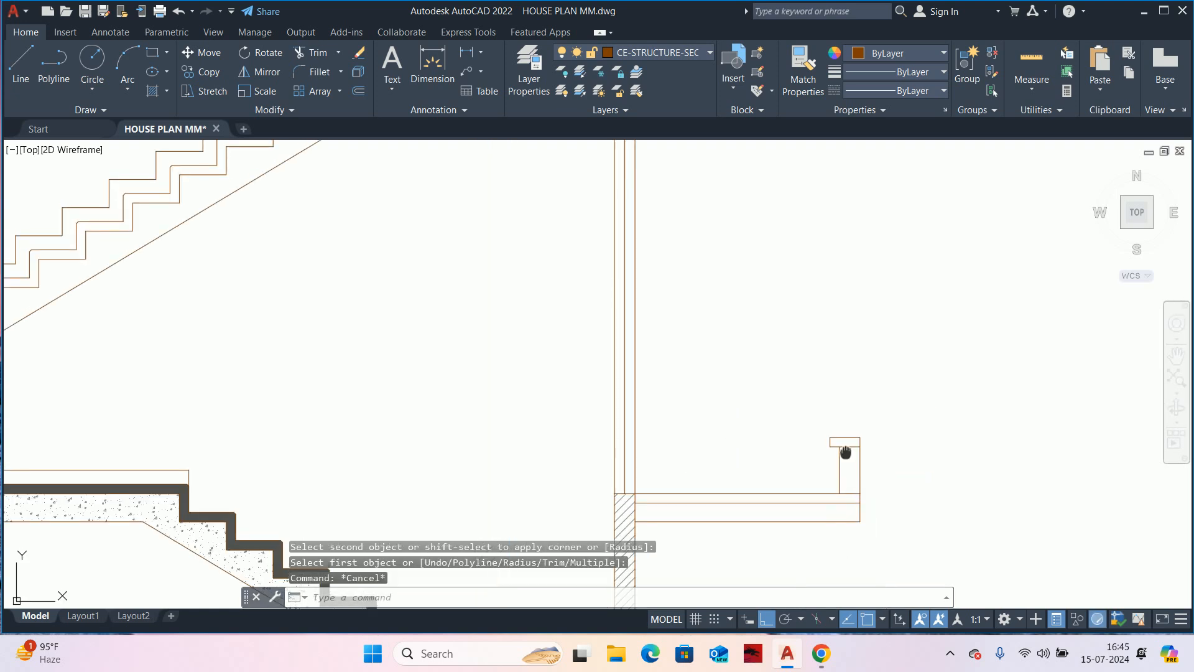
scroll(789, 454, "down", 2)
scroll(790, 452, "up", 4)
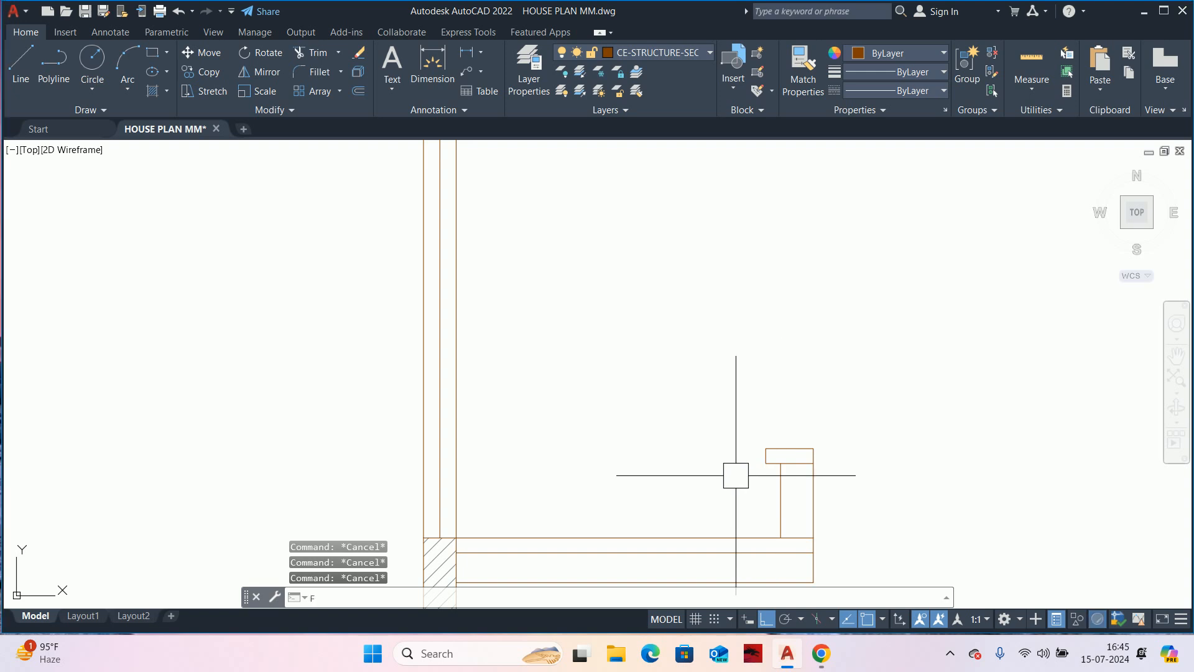
type("CHA")
key("Return")
type("D")
key("Return")
type("10")
key("Return")
type("10")
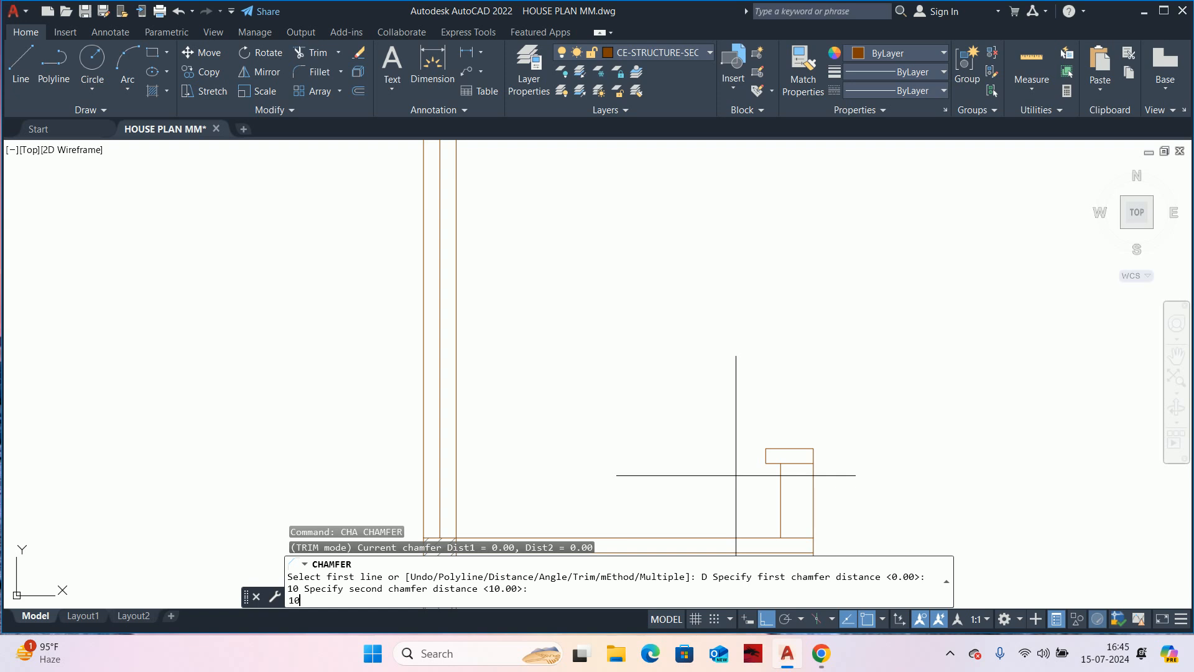
key("Return")
type("M")
key("Return")
scroll(771, 491, "up", 6)
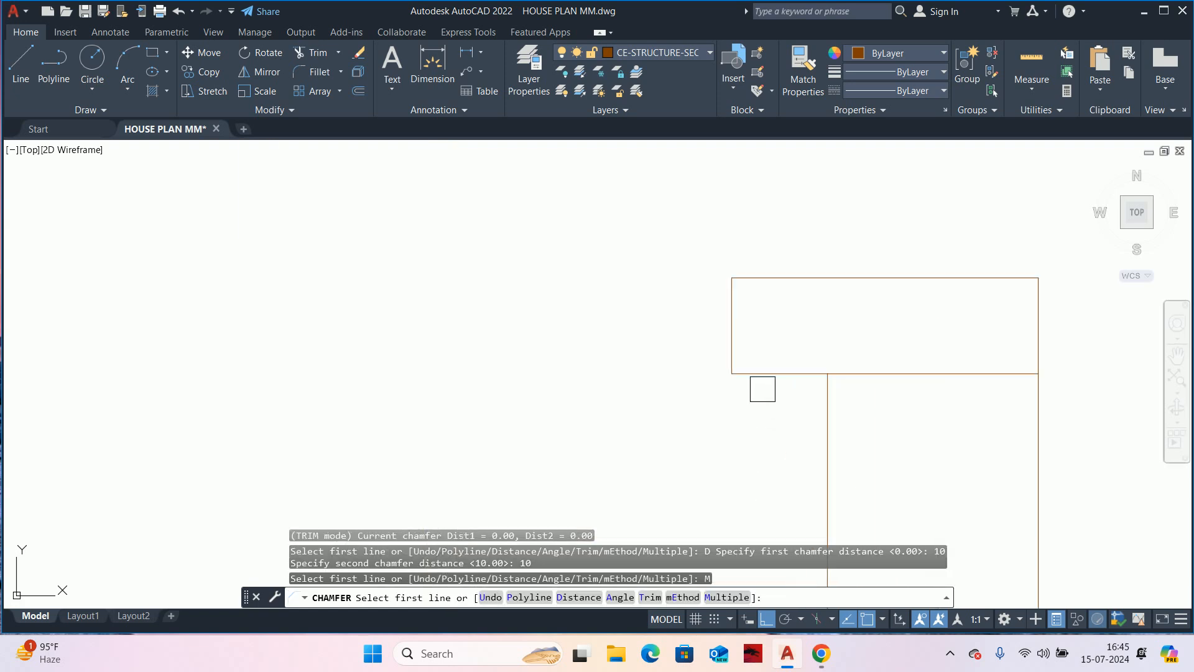
left_click(774, 277)
left_click(729, 313)
left_click(736, 346)
left_click(778, 381)
scroll(778, 384, "down", 7)
scroll(766, 388, "down", 5)
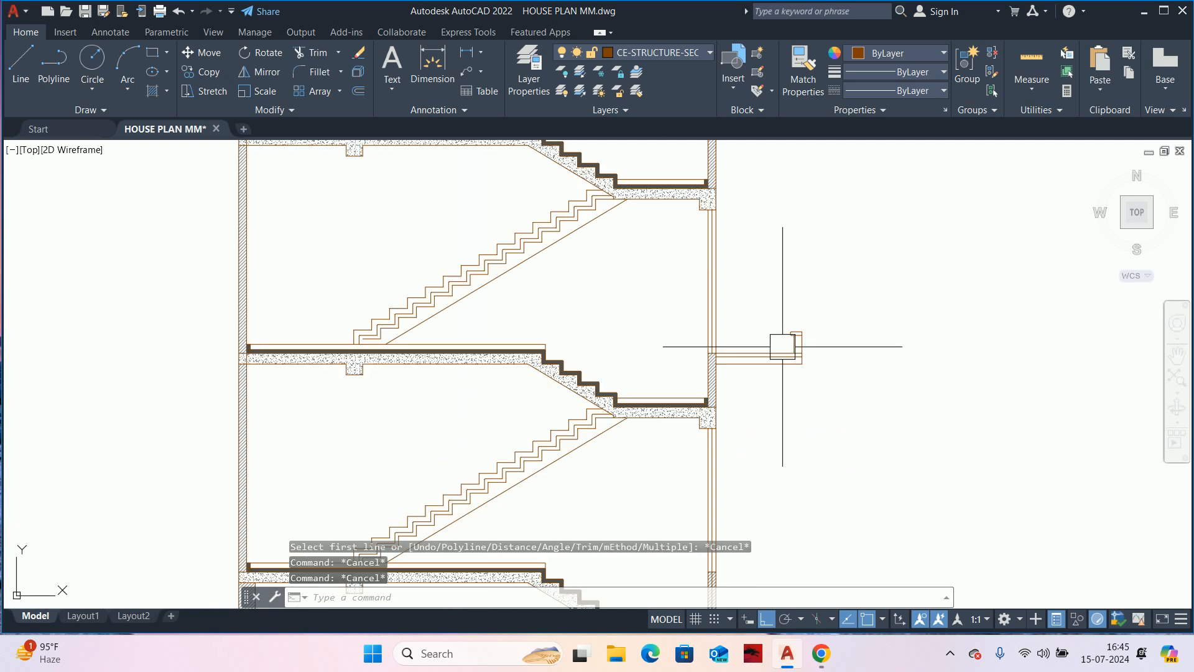
key("Escape")
key("Escape")
key("Escape")
- Hatch both layers of the projecting slab and the upstand with the AR-SAND pattern at scale 0.5
scroll(766, 379, "up", 3)
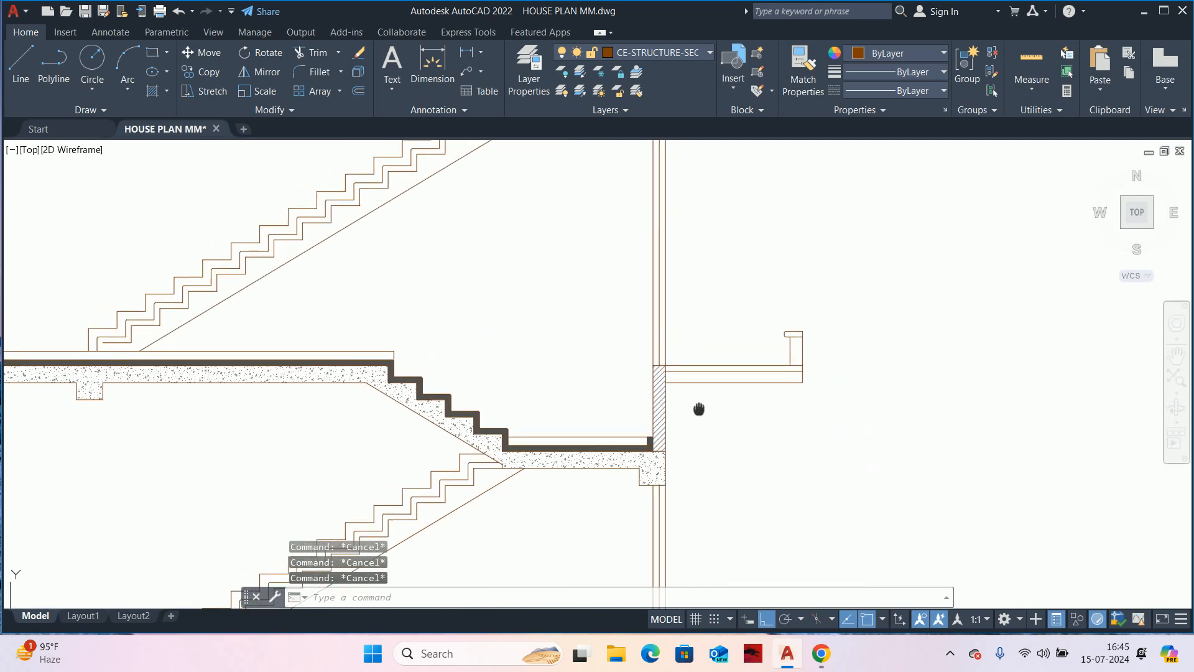
type("H")
key("Return")
scroll(693, 400, "up", 2)
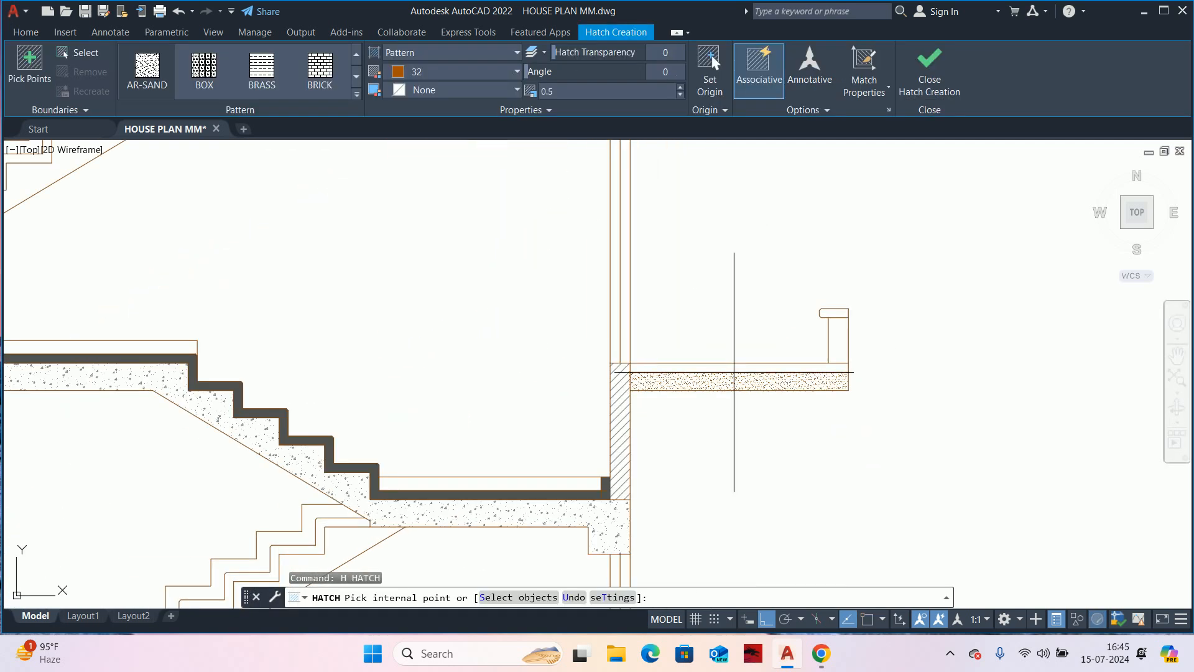
left_click(732, 373)
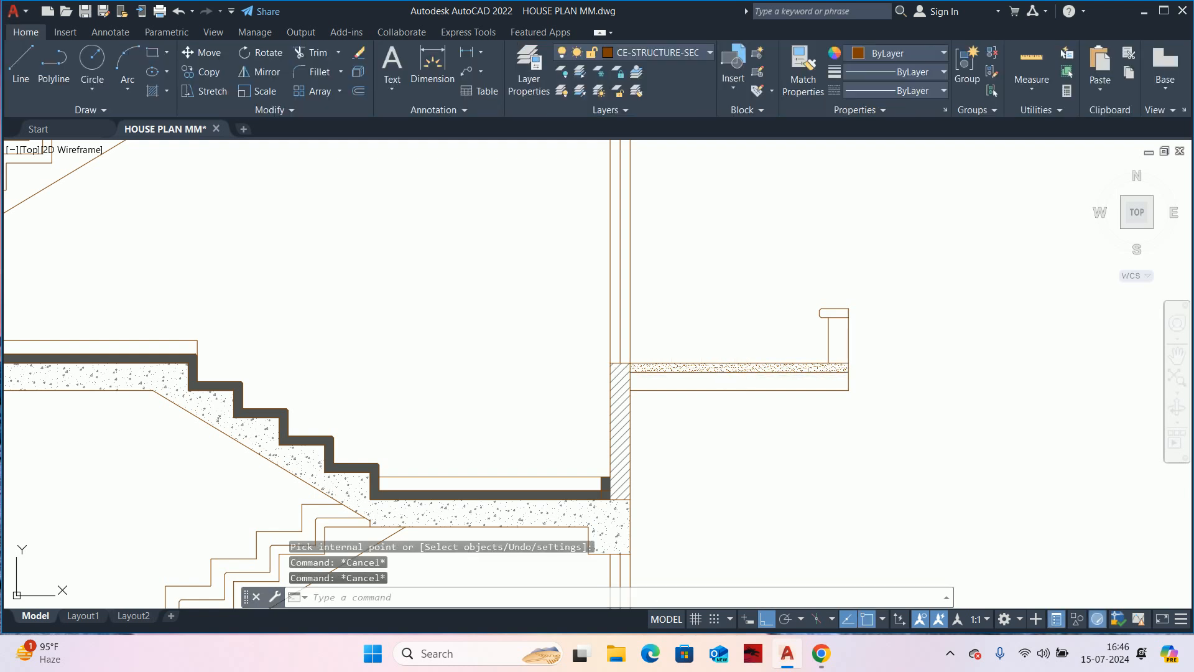
key("Escape")
key("Escape")
key("Escape")
key("Return")
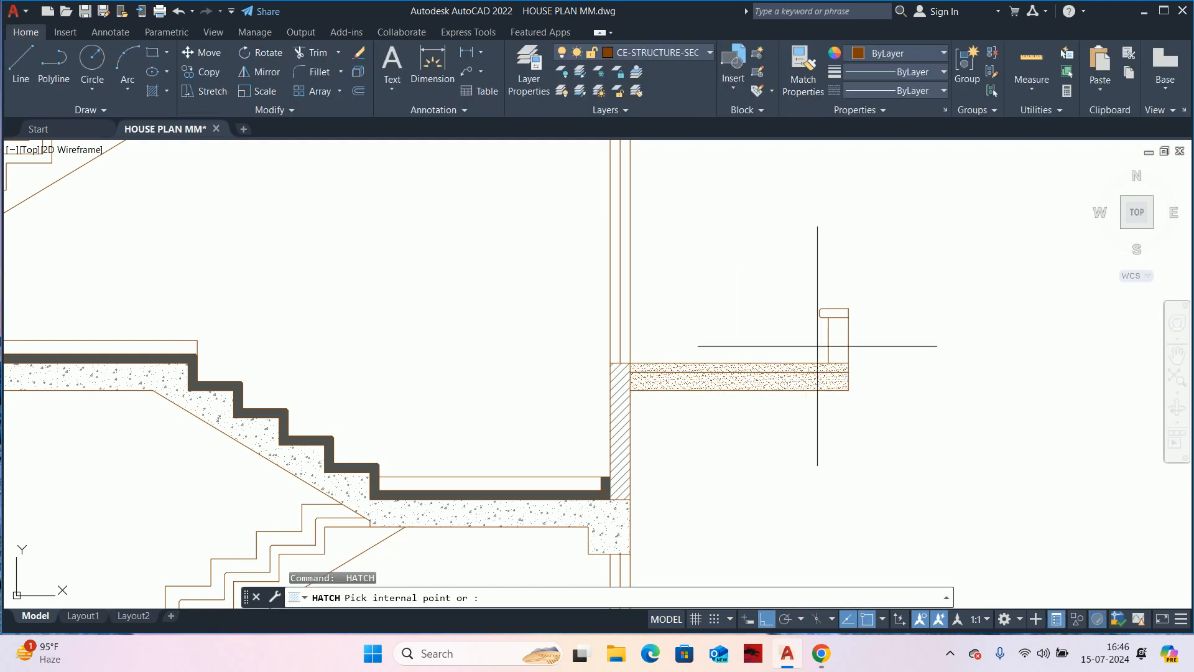
left_click(836, 336)
key("Return")
scroll(837, 336, "up", 4)
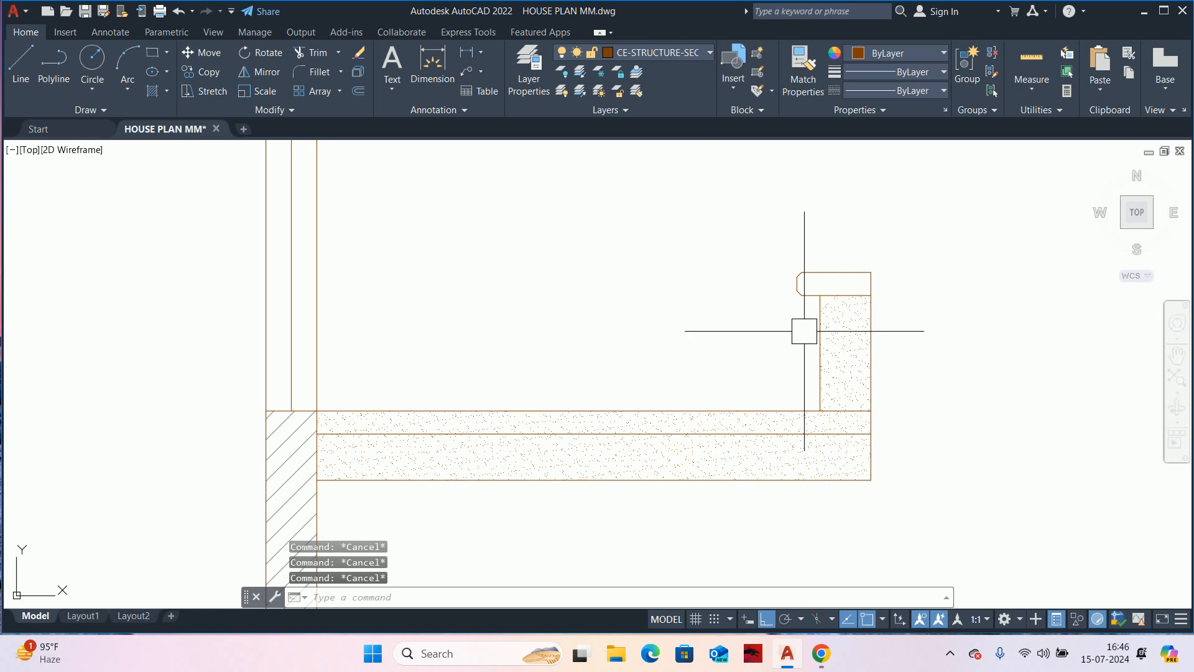
type("o")
key("Return")
key("Escape")
key("Escape")
type("o")
key("Return")
type("50")
key("Return")
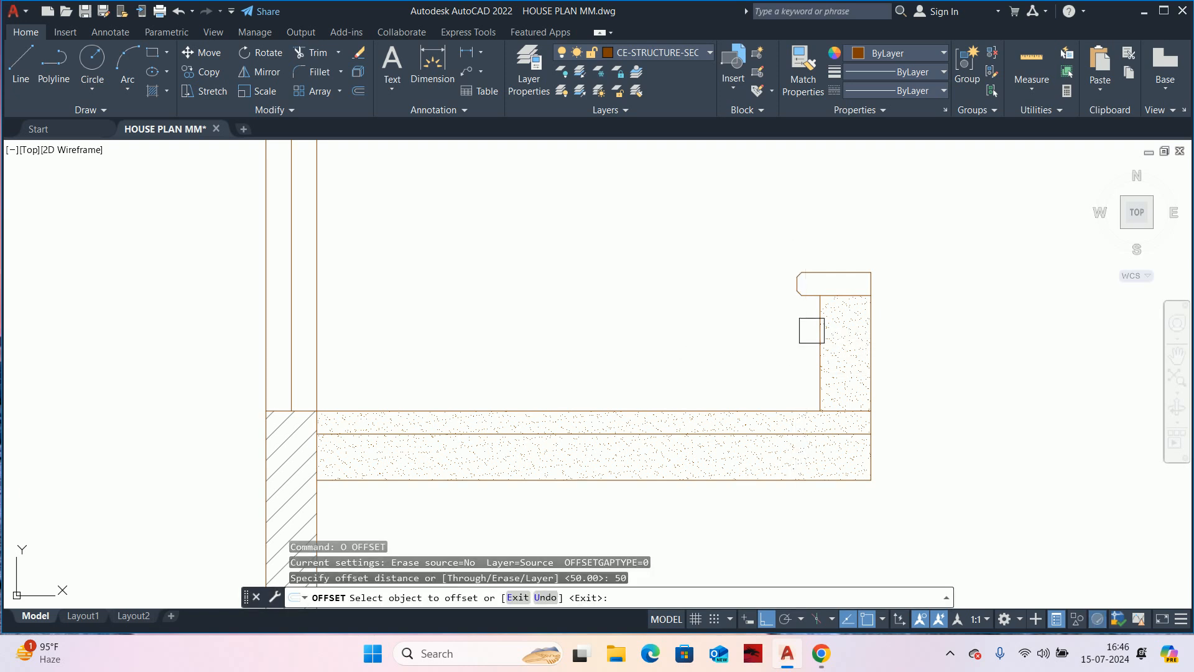
left_click(819, 330)
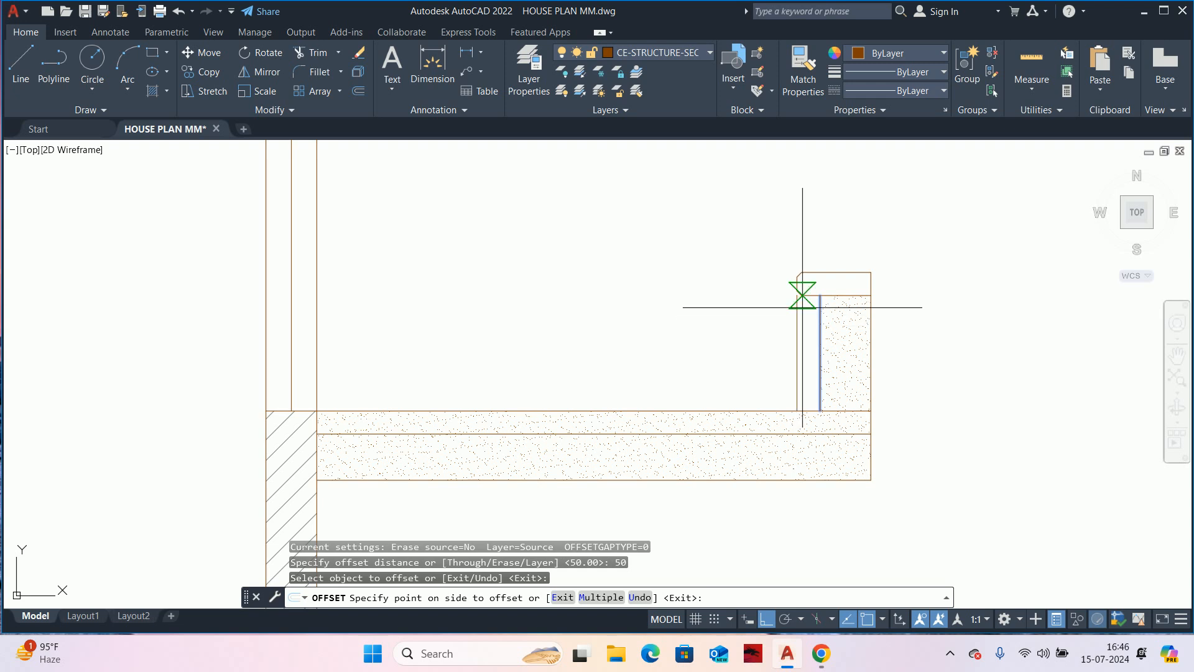
key("Escape")
- Stretch the coping cap's overhanging end 10 toward the wall
scroll(803, 308, "up", 3)
type("s")
key("Return")
left_click(806, 339)
left_click(631, 160)
key("Return")
left_click(601, 320)
type("10")
key("Return")
- Offset the upstand's inner vertical edge 50 toward the wall for a finish layer
type("o")
key("Return")
type("5")
key("Return")
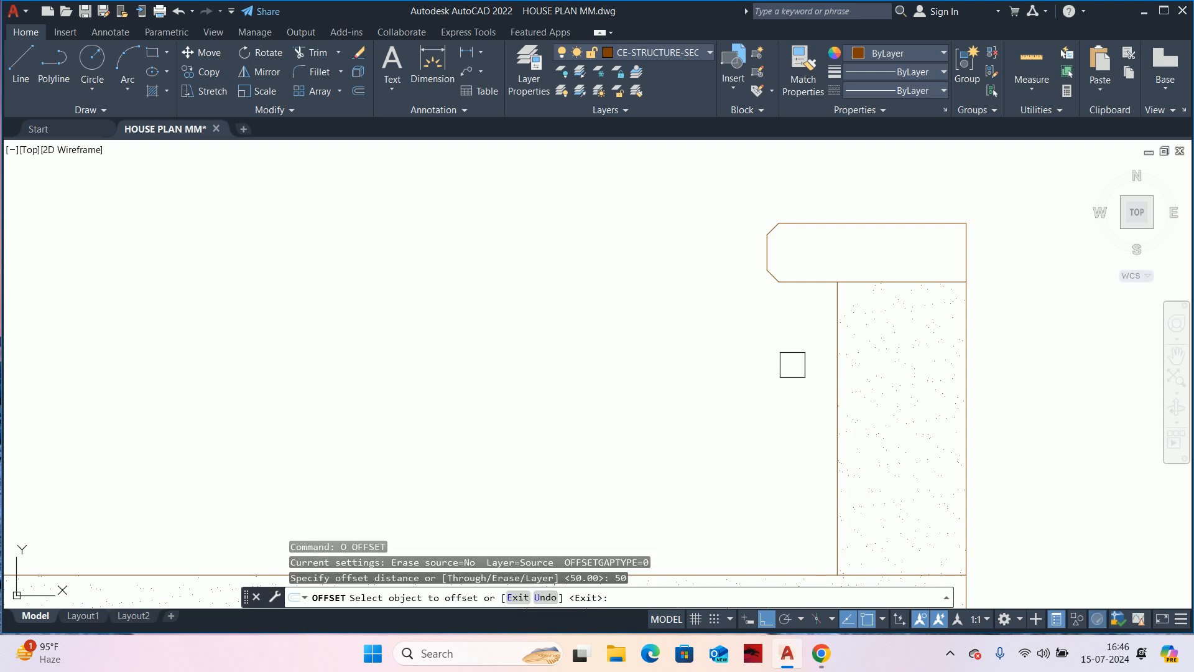
left_click(836, 376)
left_click(778, 373)
key("Escape")
key("Escape")
- Stretch the cap's chamfered end another 10 toward the wall, leaving the upstand's finish line out of the selection
scroll(685, 350, "down", 2)
middle_click_drag(684, 351, 703, 403)
scroll(802, 346, "up", 4)
type("s")
key("Return")
left_click(558, 229)
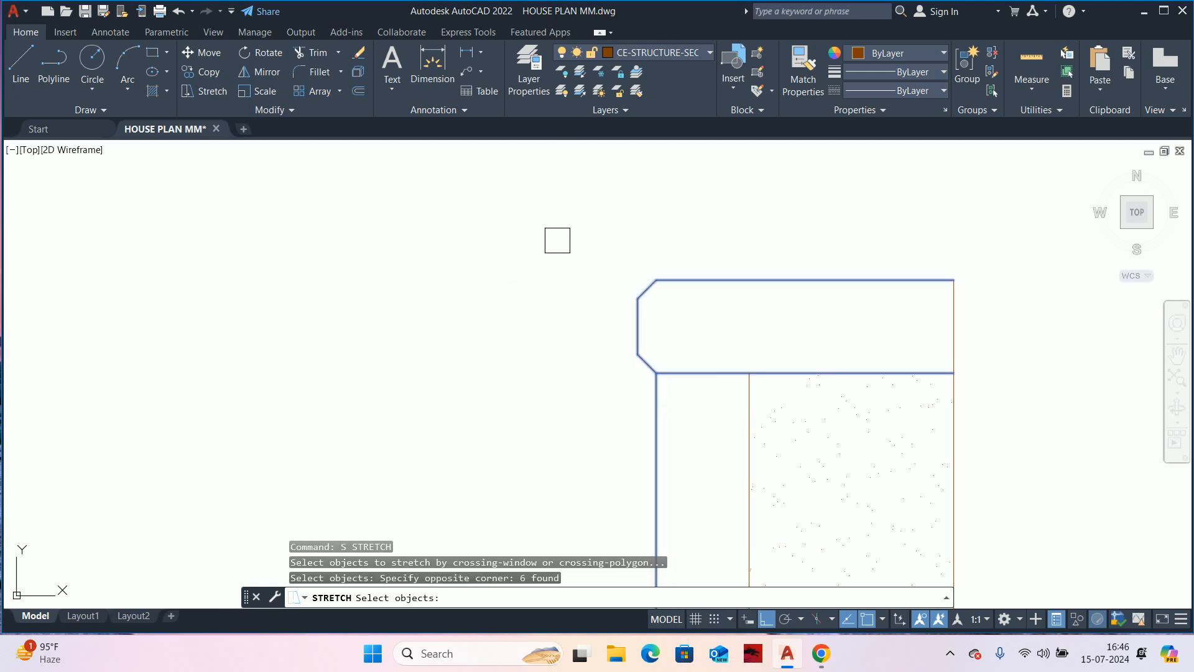
left_click(645, 430, "shift")
key("Return")
left_click(602, 430)
type("10")
key("Return")
scroll(803, 398, "down", 5)
middle_click_drag(803, 398, 768, 321)
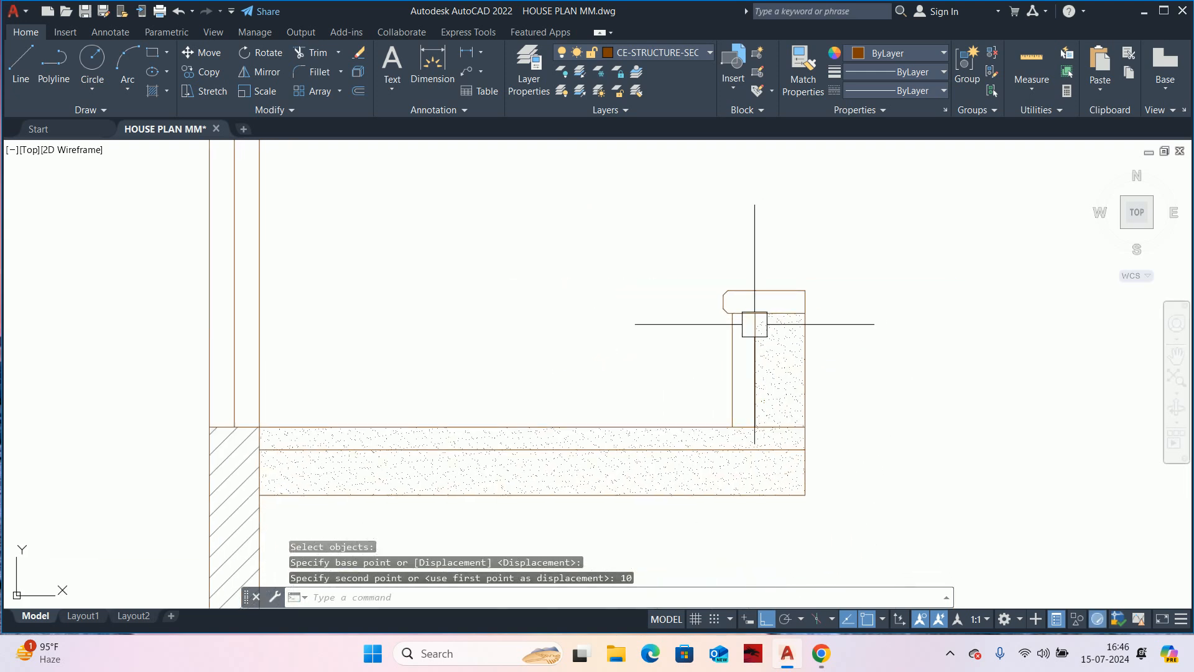
- Hatch the narrow finish strip on the upstand's inner side with the AR-SAND pattern
key("Escape")
type("h")
key("Return")
left_click(741, 352)
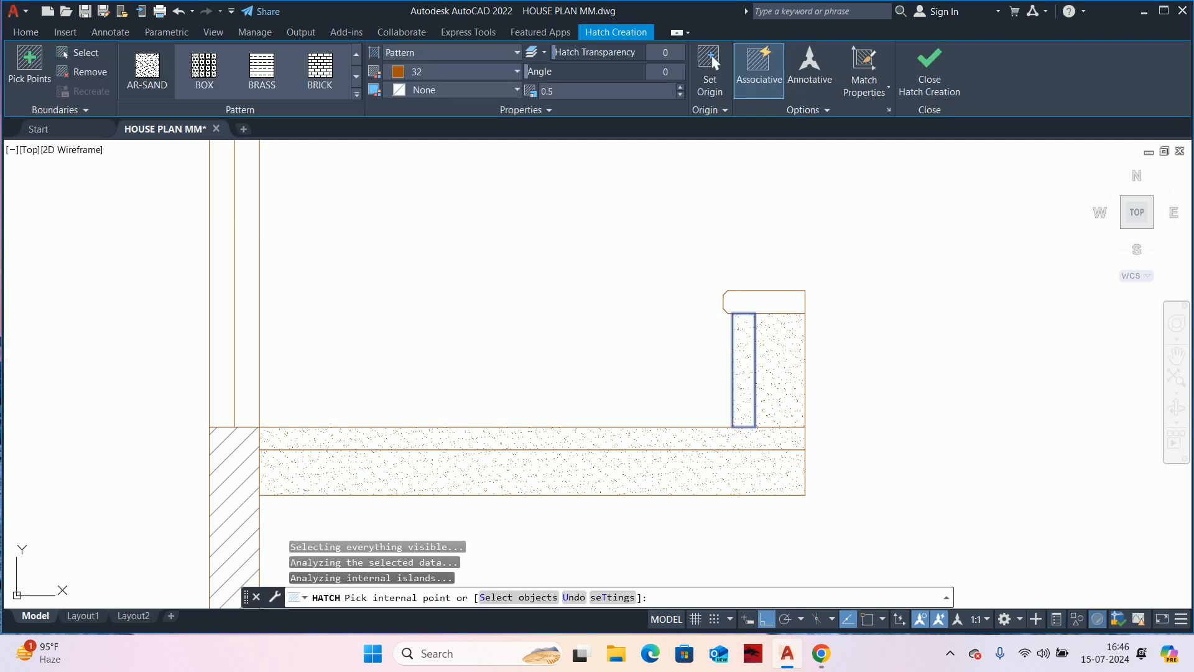
scroll(733, 398, "down", 6)
key("Escape")
key("Escape")
key("Escape")
- Match the stair landing's concrete hatch onto the lower layer of the projecting slab
type("ma")
key("Return")
scroll(614, 418, "up", 5)
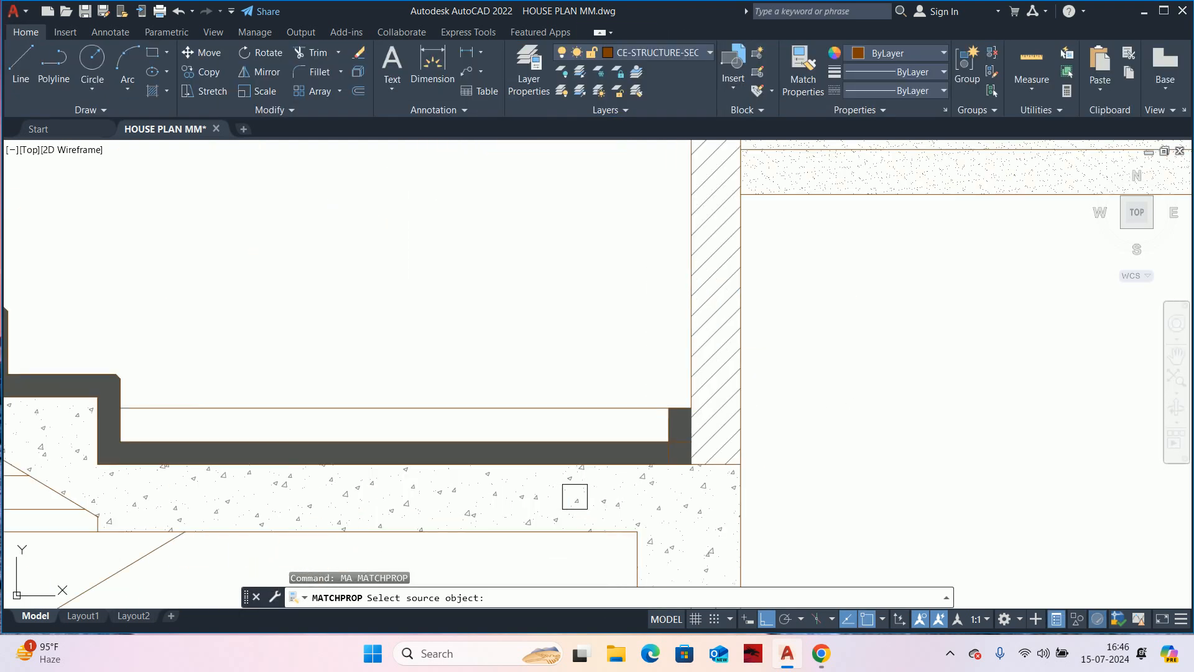
left_click(640, 488)
scroll(672, 455, "down", 3)
scroll(813, 347, "up", 3)
left_click(832, 354)
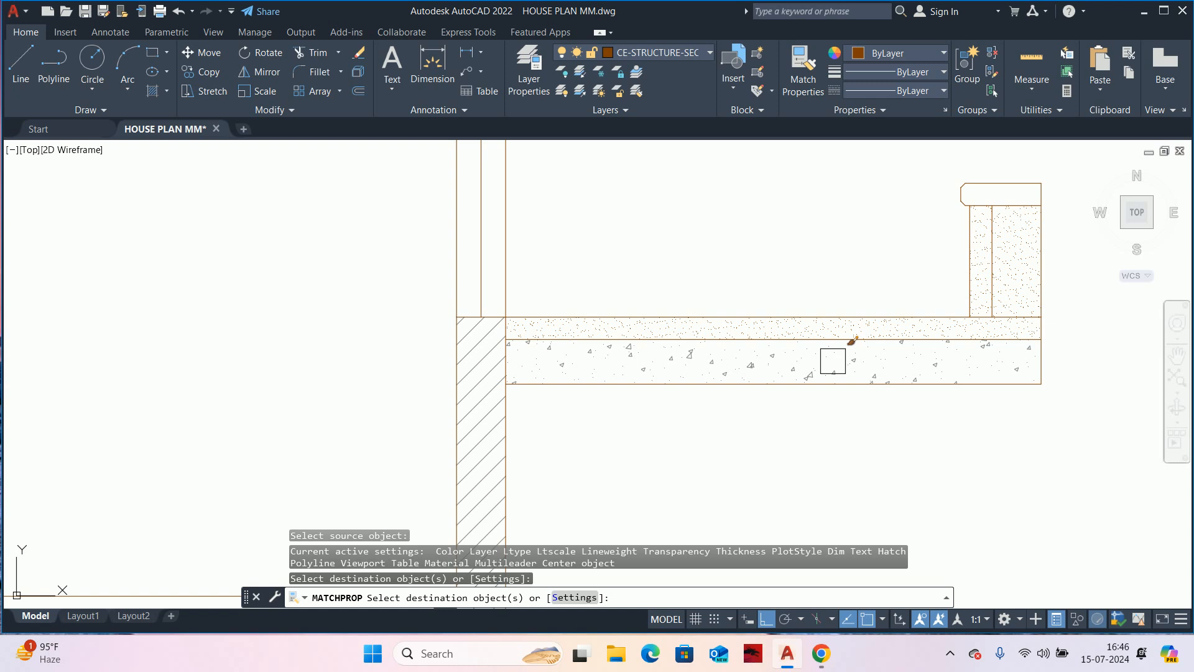
key("Escape")
key("Escape")
key("Escape")
- Match the stair landing's solid dark finish hatch onto the projecting slab's top layer and the upstand's inner strip
scroll(808, 367, "down", 5)
key("Return")
scroll(782, 382, "up", 6)
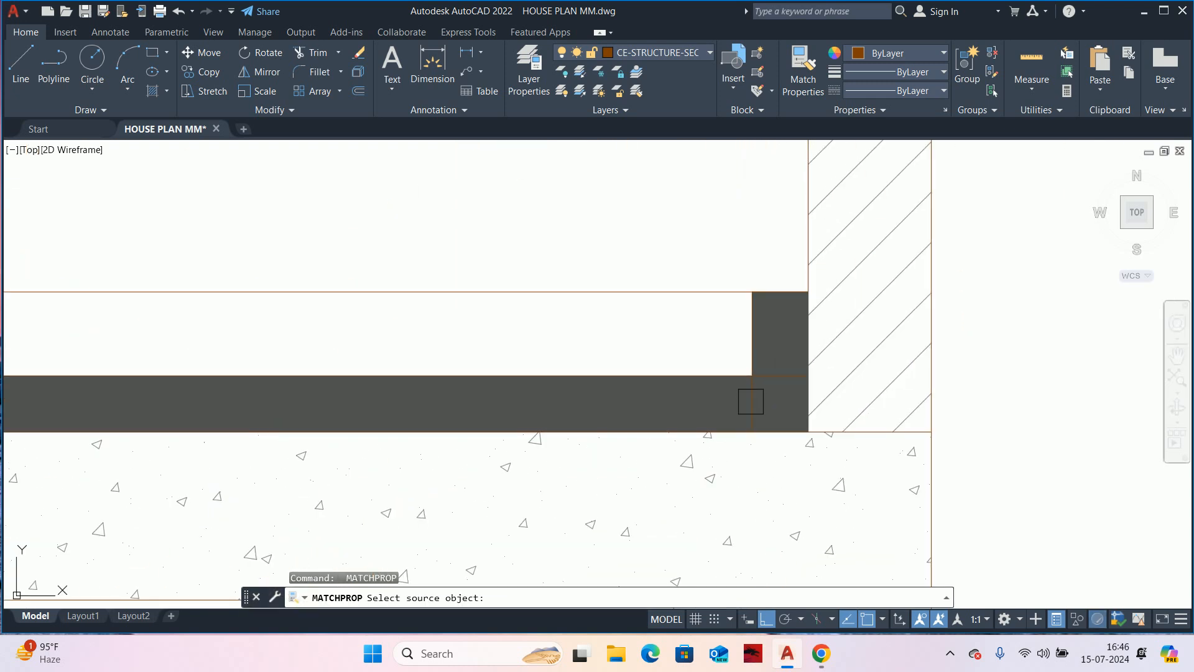
left_click(753, 400)
key("Escape")
key("Return")
left_click(763, 402)
scroll(801, 373, "down", 4)
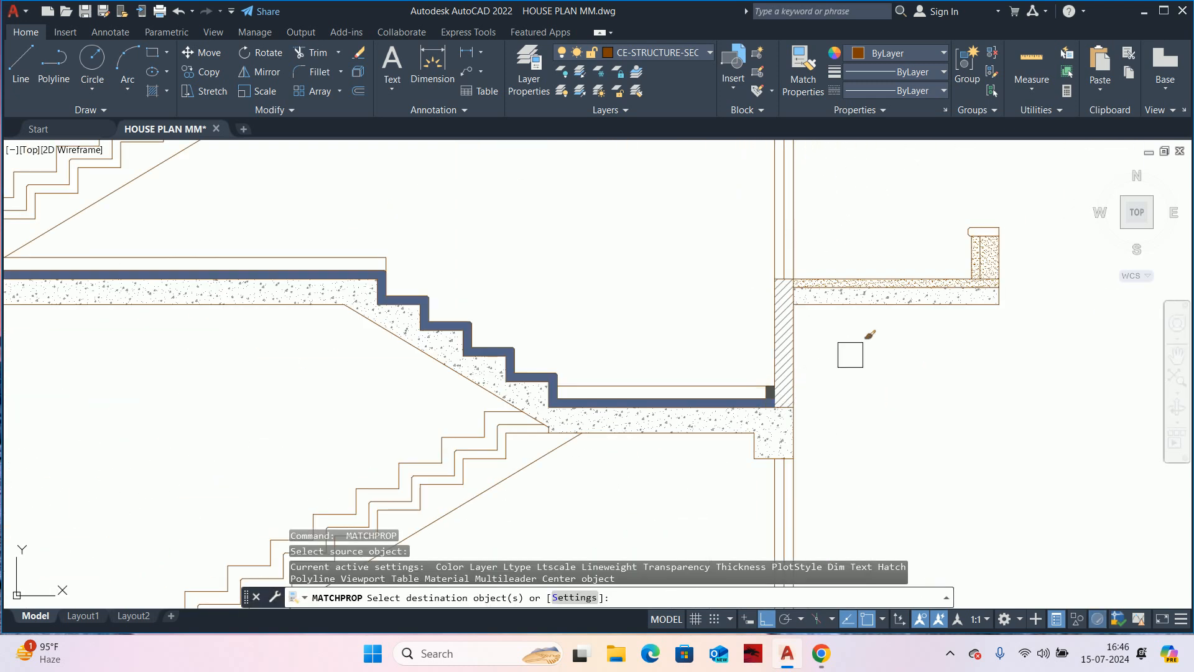
scroll(961, 286, "up", 4)
left_click(872, 476)
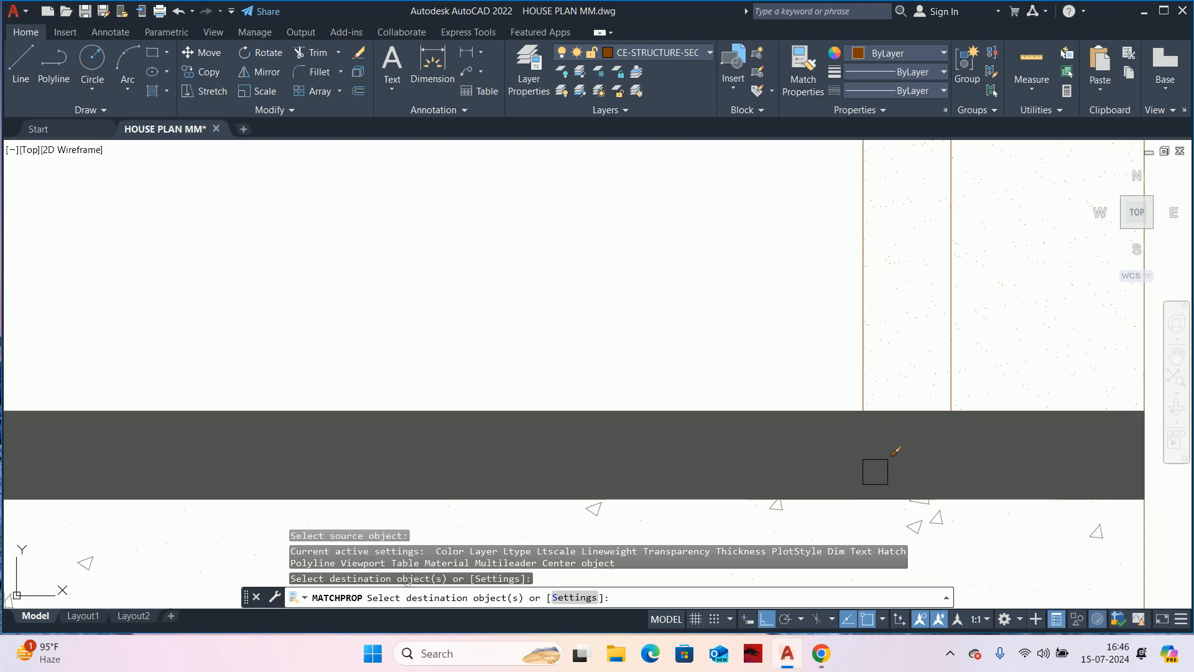
left_click(903, 367)
scroll(903, 367, "down", 3)
middle_click_drag(904, 367, 886, 418)
scroll(901, 331, "up", 3)
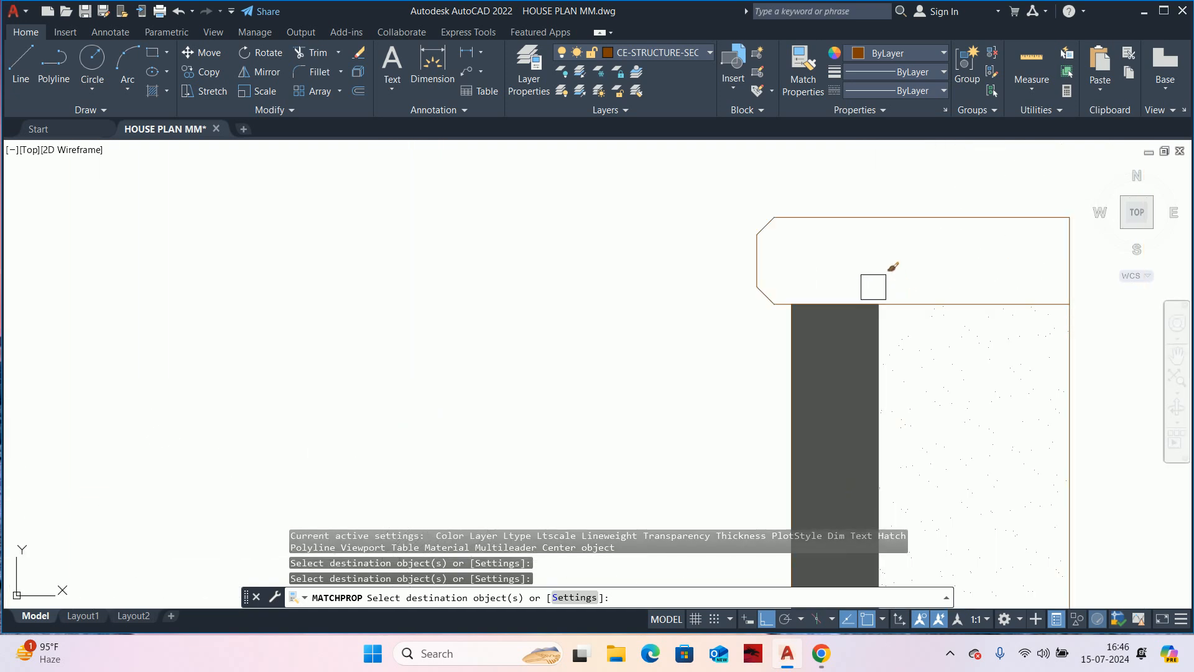
scroll(872, 285, "down", 2)
key("Escape")
key("Escape")
key("Escape")
- Hatch the coping cap and match its fill to the upstand's solid dark finish strip
type("h")
key("Return")
left_click(853, 276)
key("Return")
type("ma")
key("Return")
scroll(847, 442, "up", 2)
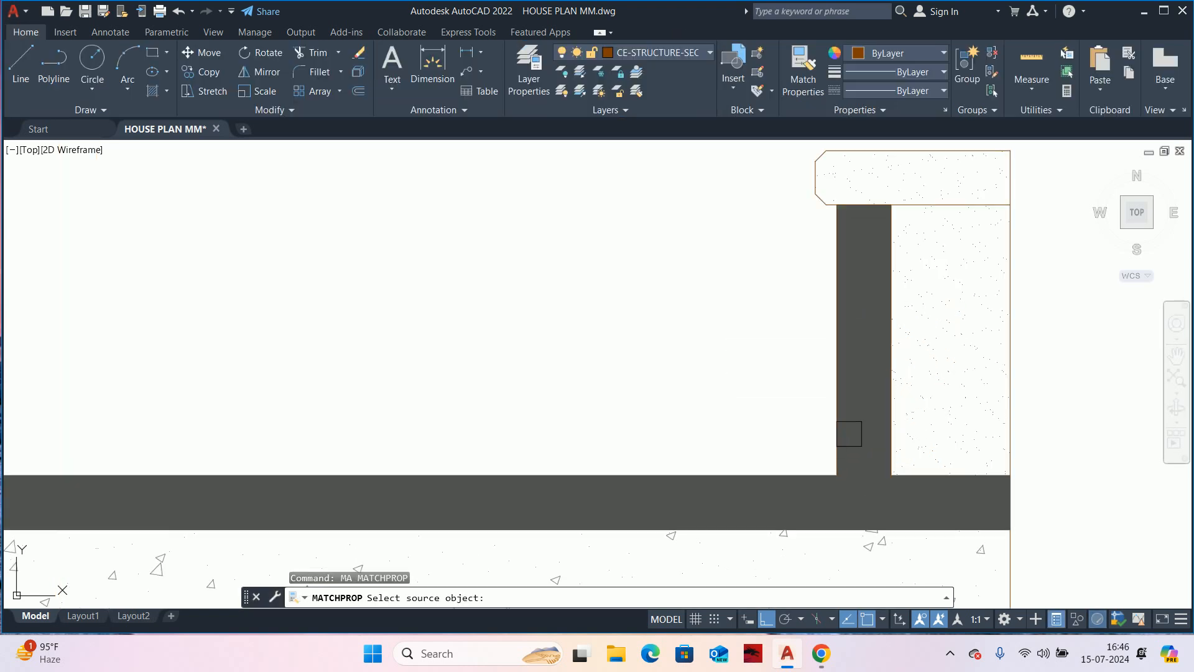
left_click(850, 430)
middle_click_drag(875, 229, 842, 373)
left_click(861, 337)
key("Return")
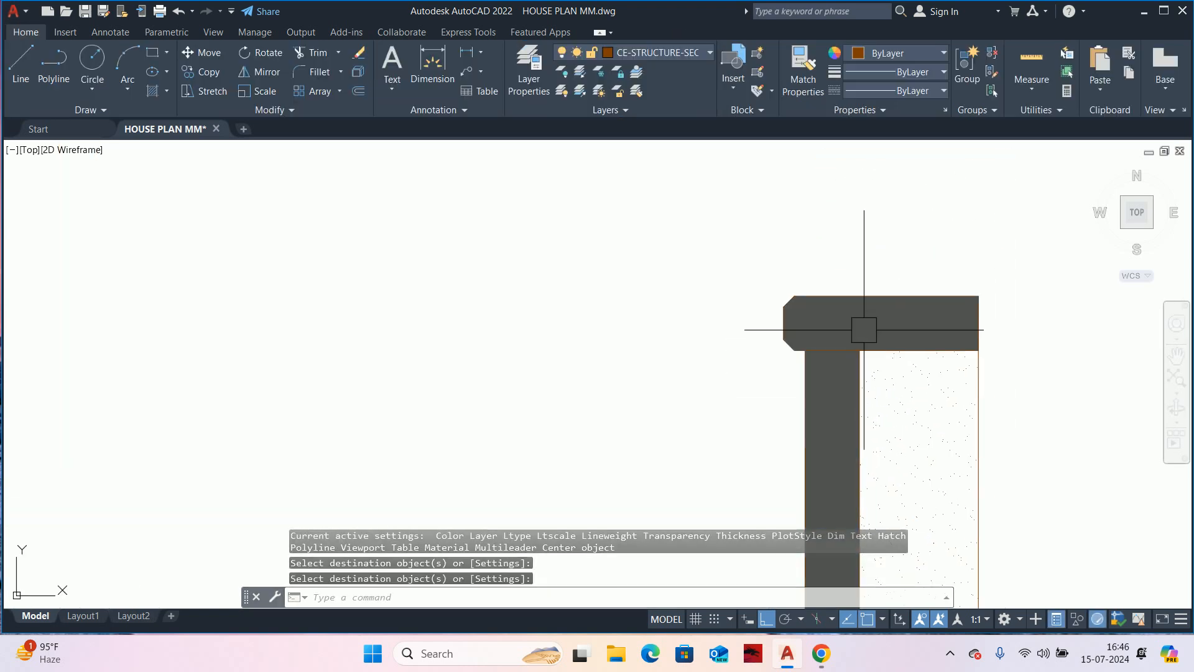
- Match the landing wall's diagonal hatch onto the upstand's core
scroll(859, 366, "down", 5)
key("Return")
scroll(858, 366, "up", 3)
scroll(795, 390, "down", 2)
scroll(609, 402, "up", 2)
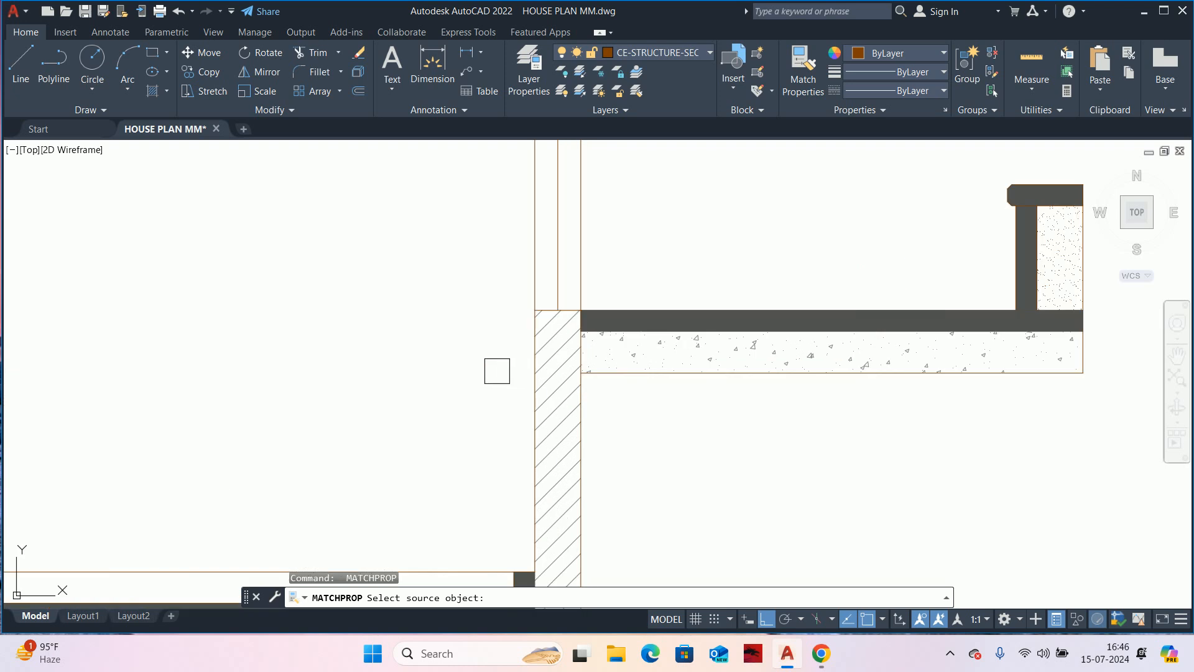
left_click(533, 371)
scroll(1088, 233, "up", 2)
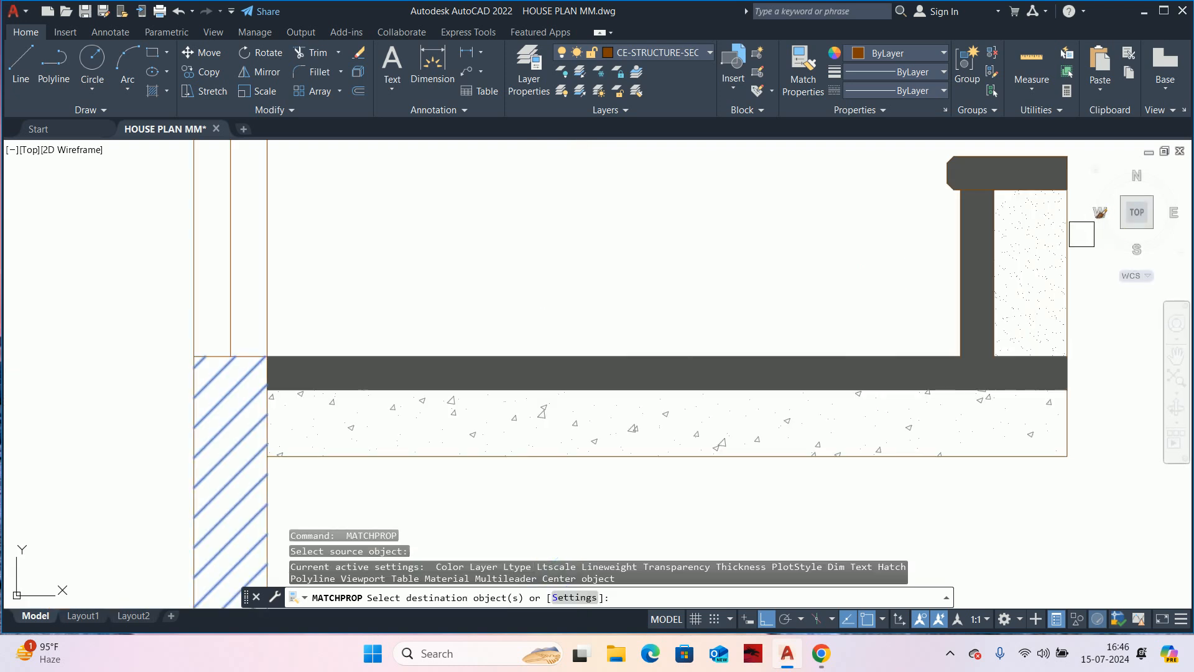
key("Escape")
key("Escape")
scroll(1039, 258, "down", 6)
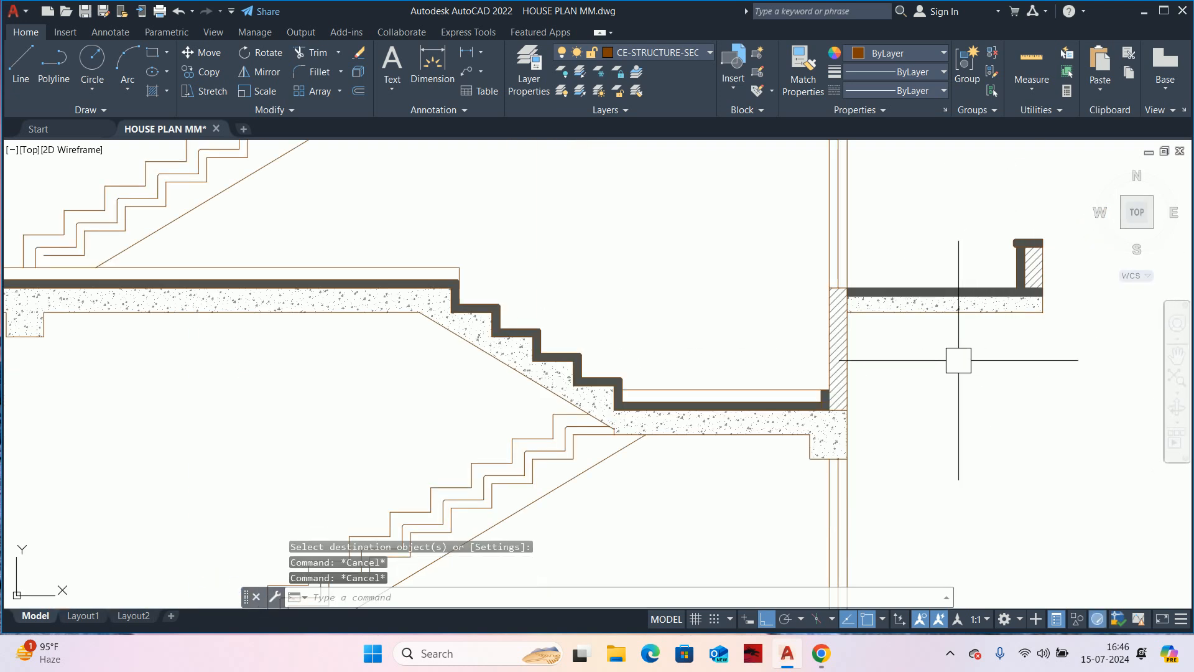
key("Escape")
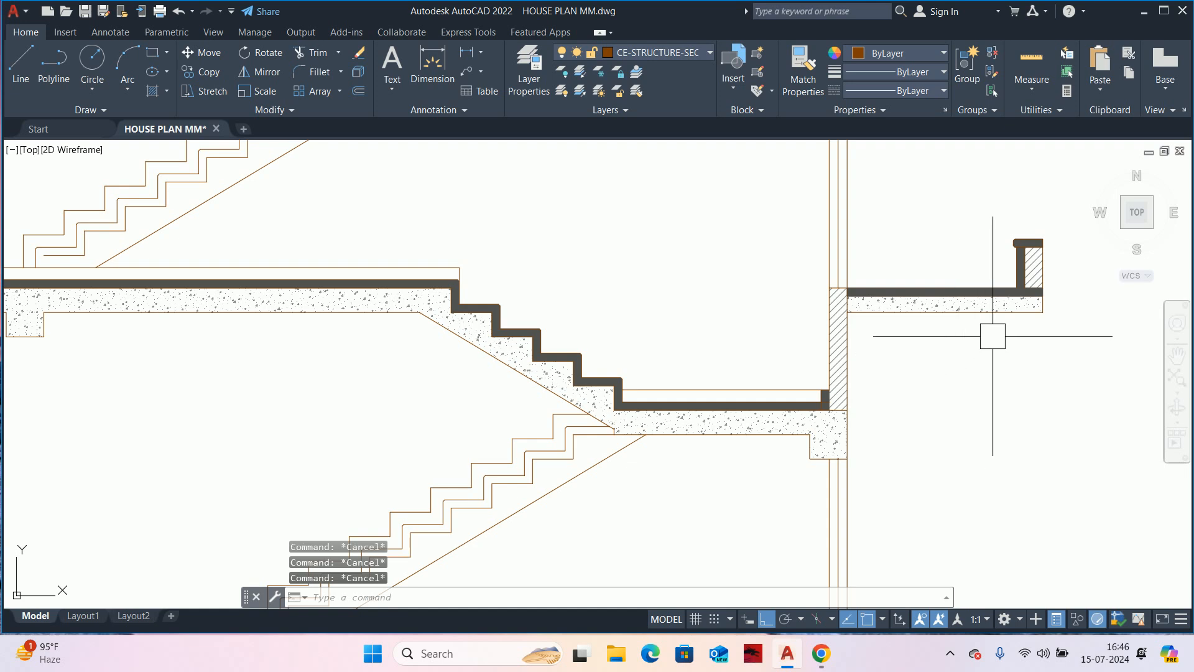
- Extend the upstand's inner edge down through the dark finish layer to the top of the concrete slab
scroll(984, 347, "up", 6)
middle_click_drag(976, 336, 675, 481)
type("ex")
key("Return")
scroll(749, 371, "up", 2)
left_click(779, 279)
left_click(797, 266)
left_click(825, 313)
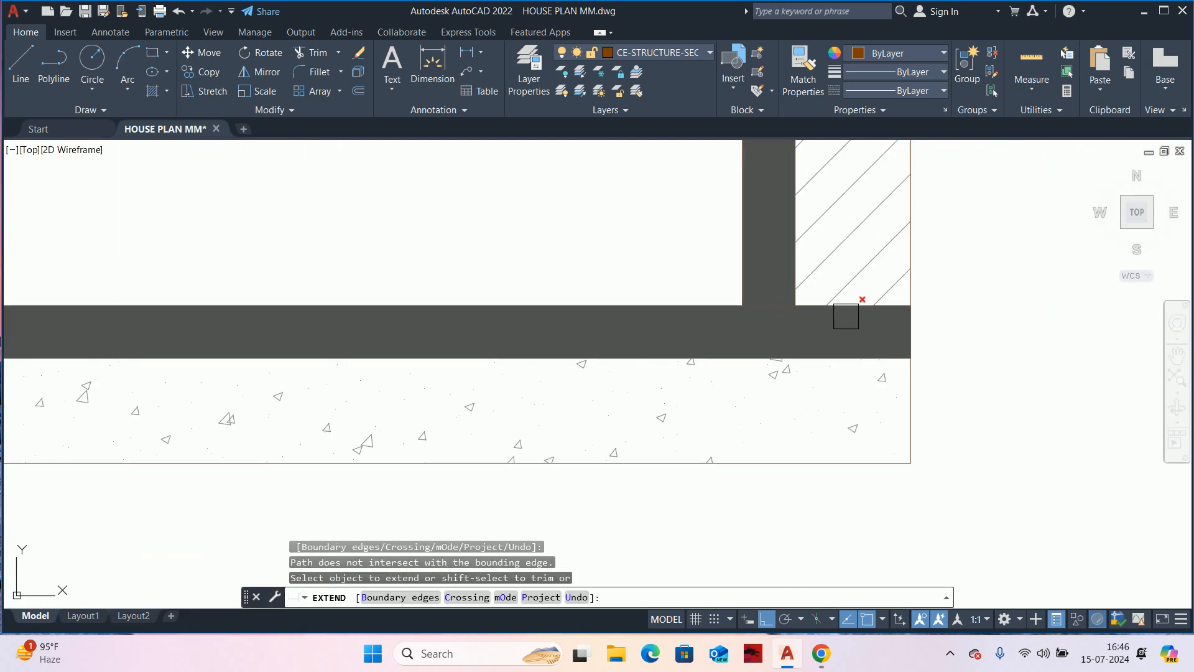
scroll(846, 316, "up", 5)
left_click(842, 315)
scroll(831, 307, "down", 4)
key("Escape")
- Trim the finish line beneath the upstand and stretch the upstand's diagonal hatch down to the concrete slab
type("tr")
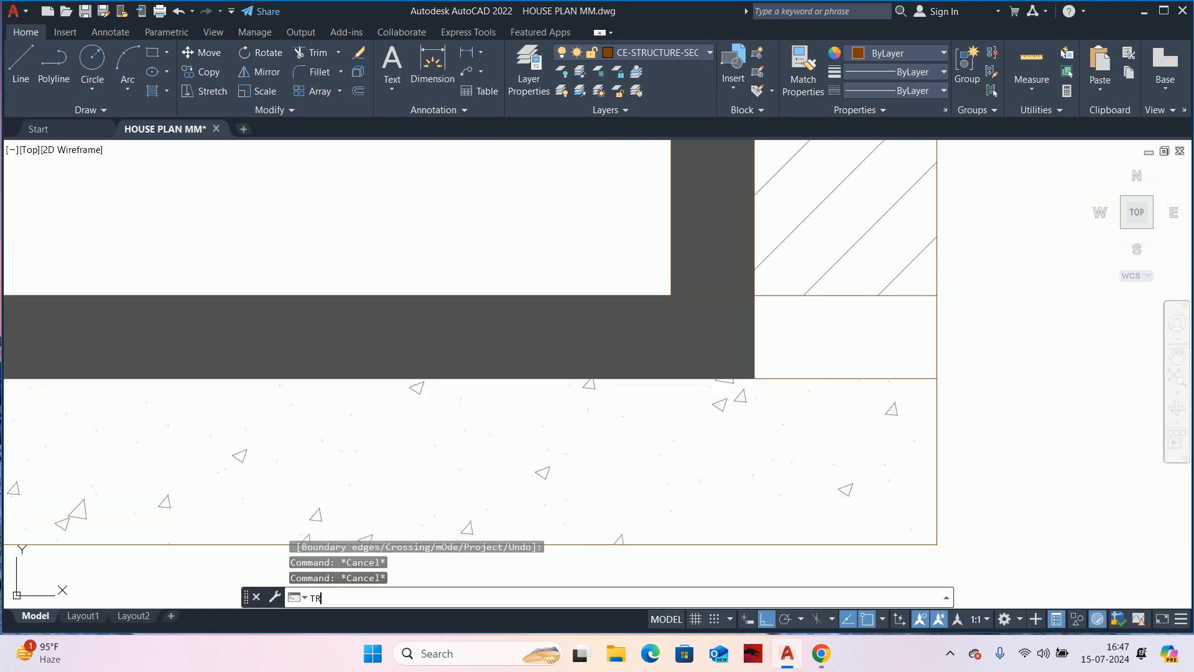
key("Return")
key("Escape")
left_click(844, 296)
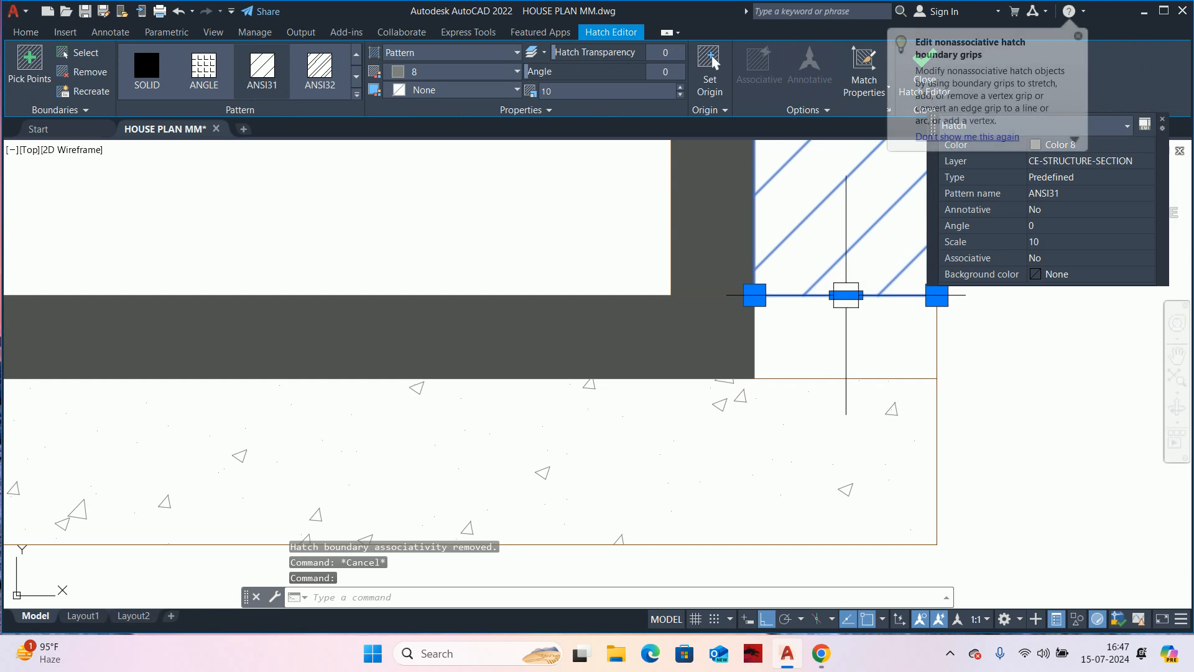
left_click(846, 295)
key("Escape")
key("Escape")
key("Escape")
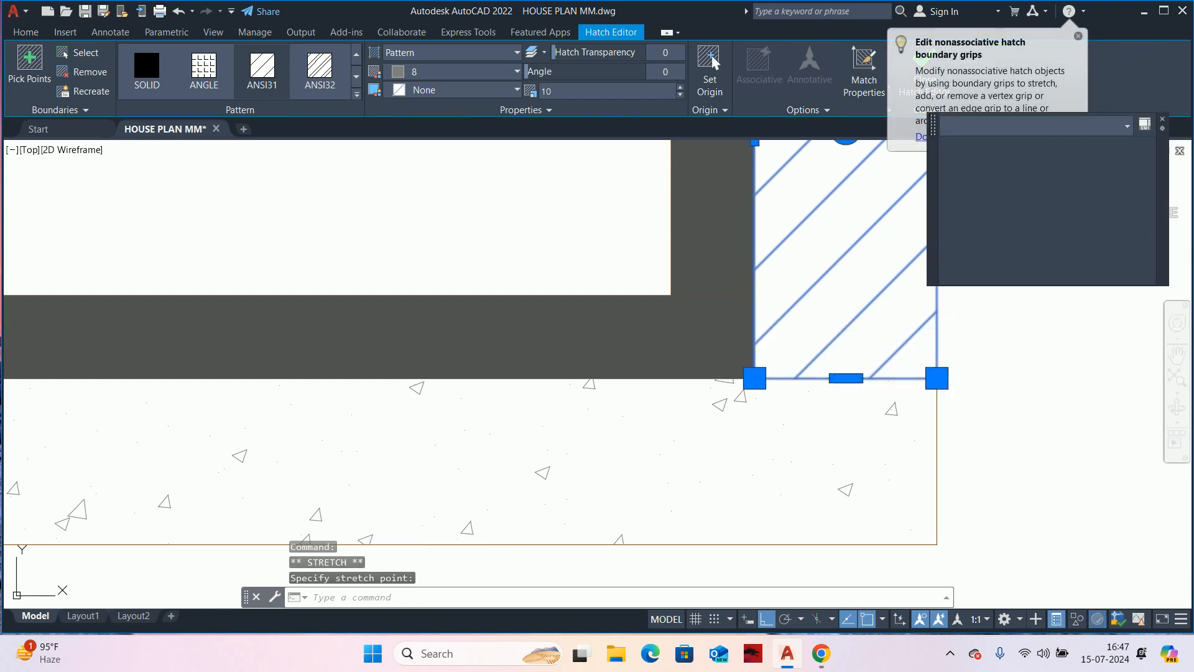
scroll(832, 392, "down", 8)
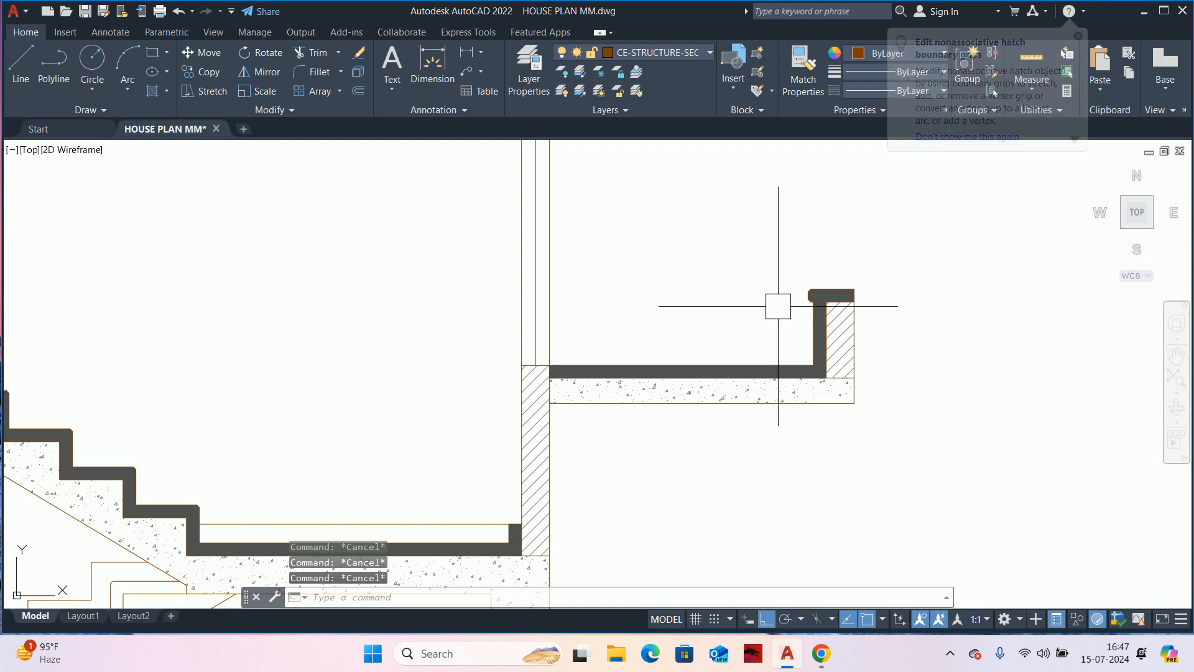
scroll(808, 400, "down", 2)
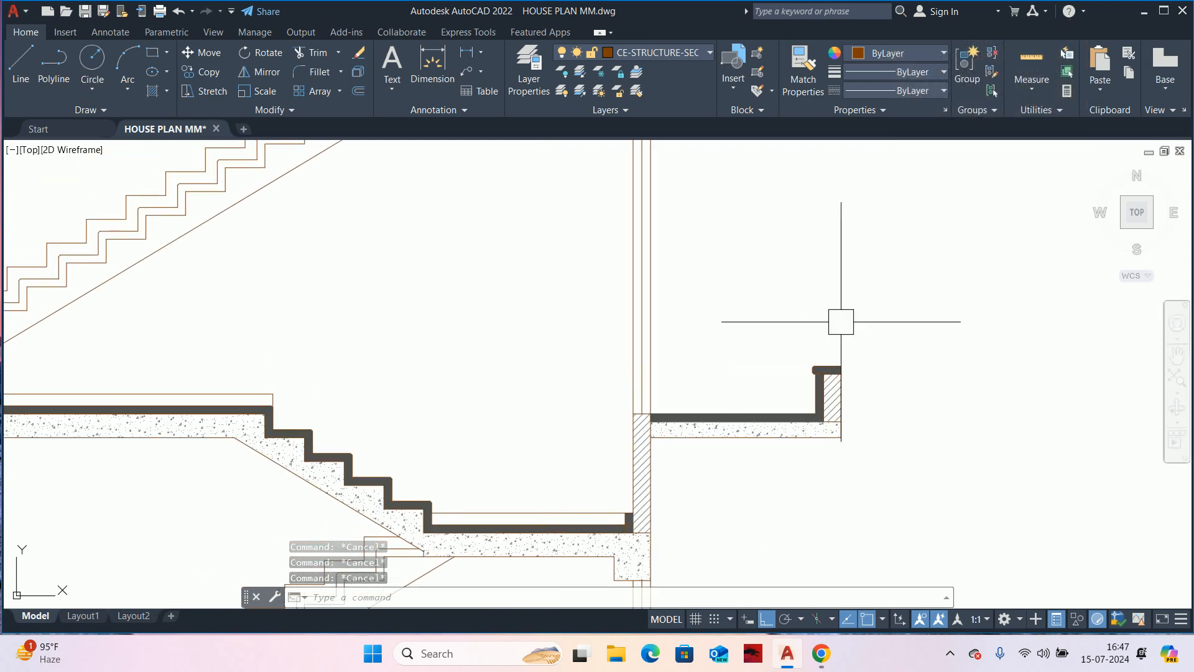
middle_click_drag(820, 319, 839, 332)
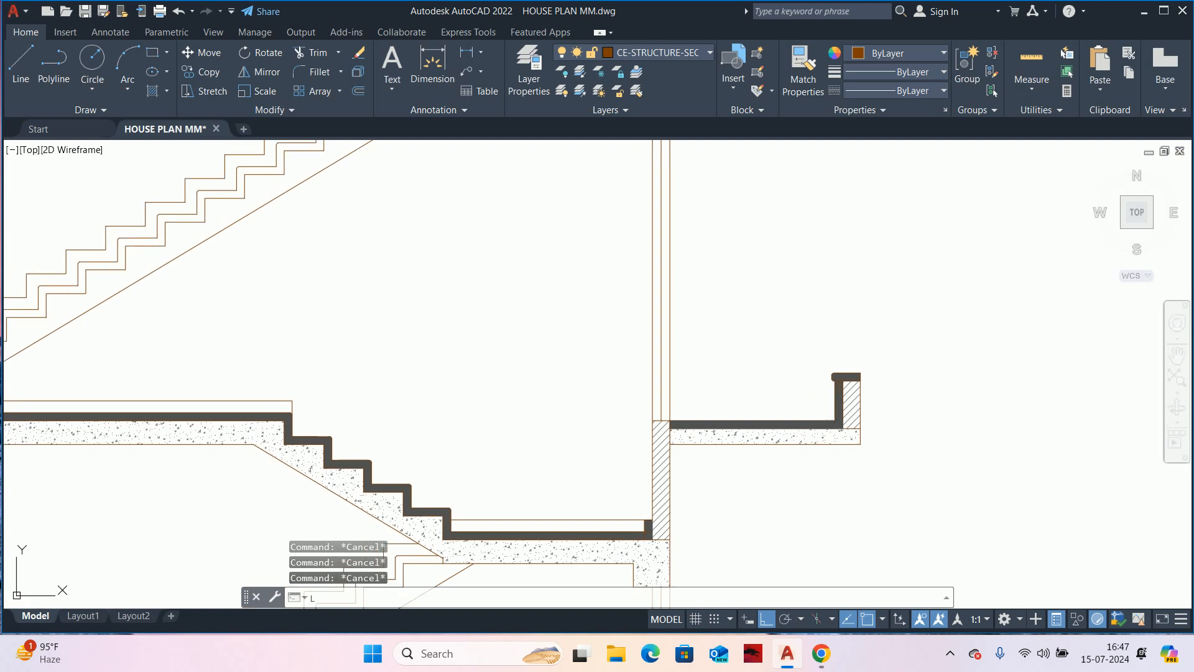
type("o")
key("Return")
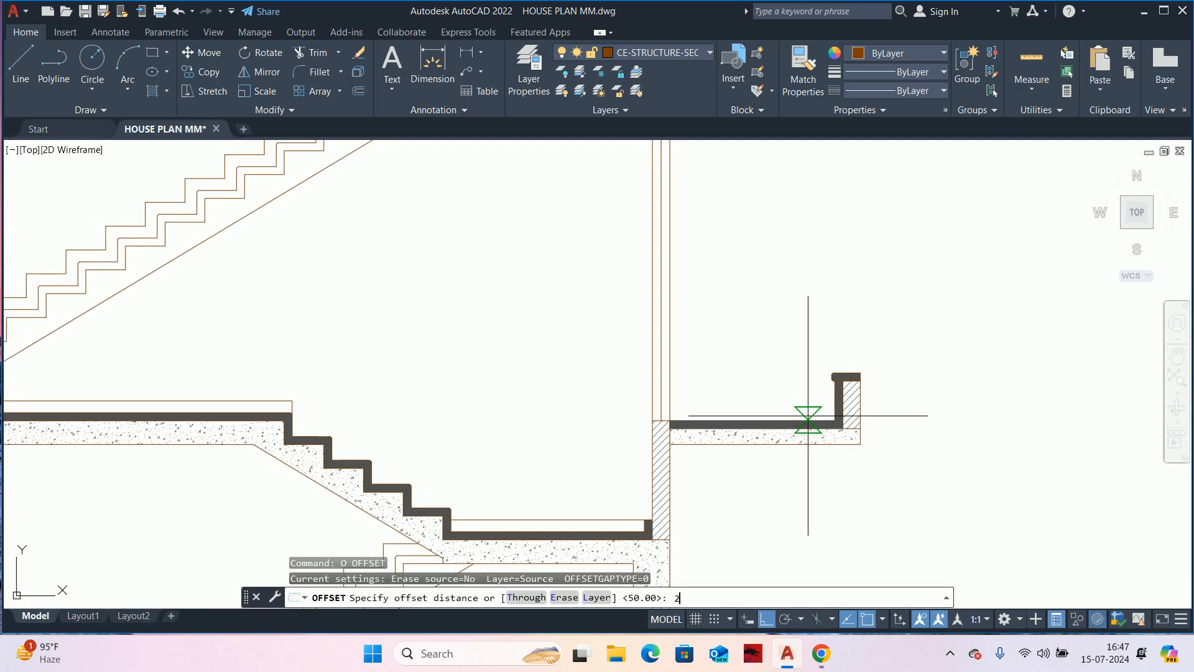
key("Escape")
key("Escape")
key("Escape")
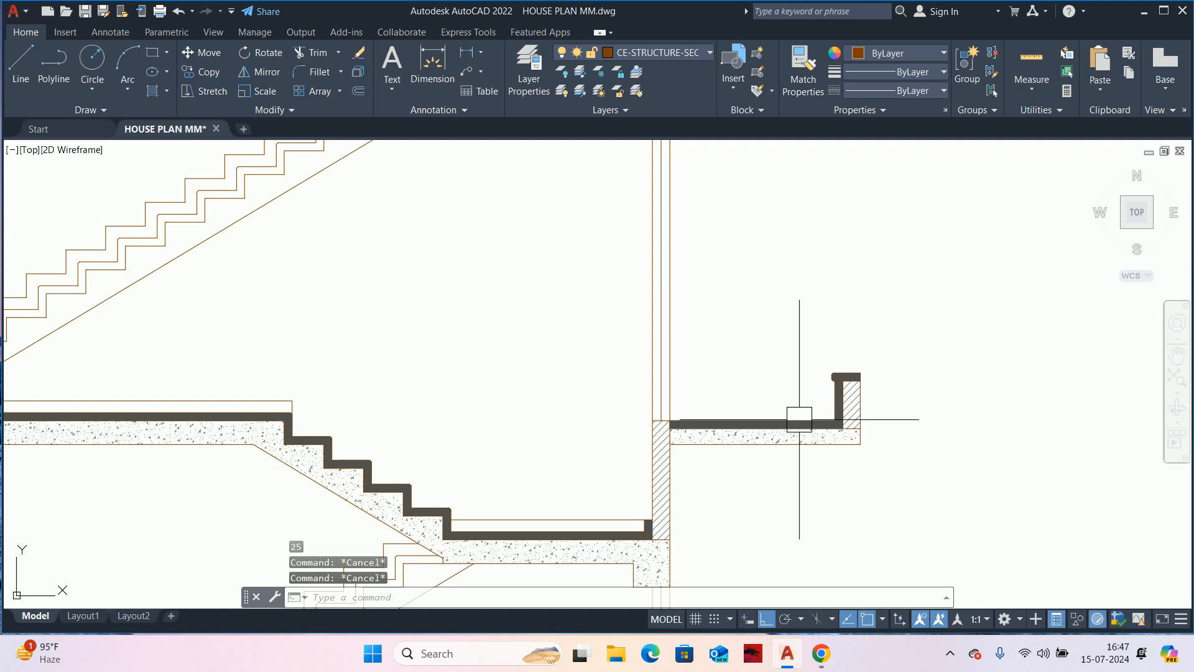
- Offset the top line of the projecting concrete slab 400 downward
type("o")
key("Return")
type("400")
key("Return")
scroll(808, 417, "up", 4)
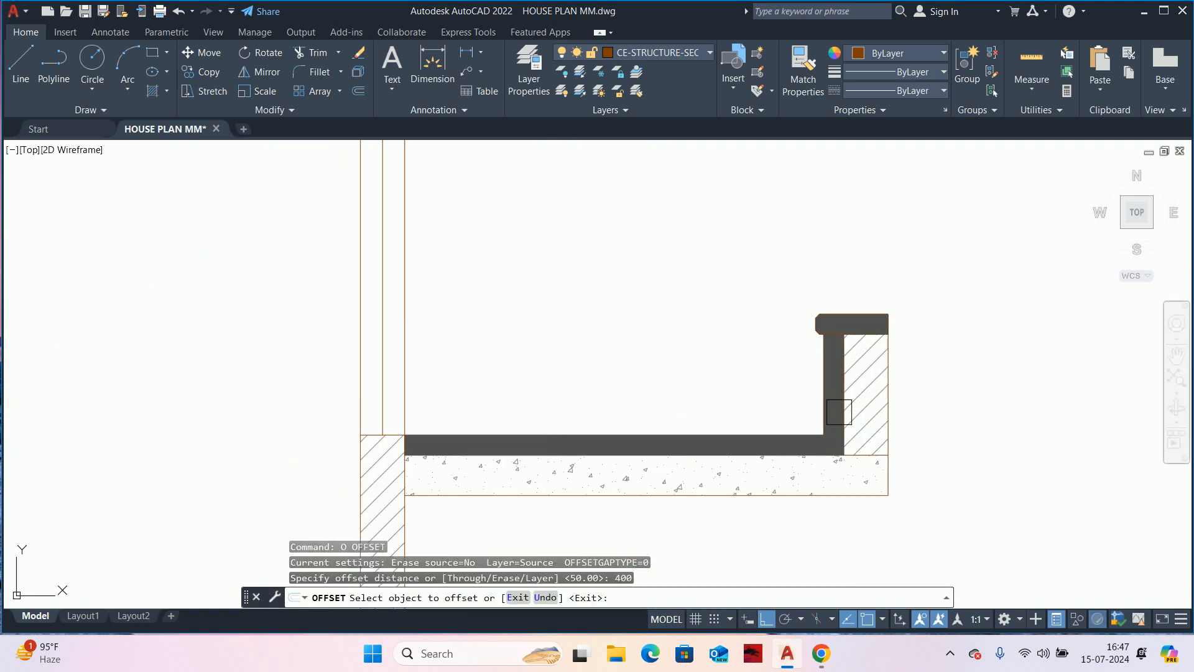
left_click(858, 455)
middle_click_drag(789, 528, 787, 354)
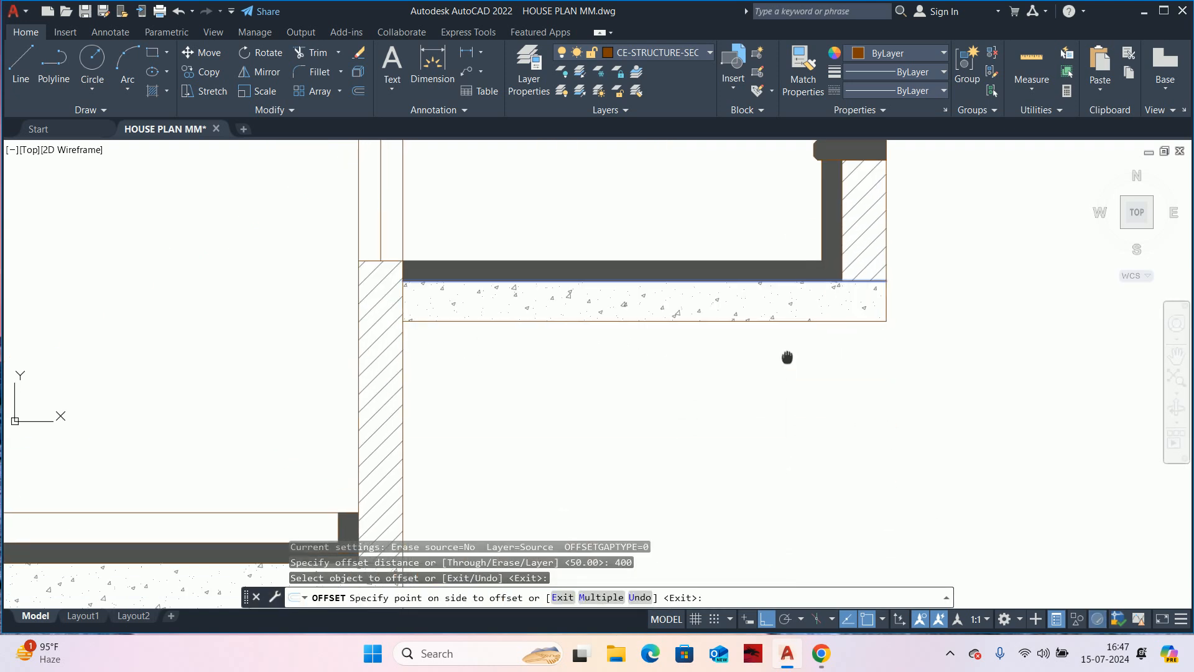
left_click(740, 347)
key("Escape")
key("Escape")
- Draw a sloping line from the offset line's wall end to the slab's outer lower corner and delete the offset guide line
type("l")
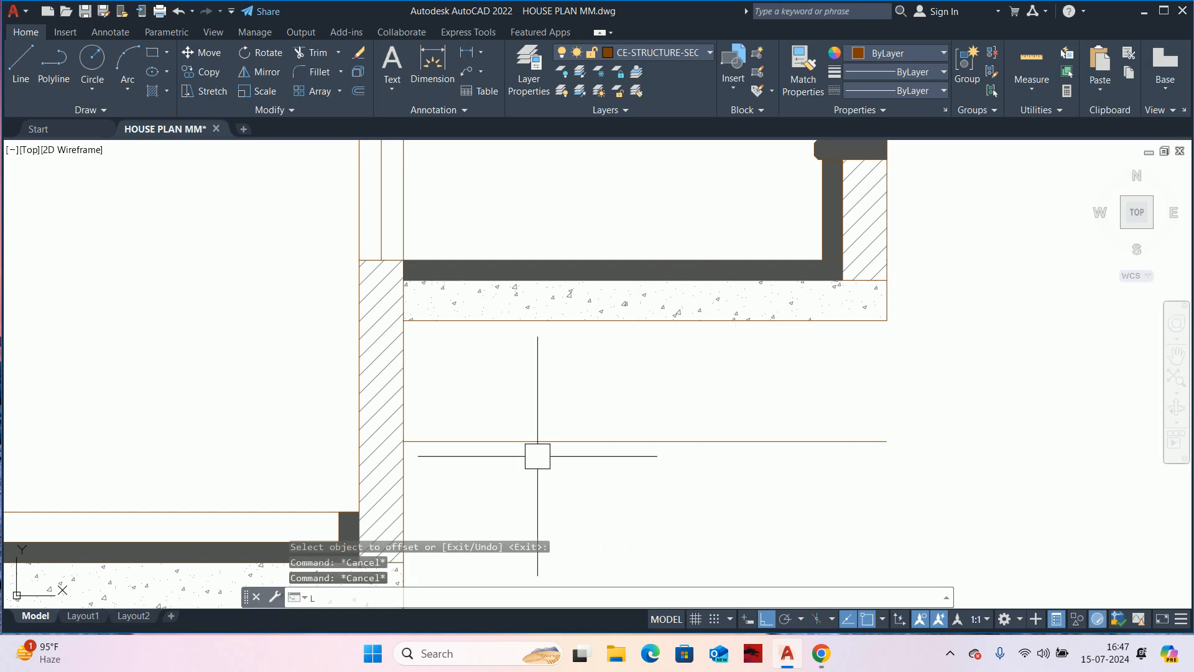
key("Return")
left_click(405, 441)
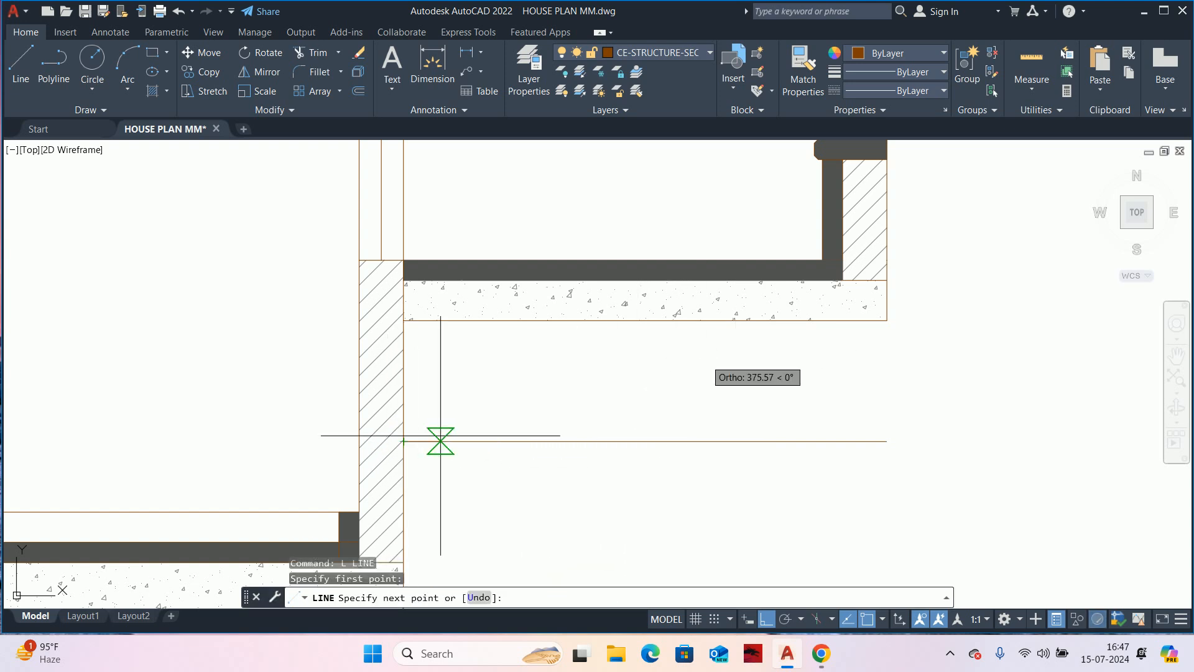
left_click(887, 321)
key("Escape")
key("Escape")
left_click(810, 415)
left_click(736, 474)
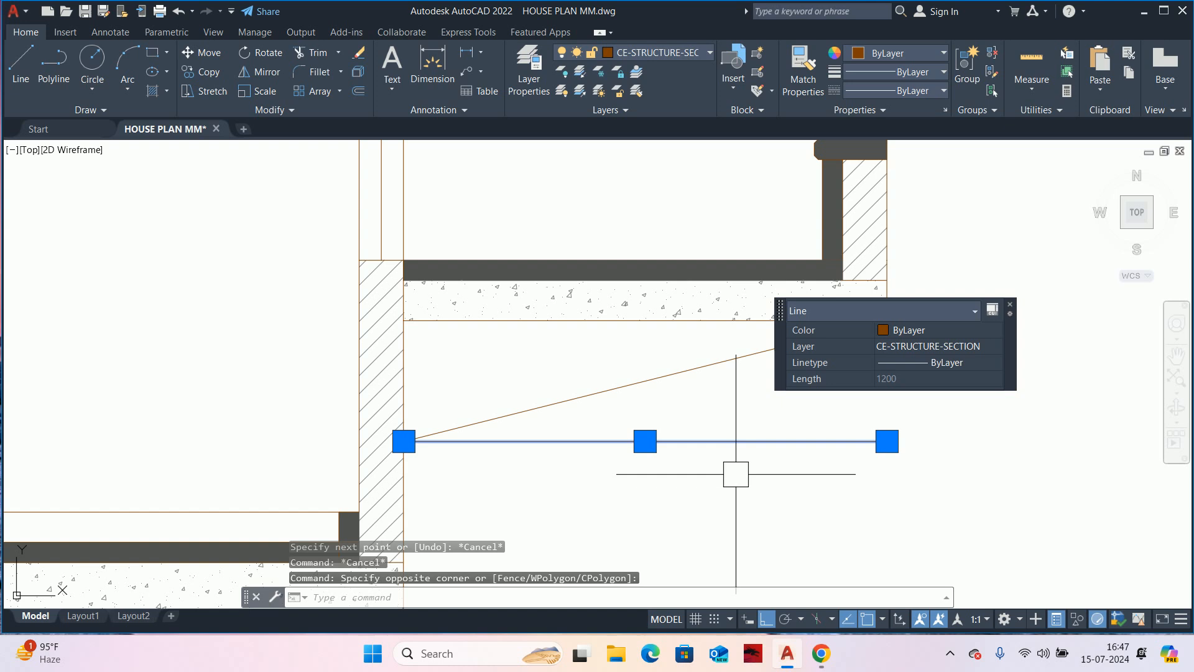
key("Delete")
- Stretch the wall end of the sloping line beneath the projecting slab 100 upward
scroll(723, 445, "down", 6)
scroll(722, 444, "down", 6)
scroll(645, 429, "up", 8)
scroll(711, 338, "down", 5)
scroll(662, 442, "up", 4)
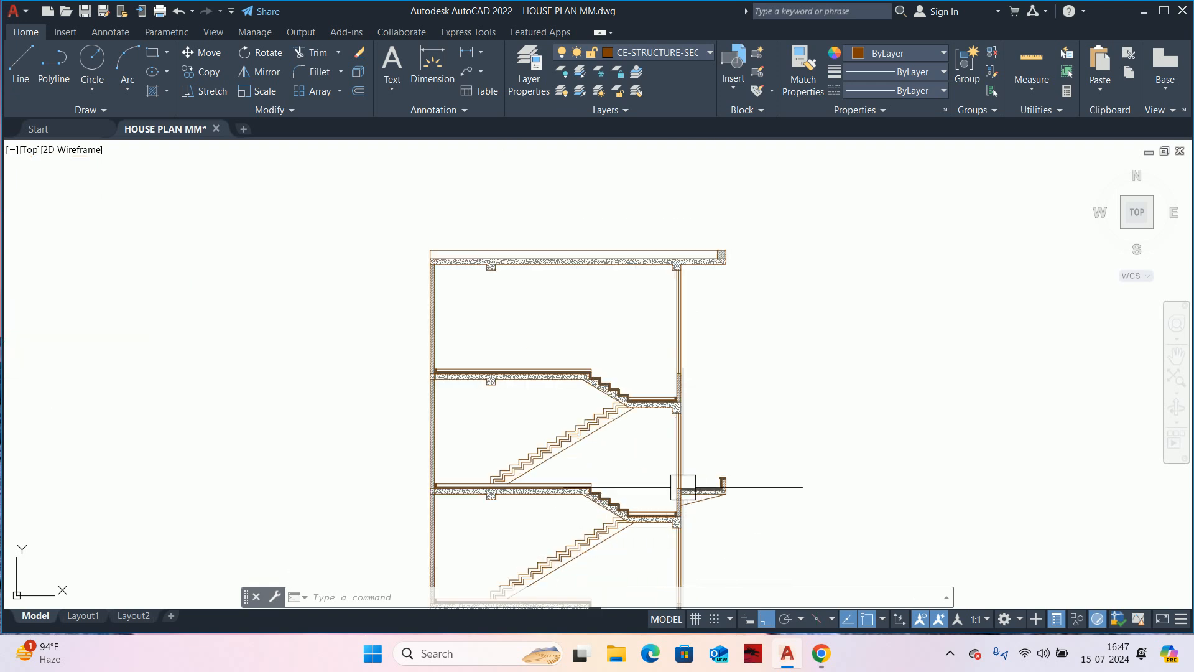
scroll(687, 487, "up", 5)
left_click(640, 492)
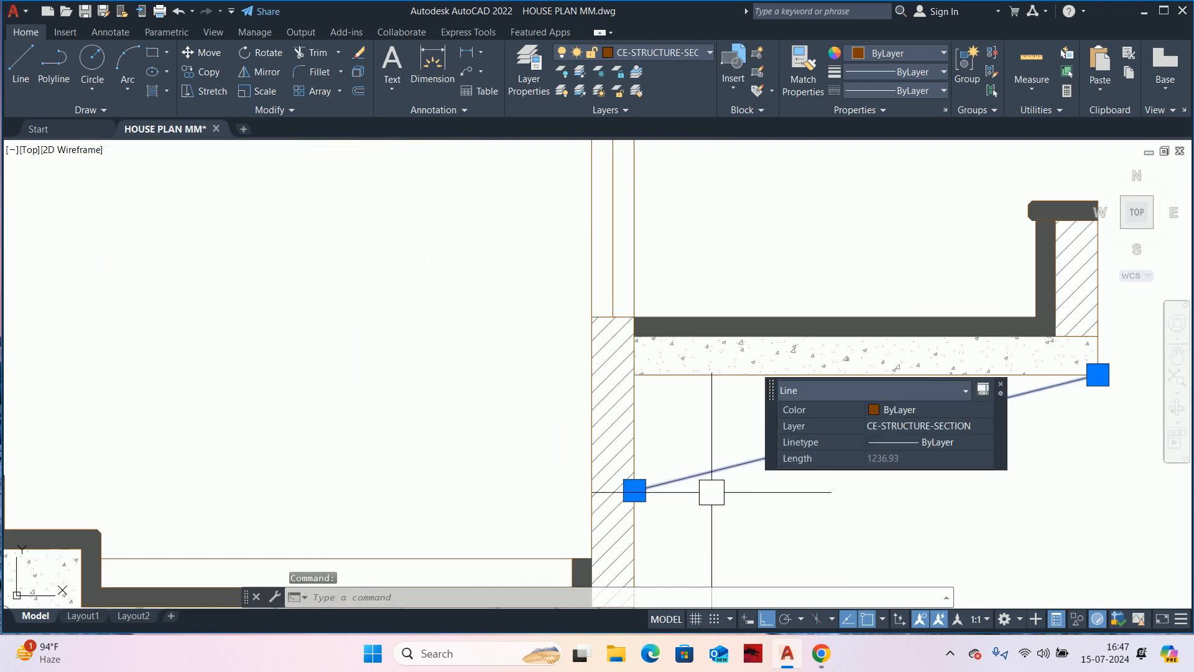
left_click(636, 491)
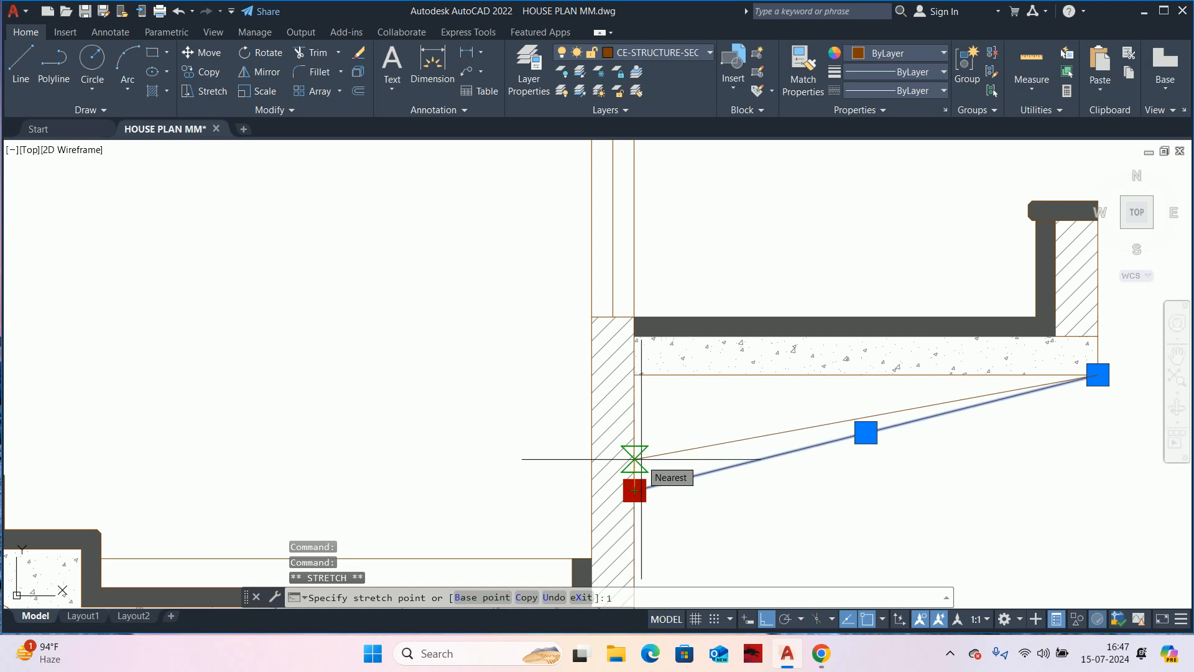
type("10")
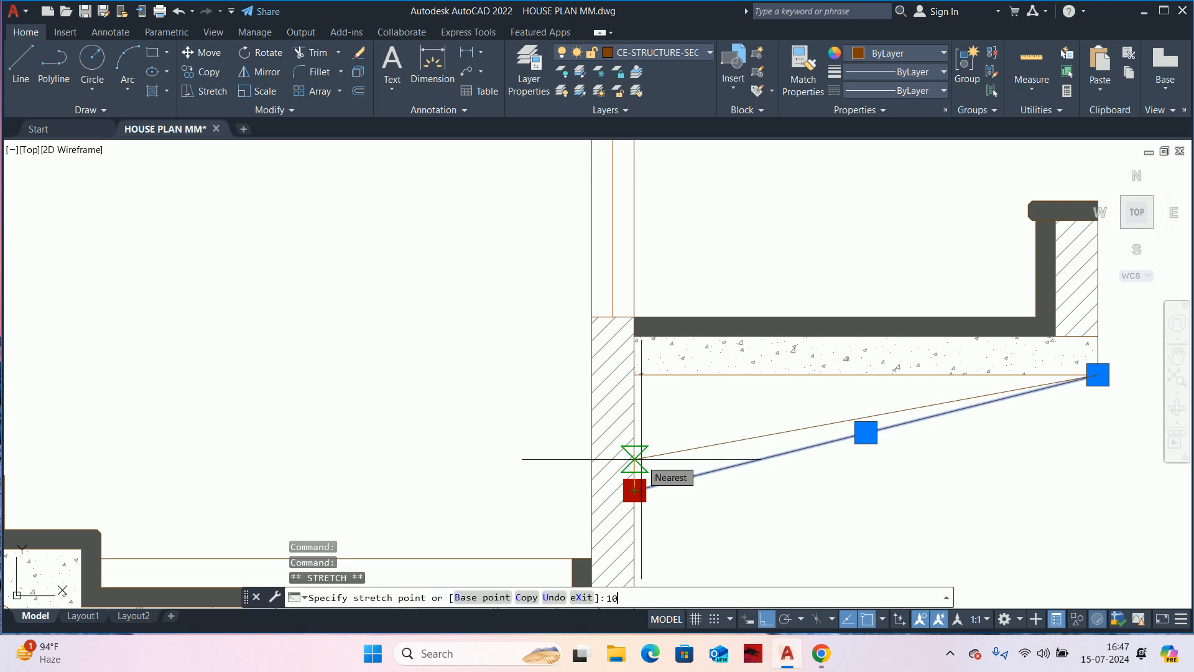
type("0")
key("Return")
key("Escape")
key("Escape")
scroll(765, 410, "down", 5)
scroll(793, 450, "up", 4)
scroll(765, 473, "down", 4)
scroll(784, 458, "up", 2)
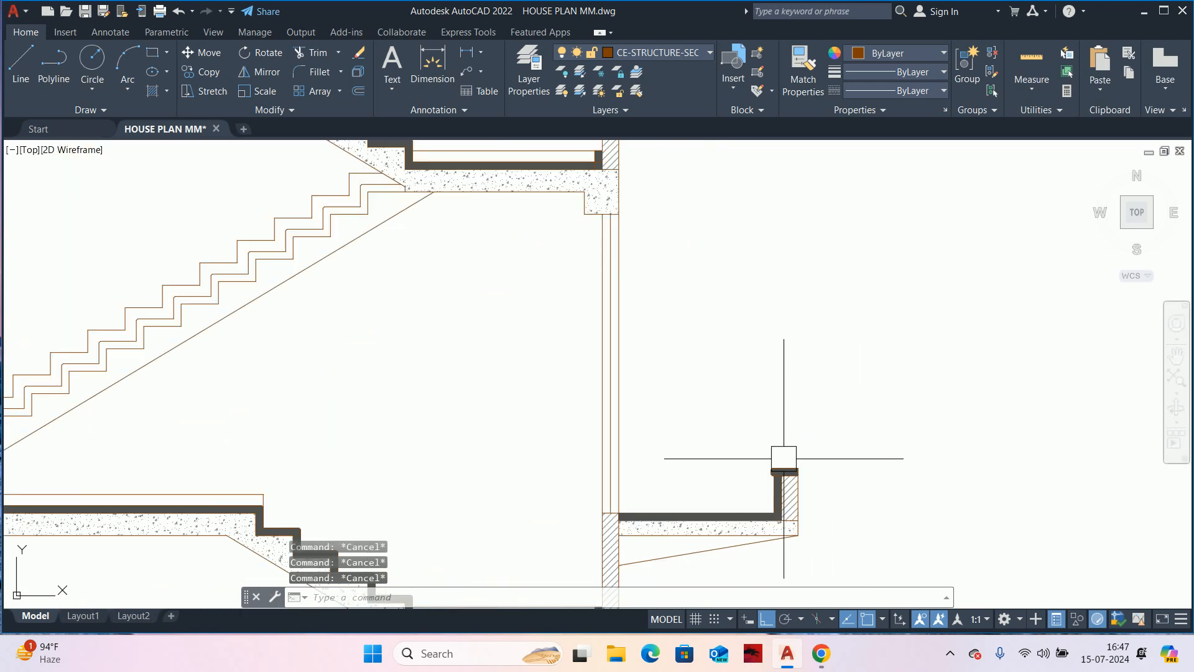
- Draw a 750 long vertical line upward from the middle of the upstand cap's top edge
key("Return")
scroll(784, 458, "up", 3)
left_click(783, 483)
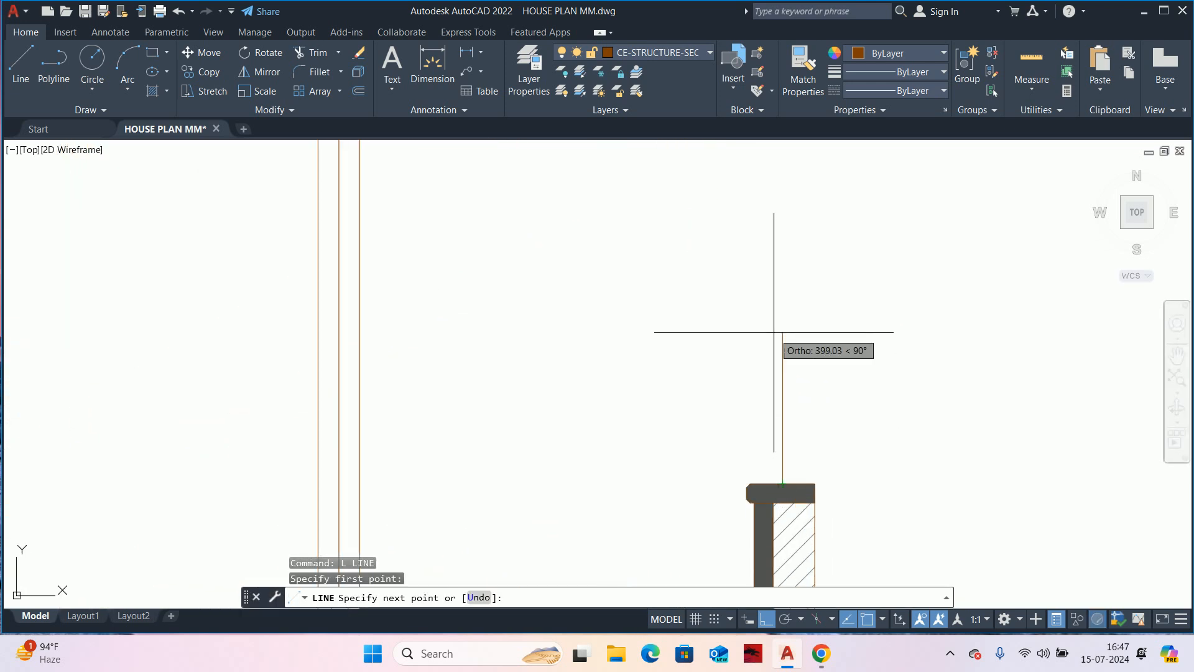
scroll(768, 470, "down", 2)
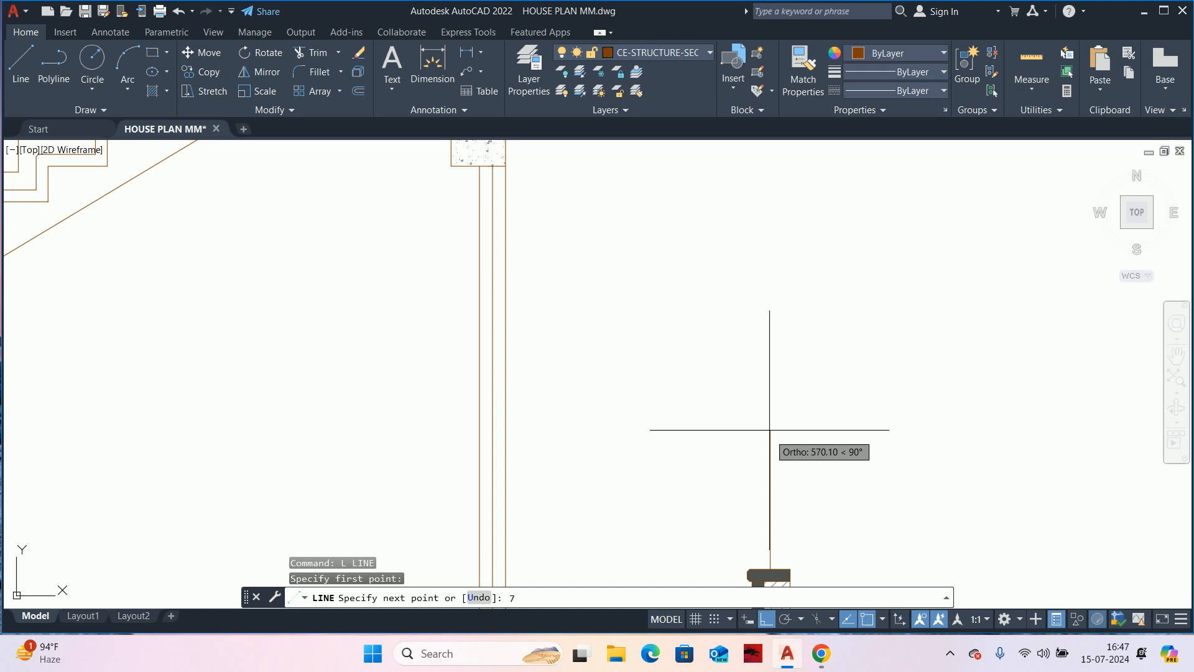
key("Return")
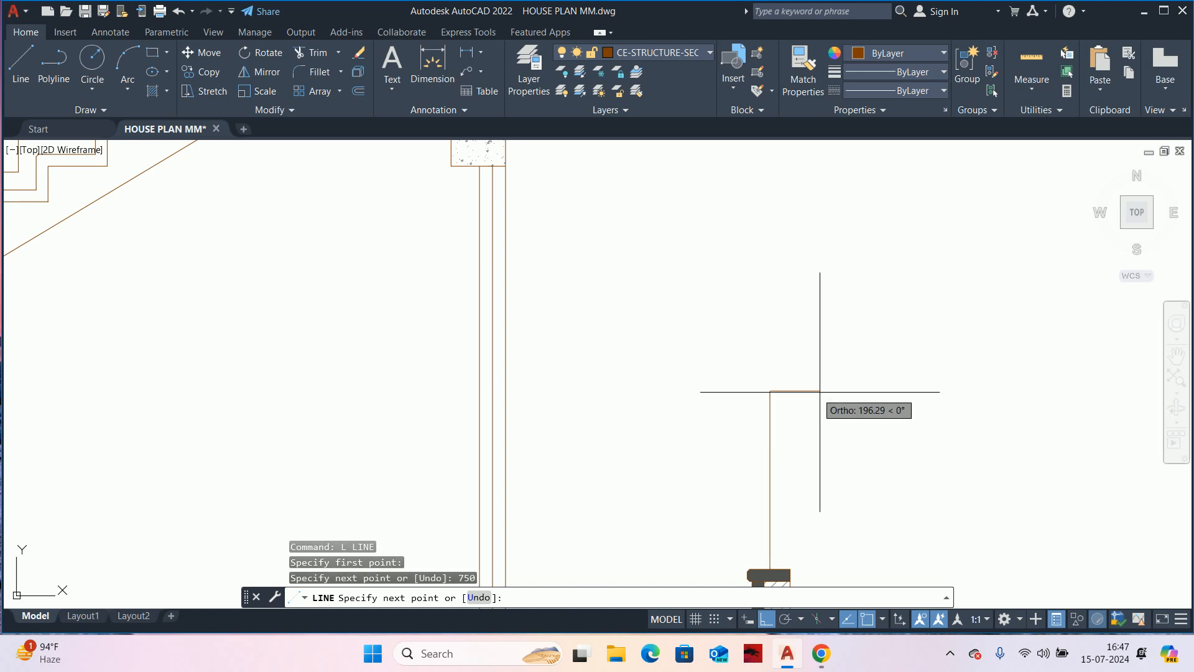
key("Escape")
- Offset the vertical line above the upstand cap 10 to each side
middle_click_drag(771, 415, 737, 406)
type("O")
key("Return")
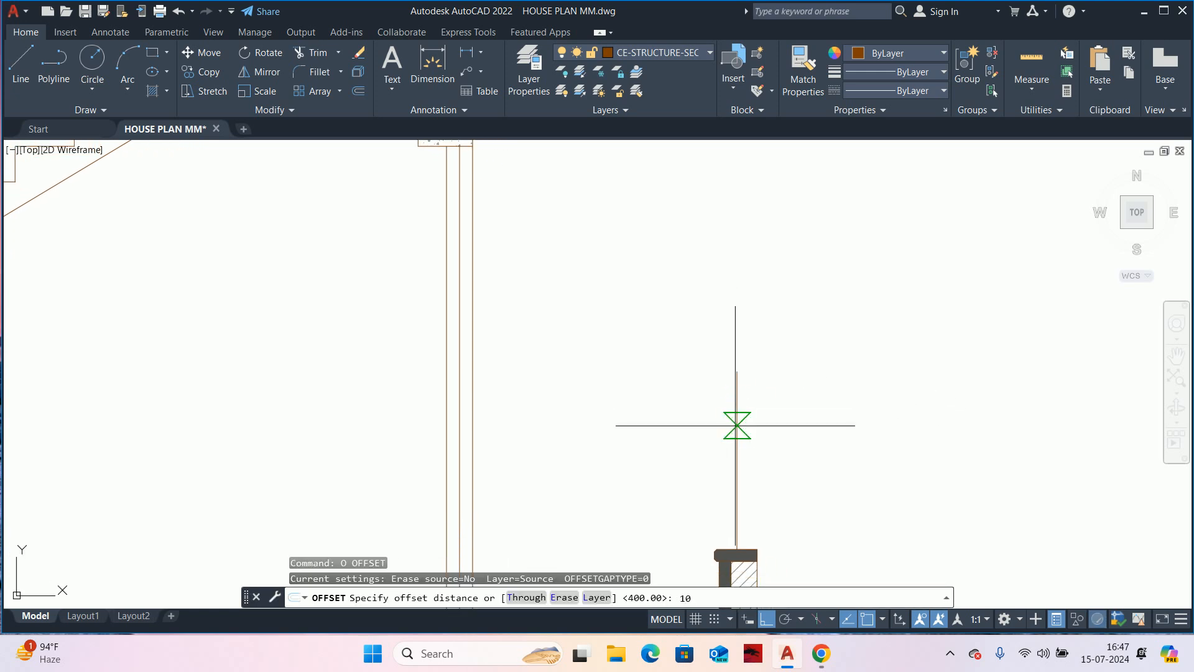
key("Return")
scroll(736, 417, "up", 1)
left_click(735, 417)
left_click(698, 408)
scroll(719, 354, "up", 1)
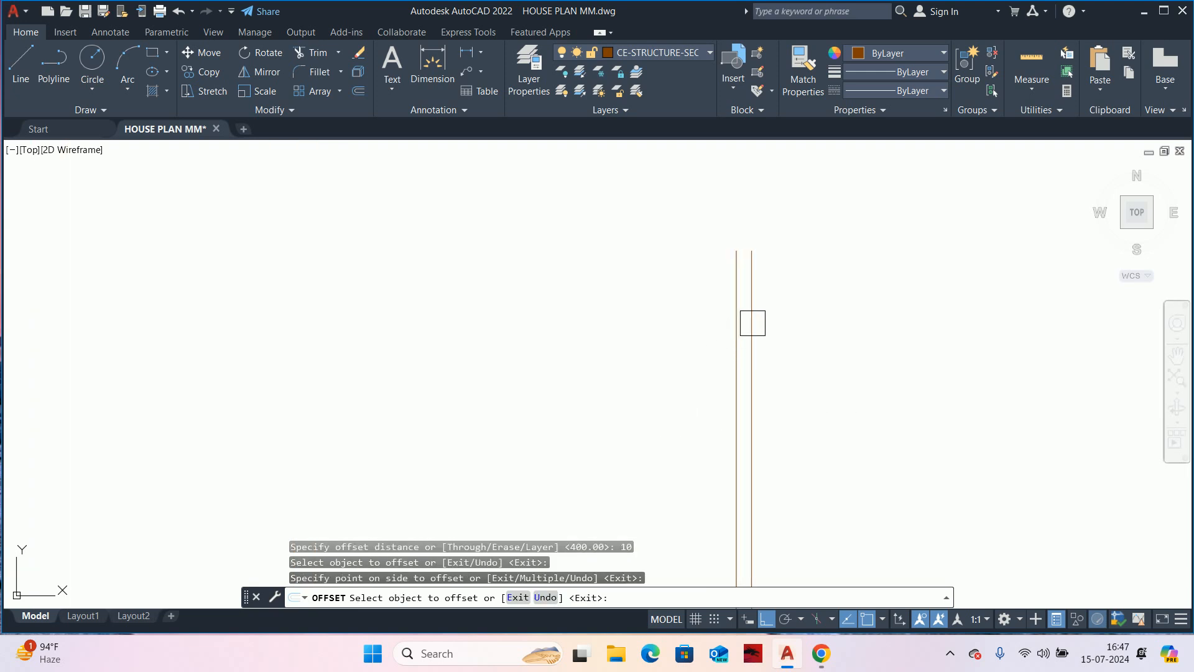
key("Escape")
key("Escape")
- Delete the centre line between the two offset post lines
left_click(747, 270)
middle_click_drag(747, 269, 745, 386)
key("Delete")
- Draw the handrail outline from the outer post line's top: 10 outward, 40 up, 60 across towards the wall and back down to post-top level
type("L")
key("Return")
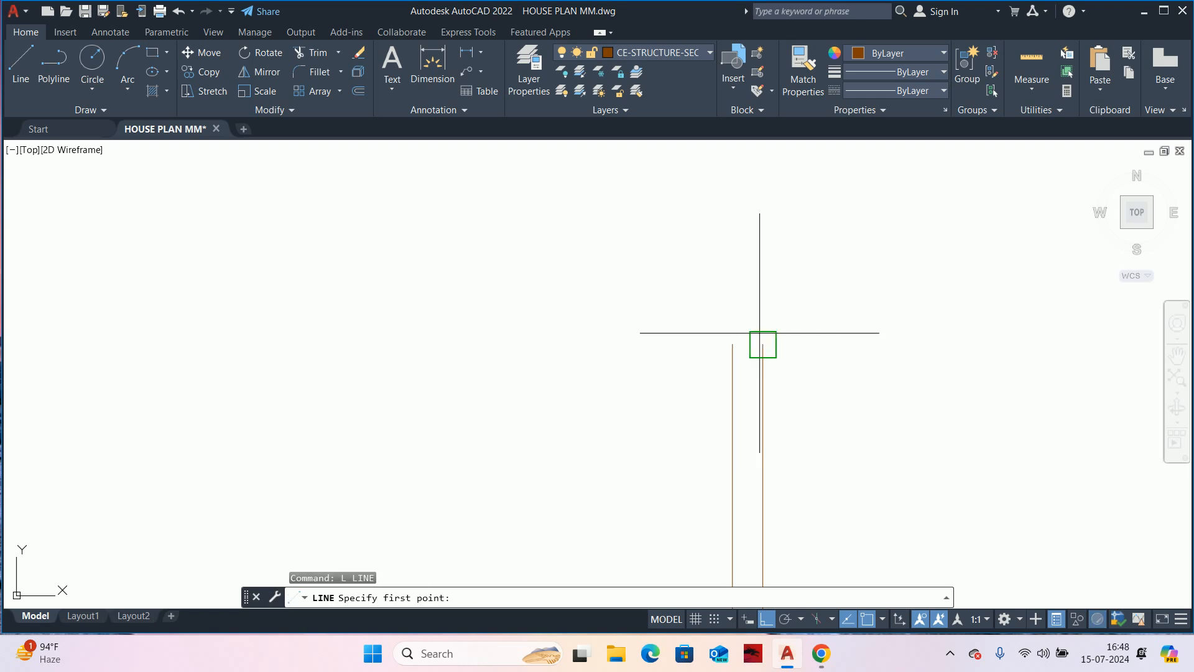
left_click(764, 344)
type("10")
key("Return")
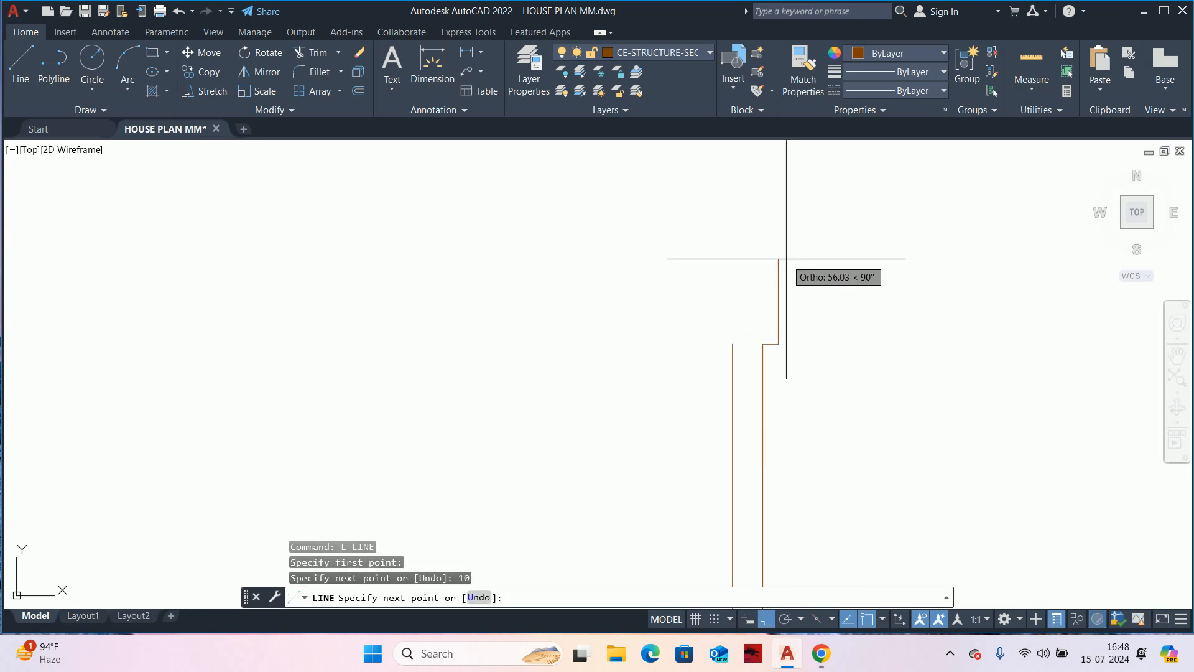
type("40")
key("Return")
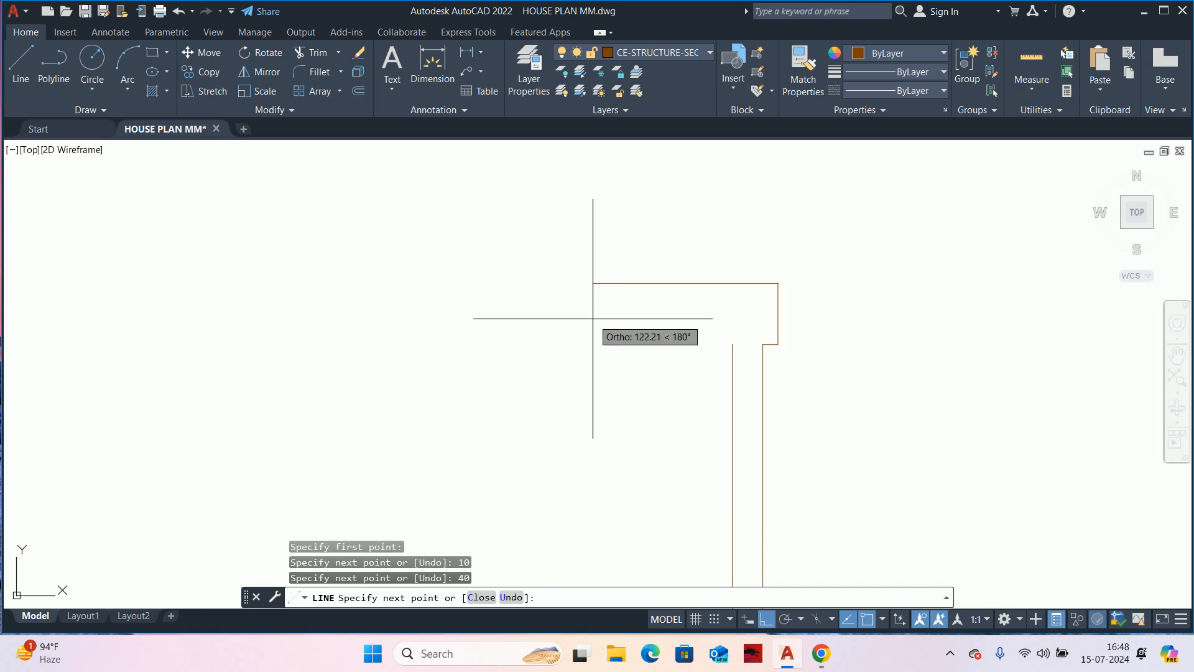
type("60")
key("Return")
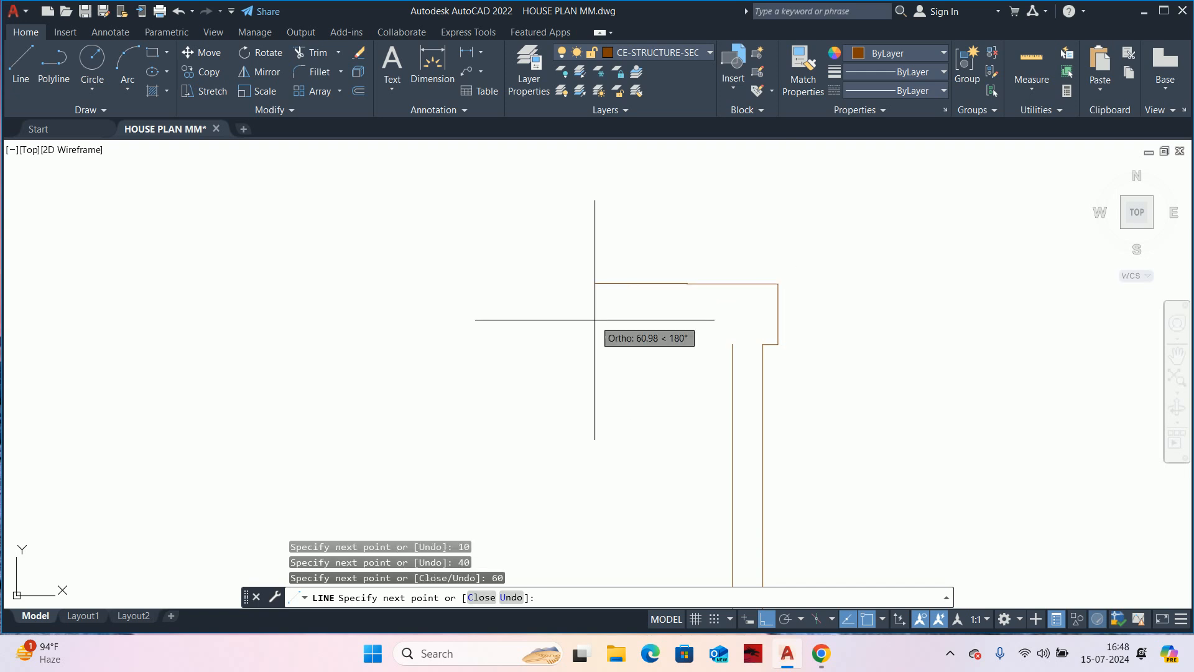
left_click(687, 344)
key("Escape")
key("Escape")
key("Escape")
- Close the handrail rectangle along its lower edge and join its lines into one polyline
scroll(709, 372, "up", 2)
middle_click_drag(707, 371, 675, 449)
type("E")
key("Return")
key("Escape")
key("Escape")
scroll(681, 411, "down", 2)
middle_click_drag(682, 411, 645, 450)
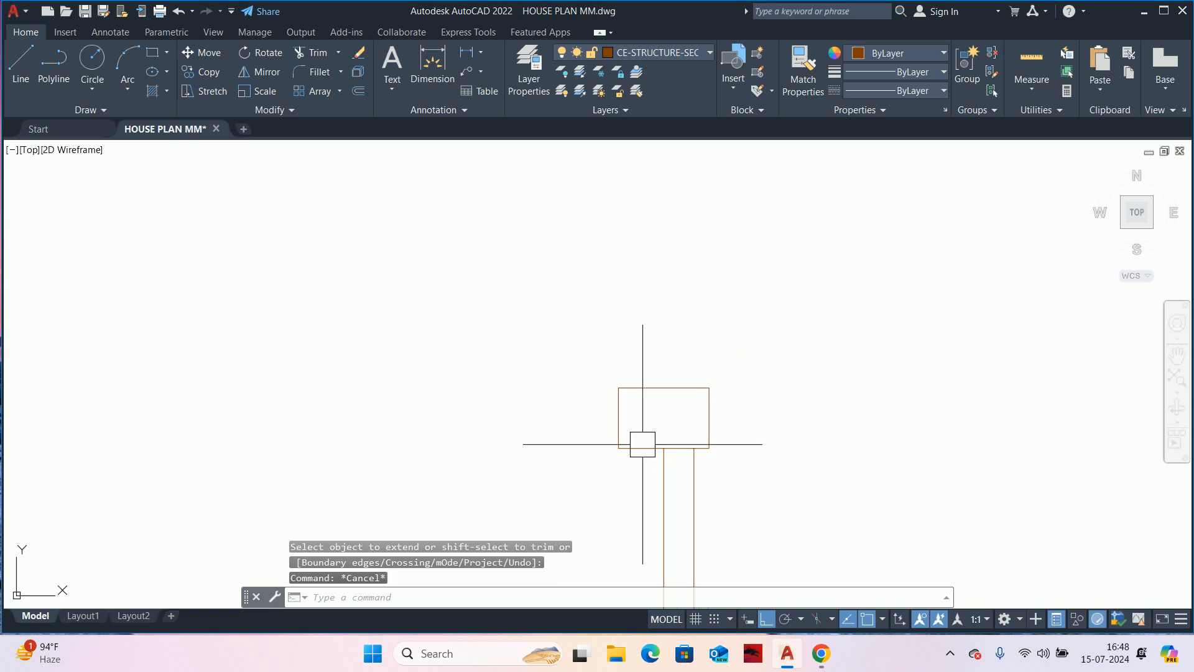
key("Return")
left_click(579, 345)
left_click(740, 459)
key("Return")
- Chamfer the handrail profile's outer upper corner with both distances set to 10
type("CHA")
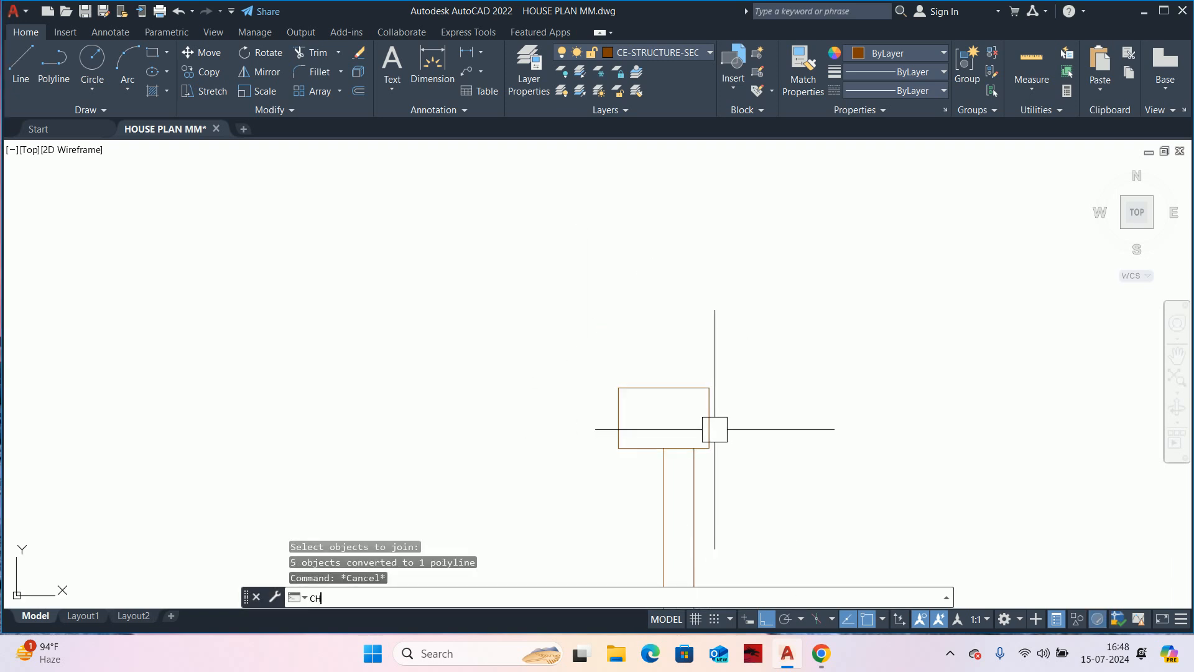
key("Return")
type("D")
key("Return")
type("10")
key("Return")
type("M")
key("Return")
scroll(712, 429, "up", 4)
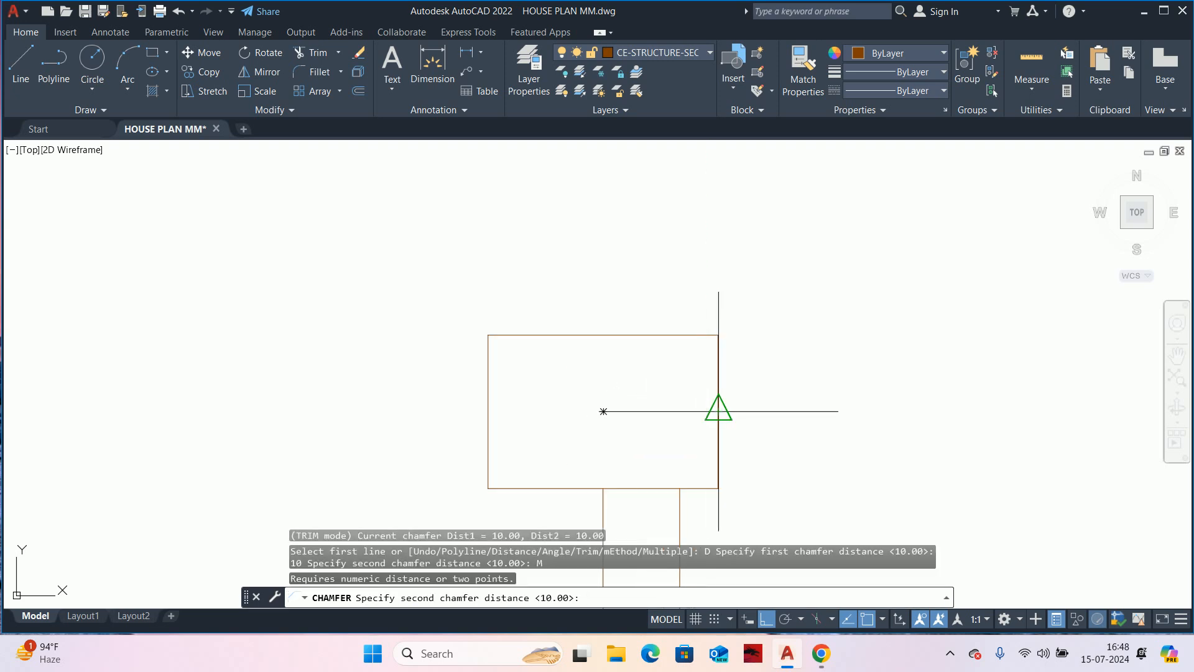
key("Return")
type("M")
key("Return")
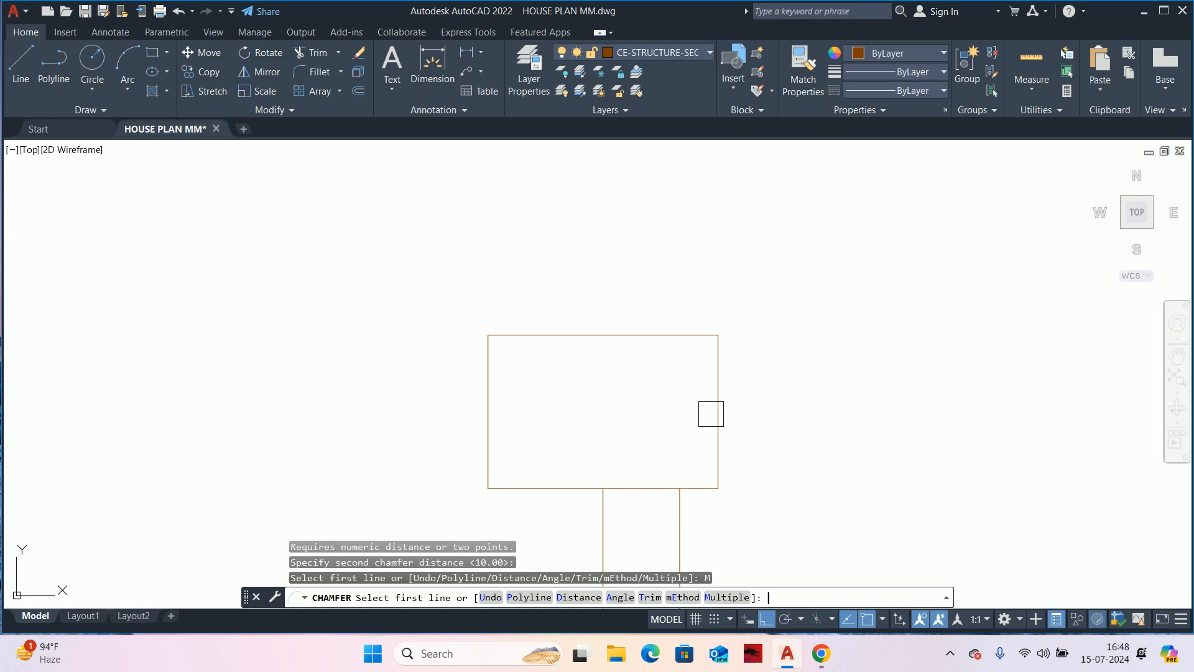
left_click(717, 395)
left_click(653, 336)
key("Return")
- Chamfer the handrail profile's wall-side upper corner with the same distances of 10
key("Return")
left_click(537, 336)
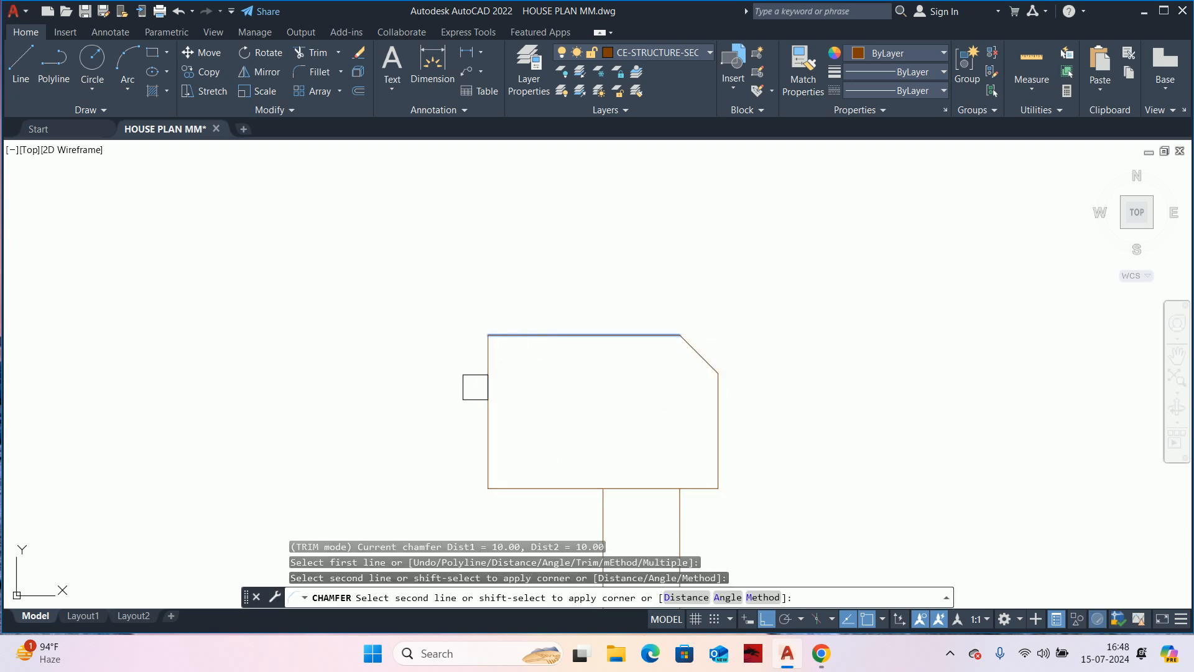
key("Escape")
key("Escape")
key("Escape")
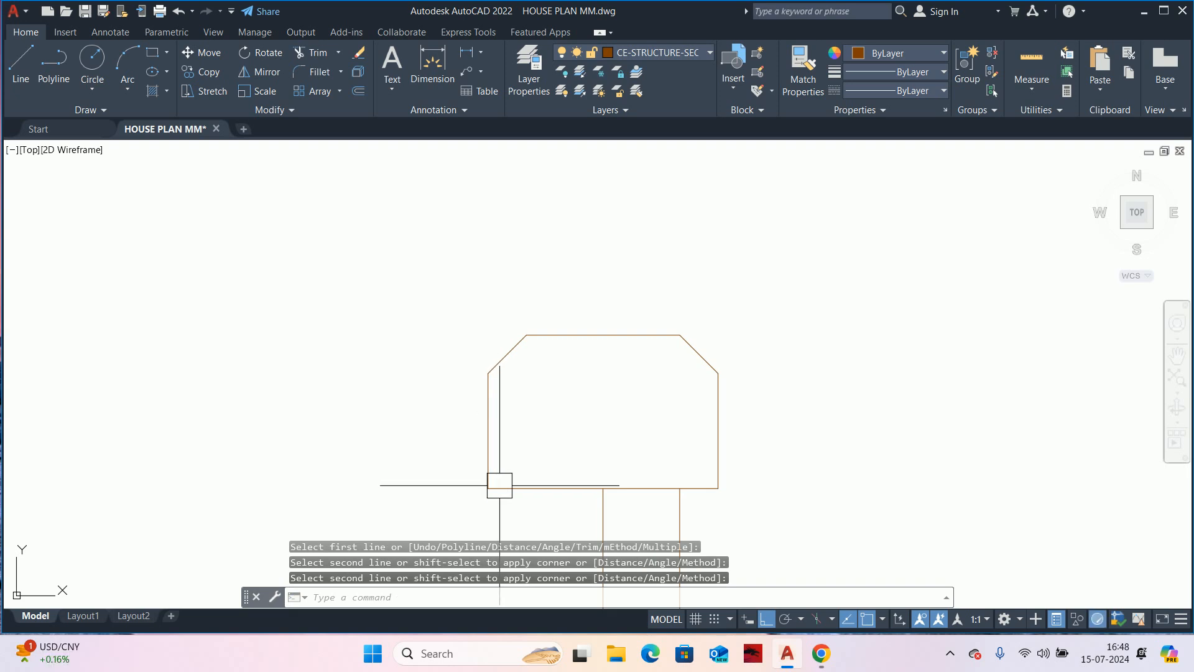
- Examine the whole staircase section, comparing the projecting balcony slab and railing with the roof overhang above
scroll(560, 451, "down", 5)
scroll(546, 465, "down", 6)
middle_click_drag(560, 489, 712, 353)
scroll(713, 356, "down", 2)
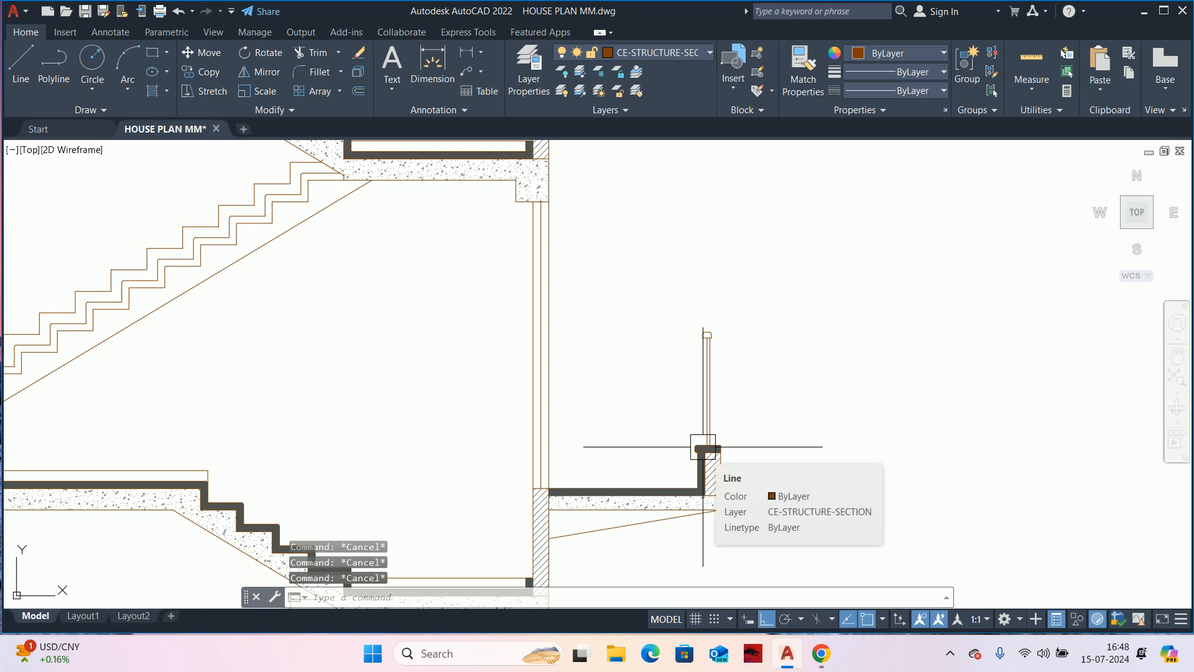
scroll(703, 446, "down", 4)
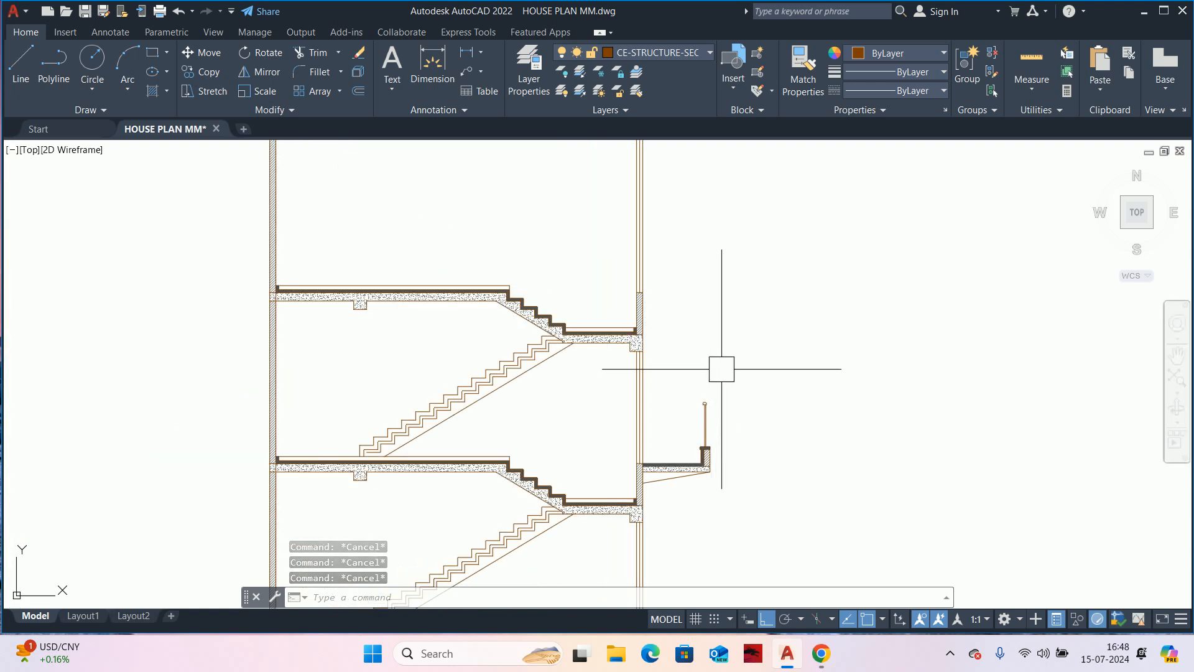
scroll(703, 426, "down", 4)
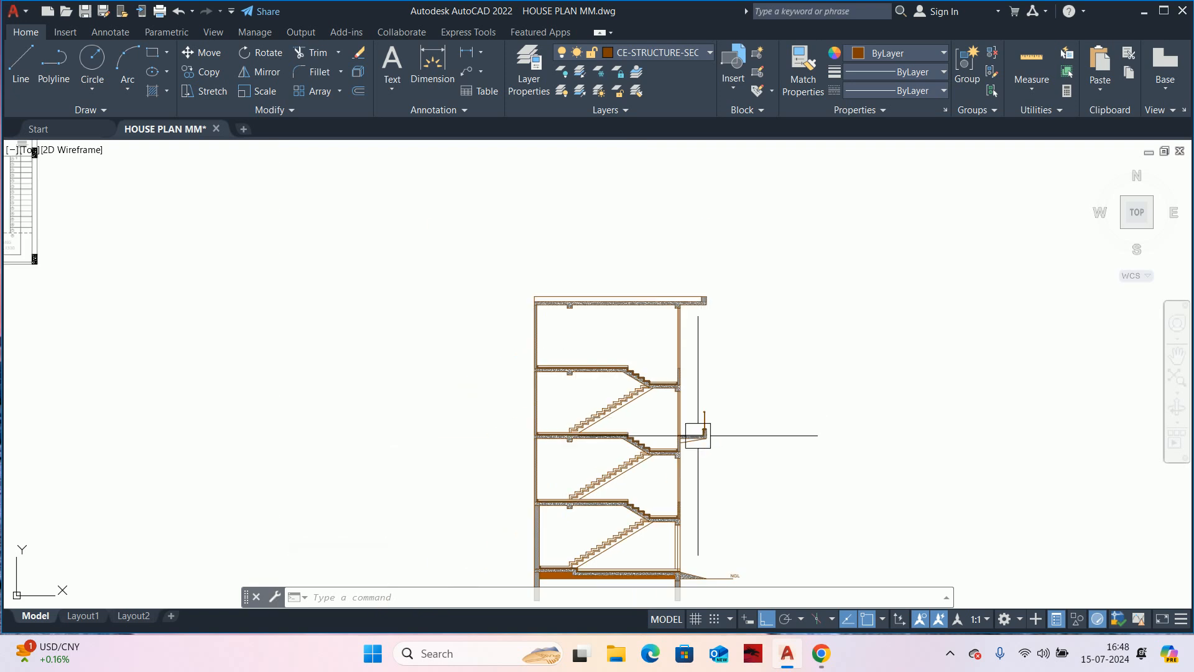
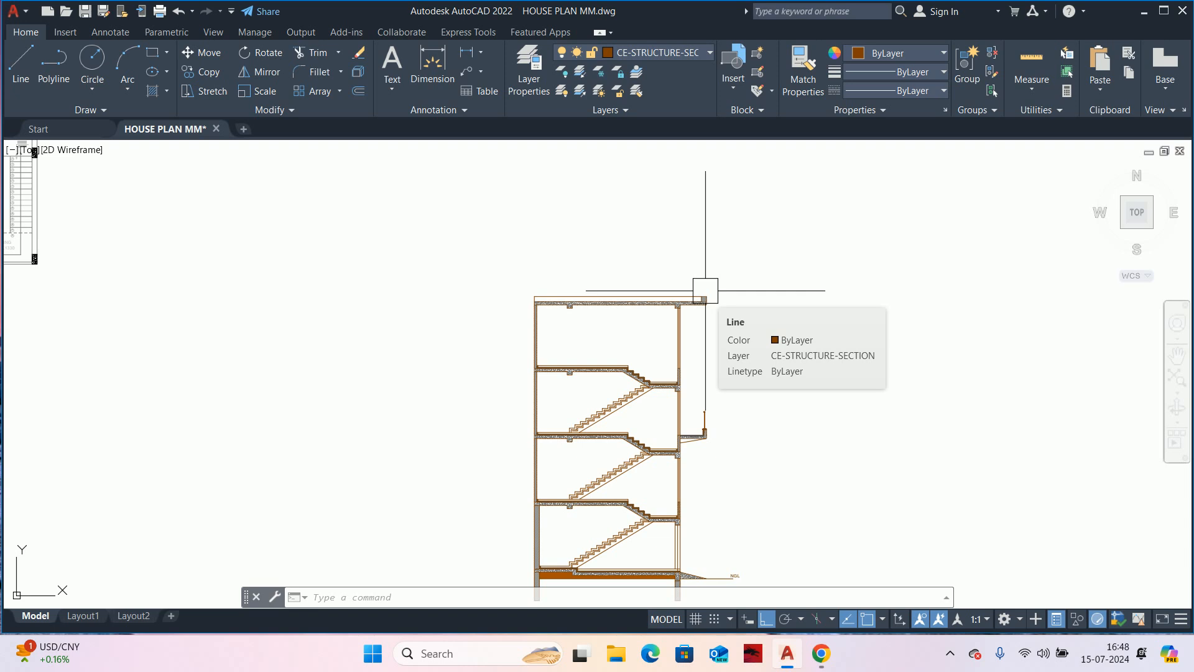
scroll(706, 291, "up", 2)
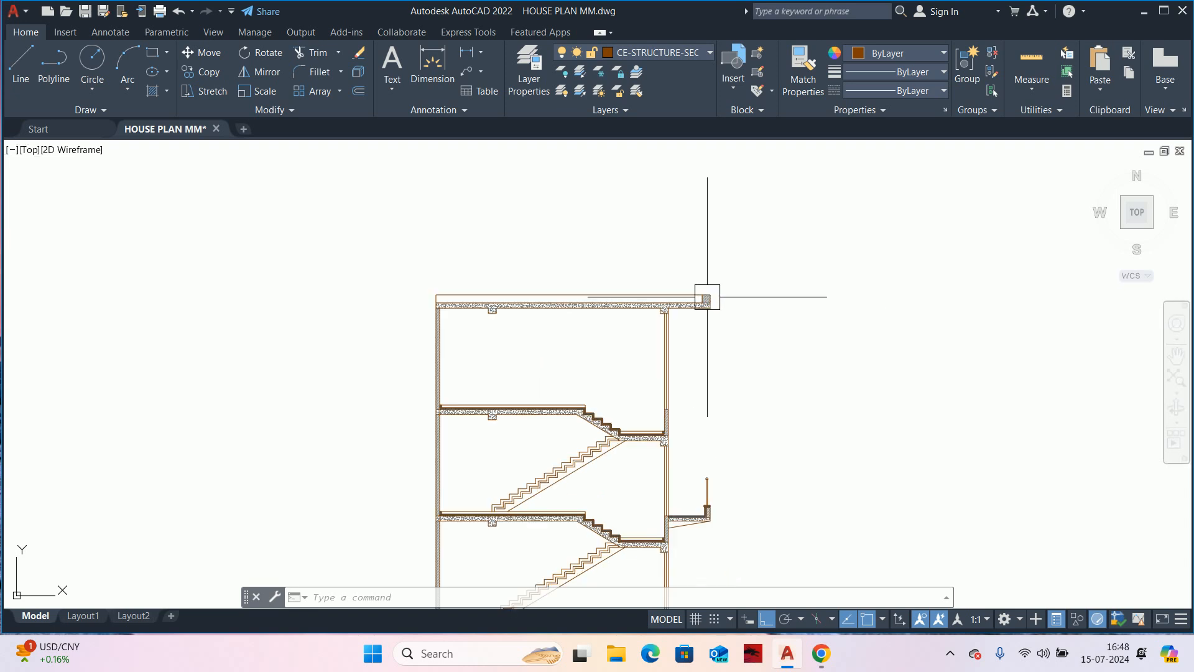
middle_click_drag(678, 411, 695, 277)
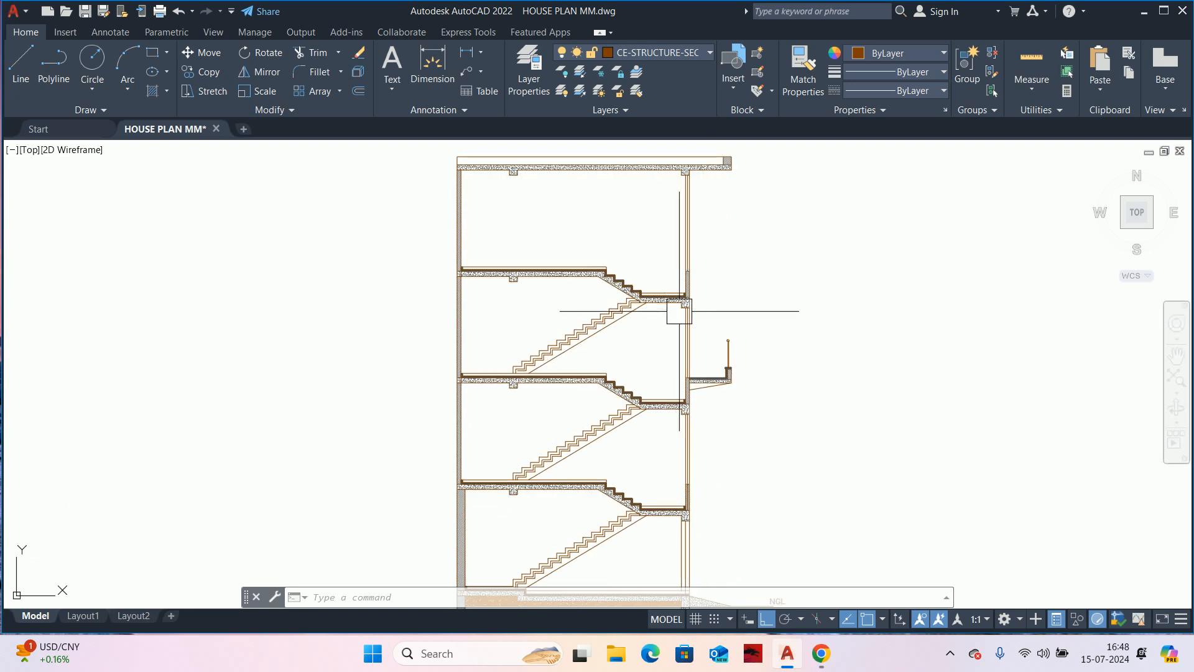
scroll(678, 310, "down", 2)
middle_click_drag(685, 320, 706, 288)
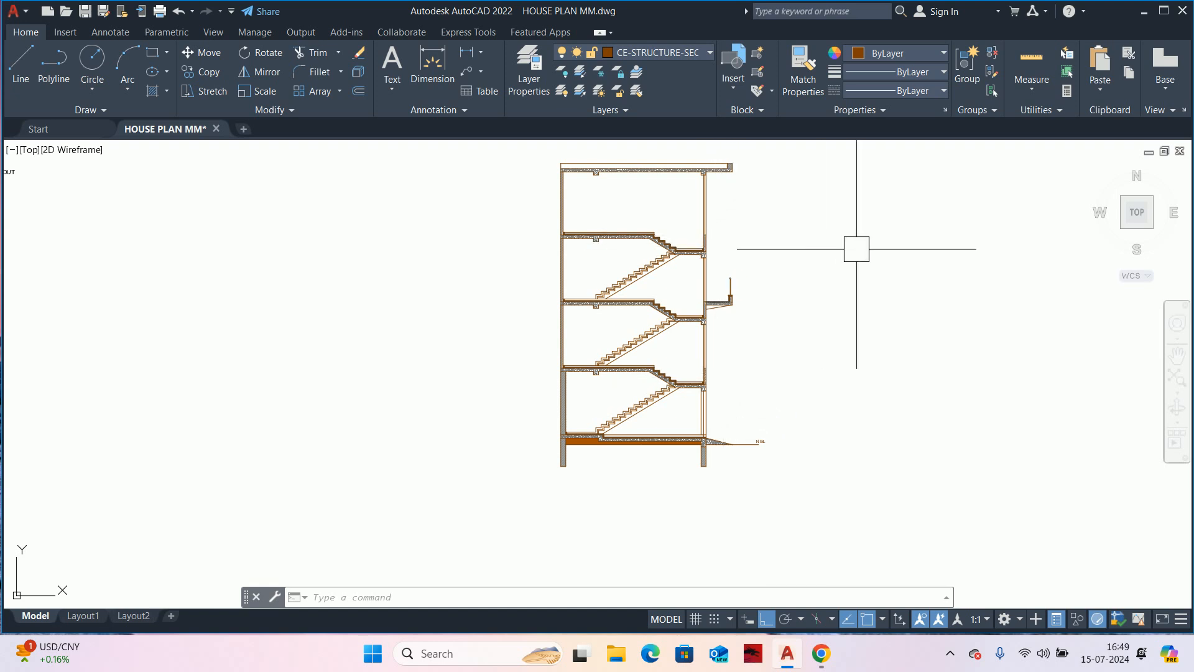
- Examine the balcony and landing areas in the first floor, second floor and terrace layouts
scroll(850, 252, "down", 6)
scroll(576, 224, "up", 4)
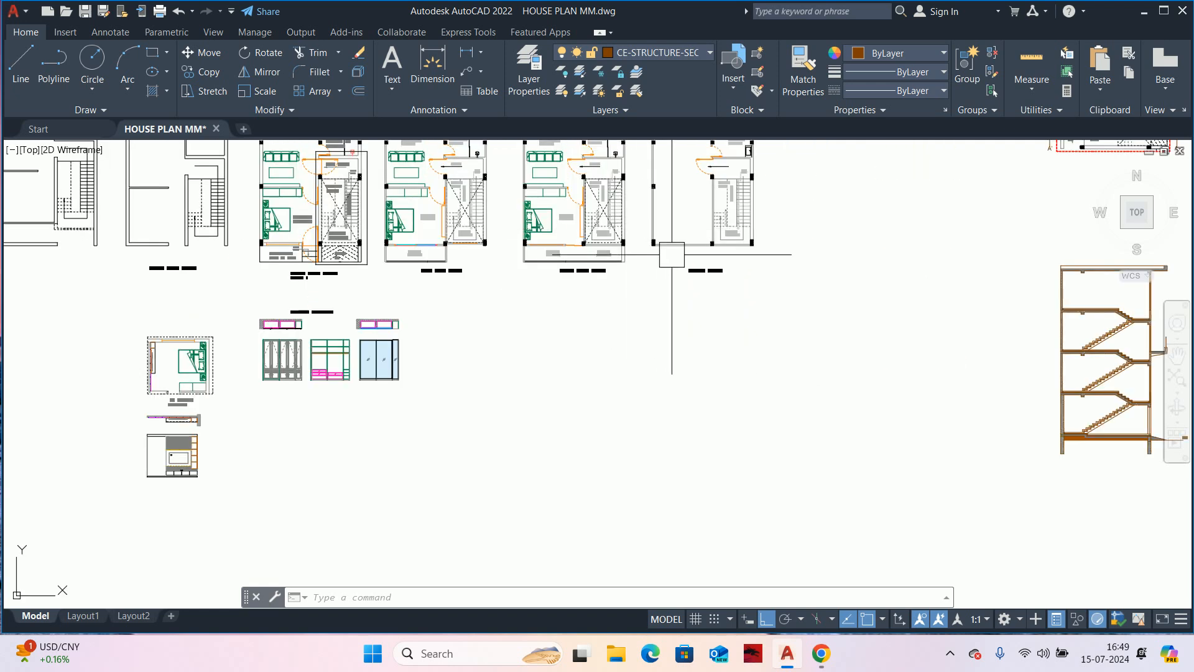
scroll(850, 287, "down", 2)
middle_click_drag(1025, 336, 775, 314)
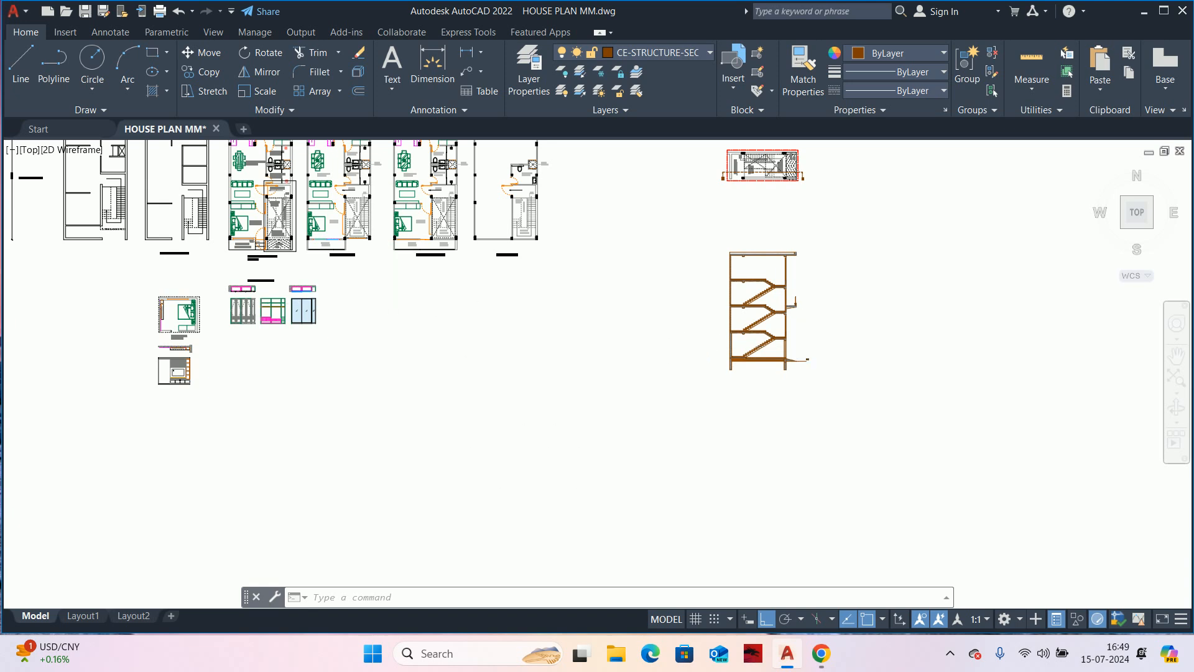
scroll(356, 301, "up", 4)
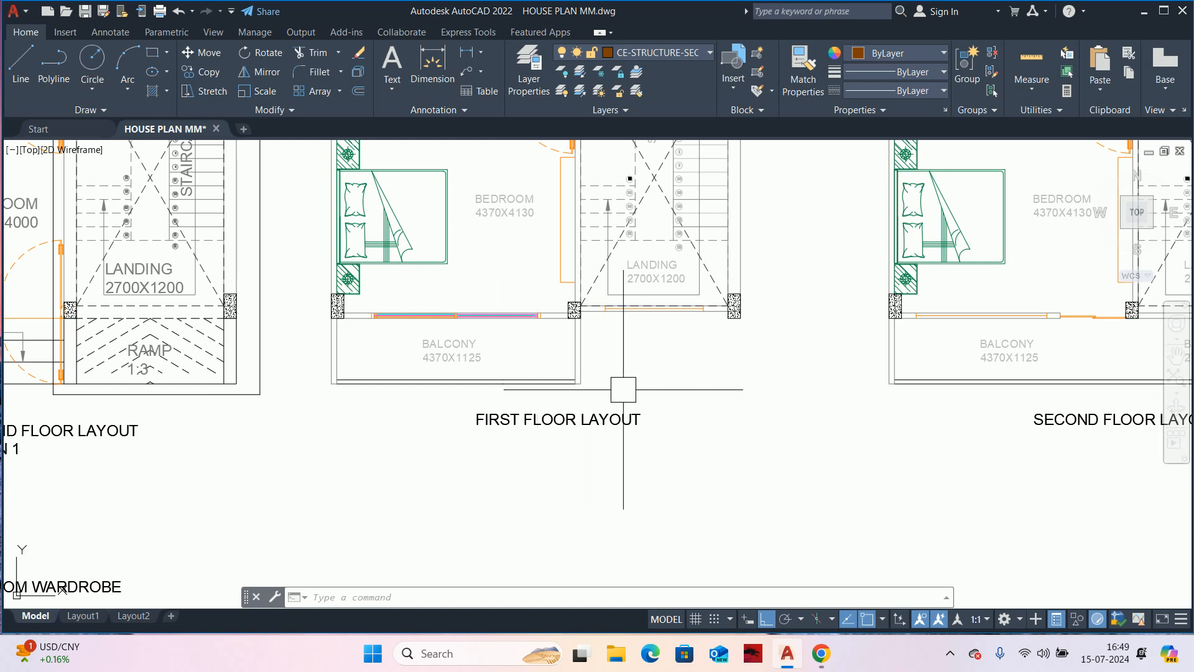
scroll(624, 389, "down", 3)
middle_click_drag(622, 405, 459, 427)
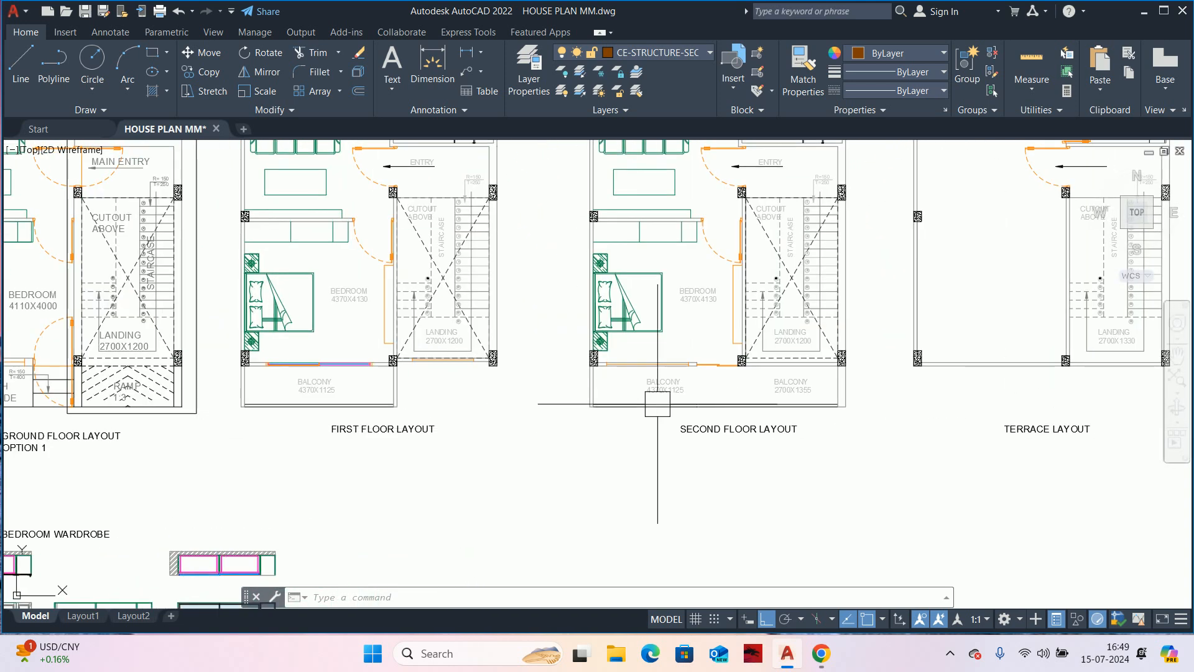
scroll(879, 416, "up", 2)
middle_click_drag(880, 417, 625, 477)
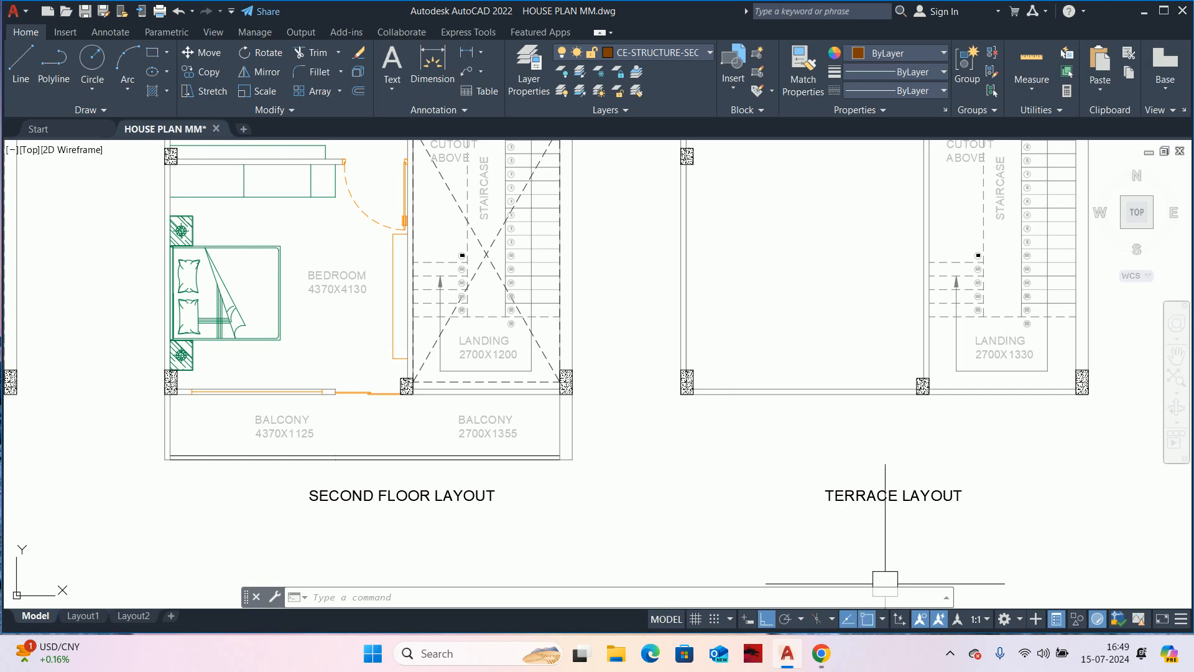
- Examine the staircase section, focusing on the roof overhang and the projecting balcony slab with its sloped underside and railing
scroll(886, 570, "down", 8)
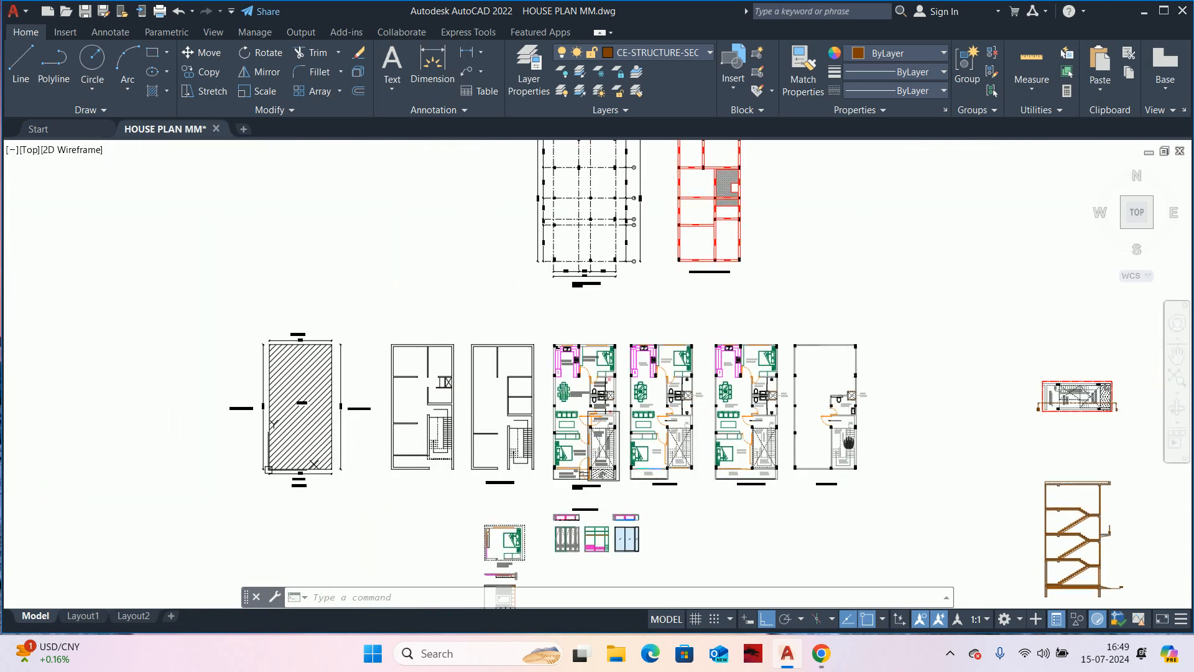
scroll(1037, 402, "up", 2)
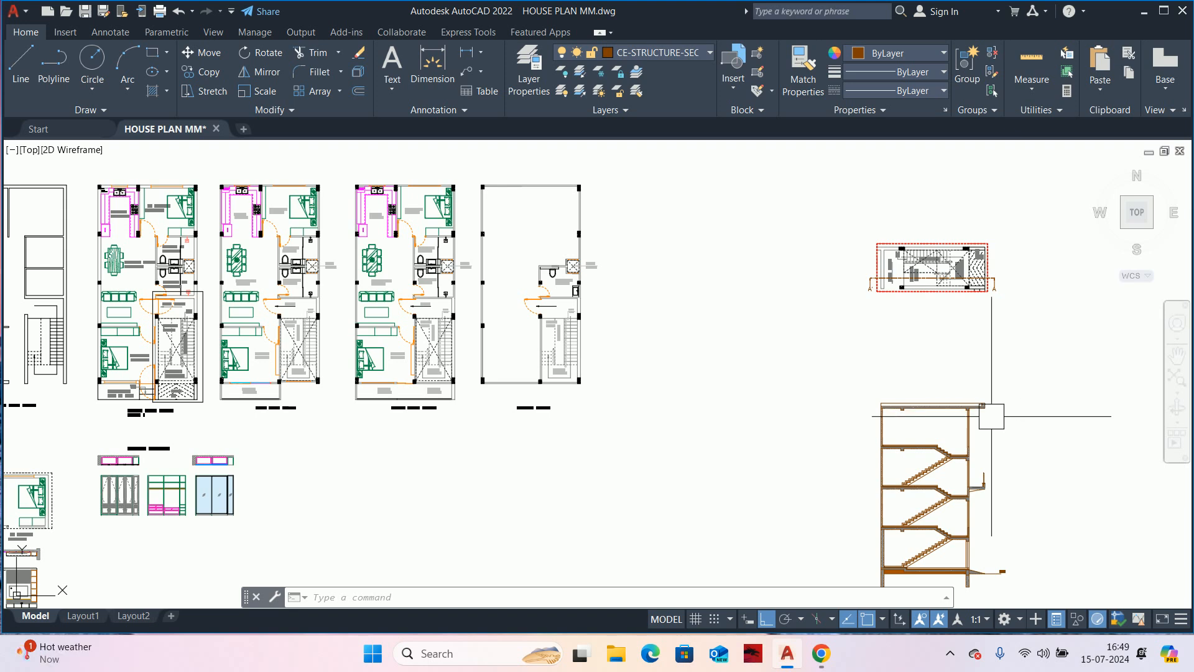
scroll(957, 486, "up", 2)
scroll(960, 487, "up", 2)
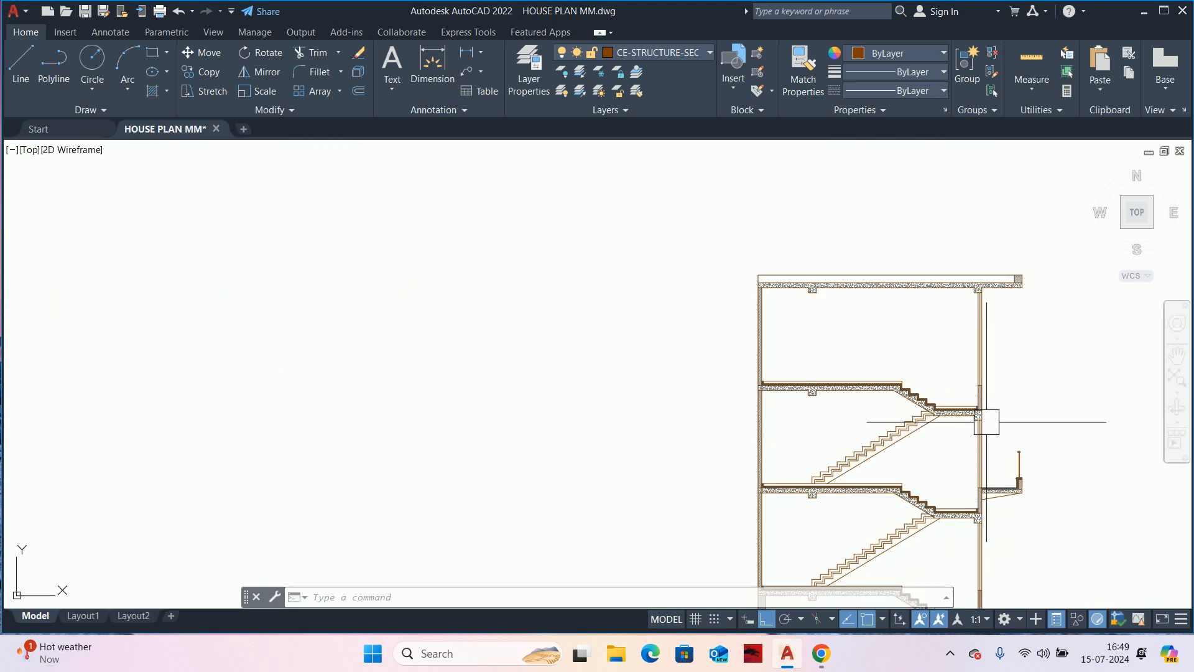
middle_click_drag(986, 421, 936, 424)
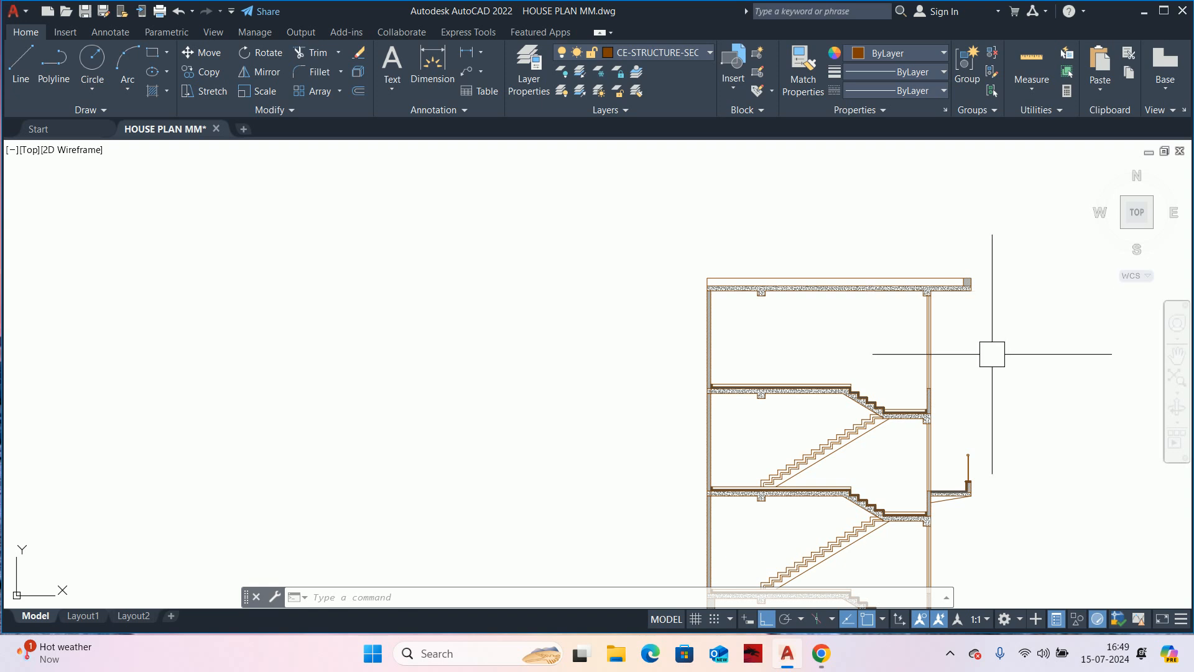
scroll(930, 495, "up", 6)
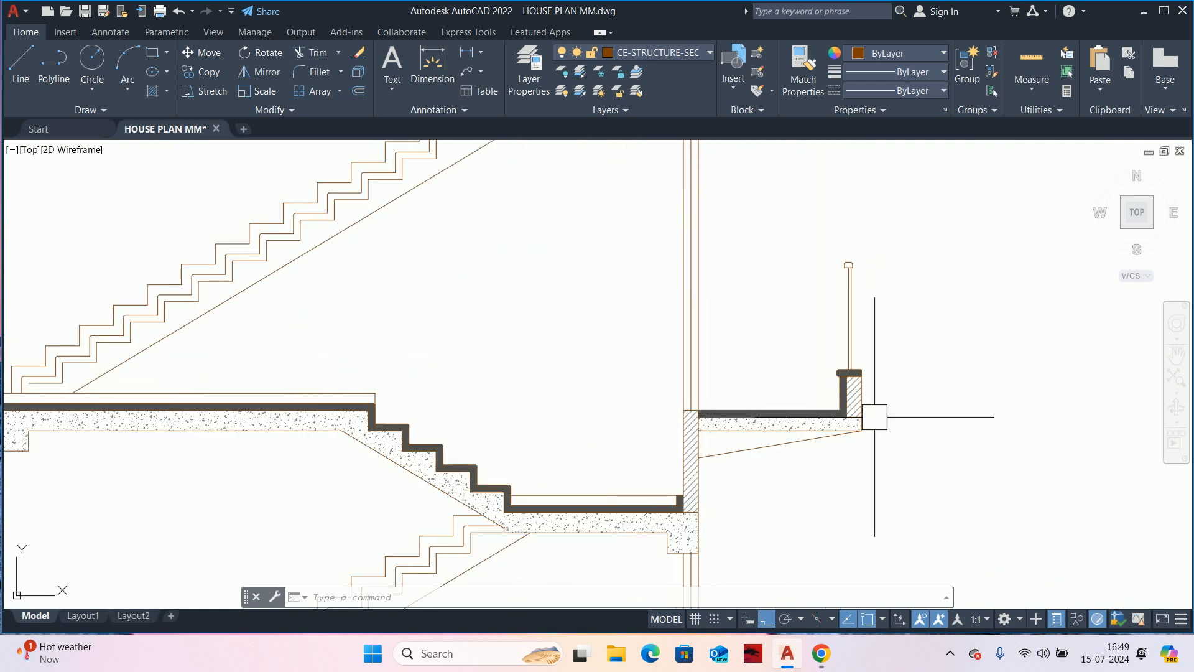
mouse_move(725, 457)
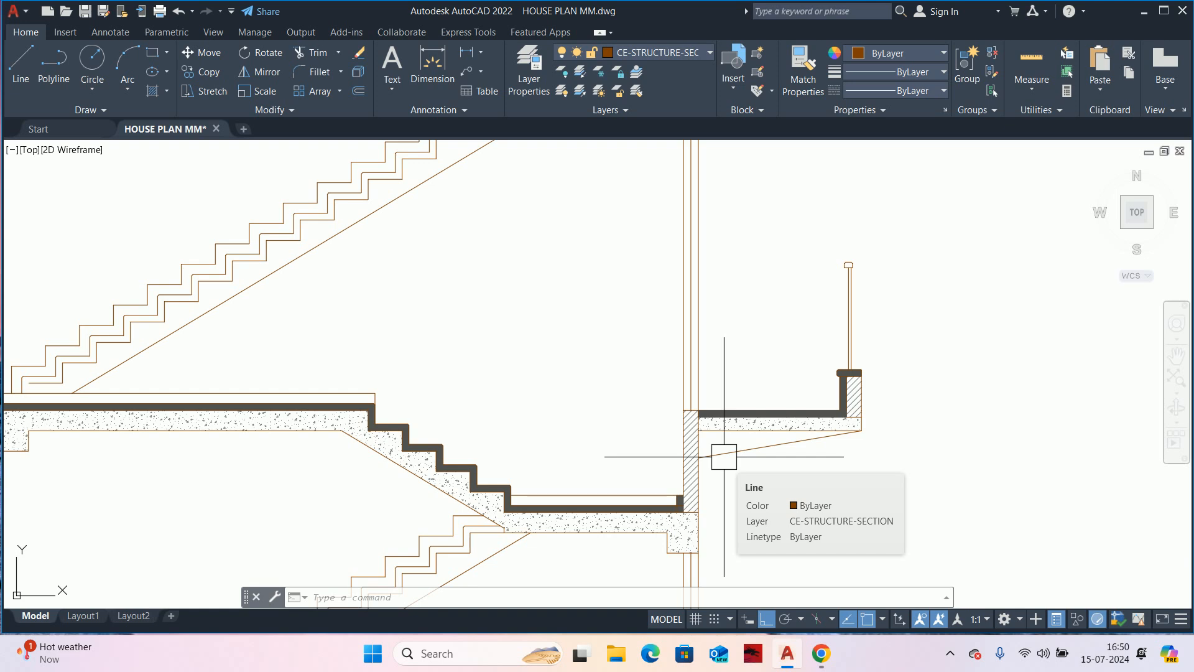
scroll(812, 413, "down", 2)
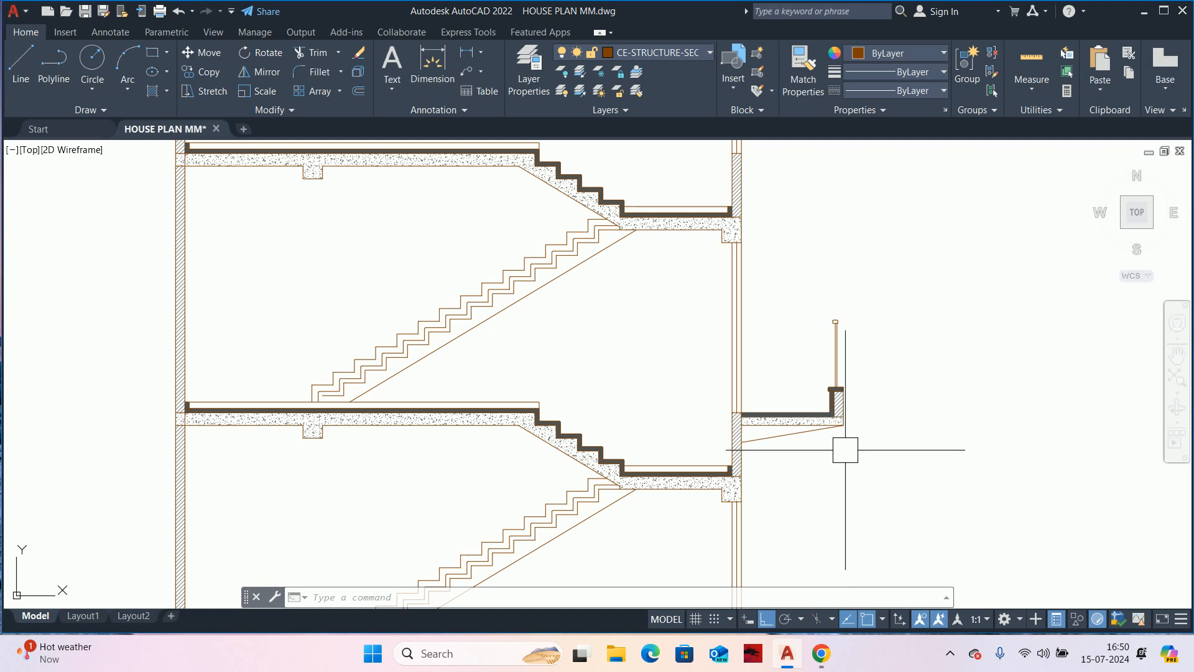
scroll(843, 439, "up", 1)
scroll(843, 430, "down", 3)
middle_click_drag(830, 440, 830, 430)
scroll(824, 293, "down", 4)
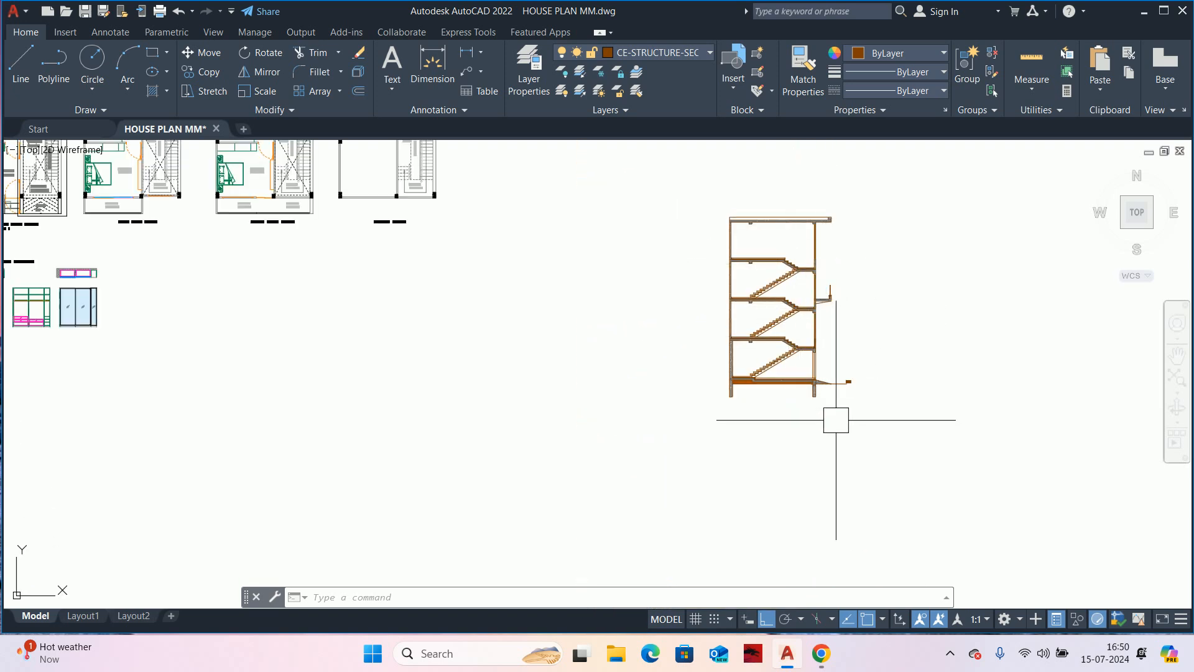
- Compare the stairwell and balcony areas in the first floor, second floor and terrace layouts with the A-A' section-line plan
scroll(516, 367, "down", 2)
mouse_move(517, 367)
middle_mouse_down()
mouse_move(616, 400)
mouse_move(684, 475)
middle_mouse_up()
scroll(684, 476, "down", 2)
scroll(467, 415, "up", 4)
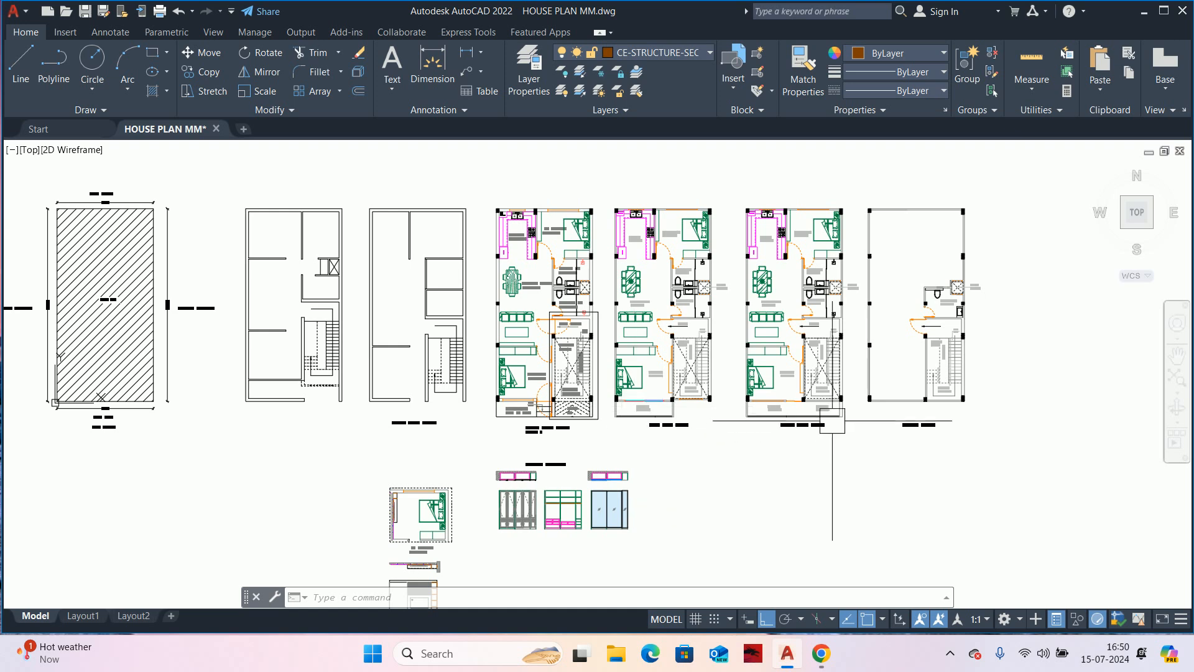
scroll(716, 426, "up", 5)
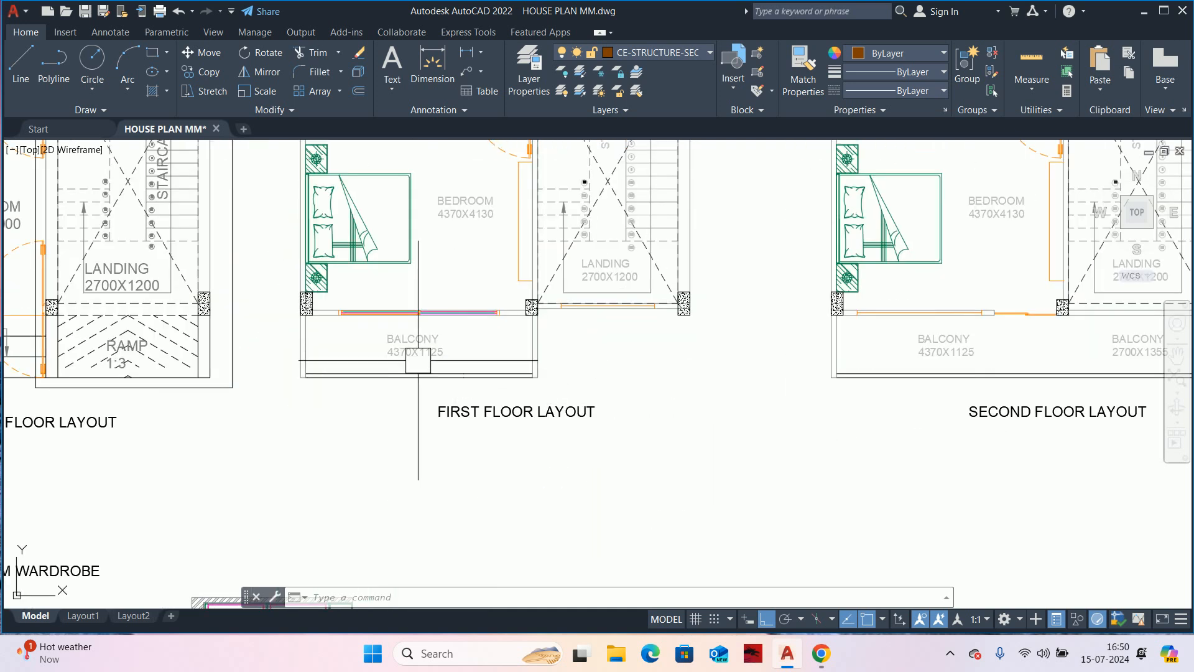
scroll(458, 367, "down", 5)
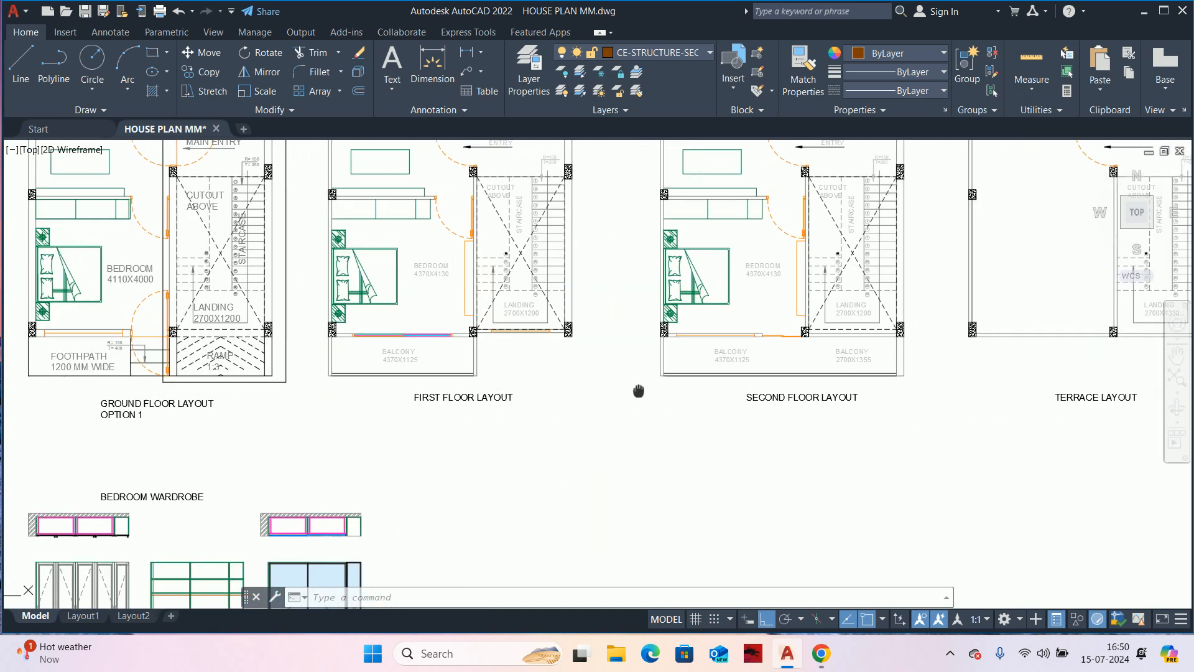
scroll(548, 364, "up", 5)
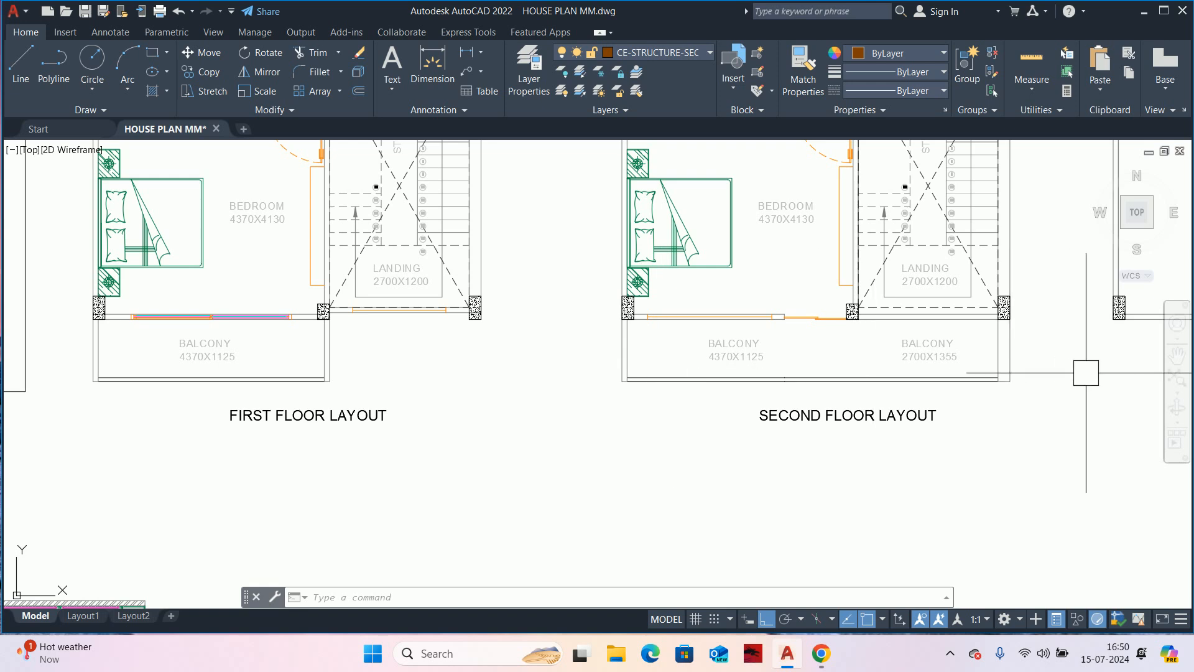
scroll(1078, 373, "down", 5)
middle_click_drag(871, 423, 499, 421)
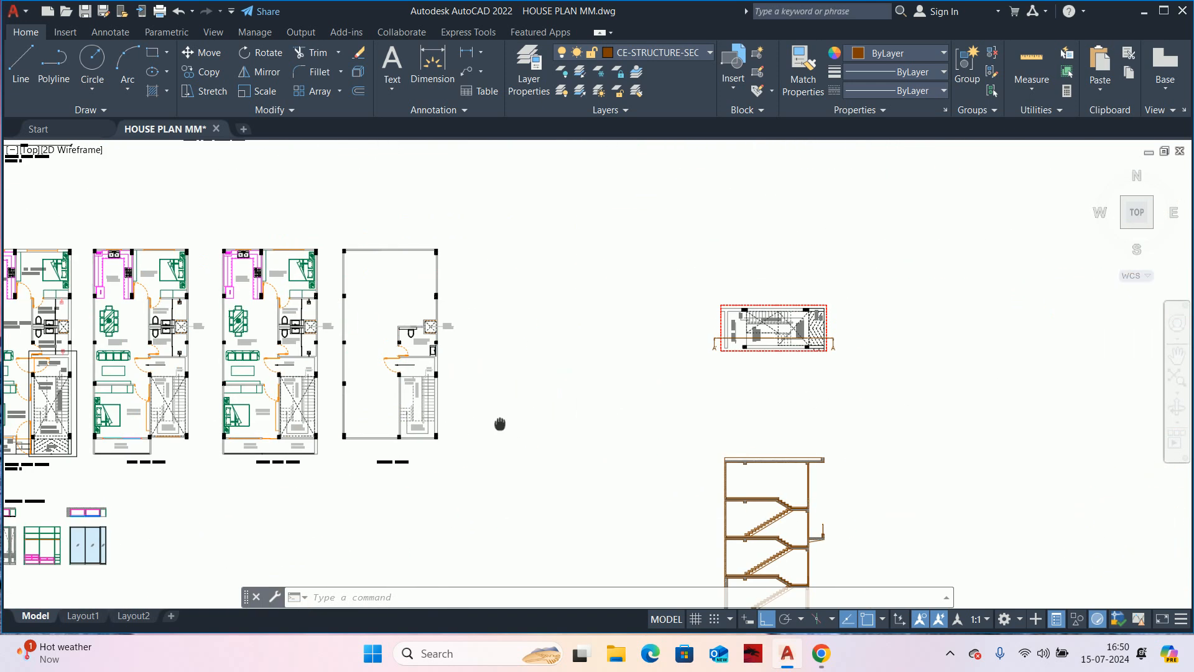
scroll(808, 339, "up", 4)
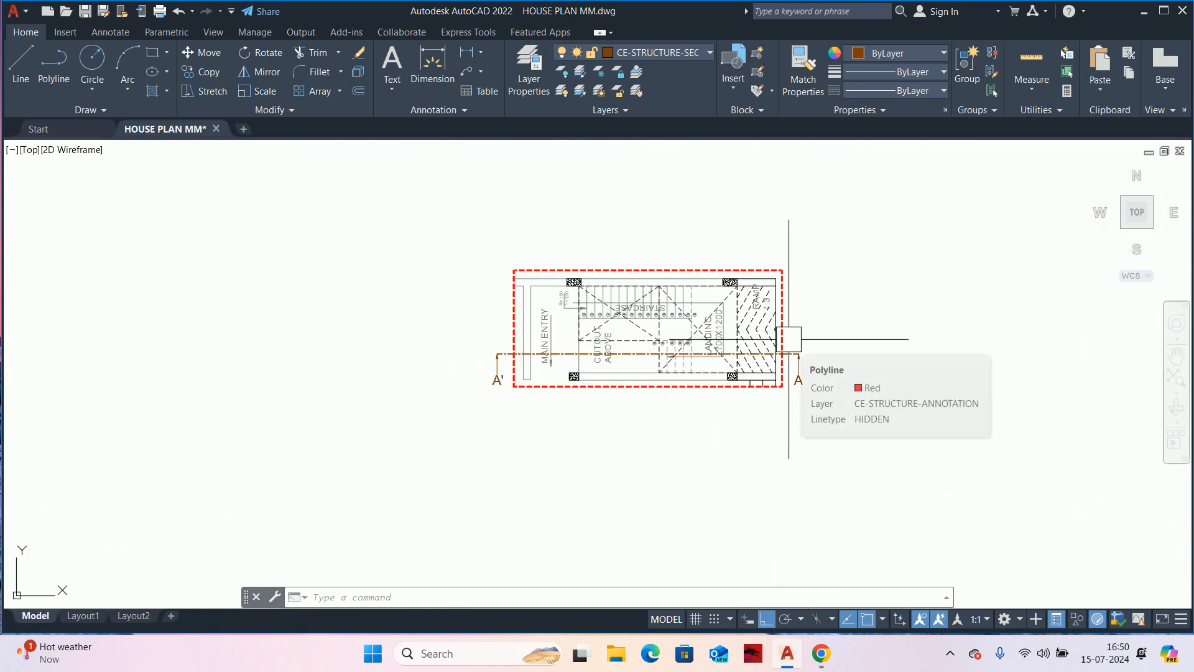
scroll(789, 339, "down", 6)
scroll(468, 411, "up", 4)
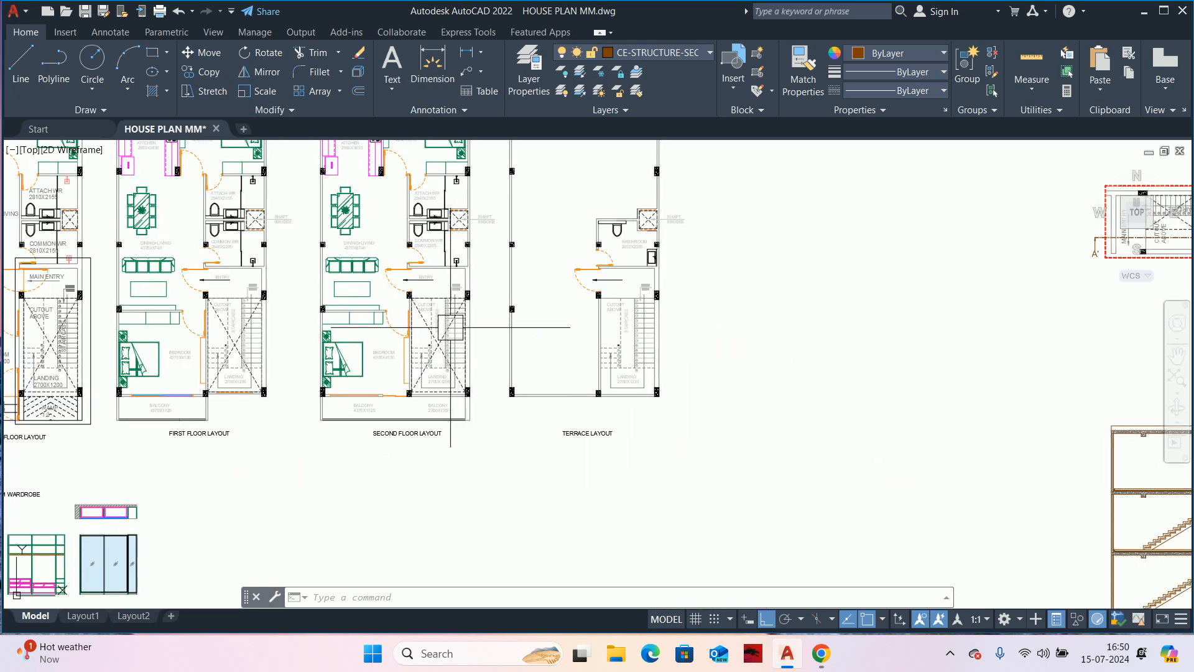
scroll(460, 423, "down", 2)
scroll(400, 388, "up", 4)
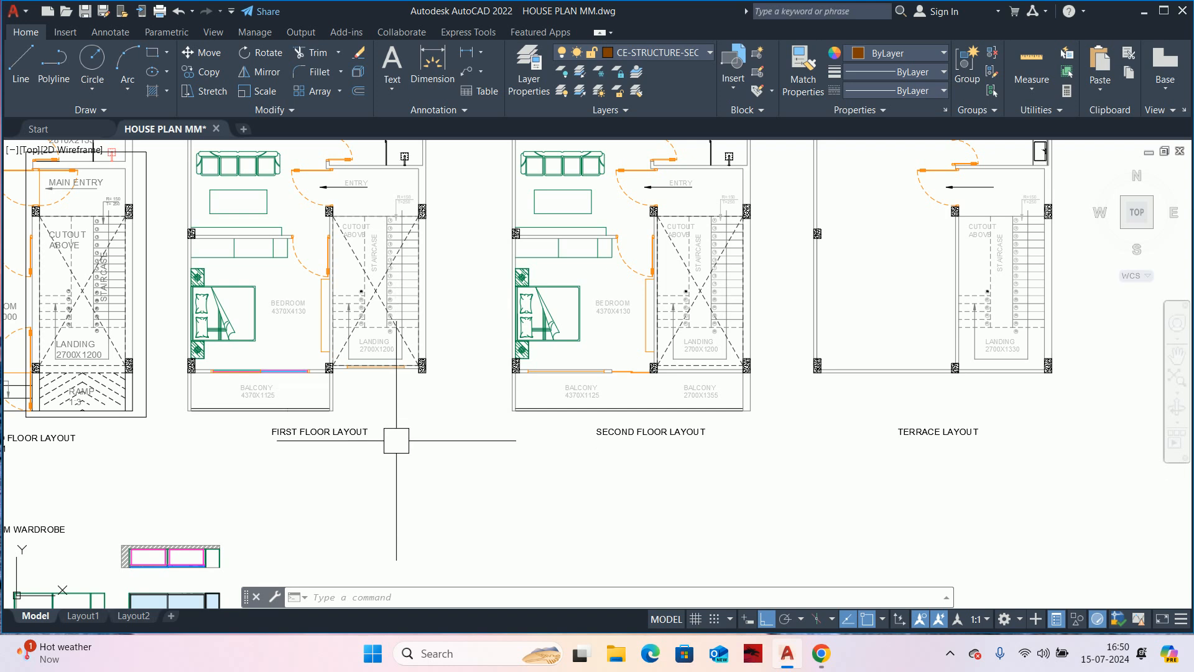
- Set the color of the CE-STRUCTURE-SECTION layer to white
scroll(396, 440, "down", 5)
scroll(655, 480, "up", 6)
middle_click_drag(517, 517, 611, 483)
scroll(529, 474, "up", 2)
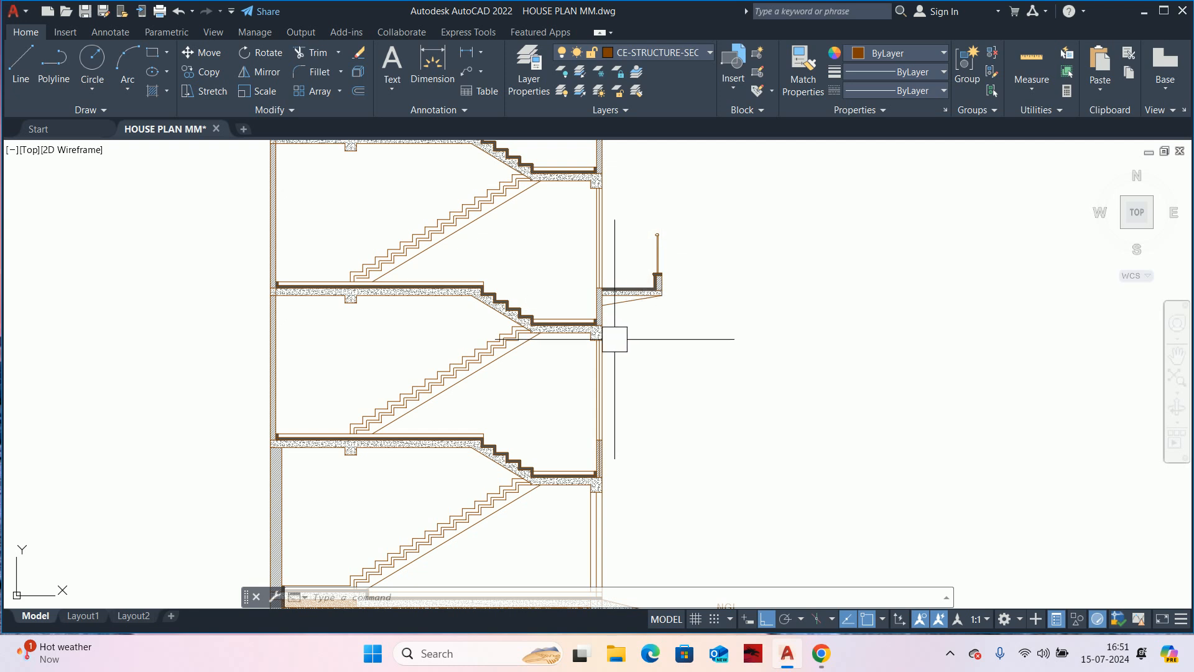
scroll(614, 336, "down", 4)
scroll(540, 475, "up", 3)
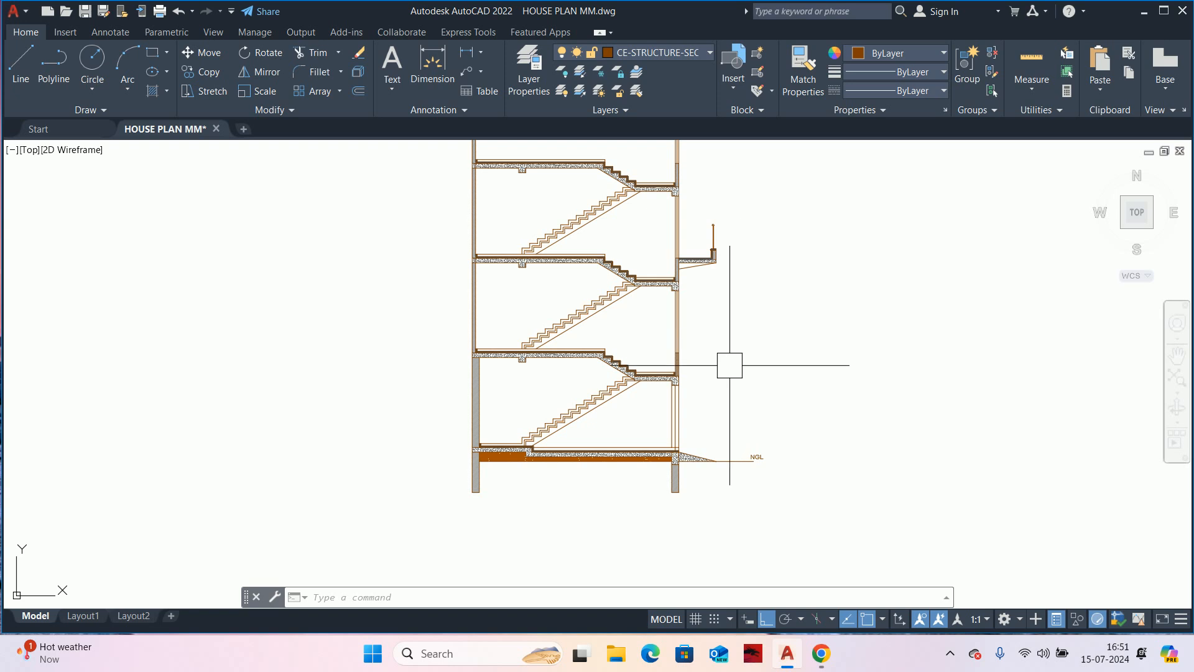
scroll(723, 473, "up", 2)
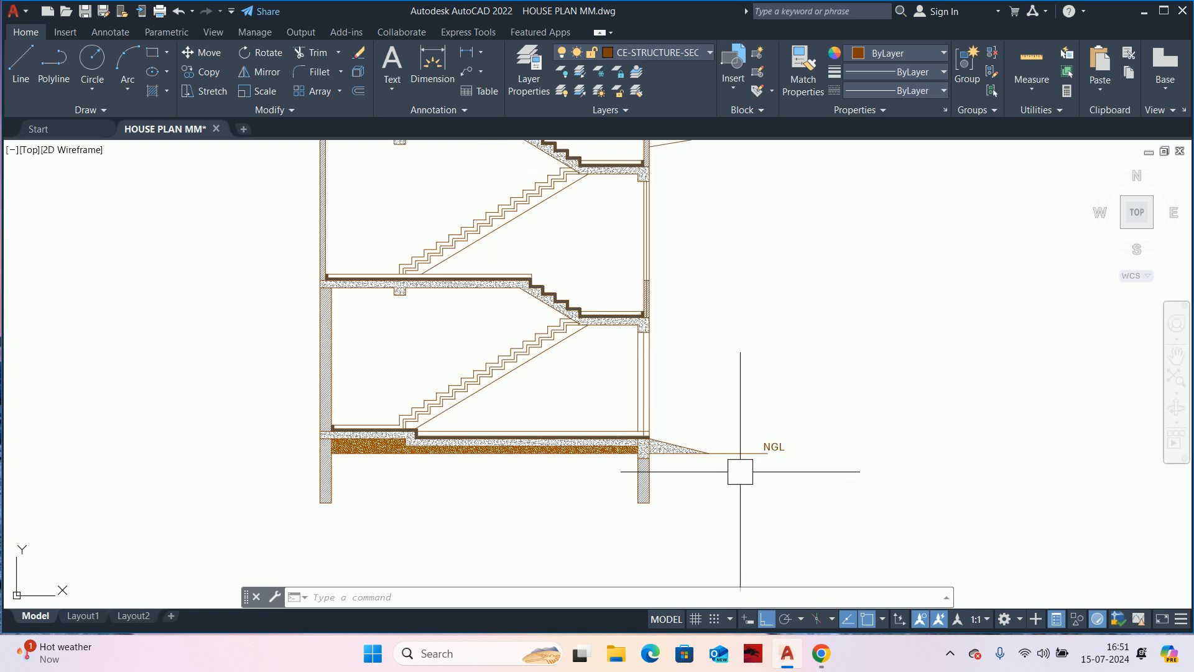
key("Escape")
type("LA")
key("Return")
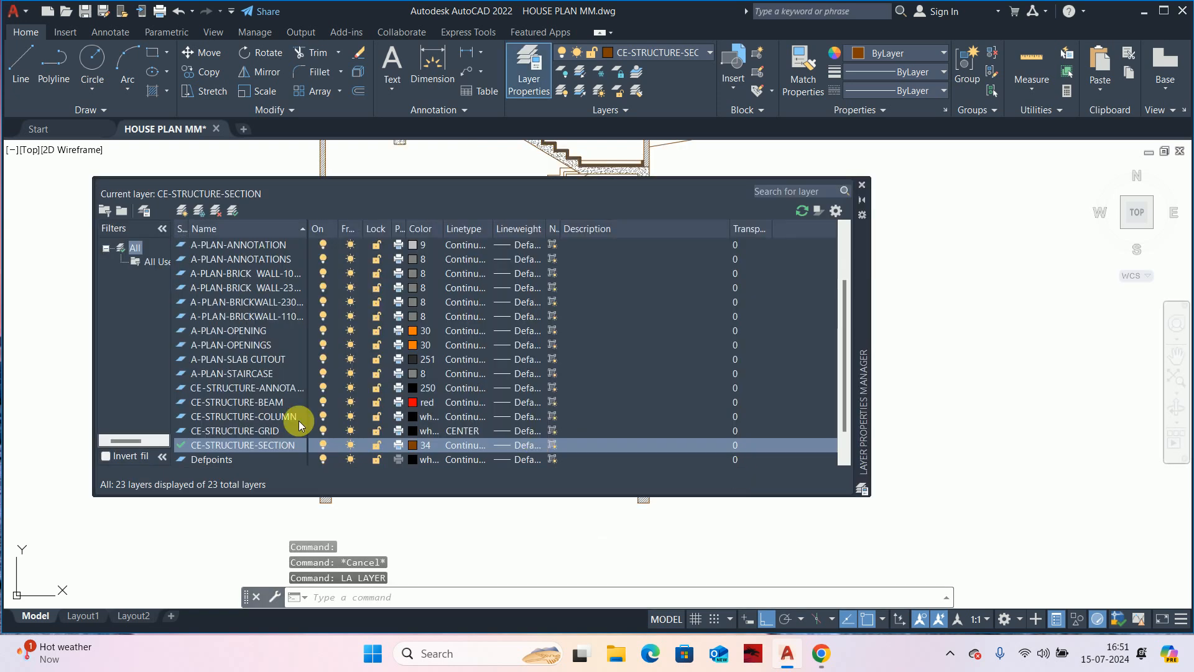
left_click(408, 445)
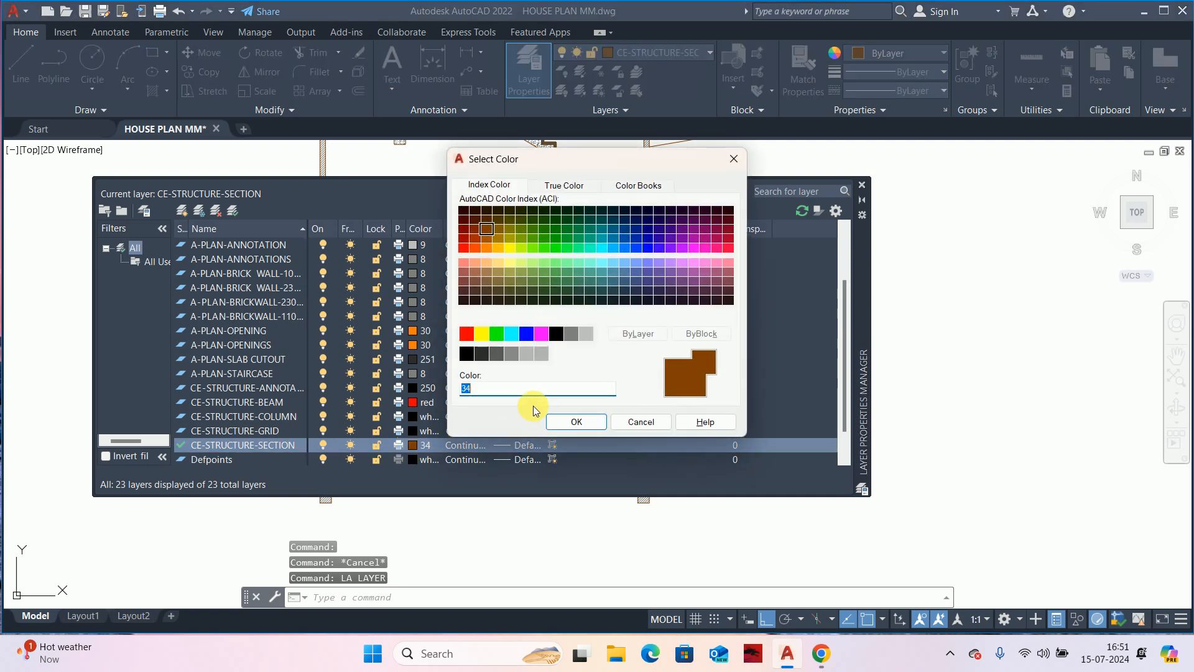
left_click(556, 334)
left_click(574, 422)
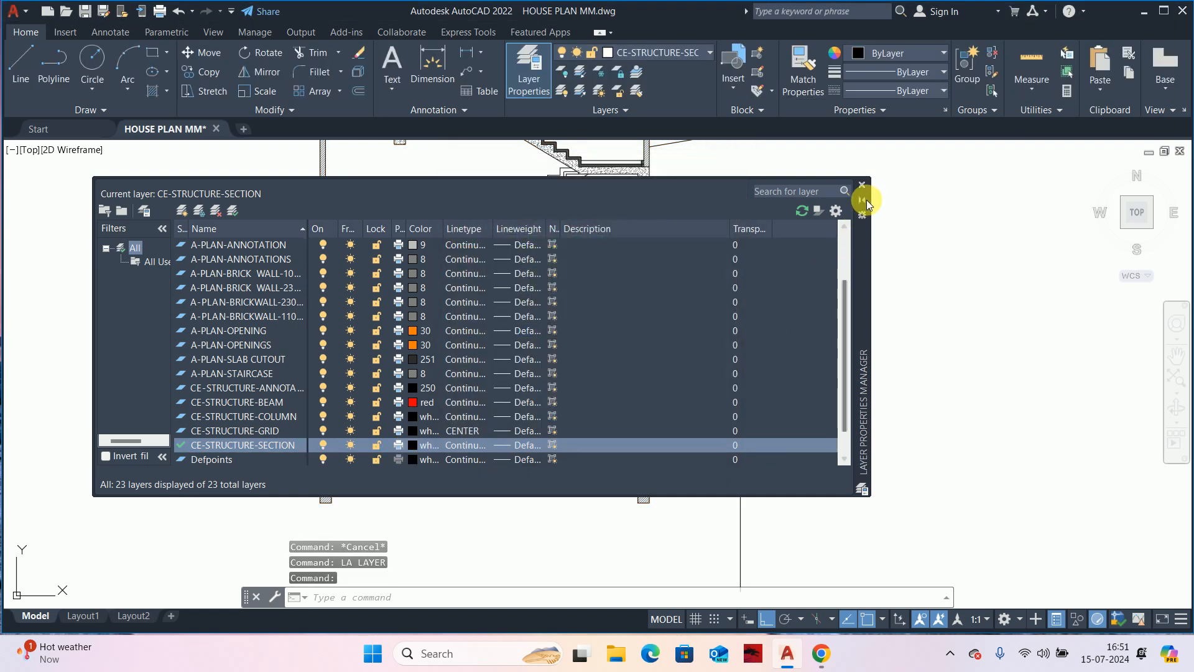
left_click(864, 186)
key("Escape")
scroll(652, 364, "down", 2)
middle_click_drag(643, 381, 656, 406)
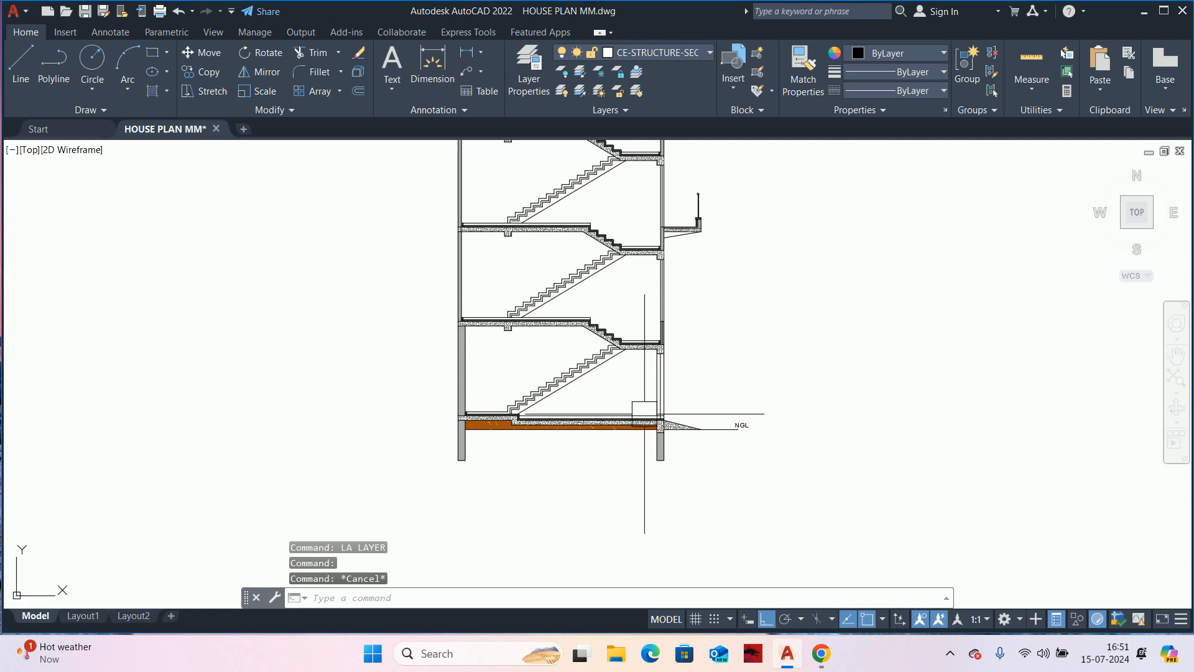
key("Escape")
key("Escape")
- Change the AR-SAND hatch beneath the ground floor slab to the true color 194,97,0
scroll(552, 446, "up", 2)
scroll(528, 451, "up", 2)
scroll(435, 383, "up", 3)
left_click(449, 385)
left_click(622, 305)
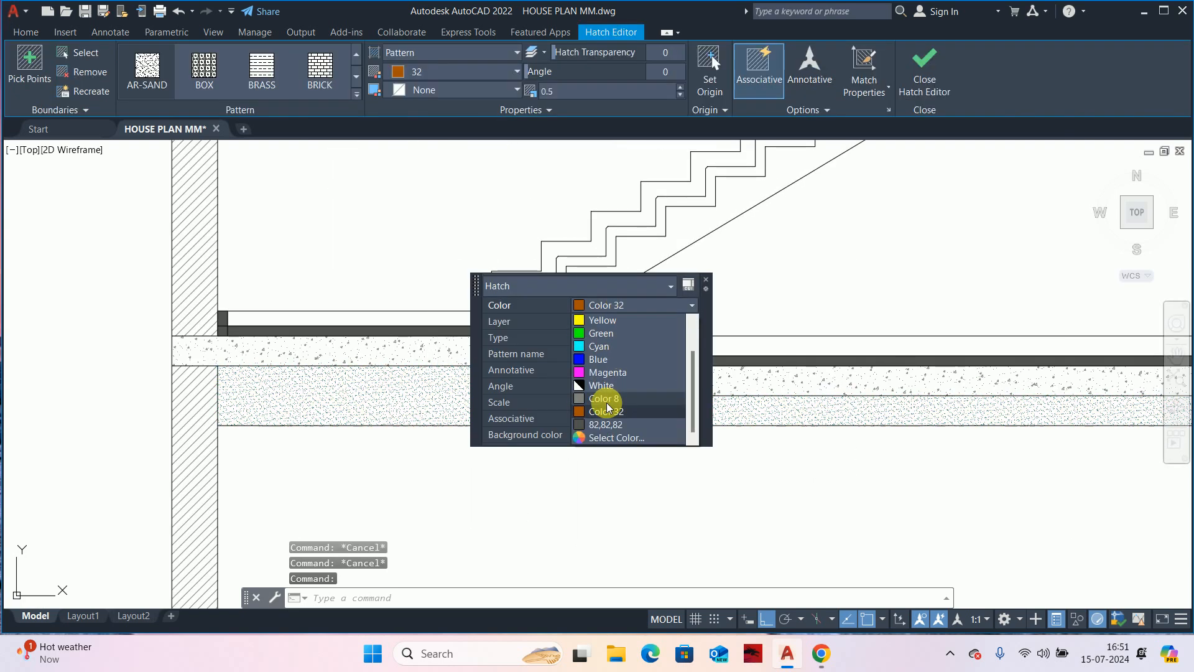
left_click(608, 431)
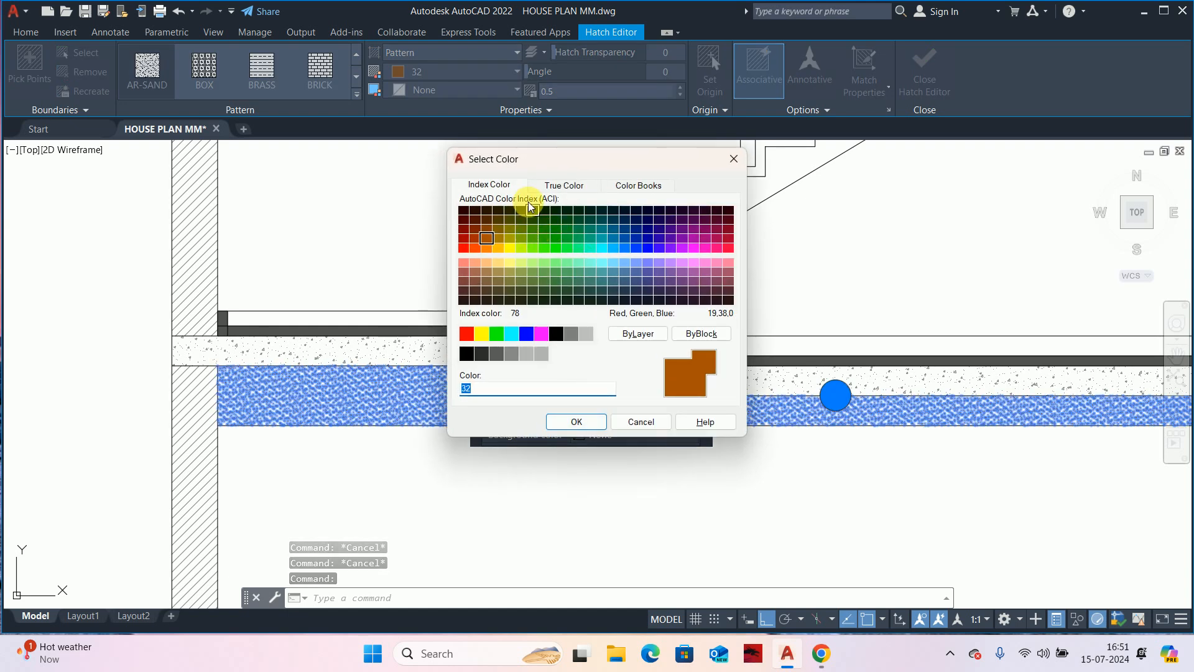
left_click(564, 184)
left_click(635, 312)
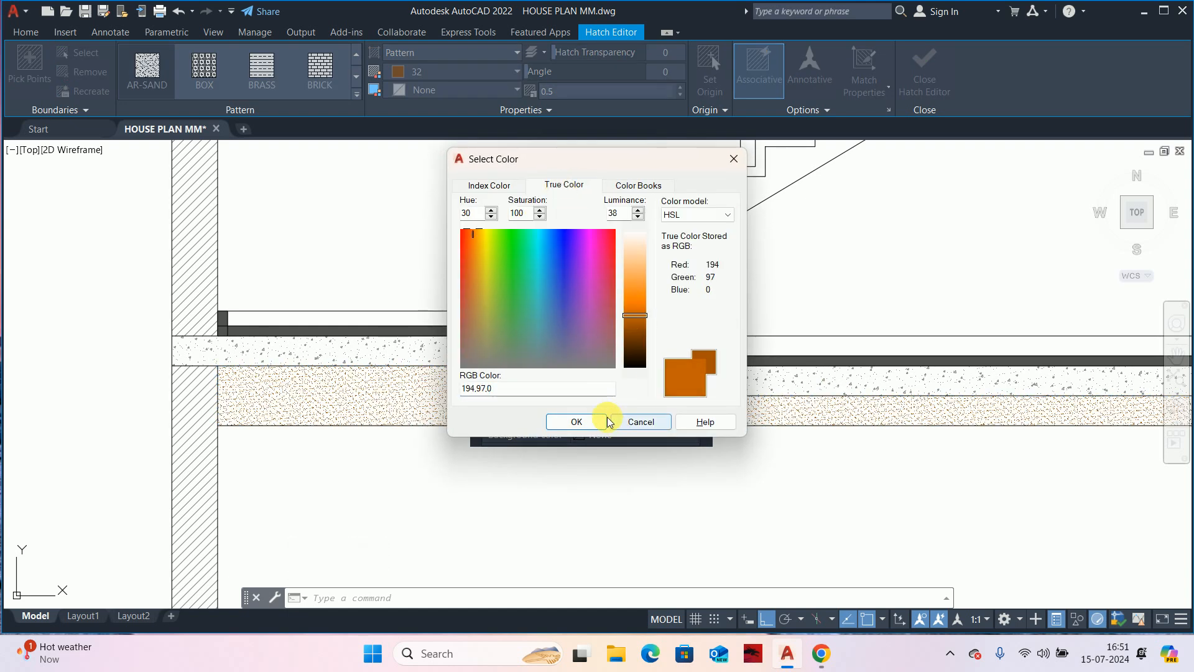
left_click(576, 421)
key("Escape")
key("Escape")
key("Escape")
- Set the scale of the AR-SAND hatch beneath the ground floor slab to 1
scroll(498, 414, "down", 5)
scroll(494, 418, "up", 3)
scroll(494, 418, "up", 6)
left_click(488, 404)
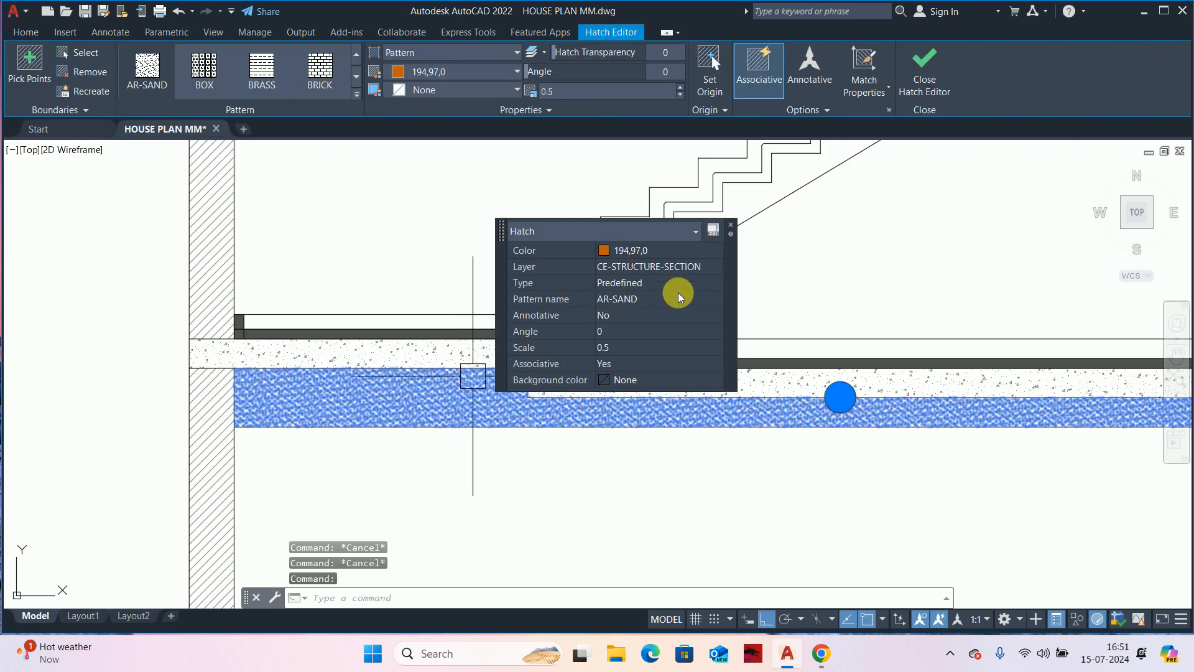
left_click(632, 351)
key("Return")
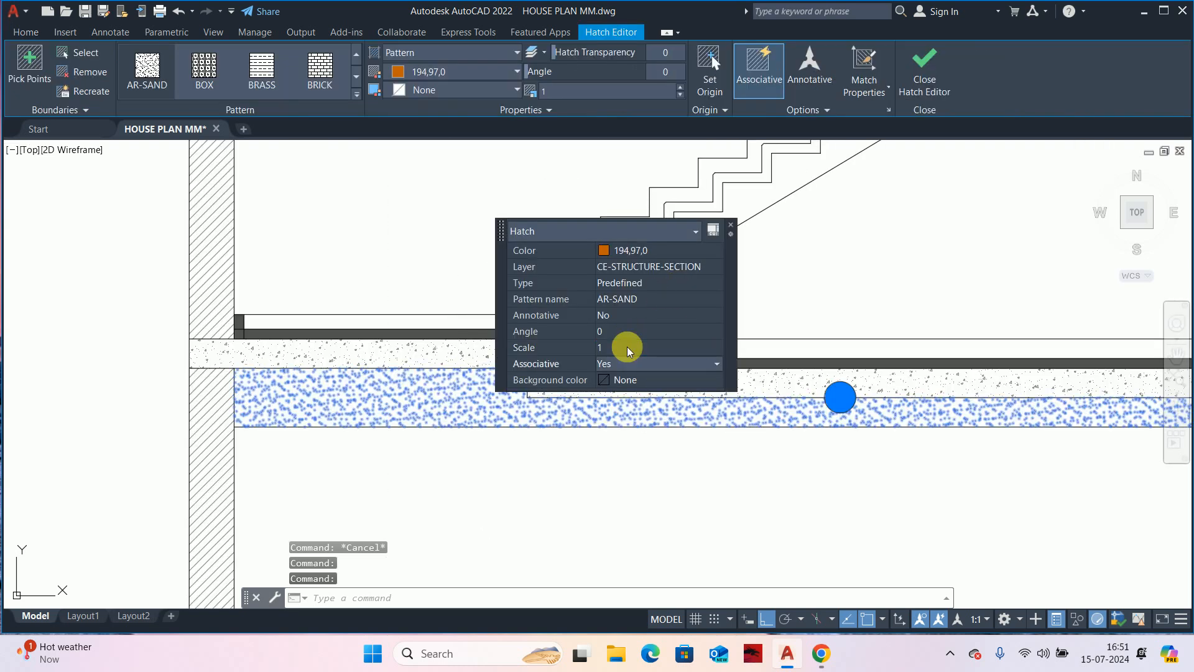
key("Escape")
key("Escape")
scroll(556, 454, "down", 6)
mouse_move(558, 460)
middle_mouse_down()
mouse_move(588, 486)
mouse_move(585, 522)
middle_mouse_up()
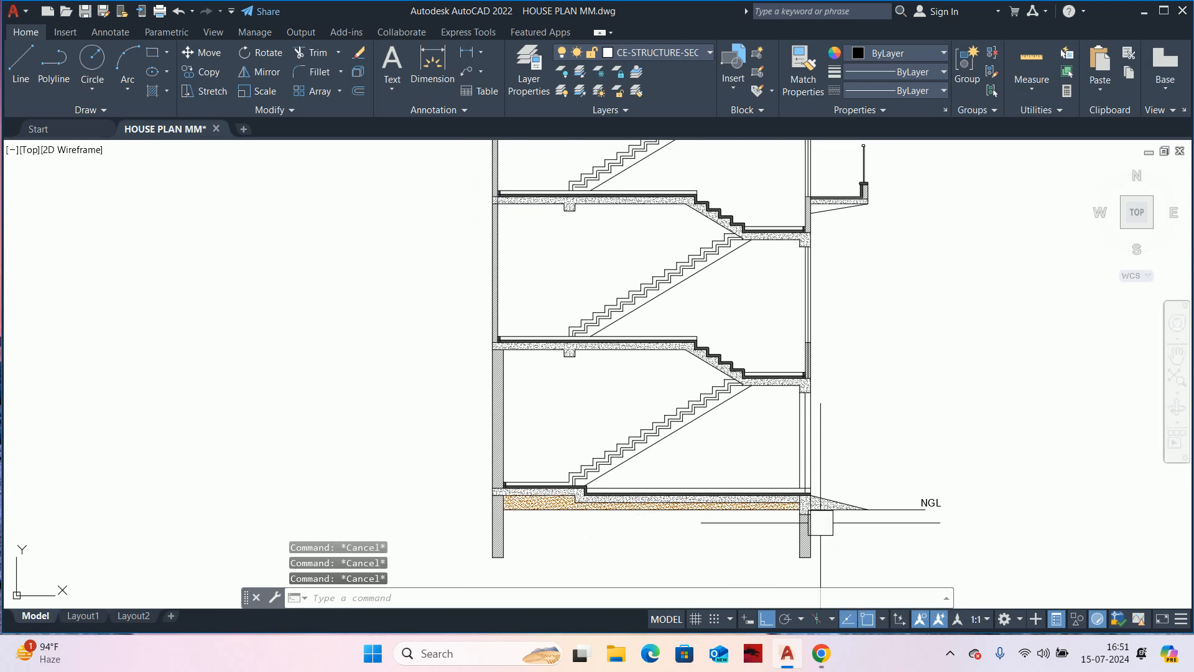
- Assign the HIDDEN linetype to the natural ground level line beside the ramp
scroll(825, 525, "down", 2)
scroll(830, 541, "up", 4)
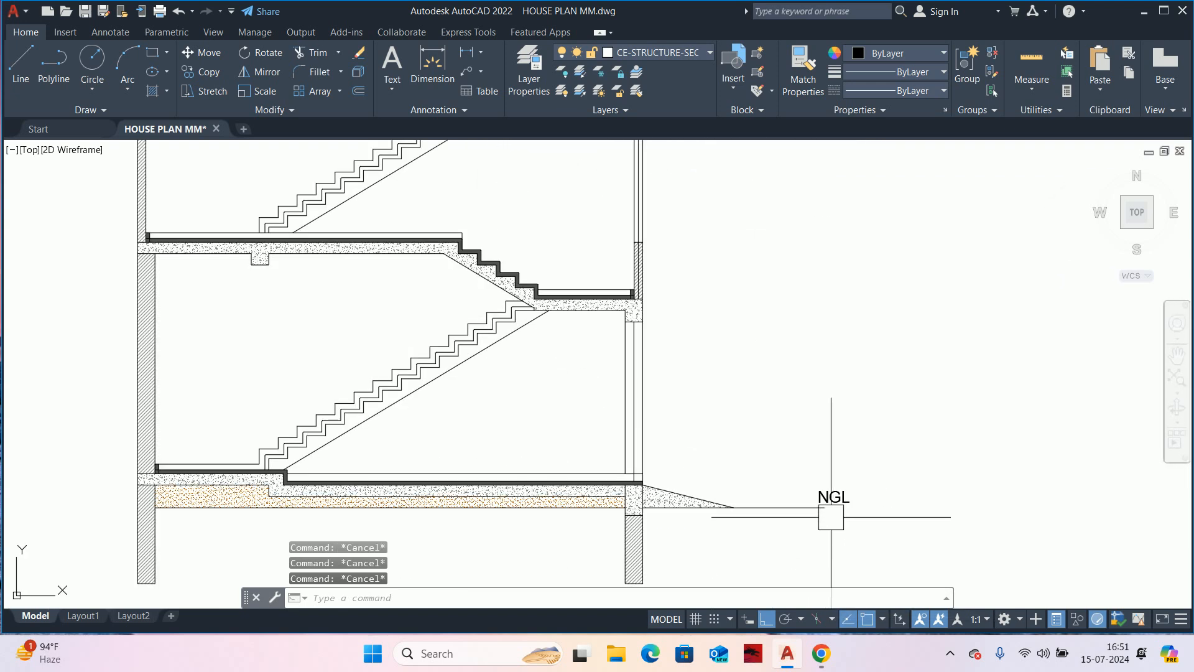
left_click(814, 507)
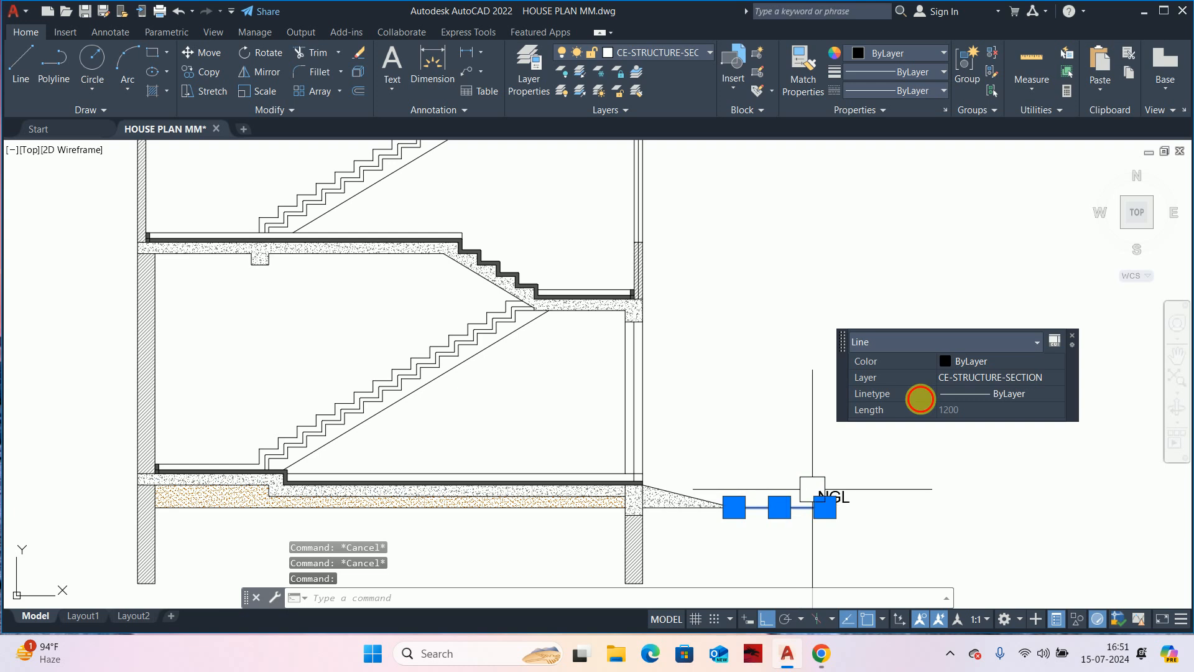
left_click(980, 403)
left_click(969, 461)
key("Escape")
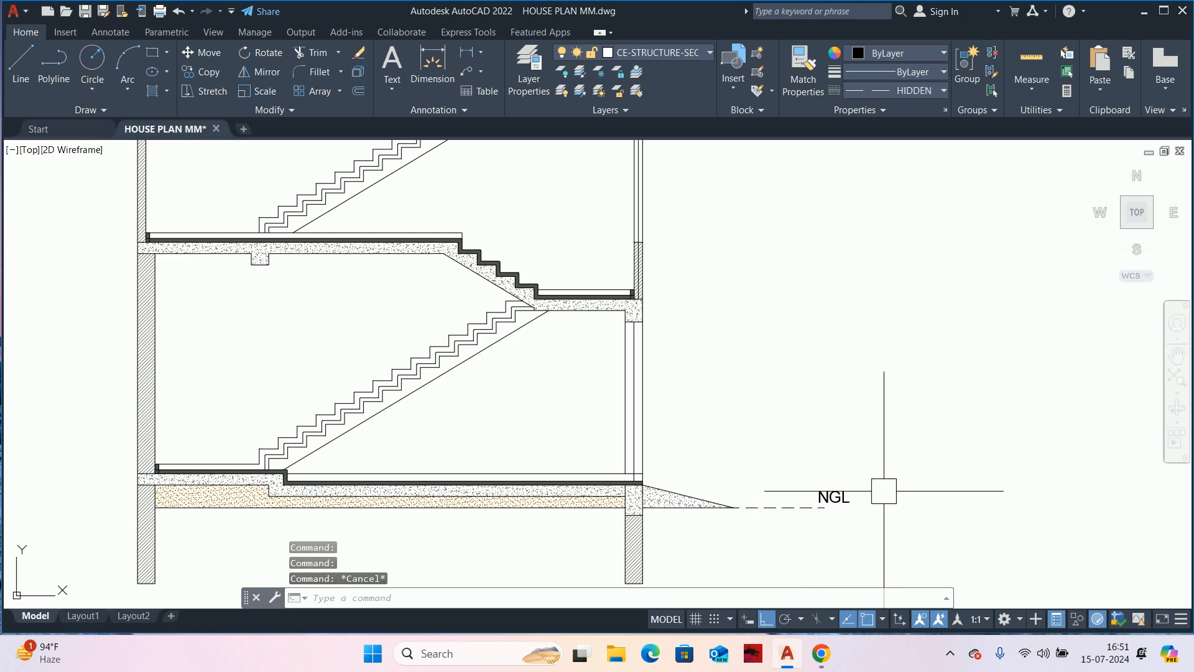
key("Escape")
key("Escape")
- Stretch the NGL line's free end farther away from the ramp, carrying the NGL label along with it
scroll(818, 532, "up", 4)
mouse_move(815, 531)
middle_mouse_down()
mouse_move(701, 547)
mouse_move(763, 454)
mouse_move(740, 485)
middle_mouse_up()
scroll(675, 520, "down", 2)
scroll(753, 480, "down", 3)
type("s")
key("space")
left_click(813, 512)
left_click(752, 462)
key("space")
left_click(744, 460)
left_click(818, 409)
key("Escape")
key("Escape")
key("Escape")
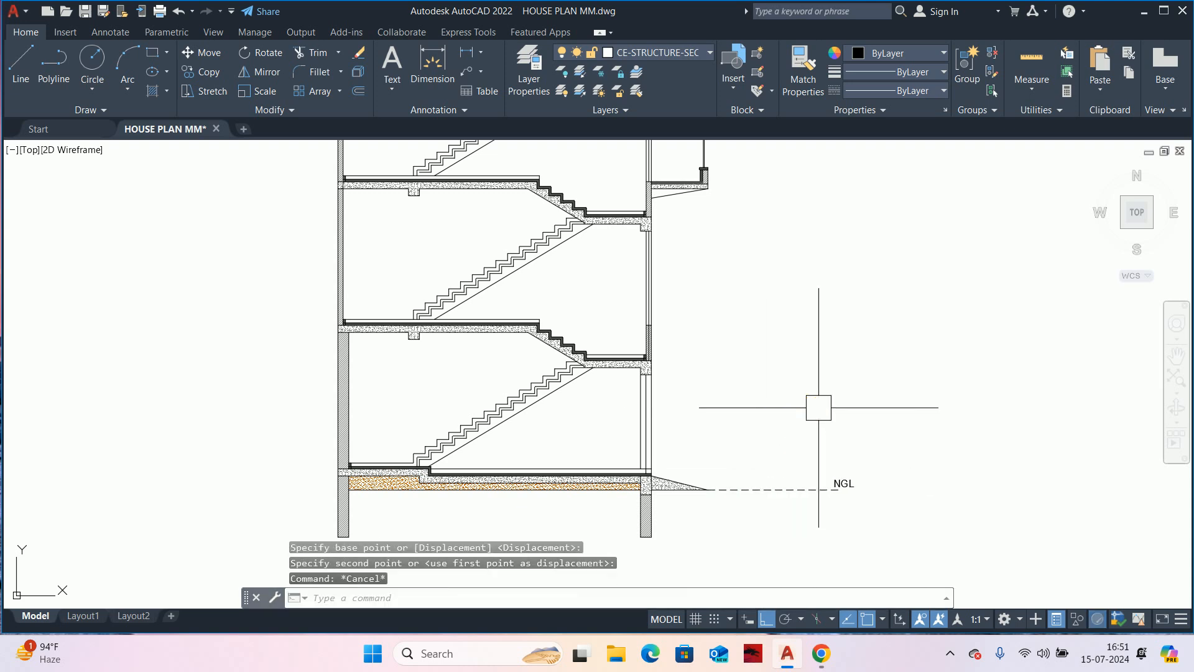
- Insert the Drawing Title - Metric block from the annotation tool palette beside the NGL label
scroll(789, 495, "up", 2)
middle_click_drag(789, 496, 755, 521)
type("tp")
key("Return")
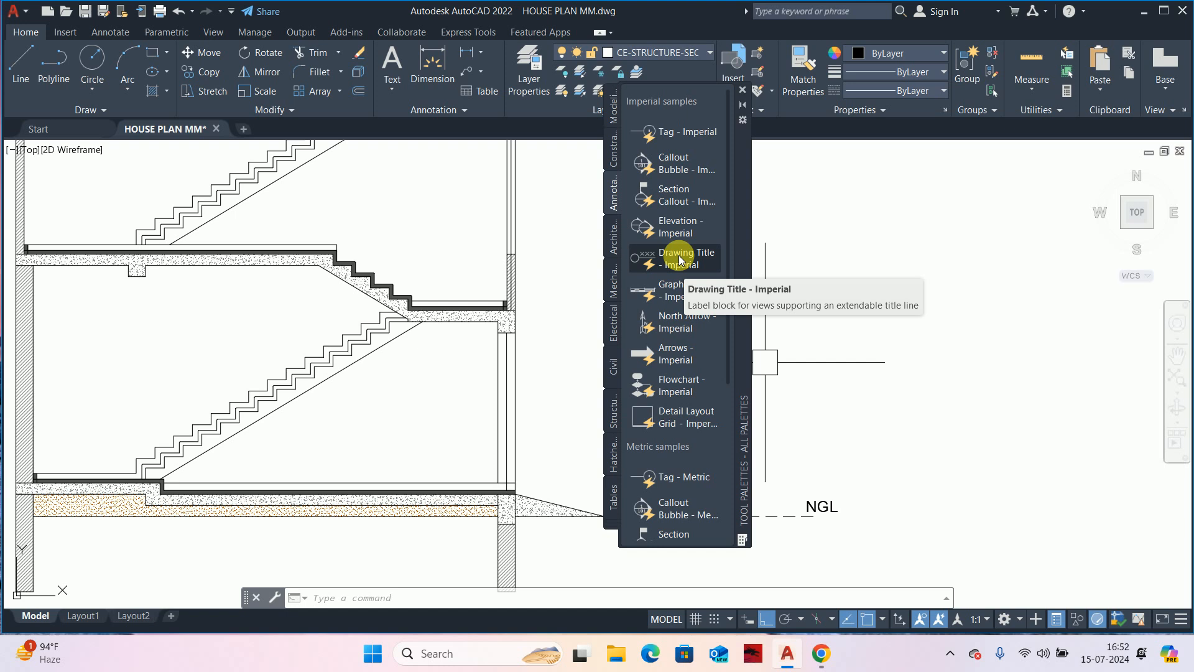
scroll(679, 260, "down", 5)
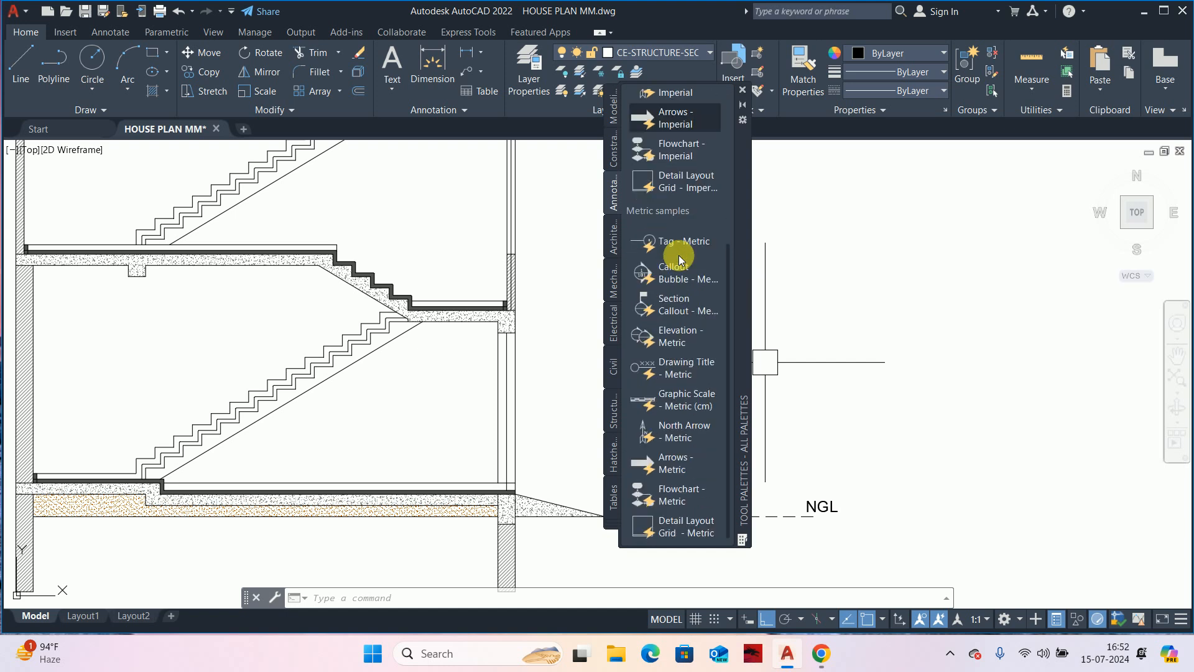
left_click(675, 376)
left_click(595, 378)
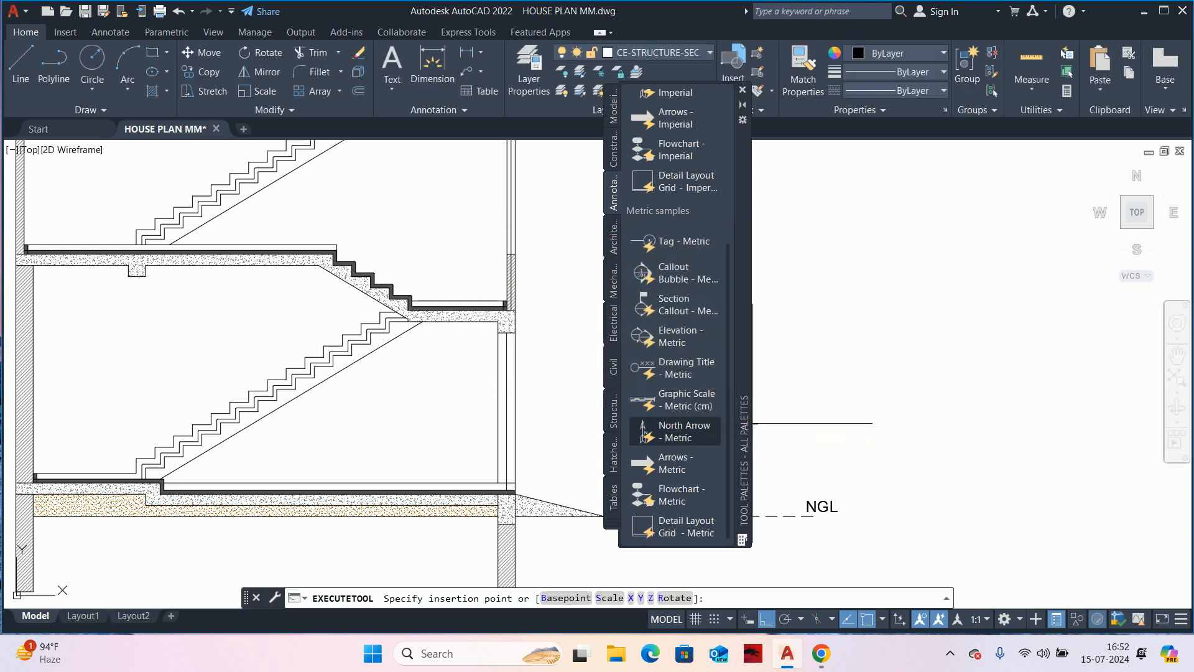
scroll(902, 407, "up", 3)
left_click(922, 459)
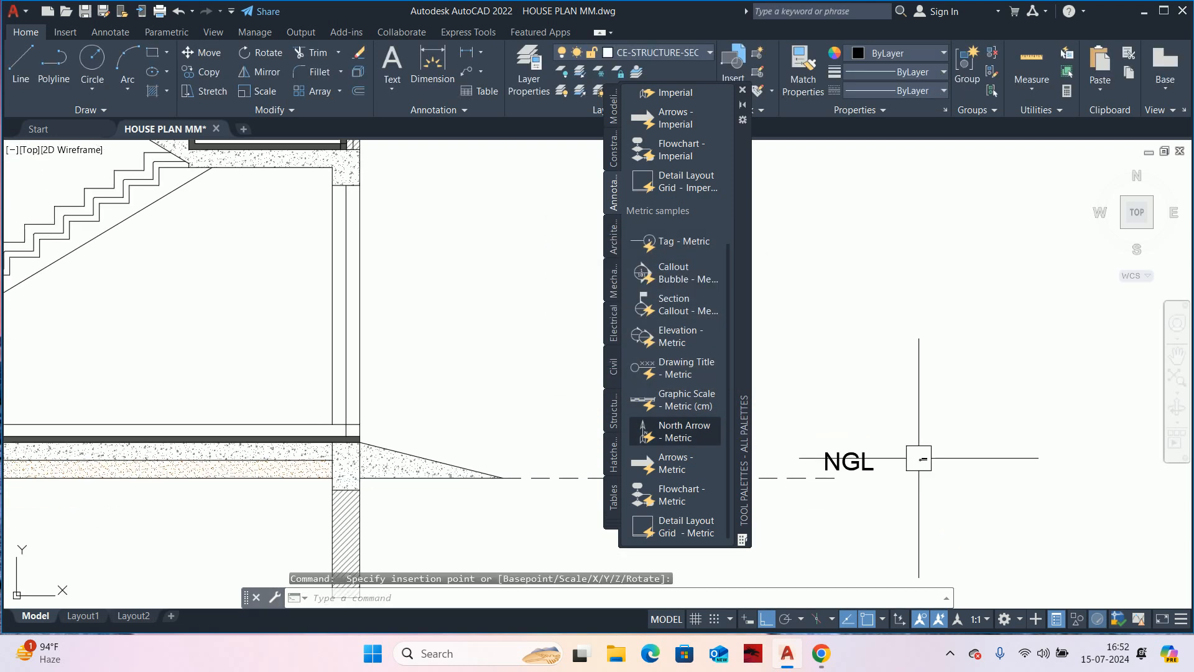
left_click(741, 91)
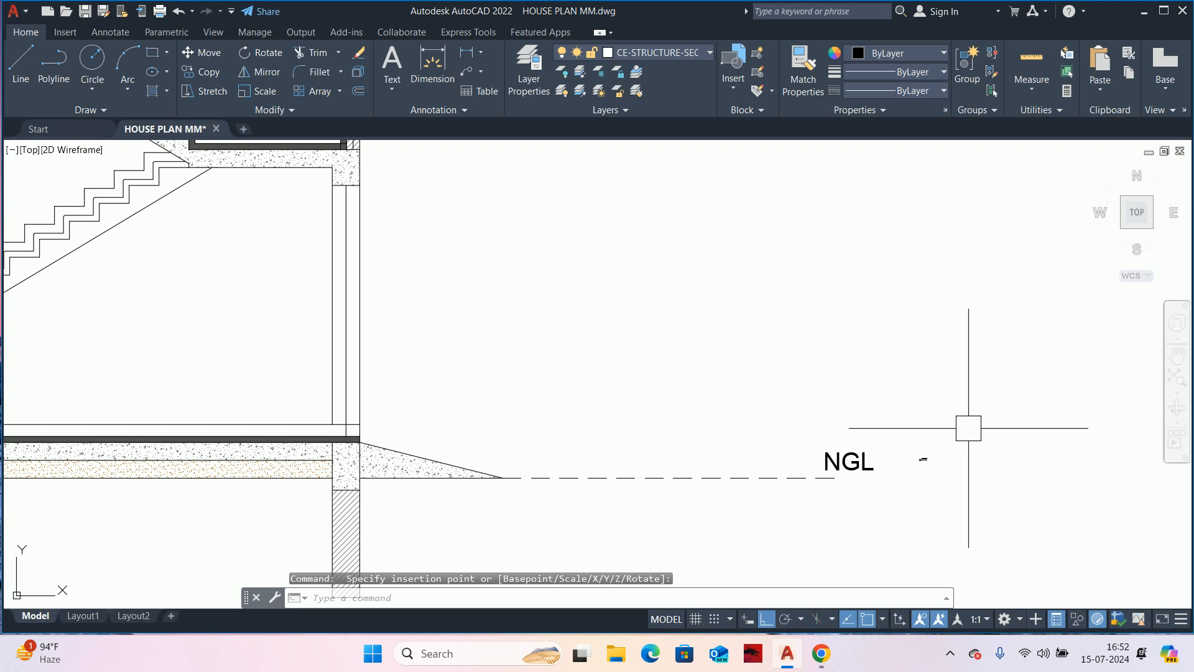
scroll(952, 464, "up", 8)
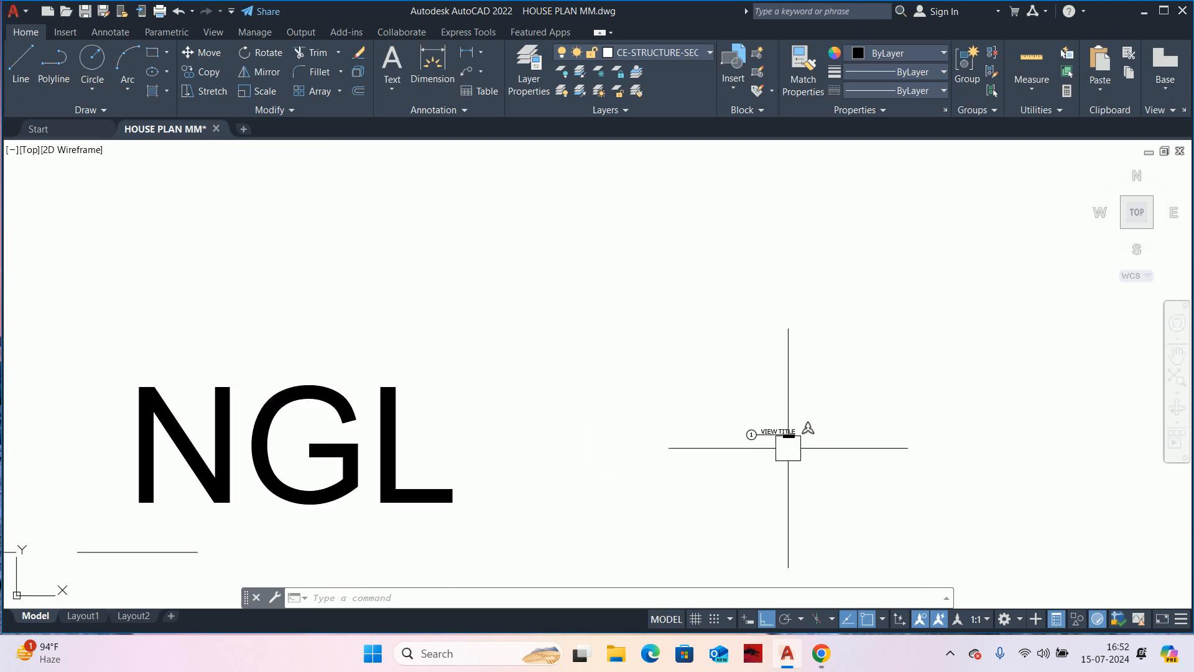
left_click(788, 447)
left_click(795, 434)
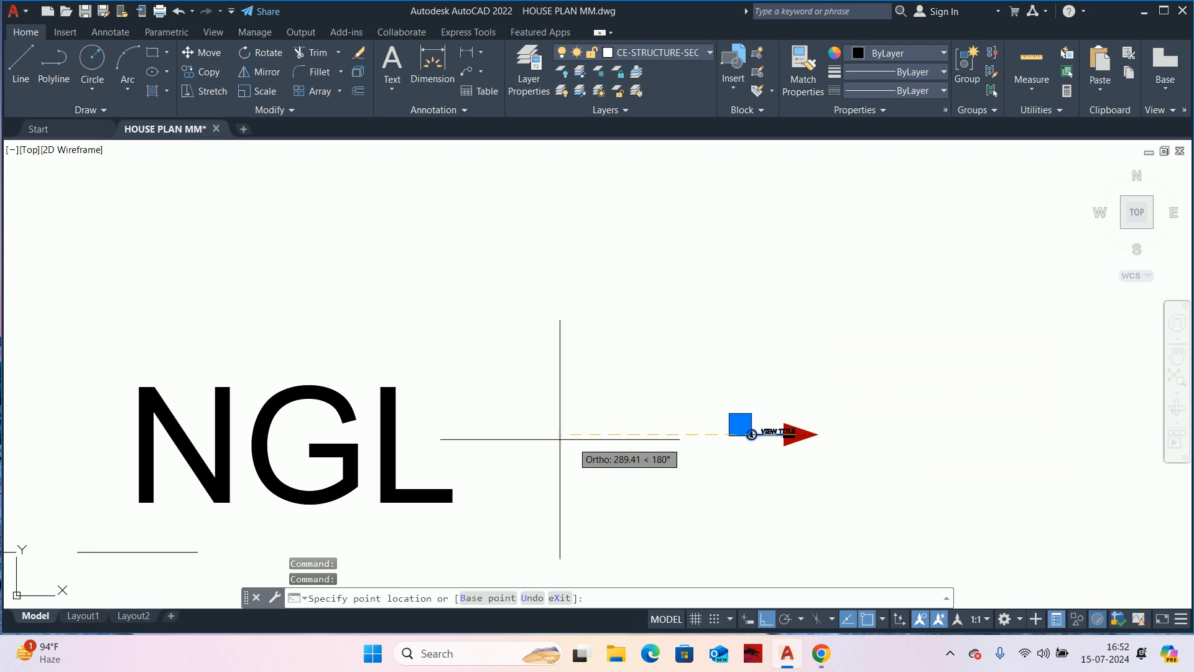
key("Escape")
key("Escape")
scroll(677, 454, "up", 4)
left_click(838, 440)
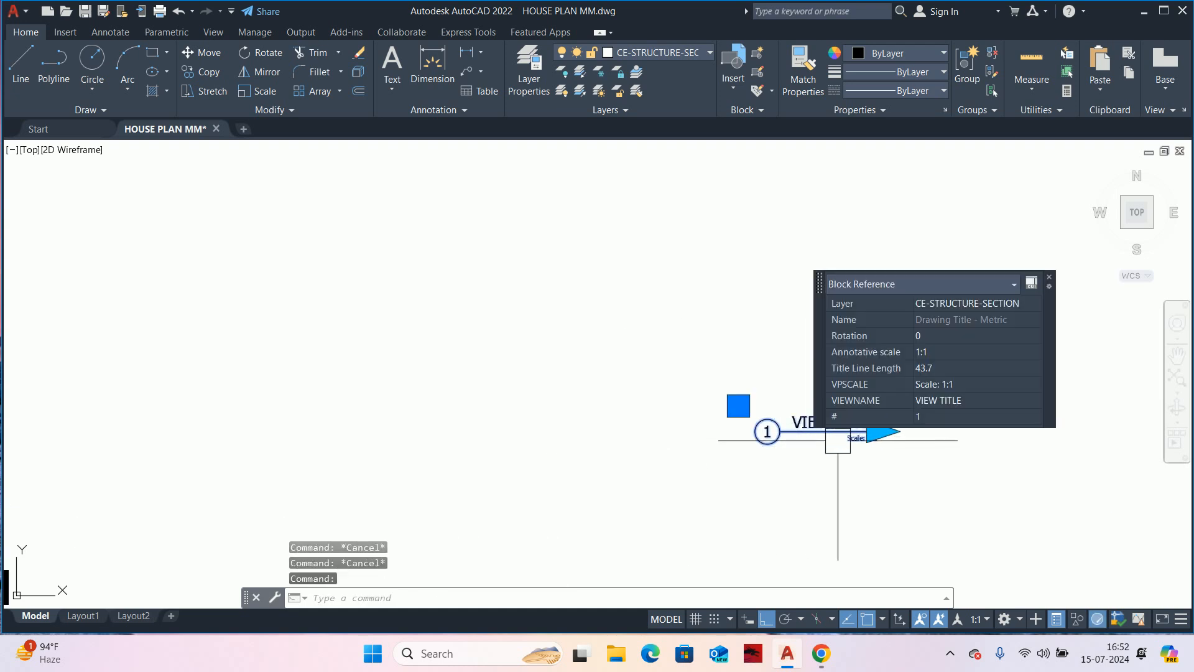
left_click(878, 434)
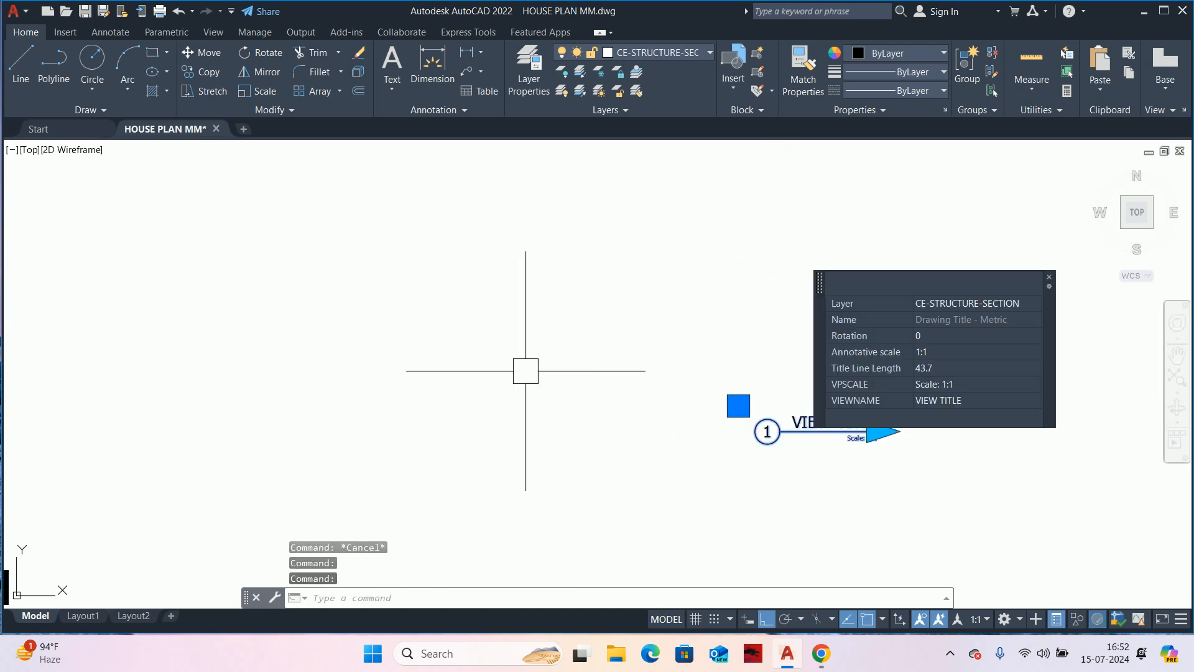
middle_click_drag(767, 485, 518, 481)
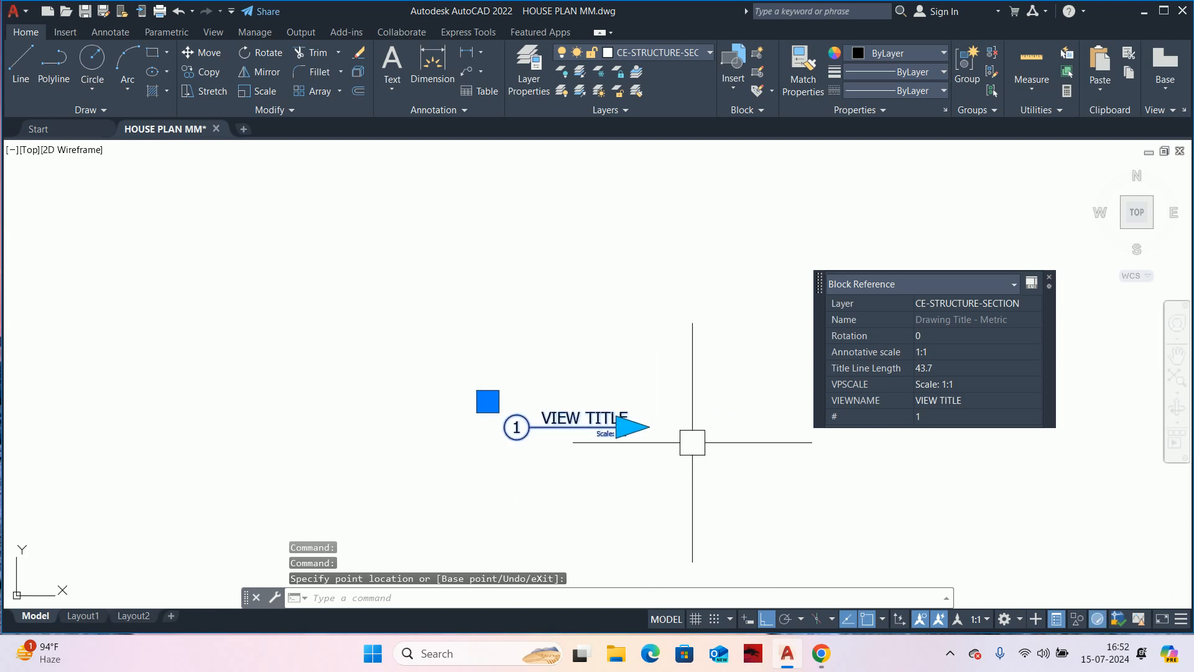
left_click(629, 427)
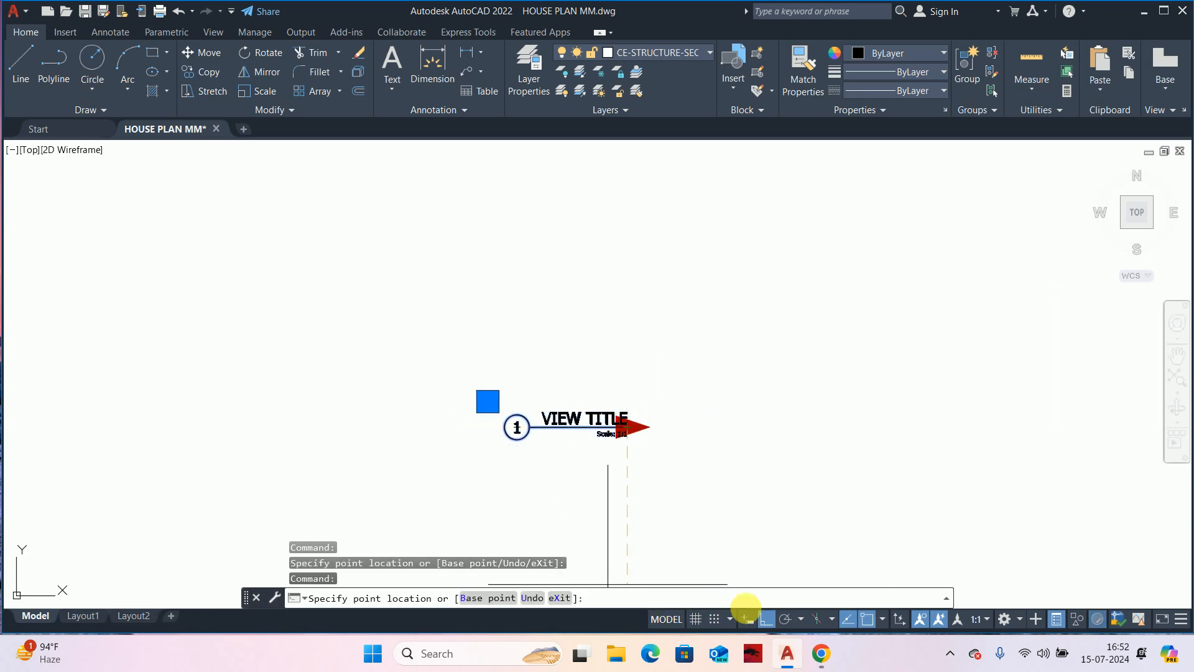
key("Escape")
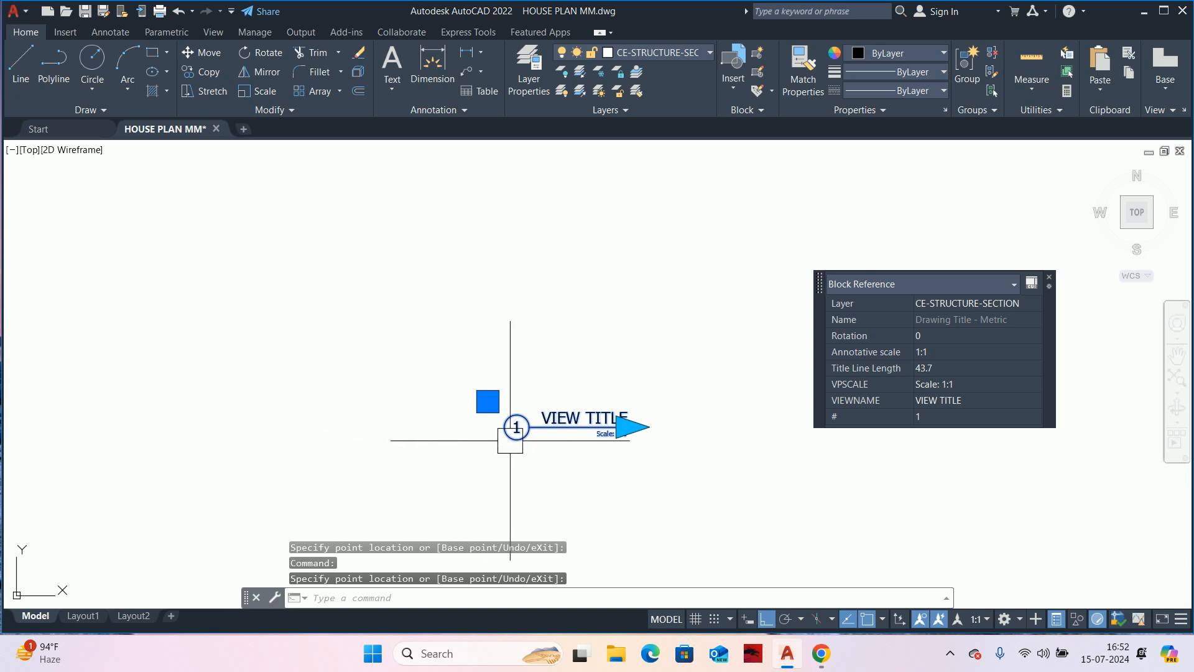
- Try to mirror the drawing title block about a vertical line just past the end of its title line
type("mi")
key("Return")
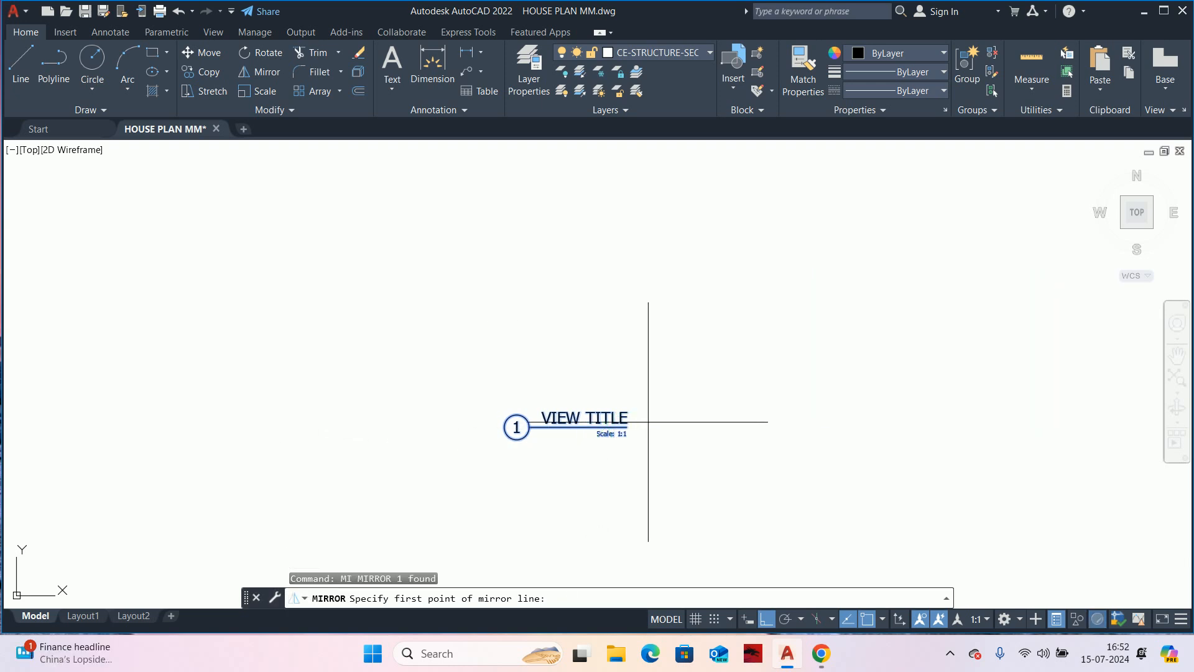
left_click(659, 427)
left_click(656, 304)
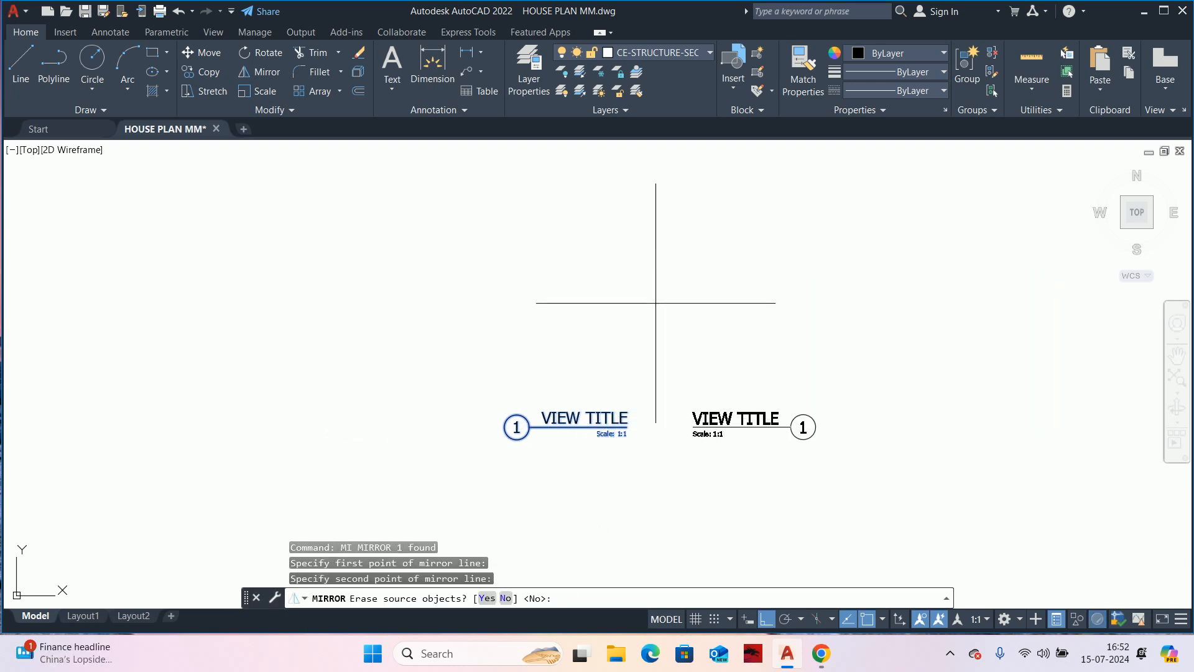
key("Escape")
key("Escape")
- Turn Ortho off while trying to stretch the end of the drawing title's line
left_click(573, 419)
scroll(577, 439, "up", 5)
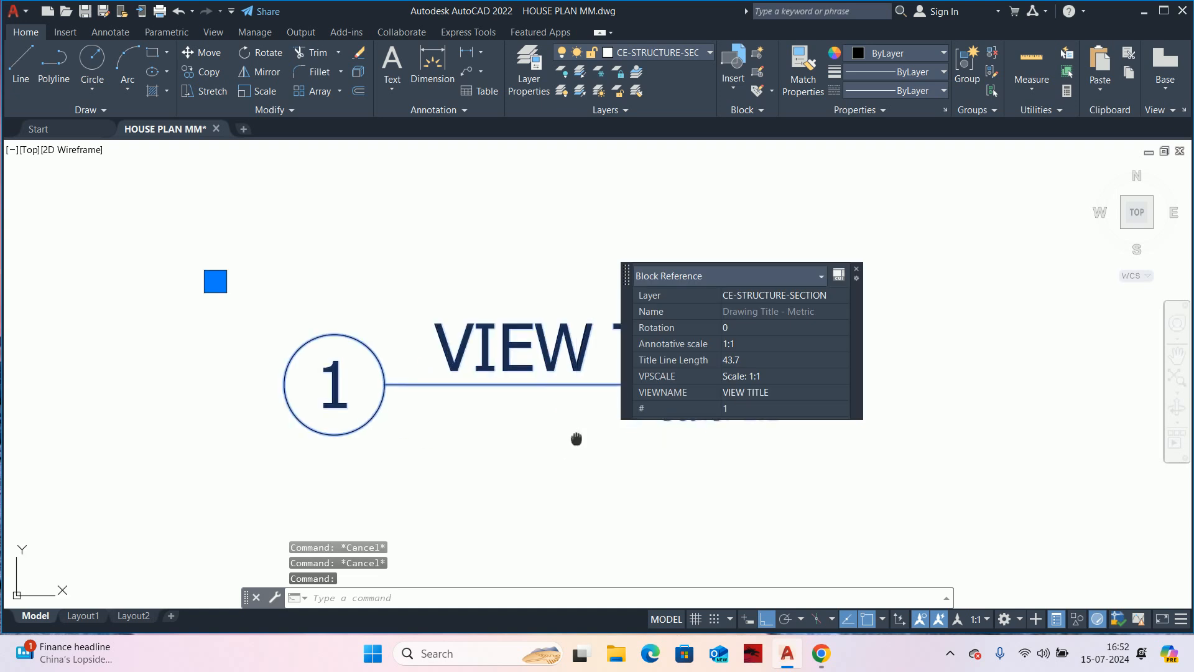
middle_click_drag(596, 439, 405, 451)
left_click(591, 395)
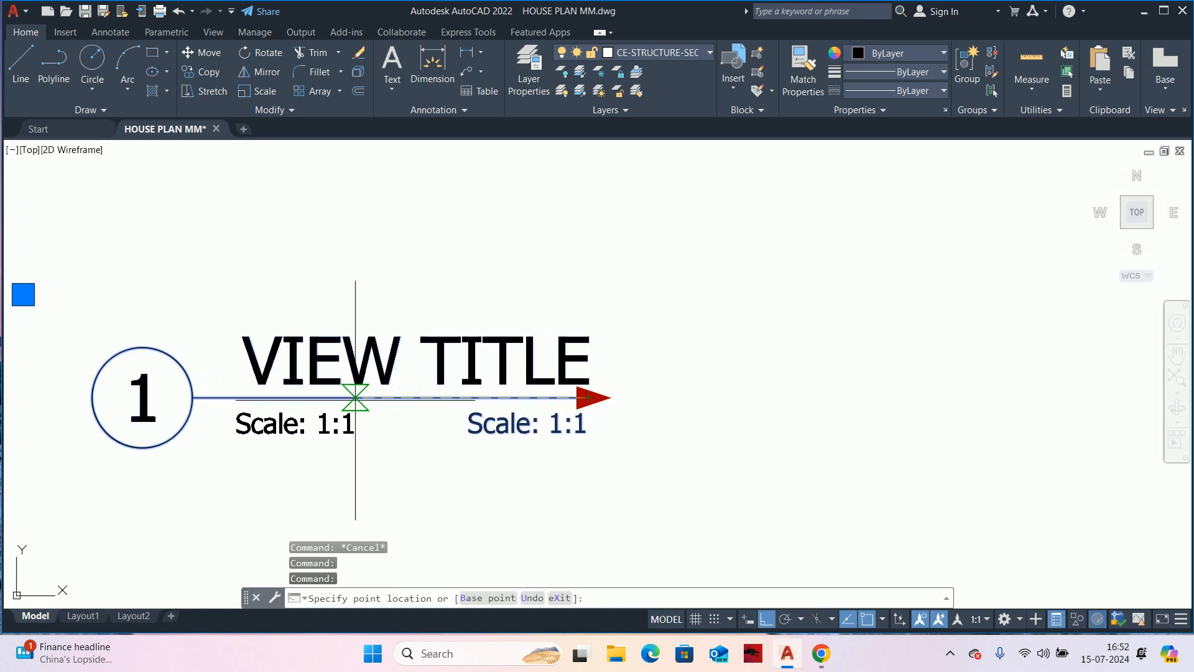
middle_click_drag(355, 399, 523, 399)
left_click(765, 620)
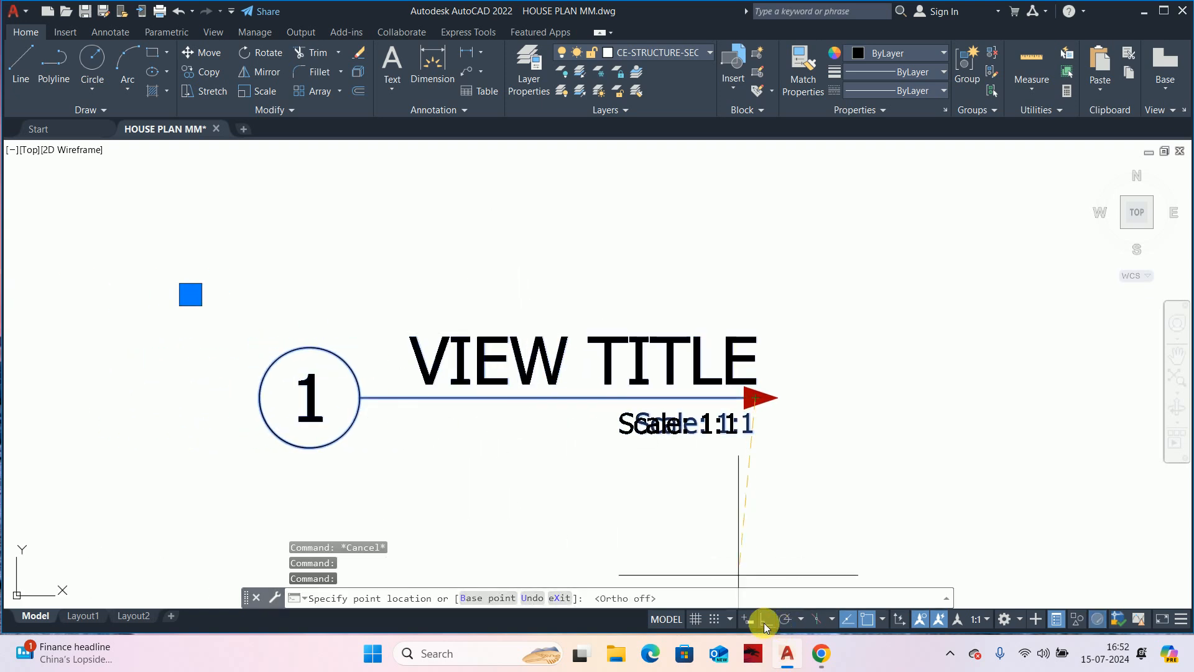
scroll(504, 262, "down", 2)
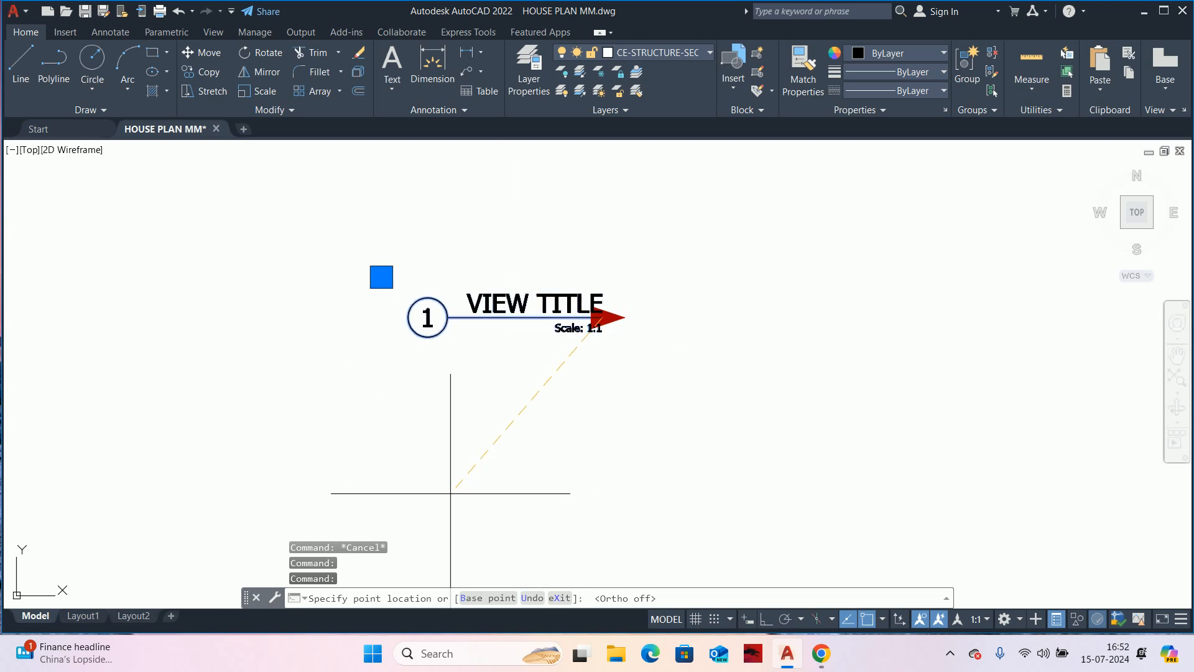
key("Escape")
key("Escape")
key("Escape")
- Insert the Tag - Metric block from the annotation tool palette beside the drawing title
middle_click_drag(528, 344, 683, 406)
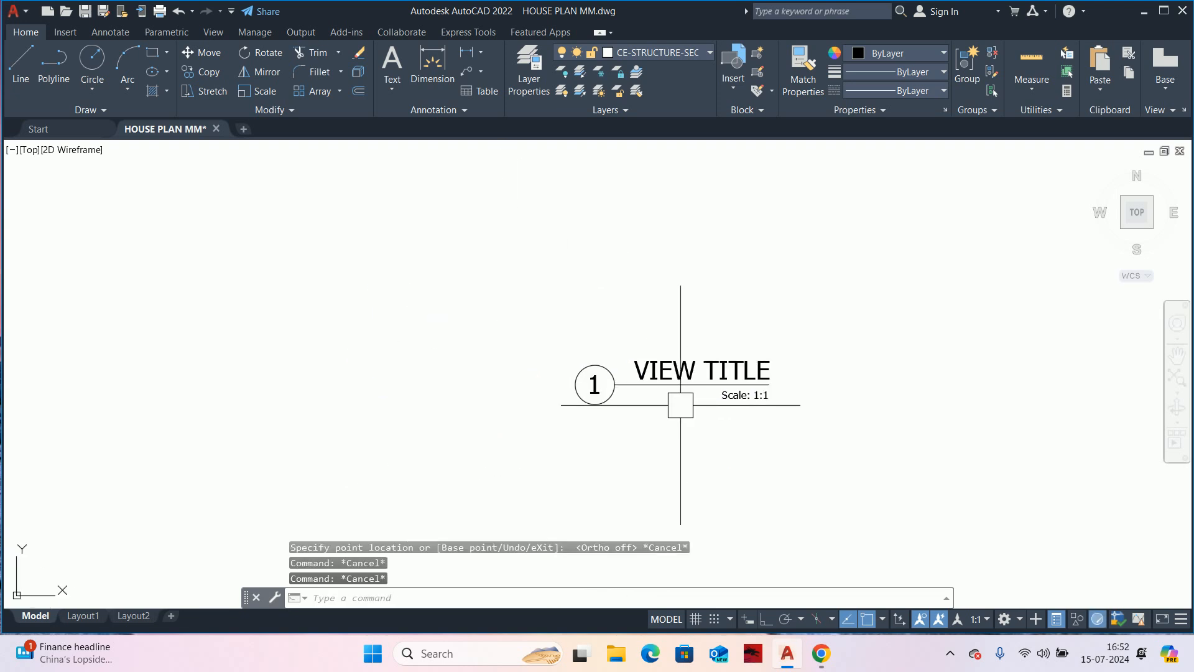
type("TP")
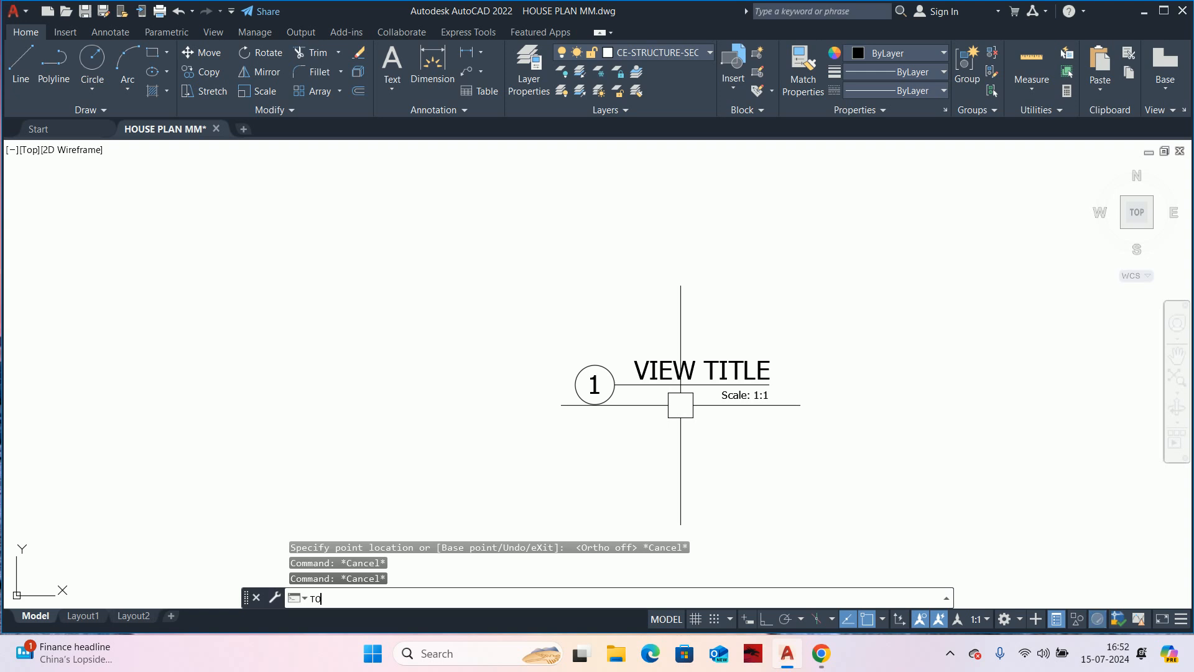
key("Return")
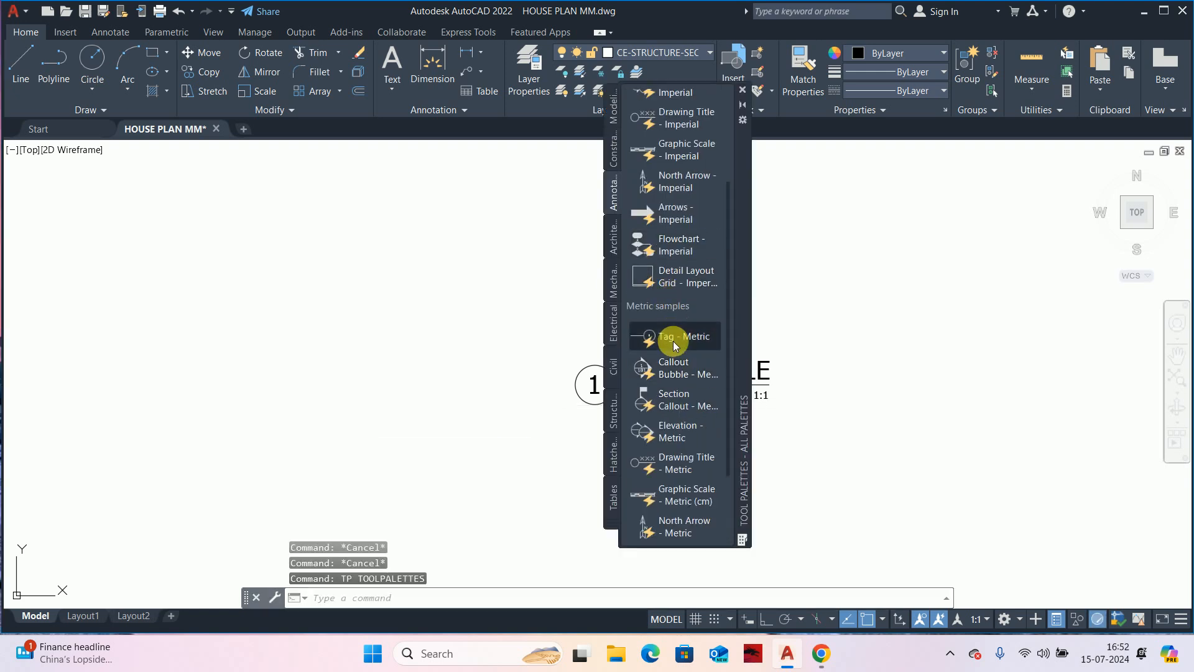
left_click(674, 341)
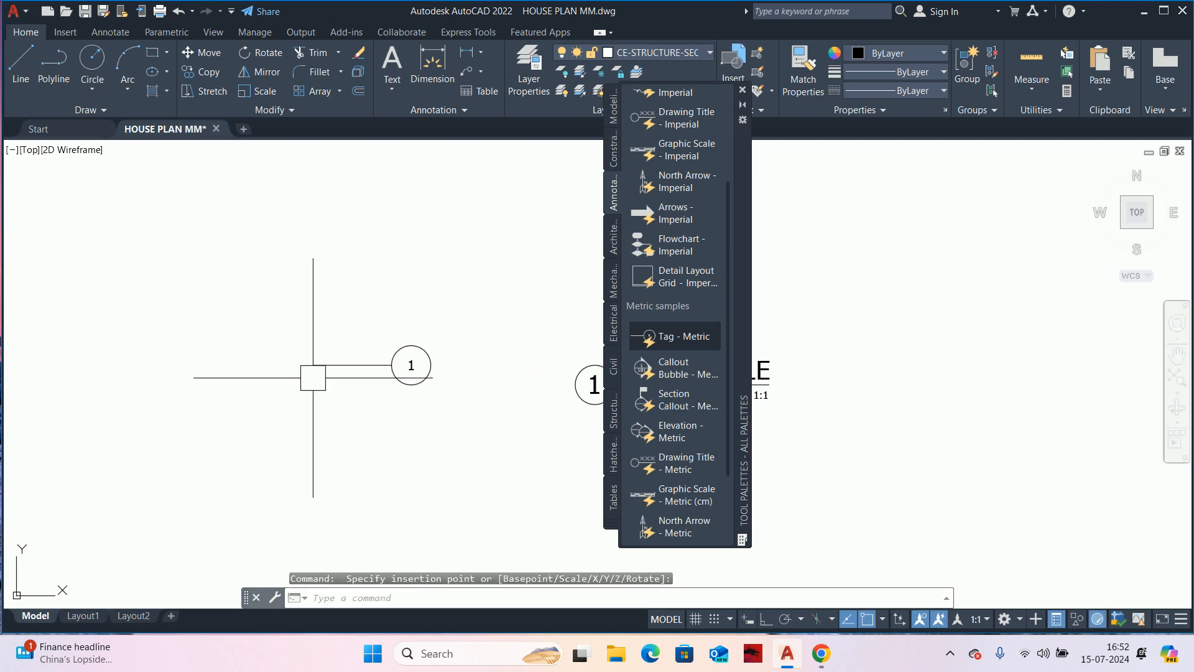
left_click(742, 90)
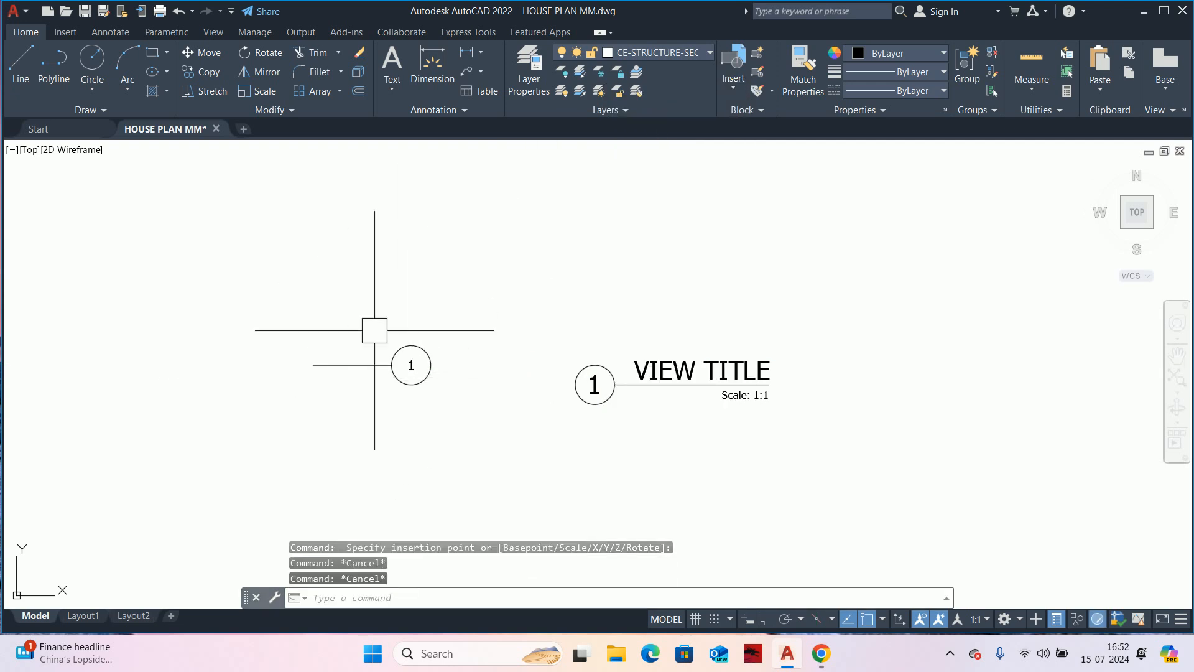
left_click(411, 365)
left_click(313, 364)
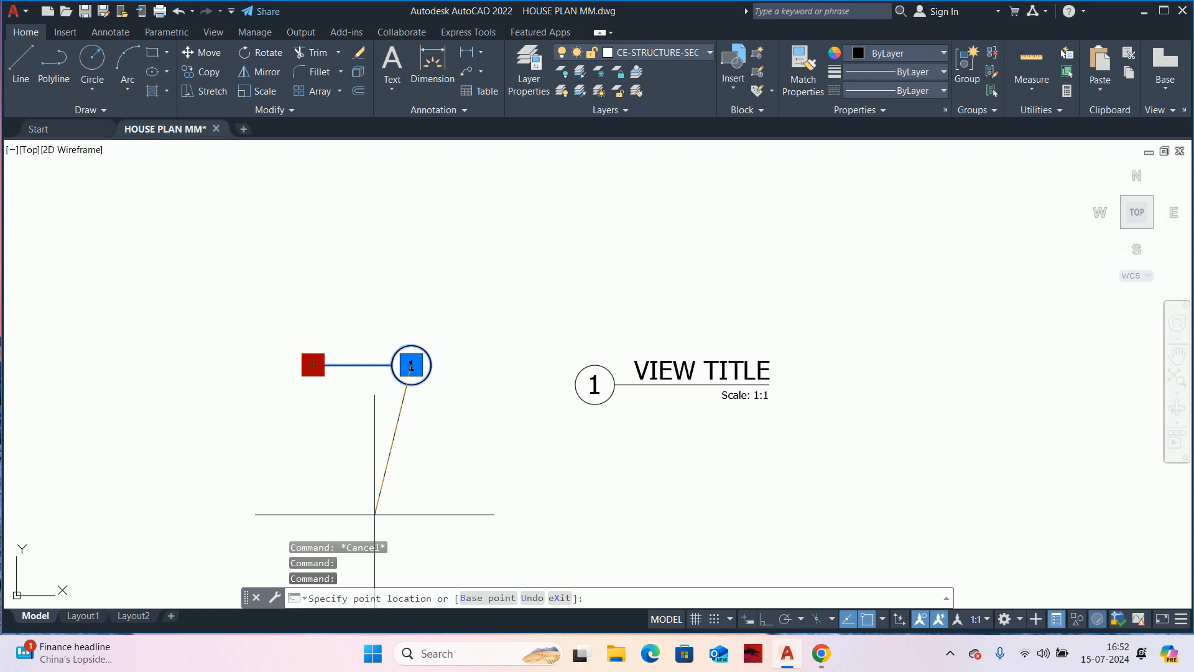
key("Escape")
key("Escape")
- Select the drawing title block beside the inserted tag
left_click(736, 392)
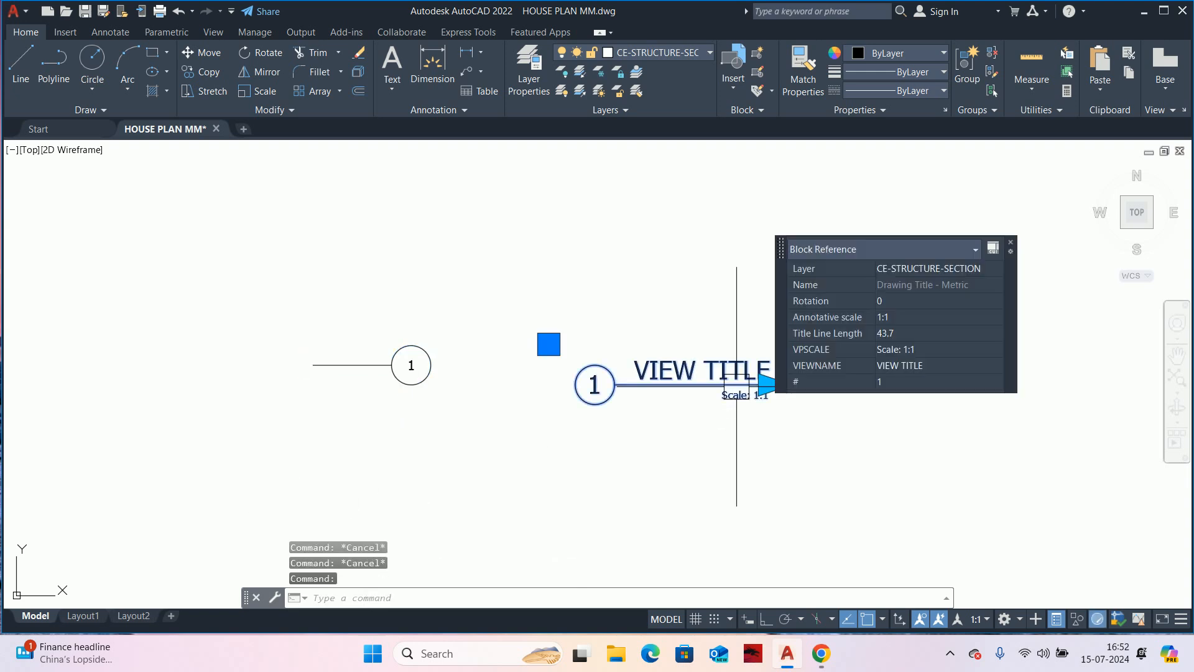
- Delete the view title block beside the numbered circular tag
key("Delete")
scroll(637, 421, "down", 2)
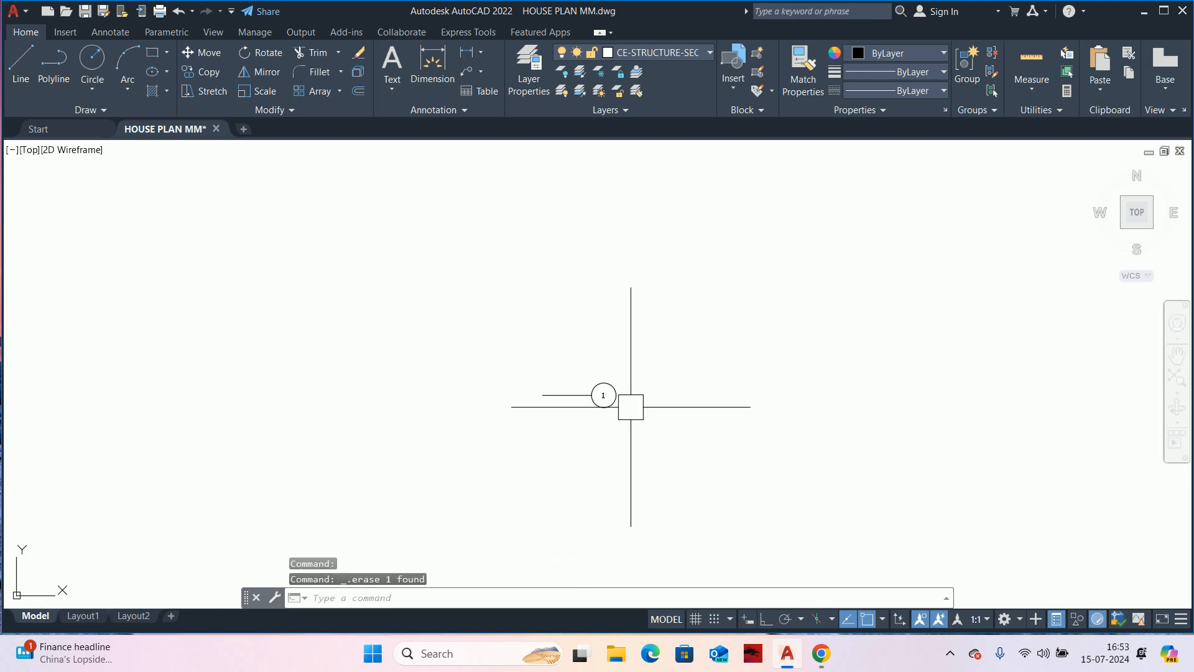
scroll(629, 401, "up", 2)
- Scale the numbered circular tag by a factor of 25
key("Escape")
key("Escape")
type("sc")
key("Return")
left_click(631, 405)
key("Return")
left_click(609, 403)
type("25")
key("Return")
key("Escape")
key("Escape")
scroll(762, 432, "down", 5)
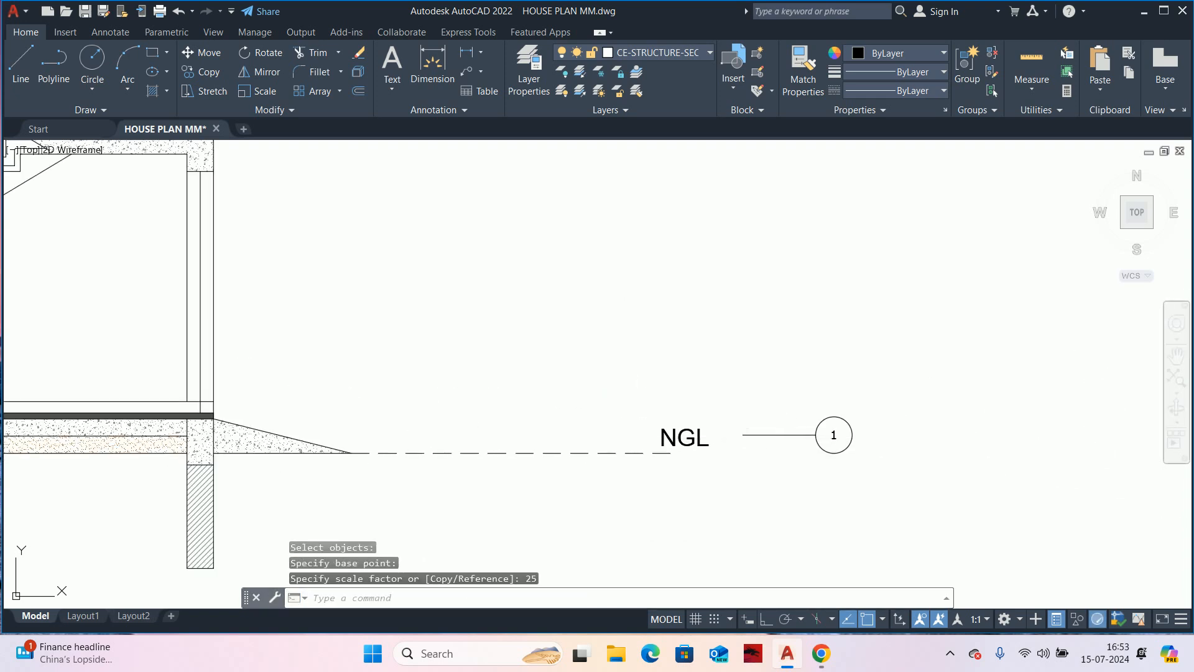
- Match the properties of the dashed ground line onto the numbered tag
type("m")
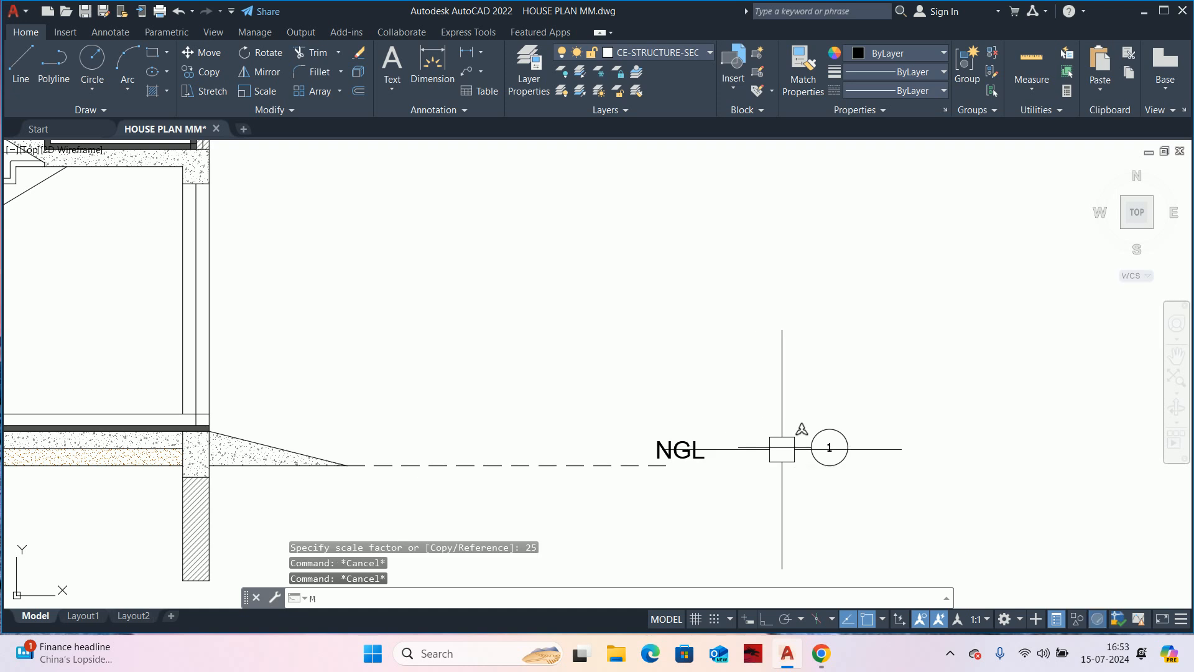
type("a")
key("Return")
left_click(497, 475)
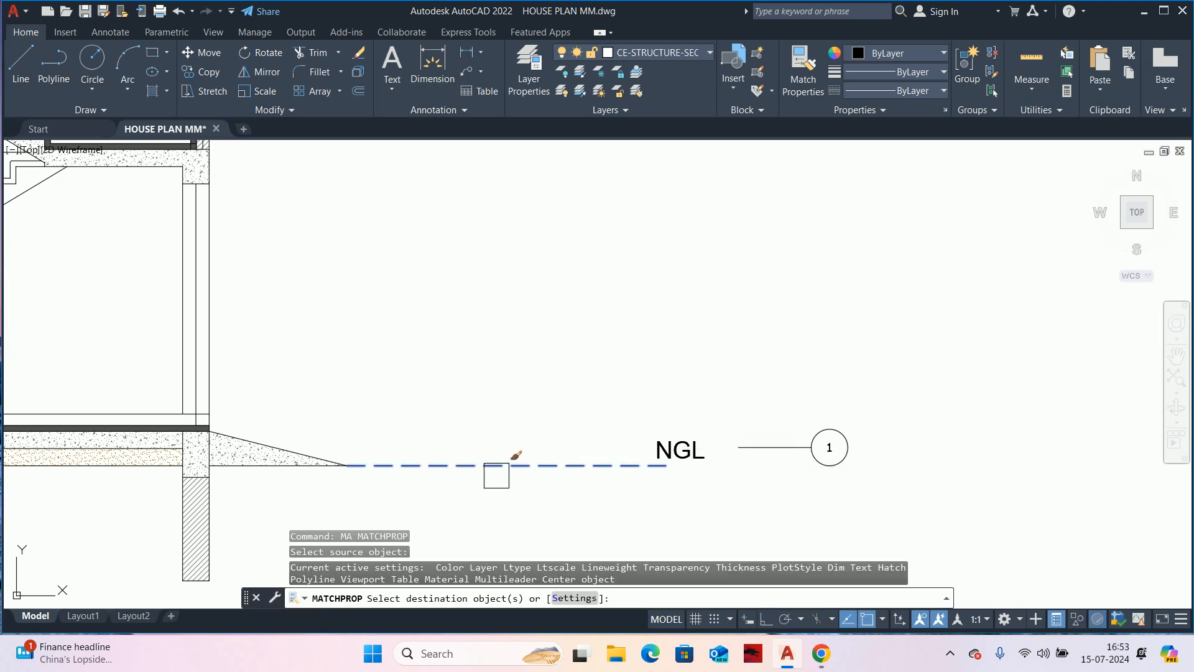
left_click(779, 449)
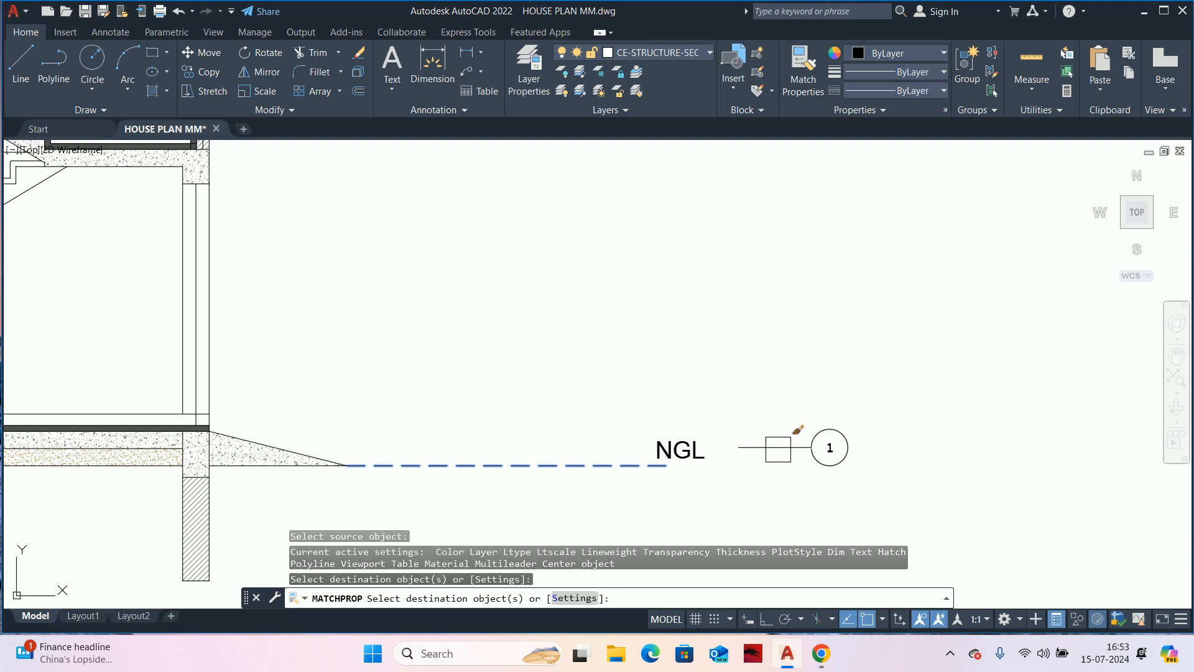
key("Return")
key("Escape")
left_click(759, 454)
key("Escape")
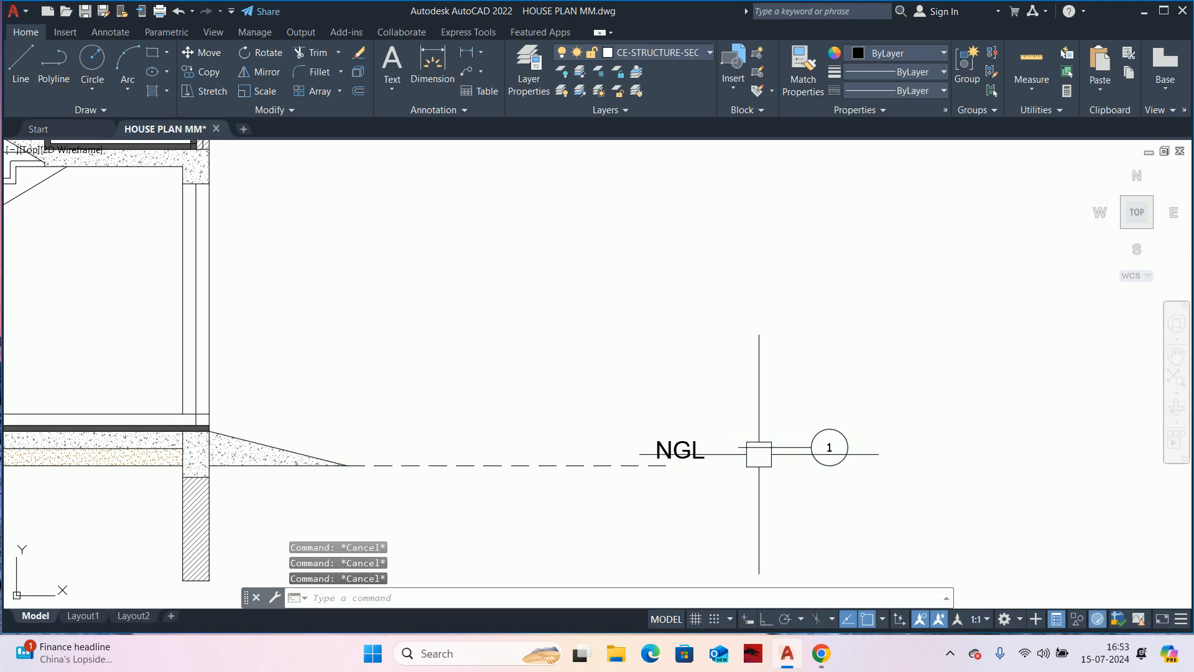
- Move the NGL text upward, well clear of the dashed ground line
type("m")
key("Return")
left_click(699, 443)
key("Return")
left_click(654, 436)
left_click(674, 269)
key("Escape")
- Move the numbered tag so the free end of its line meets the outer end of the dashed ground line
type("m")
key("Return")
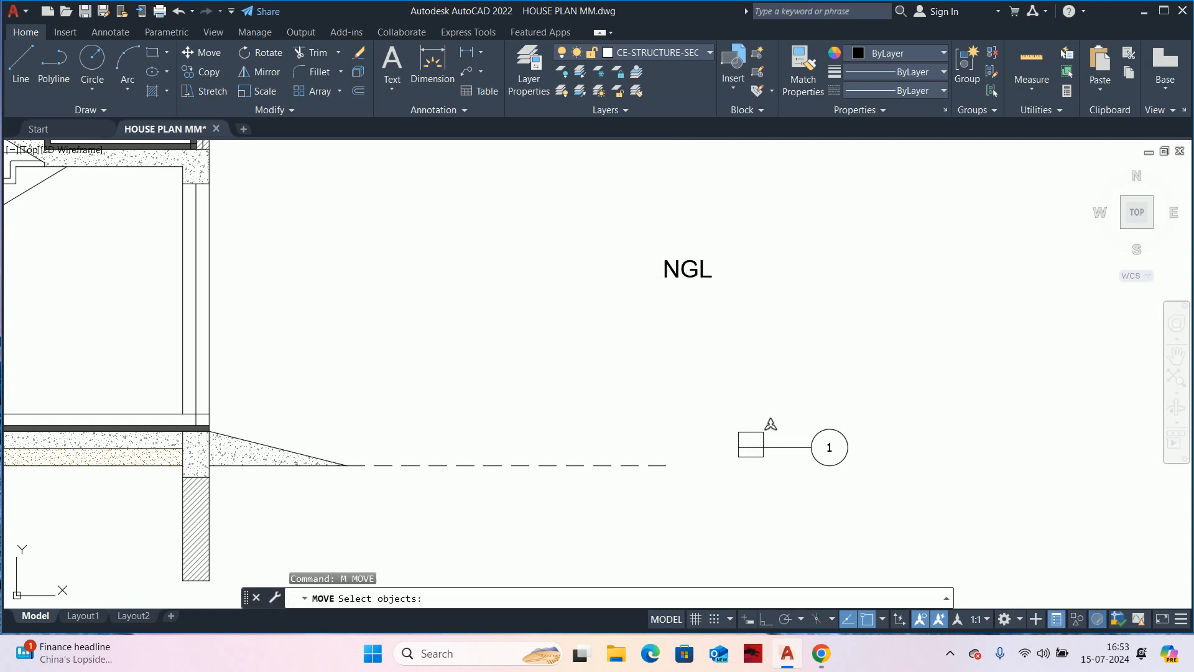
left_click(740, 447)
key("Return")
left_click(738, 446)
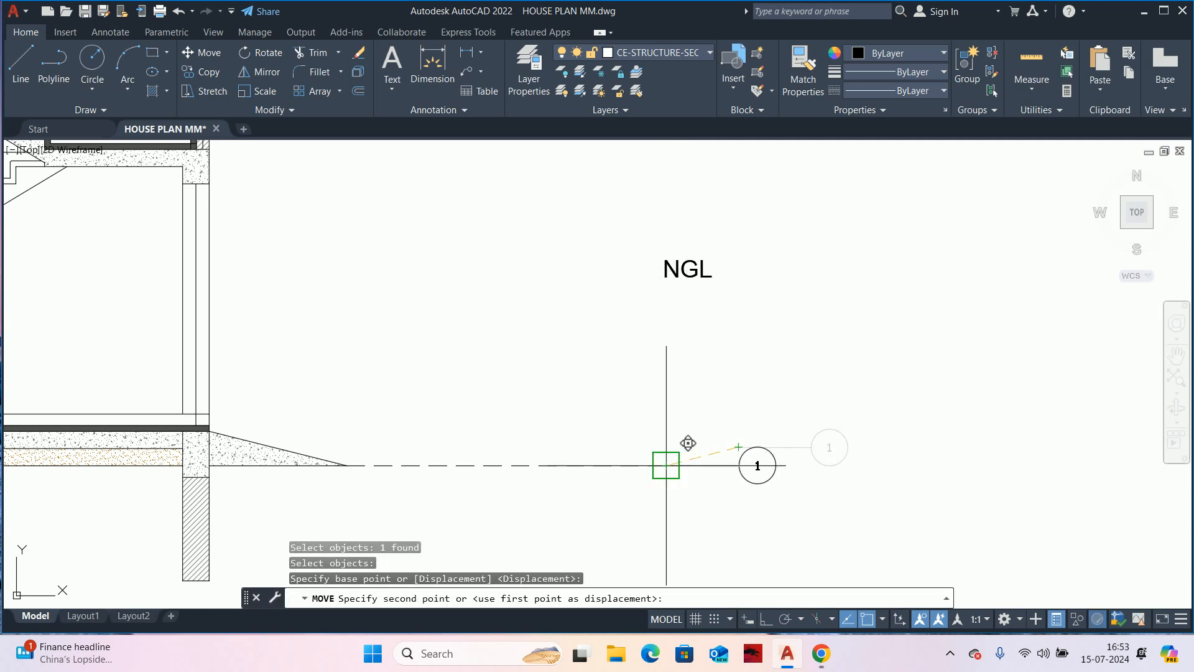
left_click(665, 464)
key("Escape")
key("Escape")
key("Escape")
- Try scaling the tag by a factor of 5 from the end of the dashed ground line, and undo it
scroll(785, 443, "down", 2)
left_click(765, 464)
type("sc")
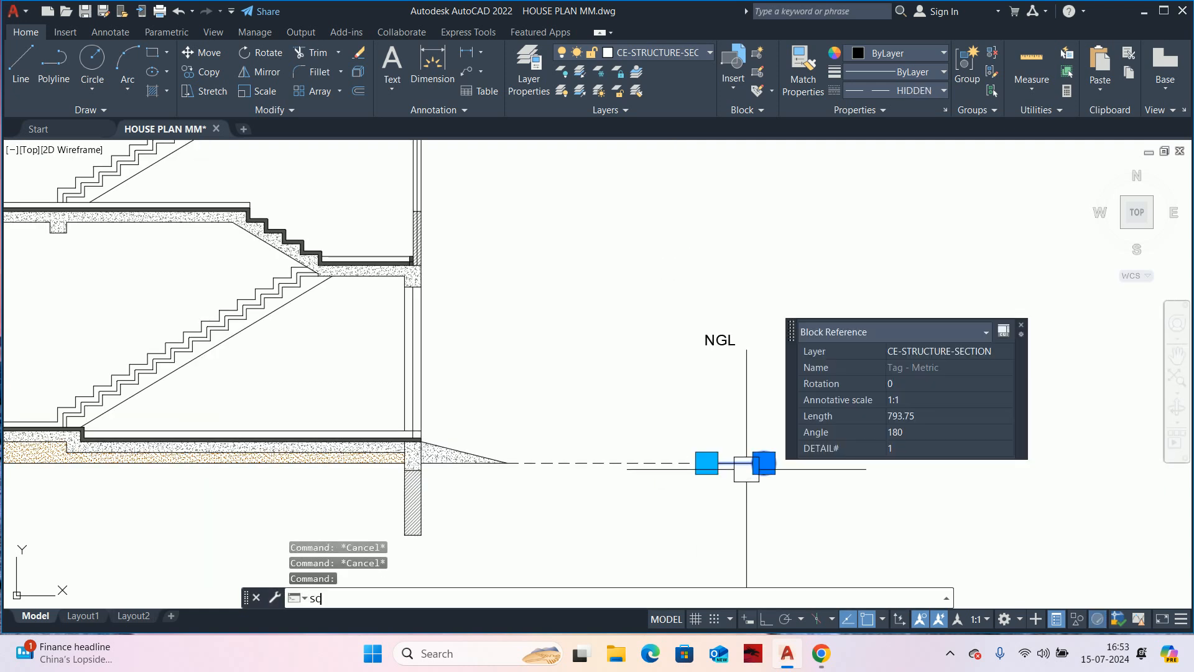
key("Return")
scroll(725, 468, "up", 3)
left_click(670, 451)
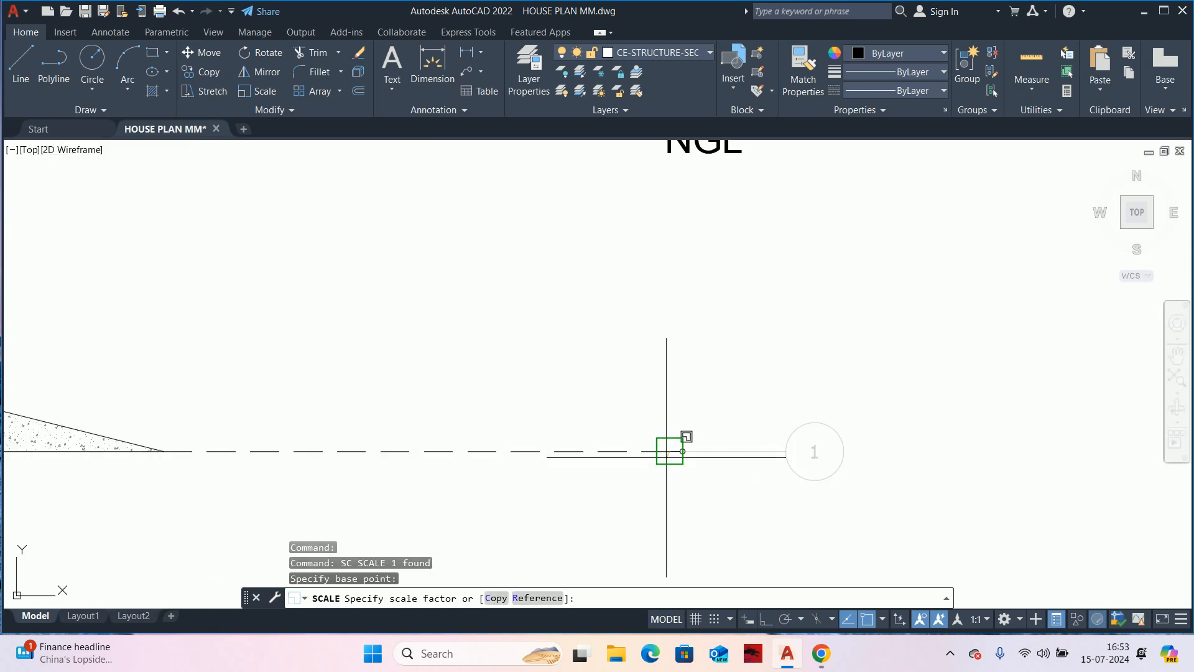
type("5")
key("Return")
scroll(667, 456, "down", 5)
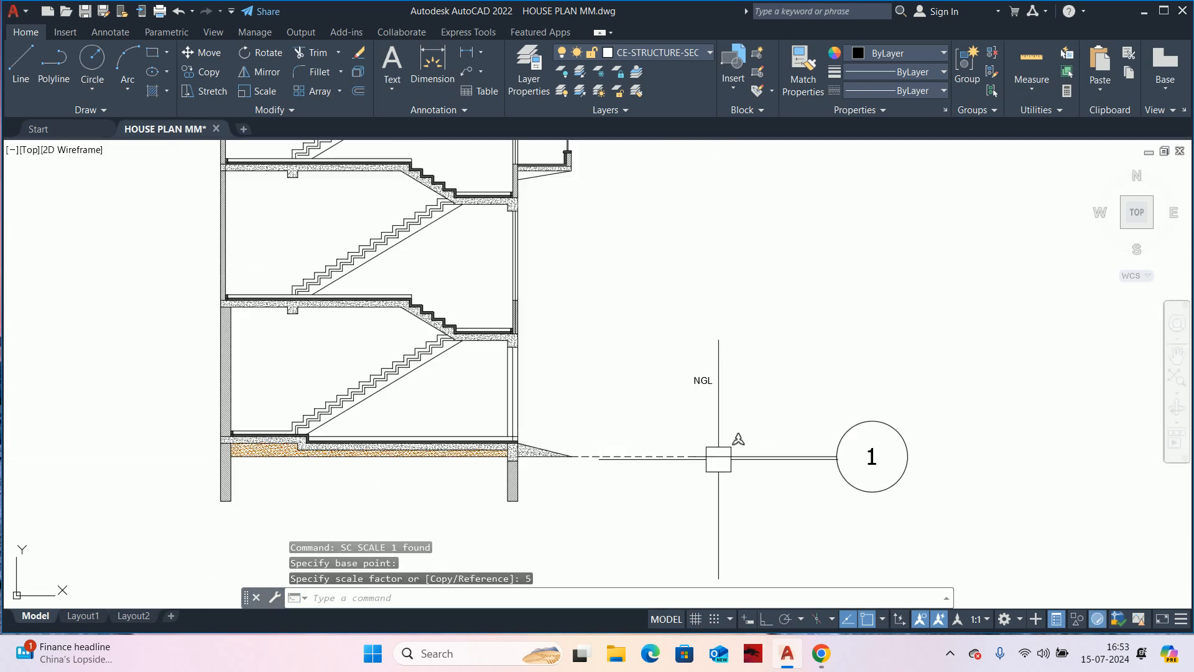
key("ctrl+z")
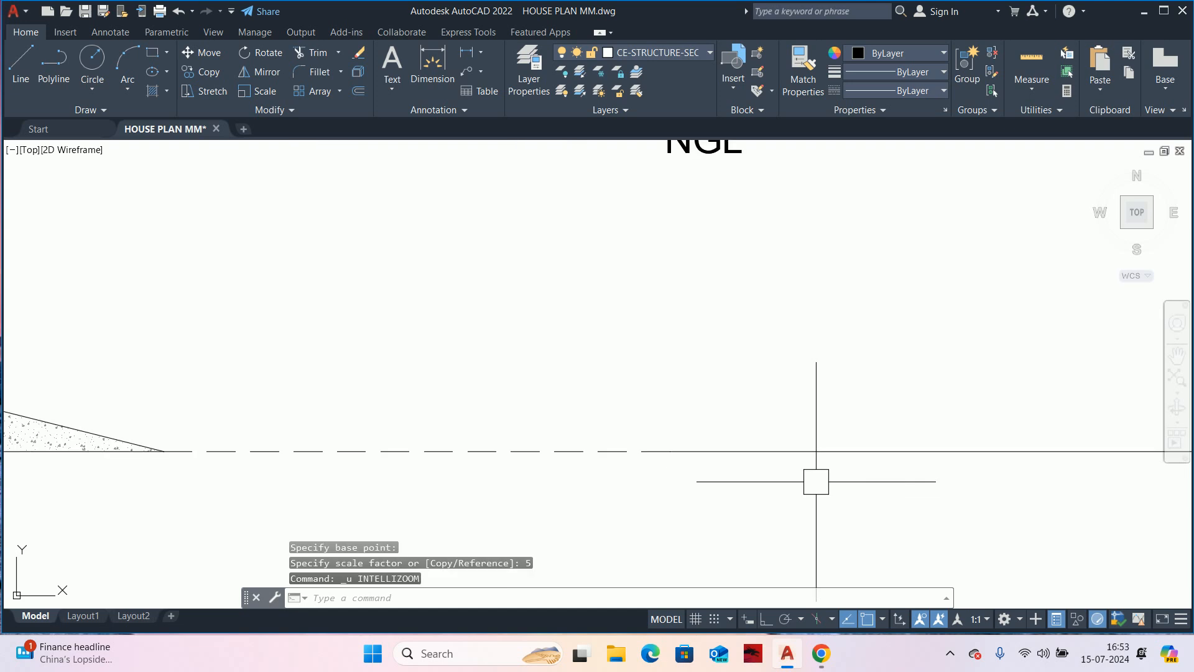
key("ctrl+z")
- Scale the tag by a factor of 2 from its connection to the dashed ground line
key("Escape")
type("sc")
key("Return")
left_click(764, 463)
key("Return")
left_click(708, 463)
type("2")
key("Return")
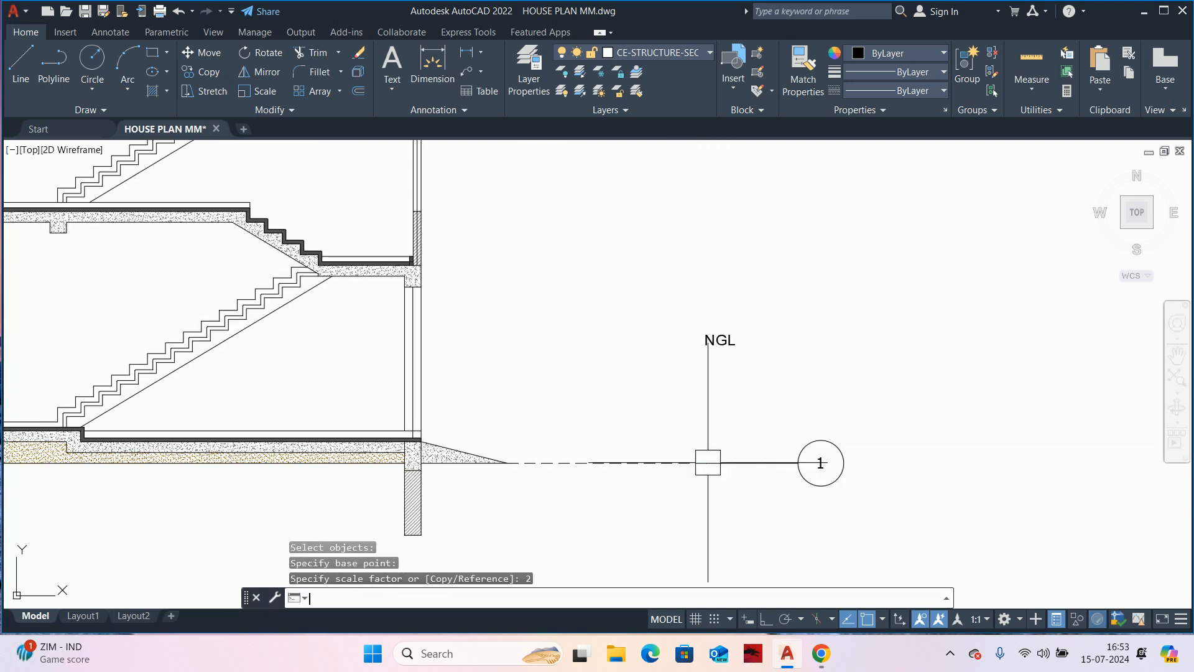
scroll(721, 478, "down", 5)
middle_click_drag(724, 478, 715, 505)
key("Escape")
key("Escape")
key("Escape")
- Scale the tag down to a length of about 1190 from its connection to the dashed ground line
scroll(716, 504, "up", 5)
type("sc")
key("Return")
left_click(722, 494)
key("Return")
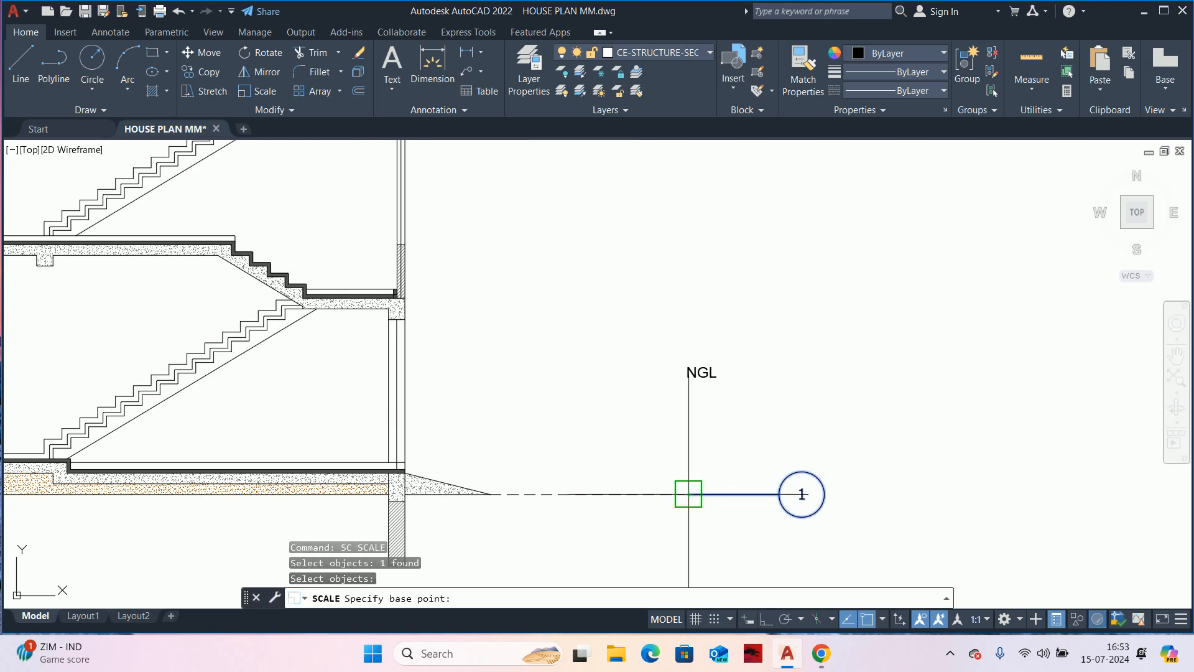
left_click(689, 494)
key("Return")
key("Escape")
key("Escape")
key("Escape")
- Move the NGL text back down to just above the tag's line
middle_click_drag(720, 498, 661, 510)
type("m")
key("Return")
left_click(641, 385)
key("Return")
left_click(827, 385)
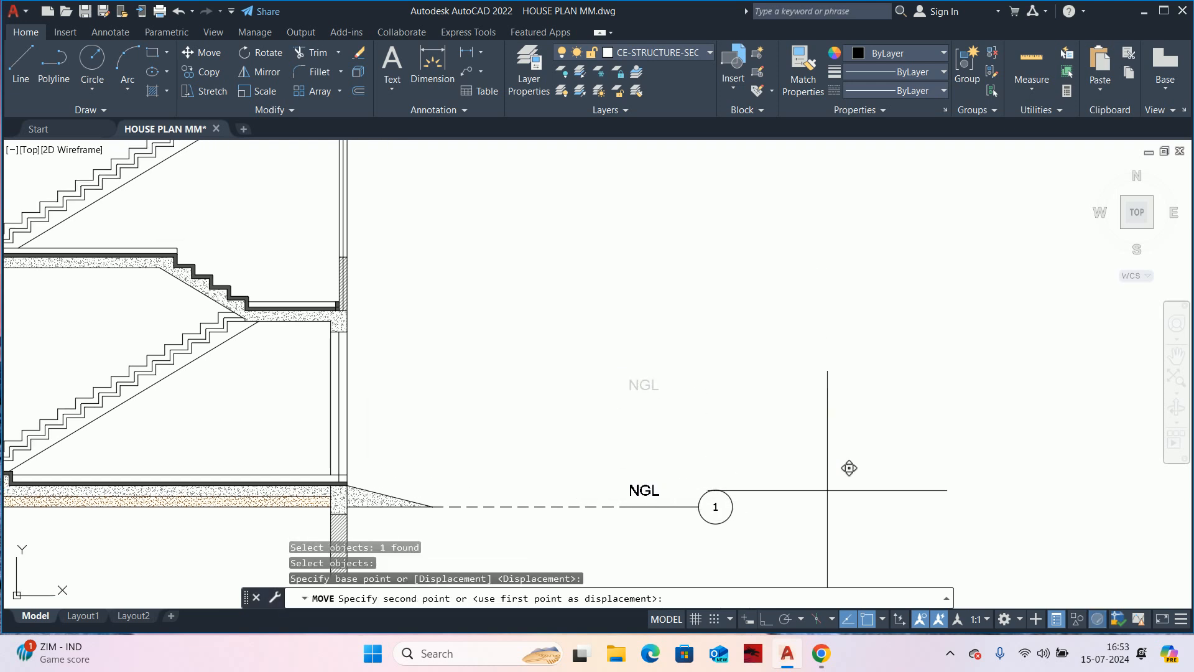
left_click(850, 472)
key("Escape")
key("Escape")
key("Escape")
- Shift the NGL text slightly down and toward the building so it sits closely above the line
scroll(641, 510, "up", 4)
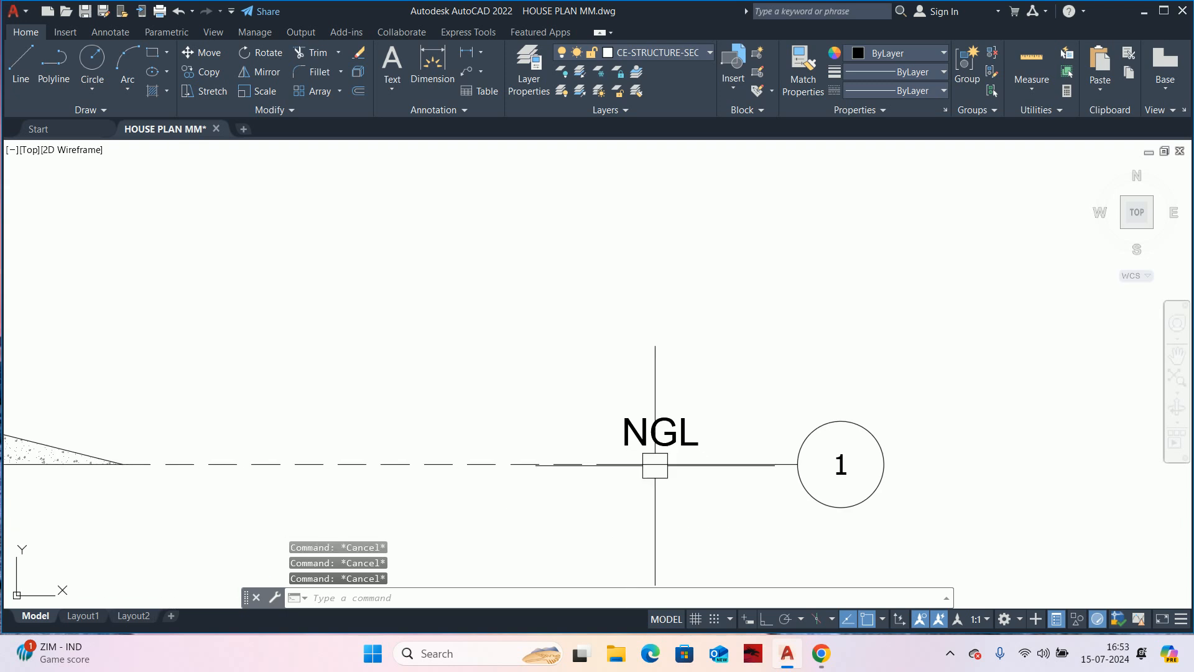
type("m")
key("Return")
left_click(675, 440)
key("Return")
left_click(545, 316)
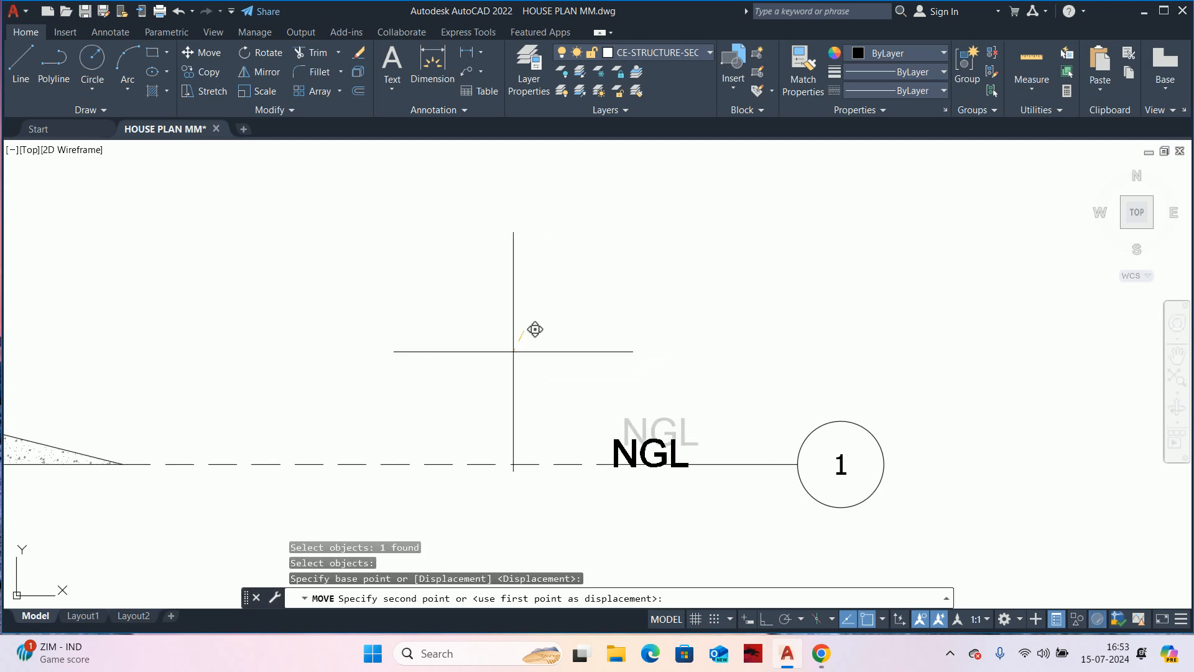
key("Escape")
key("Escape")
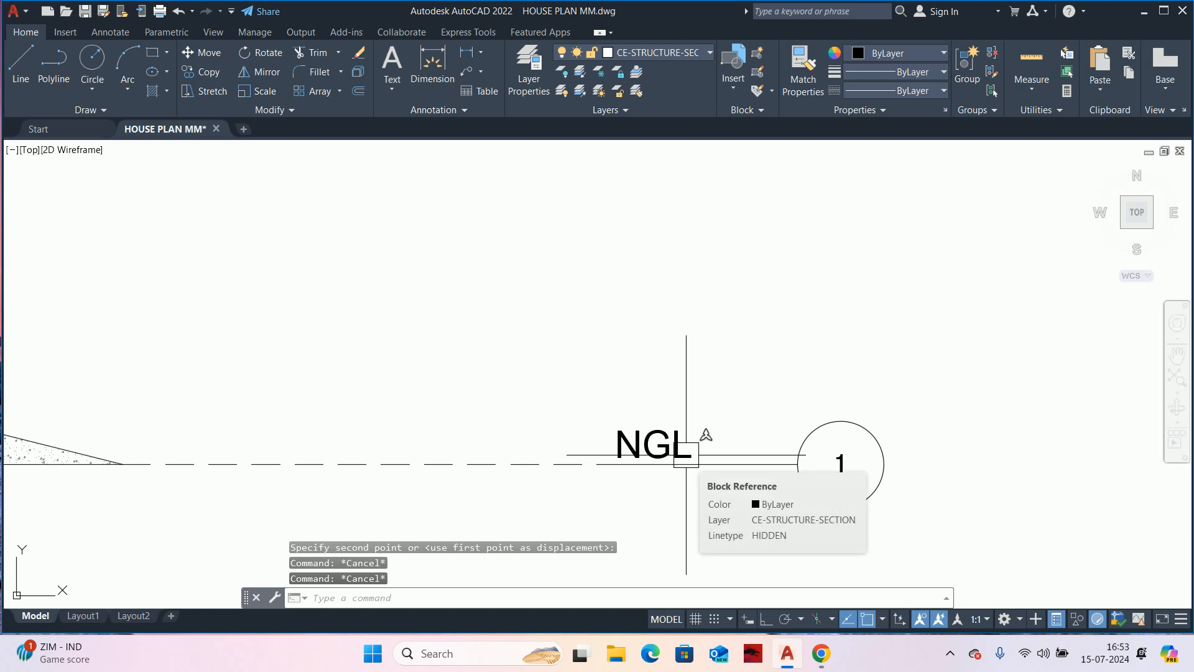
- Copy the NGL text straight down about 249 mm, below the tag's line, with Ortho on
mouse_move(643, 459)
middle_mouse_down()
mouse_move(647, 421)
mouse_move(666, 430)
middle_mouse_up()
type("co")
key("Return")
left_click(696, 407)
key("Return")
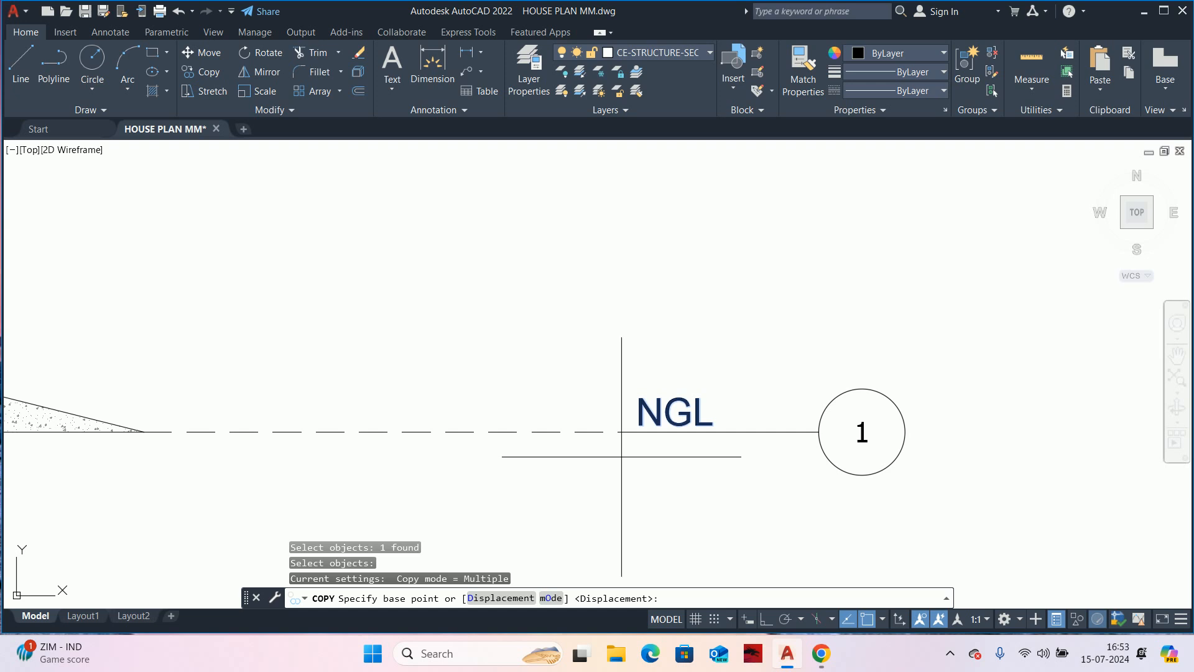
left_click(636, 431)
scroll(616, 492, "up", 2)
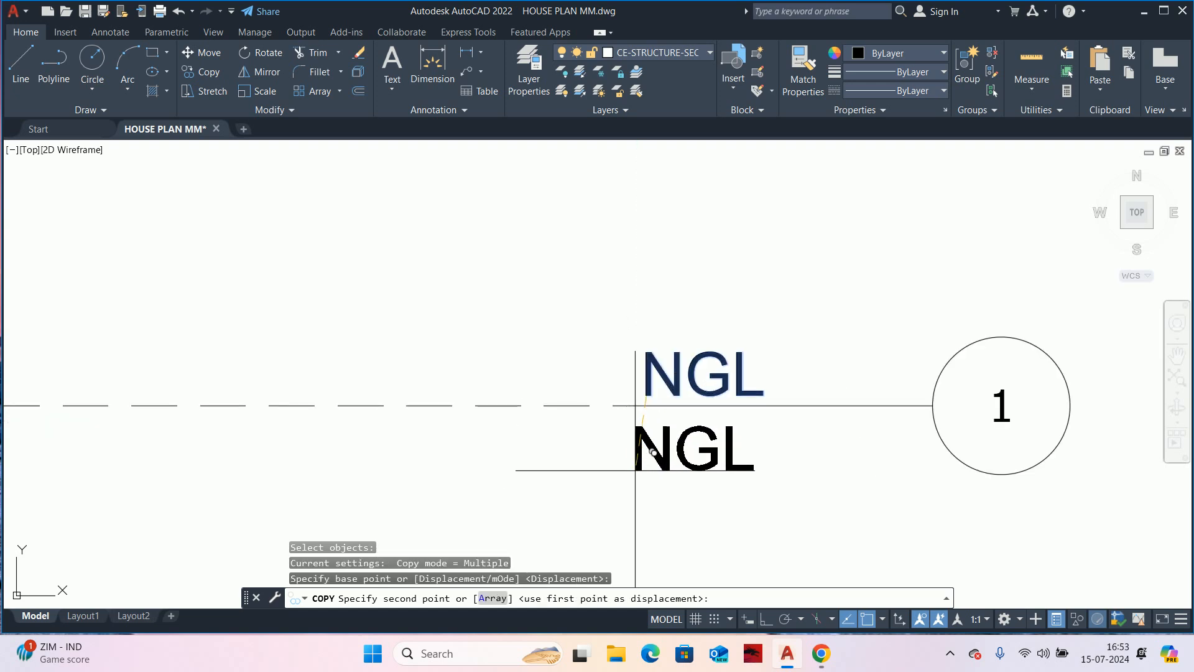
left_click(766, 619)
scroll(707, 494, "up", 2)
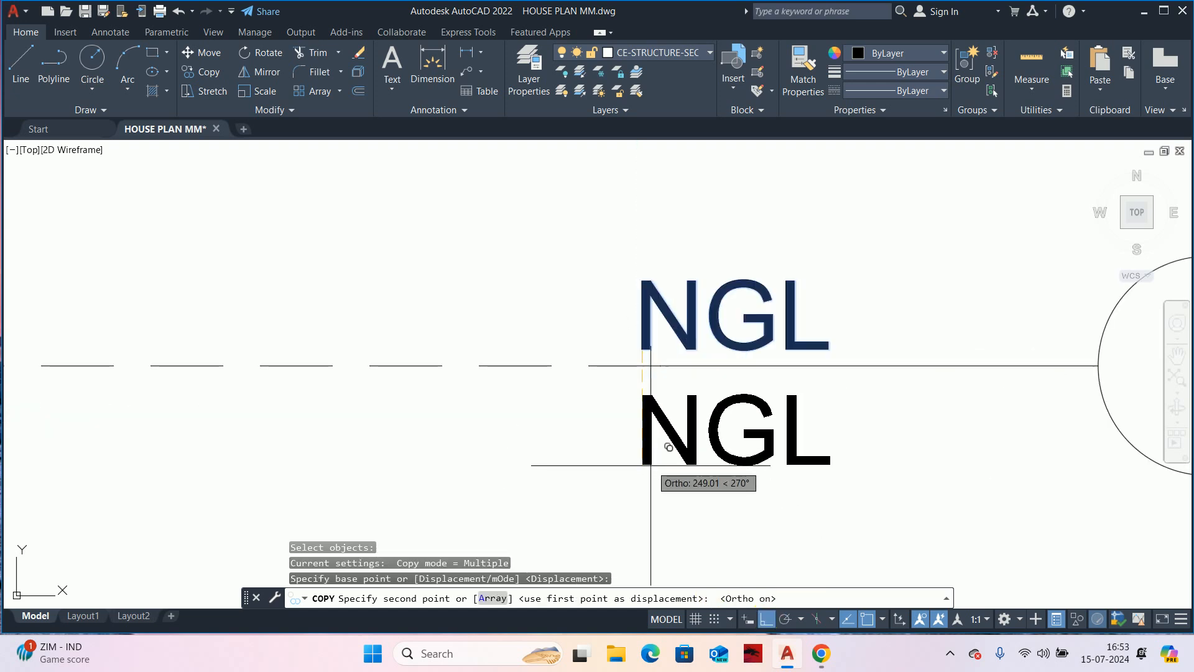
left_click(679, 461)
key("Escape")
- Change the copied text below the line to "LVL ±0"
double_click(748, 458)
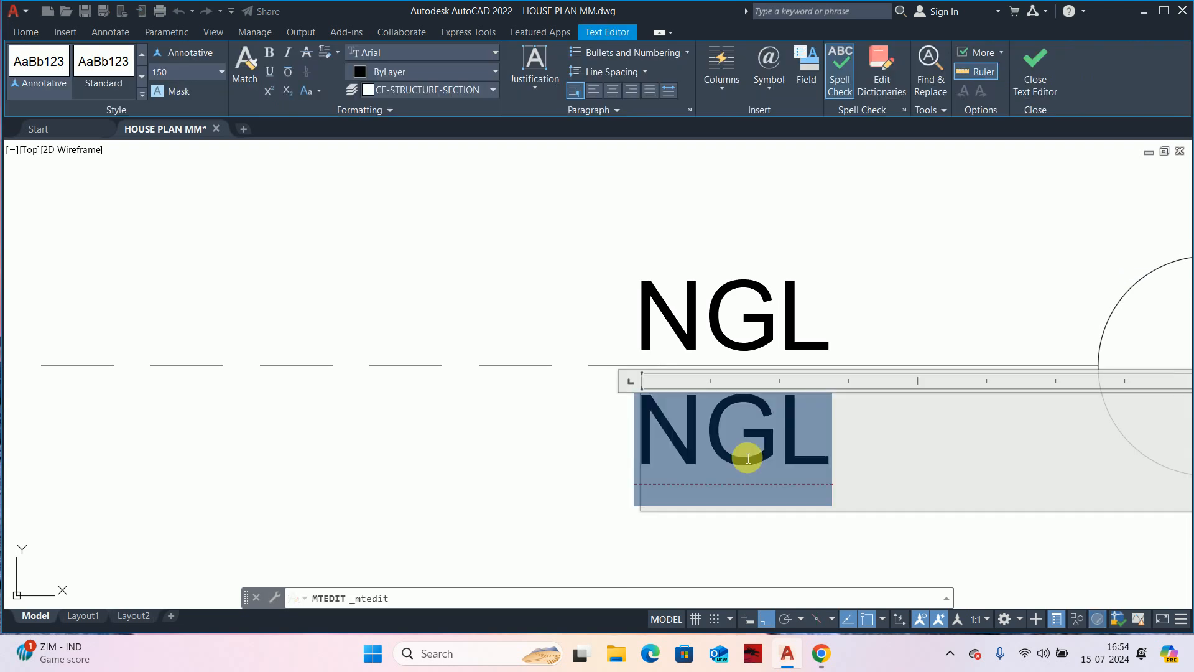
type("LVL")
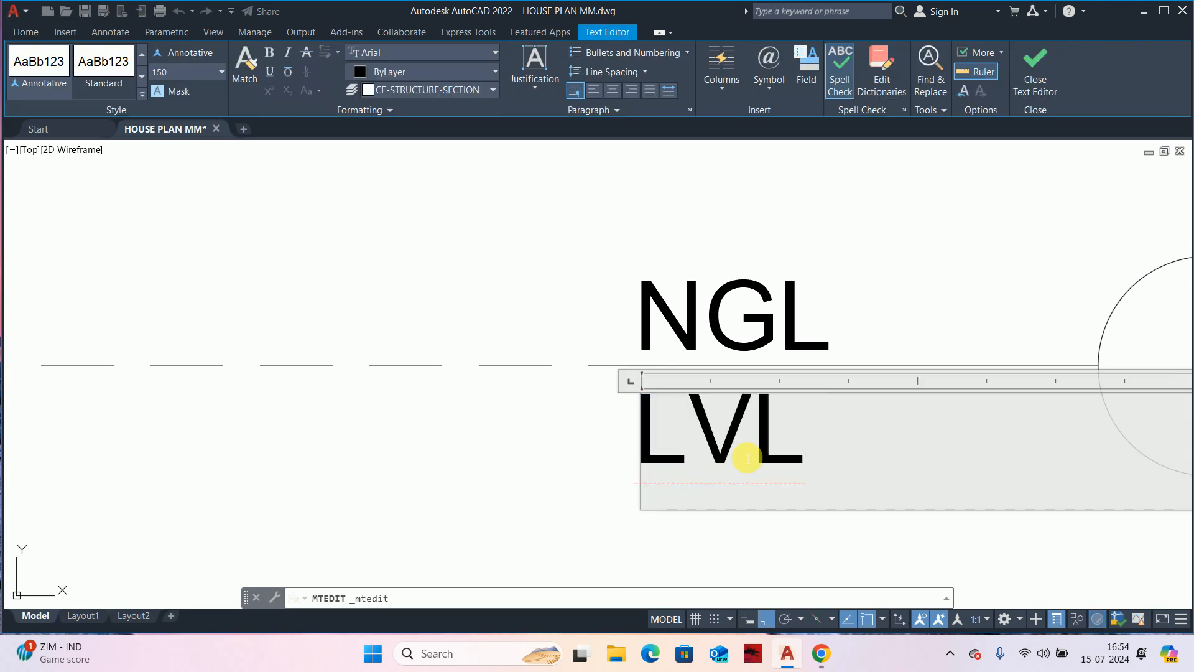
type(" p")
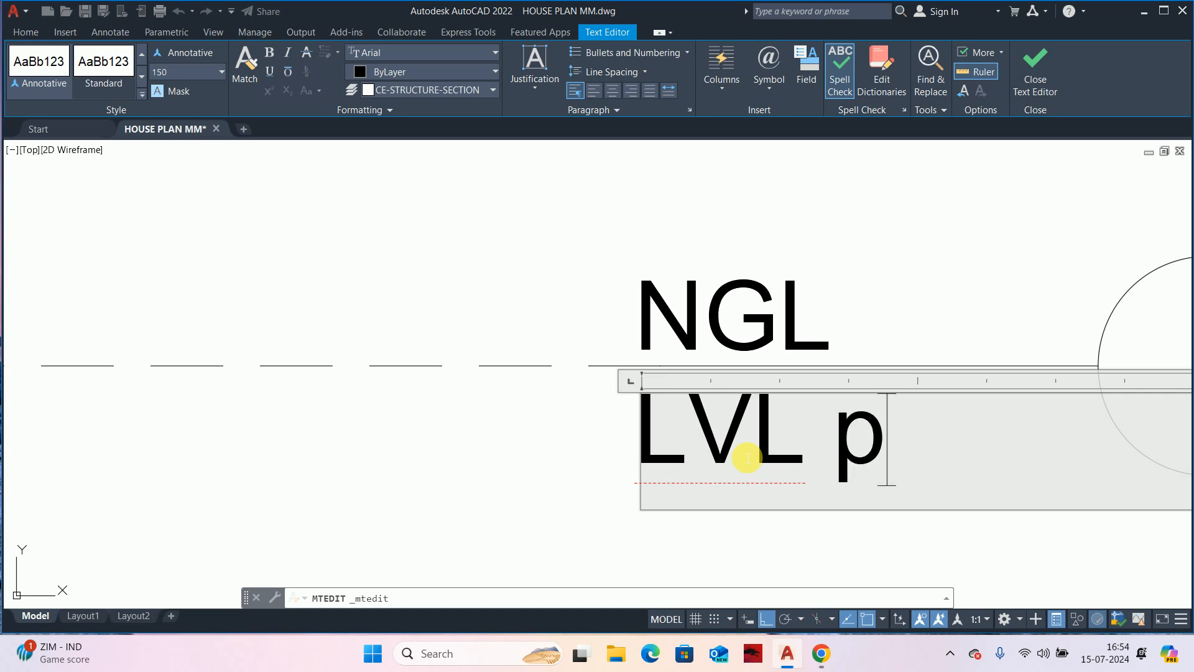
type("pp")
key("BackSpace")
key("BackSpace")
key("BackSpace")
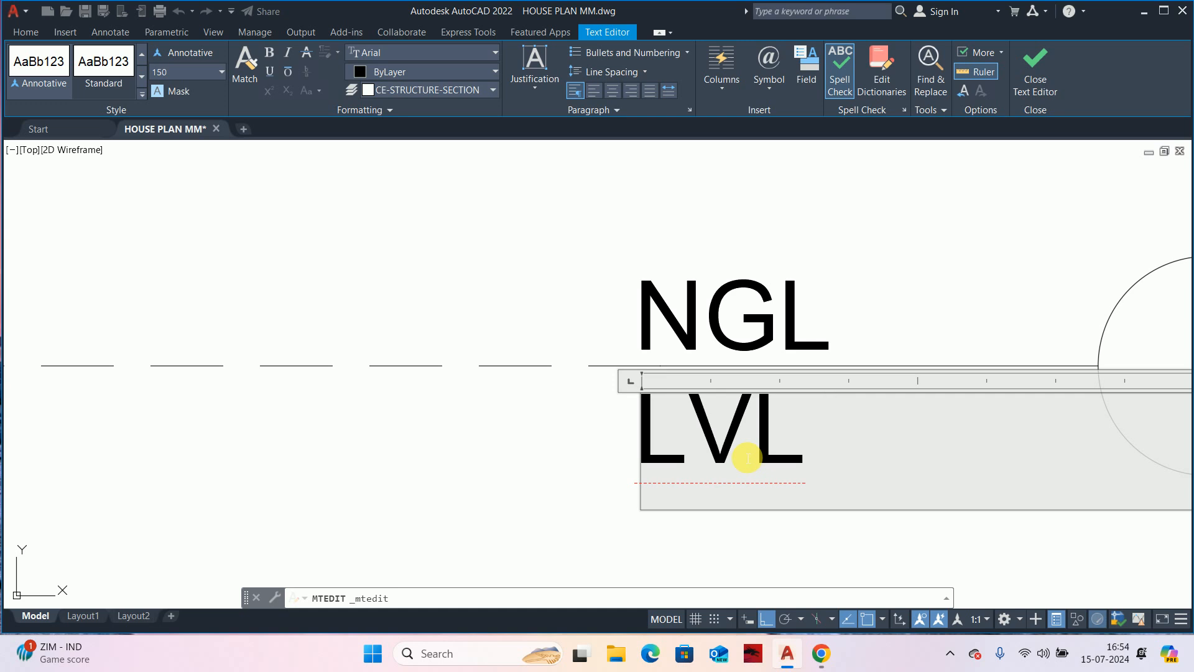
type("%%p")
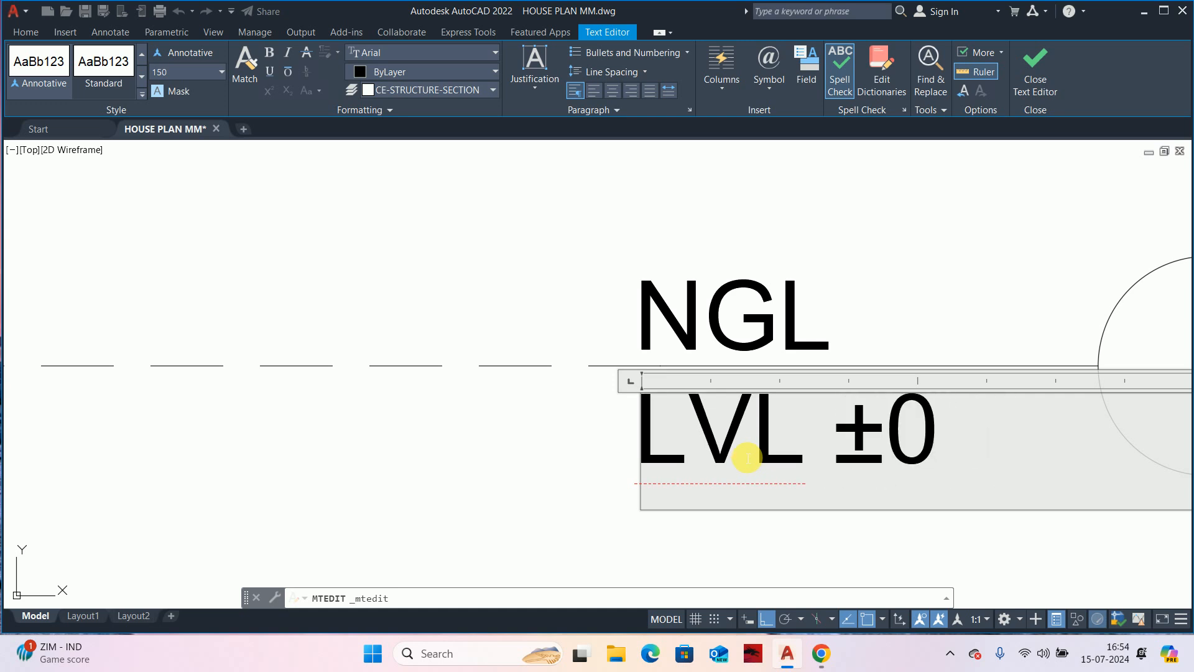
left_click(461, 582)
scroll(654, 480, "down", 2)
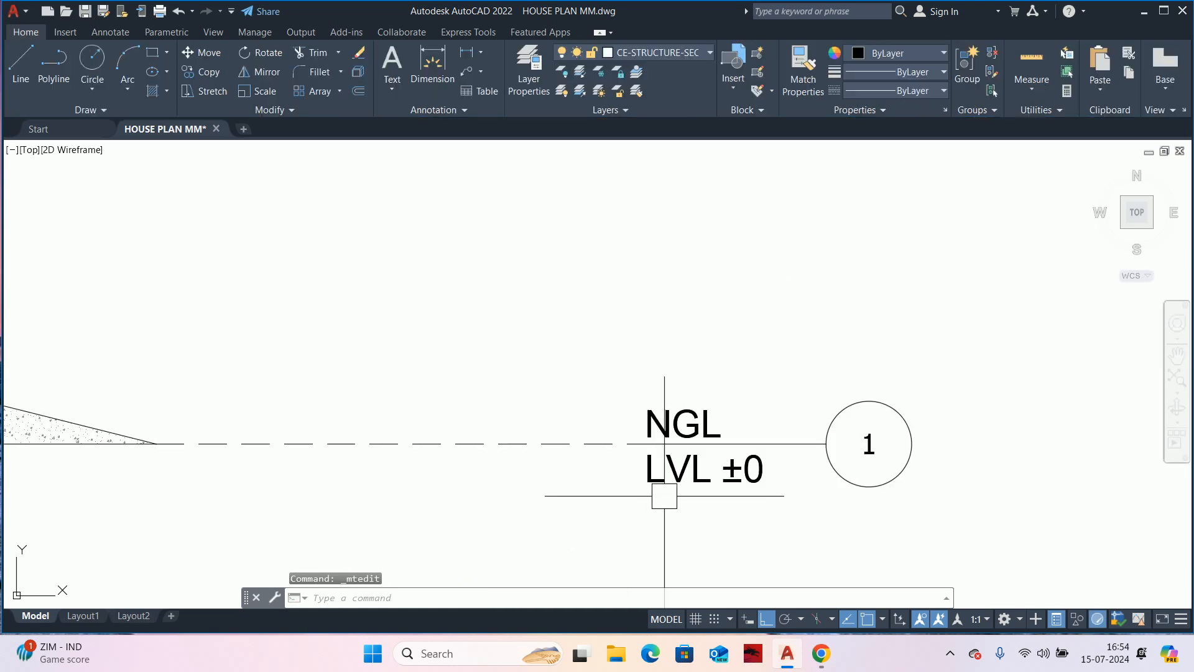
key("Escape")
key("Escape")
key("Escape")
- Shorten the tag's line by moving its free end toward the numbered circle
scroll(798, 452, "down", 1)
left_click(783, 435)
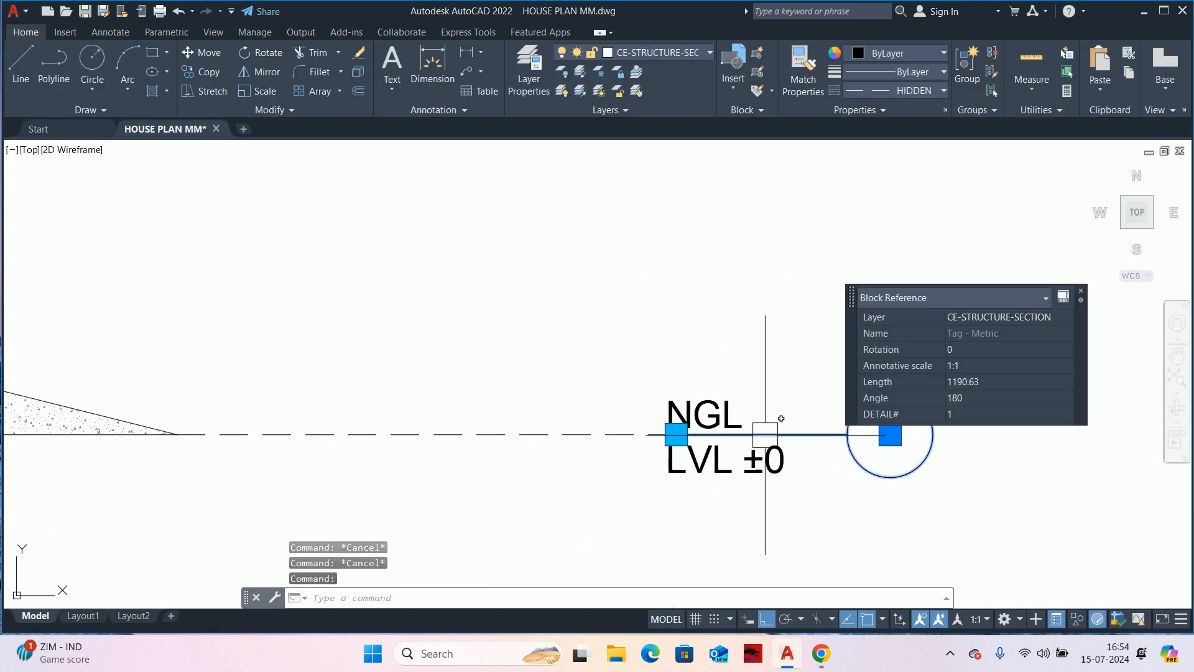
left_click(676, 434)
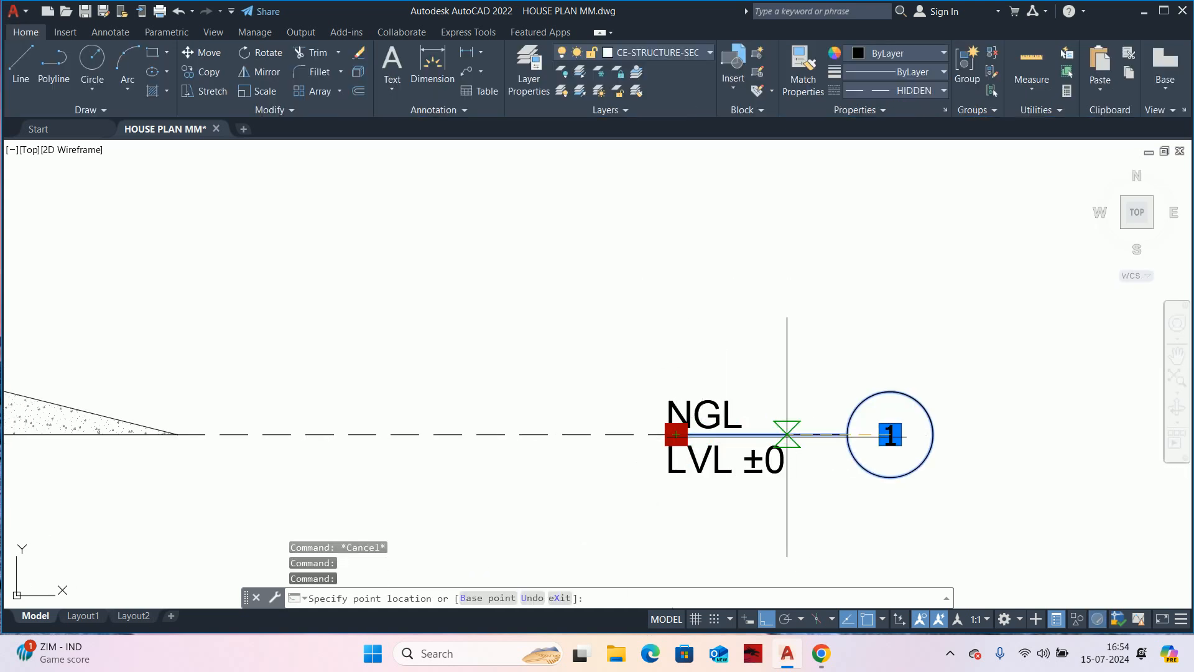
key("Escape")
- Stretch the outer end of the dashed ground line to meet the shortened tag line
scroll(732, 429, "up", 1)
left_click(640, 428)
scroll(641, 430, "up", 1)
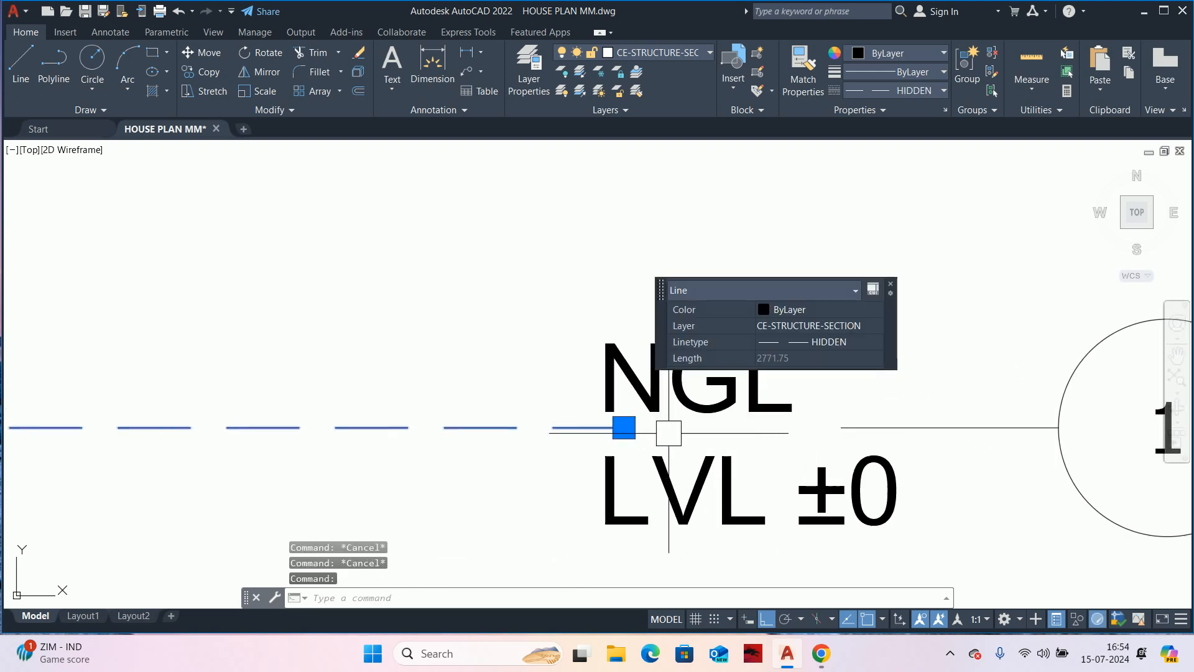
left_click(640, 427)
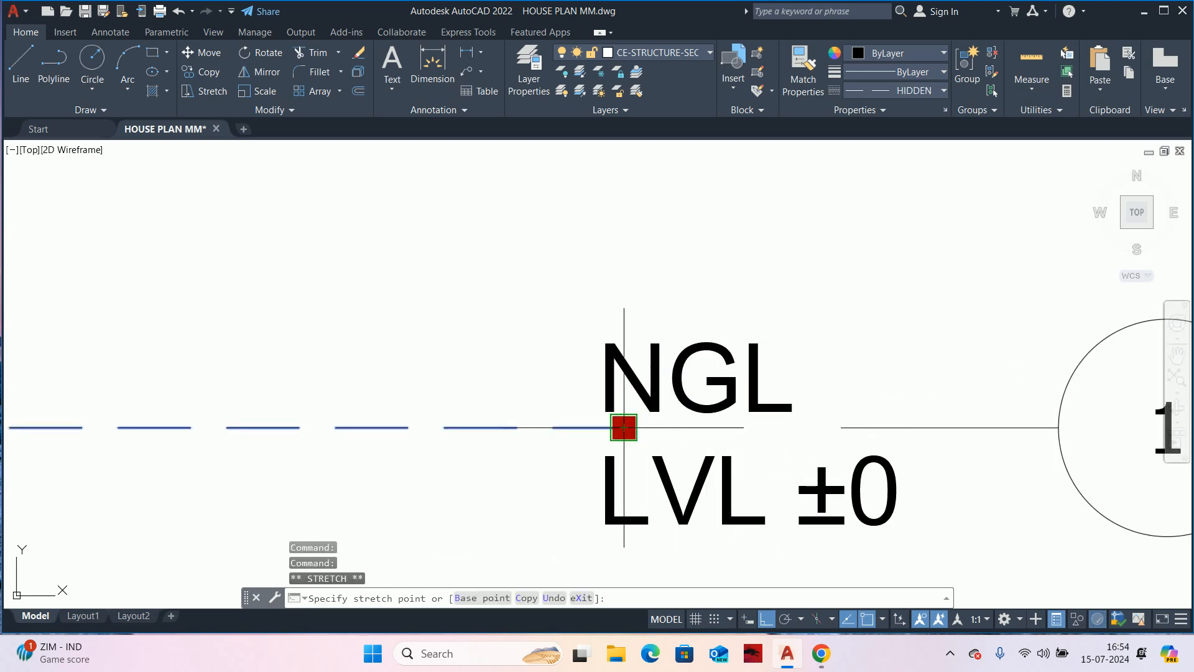
left_click(828, 427)
key("Escape")
key("Escape")
key("Escape")
scroll(764, 458, "down", 6)
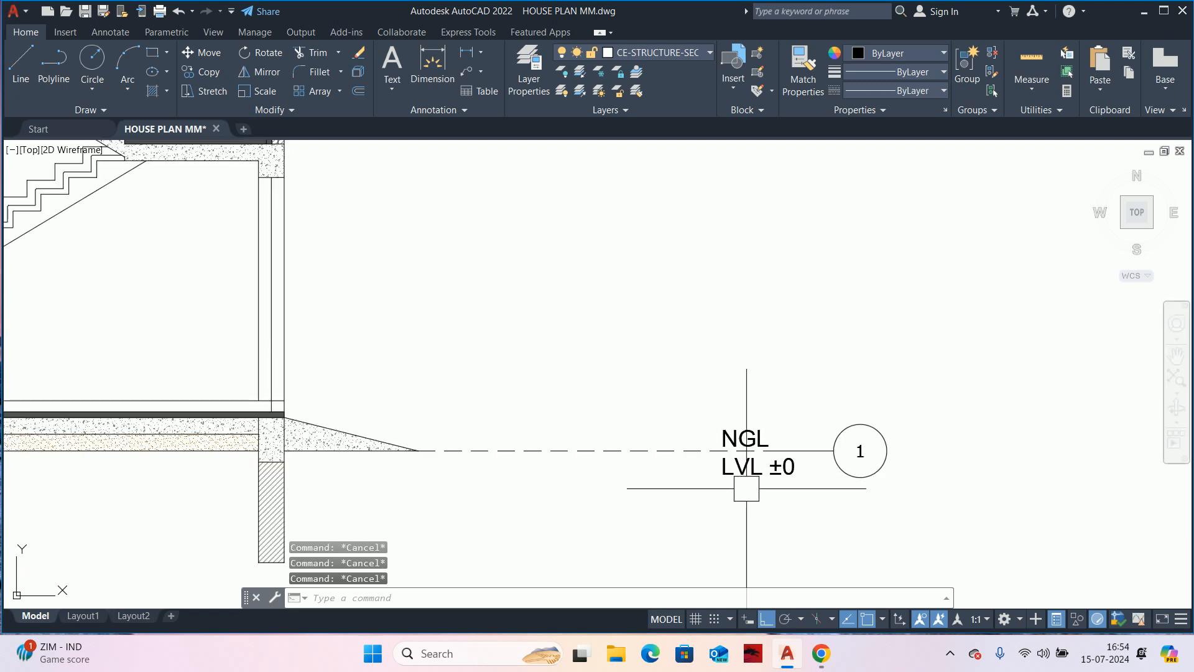
- Undo the extension of the dashed ground line and the shortening of the tag's line
key("ctrl+z")
key("ctrl+z")
key("ctrl+z")
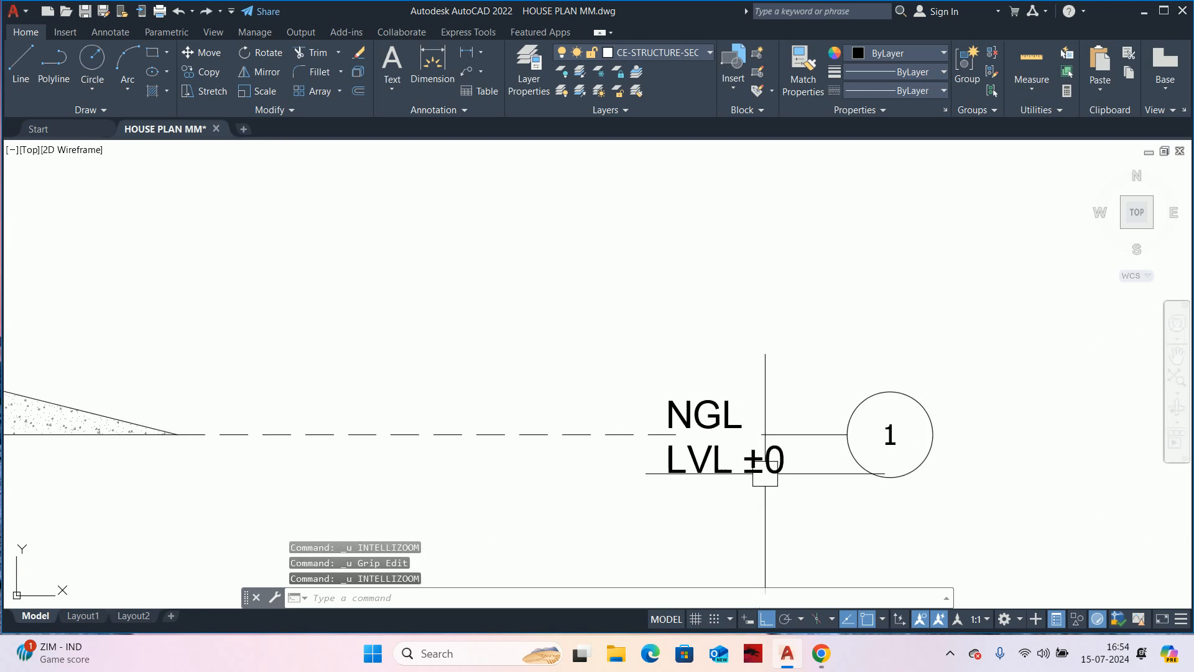
key("Escape")
key("Escape")
type("s")
key("space")
left_click(728, 538)
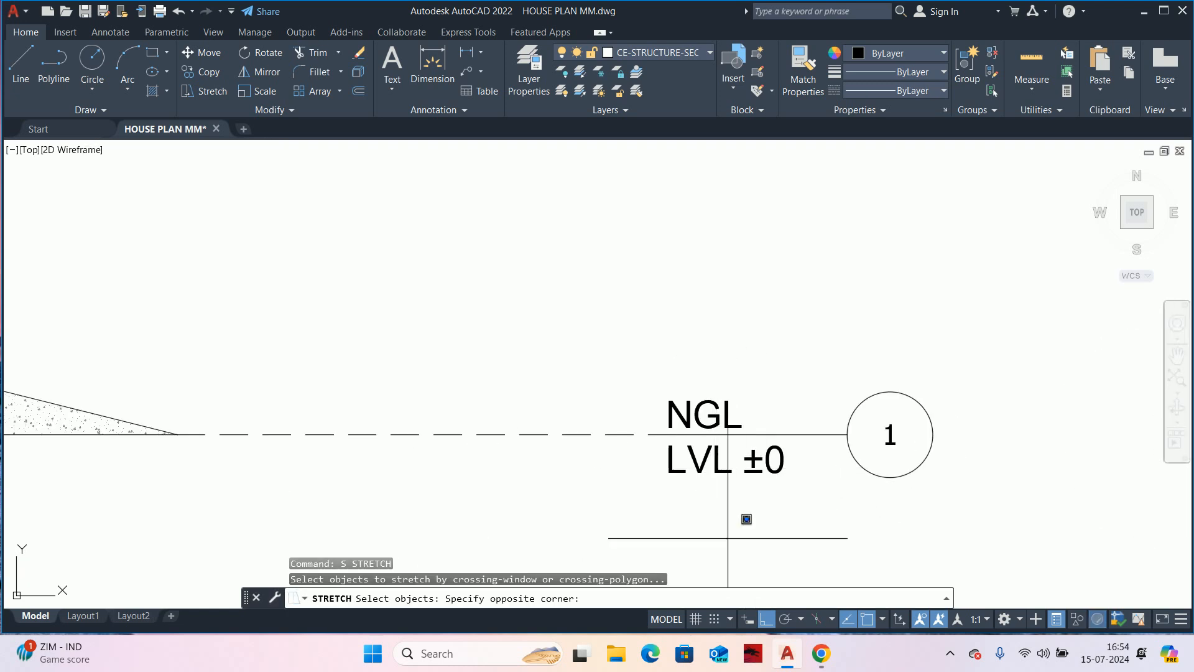
left_click(629, 342)
key("space")
left_click(657, 330)
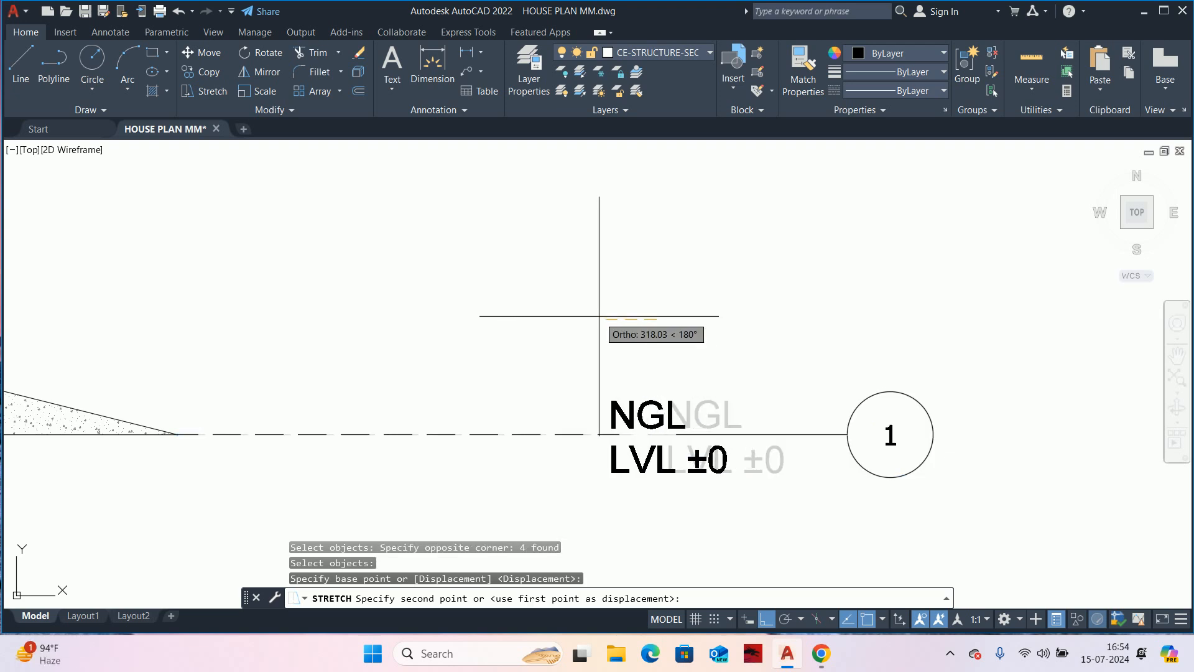
key("Escape")
key("Escape")
scroll(633, 382, "up", 4)
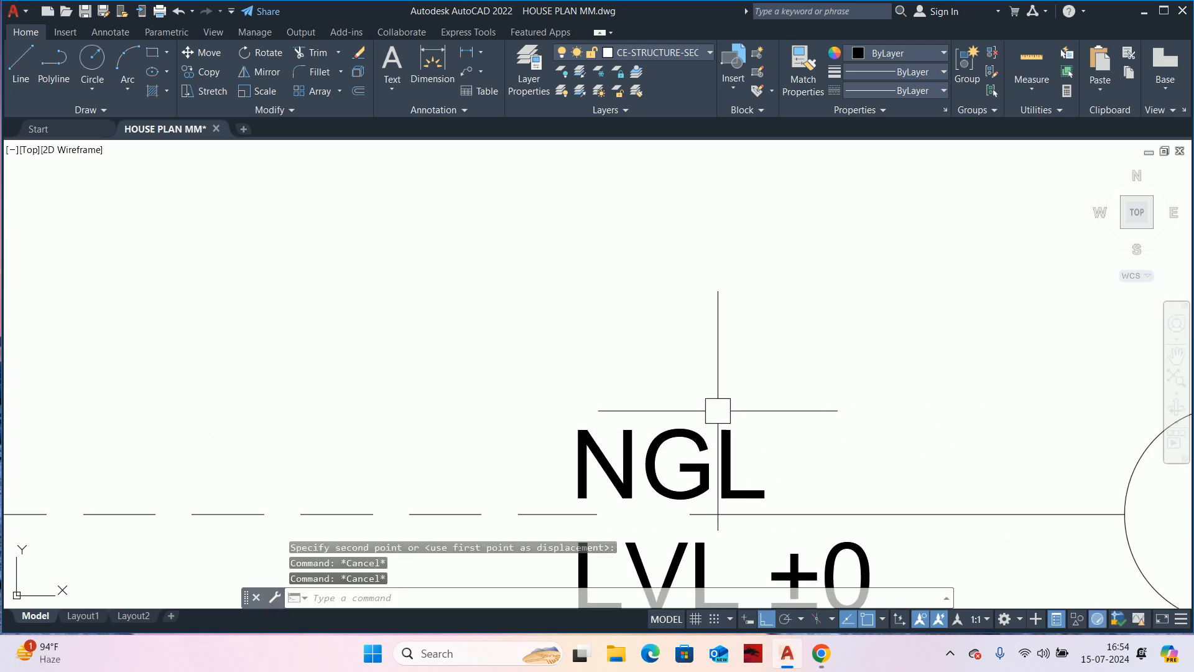
left_click(727, 523)
left_click(688, 514)
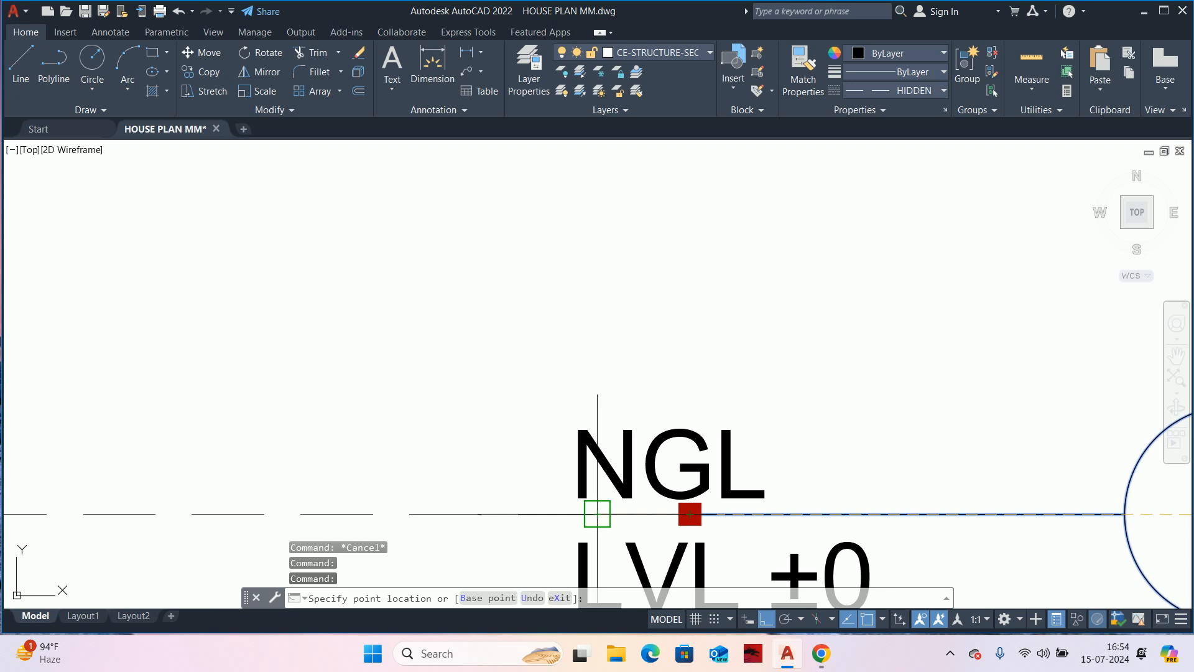
key("Escape")
key("Escape")
key("Escape")
- Mirror the level tag with its NGL and LVL ±0 labels about the vertical axis midway between the outer walls, keeping the originals
scroll(597, 514, "down", 8)
mouse_move(515, 374)
middle_mouse_down()
mouse_move(754, 392)
mouse_move(766, 440)
middle_mouse_up()
scroll(755, 392, "down", 2)
type("C")
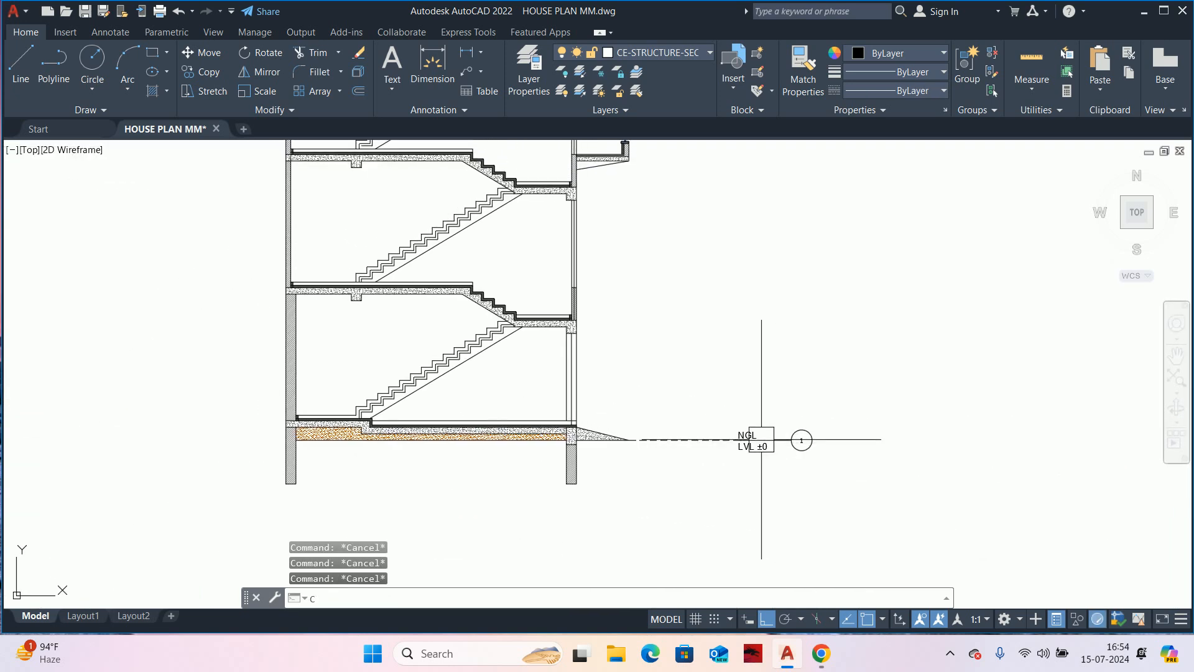
type("P")
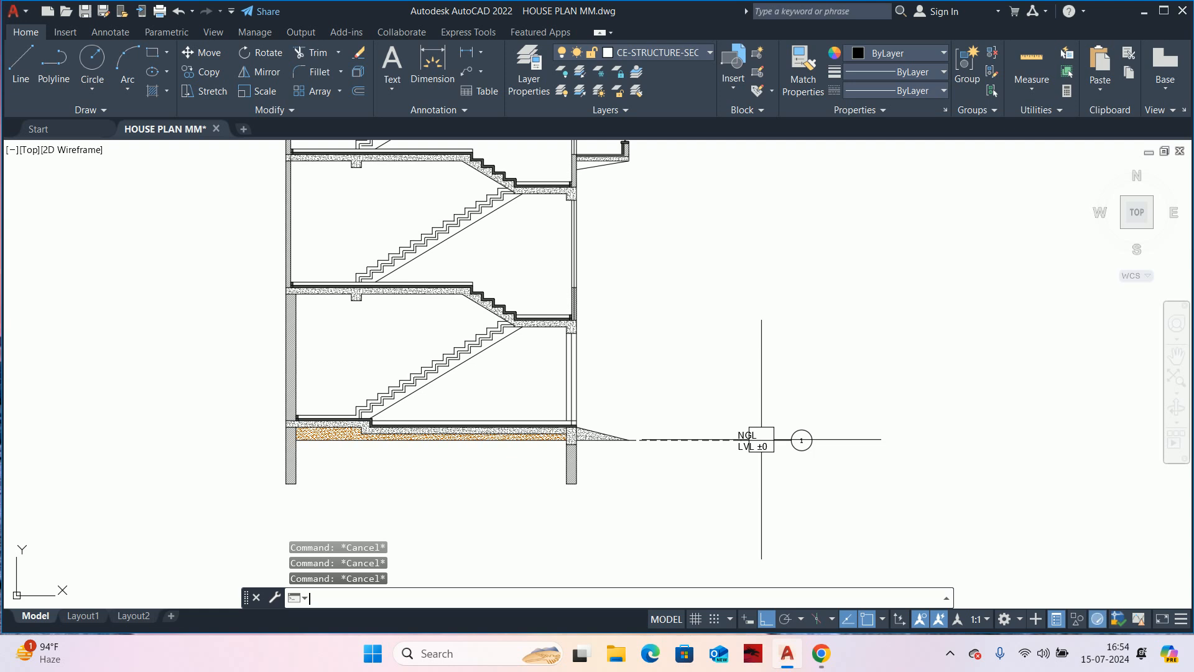
type("MI")
key("Return")
left_click(902, 513)
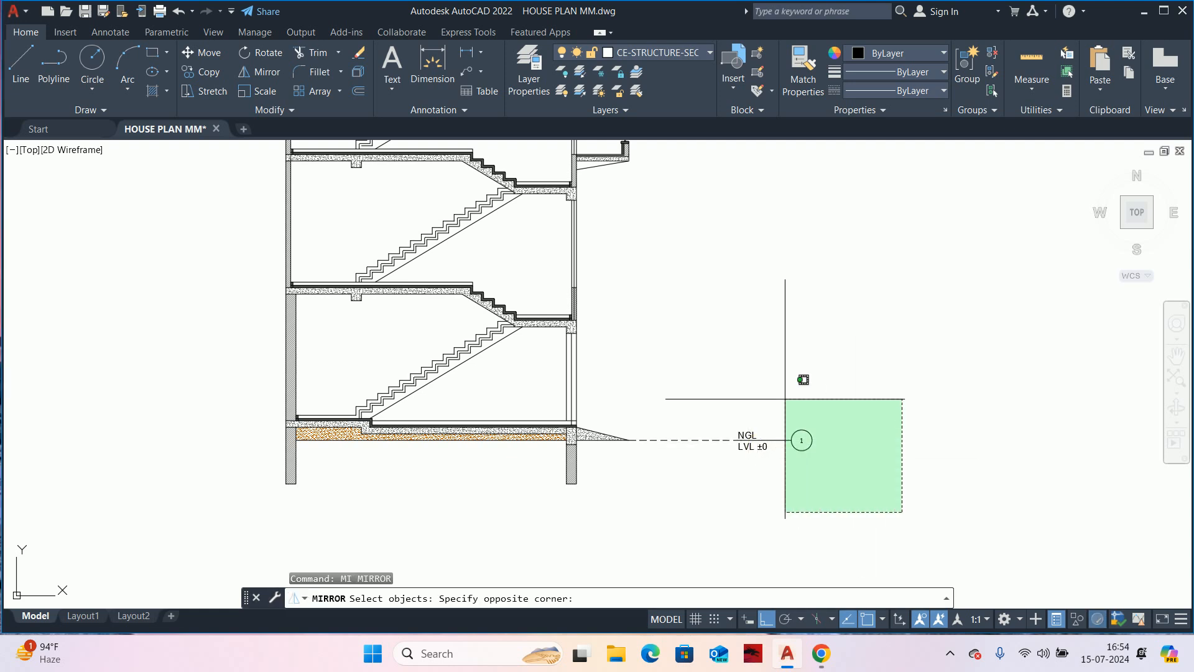
left_click(762, 385)
scroll(737, 416, "up", 3)
left_click(721, 417)
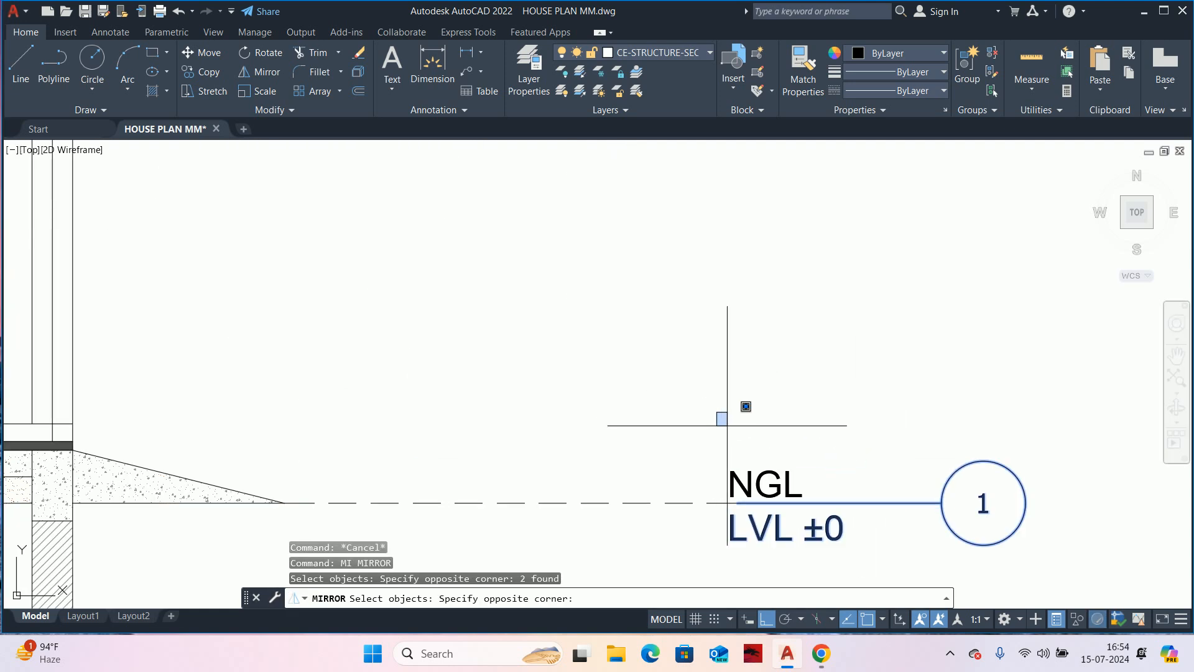
scroll(895, 545, "down", 2)
left_click(1013, 575)
scroll(859, 510, "down", 2)
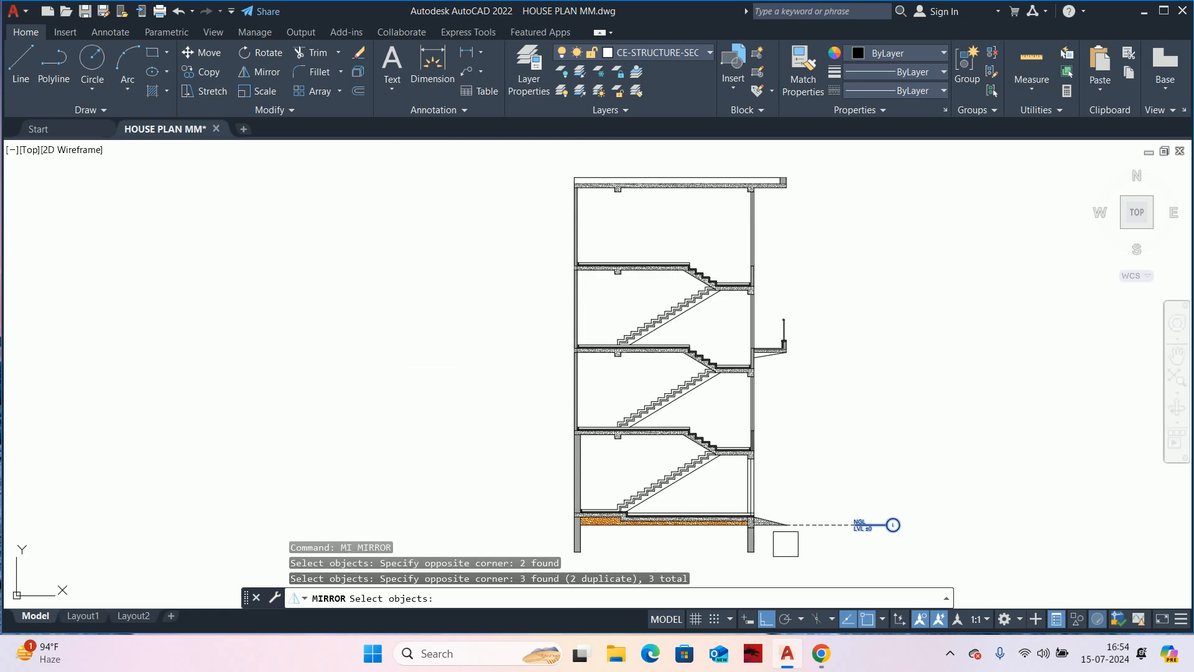
middle_click_drag(787, 543, 810, 483)
key("Return")
scroll(786, 488, "up", 2)
left_click(783, 490)
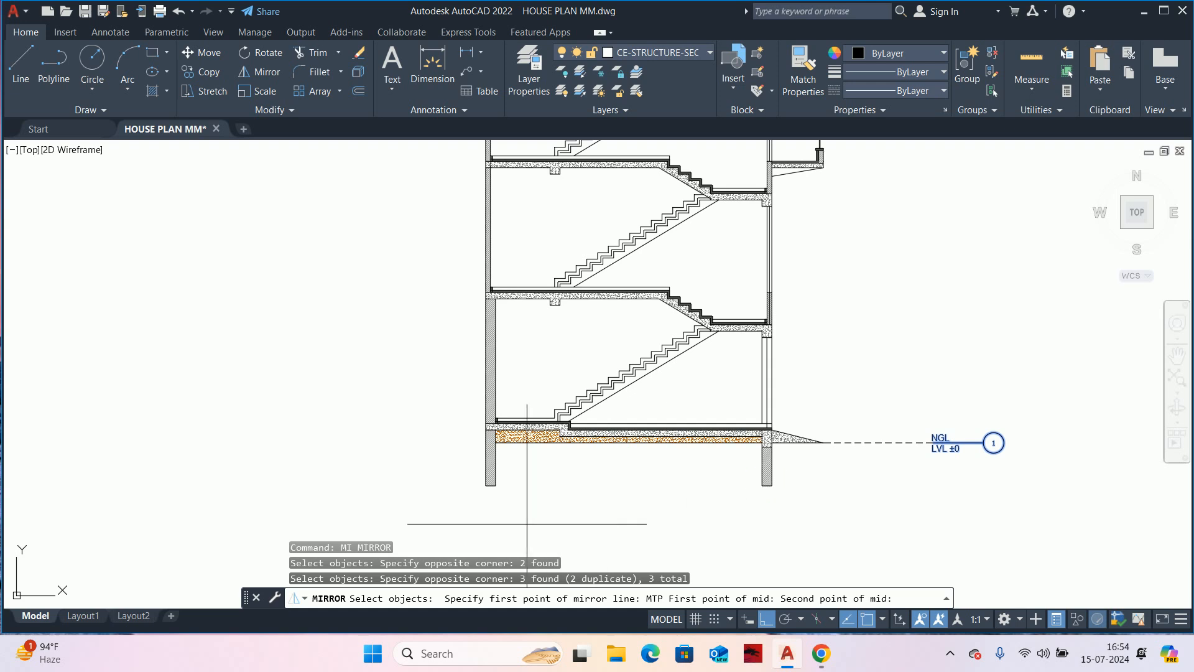
left_click(486, 484)
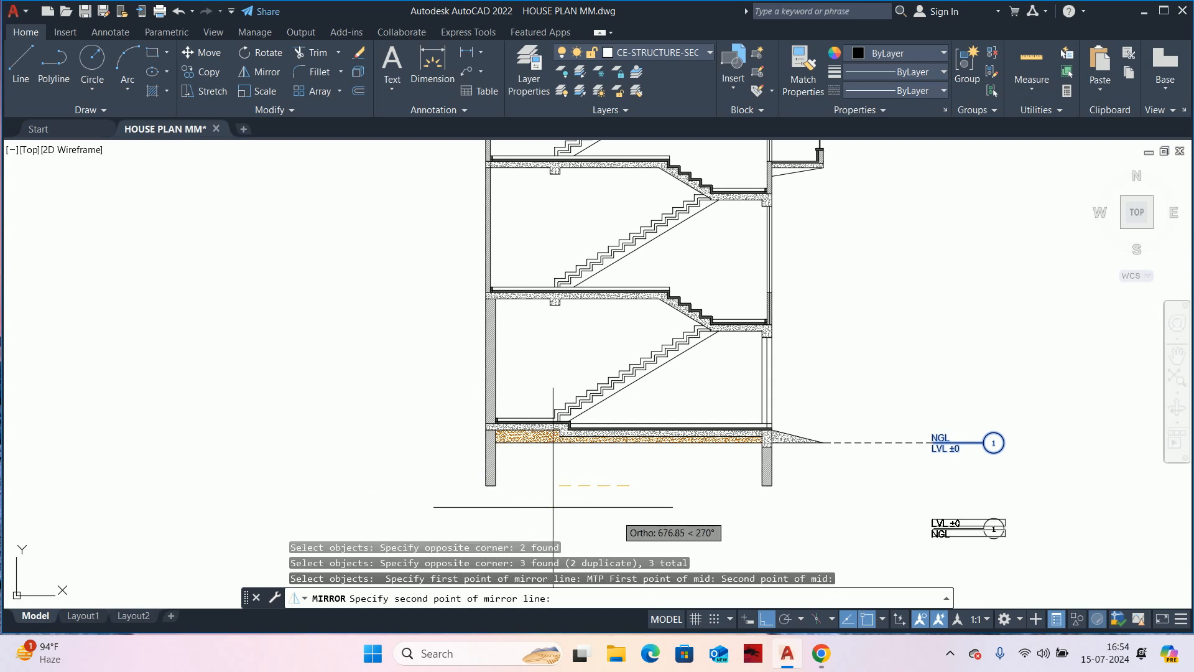
left_click(623, 526)
key("Return")
key("Escape")
key("Escape")
key("Escape")
- Mirror the dashed ground line about the vertical axis midway between the outer walls, keeping the original
type("MI")
key("Return")
left_click(844, 438)
type("MTP")
key("Return")
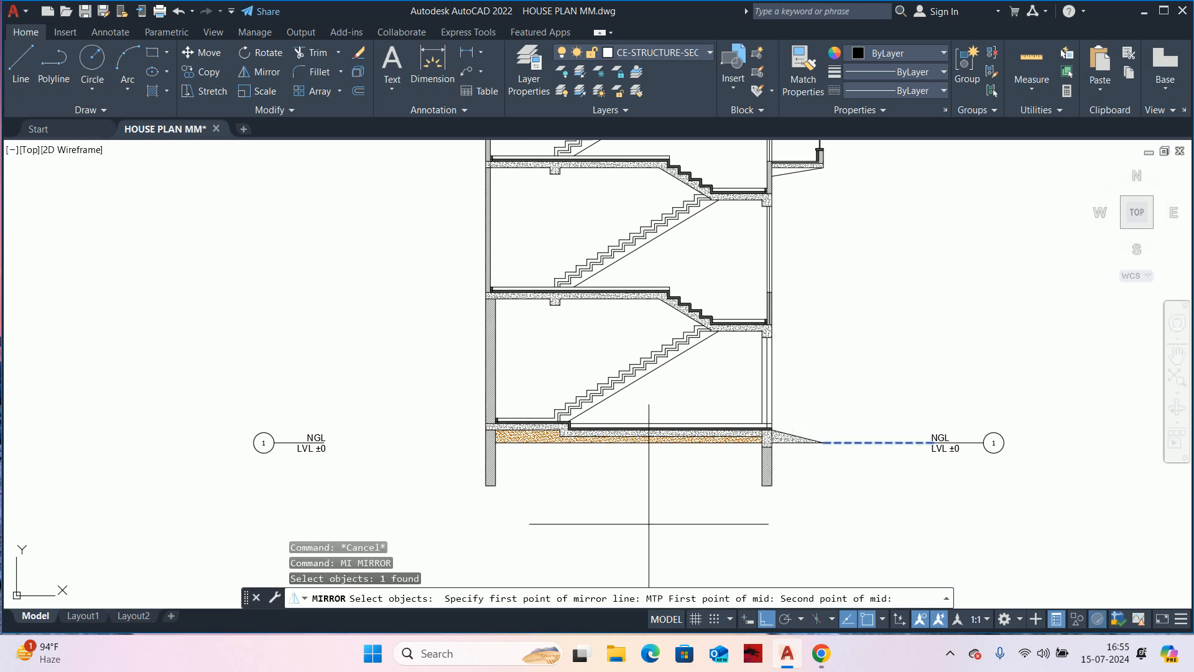
left_click(770, 485)
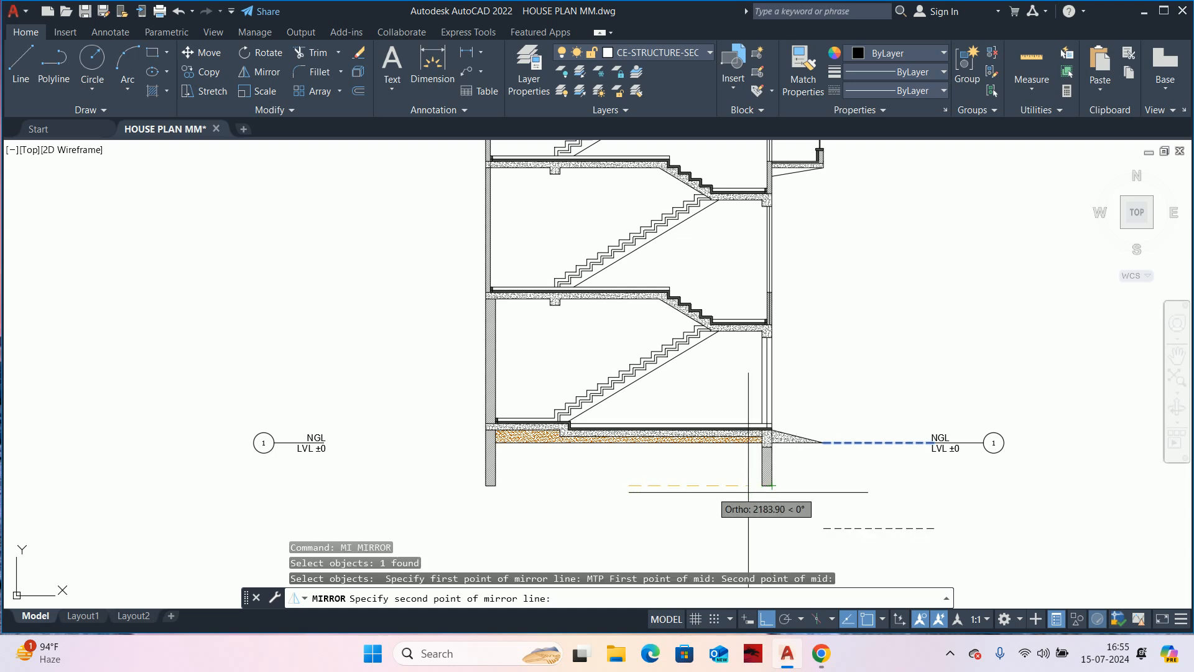
left_click(653, 528)
key("Escape")
key("Escape")
- Move the mirrored tag, labels and dashed line together so the dashed line's inner end meets the wall's outer face
middle_click_drag(456, 467, 562, 469)
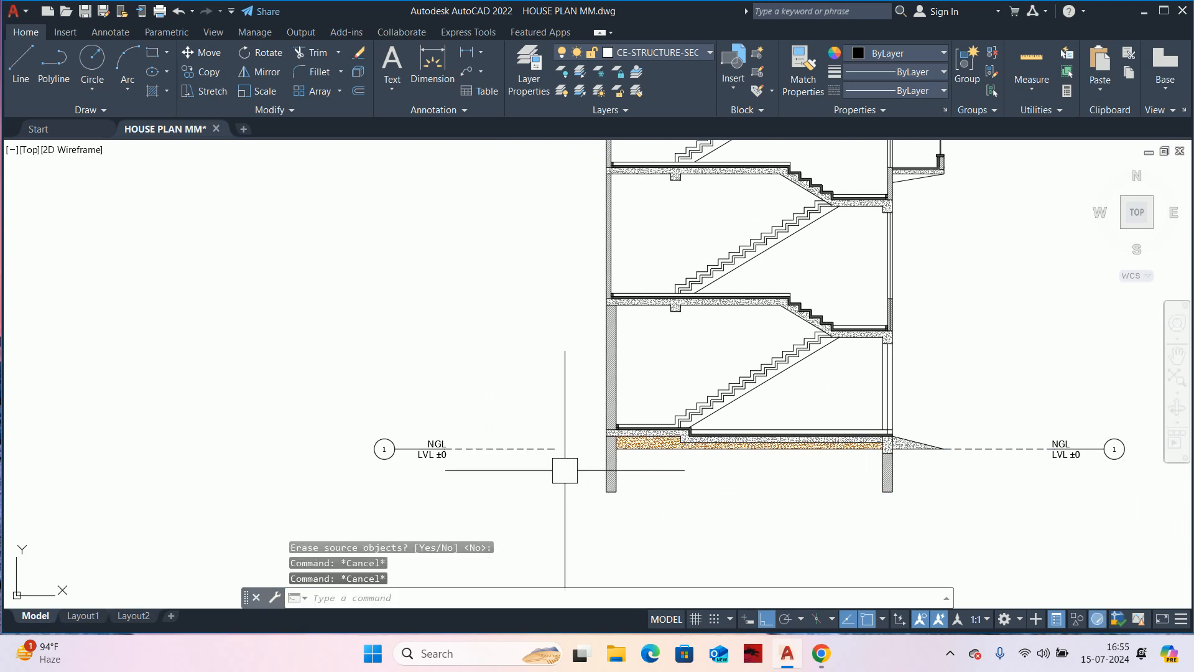
type("M")
key("Return")
left_click(548, 480)
left_click(293, 370)
key("Return")
scroll(523, 423, "up", 4)
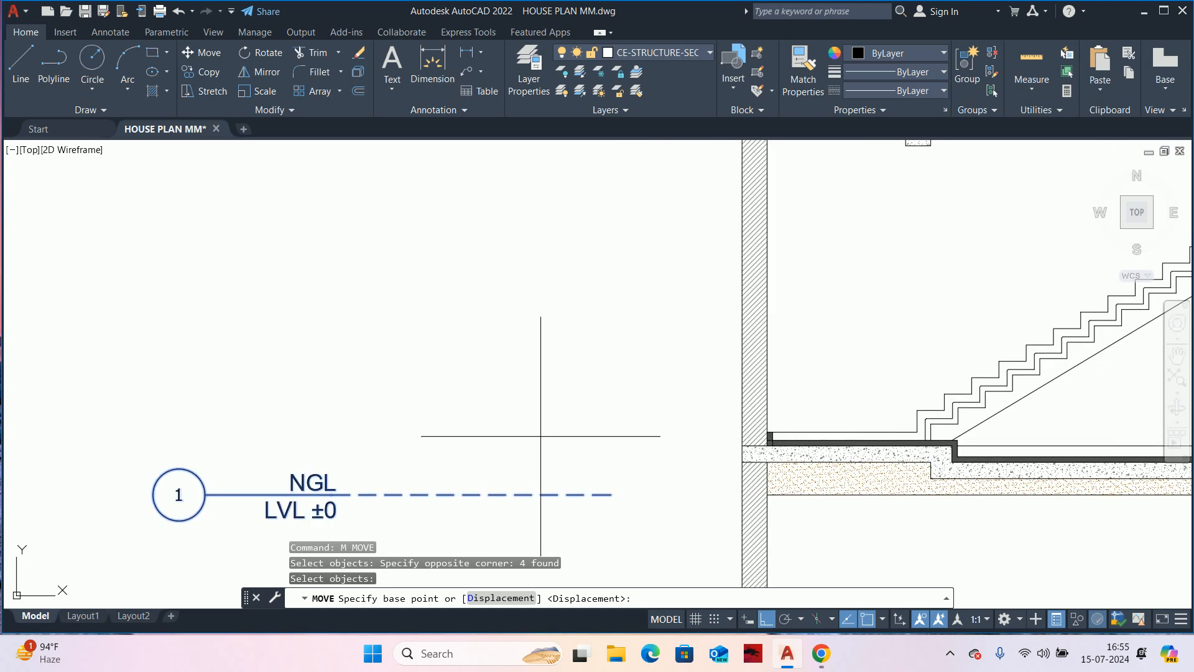
left_click(611, 494)
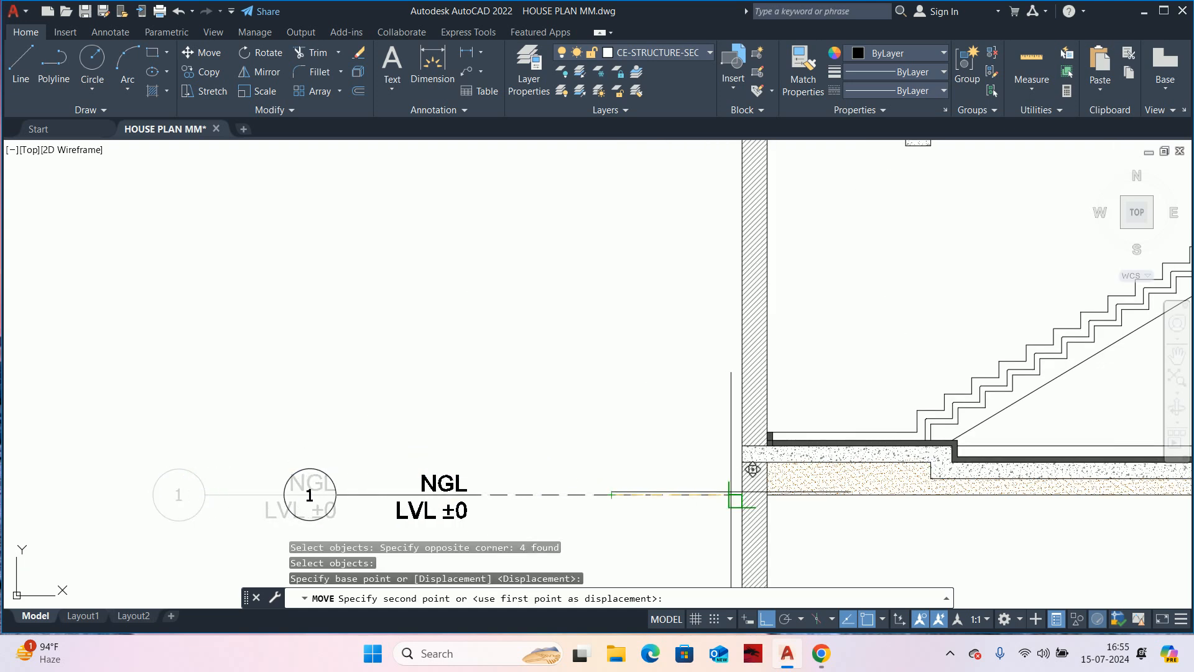
left_click(741, 493)
- Stretch the mirrored tag and its labels toward the wall to shorten the dashed line between them
scroll(716, 461, "down", 5)
type("s")
key("Return")
left_click(650, 516)
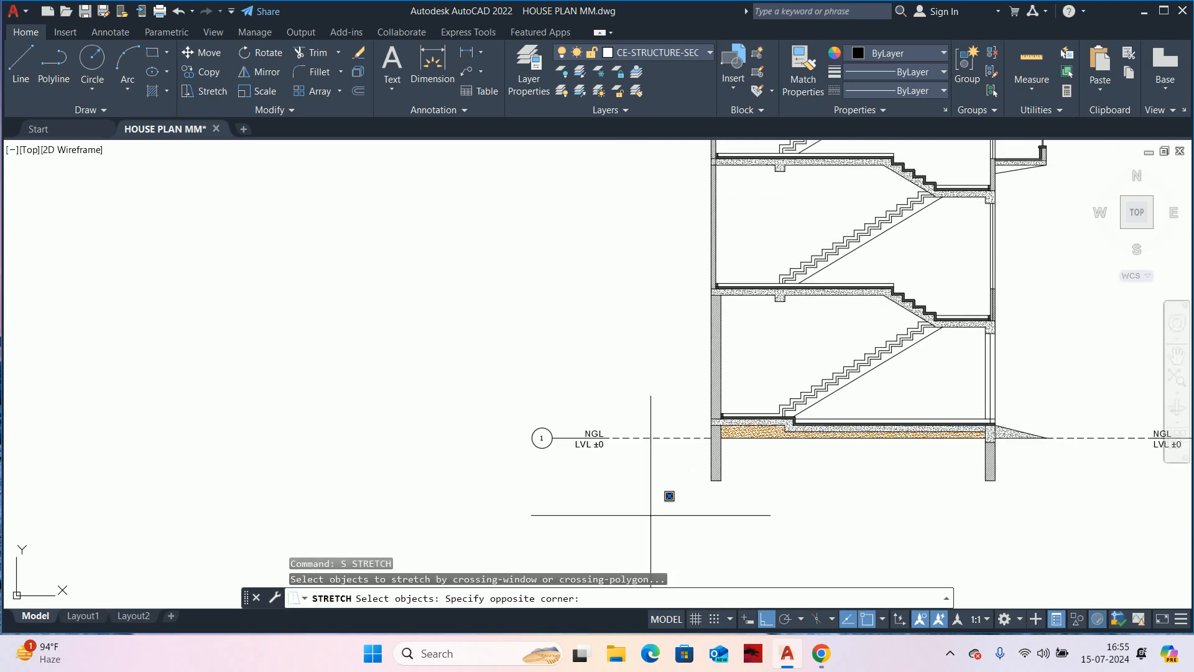
left_click(317, 295)
key("Return")
left_click(413, 475)
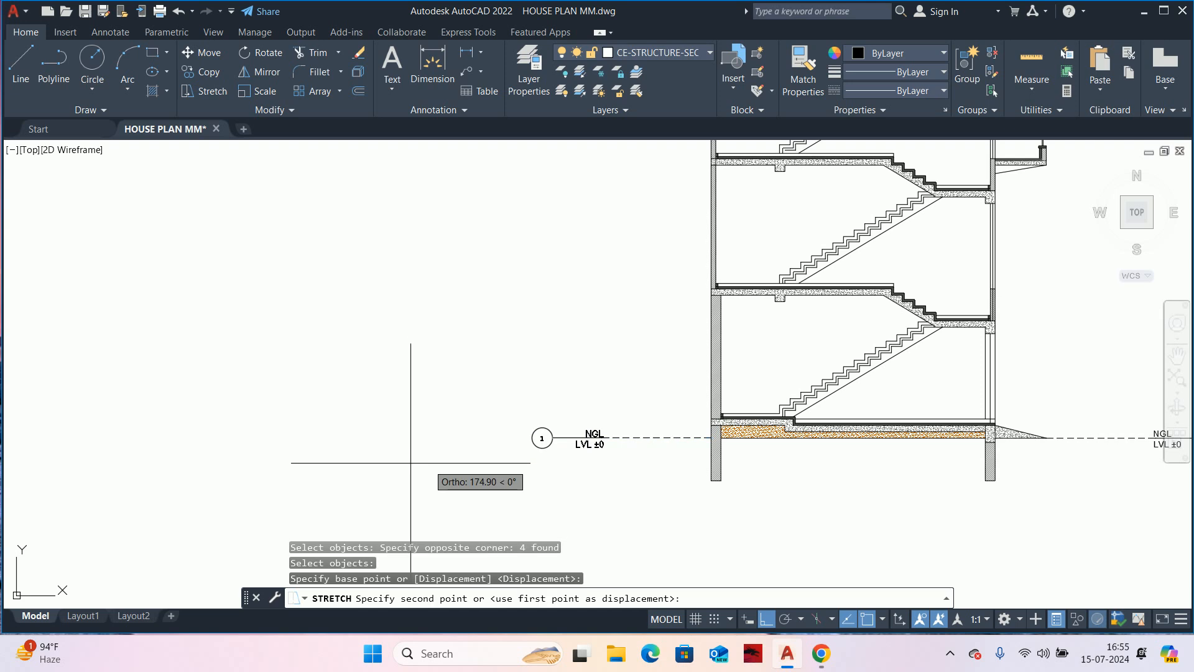
left_click(465, 475)
key("Escape")
key("Escape")
key("Escape")
- Copy the mirrored tag, labels and dashed line from the ground level up to the plinth slab level at the wall's outer face
scroll(587, 427, "up", 3)
scroll(645, 426, "down", 2)
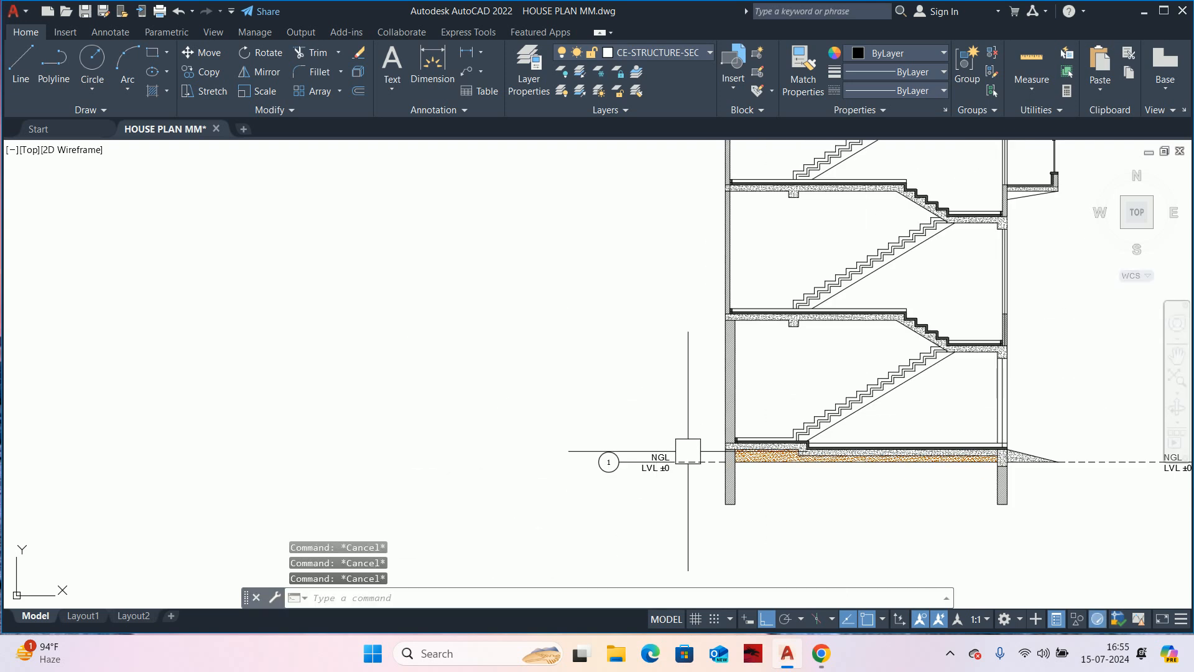
type("co")
key("Return")
scroll(669, 455, "up", 2)
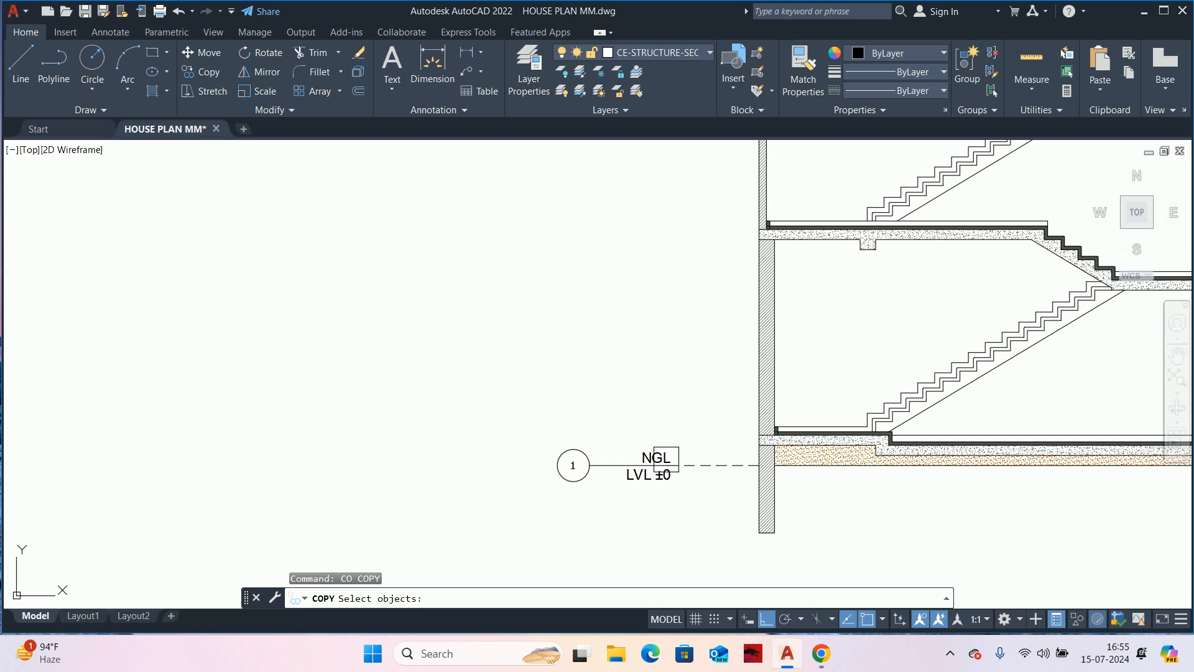
left_click(471, 417)
key("Return")
scroll(709, 447, "up", 2)
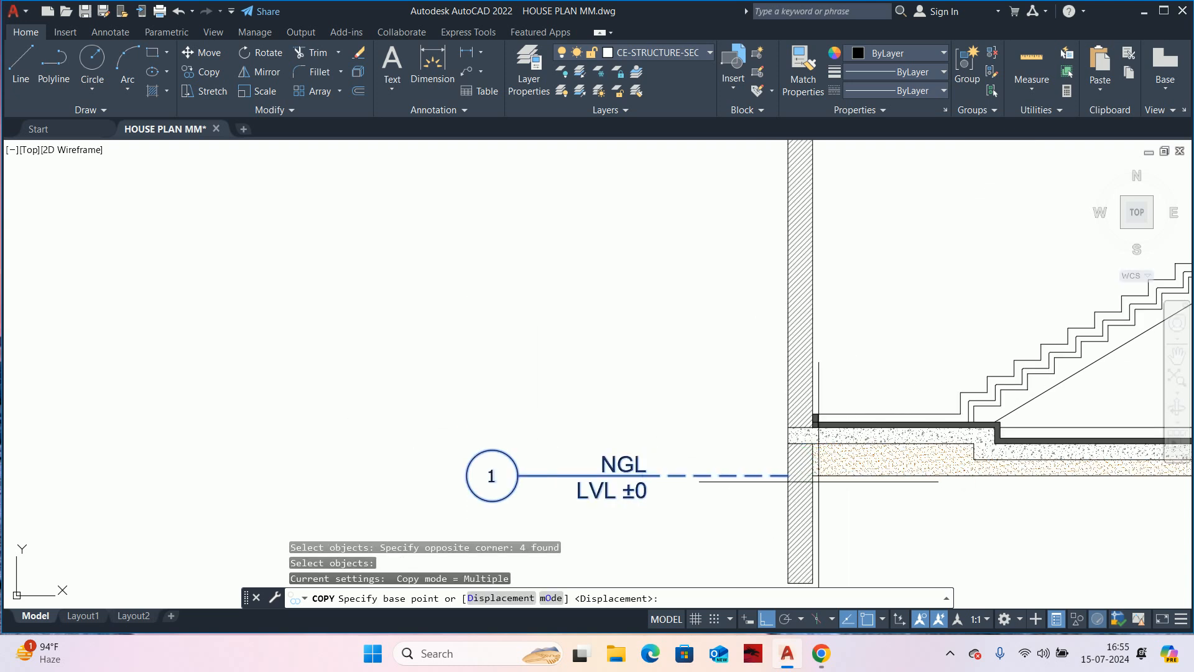
left_click(787, 475)
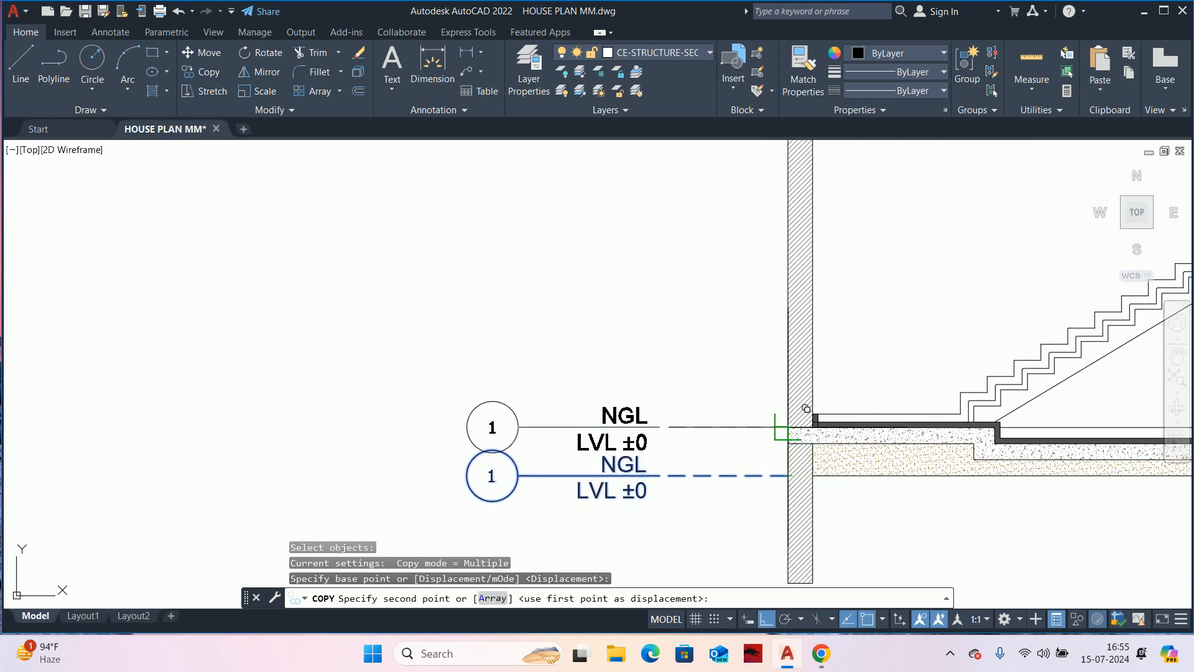
left_click(788, 427)
key("Escape")
key("Escape")
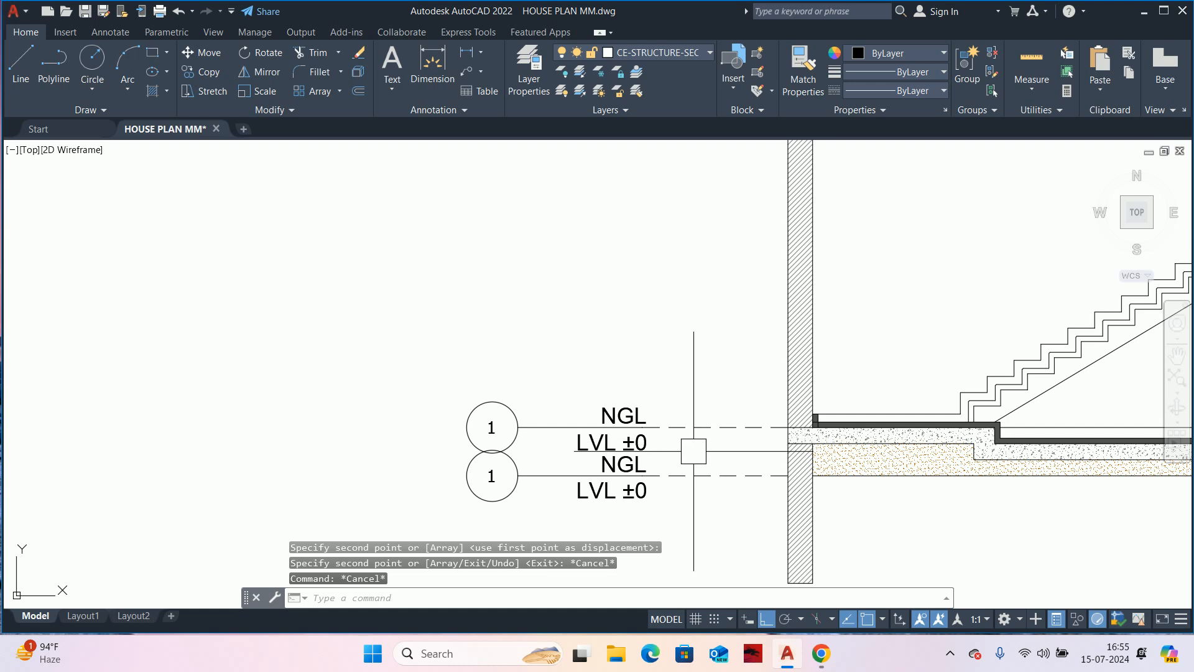
- Change the copied NGL label at the plinth slab to "PLINTH LEVEL"
middle_click_drag(702, 457, 698, 407)
scroll(768, 408, "up", 2)
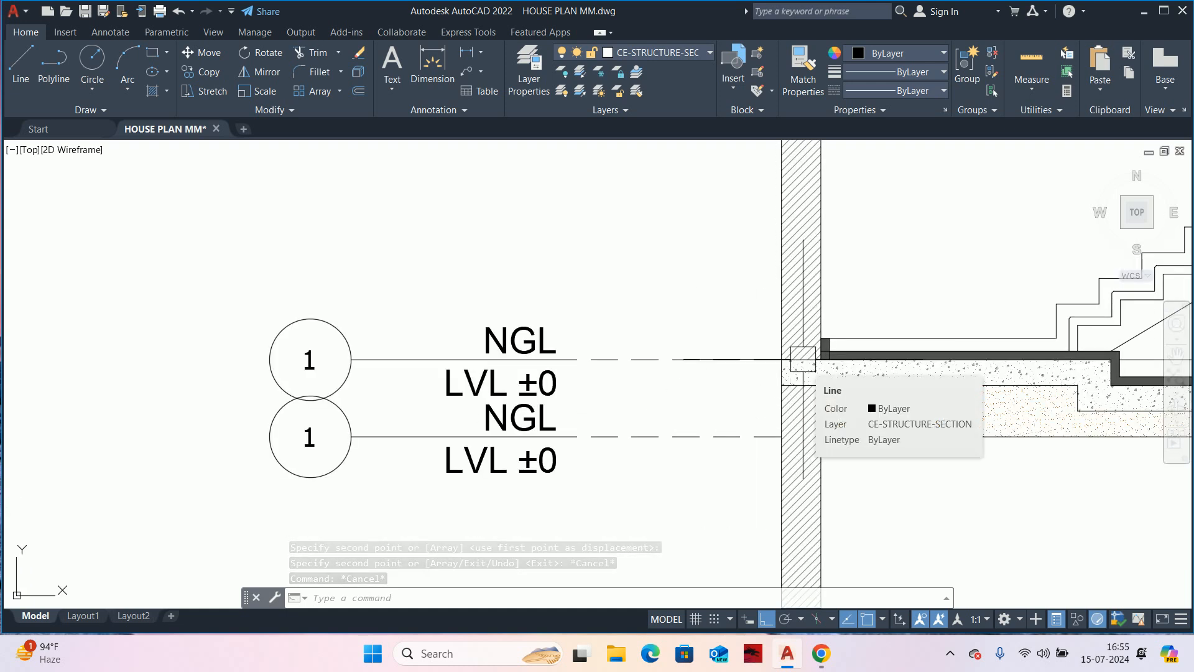
left_click(484, 340)
double_click(516, 342)
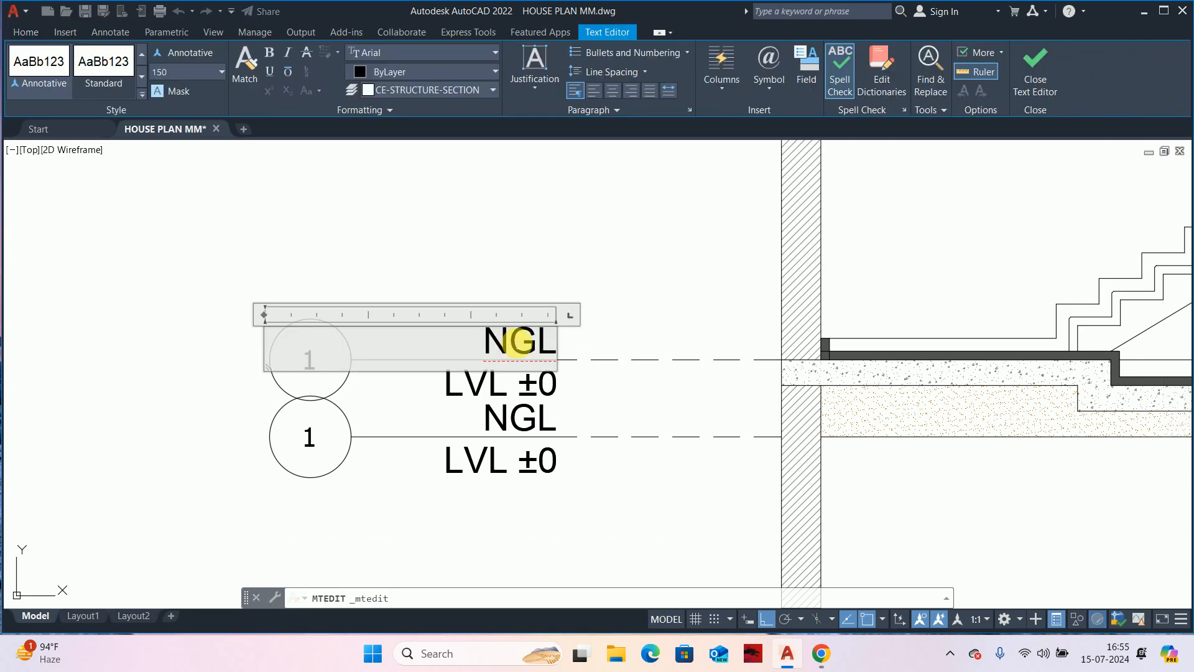
double_click(518, 344)
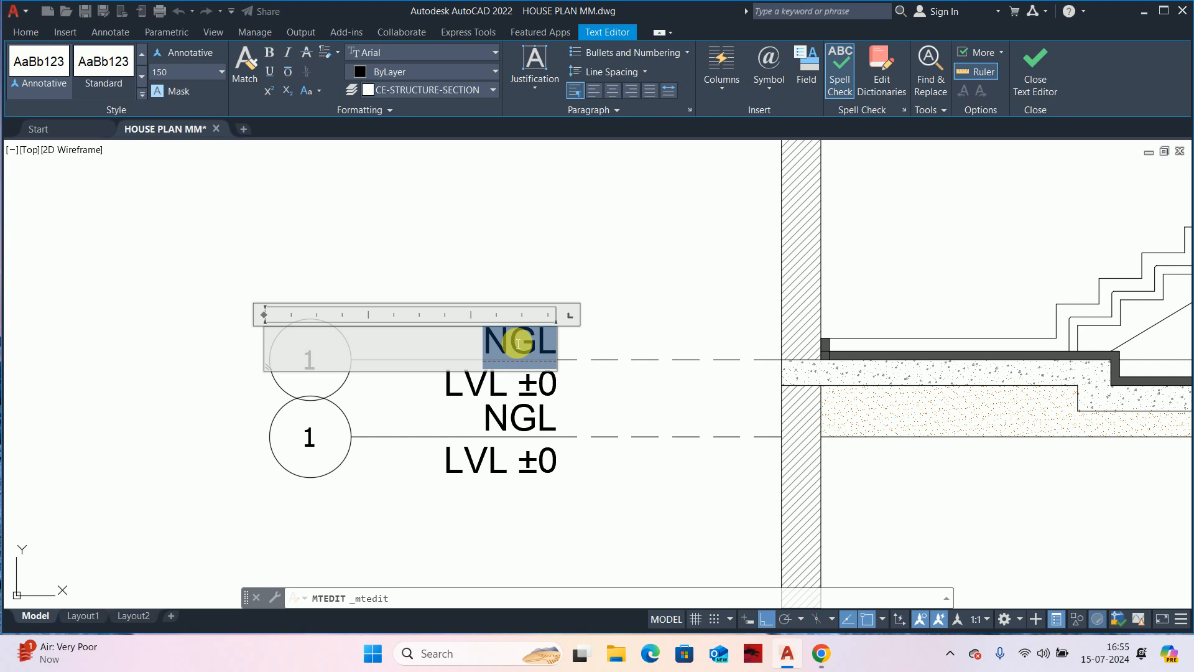
type("PLINTH")
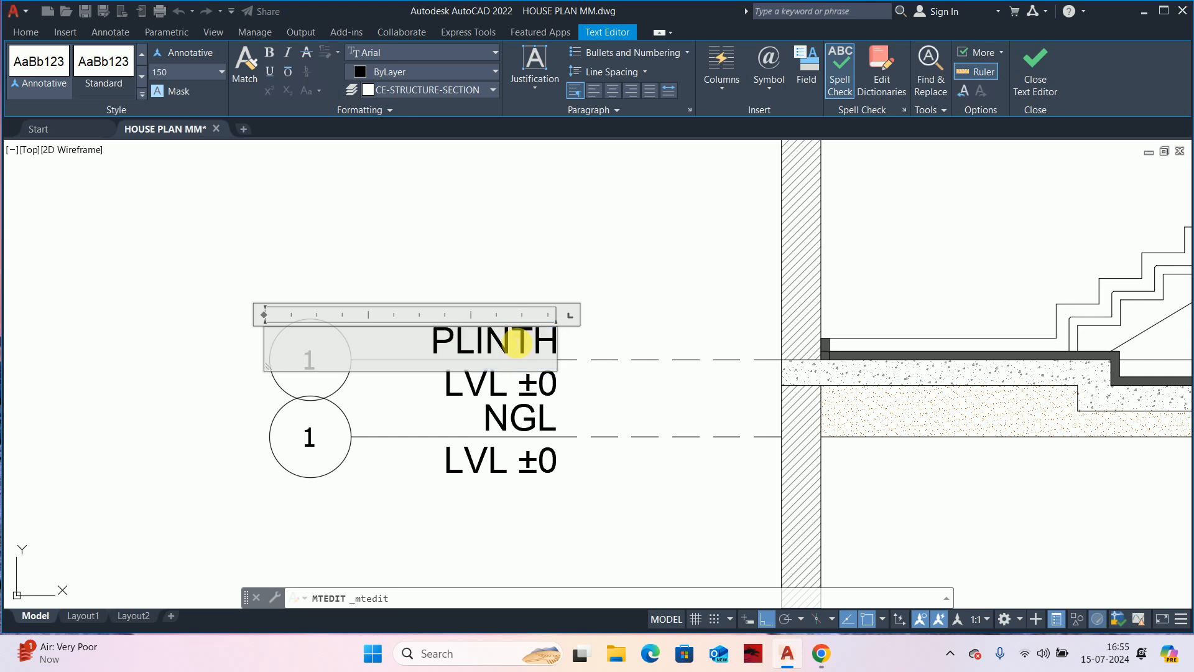
type(" LEVEL")
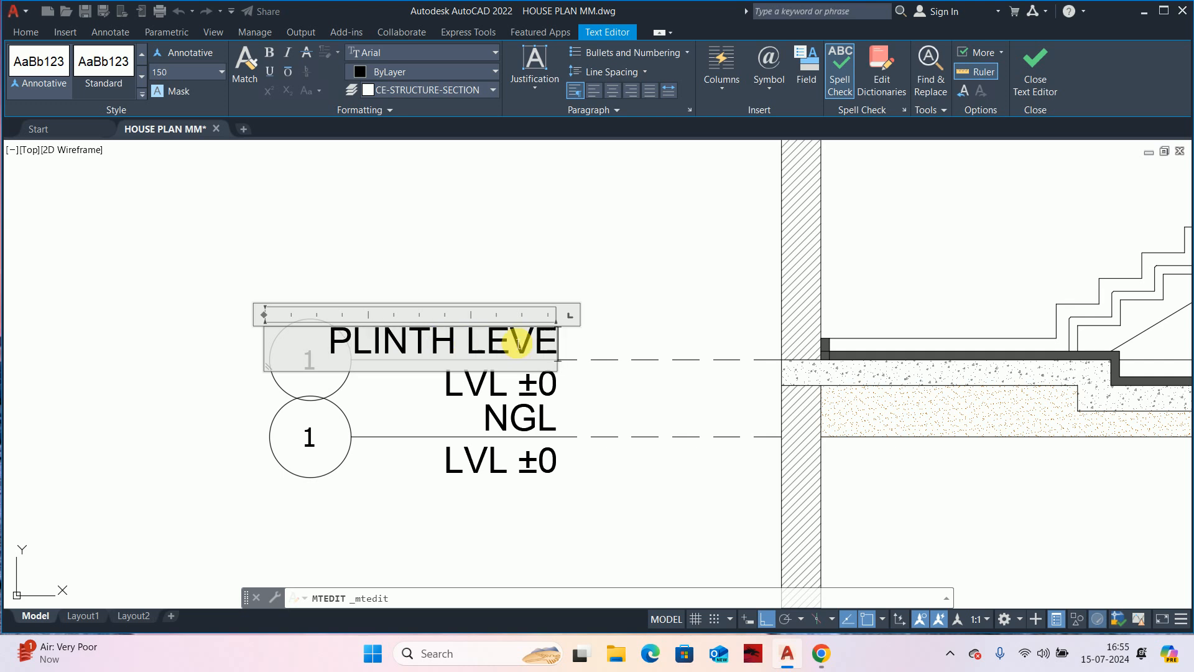
left_click(611, 307)
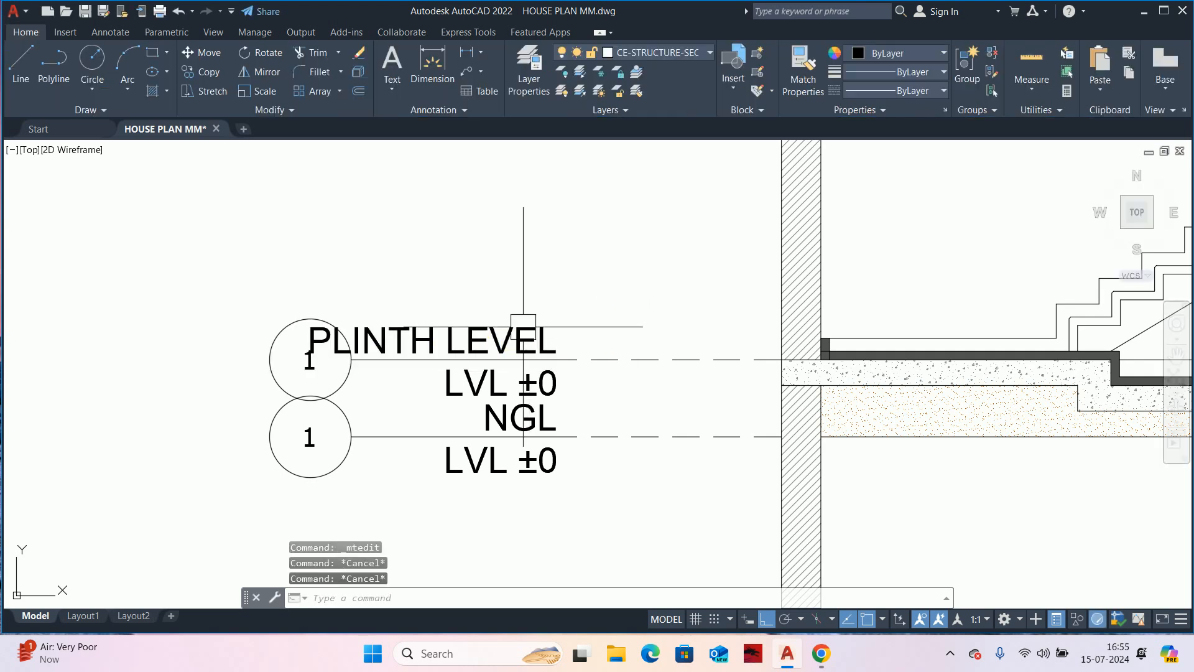
- Set the text height of all six level labels on both sides of the section to 100
left_click(556, 327)
left_click(518, 381)
left_click(506, 418)
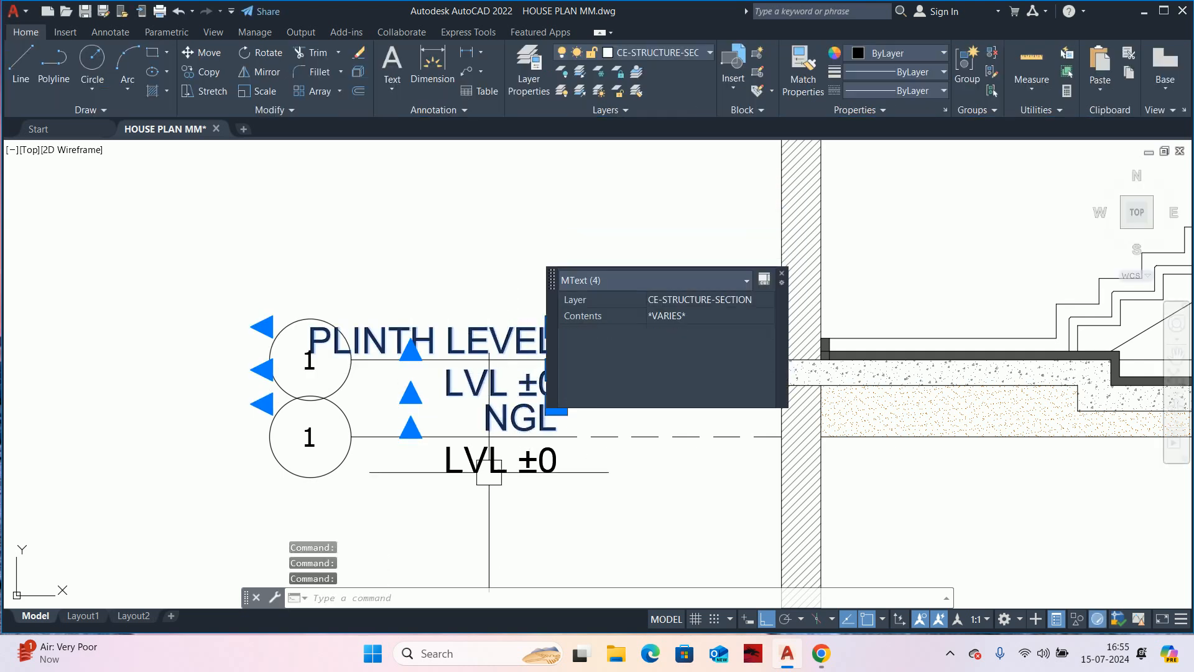
left_click(488, 472)
scroll(488, 472, "down", 6)
middle_click_drag(505, 468, 106, 427)
middle_click_drag(439, 446, 206, 361)
scroll(354, 330, "up", 6)
left_click(406, 334)
left_click(403, 307)
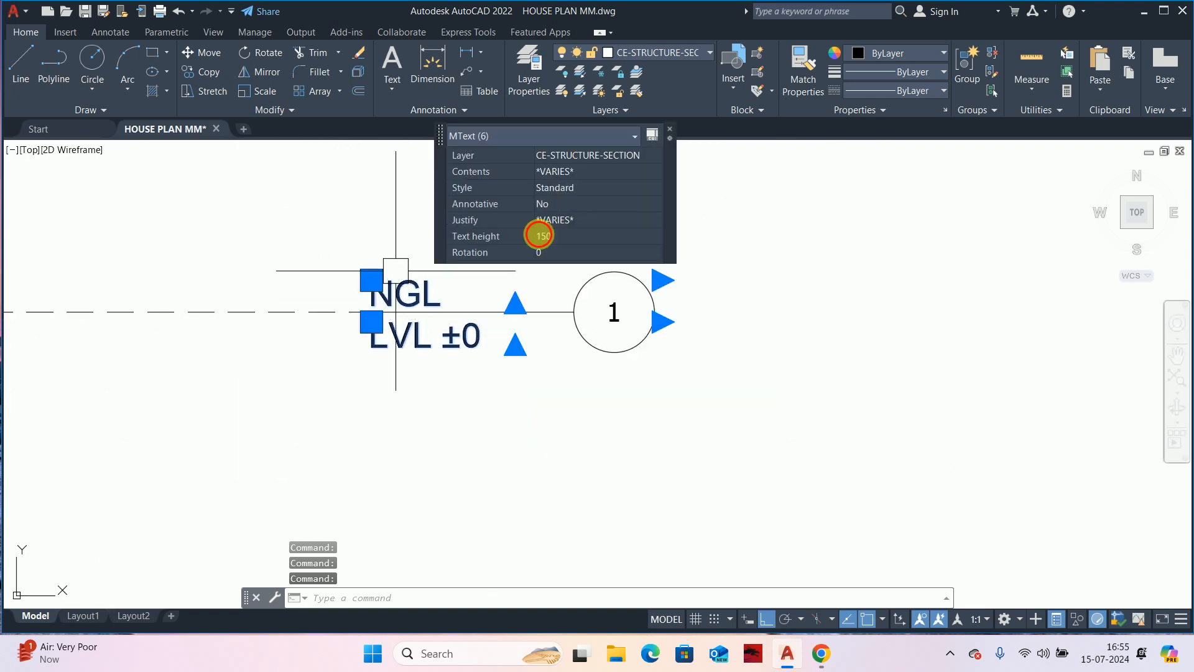
left_click(571, 234)
type("100")
key("Return")
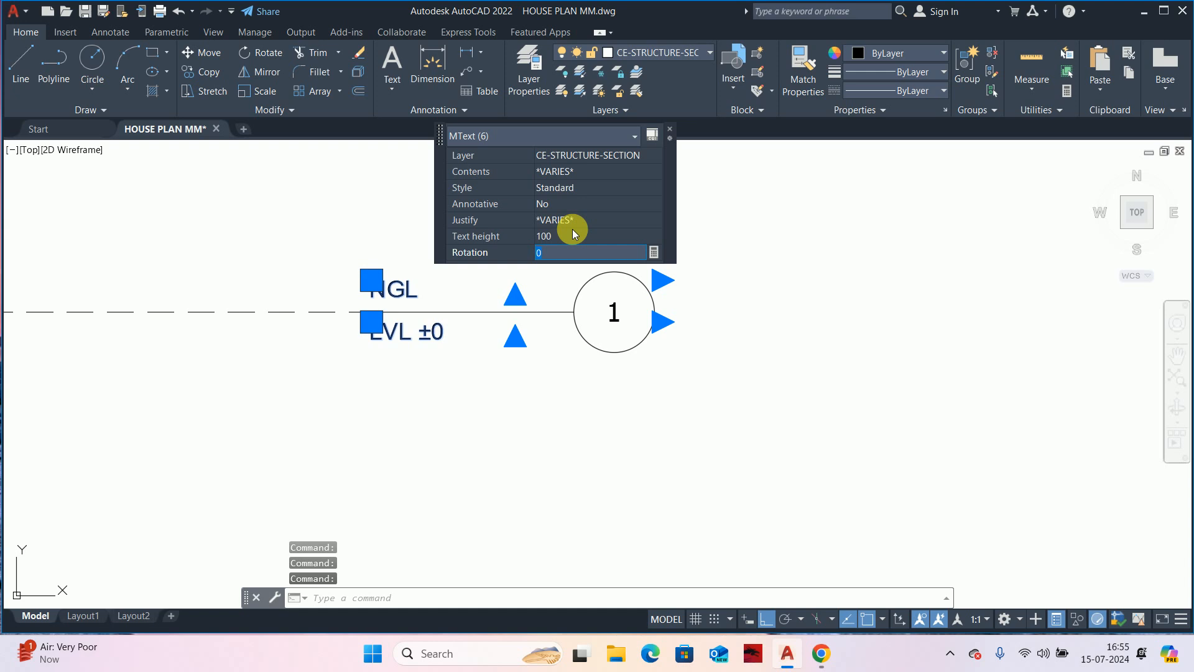
key("Escape")
key("Escape")
key("Escape")
- Stretch the original ground level tag so its numbered circle sits closer to the NGL and LVL ±0 labels
scroll(548, 336, "down", 6)
middle_click_drag(548, 344, 552, 342)
type("s")
key("space")
key("Escape")
scroll(577, 339, "up", 2)
left_click(583, 338)
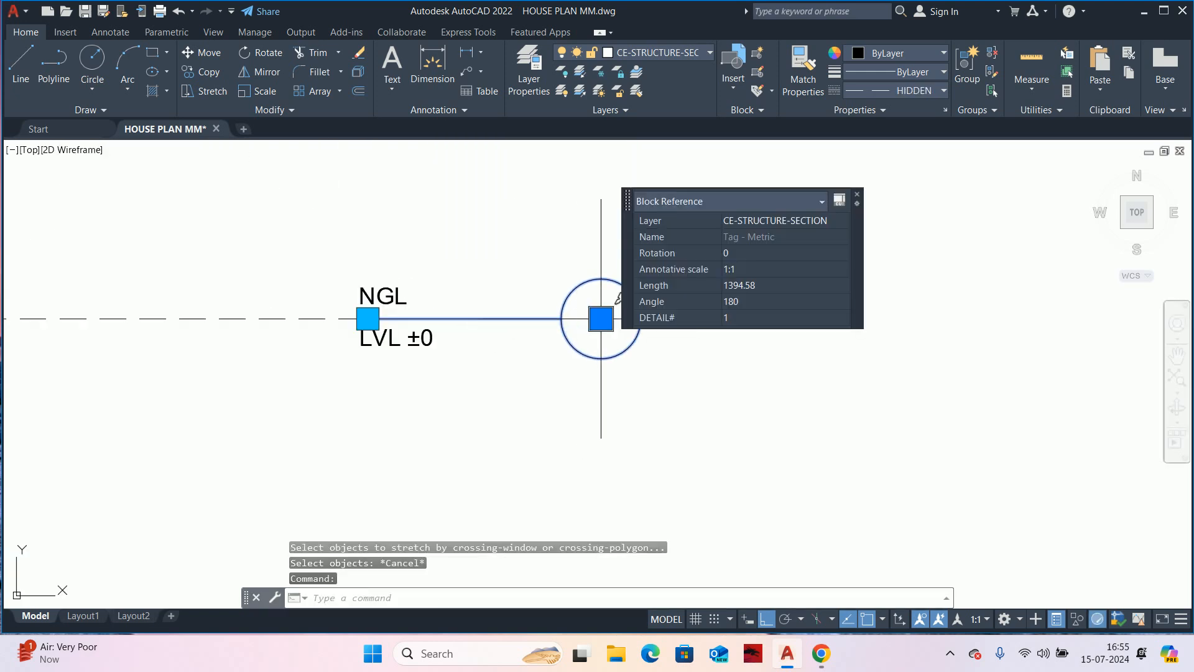
key("Escape")
key("Return")
left_click(688, 418)
left_click(516, 190)
key("Return")
left_click(592, 407)
left_click(509, 425)
key("Escape")
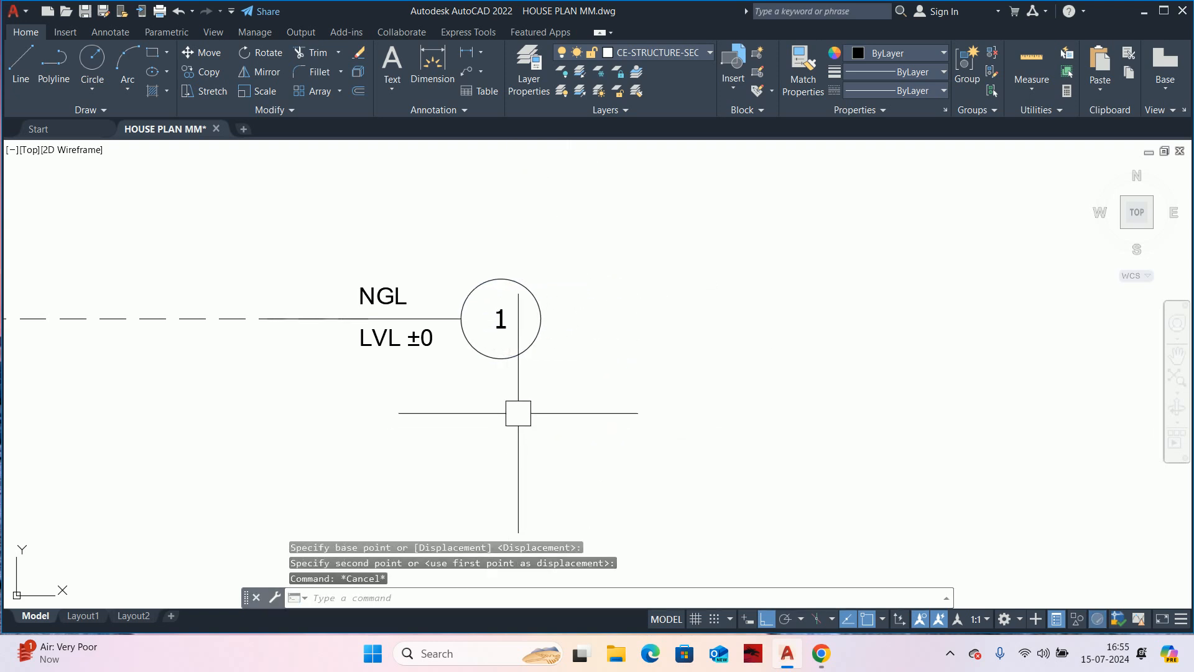
key("Escape")
scroll(509, 426, "down", 5)
middle_click_drag(547, 360, 893, 357)
key("Escape")
scroll(355, 339, "up", 4)
mouse_move(393, 360)
middle_mouse_down()
mouse_move(551, 364)
mouse_move(509, 394)
mouse_move(375, 440)
middle_mouse_up()
type("o")
key("Return")
scroll(456, 461, "up", 4)
left_click(337, 464)
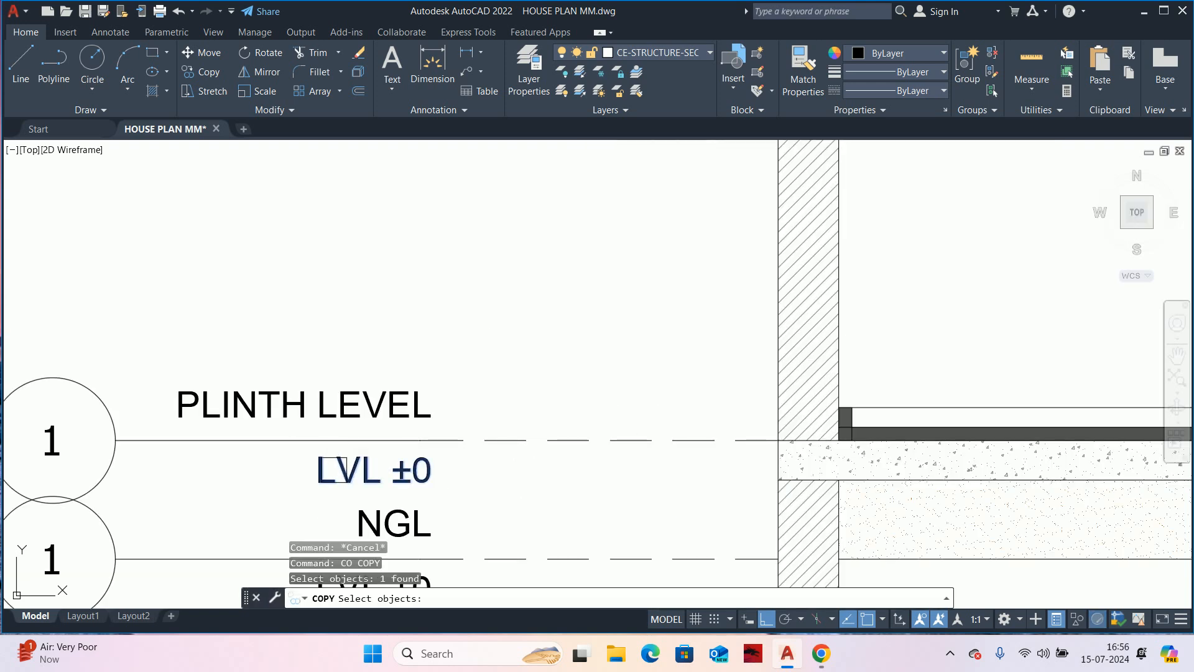
key("Escape")
key("Escape")
- Measure the height between the ground and plinth level lines, and change the label below PLINTH LEVEL to "LVL +450"
middle_click_drag(433, 482, 462, 392)
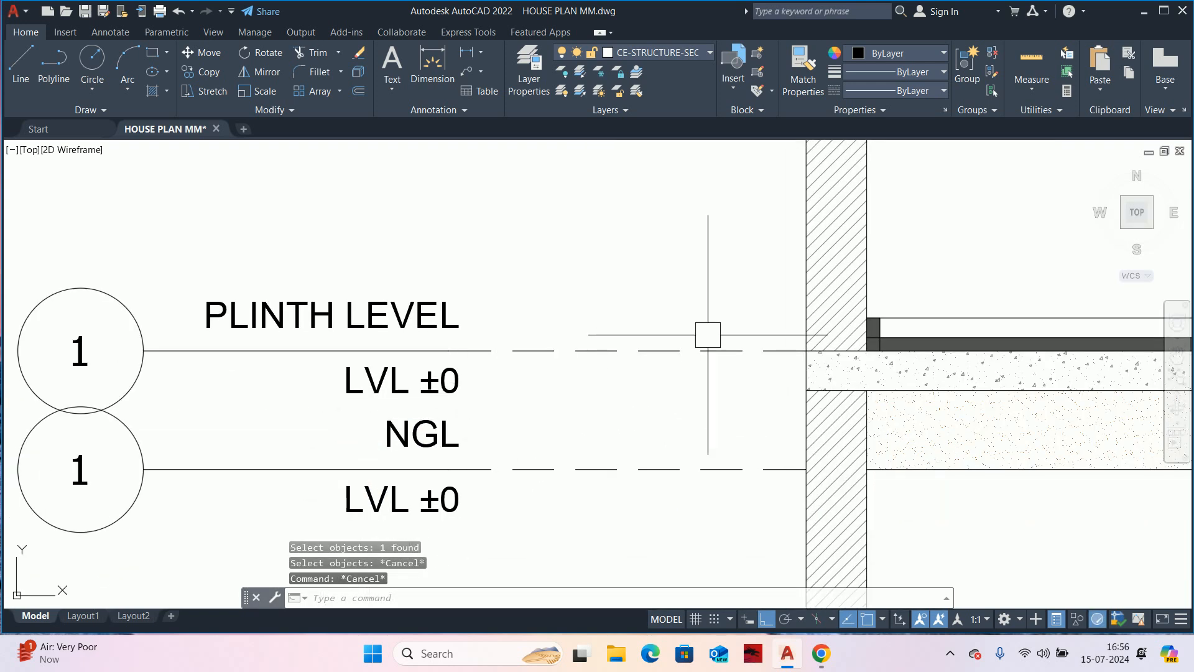
left_click(1033, 57)
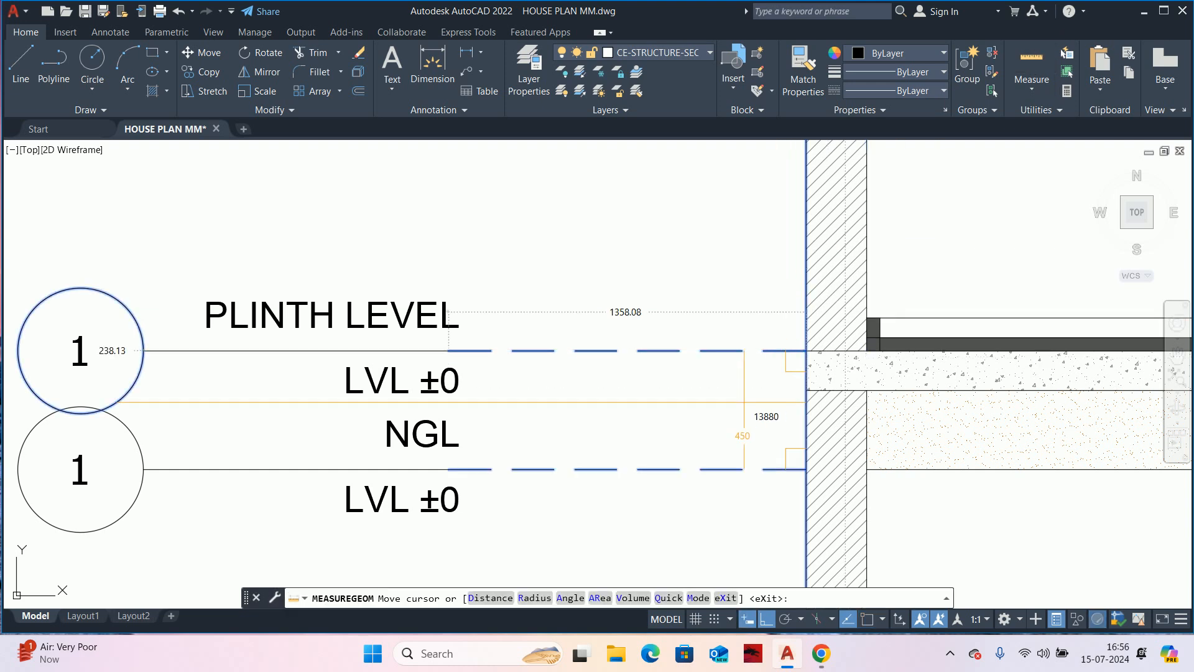
key("Escape")
left_click(440, 382)
double_click(440, 383)
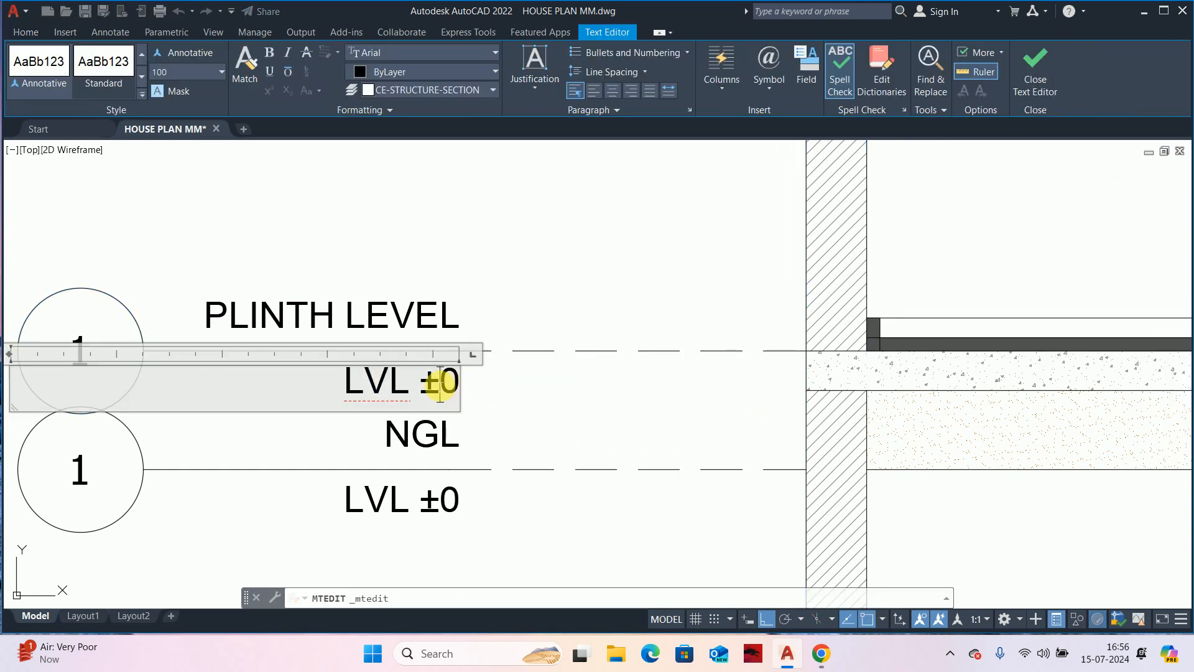
key("BackSpace")
key("BackSpace")
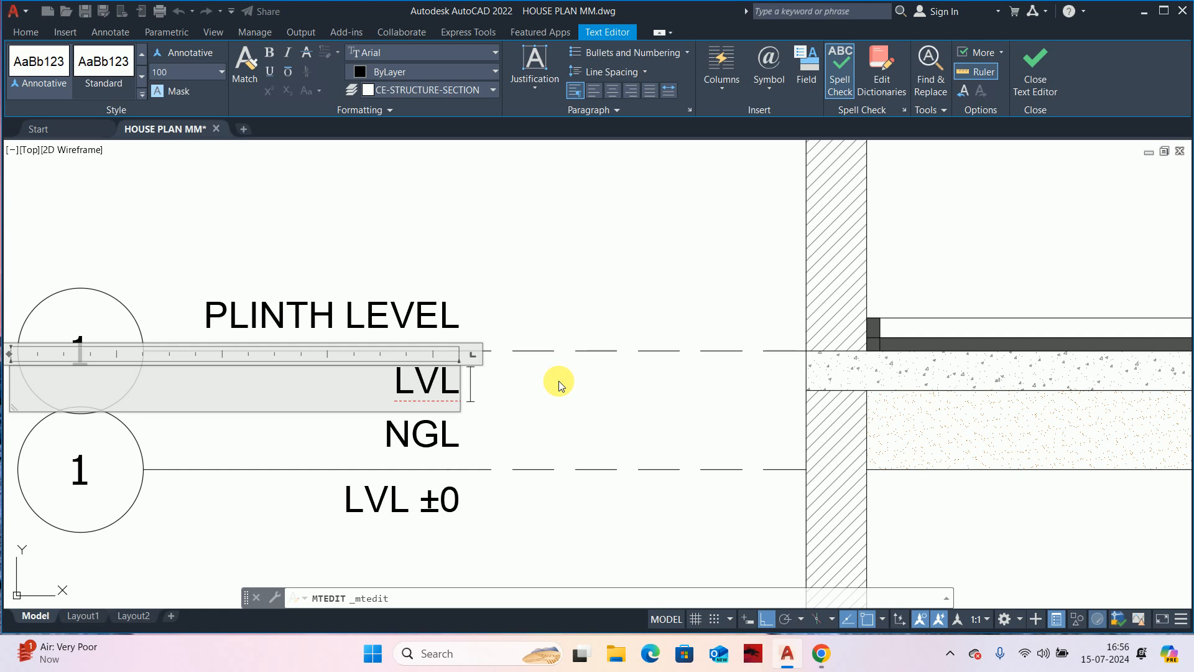
type("+450")
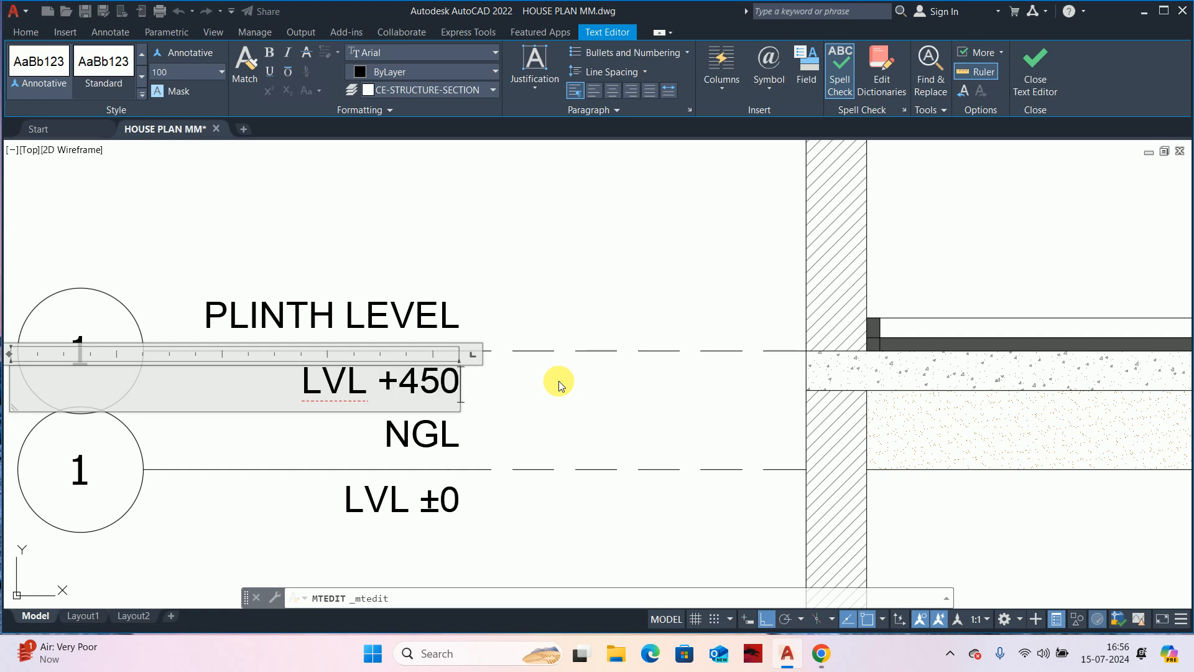
key("Escape")
key("Escape")
- Copy the plinth level tag with its two labels and dashed line 50 upward from the wall's outer face
scroll(588, 384, "down", 4)
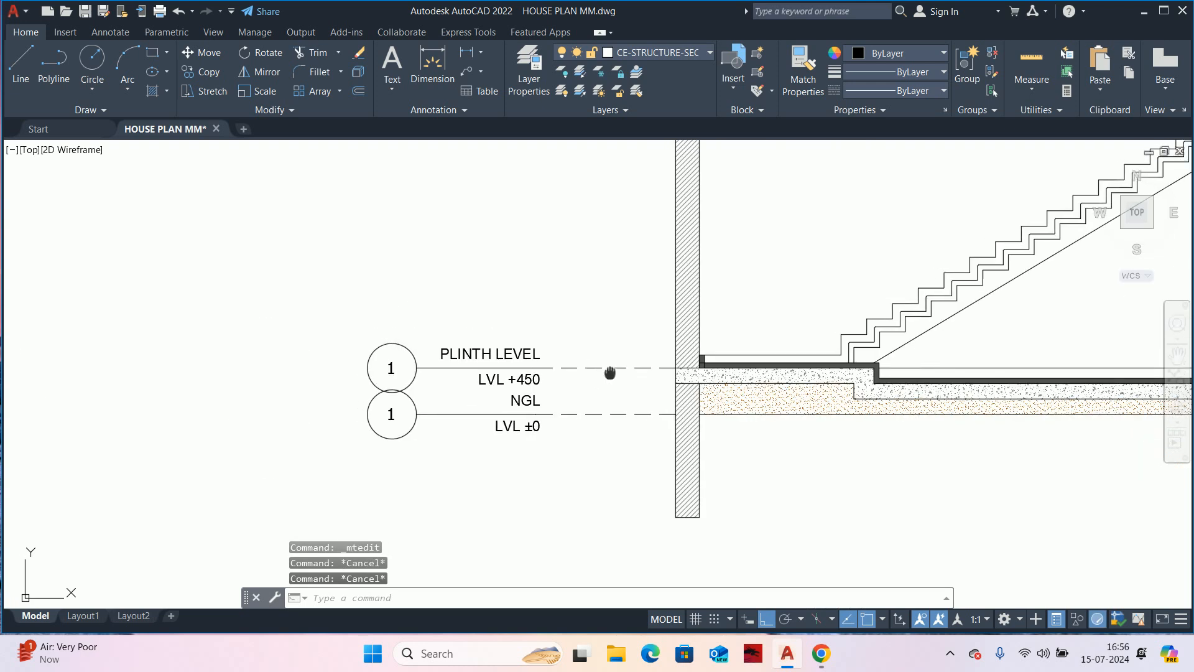
middle_click_drag(675, 336, 680, 368)
type("co")
key("Return")
scroll(645, 396, "up", 4)
left_click(645, 408)
left_click(373, 293)
key("Return")
scroll(834, 367, "up", 3)
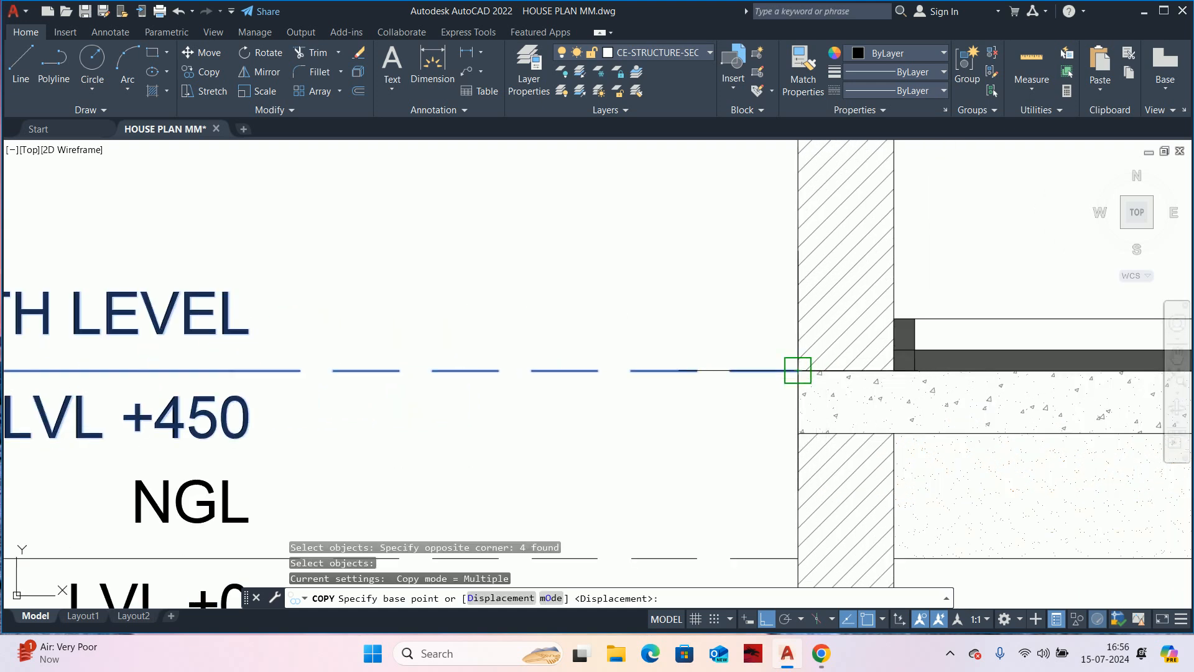
left_click(798, 371)
type("50")
key("Return")
key("Escape")
key("Escape")
- Stretch the NGL tag and its labels 1000 horizontally toward the wall, leaving both plinth level tags out of the selection
scroll(735, 348, "down", 5)
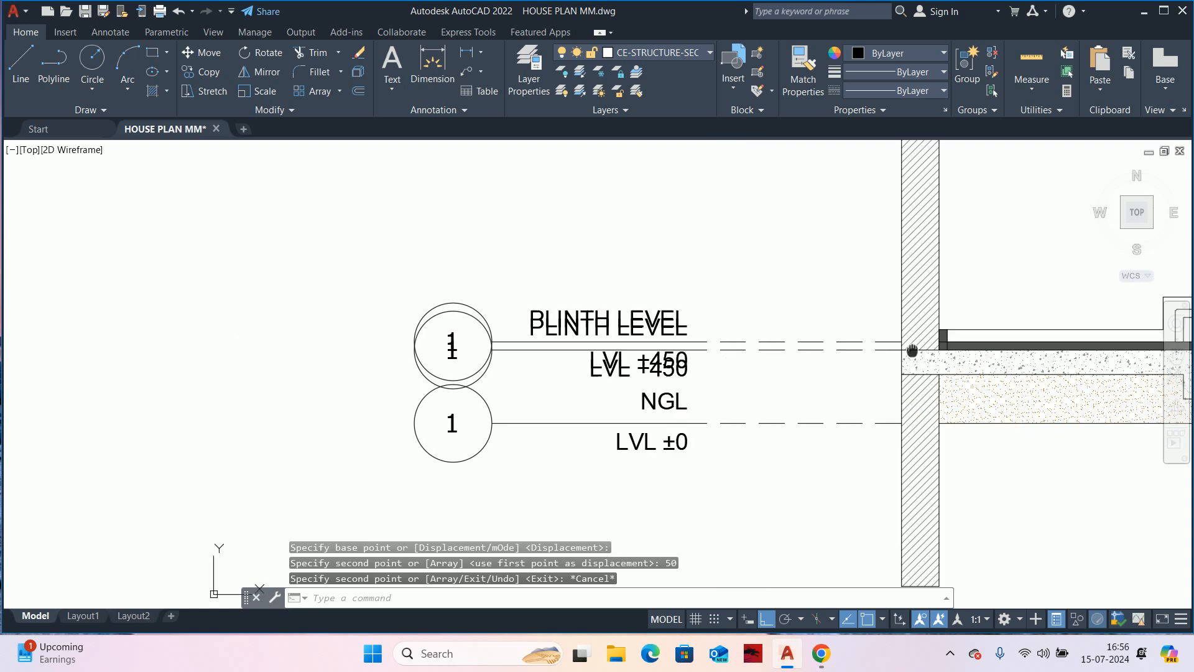
key("Escape")
type("S")
key("Return")
left_click(790, 496)
left_click(373, 355)
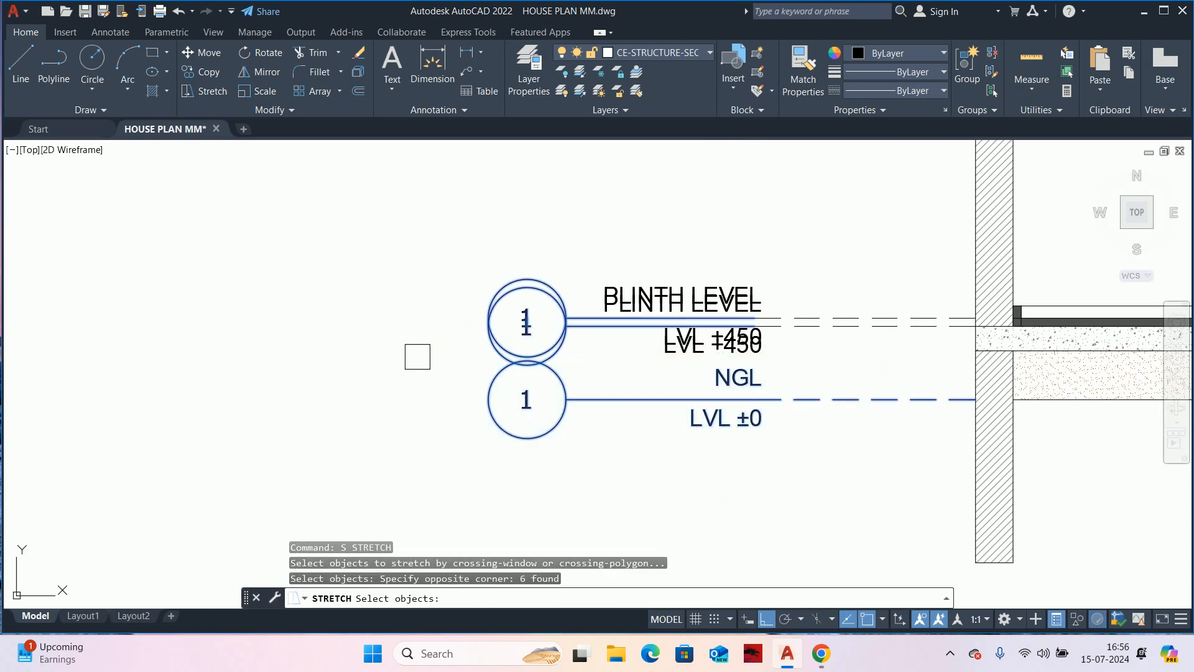
scroll(622, 355, "up", 2)
left_click(629, 359, "shift")
left_click(539, 252, "shift")
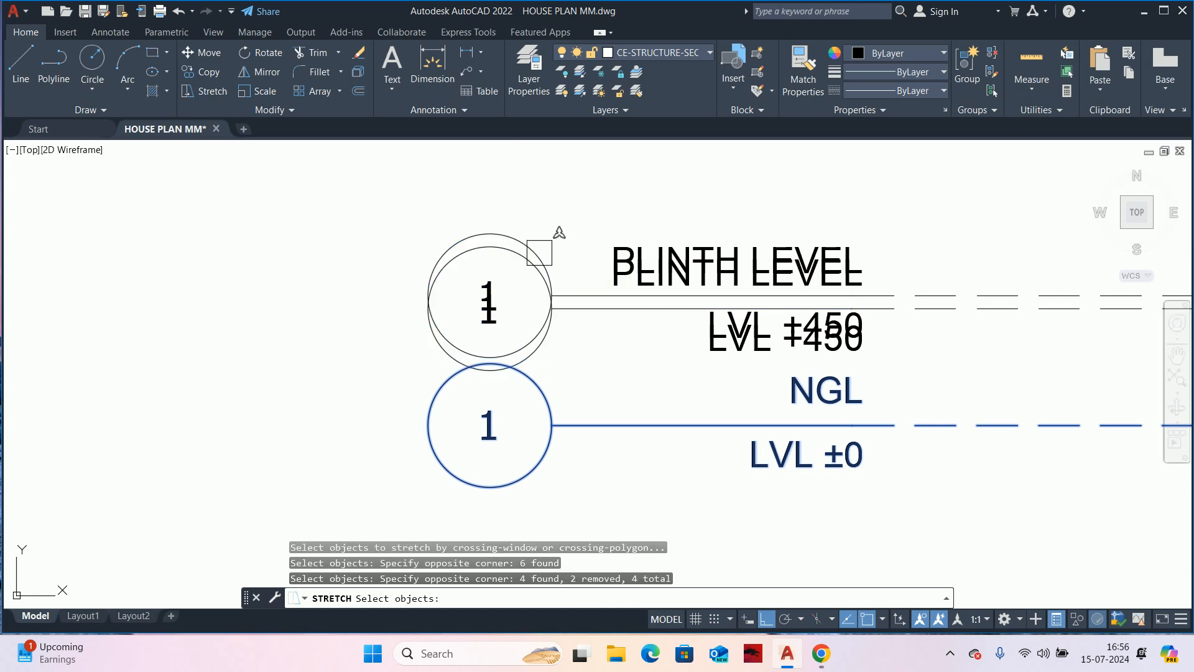
key("Return")
scroll(585, 313, "down", 2)
left_click(596, 492)
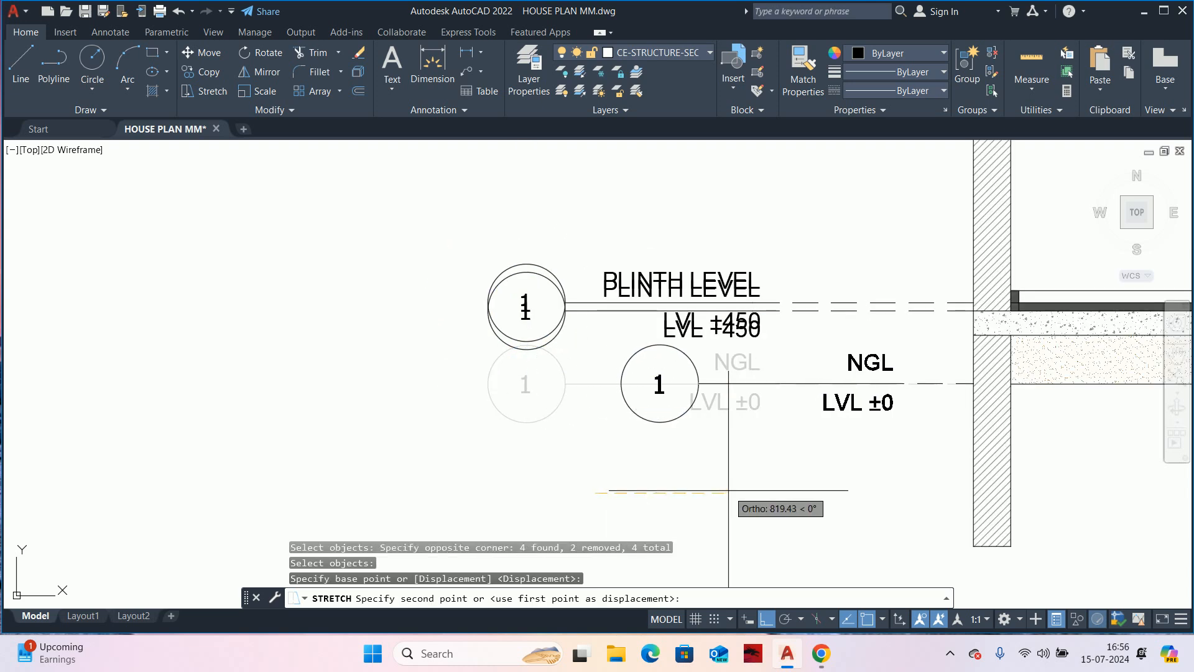
type("1000")
key("Return")
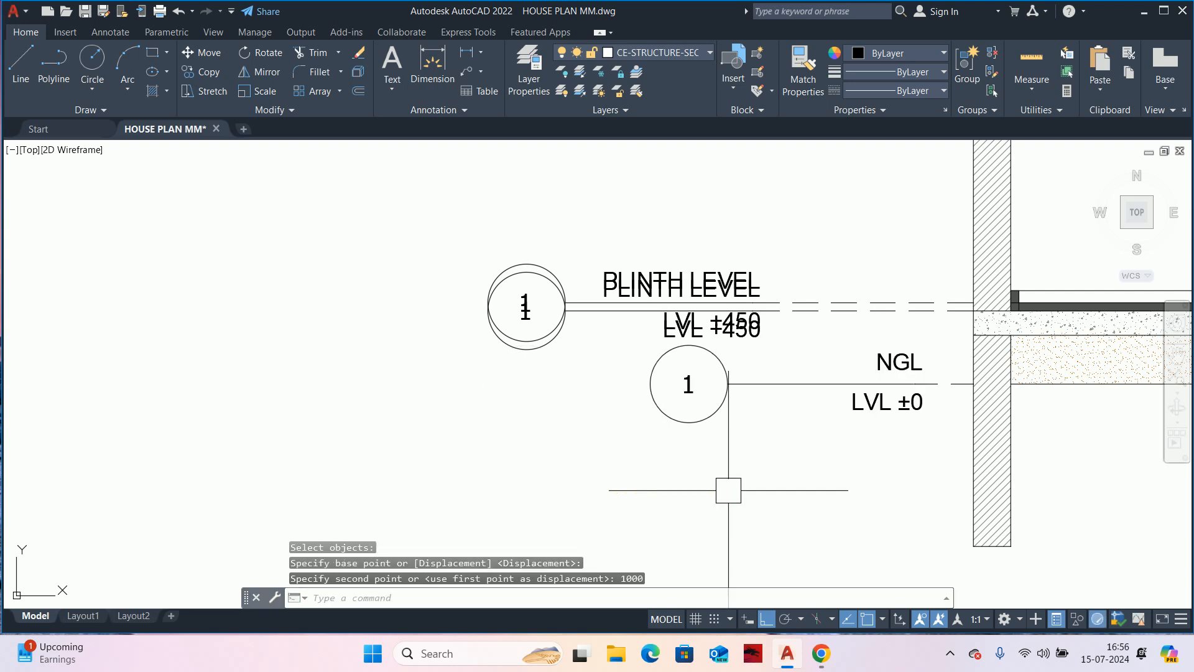
- Move the upper plinth level copy's tag and two labels 1000 horizontally toward the wall
key("Escape")
scroll(616, 379, "up", 3)
key("Escape")
middle_click_drag(679, 388, 583, 424)
type("m")
key("Return")
left_click(668, 414)
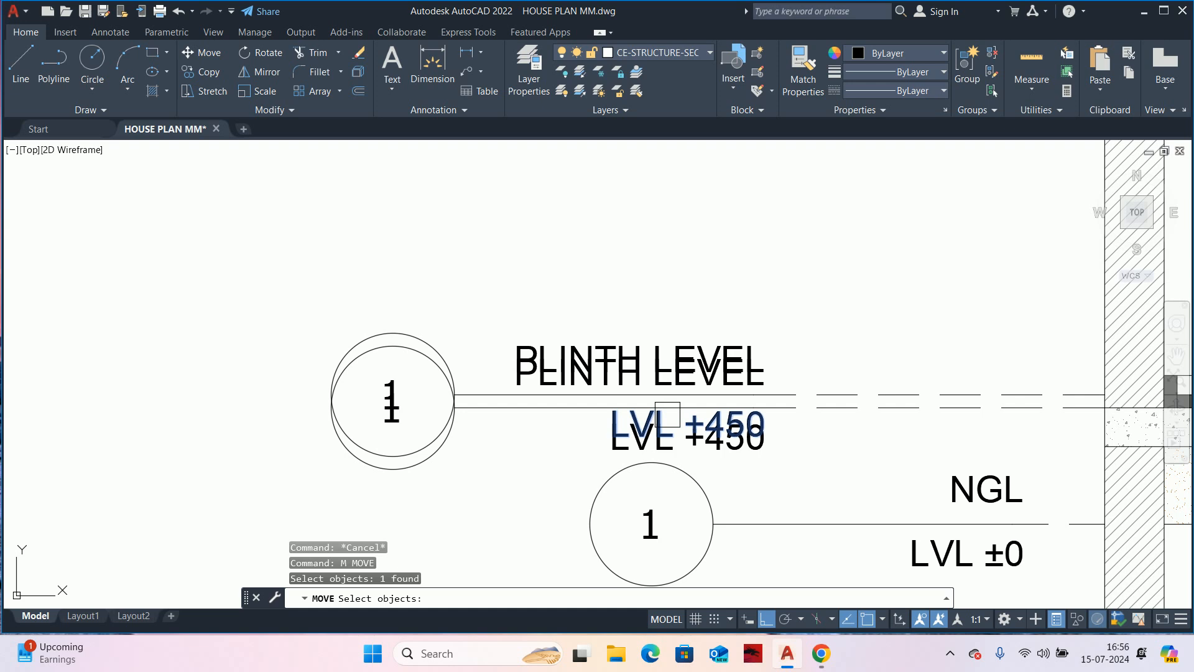
left_click(701, 342)
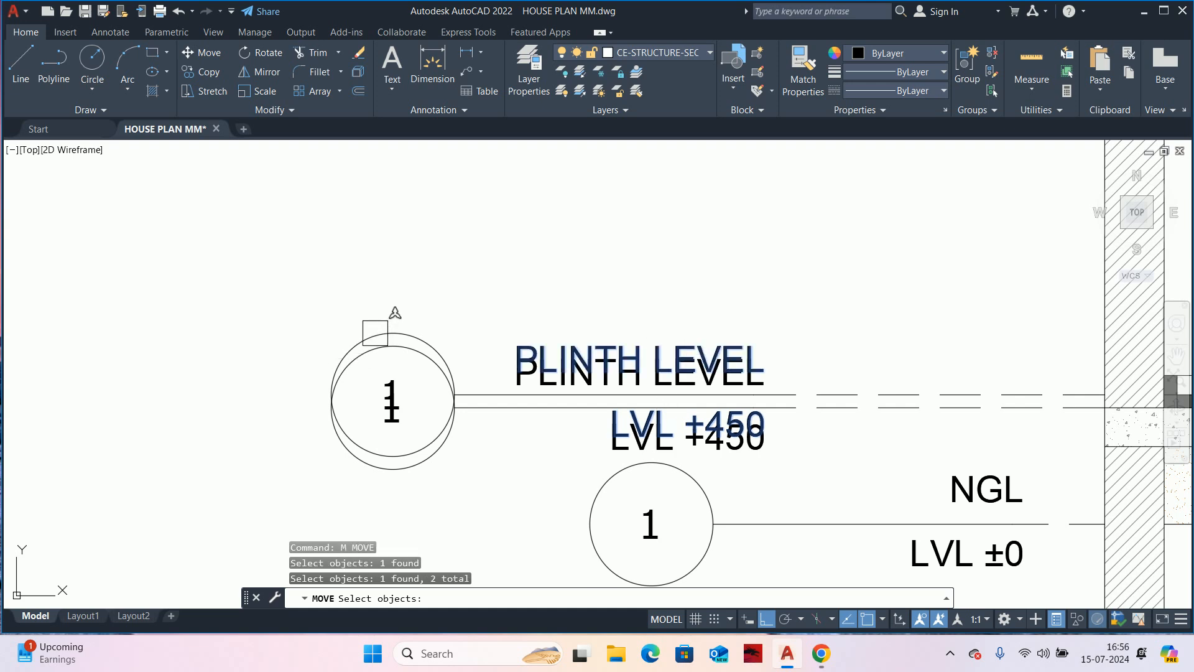
left_click(381, 330)
key("Return")
left_click(528, 243)
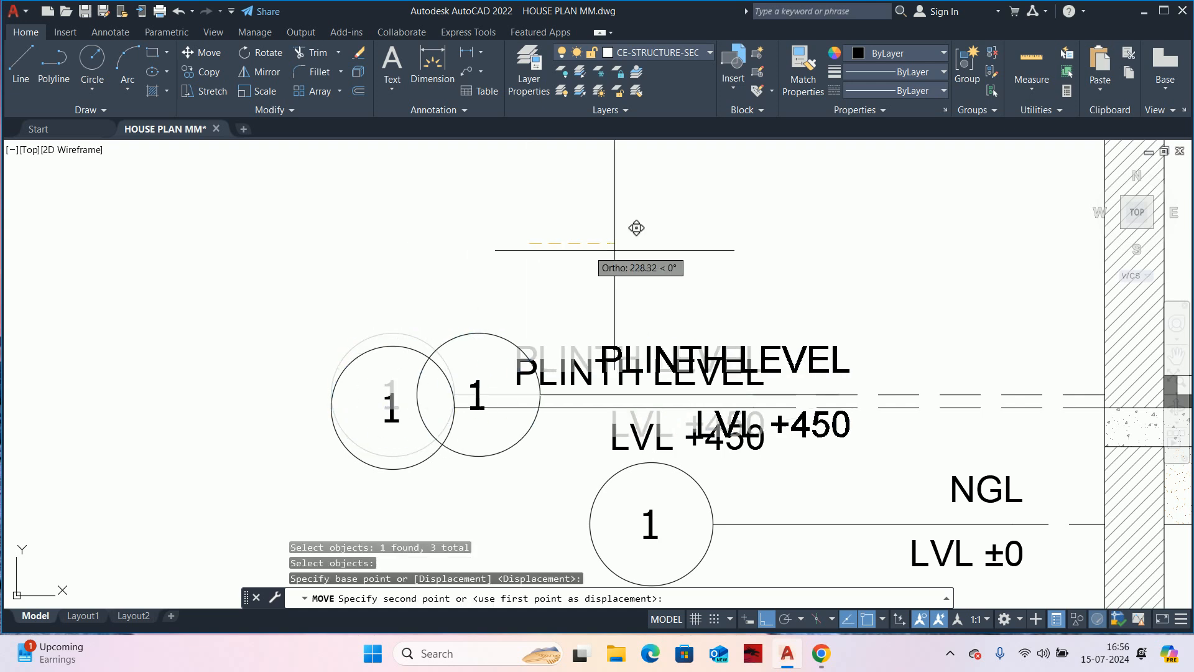
type("1000")
key("Return")
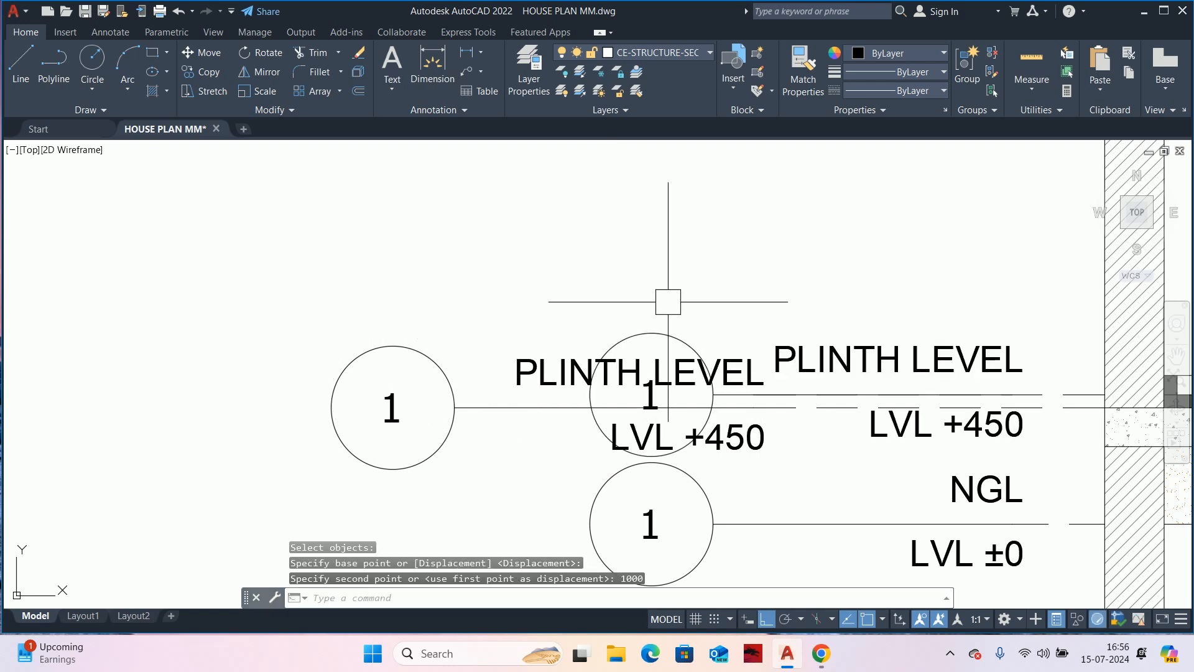
key("Escape")
key("Escape")
middle_click_drag(660, 366, 688, 398)
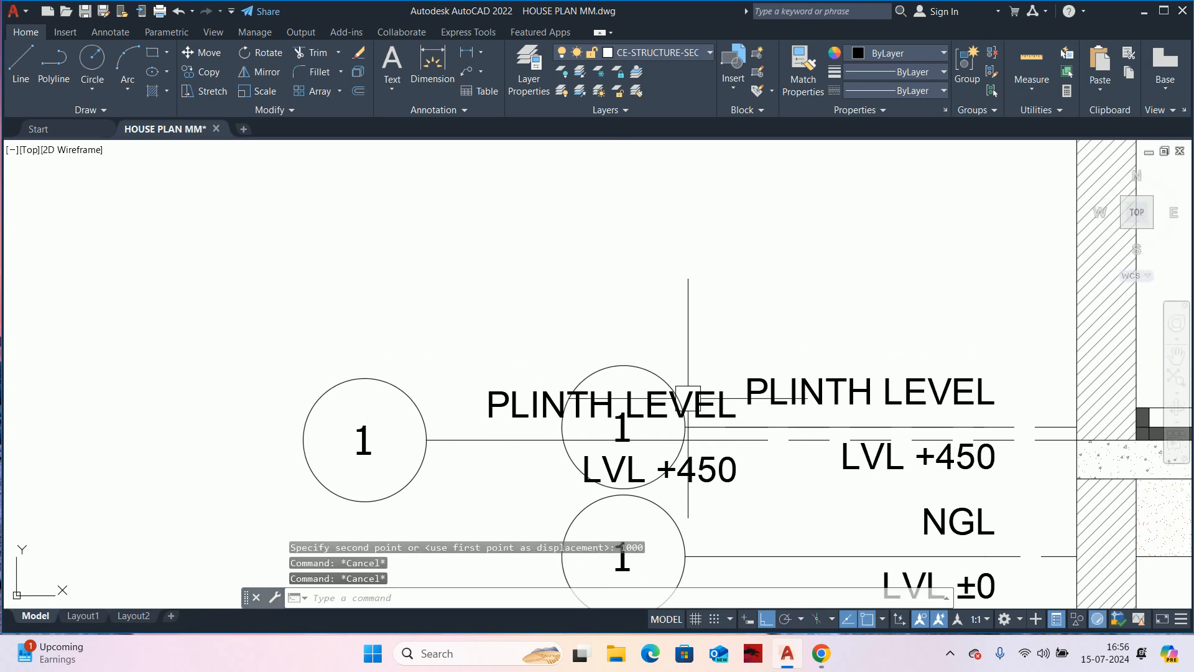
- Move the upper plinth level copy's tag and both labels 900 straight up, leaving its dashed line in place
scroll(675, 407, "down", 2)
scroll(675, 410, "down", 4)
scroll(666, 417, "up", 4)
type("M")
key("Return")
left_click(732, 390)
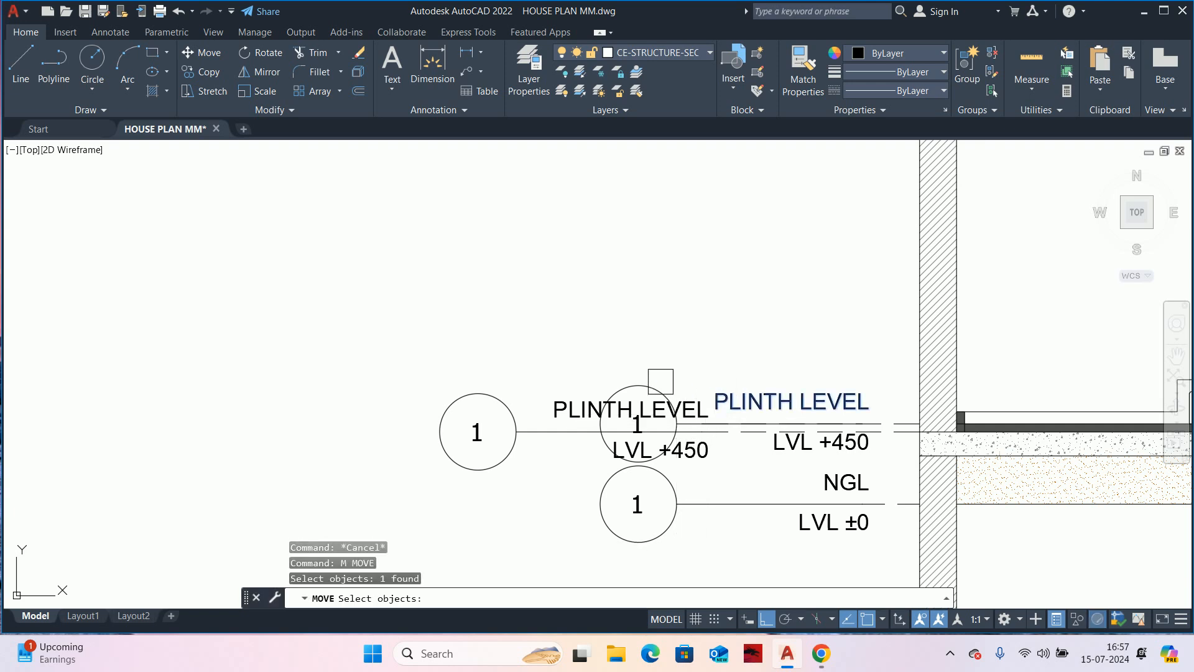
left_click(673, 397)
left_click(794, 446)
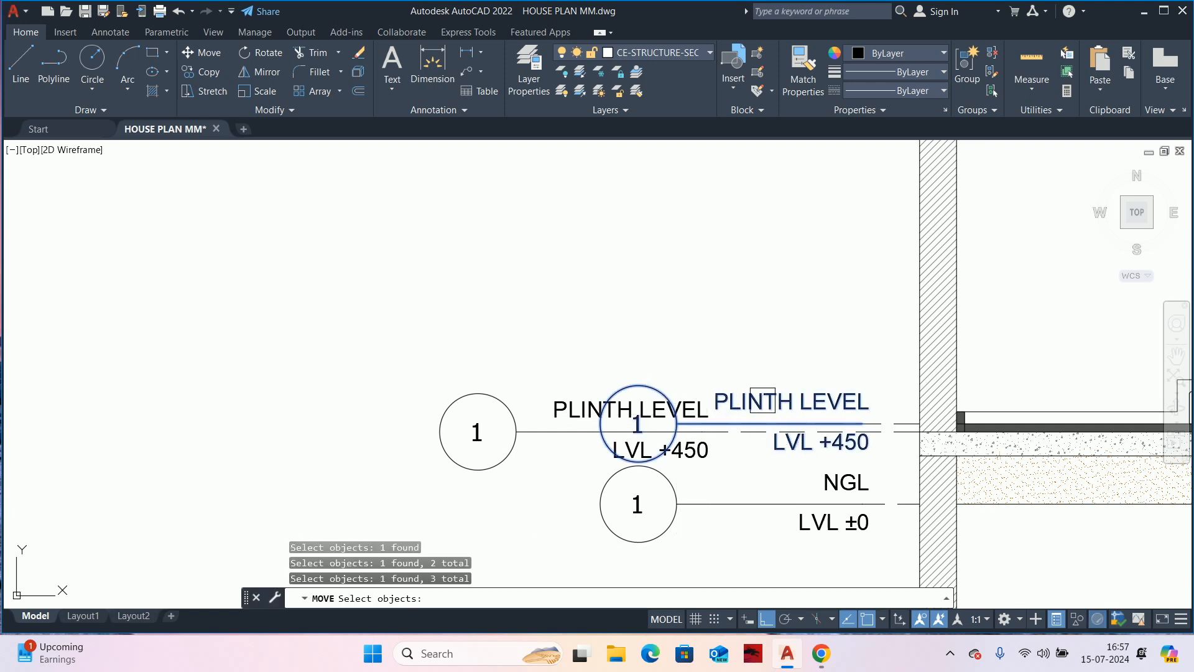
key("Return")
left_click(710, 357)
middle_click_drag(712, 211, 712, 329)
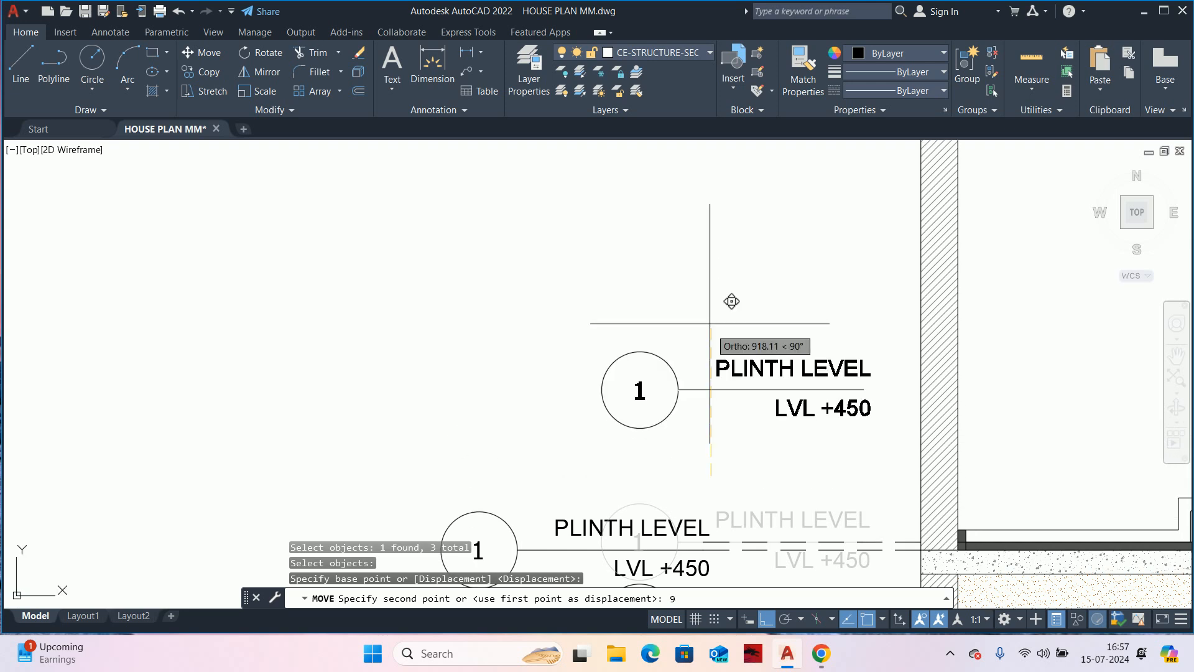
type("00")
key("Return")
key("Escape")
key("Escape")
- Move the numbered NGL tag 450 straight down, leaving its labels and dashed line in place
middle_click_drag(710, 373, 731, 277)
scroll(698, 437, "up", 2)
key("Escape")
middle_click_drag(712, 436, 765, 418)
scroll(720, 433, "down", 2)
scroll(792, 445, "up", 2)
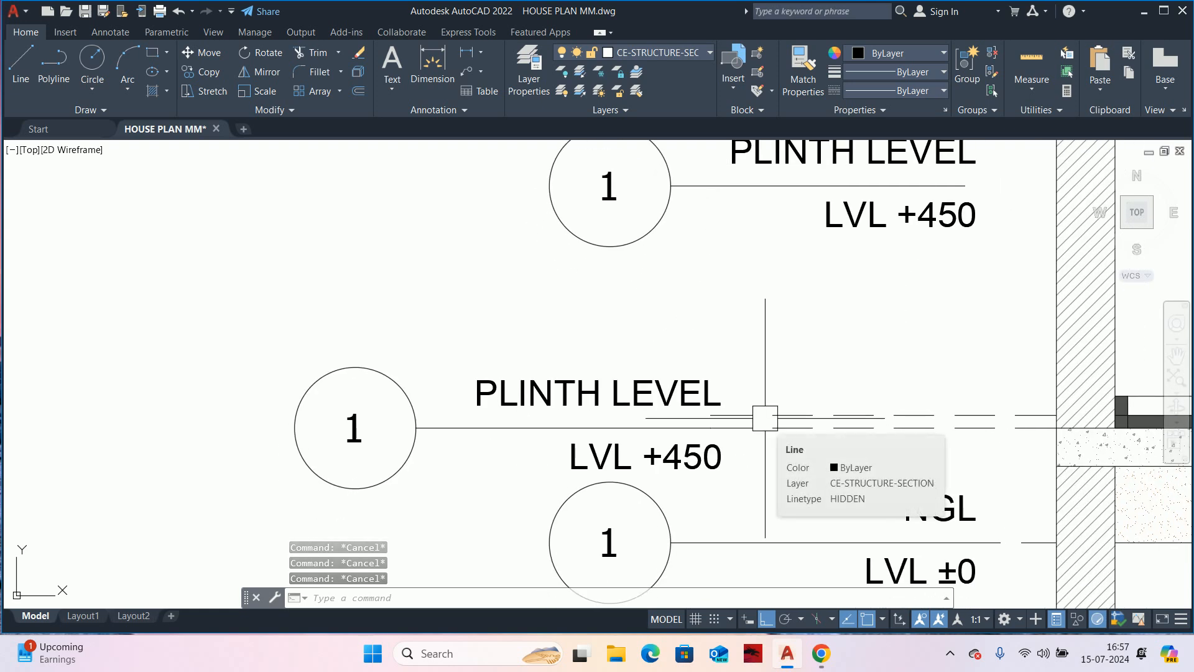
middle_click_drag(697, 414, 671, 269)
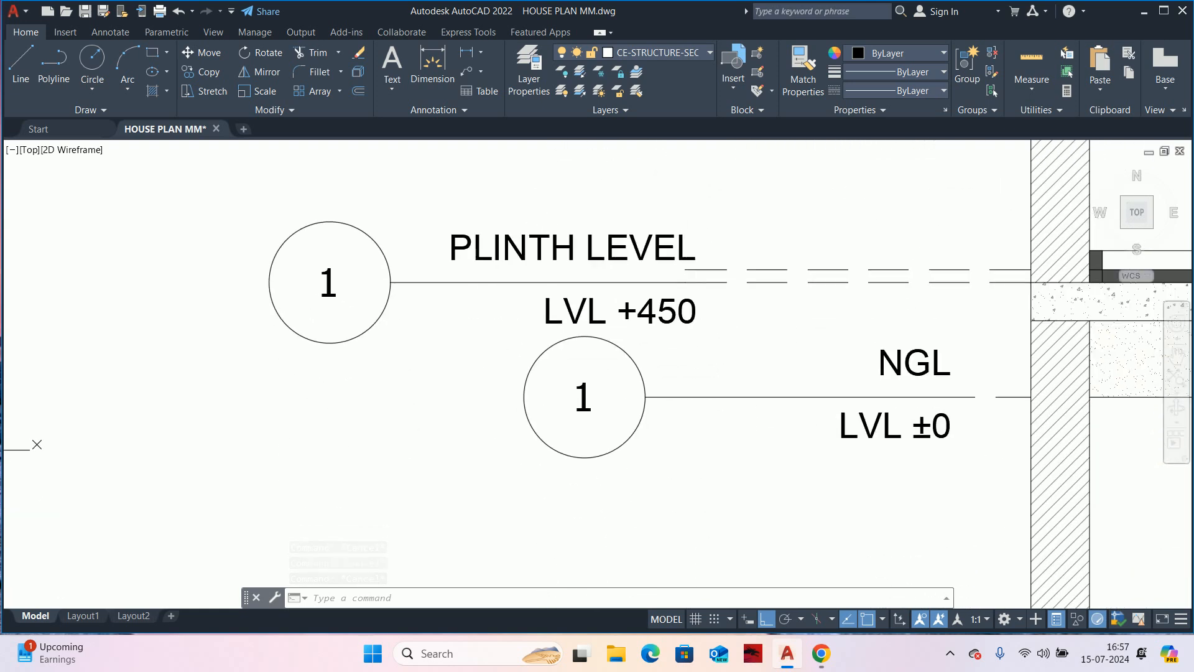
type("m")
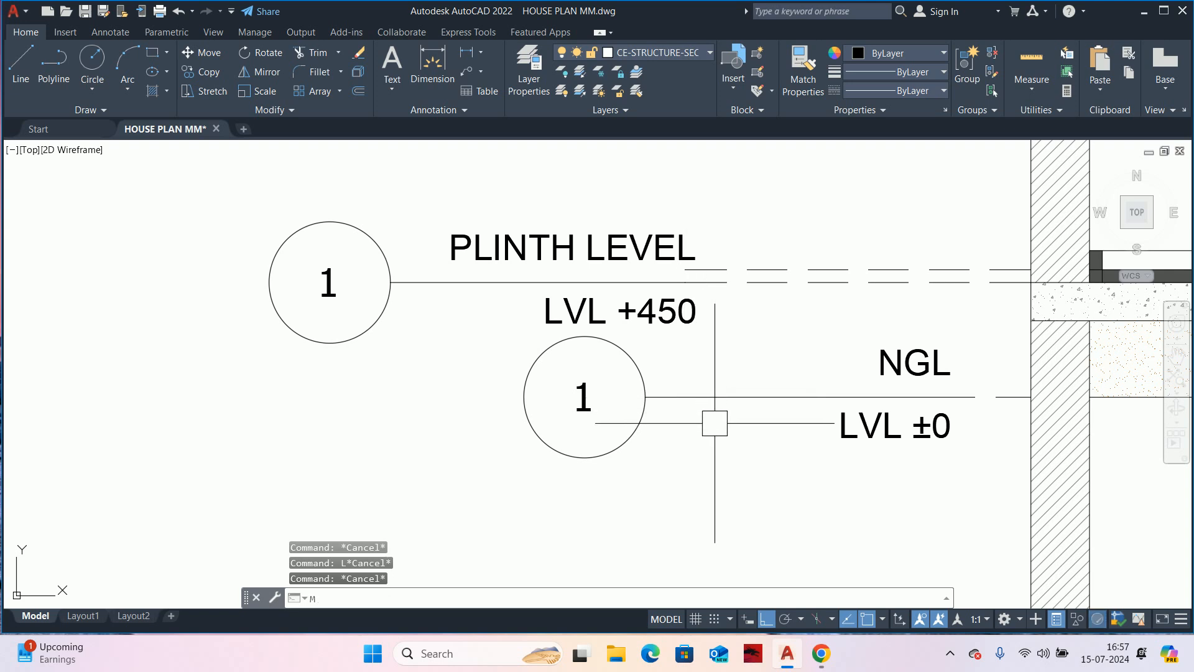
key("space")
left_click(706, 393)
scroll(709, 383, "down", 2)
middle_click_drag(709, 383, 698, 317)
key("space")
left_click(708, 379)
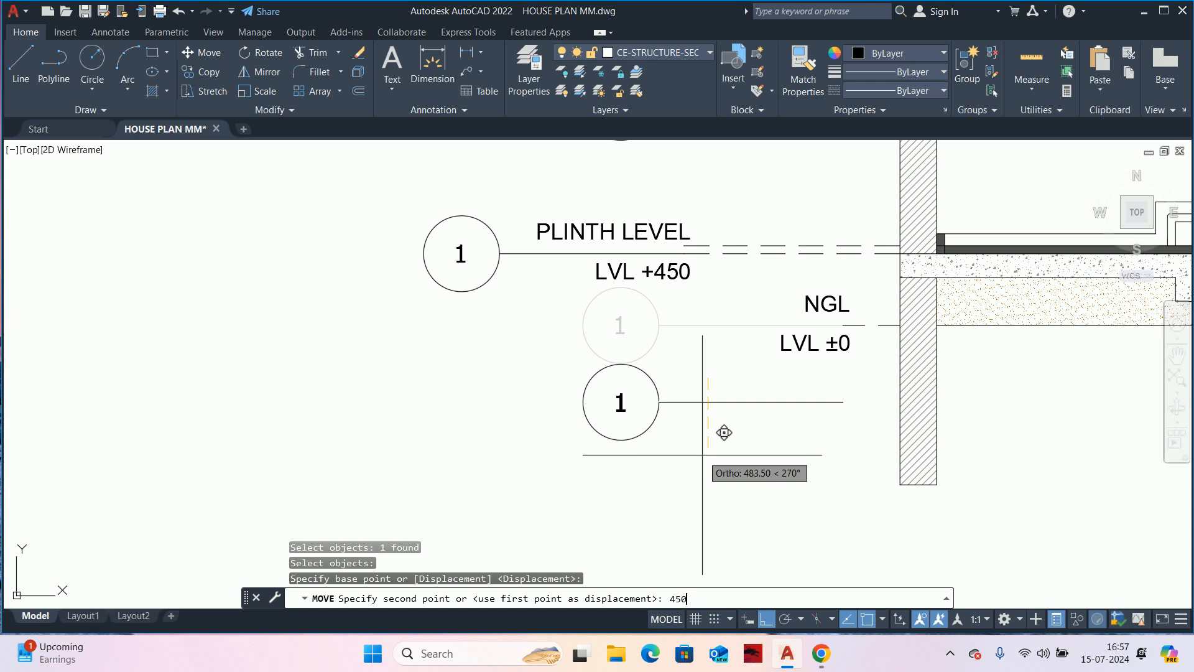
type("450")
key("Return")
- Shorten the NGL tag's leader by pulling its wall-side end back toward the numbered circle
left_click(734, 399)
left_click(843, 397)
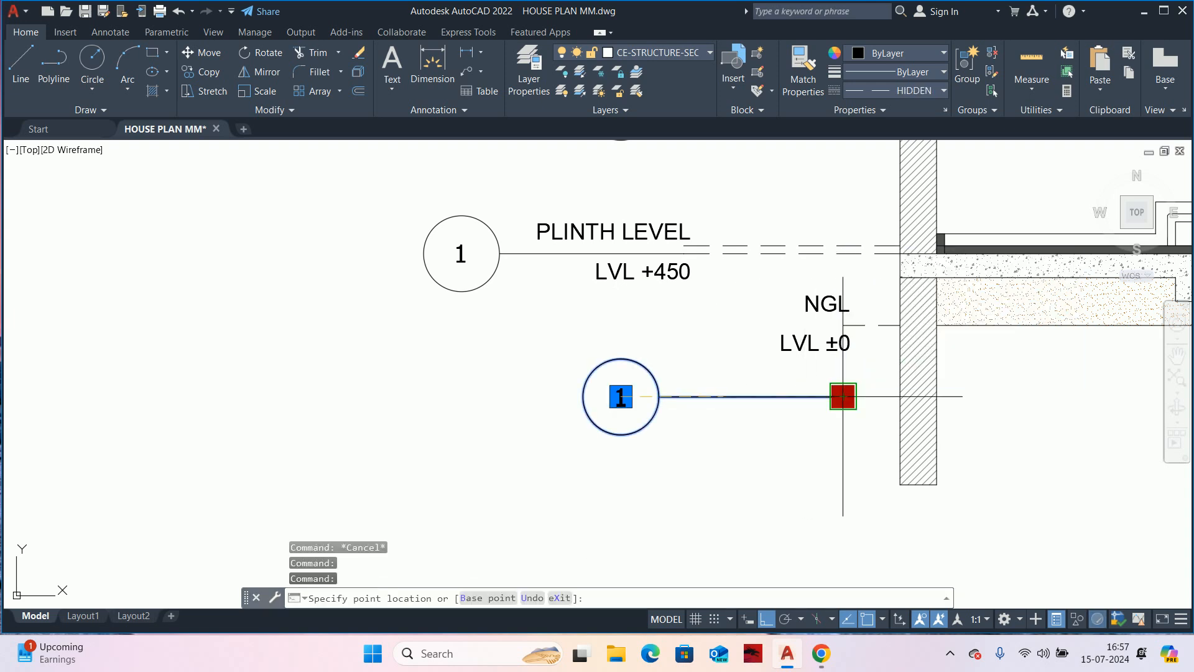
left_click(751, 396)
- Draw a slanted line from the end of the NGL tag's leader to the end of the dashed ground level line
middle_click_drag(796, 390, 706, 400)
type("L")
key("Return")
left_click(647, 419)
scroll(749, 368, "up", 5)
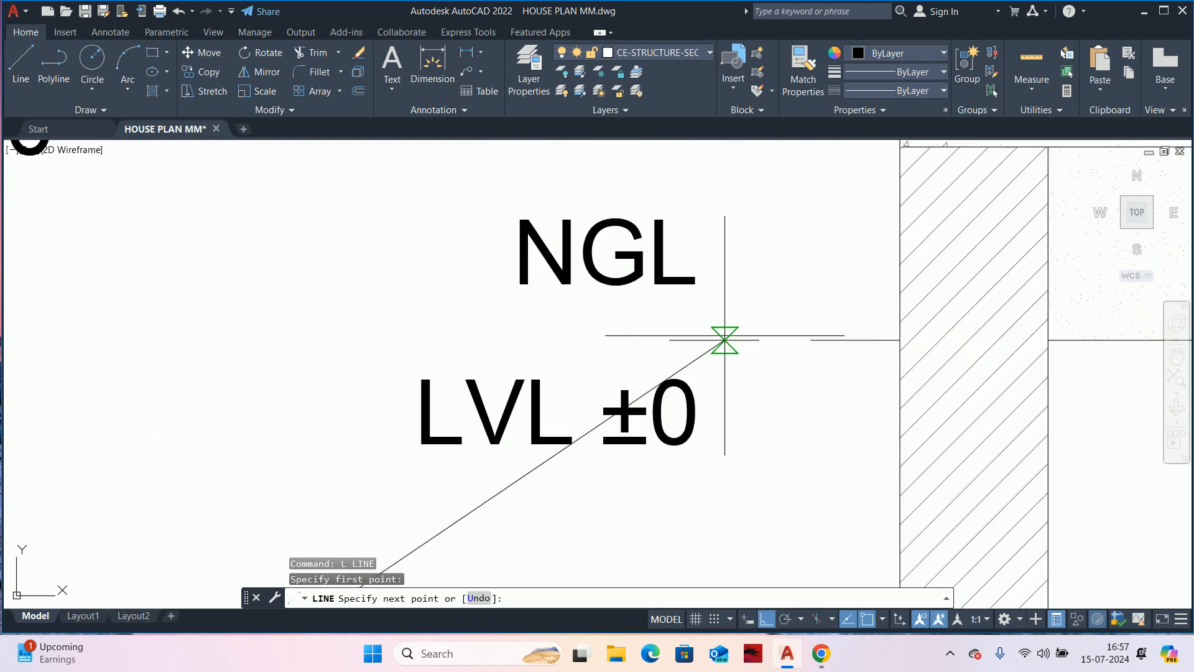
left_click(669, 340)
key("Escape")
key("Escape")
key("Escape")
- Match the slanted connector's properties to the dashed ground level line
scroll(670, 339, "down", 5)
type("MA")
key("Return")
scroll(693, 358, "up", 4)
left_click(702, 339)
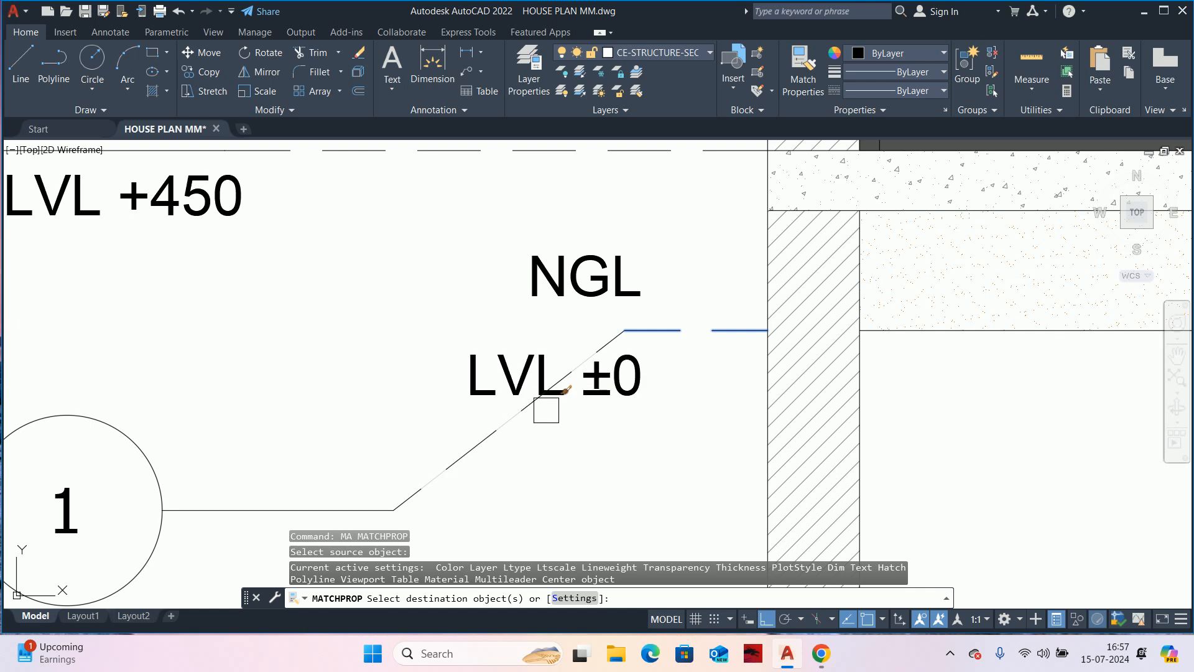
left_click(543, 411)
key("Escape")
key("Escape")
key("Escape")
- Move the NGL and LVL ±0 labels down onto the lowered tag's leader, using the slanted line's two ends as reference points
scroll(510, 426, "down", 3)
middle_click_drag(528, 428, 597, 389)
type("M")
key("Return")
left_click(592, 350)
key("Return")
key("Escape")
key("Return")
left_click(569, 342)
left_click(610, 299)
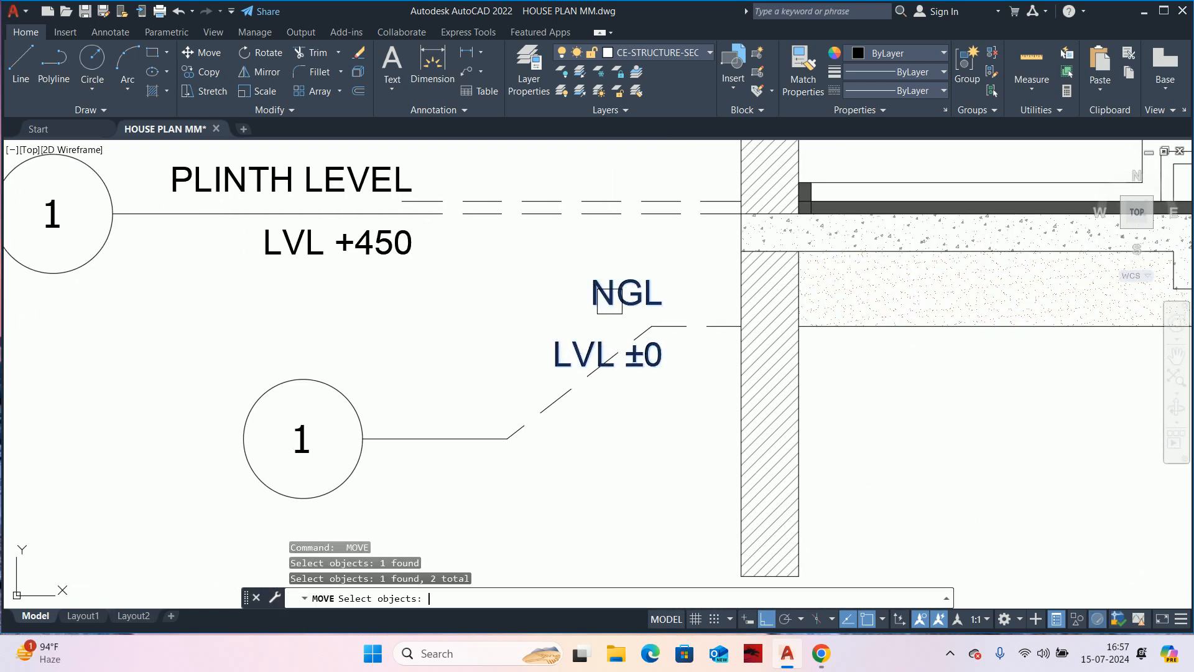
key("Return")
left_click(652, 325)
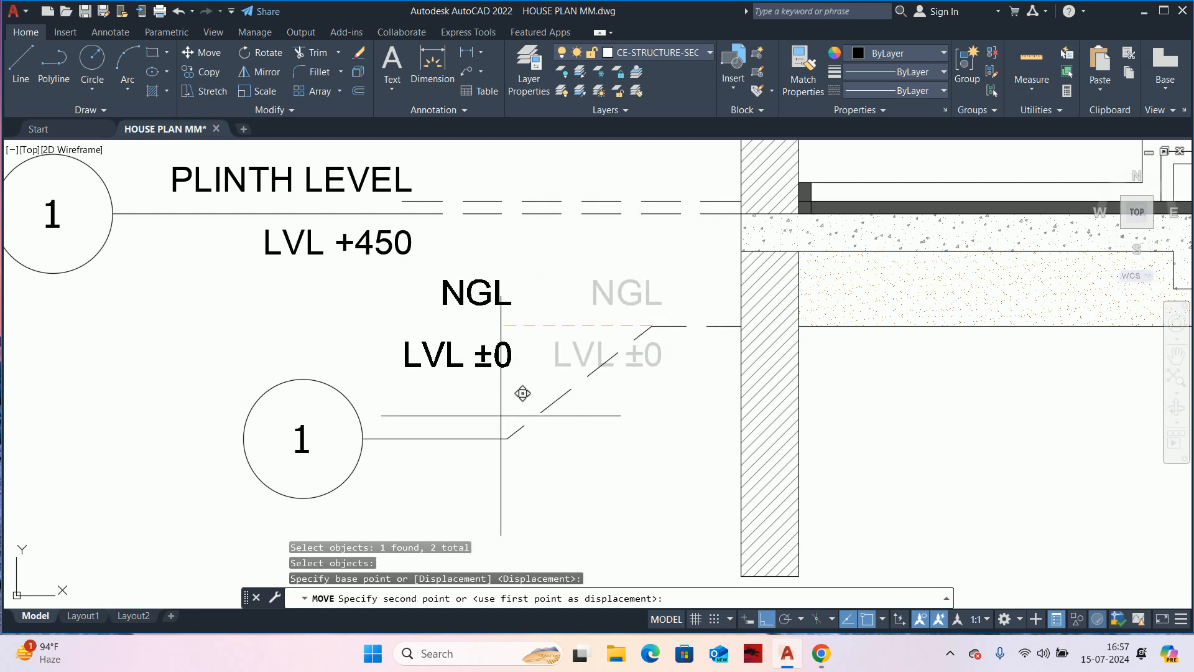
left_click(523, 438)
key("Escape")
key("Escape")
- Shift the NGL and LVL ±0 labels slightly toward the numbered circle along the leader
scroll(523, 440, "down", 1)
middle_click_drag(527, 452, 604, 380)
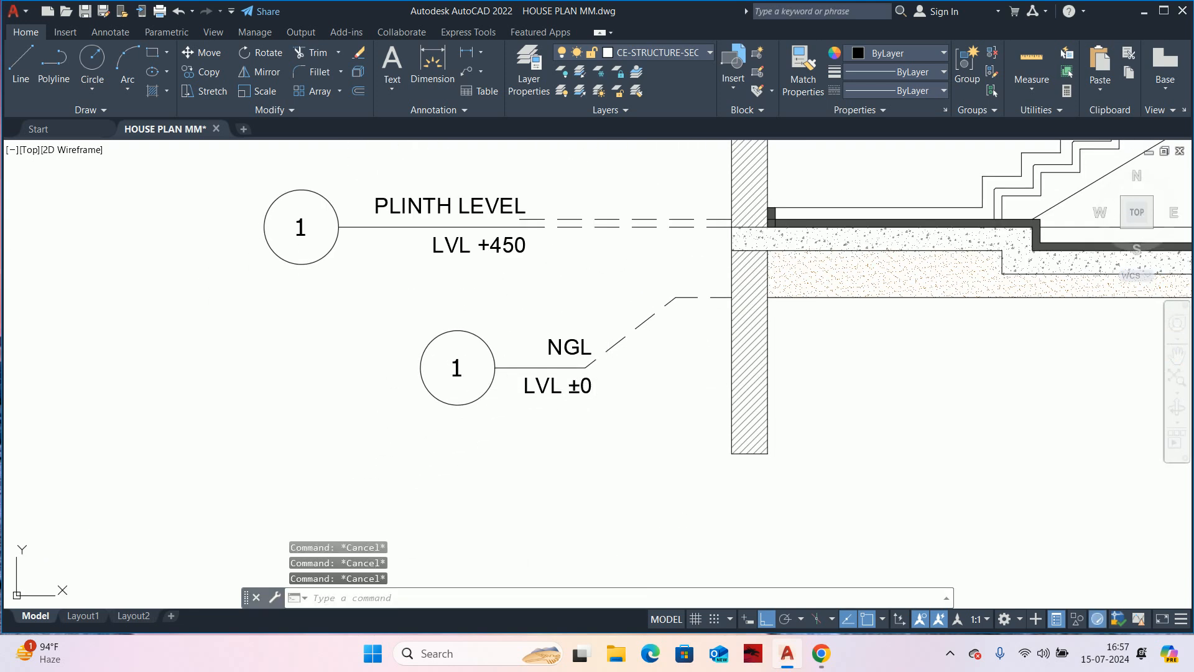
type("m")
key("Return")
left_click(564, 392)
left_click(570, 339)
key("Return")
left_click(565, 453)
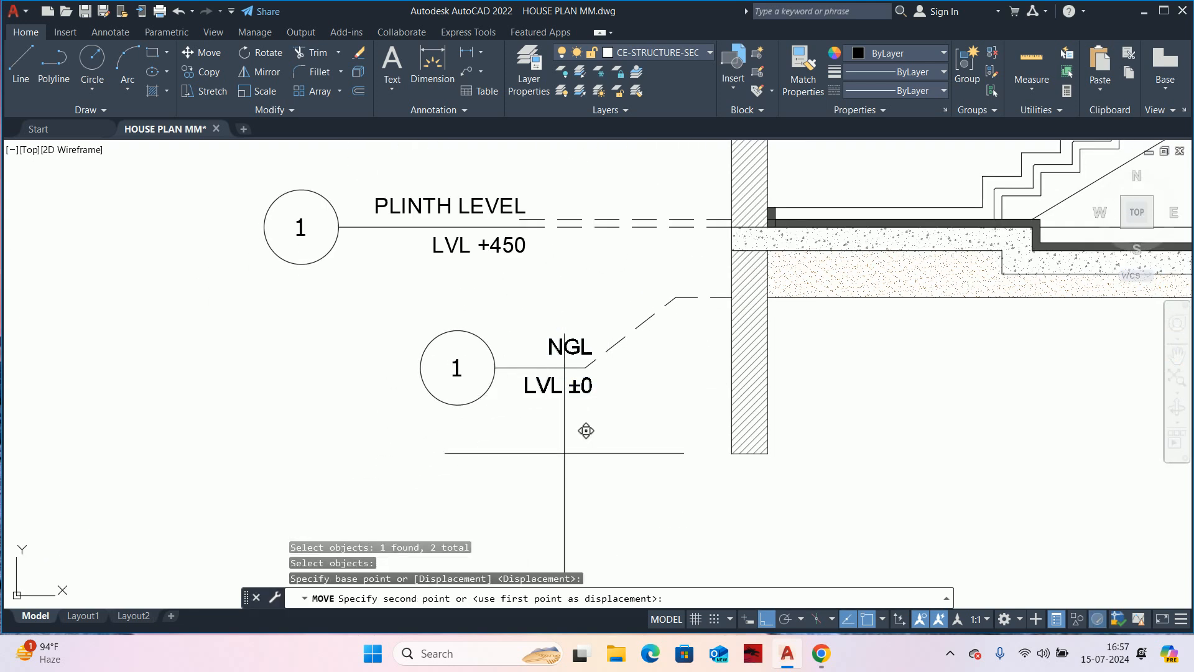
left_click(549, 453)
key("Escape")
key("Escape")
left_click(513, 363)
key("Escape")
key("Escape")
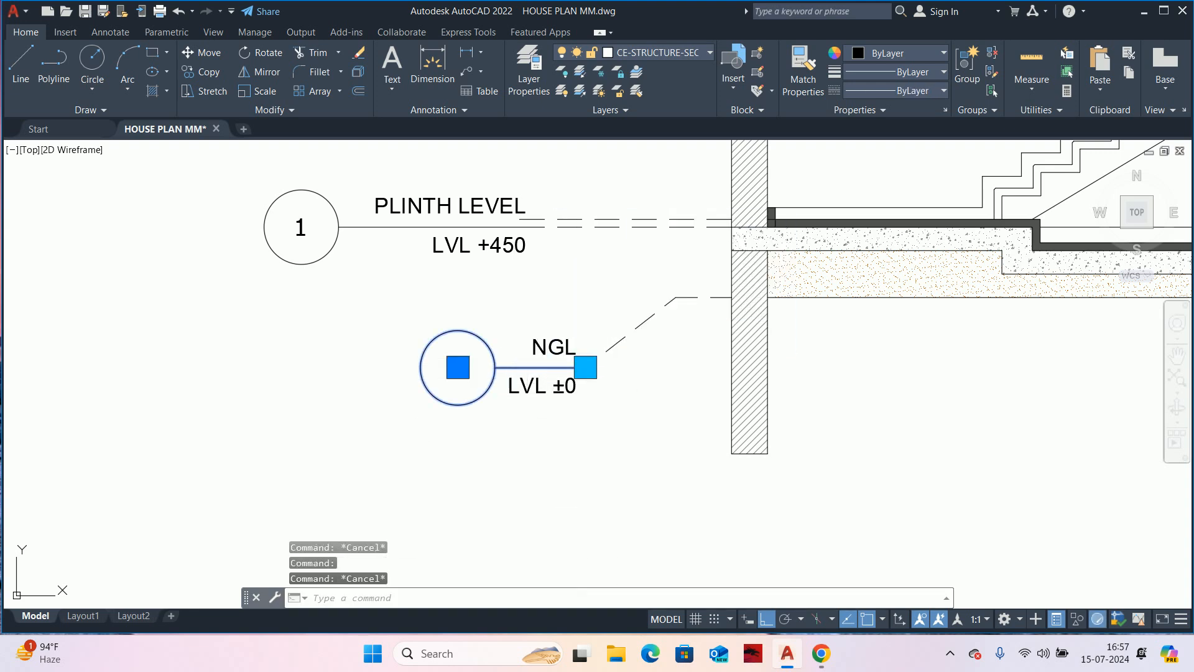
- Change the justification of the NGL and LVL ±0 labels to Top left
scroll(532, 373, "up", 2)
left_click(529, 386)
left_click(545, 327)
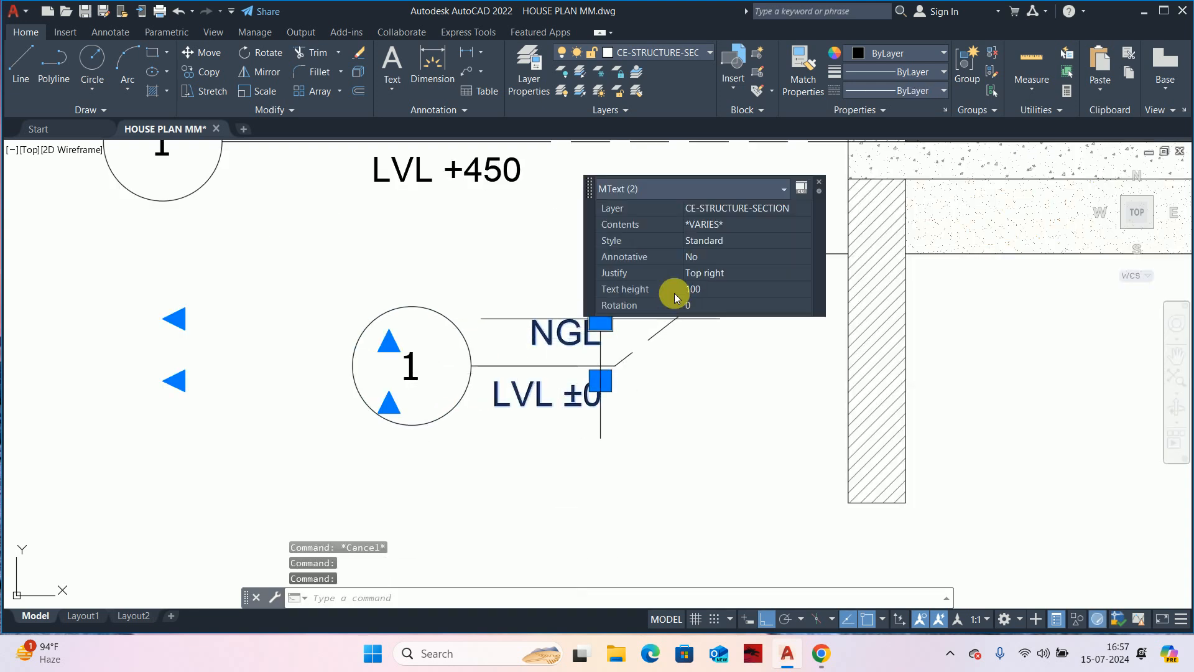
left_click(715, 271)
left_click(715, 274)
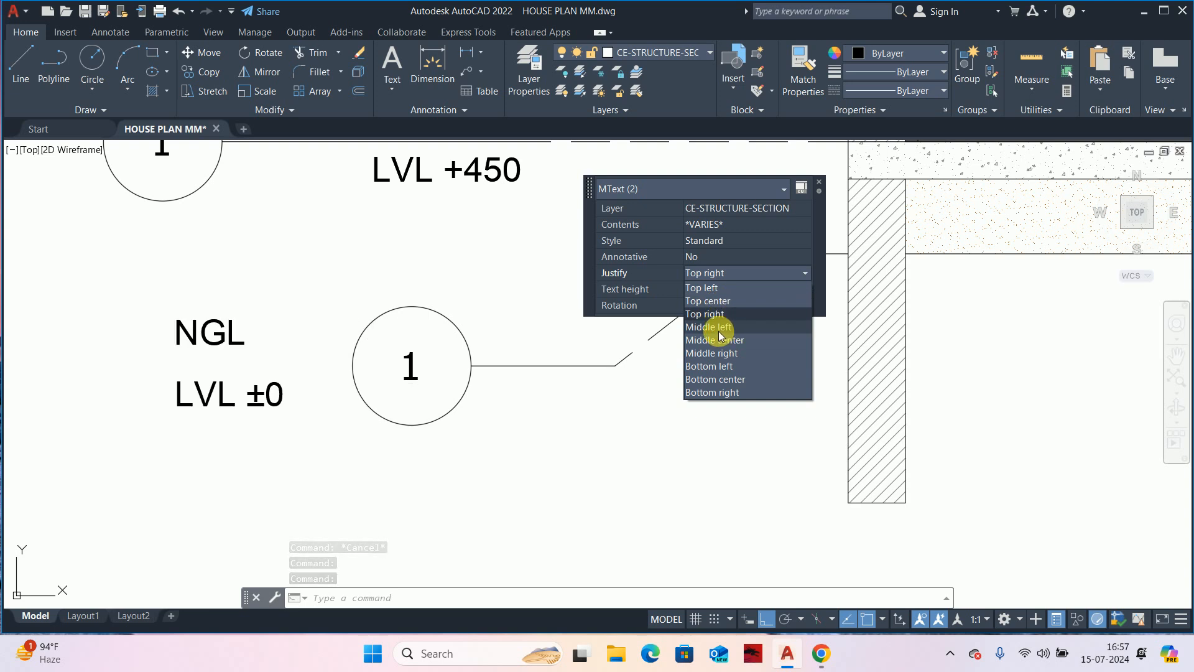
left_click(702, 288)
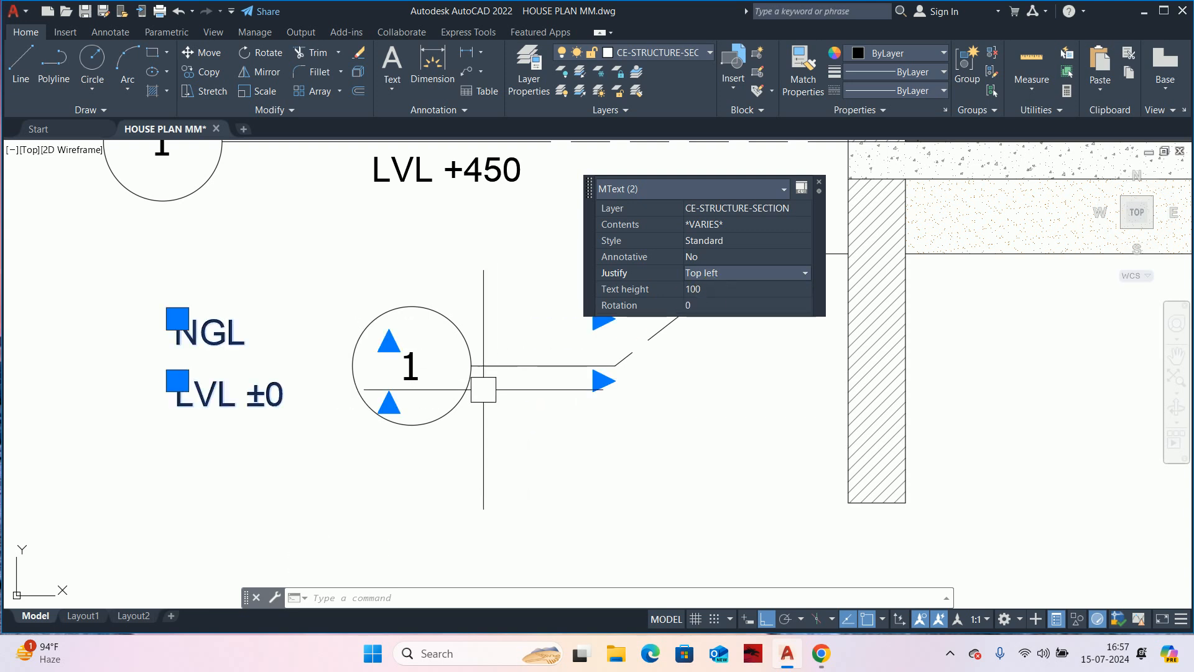
- Move the NGL and LVL ±0 labels horizontally onto the leader so they start just beside the numbered circle
type("M")
key("Return")
left_click(254, 488)
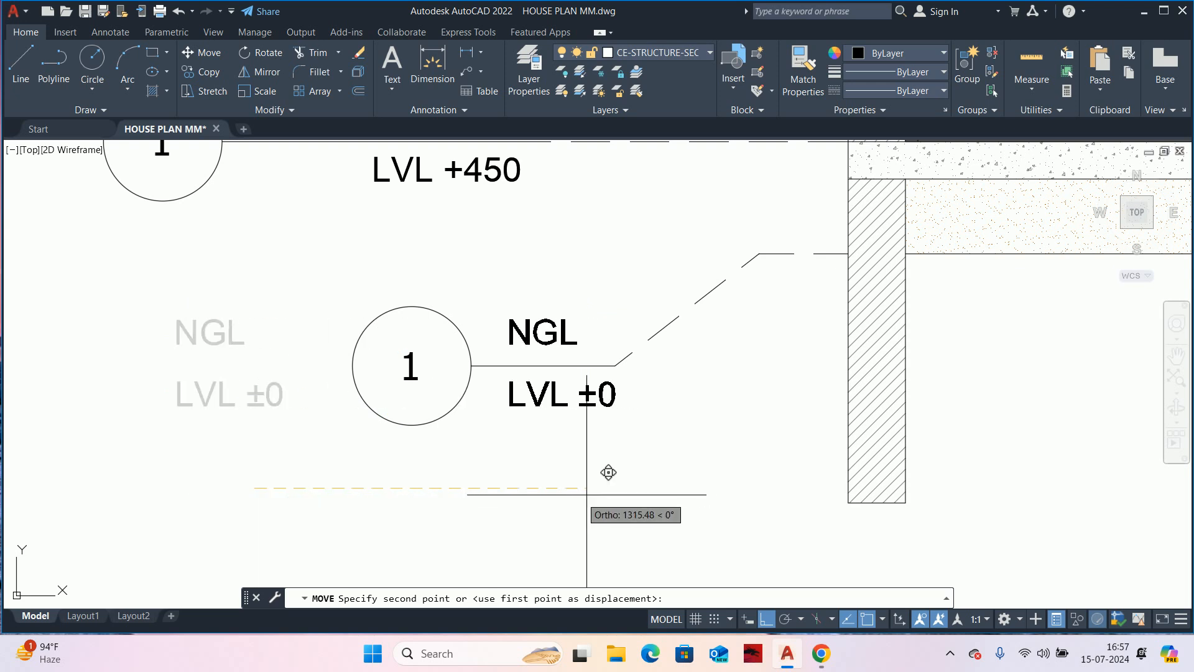
left_click(563, 497)
scroll(439, 421, "down", 2)
middle_click_drag(438, 420, 542, 405)
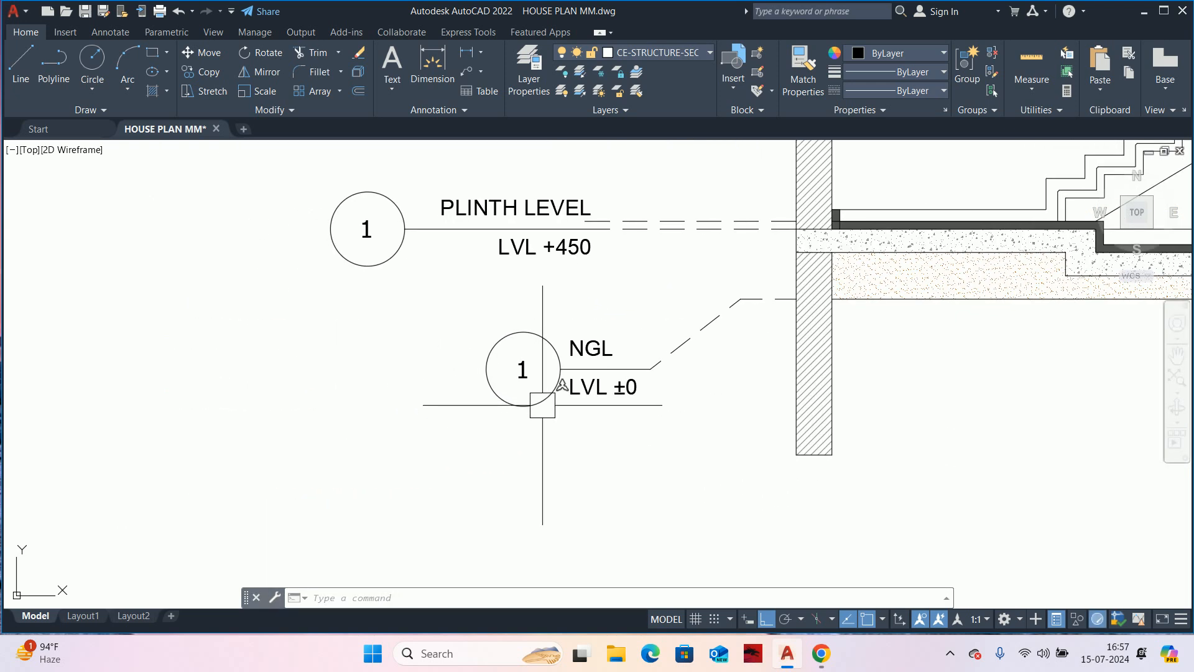
type("S")
key("Return")
left_click(405, 299)
key("Return")
left_click(508, 476)
key("Escape")
- Stretch the NGL tag and its two labels horizontally about 435 mm away from the wall
type("S")
key("Return")
left_click(608, 448)
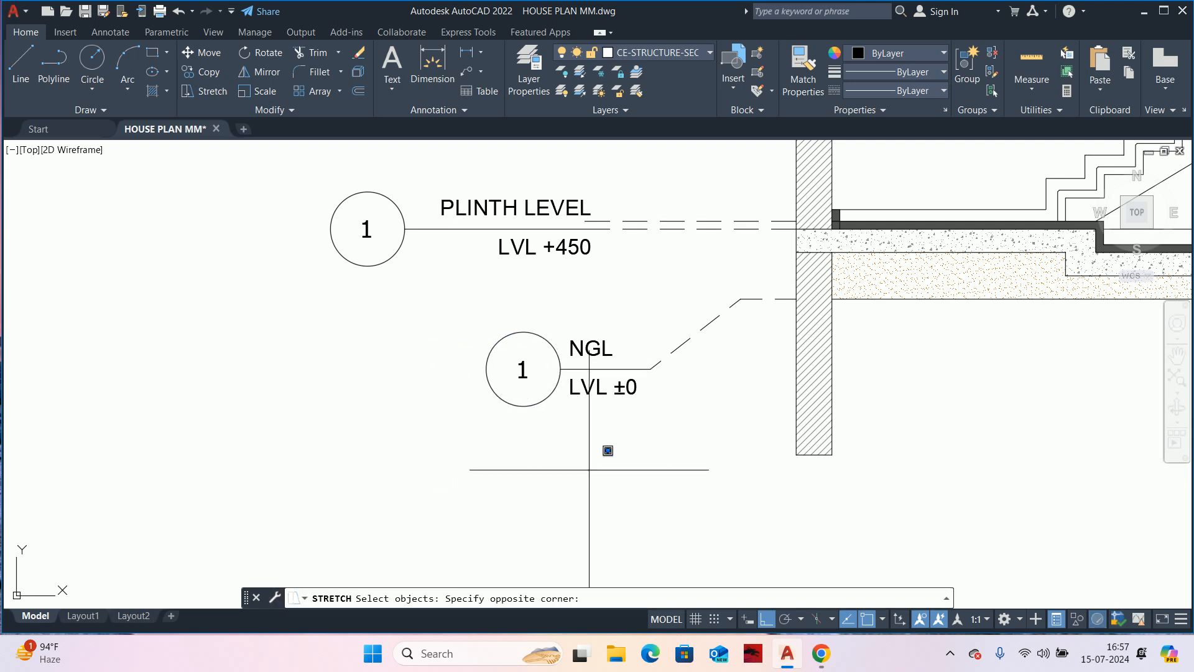
left_click(445, 334)
key("Return")
left_click(457, 373)
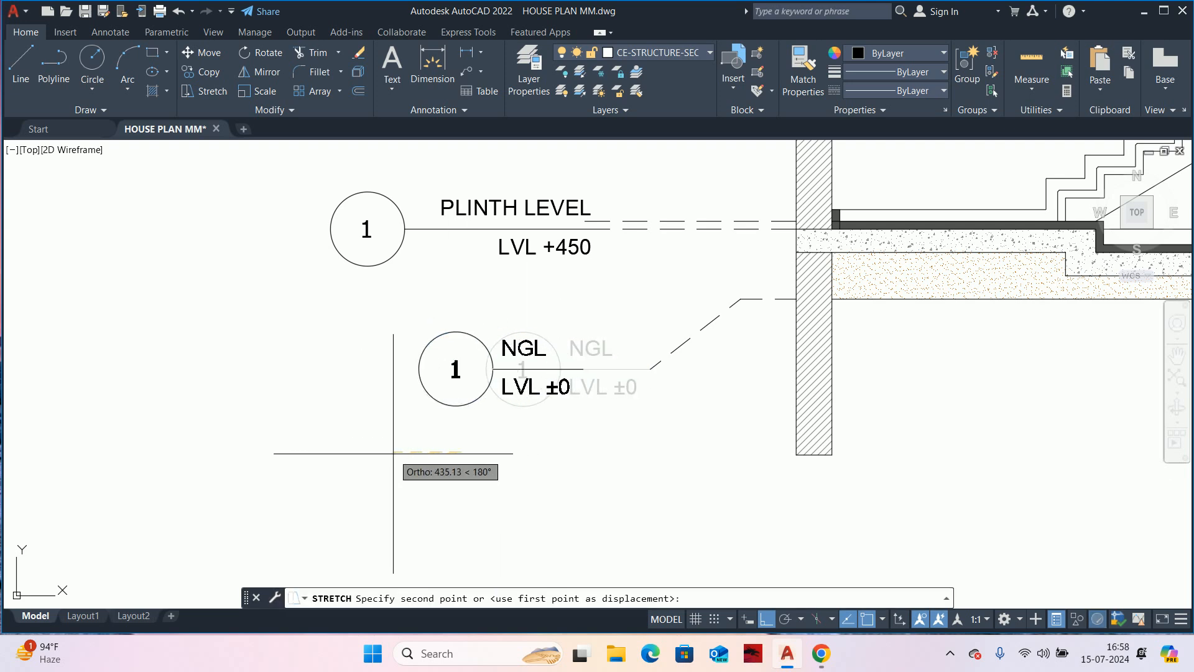
left_click(392, 454)
- Lengthen the NGL tag's leader so it runs horizontally to the lower end of the slanted dashed connector
left_click(536, 381)
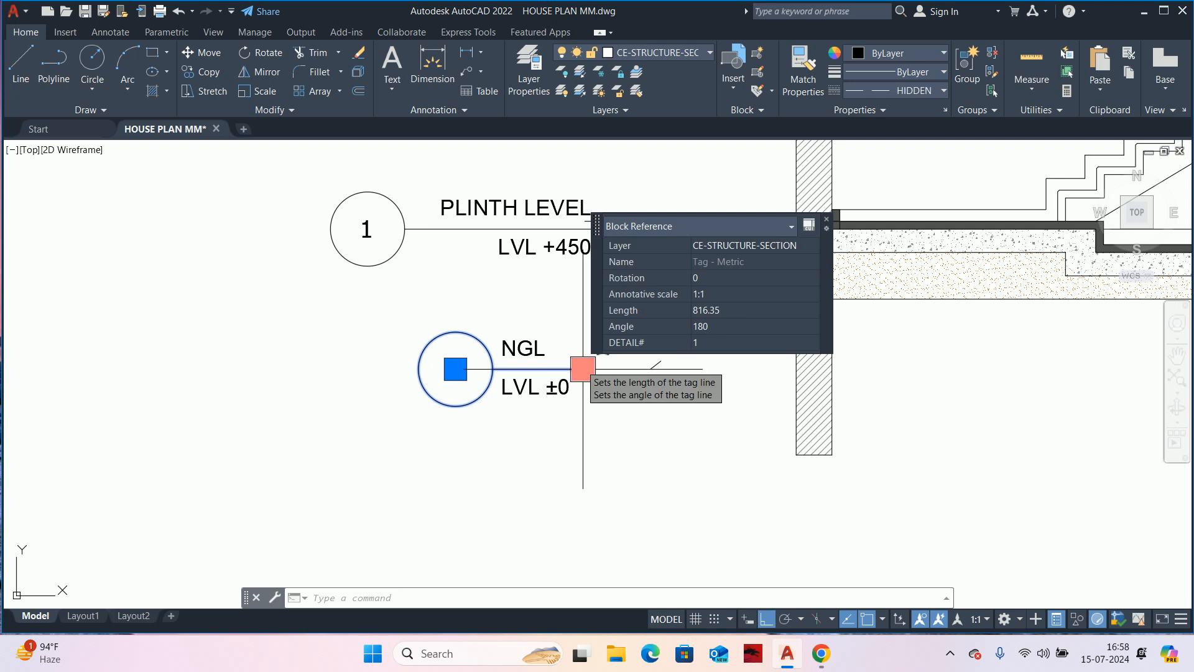
left_click(583, 369)
left_click(664, 362)
scroll(668, 361, "up", 4)
left_click(632, 363)
key("Escape")
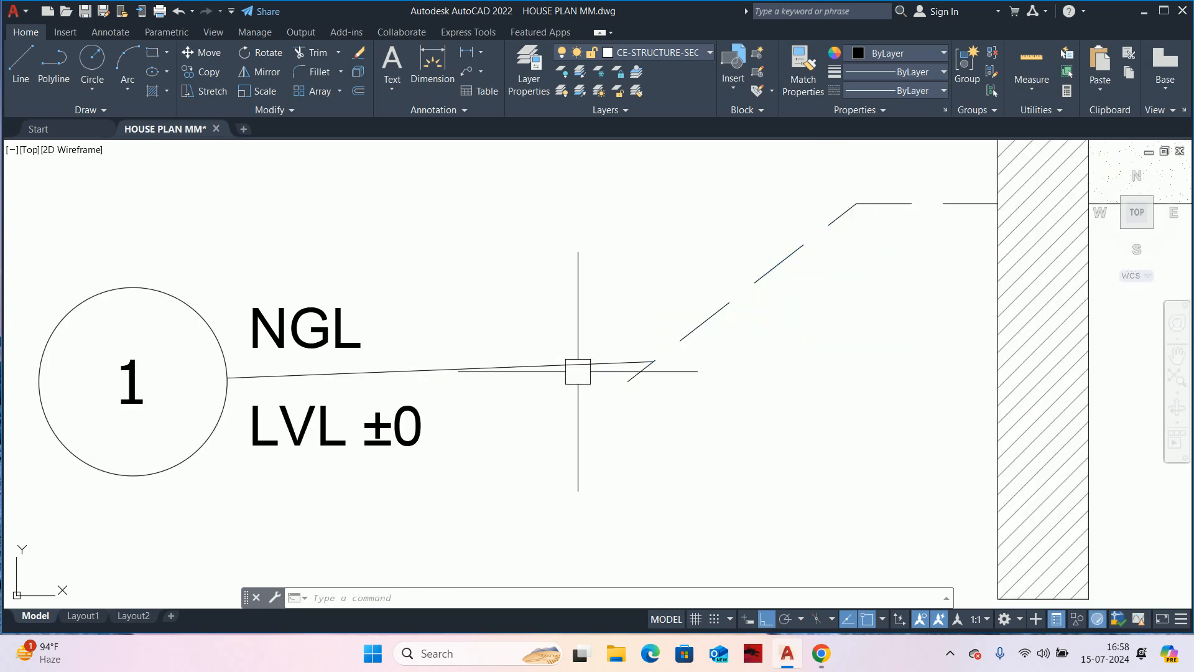
left_click(542, 366)
mouse_move(555, 378)
middle_mouse_down()
mouse_move(434, 390)
mouse_move(682, 427)
middle_mouse_up()
left_click(531, 375)
left_click(504, 394)
key("Escape")
- Stretch the plinth level tag attached to the dashed lines, with its labels, horizontally to align its circle with the NGL circle
scroll(503, 395, "down", 4)
mouse_move(595, 348)
middle_mouse_down()
mouse_move(625, 377)
mouse_move(611, 391)
middle_mouse_up()
type("s")
key("Return")
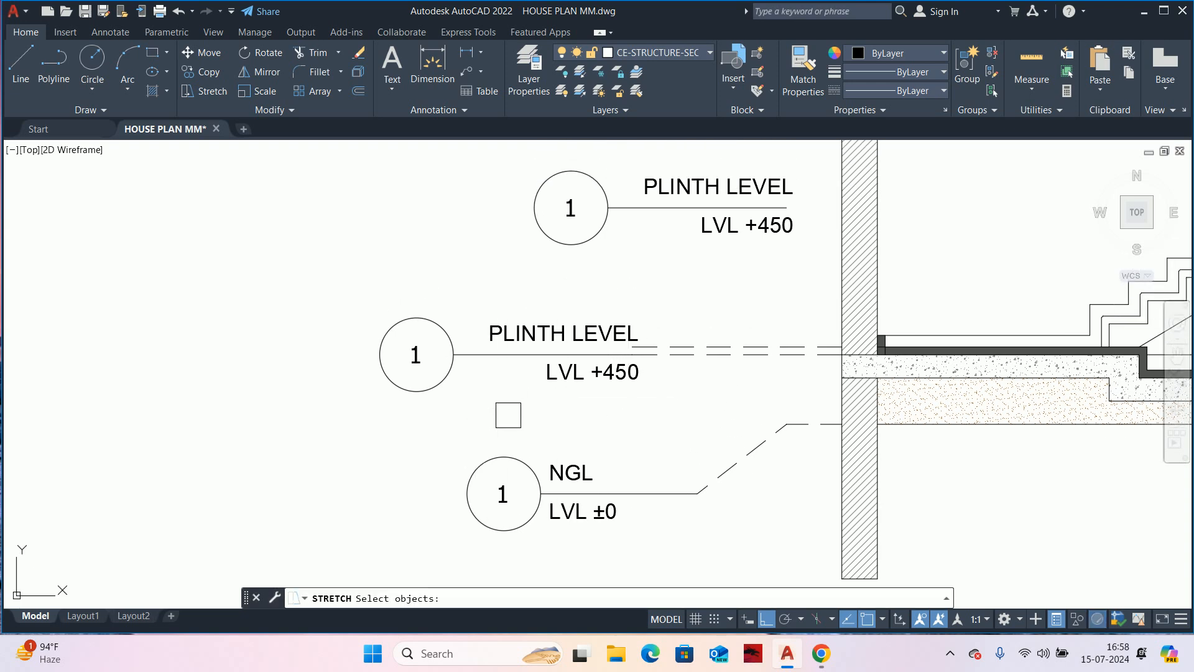
left_click(622, 447)
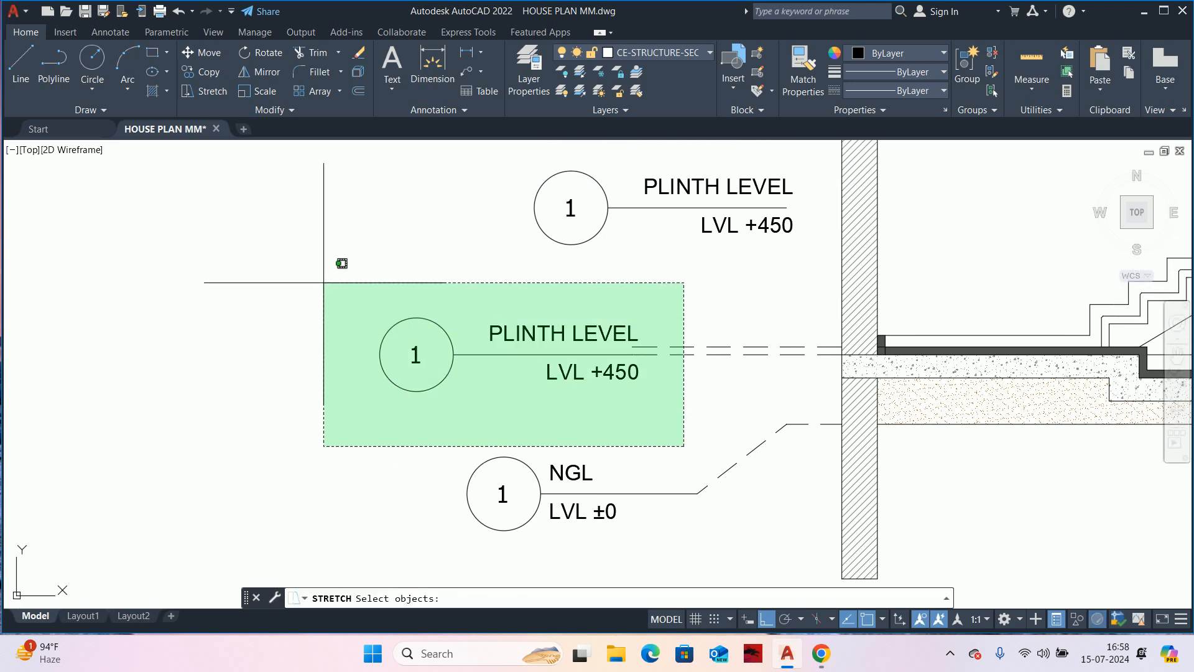
left_click(322, 262)
left_click(417, 355)
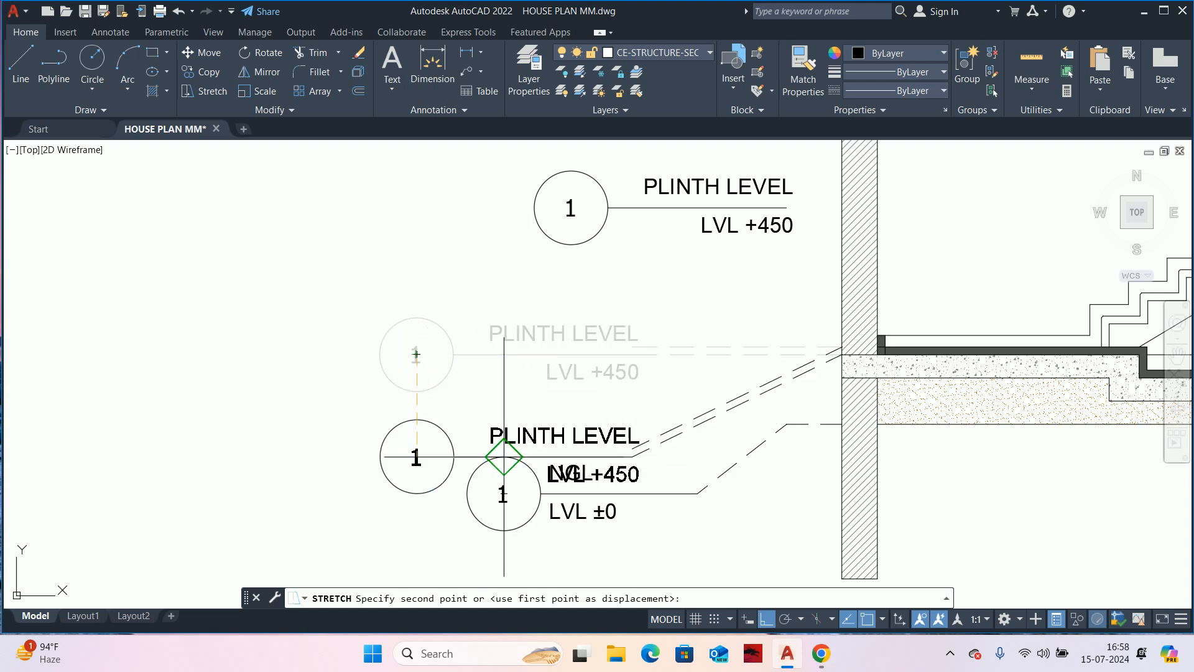
left_click(500, 404)
- Change the justification of the aligned tag's PLINTH LEVEL and LVL +450 labels to Top left
scroll(659, 349, "up", 3)
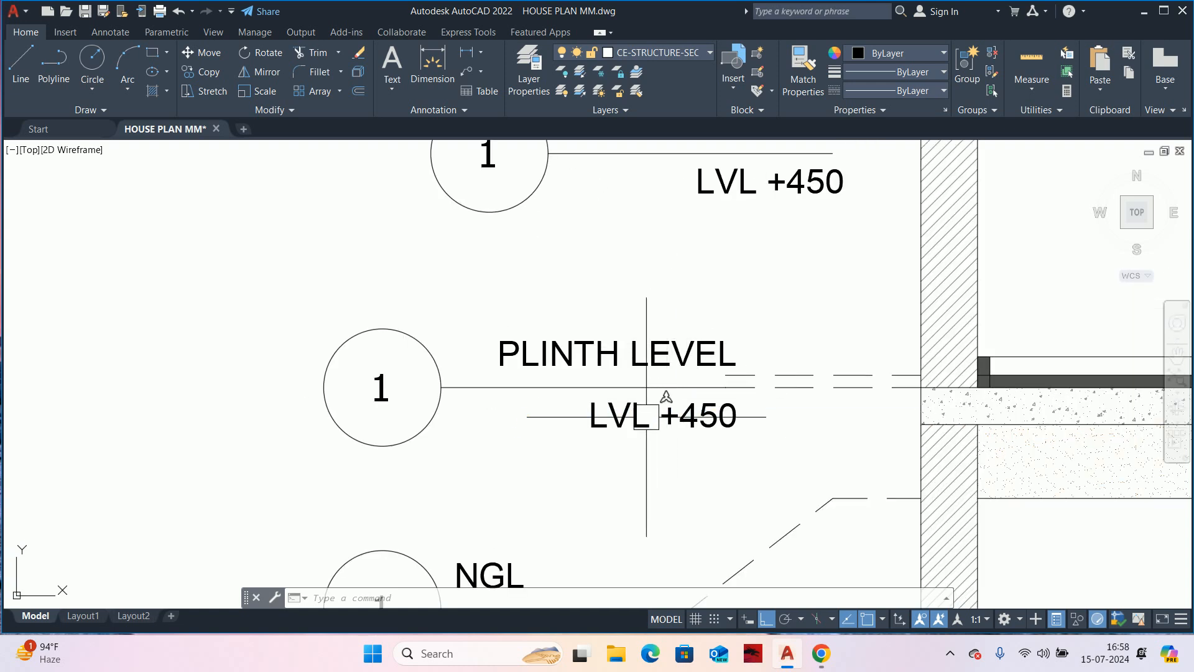
left_click(659, 416)
left_click(612, 355)
left_click(758, 308)
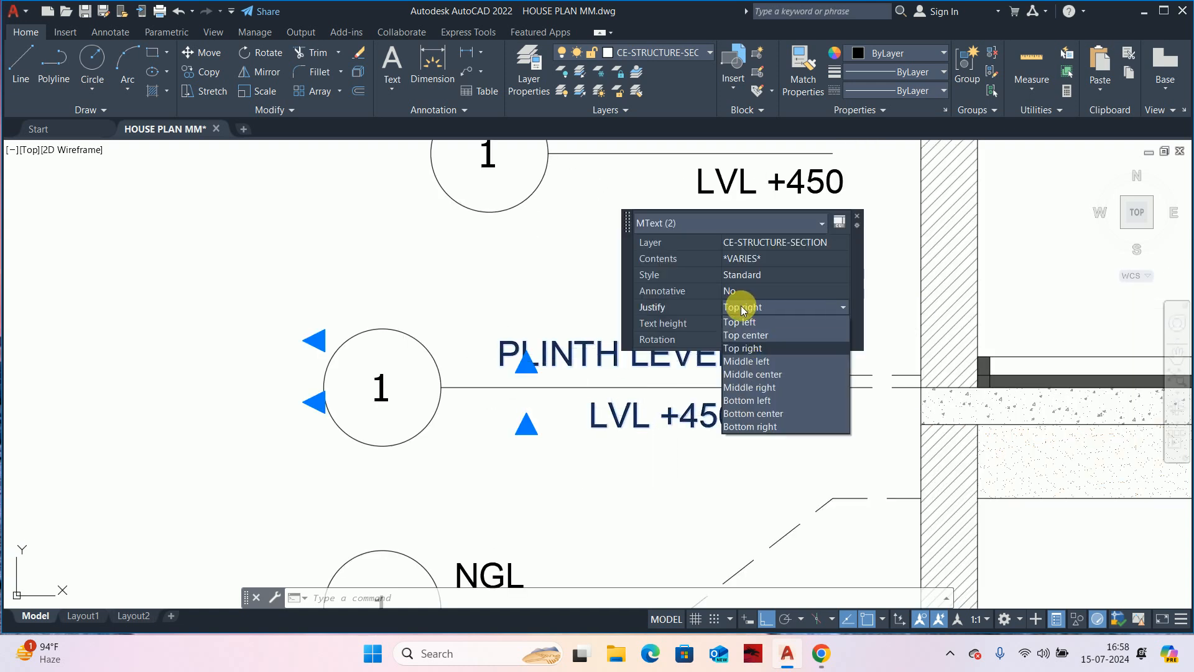
left_click(734, 325)
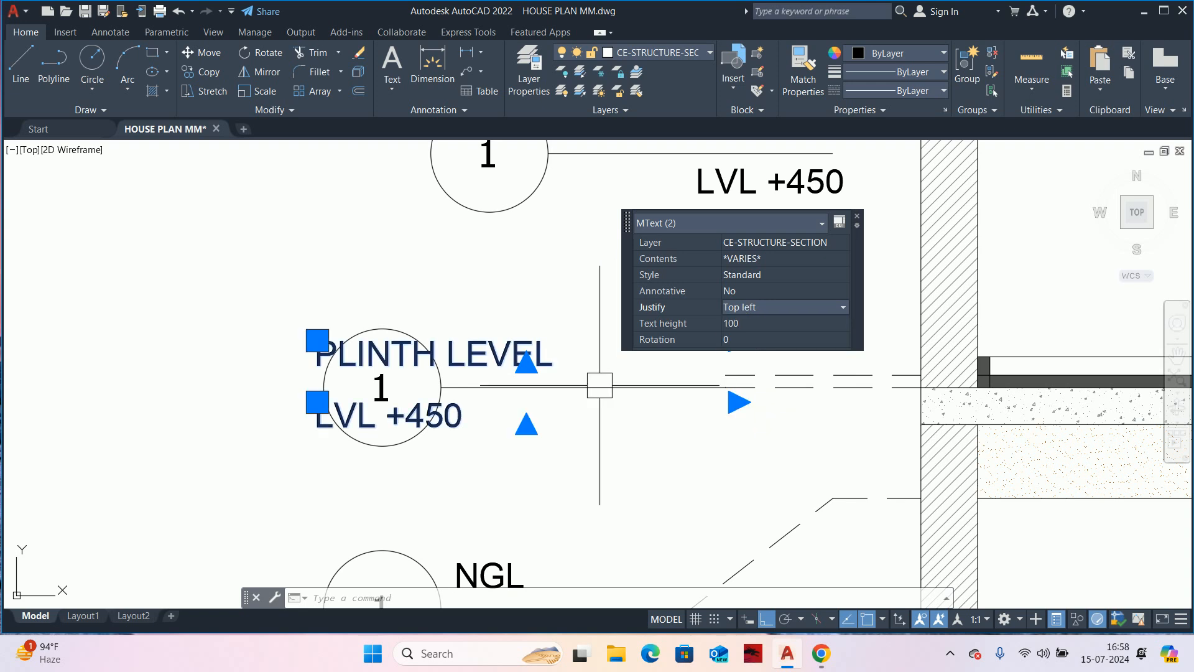
- Move the PLINTH LEVEL and LVL +450 labels horizontally along the leader to start just beside the numbered circle
type("m")
key("Return")
left_click(471, 455)
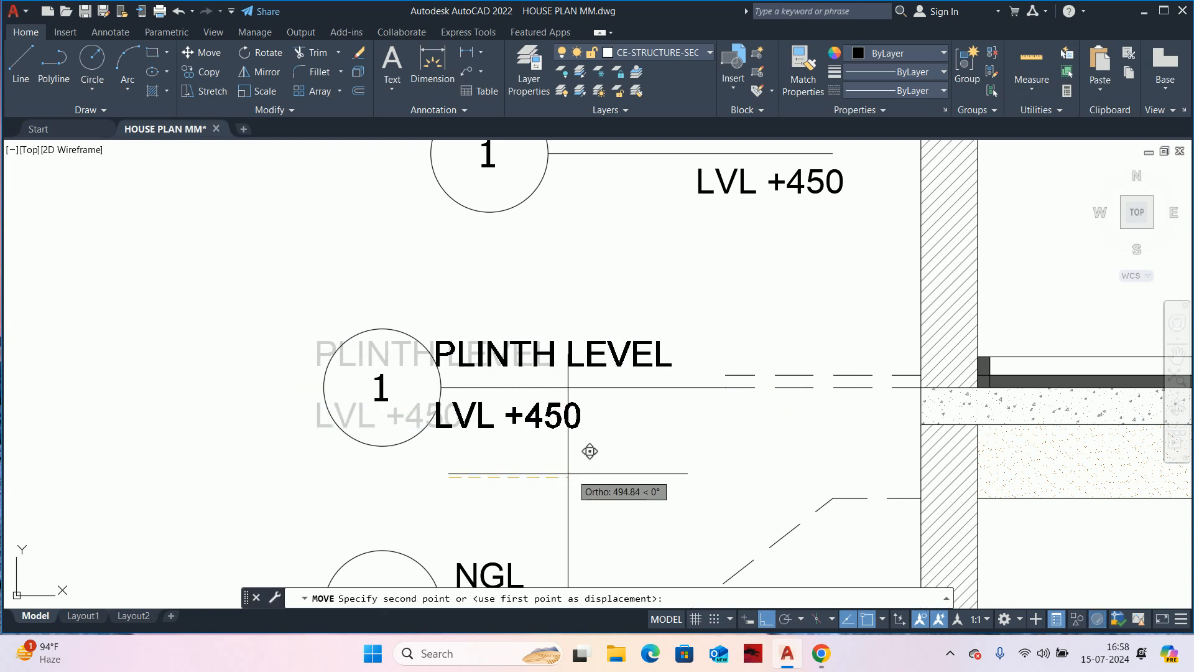
left_click(608, 492)
scroll(591, 479, "down", 2)
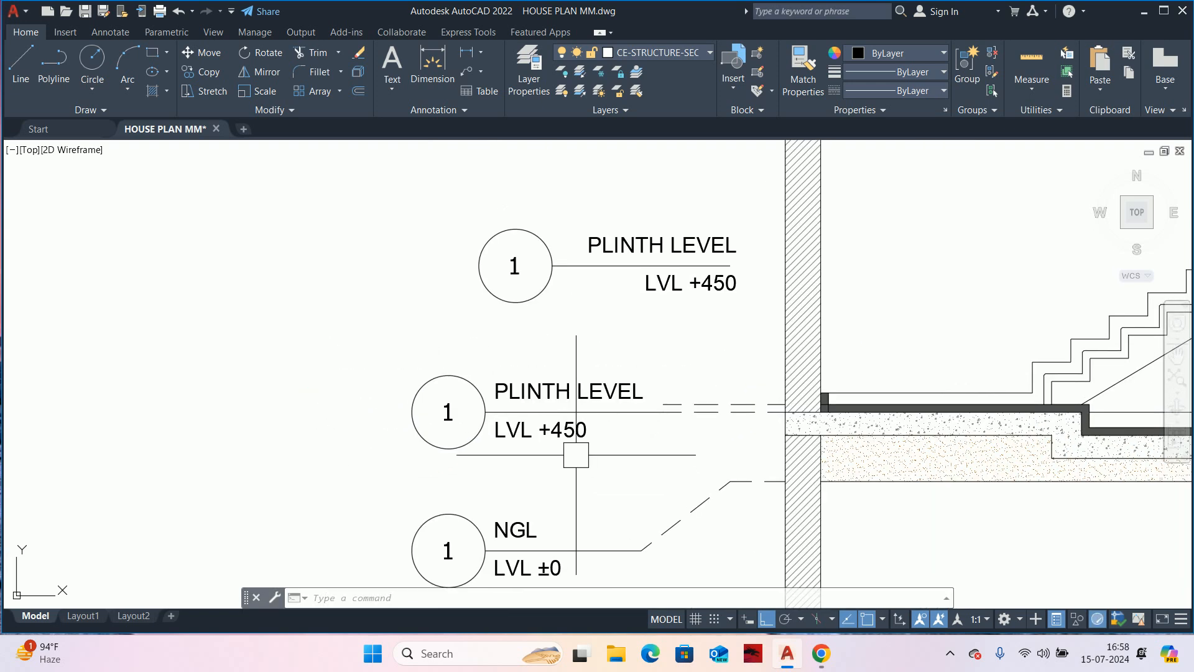
- Delete the spare upper plinth level tag together with its two labels
scroll(684, 398, "up", 2)
left_click(689, 399)
middle_click_drag(704, 390, 684, 408)
scroll(683, 407, "down", 2)
key("Escape")
scroll(654, 357, "up", 1)
left_click(697, 346)
left_click(411, 234)
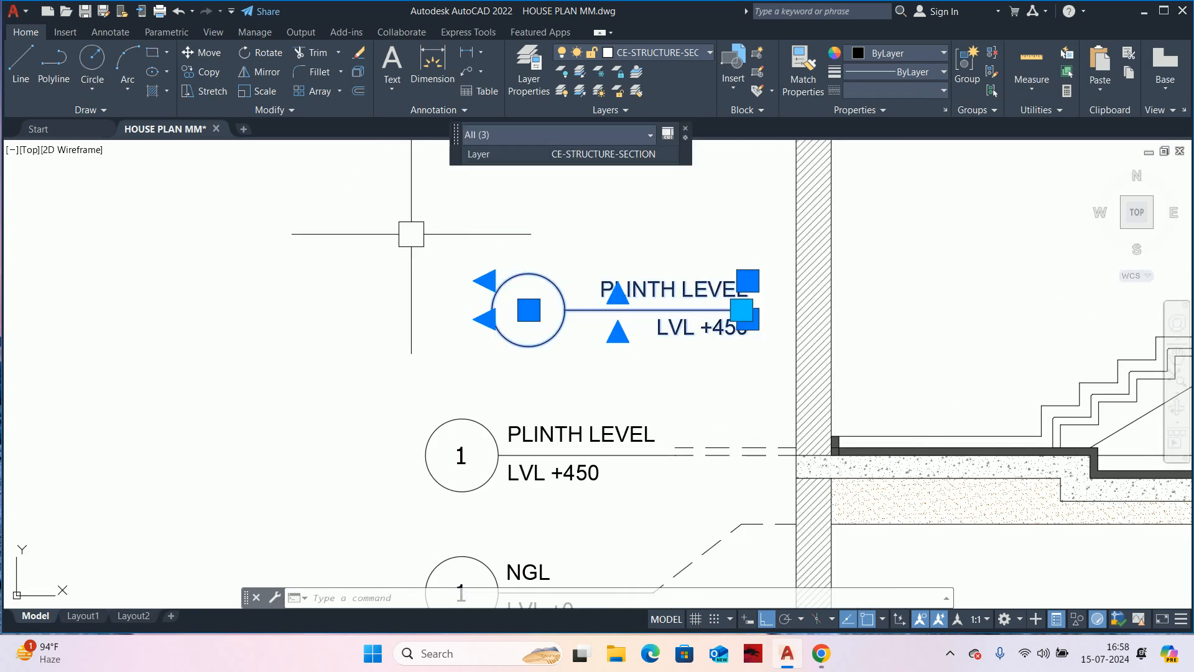
key("Escape")
- Copy the NGL tag with its two labels 1600 mm straight up from the end of its leader
scroll(465, 267, "down", 3)
scroll(509, 405, "up", 1)
type("co")
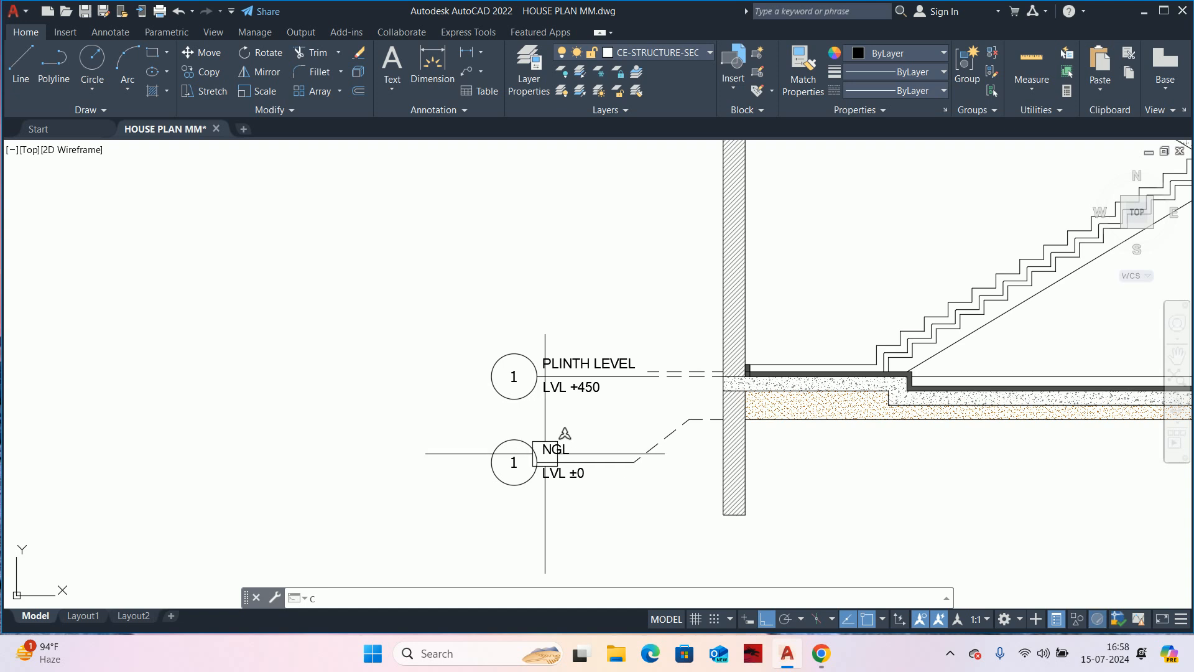
key("Return")
left_click(534, 435)
key("Return")
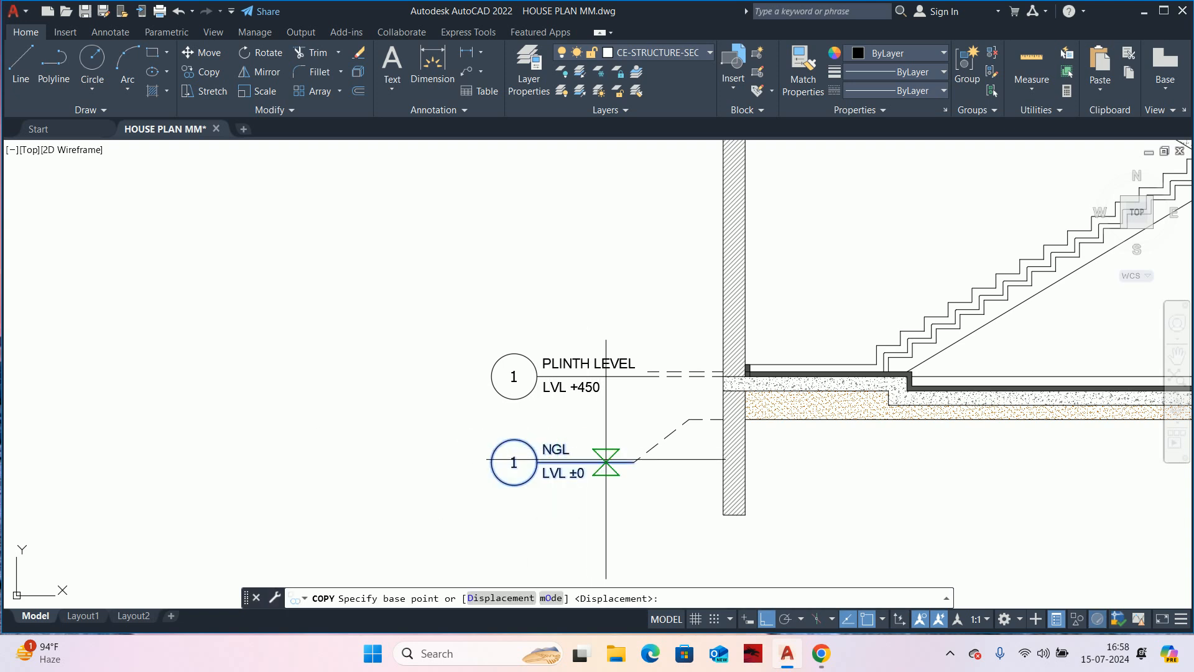
left_click(634, 461)
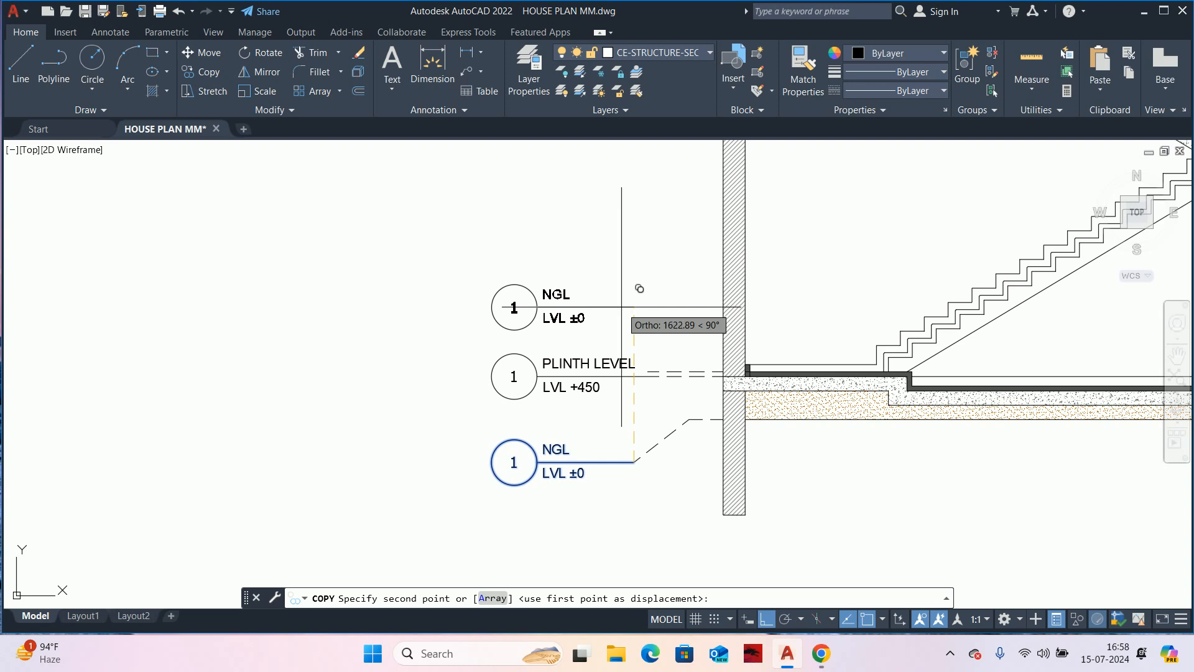
type("1600")
key("Return")
key("Return")
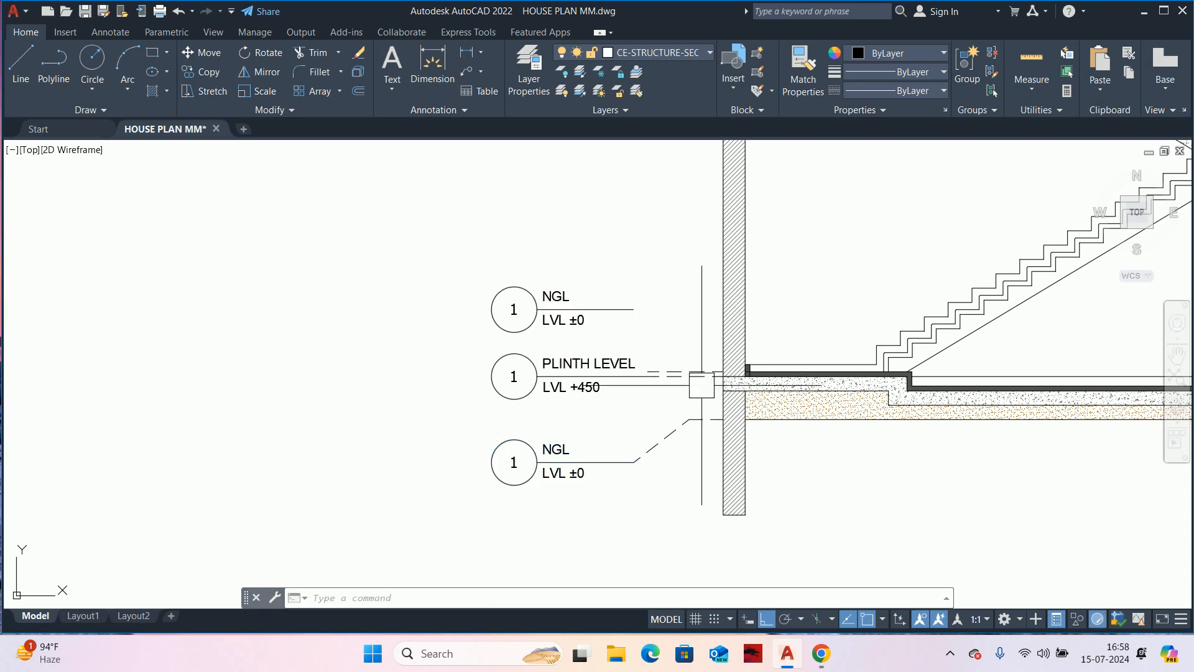
- Stretch the lower NGL tag, its labels and the attached connector end 200 mm upward
scroll(661, 461, "up", 2)
type("s")
scroll(661, 473, "down", 2)
key("Return")
left_click(684, 522)
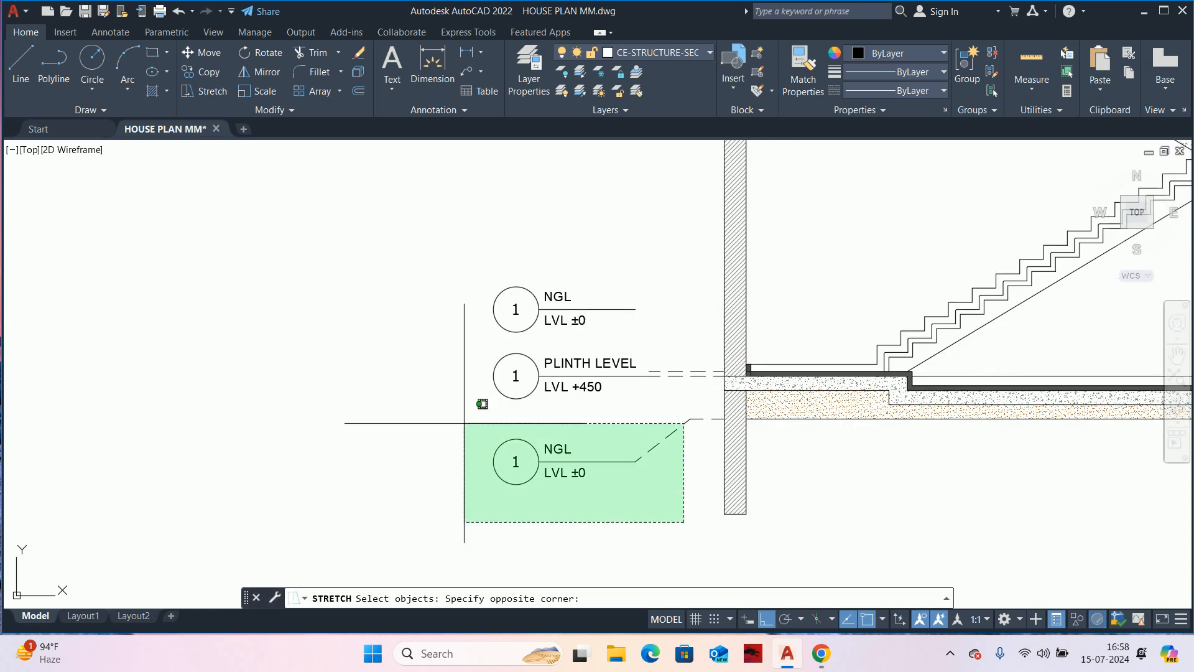
left_click(406, 415)
key("Return")
left_click(392, 443)
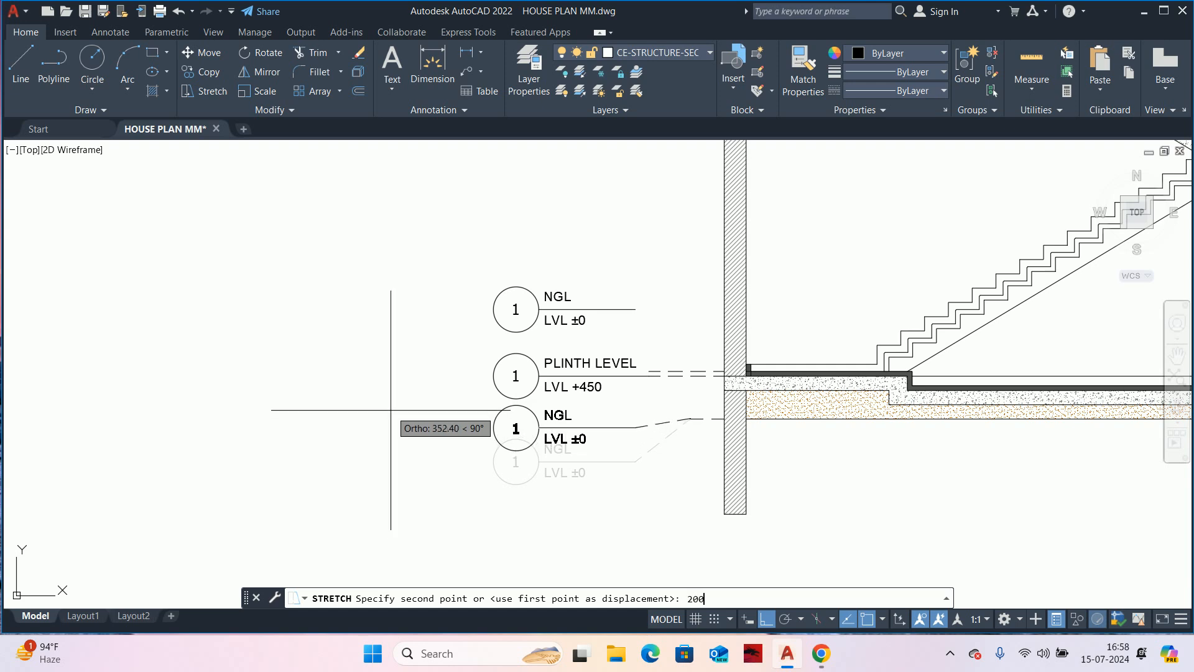
key("Return")
- Draw a slanted polyline from the upper dashed plinth line to the end of the copied tag's leader
scroll(602, 374, "up", 3)
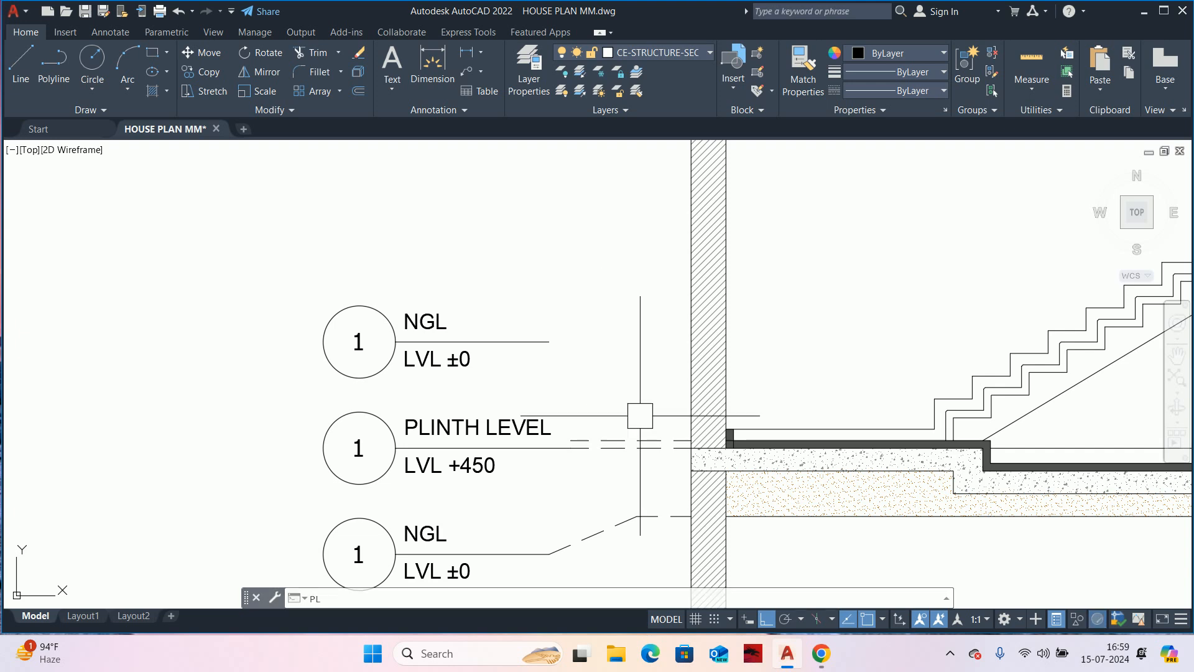
key("Return")
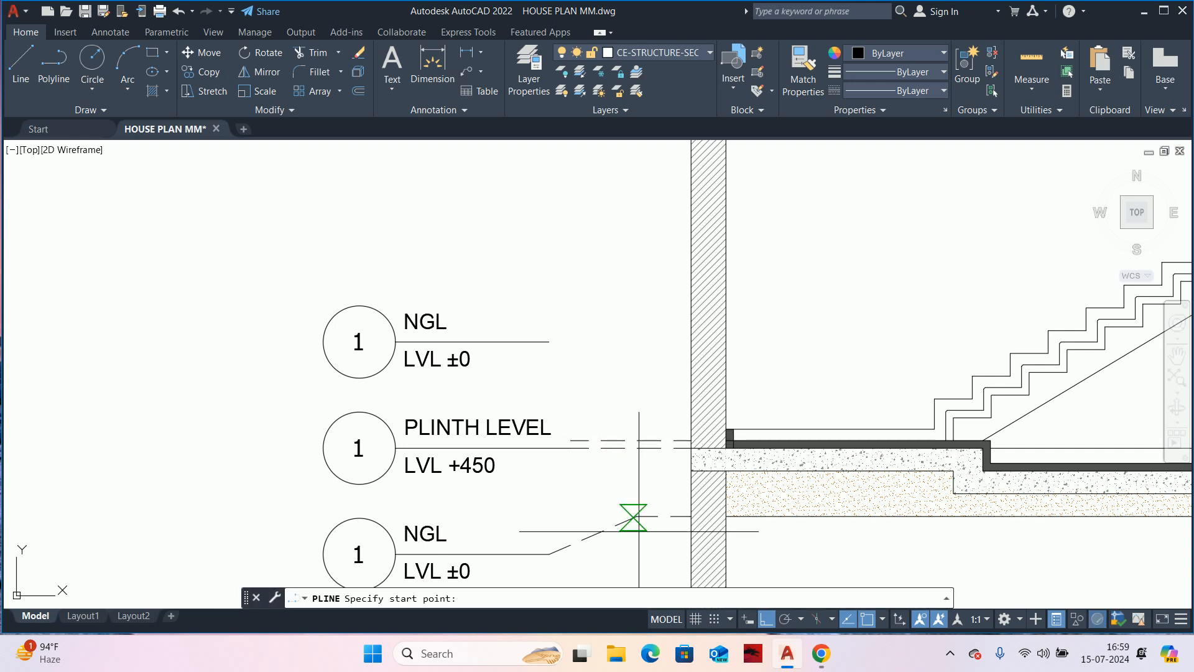
left_click(635, 440)
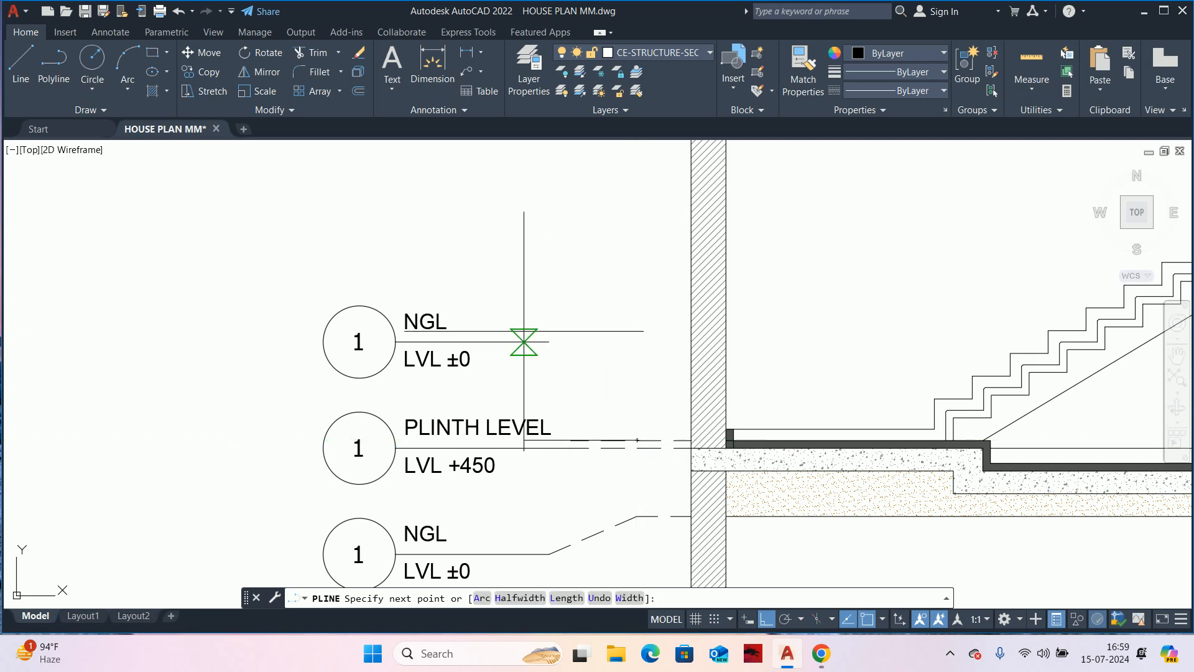
left_click(549, 342)
key("Return")
- Trim the upper dashed line where it extends past the new slanted connector toward the tags
type("tr")
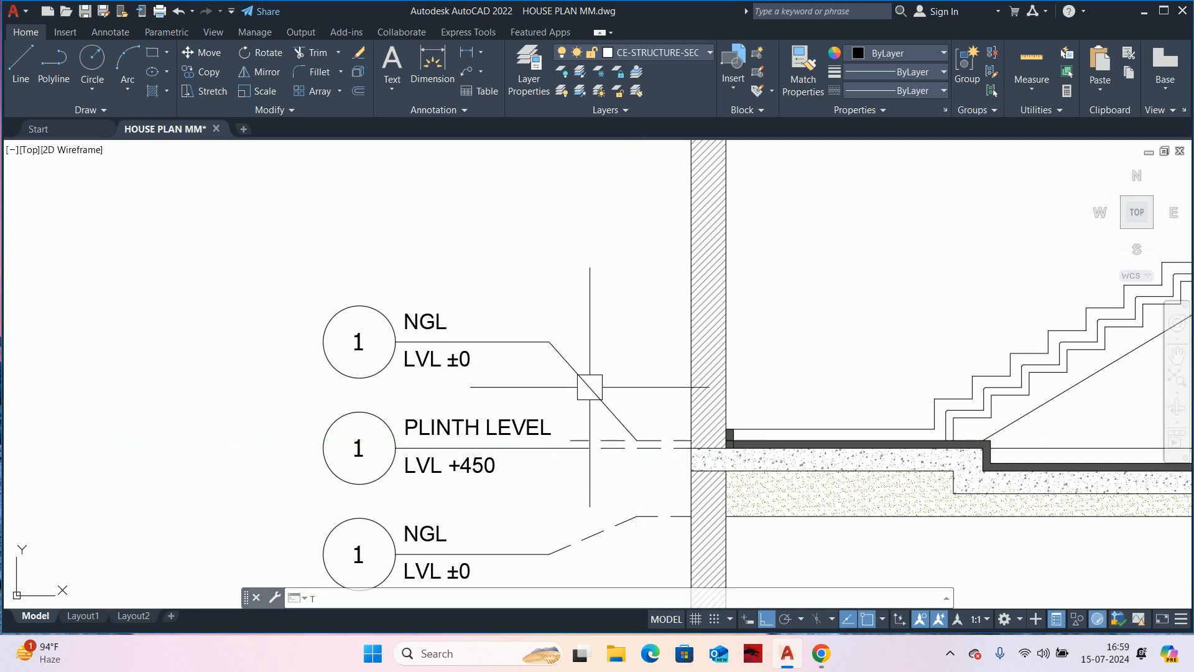
key("Return")
scroll(587, 402, "up", 2)
key("Escape")
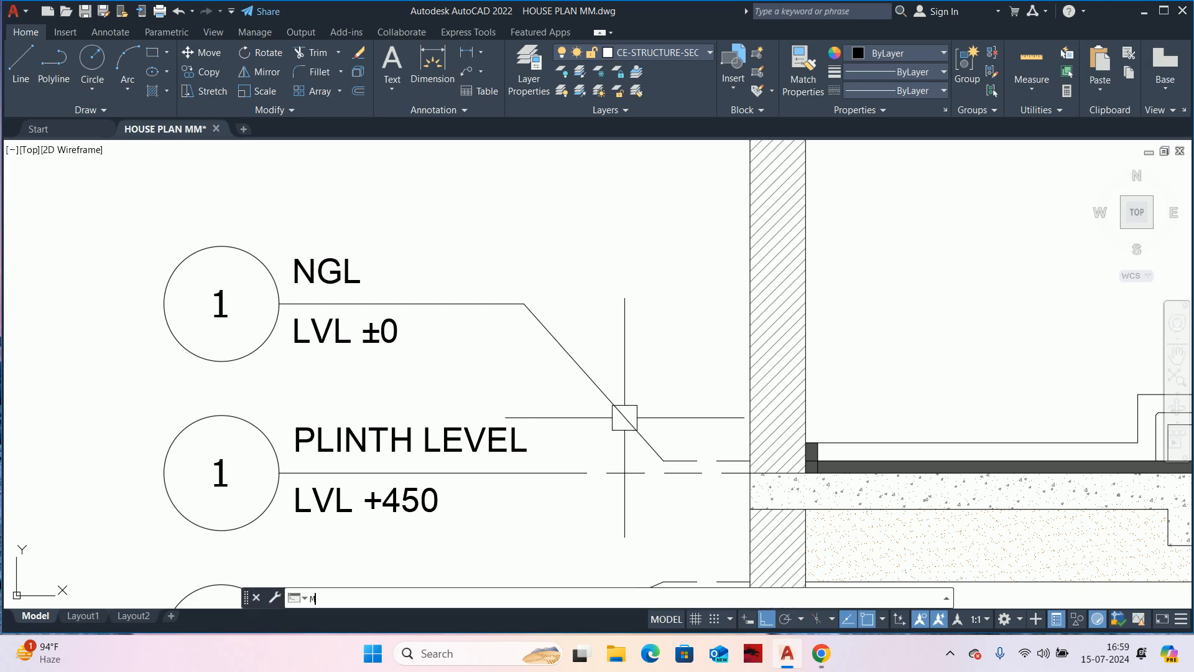
- Match the new slanted connector's properties to the upper dashed line
key("Return")
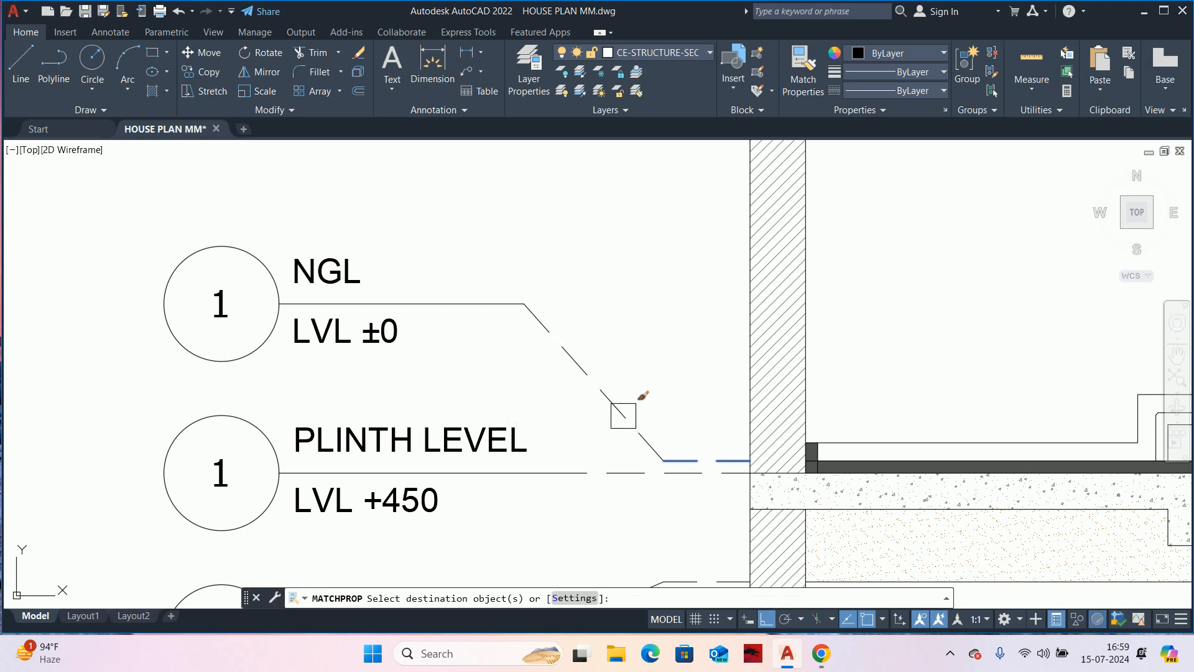
scroll(621, 314, "down", 4)
key("Escape")
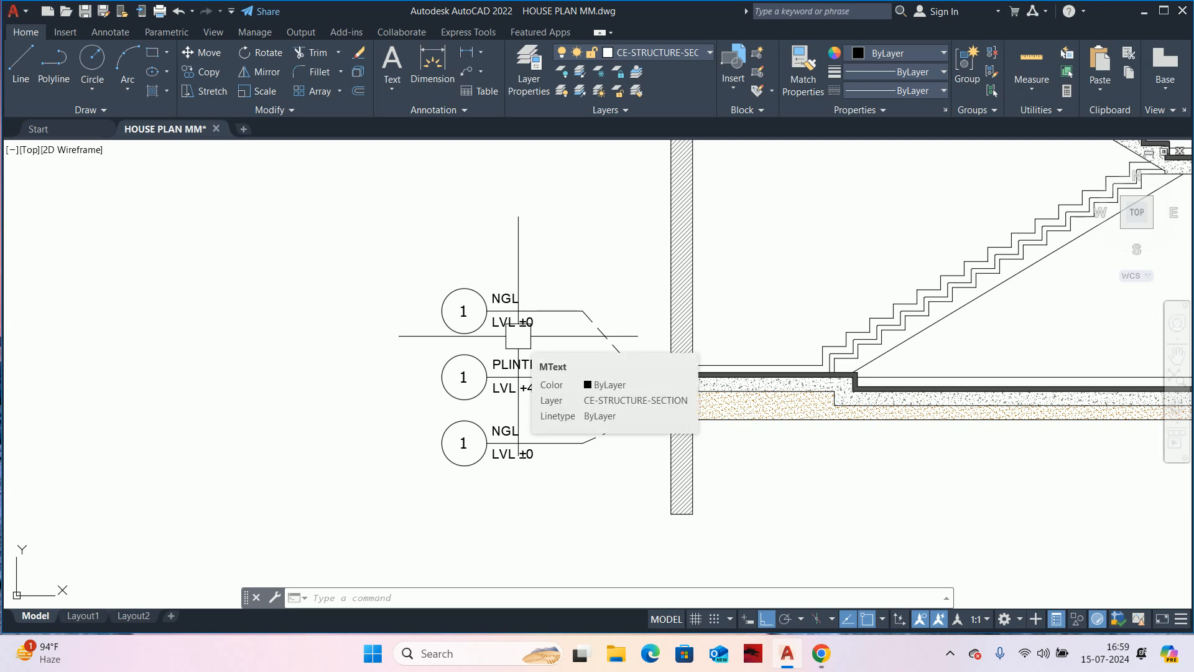
- Change the copied tag's NGL label to GROUND FFL
scroll(522, 324, "up", 2)
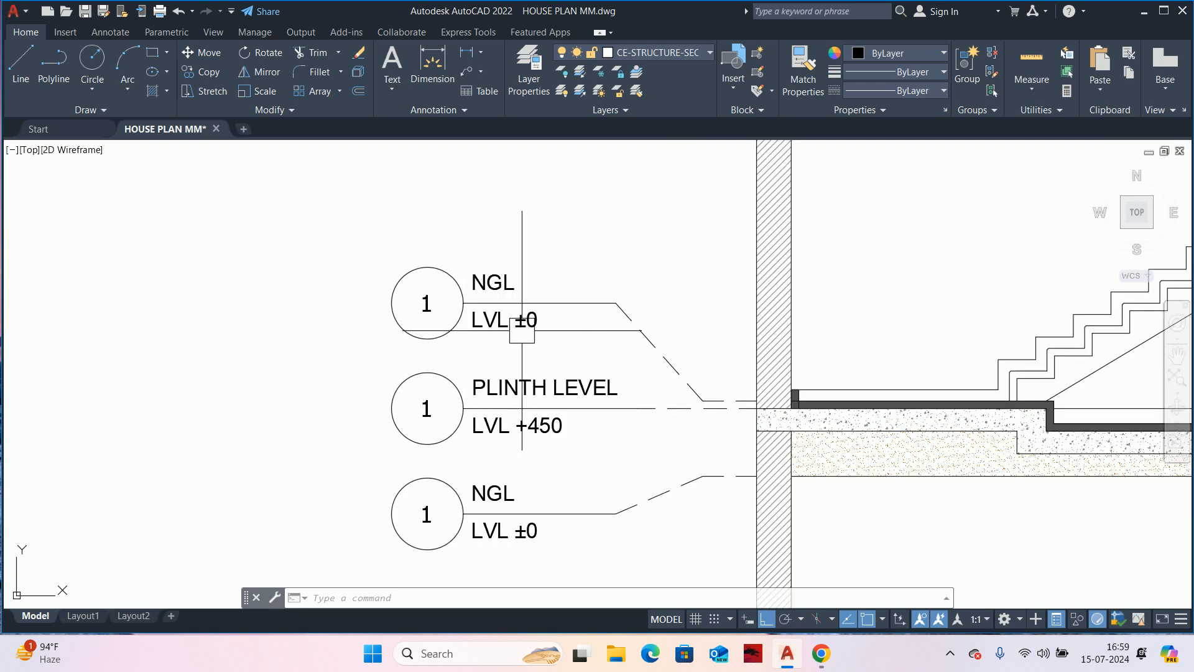
double_click(505, 281)
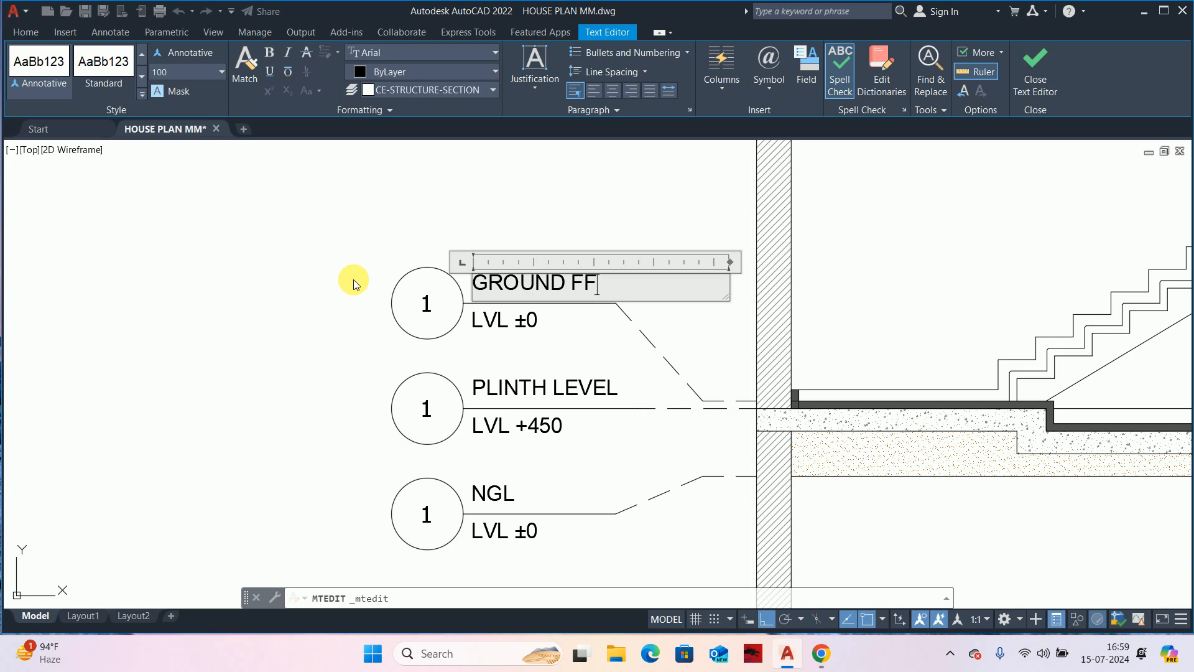
key("Escape")
key("Escape")
key("Escape")
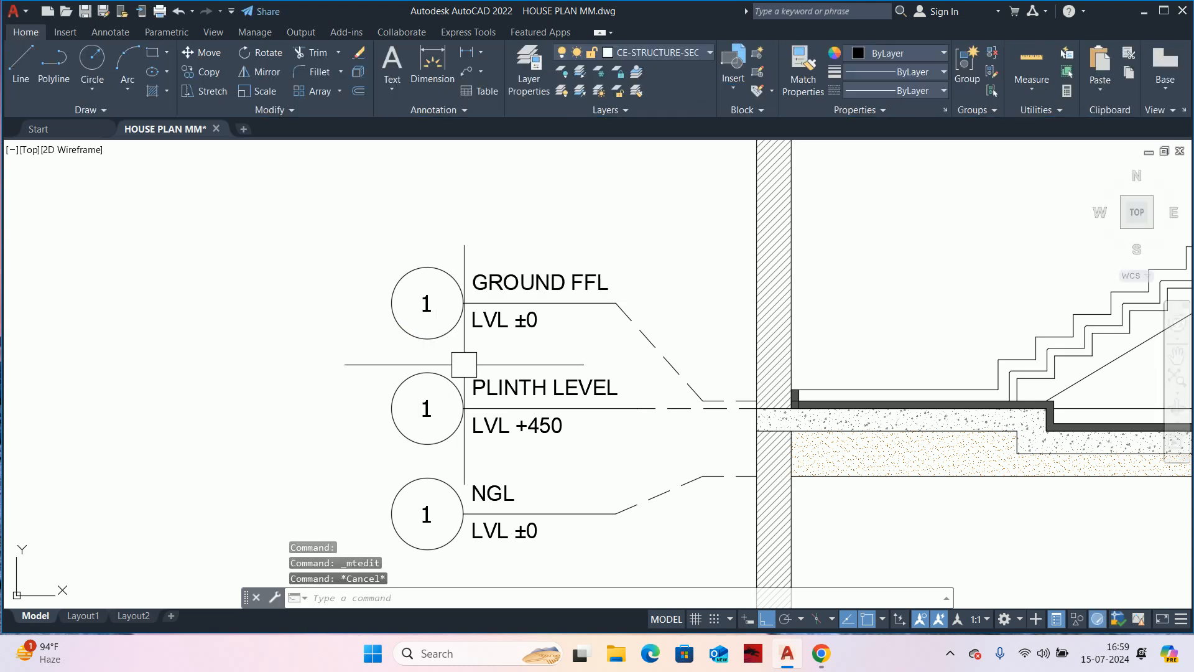
- Measure the vertical distance between the NGL line and the ground FFL line with a linear dimension, without placing it
type("DLI")
key("Return")
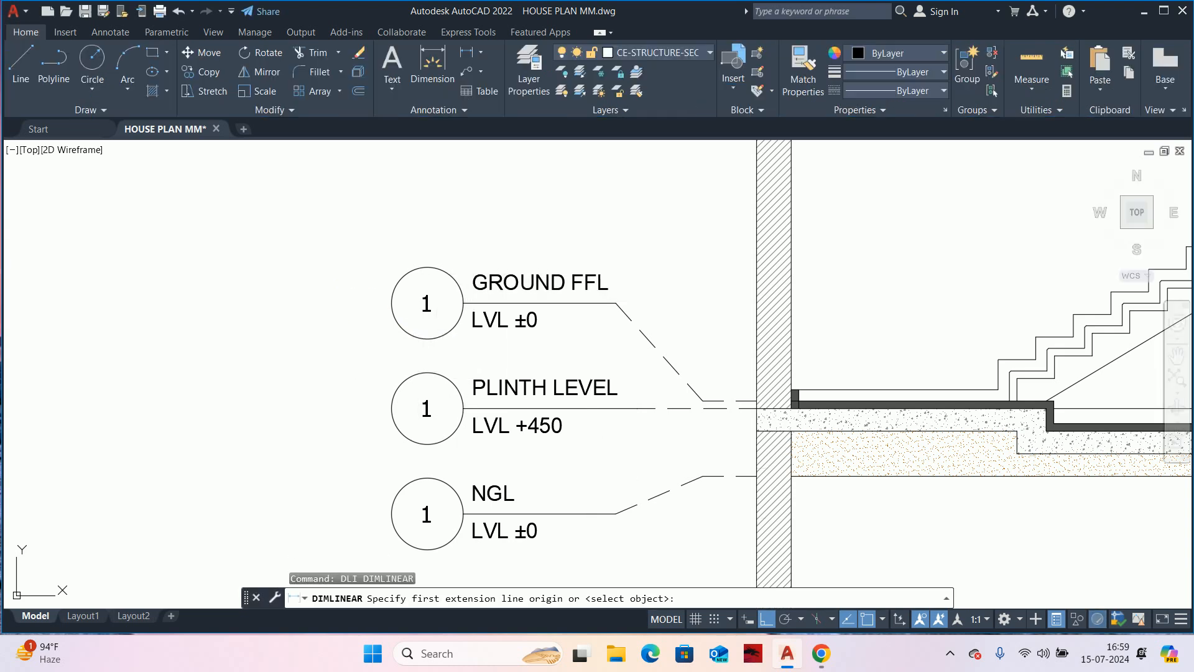
left_click(729, 477)
left_click(730, 400)
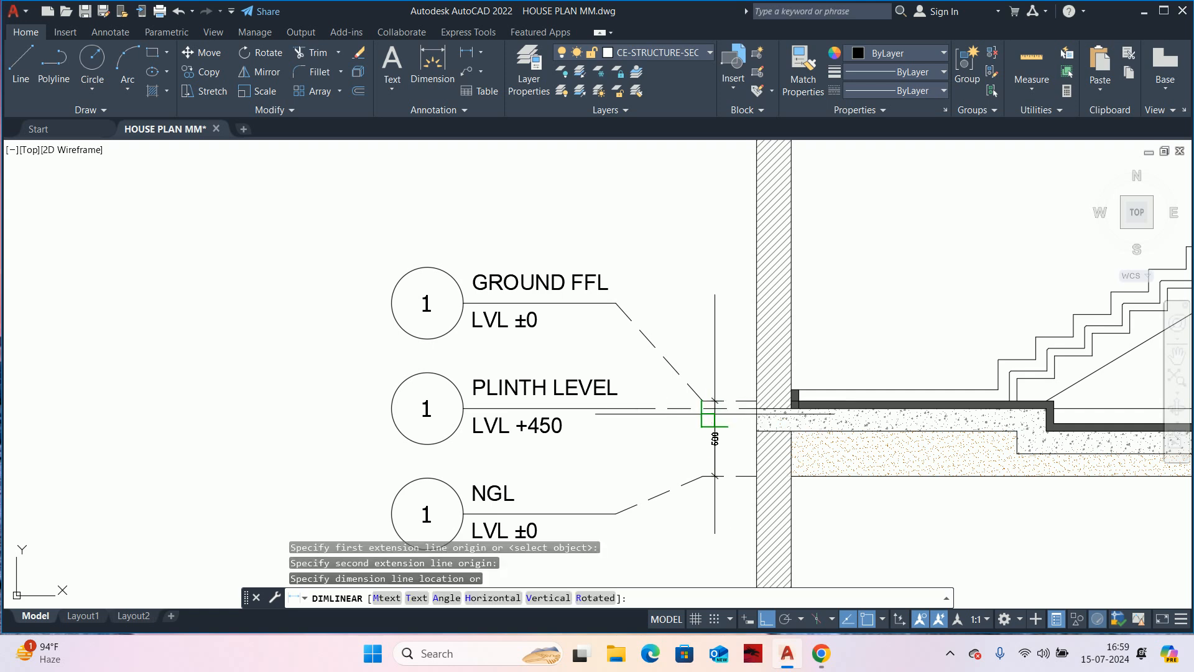
scroll(682, 444, "up", 4)
key("Escape")
scroll(685, 443, "down", 3)
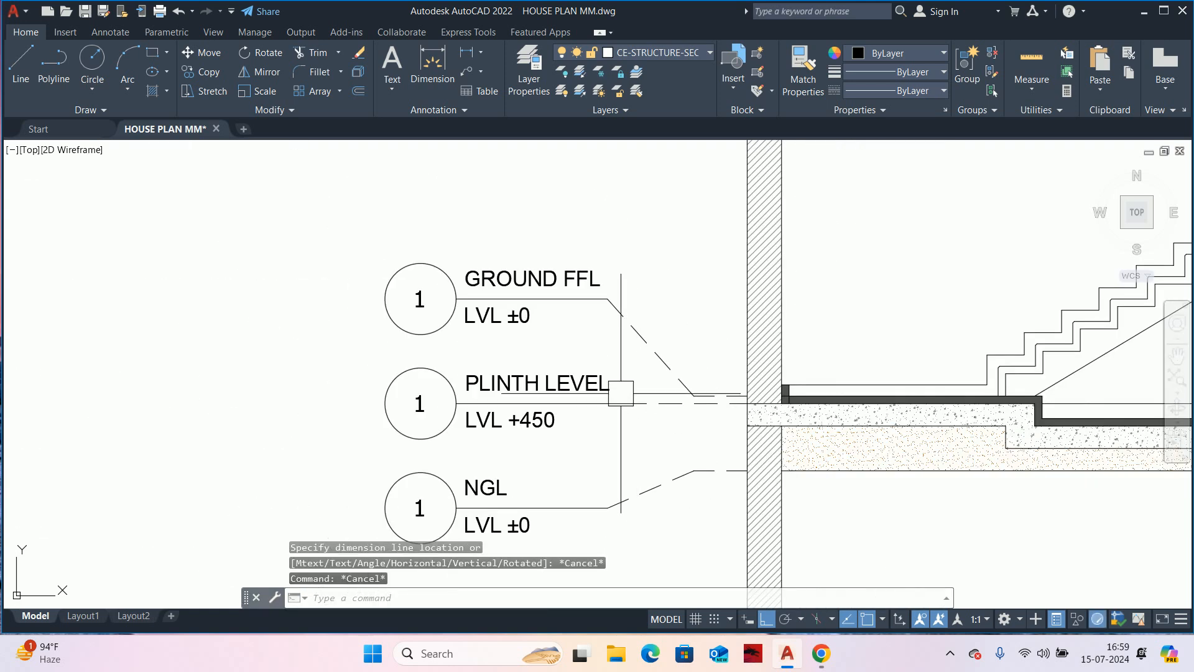
- Change the level text under GROUND FFL to LVL +500
scroll(627, 394, "up", 3)
double_click(496, 297)
left_click_drag(496, 297, 580, 304)
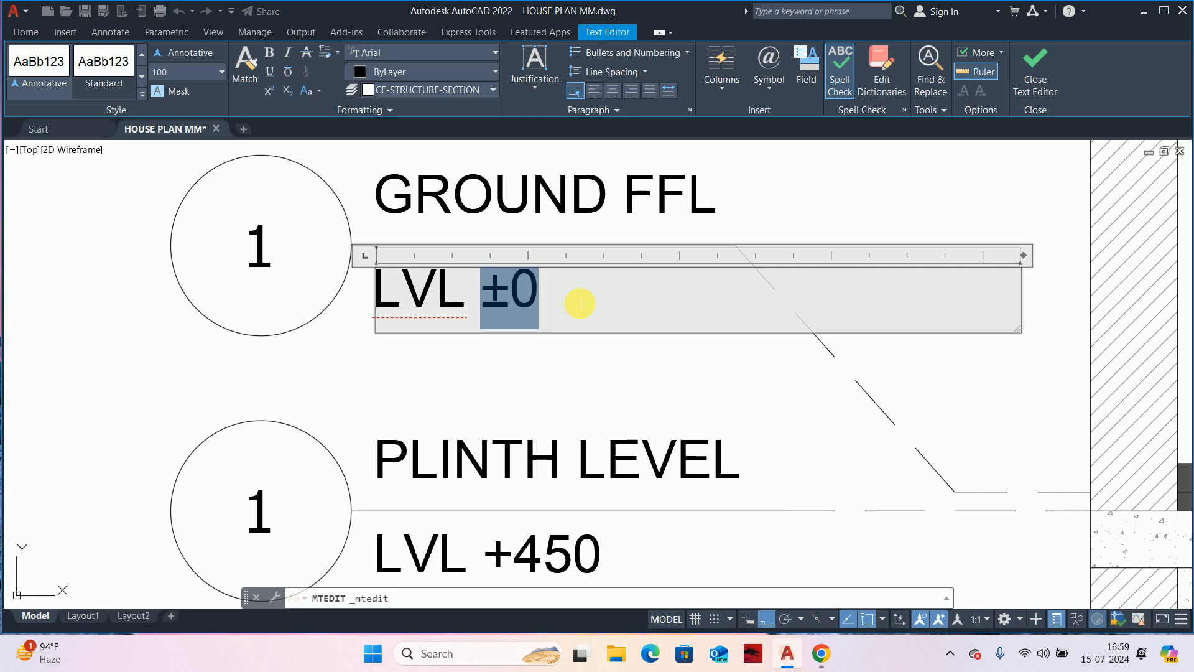
type("+500")
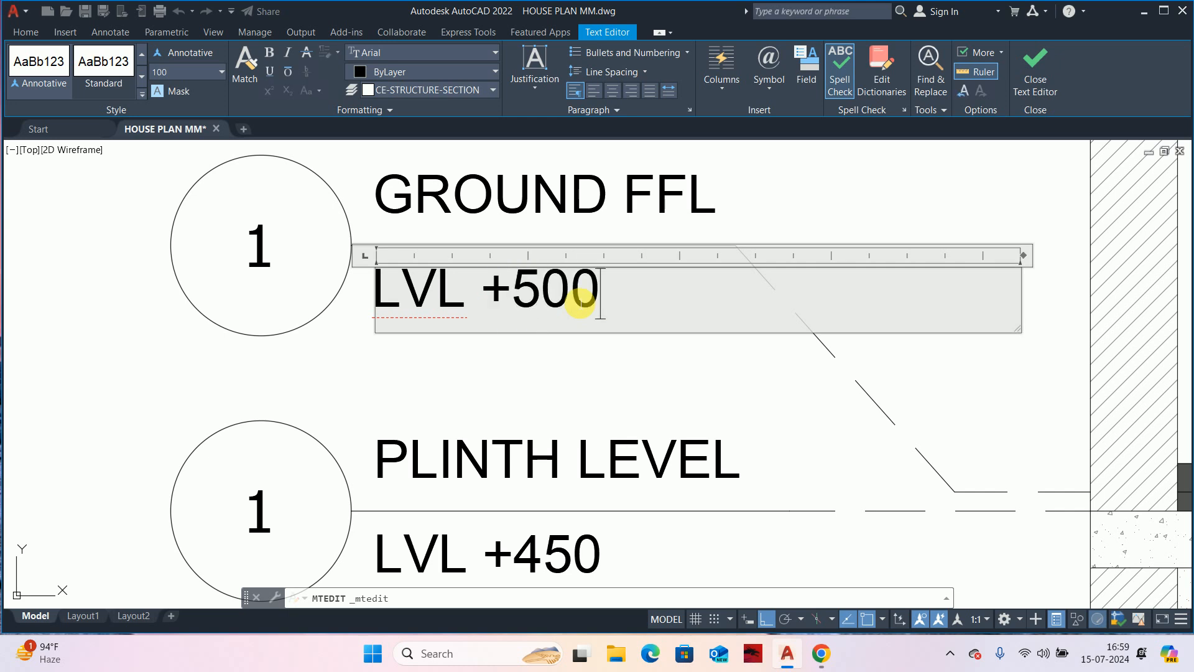
key("Escape")
key("Escape")
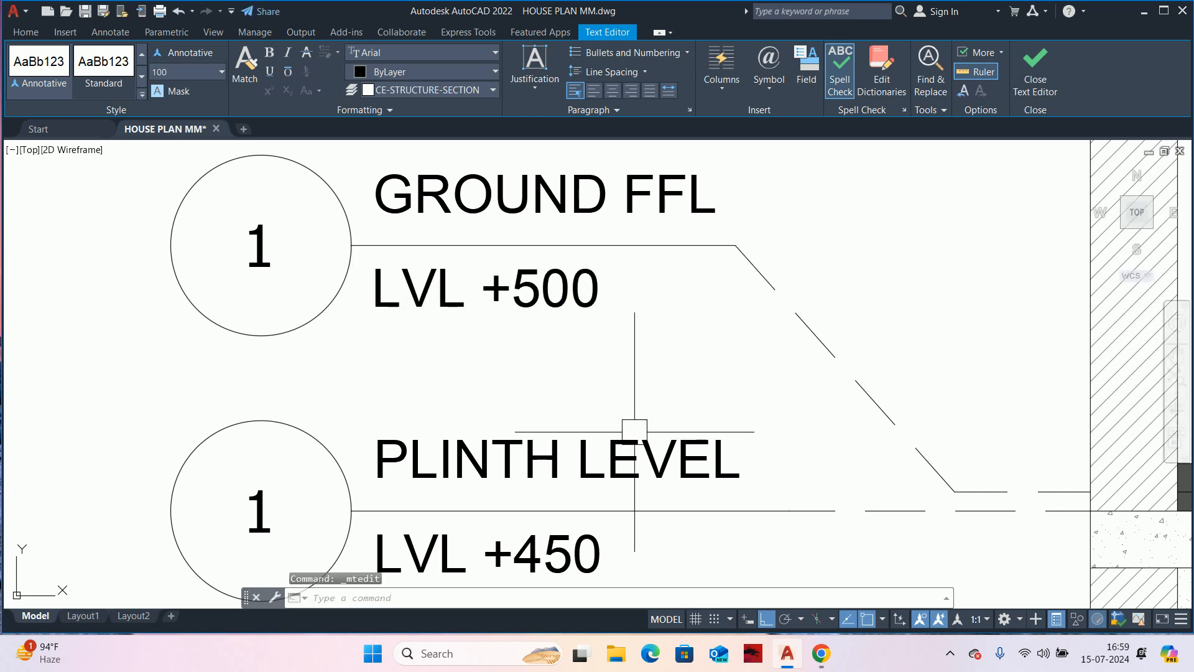
- Check the three level tags and their dashed connectors beside the section's ground-floor wall
scroll(632, 426, "down", 8)
middle_click_drag(629, 400, 573, 402)
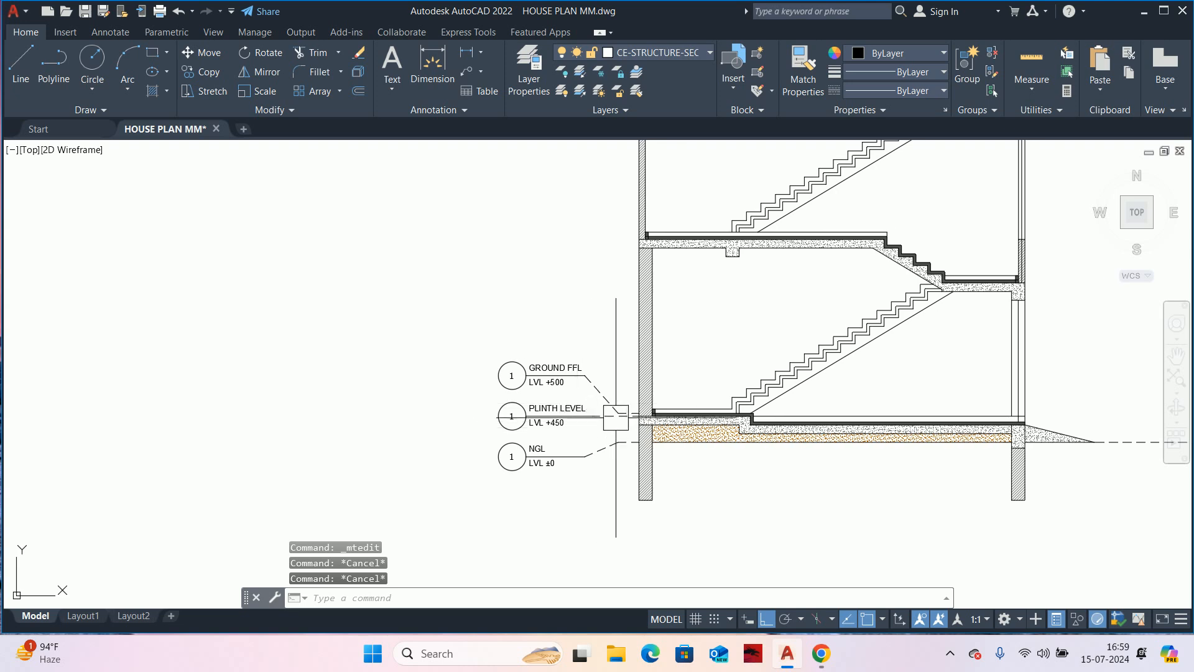
scroll(616, 414, "up", 2)
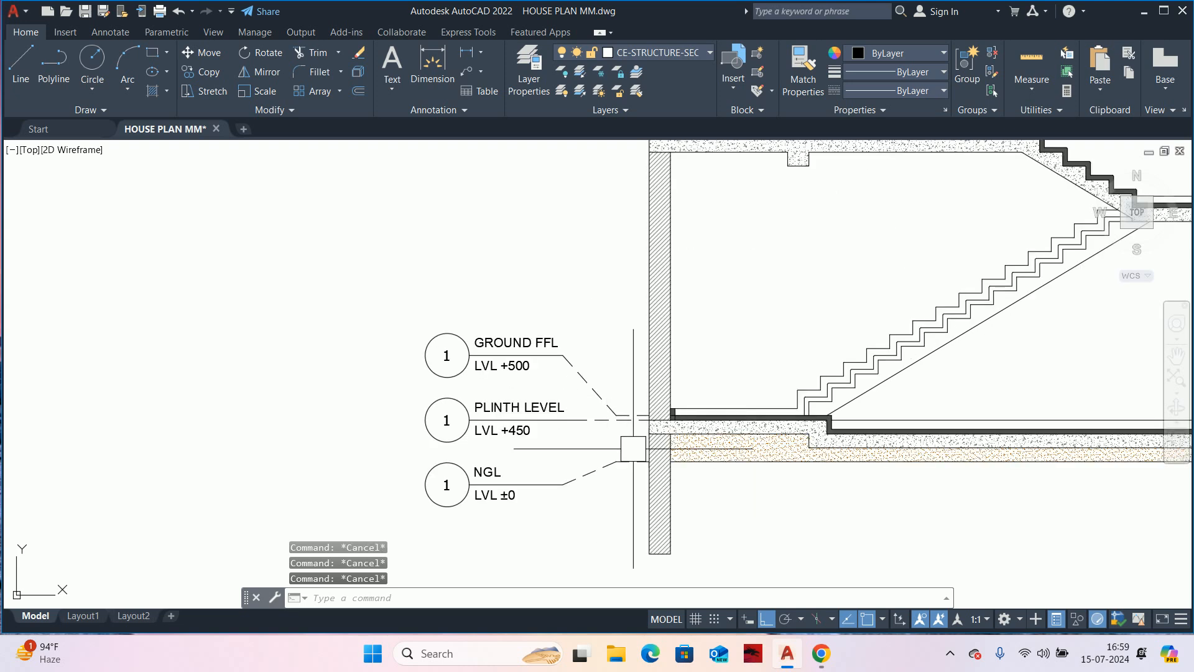
scroll(787, 485, "down", 4)
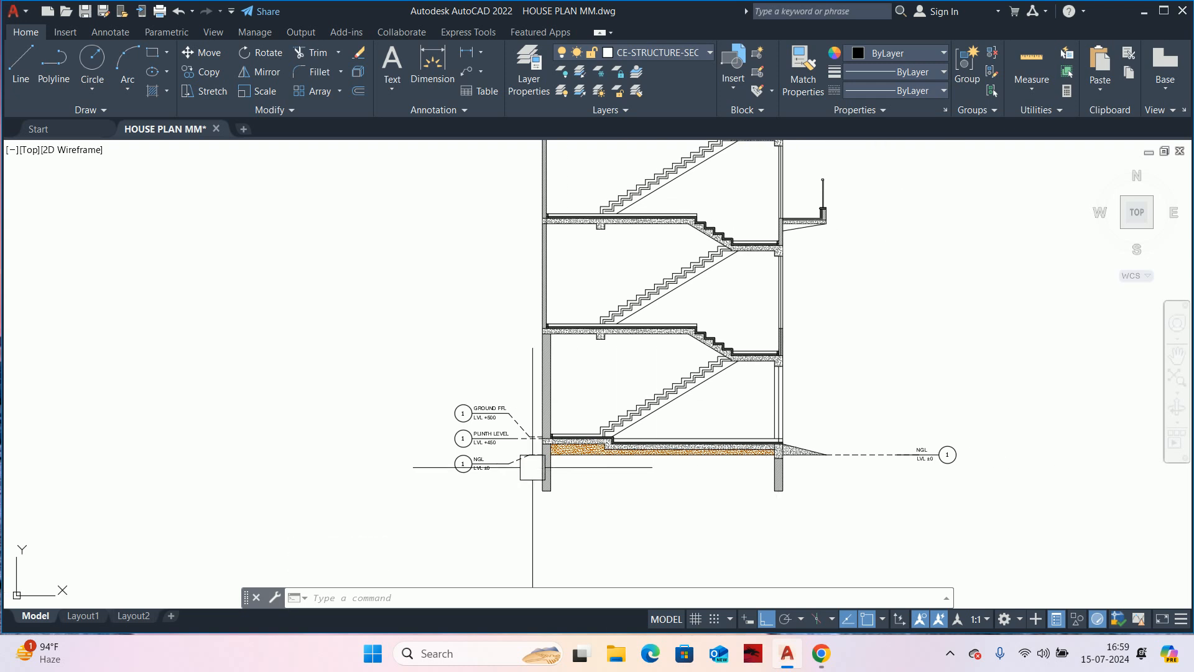
scroll(527, 458, "up", 4)
middle_click_drag(526, 459, 539, 466)
scroll(552, 459, "up", 2)
scroll(553, 461, "down", 5)
key("Escape")
key("Escape")
key("Escape")
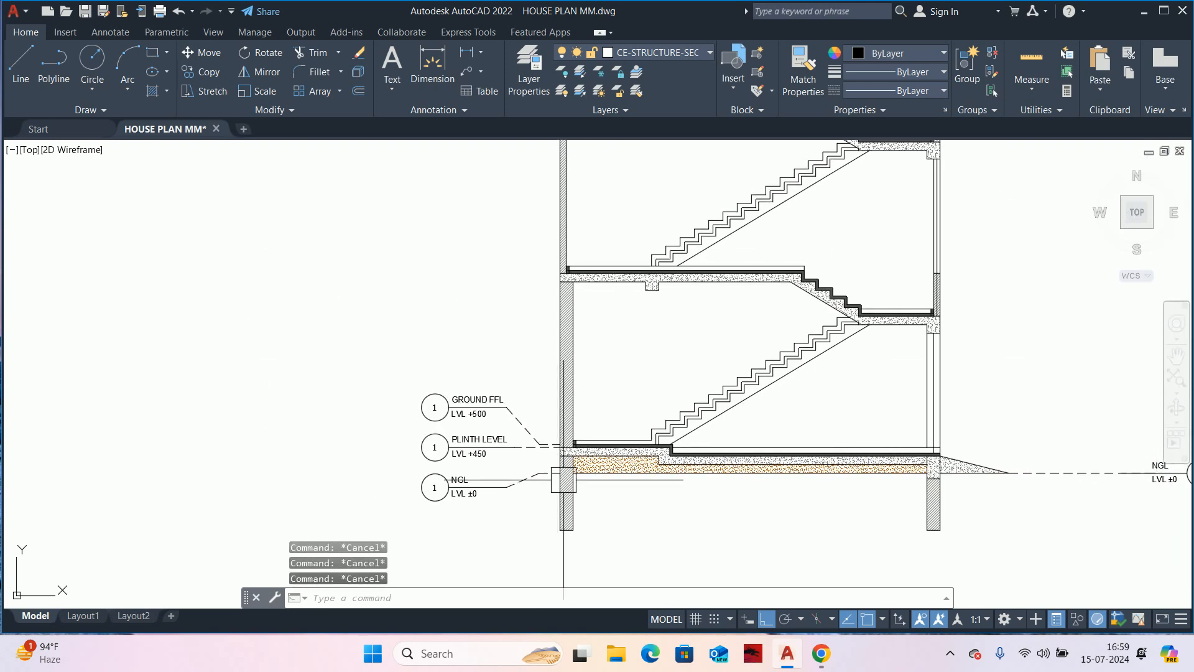
middle_click_drag(538, 472, 514, 474)
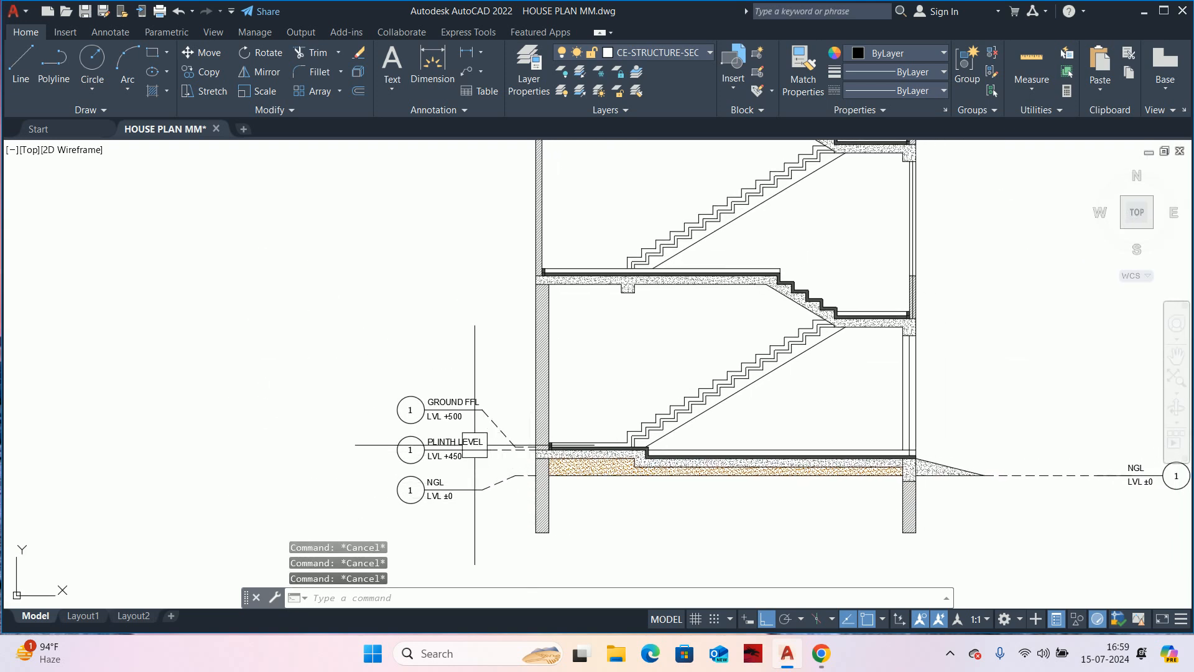
- Set the detail number of the PLINTH LEVEL tag to 2 and of the GROUND FFL tag to 3
scroll(404, 453, "up", 4)
double_click(414, 442)
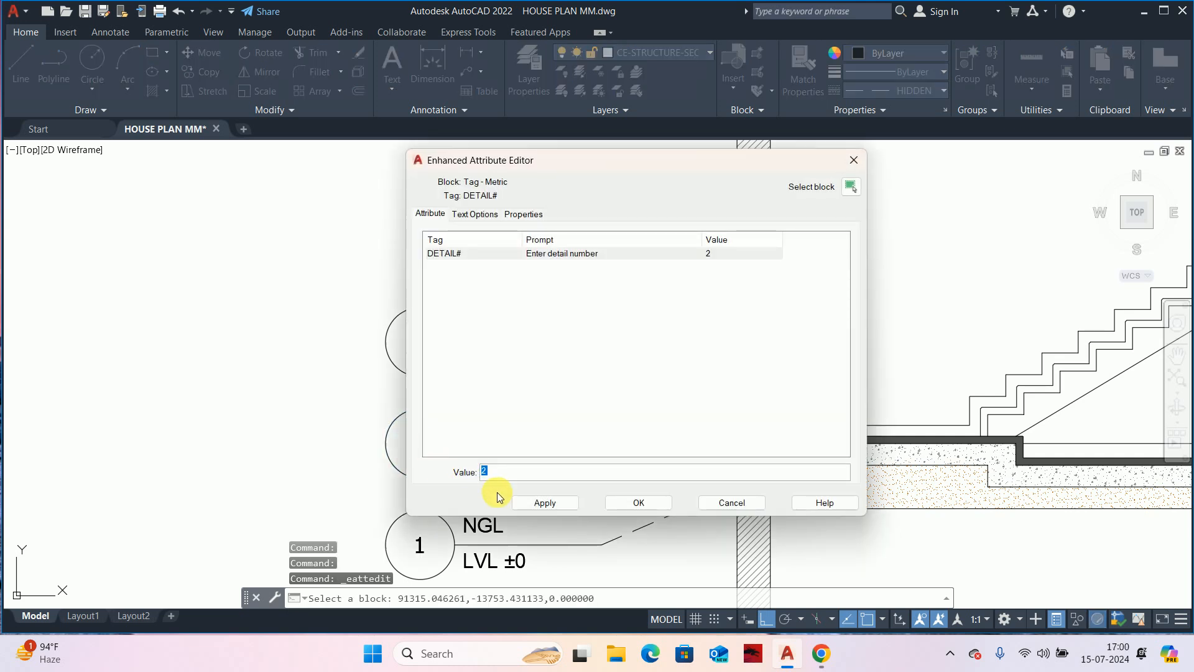
left_click(639, 502)
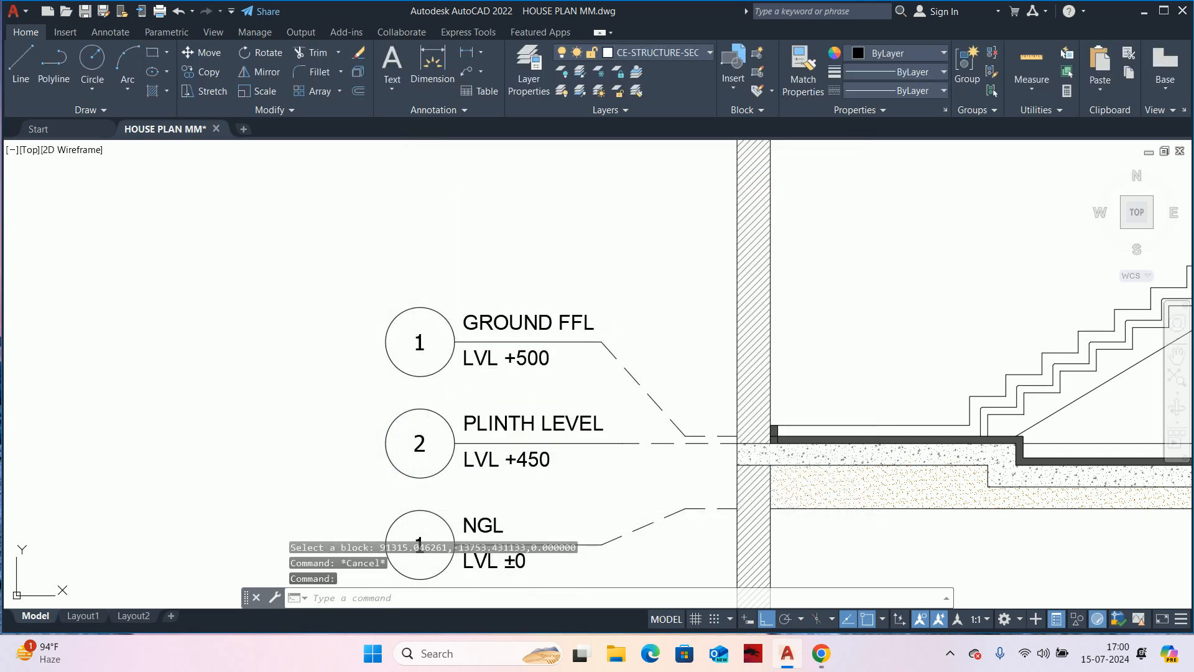
double_click(421, 335)
type("3")
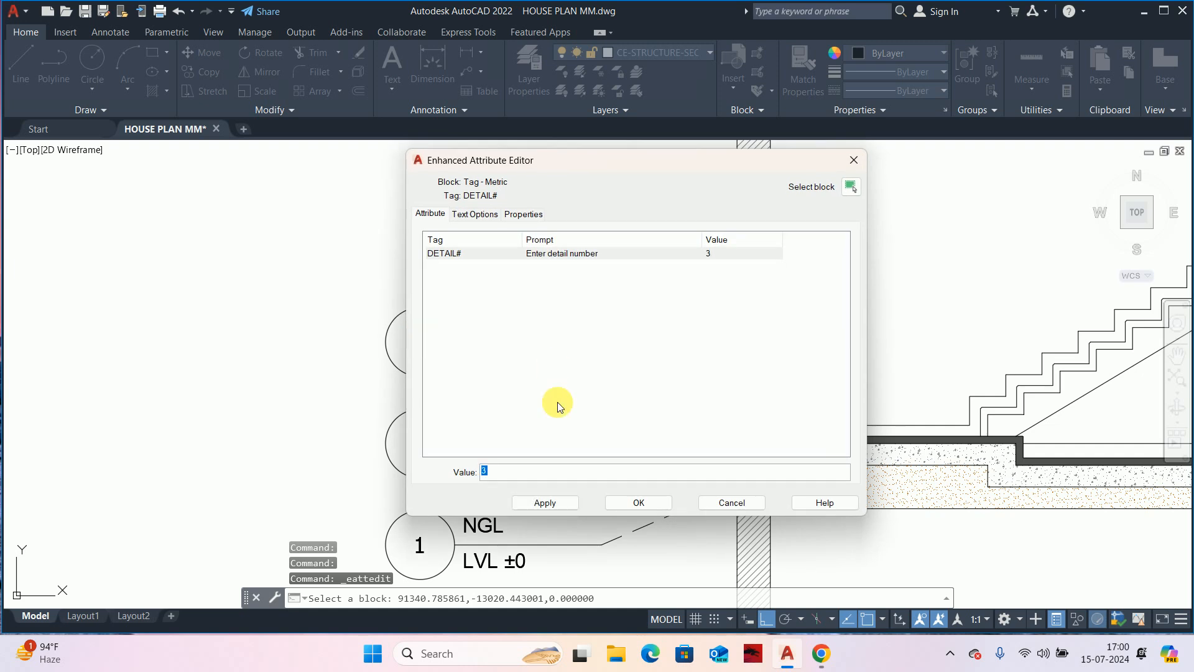
left_click(551, 501)
left_click(648, 505)
scroll(672, 435, "down", 5)
middle_click_drag(683, 441, 673, 438)
scroll(673, 437, "up", 4)
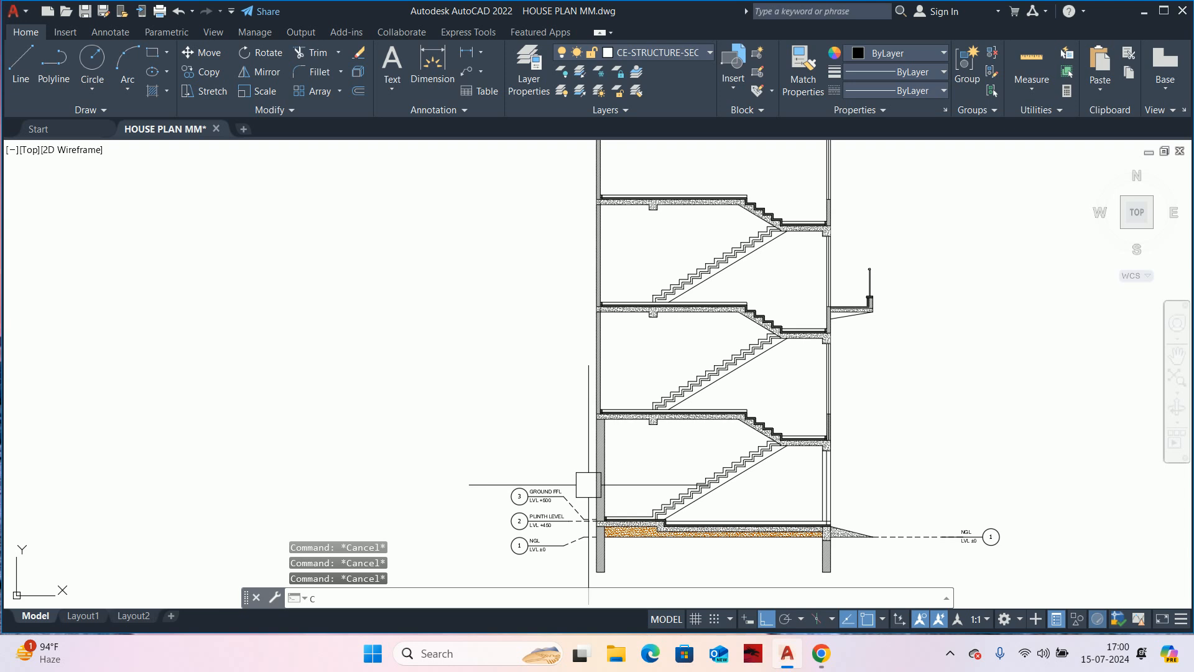
type("o")
key("Return")
scroll(541, 500, "up", 8)
left_click(662, 581)
left_click(310, 389)
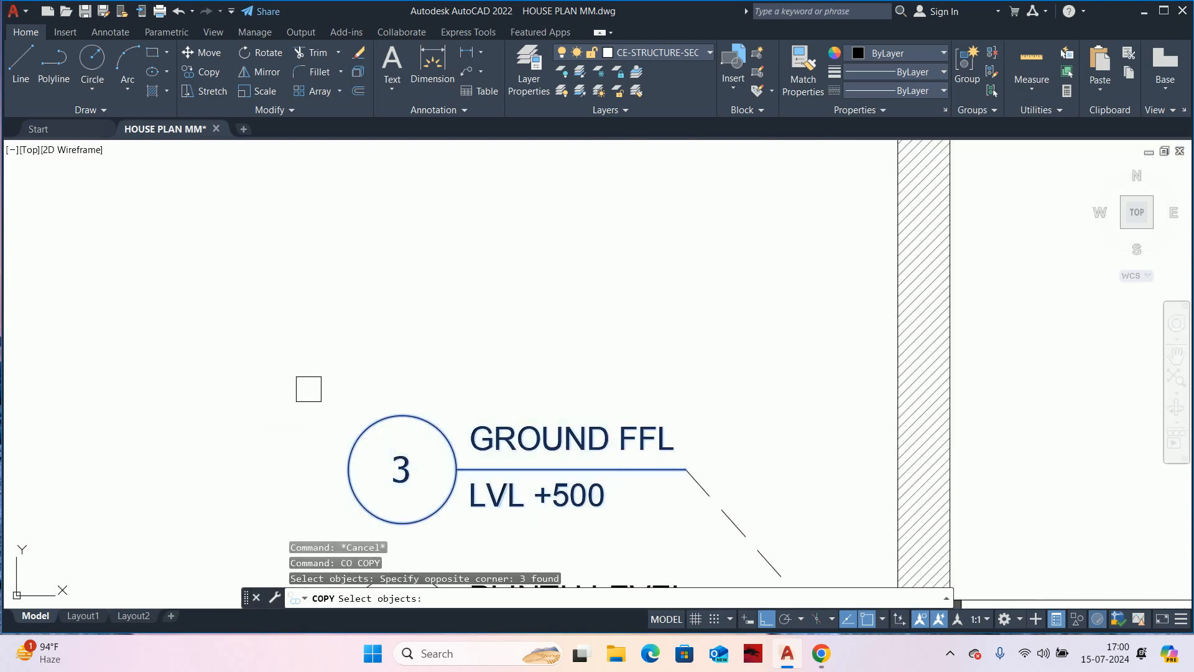
scroll(349, 393, "down", 4)
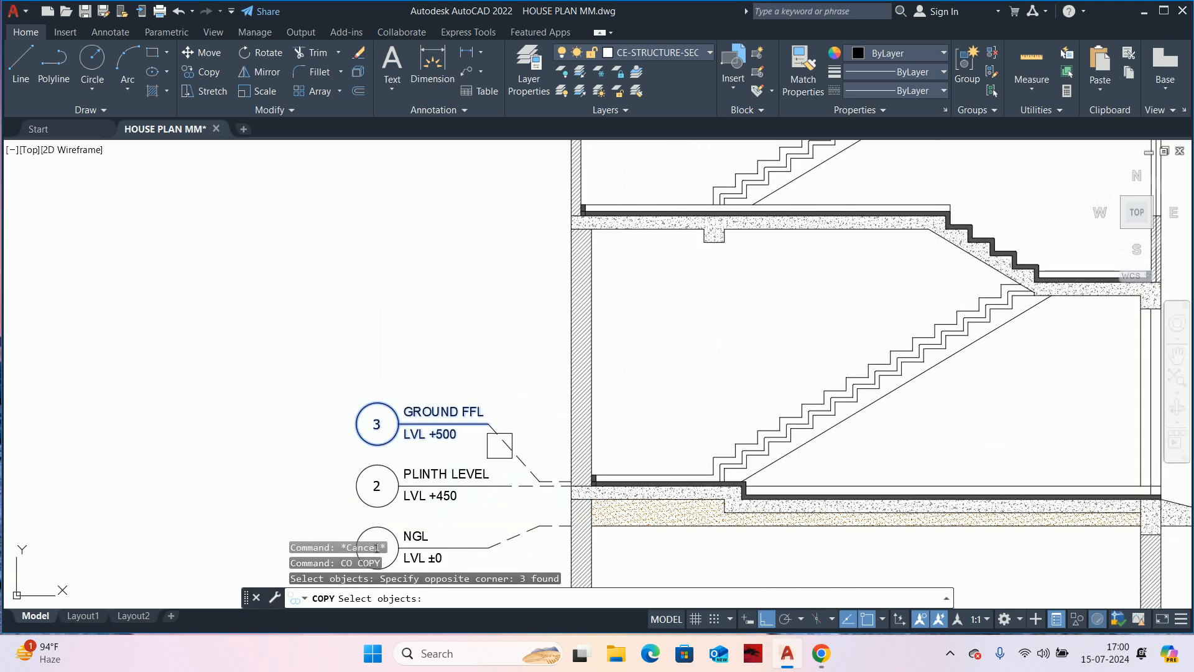
key("Escape")
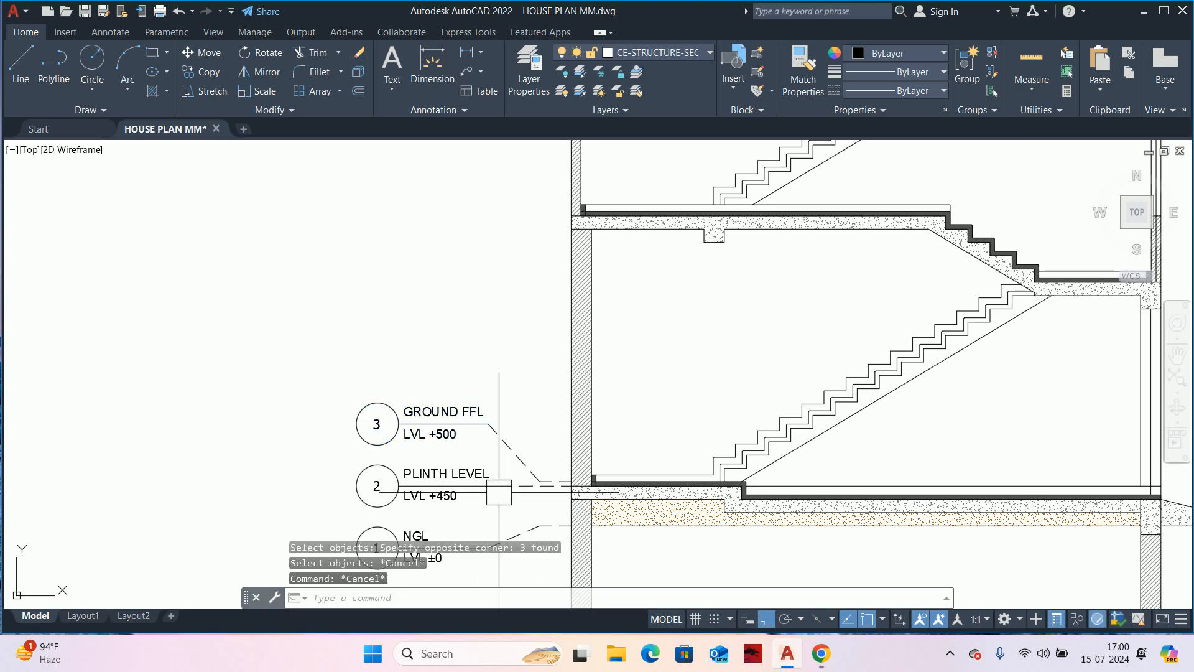
- Copy the plinth level tag with its two texts and dashed line straight up to the first floor's finished floor level
key("Return")
scroll(499, 483, "up", 4)
left_click(539, 488)
left_click(484, 489)
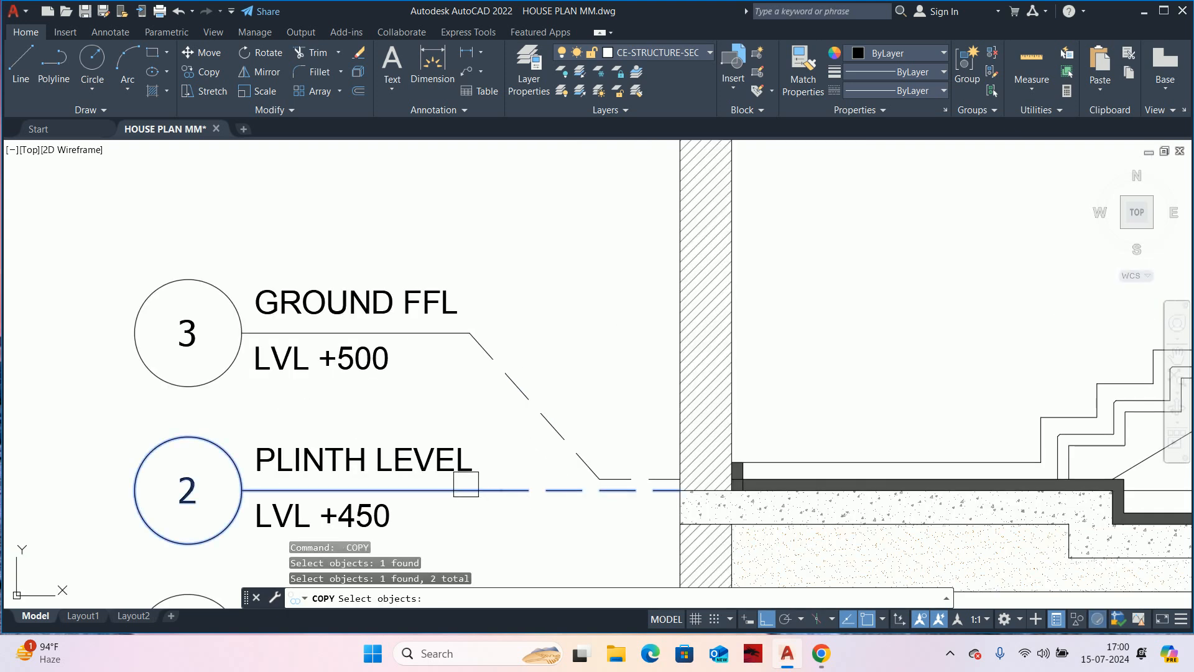
left_click(389, 459)
left_click(355, 520)
key("Return")
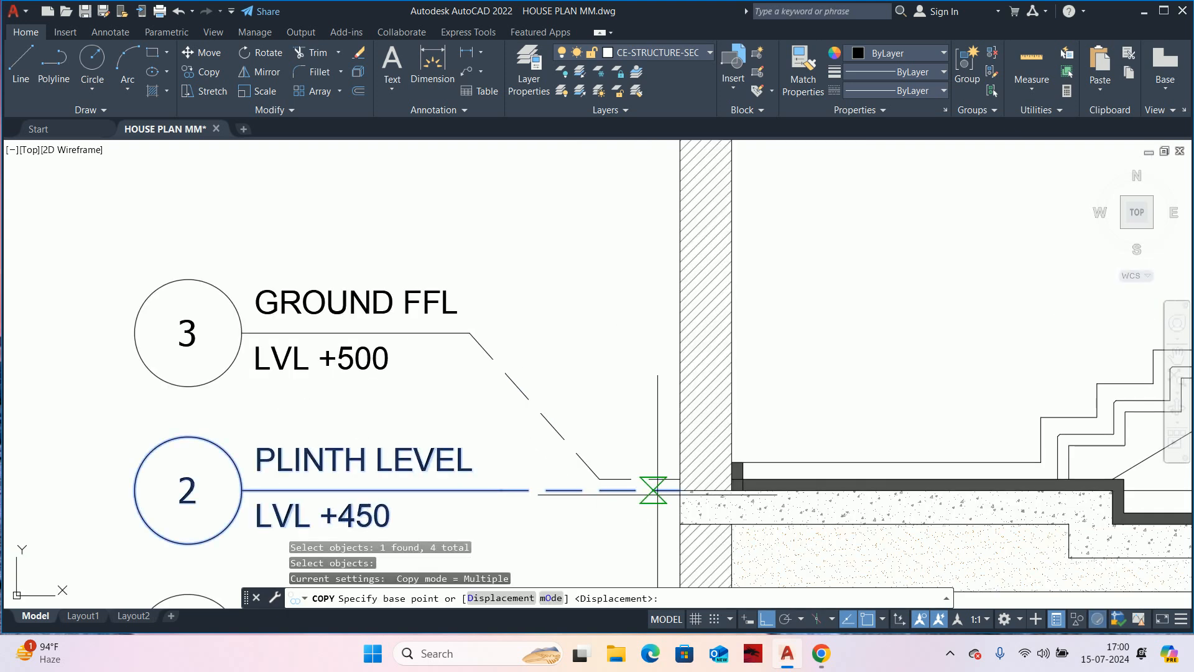
left_click(680, 489)
scroll(680, 280, "down", 3)
scroll(678, 427, "up", 3)
scroll(700, 308, "up", 3)
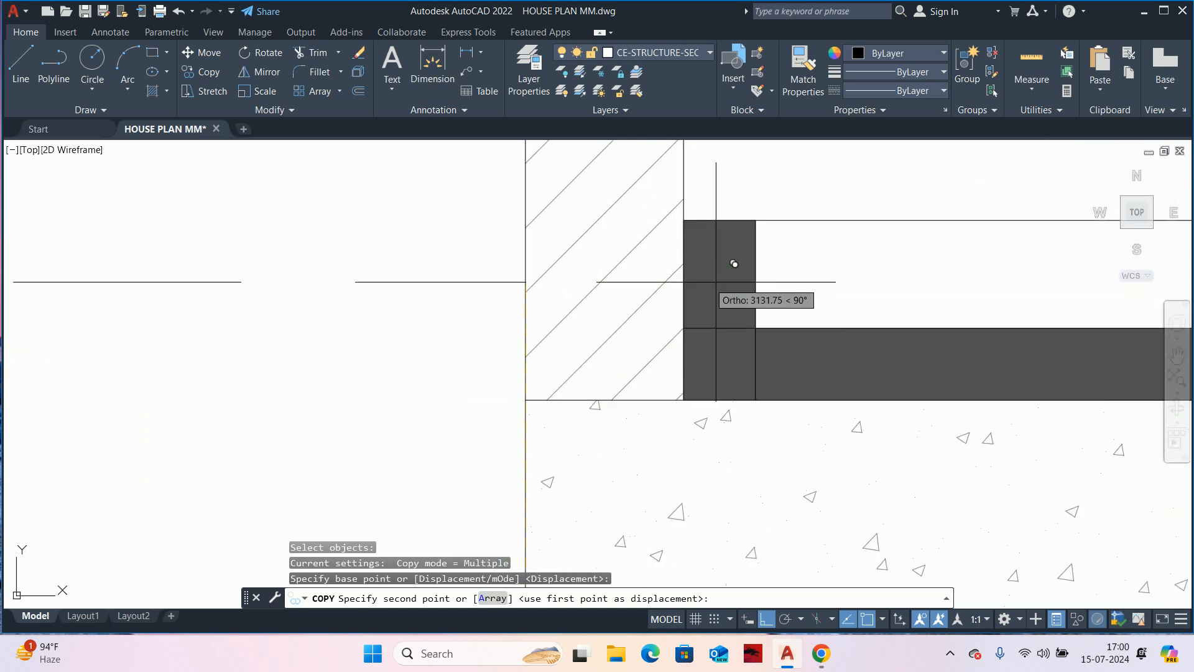
left_click(468, 326)
scroll(473, 326, "down", 6)
key("Escape")
key("Escape")
- Change the copied tag's PLINTH LEVEL label to 1ST FLOOR FFL
scroll(641, 348, "up", 5)
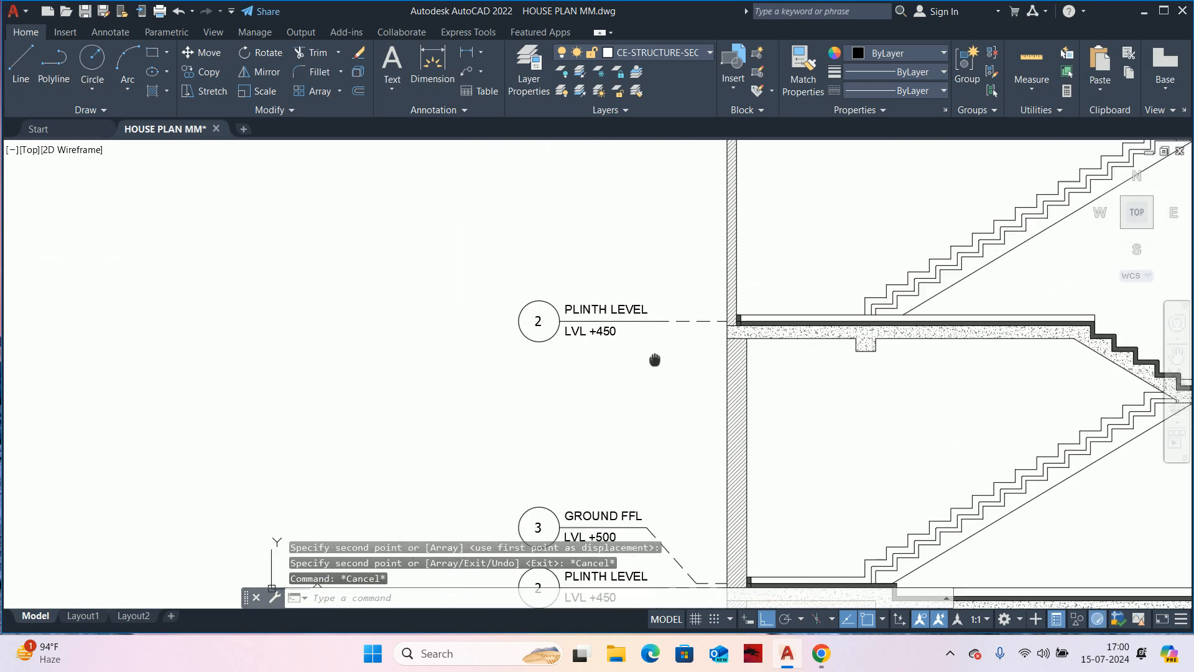
double_click(592, 322)
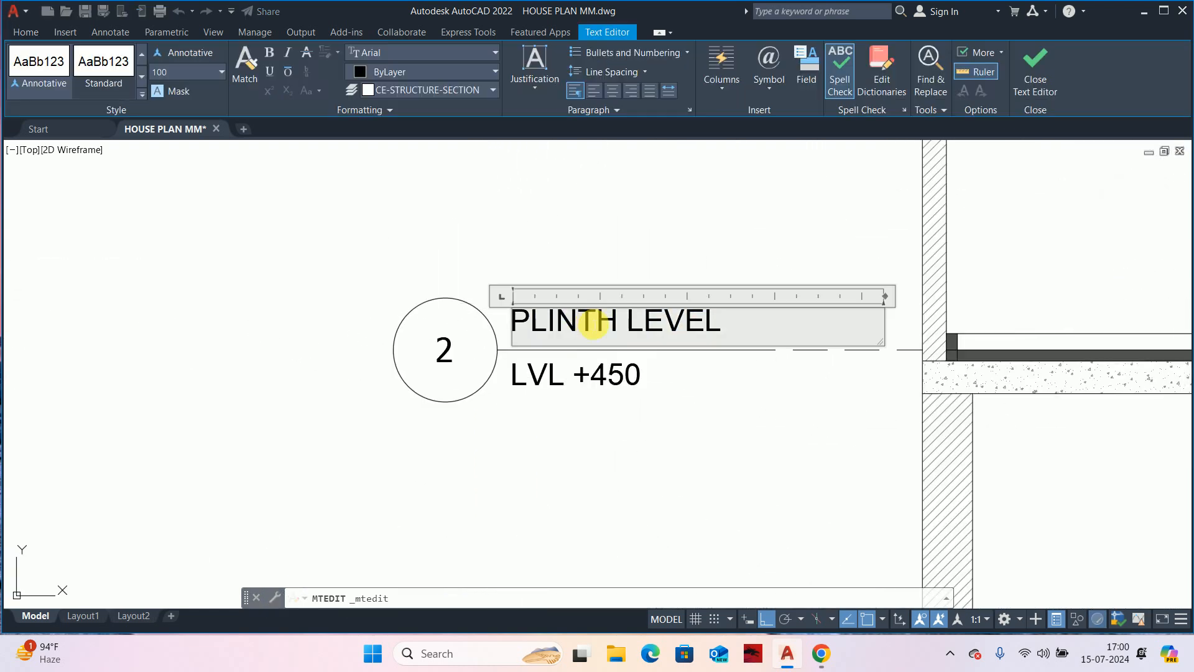
left_click_drag(618, 325, 363, 306)
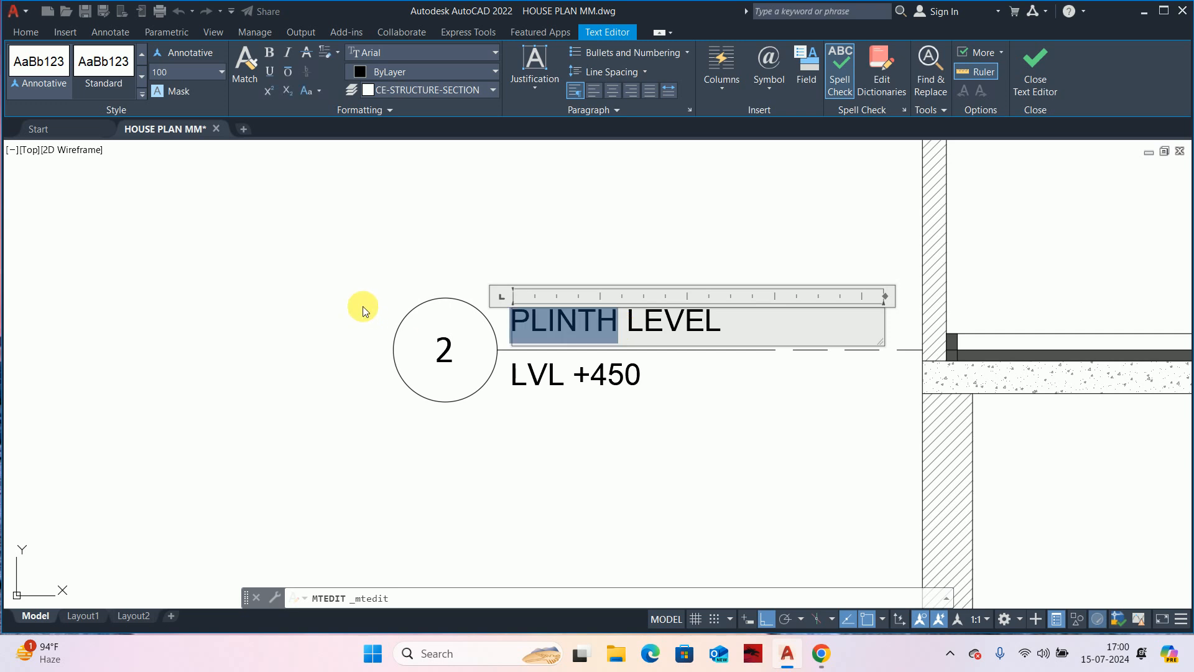
key("BackSpace")
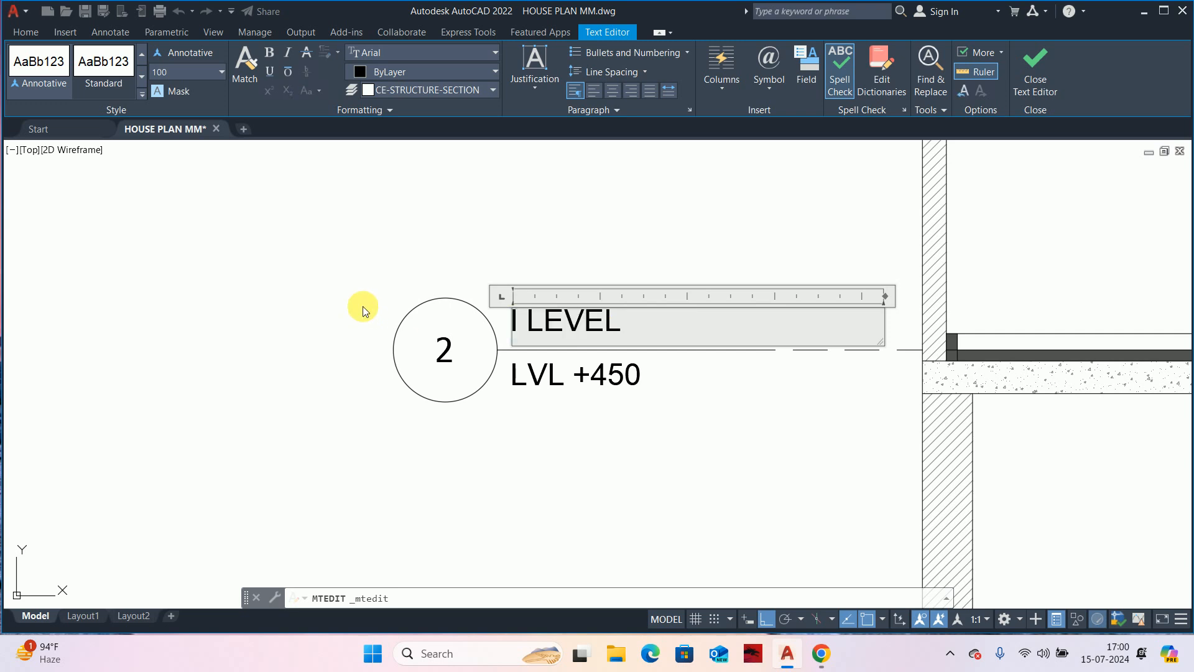
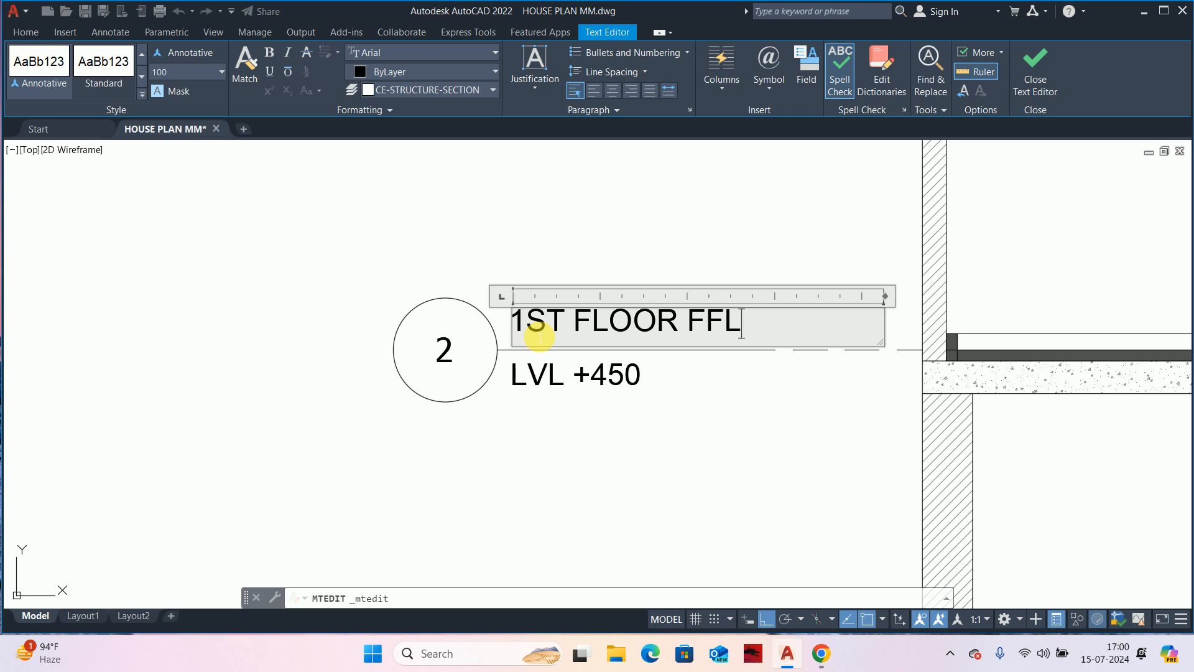
left_click(627, 226)
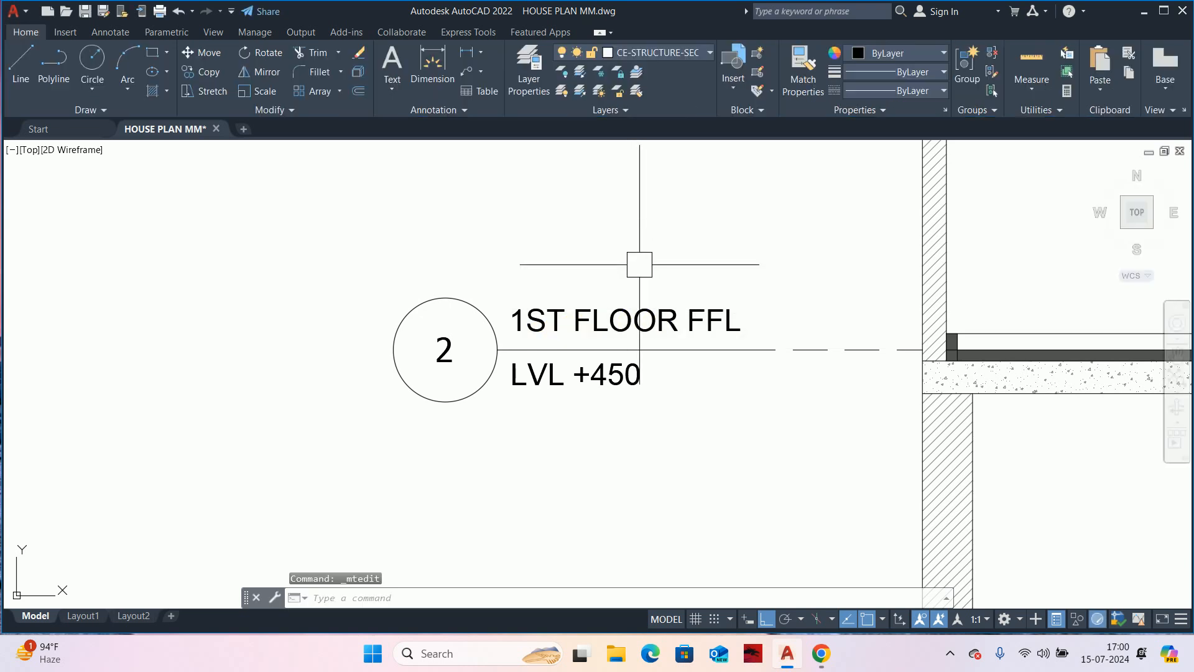
scroll(628, 342, "down", 3)
key("Escape")
key("Escape")
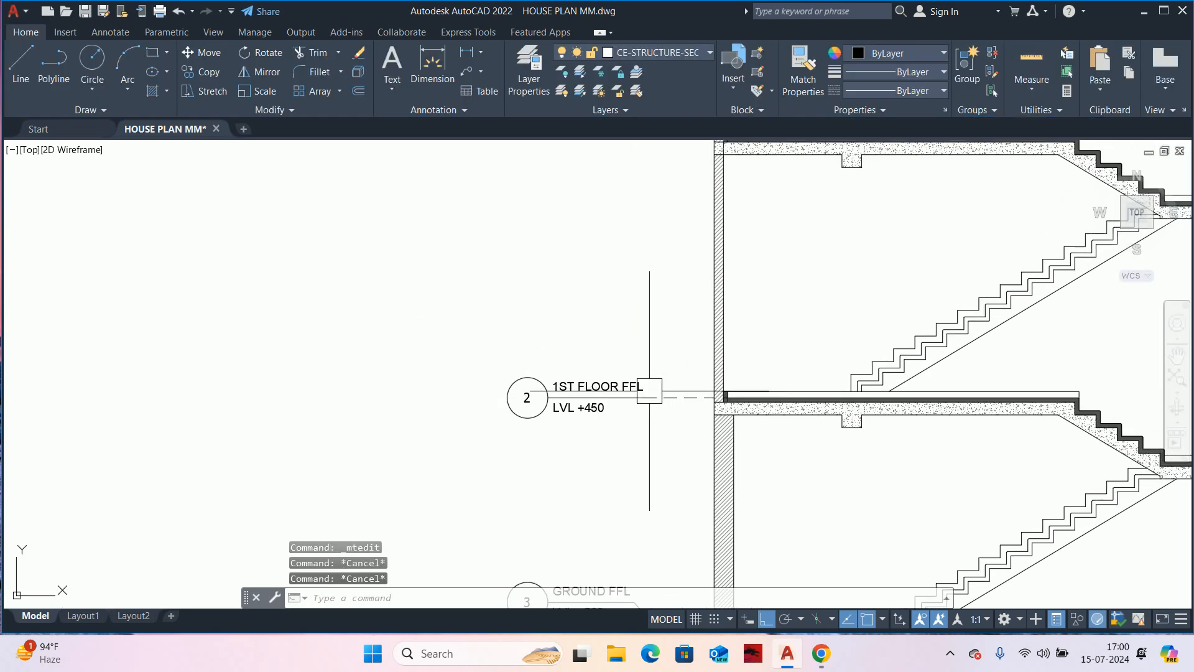
- Set the detail number of the 1ST FLOOR FFL tag to 4
scroll(541, 320, "up", 3)
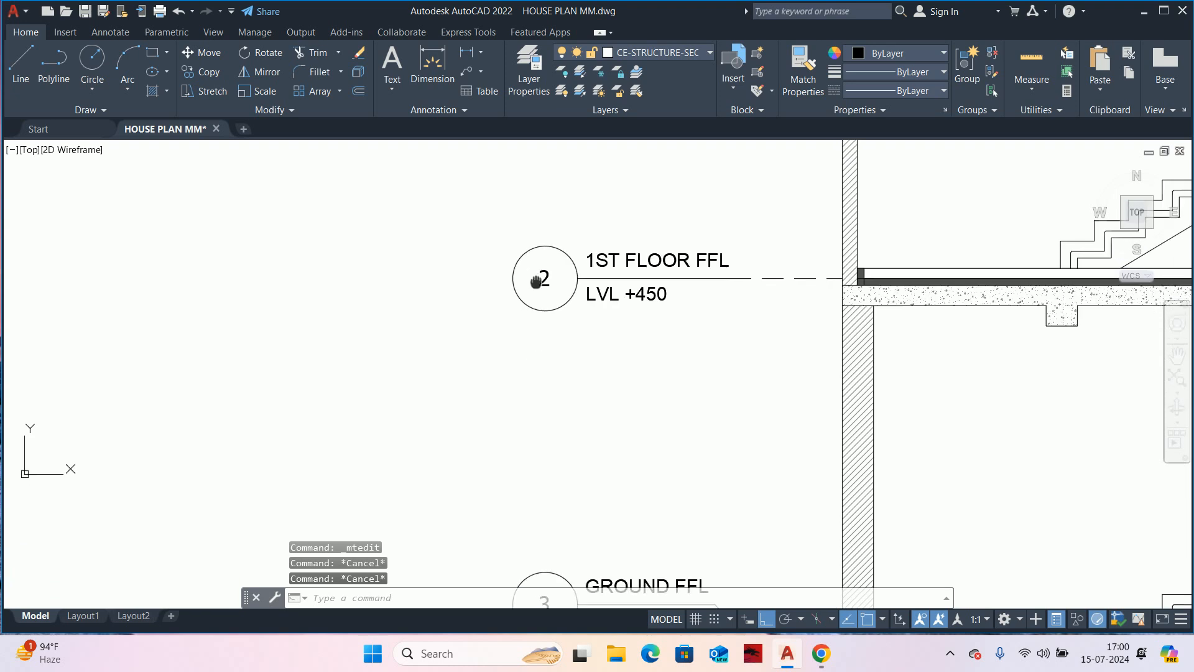
double_click(539, 284)
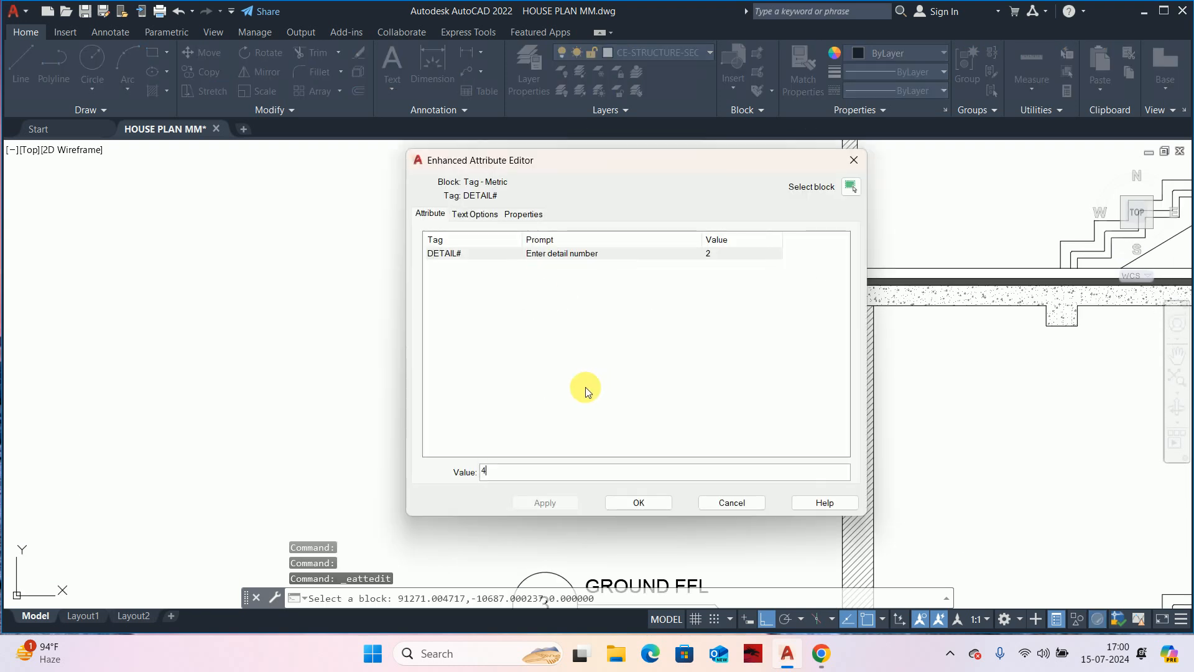
left_click(639, 503)
key("Escape")
key("Escape")
- Measure the height from the natural ground level to the first floor's finished floor level with a linear dimension at the outer wall
scroll(613, 371, "down", 5)
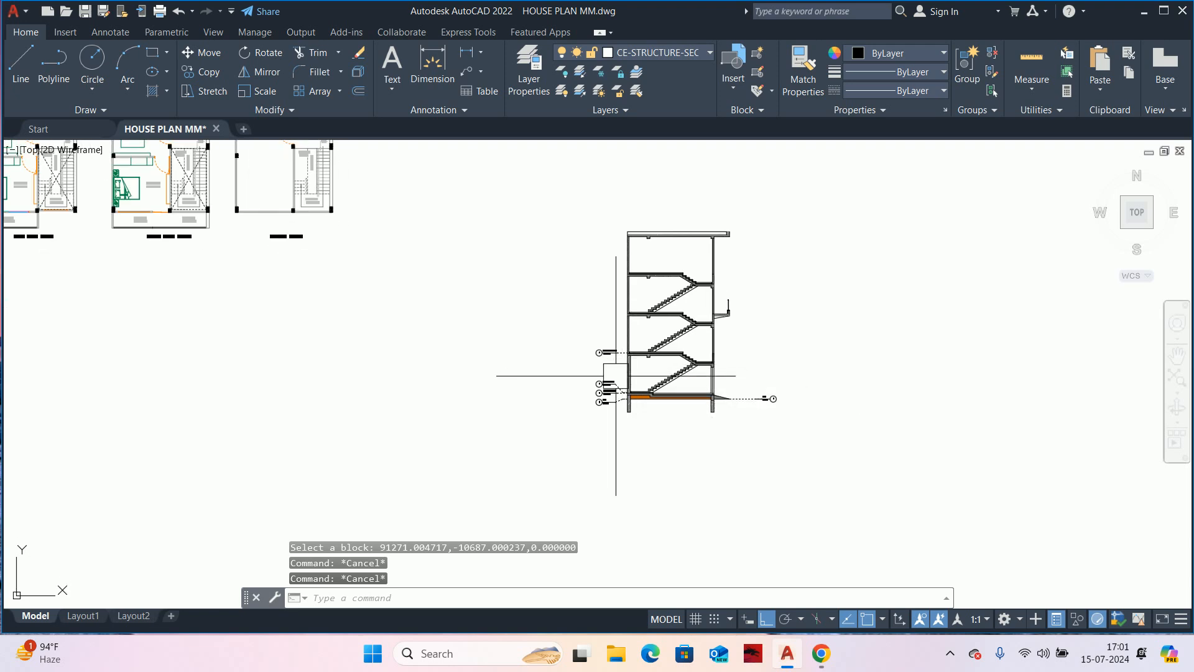
scroll(621, 372, "up", 2)
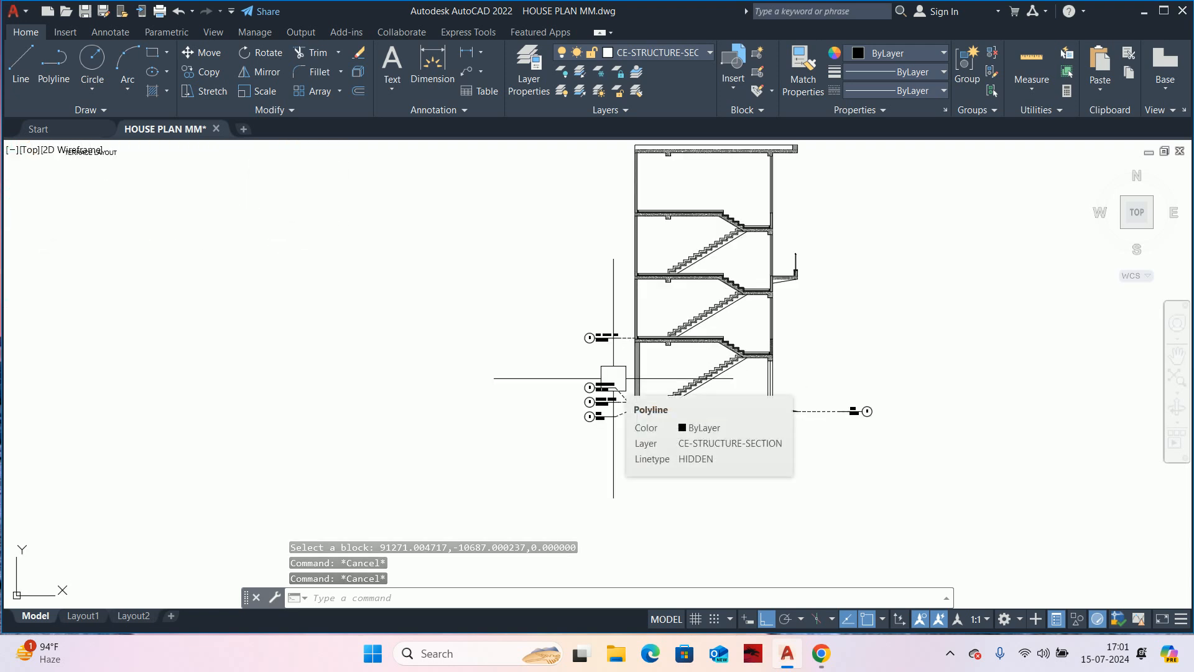
scroll(613, 374, "up", 4)
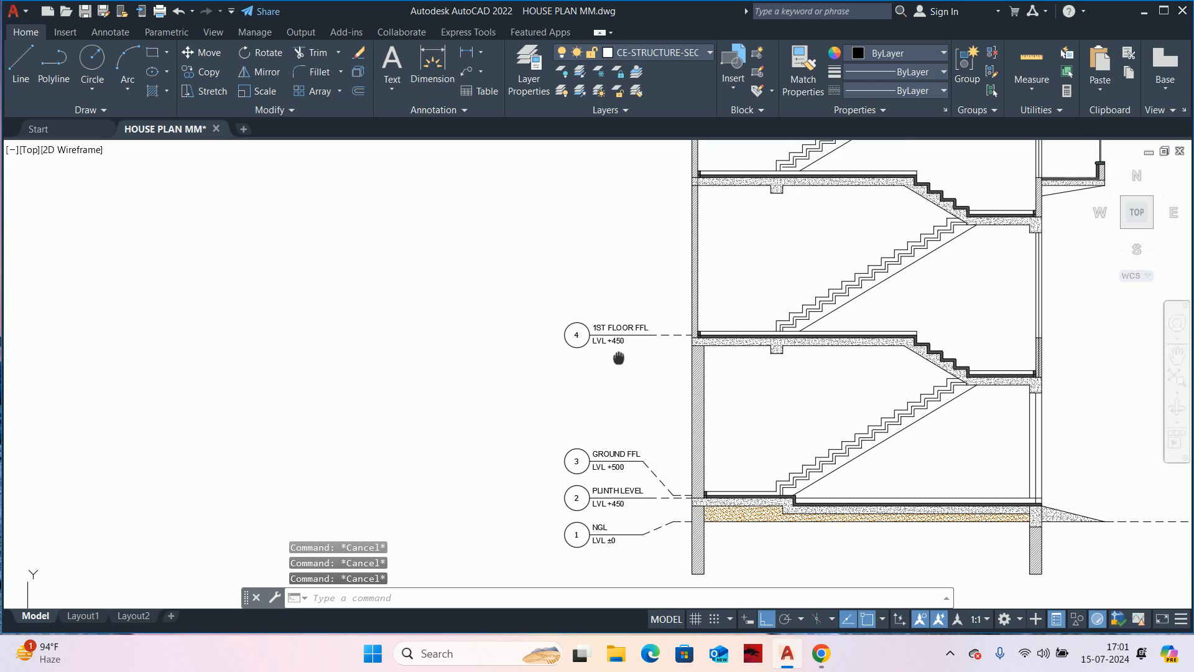
middle_click_drag(618, 334, 587, 347)
middle_click_drag(659, 514, 600, 408)
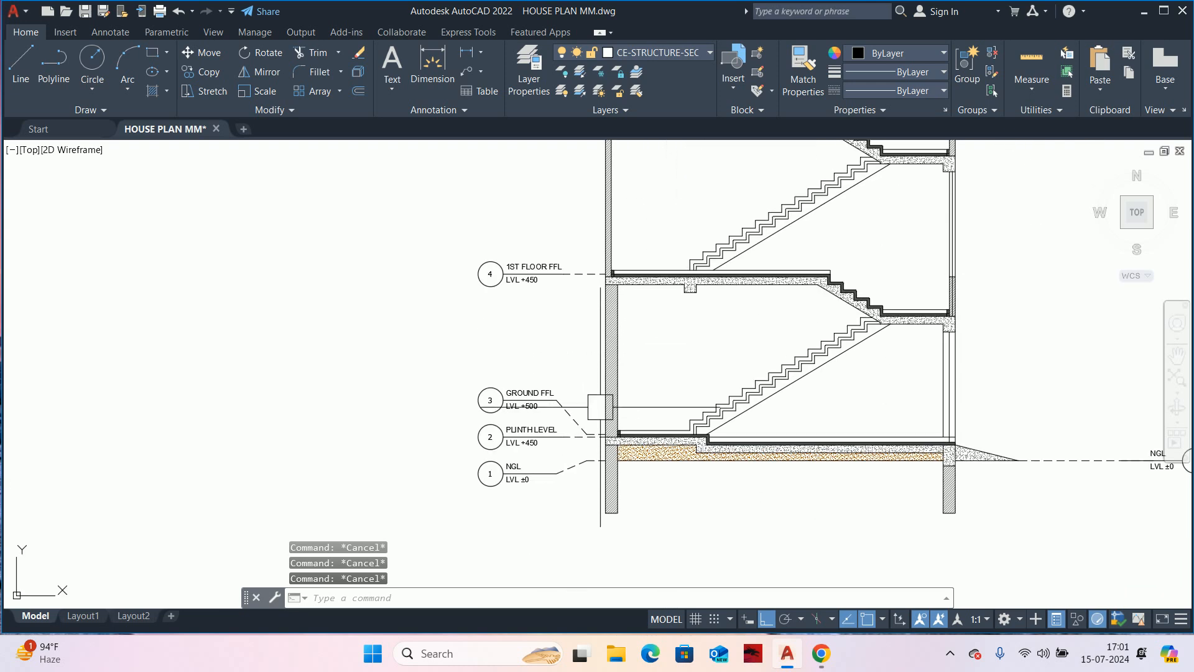
type("DLI")
key("Return")
scroll(604, 479, "up", 4)
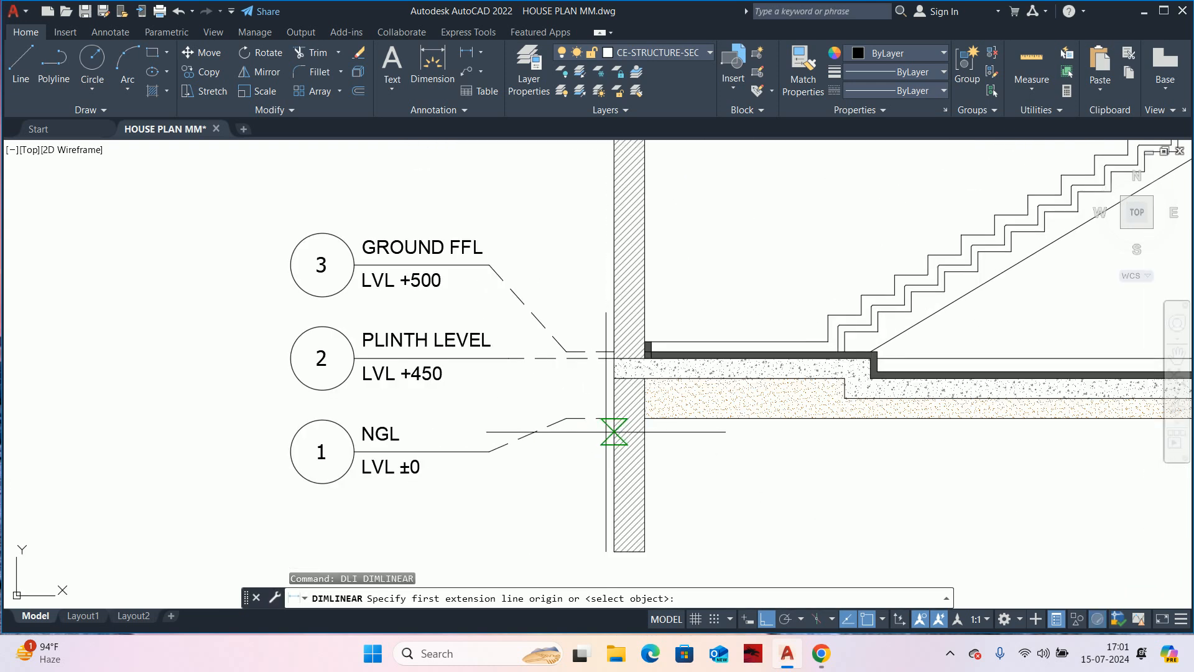
left_click(614, 431)
middle_click_drag(637, 213, 648, 583)
left_click(625, 291)
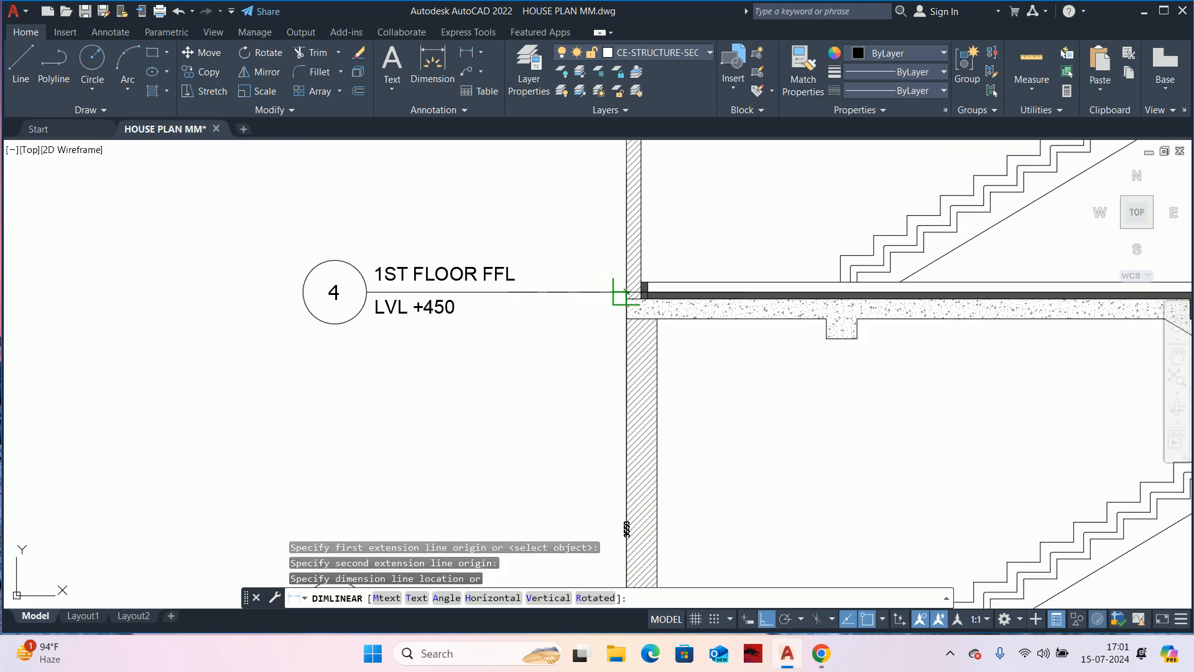
scroll(595, 507, "up", 6)
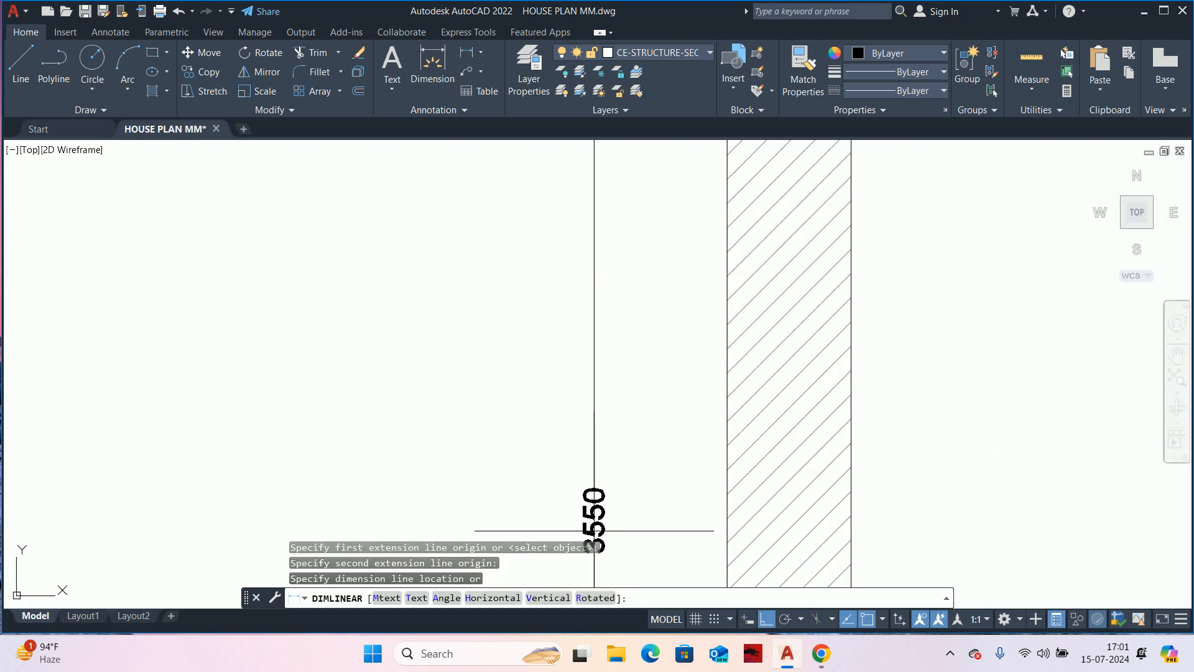
scroll(600, 520, "down", 5)
key("Escape")
- Change the 1ST FLOOR FFL tag's level text to LVL +3550
scroll(434, 286, "up", 3)
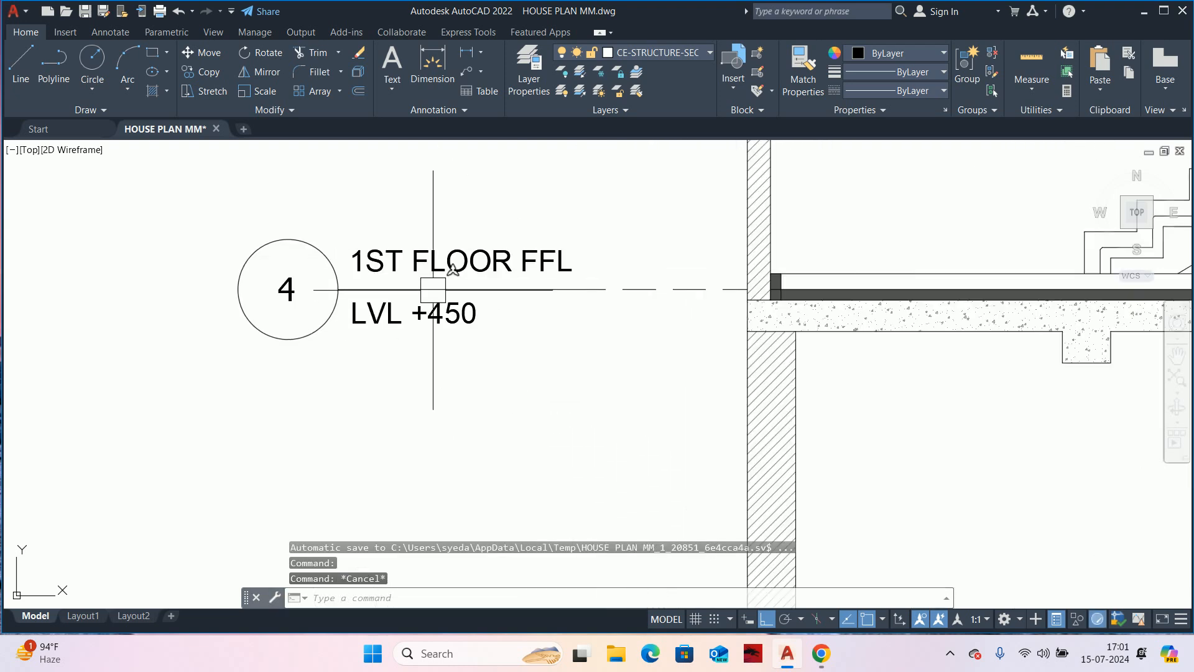
double_click(431, 311)
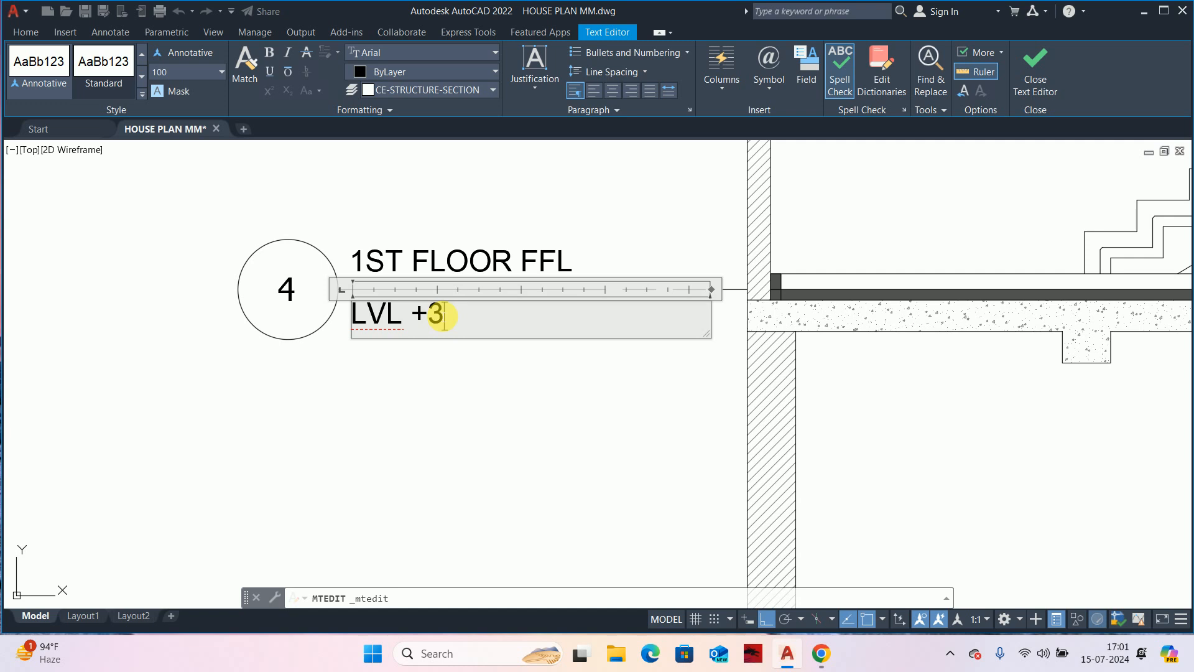
key("Escape")
key("Escape")
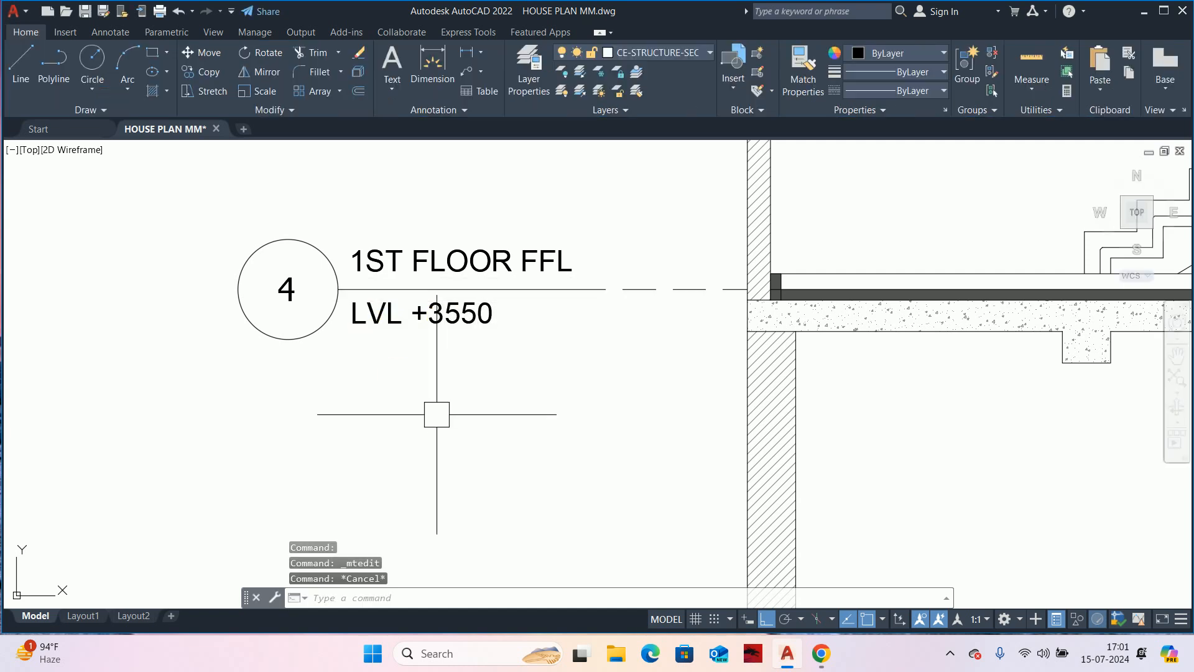
- Copy the 1ST FLOOR FFL tag with its two texts and dashed line straight up to the finished floor level of the next storey
scroll(533, 381, "down", 8)
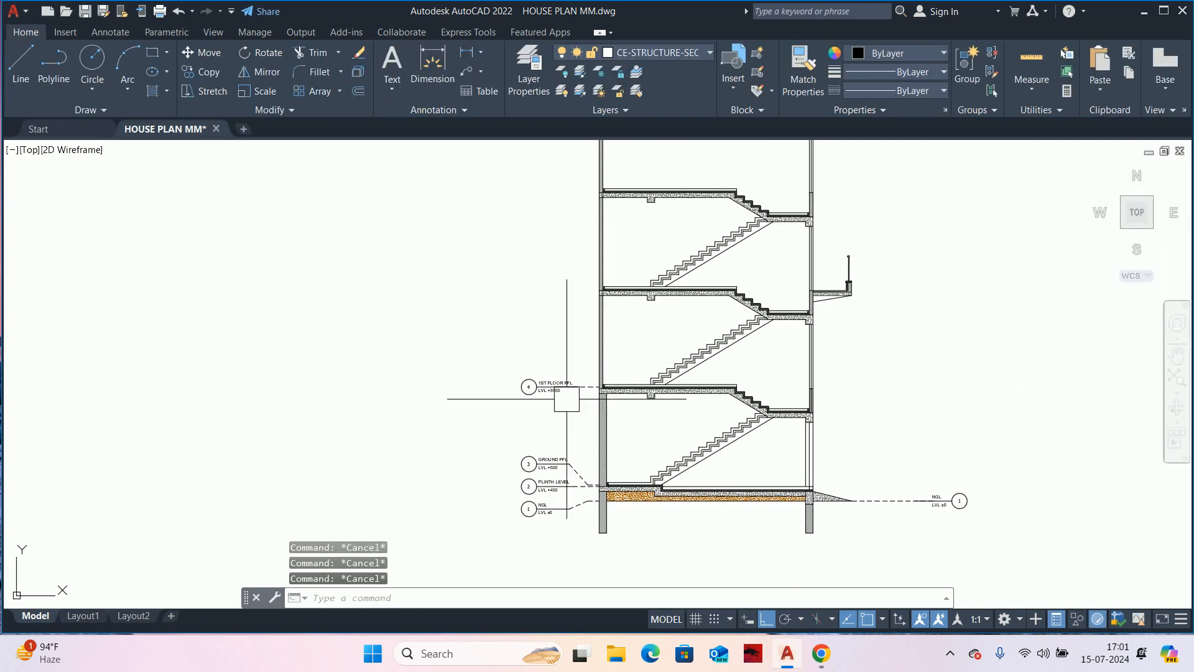
scroll(569, 404, "up", 4)
type("co")
key("Return")
left_click(569, 411)
left_click(344, 275)
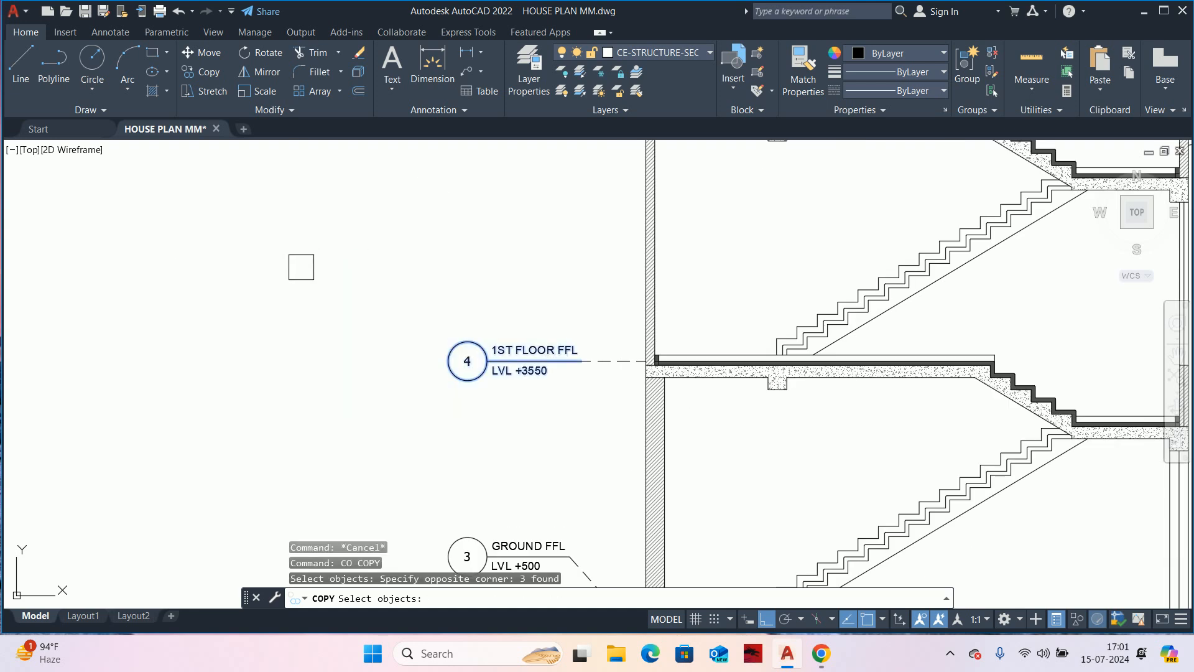
key("Return")
scroll(641, 367, "up", 4)
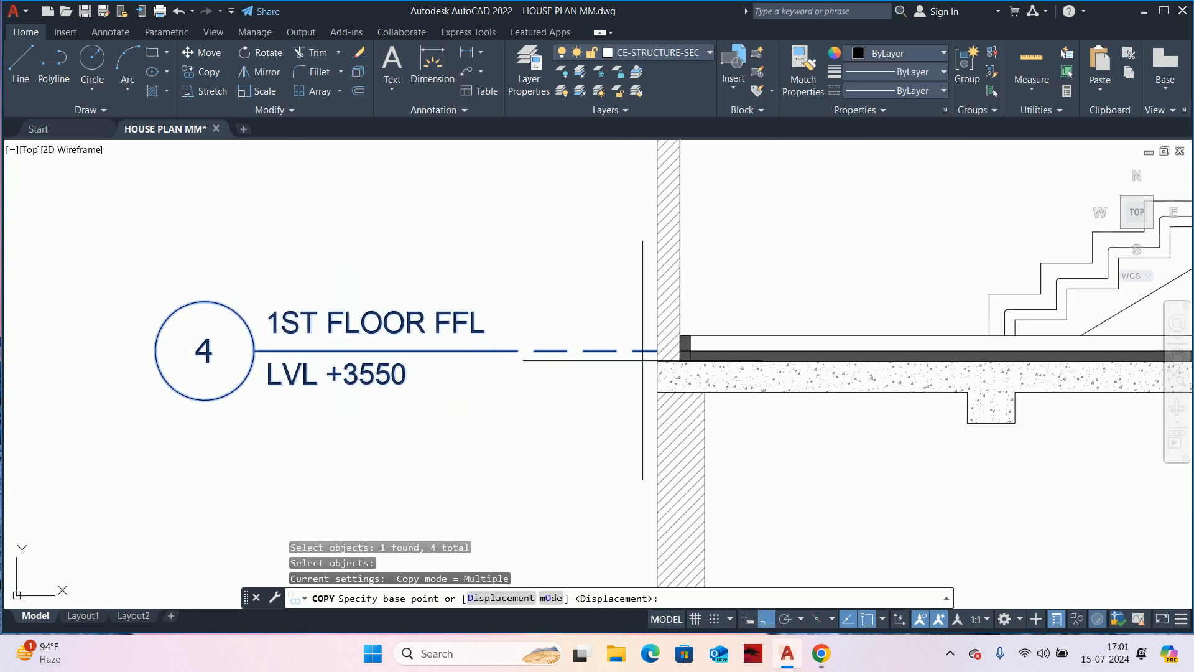
left_click(647, 352)
scroll(637, 194, "down", 2)
middle_click_drag(636, 190, 599, 481)
scroll(616, 194, "up", 2)
scroll(616, 195, "up", 4)
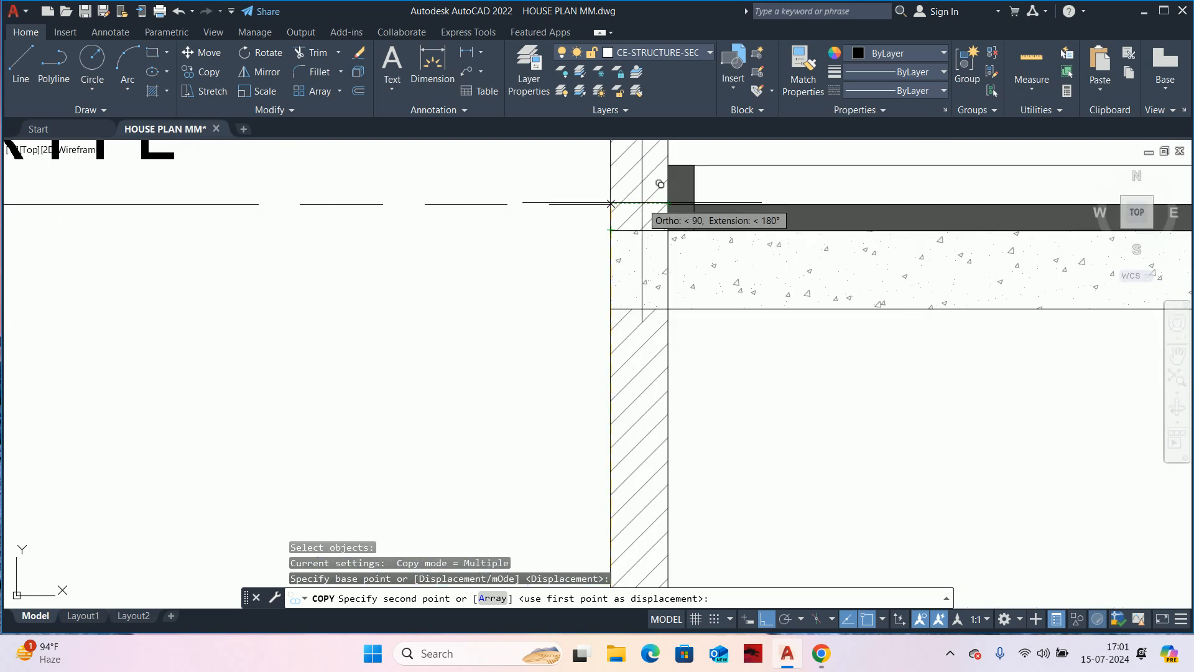
left_click(642, 204)
- Place two more copies of the tag, at the next higher floor's finished level and at the topmost slab's upper surface
scroll(642, 204, "down", 5)
middle_click_drag(629, 206, 610, 486)
scroll(612, 340, "up", 7)
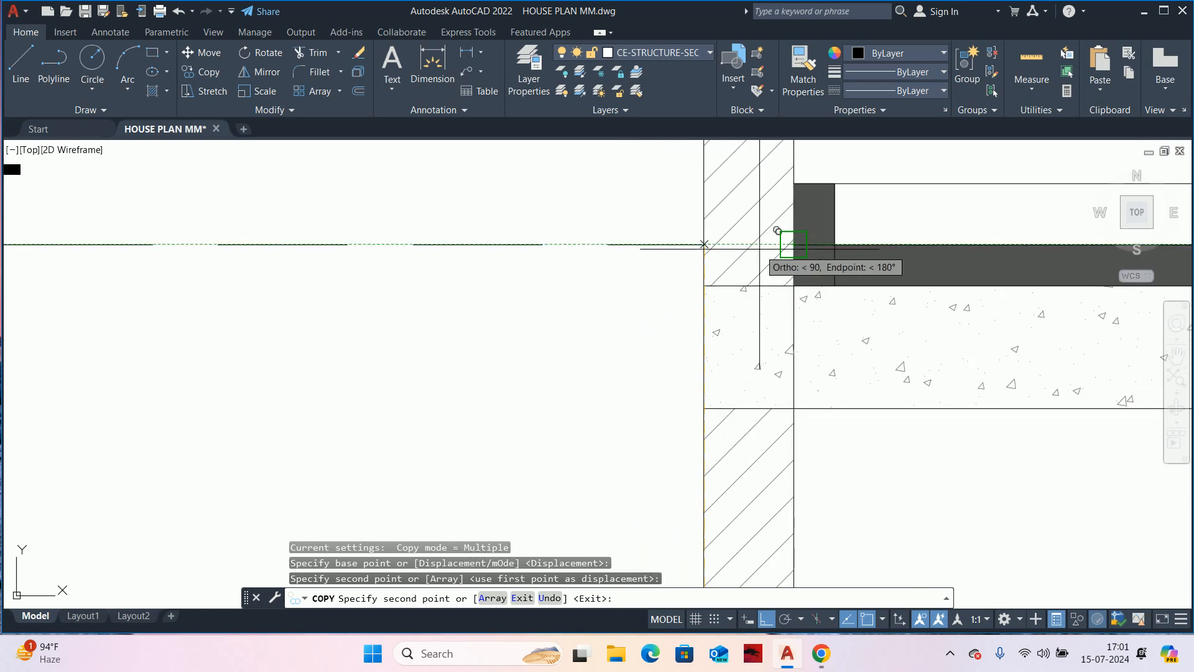
left_click(760, 250)
scroll(760, 250, "down", 7)
middle_click_drag(760, 250, 714, 603)
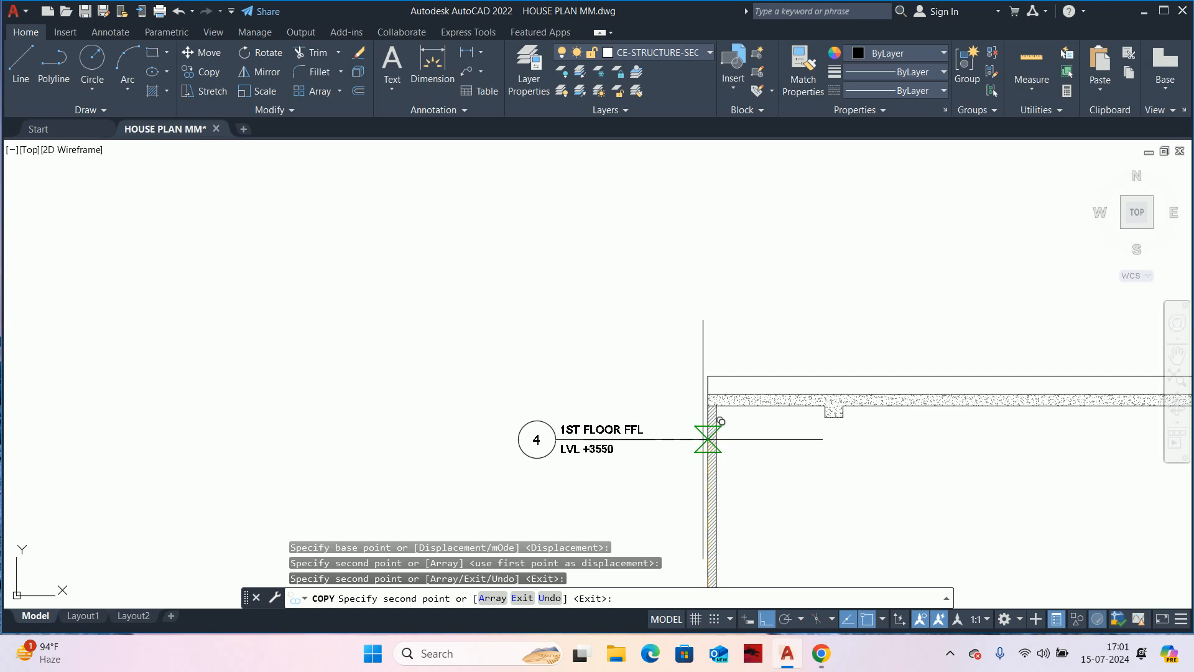
scroll(707, 382, "up", 3)
left_click(704, 400)
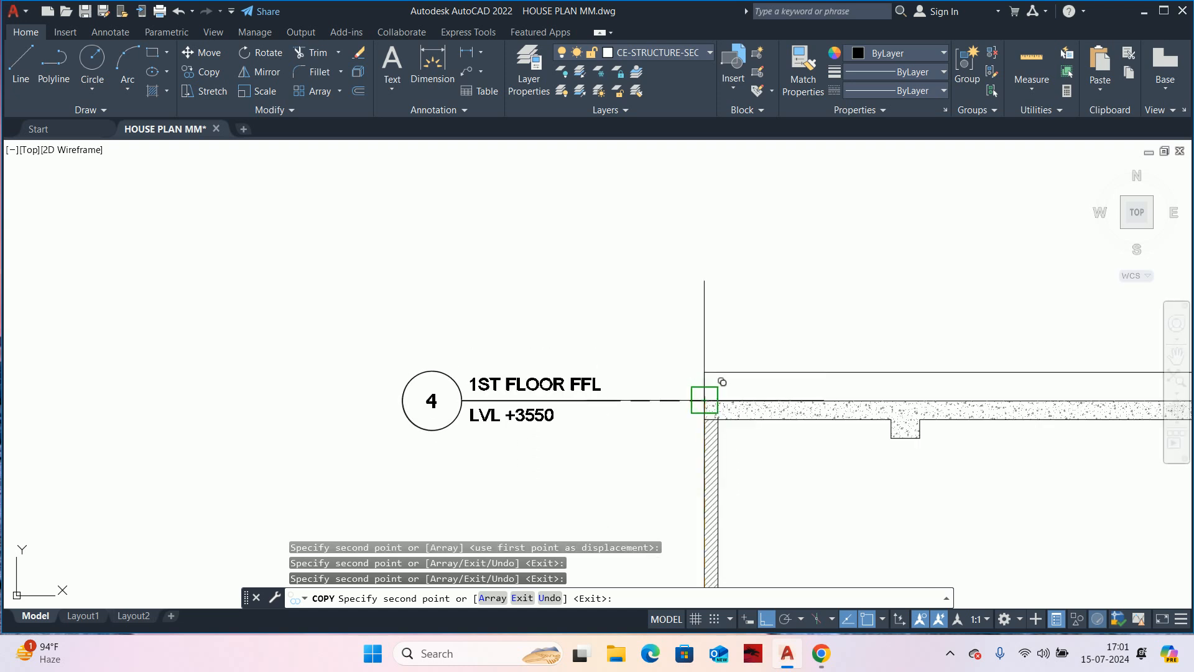
scroll(541, 439, "down", 4)
key("Escape")
key("Escape")
scroll(558, 509, "down", 2)
middle_click_drag(560, 514, 617, 332)
scroll(617, 332, "down", 2)
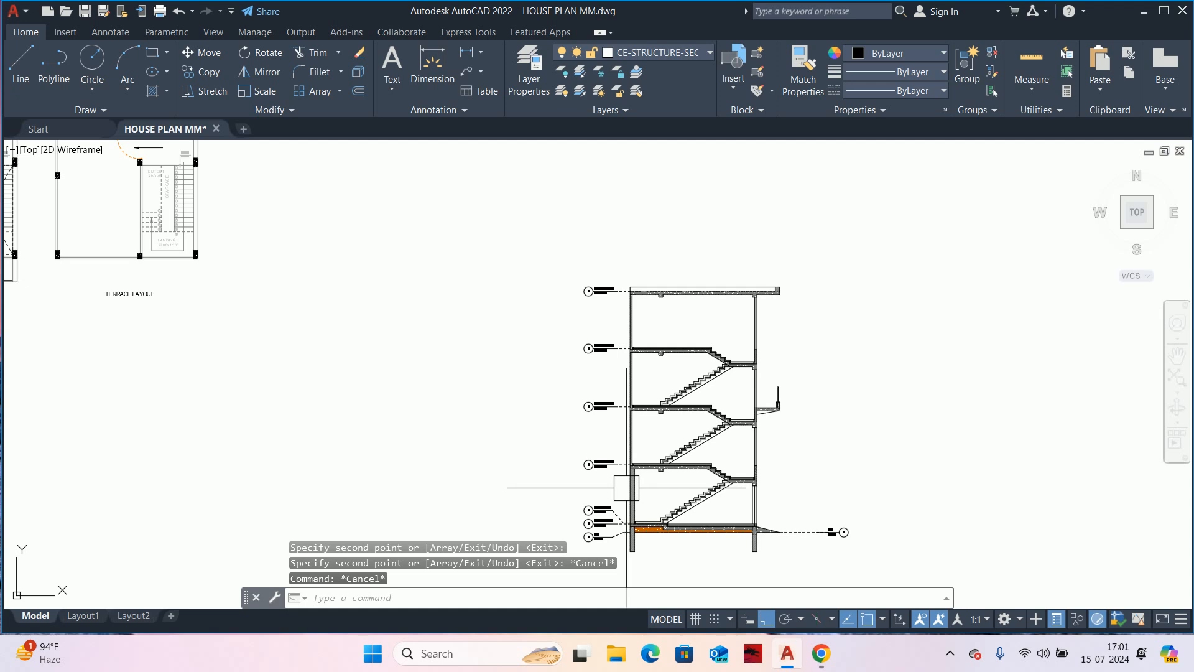
middle_click_drag(631, 487, 628, 451)
key("Escape")
scroll(637, 438, "up", 2)
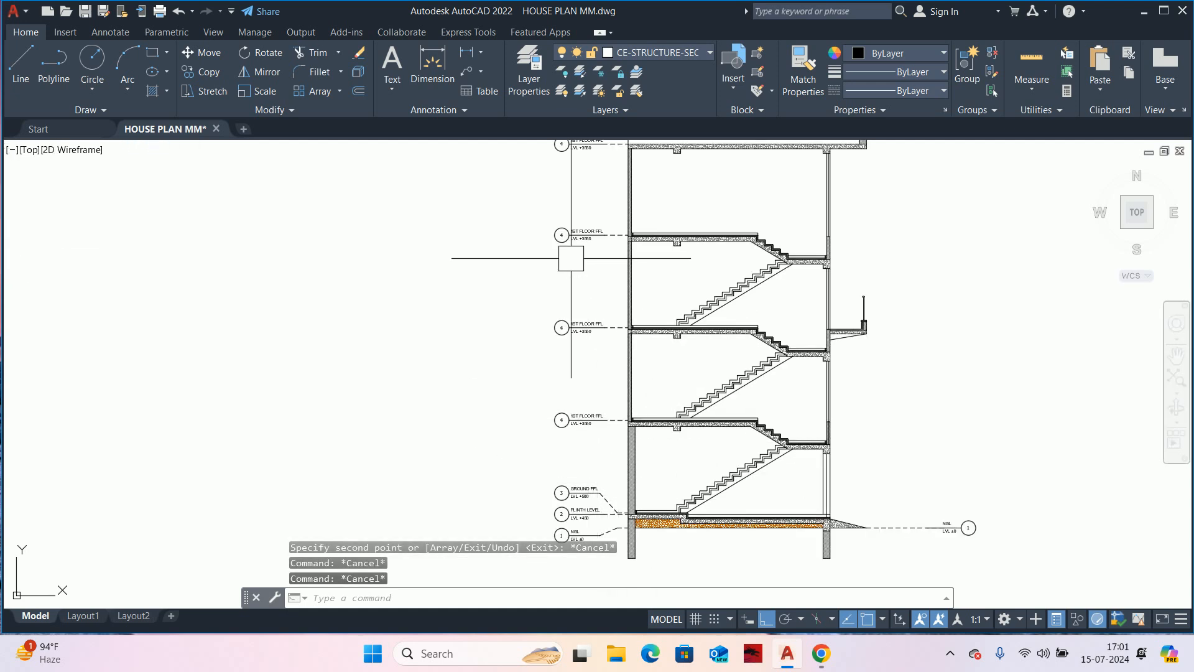
key("Escape")
middle_click_drag(892, 488, 821, 445)
scroll(869, 498, "up", 2)
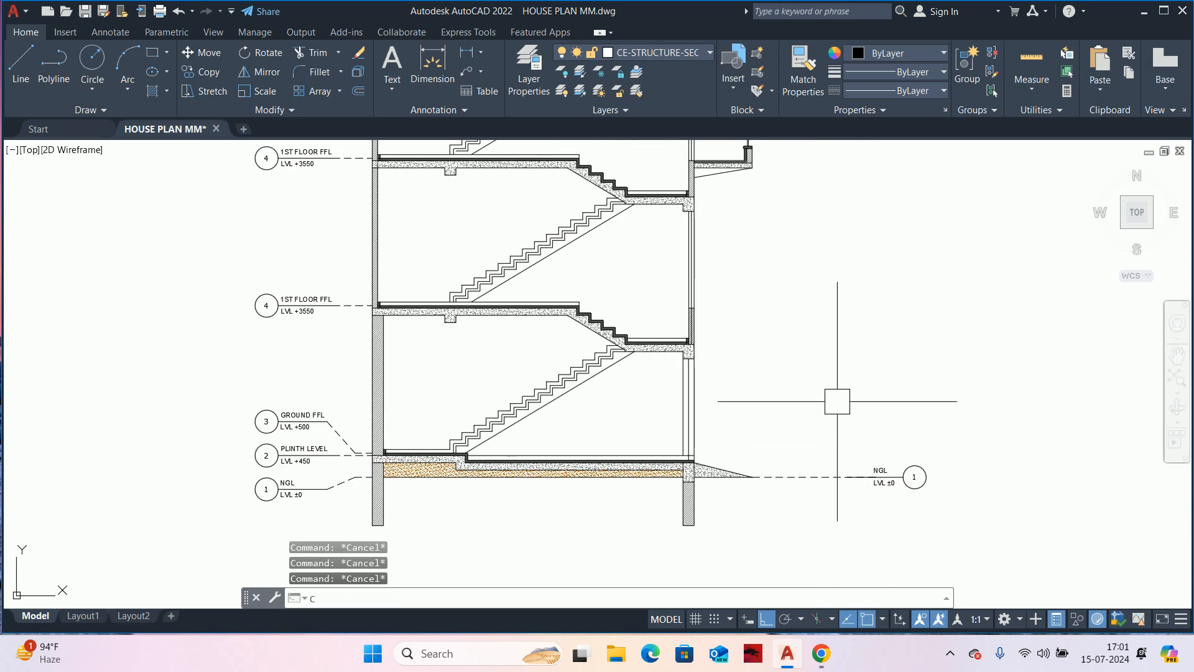
type("co")
key("Escape")
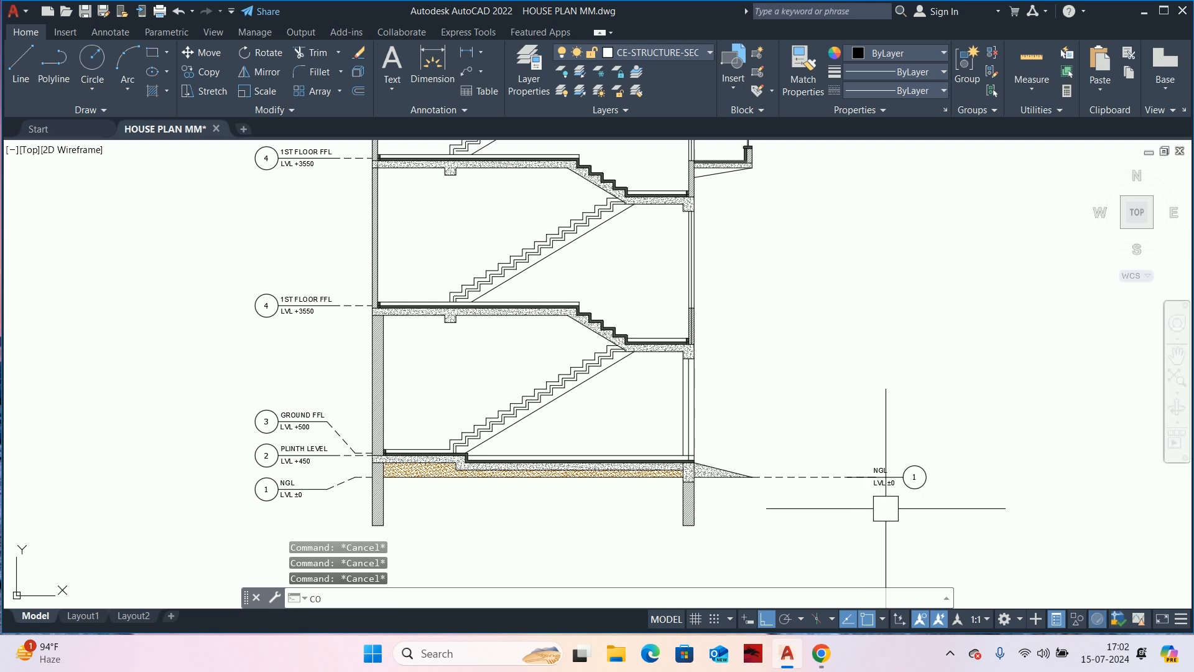
type("co")
key("Return")
left_click(989, 497)
left_click(765, 399)
key("Escape")
key("Escape")
- Copy the NGL tag beside the sloped apron, with its texts and dashed line, up to the line above the dark floor finish
type("co")
key("Return")
left_click(1011, 516)
left_click(821, 413)
key("Return")
scroll(753, 479, "up", 2)
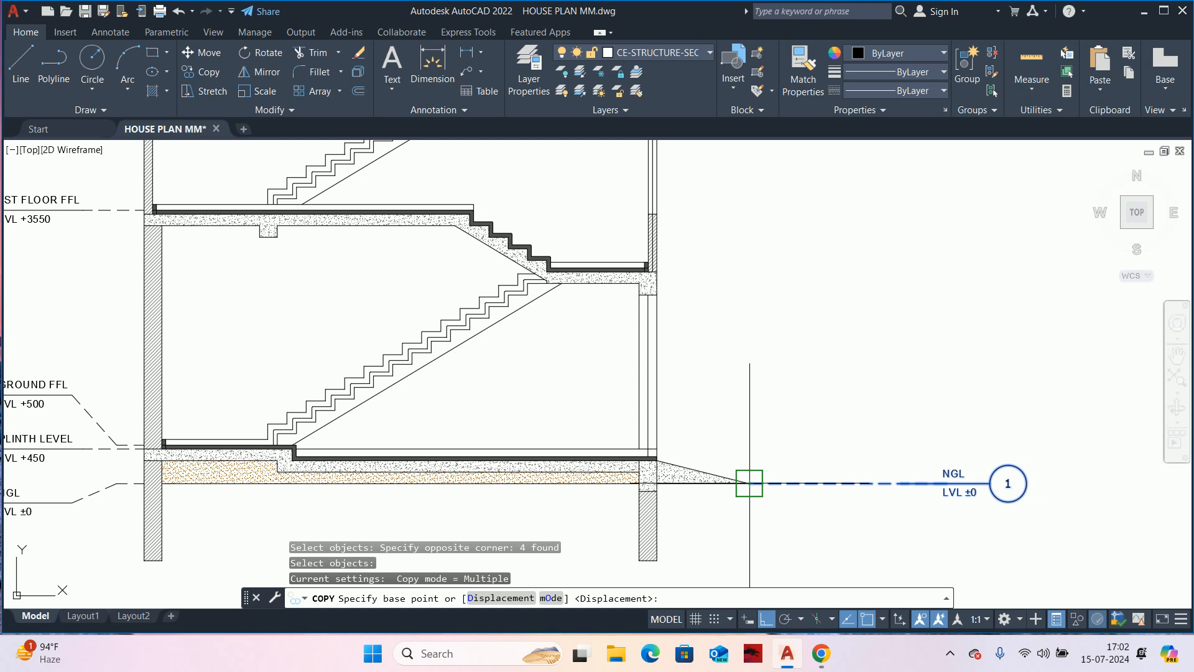
scroll(733, 482, "up", 3)
left_click(675, 476)
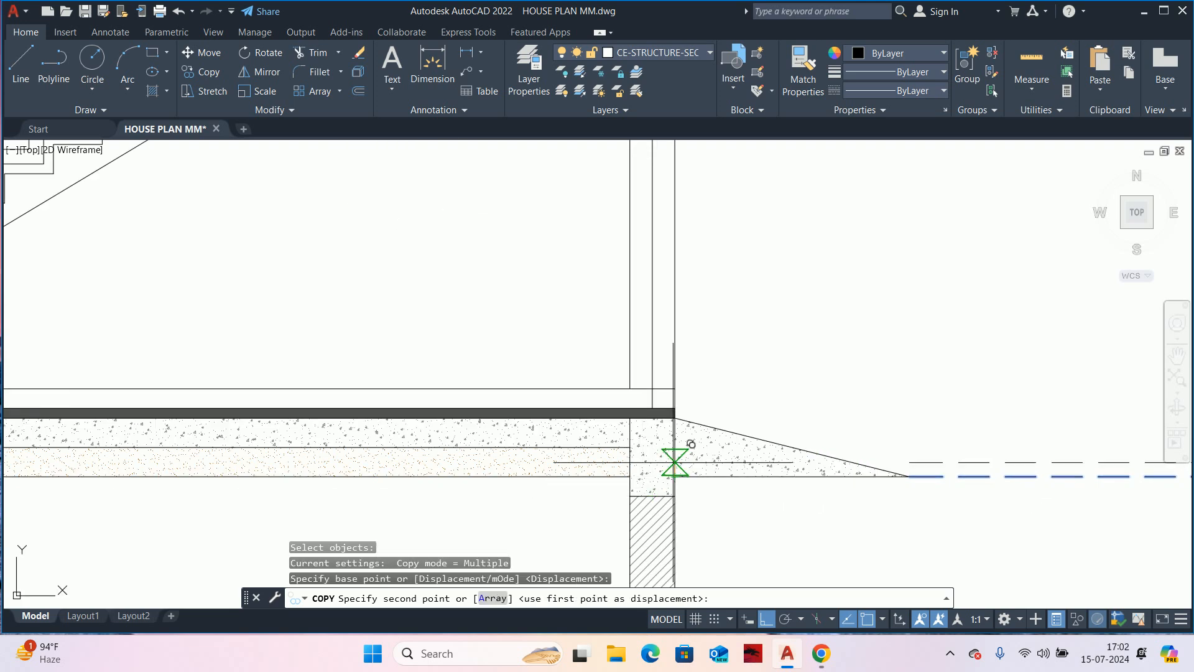
left_click(675, 388)
key("Escape")
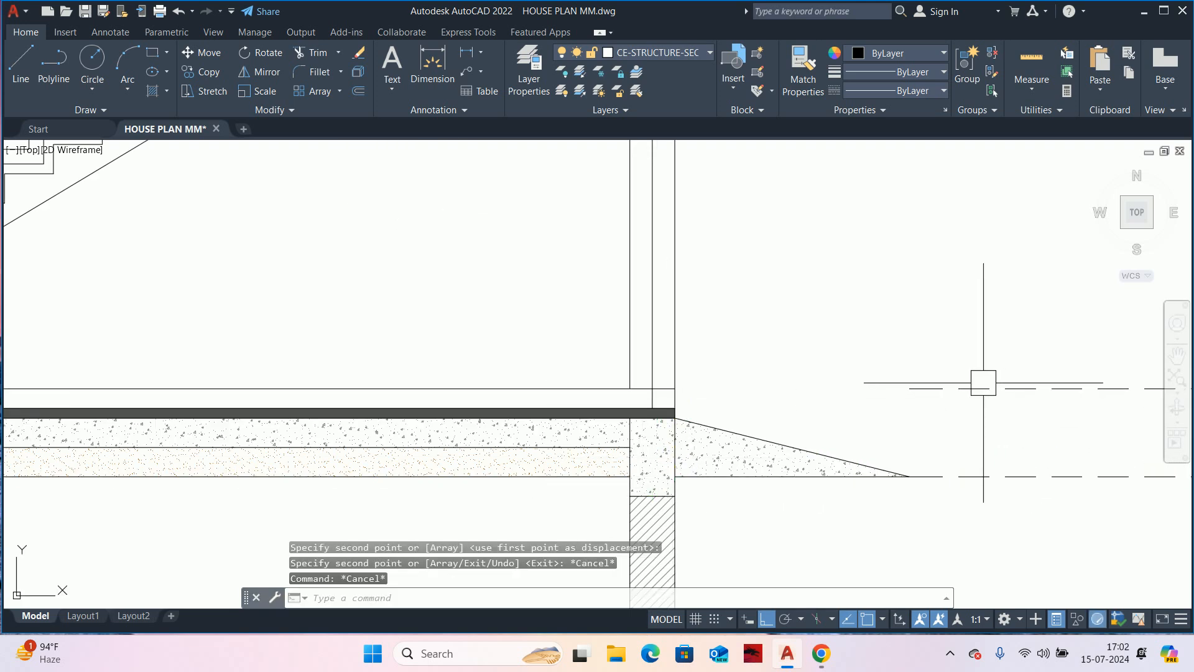
- Extend the copied tag's dashed line to the outer face of the building wall
type("ex")
key("Return")
scroll(928, 386, "down", 4)
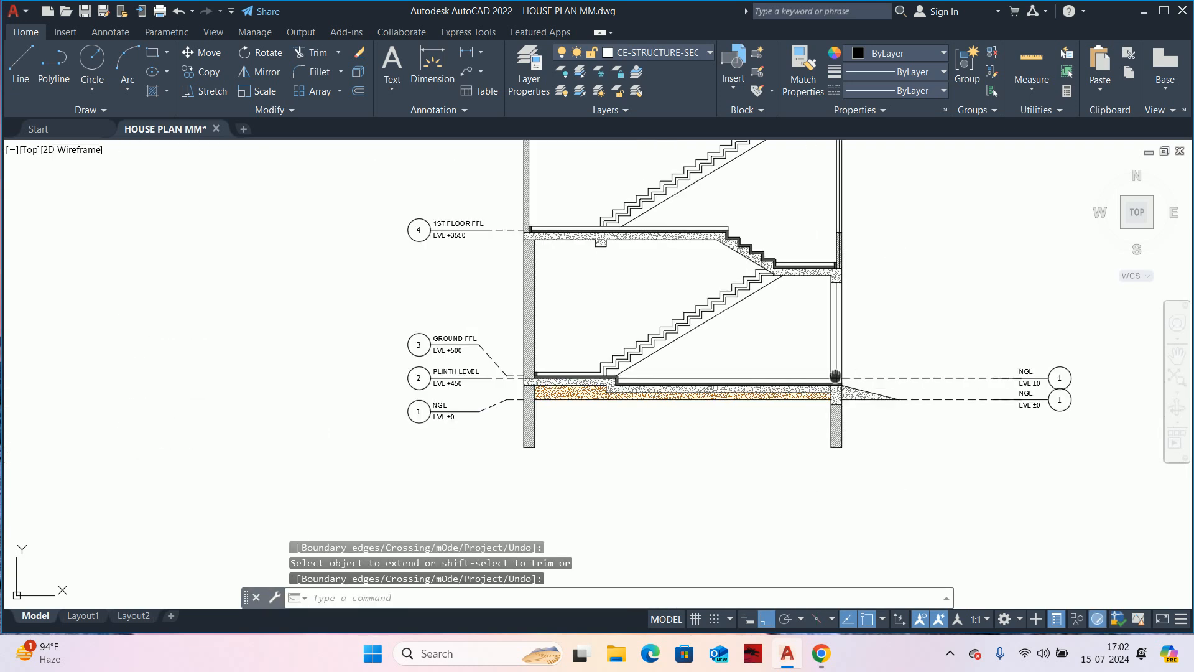
key("Escape")
key("Escape")
scroll(858, 383, "down", 2)
scroll(806, 392, "up", 4)
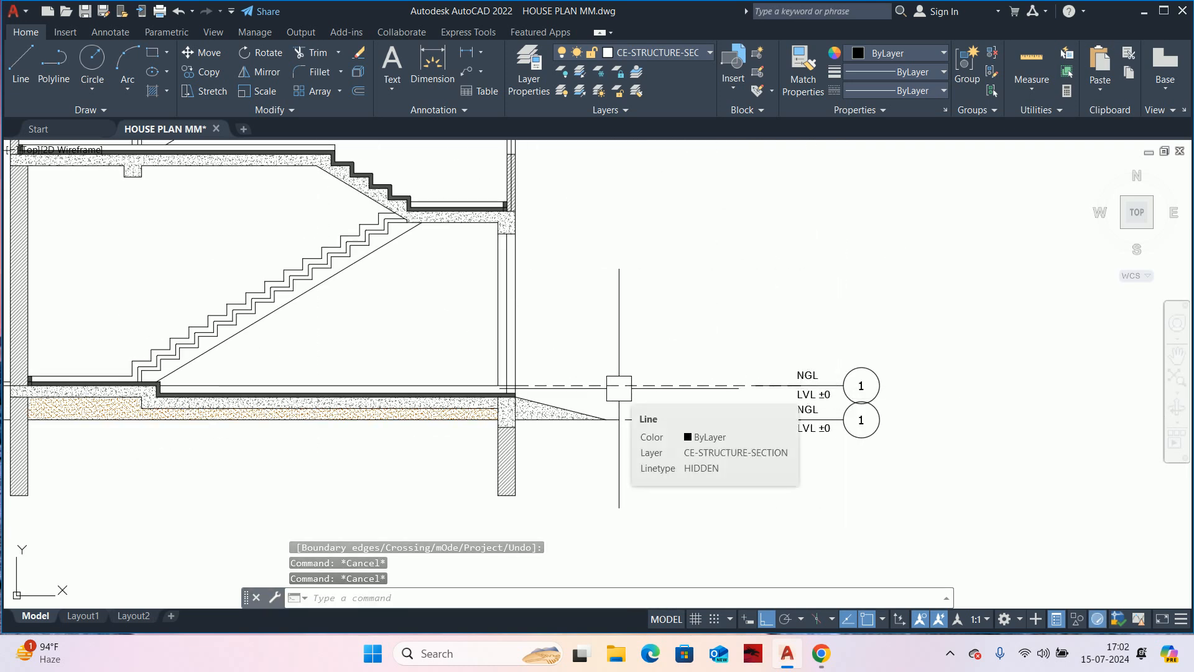
- Move the copied tag's circle, NGL label and dashed line down to the top of the dark floor finish at the outer wall
scroll(560, 395, "up", 2)
middle_click_drag(785, 420, 530, 427)
type("m")
key("Return")
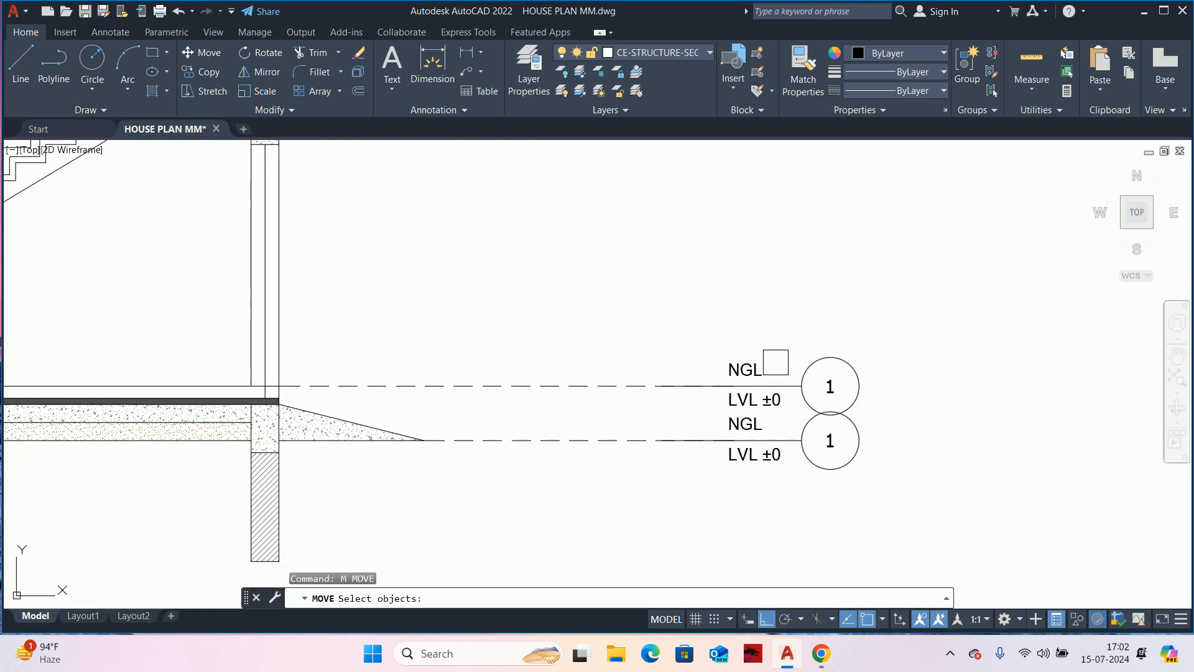
left_click(633, 391)
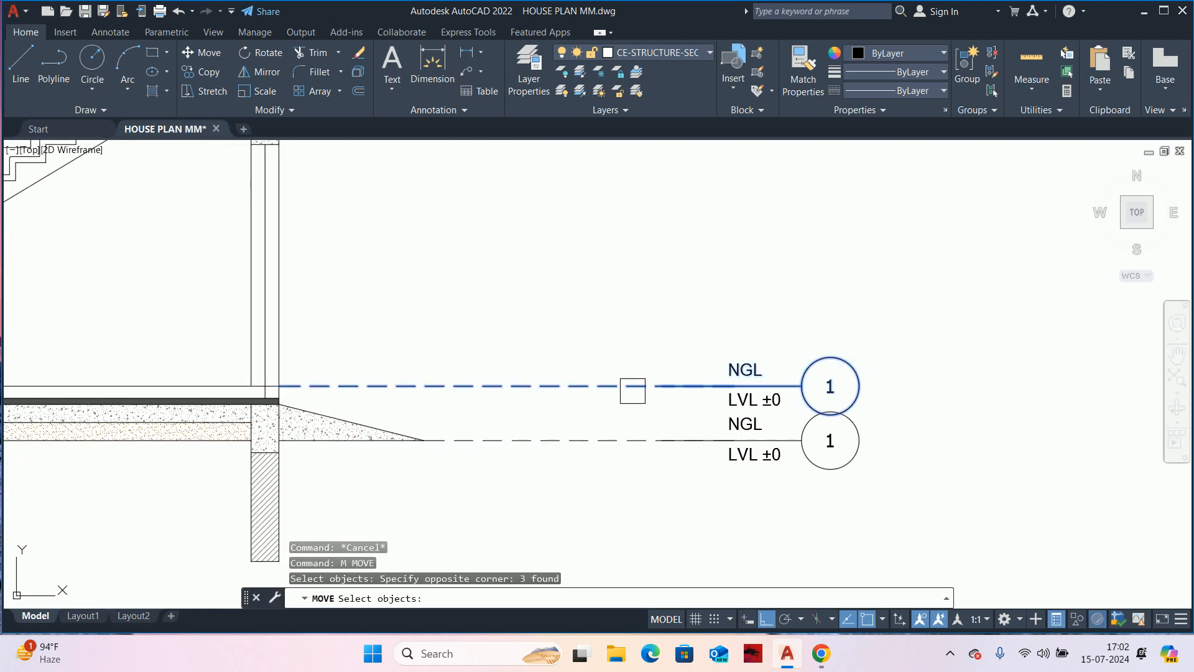
middle_click_drag(442, 405, 632, 358)
scroll(632, 357, "up", 3)
key("Return")
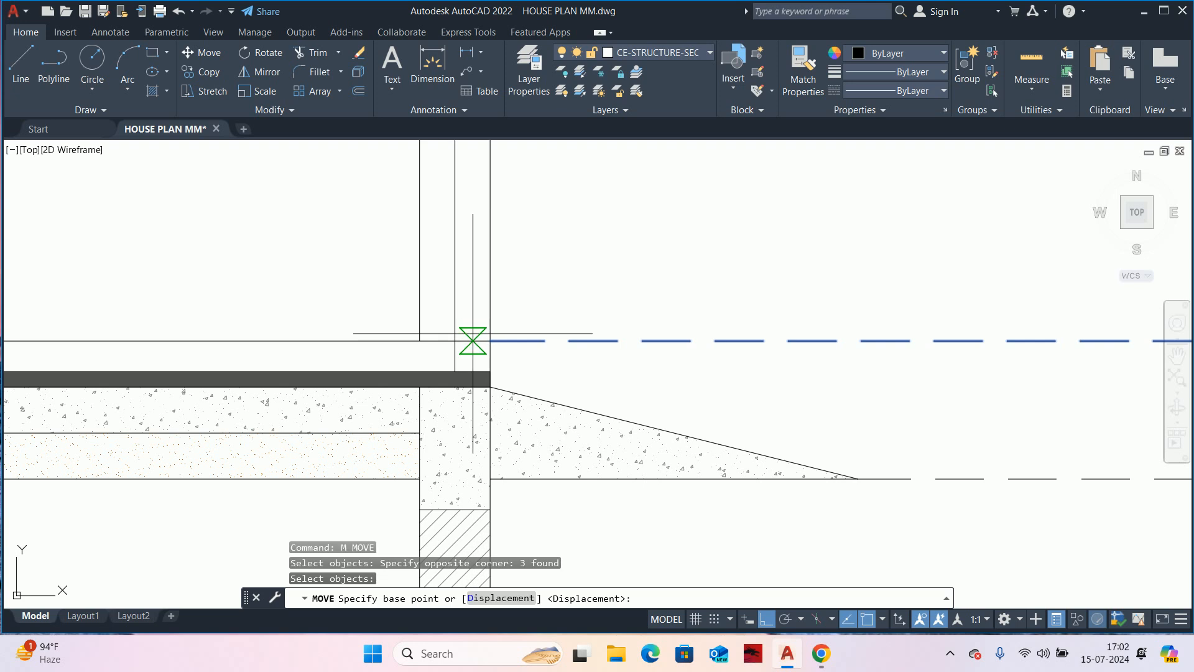
left_click(490, 341)
key("Escape")
scroll(589, 330, "down", 3)
key("Escape")
key("Escape")
- Move the lower NGL tag with its two texts and short leader line straight down by 250
middle_click_drag(941, 404, 922, 402)
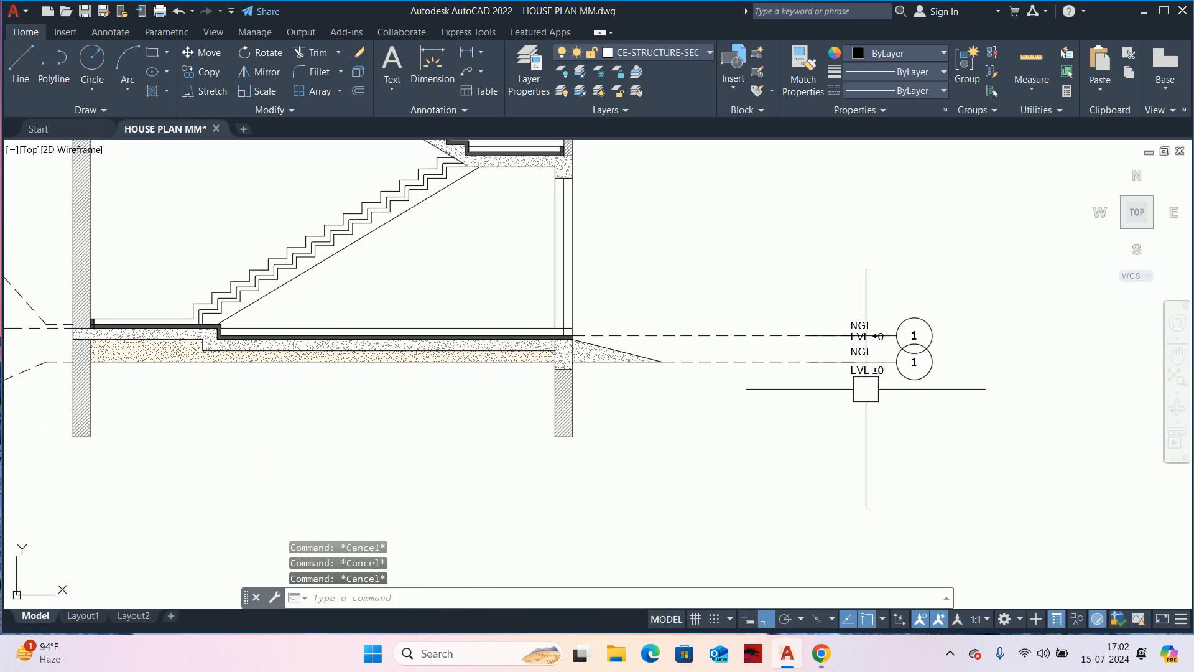
scroll(895, 383, "down", 2)
scroll(894, 383, "up", 2)
type("m")
key("Return")
scroll(883, 398, "up", 2)
left_click(889, 391)
left_click(823, 393)
scroll(792, 345, "up", 2)
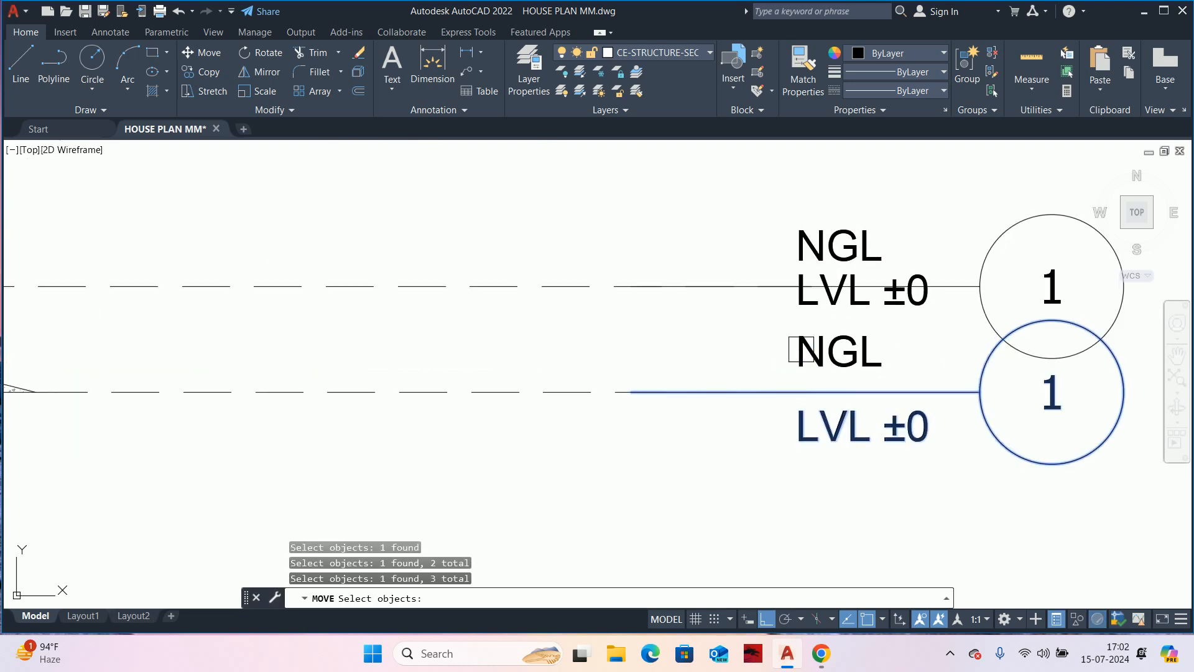
left_click(802, 351)
scroll(802, 351, "down", 3)
key("Return")
left_click(772, 398)
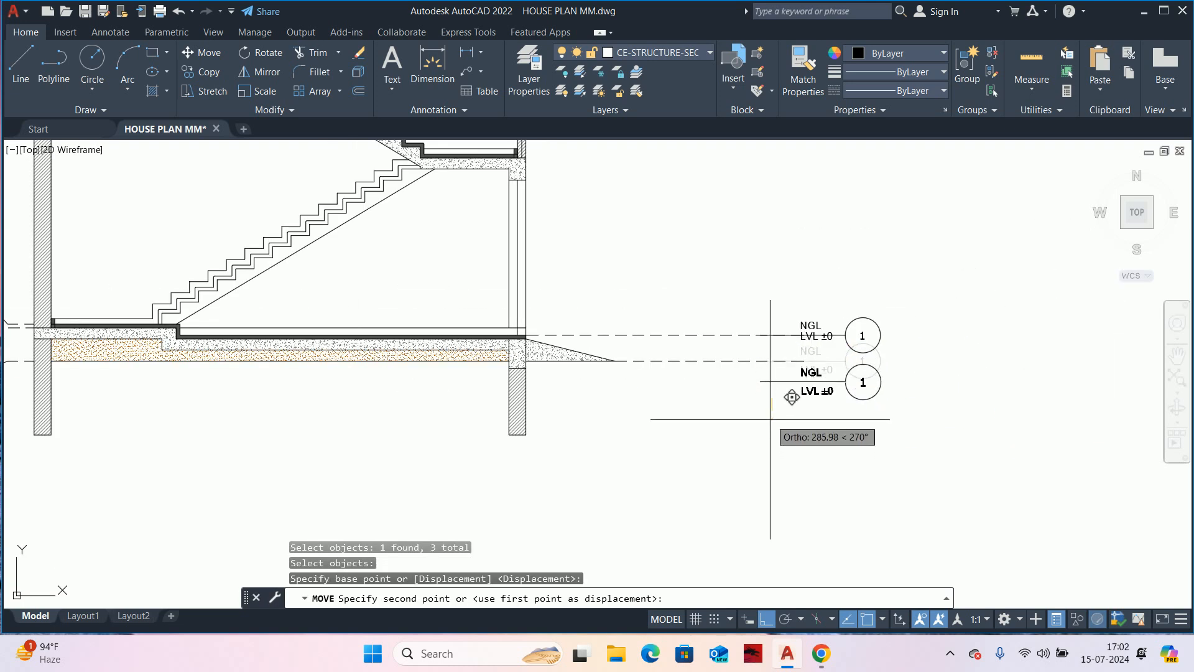
type("250")
key("Return")
- Draw a sloping connector line from the lowered NGL tag's leader end up to the dashed ground level line
type("L")
key("Return")
left_click(760, 379)
left_click(709, 360)
key("Escape")
key("Escape")
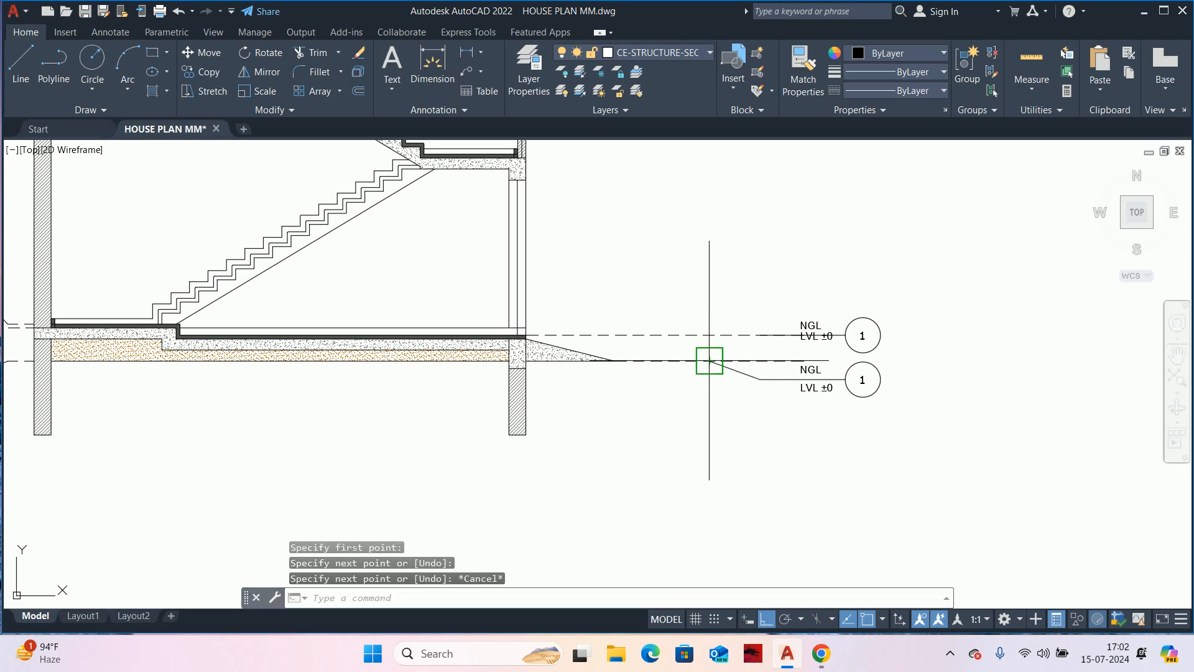
- Trim off the part of the dashed ground level line that runs past the sloping connector
type("TR")
key("Return")
scroll(750, 375, "up", 4)
key("Escape")
key("Escape")
- Match the sloping connector's properties to those of the dashed ground level line
type("MA")
key("Return")
left_click(551, 340)
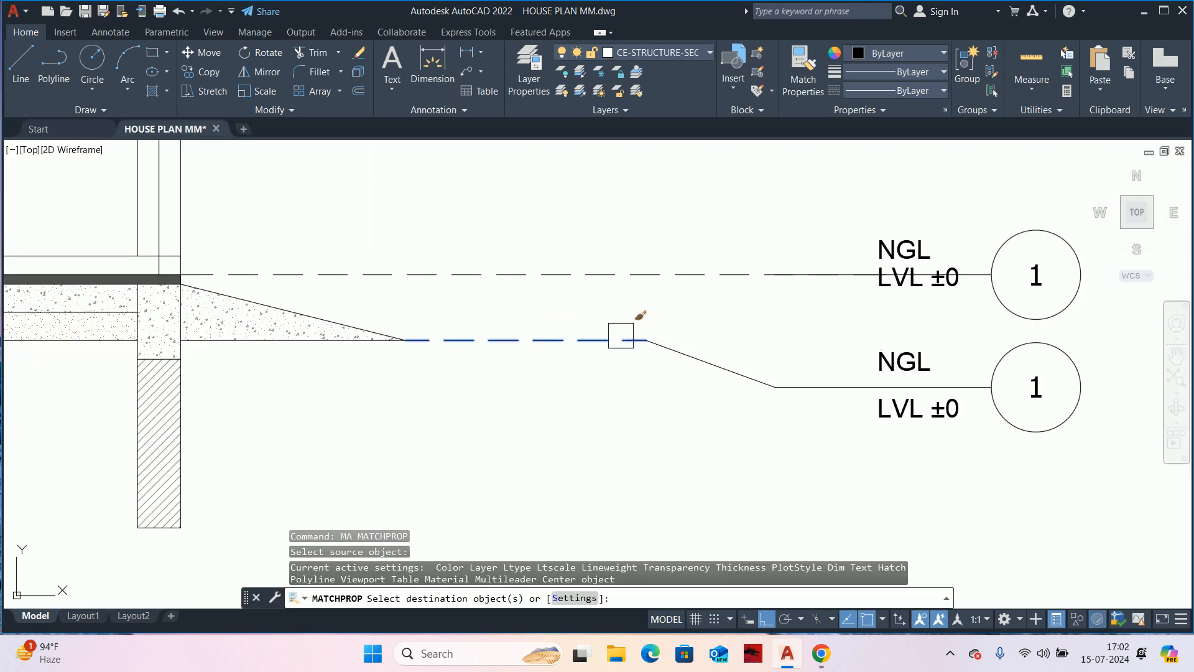
scroll(687, 356, "down", 6)
key("Escape")
middle_click_drag(687, 356, 696, 403)
scroll(714, 382, "up", 2)
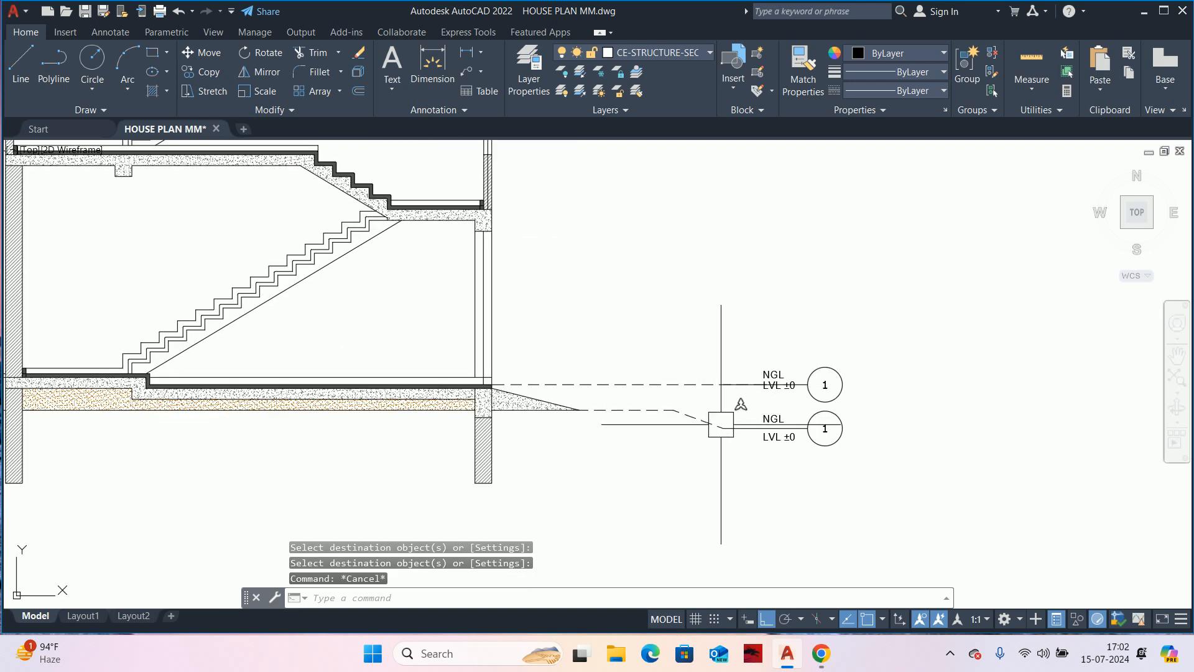
scroll(740, 392, "up", 2)
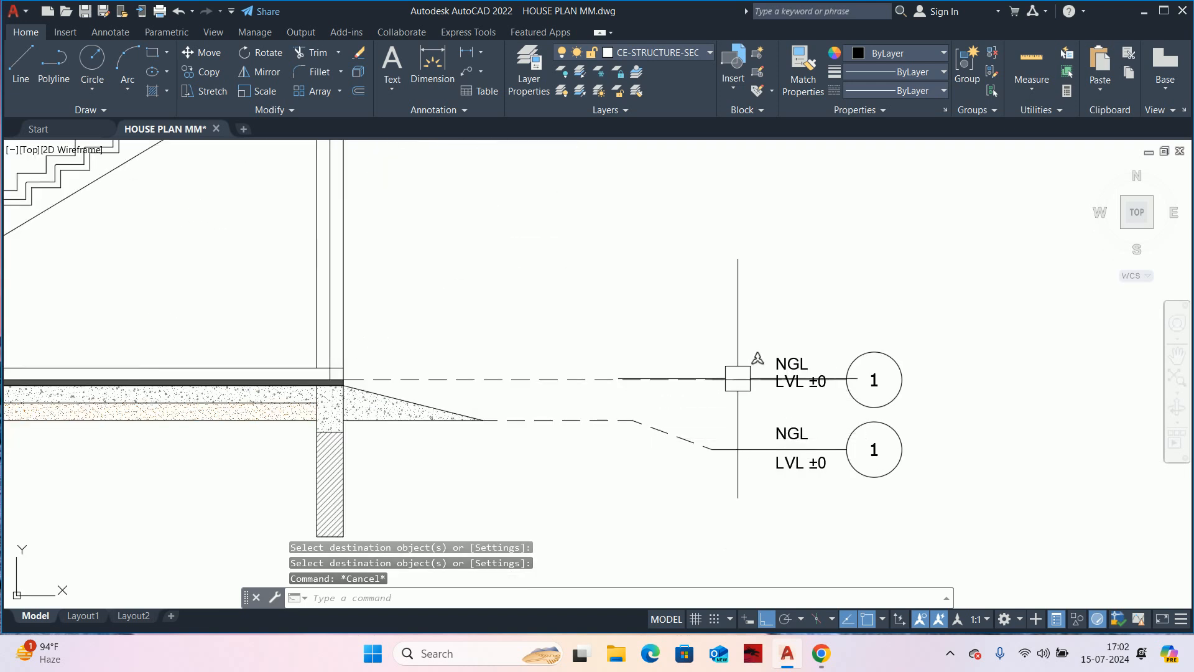
left_click(734, 377)
key("Escape")
scroll(736, 384, "down", 5)
scroll(736, 390, "up", 7)
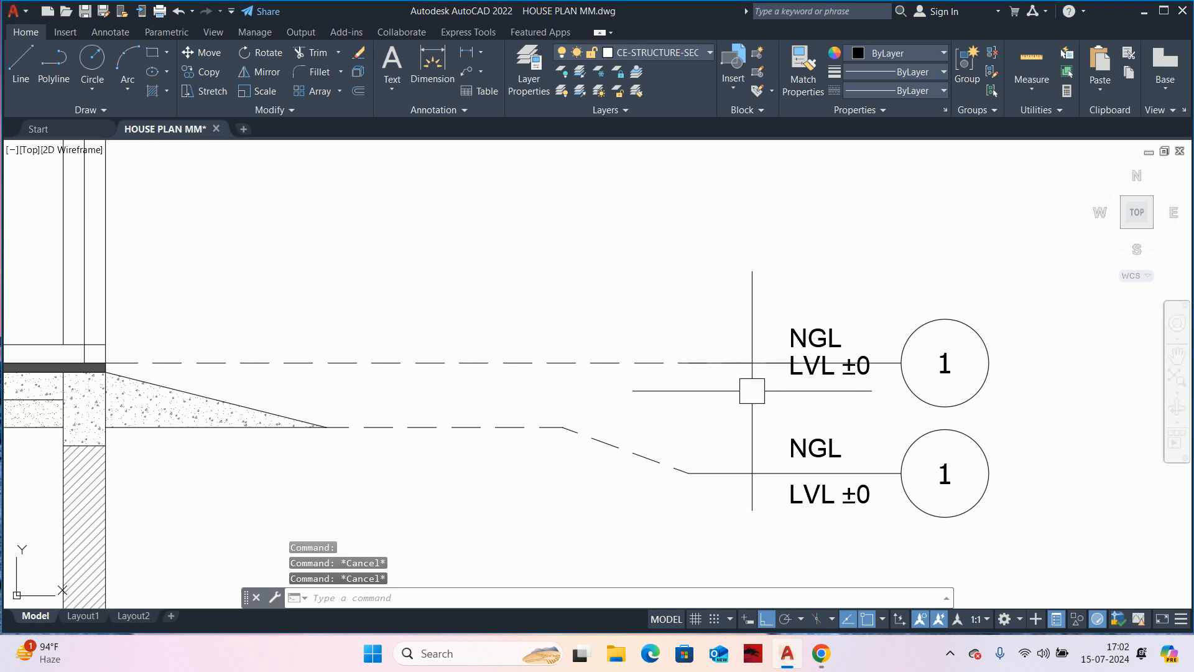
type("m")
key("Return")
left_click(819, 373)
left_click(802, 339)
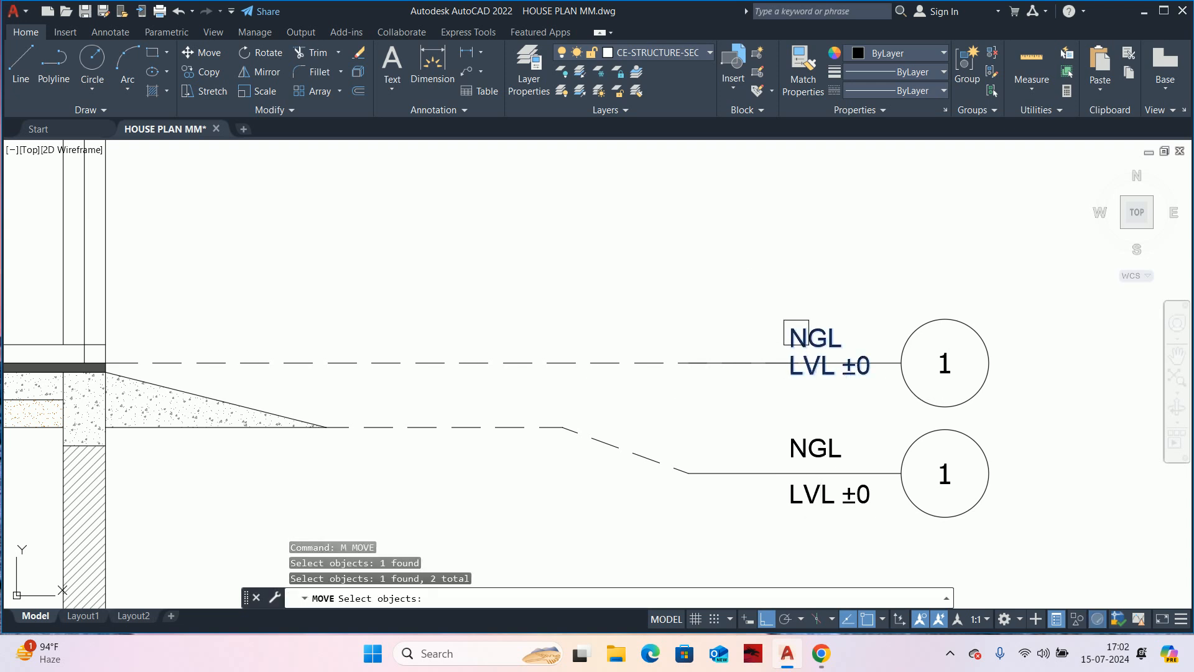
key("Return")
scroll(751, 364, "up", 4)
left_click(753, 316)
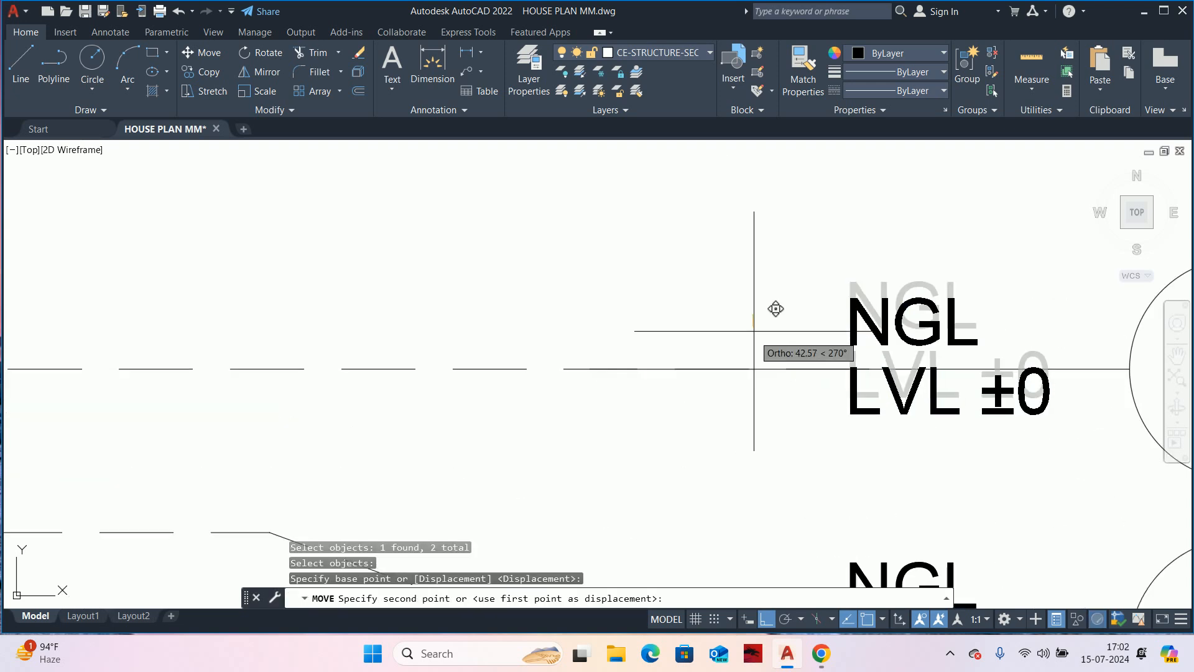
key("Escape")
key("Escape")
scroll(755, 341, "down", 4)
middle_click_drag(763, 346, 782, 355)
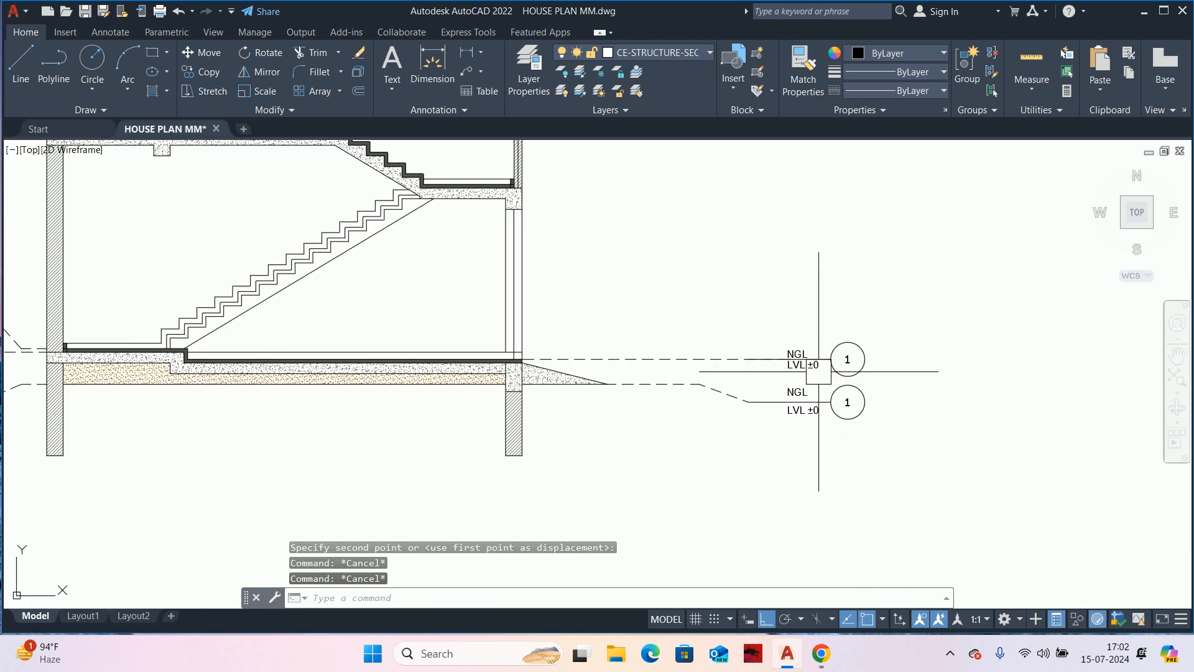
- Trim the vertical window line that runs through the hatched wall above the lower stair landing
scroll(820, 374, "down", 2)
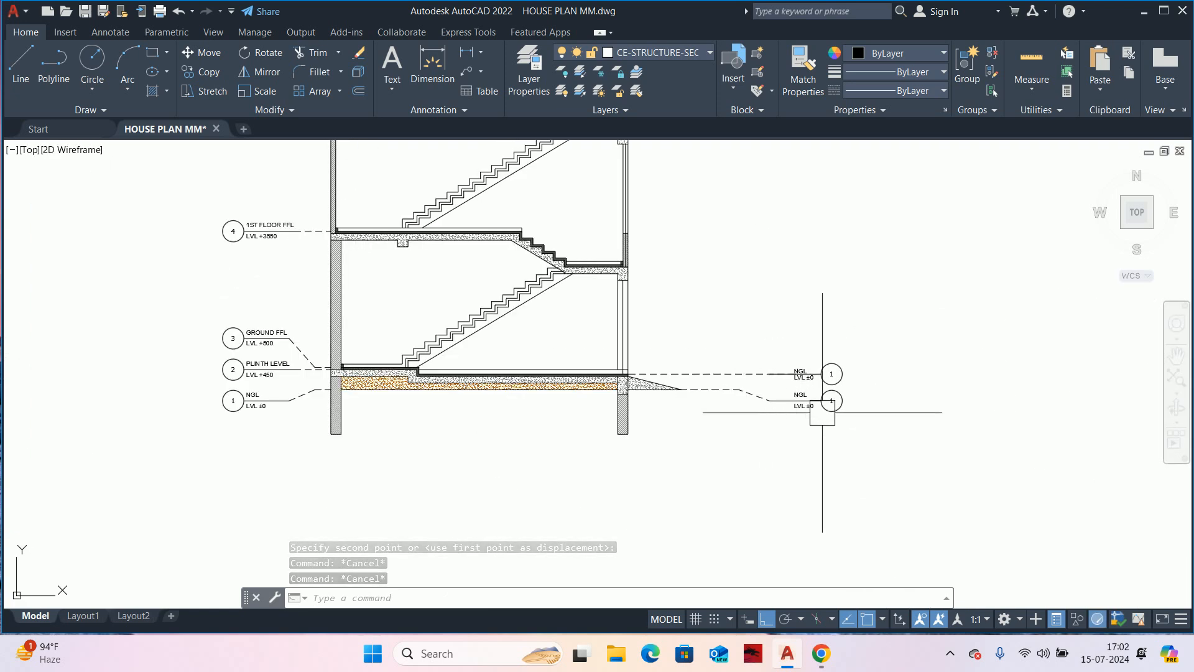
middle_click_drag(733, 386, 760, 498)
scroll(645, 372, "up", 2)
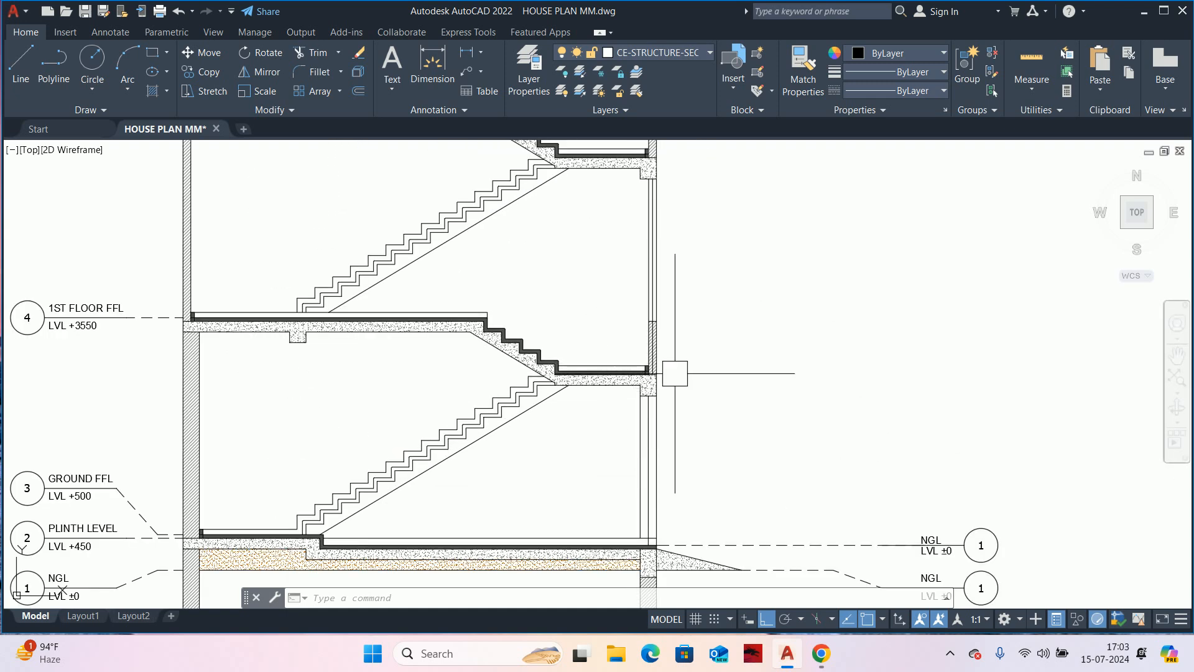
scroll(660, 387, "up", 3)
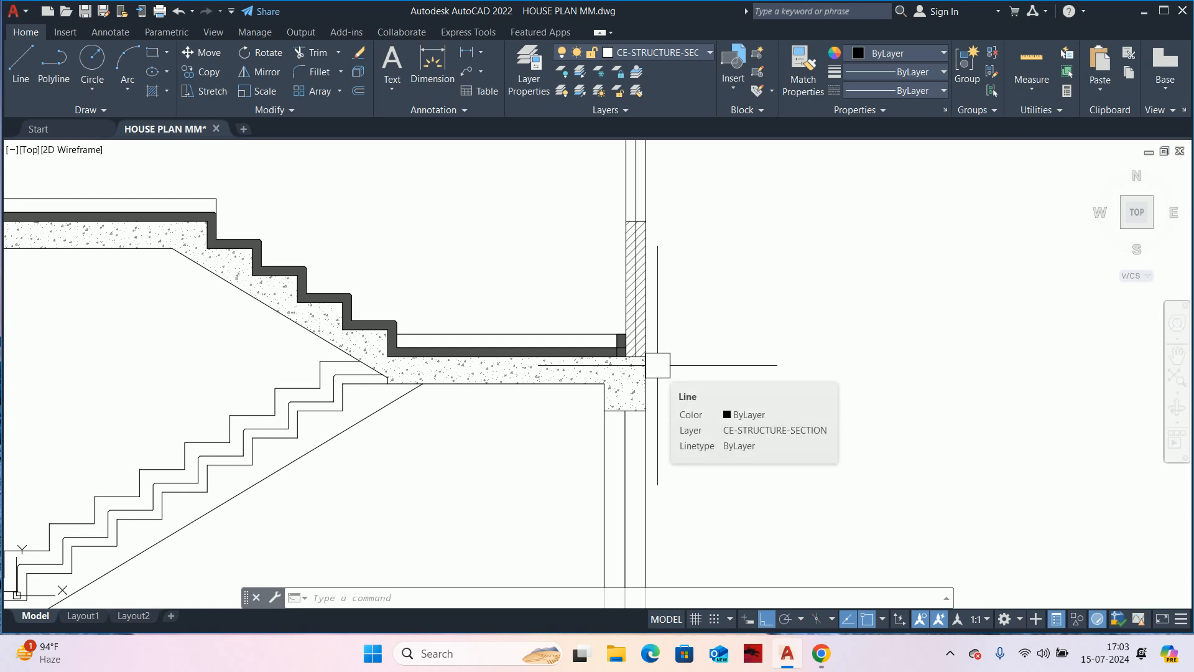
scroll(576, 349, "up", 2)
scroll(622, 344, "down", 5)
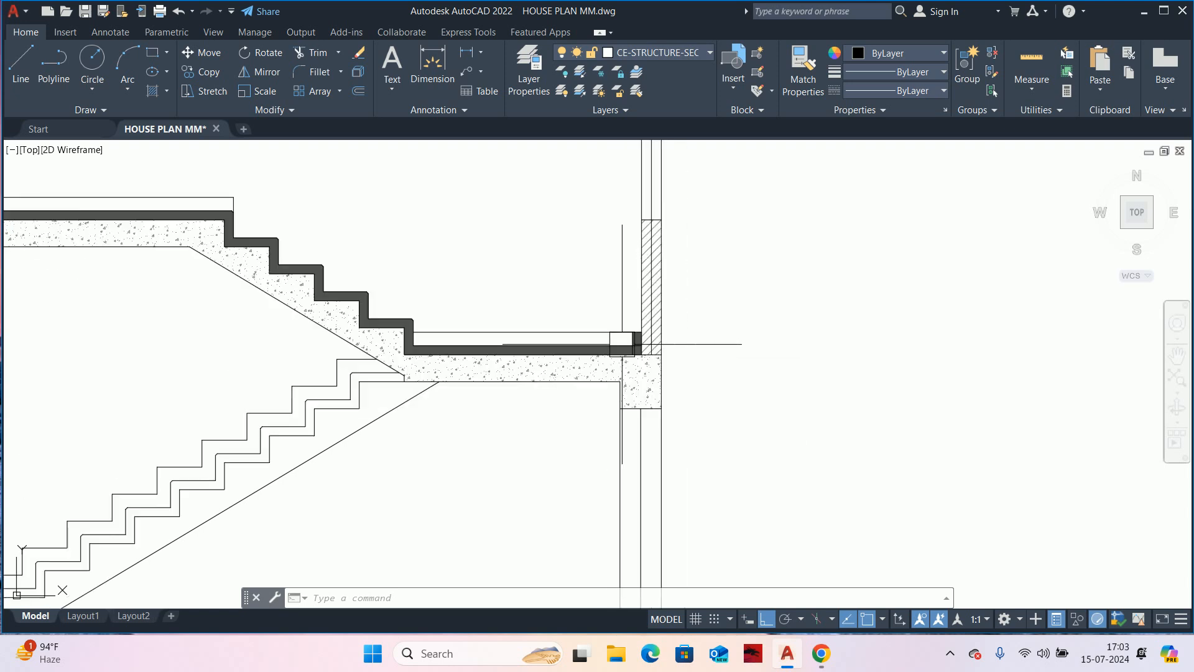
scroll(671, 348, "up", 8)
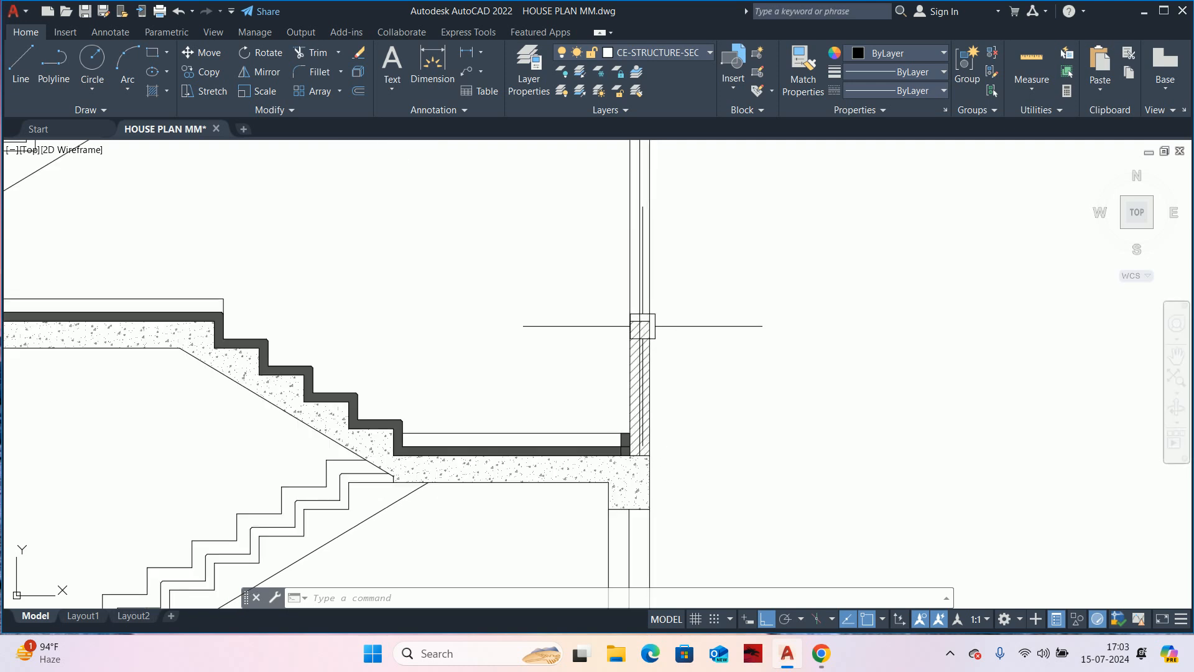
key("Escape")
type("tr")
key("space")
left_click(616, 339)
scroll(614, 339, "up", 8)
middle_click_drag(656, 265, 687, 435)
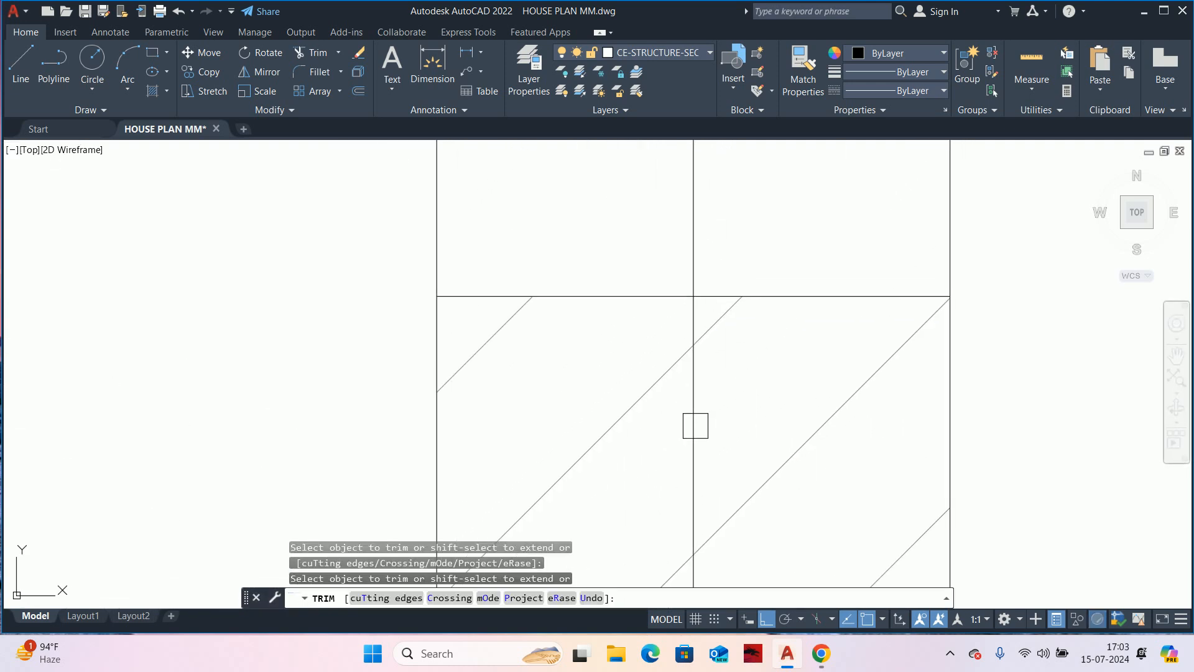
key("Escape")
scroll(697, 423, "down", 10)
key("Escape")
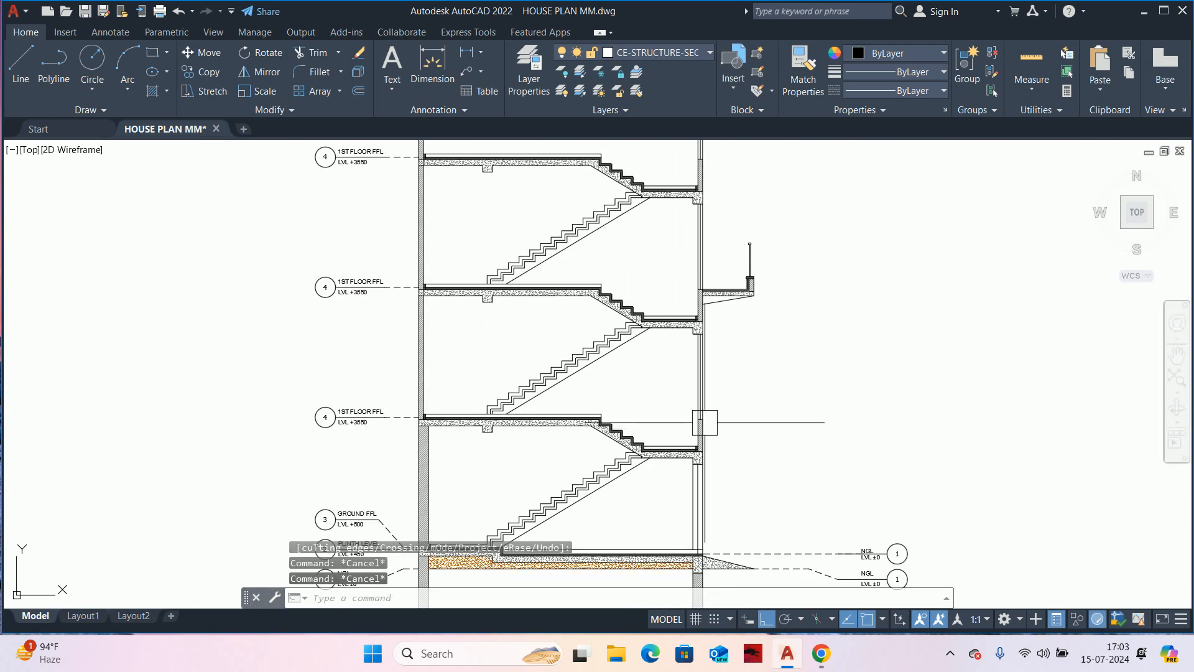
- Change the label of the second level tag below the roof to 2ND FLOOR FFL
scroll(726, 298, "up", 2)
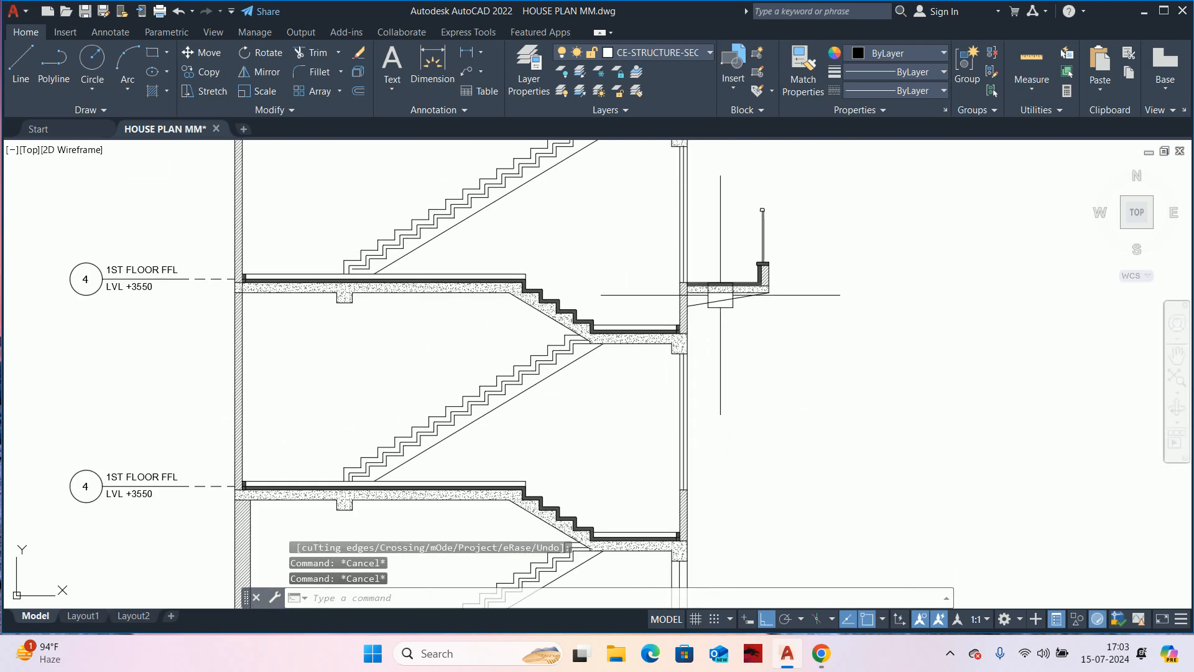
scroll(712, 283, "down", 4)
middle_click_drag(711, 283, 679, 310)
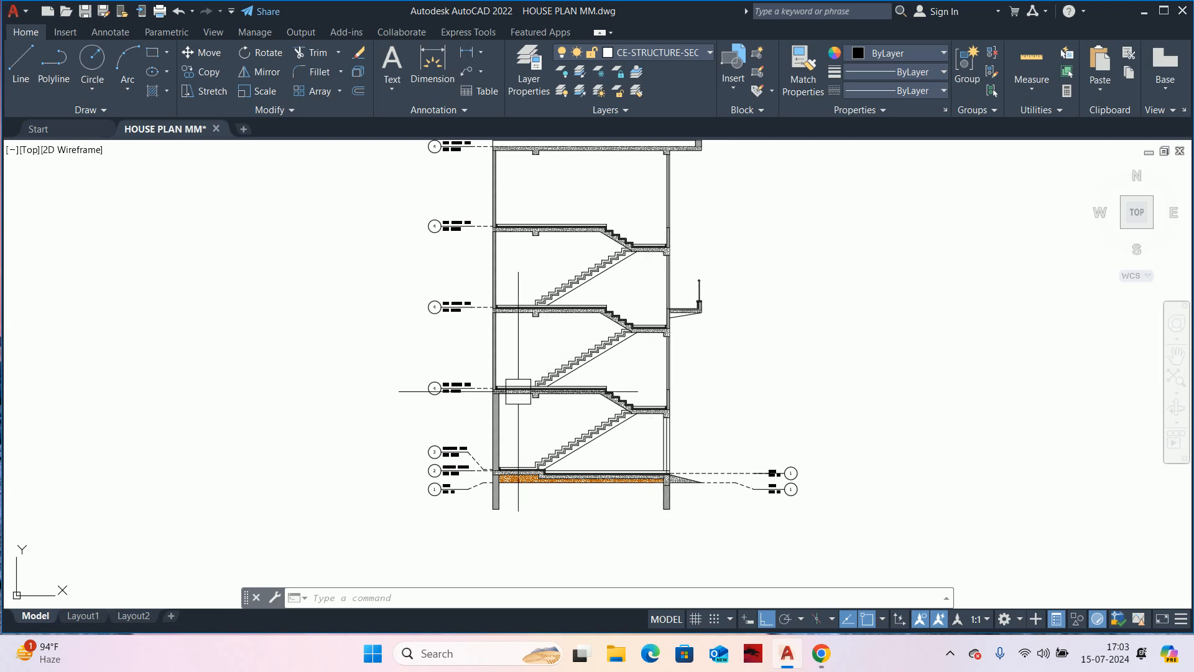
middle_click_drag(468, 274, 472, 304)
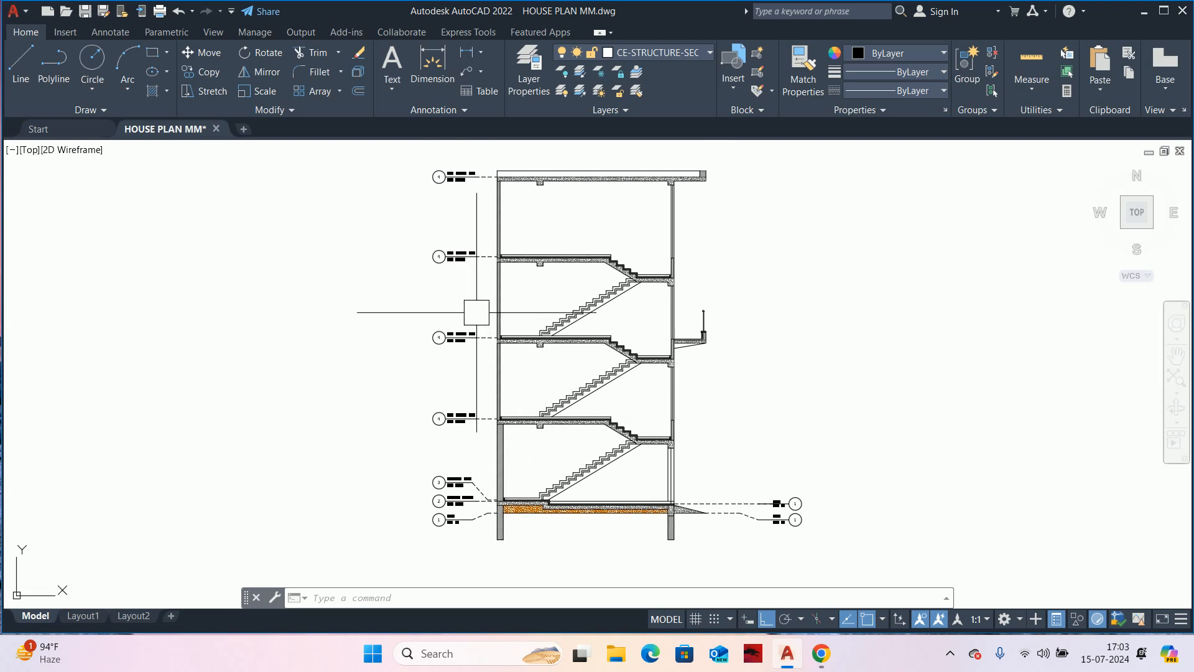
middle_click_drag(509, 357, 538, 384)
scroll(516, 382, "up", 4)
middle_click_drag(493, 301, 536, 468)
scroll(475, 301, "up", 4)
scroll(490, 311, "down", 4)
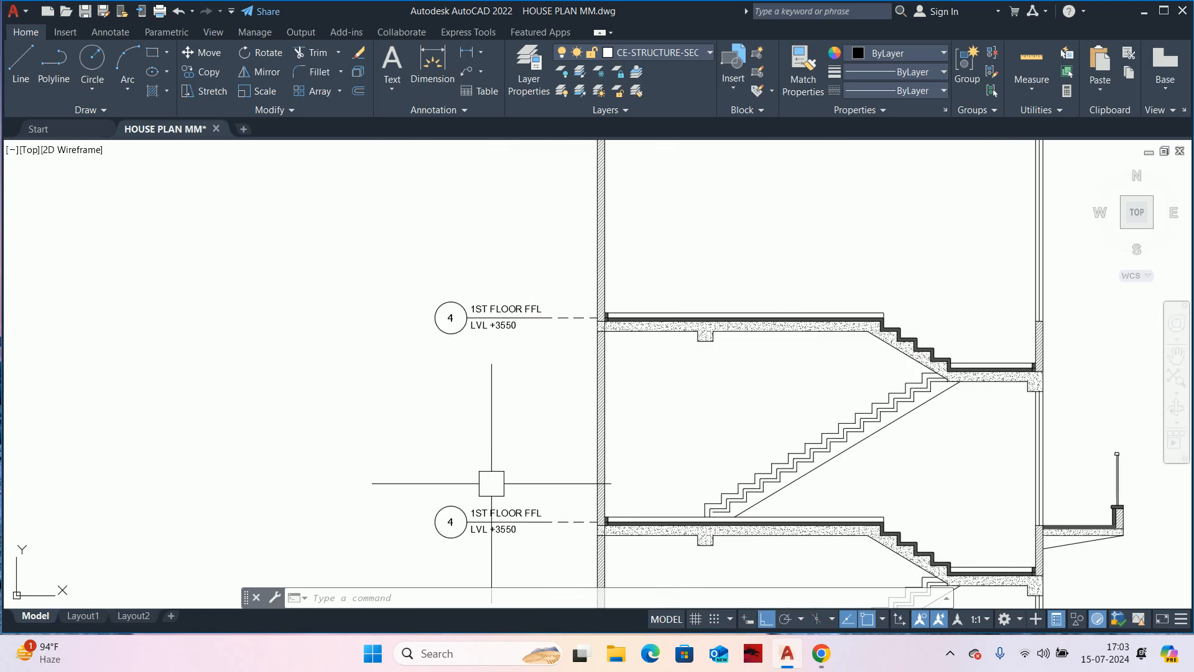
scroll(471, 287, "up", 6)
double_click(489, 375)
scroll(490, 378, "up", 4)
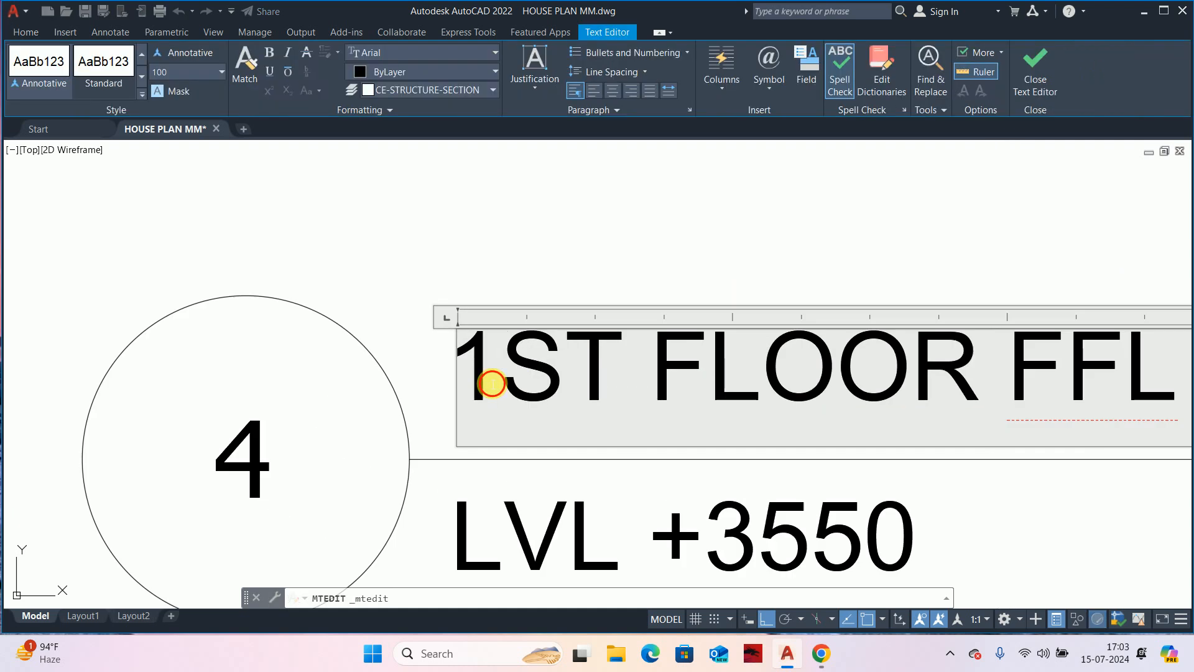
left_click_drag(491, 380, 466, 377)
type("2")
key("Delete")
key("Delete")
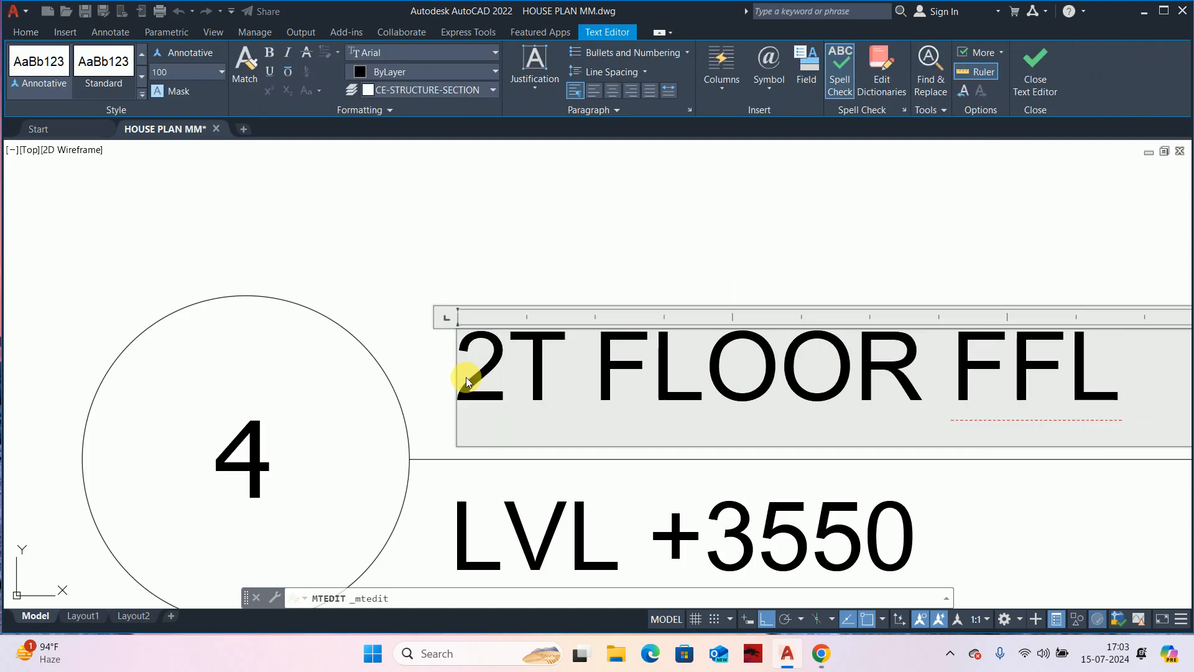
type("ND")
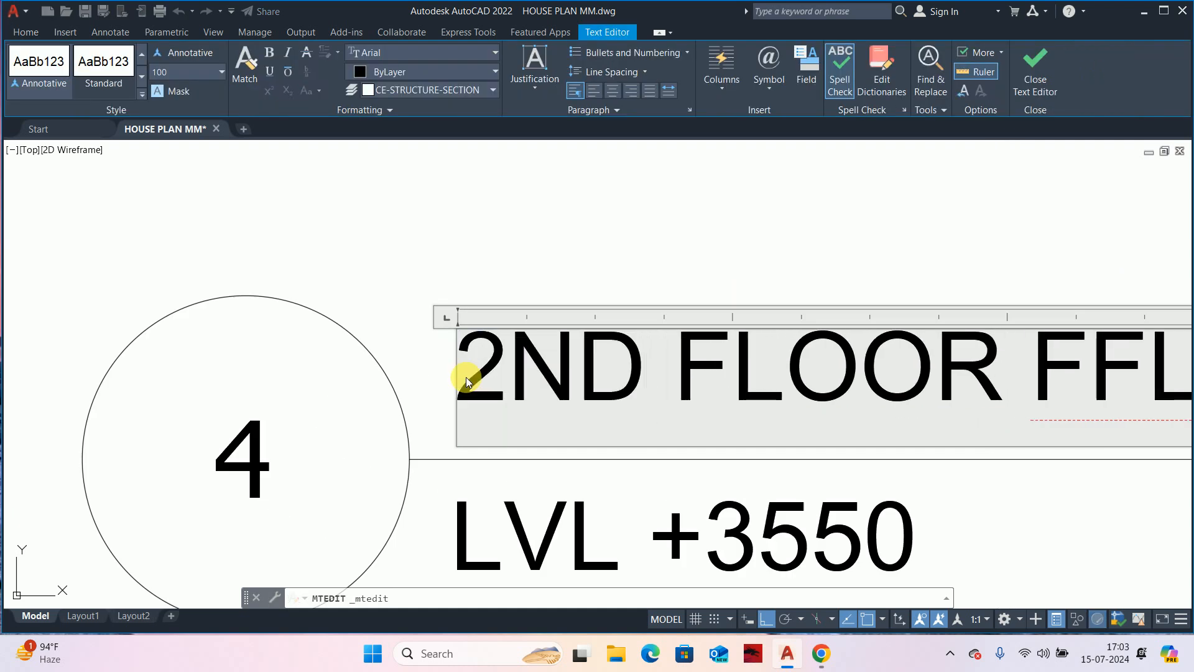
left_click_drag(639, 384, 539, 379)
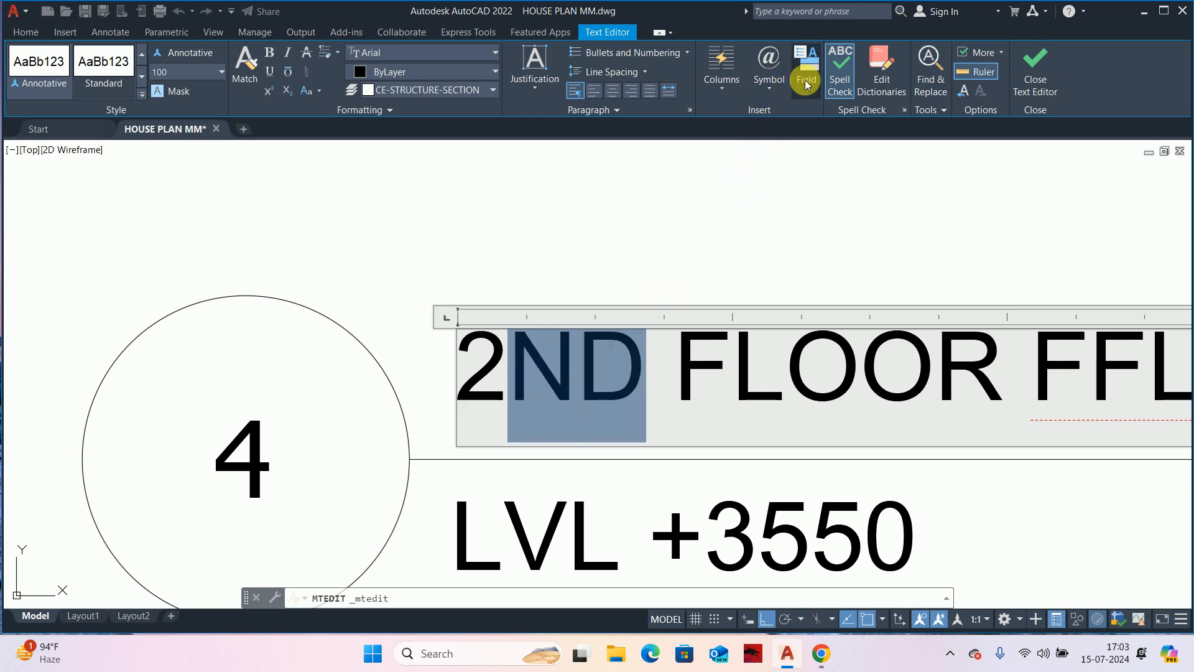
left_click(775, 93)
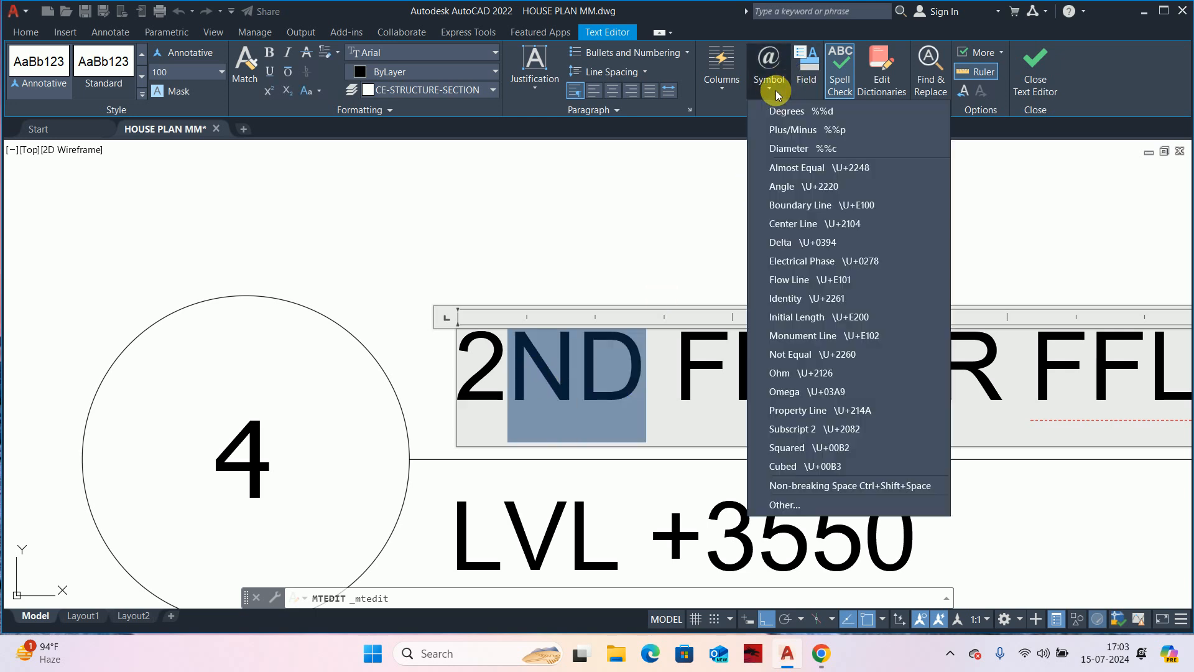
left_click(776, 94)
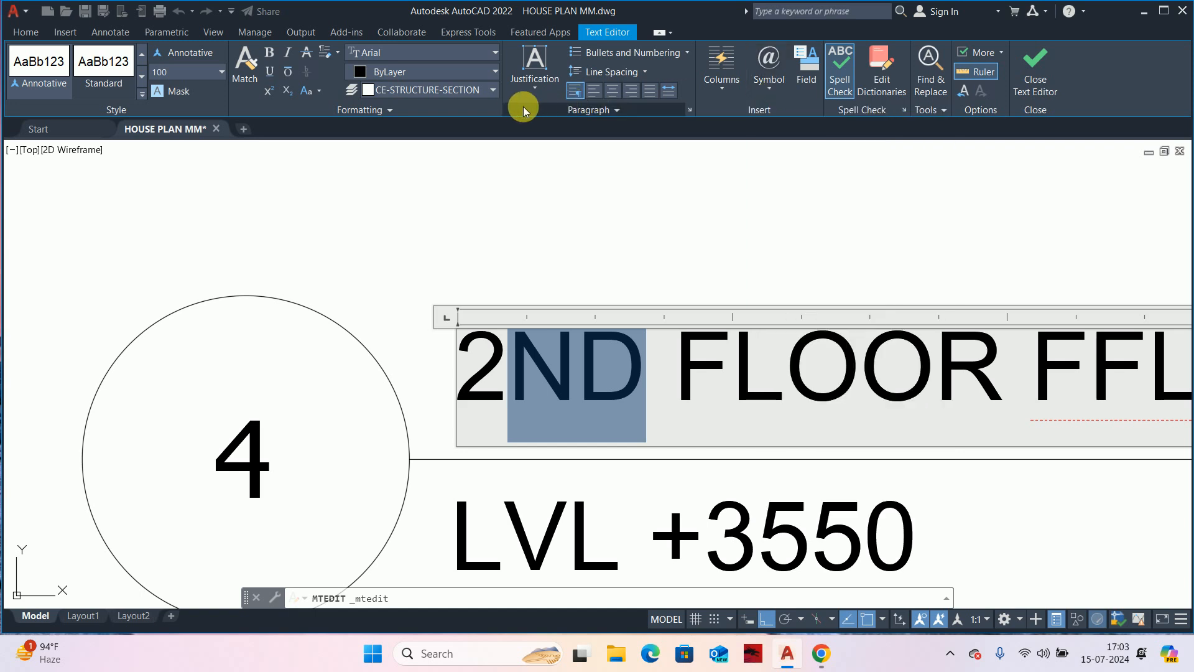
key("Escape")
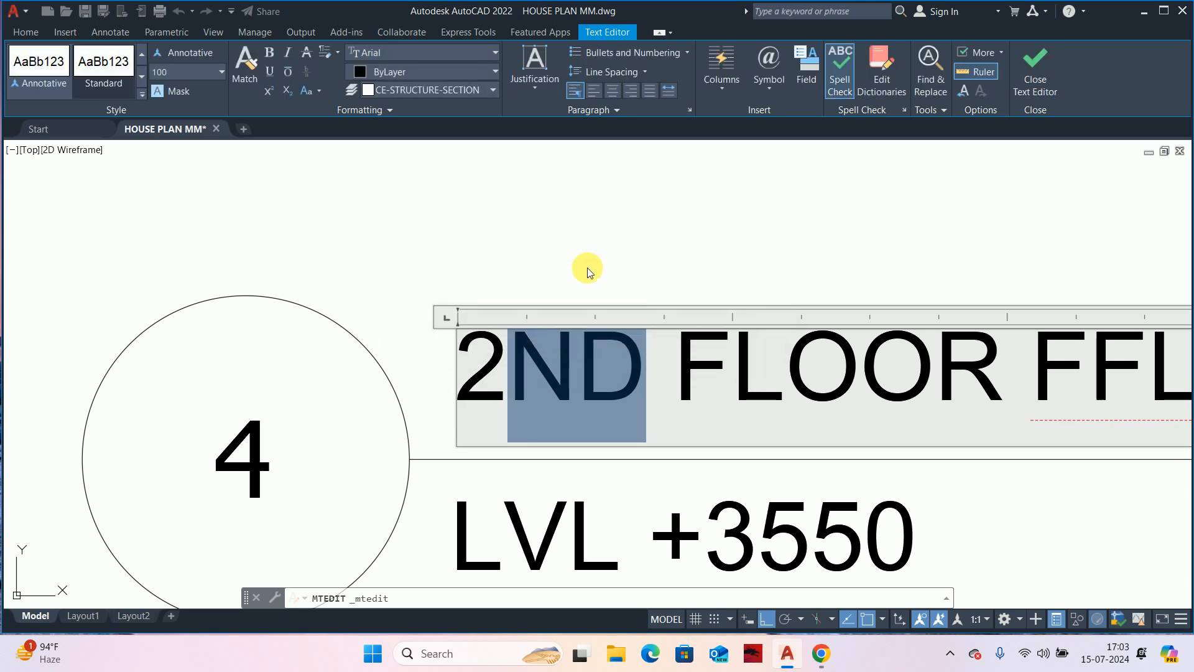
- Finish the floor label edit and replace the topmost slab's tag label with OVERHEAD LEVEL
left_click(609, 323)
key("Escape")
key("Escape")
scroll(603, 325, "down", 14)
middle_click_drag(595, 325, 600, 366)
scroll(595, 314, "up", 8)
double_click(619, 263)
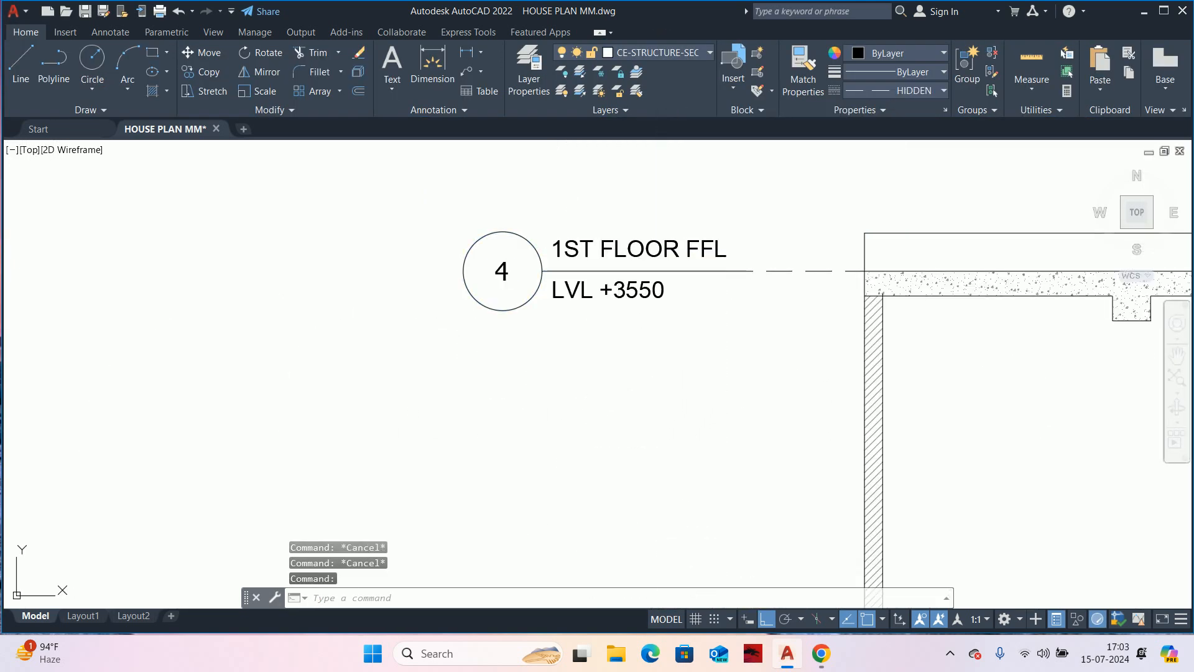
key("Escape")
scroll(613, 239, "down", 7)
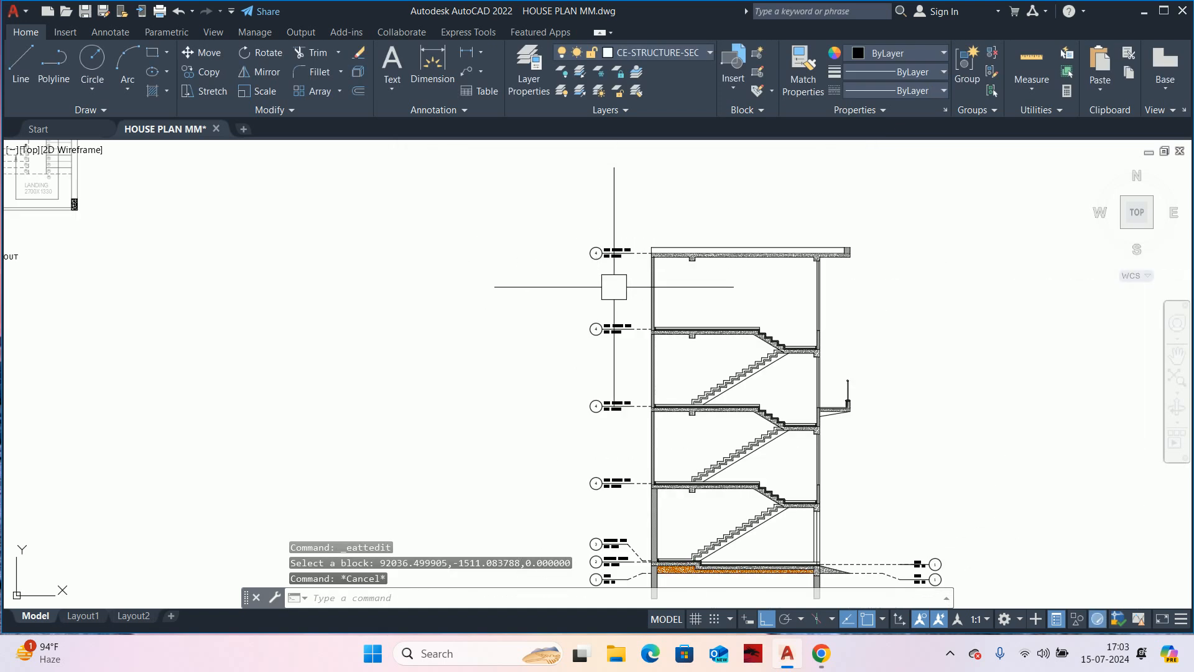
scroll(612, 267, "up", 8)
double_click(667, 296)
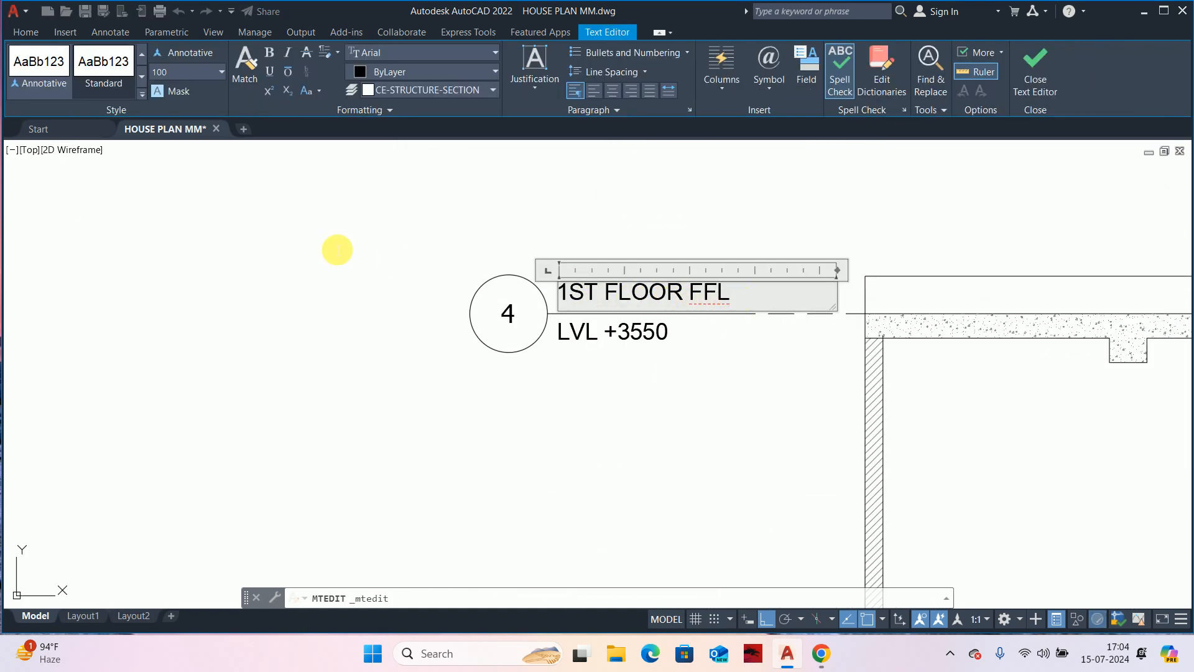
key("ctrl+a")
type("O")
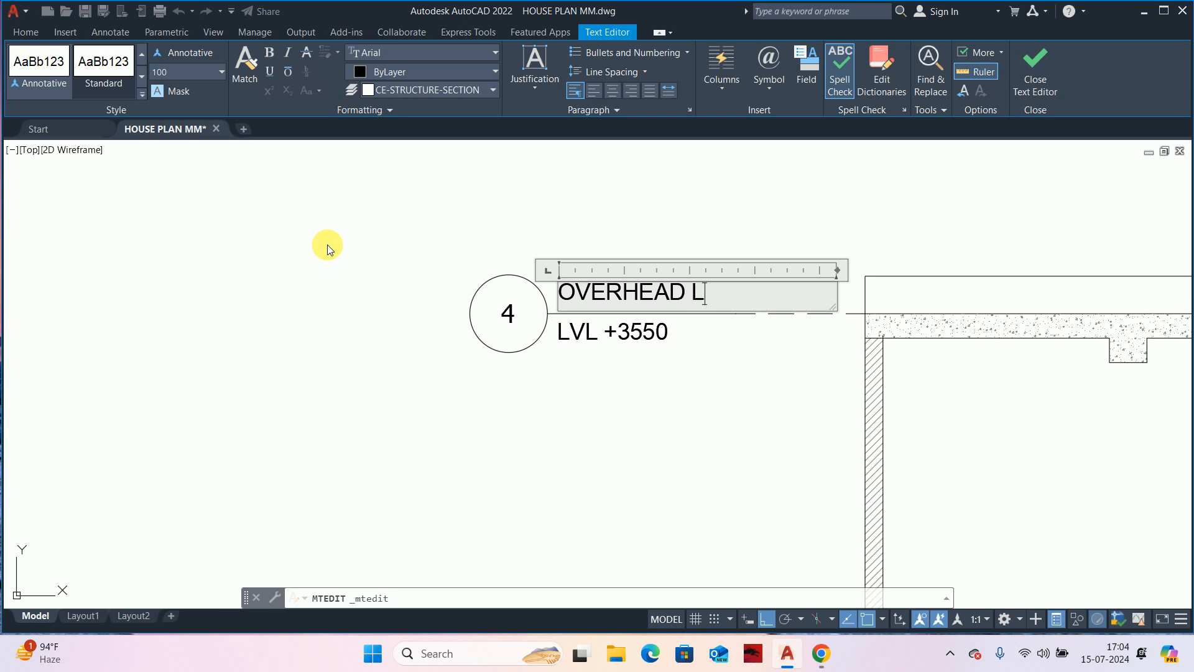
type("VERHEAD LEVEL")
key("Escape")
- Mirror the four upper level tags with their texts and connectors about the section's vertical centre line, keeping the originals
scroll(653, 411, "down", 6)
middle_click_drag(652, 411, 585, 307)
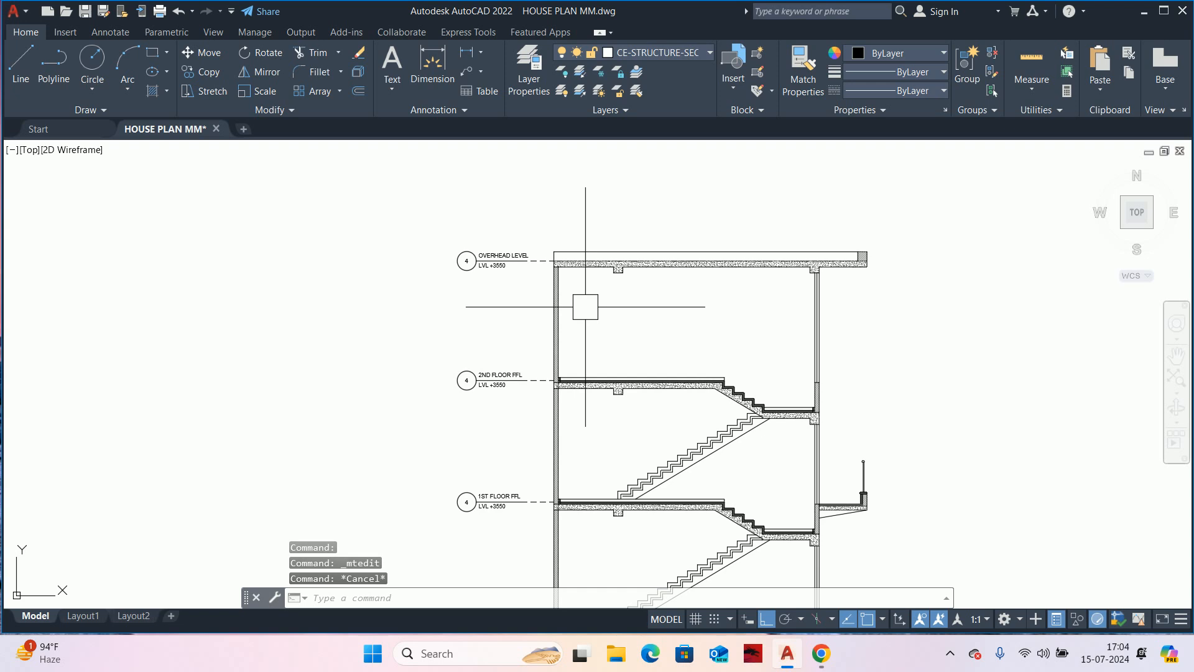
middle_click_drag(590, 310, 565, 221)
scroll(538, 306, "down", 2)
middle_click_drag(545, 329, 546, 288)
type("MI")
key("Return")
scroll(519, 461, "up", 2)
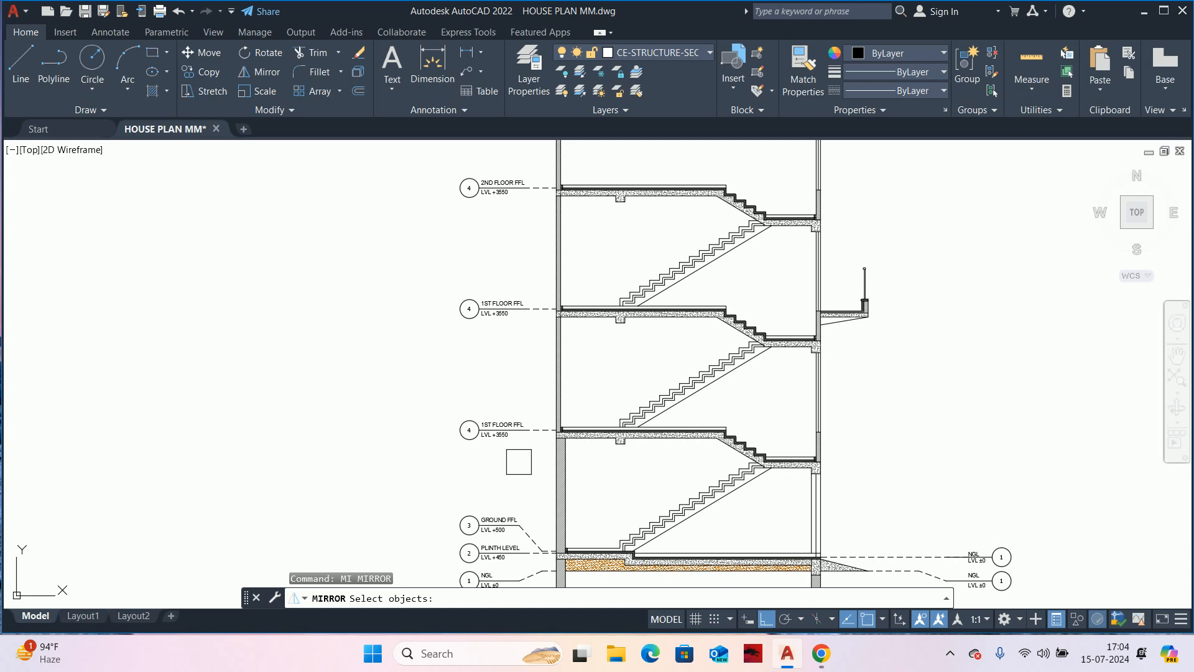
scroll(441, 317, "down", 2)
middle_click_drag(440, 319, 463, 413)
left_click(398, 190)
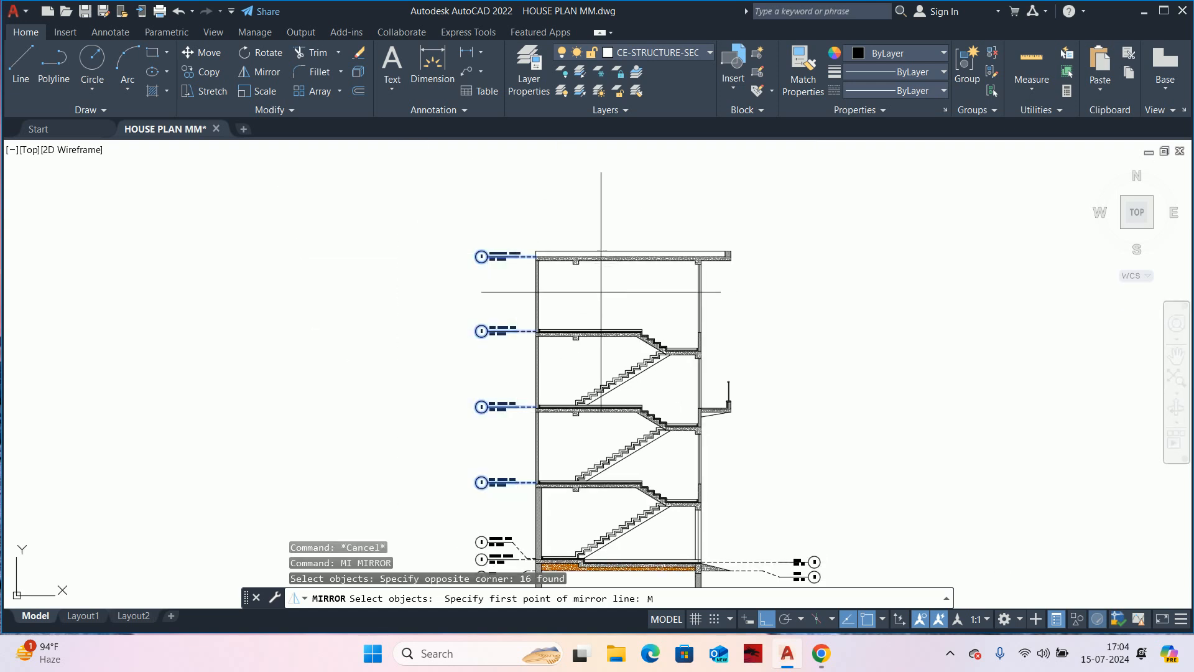
type("MTP")
key("Return")
scroll(548, 429, "up", 3)
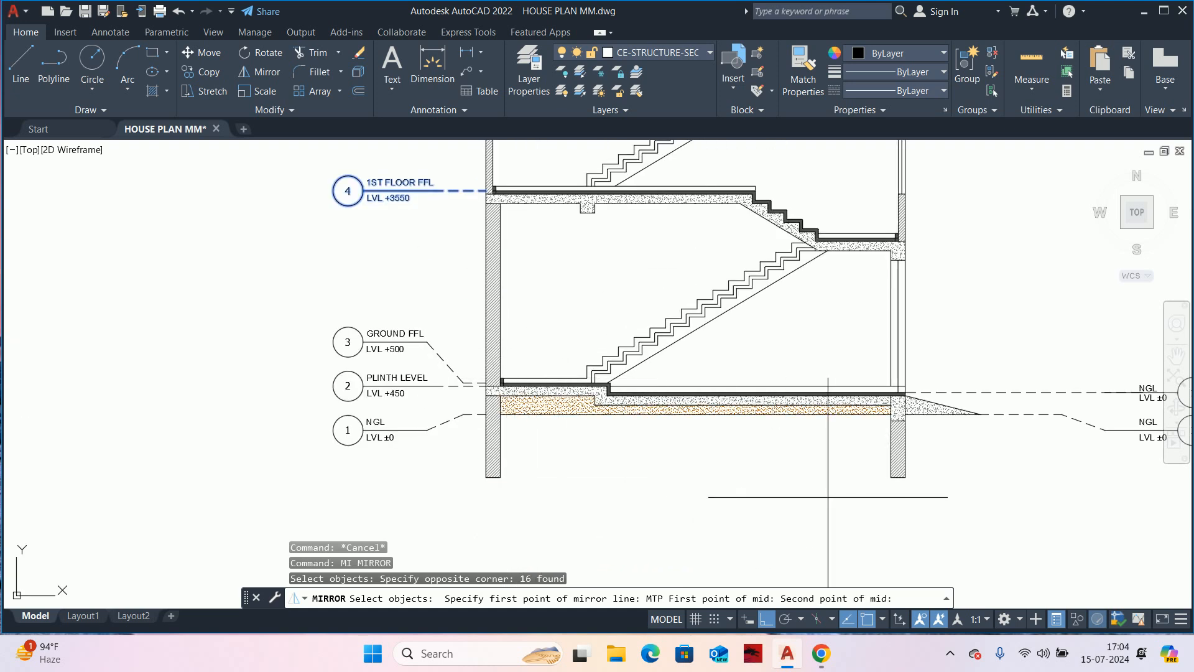
left_click(890, 477)
scroll(778, 498, "down", 4)
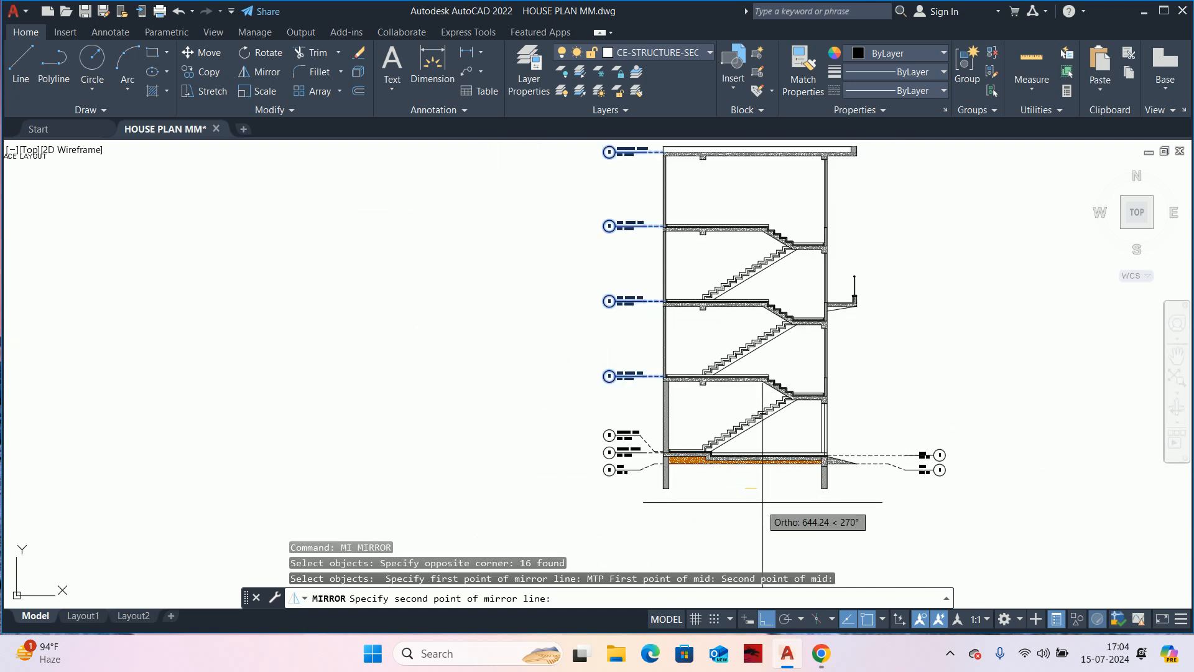
left_click(750, 518)
key("Return")
key("Escape")
key("Escape")
key("Escape")
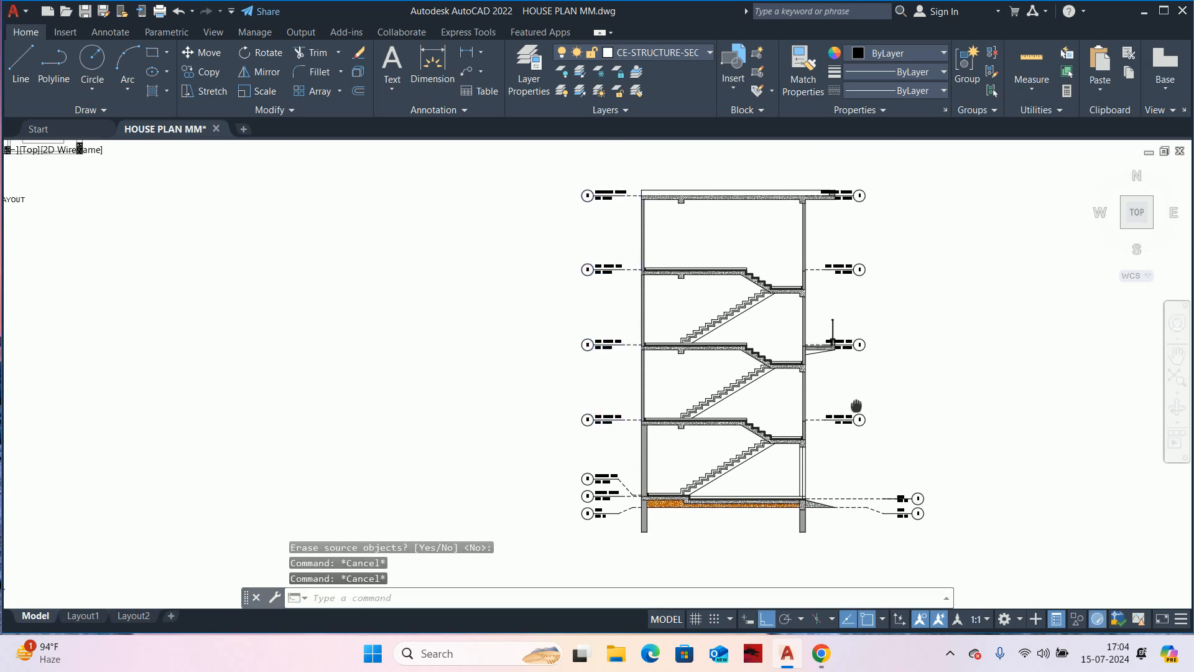
- Draw a vertical construction line through the circle centre of the upper NGL tag on the section's outer stair side
scroll(859, 249, "up", 4)
scroll(864, 348, "down", 6)
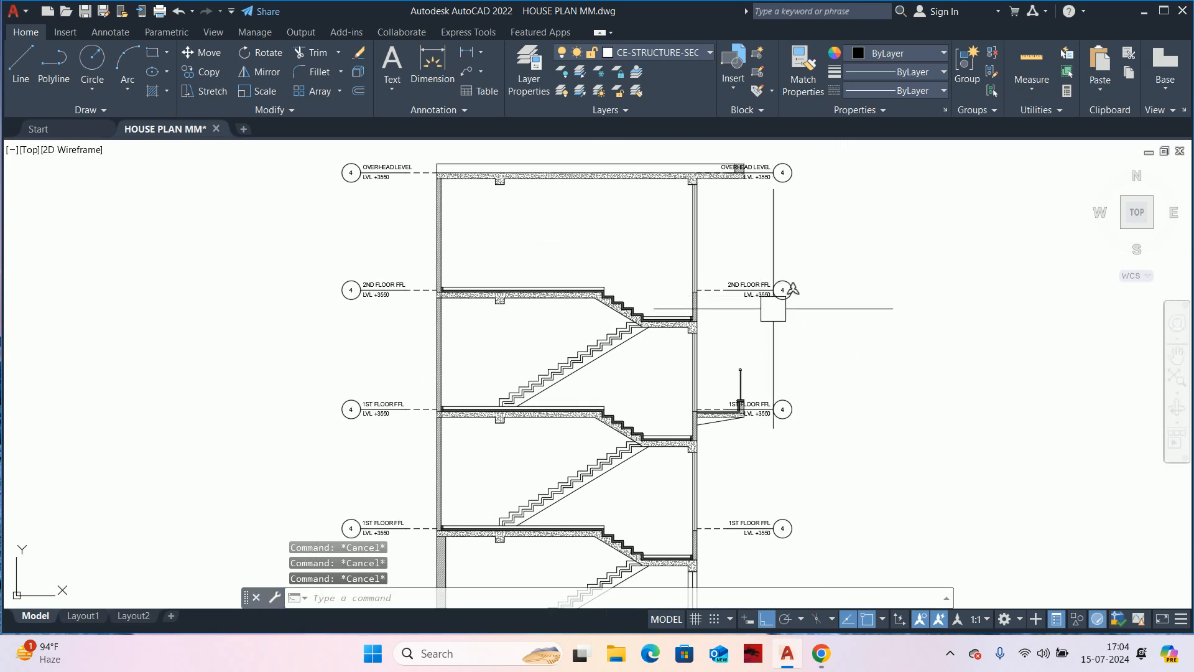
type("xl")
key("Return")
type("v")
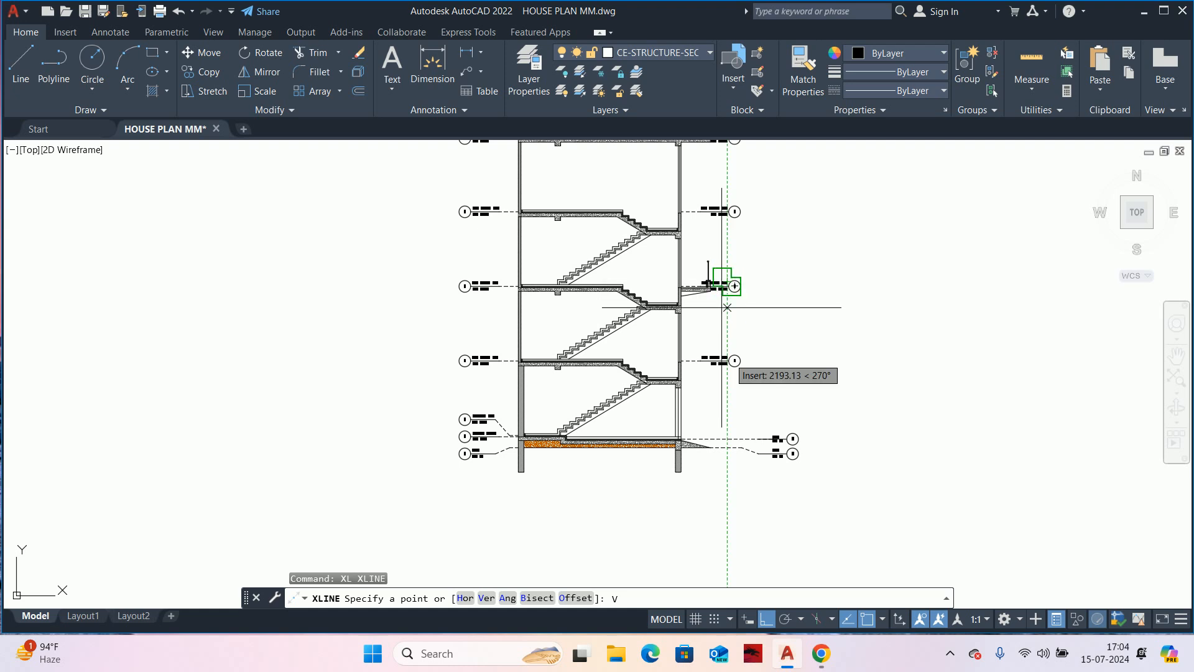
key("Return")
scroll(727, 280, "up", 5)
middle_click_drag(824, 508, 833, 357)
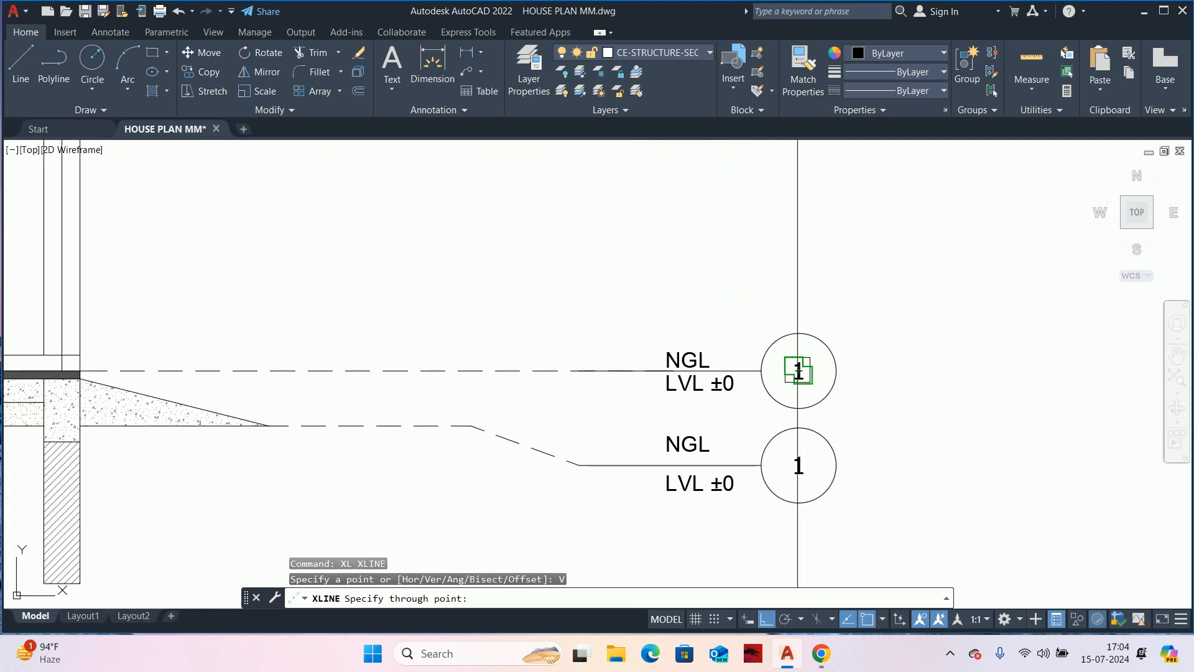
left_click(798, 371)
scroll(799, 370, "down", 6)
key("Escape")
key("Escape")
key("Escape")
- Stretch the two NGL tags, their connectors and the vertical construction line horizontally closer to the building
type("s")
key("Return")
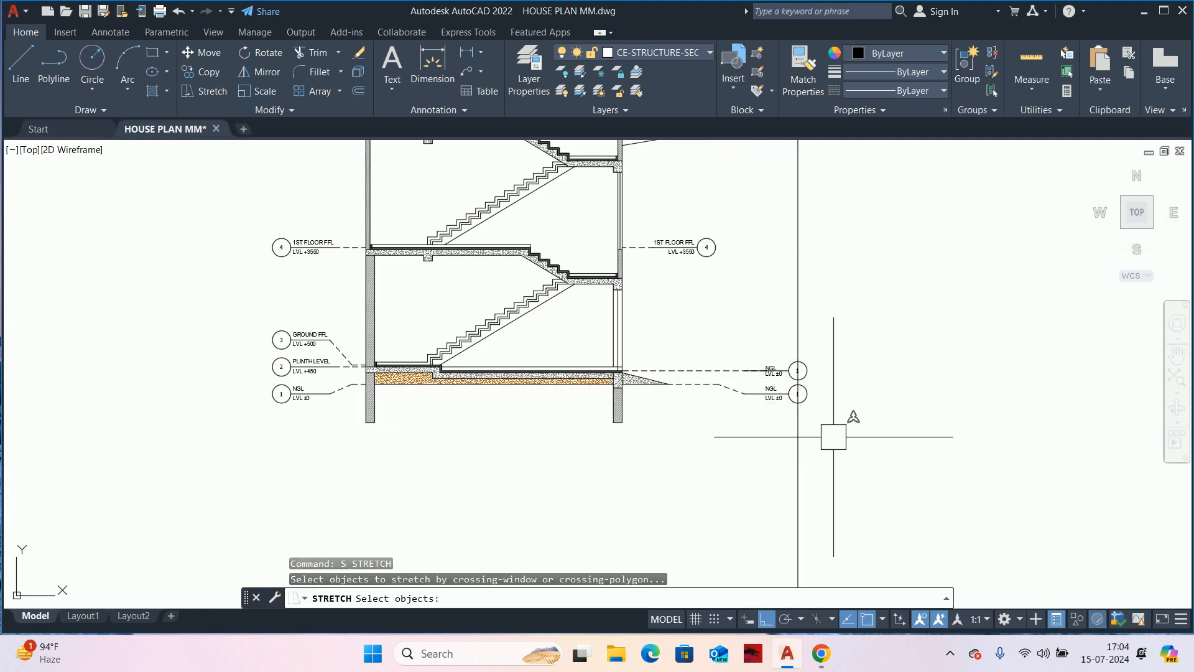
left_click(879, 448)
left_click(703, 325)
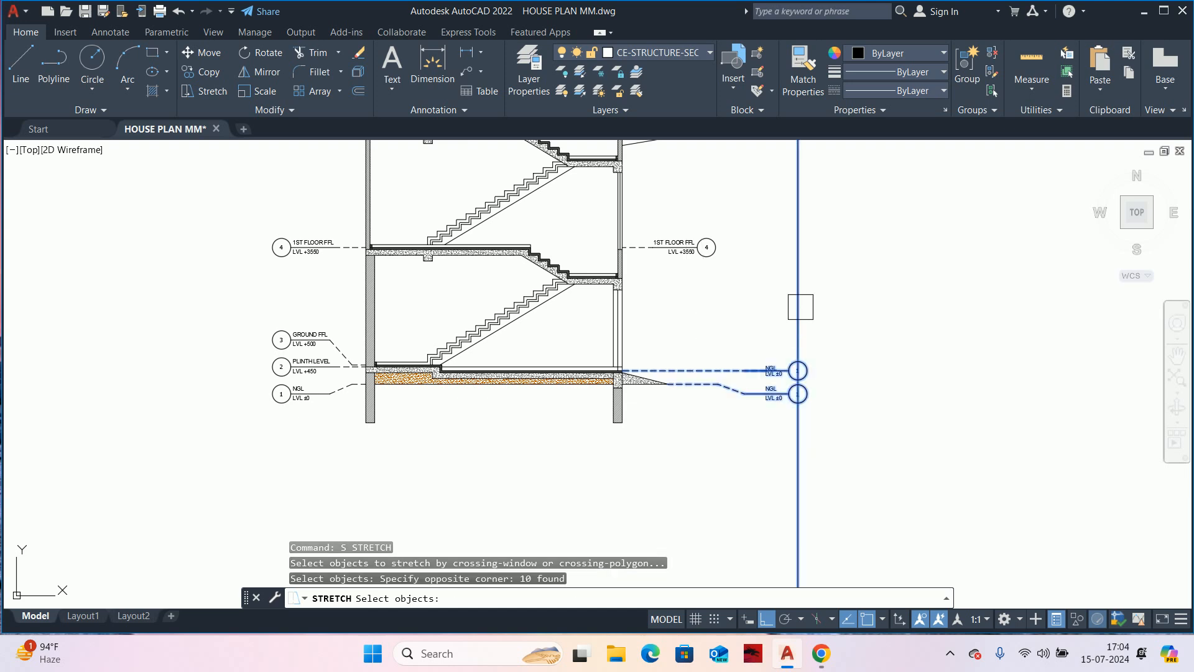
left_click(799, 299, "shift")
left_click(799, 296)
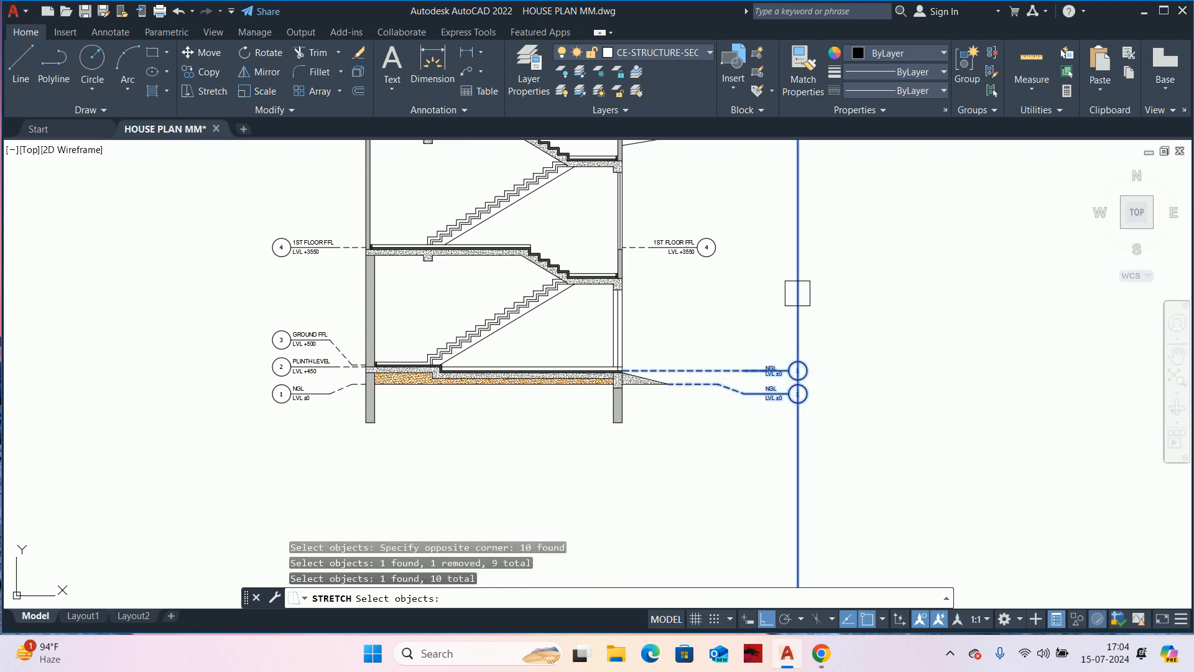
scroll(762, 345, "up", 4)
key("Return")
left_click(741, 318)
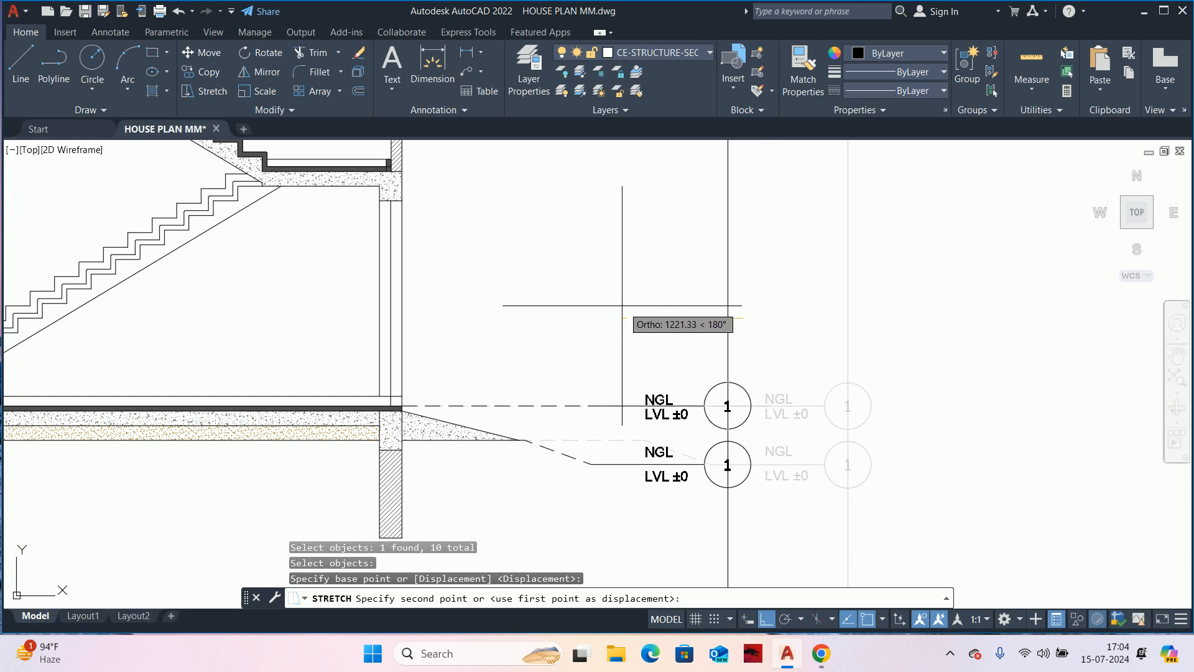
left_click(615, 305)
scroll(628, 320, "down", 5)
middle_click_drag(632, 326, 661, 323)
scroll(661, 323, "up", 4)
key("Escape")
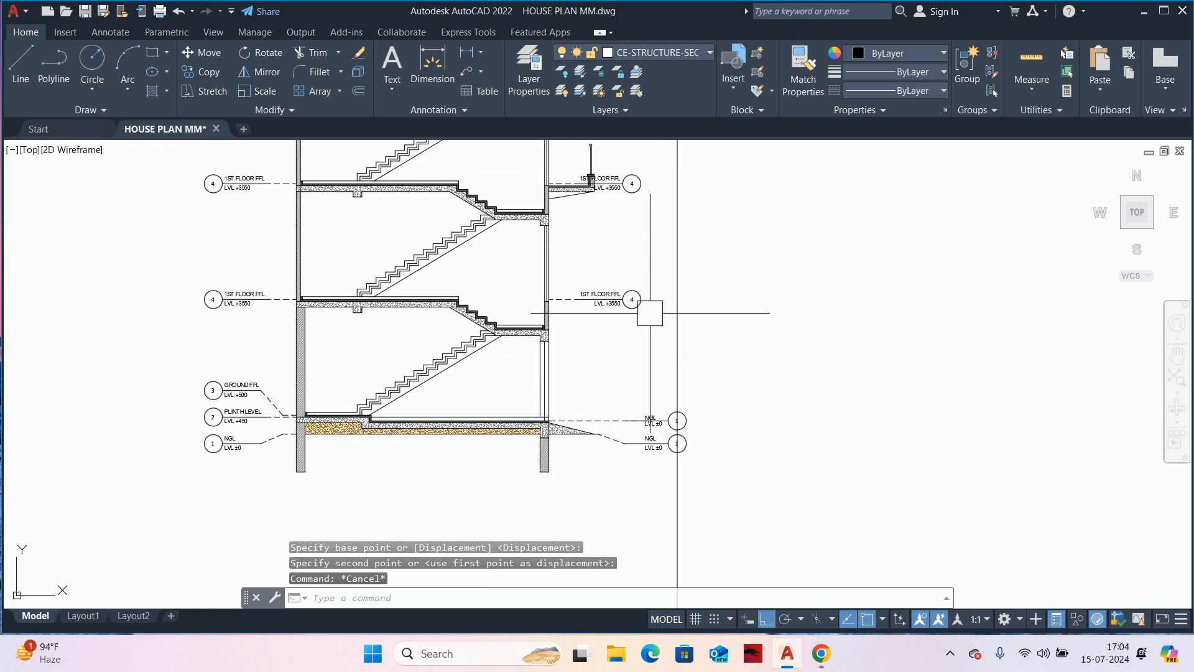
- Move the four mirrored upper level tags with their texts and dashed connectors horizontally so the circle centres sit on the vertical construction line
key("s")
key("Escape")
key("Escape")
key("m")
key("Return")
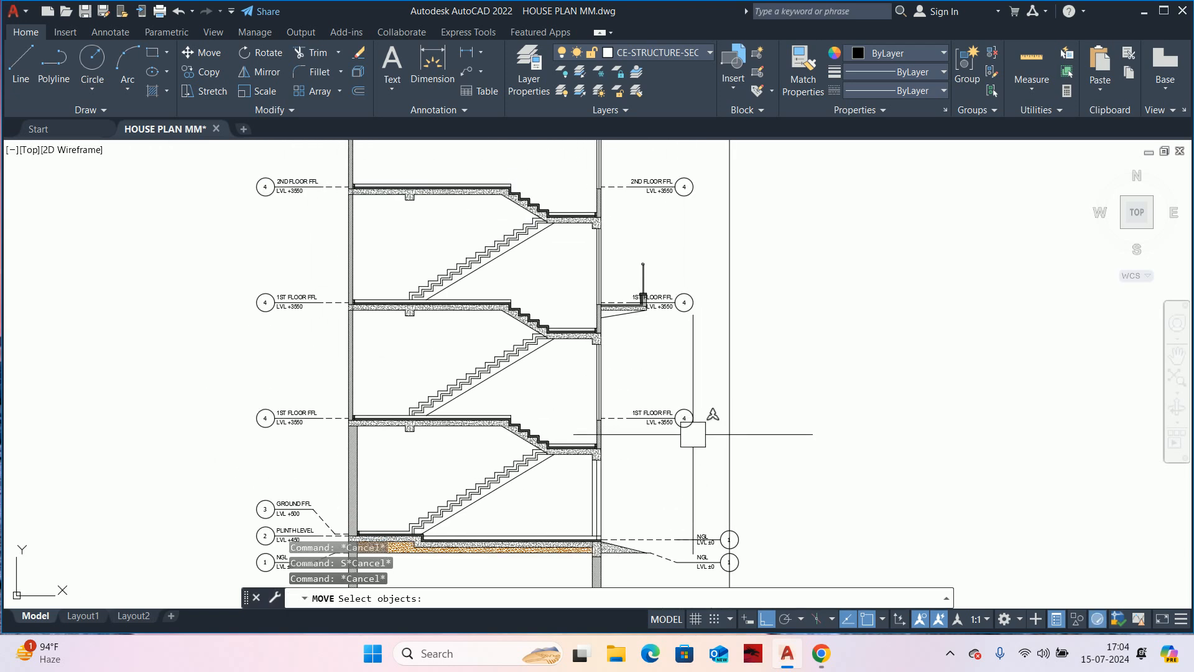
left_click(712, 457)
scroll(662, 261, "down", 2)
middle_click_drag(663, 248, 666, 334)
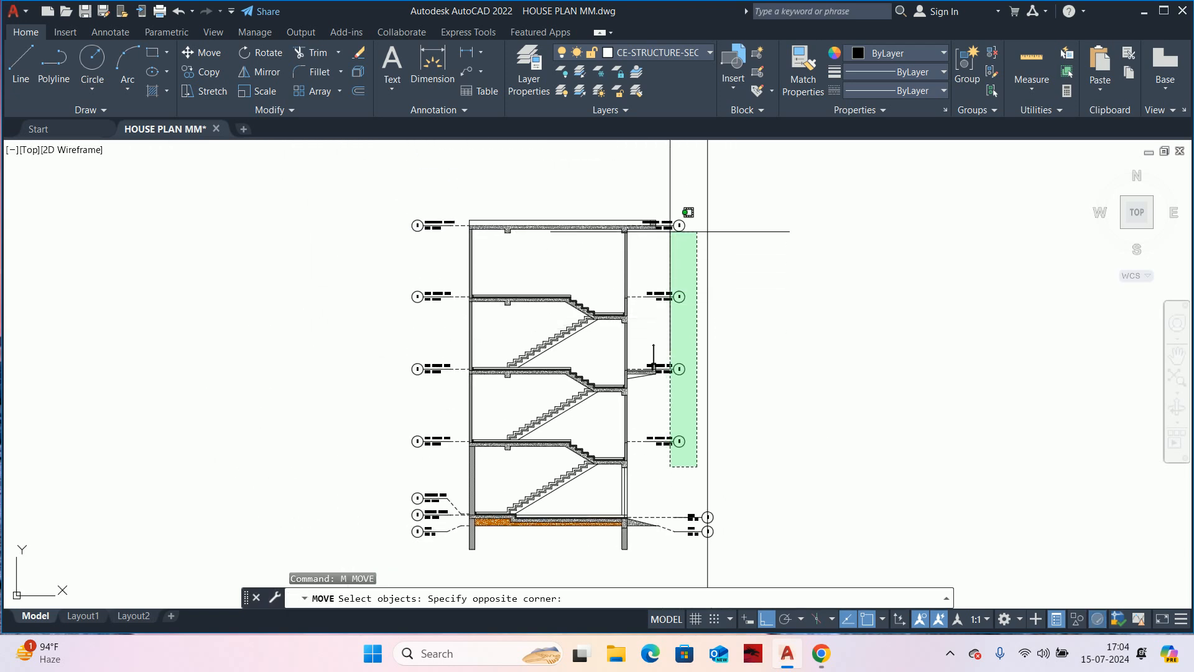
left_click(688, 196)
scroll(684, 212, "up", 5)
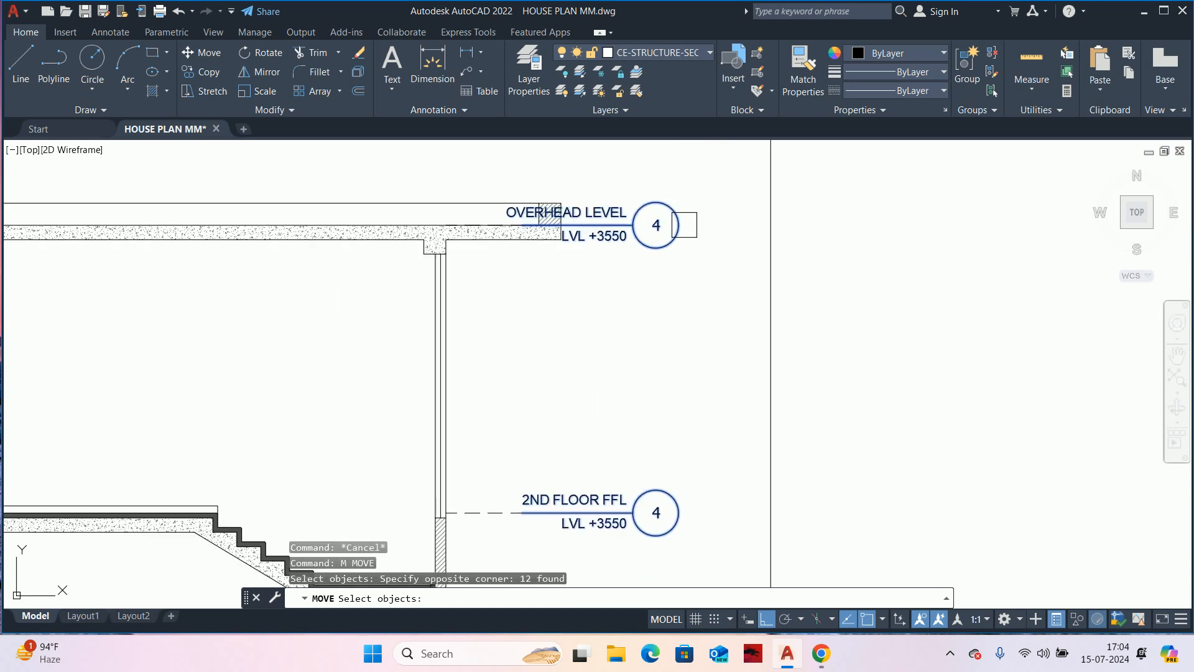
scroll(681, 224, "down", 2)
middle_click_drag(665, 248, 670, 235)
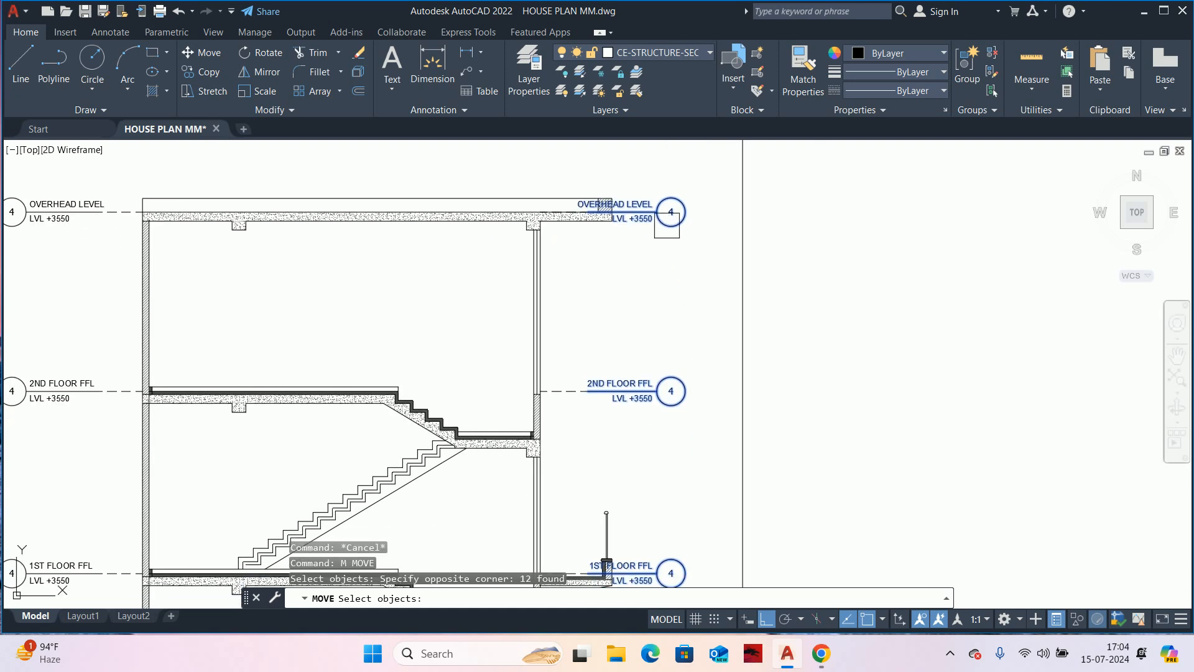
scroll(591, 368, "up", 3)
middle_click_drag(592, 368, 605, 313)
left_click(605, 320)
left_click(580, 376)
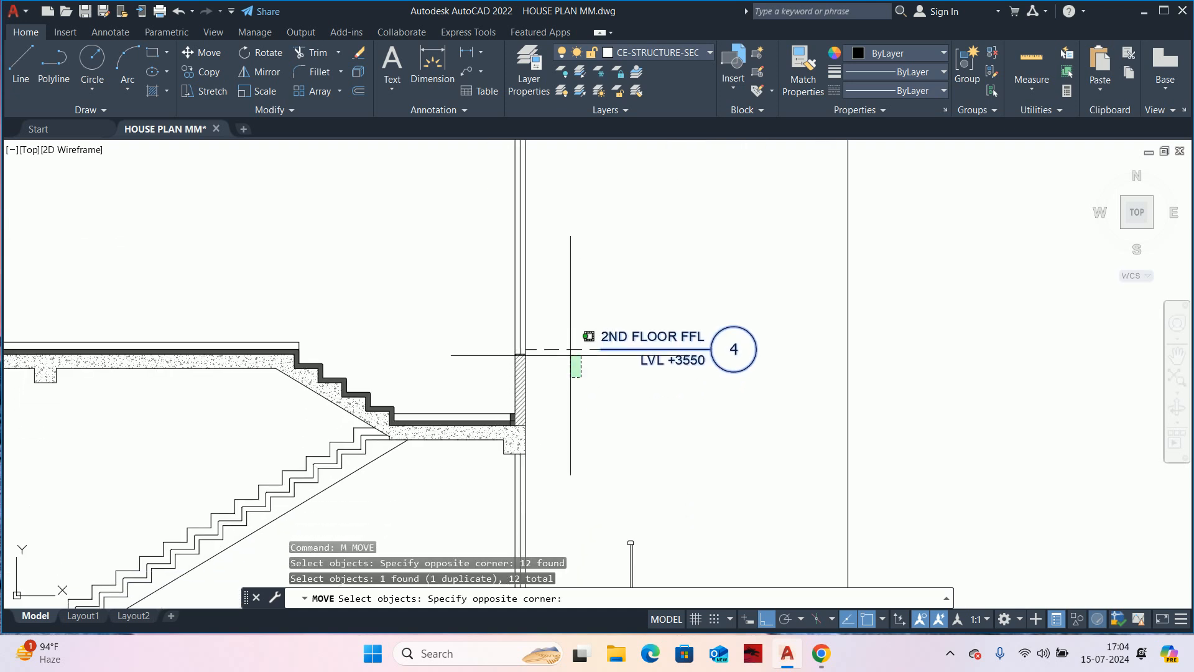
left_click(561, 310)
scroll(560, 309, "down", 3)
scroll(560, 308, "down", 2)
scroll(614, 316, "up", 6)
middle_click_drag(600, 267, 613, 386)
scroll(534, 338, "up", 4)
left_click(446, 257)
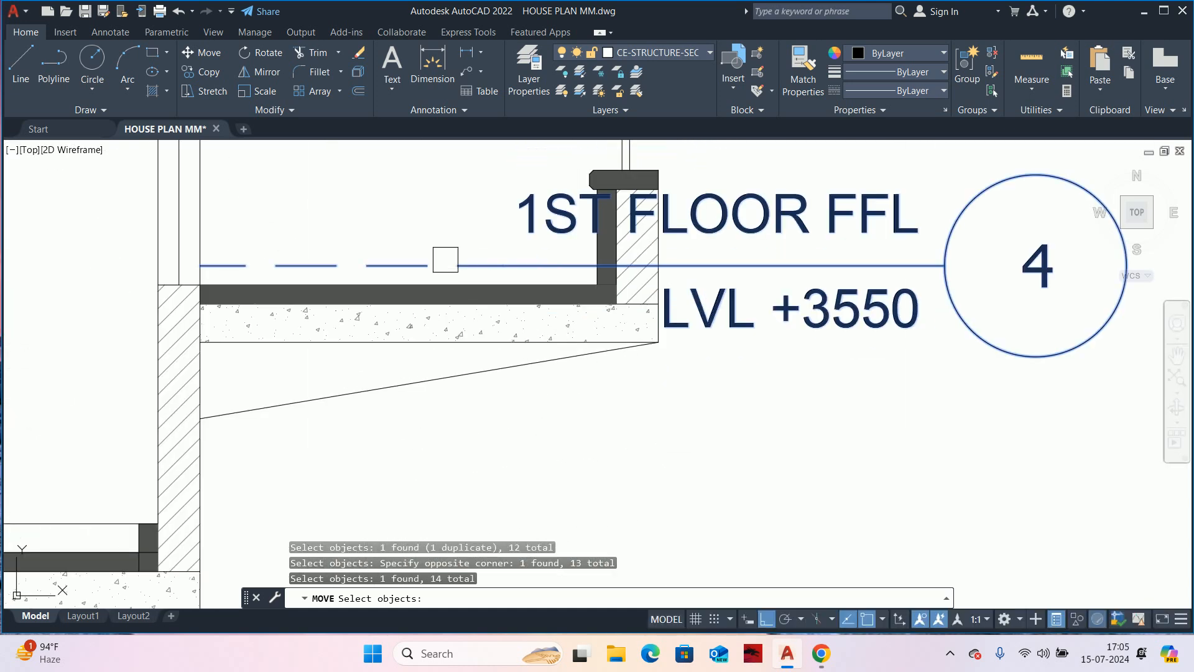
scroll(454, 288, "down", 6)
middle_click_drag(515, 376, 642, 207)
left_click(601, 388)
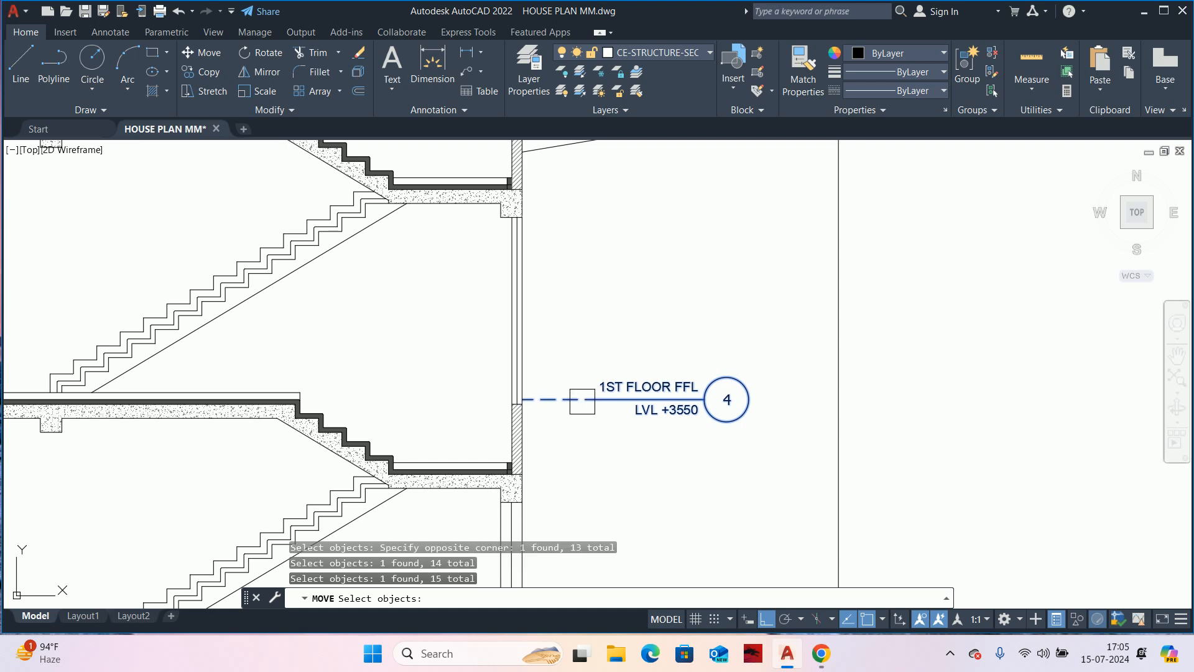
scroll(601, 387, "down", 5)
scroll(575, 282, "up", 5)
scroll(575, 281, "up", 5)
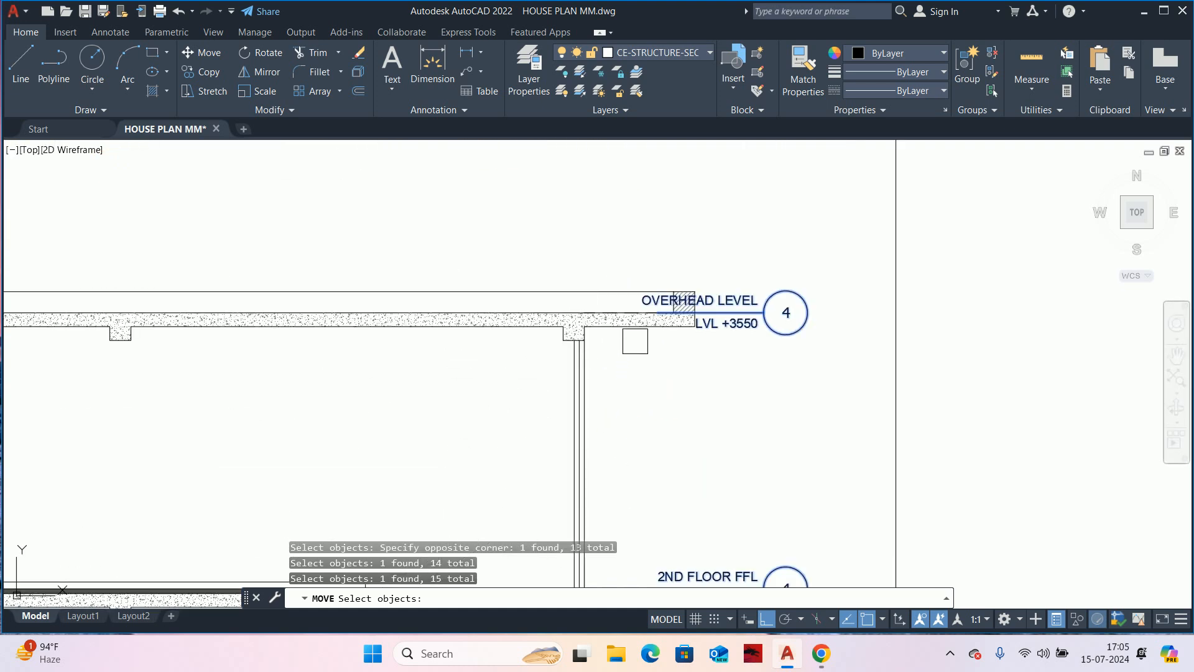
left_click(632, 287)
scroll(645, 323, "down", 7)
scroll(680, 380, "up", 4)
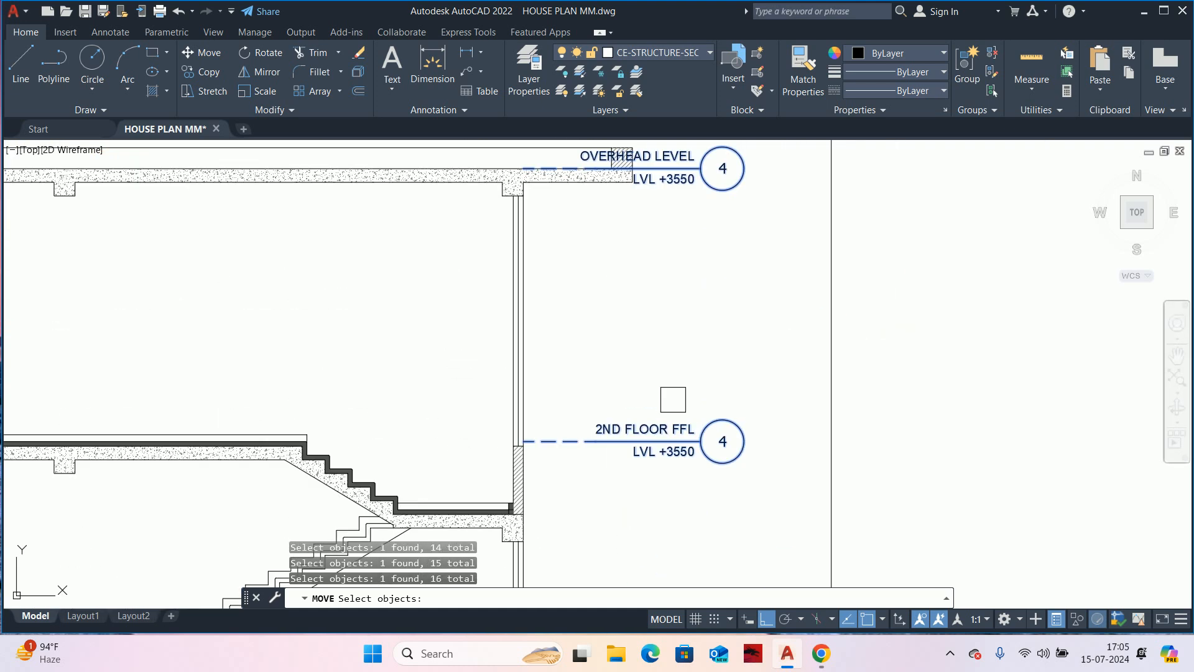
key("Return")
scroll(726, 448, "up", 4)
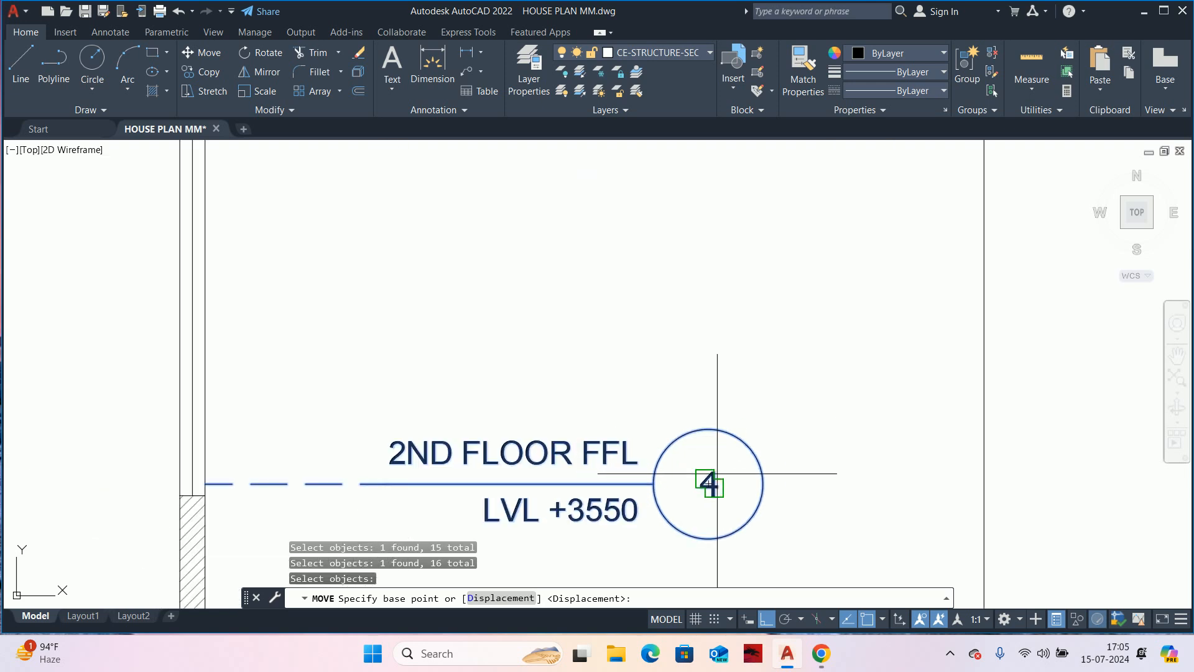
left_click(719, 473)
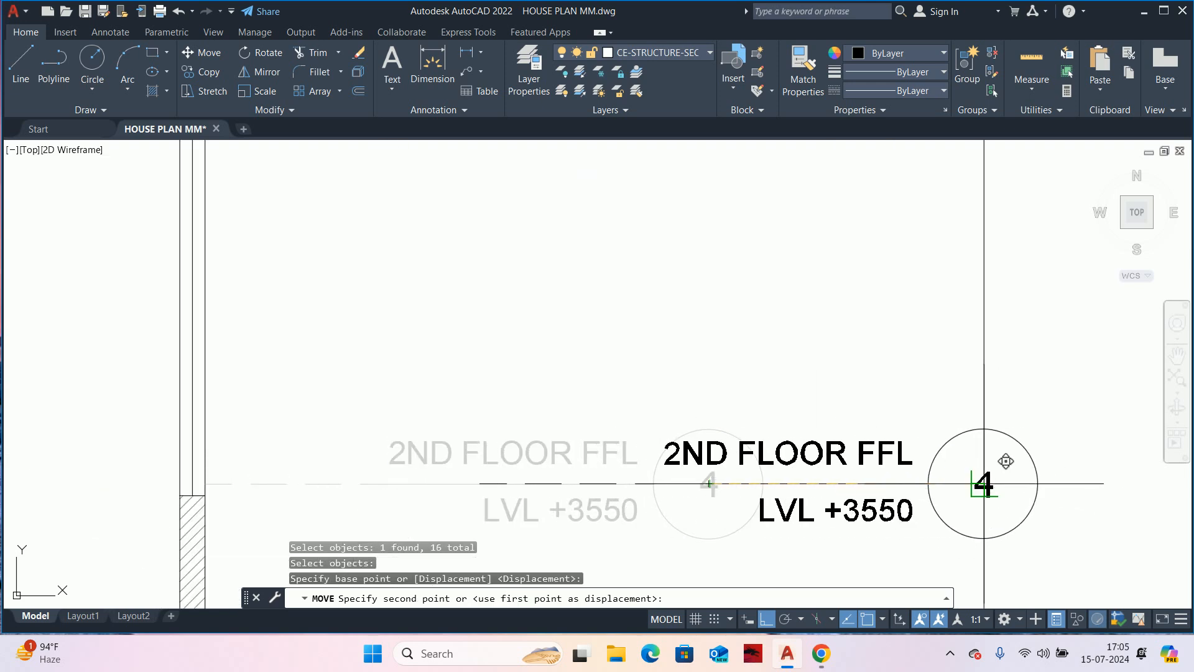
left_click(990, 479)
scroll(765, 405, "down", 8)
key("Escape")
key("Escape")
key("Escape")
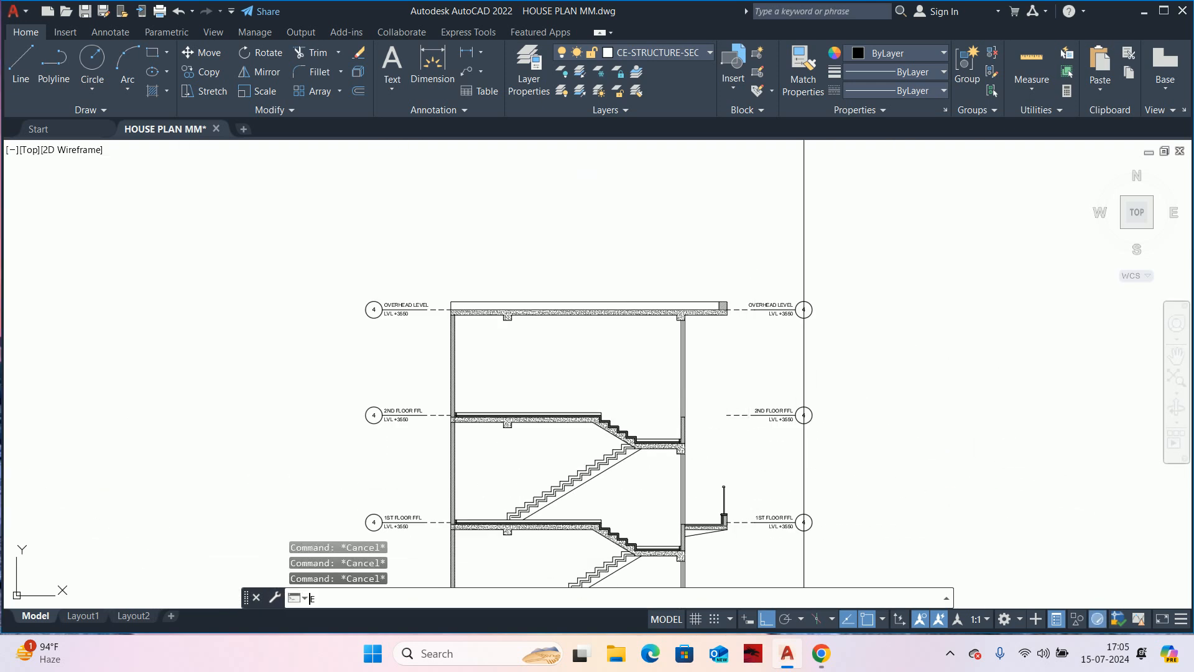
- Extend the mirrored 2ND FLOOR FFL tag's dashed connector through the wall to the floor edge at the head of the stair
key("Return")
scroll(741, 524, "up", 2)
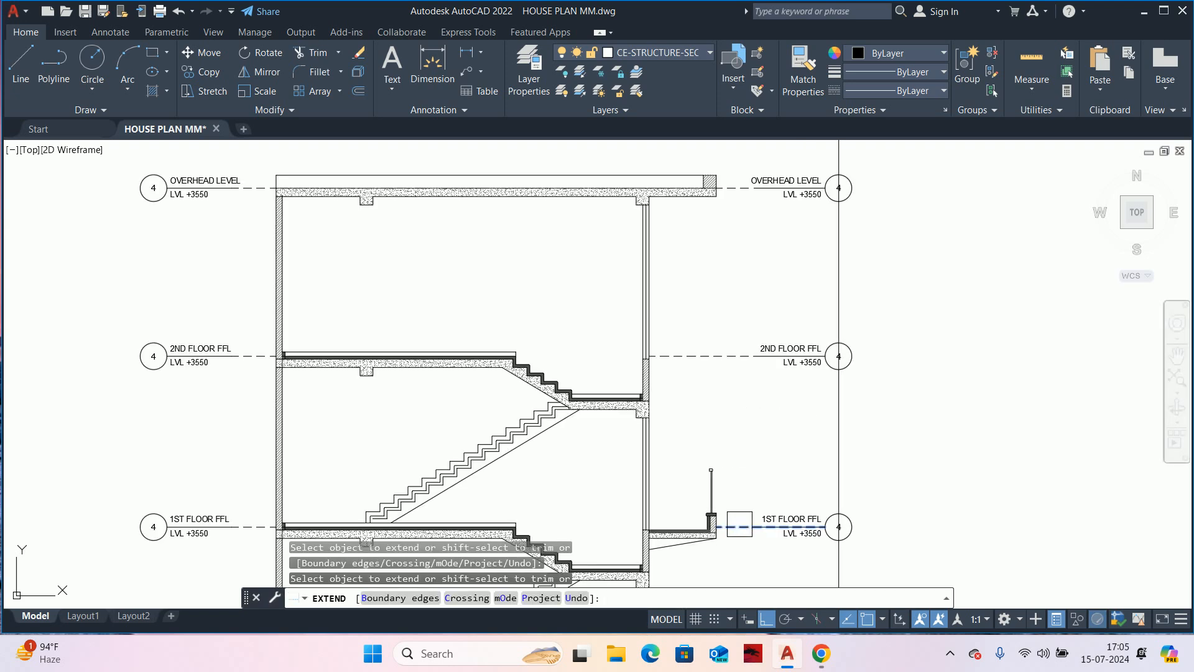
mouse_move(720, 359)
middle_mouse_down()
mouse_move(721, 438)
mouse_move(755, 214)
middle_mouse_up()
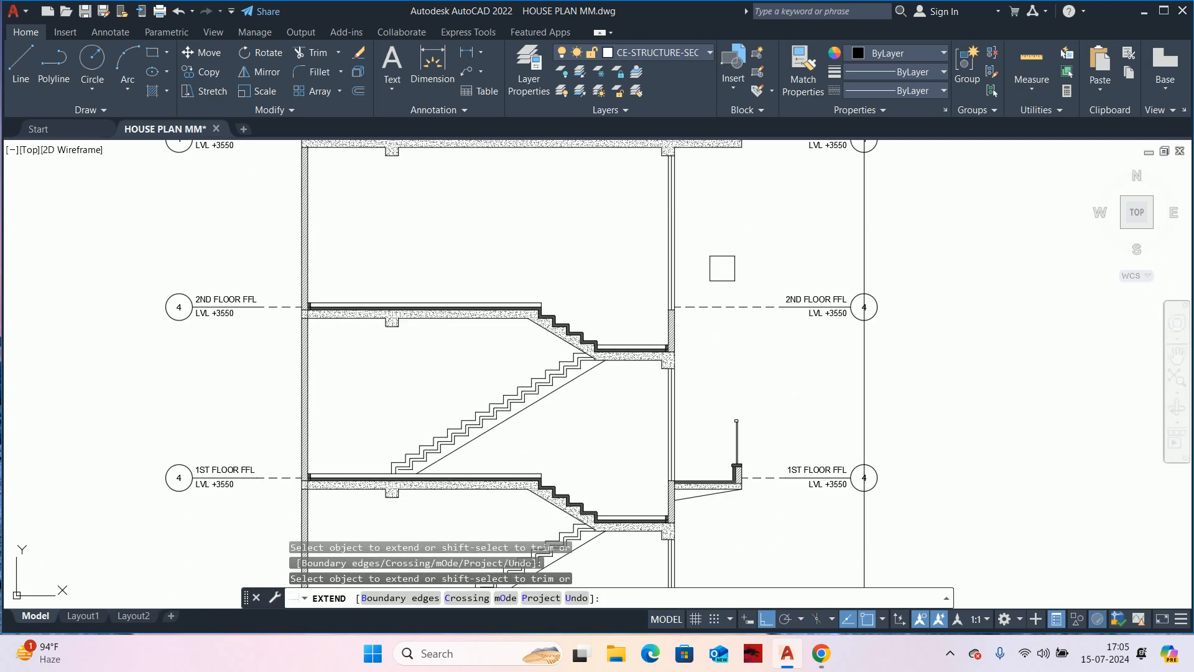
key("Escape")
left_click(688, 307)
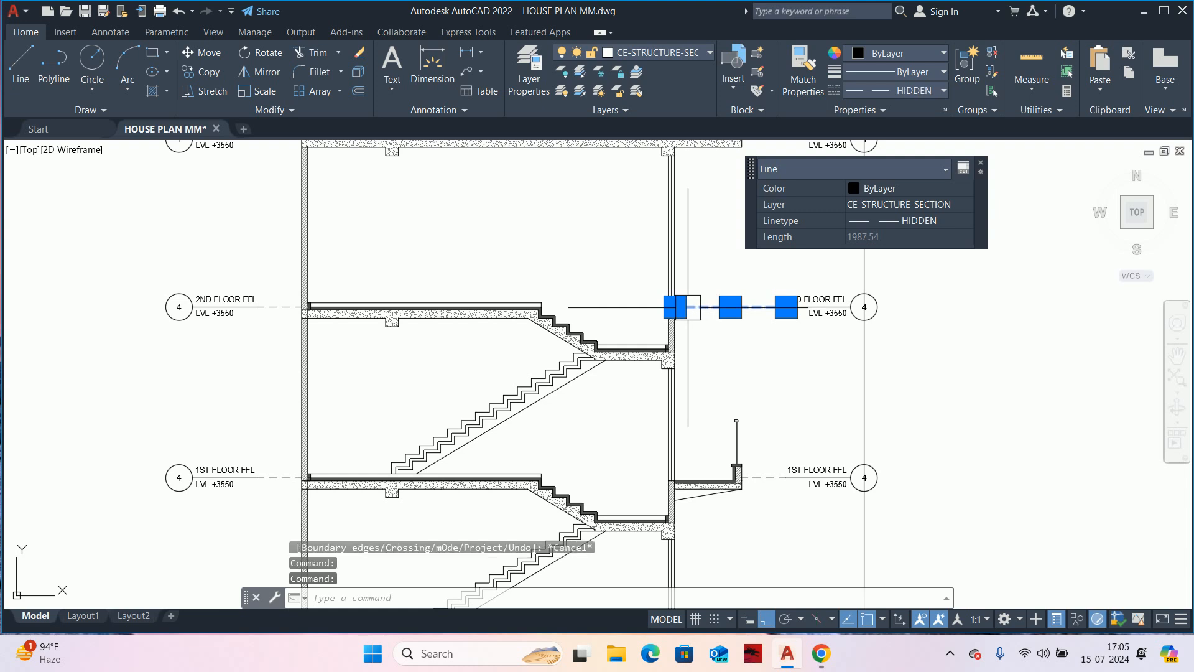
left_click(675, 306)
scroll(560, 301, "up", 4)
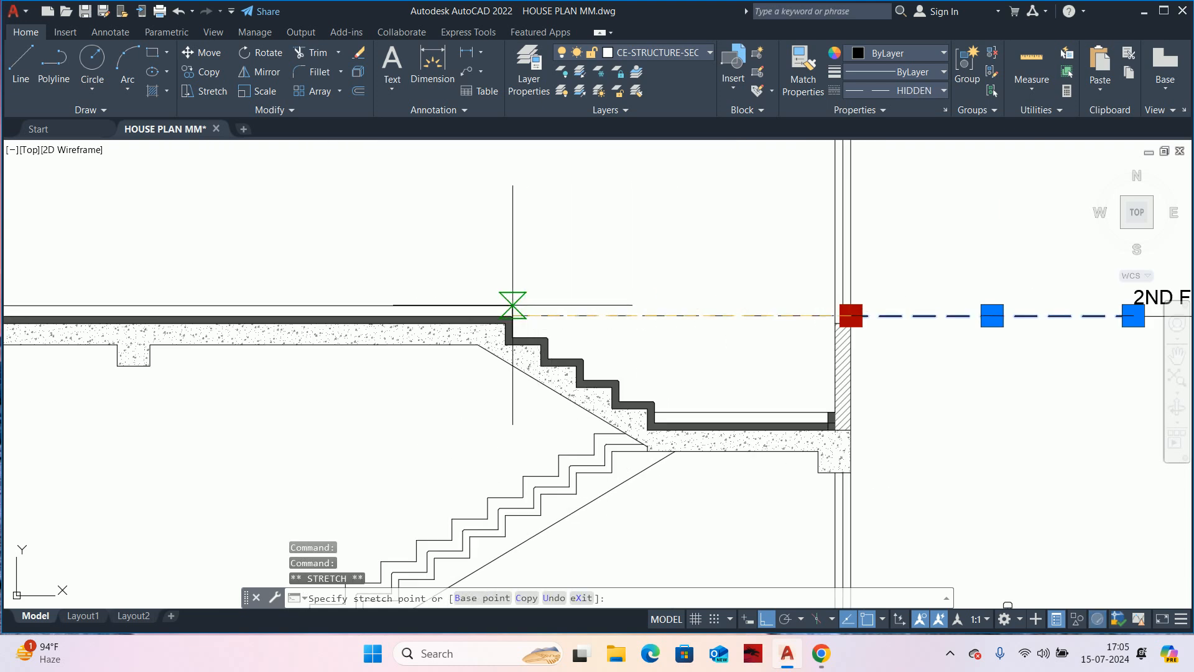
left_click(513, 317)
key("Escape")
key("Escape")
scroll(779, 318, "down", 6)
middle_click_drag(780, 320, 779, 241)
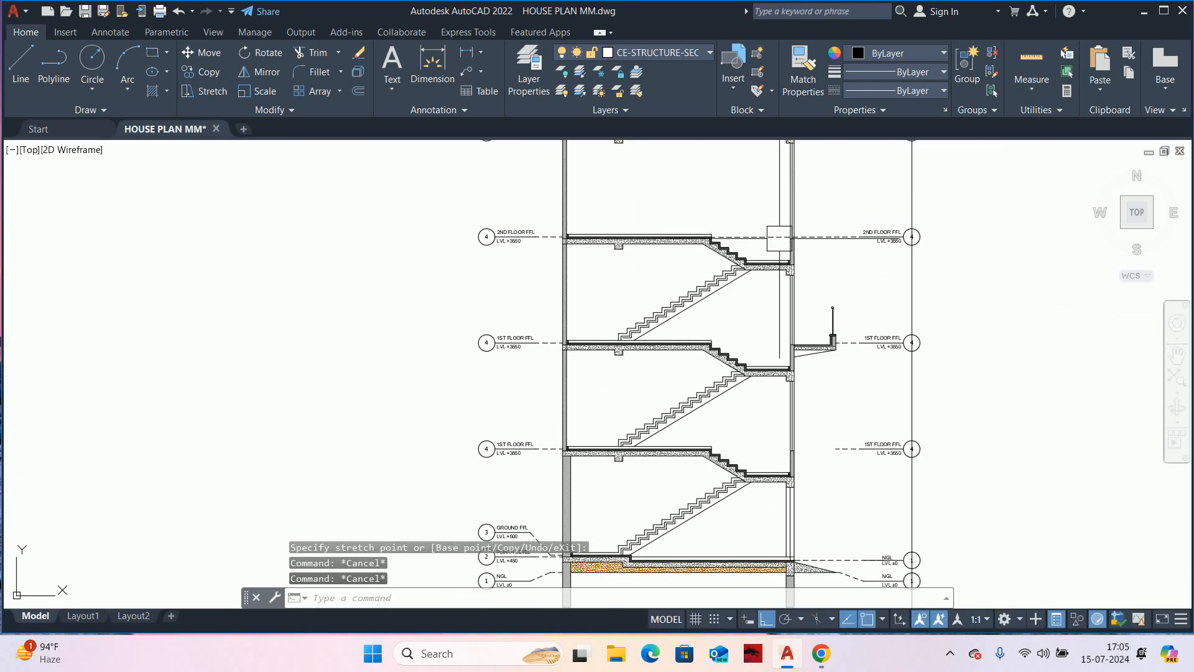
- Stretch the dashed connector of the mirrored 1ST FLOOR FFL tag at the balcony to the floor edge at the stair head
scroll(797, 308, "up", 2)
left_click(856, 361)
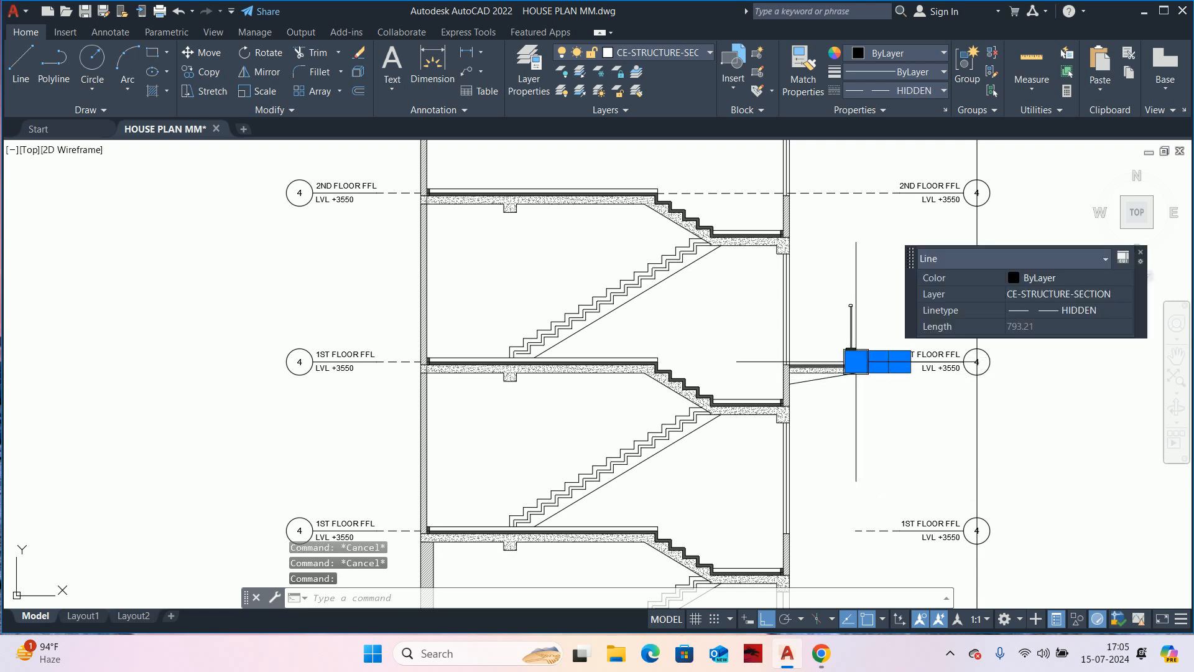
left_click(856, 361)
scroll(856, 362, "up", 2)
scroll(540, 358, "up", 3)
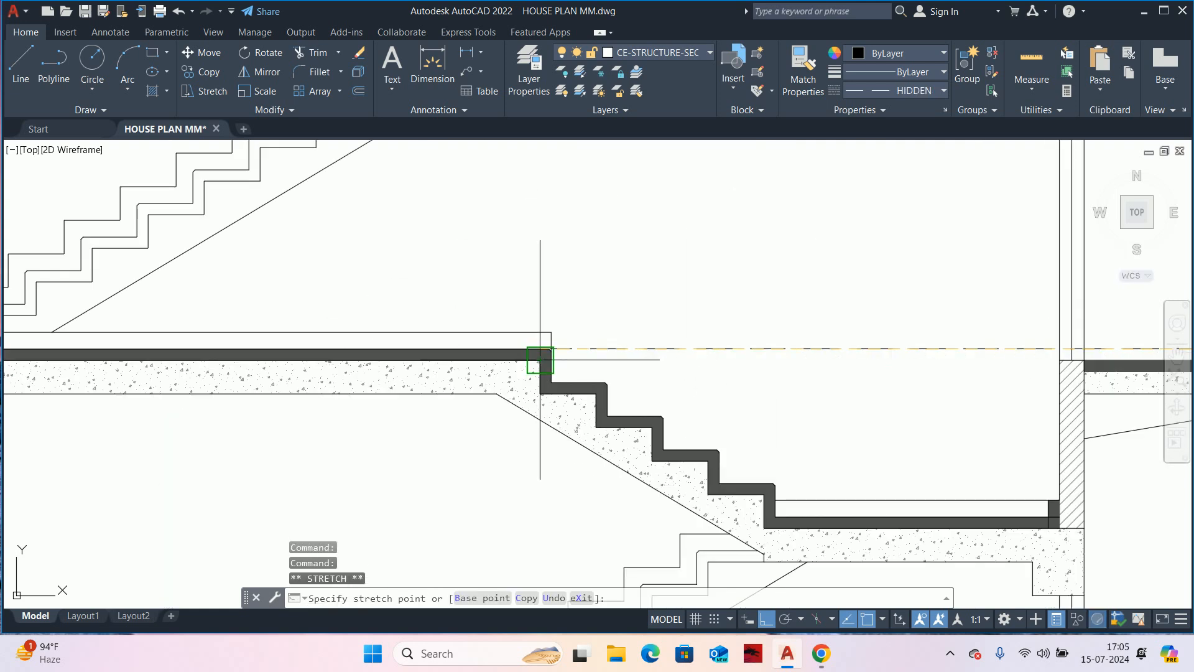
left_click(552, 350)
scroll(569, 350, "up", 3)
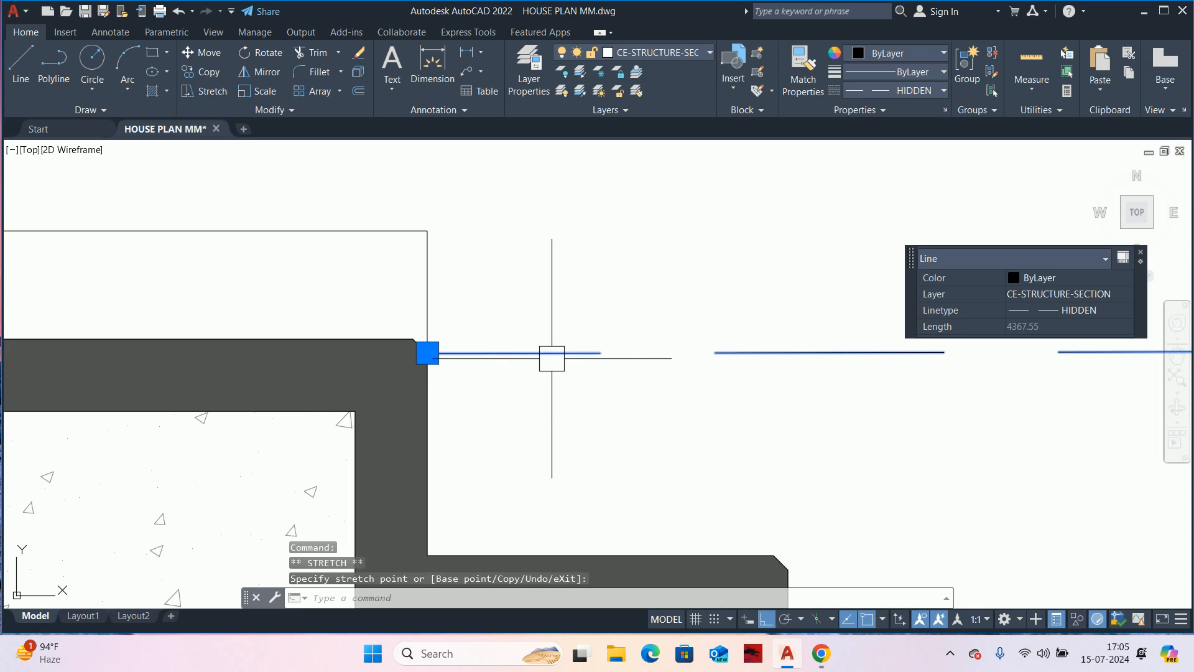
key("Escape")
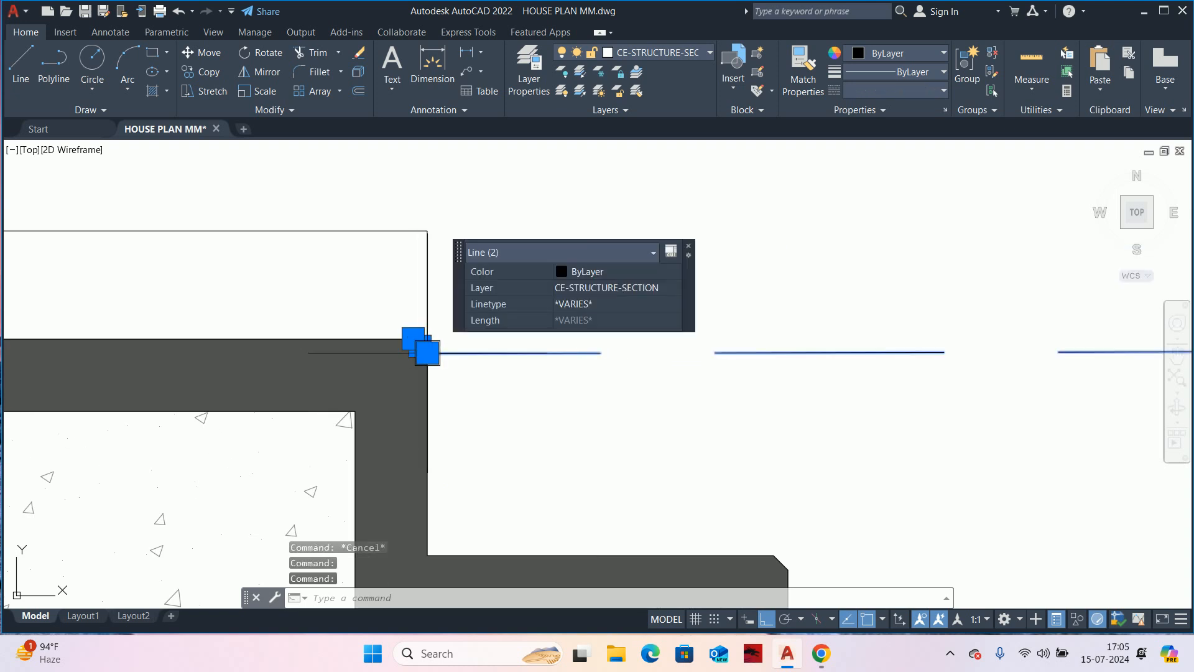
left_click(428, 352)
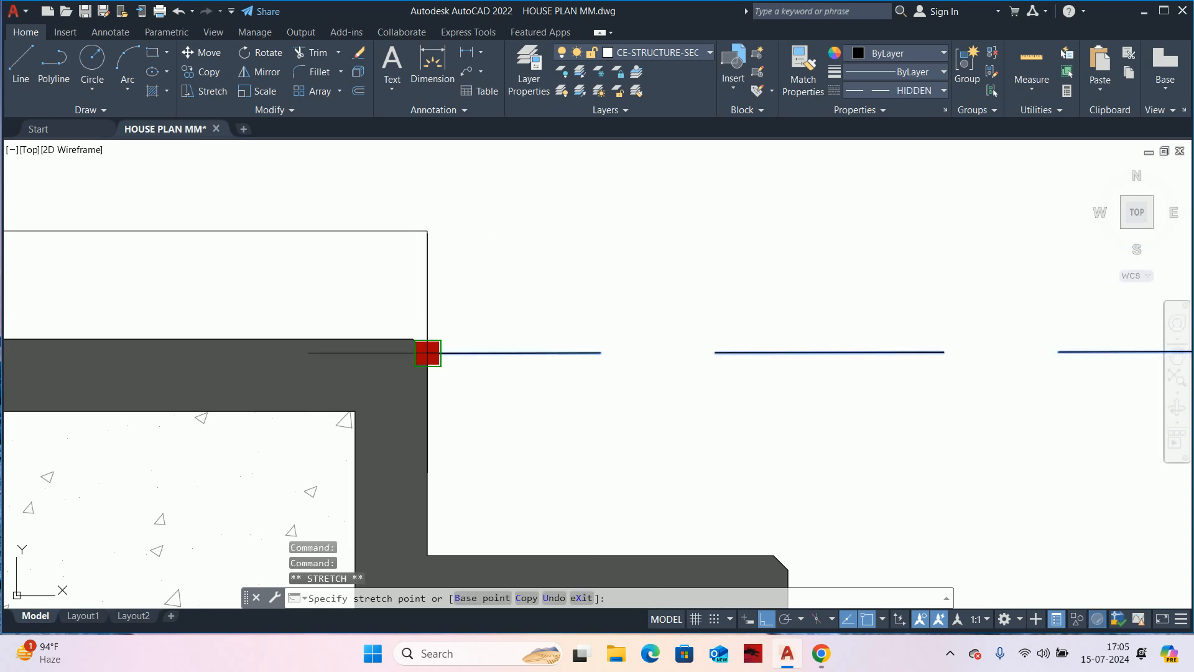
key("Escape")
key("Escape")
- Stretch the lowest mirrored 1ST FLOOR FFL tag's dashed connector to the floor edge at the head of the bottom stair
scroll(581, 320, "down", 5)
middle_click_drag(734, 369, 730, 227)
left_click(796, 343)
scroll(776, 351, "up", 4)
left_click(762, 333)
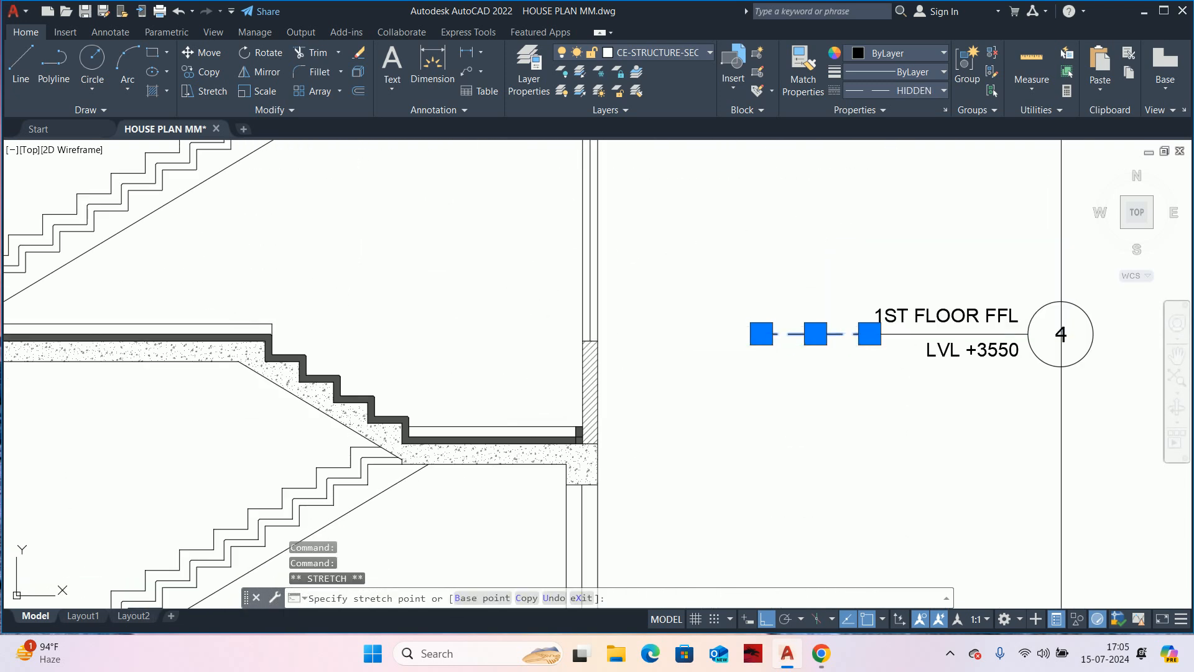
scroll(186, 339, "up", 5)
scroll(551, 331, "up", 5)
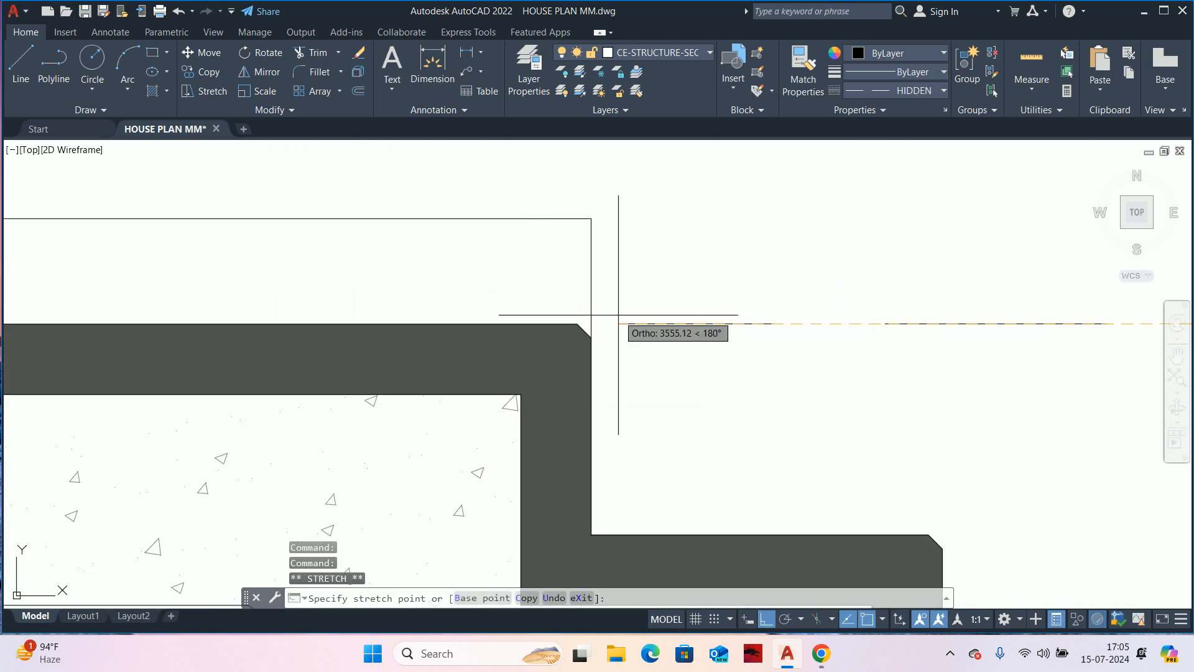
left_click(573, 322)
key("Escape")
- Copy the upper mirrored NGL tag with its texts and leader line about 648 mm straight up
scroll(573, 324, "down", 8)
scroll(573, 325, "down", 4)
middle_click_drag(662, 345, 619, 232)
scroll(715, 332, "down", 2)
middle_click_drag(715, 333, 717, 363)
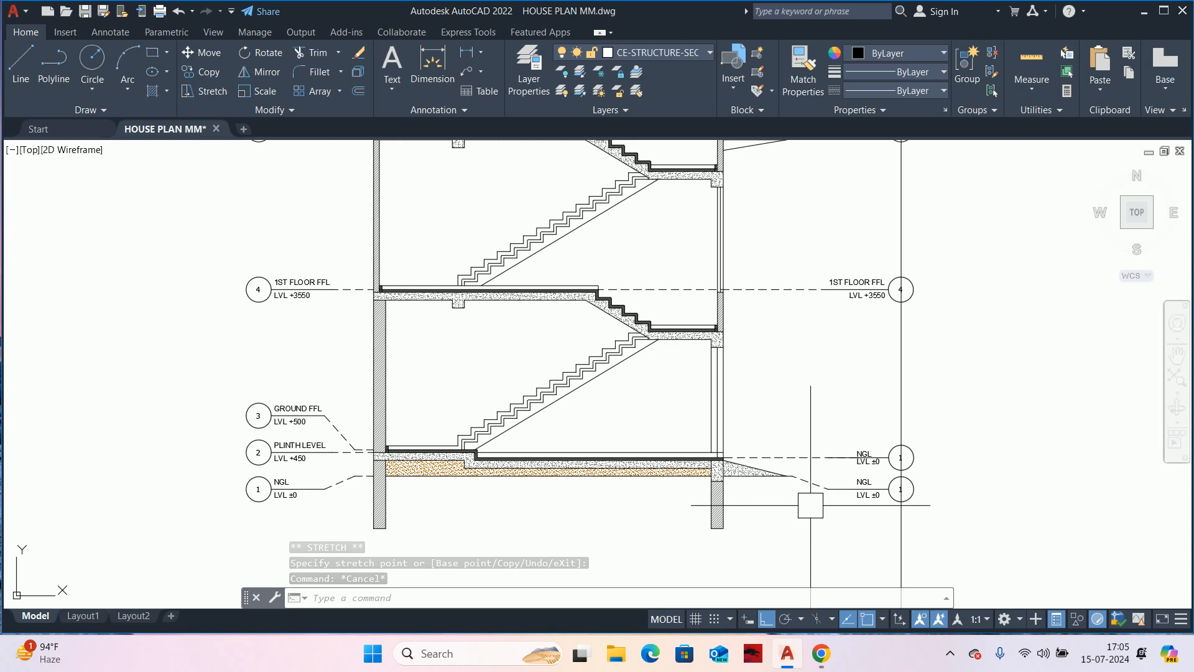
type("co")
key("Return")
scroll(850, 473, "up", 4)
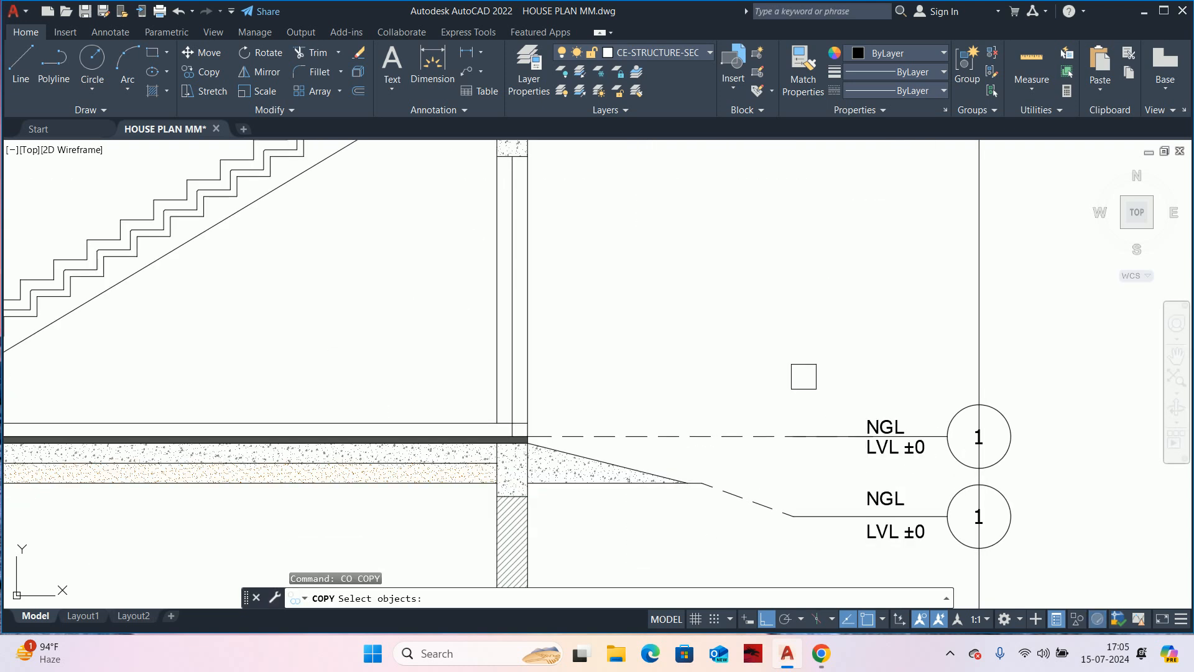
left_click(1134, 460)
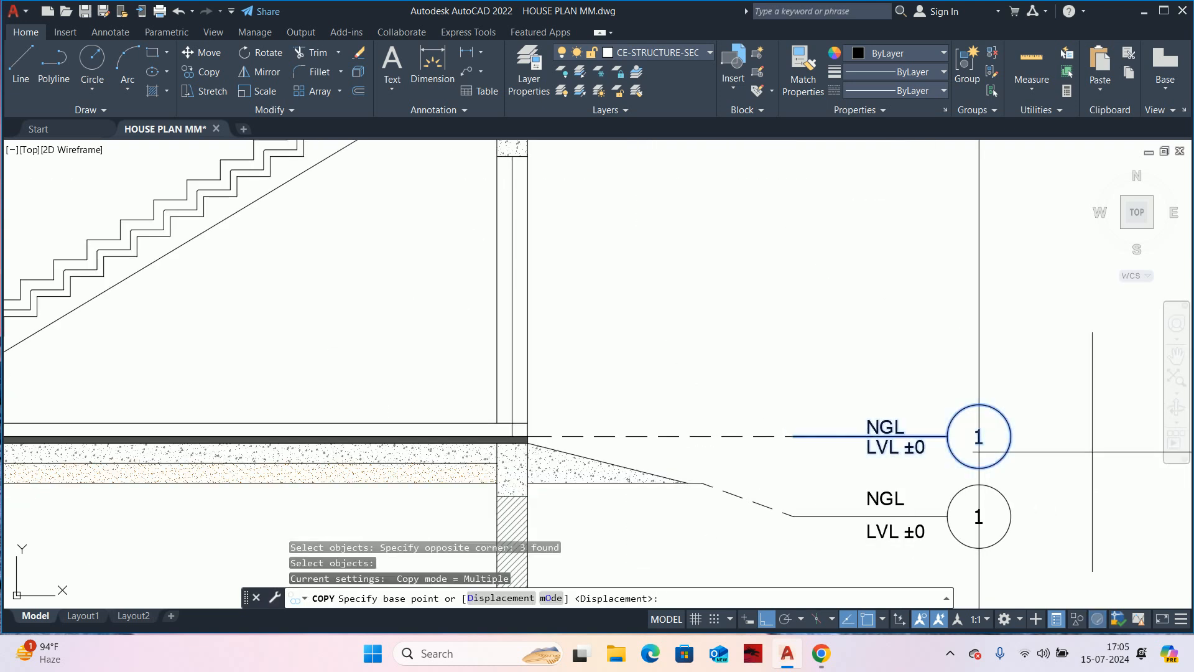
left_click(1095, 445)
left_click(1107, 360)
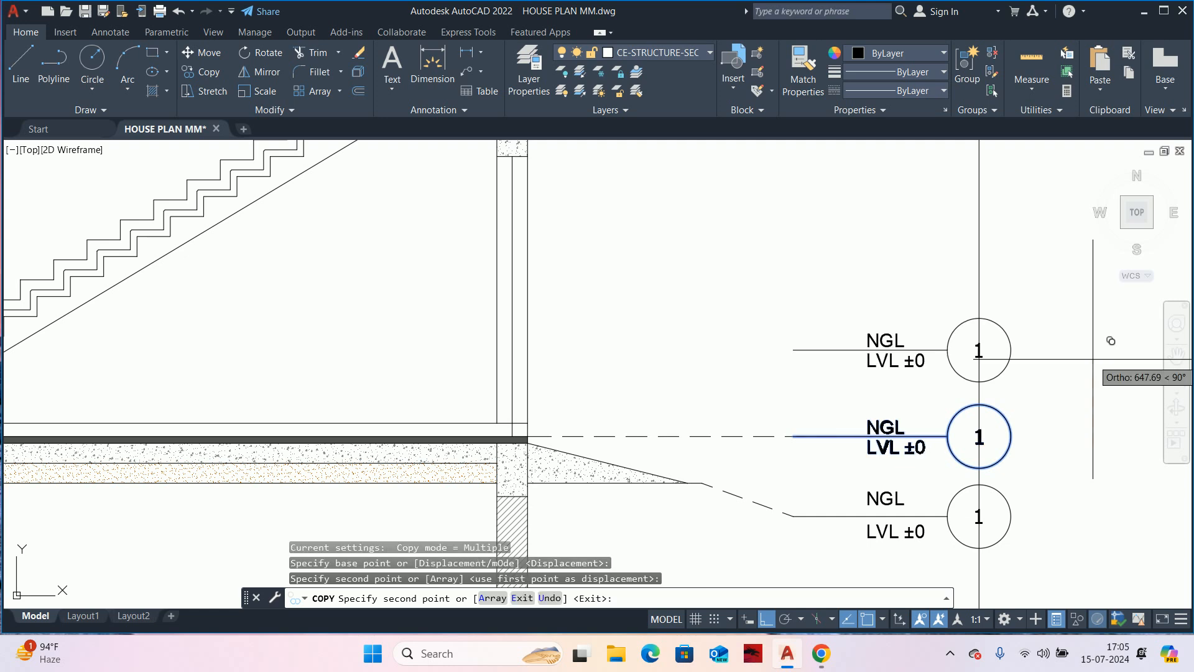
key("Escape")
key("Escape")
- Draw a polyline from the ground floor finish edge at the stair foot horizontally past the right wall and up to the copied tag's leader
middle_click_drag(753, 384, 765, 391)
key("Return")
scroll(614, 293, "up", 2)
scroll(195, 385, "up", 2)
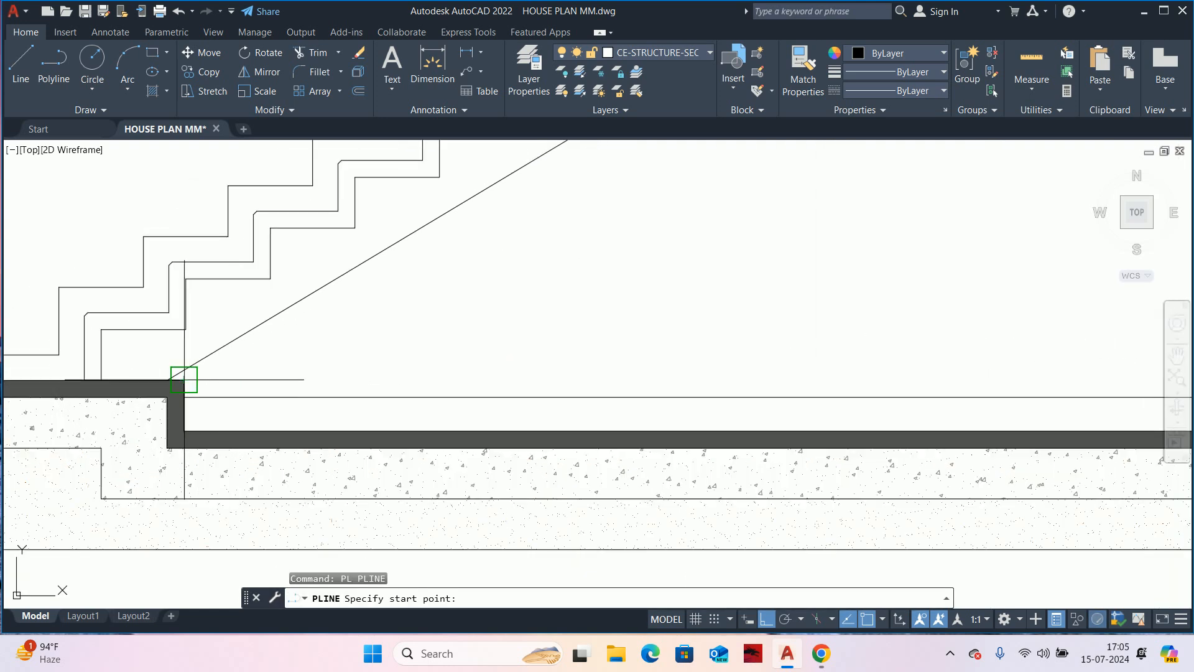
left_click(185, 381)
scroll(560, 395, "down", 4)
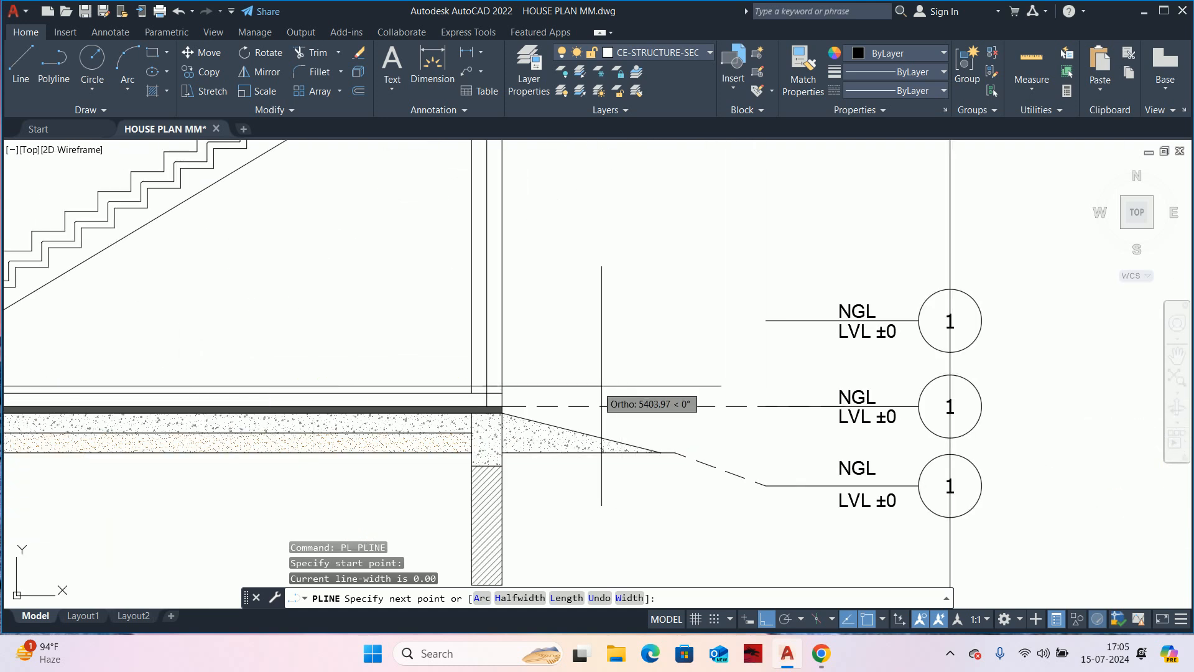
left_click(659, 386)
key("Escape")
key("Escape")
key("Escape")
- Match the new polyline's properties to the dashed connector of the middle mirrored NGL tag
type("MA")
key("Return")
left_click(723, 406)
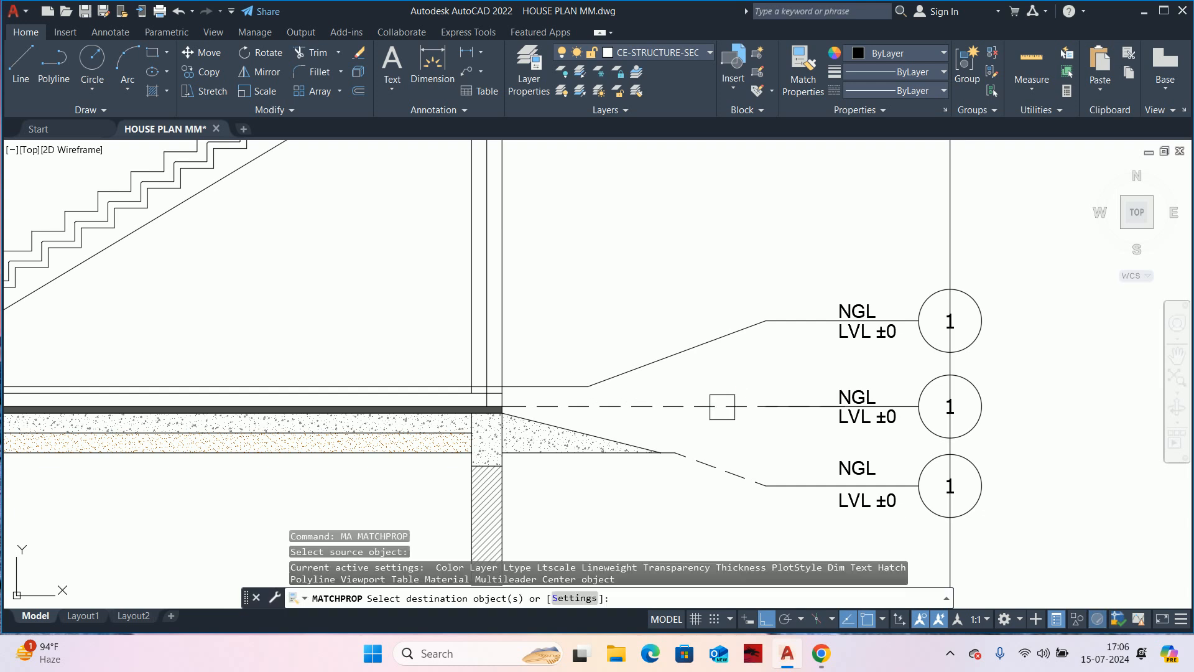
key("Escape")
key("Escape")
scroll(765, 381, "down", 5)
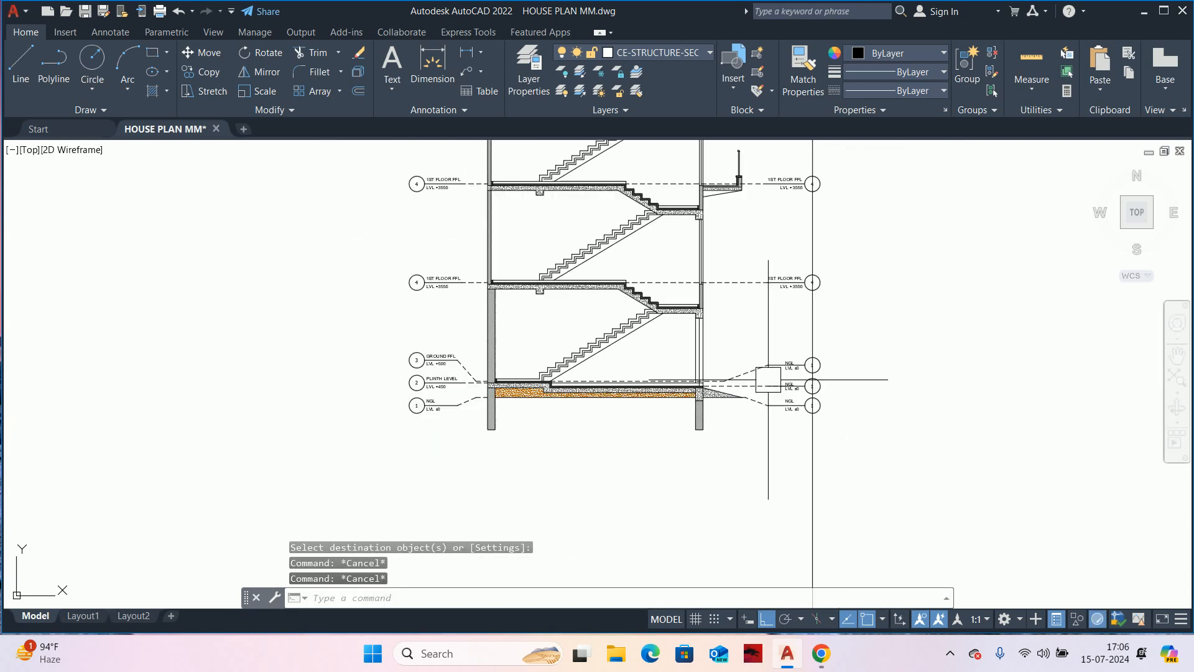
- Erase the vertical construction line running through the mirrored tag circles
middle_click_drag(767, 378, 784, 472)
mouse_move(591, 327)
middle_mouse_down()
mouse_move(608, 341)
mouse_move(622, 441)
middle_mouse_up()
scroll(666, 367, "down", 3)
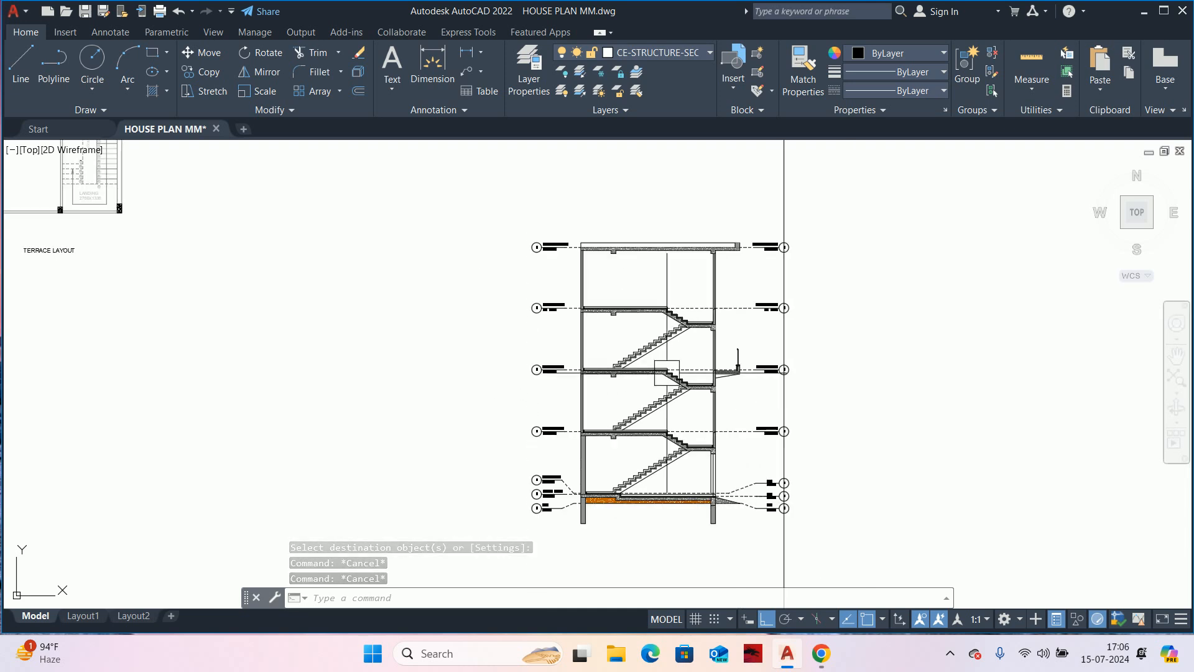
left_click(808, 172)
left_click(778, 195)
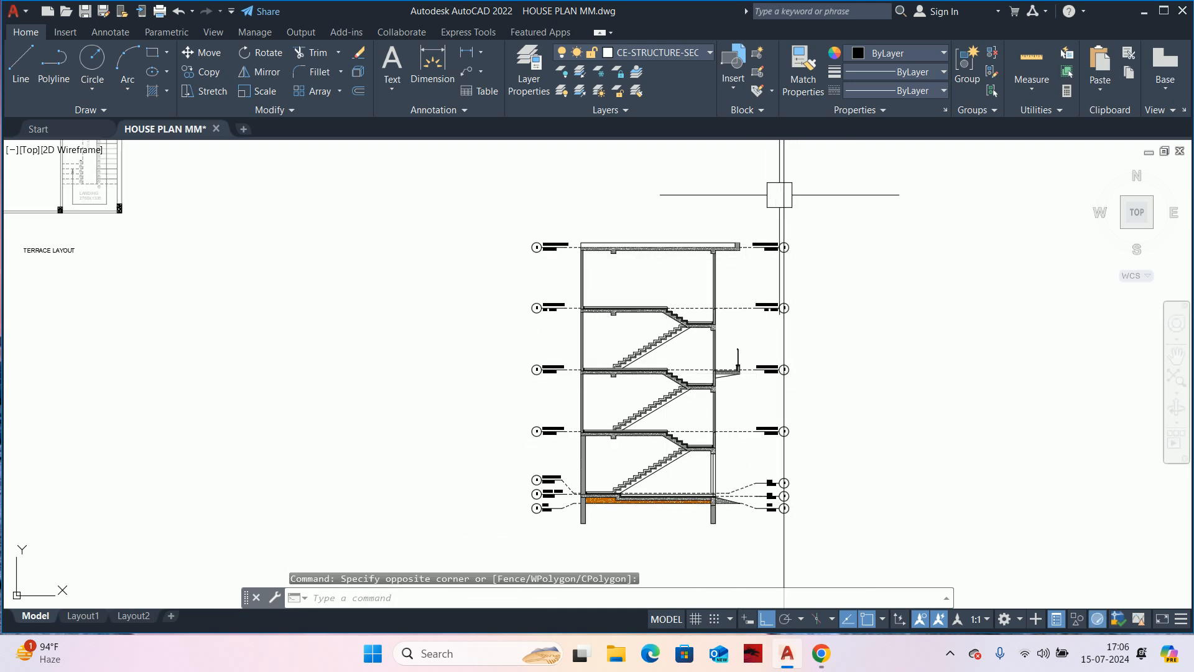
key("Delete")
key("Escape")
key("Escape")
- Stretch all seven level tags on the section's left side, with texts and connectors, about 1120 mm horizontally away from the wall
scroll(591, 440, "down", 2)
scroll(592, 440, "up", 4)
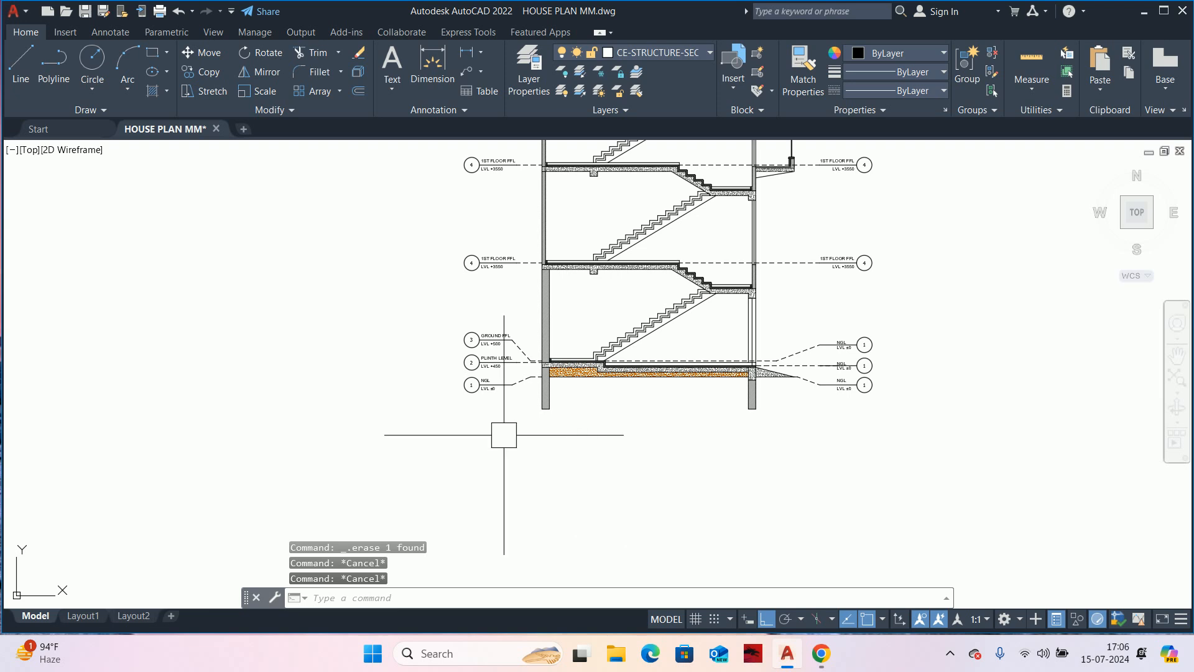
middle_click_drag(592, 440, 625, 517)
middle_click_drag(680, 446, 682, 472)
type("s")
key("Return")
scroll(688, 516, "up", 4)
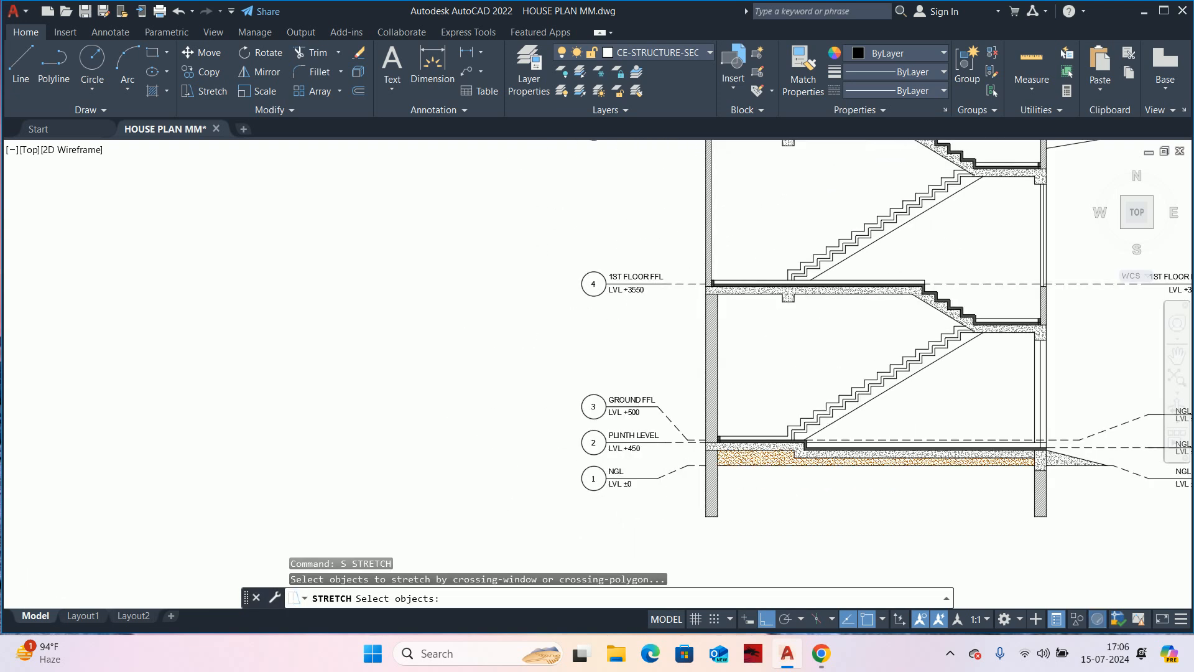
scroll(597, 302, "down", 2)
middle_click_drag(591, 295, 599, 461)
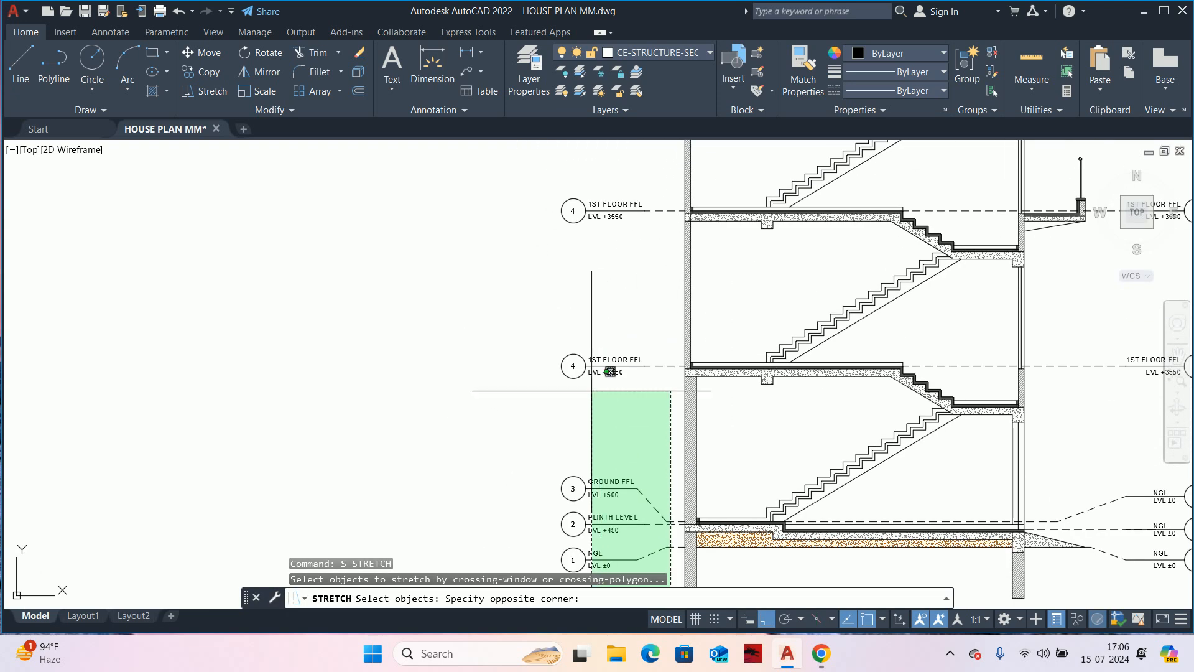
scroll(564, 283, "down", 4)
middle_click_drag(542, 181, 551, 285)
left_click(536, 210)
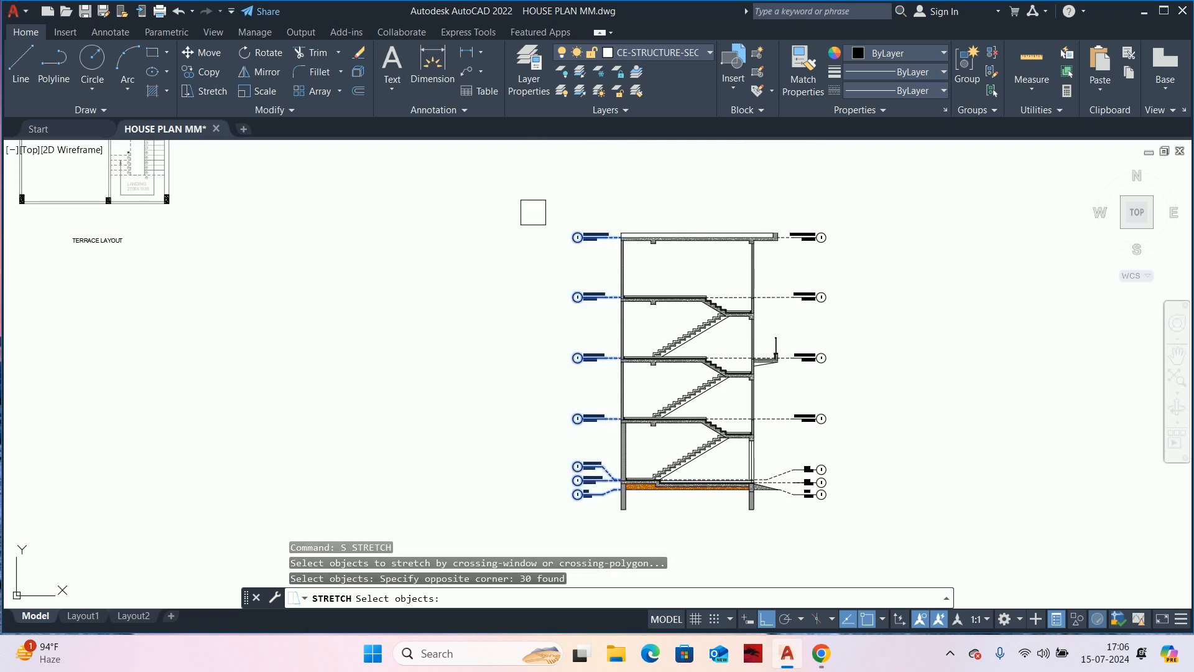
key("Return")
left_click(485, 305)
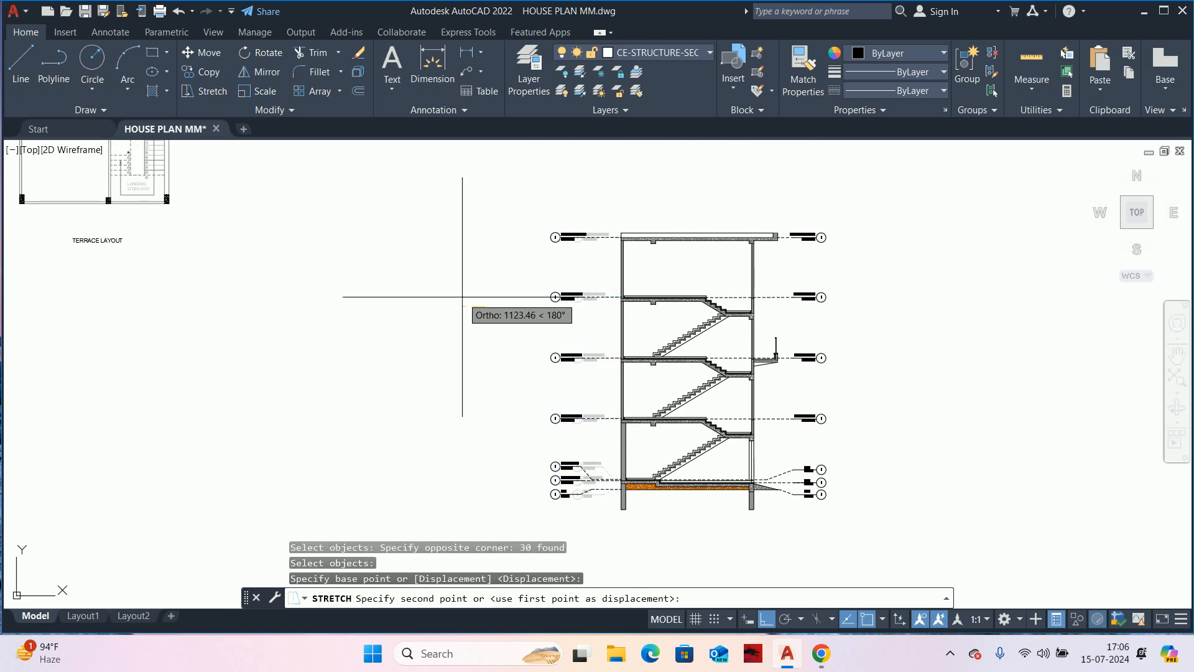
key("Escape")
key("Escape")
- Place a vertical linear dimension between the NGL and PLINTH LEVEL connectors beside the section's left wall
scroll(598, 473, "up", 5)
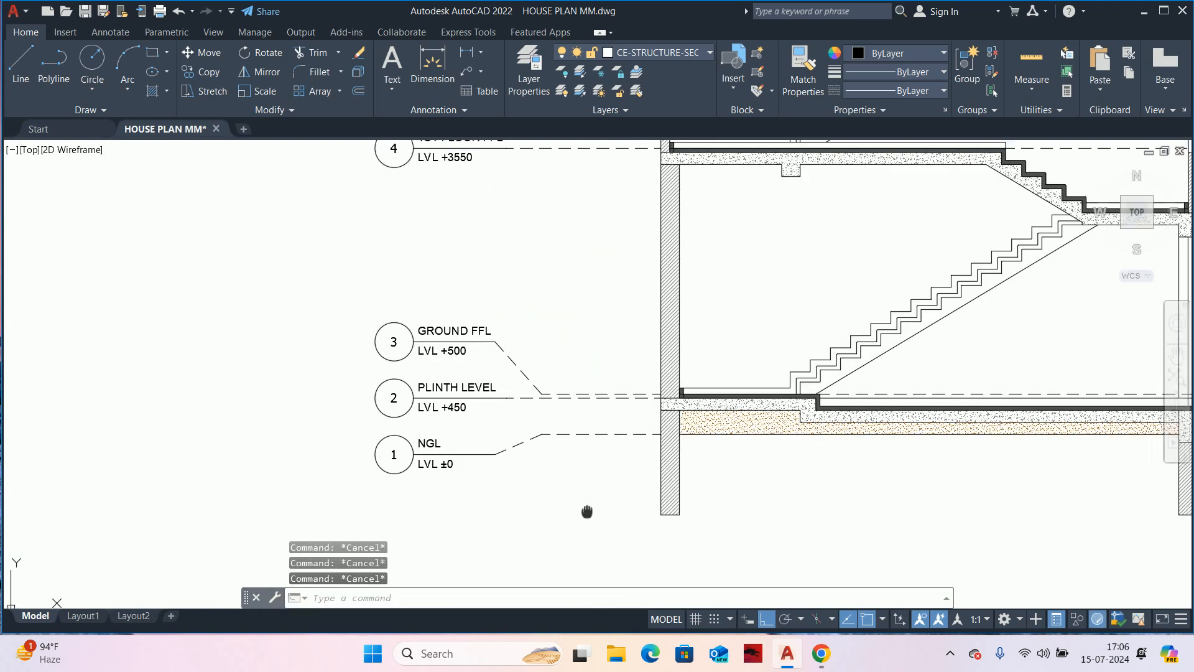
key("Escape")
type("DLI")
key("Return")
scroll(629, 489, "up", 4)
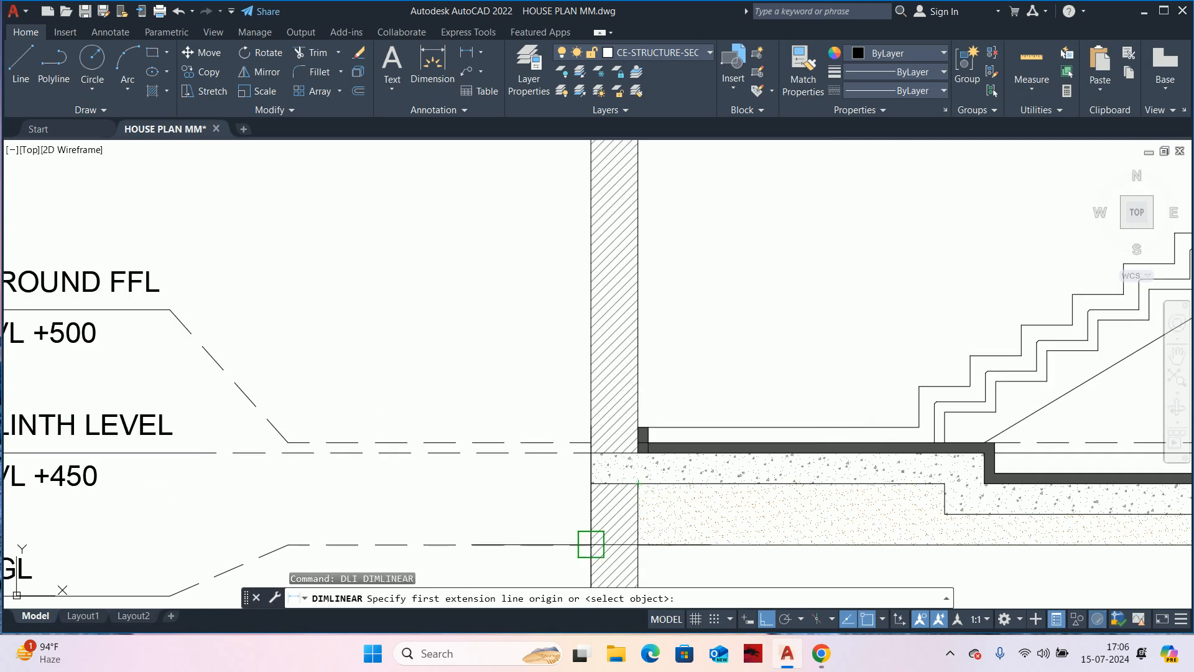
left_click(589, 544)
left_click(590, 452)
middle_click_drag(510, 499, 671, 422)
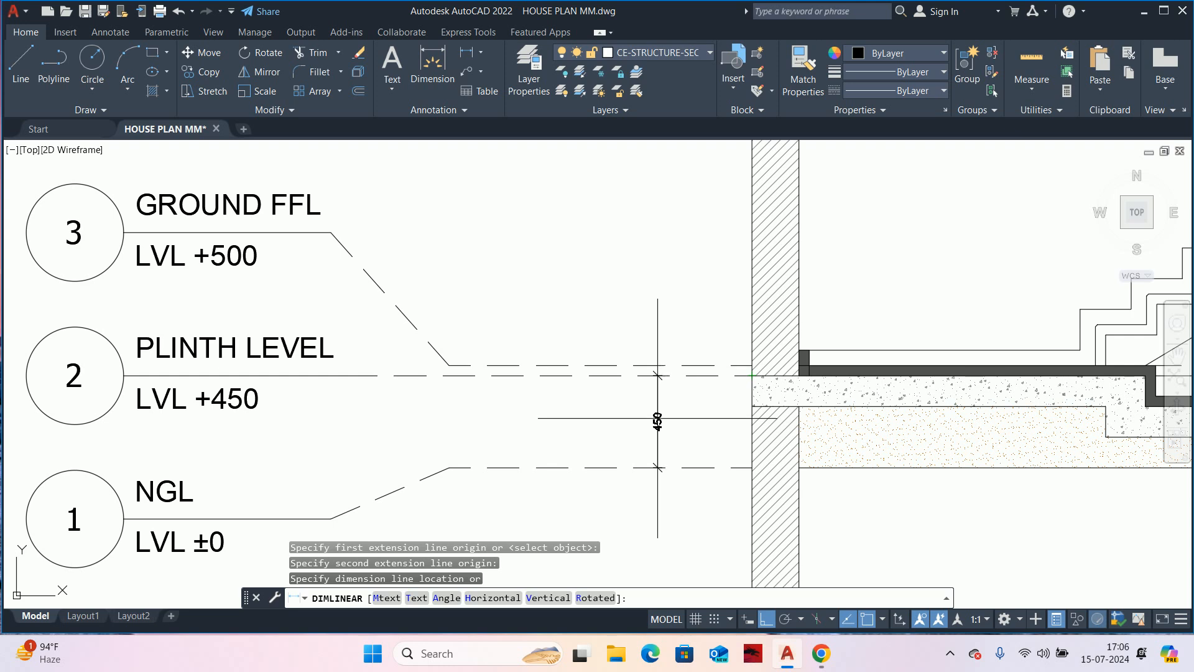
left_click(656, 418)
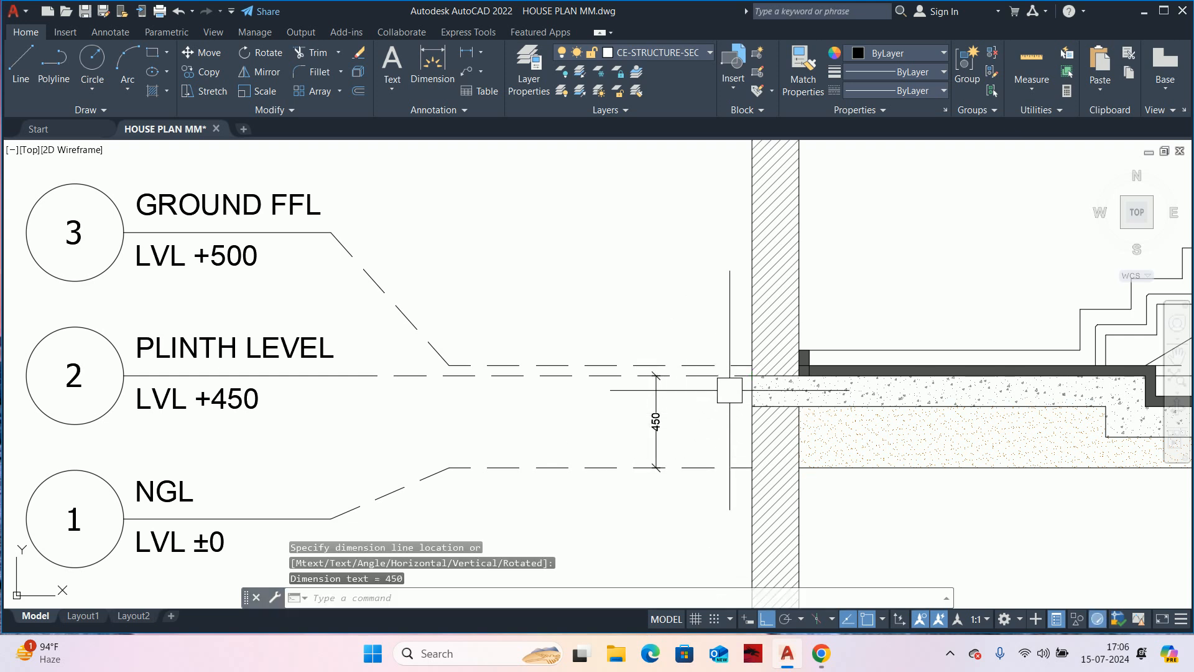
key("Escape")
scroll(731, 410, "up", 3)
key("Escape")
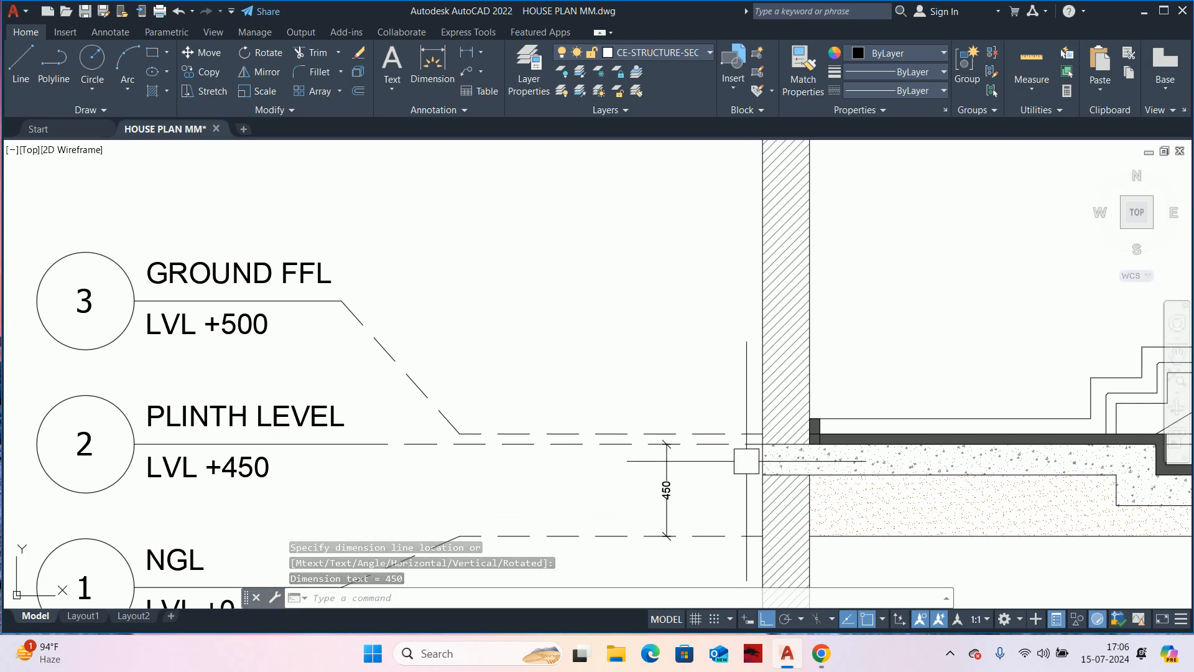
- Stretch the new dimension's upper extension origin from the plinth line up to the GROUND FFL connector at the wall
left_click(718, 441)
key("Escape")
left_click(622, 507)
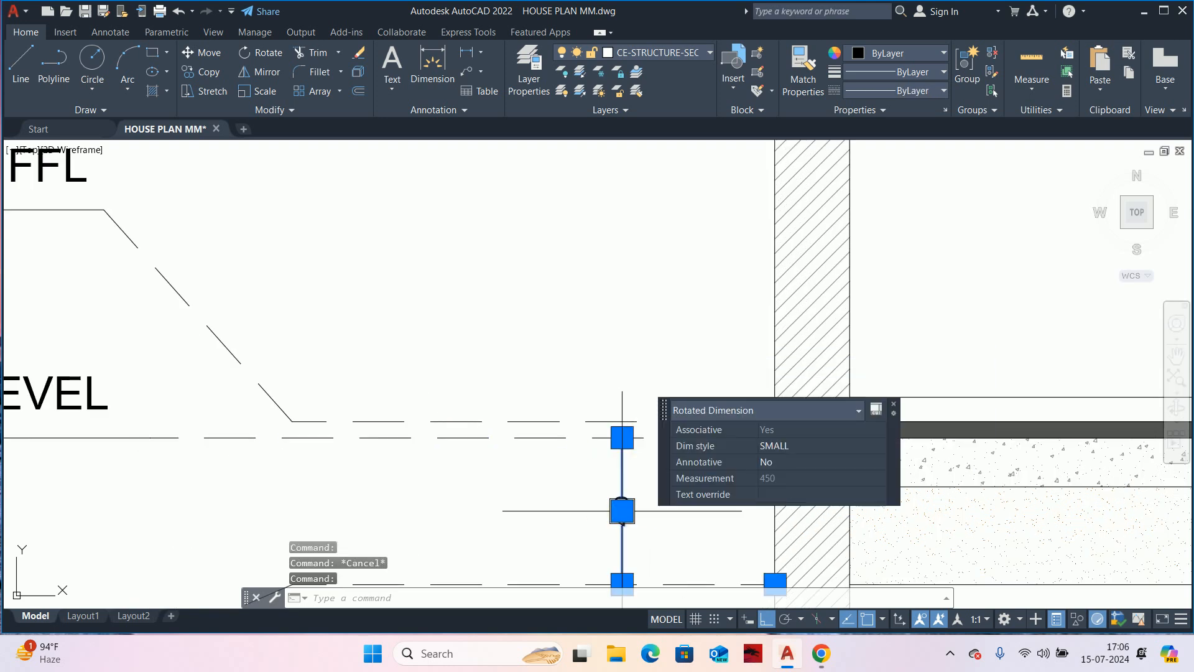
scroll(491, 467, "down", 4)
scroll(536, 455, "up", 4)
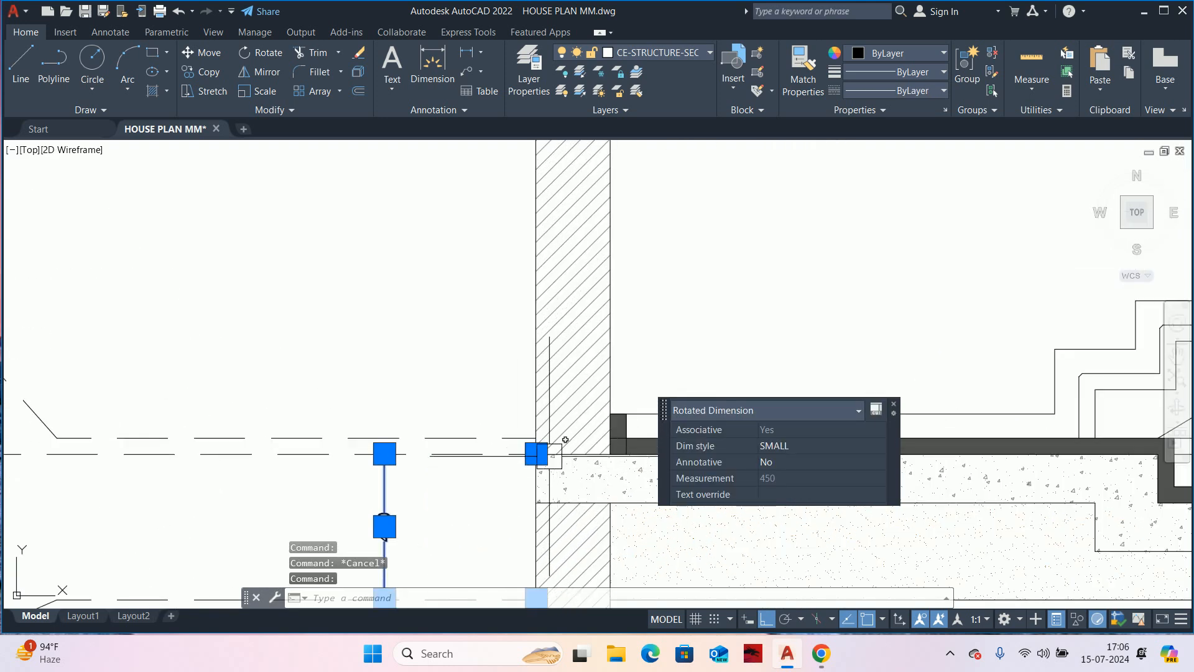
left_click(537, 455)
left_click(536, 435)
key("Escape")
key("Escape")
key("Escape")
scroll(523, 418, "down", 4)
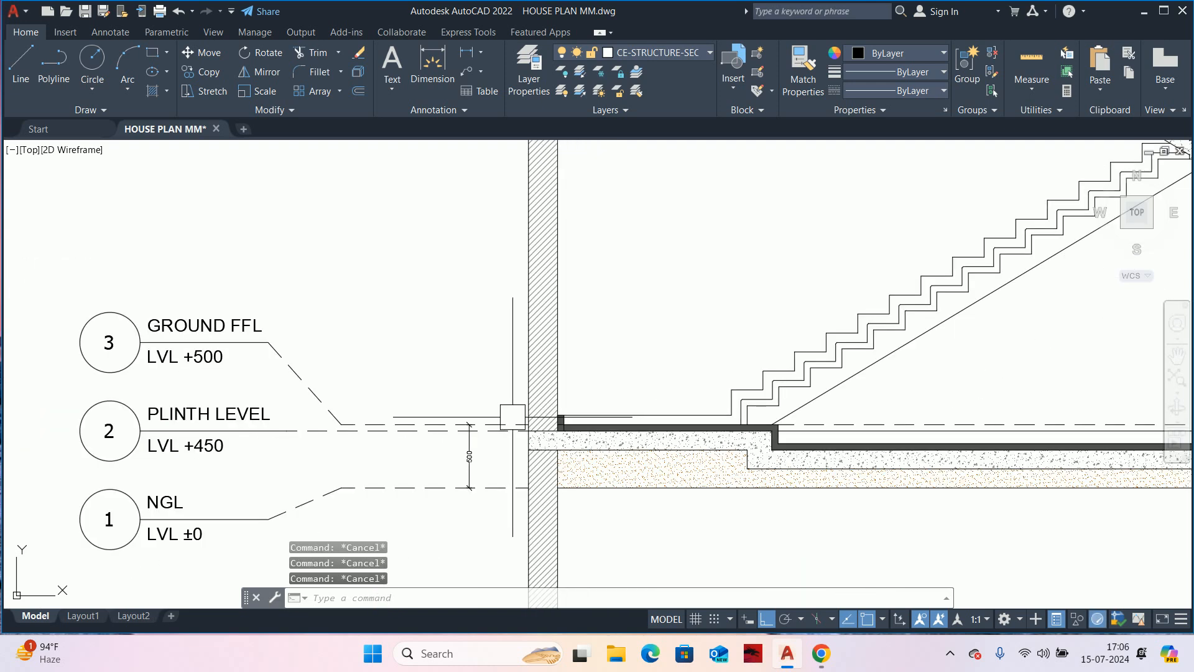
- Continue the vertical dimension chain from GROUND FFL up to the two successive 1ST FLOOR FFL connectors at the left wall
middle_click_drag(514, 417, 560, 458)
type("pCo")
key("Return")
middle_click_drag(524, 313, 540, 462)
scroll(547, 293, "up", 6)
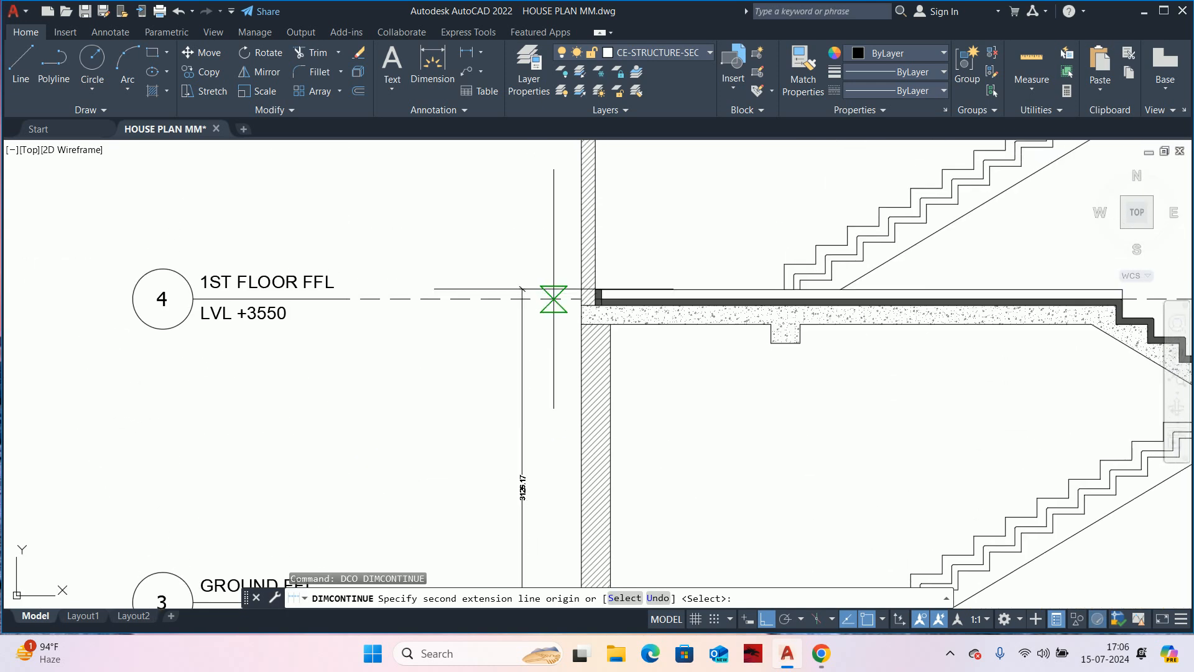
left_click(607, 354)
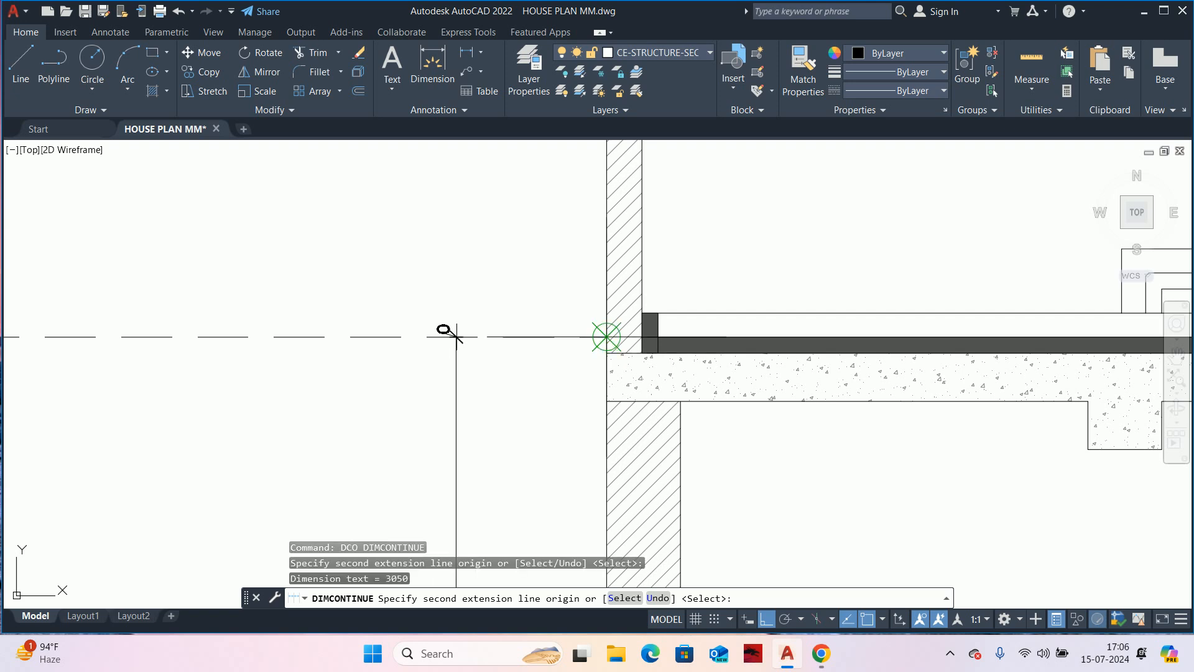
scroll(602, 239, "down", 4)
middle_click_drag(595, 240, 584, 520)
middle_click_drag(577, 246, 600, 392)
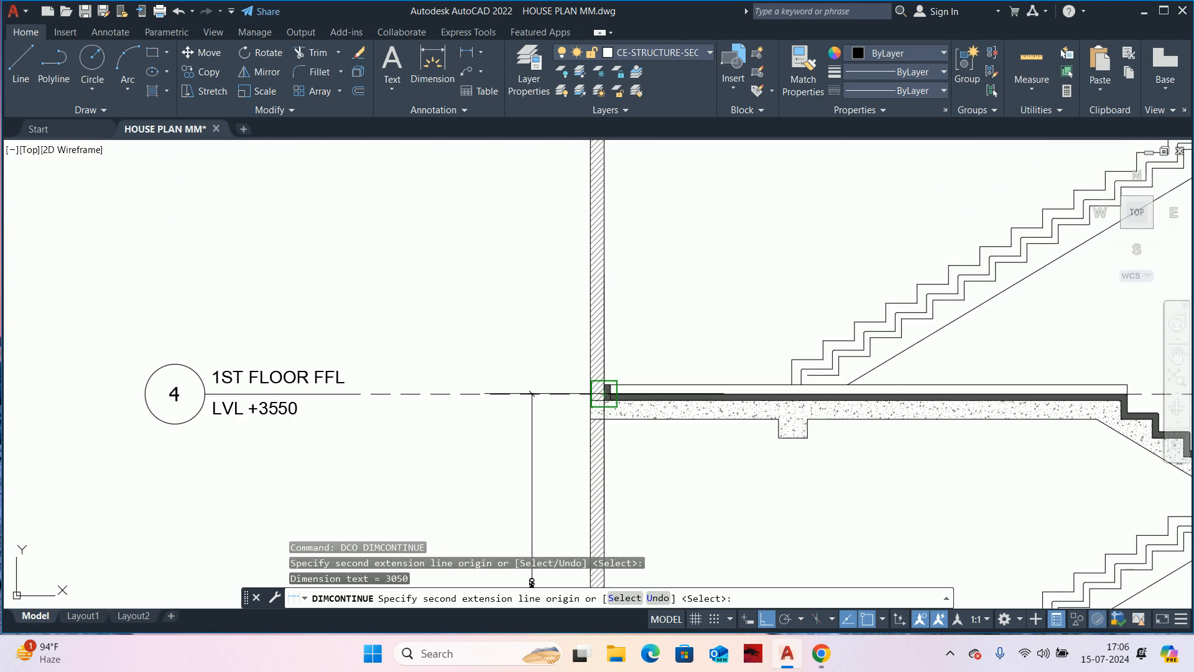
scroll(568, 400, "up", 3)
left_click(573, 400)
- Continue the vertical dimension chain up to the 2ND FLOOR FFL and OVERHEAD LEVEL connectors, and end the command
scroll(567, 242, "down", 2)
middle_click_drag(566, 241, 597, 591)
middle_click_drag(604, 325, 640, 528)
scroll(630, 313, "up", 4)
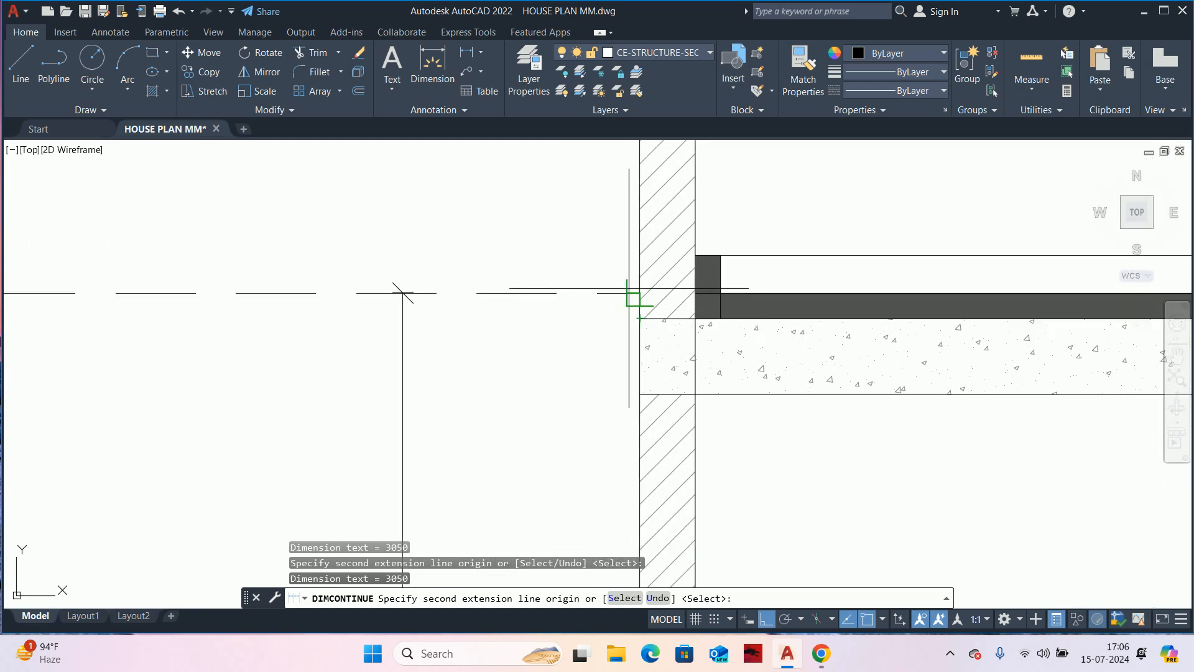
scroll(622, 283, "down", 4)
middle_click_drag(622, 283, 625, 622)
scroll(617, 344, "down", 2)
middle_click_drag(617, 345, 639, 569)
scroll(647, 379, "up", 6)
scroll(681, 376, "down", 5)
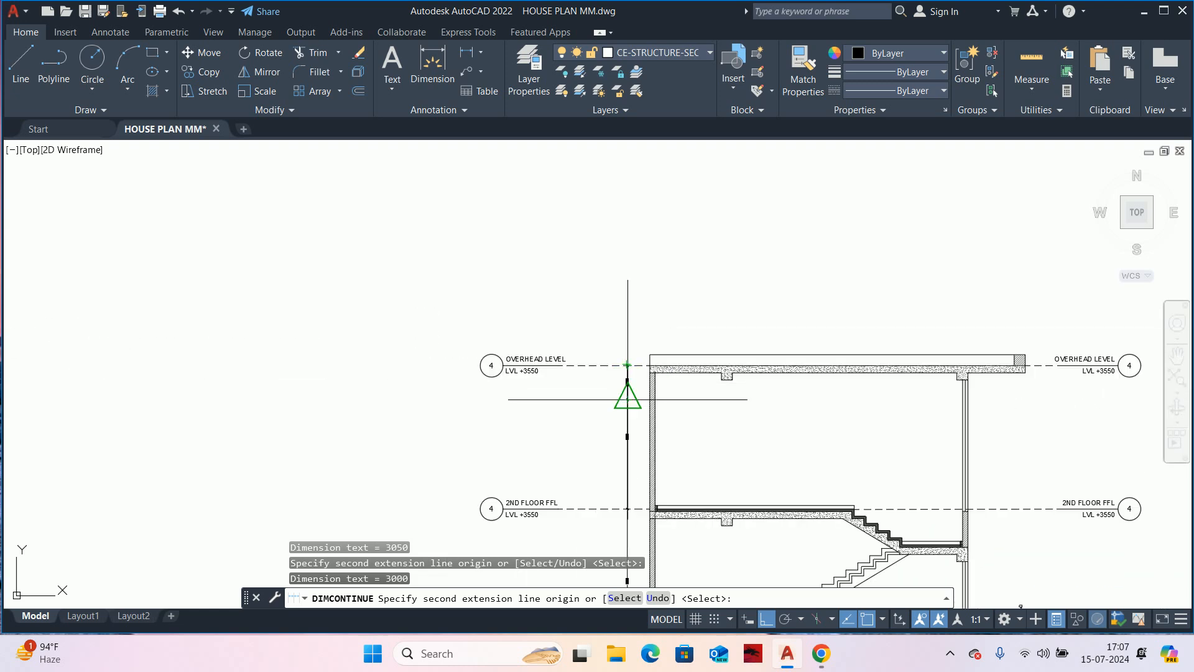
key("Escape")
key("Escape")
middle_click_drag(636, 371, 626, 205)
key("Escape")
key("Escape")
- Add an overall vertical linear dimension from the NGL connector to the top edge of the overhead roof, outside the floor-to-floor chain
middle_click_drag(634, 392, 614, 221)
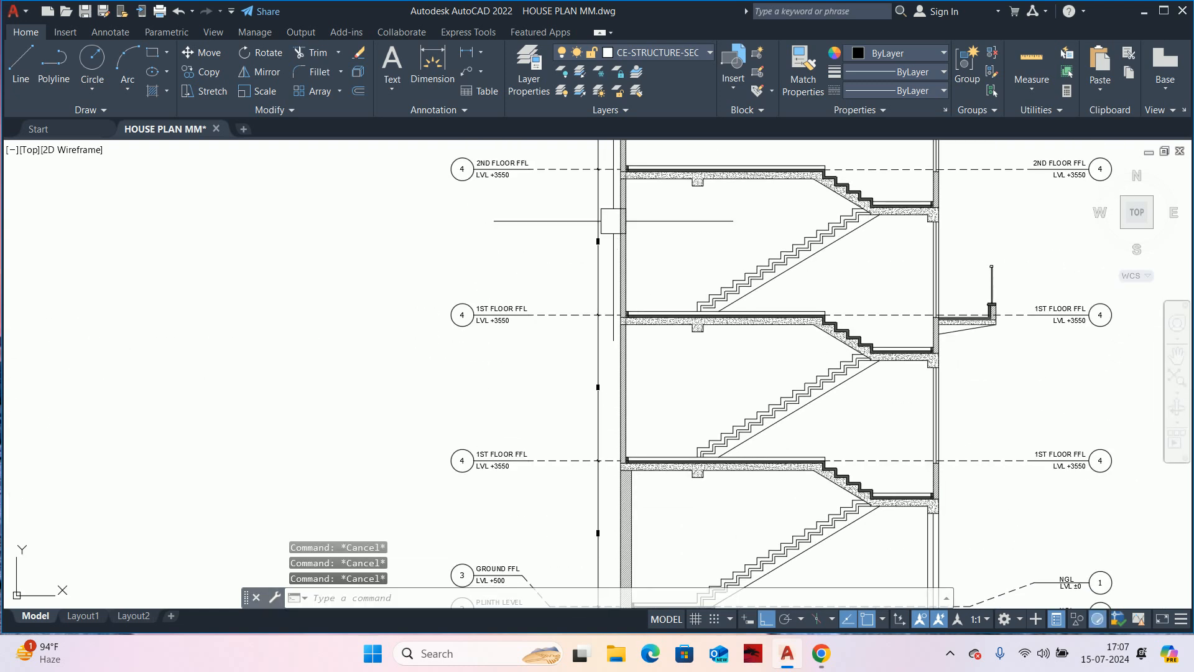
middle_click_drag(603, 409, 594, 294)
type("dli")
key("Return")
scroll(568, 501, "up", 4)
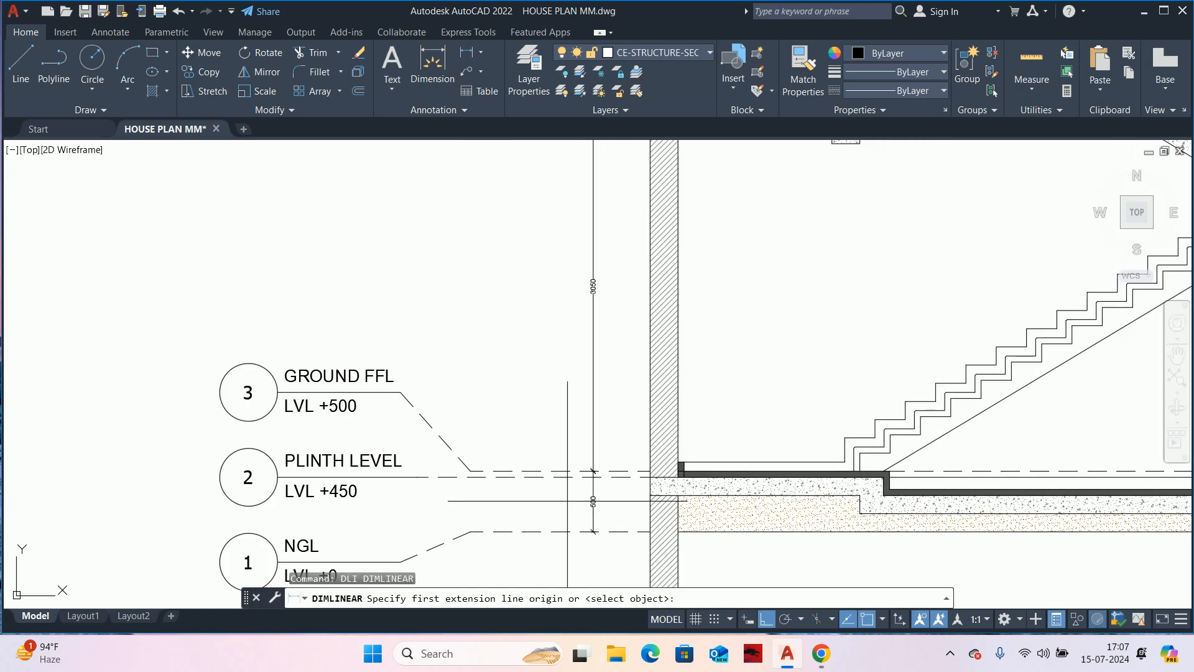
scroll(577, 535, "up", 4)
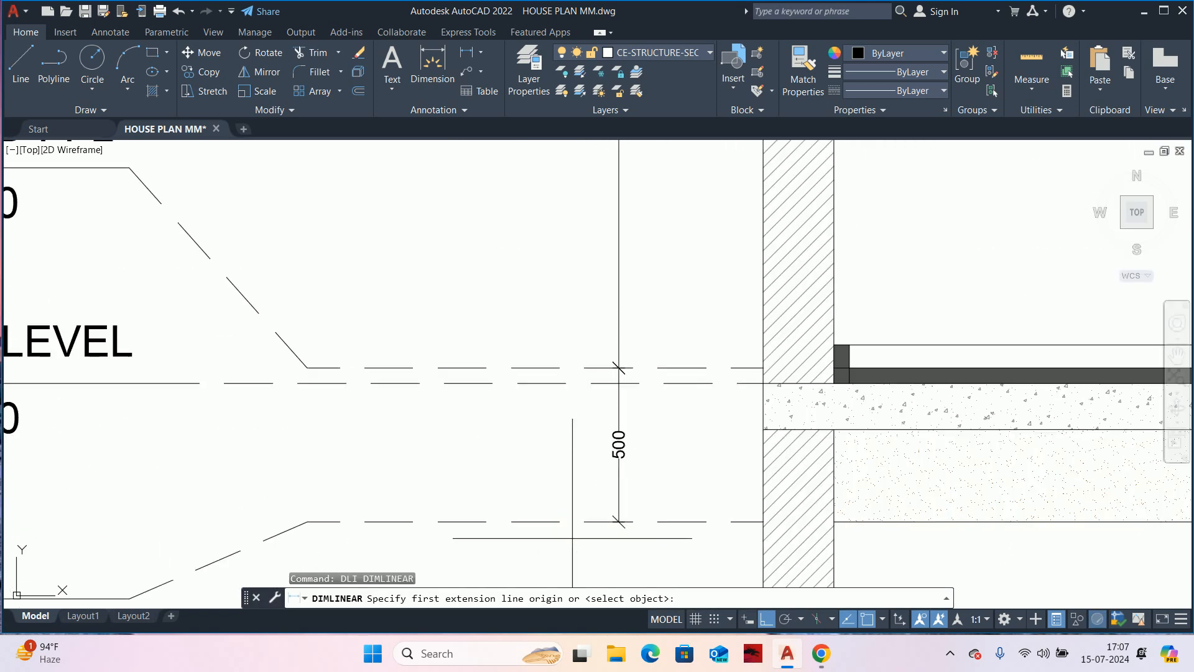
left_click(596, 521)
scroll(560, 349, "down", 6)
middle_click_drag(563, 270, 575, 256)
scroll(576, 255, "down", 8)
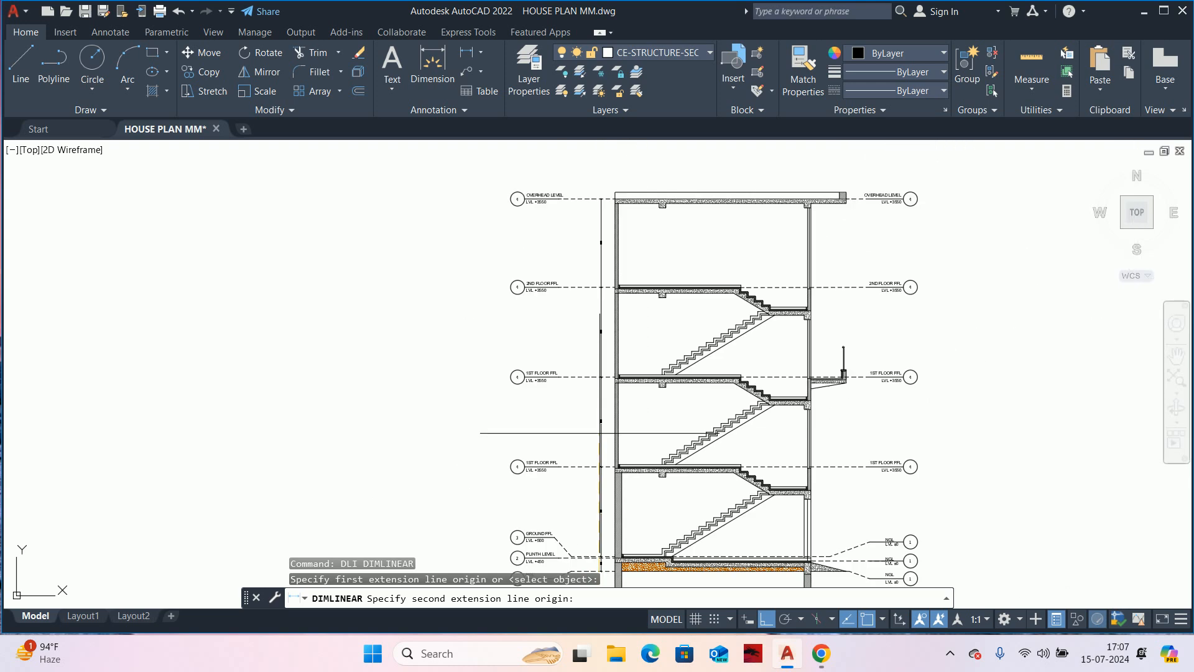
scroll(618, 492, "up", 6)
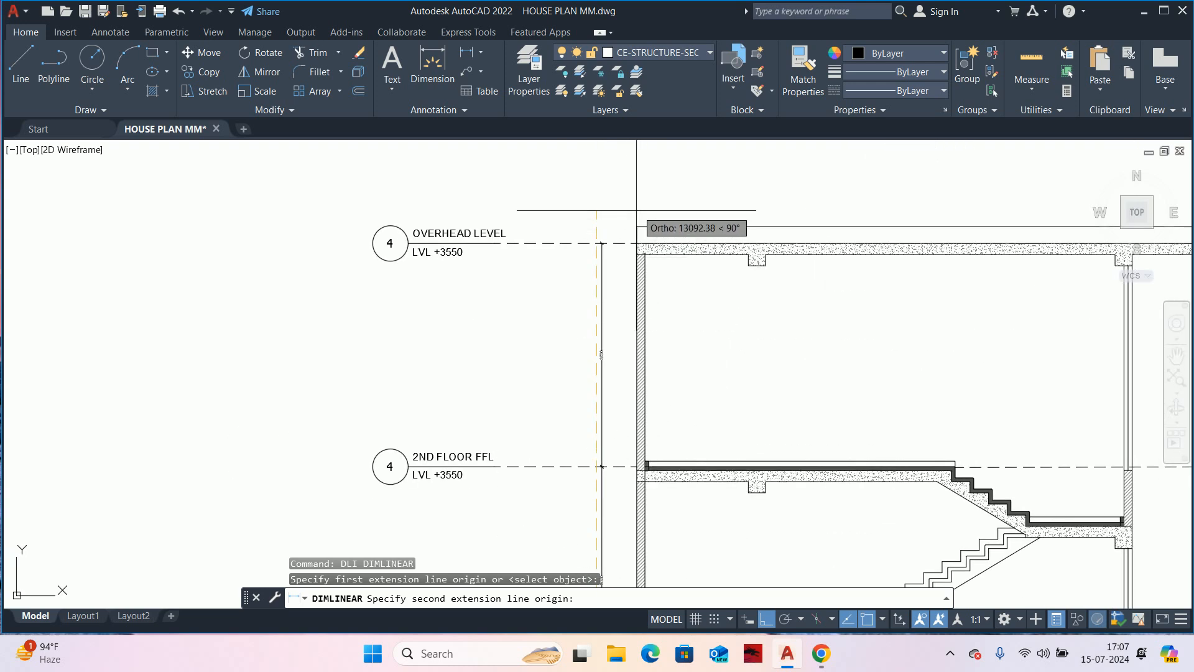
left_click(636, 224)
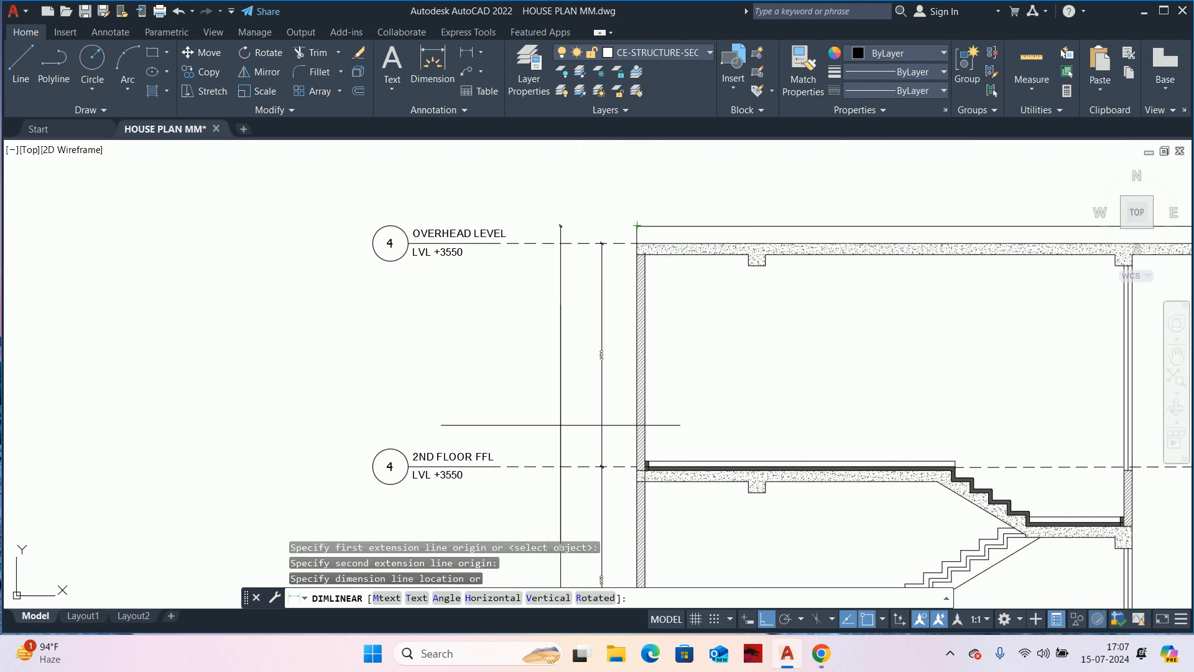
middle_click_drag(560, 431, 583, 225)
scroll(583, 225, "down", 3)
scroll(597, 341, "up", 3)
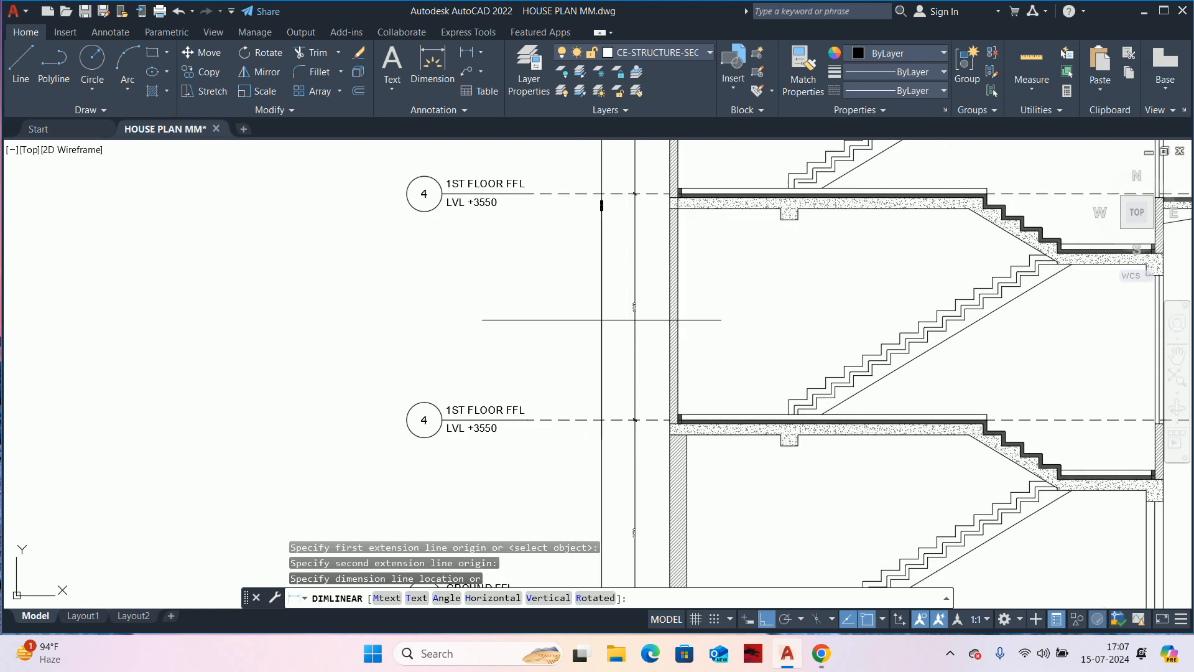
left_click(602, 318)
key("Escape")
key("Escape")
- Dimension the ground floor's clear height from the finished floor to the underside of the slab above, between the chain and the wall
scroll(690, 440, "down", 2)
middle_click_drag(690, 440, 659, 325)
key("Escape")
type("DLI")
key("Return")
scroll(704, 451, "up", 4)
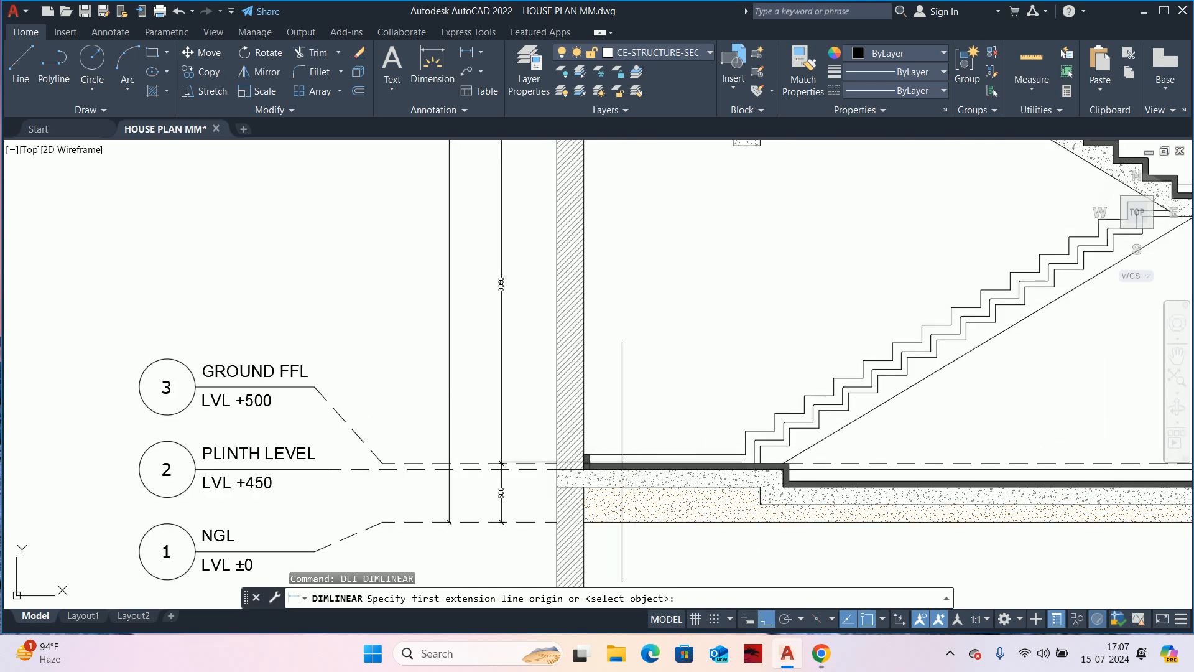
scroll(622, 454, "up", 4)
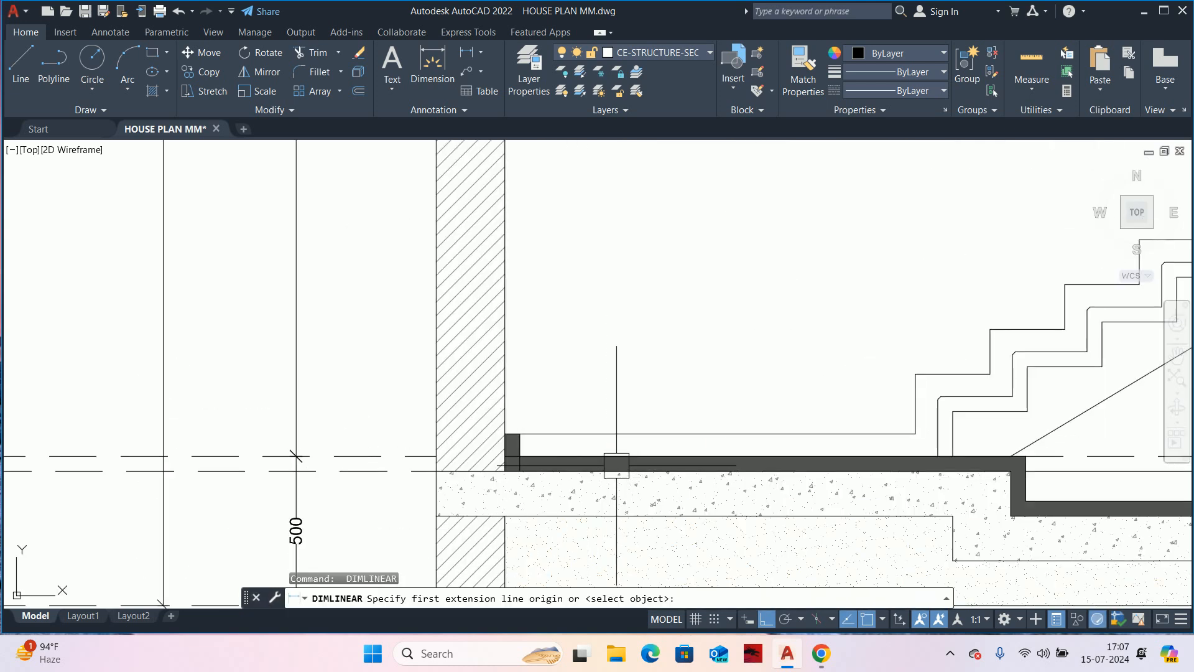
scroll(625, 215, "down", 2)
middle_click_drag(625, 216, 643, 539)
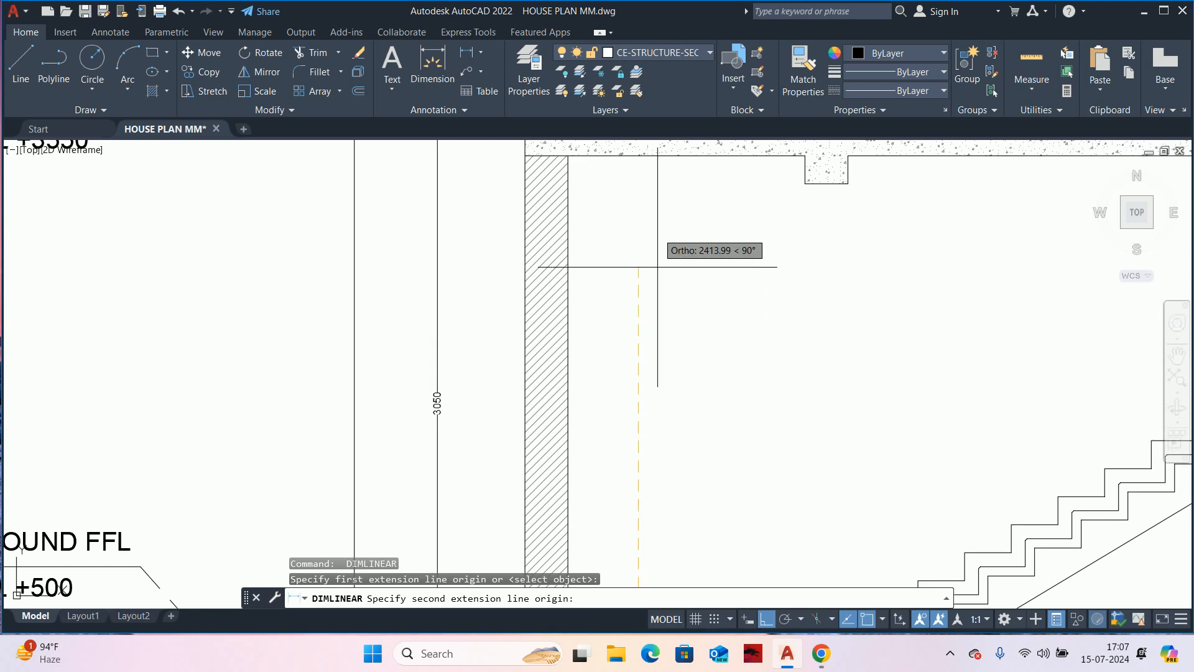
left_click(637, 155)
middle_click_drag(600, 347, 644, 251)
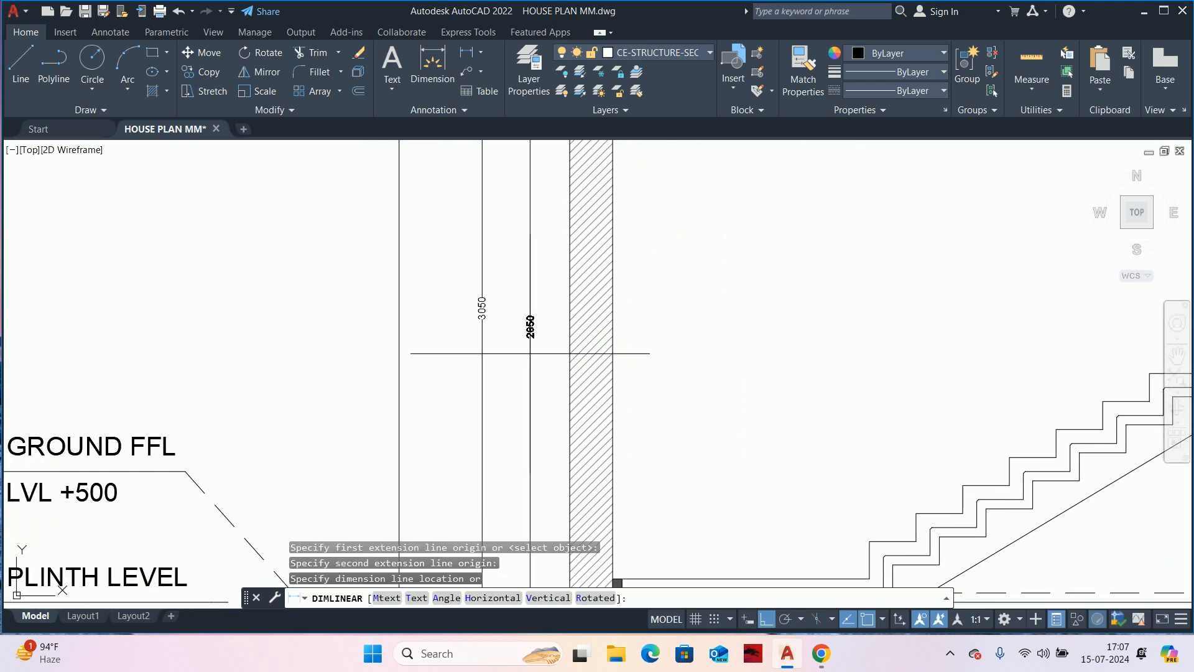
left_click(537, 365)
key("Escape")
key("Escape")
scroll(538, 299, "down", 5)
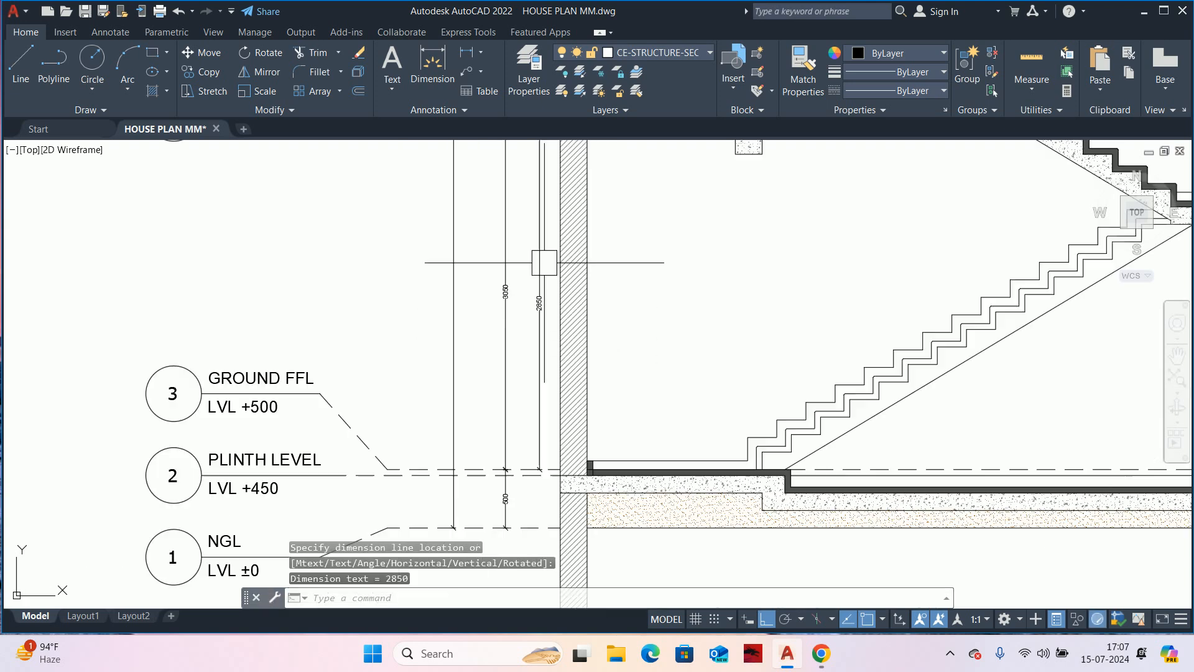
key("Escape")
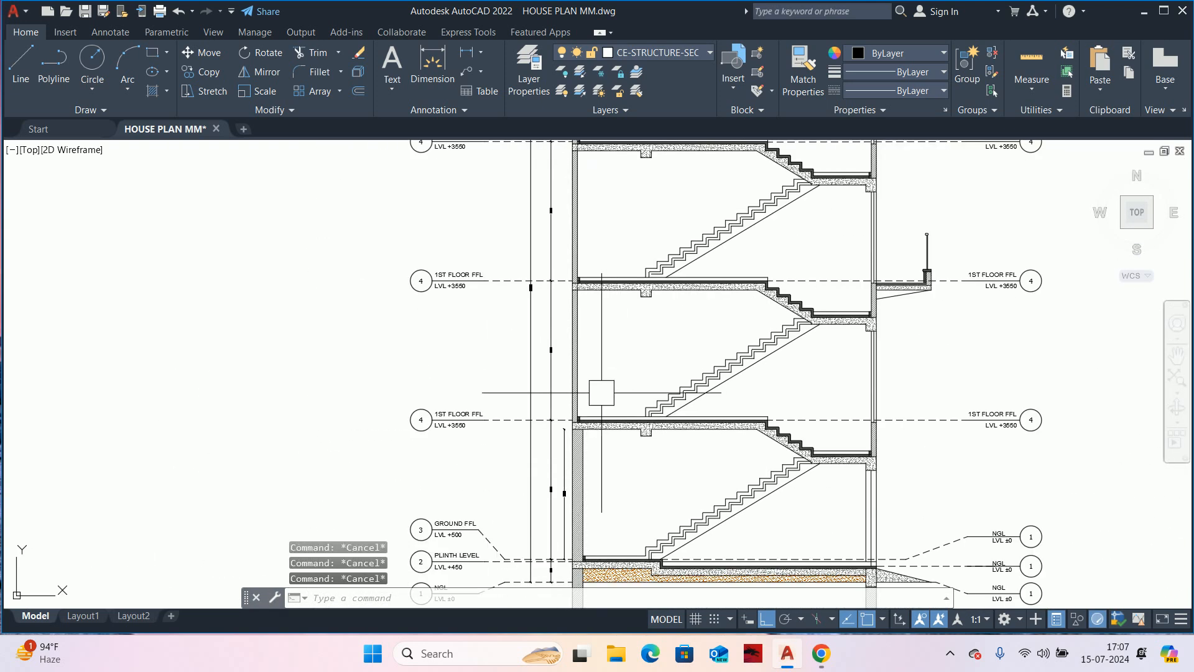
- Dimension the first floor's clear height from finished floor to slab underside, aligned with the ground floor's clear-height dimension
type("DLI")
key("Return")
scroll(606, 415, "up", 4)
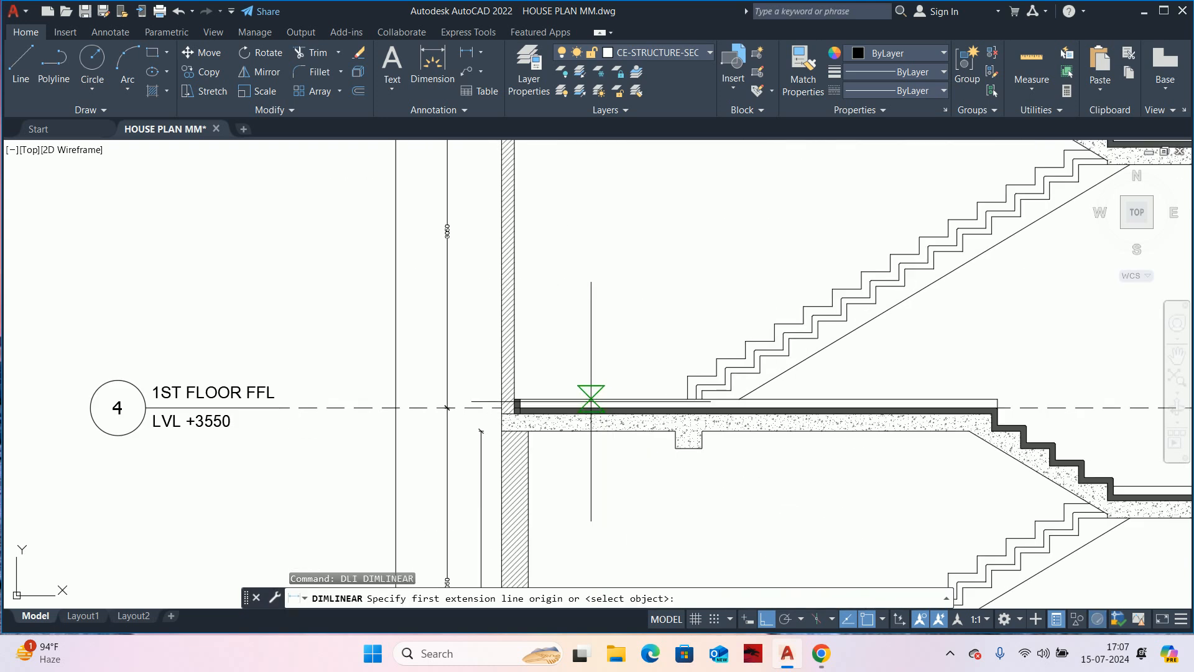
left_click(588, 407)
middle_click_drag(589, 247, 620, 533)
left_click(619, 363)
scroll(567, 466, "down", 2)
middle_click_drag(567, 465, 637, 272)
scroll(599, 412, "up", 3)
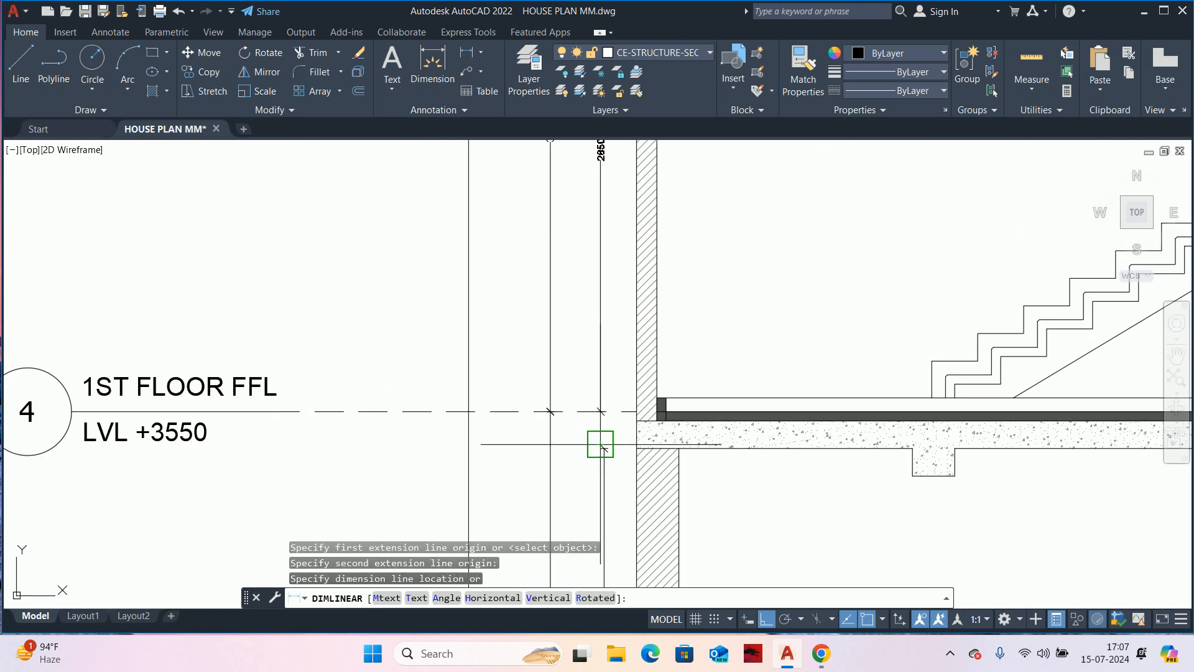
scroll(601, 446, "up", 4)
left_click(616, 447)
scroll(638, 355, "down", 7)
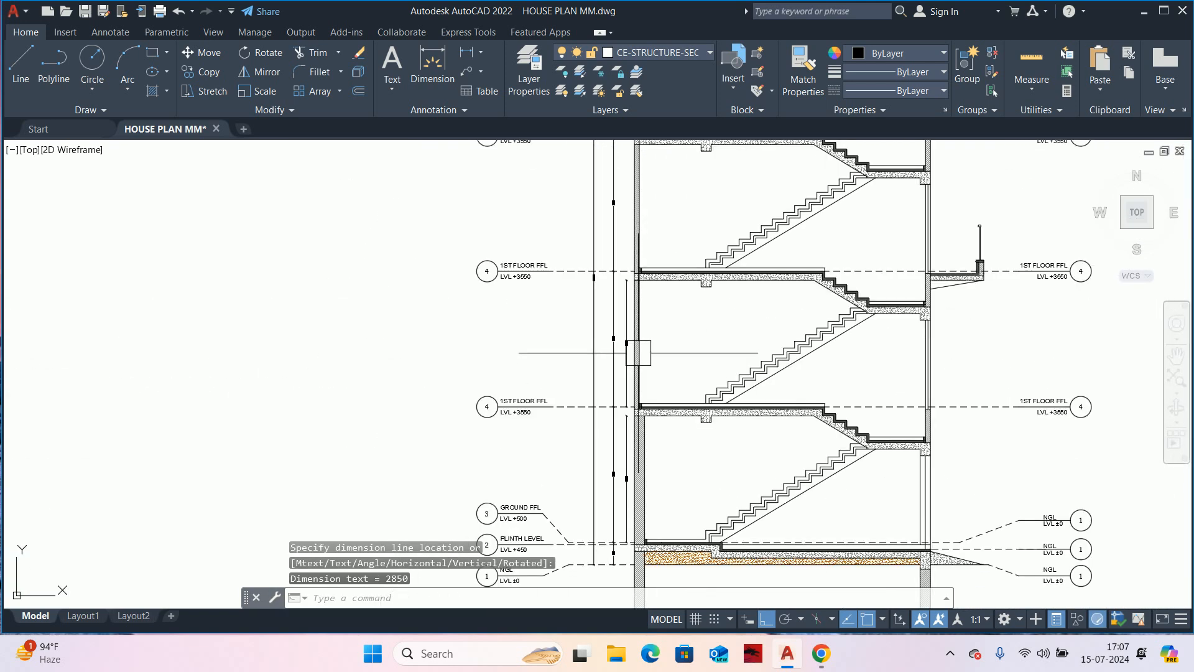
scroll(635, 361, "up", 3)
key("Escape")
key("Escape")
scroll(652, 386, "up", 3)
scroll(652, 411, "down", 3)
key("Escape")
middle_click_drag(643, 552, 640, 334)
scroll(640, 448, "up", 3)
scroll(638, 481, "down", 6)
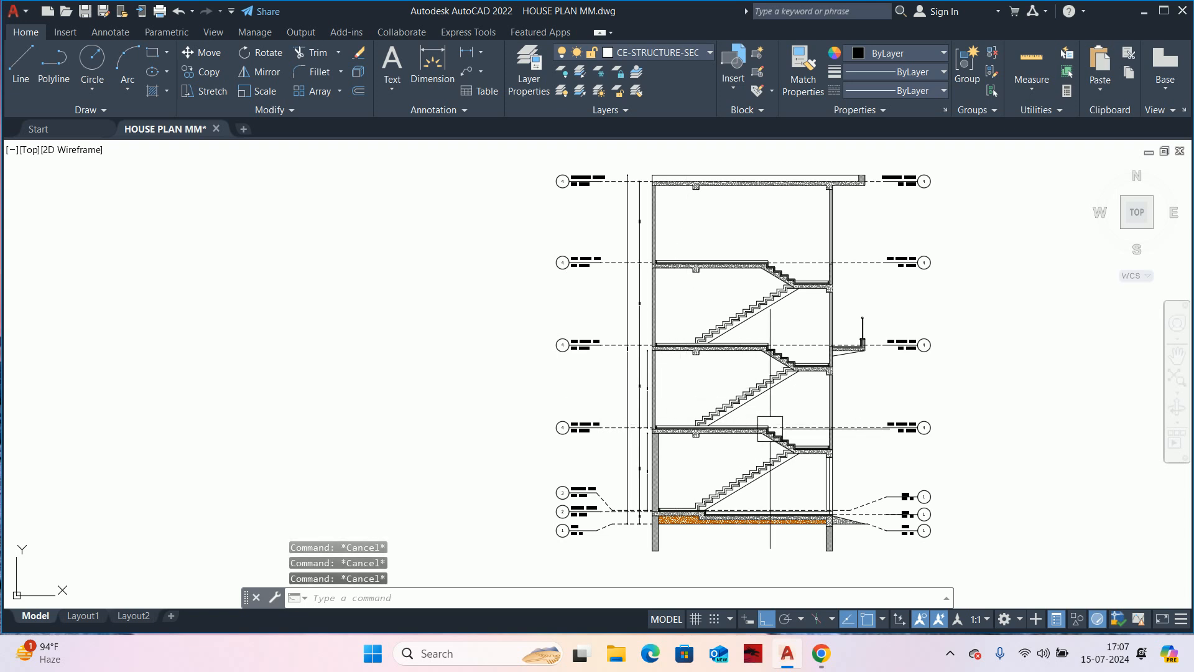
type("D")
key("Return")
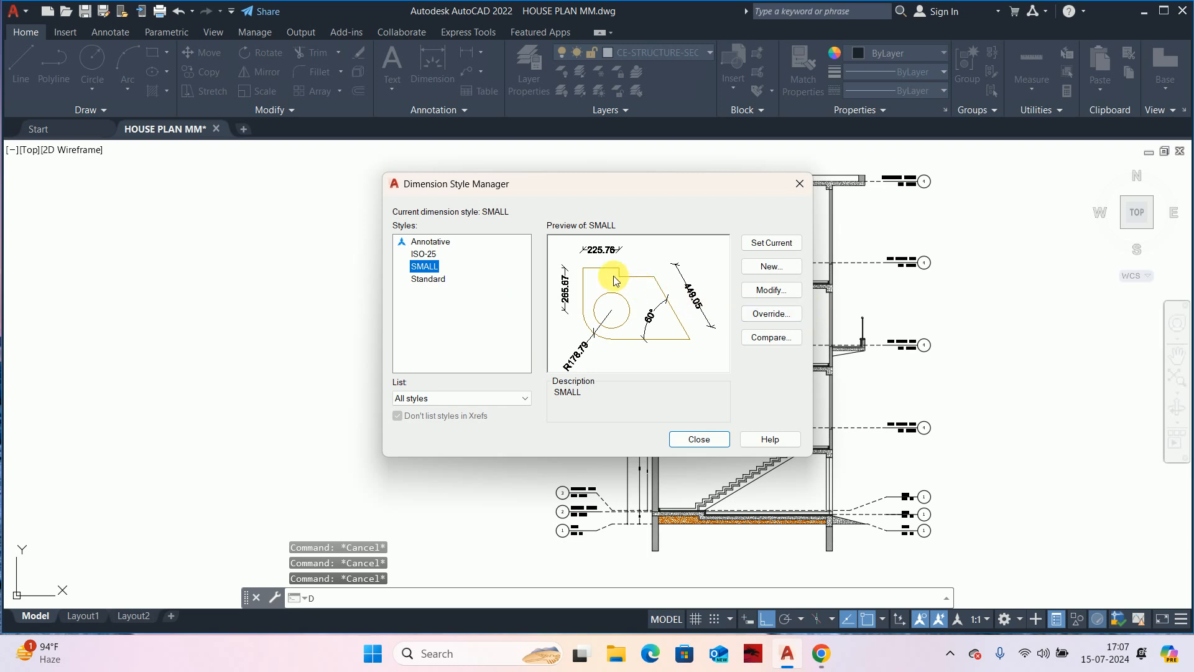
key("Escape")
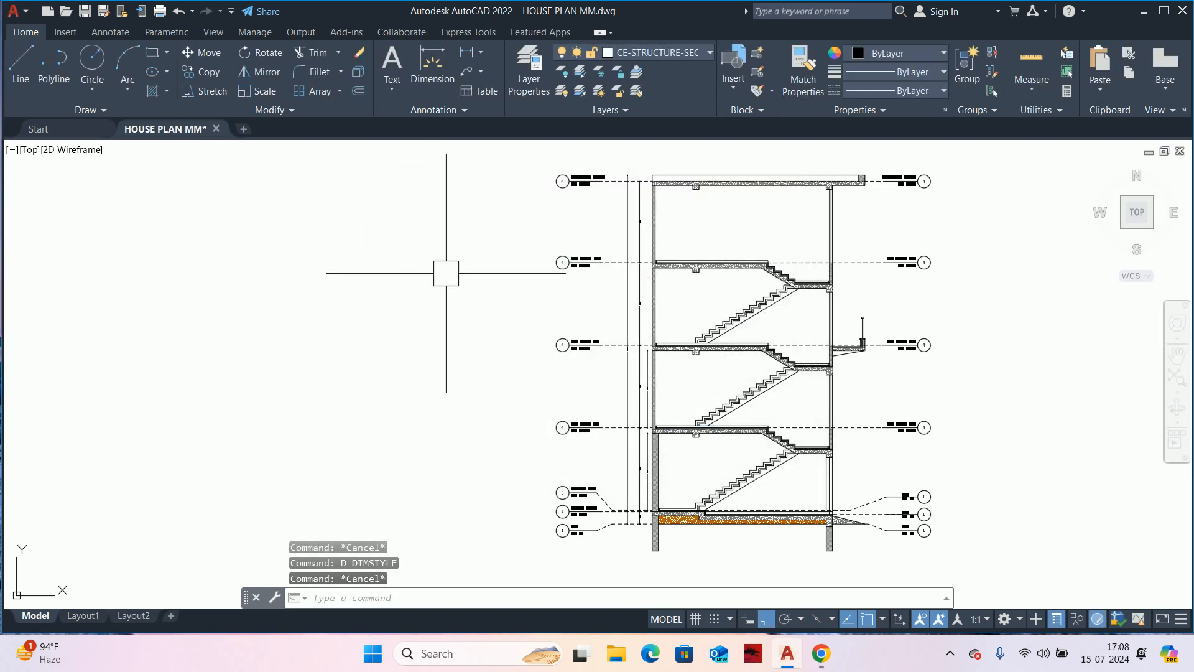
- Select all similar dimensions on the section and change their dimension style to ISO-25
scroll(625, 510, "up", 4)
left_click(655, 445)
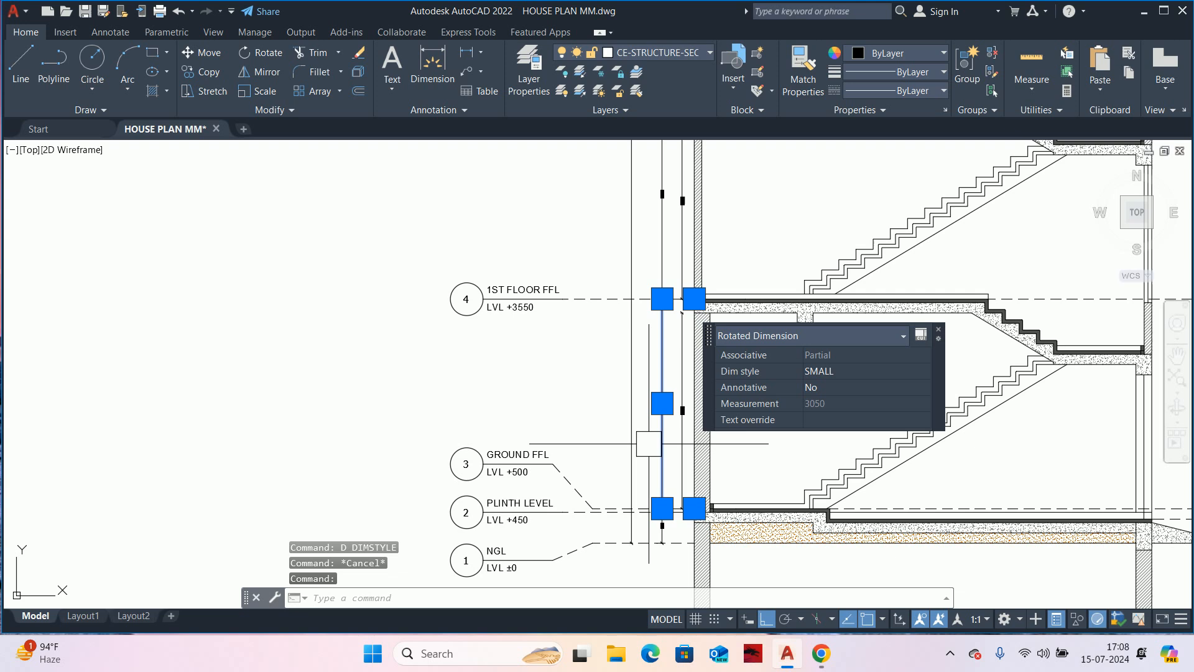
right_click(537, 367)
left_click(576, 482)
scroll(530, 345, "down", 10)
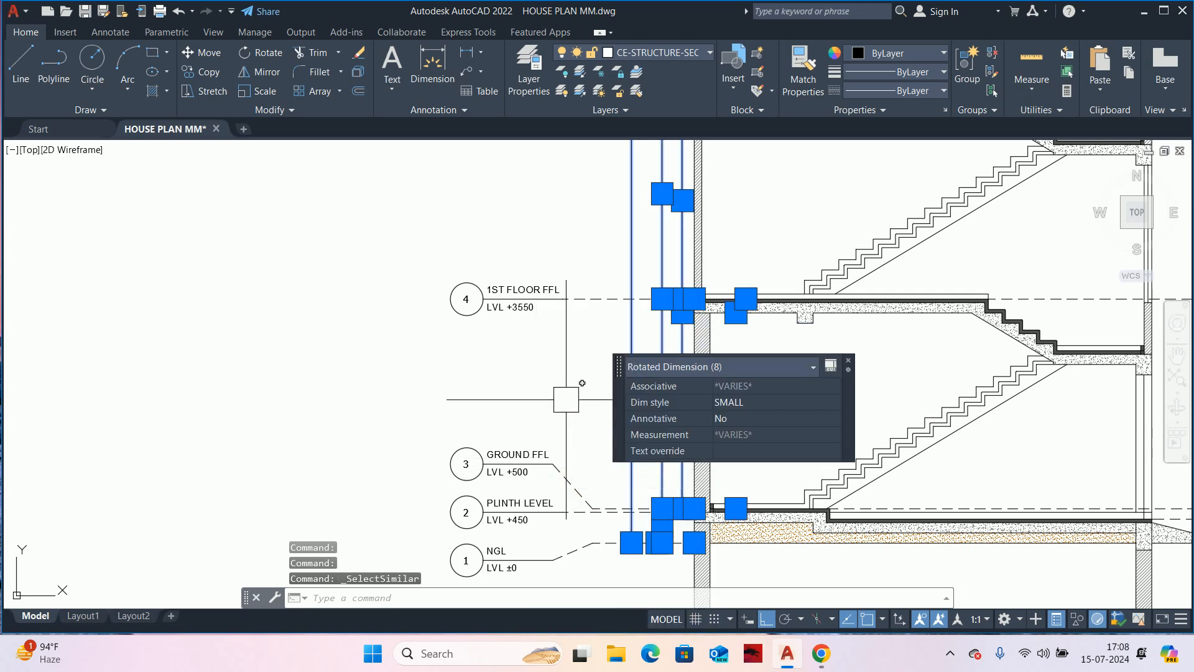
scroll(529, 345, "up", 3)
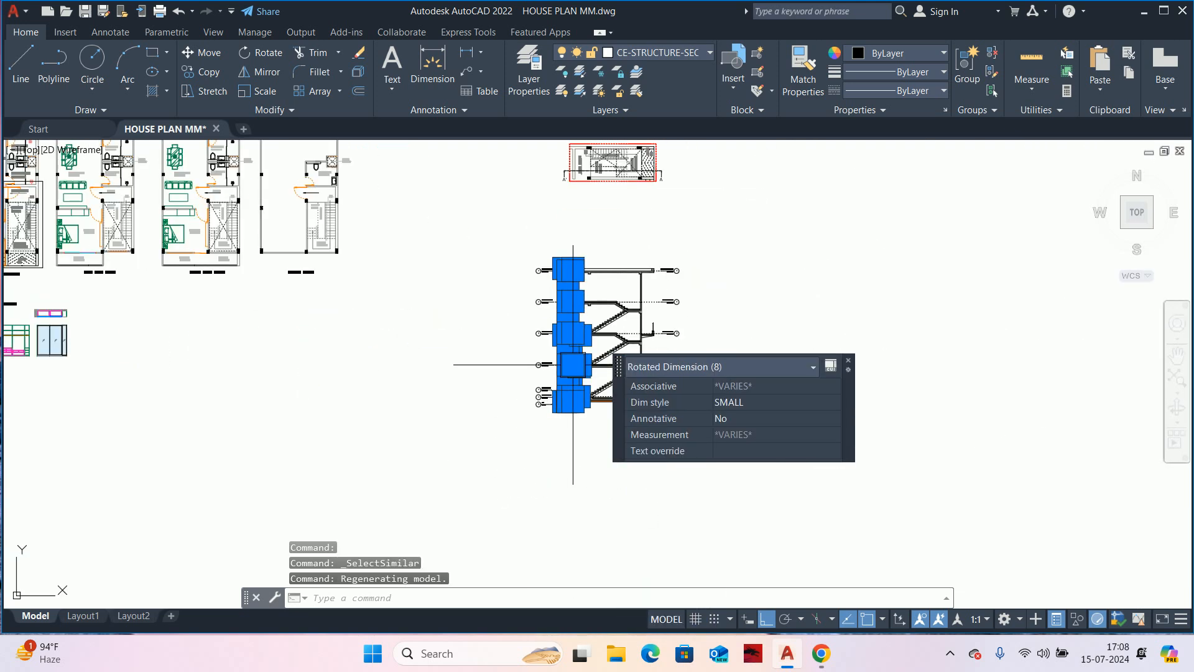
left_click(719, 401)
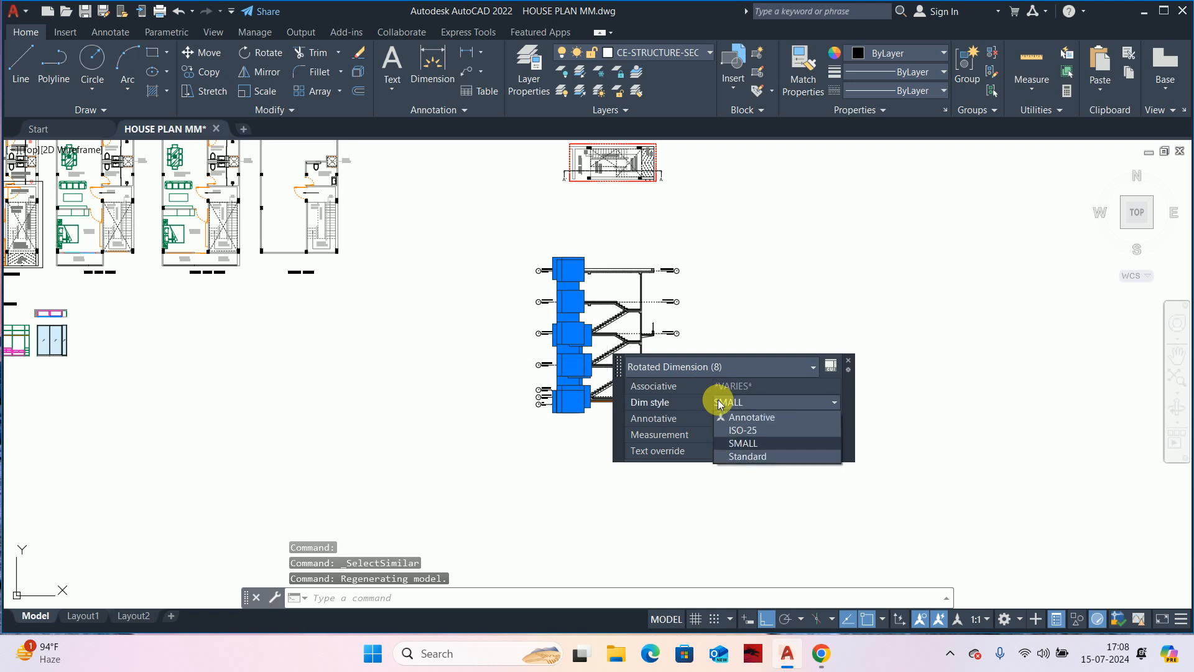
left_click(733, 433)
key("Escape")
key("Escape")
scroll(575, 314, "up", 6)
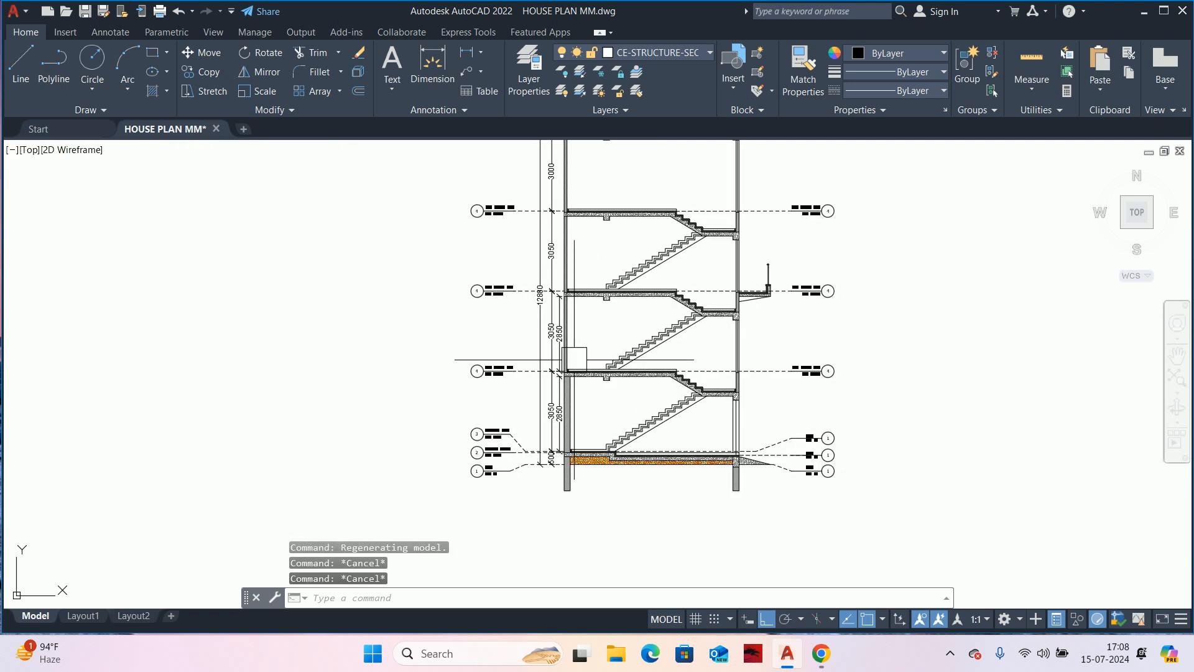
- Examine the restyled vertical dimensions along the section's left wall and the level line at the 1ST FLOOR FFL slab
scroll(522, 364, "up", 1)
middle_click_drag(523, 364, 520, 443)
scroll(535, 374, "down", 2)
mouse_move(548, 257)
middle_mouse_down()
mouse_move(514, 372)
mouse_move(517, 344)
middle_mouse_up()
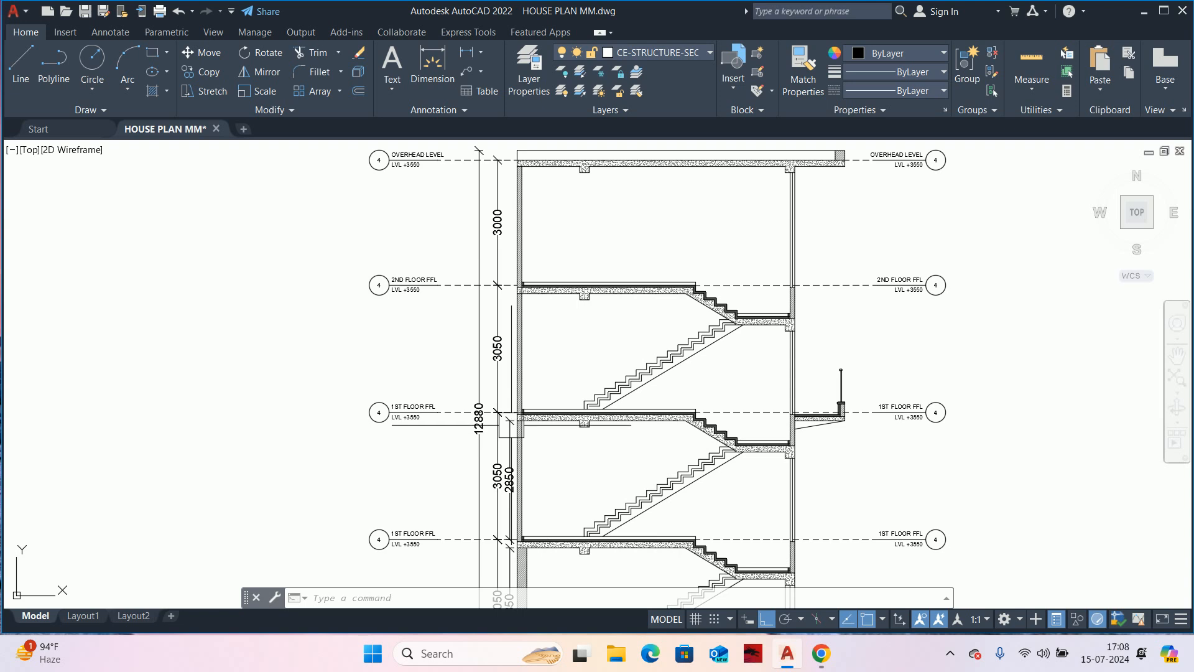
middle_click_drag(504, 498, 538, 341)
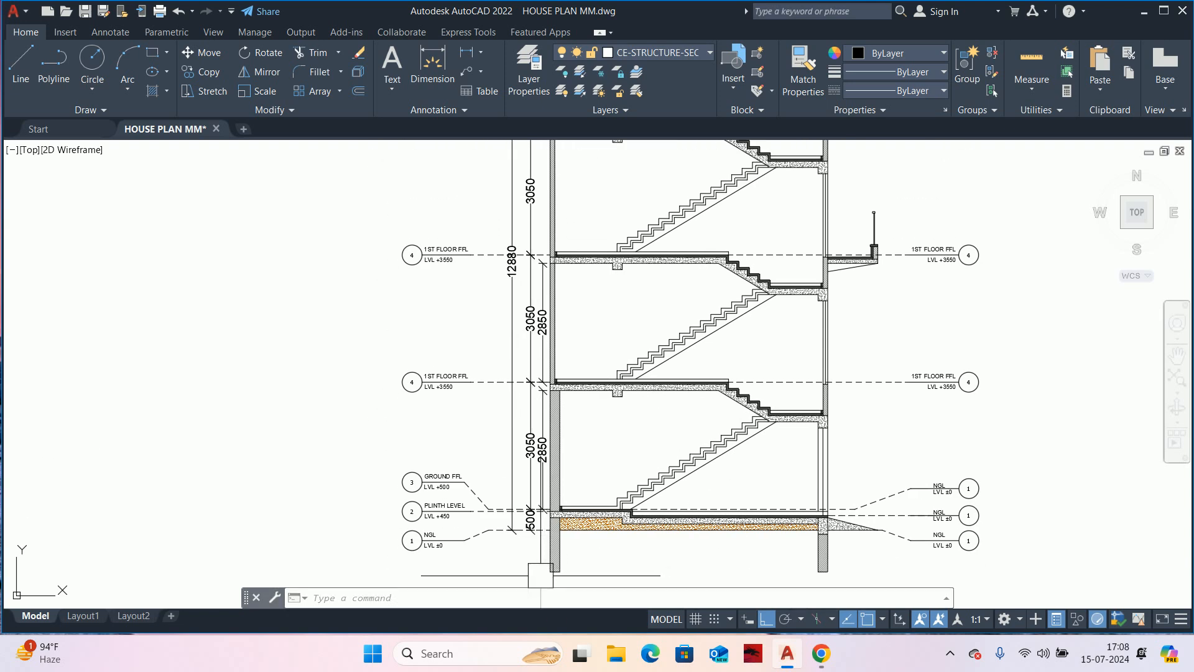
middle_click_drag(517, 293, 519, 417)
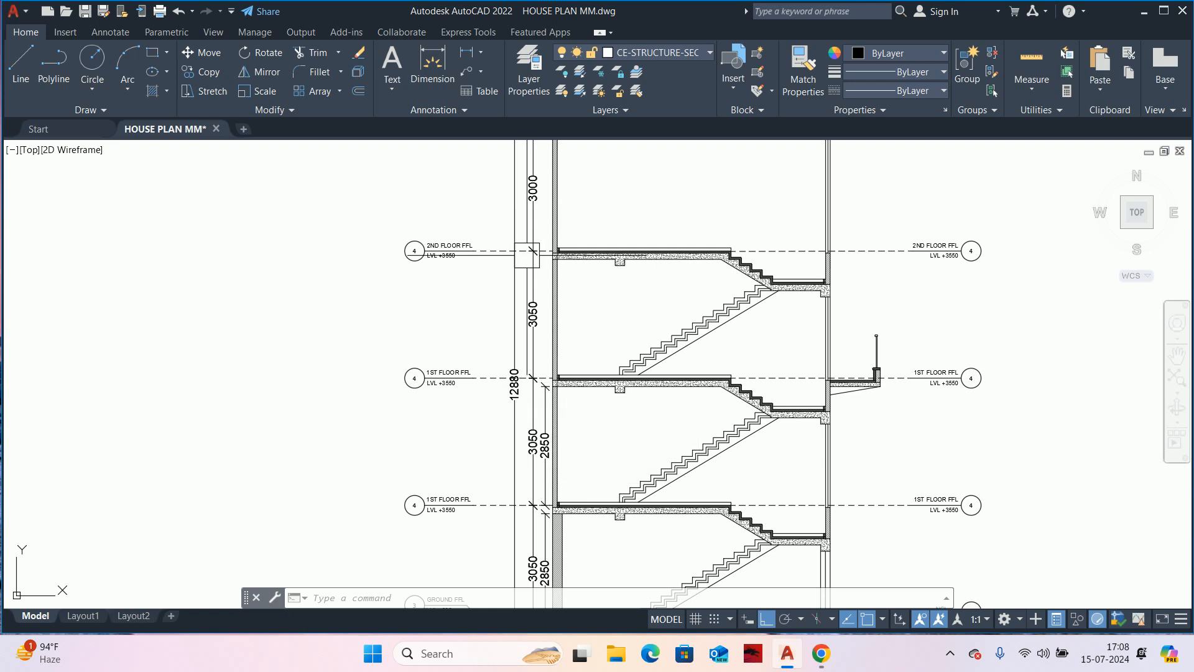
mouse_move(527, 251)
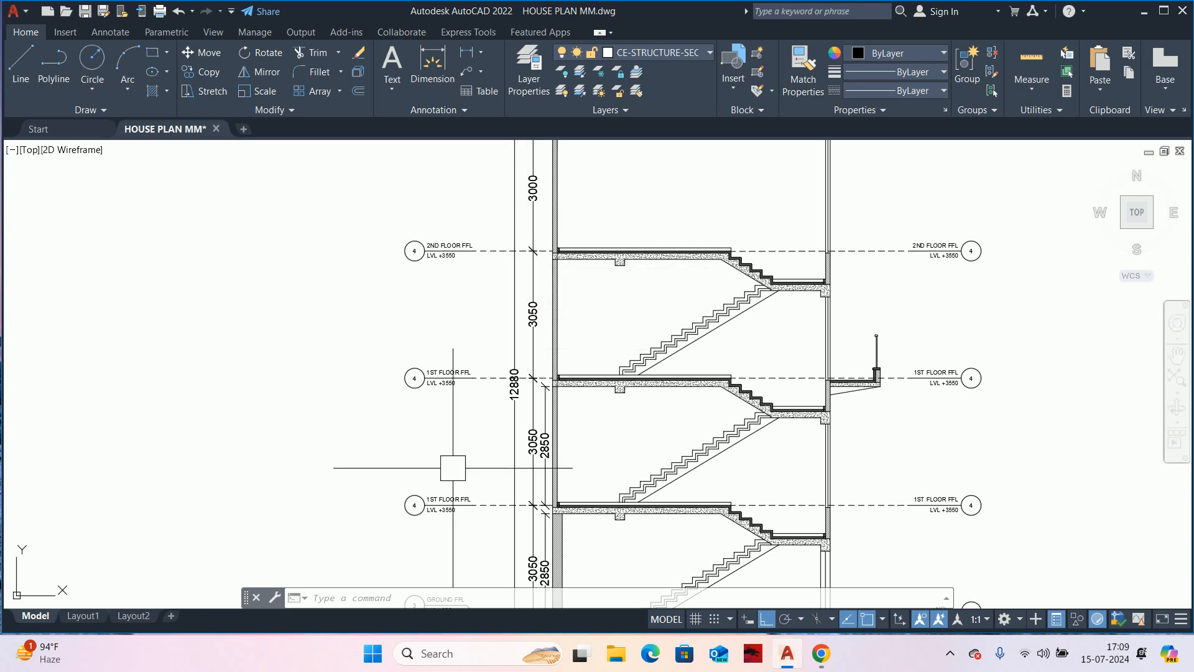
scroll(553, 379, "up", 5)
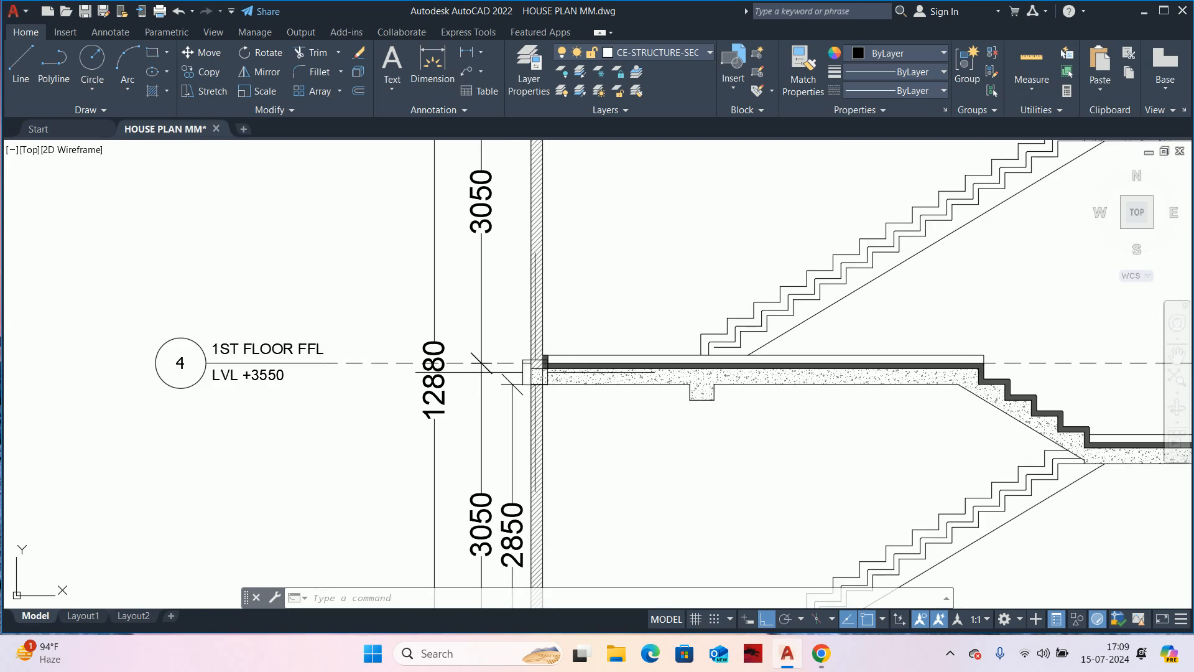
scroll(535, 372, "up", 3)
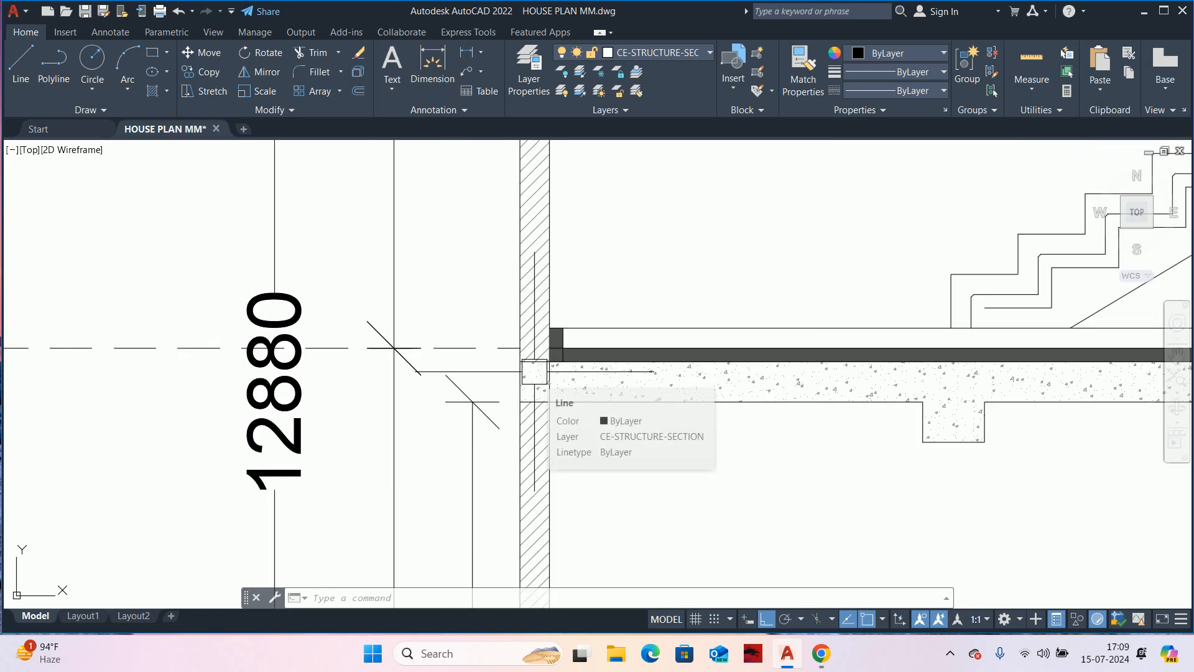
scroll(535, 372, "down", 4)
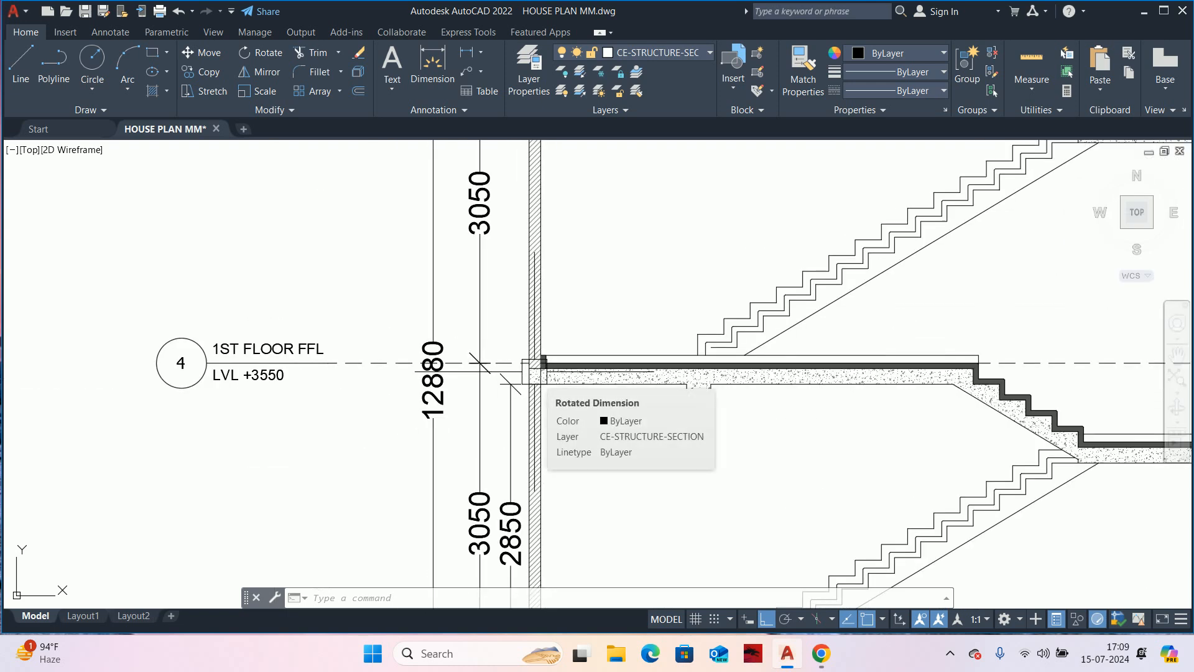
- Copy the entire annotated section, with its level tags and dimensions, into the empty space to the right of the original
scroll(564, 389, "down", 10)
scroll(577, 409, "up", 5)
middle_click_drag(578, 409, 631, 404)
scroll(736, 418, "down", 5)
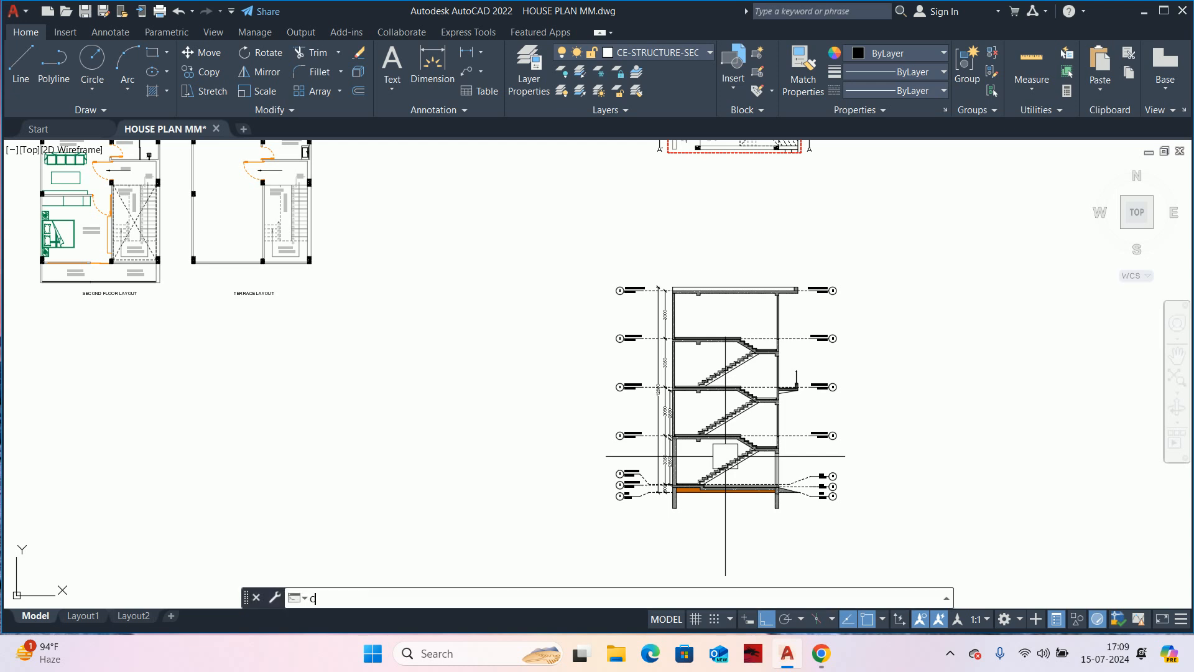
key("Return")
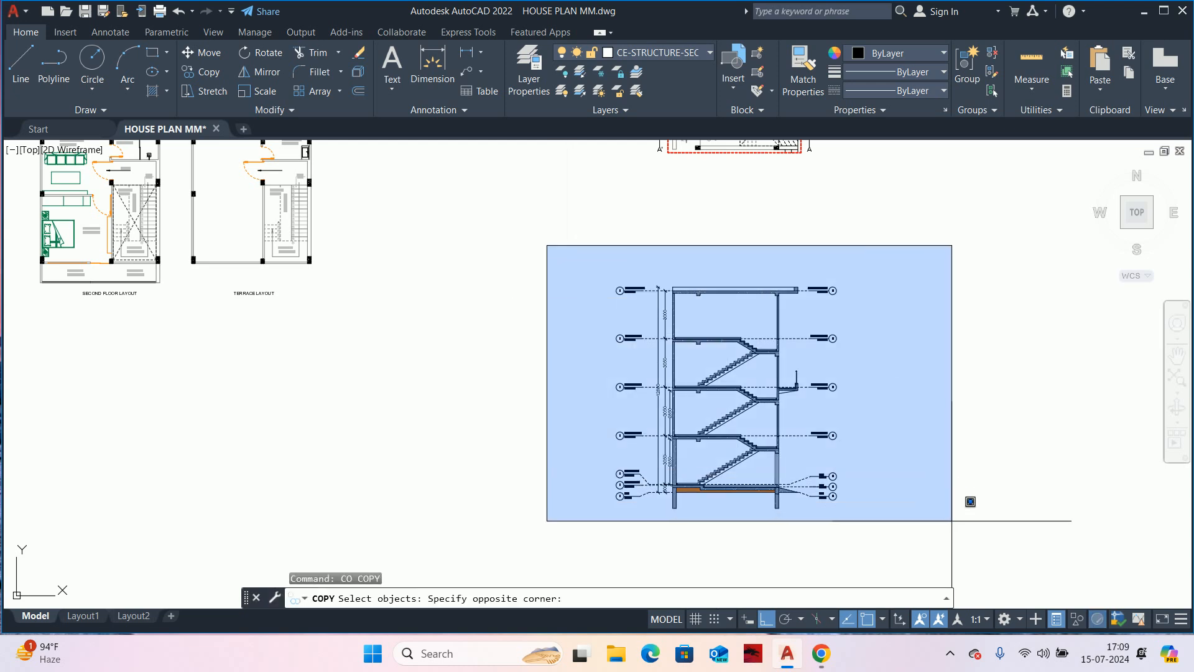
left_click(950, 536)
key("Return")
left_click(835, 553)
middle_click_drag(902, 553, 445, 563)
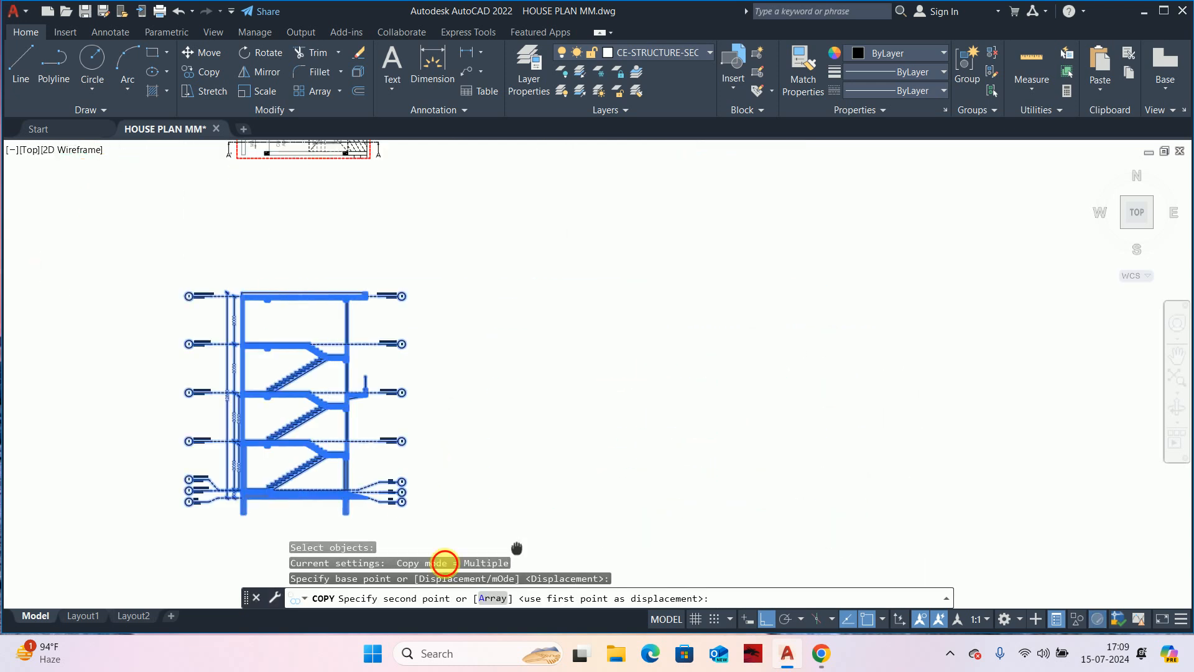
left_click(728, 520)
key("Escape")
key("Escape")
scroll(572, 507, "up", 6)
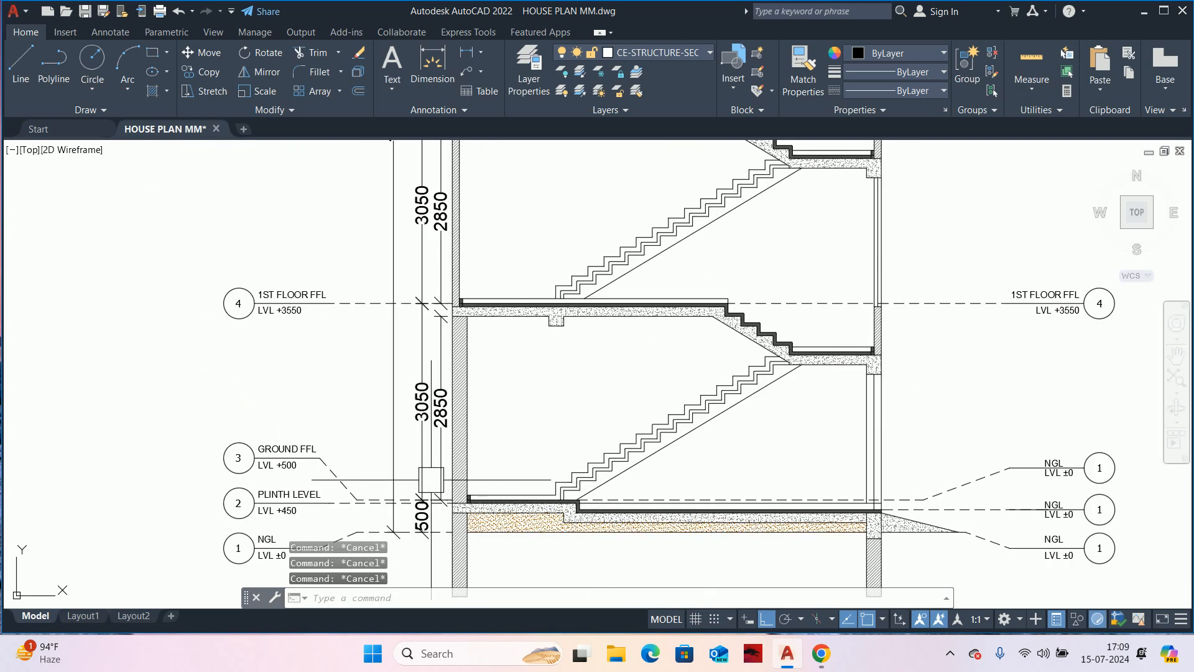
- Select all similar dimensions, exclude those on the original section, and delete the remaining dimensions from the copied section
scroll(430, 477, "up", 2)
left_click(442, 454)
scroll(443, 454, "down", 8)
right_click(445, 461)
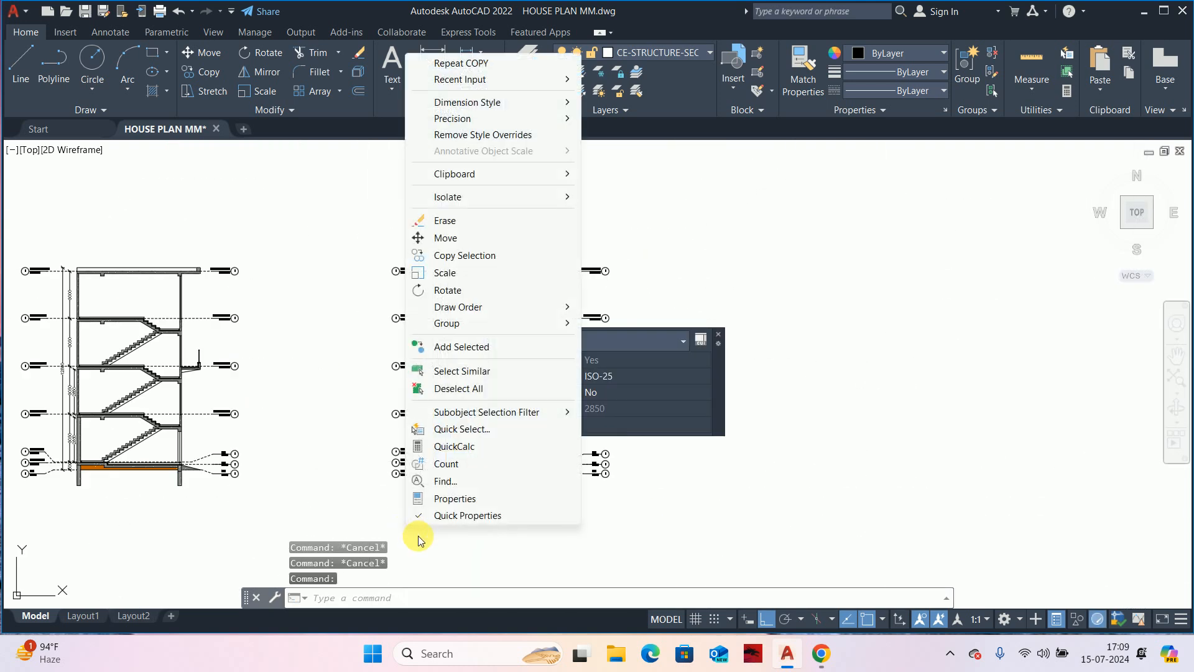
left_click(453, 374)
scroll(419, 402, "down", 3)
middle_click_drag(402, 418, 428, 430)
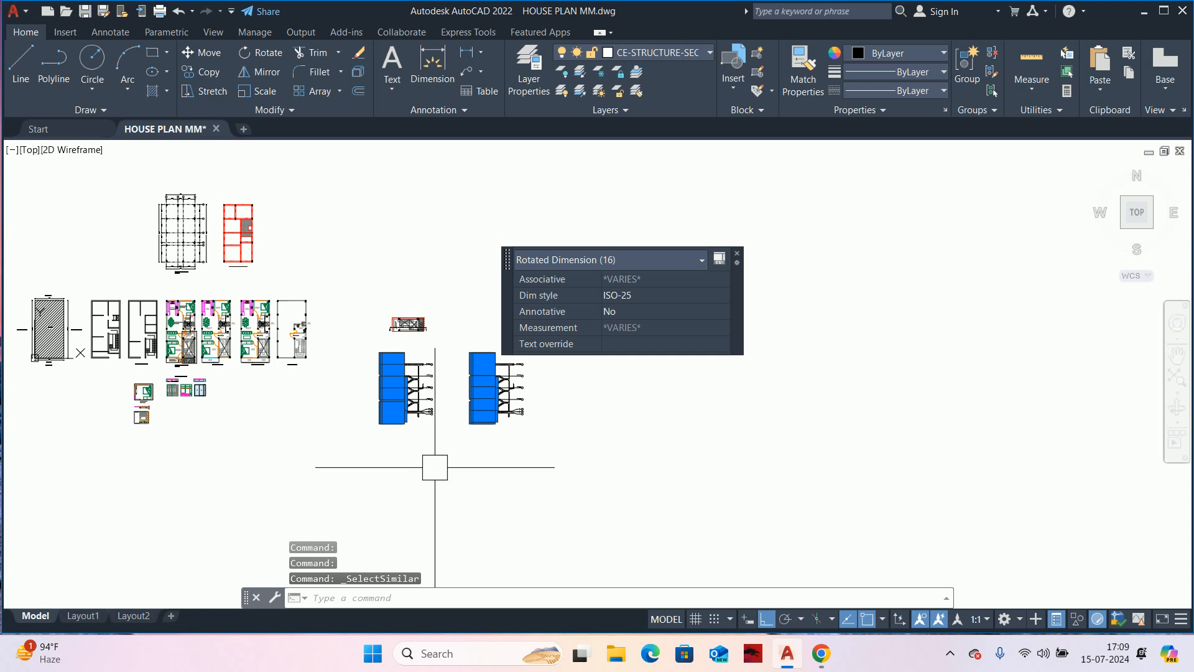
left_click(445, 479, "shift")
left_click(376, 334, "shift")
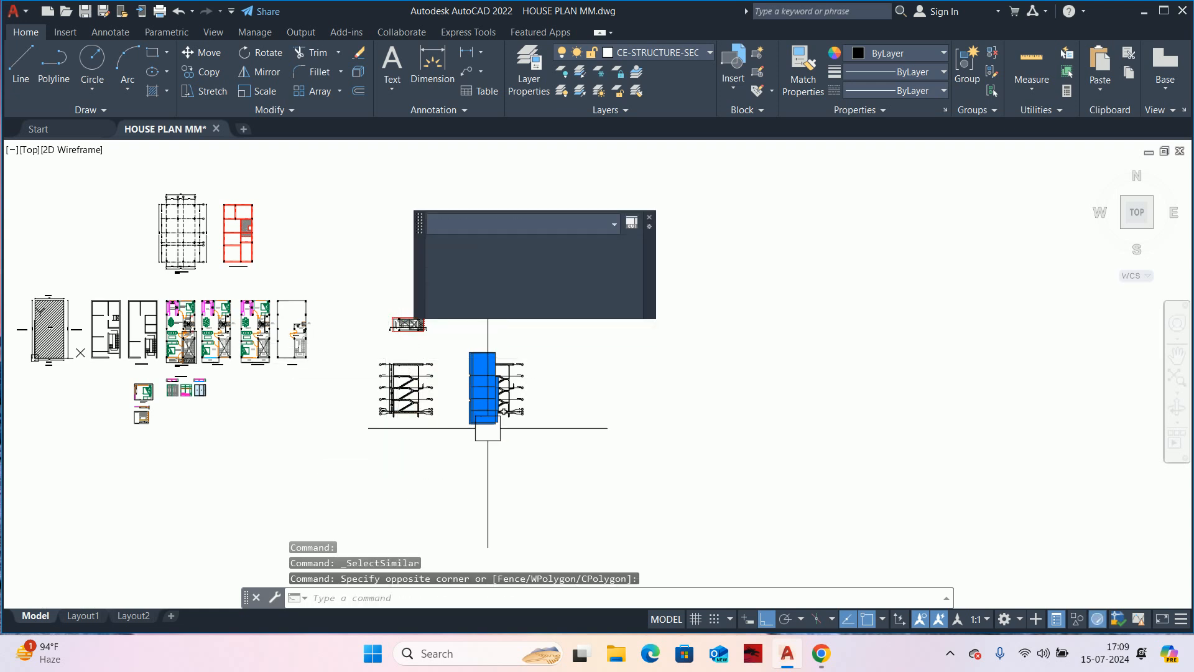
key("Delete")
scroll(486, 426, "up", 10)
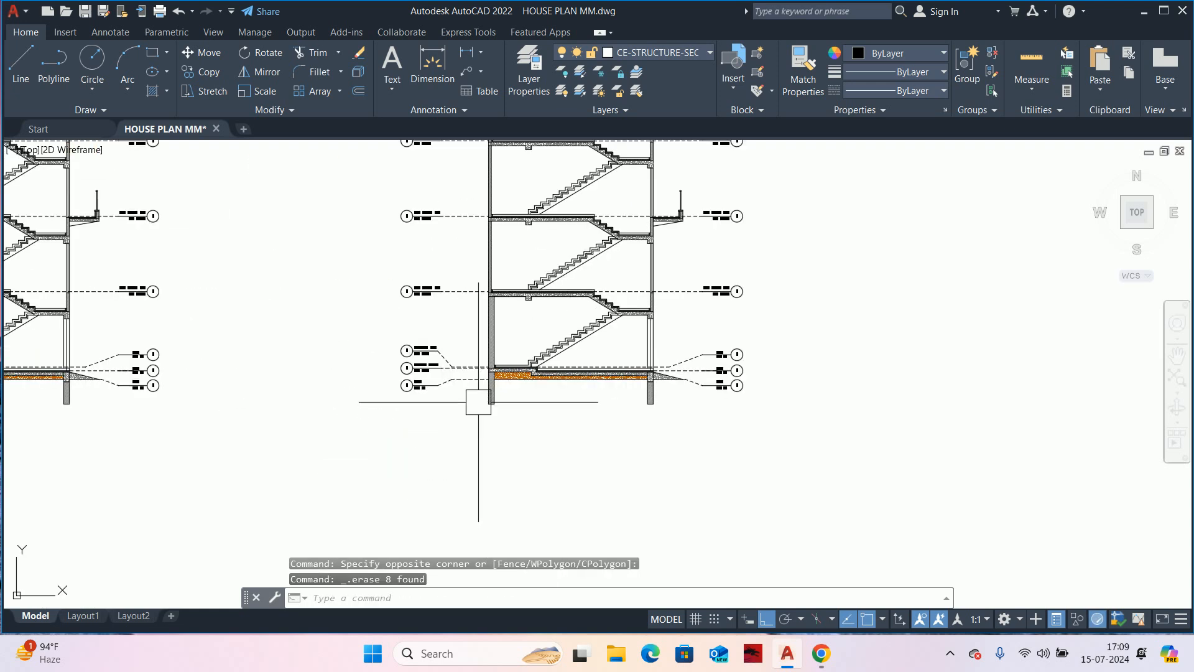
key("Escape")
key("Escape")
type("DLI")
key("Return")
scroll(500, 509, "up", 5)
key("Escape")
key("Escape")
key("Escape")
- Make ISO-25 the current dimension style
type("D")
key("Return")
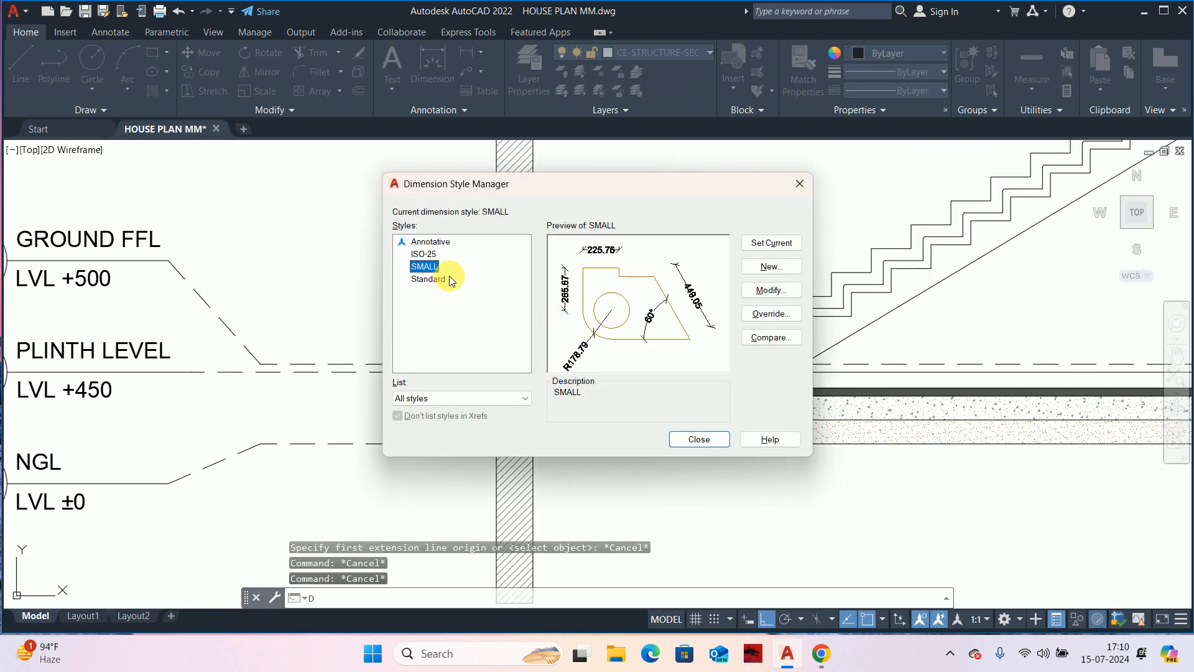
left_click(425, 254)
left_click(760, 248)
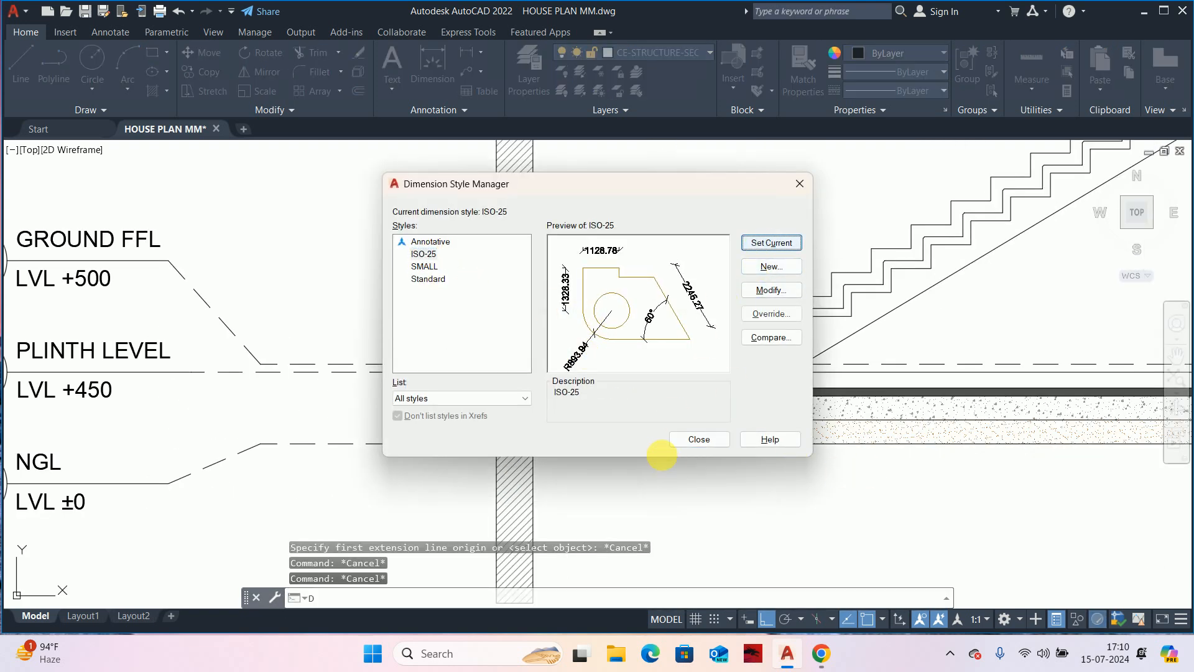
left_click(683, 443)
- Add a vertical linear dimension from the NGL line to the plinth slab underside, placed outside the copied section's left wall
scroll(546, 466, "up", 1)
type("DLI")
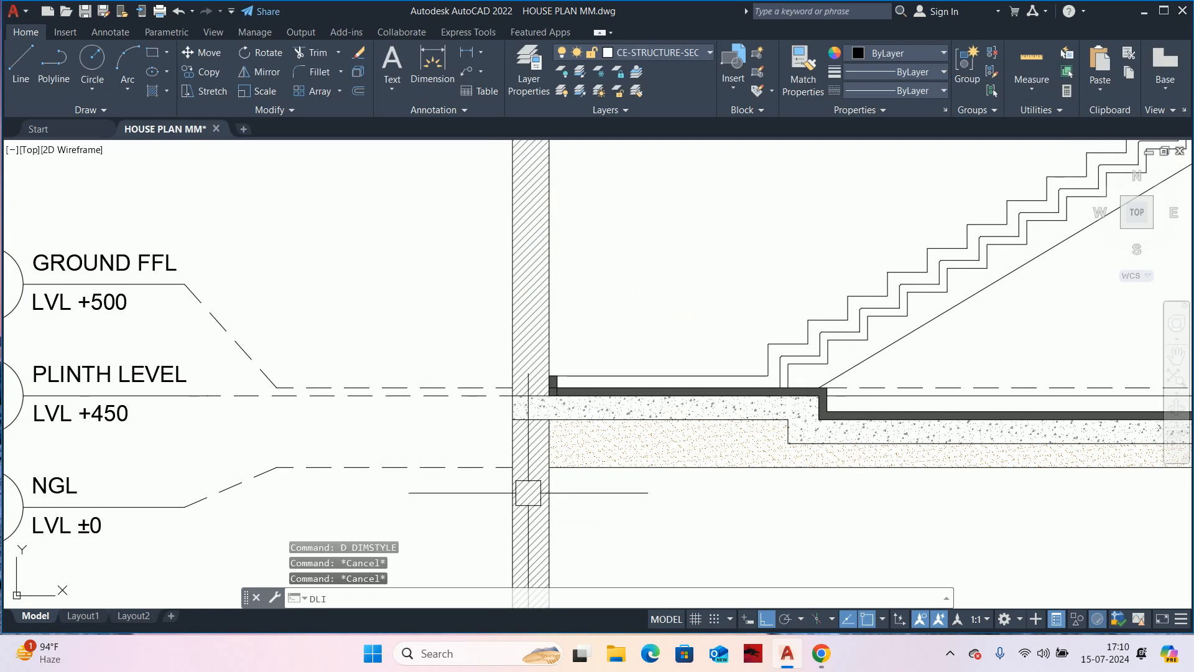
key("Return")
scroll(516, 467, "up", 2)
left_click(512, 458)
left_click(512, 381)
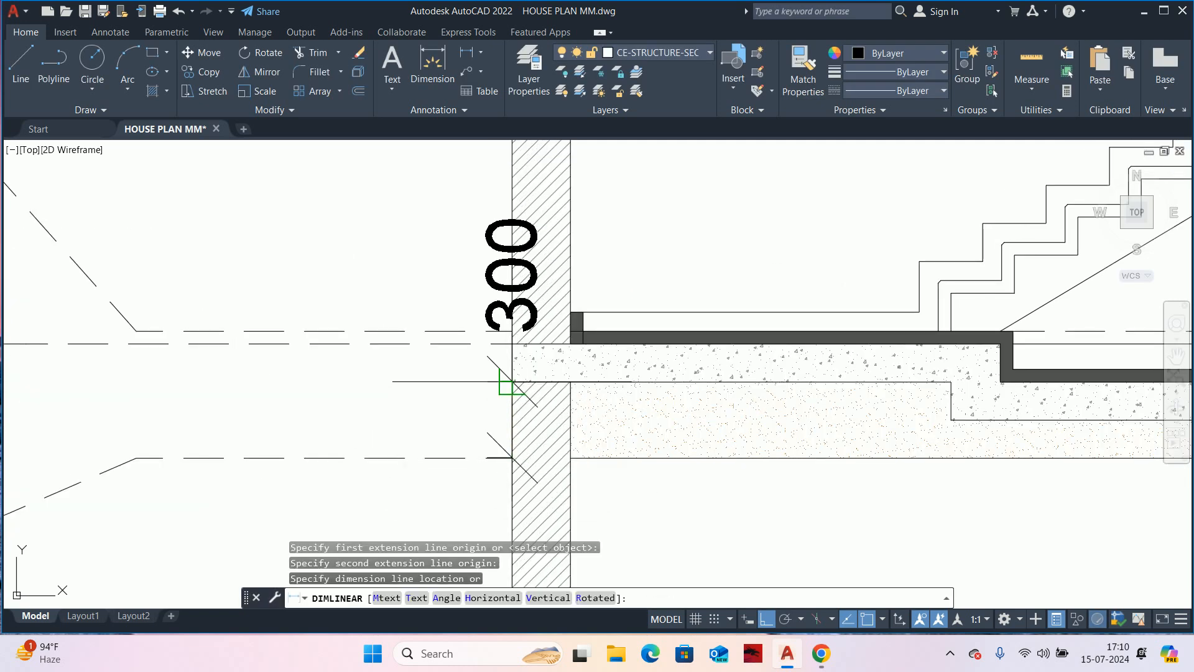
left_click(373, 401)
- Move the new dimension's text down below the NGL line, clear of the plinth level lines
left_click(373, 400)
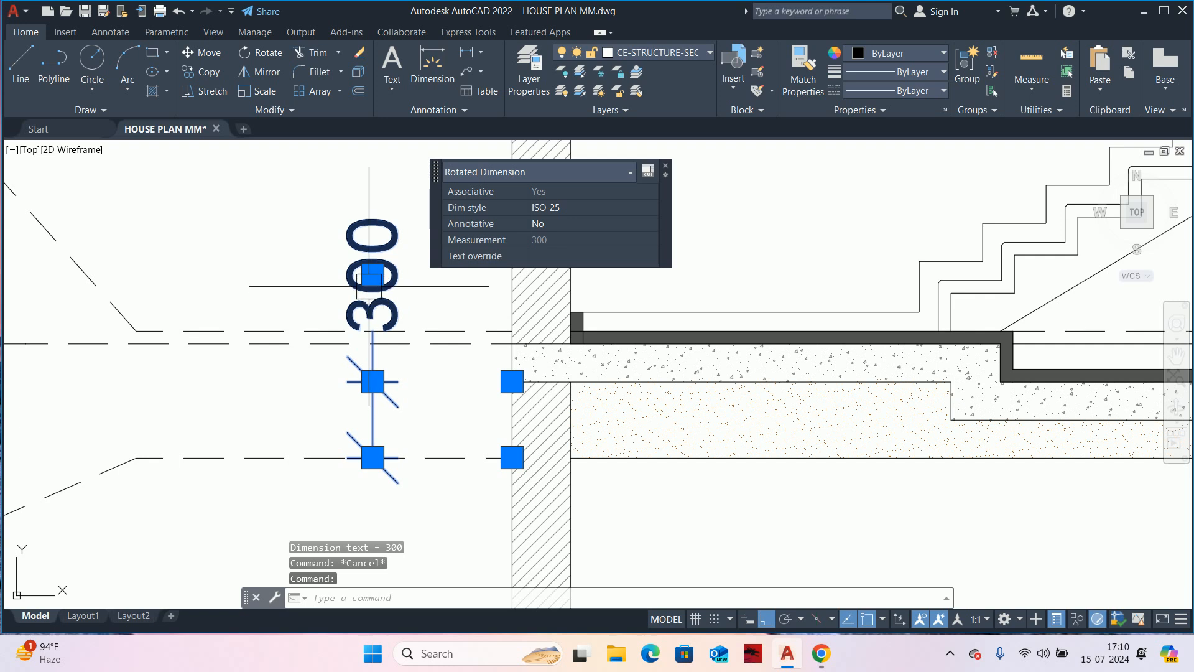
left_click(376, 267)
middle_click_drag(380, 541, 384, 406)
key("Escape")
key("Escape")
key("Escape")
scroll(442, 532, "down", 3)
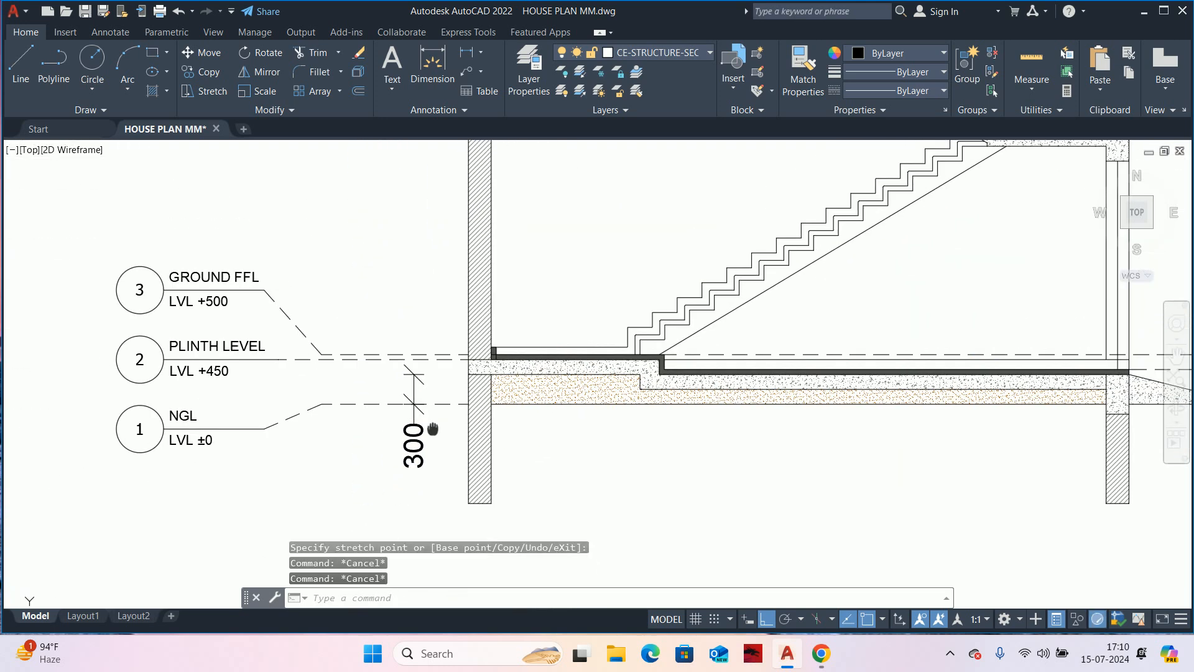
- Continue the dimension chain upward to the plinth slab top and the underside and top of the lowest 1ST FLOOR FFL slab
type("DC")
key("Return")
scroll(453, 407, "up", 4)
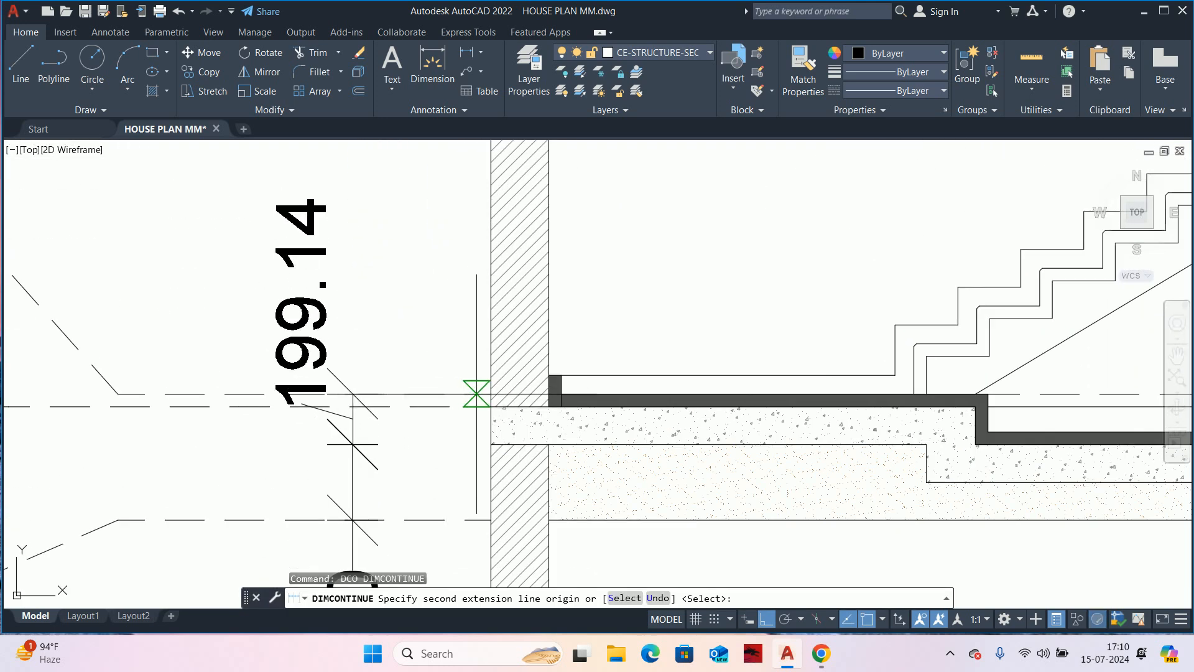
left_click(491, 406)
scroll(476, 234, "down", 2)
middle_click_drag(476, 236, 545, 666)
scroll(550, 446, "up", 1)
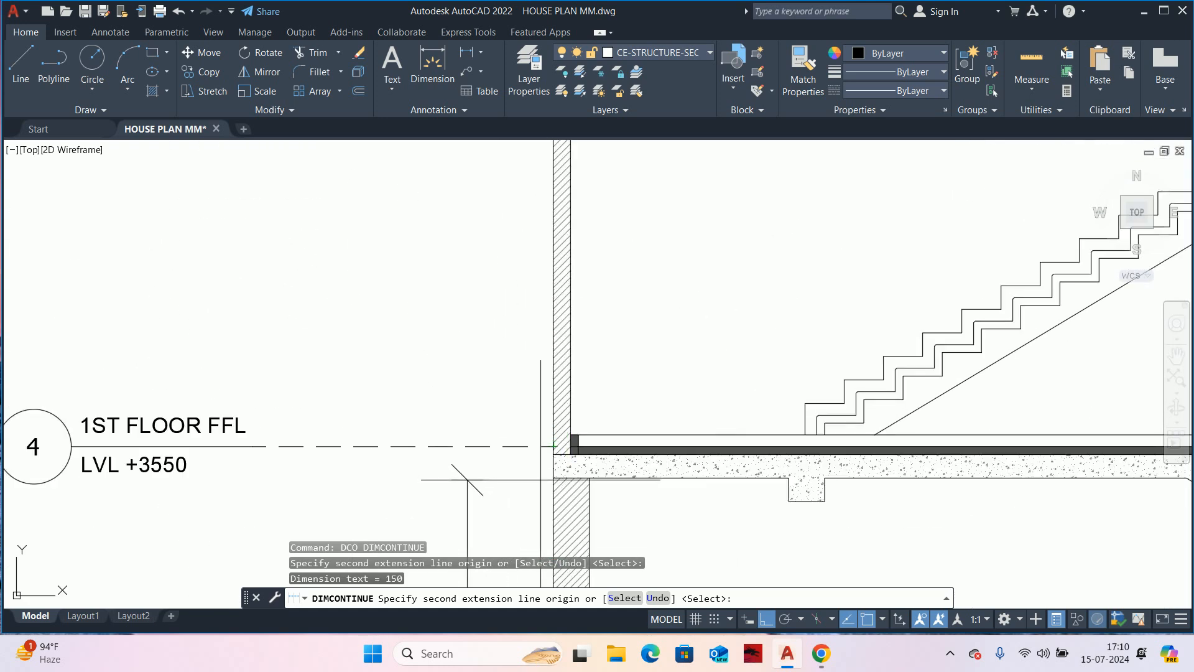
left_click(554, 454)
- Continue the dimension chain through the undersides and tops of the upper 1ST FLOOR FFL slab and the 2ND FLOOR FFL slab
scroll(496, 286, "down", 4)
middle_click_drag(497, 286, 539, 557)
scroll(541, 481, "up", 4)
left_click(499, 392)
scroll(498, 392, "down", 4)
middle_click_drag(498, 392, 538, 473)
scroll(537, 452, "up", 4)
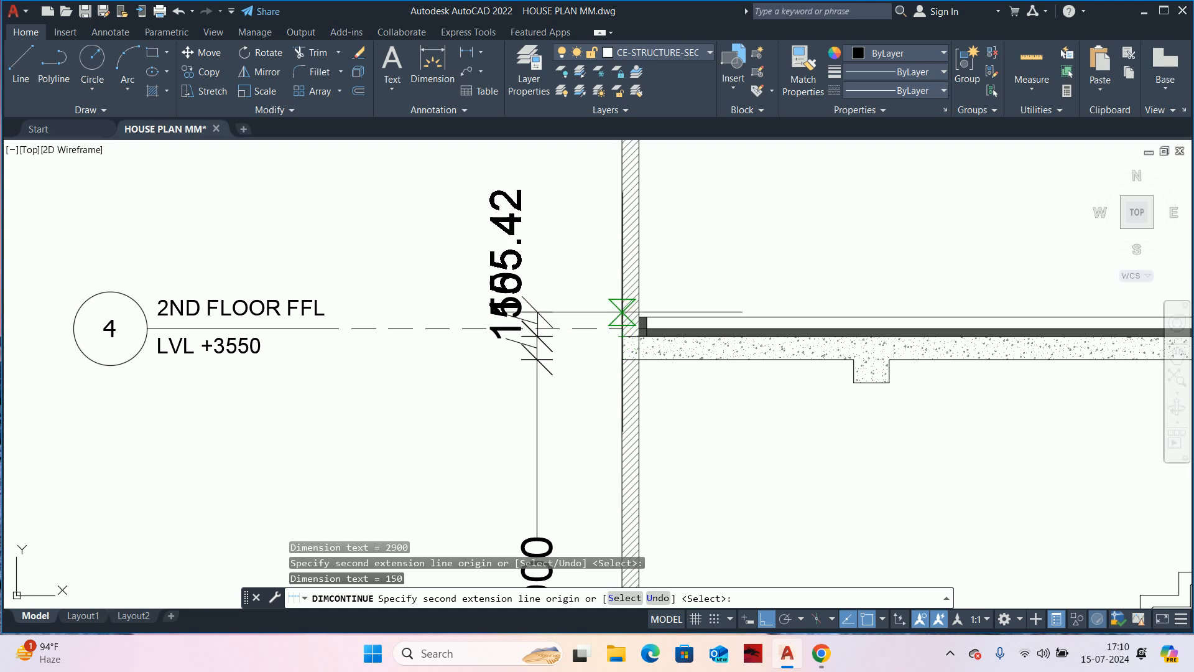
- Extend the dimension chain to the underside and top of the OVERHEAD LEVEL slab and end the chain
scroll(622, 327, "down", 4)
scroll(647, 293, "up", 4)
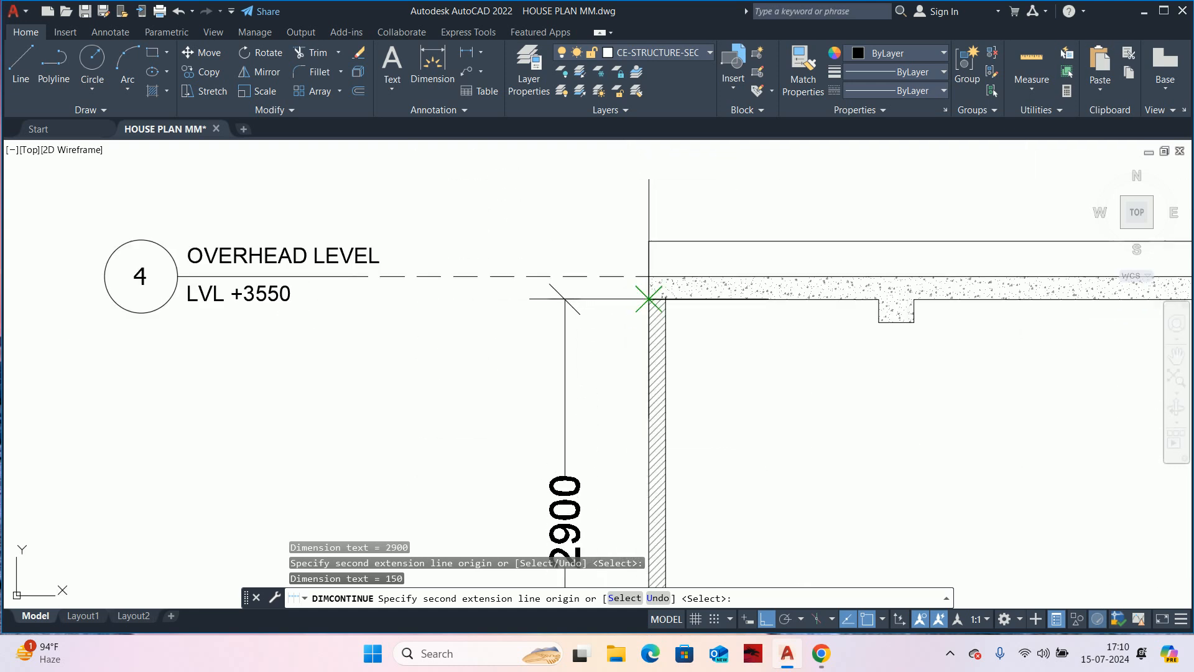
left_click(648, 276)
key("Escape")
- Examine the continued dimension chain down the left wall and the level tags on the right side of the copied section
scroll(594, 349, "down", 4)
middle_click_drag(583, 450, 583, 262)
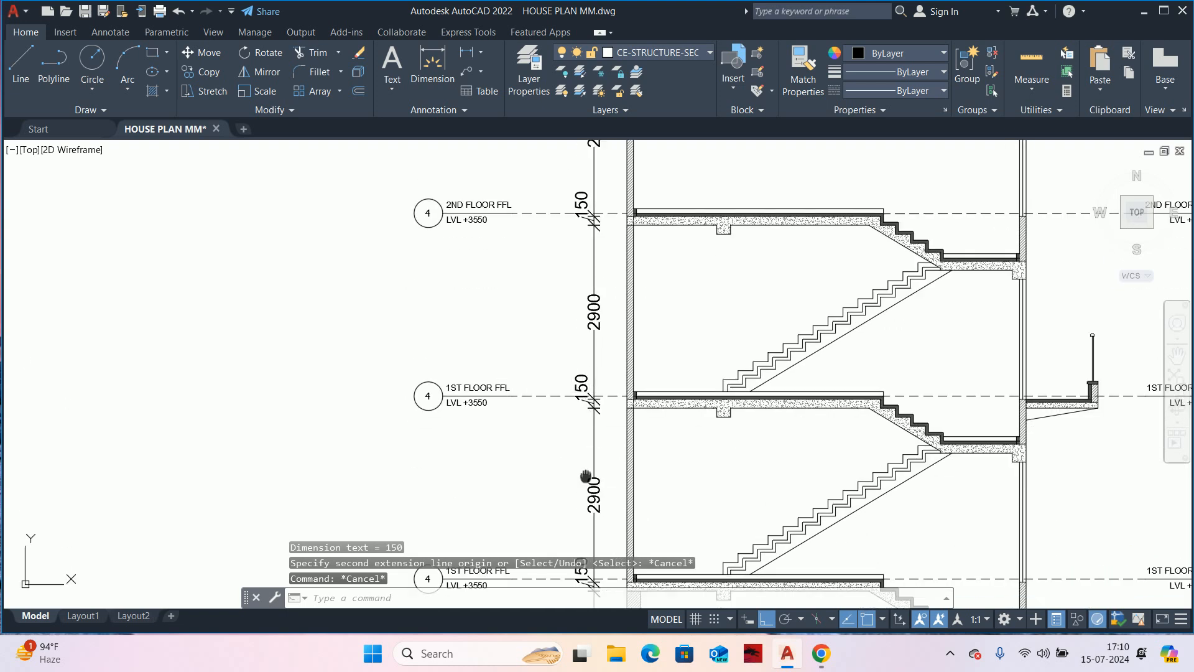
middle_click_drag(586, 463, 592, 361)
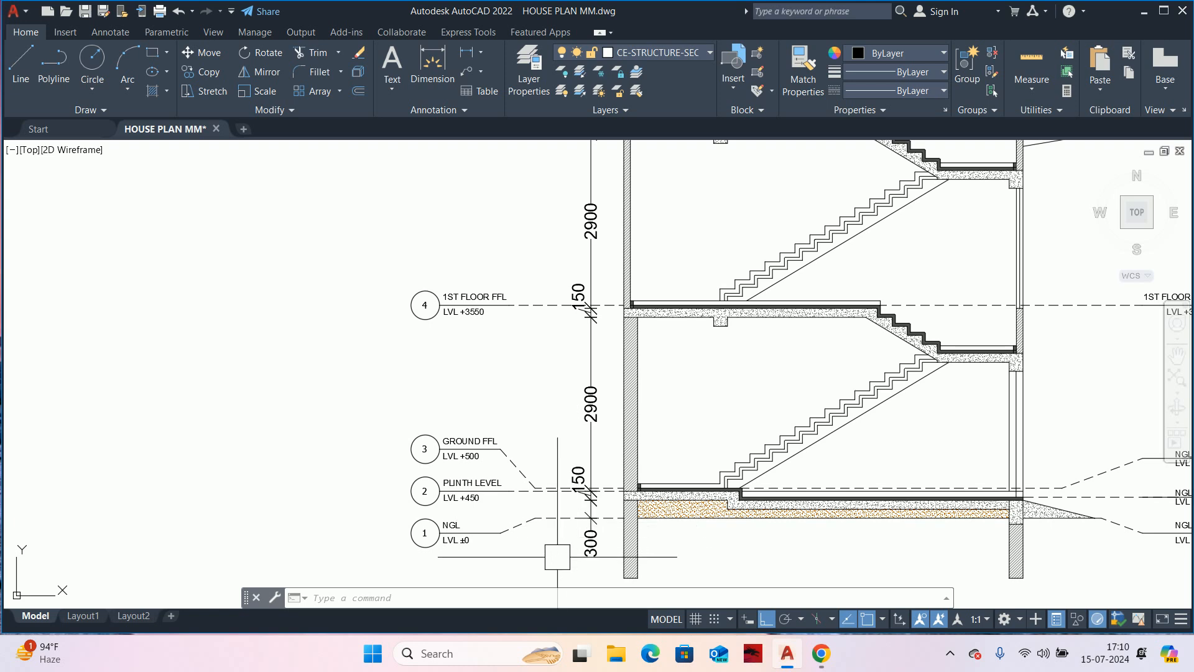
middle_click_drag(835, 546, 400, 496)
scroll(728, 483, "up", 2)
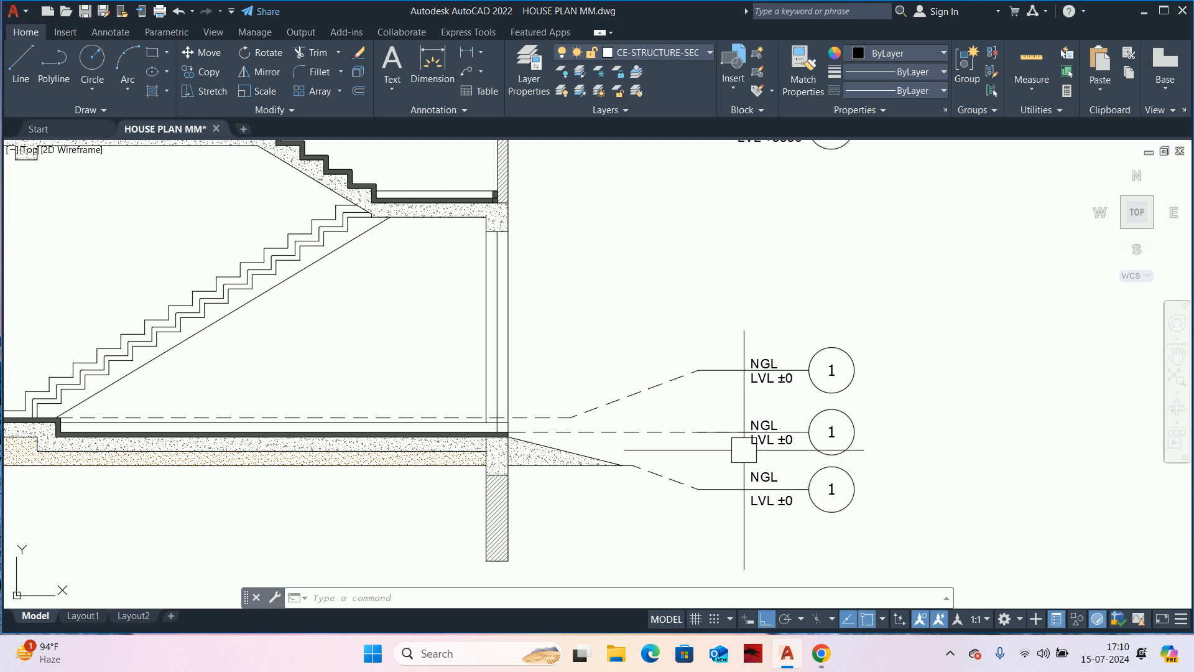
middle_click_drag(769, 443, 778, 538)
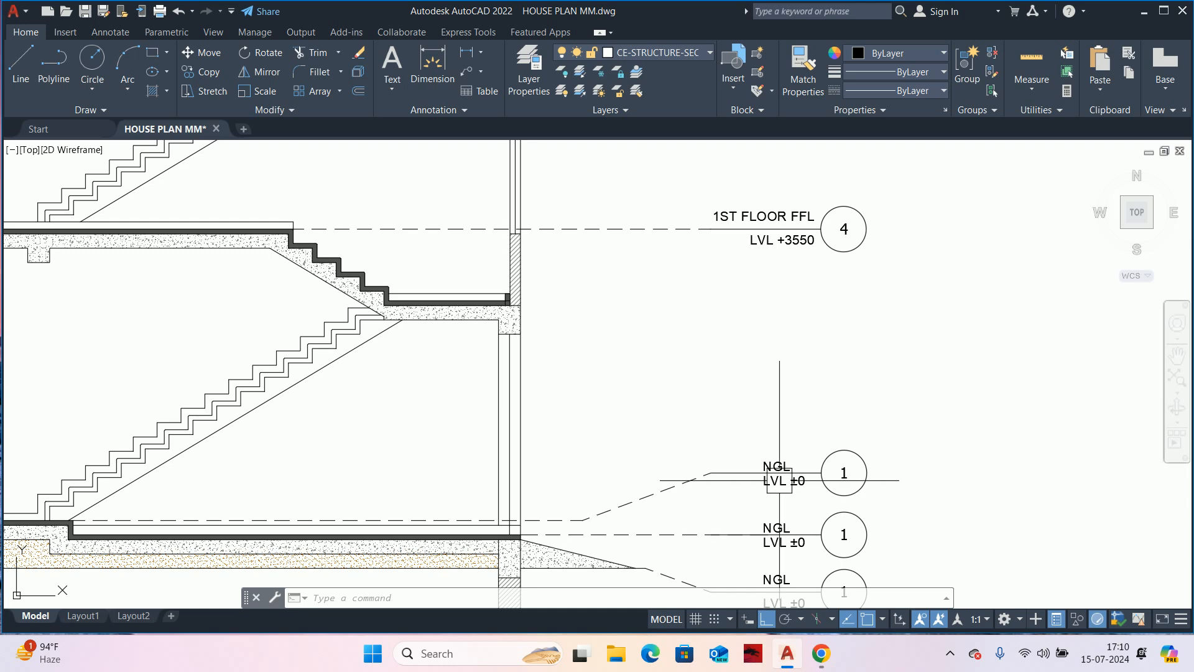
middle_click_drag(781, 479, 782, 587)
scroll(792, 466, "down", 5)
scroll(798, 495, "up", 1)
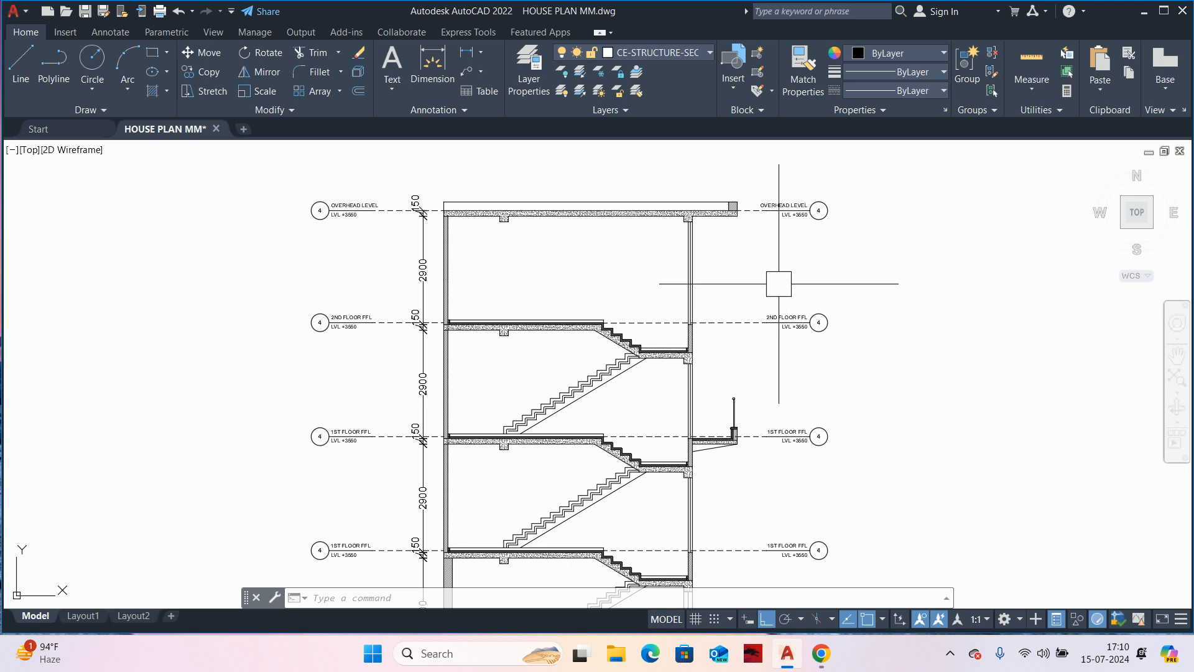
- Examine the left-hand level tags from NGL up to OVERHEAD LEVEL against the chain of slab and clear-height dimensions
middle_click_drag(365, 426, 354, 269)
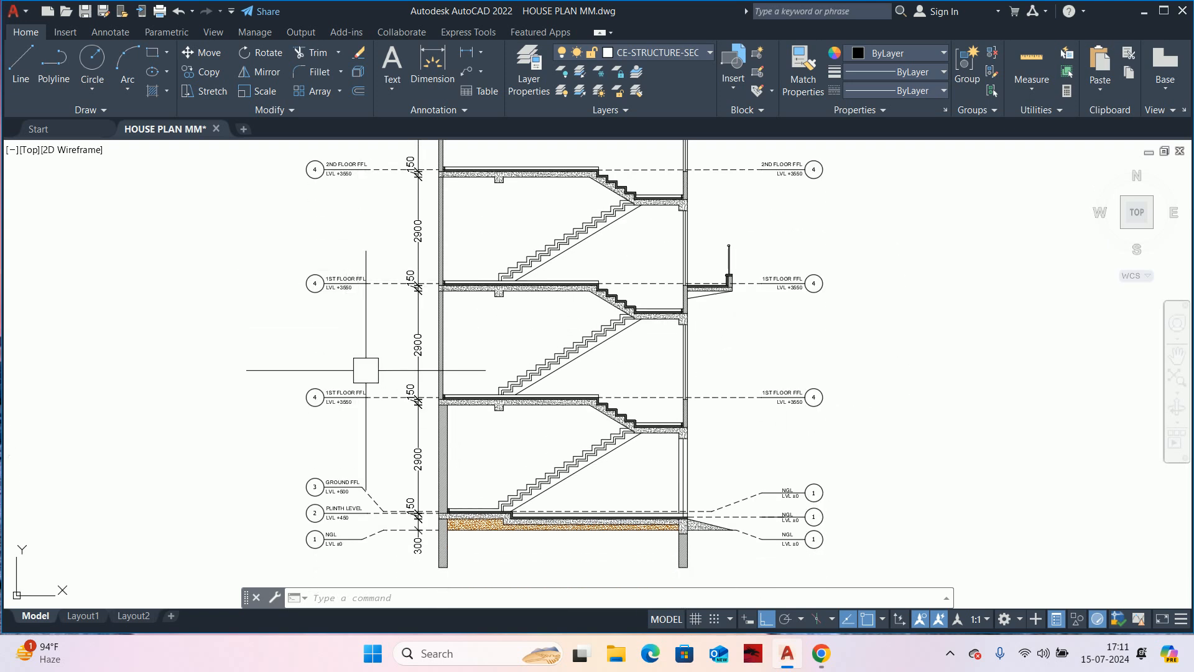
middle_click_drag(298, 374, 300, 411)
scroll(358, 327, "up", 4)
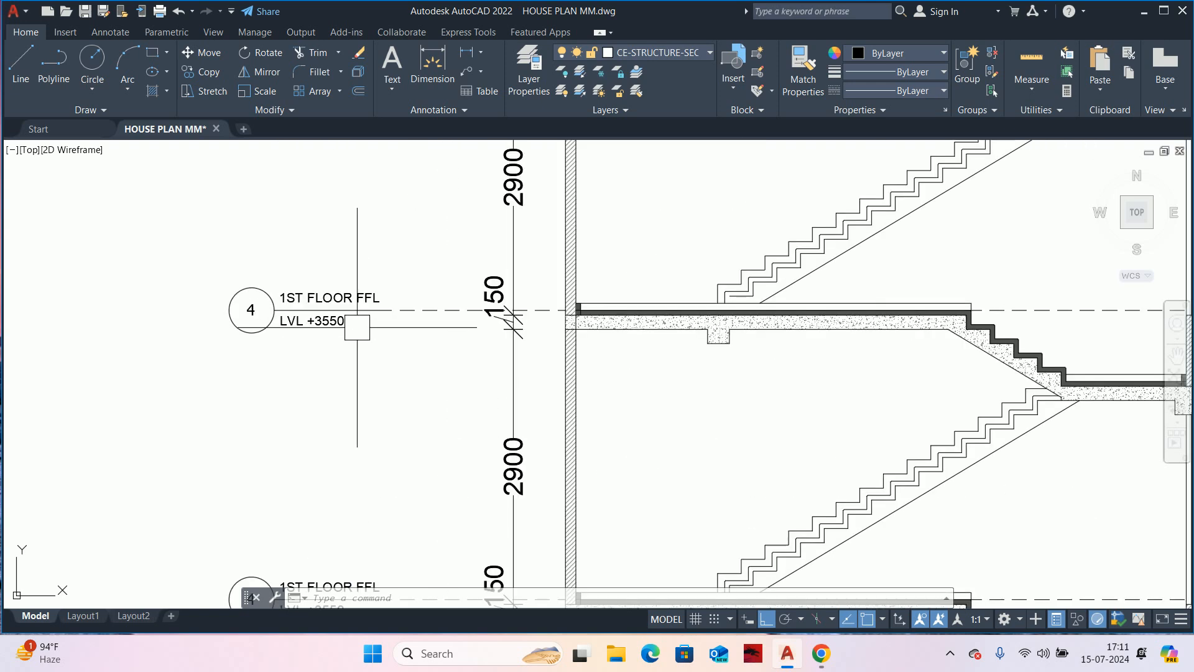
scroll(357, 327, "down", 2)
middle_click_drag(356, 332, 347, 440)
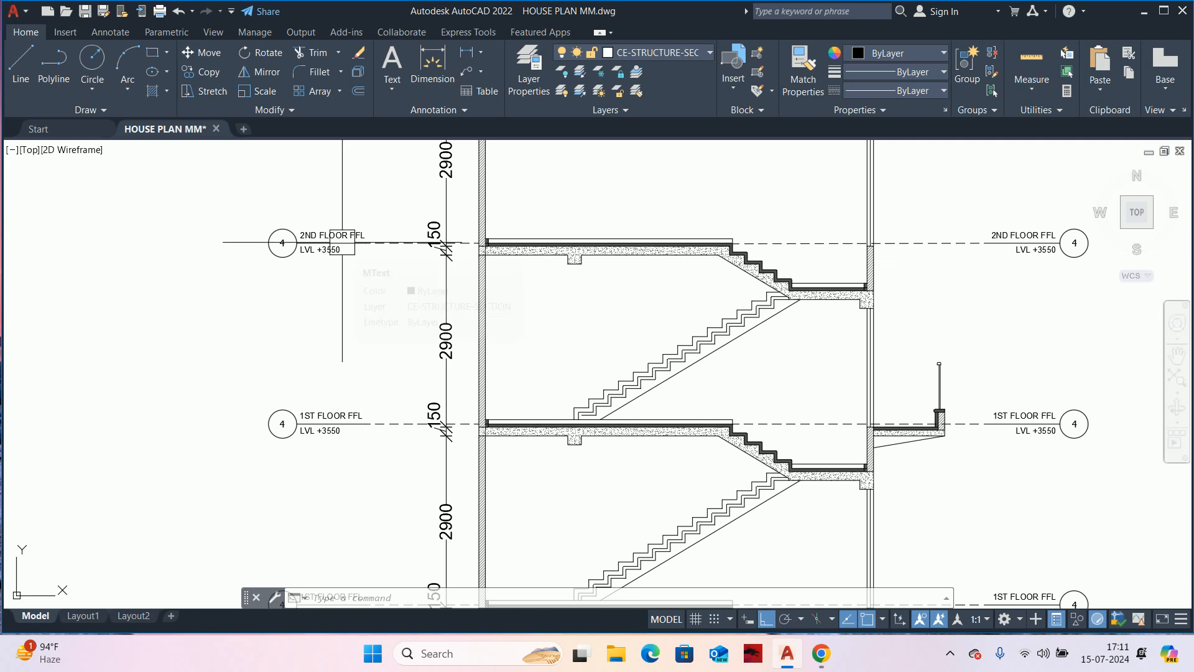
scroll(347, 333, "down", 2)
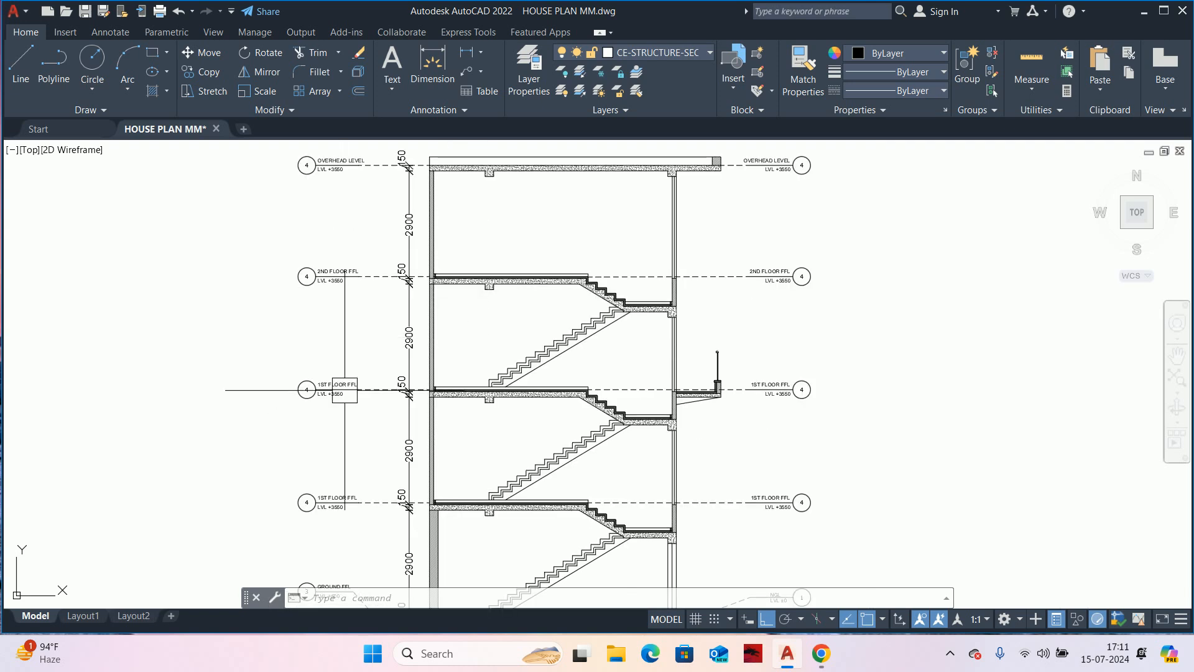
middle_click_drag(345, 253, 339, 398)
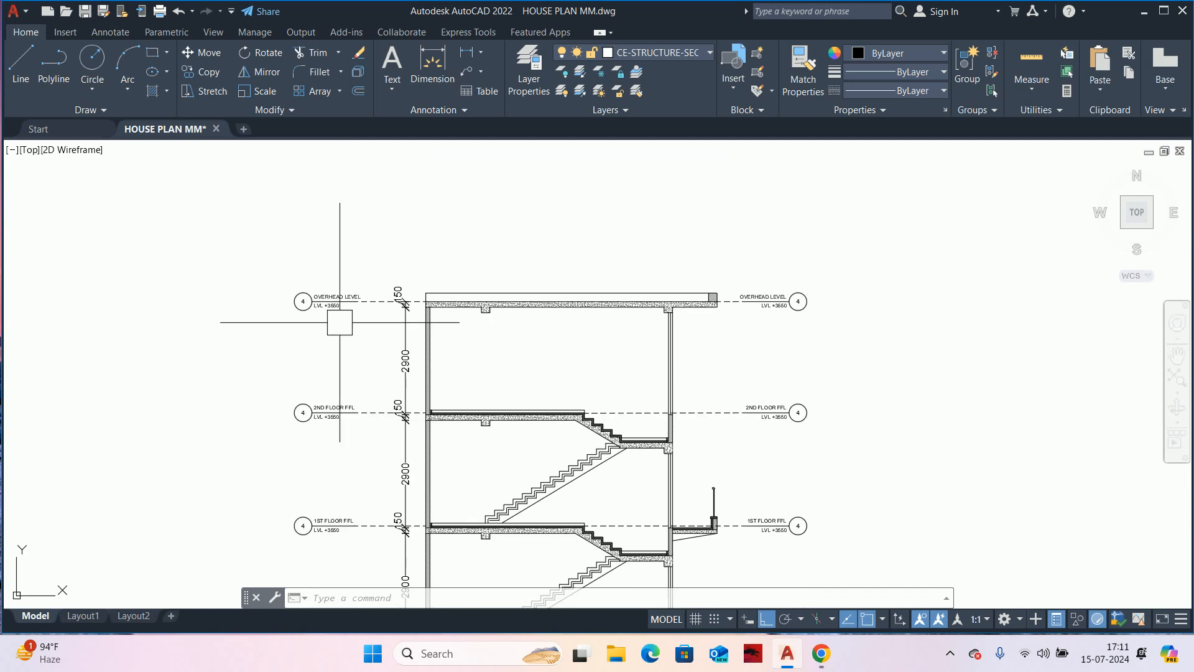
- Bring both sections into view and save the drawing
scroll(340, 322, "down", 4)
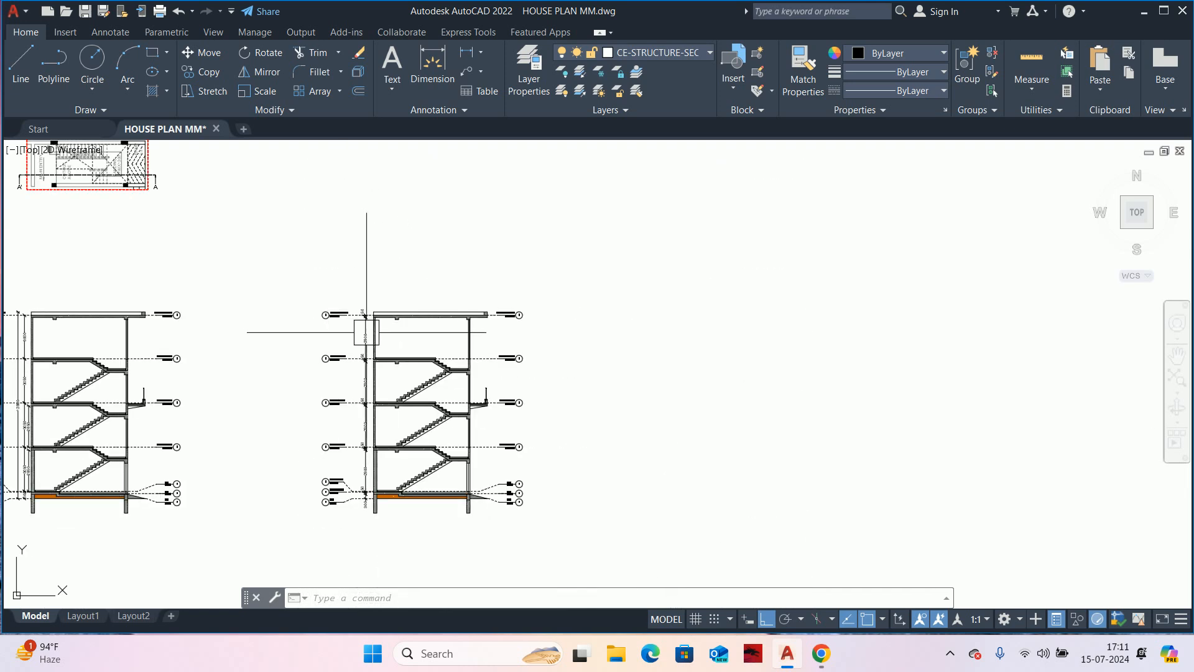
middle_click_drag(373, 347, 778, 396)
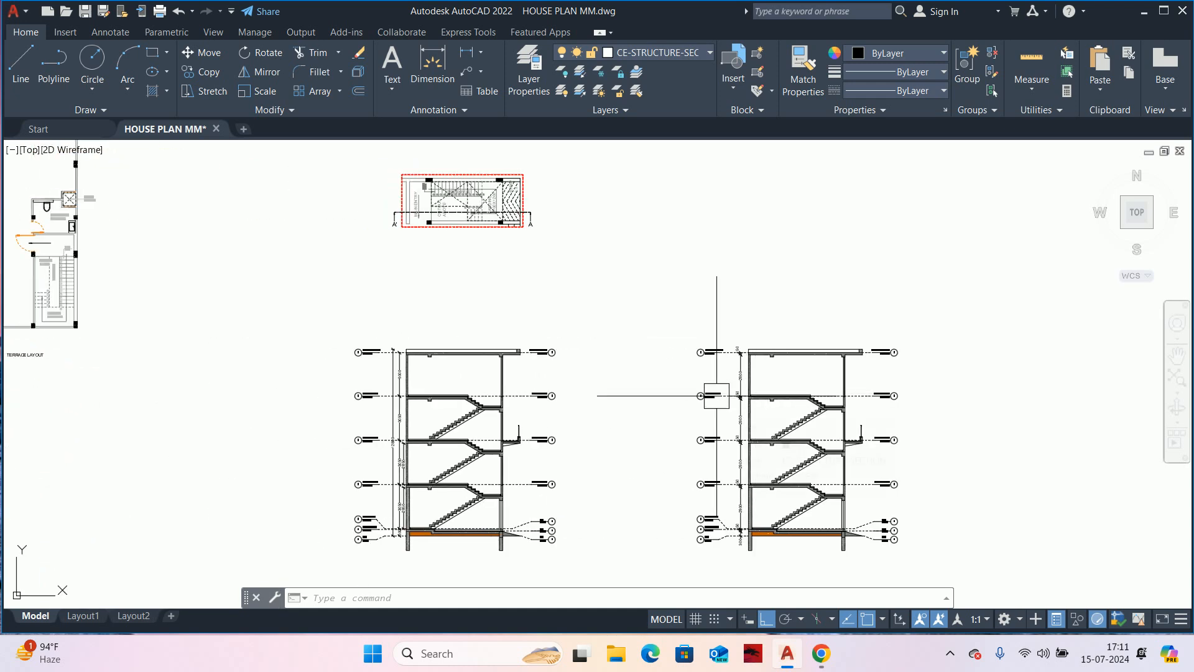
key("ctrl+s")
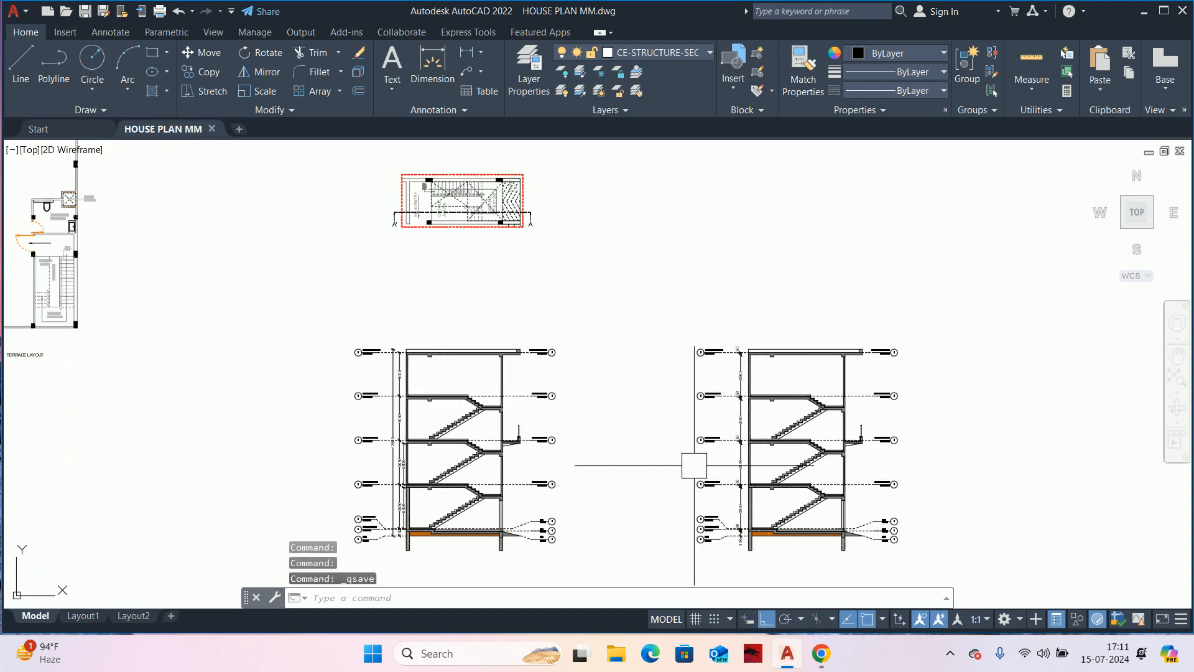